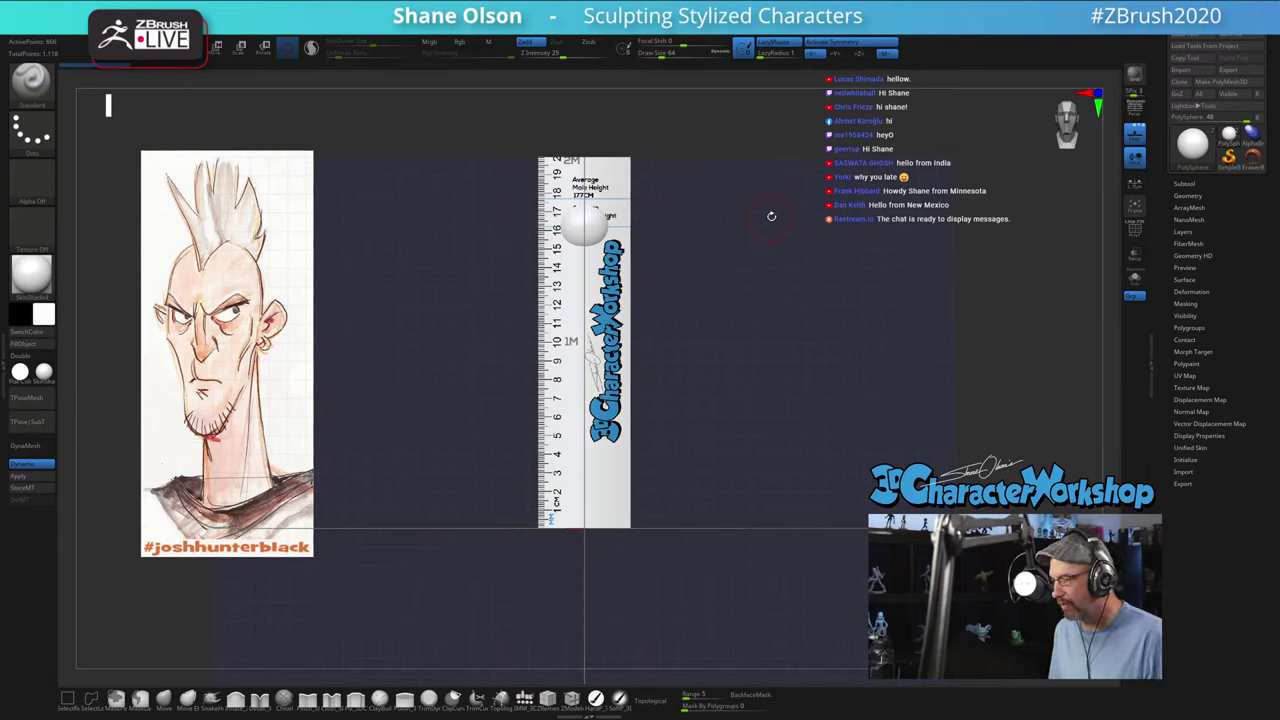
Step: Hide the 20 cm ruler subtool so that only the PolySphere is displayed
right_click_drag(791, 230, 997, 213, "ctrl")
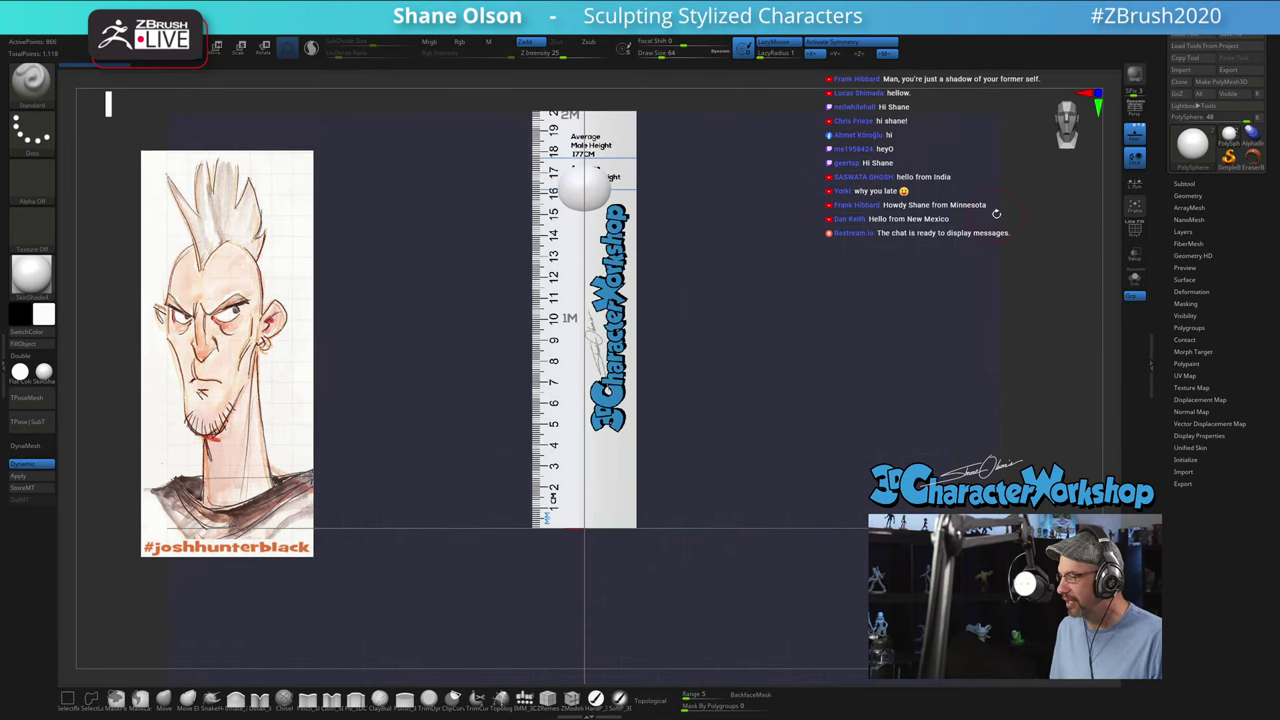
right_click_drag(792, 254, 791, 279, "alt")
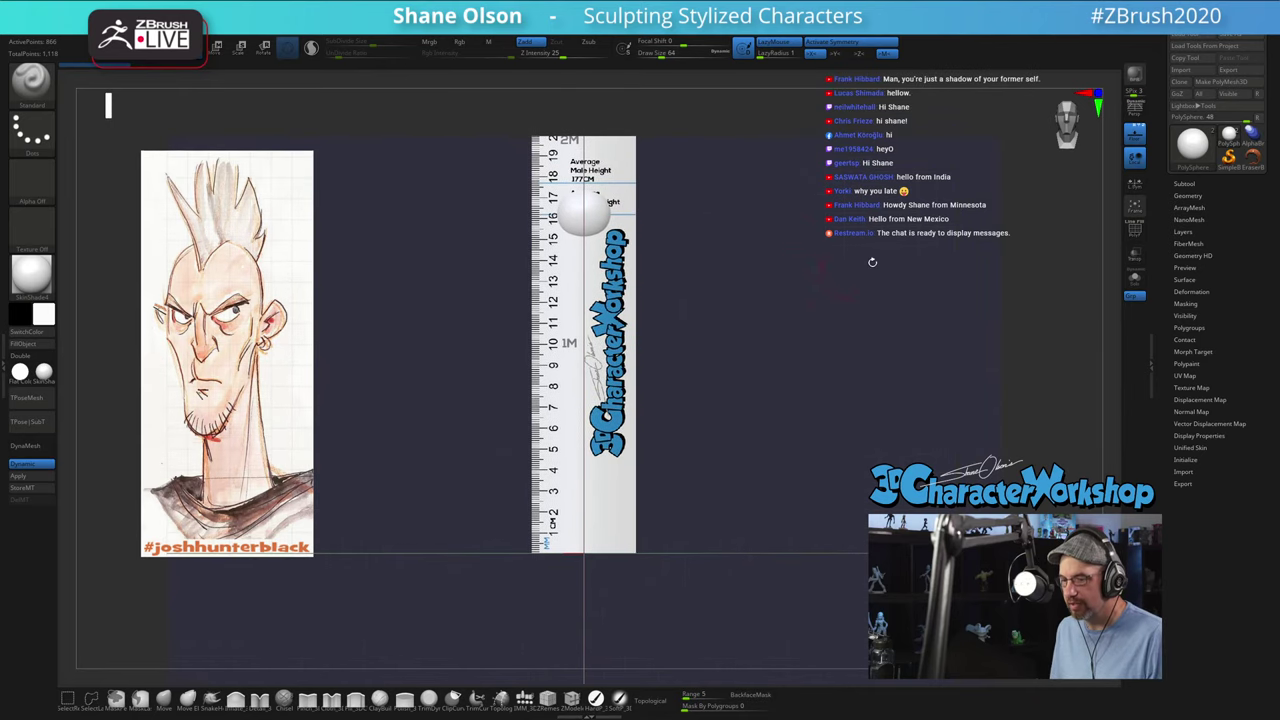
left_click(1182, 184)
left_click(1259, 202)
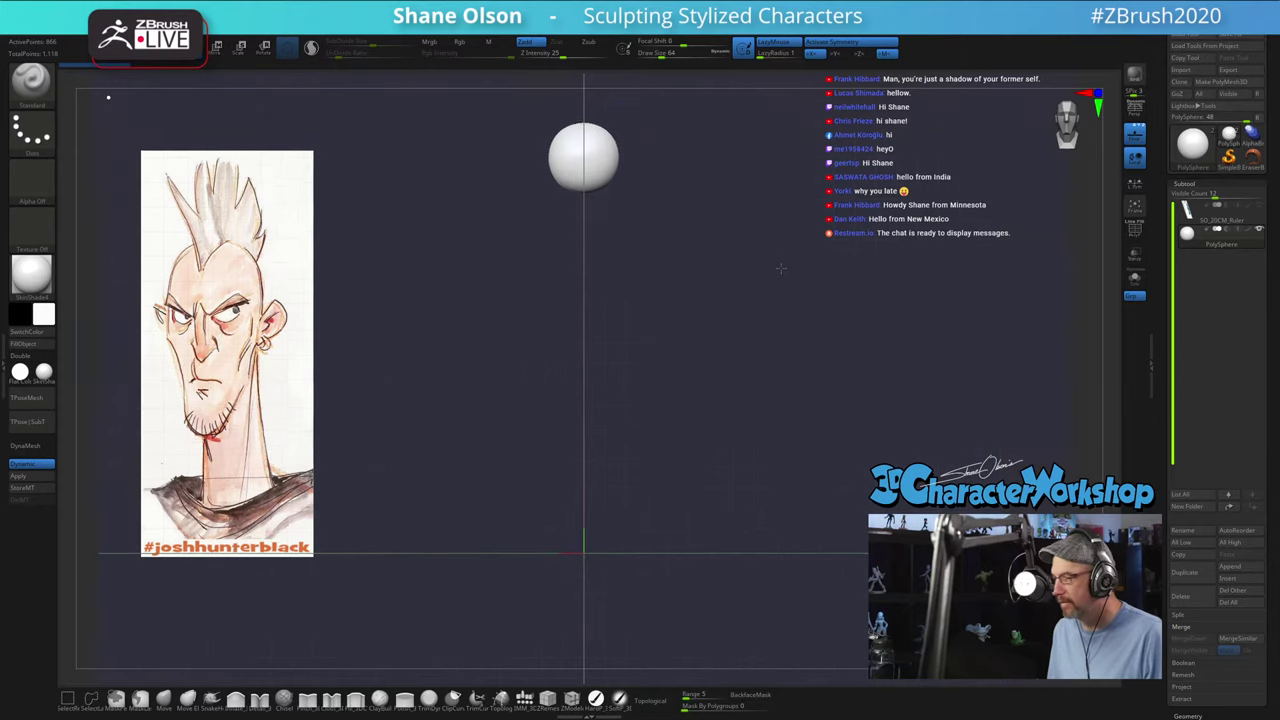
Step: Frame the sphere and turn off the floor grid
right_click_drag(781, 268, 738, 471, "alt")
right_click_drag(734, 363, 827, 502, "ctrl")
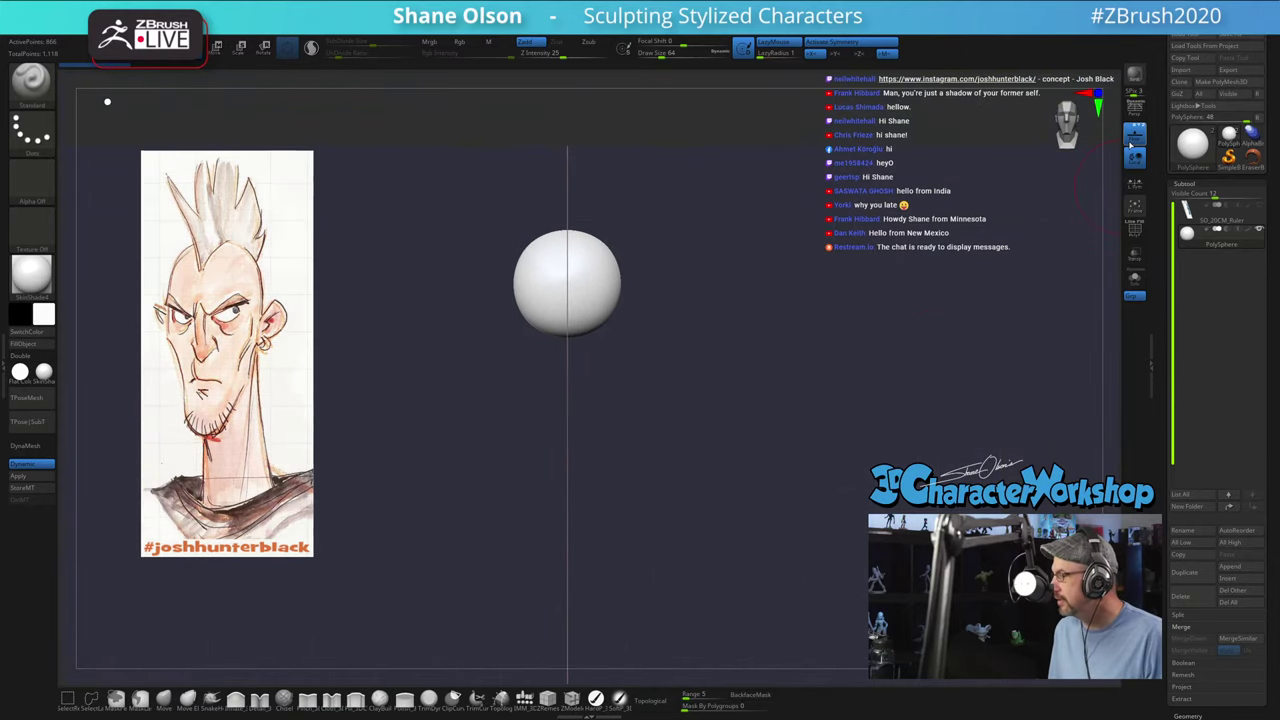
left_click(1134, 135)
left_click_drag(812, 227, 811, 279)
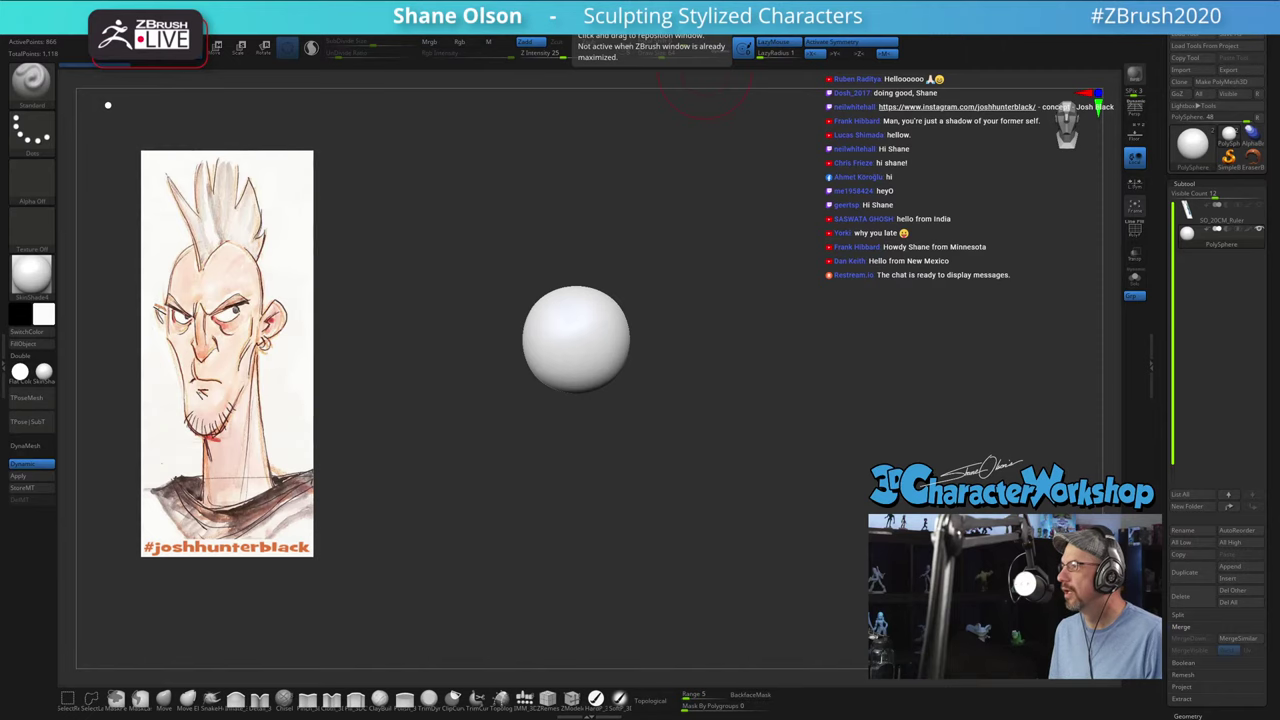
Step: Examine the character sketches in JoshBlack_doodles.jpg at full size in Photos, then return to ZBrush
left_click_drag(645, 2, 643, 256)
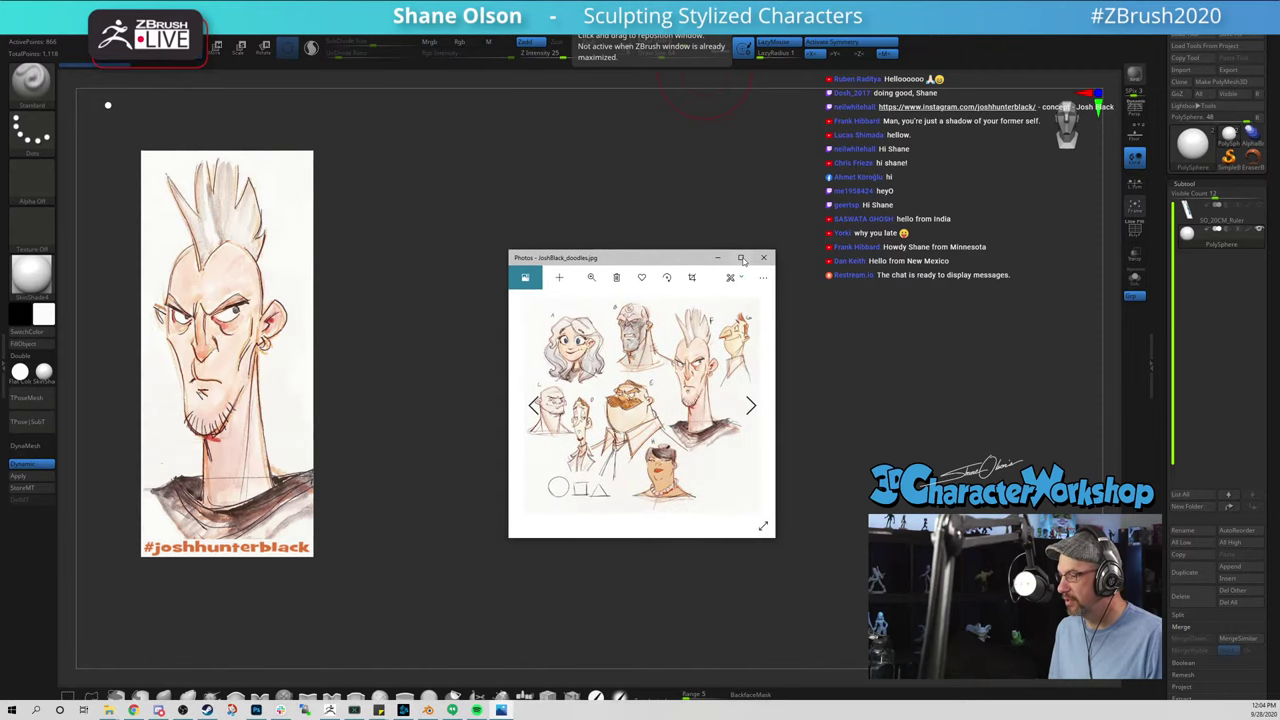
left_click(591, 277)
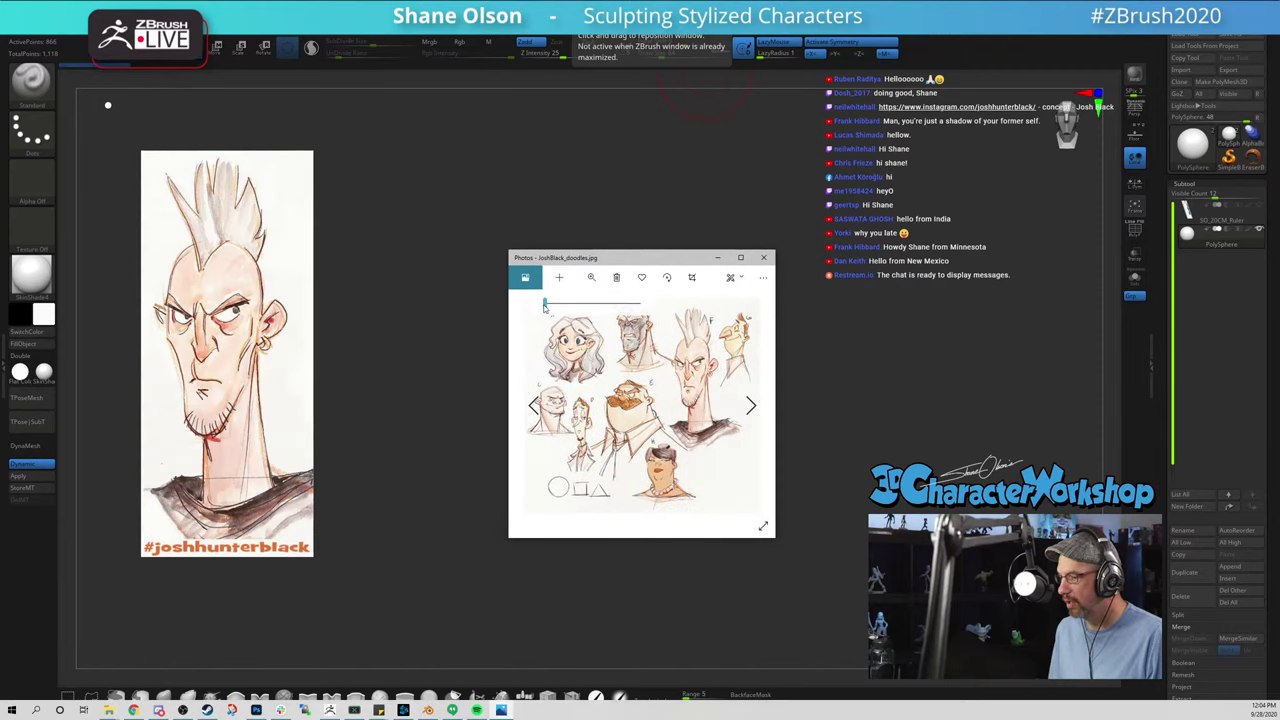
left_click_drag(544, 304, 557, 304)
left_click(740, 257)
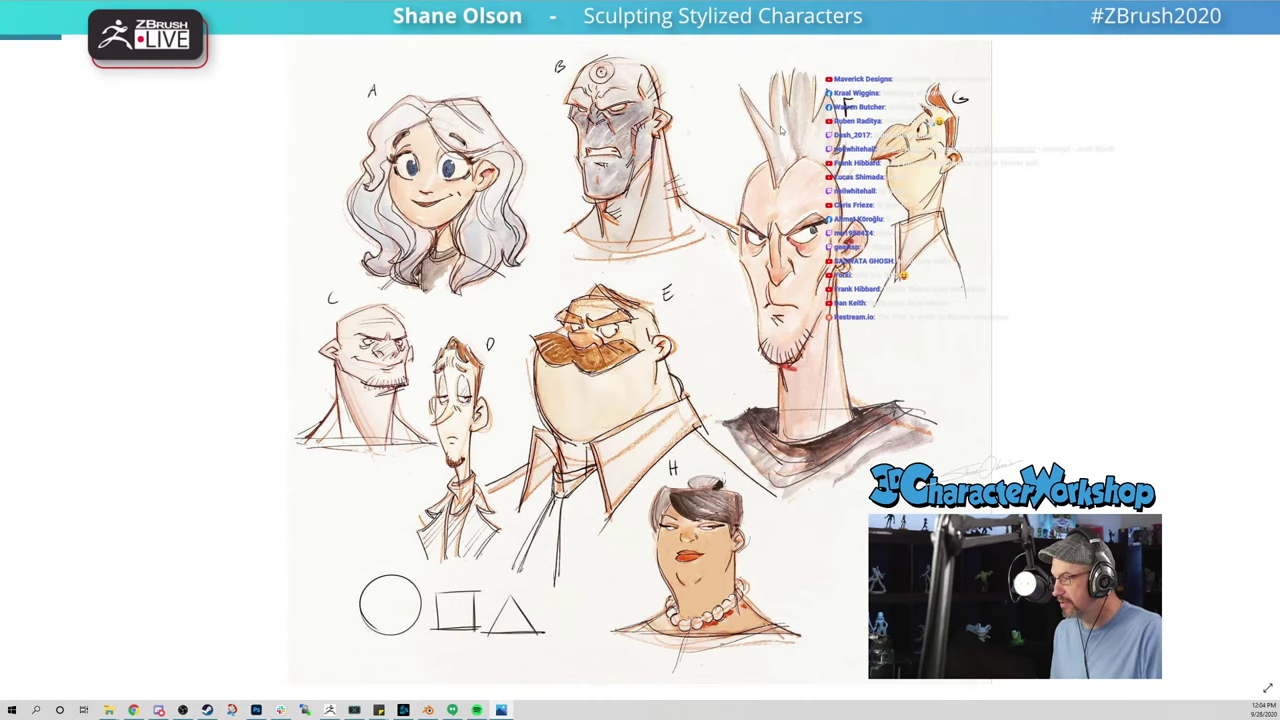
left_click(1221, 9)
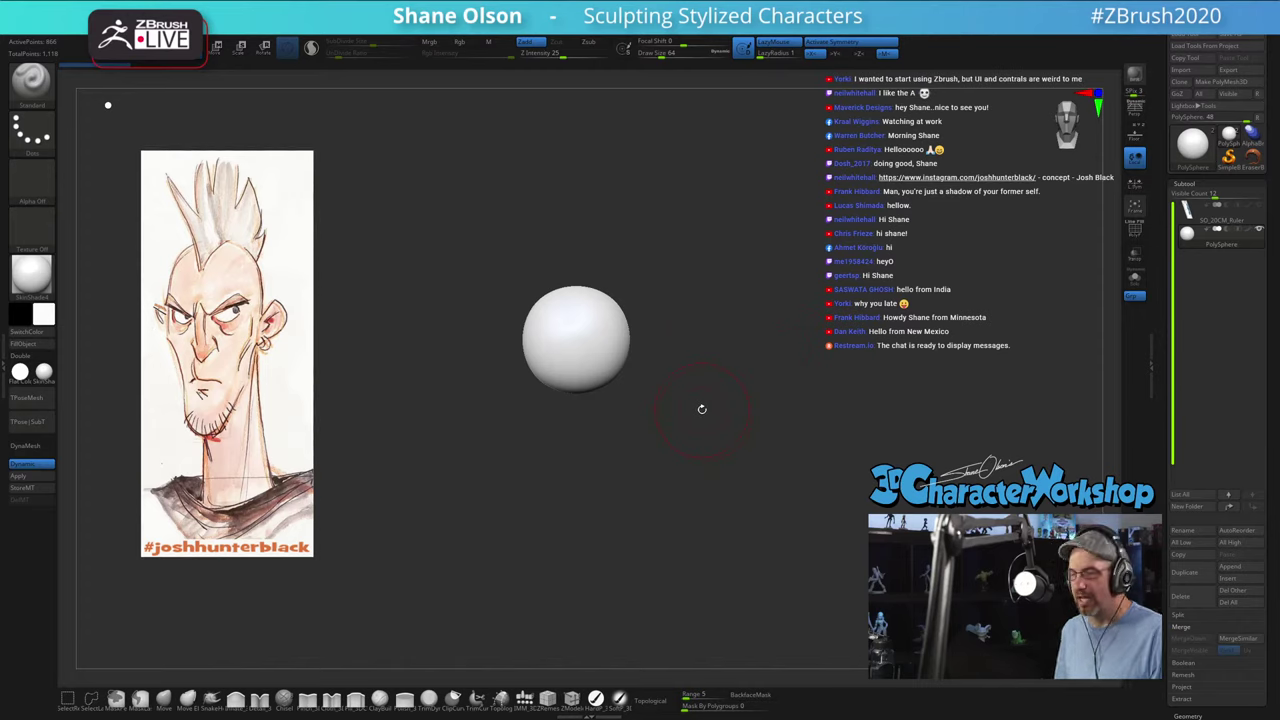
Step: Duplicate the sphere within the same subtool and move the copy straight down so that it overlaps the original's lower half
left_click_drag(763, 306, 766, 234, "alt")
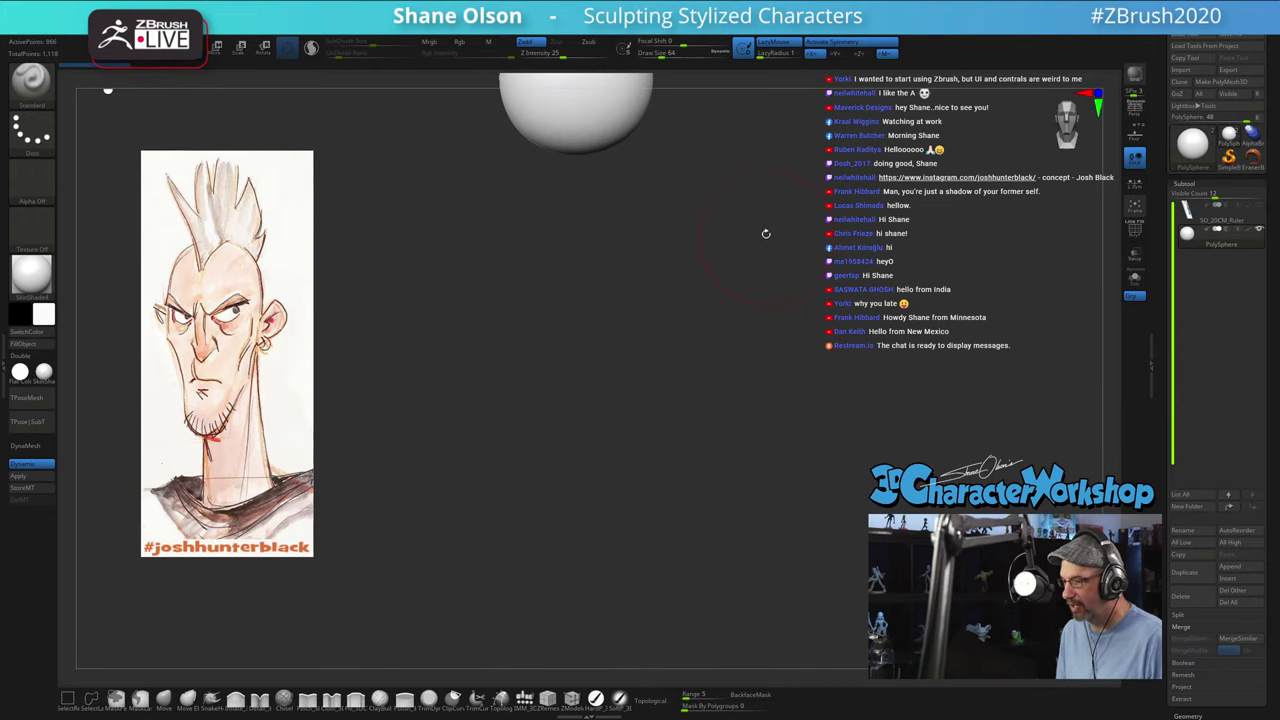
key("f")
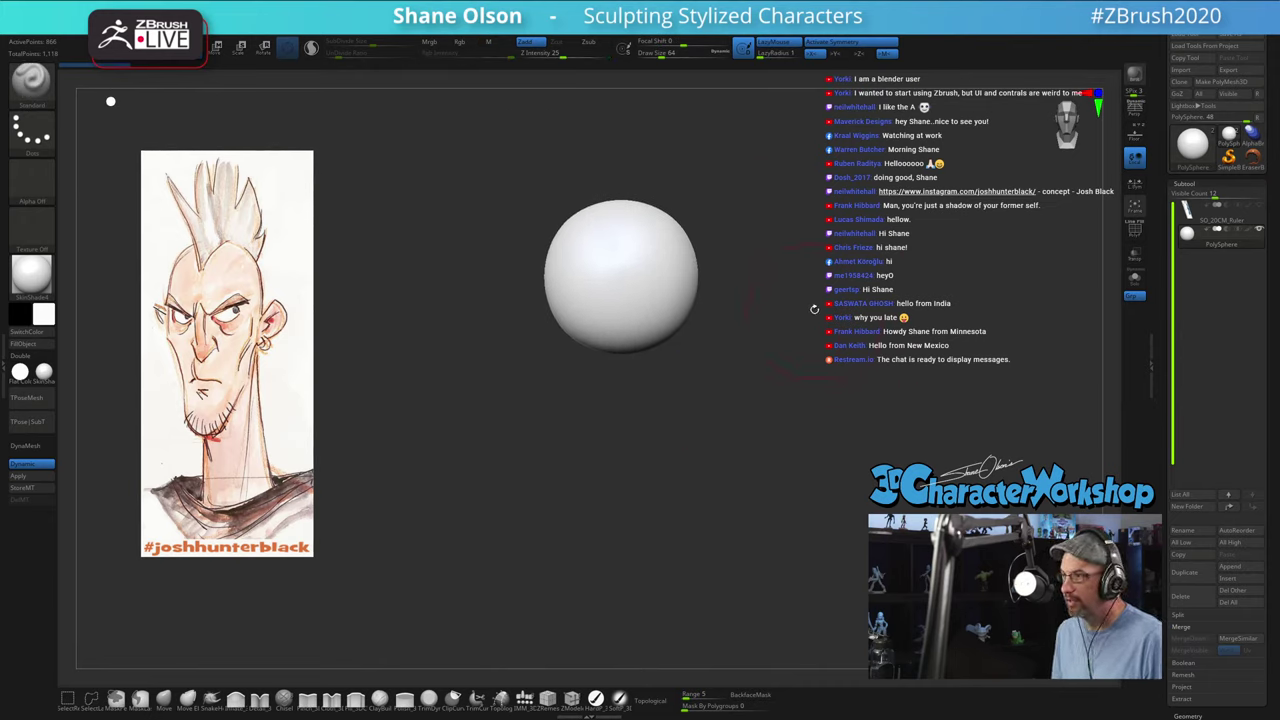
left_click_drag(818, 320, 843, 359, "alt")
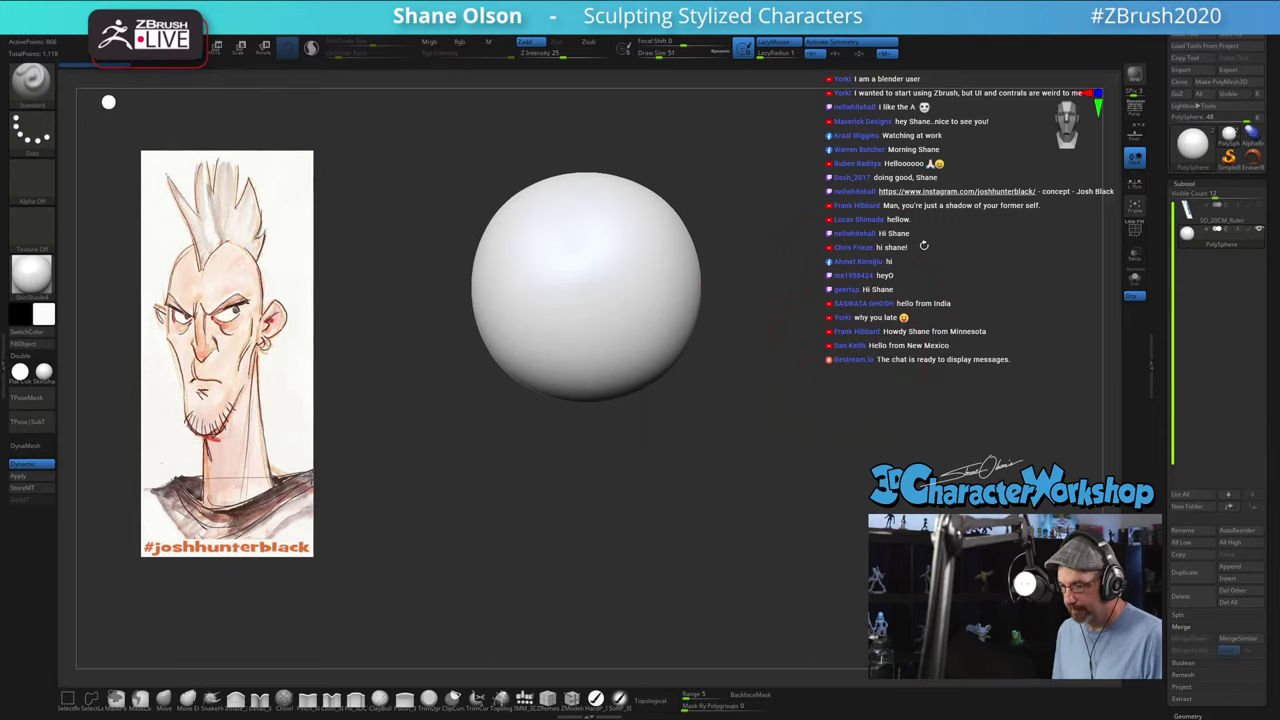
key("shift+f")
key("shift+f")
left_click_drag(854, 331, 1049, 324, "alt")
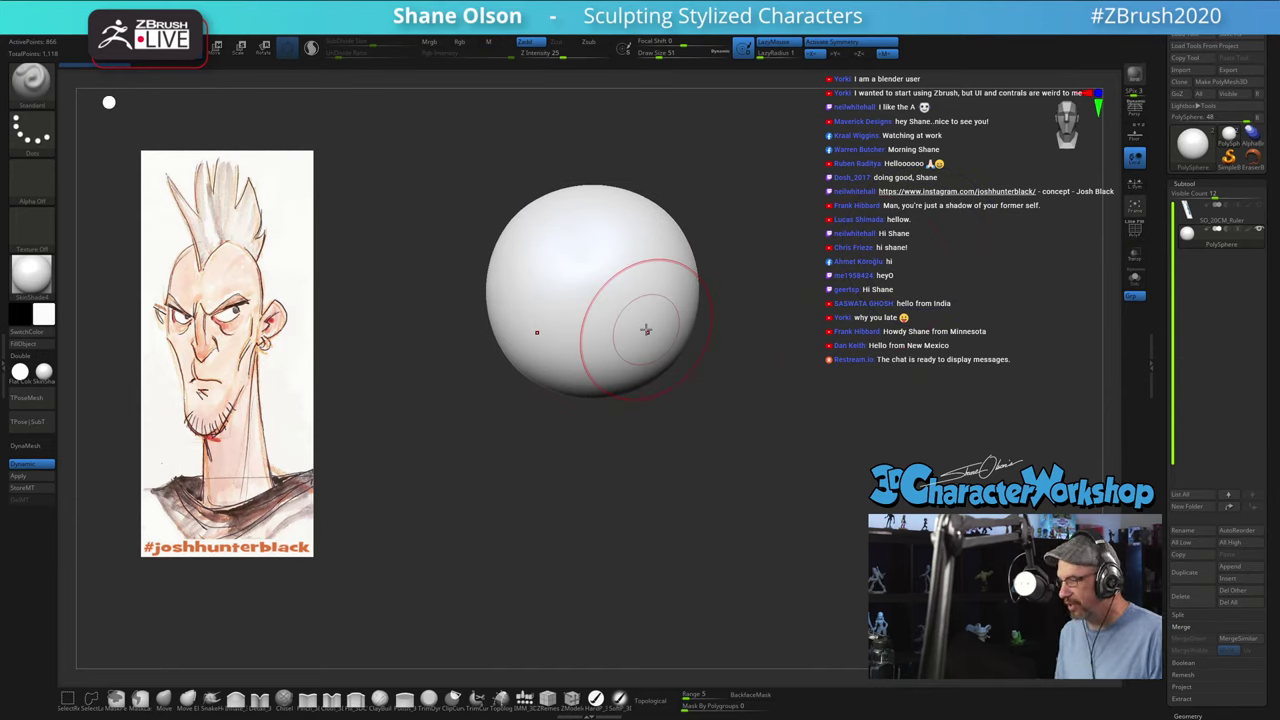
key("w")
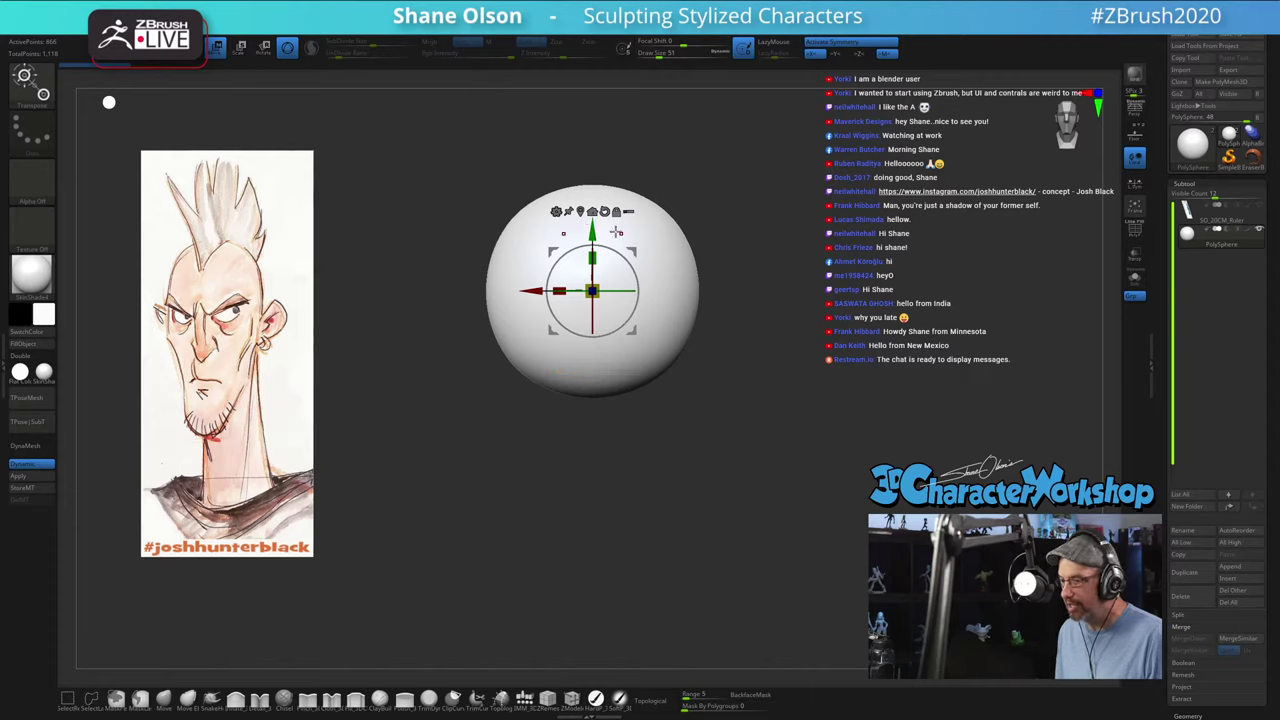
left_click_drag(591, 230, 590, 325, "ctrl")
mouse_move(792, 354)
left_mouse_down()
mouse_move(740, 354)
mouse_move(792, 354)
left_mouse_up()
Step: Show the polyframe and assign the masked upper sphere its own polygroup
key("shift+f")
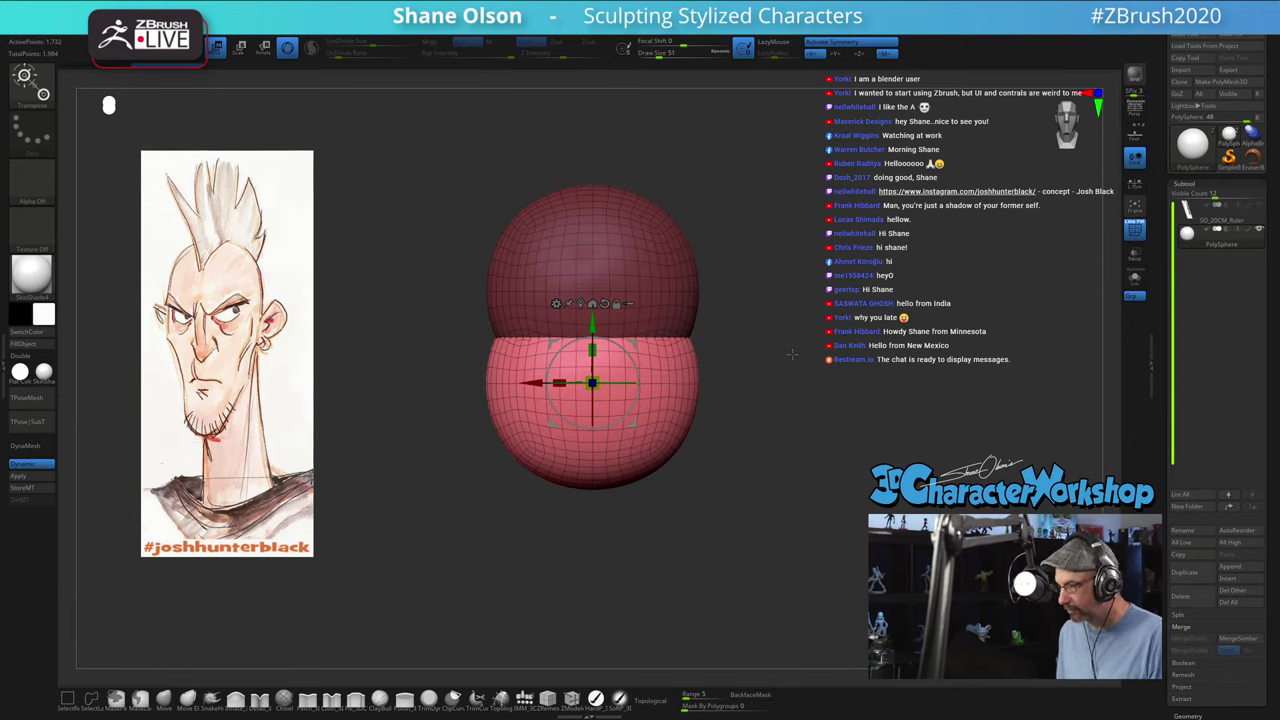
key("ctrl+w")
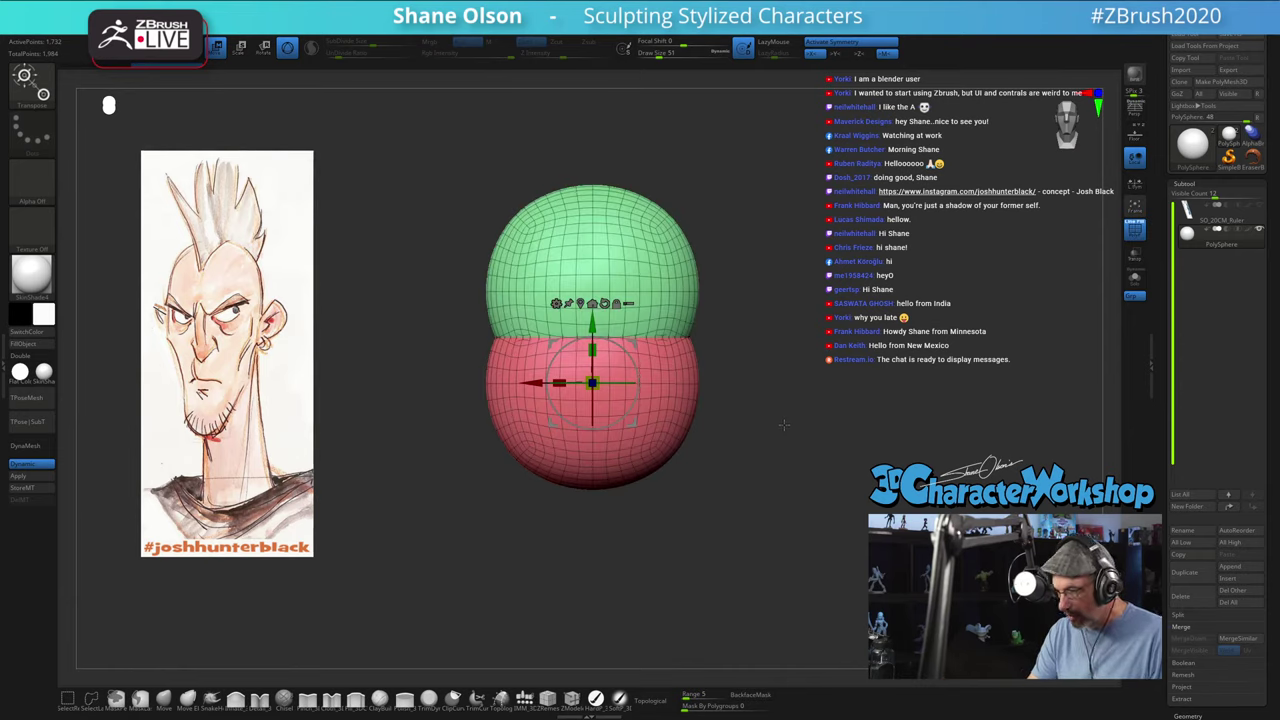
key("q")
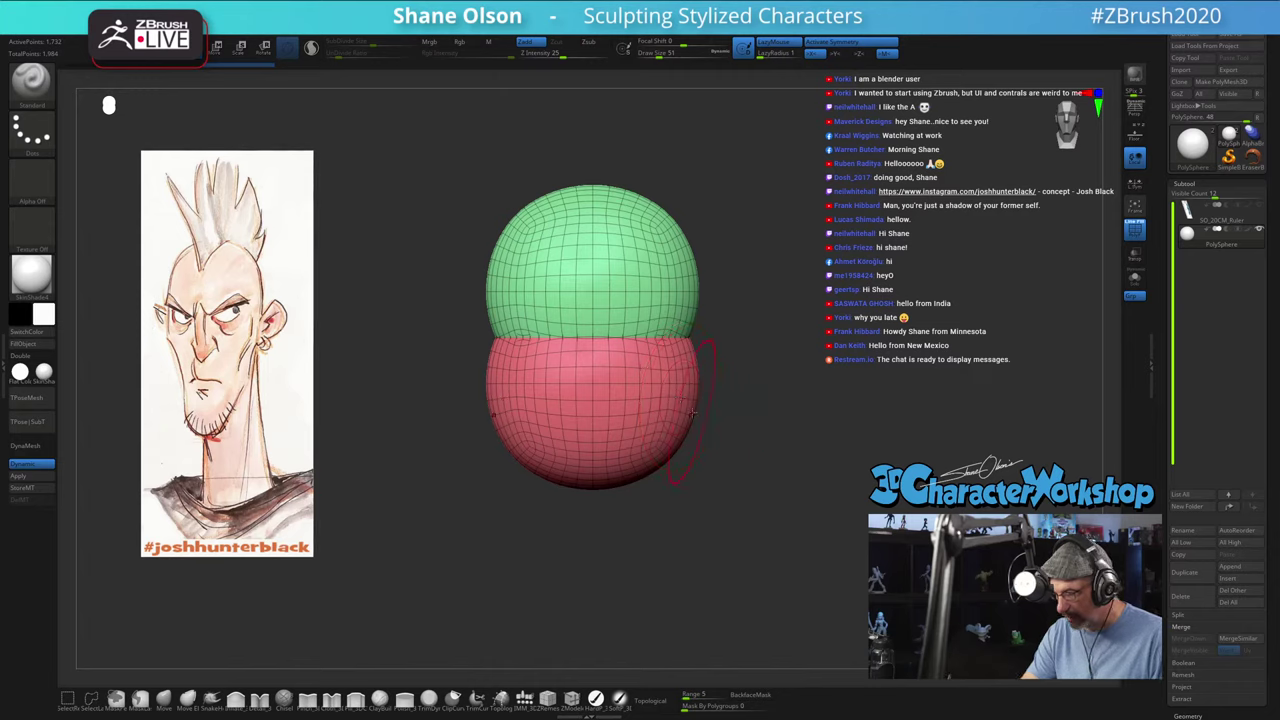
Step: Mask the upper sphere, centre the transform gizmo on the lower one with symmetry off, and re-enable symmetry
key("w")
left_click(687, 408, "ctrl")
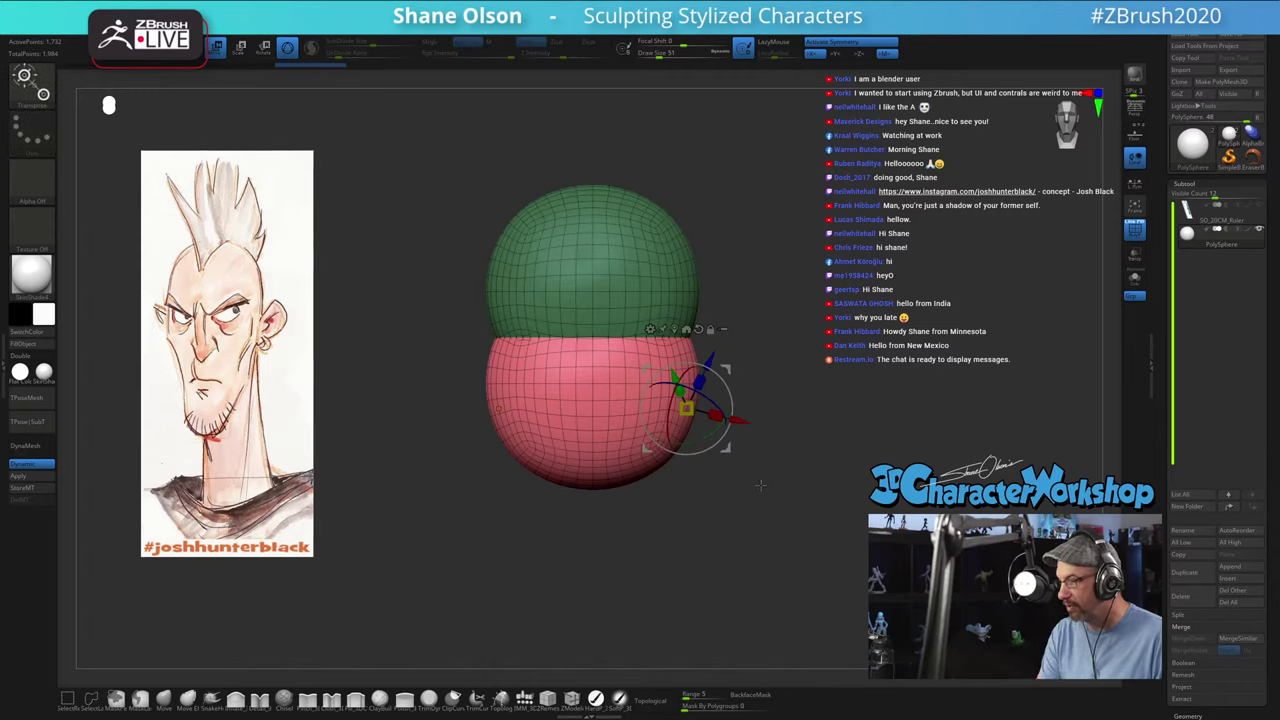
key("x")
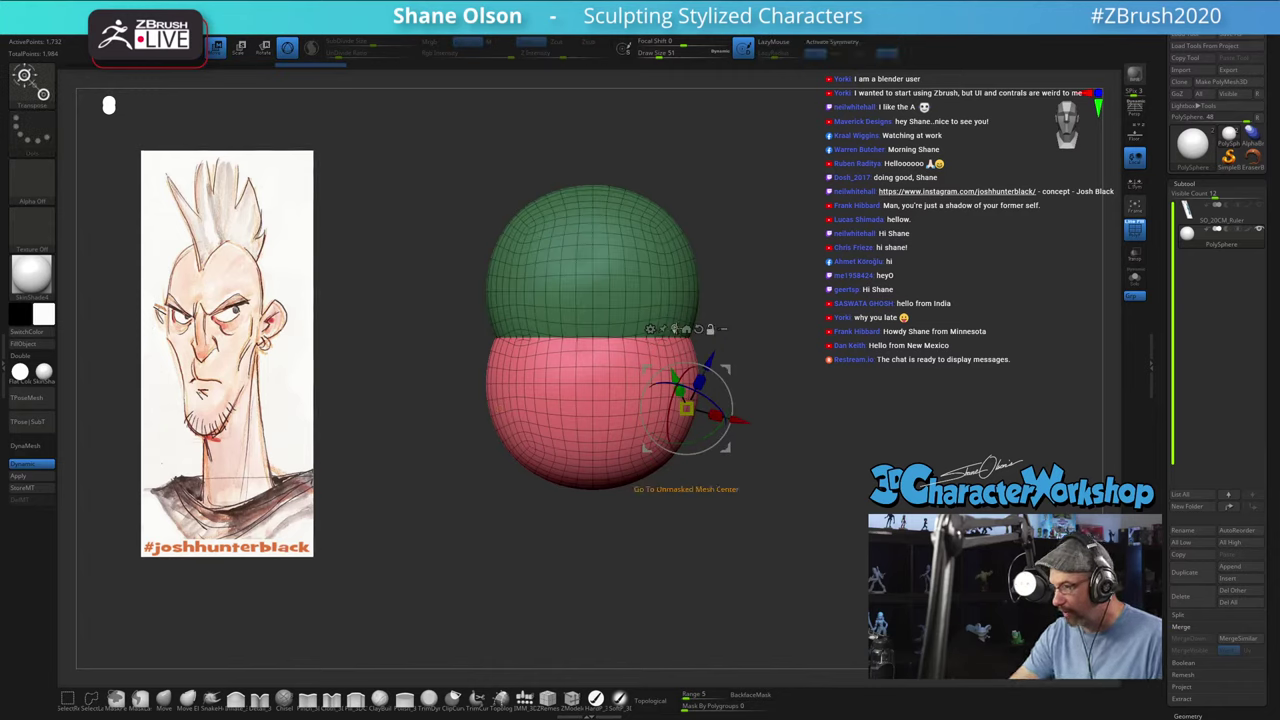
left_click(675, 329)
key("q")
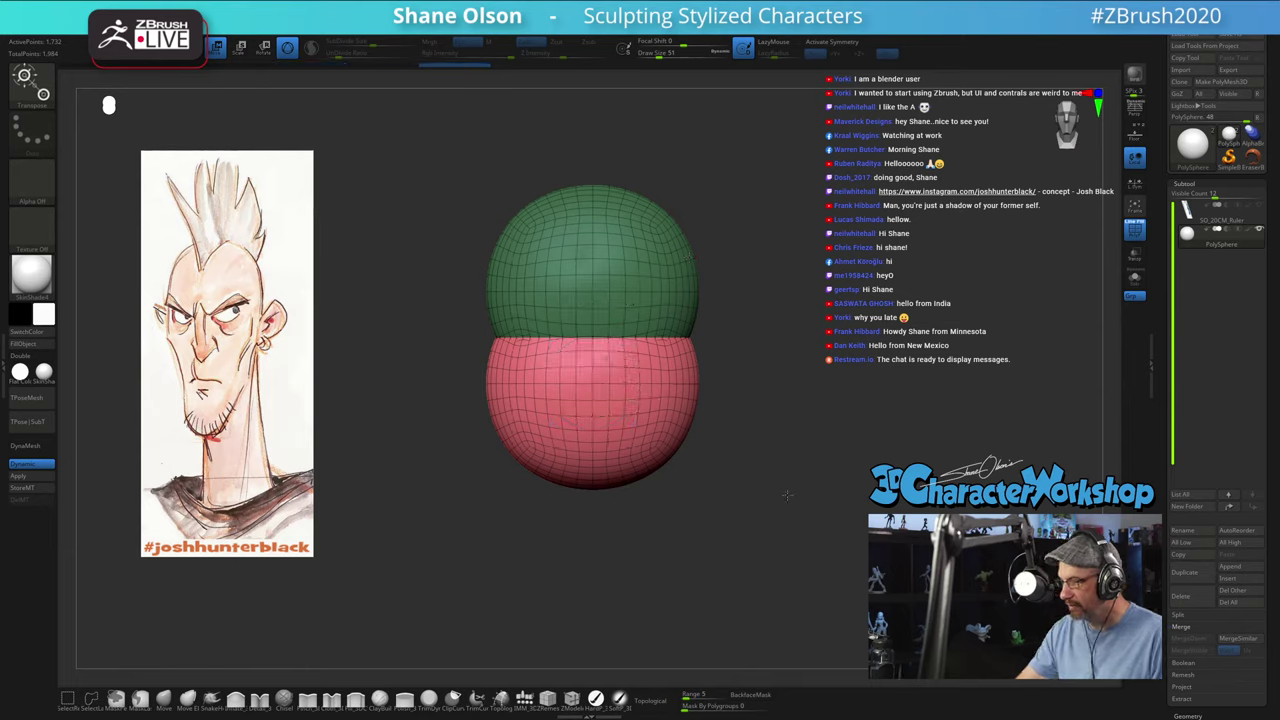
key("w")
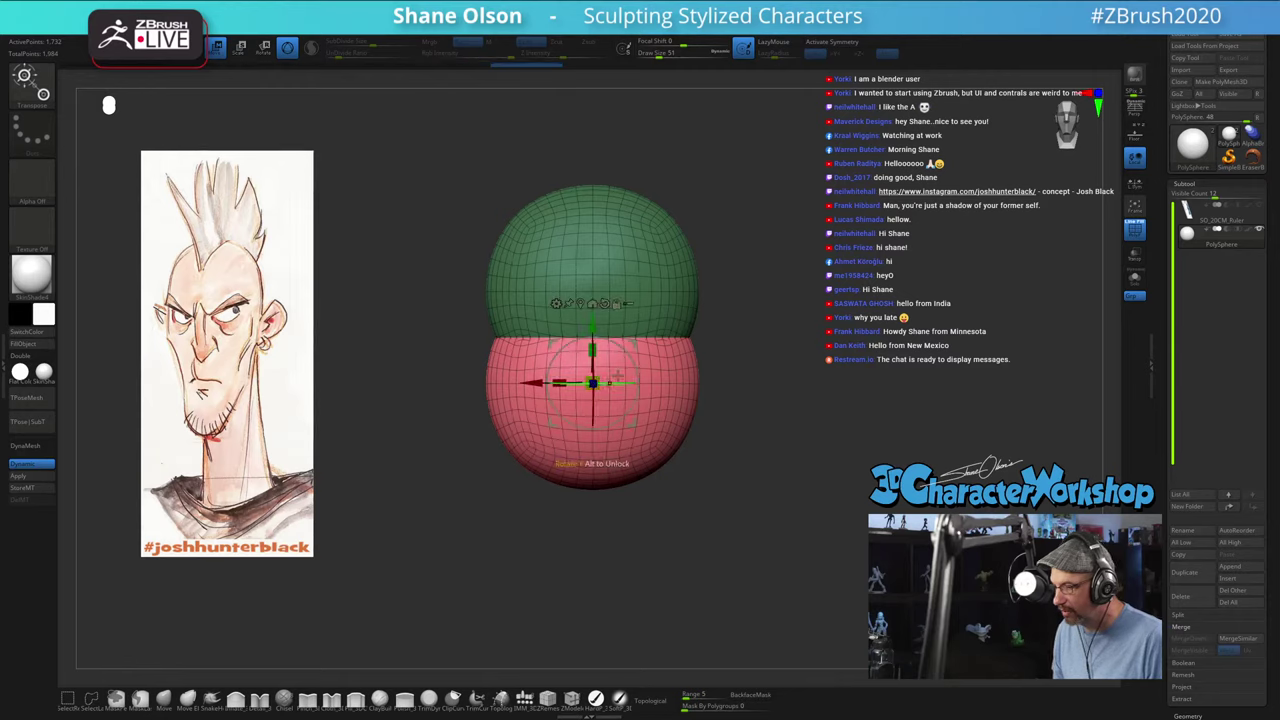
left_click_drag(900, 362, 850, 362)
key("x")
Step: Scale the lower sphere's depth to about 0.52 toward the front and stretch it vertically into a long face shape
left_click_drag(980, 362, 866, 386)
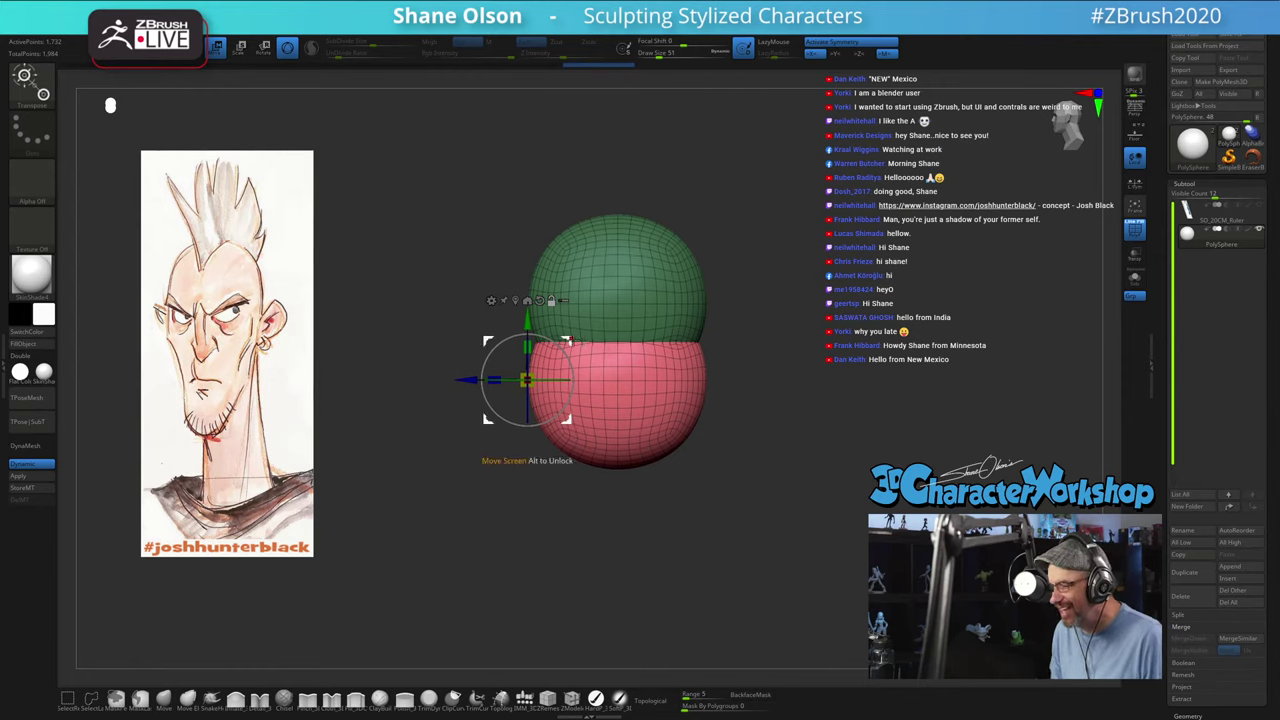
left_click_drag(494, 380, 546, 372)
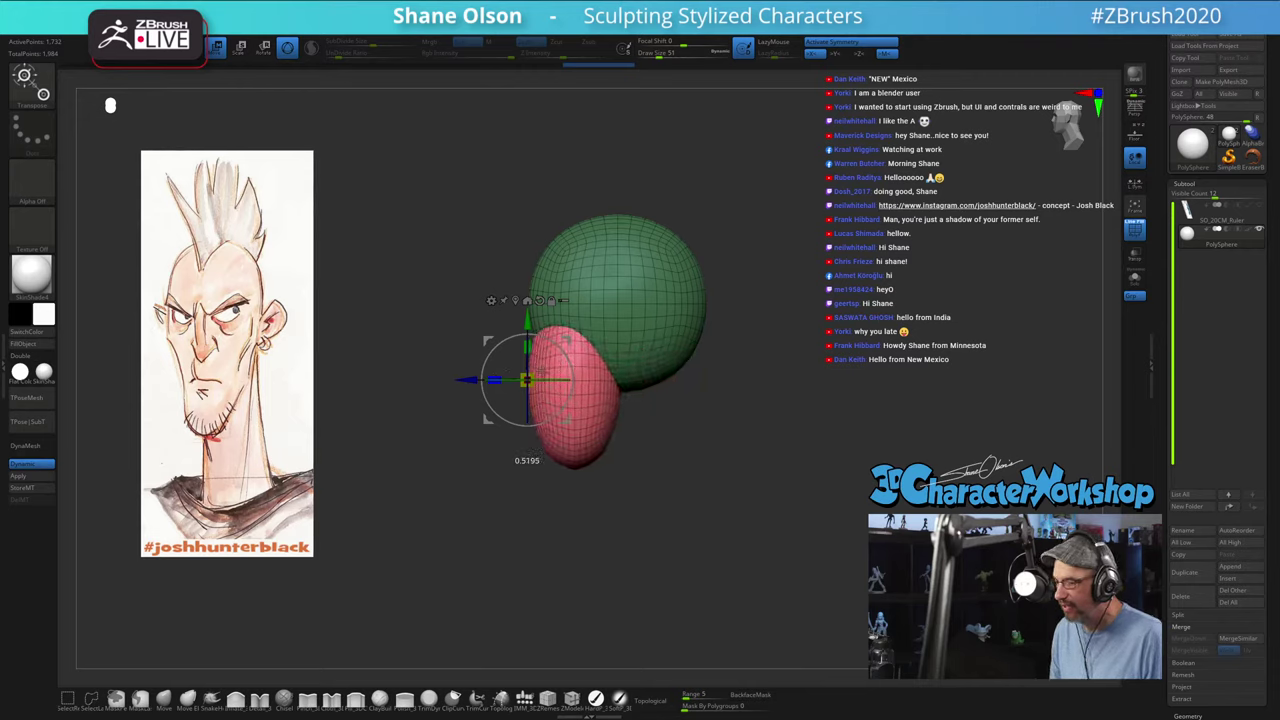
left_click_drag(786, 357, 846, 356)
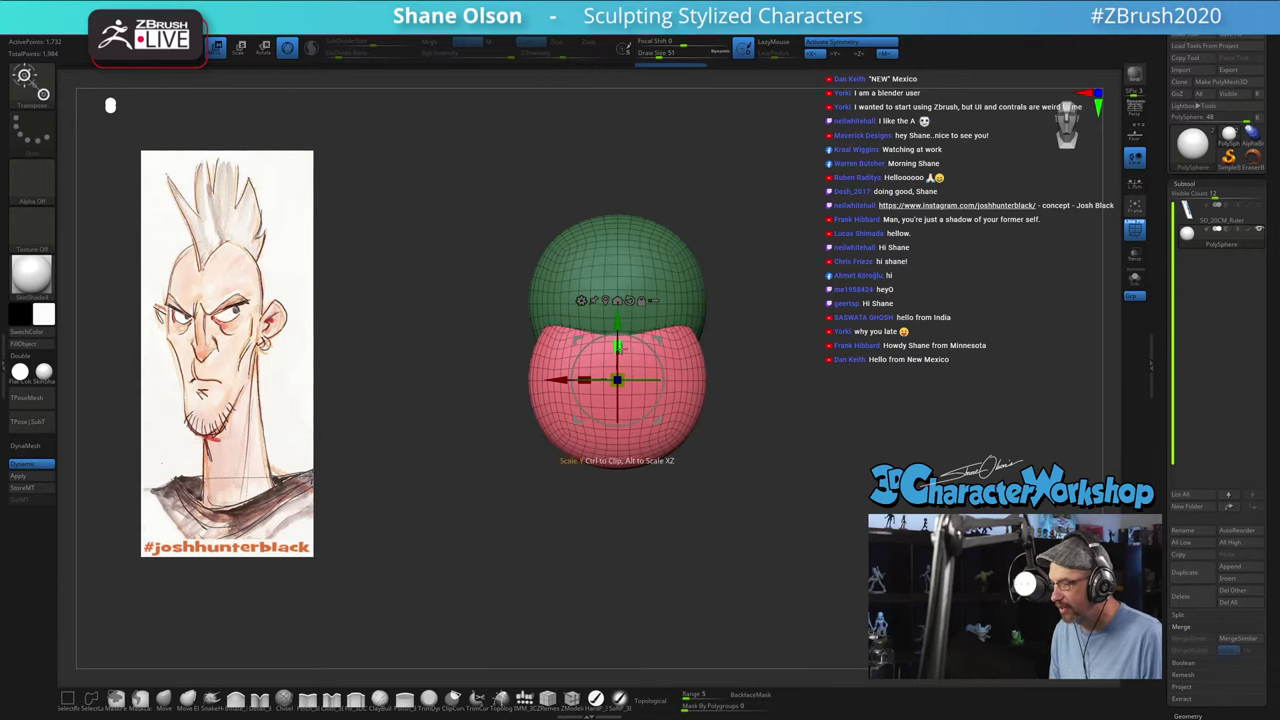
left_click_drag(617, 347, 617, 327)
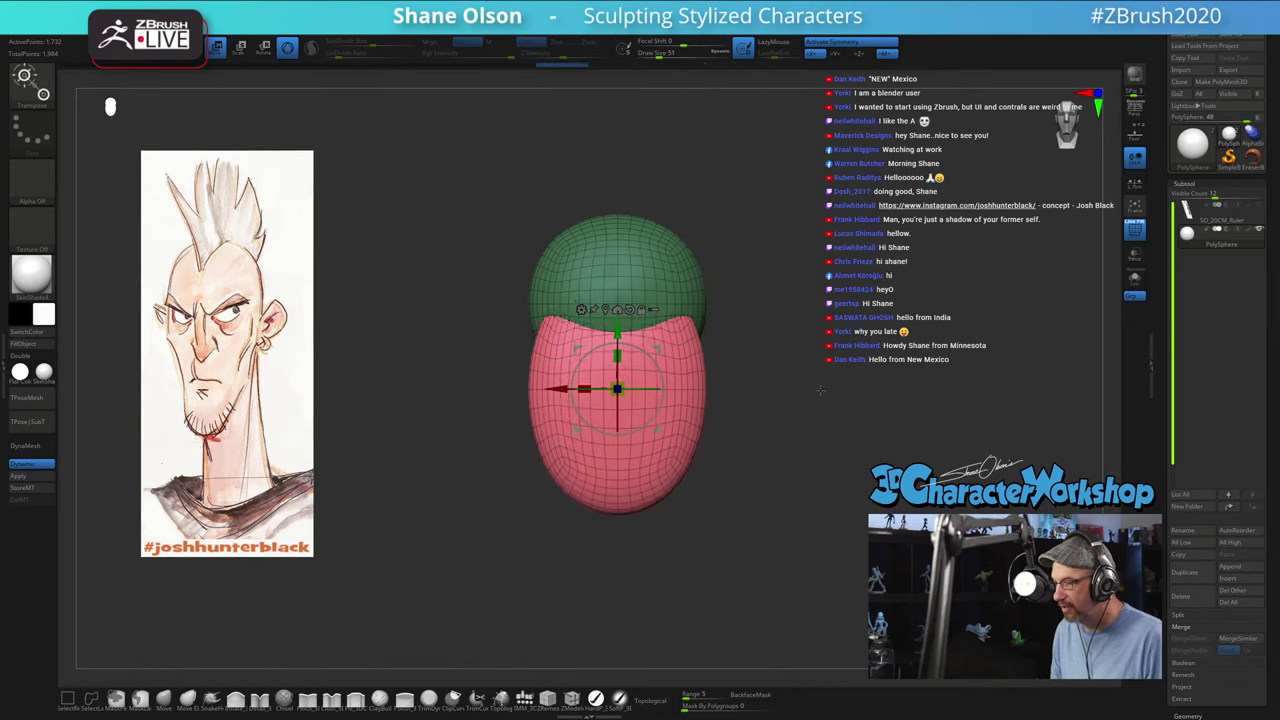
left_click_drag(820, 391, 776, 386)
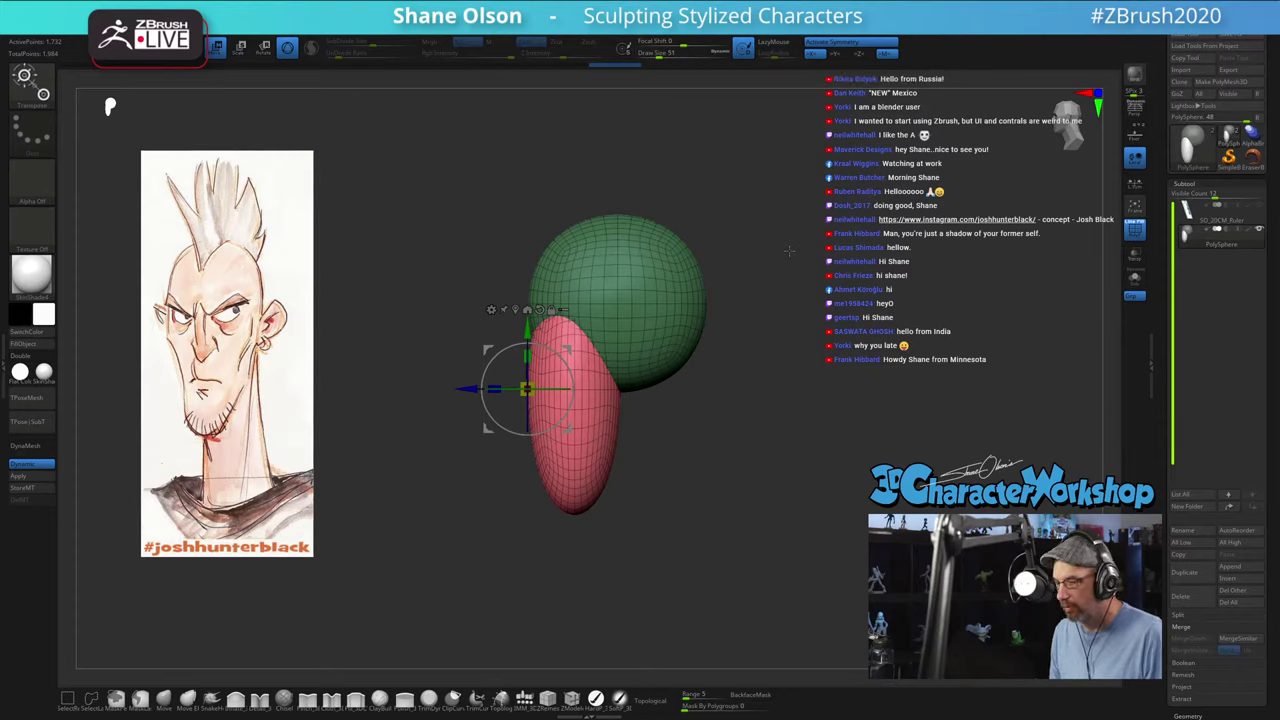
Step: With the Move brush at draw size 80, raise the face shape's upper corners and taper its sides toward the chin
mouse_move(752, 441)
left_mouse_down("alt")
mouse_move(738, 481)
mouse_move(714, 484)
mouse_move(722, 435)
mouse_move(743, 430)
left_mouse_up("alt")
key("q")
key("s")
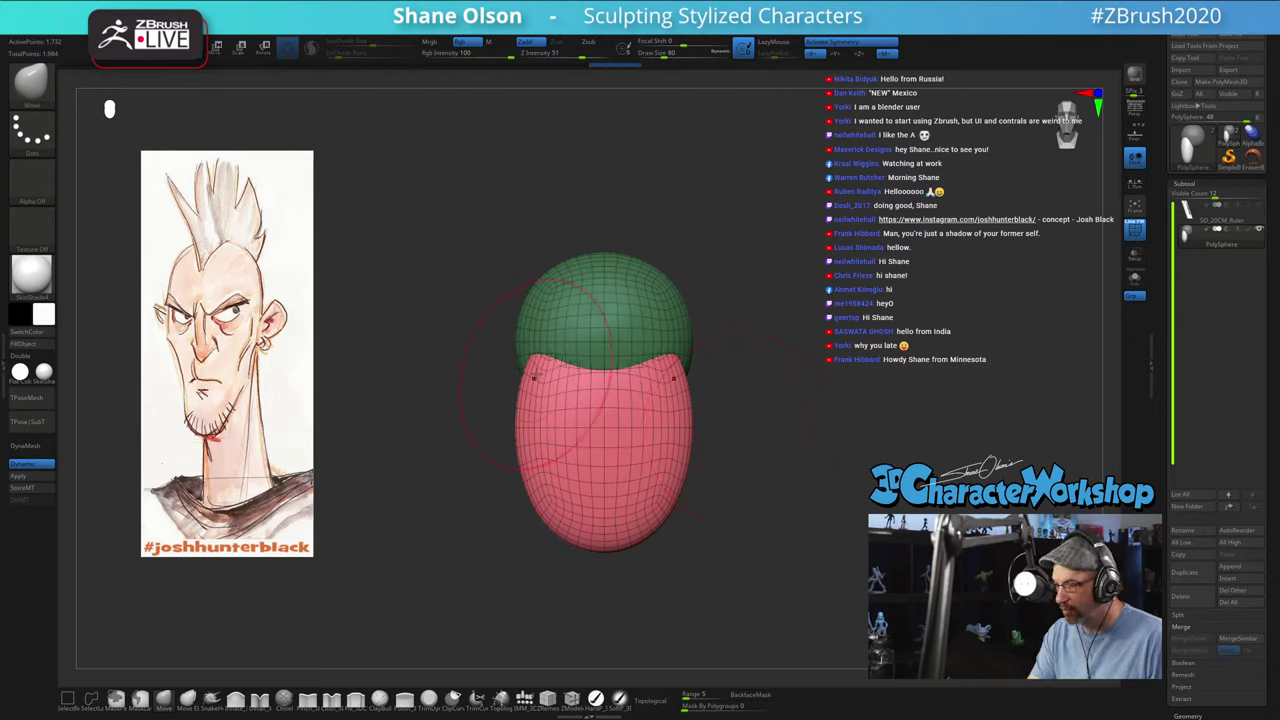
left_click_drag(538, 371, 534, 354)
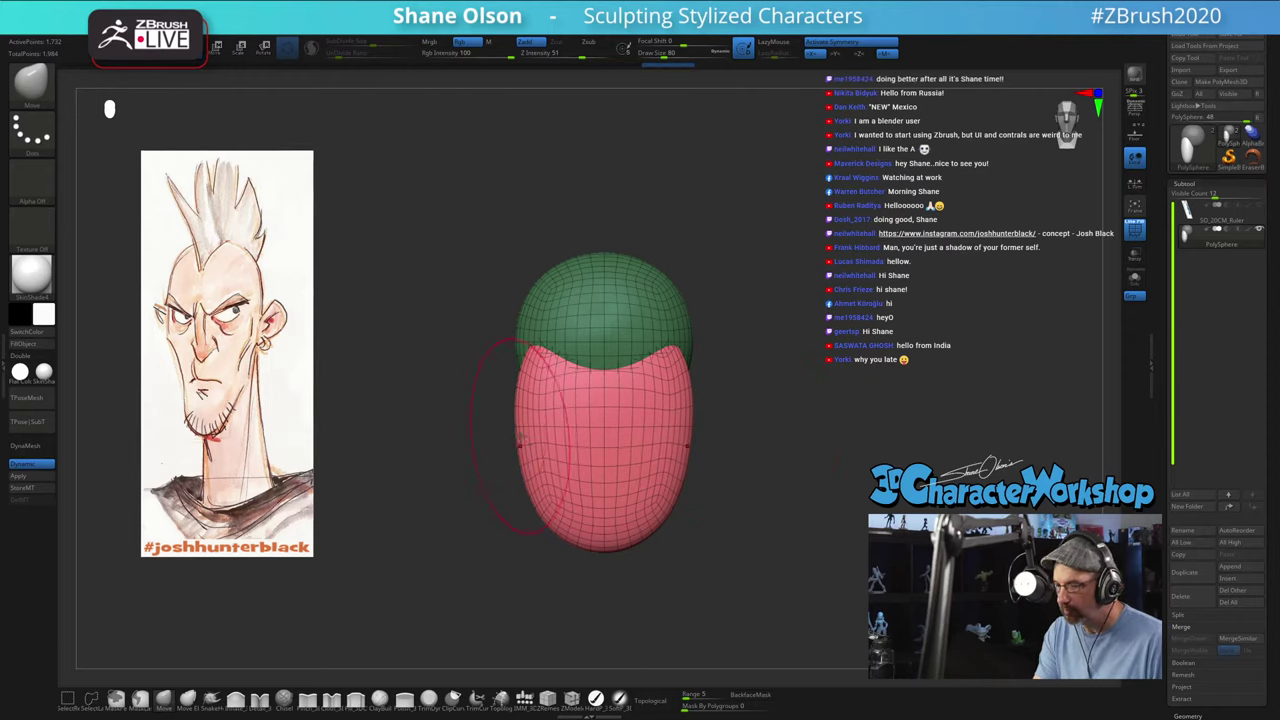
left_click_drag(525, 432, 531, 432)
mouse_move(547, 509)
left_mouse_down()
mouse_move(560, 514)
mouse_move(547, 474)
left_mouse_up()
left_click_drag(733, 416, 697, 461)
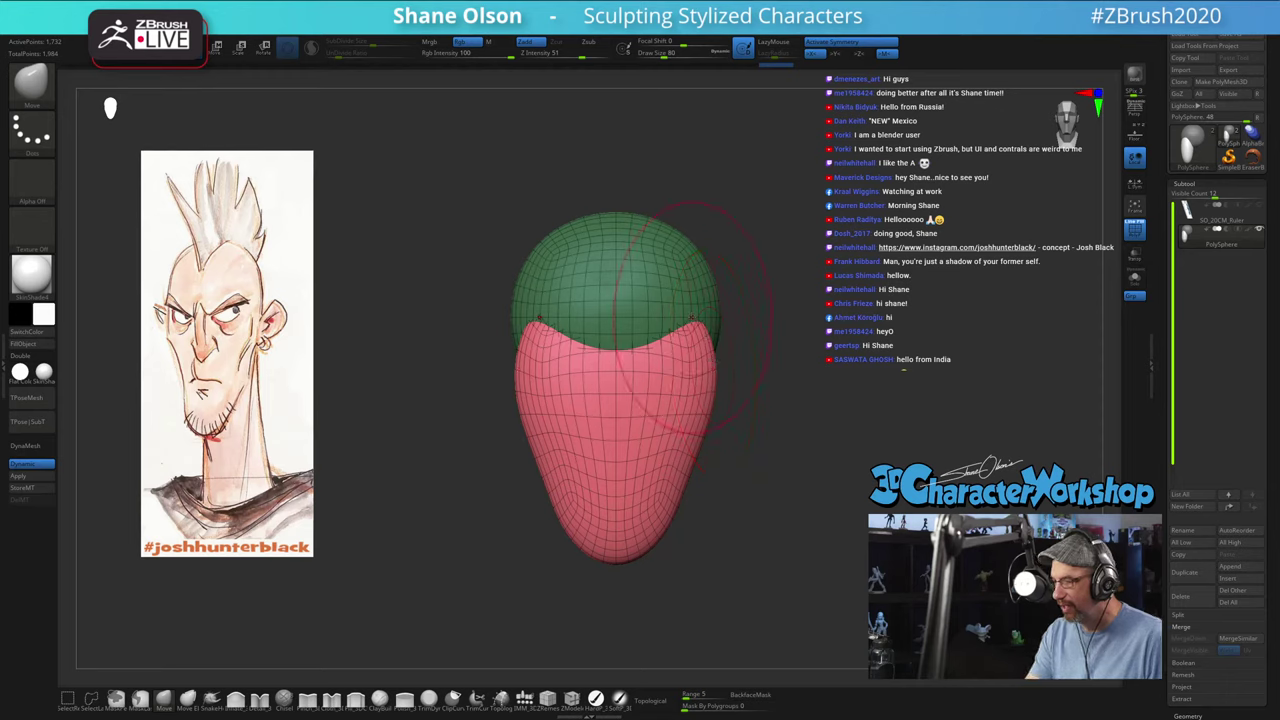
left_click_drag(693, 318, 701, 303)
left_click_drag(711, 362, 717, 374)
Step: Reshape the face form's side profile, pulling the jaw's back corner rearward and pushing the lower back edge toward the chin
left_click_drag(800, 400, 715, 405)
left_click_drag(719, 322, 725, 325)
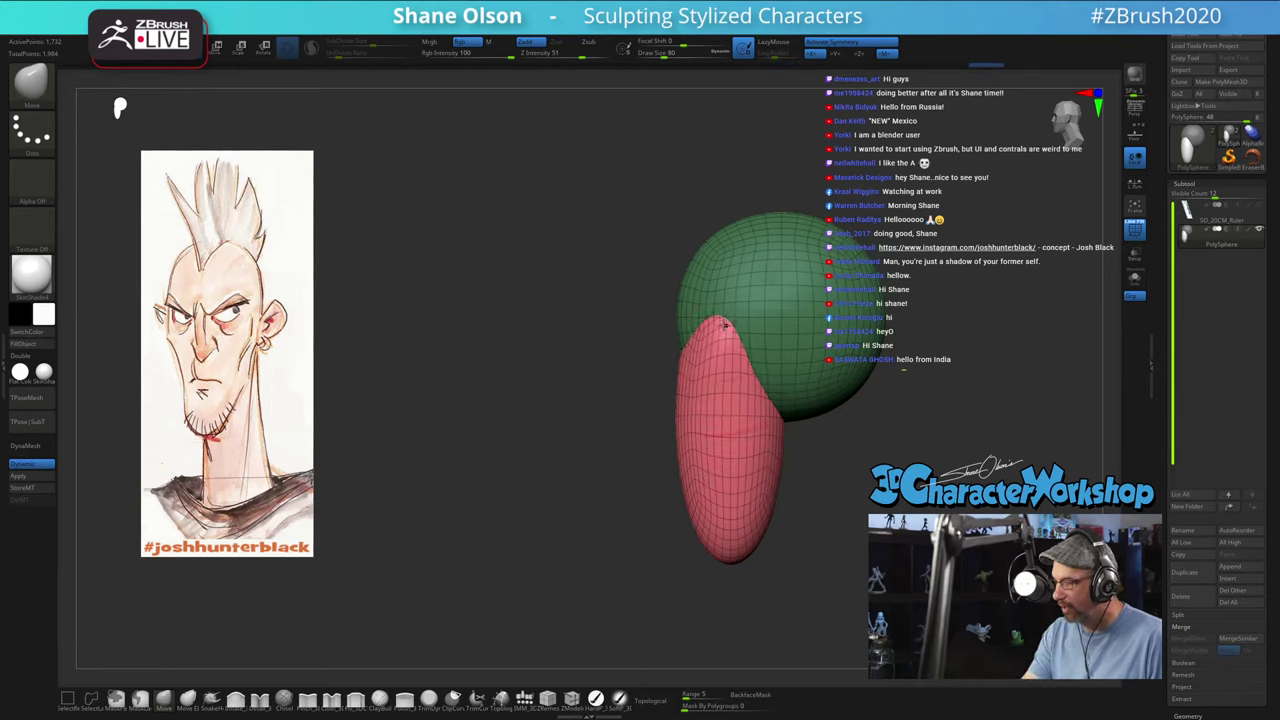
left_click_drag(834, 516, 790, 466)
left_click_drag(752, 394, 770, 392)
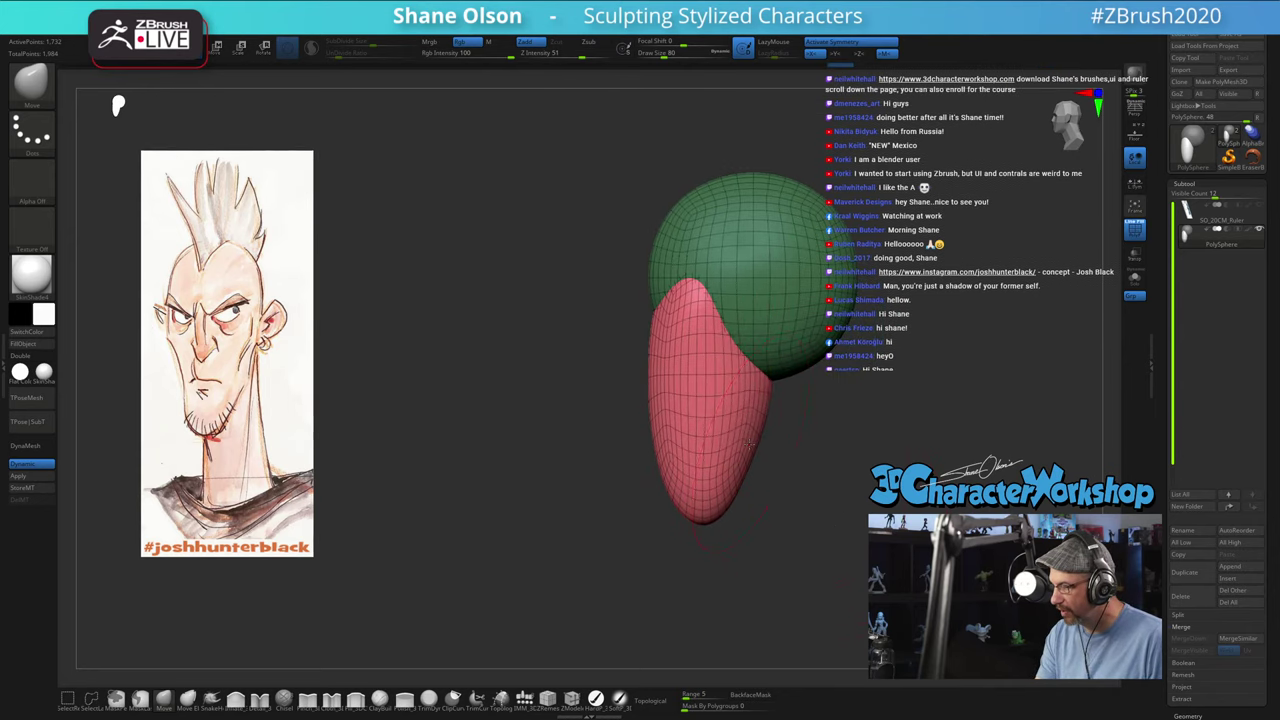
left_click_drag(748, 450, 737, 446)
left_click_drag(719, 502, 704, 502)
left_click_drag(742, 442, 748, 443)
mouse_move(752, 500)
left_mouse_down()
mouse_move(816, 504)
mouse_move(745, 451)
left_mouse_up()
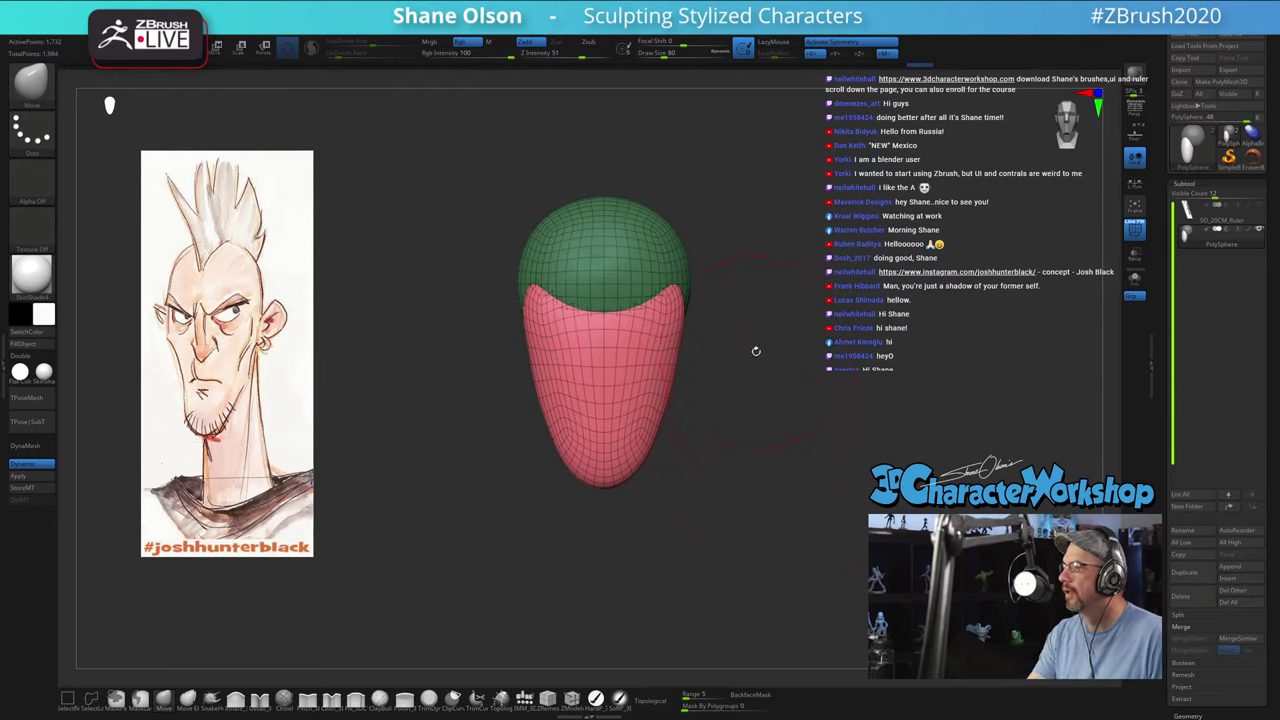
Step: Reduce the Move brush draw size to 68 and narrow the lower sides of the face shape around the jaw
right_click_drag(756, 351, 753, 368, "ctrl")
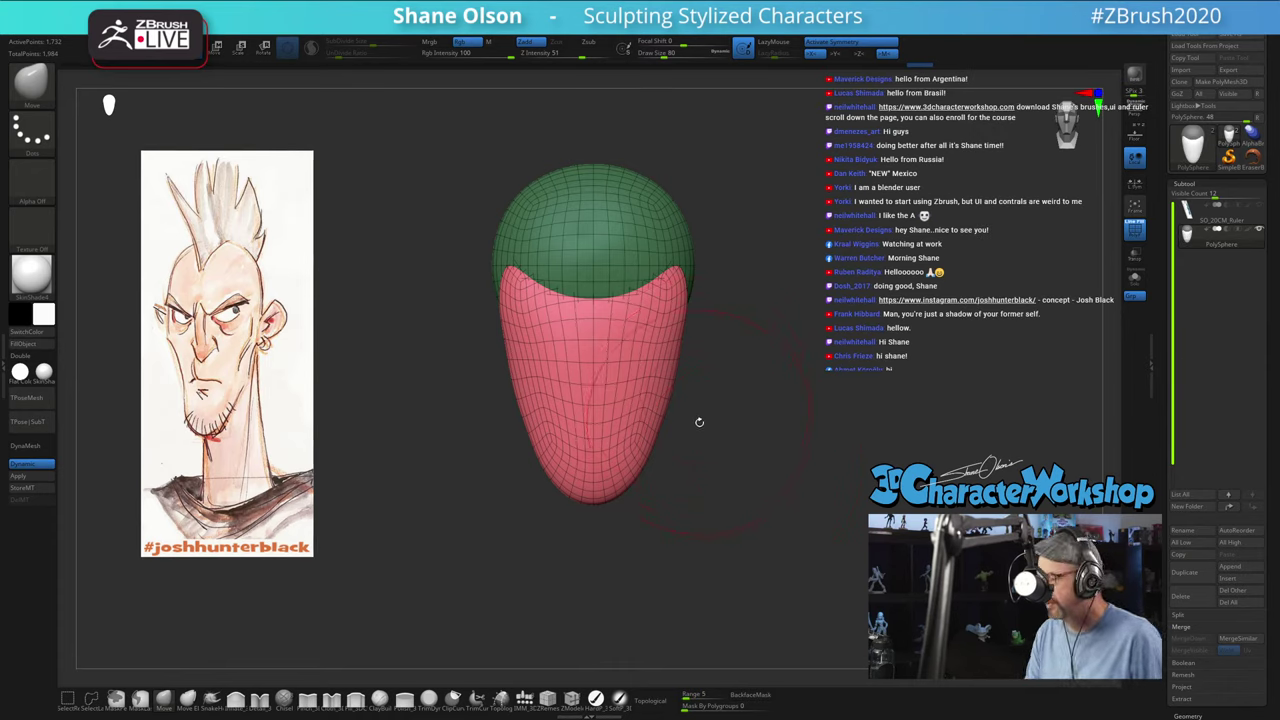
left_click_drag(699, 422, 701, 422)
key("s")
left_click(694, 420)
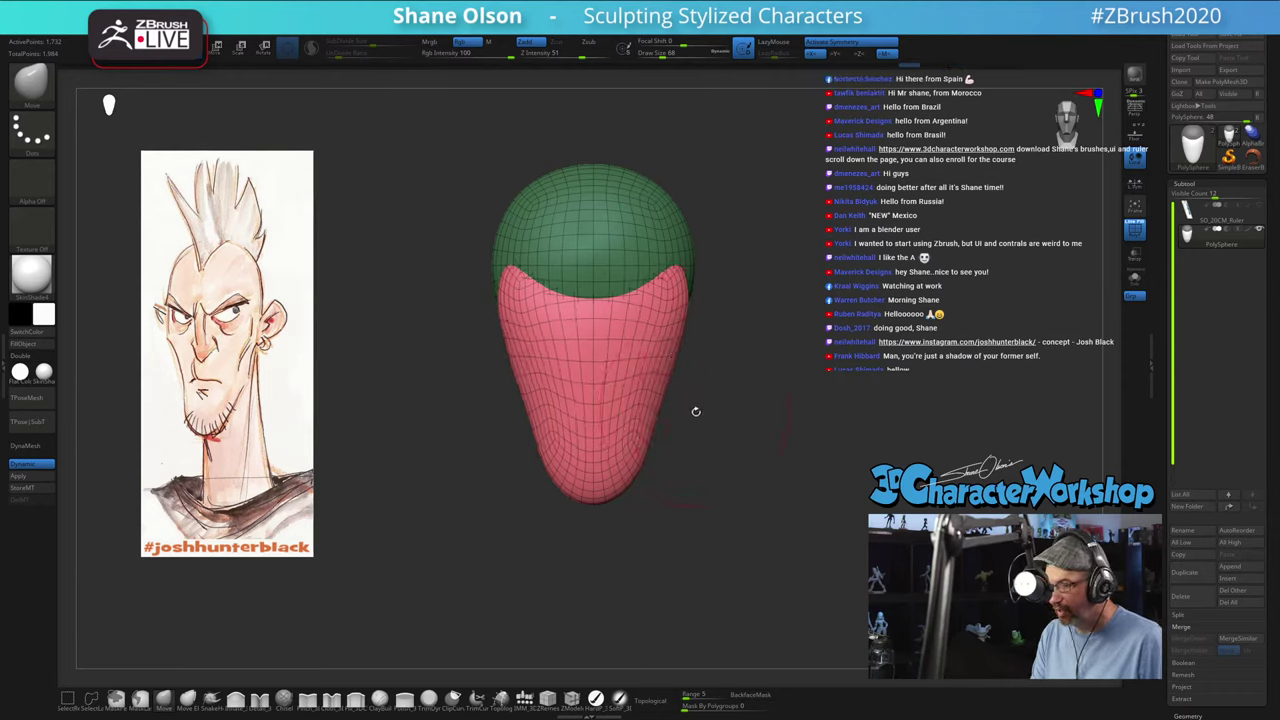
mouse_move(696, 411)
left_mouse_down()
mouse_move(829, 426)
mouse_move(820, 477)
mouse_move(745, 500)
left_mouse_up()
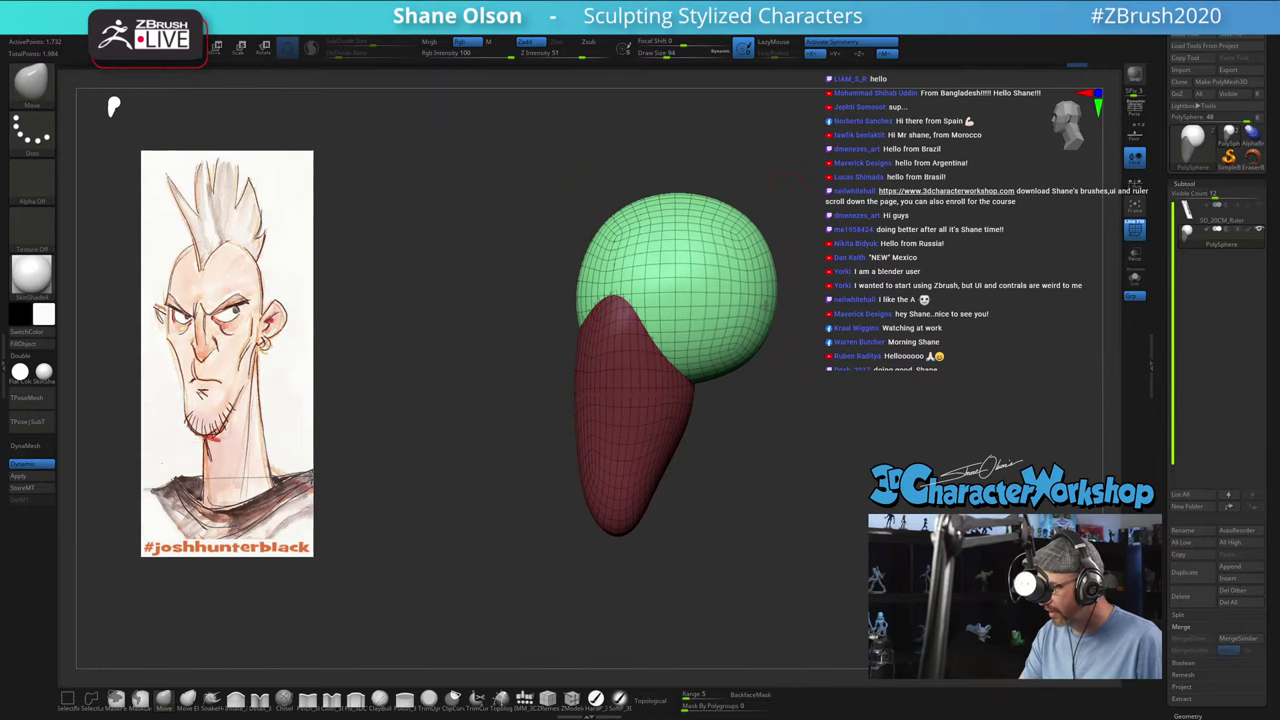
Step: Insert an Appendage primitive with the IMM brush under the back of the head sphere to serve as the neck
mouse_move(822, 450)
left_mouse_down("alt")
mouse_move(746, 437)
mouse_move(807, 436)
left_mouse_up("alt")
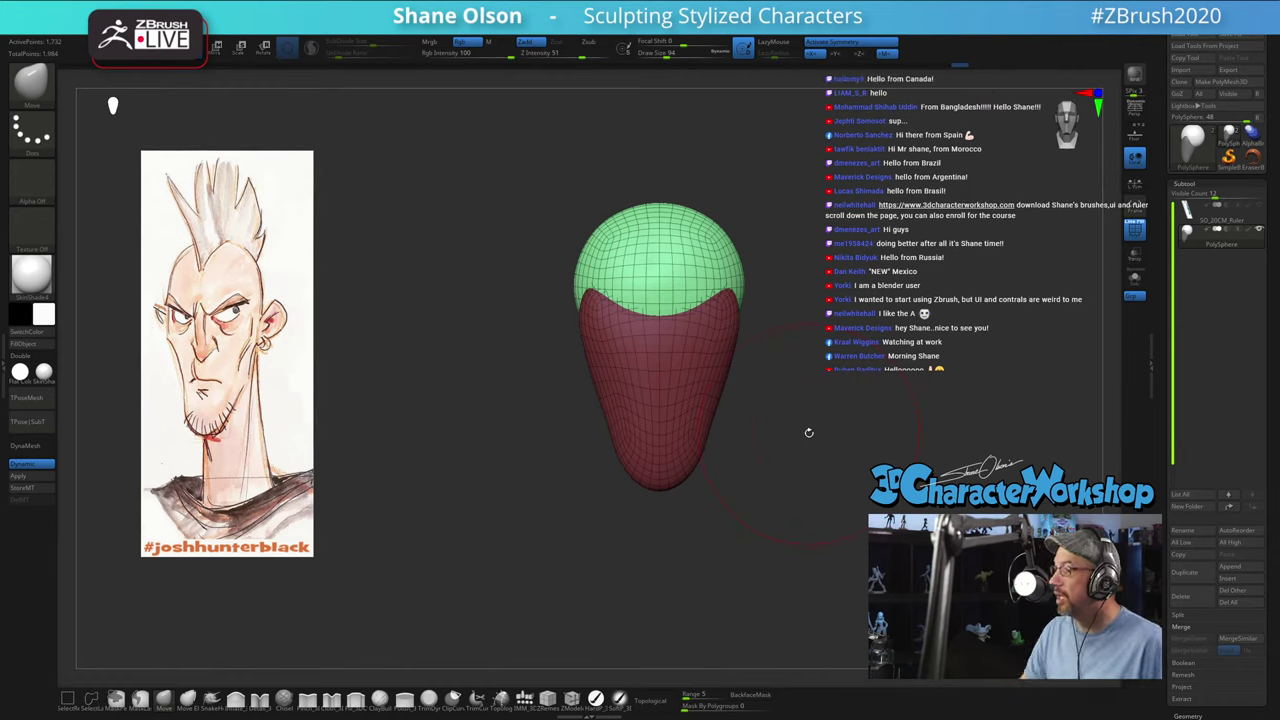
mouse_move(840, 403)
left_mouse_down()
mouse_move(846, 420)
mouse_move(847, 392)
mouse_move(775, 366)
left_mouse_up()
key("s")
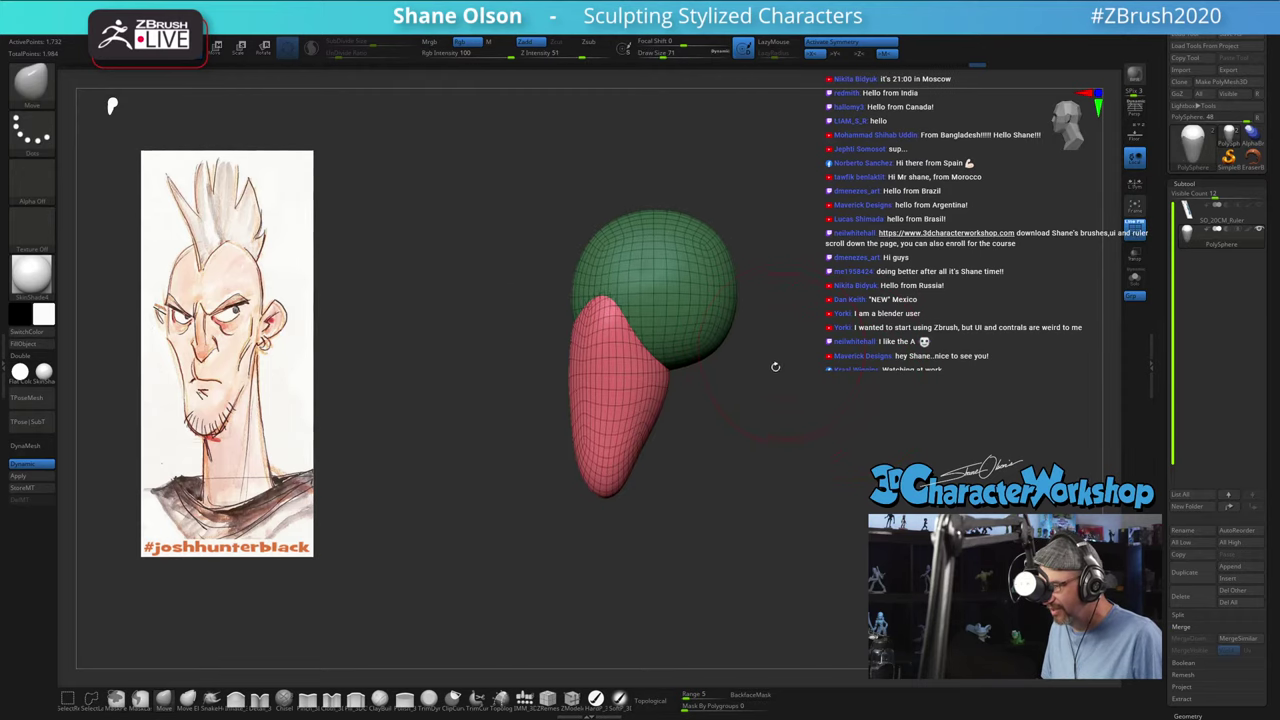
left_click(527, 699)
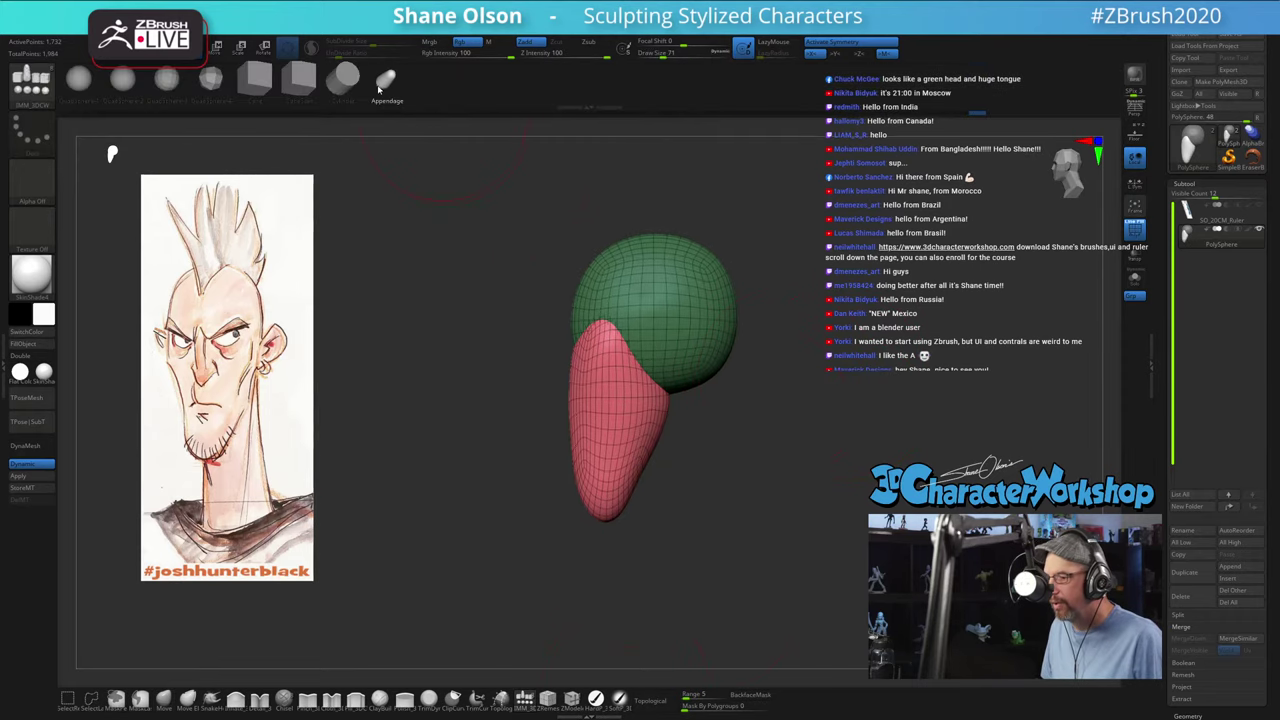
mouse_move(909, 284)
left_mouse_down()
mouse_move(987, 348)
mouse_move(858, 332)
mouse_move(887, 293)
left_mouse_up()
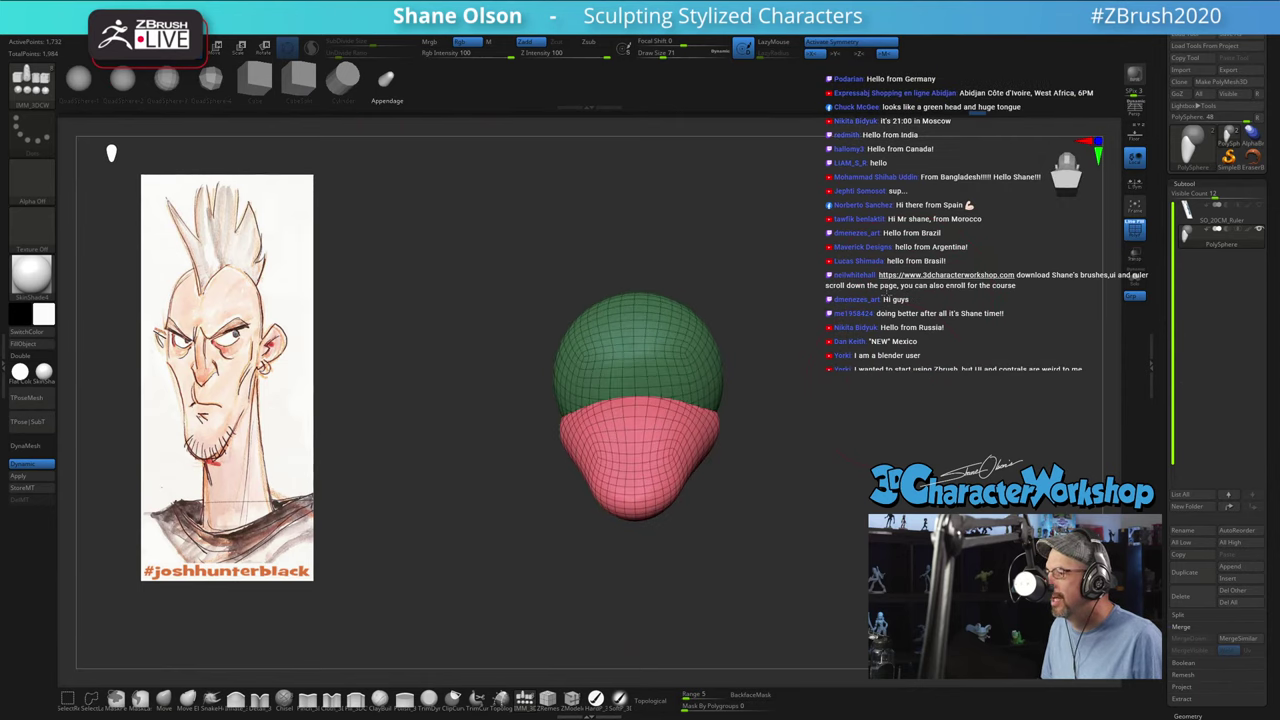
left_click_drag(737, 309, 740, 264)
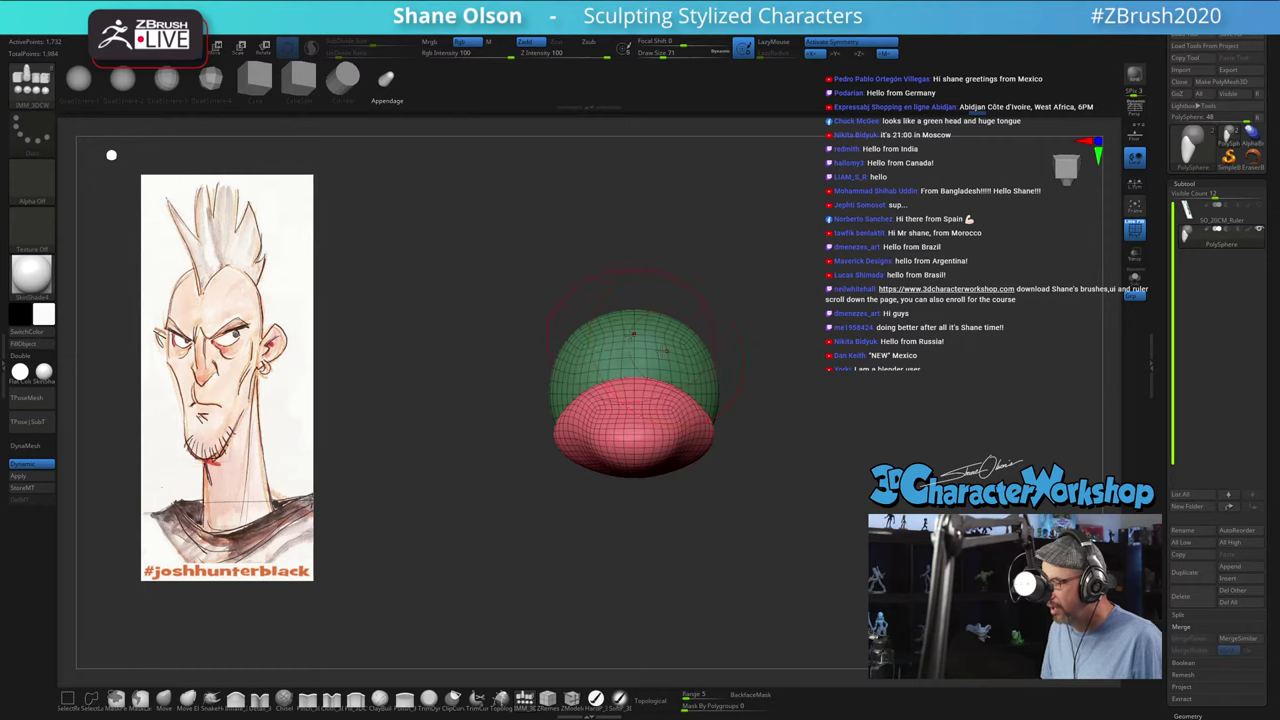
left_click_drag(651, 357, 668, 386)
mouse_move(908, 218)
left_mouse_down()
mouse_move(853, 341)
mouse_move(858, 328)
left_mouse_up()
key("s")
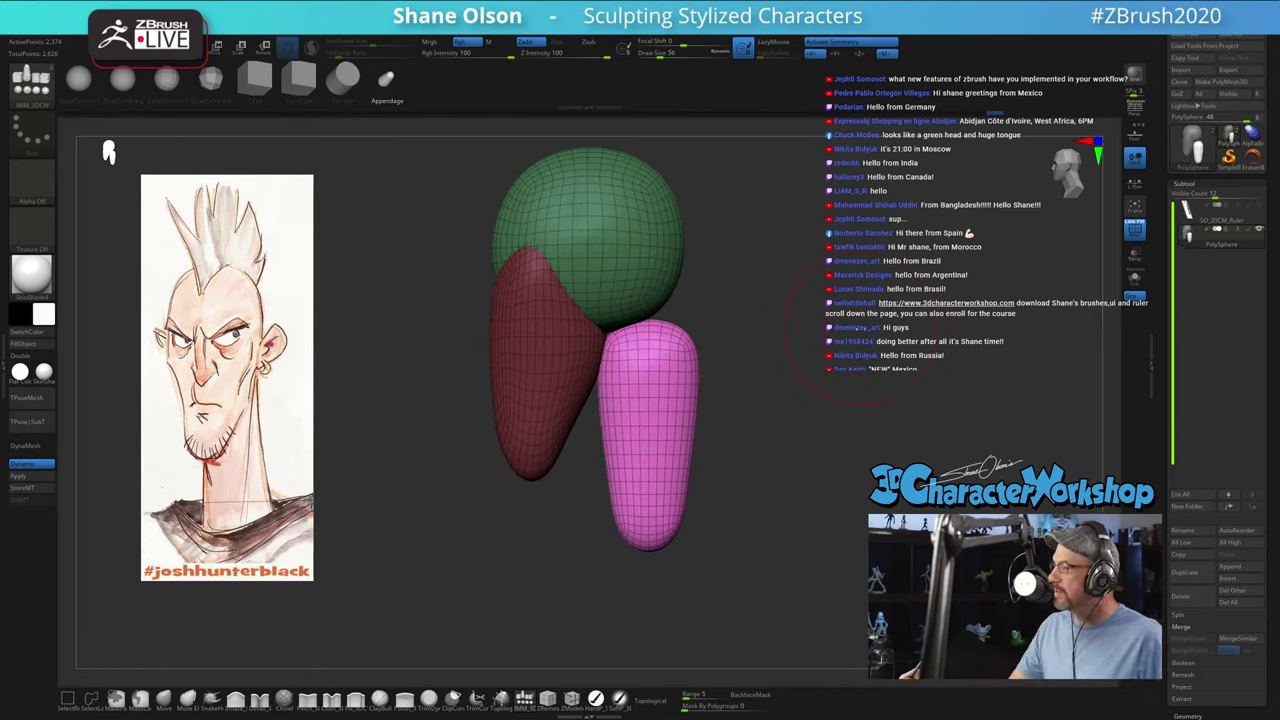
Step: Flip the neck so its wider end points down, and tilt it beneath the back of the head sphere with the Transpose gizmo
left_click_drag(780, 426, 760, 437)
key("w")
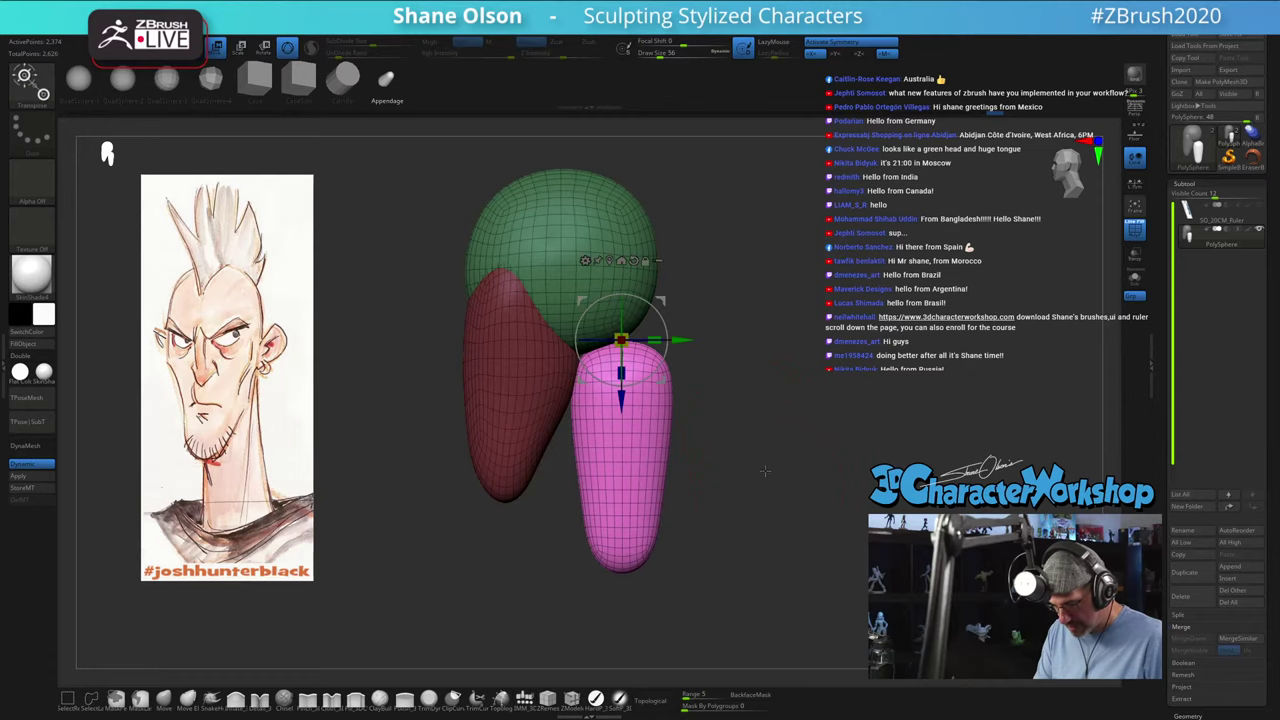
left_click_drag(660, 311, 722, 507)
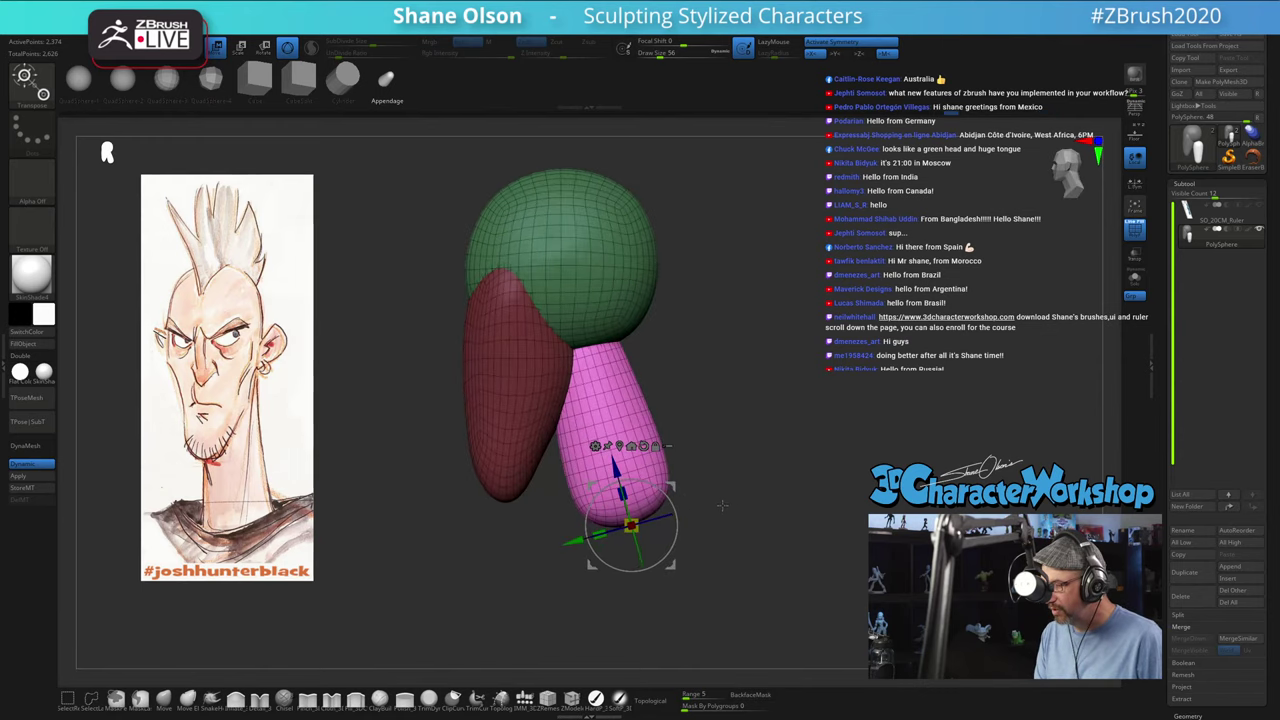
Step: With the Move brush at draw size 108, lengthen the neck downward and push its back edge inward
left_click(164, 700)
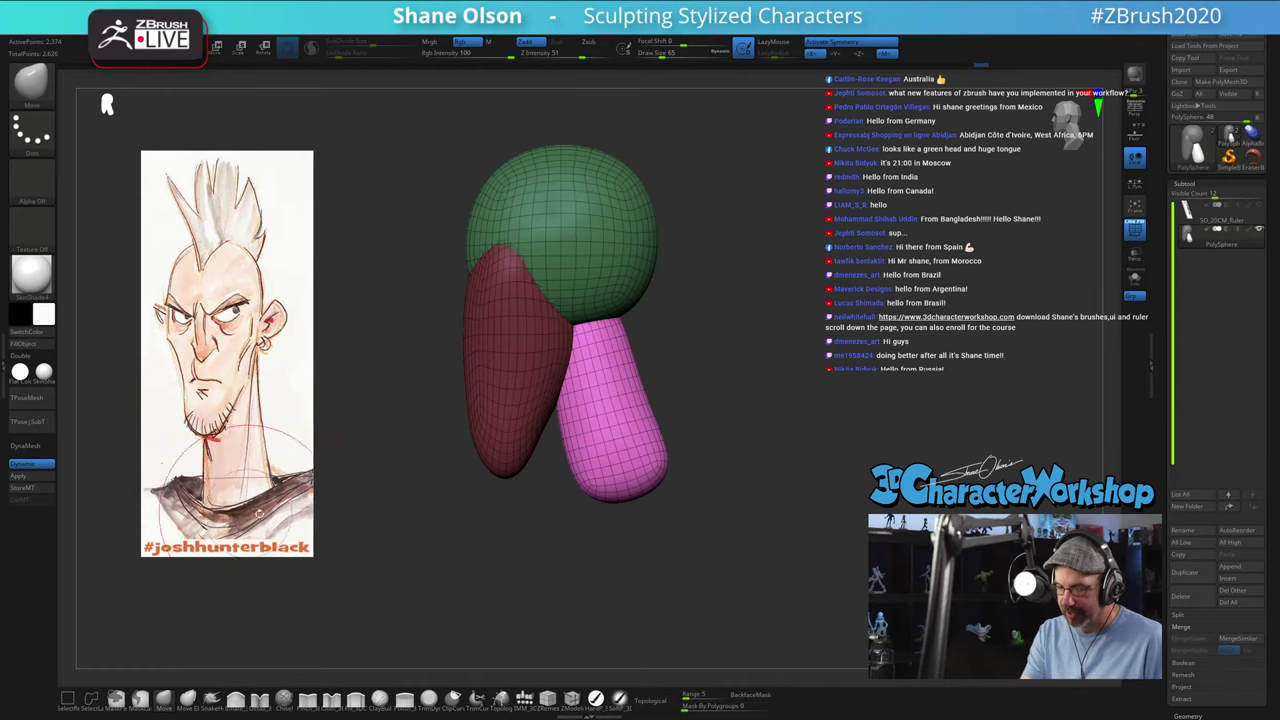
key("s")
key("s")
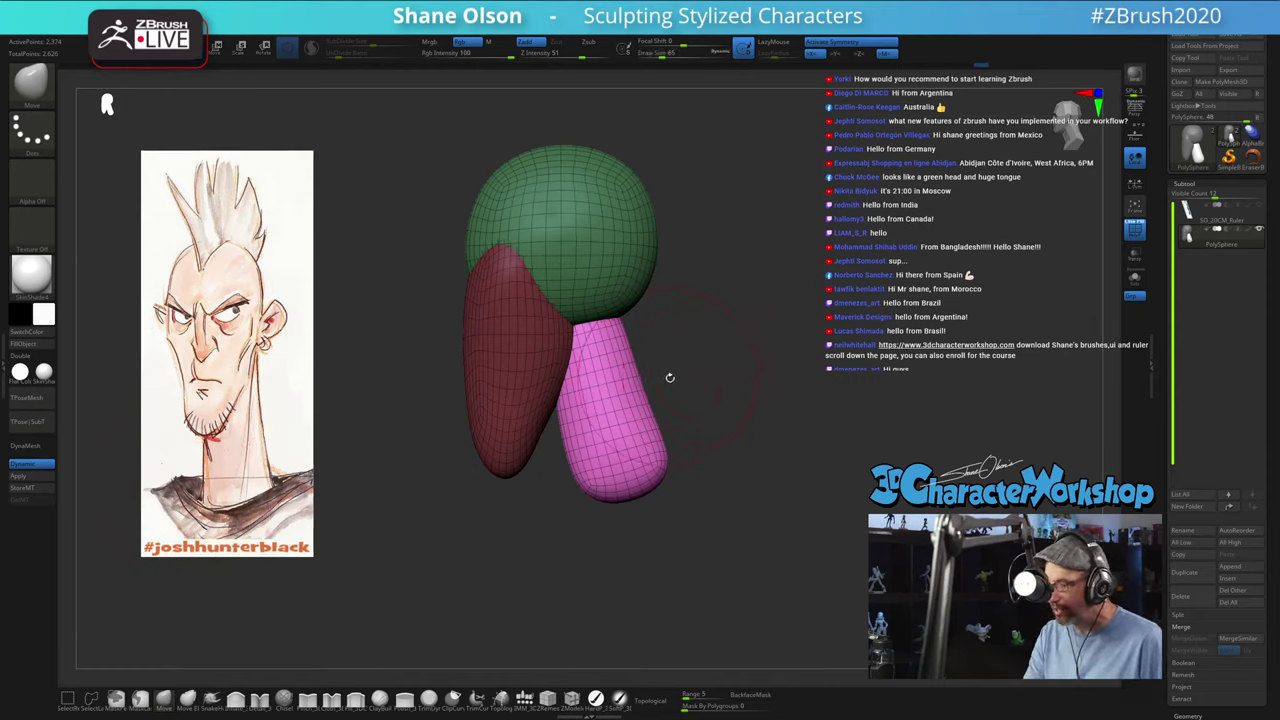
key("s")
left_click_drag(670, 378, 675, 378)
mouse_move(604, 470)
left_mouse_down()
mouse_move(593, 498)
mouse_move(654, 485)
mouse_move(623, 510)
left_mouse_up()
key("s")
mouse_move(614, 522)
left_mouse_down()
mouse_move(609, 578)
mouse_move(667, 557)
left_mouse_up()
mouse_move(657, 371)
left_mouse_down()
mouse_move(680, 337)
mouse_move(606, 339)
mouse_move(649, 354)
mouse_move(635, 389)
left_mouse_up()
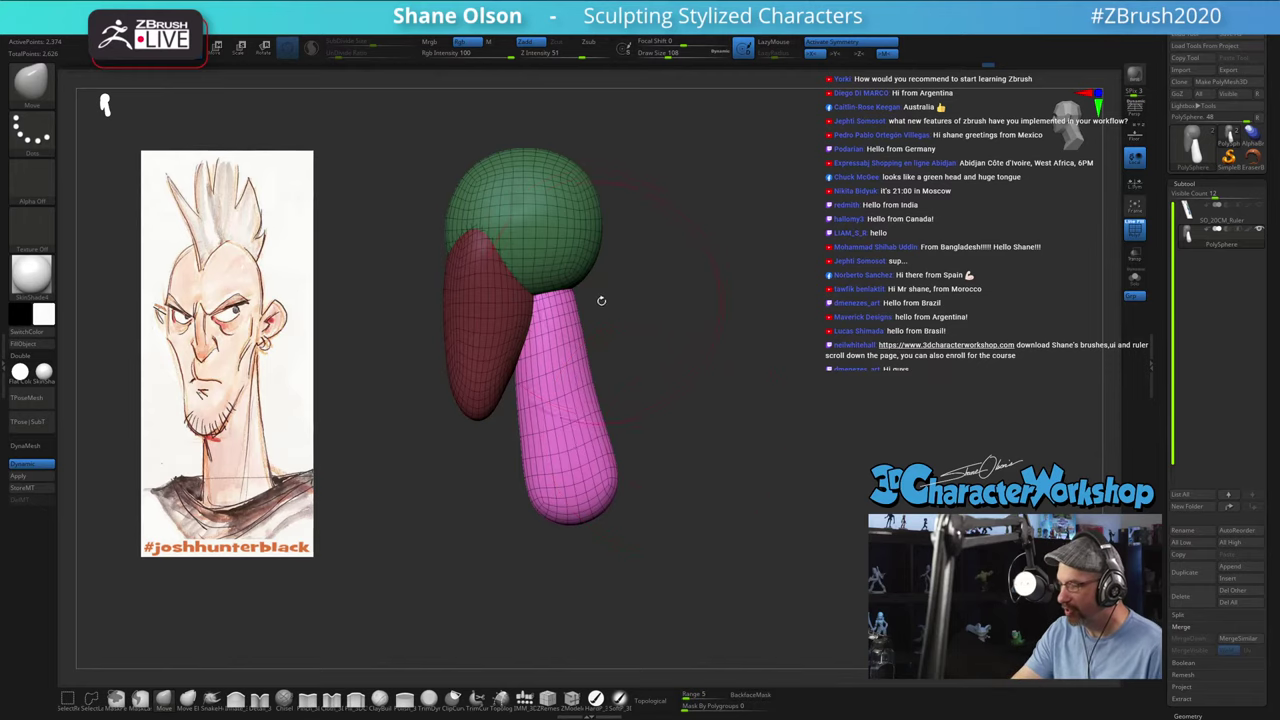
Step: Smooth the neck's side profile and set the Move brush draw size to 90
mouse_move(600, 297)
left_mouse_down()
mouse_move(622, 395)
mouse_move(663, 395)
left_mouse_up()
key("shift")
key("space")
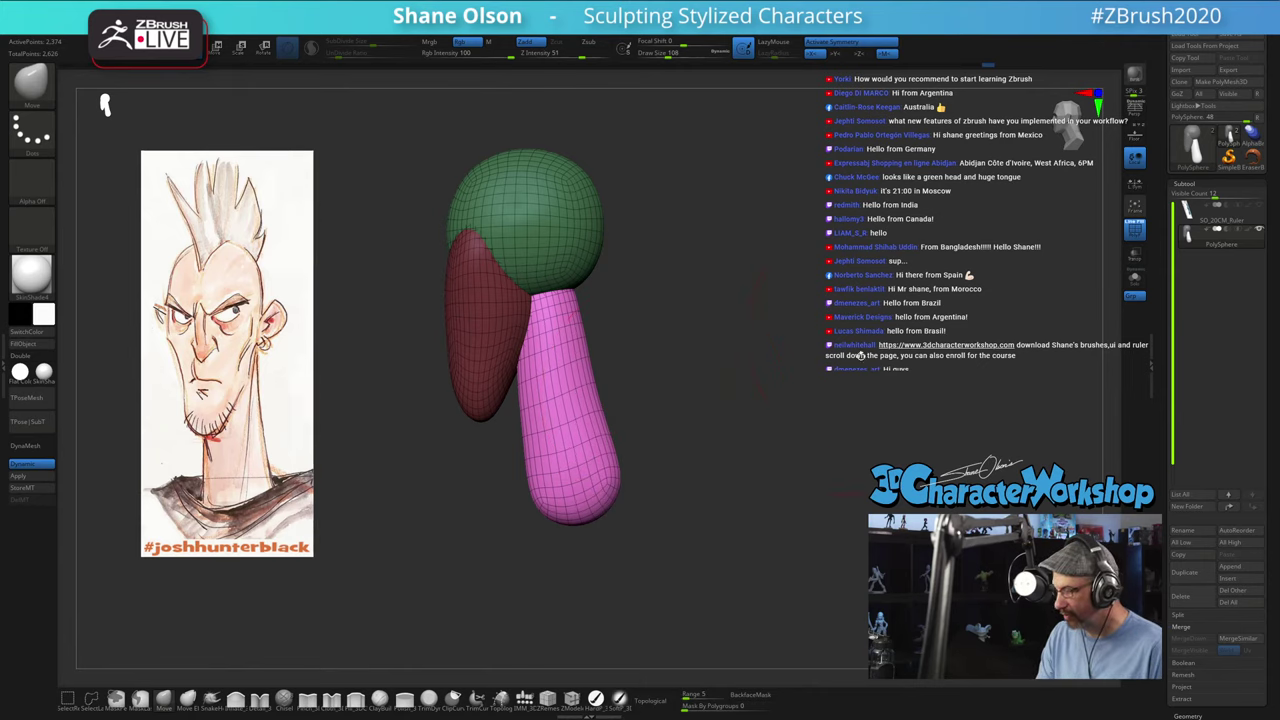
left_click_drag(826, 412, 804, 482)
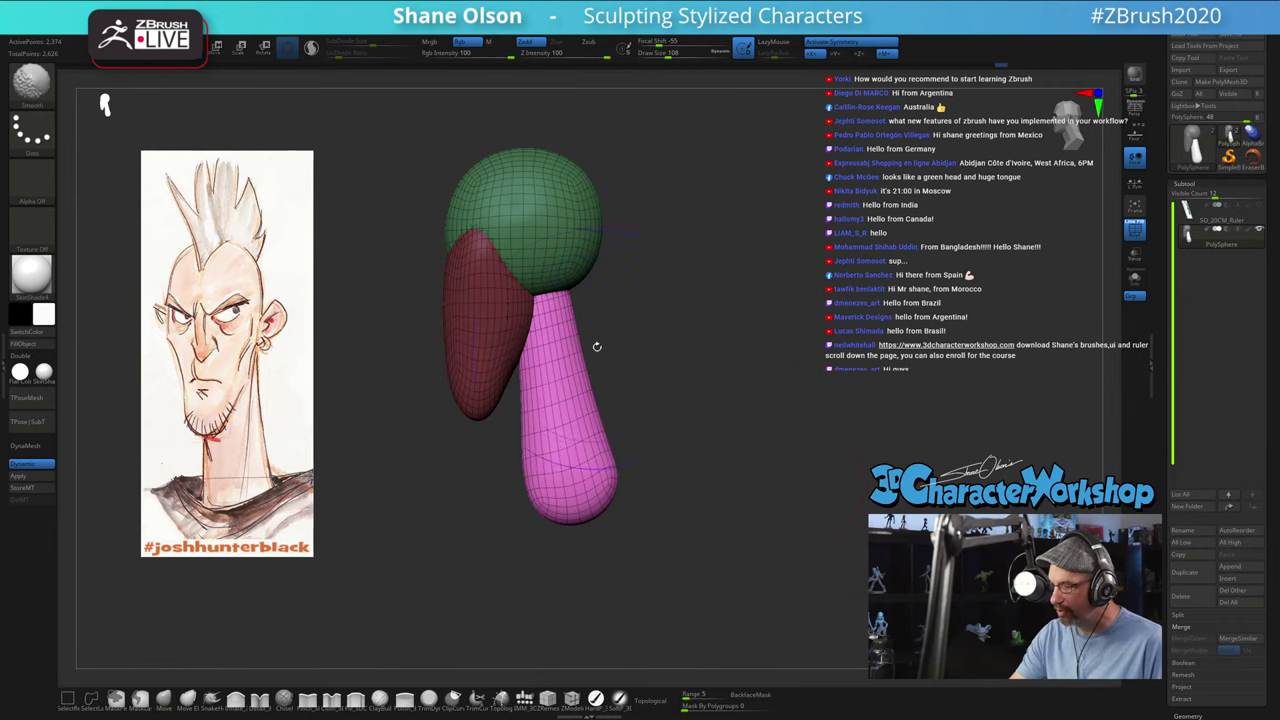
key("s")
left_click_drag(645, 380, 640, 380)
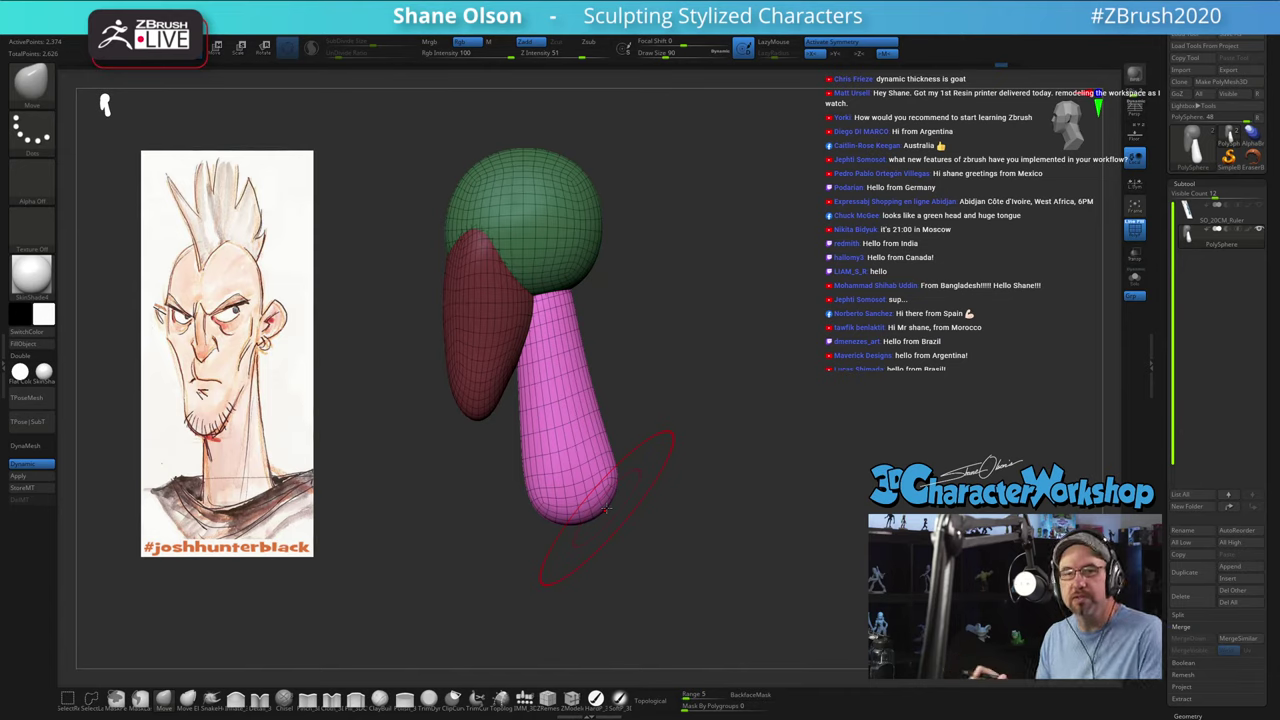
Step: From behind, widen the neck's top under the skull with the Move brush at draw size 68, and smooth its sides
left_click_drag(686, 360, 690, 362, "shift")
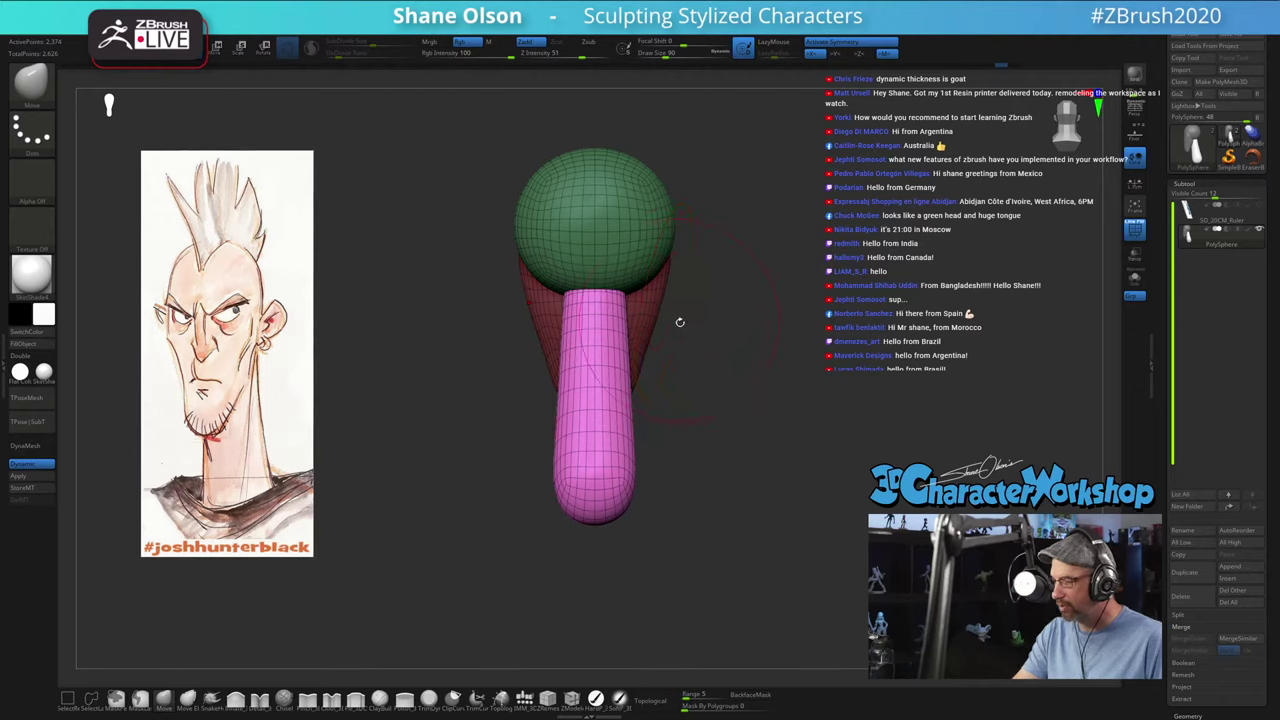
left_click_drag(677, 318, 686, 388, "alt")
key("s")
mouse_move(662, 338)
left_mouse_down()
mouse_move(632, 332)
mouse_move(647, 322)
left_mouse_up()
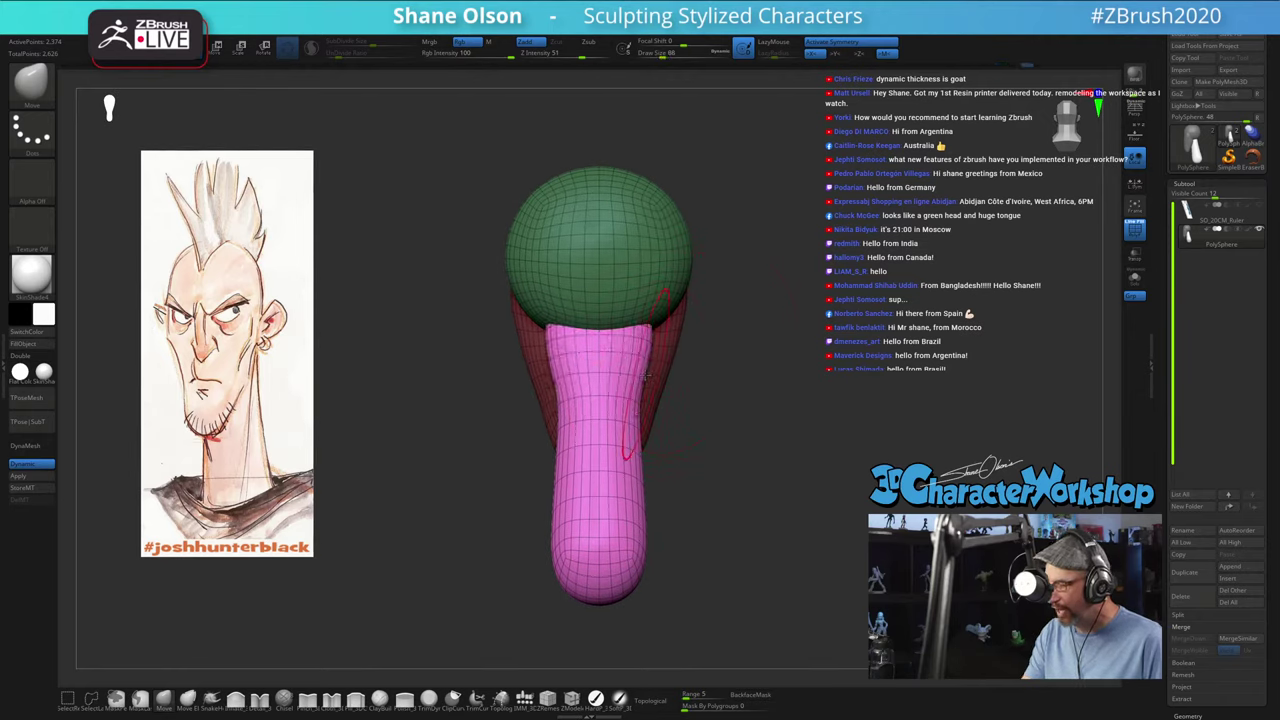
mouse_move(626, 436)
left_mouse_down()
mouse_move(617, 414)
mouse_move(638, 403)
mouse_move(634, 378)
left_mouse_up()
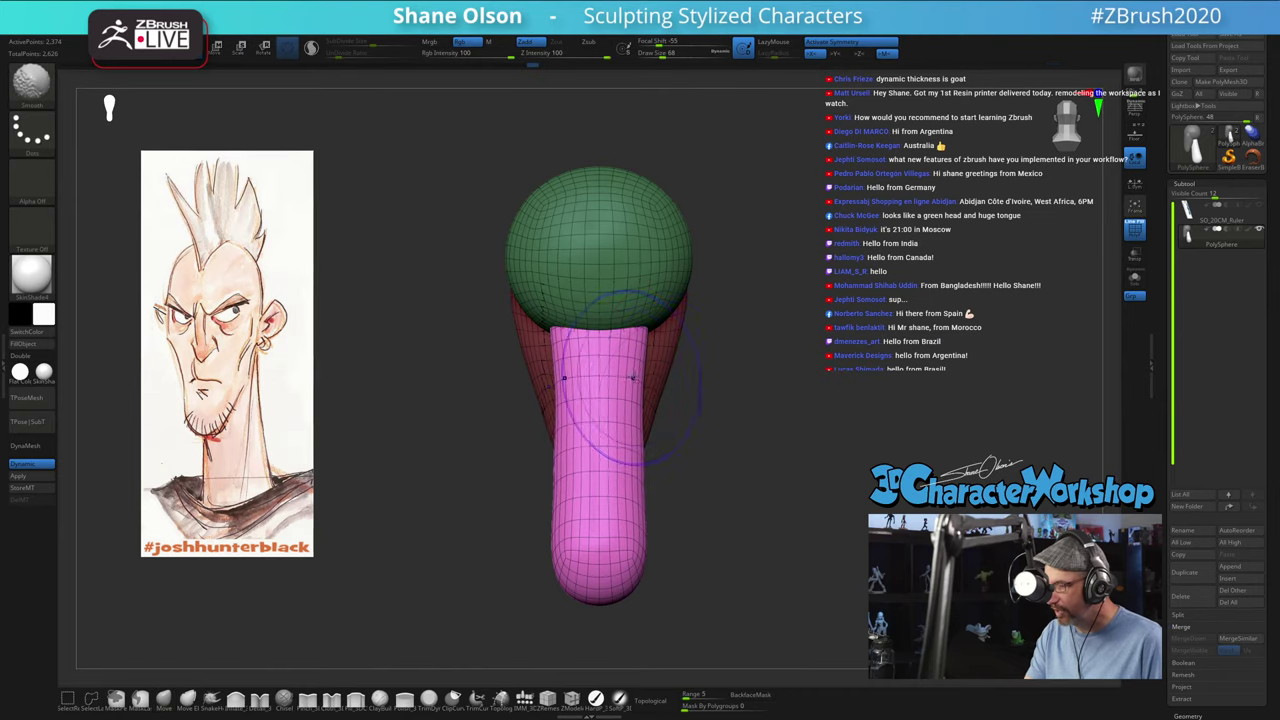
left_click_drag(722, 486, 638, 468)
left_click_drag(637, 325, 628, 372)
right_click_drag(666, 490, 723, 491, "shift")
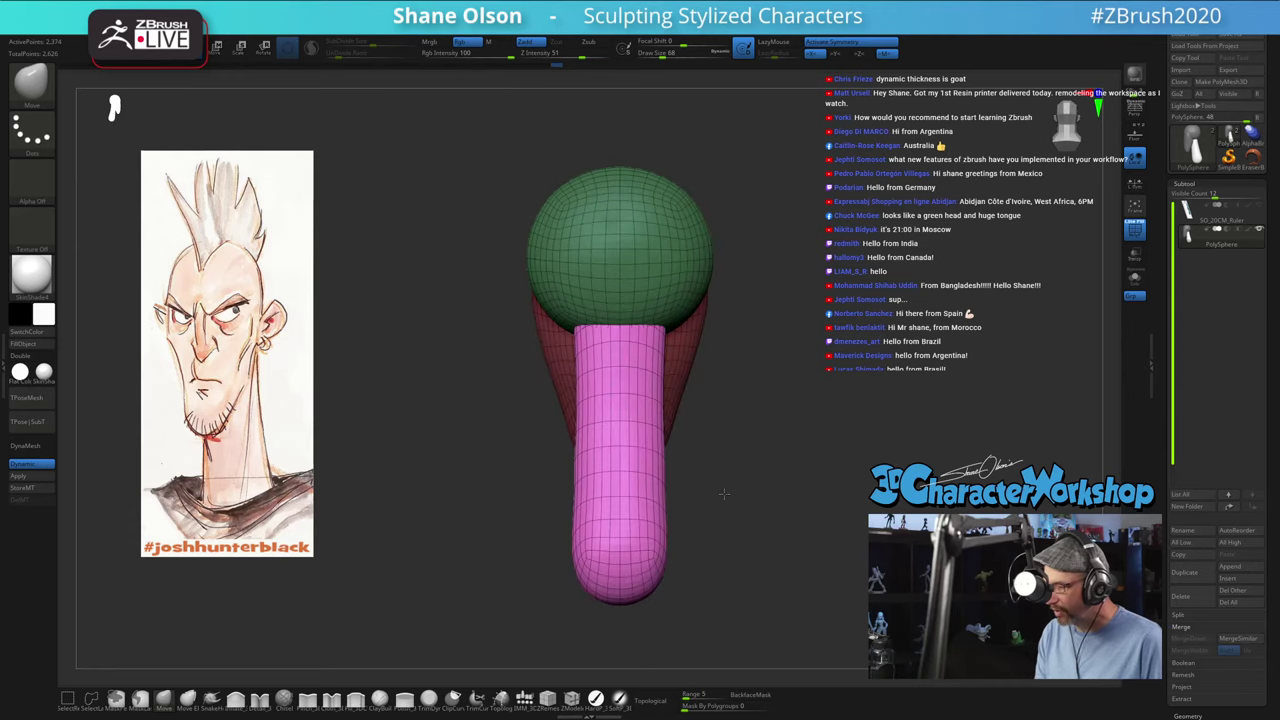
Step: Widen the neck's base with the Move brush at draw size 83 and smooth the sides just above it
key("s")
left_click_drag(677, 567, 674, 571)
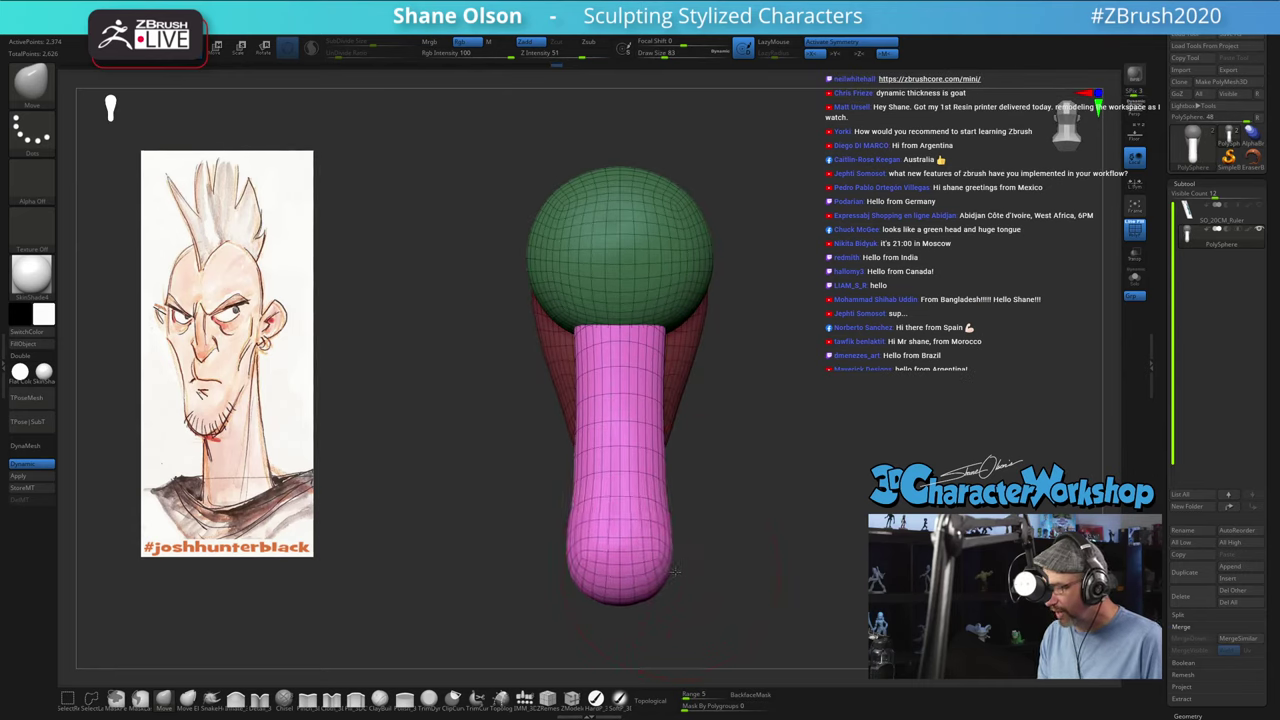
left_click_drag(662, 523, 648, 500, "shift")
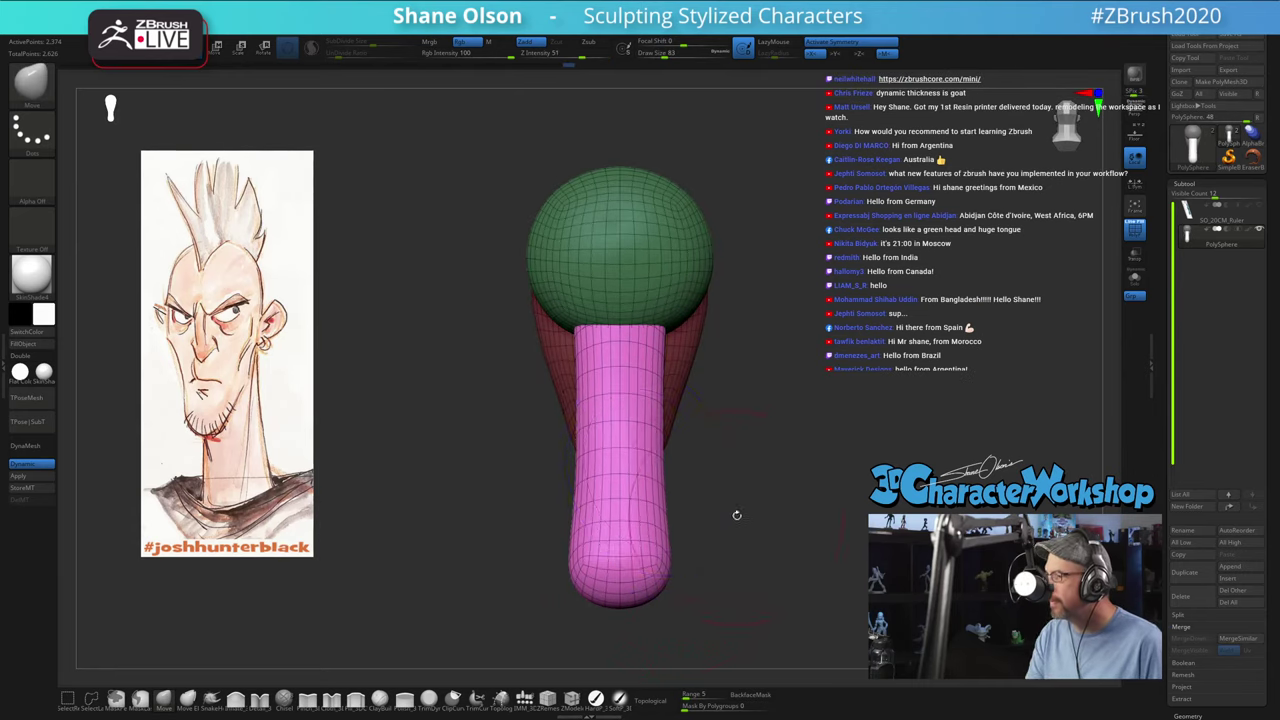
left_click_drag(737, 517, 646, 486)
Step: Invert the mask to free the head and face forms, and refine the face's lower sides with the Move brush at draw size 74
left_click_drag(750, 423, 775, 418)
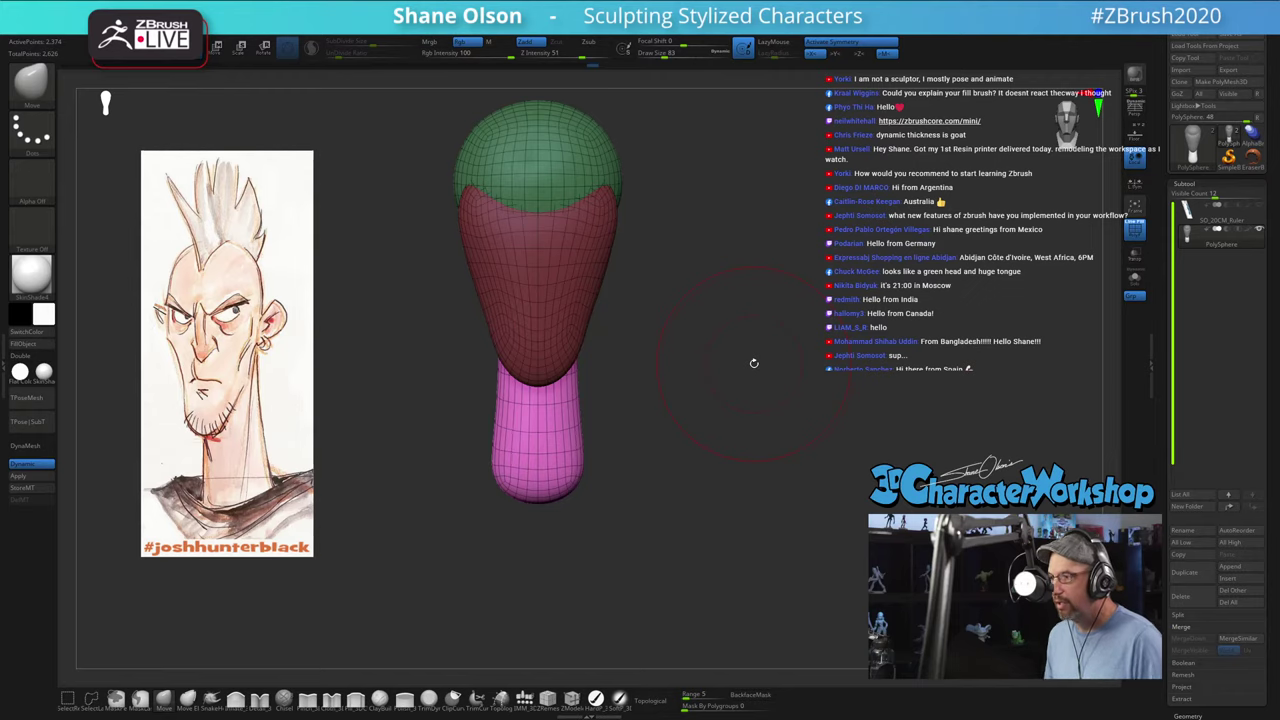
mouse_move(766, 357)
left_mouse_down()
mouse_move(774, 366)
mouse_move(763, 360)
left_mouse_up()
key("s")
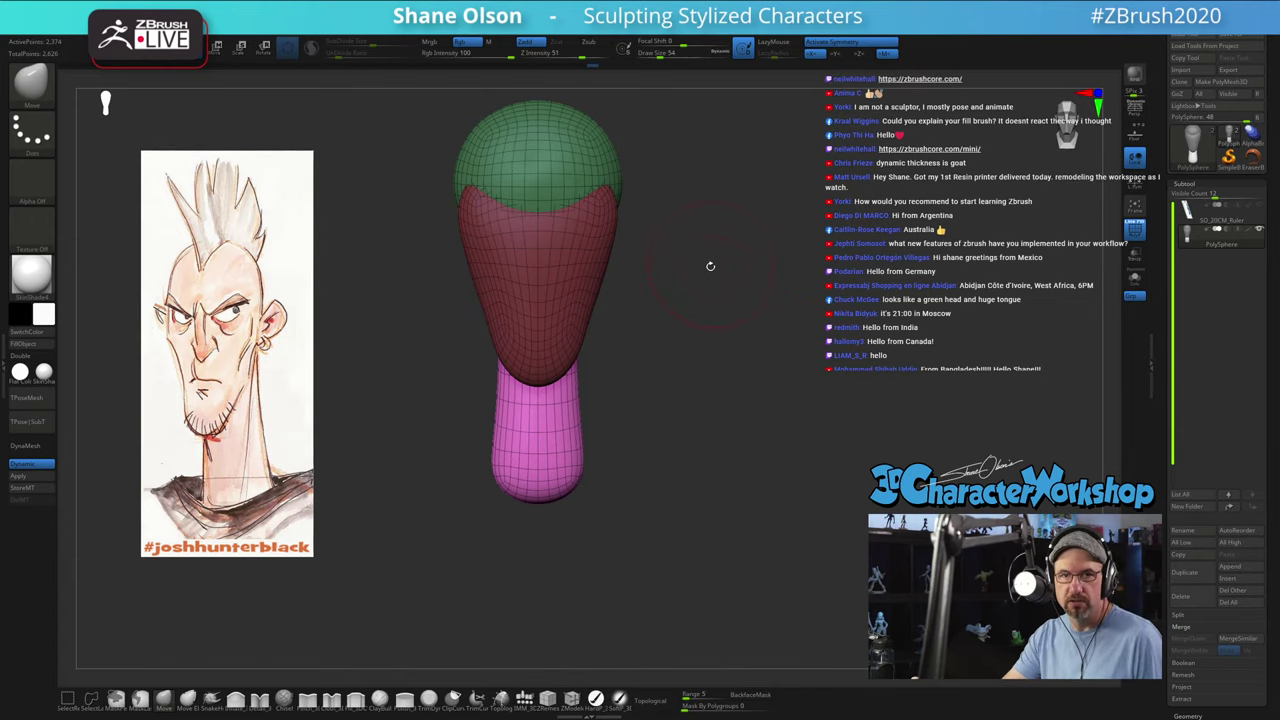
left_click_drag(709, 269, 699, 406, "alt")
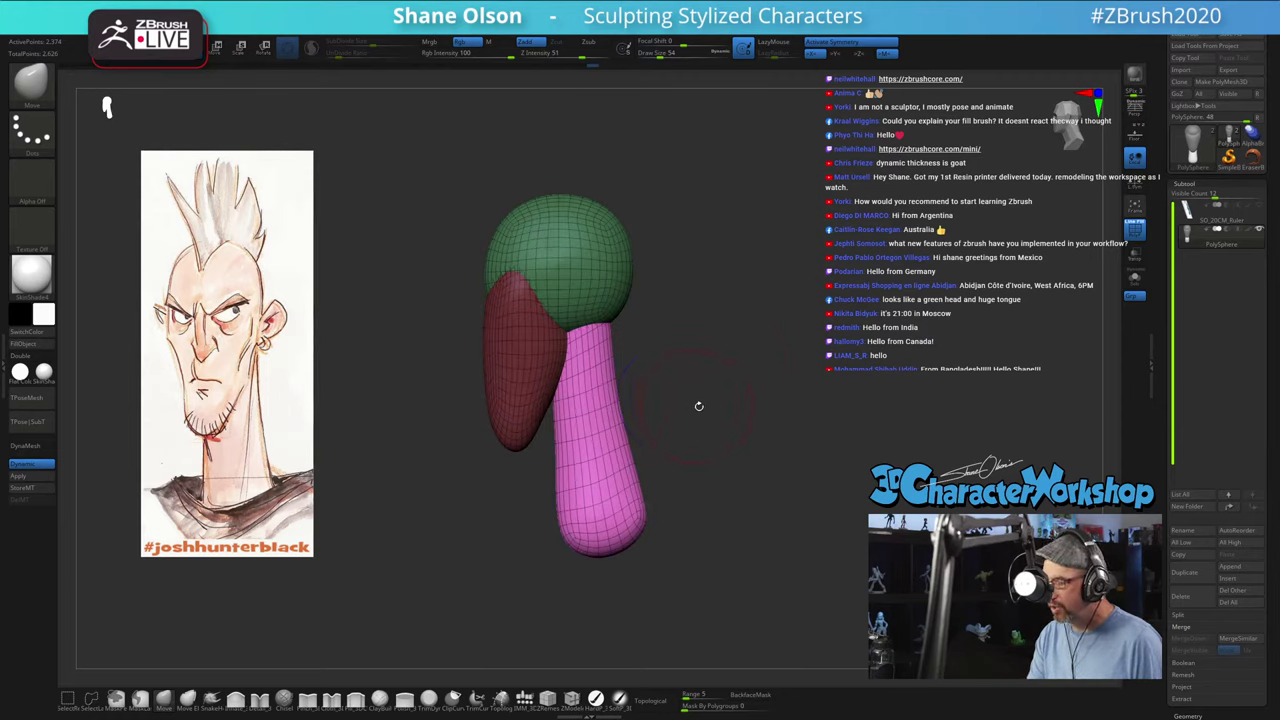
mouse_move(684, 357)
left_mouse_down()
mouse_move(729, 354)
mouse_move(728, 393)
mouse_move(687, 381)
left_mouse_up()
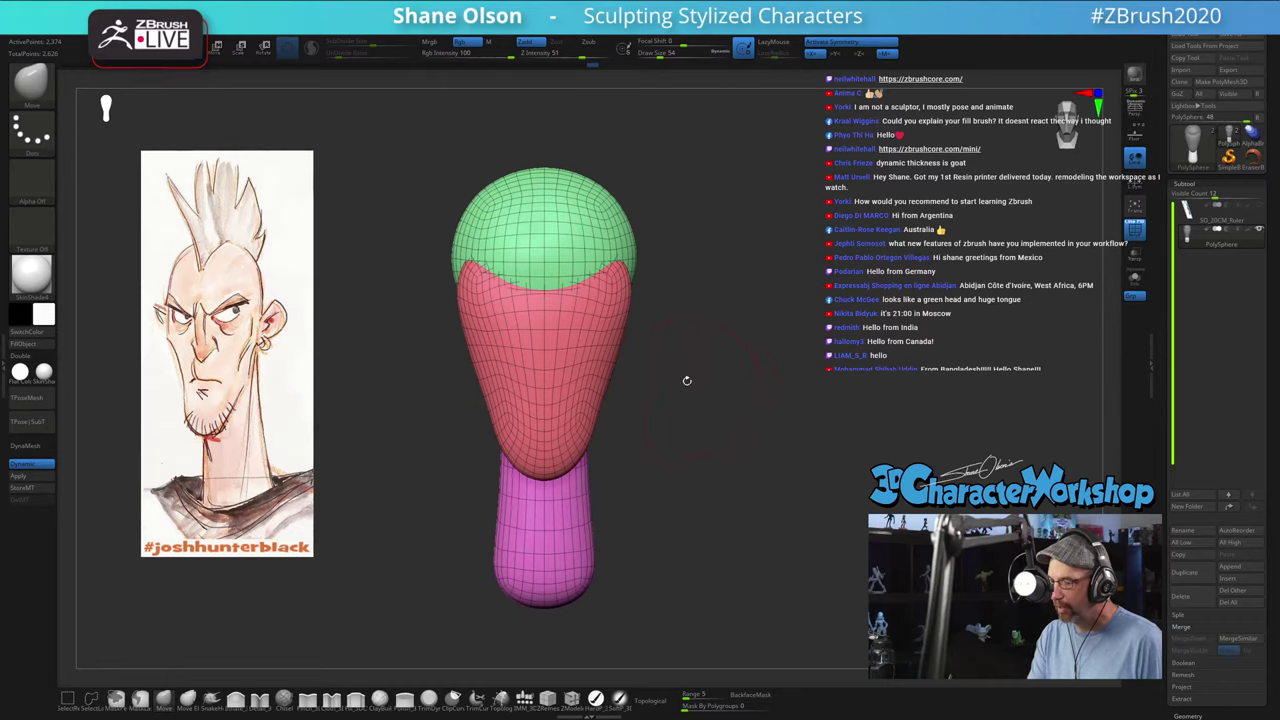
key("s")
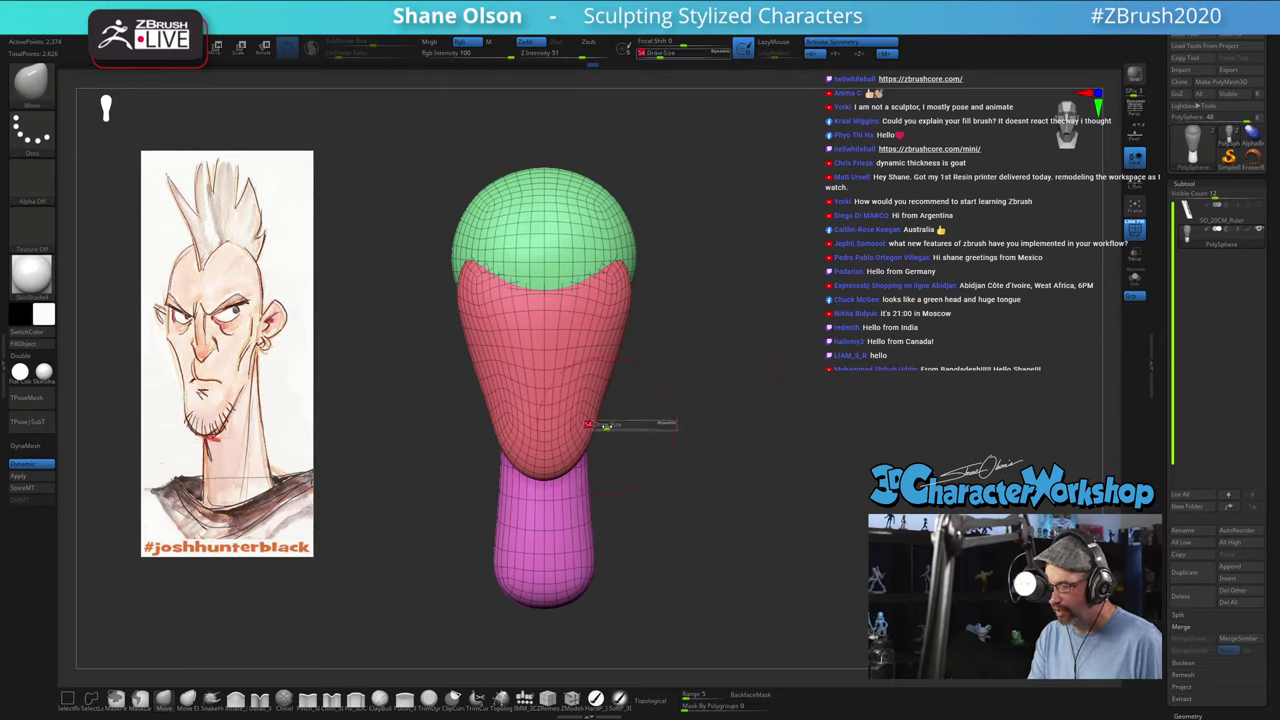
mouse_move(606, 428)
left_mouse_down()
mouse_move(580, 443)
mouse_move(592, 395)
mouse_move(580, 383)
left_mouse_up()
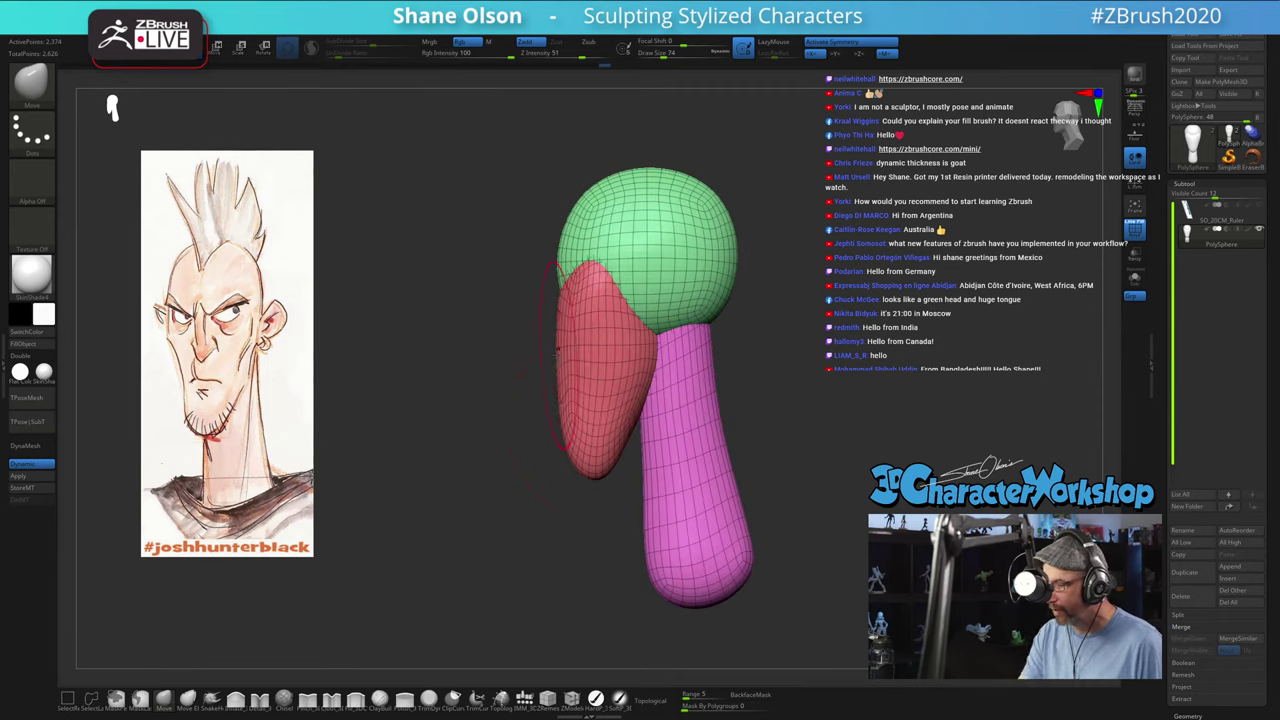
left_click_drag(623, 469, 772, 325)
Step: Mask everything except the head sphere, and center the Transpose gizmo on it with symmetry off and its orientation reset
key("w")
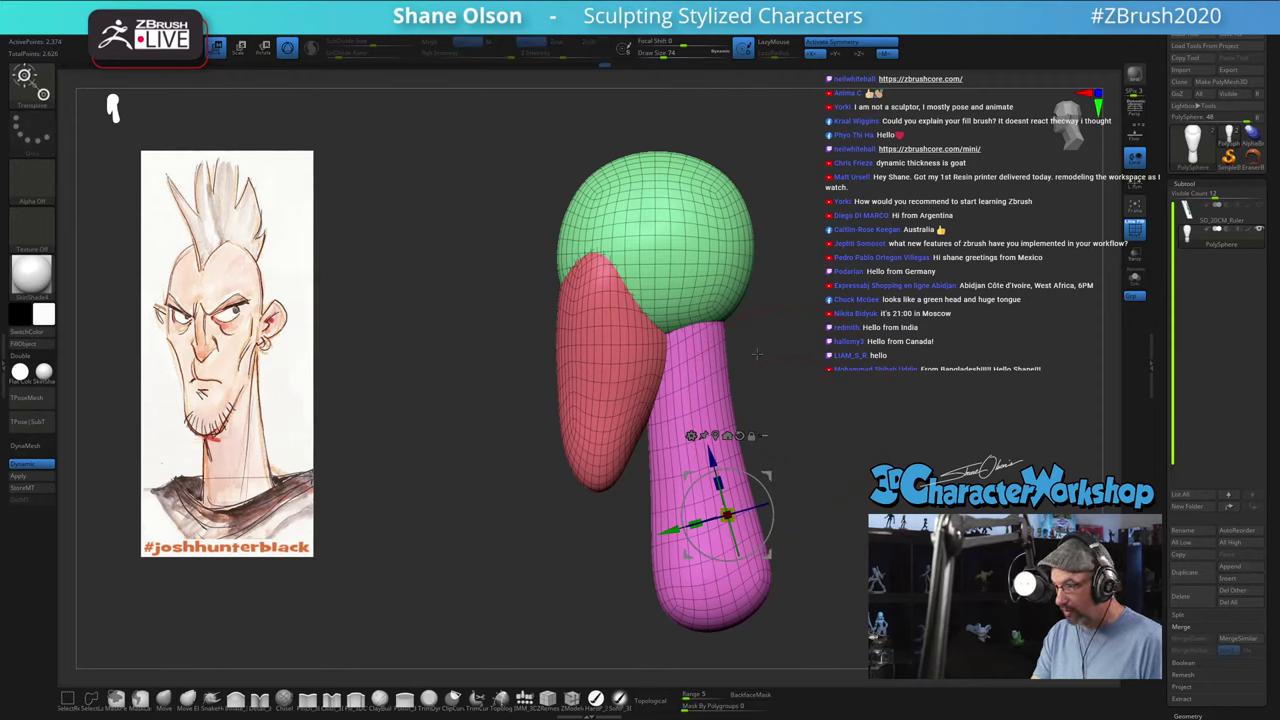
left_click(566, 224)
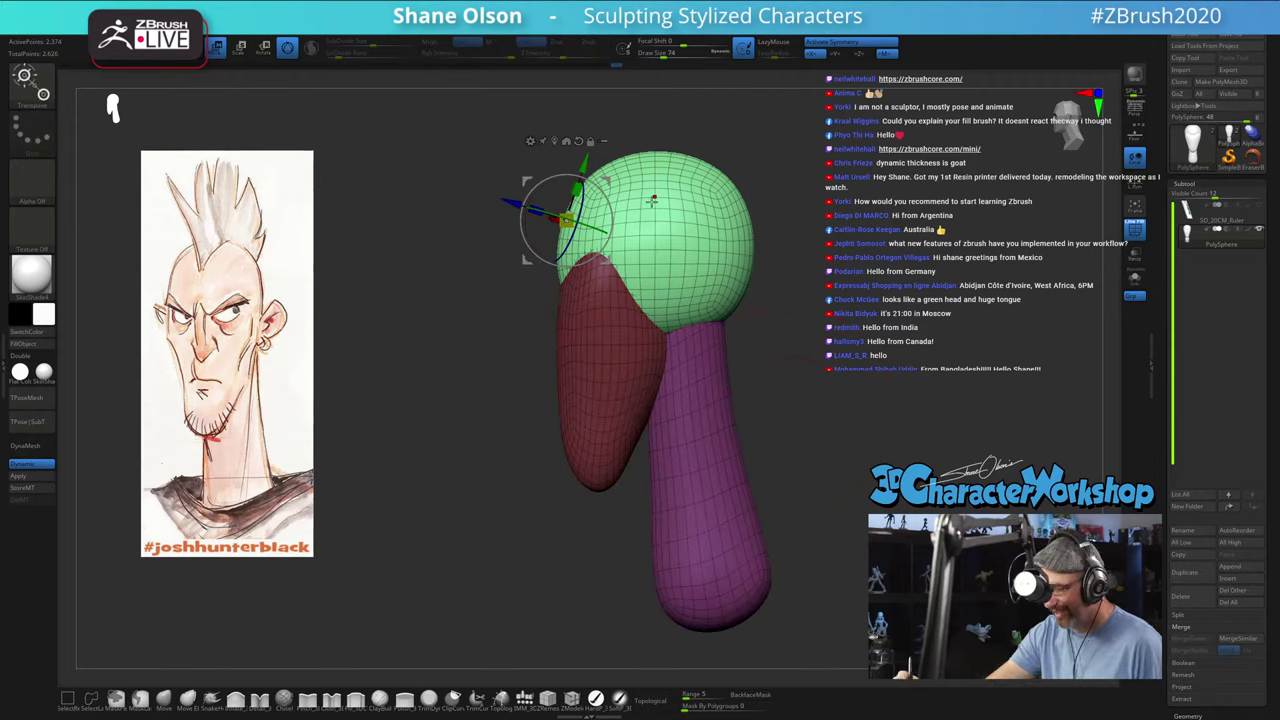
key("x")
left_click(578, 140)
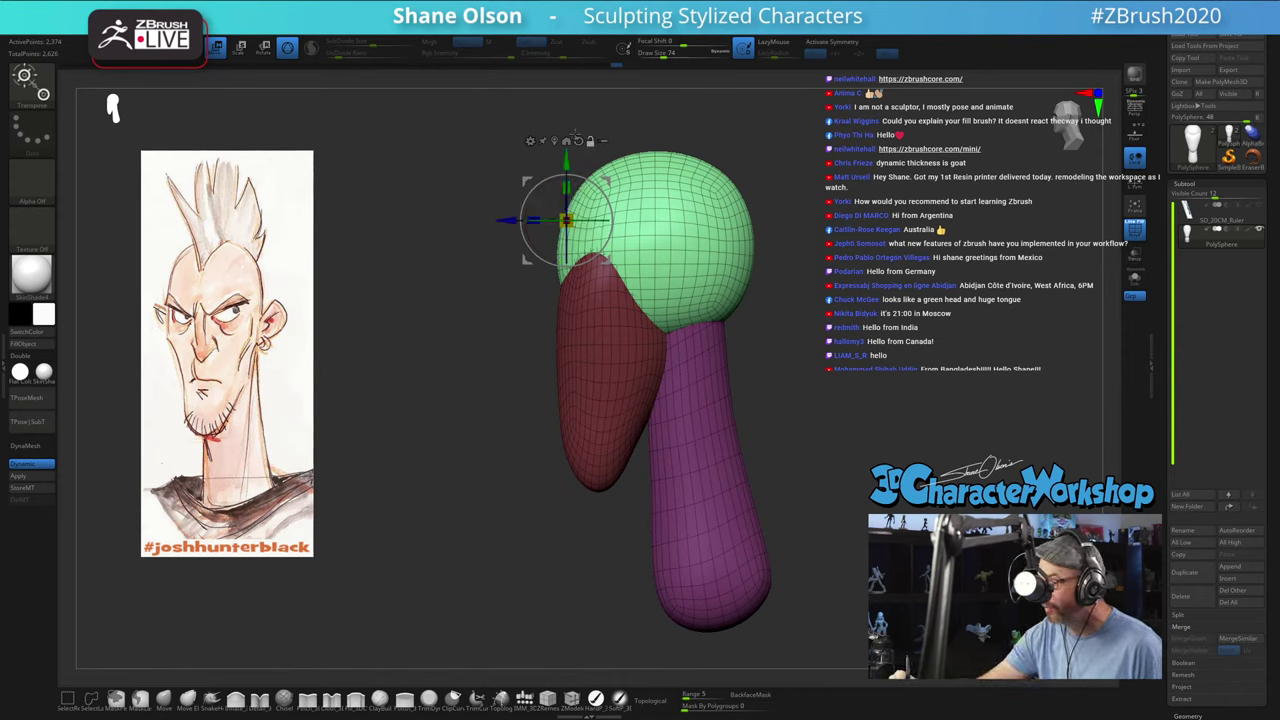
left_click(555, 138)
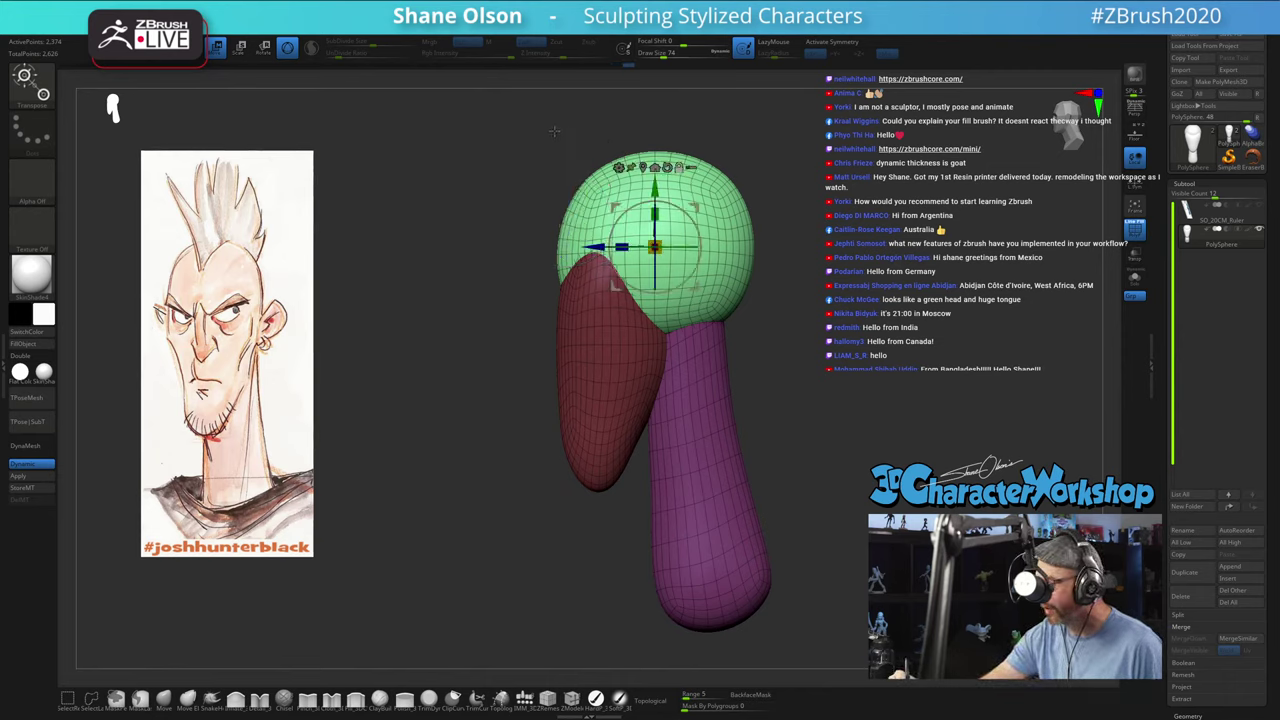
Step: Stretch the head sphere vertically and make it slightly narrower so the skull reads as a taller form
left_click_drag(656, 211, 659, 187)
left_click_drag(655, 247, 688, 197)
left_click_drag(778, 332, 830, 338)
mouse_move(806, 392)
left_mouse_down("alt")
mouse_move(786, 364)
mouse_move(727, 375)
mouse_move(760, 391)
left_mouse_up("alt")
Step: Invert the mask to protect the head sphere, undo the one-sided Move stroke, and turn symmetry back on
key("q")
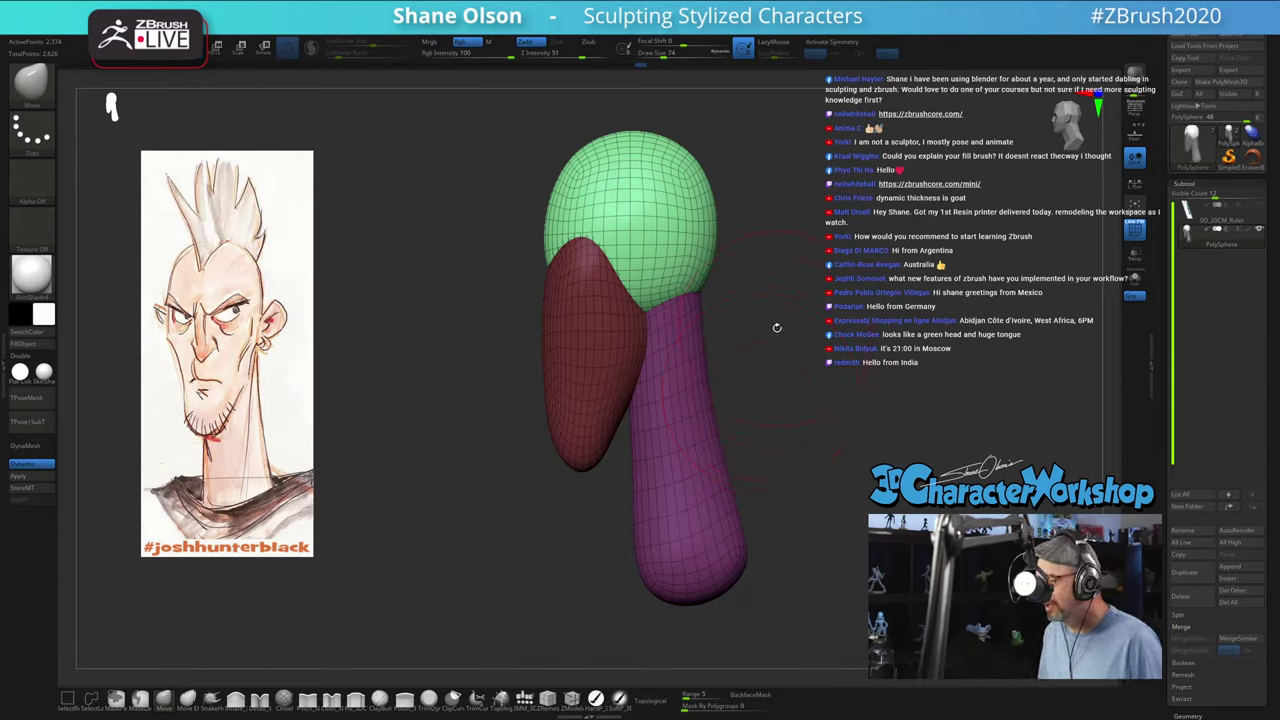
key("s")
left_click_drag(777, 328, 779, 302)
left_click_drag(852, 335, 921, 322)
left_click(848, 329, "ctrl")
key("s")
mouse_move(746, 294)
left_mouse_down()
mouse_move(718, 283)
mouse_move(702, 248)
left_mouse_up()
key("ctrl+z")
key("x")
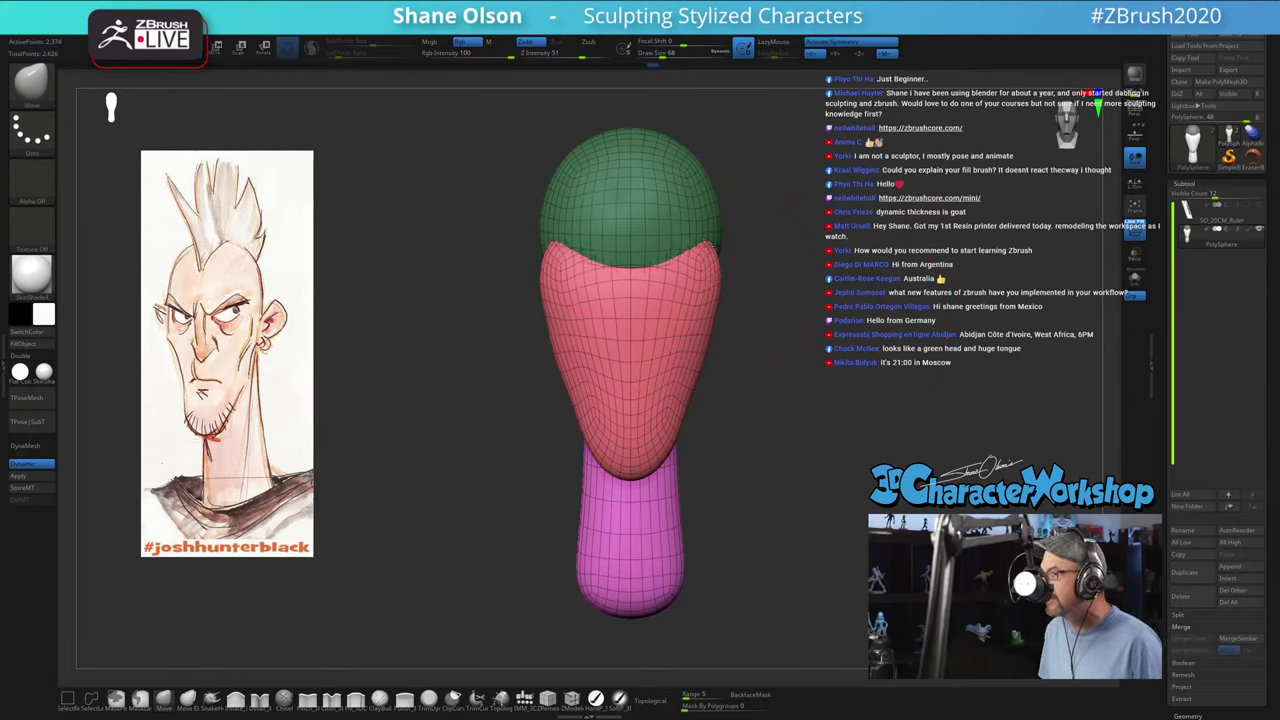
Step: With the Move brush at draw size 51, round out the upper back edge of the face form in side view
scroll(846, 306, "up", 2)
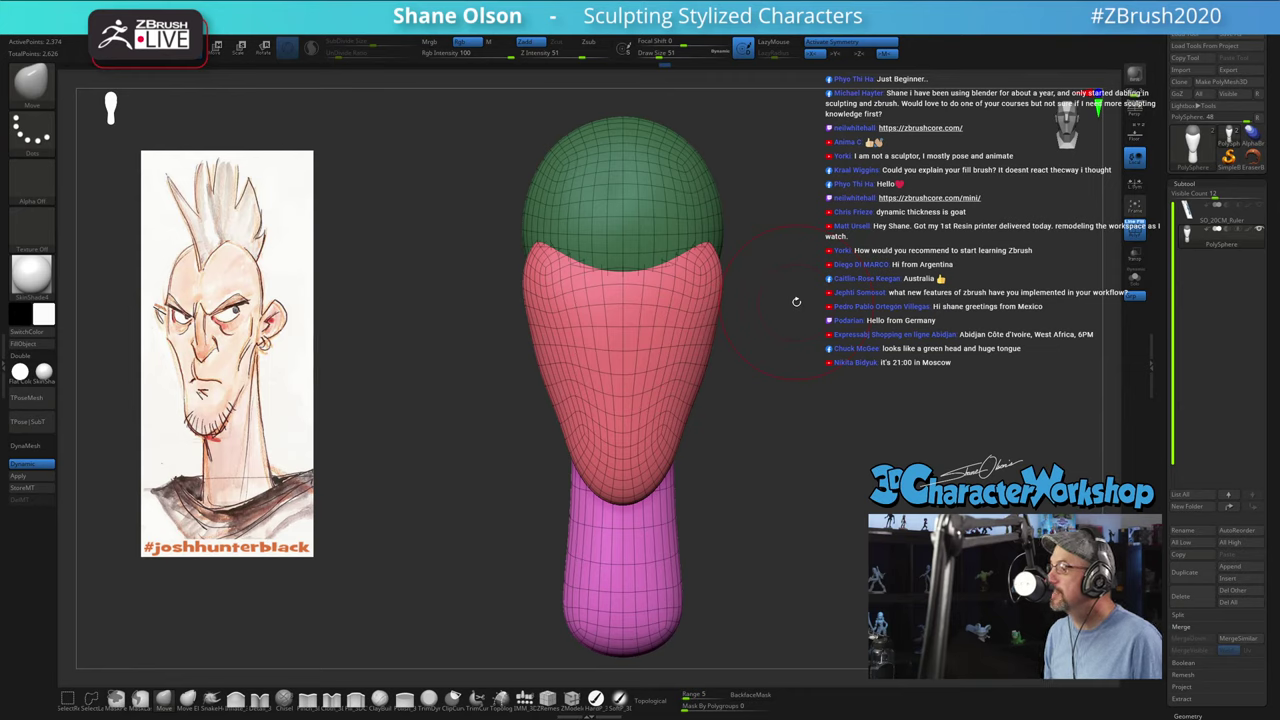
left_click_drag(751, 403, 782, 407)
left_click_drag(760, 309, 750, 300)
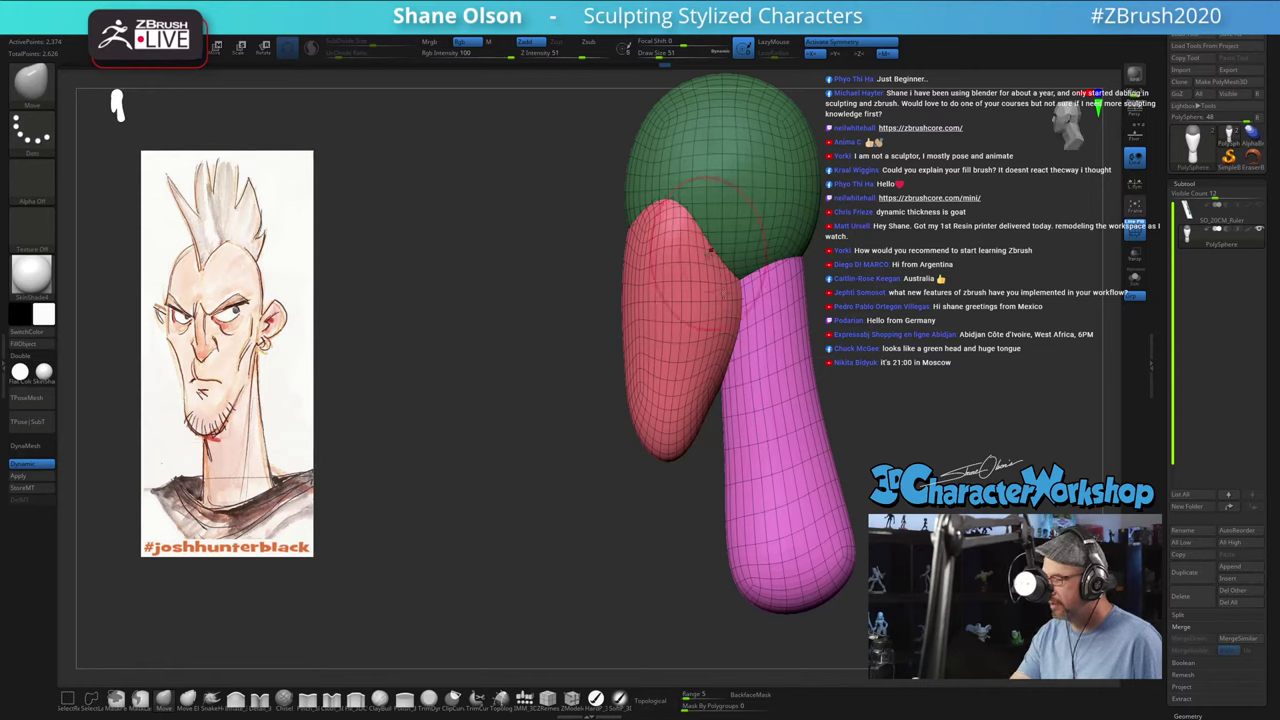
left_click_drag(702, 240, 678, 214)
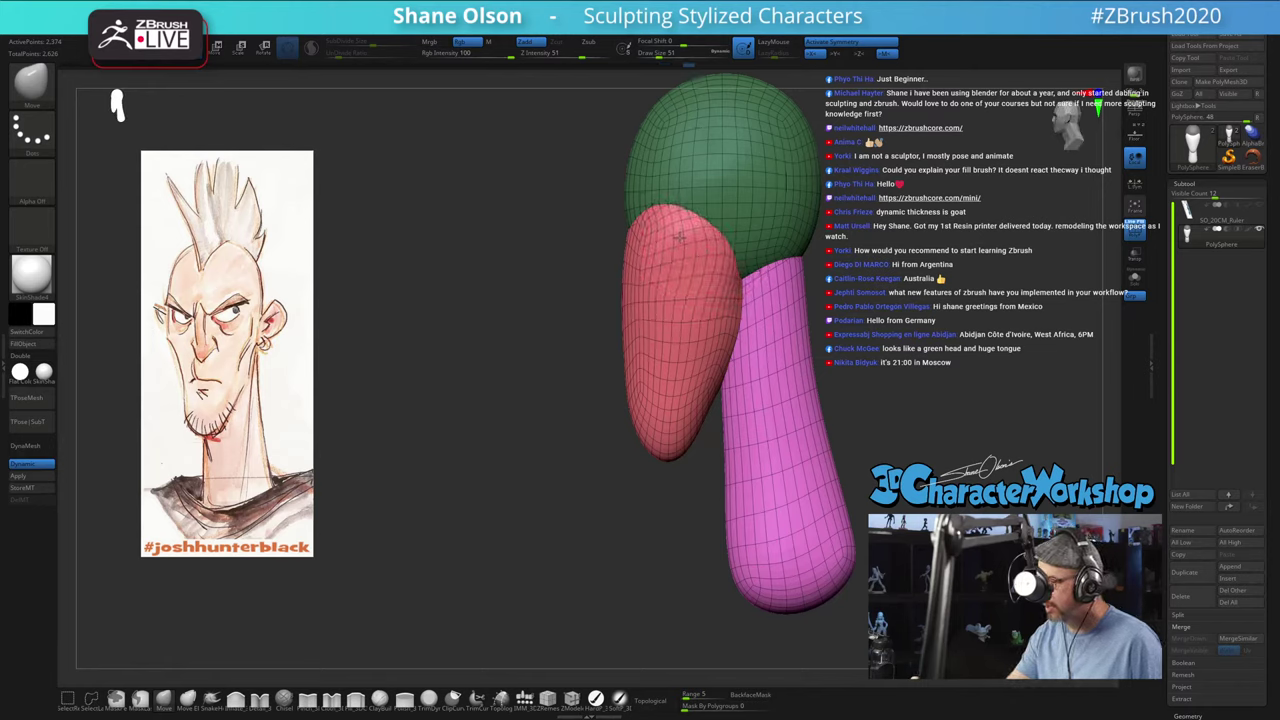
Step: Smooth the upper edge of the red face form where it meets the green skull
right_click_drag(760, 222, 765, 204, "ctrl")
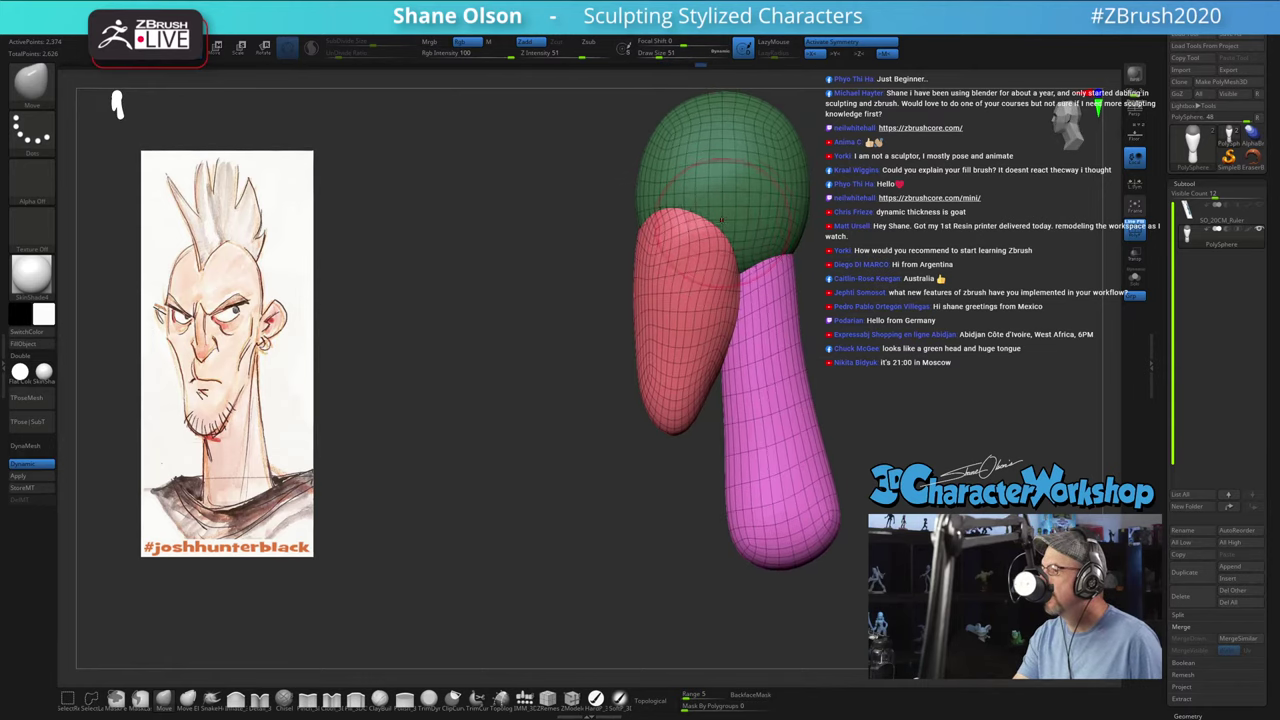
left_click_drag(697, 225, 694, 213, "shift")
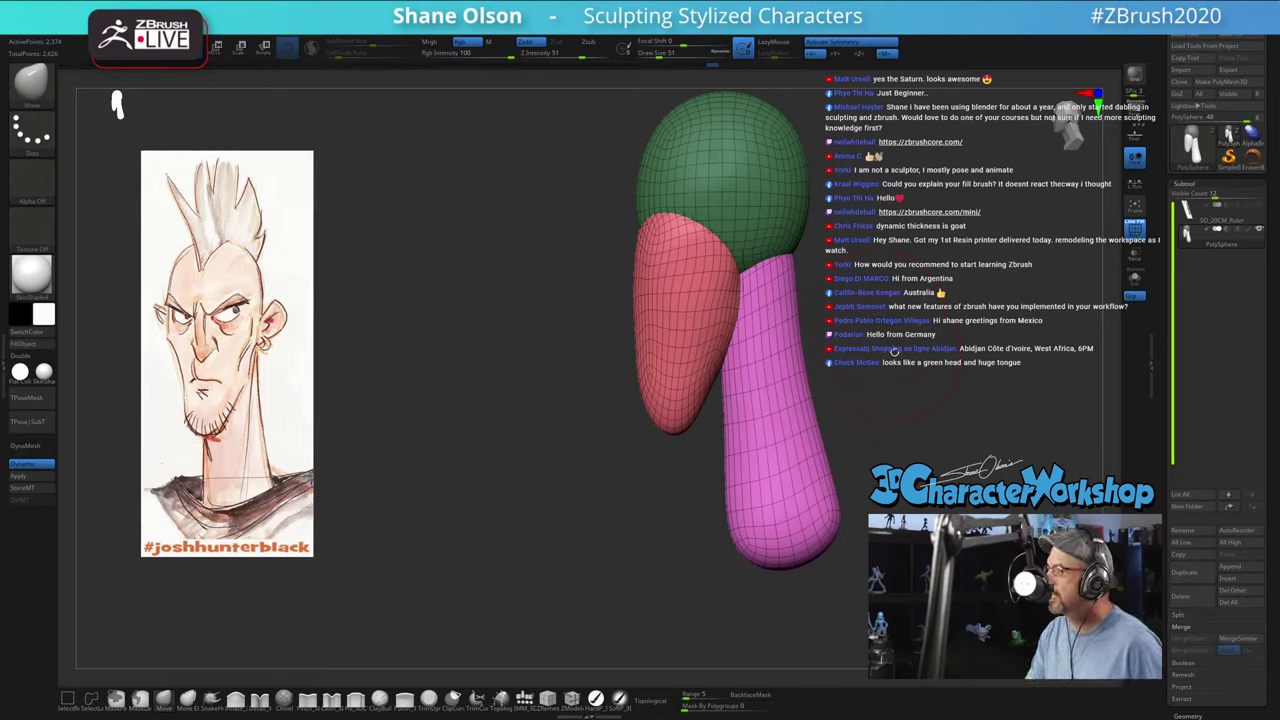
left_click_drag(893, 356, 870, 361)
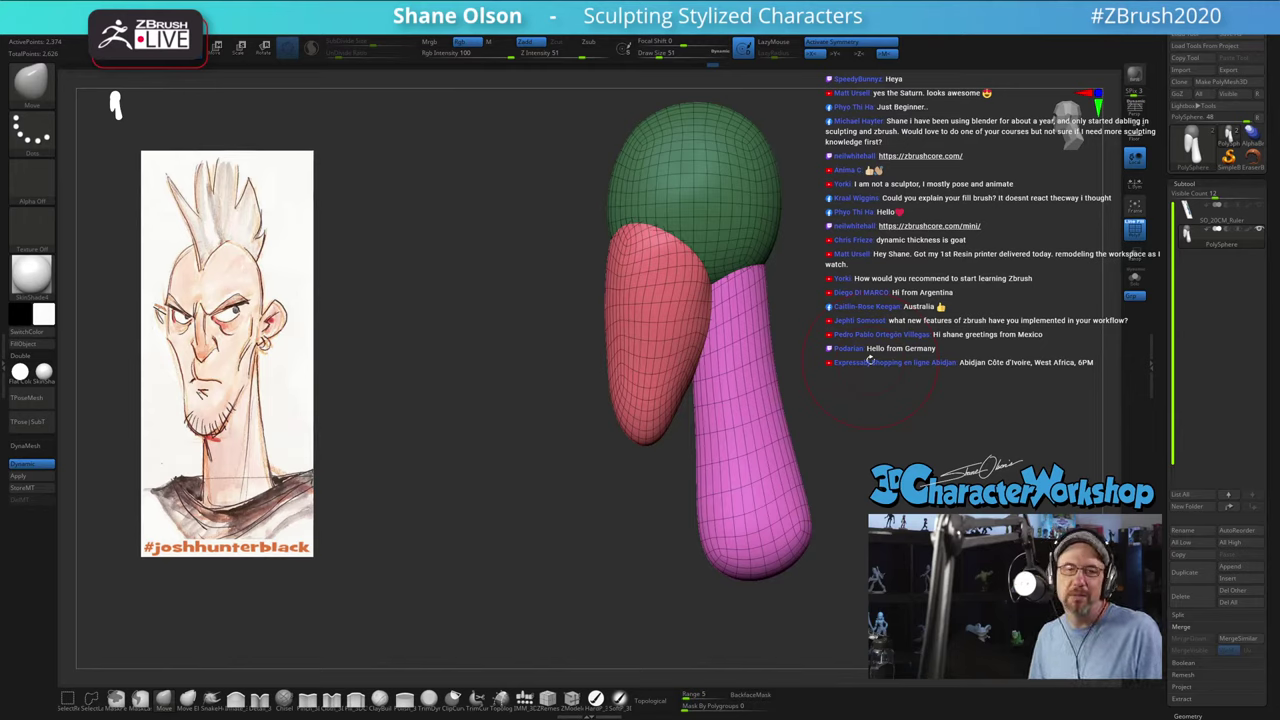
Step: With the Move brush at draw size 83, adjust the rounded lower end of the neck from the back and side
mouse_move(870, 360)
left_mouse_down()
mouse_move(801, 396)
mouse_move(832, 416)
left_mouse_up()
key("s")
key("s")
mouse_move(690, 525)
left_mouse_down()
mouse_move(701, 526)
mouse_move(690, 523)
left_mouse_up()
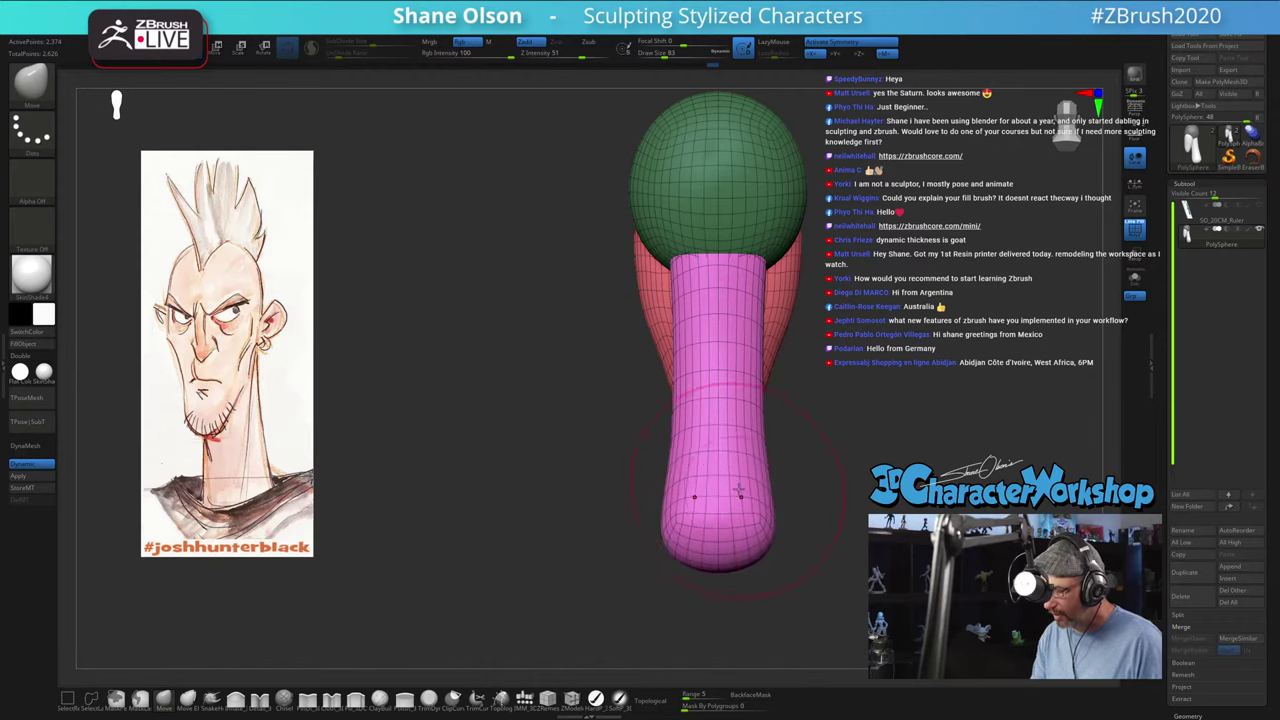
right_click_drag(714, 447, 755, 449)
left_click_drag(755, 449, 741, 528)
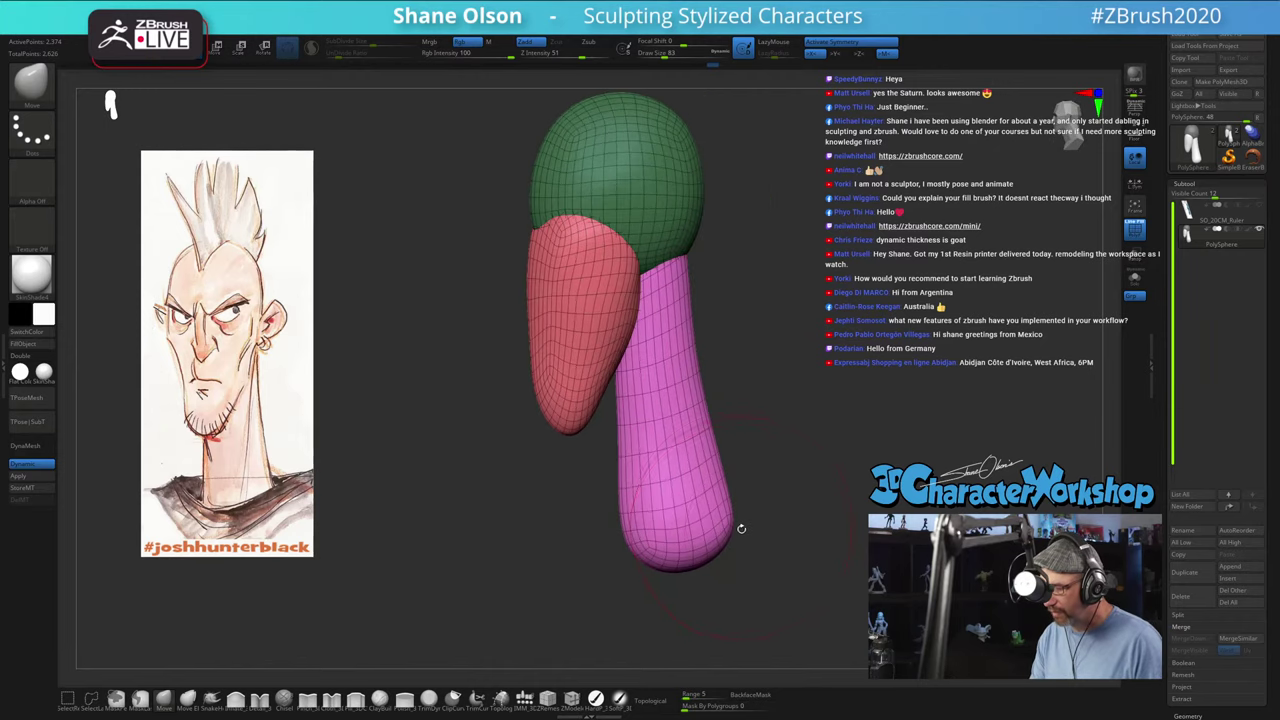
mouse_move(771, 474)
left_mouse_down()
mouse_move(762, 490)
mouse_move(754, 477)
left_mouse_up()
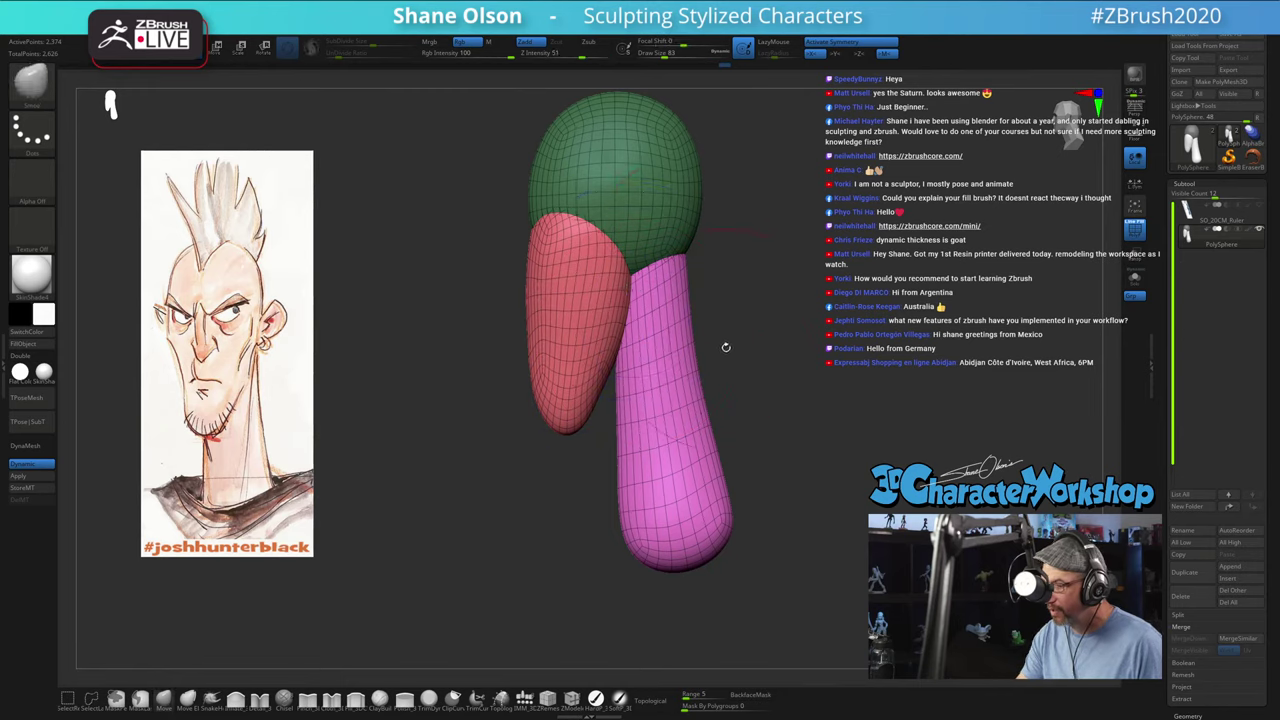
Step: Invert the mask to free the skull, and reshape its sides in front view with the Move brush
left_click_drag(723, 349, 774, 451)
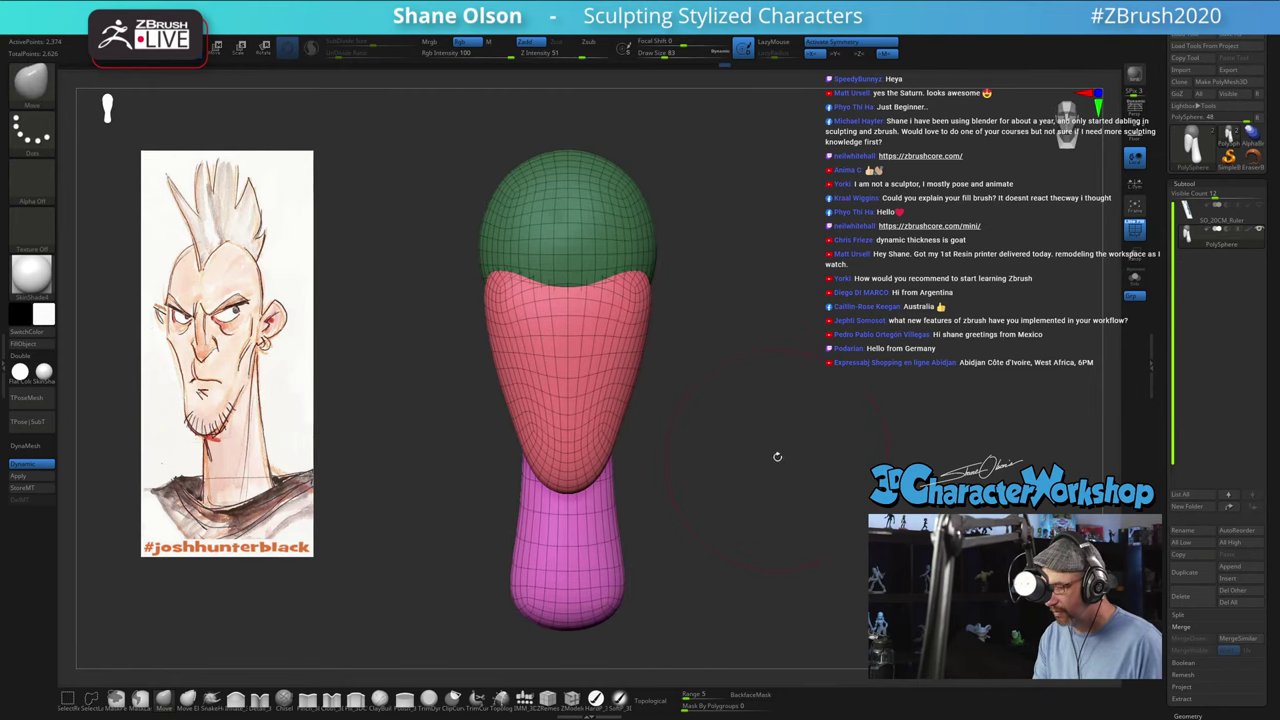
left_click(699, 246, "ctrl")
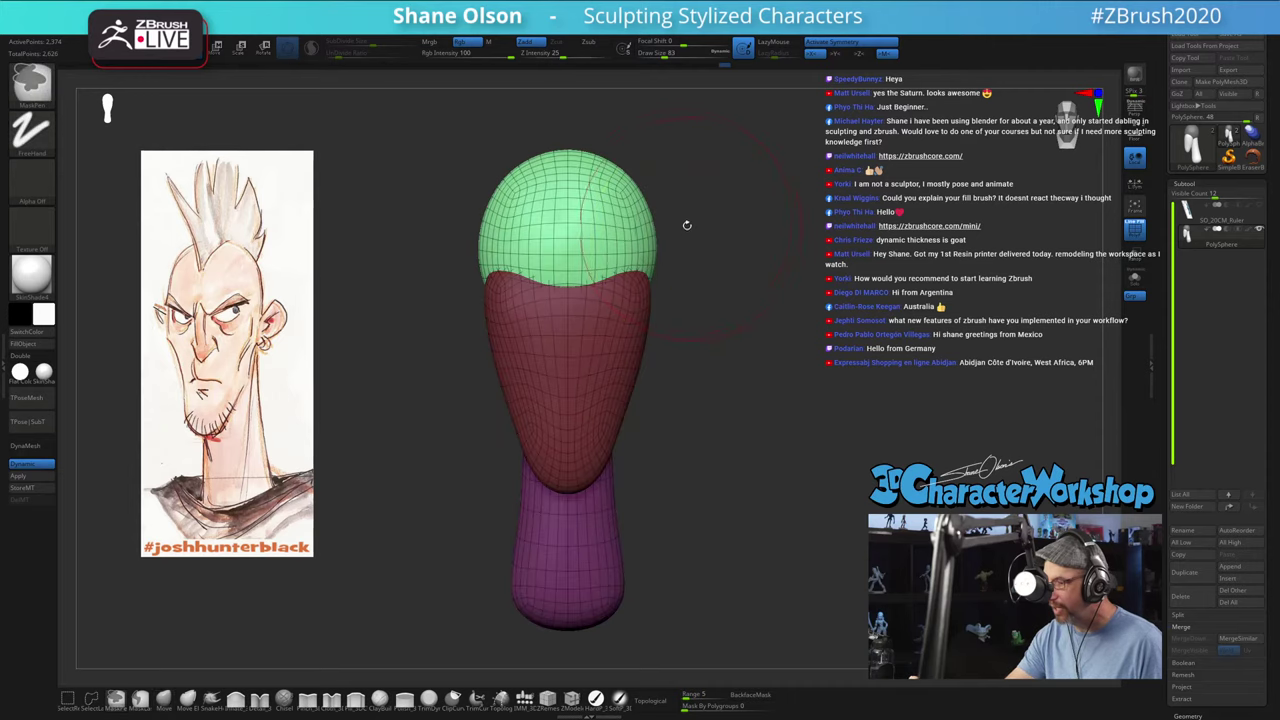
key("s")
left_click_drag(684, 236, 681, 236)
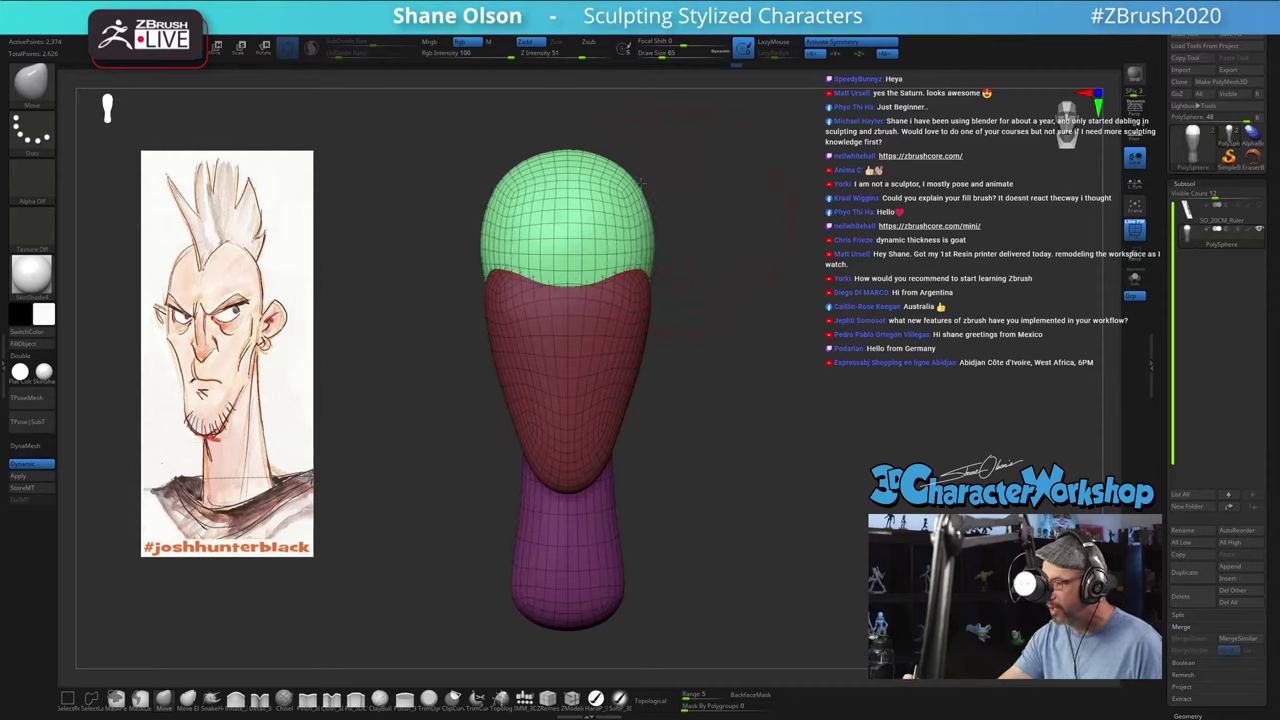
left_click_drag(642, 181, 635, 184)
Step: With the Move brush at draw size 68, square off the top and back of the skull in side view
left_click_drag(745, 250, 650, 254)
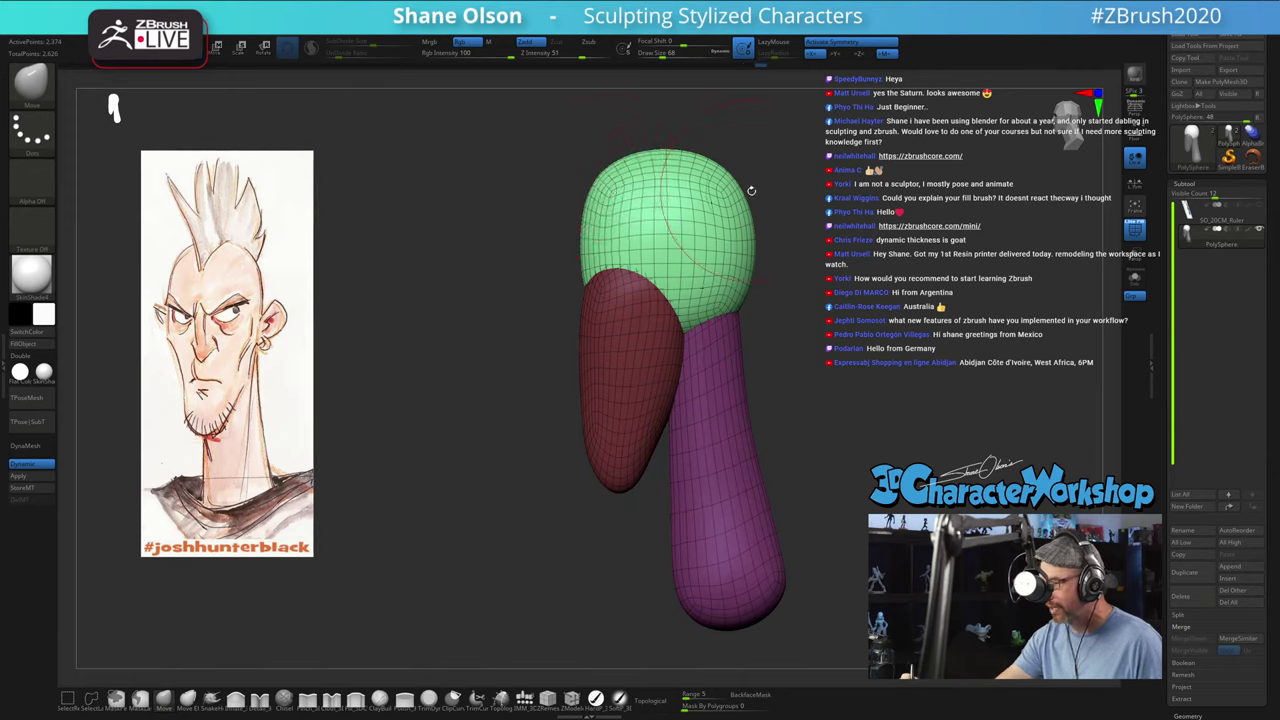
left_click_drag(746, 180, 750, 173)
left_click_drag(750, 238, 758, 240)
right_click_drag(835, 318, 765, 330)
mouse_move(762, 330)
left_mouse_down()
mouse_move(709, 252)
mouse_move(722, 252)
left_mouse_up()
right_click_drag(690, 330, 812, 380)
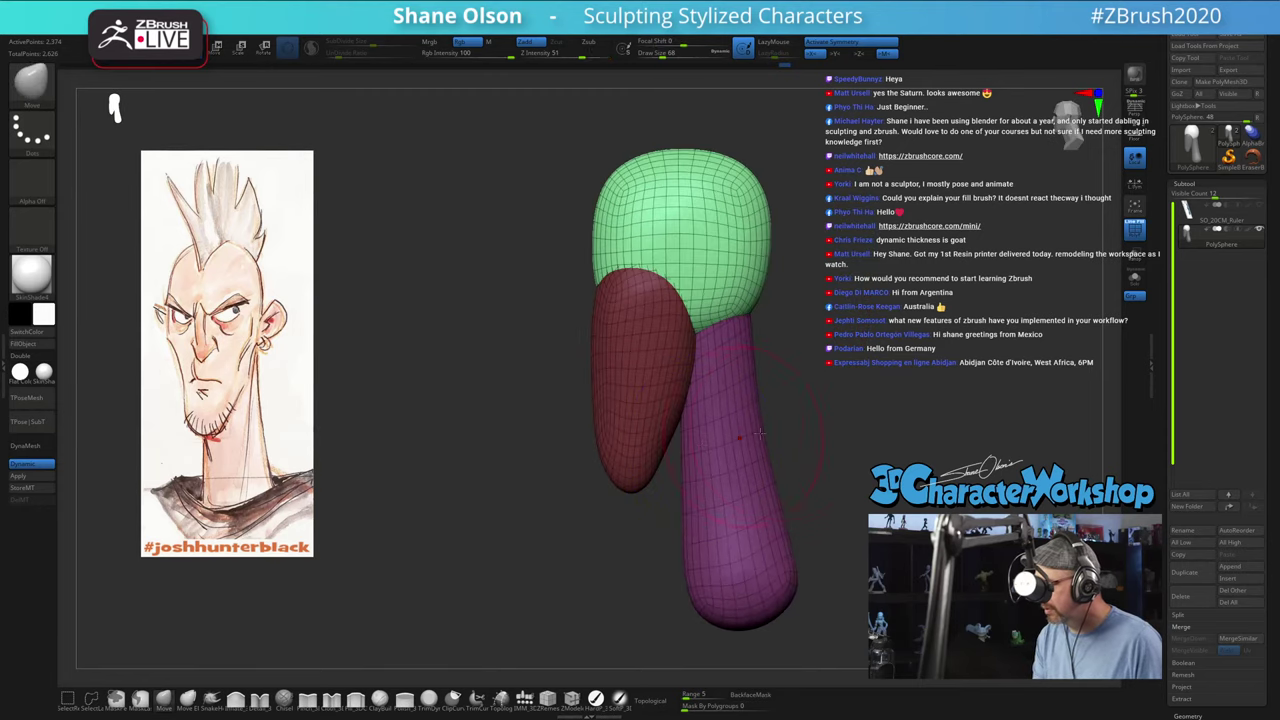
right_click_drag(814, 440, 816, 410, "ctrl")
left_click_drag(816, 410, 719, 402)
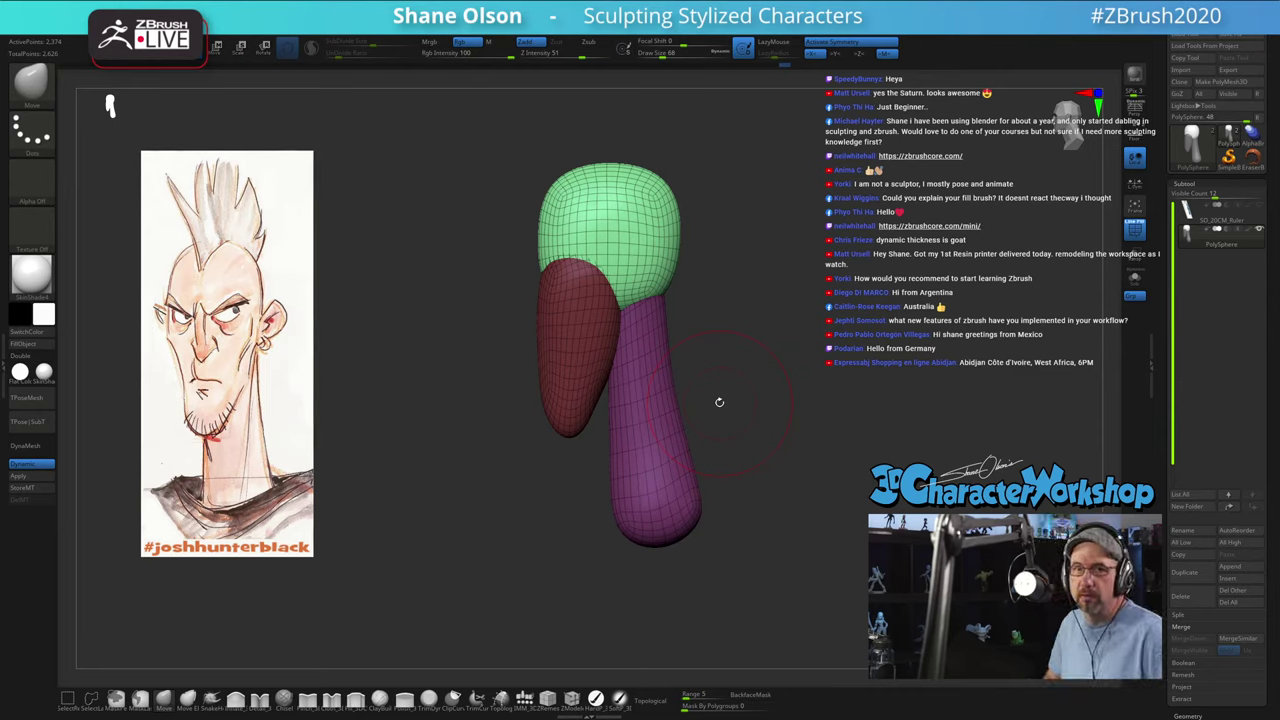
left_click_drag(780, 363, 757, 374)
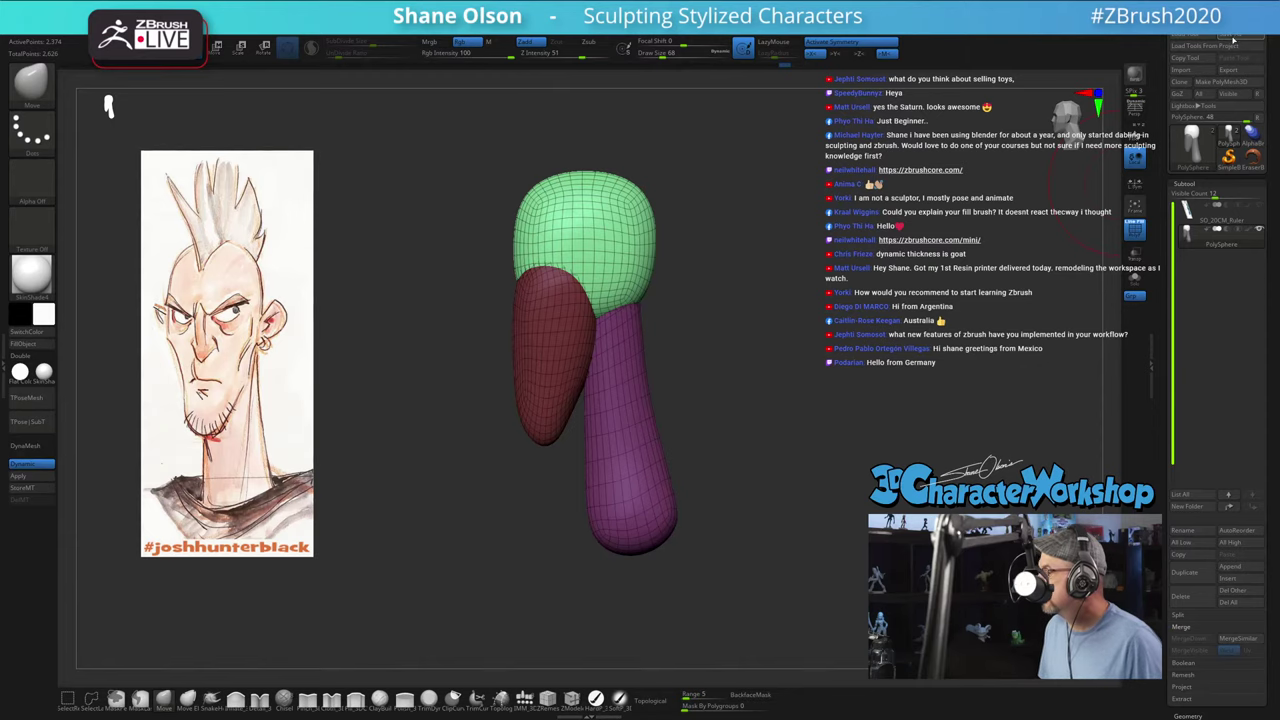
Step: Save the tool as Josh_PunkHead_01 in the Twitch ZTLs folder
key("ctrl+s")
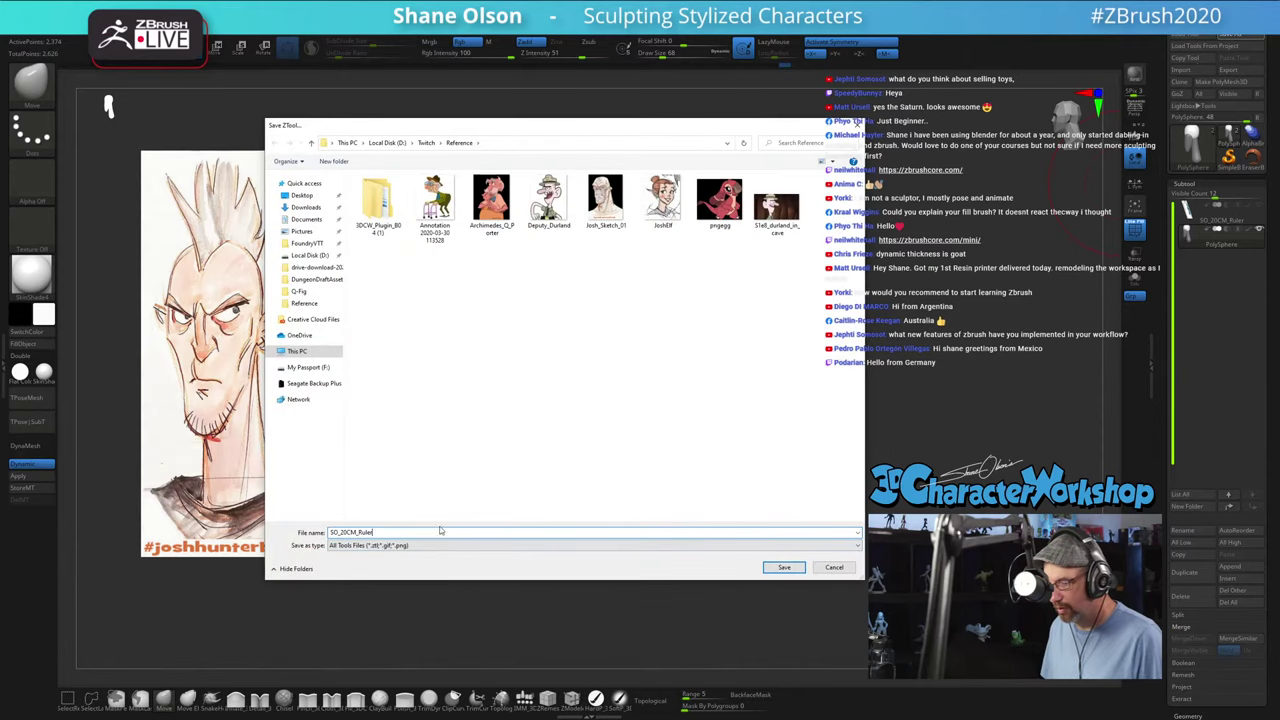
left_click(426, 142)
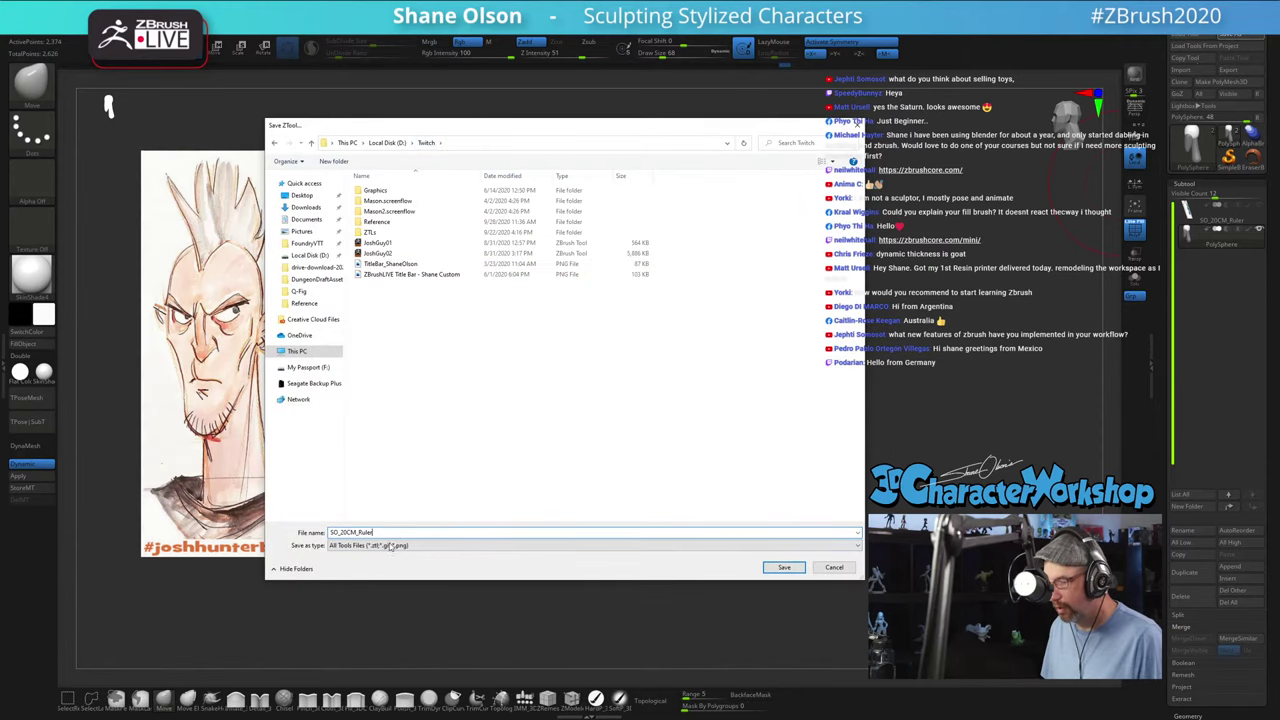
double_click(375, 231)
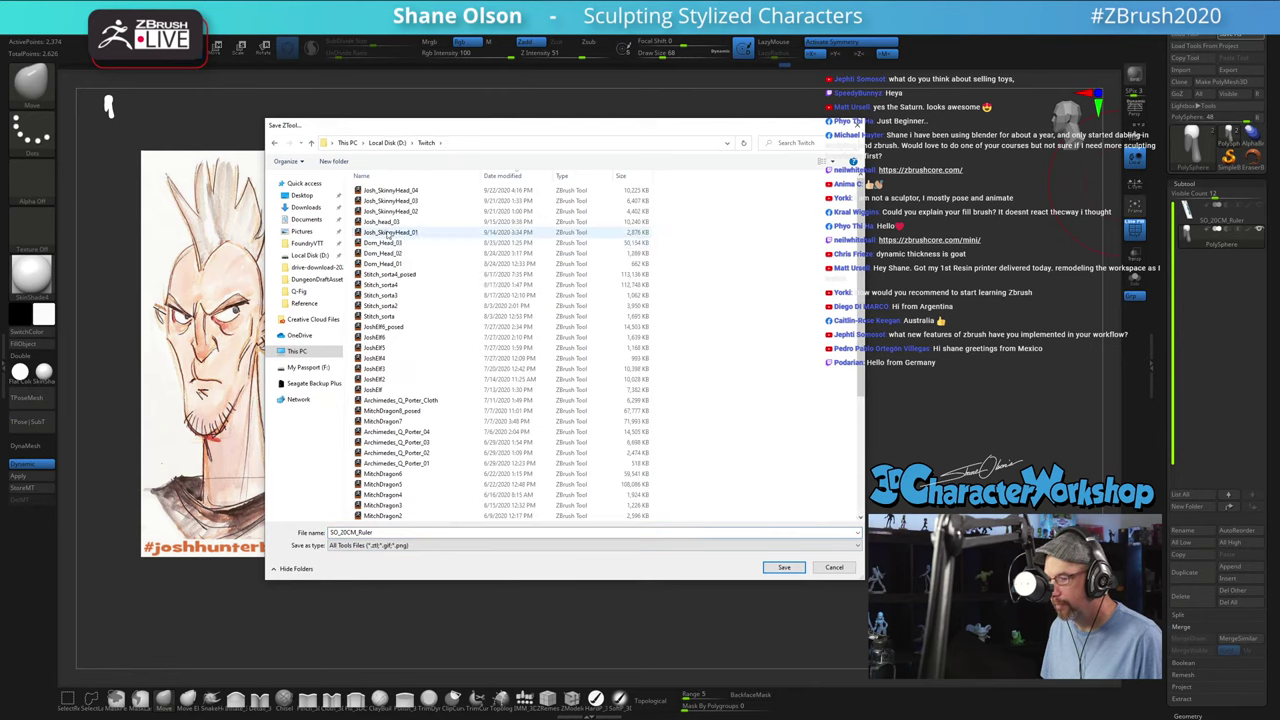
left_click(399, 192)
double_click(348, 532)
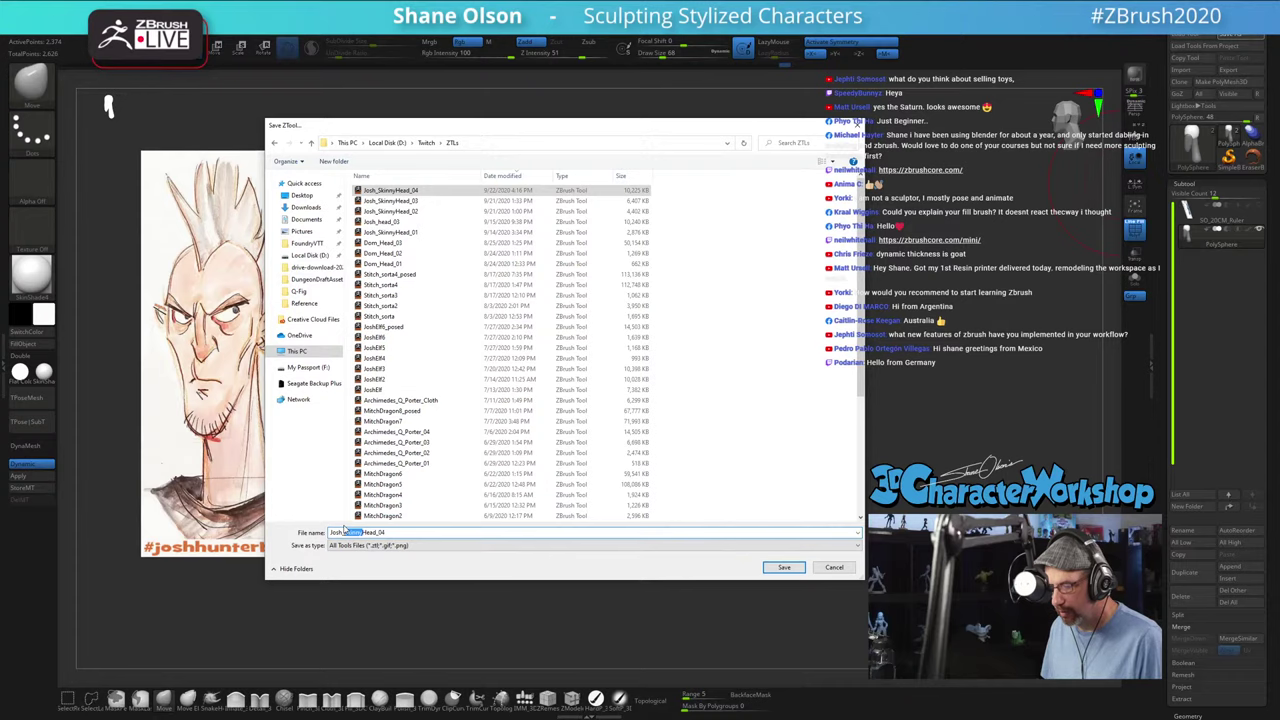
type("Punk")
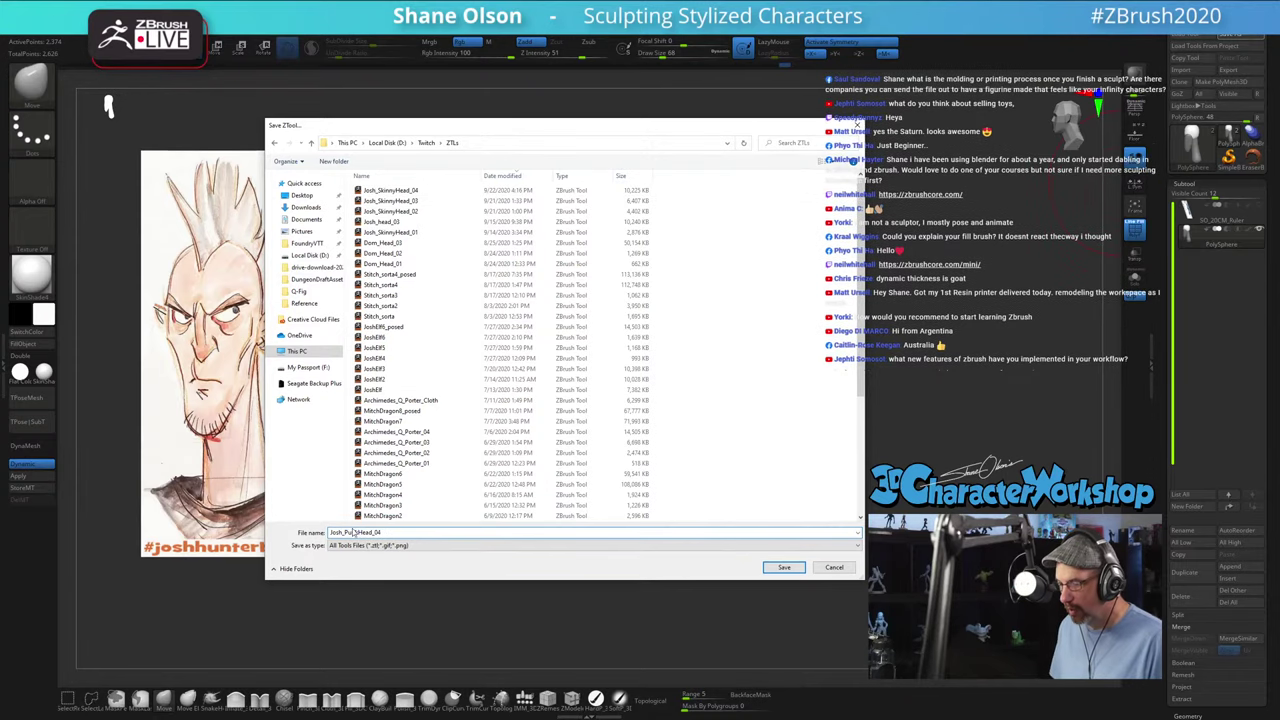
left_click(391, 534)
key("BackSpace")
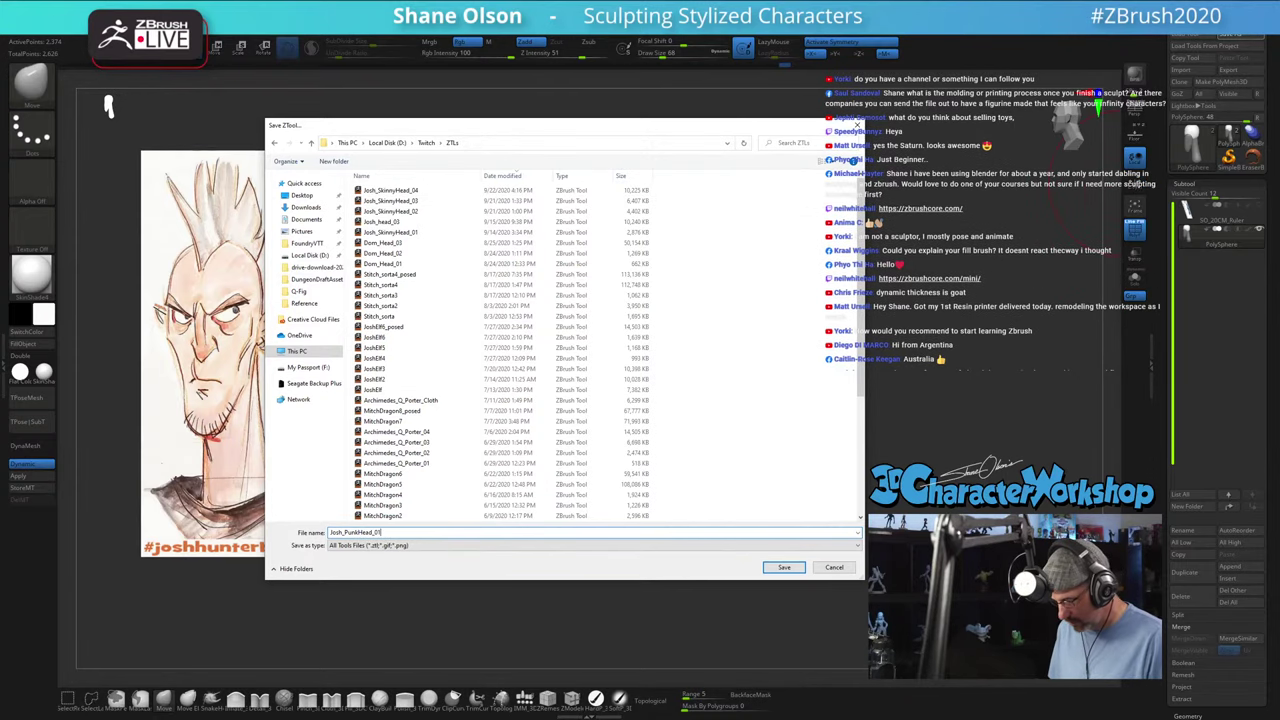
type("1")
key("Return")
Step: Load the Josh_SkinnyHead_04 tool, hide its polyframe wireframe, and examine the finished head from the front and side
left_click(1190, 35)
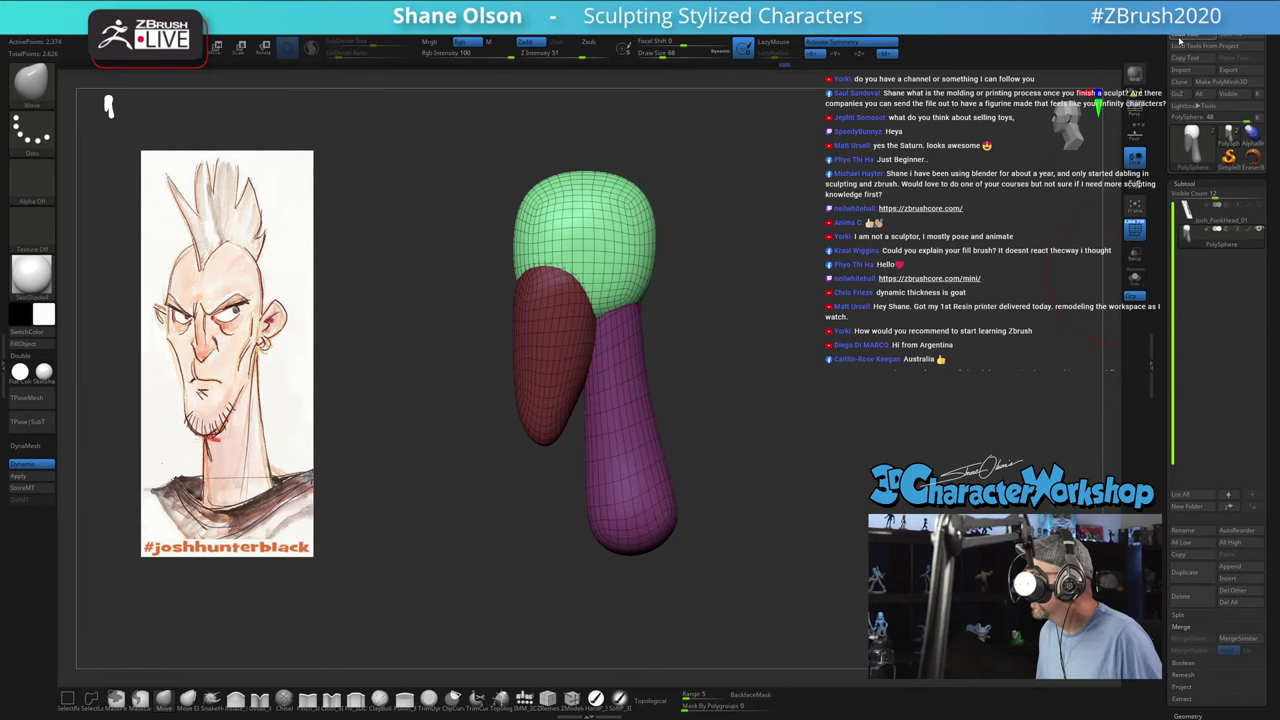
left_click(410, 201)
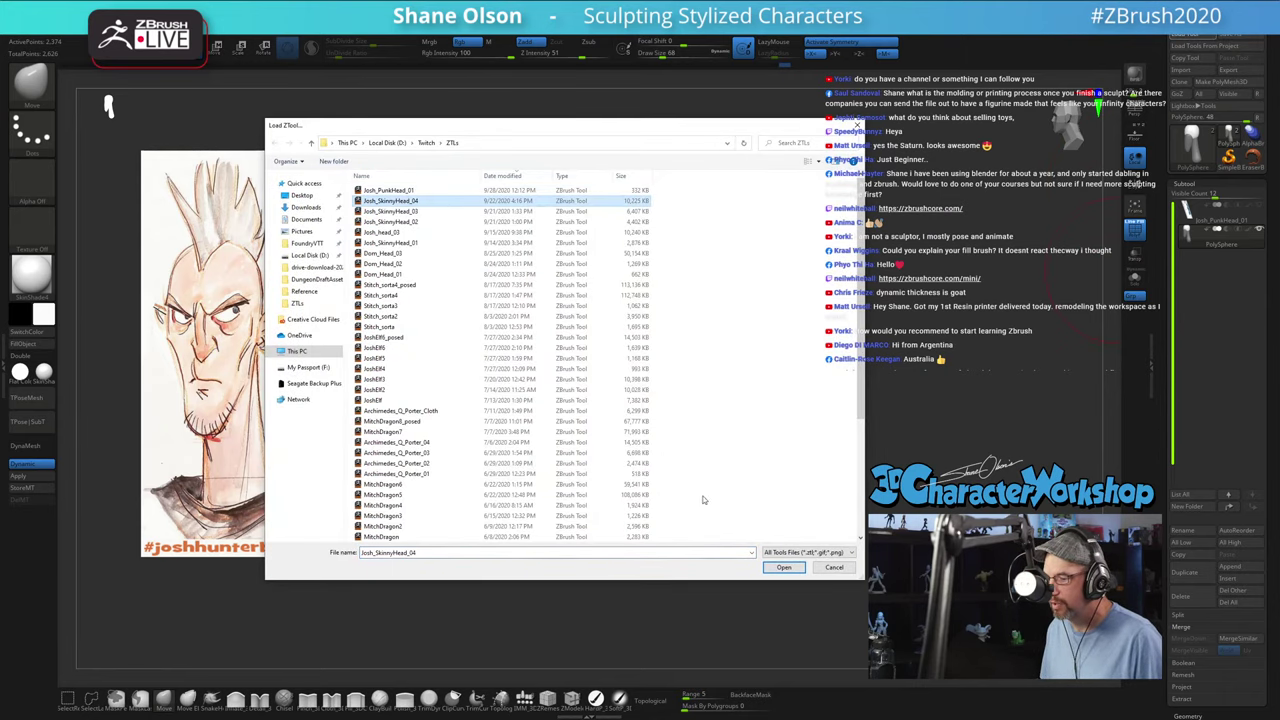
left_click(771, 567)
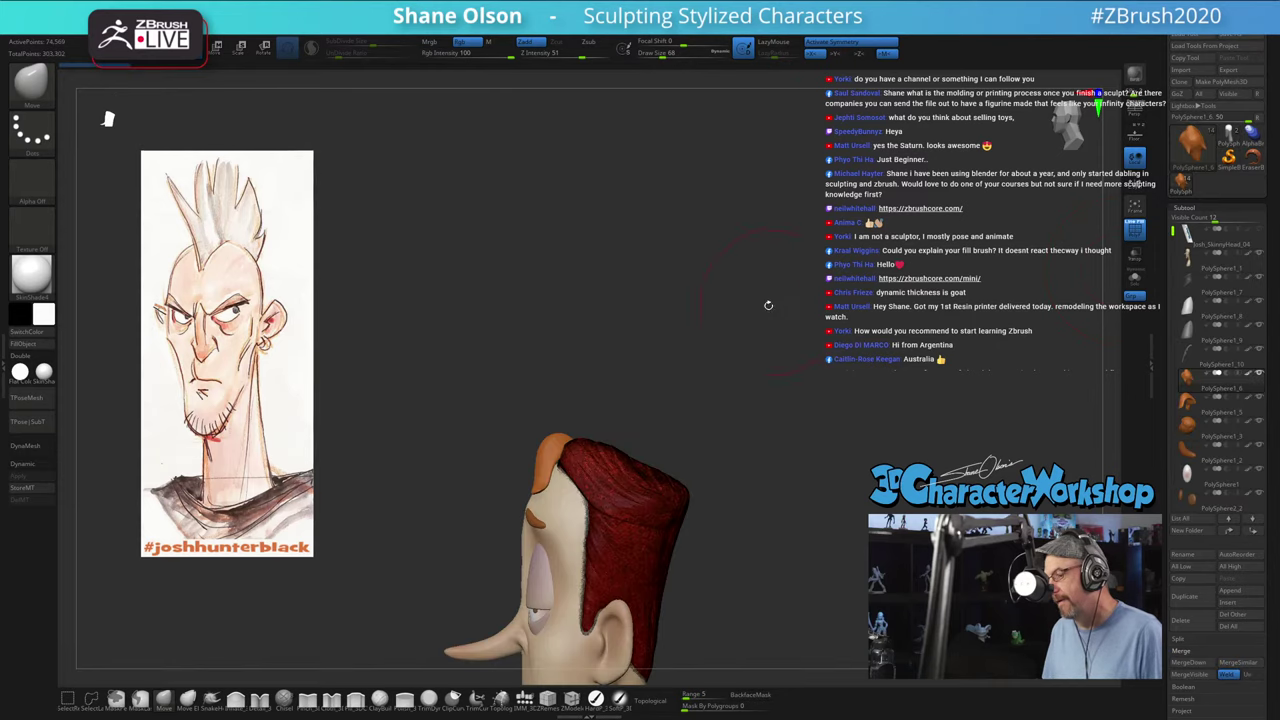
key("shift+f")
left_click_drag(860, 580, 831, 360, "alt")
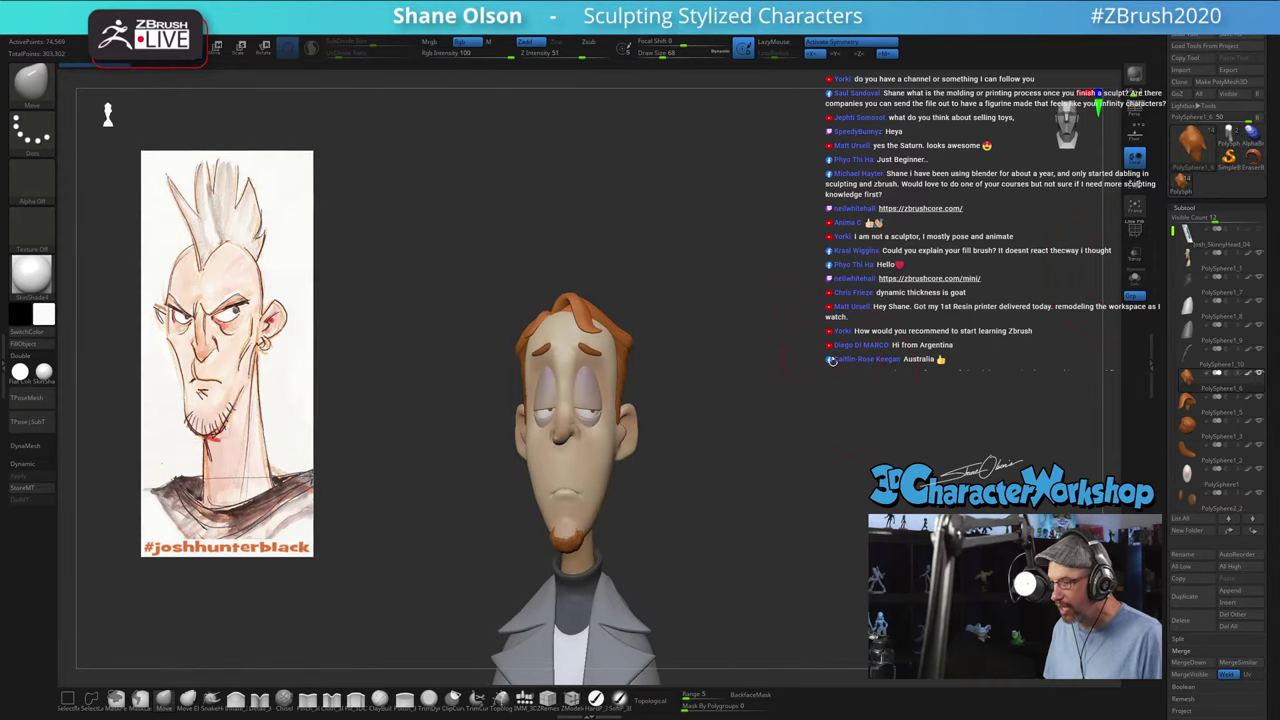
left_click_drag(829, 495, 801, 332, "alt")
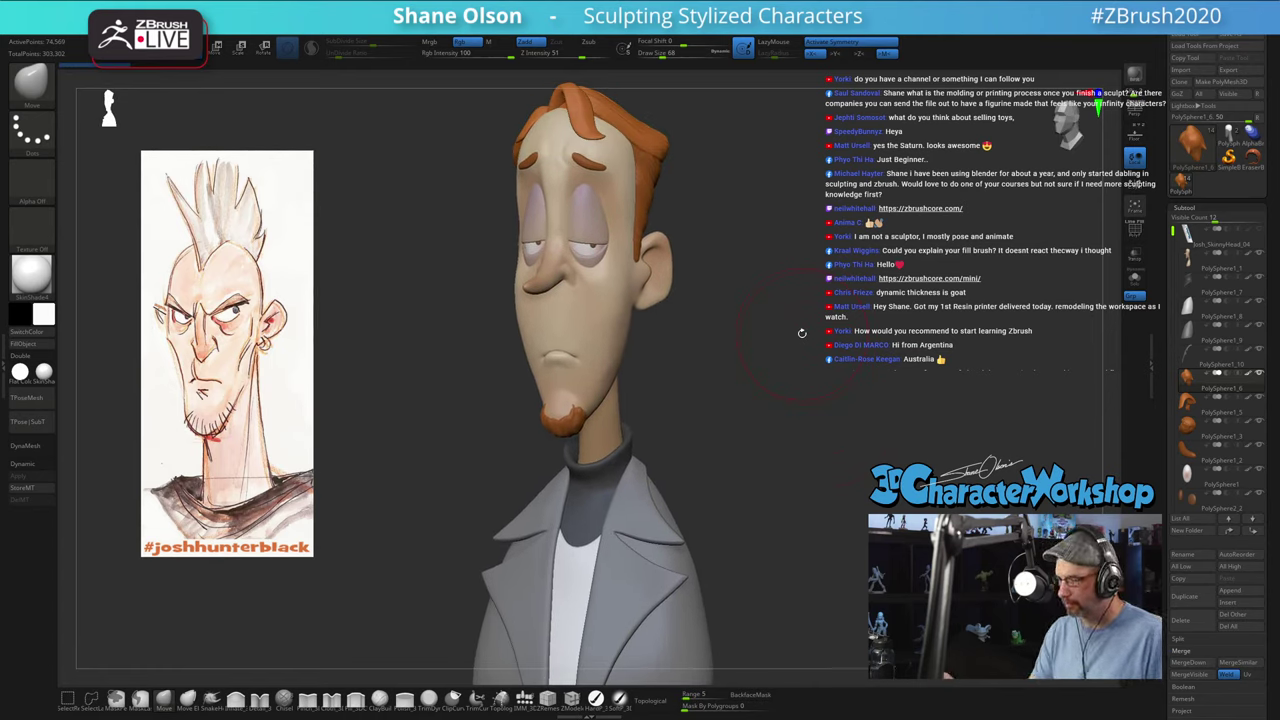
left_click_drag(689, 362, 691, 397)
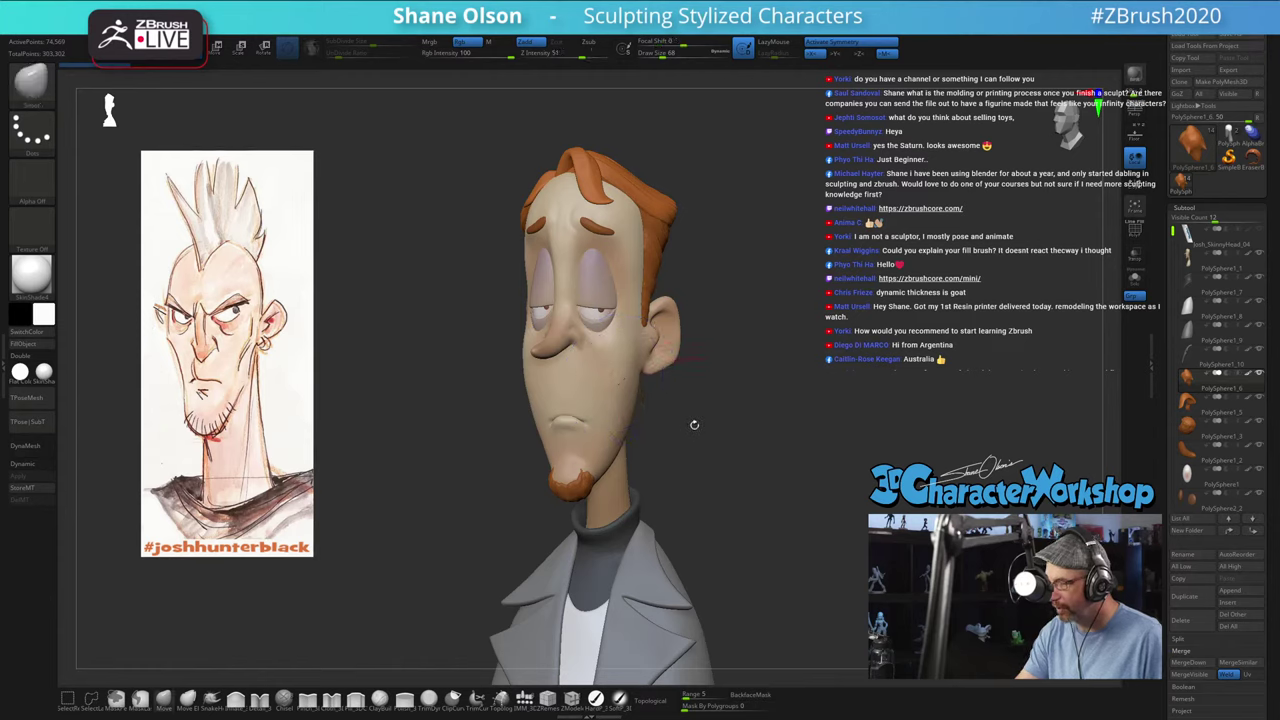
key("s")
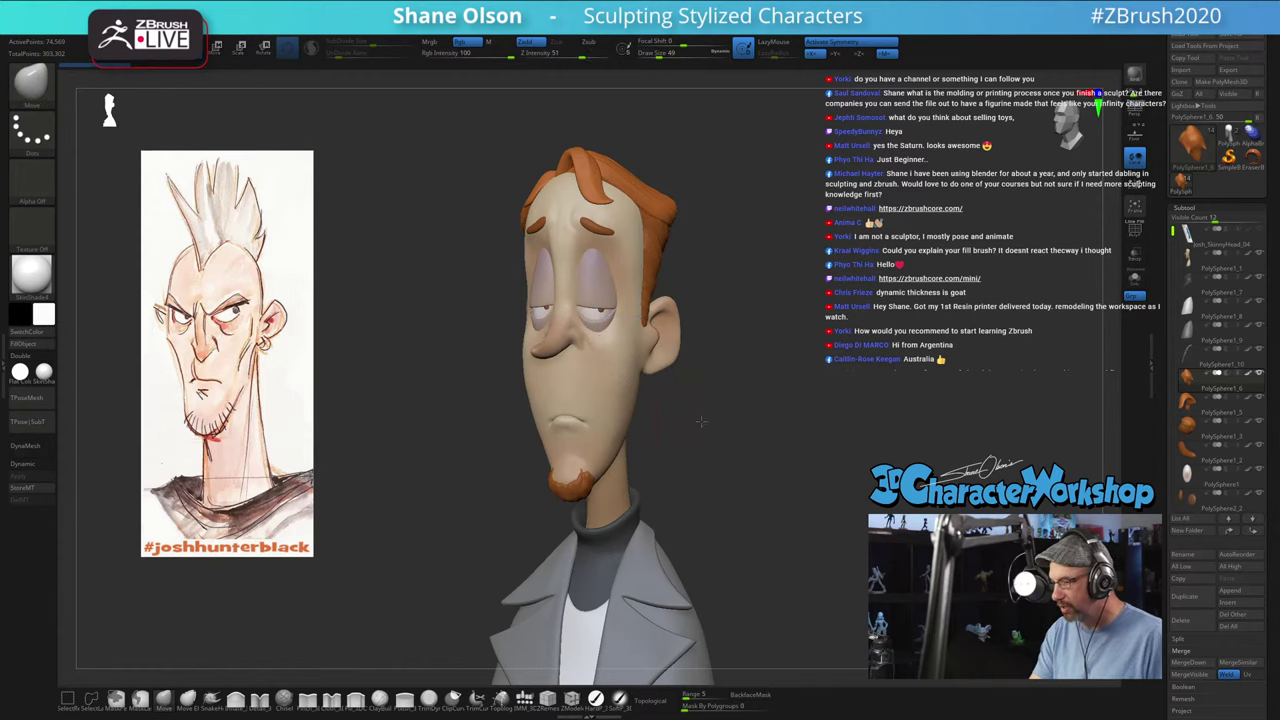
mouse_move(699, 420)
left_mouse_down("alt")
mouse_move(699, 438)
mouse_move(750, 432)
left_mouse_up("alt")
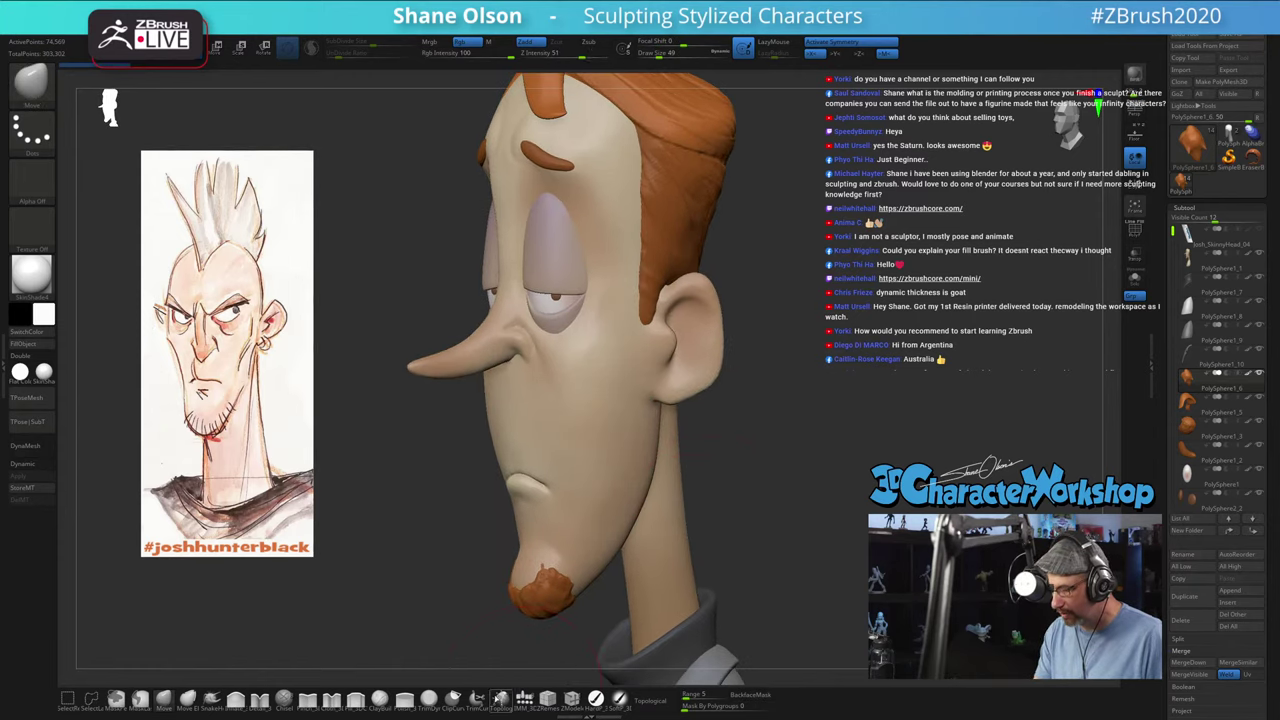
Step: Choose the custom Fill brush, make the face the active subtool, and reduce the draw size to 9
left_click(356, 698)
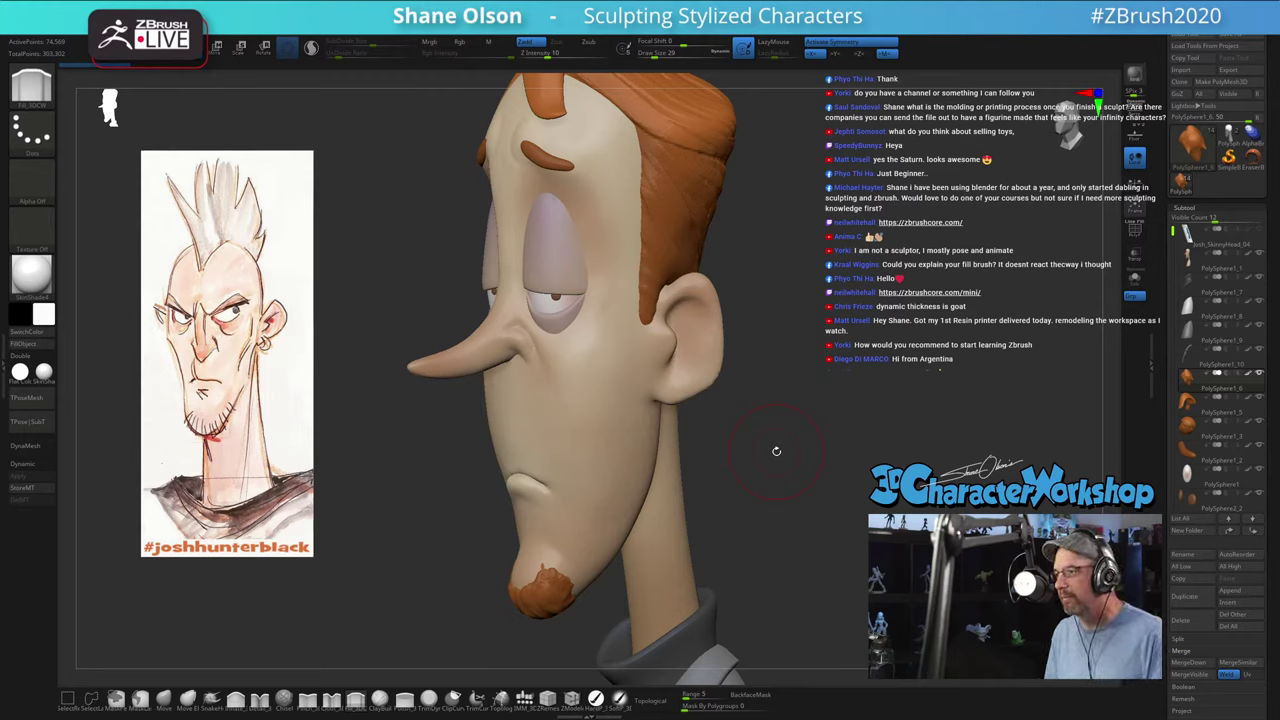
left_click_drag(776, 451, 766, 471)
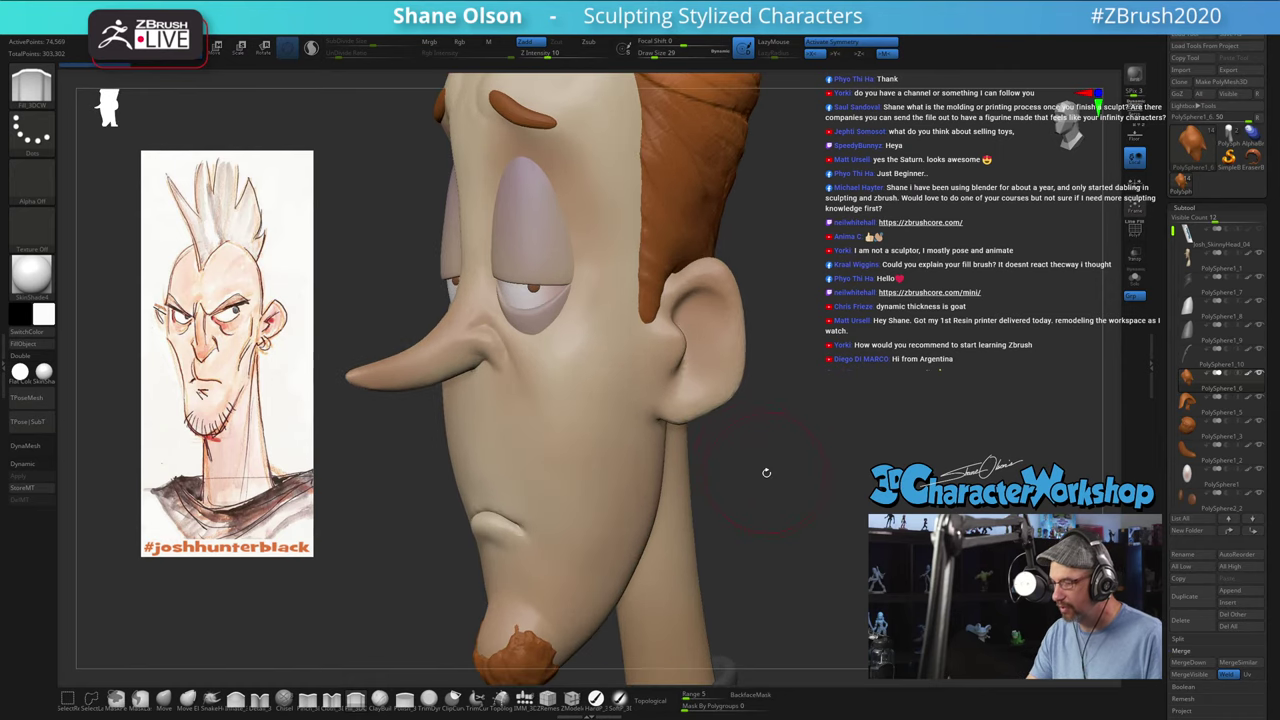
left_click(607, 444, "alt")
right_click_drag(612, 414, 610, 454)
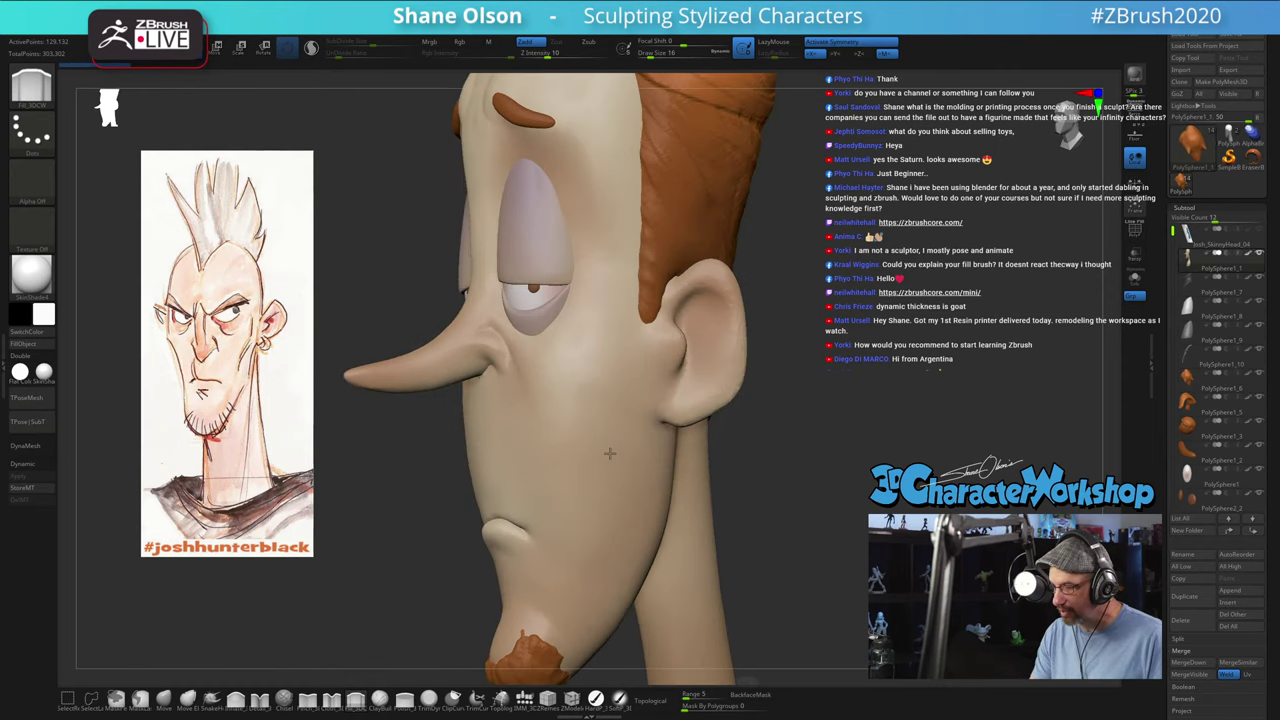
key("shift+f")
mouse_move(752, 480)
left_mouse_down()
mouse_move(738, 477)
mouse_move(766, 475)
mouse_move(750, 545)
mouse_move(657, 585)
left_mouse_up()
left_click_drag(829, 517, 808, 447, "alt")
key("shift+f")
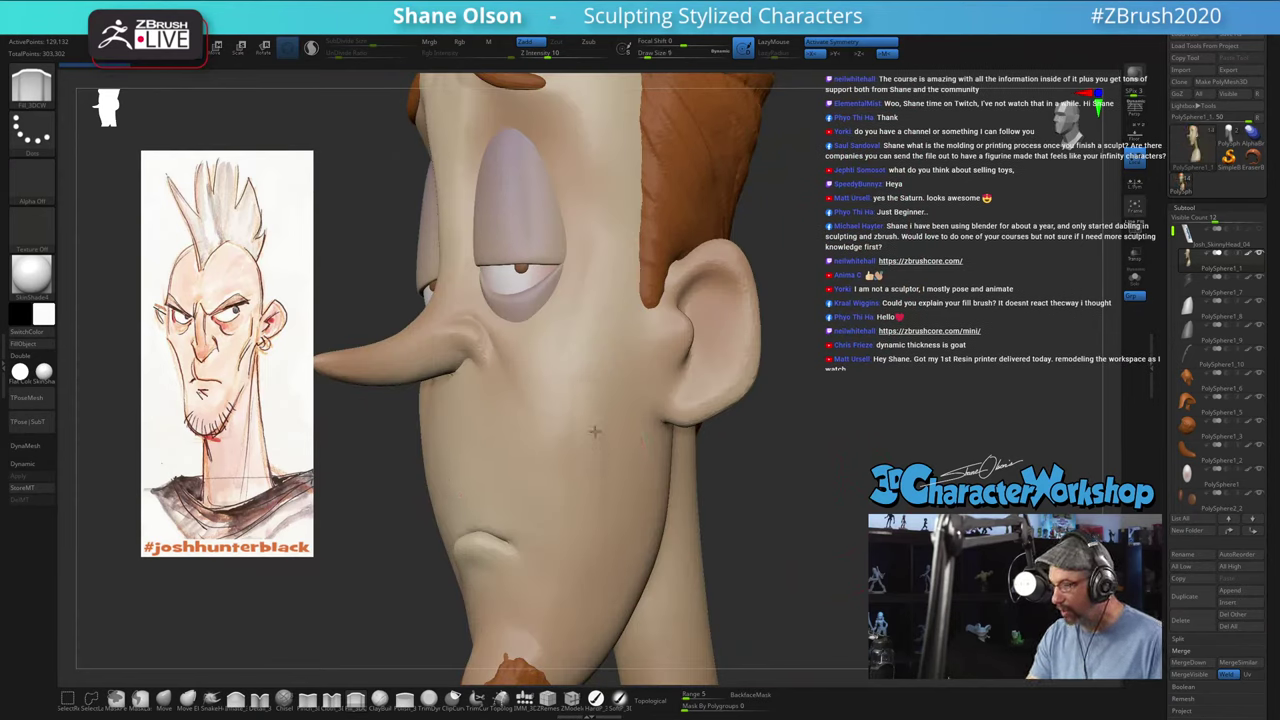
Step: Demonstrate the Fill brush with vertical strokes on the cheek in front of the ear
left_click_drag(594, 409, 591, 383)
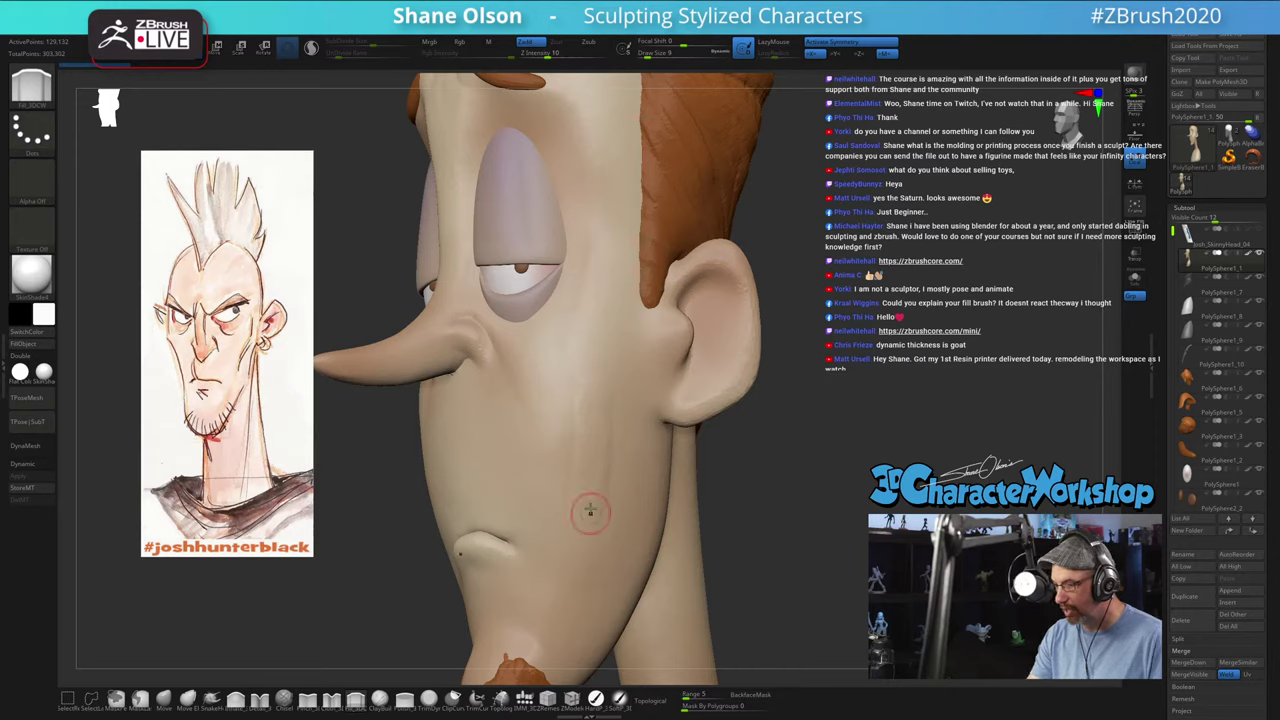
left_click_drag(775, 515, 755, 514)
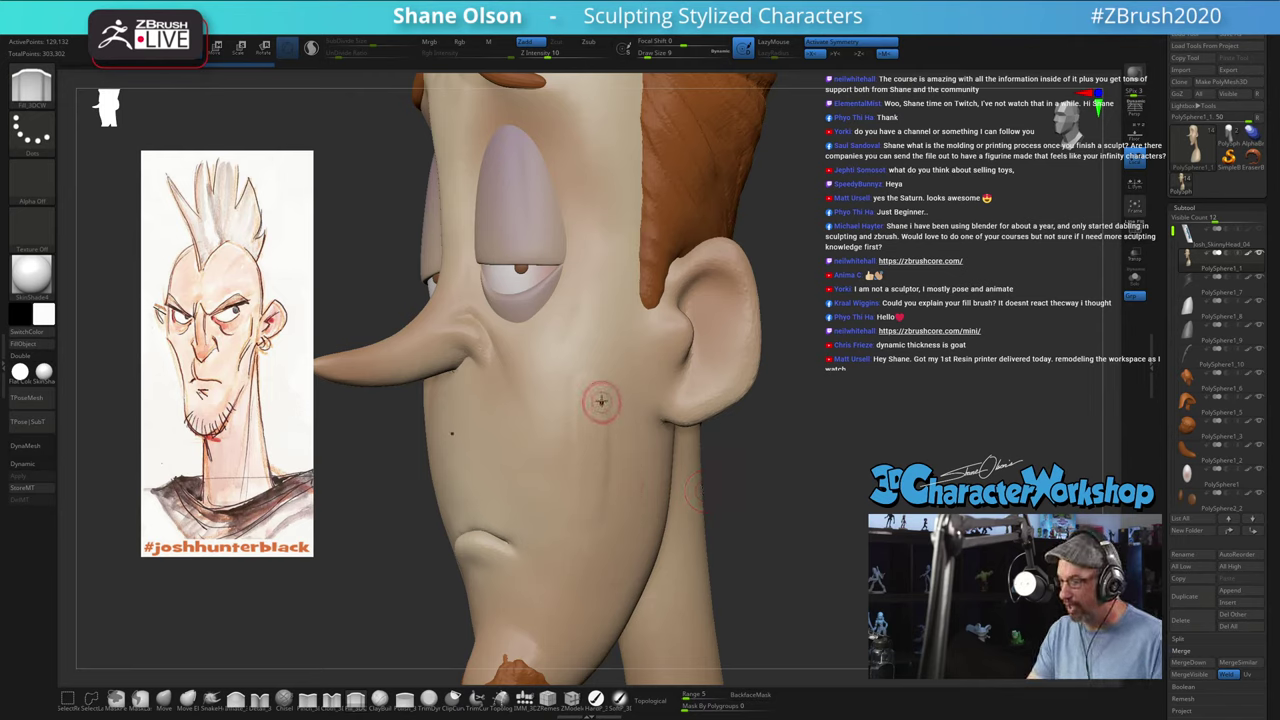
mouse_move(644, 482)
right_mouse_down()
mouse_move(679, 500)
mouse_move(691, 531)
mouse_move(772, 558)
right_mouse_up()
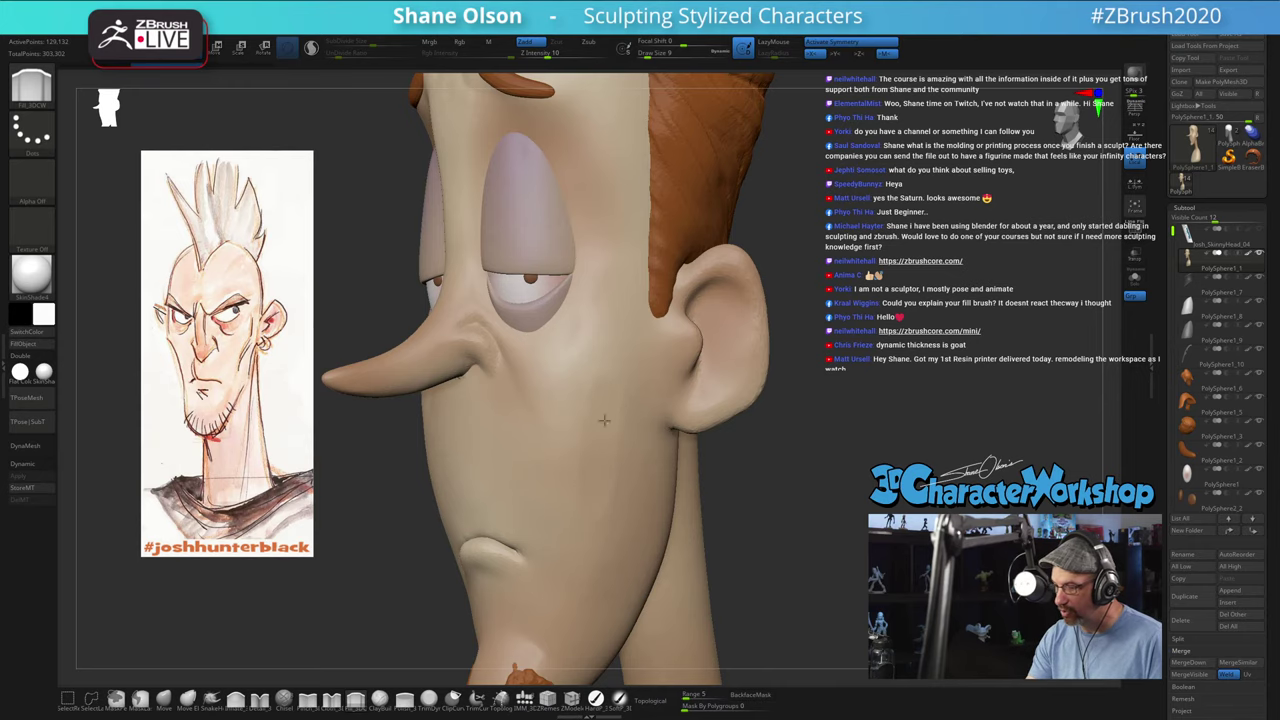
left_click_drag(799, 542, 817, 561)
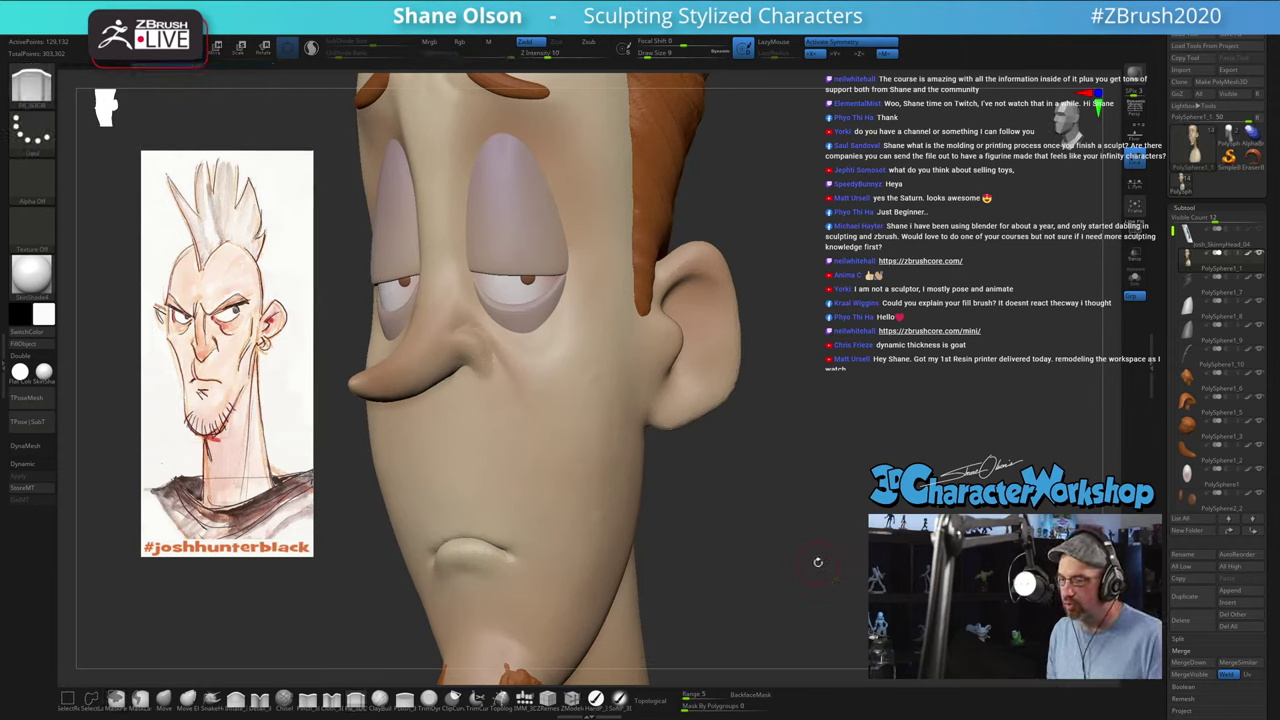
Step: Examine the finished head sculpt from the front, three-quarter and side views
left_click_drag(814, 557, 806, 491, "alt")
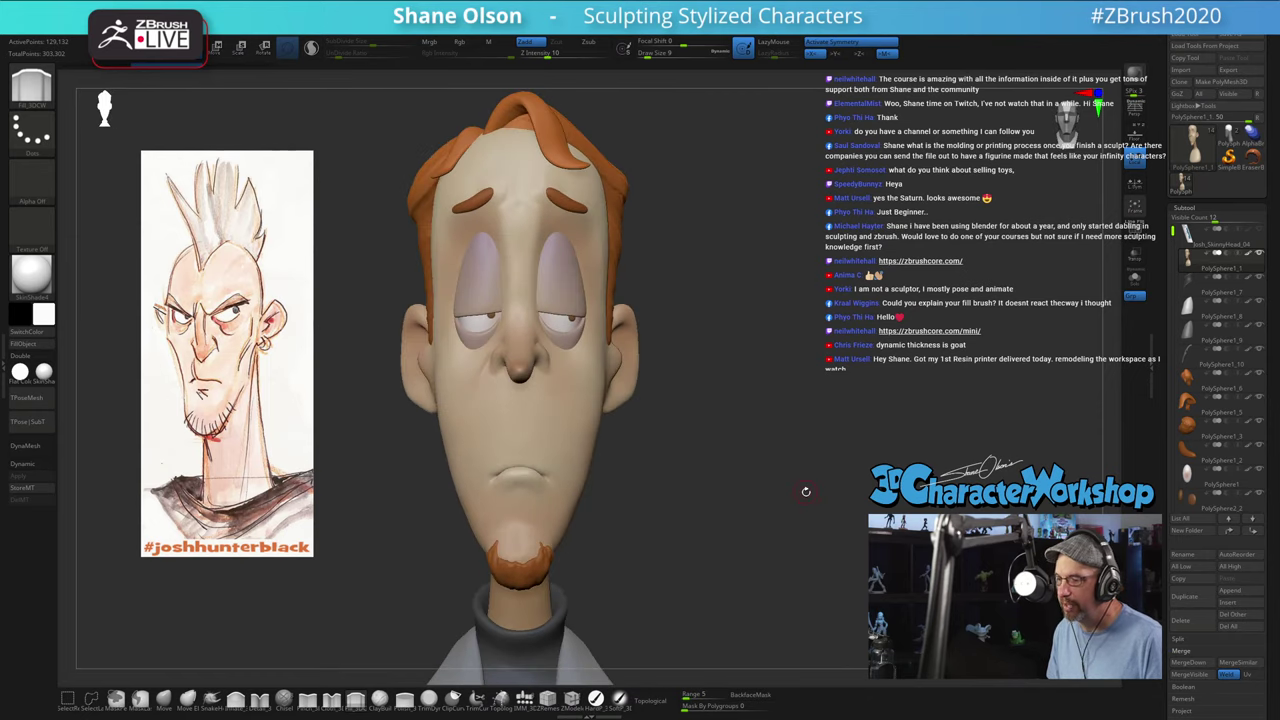
left_click_drag(775, 225, 789, 377, "alt")
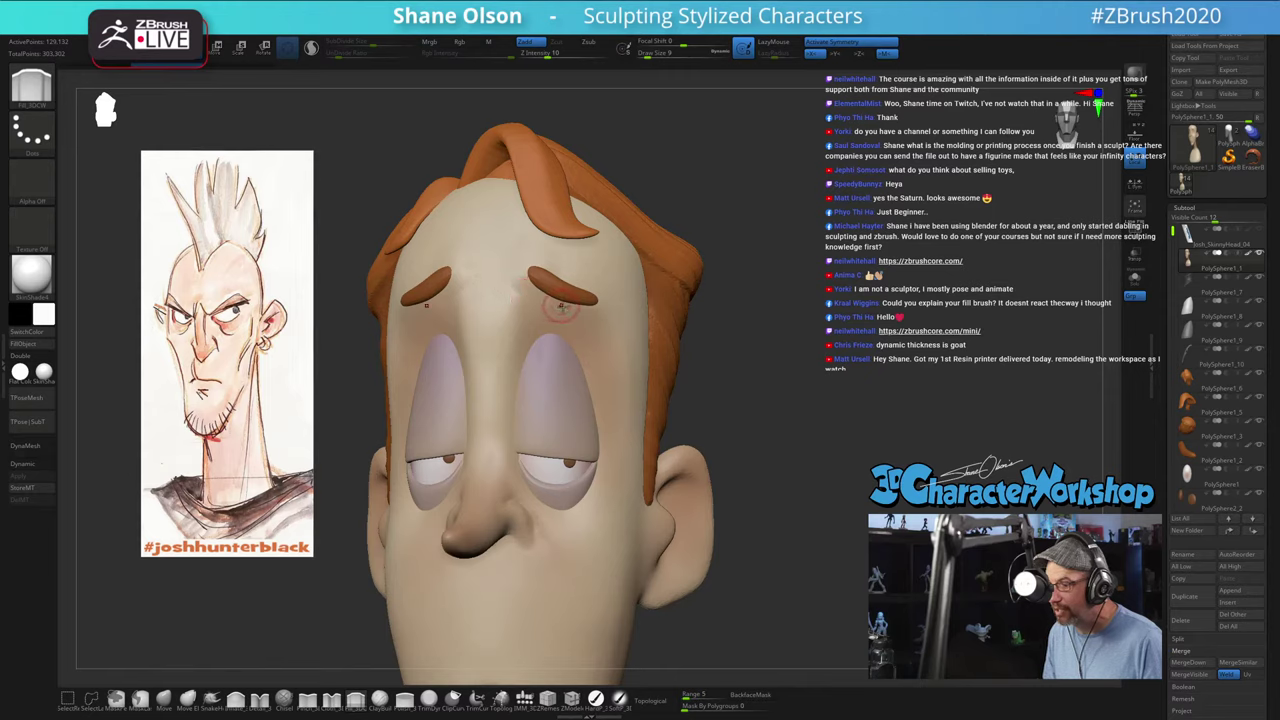
mouse_move(815, 308)
left_mouse_down()
mouse_move(868, 308)
mouse_move(792, 310)
mouse_move(805, 345)
left_mouse_up()
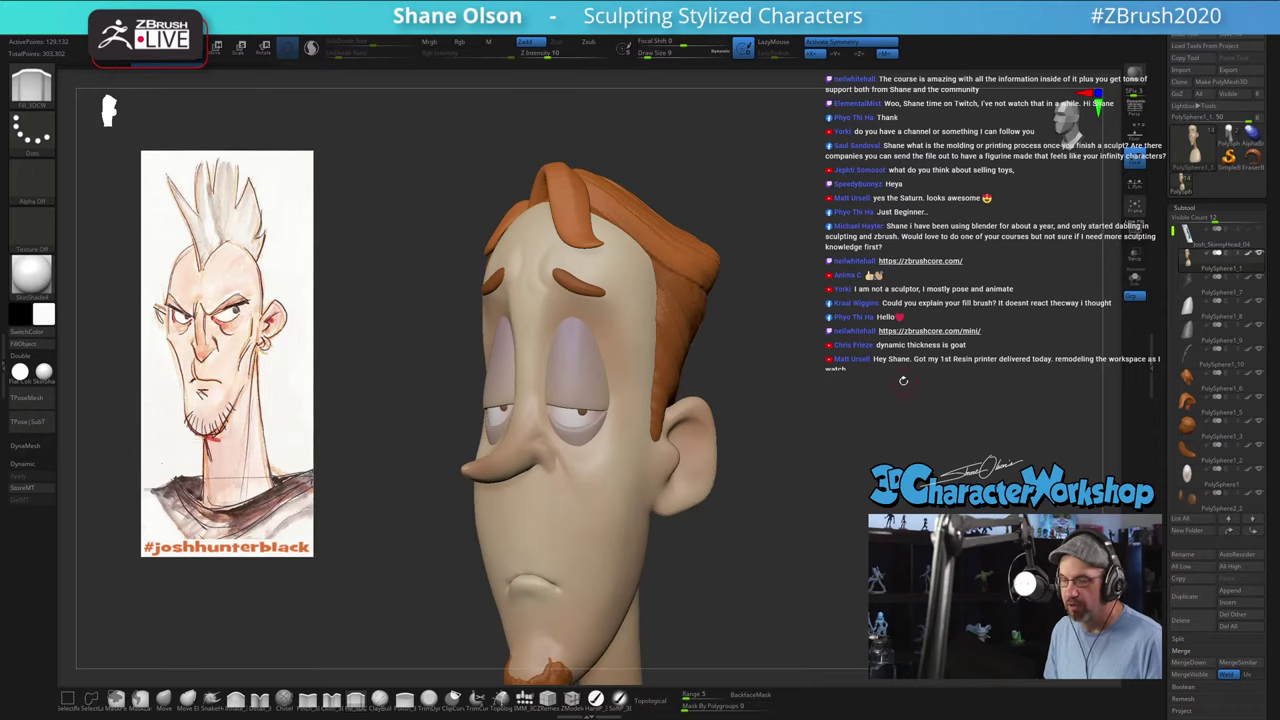
left_click_drag(903, 380, 935, 388)
left_click_drag(841, 351, 1082, 340, "shift")
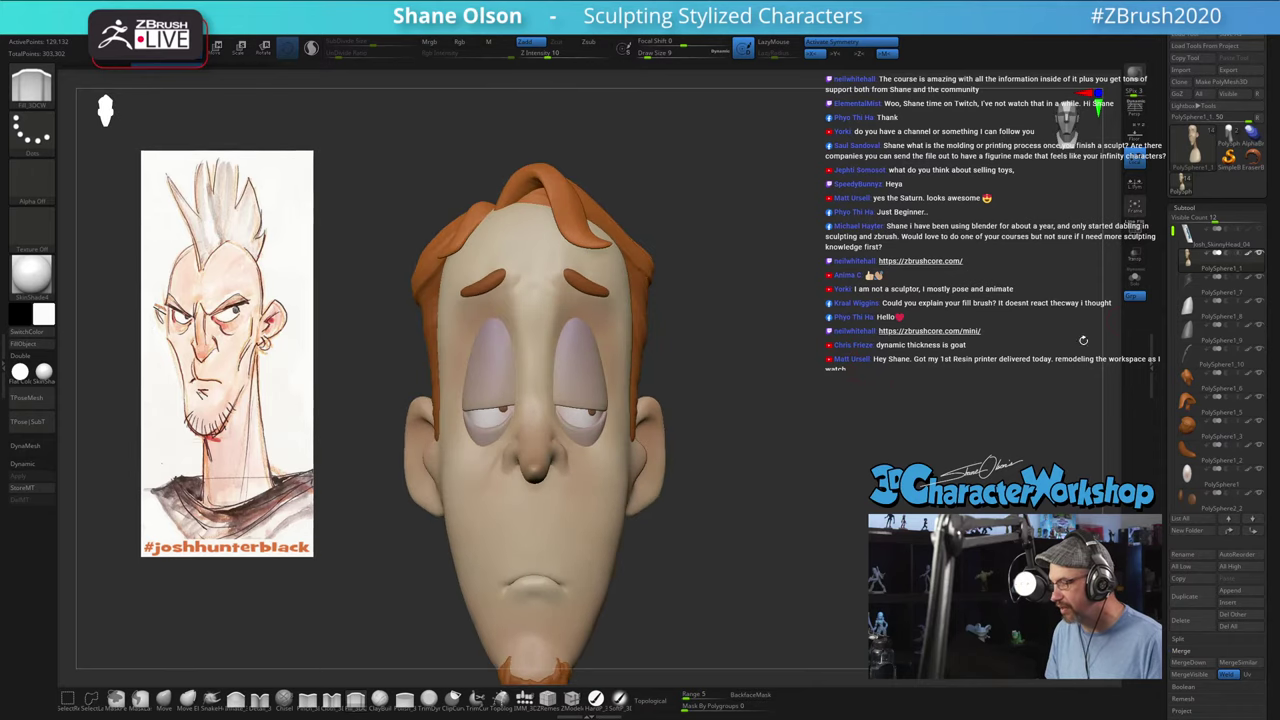
mouse_move(805, 377)
left_mouse_down()
mouse_move(771, 378)
mouse_move(873, 433)
mouse_move(846, 430)
left_mouse_up()
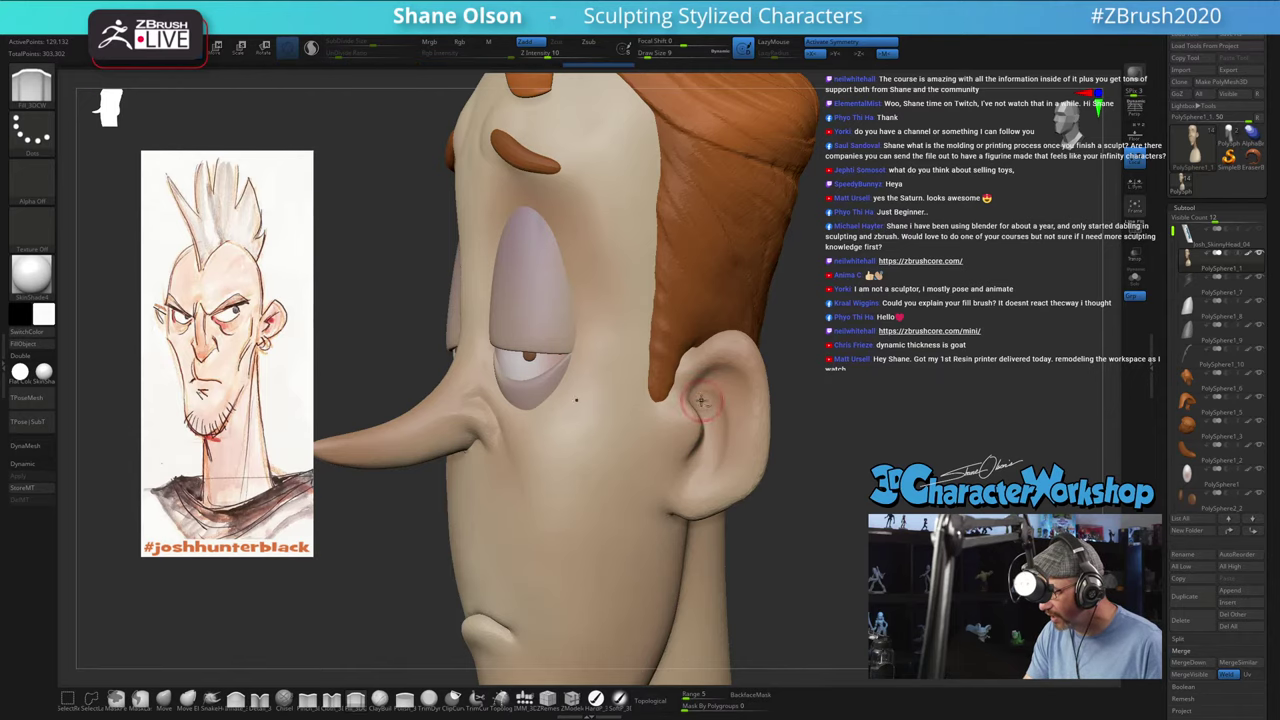
left_click_drag(878, 549, 846, 446)
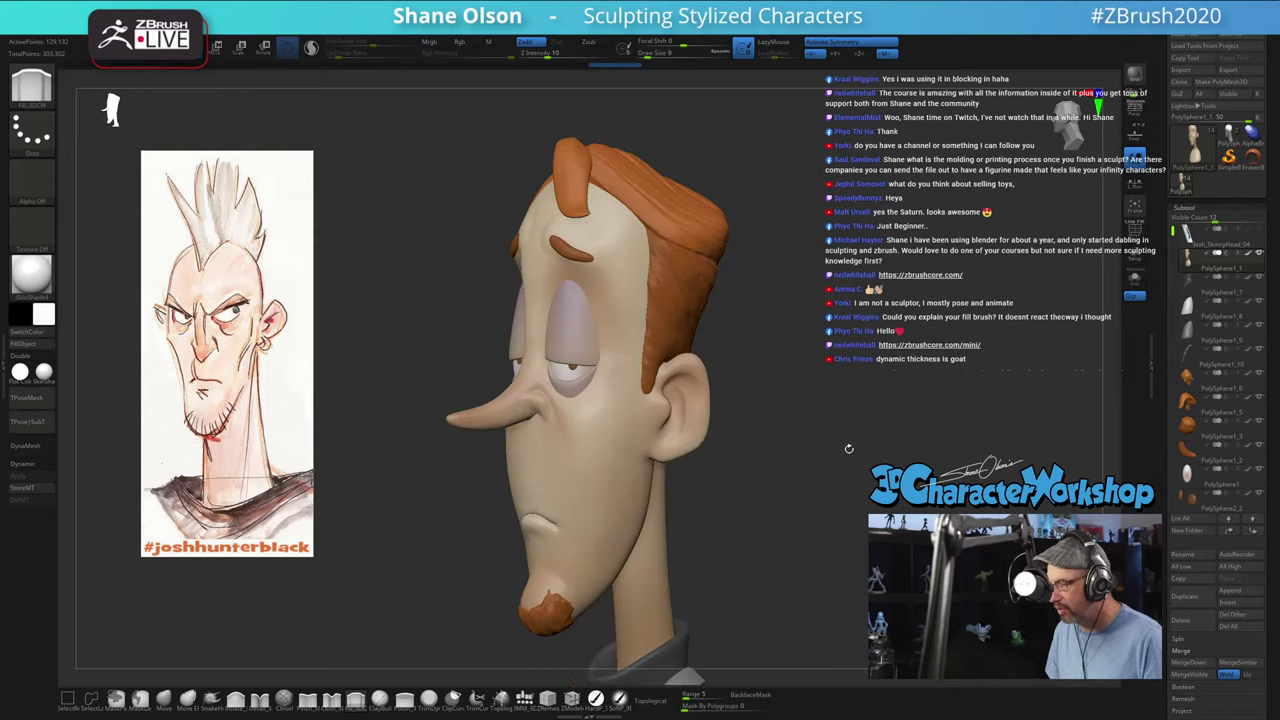
Step: Switch back to the Josh_PunkHead_01 tool and check the blockout's silhouette from the front and side
left_click(1232, 138)
left_click_drag(873, 305, 815, 548)
left_click_drag(800, 486, 749, 397, "alt")
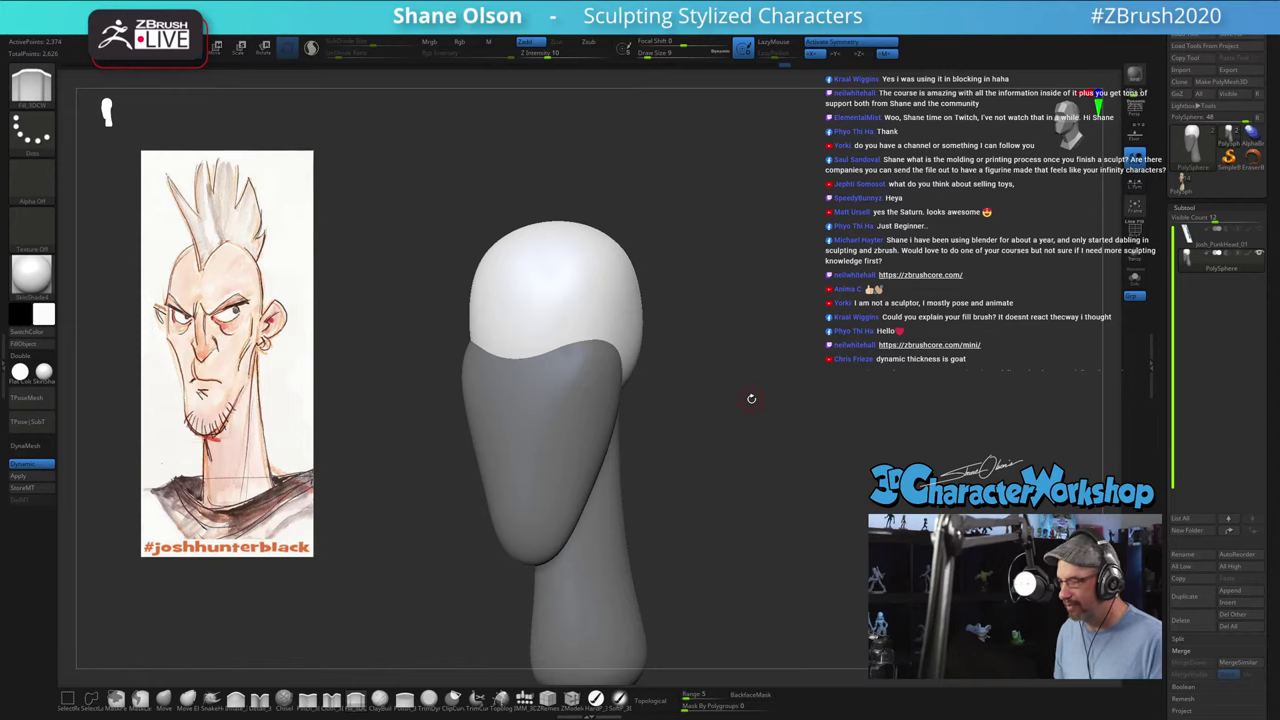
left_click_drag(714, 440, 739, 453)
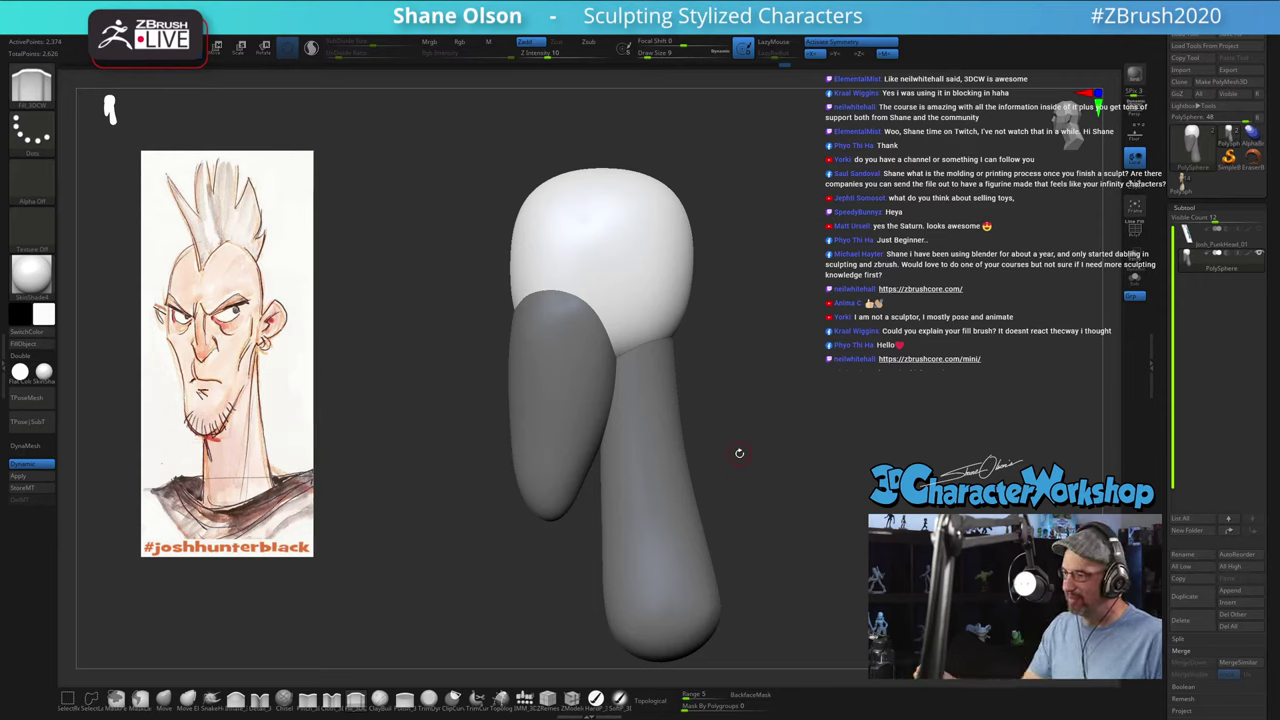
mouse_move(781, 406)
left_mouse_down()
mouse_move(775, 433)
mouse_move(802, 418)
left_mouse_up()
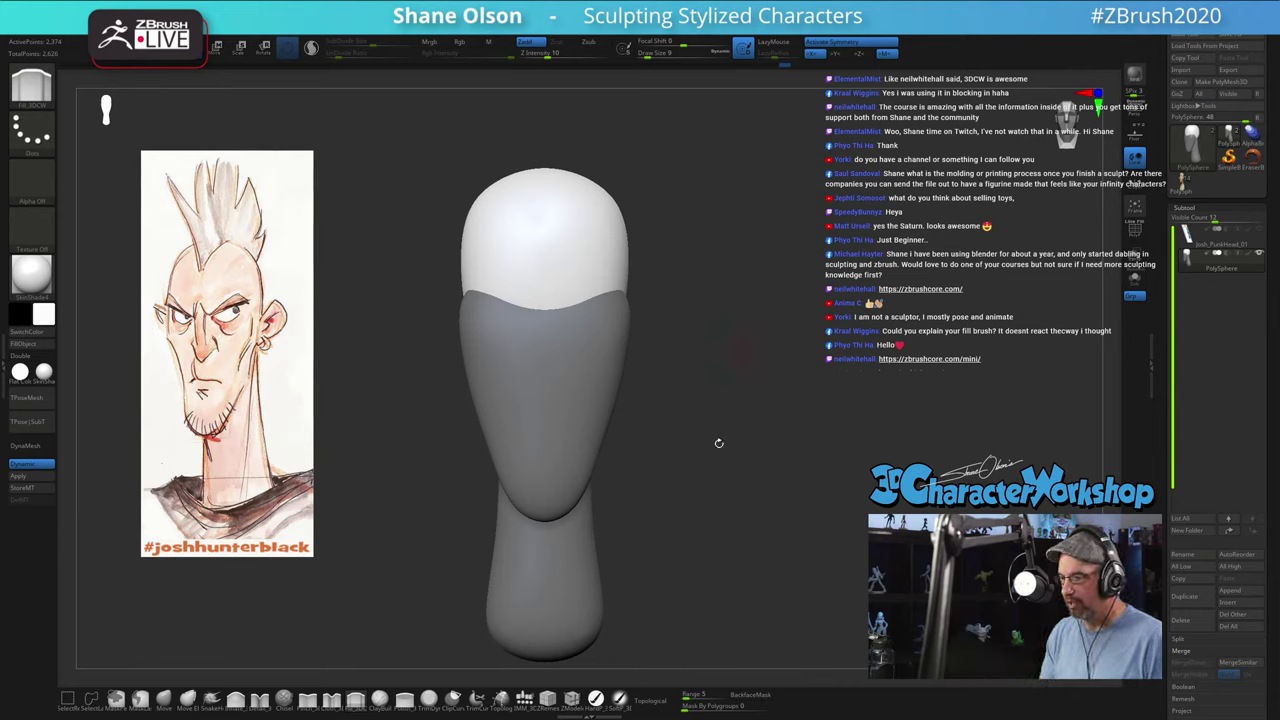
Step: Invert the mask to protect the skull and reshape the face's upper side edge using the Move brush at draw size 56
left_click_drag(719, 443, 744, 367, "alt")
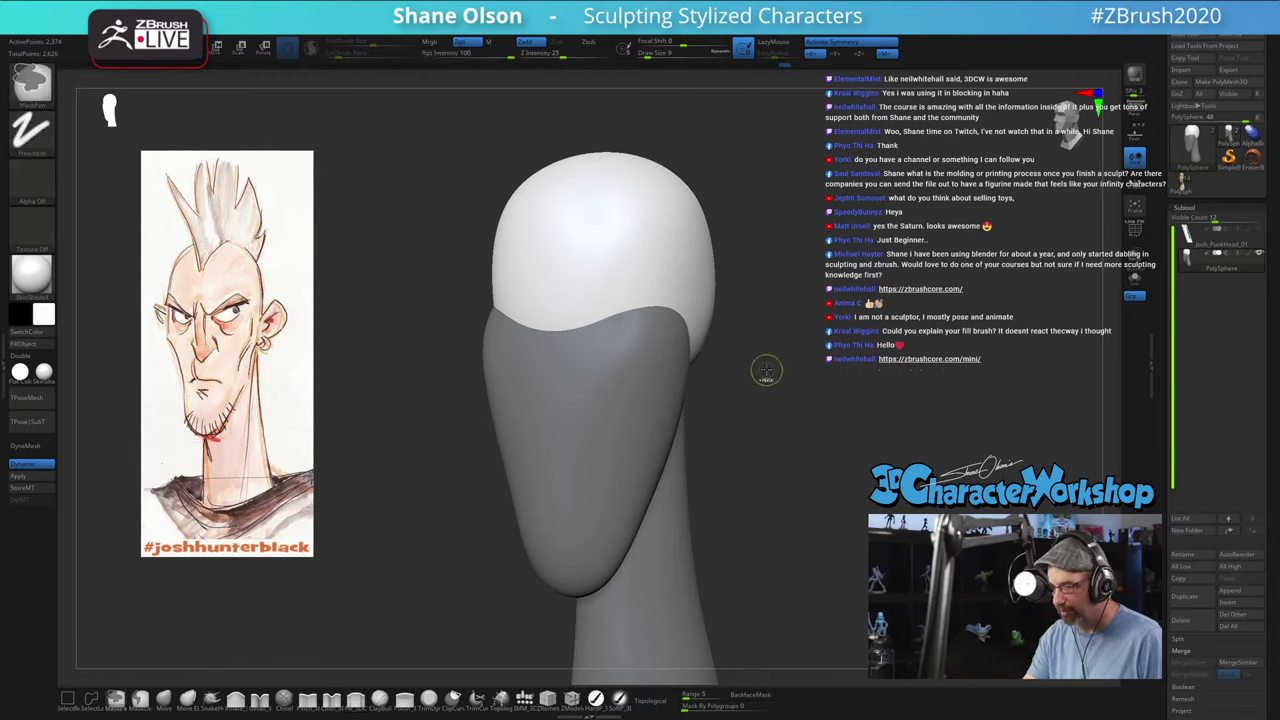
left_click(779, 397, "ctrl")
left_click(166, 697)
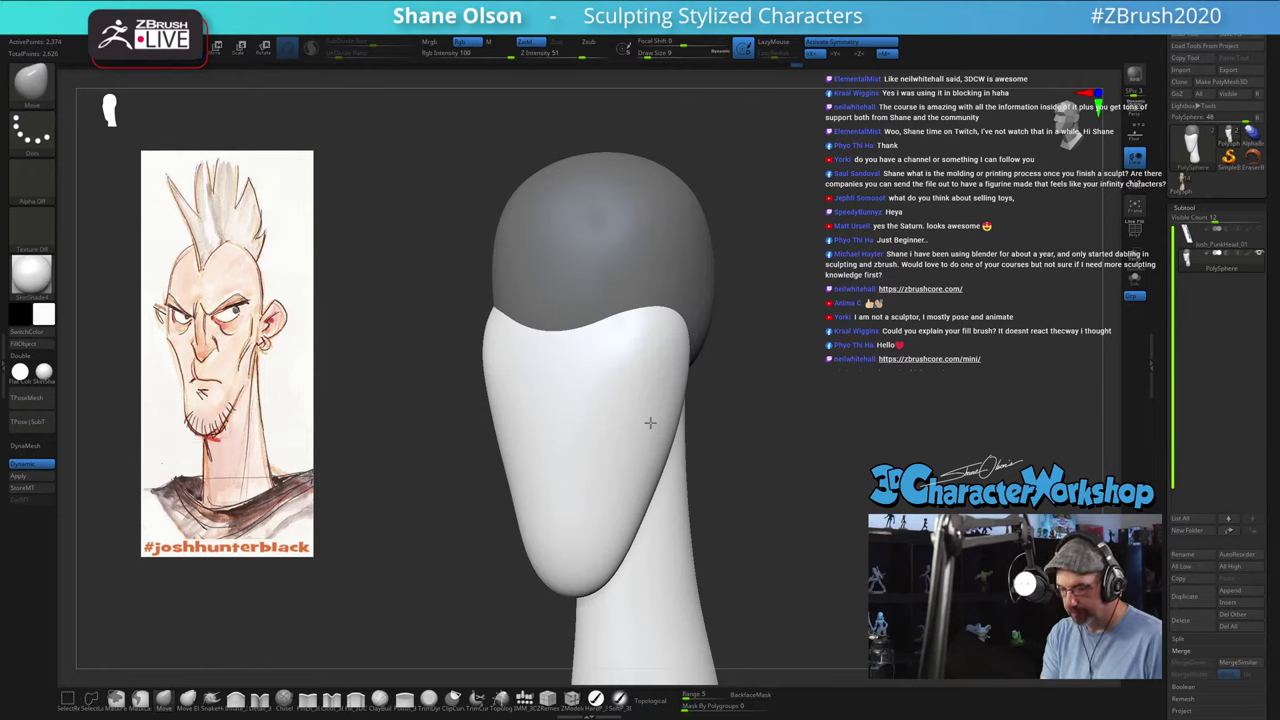
left_click_drag(800, 363, 775, 330)
left_click_drag(688, 309, 675, 326)
left_click_drag(772, 373, 706, 381)
mouse_move(803, 394)
left_mouse_down()
mouse_move(863, 383)
mouse_move(815, 432)
mouse_move(822, 442)
left_mouse_up()
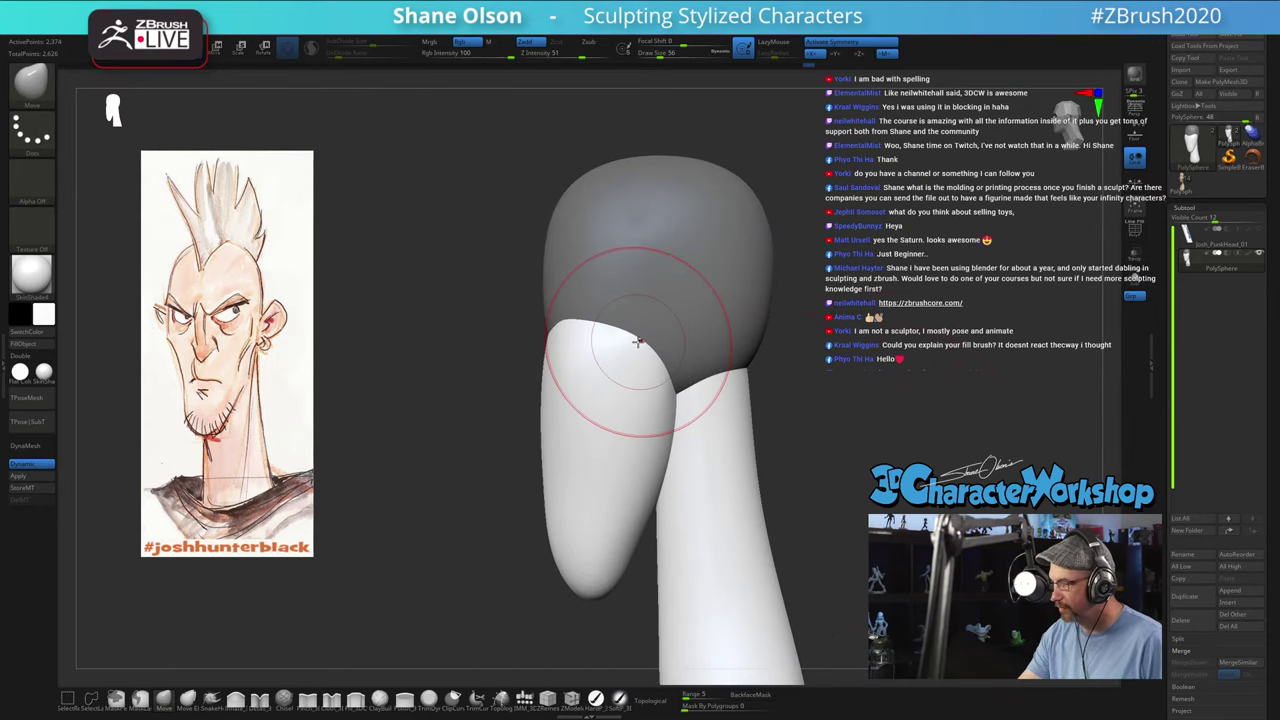
left_click_drag(638, 341, 640, 334)
left_click_drag(808, 413, 717, 420)
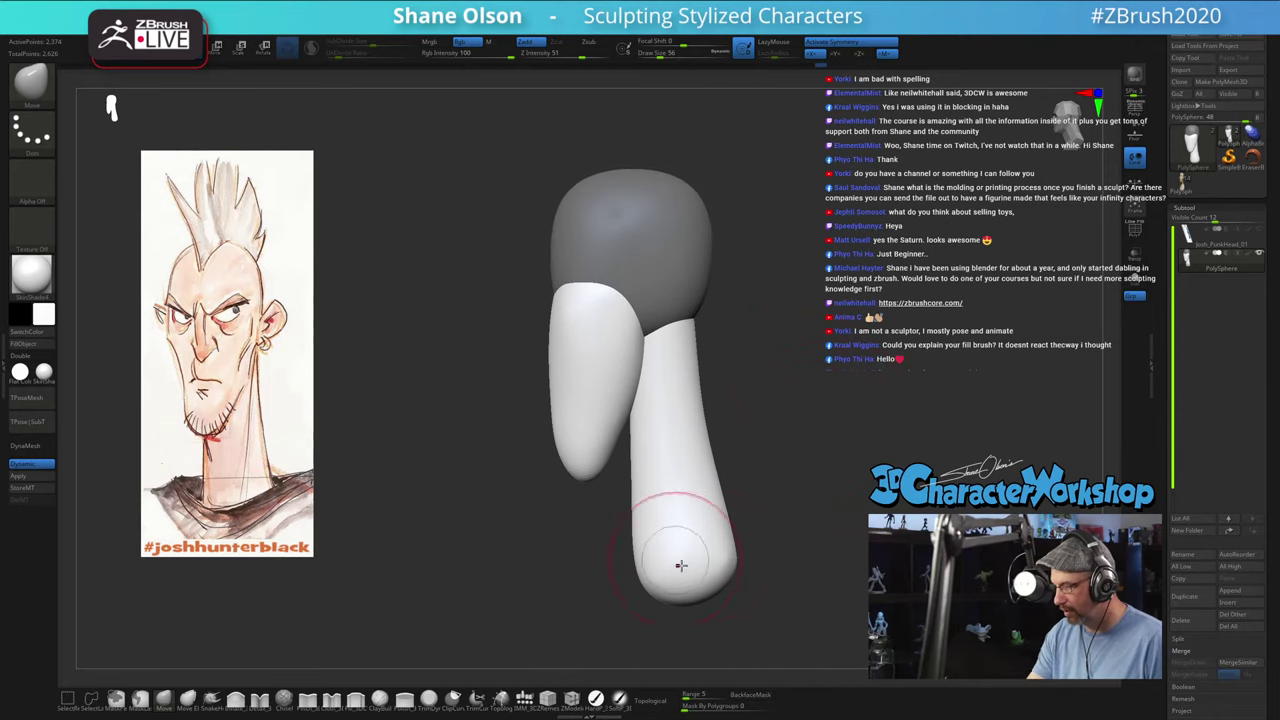
Step: Insert a QuadSphere-2 ear on the side of the skull at draw size 23 and show the polyframe
left_click_drag(765, 371, 735, 398, "alt")
mouse_move(738, 390)
left_mouse_down()
mouse_move(800, 387)
mouse_move(752, 392)
left_mouse_up()
left_click(525, 699)
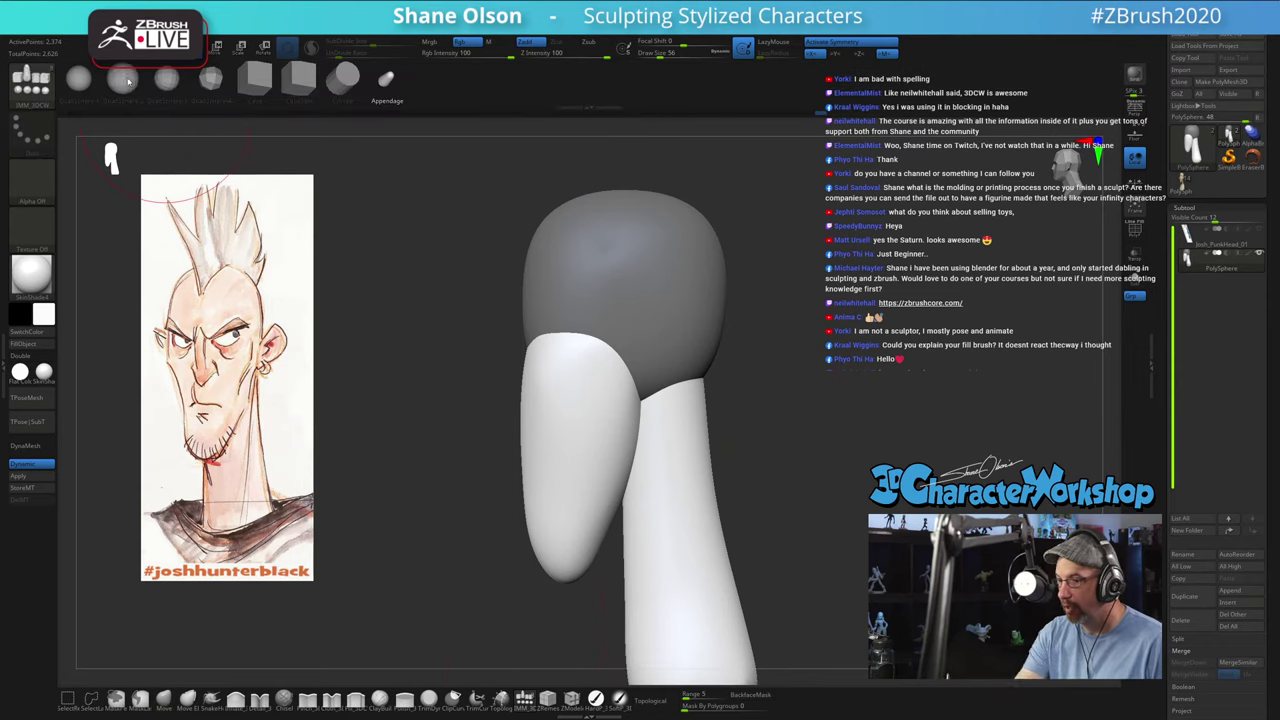
mouse_move(798, 339)
left_mouse_down("alt")
mouse_move(797, 360)
mouse_move(777, 371)
mouse_move(713, 280)
left_mouse_up("alt")
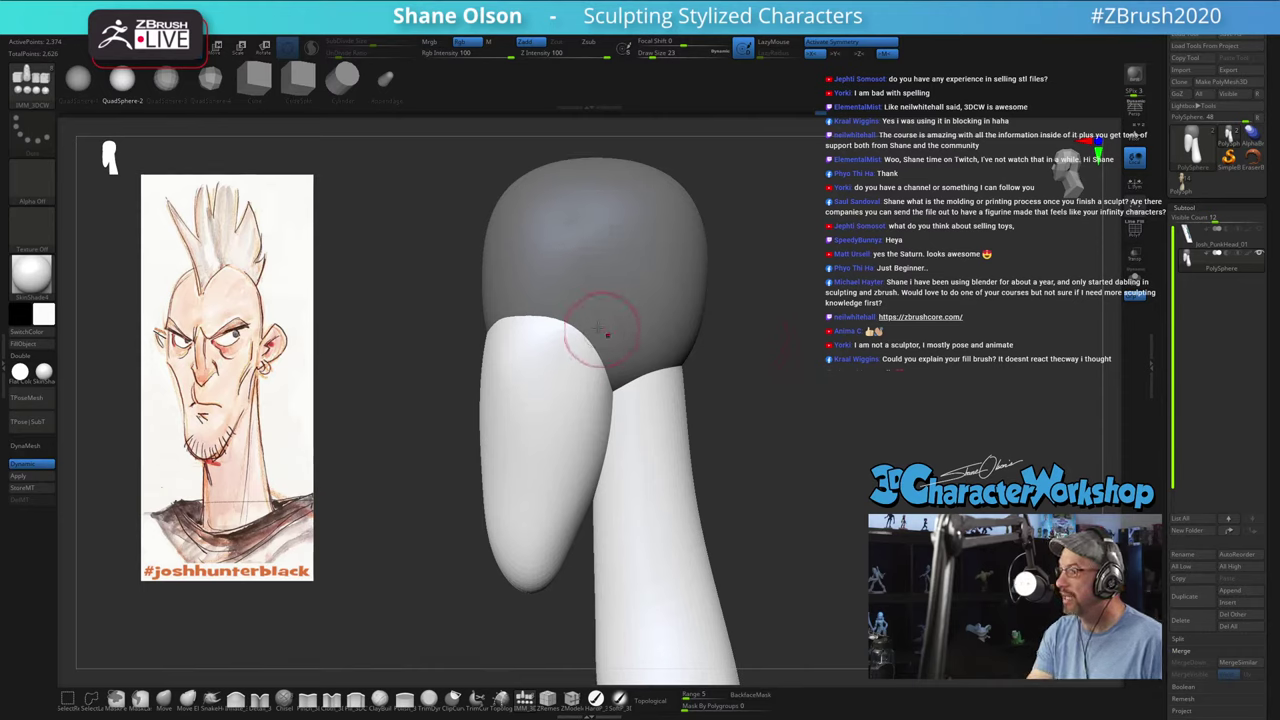
left_click_drag(597, 290, 628, 322)
key("shift+f")
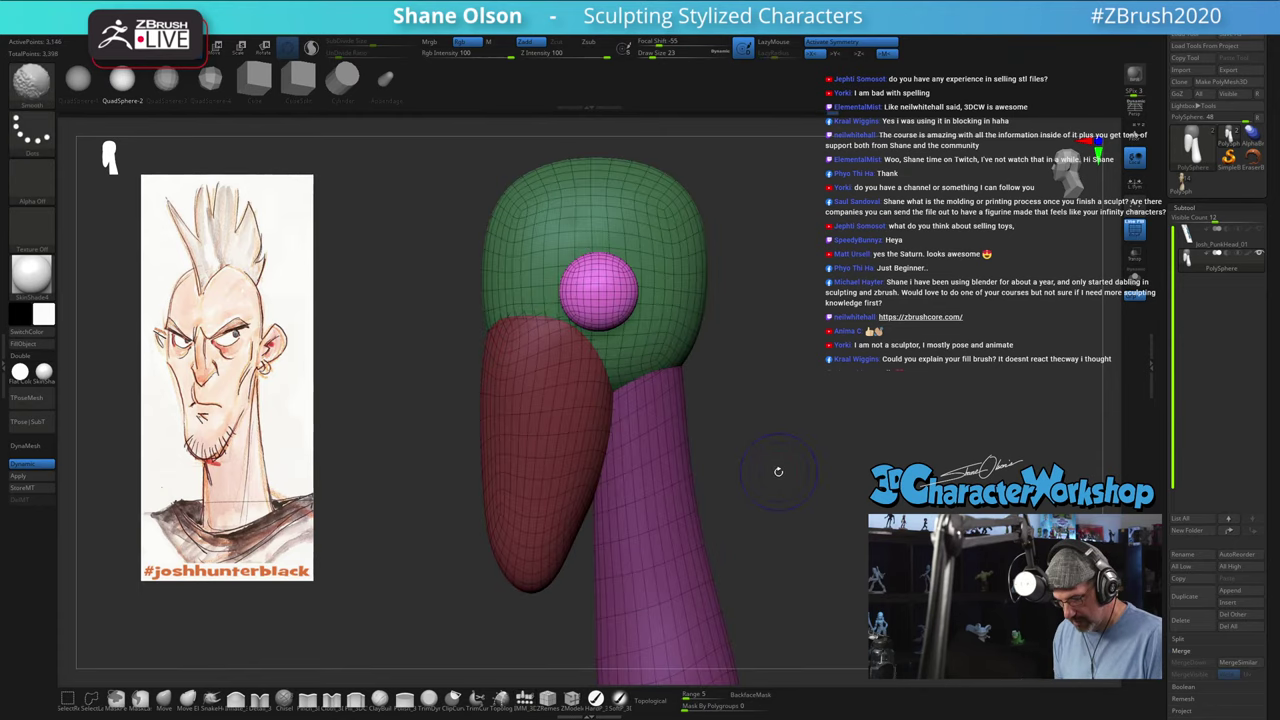
Step: Flatten the mirrored ear spheres front to back and rotate them so their outer edges sweep backward from the head
key("w")
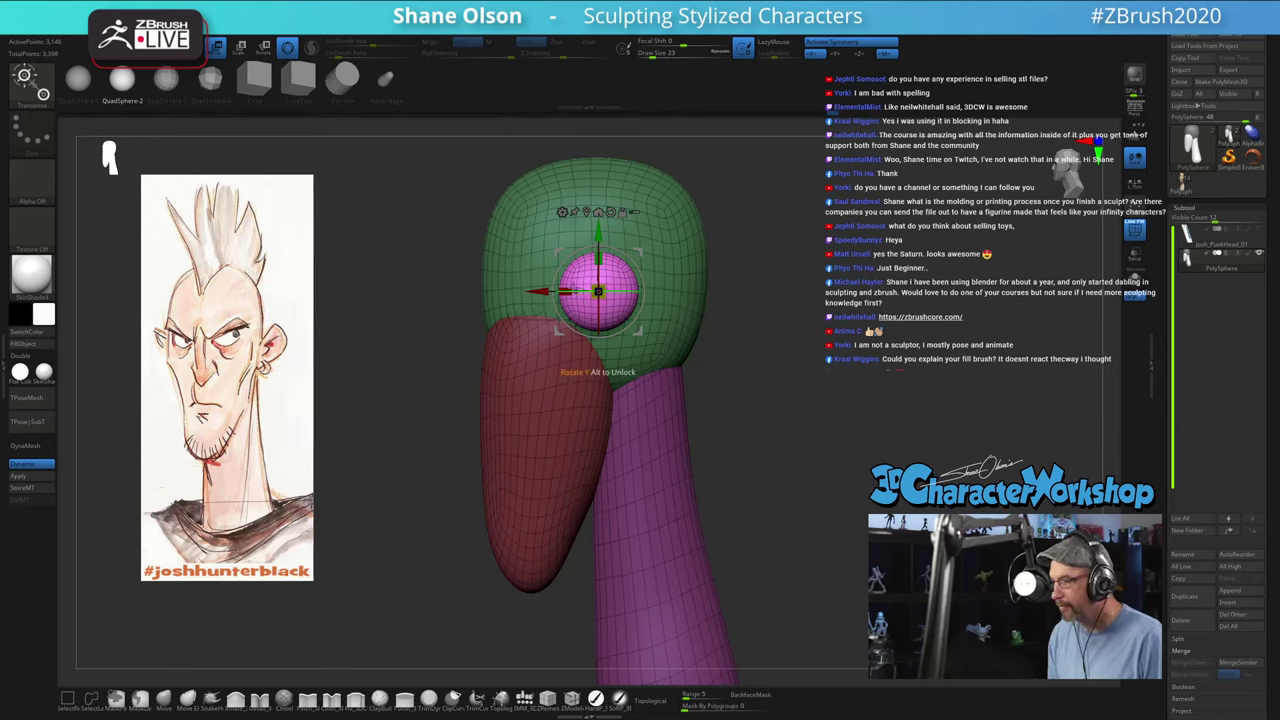
left_click_drag(578, 286, 681, 288)
left_click_drag(831, 277, 890, 281)
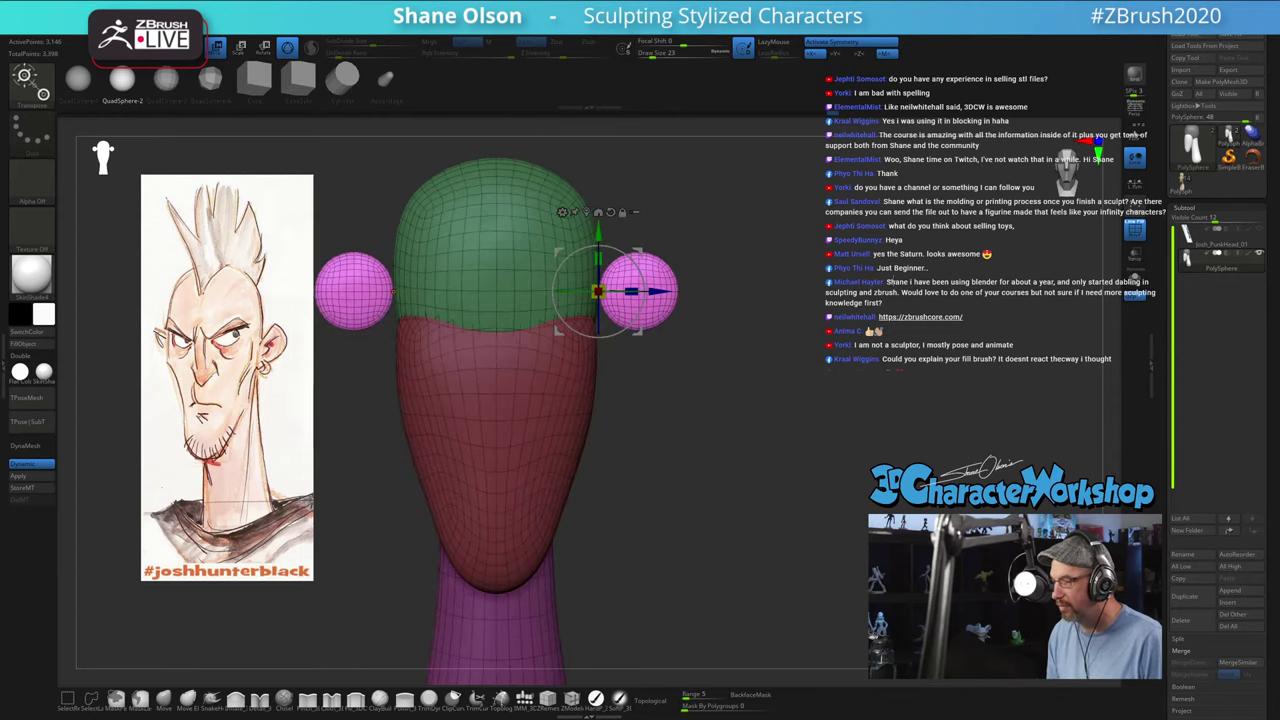
left_click_drag(652, 236, 630, 290)
left_click_drag(812, 237, 621, 352)
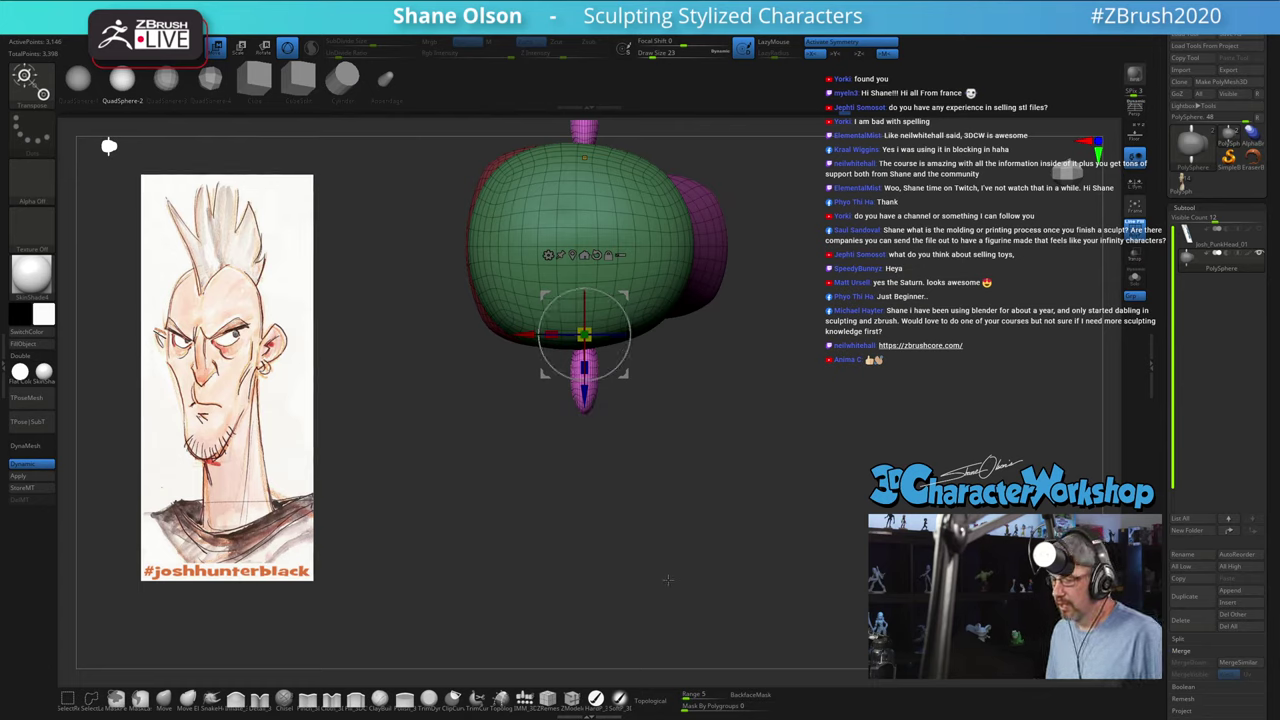
left_click_drag(762, 322, 752, 388, "shift")
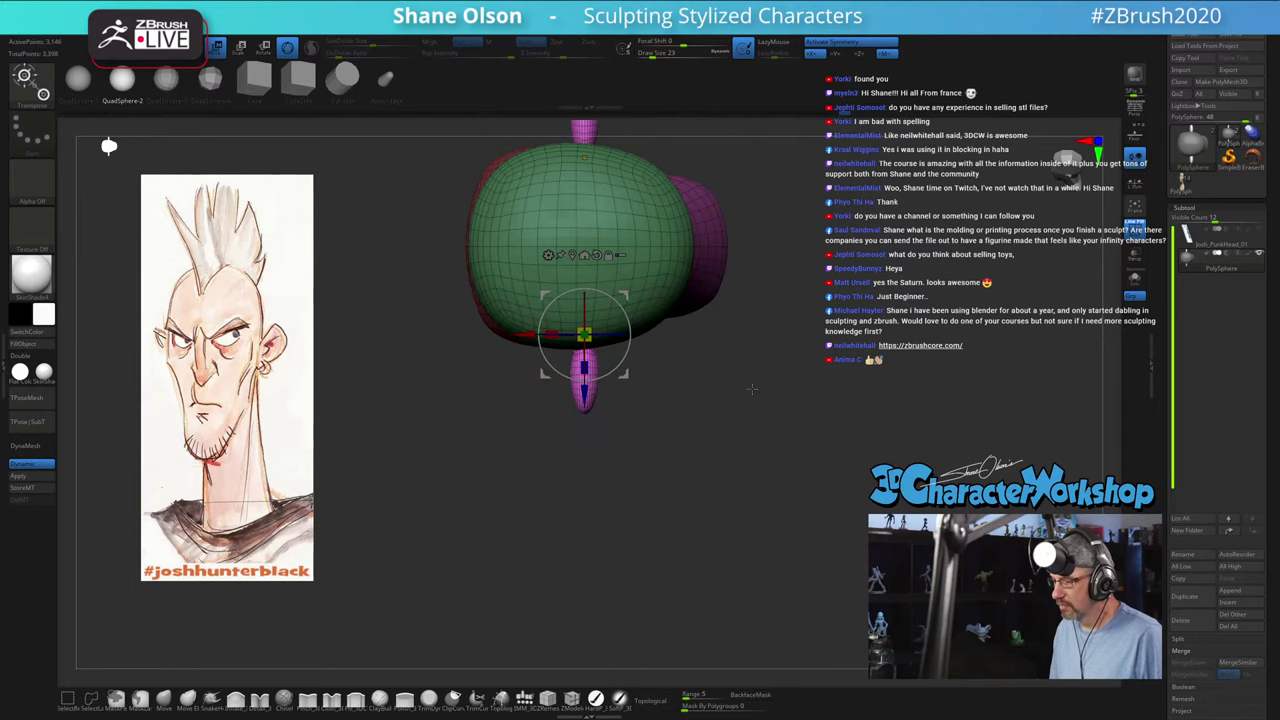
left_click_drag(629, 328, 622, 283)
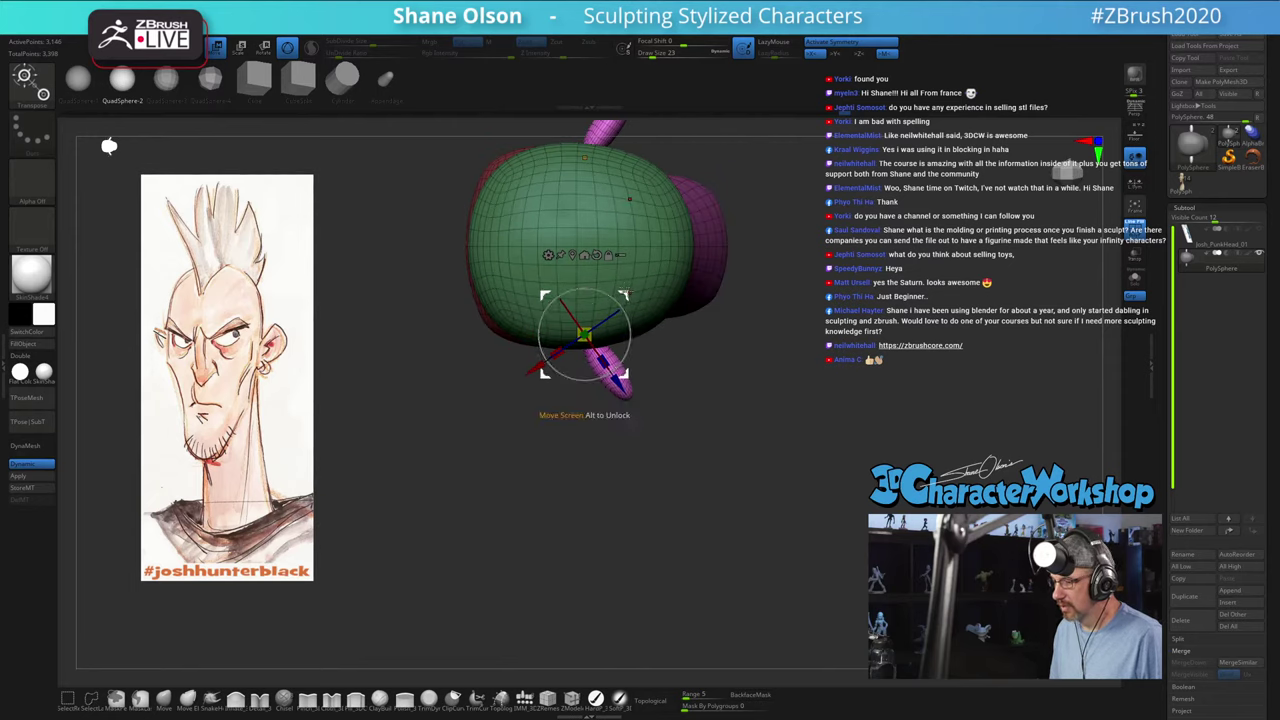
left_click_drag(572, 410, 770, 385)
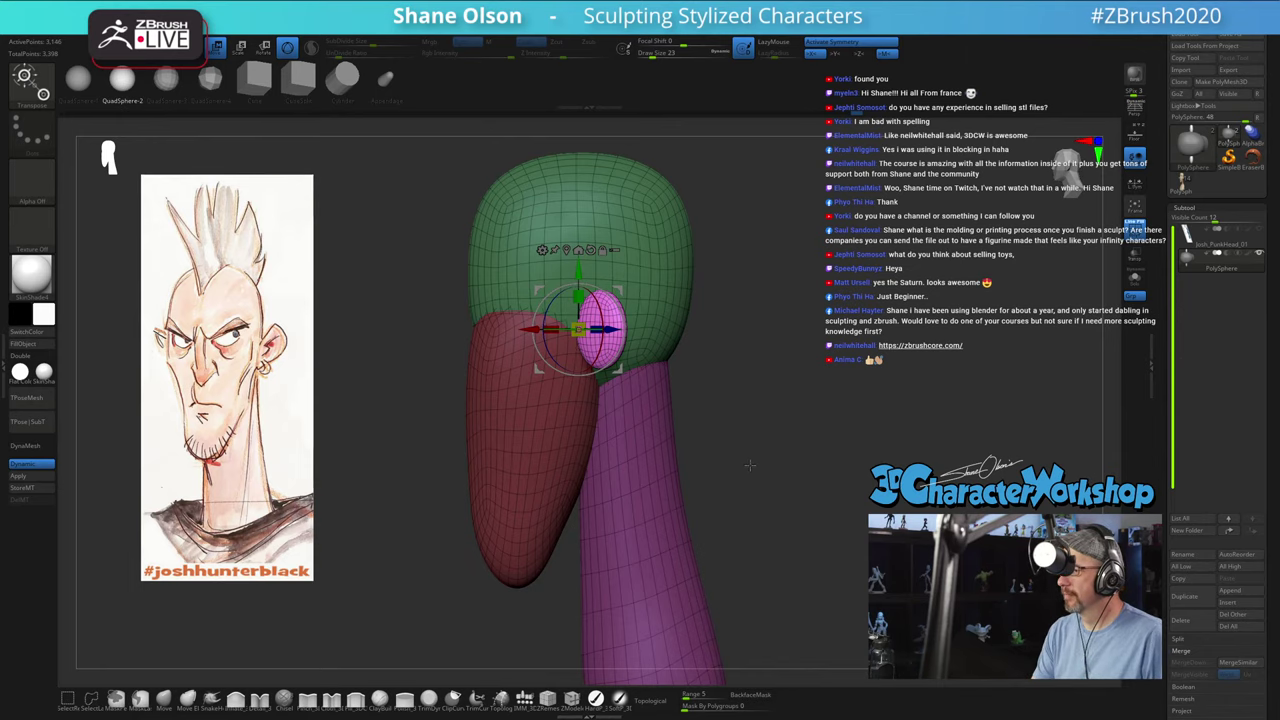
Step: Extend the ear's inner edge down along the side of the head using the Move brush at draw size 41
key("q")
mouse_move(740, 409)
left_mouse_down()
mouse_move(766, 423)
mouse_move(753, 451)
mouse_move(791, 480)
left_mouse_up()
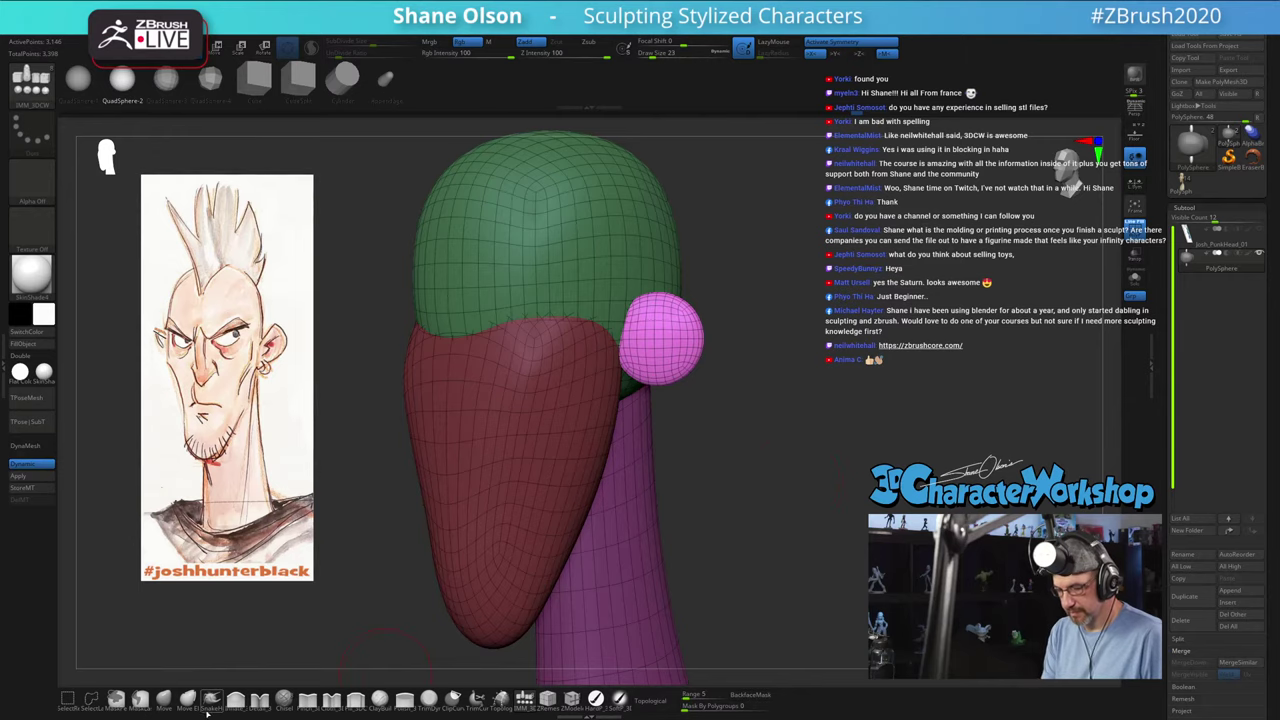
left_click(163, 698)
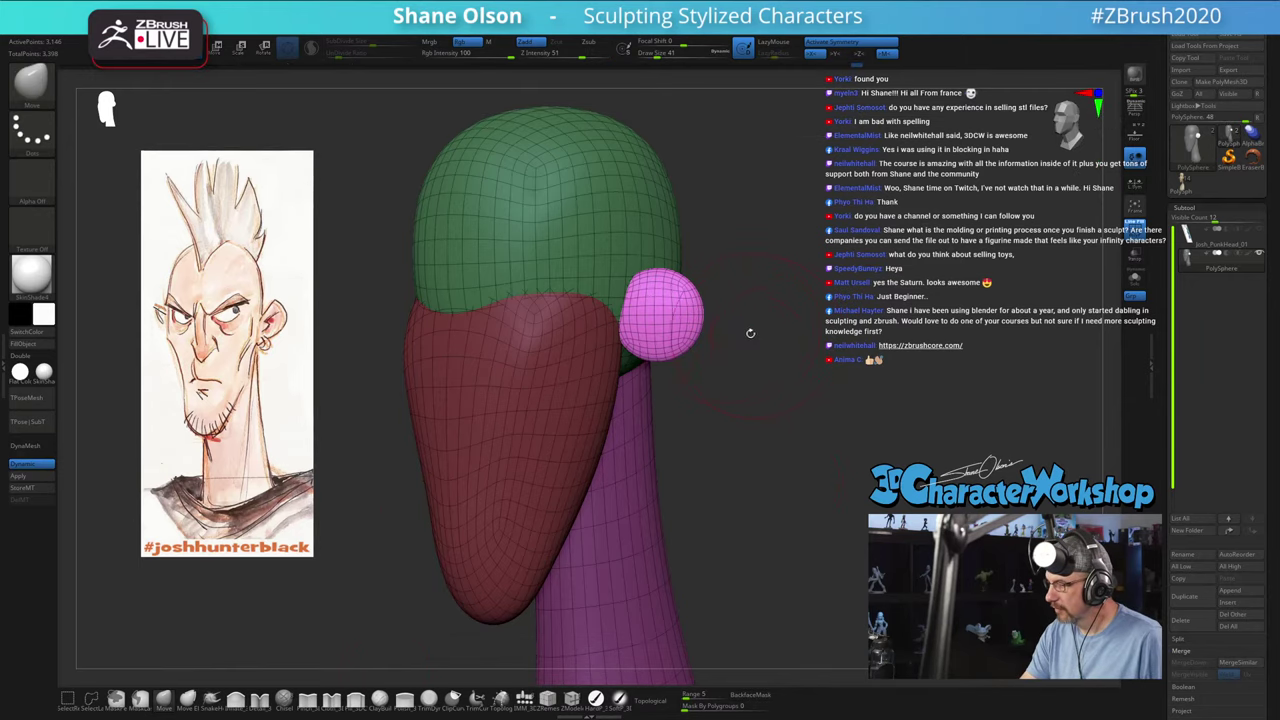
left_click_drag(627, 348, 628, 362)
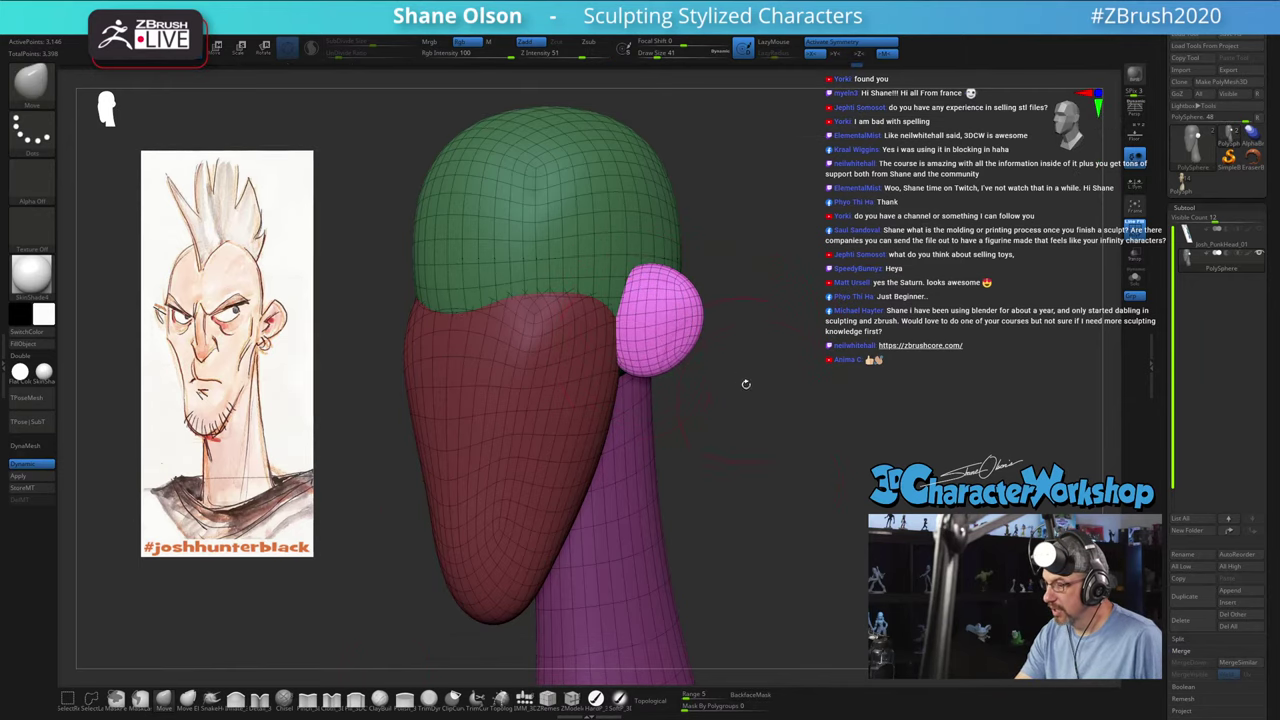
mouse_move(746, 383)
left_mouse_down()
mouse_move(783, 400)
mouse_move(757, 403)
left_mouse_up()
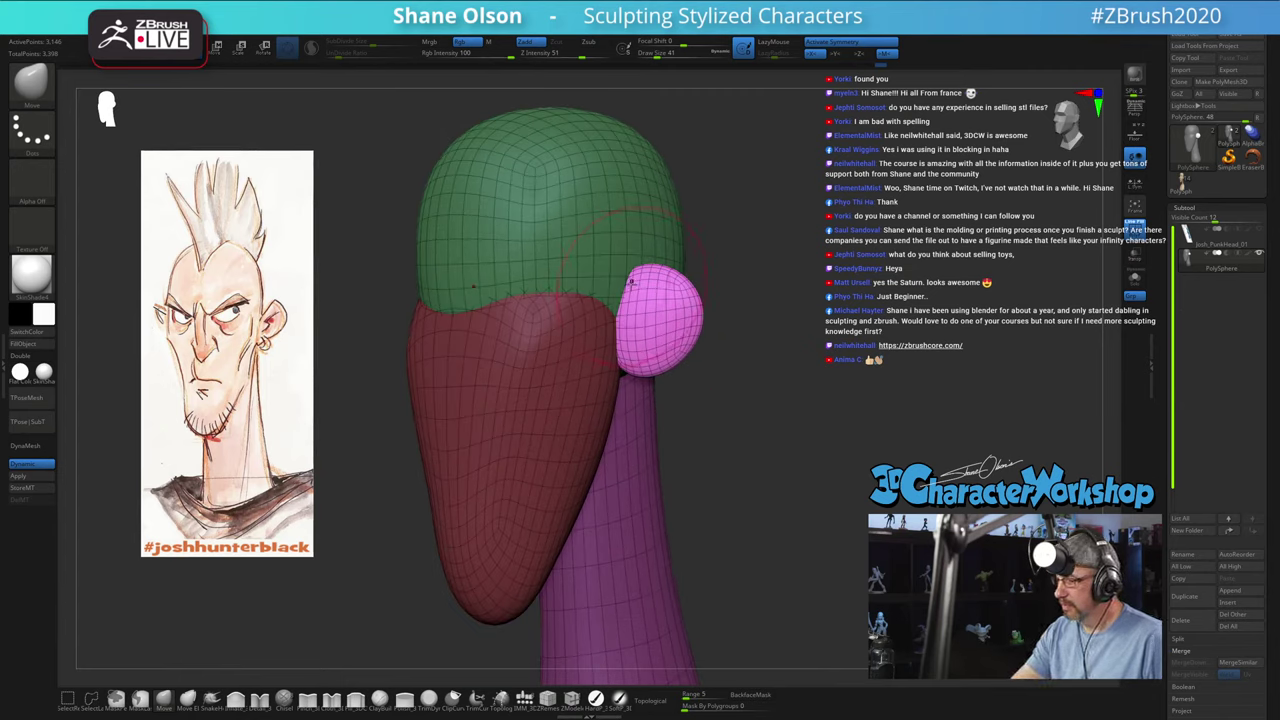
left_click_drag(630, 304, 634, 309)
Step: Slant the ear's upper edge outward and pull its top into a pointed tip, reducing the Move brush size to 29 and 11
mouse_move(738, 296)
left_mouse_down()
mouse_move(760, 303)
mouse_move(684, 291)
mouse_move(682, 275)
left_mouse_up()
key("s")
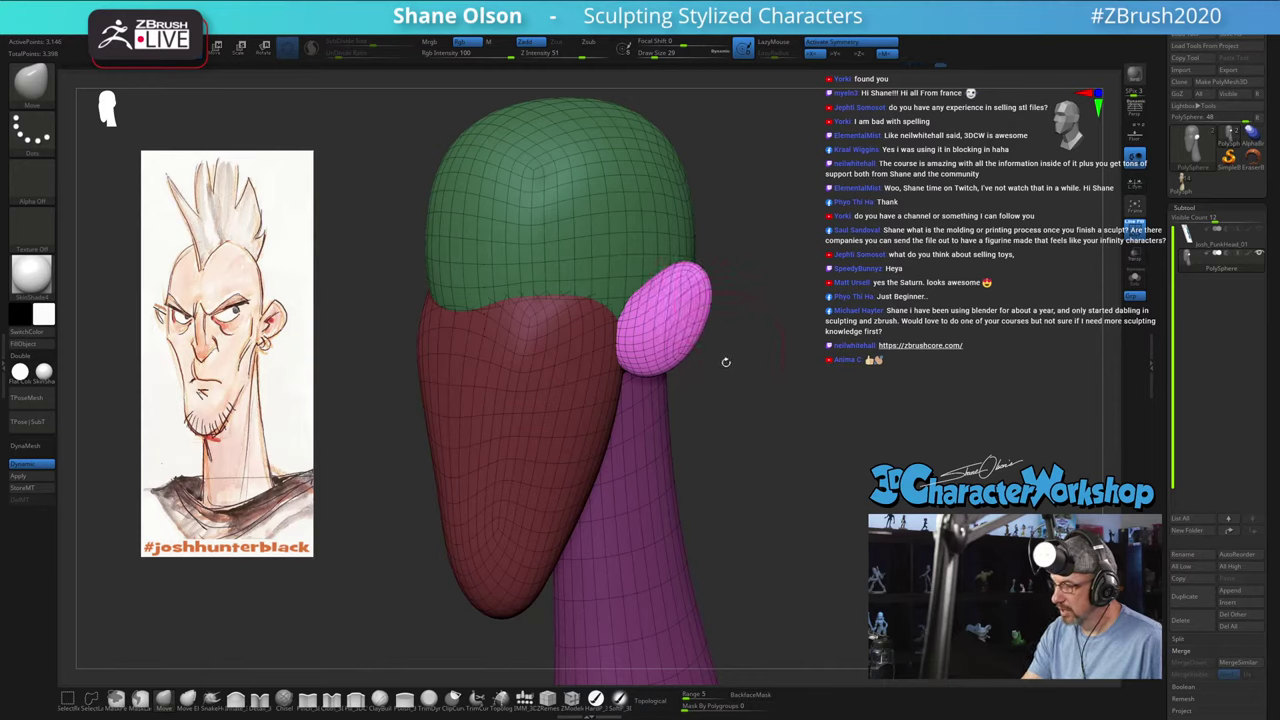
left_click_drag(726, 360, 654, 326, "shift")
left_click_drag(734, 338, 680, 325)
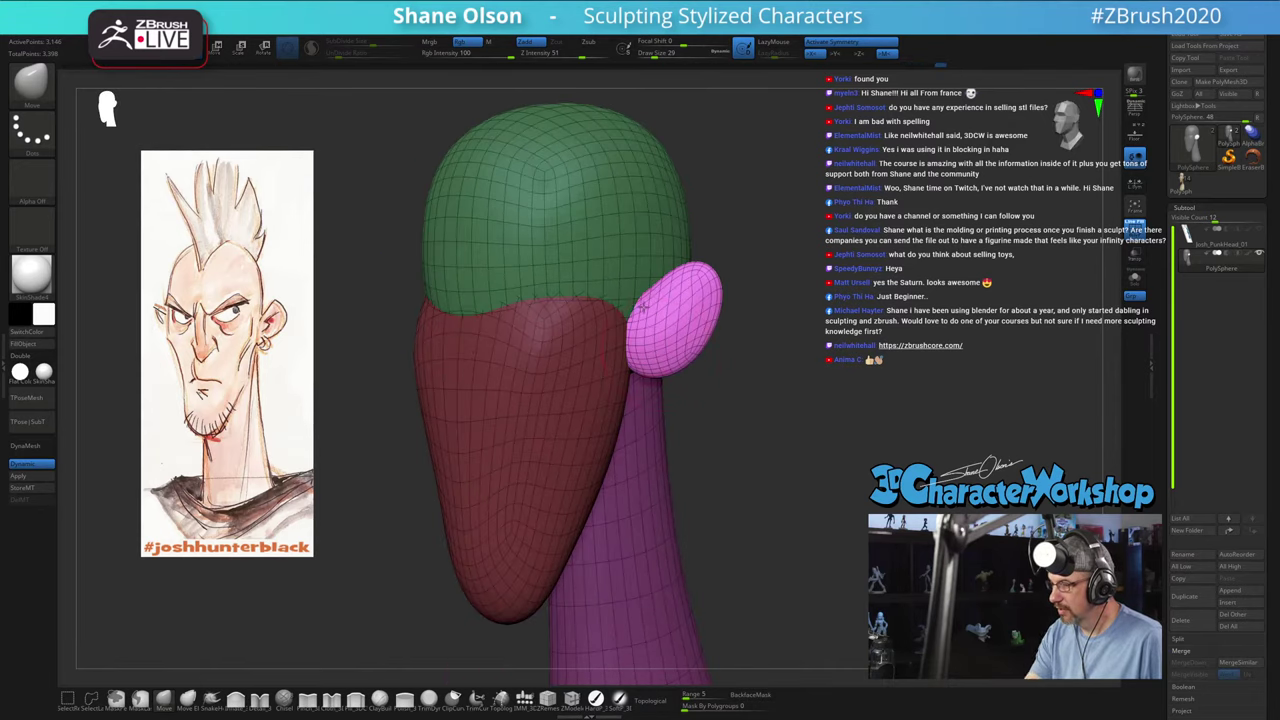
mouse_move(779, 406)
left_mouse_down()
mouse_move(665, 398)
mouse_move(797, 409)
mouse_move(774, 401)
left_mouse_up()
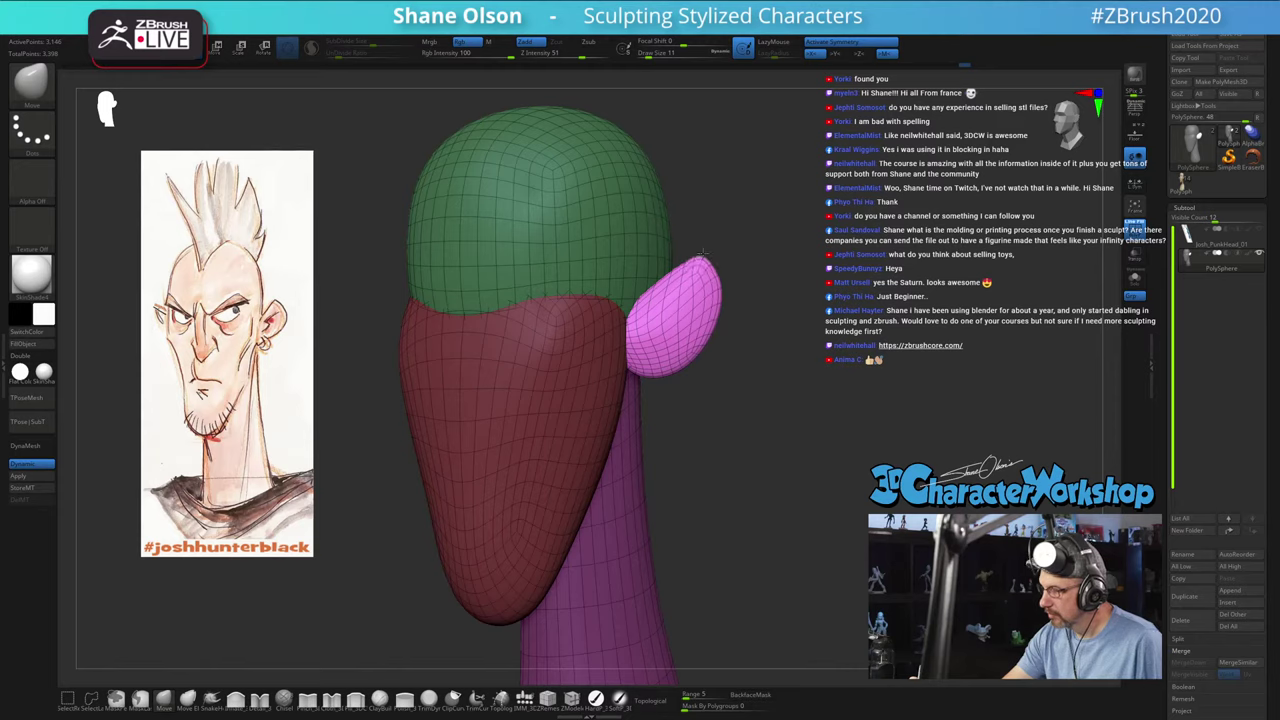
left_click_drag(770, 356, 695, 340)
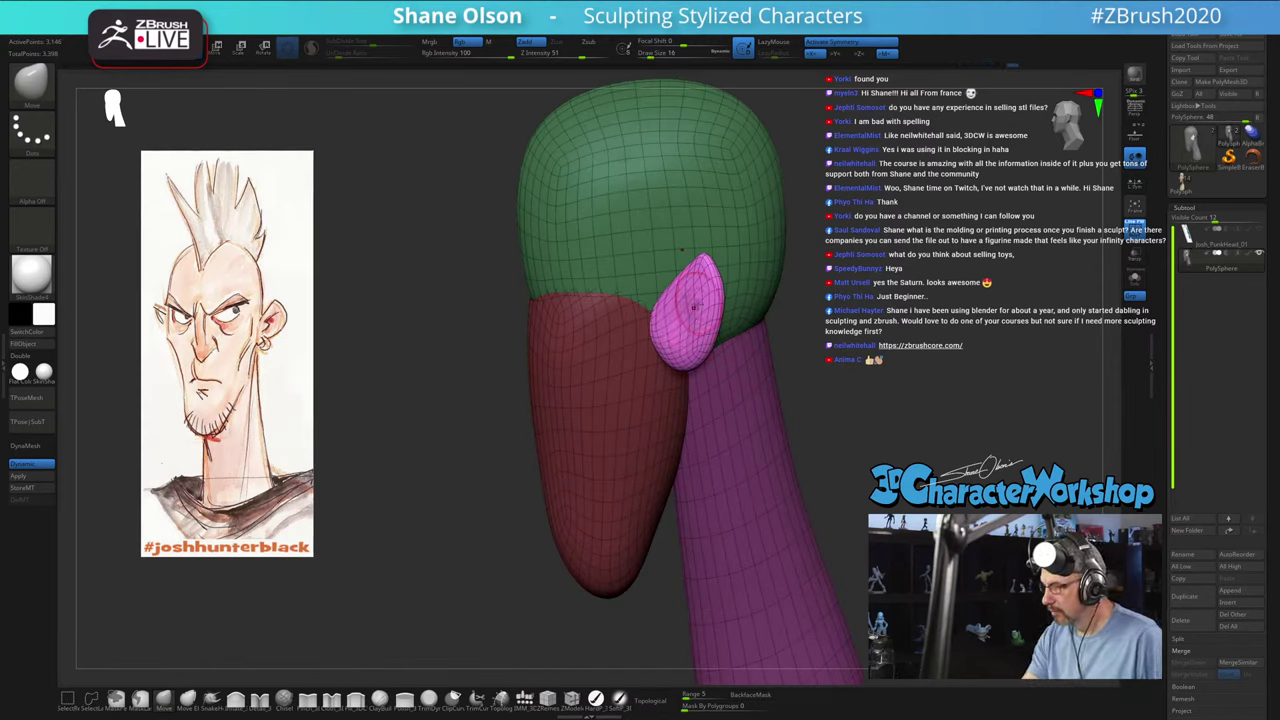
left_click_drag(695, 313, 723, 401)
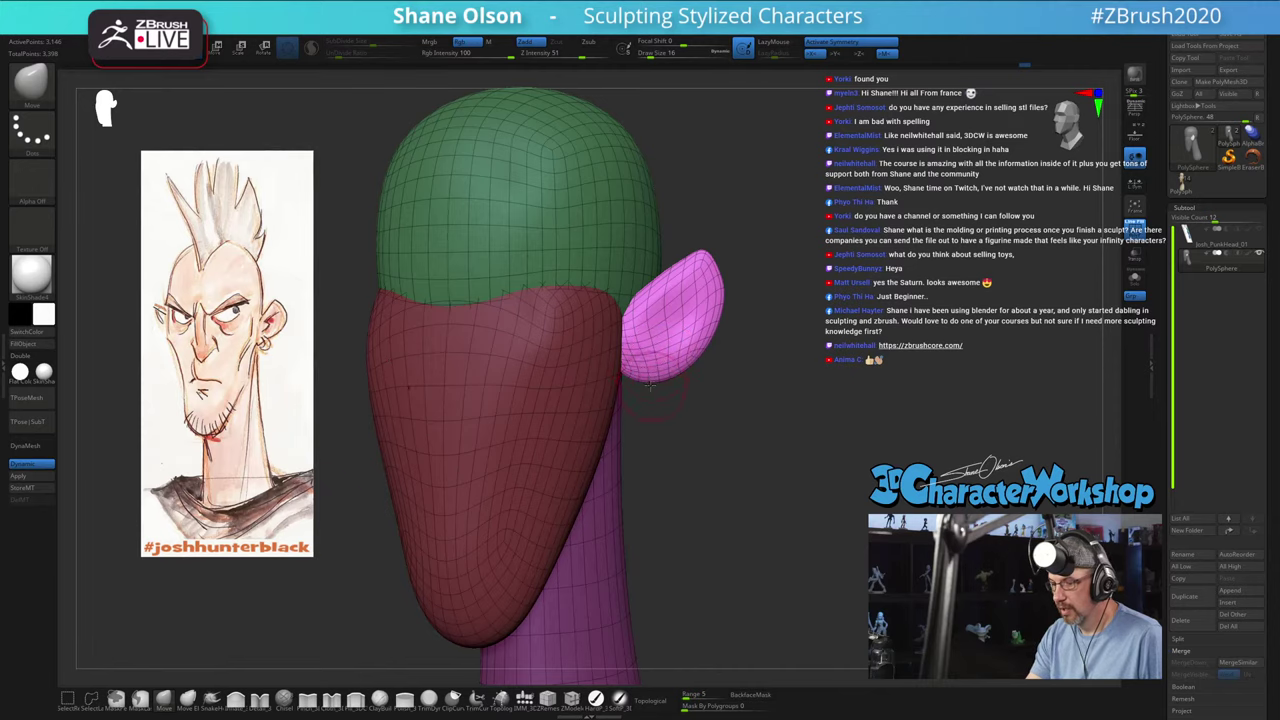
Step: Pull the earlobe down toward the jaw with the Move brush at draw size 12, and refine the ear's outline and surface
key("s")
left_click_drag(643, 375, 639, 375)
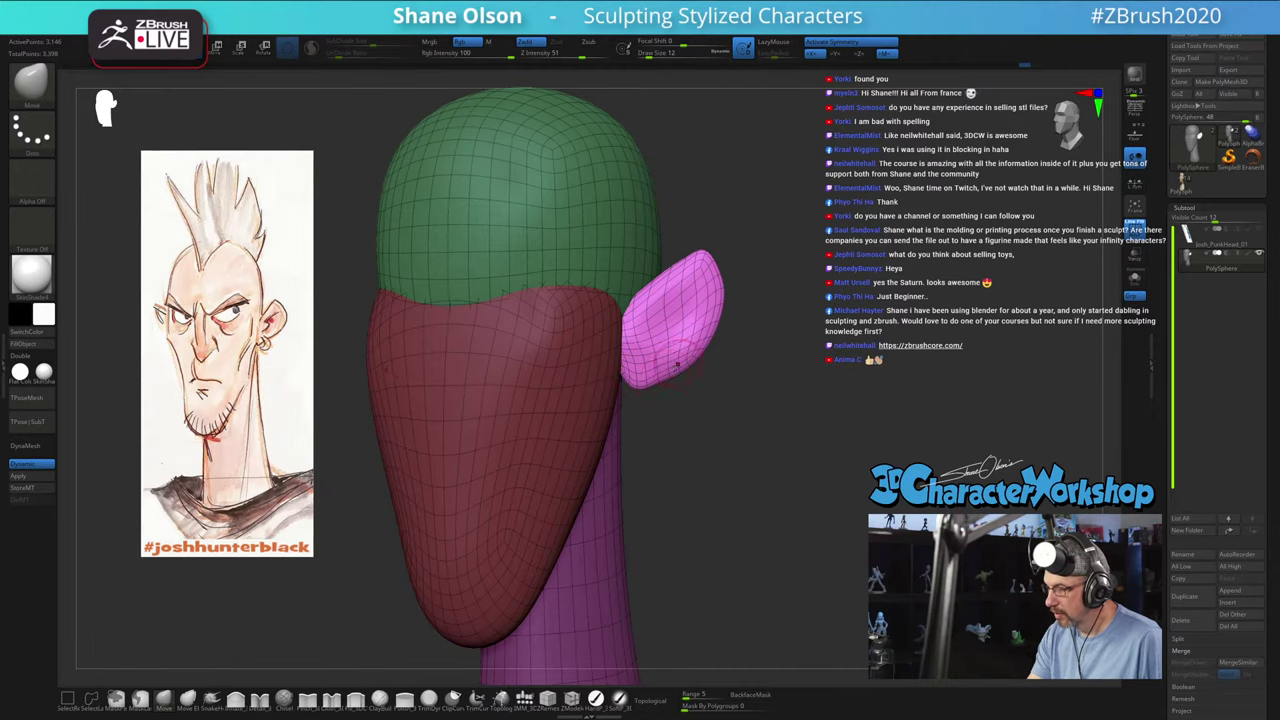
left_click_drag(716, 409, 729, 380)
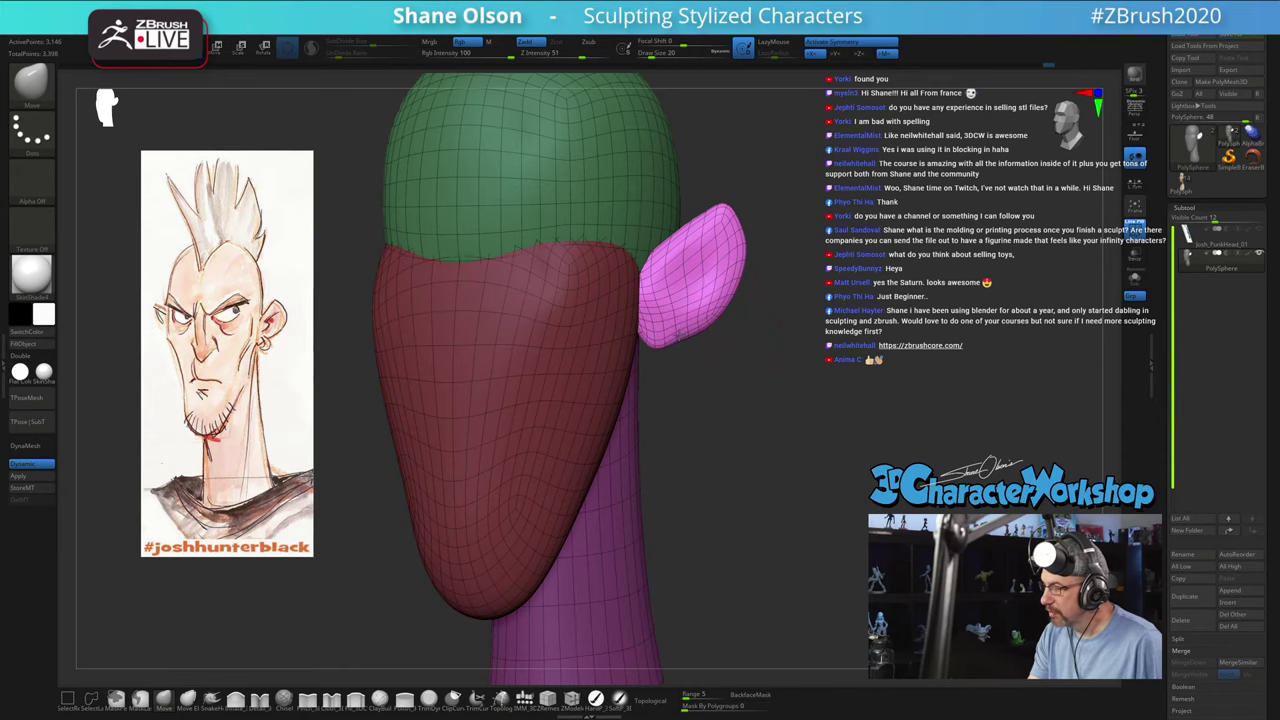
left_click_drag(757, 403, 728, 407)
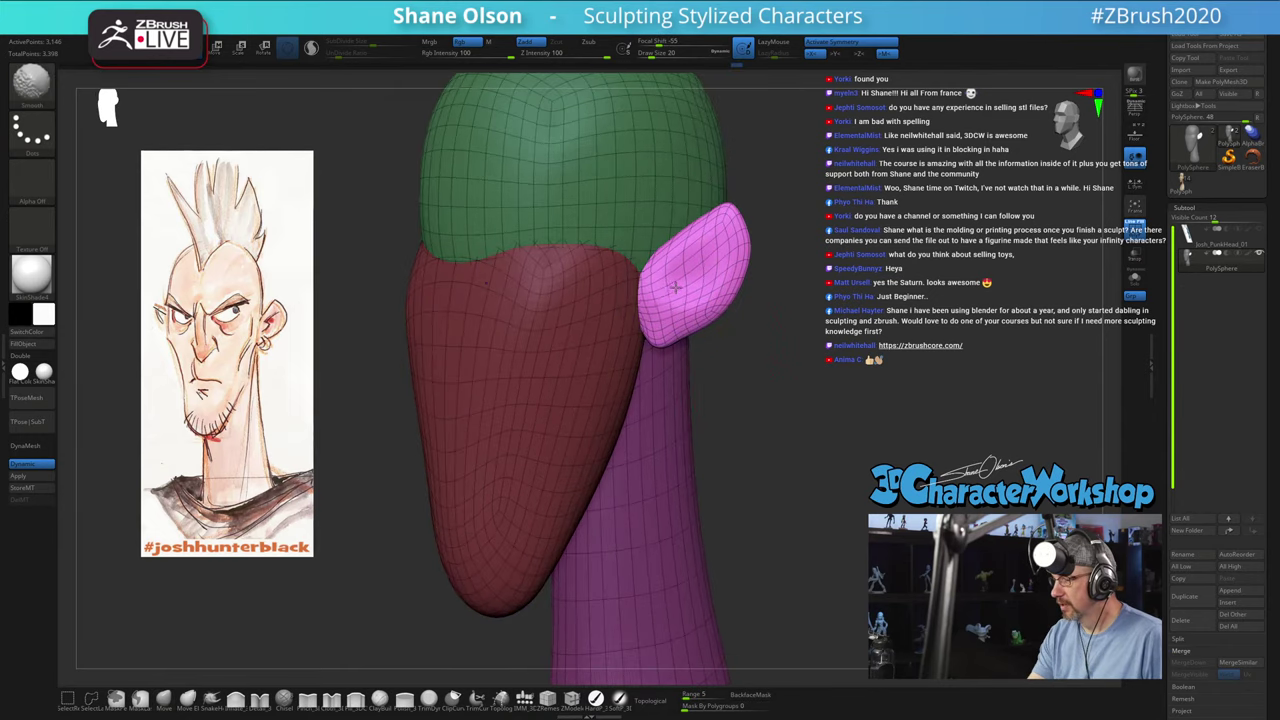
mouse_move(757, 352)
left_mouse_down()
mouse_move(728, 351)
mouse_move(762, 325)
mouse_move(681, 281)
left_mouse_up()
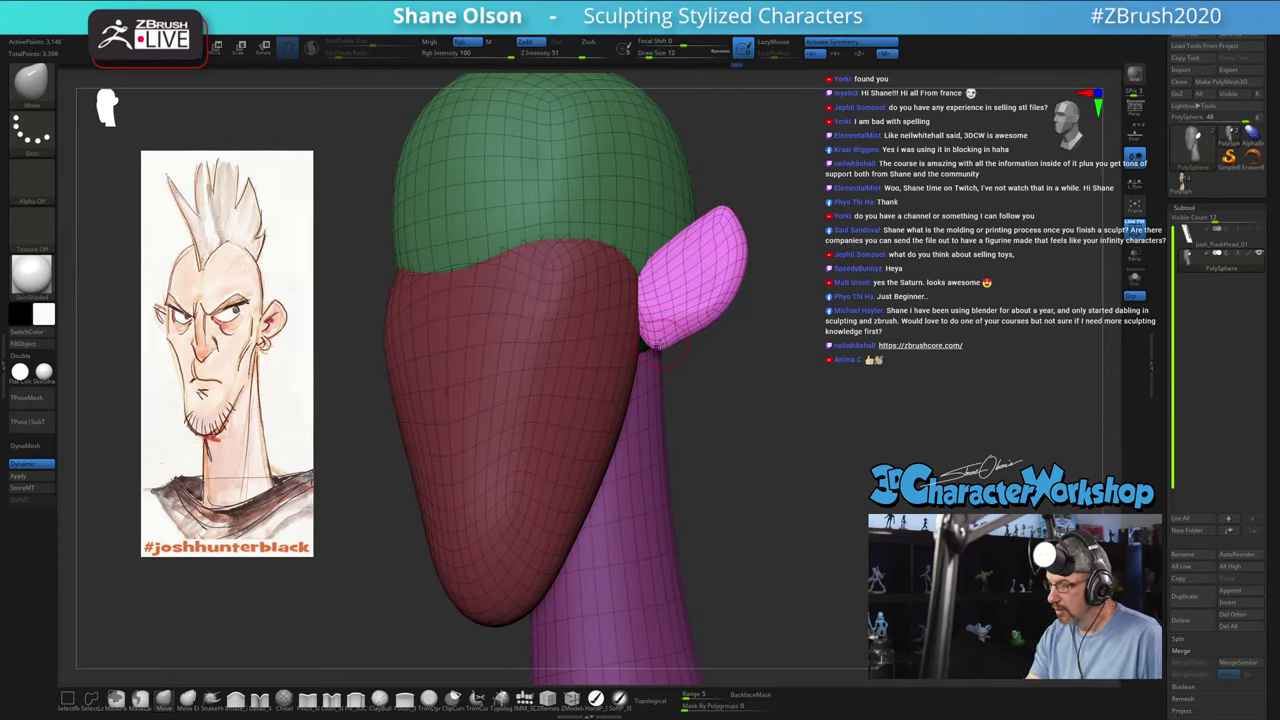
Step: Refine the side of the brow and upper face with the Move brush, using draw sizes from 31 to 25
mouse_move(711, 371)
left_mouse_down()
mouse_move(659, 341)
mouse_move(675, 289)
mouse_move(718, 266)
mouse_move(841, 388)
mouse_move(838, 405)
mouse_move(811, 397)
mouse_move(808, 360)
mouse_move(785, 394)
mouse_move(795, 455)
left_mouse_up()
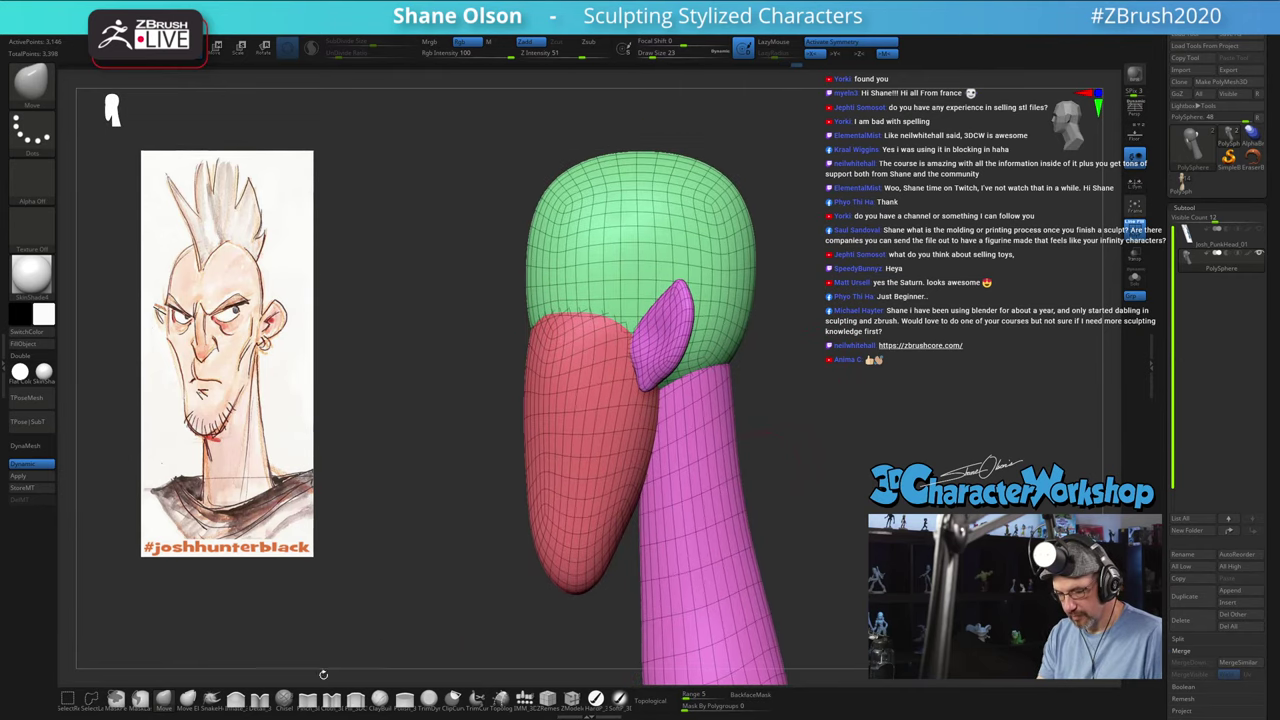
key("s")
left_click_drag(432, 423, 435, 423)
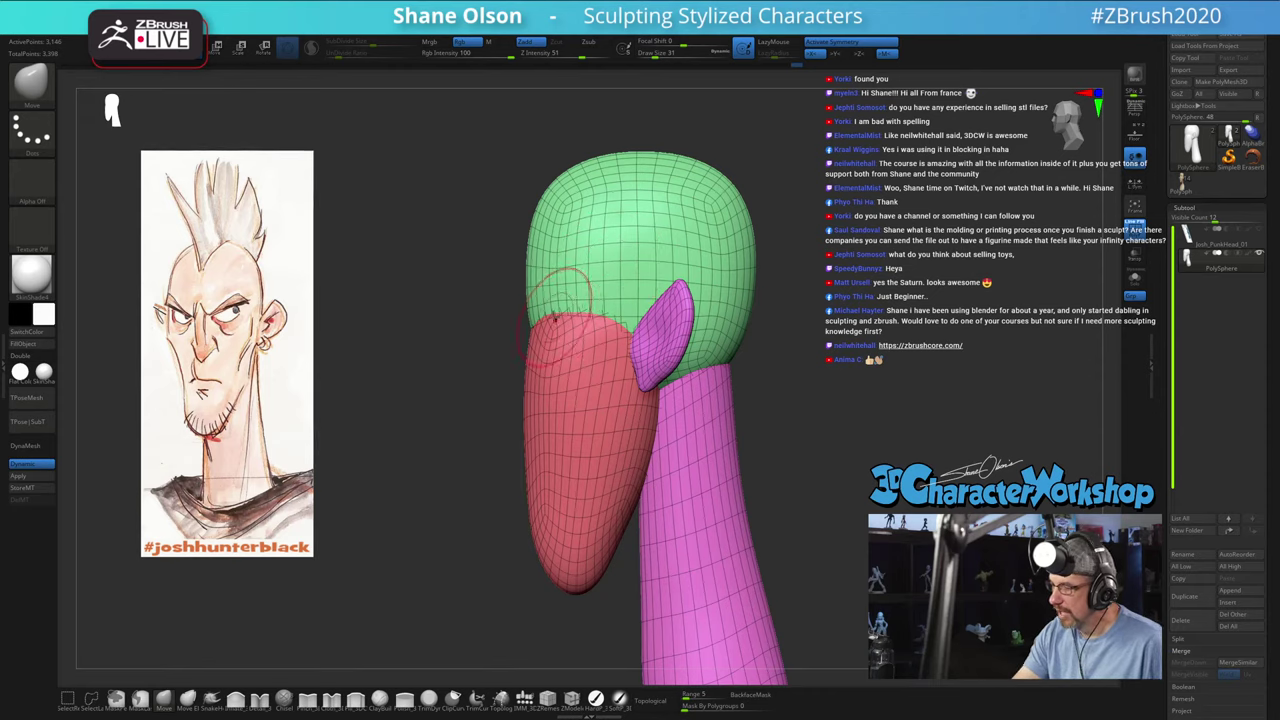
right_click_drag(567, 308, 596, 306)
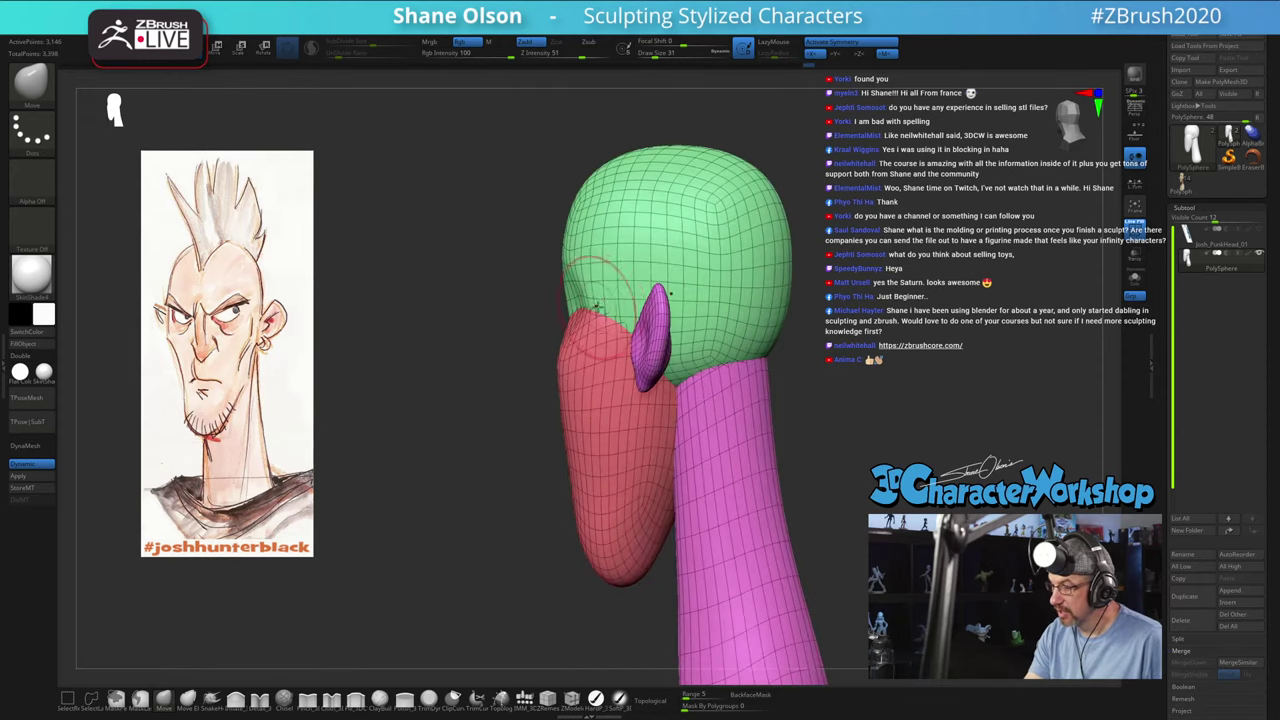
left_click_drag(500, 458, 706, 347)
left_click_drag(737, 451, 745, 441)
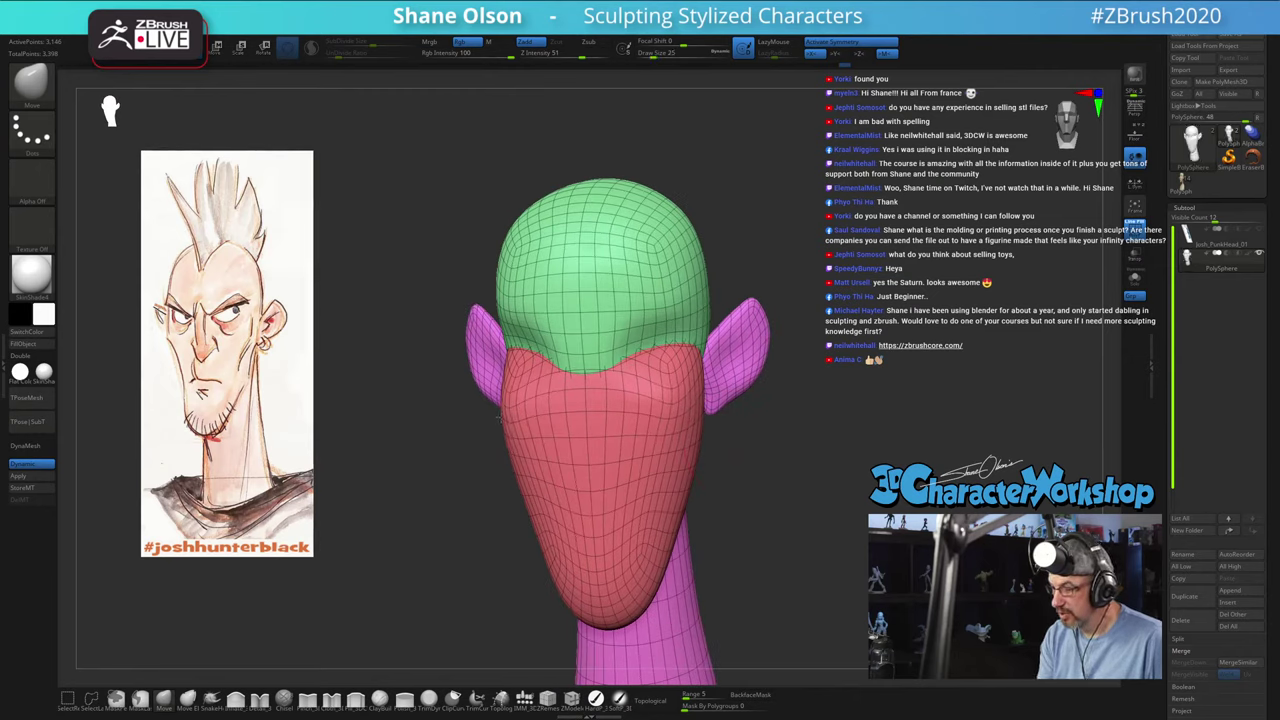
Step: Pull in the cheeks to narrow the lower face toward the chin, using the Move brush at draw size 46
key("s")
mouse_move(510, 518)
left_mouse_down()
mouse_move(530, 490)
mouse_move(496, 495)
left_mouse_up()
key("s")
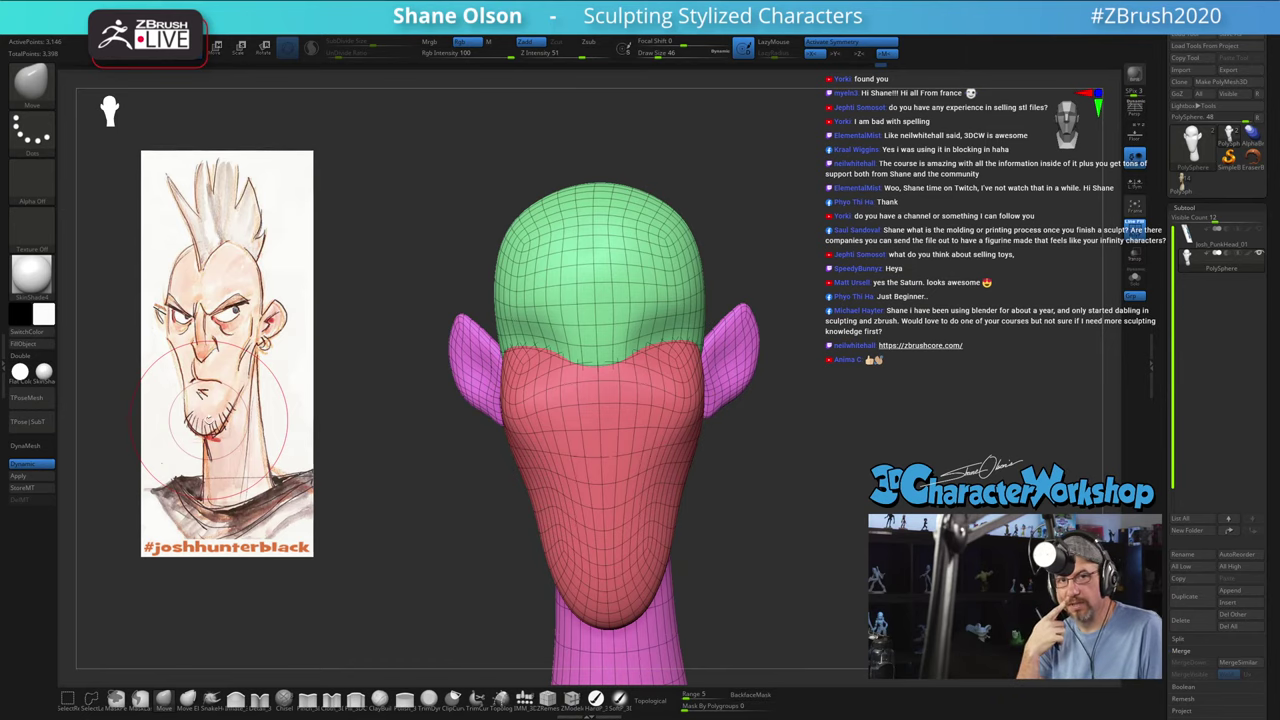
left_click_drag(754, 474, 739, 407)
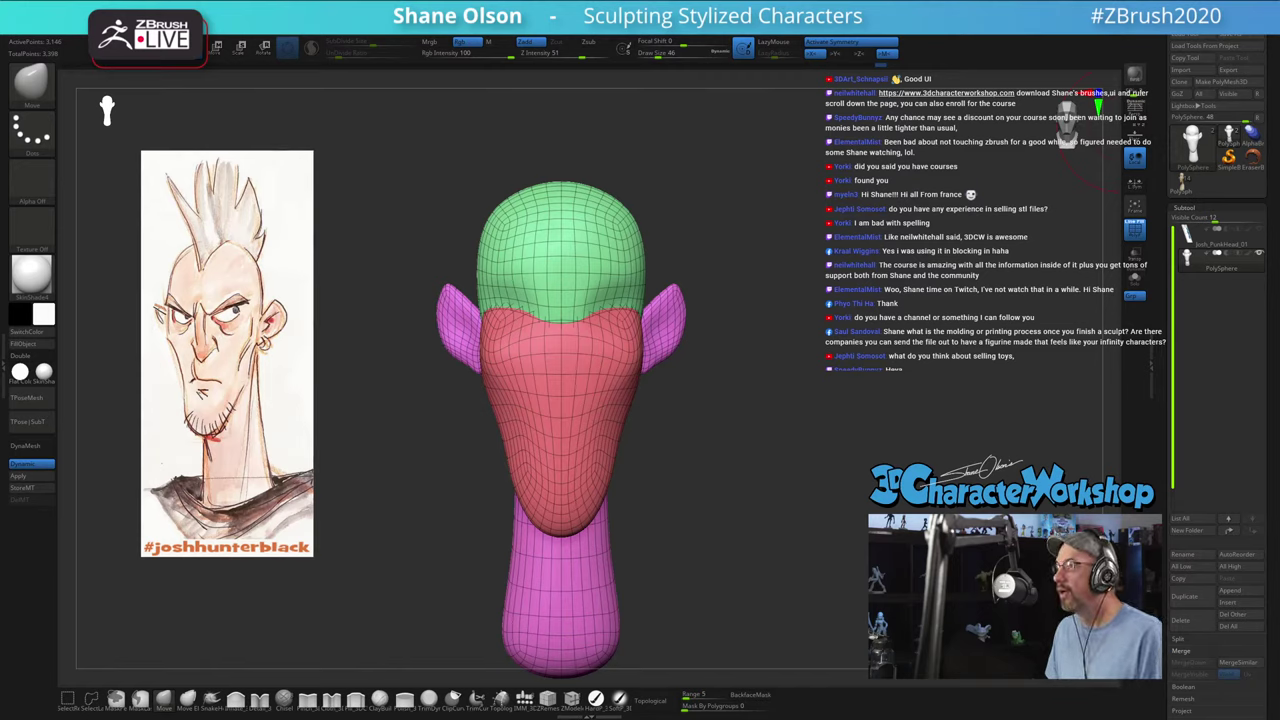
Step: Switch to the browser and look through the 3D Character Workshop page, including the course overview, free brushes offer and student showcase
left_click_drag(1240, 2, 866, 163)
left_click(986, 154)
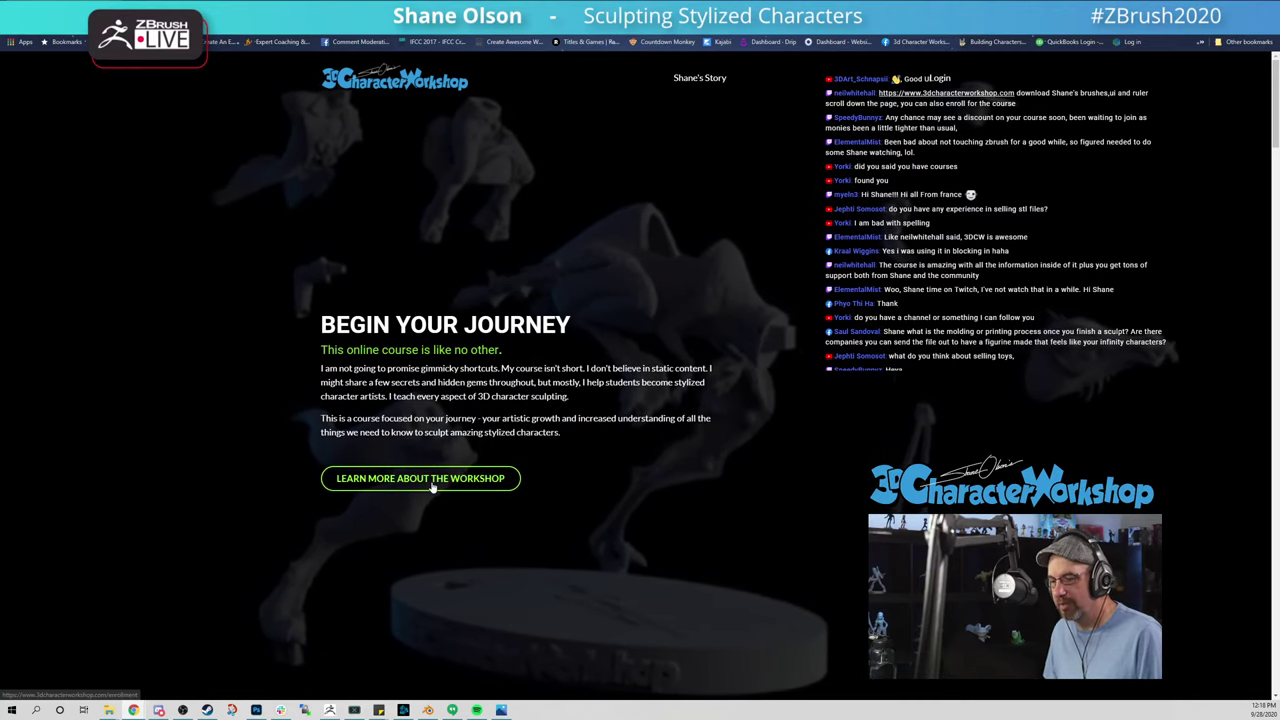
scroll(386, 495, "down", 3)
scroll(532, 292, "down", 8)
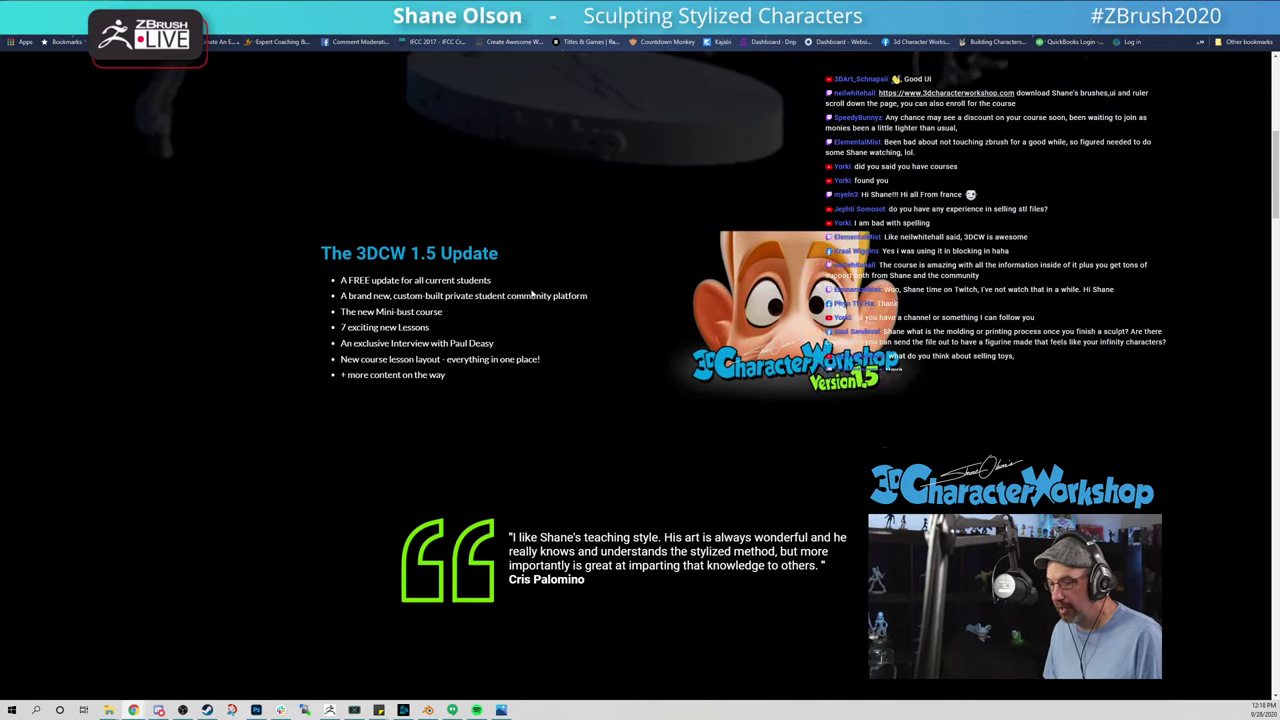
scroll(532, 294, "down", 1)
scroll(531, 285, "up", 1)
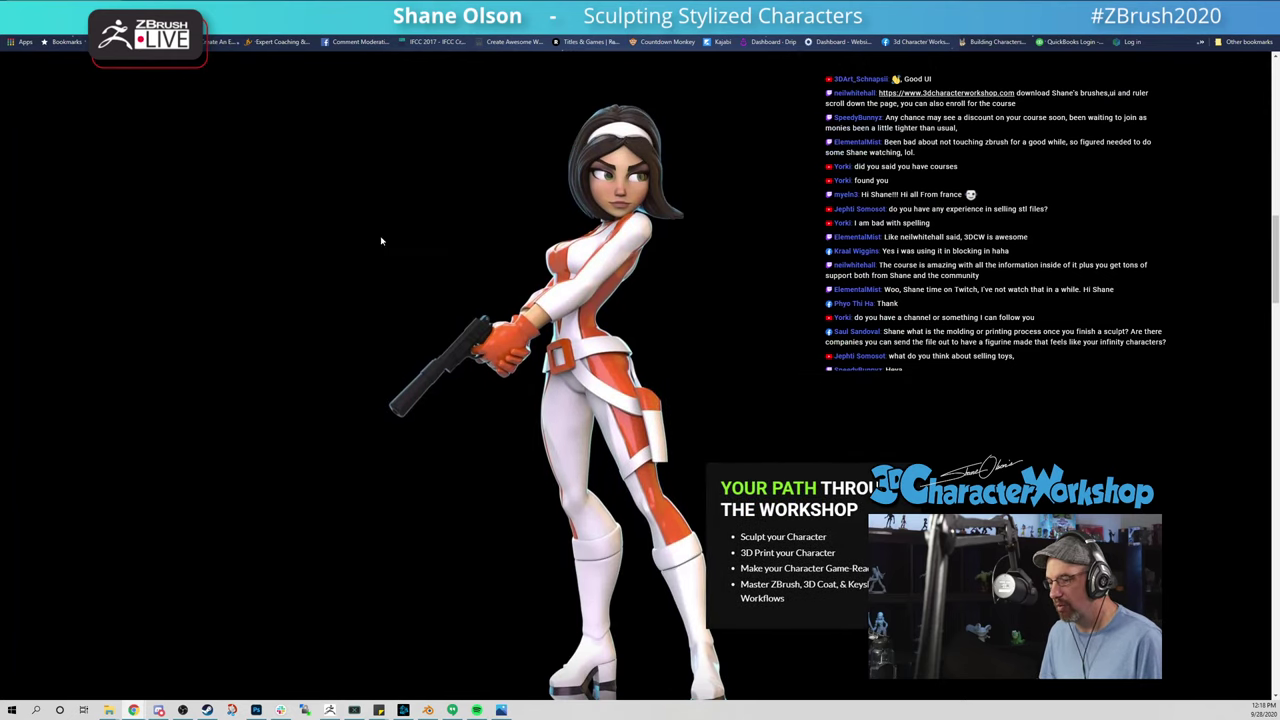
scroll(357, 223, "down", 10)
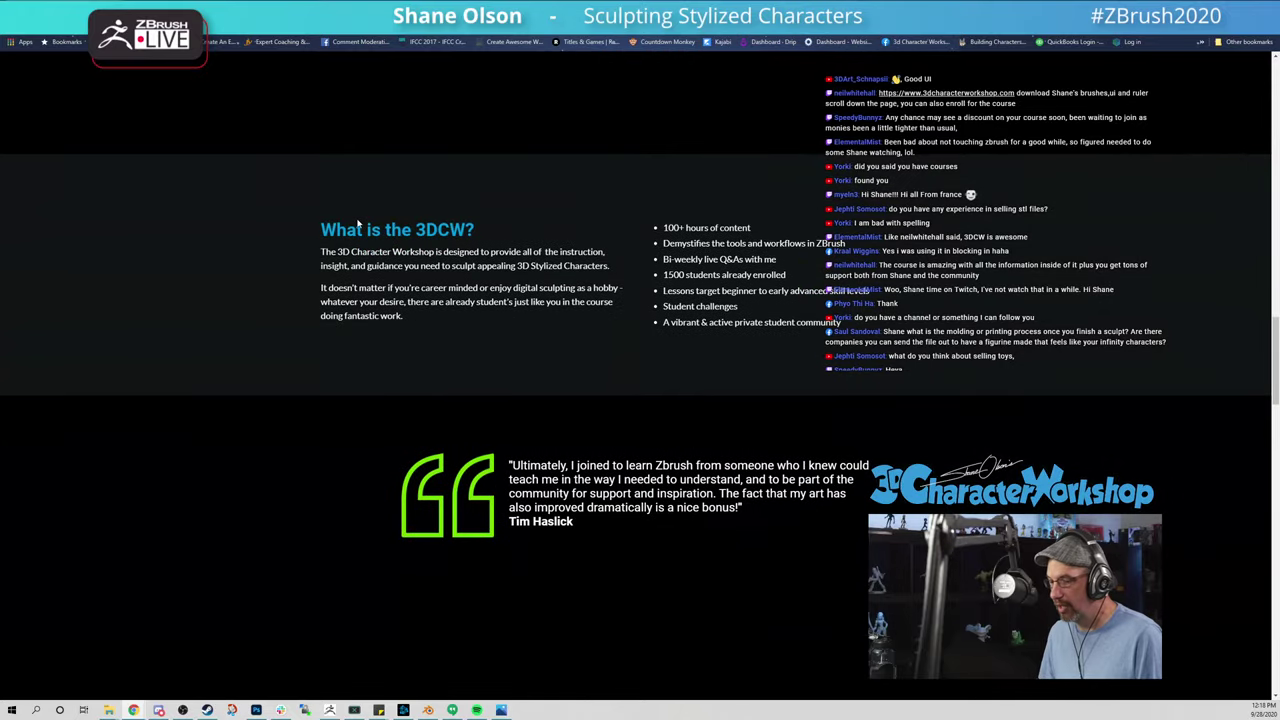
scroll(358, 224, "down", 10)
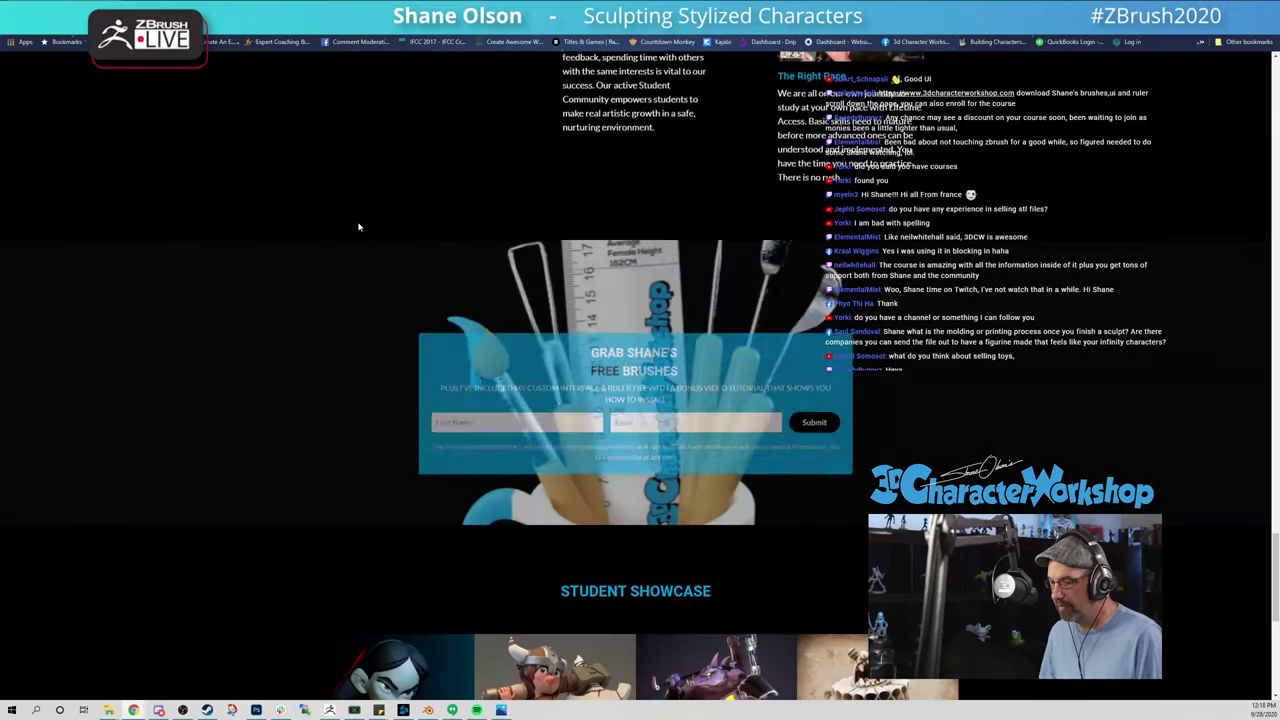
scroll(509, 322, "up", 2)
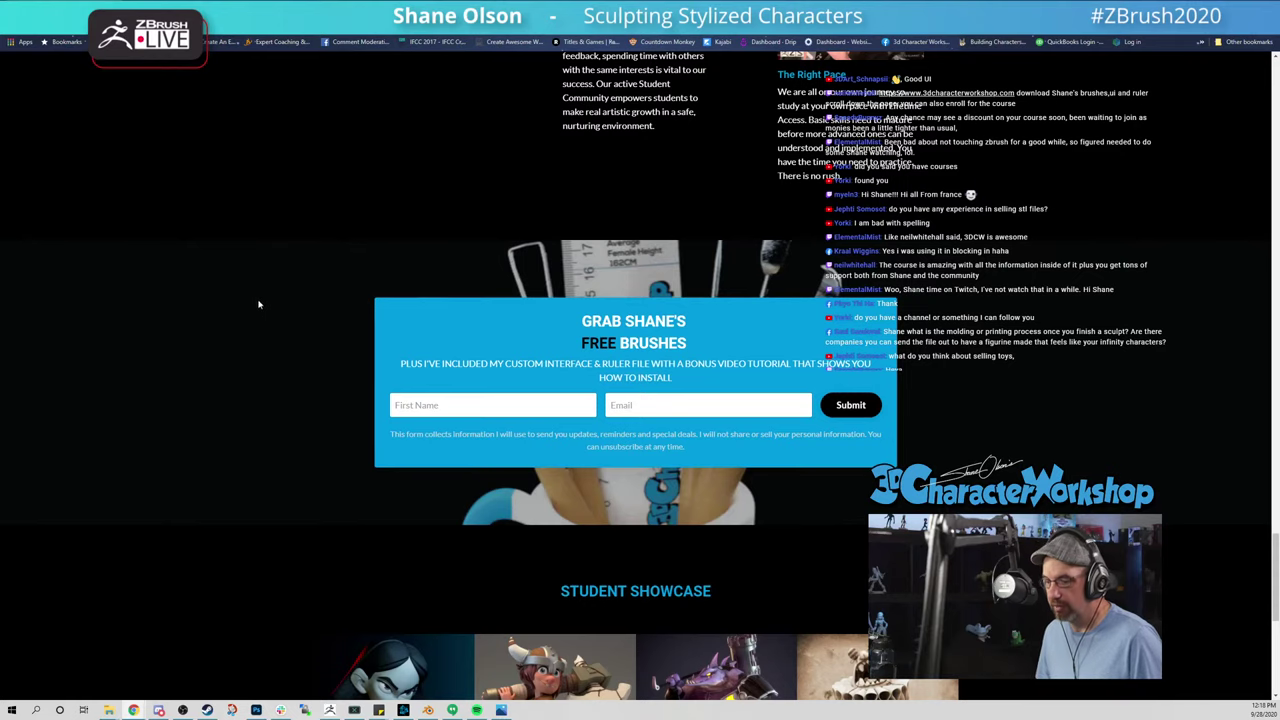
scroll(258, 304, "down", 5)
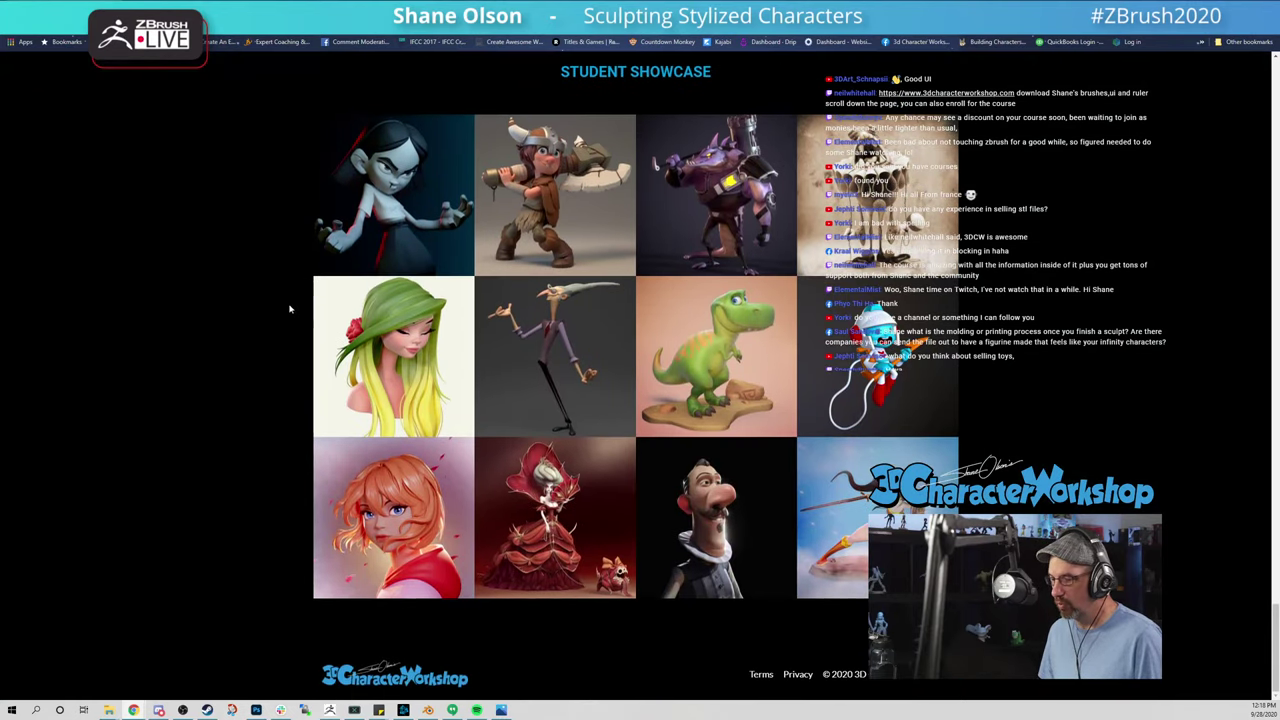
Step: Open the 3D Character Workshop community forum in a new browser tab and browse the latest student posts
key("ctrl+t")
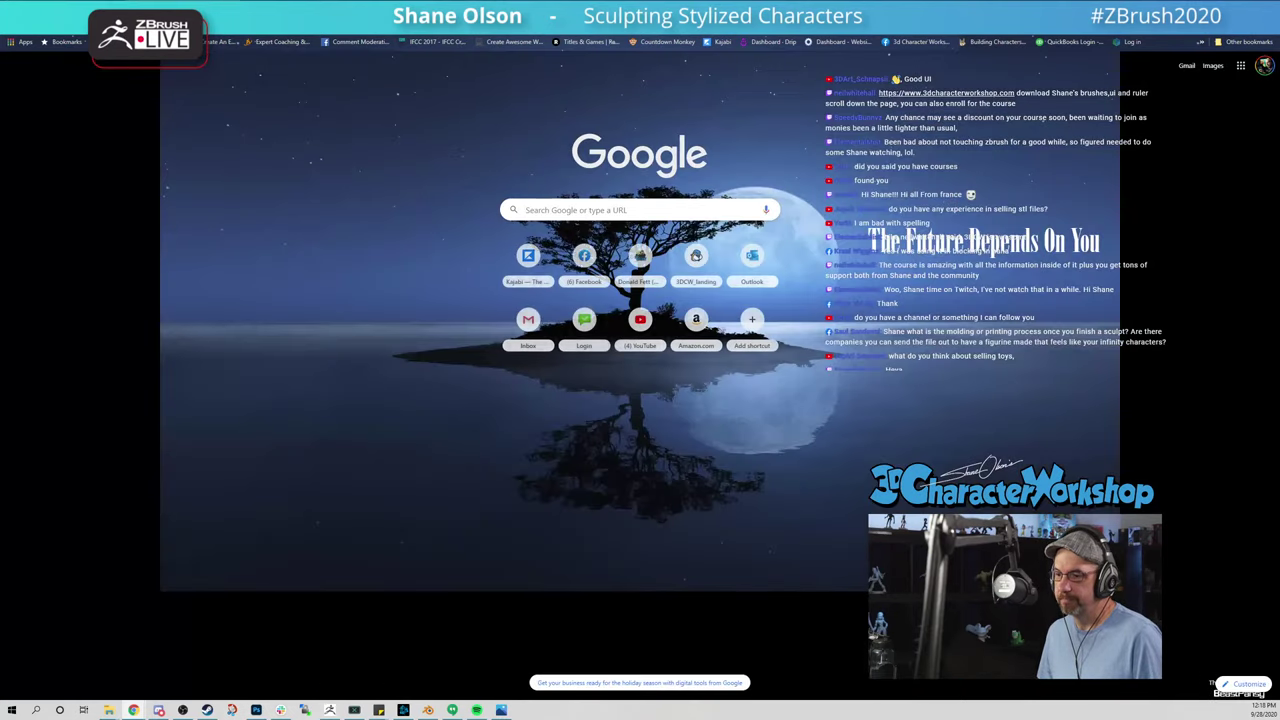
type("fo")
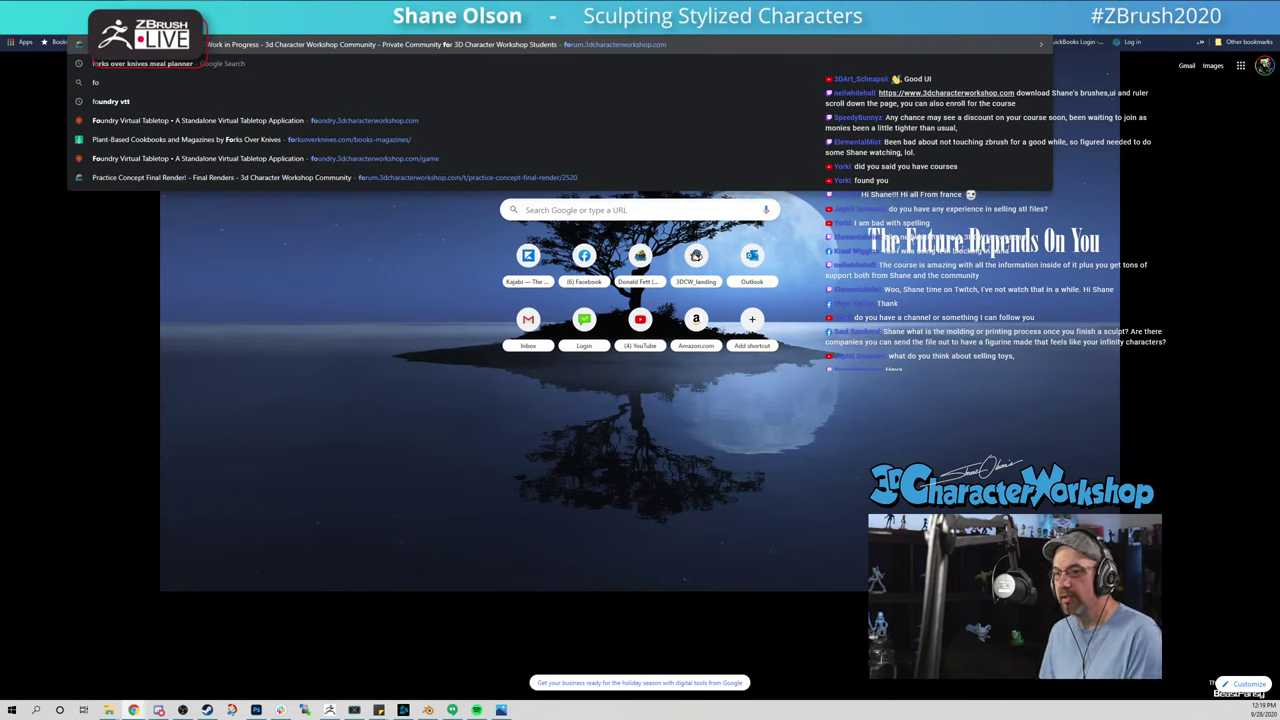
key("Return")
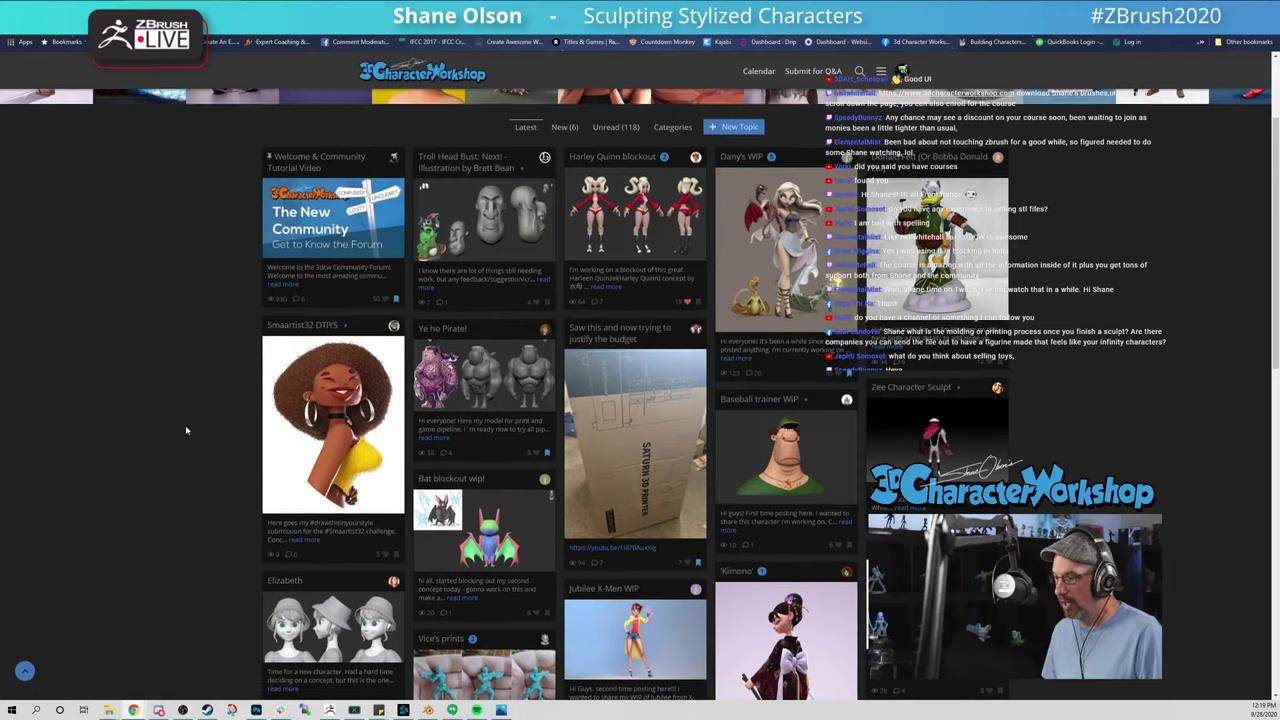
scroll(413, 405, "down", 1)
scroll(470, 407, "down", 4)
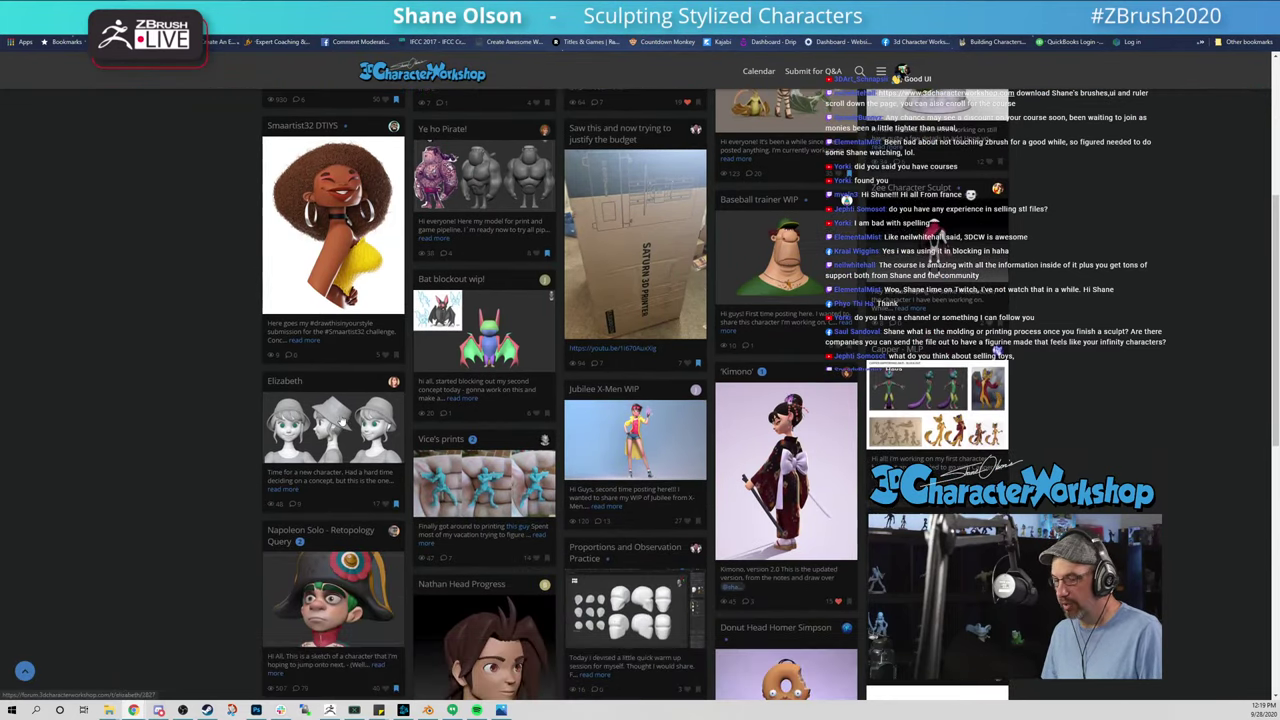
scroll(58, 479, "down", 4)
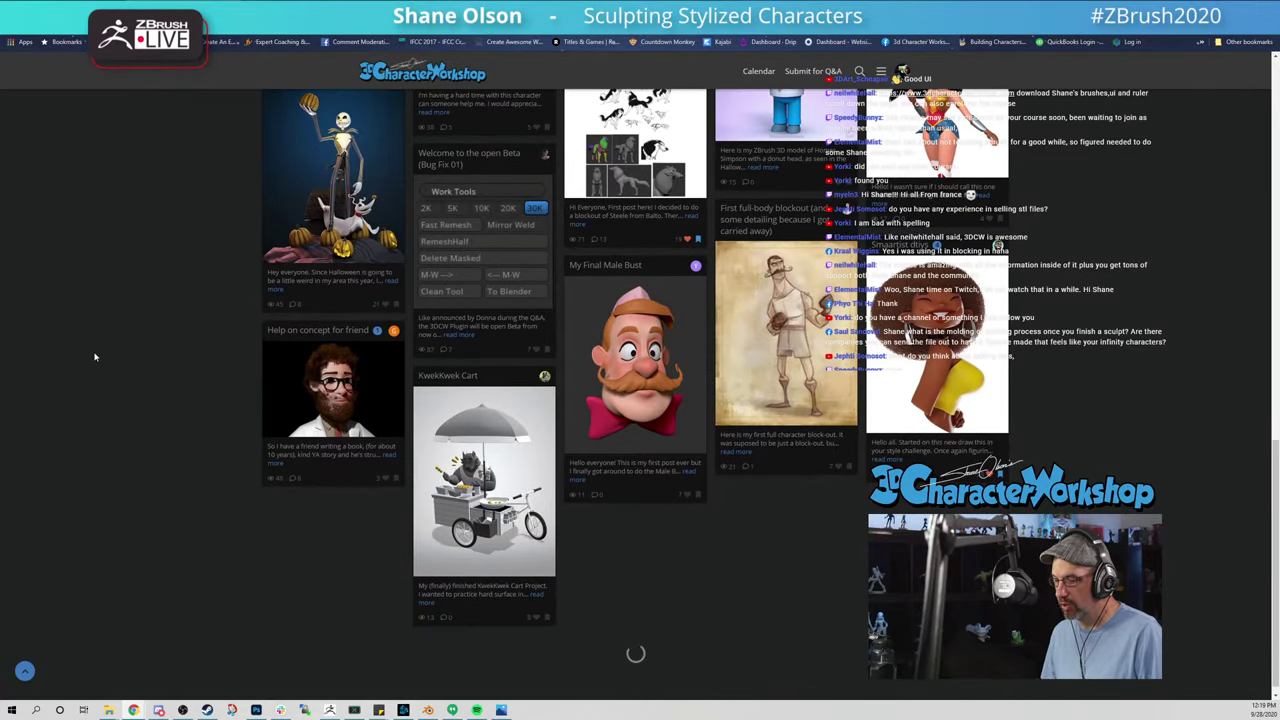
scroll(95, 357, "up", 1)
scroll(237, 373, "up", 2)
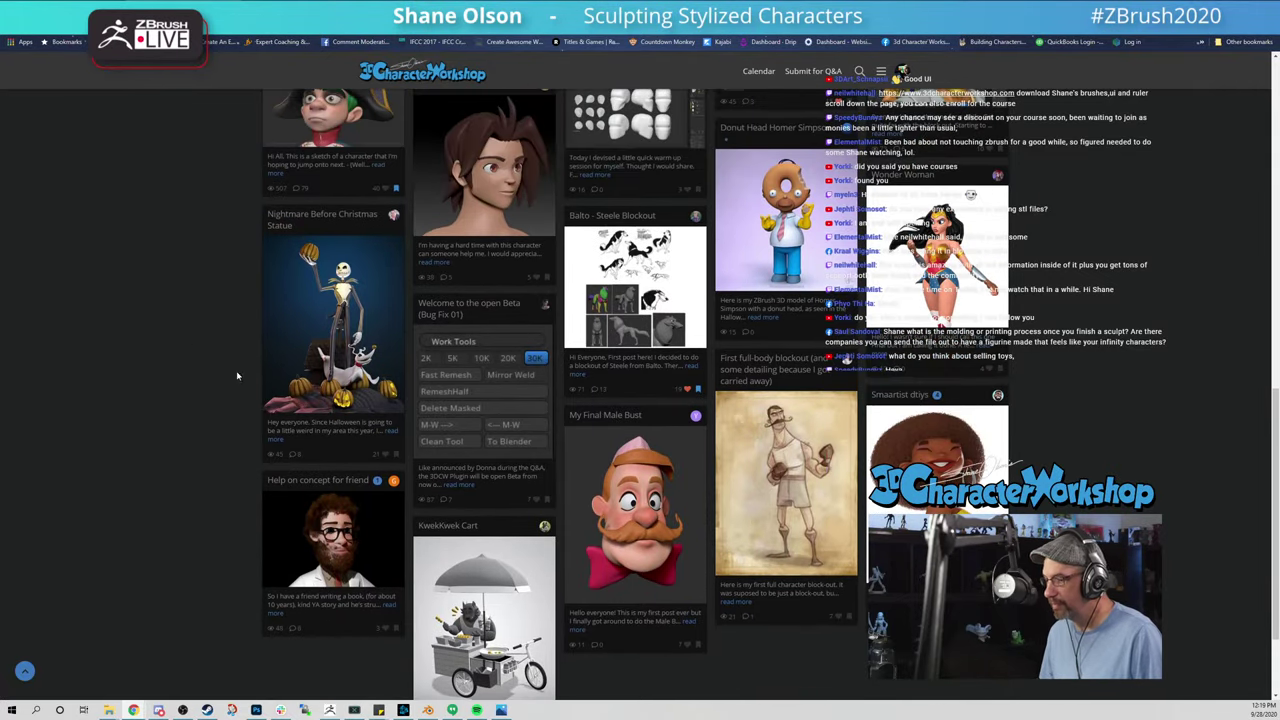
scroll(146, 371, "down", 5)
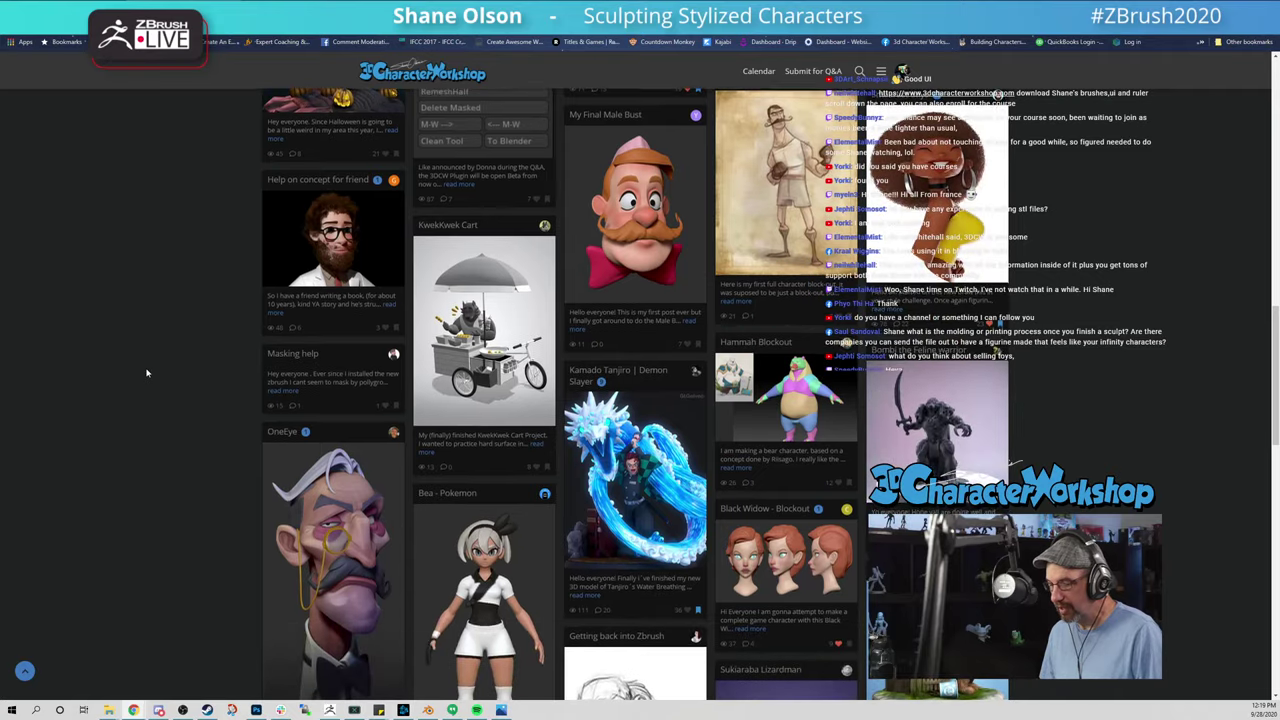
scroll(152, 351, "down", 2)
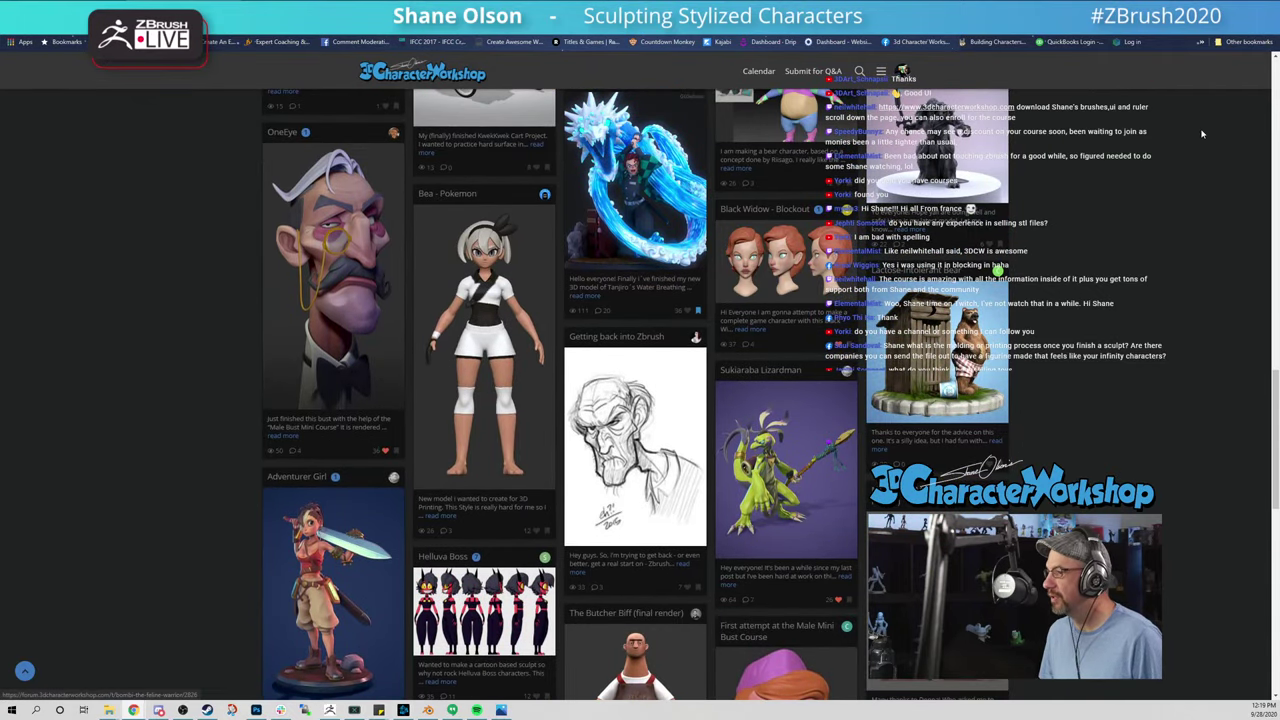
Step: Switch back to ZBrush and push the front of the face inward at eye level with the Move brush at draw size 35
key("alt+Tab")
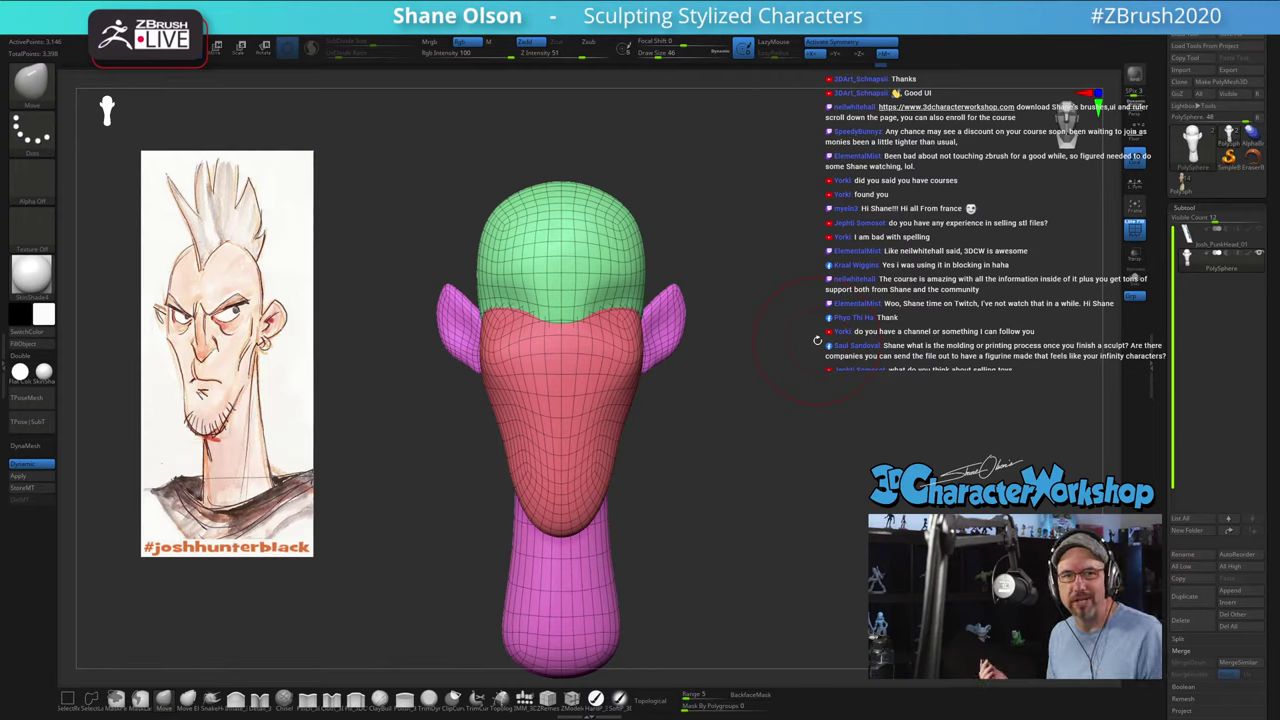
mouse_move(773, 430)
left_mouse_down()
mouse_move(780, 449)
mouse_move(753, 454)
mouse_move(770, 440)
left_mouse_up()
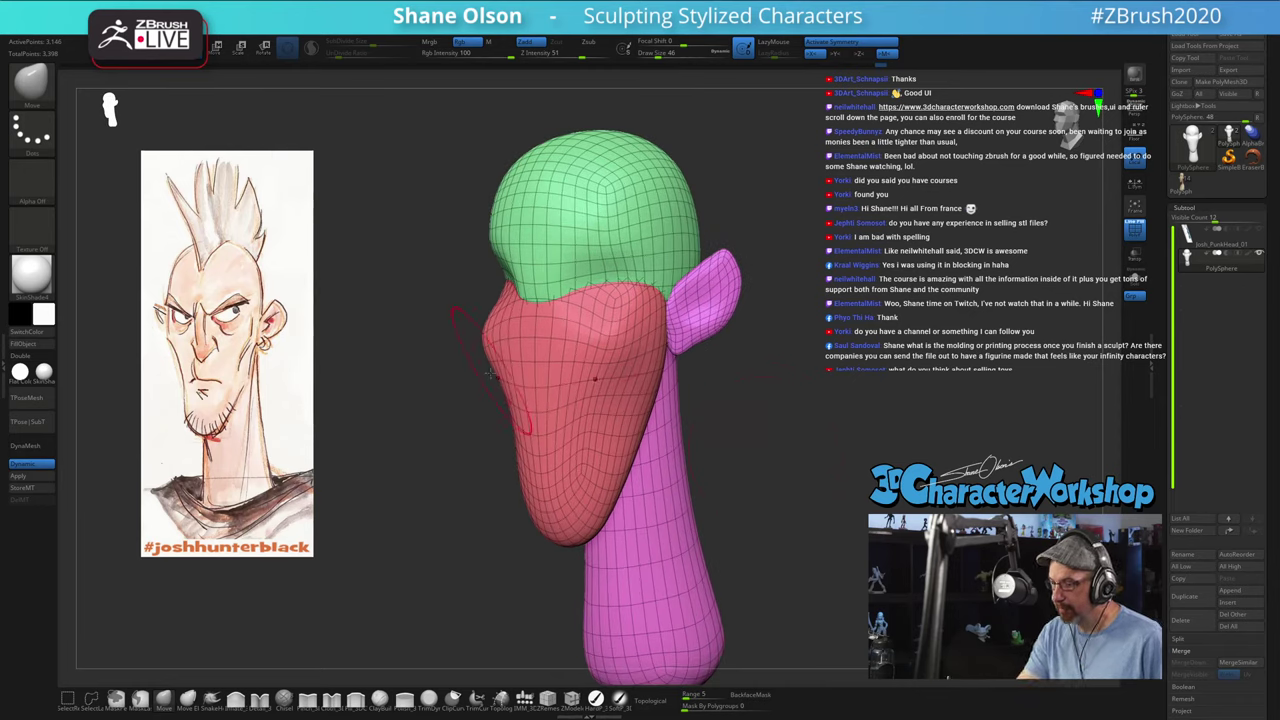
mouse_move(480, 322)
left_mouse_down()
mouse_move(530, 312)
mouse_move(506, 318)
left_mouse_up()
left_click_drag(704, 408, 682, 425)
key("s")
left_click(567, 289)
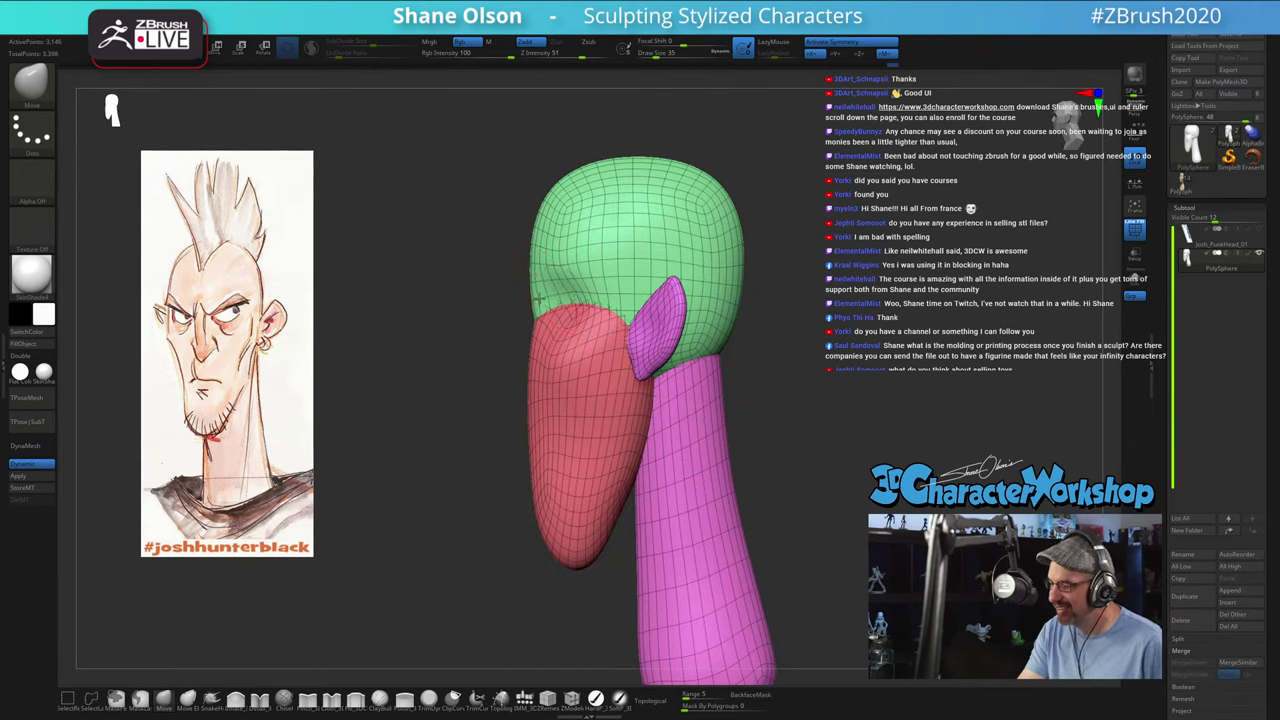
left_click_drag(539, 341, 547, 340)
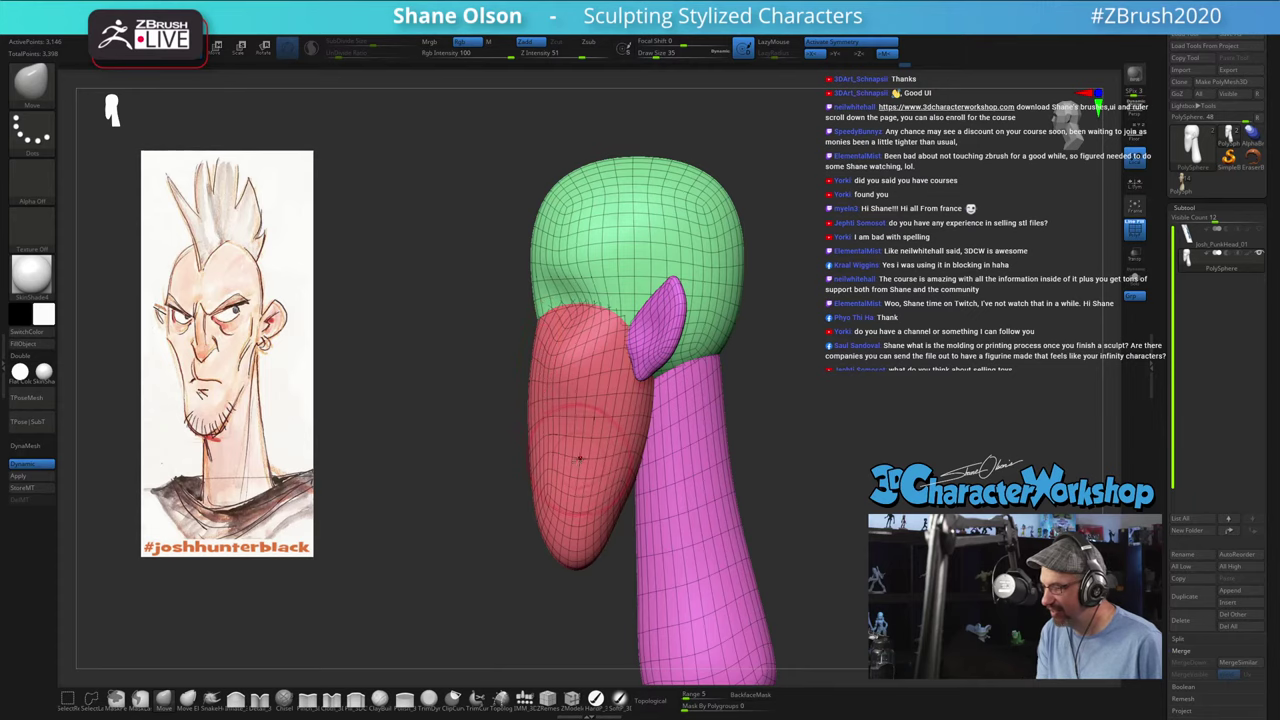
right_click_drag(580, 457, 616, 456)
left_click_drag(615, 456, 780, 434)
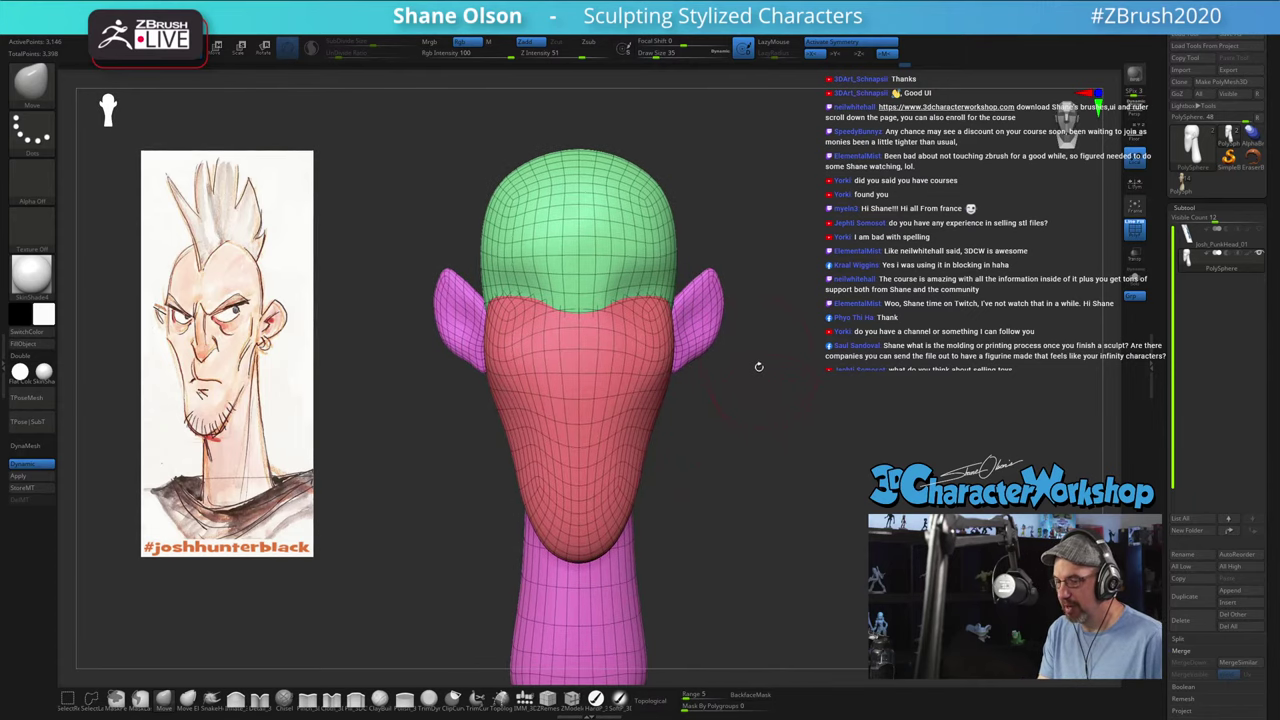
Step: Reshape the ears' outer edges downward and inward with the Move brush, restoring its draw size to 35
key("s")
left_click(746, 321)
left_click_drag(722, 296, 708, 333)
key("s")
left_click(715, 340)
mouse_move(746, 416)
left_mouse_down()
mouse_move(734, 489)
mouse_move(748, 477)
left_mouse_up()
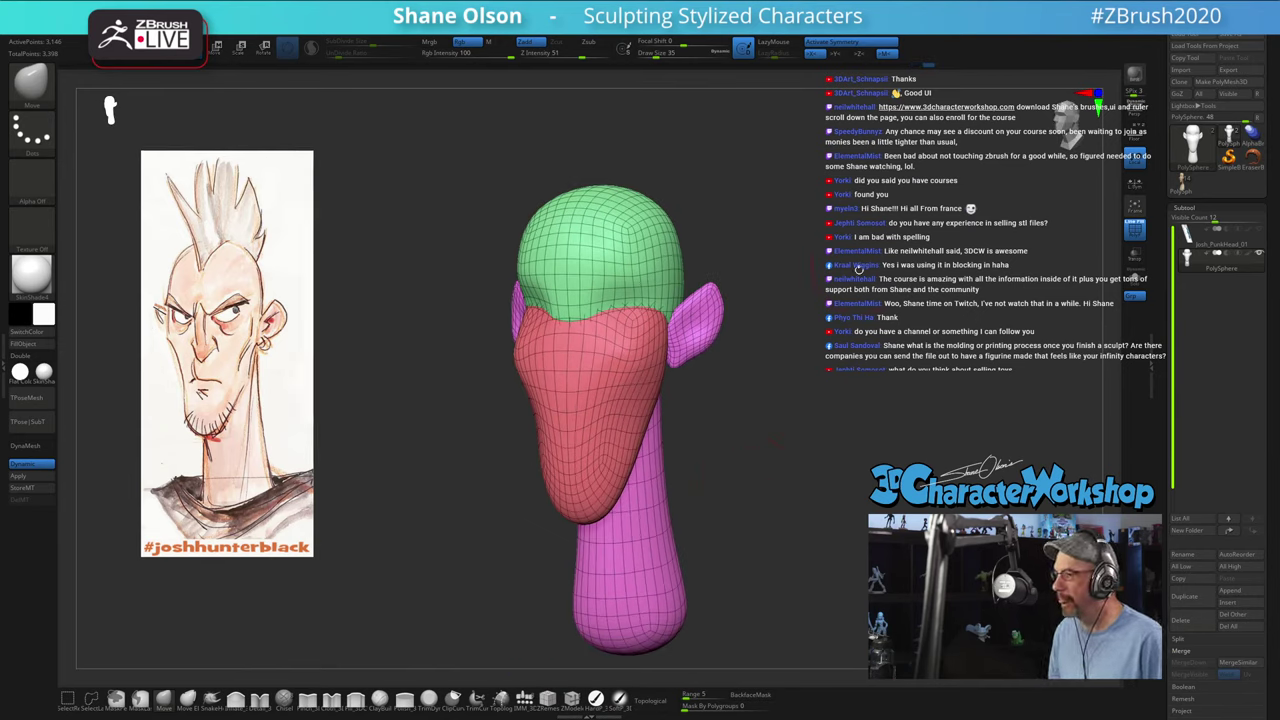
left_click_drag(862, 290, 868, 346)
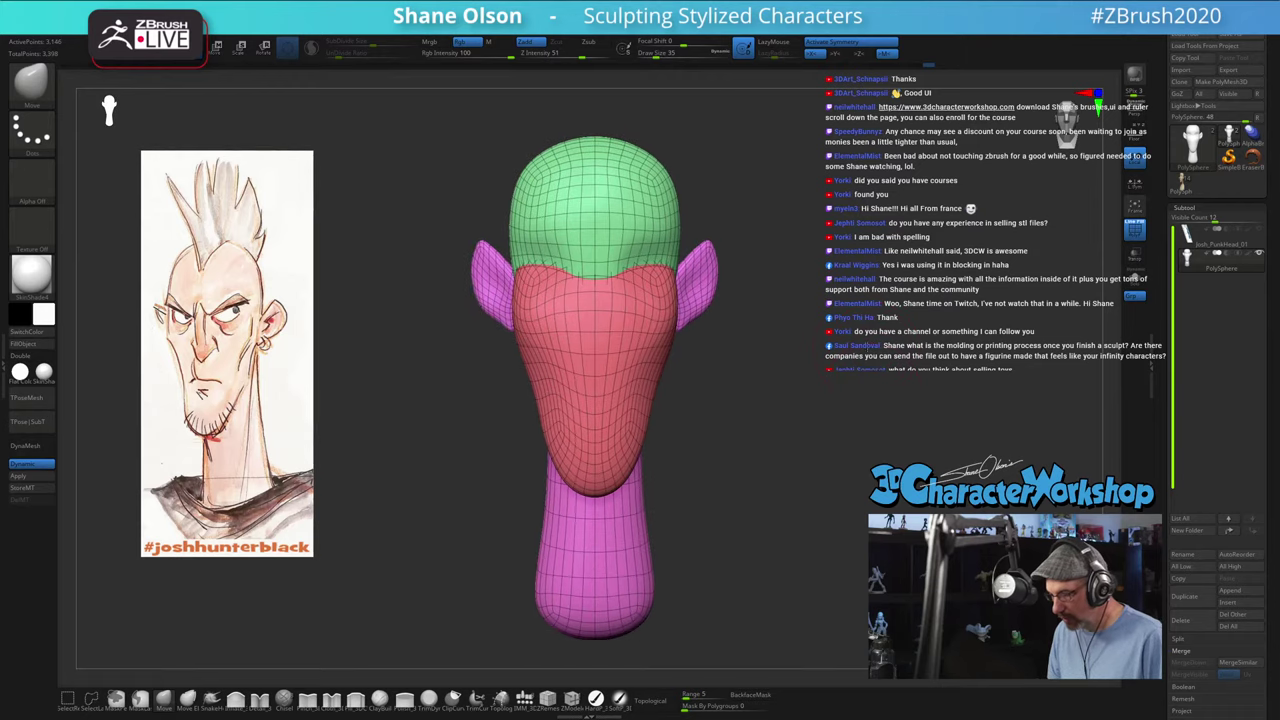
Step: Choose the QuadSphere-1 insert mesh and try placing it as an eye below the brow, undoing the attempt
left_click(524, 698)
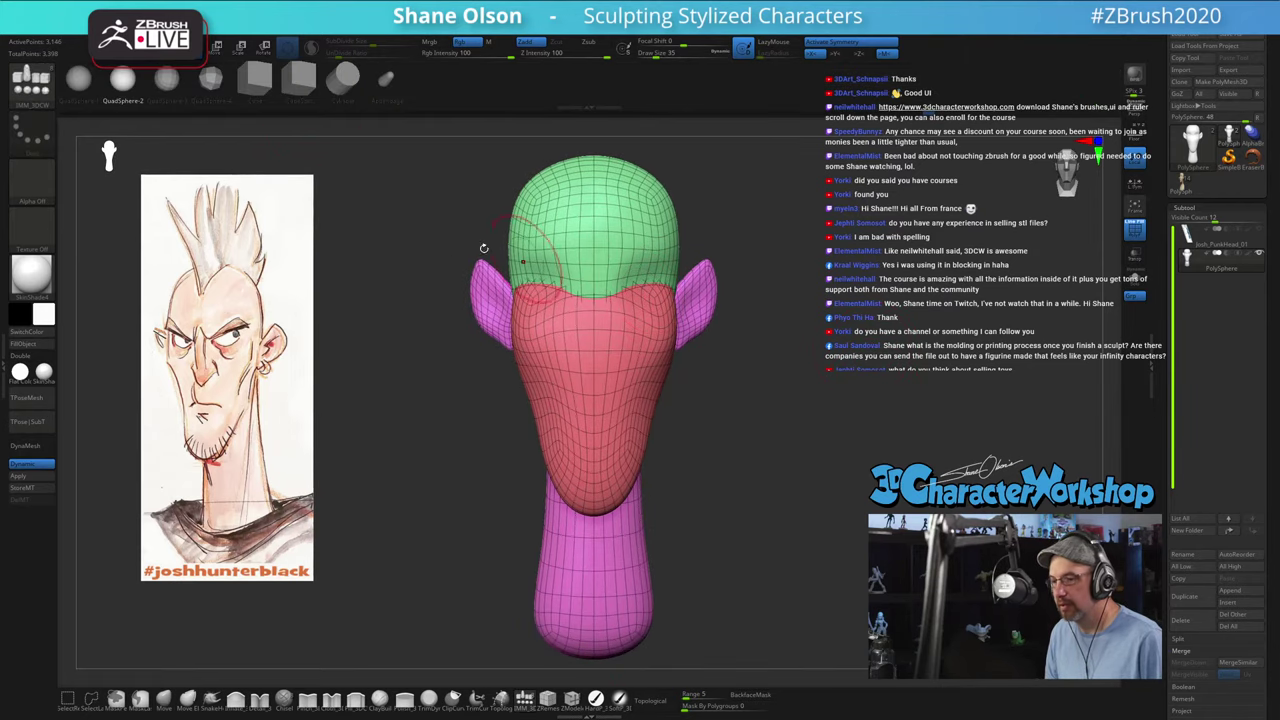
left_click(78, 80)
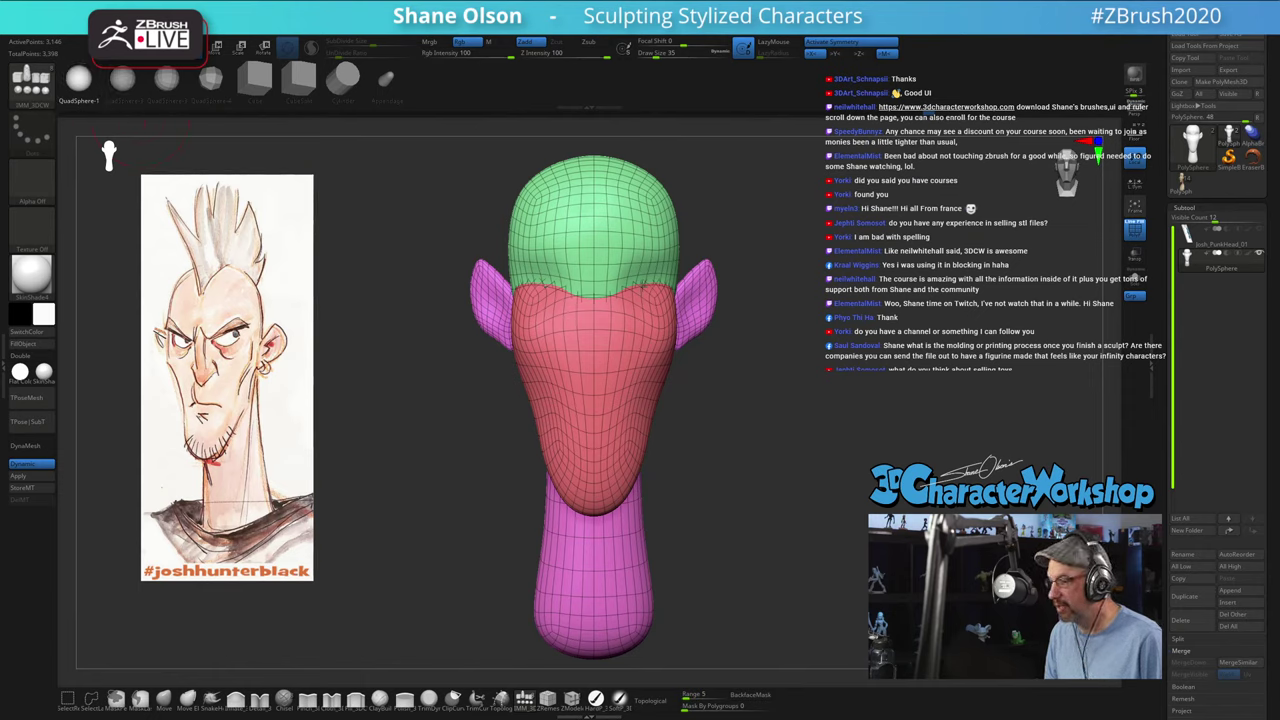
left_click_drag(647, 290, 651, 332)
mouse_move(893, 334)
left_mouse_down()
mouse_move(841, 336)
mouse_move(902, 326)
left_mouse_up()
mouse_move(846, 295)
left_mouse_down()
mouse_move(838, 347)
mouse_move(780, 284)
left_mouse_up()
key("ctrl+z")
Step: Unlock and reorient the transform gizmo near the eye area, and return to Draw mode with the QuadSphere-1 insert brush
key("w")
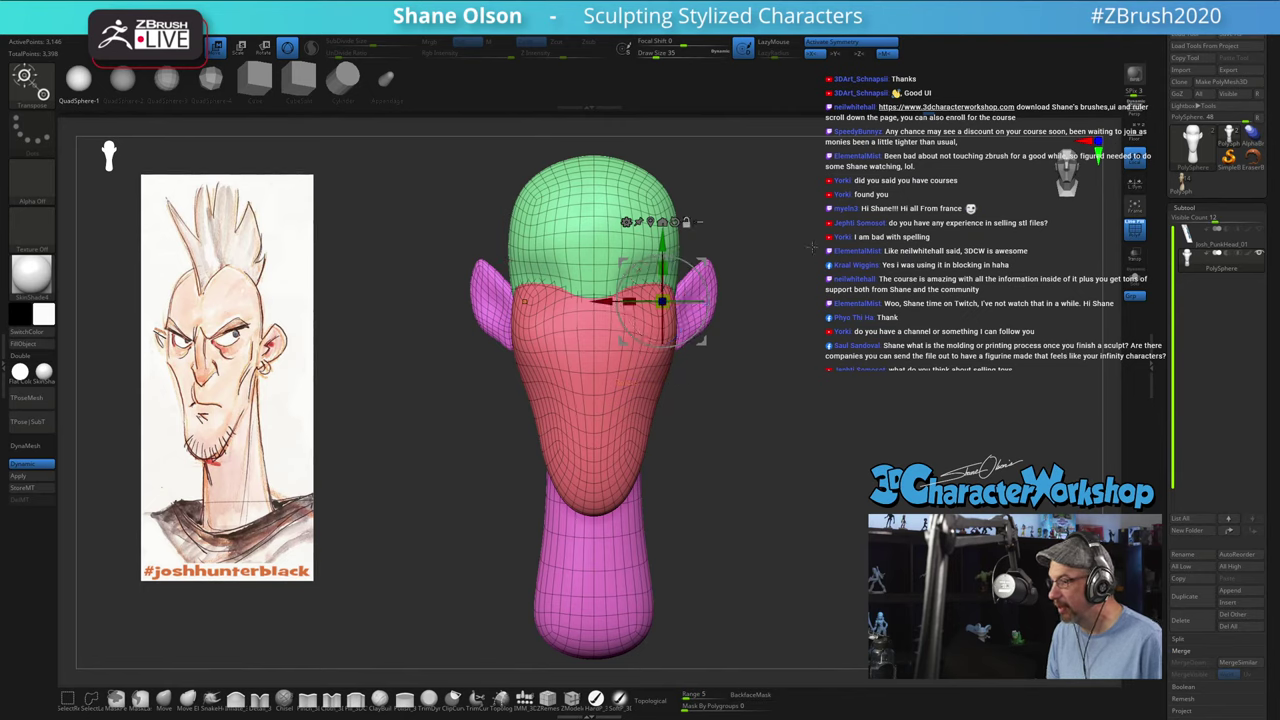
key("q")
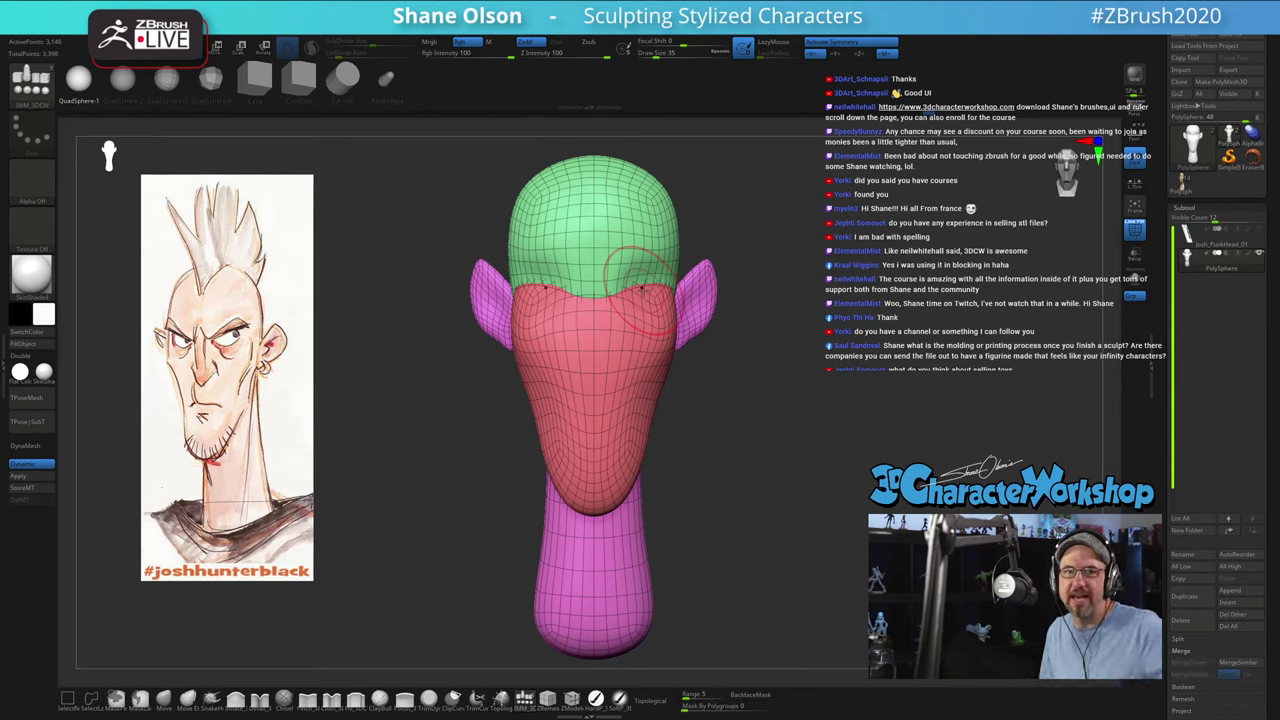
left_click_drag(766, 266, 773, 335)
key("w")
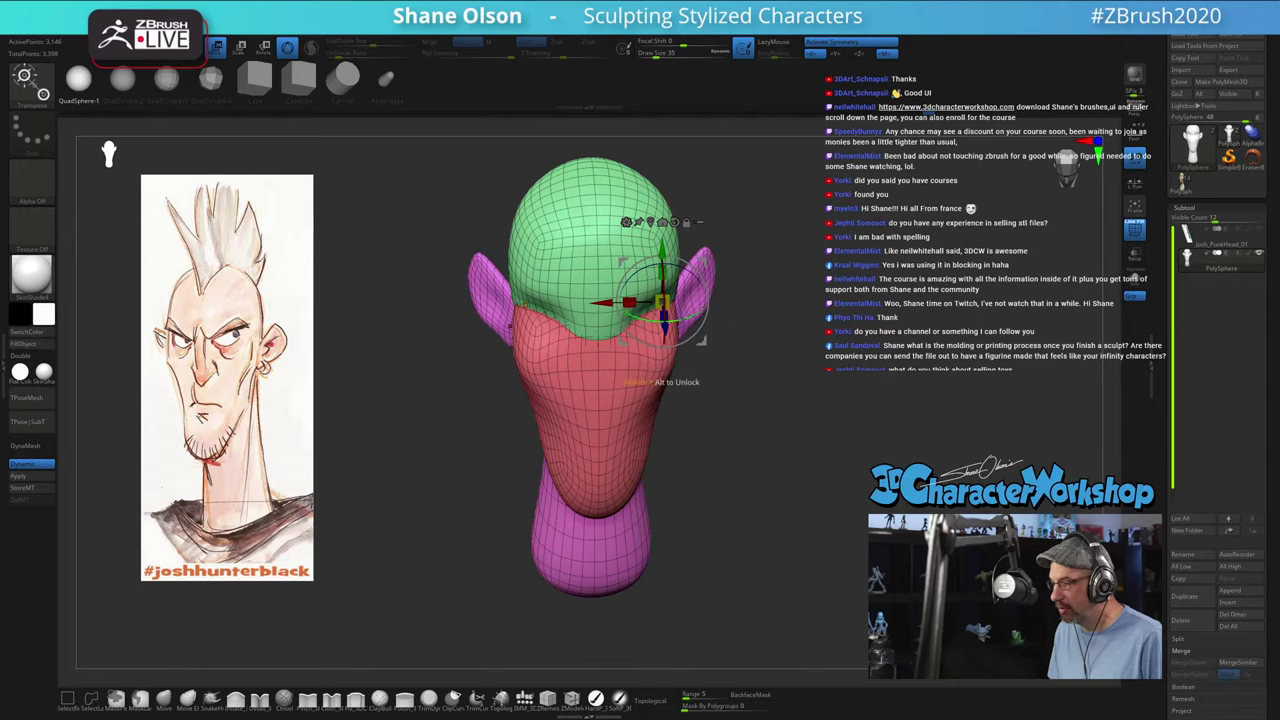
left_click_drag(682, 322, 703, 313, "alt")
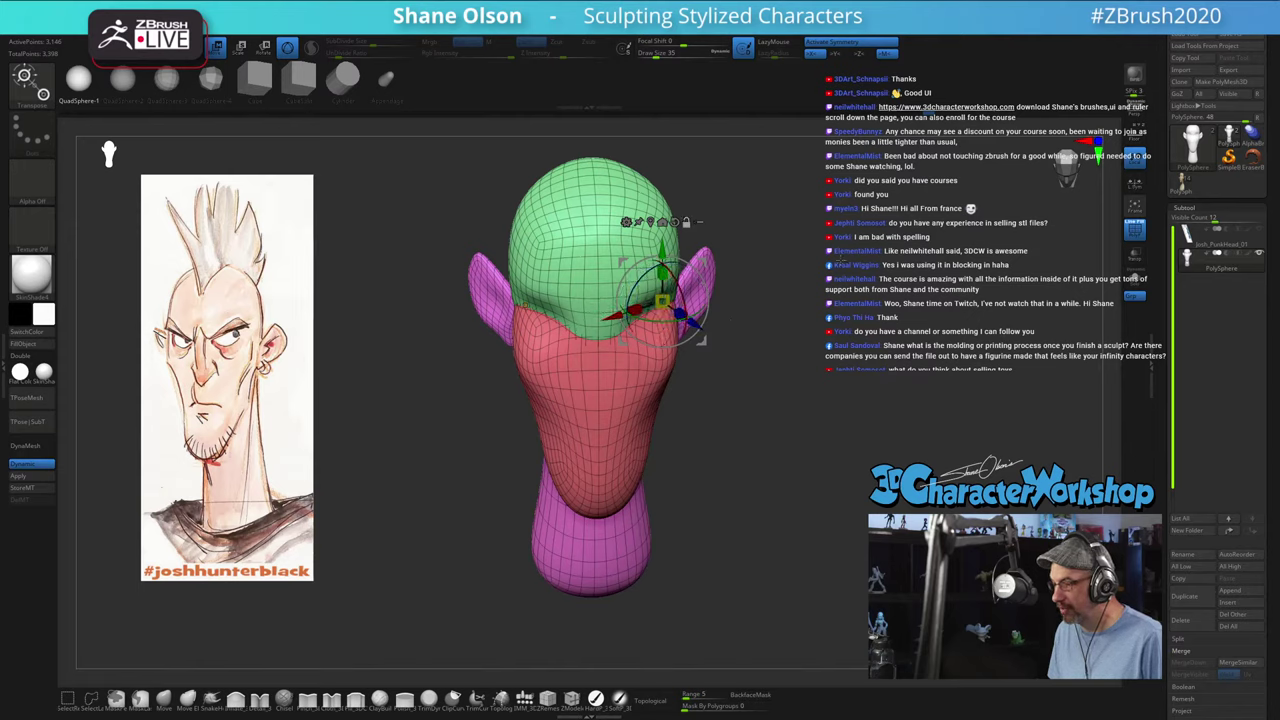
key("q")
left_click_drag(848, 343, 820, 308)
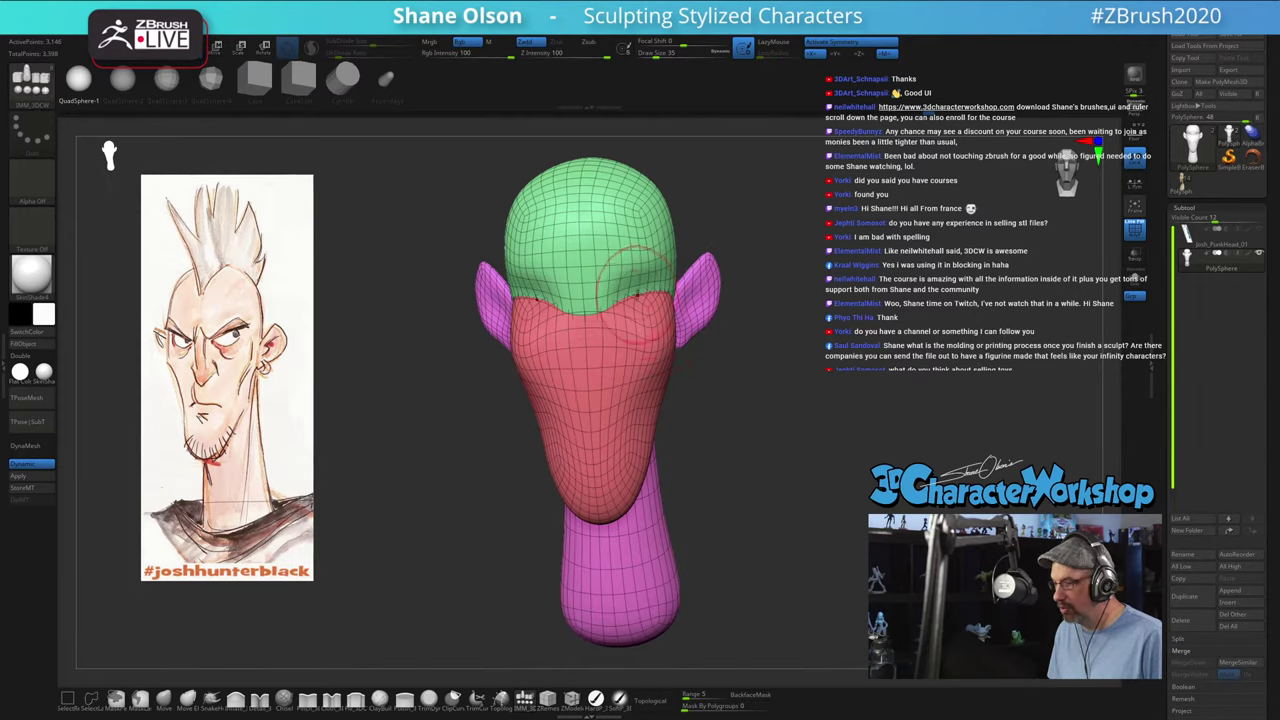
Step: Try inserting a mirrored pair of QuadSphere-1 eyes below the brow and inspect their placement, undoing the insertion
left_click_drag(650, 296, 635, 329)
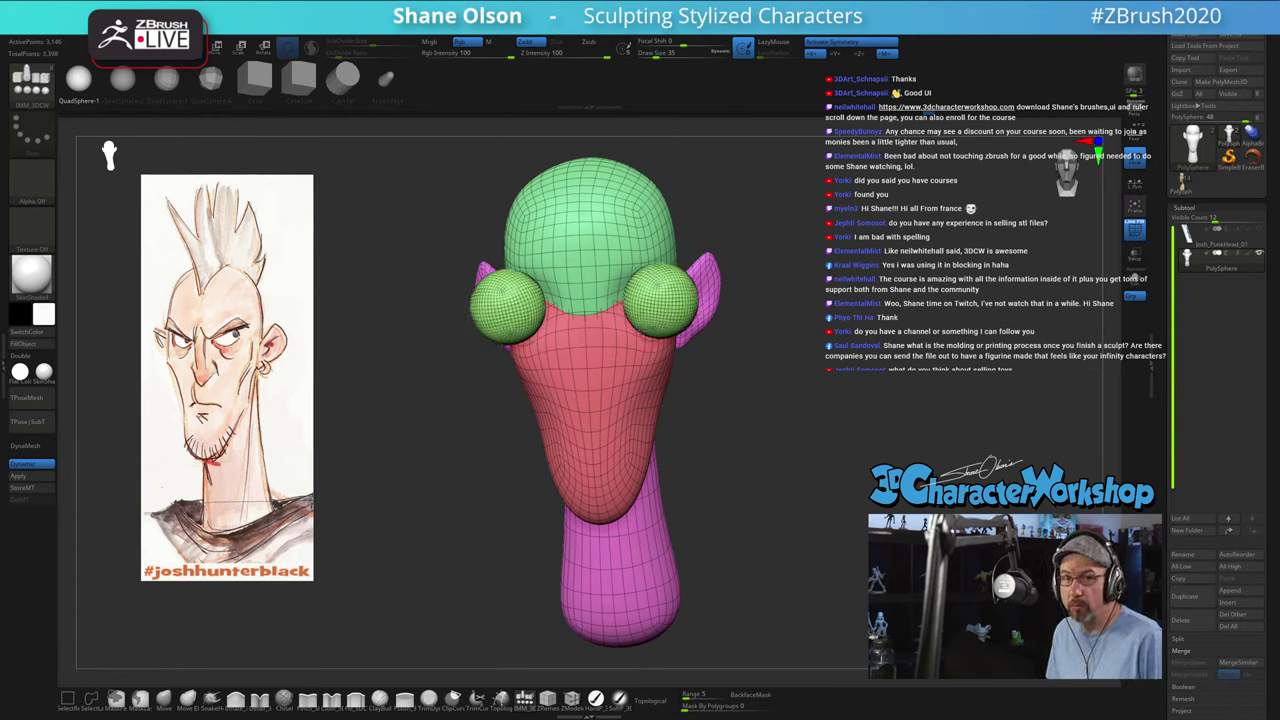
left_click_drag(635, 329, 641, 330)
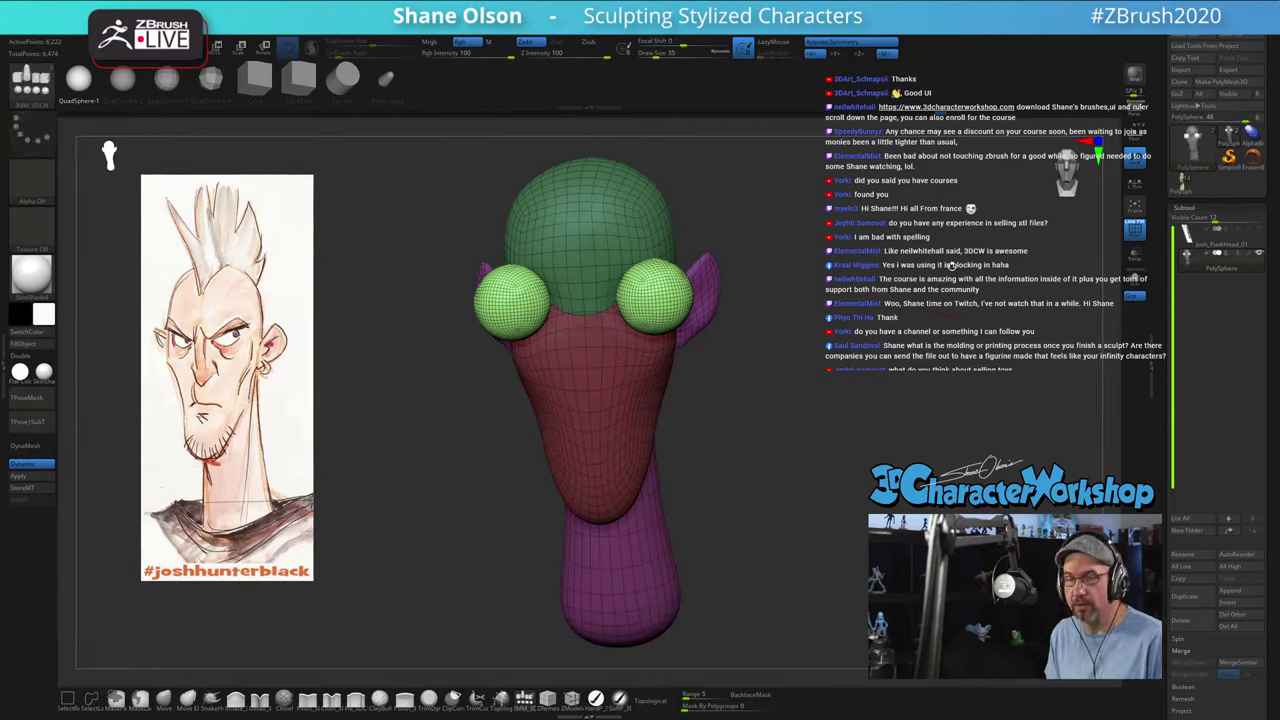
left_click_drag(886, 281, 822, 274)
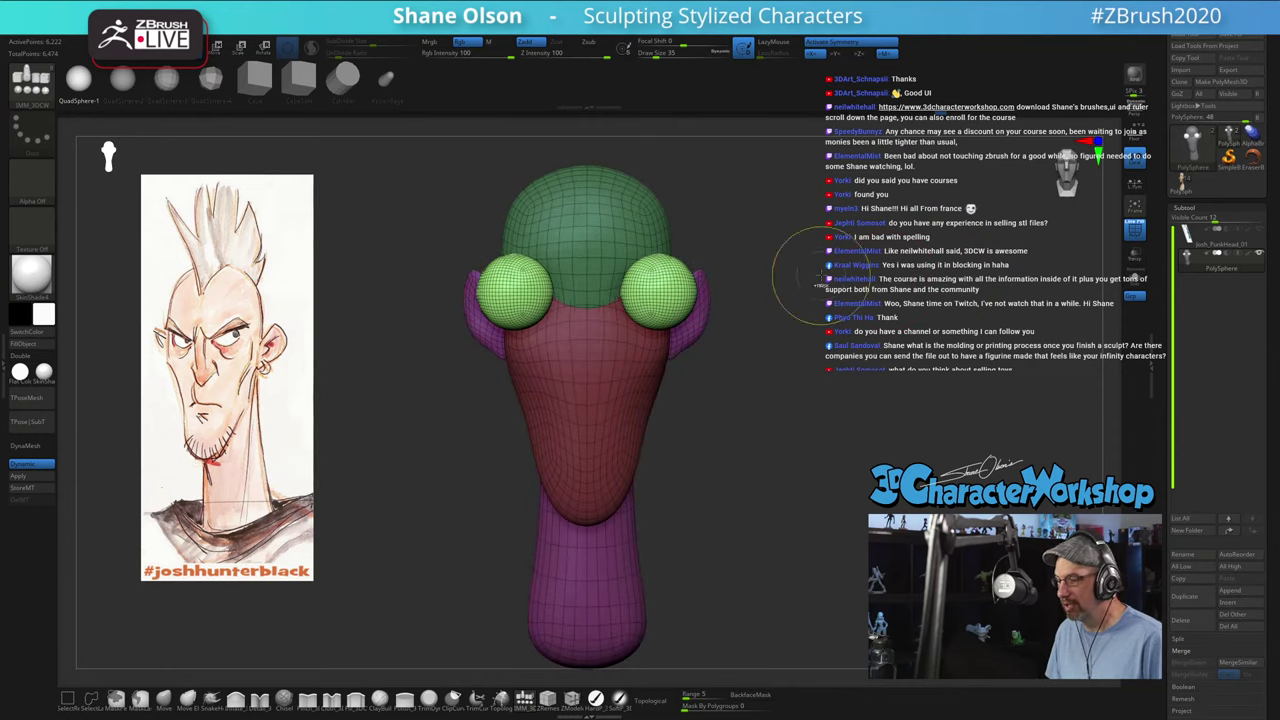
key("ctrl+z")
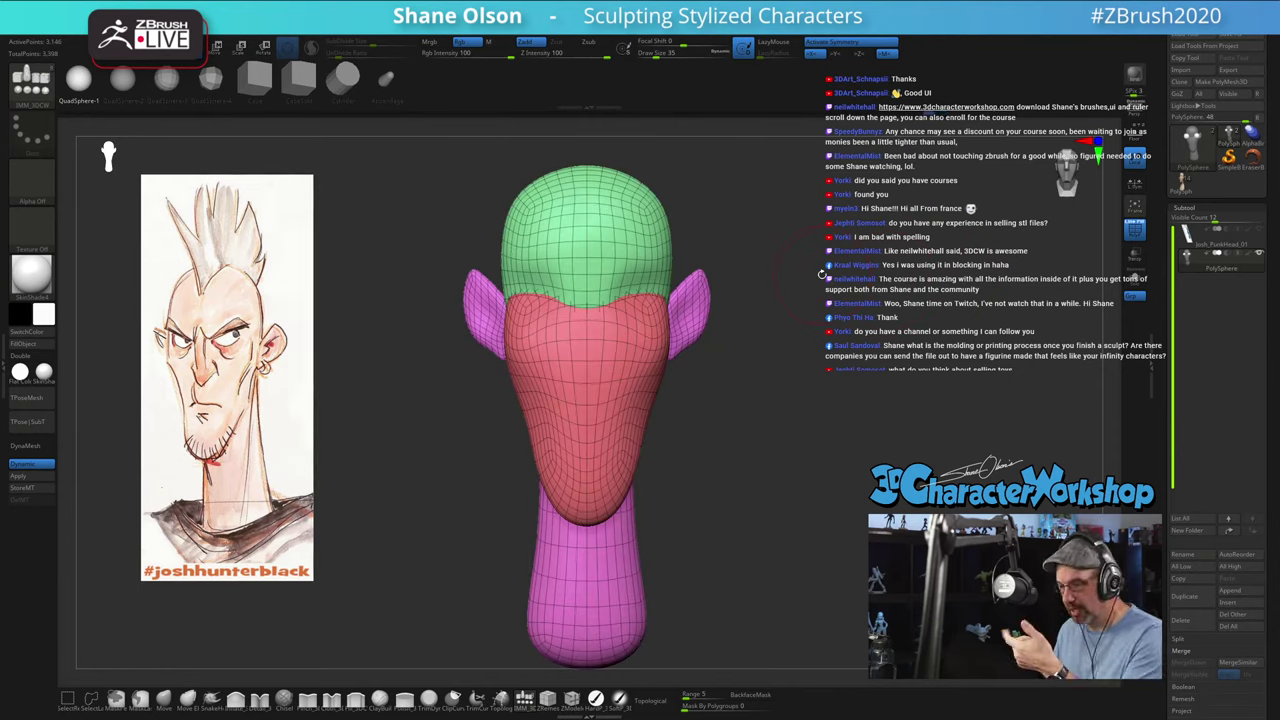
Step: Realign the transform gizmo and insert a larger mirrored pair of QuadSphere-1 eyes where the brow meets the face
key("w")
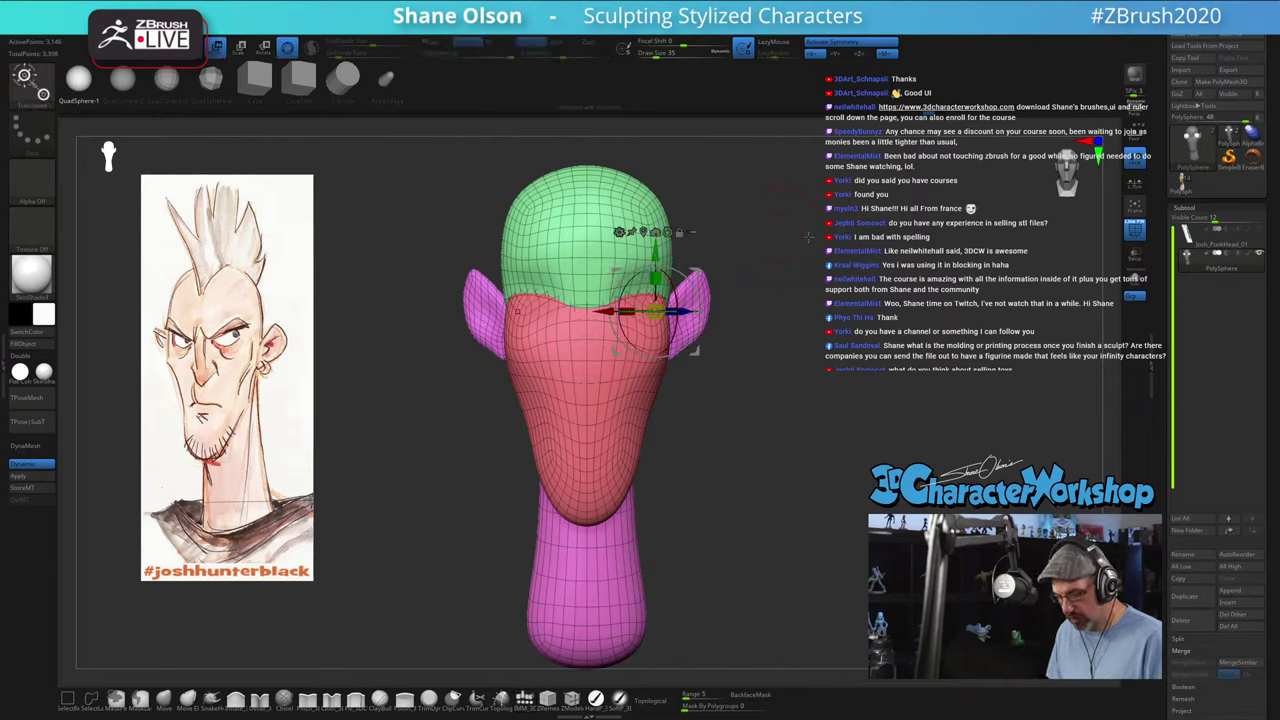
left_click(668, 232, "alt")
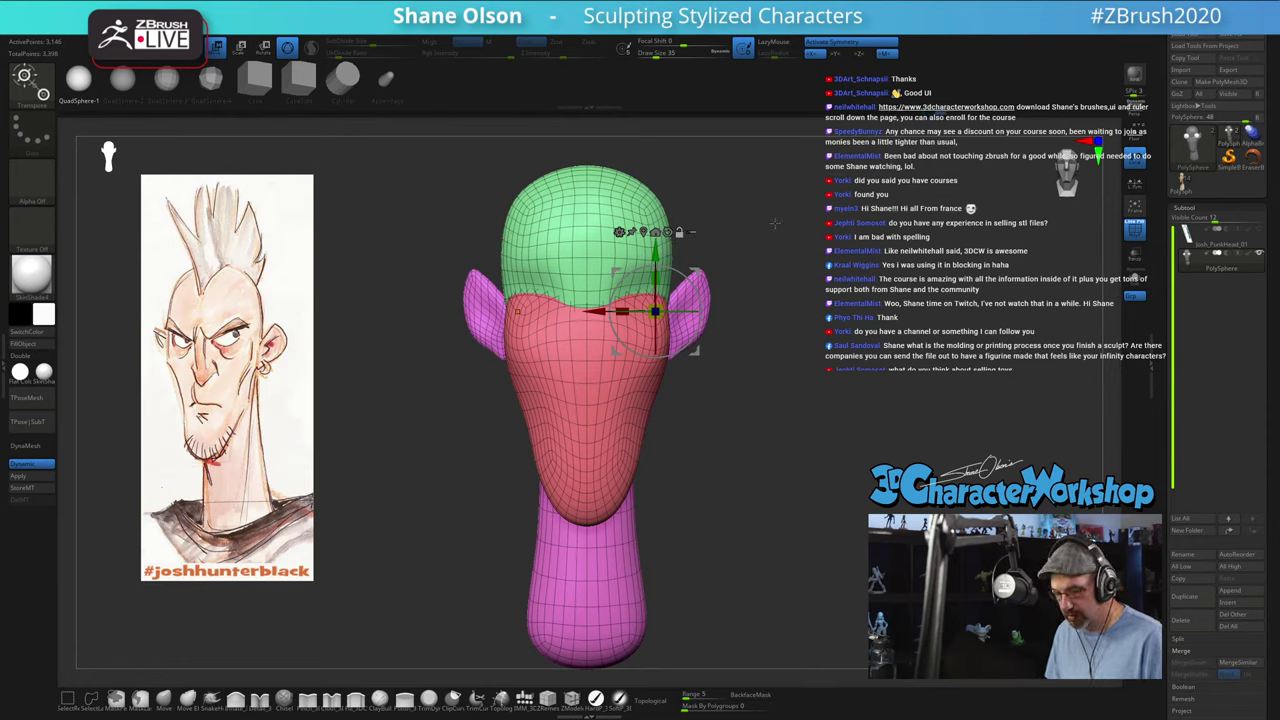
key("q")
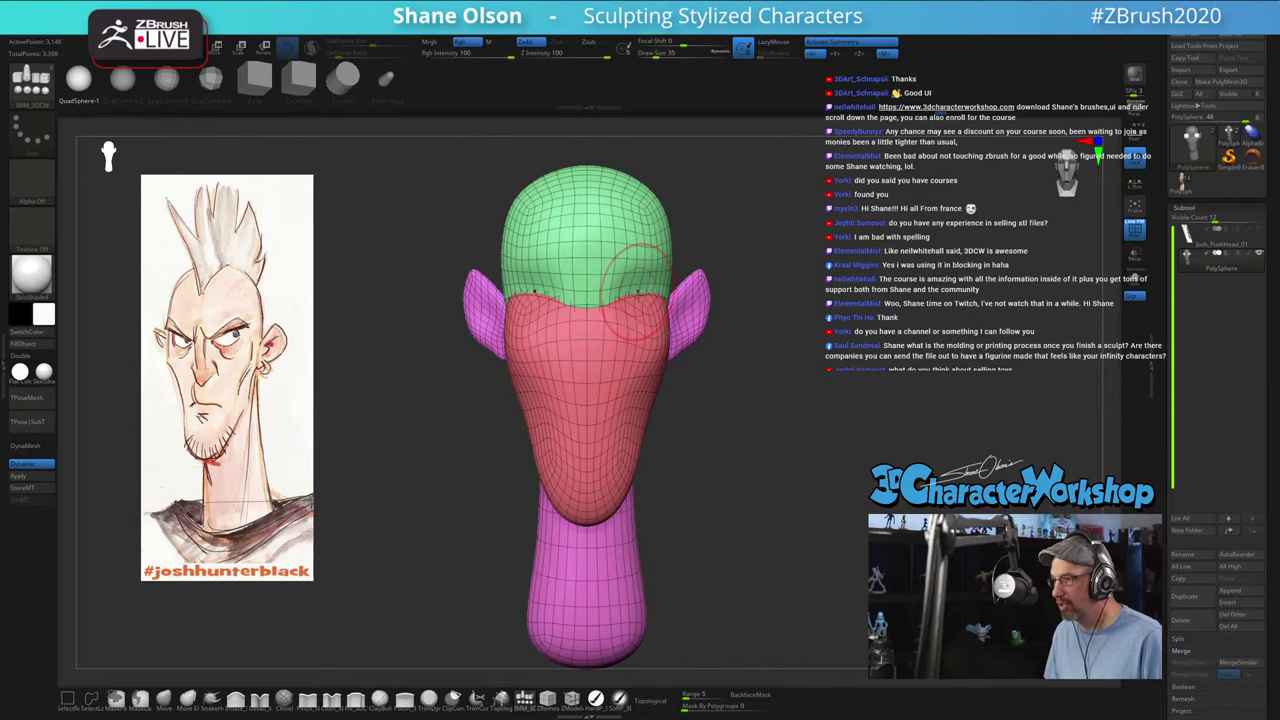
left_click_drag(636, 291, 634, 341)
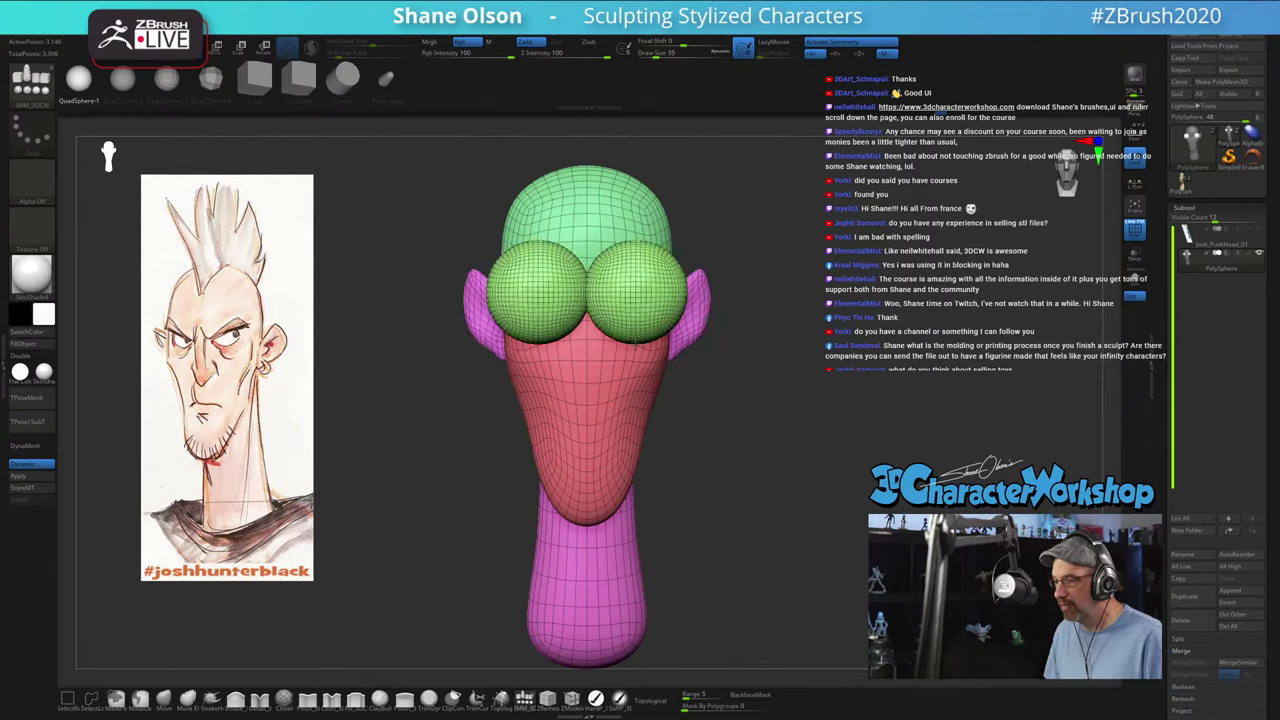
Step: Move the eye spheres back into the face and reduce how much of them protrudes under the brow
mouse_move(901, 338)
left_mouse_down()
mouse_move(800, 334)
mouse_move(903, 333)
left_mouse_up()
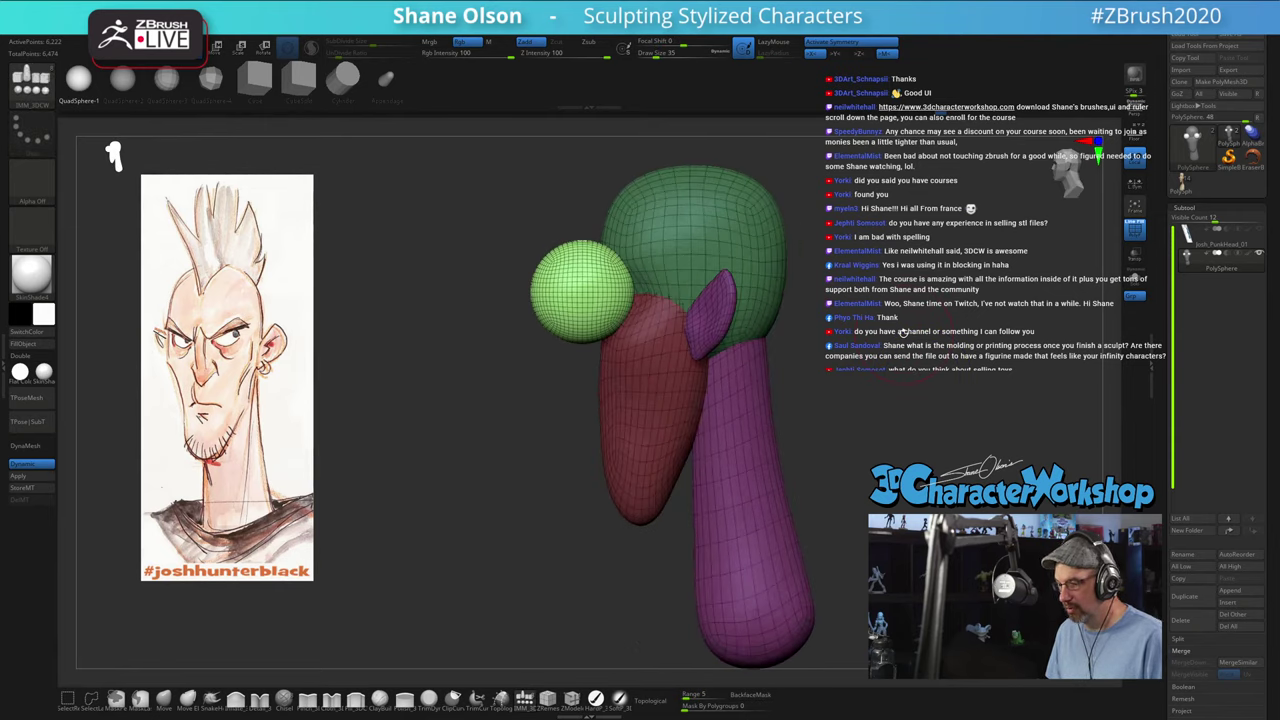
key("w")
left_click_drag(570, 293, 662, 293)
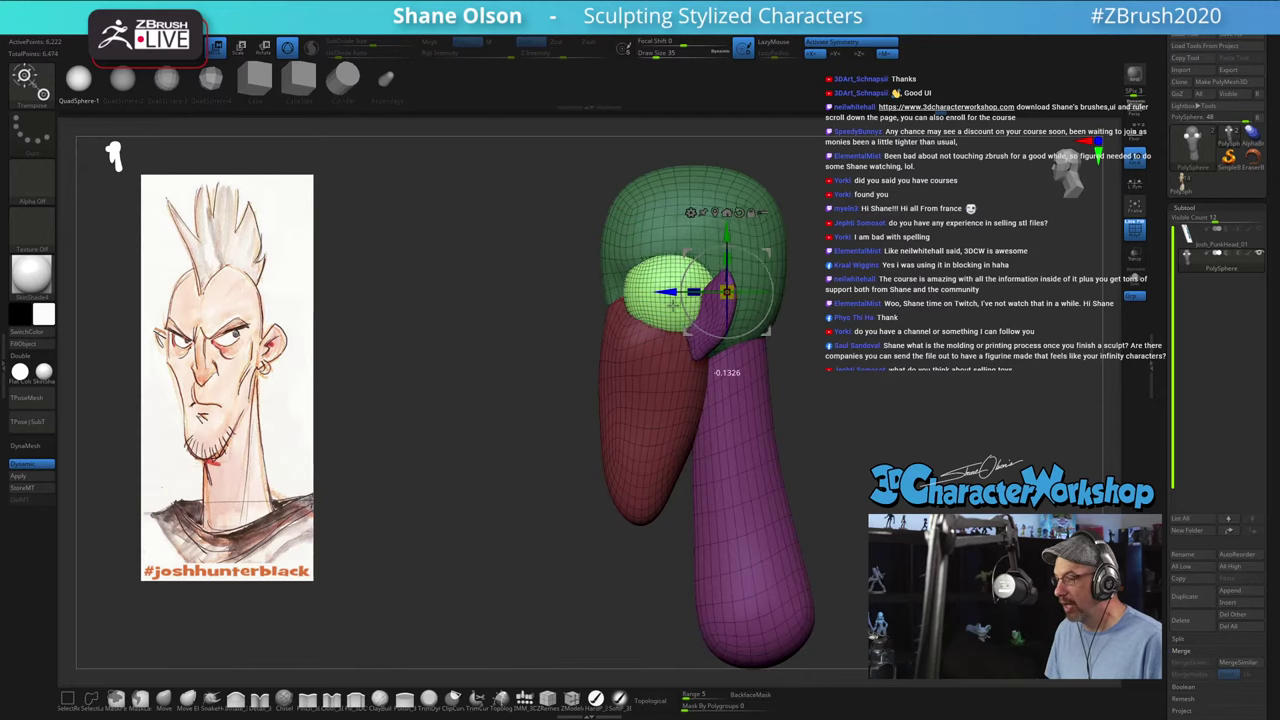
left_click_drag(812, 340, 905, 336)
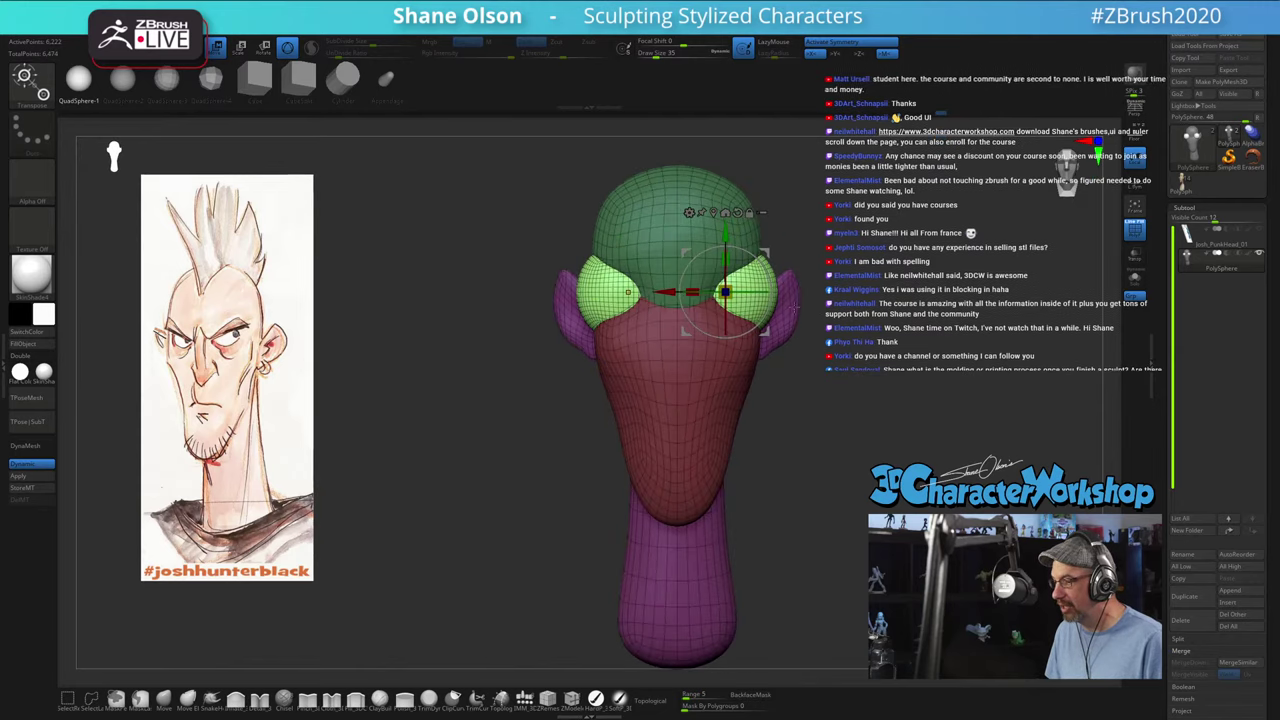
left_click_drag(657, 292, 640, 292)
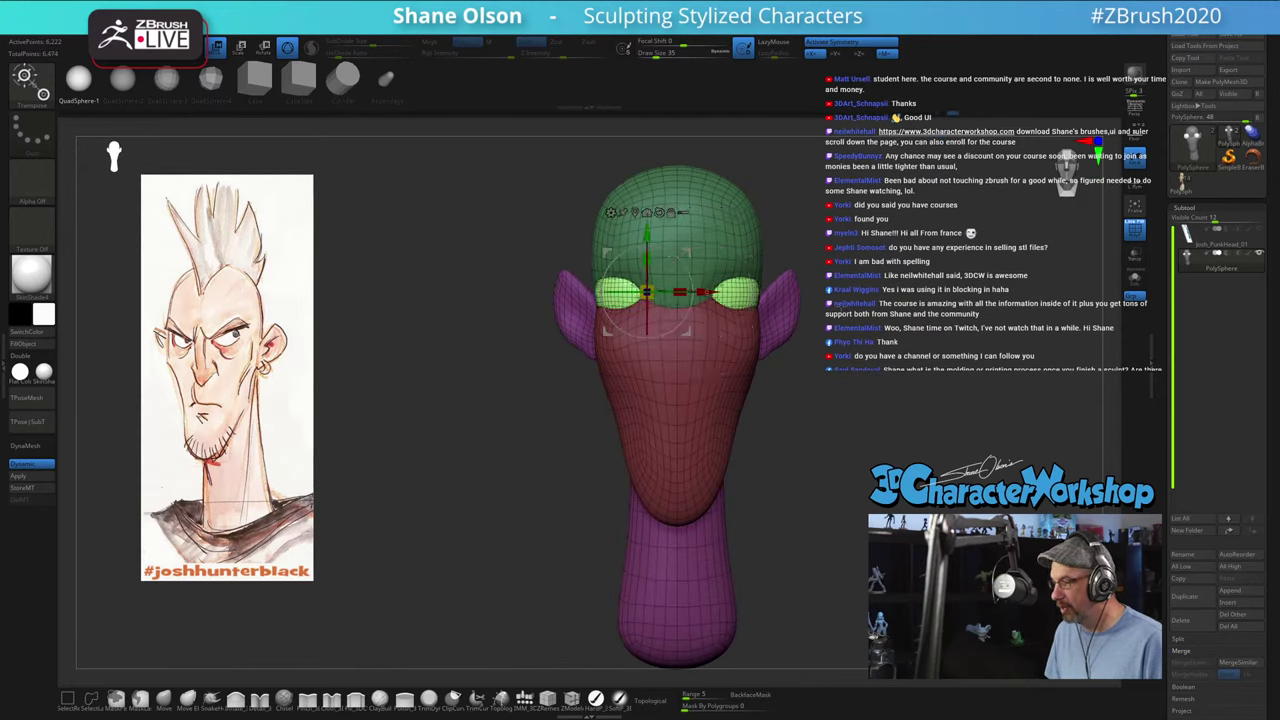
Step: Bring the eye spheres slightly forward in the sockets and scale them down to fit under the brow
left_click_drag(970, 297, 878, 273)
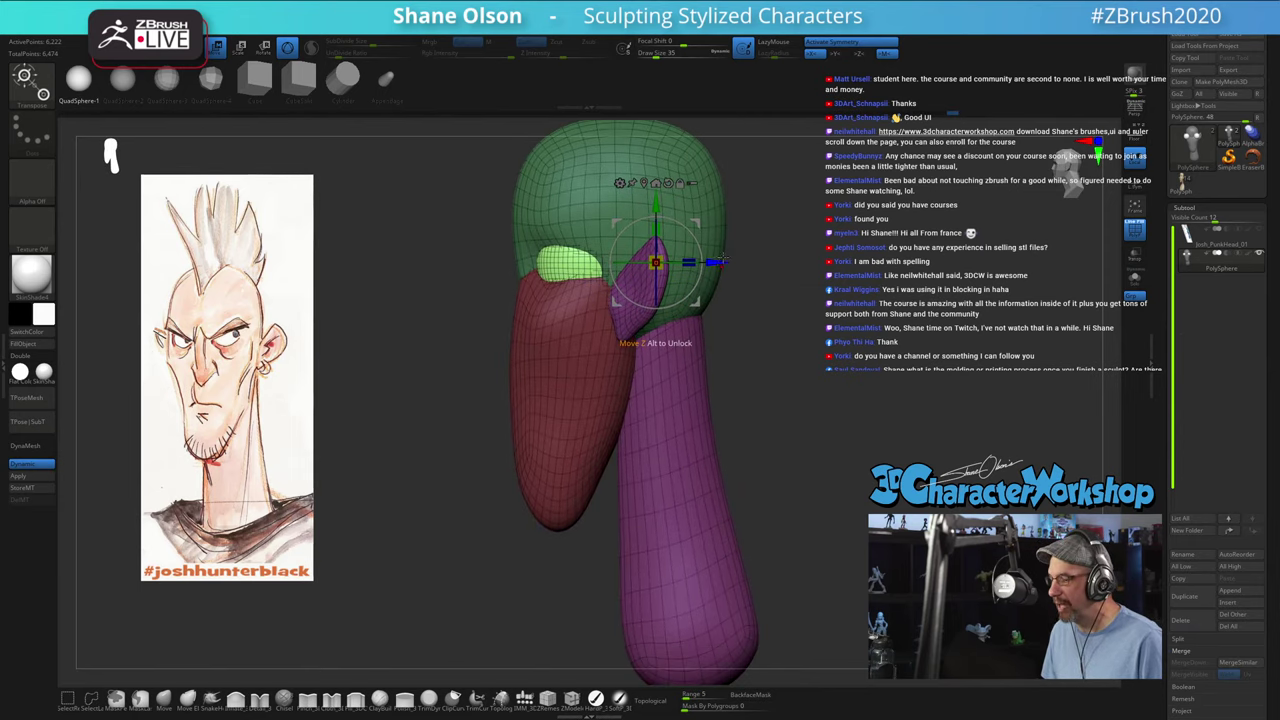
left_click_drag(716, 262, 710, 262)
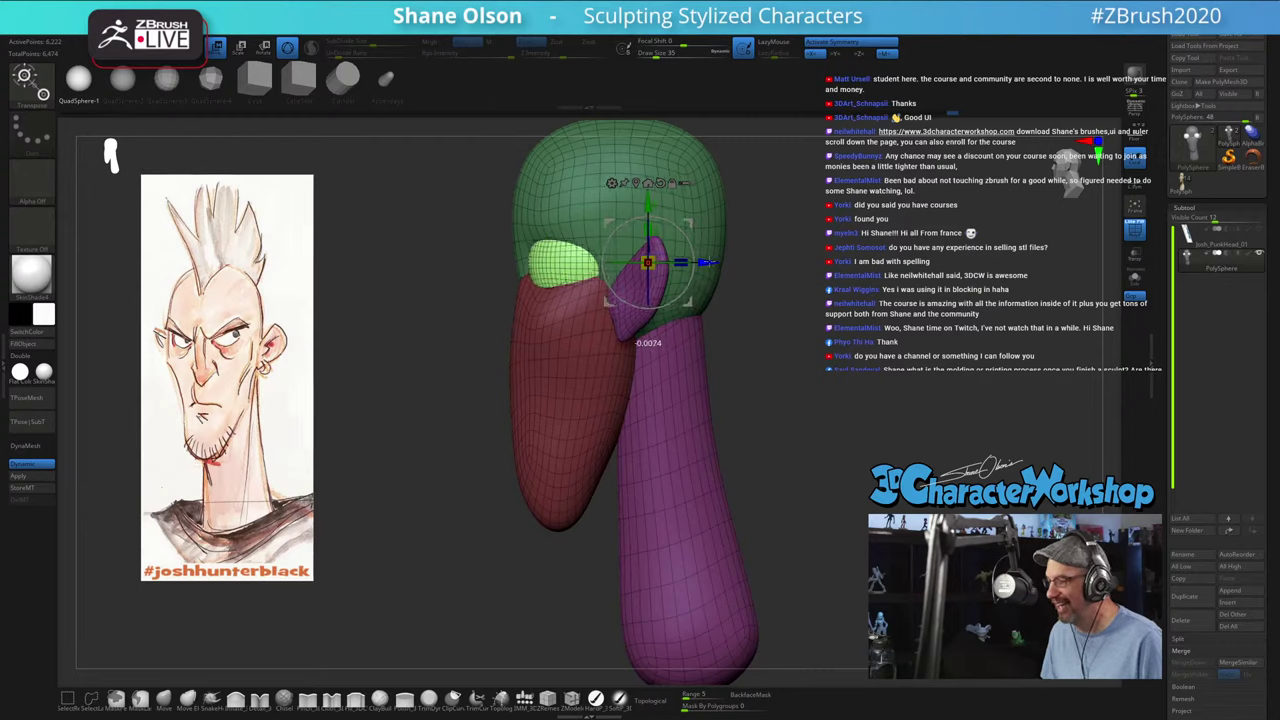
left_click_drag(795, 300, 914, 308)
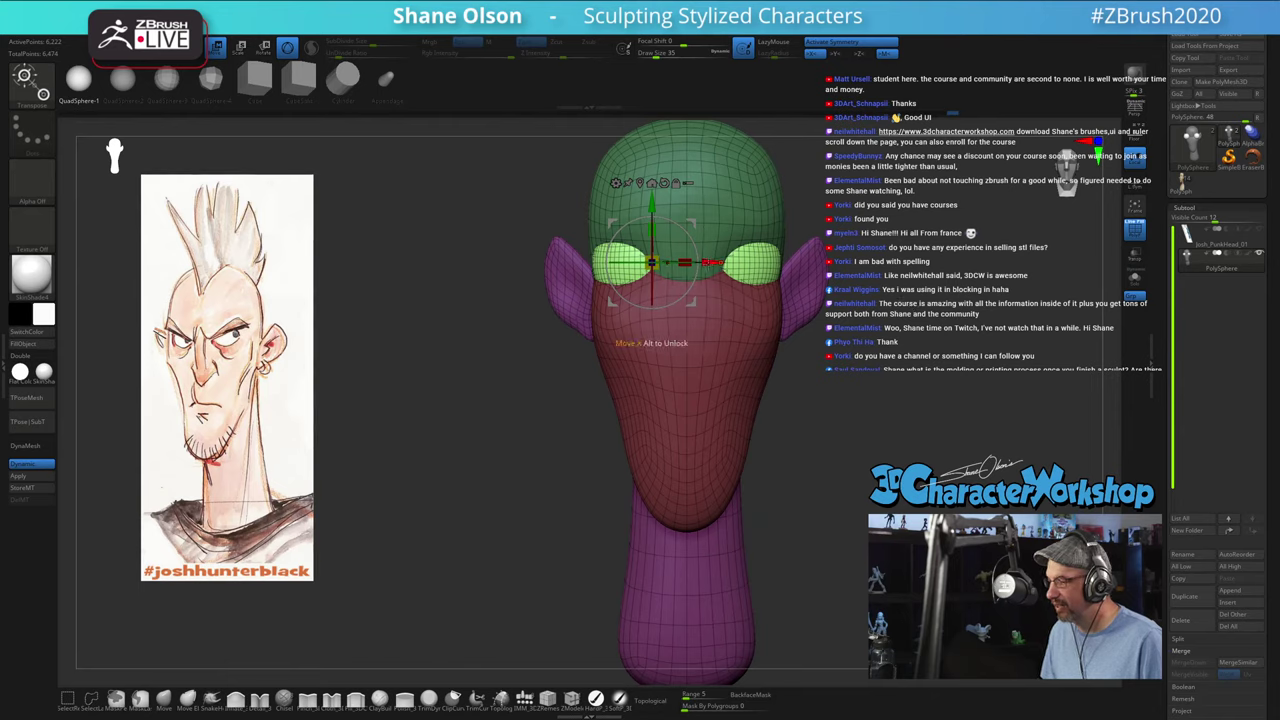
left_click_drag(708, 262, 714, 264)
key("ctrl+z")
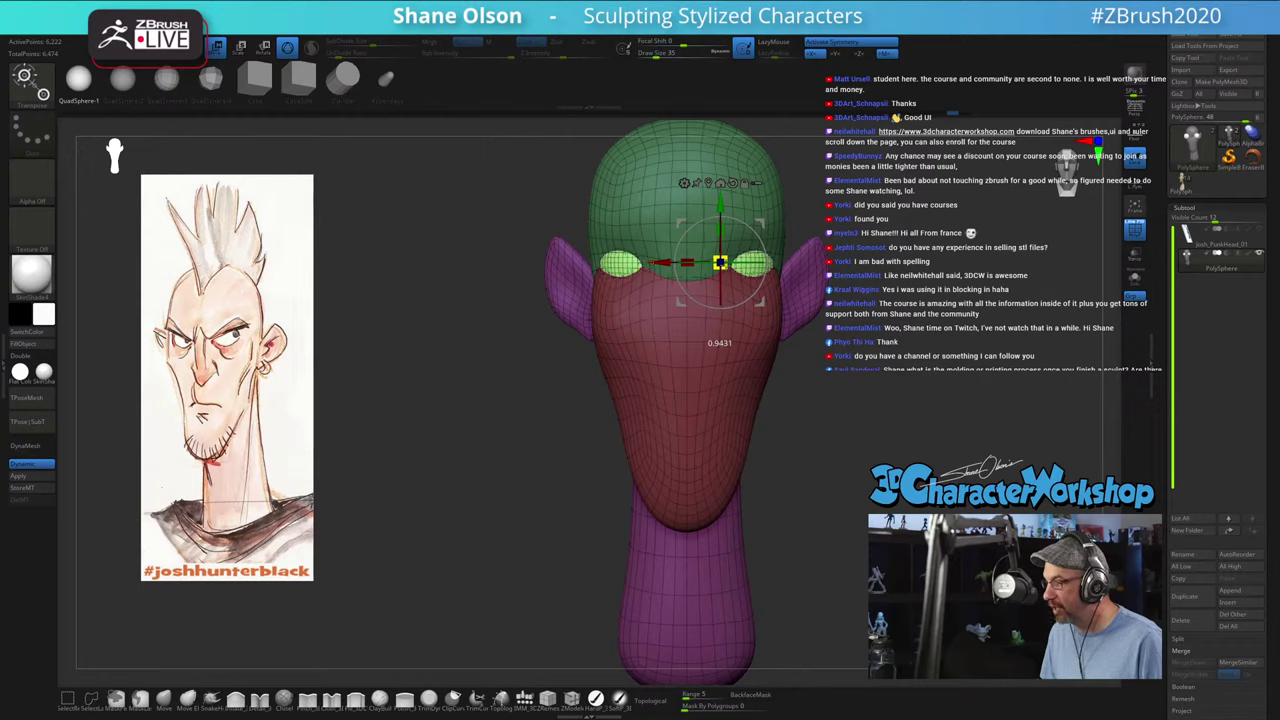
Step: Push the eye spheres a little further out of the face and nudge them slightly closer together
left_click_drag(893, 290, 852, 303)
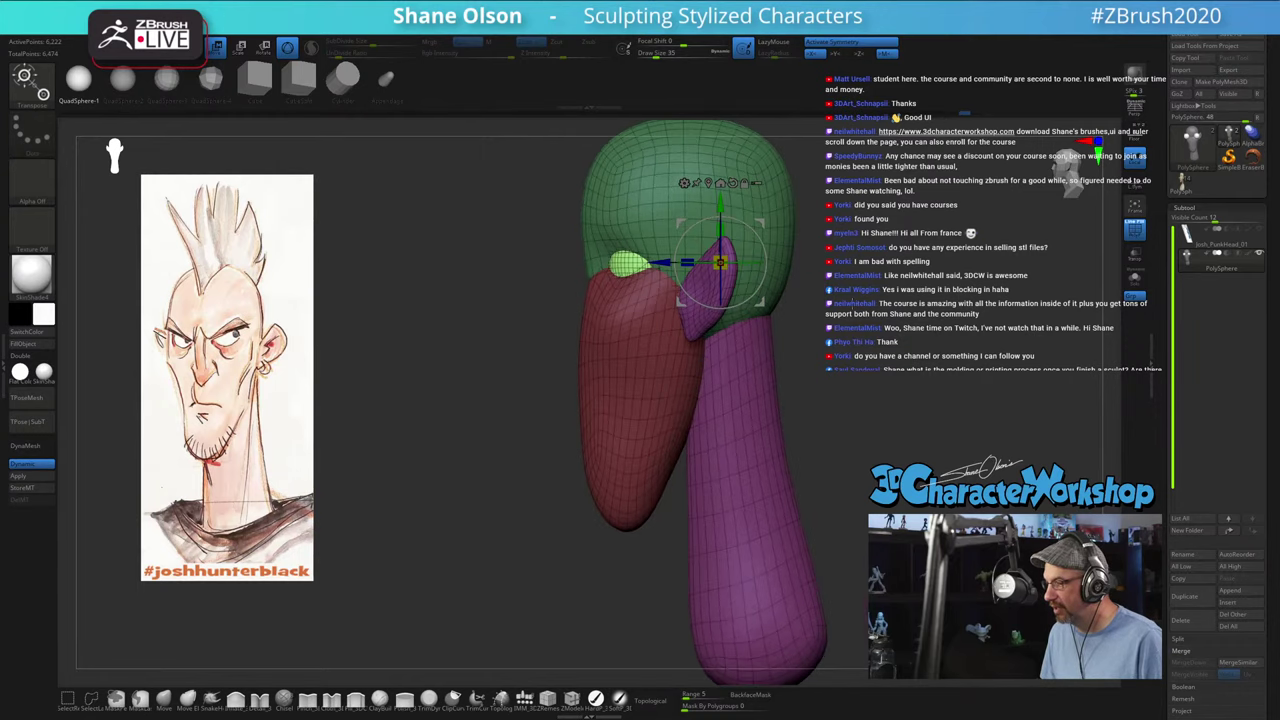
left_click_drag(662, 263, 656, 263)
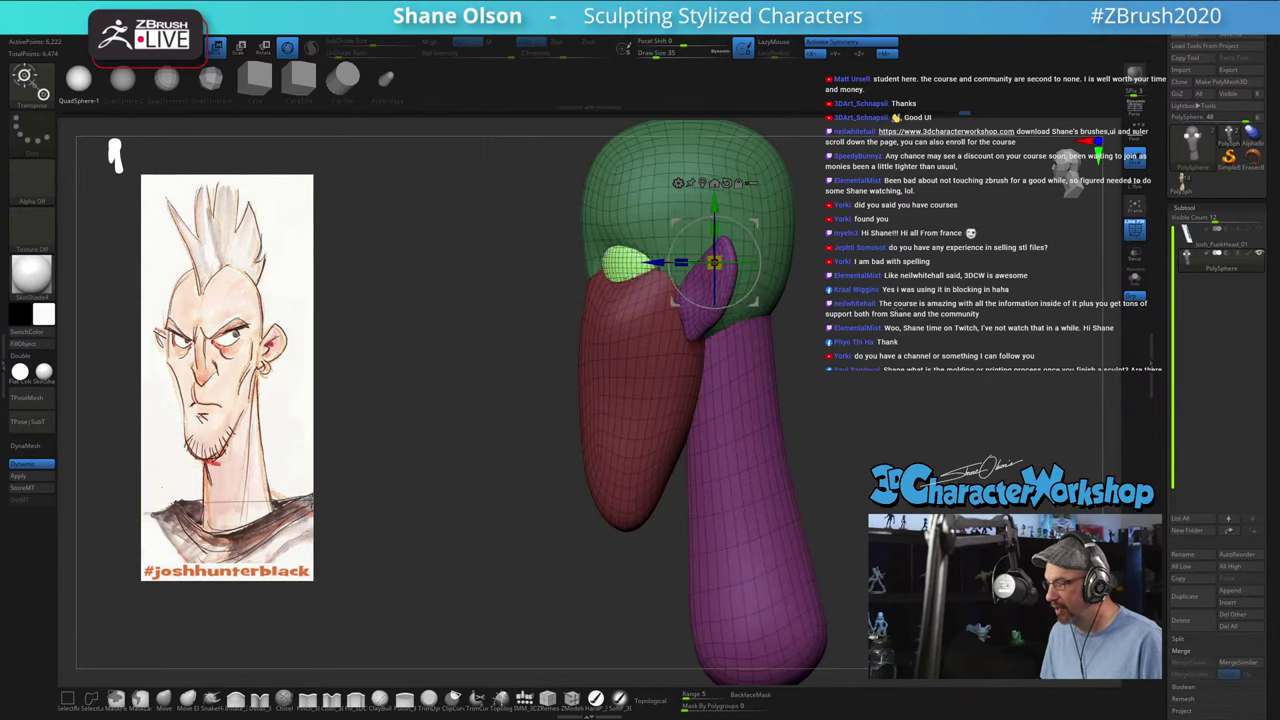
left_click_drag(876, 304, 935, 308, "shift")
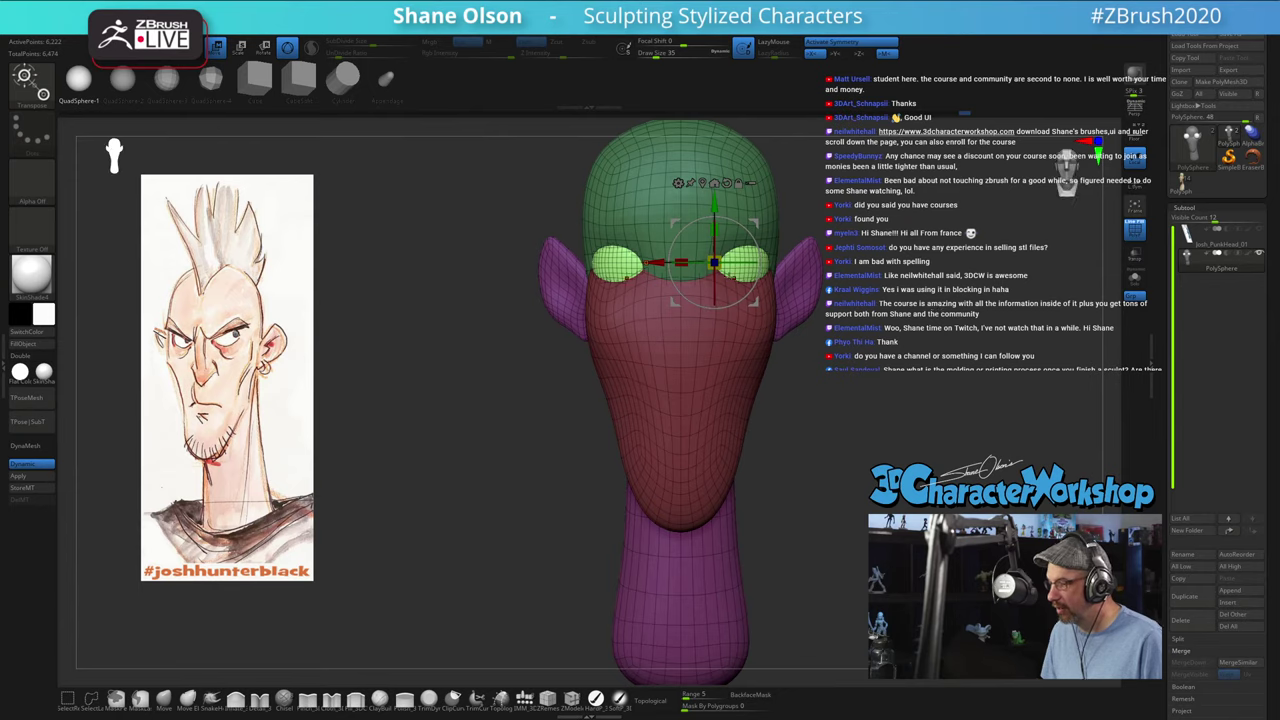
left_click_drag(715, 263, 710, 263)
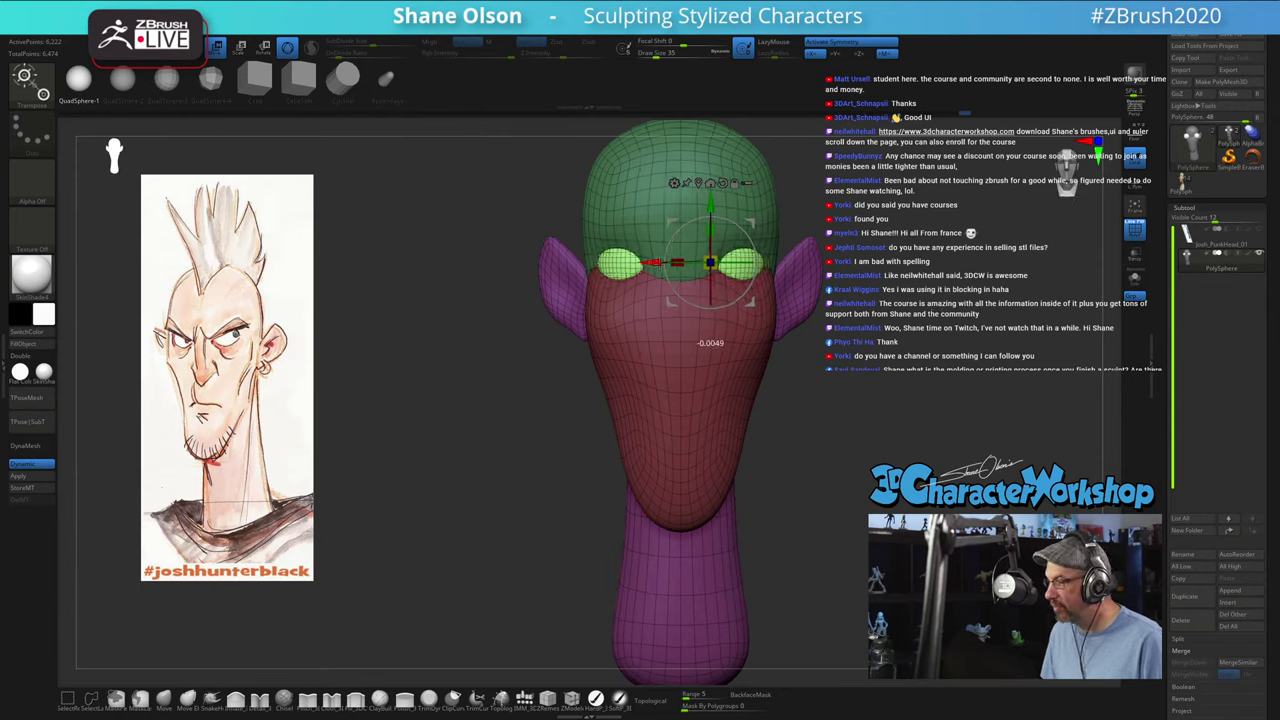
Step: Fine-tune the eye spheres' depth from the side and lower them slightly
left_click_drag(841, 371, 764, 375)
left_click_drag(652, 262, 649, 262)
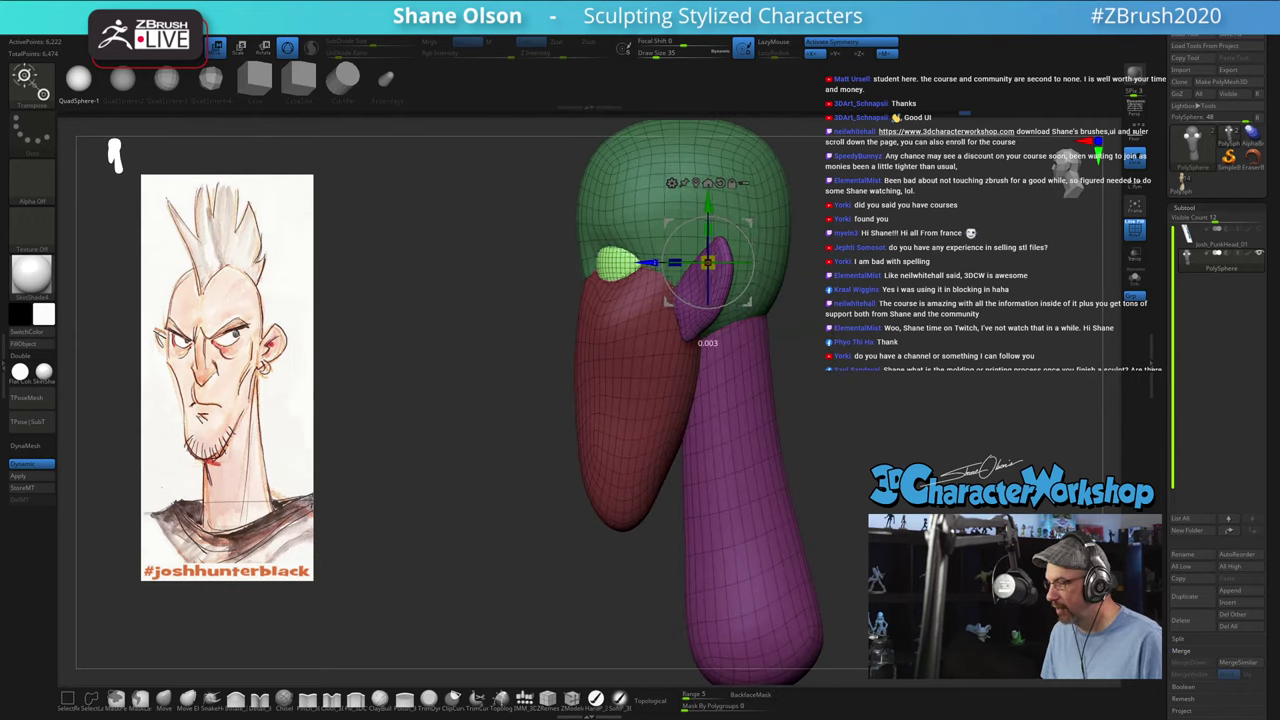
left_click_drag(828, 366, 935, 365)
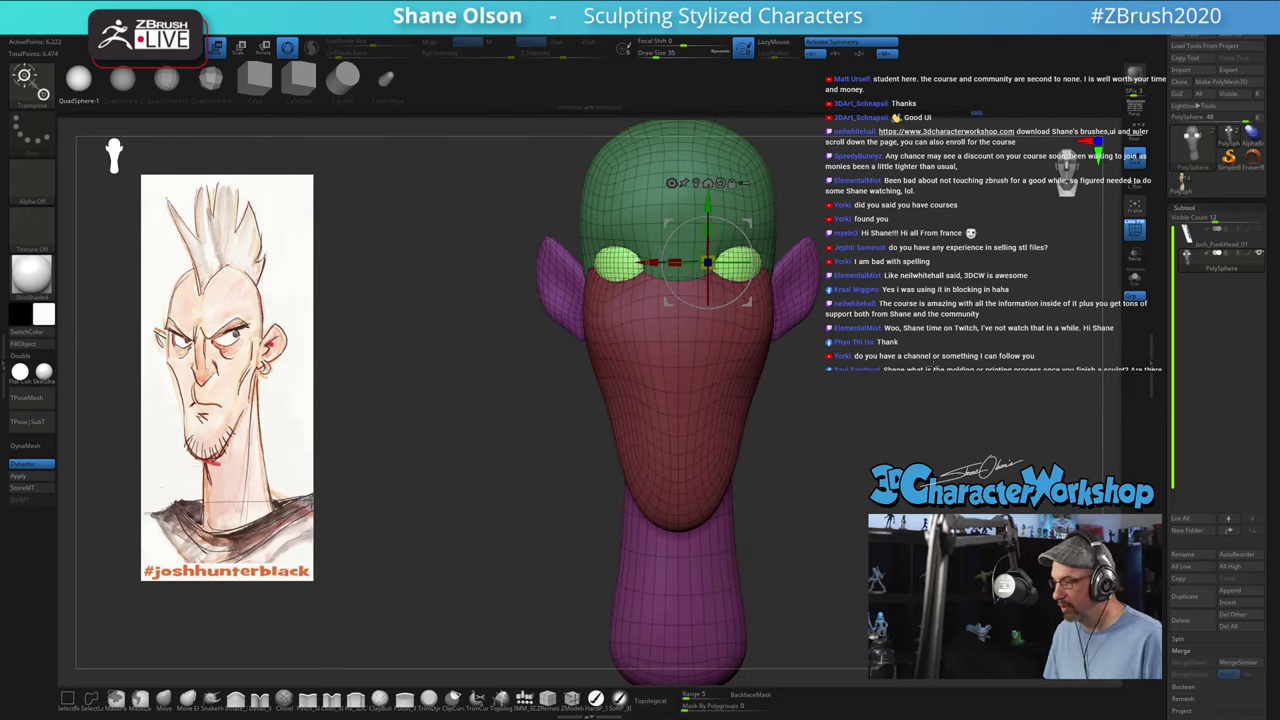
left_click_drag(830, 372, 791, 280)
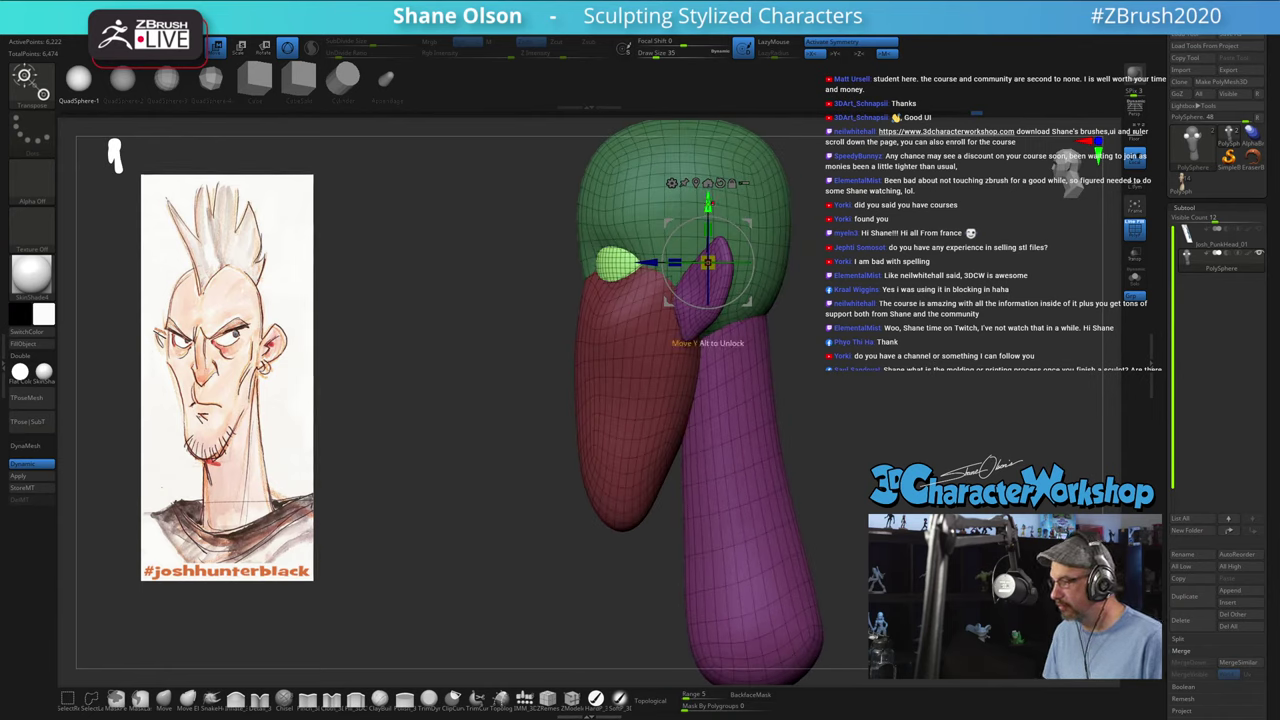
left_click_drag(708, 205, 708, 207)
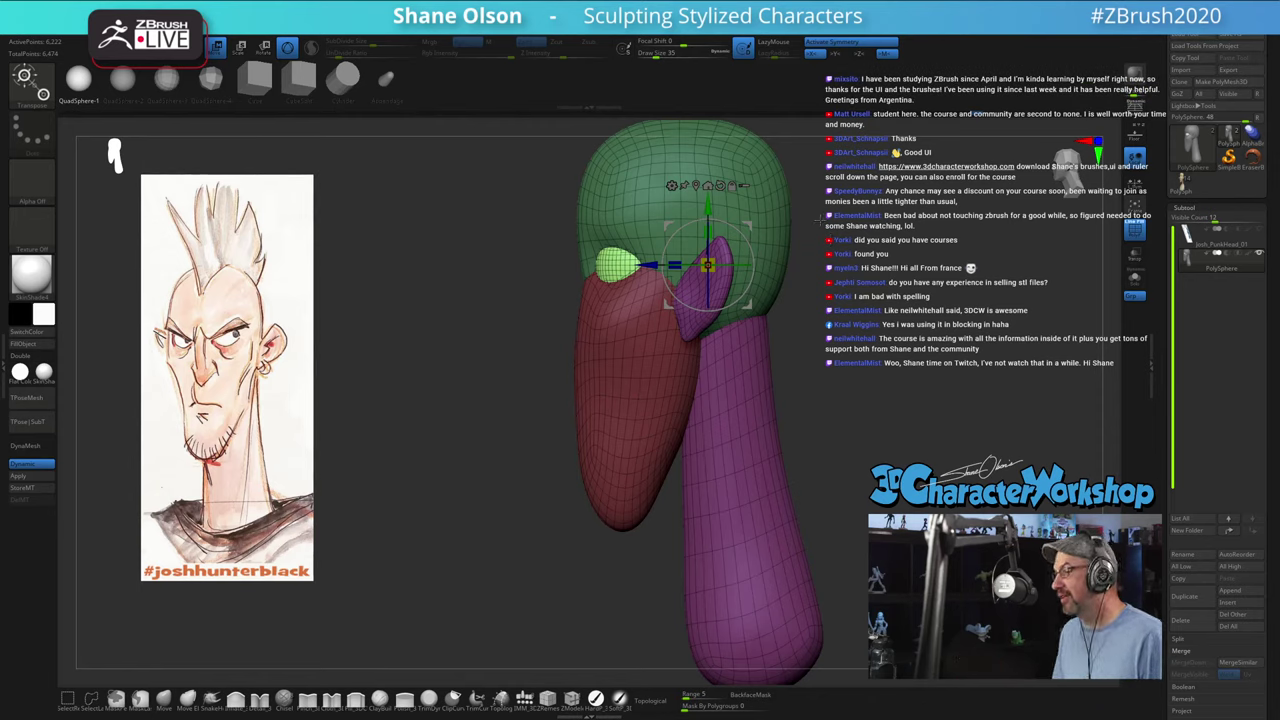
Step: Return to Draw mode and set the draw size to 27
right_click_drag(890, 272, 889, 267, "ctrl")
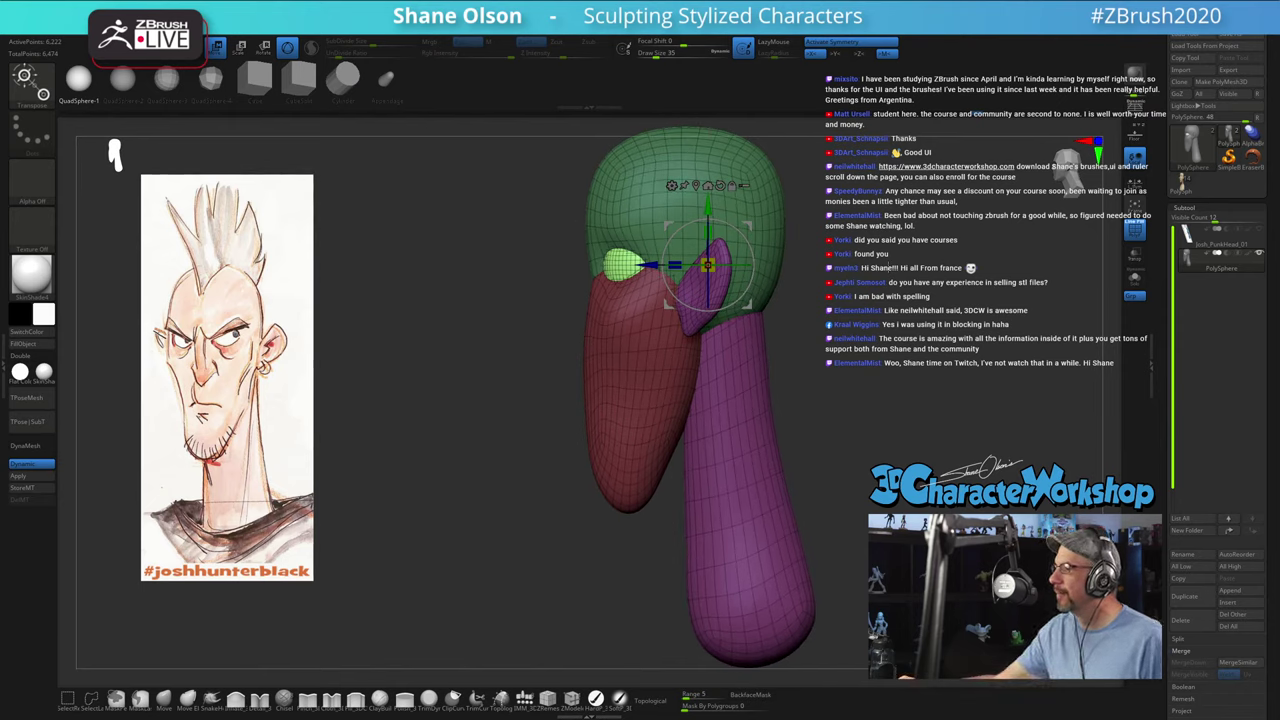
right_click_drag(857, 401, 794, 420, "alt")
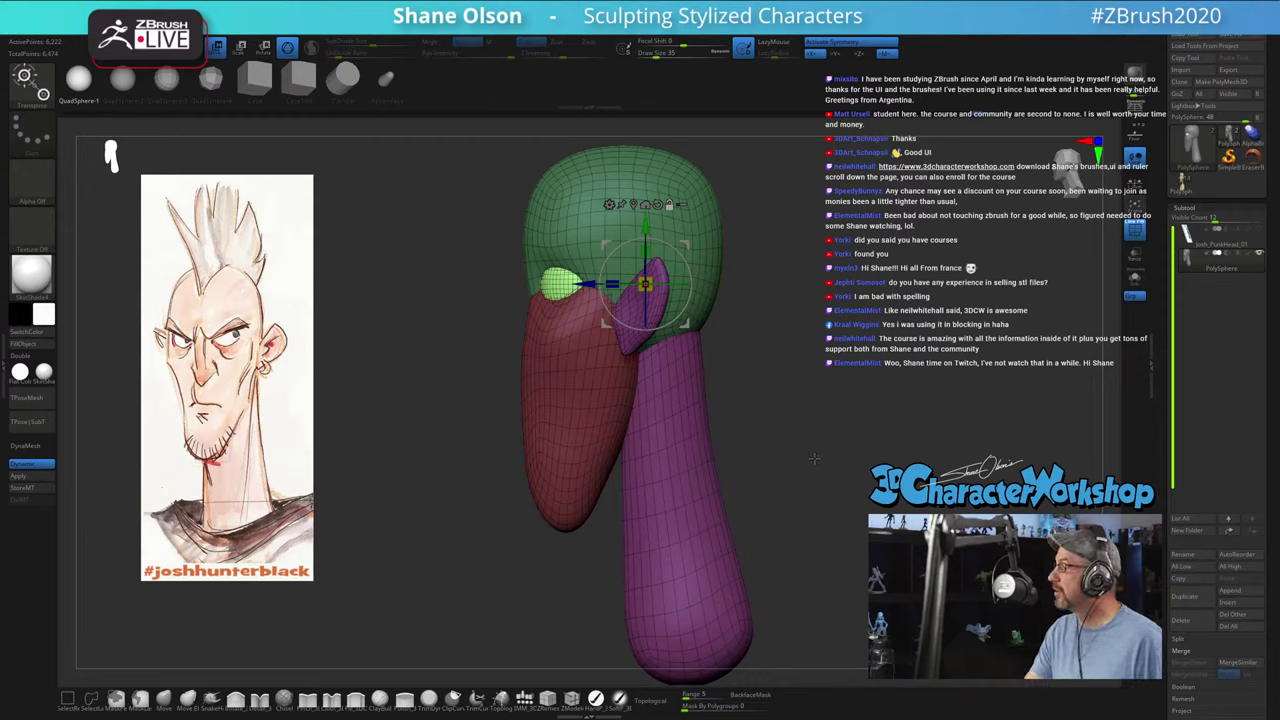
mouse_move(814, 458)
left_mouse_down()
mouse_move(834, 458)
mouse_move(814, 461)
mouse_move(834, 463)
mouse_move(816, 468)
mouse_move(828, 474)
left_mouse_up()
key("q")
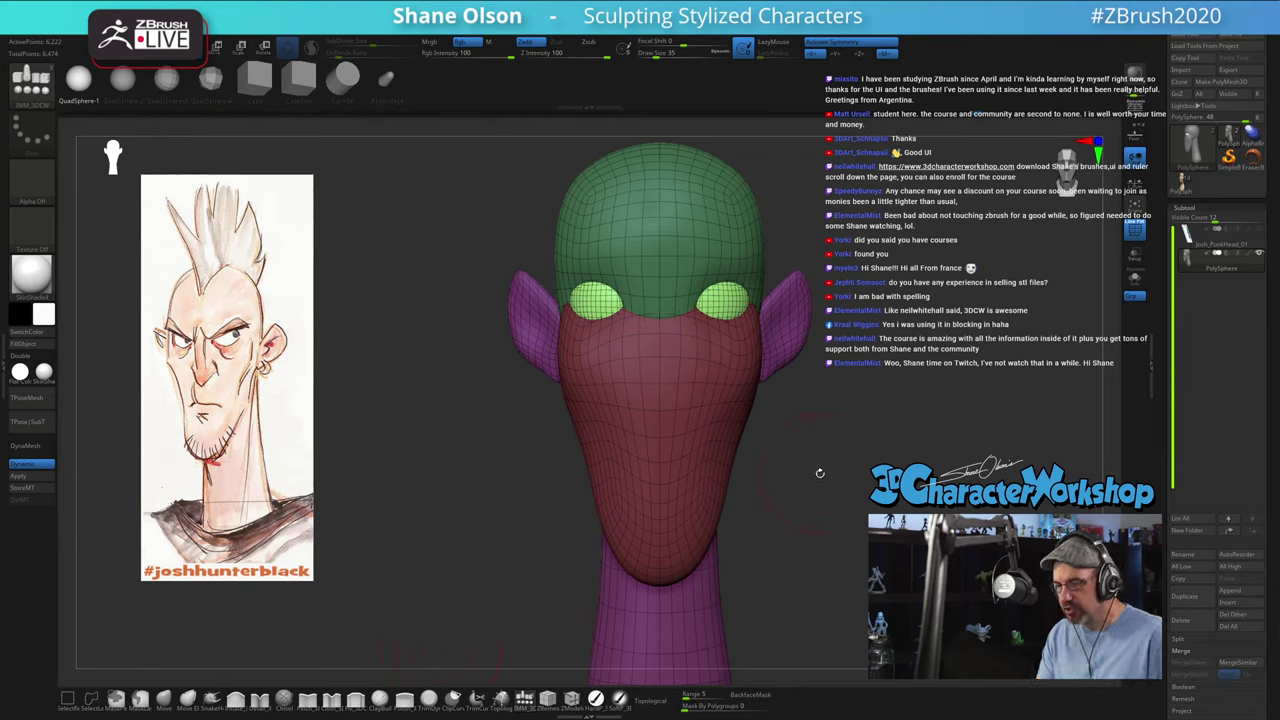
mouse_move(820, 474)
left_mouse_down("alt")
mouse_move(809, 505)
mouse_move(826, 443)
left_mouse_up("alt")
key("s")
key("s")
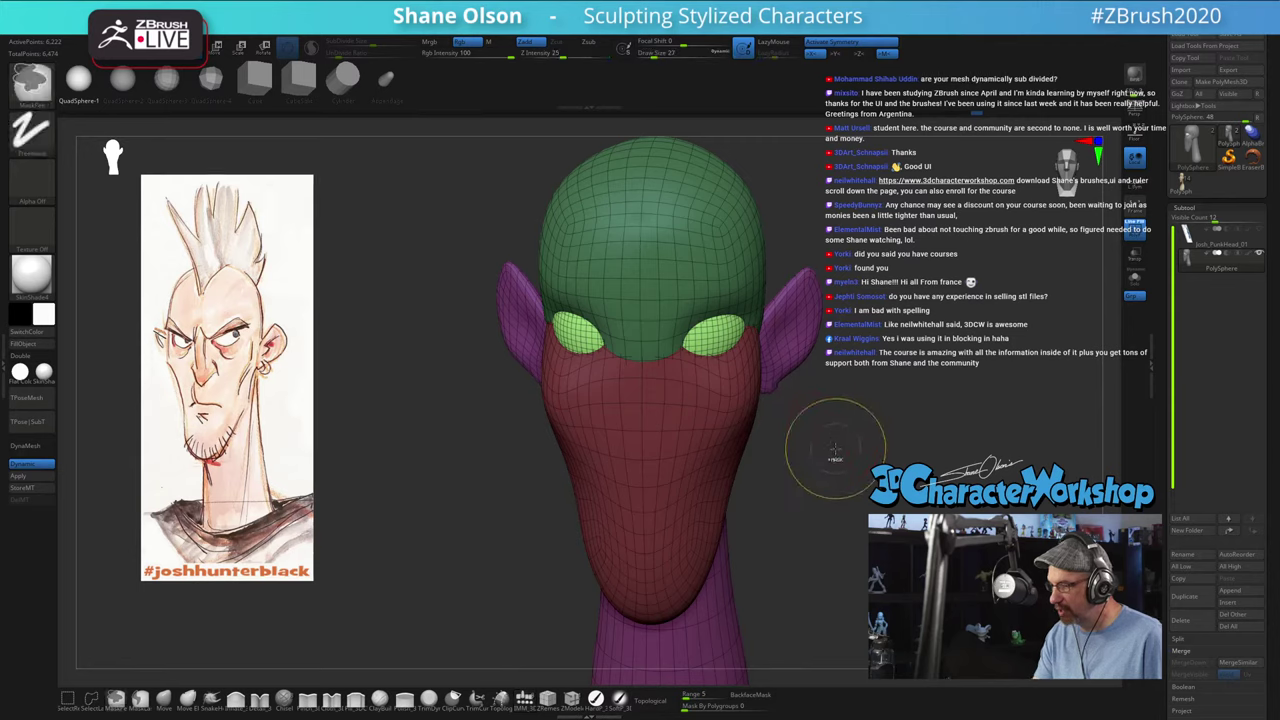
Step: Split the unmasked eye spheres from the head into their own subtool
left_click(835, 450, "ctrl")
left_click(842, 461, "ctrl")
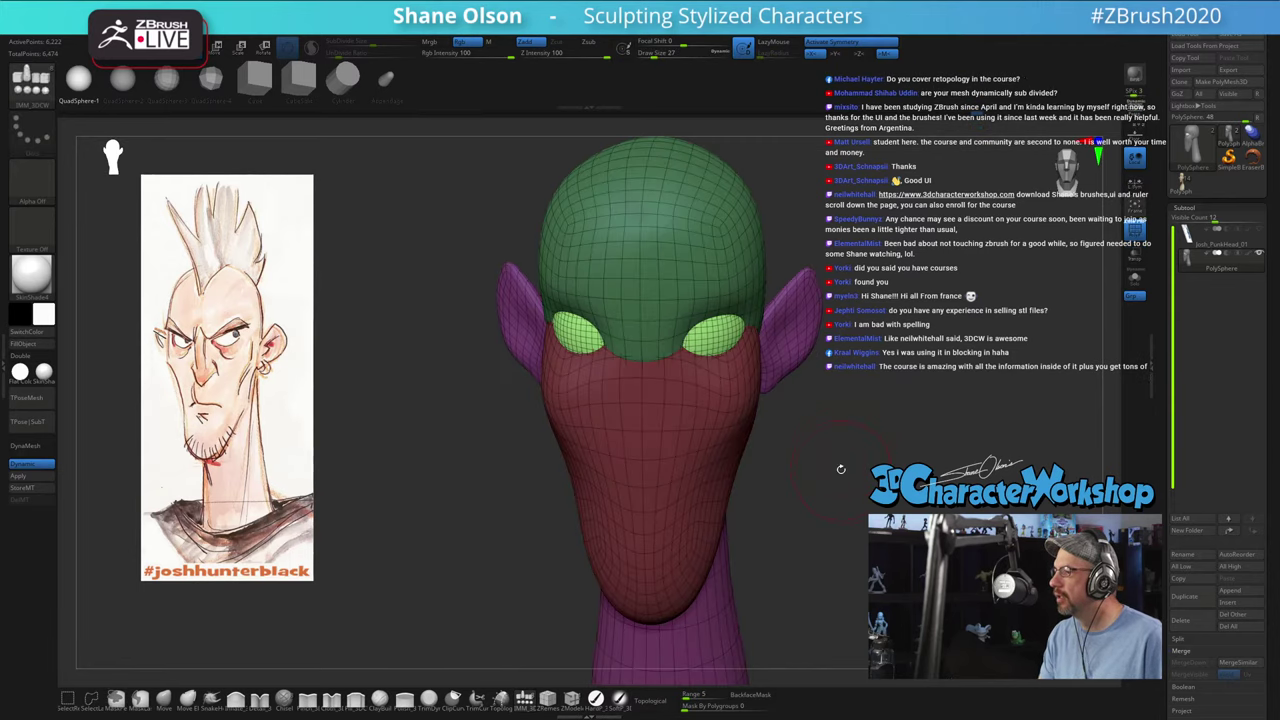
key("space")
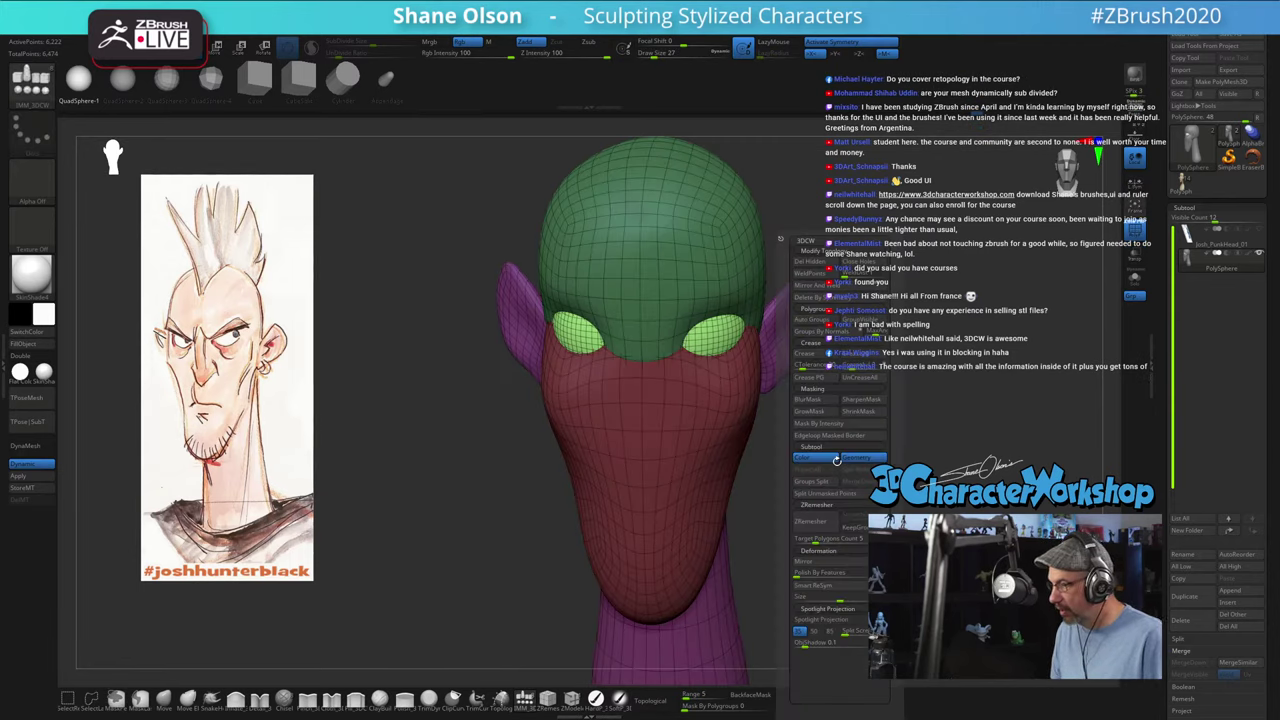
left_click(843, 494)
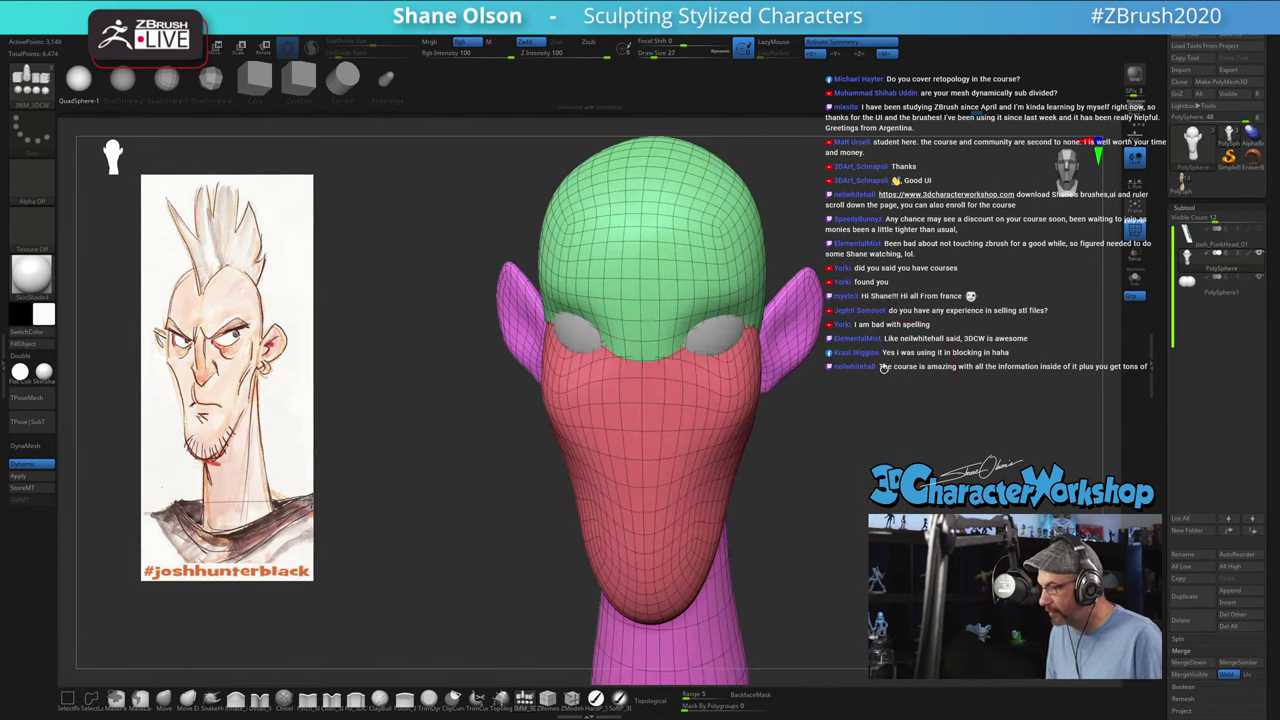
left_click_drag(928, 420, 932, 390)
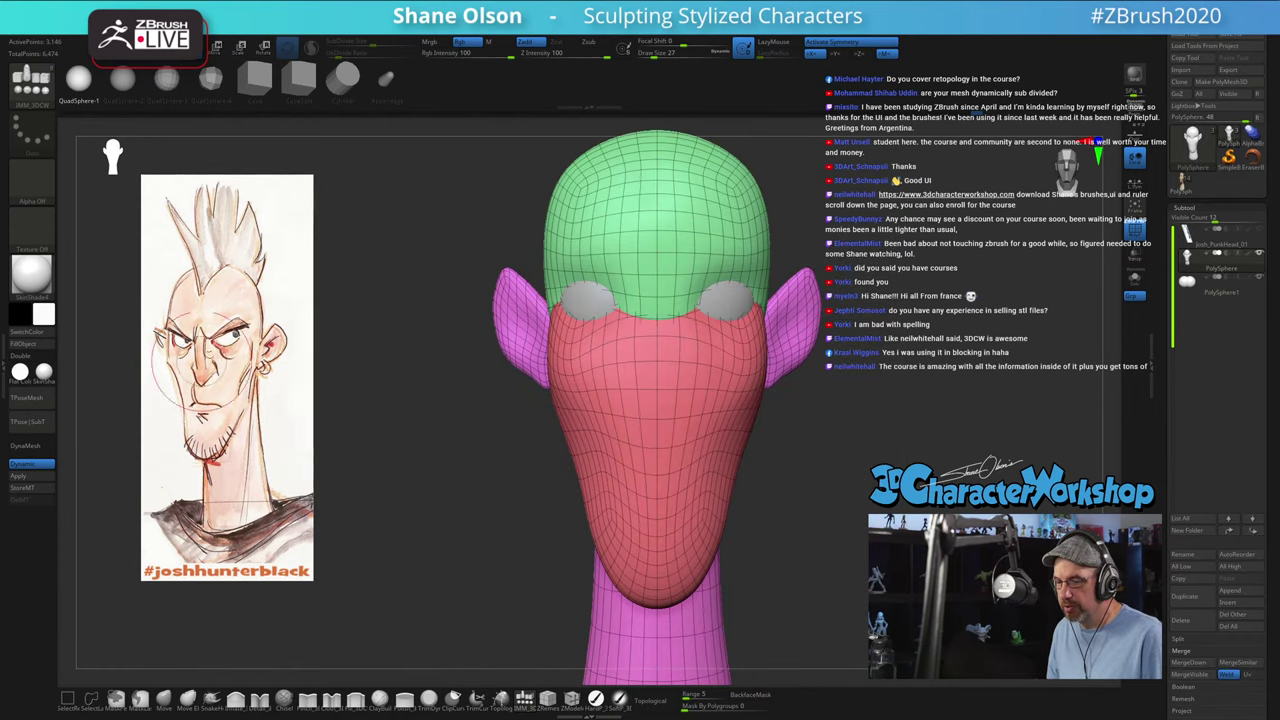
left_click_drag(920, 208, 918, 214, "alt")
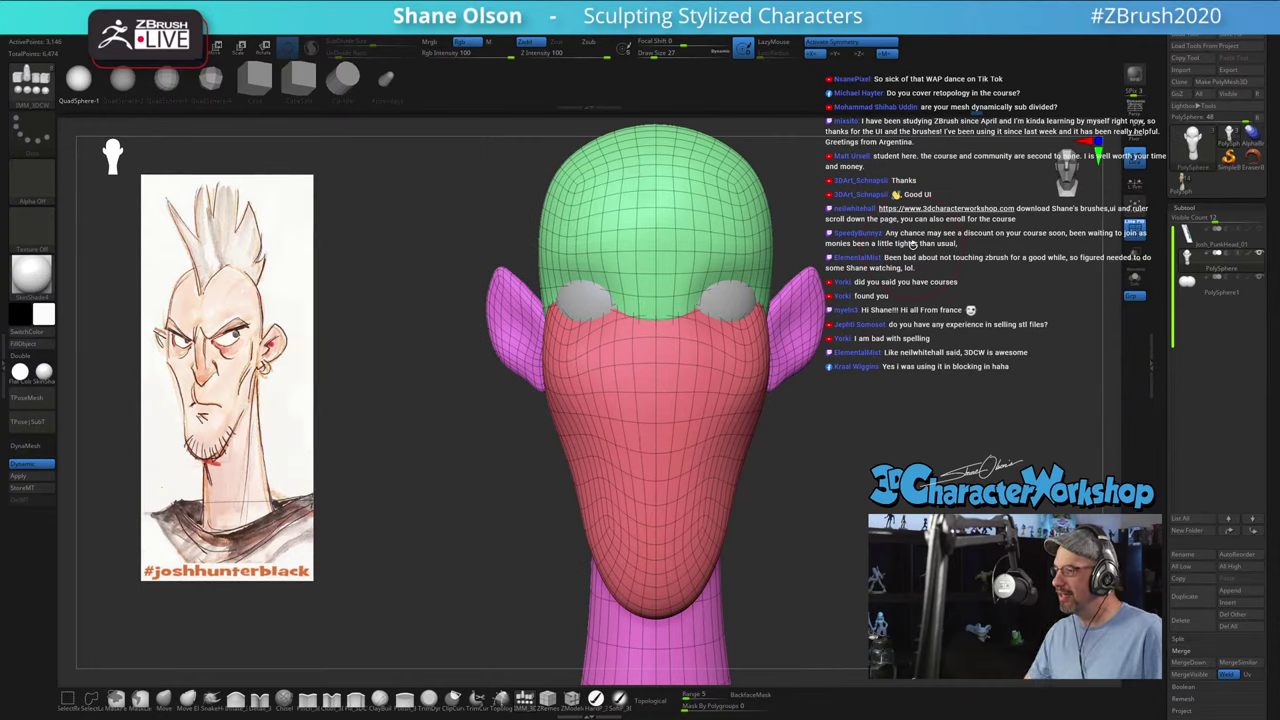
left_click_drag(850, 436, 857, 446)
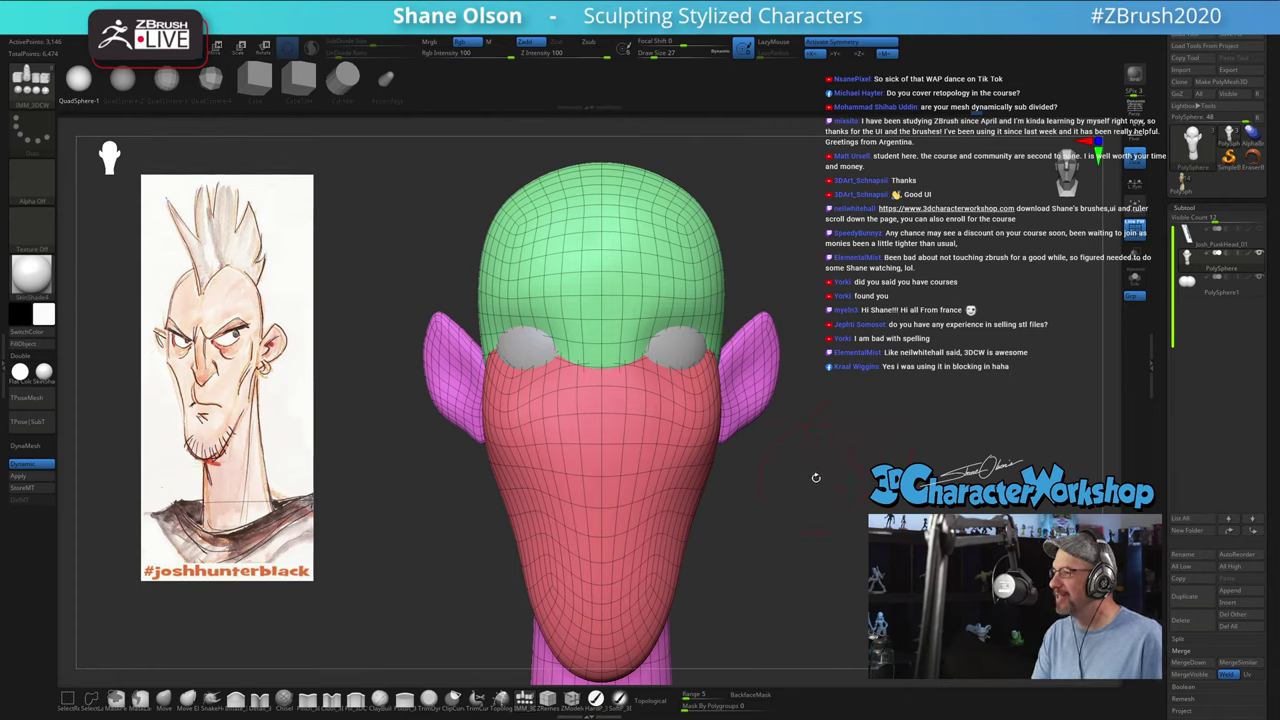
mouse_move(814, 492)
left_mouse_down()
mouse_move(822, 508)
mouse_move(834, 496)
left_mouse_up()
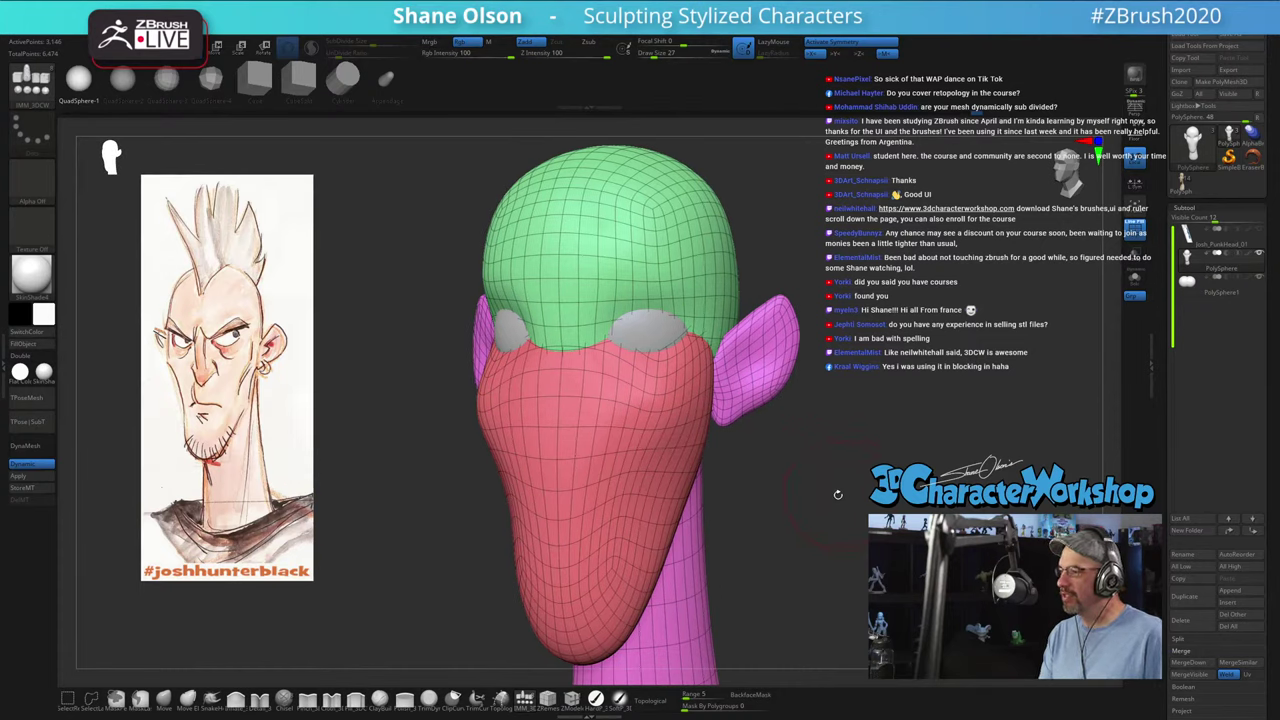
Step: Shape the lower edge of the brow around the upper part of both eyes with the Move brush
left_click_drag(757, 478, 798, 484)
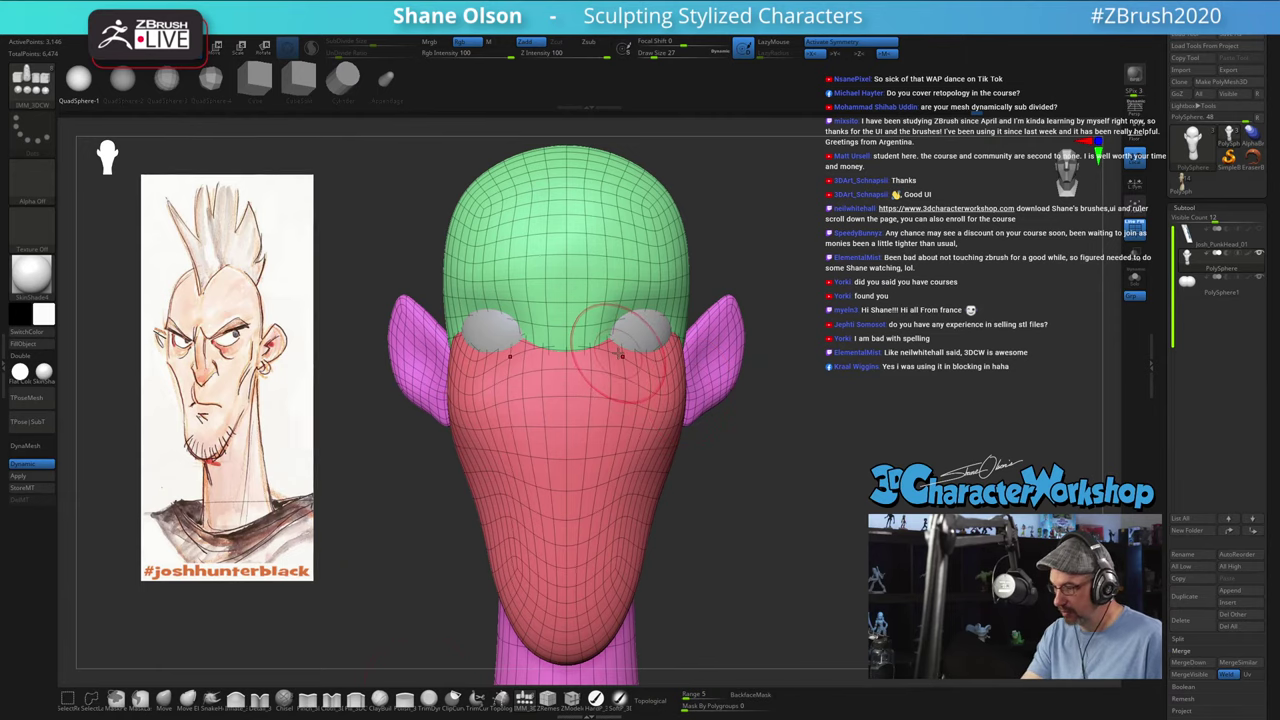
left_click(164, 697)
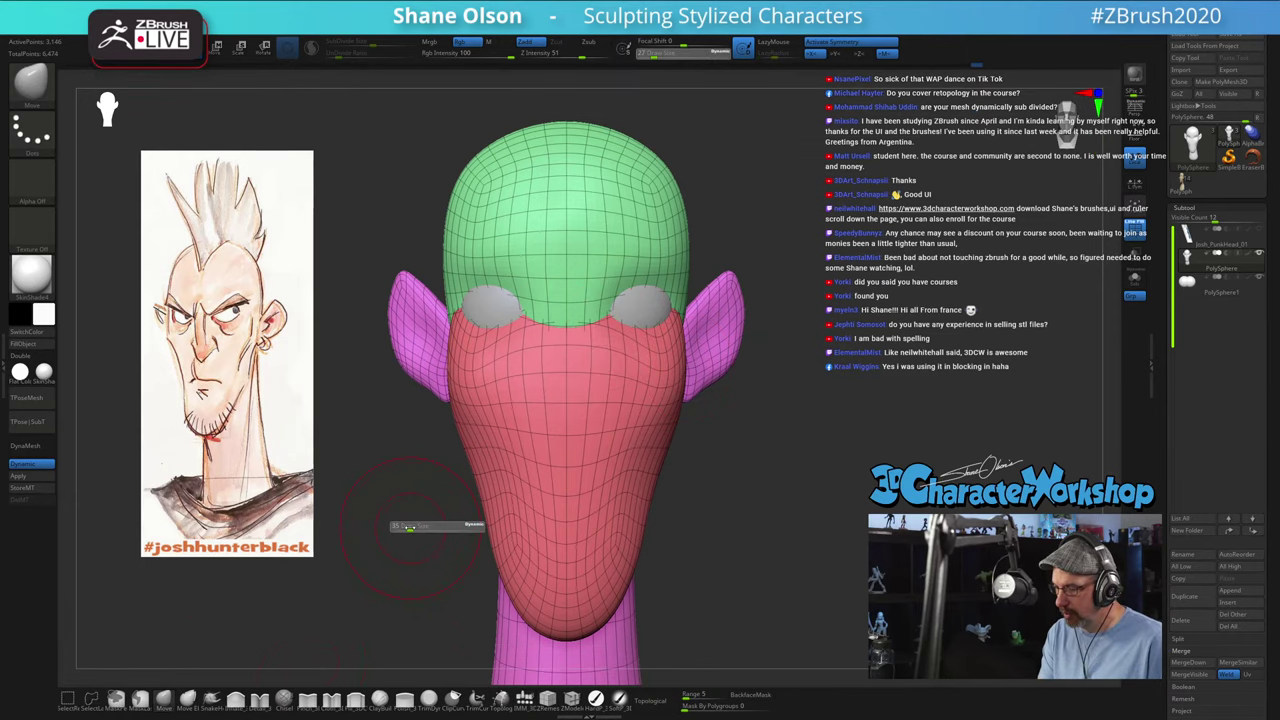
left_click_drag(620, 303, 611, 307)
mouse_move(618, 308)
right_mouse_down()
mouse_move(648, 318)
mouse_move(612, 292)
right_mouse_up()
key("s")
left_click_drag(634, 316, 629, 287)
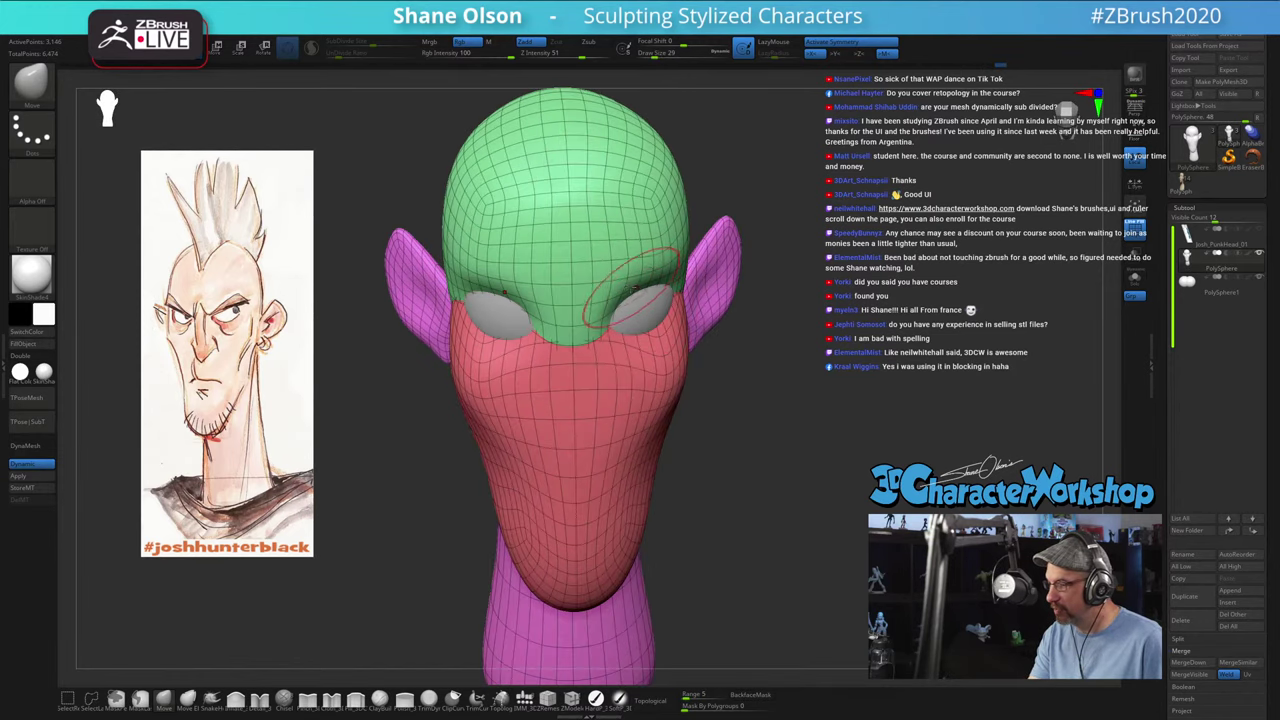
Step: Pull the brow ridge forward and down over the eyes using a draw size of 31
right_click_drag(689, 295, 651, 237)
left_click_drag(650, 237, 662, 246, "shift")
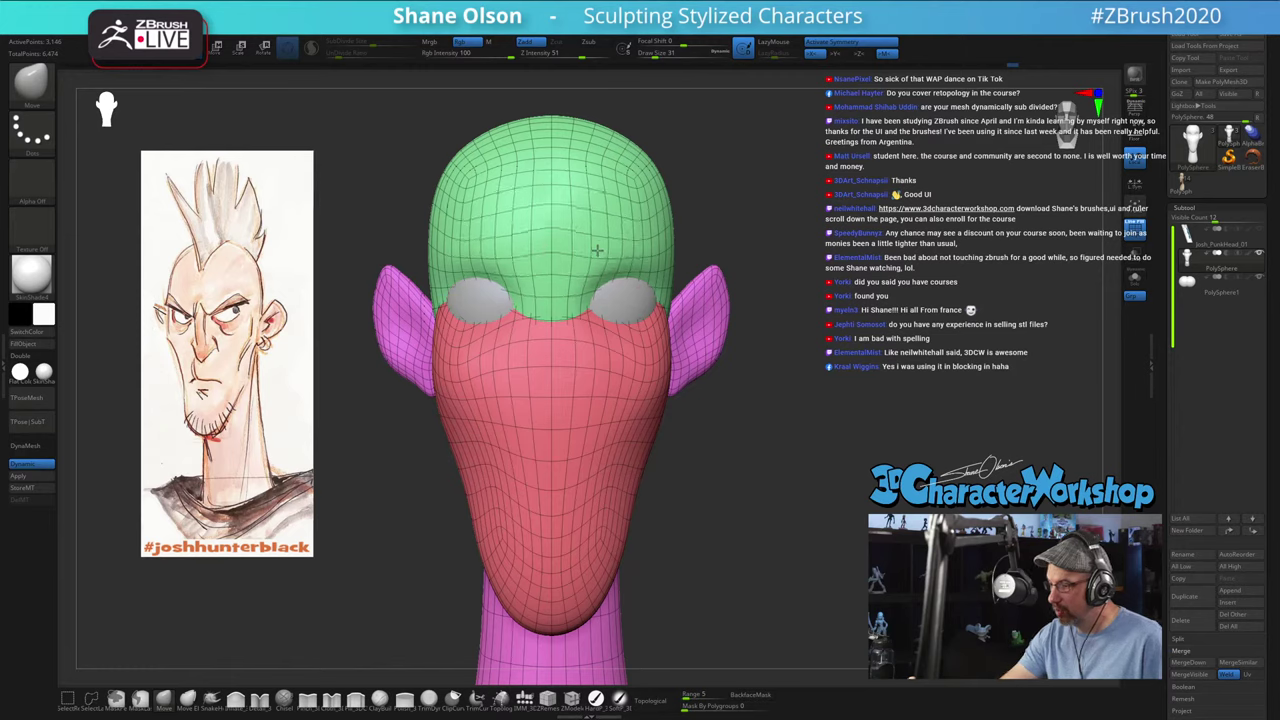
right_click_drag(660, 250, 574, 230)
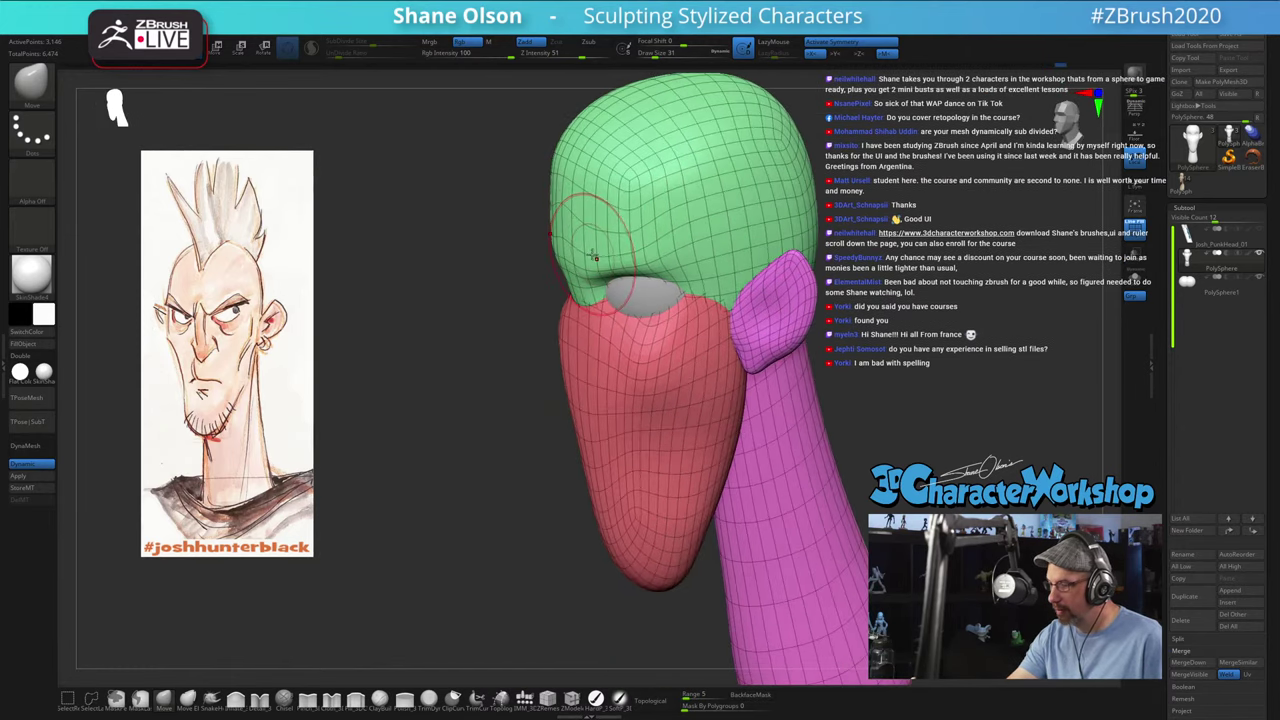
right_click_drag(678, 238, 718, 231)
mouse_move(772, 374)
left_mouse_down()
mouse_move(790, 385)
mouse_move(759, 367)
left_mouse_up()
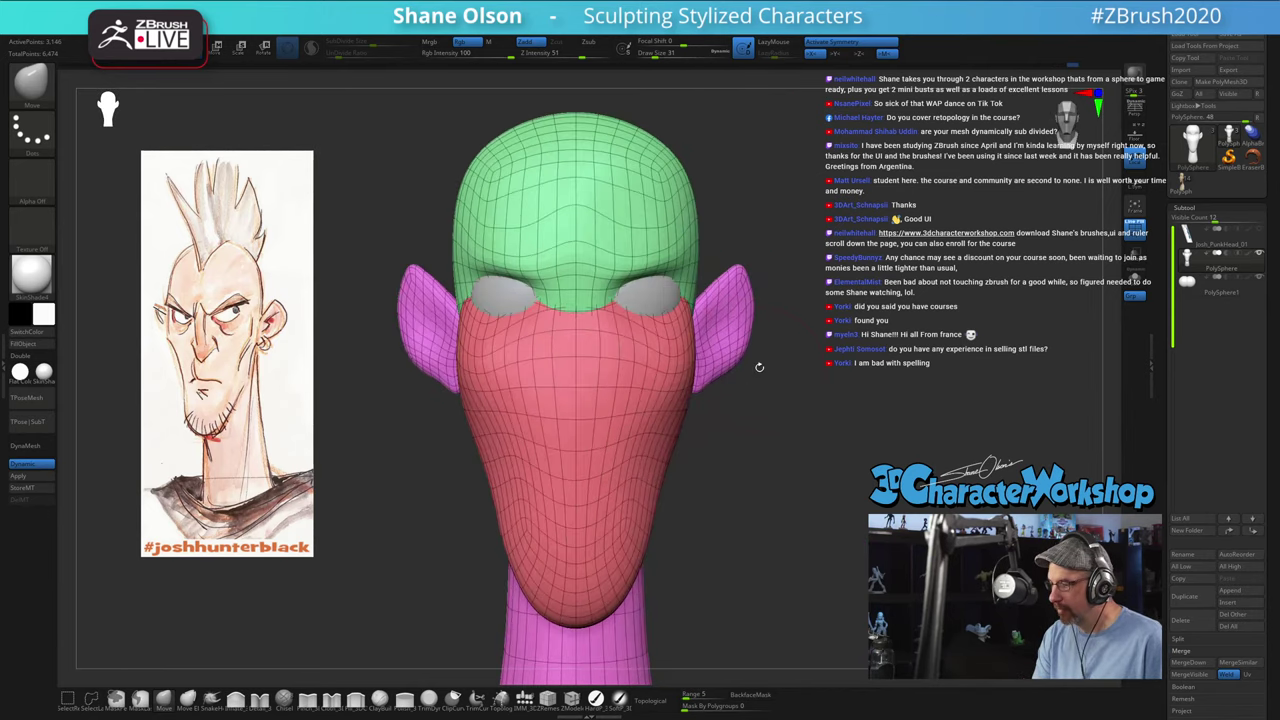
Step: Pull the inner brows down into an angry slant at draw size 22, and refine the forehead above them at size 25
key("bracketleft")
left_click_drag(615, 257, 611, 266)
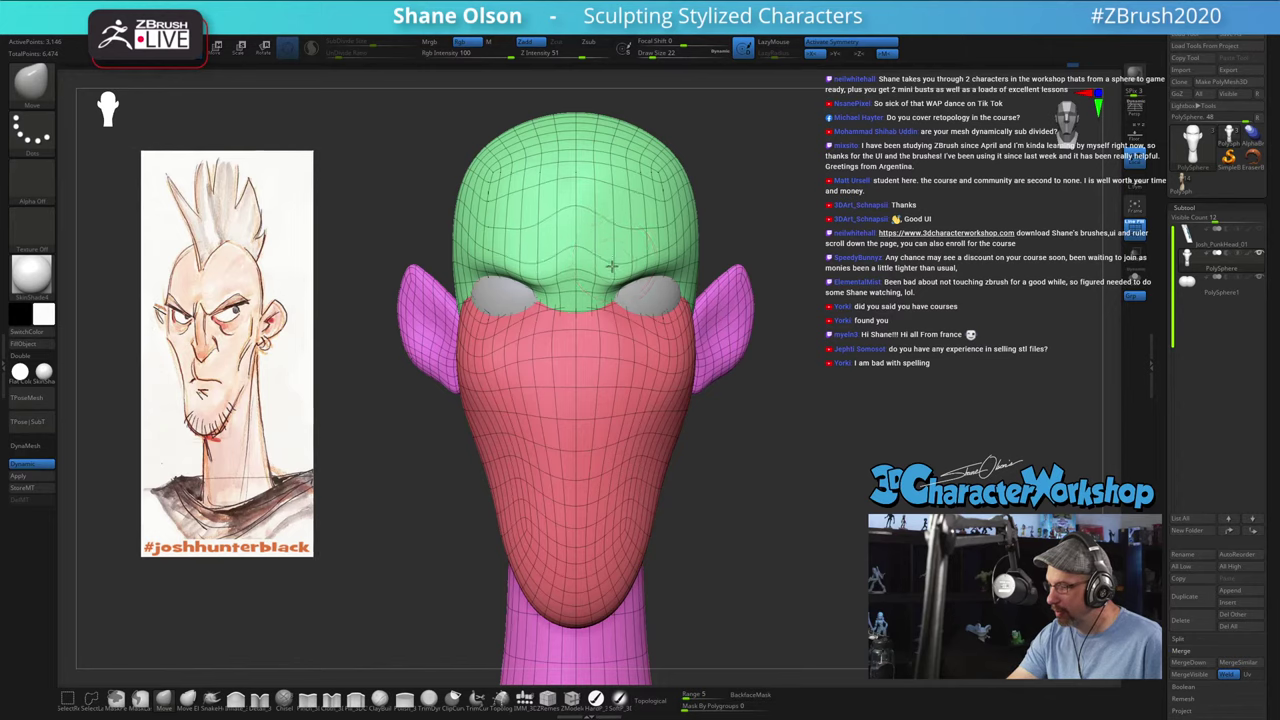
right_click_drag(637, 240, 670, 248)
key("s")
left_click_drag(670, 248, 674, 248)
mouse_move(655, 260)
left_mouse_down()
mouse_move(664, 243)
mouse_move(643, 225)
left_mouse_up()
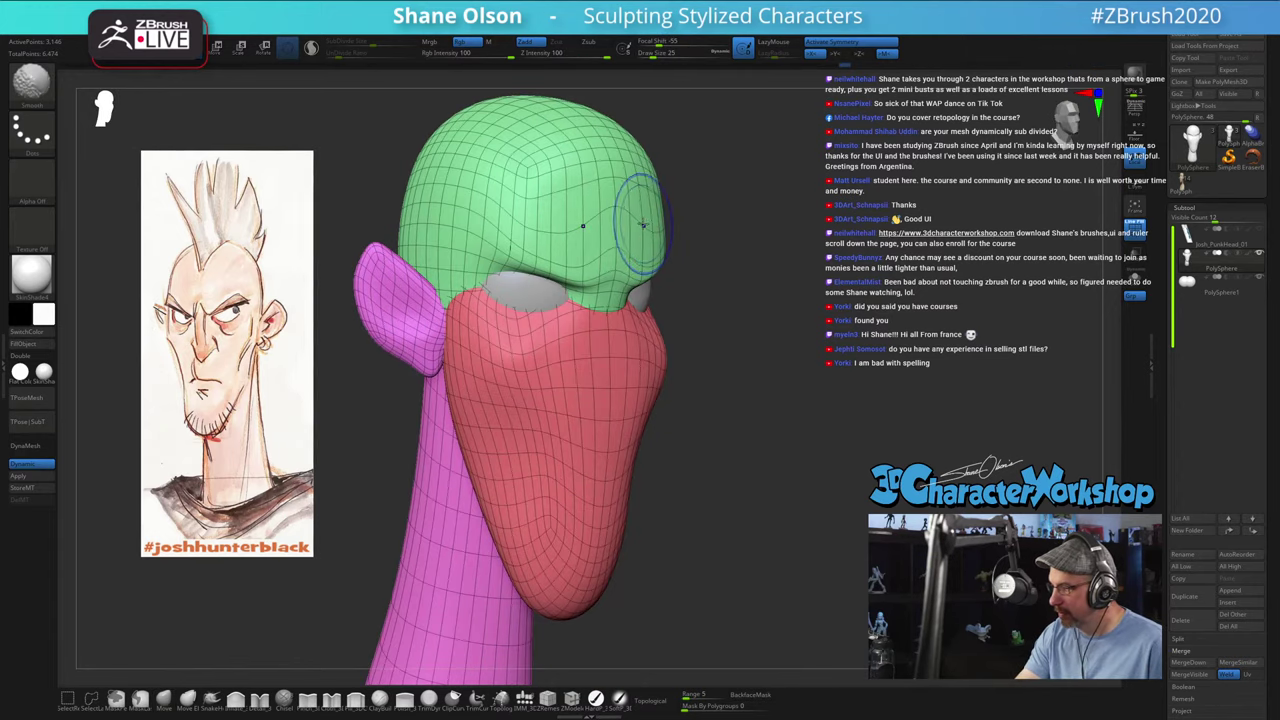
Step: Lower the Smooth brush's Z Intensity to 15 and smooth the forehead above the brows
mouse_move(729, 326)
left_mouse_down()
mouse_move(710, 368)
mouse_move(680, 280)
mouse_move(600, 200)
left_mouse_up()
key("shift")
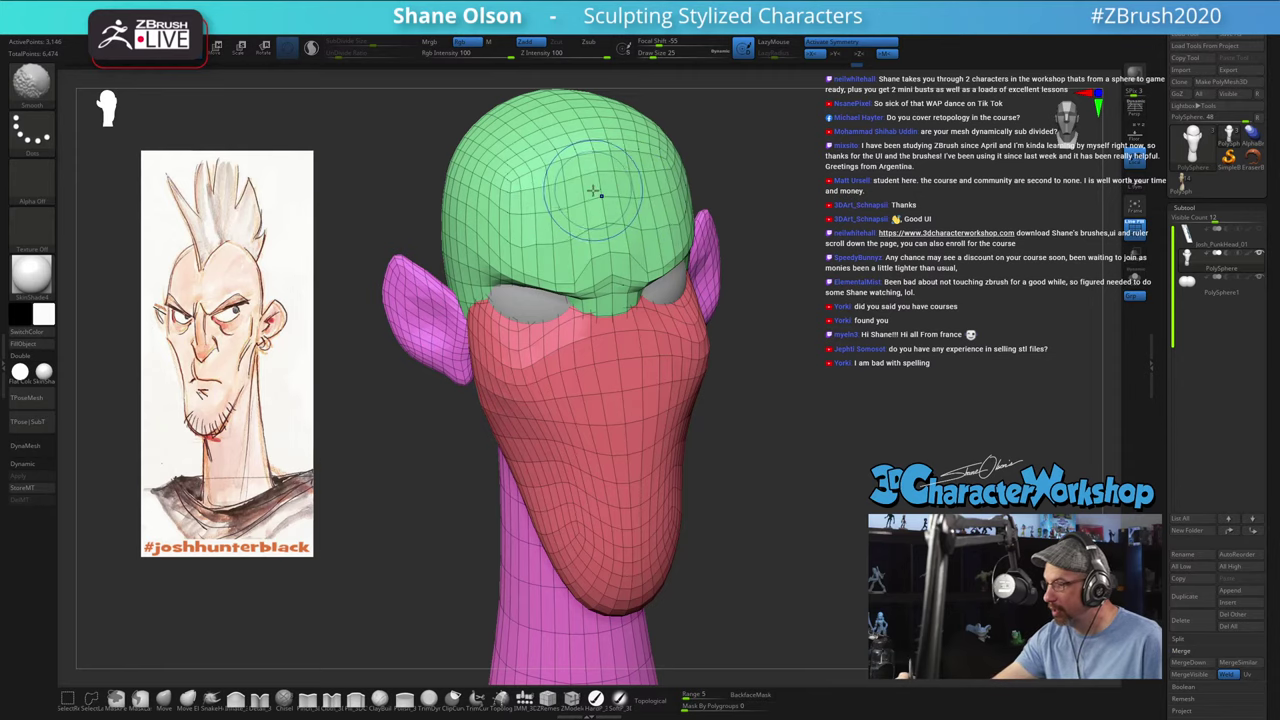
key("d")
left_click(554, 52, "shift")
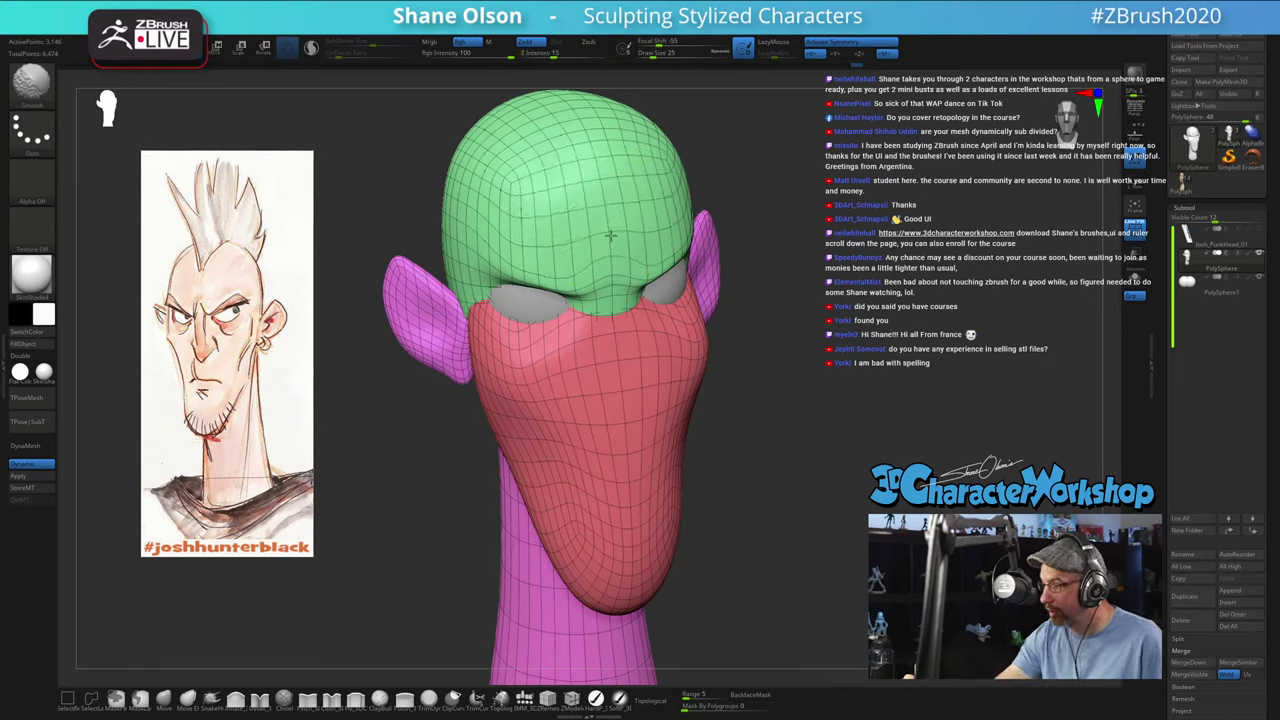
left_click_drag(610, 236, 618, 170, "shift")
Step: Examine the whole head and the brow shape from front and three-quarter views against the reference drawing
mouse_move(900, 345)
left_mouse_down()
mouse_move(985, 352)
mouse_move(877, 363)
mouse_move(886, 371)
left_mouse_up()
left_click_drag(968, 412, 949, 472, "alt")
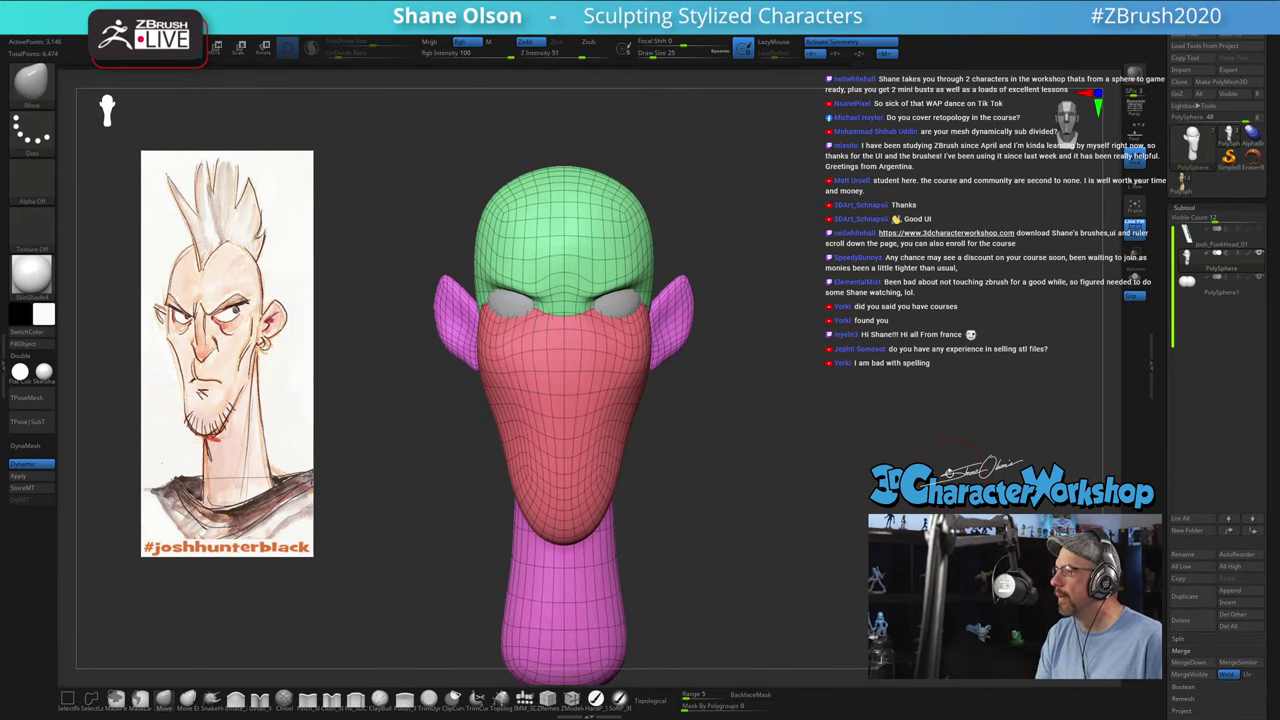
mouse_move(851, 318)
left_mouse_down("alt")
mouse_move(855, 295)
mouse_move(740, 330)
mouse_move(899, 347)
left_mouse_up("alt")
key("s")
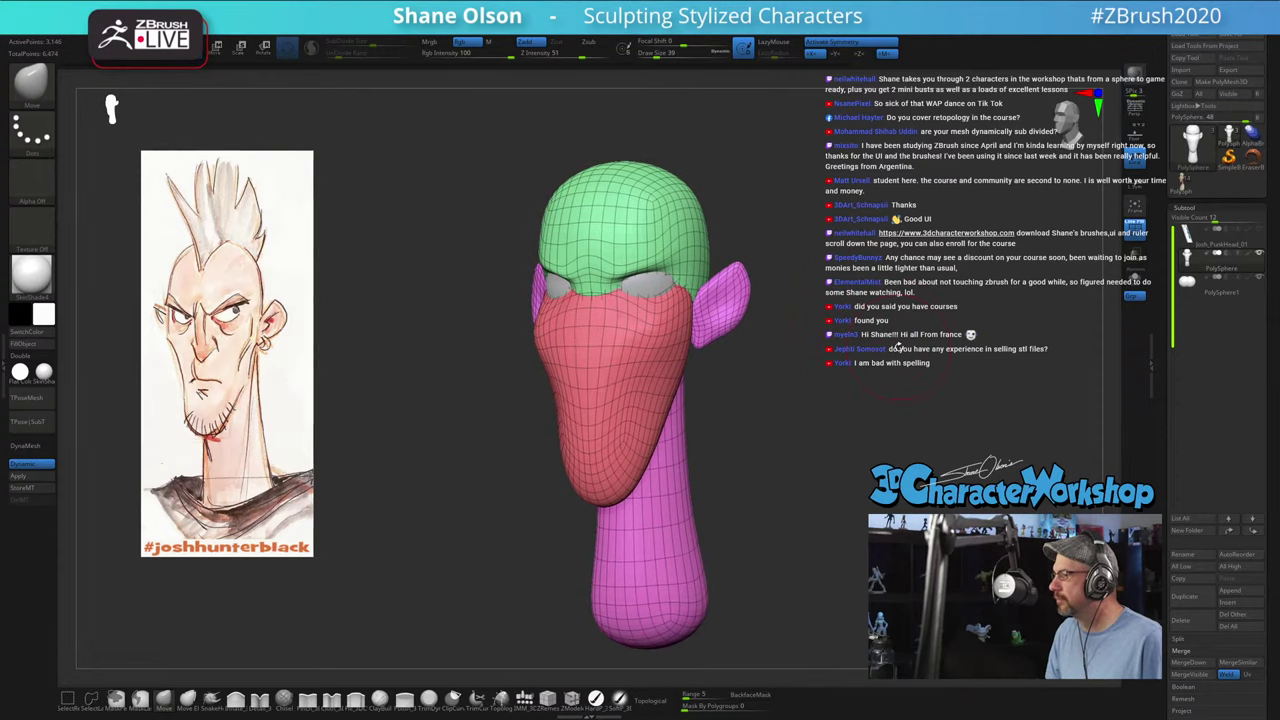
mouse_move(860, 307)
left_mouse_down("shift")
mouse_move(816, 240)
mouse_move(768, 221)
mouse_move(800, 224)
left_mouse_up("shift")
key("s")
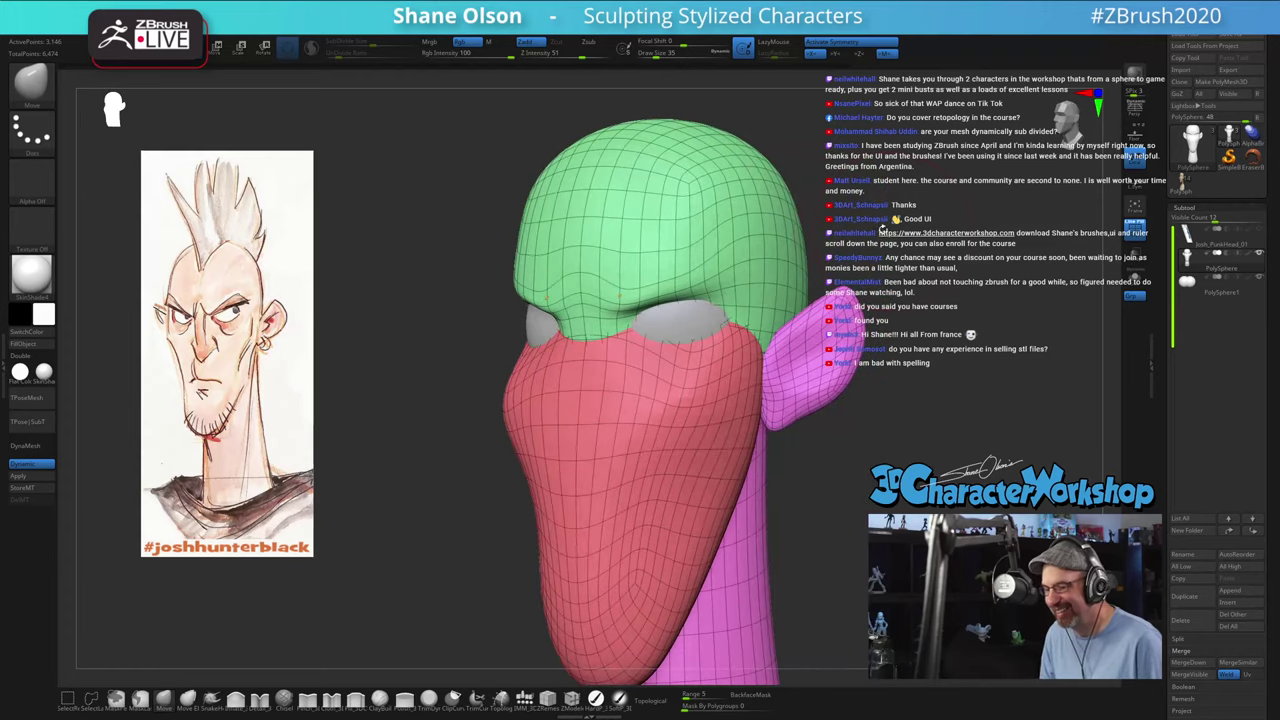
key("s")
mouse_move(910, 245)
left_mouse_down()
mouse_move(699, 256)
mouse_move(931, 264)
mouse_move(909, 287)
mouse_move(909, 315)
mouse_move(900, 274)
left_mouse_up()
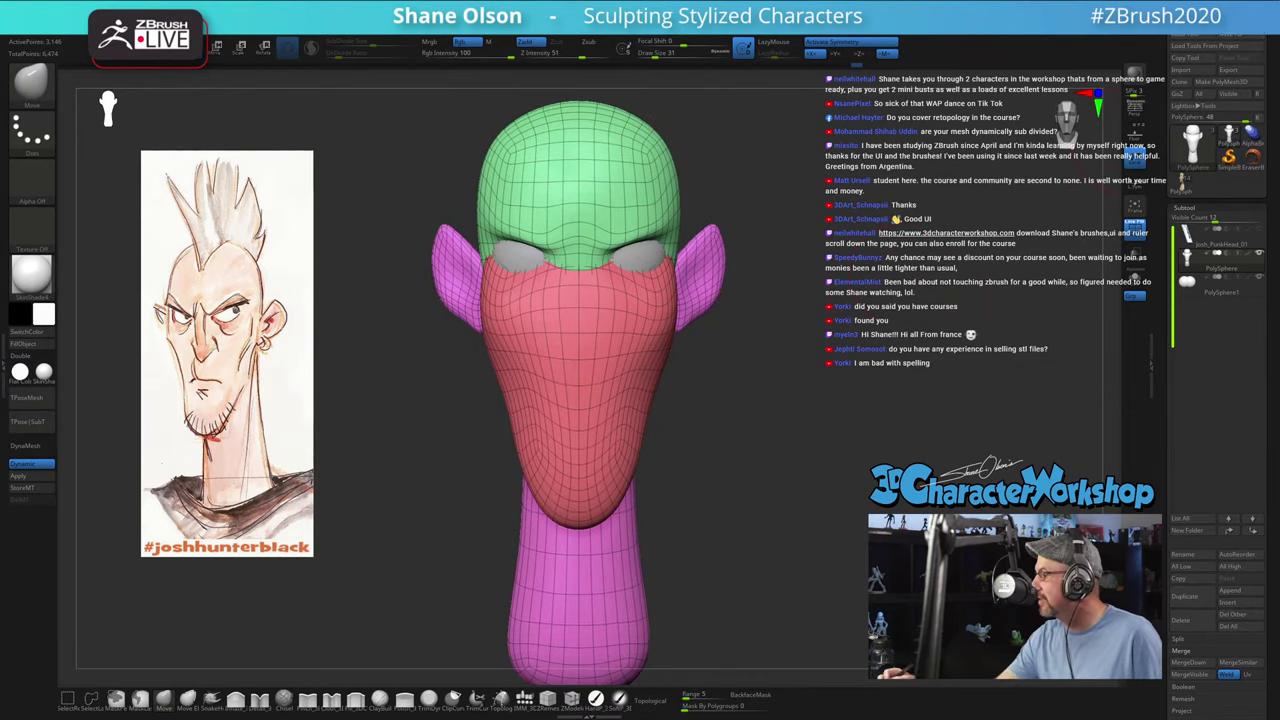
Step: Save the tool as Josh_PunkHead_01, overwriting the existing file
left_click(1228, 35)
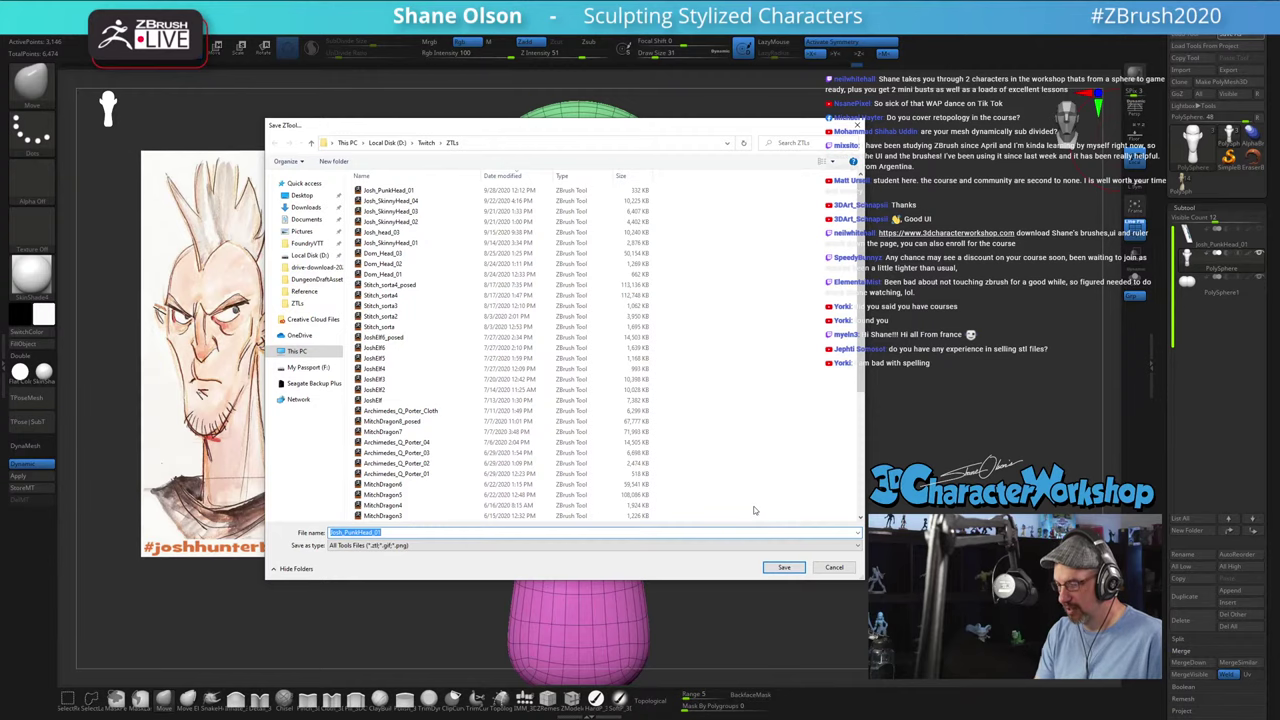
left_click(783, 567)
left_click(668, 354)
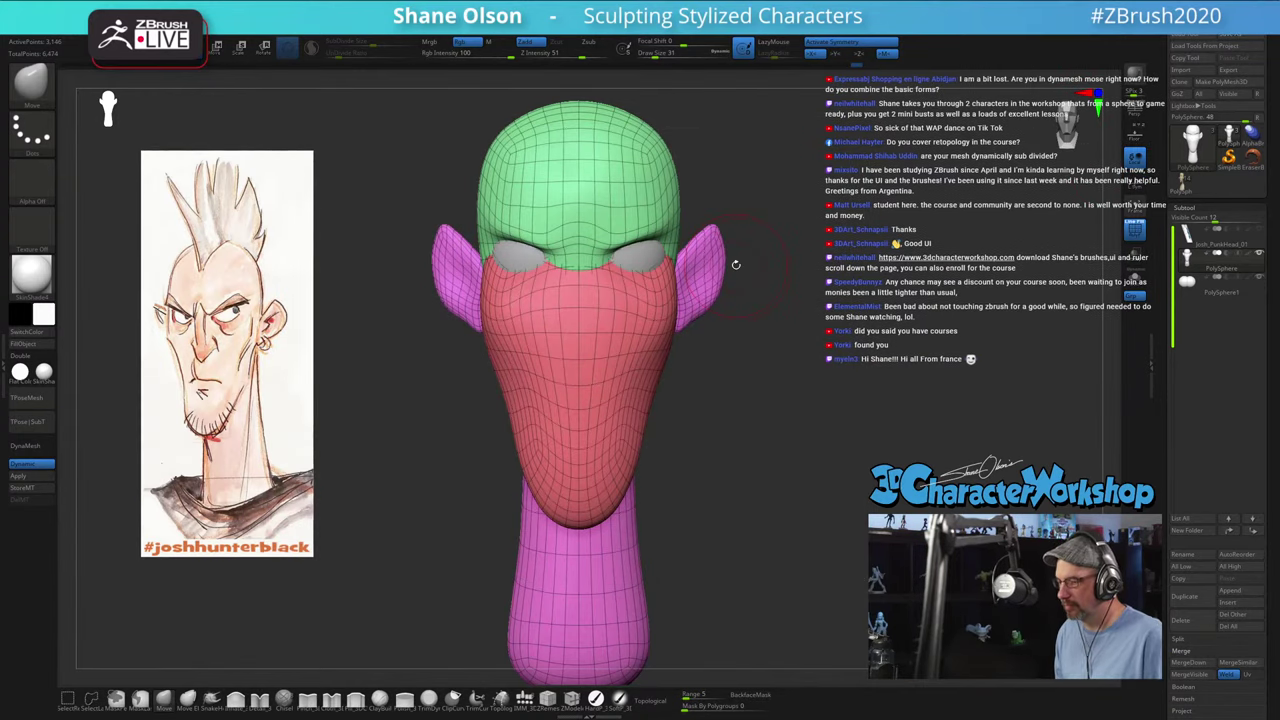
Step: Set the draw size to 54 and push the cheeks slightly inward with the Move brush
left_click_drag(756, 358, 813, 324)
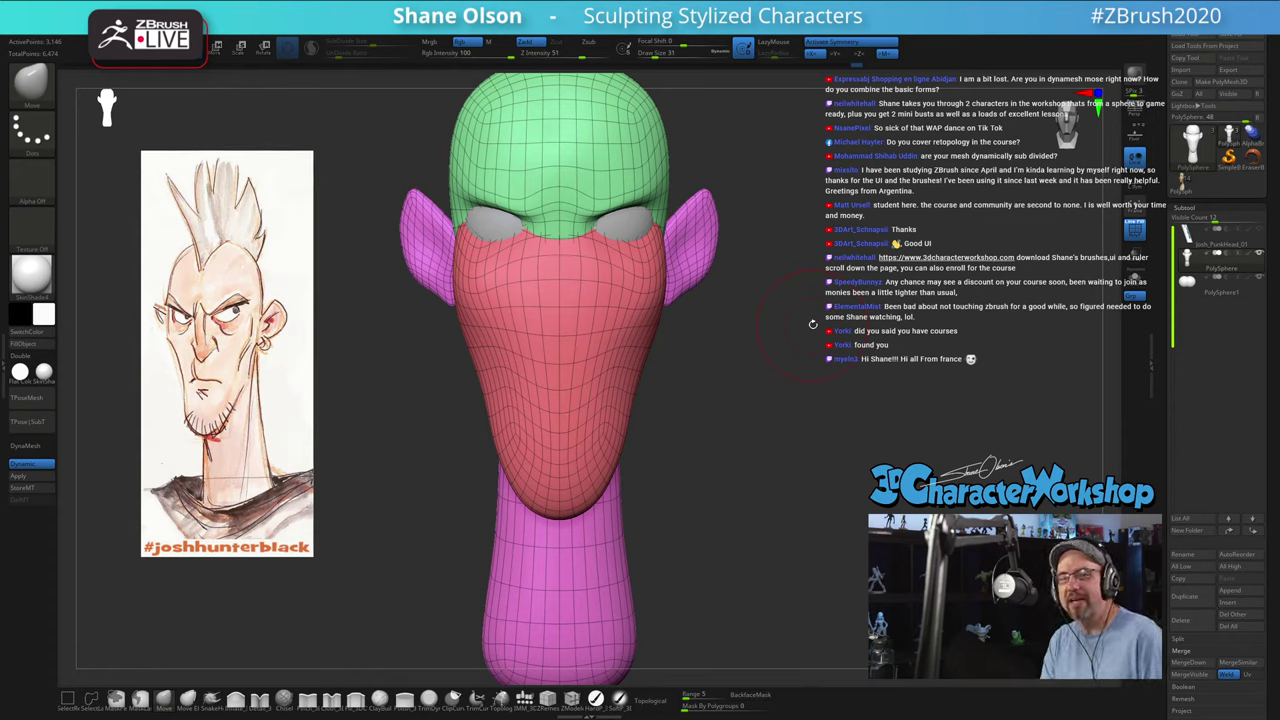
mouse_move(797, 410)
left_mouse_down("alt")
mouse_move(793, 384)
mouse_move(765, 383)
mouse_move(787, 382)
left_mouse_up("alt")
key("s")
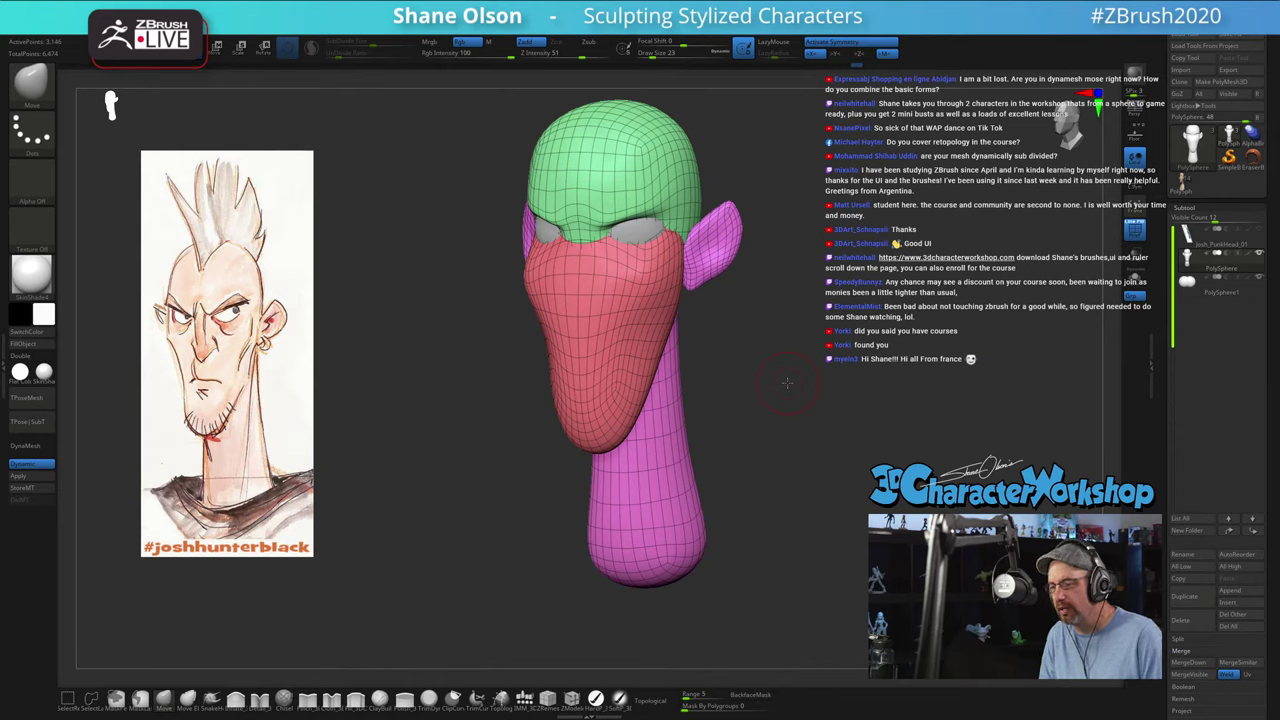
key("s")
left_click_drag(371, 386, 380, 386)
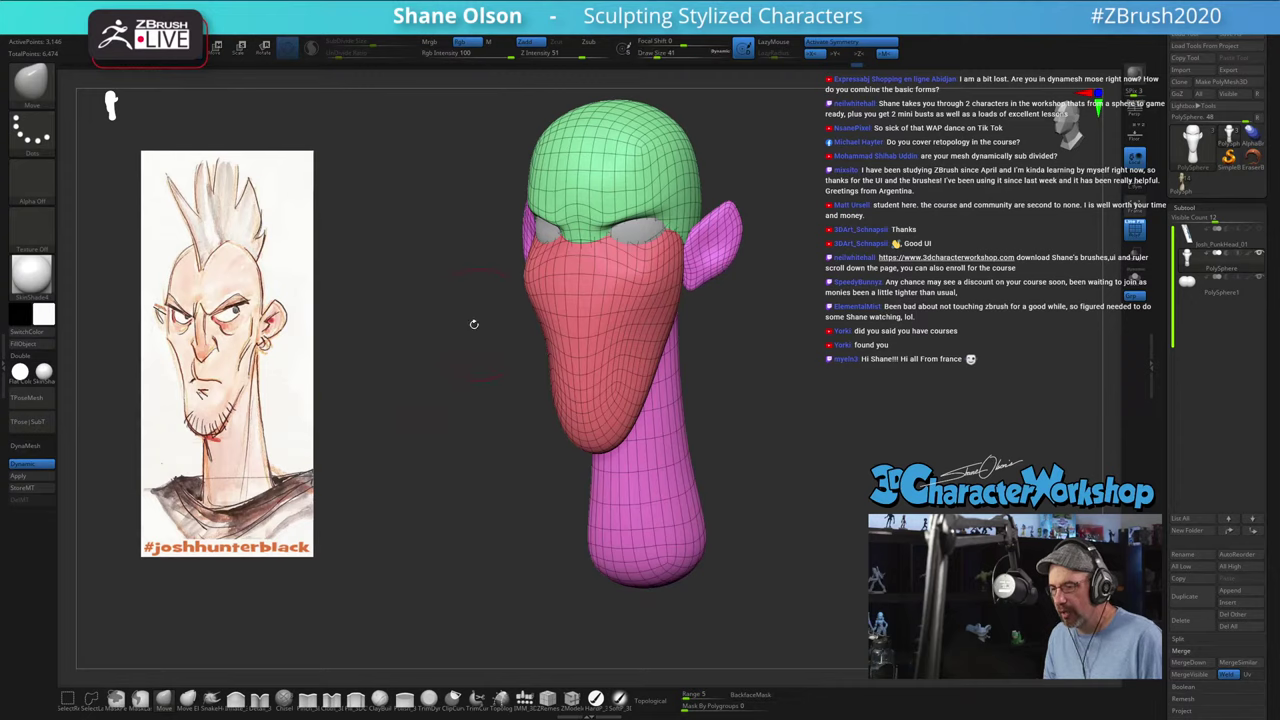
key("s")
left_click_drag(474, 324, 481, 324)
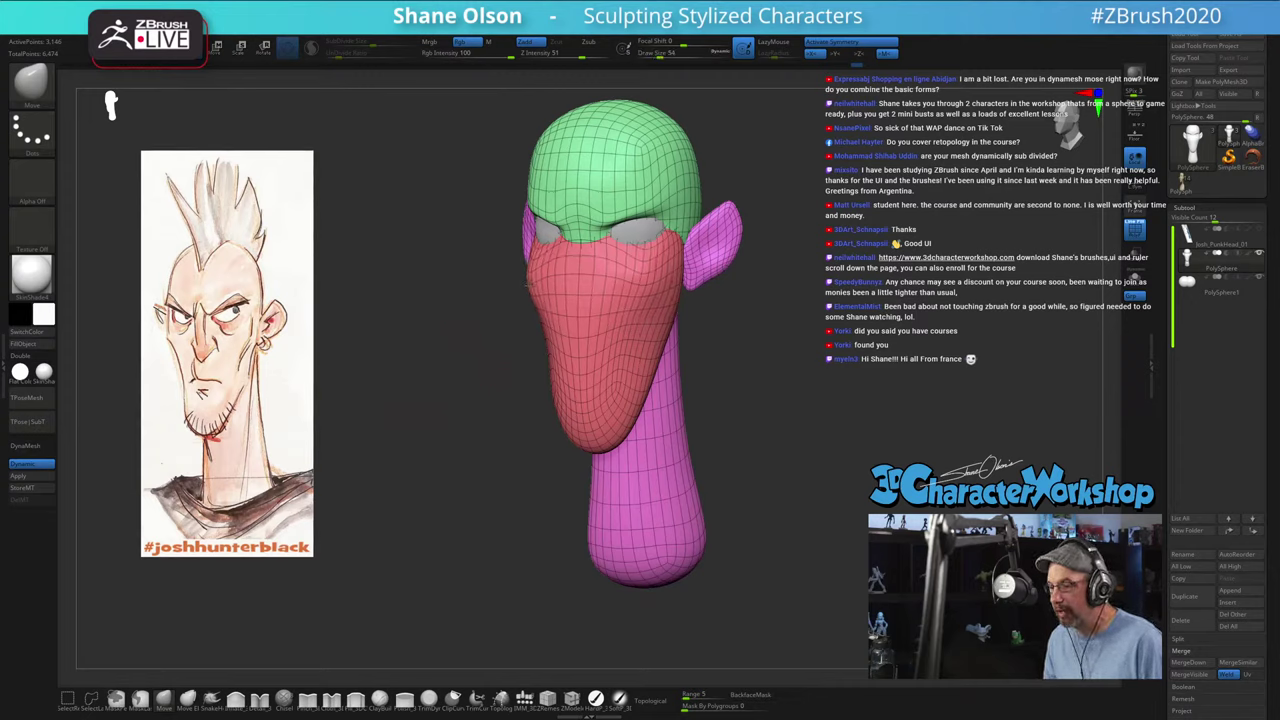
left_click_drag(480, 347, 466, 316)
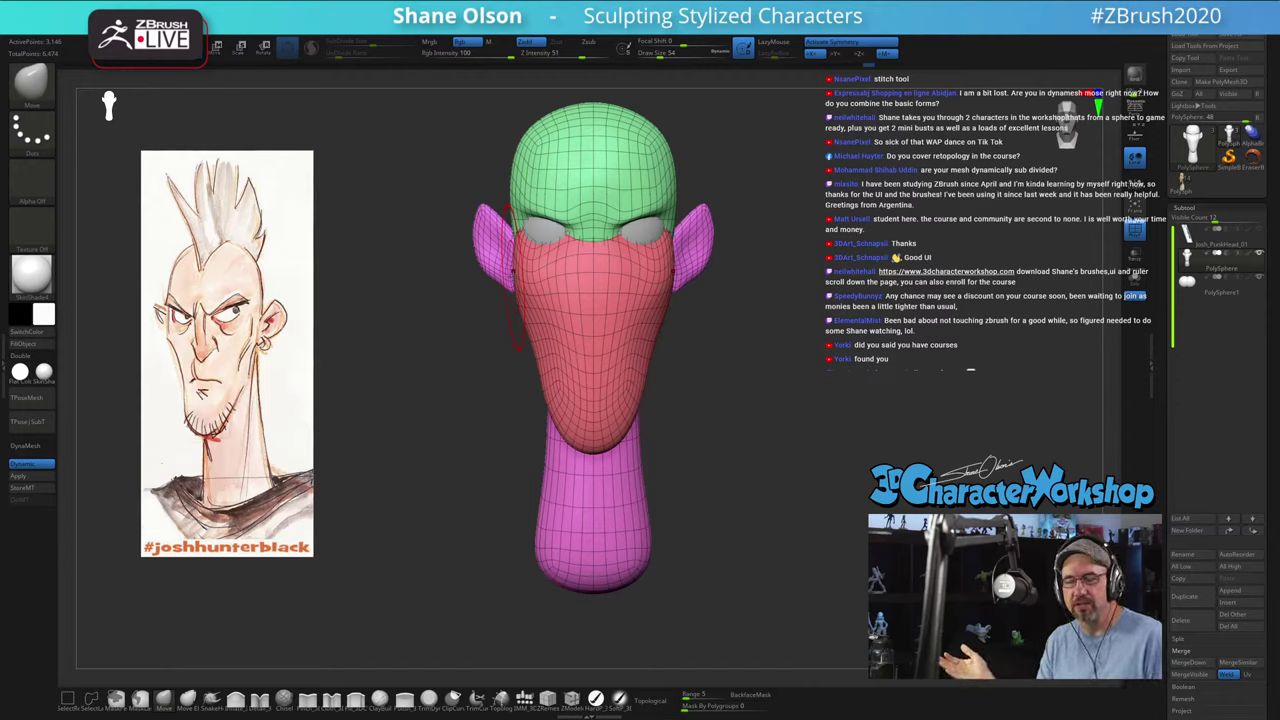
Step: Insert an Appendage mesh between the eyes as the base of the nose, using the primitive insert brush
left_click(524, 698)
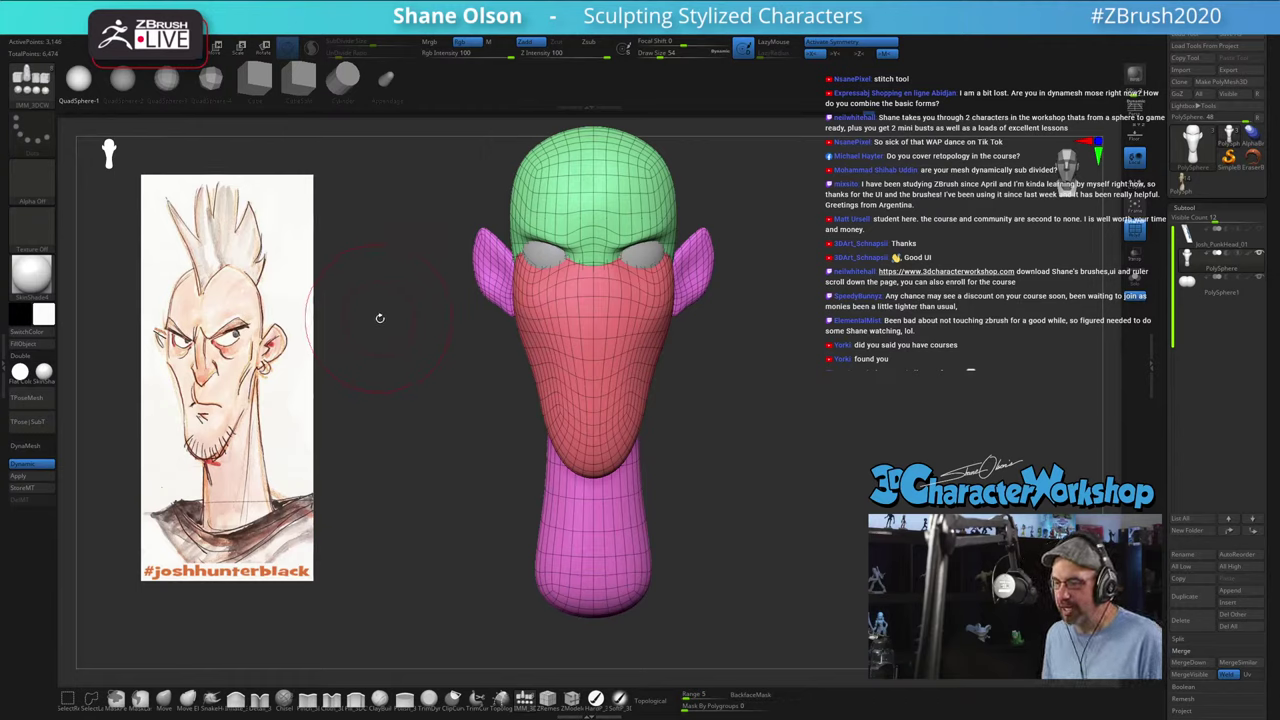
left_click(40, 465)
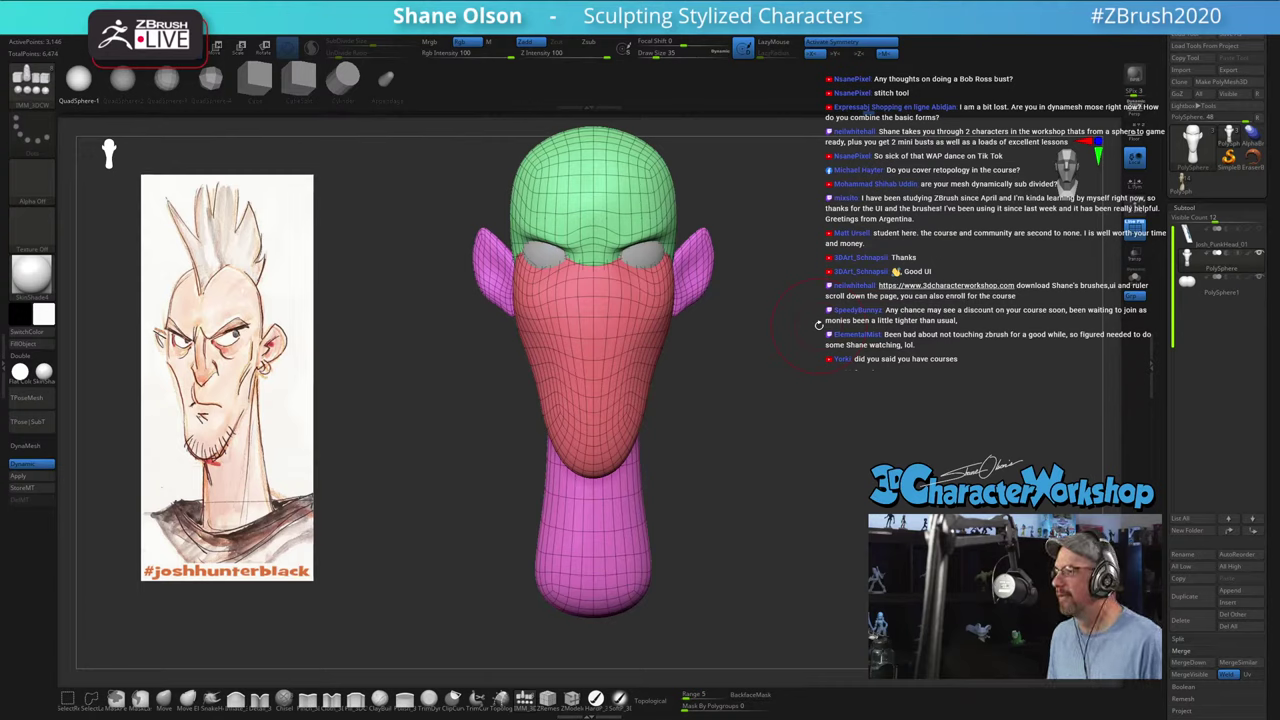
mouse_move(819, 325)
left_mouse_down()
mouse_move(803, 325)
mouse_move(827, 324)
left_mouse_up()
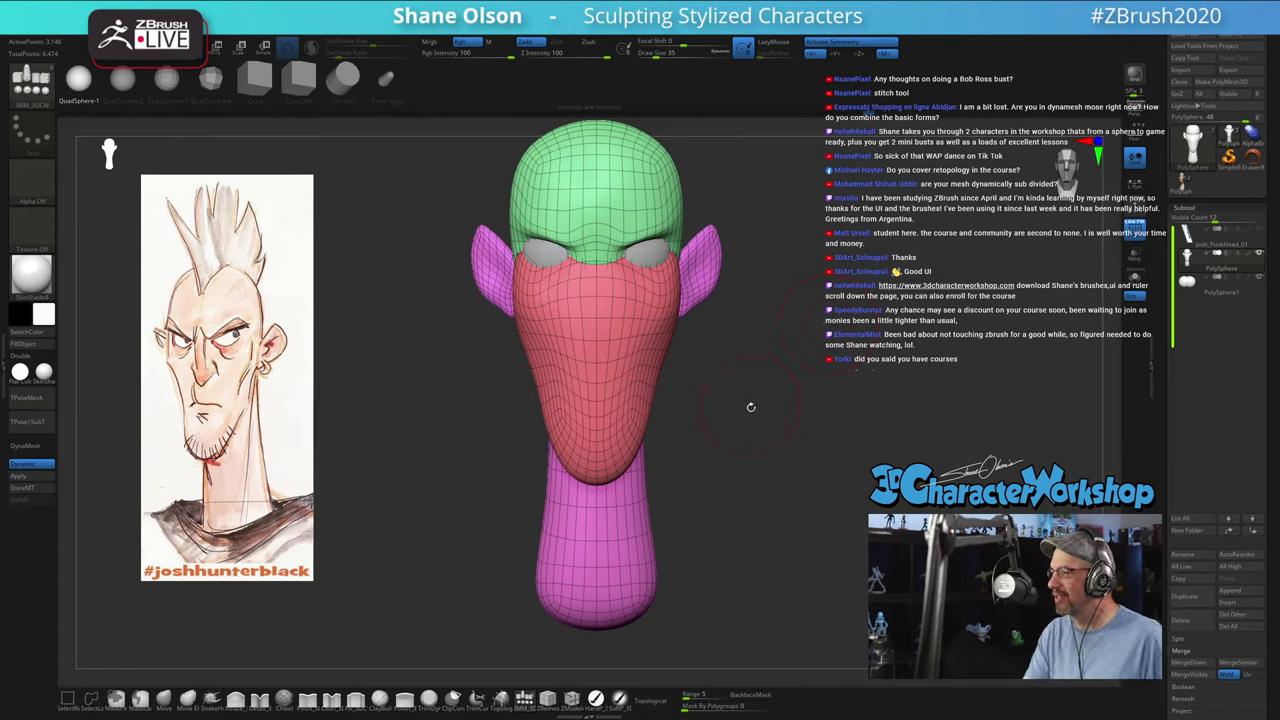
mouse_move(755, 428)
left_mouse_down("alt")
mouse_move(727, 488)
mouse_move(781, 411)
left_mouse_up("alt")
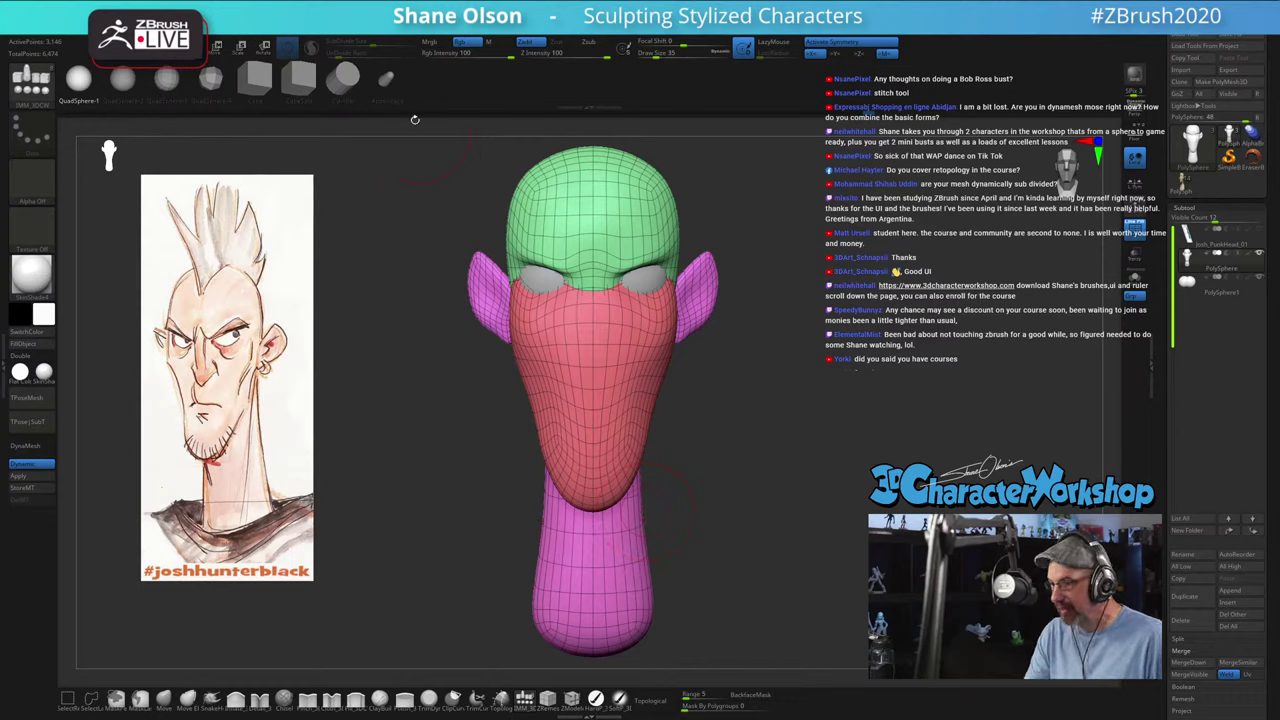
left_click(386, 78)
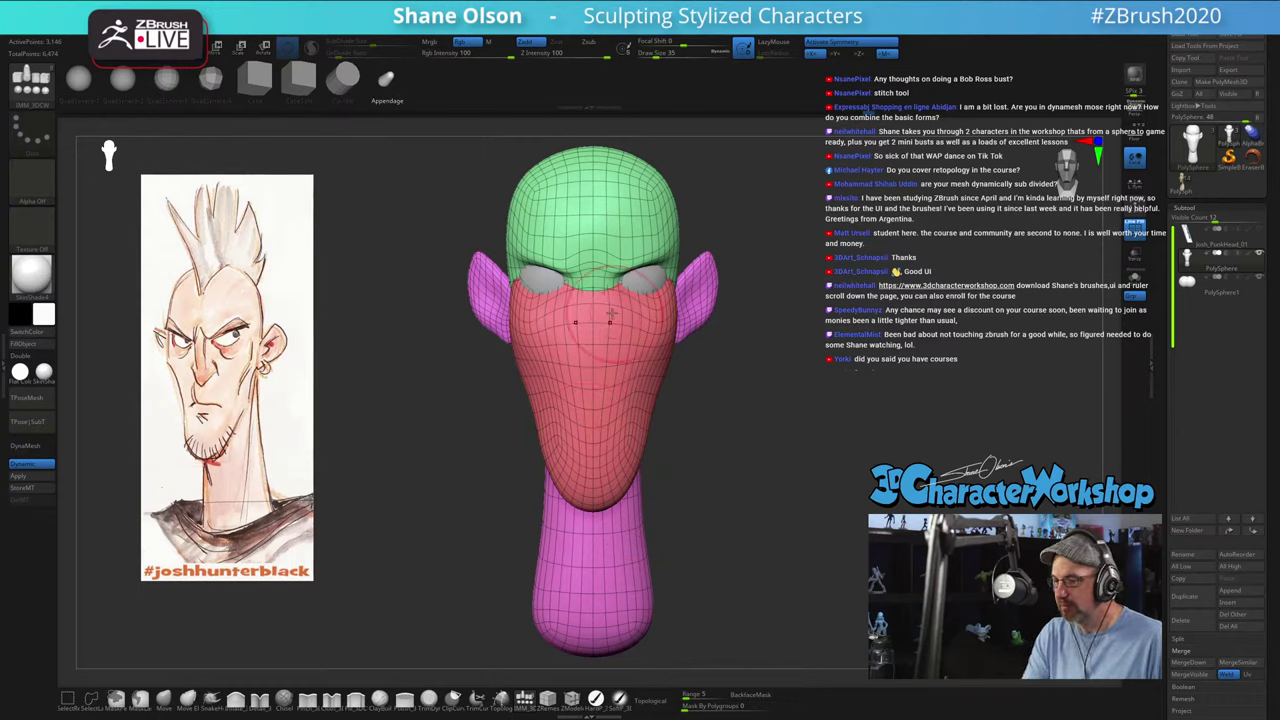
left_click_drag(593, 284, 591, 350)
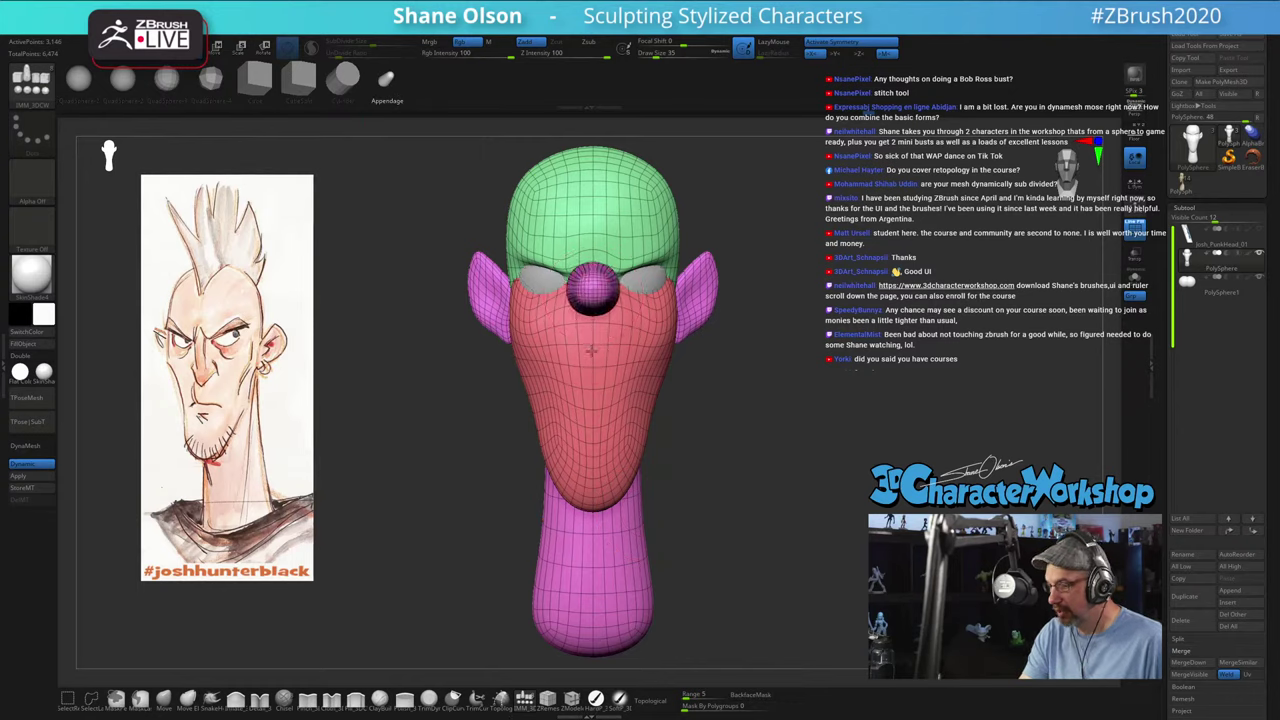
left_click_drag(777, 429, 823, 430)
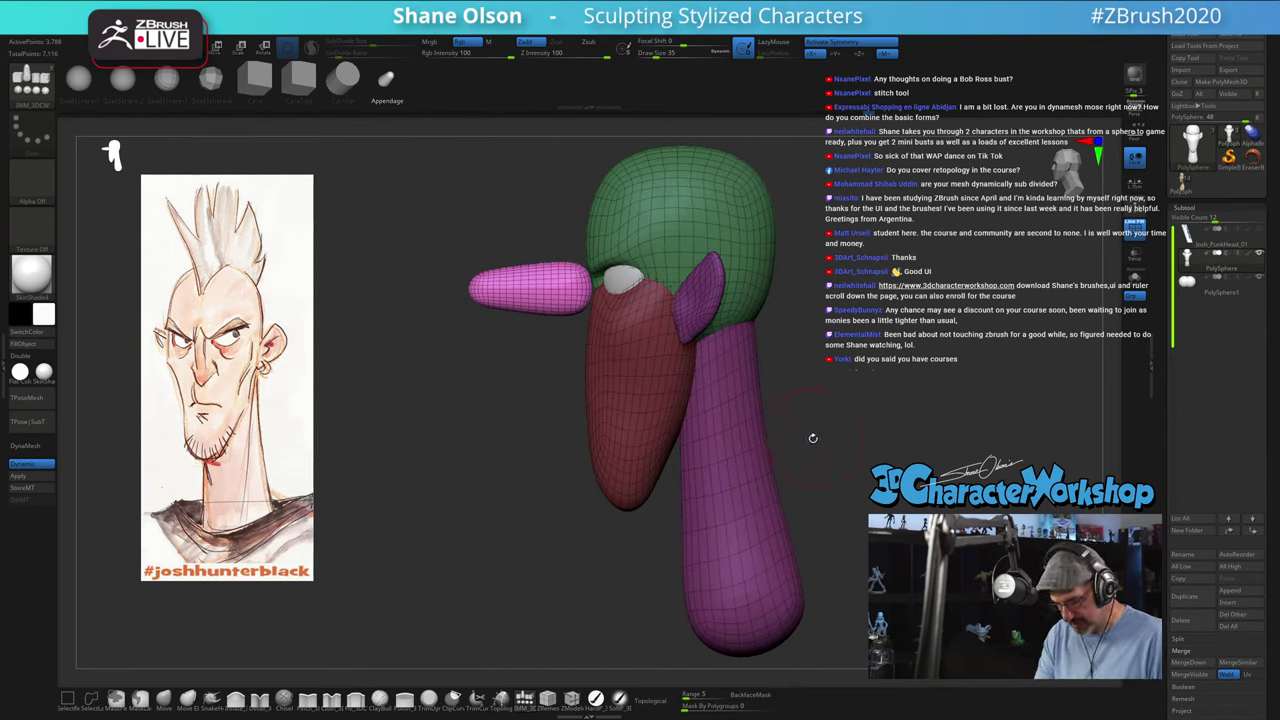
Step: Rotate the nose piece to hang down the face from between the brows, and return to Draw mode
key("e")
left_click_drag(624, 320, 645, 222)
right_click_drag(607, 481, 700, 468, "shift")
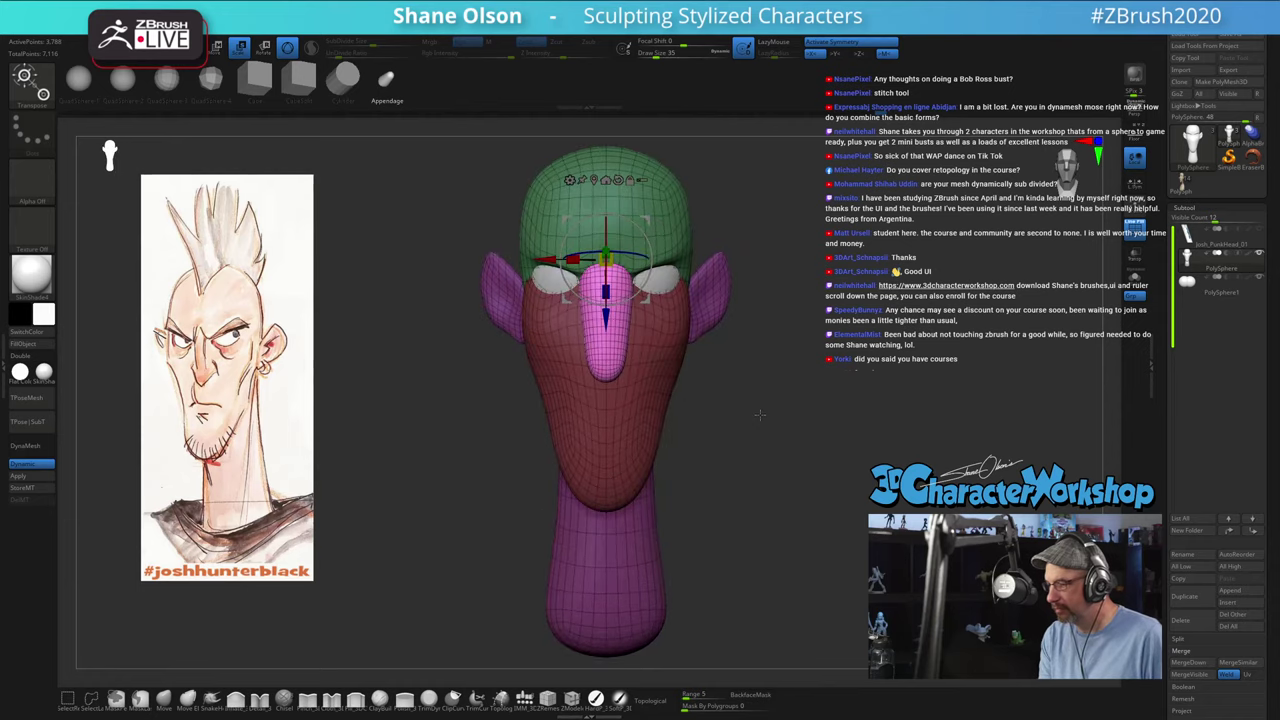
right_click_drag(757, 416, 715, 478, "ctrl")
key("q")
Step: Set the Move brush's draw size to 48 and push the nose piece back against the face from the side
mouse_move(771, 377)
right_mouse_down("alt")
mouse_move(794, 417)
mouse_move(834, 380)
mouse_move(806, 390)
mouse_move(625, 280)
right_mouse_up("alt")
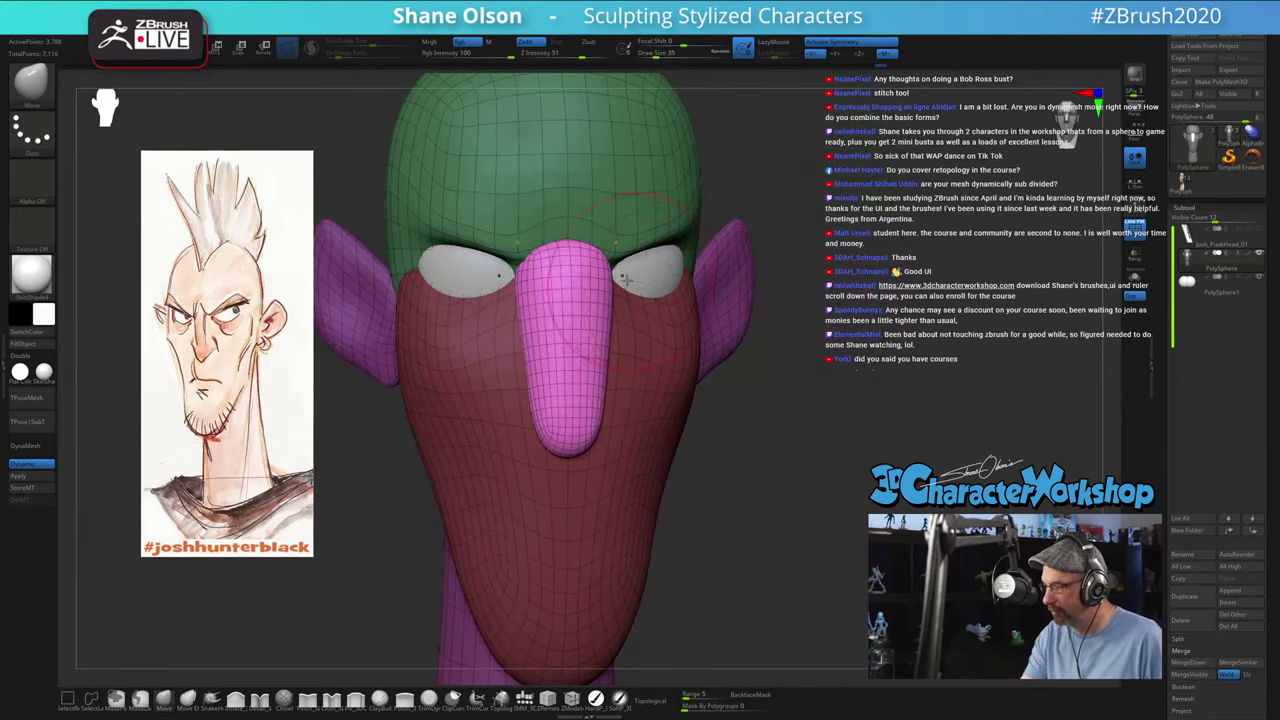
mouse_move(600, 345)
right_mouse_down()
mouse_move(590, 270)
mouse_move(603, 279)
right_mouse_up()
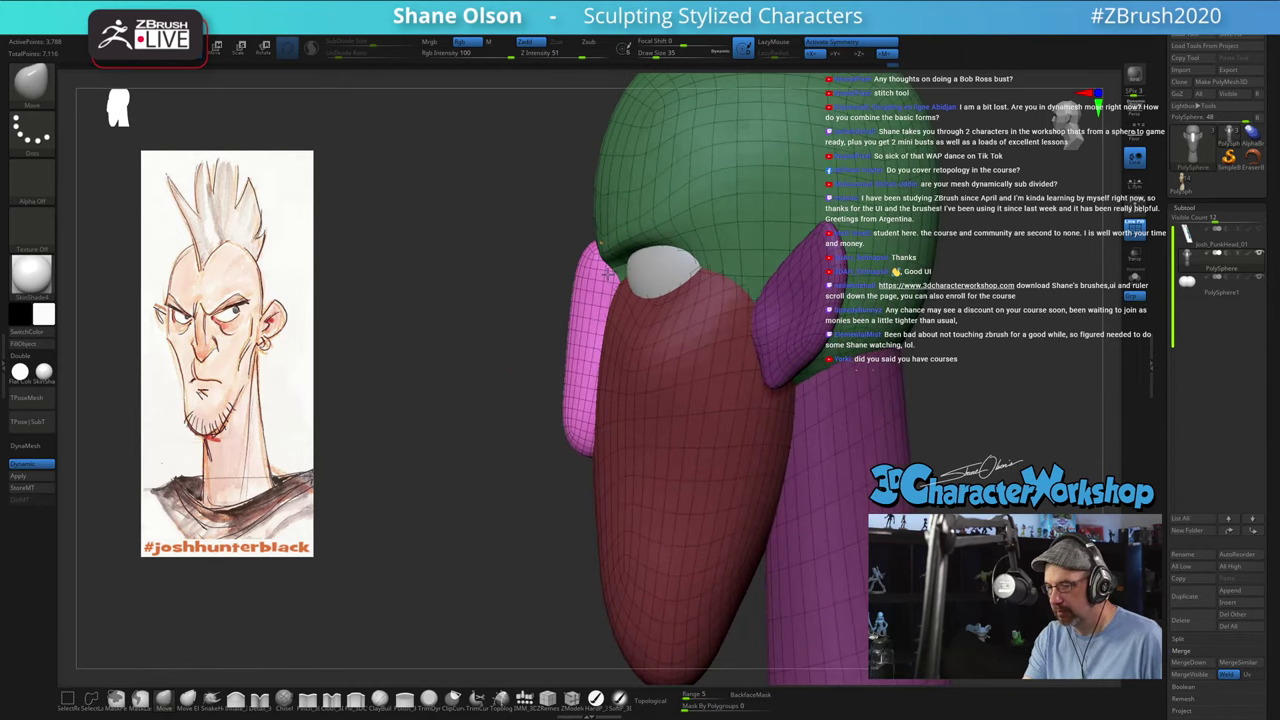
key("]")
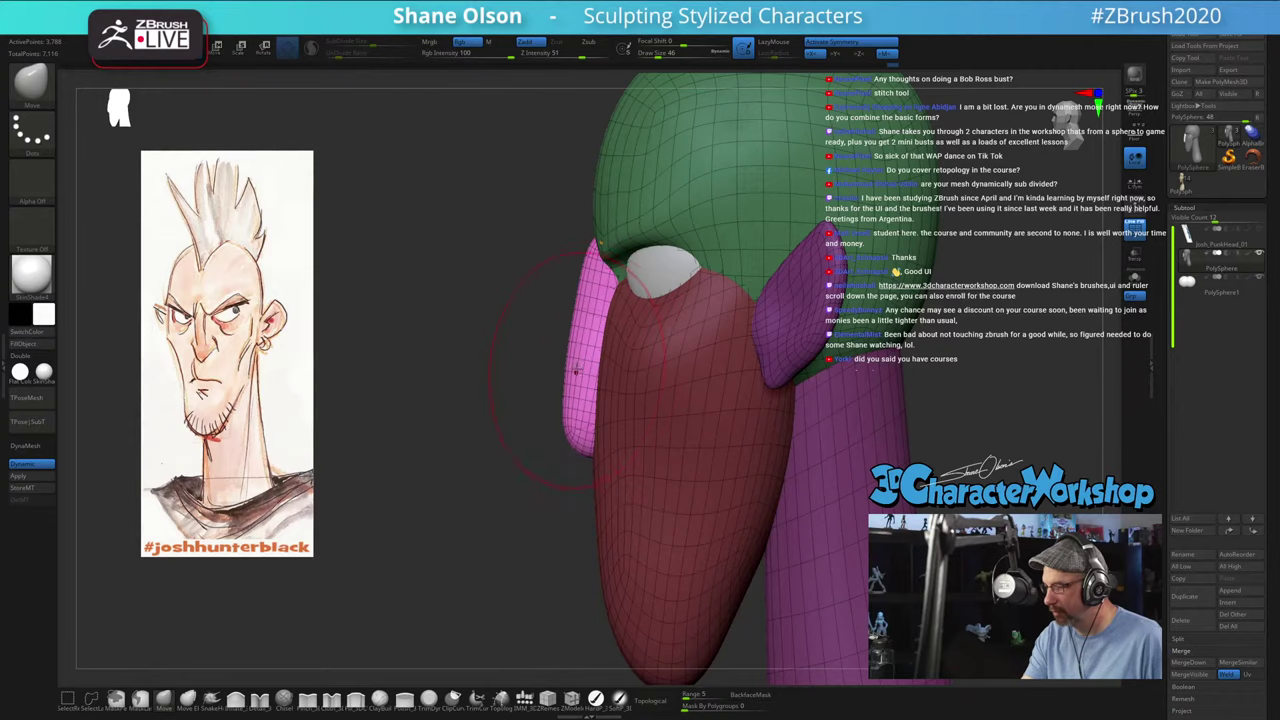
left_click_drag(589, 424, 590, 437)
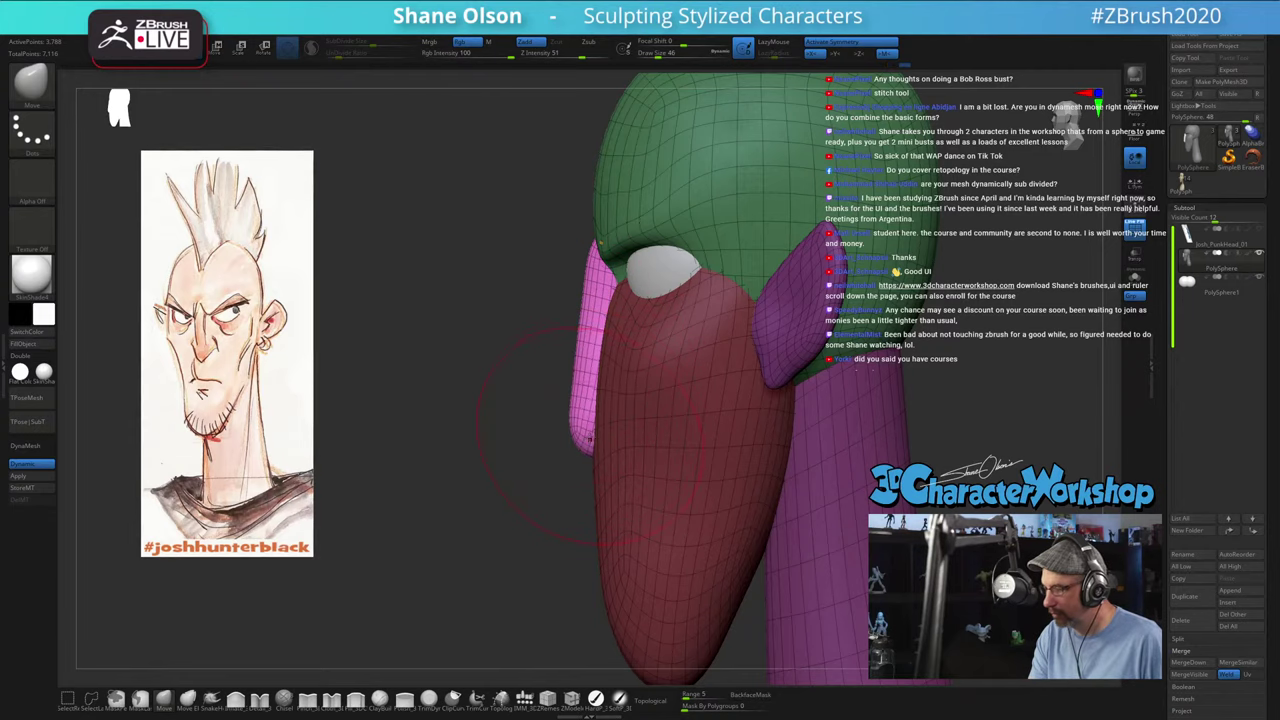
Step: Taper the top of the nose into a narrow bridge between the brows and angle its tip away from the face
right_click_drag(560, 466, 772, 428)
right_click_drag(862, 369, 801, 435)
right_click_drag(547, 285, 660, 269)
right_click_drag(795, 326, 582, 302)
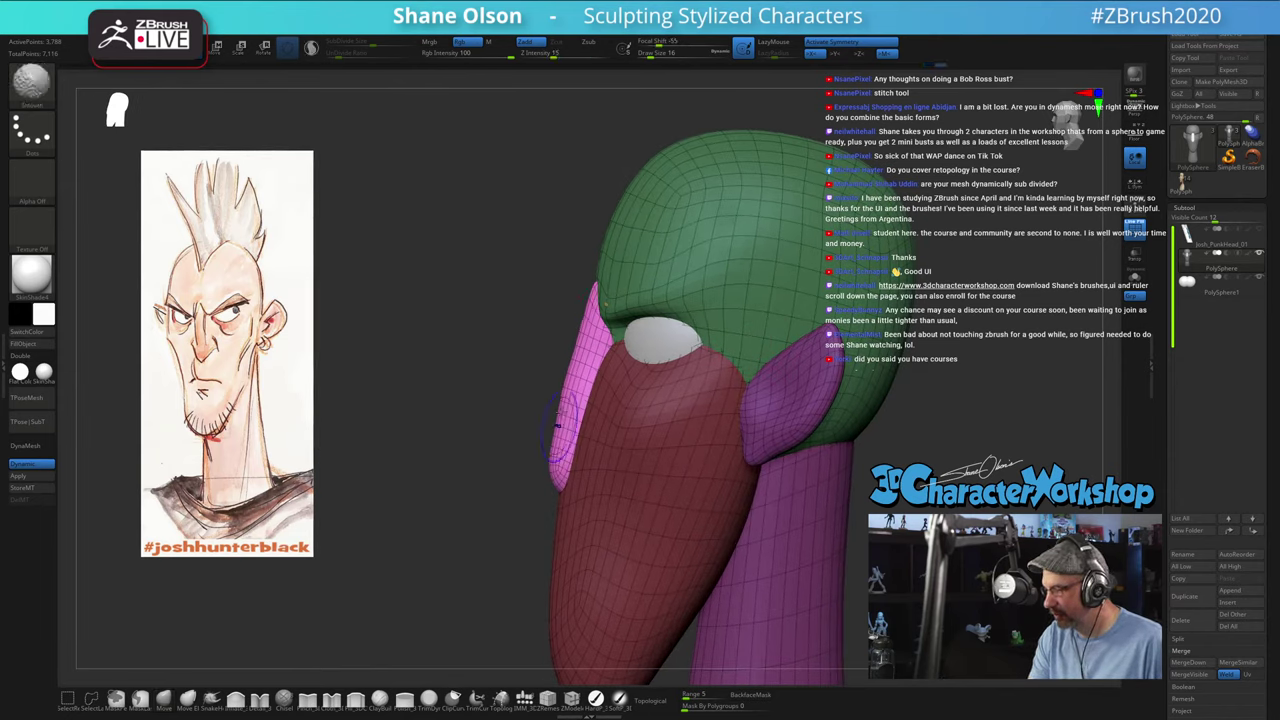
right_click_drag(566, 445, 805, 491)
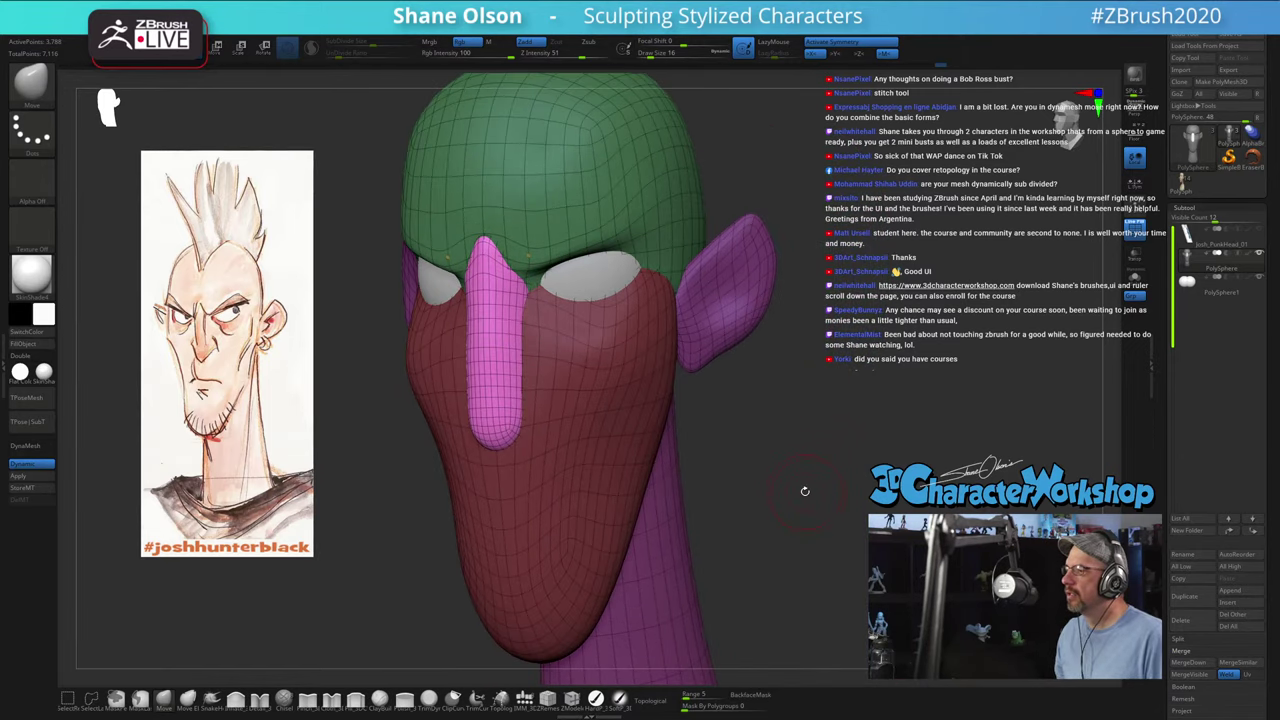
Step: Show the gizmo's transform types with Remesh By Union, and return to Draw mode
right_click_drag(768, 408, 780, 417)
left_click_drag(780, 418, 860, 431)
right_click_drag(850, 447, 825, 490)
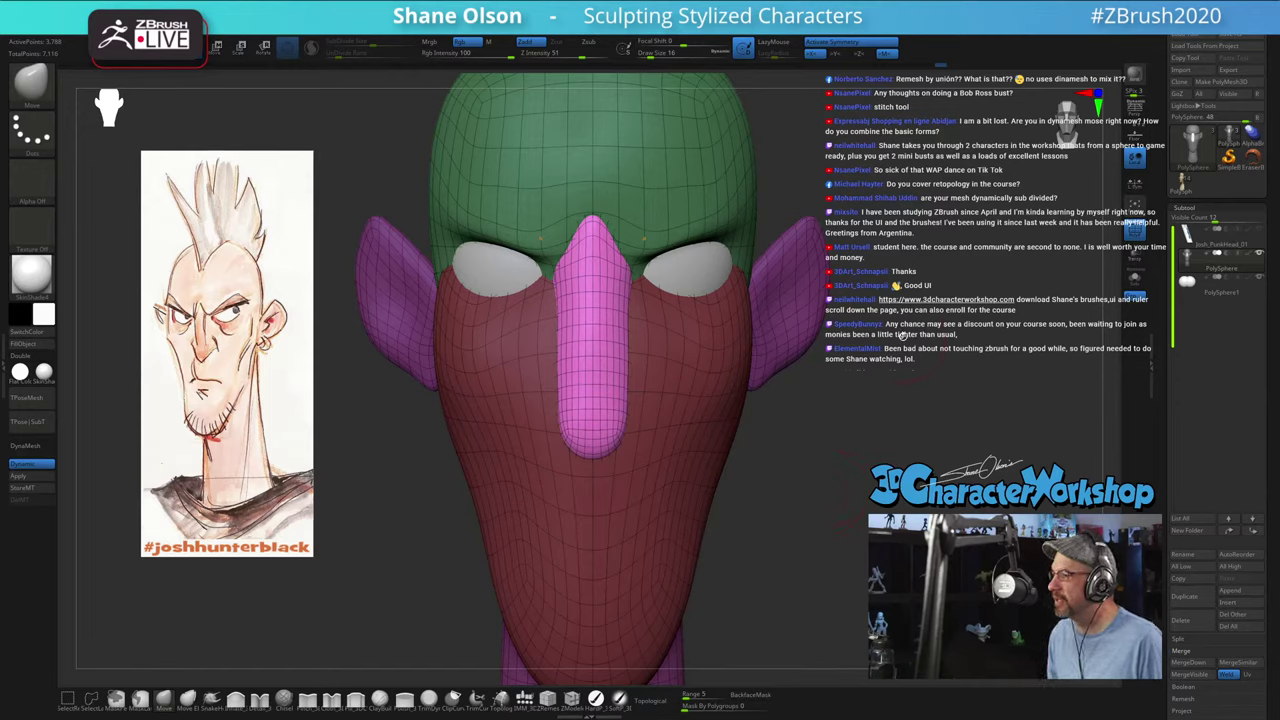
left_click_drag(880, 400, 783, 301, "alt")
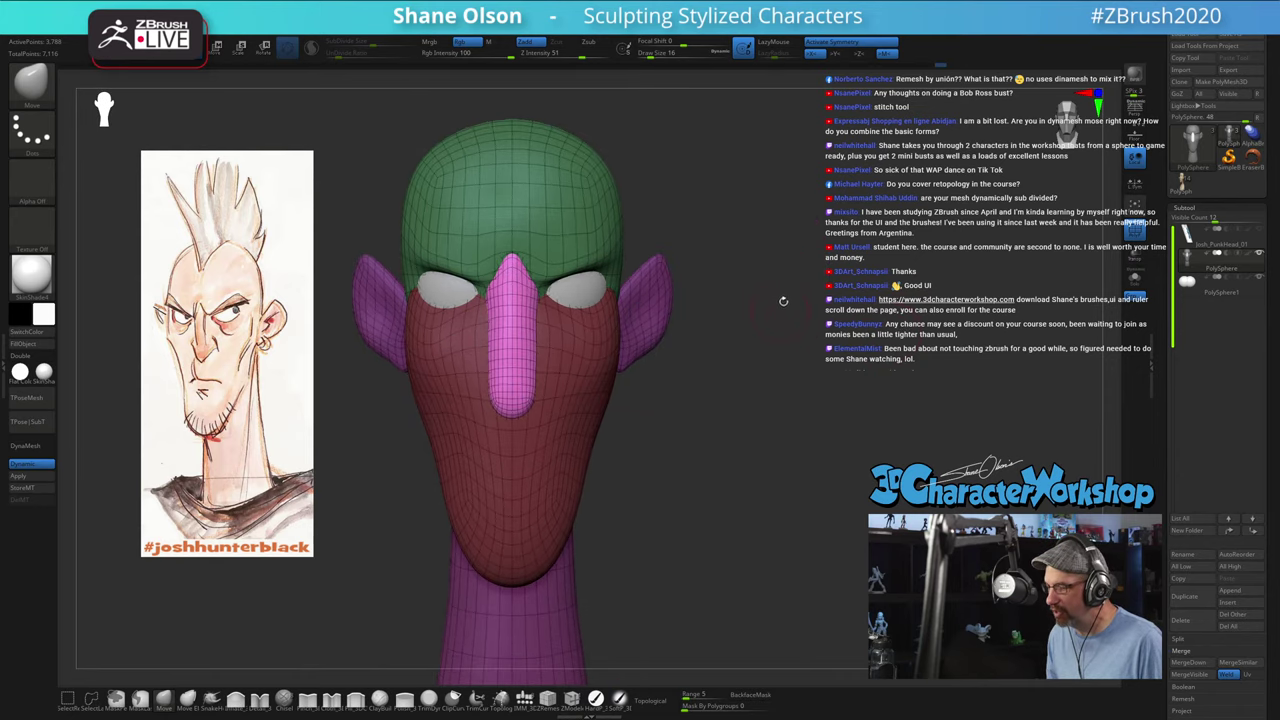
key("w")
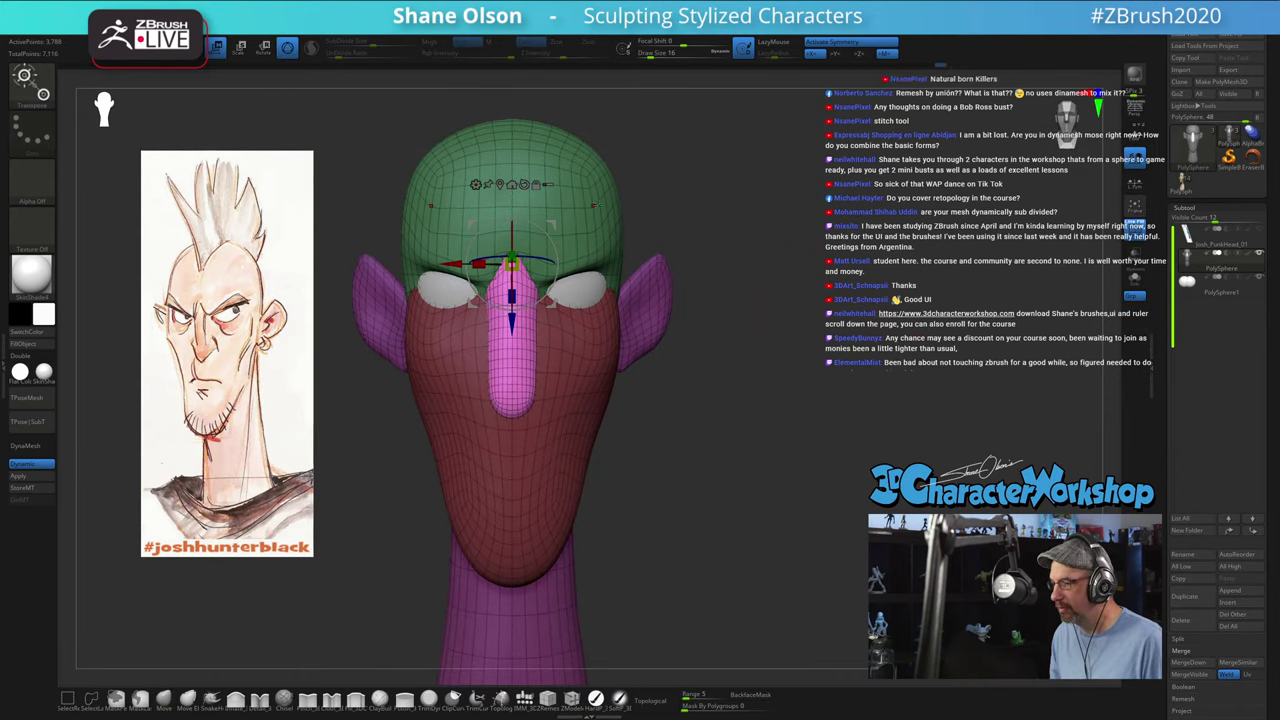
left_click(511, 184)
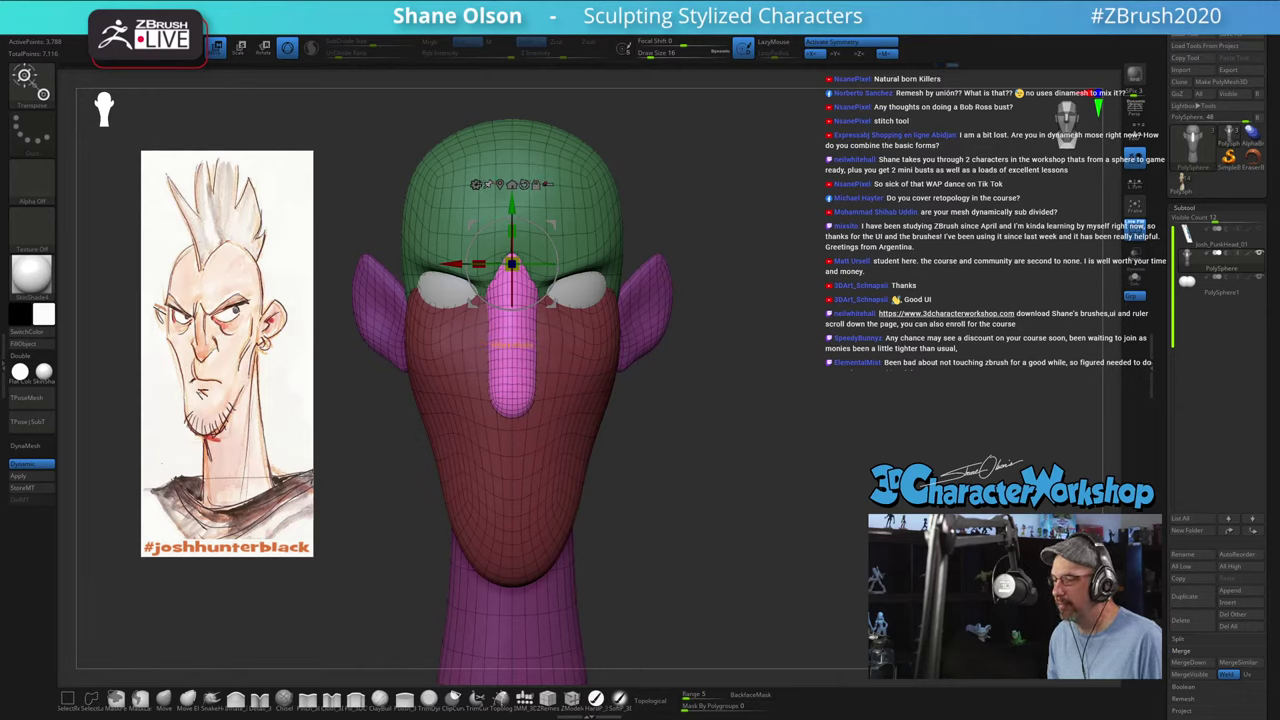
left_click(476, 184)
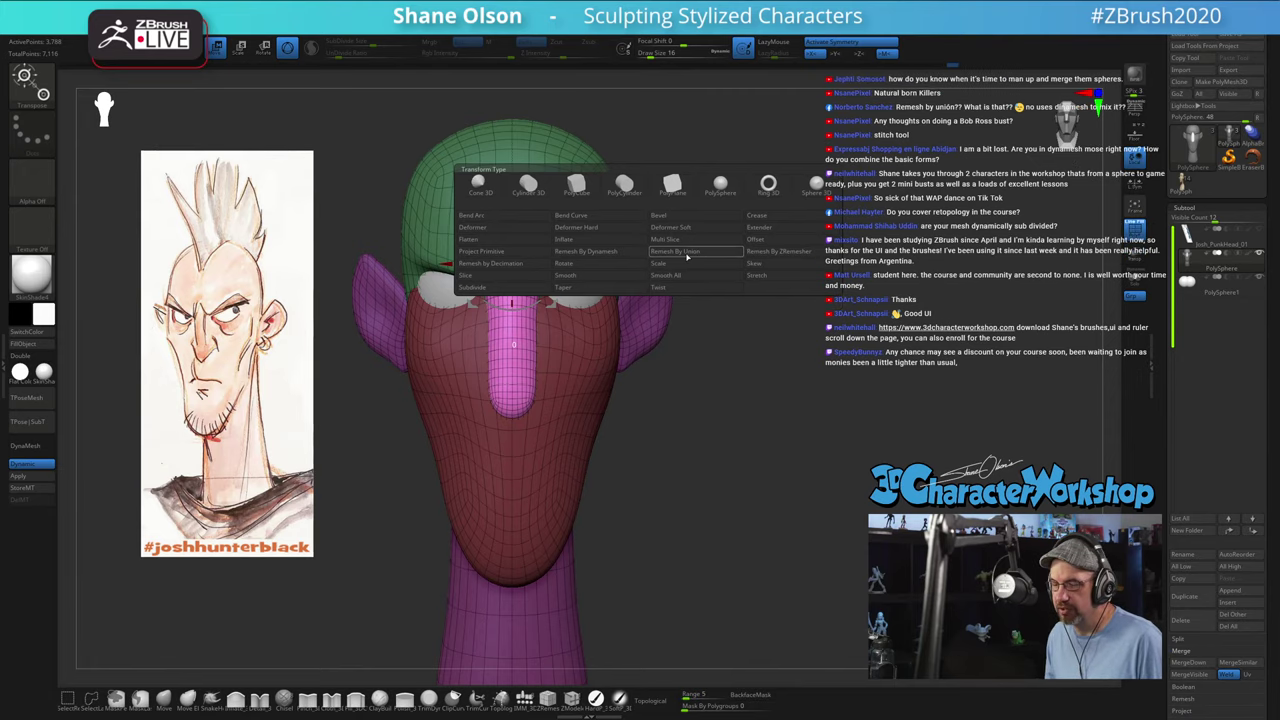
left_click(687, 257)
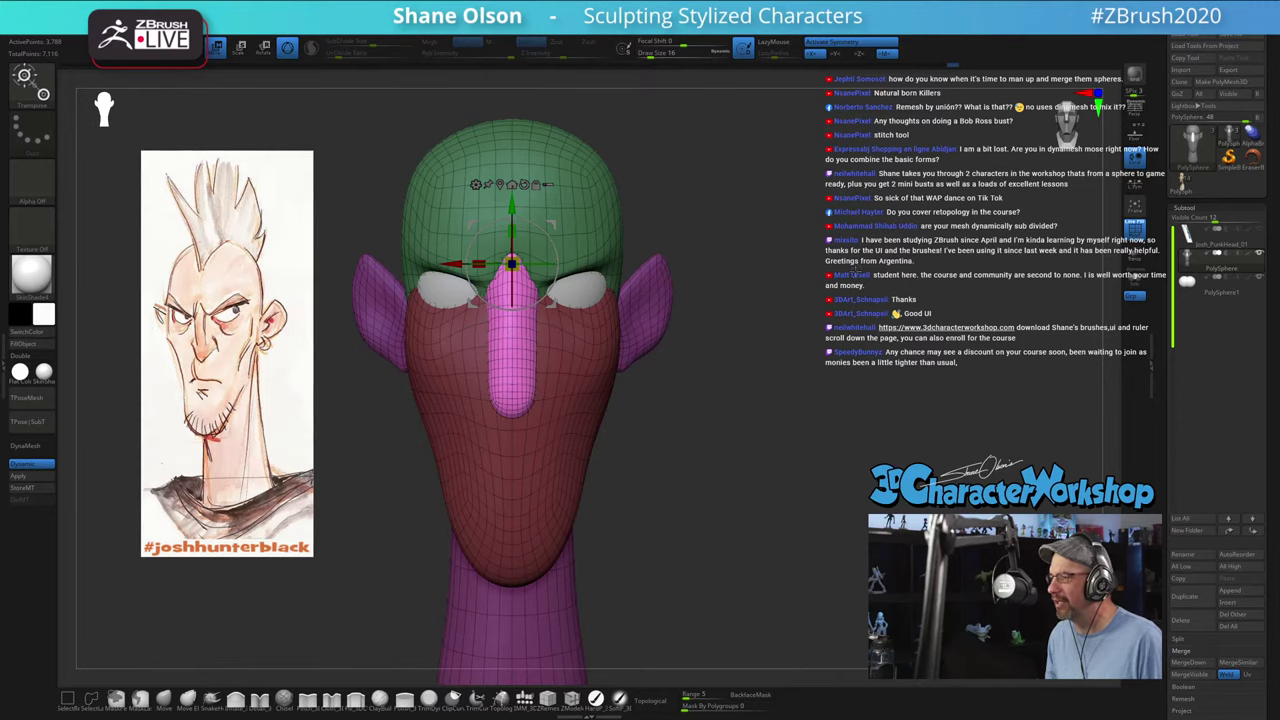
key("q")
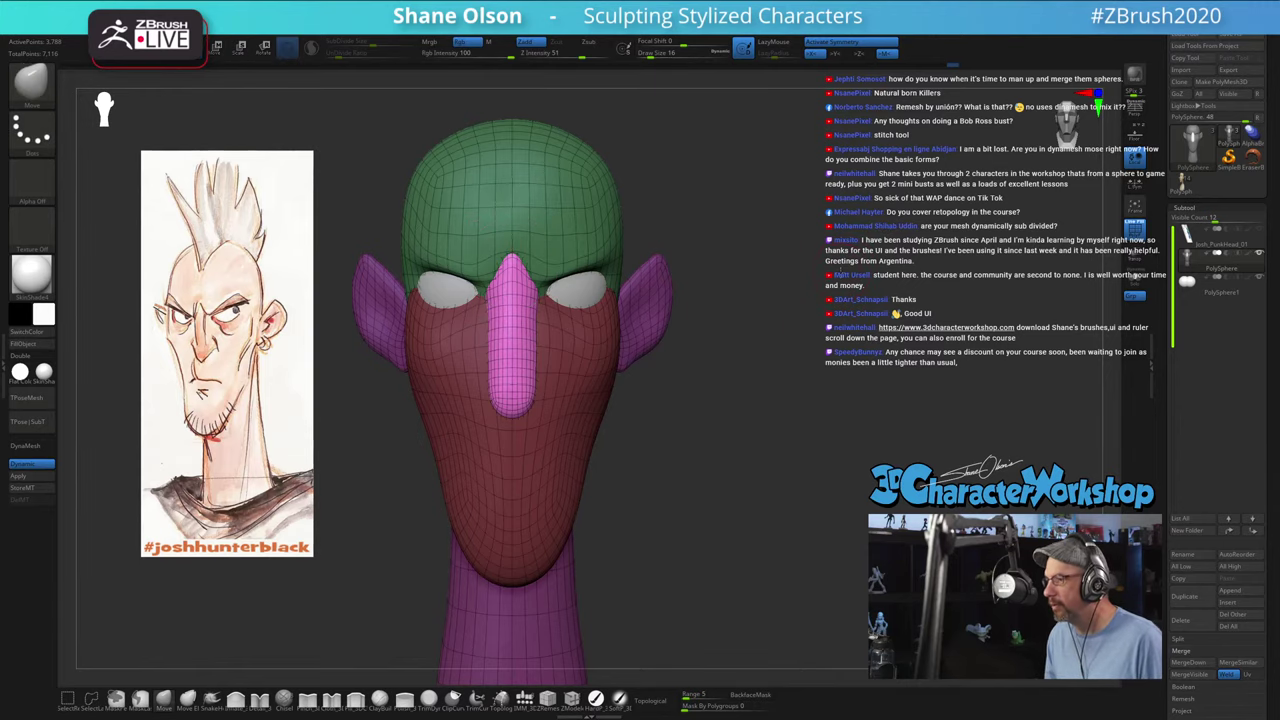
right_click_drag(846, 268, 844, 275, "ctrl")
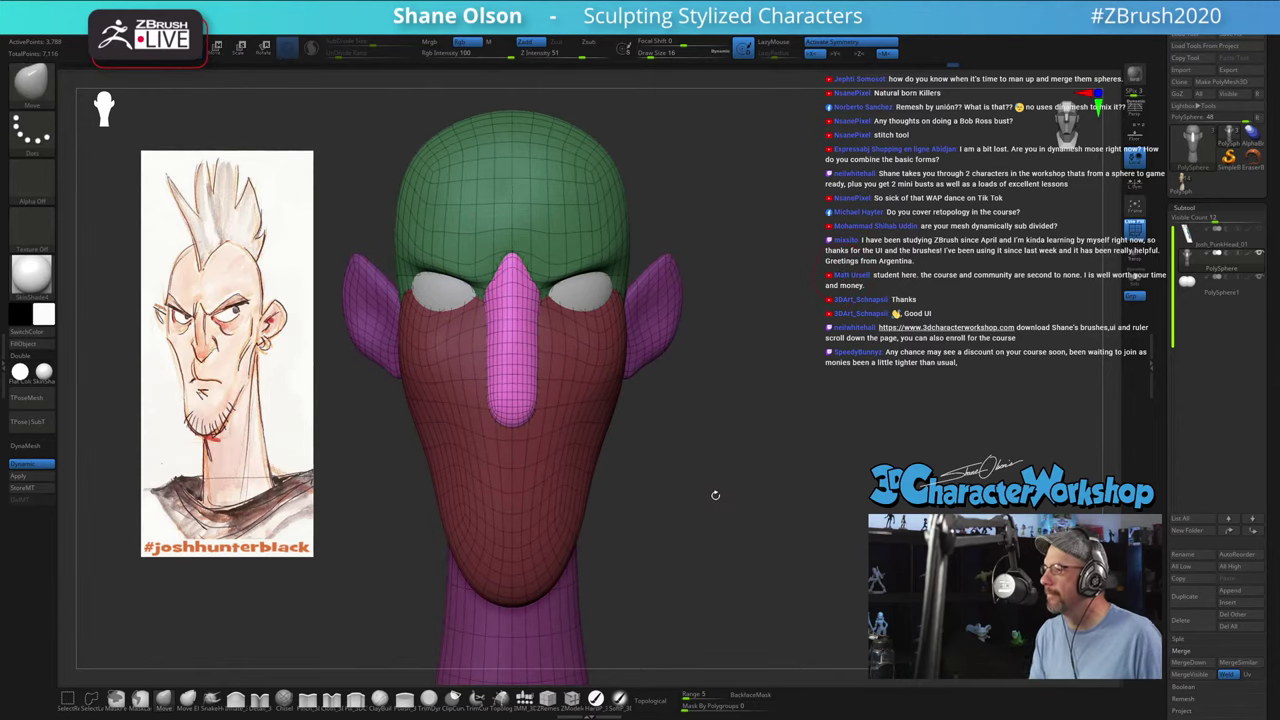
left_click_drag(711, 491, 783, 426, "alt")
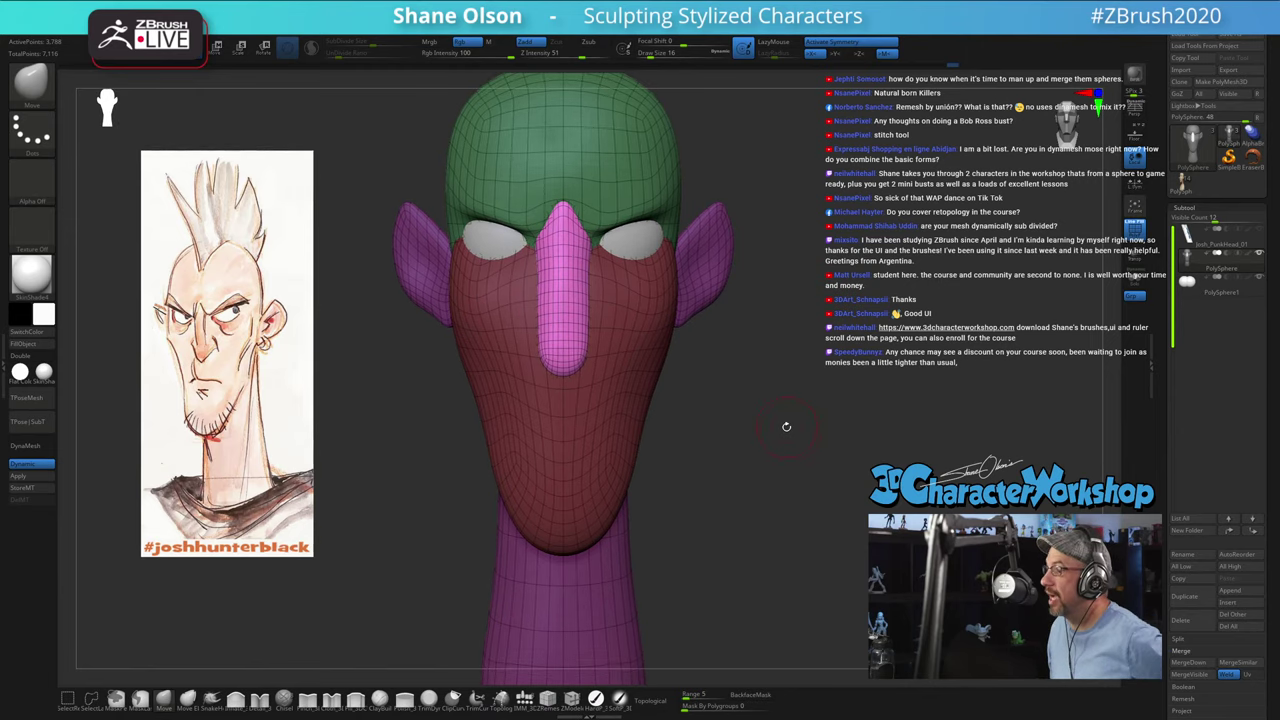
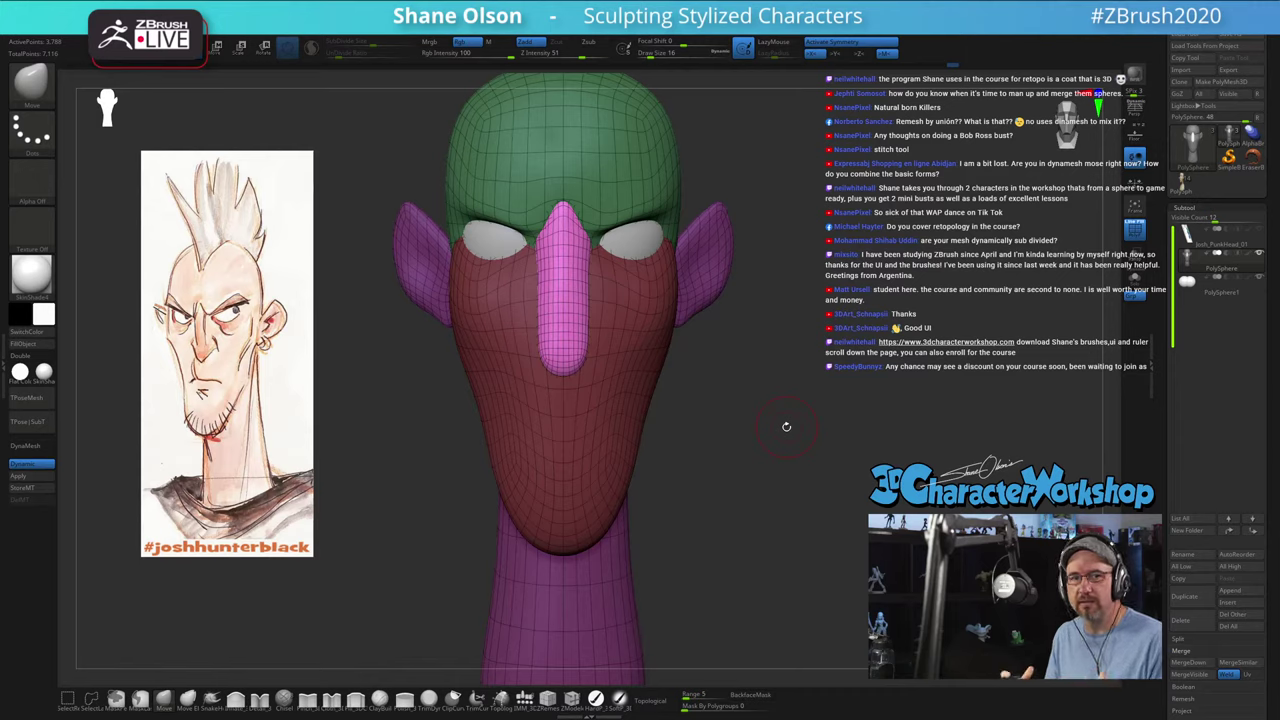
Step: Narrow the lower part of the nose with the Move brush at draw sizes 28 and 20
mouse_move(729, 480)
left_mouse_down()
mouse_move(600, 480)
mouse_move(765, 480)
mouse_move(730, 481)
left_mouse_up()
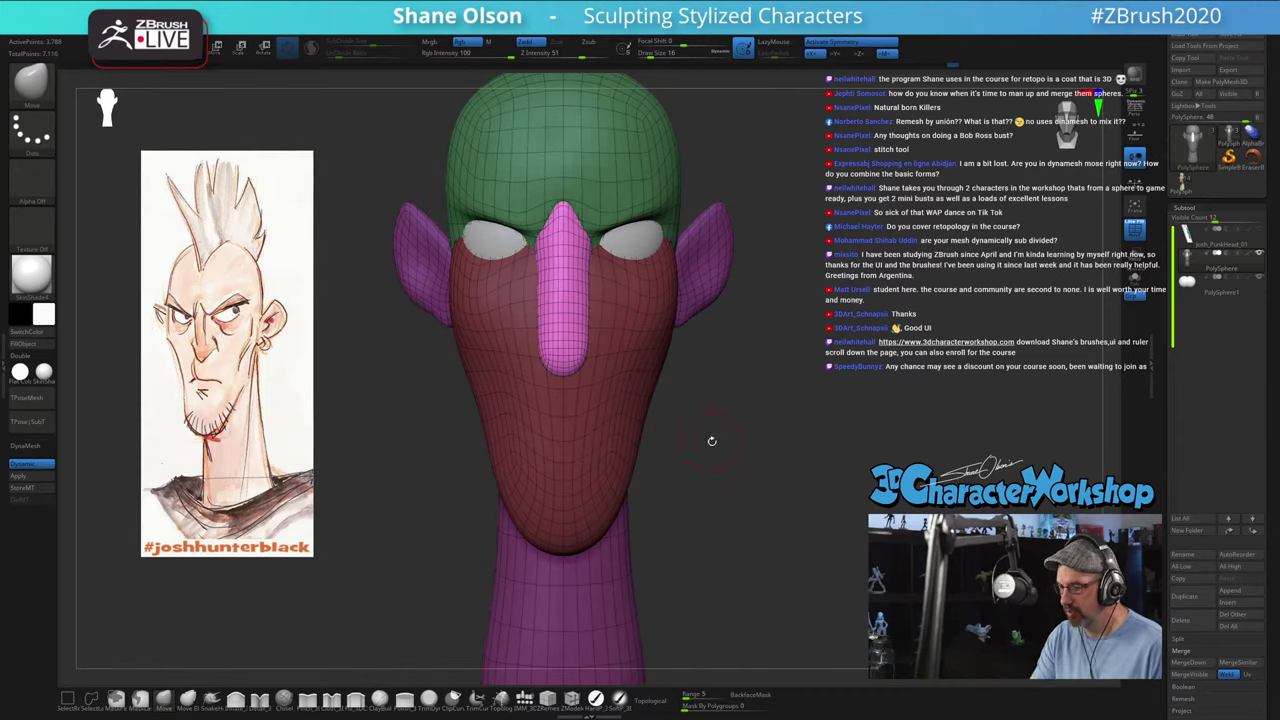
key("s")
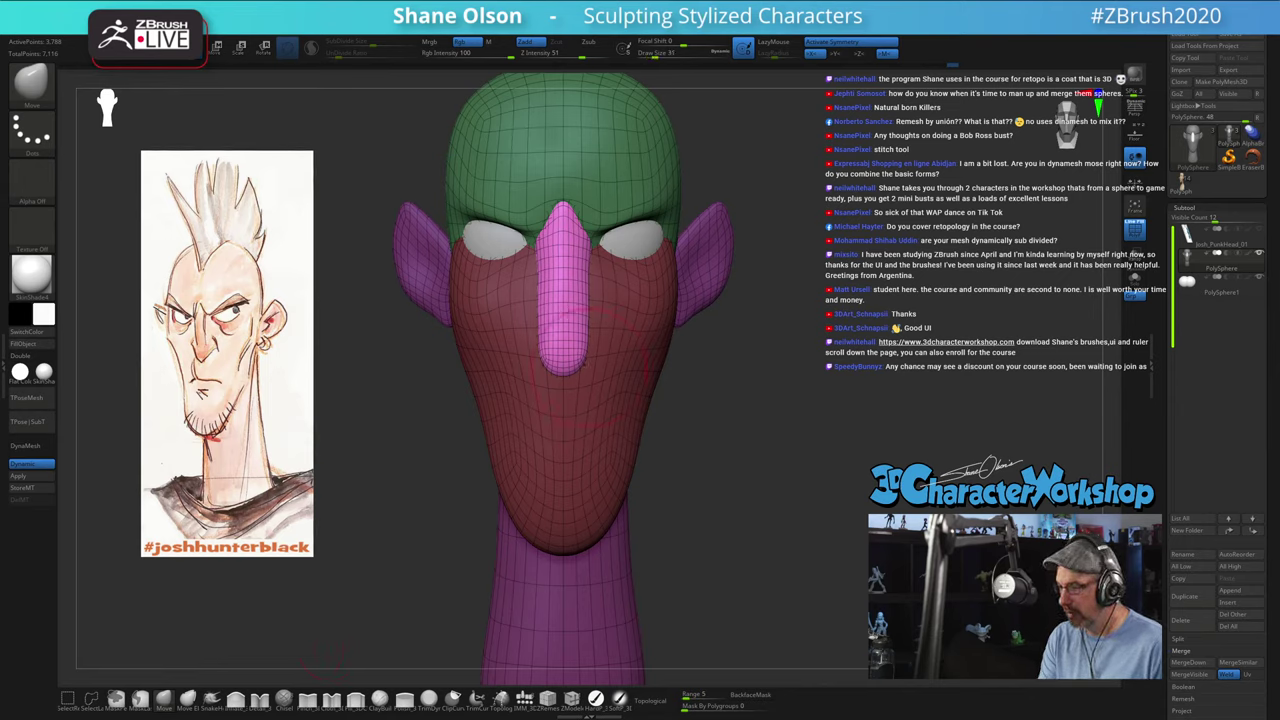
key("s")
left_click_drag(589, 372, 586, 353)
right_click_drag(602, 347, 586, 352)
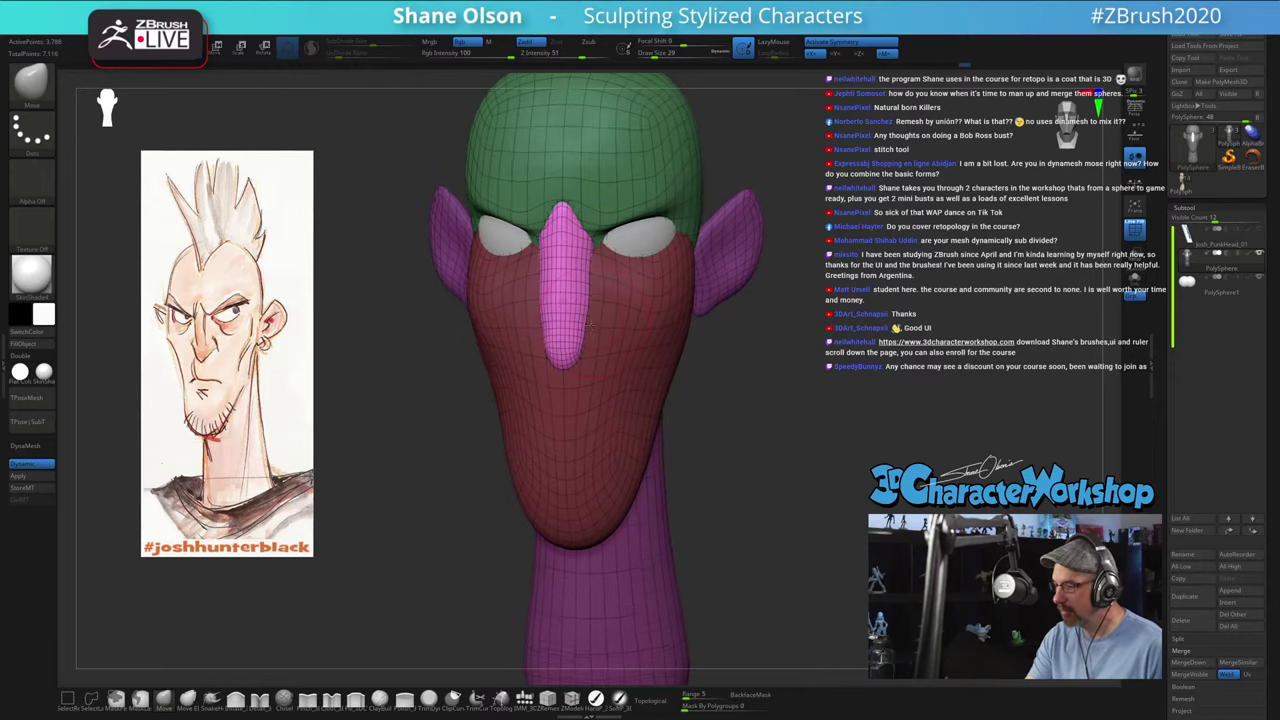
key("s")
left_click(589, 332)
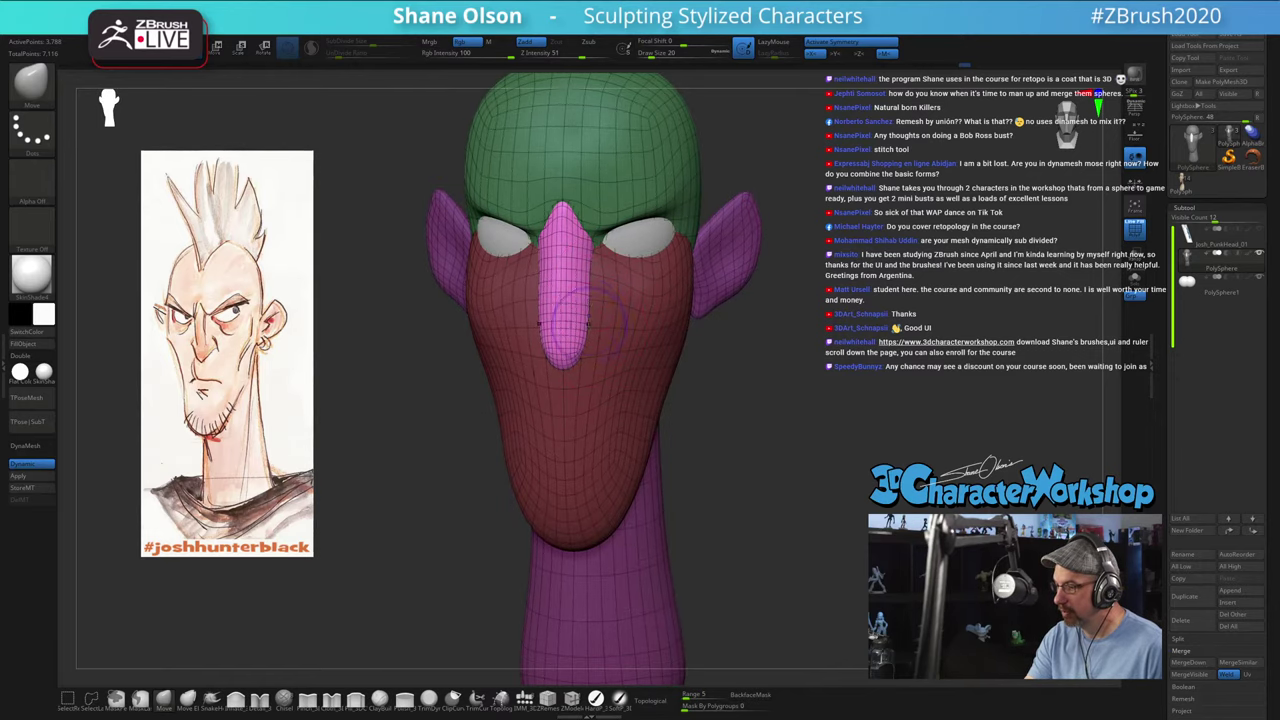
mouse_move(780, 451)
left_mouse_down()
mouse_move(747, 463)
mouse_move(786, 451)
mouse_move(768, 449)
left_mouse_up()
Step: Flatten the nose's surface into clearer front and side planes with a flattening brush at Z intensity 10 and draw size 14
left_click(331, 697)
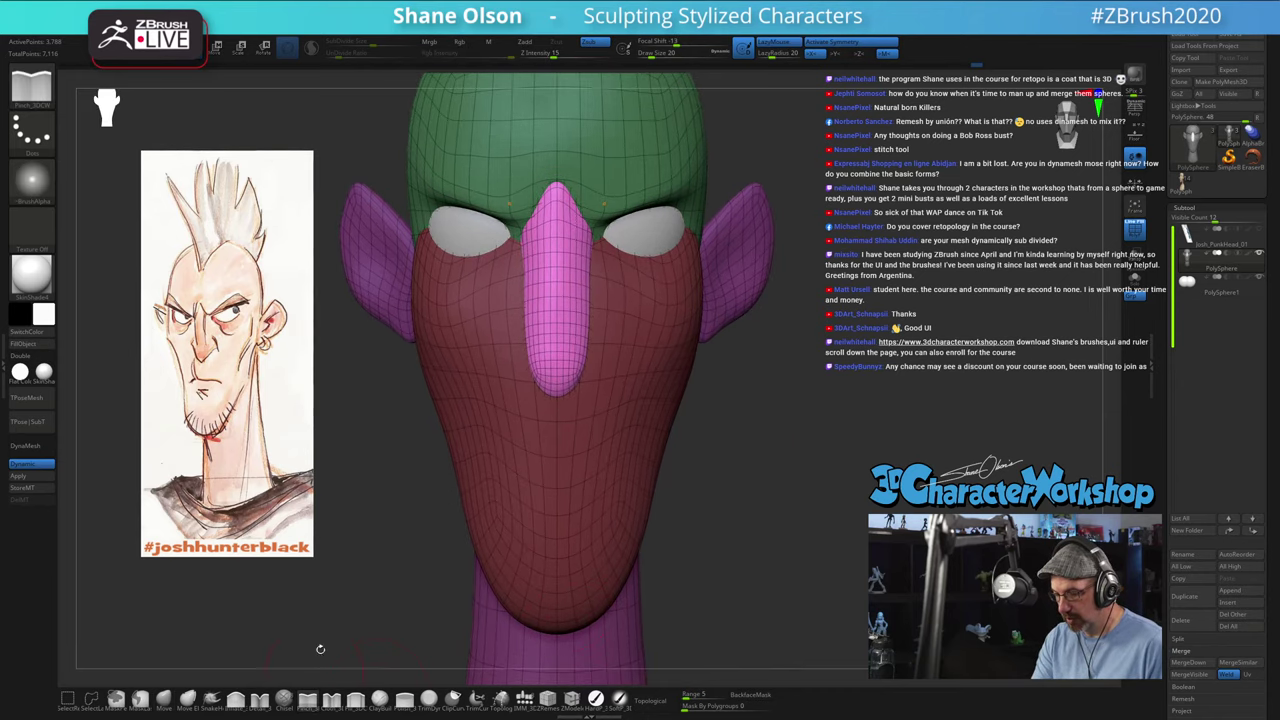
left_click_drag(749, 410, 690, 370)
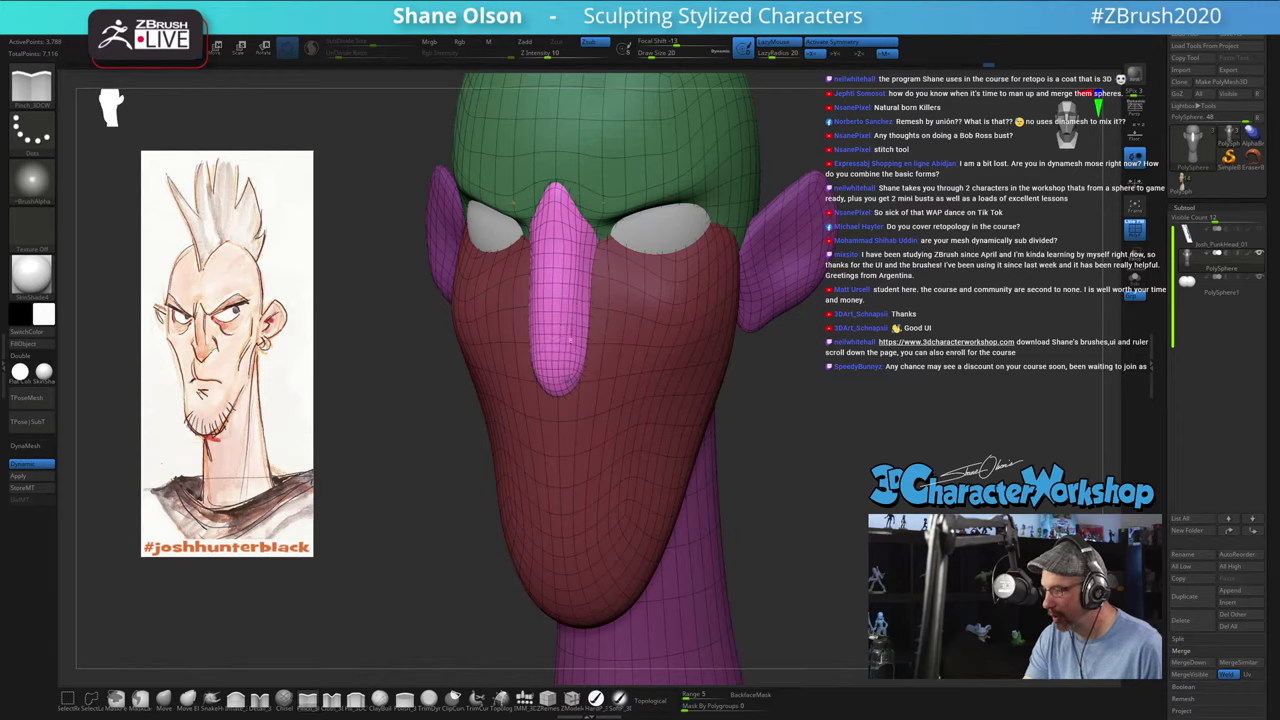
left_click_drag(771, 514, 708, 500)
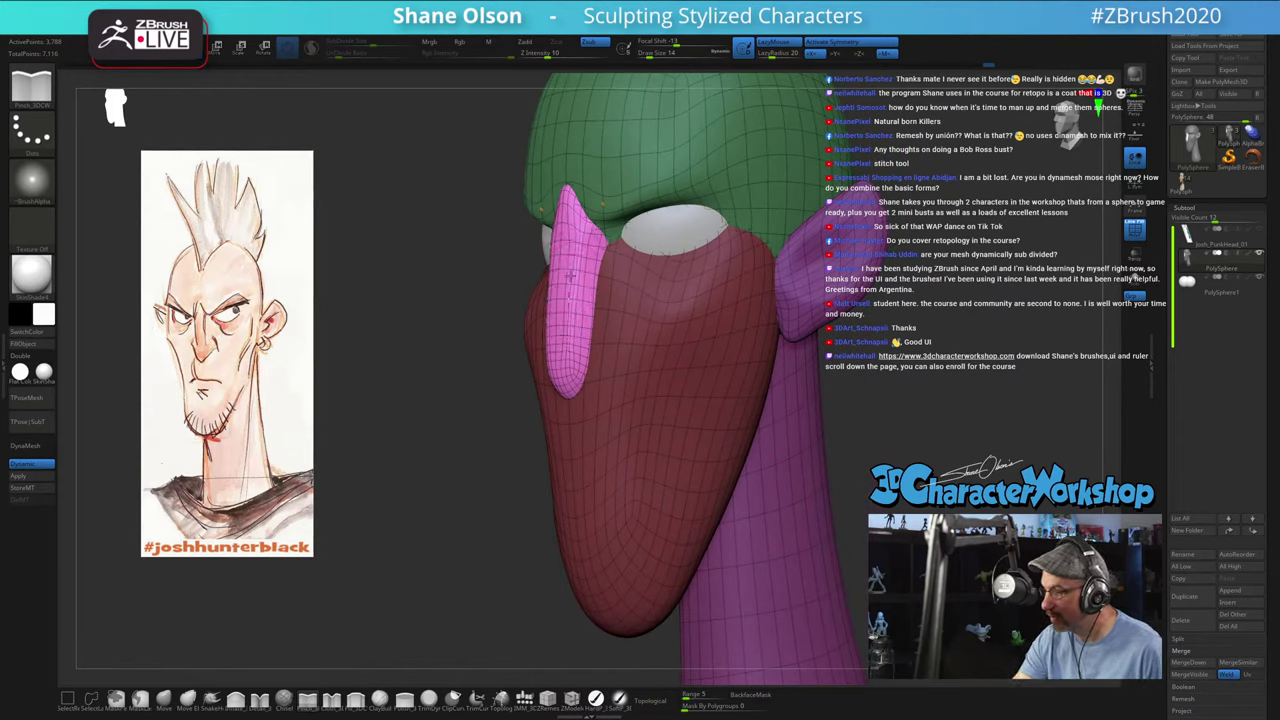
right_click_drag(580, 300, 660, 302)
right_click_drag(634, 366, 612, 362)
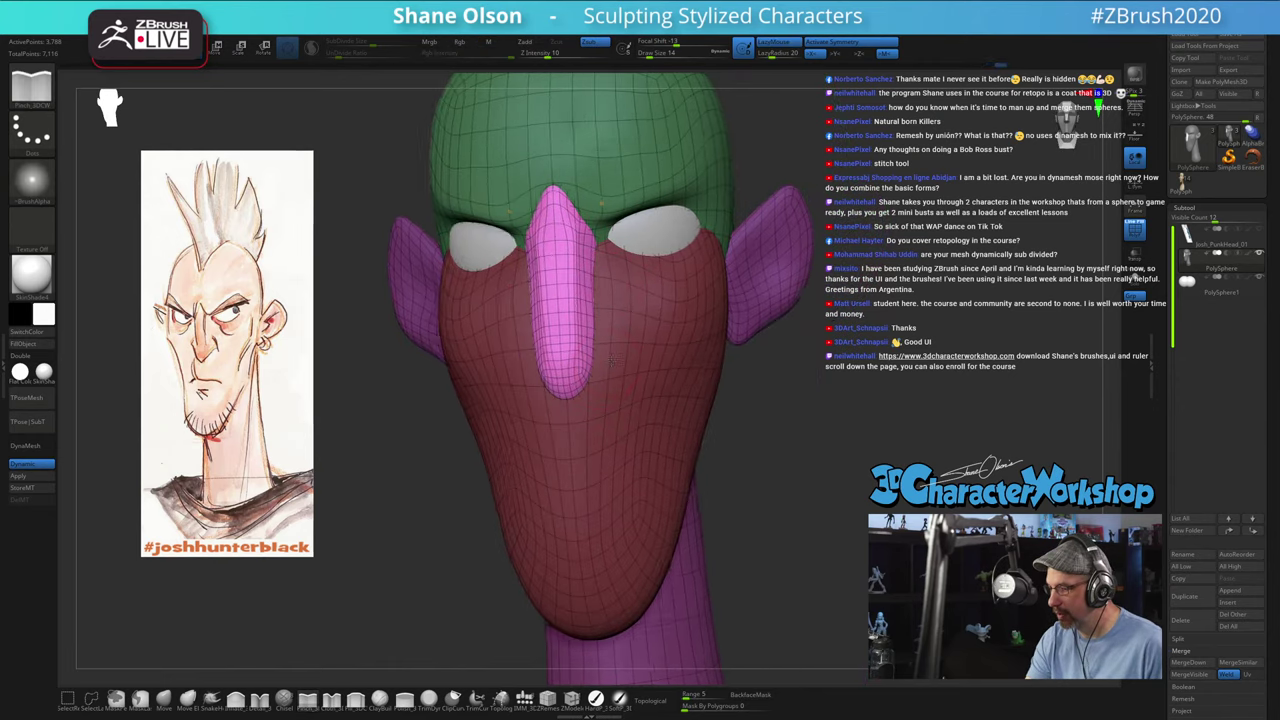
left_click_drag(612, 360, 853, 320)
Step: Invert the mask to protect the nose, and push the front of the lower face back using the Move brush at draw size 51
left_click(411, 415, "ctrl")
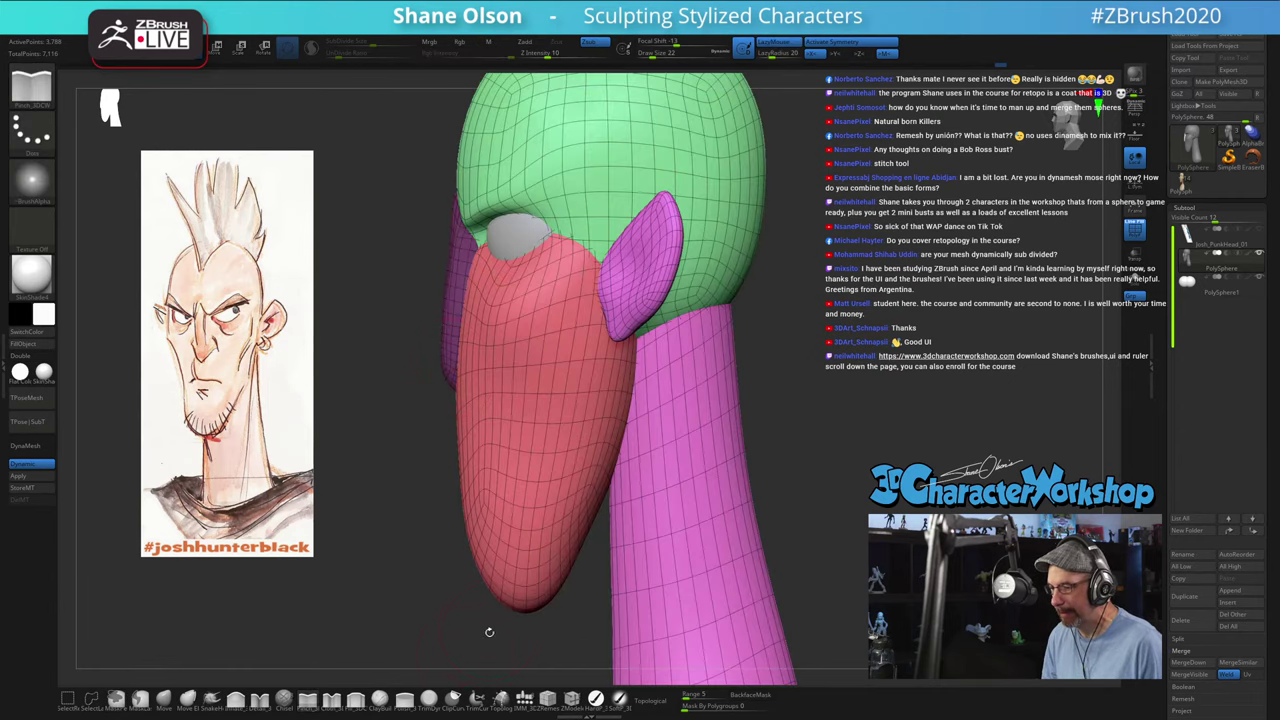
left_click(163, 698)
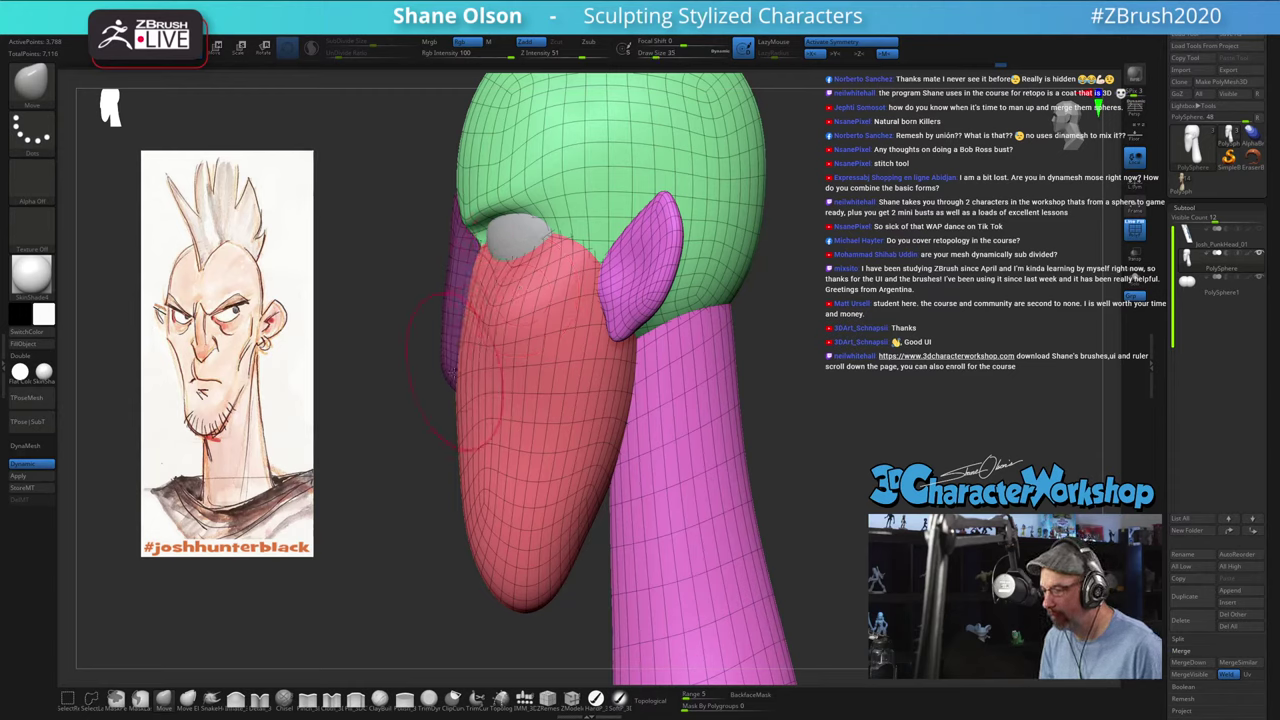
key("s")
left_click(453, 453)
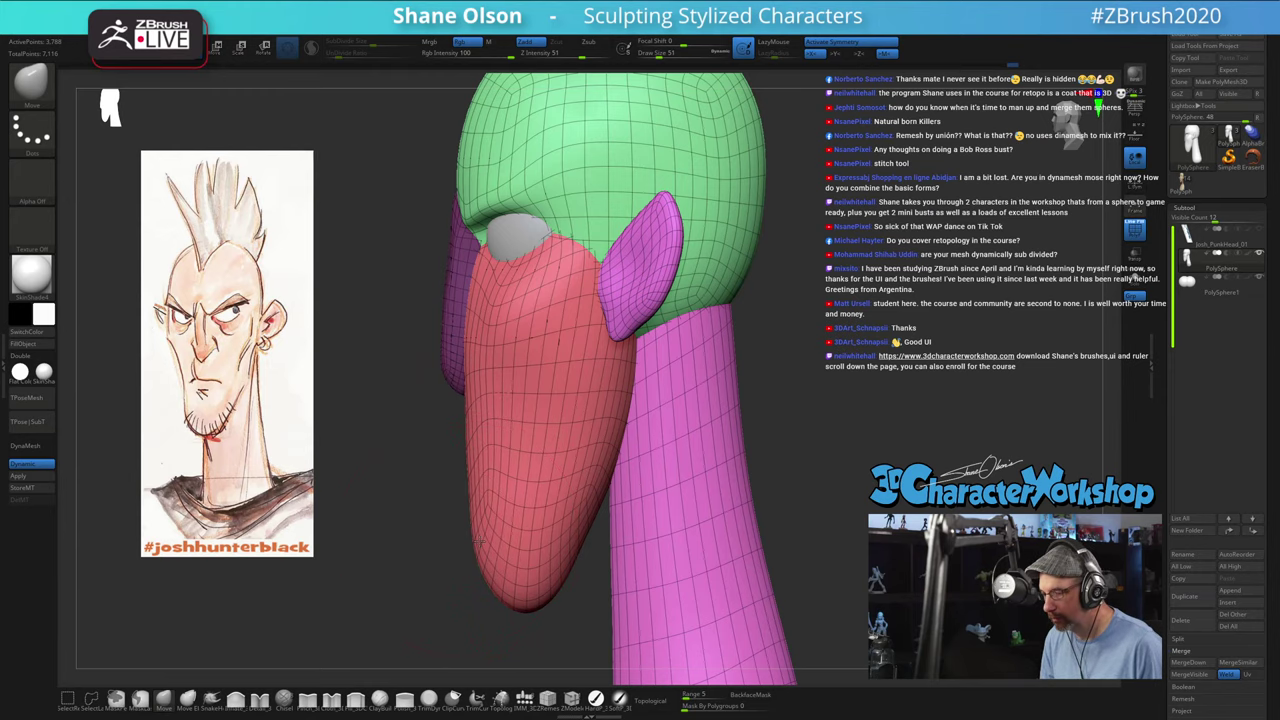
left_click_drag(468, 541, 870, 490)
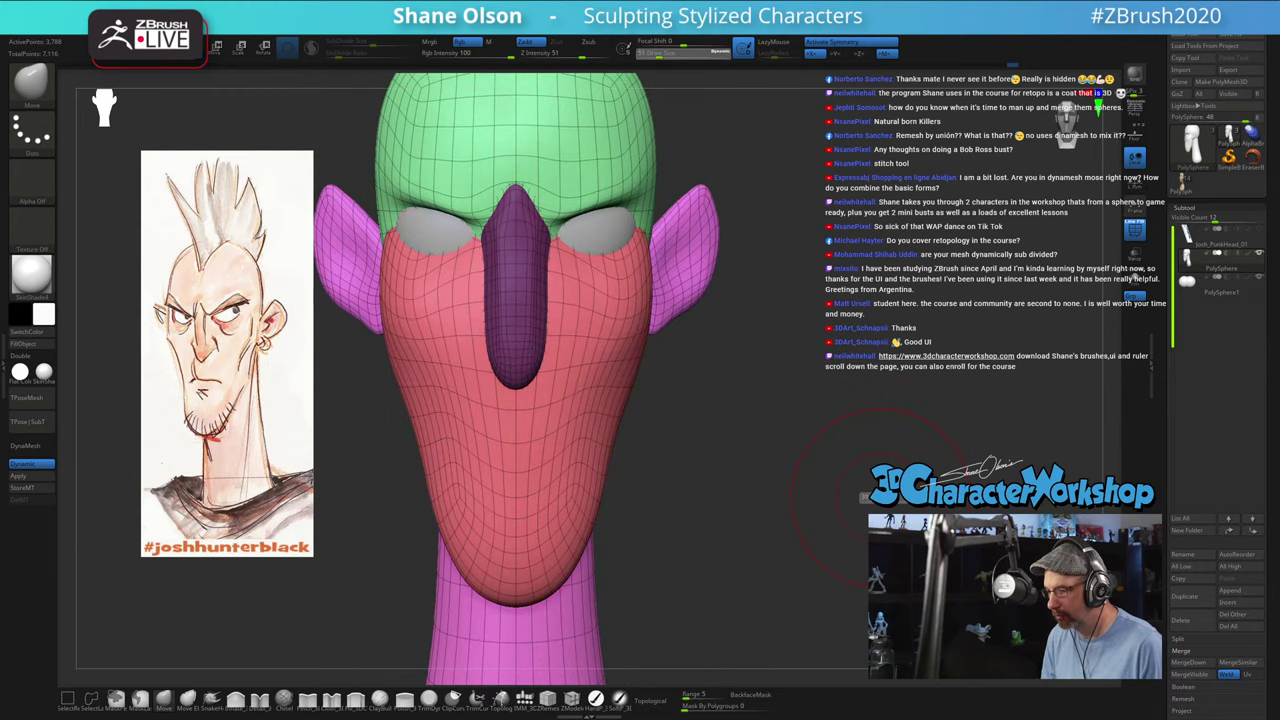
Step: Slim and smooth the sides of the jaw and shape the underside of the chin with the Move brush at draw size 39
left_click_drag(716, 484, 606, 474)
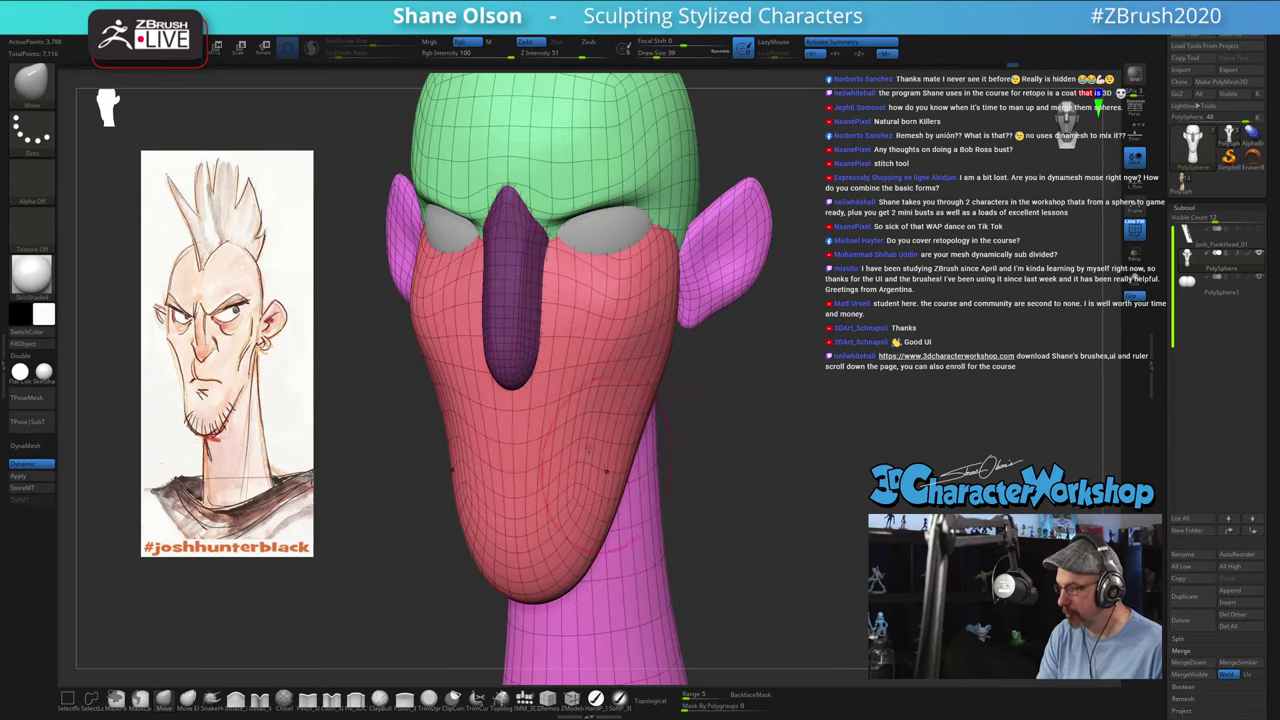
mouse_move(610, 372)
left_mouse_down("shift")
mouse_move(524, 500)
mouse_move(522, 470)
left_mouse_up("shift")
left_click_drag(590, 397, 595, 426)
mouse_move(712, 480)
left_mouse_down()
mouse_move(806, 482)
mouse_move(600, 482)
mouse_move(630, 476)
left_mouse_up()
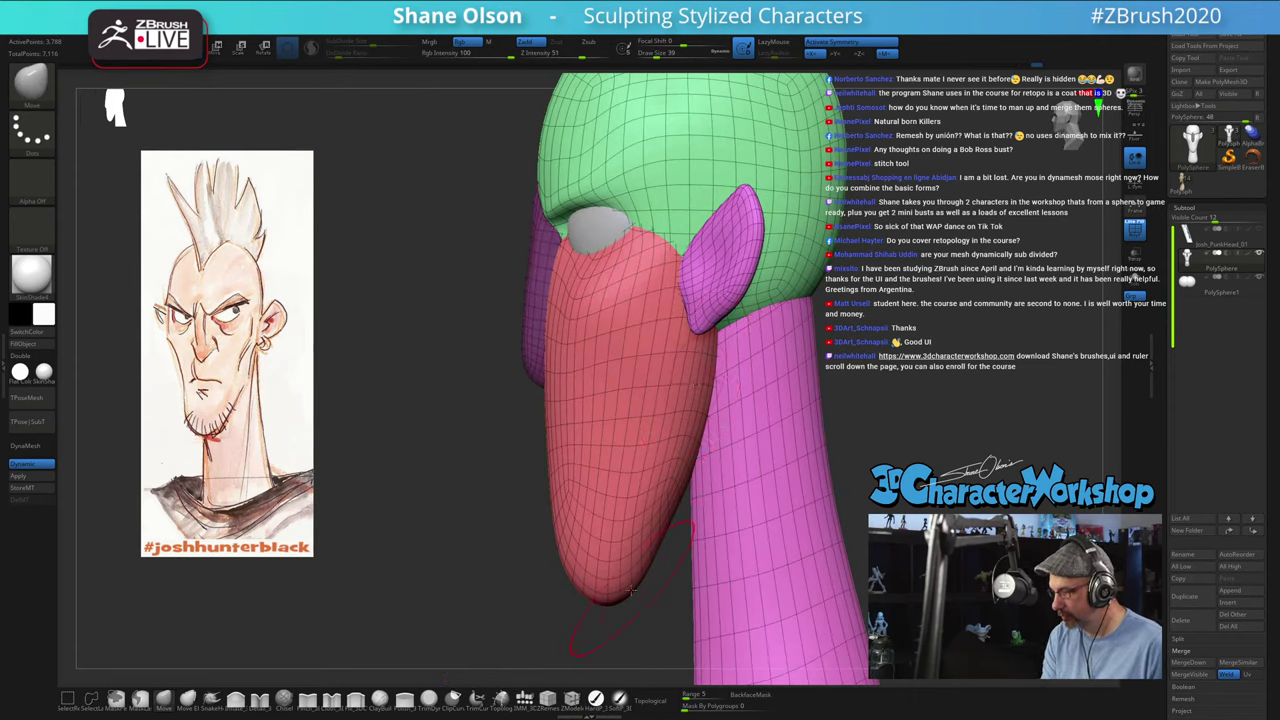
left_click_drag(651, 606, 613, 565, "alt")
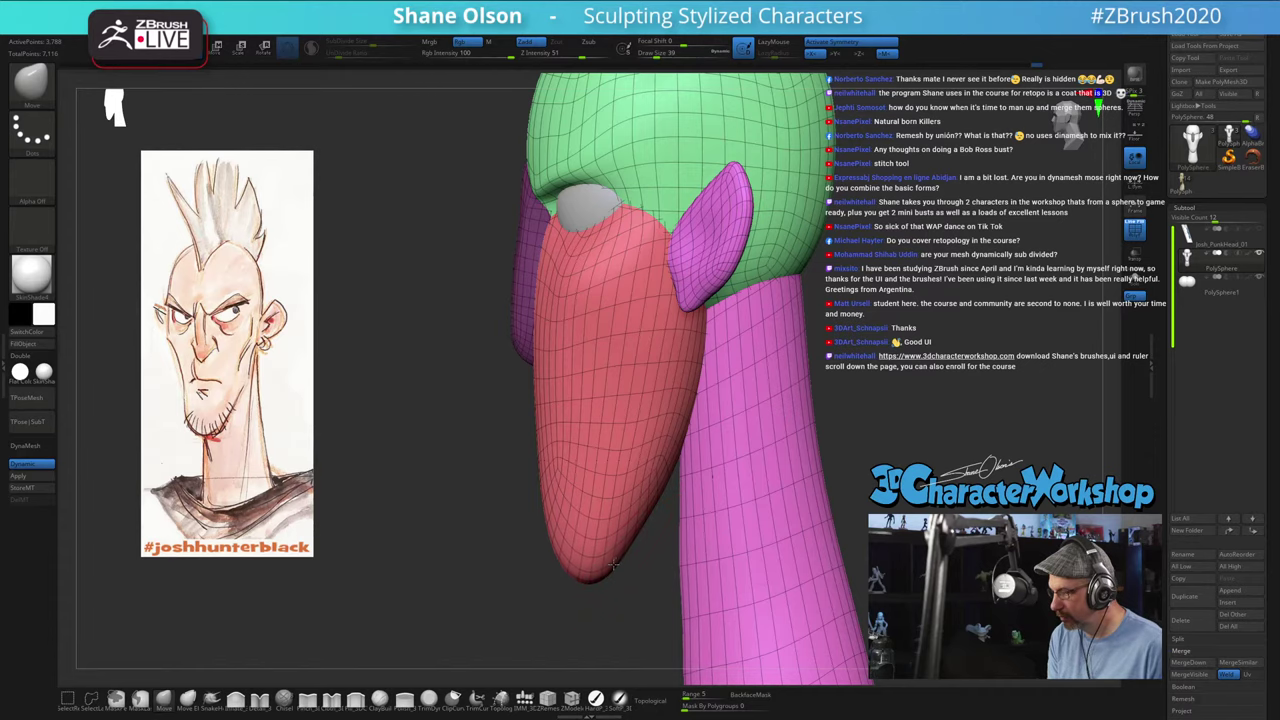
left_click_drag(663, 529, 697, 490)
mouse_move(672, 548)
left_mouse_down()
mouse_move(770, 525)
mouse_move(674, 535)
left_mouse_up()
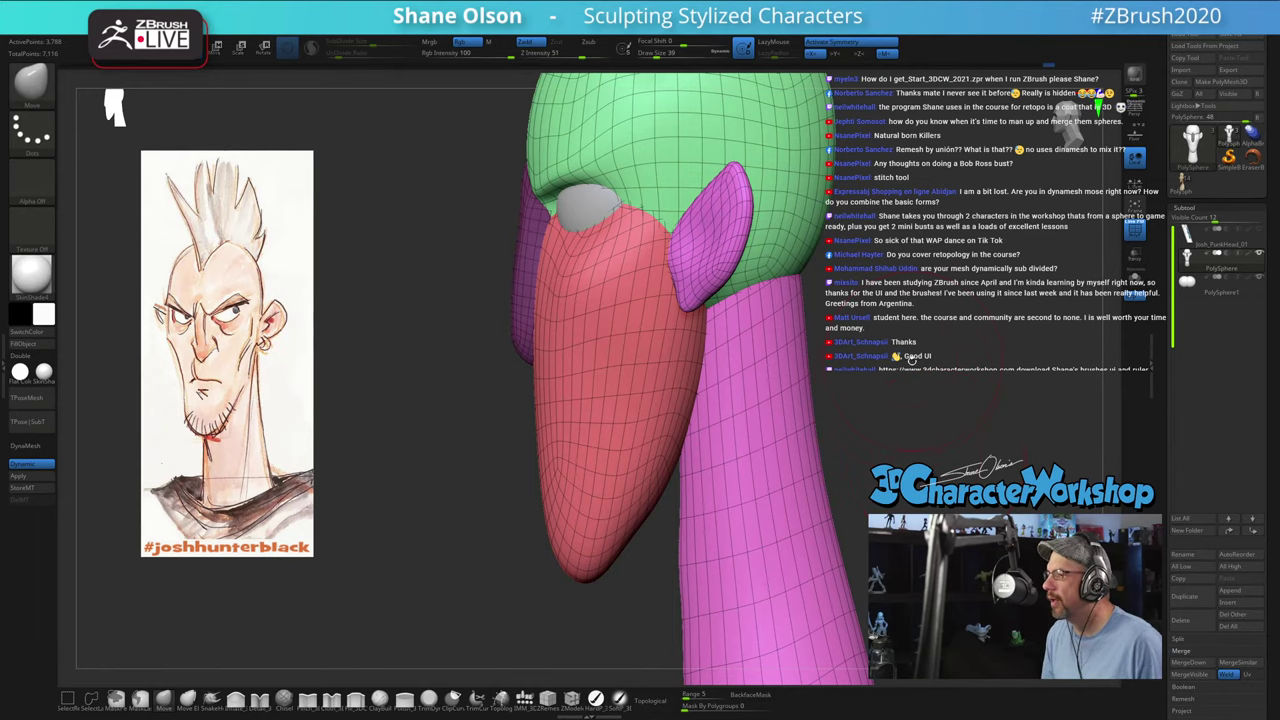
Step: Display the project files in LightBox, and close it again
left_click_drag(912, 358, 856, 333)
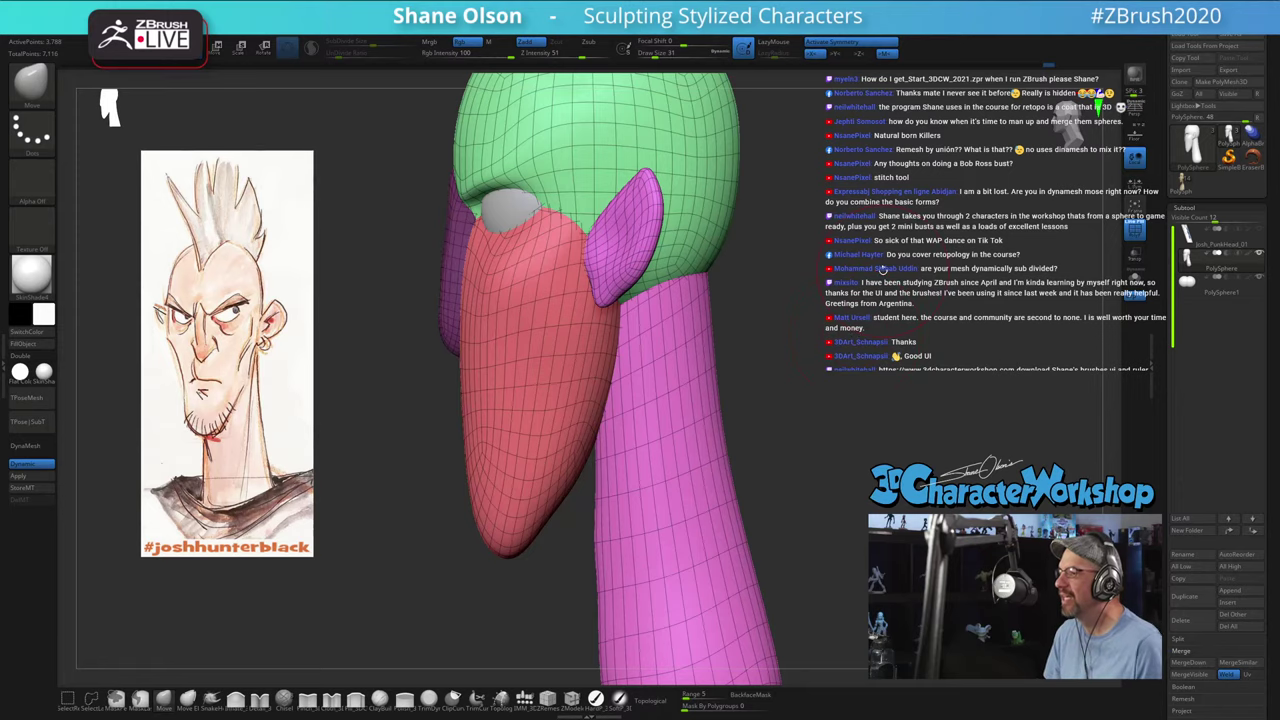
key("s")
mouse_move(874, 278)
left_mouse_down()
mouse_move(890, 301)
mouse_move(856, 286)
mouse_move(830, 242)
left_mouse_up()
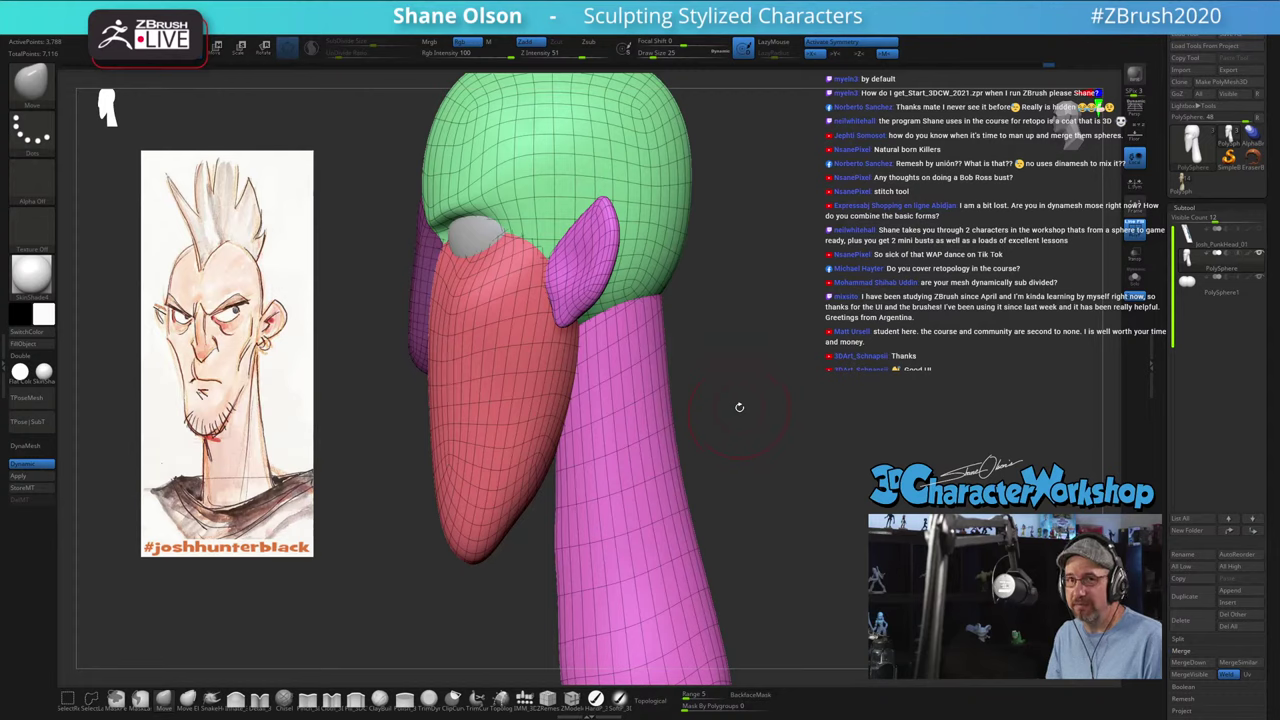
key("comma")
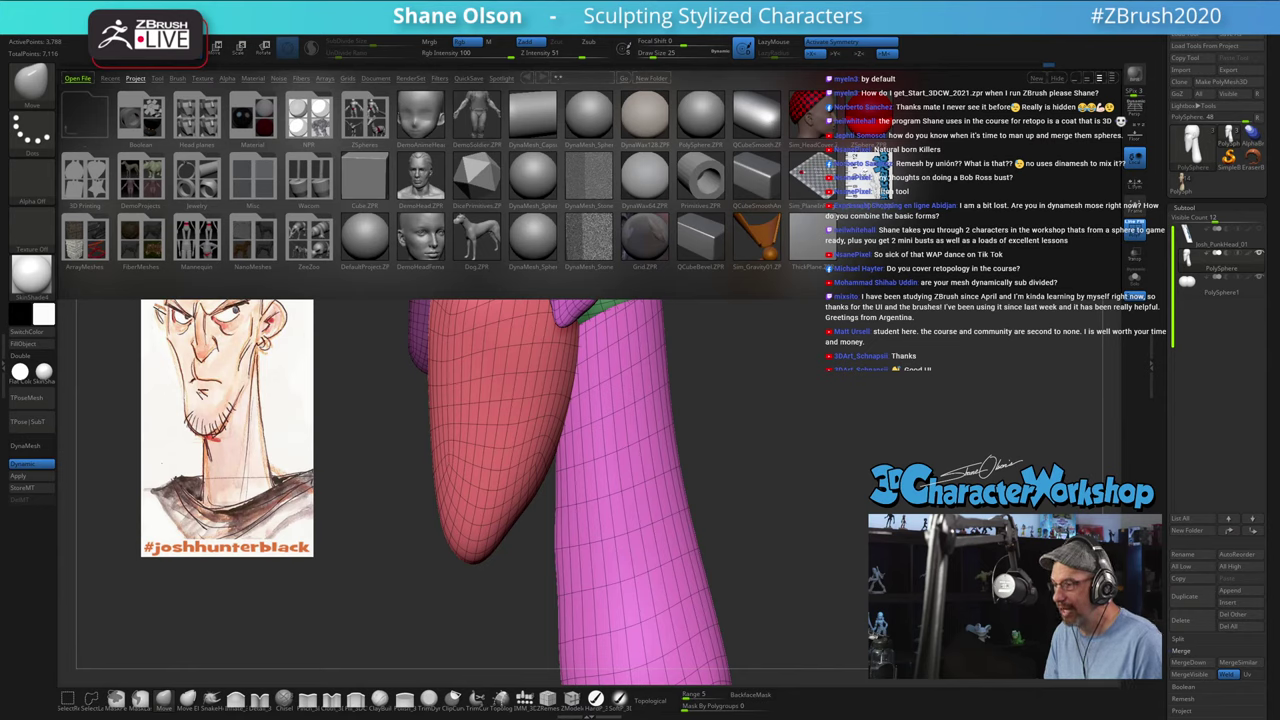
key("comma")
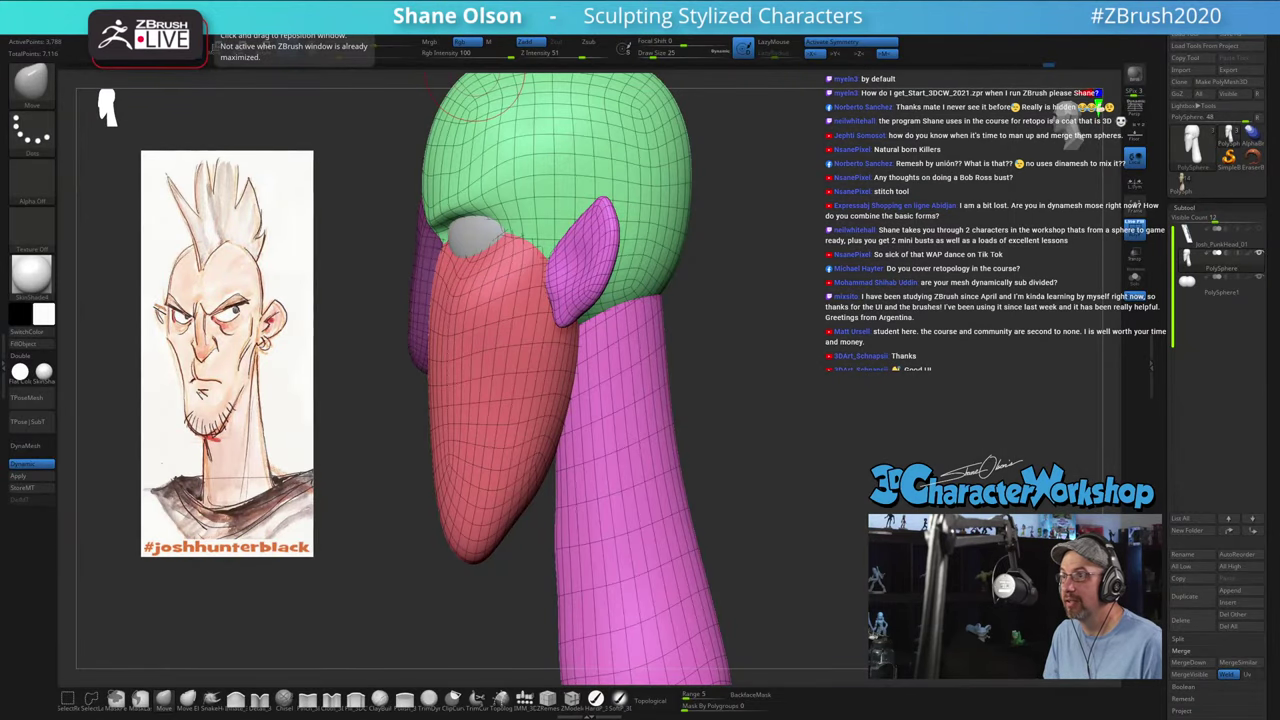
Step: Switch to File Explorer and browse to the Pixologic folder inside Program Files on the C: drive
left_click_drag(688, 0, 691, 271)
left_click(400, 332)
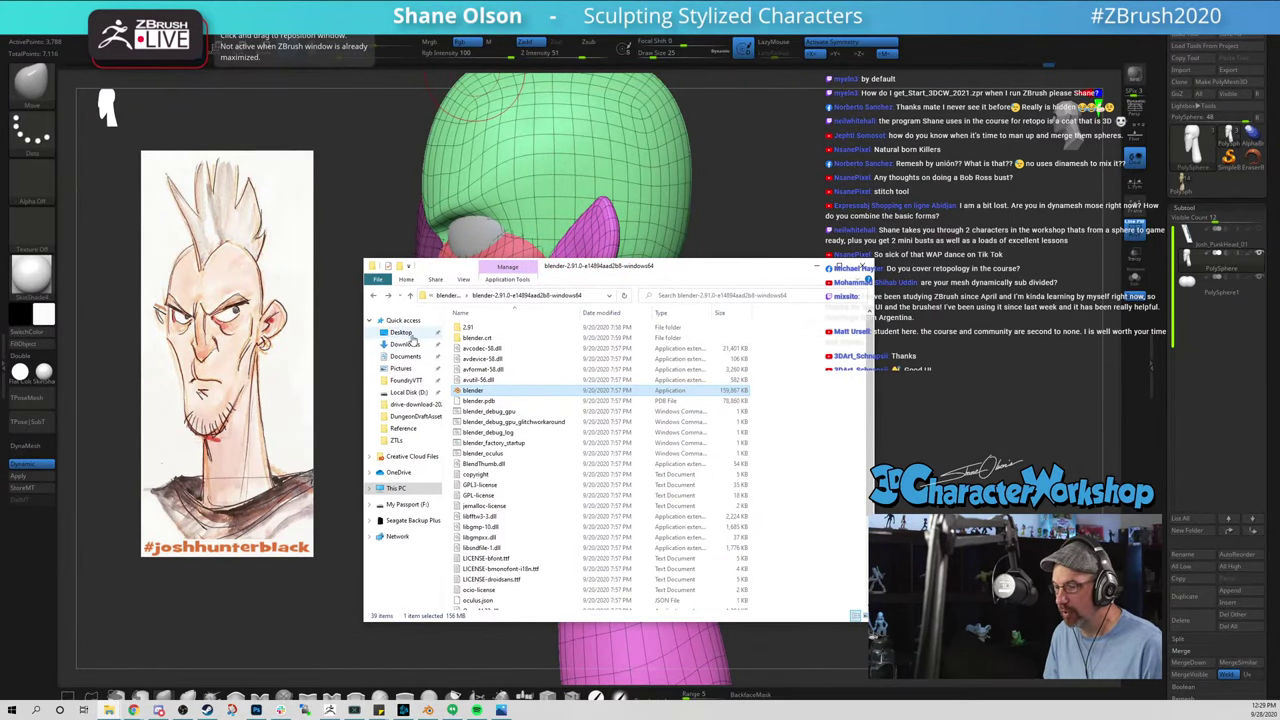
left_click(405, 345)
left_click(410, 393)
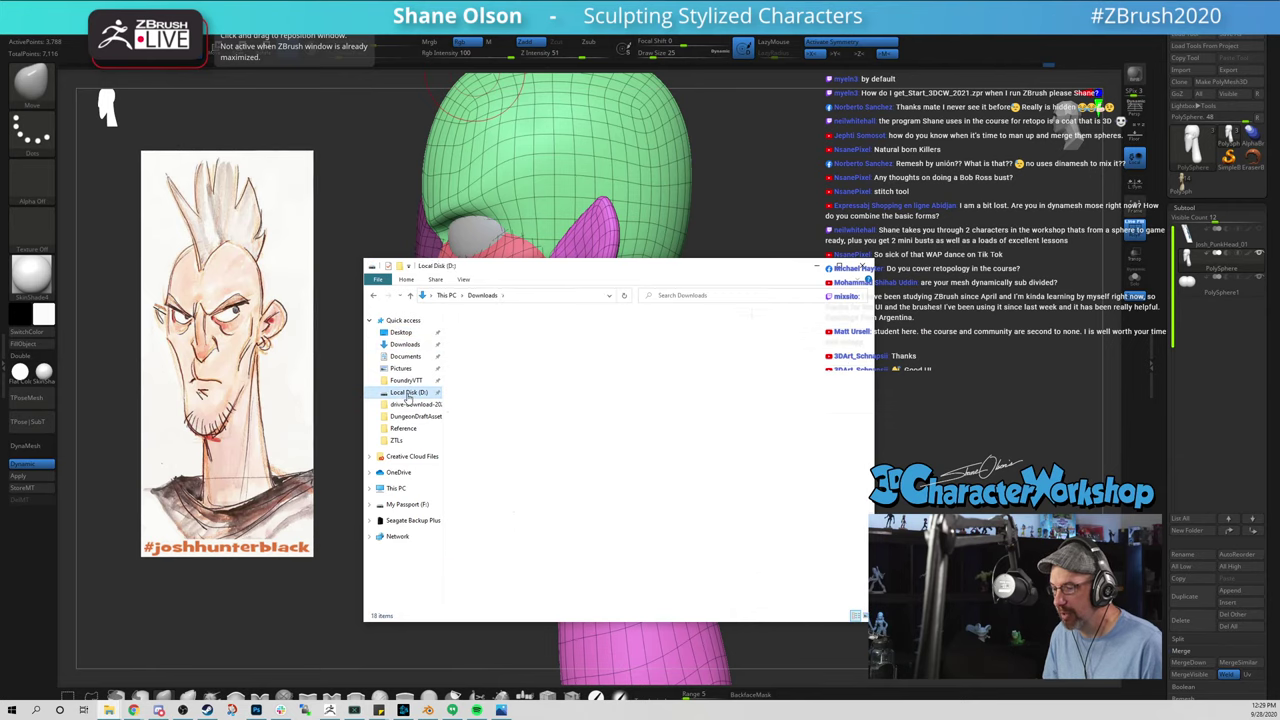
left_click(396, 488)
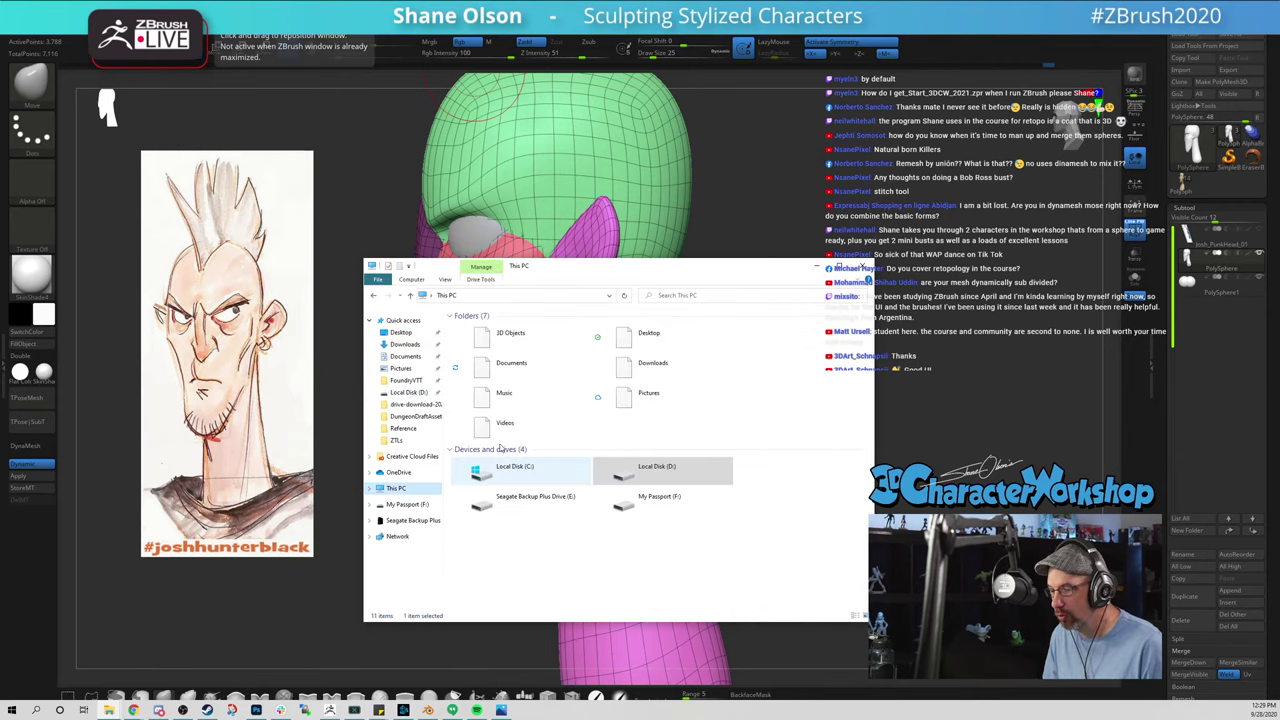
left_click(526, 470)
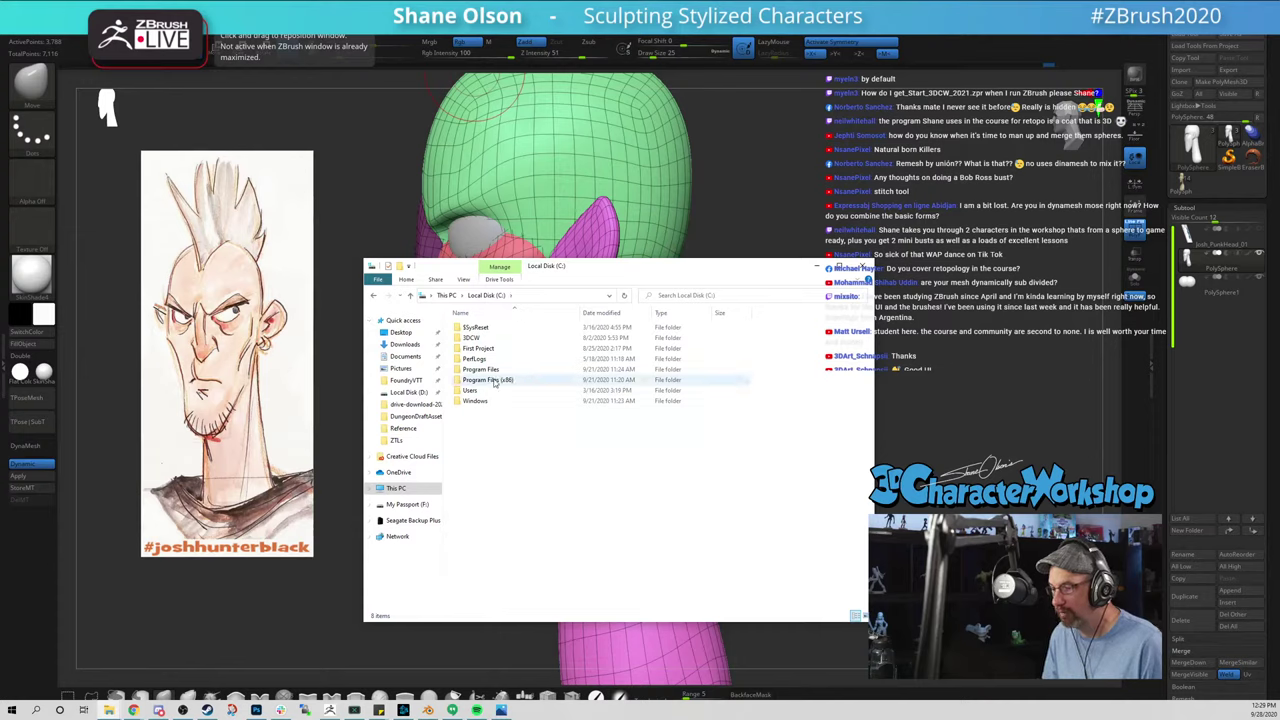
double_click(492, 371)
scroll(562, 404, "down", 2)
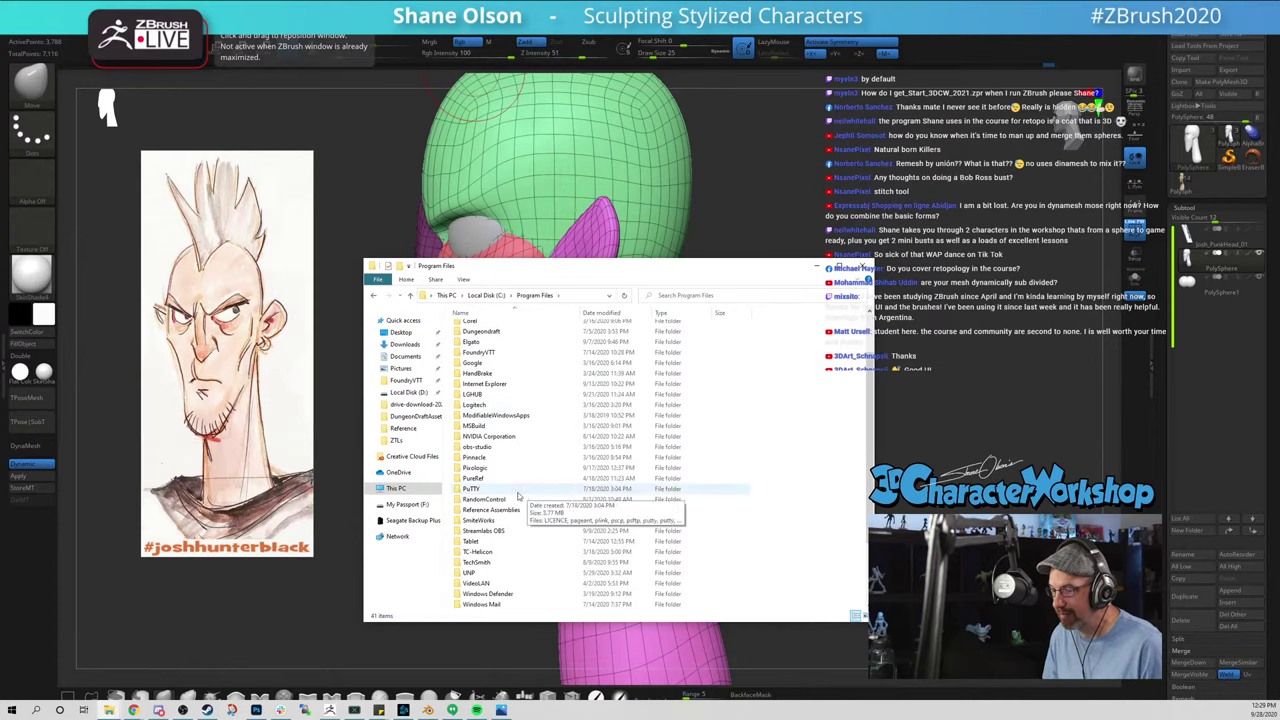
double_click(494, 468)
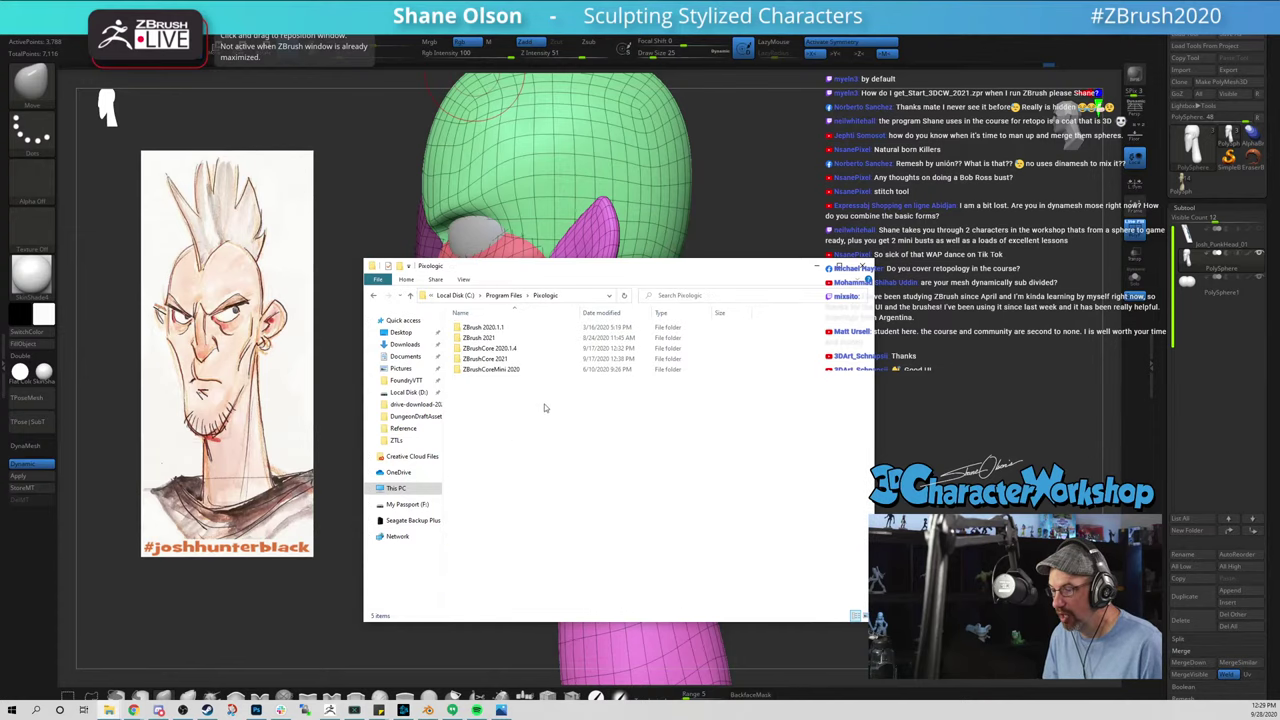
Step: Locate the _Start_3DCW_2021 project file in the ZProjects folder of ZBrush 2021, and close the file window
double_click(480, 341)
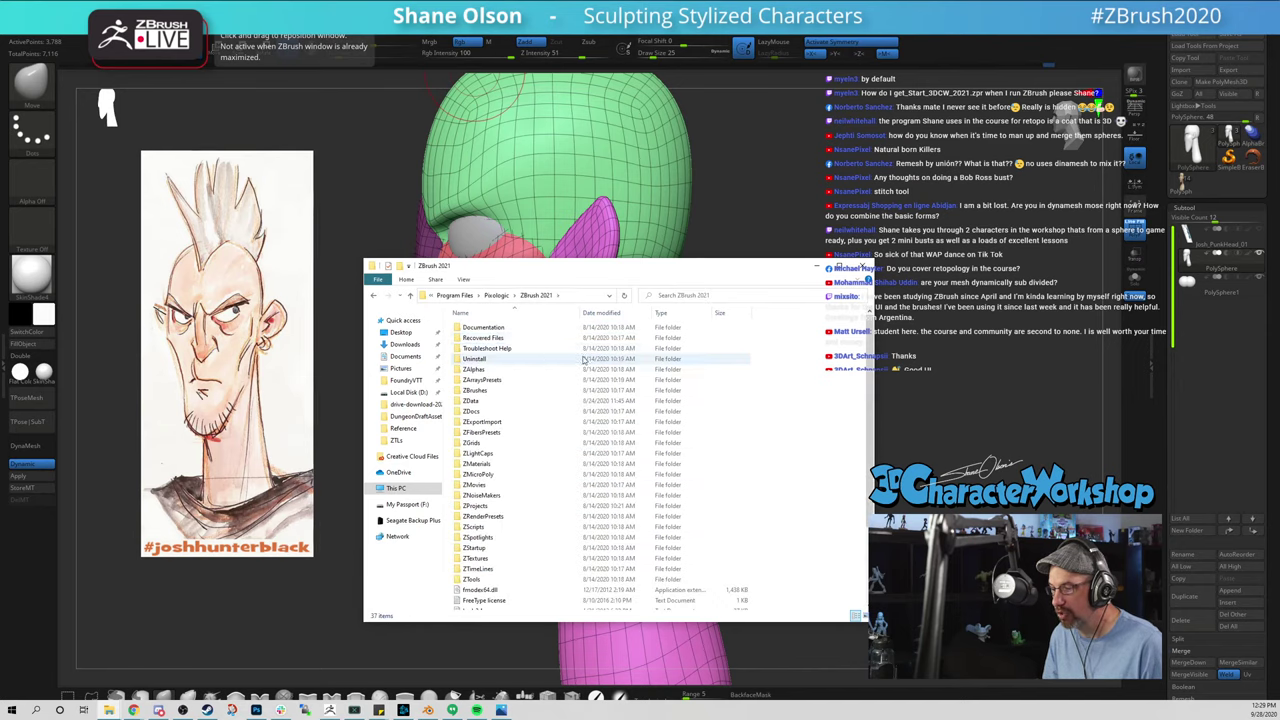
scroll(485, 450, "down", 2)
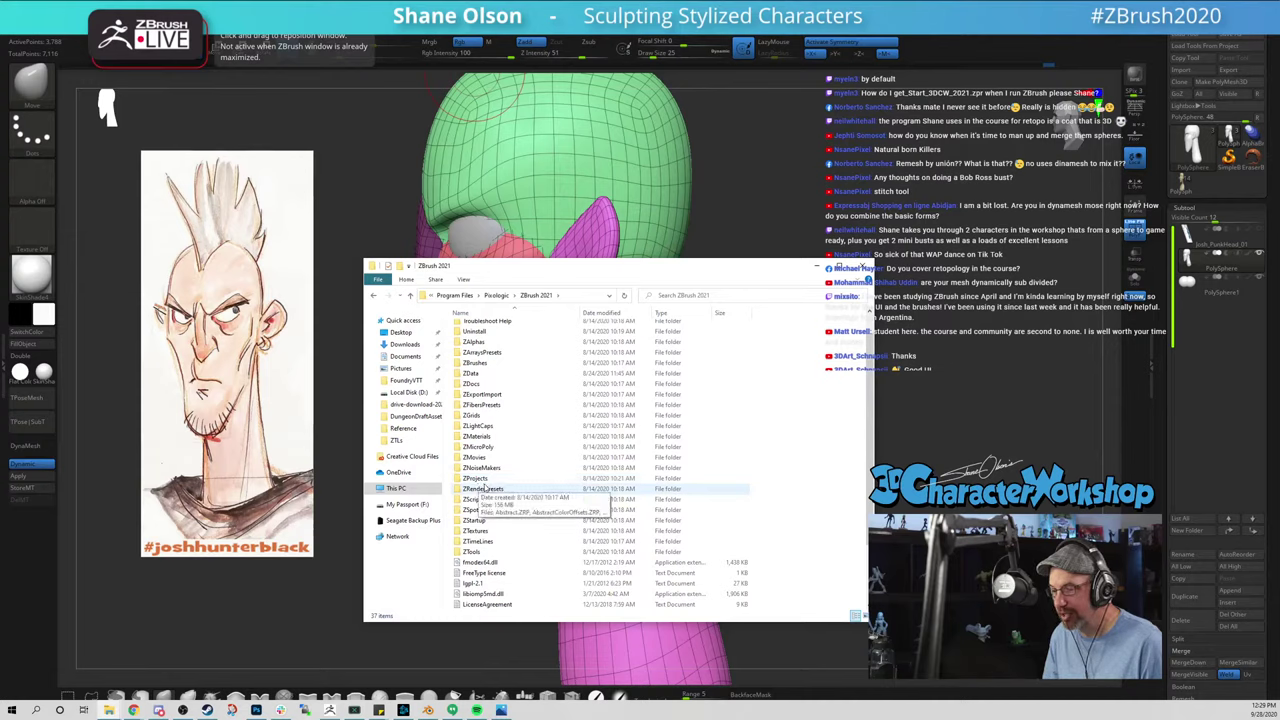
double_click(479, 481)
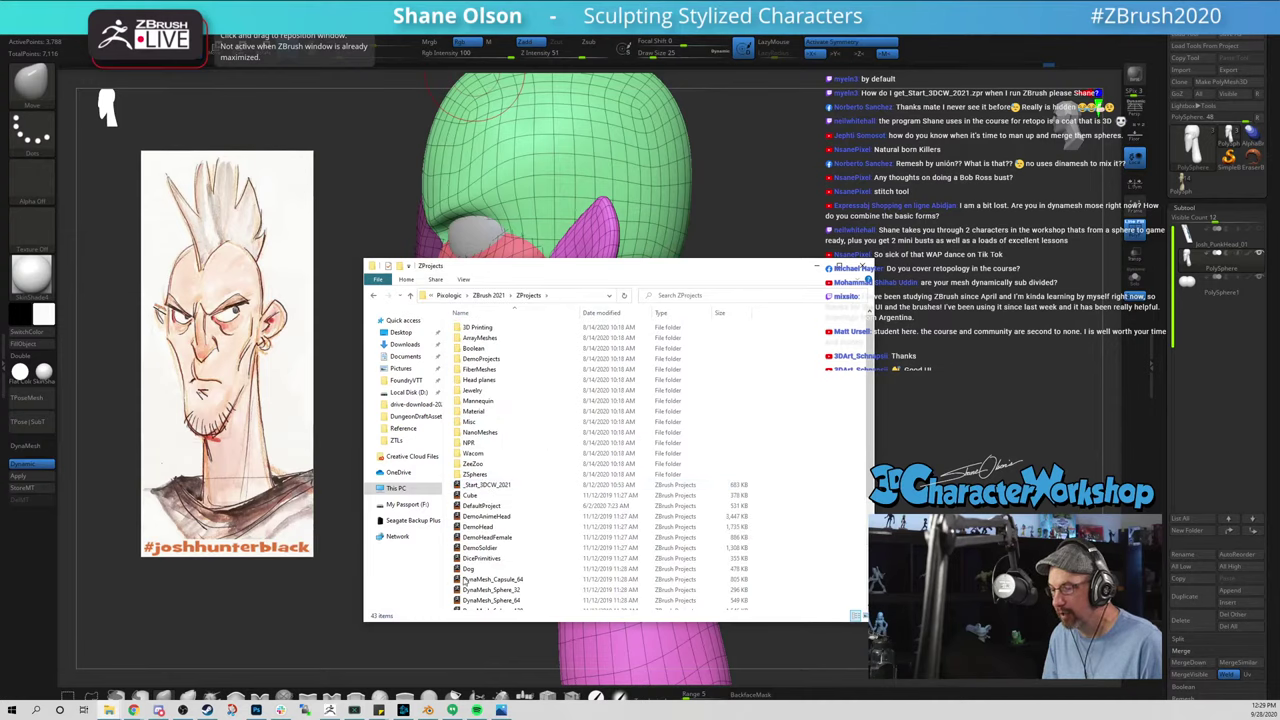
left_click(480, 487)
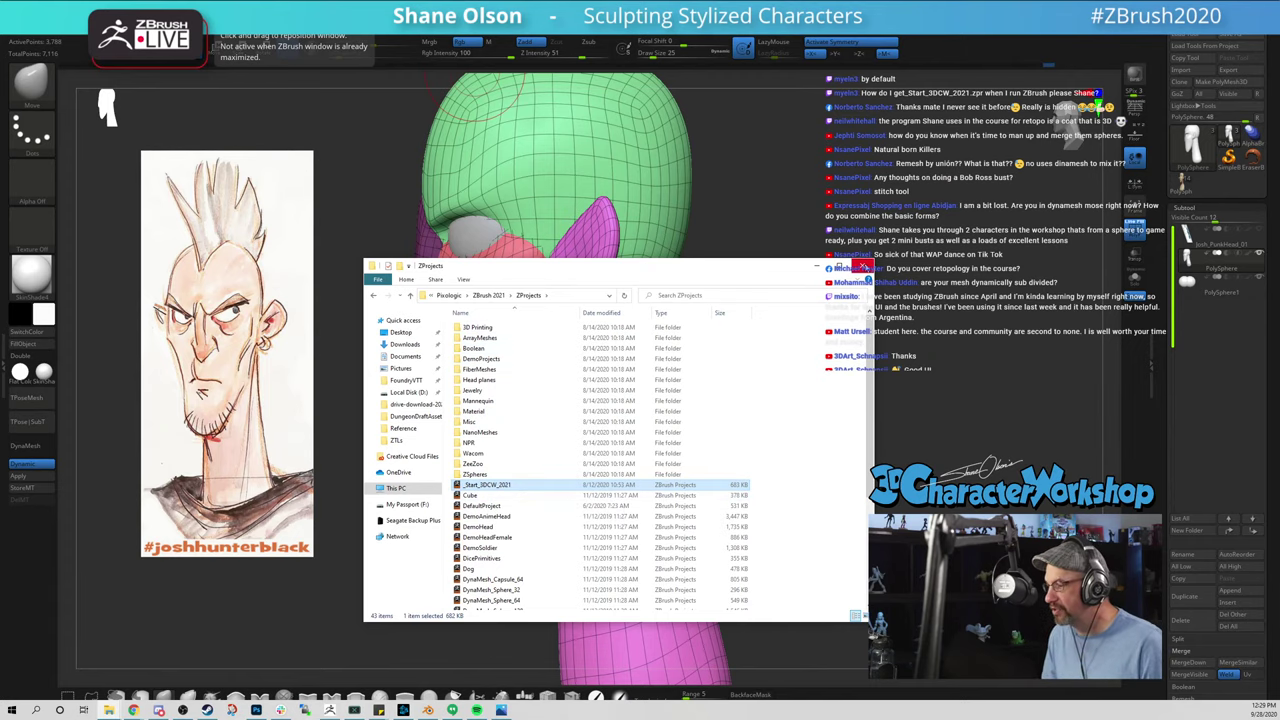
left_click(864, 267)
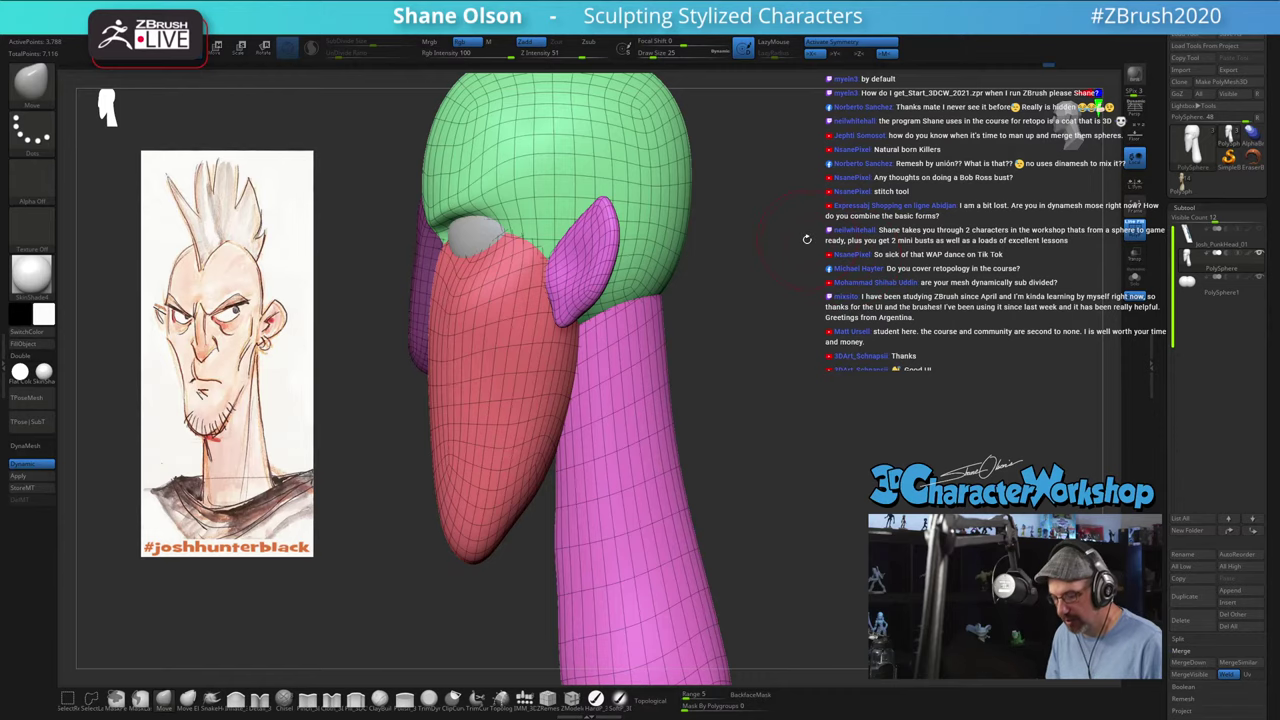
Step: Show the project thumbnails in LightBox once more and hide them again
key("comma")
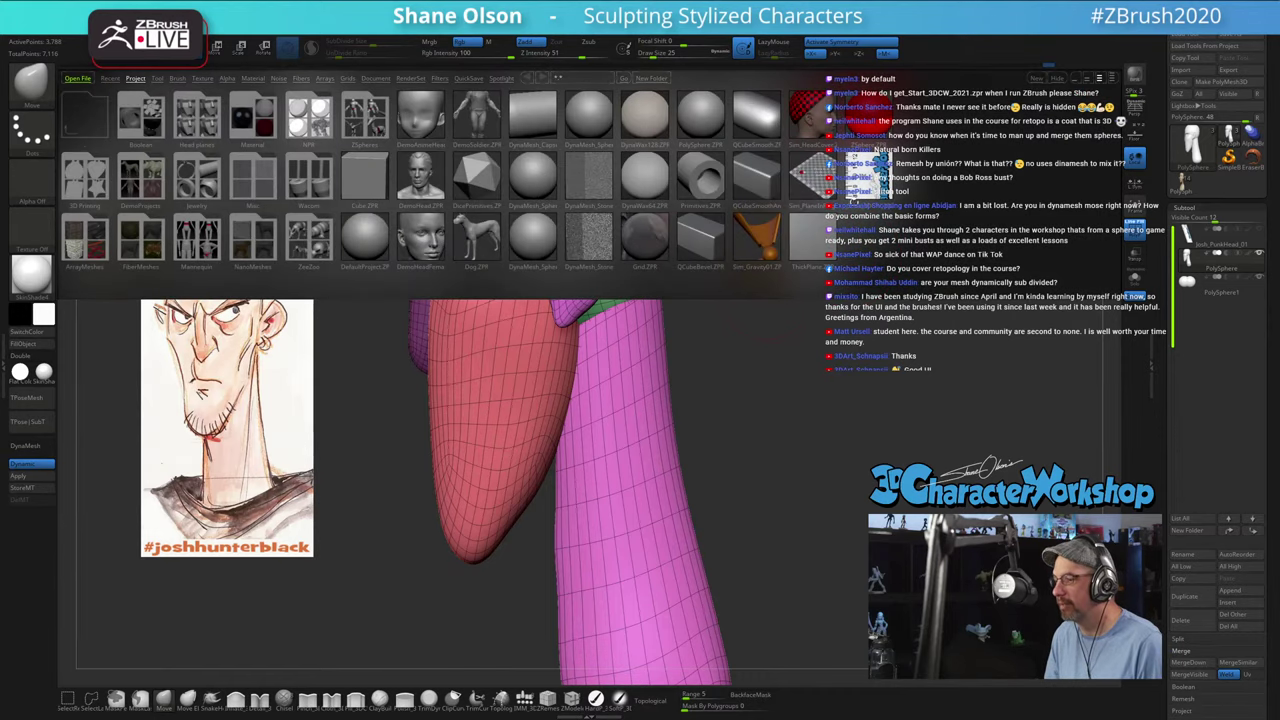
key("comma")
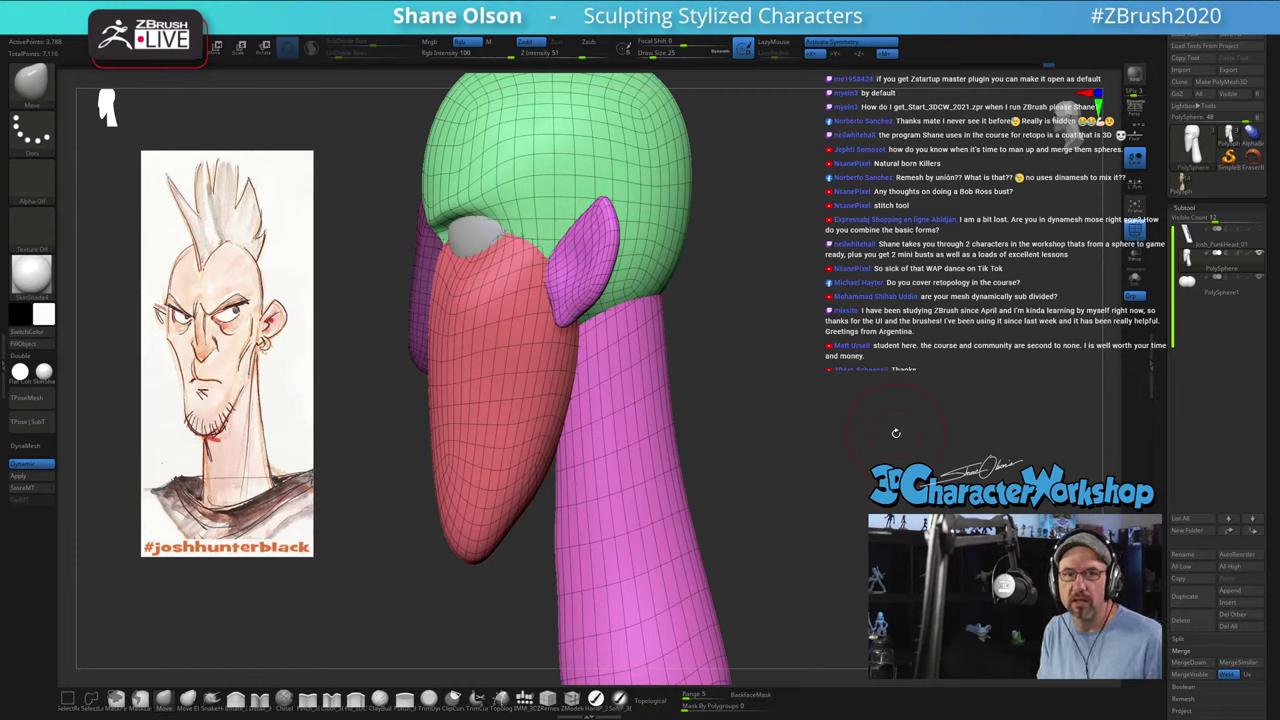
left_click_drag(818, 355, 842, 438)
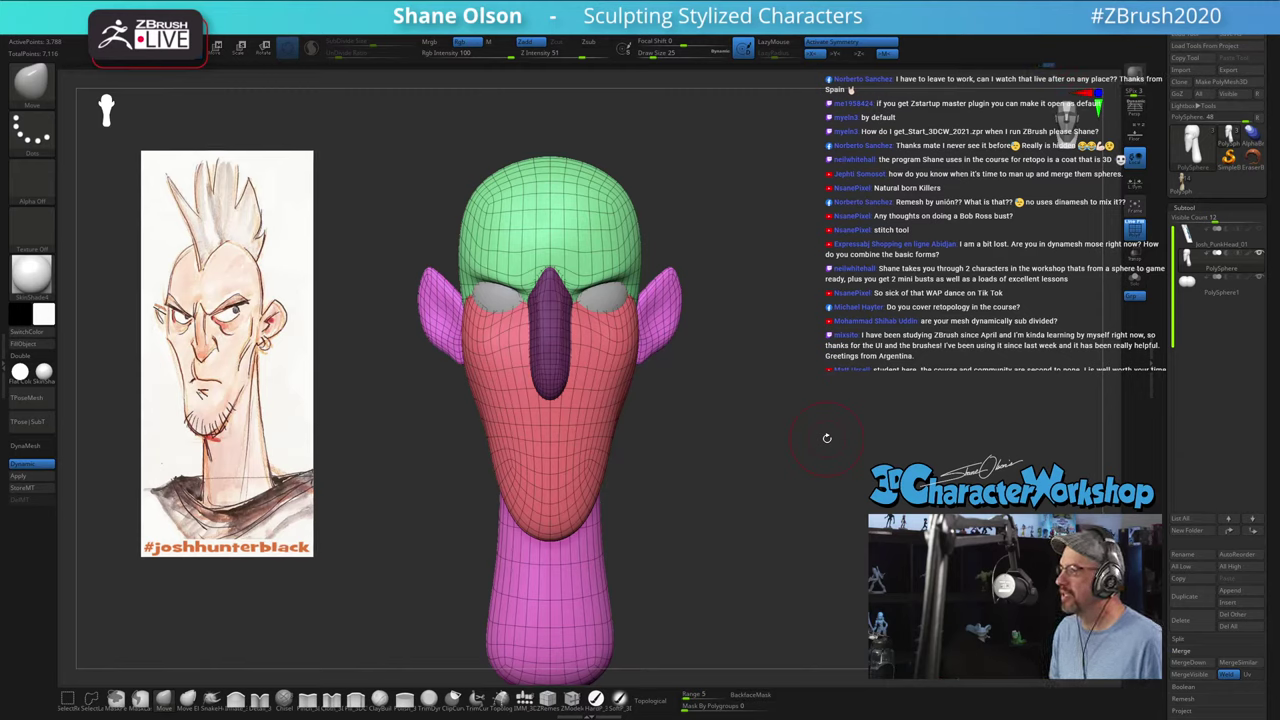
left_click_drag(781, 488, 768, 460)
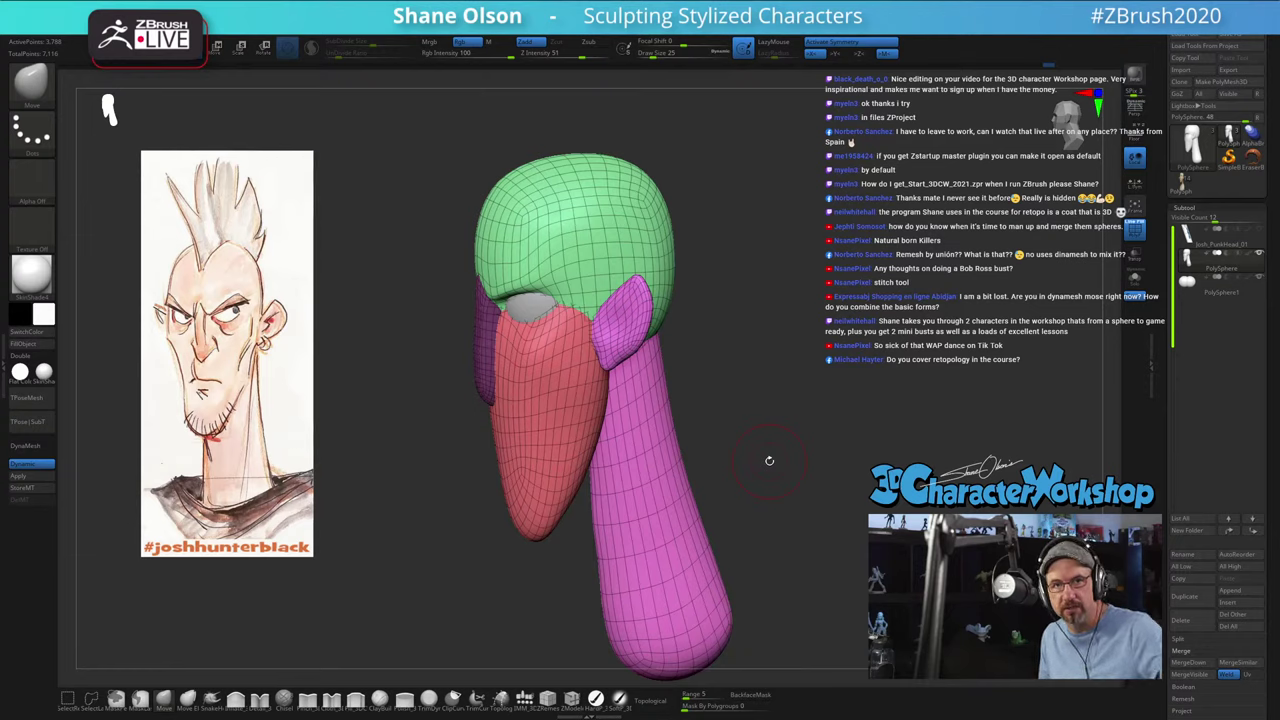
left_click_drag(805, 355, 789, 317)
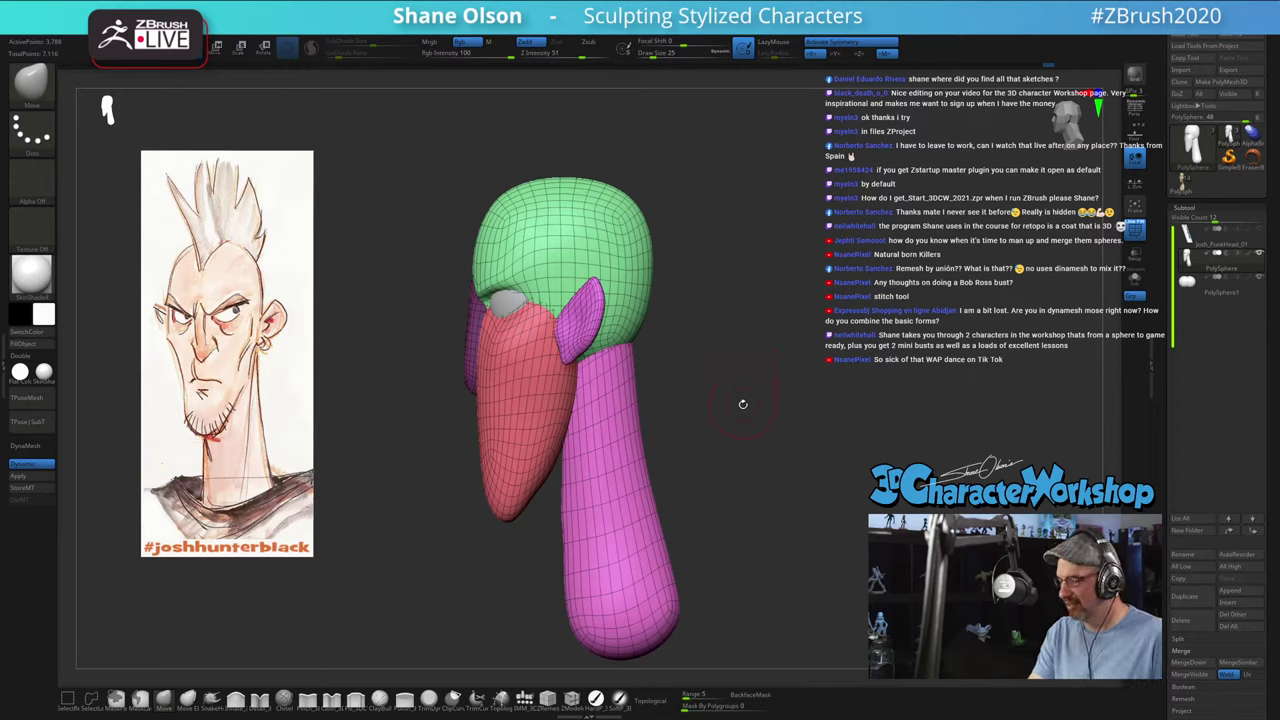
left_click_drag(746, 401, 771, 403, "alt")
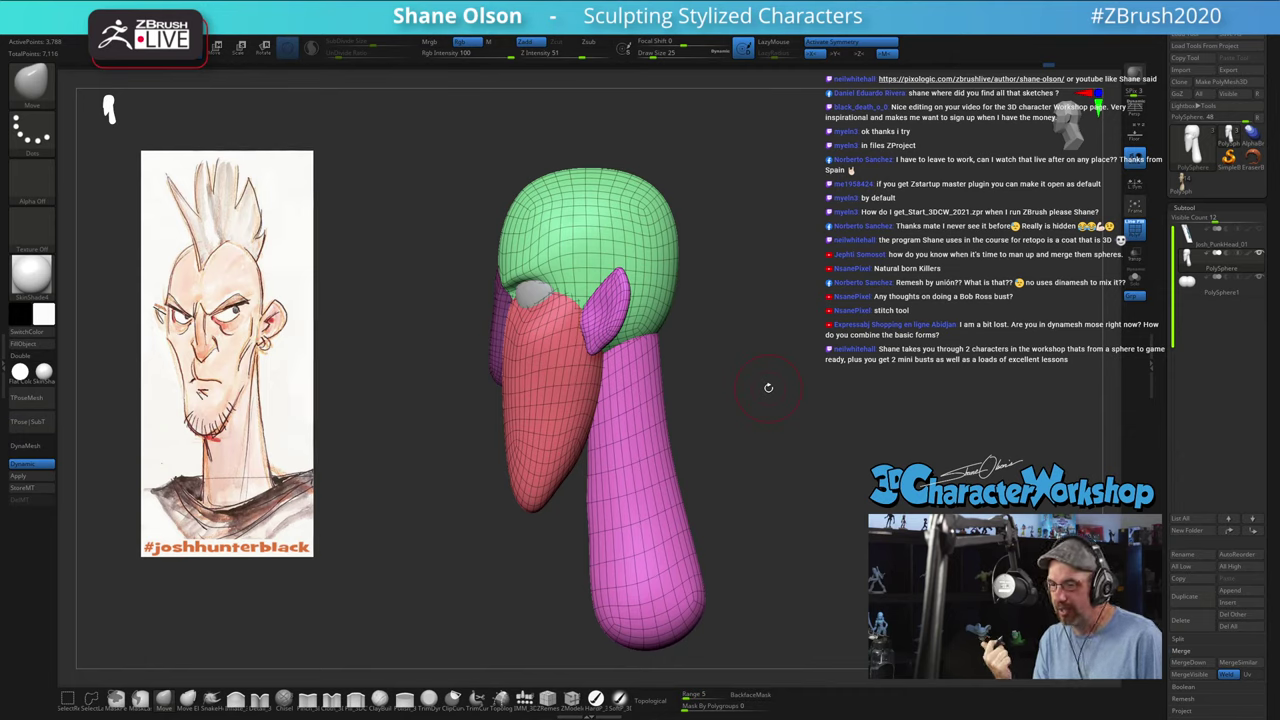
mouse_move(737, 391)
left_mouse_down()
mouse_move(822, 424)
mouse_move(735, 400)
mouse_move(760, 402)
mouse_move(729, 386)
mouse_move(743, 347)
mouse_move(729, 337)
left_mouse_up()
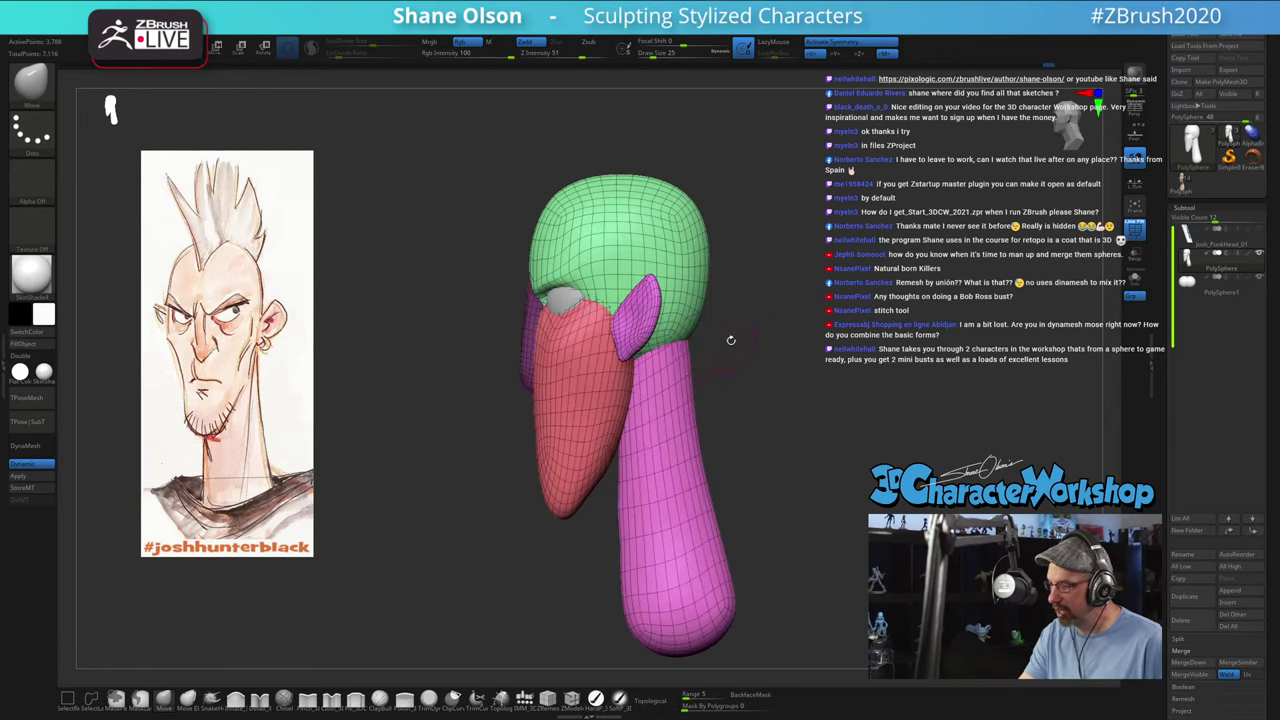
Step: Set the draw size to 49 and smooth the sides of the cranium symmetrically with the Smooth brush
key("s")
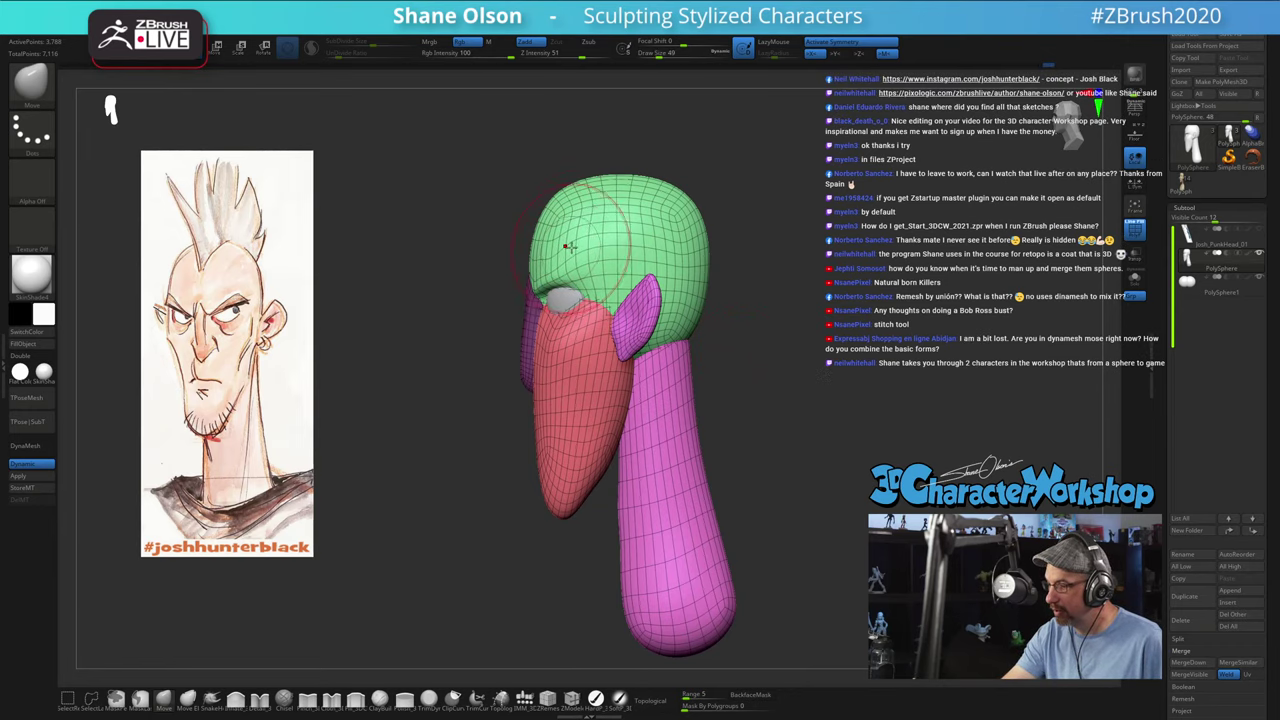
mouse_move(747, 331)
left_mouse_down()
mouse_move(813, 373)
mouse_move(794, 406)
mouse_move(808, 442)
left_mouse_up()
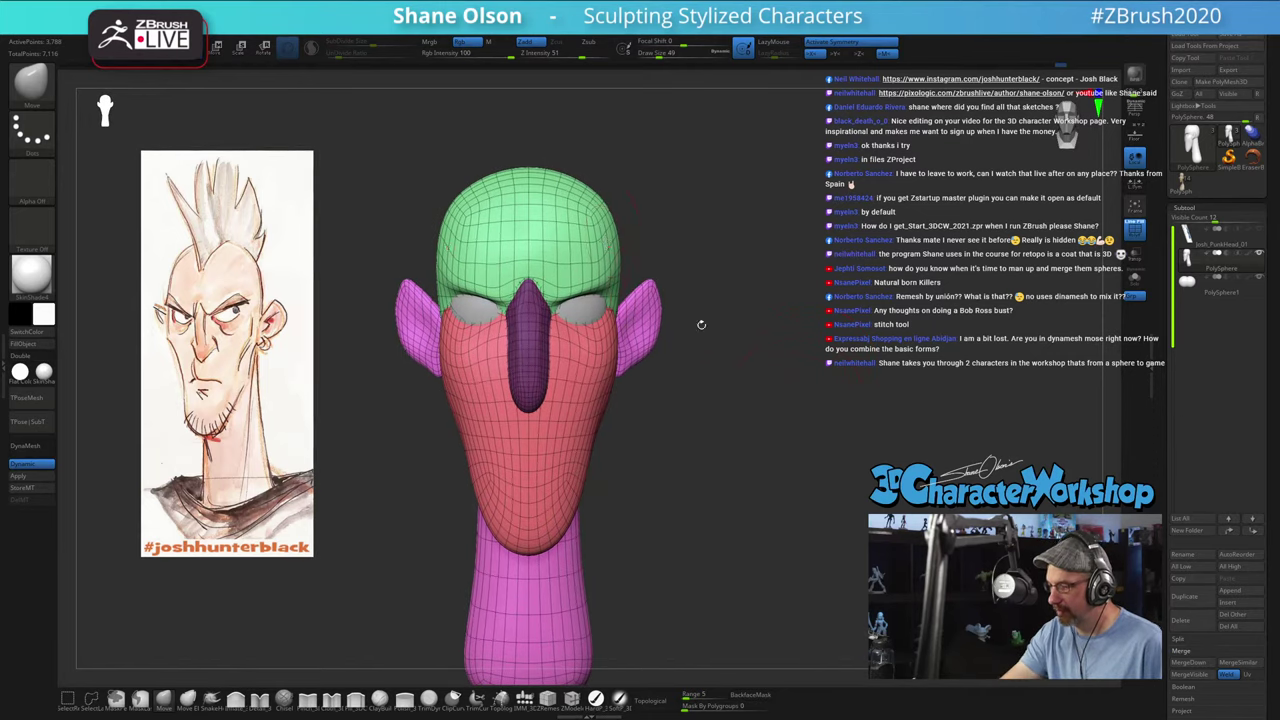
mouse_move(701, 325)
left_mouse_down()
mouse_move(737, 523)
mouse_move(731, 443)
left_mouse_up()
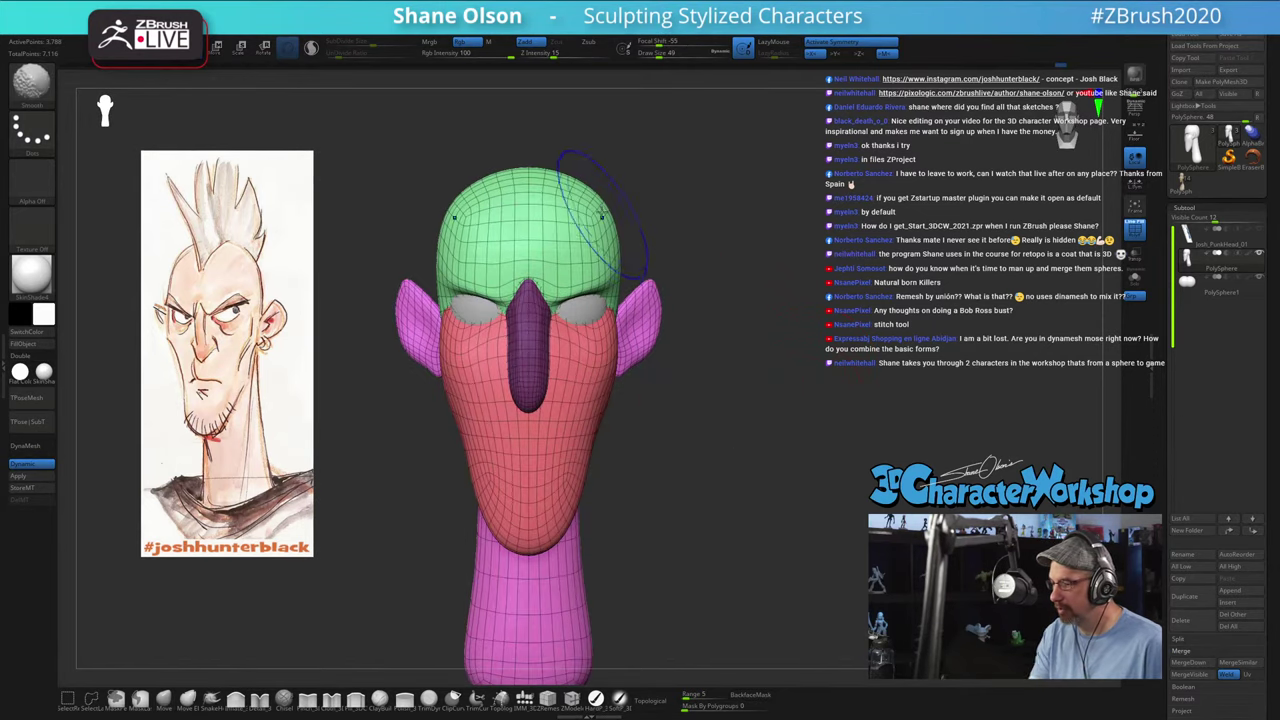
mouse_move(600, 215)
left_mouse_down("shift")
mouse_move(608, 195)
mouse_move(720, 330)
mouse_move(792, 457)
mouse_move(811, 449)
mouse_move(754, 427)
mouse_move(770, 448)
left_mouse_up("shift")
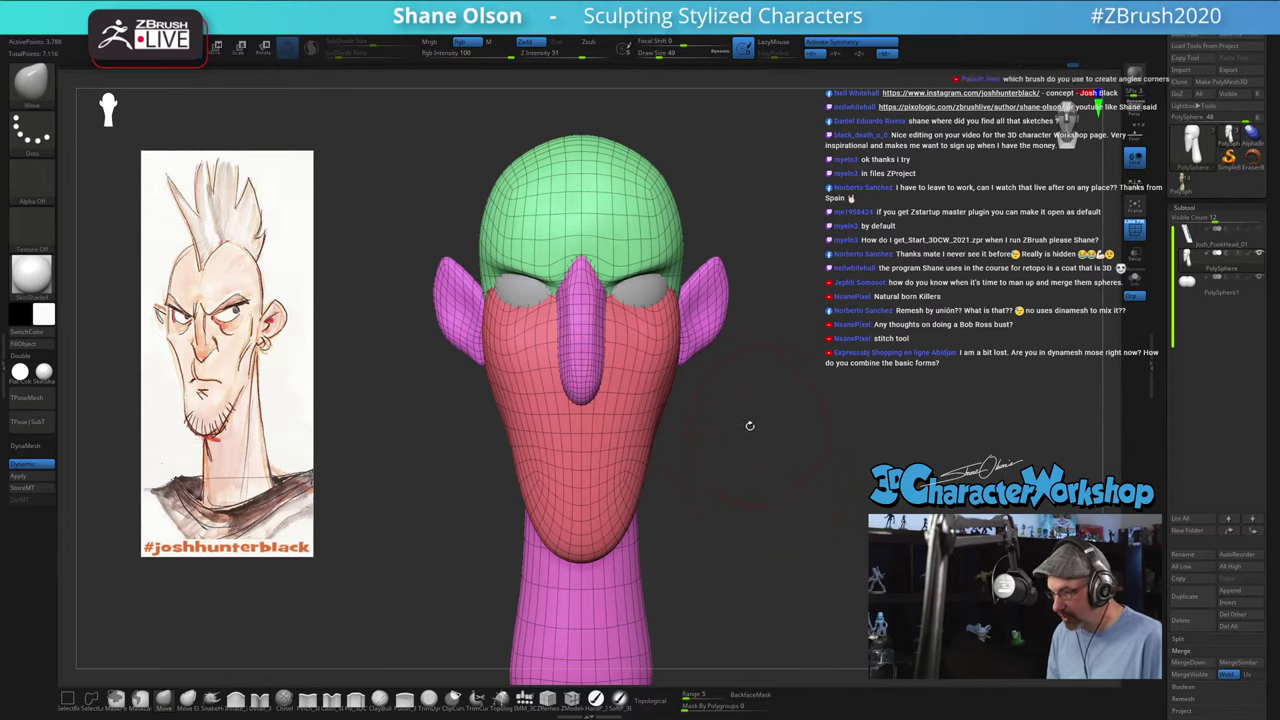
Step: Give each separate head part its own polygroup with Auto Groups, and make both sides match using Mirror And Weld
key("space")
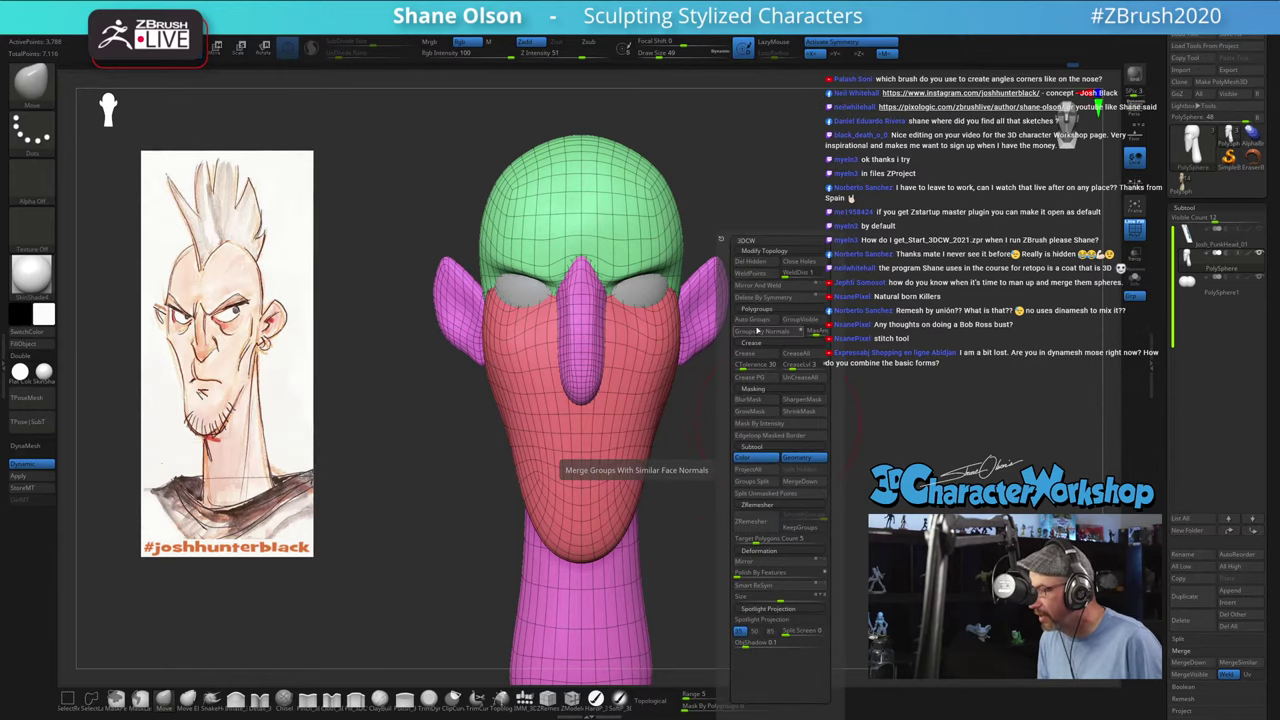
left_click(757, 323)
key("space")
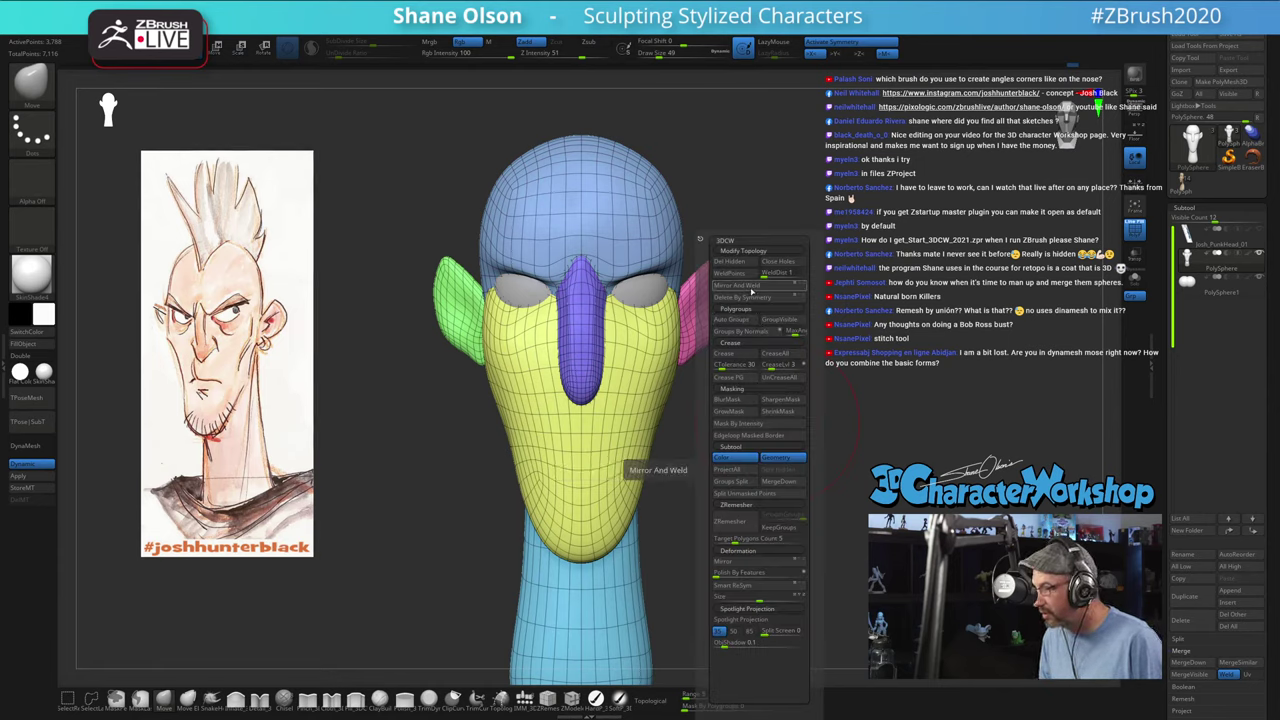
left_click(742, 285)
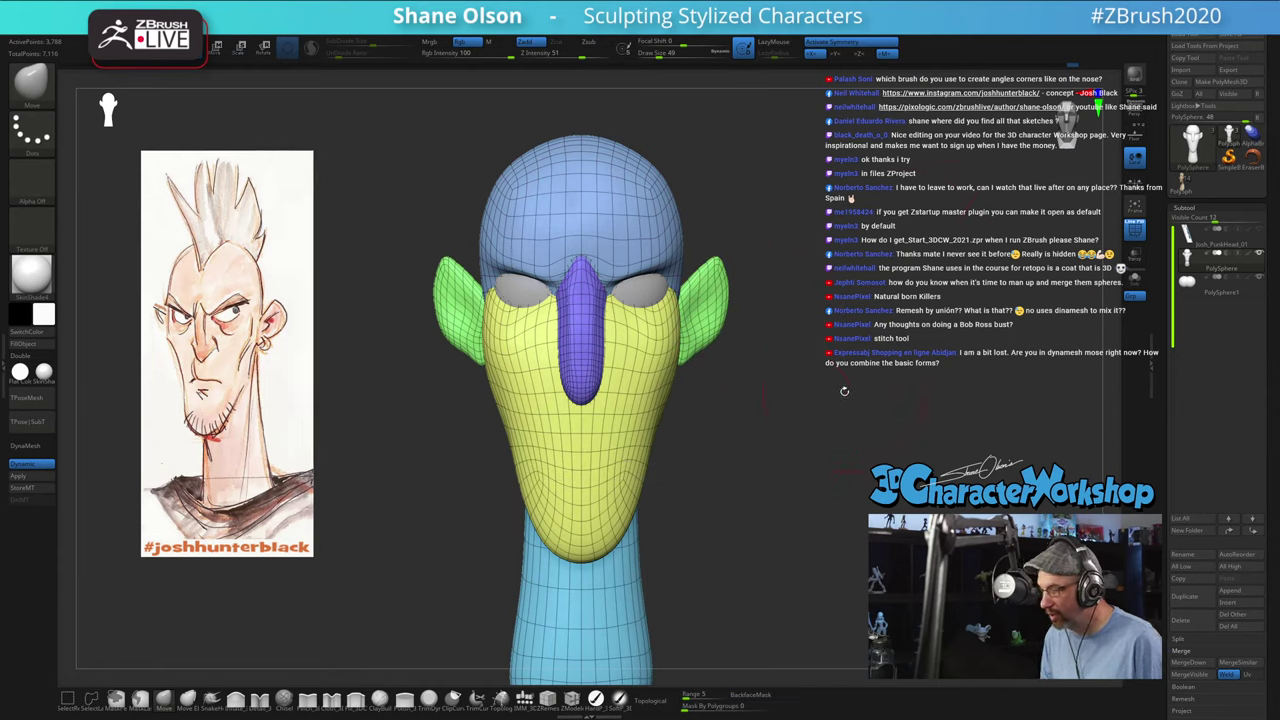
Step: Insert a small QuadSphere-2 mesh on the face's centre line just below the nose tip, using the IMM primitives brush at draw size 39
left_click_drag(844, 391, 300, 590)
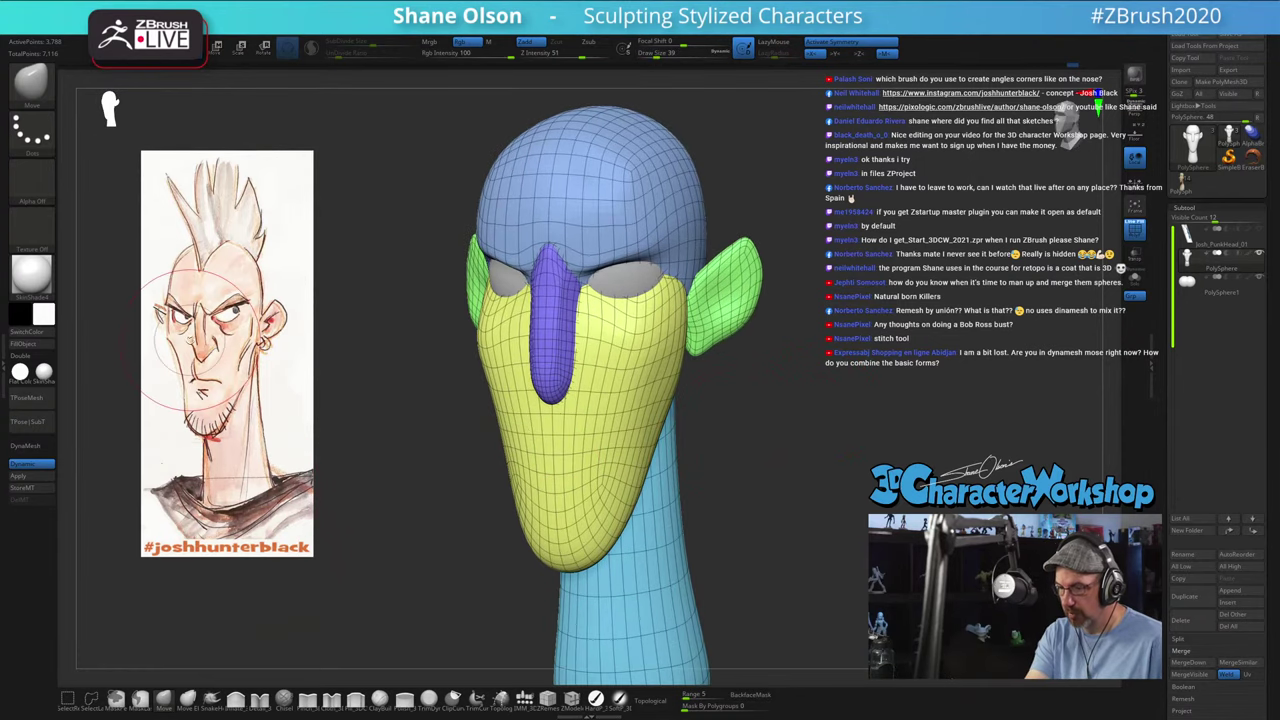
left_click_drag(360, 511, 372, 497, "shift")
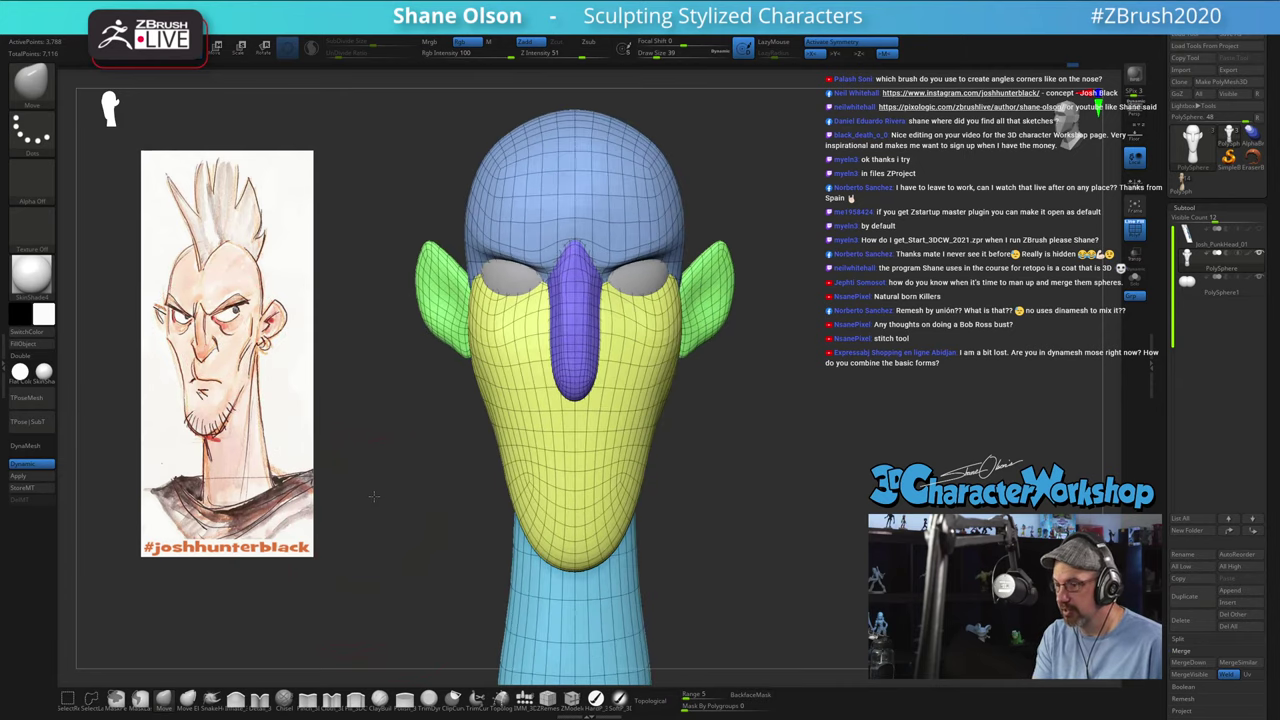
left_click(525, 697)
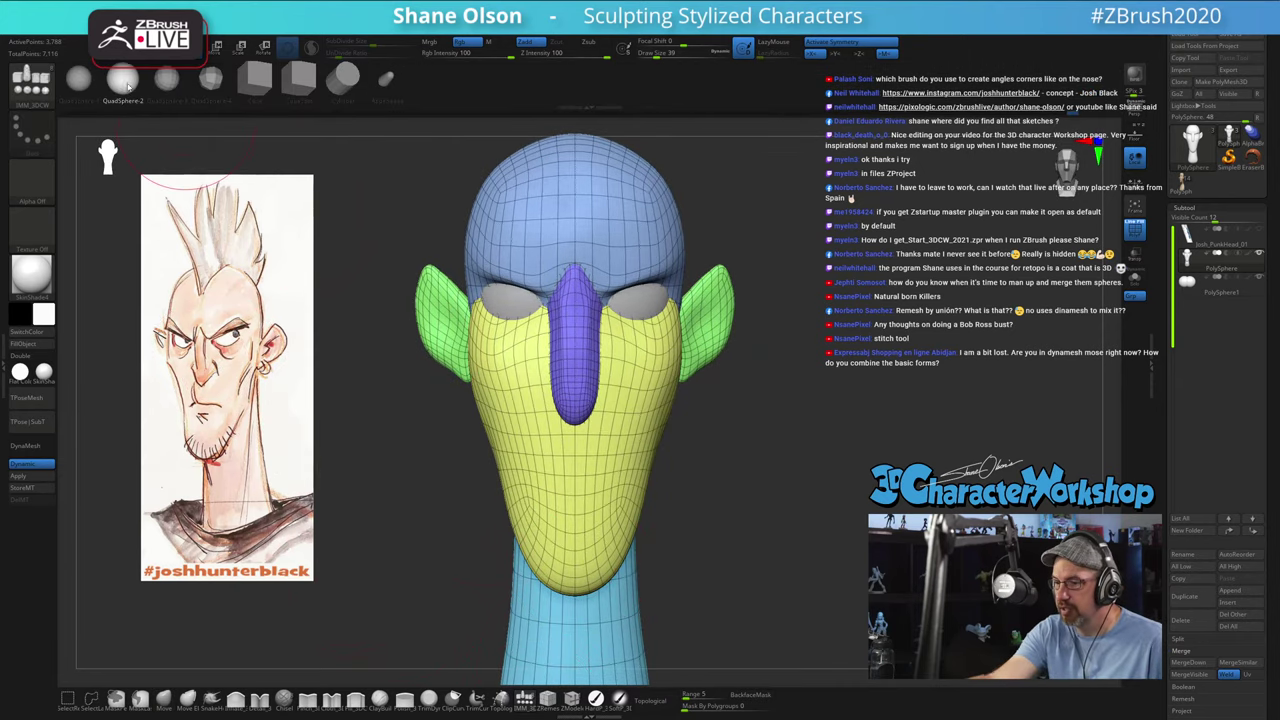
left_click(119, 80)
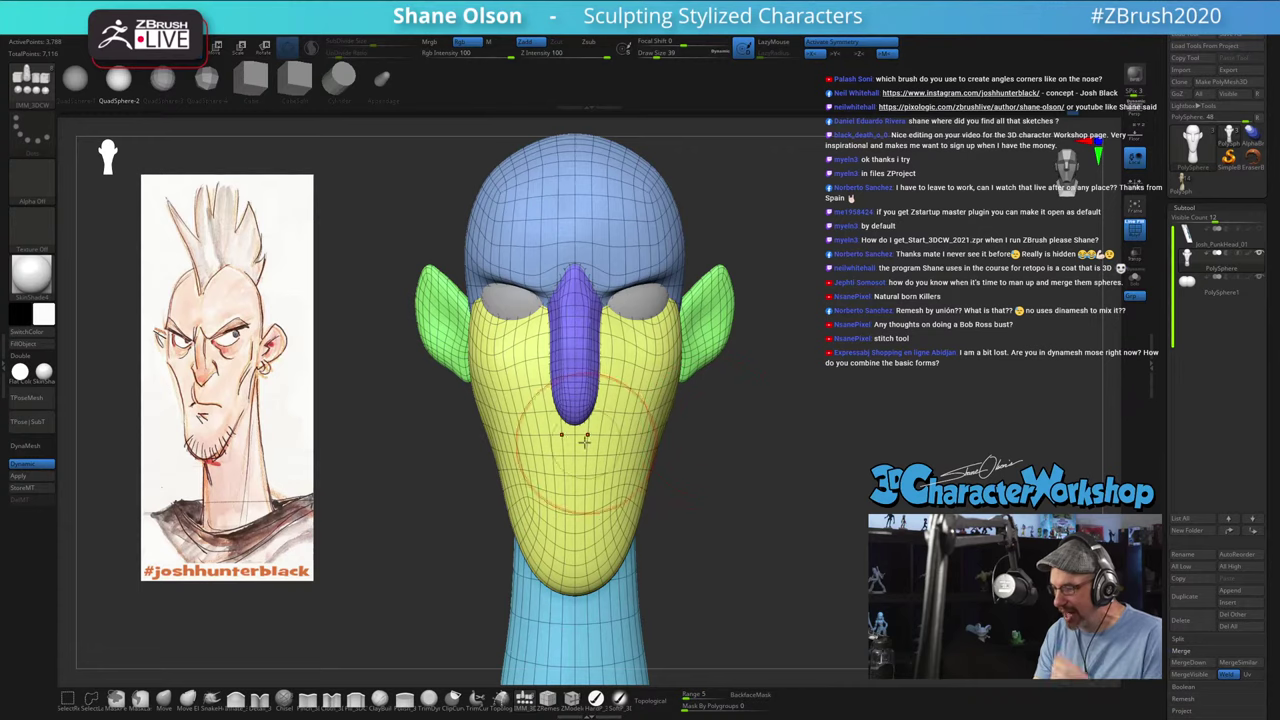
left_click_drag(575, 433, 580, 462)
left_click_drag(836, 507, 682, 520)
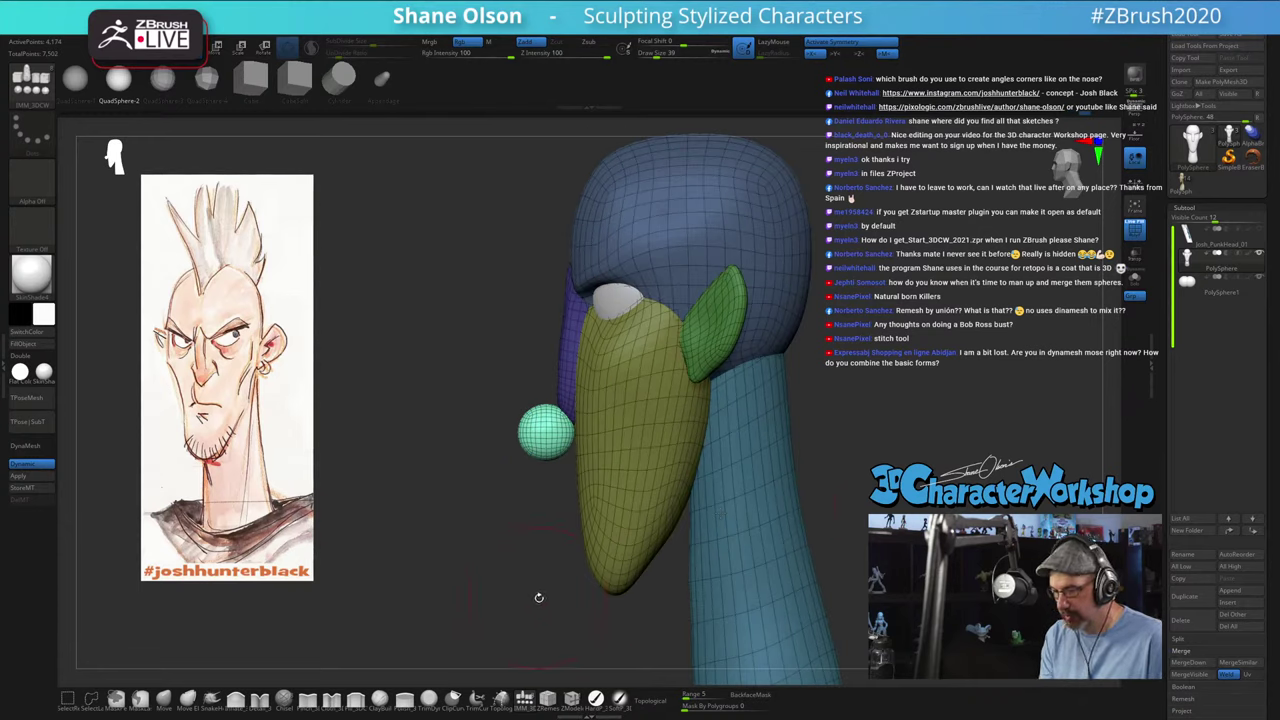
Step: Flatten the inserted sphere along its front-to-back axis with the transform gizmo
key("w")
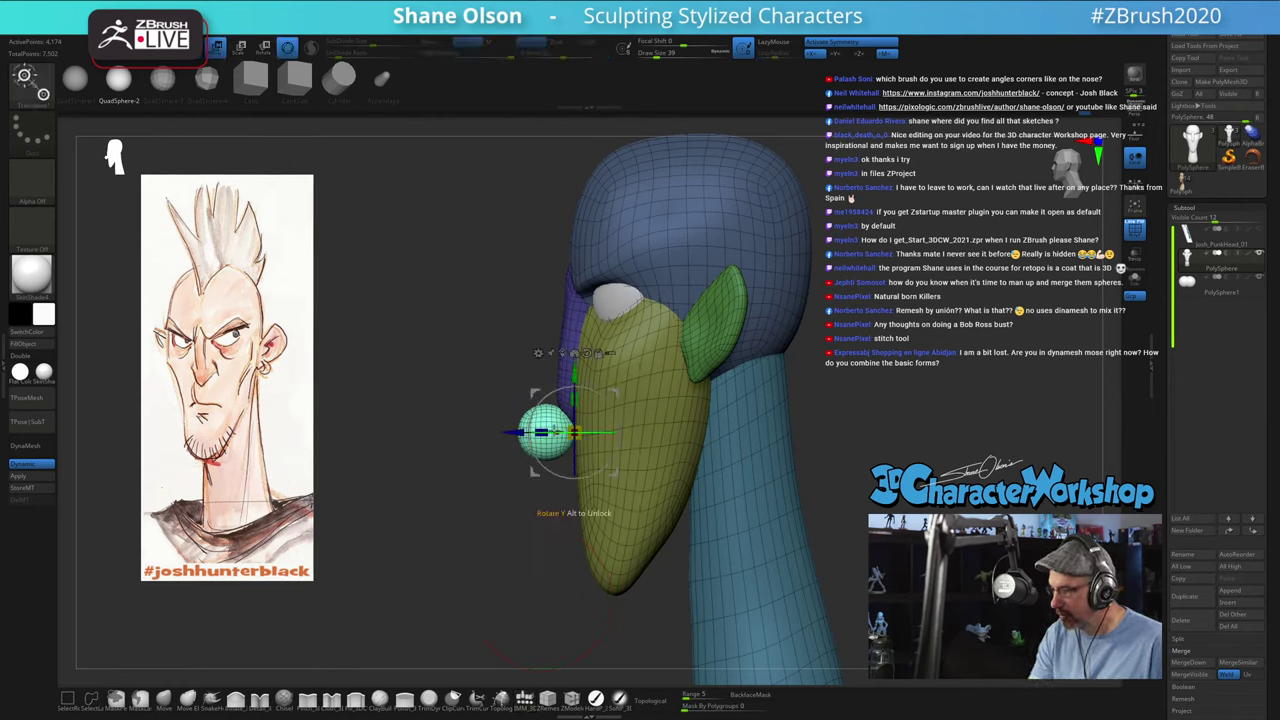
left_click_drag(541, 433, 552, 433)
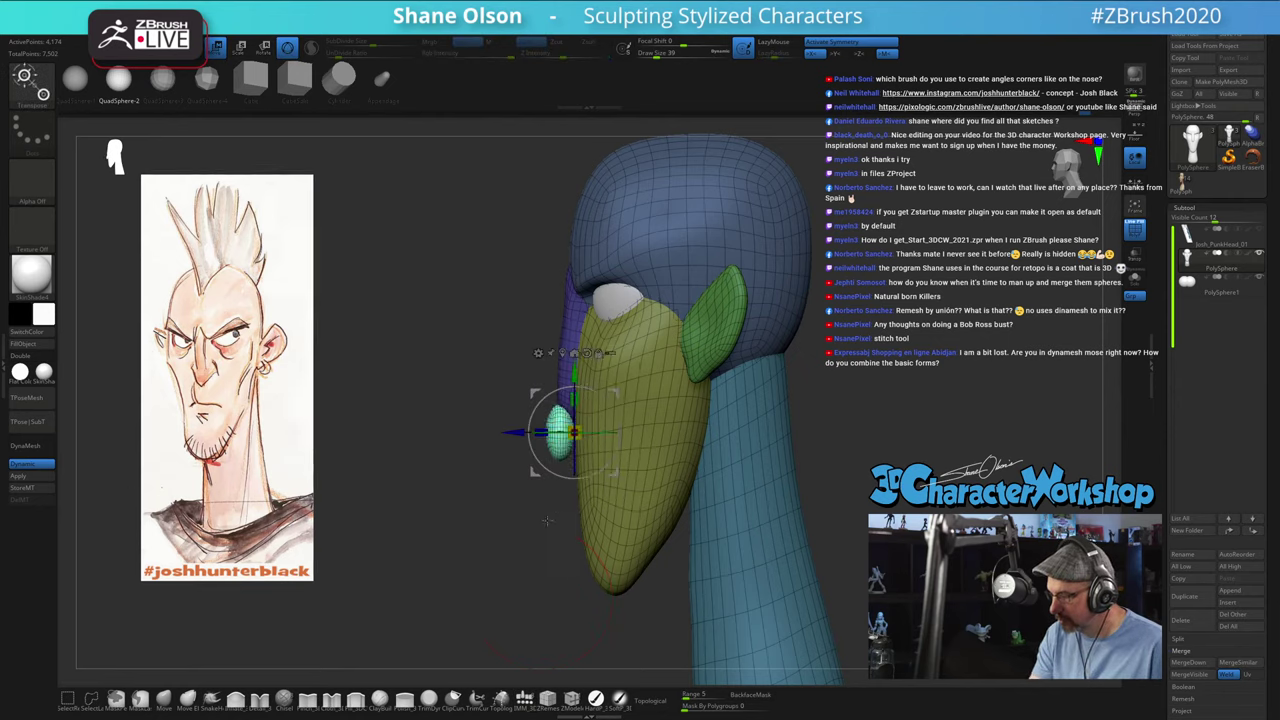
left_click_drag(440, 540, 581, 547, "shift")
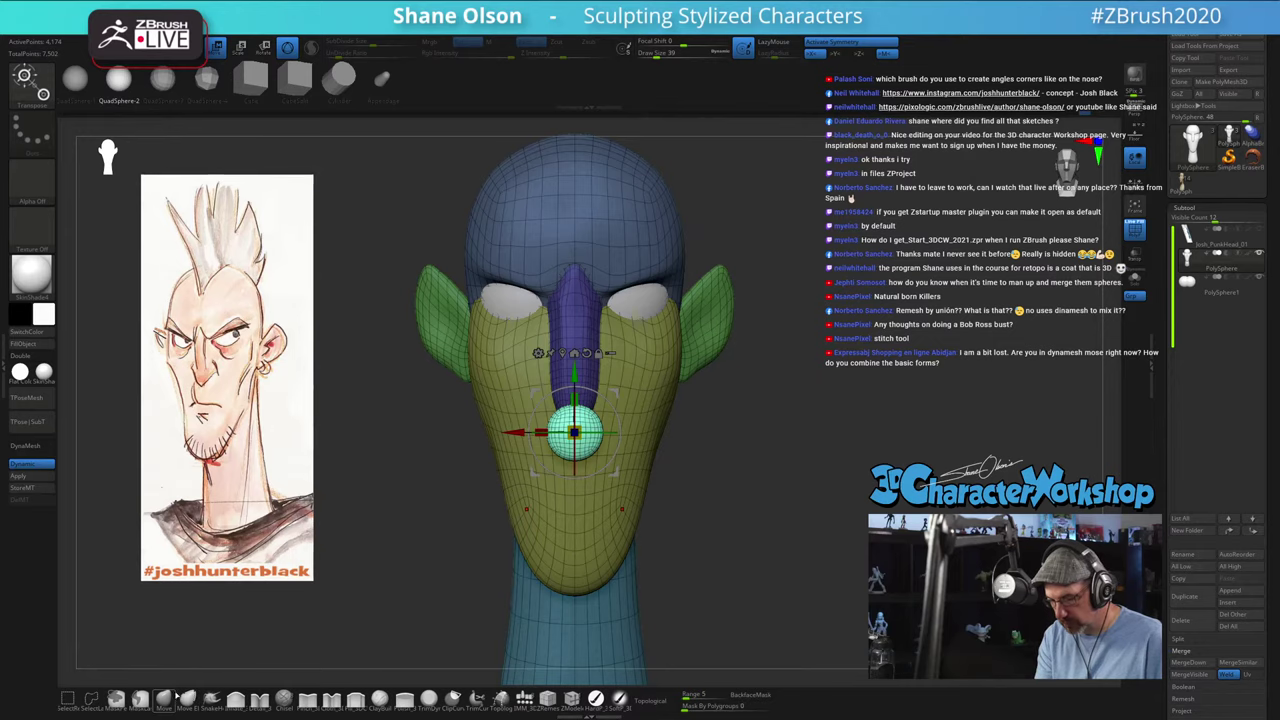
Step: Pull both upper sides of the inserted sphere outward into nostril wings with the SnakeHook brush, reducing the draw size to 14
left_click(212, 699)
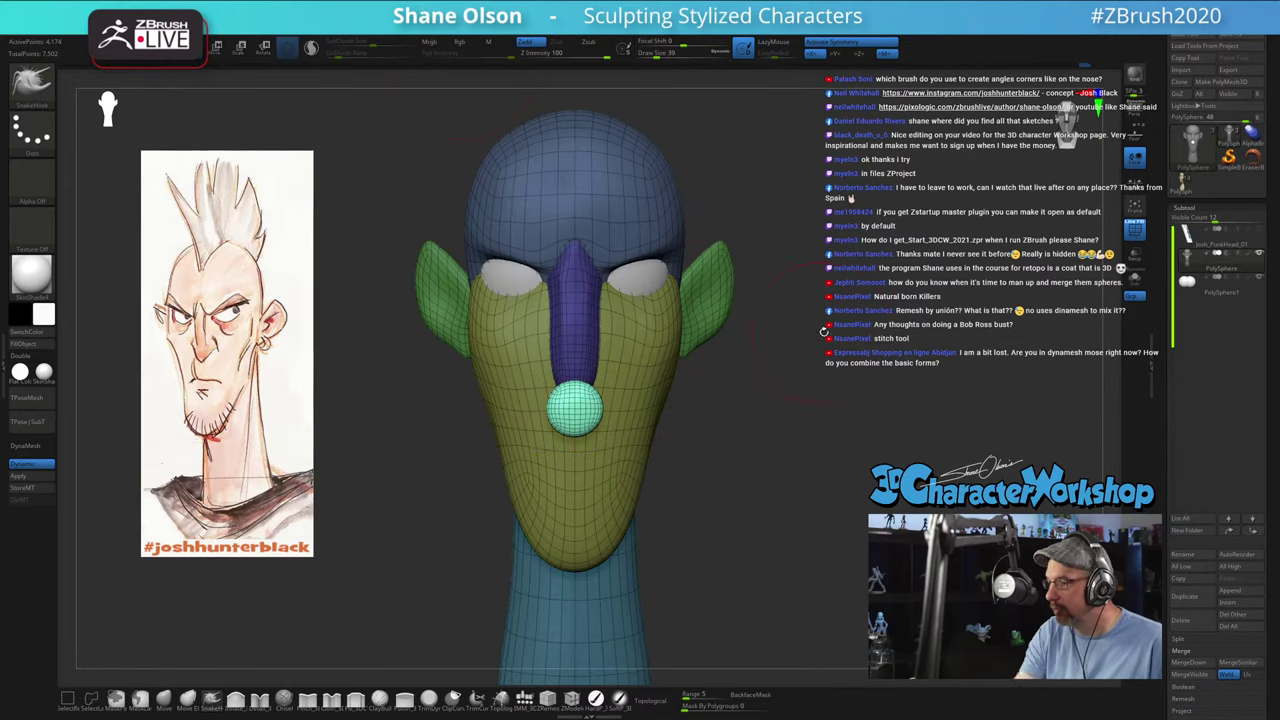
left_click_drag(790, 360, 700, 410)
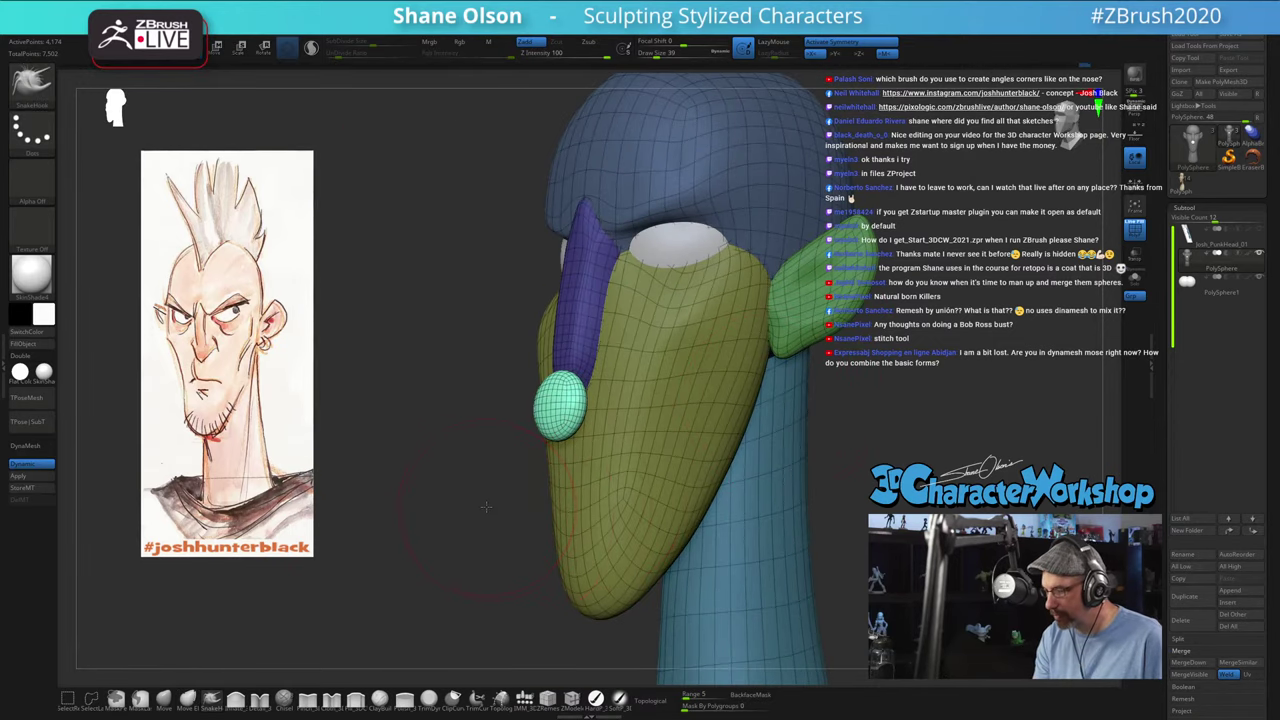
left_click_drag(486, 508, 568, 443)
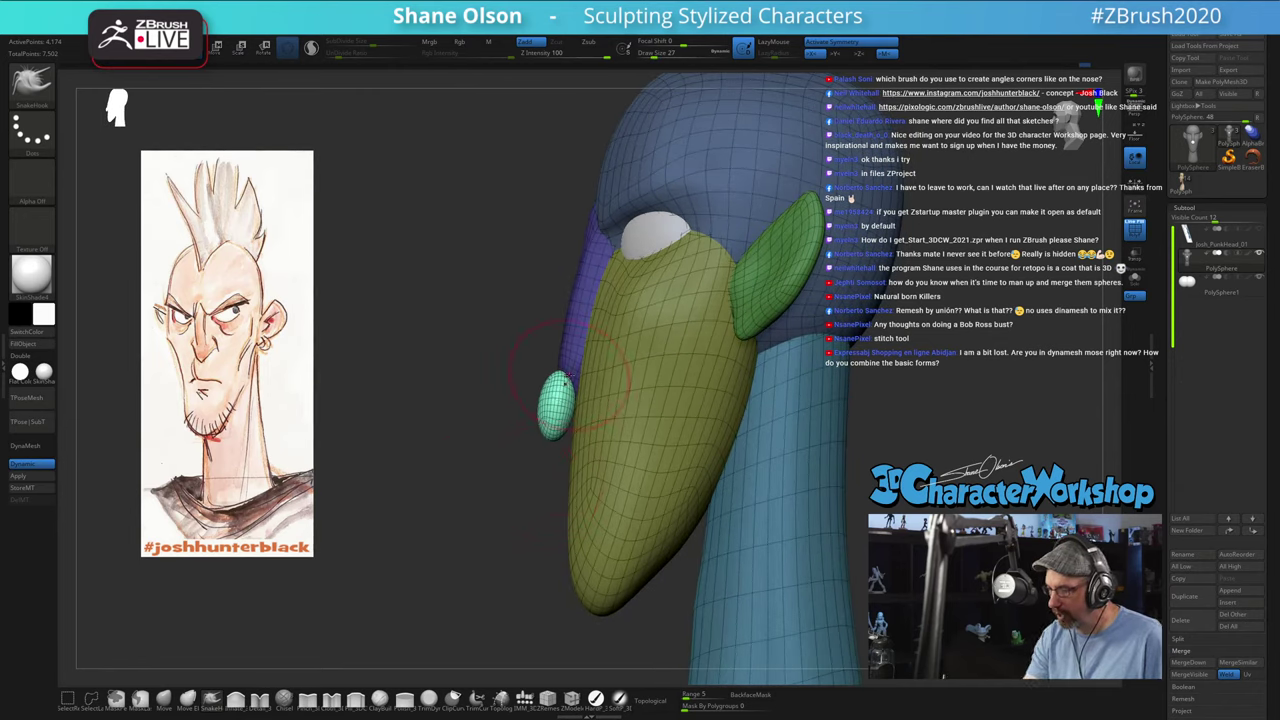
mouse_move(583, 342)
right_mouse_down()
mouse_move(610, 362)
mouse_move(575, 378)
right_mouse_up()
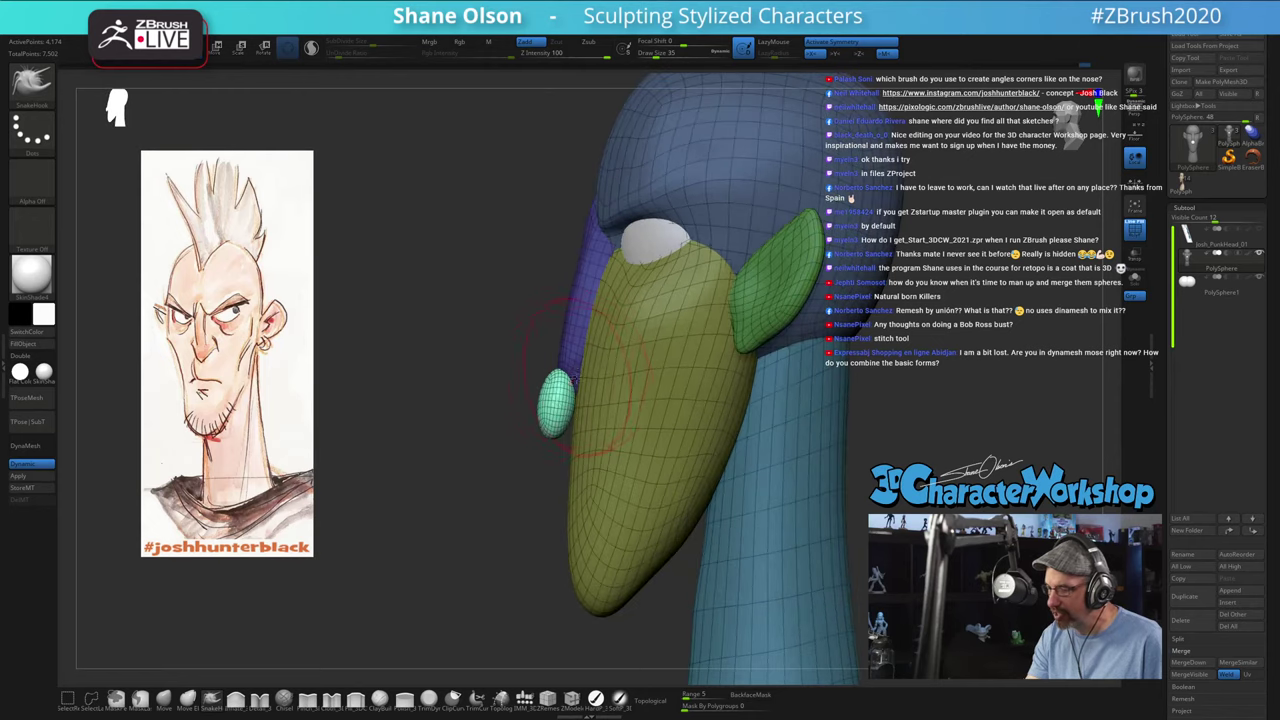
left_click_drag(567, 391, 572, 391)
key("s")
right_click_drag(480, 380, 555, 358)
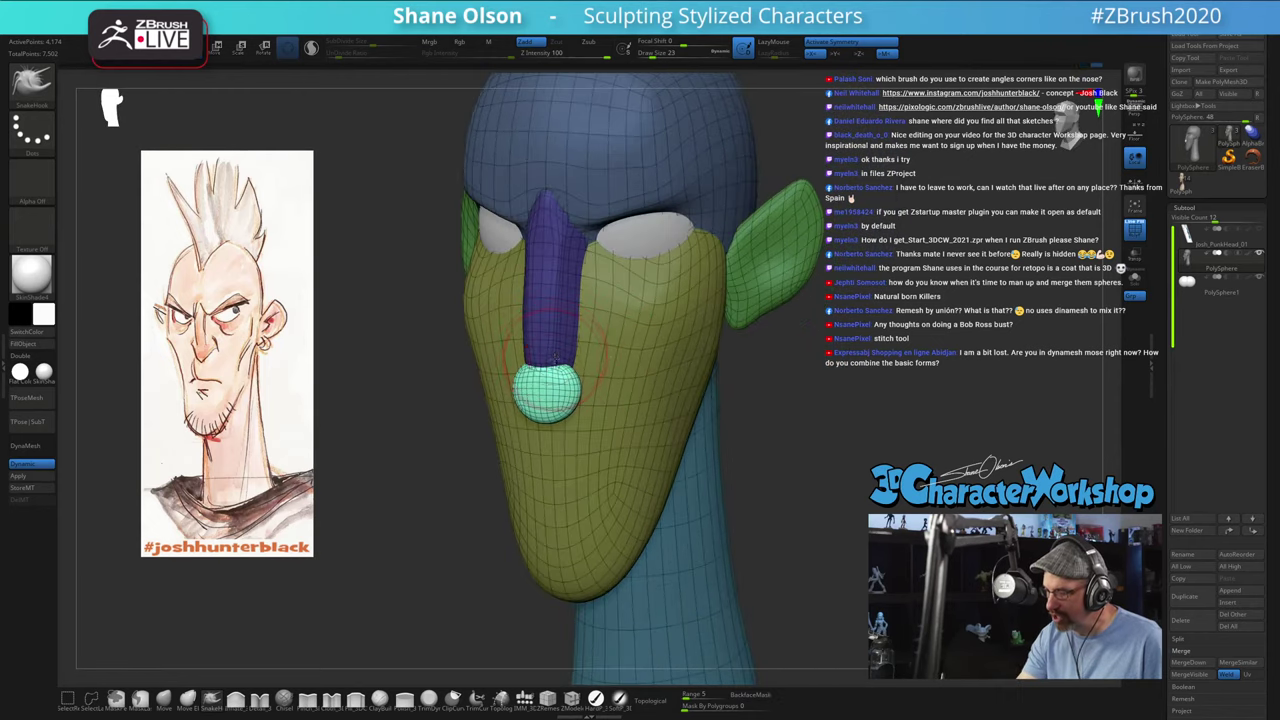
key("s")
left_click_drag(555, 358, 546, 361)
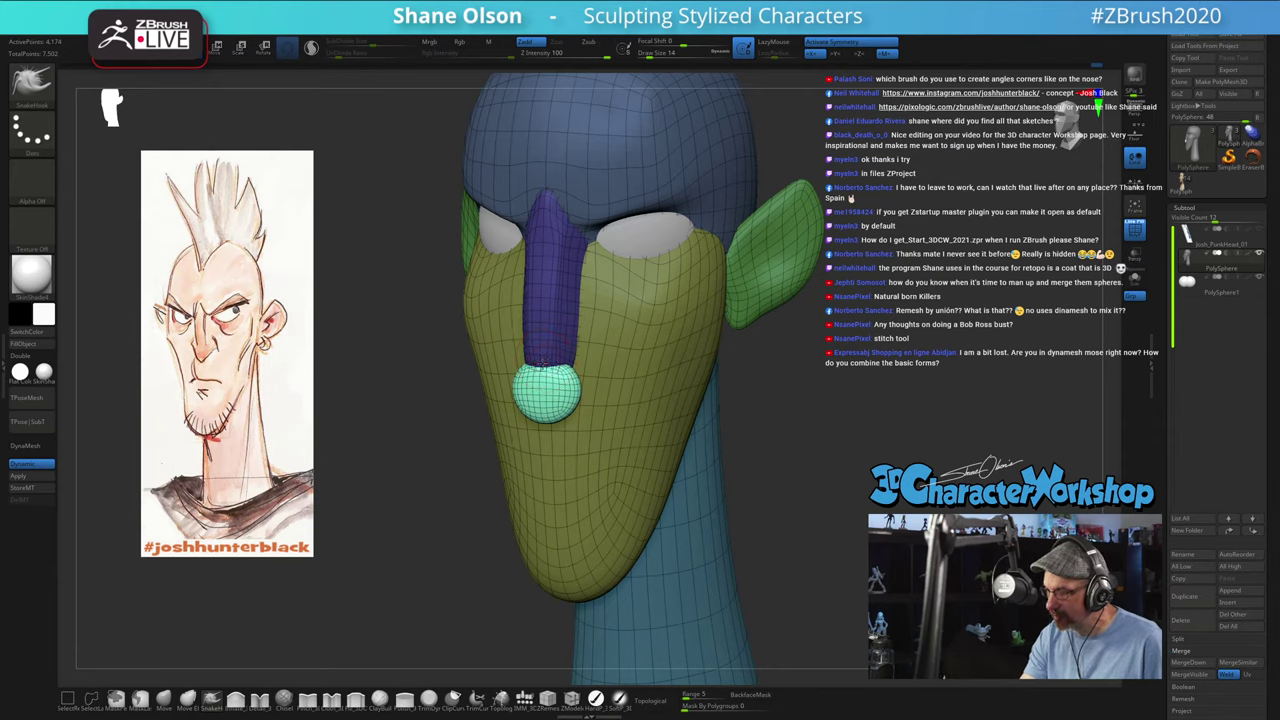
right_click_drag(560, 361, 542, 368)
key("s")
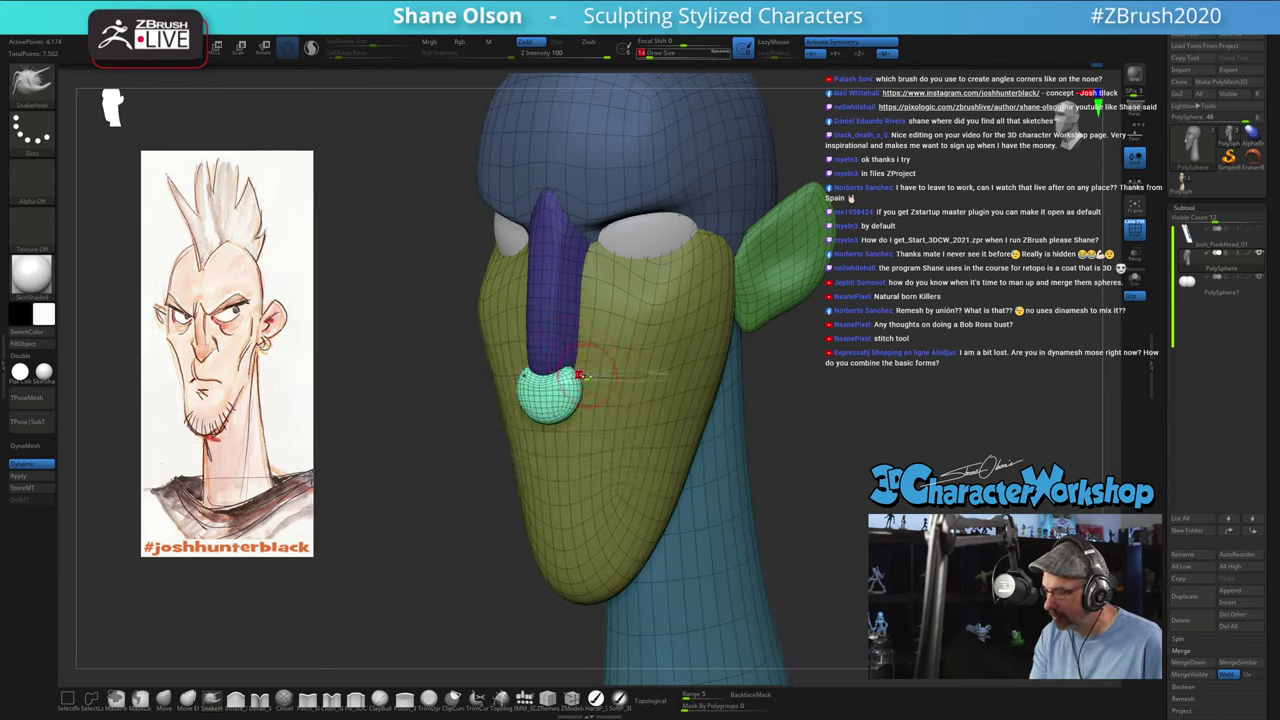
left_click_drag(574, 379, 572, 379)
Step: Wrap the nostril wings back against the face and refine their outline with small SnakeHook strokes
mouse_move(575, 370)
right_mouse_down()
mouse_move(579, 388)
mouse_move(635, 380)
mouse_move(608, 381)
mouse_move(598, 412)
mouse_move(622, 392)
mouse_move(566, 420)
mouse_move(580, 464)
mouse_move(584, 422)
right_mouse_up()
key("s")
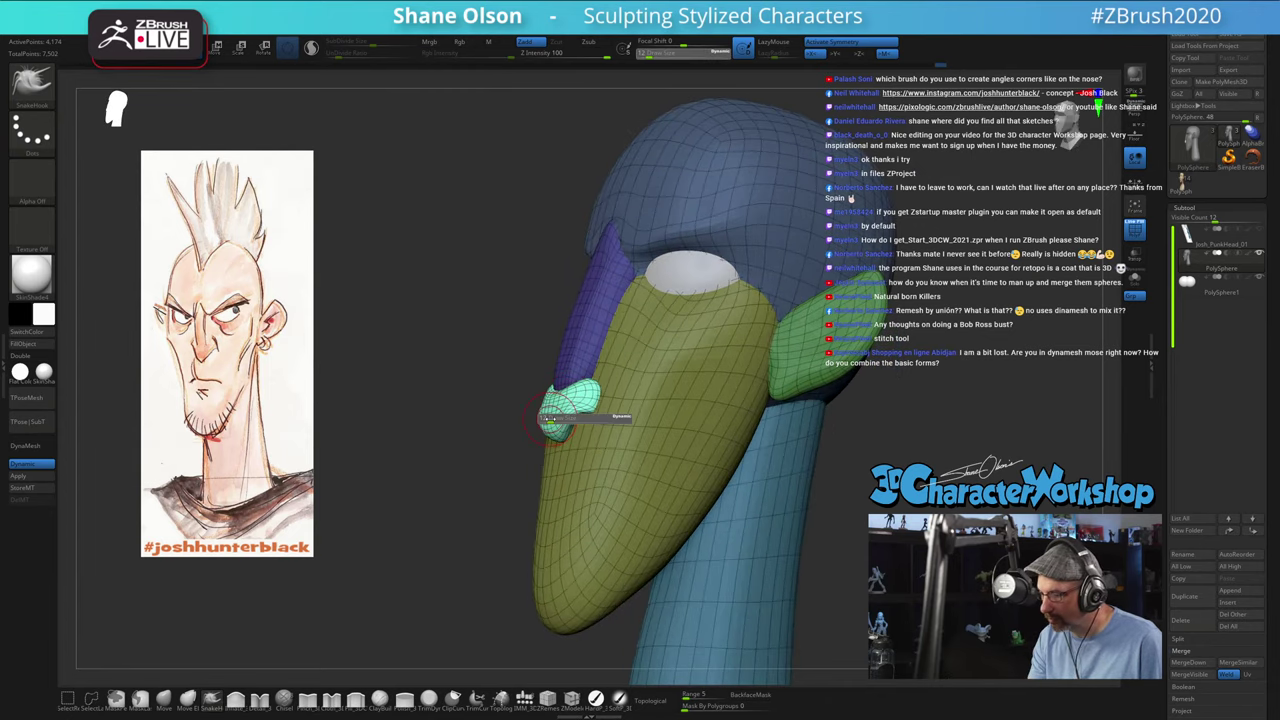
left_click_drag(585, 421, 588, 421)
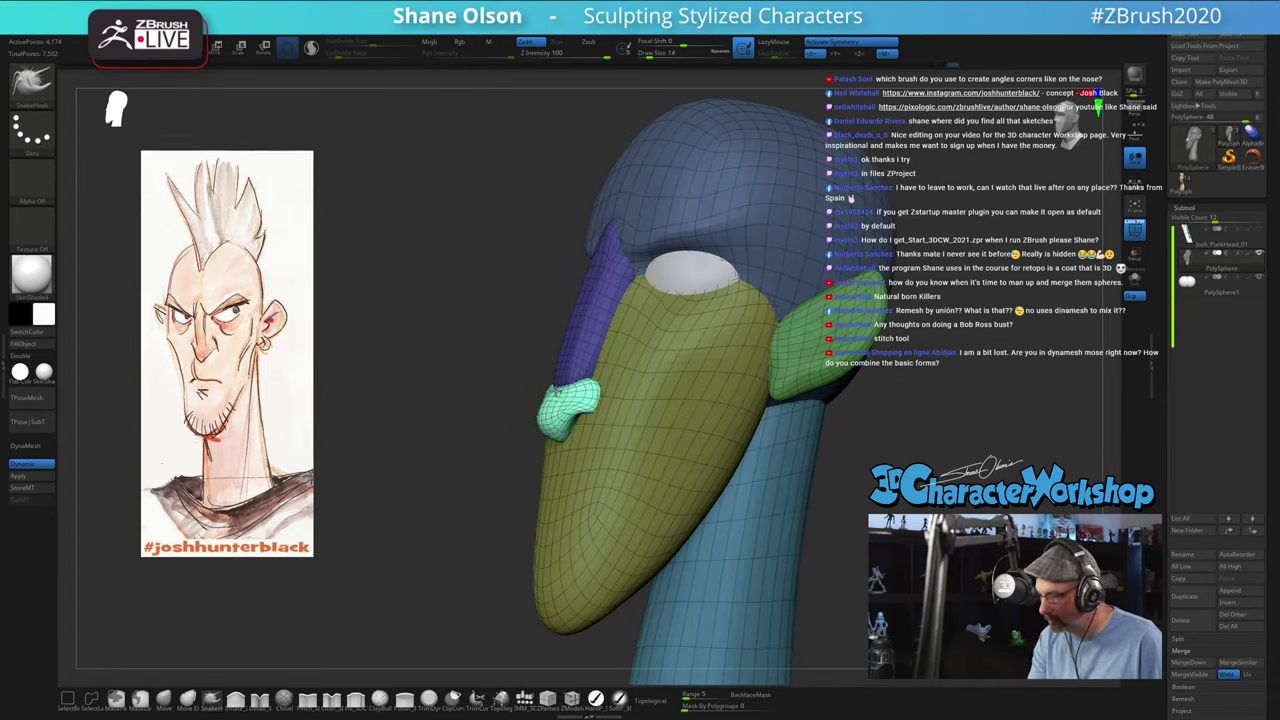
right_click_drag(549, 409, 579, 381)
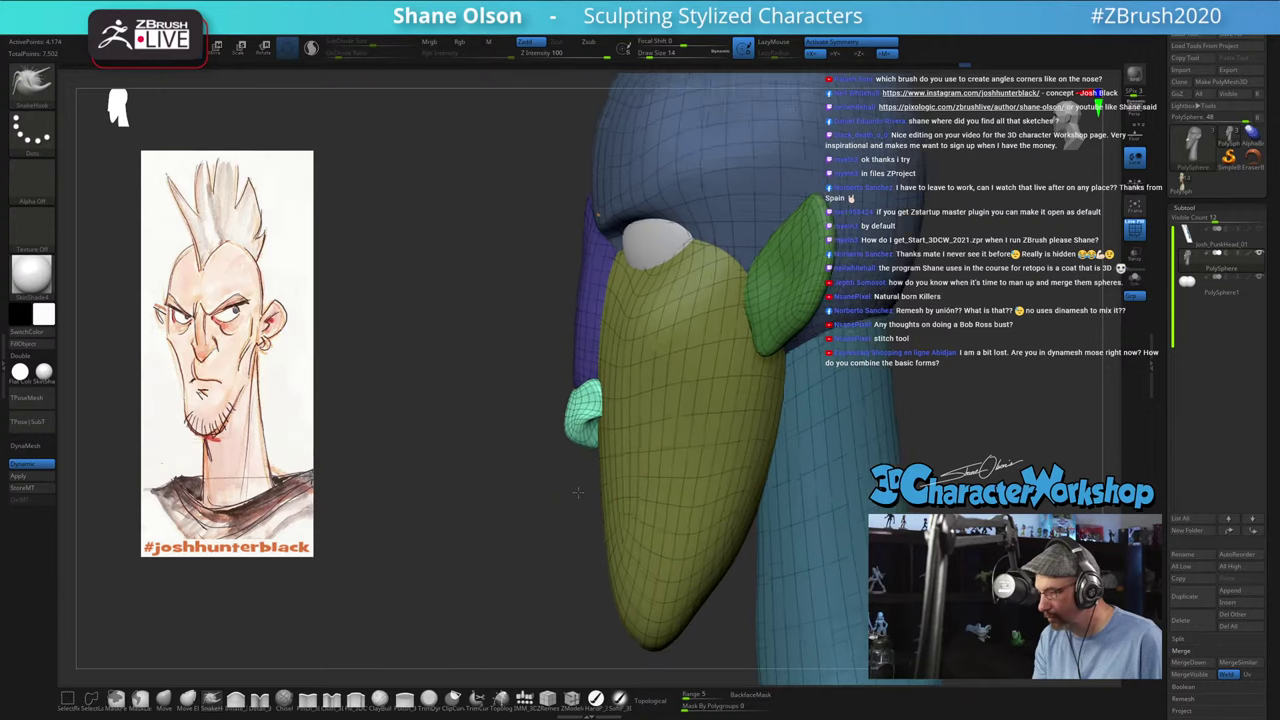
right_click_drag(584, 483, 585, 409)
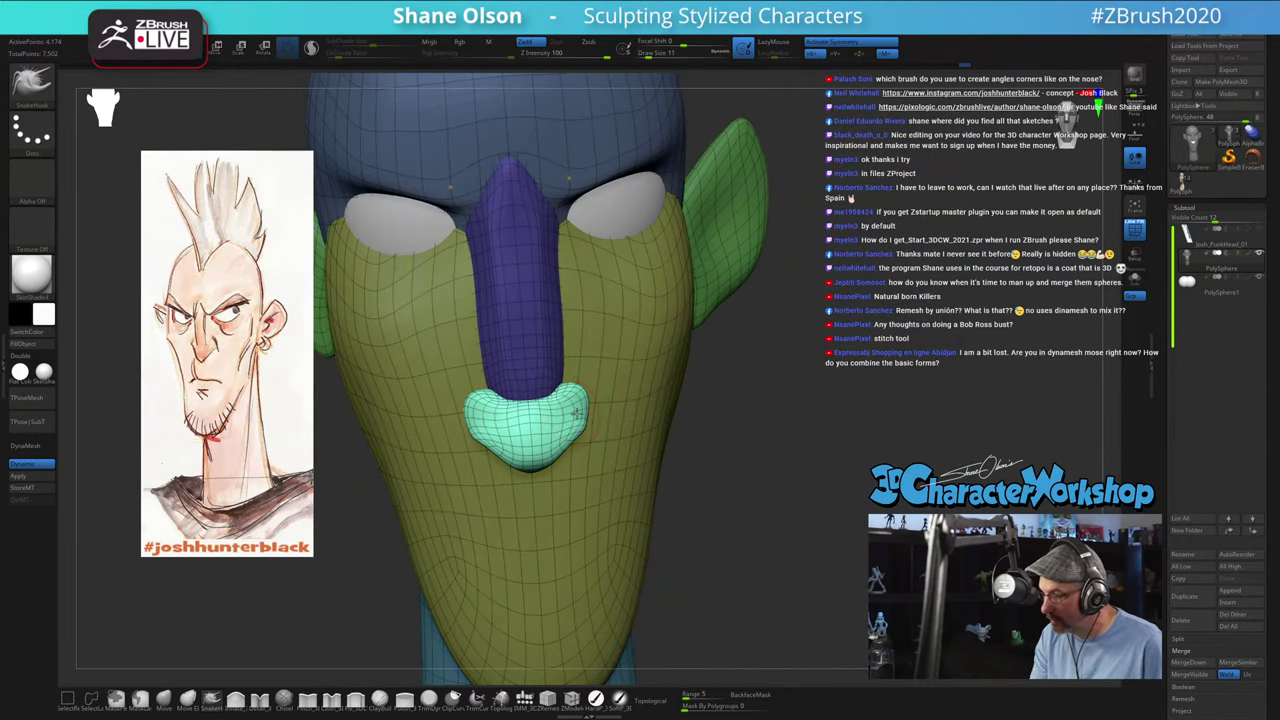
mouse_move(577, 411)
right_mouse_down()
mouse_move(597, 393)
mouse_move(597, 408)
right_mouse_up()
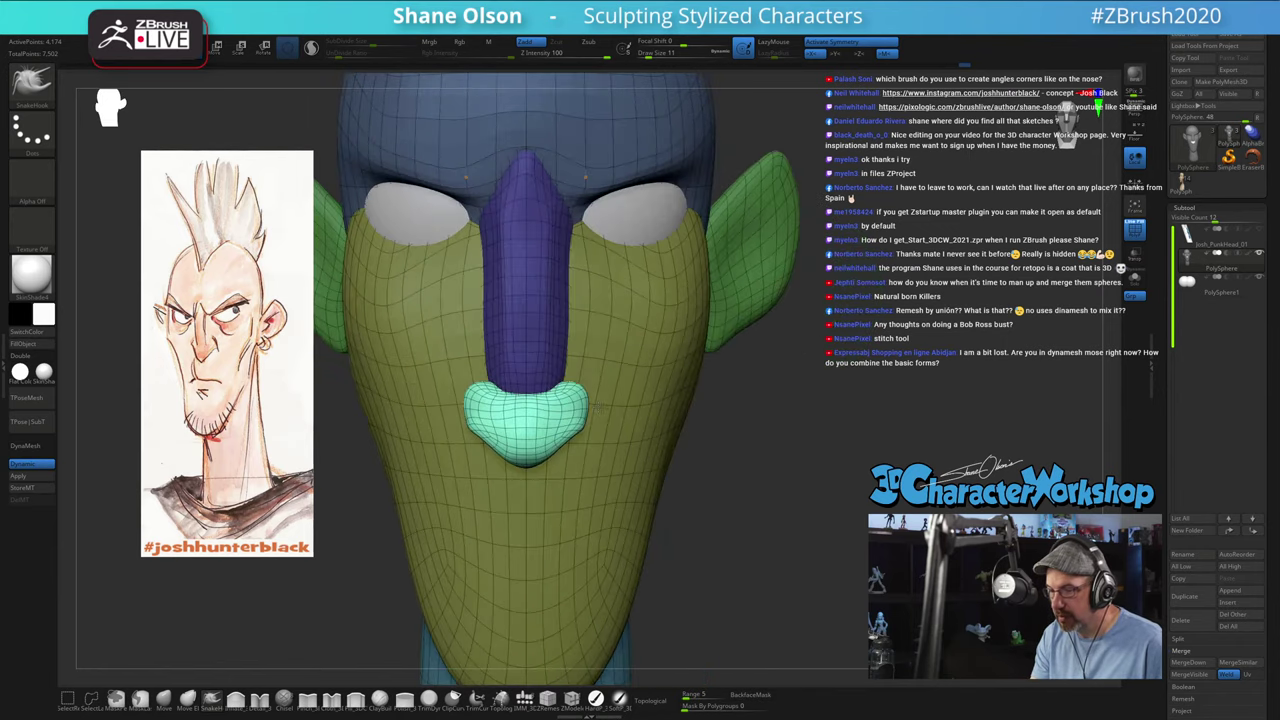
left_click_drag(583, 388, 580, 384)
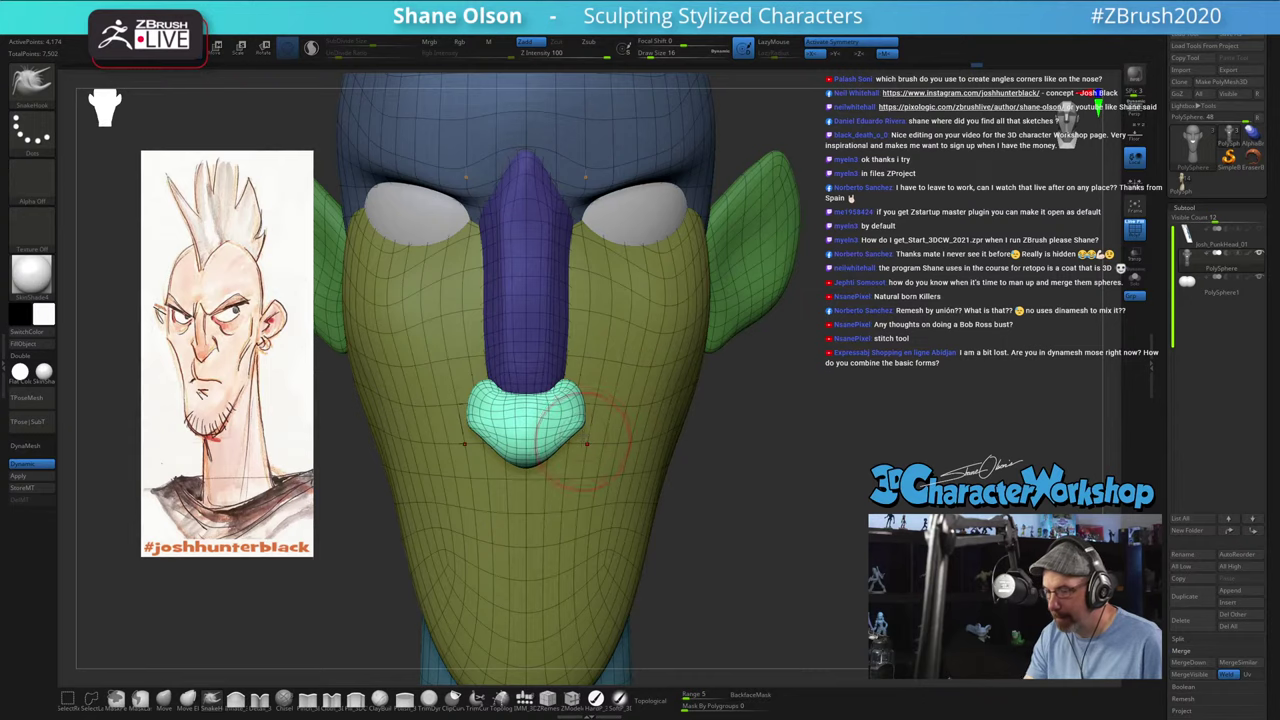
Step: Turn off the polyframe display and adjust the nostril wings with the SnakeHook brush at draw size 25
right_click_drag(618, 450, 490, 457)
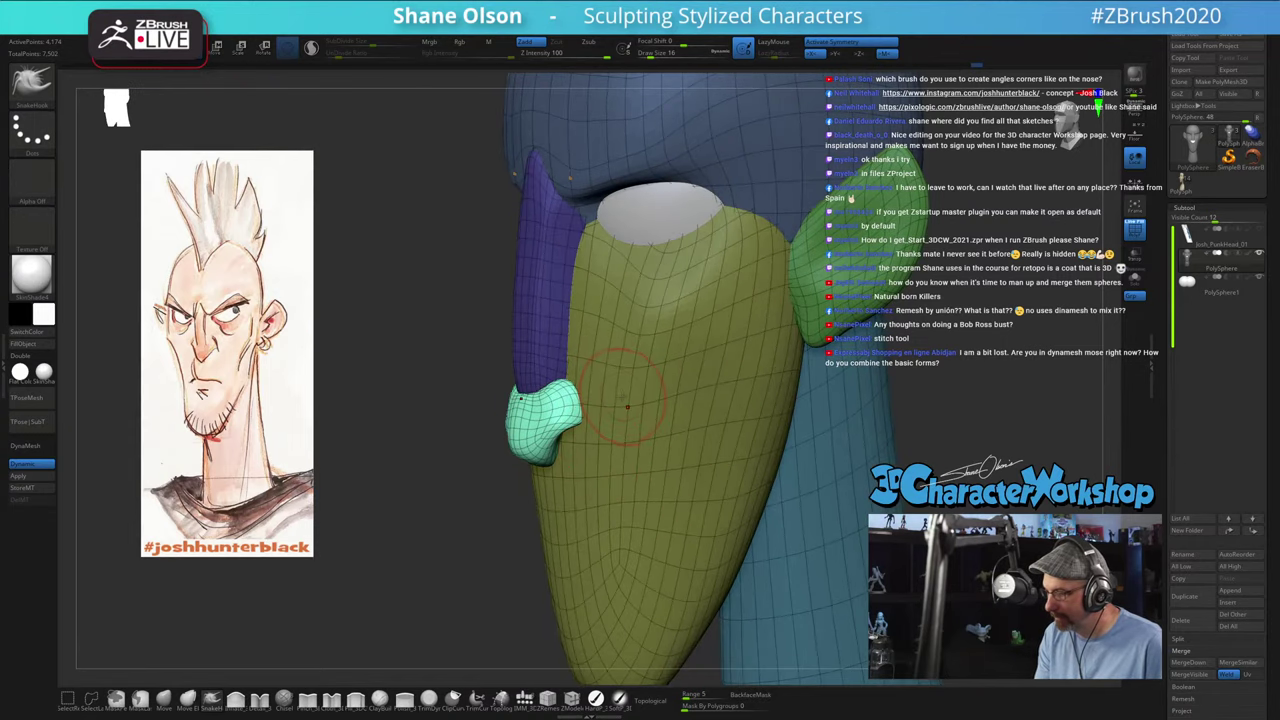
key("shift+f")
right_click_drag(634, 471, 629, 470)
left_click_drag(629, 470, 725, 477)
key("s")
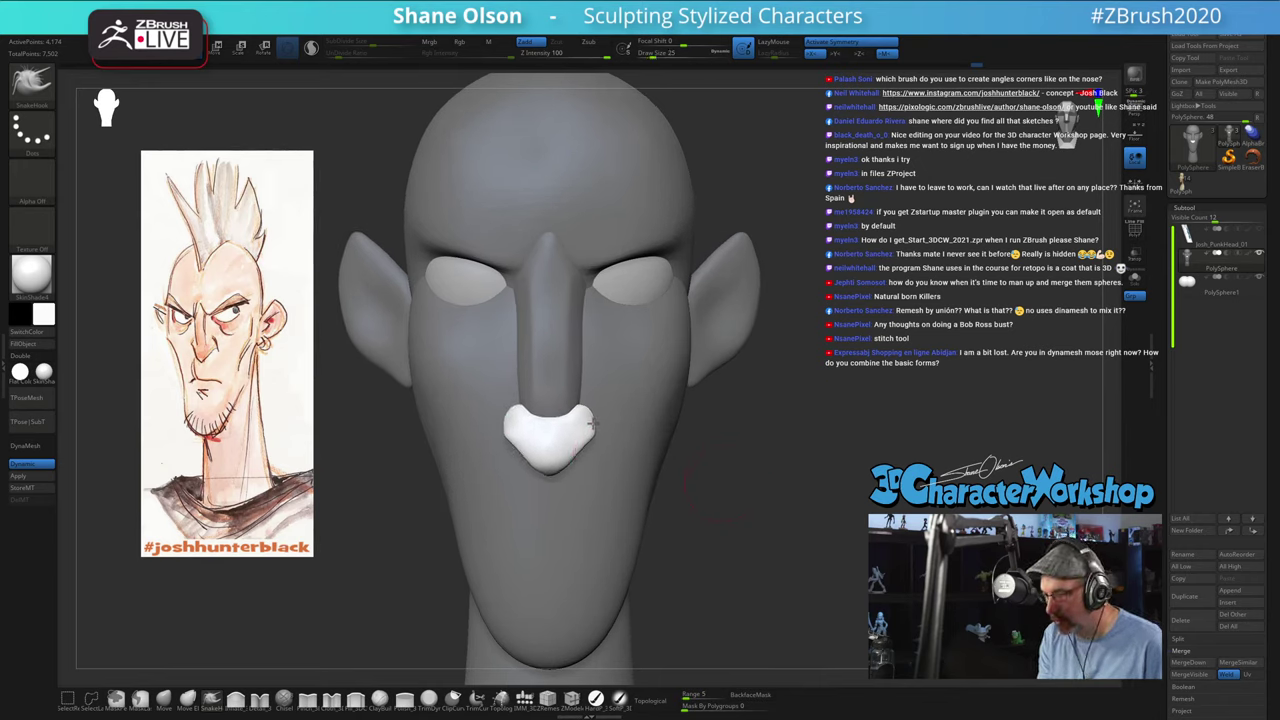
left_click_drag(593, 423, 628, 425)
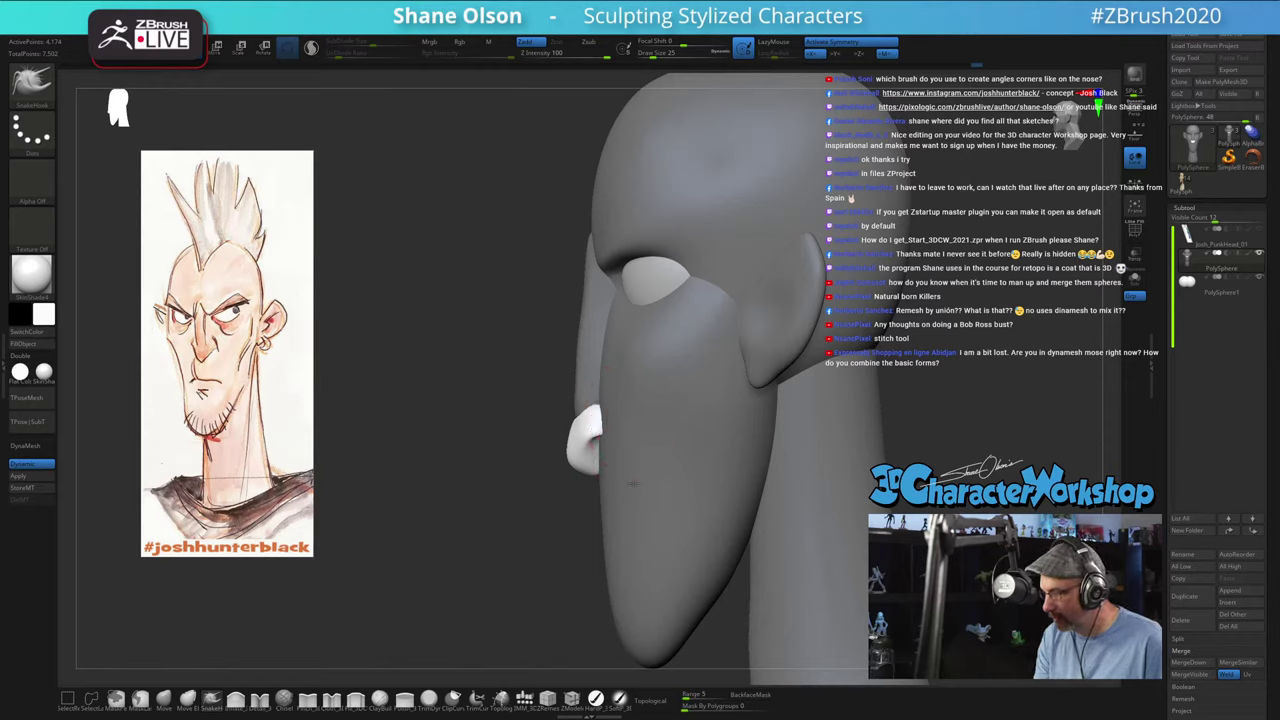
Step: Mask everything except the lower face form, then reshape and smooth its front edge beside the nose using SnakeHook at draw size 27
key("w")
left_click(635, 523, "ctrl")
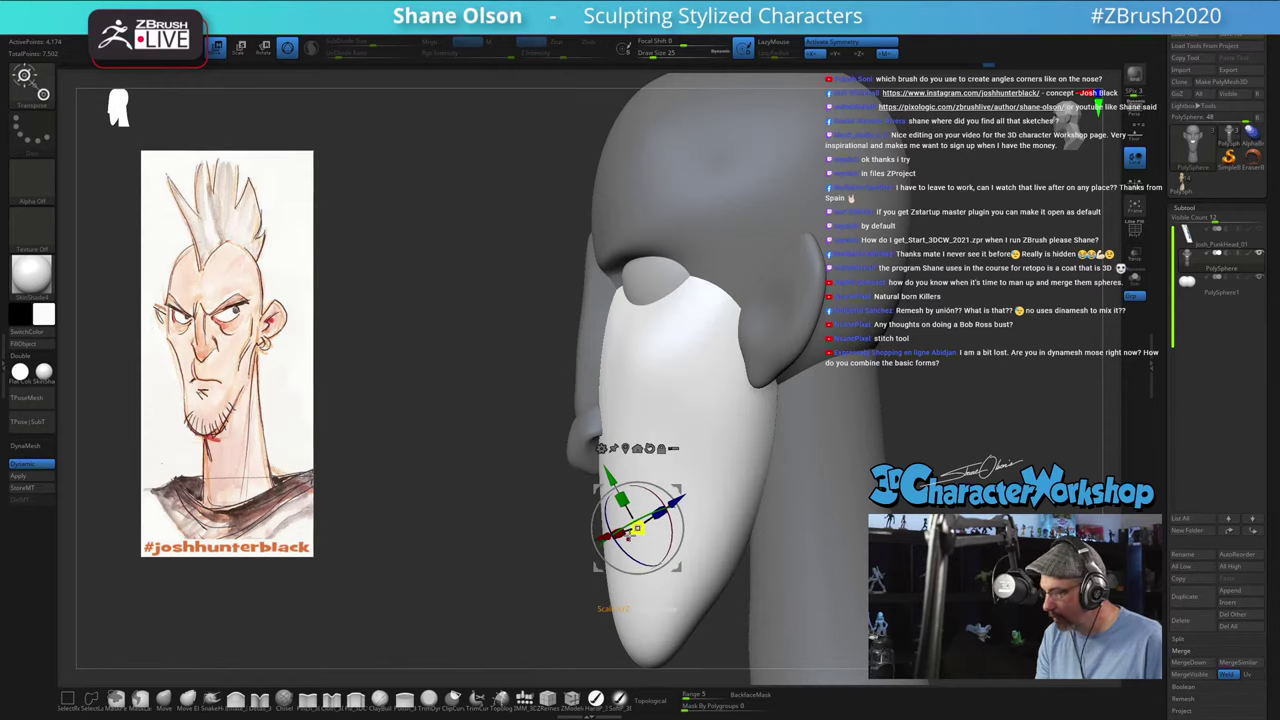
key("q")
key("]")
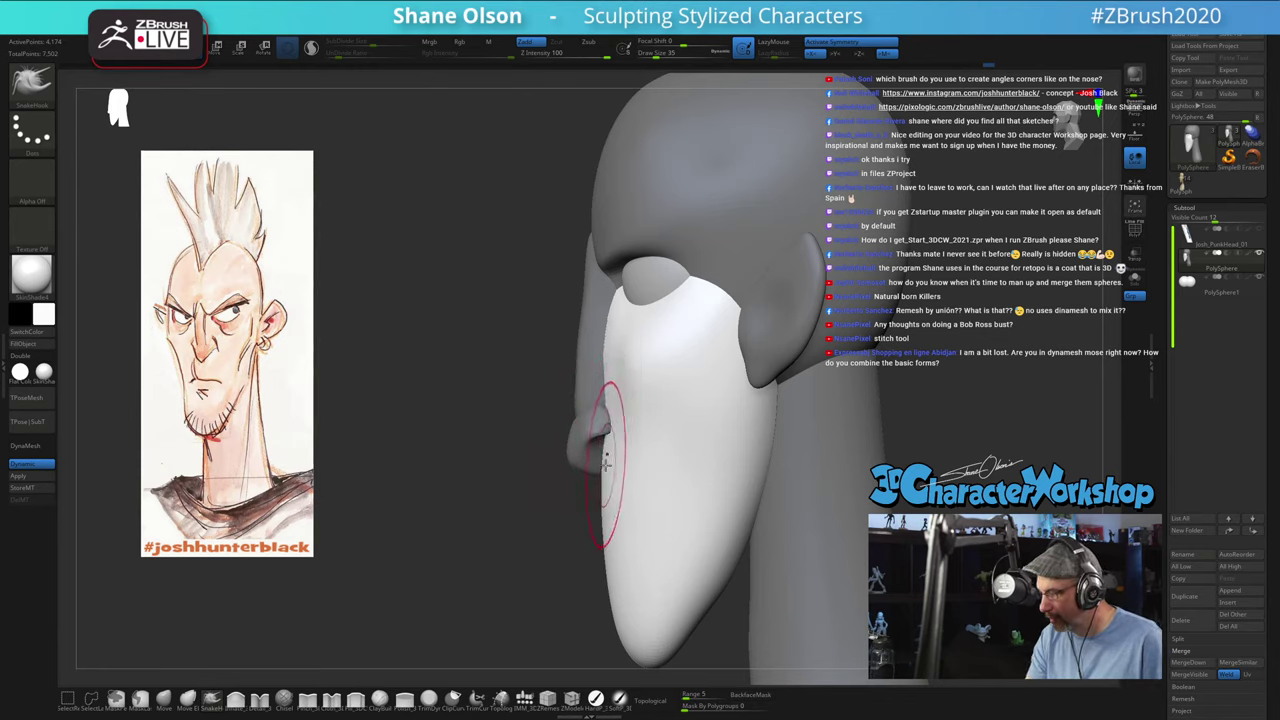
key("shift")
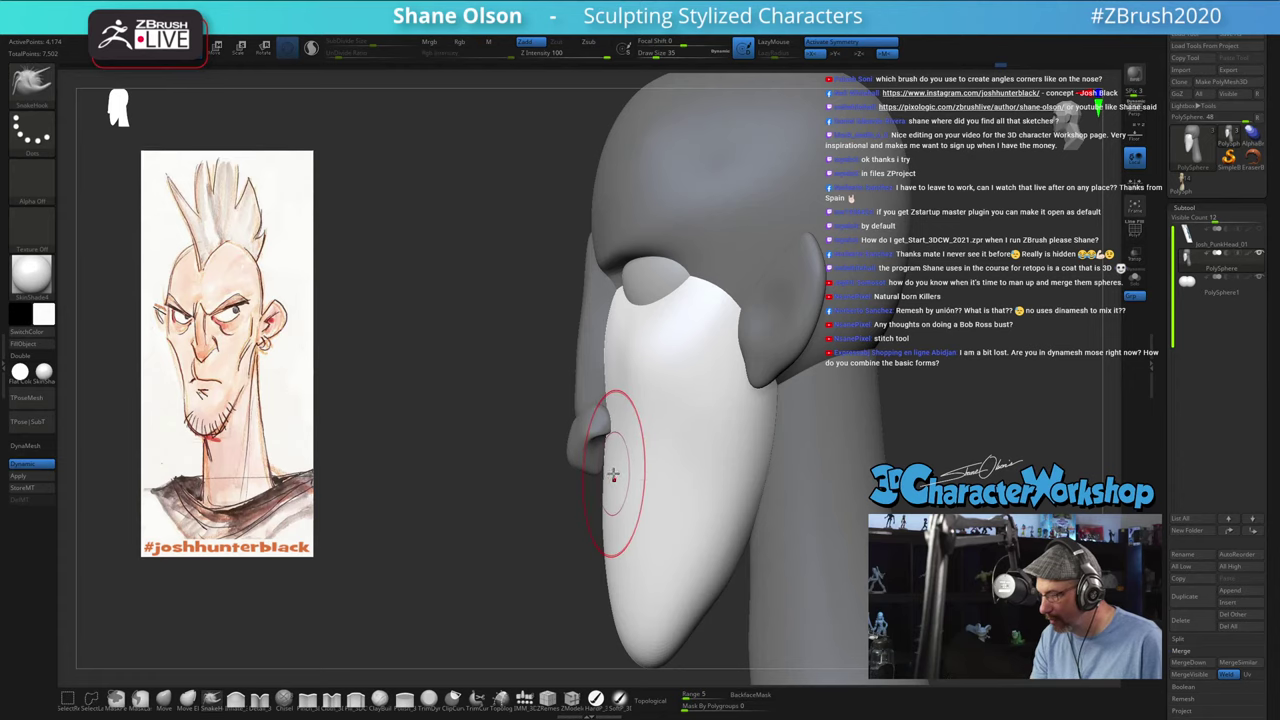
key("s")
left_click_drag(630, 431, 622, 430)
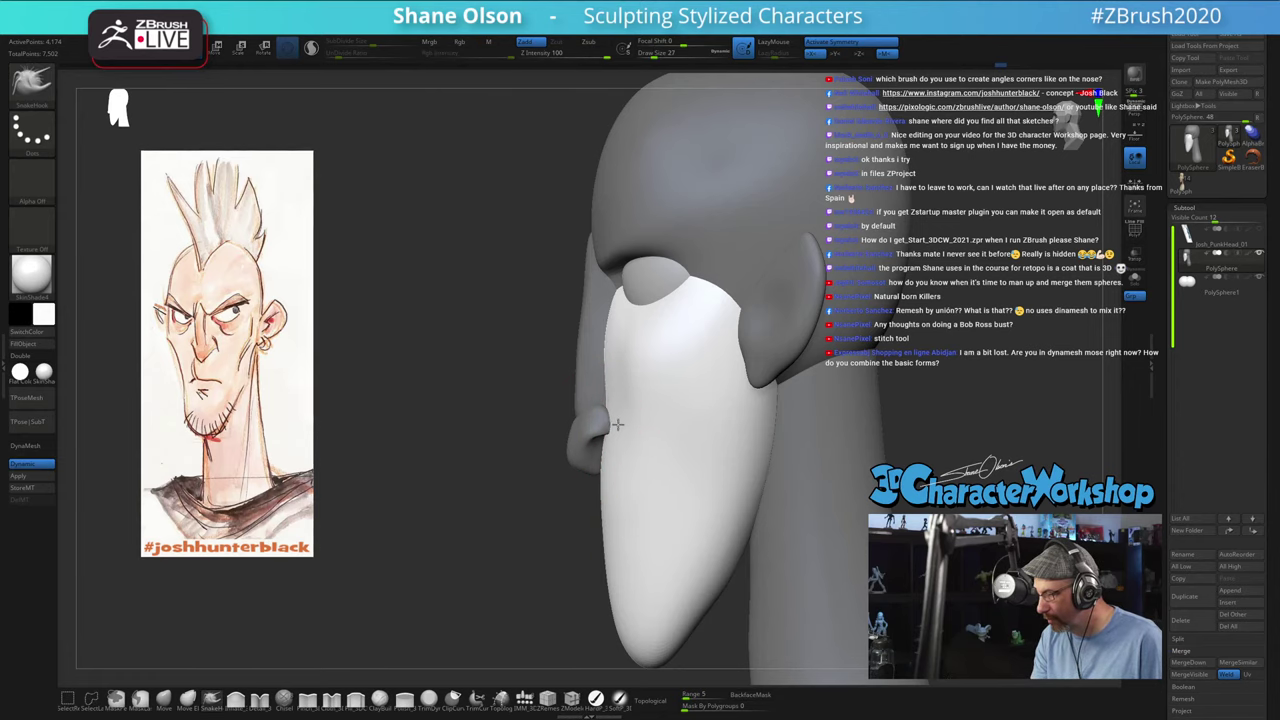
mouse_move(634, 362)
left_mouse_down("shift")
mouse_move(629, 391)
mouse_move(636, 366)
left_mouse_up("shift")
right_click_drag(663, 480, 746, 488)
left_click_drag(745, 488, 793, 443)
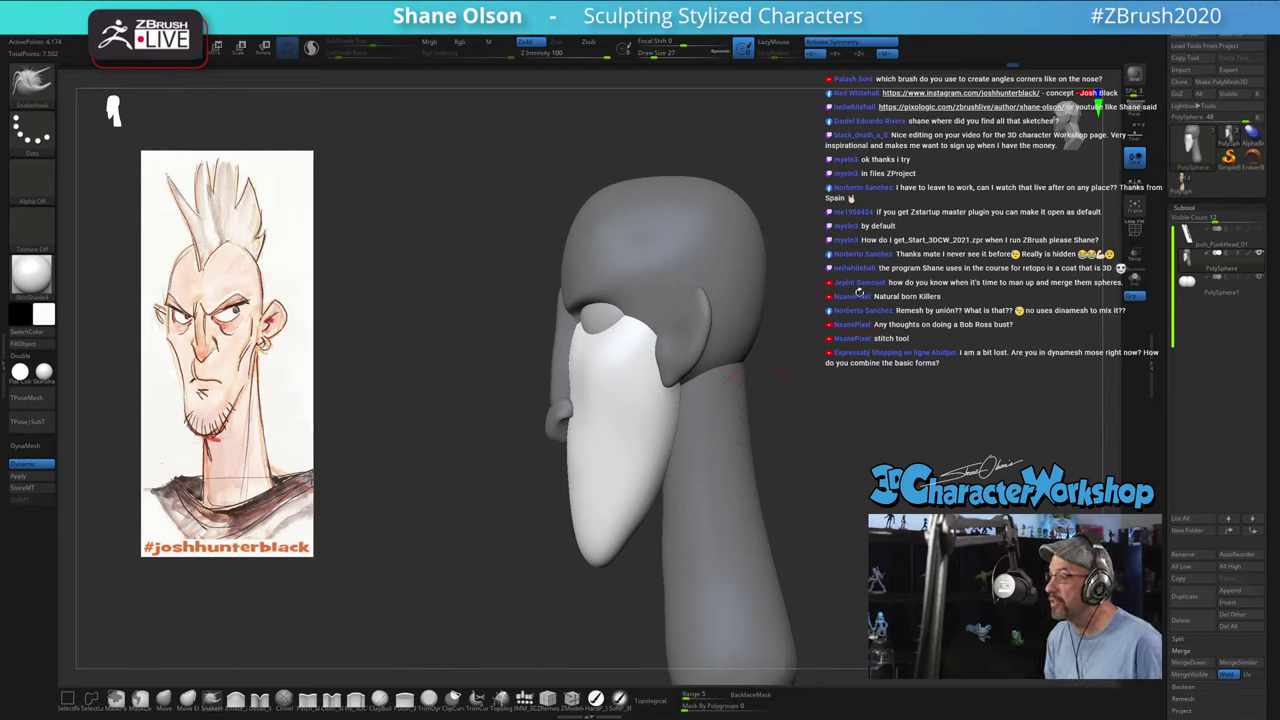
mouse_move(866, 318)
left_mouse_down()
mouse_move(875, 350)
mouse_move(870, 330)
mouse_move(909, 345)
left_mouse_up()
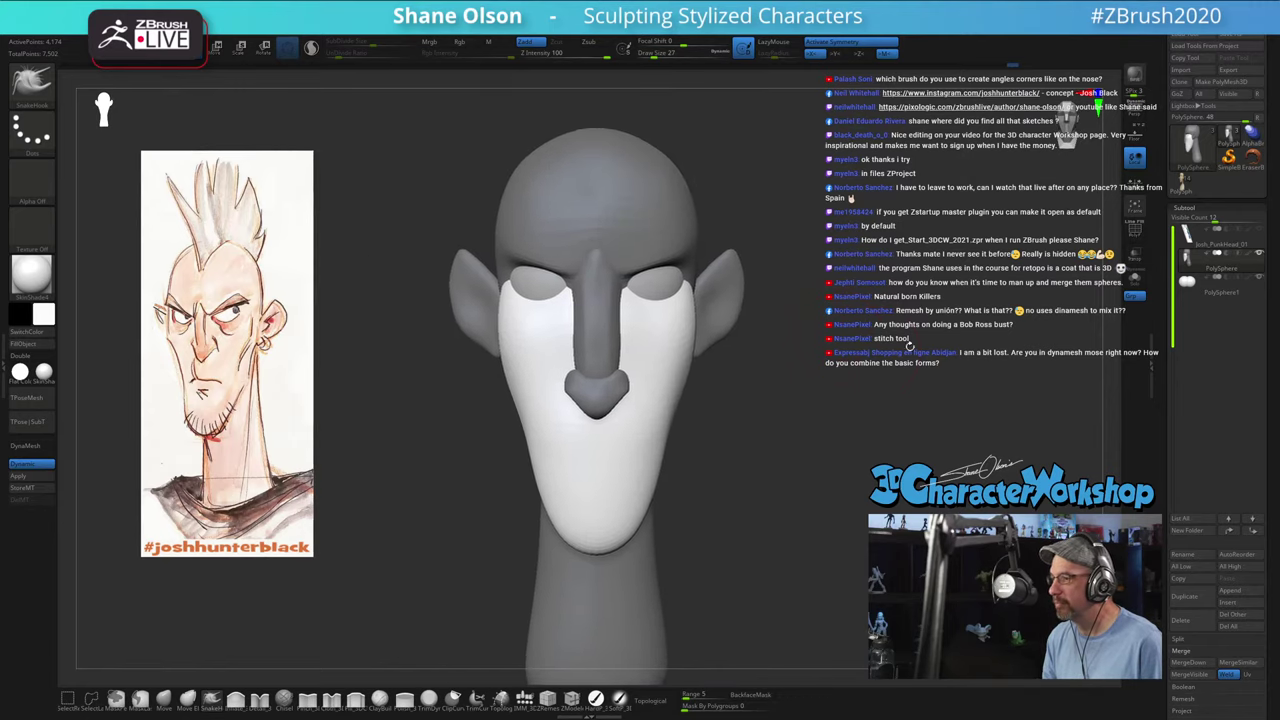
left_click_drag(815, 415, 805, 440, "alt")
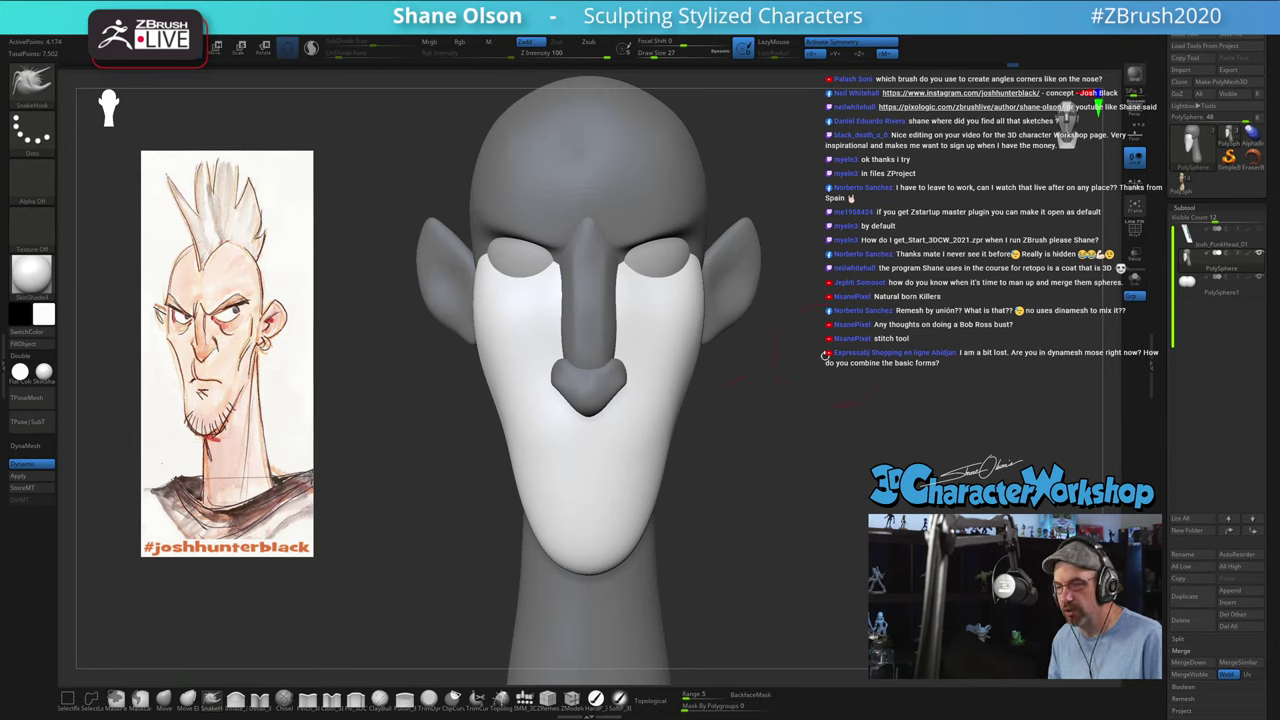
left_click_drag(825, 355, 724, 505)
left_click_drag(420, 522, 441, 432)
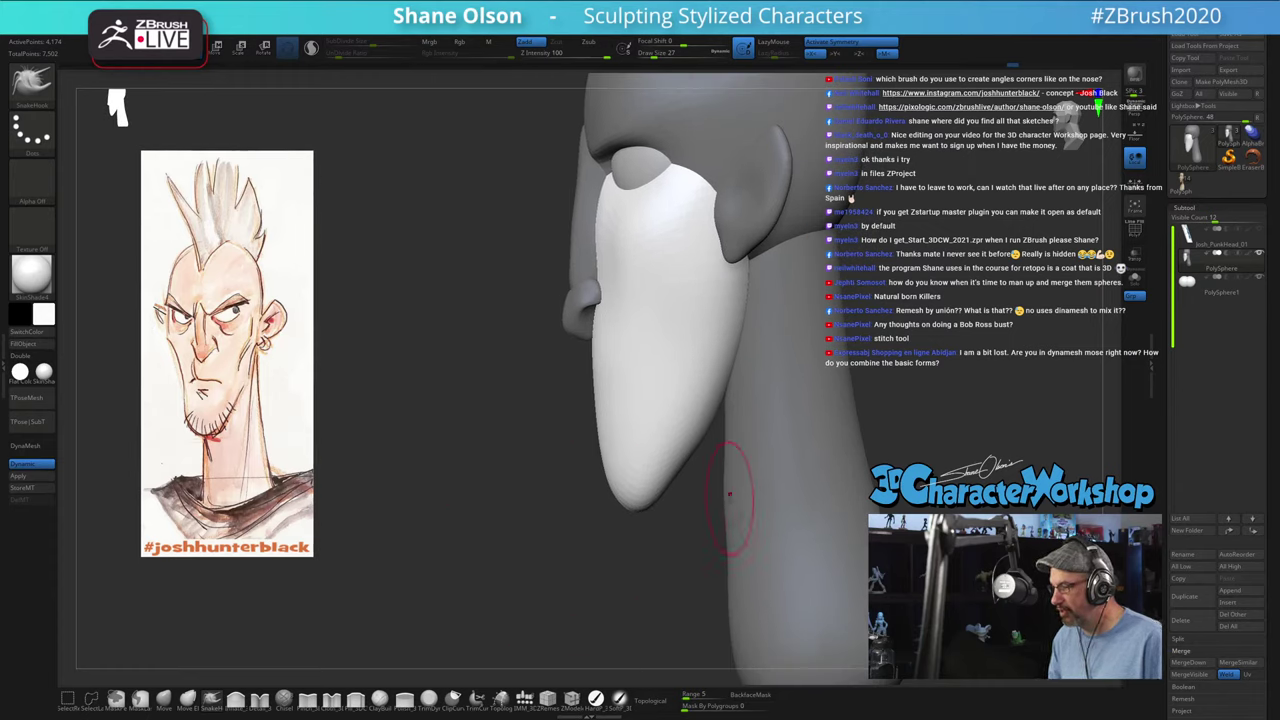
mouse_move(437, 494)
left_mouse_down()
mouse_move(477, 506)
mouse_move(846, 371)
left_mouse_up()
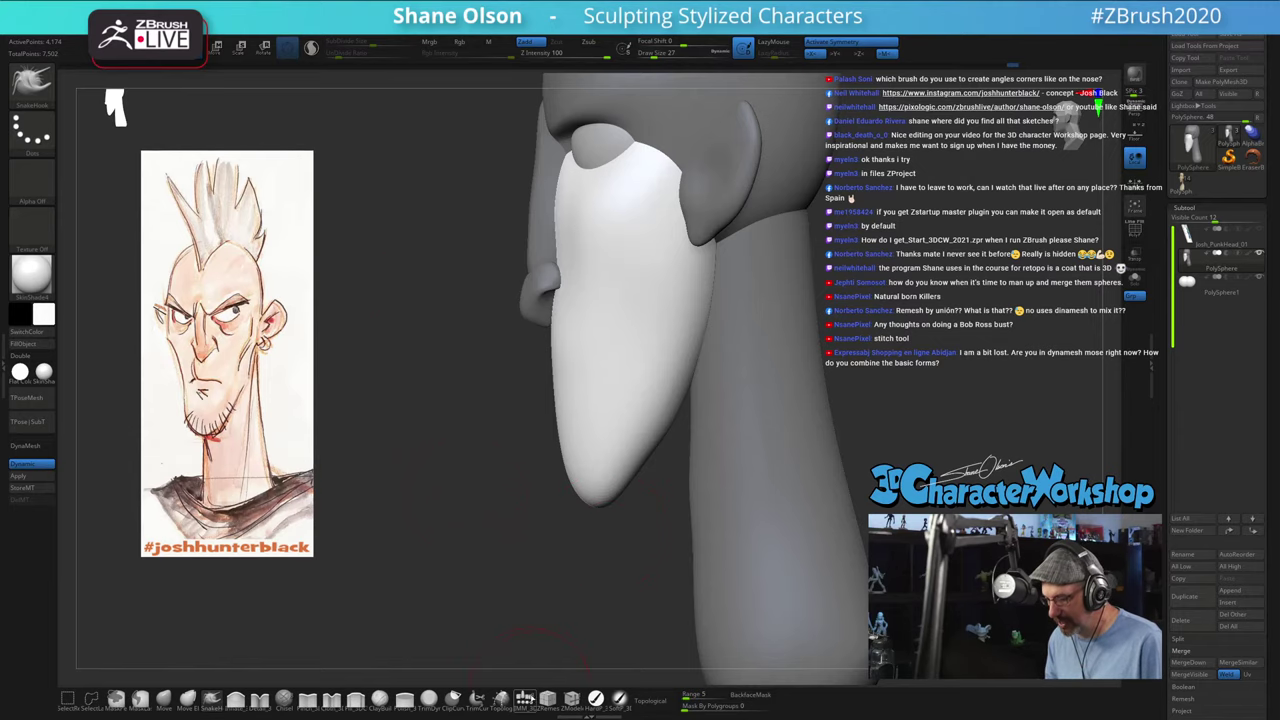
Step: Insert a QuadSphere-3 mesh on the front of the neck beneath the jaw, on the centre line, using the IMM primitives brush
left_click(526, 699)
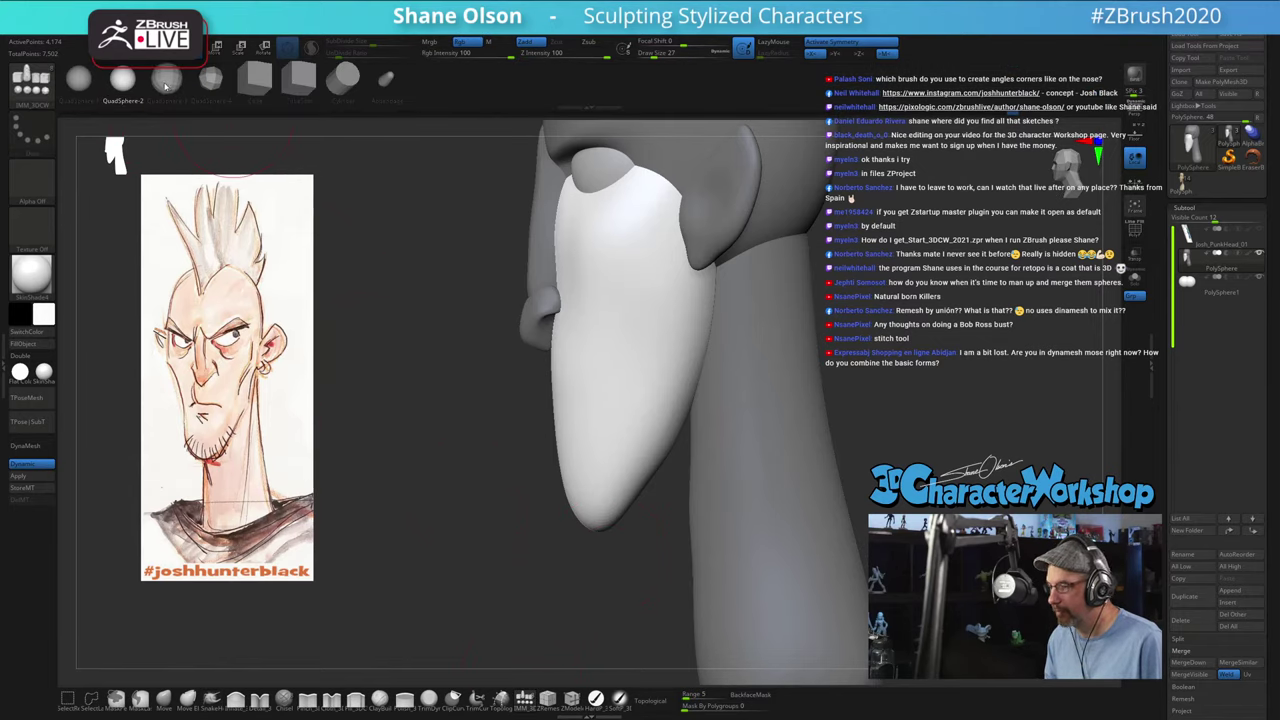
left_click(166, 80)
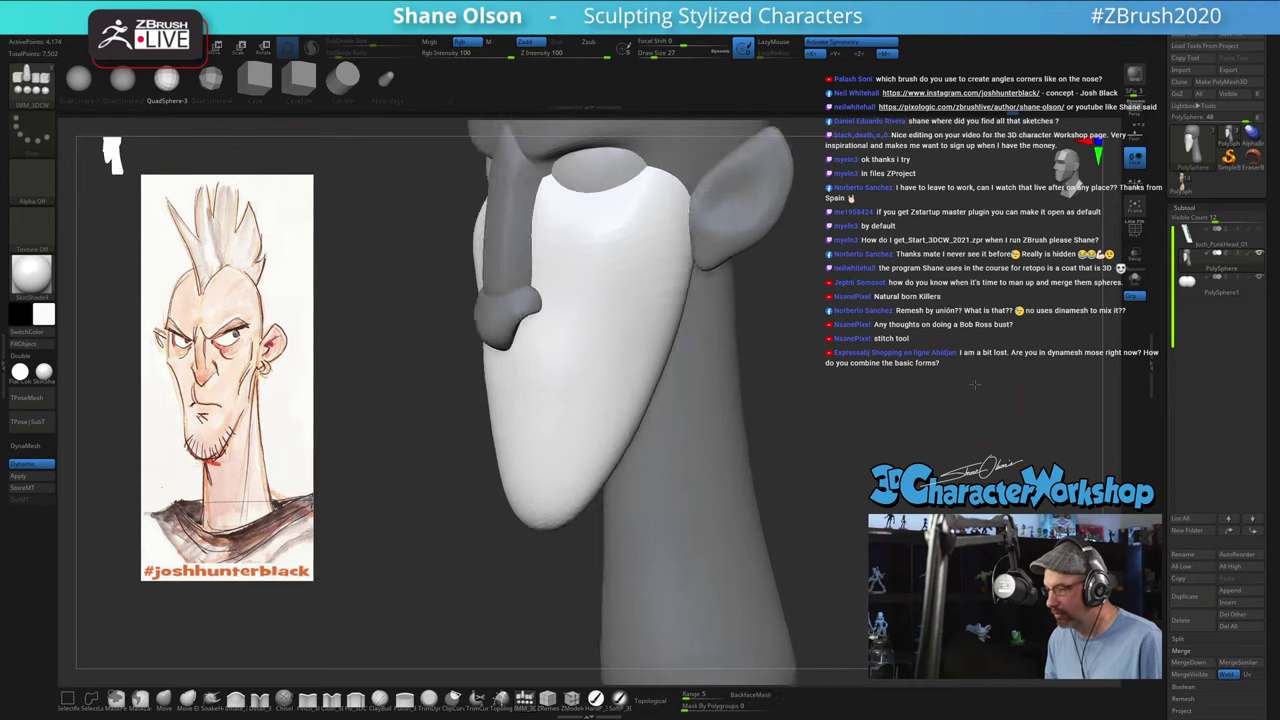
mouse_move(975, 383)
left_mouse_down()
mouse_move(793, 352)
mouse_move(827, 346)
left_mouse_up()
left_click_drag(556, 427, 557, 437)
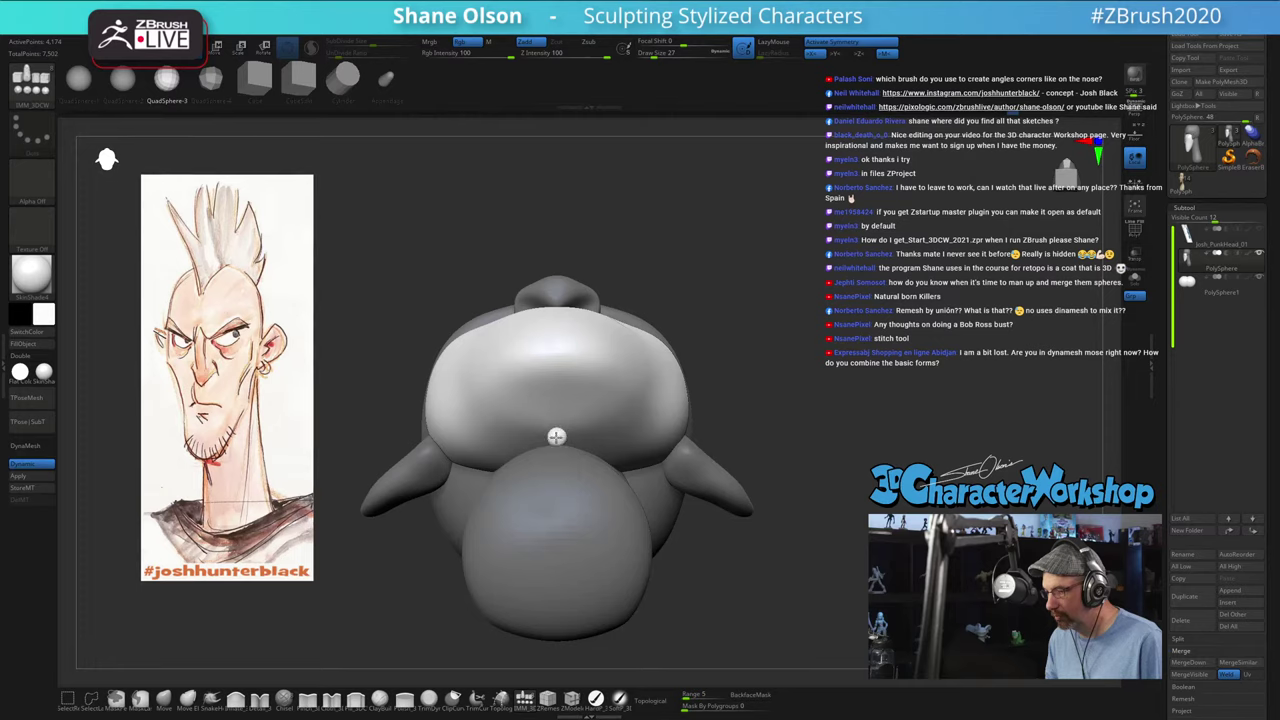
left_click_drag(560, 489, 560, 490)
left_click_drag(822, 325, 796, 427)
key("w")
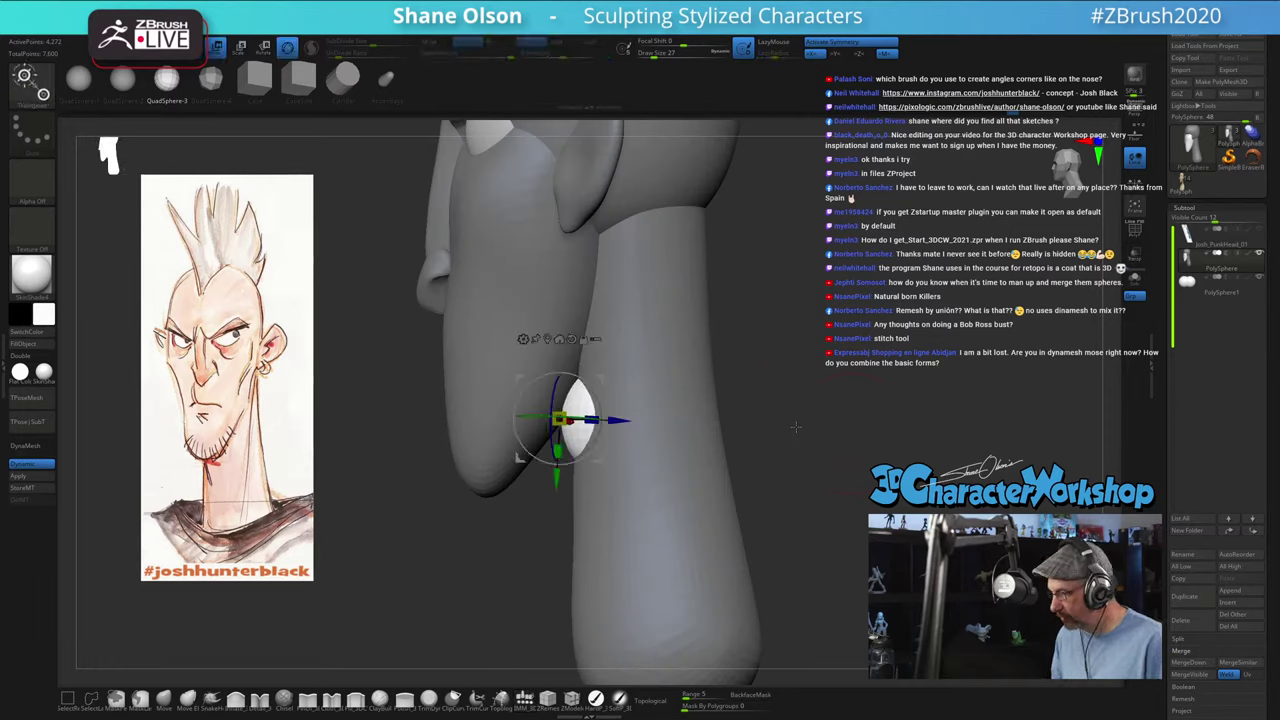
Step: Stretch the inserted sphere down along the front of the neck into a tapered throat form with the Move brush at draw size 37
left_click(164, 700)
key("s")
left_click_drag(476, 546, 480, 546)
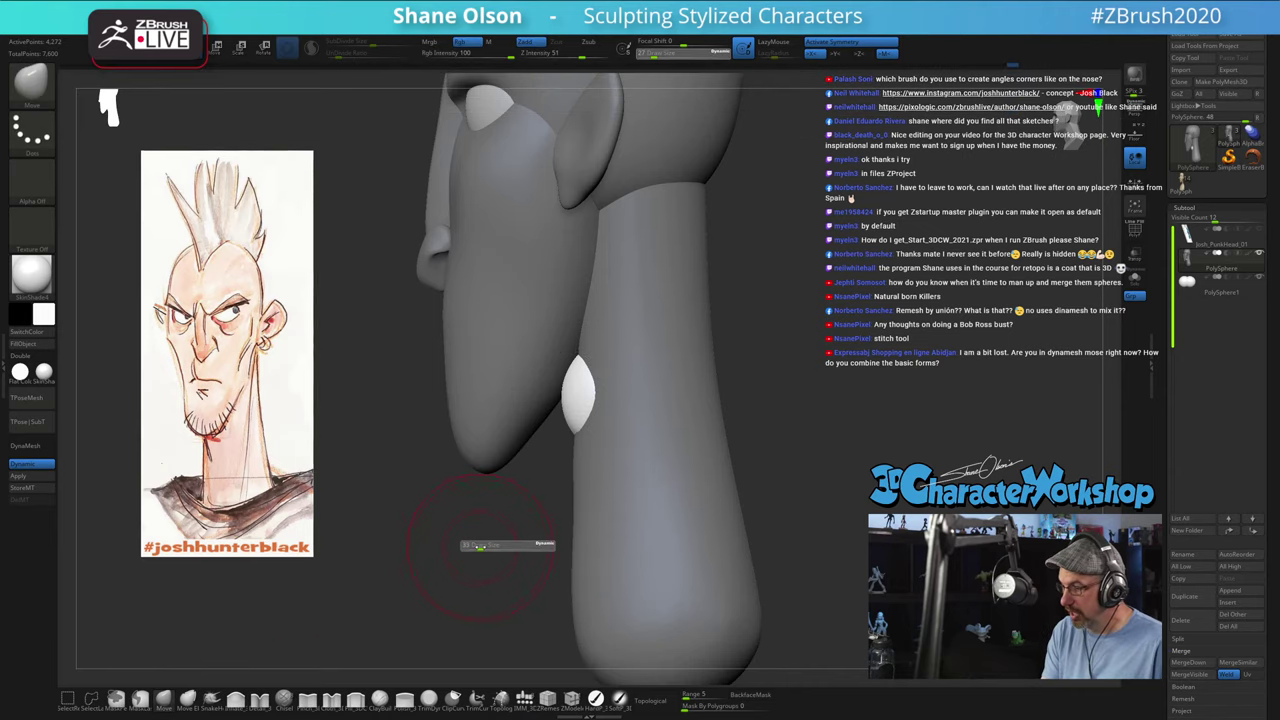
mouse_move(552, 502)
left_mouse_down()
mouse_move(563, 503)
mouse_move(571, 454)
mouse_move(577, 483)
left_mouse_up()
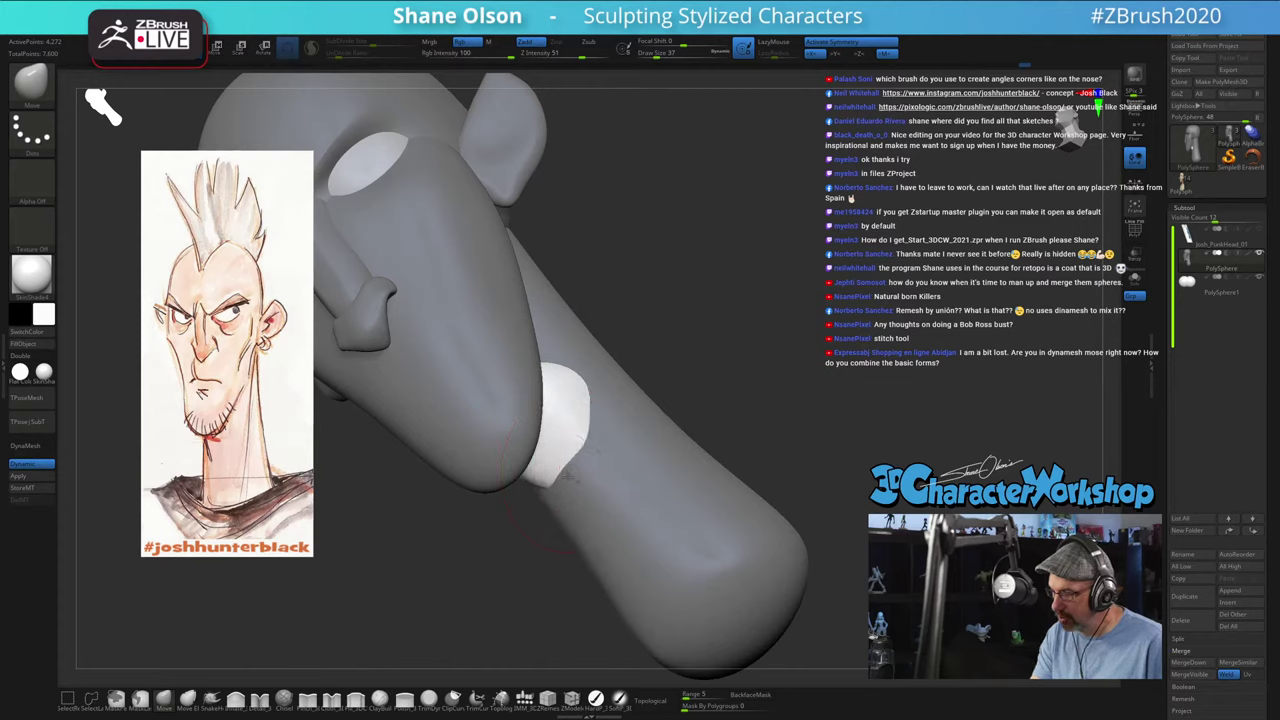
right_click_drag(540, 495, 600, 490)
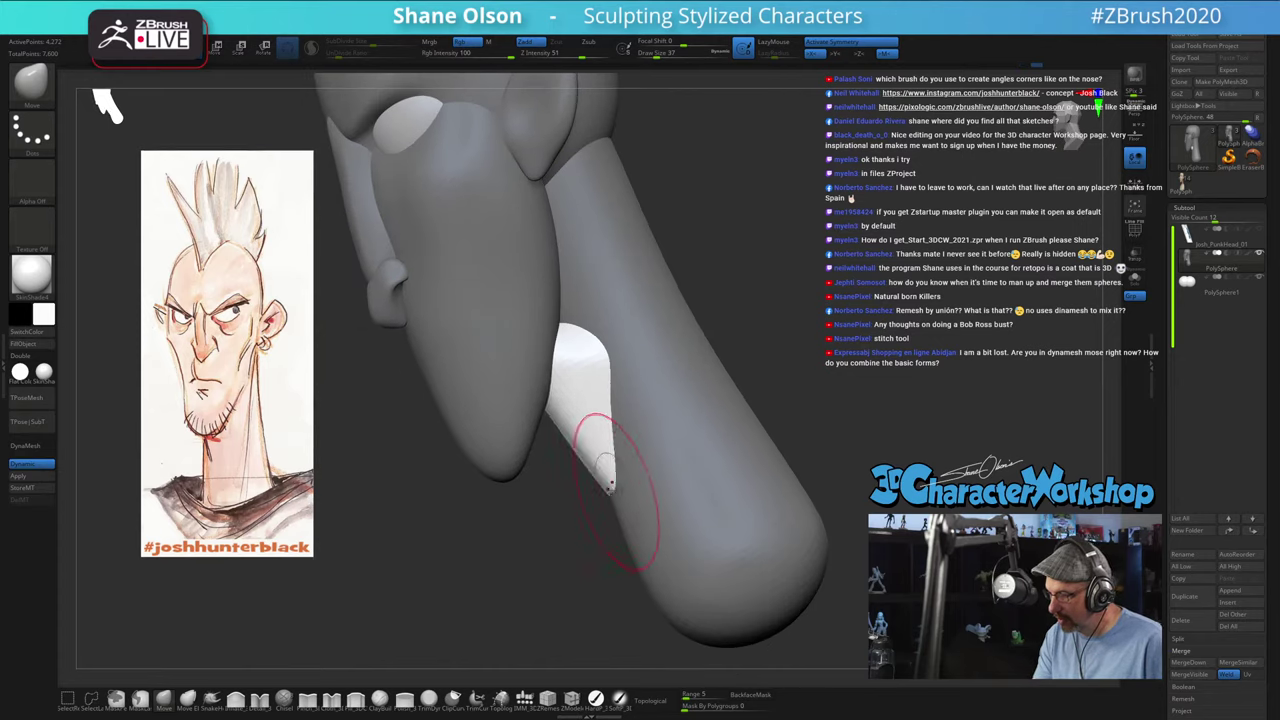
mouse_move(605, 393)
right_mouse_down()
mouse_move(584, 366)
mouse_move(606, 414)
mouse_move(589, 345)
right_mouse_up()
key("shift")
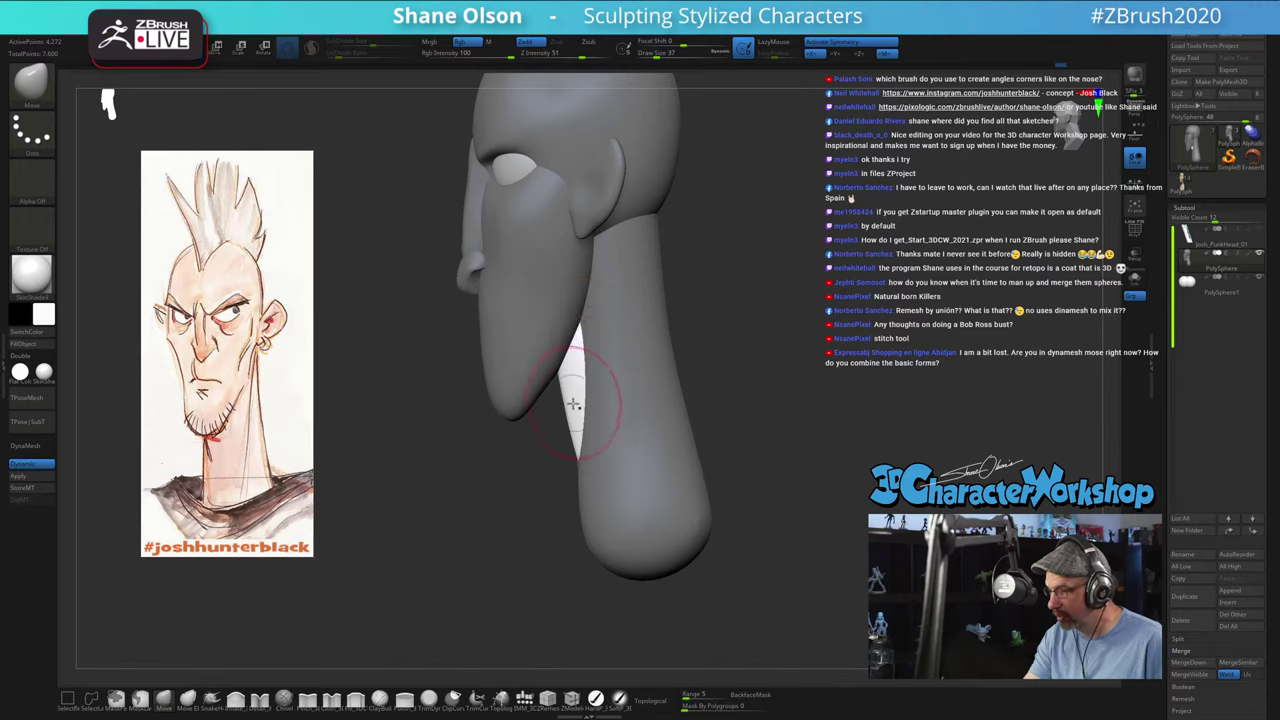
Step: Check the head mesh on its own in Solo mode, restore the other subtools, and turn the polyframe display back on
left_click(1132, 285)
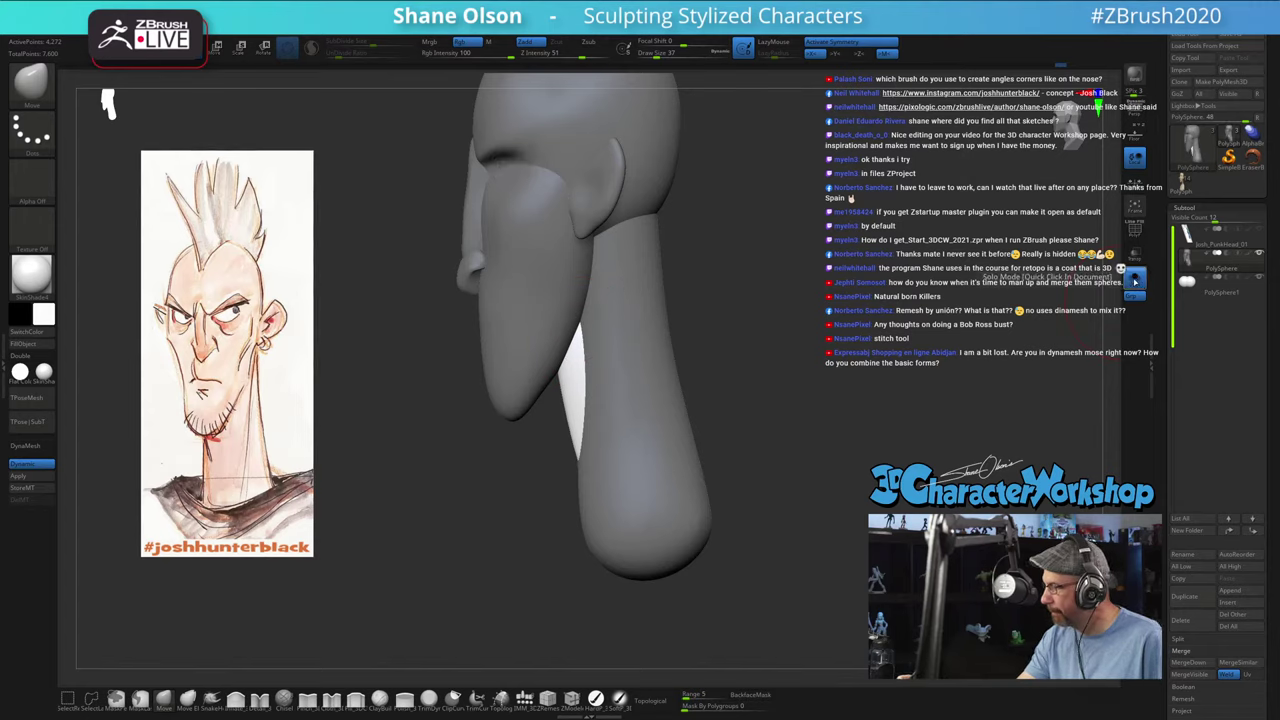
left_click(1132, 285)
key("shift")
key("shift+f")
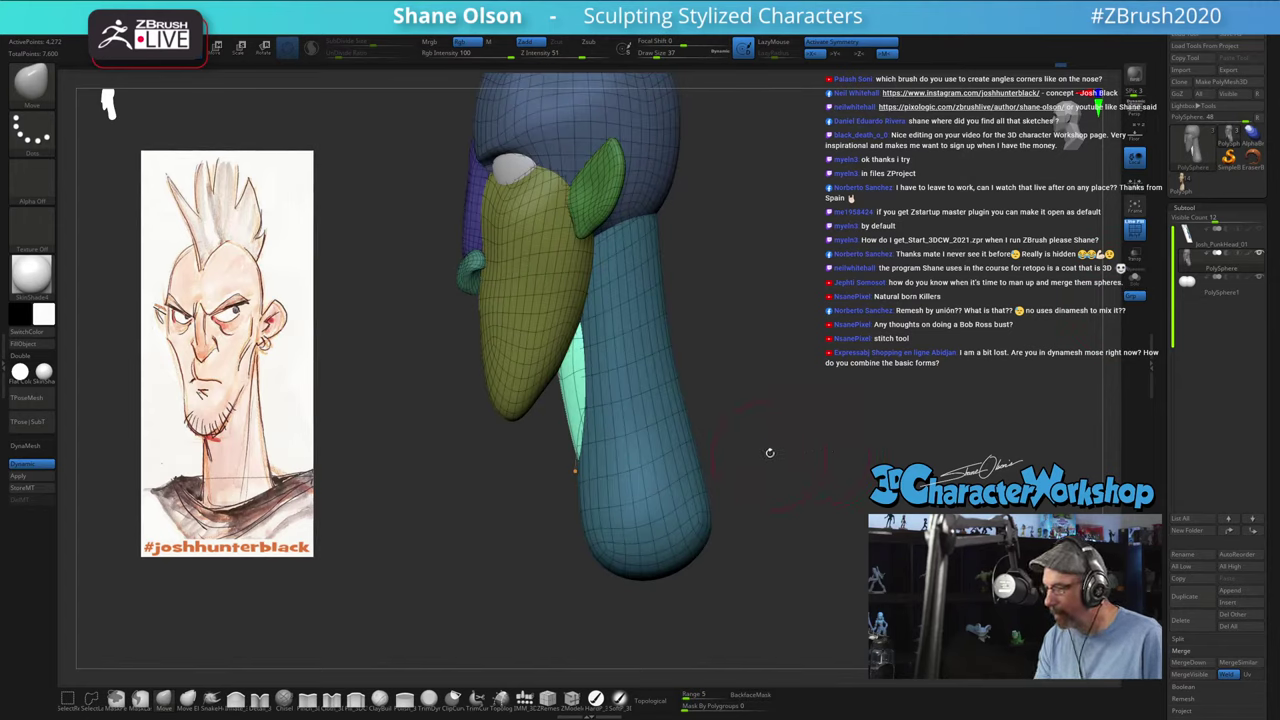
Step: Isolate the throat form's polygroup by hiding the head, face, ear and neck polygroups
left_click_drag(774, 413, 781, 463, "alt")
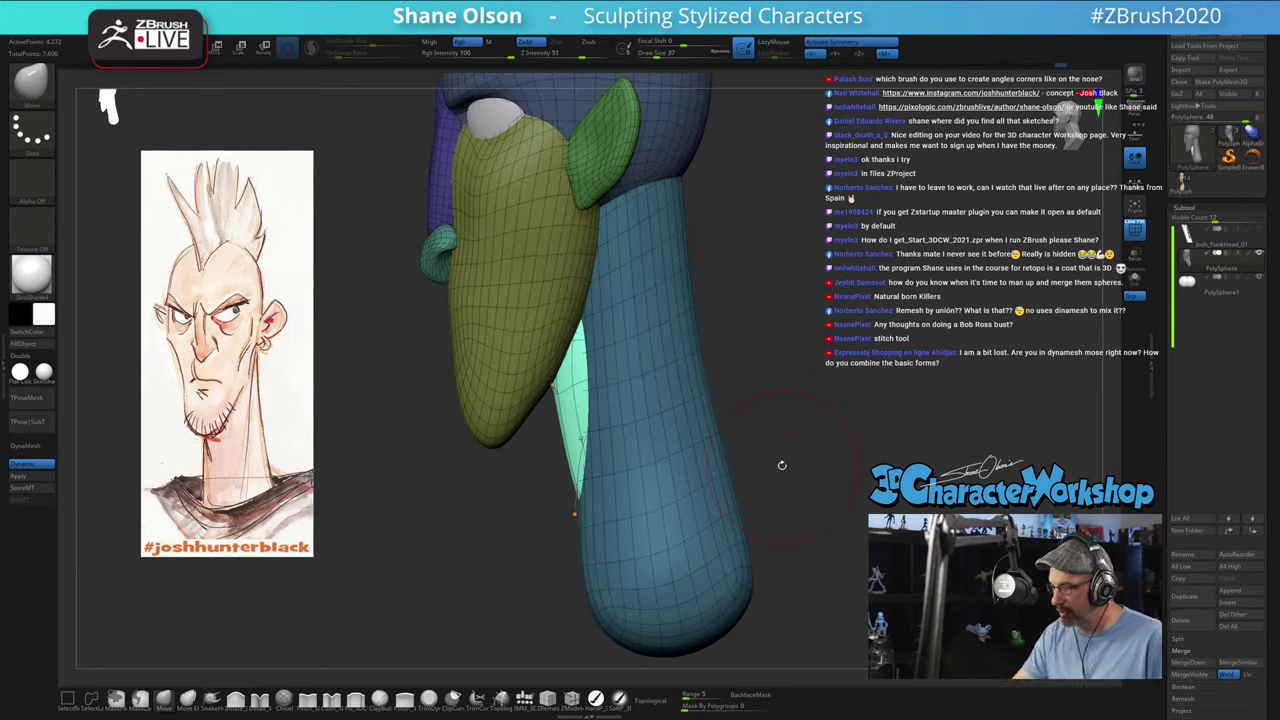
key("ctrl+shift")
left_click(568, 392, "ctrl+shift")
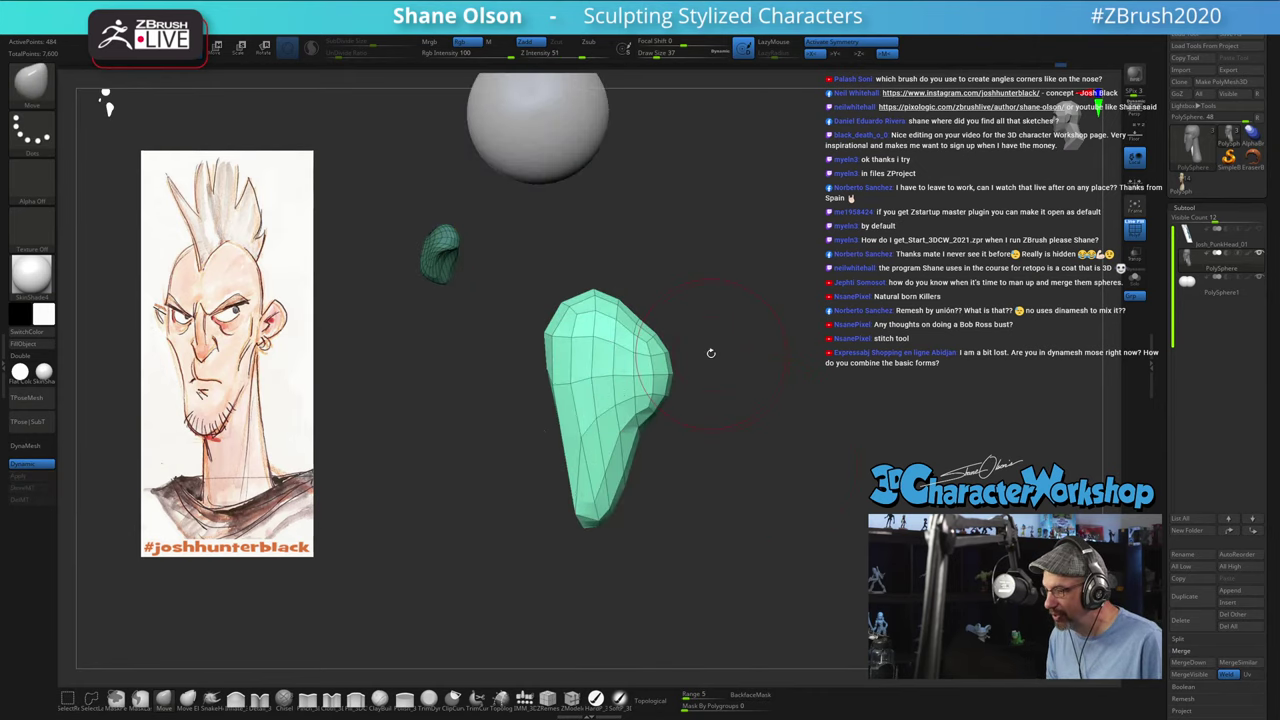
left_click_drag(718, 356, 757, 352)
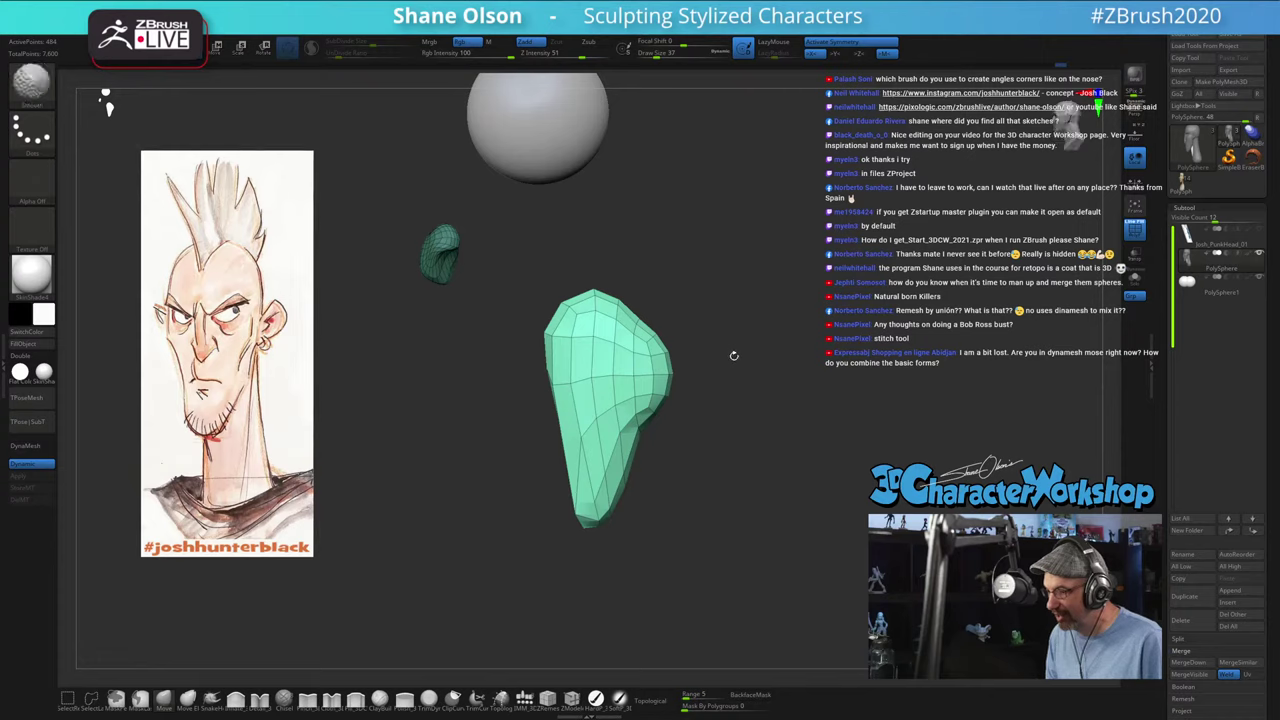
Step: Pull the throat form's upper front edge forward into a broad wedge with the Move brush at draw size 41, and smooth its side
key("s")
left_click_drag(536, 364, 541, 411)
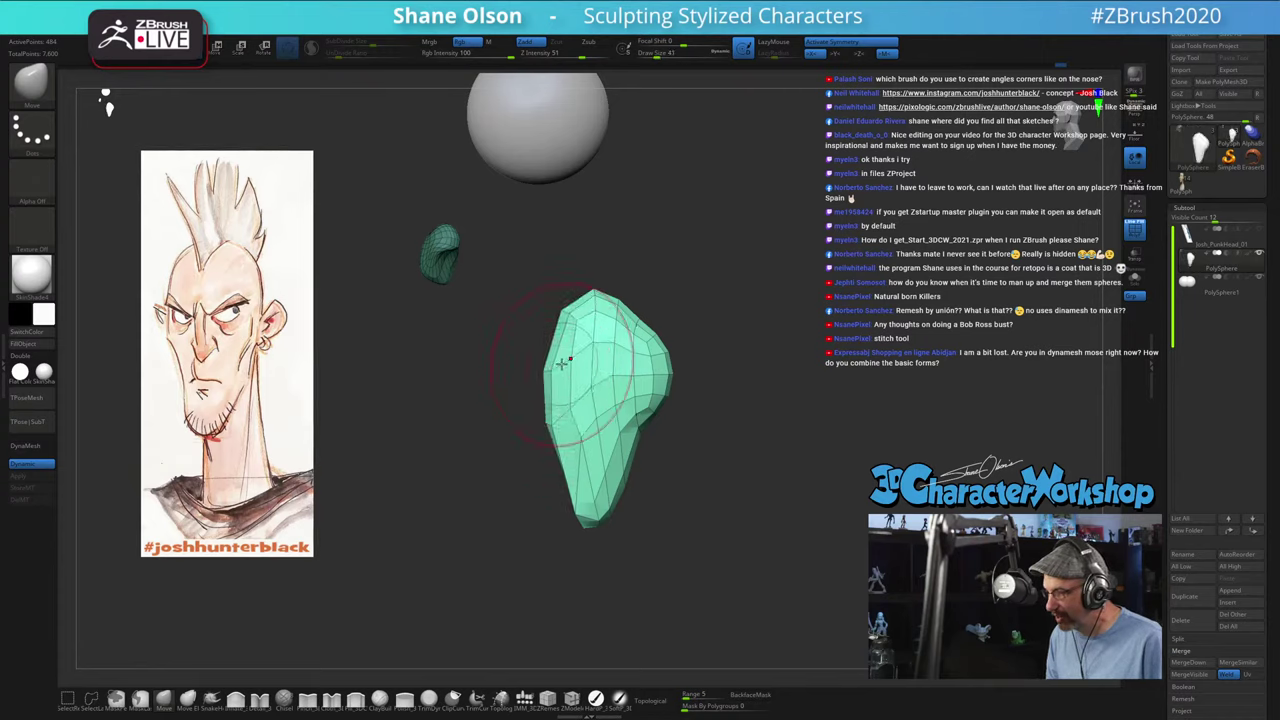
left_click_drag(568, 331, 530, 357)
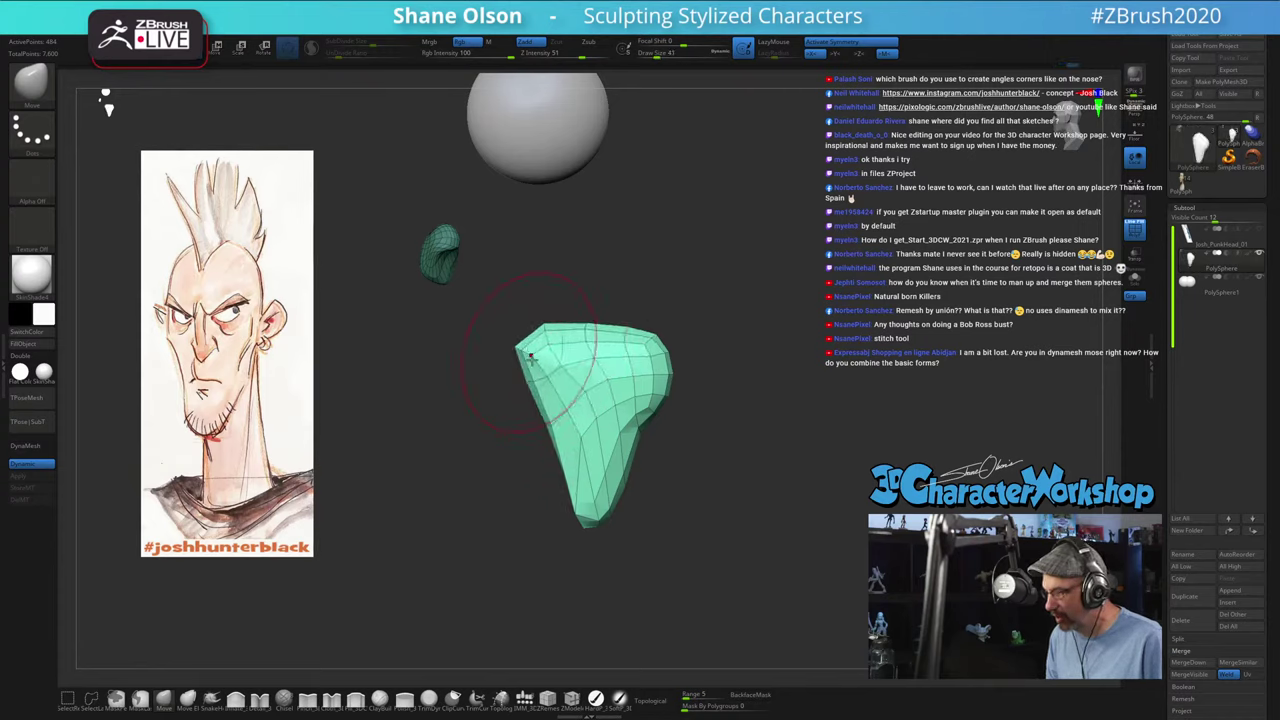
left_click_drag(561, 410, 565, 411)
mouse_move(740, 391)
left_mouse_down()
mouse_move(769, 381)
mouse_move(724, 389)
left_mouse_up()
left_click_drag(572, 432, 587, 438, "shift")
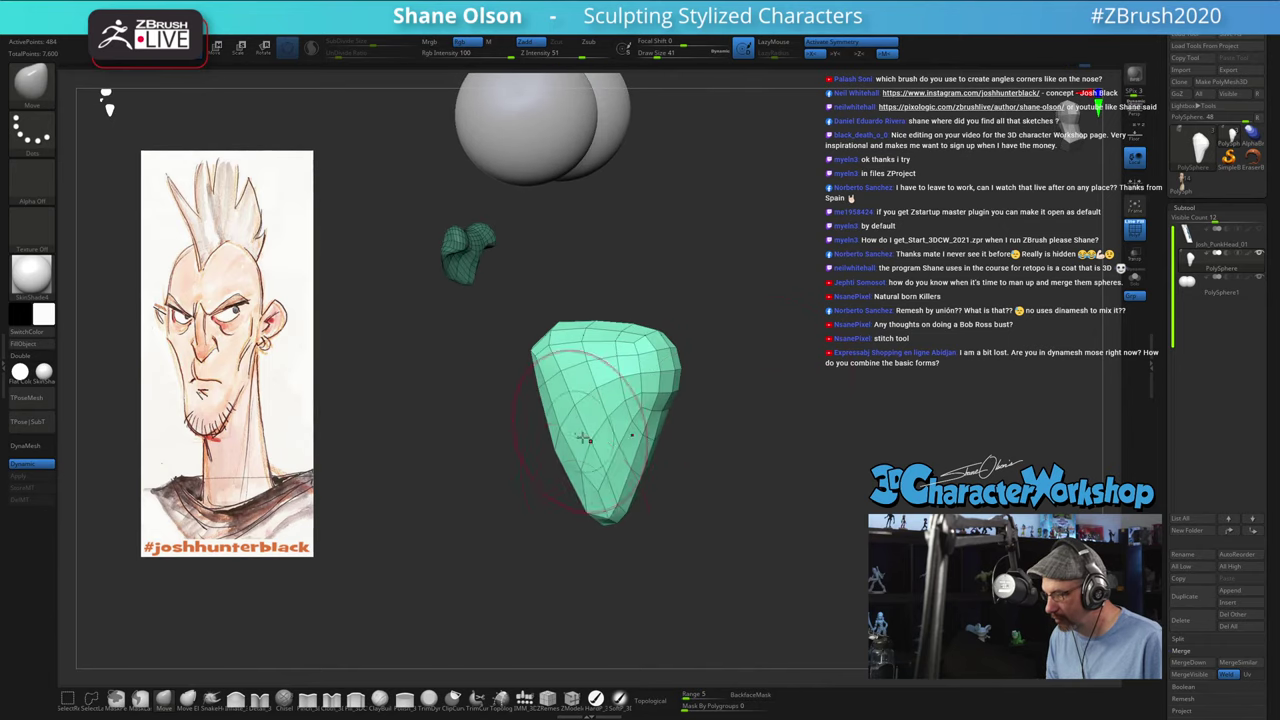
Step: Push the throat form's lower tip upward to shorten it into a compact pointed wedge with the Move brush at draw size 41
left_click_drag(668, 512, 742, 481)
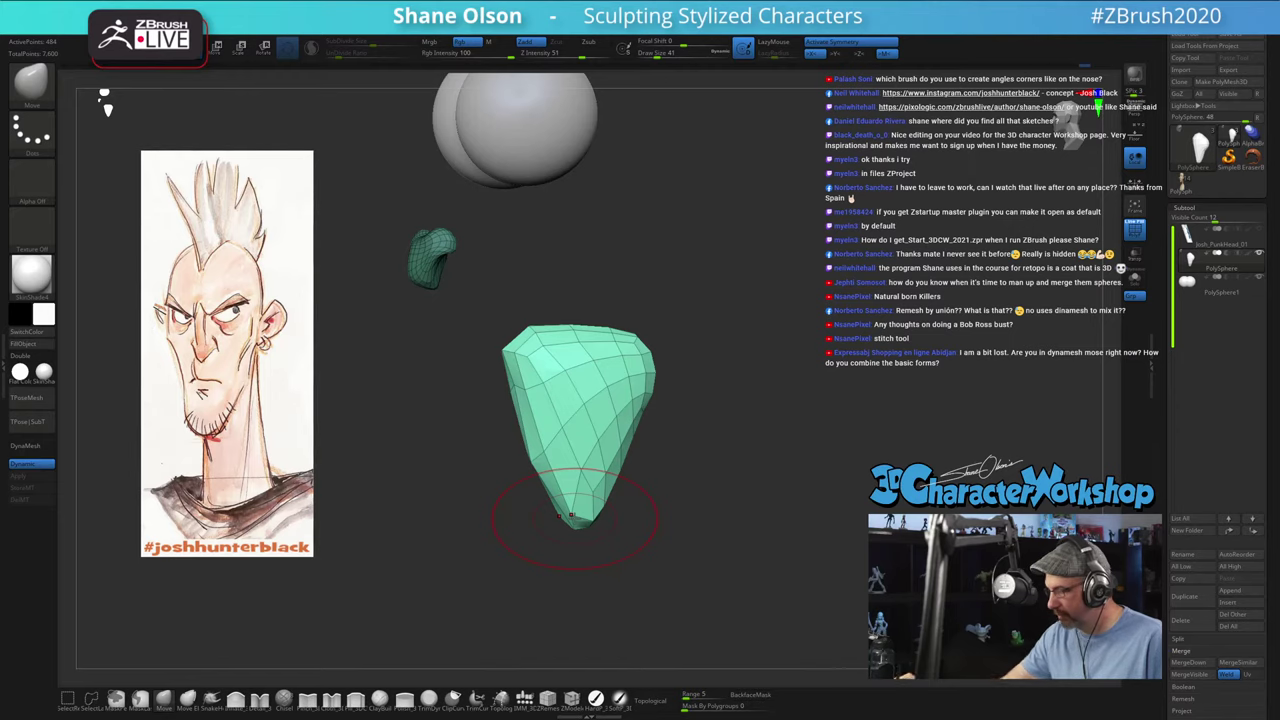
key("s")
key("s")
mouse_move(580, 516)
left_mouse_down()
mouse_move(546, 463)
mouse_move(599, 492)
left_mouse_up()
key("s")
mouse_move(599, 489)
left_mouse_down()
mouse_move(611, 473)
mouse_move(572, 502)
left_mouse_up()
key("s")
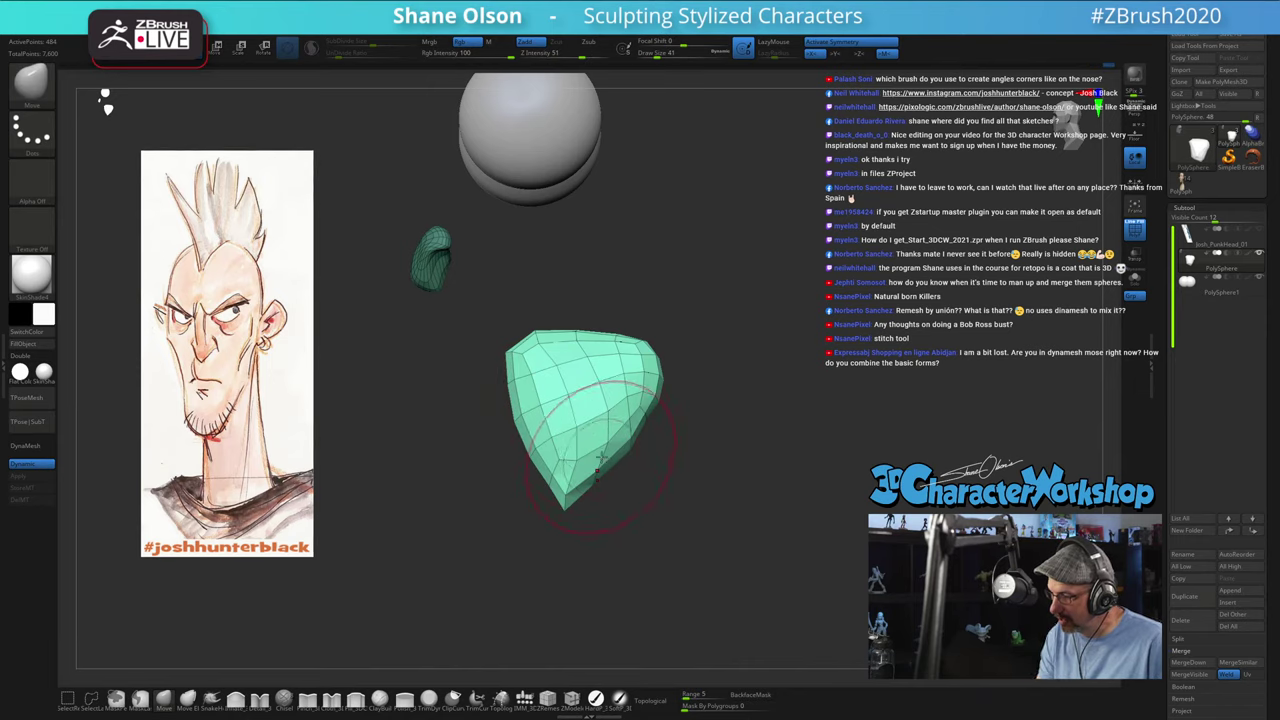
right_click_drag(604, 416, 549, 437)
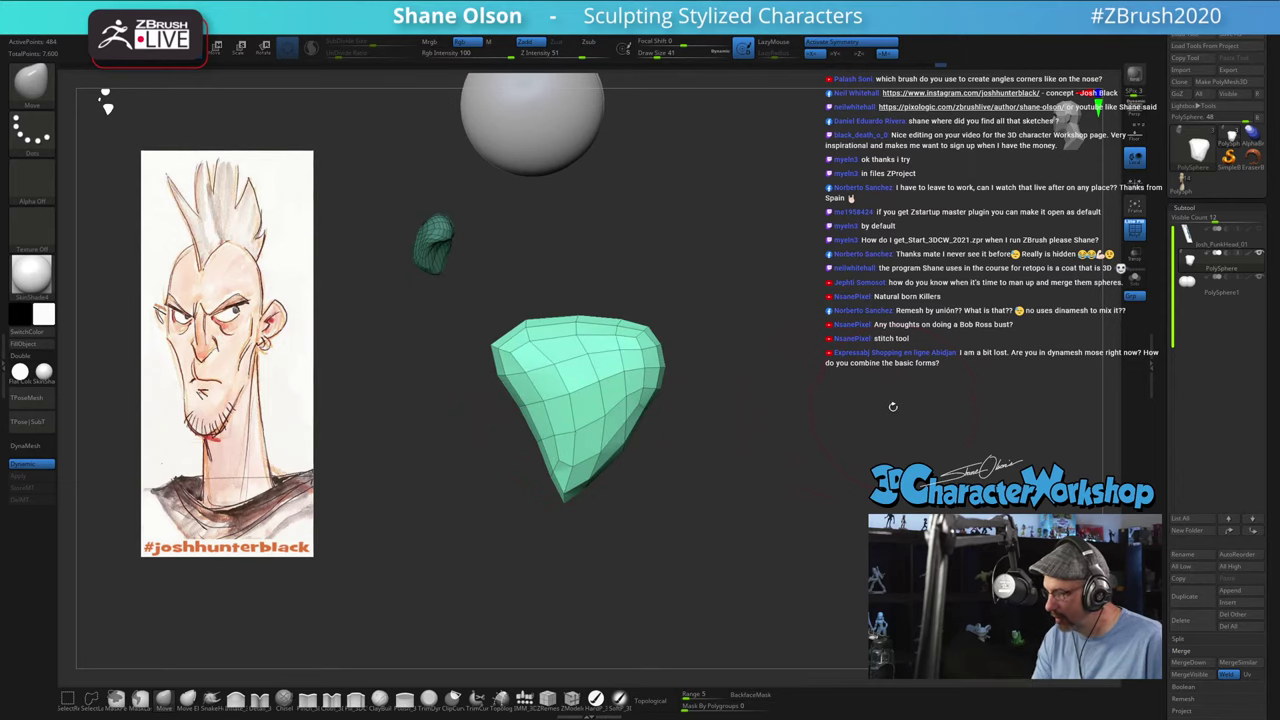
Step: Unhide all polygroups and check how the throat form sits between the jaw and neck from the front and side
left_click(912, 430, "ctrl+shift")
left_click_drag(917, 434, 736, 407)
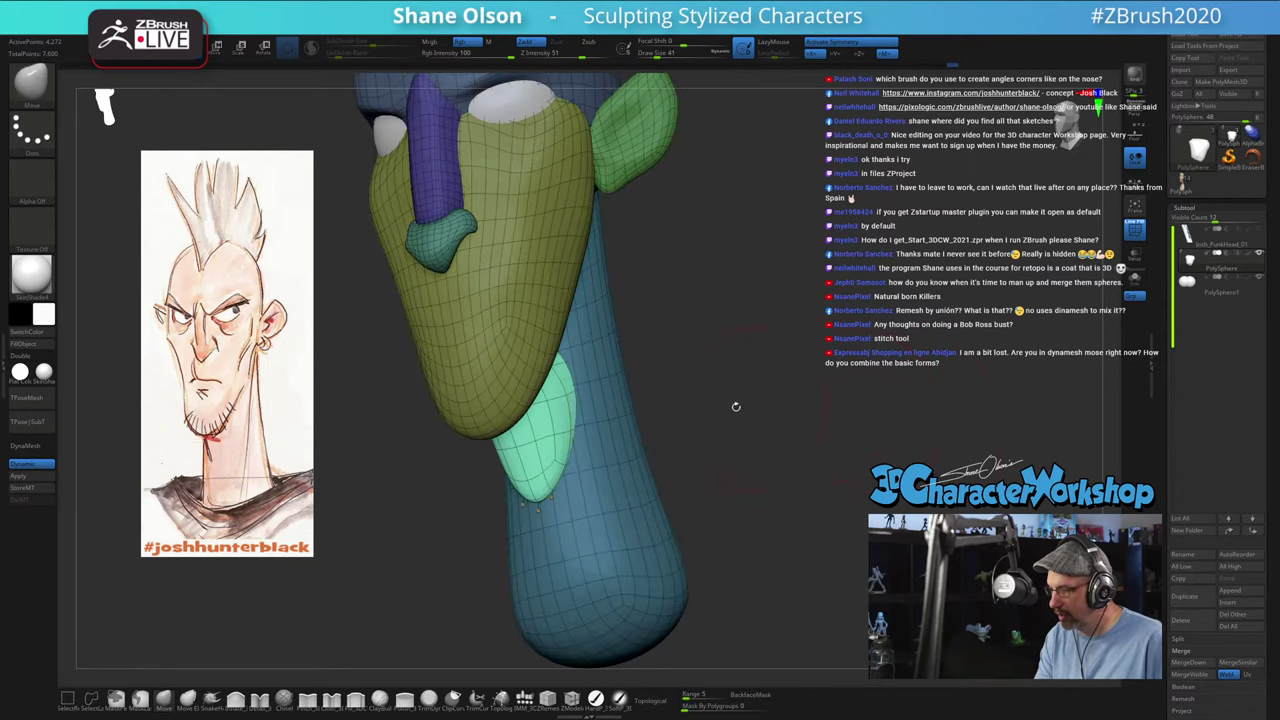
right_click_drag(736, 406, 688, 427)
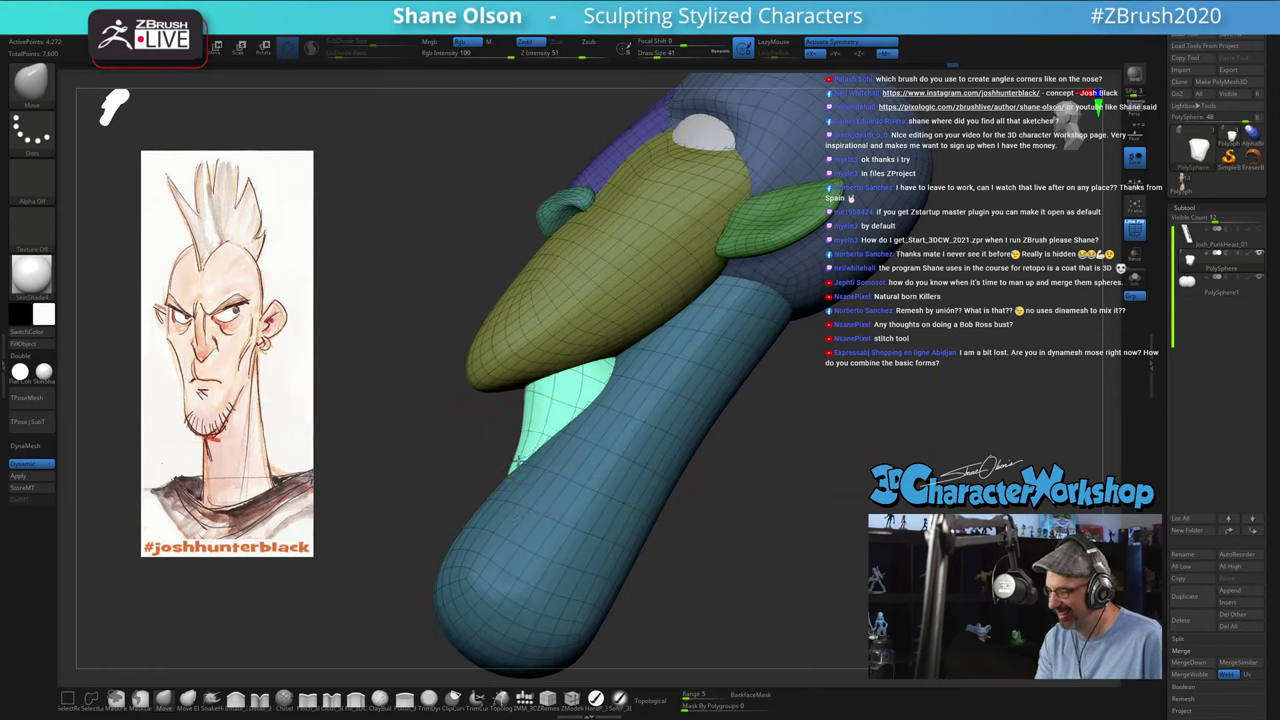
Step: Isolate the throat piece under the chin, reshape it with the Move brush at draw size 27, and unhide the rest of the head
right_click_drag(600, 372, 717, 480)
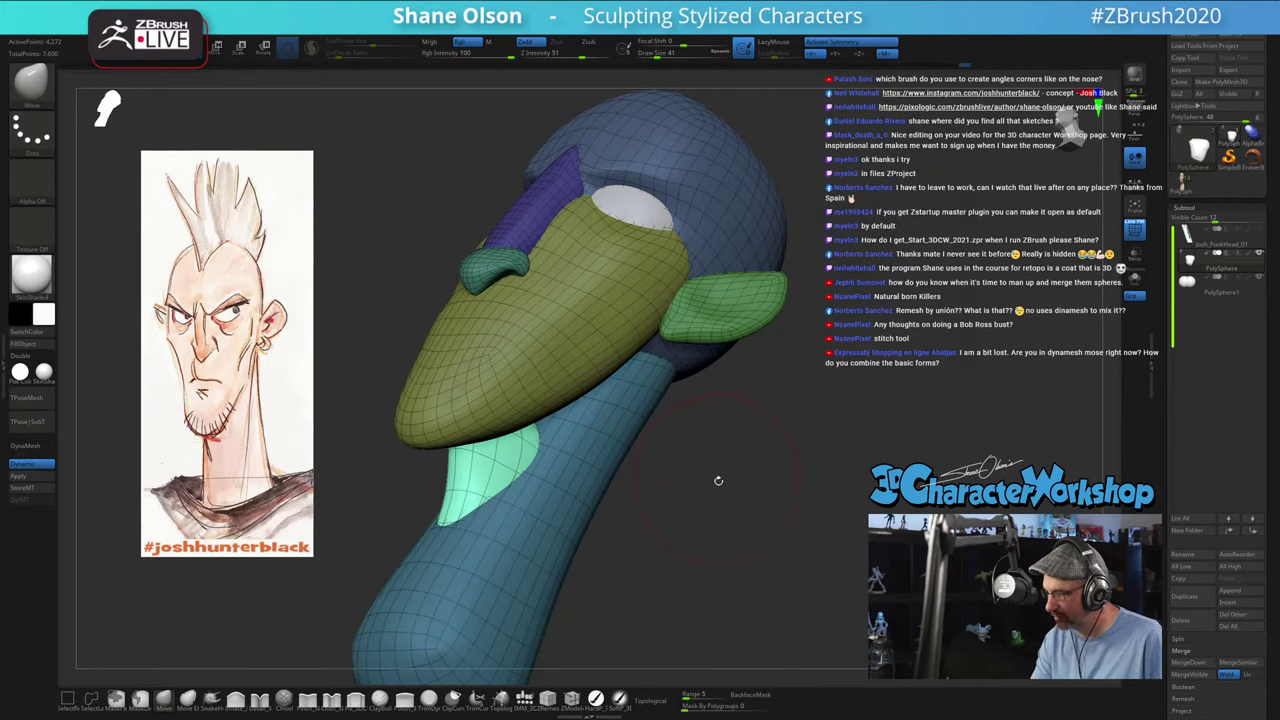
left_click(526, 447, "ctrl+shift")
mouse_move(606, 449)
right_mouse_down()
mouse_move(668, 528)
mouse_move(545, 413)
mouse_move(780, 458)
mouse_move(665, 440)
mouse_move(533, 385)
mouse_move(566, 358)
mouse_move(526, 343)
right_mouse_up()
left_click(782, 460, "ctrl+shift")
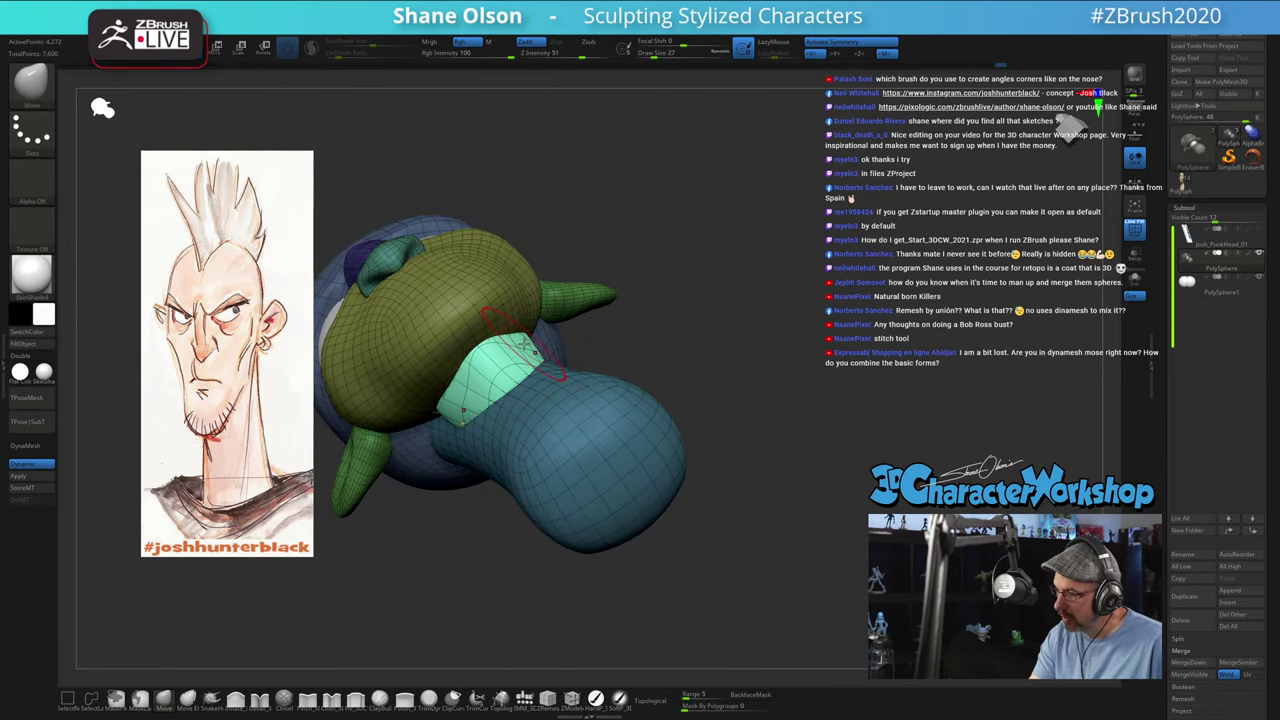
right_click_drag(679, 362, 660, 450)
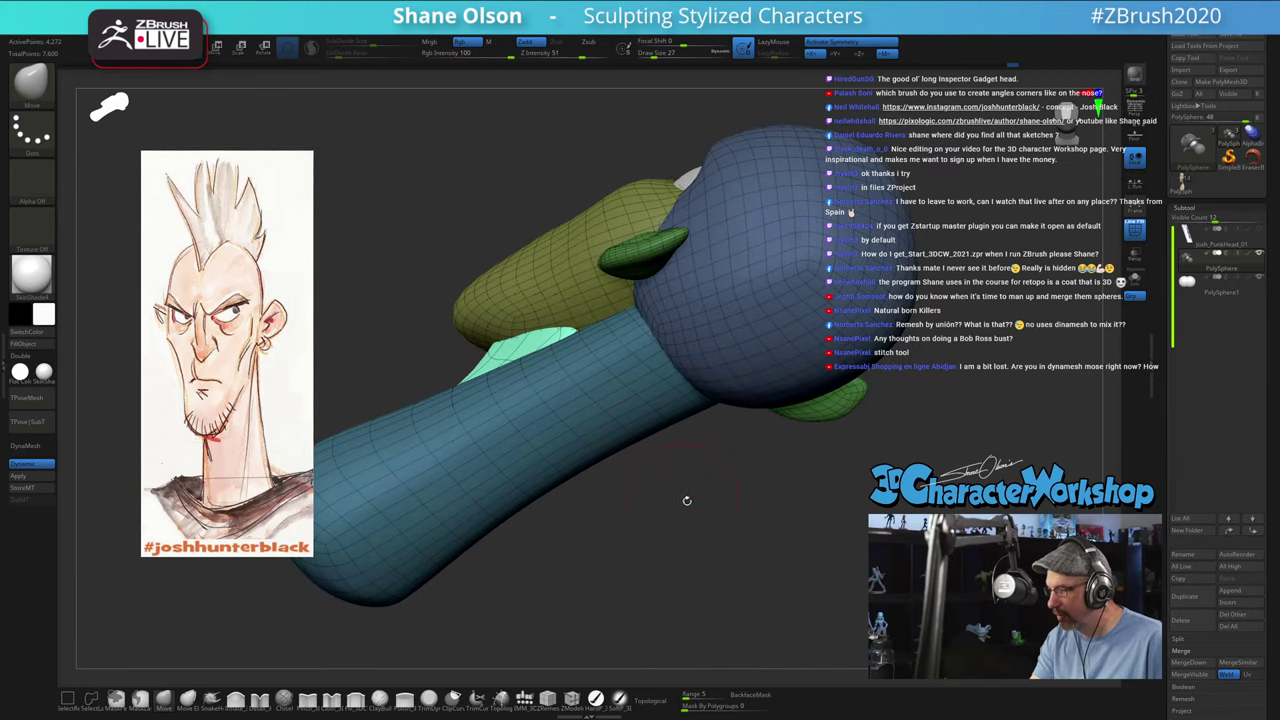
right_click_drag(687, 500, 802, 455)
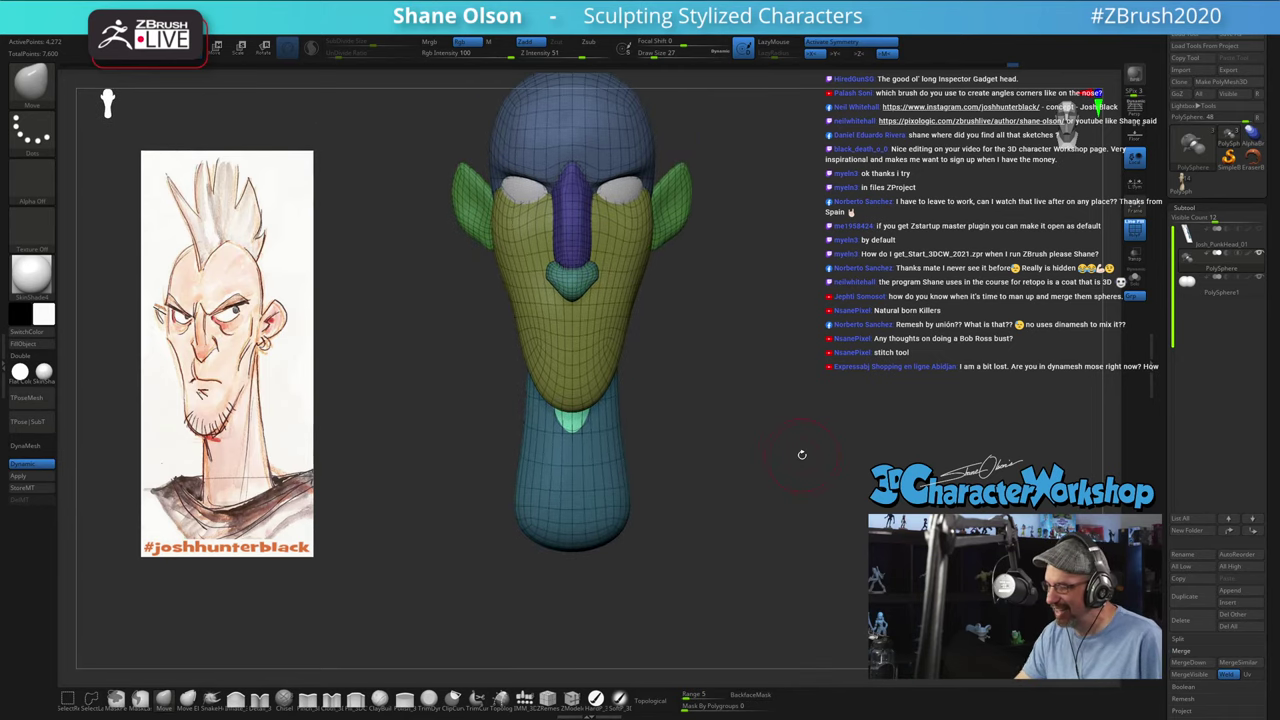
Step: Clear the mask and nudge the front of the throat piece toward the neck with the Move brush at draw size 46
left_click_drag(766, 441, 778, 436, "ctrl")
right_click_drag(757, 386, 800, 420, "ctrl")
right_click_drag(800, 420, 760, 400)
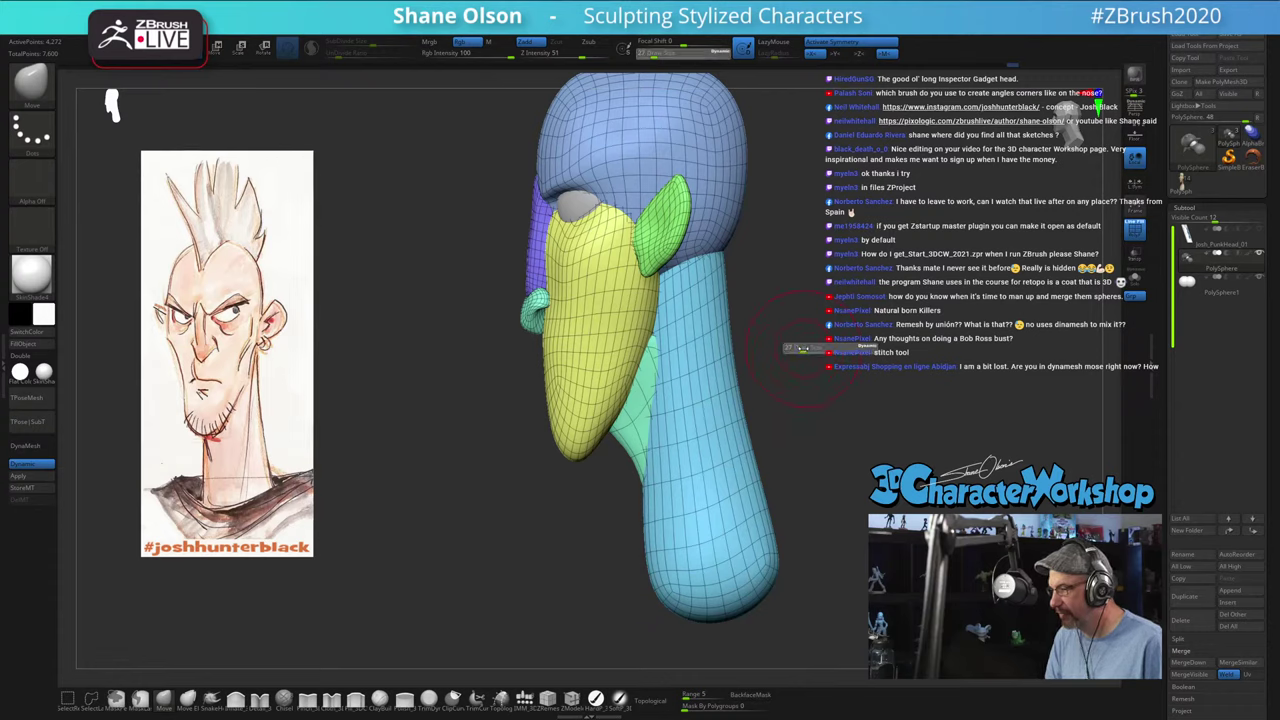
left_click_drag(629, 437, 640, 427)
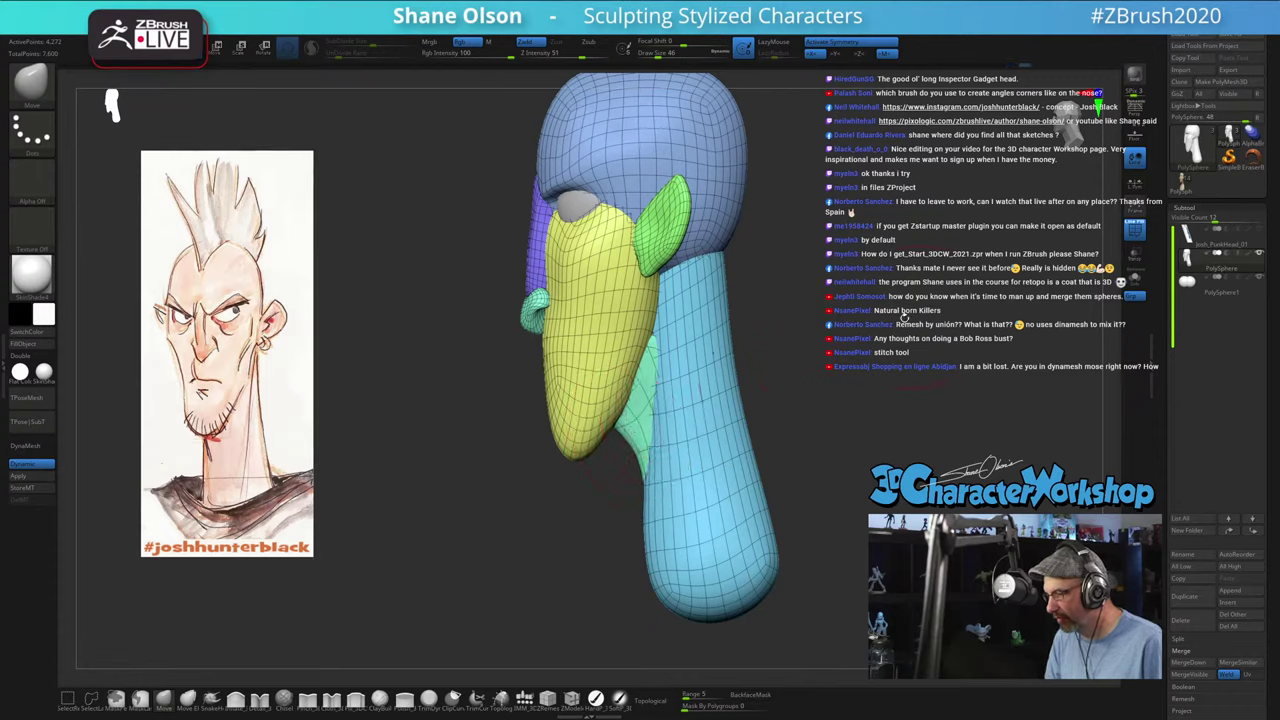
right_click_drag(900, 311, 791, 368, "ctrl")
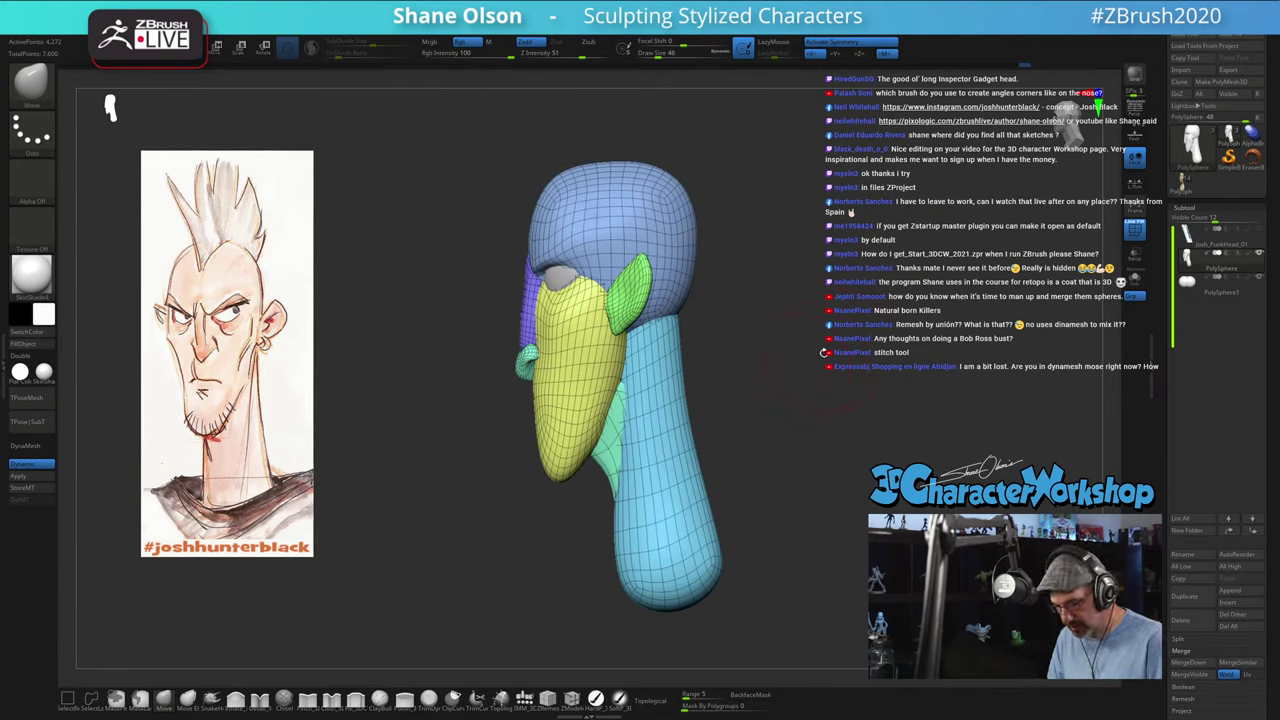
Step: Rebuild the head subtool with a denser polygon mesh while keeping the separate polygroup of each piece
key("space")
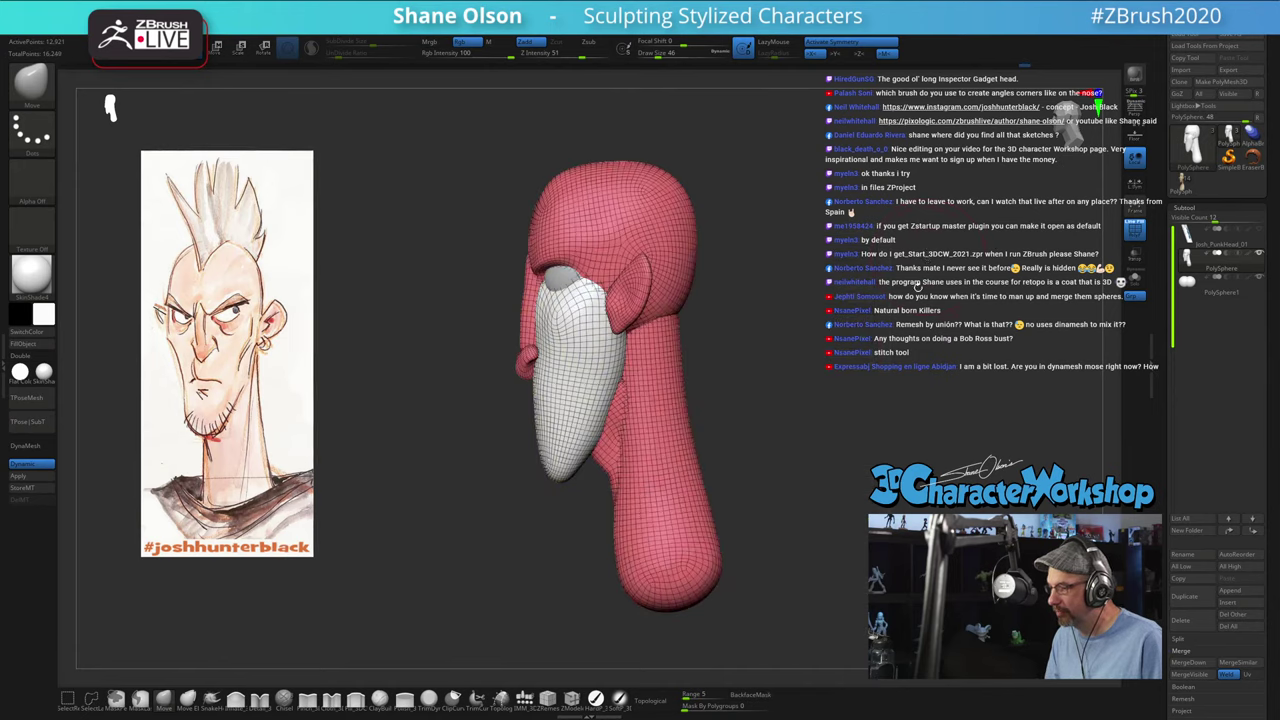
key("ctrl+z")
key("space")
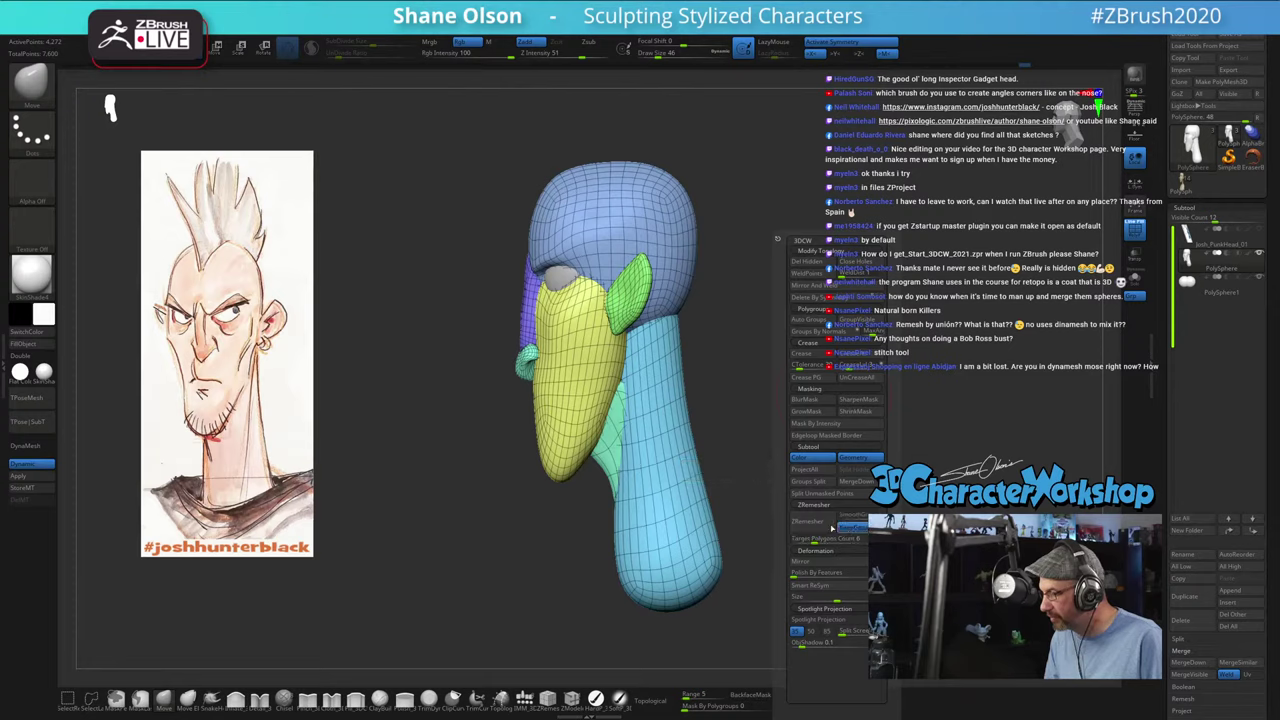
key("ctrl+shift+z")
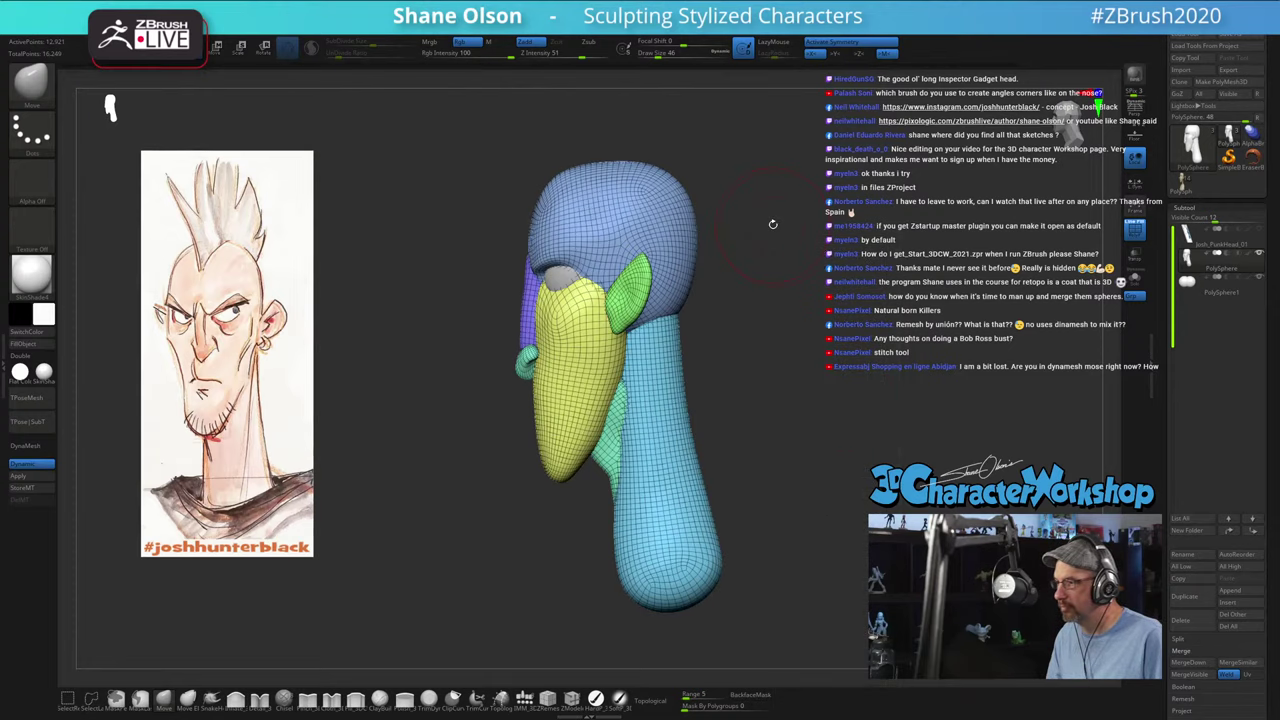
Step: Mask the head so that only the throat and nose-tip polygroup stays editable, and return to the Move brush
mouse_move(803, 338)
left_mouse_down()
mouse_move(985, 338)
mouse_move(815, 338)
mouse_move(829, 362)
mouse_move(815, 318)
mouse_move(745, 295)
mouse_move(779, 288)
mouse_move(786, 336)
left_mouse_up()
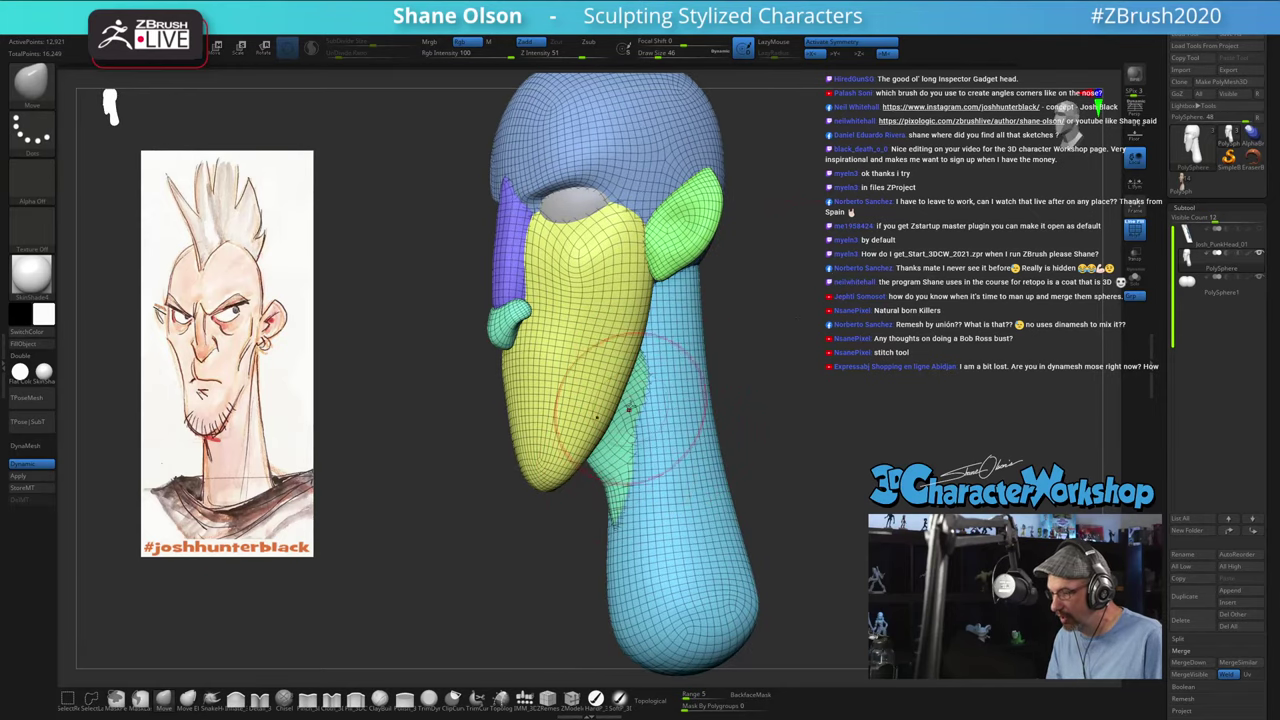
left_click_drag(780, 429, 735, 427)
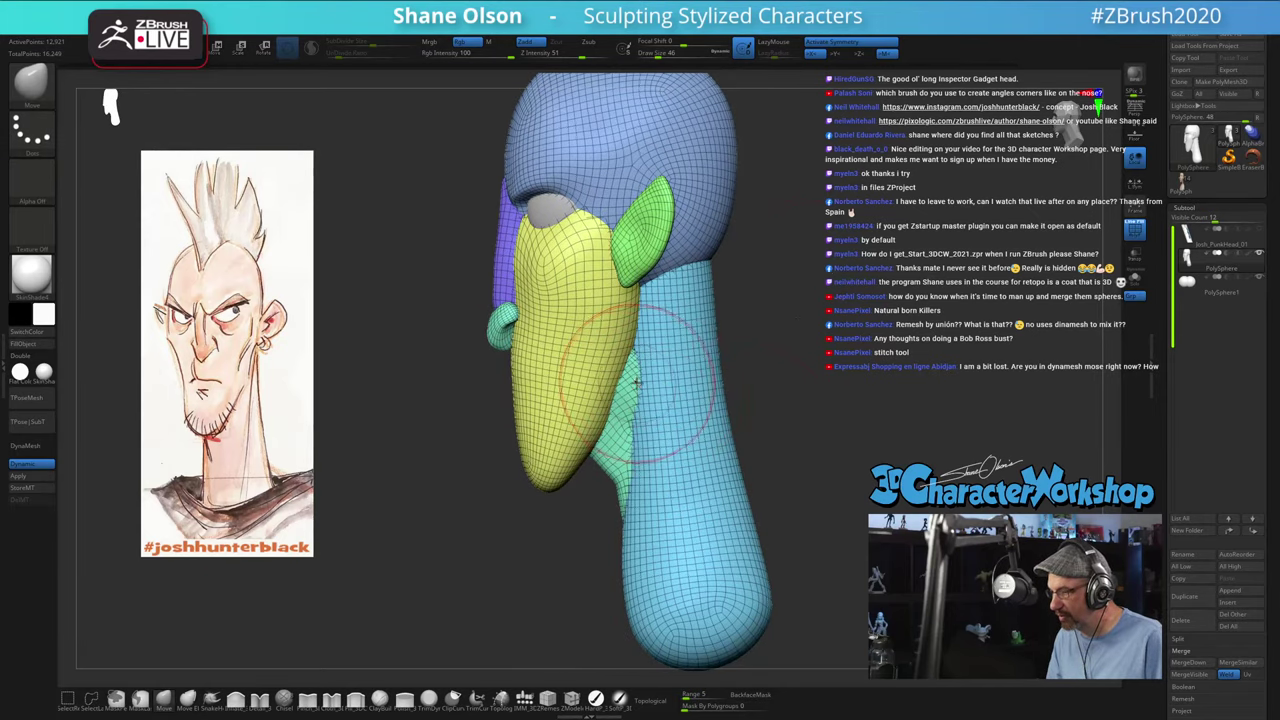
key("w")
left_click(632, 371, "ctrl")
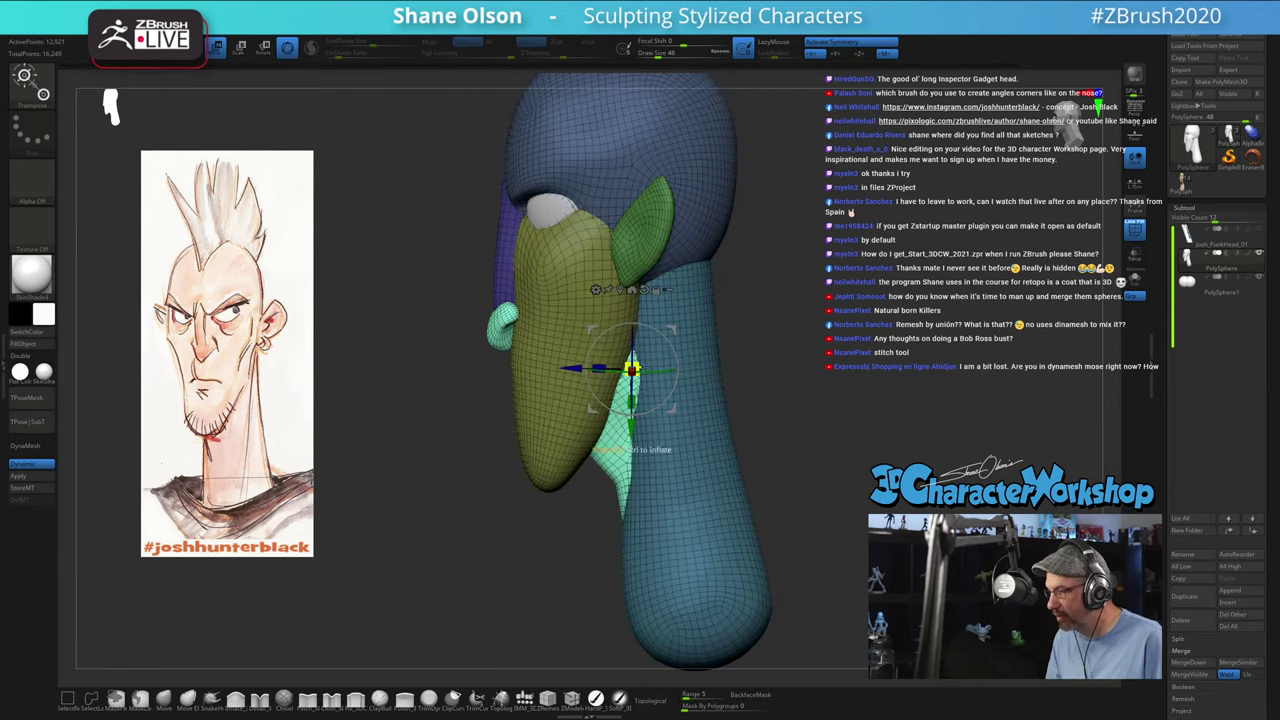
key("q")
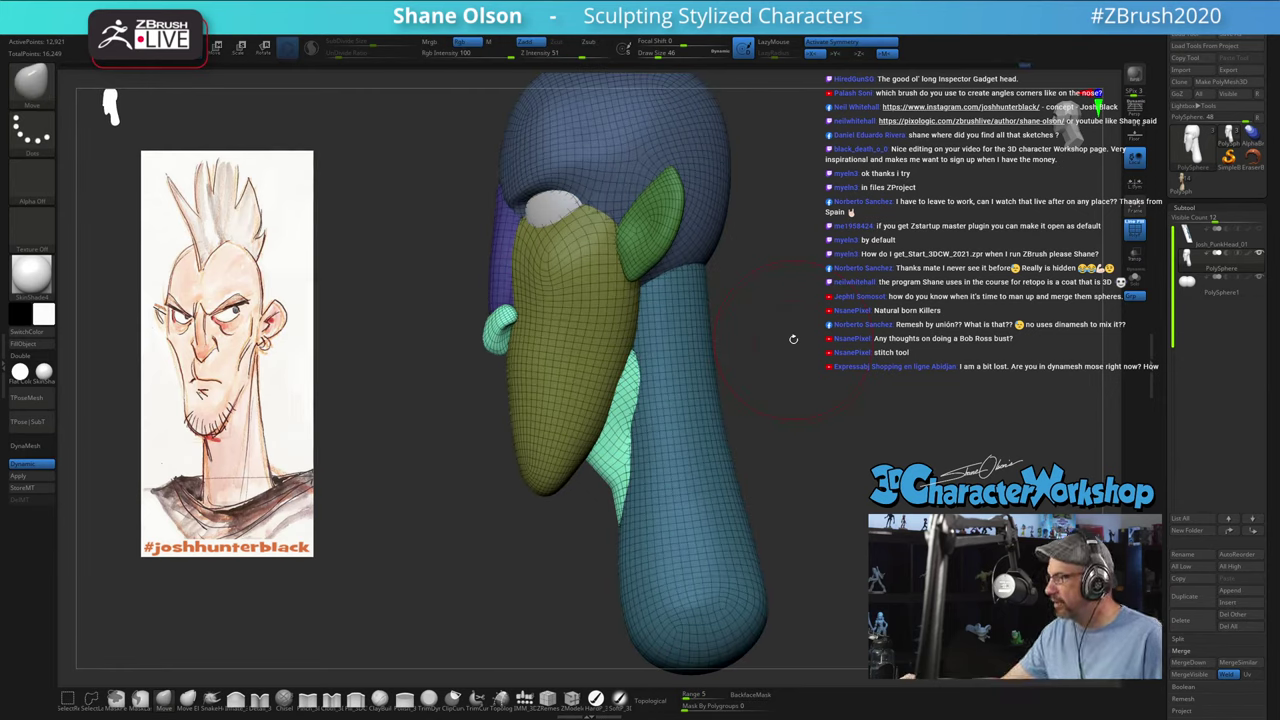
Step: Reshape and smooth the throat piece where it meets the neck, working from the side and from below
left_click_drag(804, 413, 801, 414)
left_click_drag(632, 387, 627, 397, "shift")
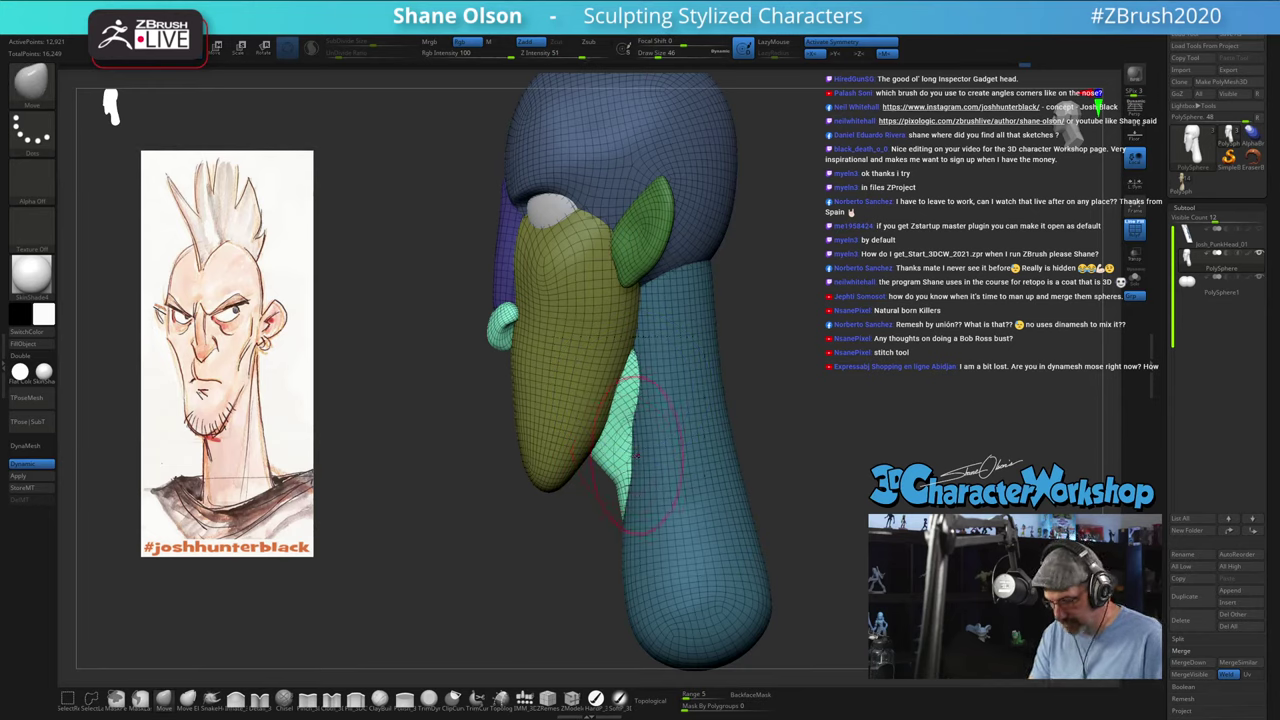
left_click_drag(766, 400, 775, 365)
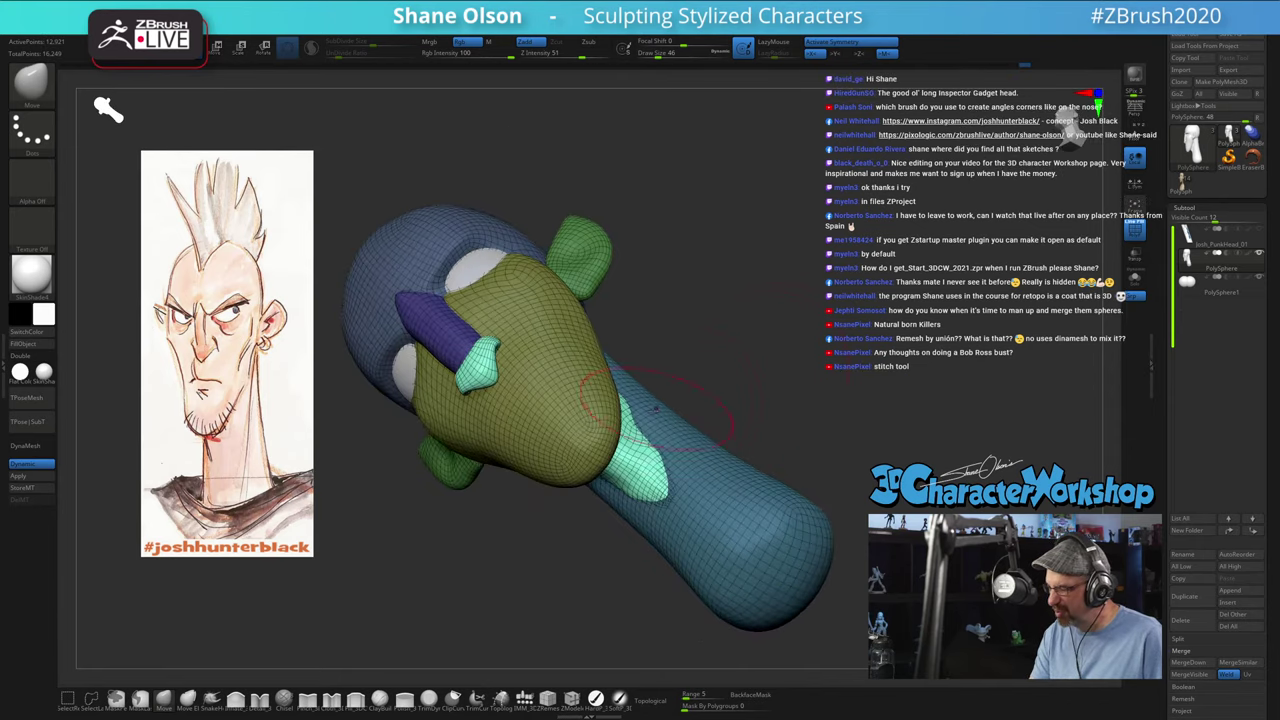
left_click_drag(655, 407, 628, 393)
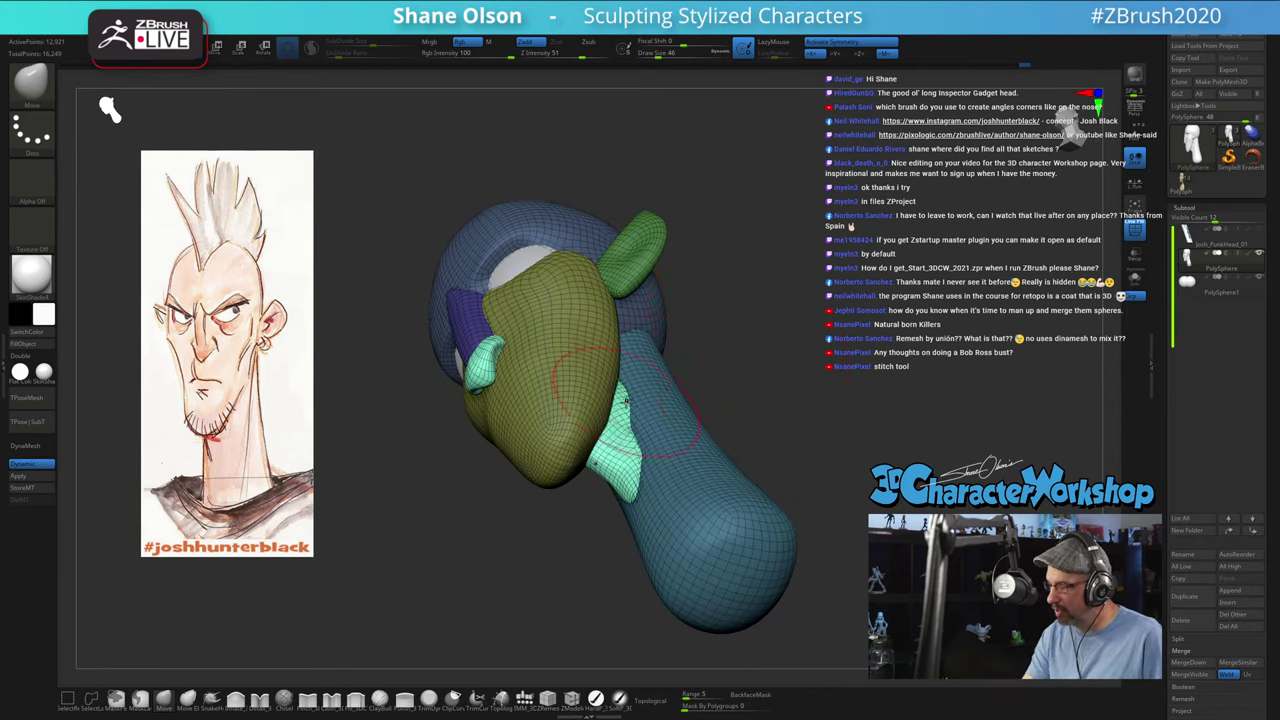
key("shift")
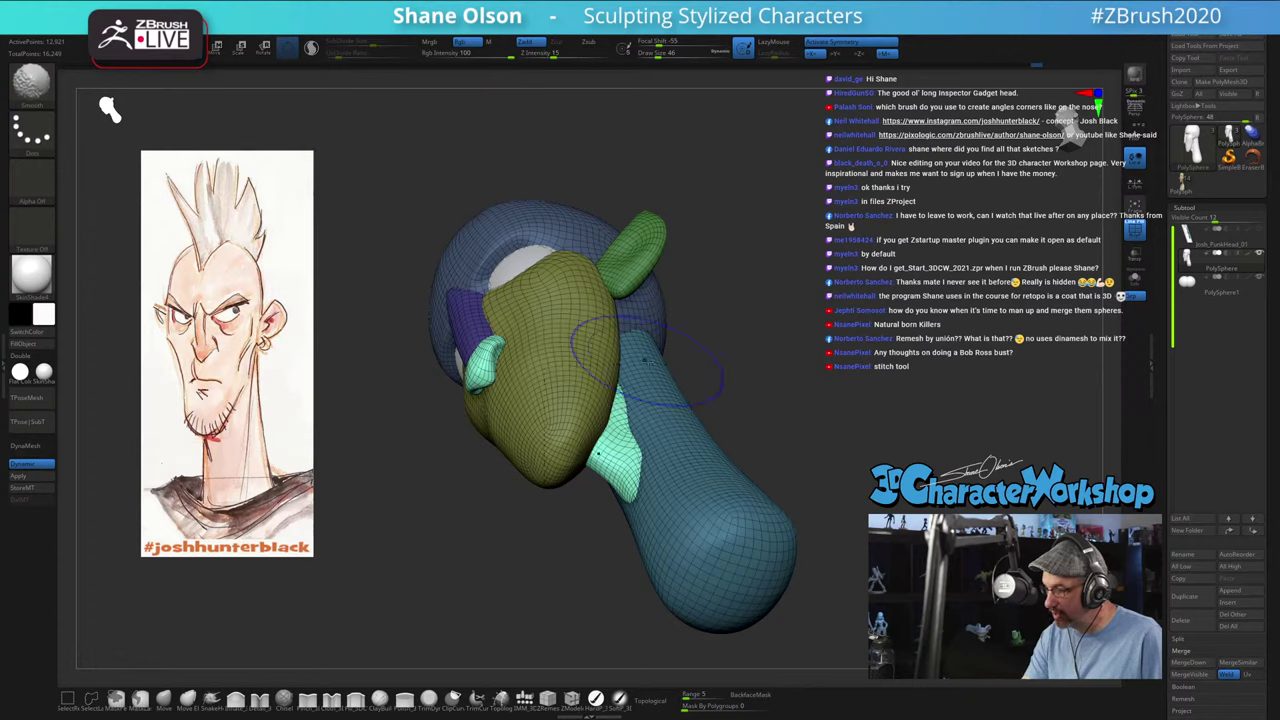
right_click_drag(645, 362, 663, 455)
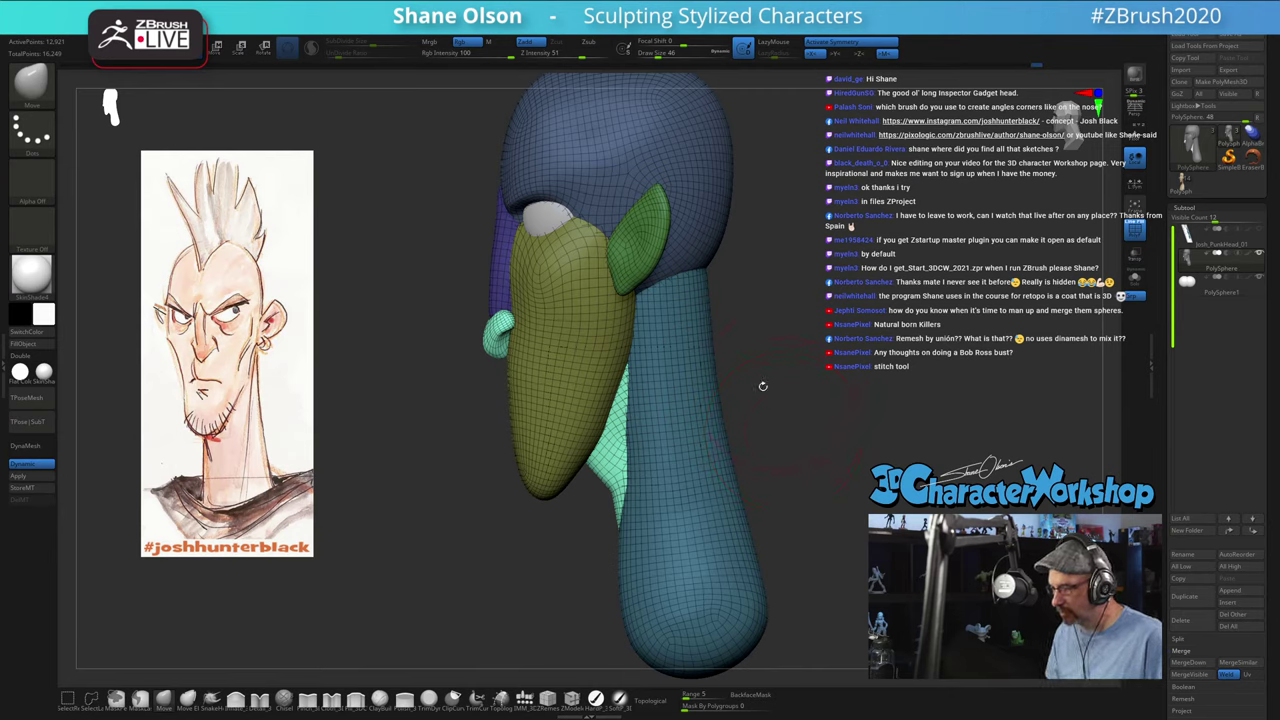
Step: Isolate the polygroup shared by the throat piece and nose tip, and mask only the nose tip
left_click_drag(824, 331, 783, 331)
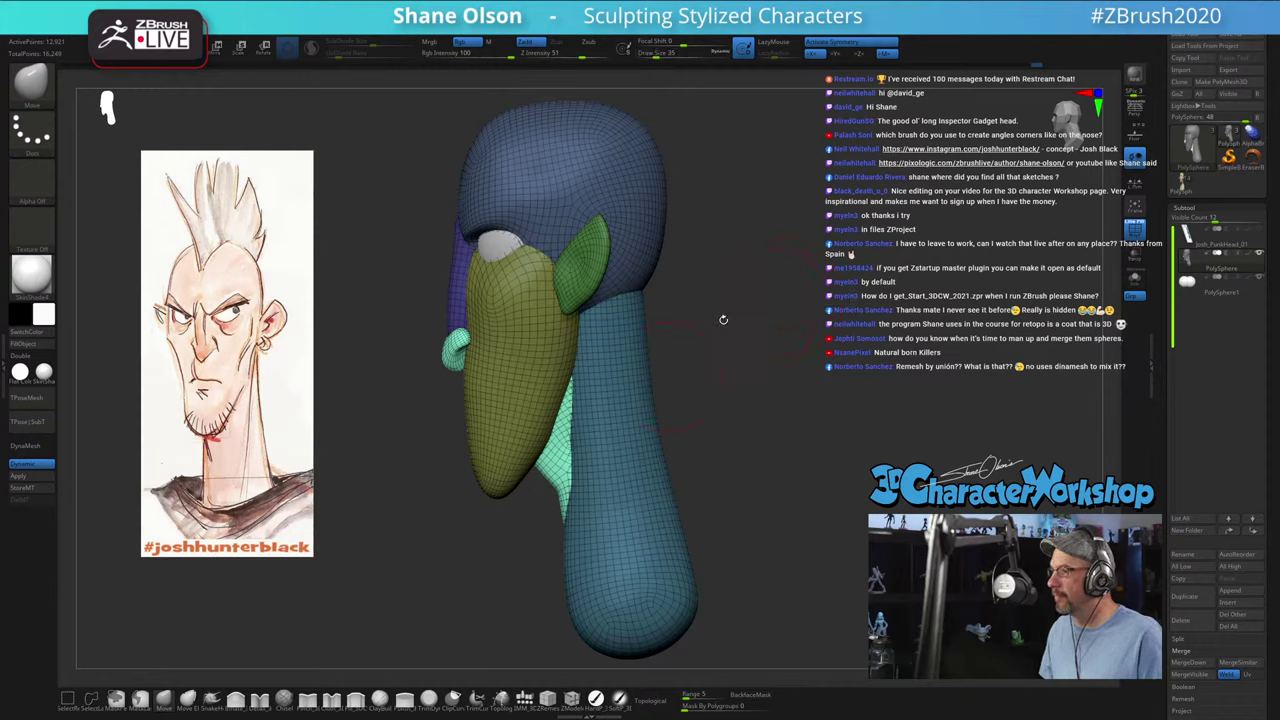
left_click(557, 440, "ctrl+shift")
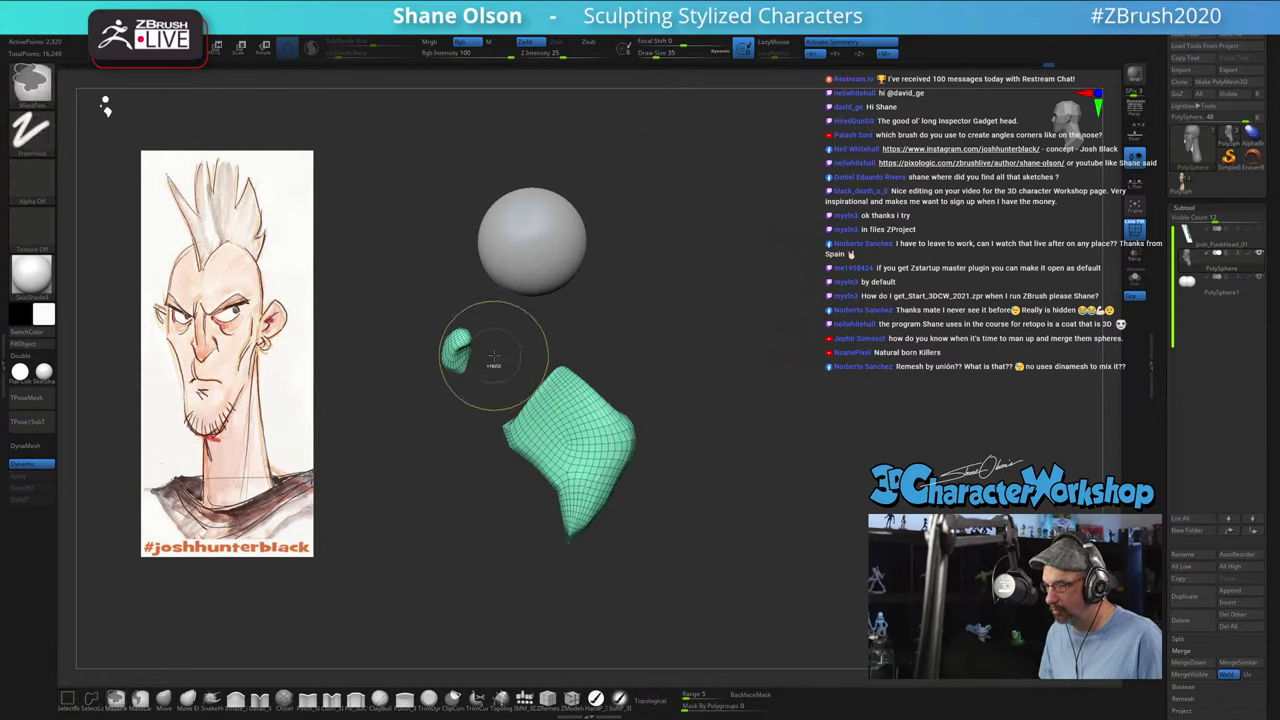
left_click_drag(494, 341, 381, 352, "ctrl")
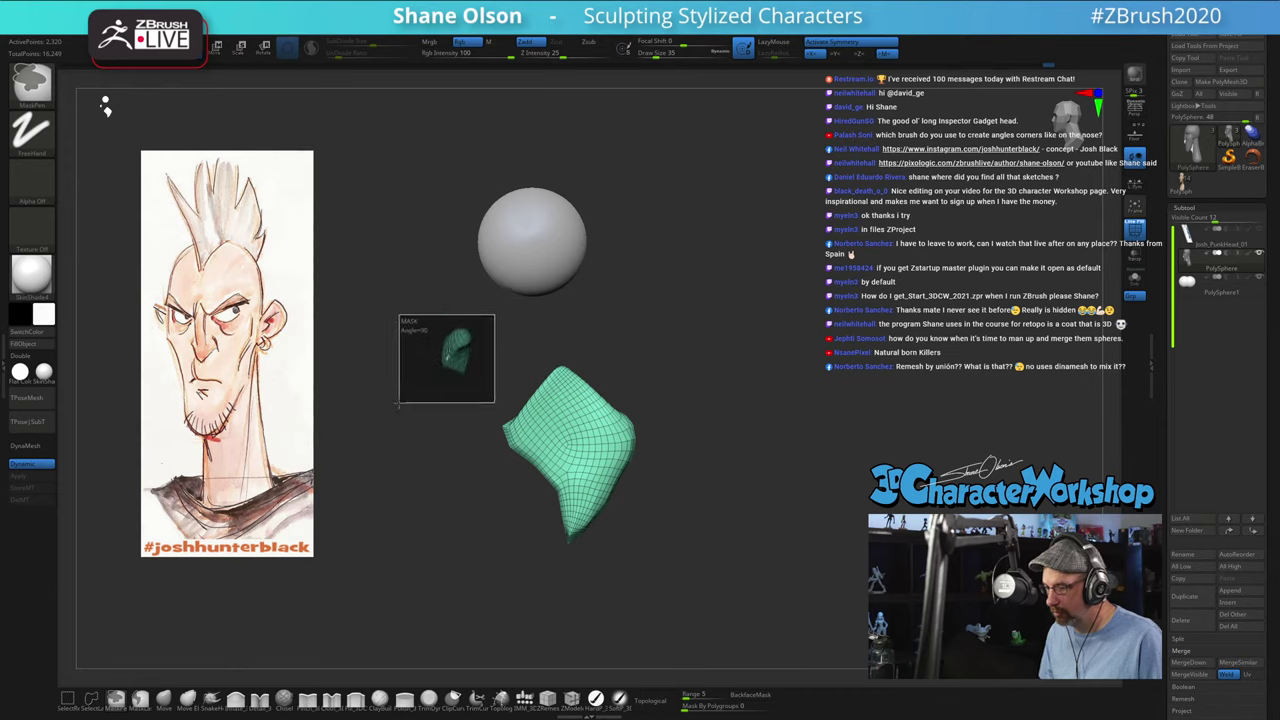
left_click_drag(771, 325, 736, 348)
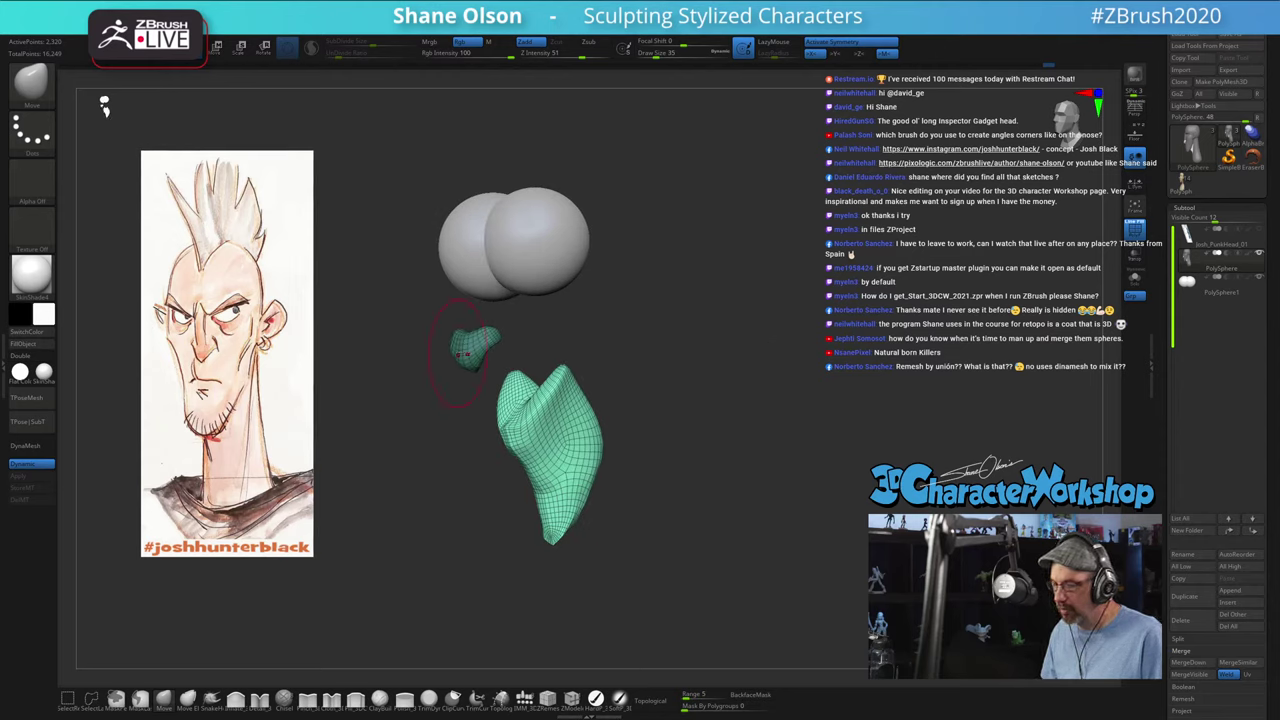
left_click_drag(614, 342, 433, 336)
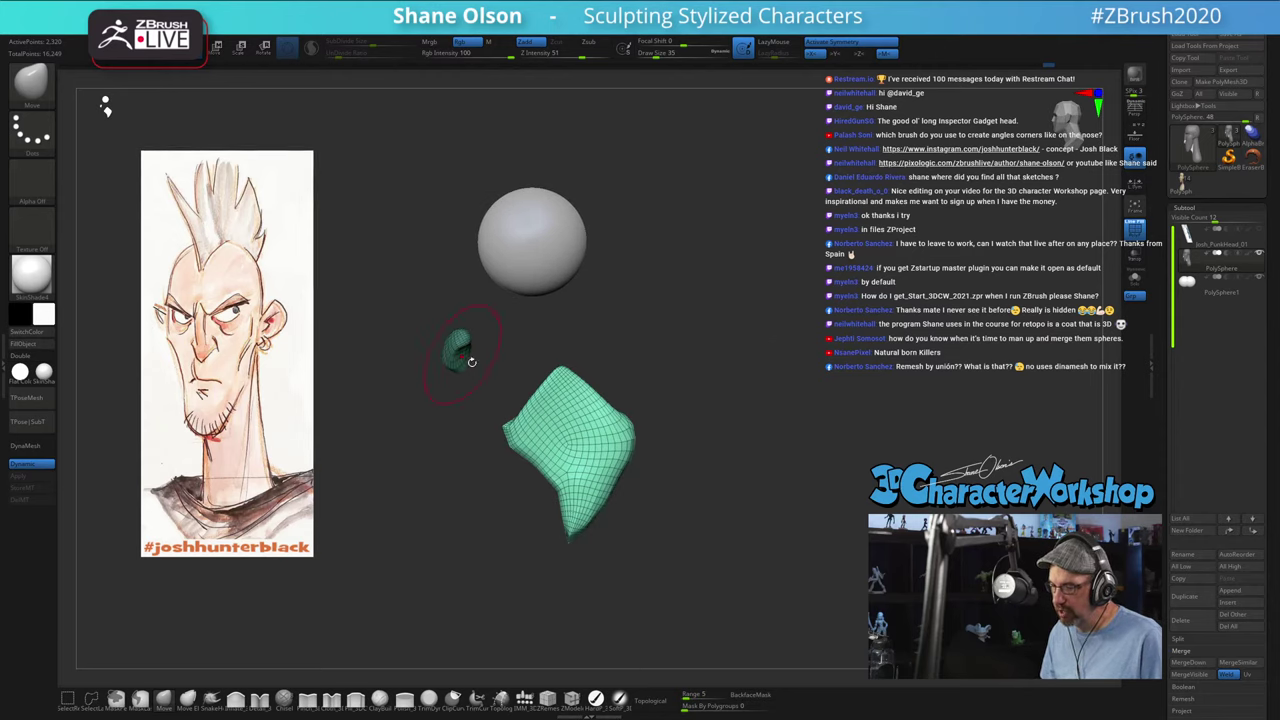
Step: Smooth the throat piece's pinched front corner and its lower point
left_click_drag(662, 382, 692, 410, "alt")
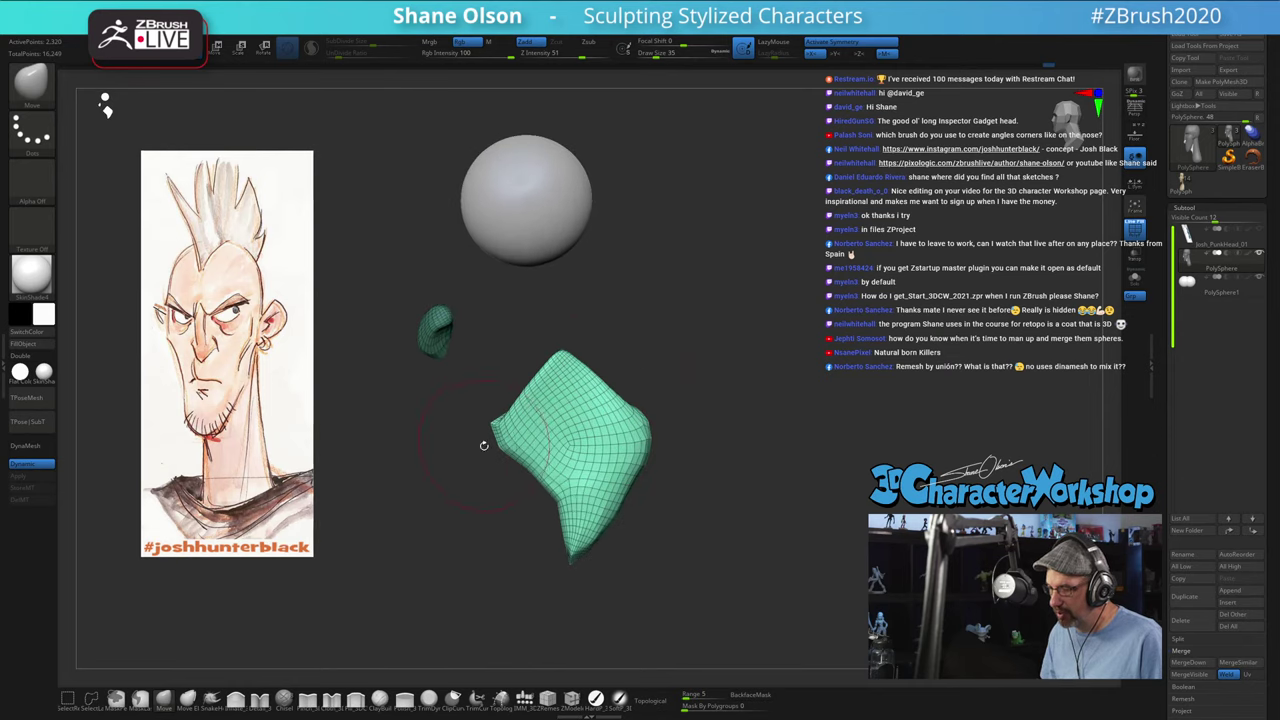
left_click_drag(507, 440, 512, 430, "shift")
left_click_drag(568, 520, 580, 540, "shift")
mouse_move(832, 384)
left_mouse_down()
mouse_move(775, 378)
mouse_move(808, 365)
left_mouse_up()
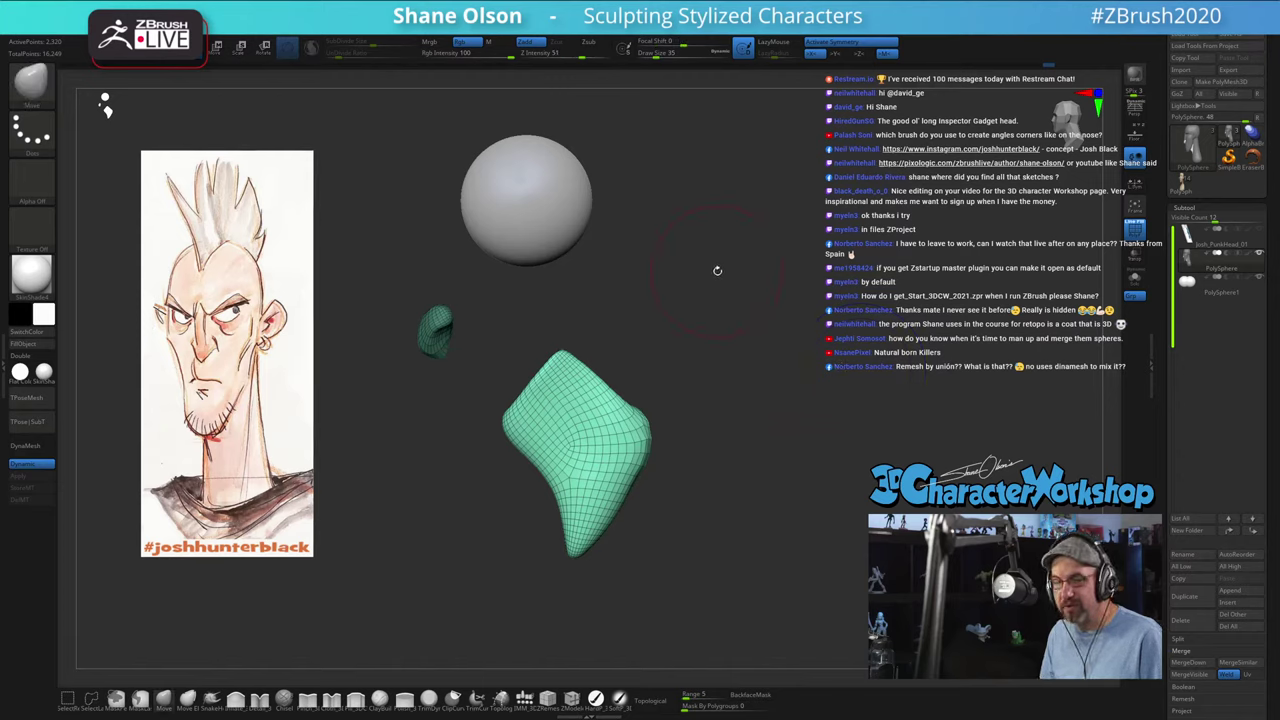
Step: Give the masked nose tip its own polygroup and isolate the throat piece
key("ctrl")
key("ctrl+w")
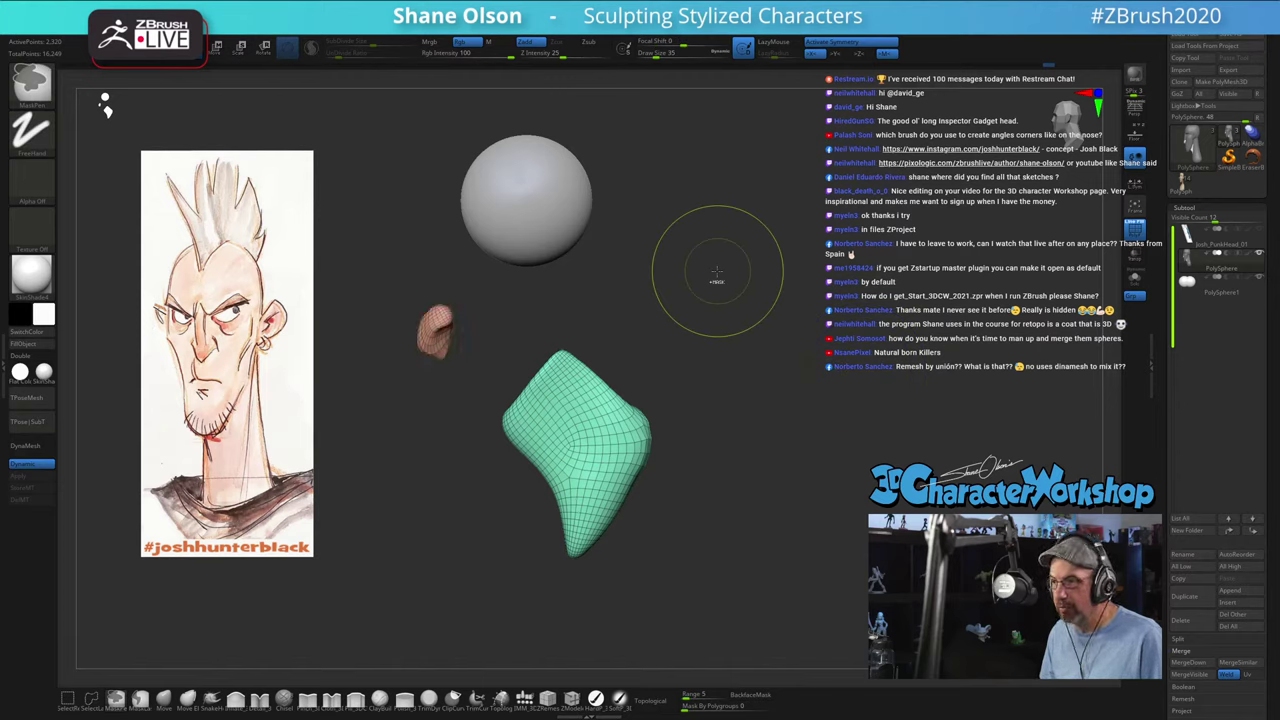
mouse_move(540, 343)
left_mouse_down()
mouse_move(592, 336)
mouse_move(537, 326)
left_mouse_up()
key("ctrl+shift")
left_click(588, 392, "ctrl+shift")
Step: Smooth the lower tip of the isolated throat piece and bring back all hidden parts of the head
mouse_move(780, 304)
left_mouse_down()
mouse_move(740, 322)
mouse_move(768, 320)
left_mouse_up()
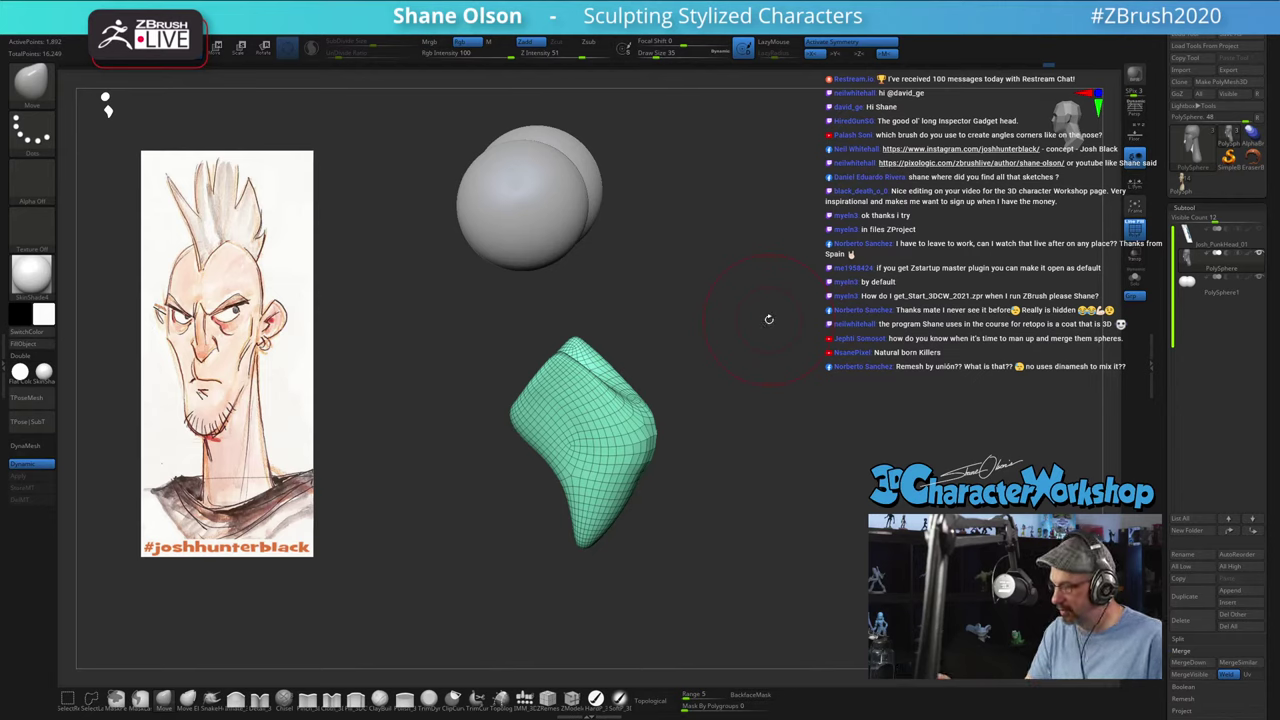
mouse_move(650, 446)
left_mouse_down()
mouse_move(628, 472)
mouse_move(699, 463)
left_mouse_up()
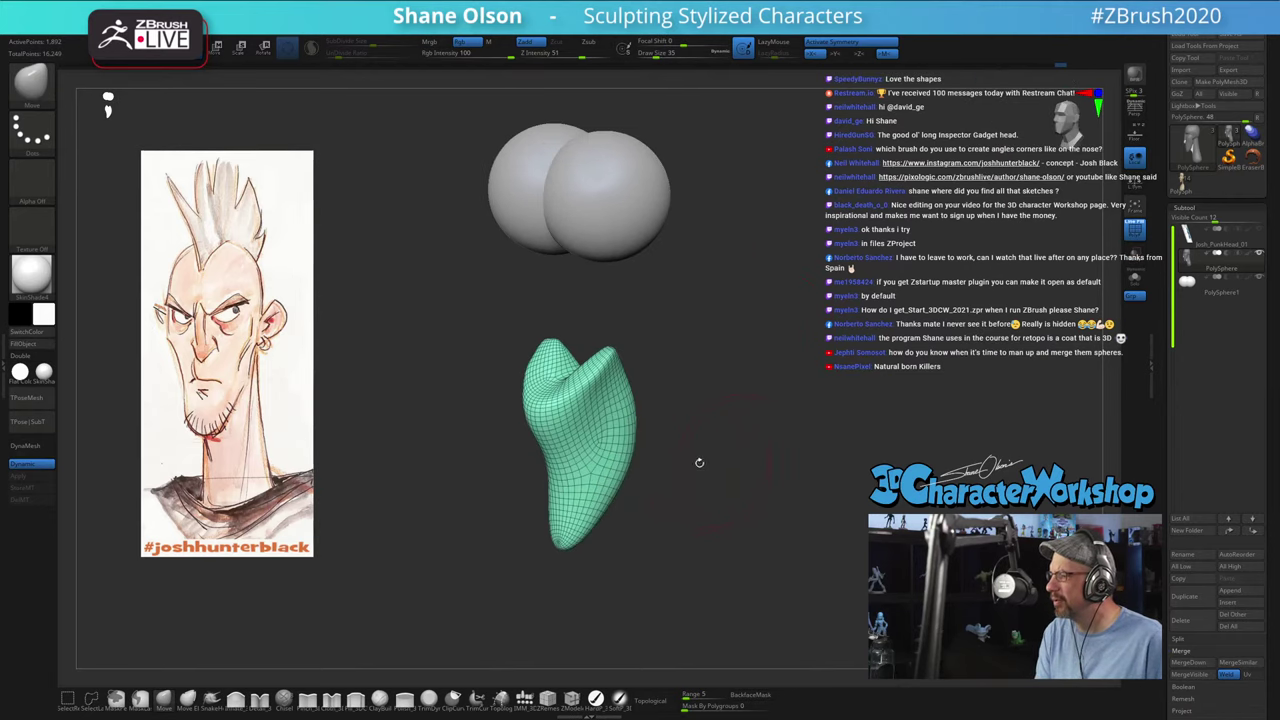
key("shift")
left_click_drag(590, 530, 766, 553)
left_click(815, 404, "ctrl+shift")
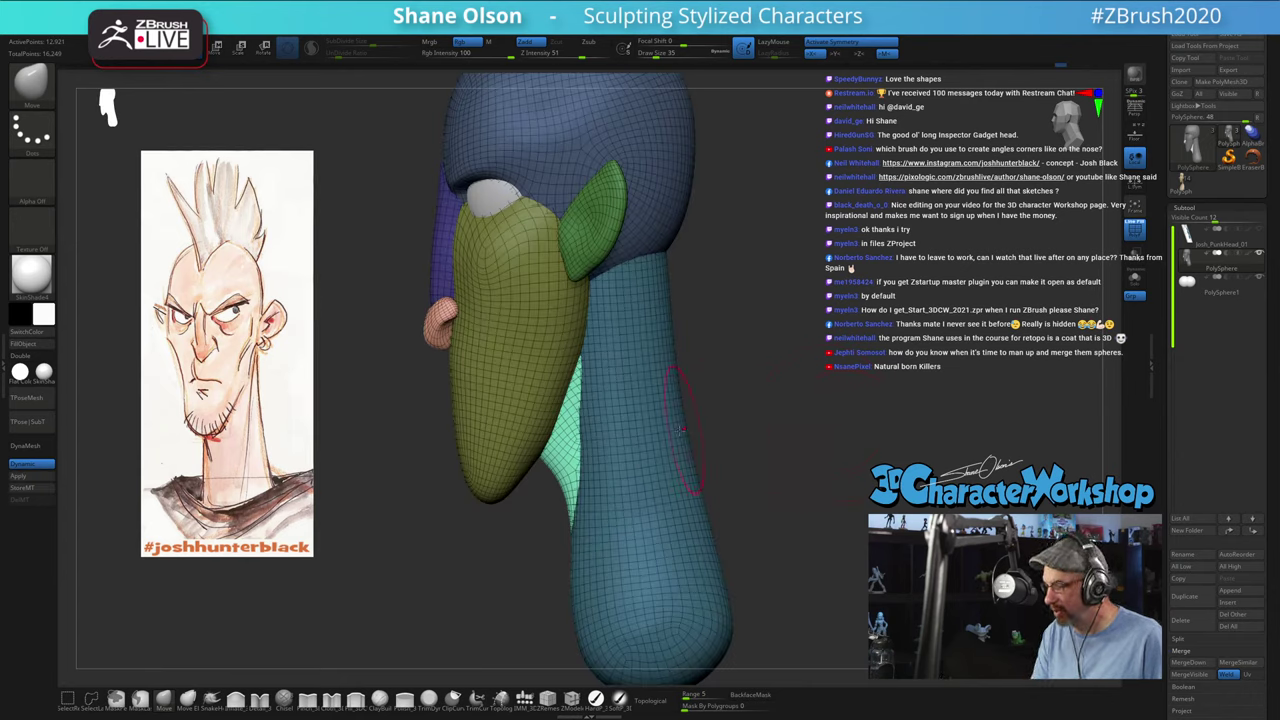
Step: Pull the throat piece into a slimmer bulge under the chin with the SnakeHook brush, and clear the mask
left_click(211, 697)
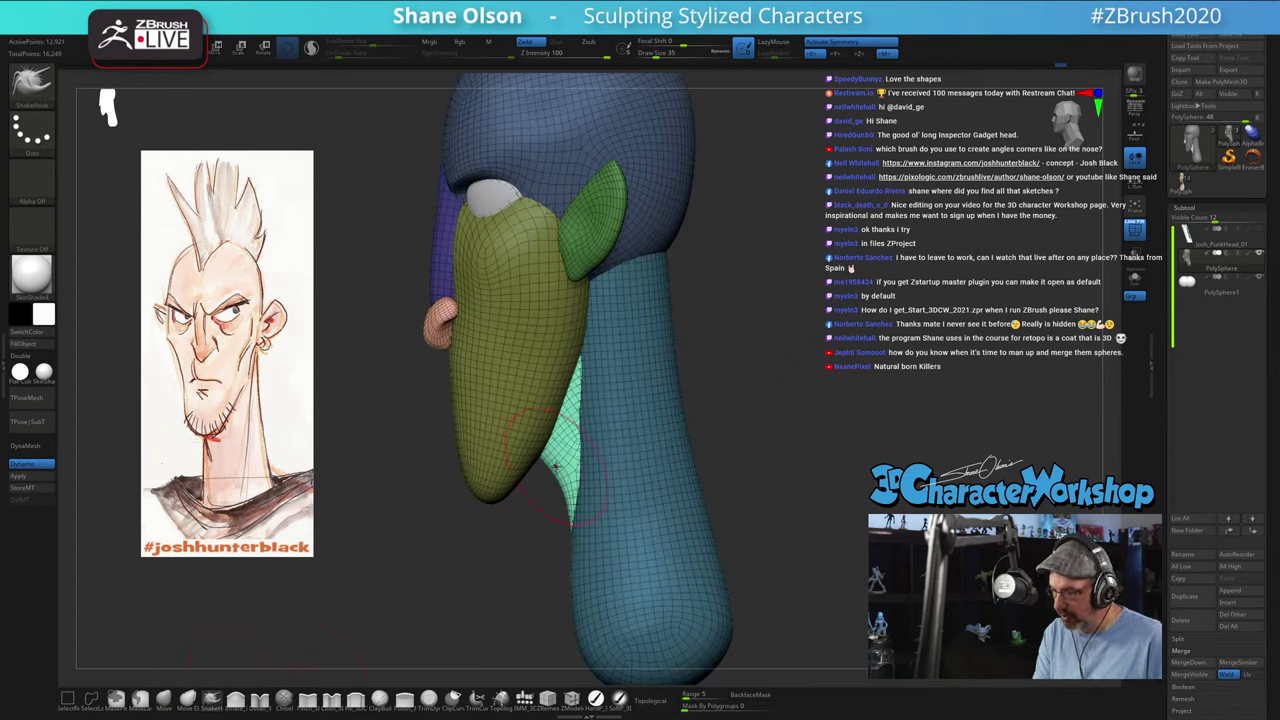
mouse_move(700, 366)
left_mouse_down()
mouse_move(655, 364)
mouse_move(720, 358)
mouse_move(593, 418)
left_mouse_up()
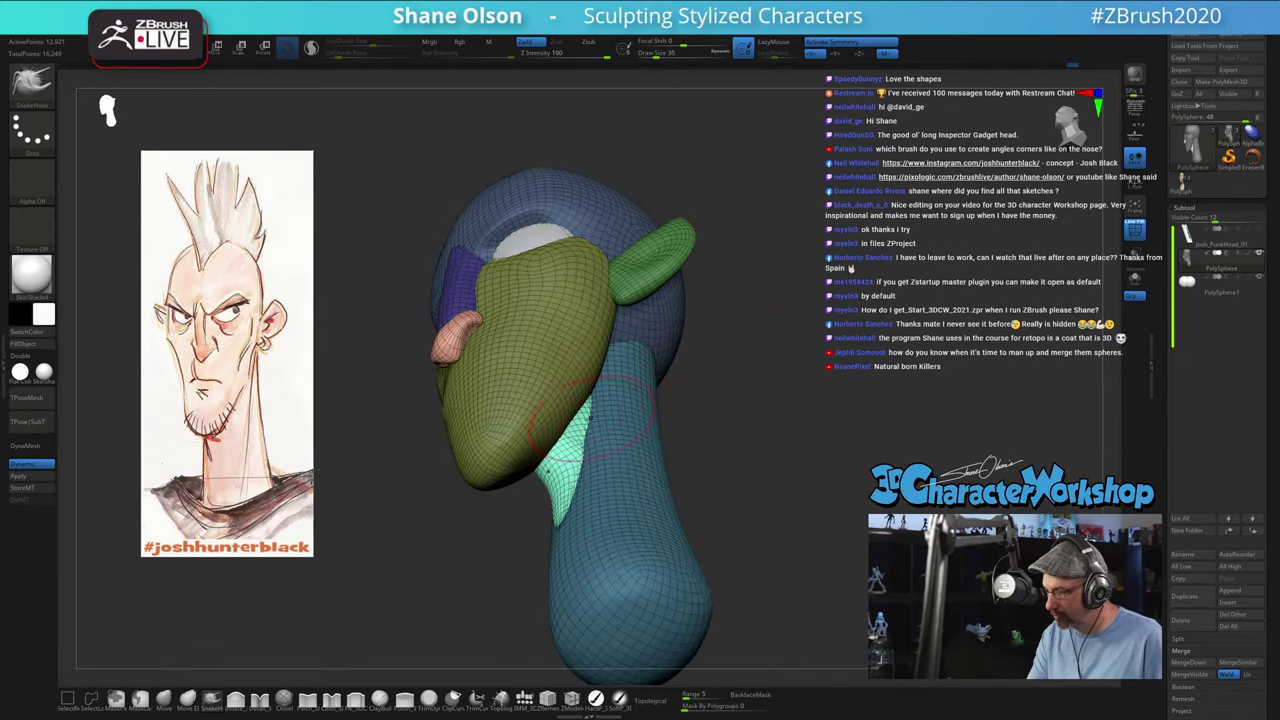
left_click_drag(705, 420, 738, 400)
left_click_drag(588, 480, 627, 450)
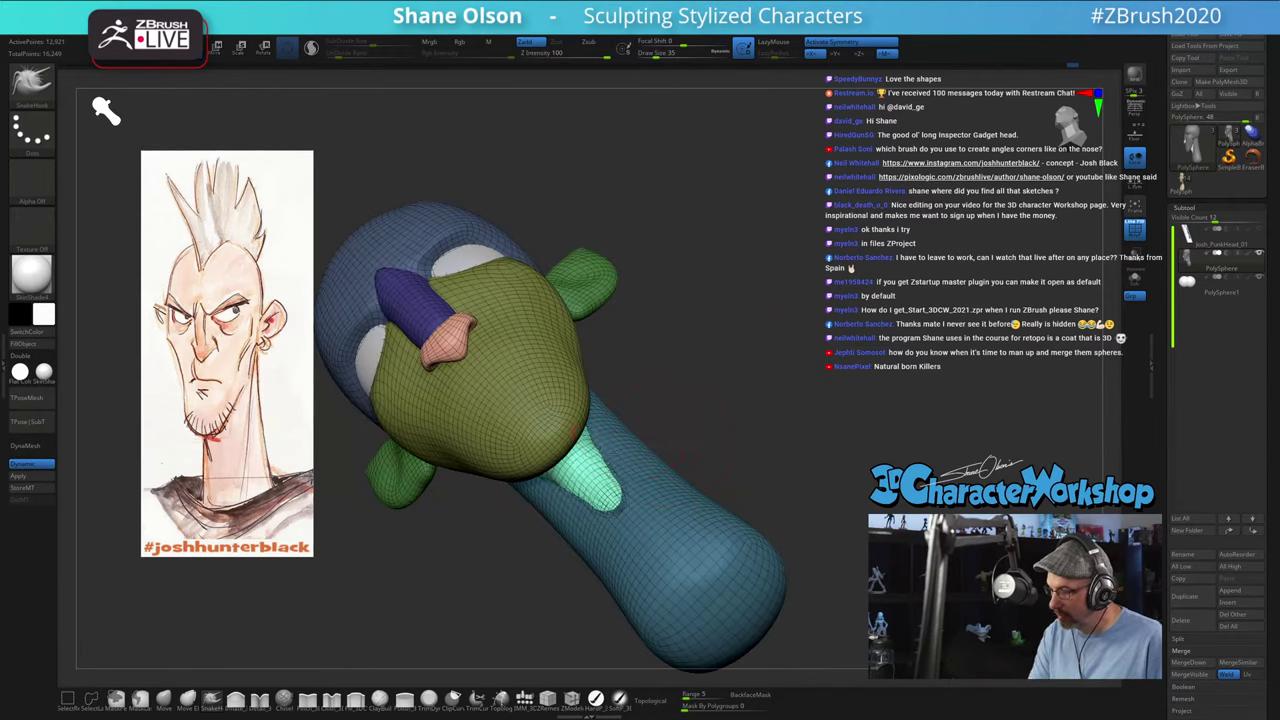
mouse_move(745, 382)
left_mouse_down()
mouse_move(766, 480)
mouse_move(730, 456)
mouse_move(760, 402)
left_mouse_up()
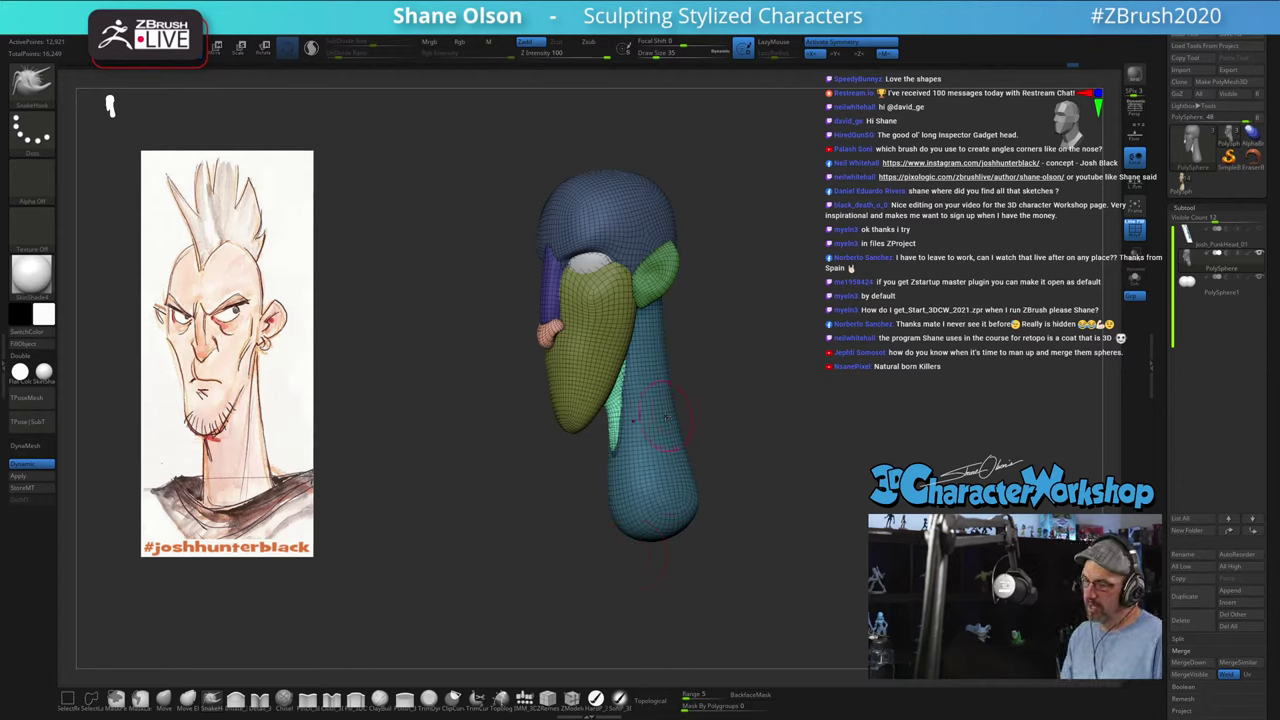
left_click_drag(763, 523, 745, 433)
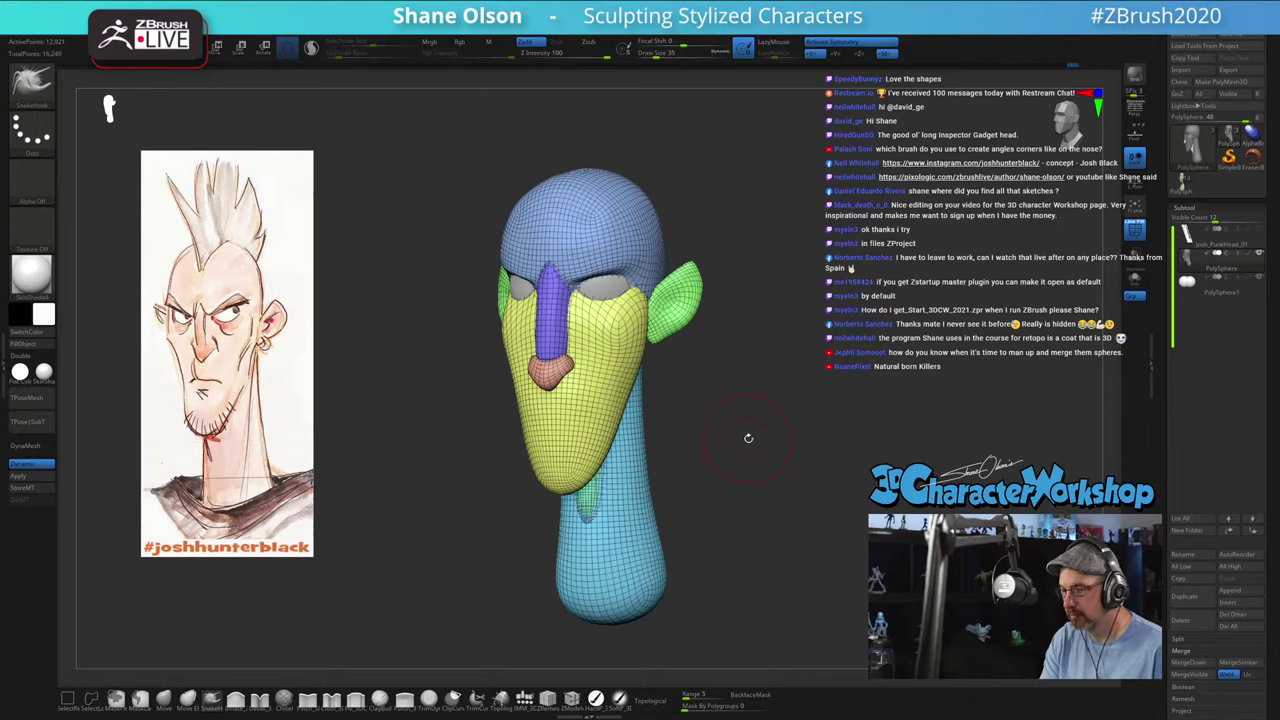
Step: Set the SnakeHook brush's focal shift to -41 and draw size to 44, and switch on topological masking
mouse_move(729, 312)
left_mouse_down()
mouse_move(754, 305)
mouse_move(736, 309)
left_mouse_up()
key("space")
left_click(738, 308)
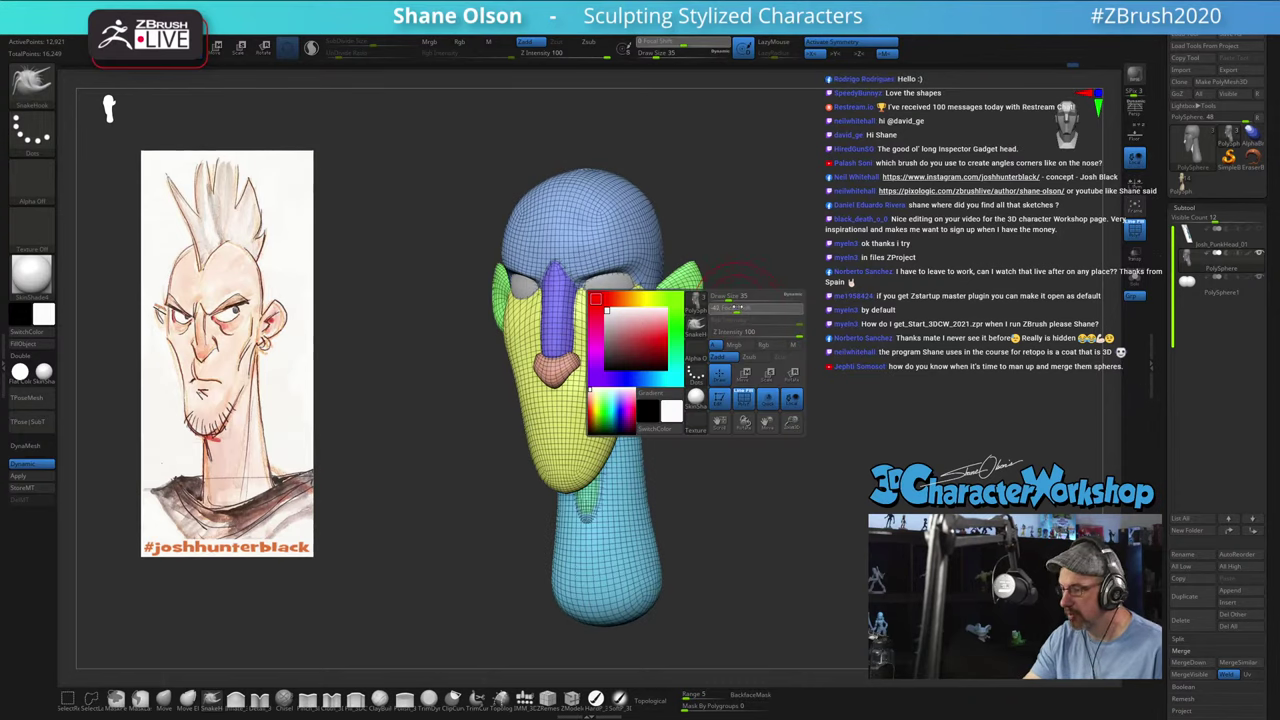
left_click_drag(777, 270, 763, 333)
key("s")
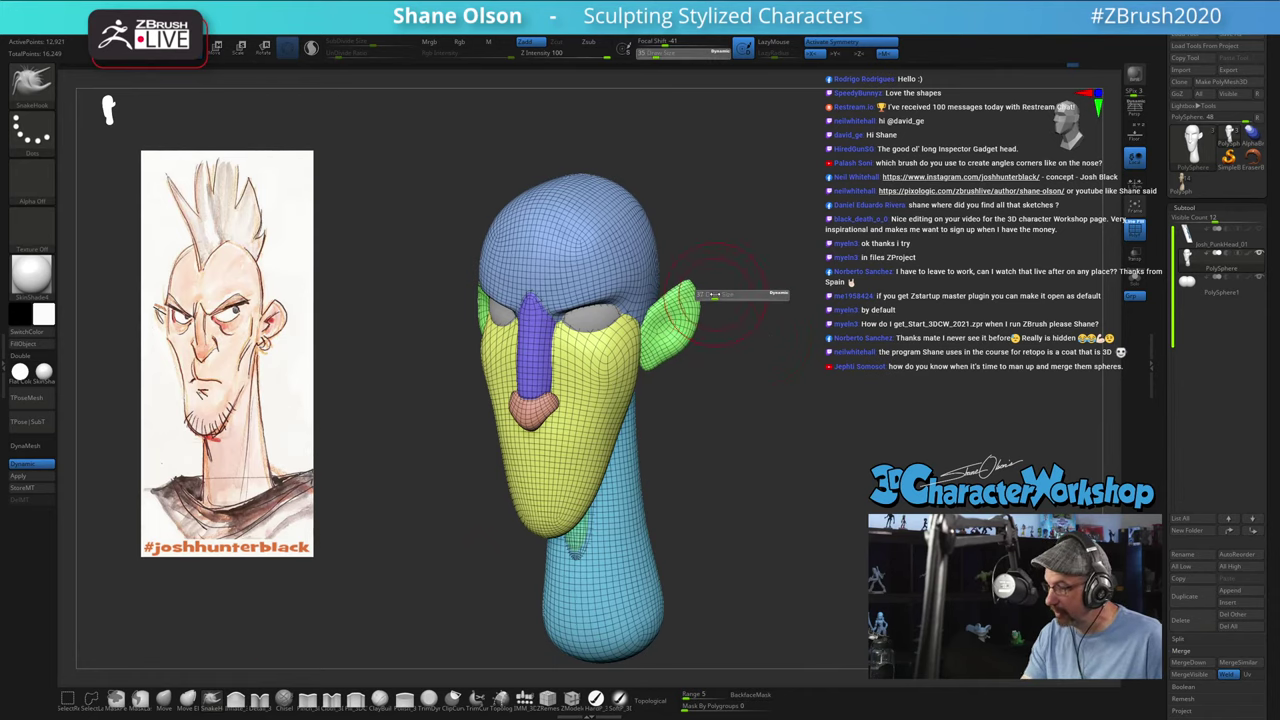
left_click(728, 299)
left_click(654, 700)
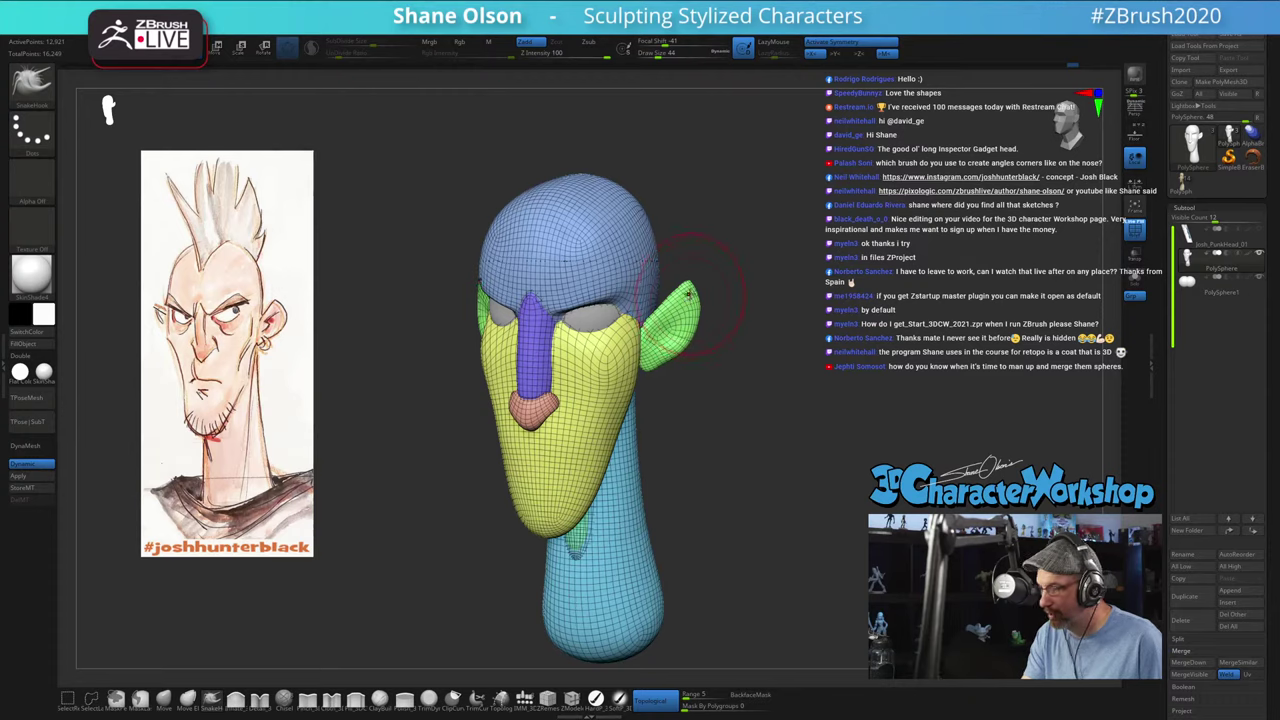
Step: Reduce the SnakeHook brush's draw size to 16 for work on the lower face
left_click_drag(760, 400, 795, 418)
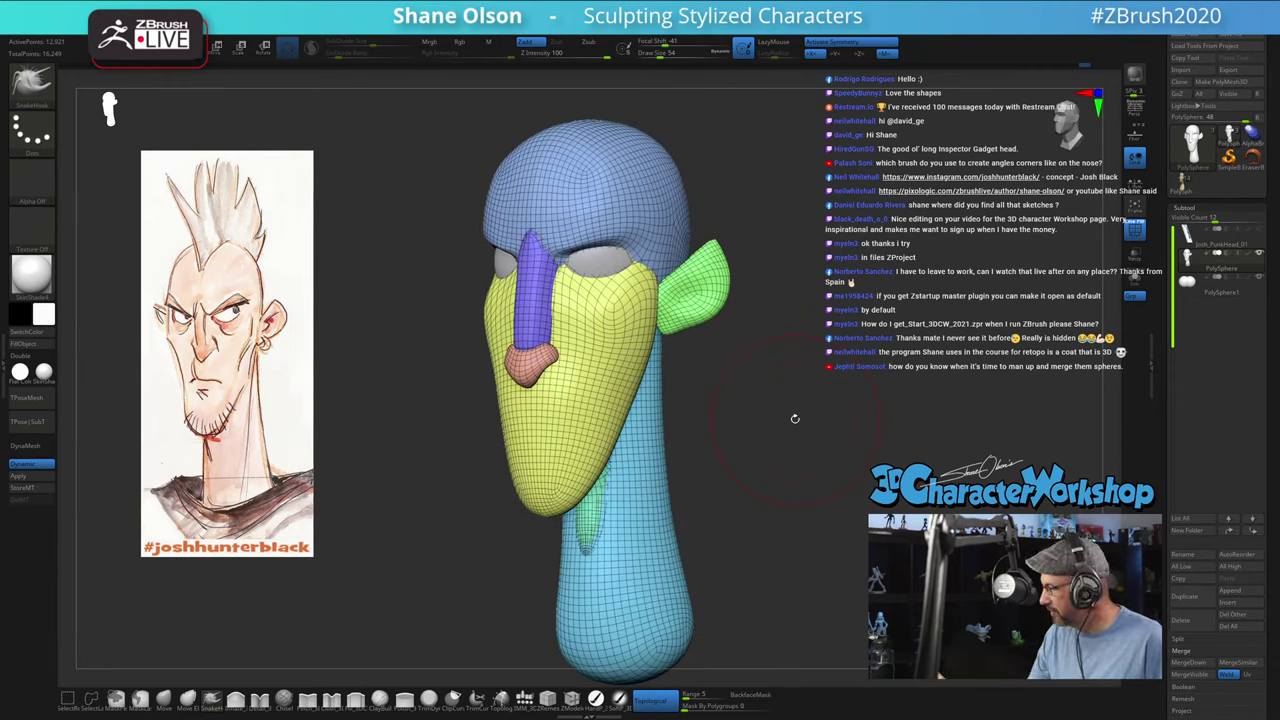
key("s")
left_click_drag(772, 467, 768, 467)
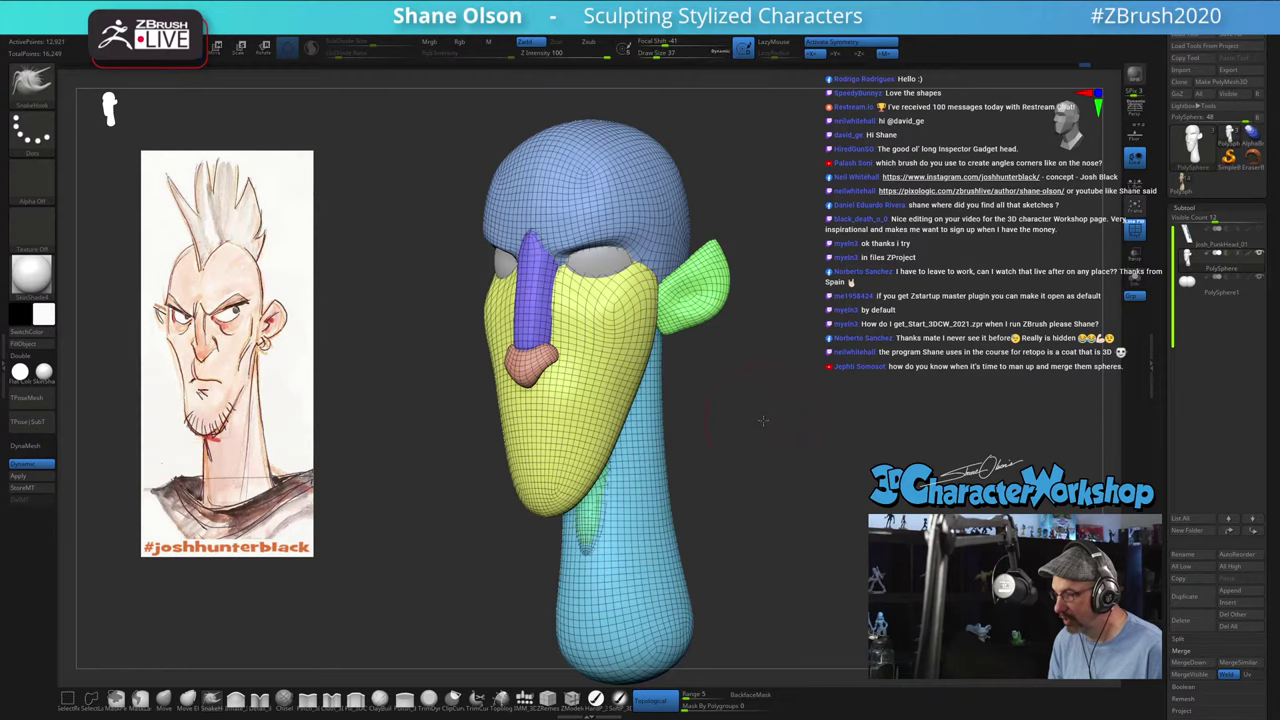
mouse_move(764, 420)
left_mouse_down("alt")
mouse_move(769, 437)
mouse_move(815, 390)
left_mouse_up("alt")
key("s")
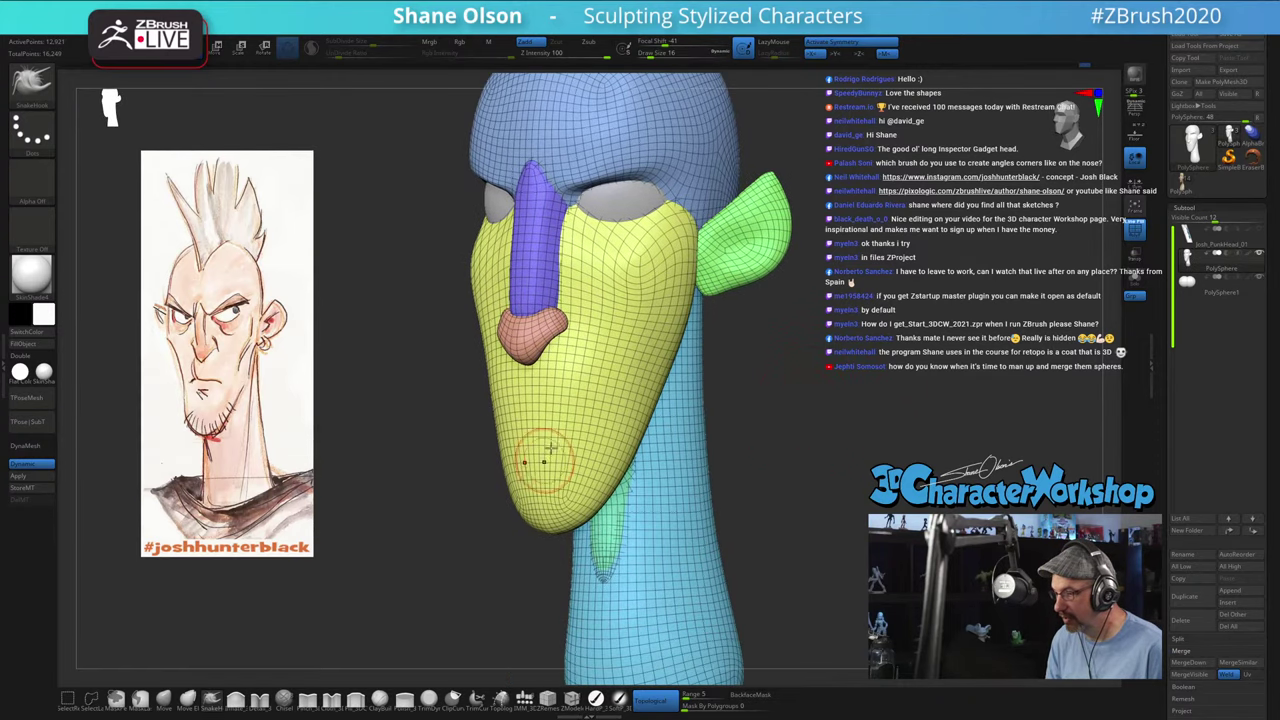
left_click_drag(760, 430, 898, 420)
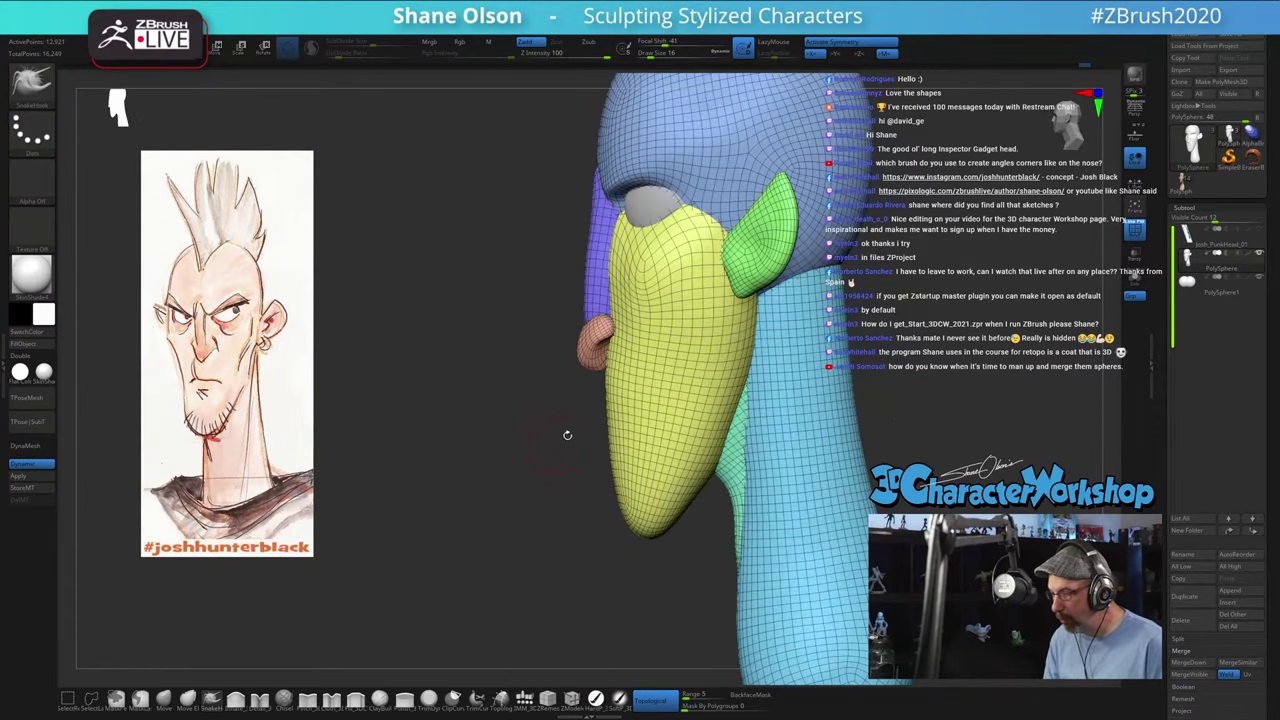
key("ctrl")
left_click_drag(623, 425, 631, 431, "ctrl")
mouse_move(531, 497)
left_mouse_down()
mouse_move(591, 486)
mouse_move(471, 554)
mouse_move(600, 490)
left_mouse_up()
key("ctrl")
mouse_move(862, 431)
left_mouse_down("ctrl")
mouse_move(882, 445)
mouse_move(860, 431)
mouse_move(877, 410)
left_mouse_up("ctrl")
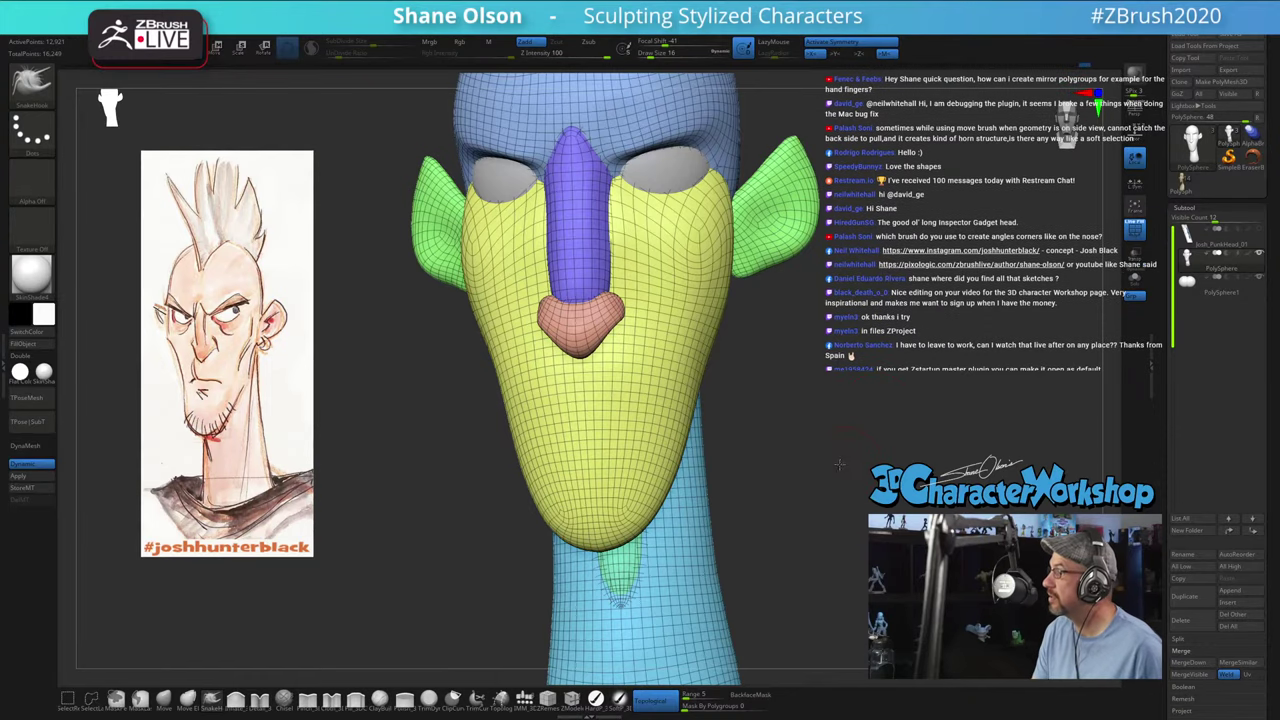
Step: Try pulling the front of the face outward below the nose with SnakeHook at draw size 25, and undo it
left_click_drag(877, 409, 595, 570)
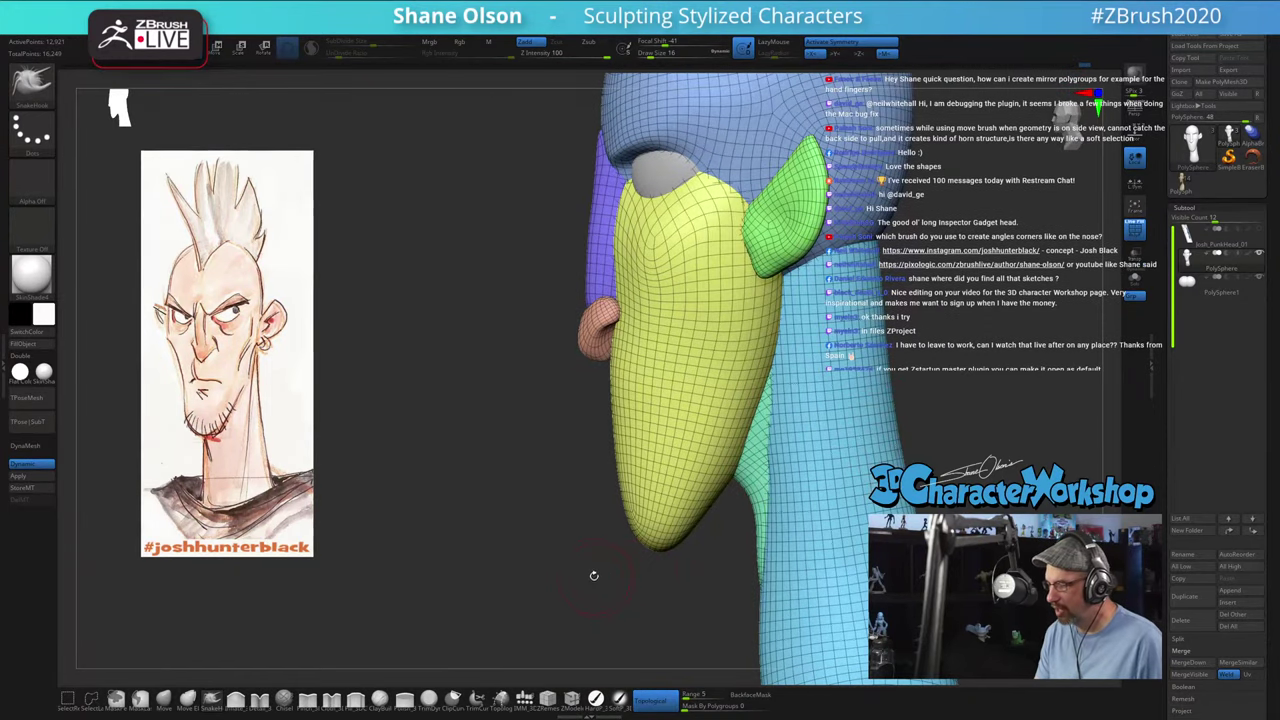
key("s")
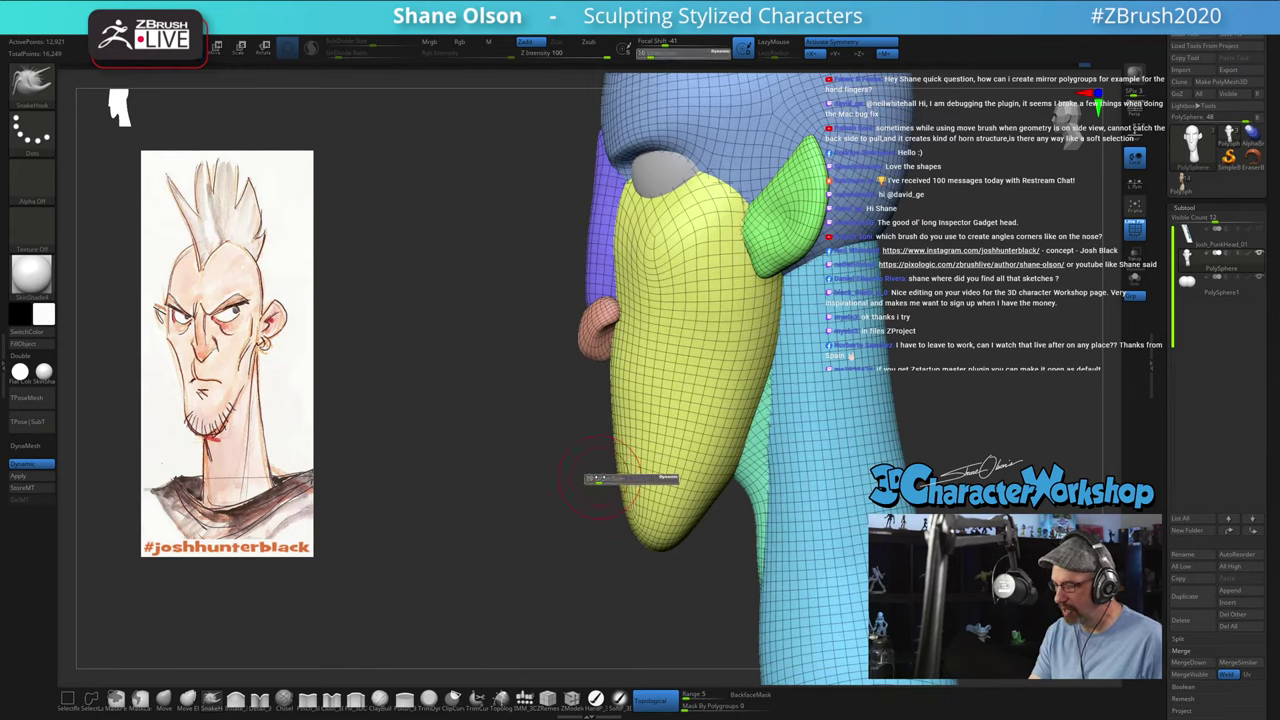
left_click_drag(594, 476, 601, 475)
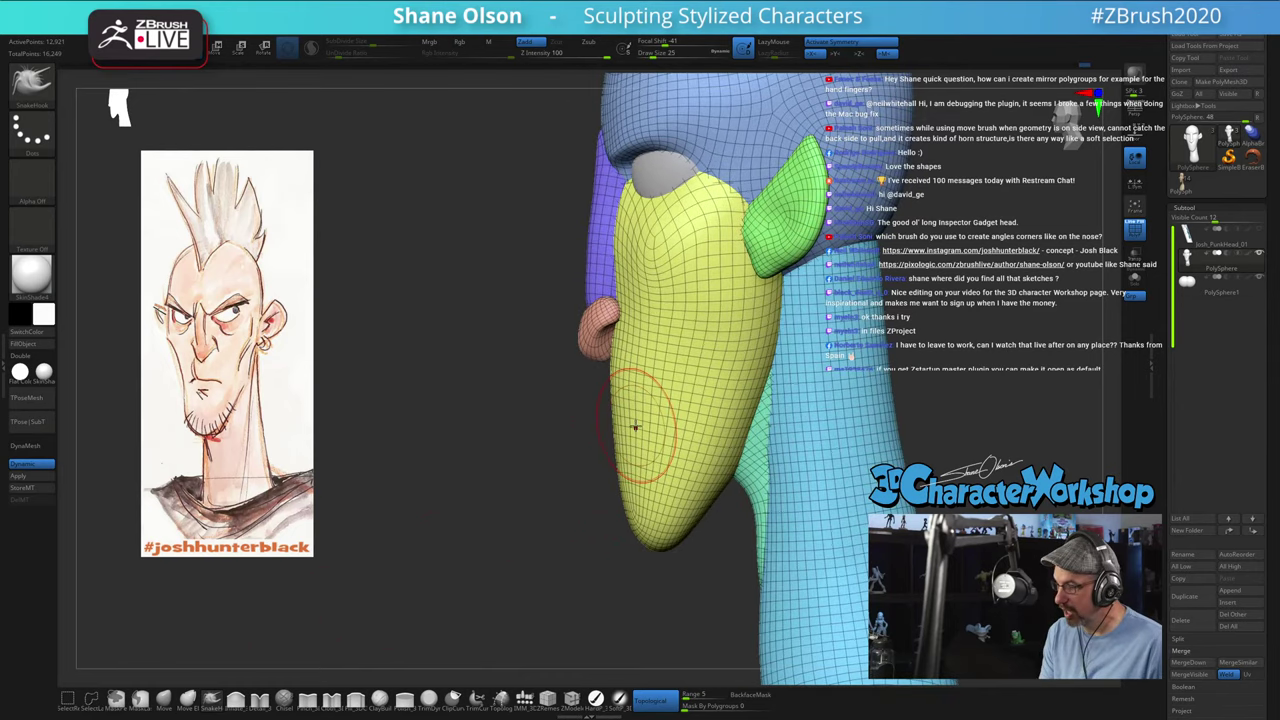
key("s")
left_click_drag(634, 428, 598, 437)
key("s")
left_click_drag(584, 525, 597, 578)
key("ctrl+z")
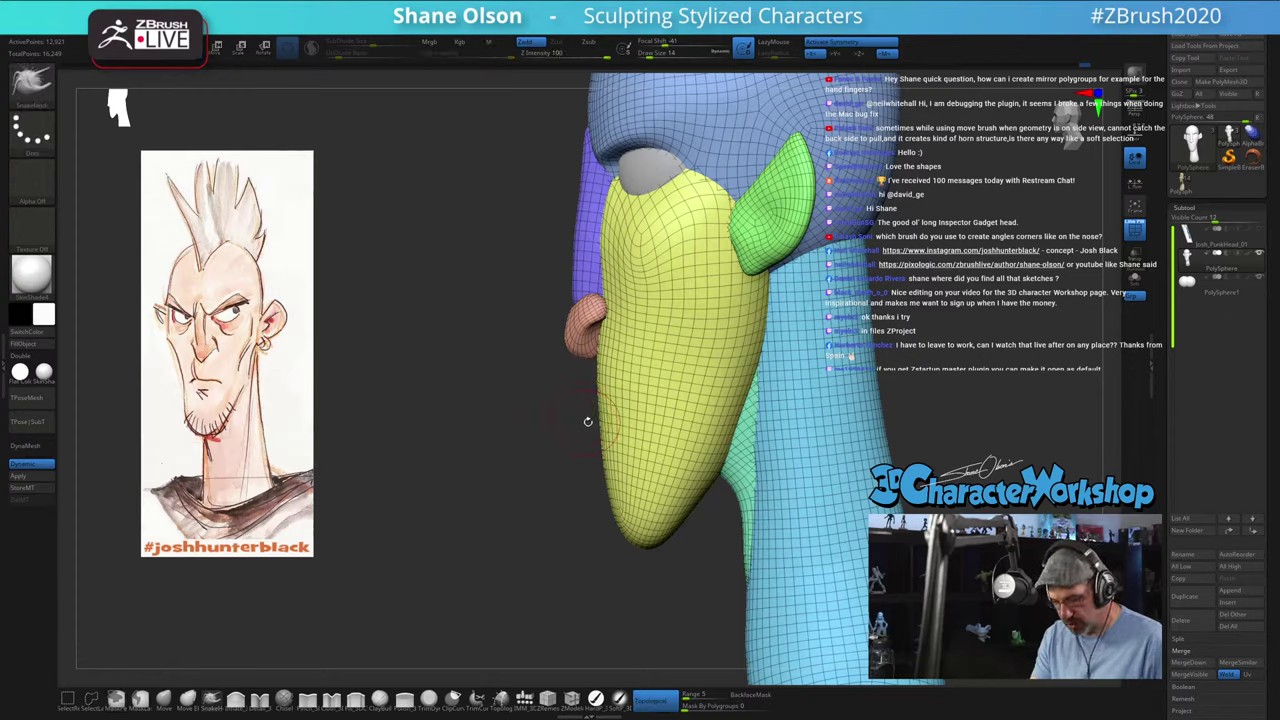
Step: Mask the whole head except a soft-edged spot on the front of the face below the nose
key("ctrl")
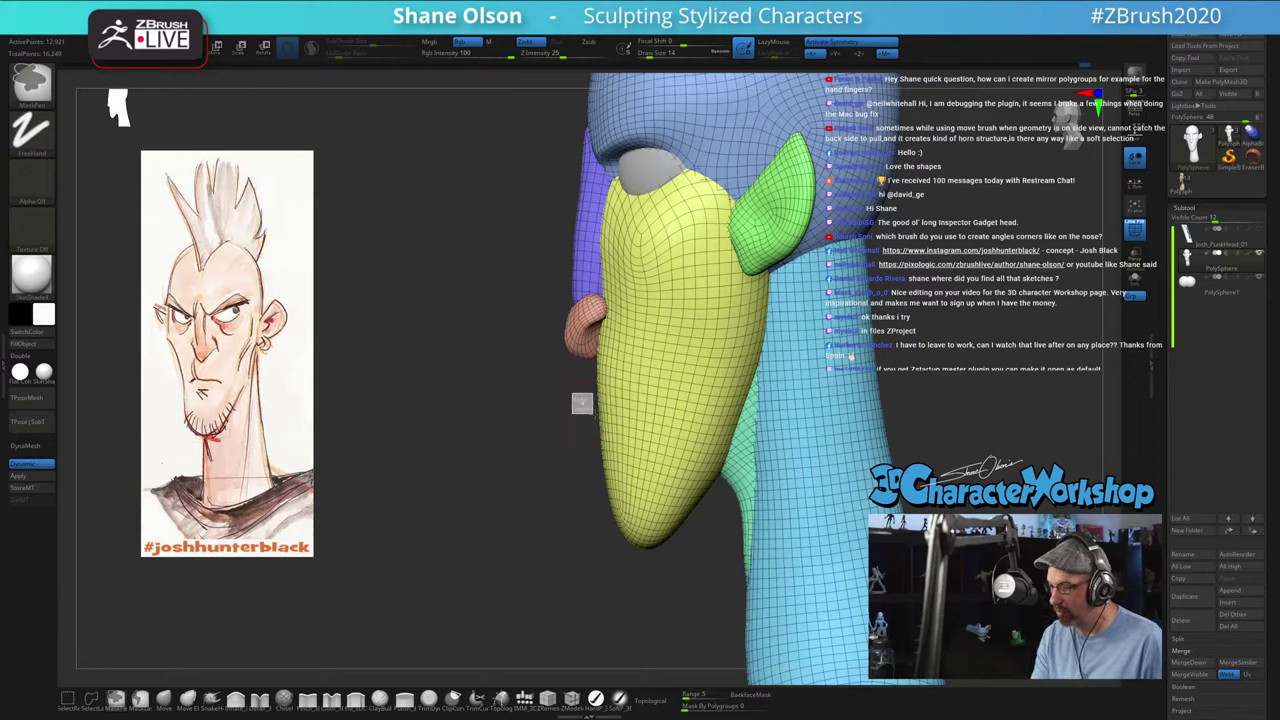
left_click(588, 404, "ctrl")
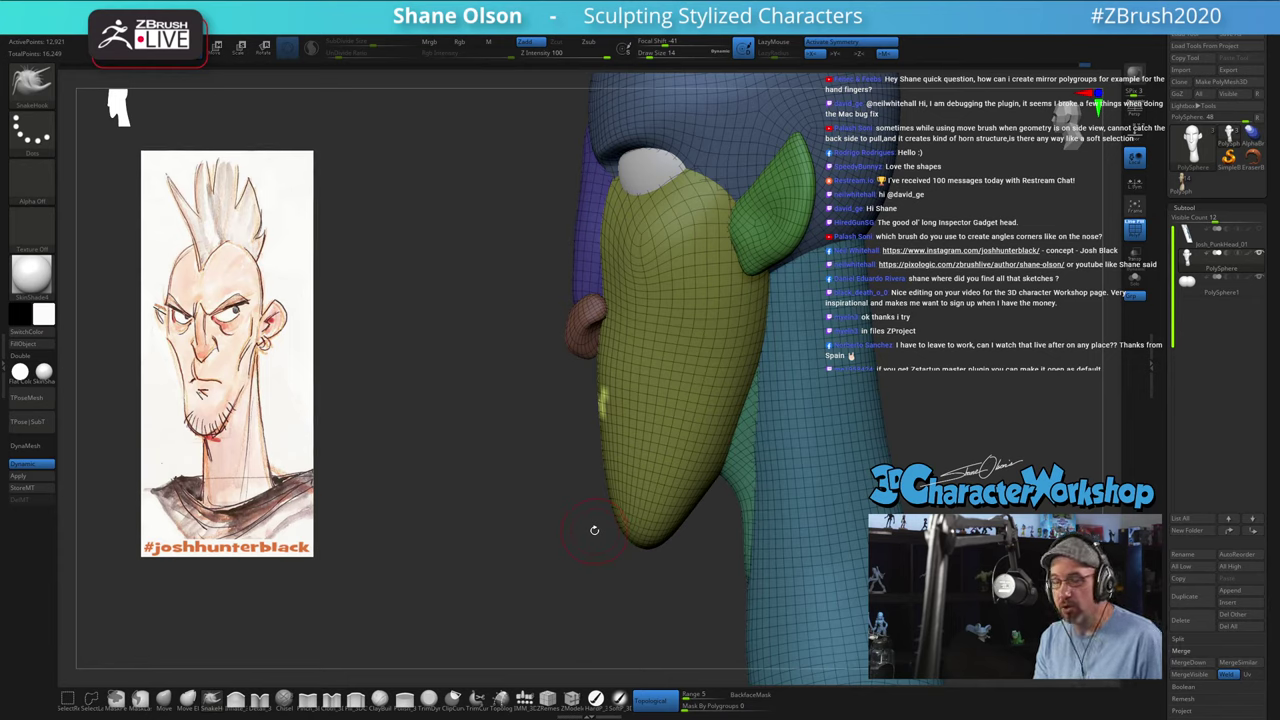
key("ctrl")
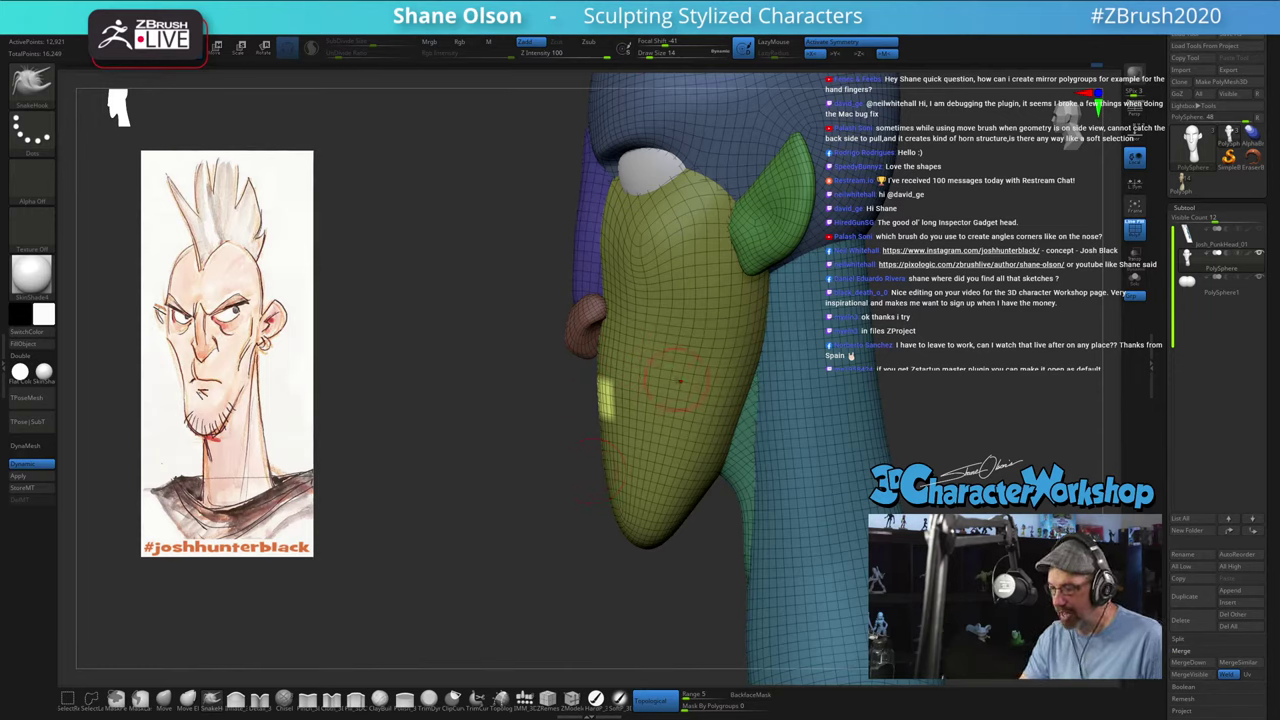
left_click(668, 412, "ctrl")
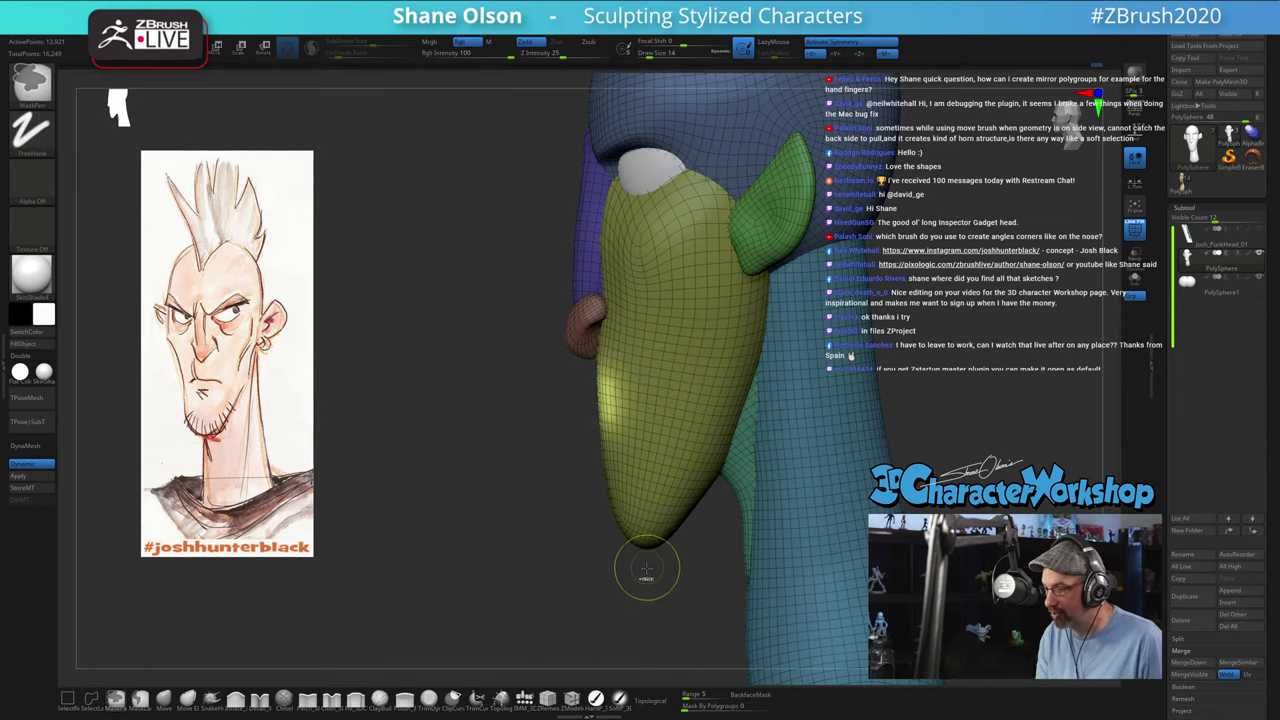
Step: Try moving the unmasked spot forward out of the face with the gizmo, and undo the move
key("w")
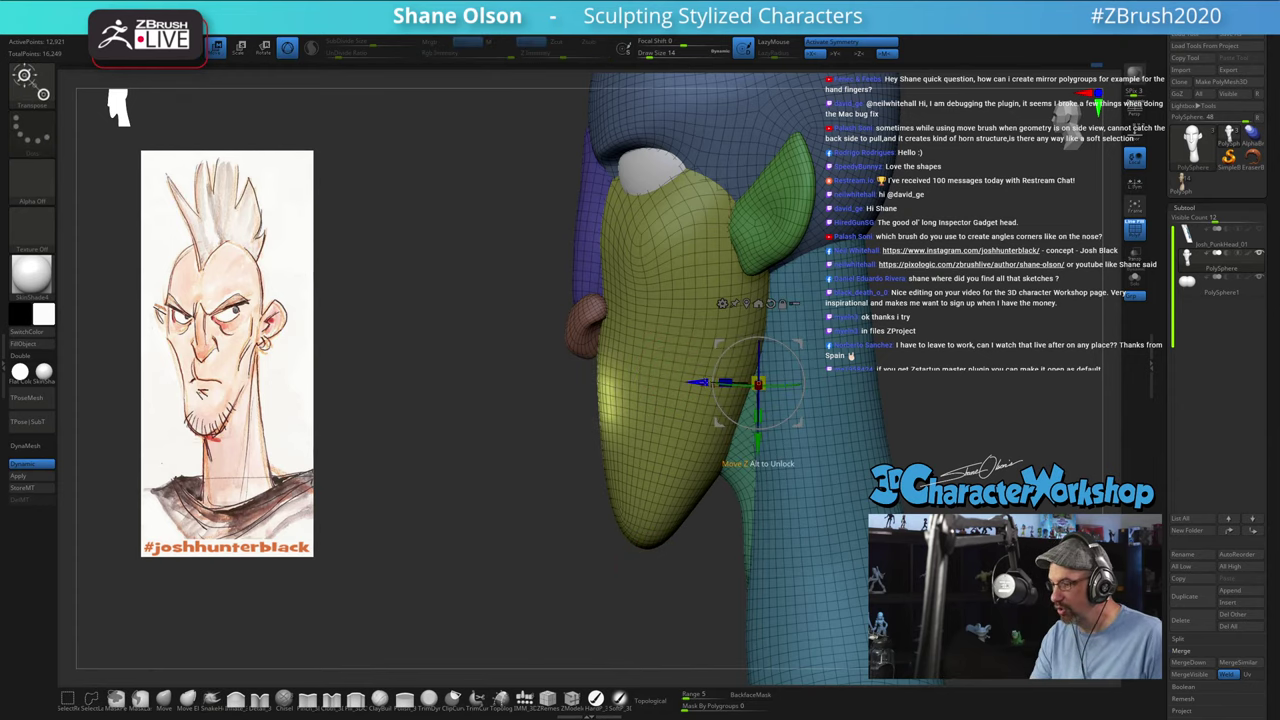
left_click_drag(699, 382, 670, 382)
mouse_move(680, 583)
left_mouse_down()
mouse_move(830, 584)
mouse_move(685, 585)
left_mouse_up()
key("ctrl")
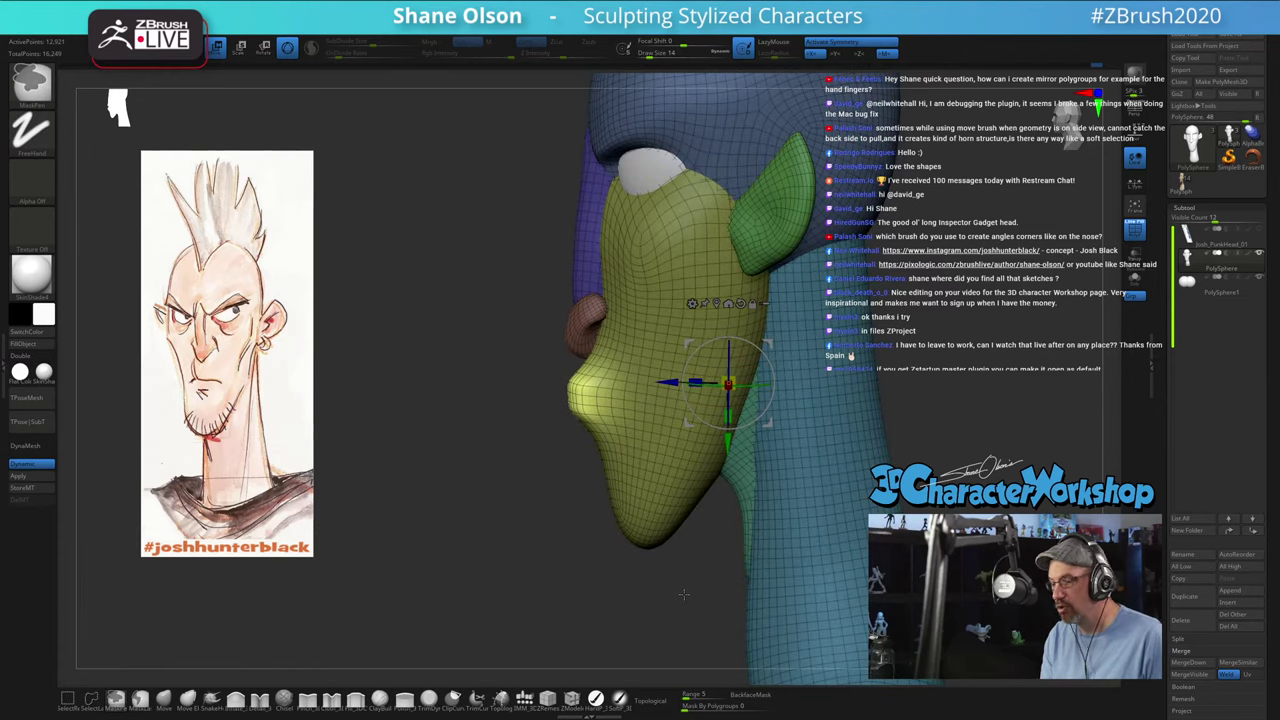
key("ctrl+z")
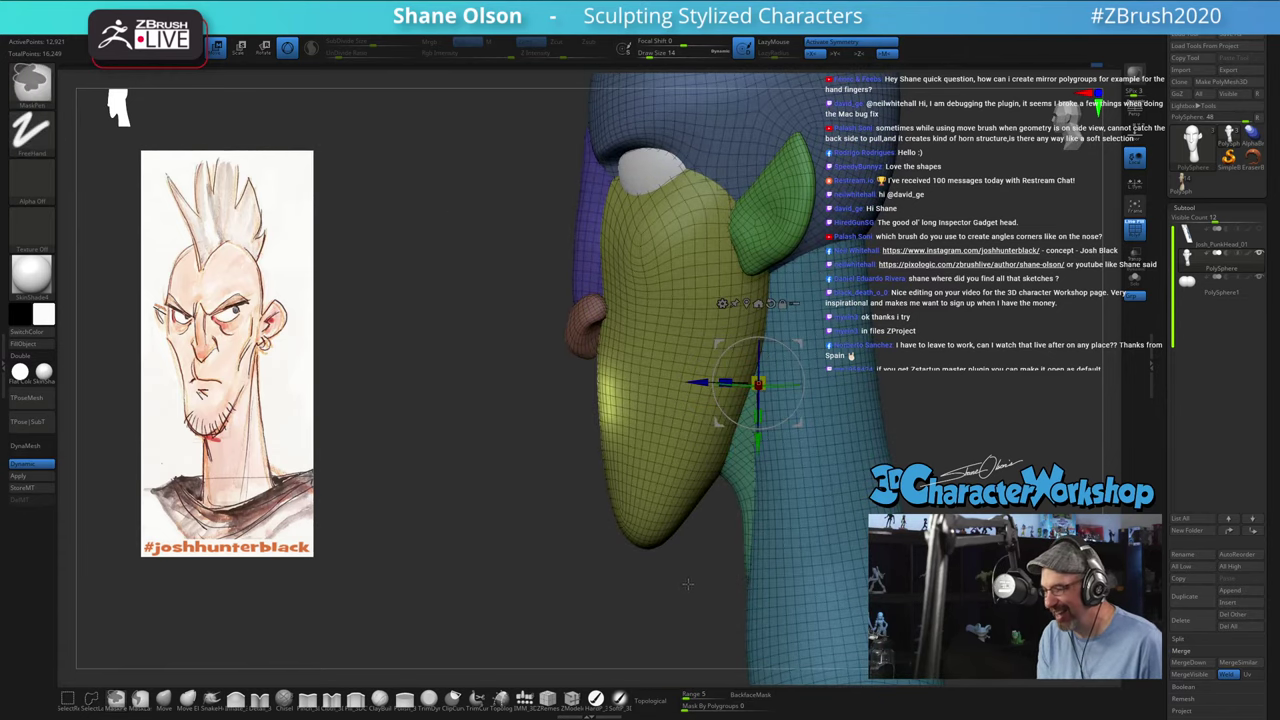
Step: Return from the gizmo to brush drawing, set the draw size to 22 and clear the mask
mouse_move(630, 557)
left_mouse_down()
mouse_move(606, 558)
mouse_move(634, 558)
left_mouse_up()
key("ctrl")
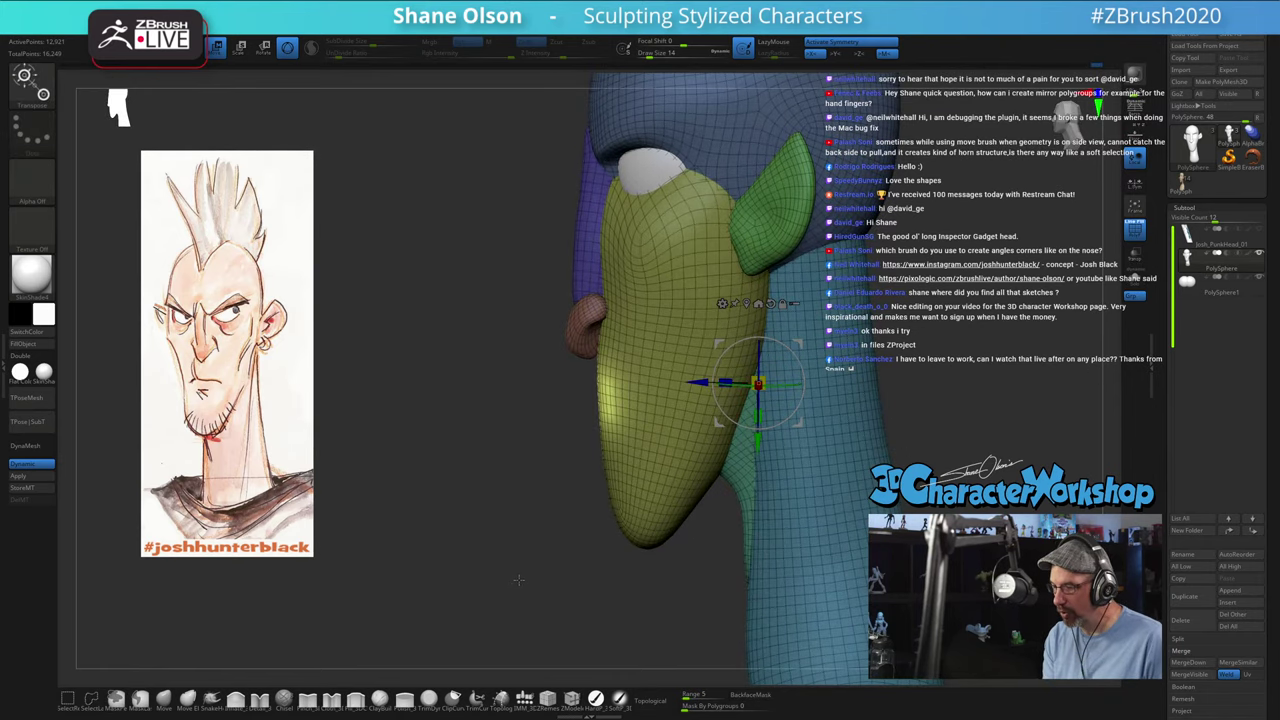
mouse_move(520, 586)
left_mouse_down()
mouse_move(554, 586)
mouse_move(542, 586)
left_mouse_up()
left_click_drag(942, 432, 891, 461)
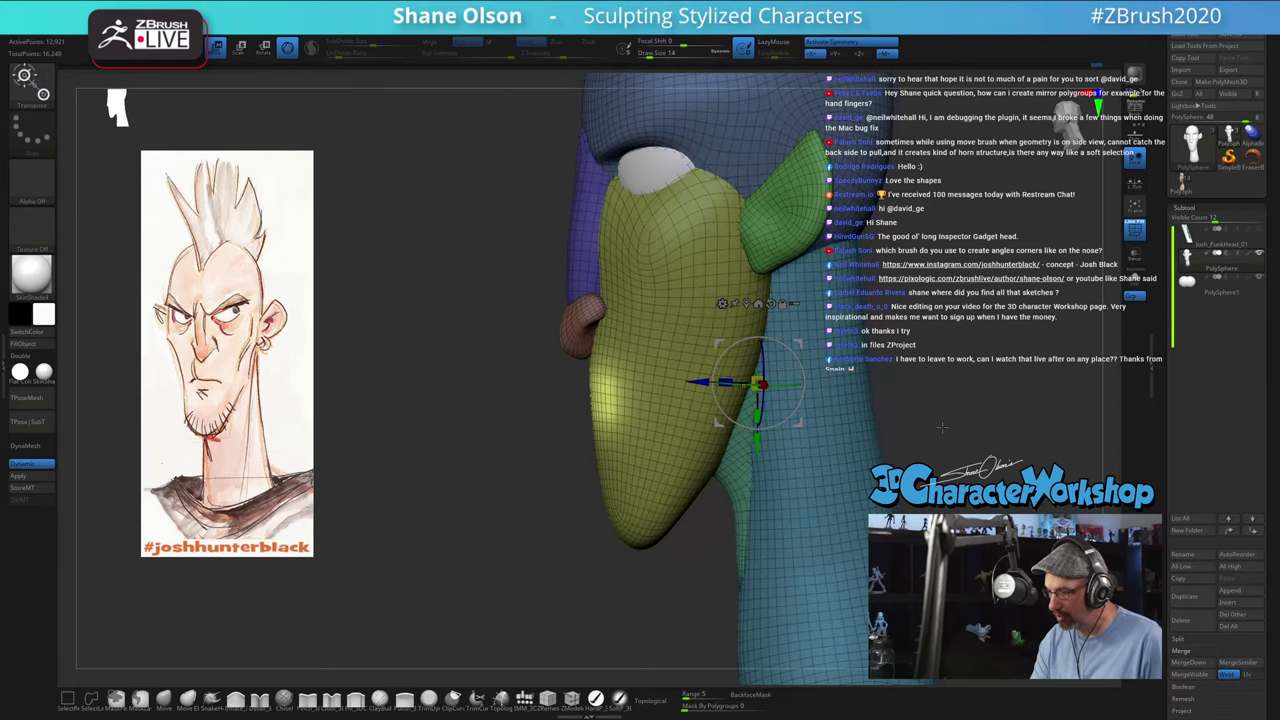
key("q")
key("s")
mouse_move(546, 466)
left_mouse_down()
mouse_move(583, 460)
mouse_move(575, 535)
mouse_move(600, 423)
left_mouse_up()
key("s")
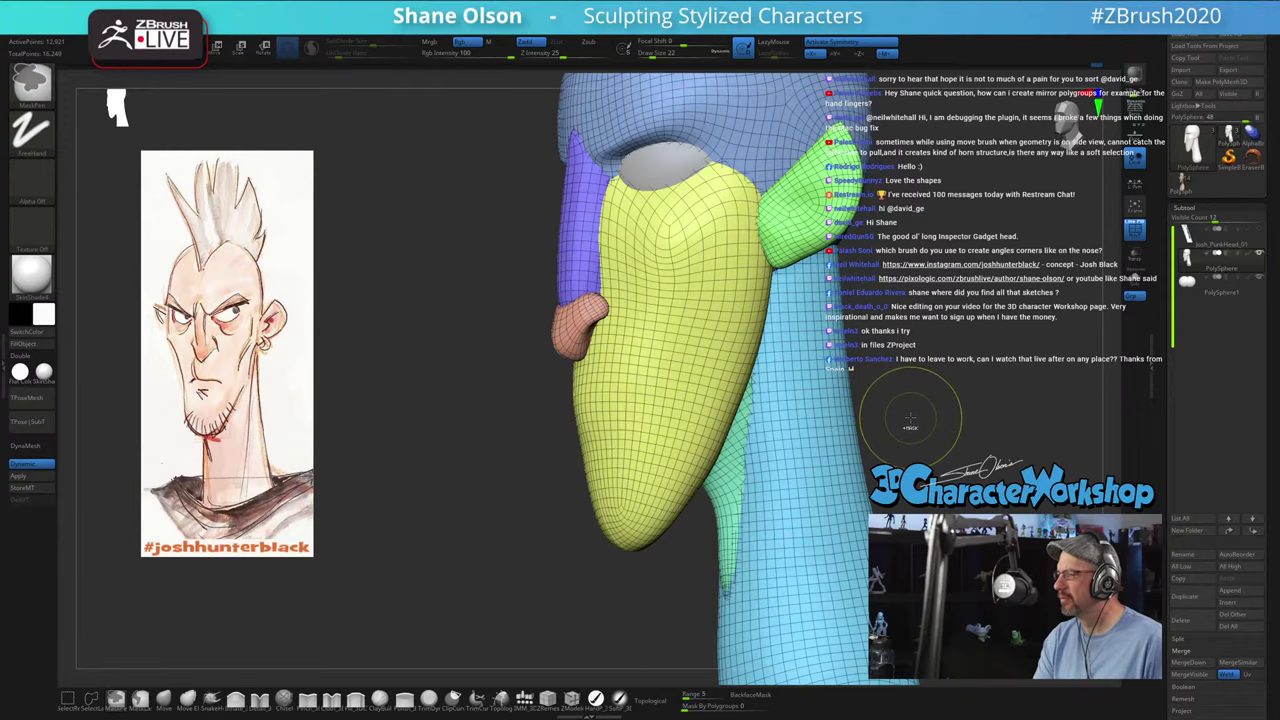
Step: Switch to the Move brush and set its draw size to 16
left_click_drag(910, 413, 894, 432)
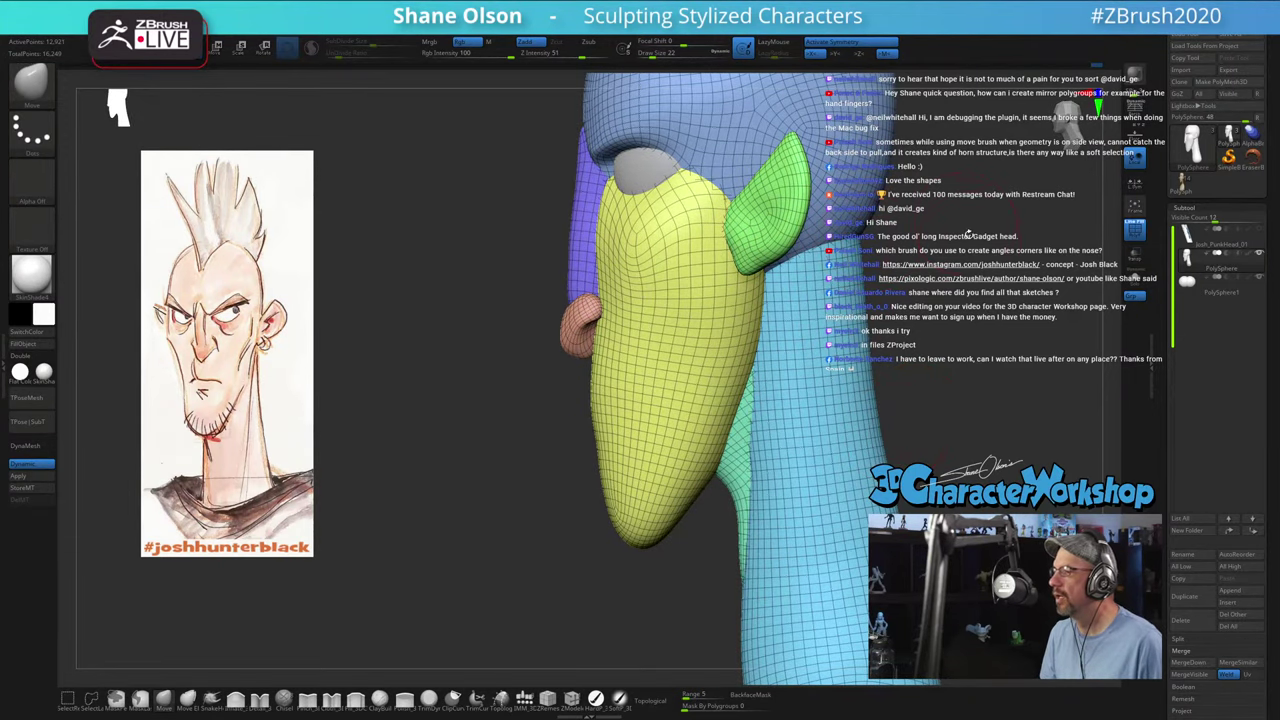
left_click_drag(968, 234, 862, 250)
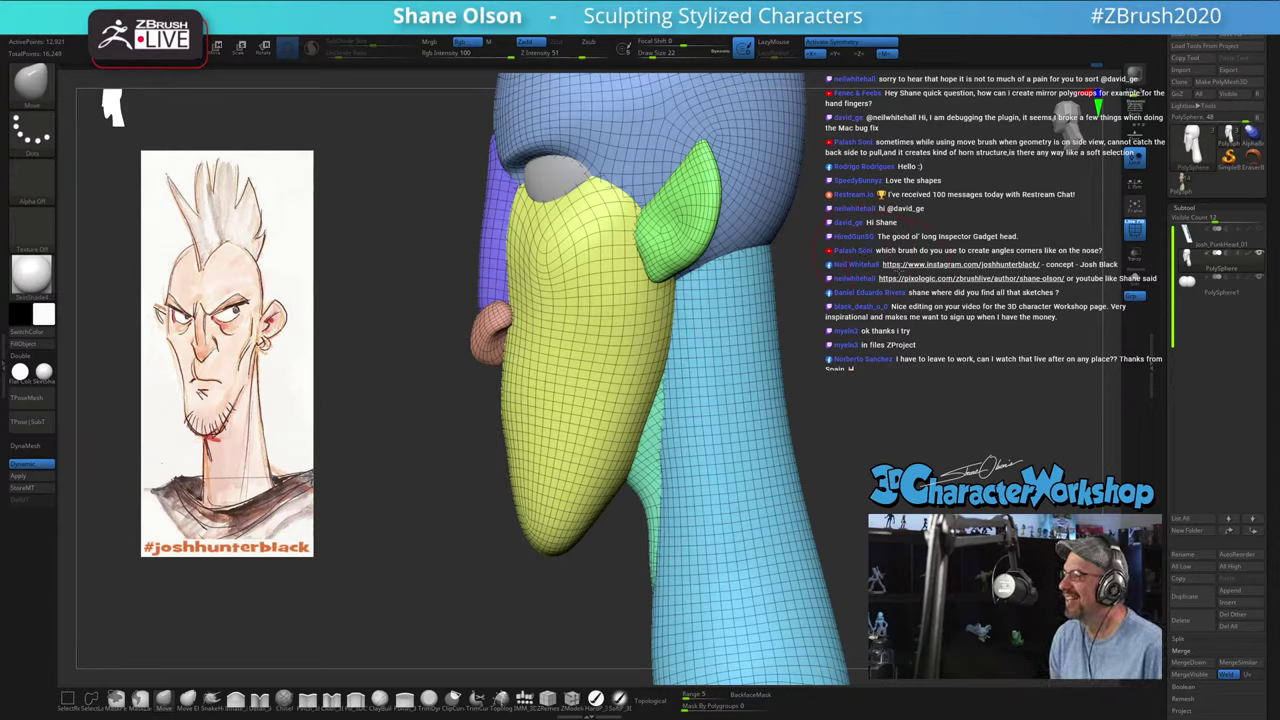
left_click_drag(930, 262, 895, 268)
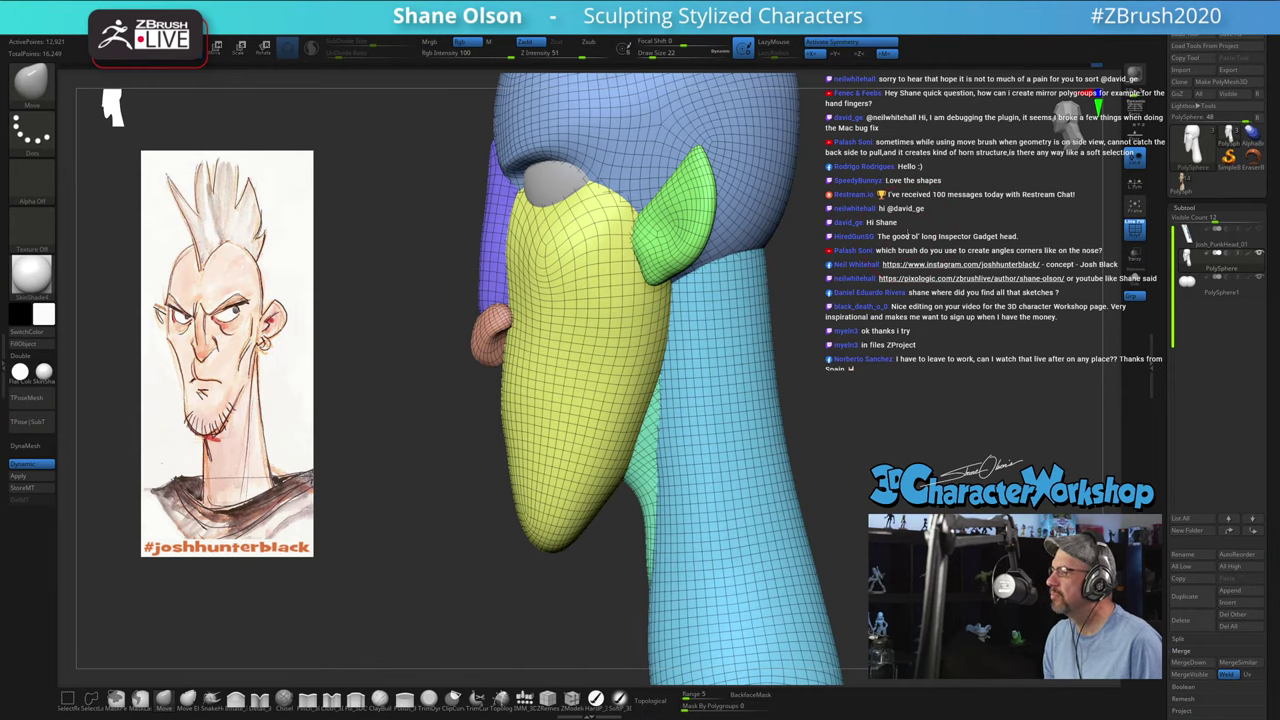
left_click_drag(908, 234, 915, 234, "alt")
key("s")
left_click(908, 232)
left_click_drag(883, 274, 921, 266)
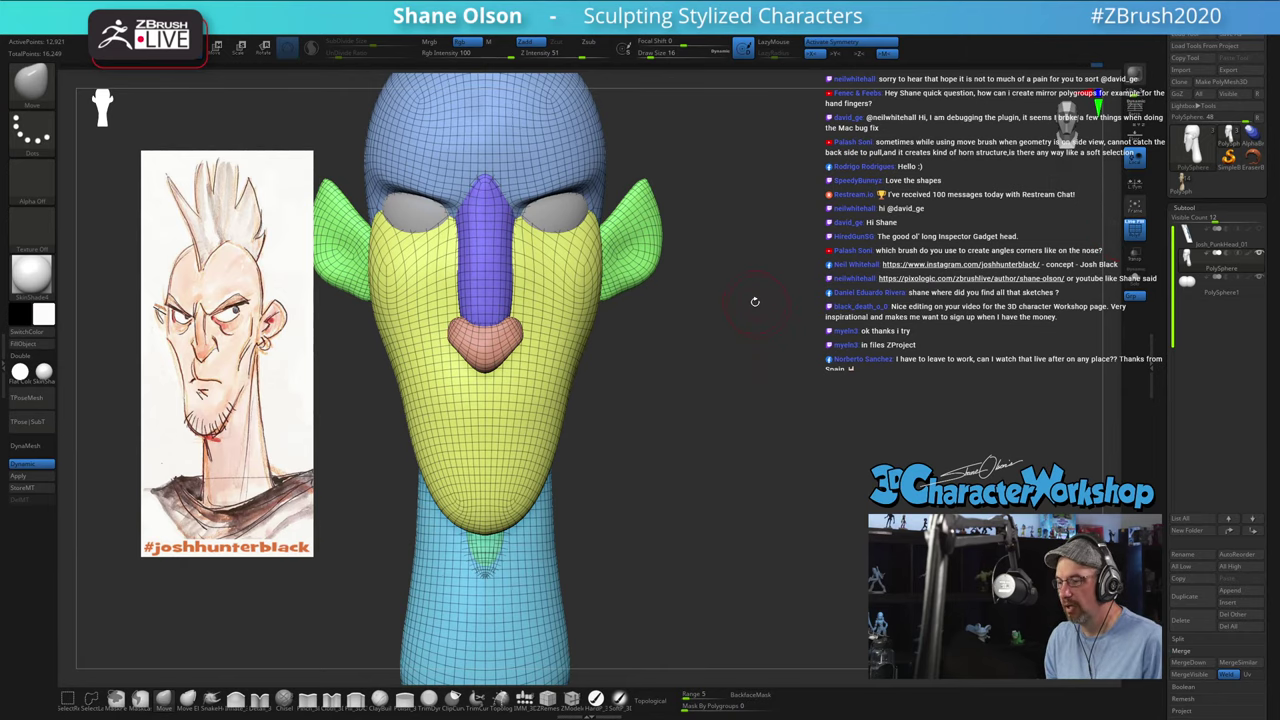
Step: Give every separate piece of the head its own polygroup with Auto Groups
mouse_move(751, 297)
left_mouse_down("alt")
mouse_move(745, 287)
mouse_move(813, 332)
left_mouse_up("alt")
key("space")
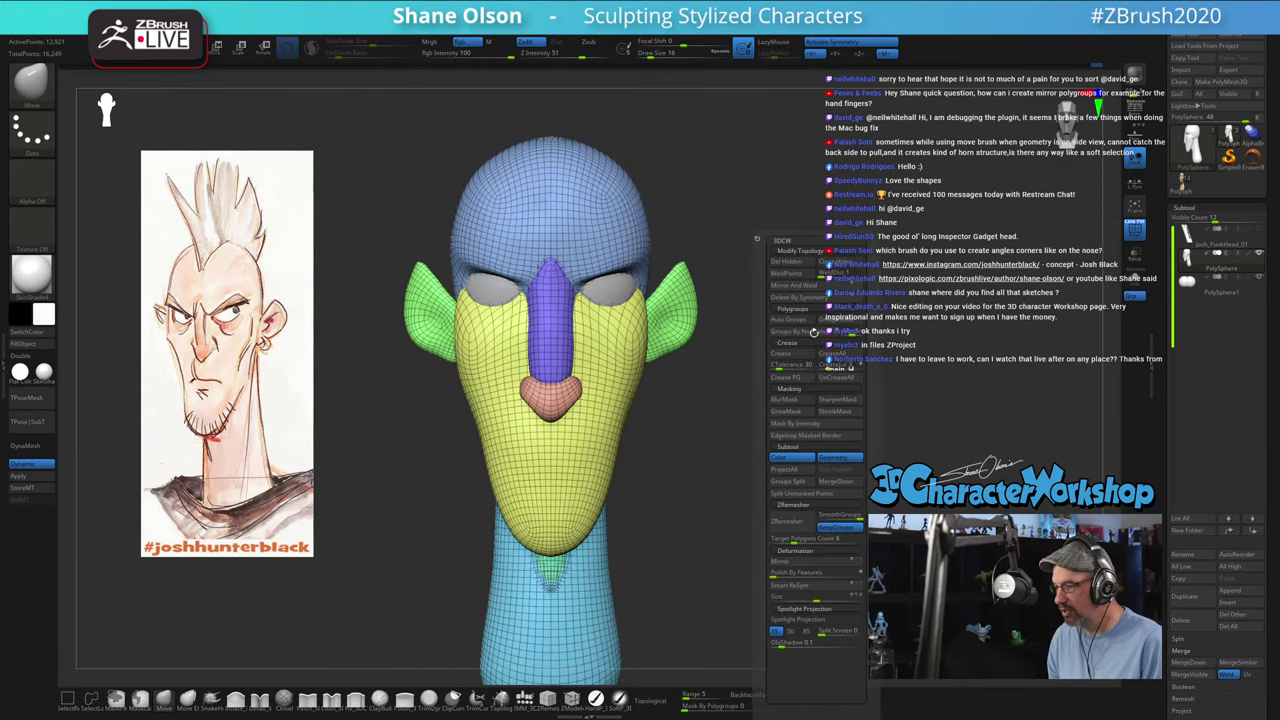
left_click(790, 322)
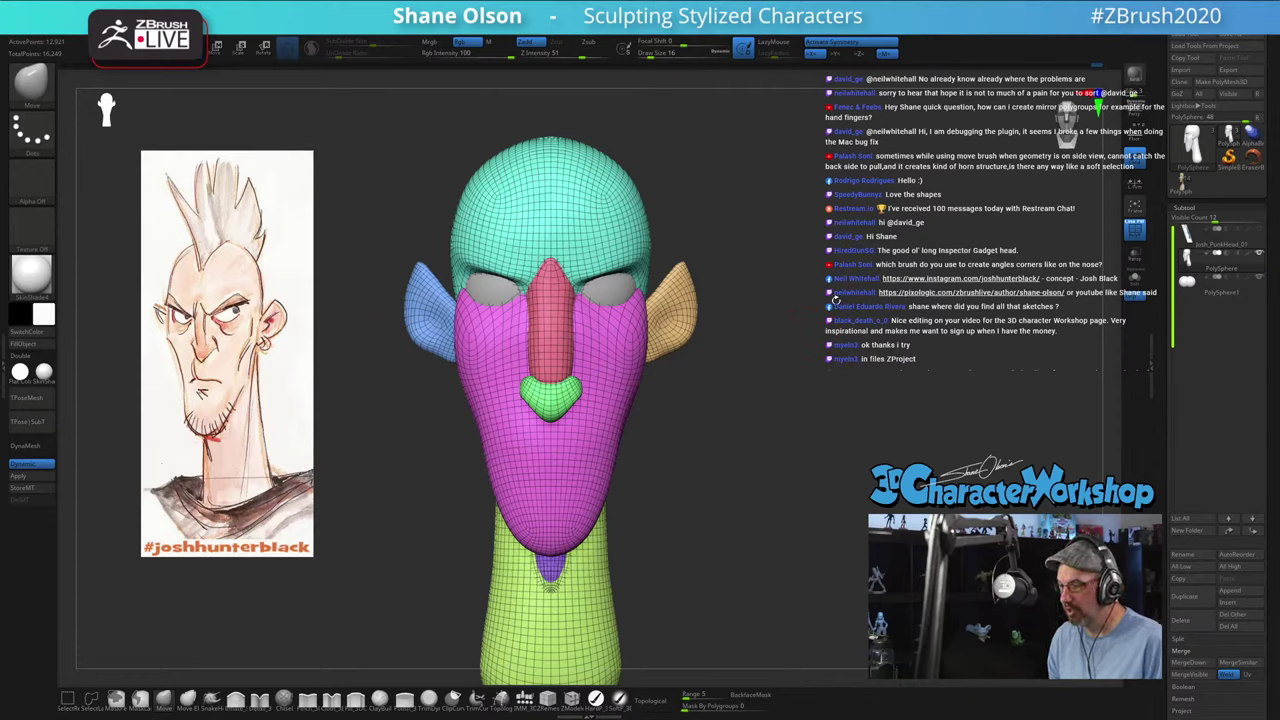
Step: Mask all of the head except the blue ear
key("w")
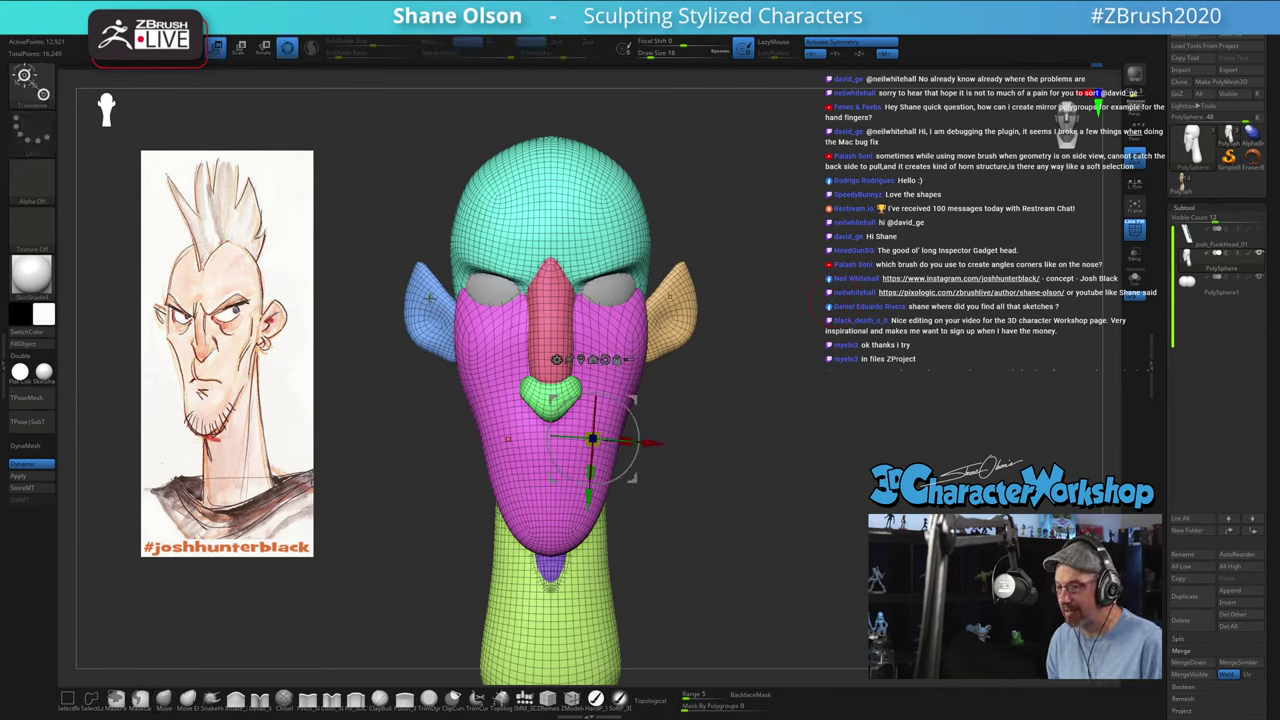
left_click(428, 302, "ctrl+shift")
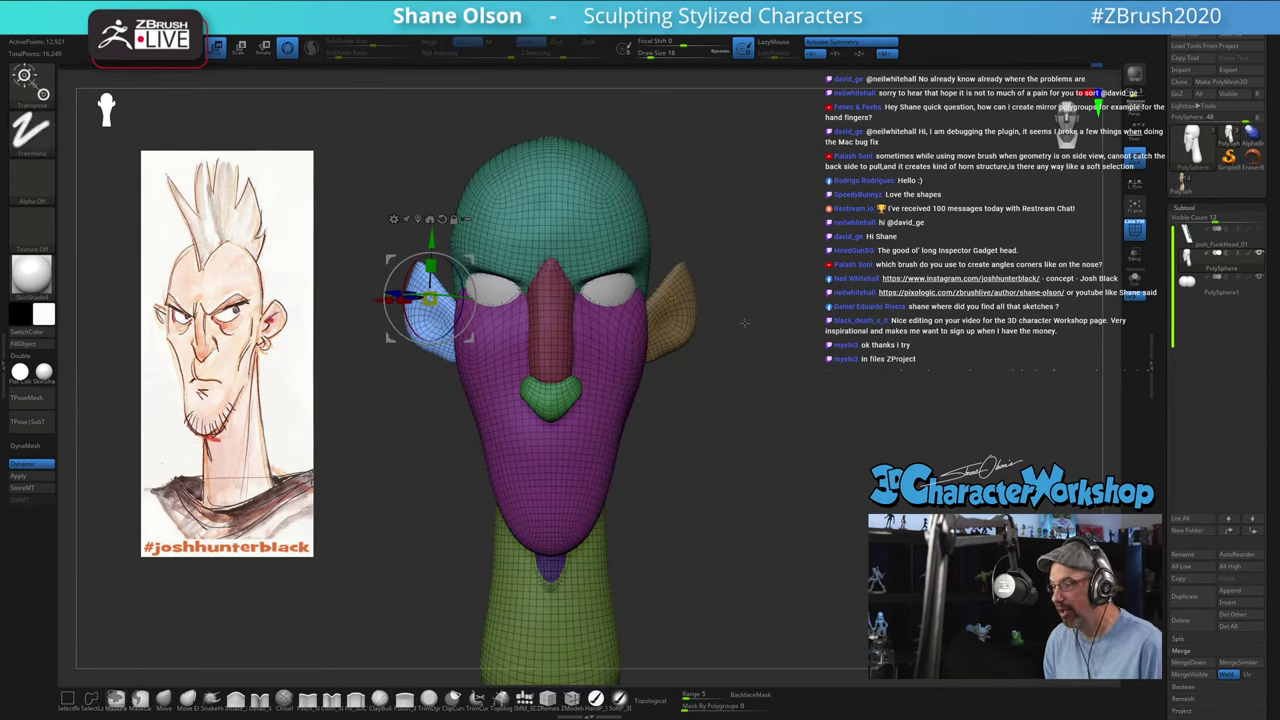
key("q")
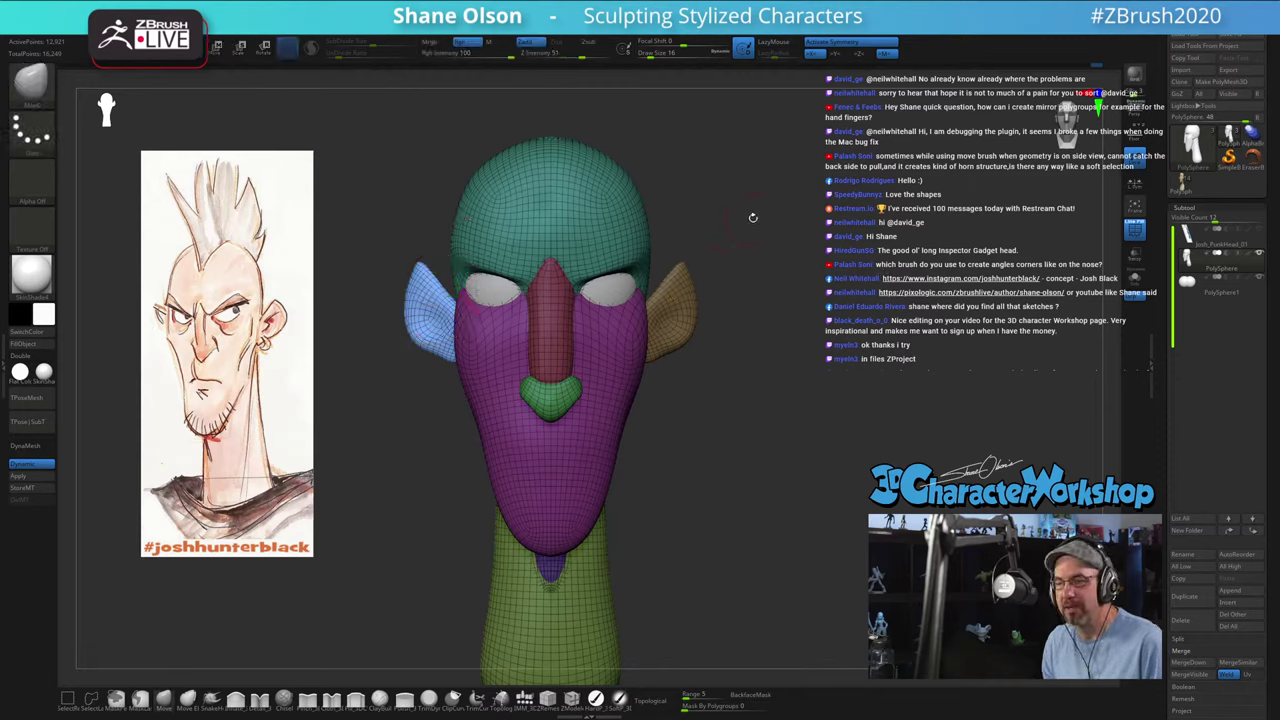
Step: Set the Move brush's draw size to 33 and clear the mask from the head
key("s")
left_click_drag(796, 208, 803, 208)
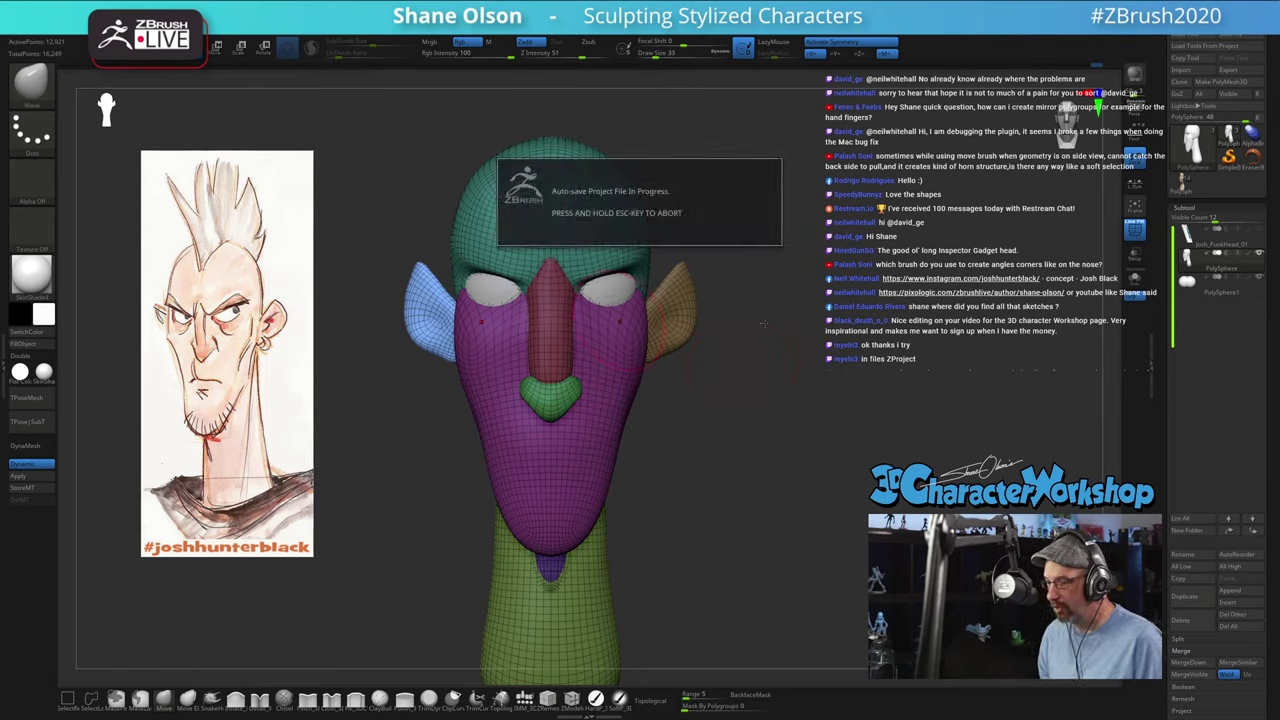
left_click_drag(800, 214, 893, 310, "alt")
Step: Try giving both ears the same polygroup with Mirror And Weld, and undo it
left_click_drag(893, 310, 842, 290, "alt")
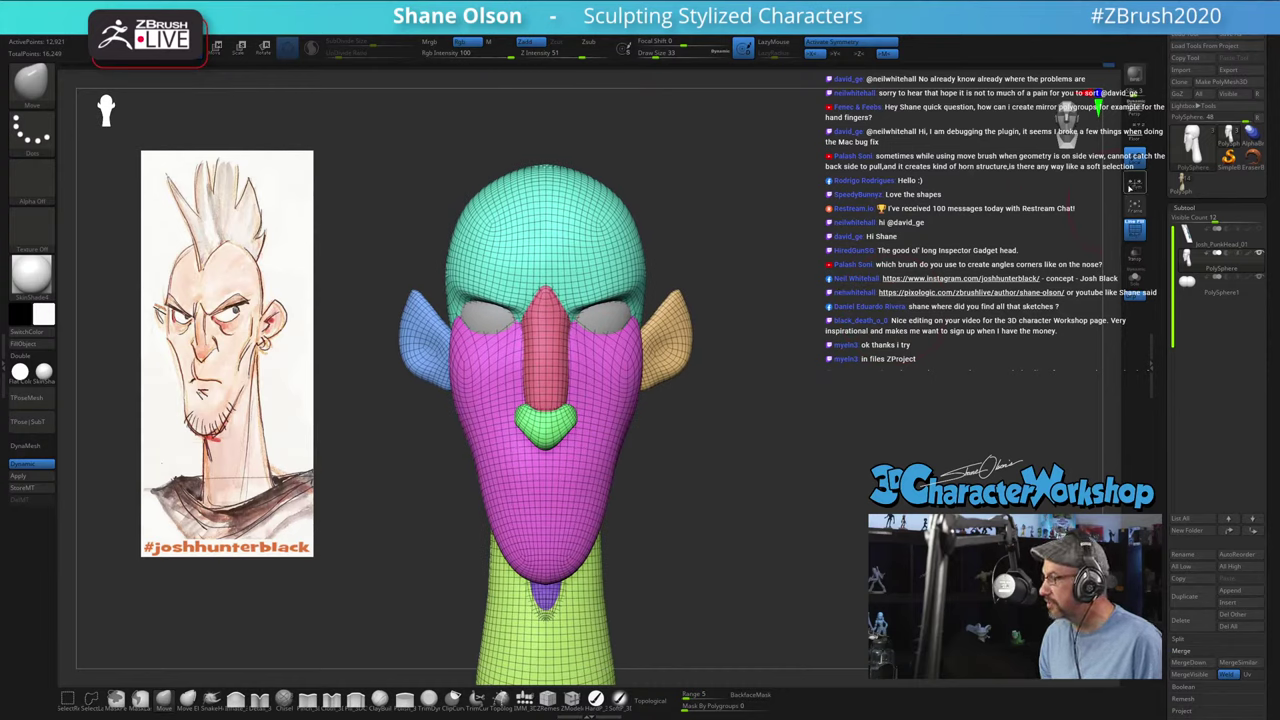
key("space")
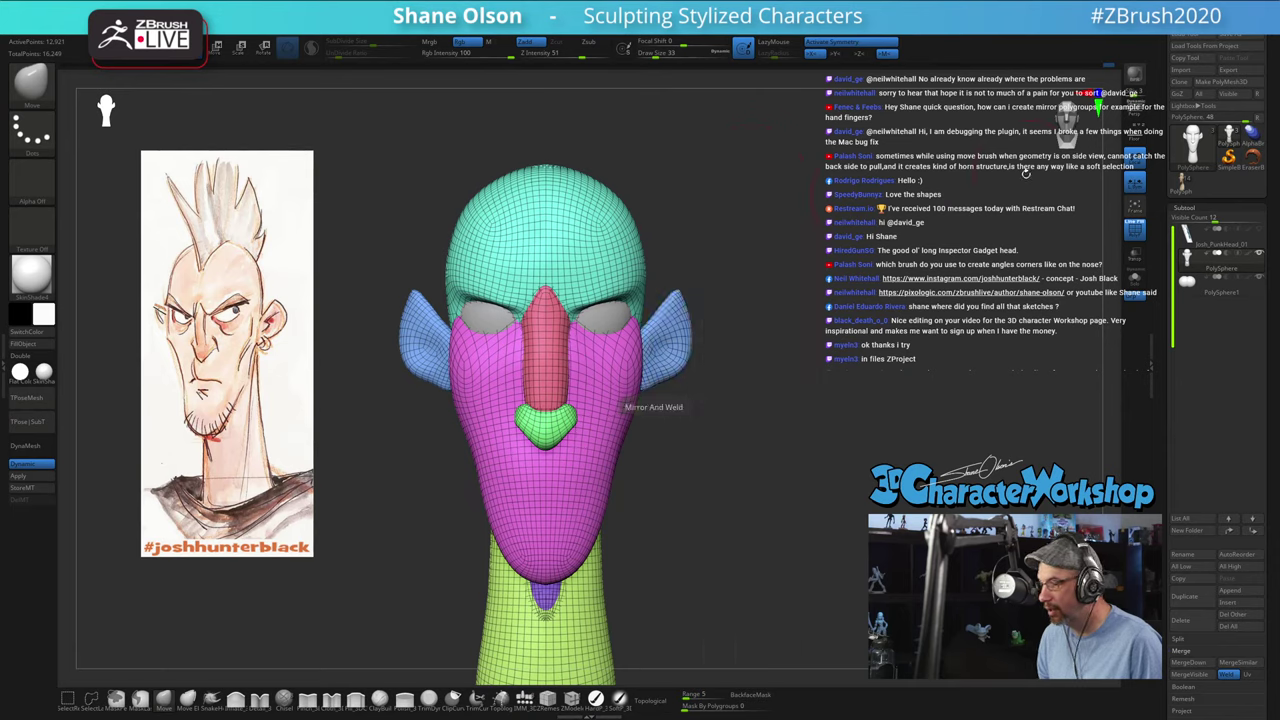
key("ctrl")
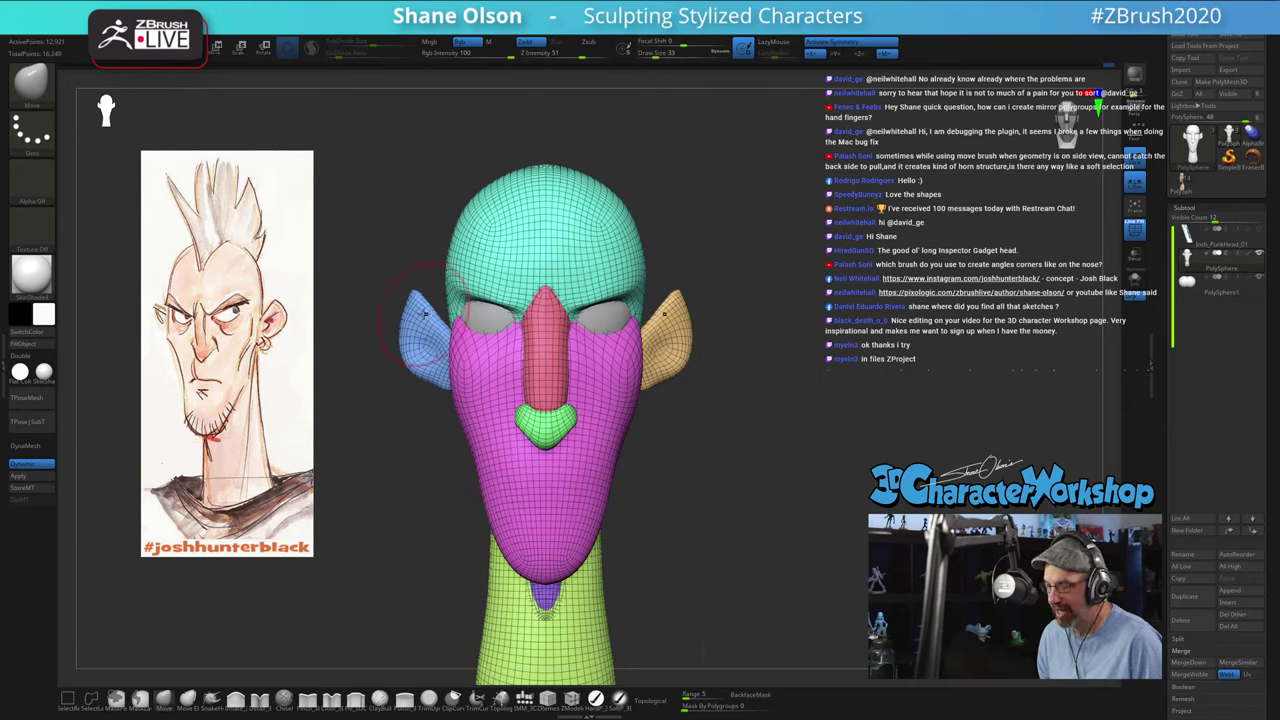
Step: Give both ears the same polygroup by mirroring the head with Mirror And Weld
key("w")
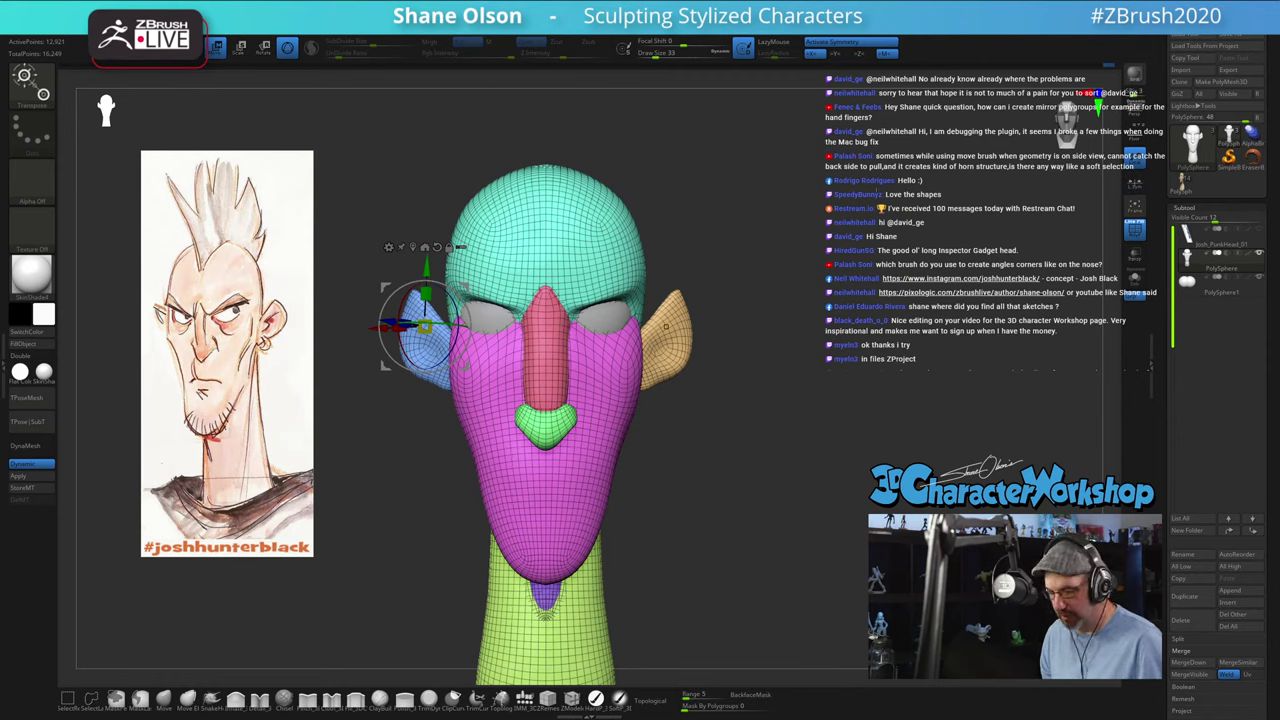
key("space")
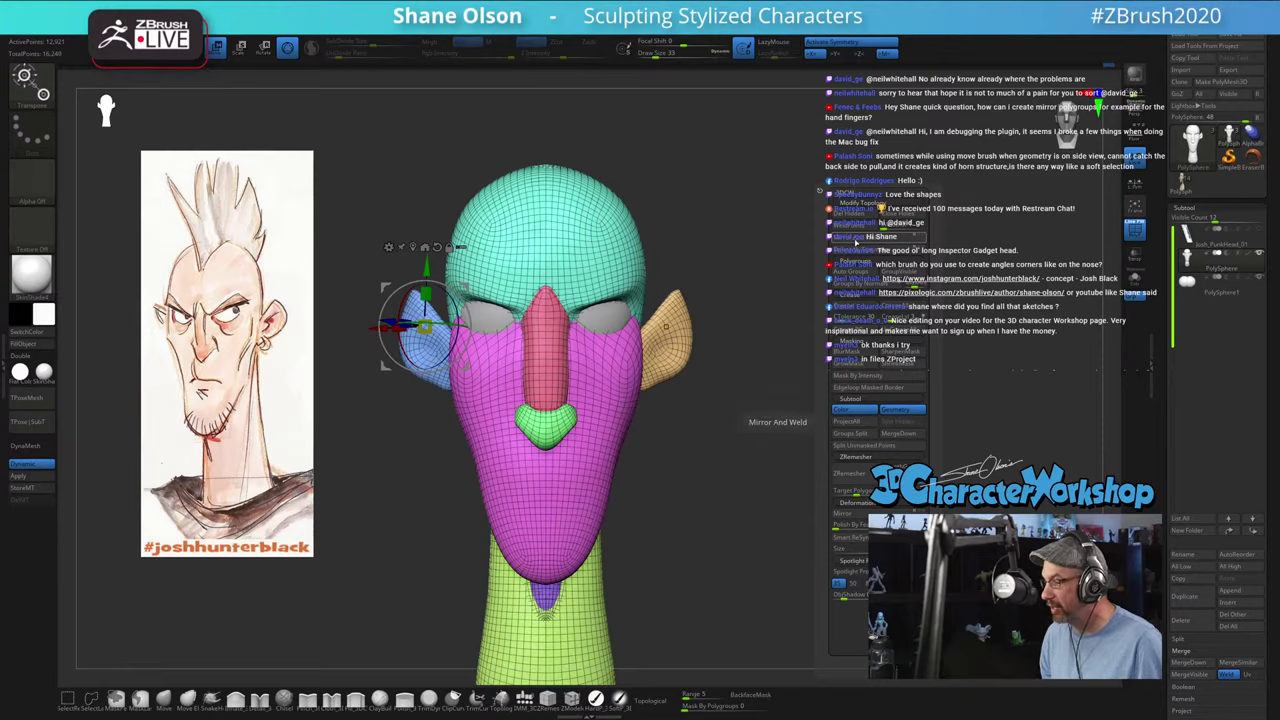
left_click(864, 232)
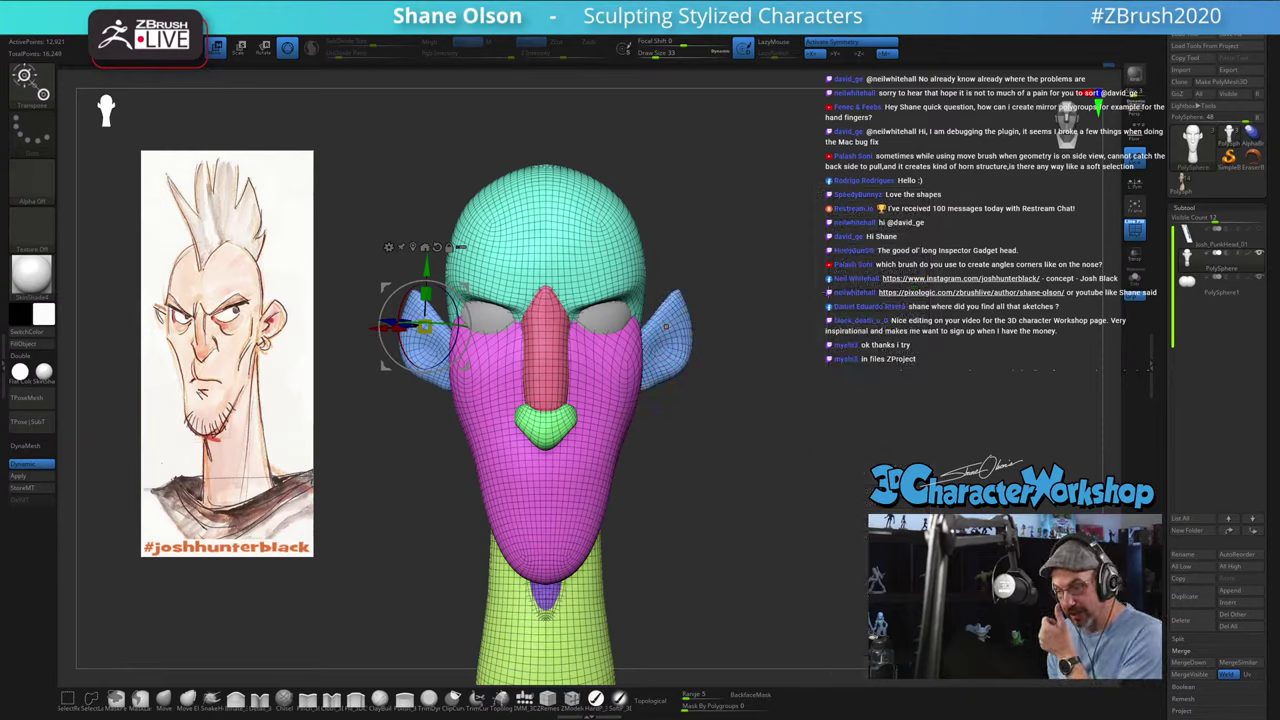
key("q")
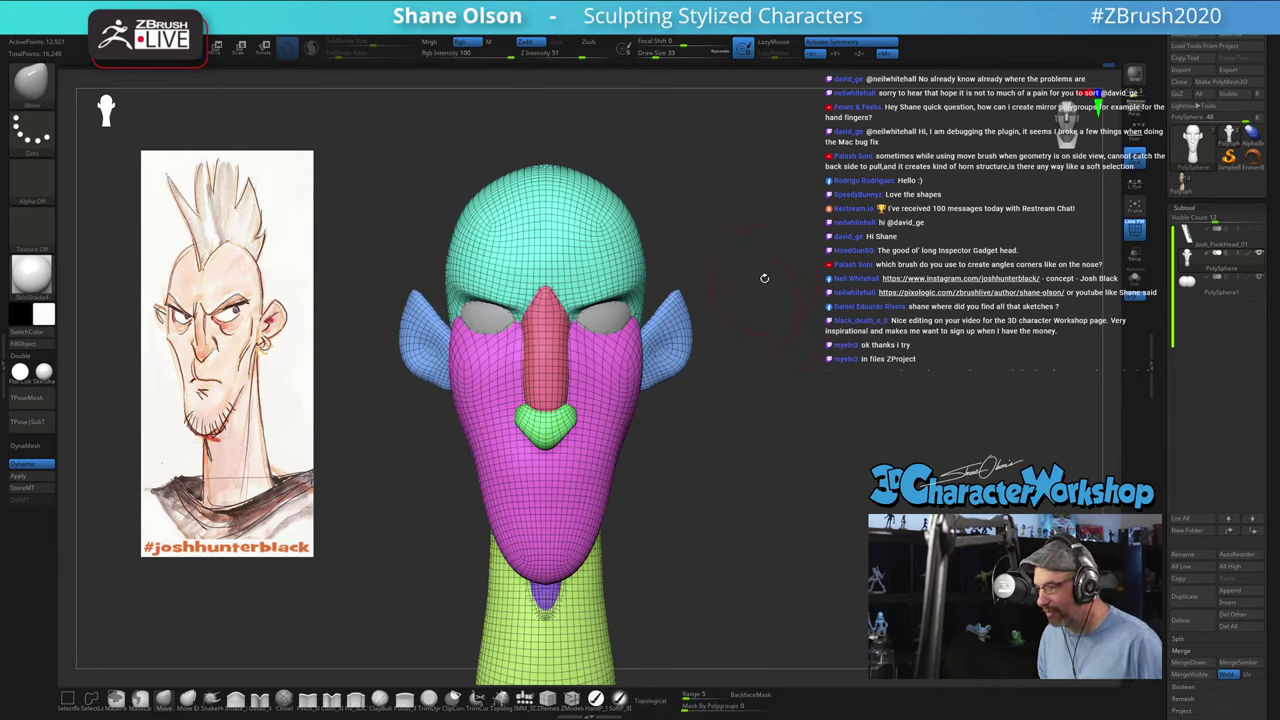
left_click_drag(763, 277, 455, 368)
left_click_drag(861, 287, 715, 290)
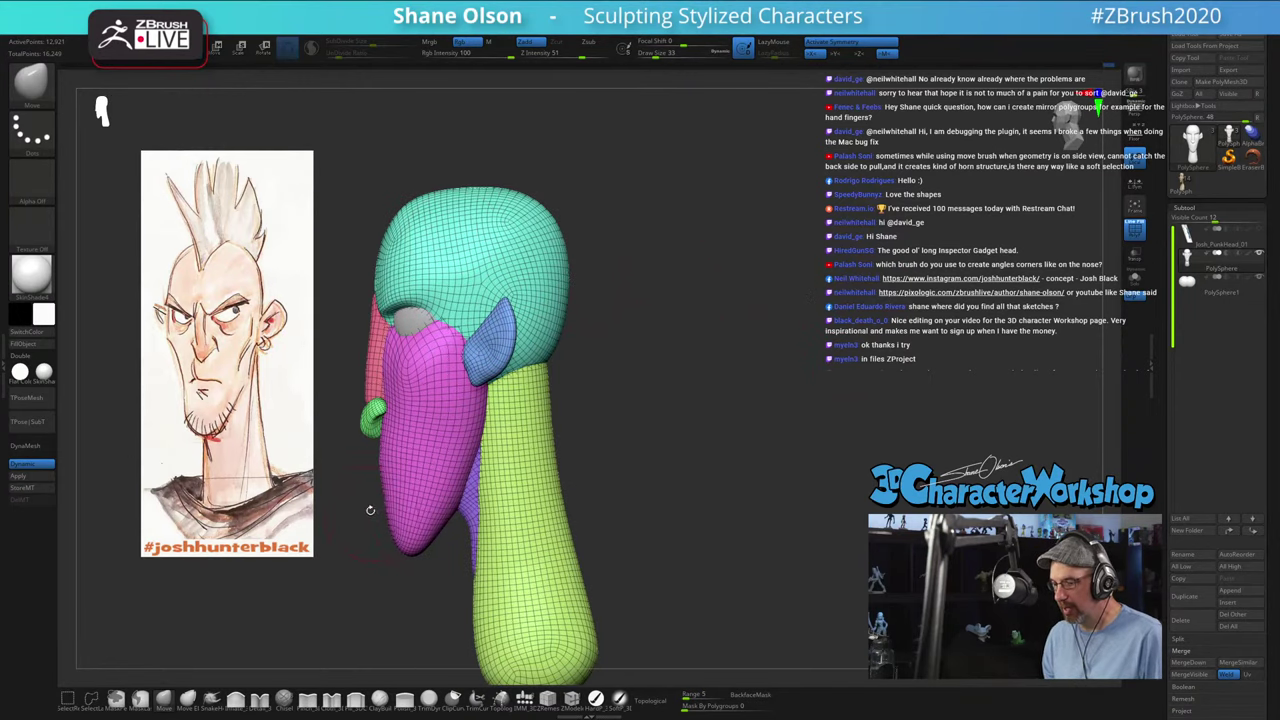
left_click_drag(634, 420, 699, 416)
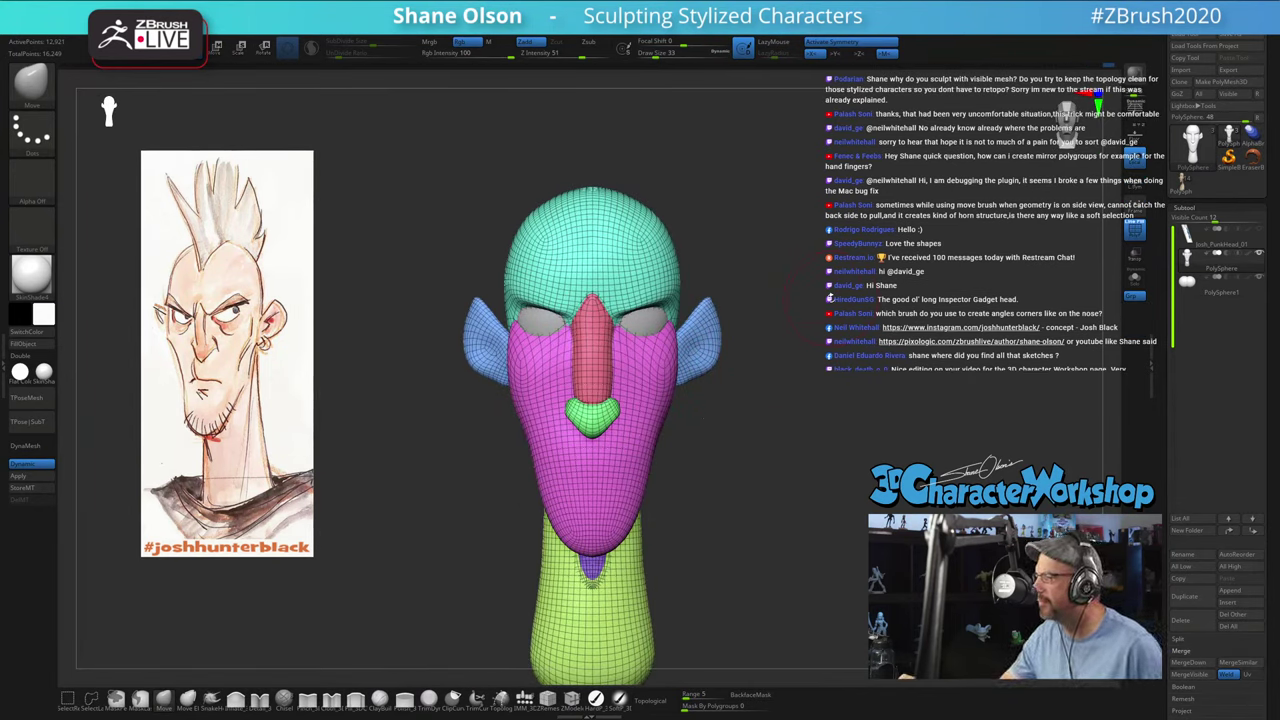
left_click_drag(781, 467, 773, 501)
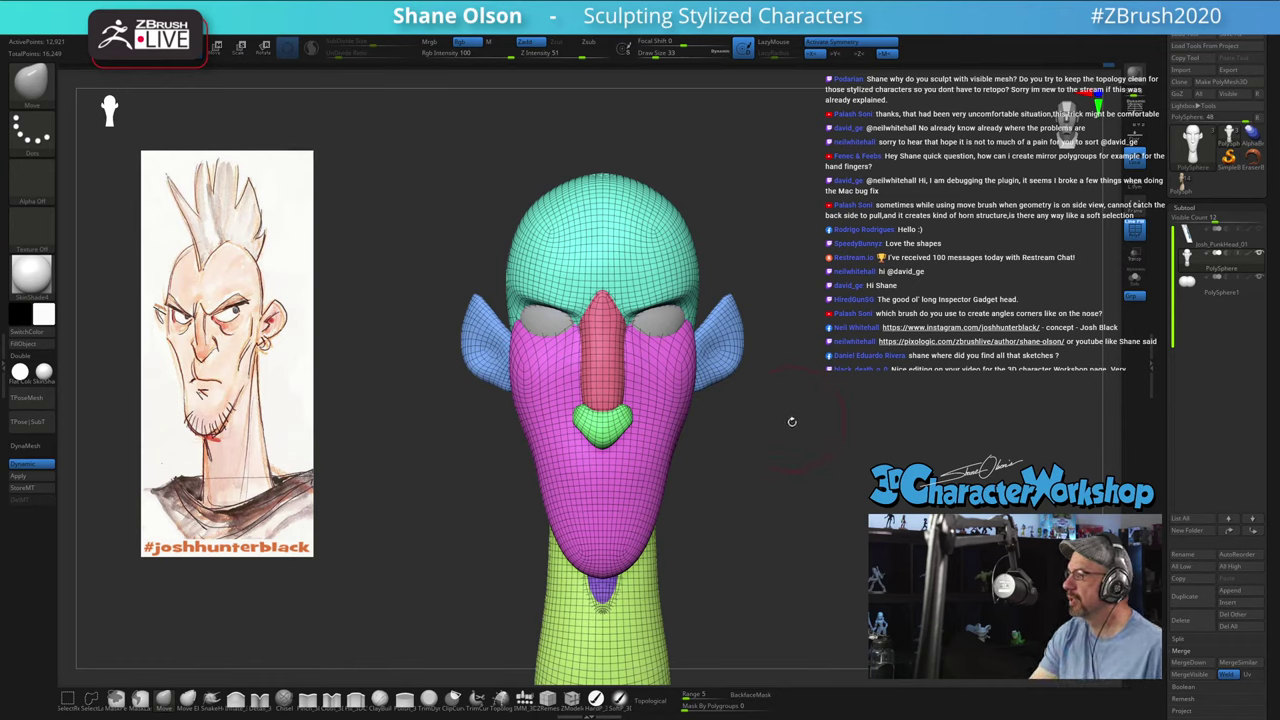
left_click_drag(784, 503, 773, 457)
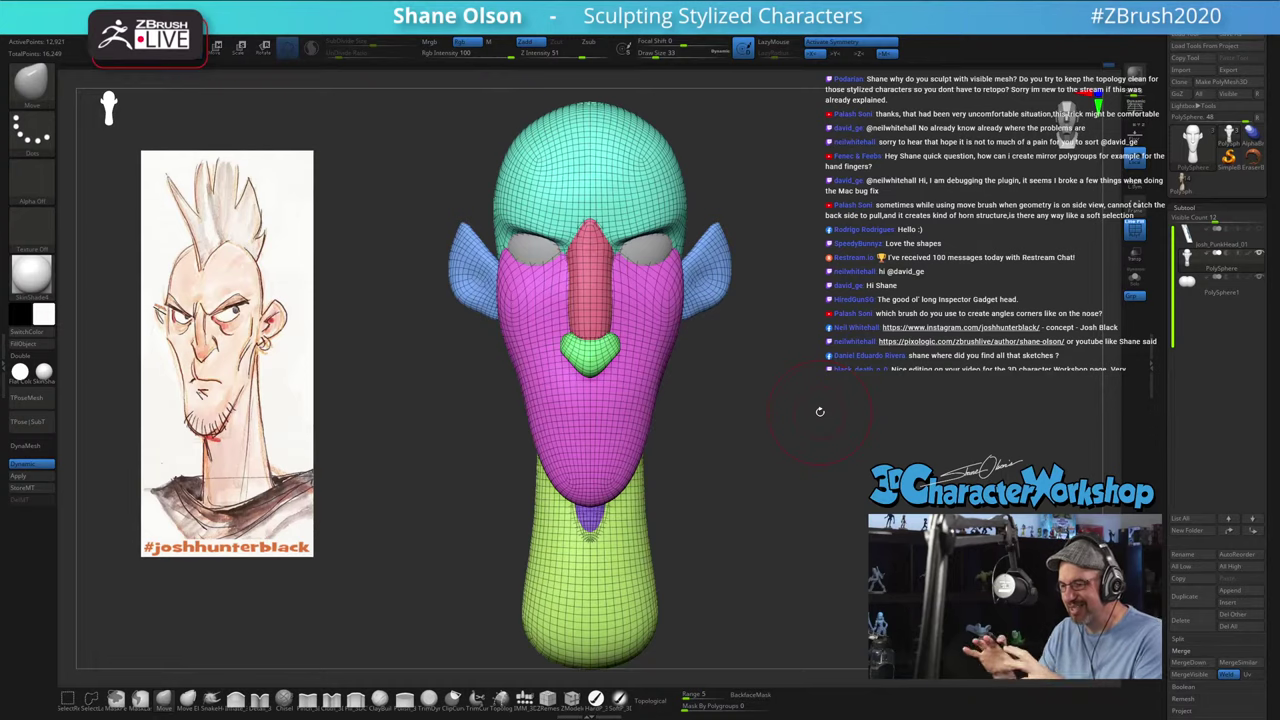
left_click_drag(790, 451, 766, 457)
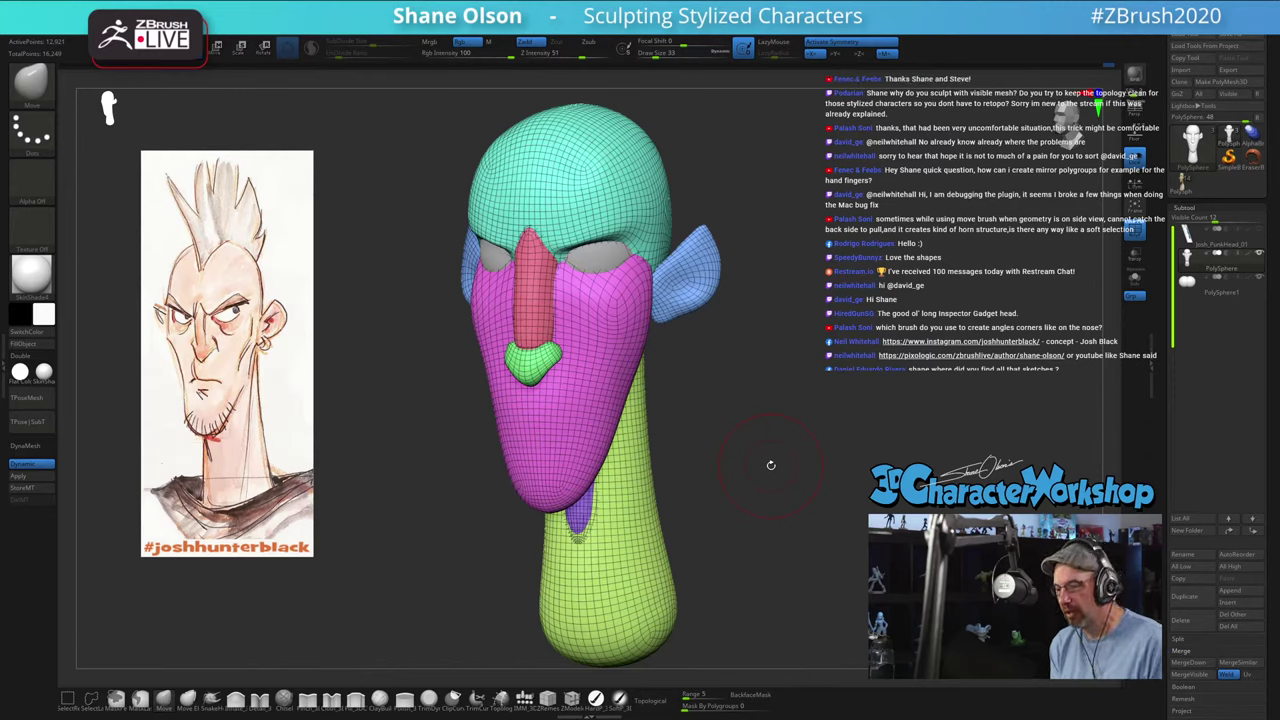
Step: Hide the polyframe and preview the head with a shiny MatCap Metal material
key("shift+f")
left_click_drag(769, 463, 786, 440)
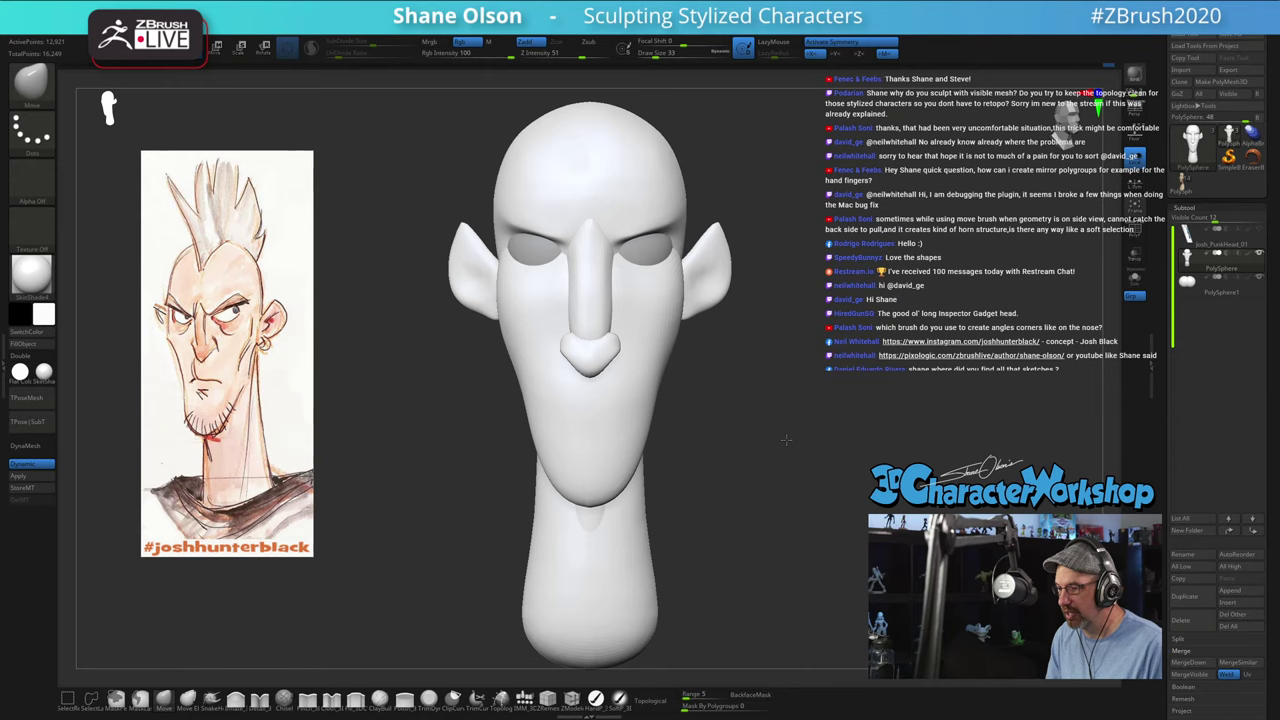
left_click(45, 375)
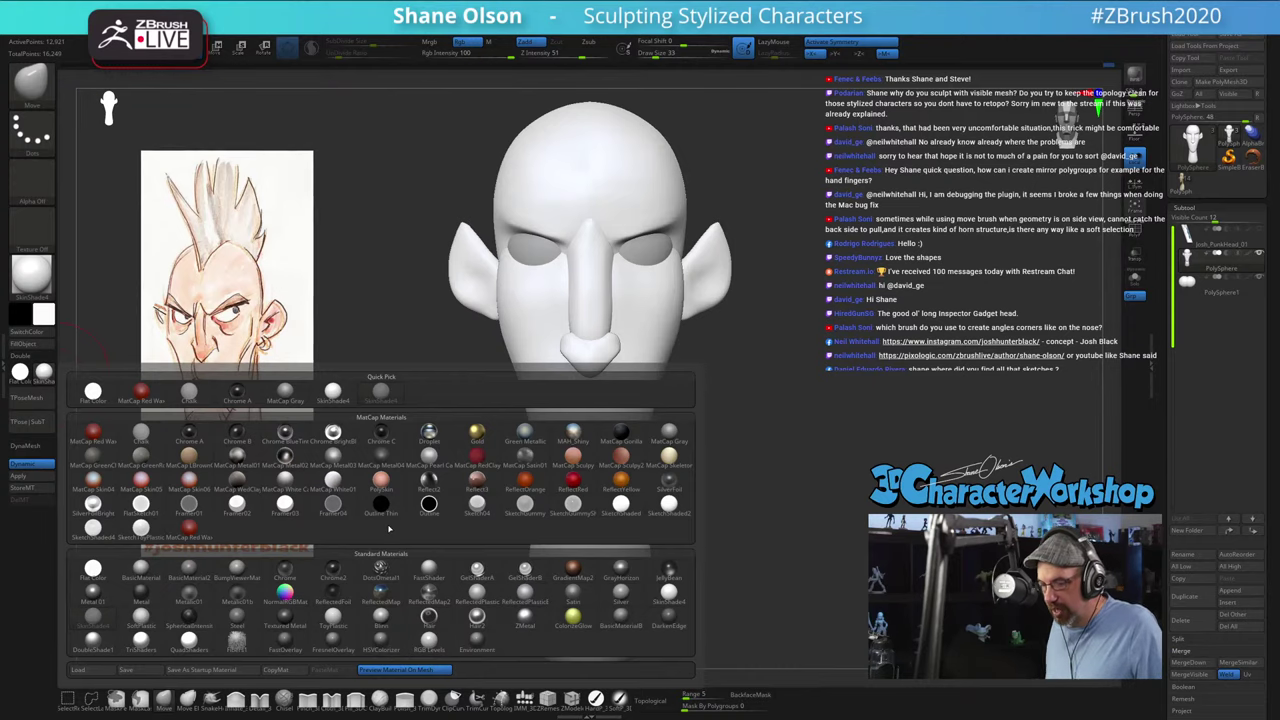
left_click(333, 457)
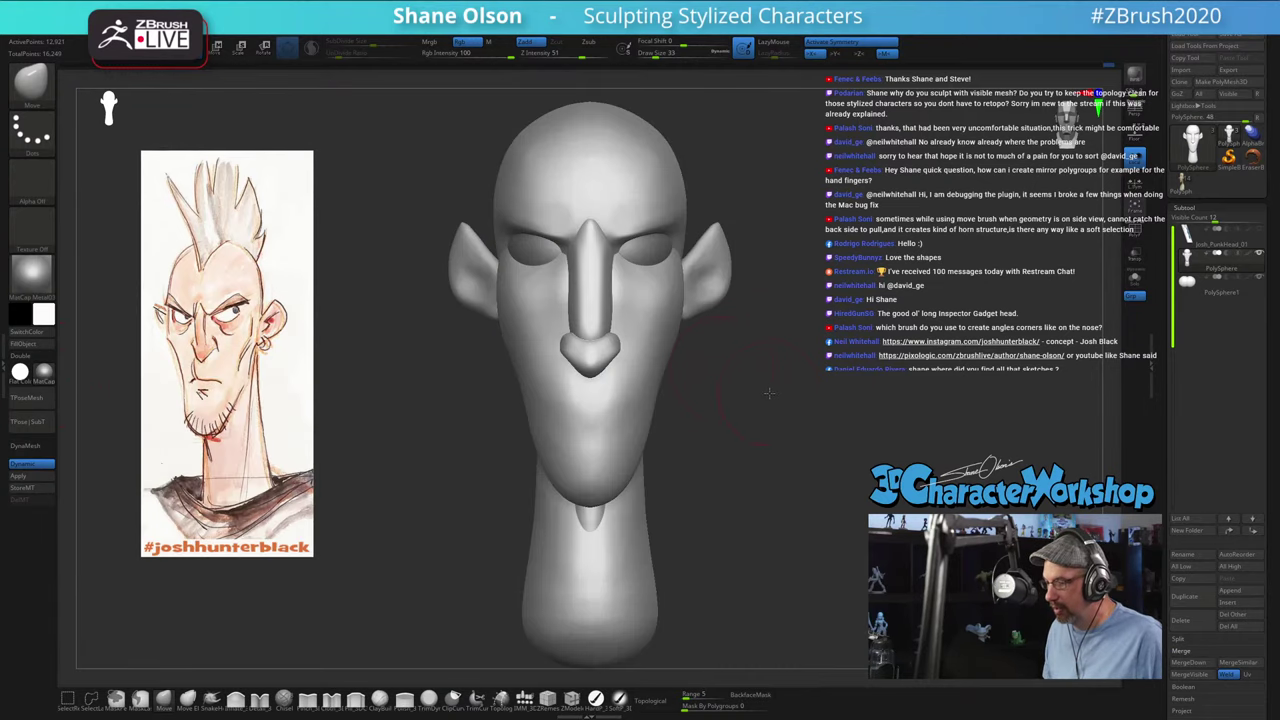
mouse_move(768, 393)
left_mouse_down()
mouse_move(840, 396)
mouse_move(749, 397)
left_mouse_up()
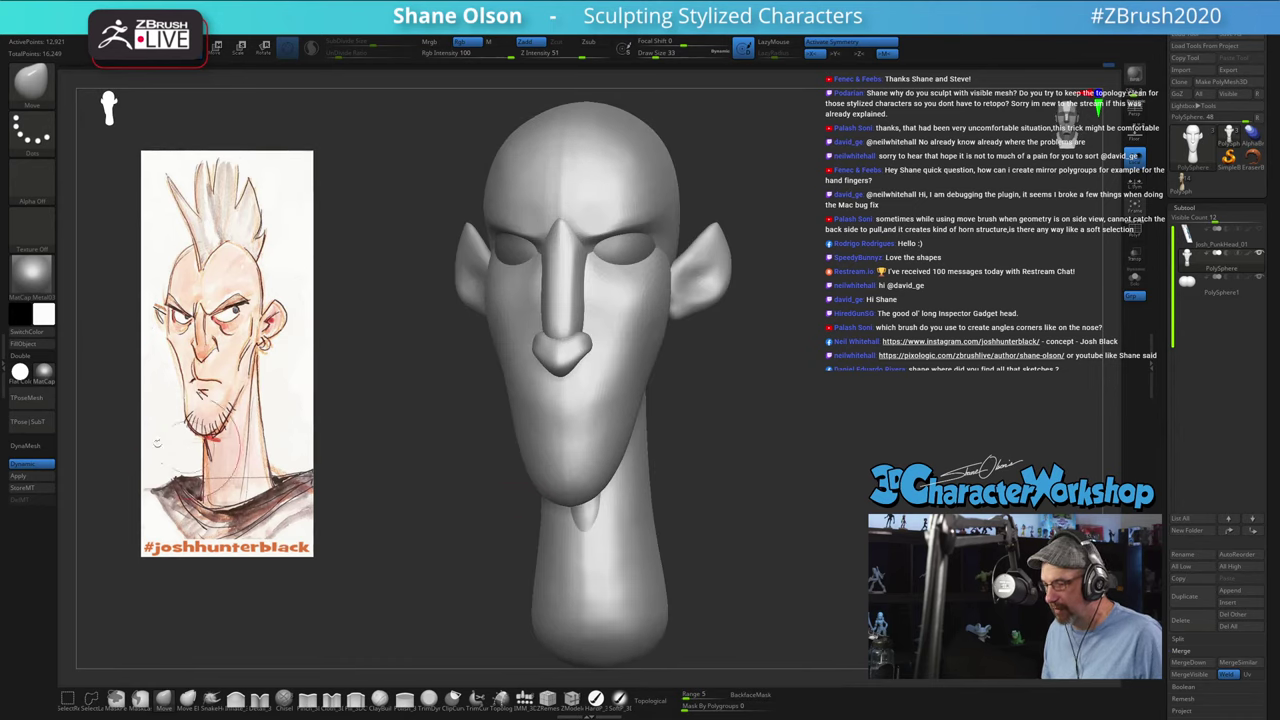
Step: Apply the SkinShade4 material to the head again and show its polyframe
left_click(44, 373)
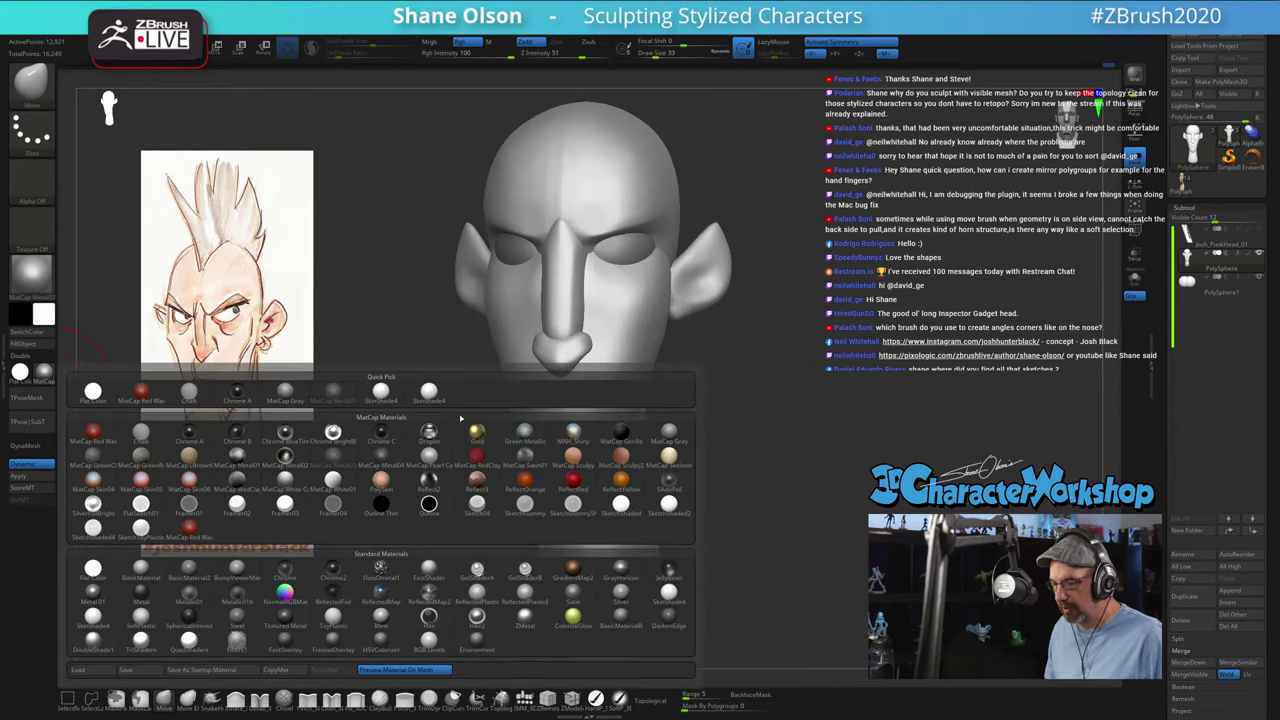
mouse_move(423, 395)
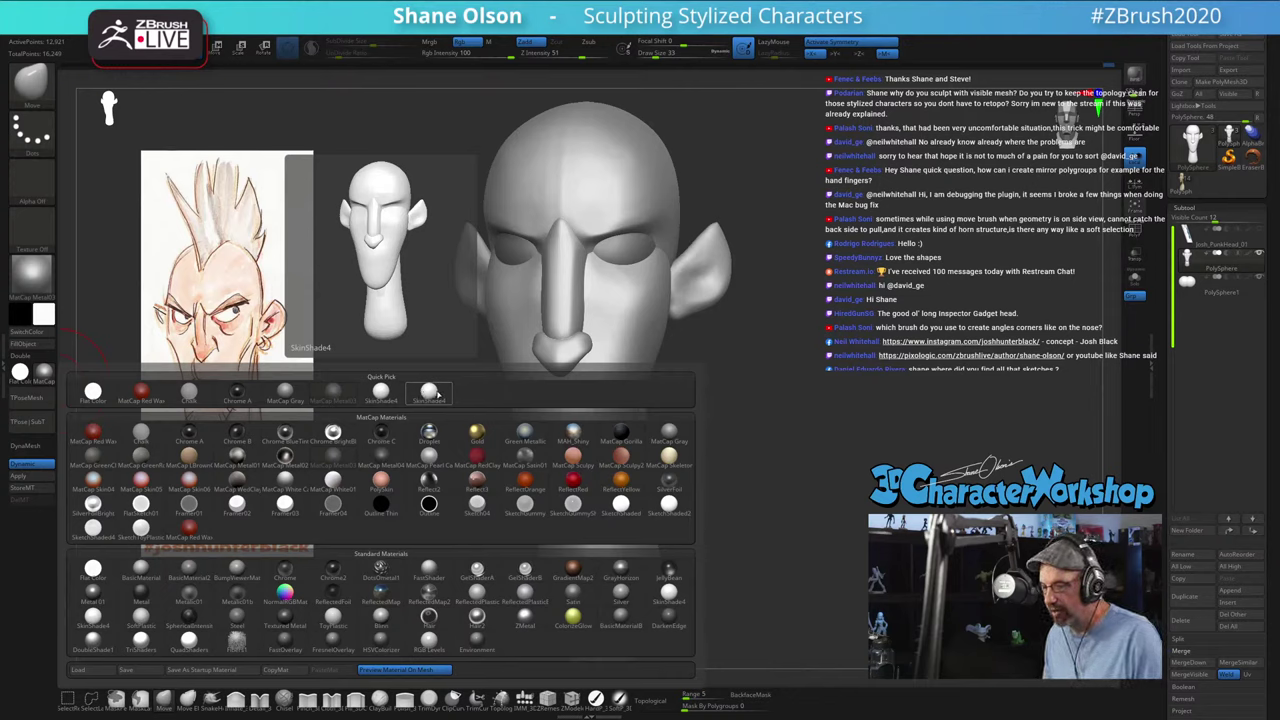
left_click(431, 393)
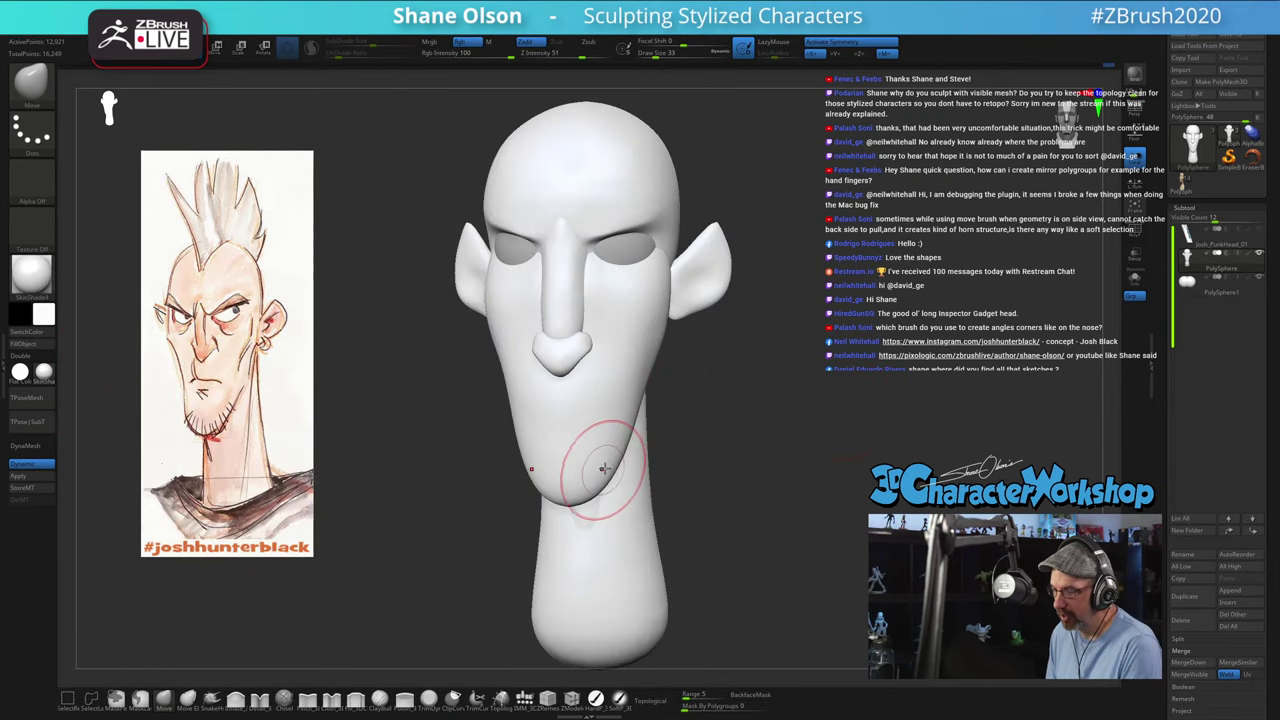
mouse_move(779, 420)
left_mouse_down()
mouse_move(867, 392)
mouse_move(725, 384)
left_mouse_up()
key("shift+f")
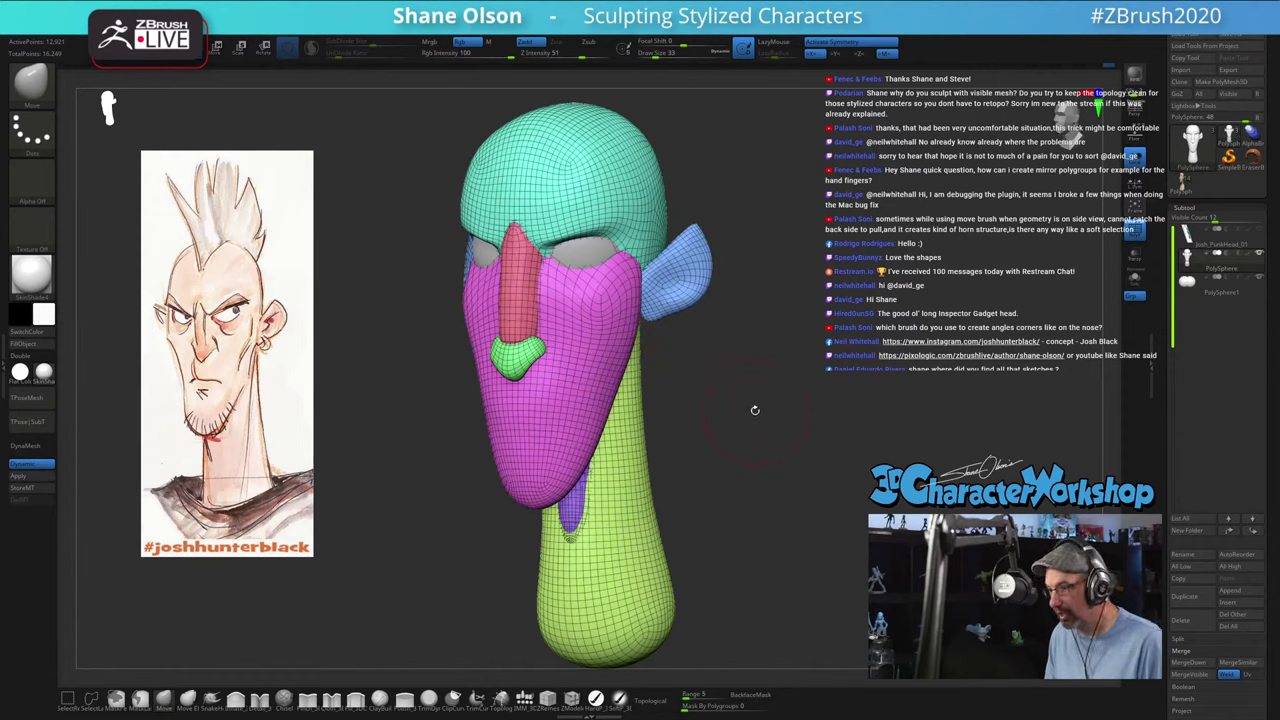
Step: Examine the head's polygroups and mesh flow from the front and from the side
left_click_drag(706, 418, 755, 400)
left_click_drag(798, 519, 788, 534)
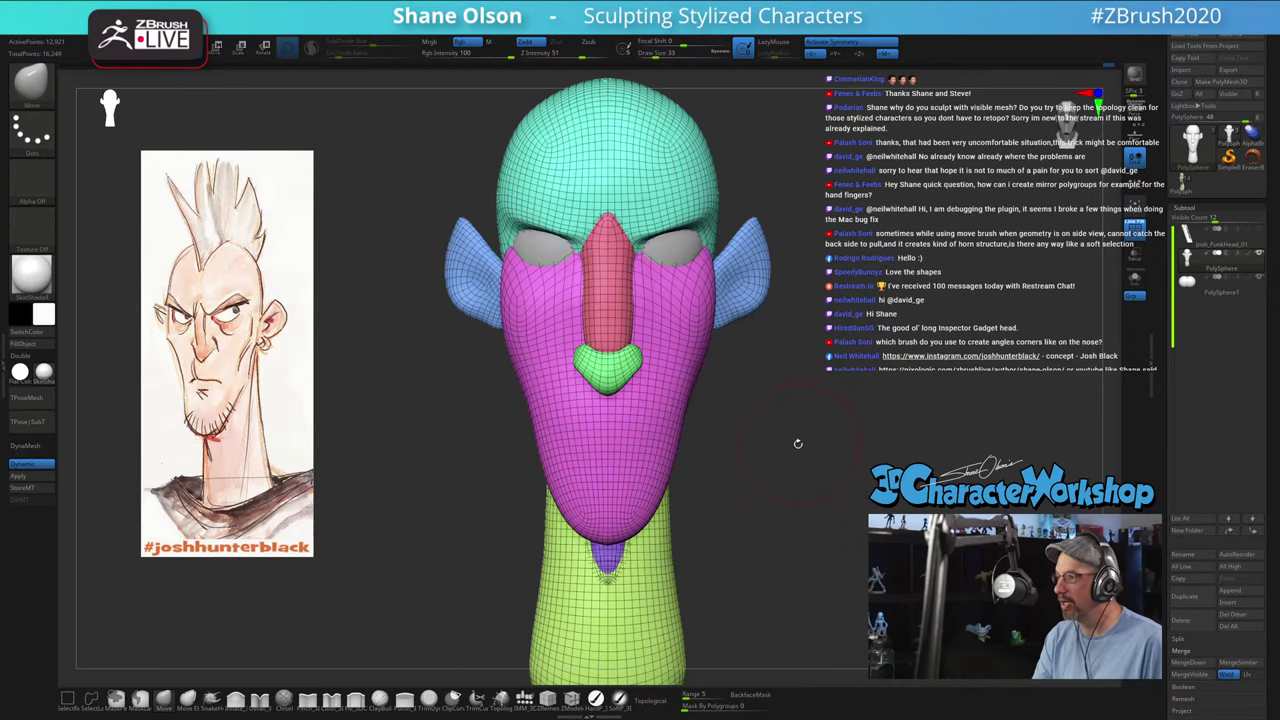
left_click_drag(789, 457, 760, 411)
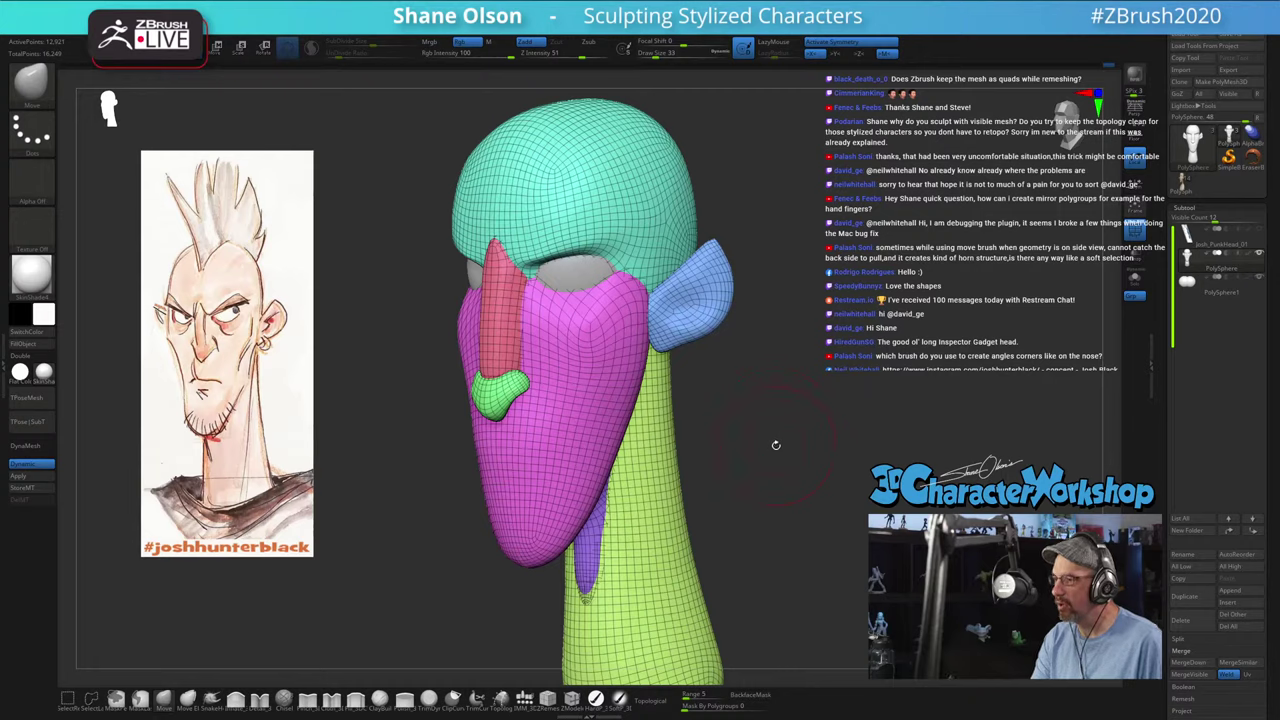
left_click_drag(768, 411, 766, 388, "alt")
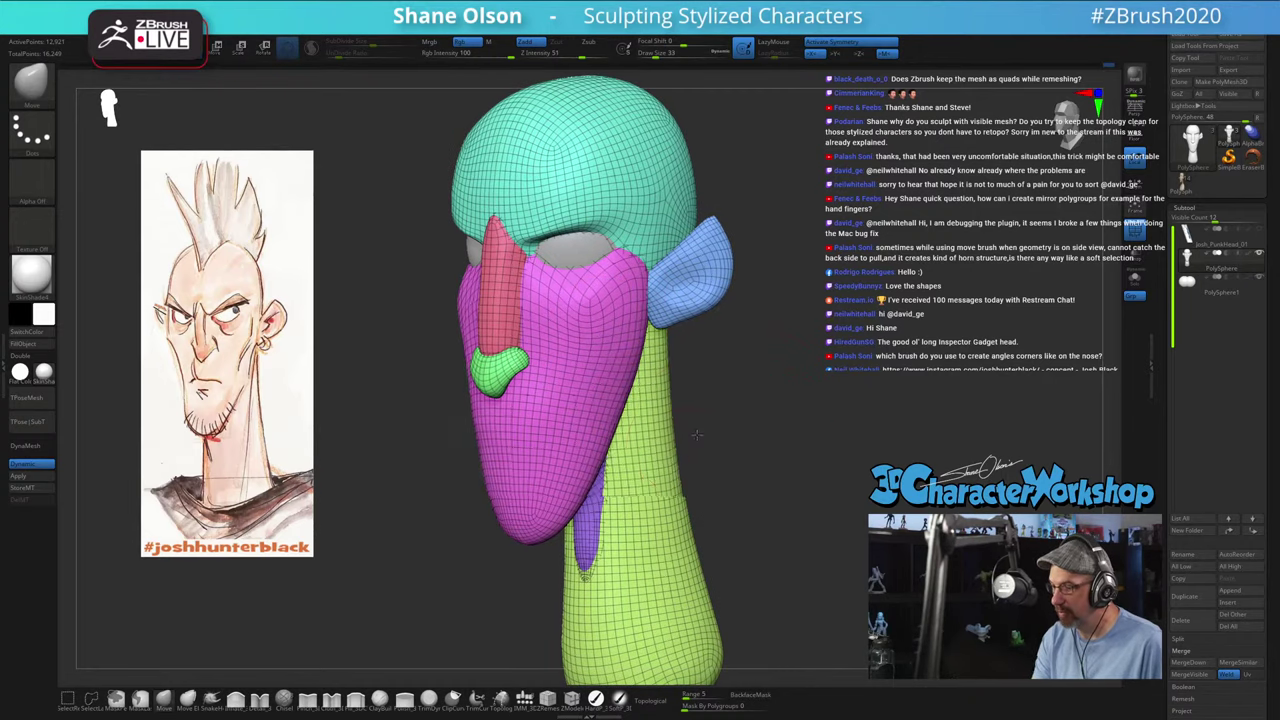
mouse_move(670, 445)
left_mouse_down()
mouse_move(706, 430)
mouse_move(711, 494)
mouse_move(731, 489)
mouse_move(708, 486)
mouse_move(720, 478)
left_mouse_up()
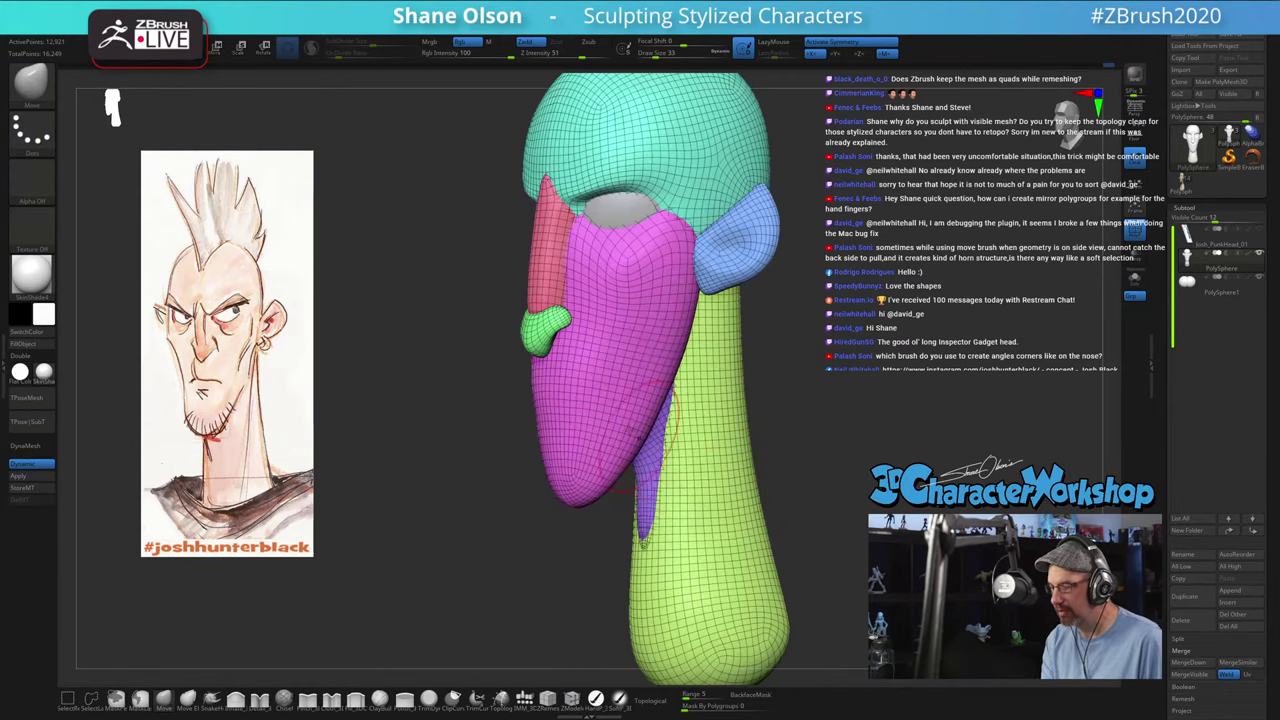
key("shift")
left_click_drag(826, 470, 600, 553)
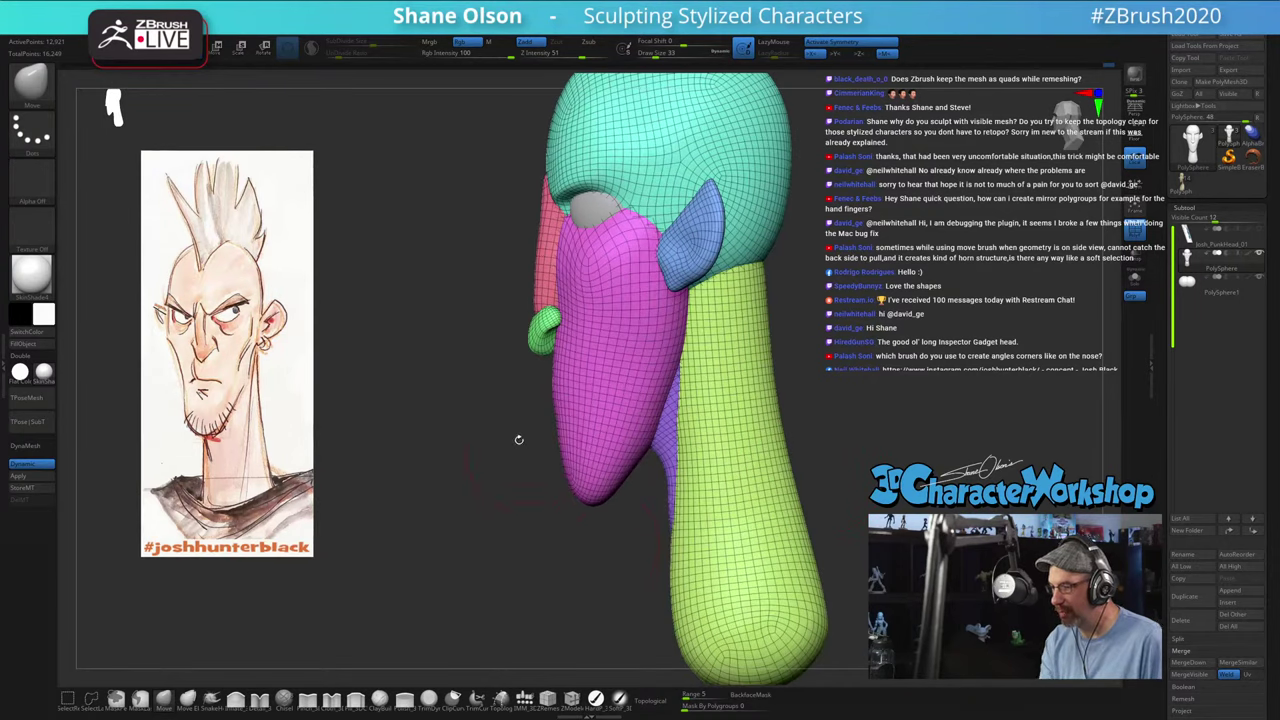
left_click_drag(519, 440, 500, 466)
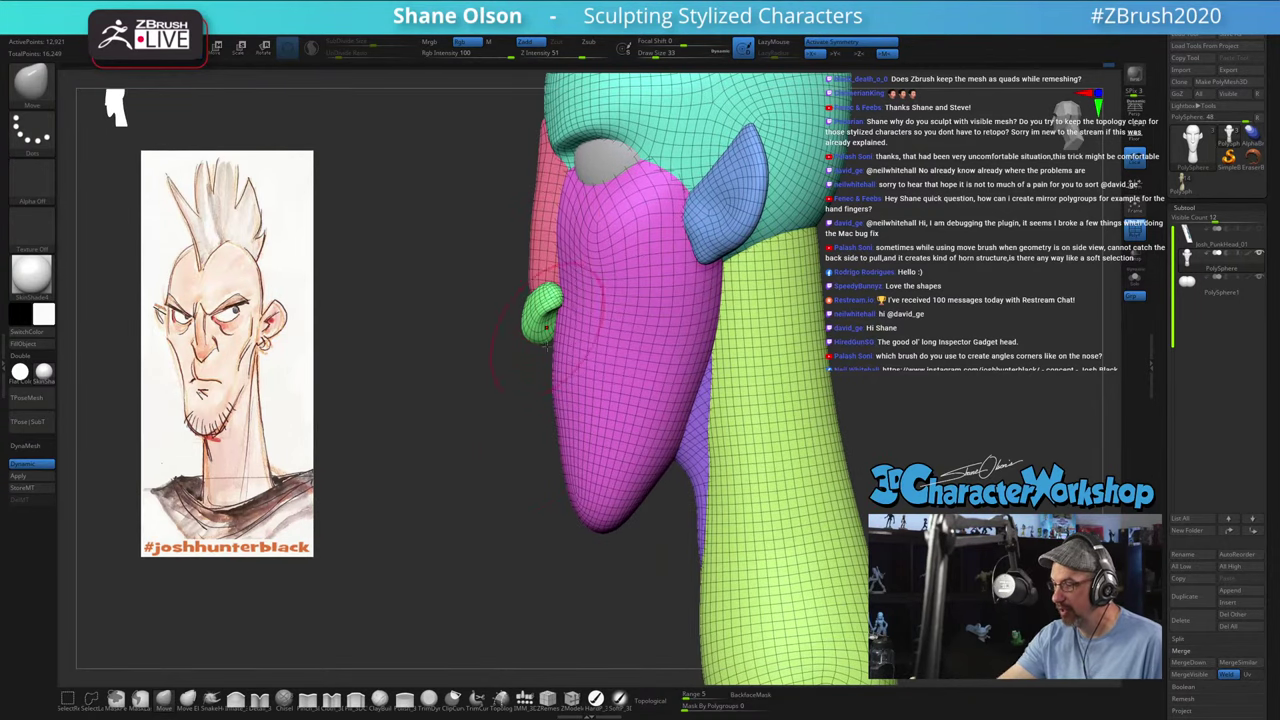
Step: Enable Topological mode for the Move brush and set its draw size to 27
left_click(652, 699)
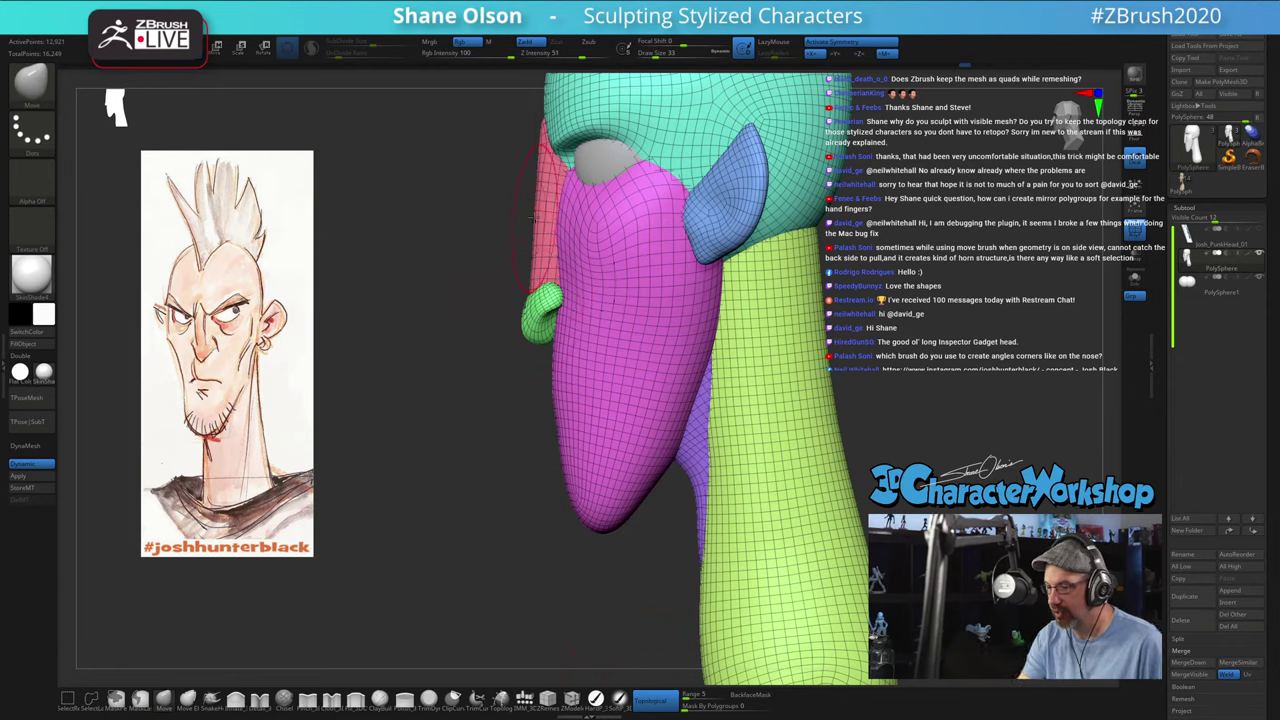
key("s")
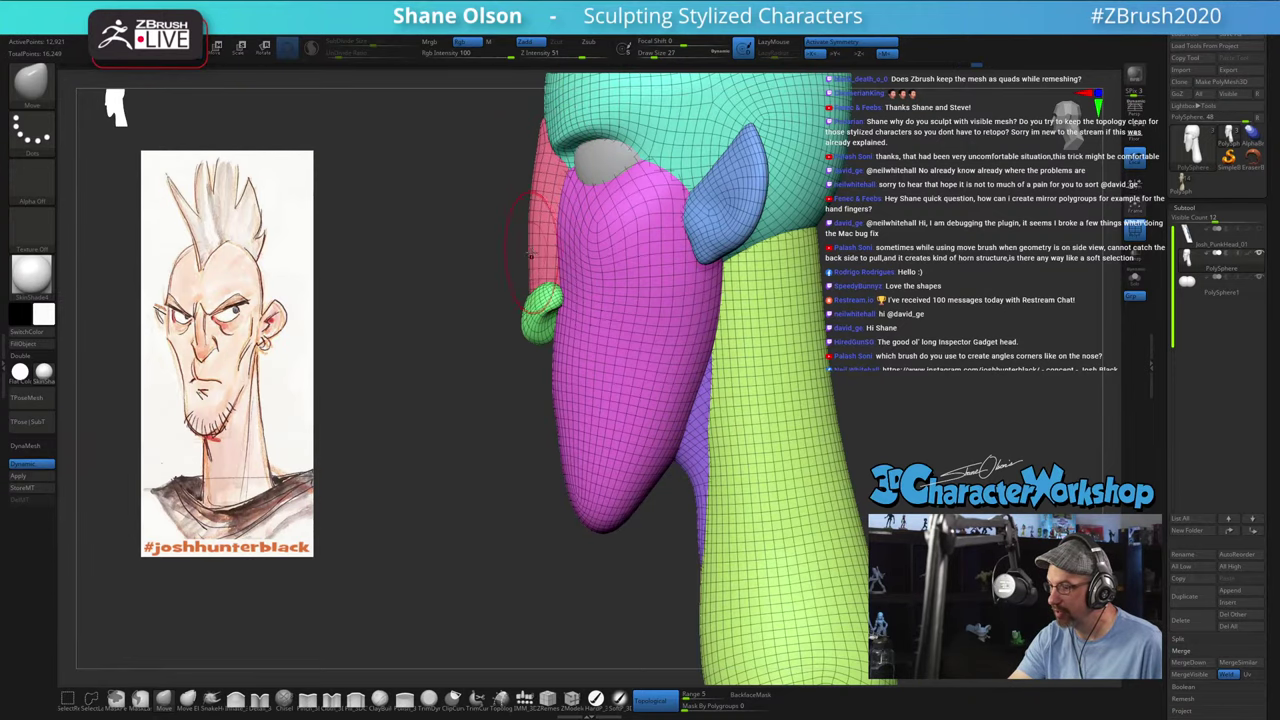
left_click_drag(523, 400, 579, 464, "shift")
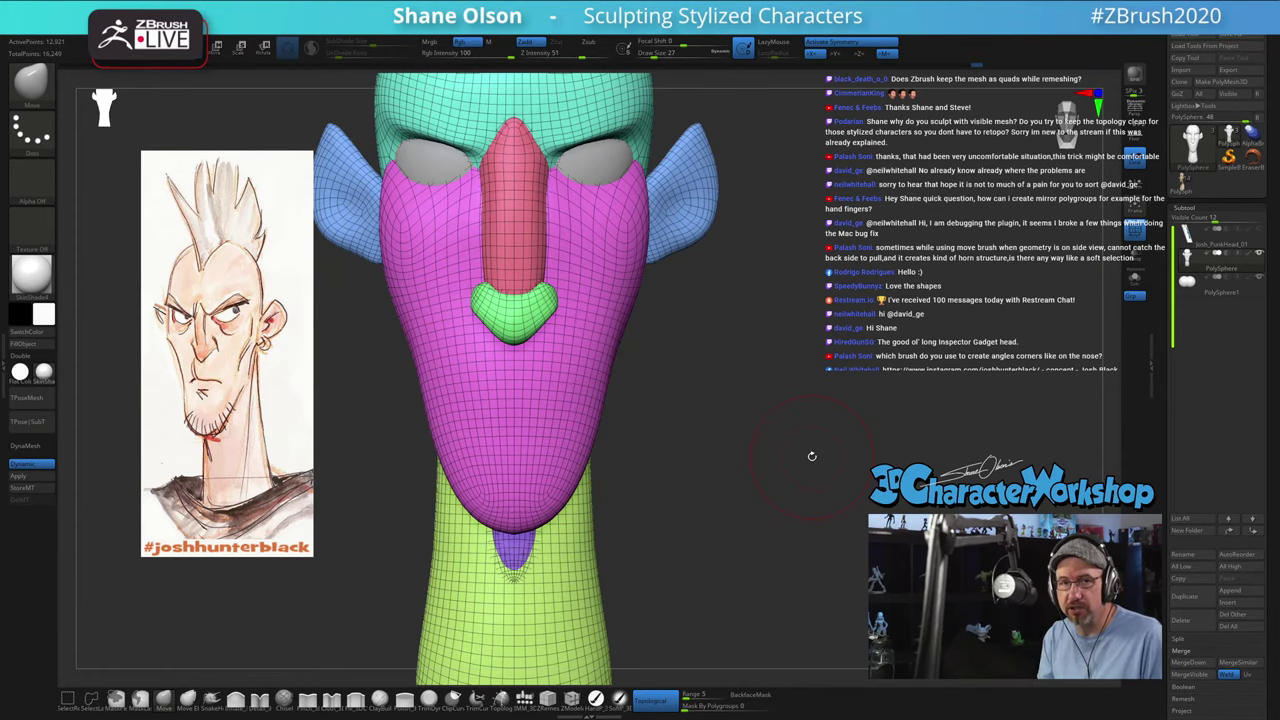
Step: With ZModeler's PolyGroup action on single polygons, mark a thin horizontal strip below the nose as a separate mouth polygroup
left_click_drag(720, 440, 640, 410)
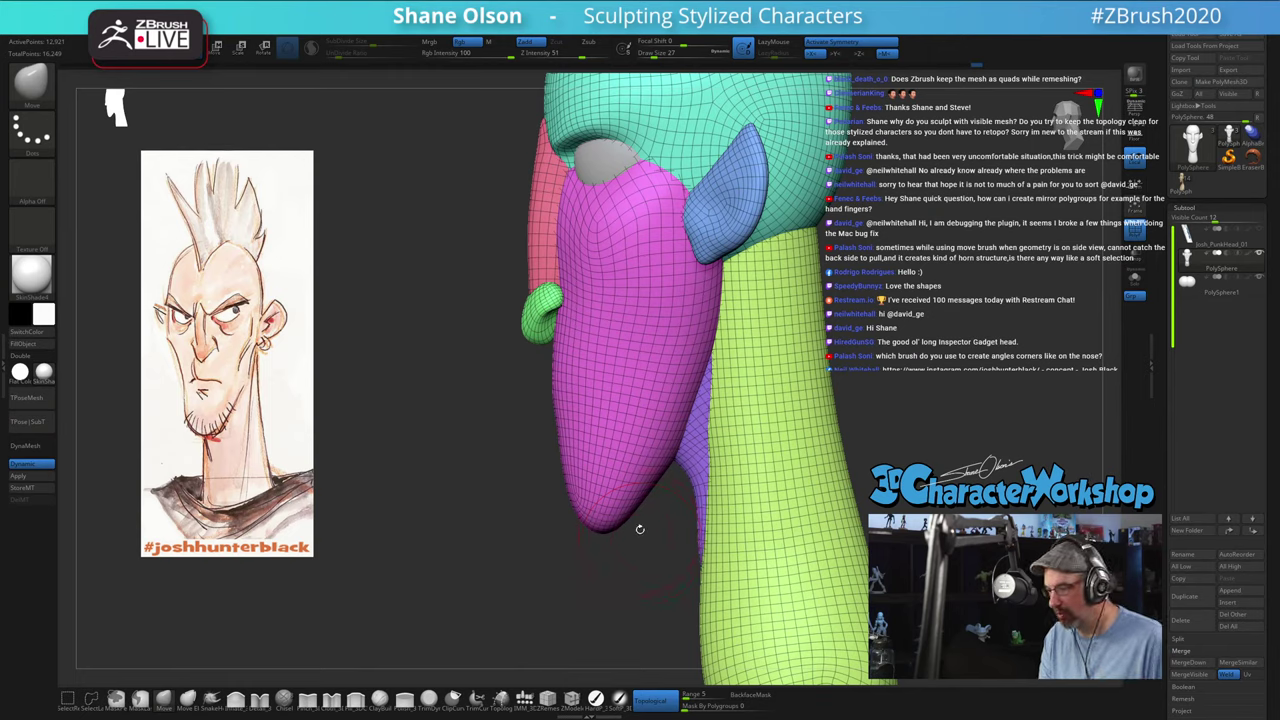
mouse_move(634, 547)
left_mouse_down()
mouse_move(712, 552)
mouse_move(722, 565)
mouse_move(650, 545)
left_mouse_up()
mouse_move(575, 592)
left_mouse_down()
mouse_move(642, 572)
mouse_move(690, 512)
left_mouse_up()
left_click_drag(749, 430, 814, 494, "alt")
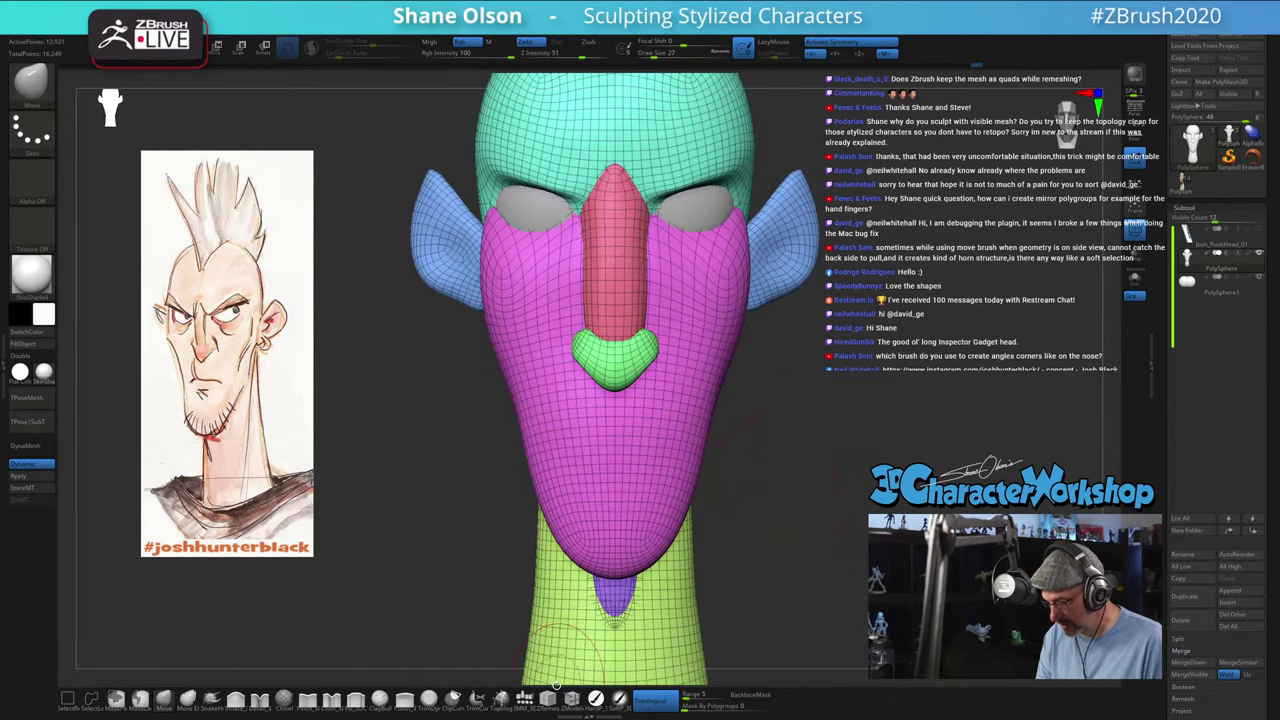
left_click(571, 699)
mouse_move(727, 462)
left_mouse_down()
mouse_move(768, 476)
mouse_move(769, 510)
mouse_move(780, 460)
left_mouse_up()
key("s")
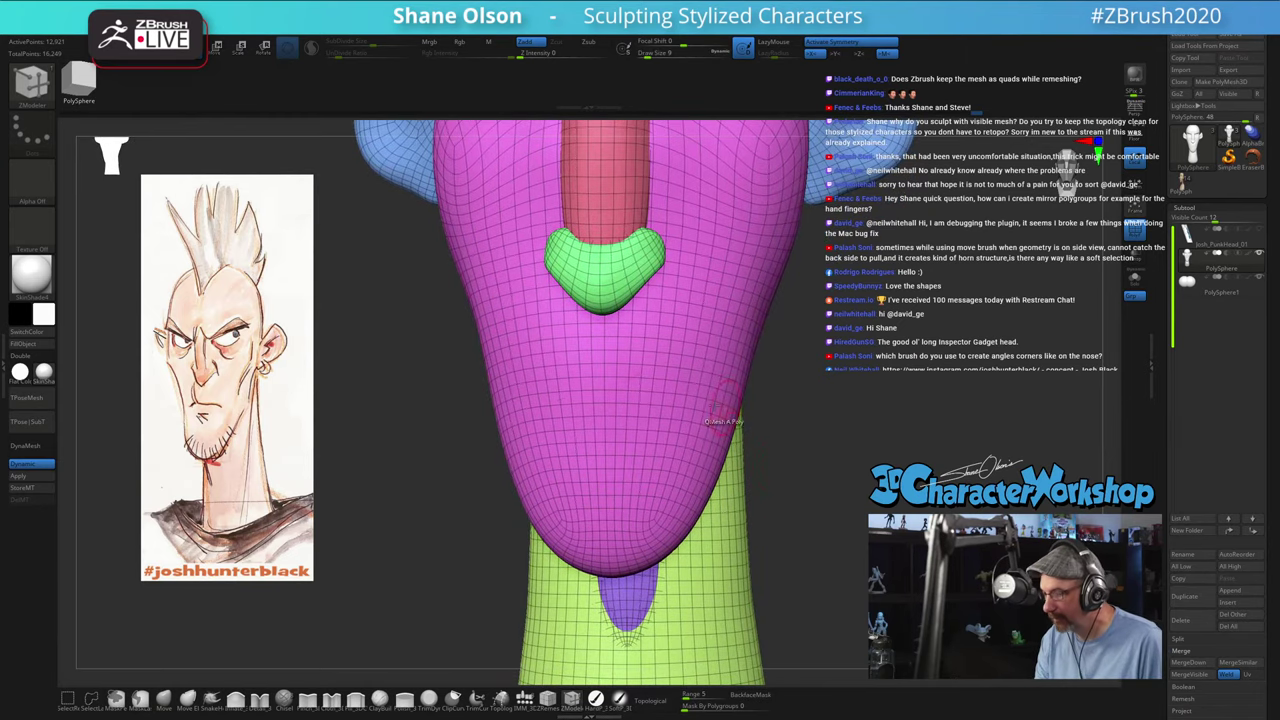
right_click(610, 395)
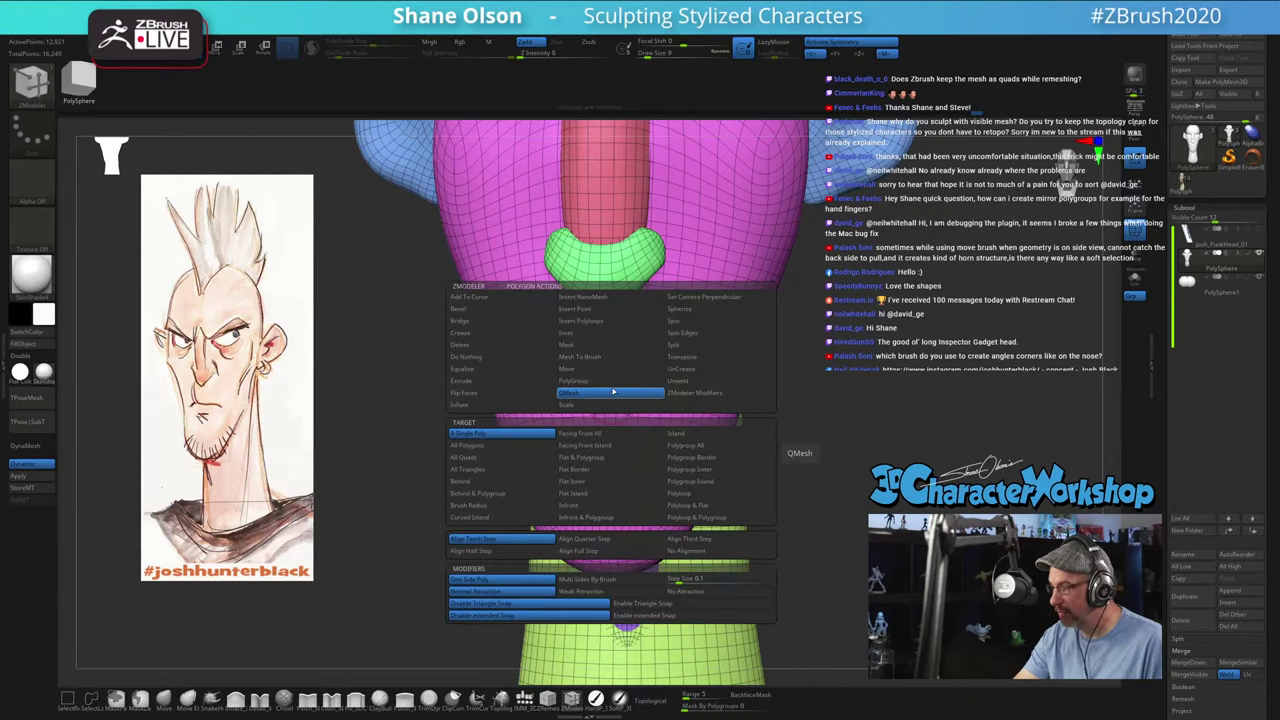
left_click(703, 456)
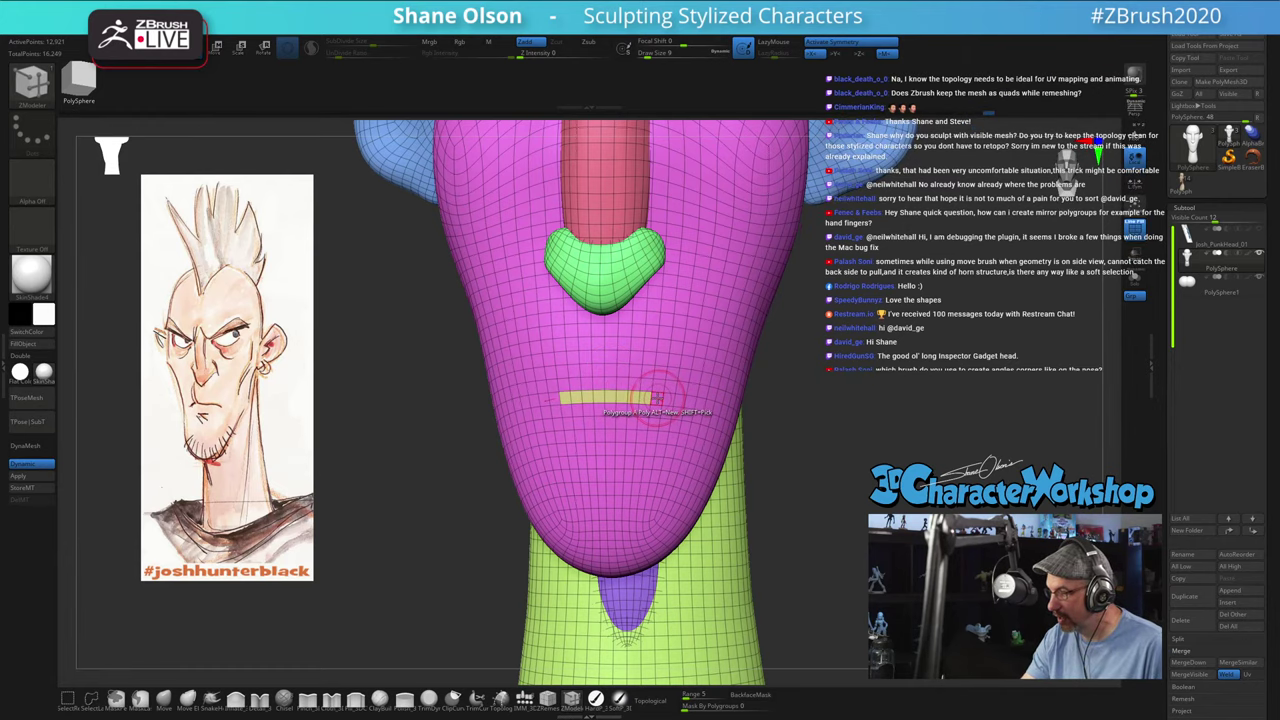
Step: Set ZModeler's polygon action to Extrude with the Polygroup All target and push the mouth strip inward into the head
left_click_drag(850, 486, 780, 486)
left_click_drag(500, 494, 543, 555, "alt")
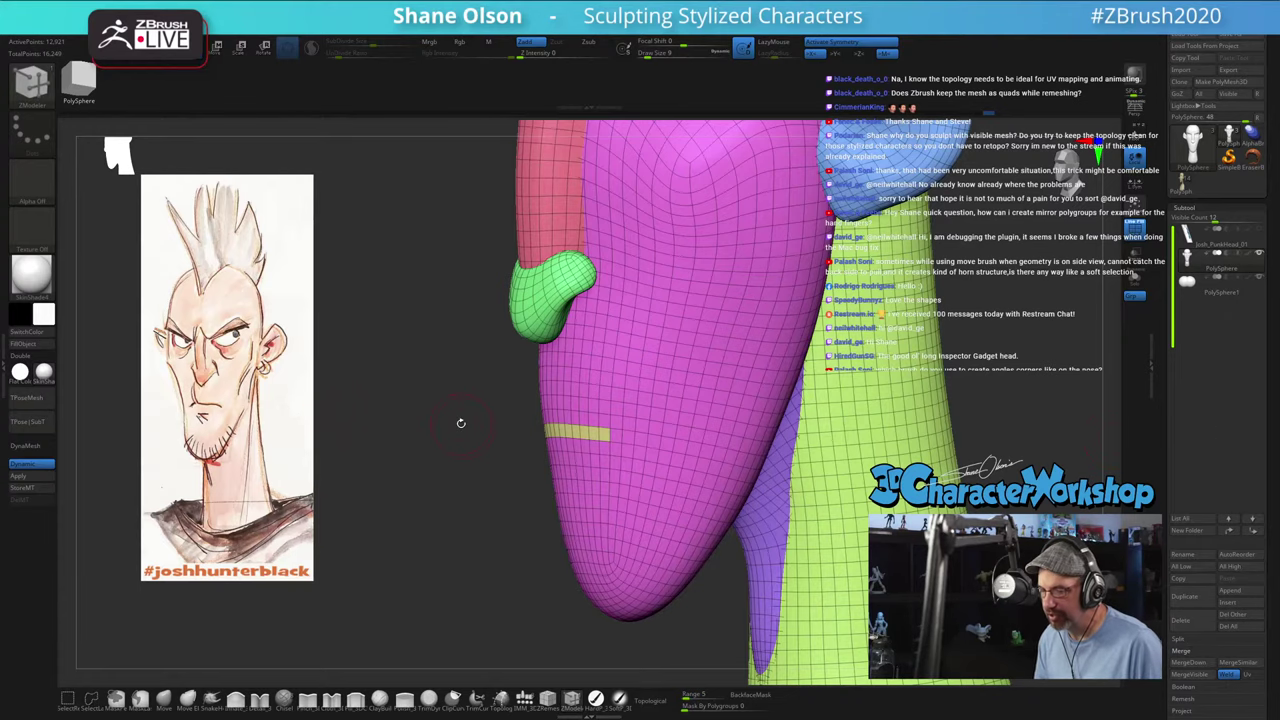
left_click_drag(462, 417, 492, 446, "alt")
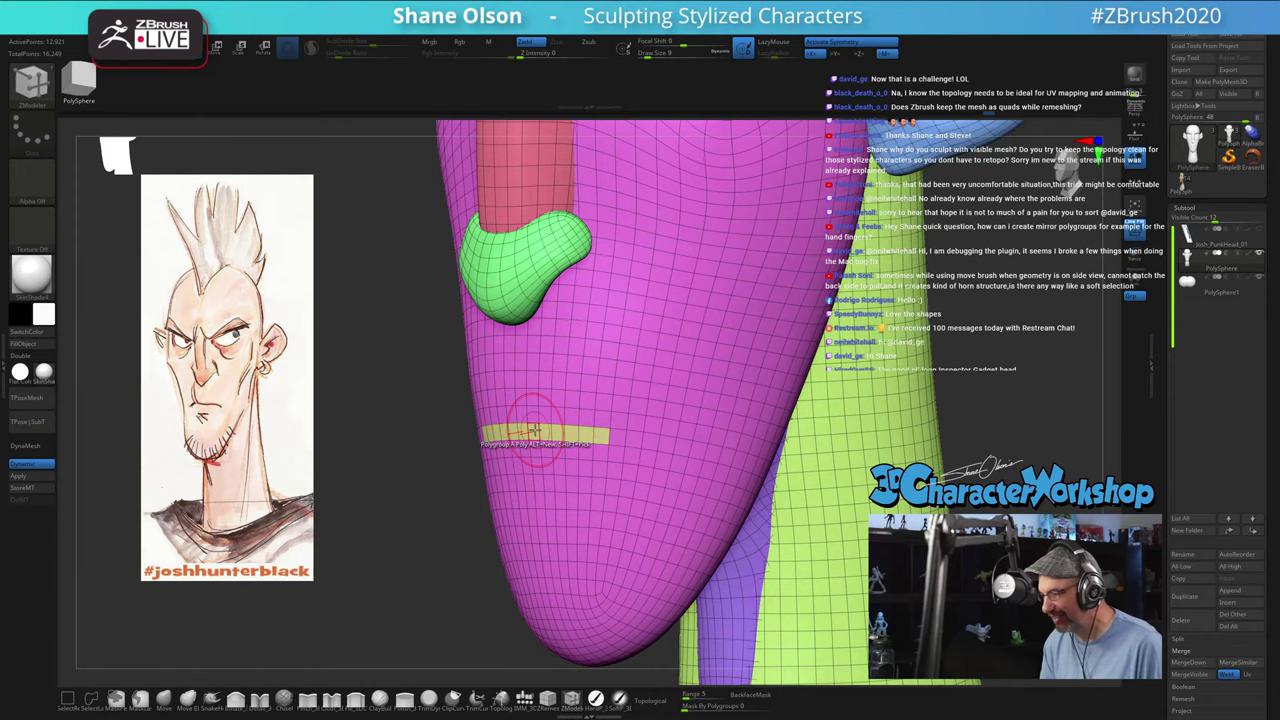
key("space")
left_click(400, 381)
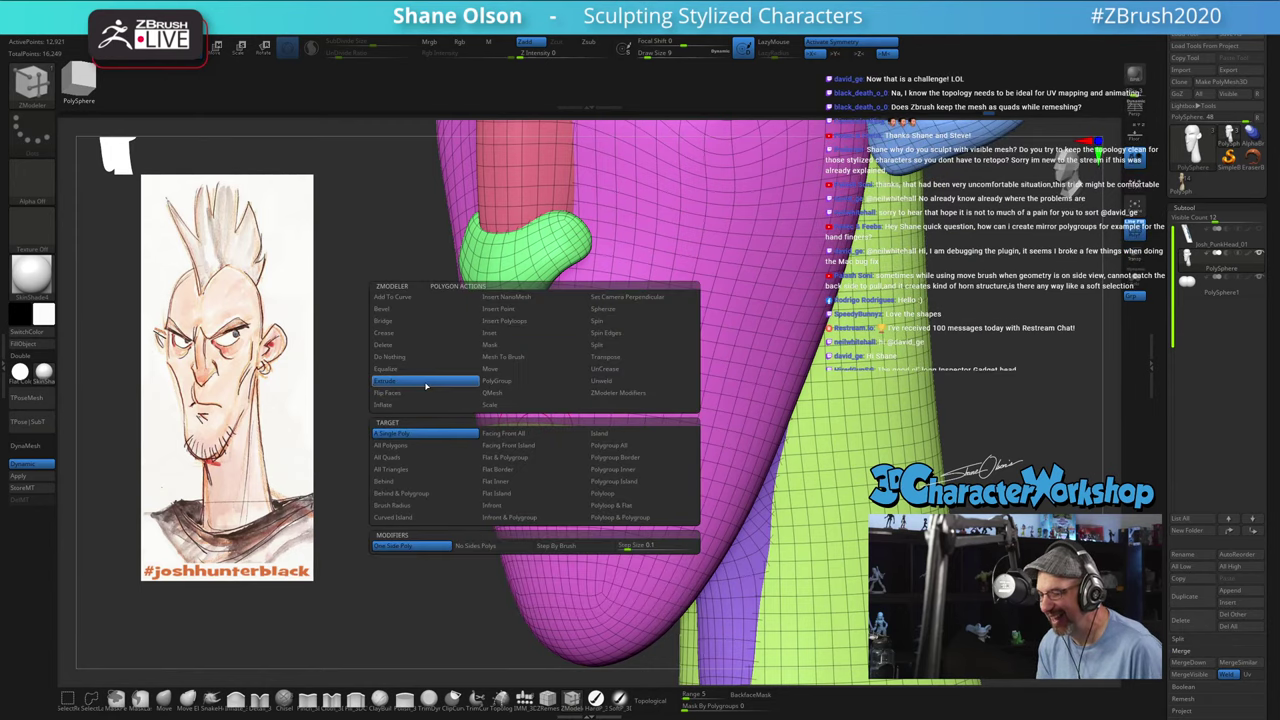
left_click(618, 446)
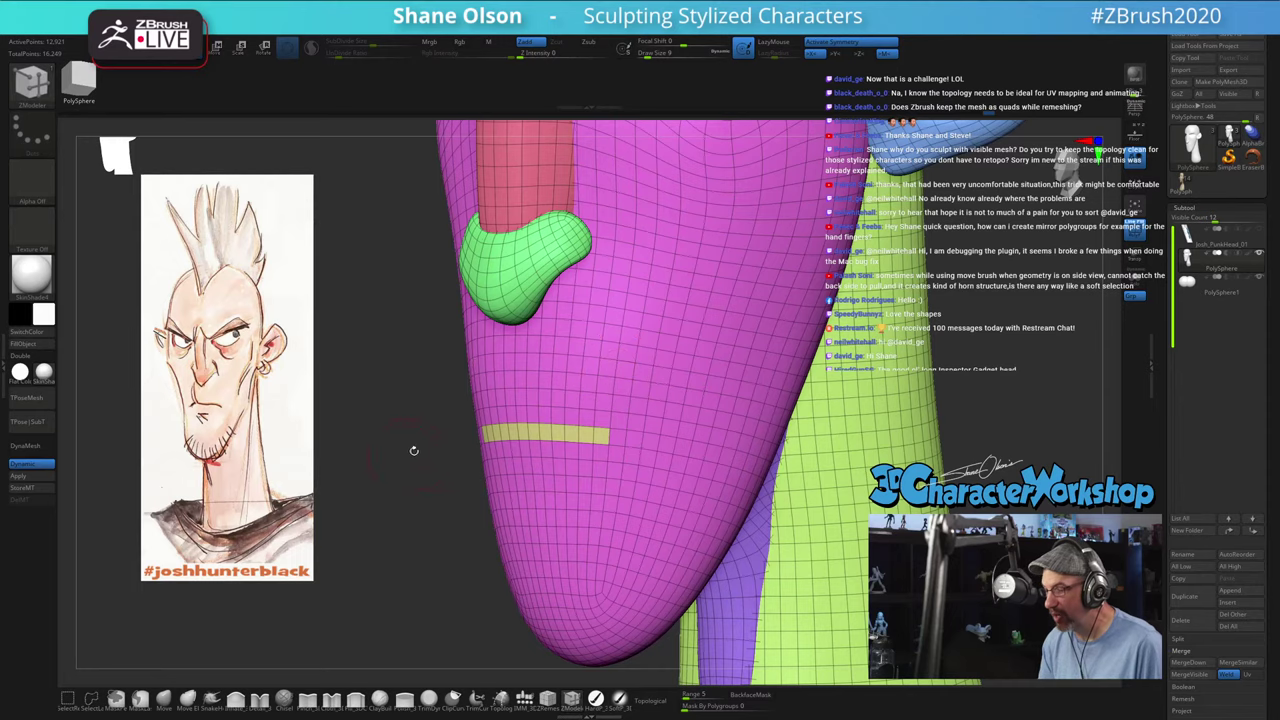
left_click_drag(414, 450, 422, 445)
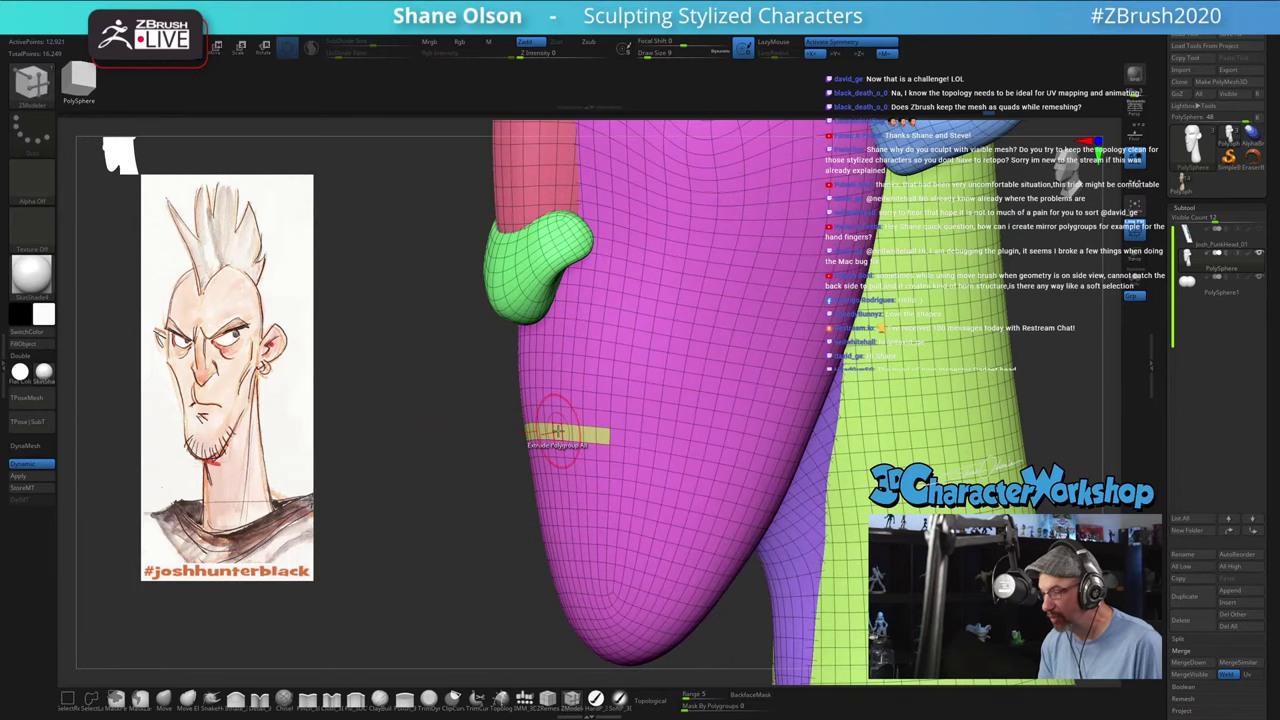
left_click_drag(557, 432, 579, 429)
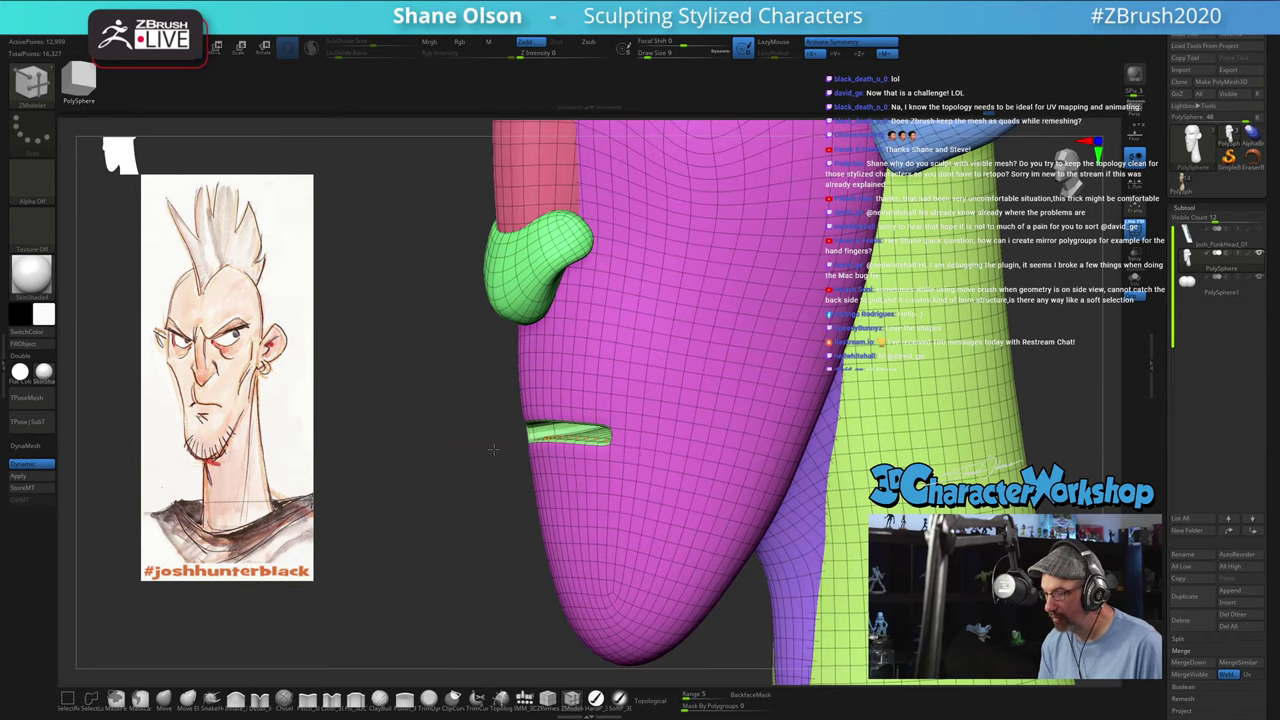
Step: Choose the Move brush with draw size 11 and turn off the head's Dynamic Subdivision preview
left_click_drag(491, 449, 873, 451)
key("w")
left_click_drag(394, 549, 377, 363, "alt")
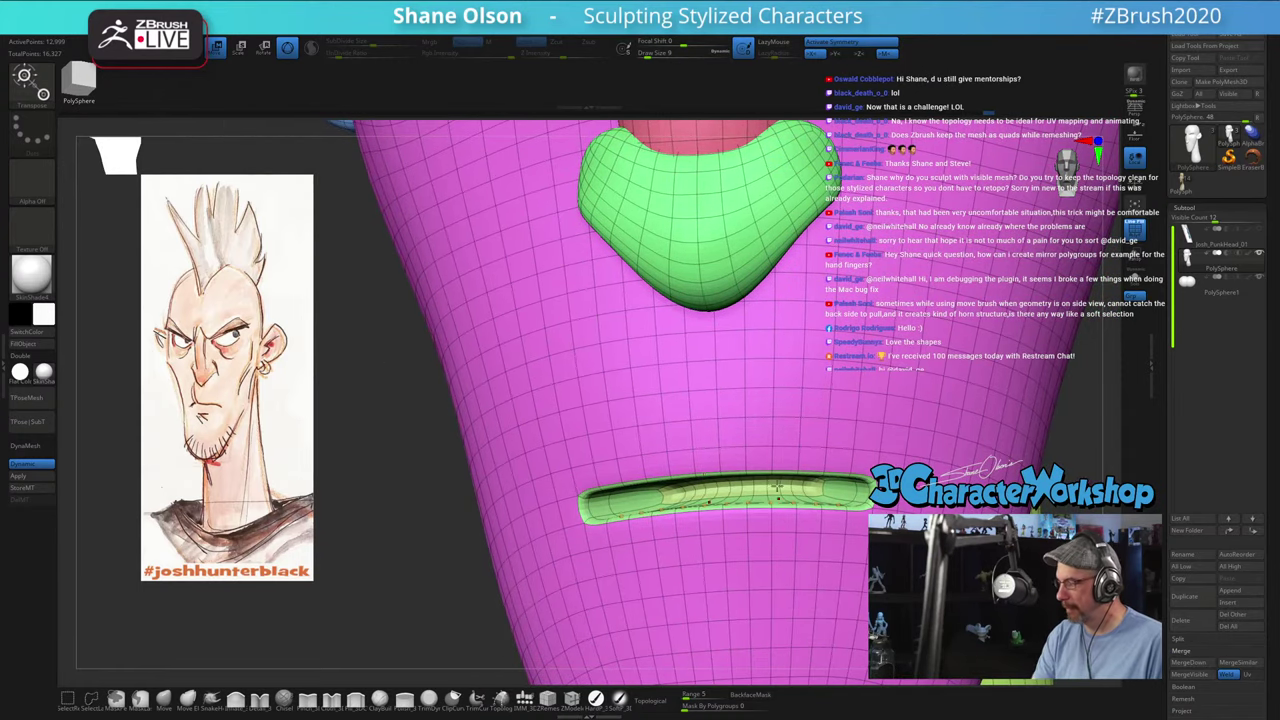
key("q")
right_click_drag(772, 427, 718, 394, "alt")
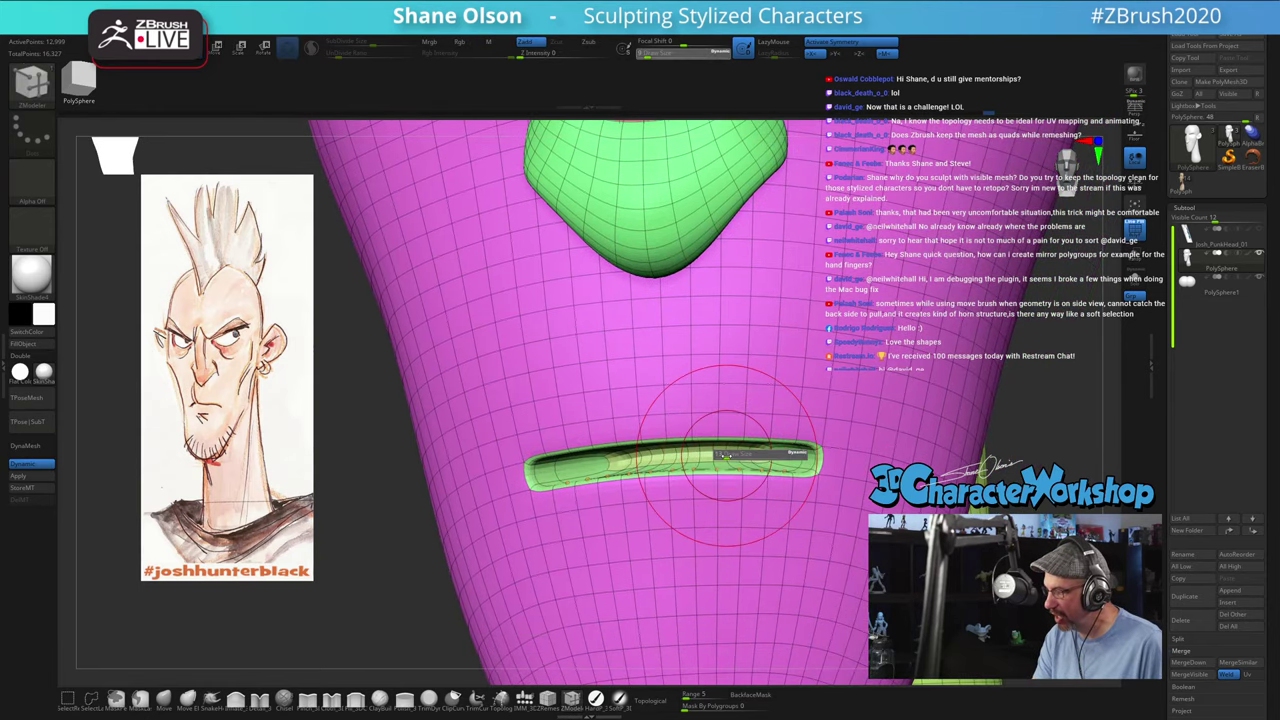
left_click(164, 700)
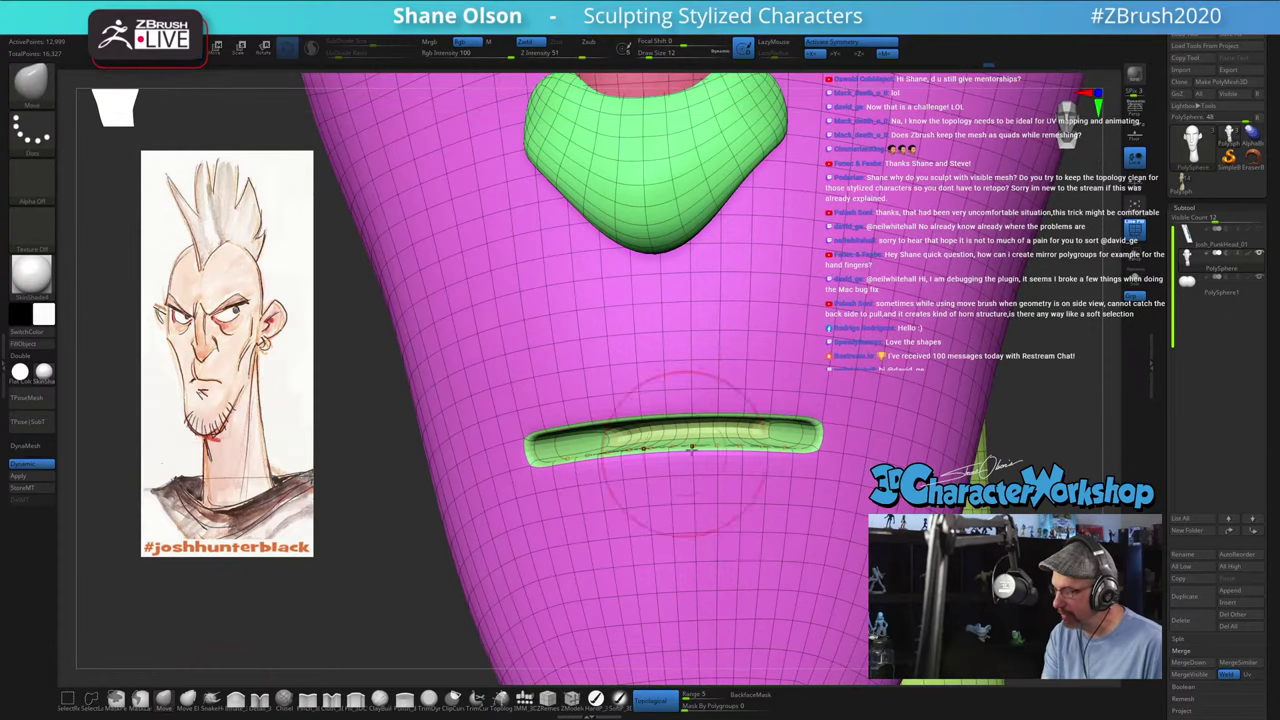
key("s")
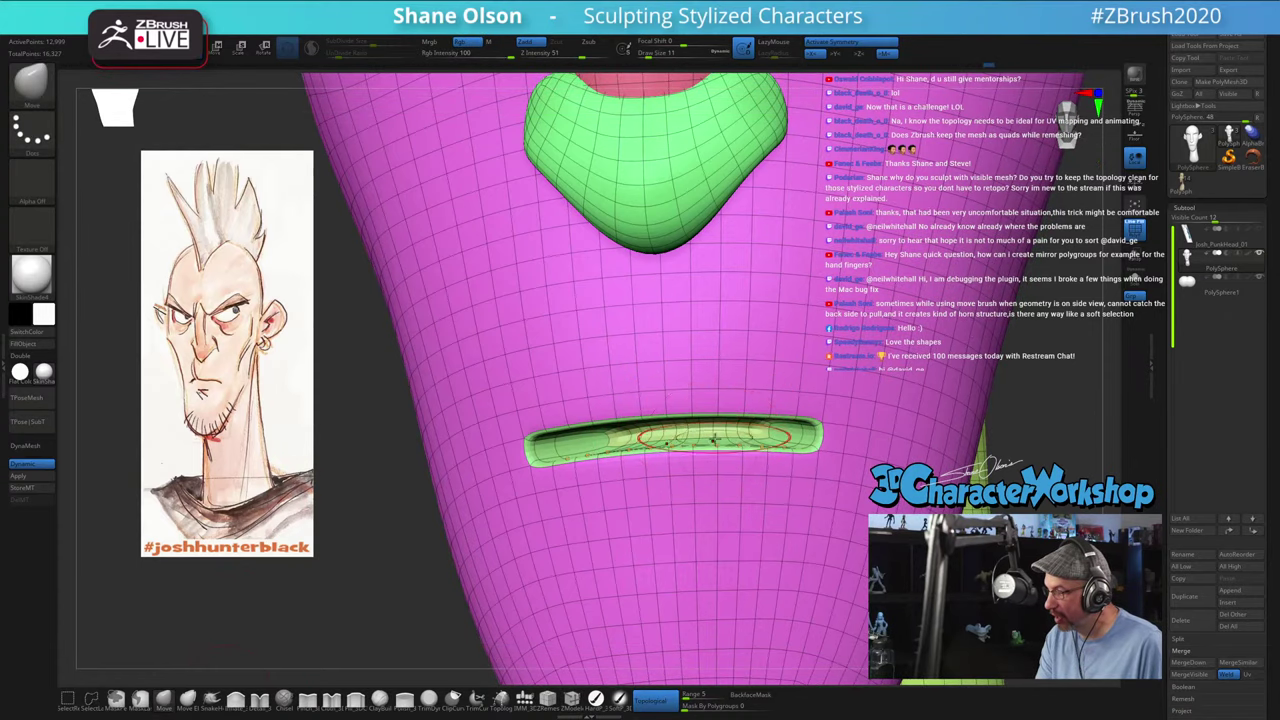
key("shift+d")
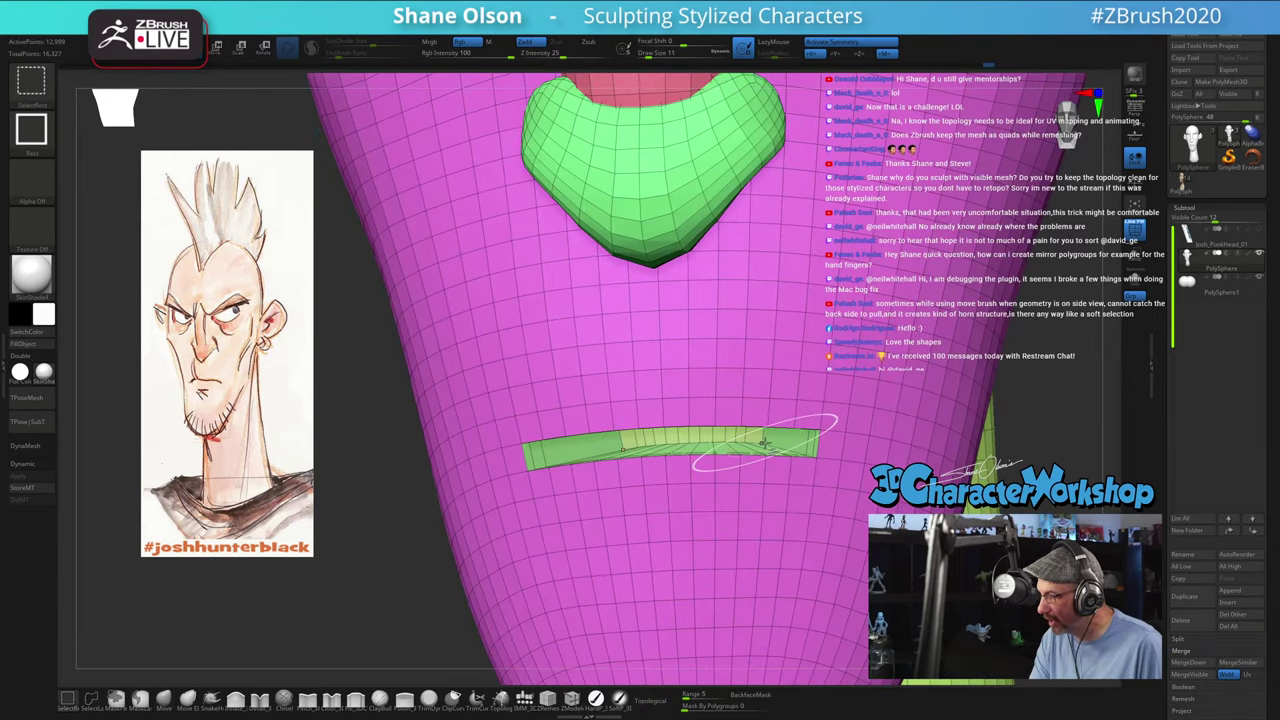
Step: Isolate the mouth pocket's polygroup with double-sided display and insert extra edge loops across its depth with ZModeler
left_click(765, 442, "ctrl+shift")
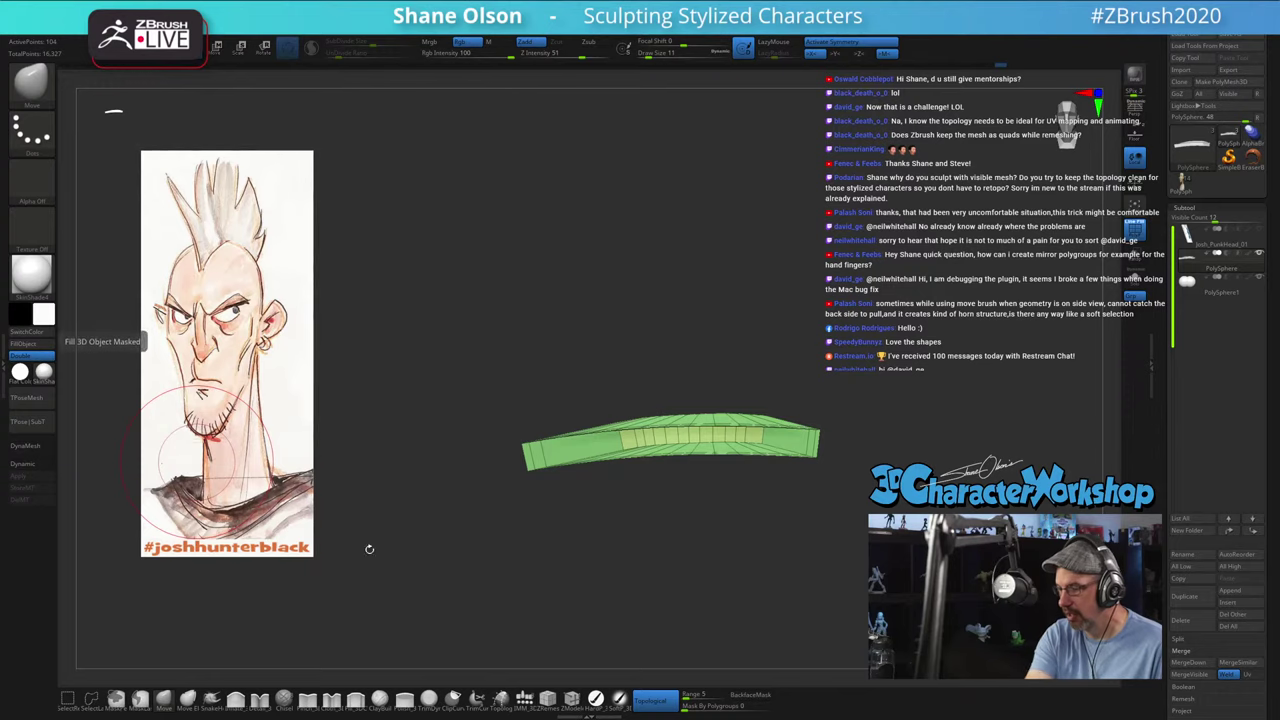
left_click(30, 357)
left_click_drag(759, 545, 714, 591)
mouse_move(693, 414)
left_mouse_down()
mouse_move(714, 492)
mouse_move(697, 414)
left_mouse_up()
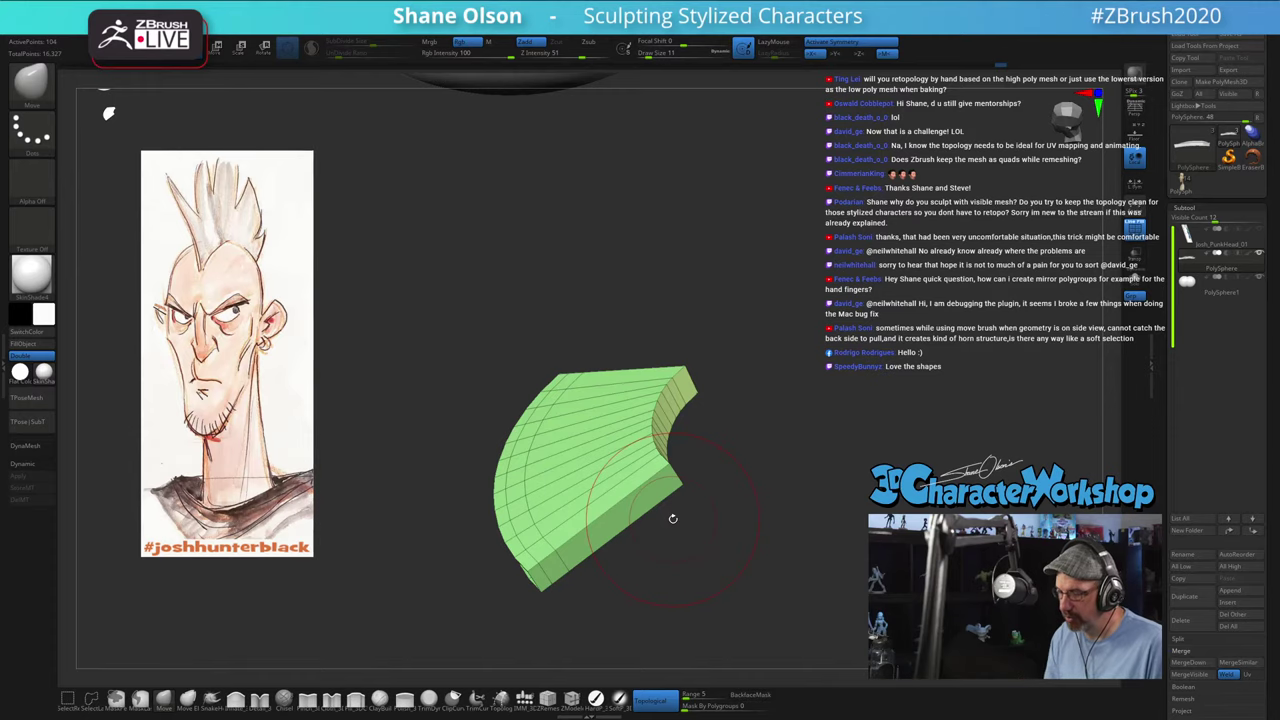
left_click(571, 698)
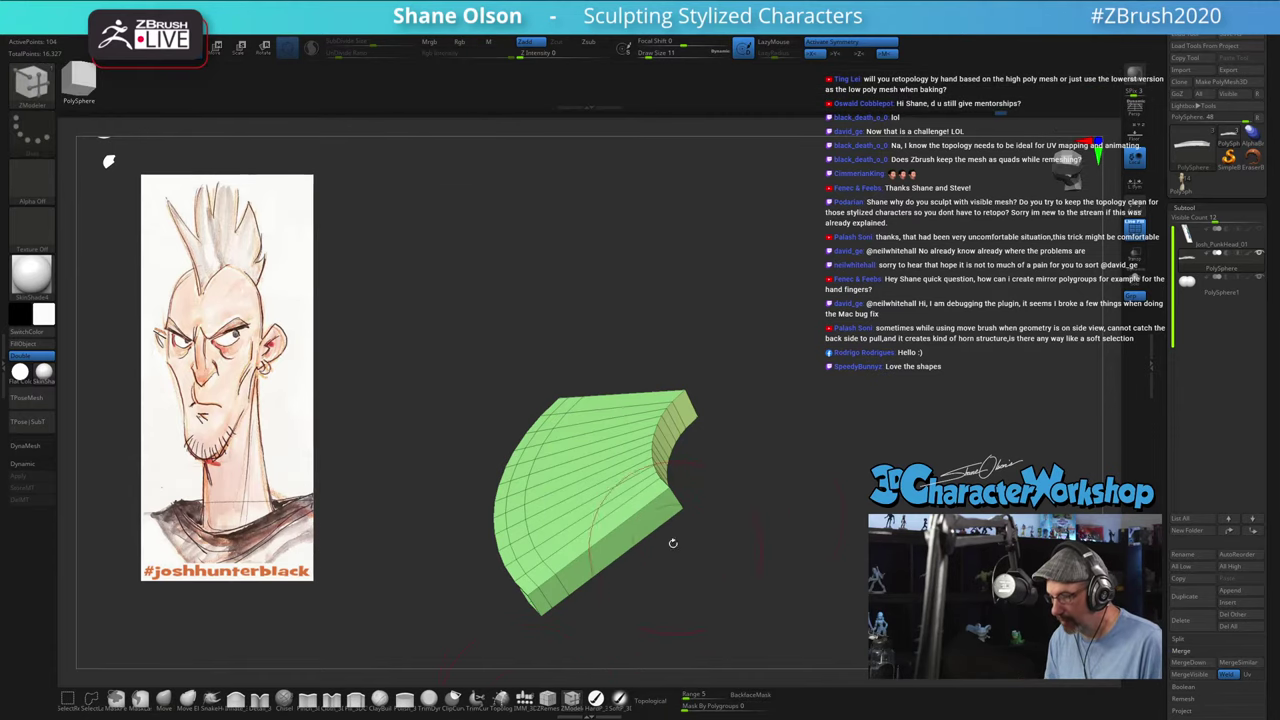
left_click(607, 535)
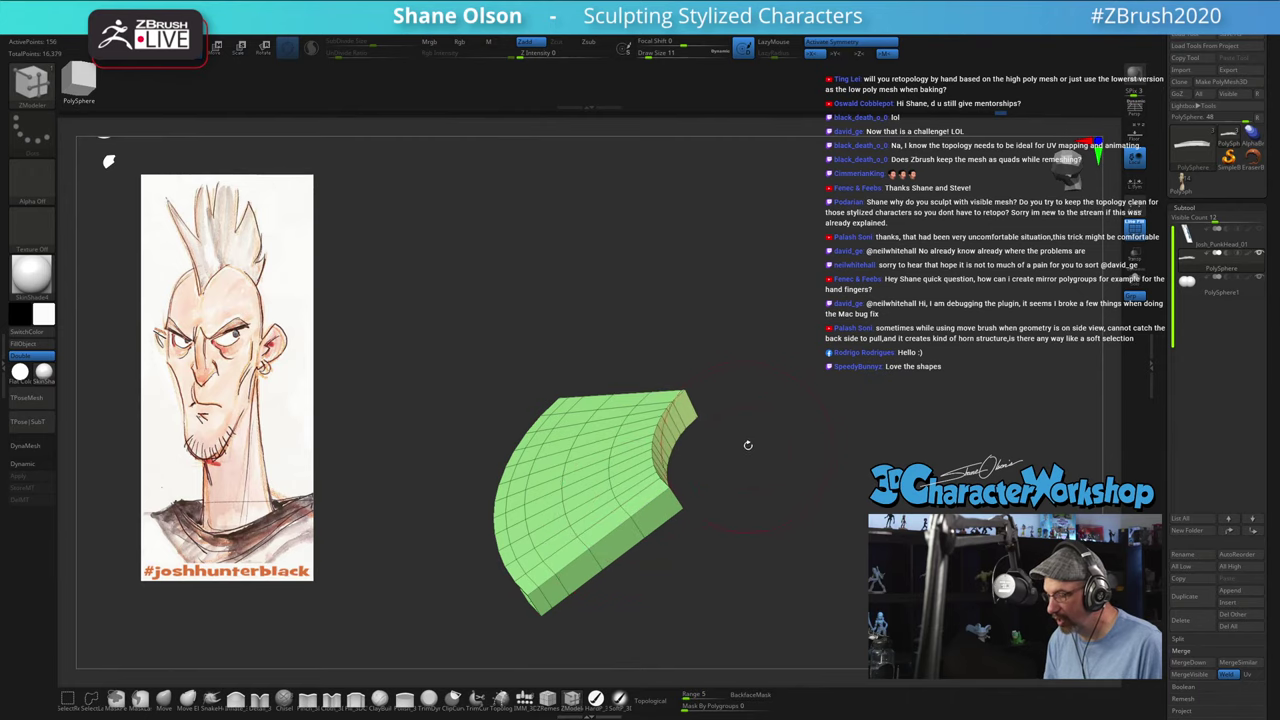
Step: Swell the inside of the isolated mouth pocket into a rounded cavity with the inflate brush at draw size 12
left_click(283, 698)
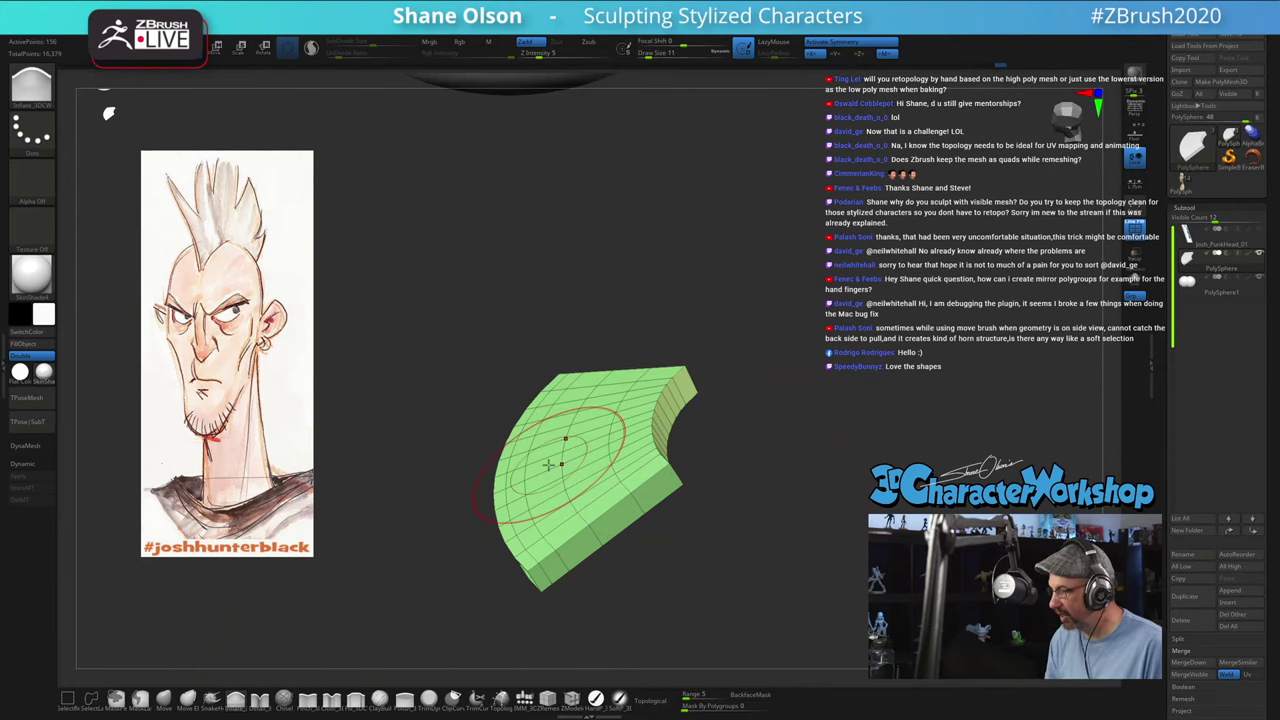
left_click_drag(548, 464, 652, 422)
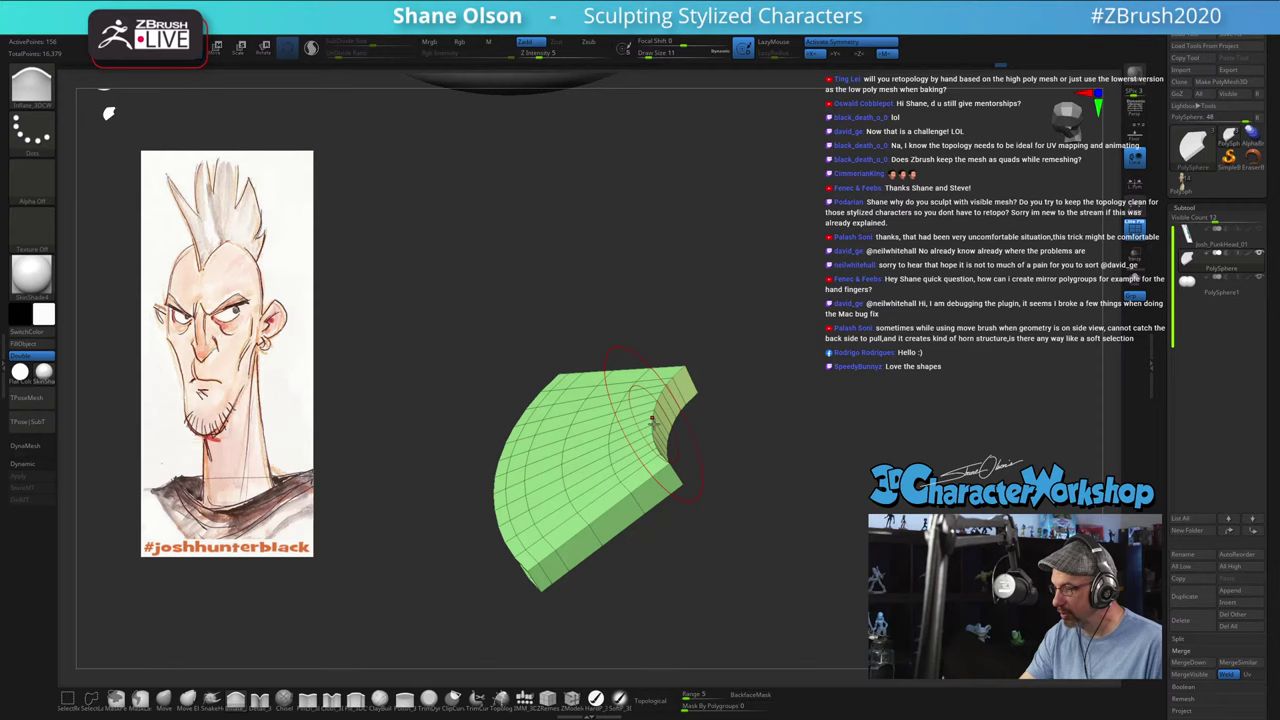
key("s")
left_click(711, 430)
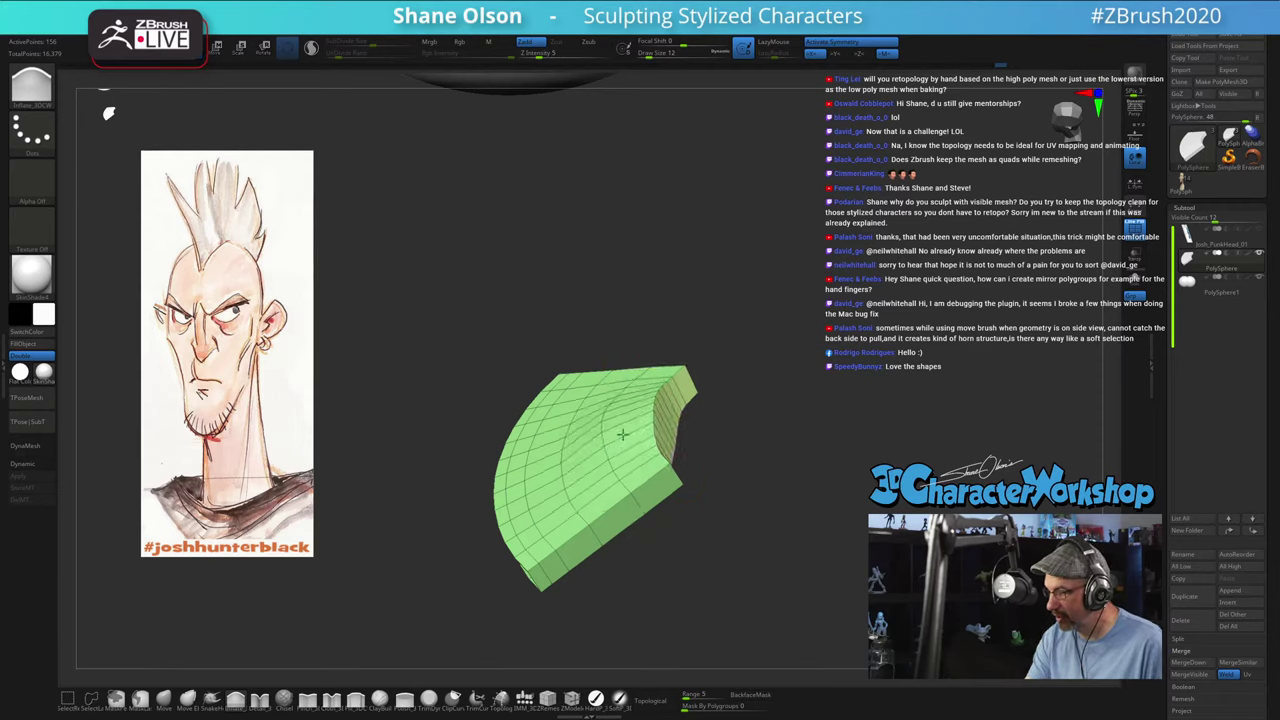
mouse_move(610, 459)
left_mouse_down()
mouse_move(606, 483)
mouse_move(632, 483)
left_mouse_up()
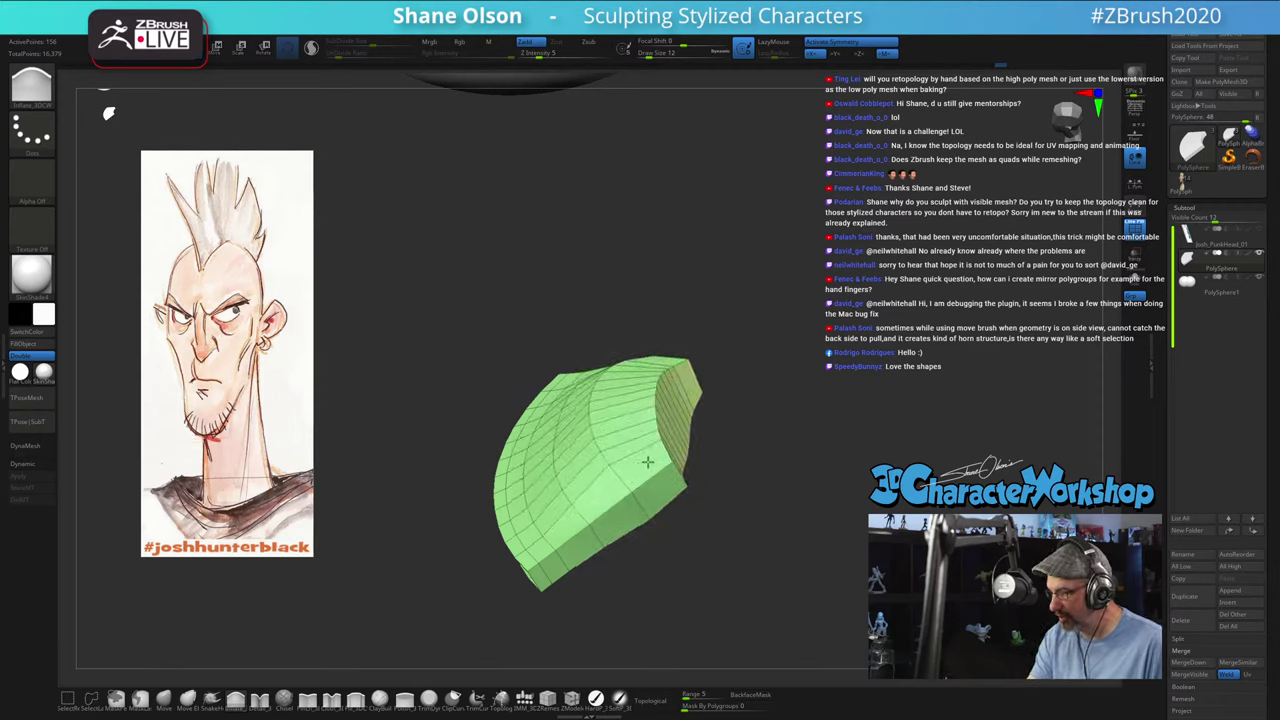
left_click_drag(773, 480, 762, 388)
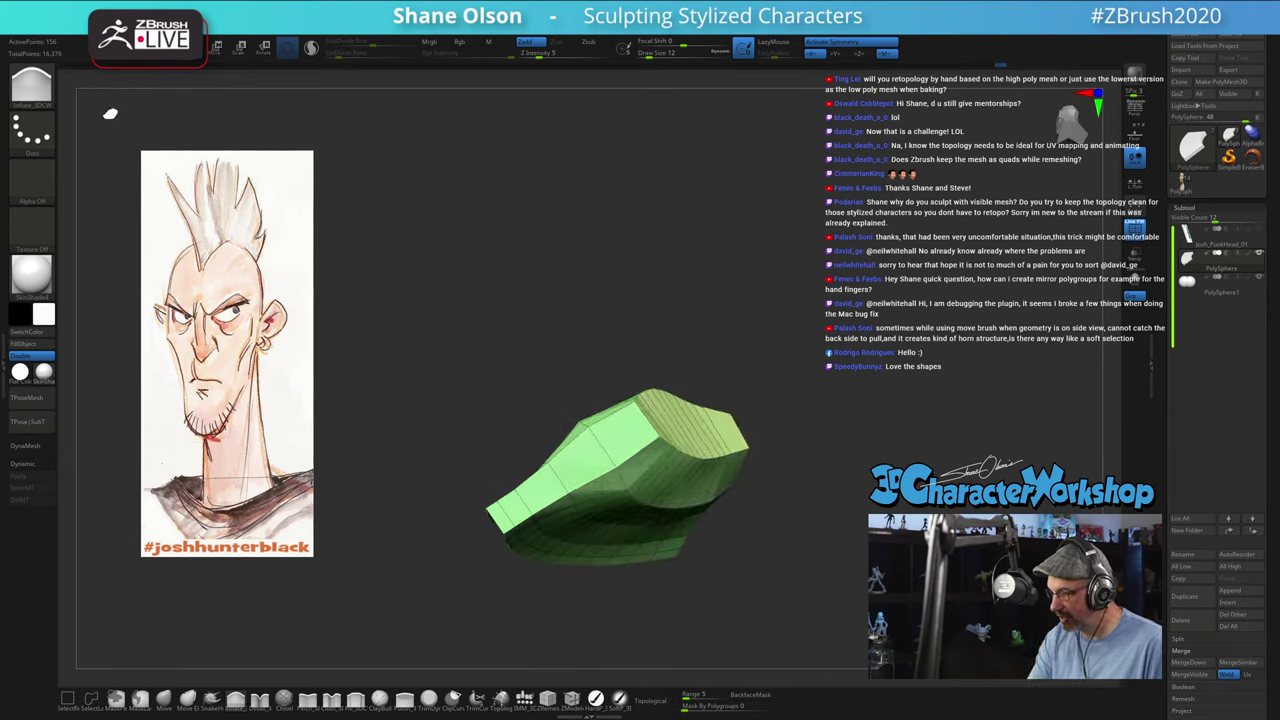
left_click_drag(696, 430, 711, 482, "shift")
key("ctrl+z")
mouse_move(600, 366)
left_mouse_down()
mouse_move(697, 462)
mouse_move(700, 450)
mouse_move(838, 437)
mouse_move(1000, 434)
left_mouse_up()
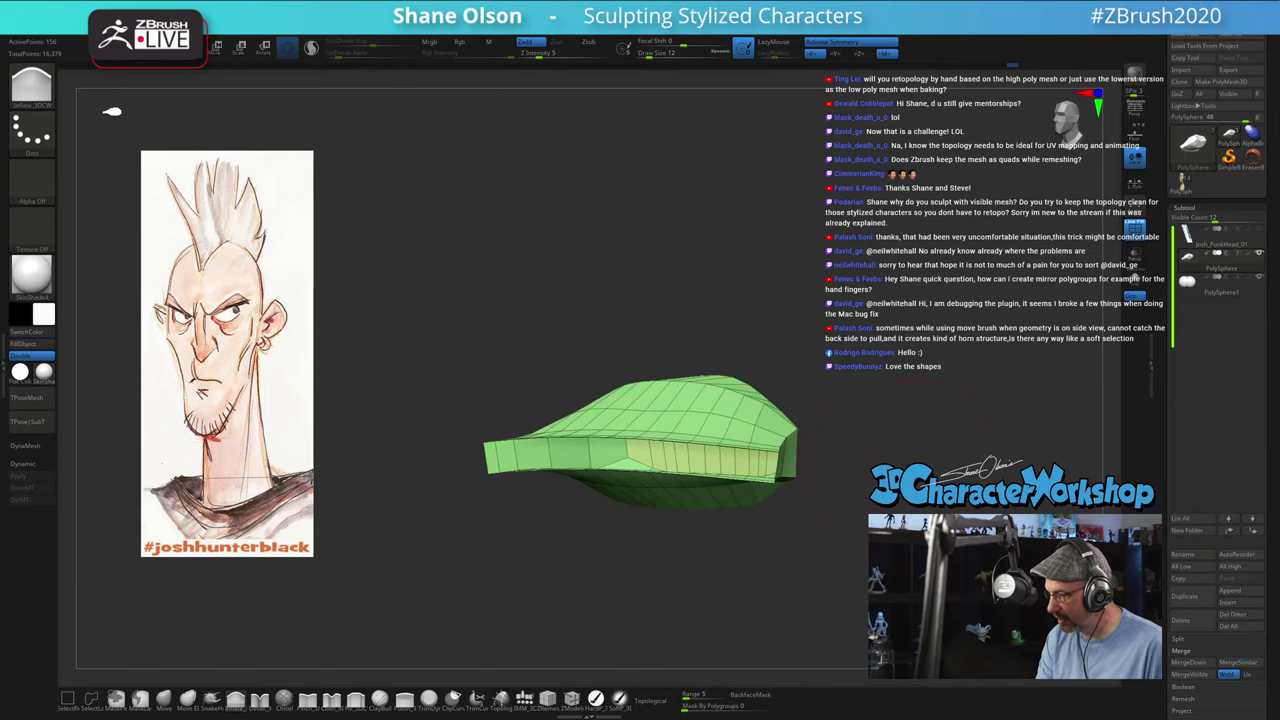
Step: Unhide the rest of the head and return to a front view of the face
left_click(1000, 434, "ctrl+shift")
mouse_move(1000, 434)
right_mouse_down("ctrl")
mouse_move(900, 415)
mouse_move(748, 471)
mouse_move(727, 466)
mouse_move(700, 505)
mouse_move(757, 540)
mouse_move(760, 560)
right_mouse_up("ctrl")
left_click_drag(649, 556, 720, 553, "shift")
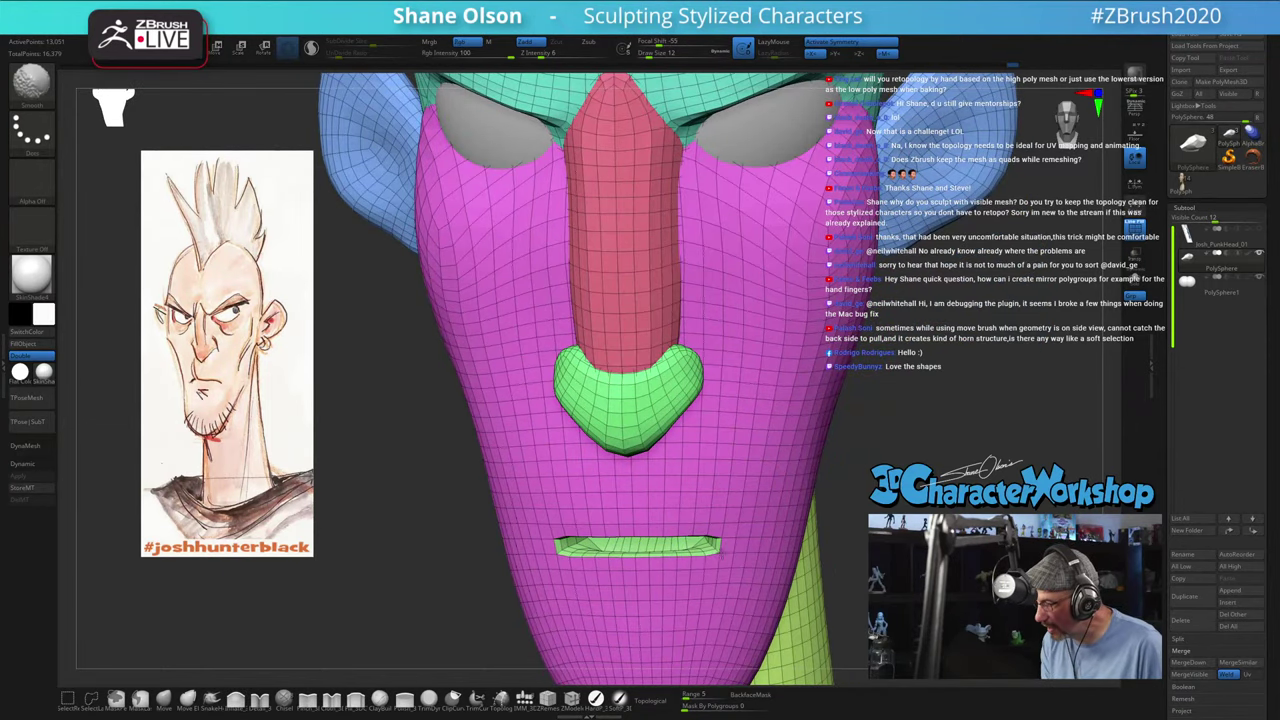
Step: Examine the mouth opening and the head's overall form from the front, below and three-quarter angles
right_click_drag(762, 459, 752, 415)
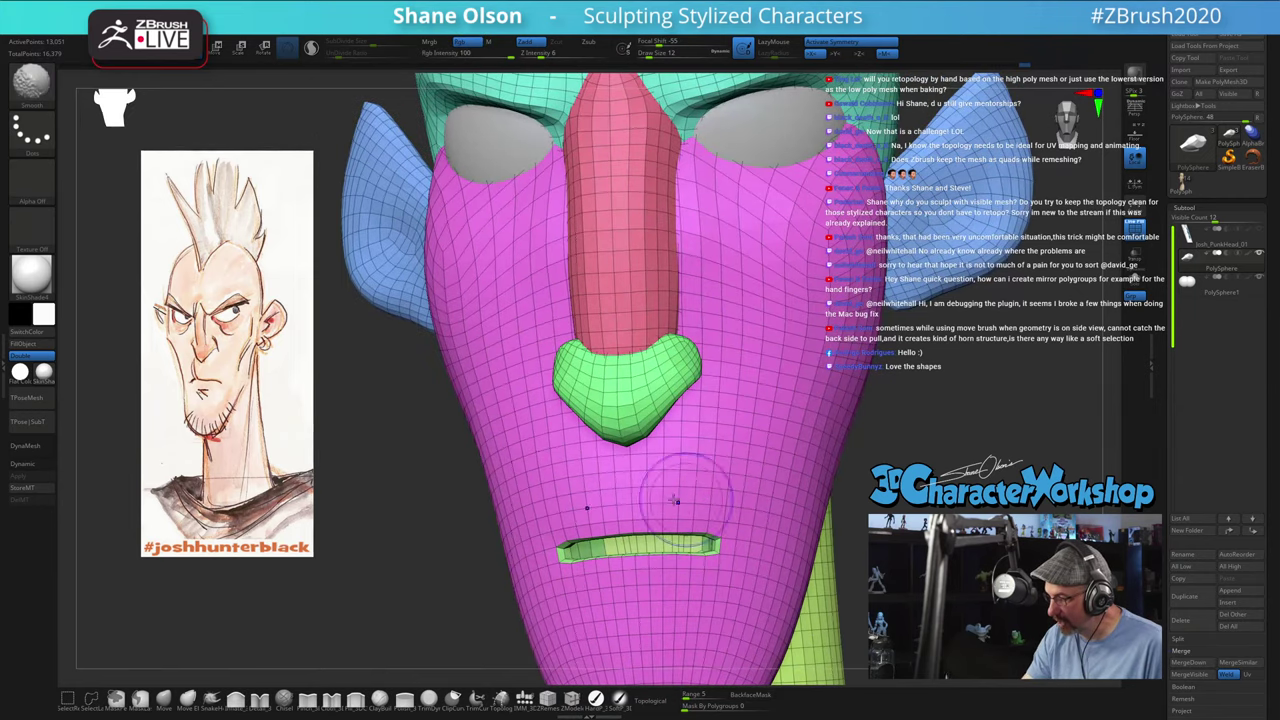
left_click_drag(740, 565, 755, 509)
right_click_drag(754, 510, 765, 572)
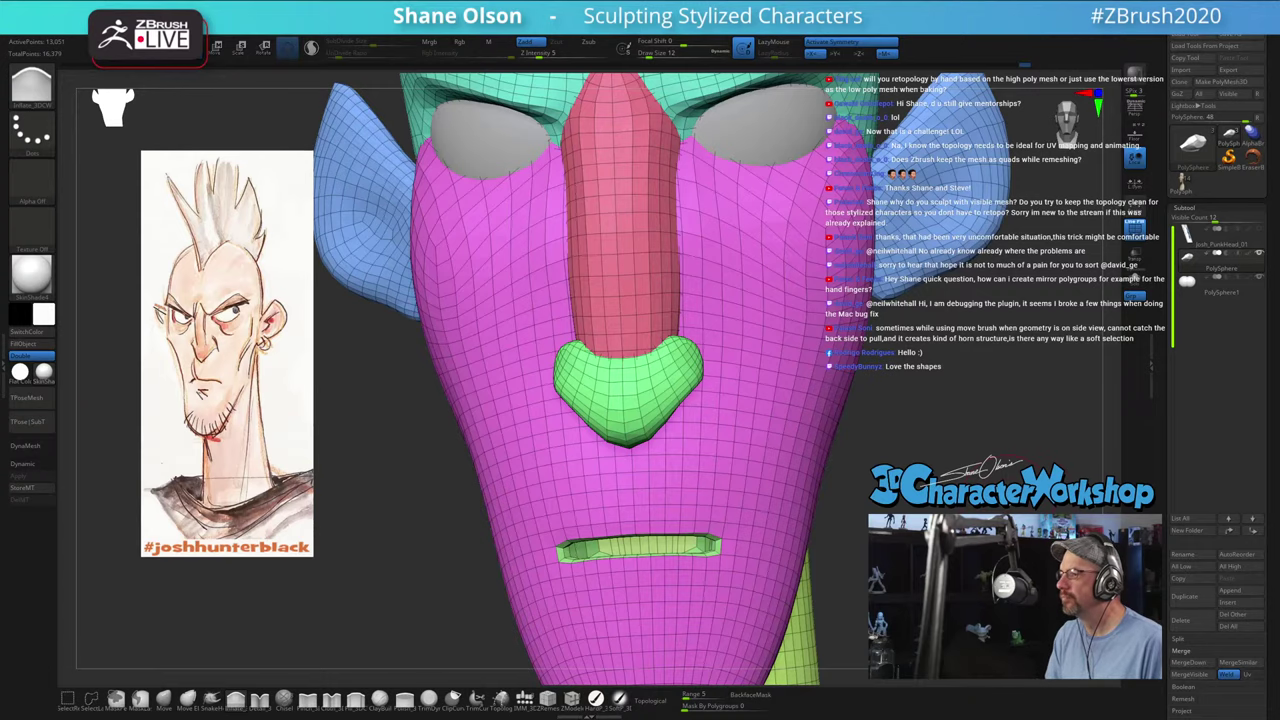
left_click_drag(912, 488, 947, 456)
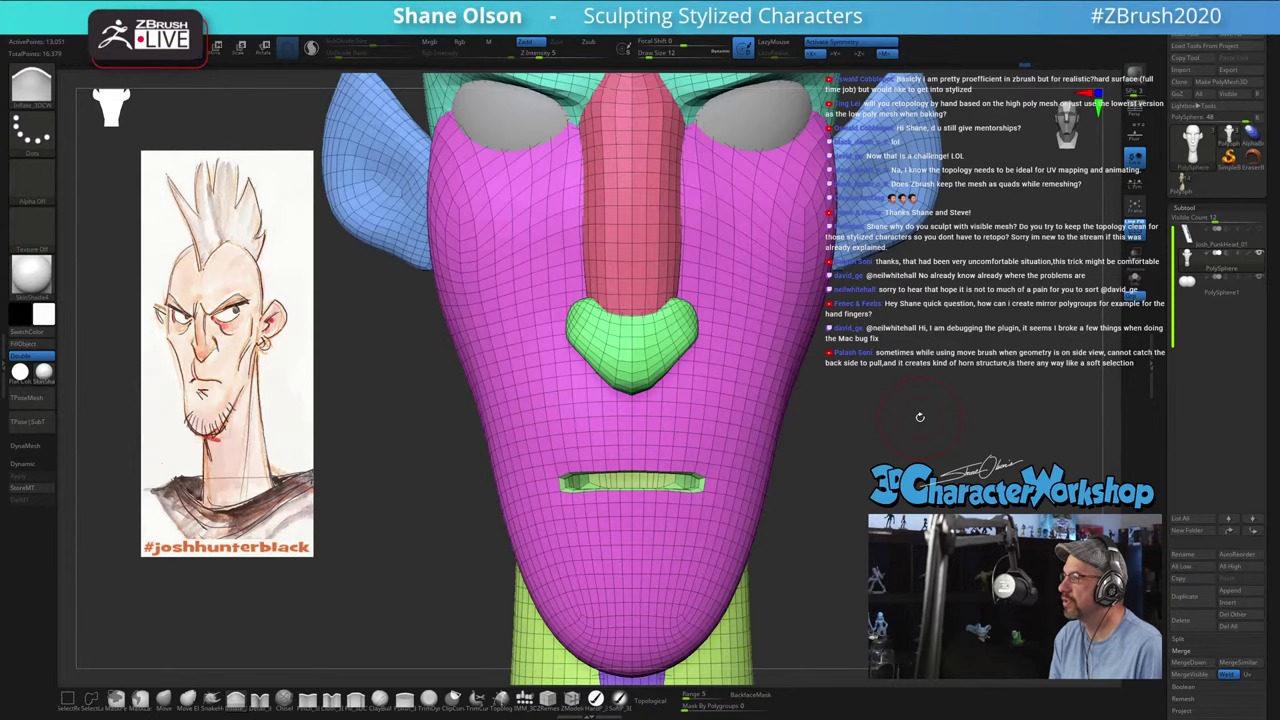
left_click_drag(911, 428, 857, 344)
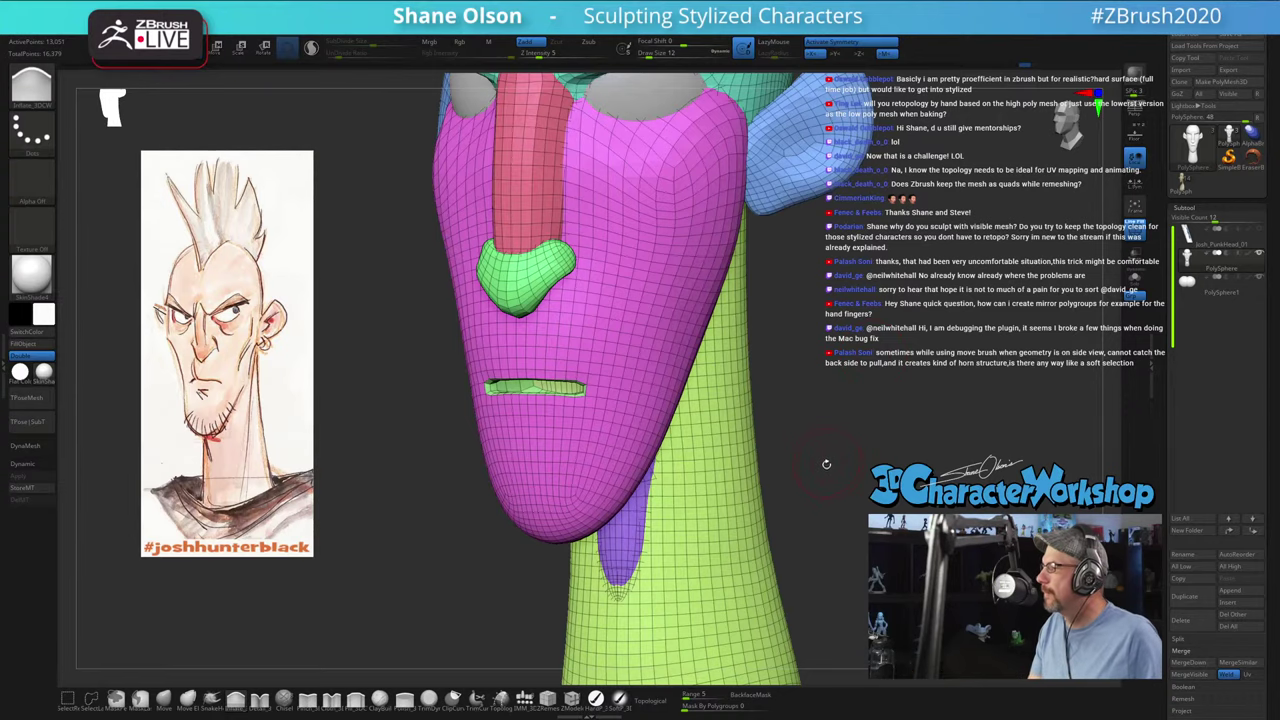
left_click_drag(826, 464, 862, 401)
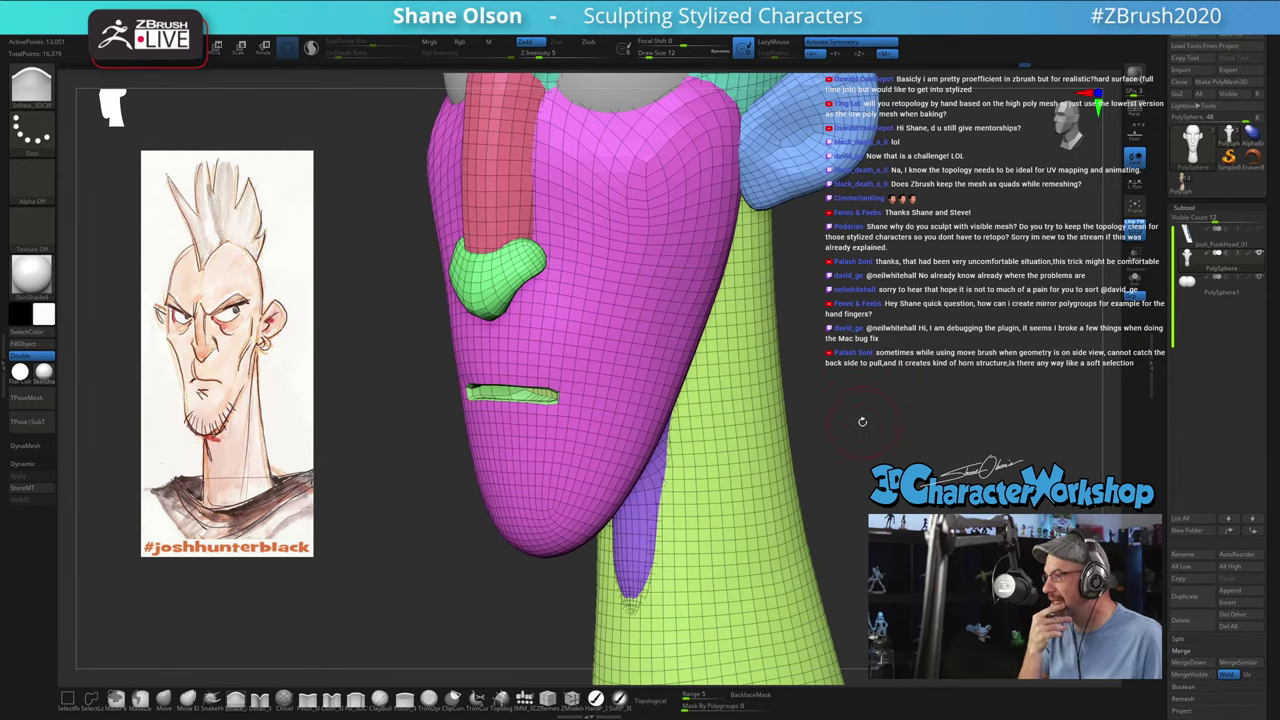
mouse_move(859, 417)
left_mouse_down()
mouse_move(626, 423)
mouse_move(693, 500)
mouse_move(674, 508)
mouse_move(409, 429)
mouse_move(560, 537)
mouse_move(608, 514)
left_mouse_up()
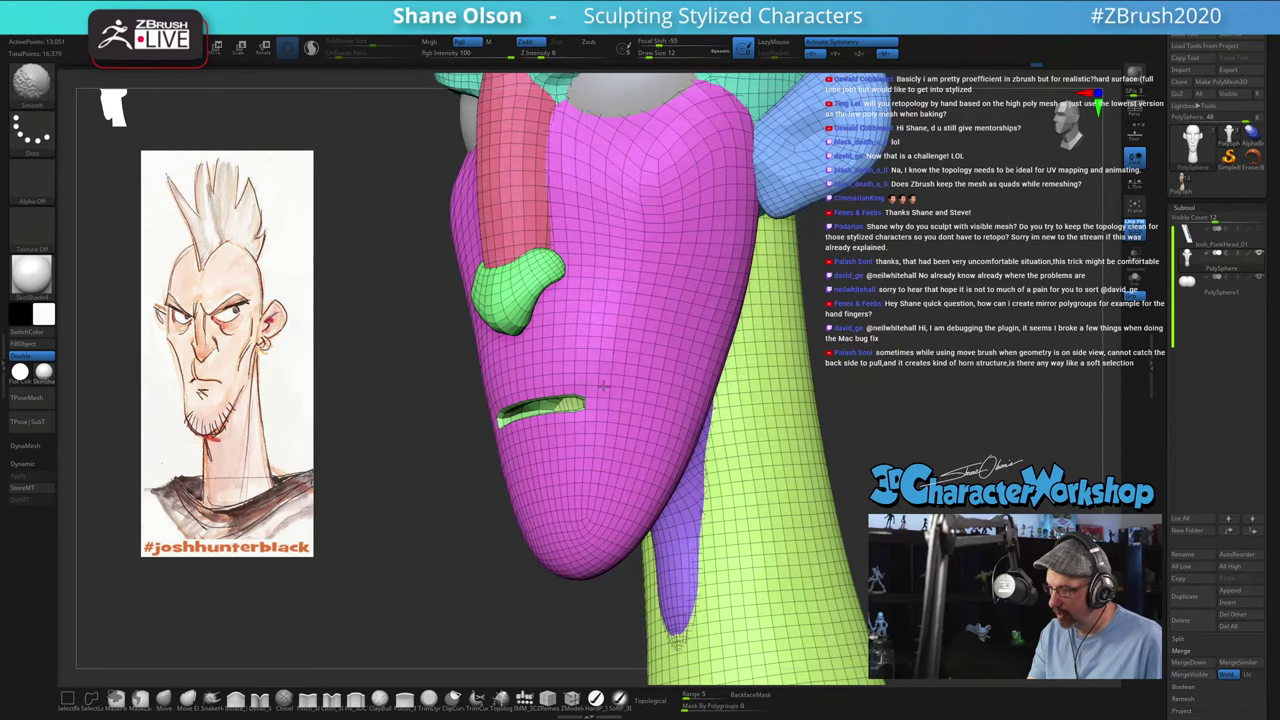
mouse_move(762, 424)
left_mouse_down("shift")
mouse_move(888, 432)
mouse_move(836, 434)
mouse_move(900, 470)
mouse_move(730, 475)
mouse_move(860, 500)
mouse_move(965, 500)
mouse_move(765, 496)
left_mouse_up("shift")
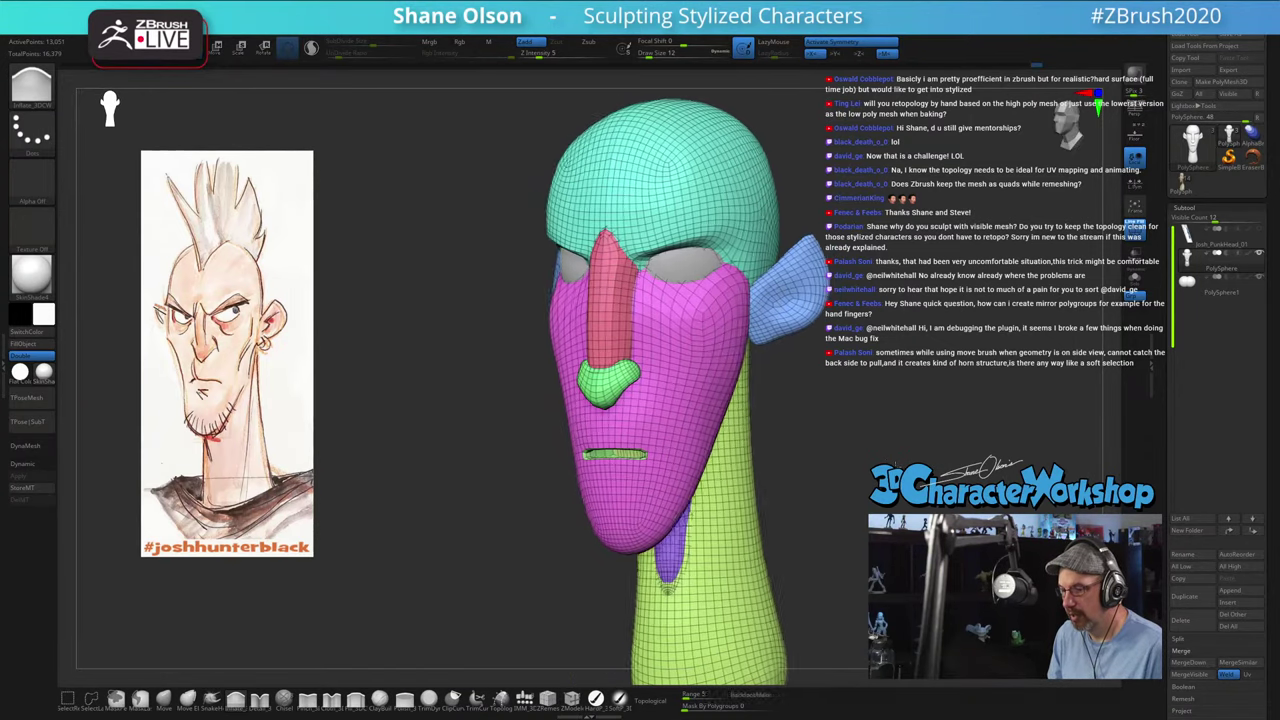
left_click_drag(507, 515, 475, 515, "alt")
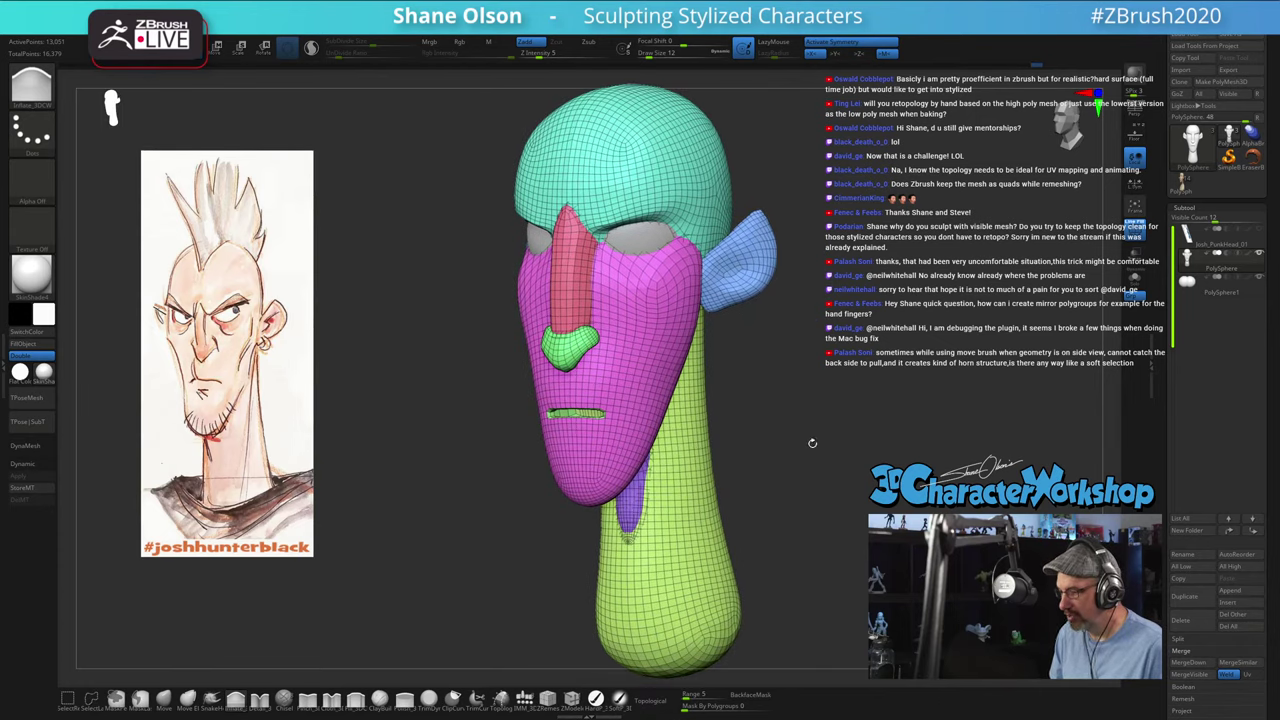
Step: Duplicate the head subtool and bring up the Move gizmo on the copy in front view
left_click_drag(812, 443, 860, 441, "shift")
left_click(1189, 603)
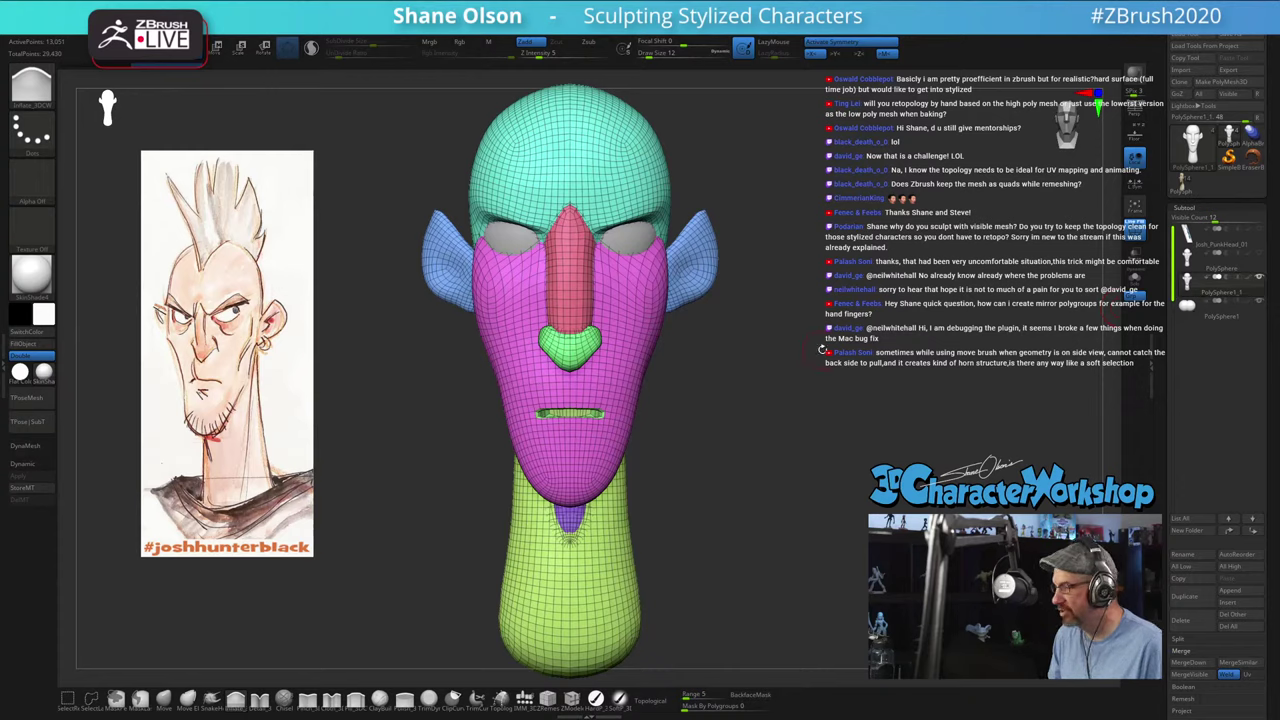
key("f")
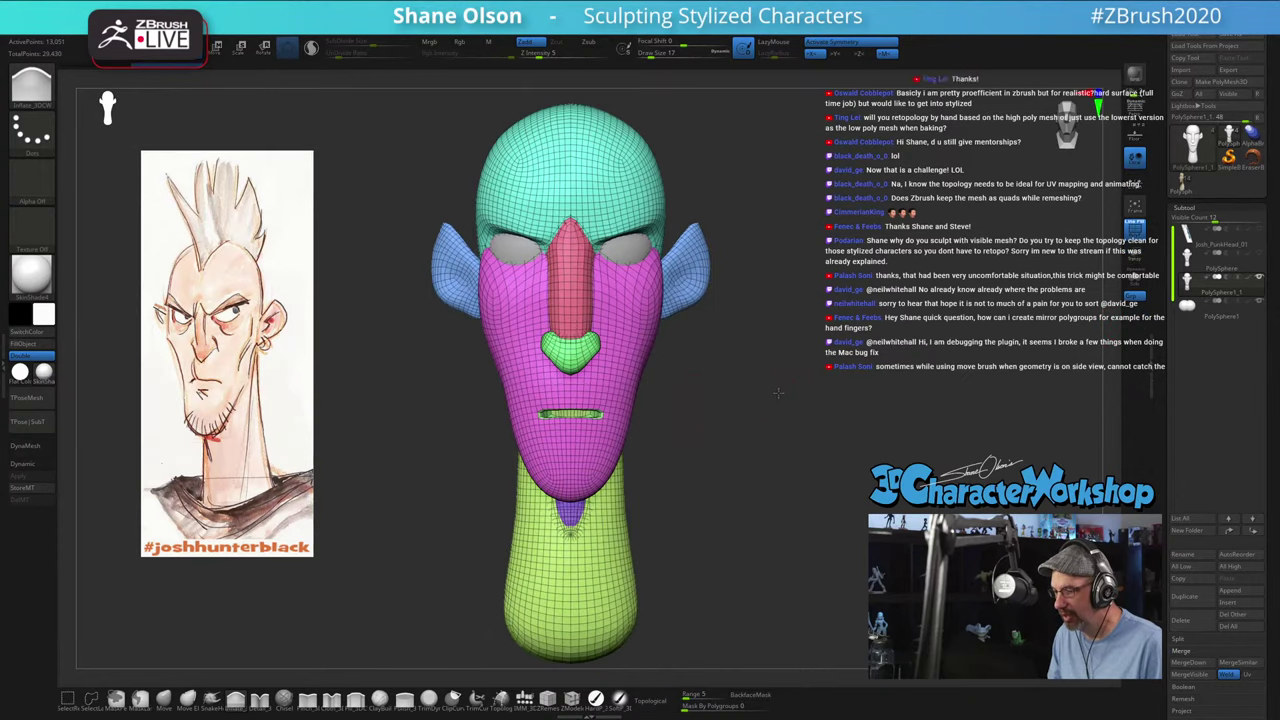
mouse_move(768, 368)
left_mouse_down()
mouse_move(810, 393)
mouse_move(768, 393)
mouse_move(792, 345)
mouse_move(789, 357)
left_mouse_up()
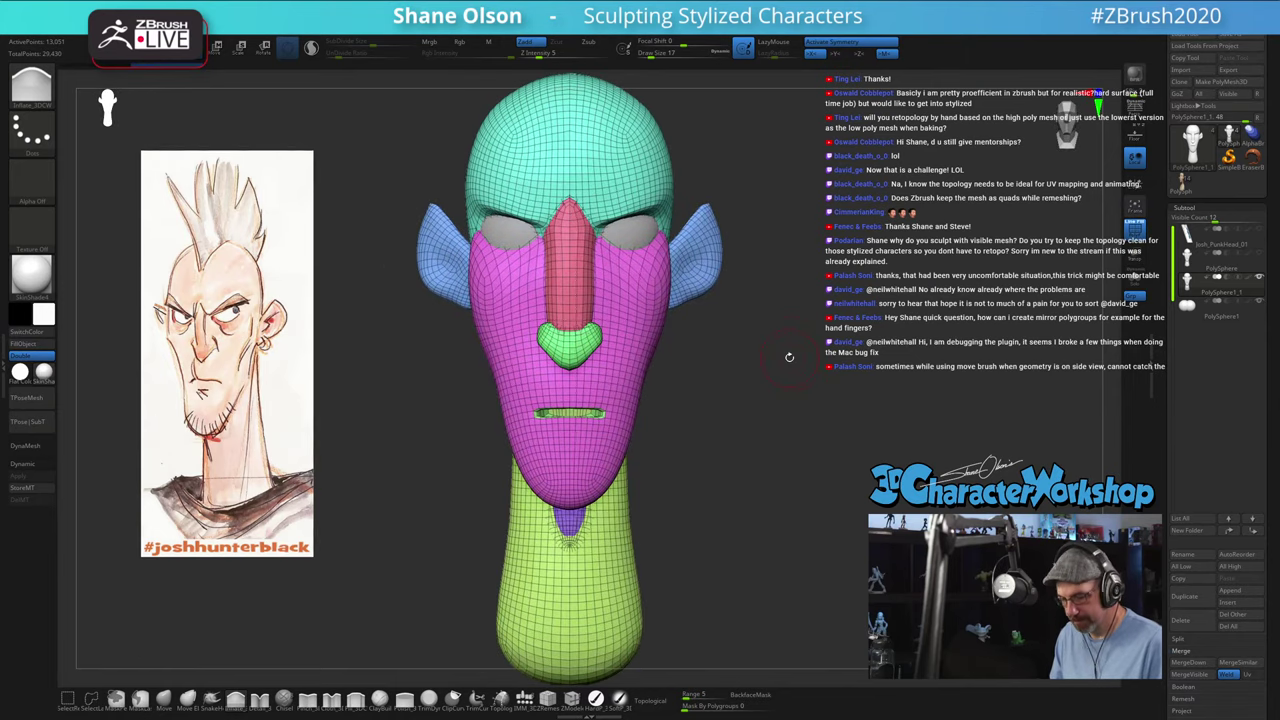
key("space")
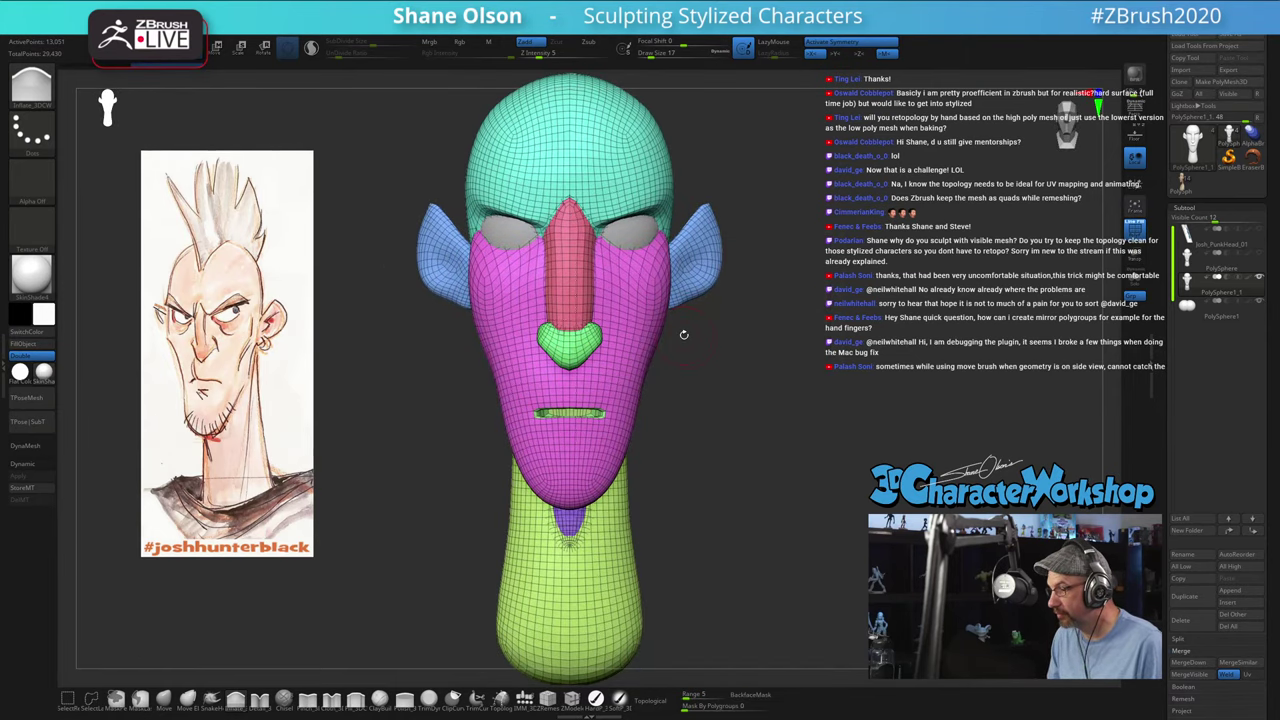
key("w")
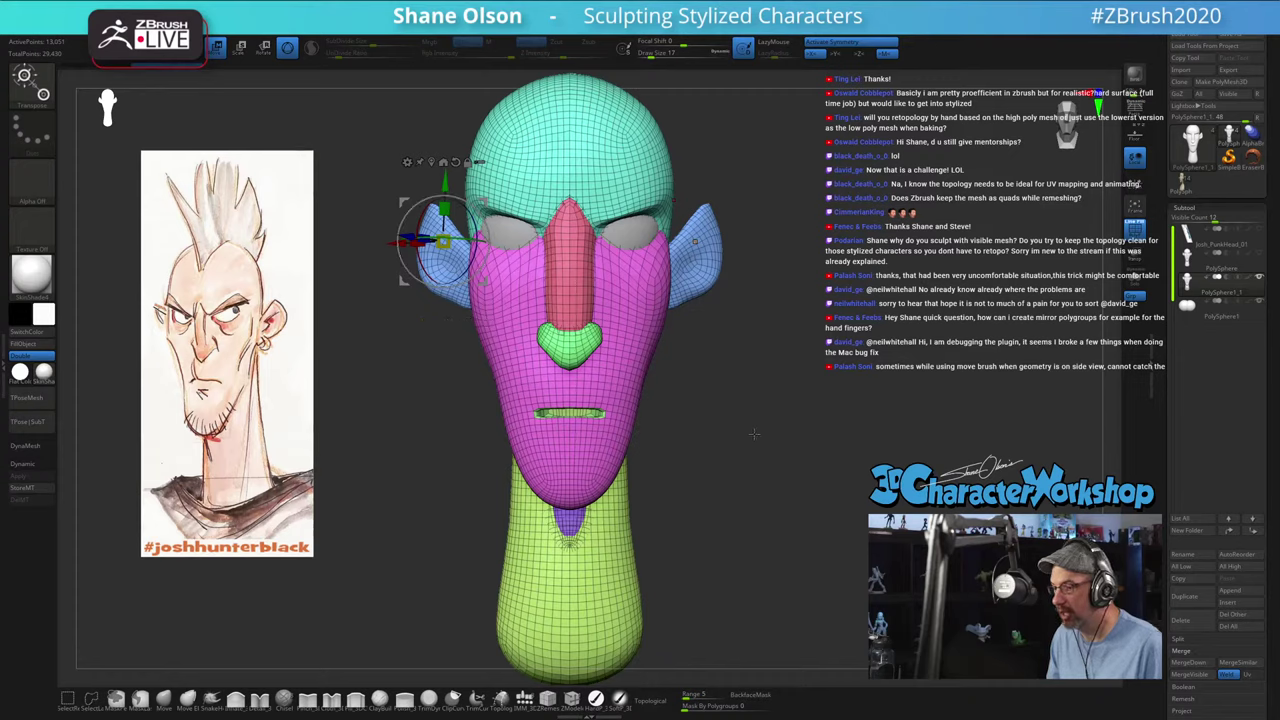
Step: Reset the gizmo's orientation and centre it on the unmasked head with symmetry off, restoring symmetry once it is placed
mouse_move(751, 431)
left_mouse_down("alt")
mouse_move(727, 405)
mouse_move(763, 450)
left_mouse_up("alt")
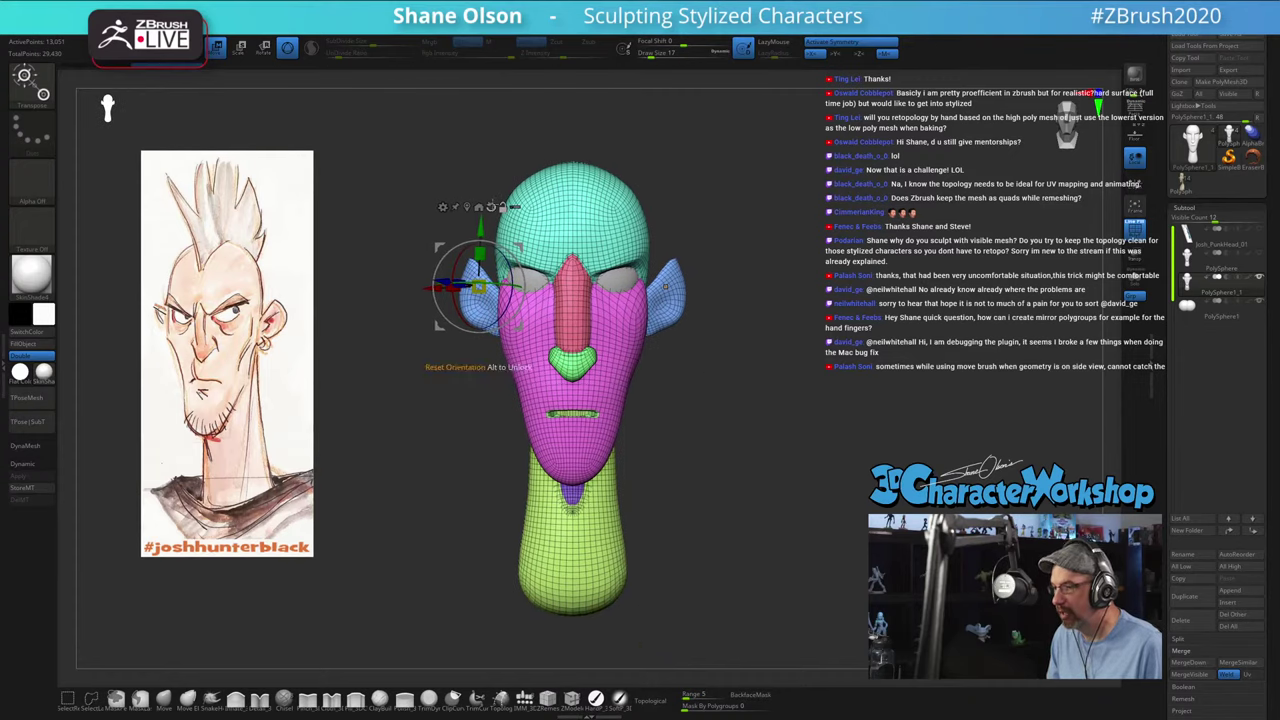
left_click(491, 207, "alt")
key("x")
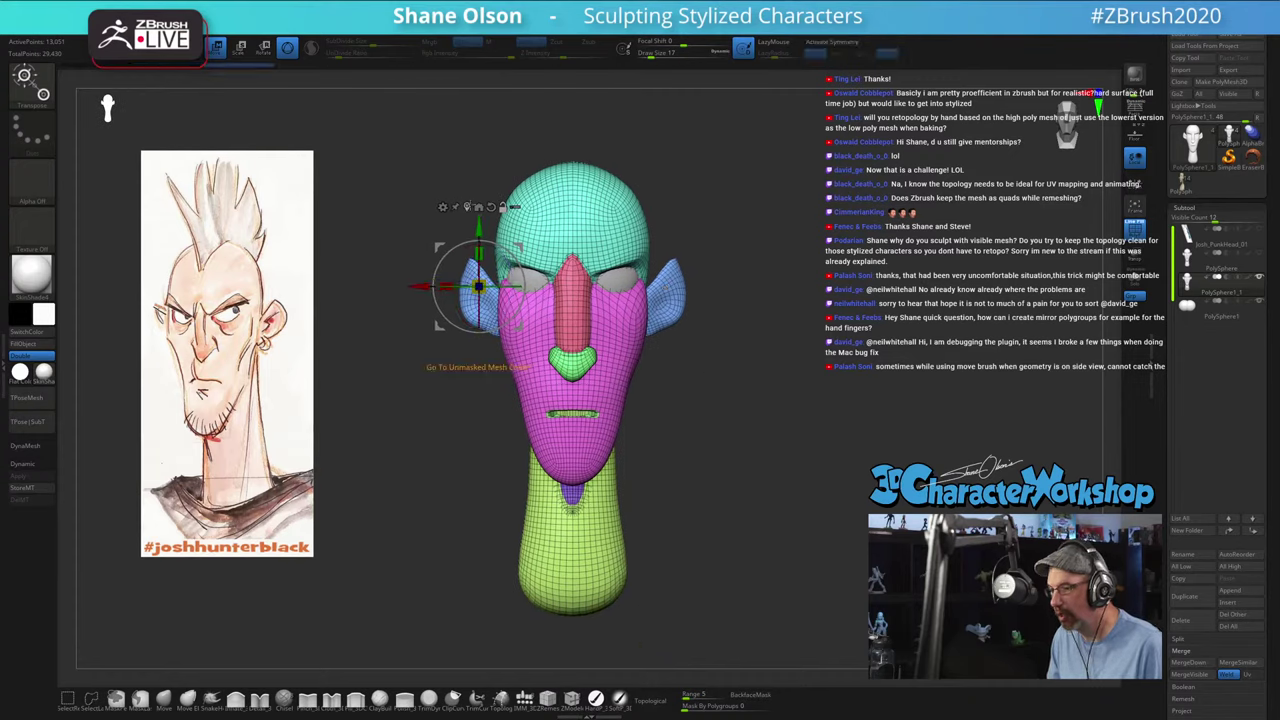
left_click(467, 207)
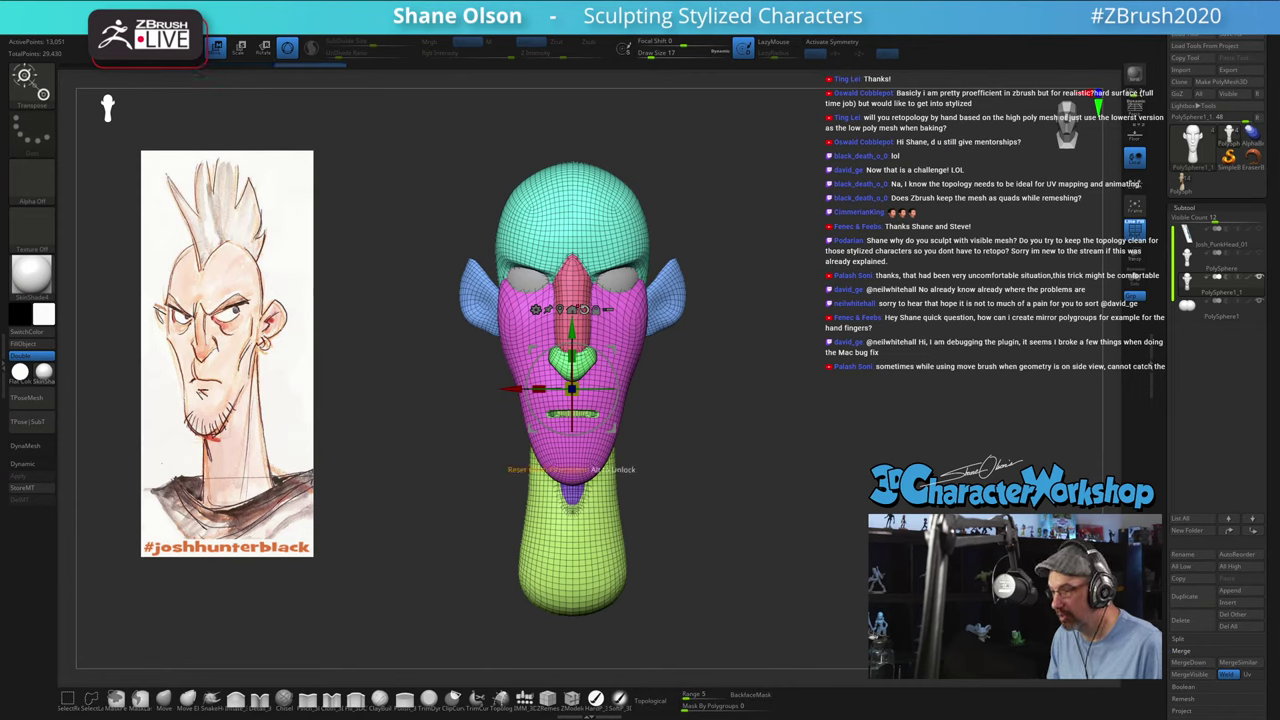
left_click_drag(757, 333, 757, 400, "alt")
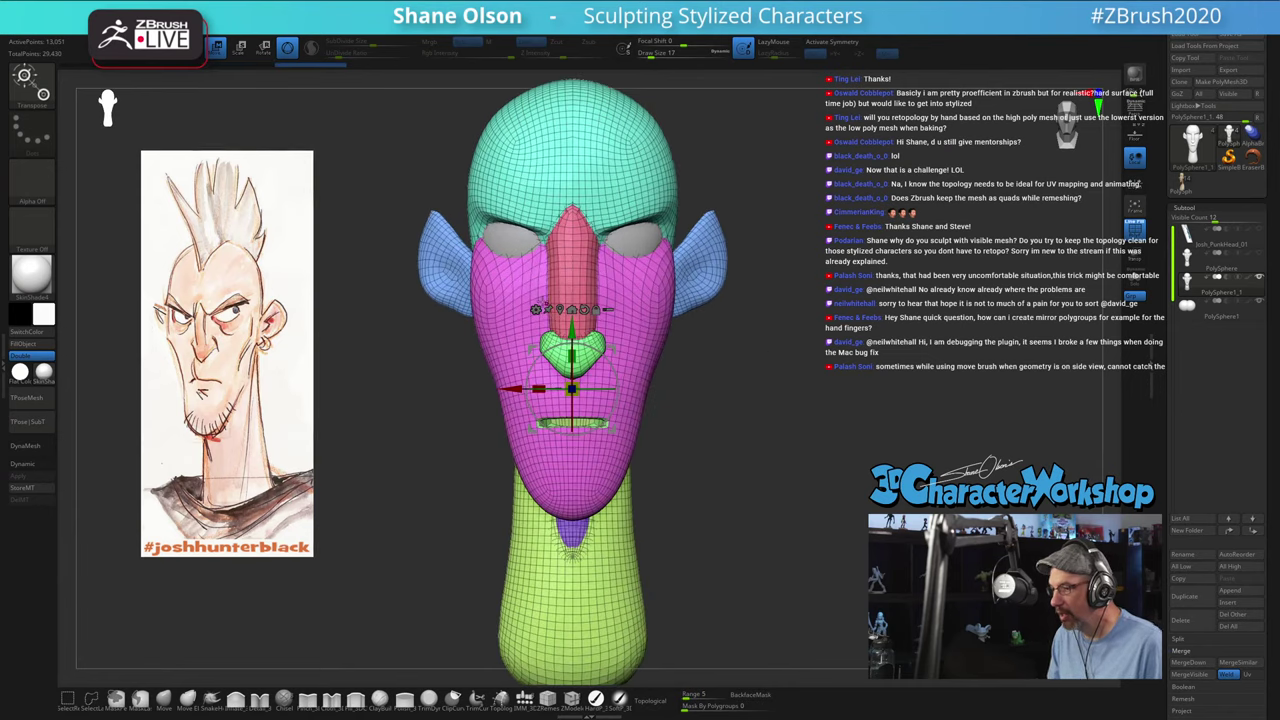
key("x")
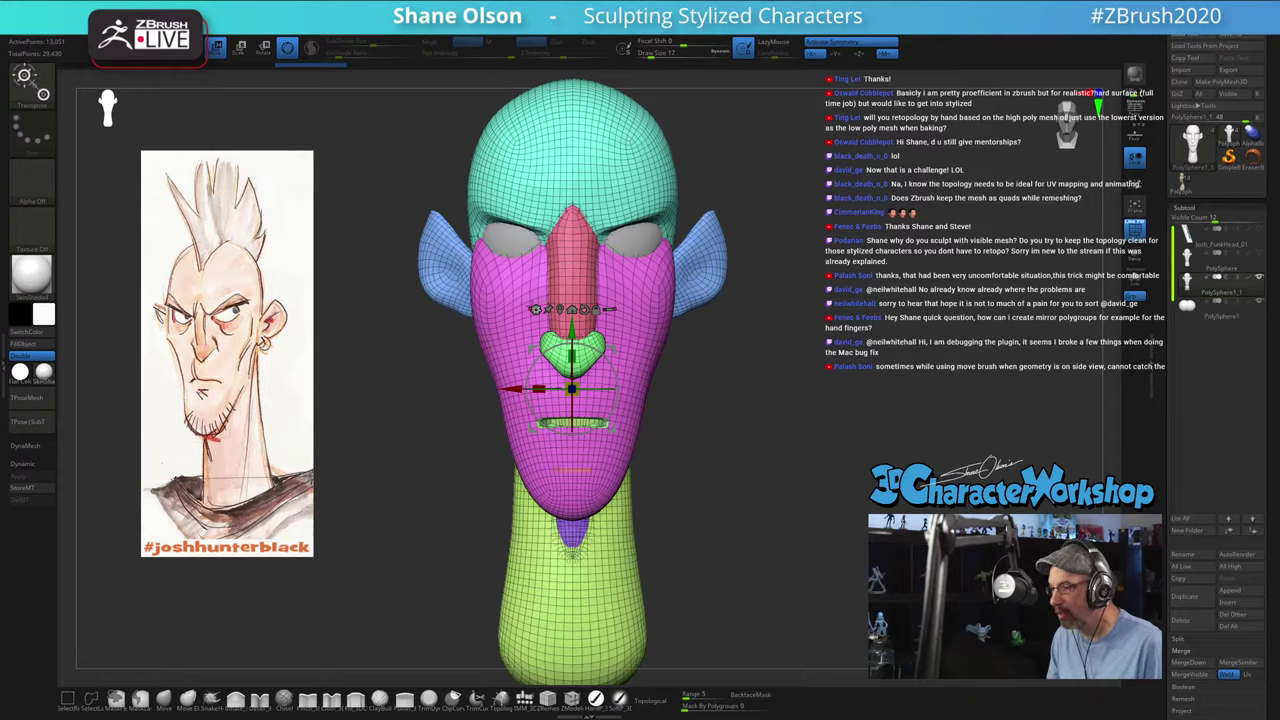
Step: Remesh the duplicated head by union through the gizmo's transform types and accept the remeshed result
left_click(536, 309)
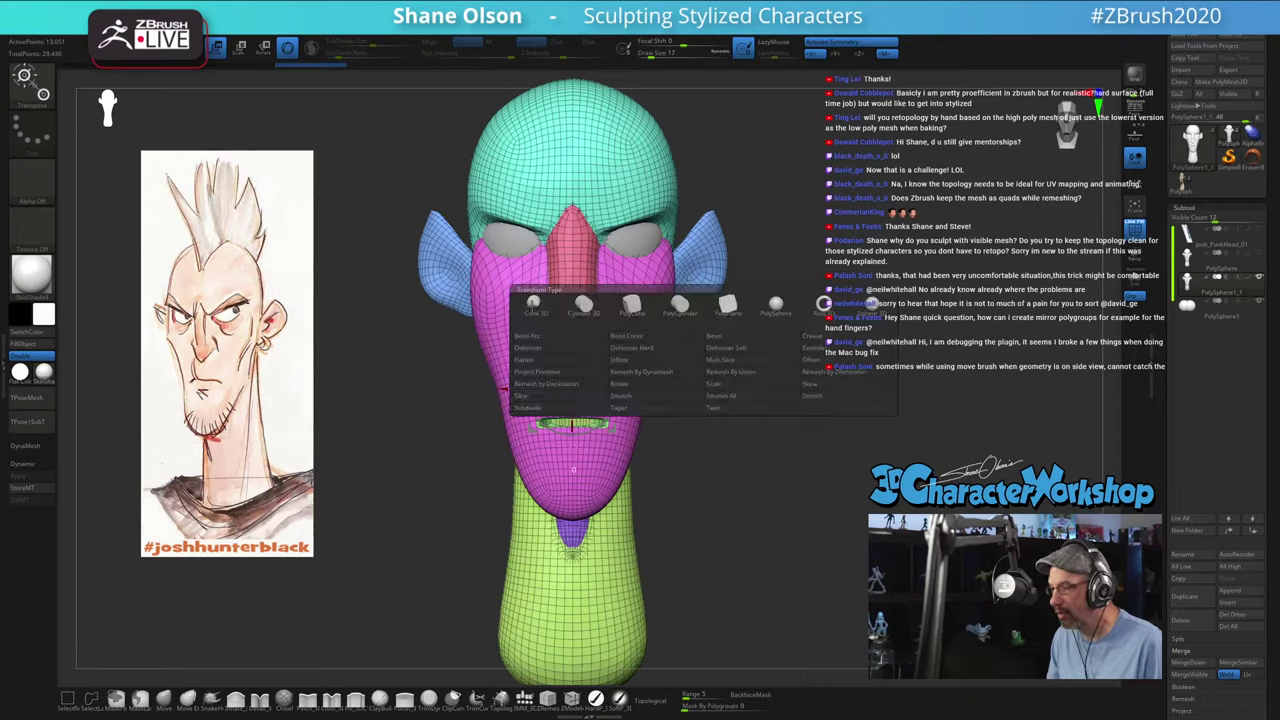
left_click(727, 374)
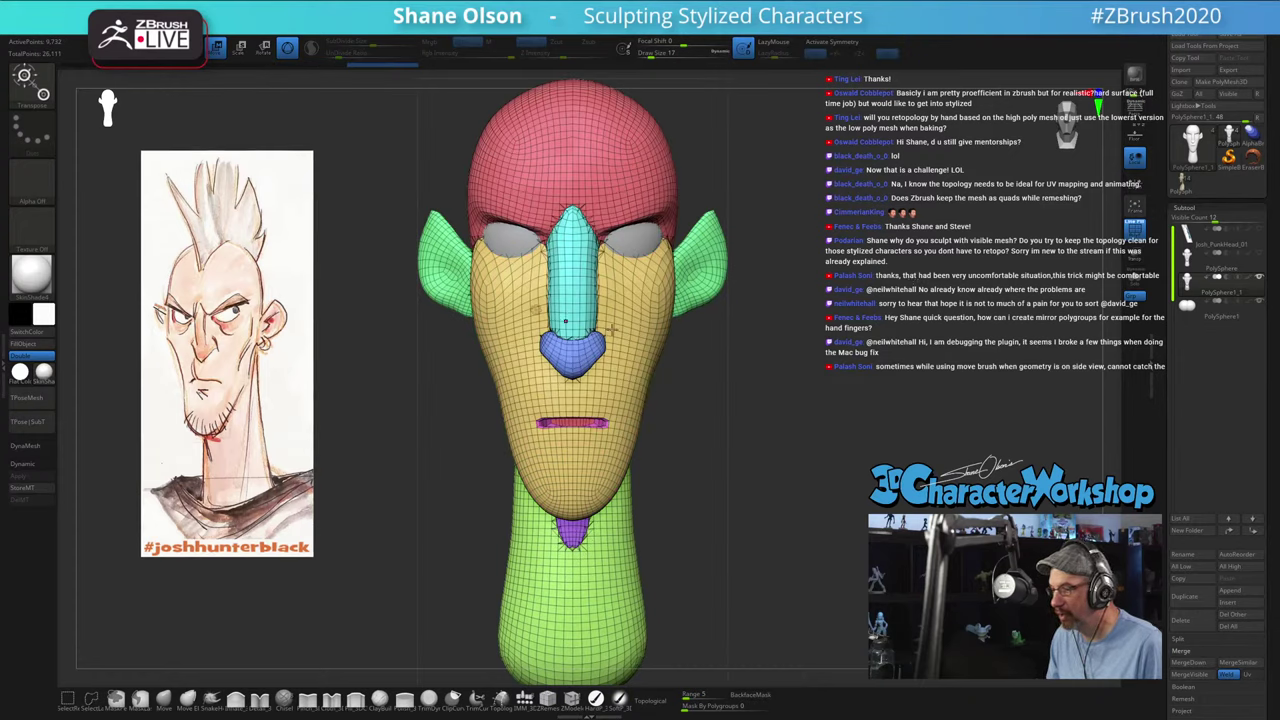
left_click_drag(852, 365, 782, 408)
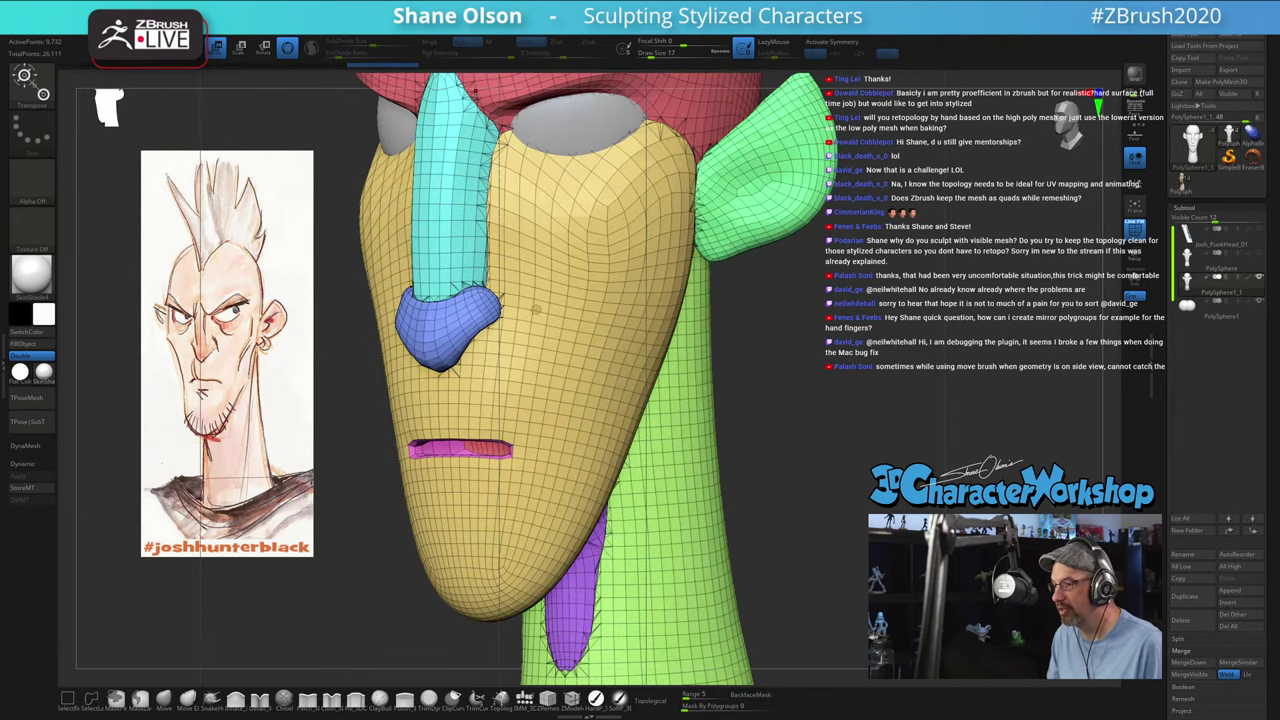
right_click_drag(536, 309, 534, 394, "alt")
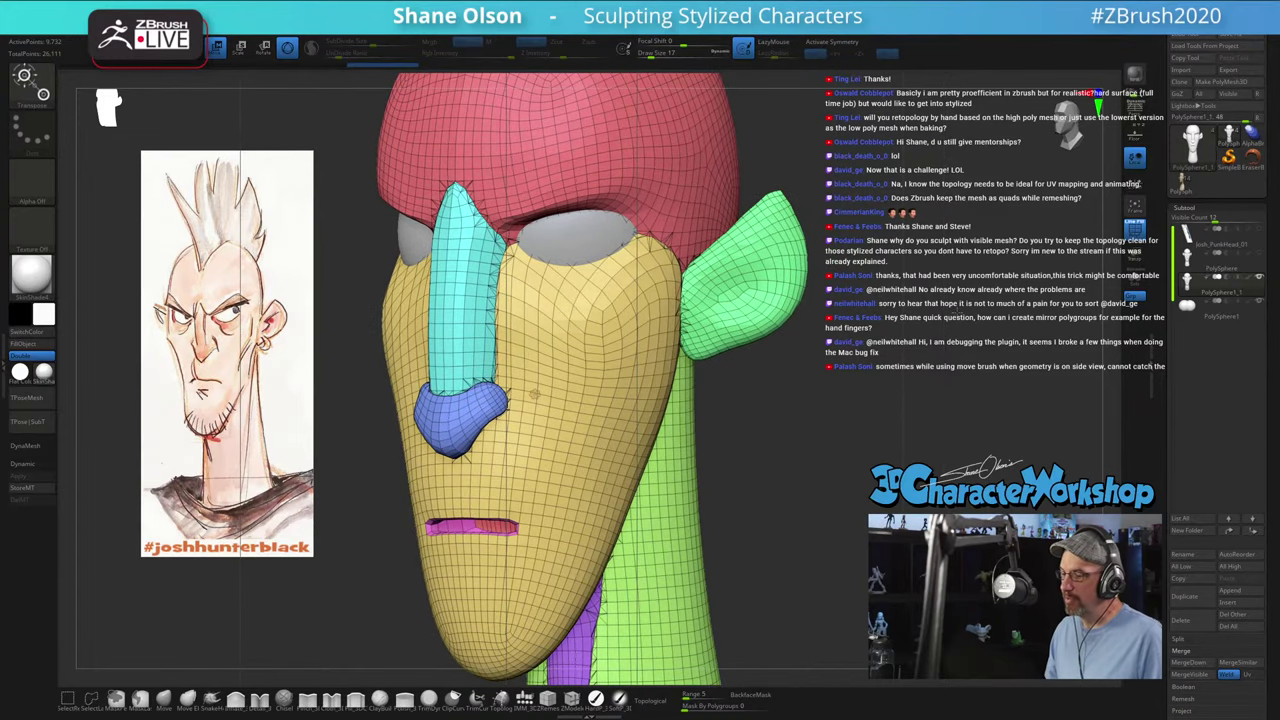
left_click_drag(957, 312, 949, 388)
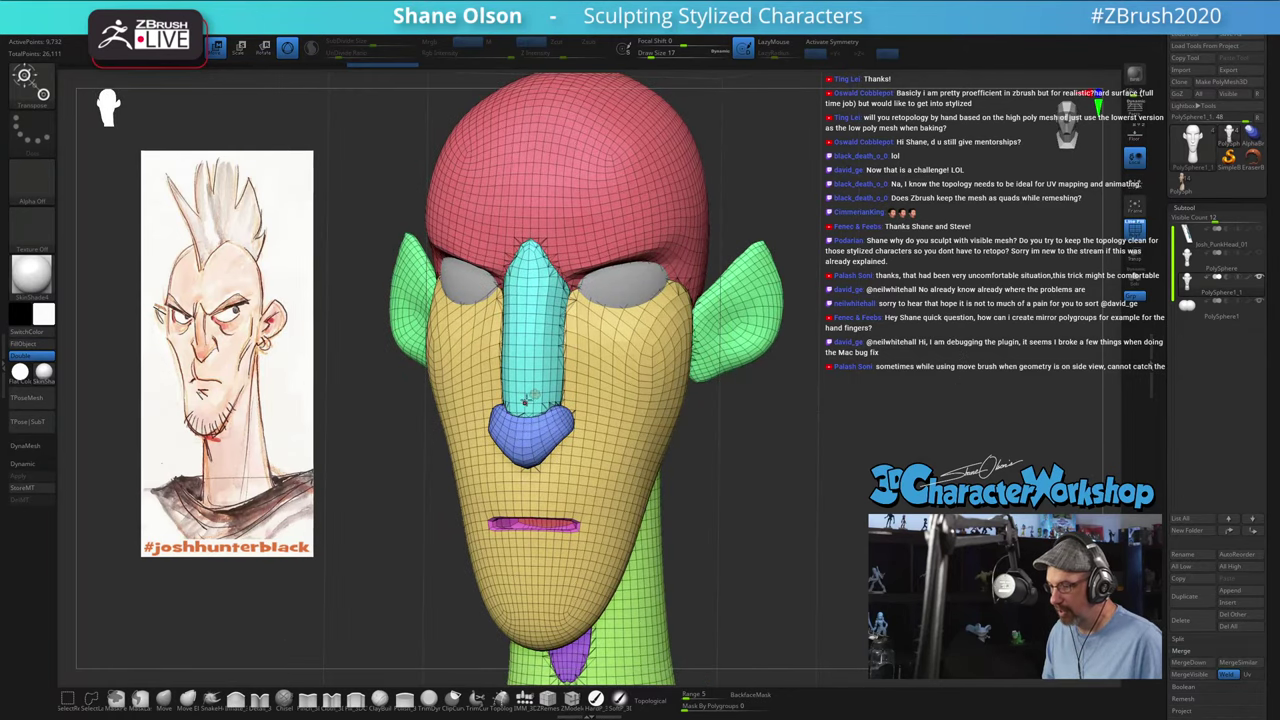
left_click(534, 394)
left_click(697, 396)
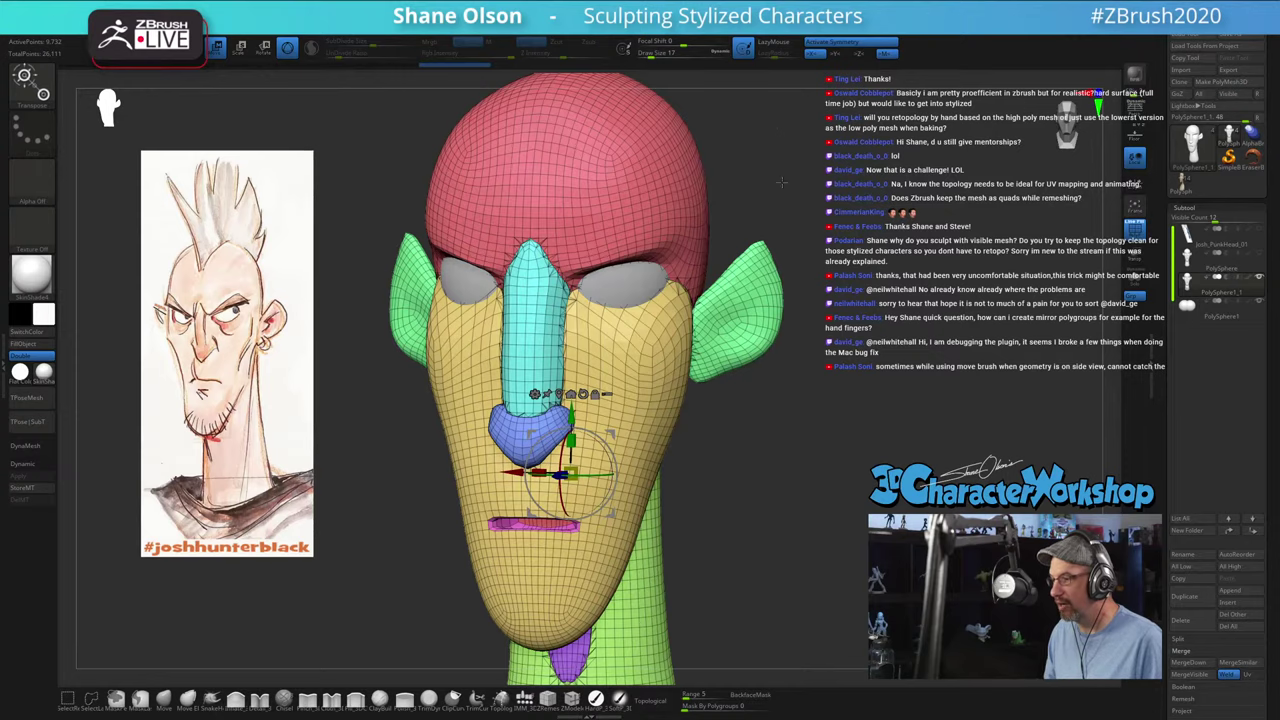
Step: Leave the gizmo for Draw mode and examine the remeshed head from the front and three-quarter angles
left_click_drag(782, 182, 815, 195, "shift")
left_click_drag(800, 240, 790, 195, "alt")
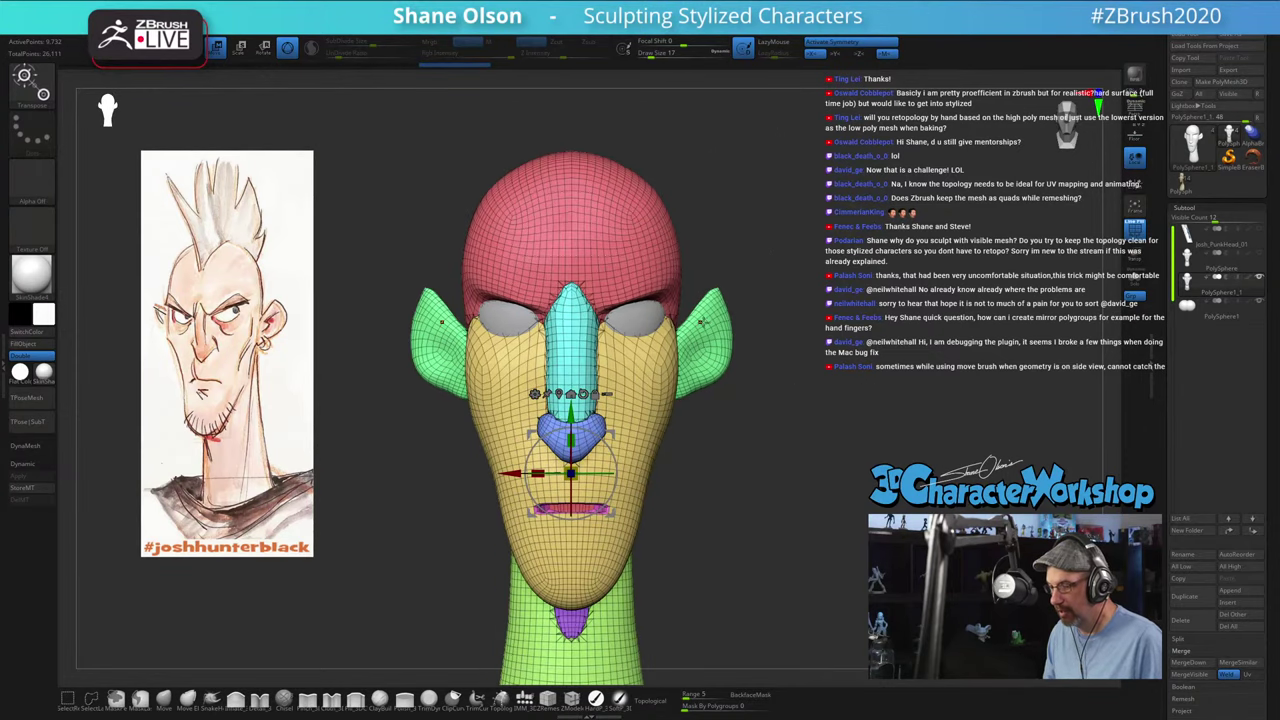
key("q")
left_click_drag(869, 449, 855, 440, "alt")
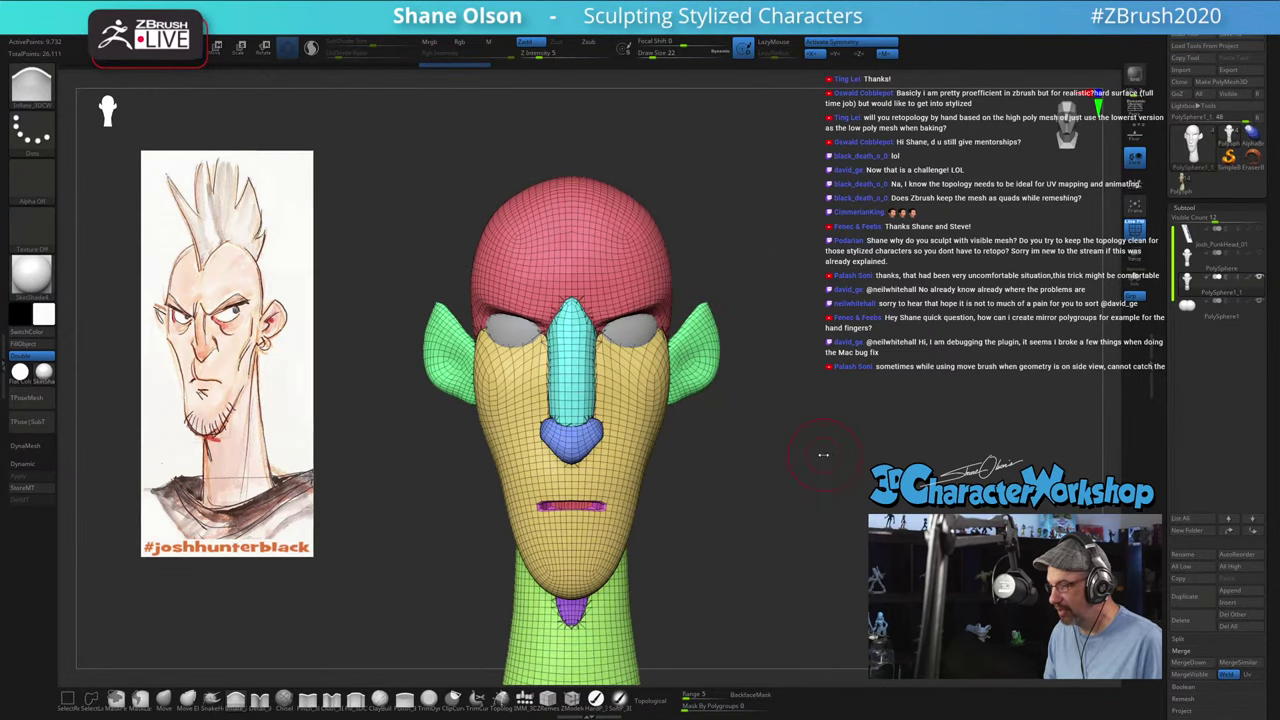
left_click_drag(852, 391, 852, 385, "alt")
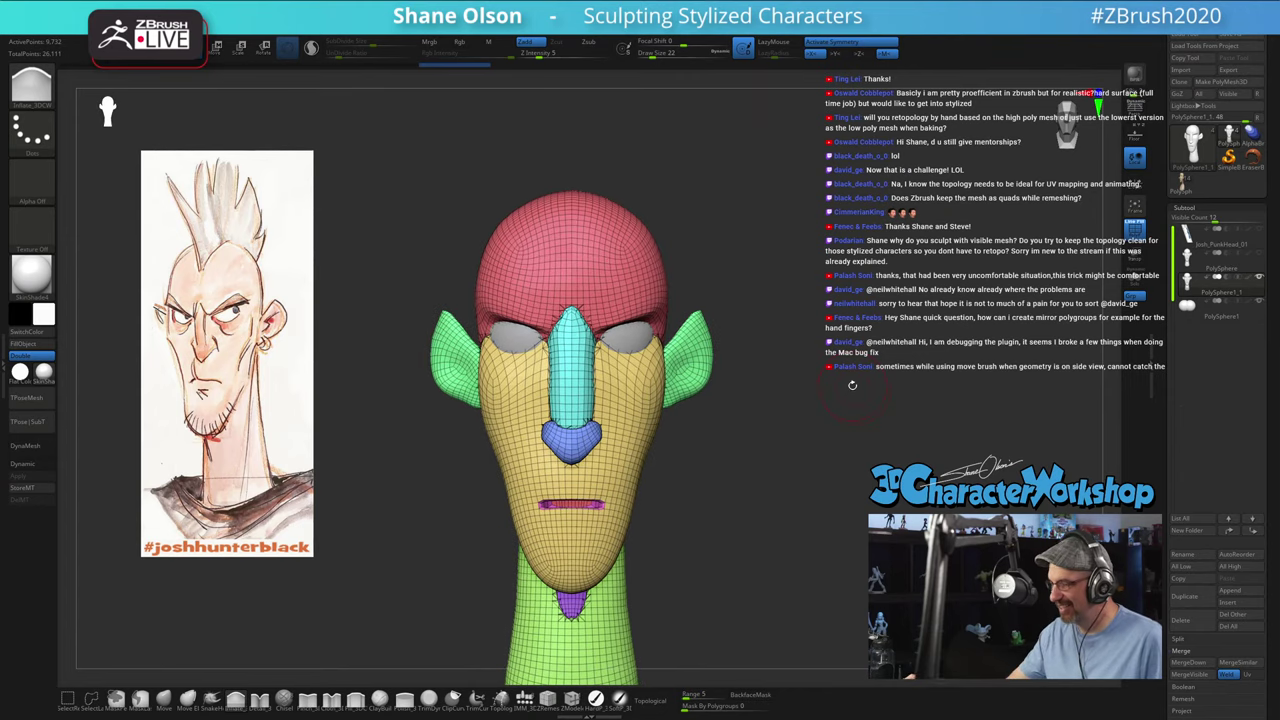
mouse_move(745, 541)
left_mouse_down()
mouse_move(763, 466)
mouse_move(853, 457)
mouse_move(792, 467)
mouse_move(748, 509)
left_mouse_up()
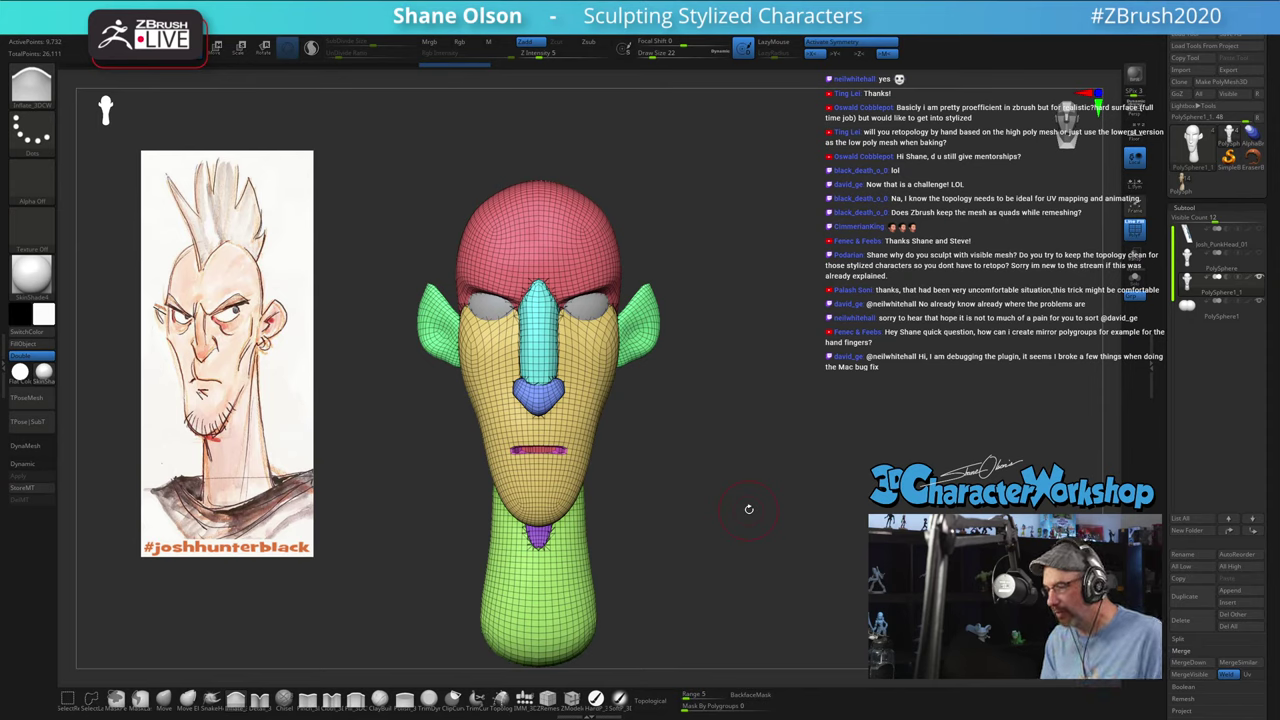
left_click_drag(713, 521, 714, 528)
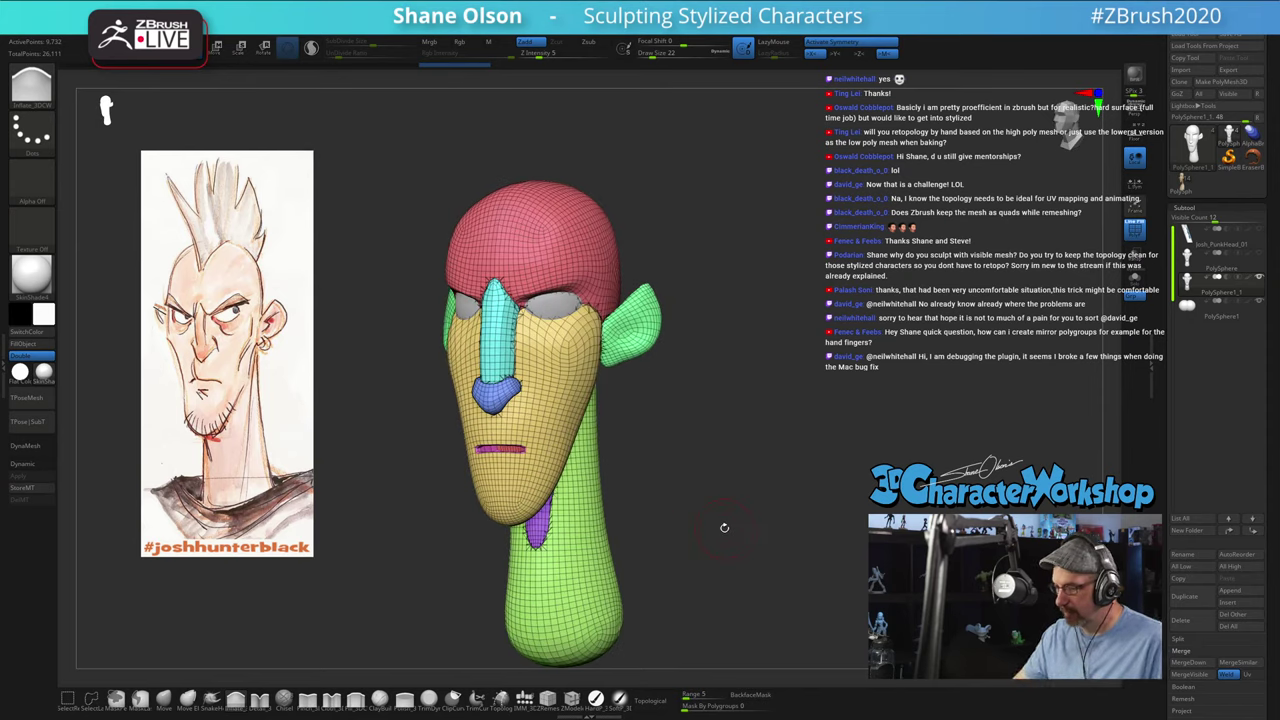
left_click(729, 428)
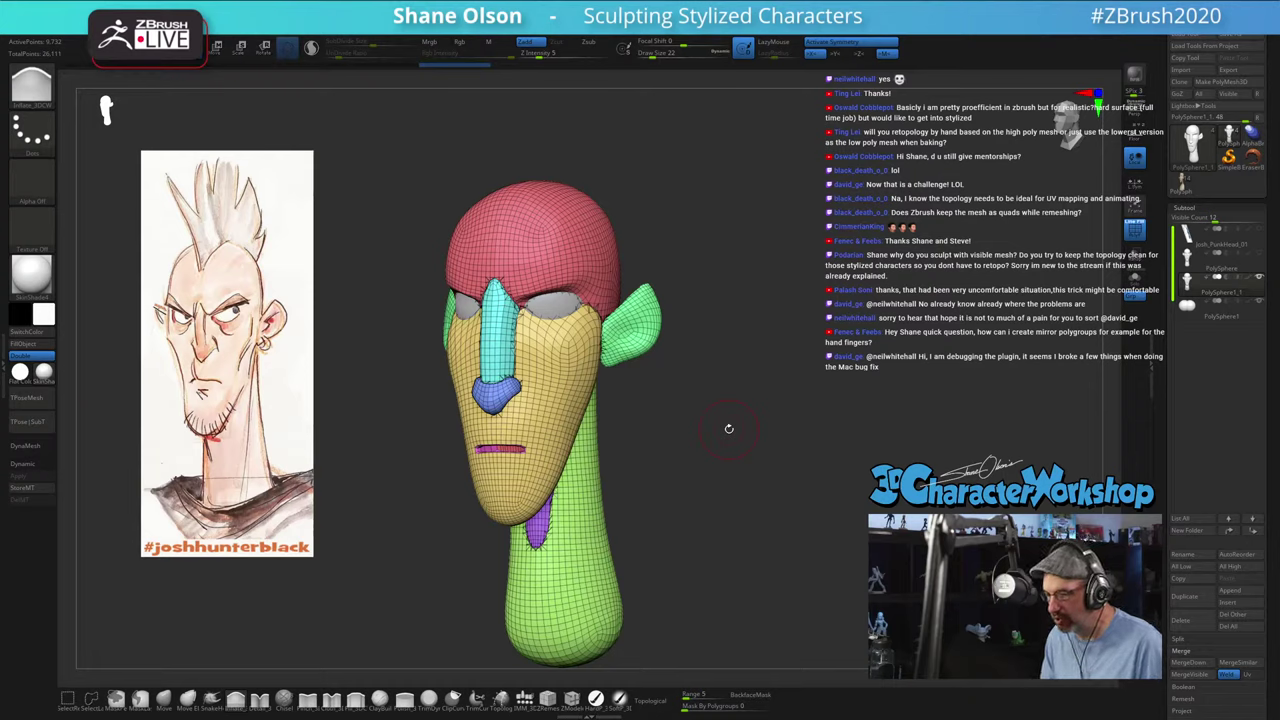
mouse_move(728, 428)
left_mouse_down()
mouse_move(600, 430)
mouse_move(736, 428)
left_mouse_up()
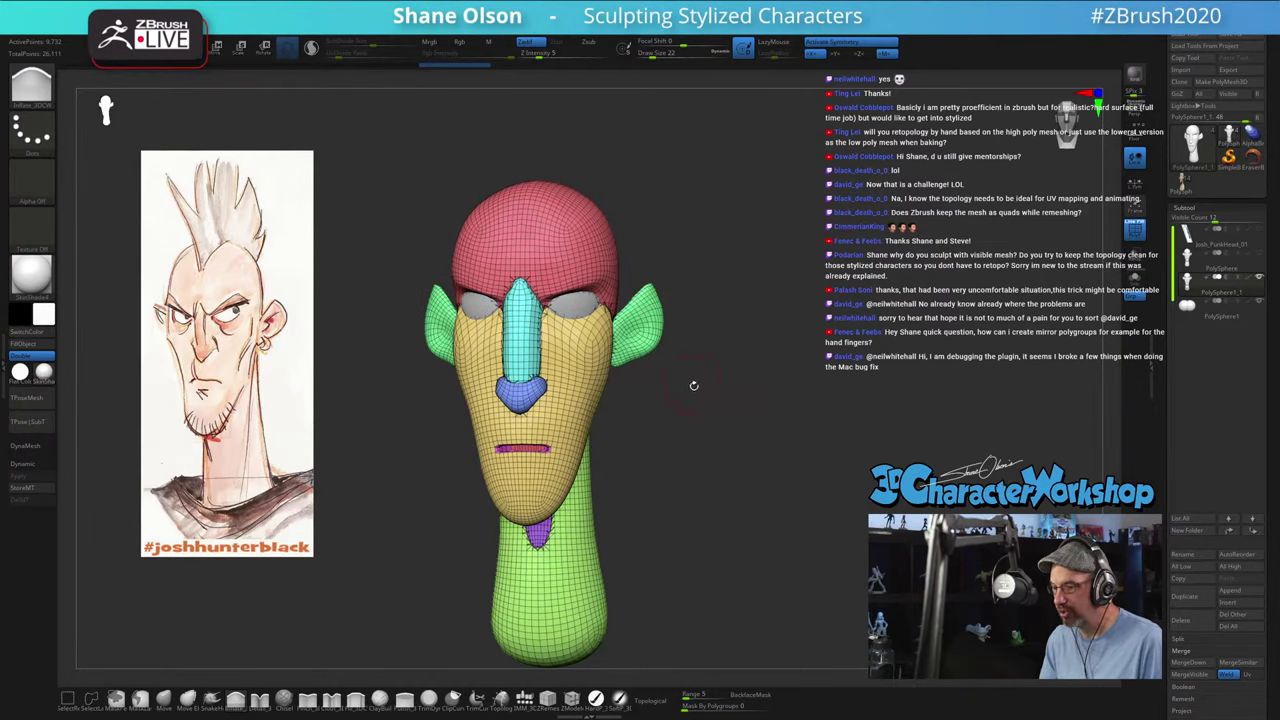
Step: Set the draw size to 35 and select the Move brush
key("s")
left_click_drag(694, 386, 698, 386)
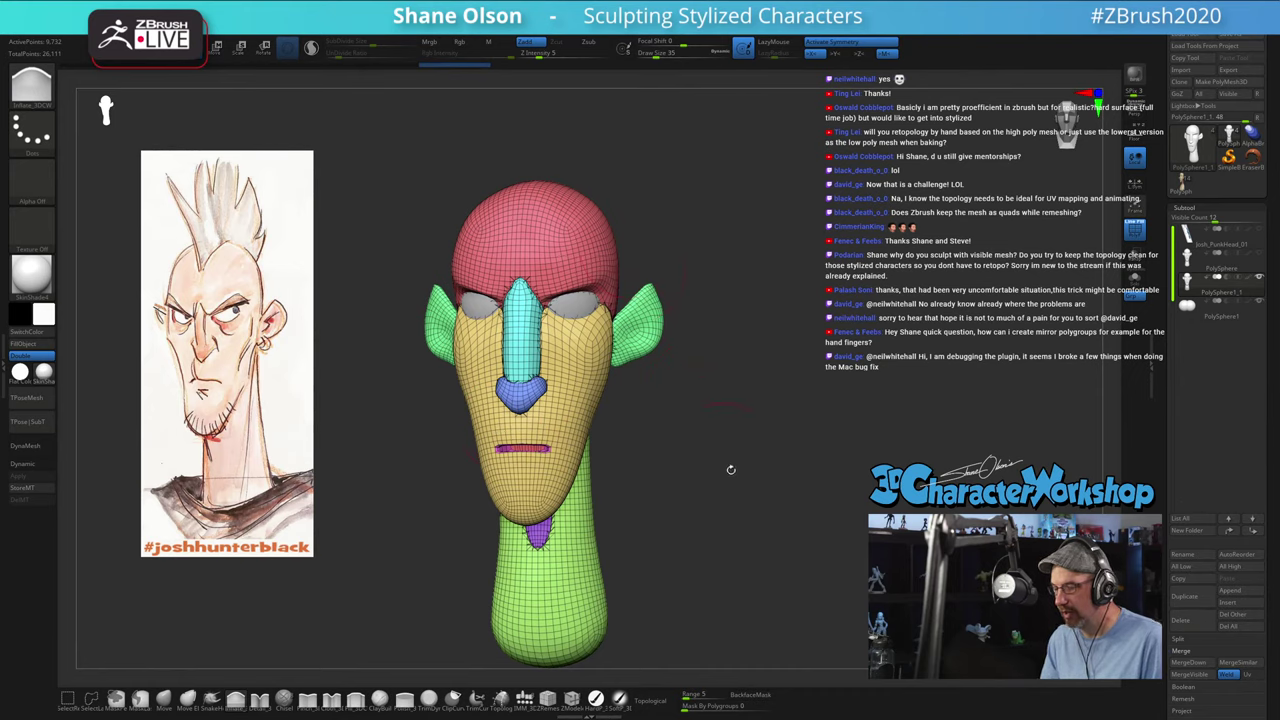
mouse_move(731, 470)
left_mouse_down()
mouse_move(748, 481)
mouse_move(711, 490)
mouse_move(771, 486)
mouse_move(742, 487)
left_mouse_up()
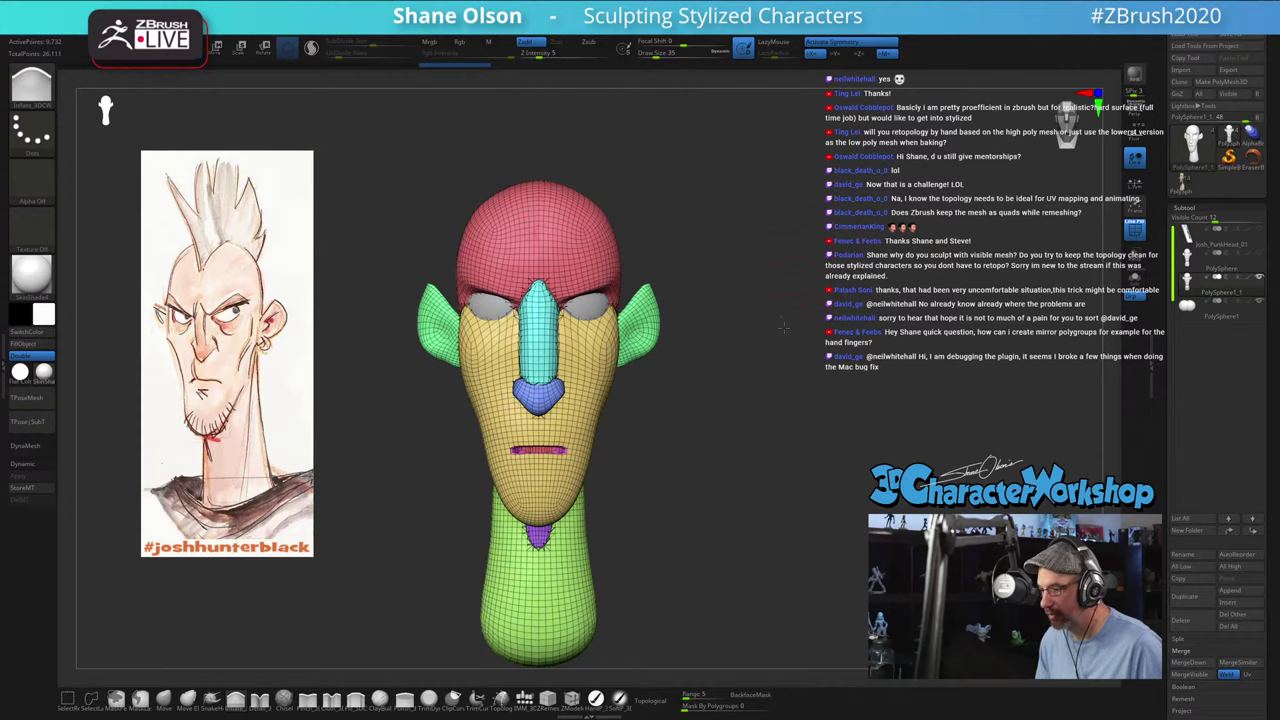
left_click_drag(784, 328, 767, 284, "alt")
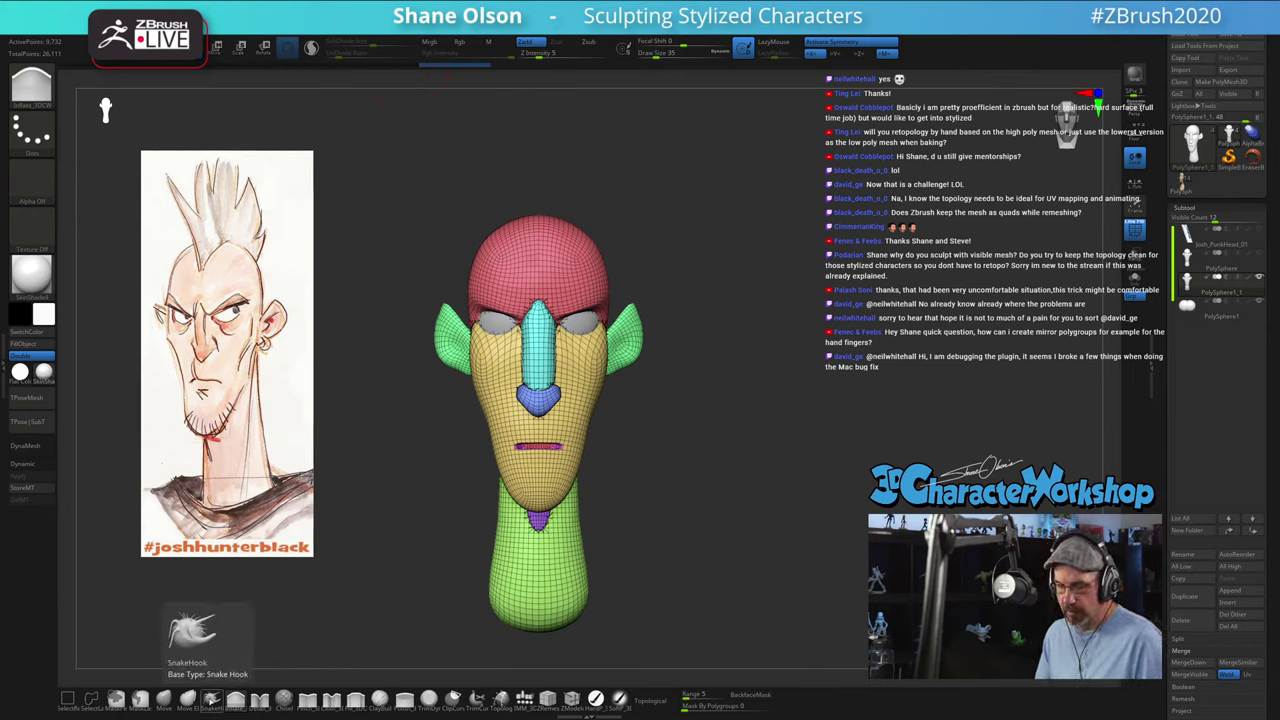
left_click(211, 697)
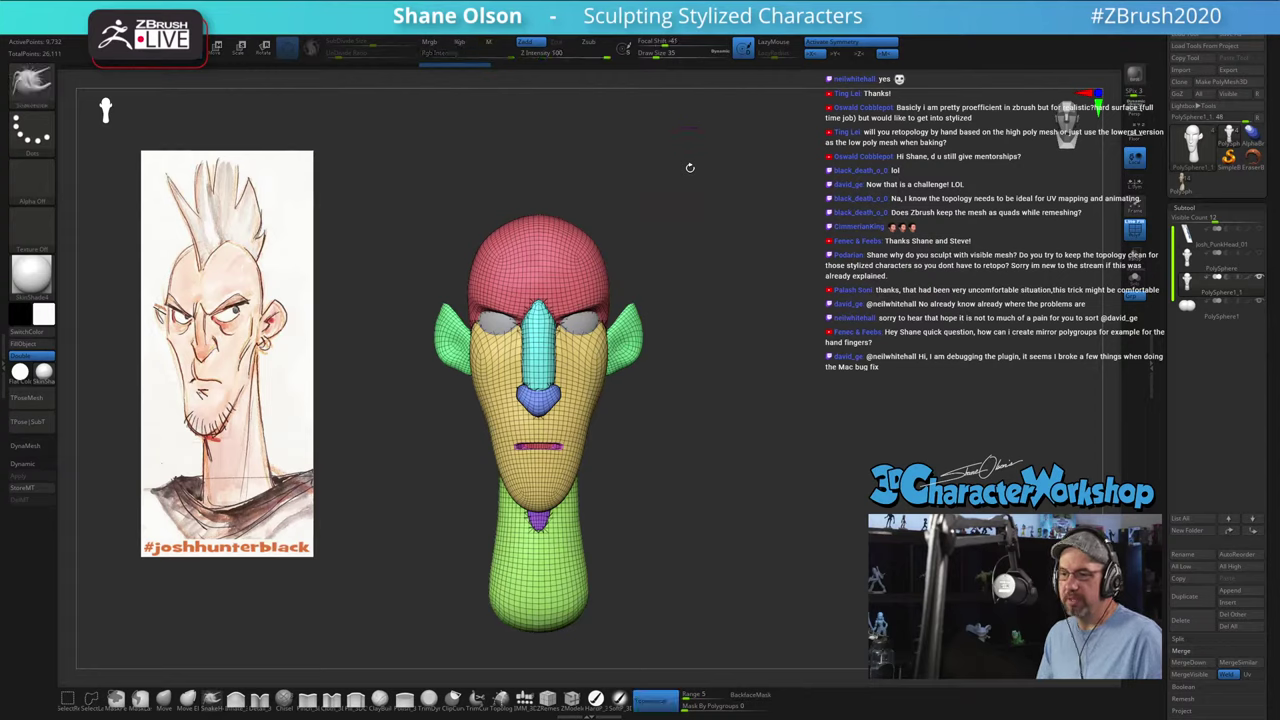
left_click(163, 698)
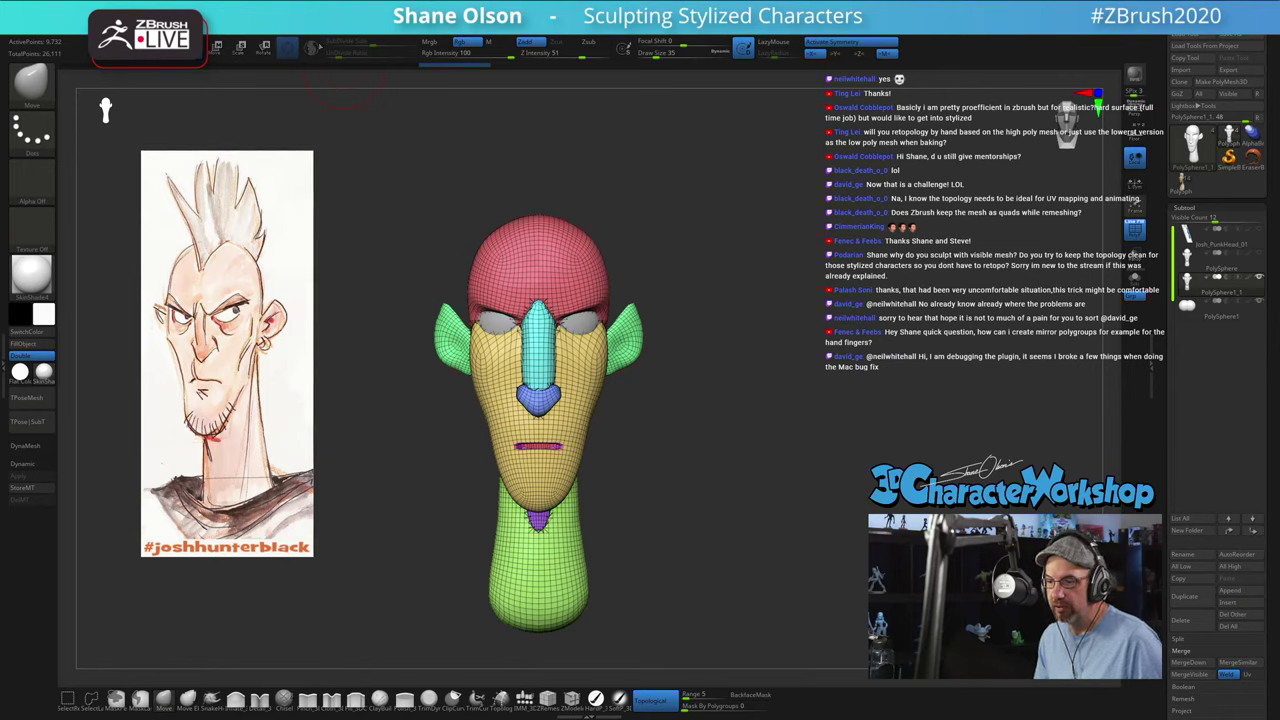
Step: Enable Sculptris Pro for the Smooth brush
key("shift")
key("shift")
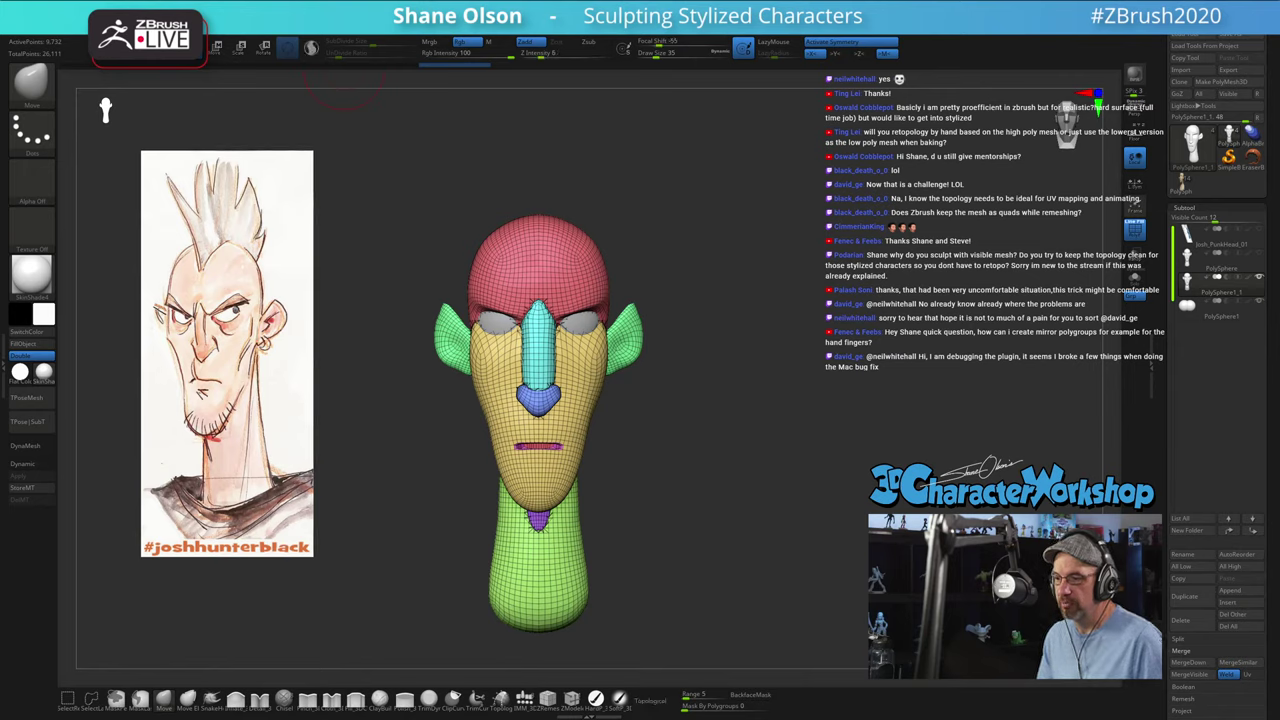
left_click(311, 48)
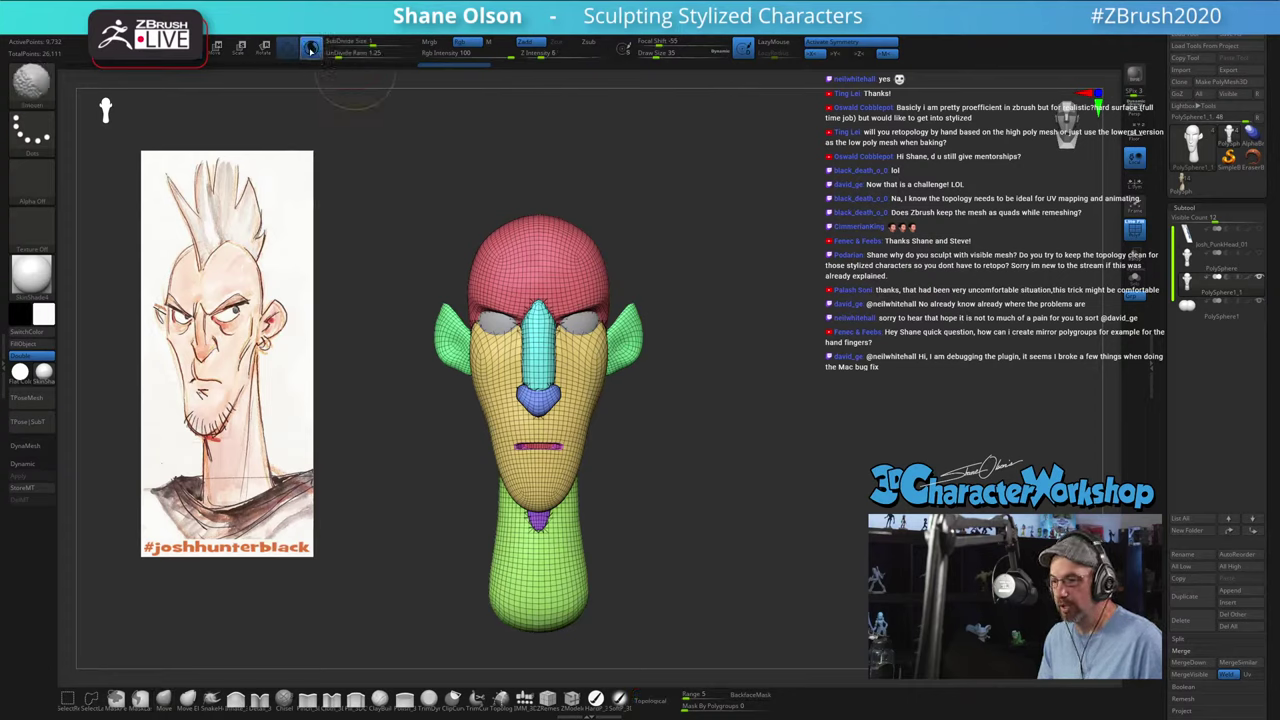
key("shift")
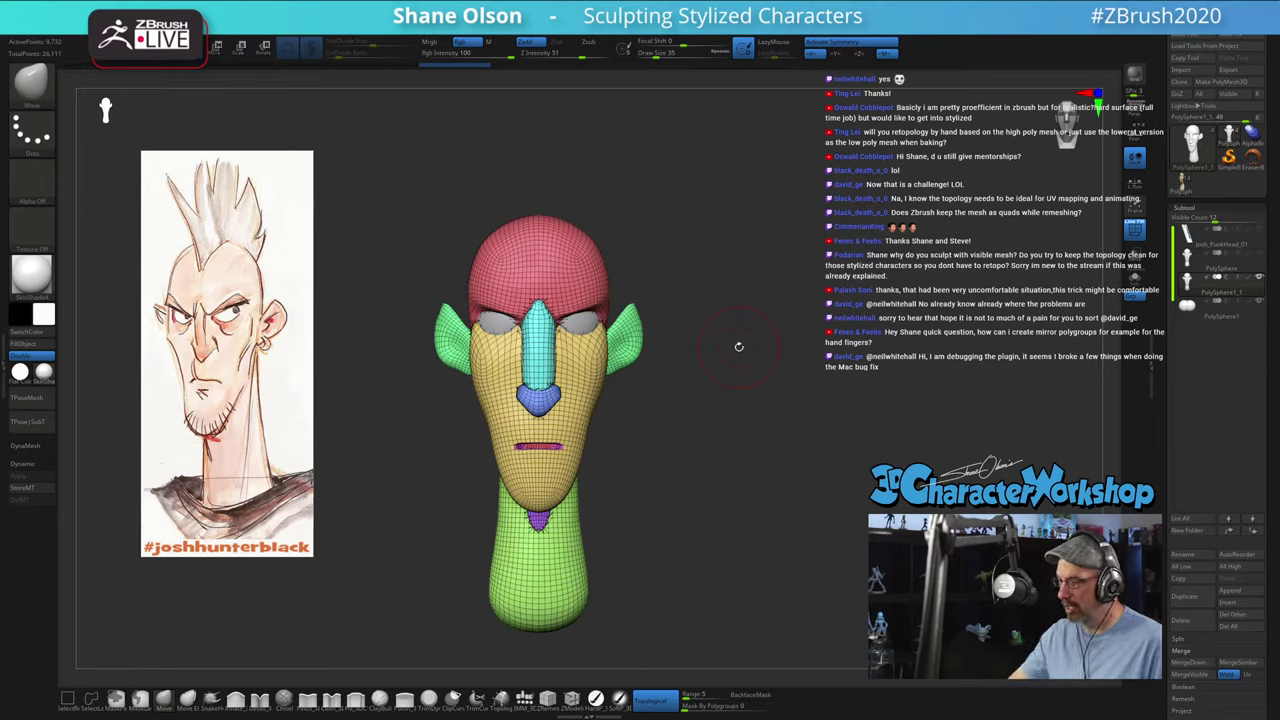
Step: Try smoothing the cheeks with Sculptris Pro at draw size 35, and undo the stroke
left_click_drag(723, 411, 683, 420, "alt")
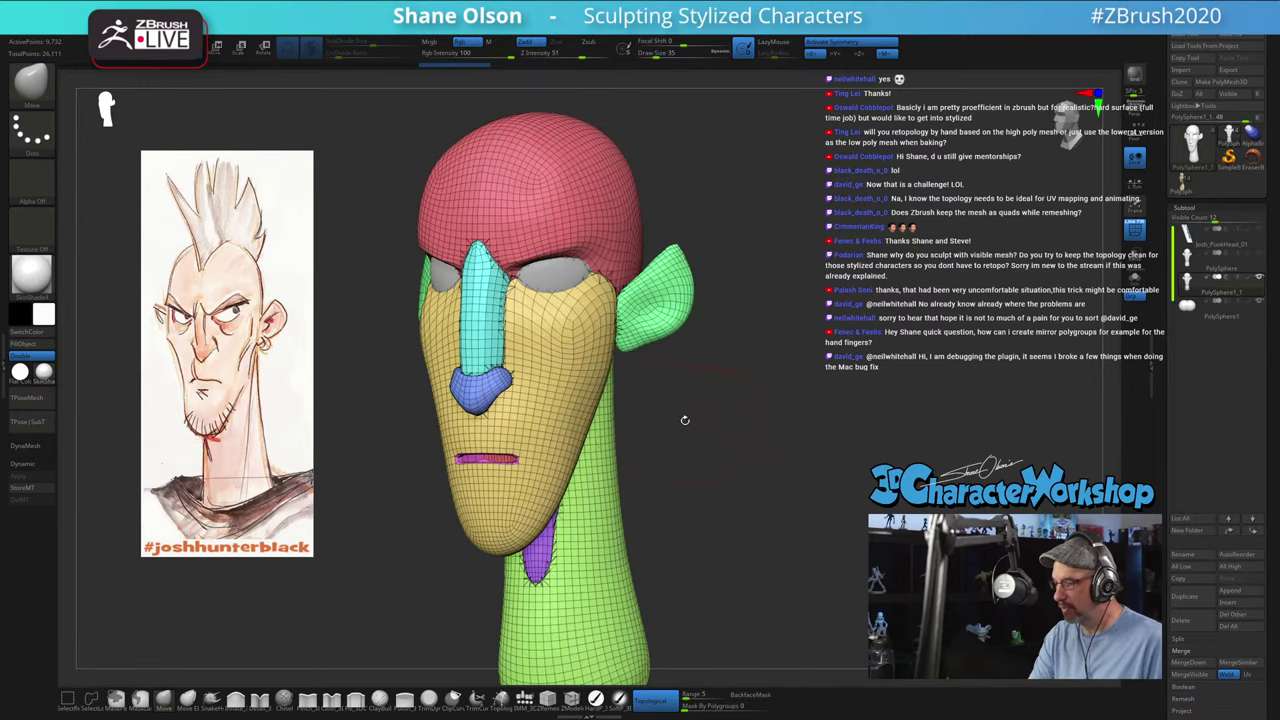
left_click_drag(568, 374, 526, 468, "shift")
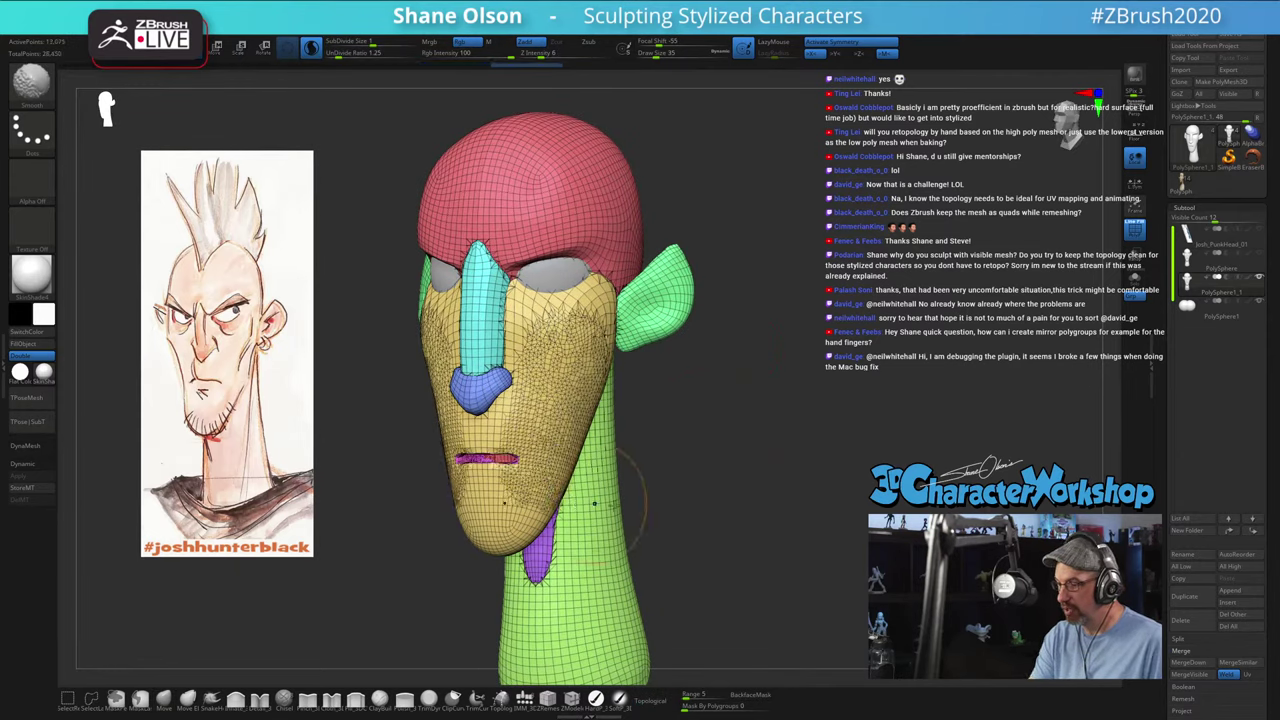
mouse_move(783, 525)
left_mouse_down()
mouse_move(730, 534)
mouse_move(777, 529)
left_mouse_up()
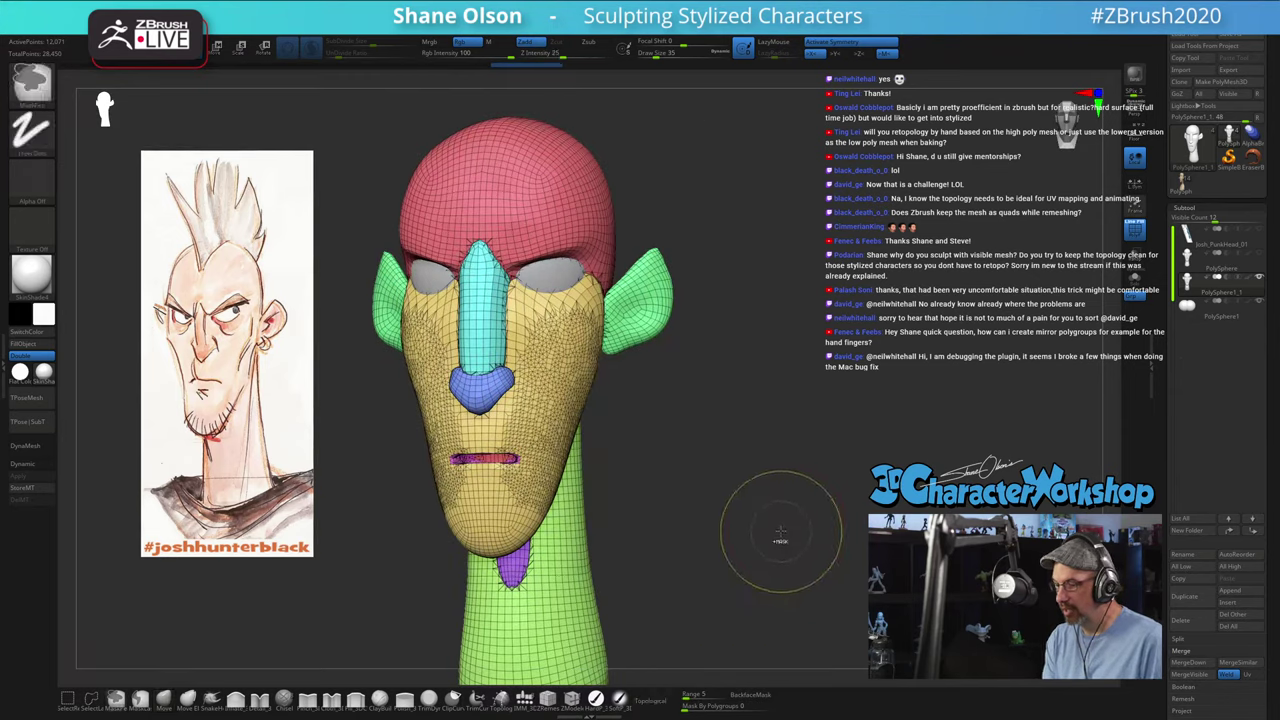
key("ctrl+z")
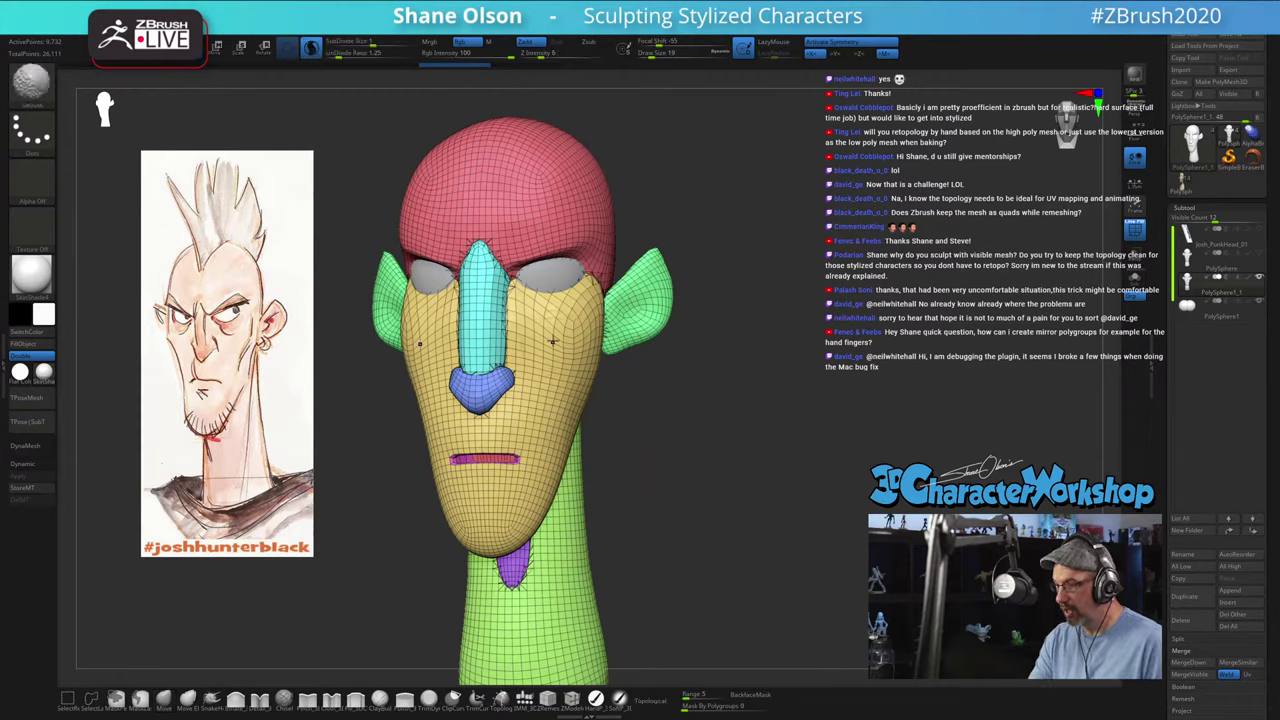
Step: Test a vertical Sculptris Pro smoothing stroke down the cheeks with a smaller brush, and undo it
key("ctrl+shift+z")
mouse_move(643, 491)
left_mouse_down()
mouse_move(676, 528)
mouse_move(690, 481)
mouse_move(678, 495)
left_mouse_up()
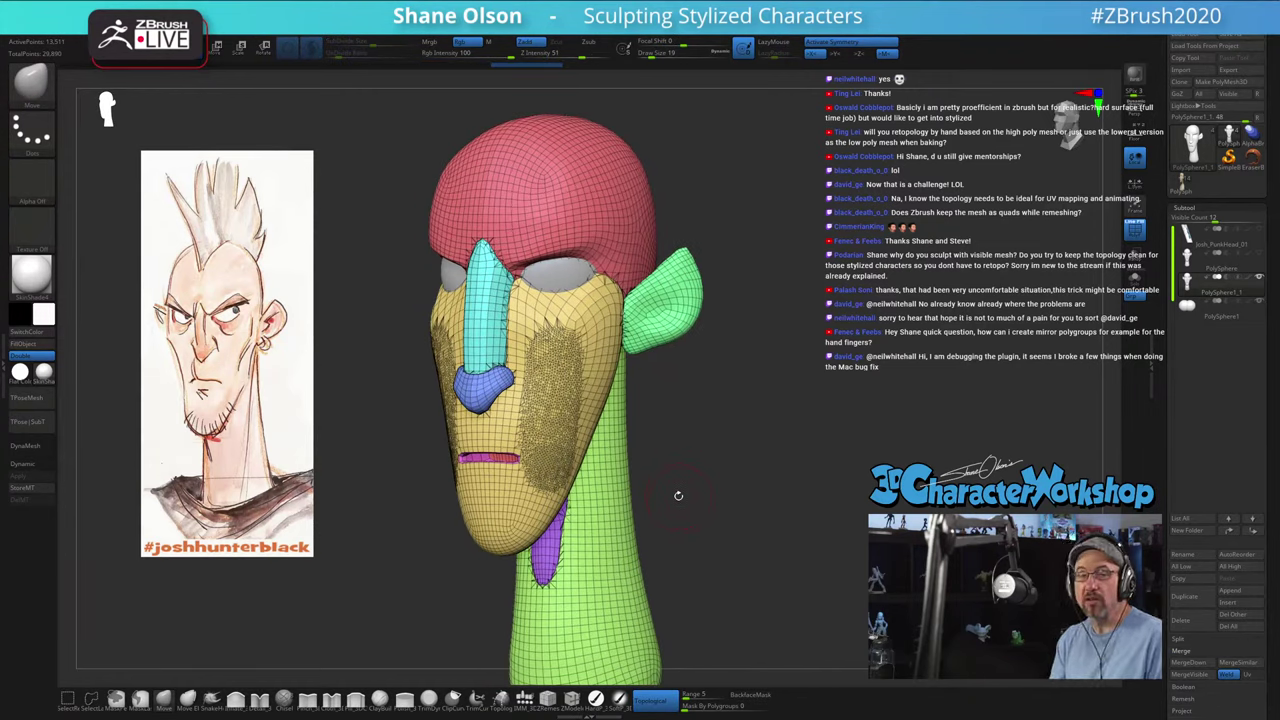
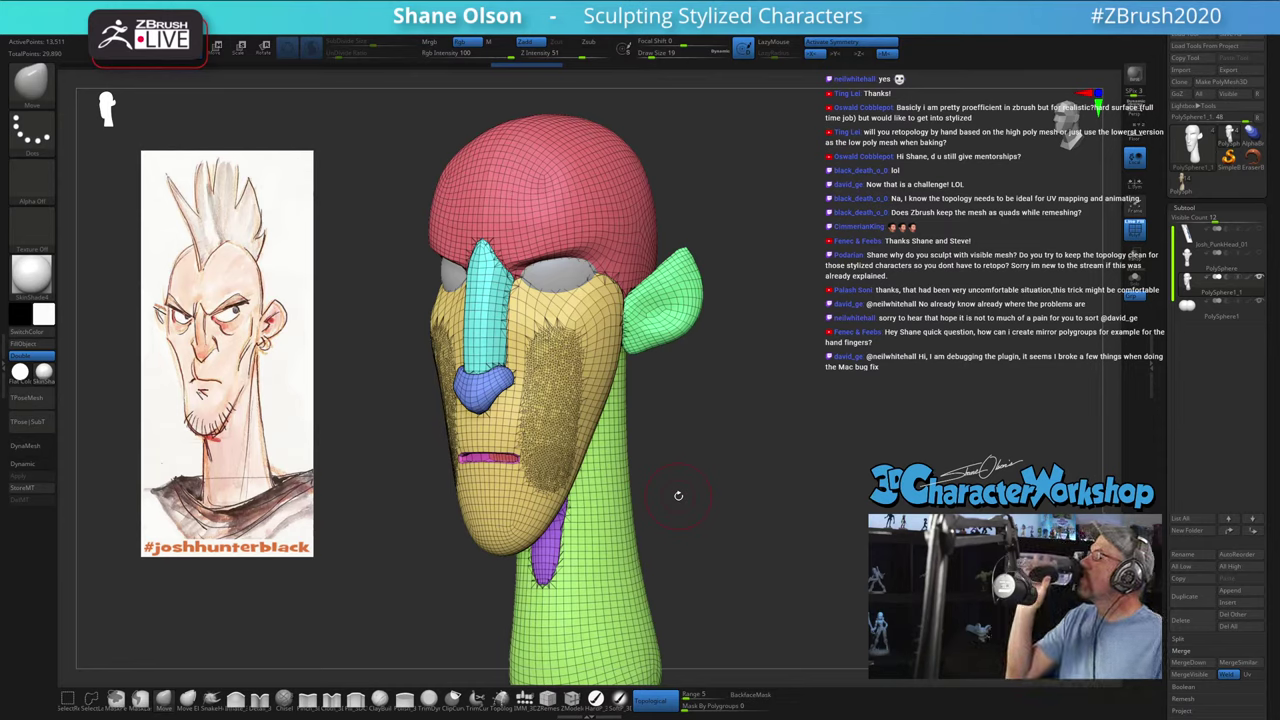
key("ctrl+z")
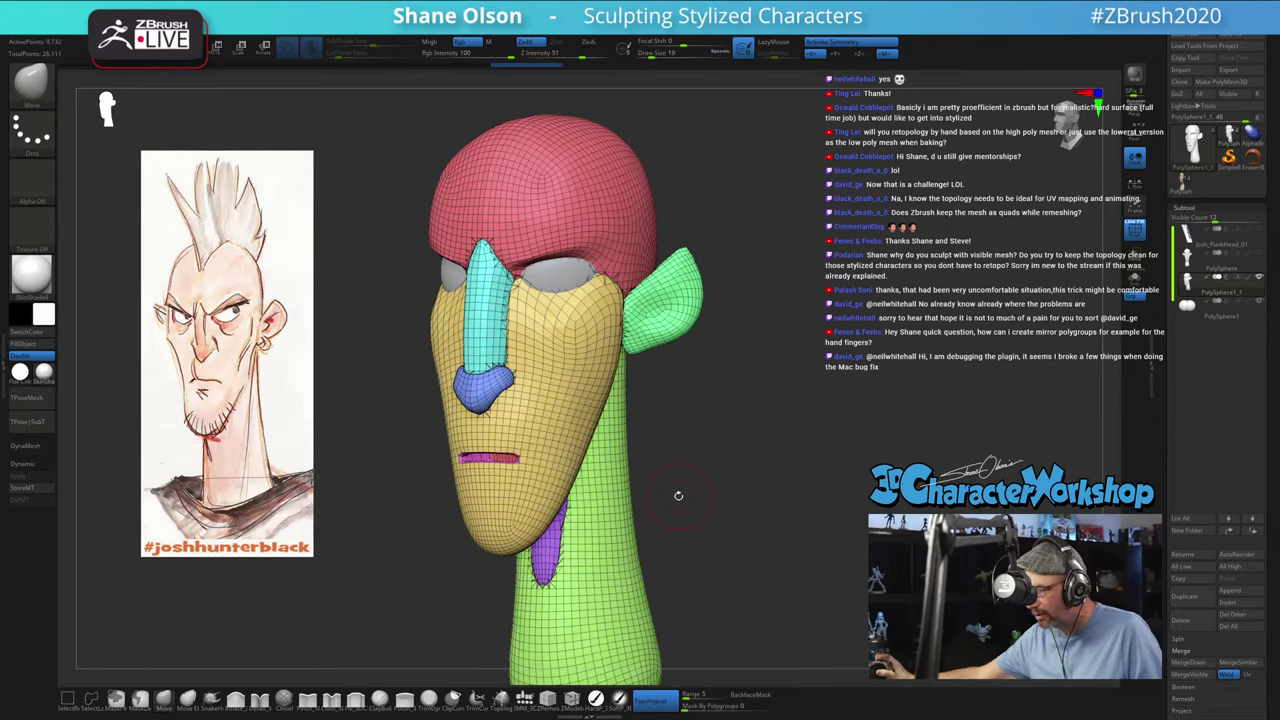
Step: Inspect the Sculptris Pro stroke settings, including the combined divide and undivide mode
left_click_drag(727, 406, 753, 414, "shift")
left_click(552, 22)
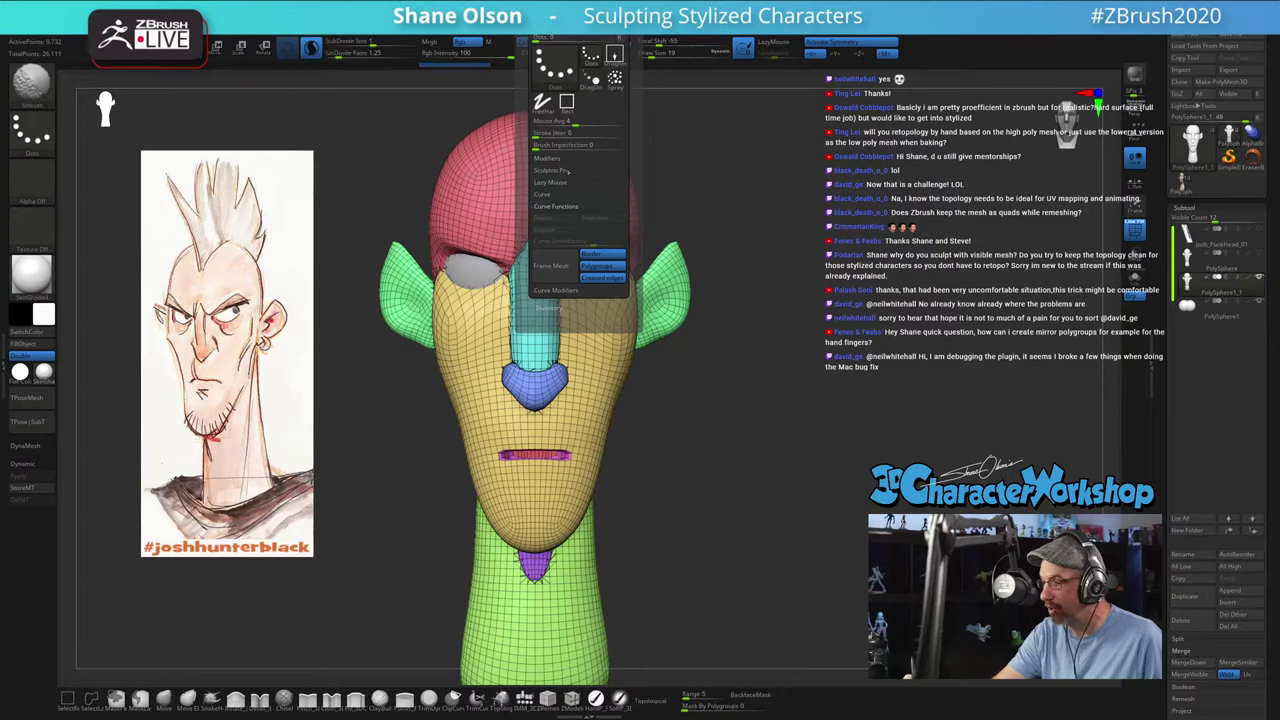
left_click(560, 206)
left_click(570, 170)
left_click(543, 188)
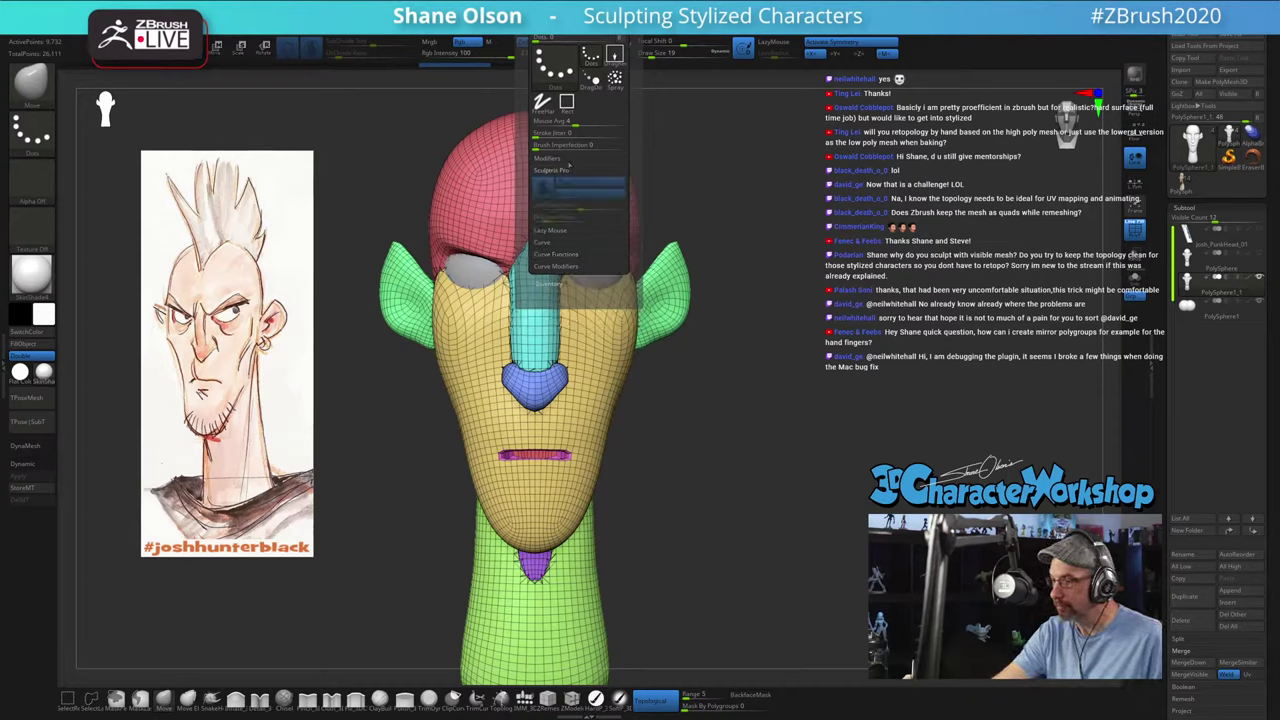
left_click(543, 188)
left_click(575, 182)
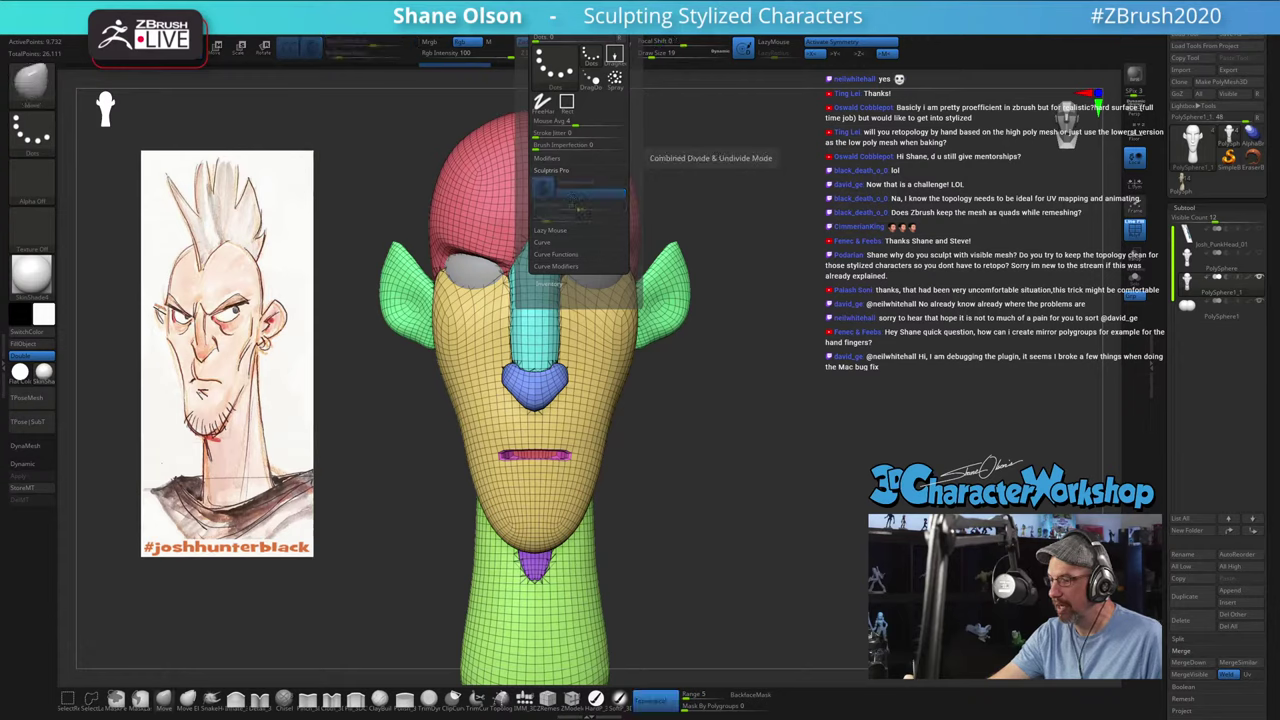
key("shift")
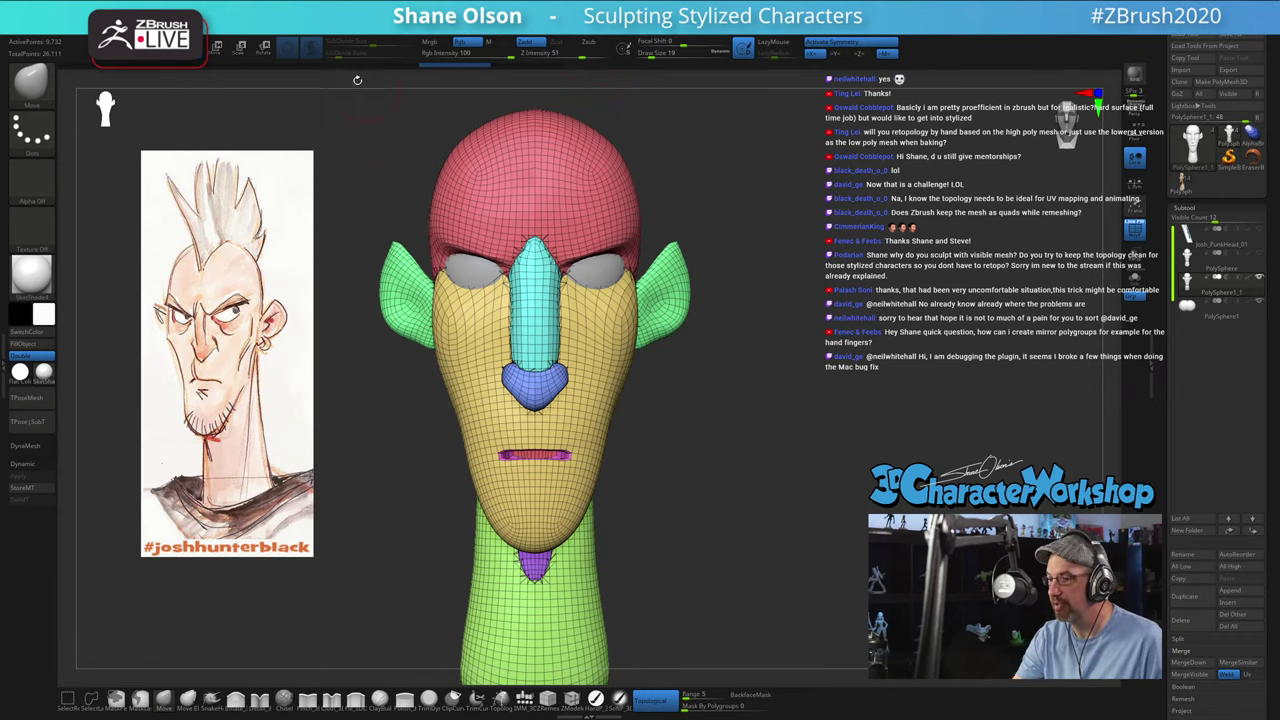
Step: Try a Sculptris Pro smoothing stroke down the cheeks at subdivide size 1, undo it, and return to the front view
key("b")
key("i")
key("n")
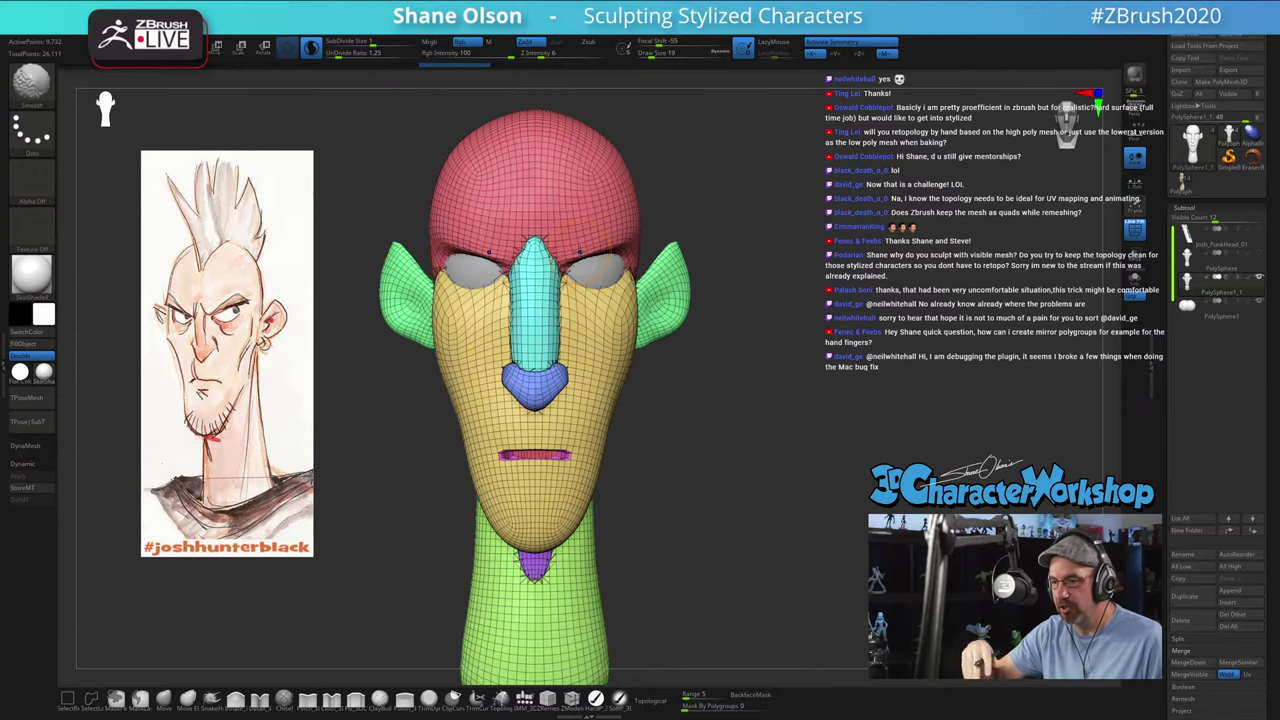
left_click_drag(728, 403, 677, 391)
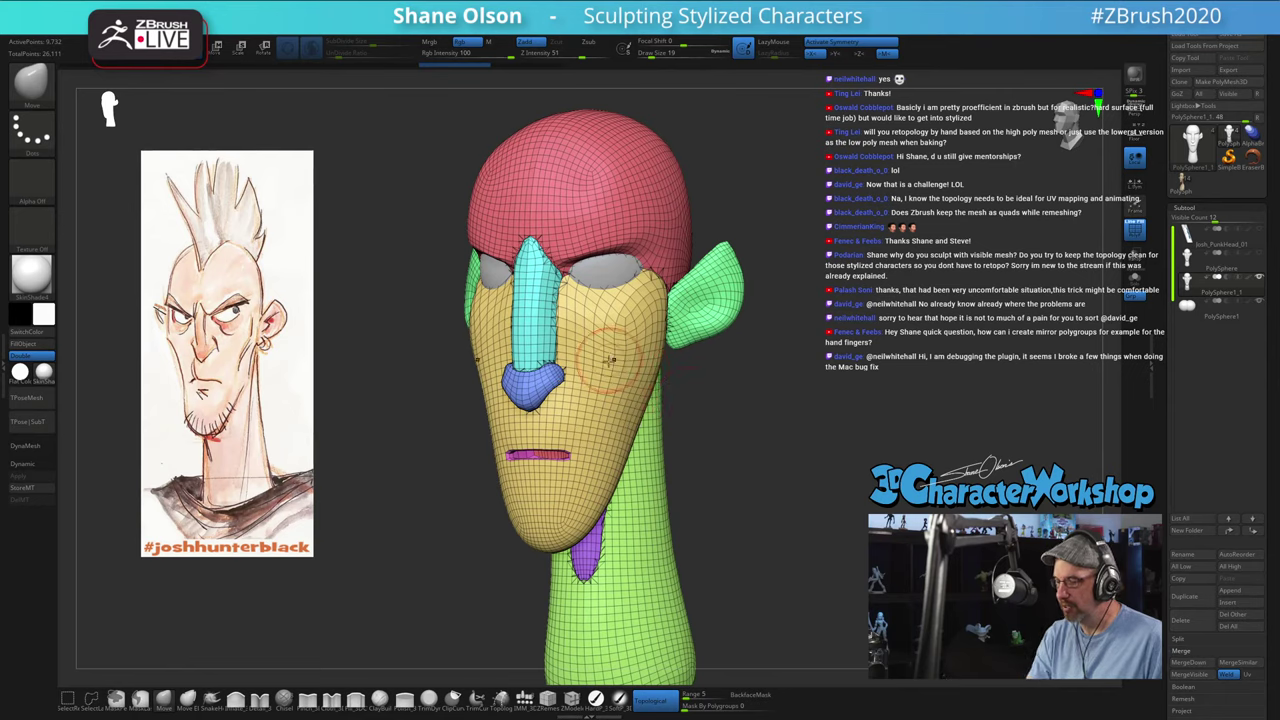
left_click_drag(600, 335, 590, 478, "shift")
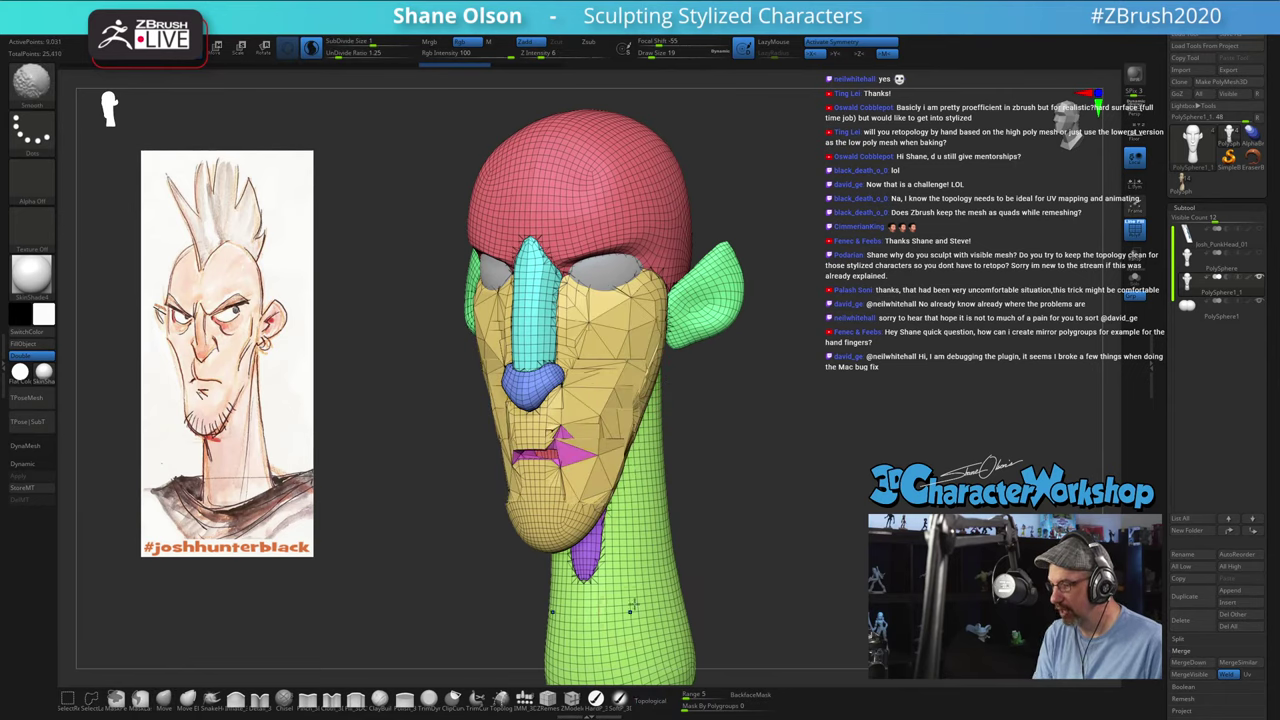
key("ctrl+z")
left_click_drag(747, 470, 763, 469, "shift")
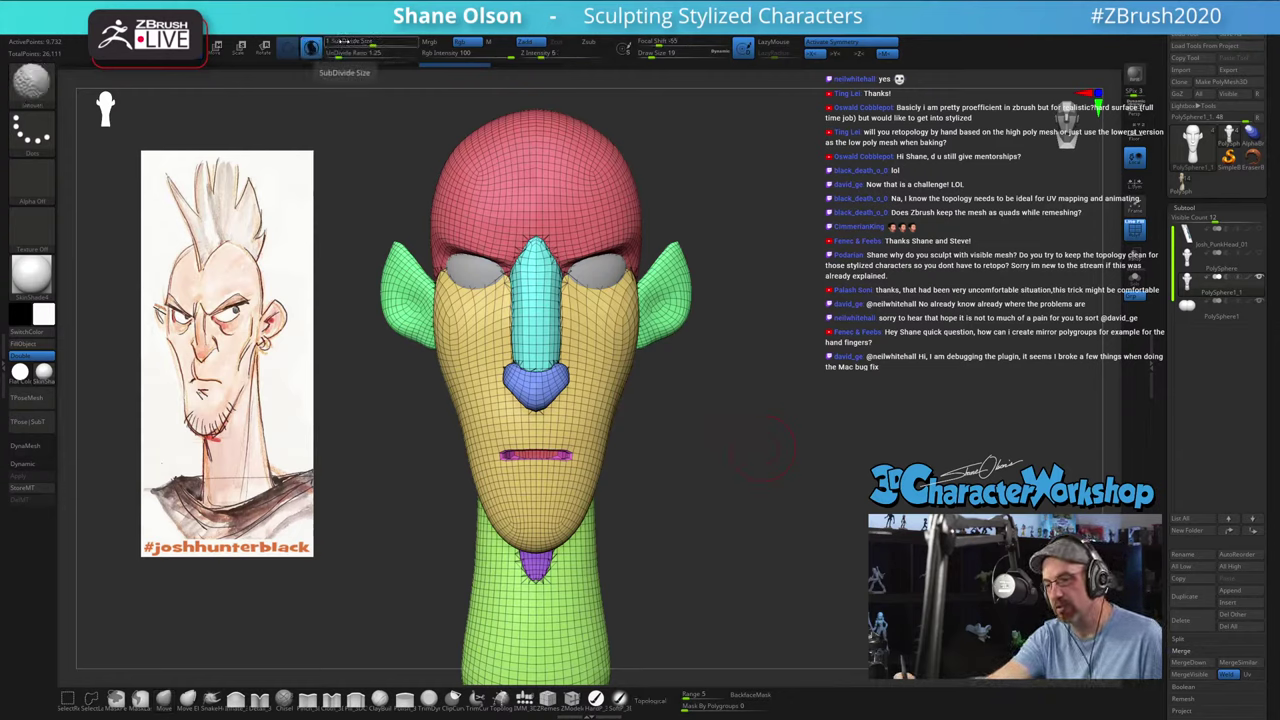
Step: Set the Smooth brush's subdivide size to about 0.109, test a stroke down the cheeks, and undo it
key("b")
key("m")
key("t")
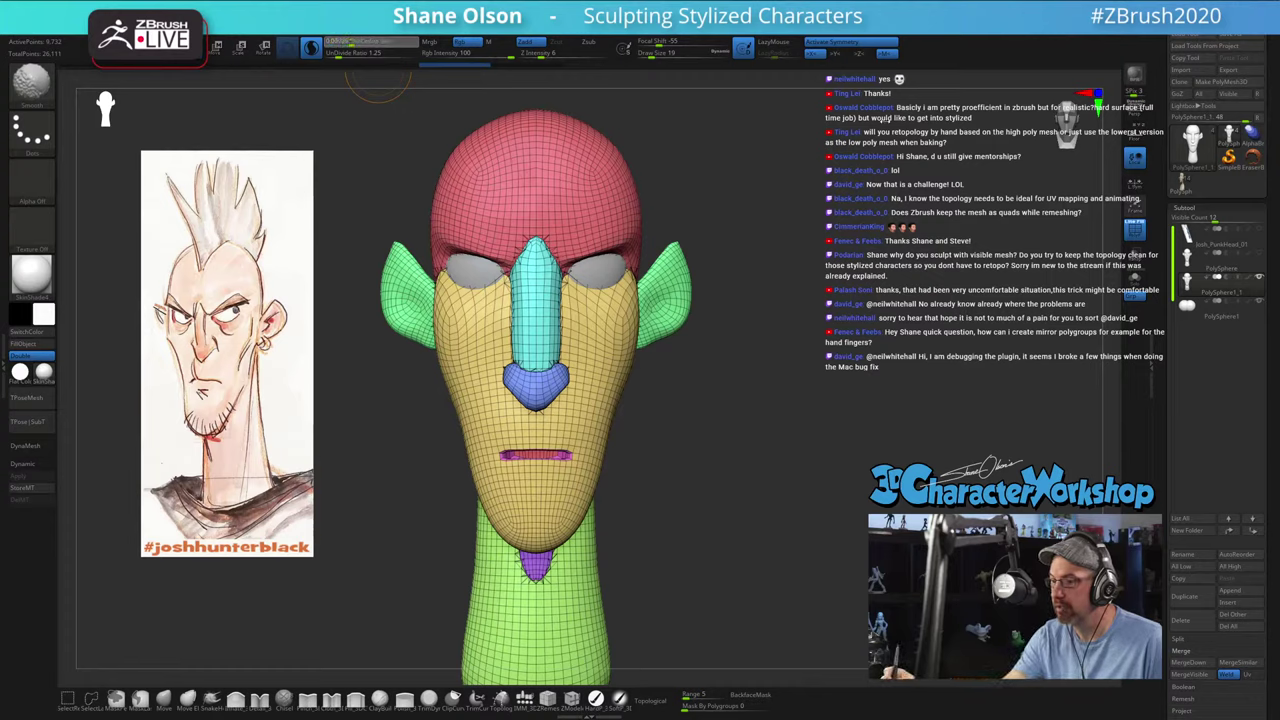
left_click_drag(610, 335, 607, 432)
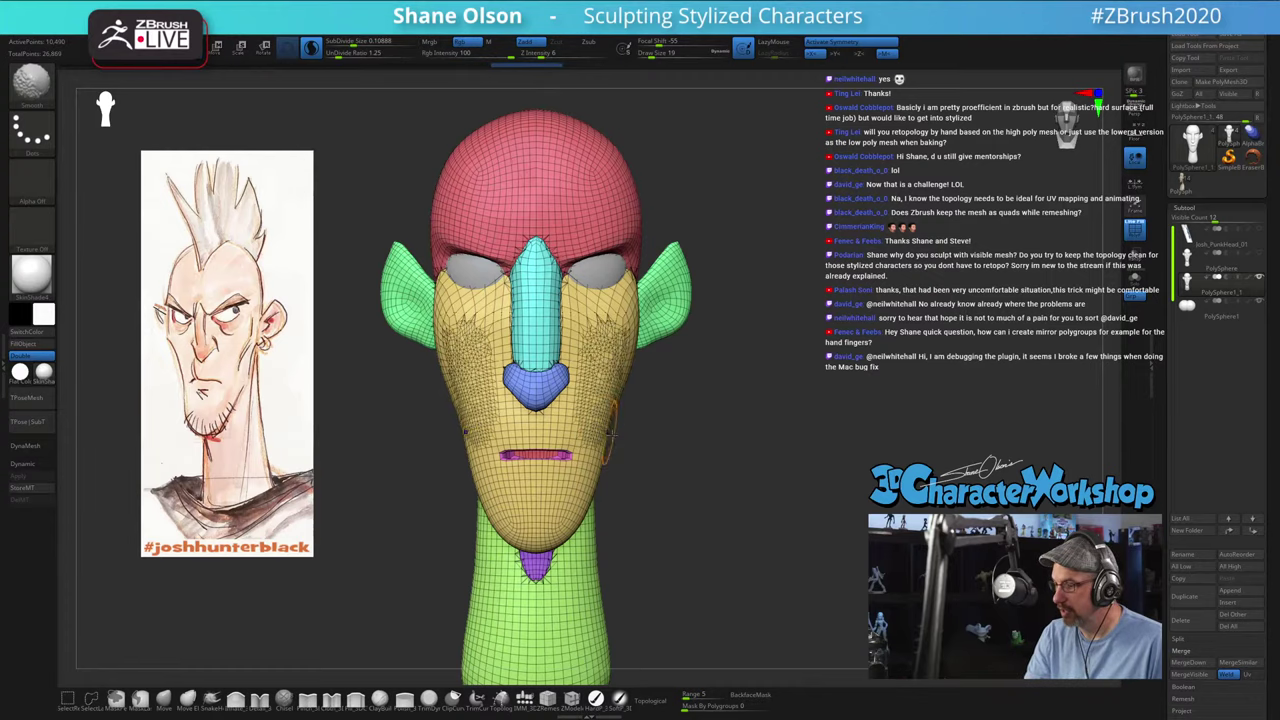
left_click_drag(720, 494, 783, 443)
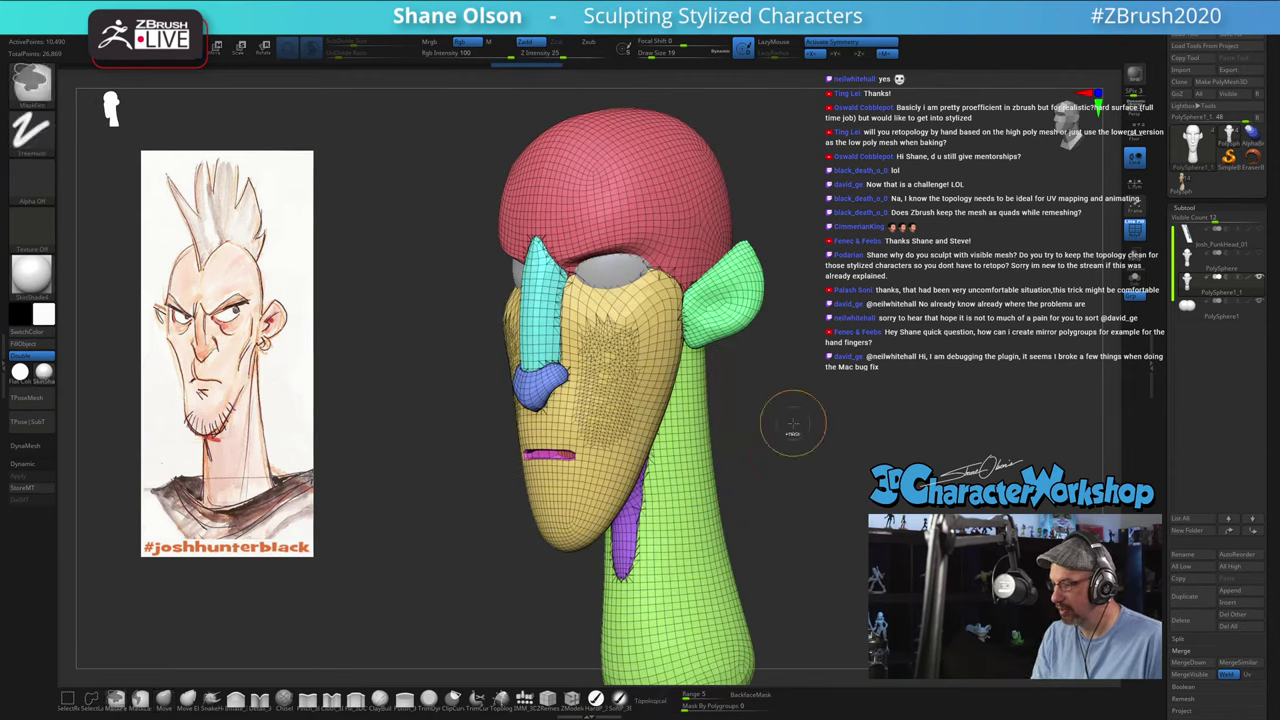
key("ctrl+z")
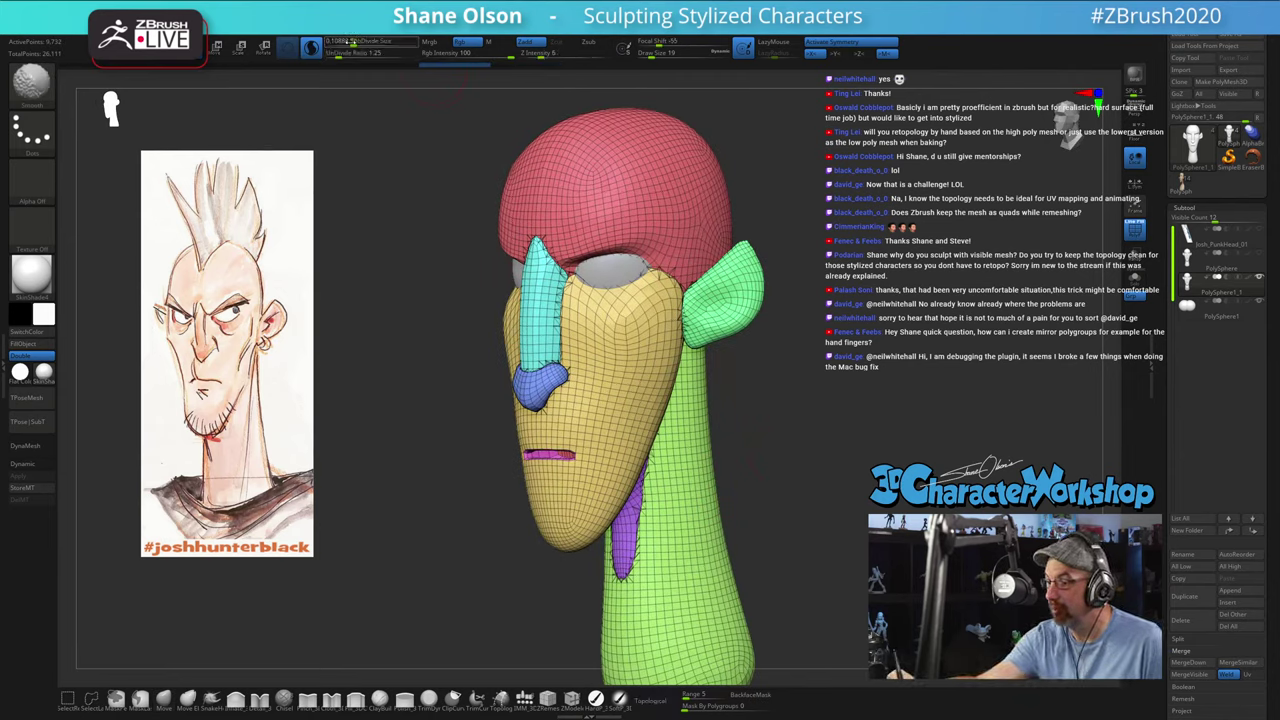
Step: Set the Smooth brush's subdivide size to 0.06812, test a denser stroke down the cheeks, and undo the stroke
key("ctrl+shift+z")
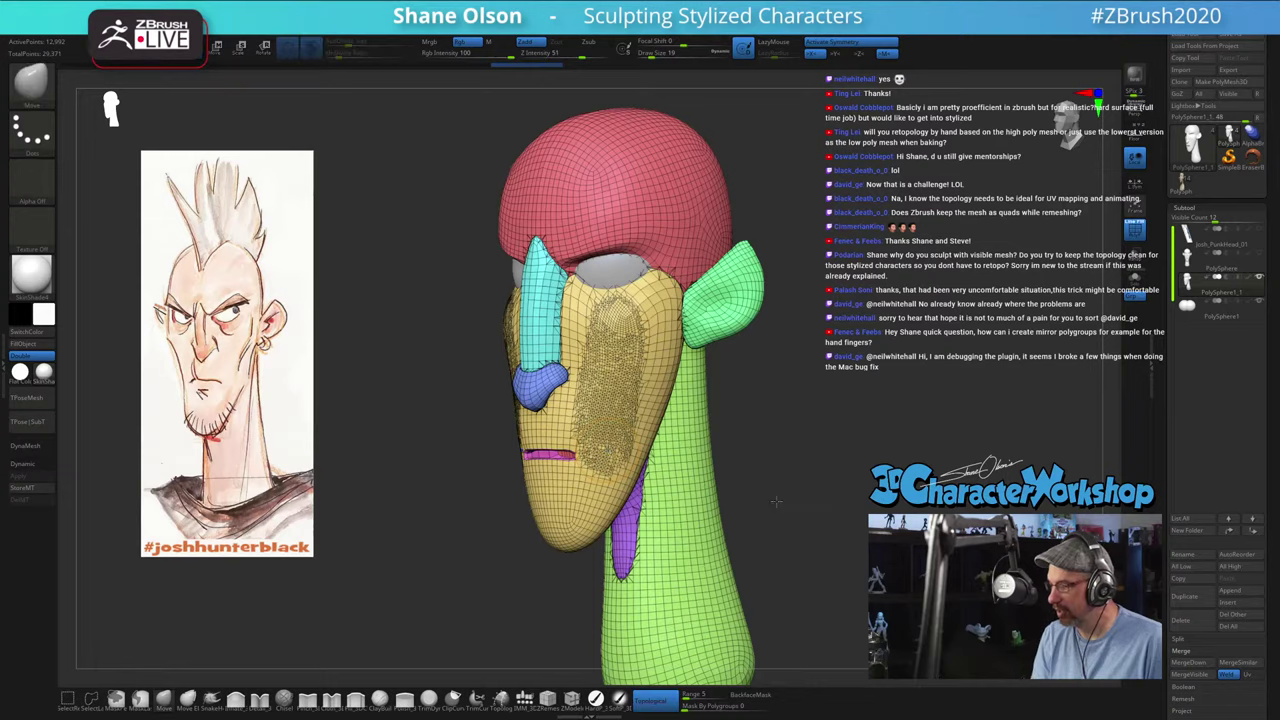
left_click_drag(776, 501, 806, 500)
key("ctrl+z")
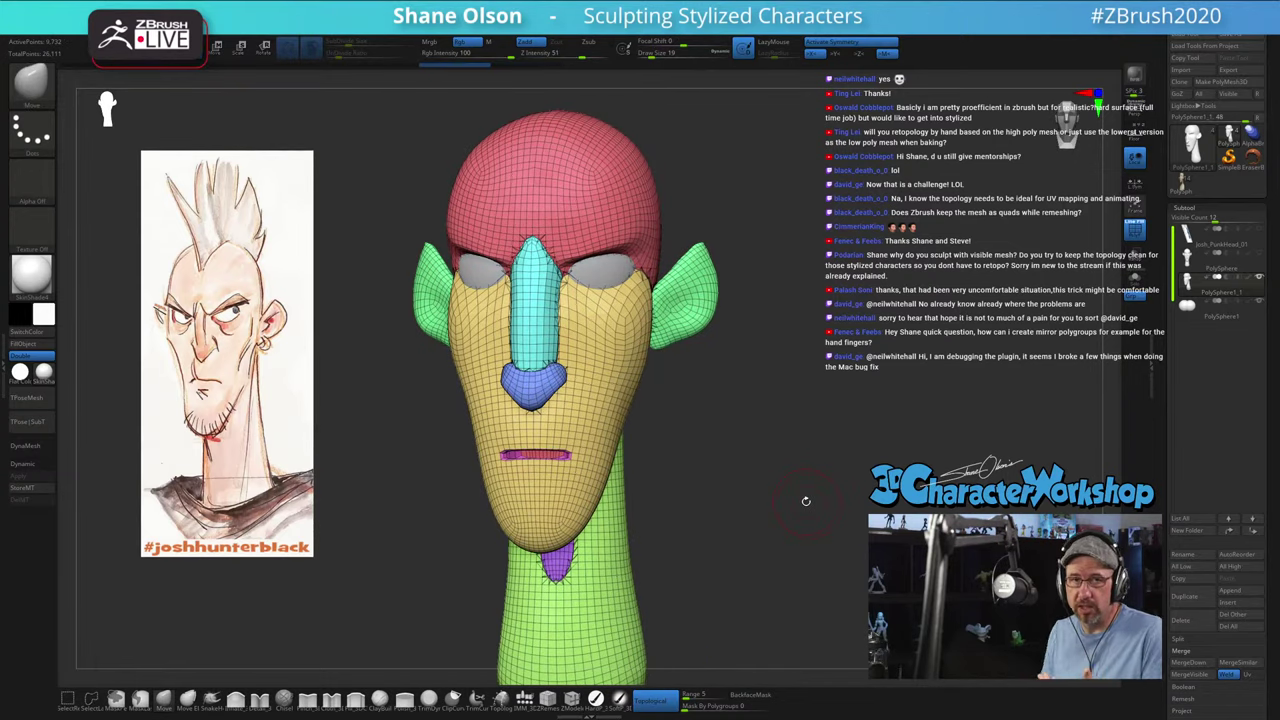
Step: Test smoothing the cheeks, check the surface with the polyframe hidden, and undo the stroke
left_click_drag(813, 410, 815, 435)
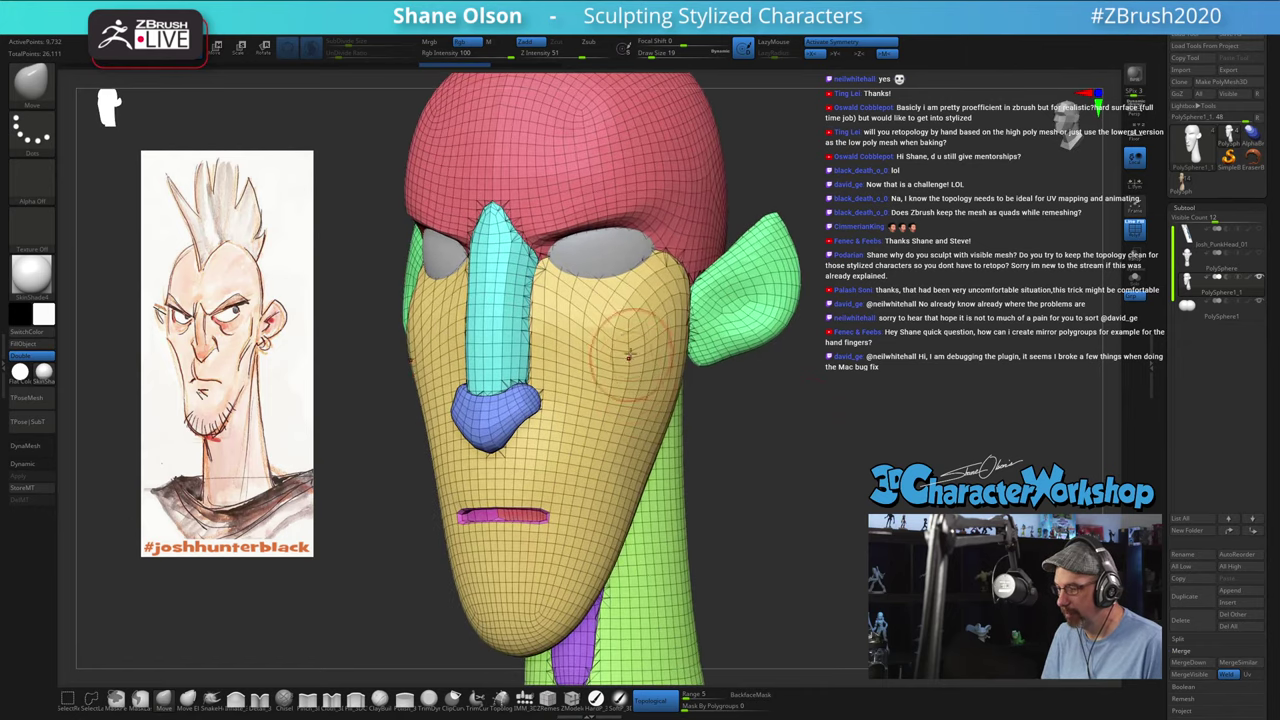
left_click_drag(584, 292, 588, 475)
key("shift+f")
mouse_move(764, 452)
left_mouse_down()
mouse_move(824, 424)
mouse_move(814, 443)
left_mouse_up()
key("ctrl+z")
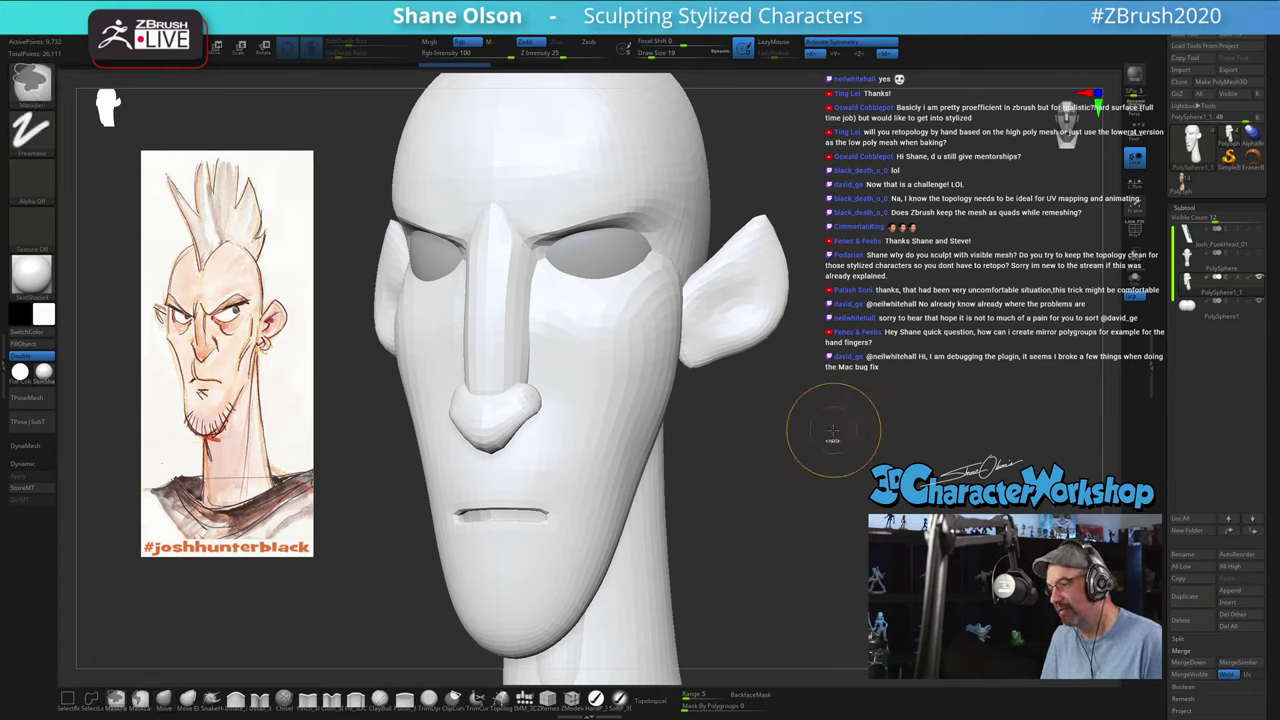
Step: Divide the head mesh once, expand its geometry settings, and show the polyframe again
key("ctrl+d")
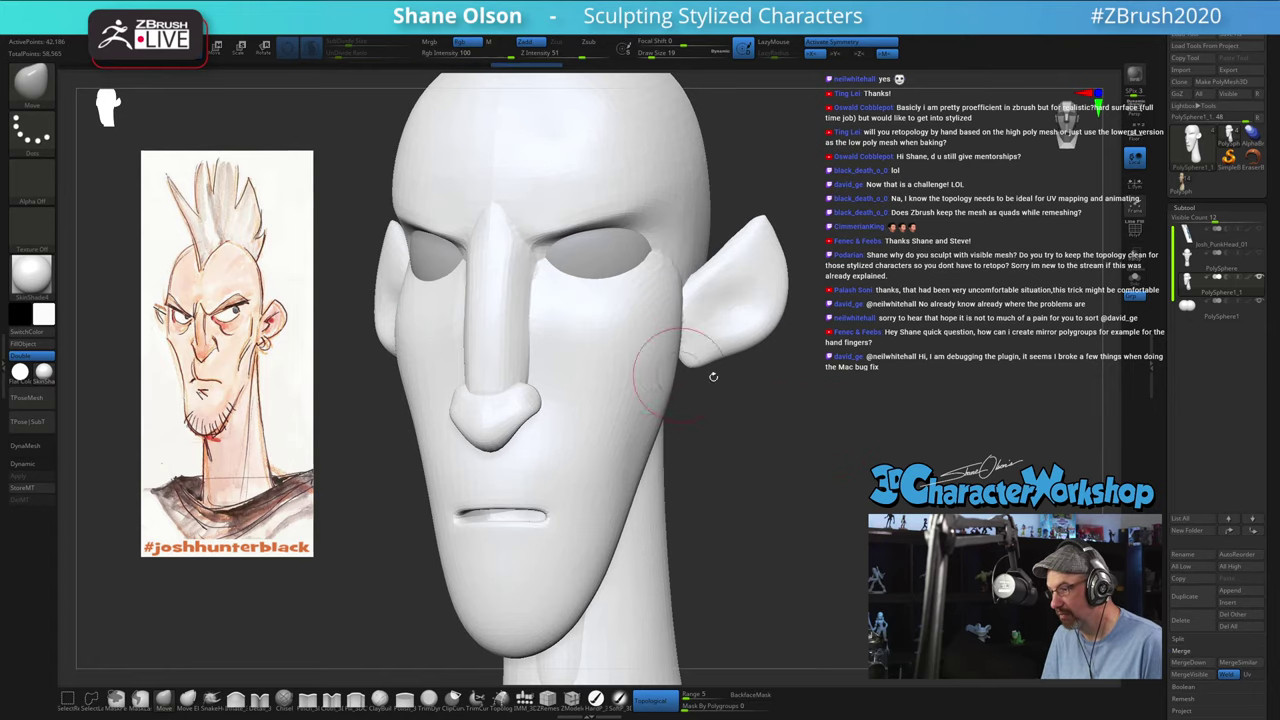
left_click_drag(1156, 360, 1156, 483)
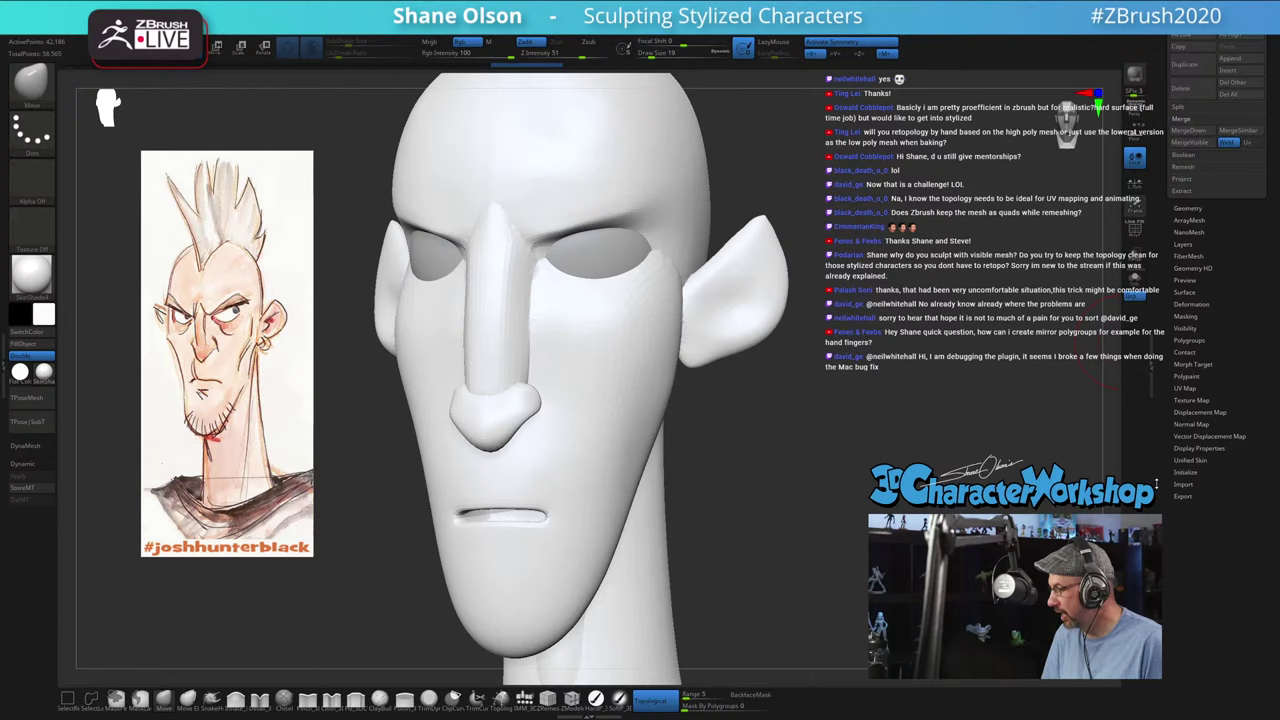
left_click(1189, 208)
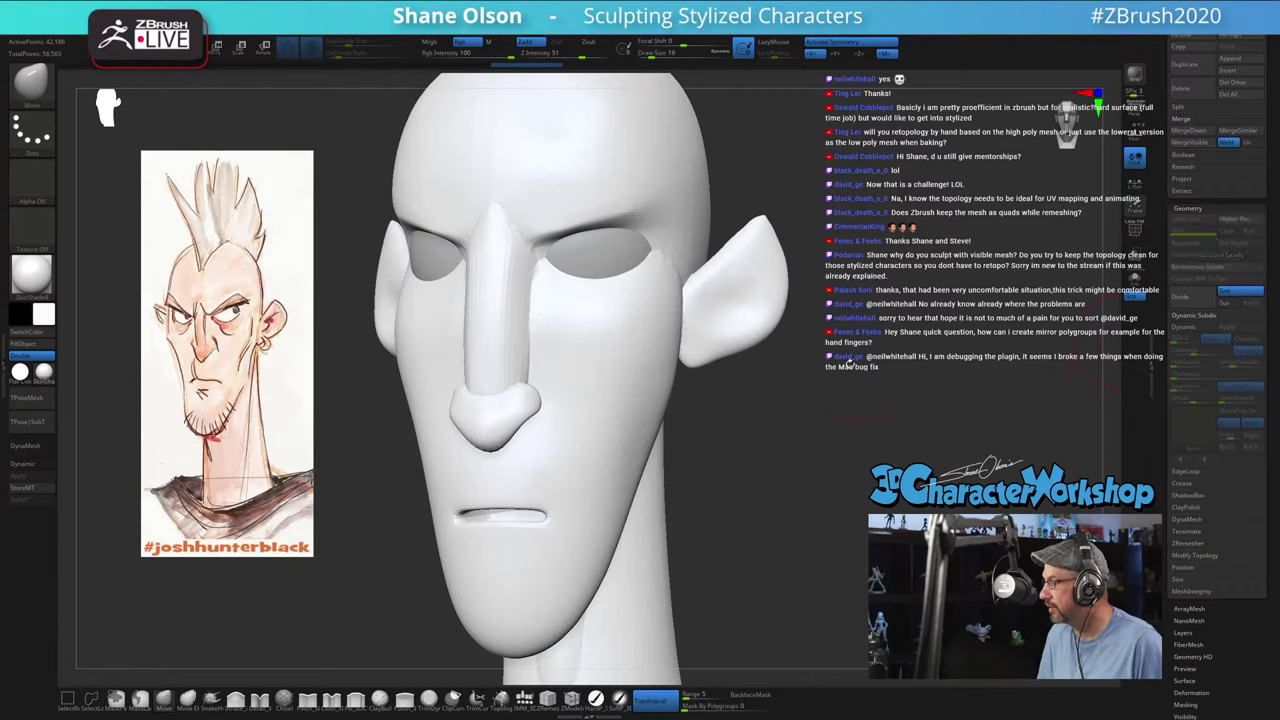
left_click_drag(892, 285, 866, 310)
key("shift+f")
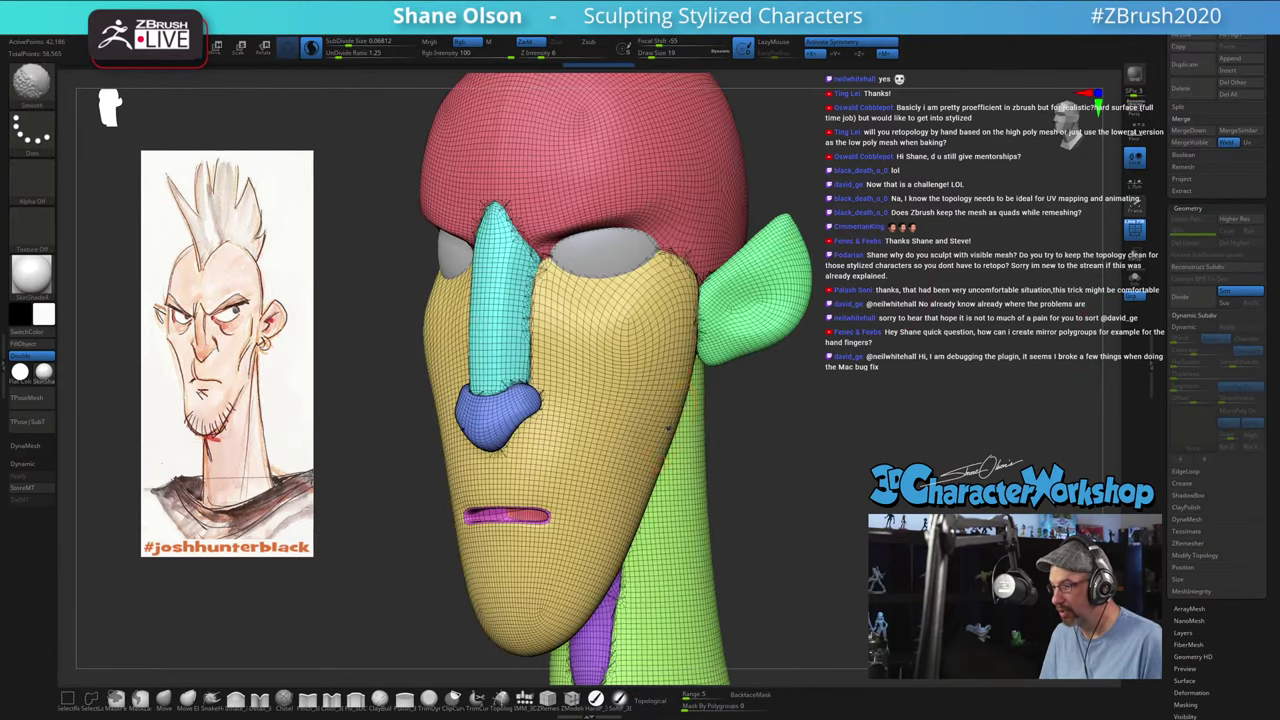
Step: Smooth the cheeks and the area beside the nose with Sculptris Pro, undoing the misplaced stroke
left_click_drag(632, 345, 603, 430, "shift")
mouse_move(562, 323)
left_mouse_down("shift")
mouse_move(556, 366)
mouse_move(505, 179)
mouse_move(500, 284)
left_mouse_up("shift")
key("ctrl+z")
mouse_move(500, 445)
left_mouse_down("shift")
mouse_move(538, 398)
mouse_move(546, 440)
left_mouse_up("shift")
Step: Smooth the side of the head from the temple and behind the ear down to the jaw and upper neck
right_click_drag(693, 307, 615, 302)
mouse_move(661, 238)
left_mouse_down("shift")
mouse_move(692, 308)
mouse_move(700, 388)
mouse_move(630, 441)
mouse_move(662, 492)
mouse_move(692, 485)
mouse_move(716, 595)
mouse_move(728, 550)
left_mouse_up("shift")
right_click_drag(779, 555, 786, 500, "ctrl")
left_click_drag(766, 392, 832, 374, "shift")
left_click_drag(740, 370, 797, 325)
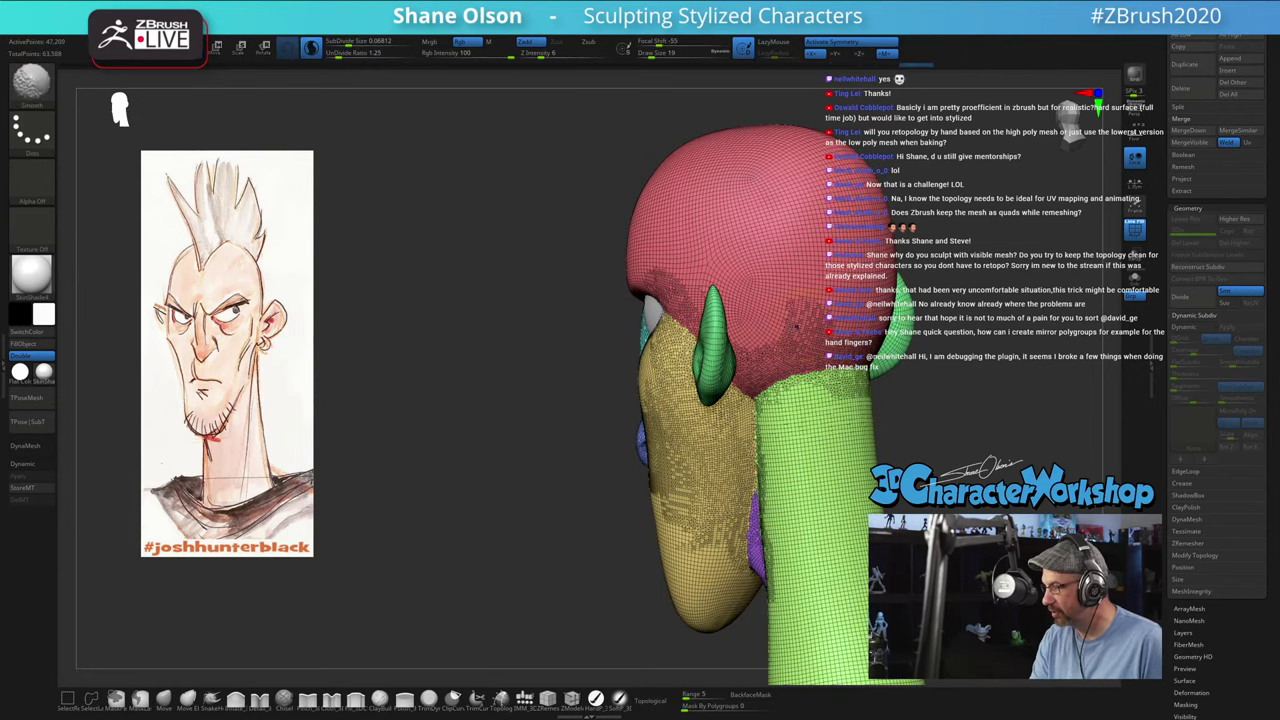
right_click_drag(746, 342, 858, 352)
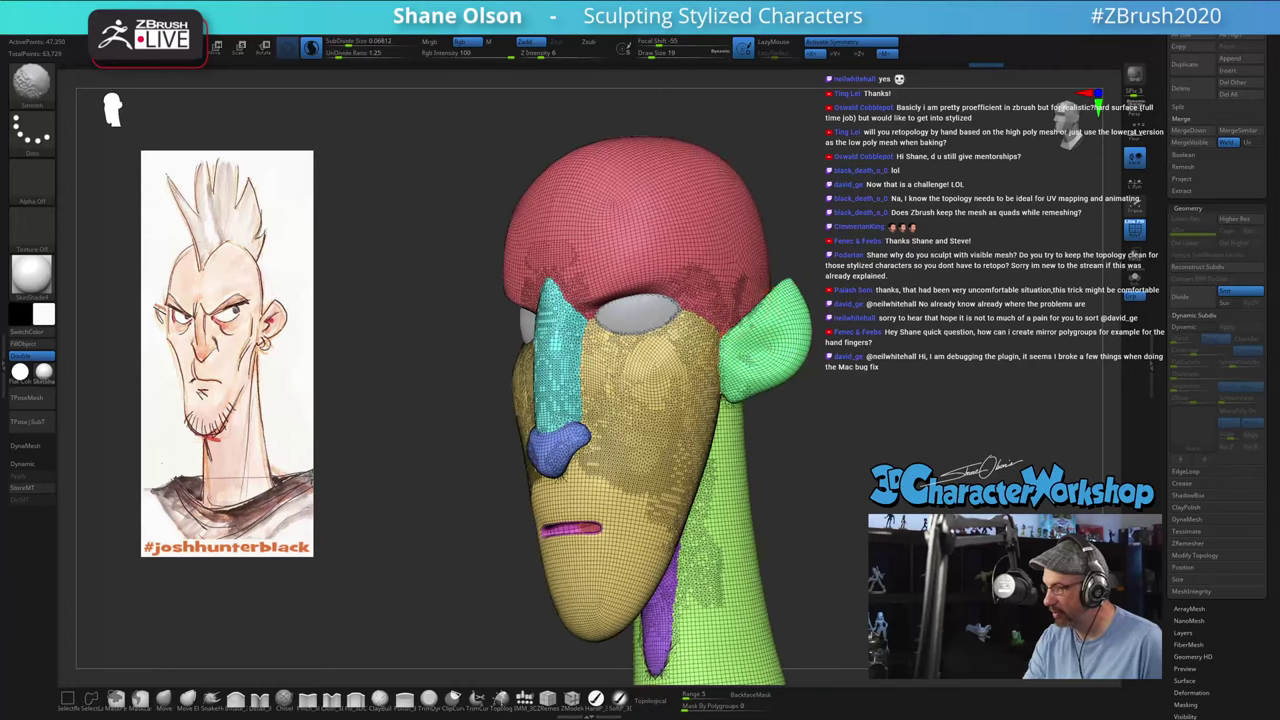
Step: Smooth the brow ridge and the face from beside the nose down to the chin
left_click_drag(508, 288, 700, 258)
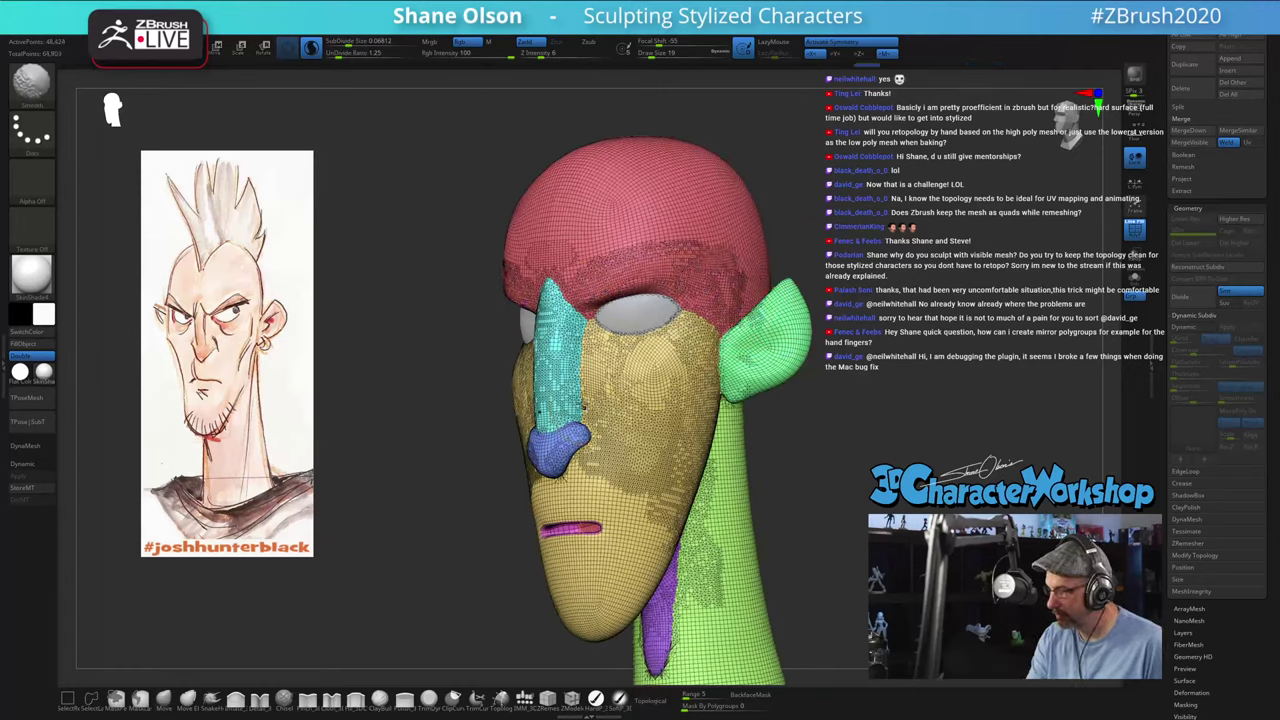
mouse_move(588, 445)
left_mouse_down("shift")
mouse_move(560, 485)
mouse_move(598, 482)
mouse_move(610, 496)
mouse_move(545, 508)
mouse_move(640, 540)
mouse_move(600, 580)
left_mouse_up("shift")
mouse_move(822, 516)
left_mouse_down("alt")
mouse_move(798, 441)
mouse_move(812, 565)
left_mouse_up("alt")
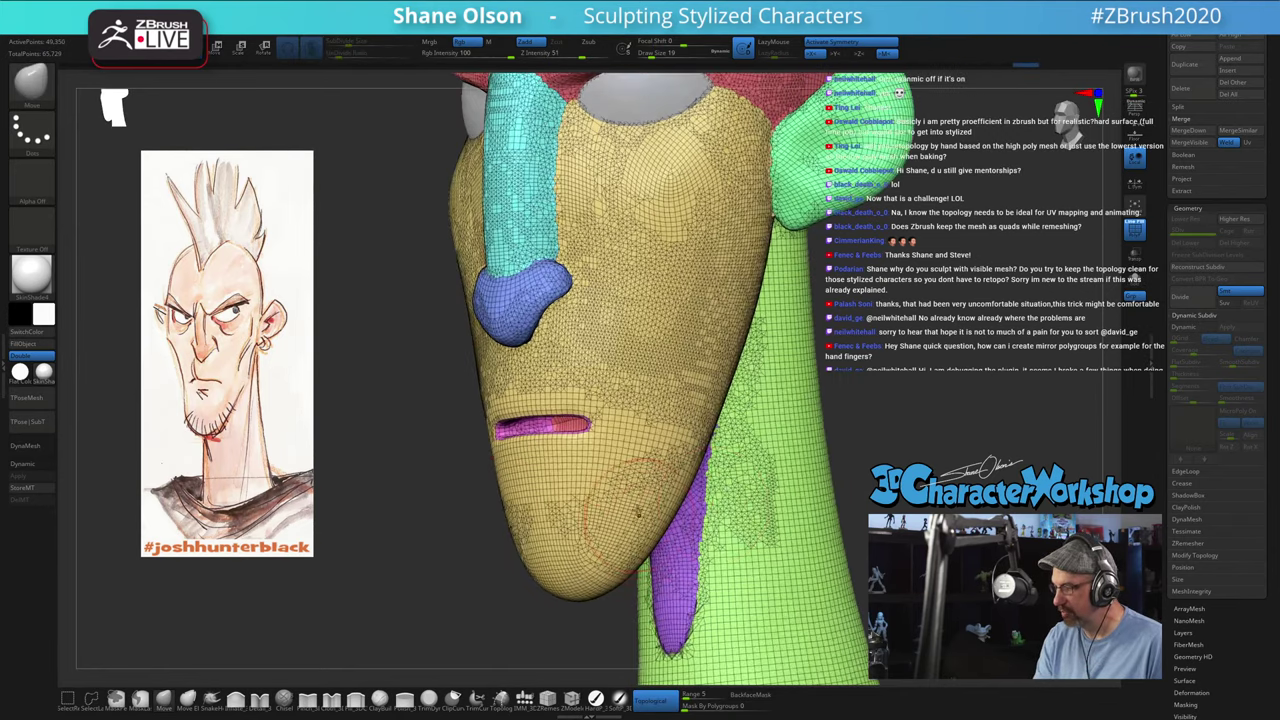
right_click_drag(620, 378, 624, 436, "ctrl")
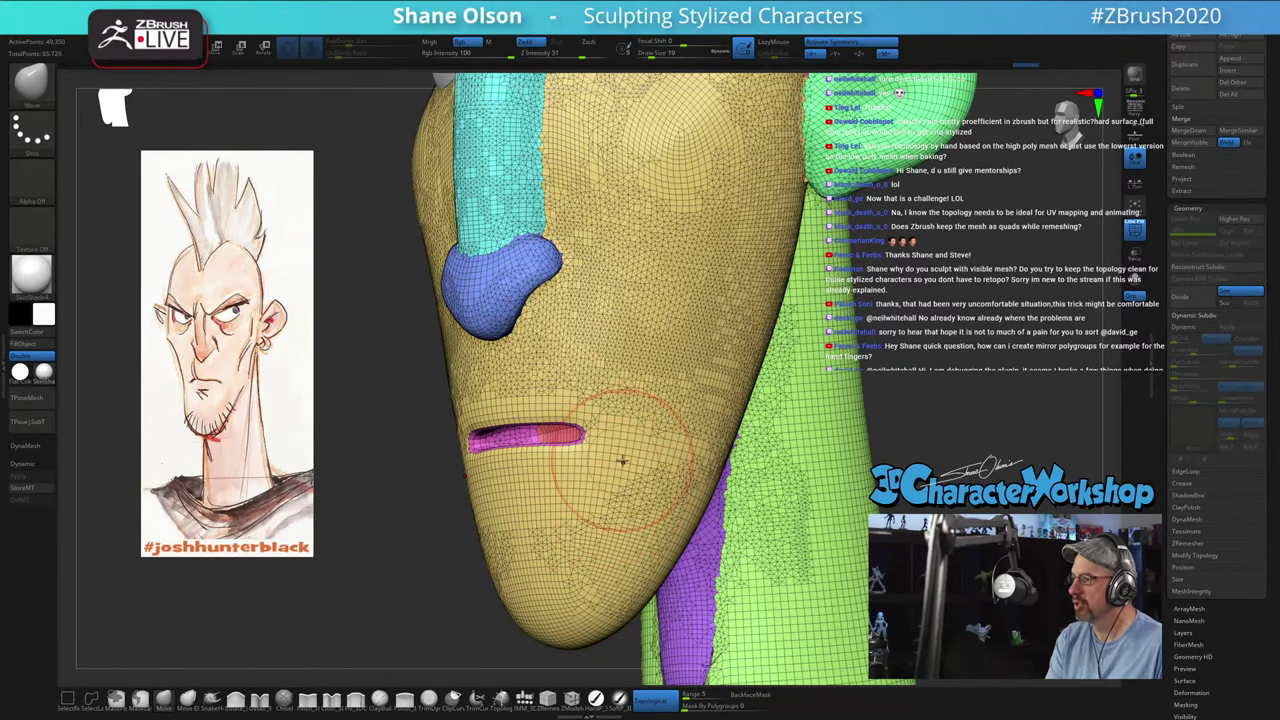
right_click_drag(638, 516, 635, 444, "ctrl")
Step: Smooth the transition between the purple throat form and the front of the neck
left_click_drag(636, 566, 643, 616, "shift")
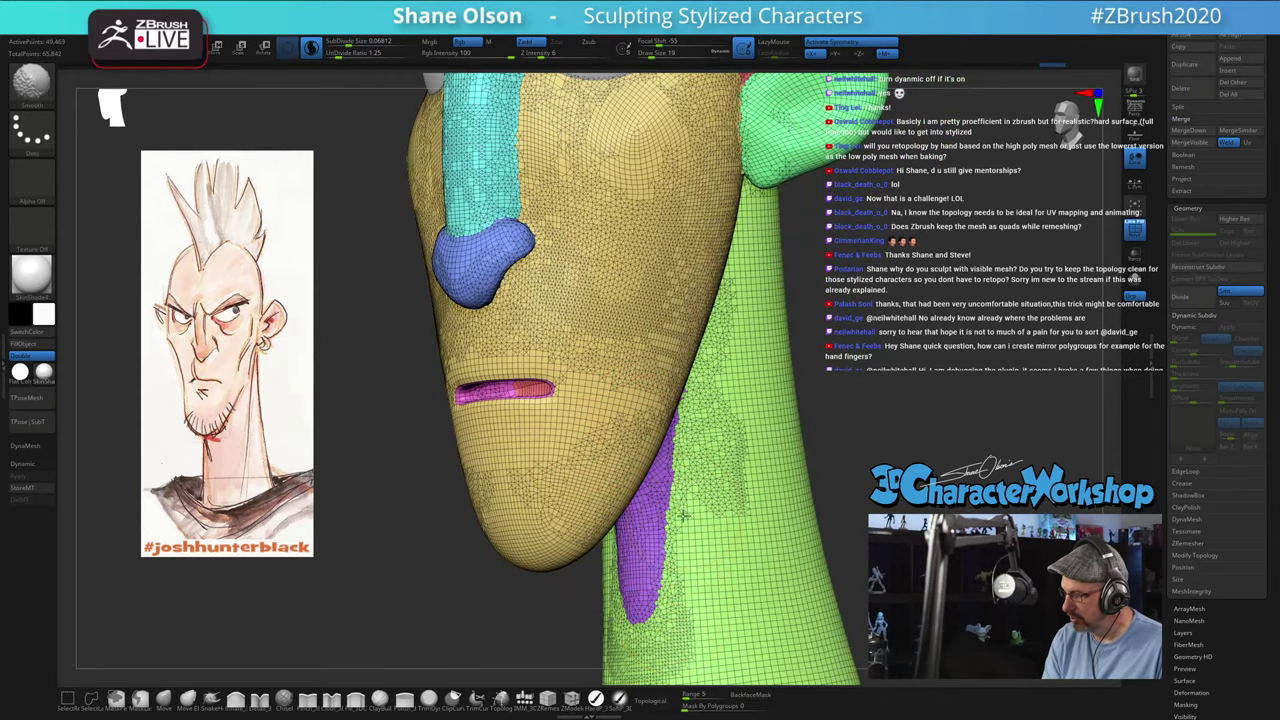
right_click_drag(685, 516, 698, 494)
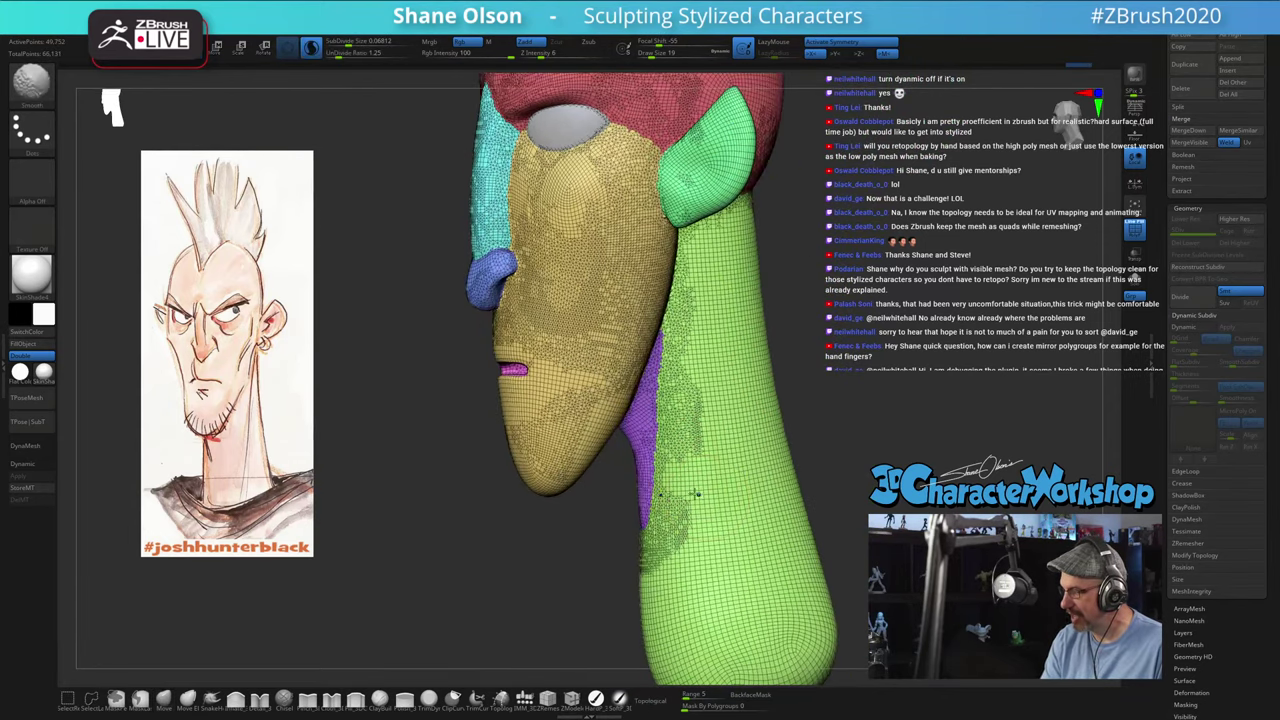
left_click(40, 466)
left_click(29, 461)
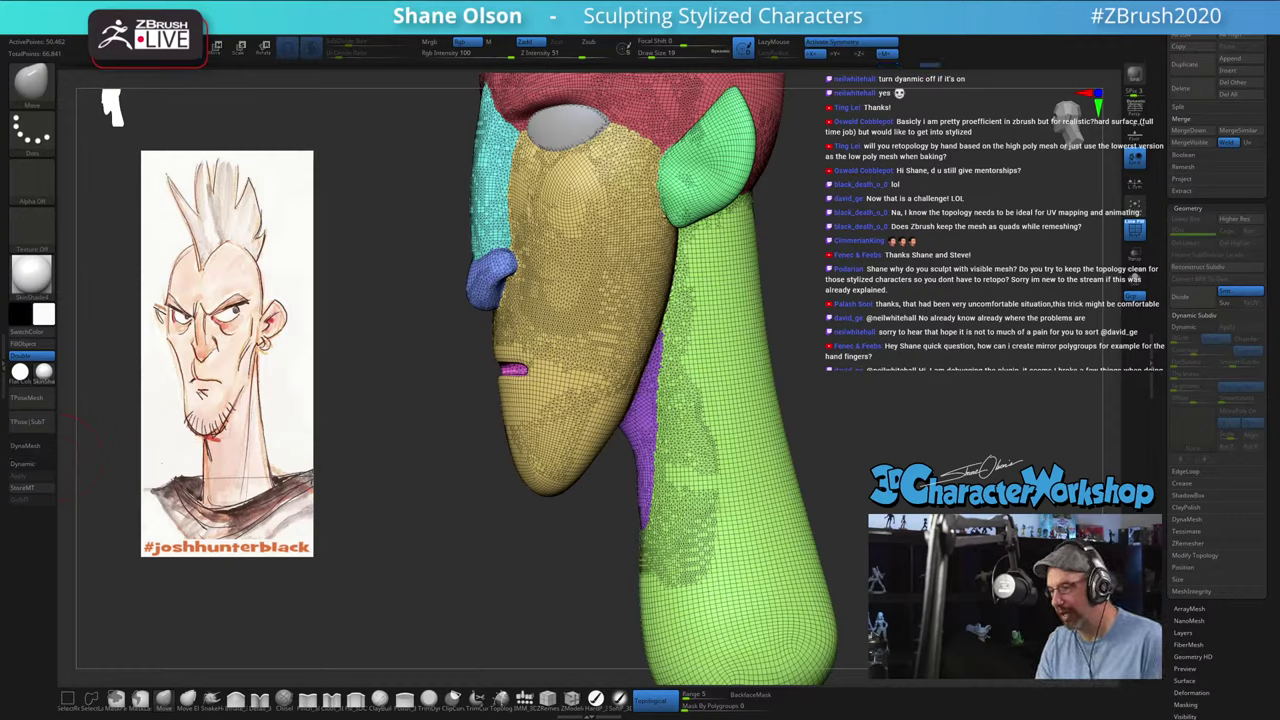
right_click_drag(570, 560, 640, 560)
mouse_move(640, 590)
left_mouse_down("shift")
mouse_move(657, 627)
mouse_move(672, 610)
left_mouse_up("shift")
Step: Smooth the forehead above the eyebrows on both sides
mouse_move(837, 486)
left_mouse_down("alt")
mouse_move(829, 449)
mouse_move(806, 469)
mouse_move(806, 491)
left_mouse_up("alt")
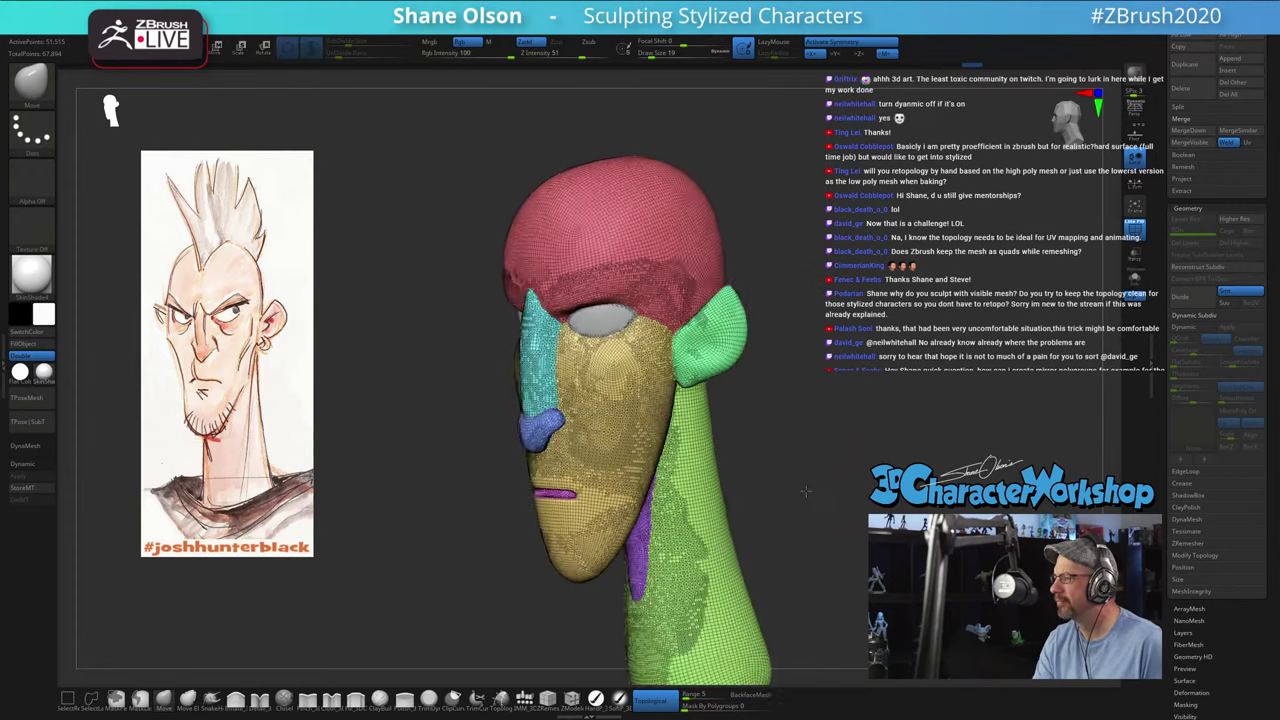
right_click_drag(805, 491, 829, 480)
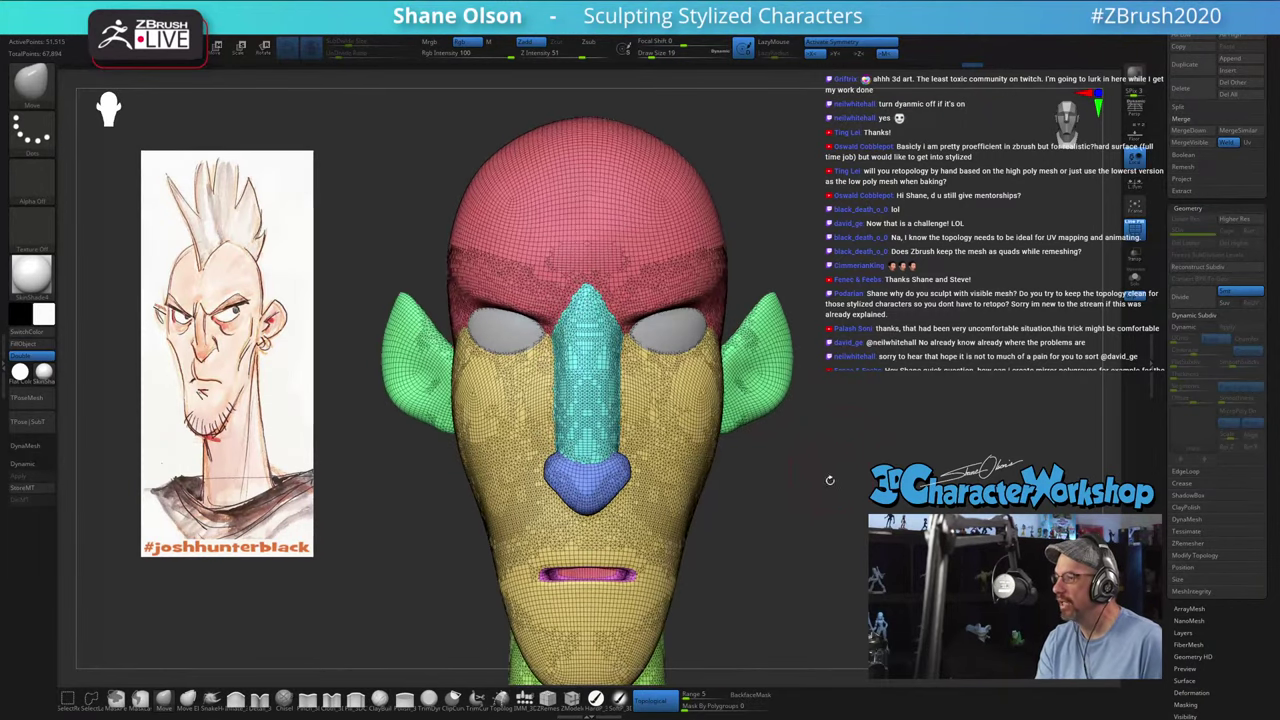
mouse_move(830, 480)
left_mouse_down("alt")
mouse_move(872, 494)
mouse_move(815, 492)
left_mouse_up("alt")
mouse_move(612, 275)
left_mouse_down("shift")
mouse_move(662, 245)
mouse_move(636, 250)
left_mouse_up("shift")
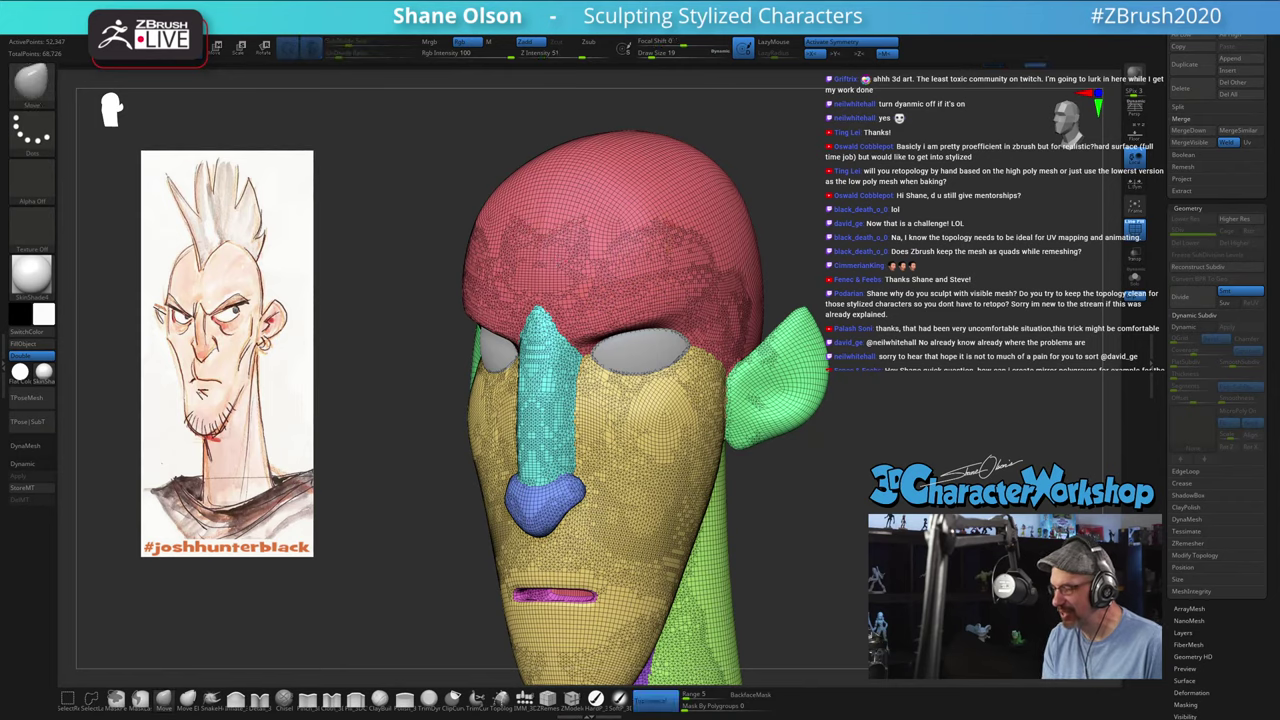
Step: Smooth the cheeks, the side of the jaw and the area around the mouth corners
left_click_drag(828, 510, 856, 550)
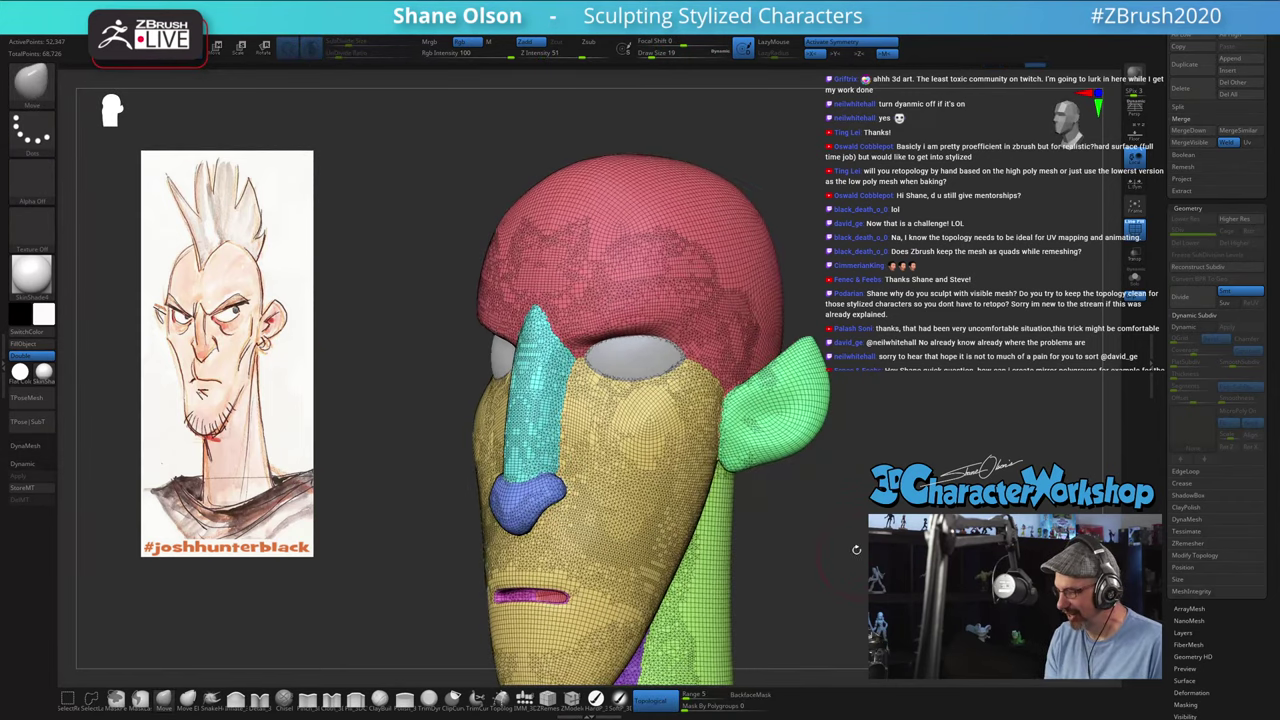
key("shift")
left_click_drag(660, 419, 659, 442, "shift")
left_click_drag(803, 554, 757, 570)
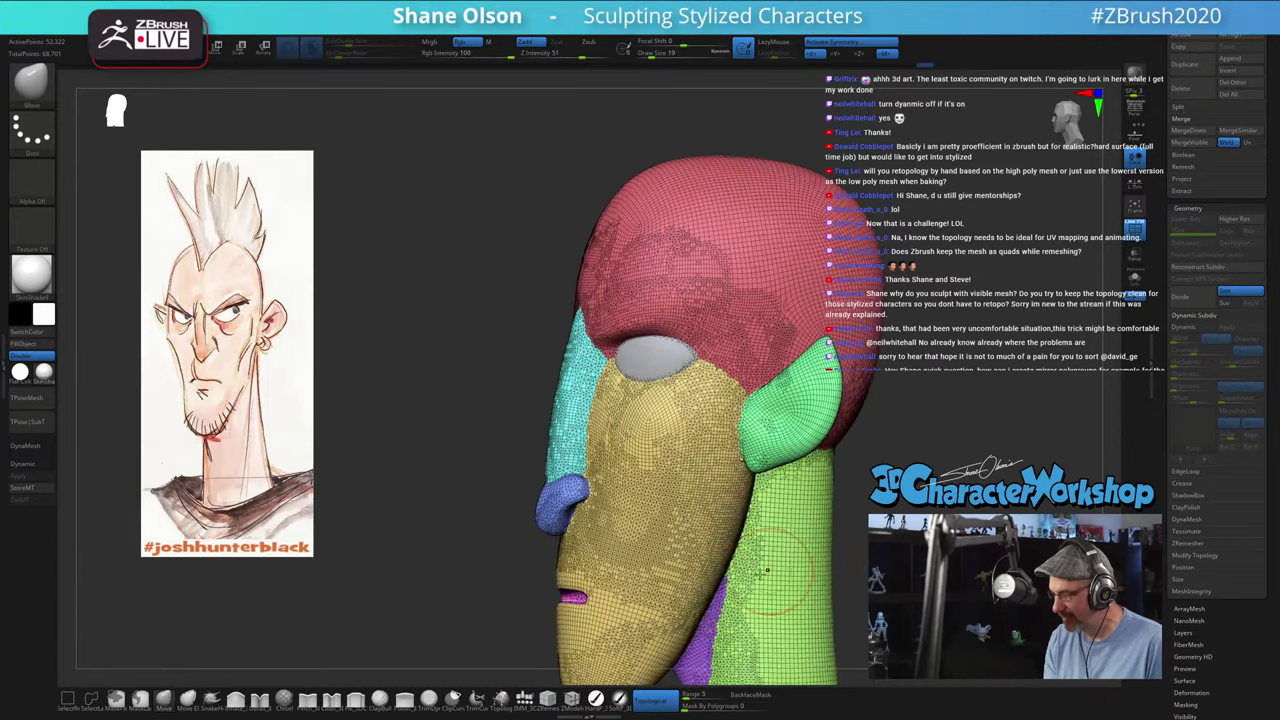
left_click_drag(660, 590, 650, 640, "shift")
left_click_drag(555, 600, 643, 558)
key("shift")
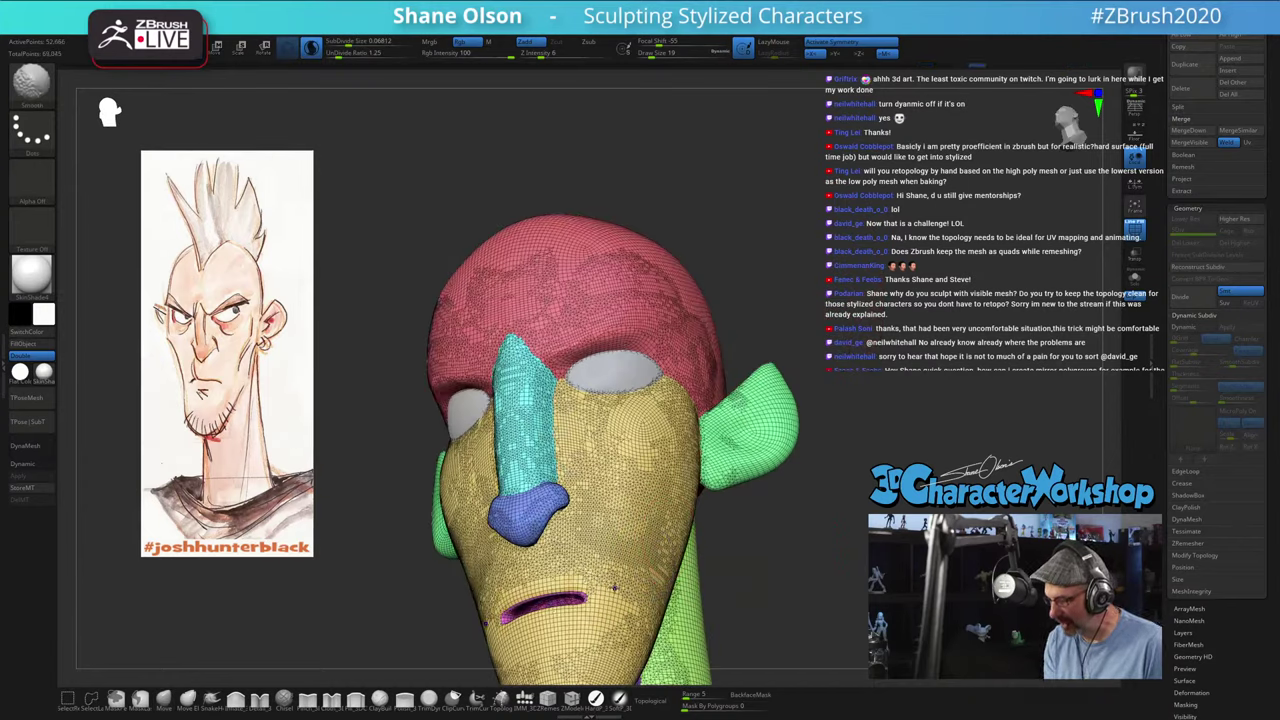
mouse_move(640, 580)
right_mouse_down()
mouse_move(807, 556)
mouse_move(650, 605)
mouse_move(779, 458)
right_mouse_up()
key("shift")
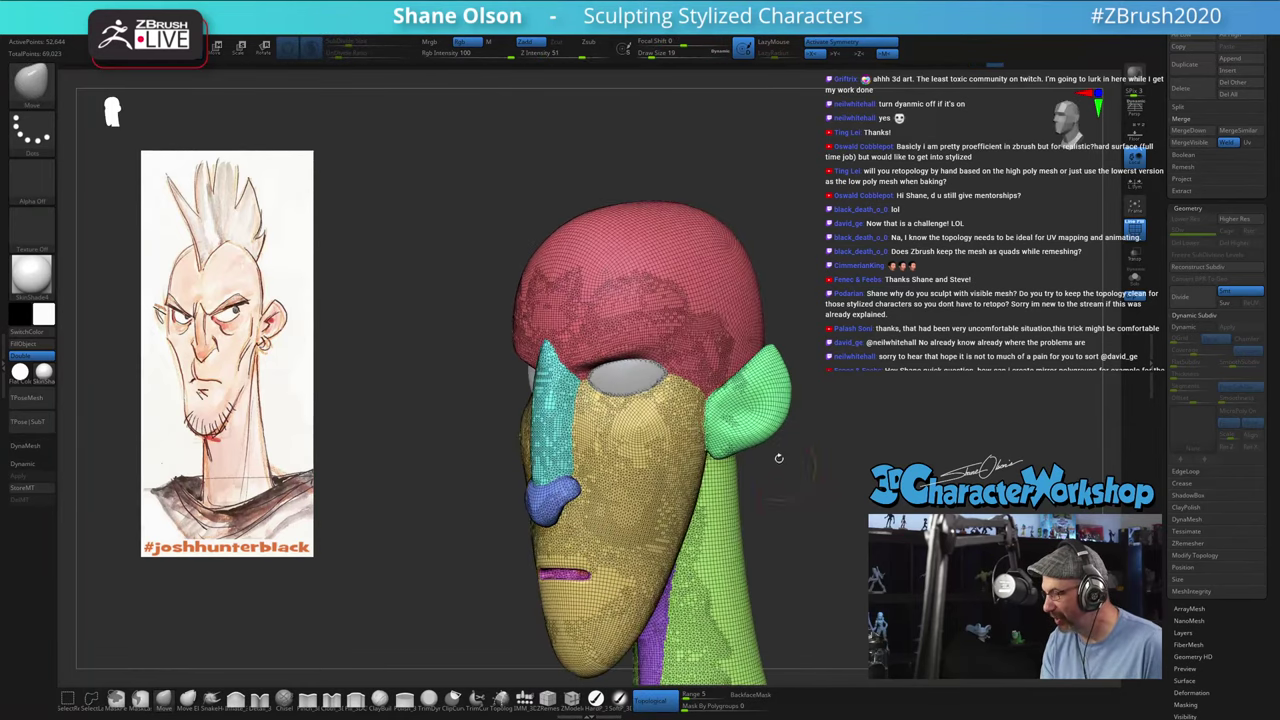
Step: Smooth the area where the ears join the head and where the skull meets the back of the neck
key("shift")
left_click_drag(772, 368, 780, 395, "shift")
right_click_drag(790, 410, 600, 415)
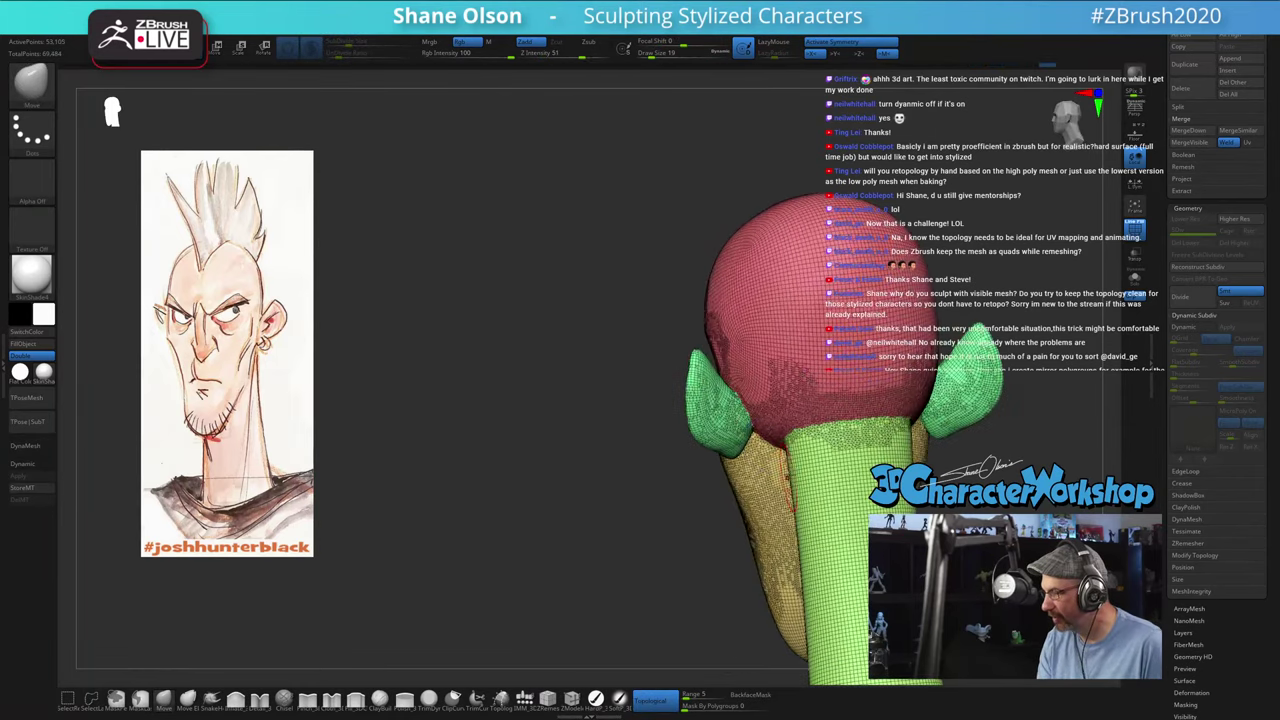
key("shift")
left_click_drag(740, 396, 767, 430, "shift")
right_click_drag(690, 480, 786, 531)
key("shift")
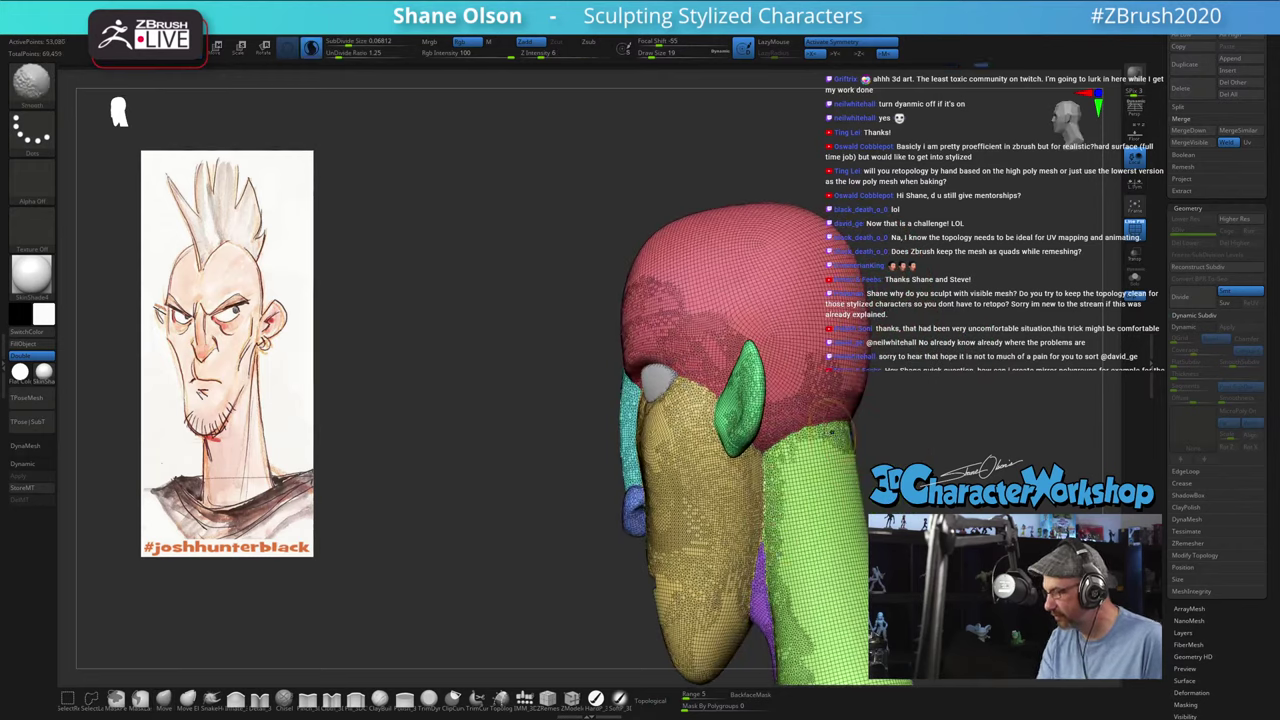
left_click_drag(782, 487, 783, 506, "shift")
right_click_drag(783, 506, 687, 450)
Step: Hide the polyframe, raise the Smooth brush intensity to 26 and blend the sides of the nose into the face
key("shift+f")
left_click_drag(570, 341, 568, 360, "shift")
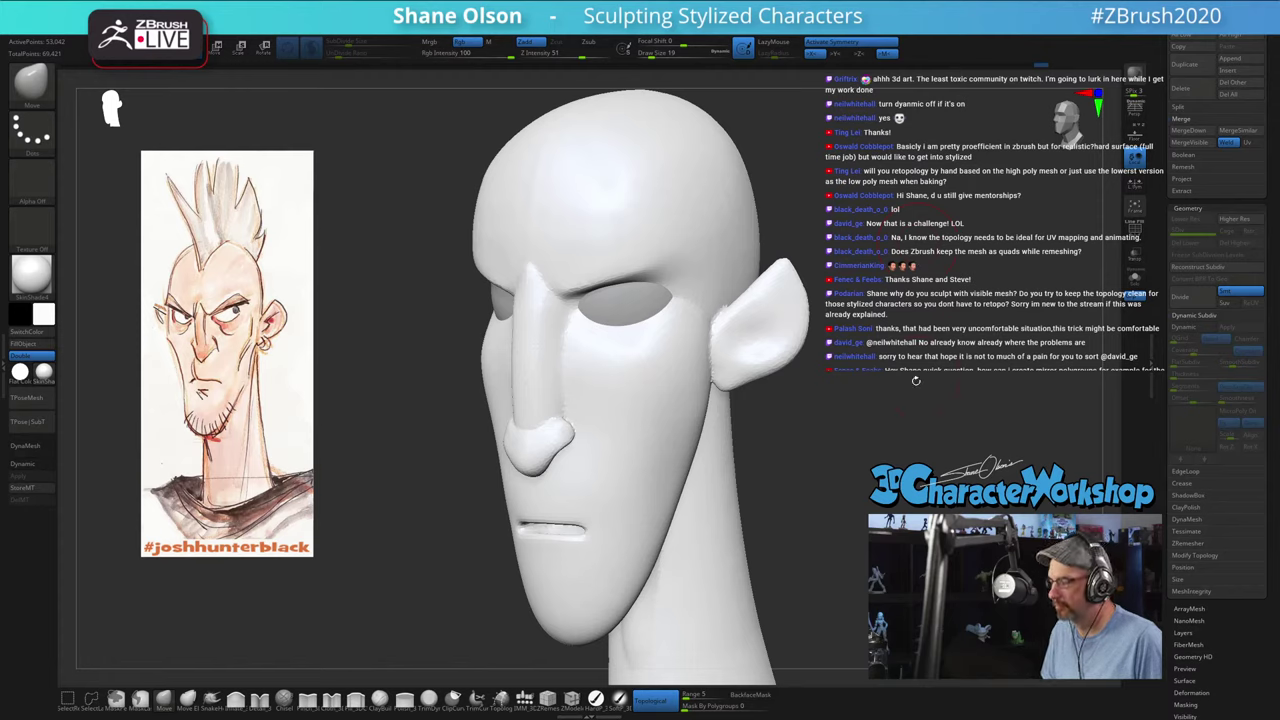
left_click_drag(916, 380, 750, 383)
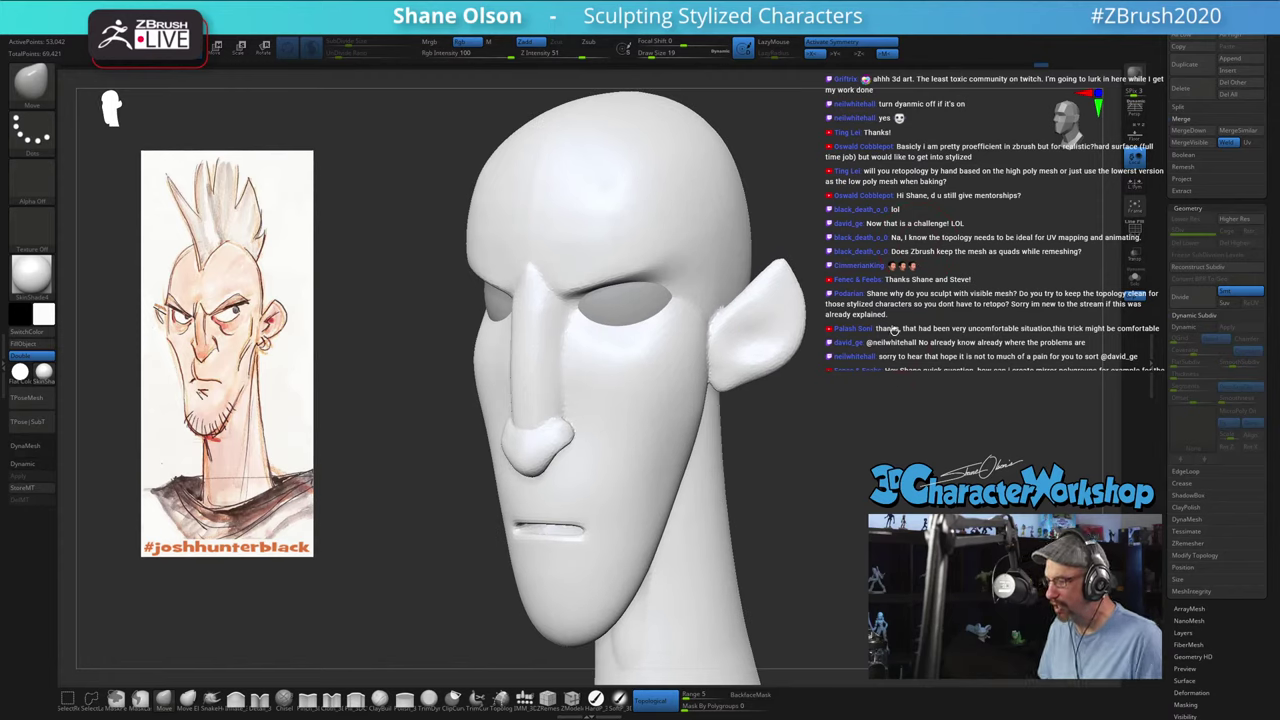
left_click_drag(850, 375, 768, 364)
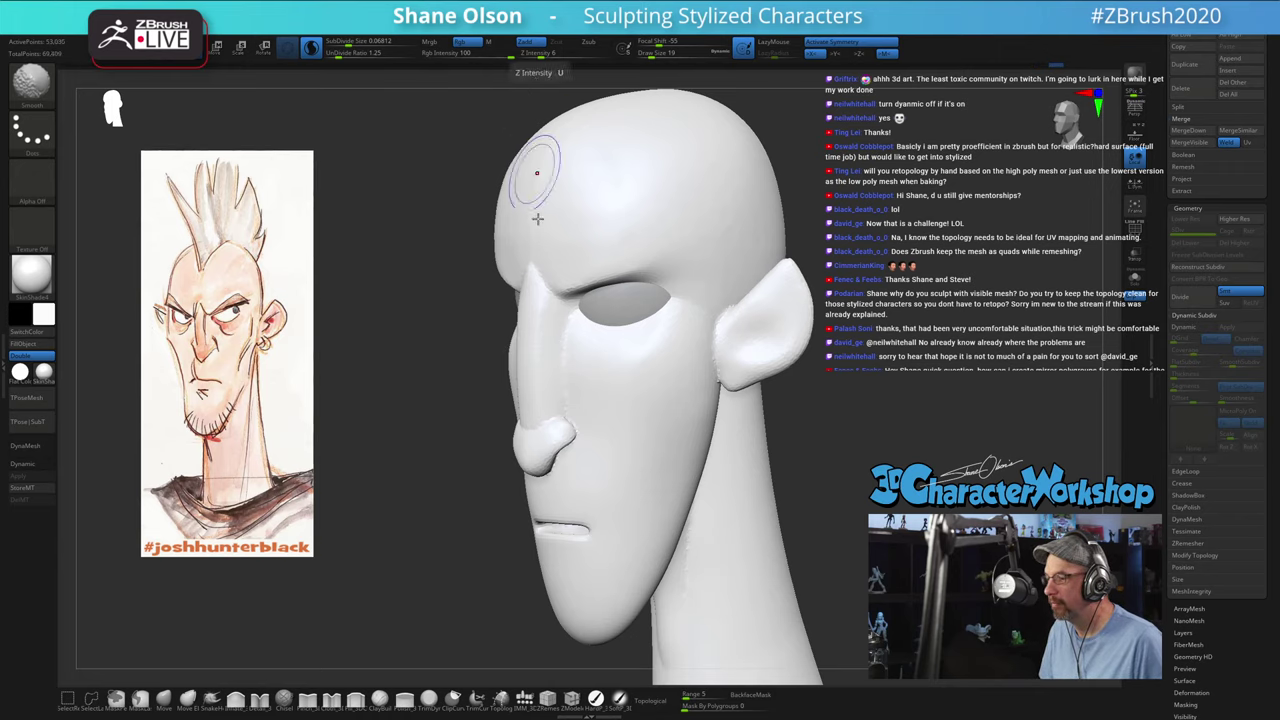
key("shift")
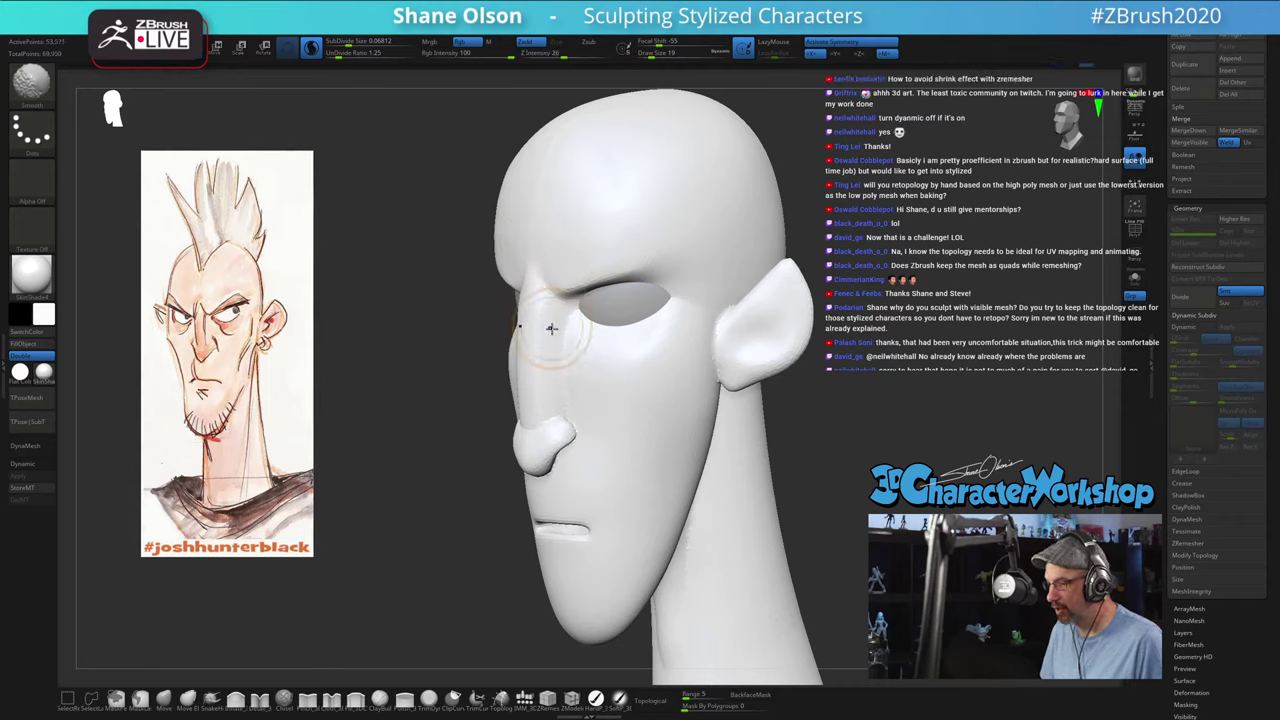
mouse_move(588, 404)
left_mouse_down("shift")
mouse_move(550, 424)
mouse_move(568, 410)
left_mouse_up("shift")
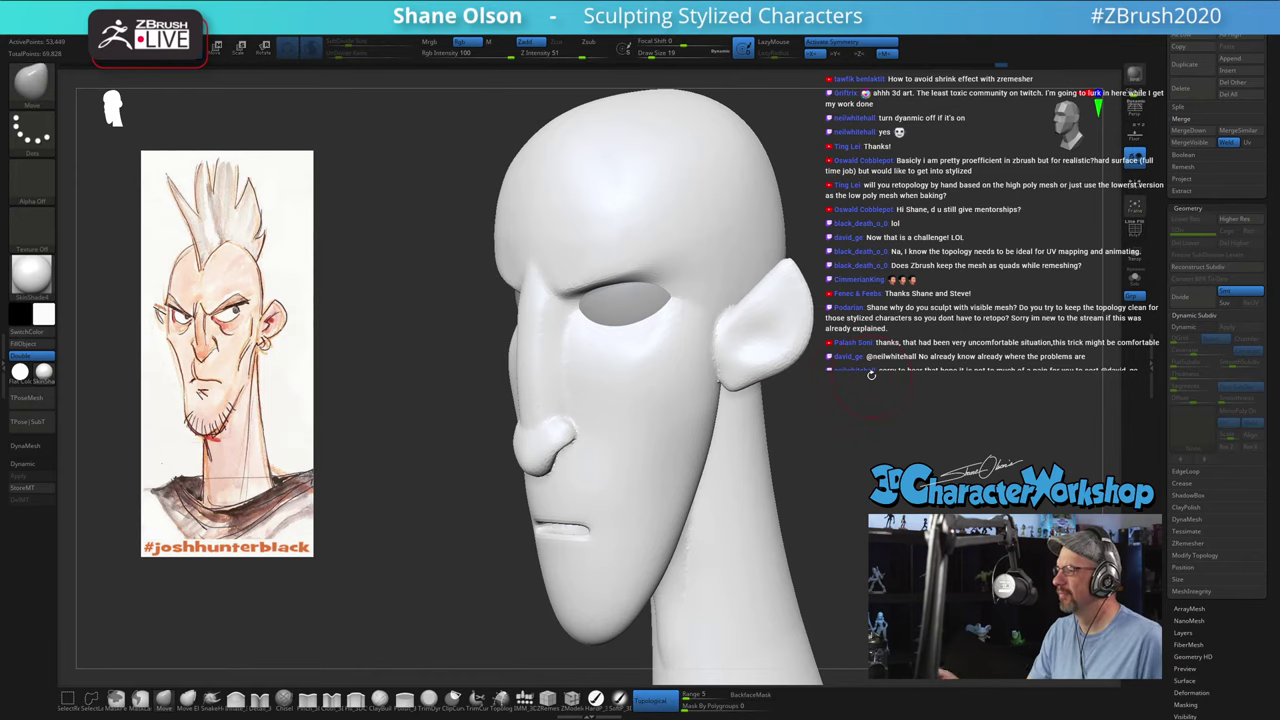
left_click_drag(852, 442, 820, 408)
key("shift")
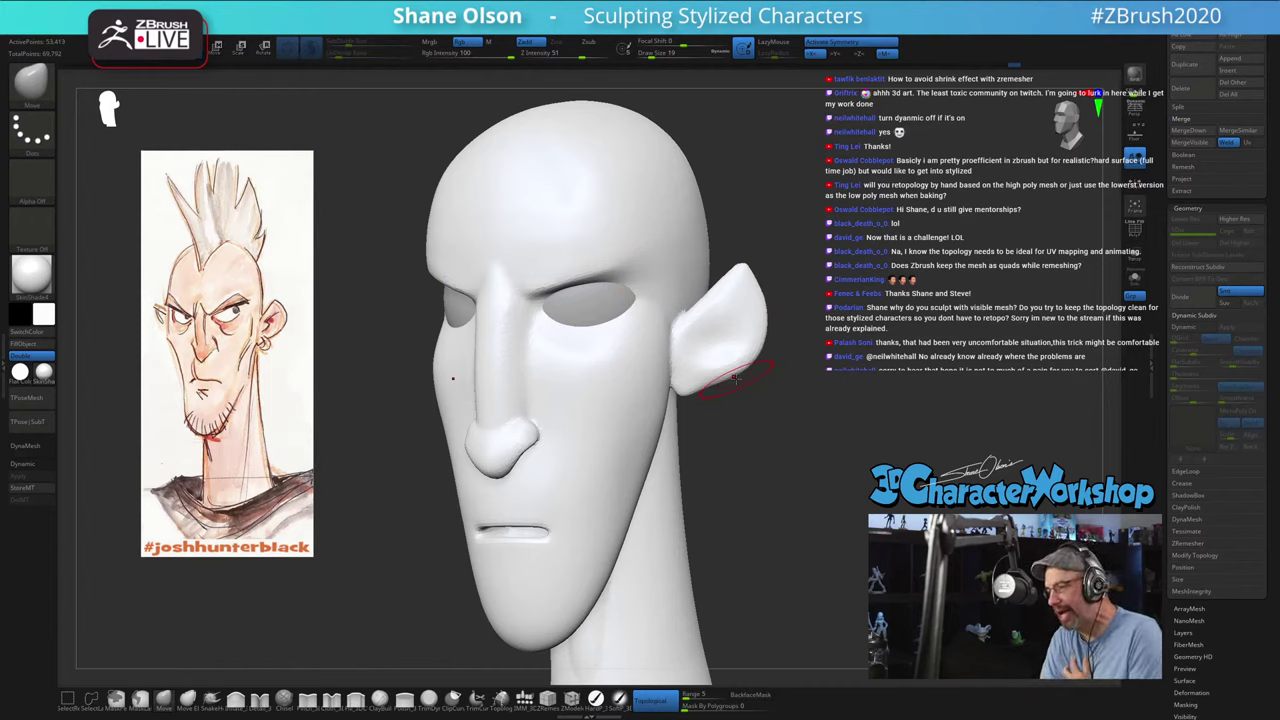
Step: Reshape the front edge of the ear with the Move brush at draw size 17 and smooth it into the face
left_click_drag(829, 478, 756, 483)
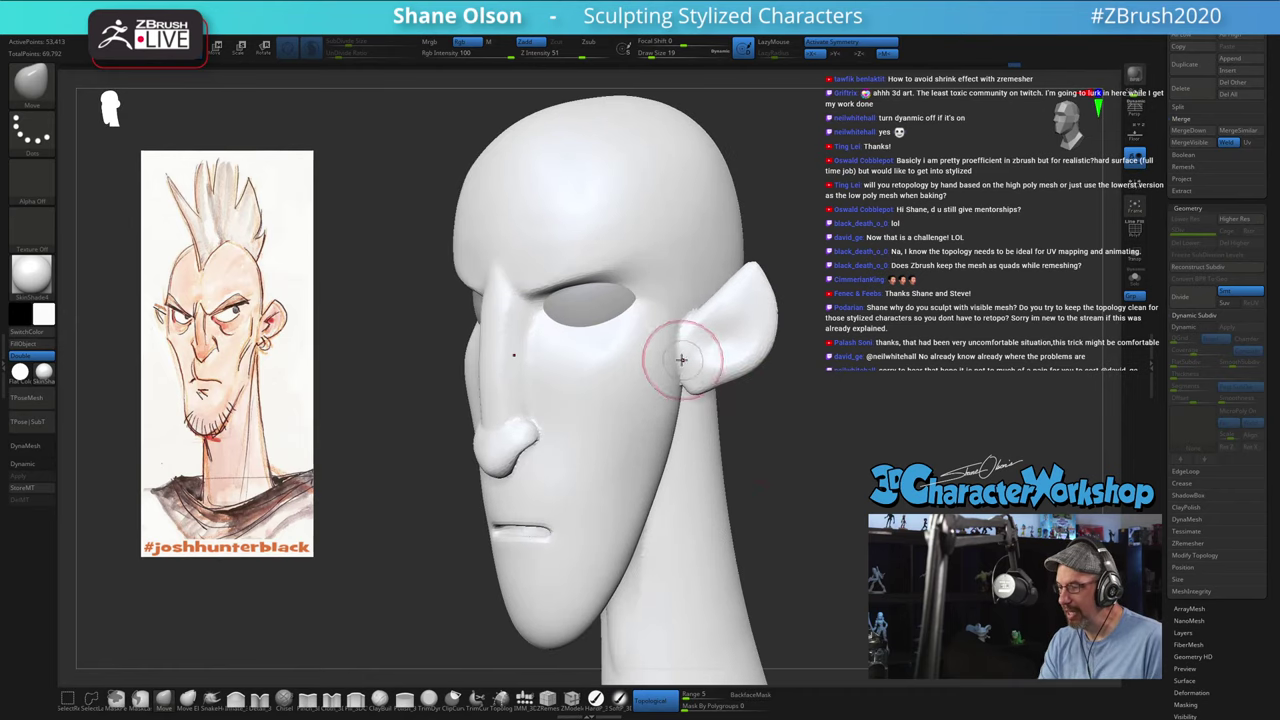
key("s")
left_click_drag(688, 356, 682, 387)
mouse_move(768, 434)
left_mouse_down()
mouse_move(746, 451)
mouse_move(766, 438)
left_mouse_up()
left_click_drag(686, 352, 679, 367, "shift")
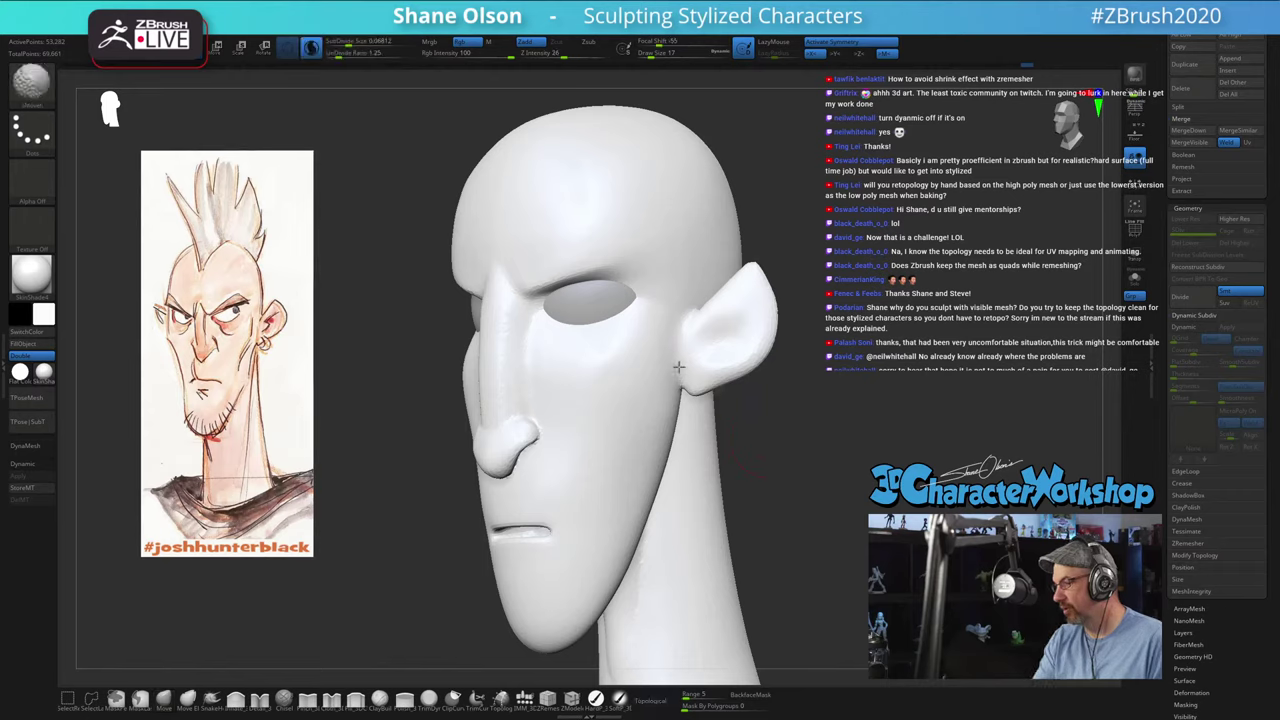
Step: Build up the crease between the ear and the cheek at draw size 14 and intensity 10, smoothing it towards the temple
left_click(345, 700)
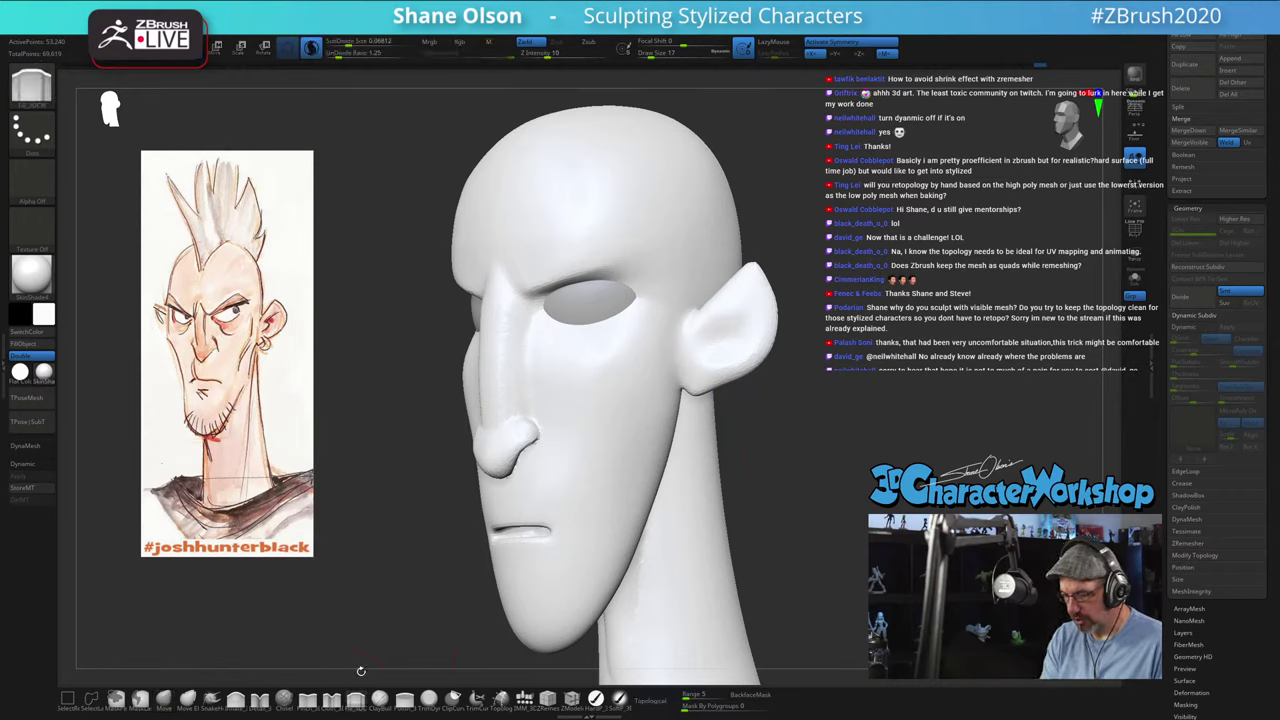
left_click_drag(672, 362, 674, 333)
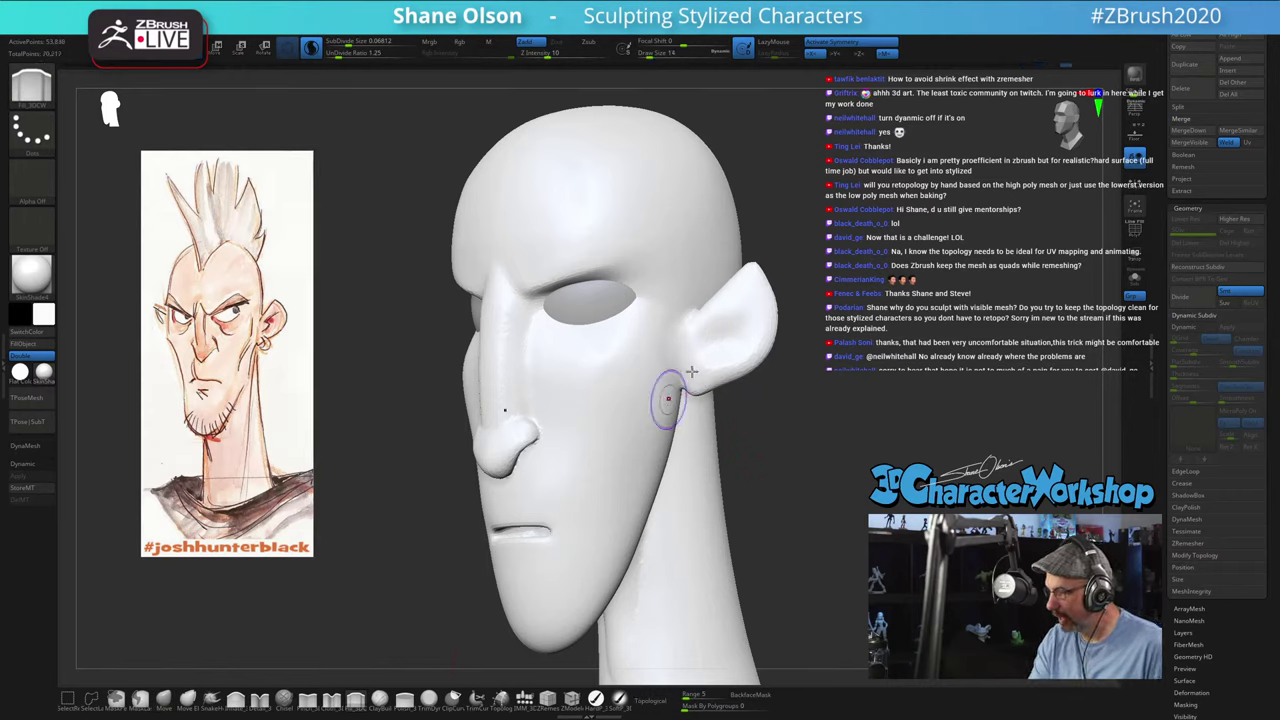
mouse_move(796, 452)
left_mouse_down()
mouse_move(787, 408)
mouse_move(783, 420)
mouse_move(689, 374)
left_mouse_up()
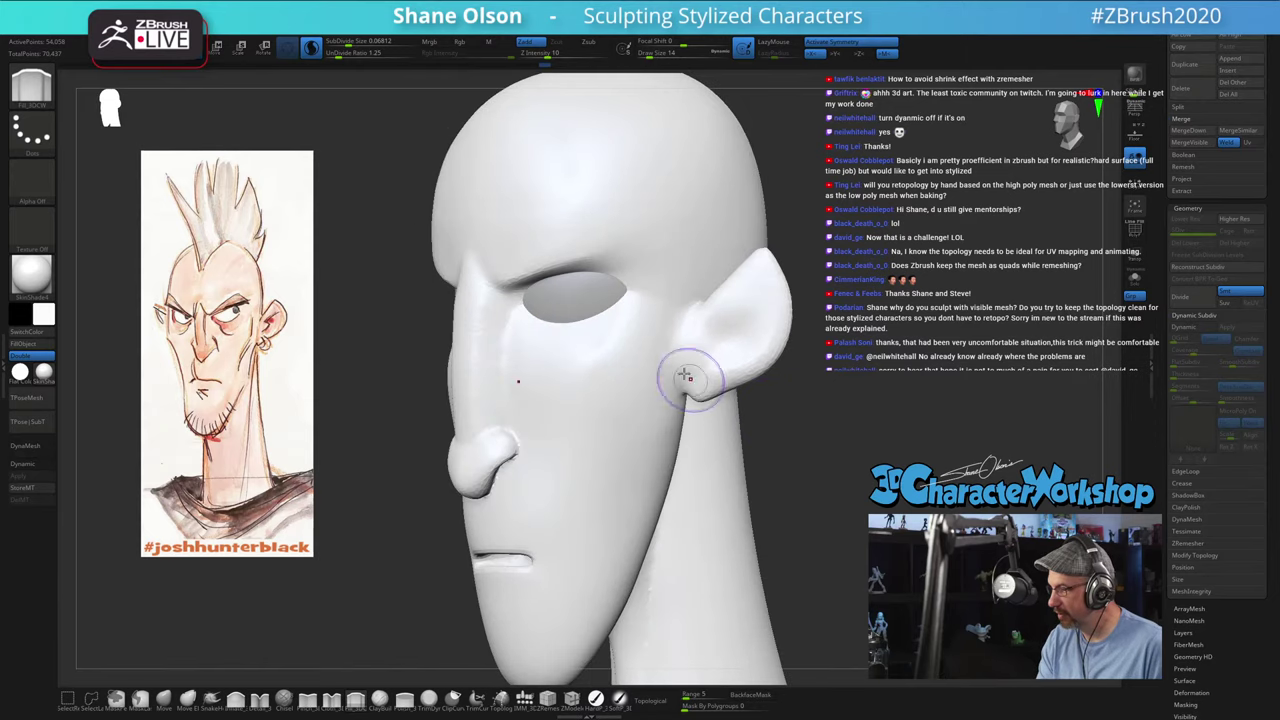
key("shift")
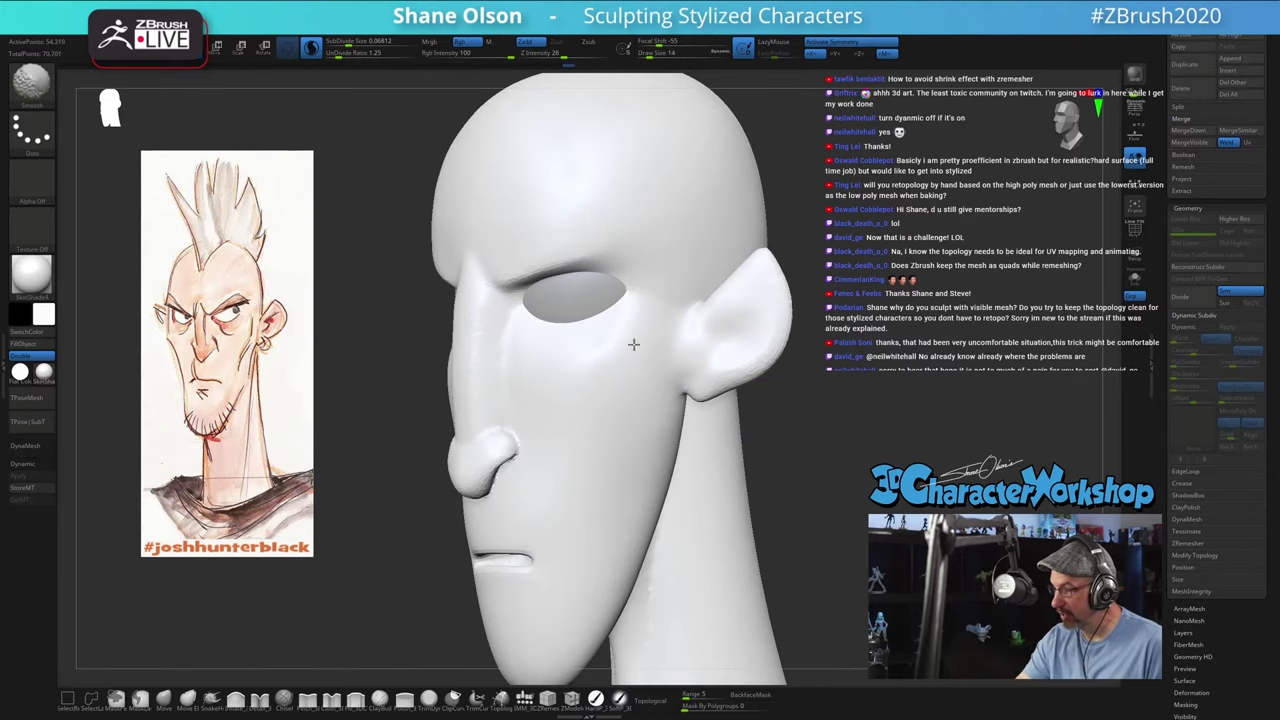
left_click_drag(677, 283, 670, 318, "shift")
right_click_drag(583, 393, 588, 386)
Step: Build up the cheek surface beside the nose, under the eye and back along the jaw towards the ear
mouse_move(497, 336)
left_mouse_down()
mouse_move(522, 357)
mouse_move(511, 331)
mouse_move(539, 389)
left_mouse_up()
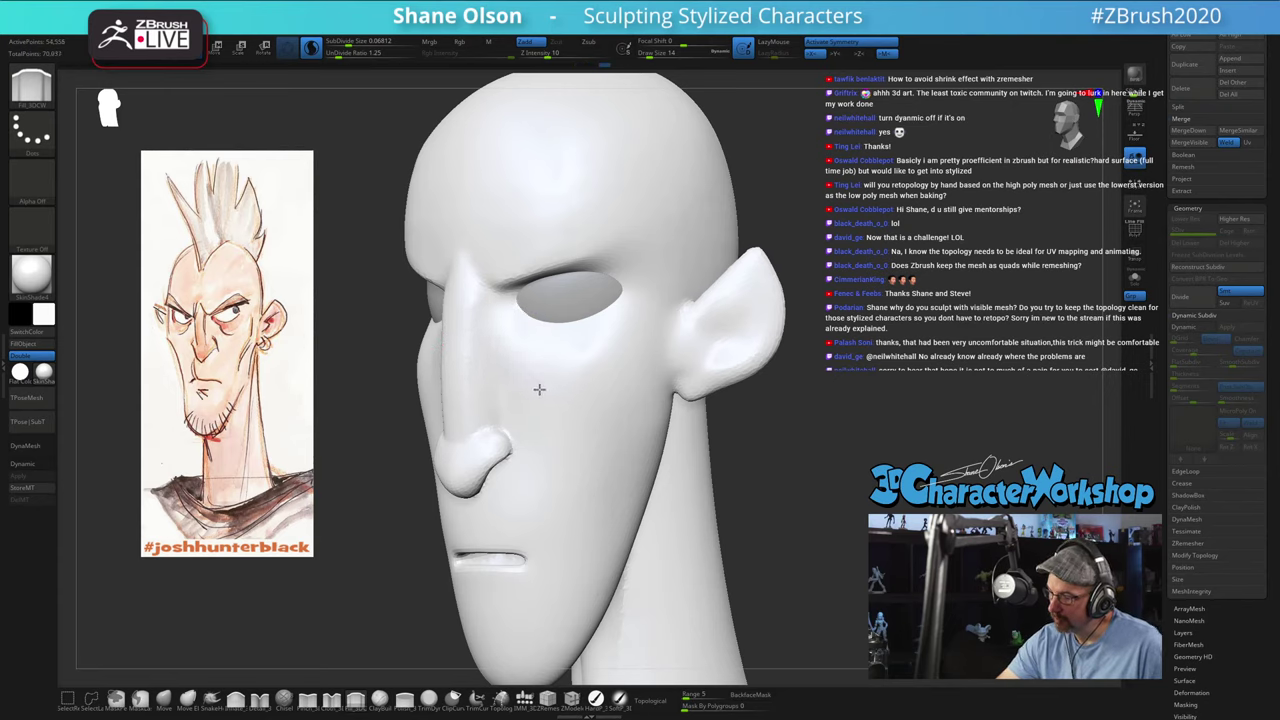
mouse_move(607, 449)
right_mouse_down()
mouse_move(686, 444)
mouse_move(636, 440)
right_mouse_up()
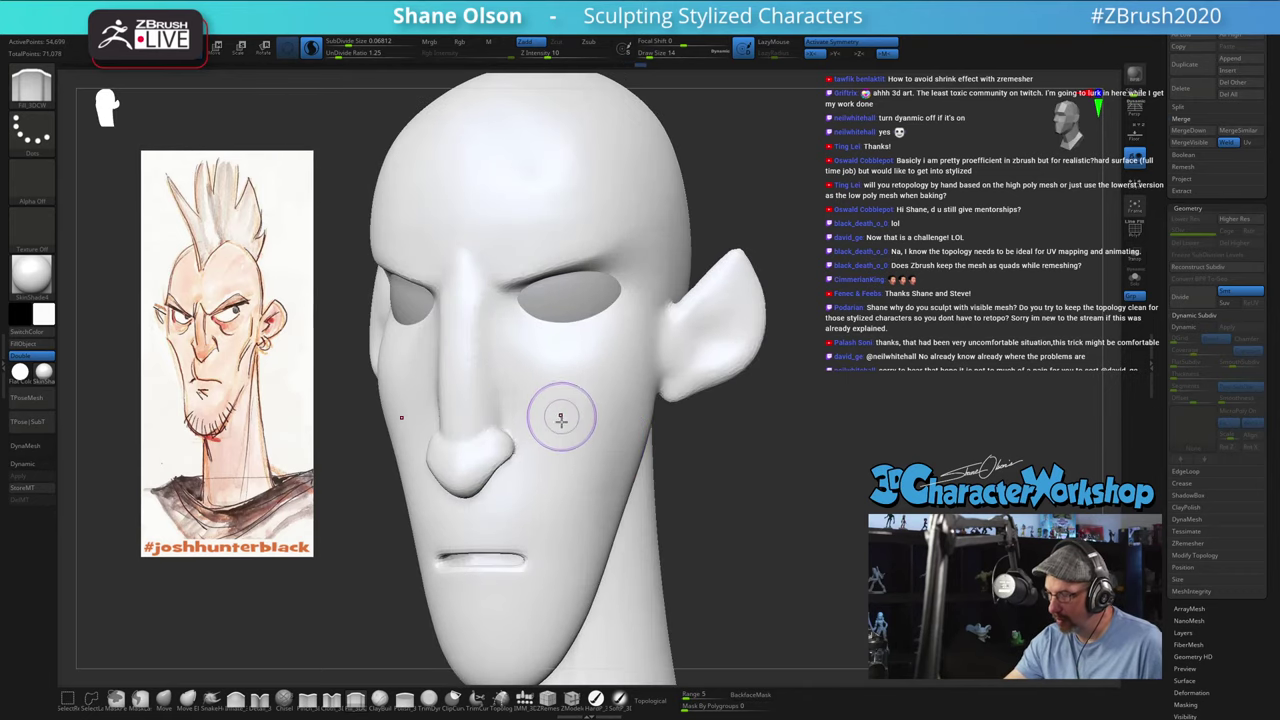
mouse_move(563, 446)
right_mouse_down()
mouse_move(557, 429)
mouse_move(600, 423)
mouse_move(545, 407)
right_mouse_up()
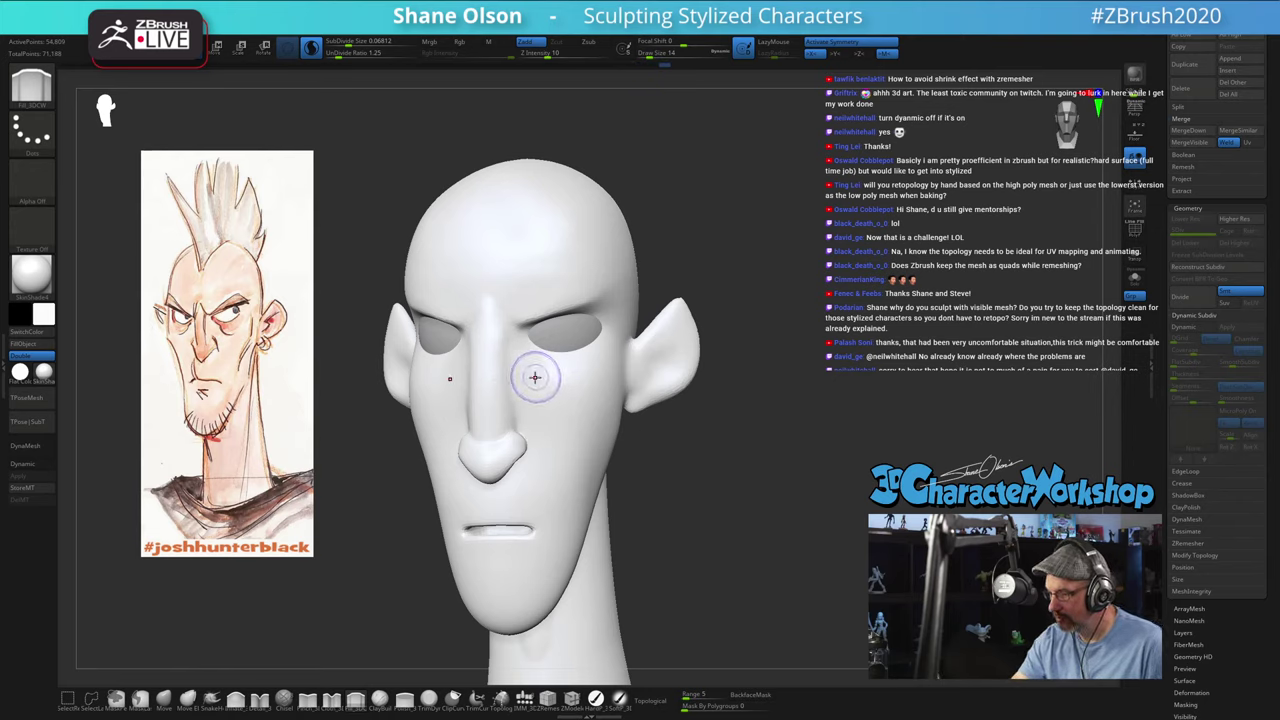
mouse_move(711, 497)
right_mouse_down()
mouse_move(560, 470)
mouse_move(627, 452)
right_mouse_up()
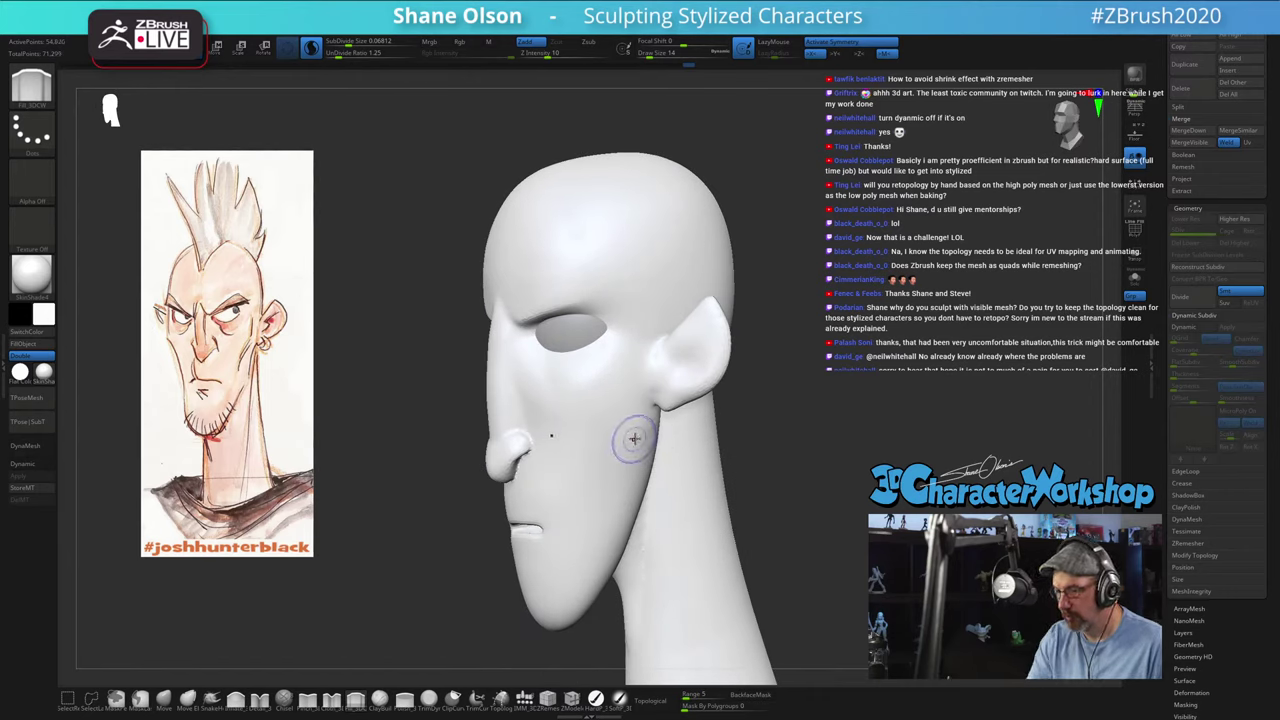
right_click_drag(630, 408, 625, 417)
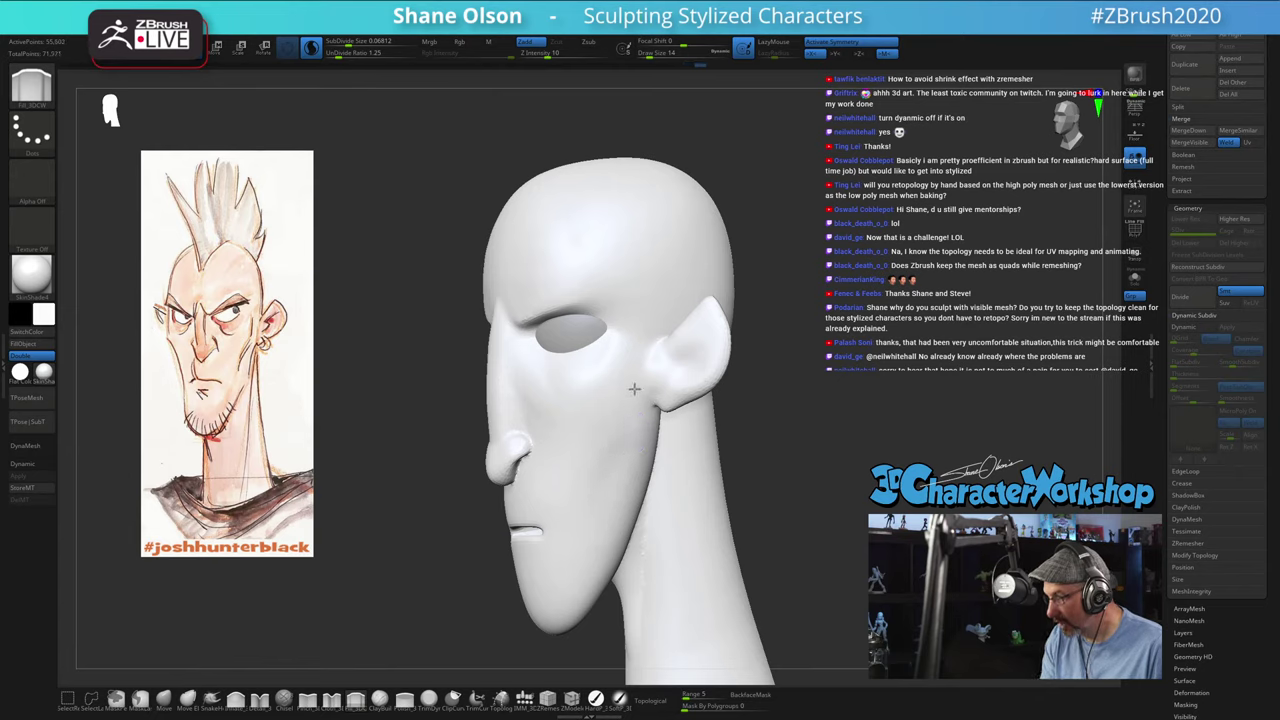
mouse_move(589, 530)
right_mouse_down()
mouse_move(575, 580)
mouse_move(646, 606)
right_mouse_up()
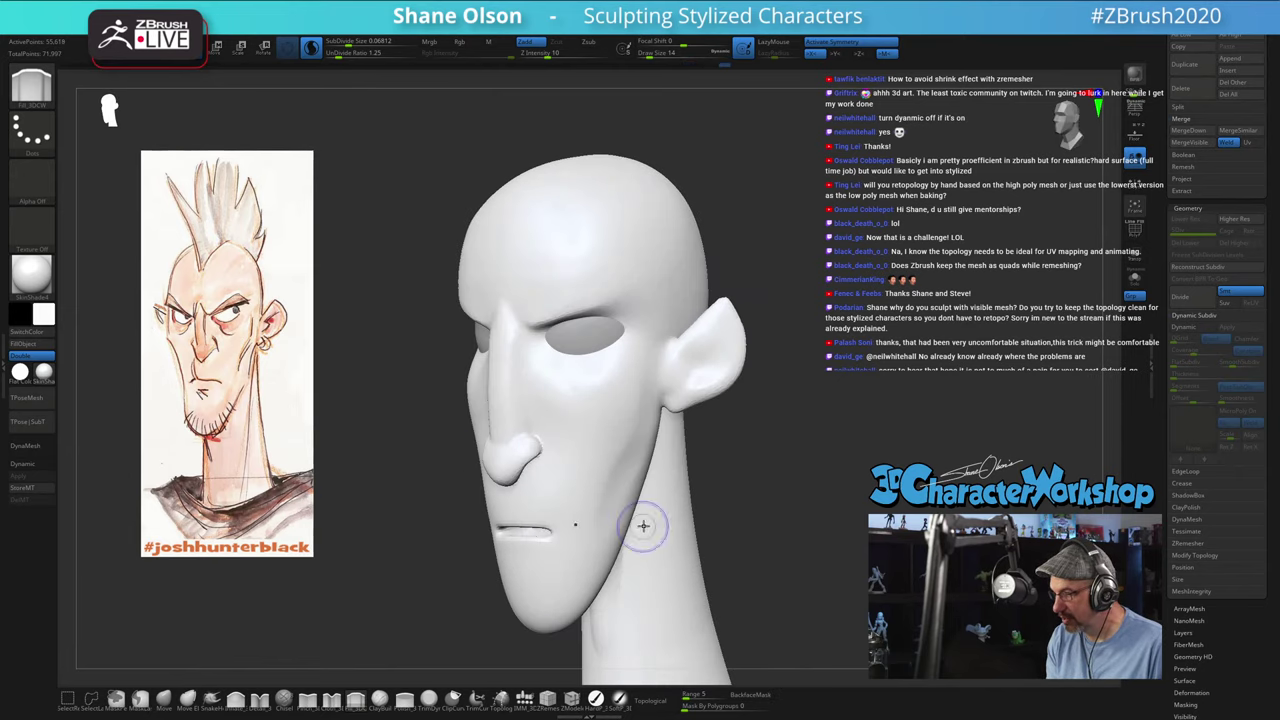
right_click_drag(749, 506, 769, 510)
Step: Bend the mouth into a frown using the topological Move brush at draw size 27
left_click(651, 699)
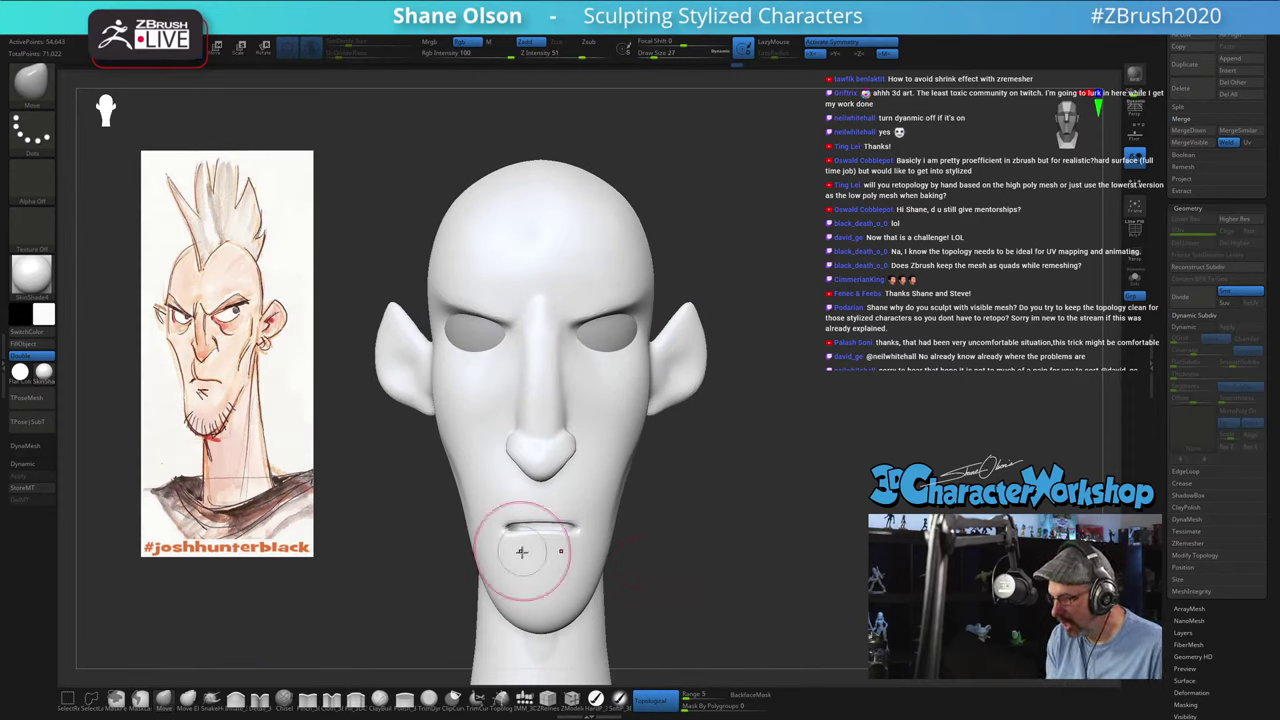
mouse_move(557, 540)
right_mouse_down()
mouse_move(580, 556)
mouse_move(576, 617)
right_mouse_up()
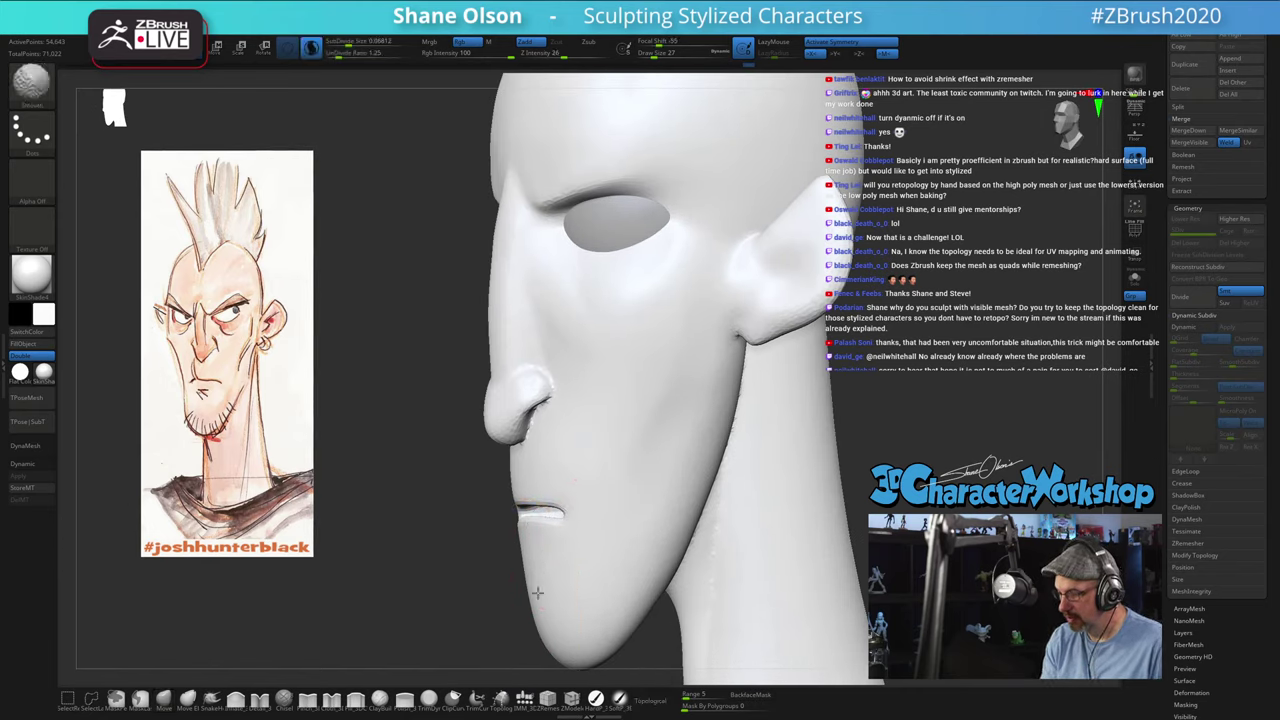
mouse_move(557, 557)
right_mouse_down()
mouse_move(580, 560)
mouse_move(568, 553)
right_mouse_up()
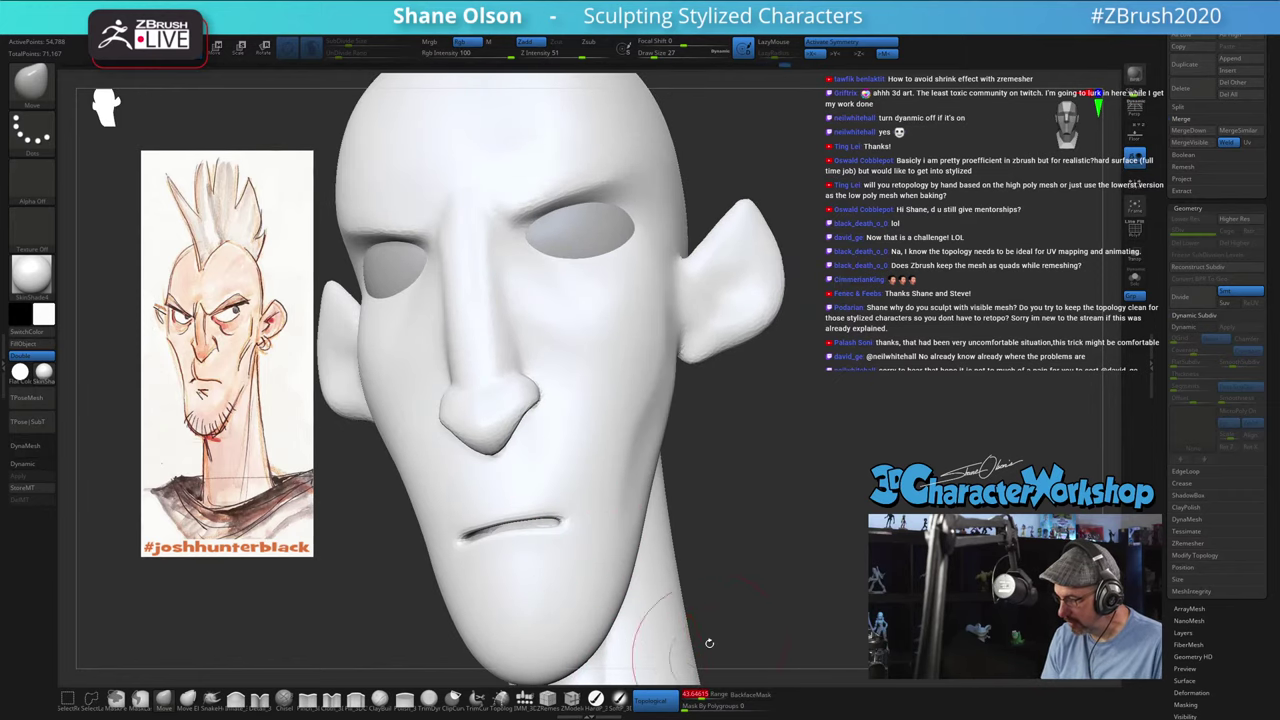
Step: Set the topological range to 2 and move the lips together to narrow the mouth opening along its downward curve
right_click_drag(758, 514, 626, 520)
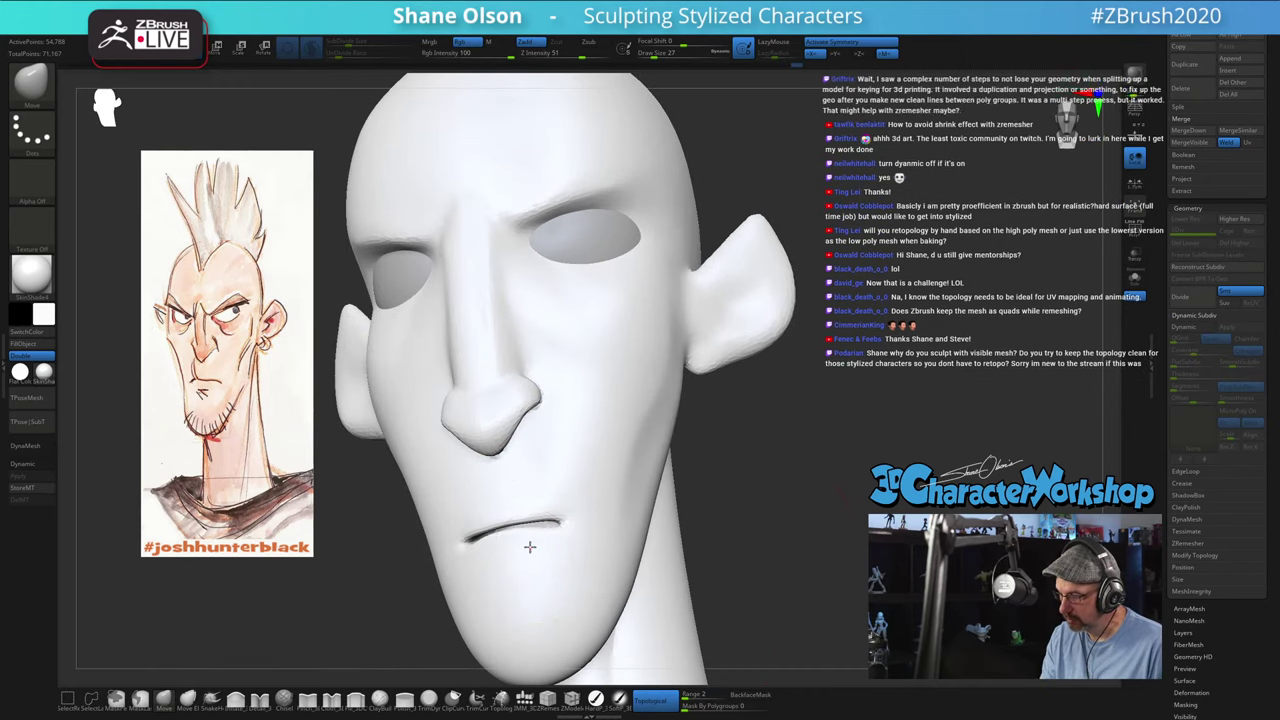
right_click_drag(575, 469, 557, 495)
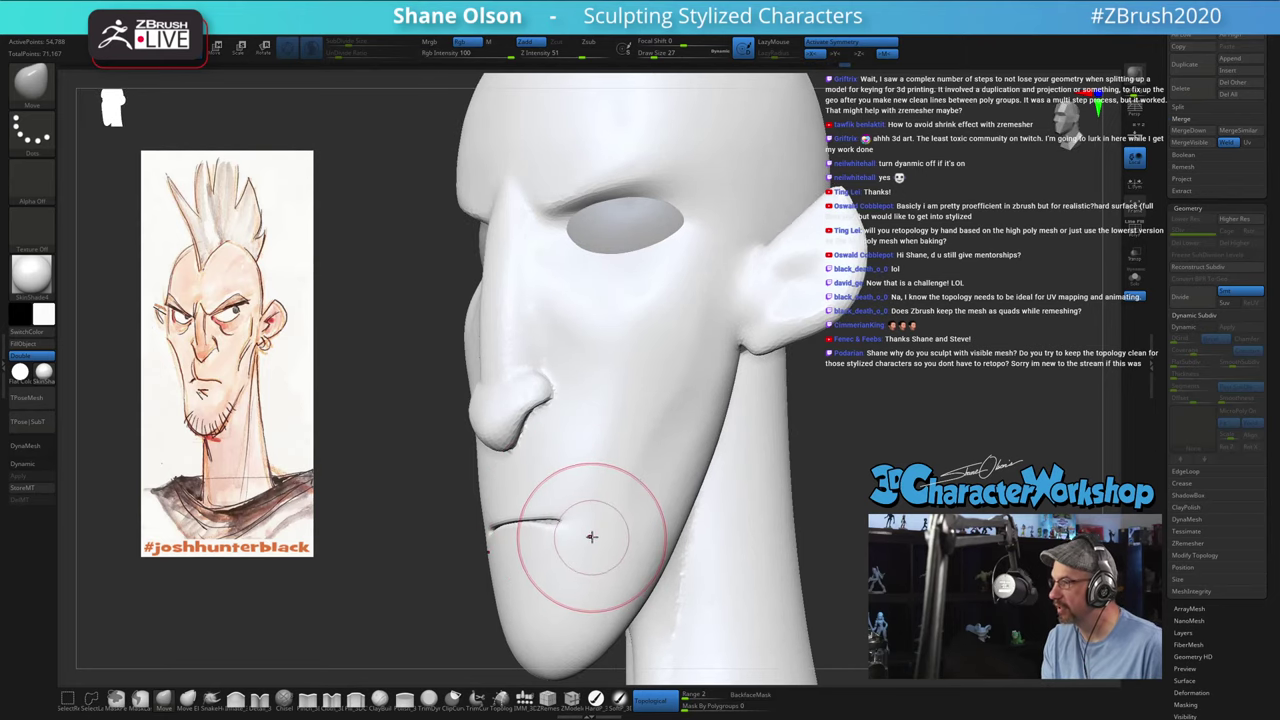
mouse_move(592, 537)
right_mouse_down()
mouse_move(594, 486)
mouse_move(586, 509)
mouse_move(737, 423)
mouse_move(802, 466)
mouse_move(830, 302)
mouse_move(543, 409)
right_mouse_up()
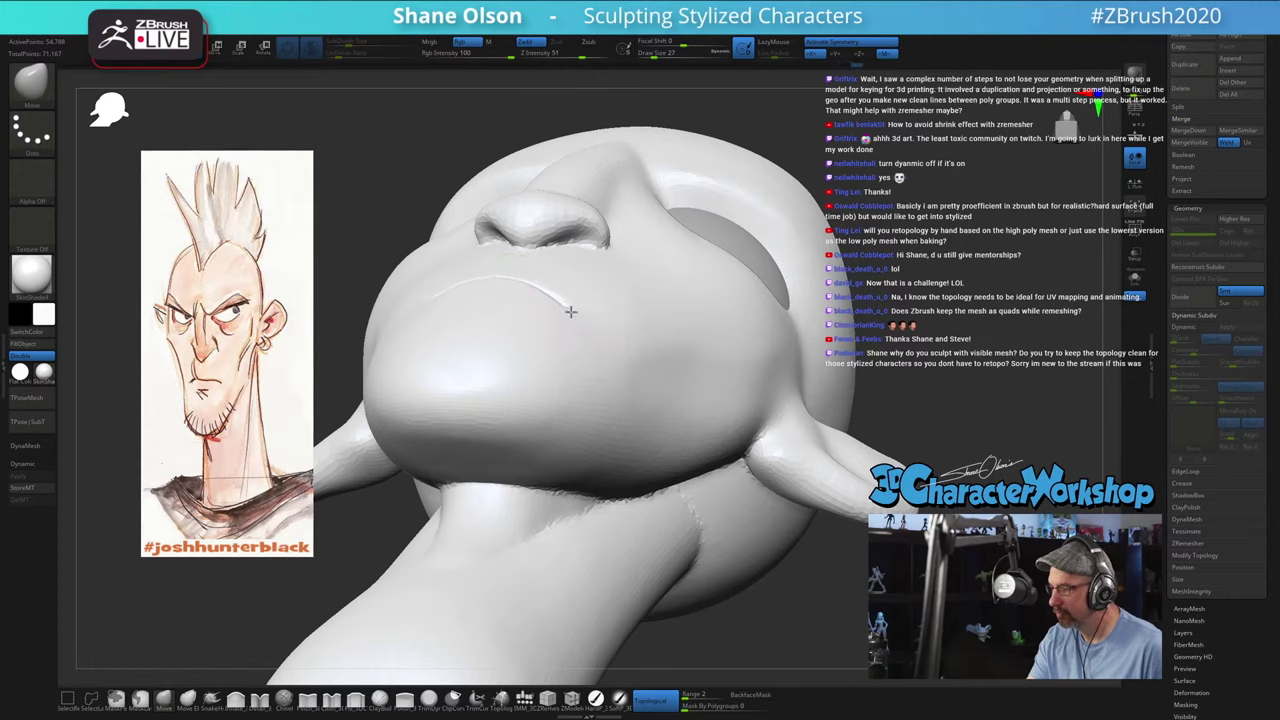
mouse_move(586, 317)
right_mouse_down()
mouse_move(603, 307)
mouse_move(540, 304)
mouse_move(583, 357)
mouse_move(562, 358)
right_mouse_up()
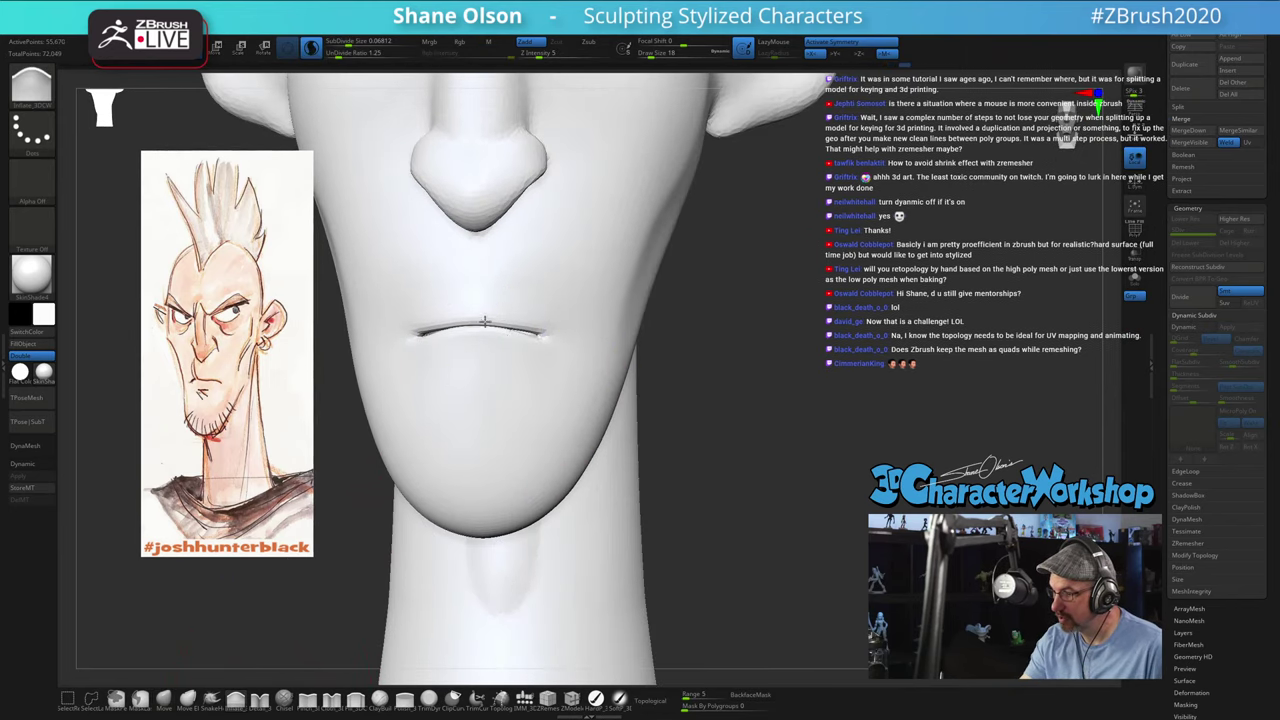
Step: Inflate the lip edges at intensity 5 to close the mouth slit, reducing the draw size to 9 for the lip line
right_click_drag(579, 352, 609, 394)
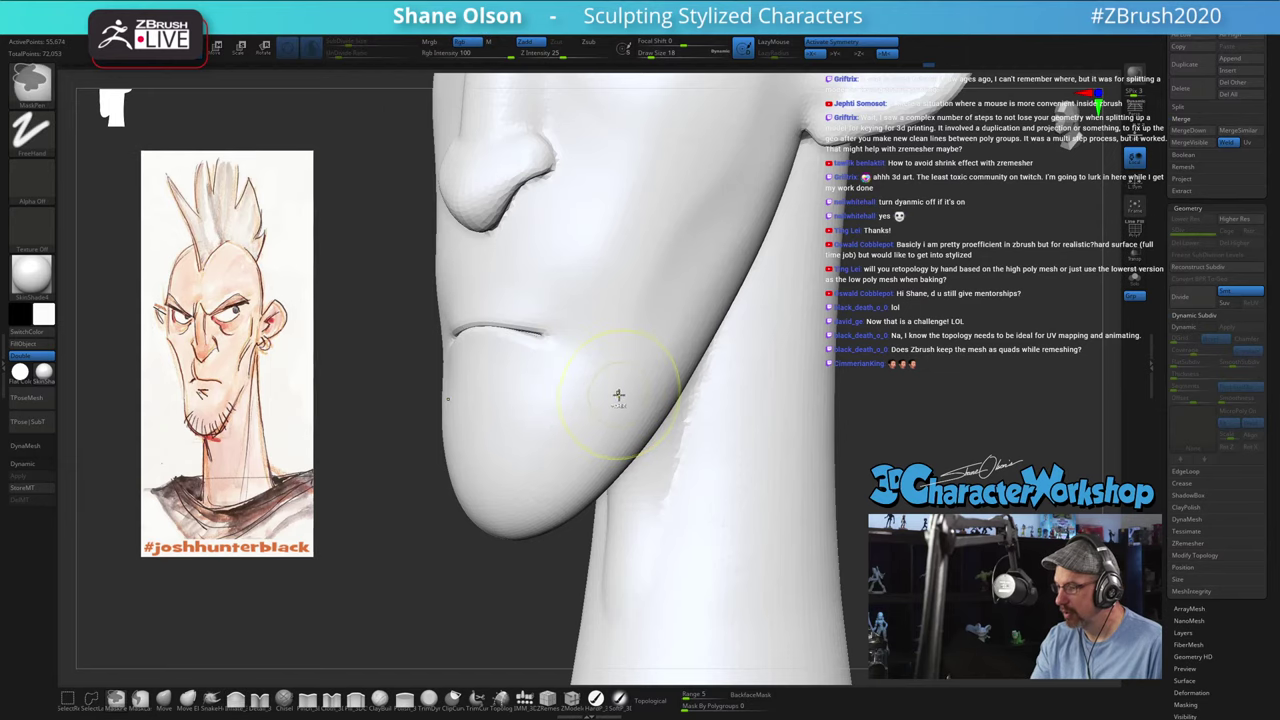
key("shift")
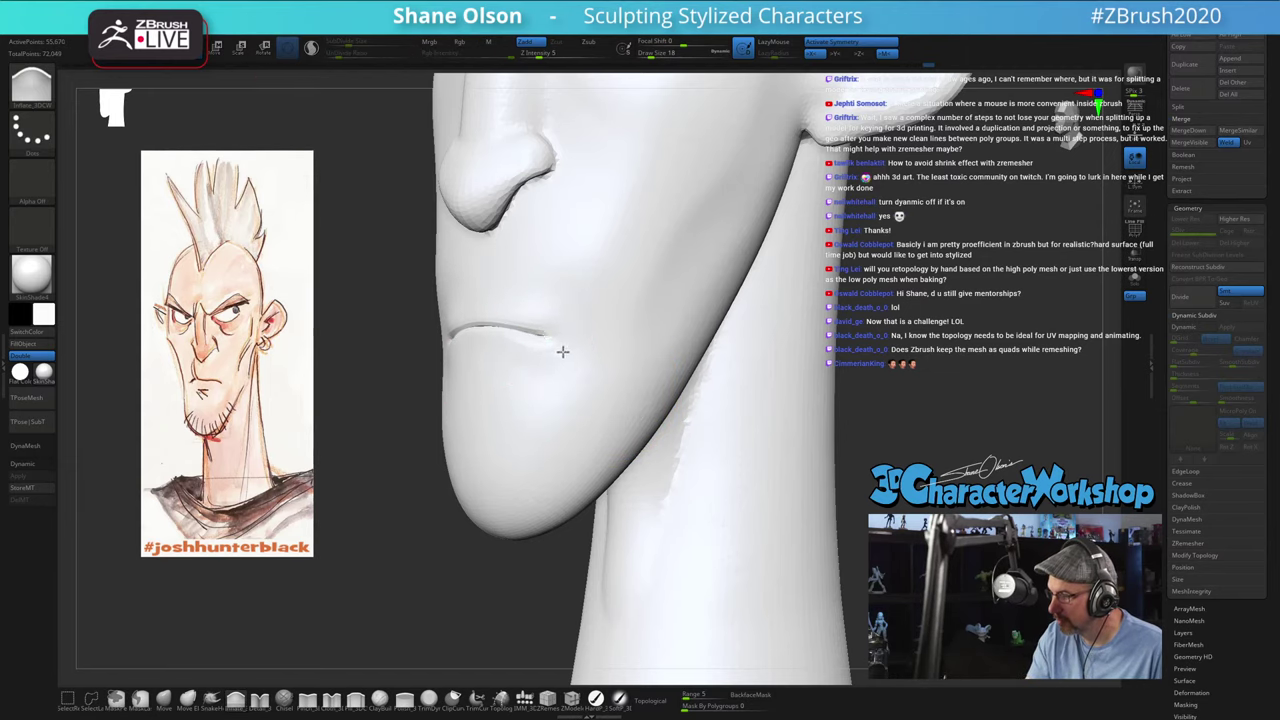
mouse_move(562, 351)
right_mouse_down()
mouse_move(589, 374)
mouse_move(509, 340)
right_mouse_up()
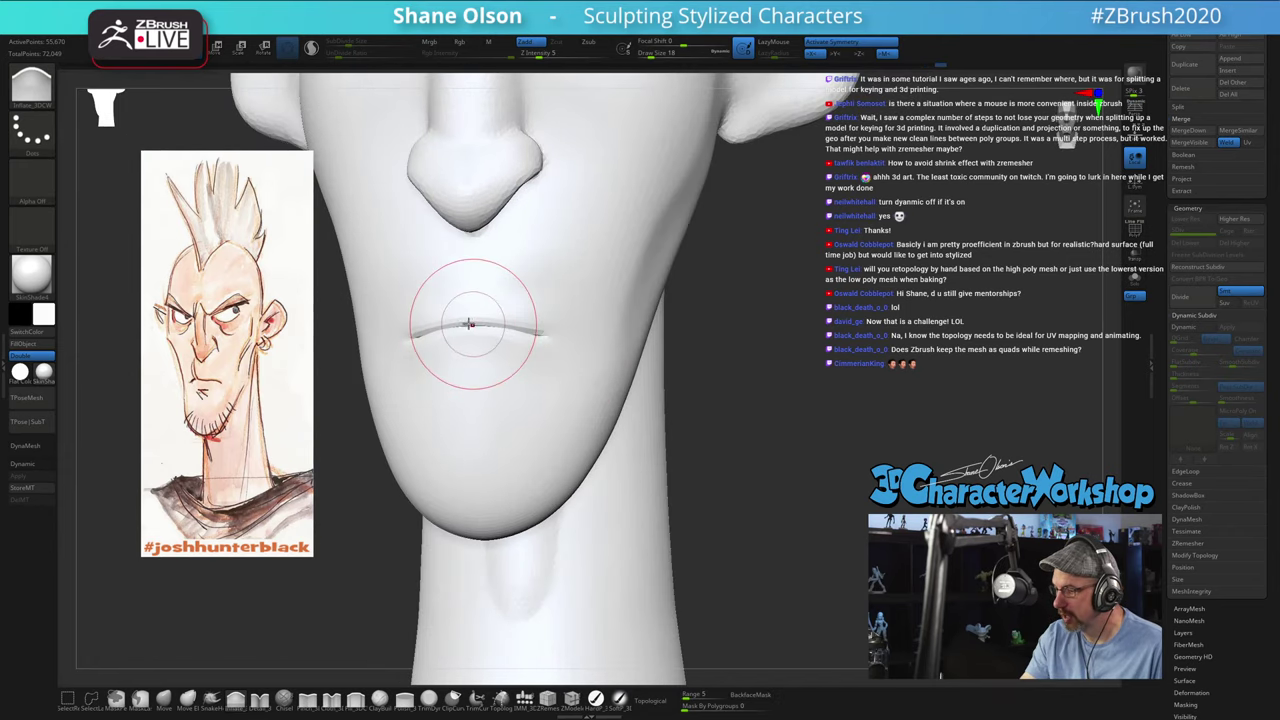
mouse_move(541, 403)
right_mouse_down()
mouse_move(514, 417)
mouse_move(557, 398)
mouse_move(602, 400)
mouse_move(557, 343)
mouse_move(531, 289)
mouse_move(543, 289)
right_mouse_up()
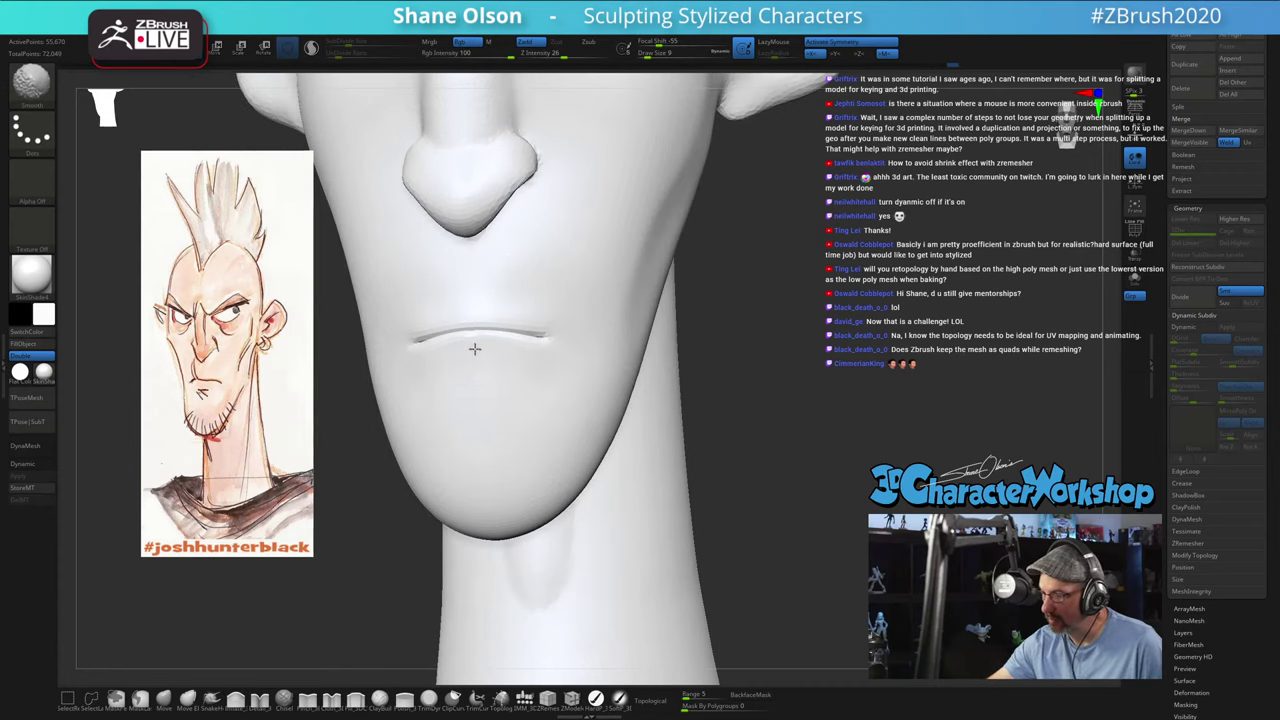
Step: Smooth the lip line and the skin around the mouth corners, checking the mouth from both sides
key("shift")
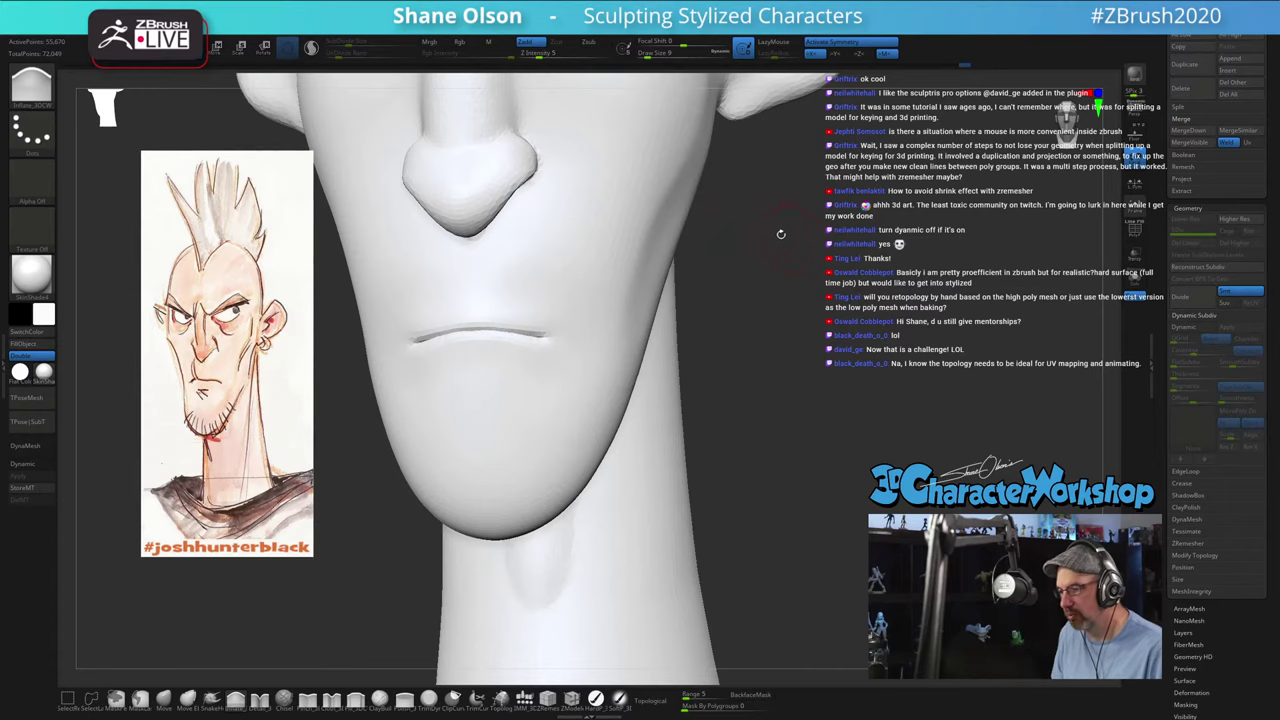
left_click_drag(750, 237, 792, 232)
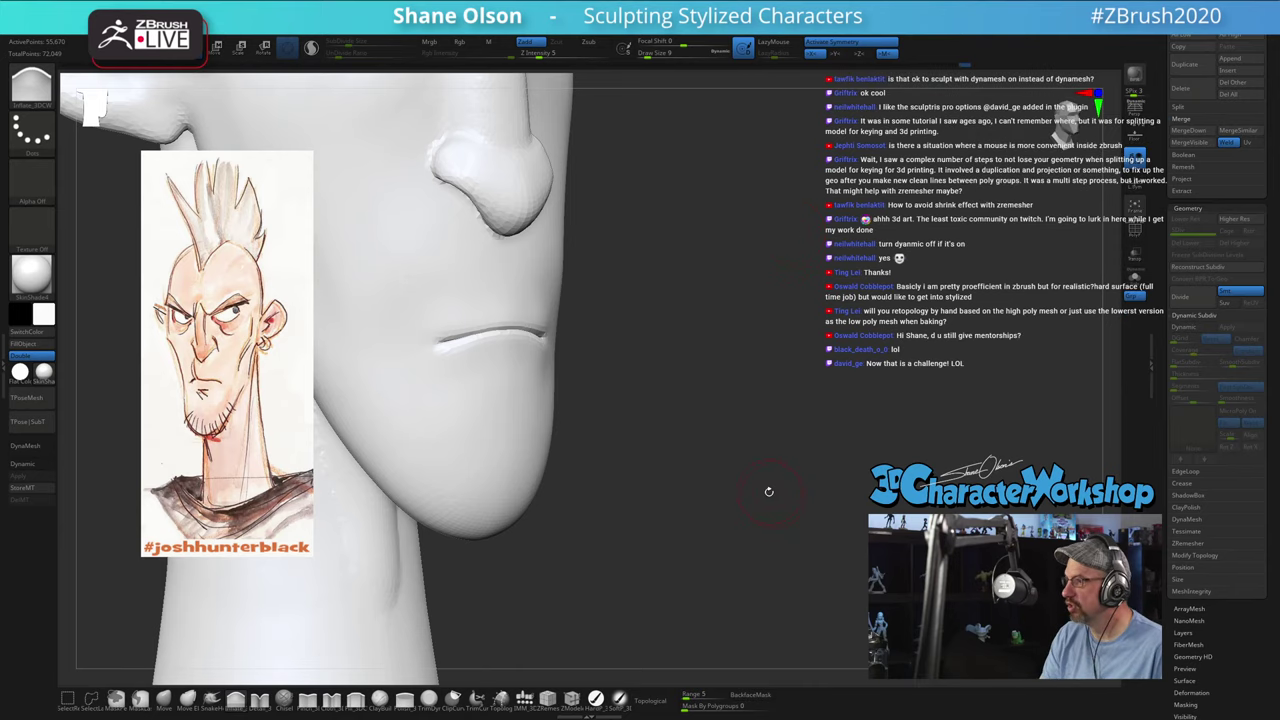
left_click_drag(767, 491, 736, 484)
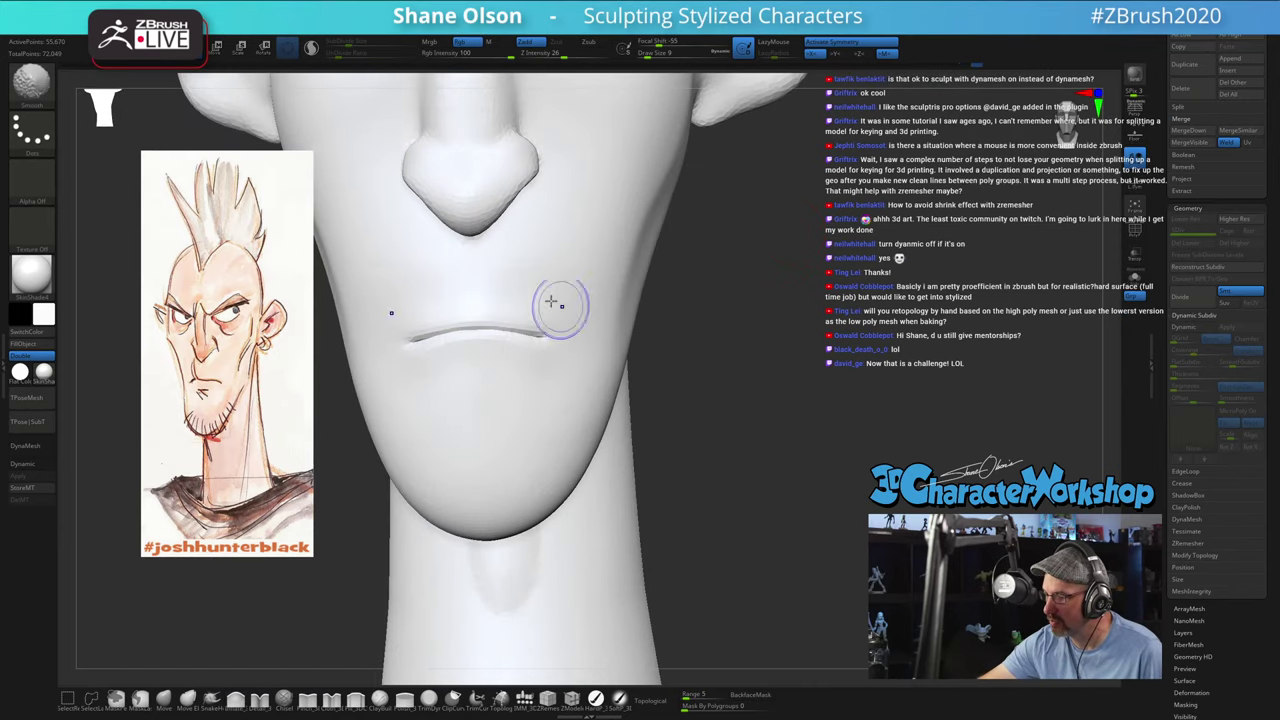
mouse_move(745, 420)
left_mouse_down()
mouse_move(737, 406)
mouse_move(748, 408)
mouse_move(571, 351)
left_mouse_up()
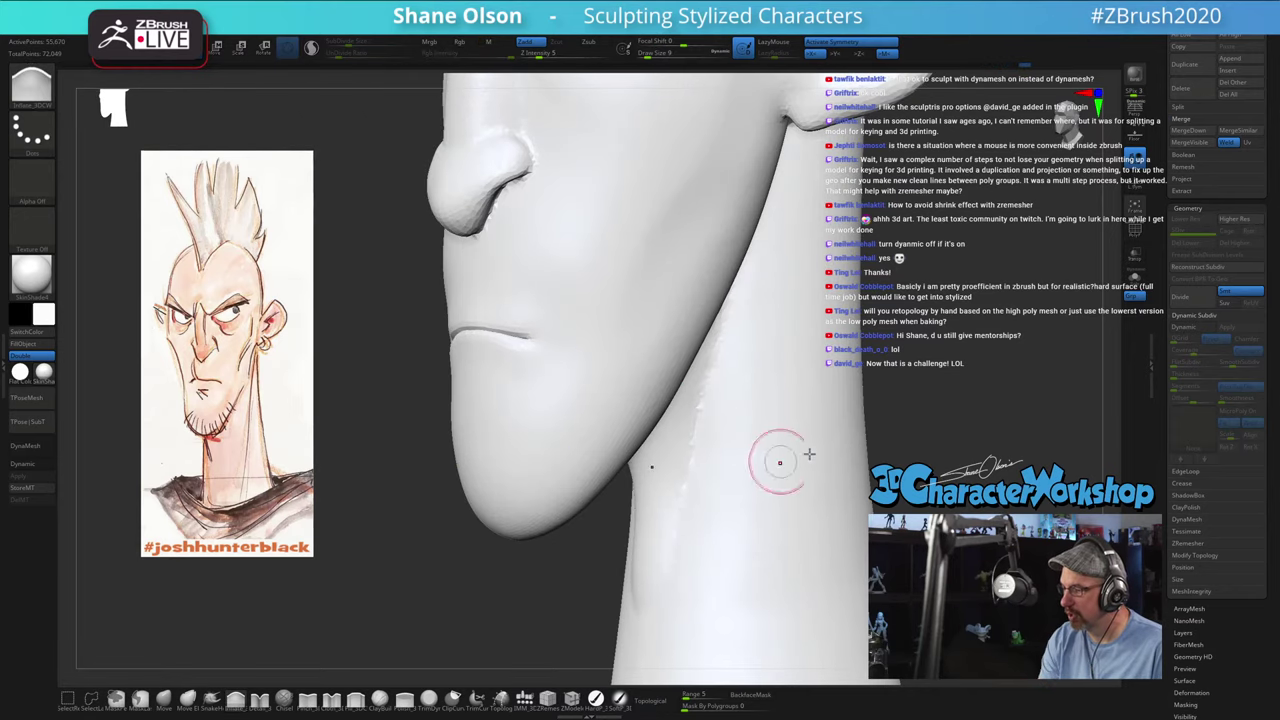
Step: Examine the head's proportions, nose, mouth and ears from the front, three-quarter and side against the concept sketch
mouse_move(785, 452)
left_mouse_down()
mouse_move(884, 445)
mouse_move(837, 417)
mouse_move(834, 540)
mouse_move(771, 463)
mouse_move(797, 475)
mouse_move(809, 449)
mouse_move(796, 457)
left_mouse_up()
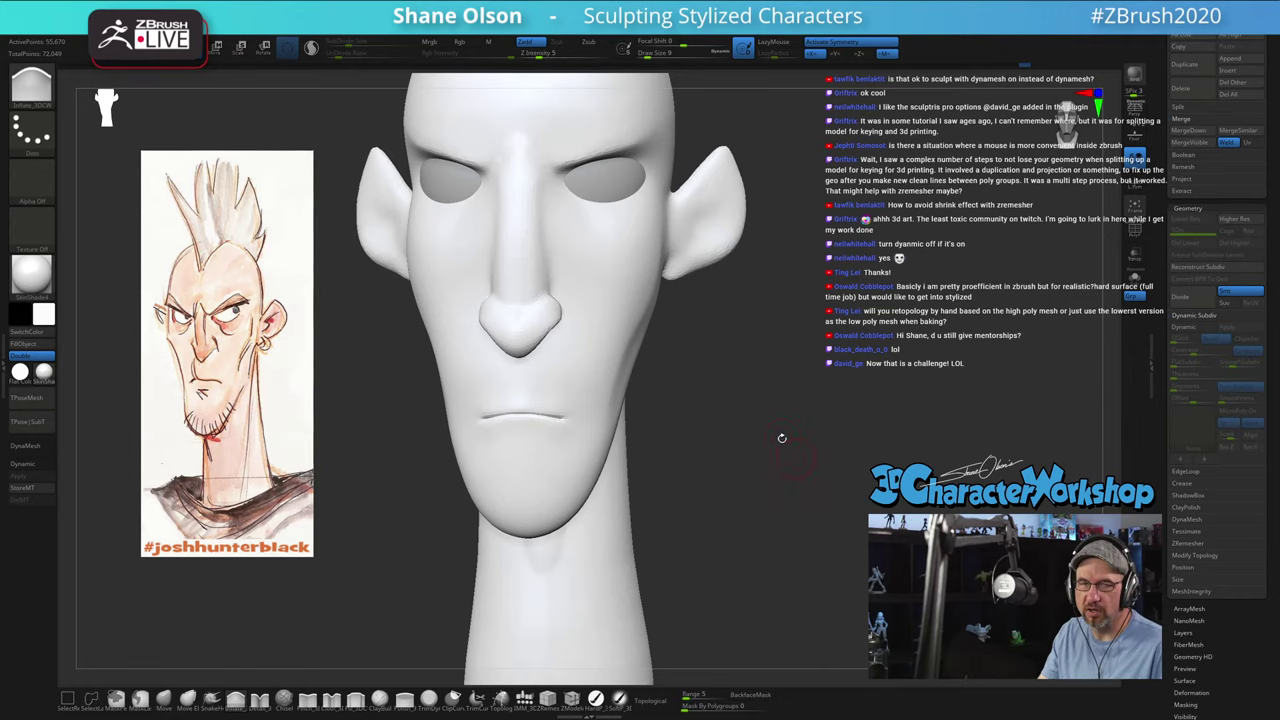
left_click_drag(797, 449, 831, 537)
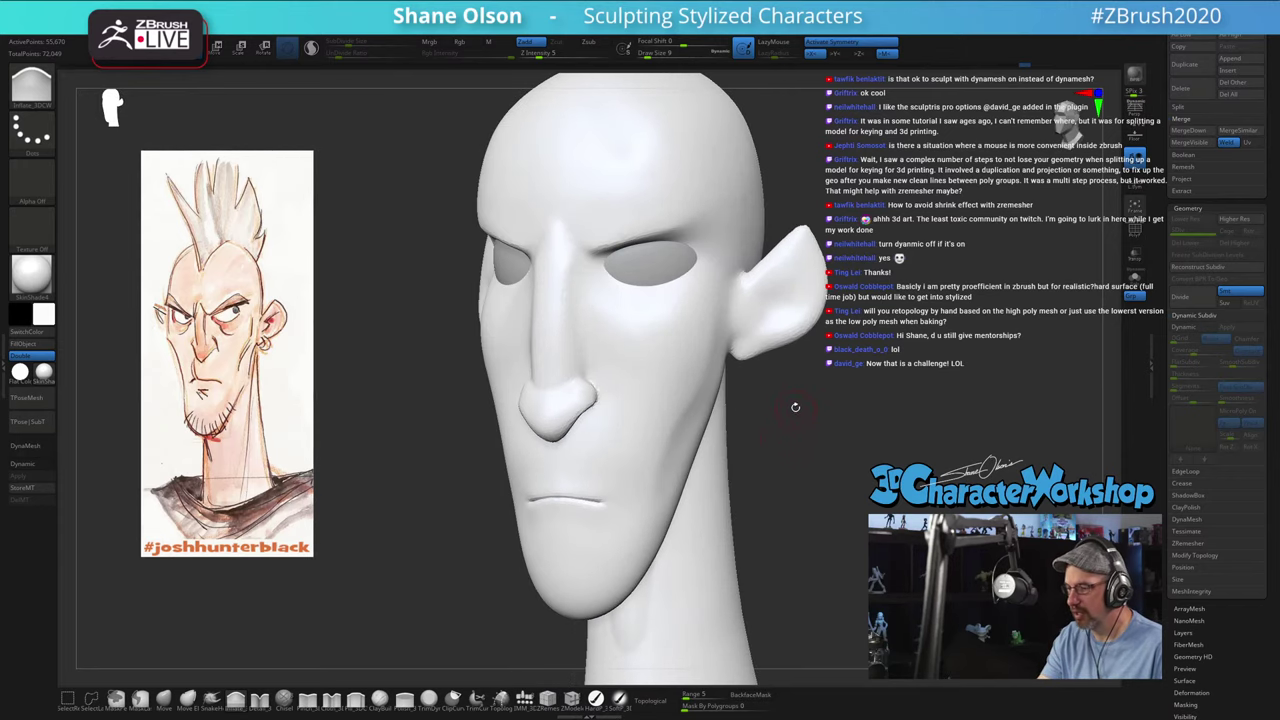
left_click_drag(818, 470, 804, 468)
key("shift")
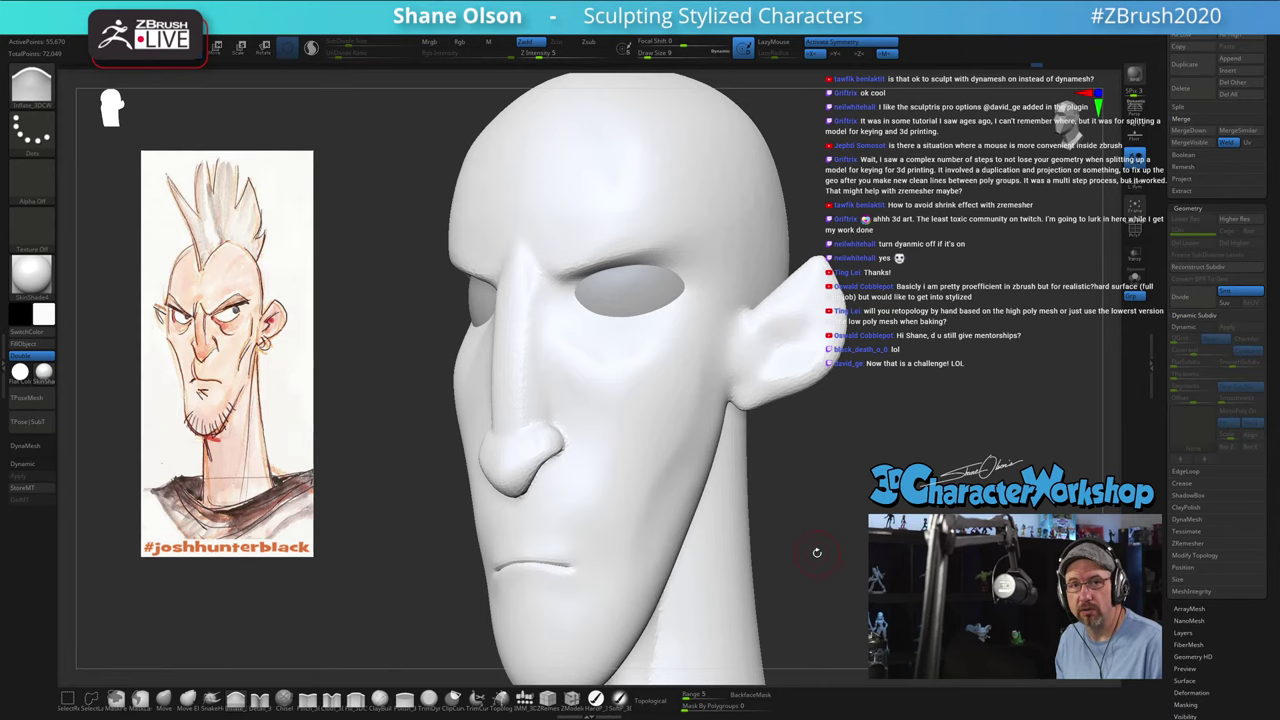
left_click_drag(813, 488, 829, 470)
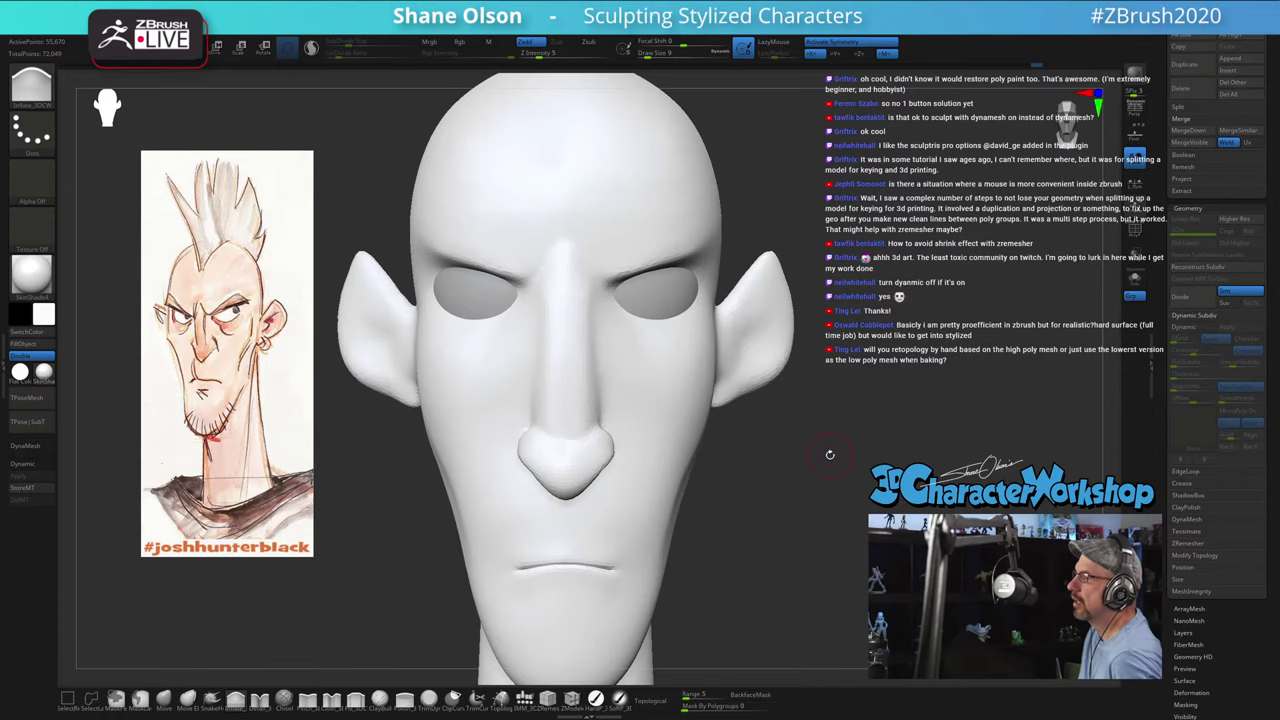
left_click_drag(800, 456, 823, 386)
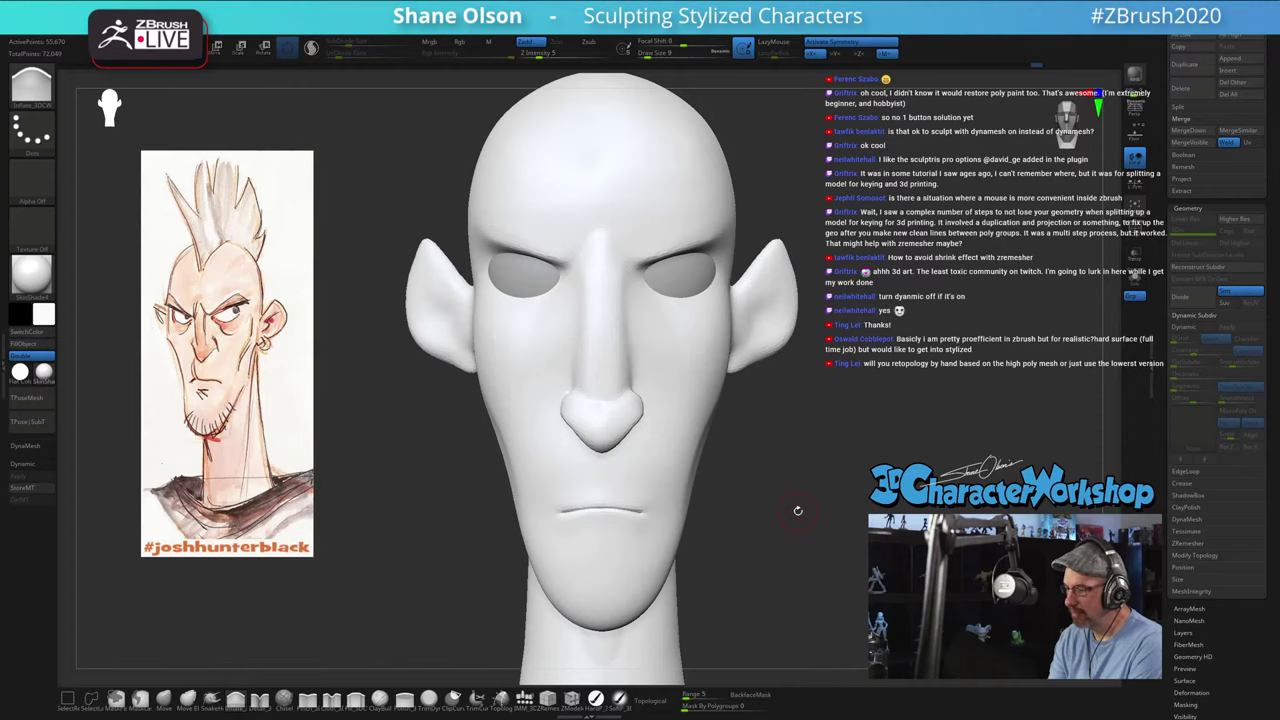
left_click_drag(800, 500, 785, 498)
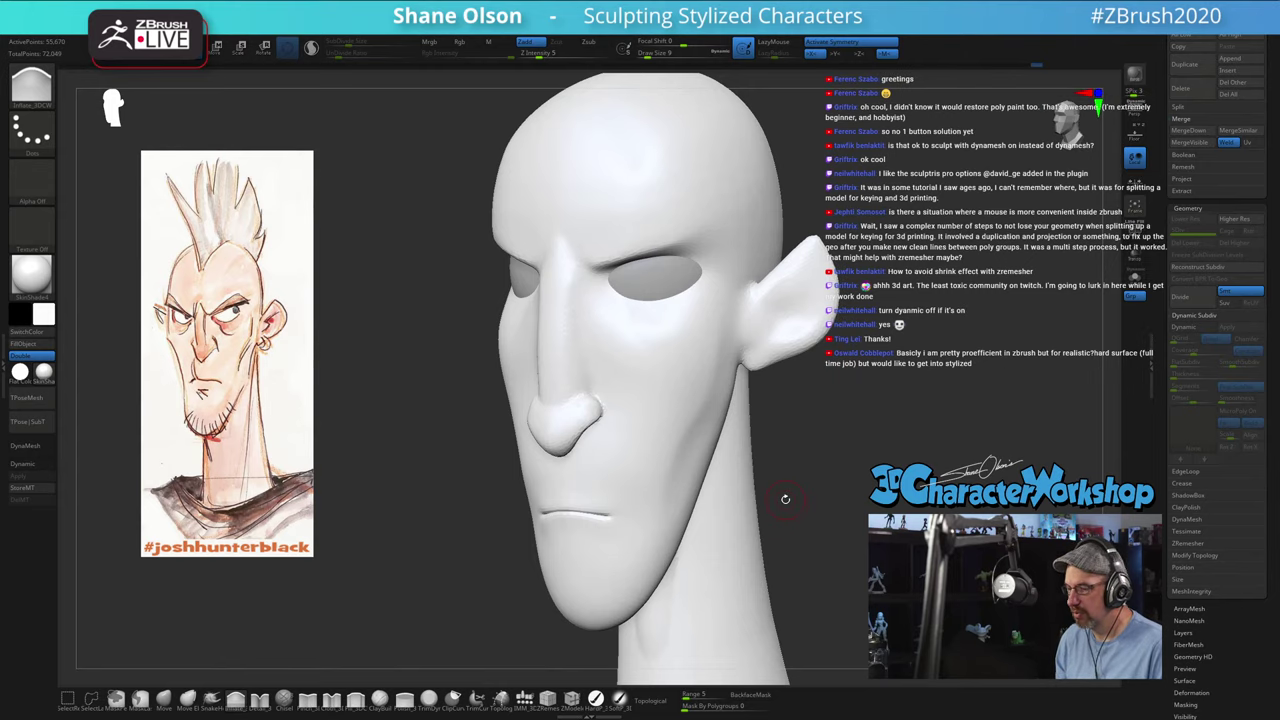
left_click_drag(834, 455, 540, 420)
left_click_drag(443, 395, 423, 413)
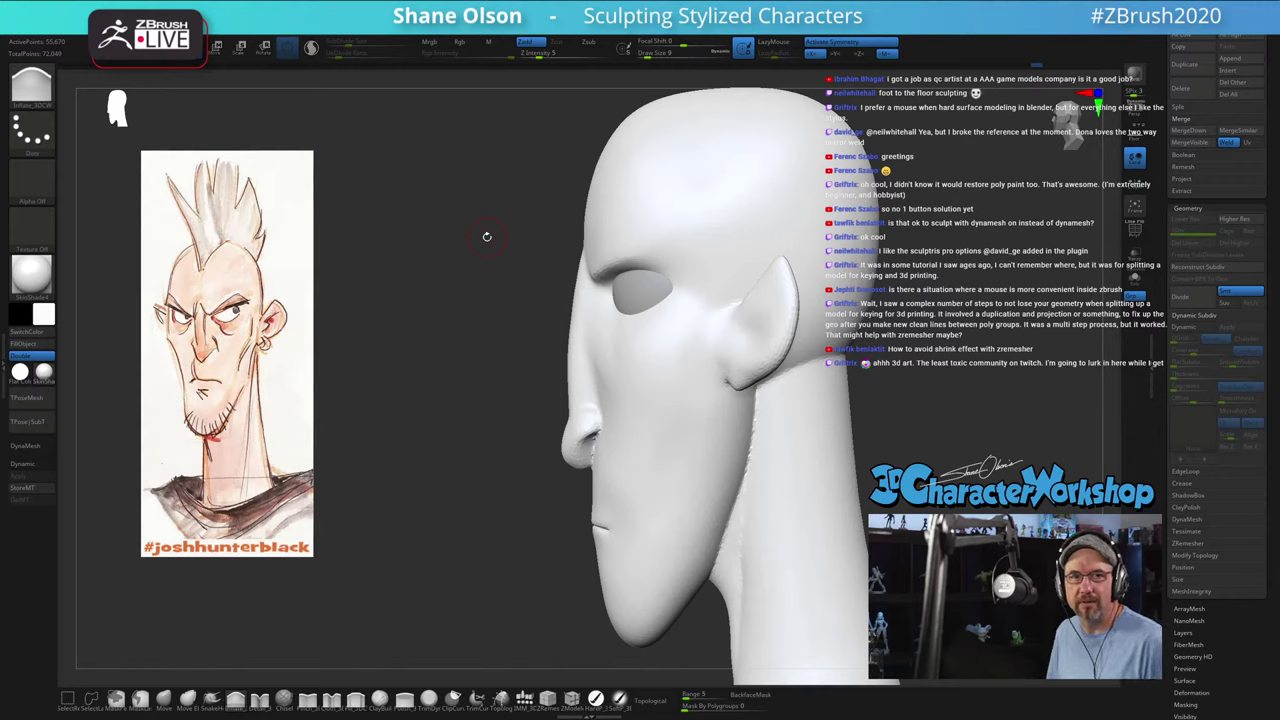
mouse_move(903, 414)
left_mouse_down()
mouse_move(886, 410)
mouse_move(907, 418)
left_mouse_up()
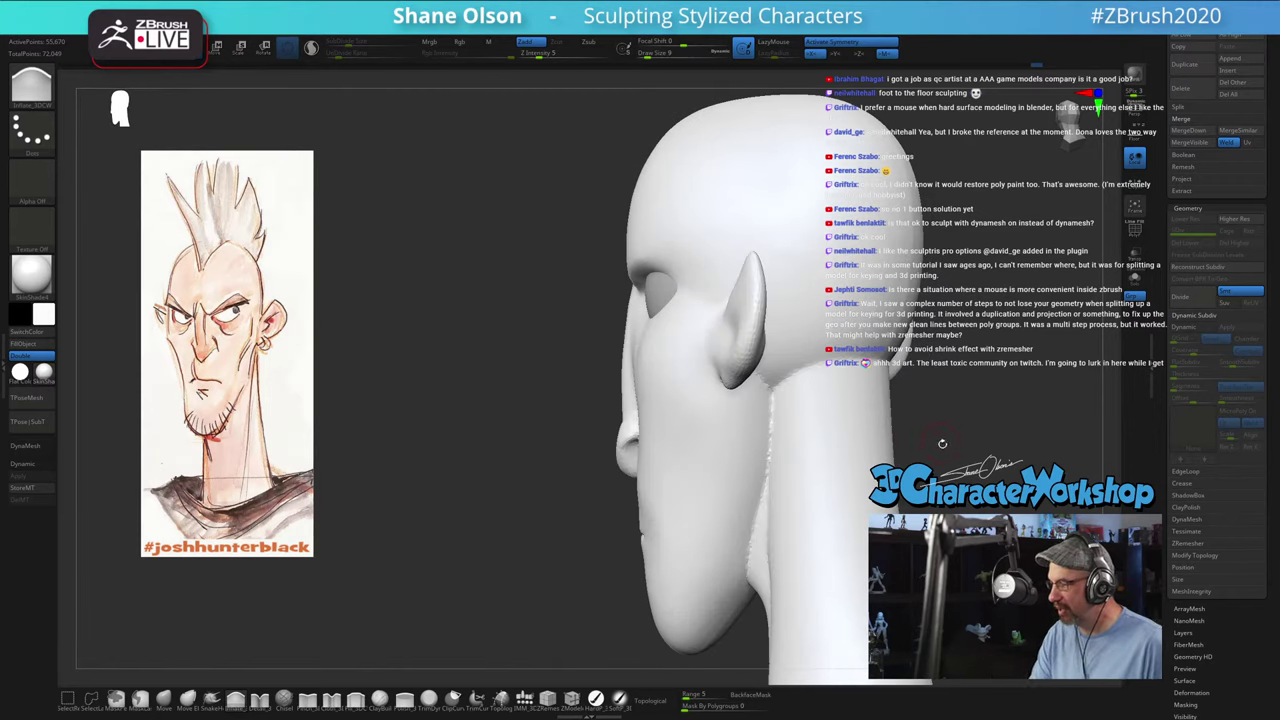
left_click_drag(942, 470, 918, 466)
left_click_drag(880, 428, 925, 451)
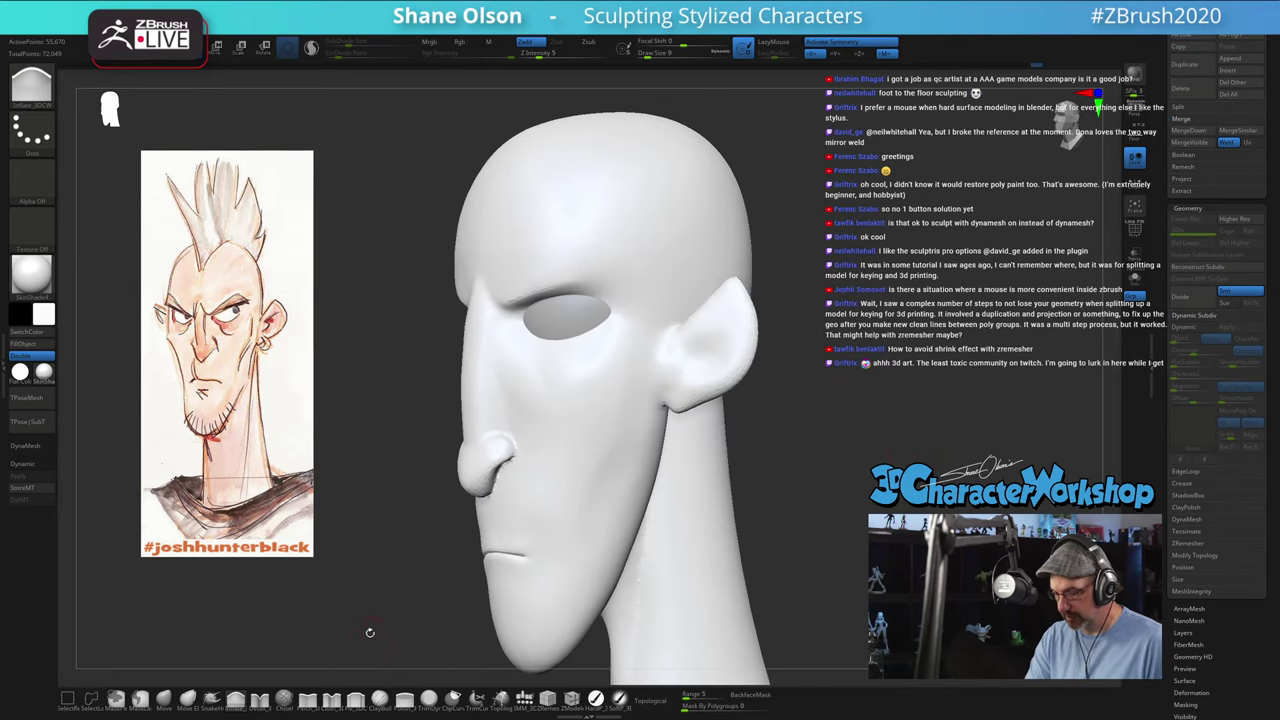
mouse_move(763, 480)
left_mouse_down()
mouse_move(834, 473)
mouse_move(821, 469)
left_mouse_up()
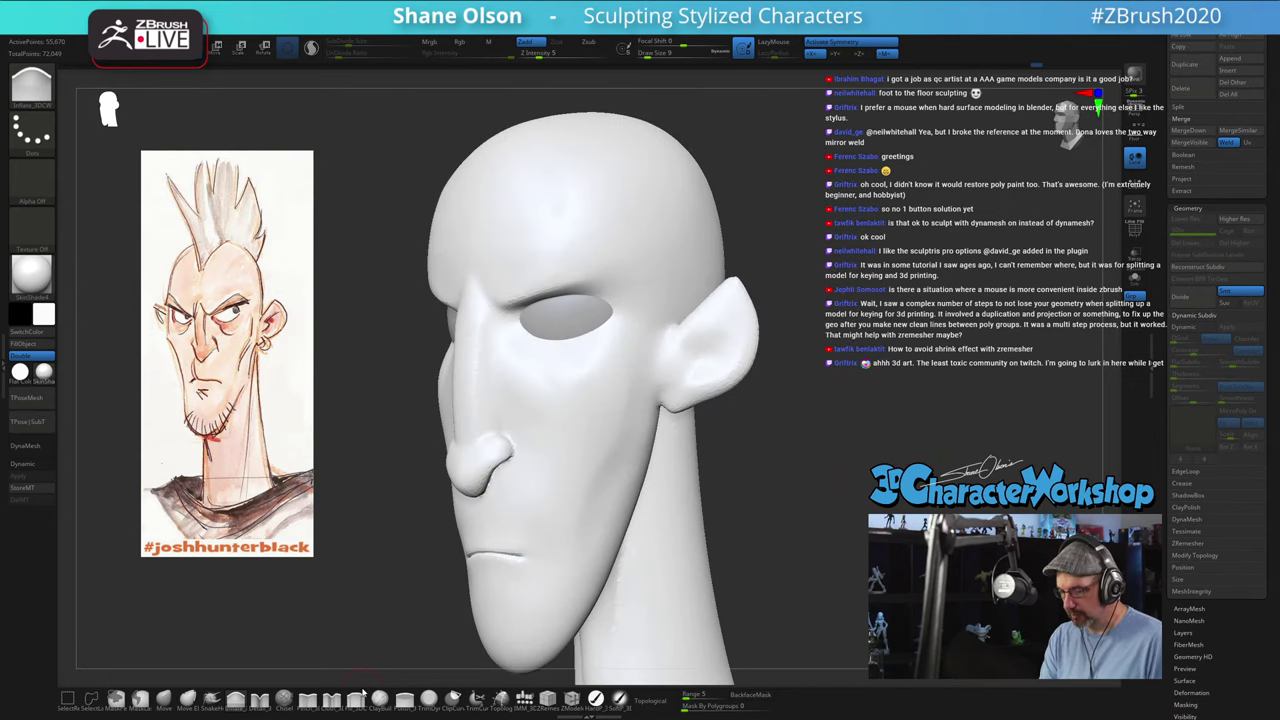
Step: Choose the Fill brush at draw size 7 and build up a soft bag under the eye socket
left_click(356, 700)
left_click_drag(398, 545, 464, 571, "alt")
left_click(554, 59)
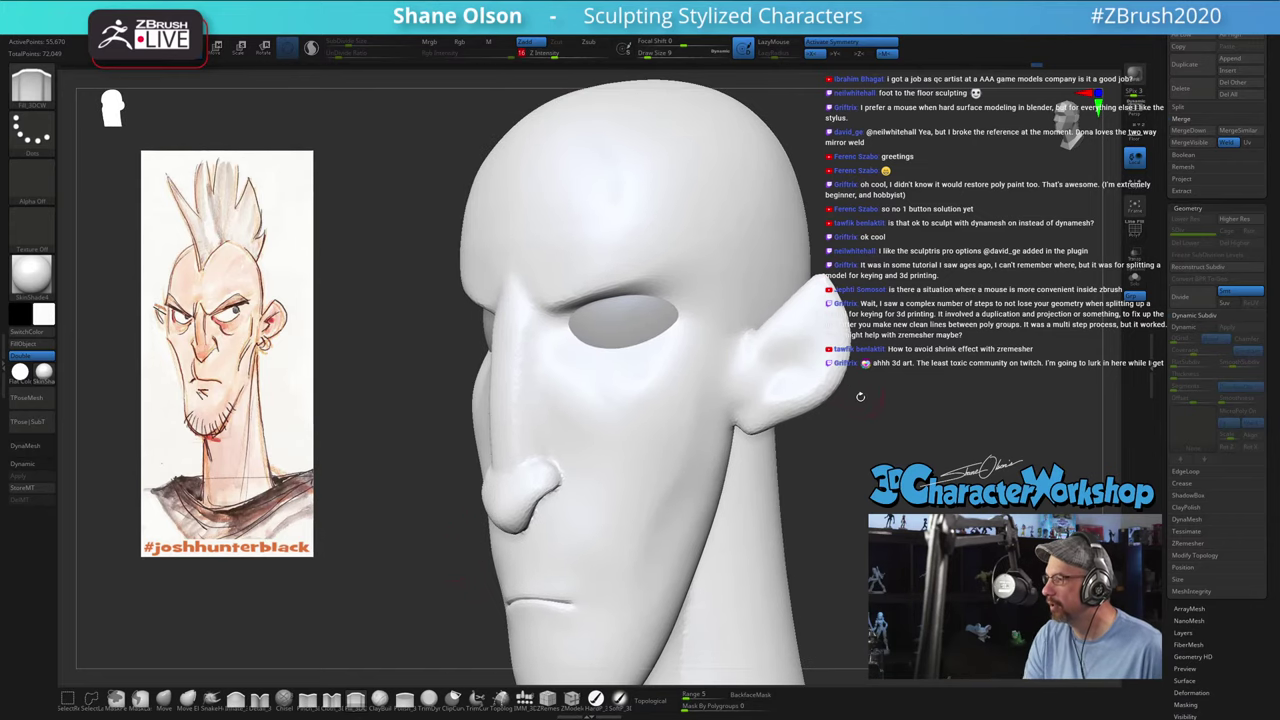
left_click_drag(860, 395, 864, 450)
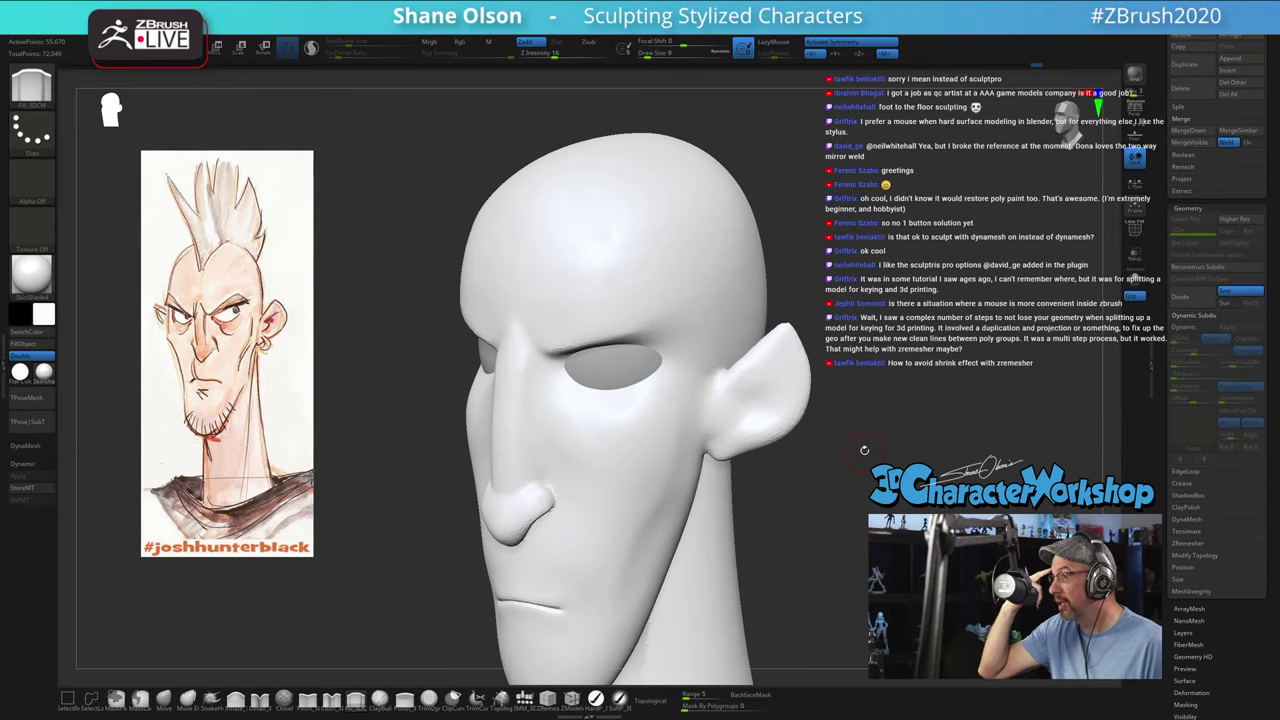
left_click_drag(815, 478, 845, 415)
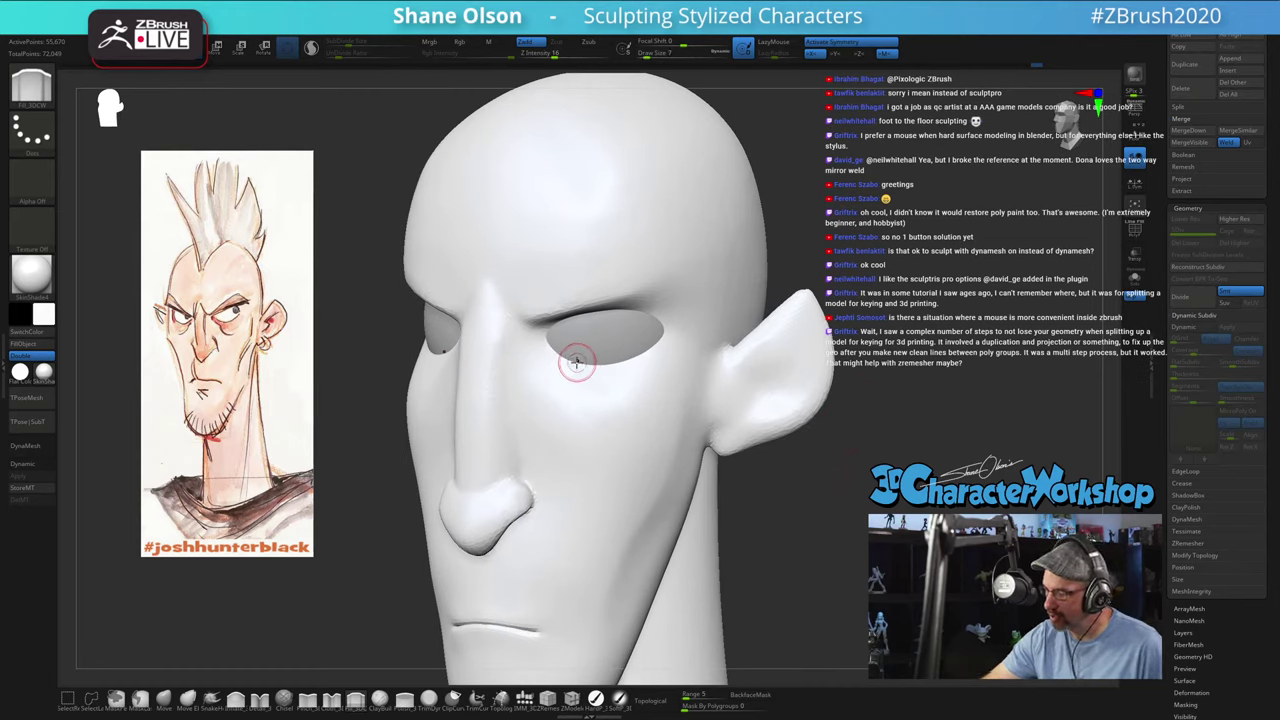
key("s")
mouse_move(570, 350)
left_mouse_down()
mouse_move(623, 369)
mouse_move(661, 346)
left_mouse_up()
right_click_drag(661, 328, 594, 371)
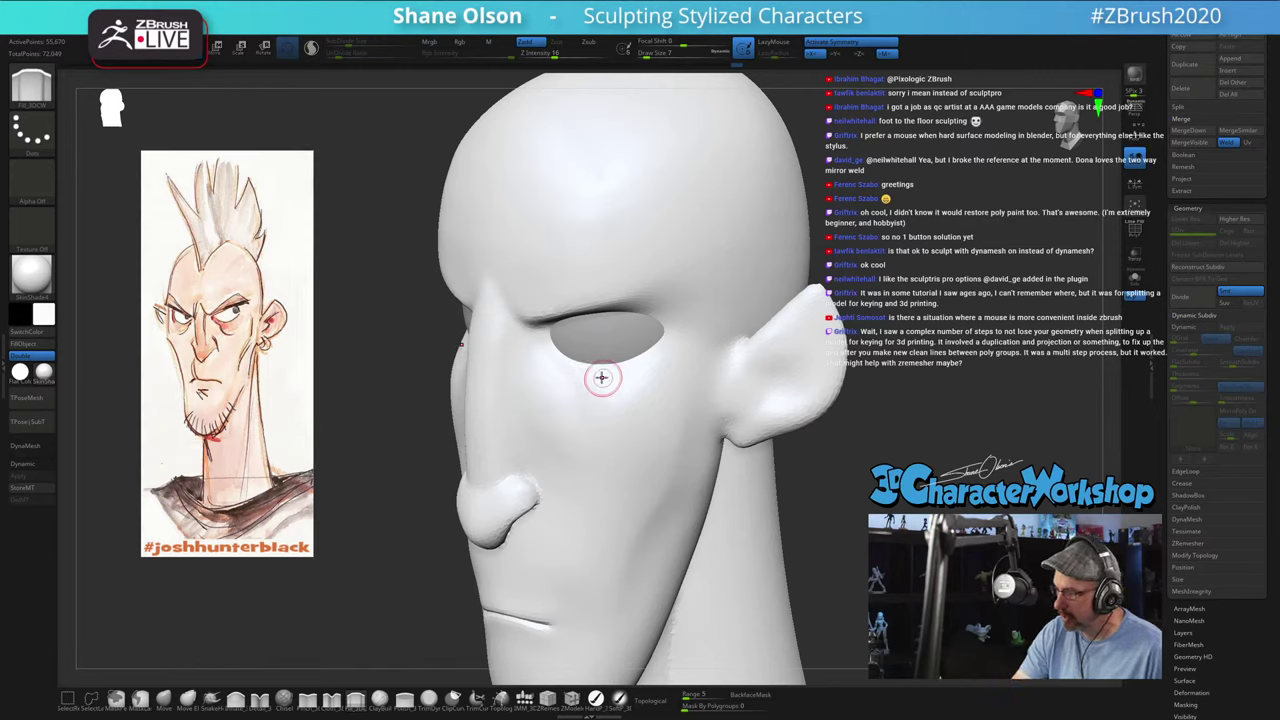
right_click_drag(633, 371, 646, 363)
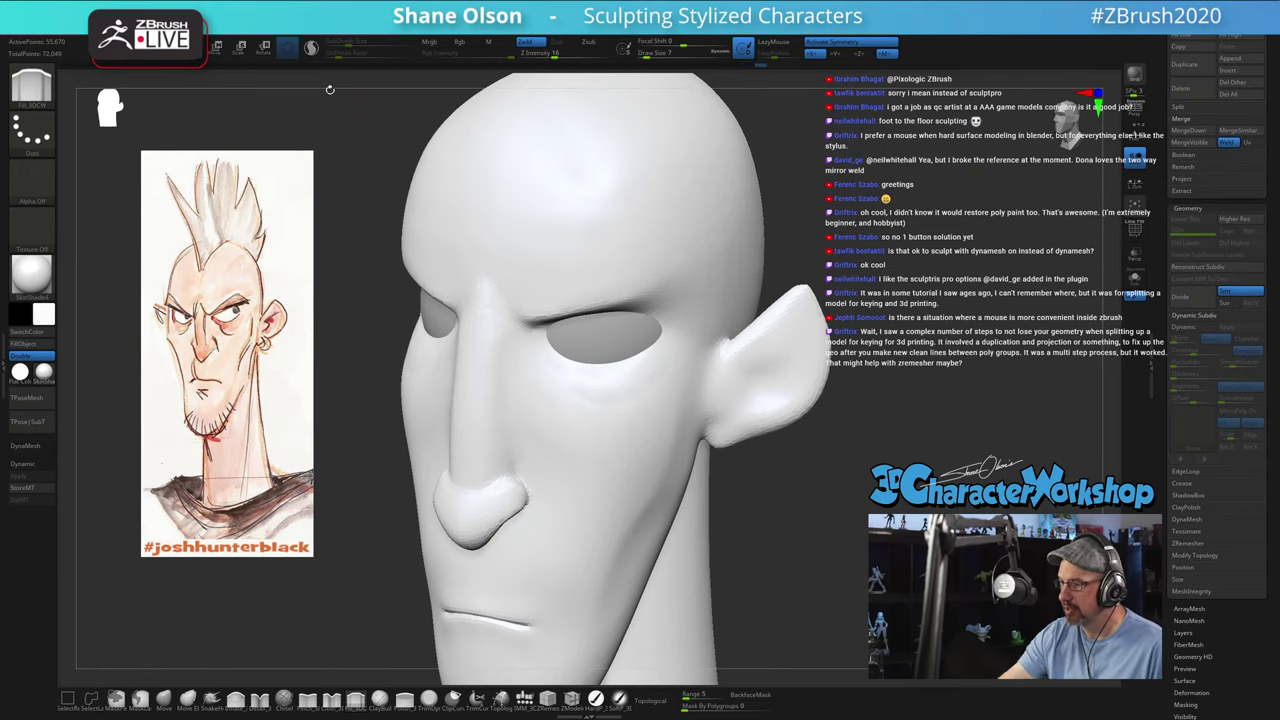
Step: Enable Sculptris Pro, check the mesh density under the eyes, and refine the lower eyelid and inner eye corner at draw size 5
left_click(311, 48)
key("shift+f")
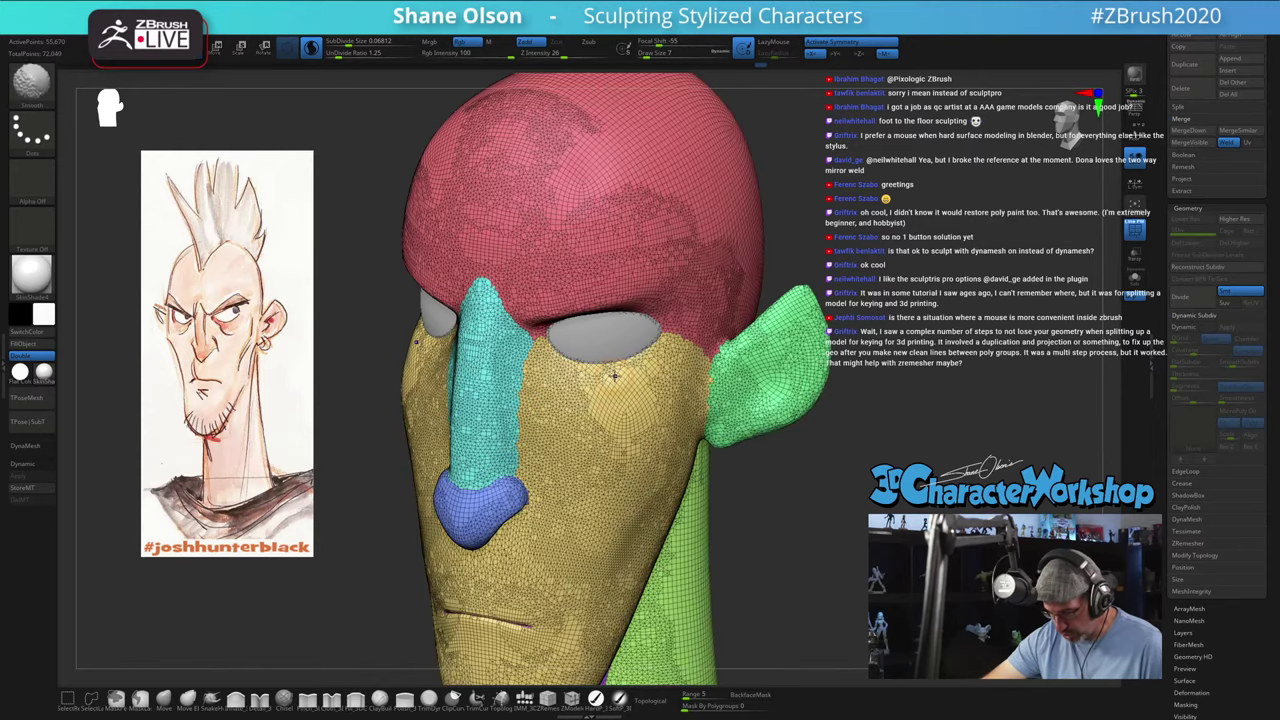
key("shift+f")
left_click_drag(597, 369, 638, 367)
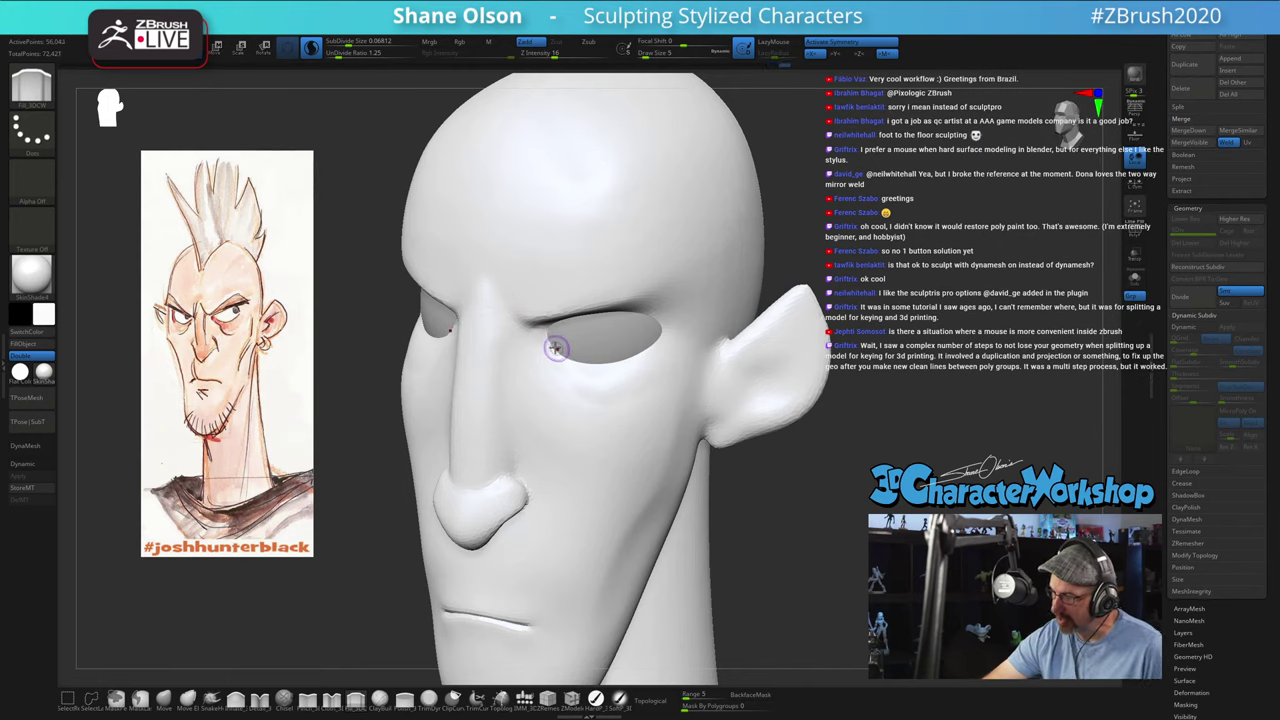
left_click_drag(551, 332, 551, 340)
mouse_move(563, 328)
right_mouse_down()
mouse_move(586, 323)
mouse_move(549, 342)
right_mouse_up()
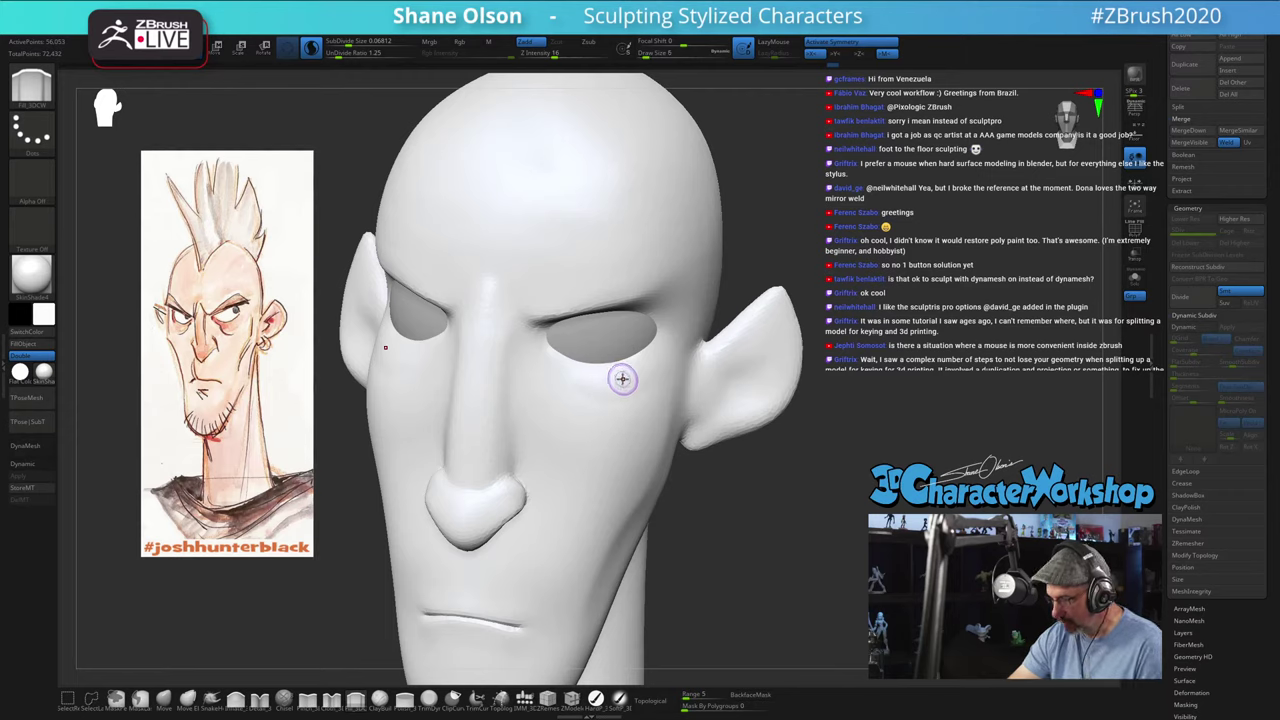
Step: Define the crease and fold of the bag beneath the eye at draw size 6
right_click_drag(620, 377, 600, 380)
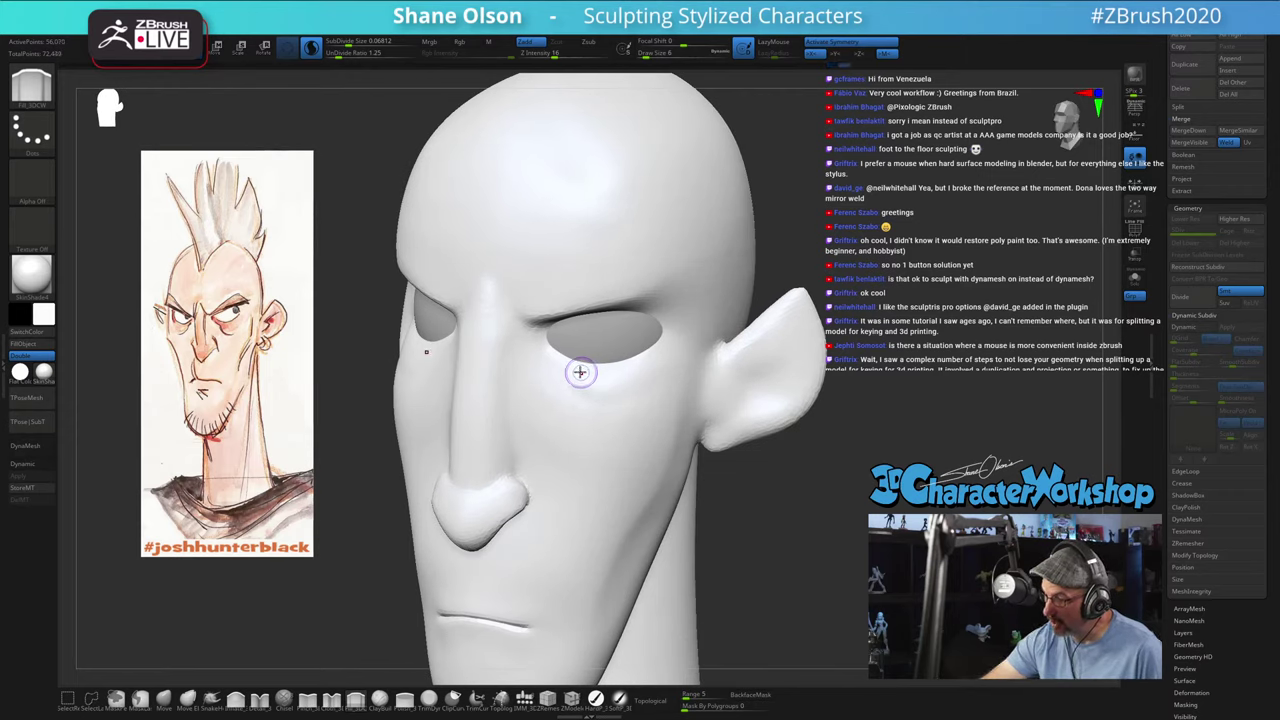
left_click_drag(580, 373, 612, 370)
mouse_move(674, 389)
right_mouse_down()
mouse_move(654, 403)
mouse_move(674, 383)
mouse_move(631, 378)
right_mouse_up()
left_click_drag(578, 368, 645, 382)
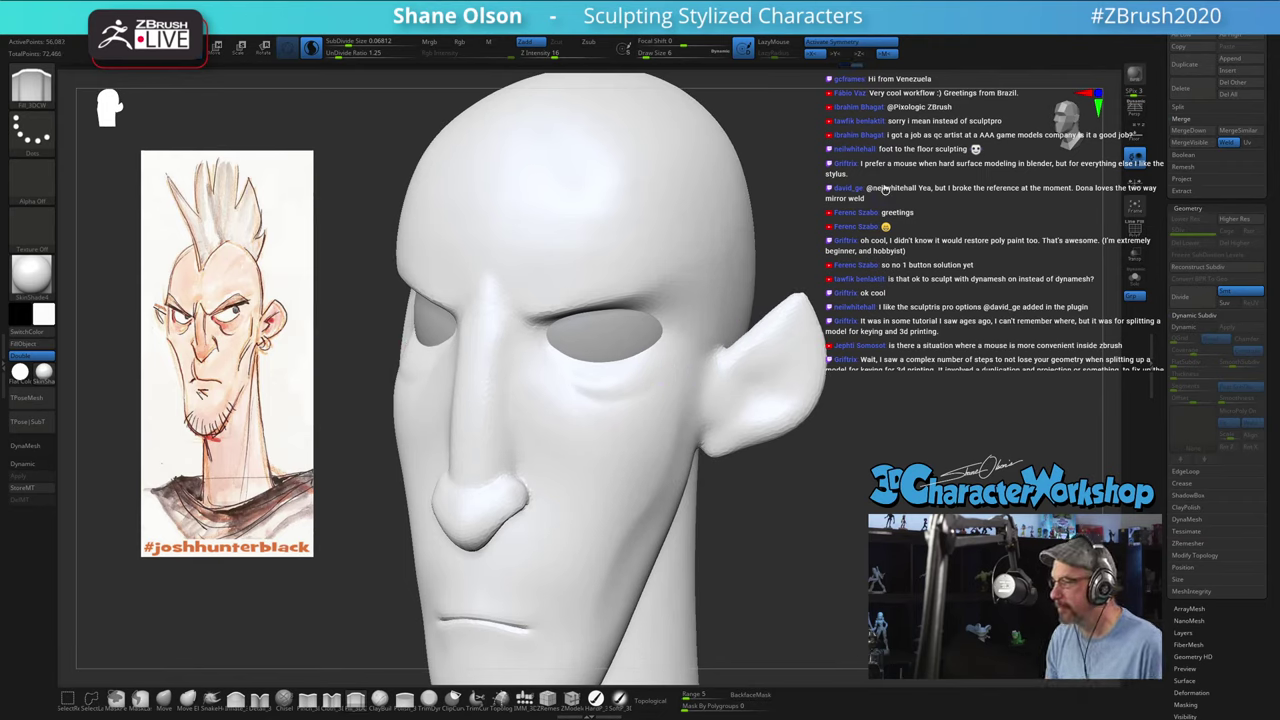
Step: Start loading a material and browse to the ZMaterials folder of ZBrush 2020.1.1 in Program Files/Pixologic on drive C
left_click(43, 371)
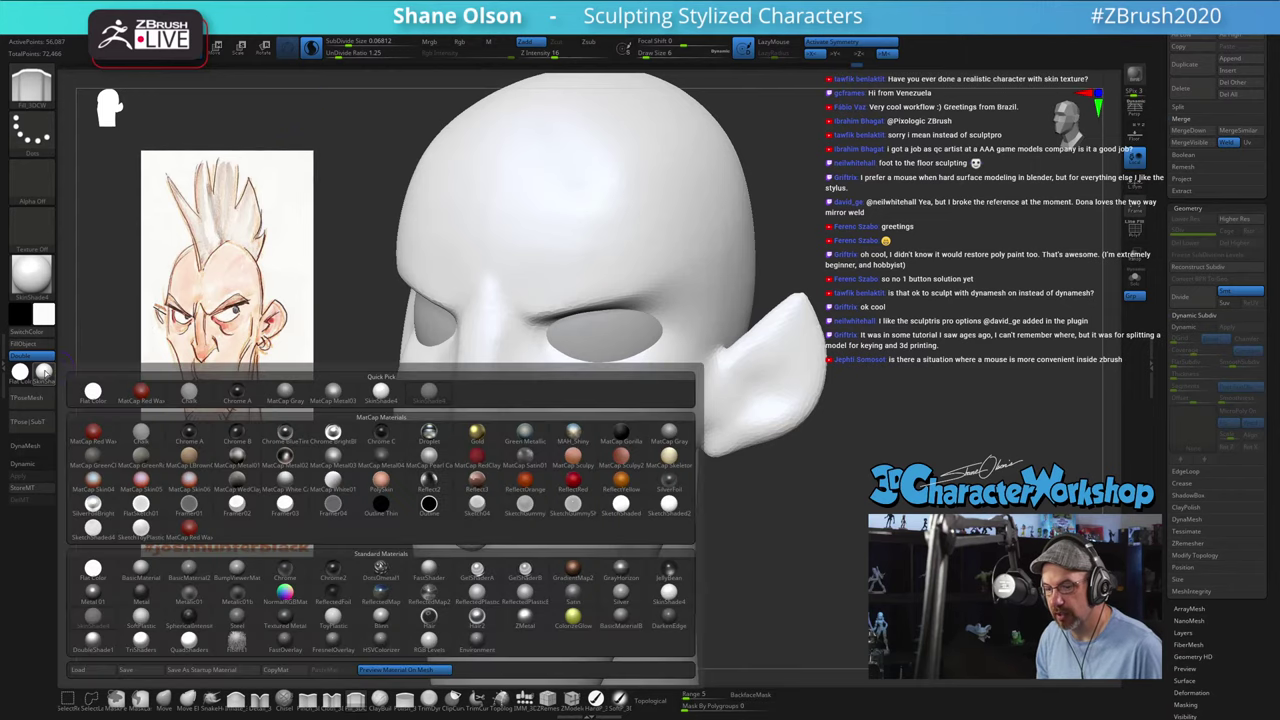
left_click(90, 672)
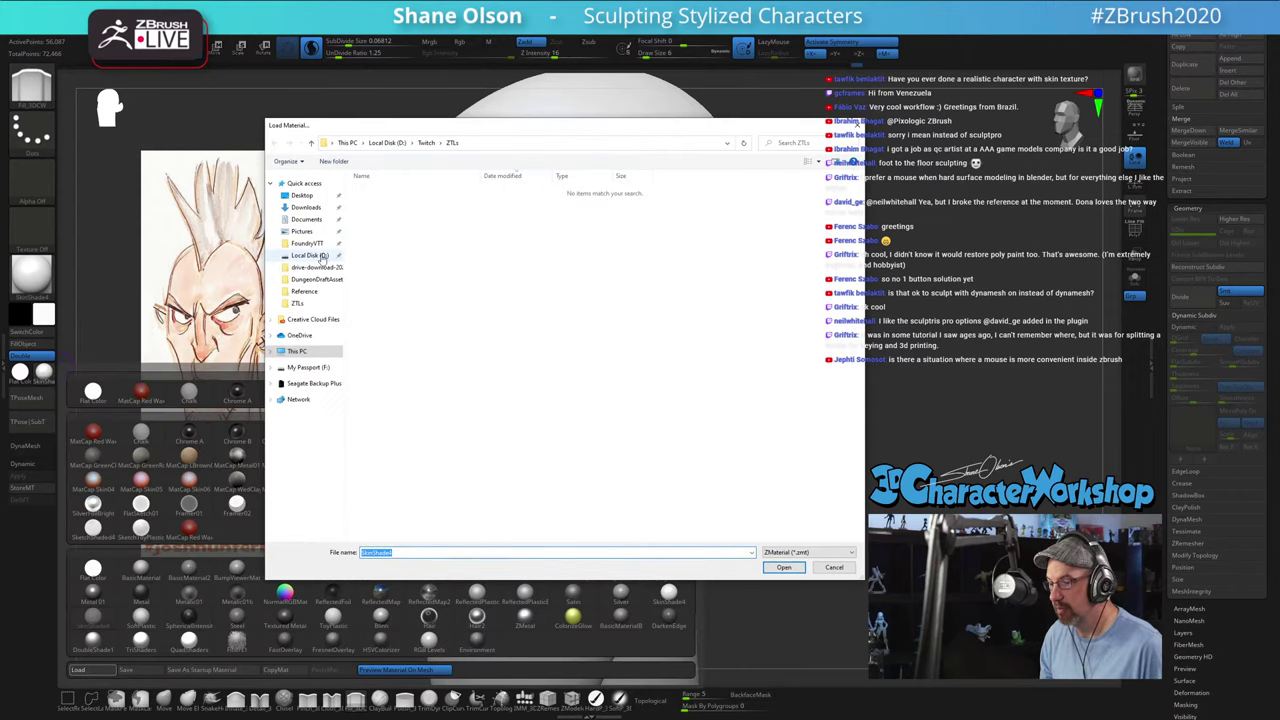
left_click(313, 257)
left_click(297, 351)
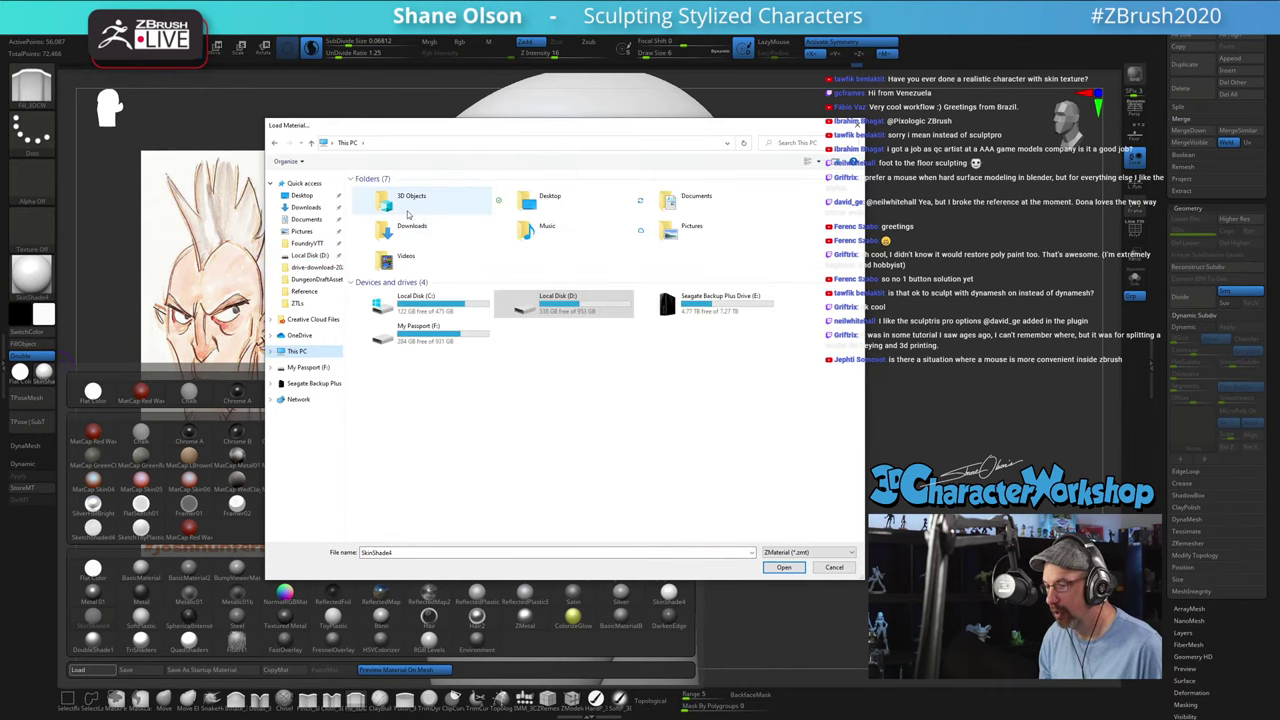
double_click(428, 315)
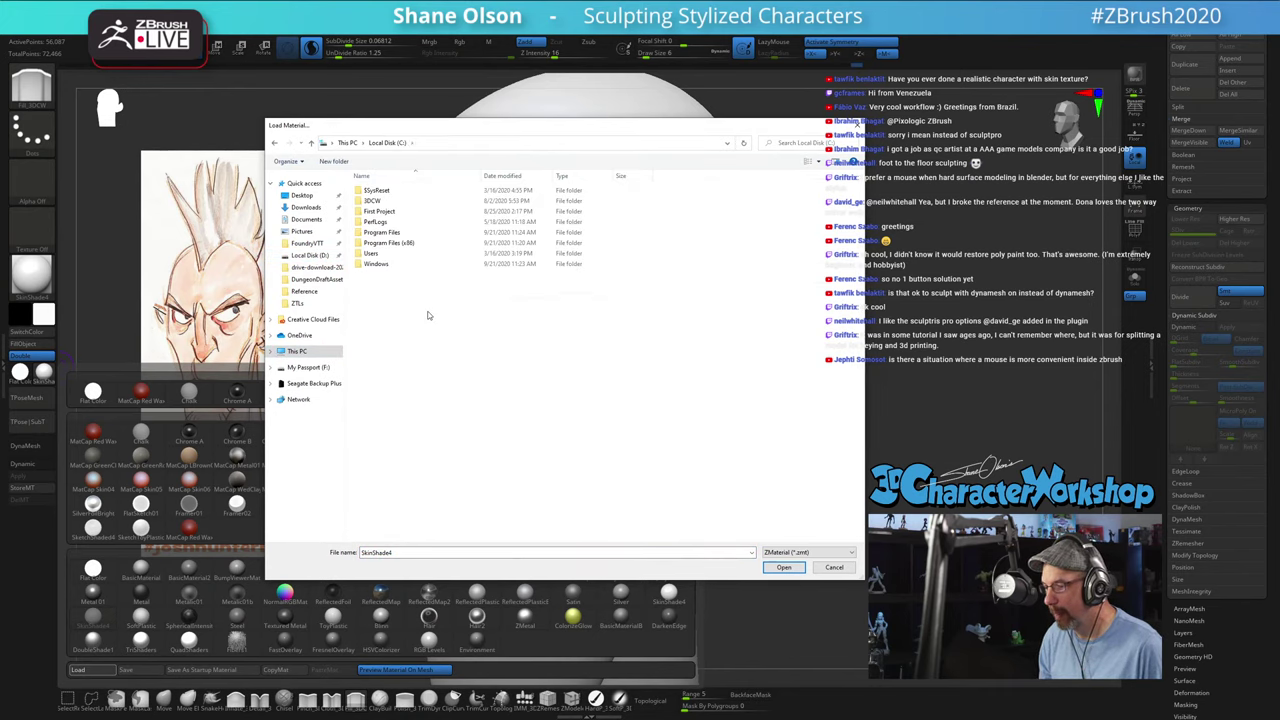
double_click(420, 231)
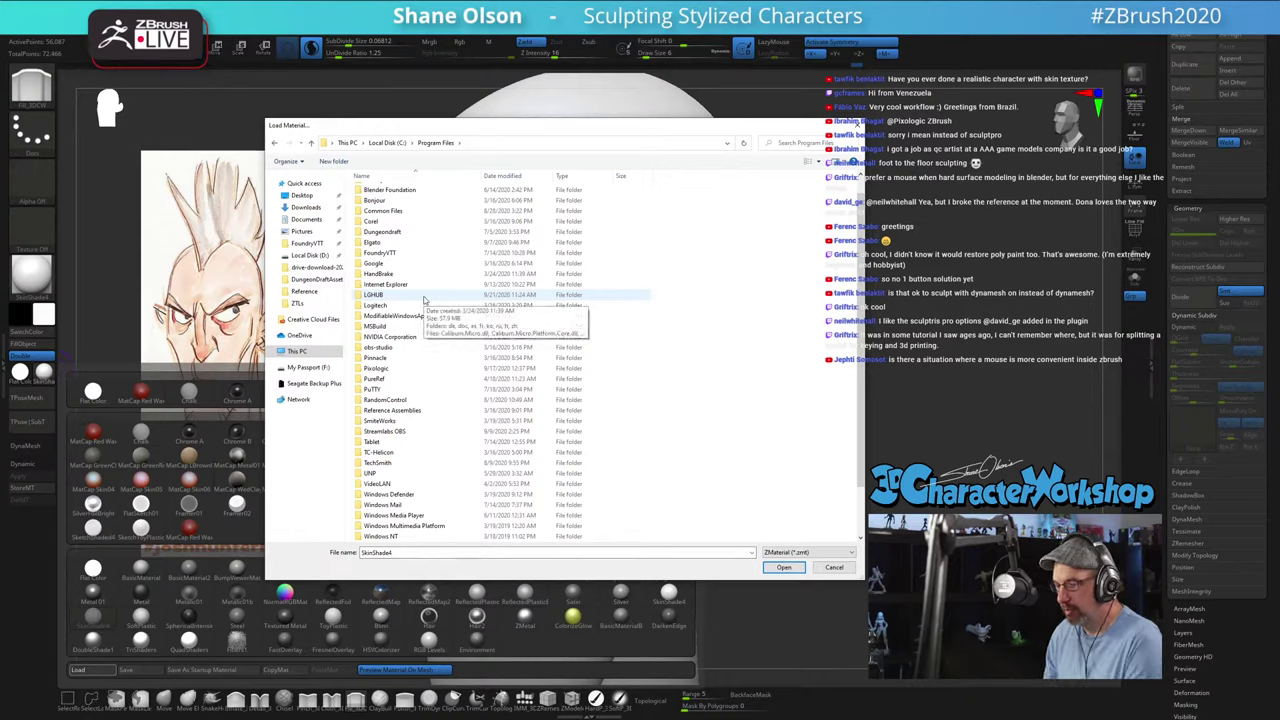
scroll(426, 340, "down", 1)
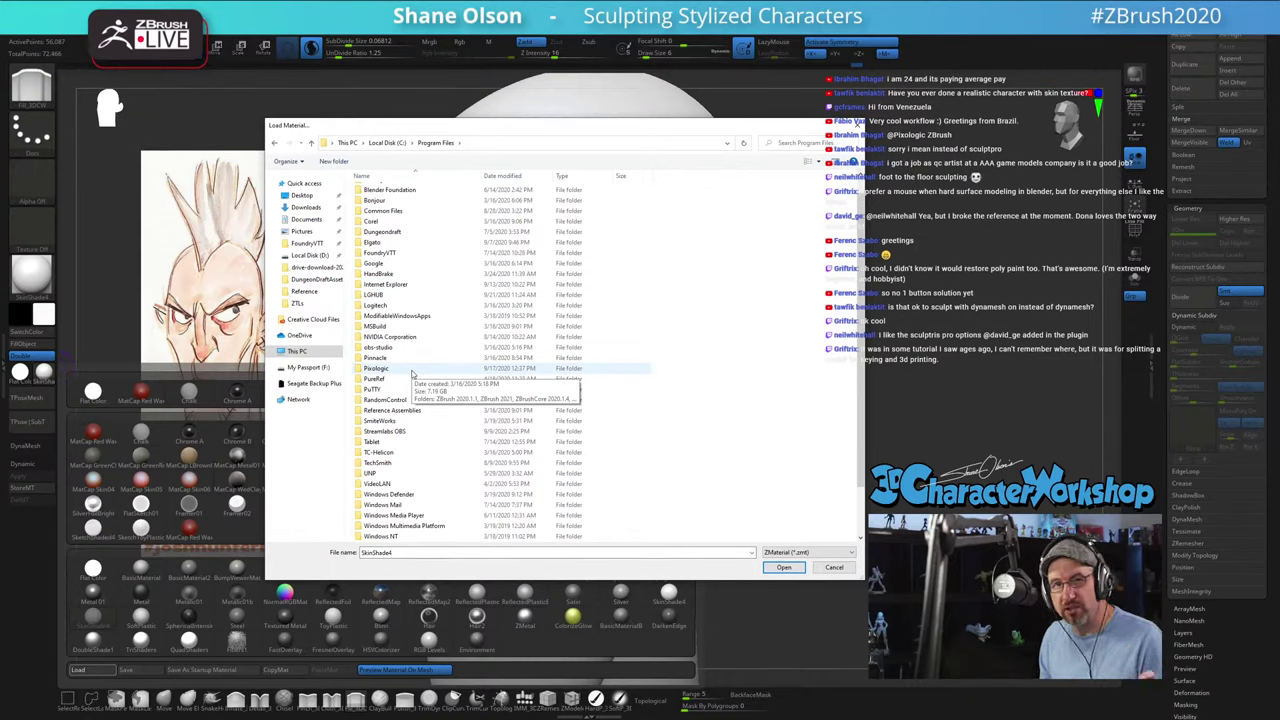
double_click(411, 374)
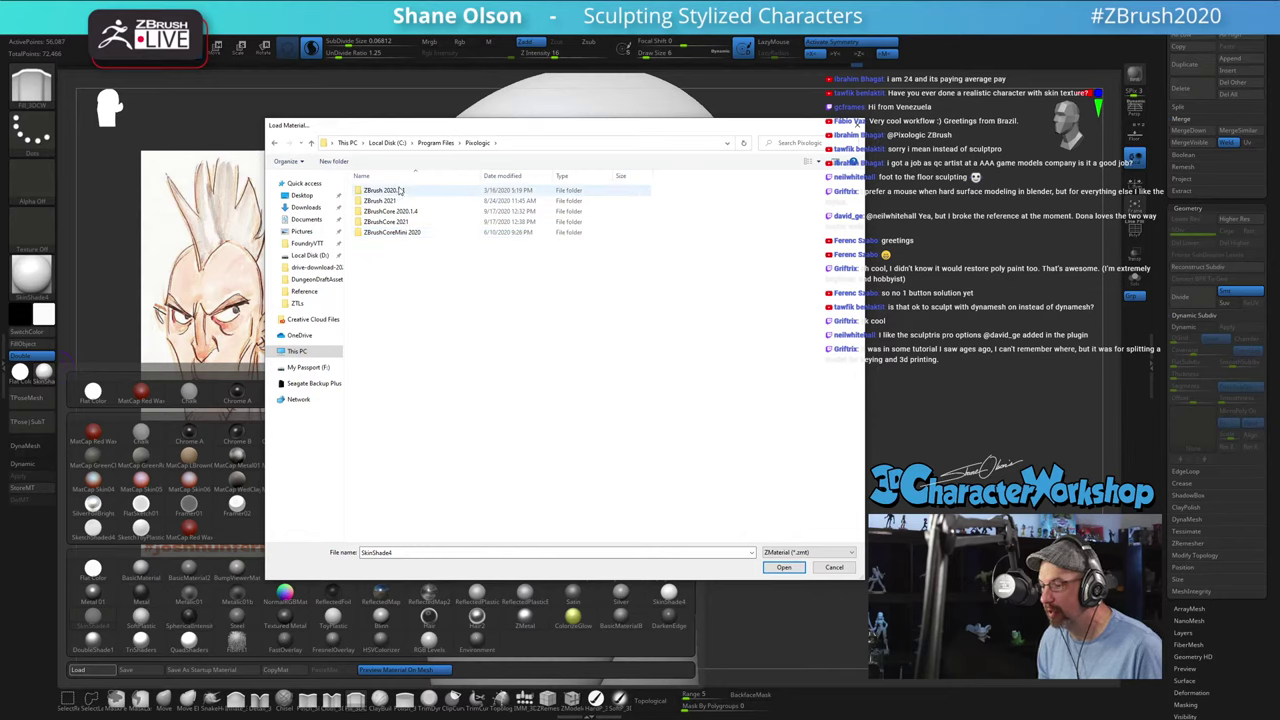
double_click(395, 190)
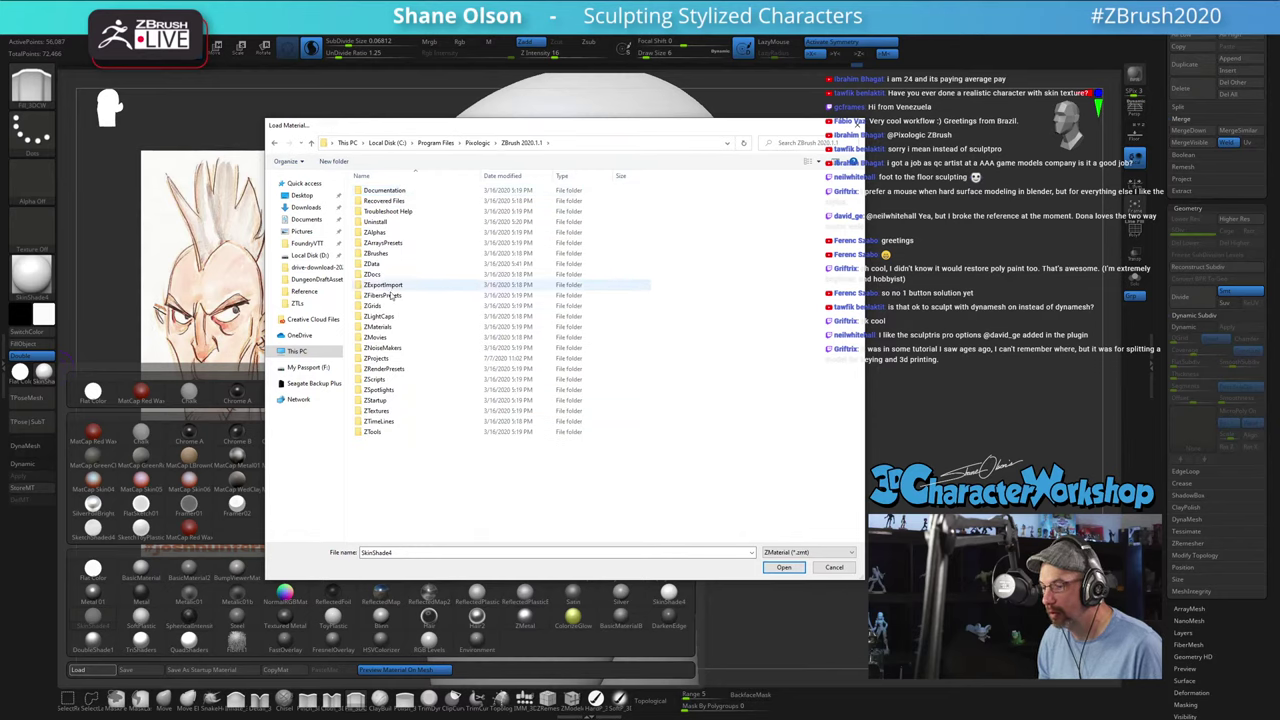
double_click(388, 328)
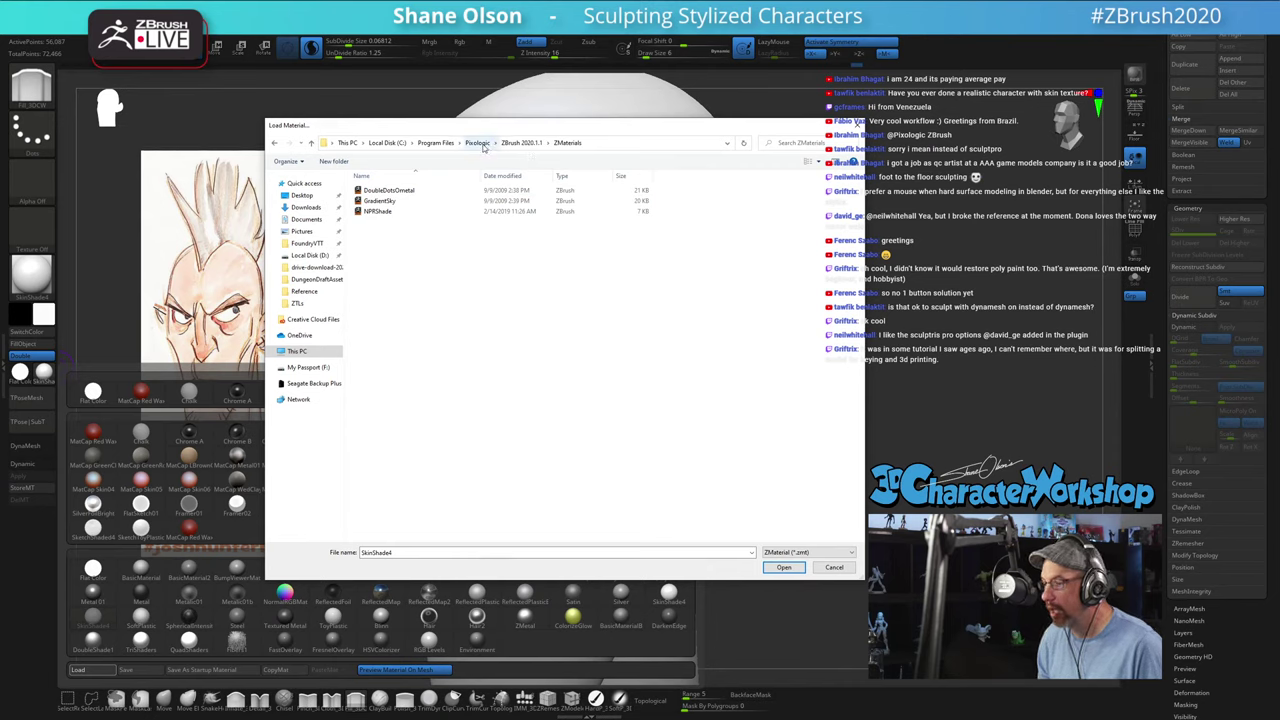
Step: Load the zbro_Gray_ev material from the ZStartup/Materials folder and view the head with it from the front
left_click(522, 143)
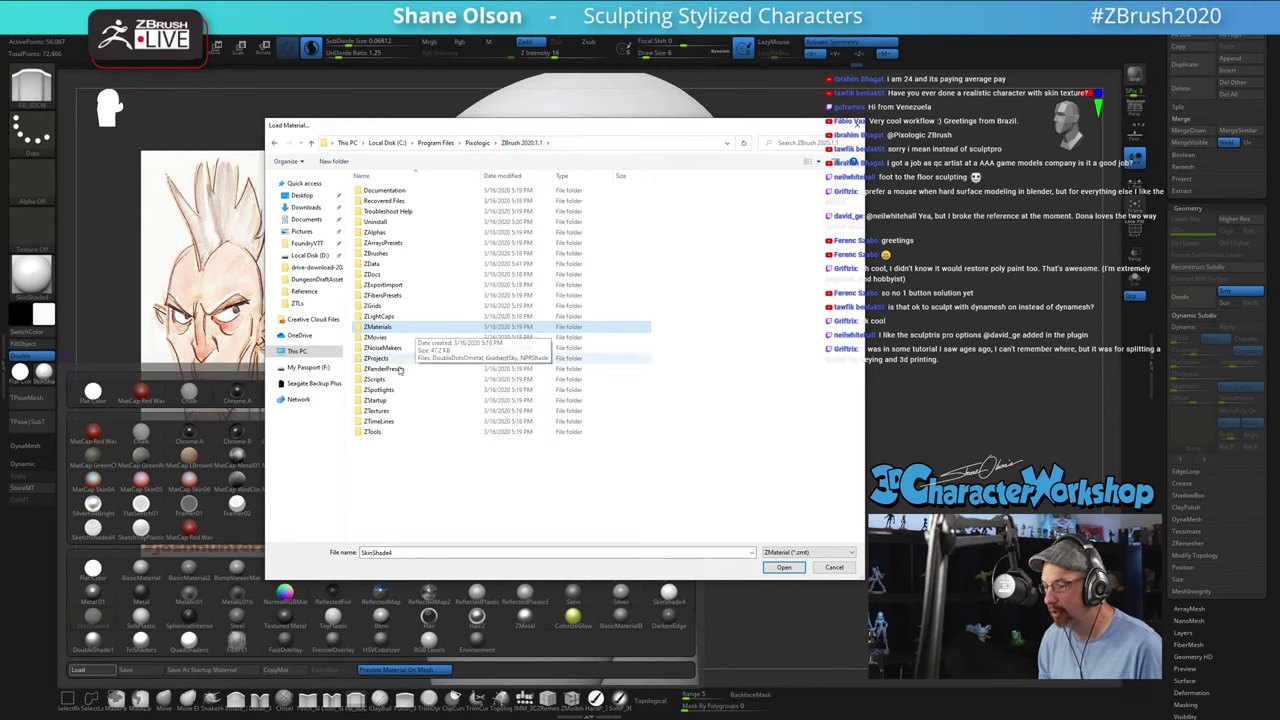
double_click(397, 401)
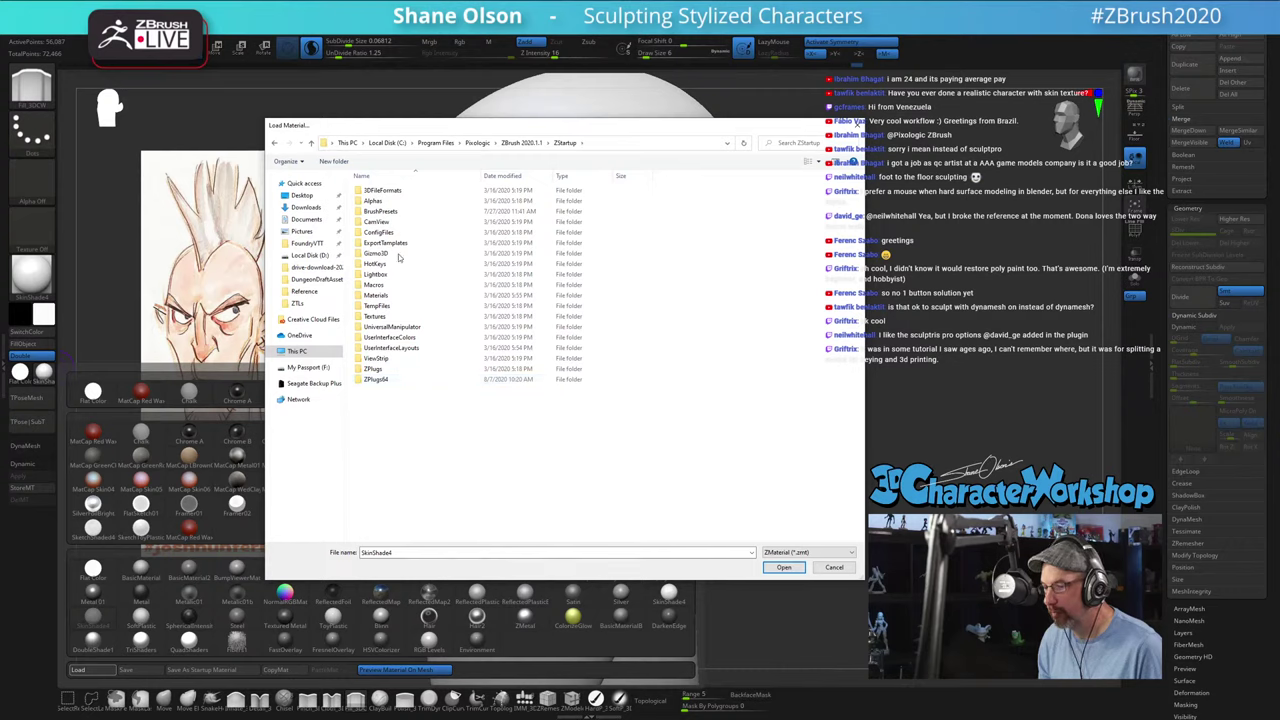
double_click(388, 297)
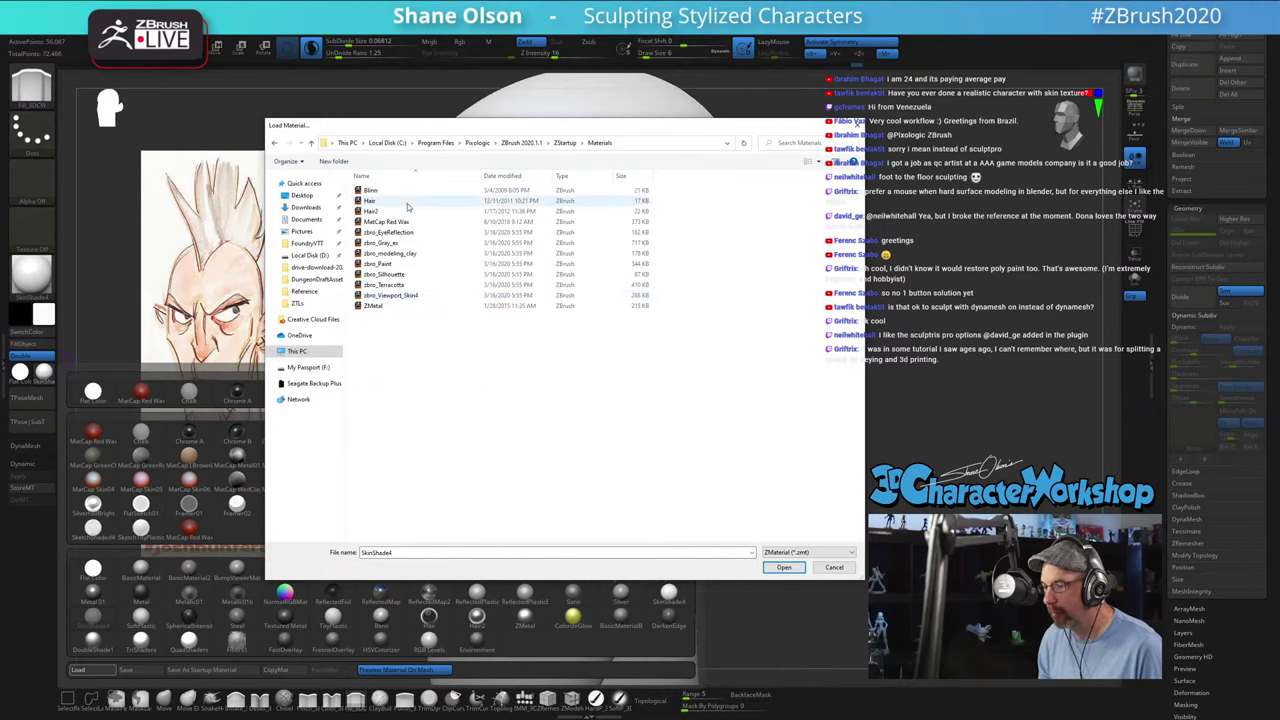
left_click(400, 254)
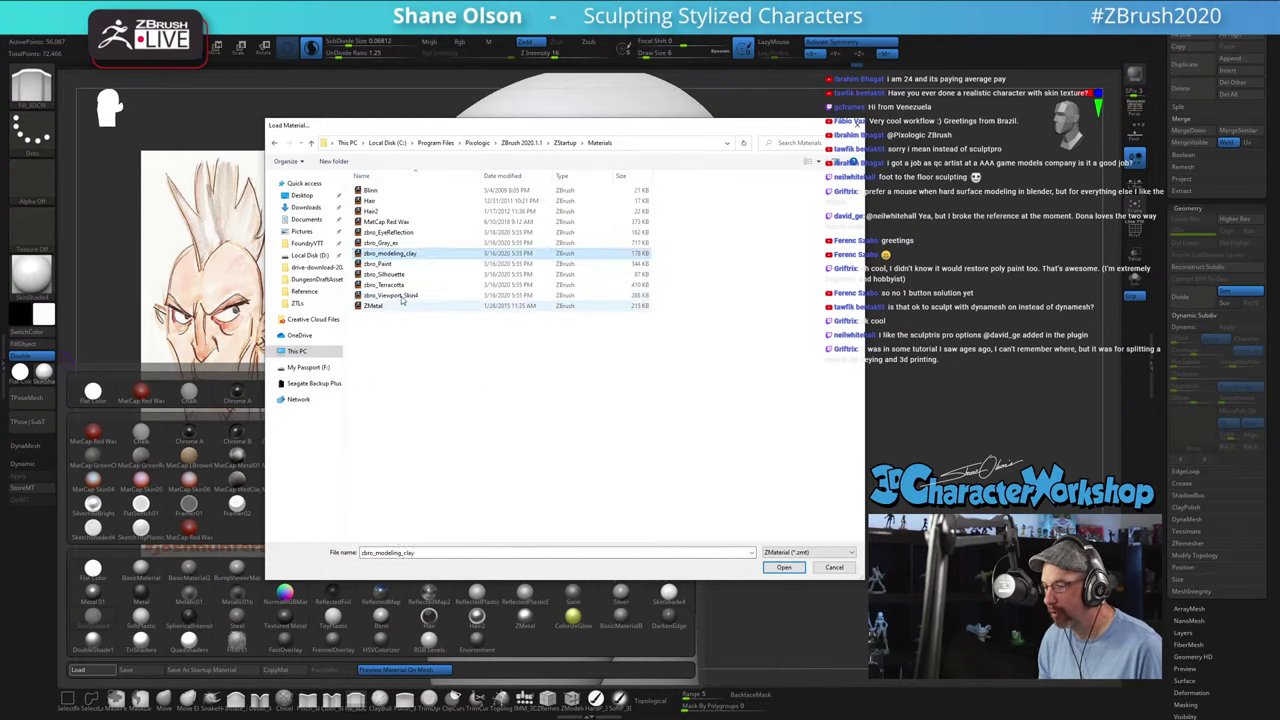
left_click(385, 243)
left_click(783, 566)
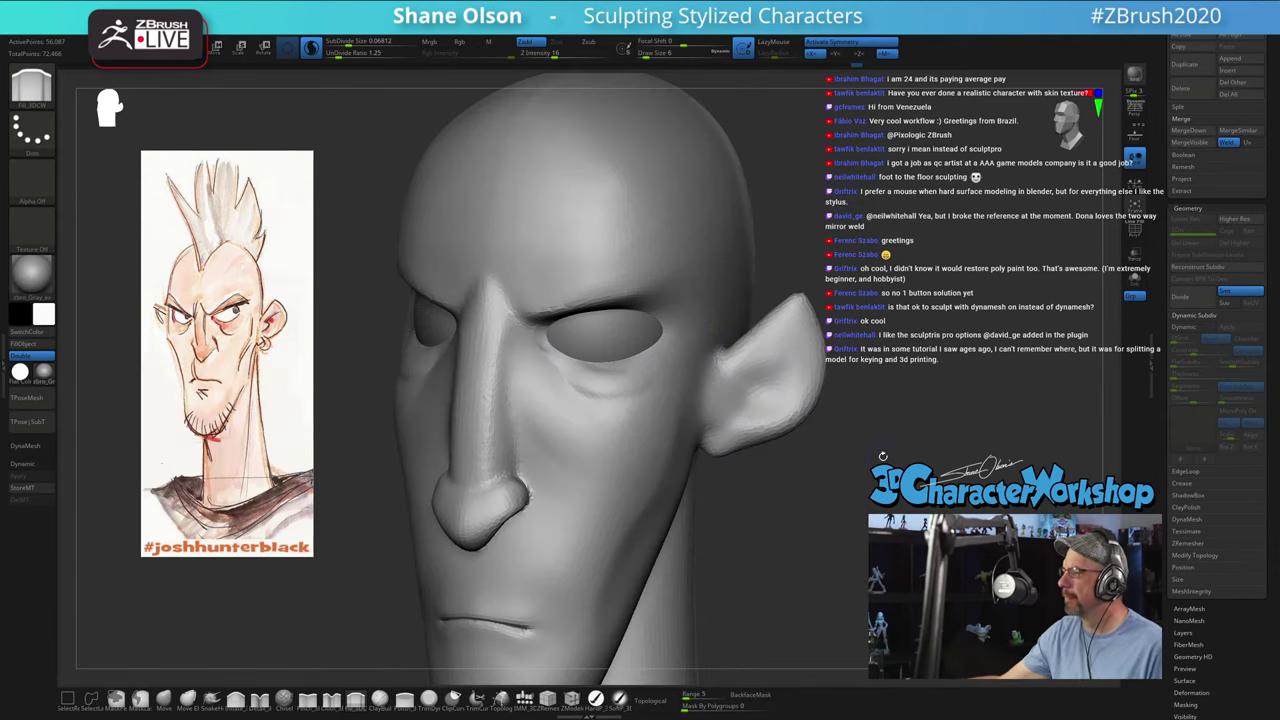
mouse_move(837, 525)
left_mouse_down()
mouse_move(809, 442)
mouse_move(806, 491)
mouse_move(775, 472)
left_mouse_up()
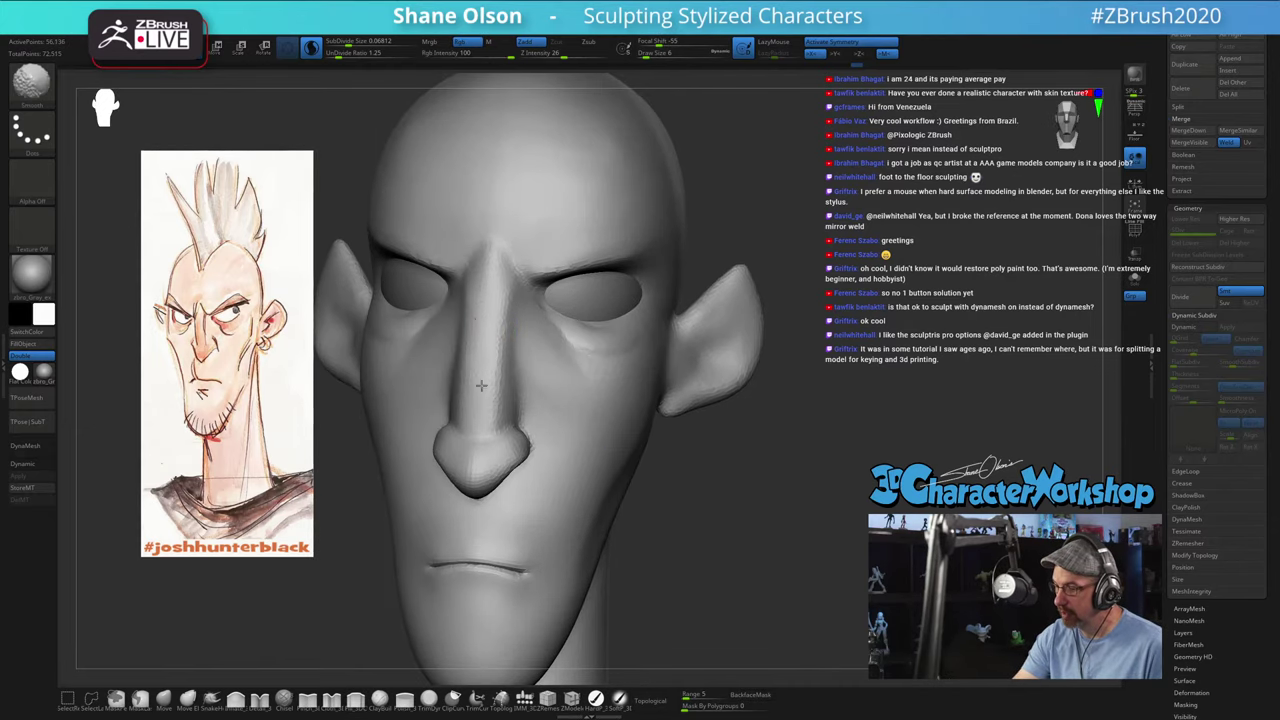
Step: Smooth the bridge of the nose and define the brow ridge above the eyes with strokes at draw sizes 7 to 8
left_click_drag(486, 371, 533, 248, "shift")
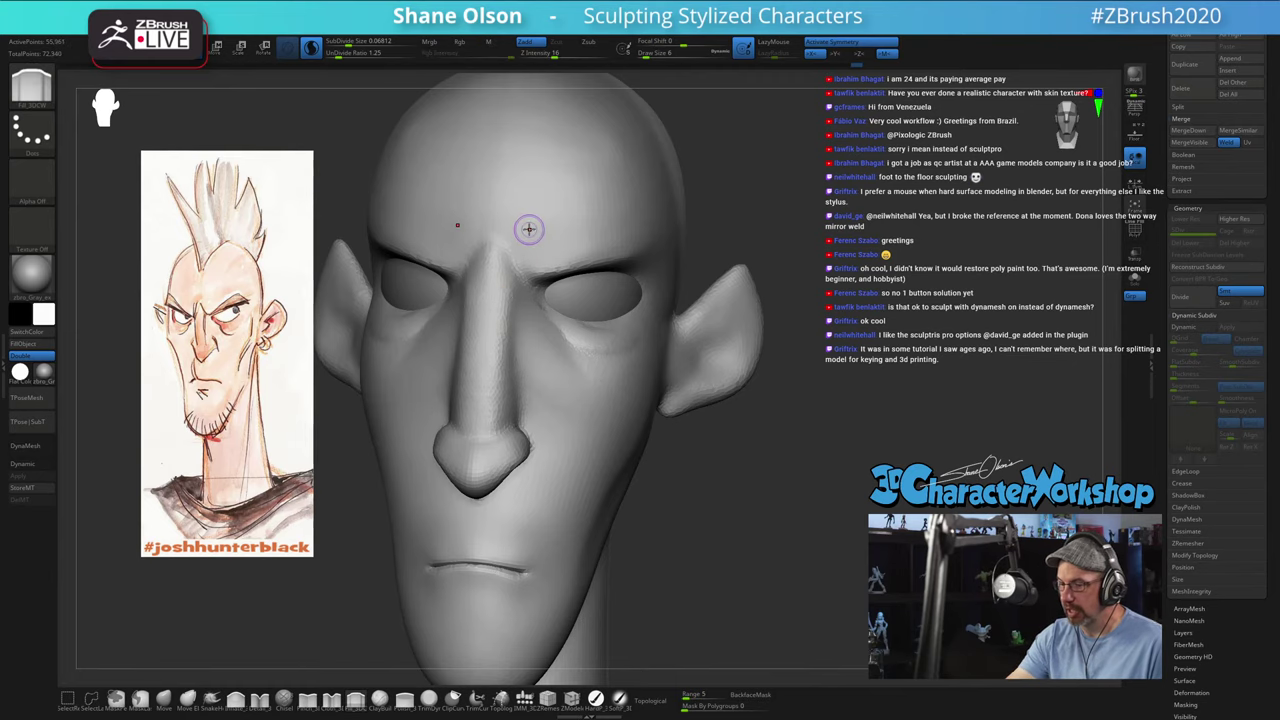
mouse_move(545, 234)
right_mouse_down()
mouse_move(518, 234)
mouse_move(549, 240)
right_mouse_up()
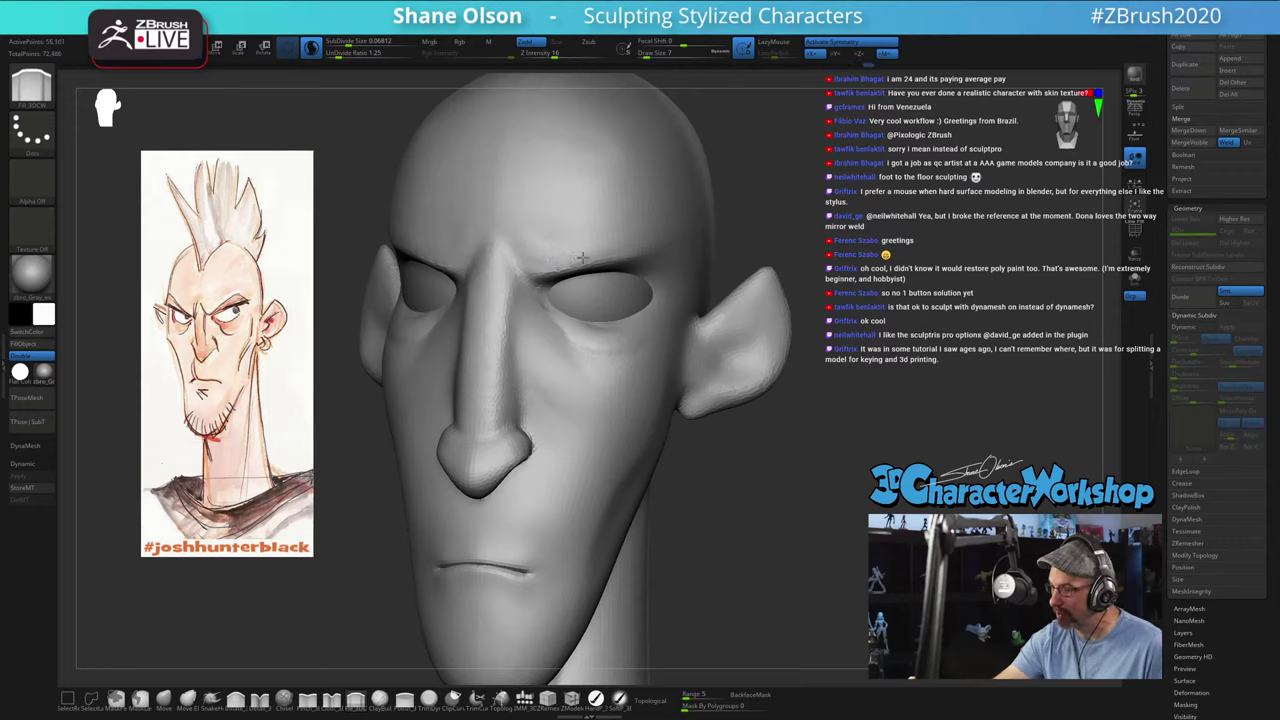
mouse_move(522, 251)
left_mouse_down()
mouse_move(586, 257)
mouse_move(641, 240)
left_mouse_up()
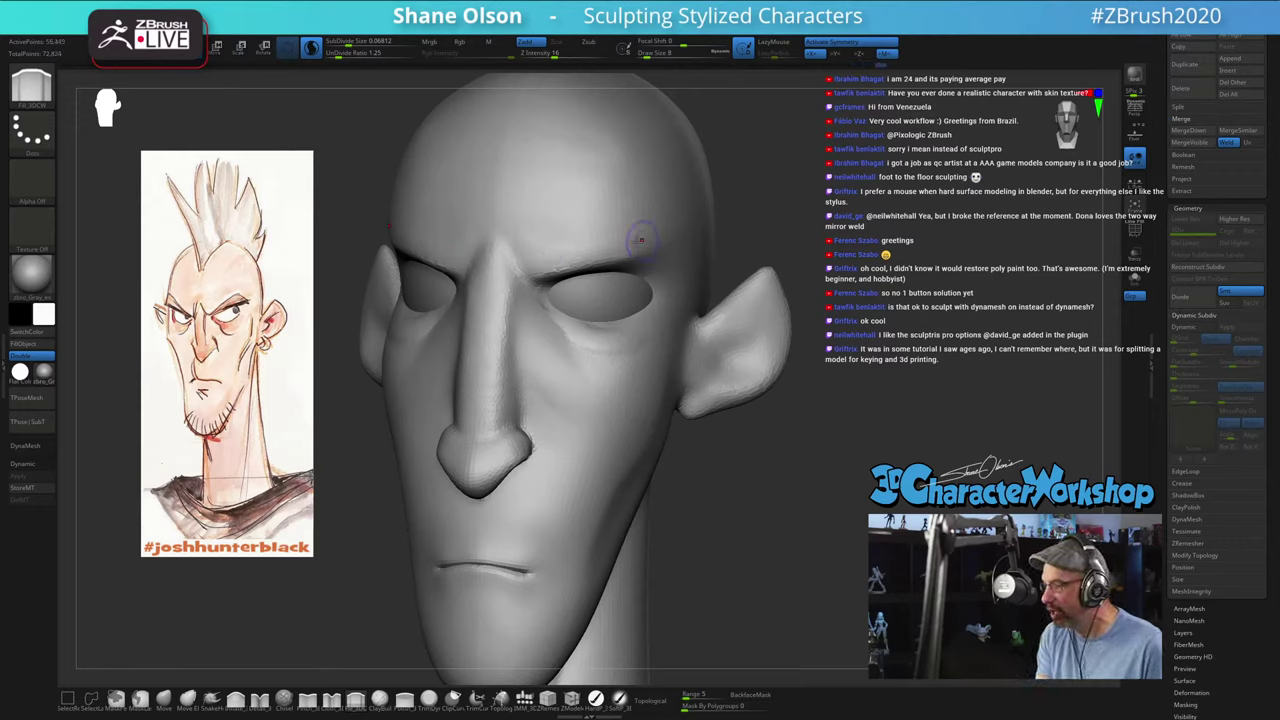
right_click_drag(669, 230, 648, 232)
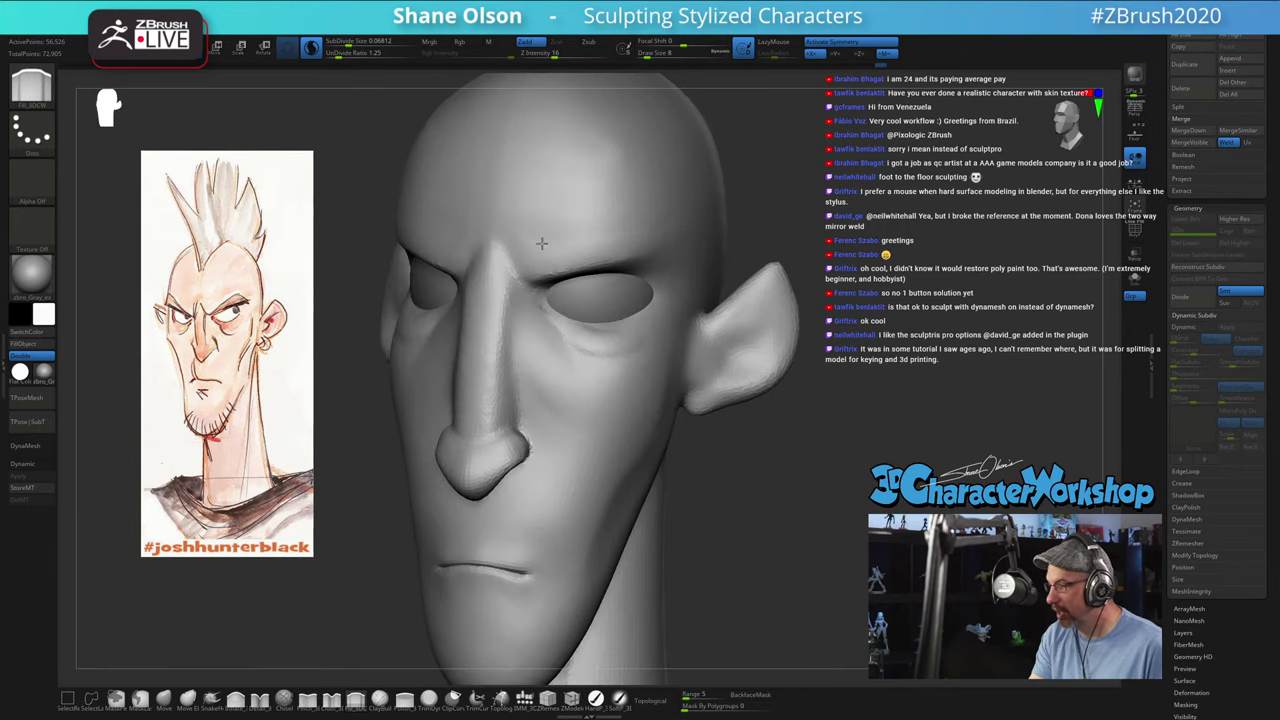
mouse_move(543, 247)
left_mouse_down()
mouse_move(634, 231)
mouse_move(623, 216)
mouse_move(656, 243)
left_mouse_up()
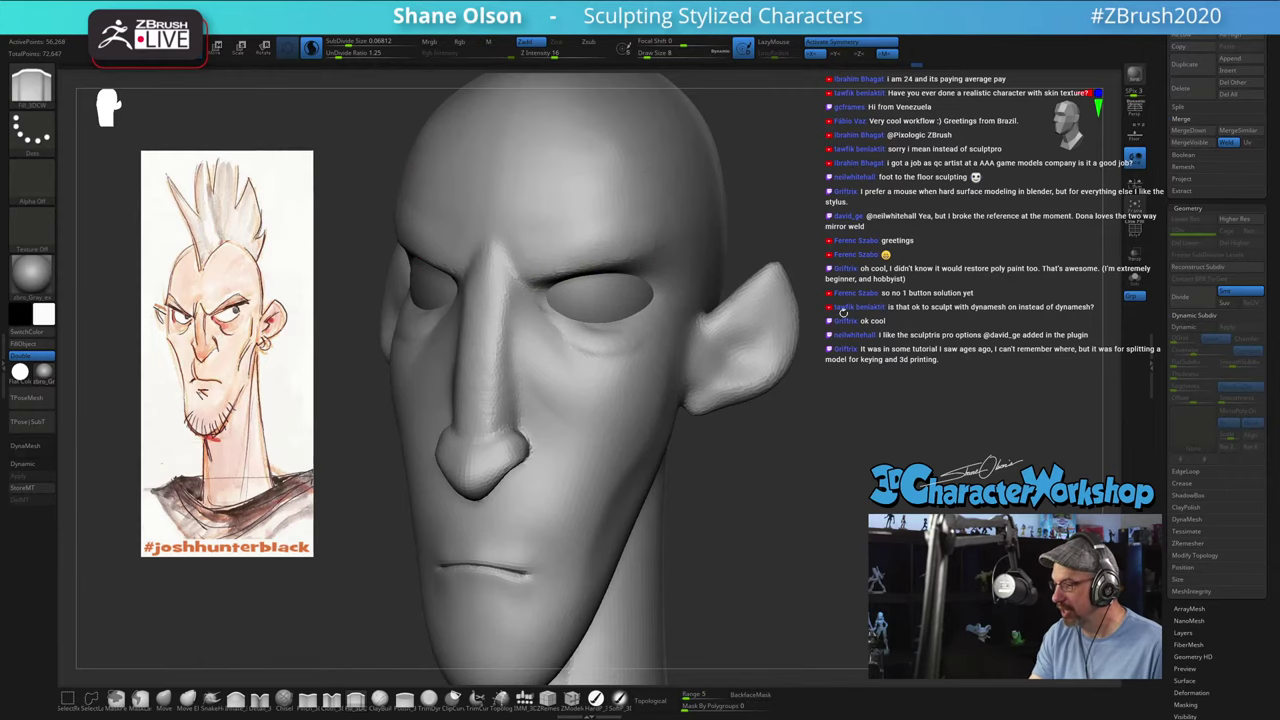
right_click_drag(950, 308, 862, 311)
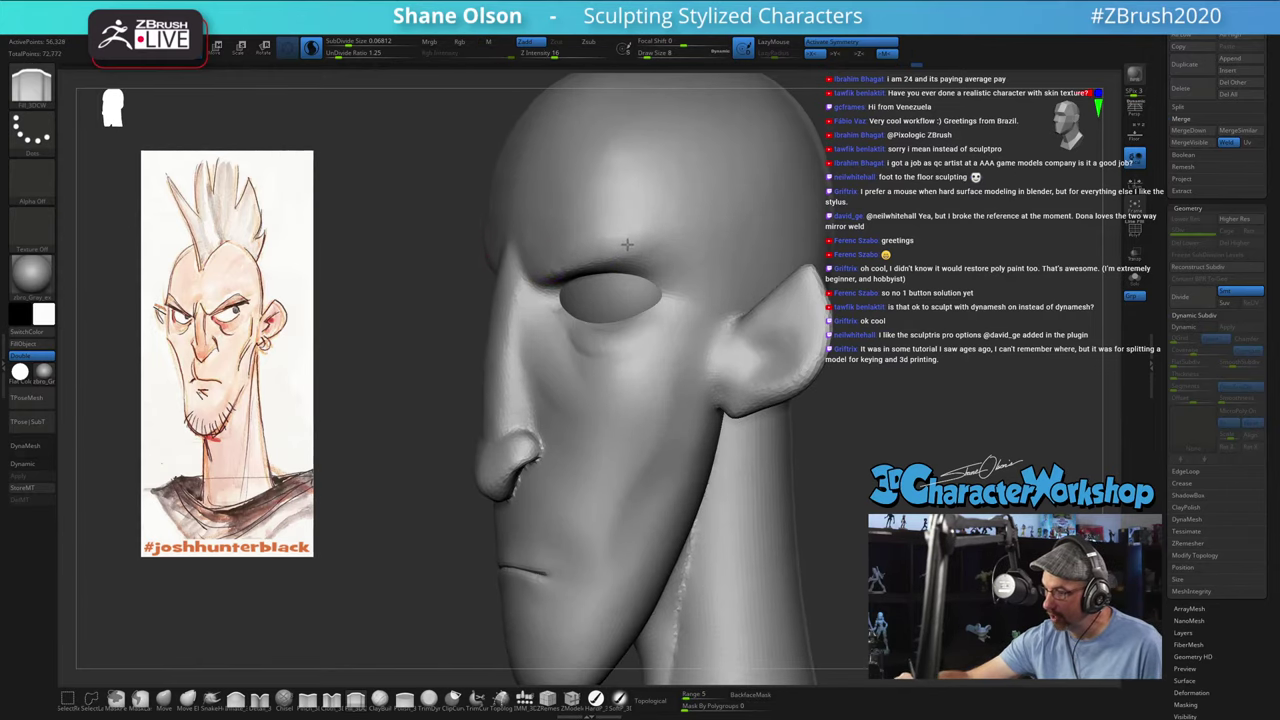
mouse_move(627, 244)
left_mouse_down()
mouse_move(671, 257)
mouse_move(640, 242)
mouse_move(698, 244)
mouse_move(583, 241)
mouse_move(604, 237)
left_mouse_up()
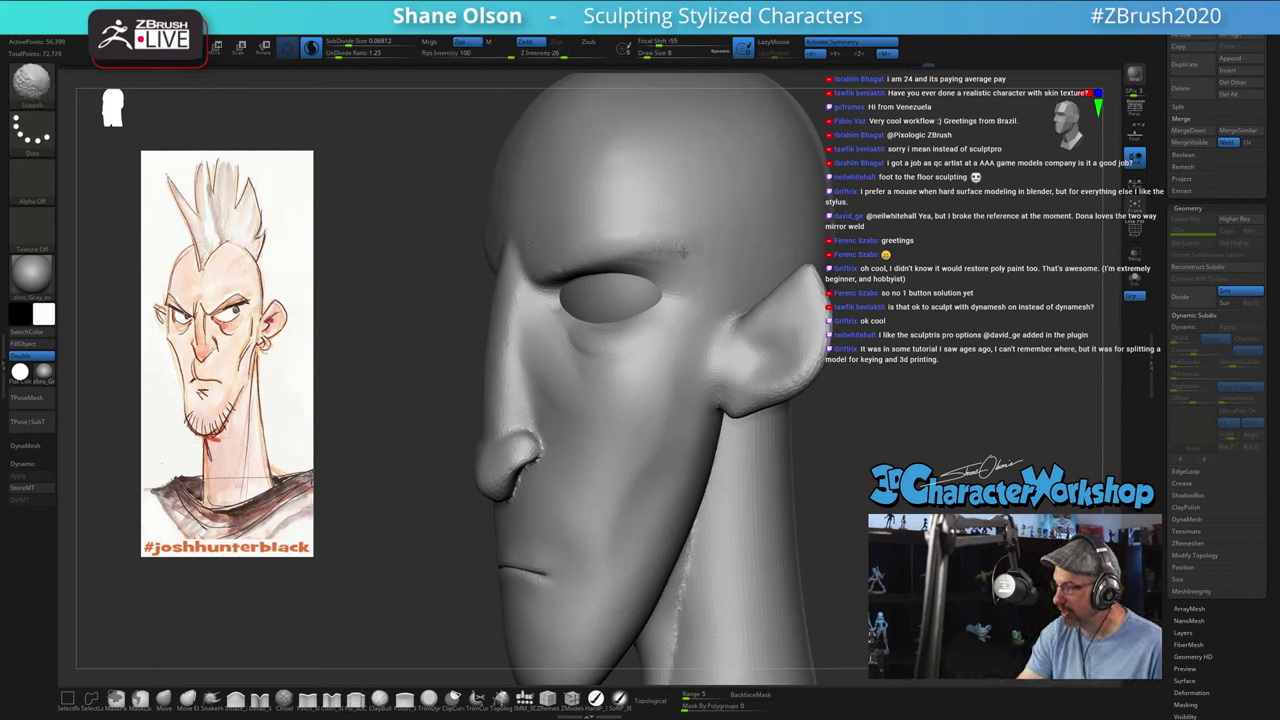
mouse_move(683, 252)
right_mouse_down()
mouse_move(665, 262)
mouse_move(678, 278)
mouse_move(618, 295)
mouse_move(608, 340)
mouse_move(580, 329)
right_mouse_up()
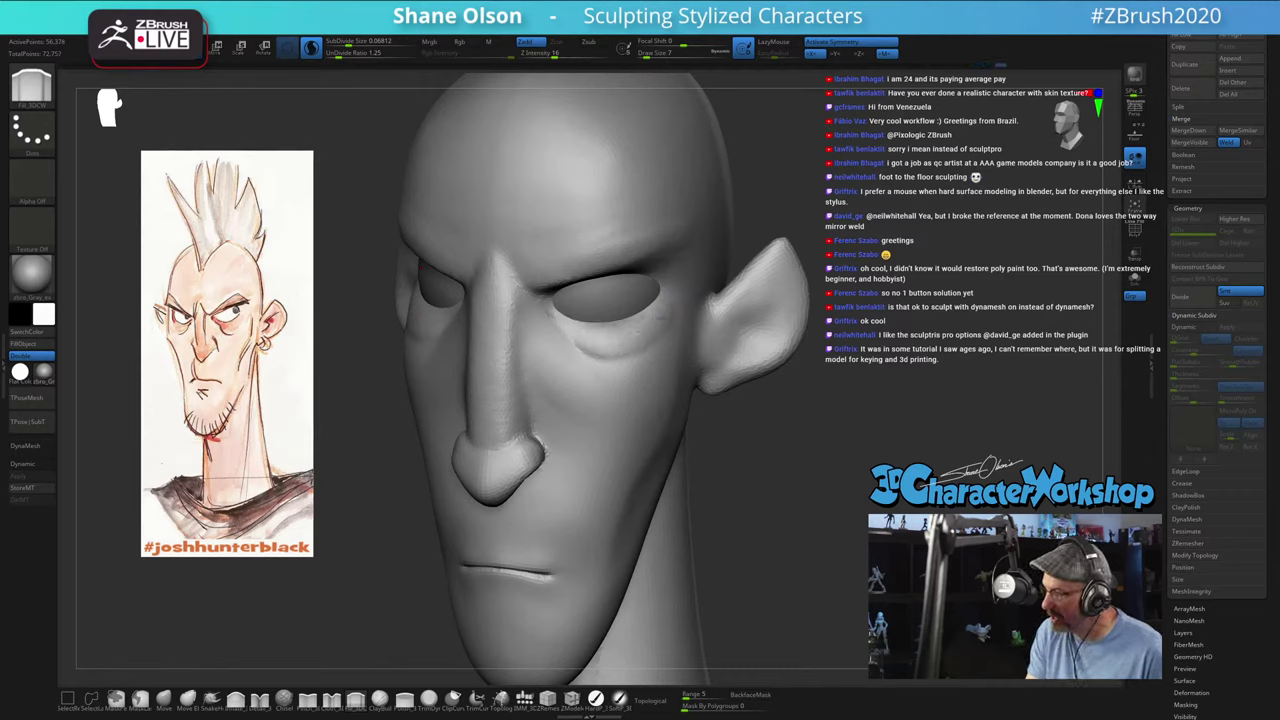
Step: Refine the inner eye corner and the start of the lower eyelid, reducing the draw size from 7 to 5
mouse_move(808, 476)
left_mouse_down()
mouse_move(796, 484)
mouse_move(829, 483)
mouse_move(735, 438)
mouse_move(838, 468)
left_mouse_up()
key("shift")
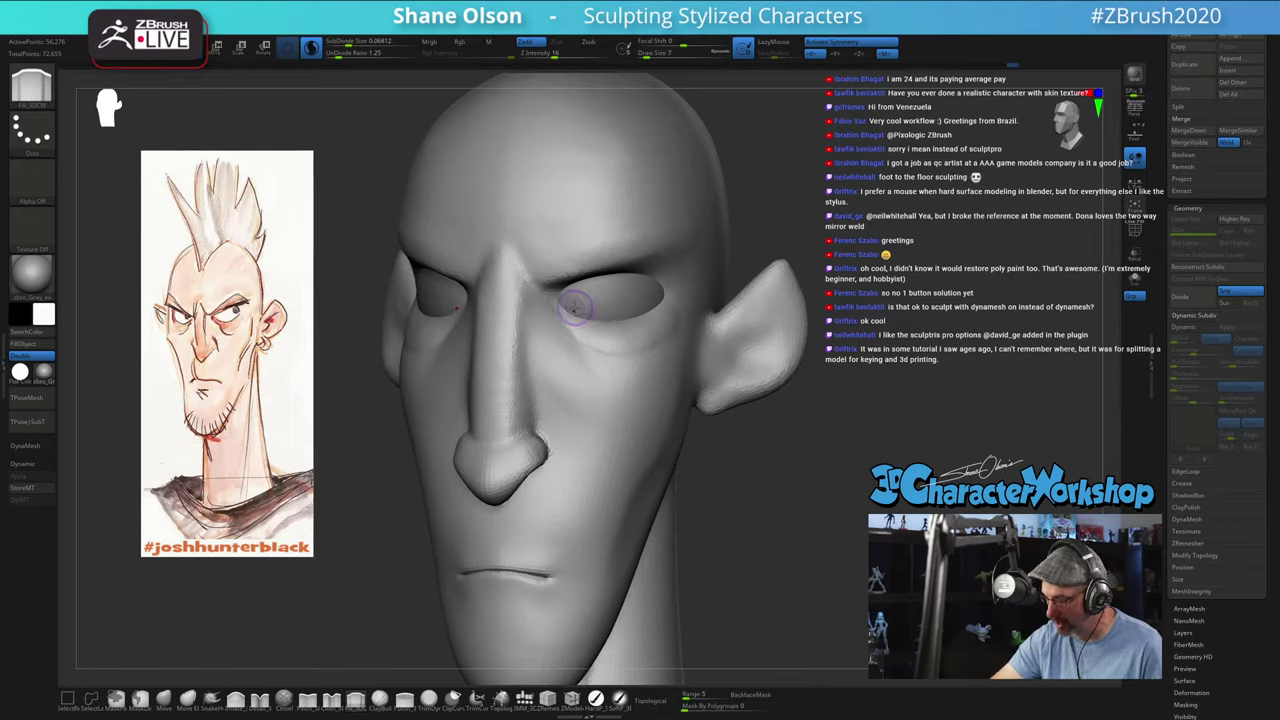
left_click_drag(565, 302, 571, 295)
right_click_drag(569, 295, 577, 320)
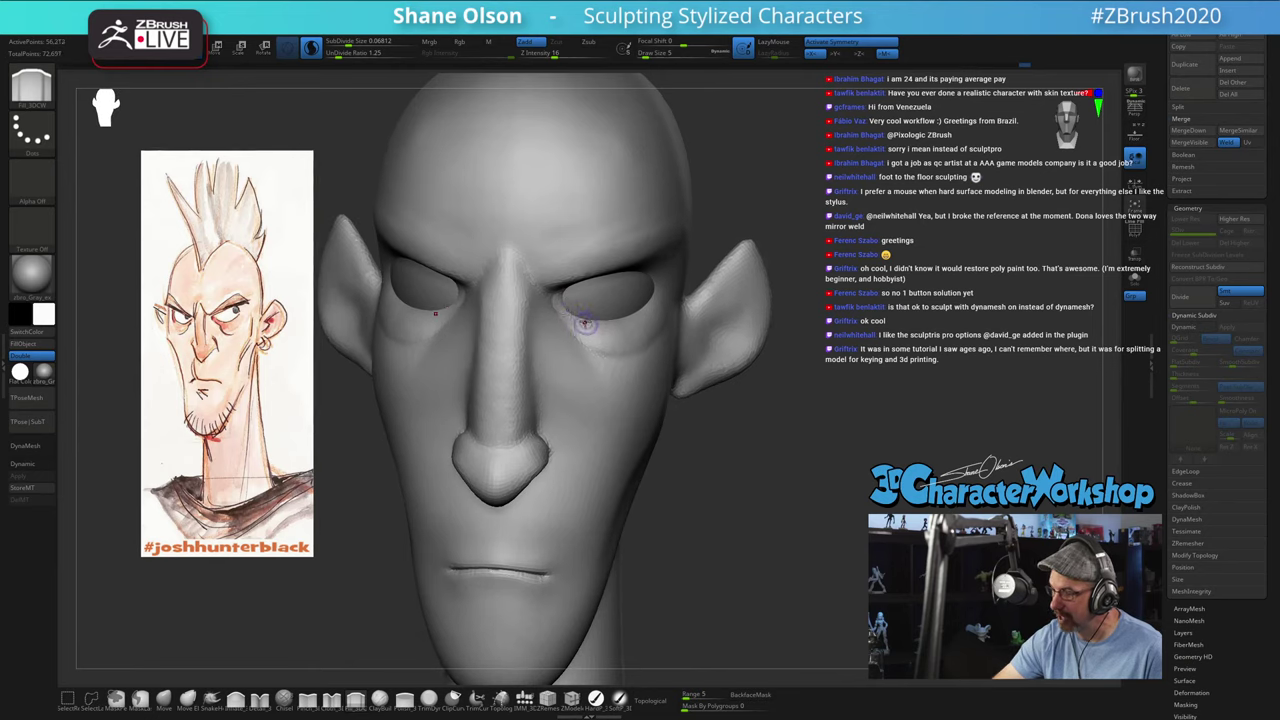
left_click_drag(753, 429, 861, 466)
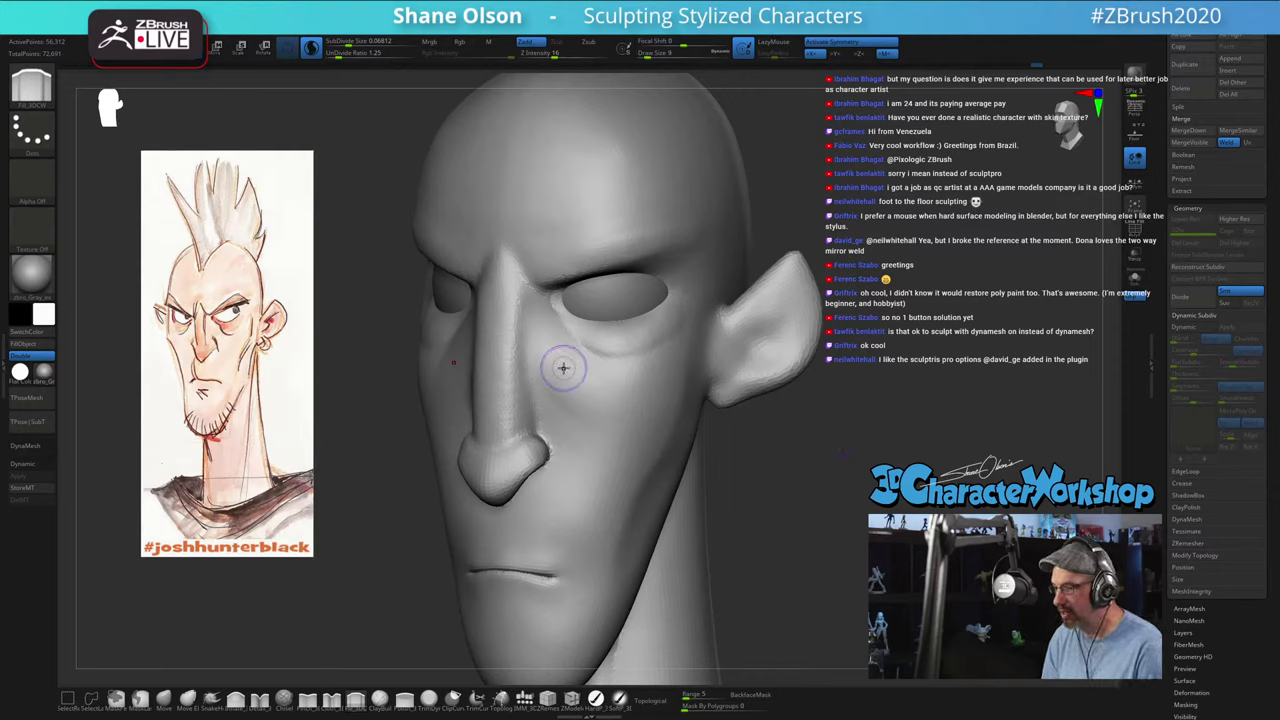
Step: Build up the upper cheek between the nose and the eye bag at draw size 9 and smooth it
mouse_move(532, 334)
left_mouse_down()
mouse_move(563, 381)
mouse_move(561, 366)
left_mouse_up()
mouse_move(533, 304)
left_mouse_down()
mouse_move(548, 327)
mouse_move(529, 323)
mouse_move(533, 335)
mouse_move(577, 386)
mouse_move(581, 416)
mouse_move(557, 377)
mouse_move(550, 398)
mouse_move(566, 448)
mouse_move(560, 400)
mouse_move(534, 371)
mouse_move(567, 397)
left_mouse_up()
mouse_move(809, 524)
left_mouse_down()
mouse_move(820, 505)
mouse_move(811, 515)
left_mouse_up()
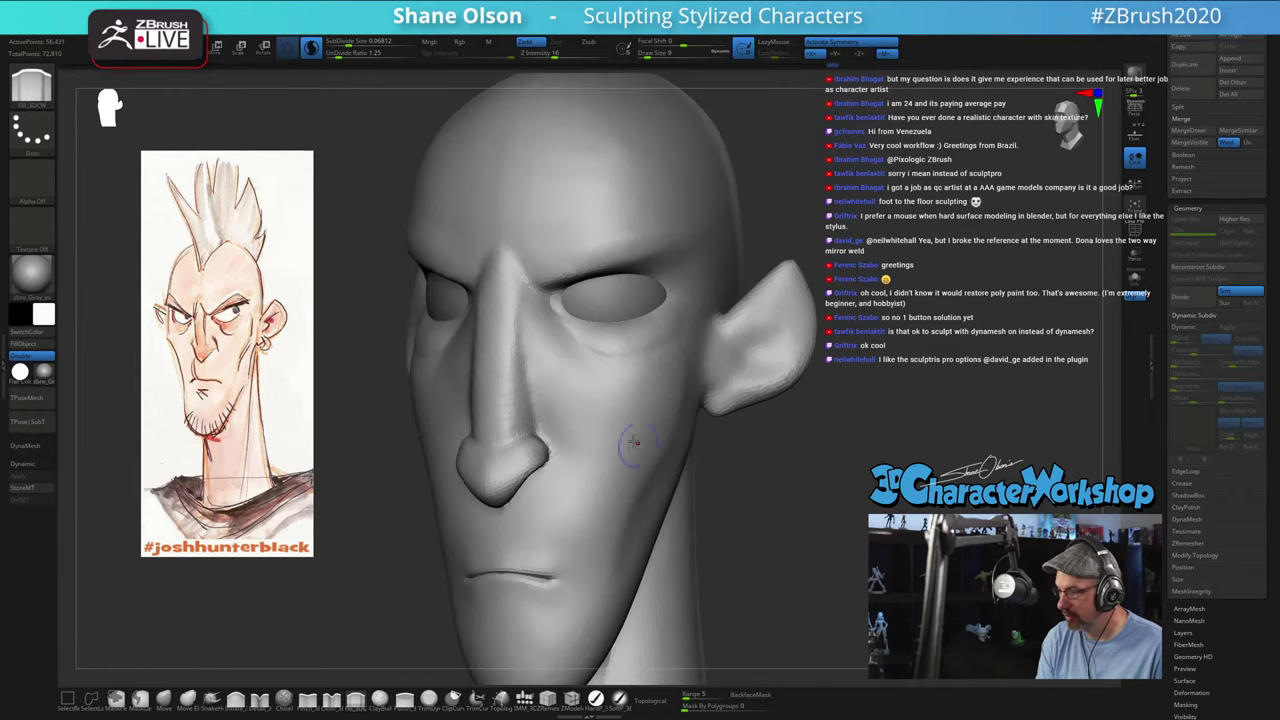
left_click_drag(541, 360, 531, 340, "shift")
left_click_drag(602, 442, 646, 455, "shift")
mouse_move(786, 524)
left_mouse_down()
mouse_move(745, 522)
mouse_move(786, 522)
left_mouse_up()
mouse_move(534, 338)
left_mouse_down()
mouse_move(592, 366)
mouse_move(579, 387)
left_mouse_up()
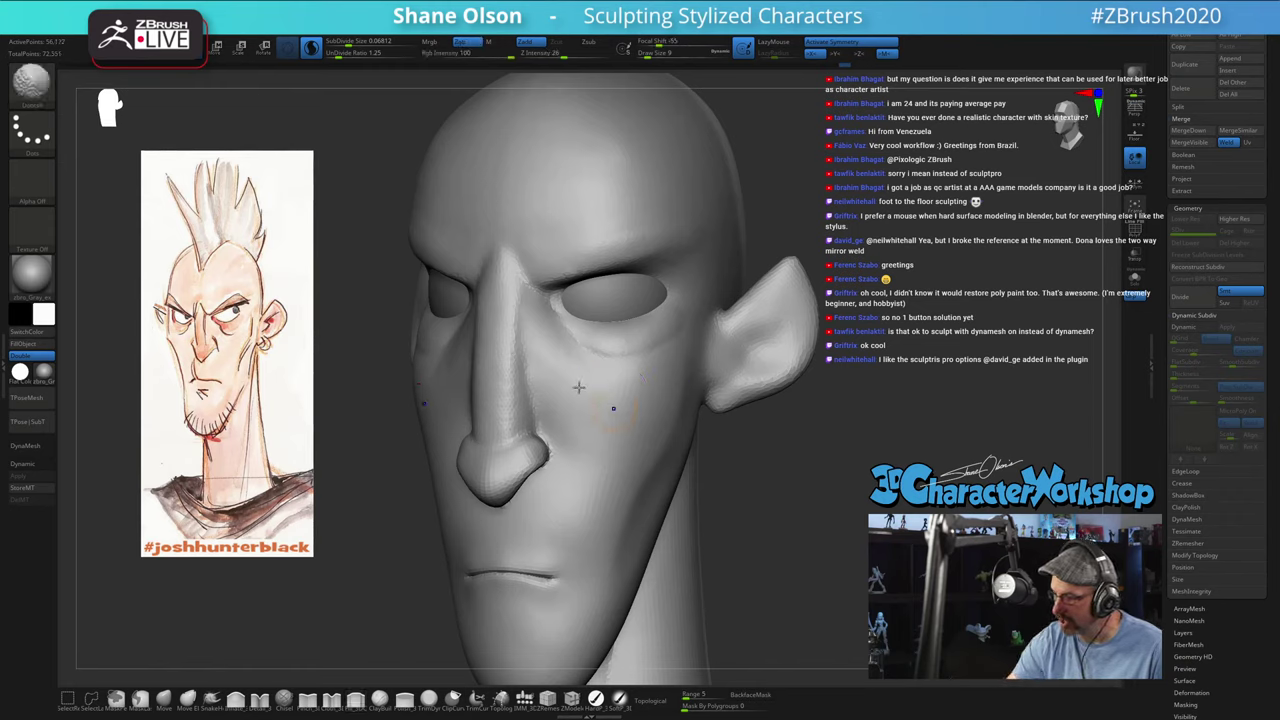
Step: Shape the transition from the side of the nose and nostril into the cheek at draw size 9 and smooth it
left_click_drag(796, 537, 742, 491)
mouse_move(535, 417)
left_mouse_down()
mouse_move(524, 364)
mouse_move(539, 398)
left_mouse_up()
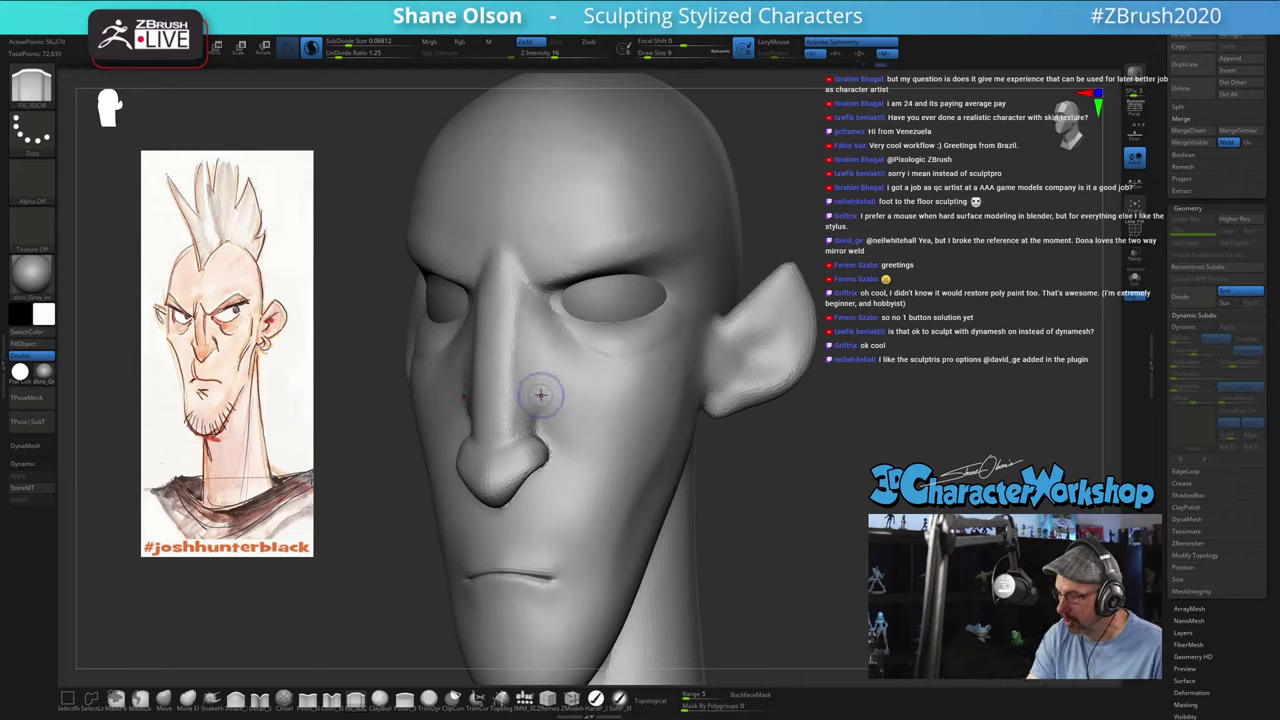
left_click_drag(570, 396, 552, 417, "shift")
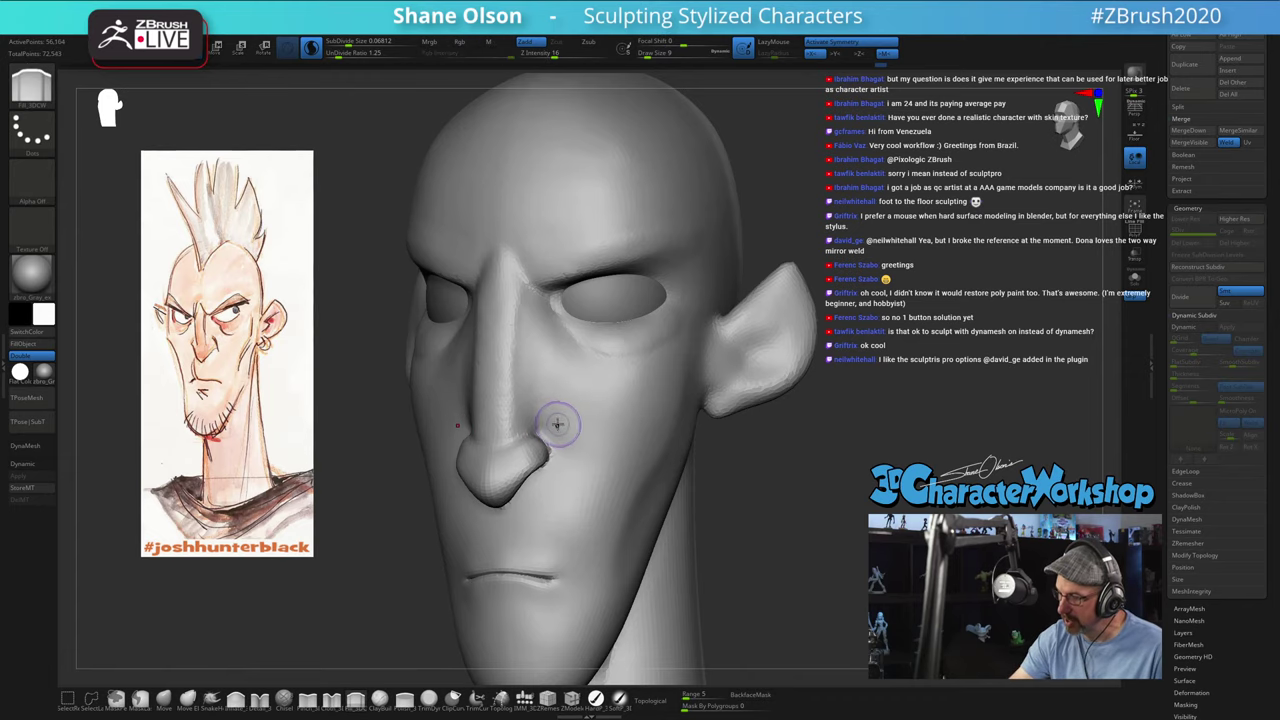
left_click_drag(793, 515, 530, 487)
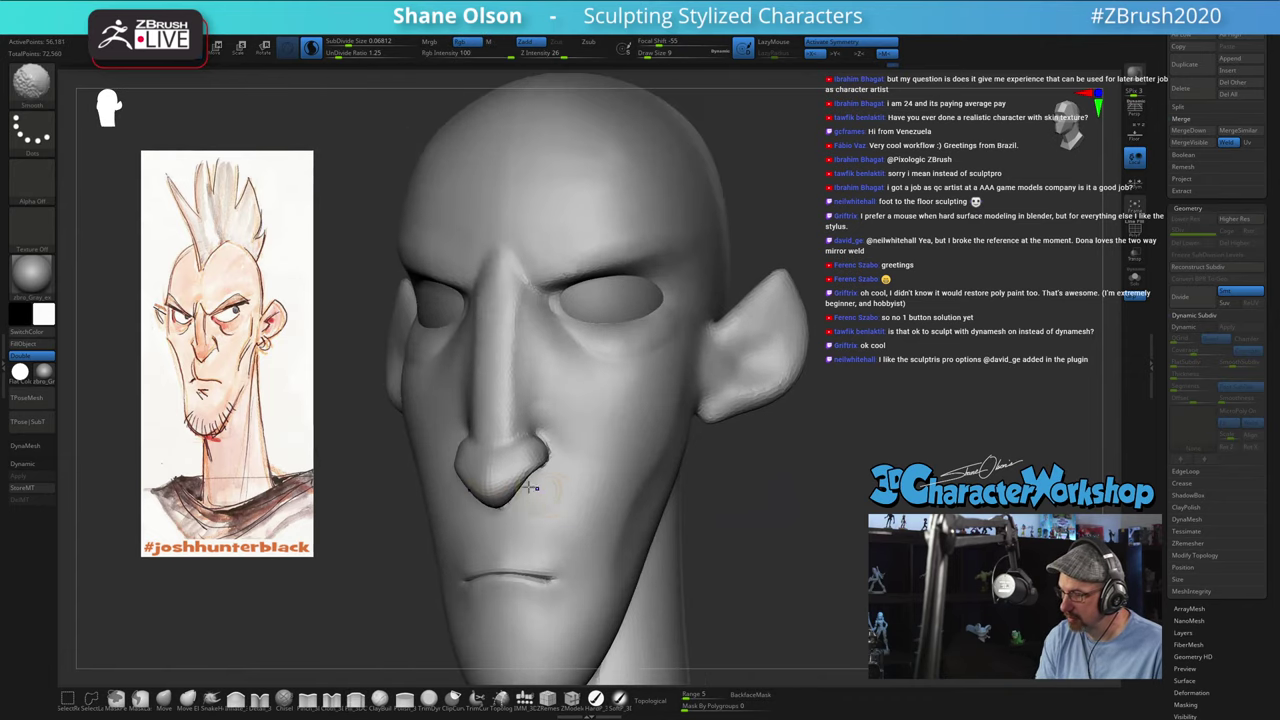
left_click_drag(705, 535, 775, 550)
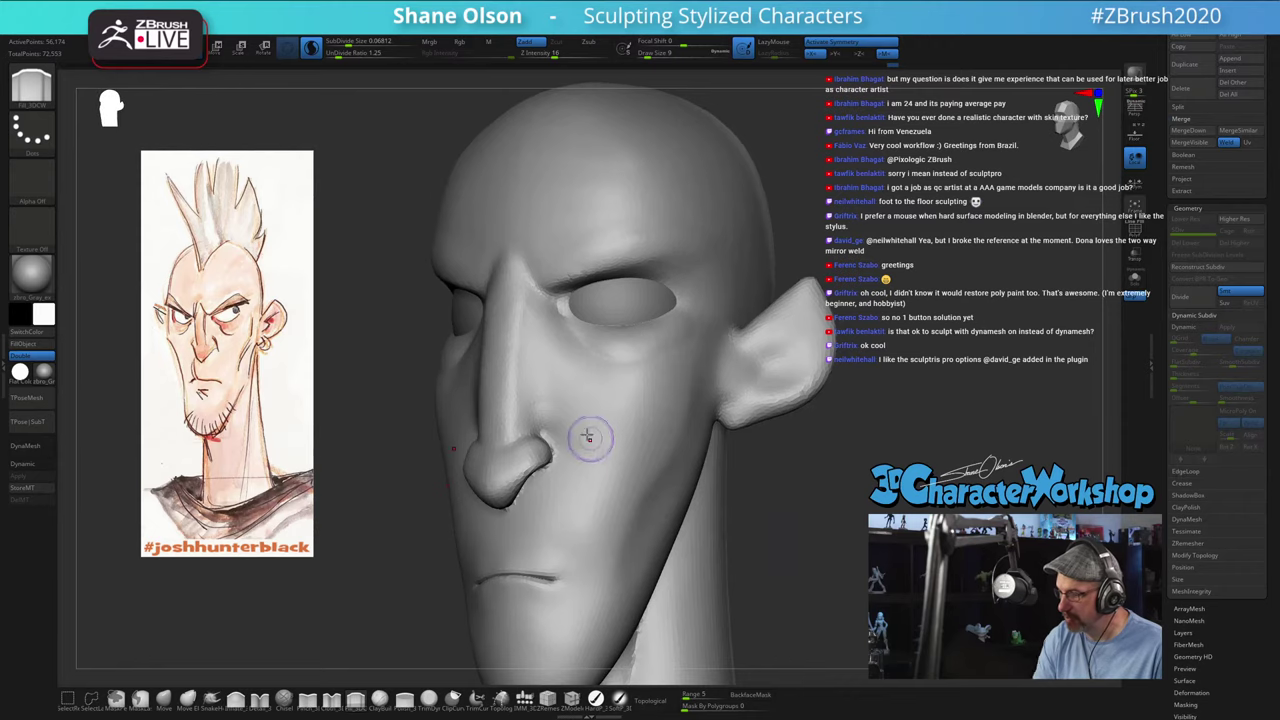
left_click_drag(821, 513, 820, 443)
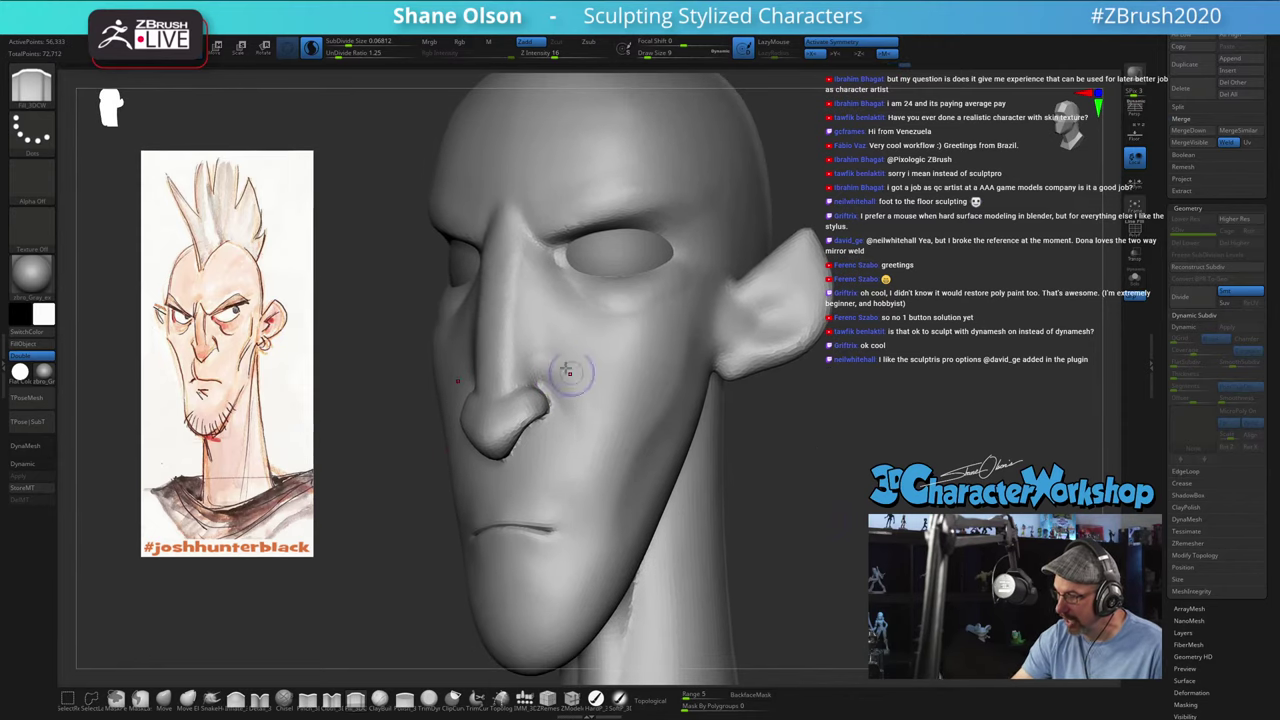
left_click_drag(571, 374, 535, 337, "shift")
left_click_drag(750, 493, 723, 474)
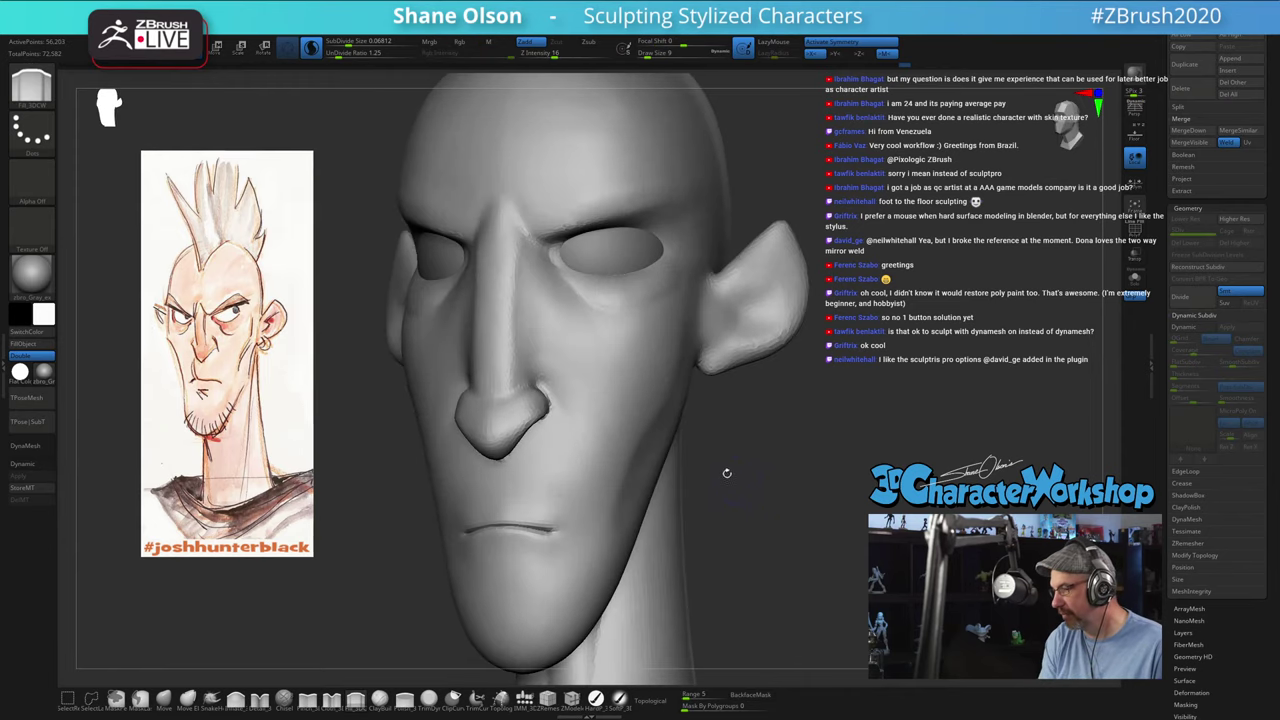
Step: Fill out the cheek form beside the nose with a broad stroke at draw size 14
key("]")
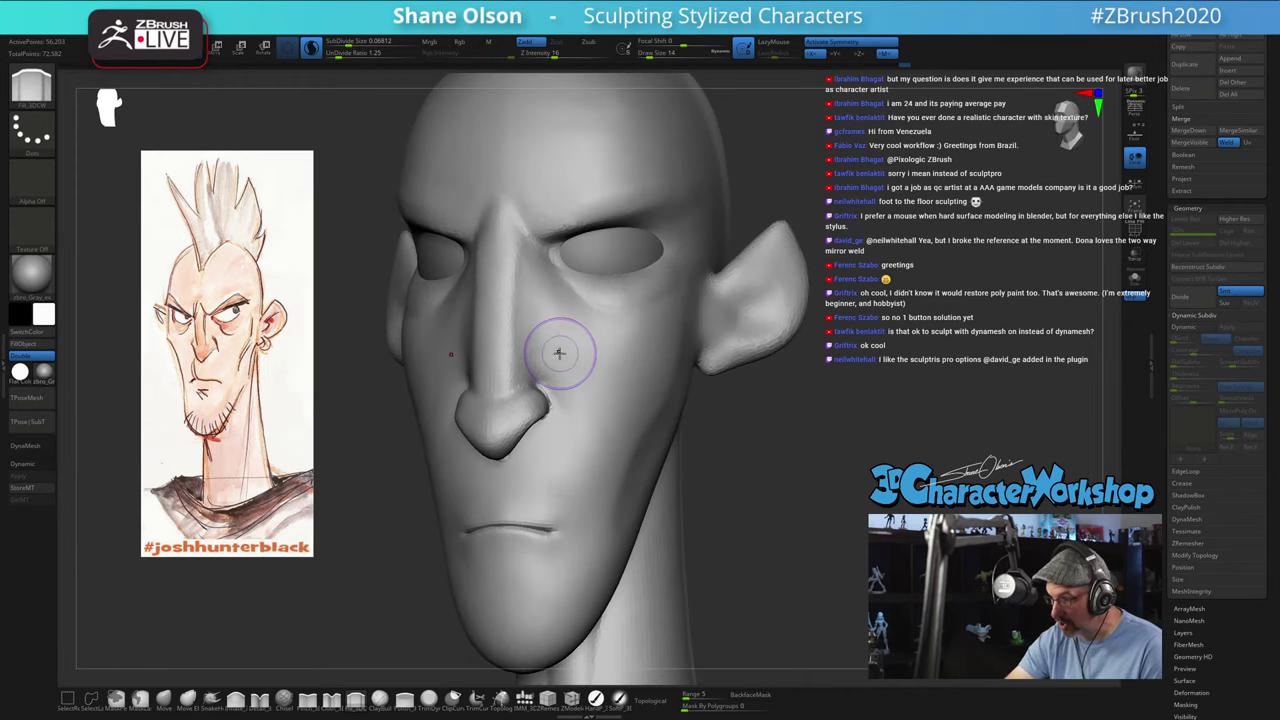
left_click_drag(543, 337, 603, 425)
left_click_drag(760, 491, 796, 472)
Step: Flatten the planes of the lower face with the hPolish brush at draw size 14
key("b")
key("h")
key("p")
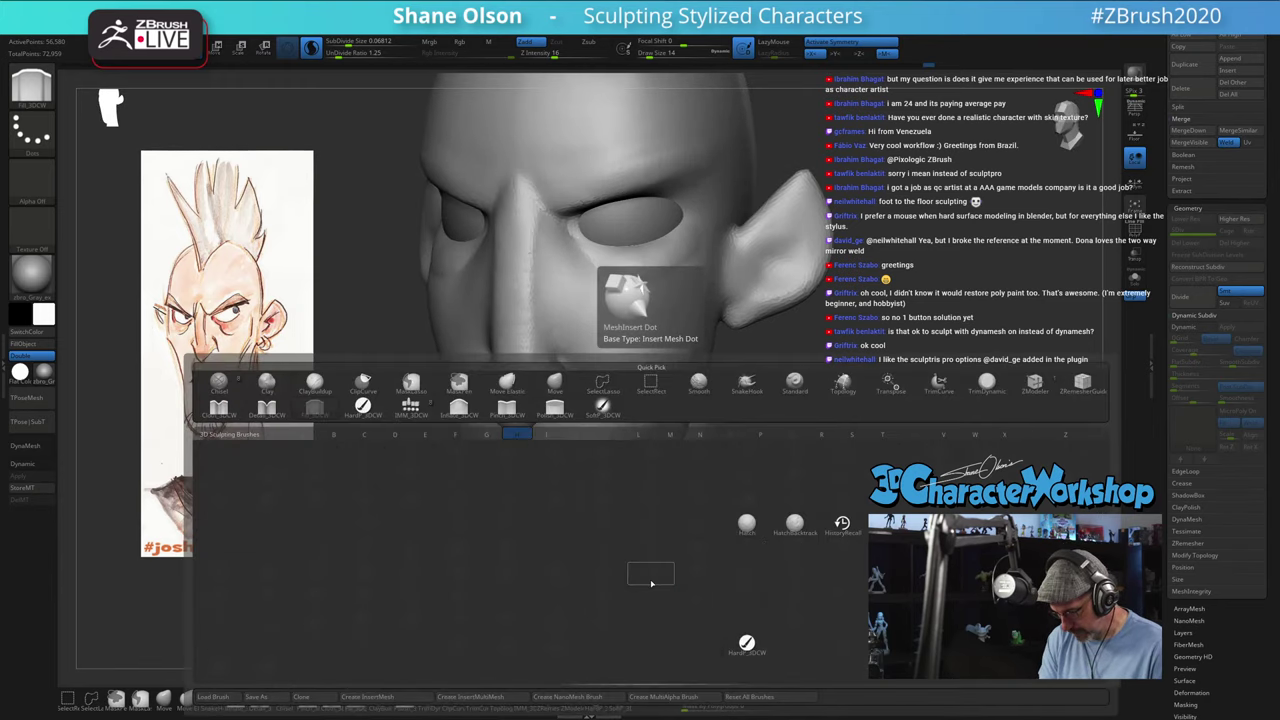
mouse_move(551, 499)
left_mouse_down()
mouse_move(583, 497)
mouse_move(527, 530)
mouse_move(631, 576)
left_mouse_up()
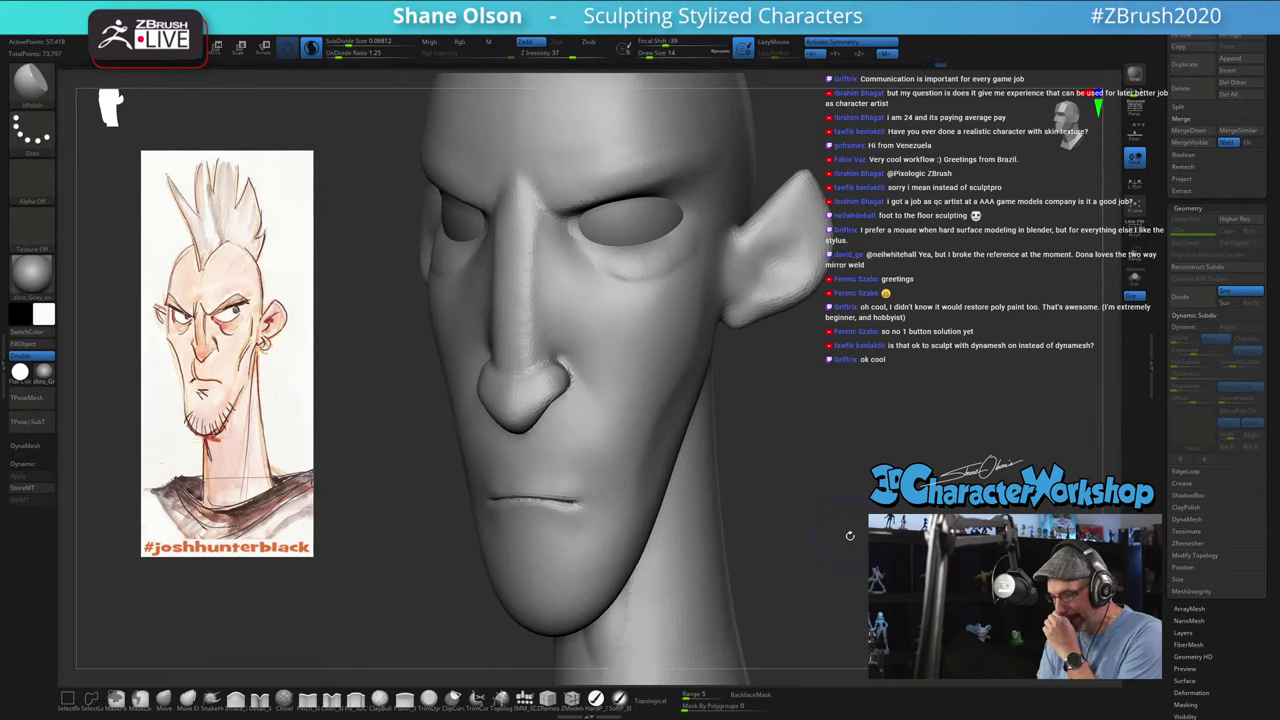
left_click_drag(849, 535, 720, 580)
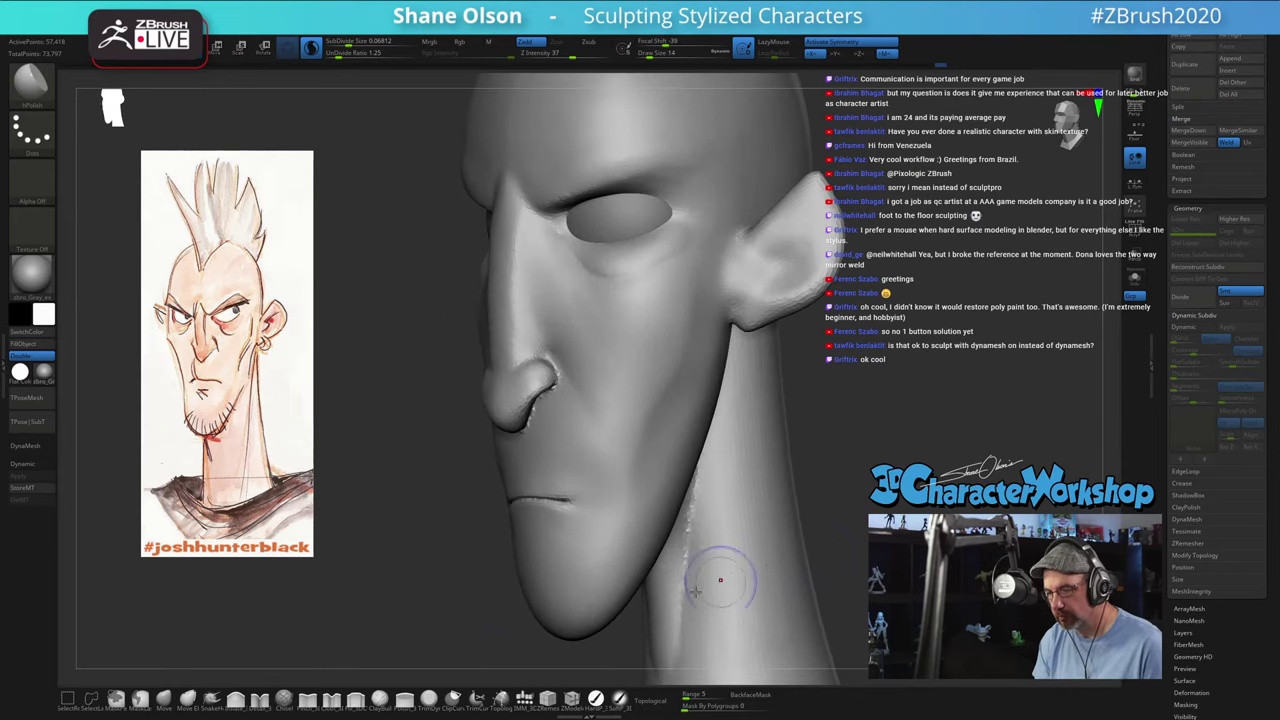
Step: Adjust the cheek and jaw contour with the Move brush at draw size 33, comparing front and side views
left_click(164, 698)
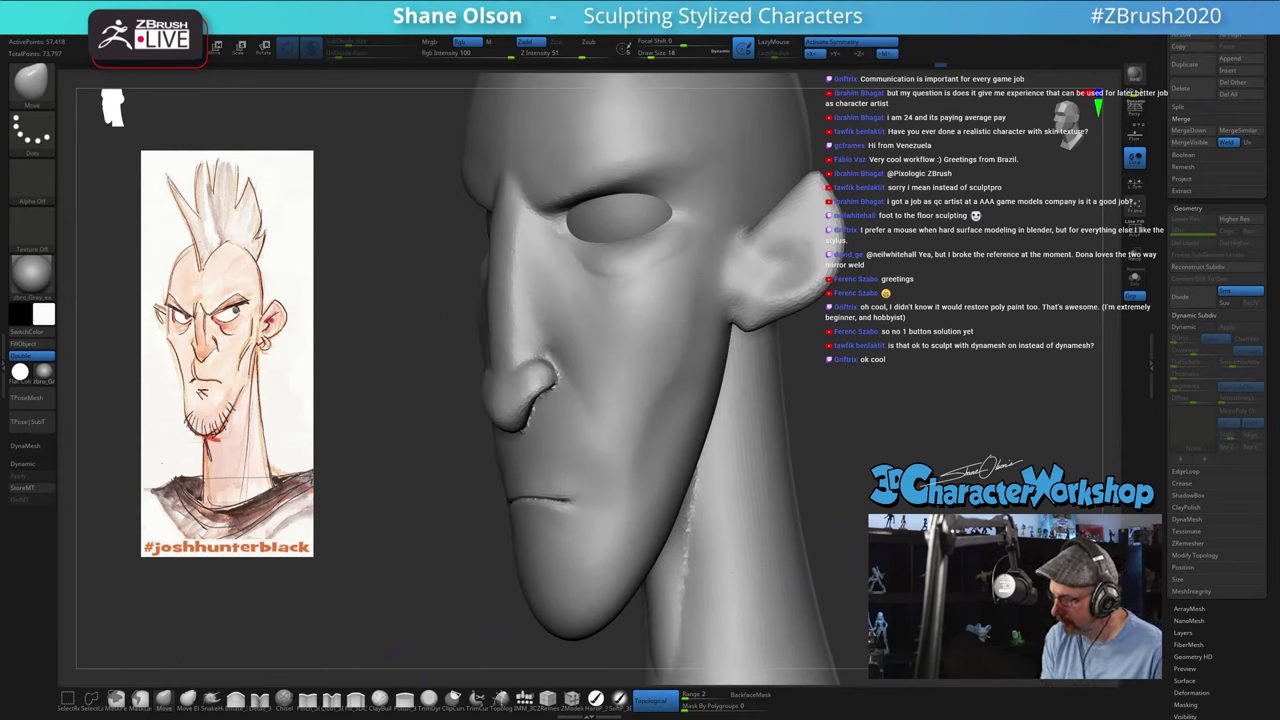
right_click_drag(604, 534, 579, 542)
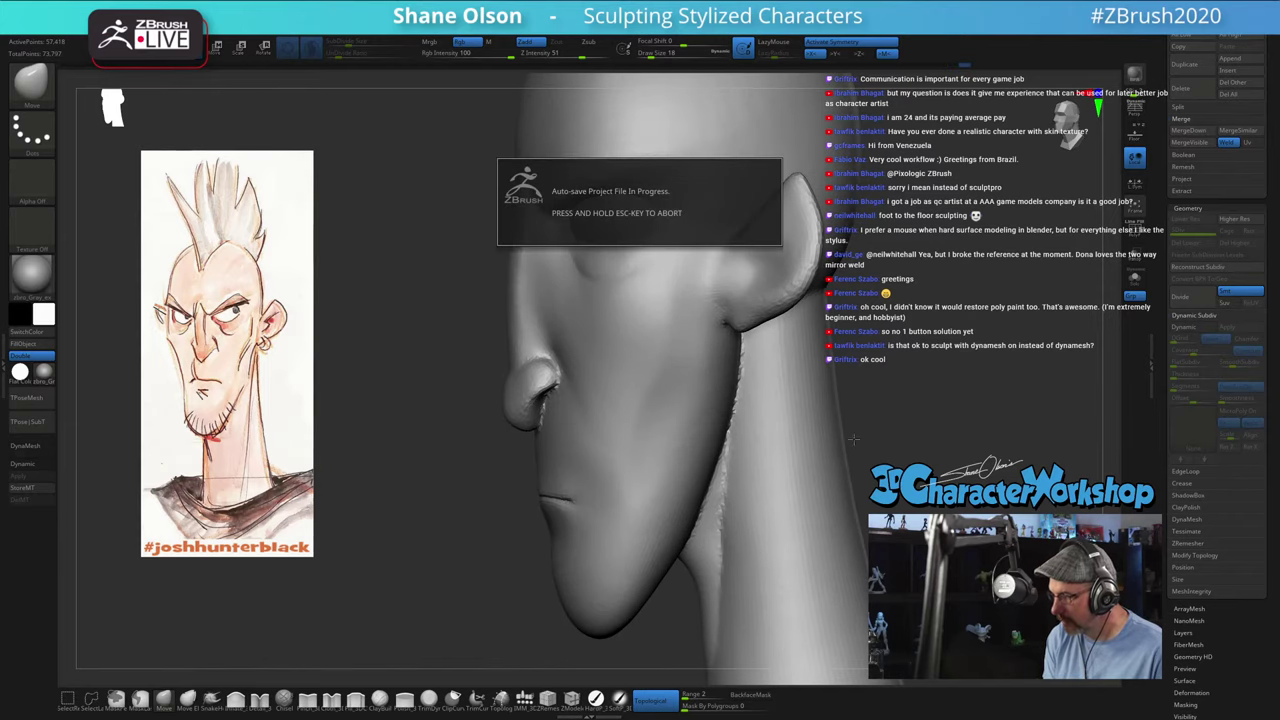
left_click_drag(911, 441, 878, 443)
mouse_move(877, 443)
right_mouse_down()
mouse_move(849, 449)
mouse_move(826, 506)
mouse_move(816, 465)
mouse_move(831, 470)
right_mouse_up()
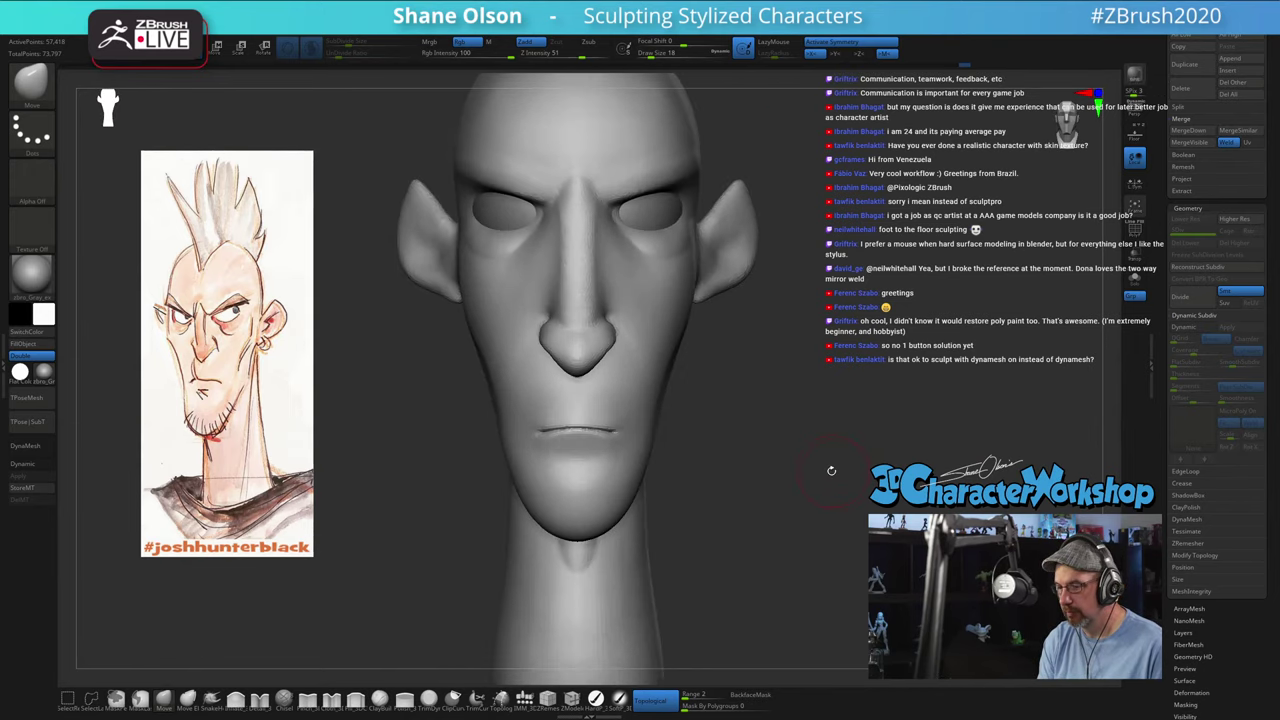
right_click_drag(772, 375, 769, 382)
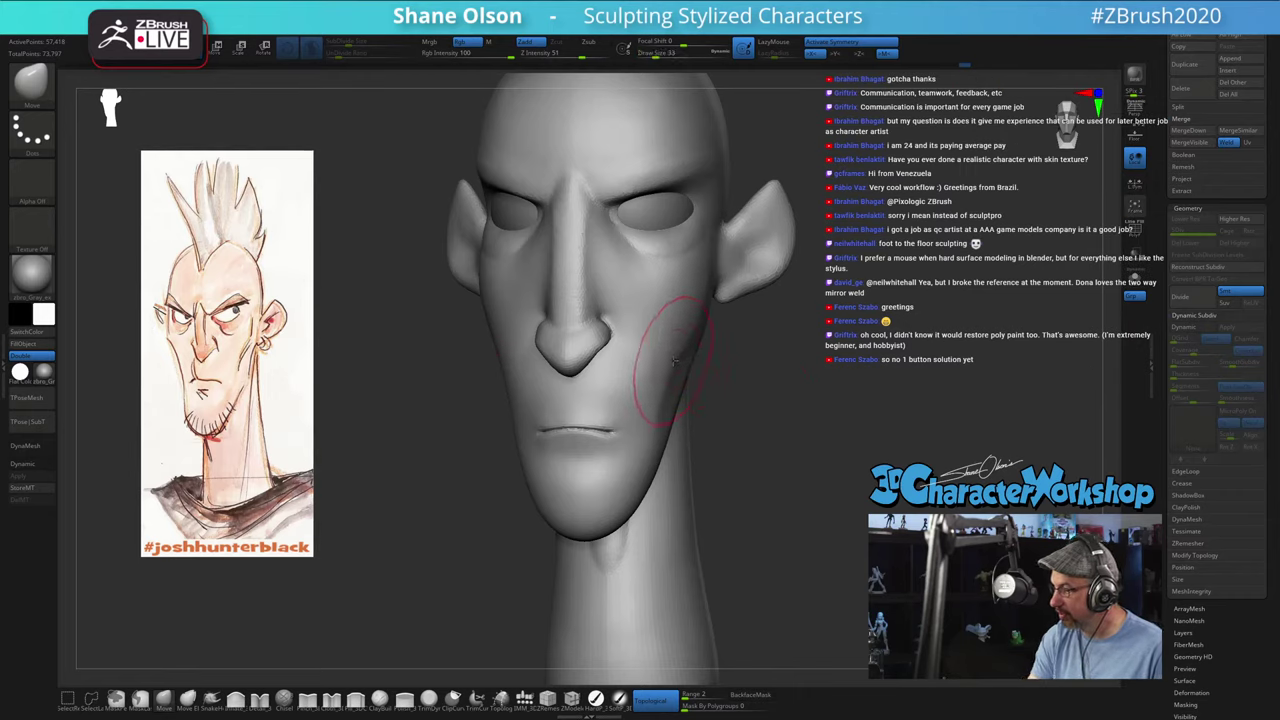
right_click_drag(678, 343, 700, 337)
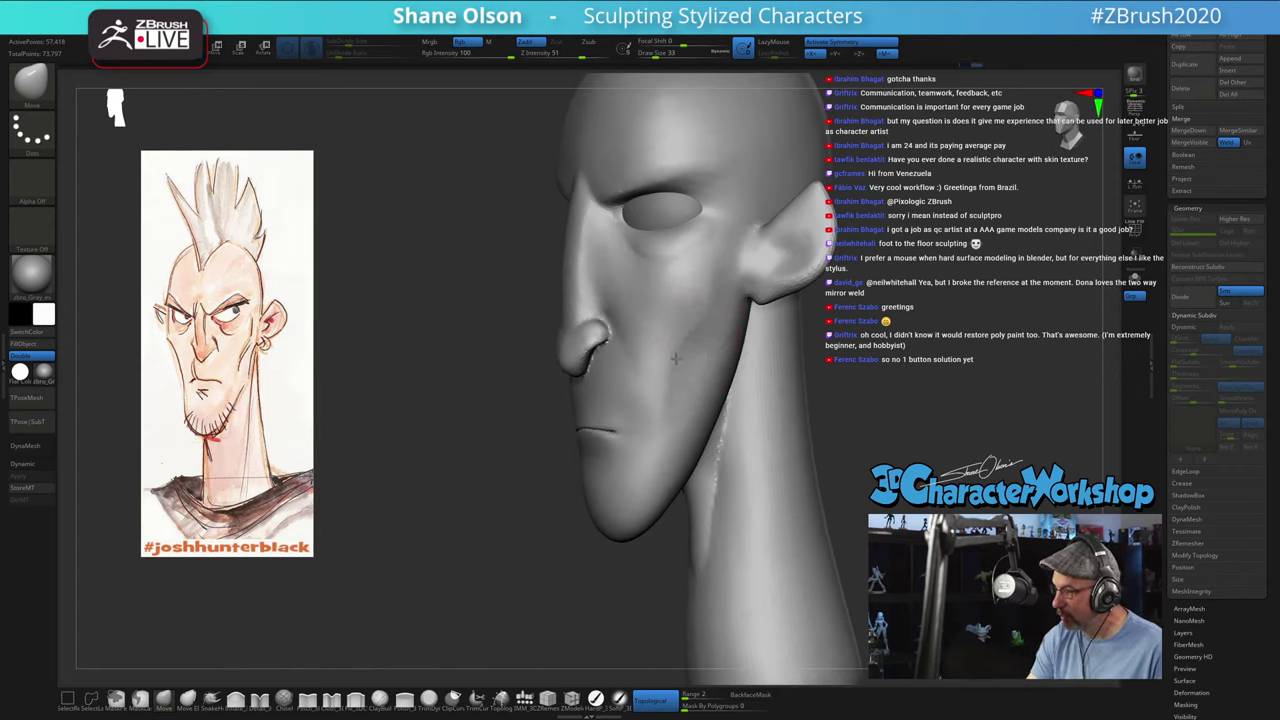
mouse_move(680, 355)
right_mouse_down()
mouse_move(710, 318)
mouse_move(806, 427)
right_mouse_up()
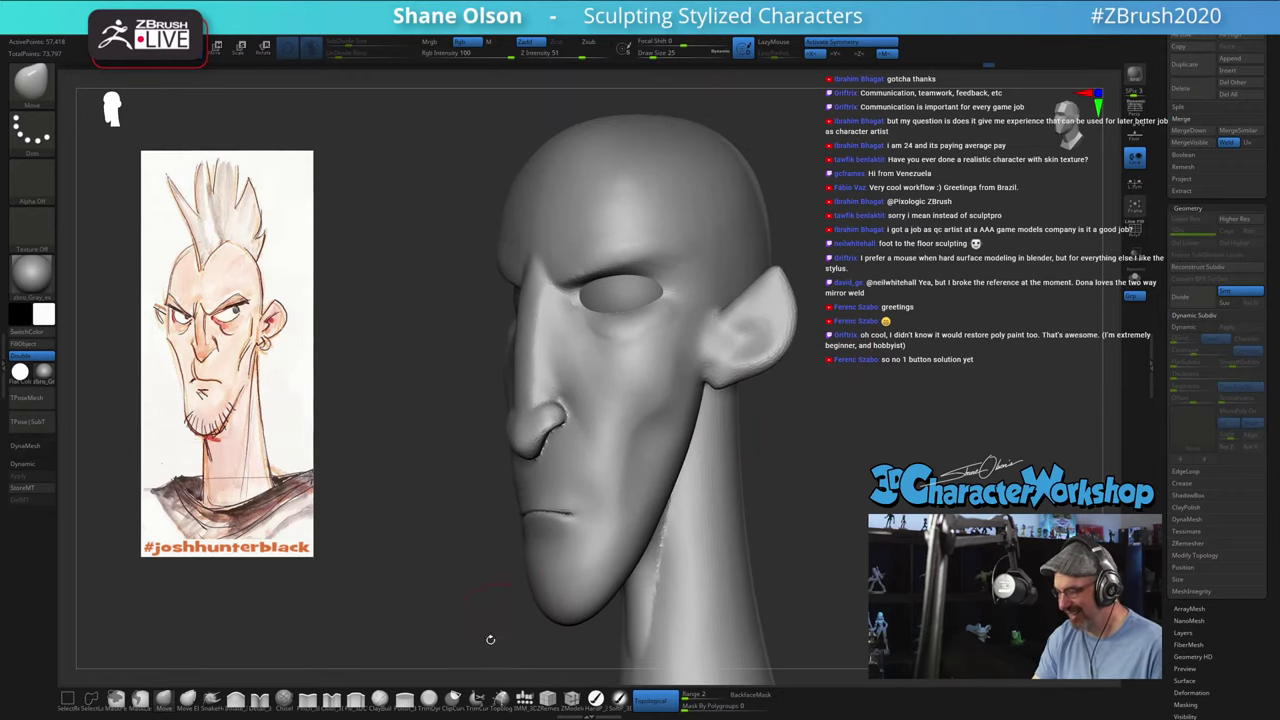
Step: Sculpt the recessed surface inside the ear at draw size 9 and smooth the inside of its rim
left_click(355, 699)
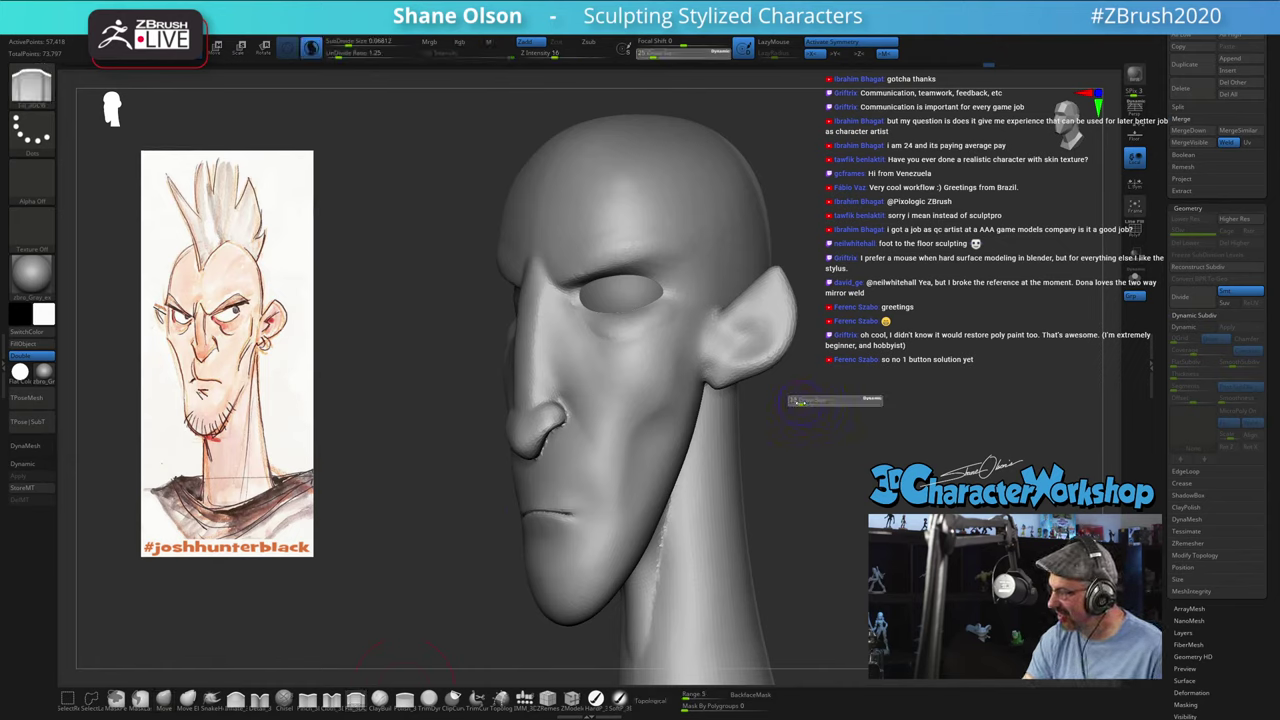
right_click_drag(802, 401, 760, 395)
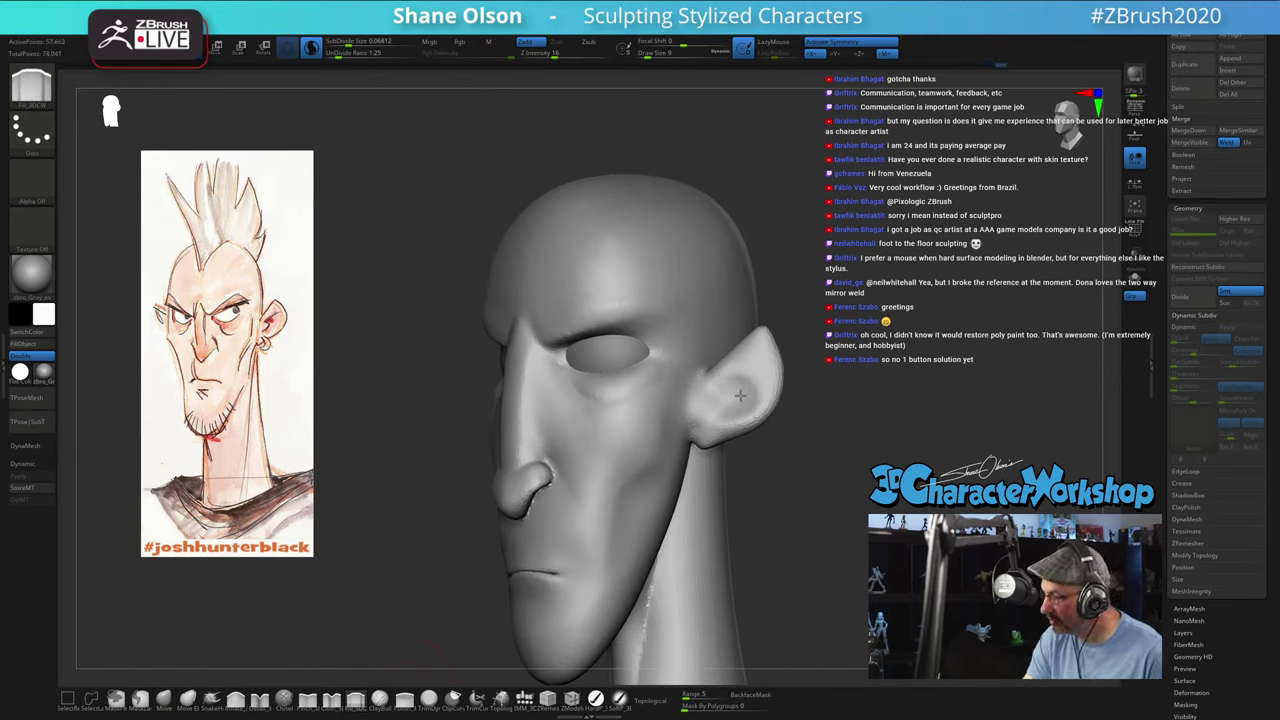
mouse_move(745, 374)
left_mouse_down()
mouse_move(760, 358)
mouse_move(745, 406)
left_mouse_up()
right_click_drag(771, 382, 786, 402)
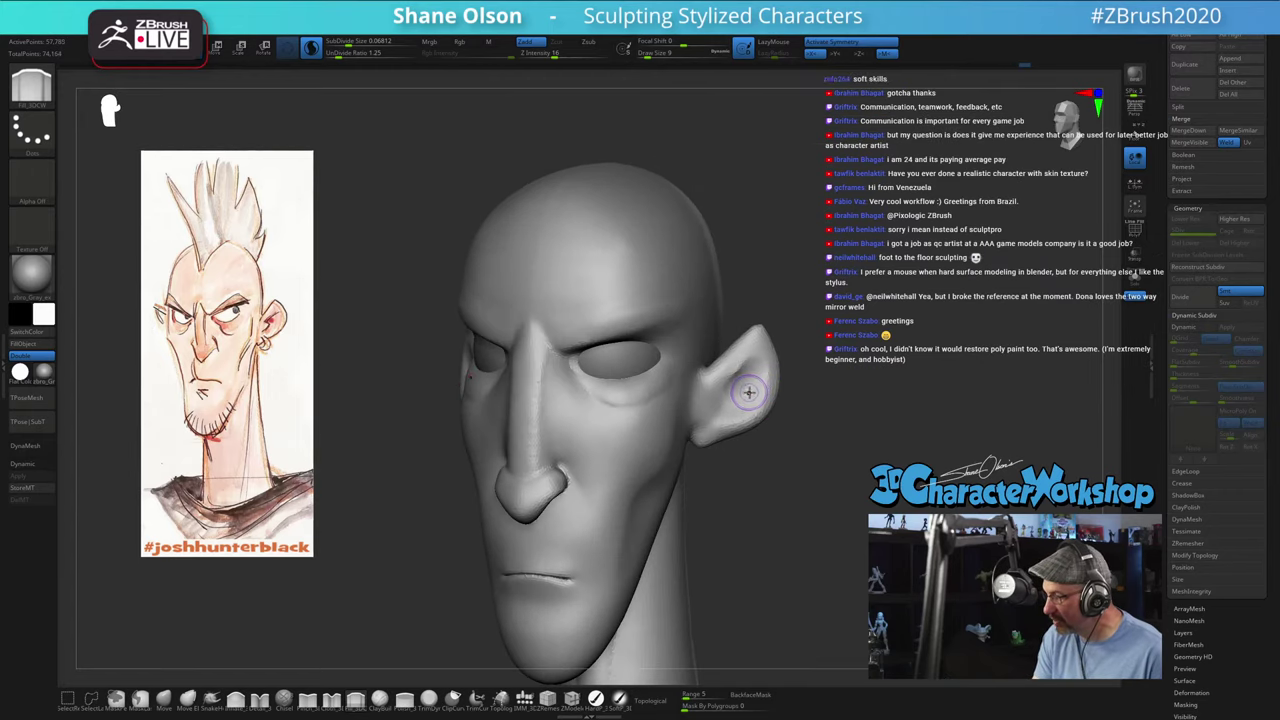
mouse_move(705, 410)
left_mouse_down()
mouse_move(718, 386)
mouse_move(706, 402)
left_mouse_up()
mouse_move(746, 357)
left_mouse_down("shift")
mouse_move(737, 366)
mouse_move(752, 351)
left_mouse_up("shift")
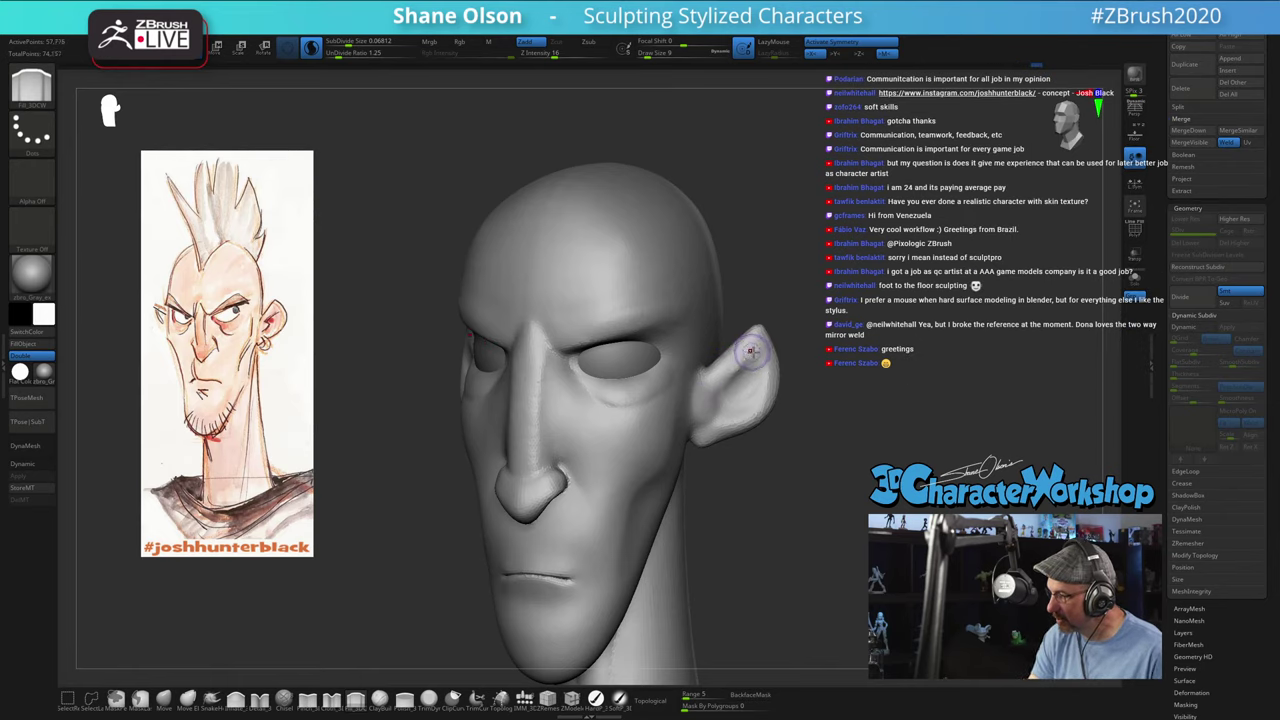
Step: Carve the rounded bowl into the lower part of the inner ear, checking it from several angles
left_click_drag(809, 397, 737, 405)
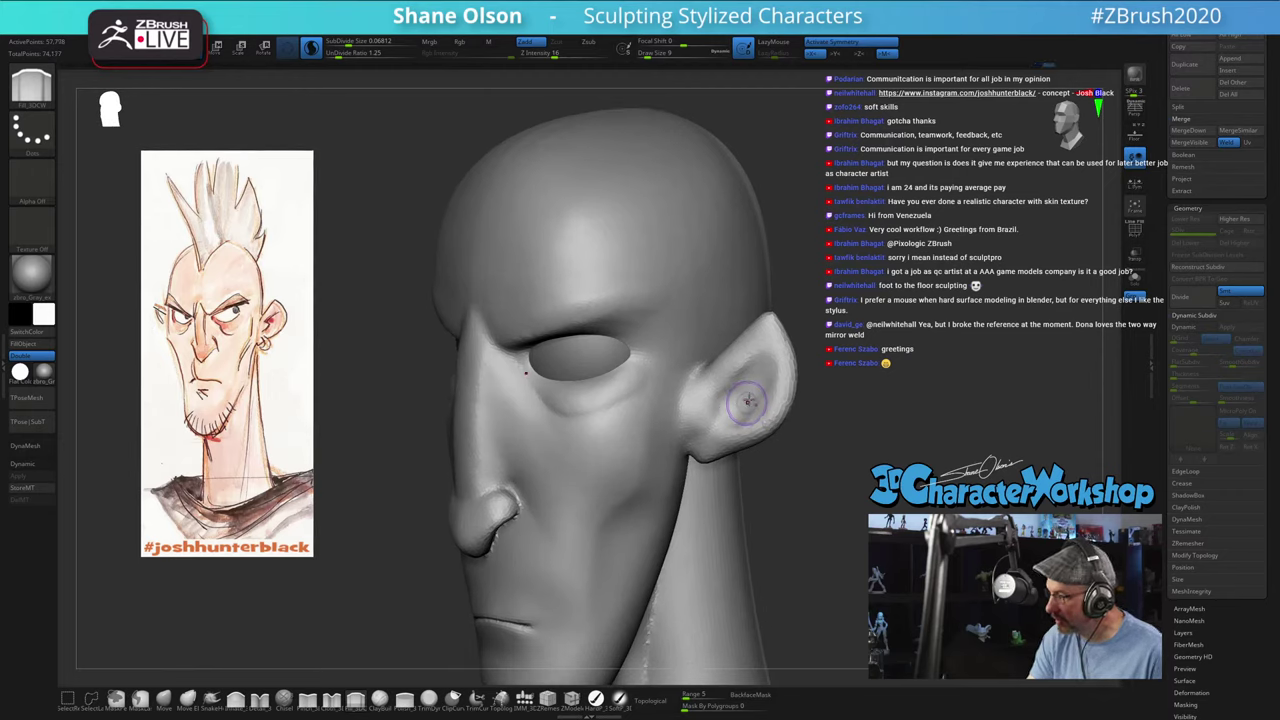
left_click_drag(812, 396, 834, 384)
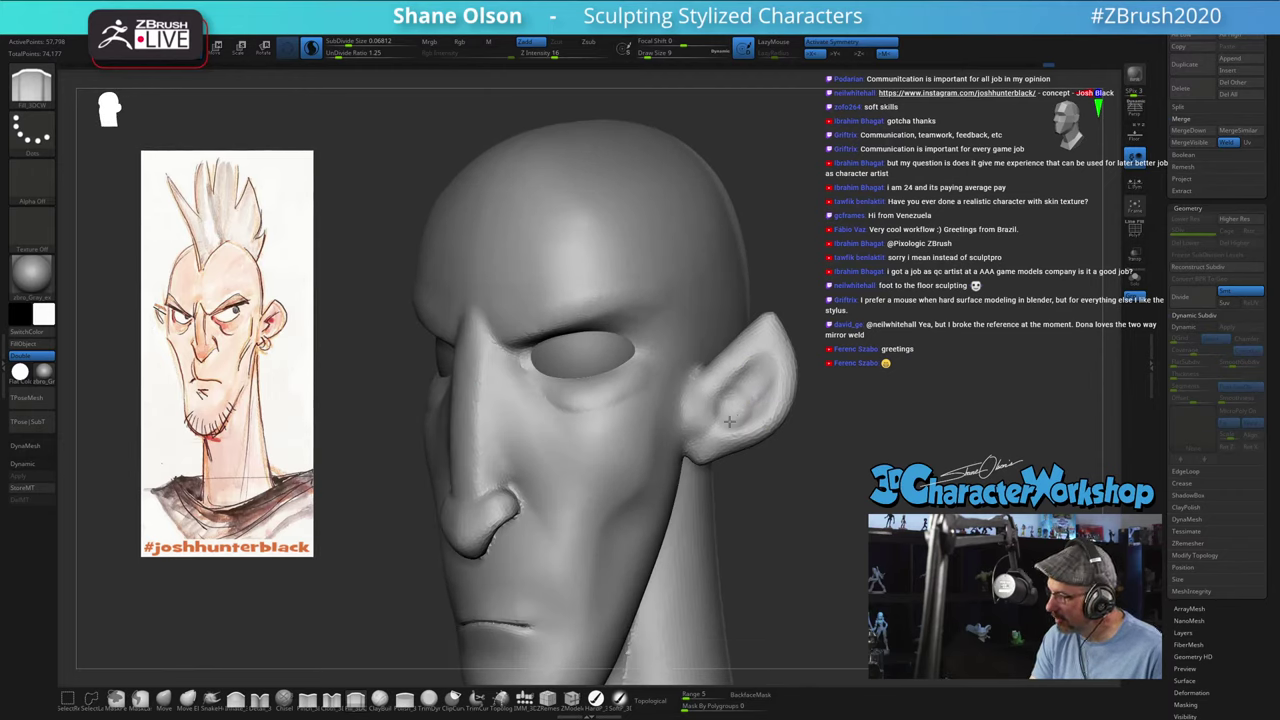
left_click_drag(802, 430, 856, 422)
mouse_move(755, 357)
right_mouse_down()
mouse_move(740, 382)
mouse_move(726, 380)
right_mouse_up()
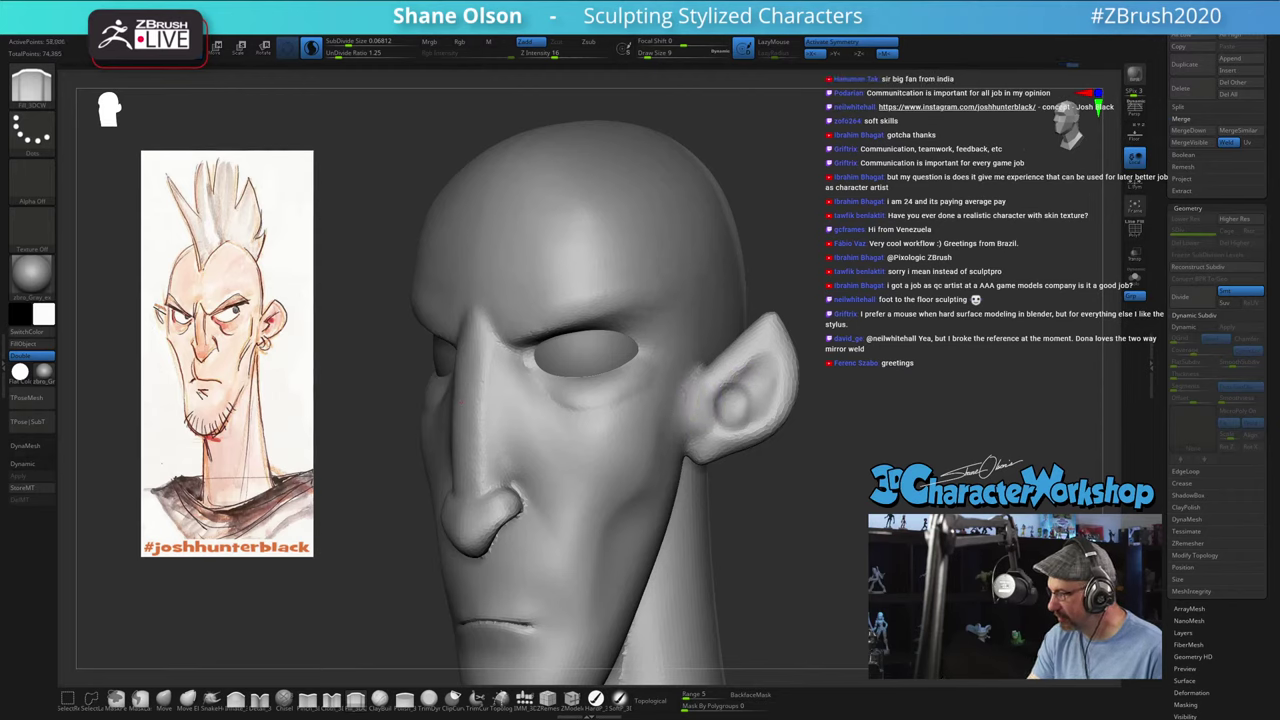
mouse_move(789, 521)
right_mouse_down()
mouse_move(700, 428)
mouse_move(797, 445)
right_mouse_up()
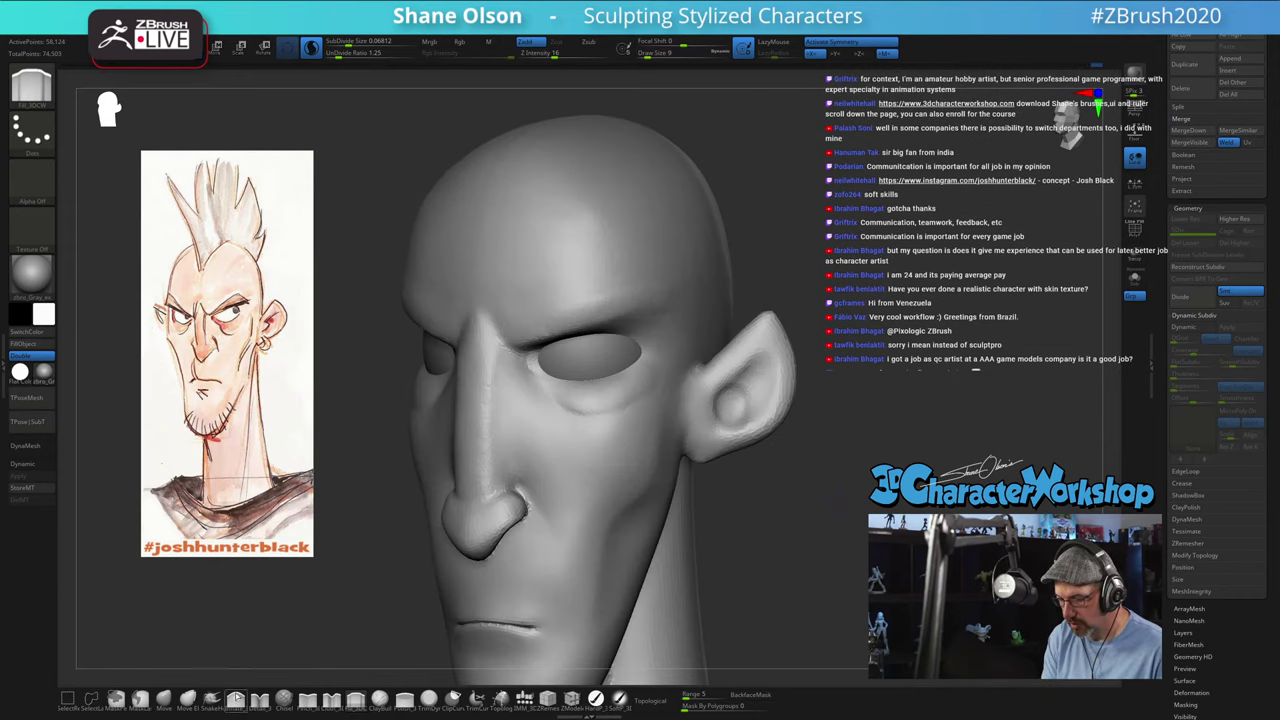
Step: Switch to the SnakeHook brush, dismiss the auto masking note and turn off Topological masking to enable Sculptris Pro
left_click(212, 697)
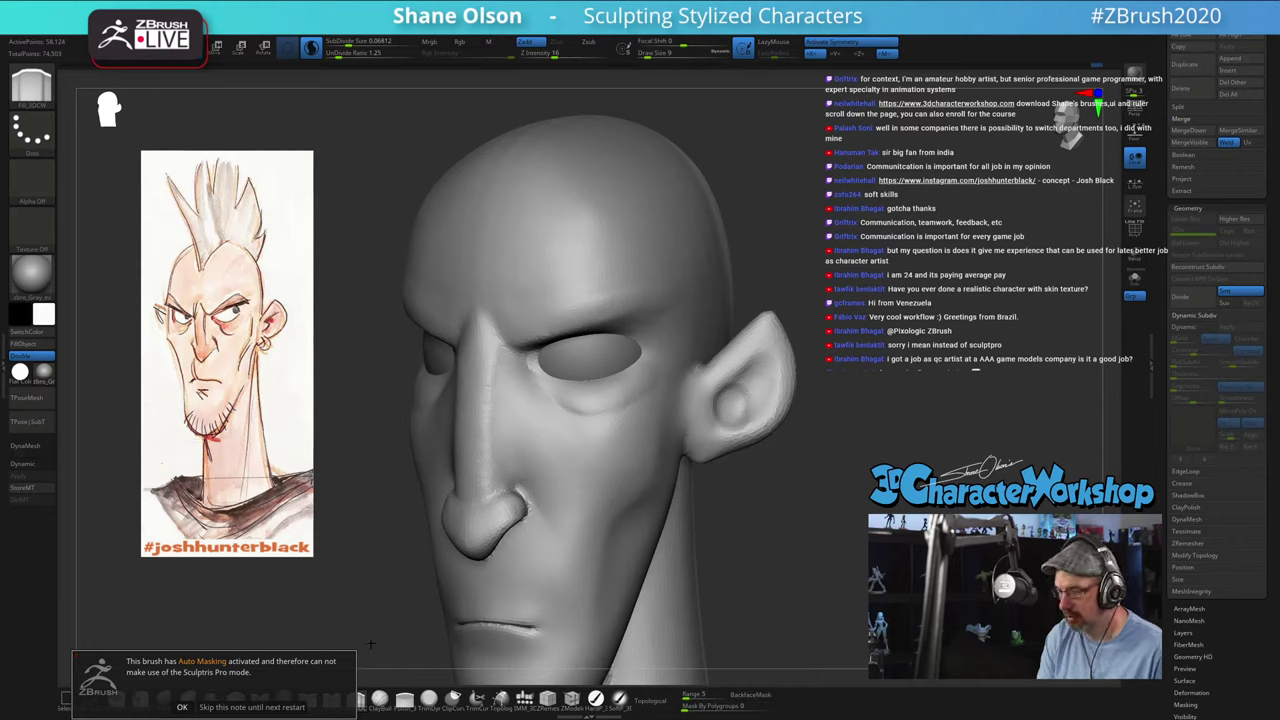
left_click(182, 707)
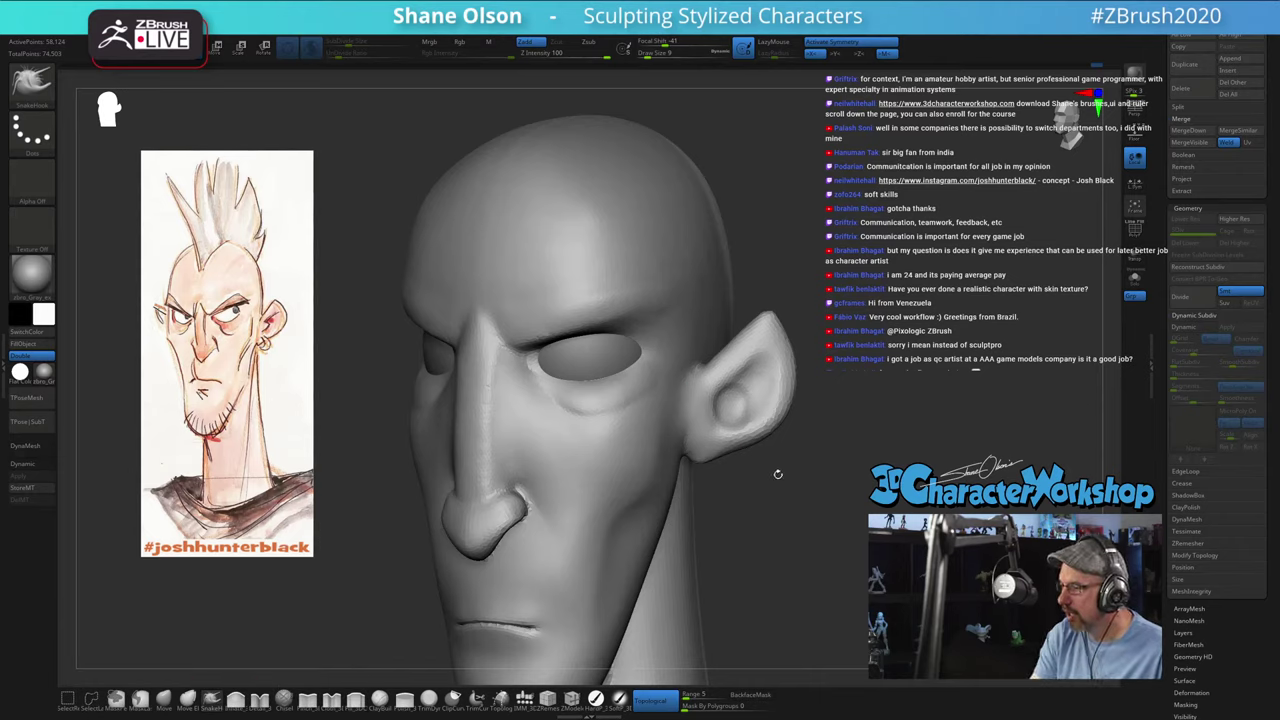
left_click_drag(789, 502, 745, 500)
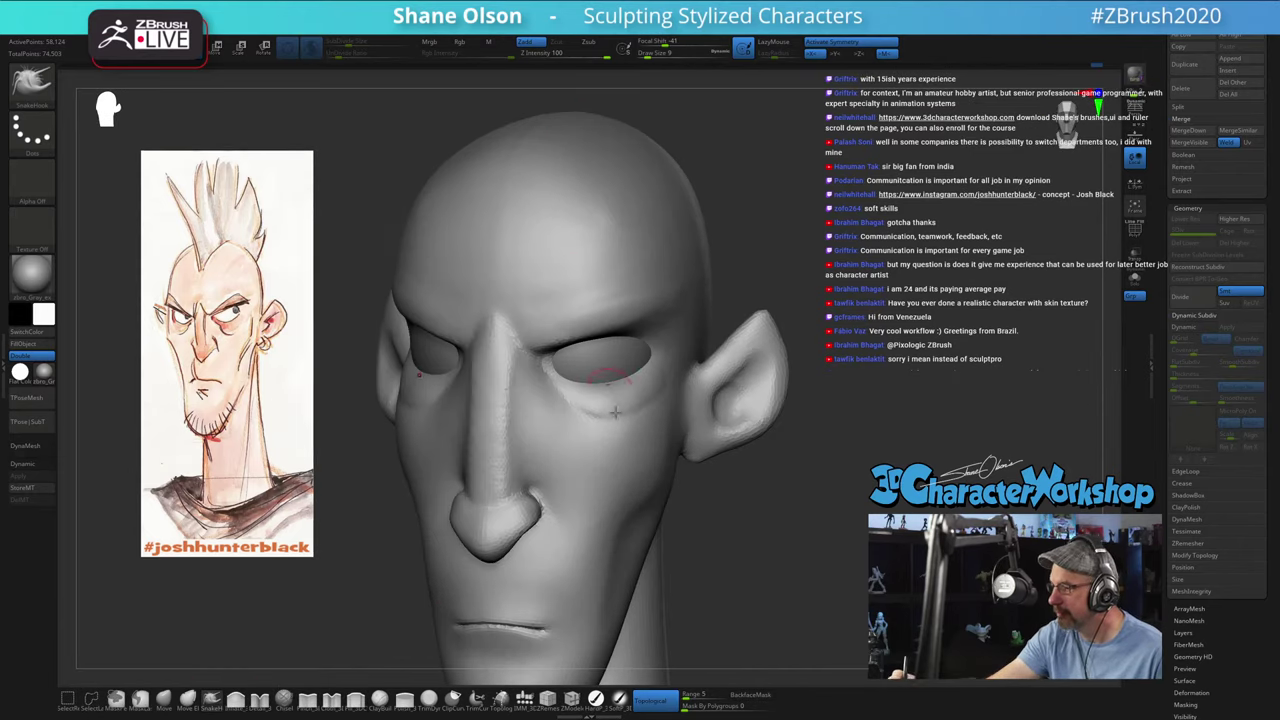
left_click(667, 702)
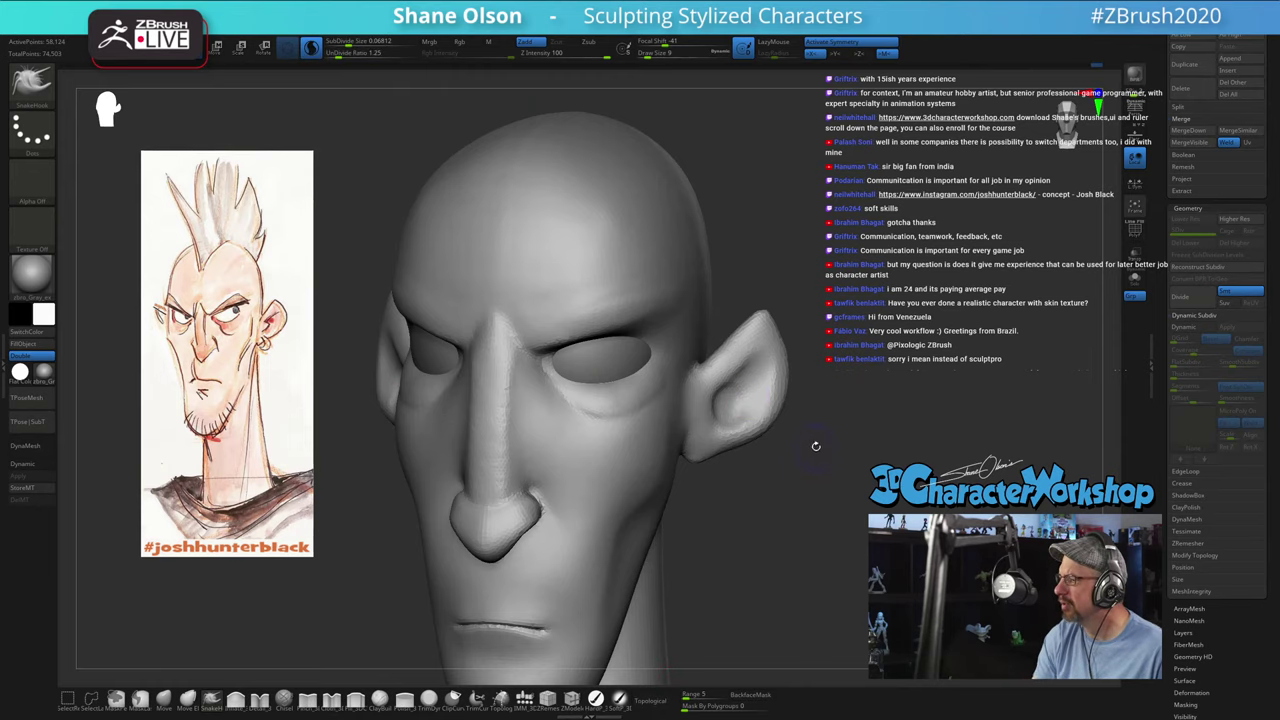
mouse_move(816, 446)
left_mouse_down()
mouse_move(760, 448)
mouse_move(814, 450)
left_mouse_up()
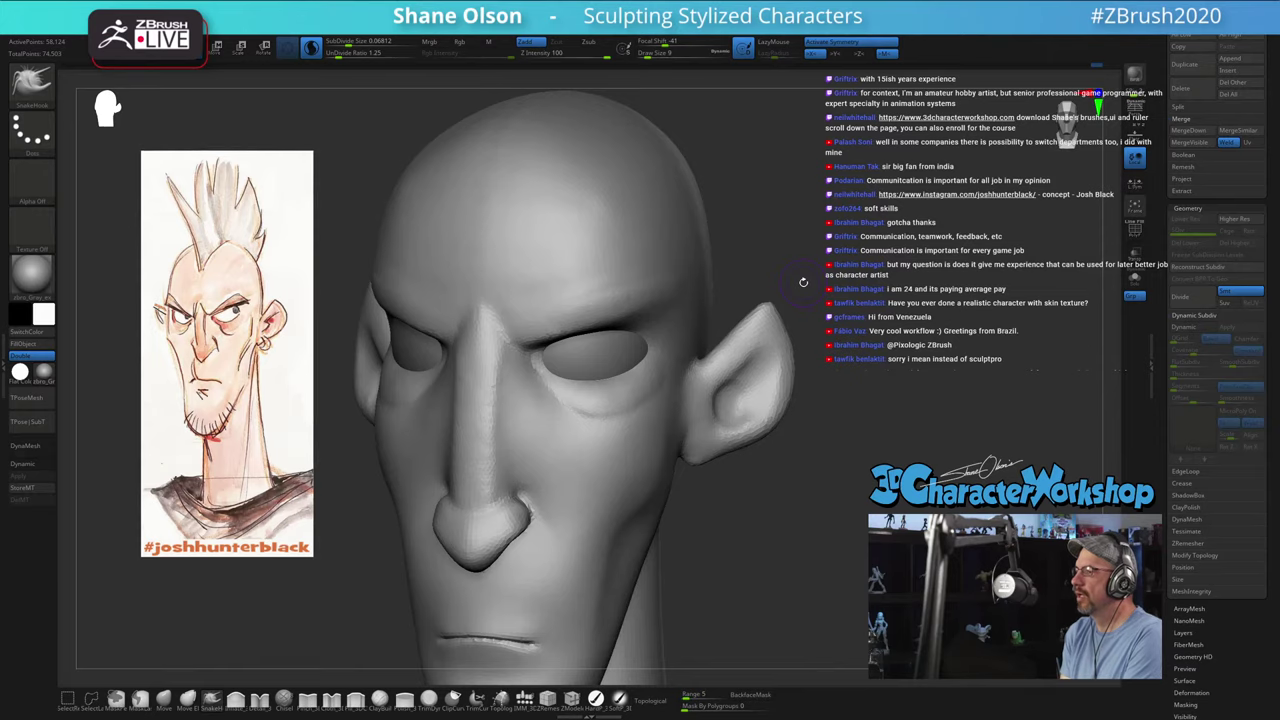
Step: Pull the front edge of the ear opening out into a tragus with the SnakeHook brush at draw size 11
left_click_drag(835, 329, 852, 408)
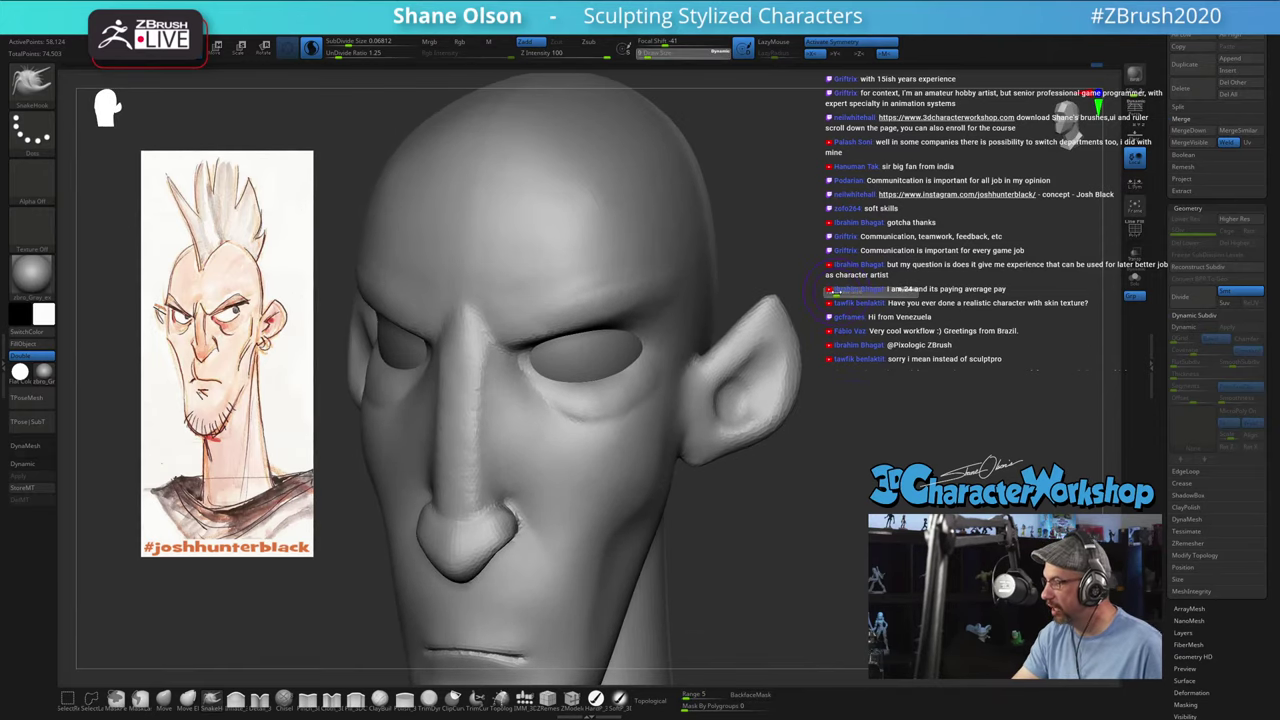
left_click_drag(848, 338, 872, 338)
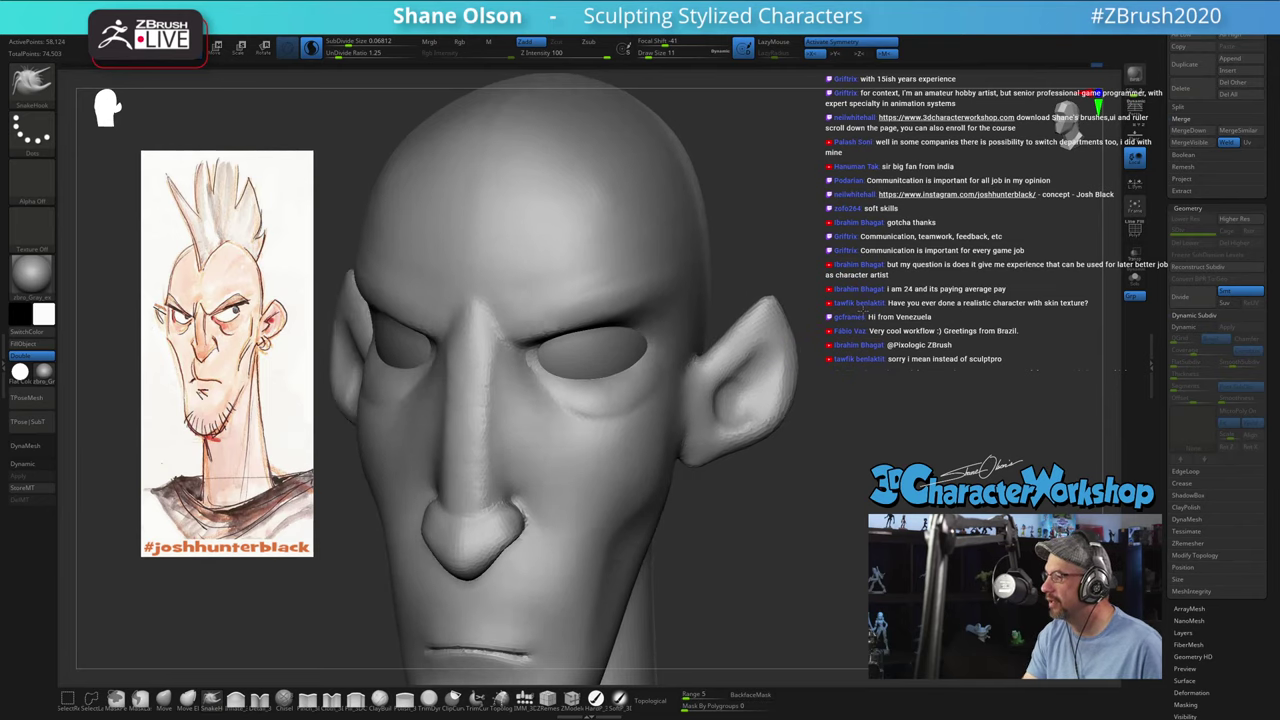
left_click_drag(713, 420, 739, 396)
left_click_drag(838, 384, 858, 376)
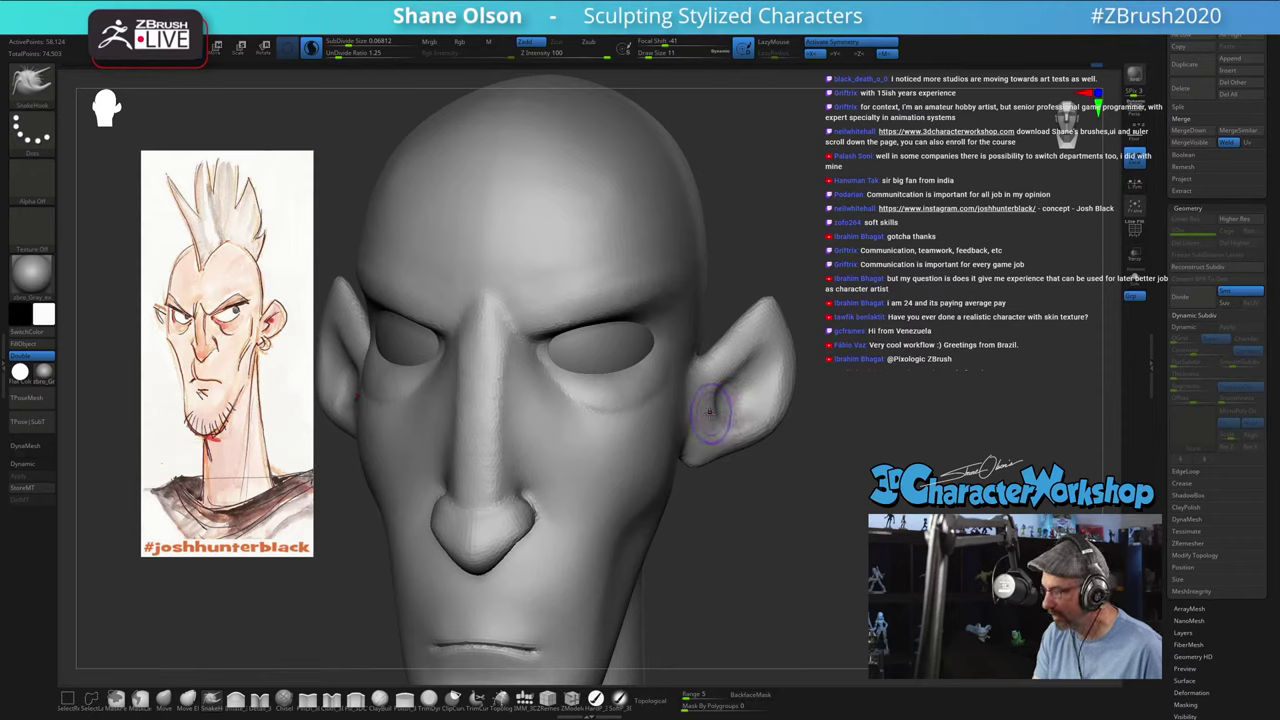
mouse_move(712, 410)
right_mouse_down()
mouse_move(698, 393)
mouse_move(708, 369)
right_mouse_up()
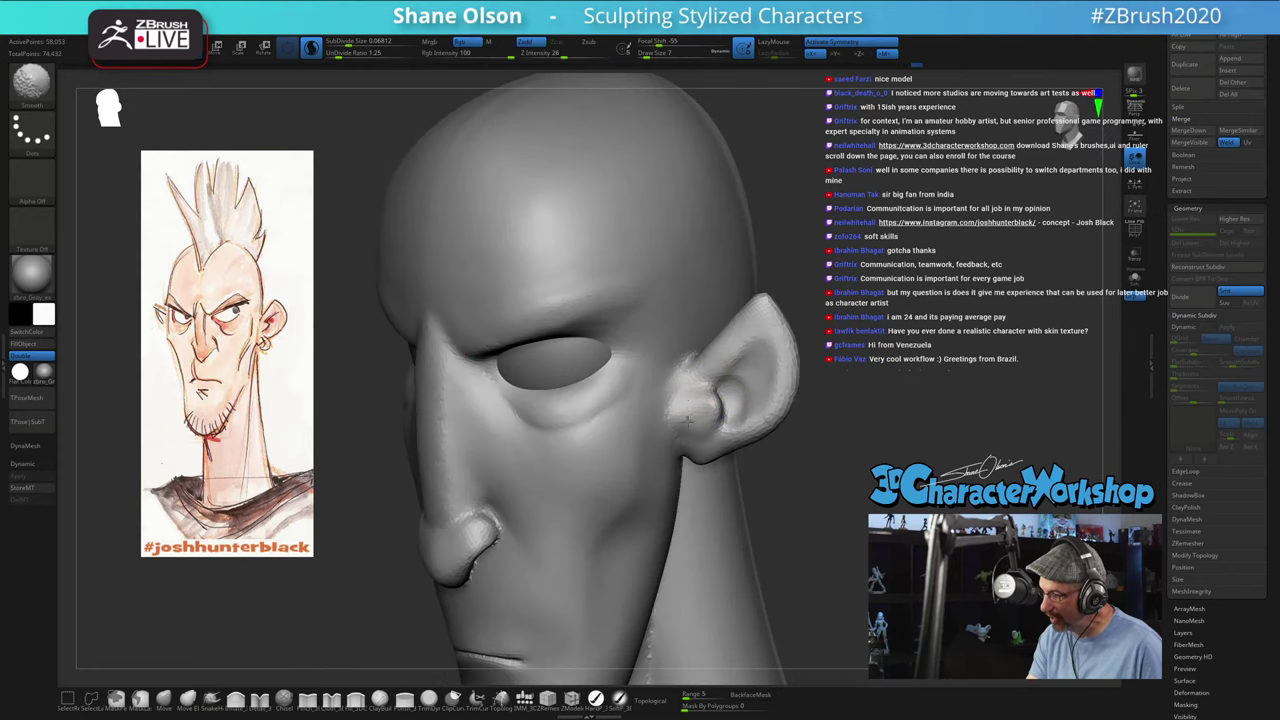
Step: Smooth the tragus and refine the inner ear edge above it with the SnakeHook brush at draw size 7
mouse_move(700, 414)
right_mouse_down()
mouse_move(811, 426)
mouse_move(789, 409)
mouse_move(777, 449)
right_mouse_up()
right_click_drag(692, 370, 741, 355)
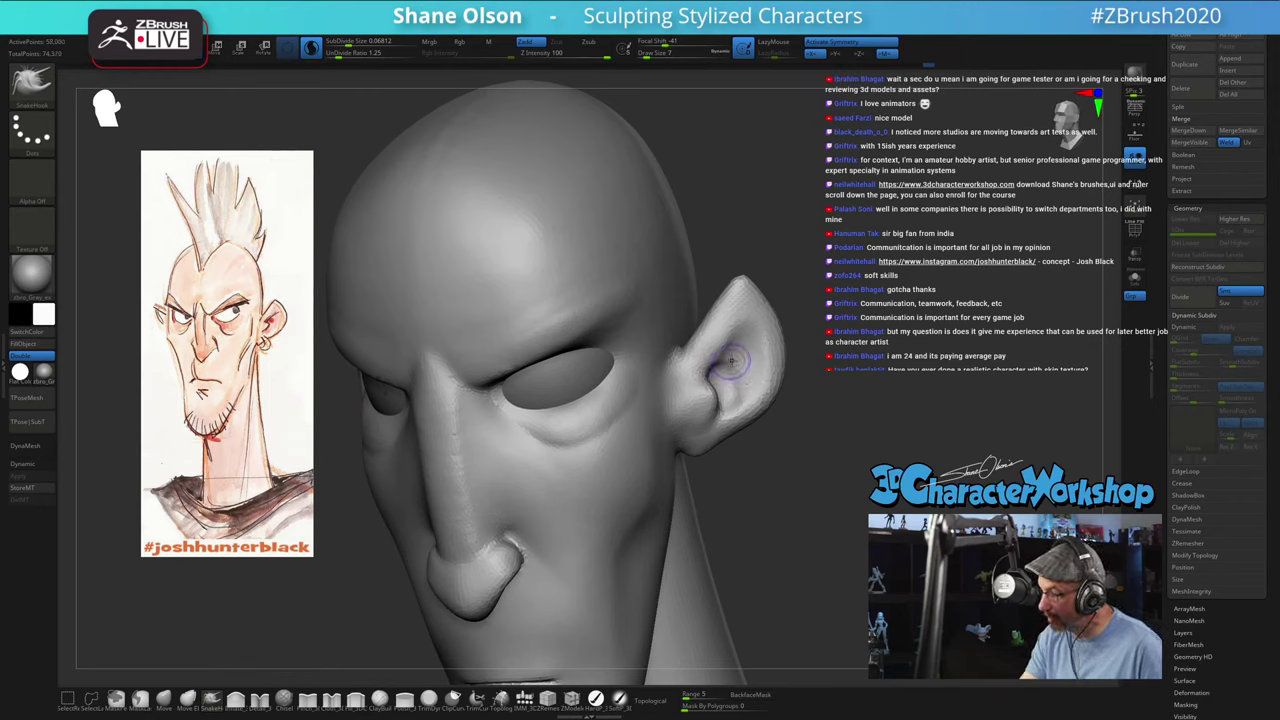
left_click_drag(742, 340, 722, 362)
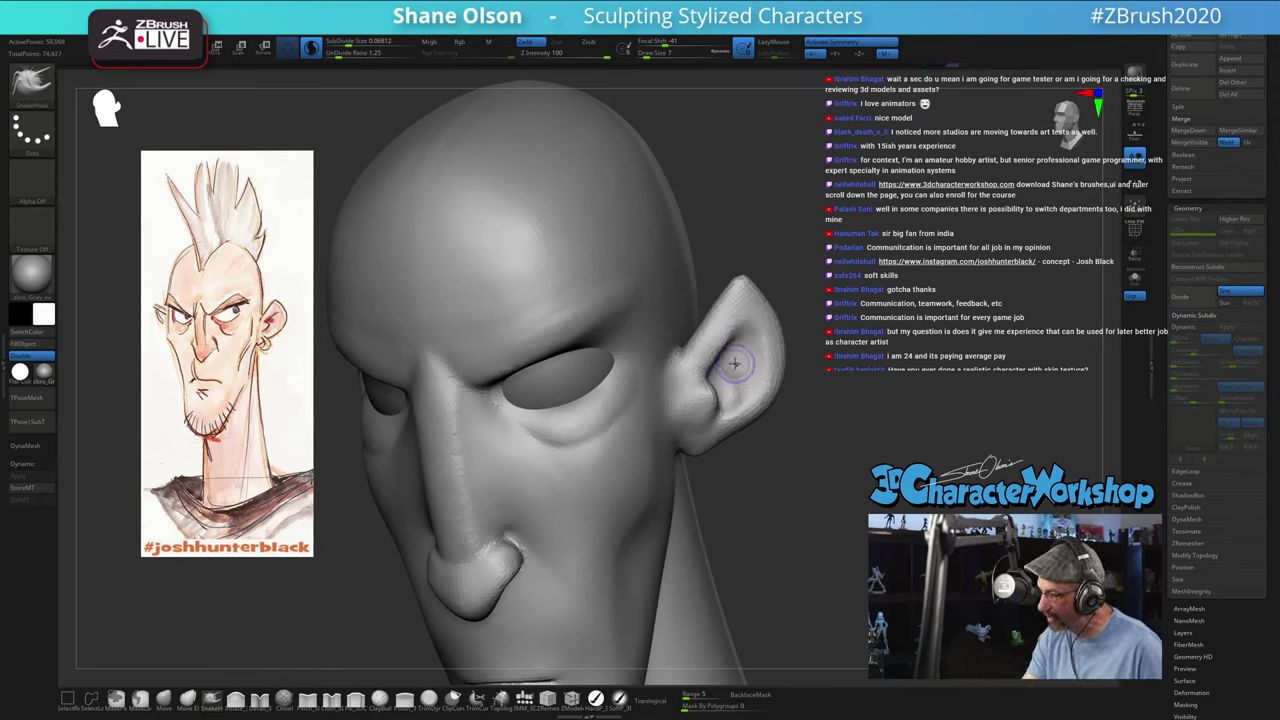
right_click_drag(734, 364, 802, 387)
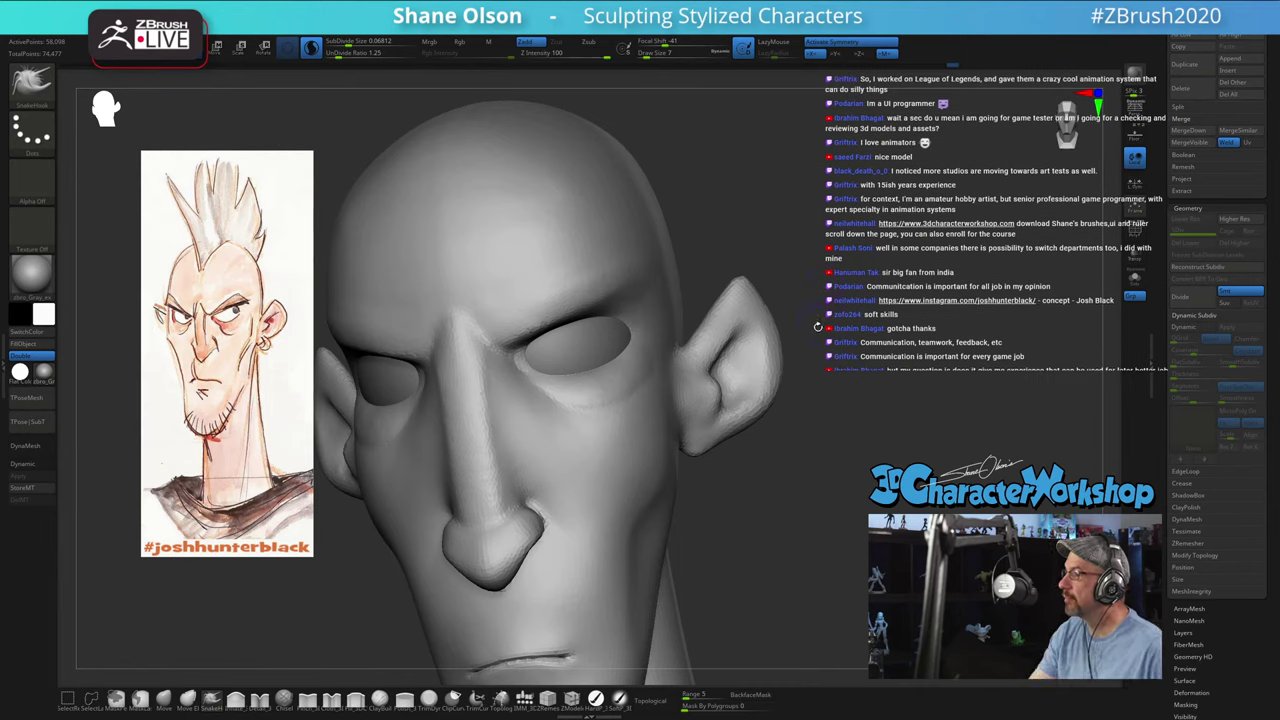
mouse_move(820, 327)
right_mouse_down()
mouse_move(823, 353)
mouse_move(815, 317)
right_mouse_up()
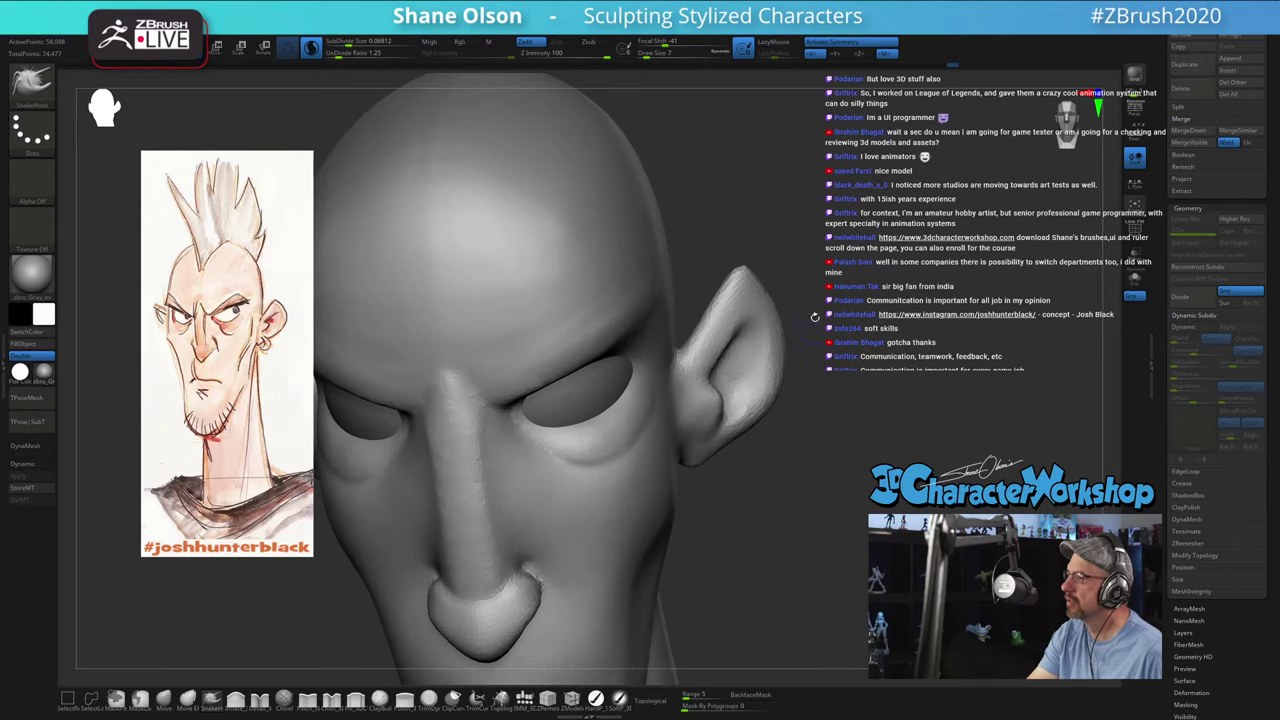
Step: Shape the inner ear fold and bowl behind the tragus with the SnakeHook brush at draw sizes 11, 7 and 9
right_click_drag(808, 266, 730, 378)
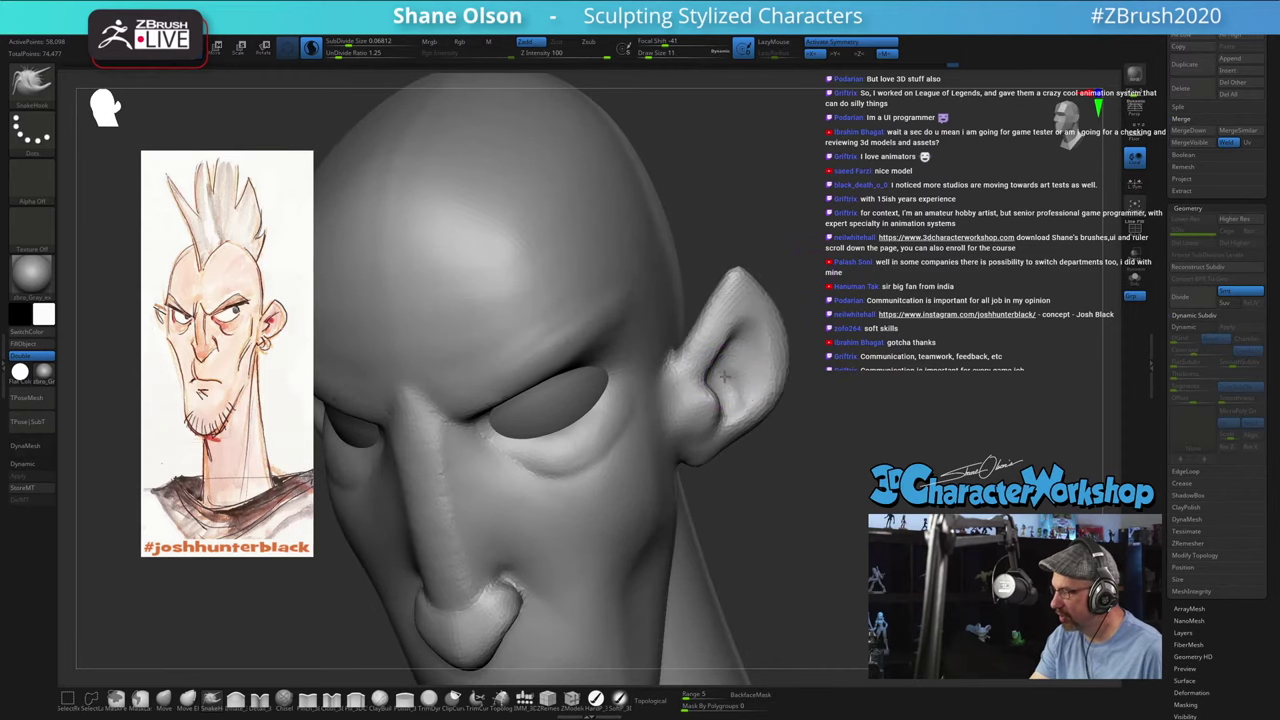
mouse_move(726, 377)
left_mouse_down()
mouse_move(737, 356)
mouse_move(705, 385)
mouse_move(730, 368)
left_mouse_up()
right_click_drag(730, 356, 726, 278)
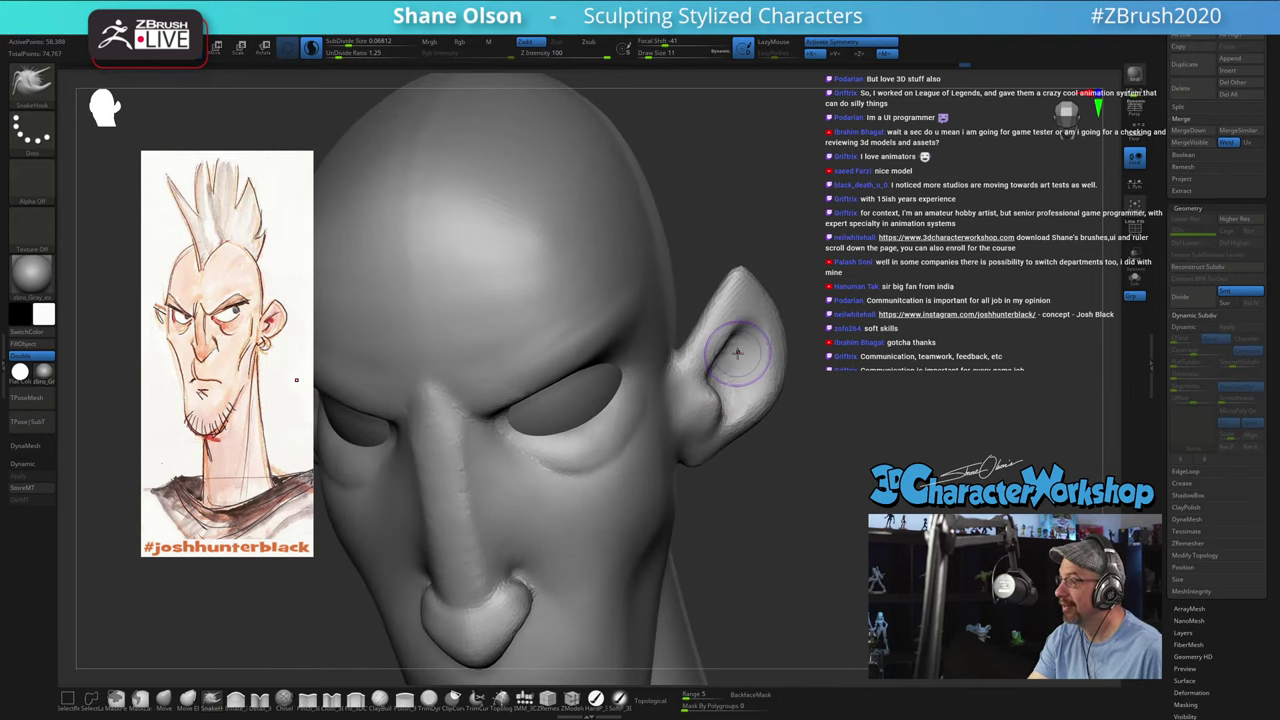
right_click_drag(746, 337, 749, 277)
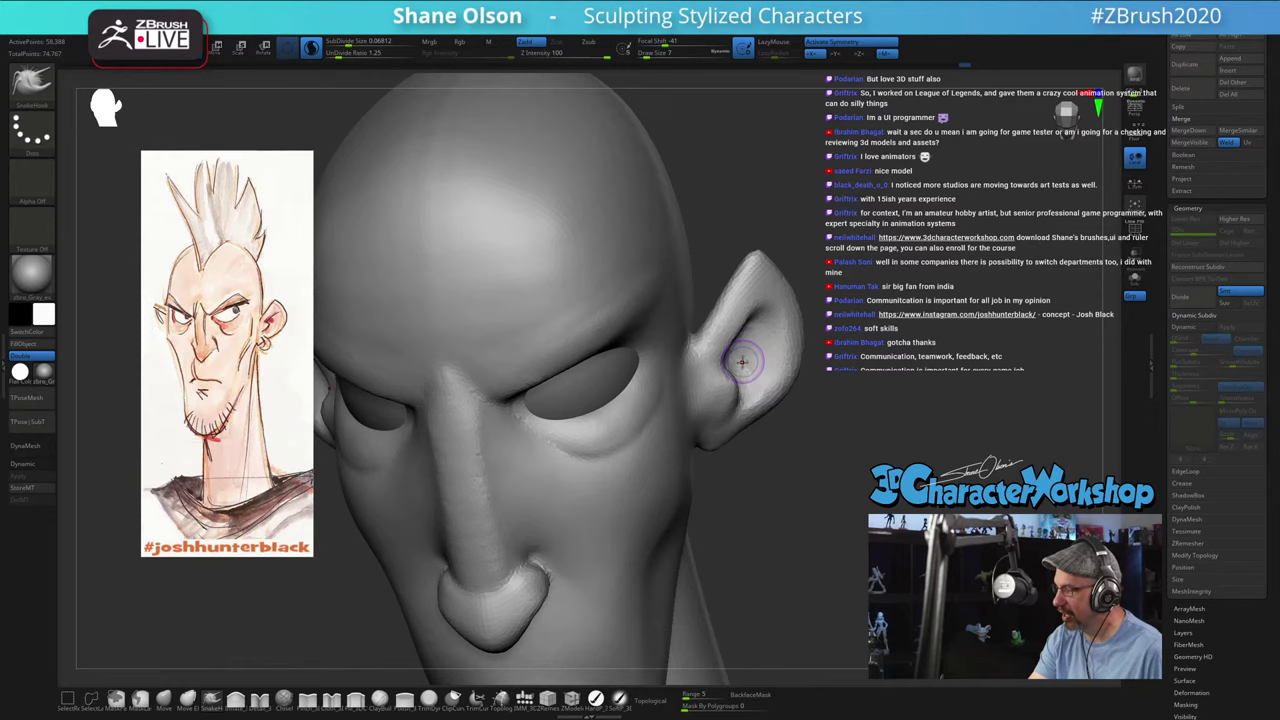
right_click_drag(742, 352, 739, 360)
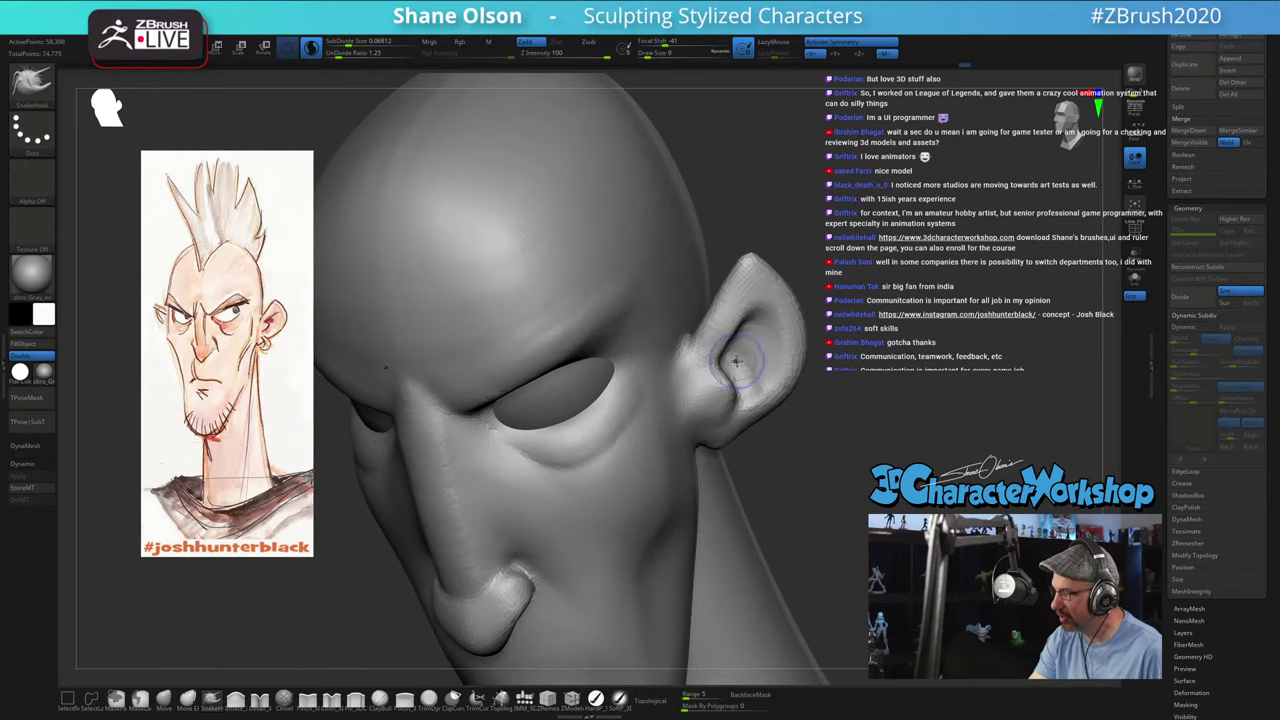
mouse_move(762, 342)
right_mouse_down()
mouse_move(740, 375)
mouse_move(734, 360)
mouse_move(760, 325)
right_mouse_up()
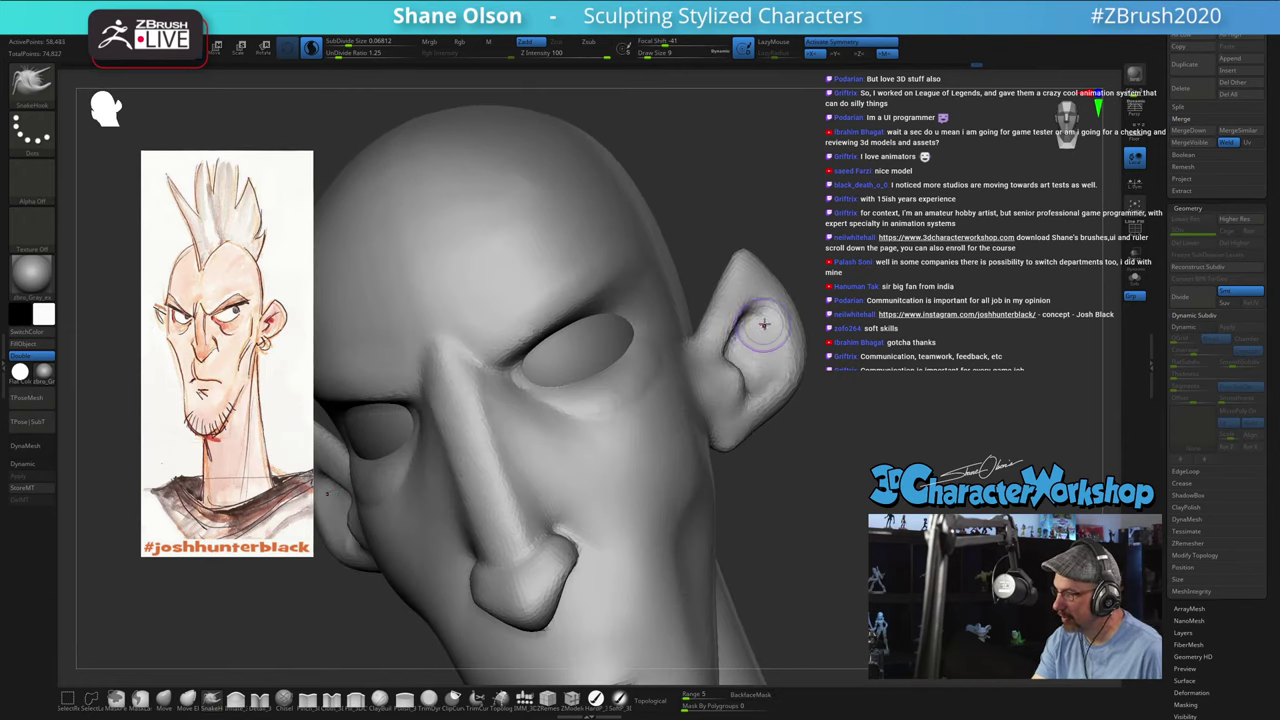
Step: Set the Sculptris Pro SubDivide Size to 0.05269, then refine and smooth the tragus and outer ear rim at draw size 9
left_click_drag(778, 314, 773, 401)
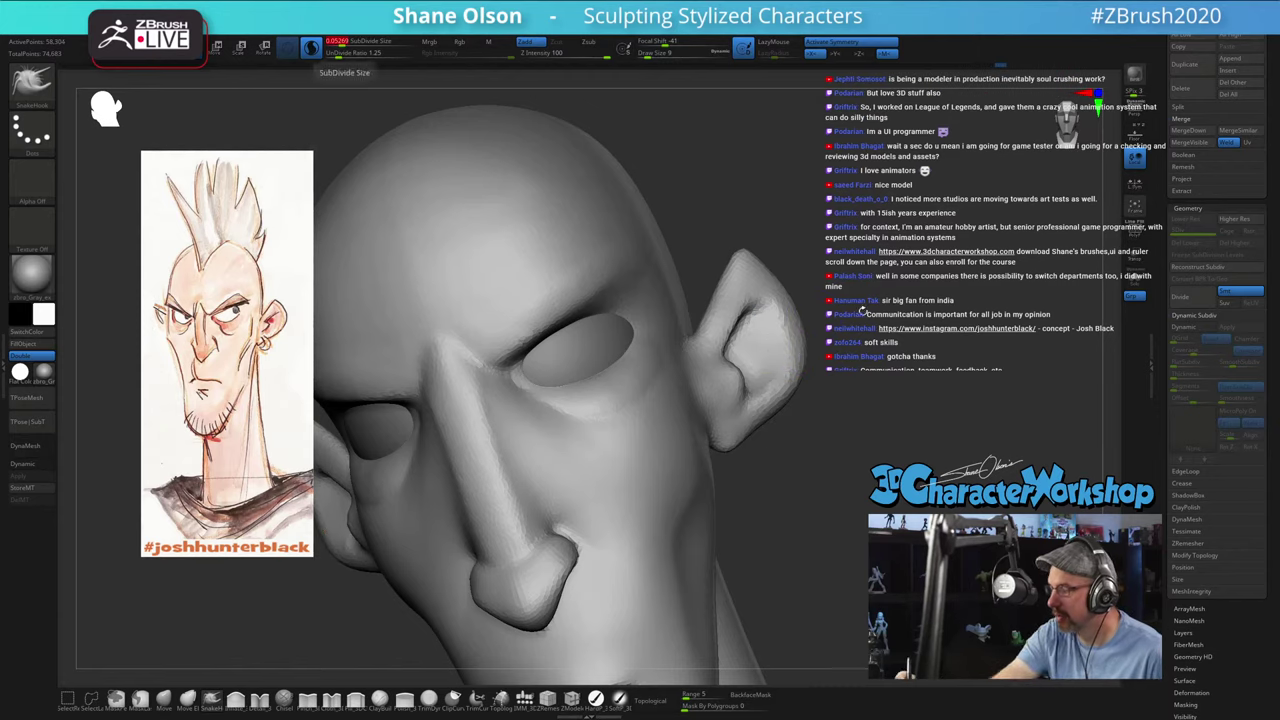
left_click_drag(862, 310, 802, 328)
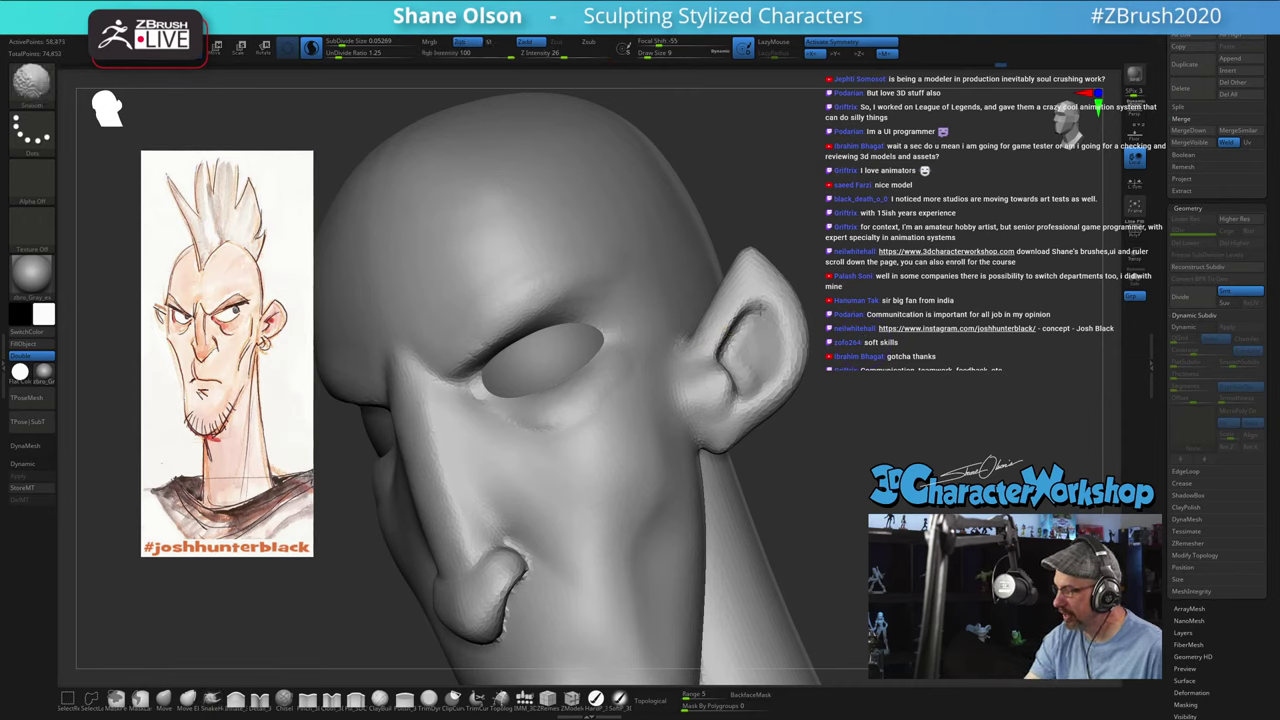
mouse_move(764, 383)
right_mouse_down()
mouse_move(718, 410)
mouse_move(712, 434)
right_mouse_up()
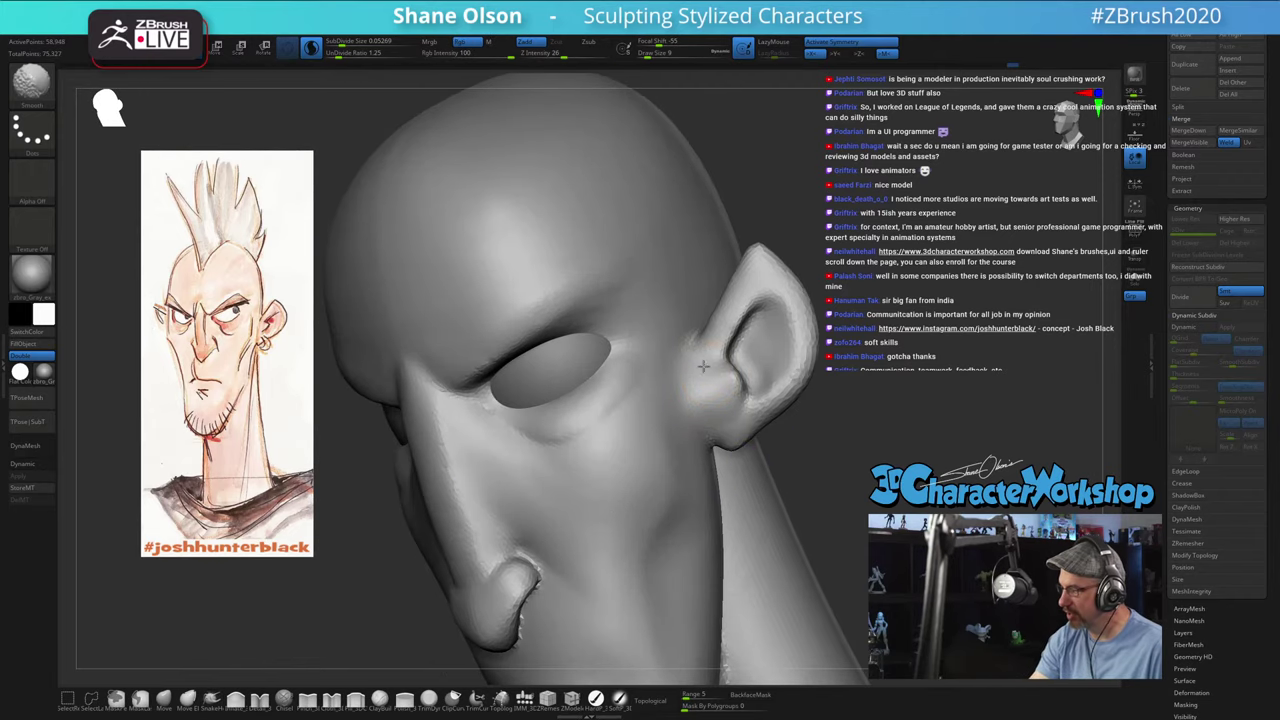
right_click_drag(700, 379, 851, 473)
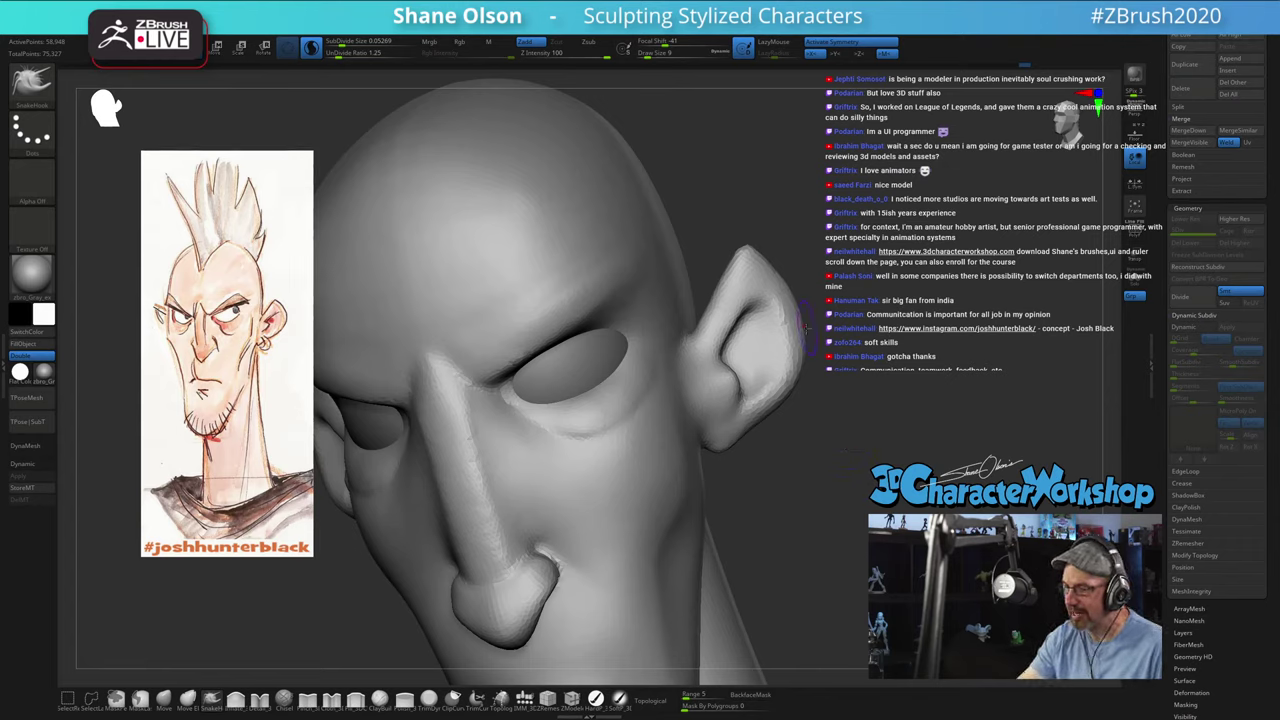
left_click_drag(777, 325, 780, 316, "shift")
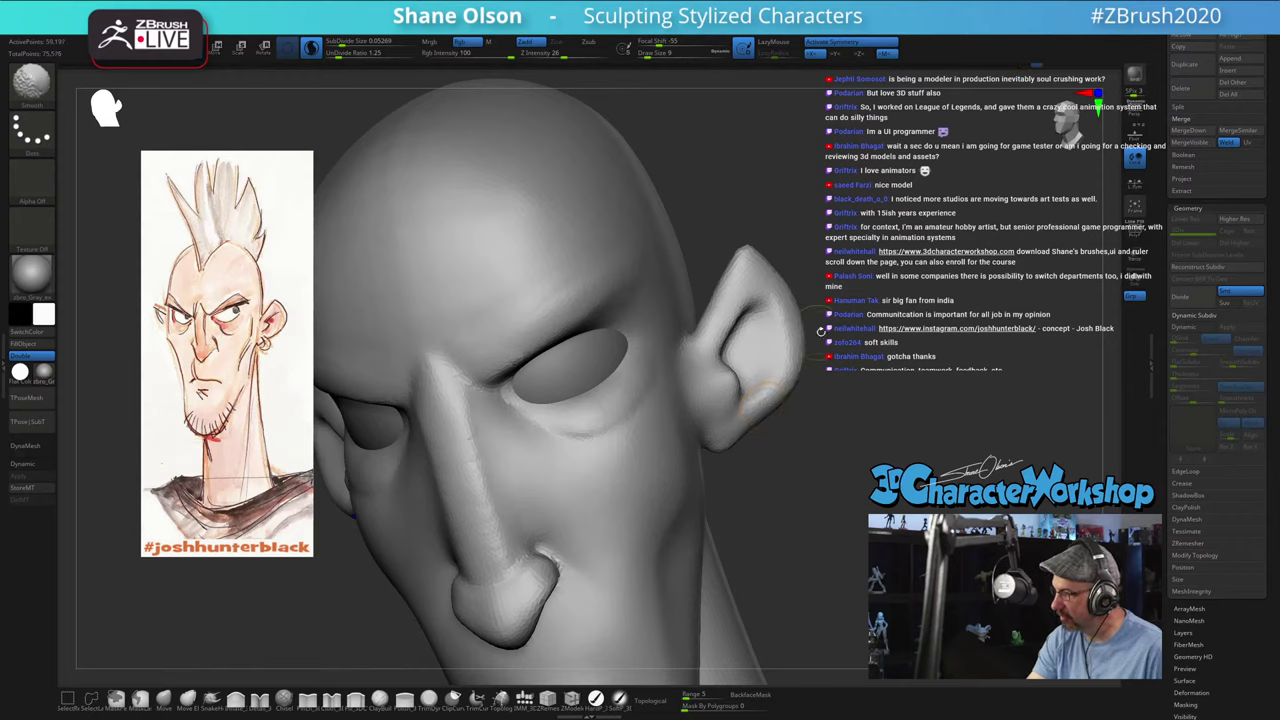
Step: Try to sharpen the inner ear fold with the SnakeHook brush at draw size 8 and smooth it
key("b")
key("s")
key("h")
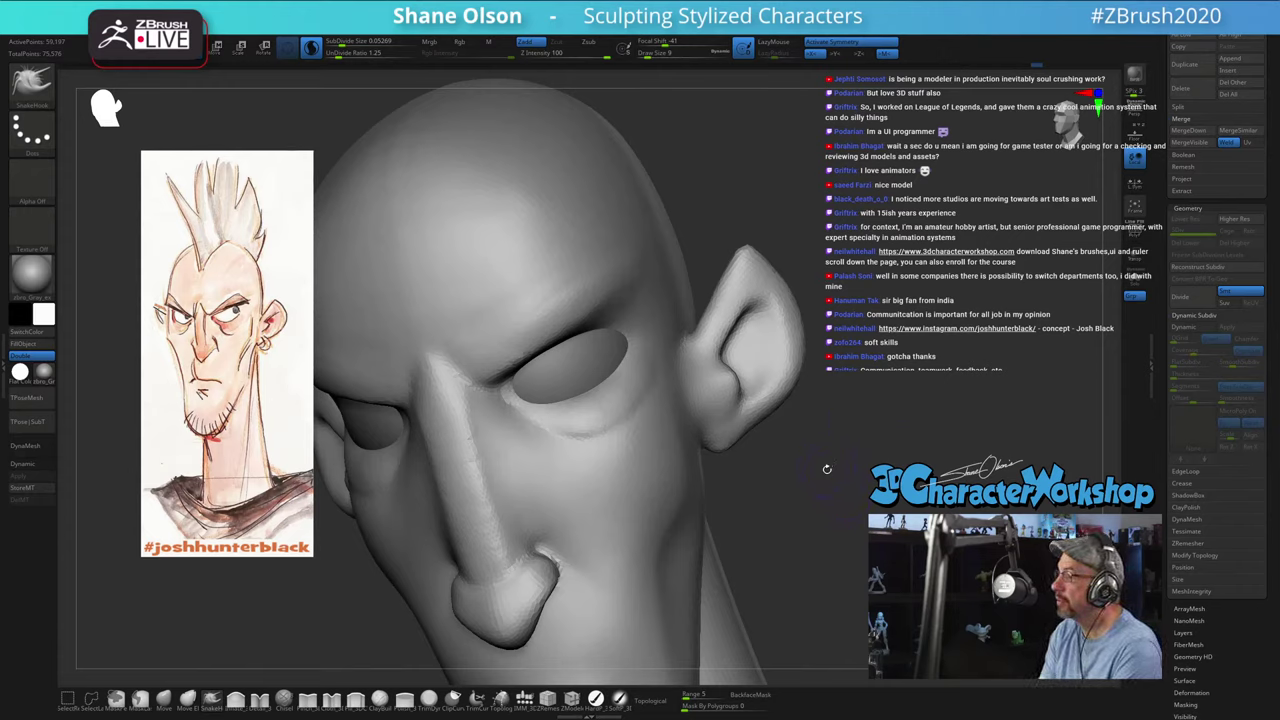
mouse_move(836, 470)
left_mouse_down()
mouse_move(817, 429)
mouse_move(798, 446)
mouse_move(835, 435)
left_mouse_up()
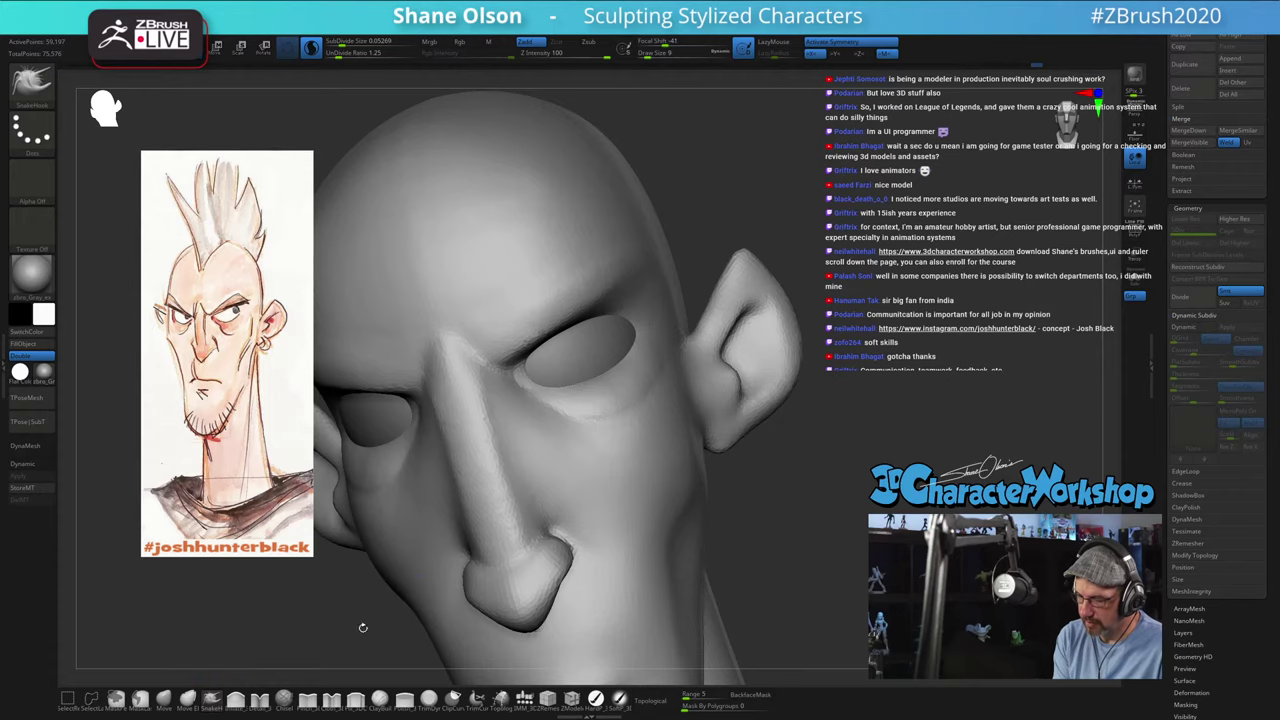
key("s")
left_click(813, 472)
left_click_drag(819, 458, 811, 470)
key("s")
left_click(812, 472)
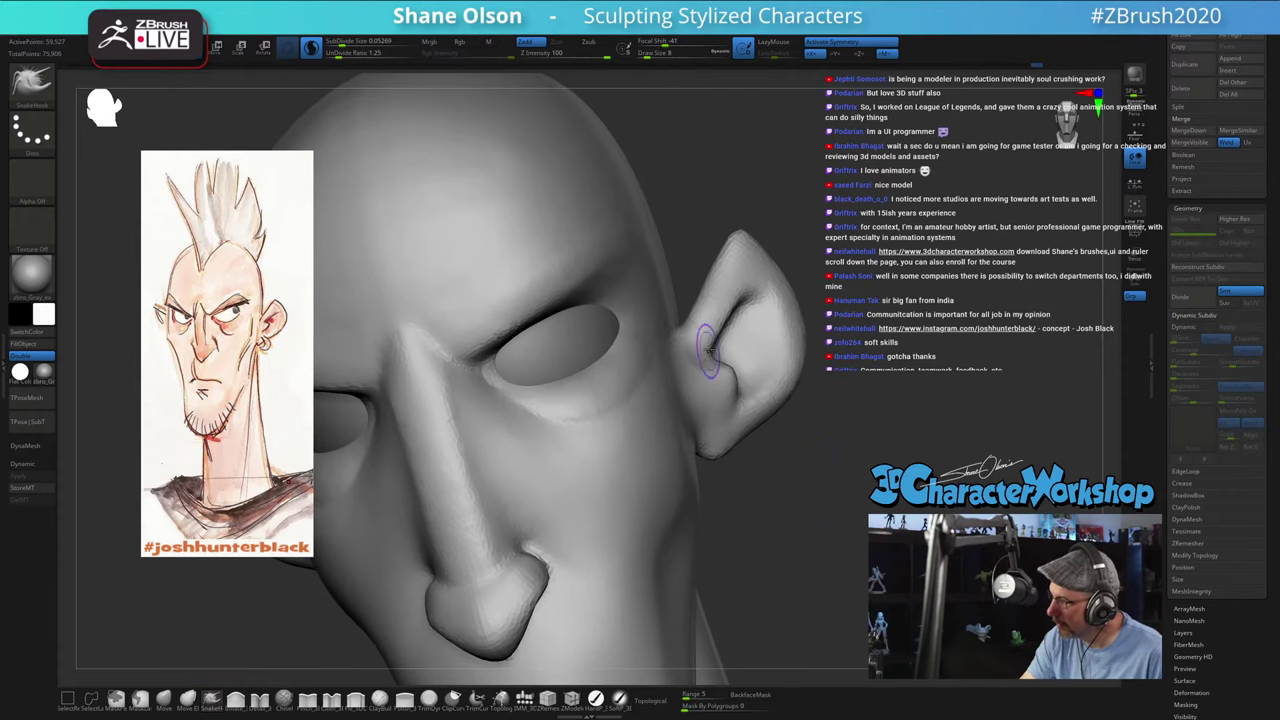
left_click_drag(749, 322, 758, 300, "shift")
left_click_drag(845, 410, 780, 405)
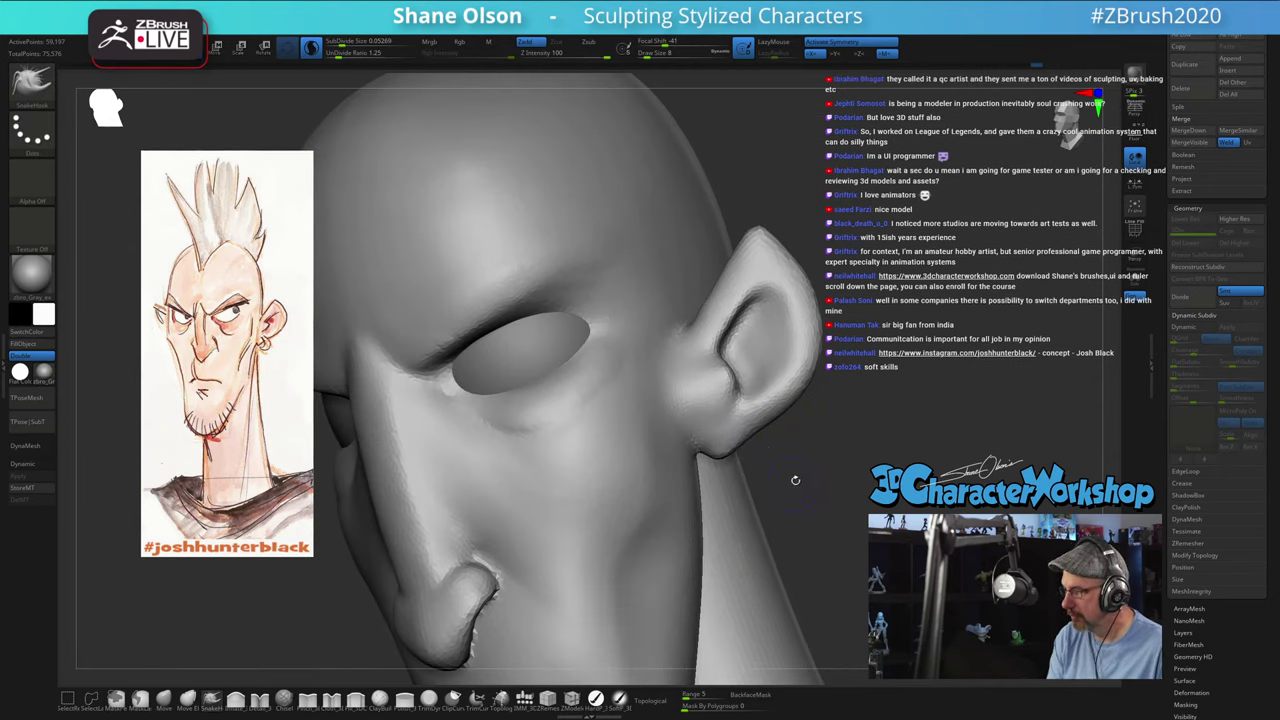
Step: Reshape the tragus and the inner ear edge with the Move brush at draw sizes 8 and 12, and smooth them
left_click(187, 698)
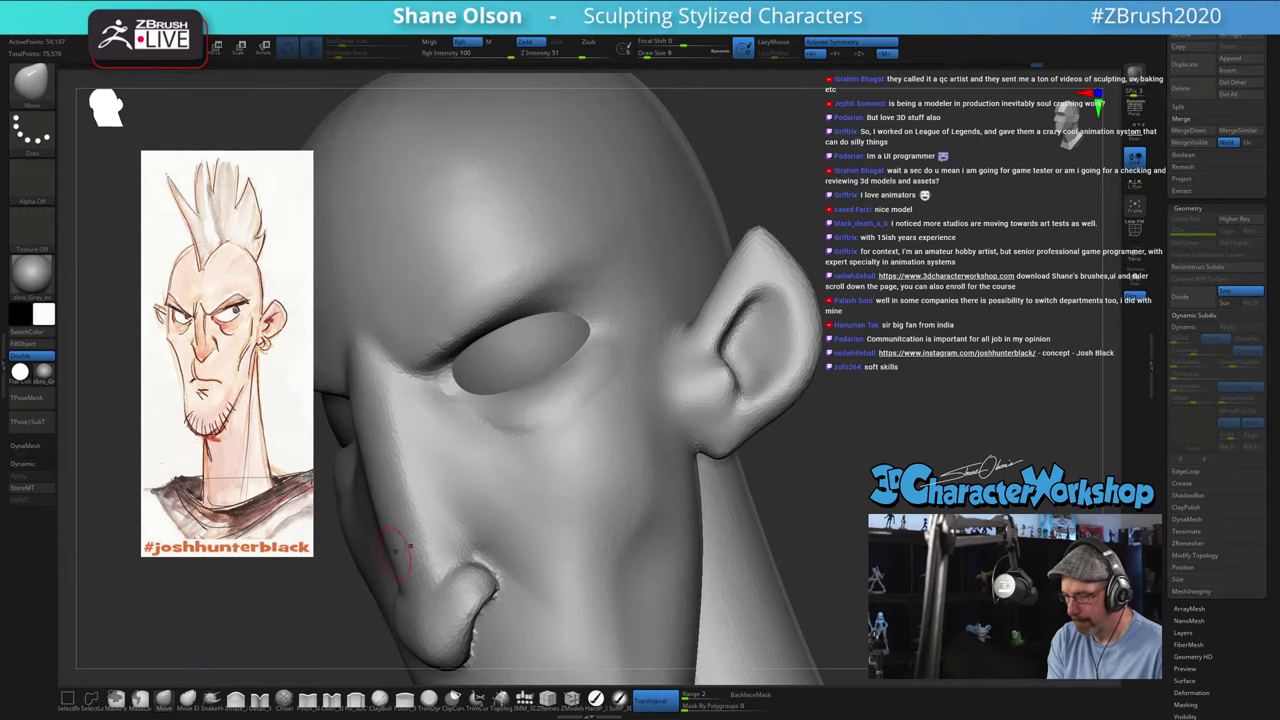
right_click_drag(743, 325, 750, 337)
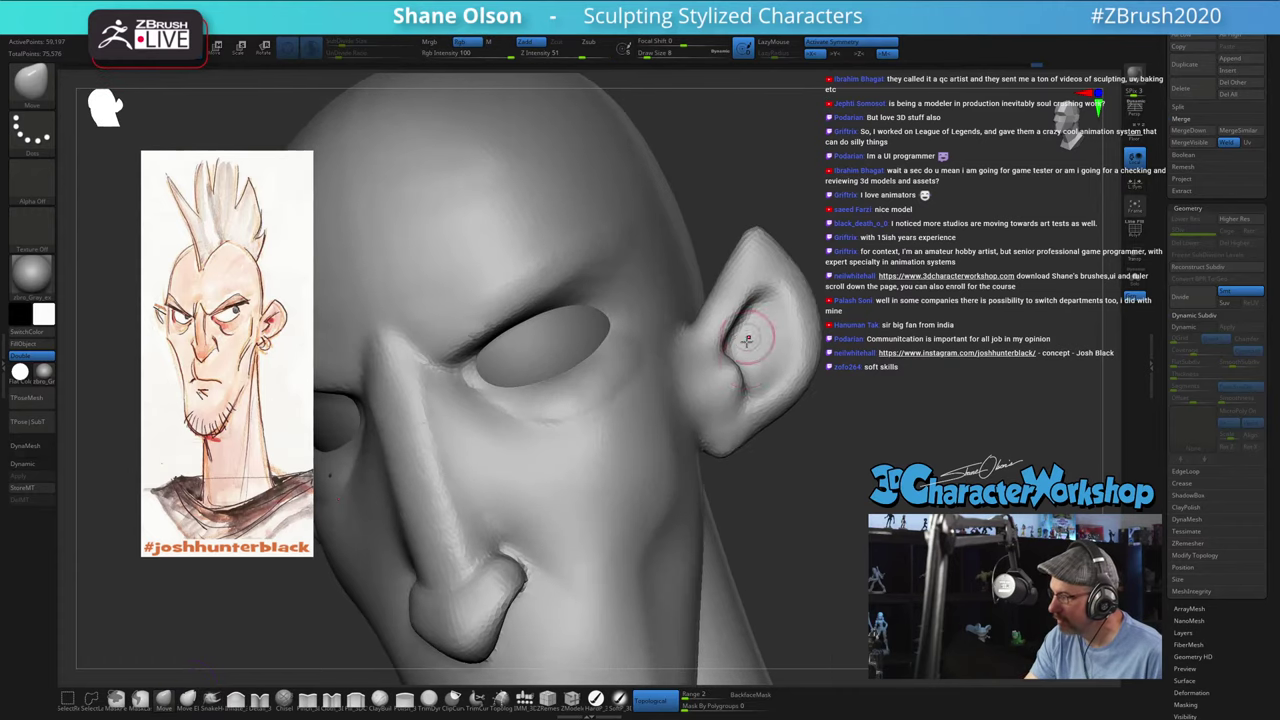
left_click_drag(737, 373, 739, 370)
mouse_move(760, 320)
right_mouse_down()
mouse_move(714, 386)
mouse_move(708, 354)
mouse_move(704, 374)
right_mouse_up()
key("bracketright")
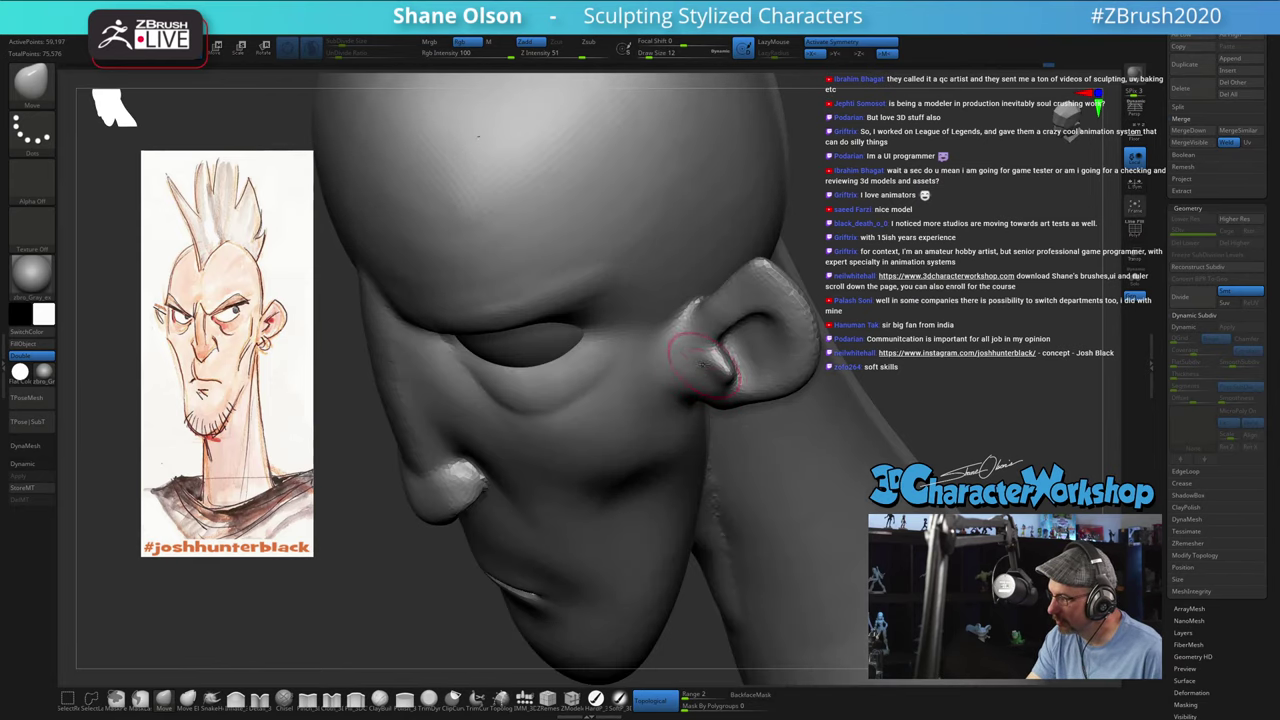
mouse_move(733, 366)
right_mouse_down()
mouse_move(755, 343)
mouse_move(690, 400)
mouse_move(842, 455)
mouse_move(844, 434)
right_mouse_up()
key("shift")
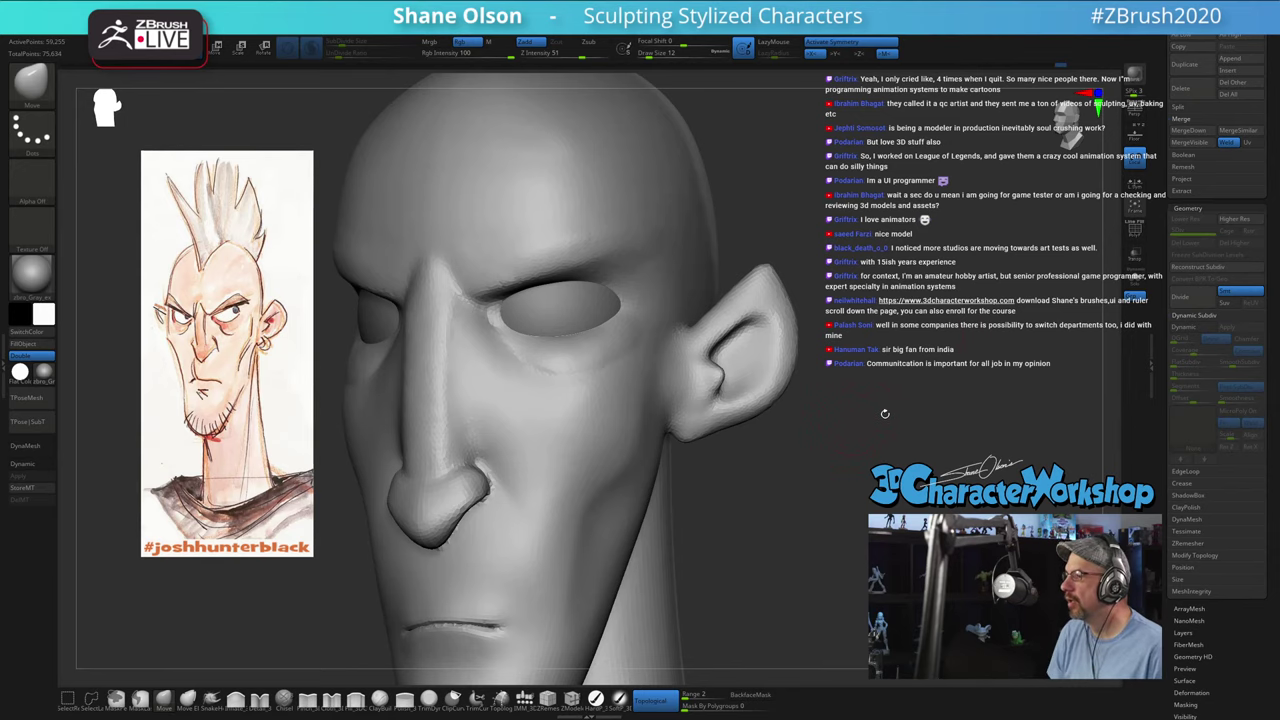
Step: Adjust the inner ear fold behind the tragus with the Move brush at draw sizes 7 to 9, and smooth it
mouse_move(930, 264)
right_mouse_down("ctrl")
mouse_move(929, 326)
mouse_move(880, 305)
mouse_move(765, 352)
right_mouse_up("ctrl")
key("s")
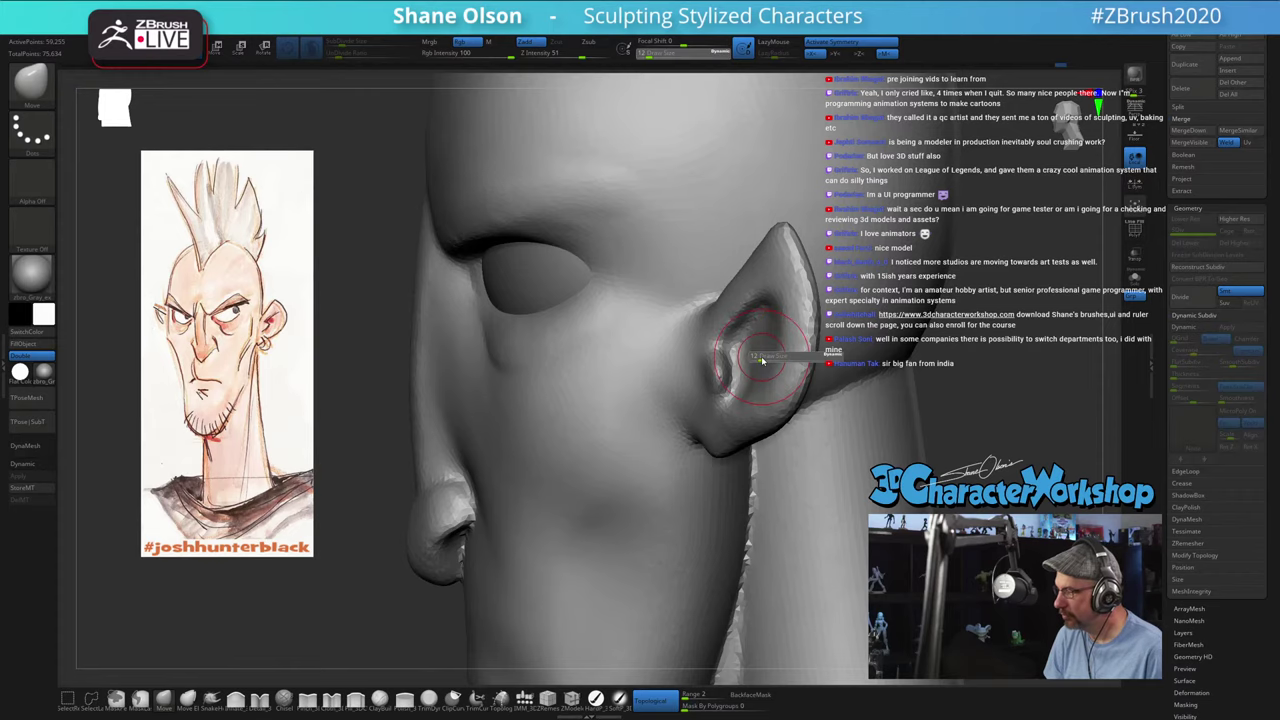
left_click_drag(759, 357, 737, 347)
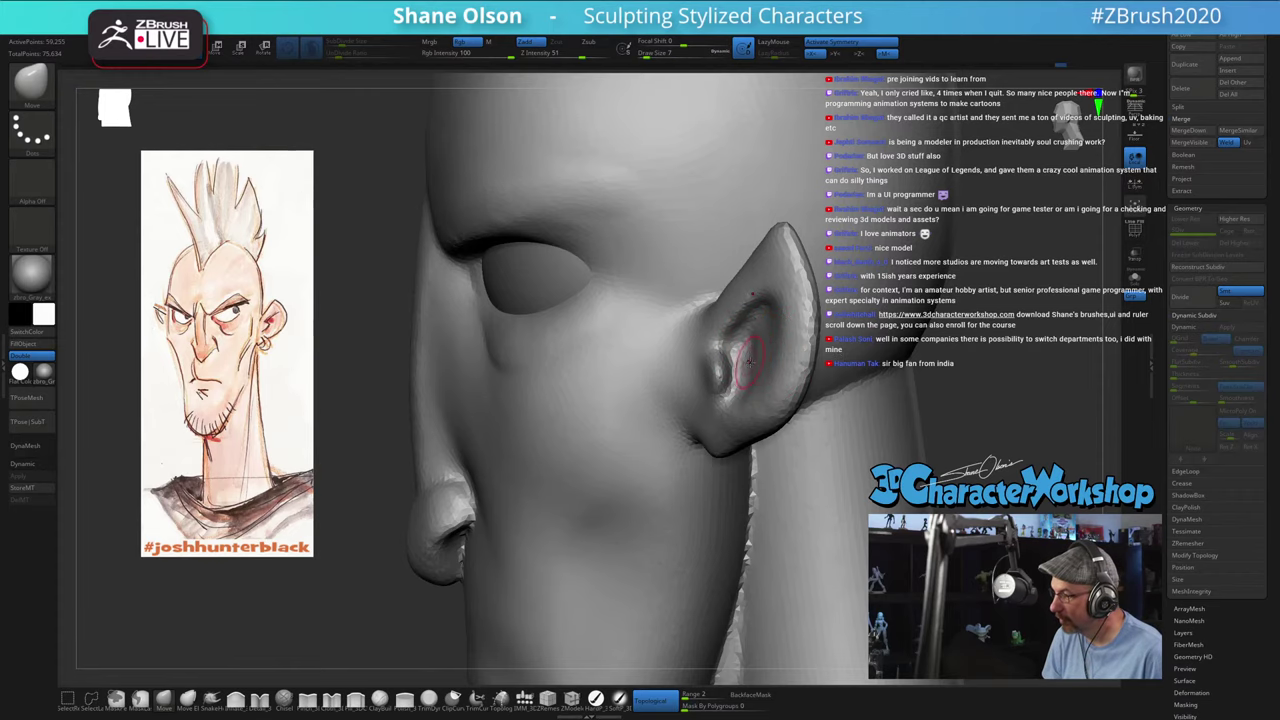
right_click_drag(760, 365, 855, 384)
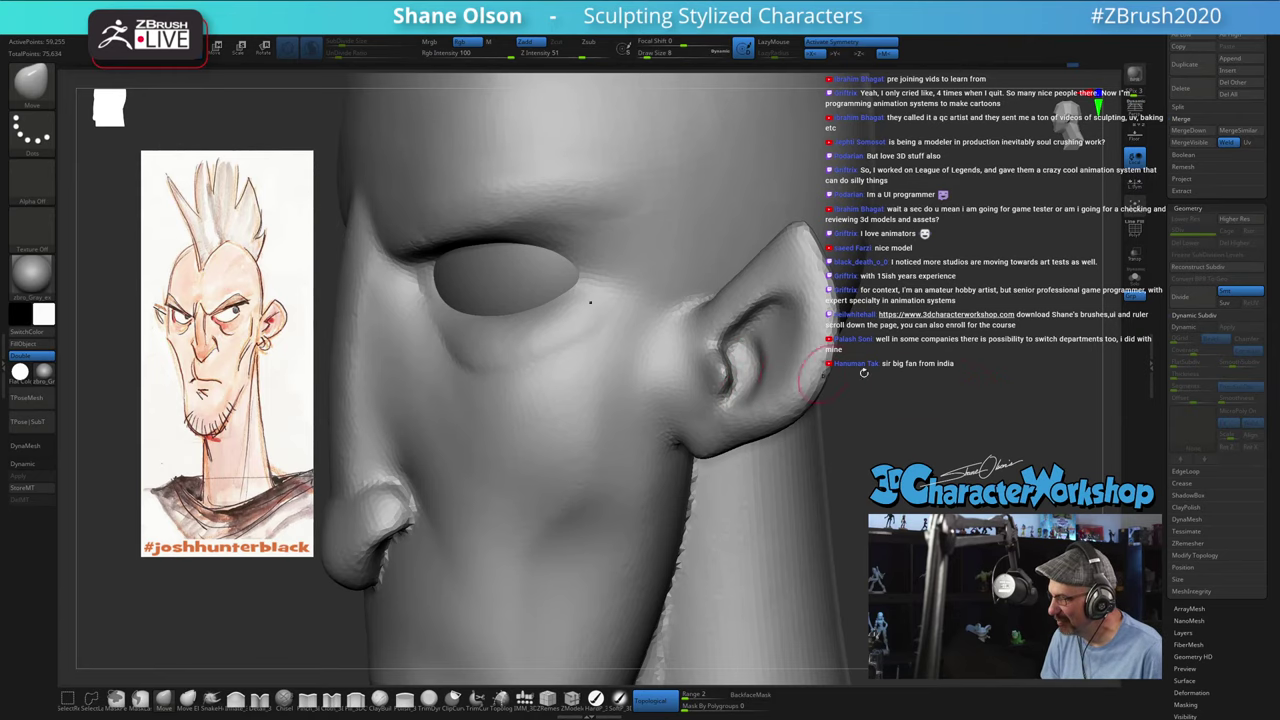
mouse_move(938, 413)
right_mouse_down()
mouse_move(927, 452)
mouse_move(880, 445)
right_mouse_up()
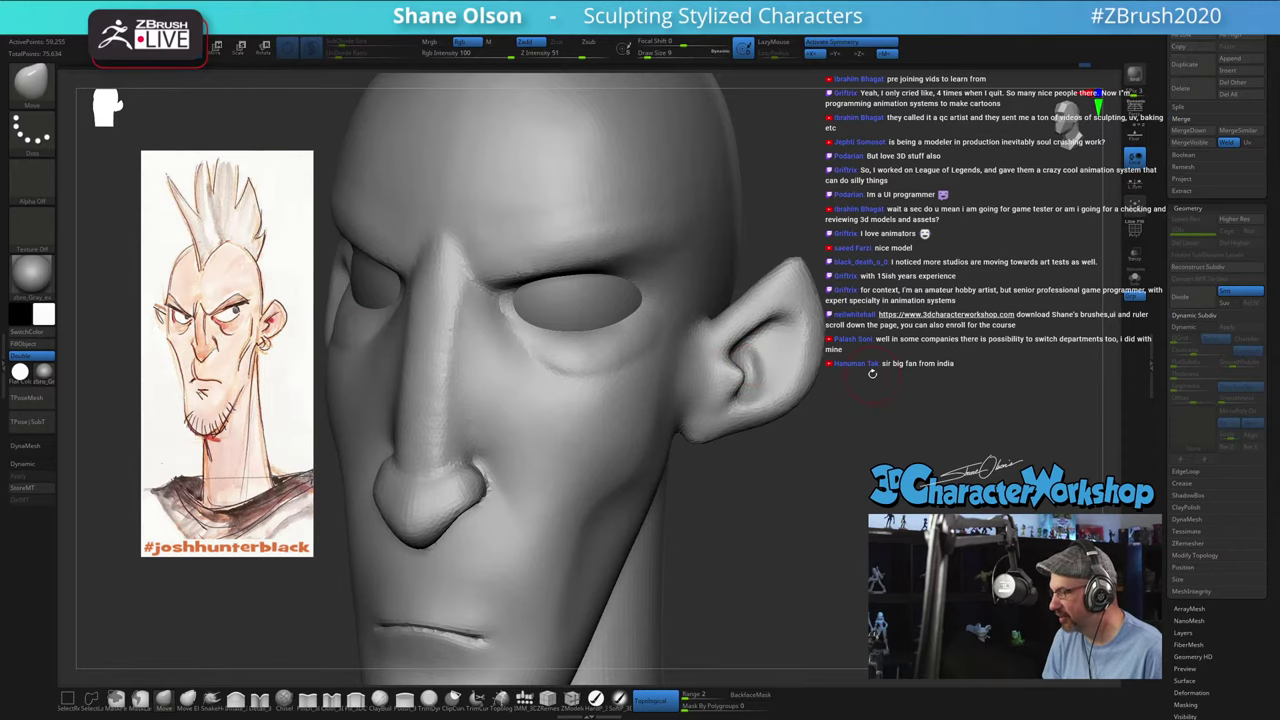
right_click_drag(826, 474, 867, 468)
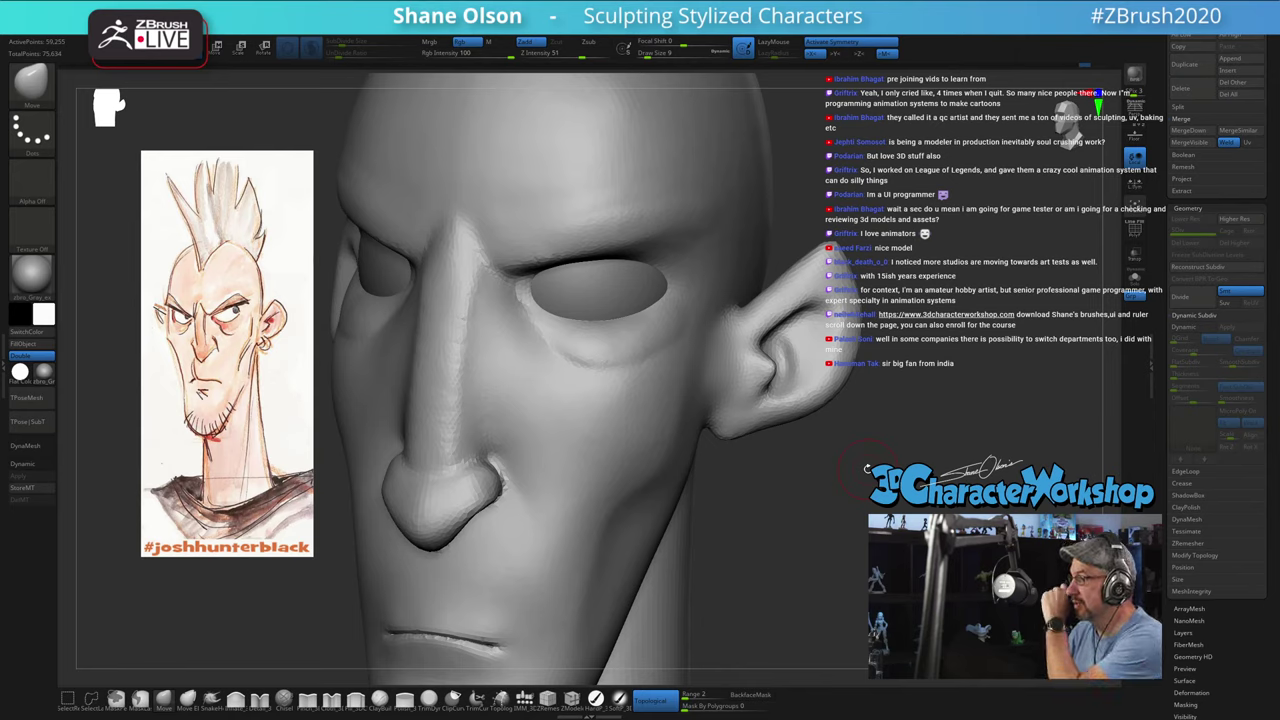
left_click_drag(874, 396, 812, 404)
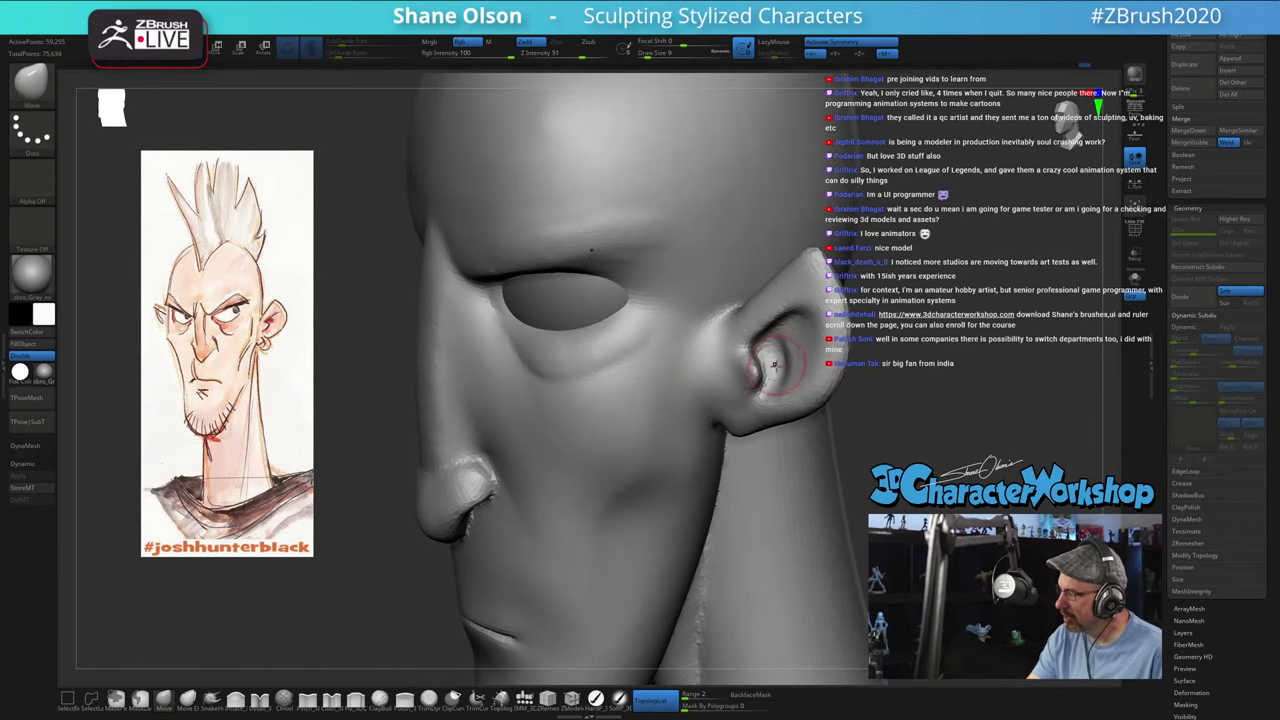
key("shift")
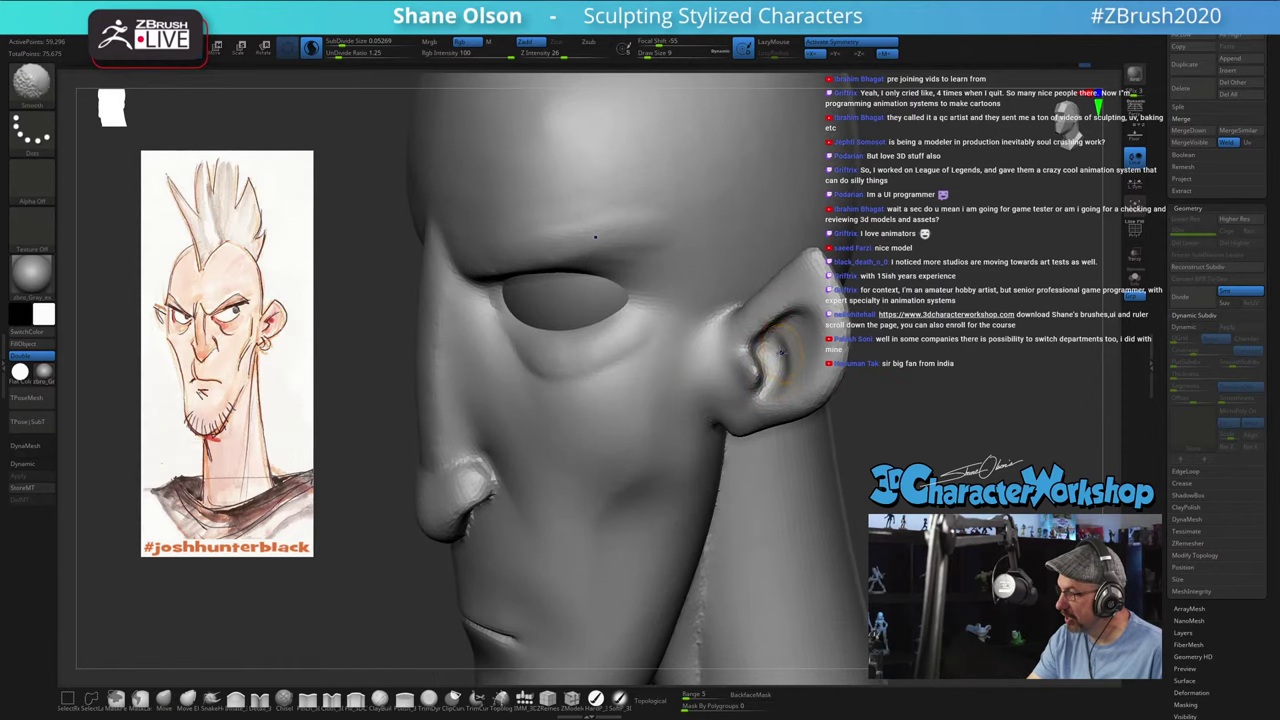
Step: Refine the lower ear bowl and earlobe below the tragus with the Move brush at draw size 9, and smooth the lobe
mouse_move(781, 352)
right_mouse_down()
mouse_move(842, 338)
mouse_move(784, 336)
right_mouse_up()
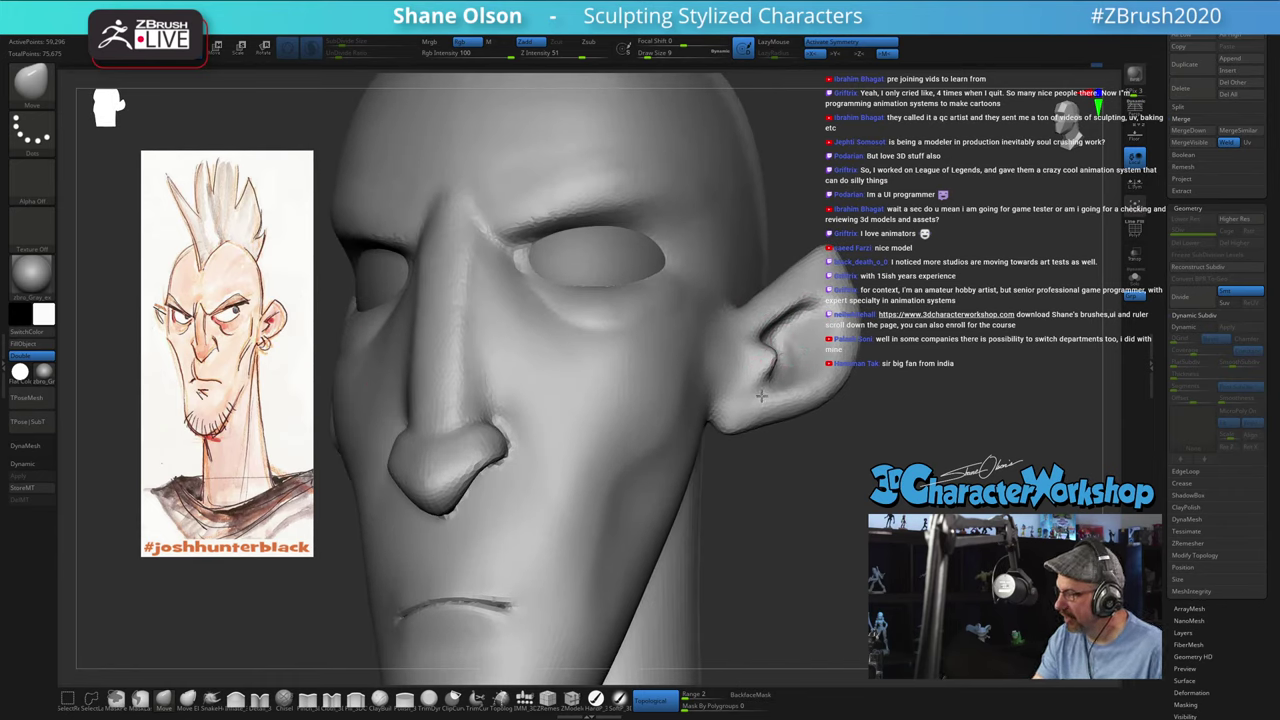
left_click_drag(771, 384, 785, 377)
key("bracketleft")
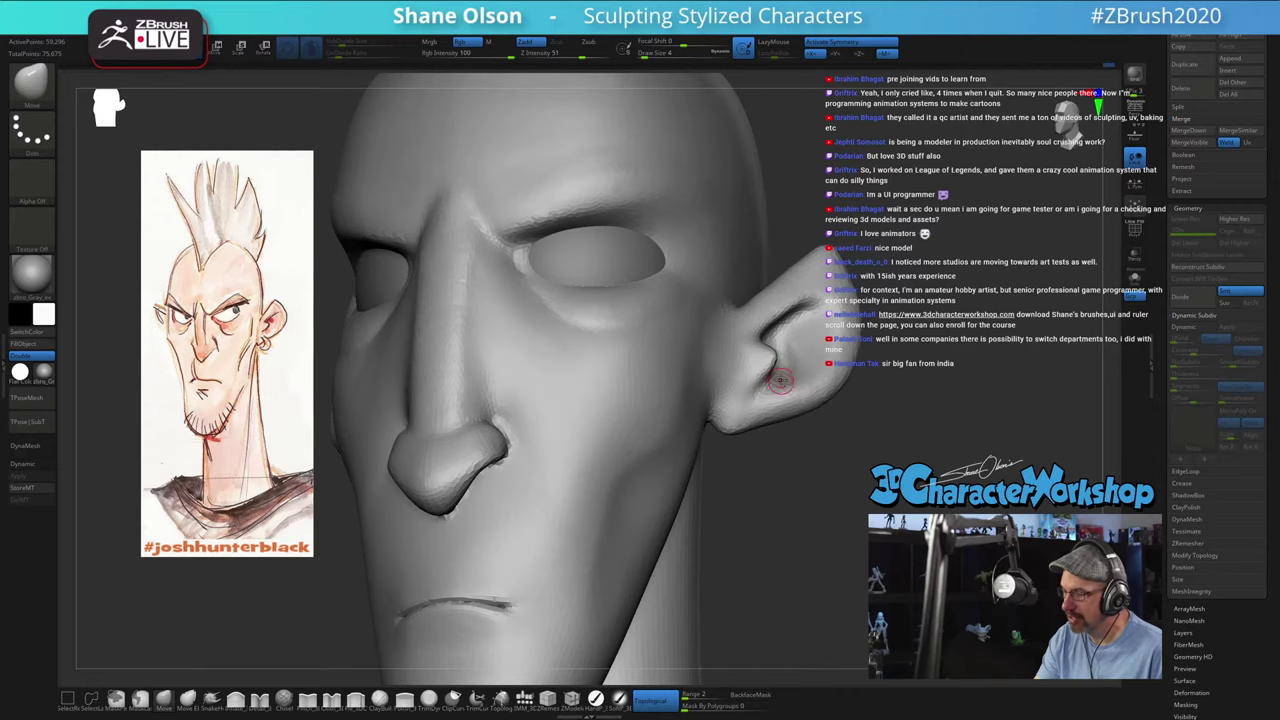
key("bracketright")
right_click_drag(776, 378, 782, 386)
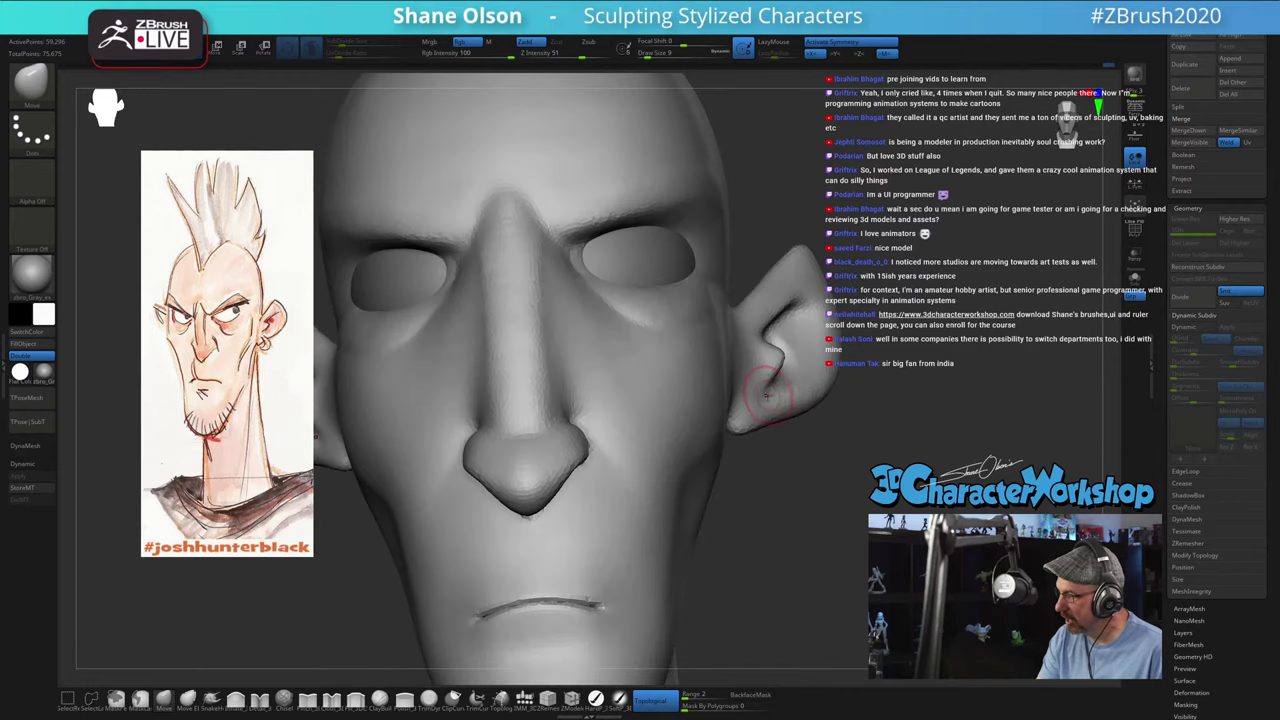
key("shift")
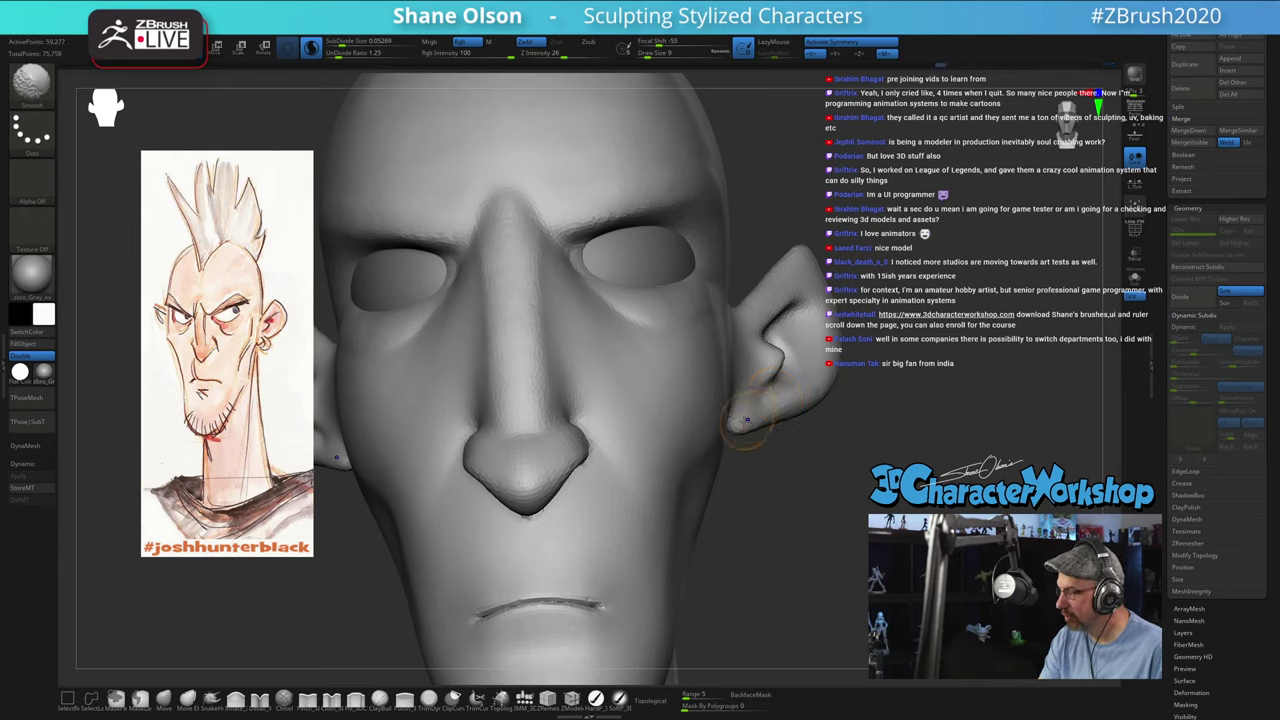
Step: Smooth the length of the nose bridge from the front at draw size 9
mouse_move(795, 412)
right_mouse_down()
mouse_move(805, 394)
mouse_move(772, 343)
mouse_move(785, 322)
mouse_move(895, 340)
right_mouse_up()
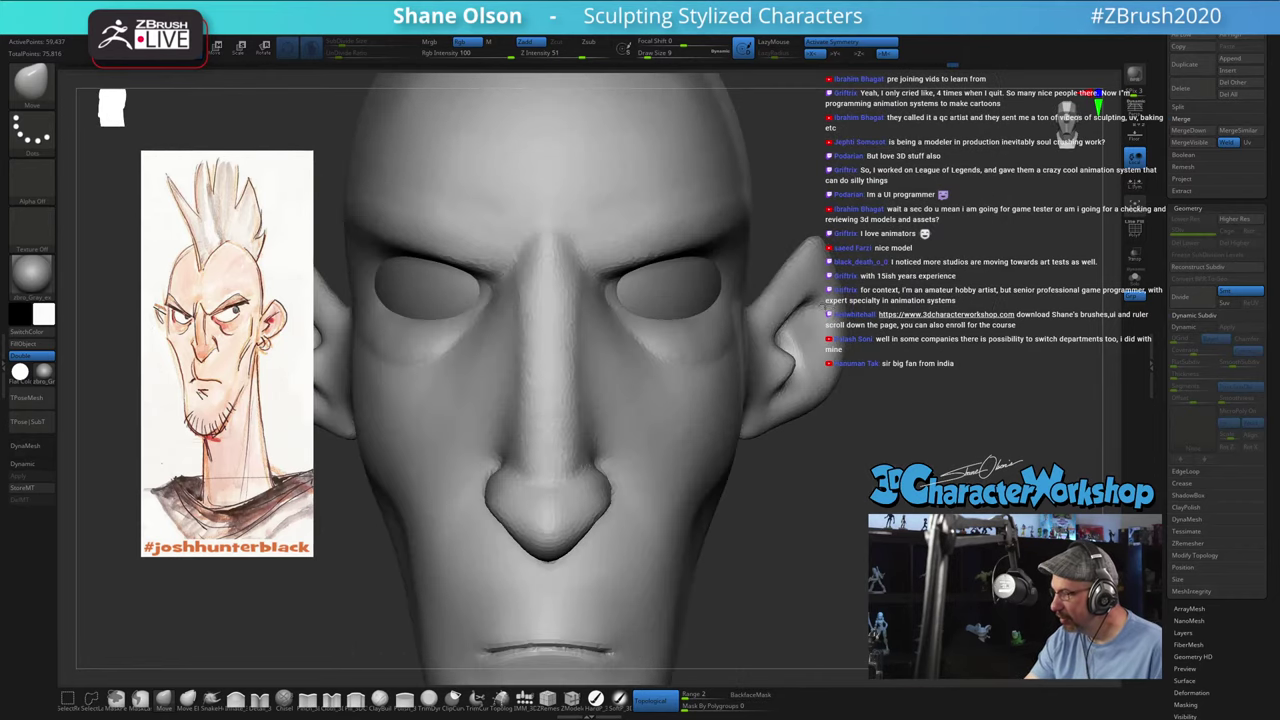
right_click_drag(835, 545, 833, 461, "ctrl")
left_click_drag(661, 321, 665, 399, "shift")
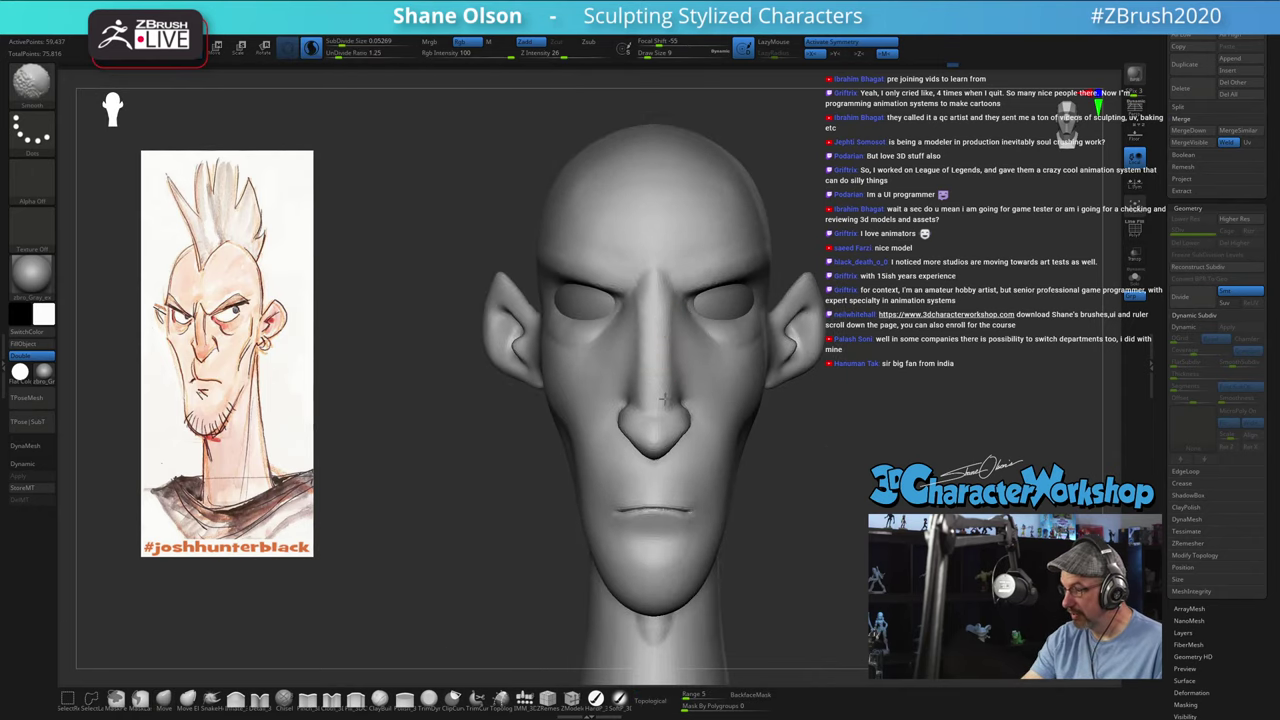
Step: Reshape the nostril wing and underside of the nose with the topological Move brush at draw size 20
mouse_move(766, 474)
right_mouse_down()
mouse_move(820, 449)
mouse_move(810, 465)
mouse_move(712, 460)
mouse_move(805, 470)
mouse_move(766, 486)
right_mouse_up()
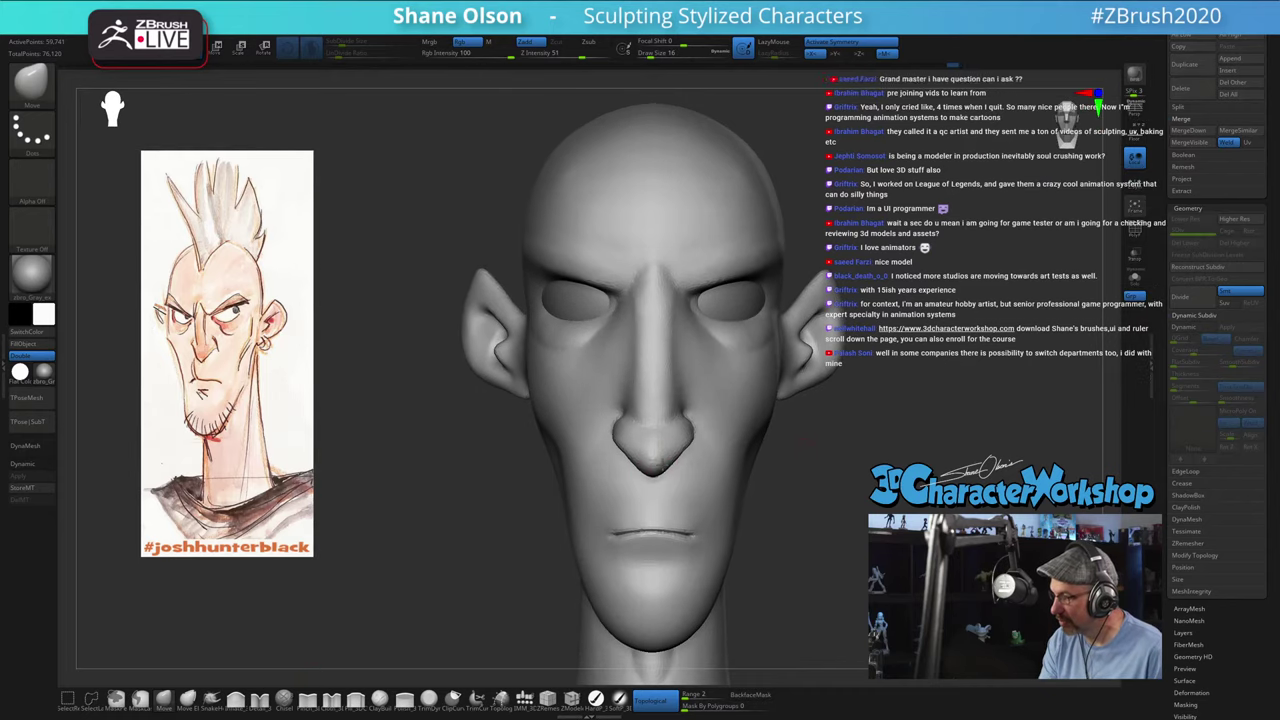
right_click_drag(660, 470, 751, 508)
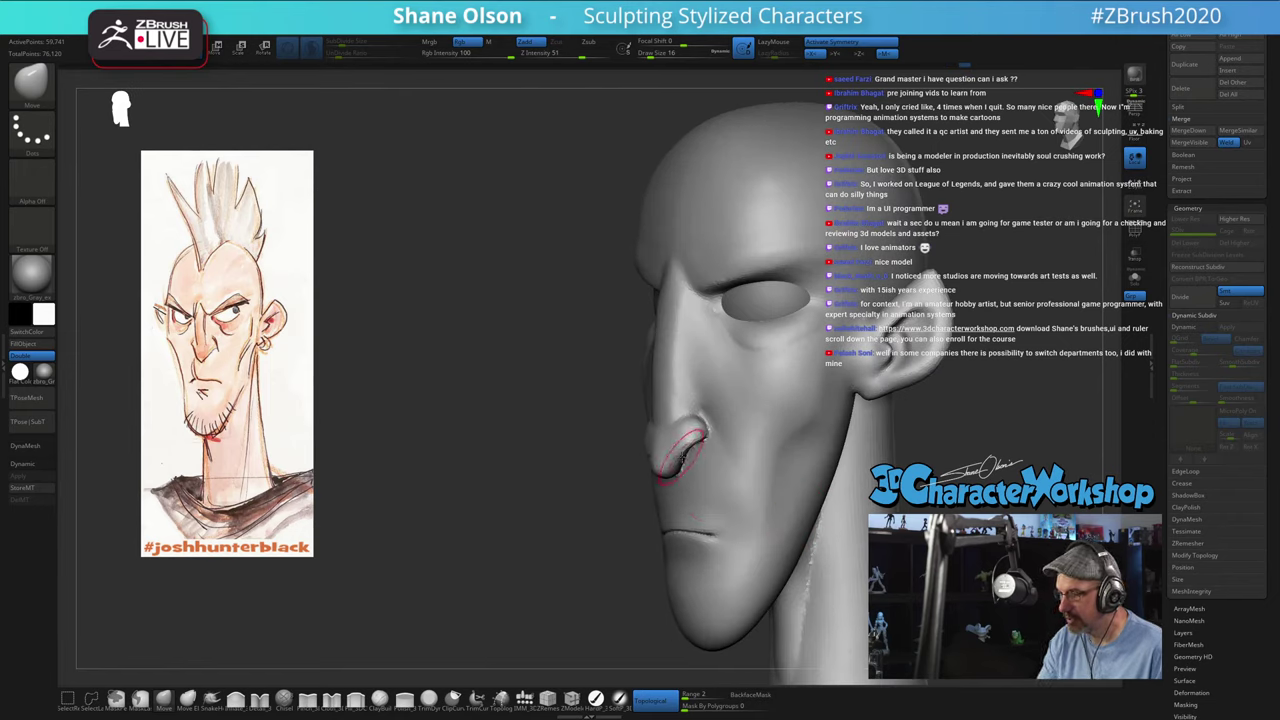
key("s")
left_click_drag(677, 470, 680, 470)
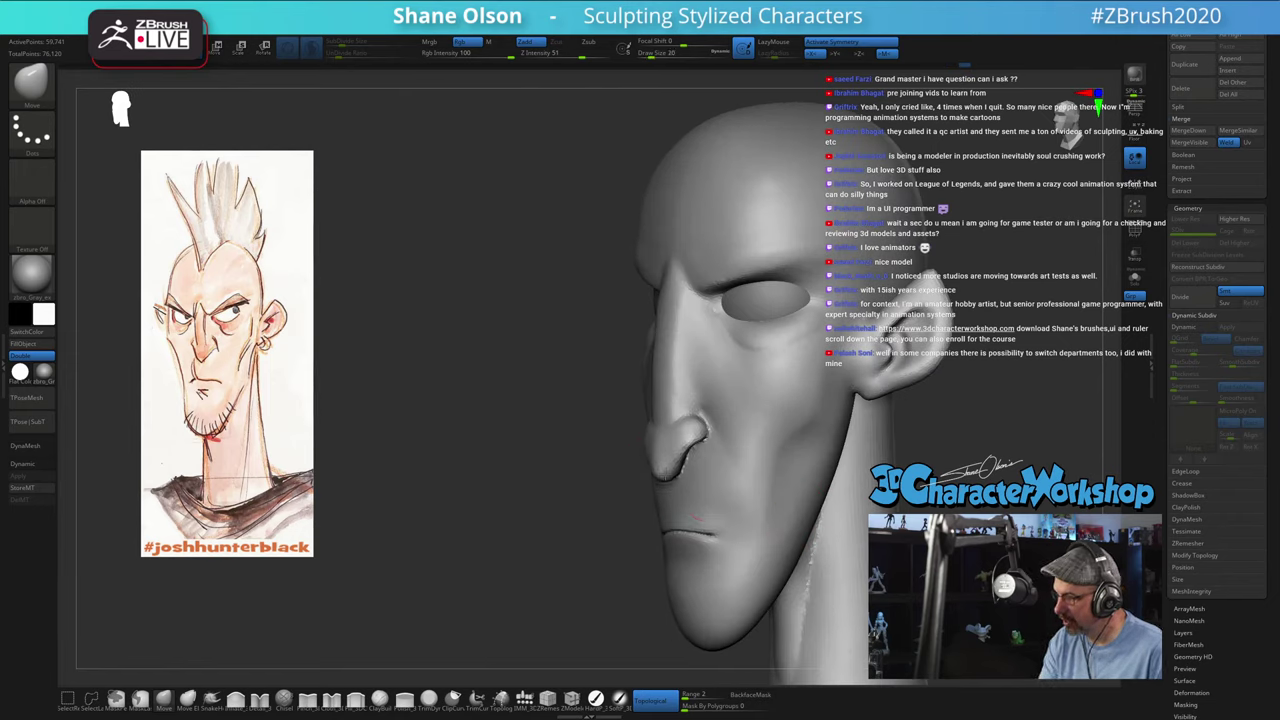
mouse_move(671, 424)
right_mouse_down()
mouse_move(700, 470)
mouse_move(634, 471)
right_mouse_up()
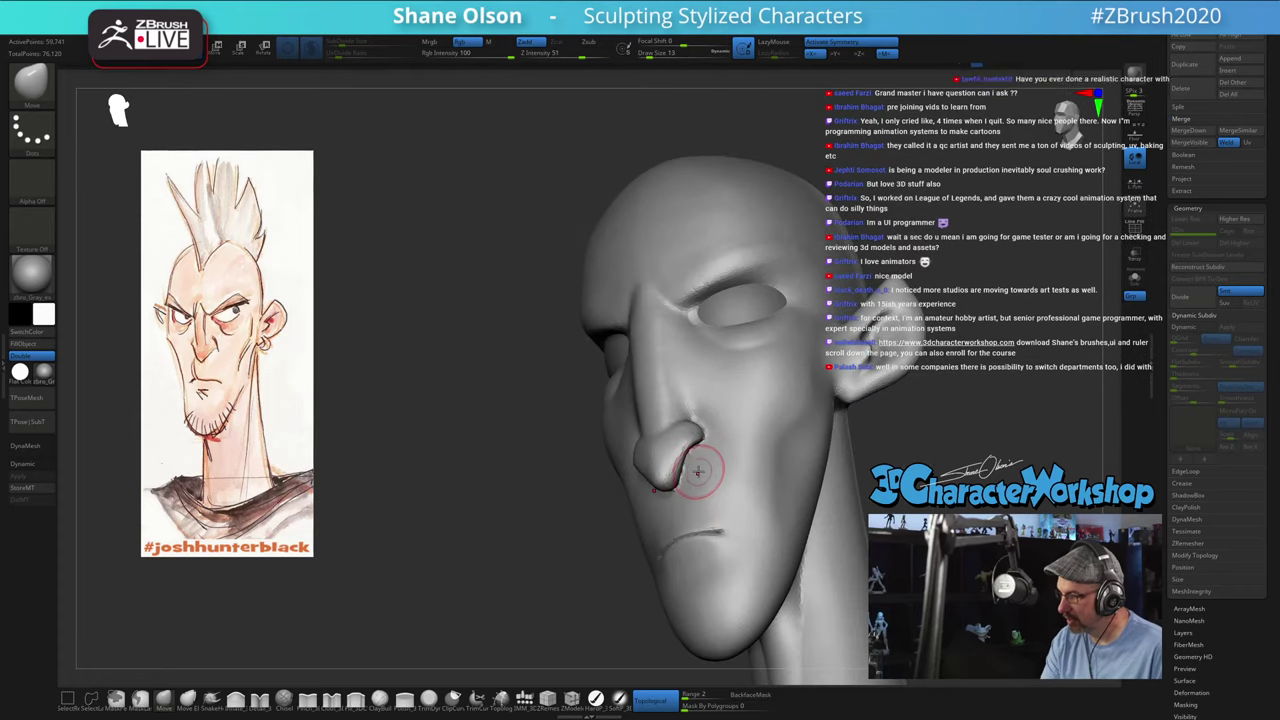
Step: Smooth the cheek surface directly beside the nostril wing
key("shift")
left_click_drag(697, 463, 734, 423, "shift")
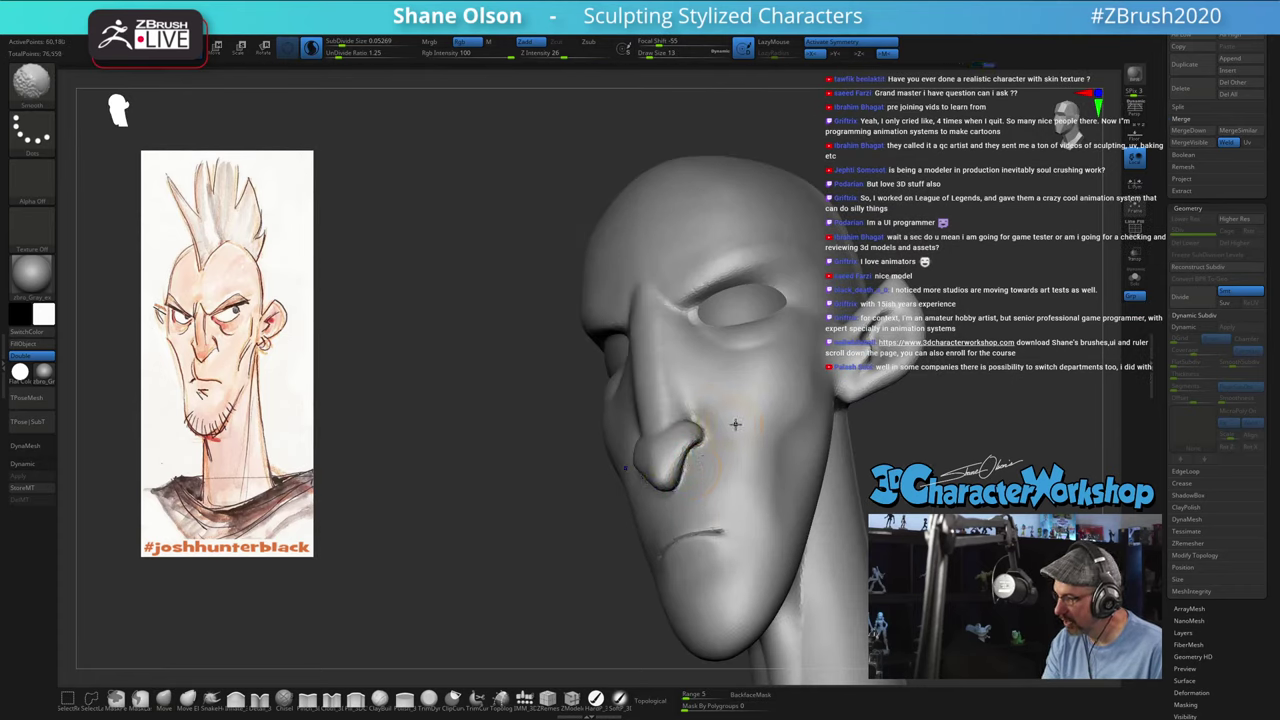
right_click_drag(714, 417, 727, 451, "ctrl")
key("shift")
key("s")
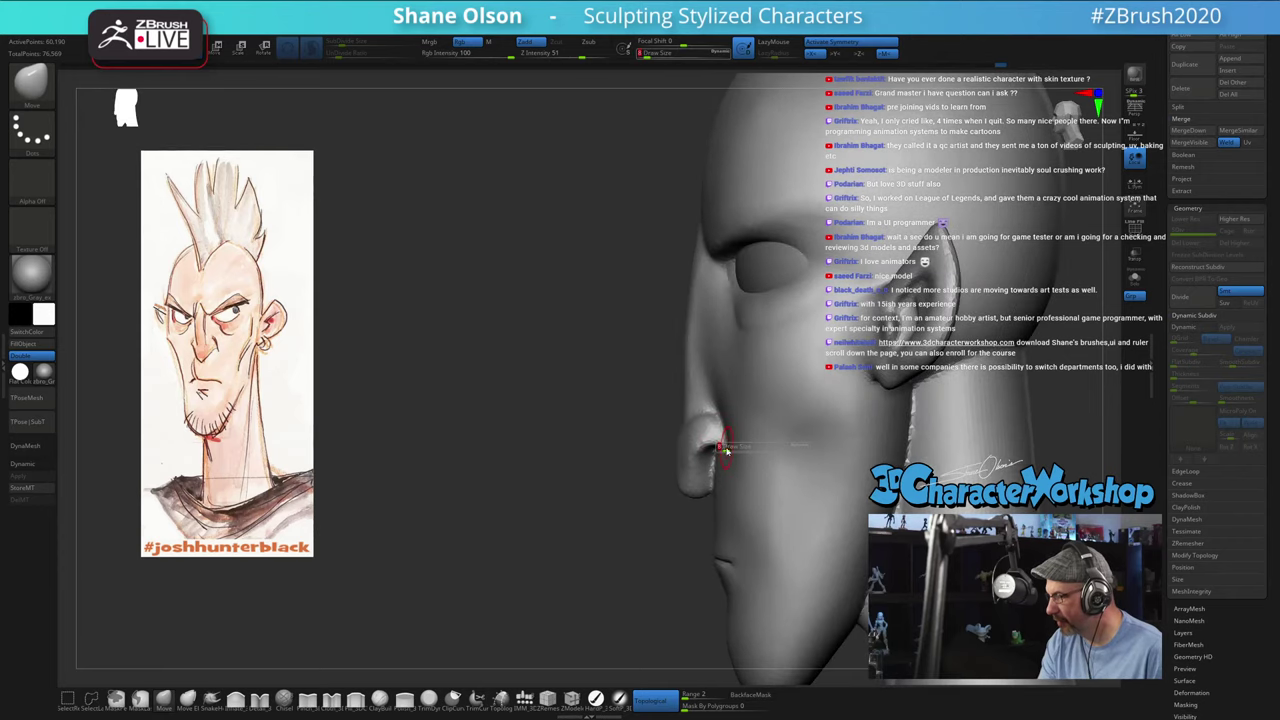
right_click_drag(704, 534, 758, 425)
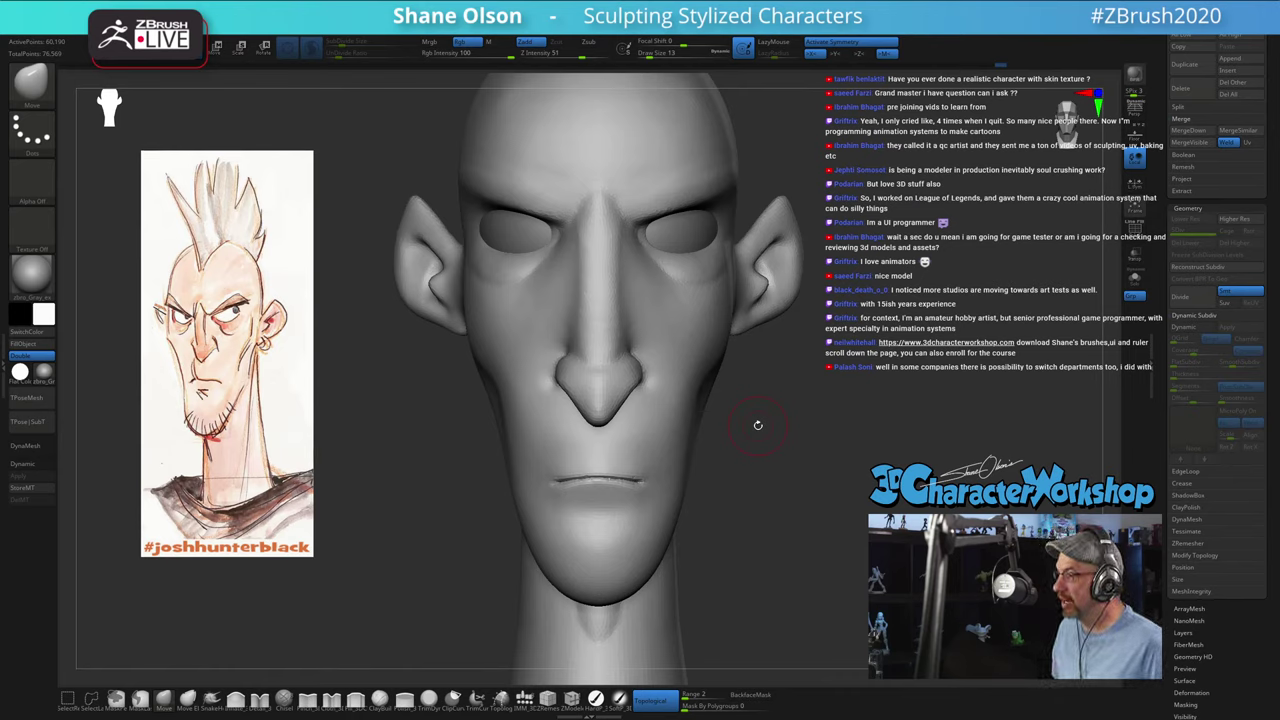
Step: Smooth the cheek area between the nostril wing and the corner of the mouth
mouse_move(734, 412)
right_mouse_down()
mouse_move(600, 401)
mouse_move(860, 462)
mouse_move(665, 352)
right_mouse_up()
key("shift")
left_click_drag(670, 411, 672, 434, "shift")
right_click_drag(680, 408, 714, 396)
right_click_drag(863, 475, 790, 450)
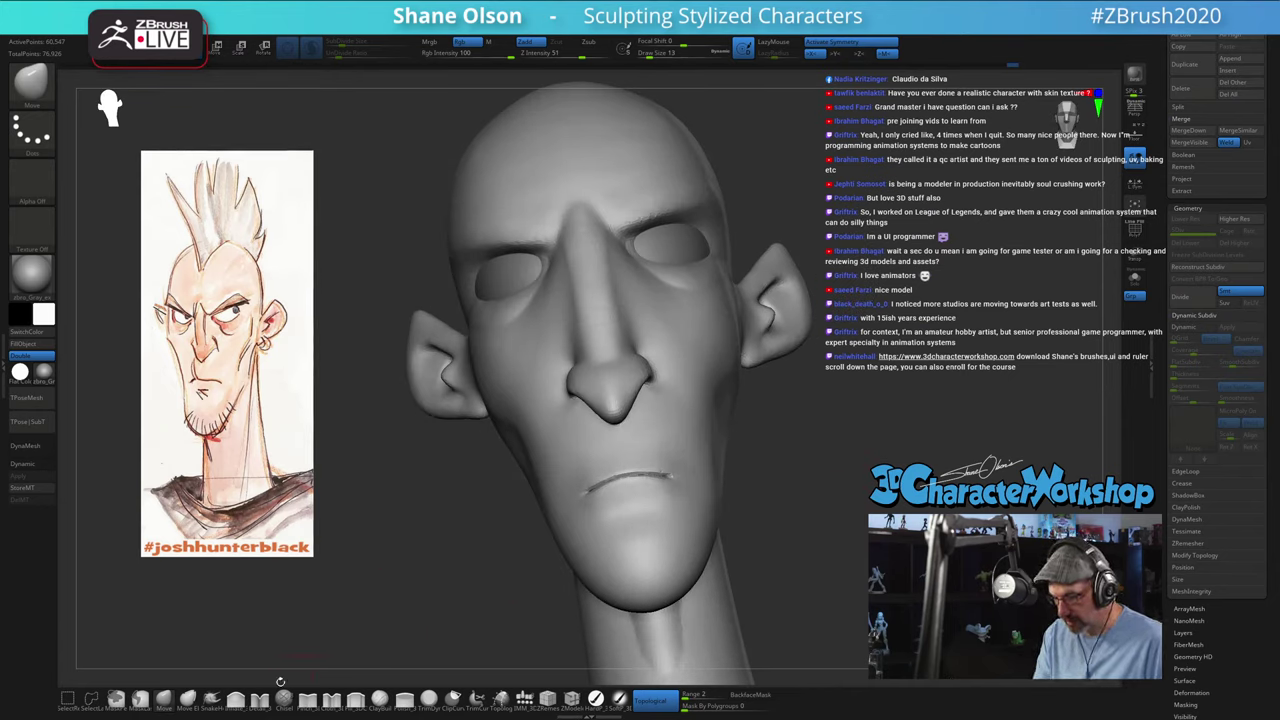
Step: Turn off Sculptris Pro and build up a fuller lower lip below the mouth line with the Inflate brush at draw size 11
left_click(237, 702)
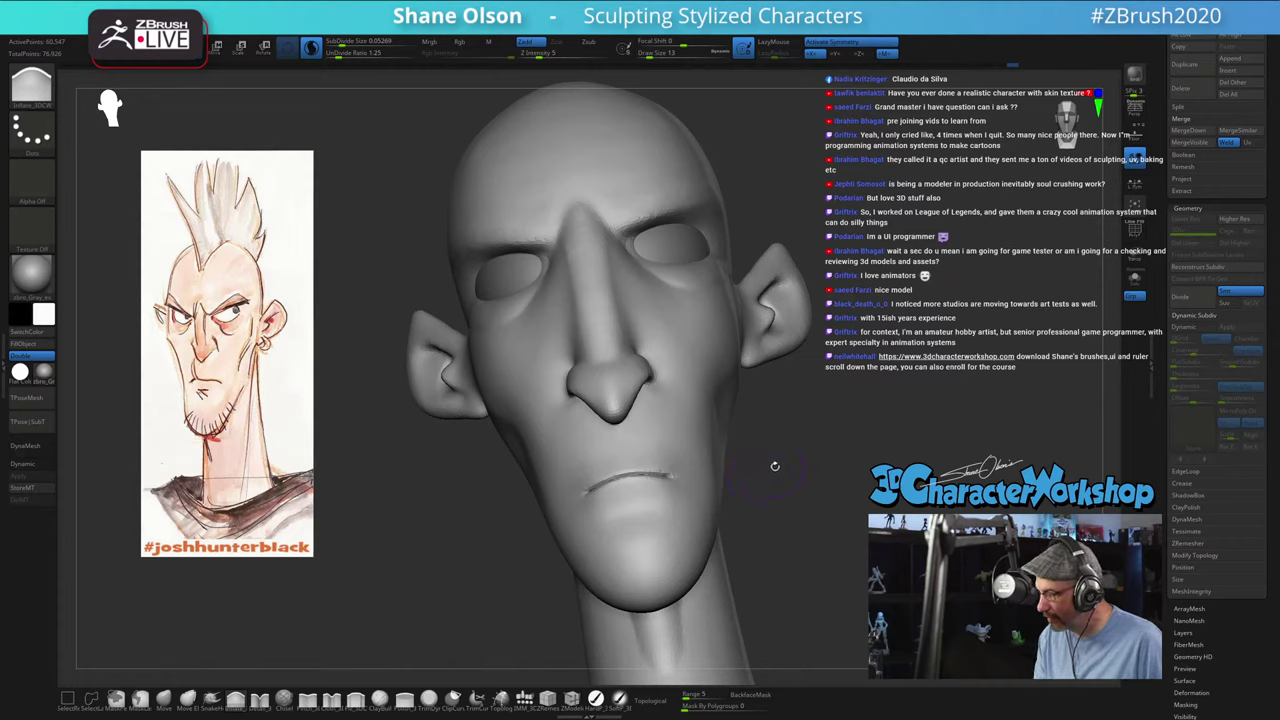
left_click_drag(774, 466, 789, 462)
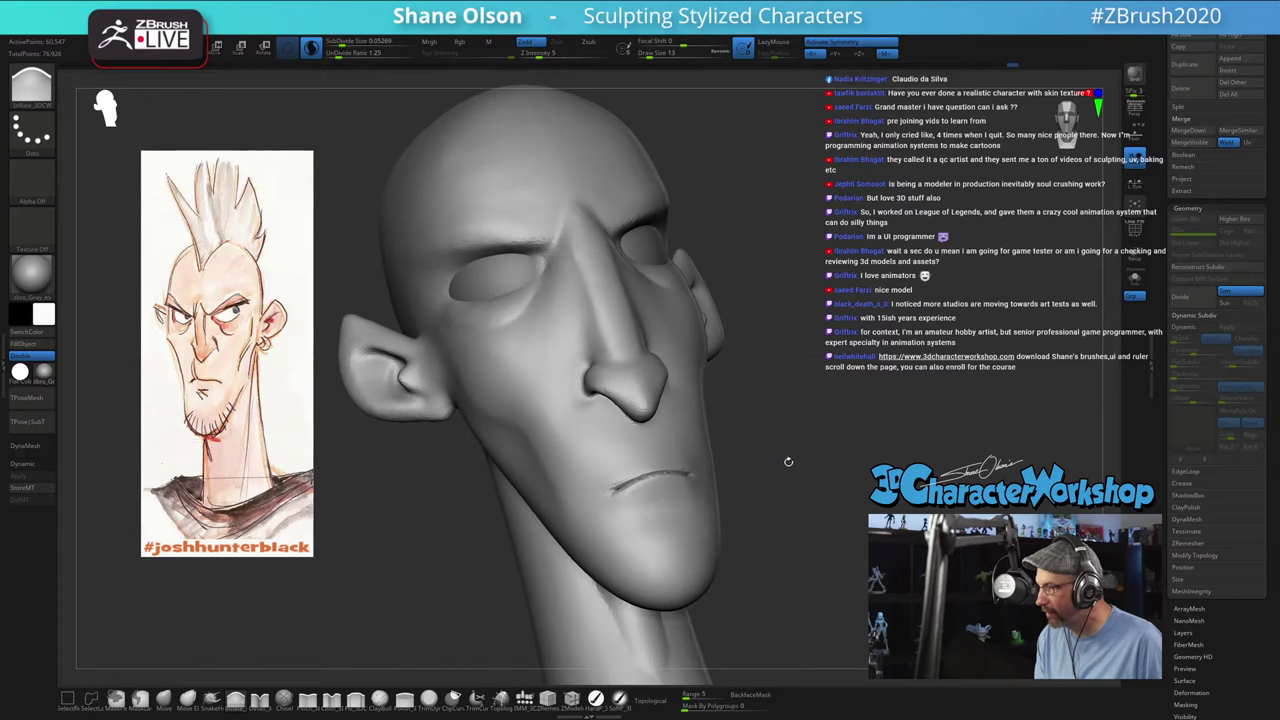
left_click(317, 55)
key("s")
left_click_drag(777, 518, 774, 518)
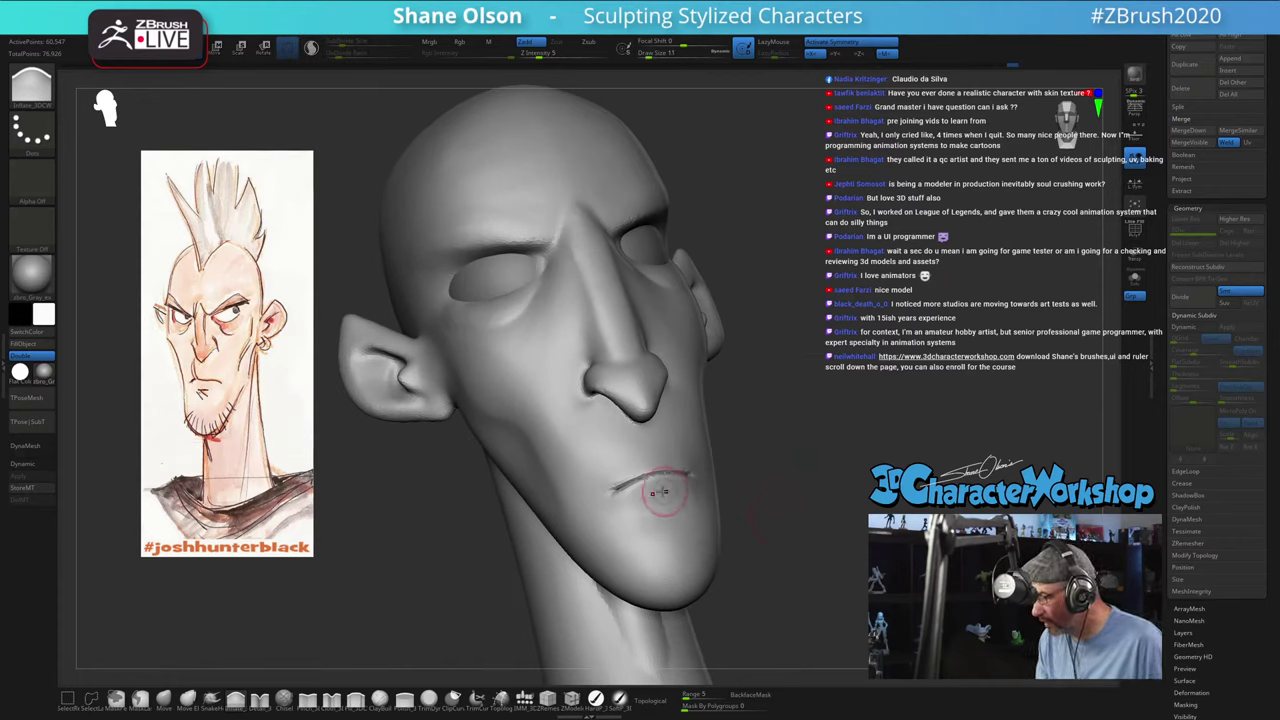
left_click_drag(634, 495, 688, 486)
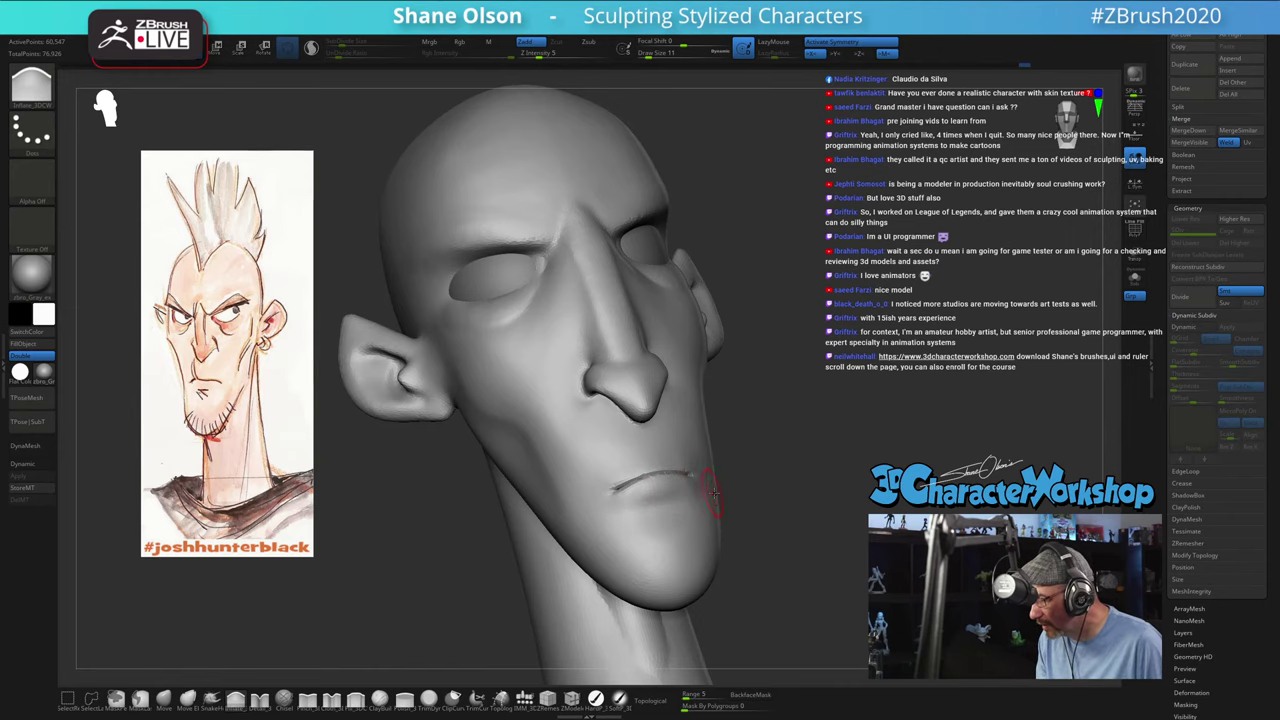
left_click_drag(807, 504, 817, 521)
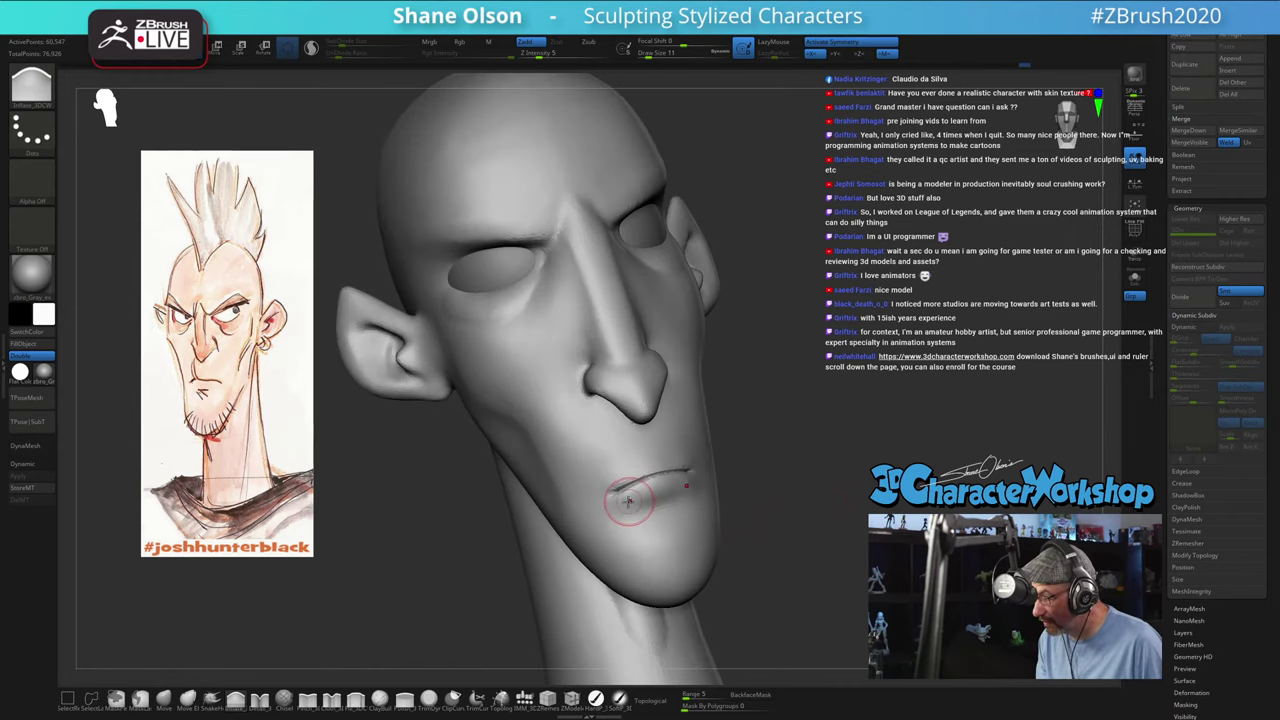
mouse_move(828, 489)
left_mouse_down()
mouse_move(735, 489)
mouse_move(785, 490)
left_mouse_up()
mouse_move(697, 484)
left_mouse_down()
mouse_move(638, 490)
mouse_move(727, 494)
left_mouse_up()
mouse_move(726, 492)
right_mouse_down("shift")
mouse_move(848, 508)
mouse_move(850, 490)
mouse_move(806, 463)
mouse_move(835, 454)
right_mouse_up("shift")
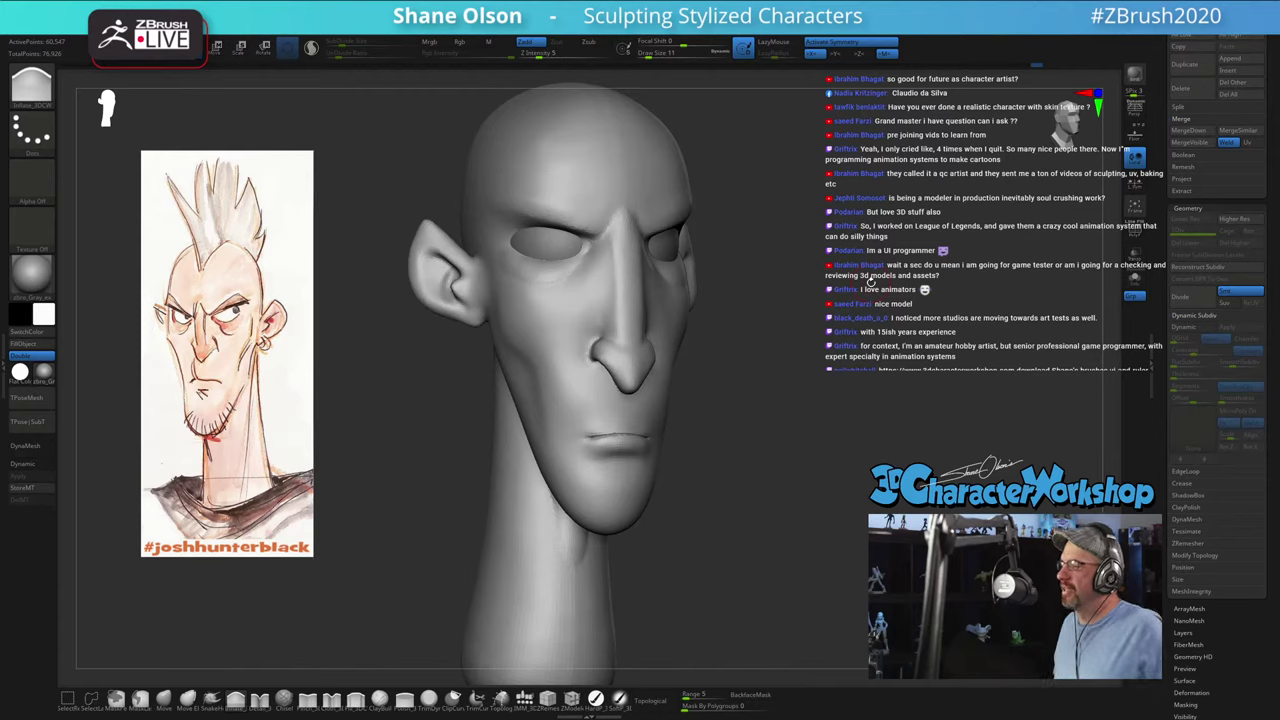
mouse_move(868, 293)
right_mouse_down("shift")
mouse_move(829, 434)
mouse_move(808, 388)
mouse_move(856, 395)
right_mouse_up("shift")
key("s")
left_click(829, 438)
right_click_drag(890, 325, 896, 500, "alt")
key("s")
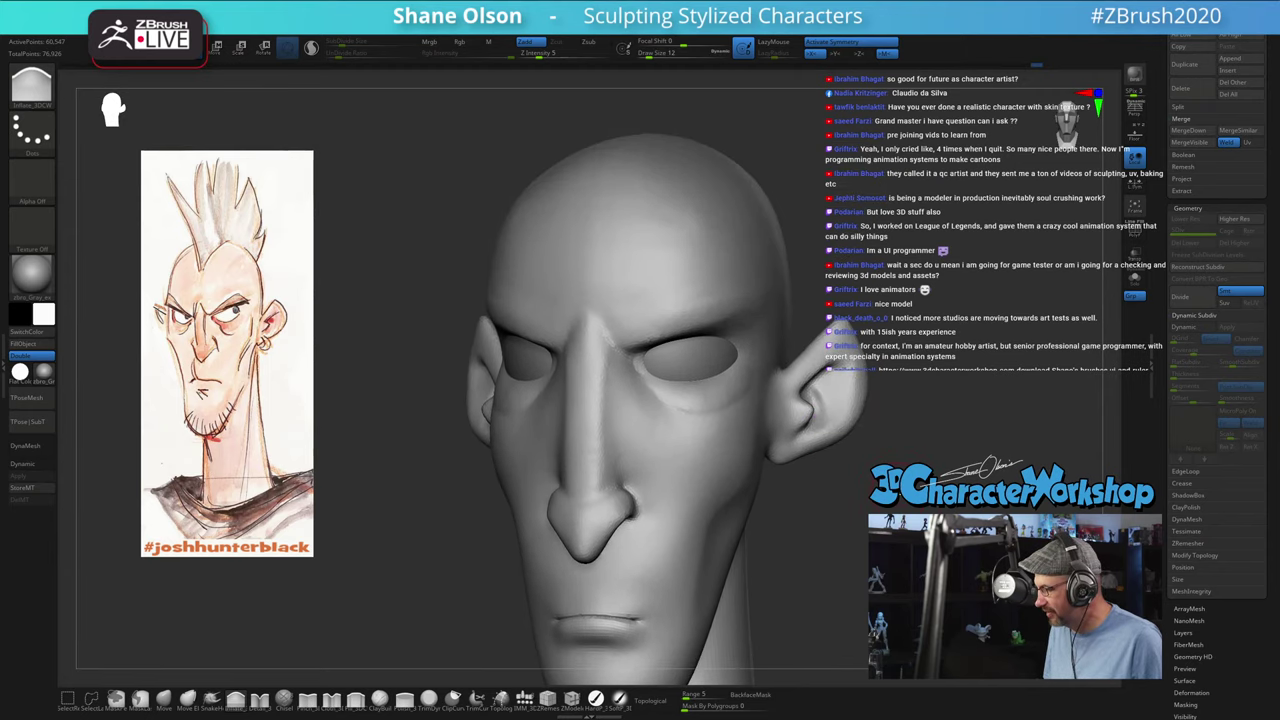
left_click(900, 498)
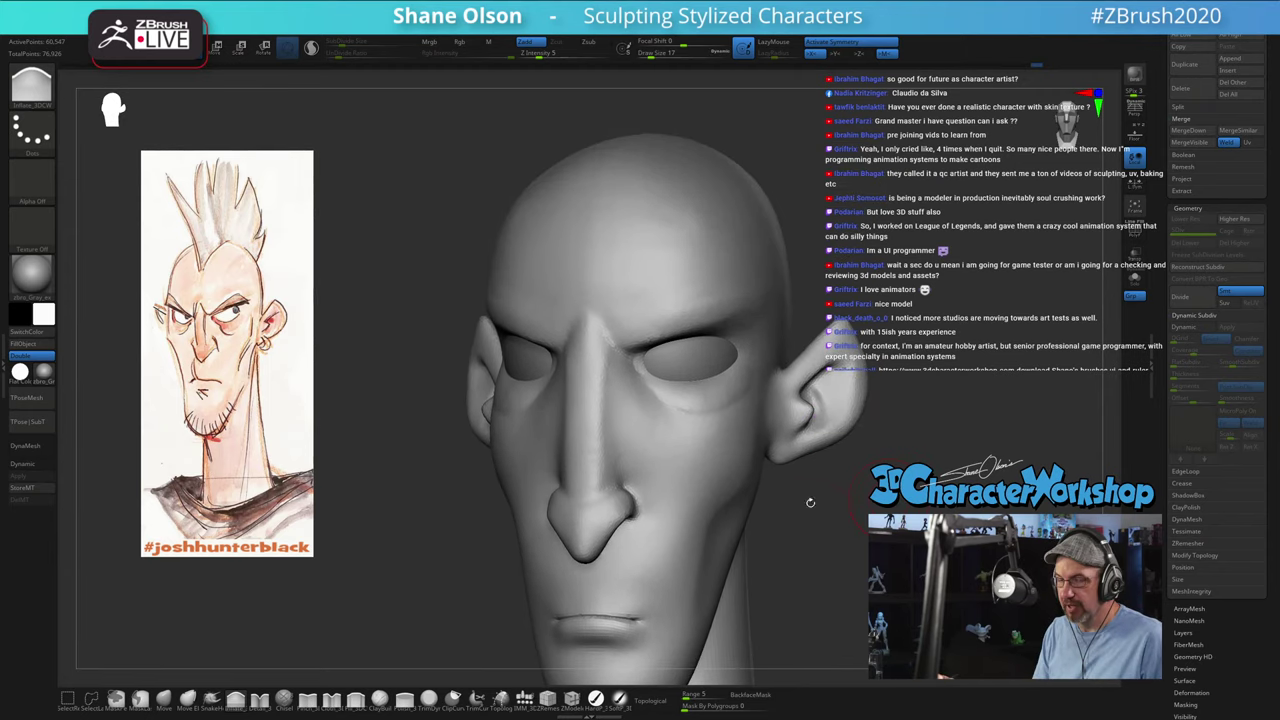
mouse_move(815, 527)
right_mouse_down("alt")
mouse_move(790, 554)
mouse_move(822, 522)
mouse_move(720, 570)
right_mouse_up("alt")
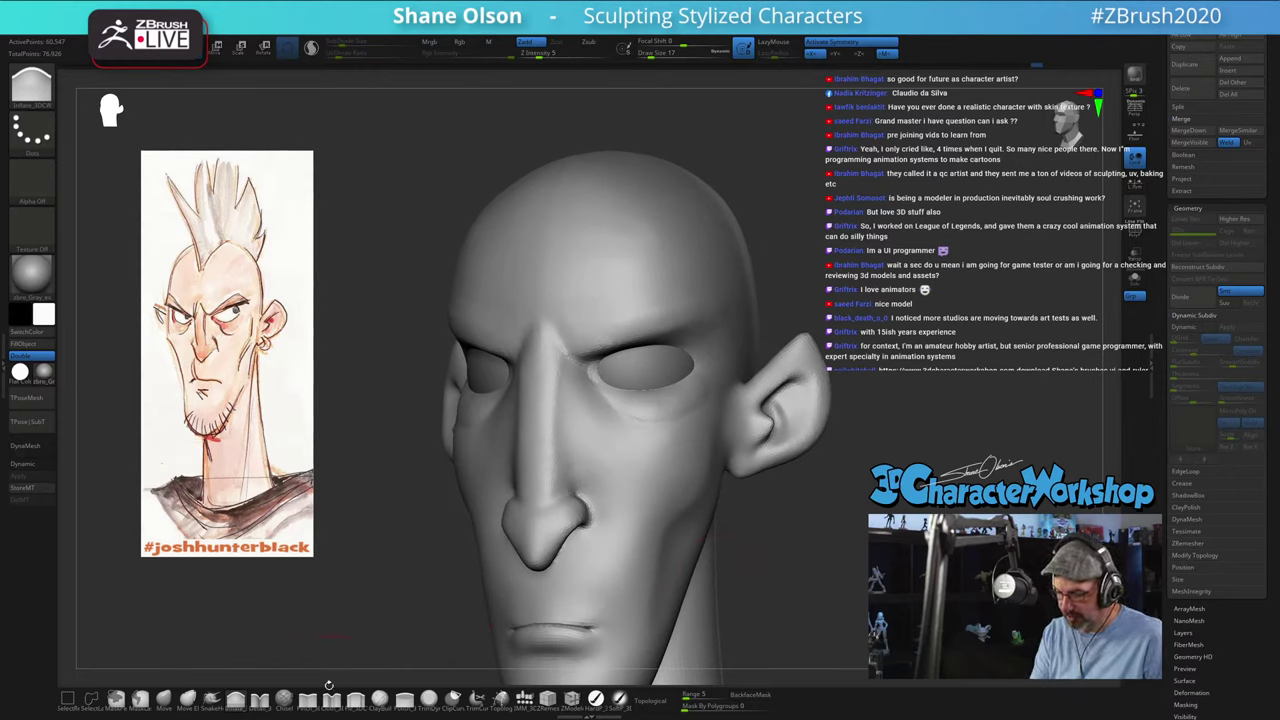
Step: Tighten the brow crease at the nose bridge and the lower edge of the eye bag with the Pinch brush at draw size 9
left_click(310, 697)
key("s")
left_click_drag(839, 499, 834, 499)
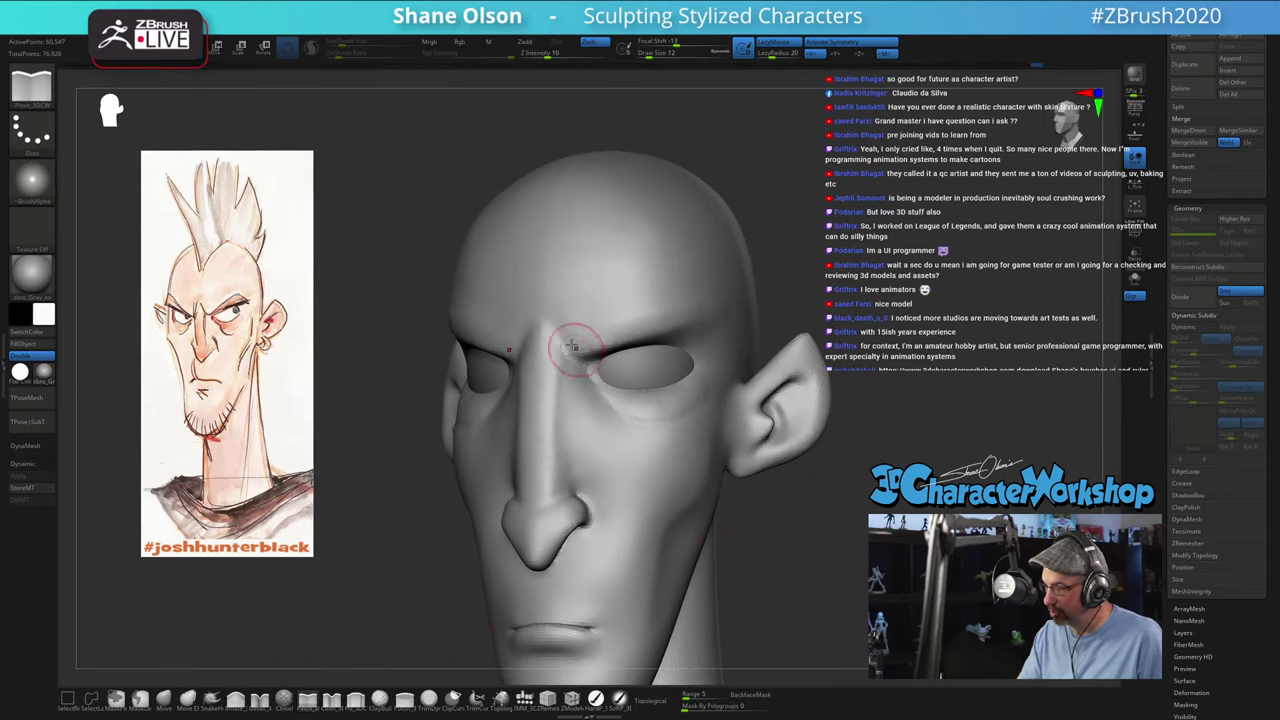
key("s")
left_click_drag(571, 337, 579, 362)
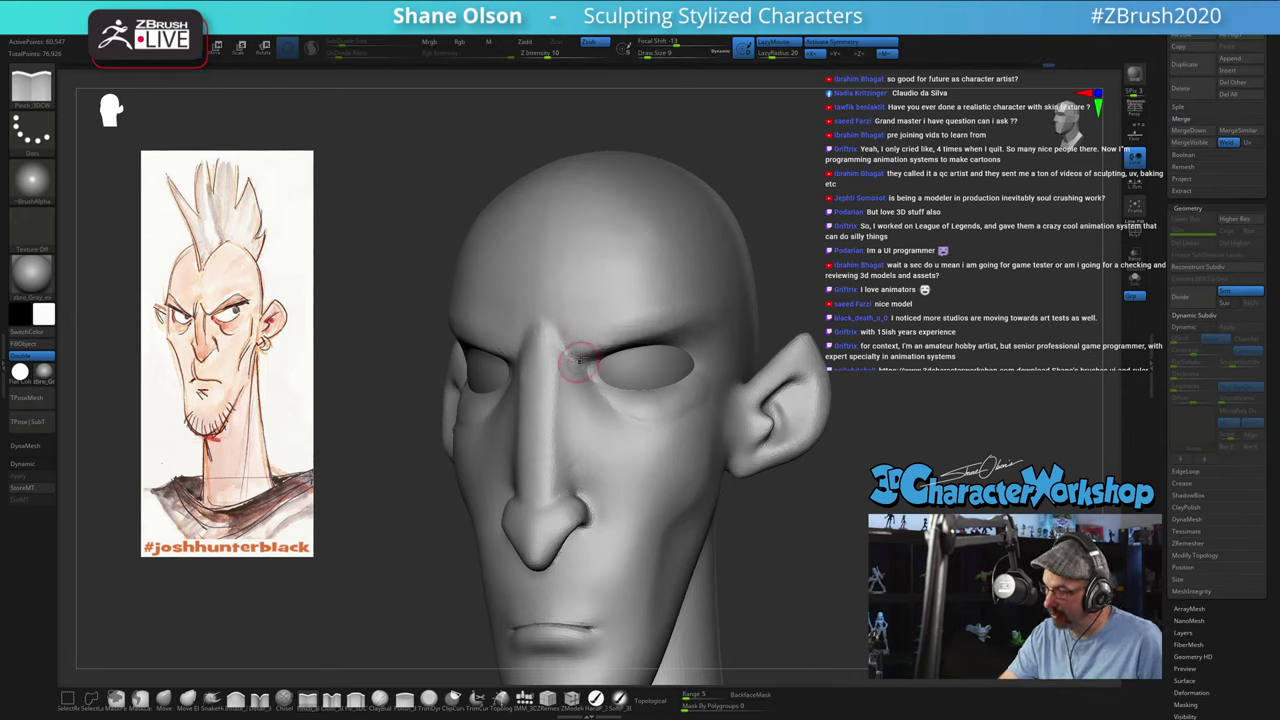
mouse_move(571, 297)
right_mouse_down()
mouse_move(575, 284)
mouse_move(571, 334)
right_mouse_up()
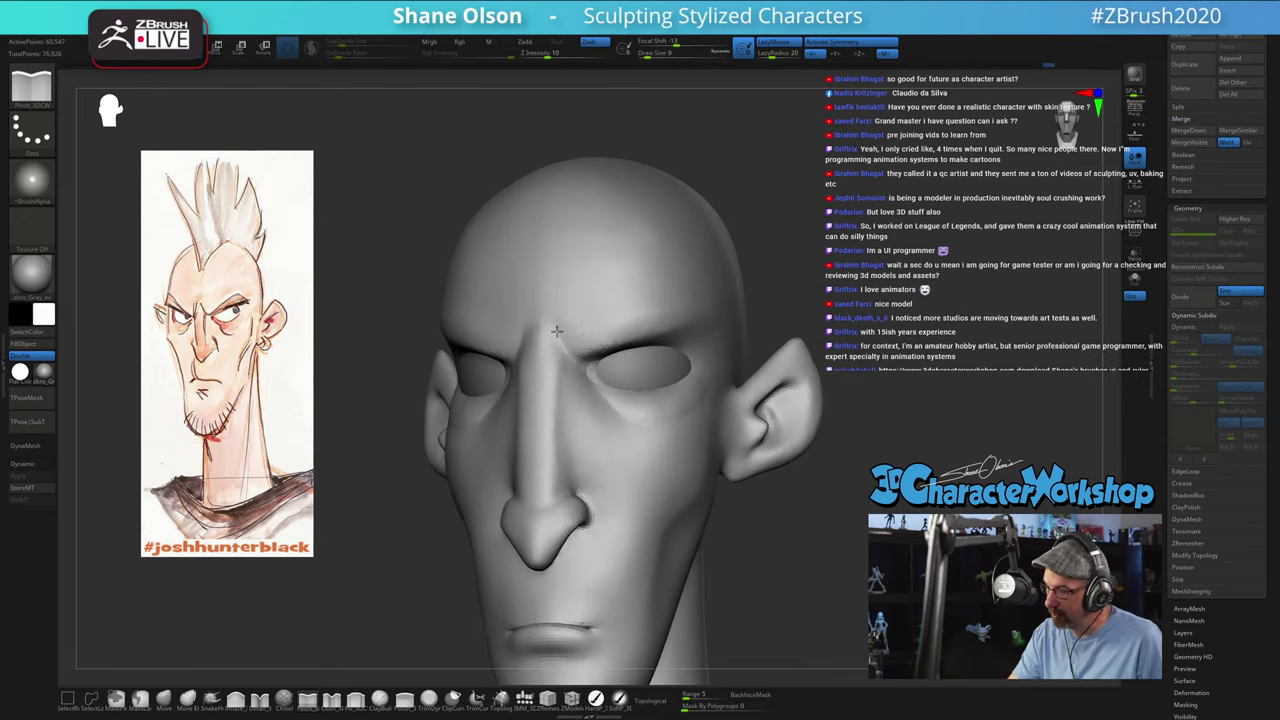
right_click_drag(643, 291, 630, 308)
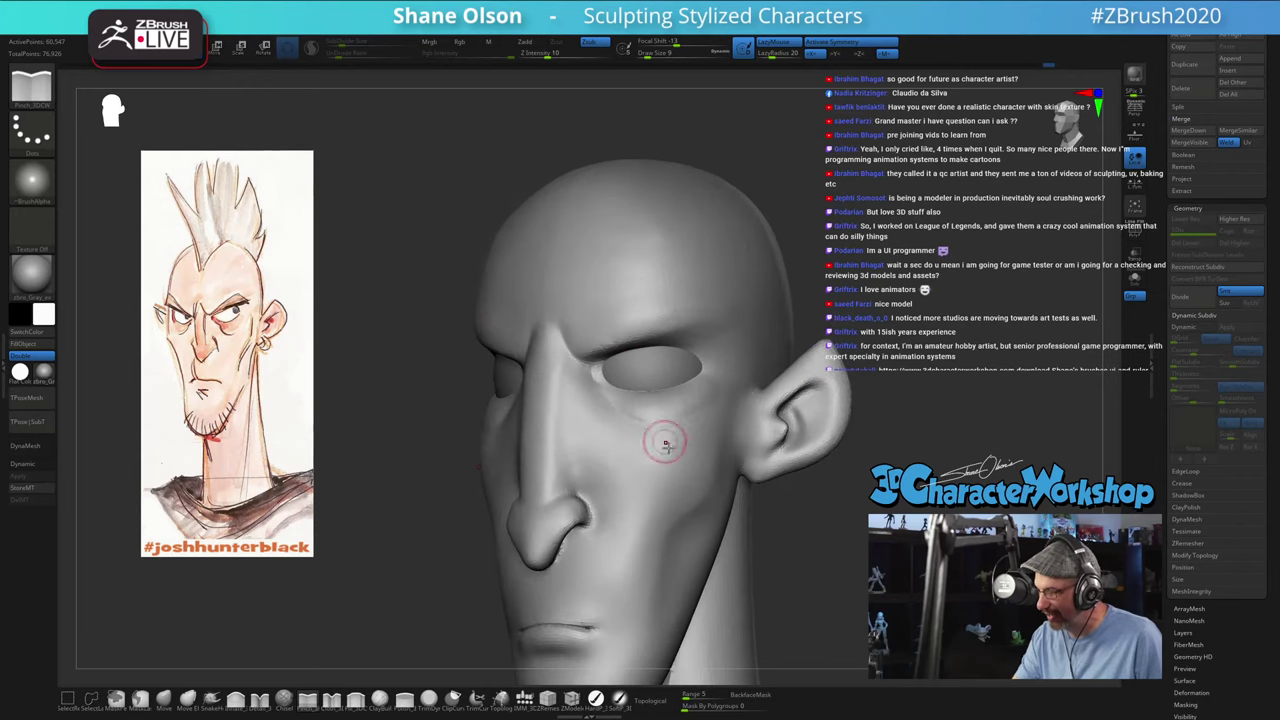
right_click_drag(672, 407, 677, 431)
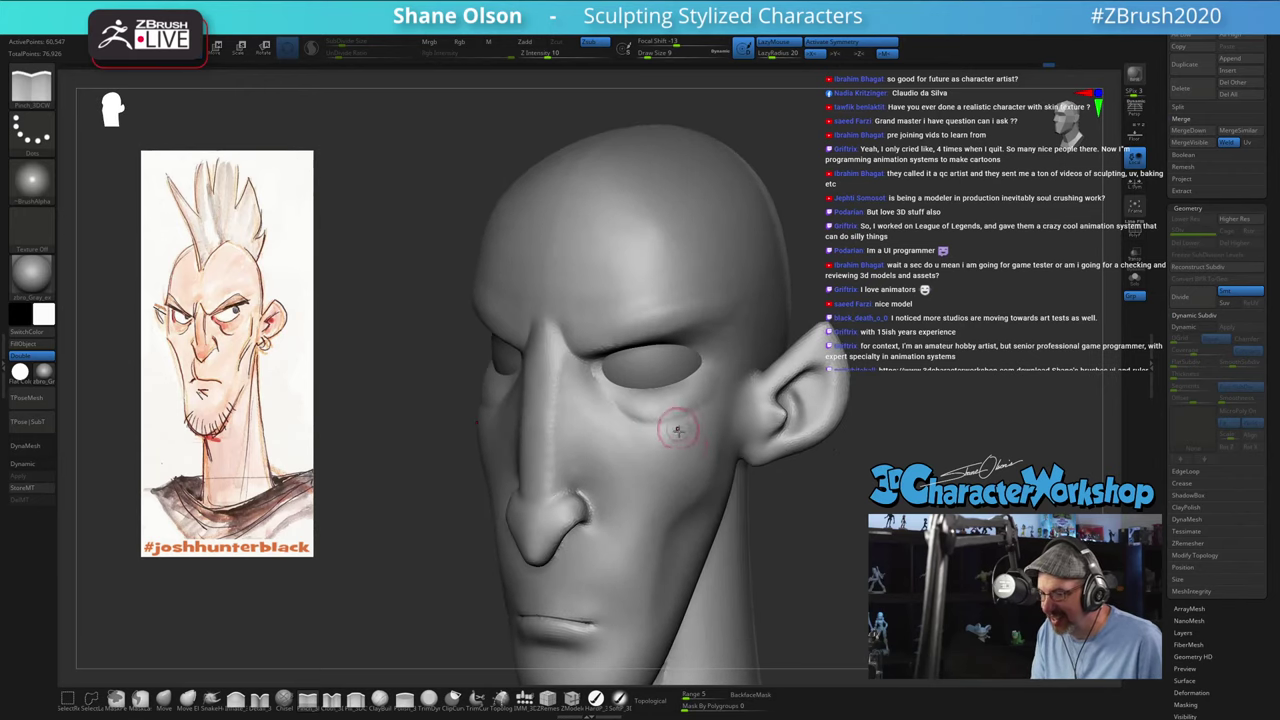
Step: Adjust the outer eye bag and cheekbone contour with the Move brush at draw size 23
key("b")
key("m")
key("v")
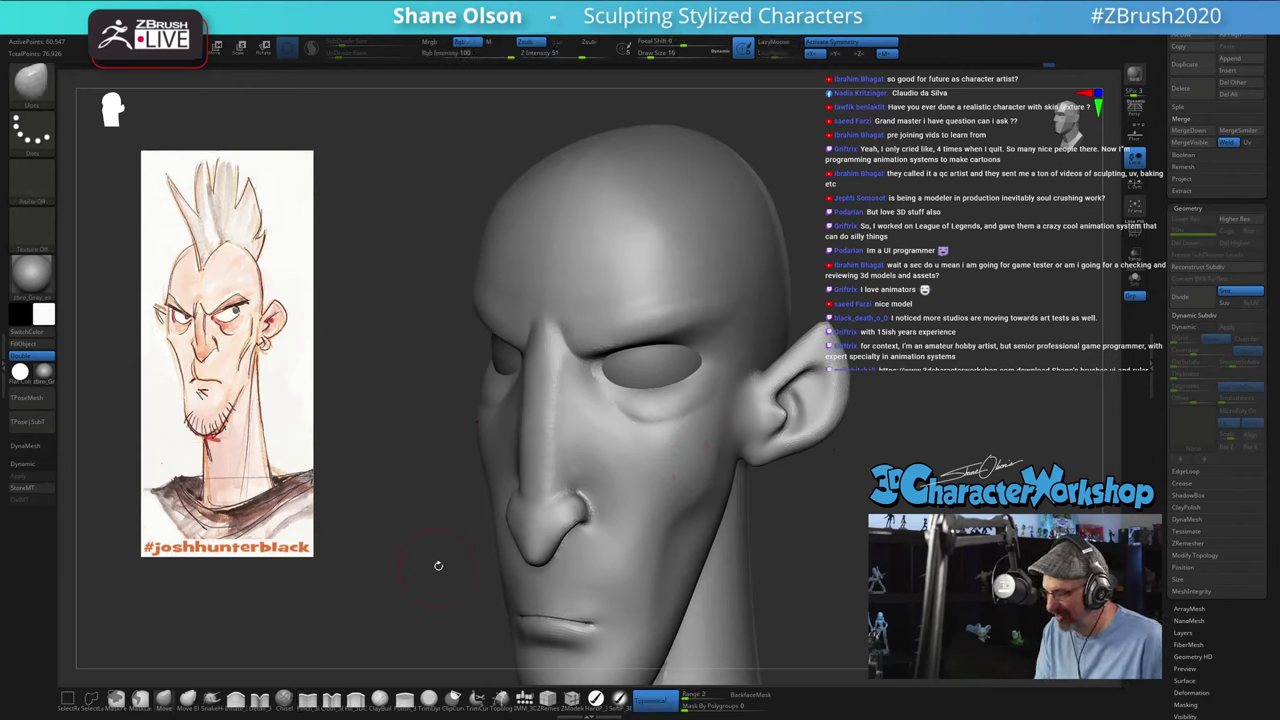
mouse_move(660, 429)
right_mouse_down()
mouse_move(623, 400)
mouse_move(690, 415)
right_mouse_up()
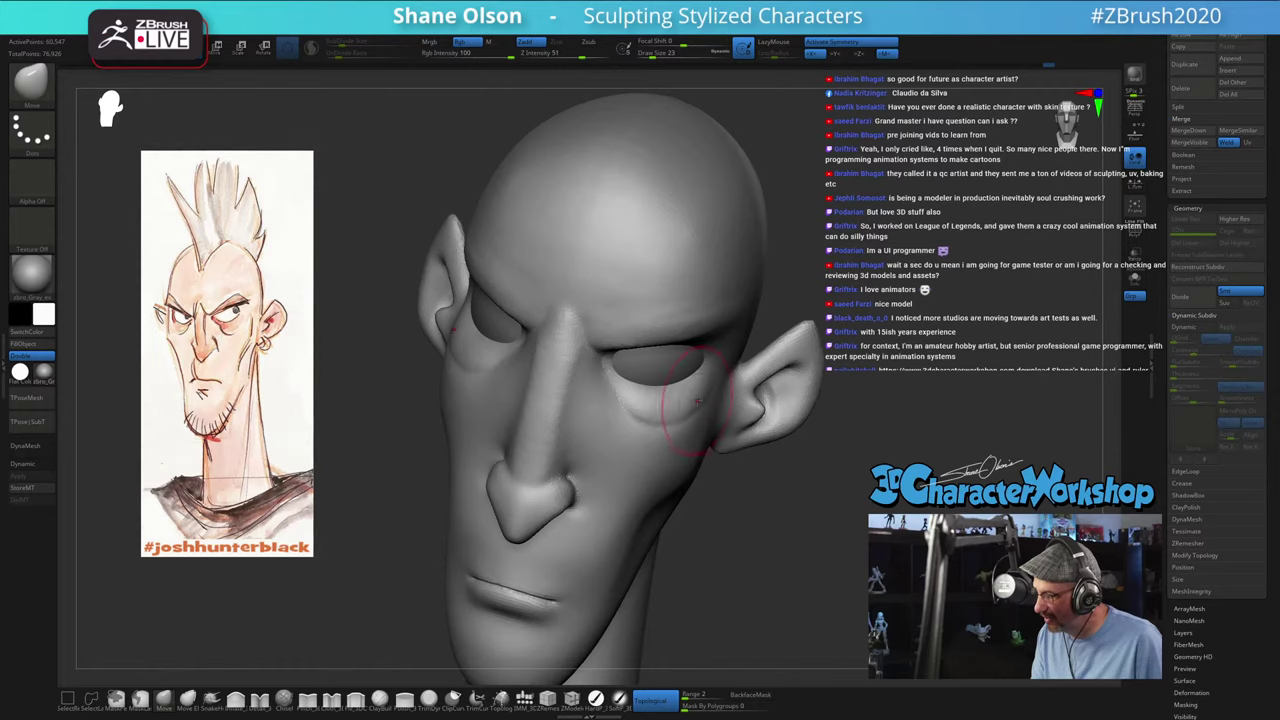
left_click_drag(800, 504, 837, 523)
Step: Sharpen the rim of the lower eyelid with the Pinch brush, reducing the draw size to 5
left_click(309, 700)
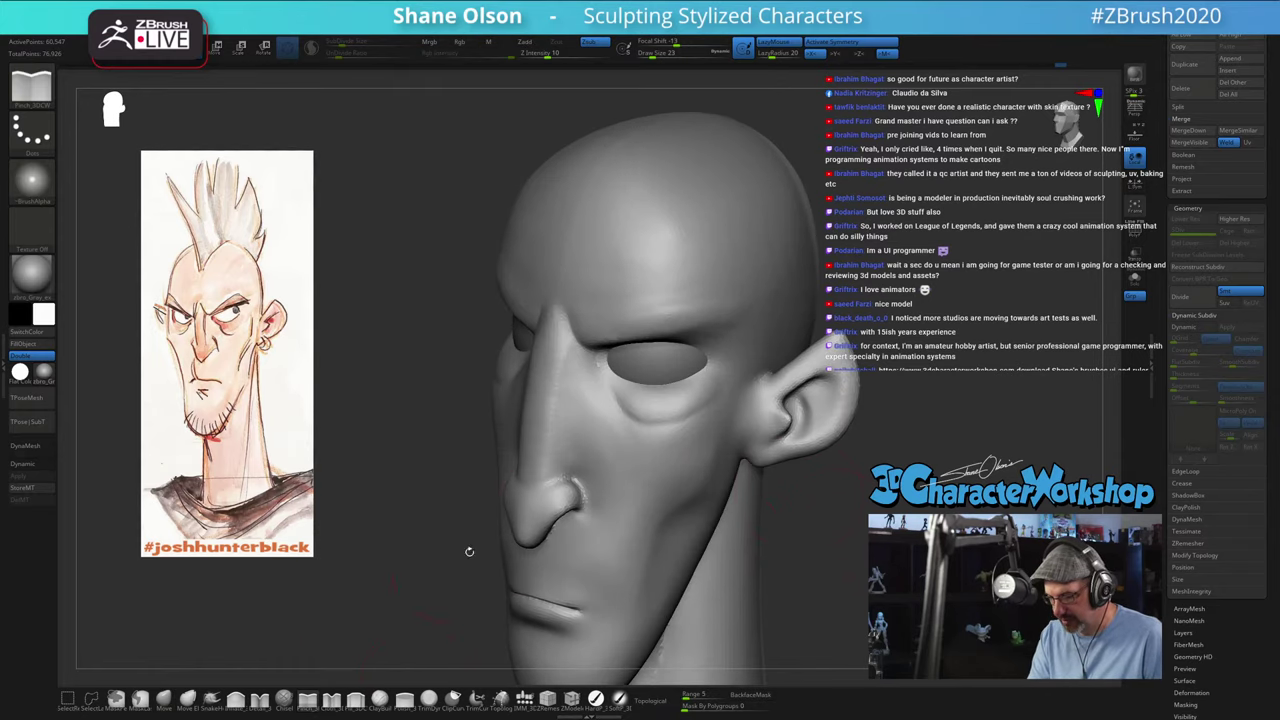
key("s")
left_click_drag(700, 428, 696, 428)
mouse_move(806, 386)
right_mouse_down("ctrl")
mouse_move(865, 320)
mouse_move(839, 576)
mouse_move(834, 510)
mouse_move(770, 490)
mouse_move(825, 520)
right_mouse_up("ctrl")
right_click_drag(991, 510, 986, 511, "ctrl")
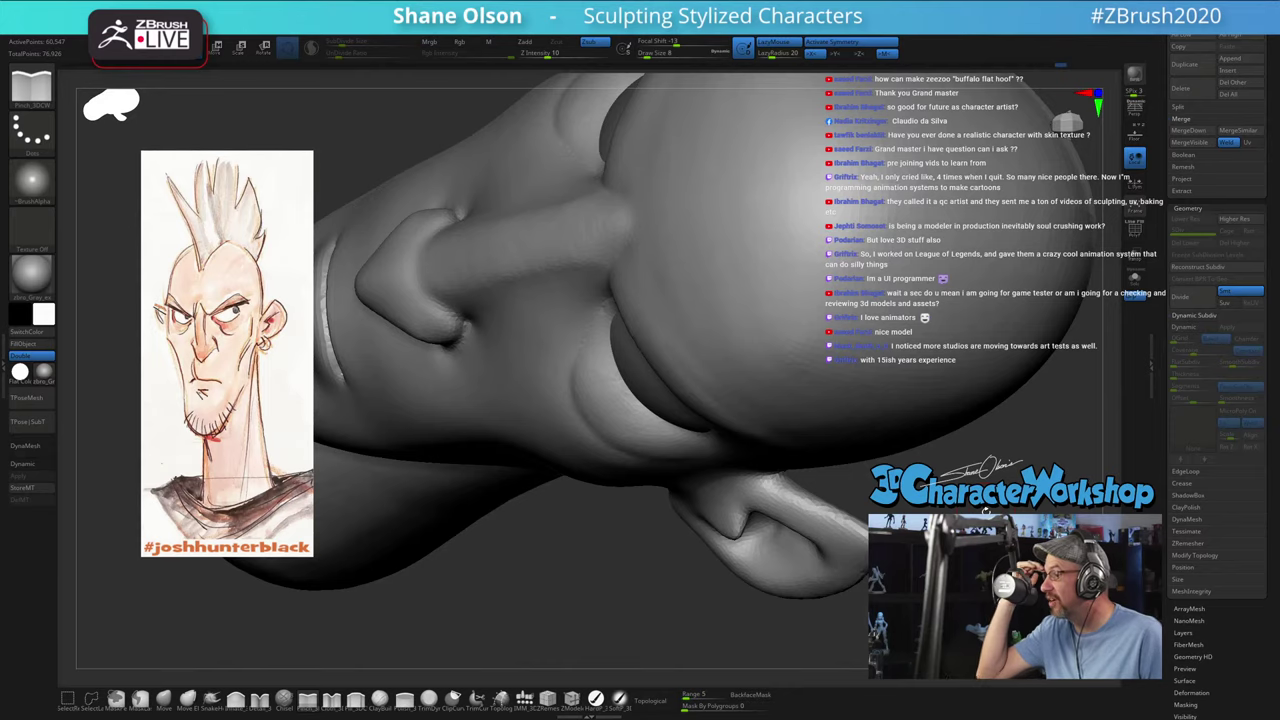
right_click_drag(630, 311, 606, 420)
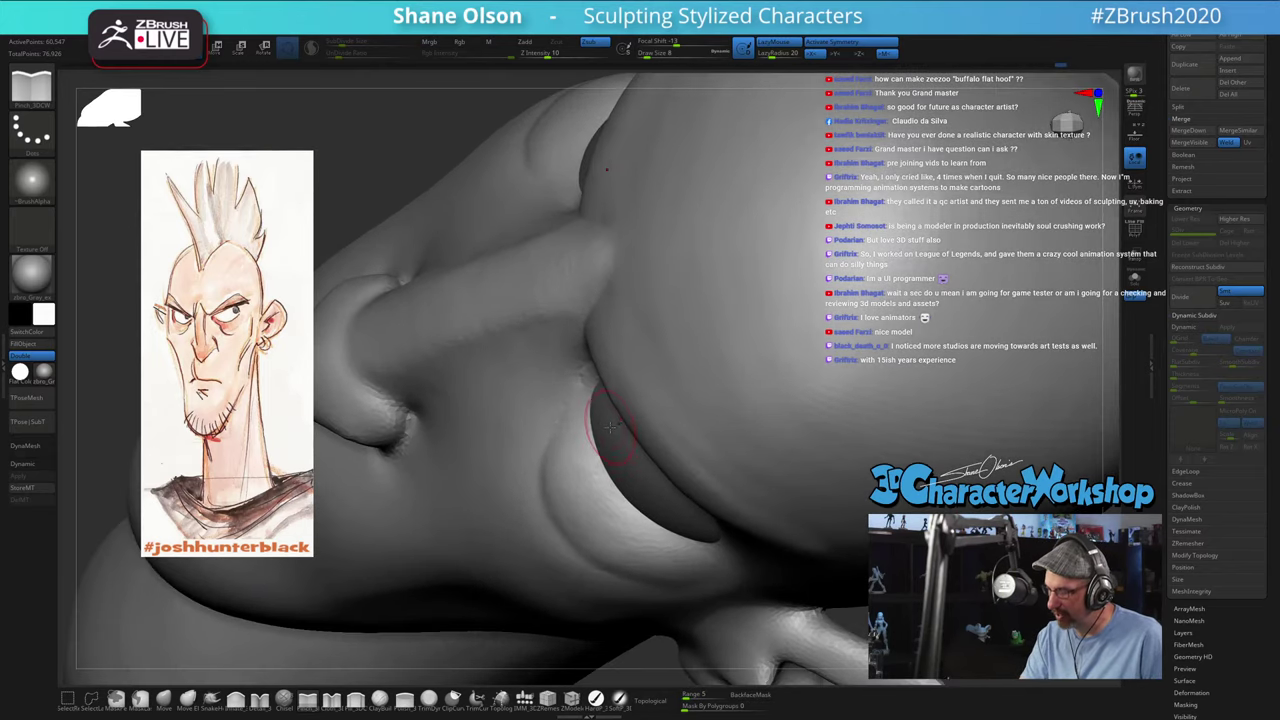
key("s")
left_click_drag(606, 424, 603, 424)
right_click_drag(605, 423, 601, 388)
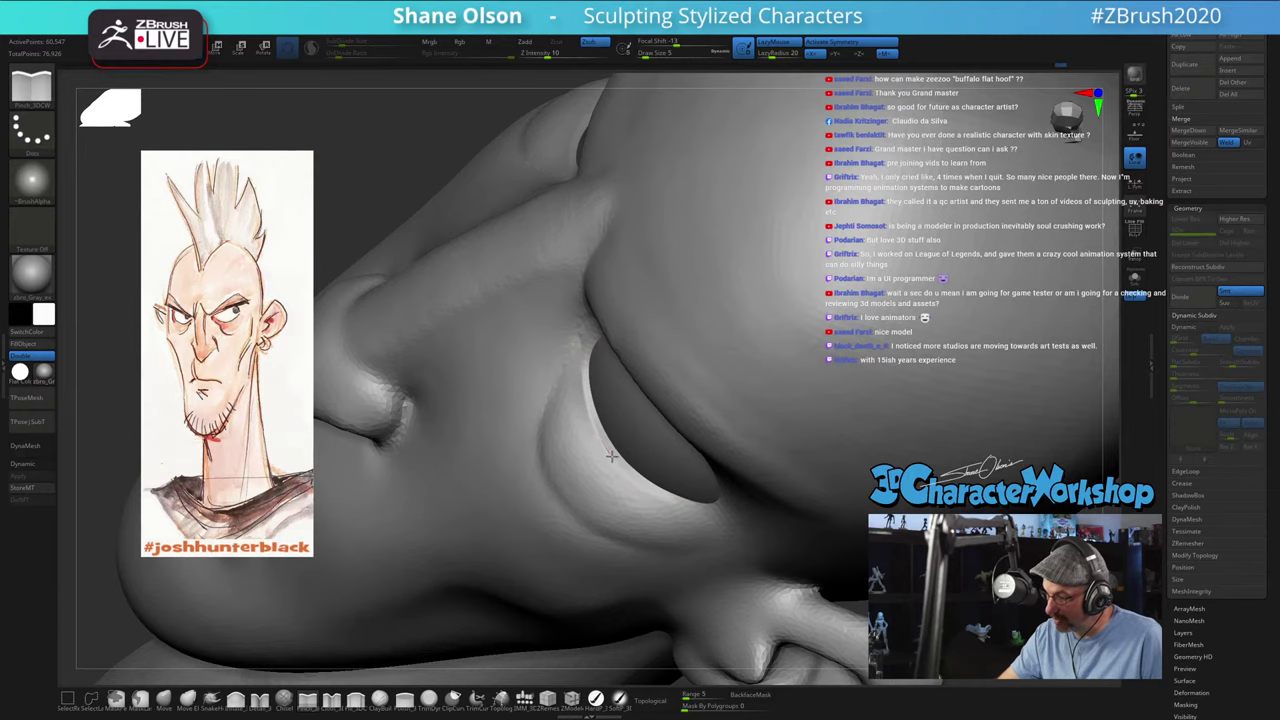
right_click_drag(771, 502, 603, 393)
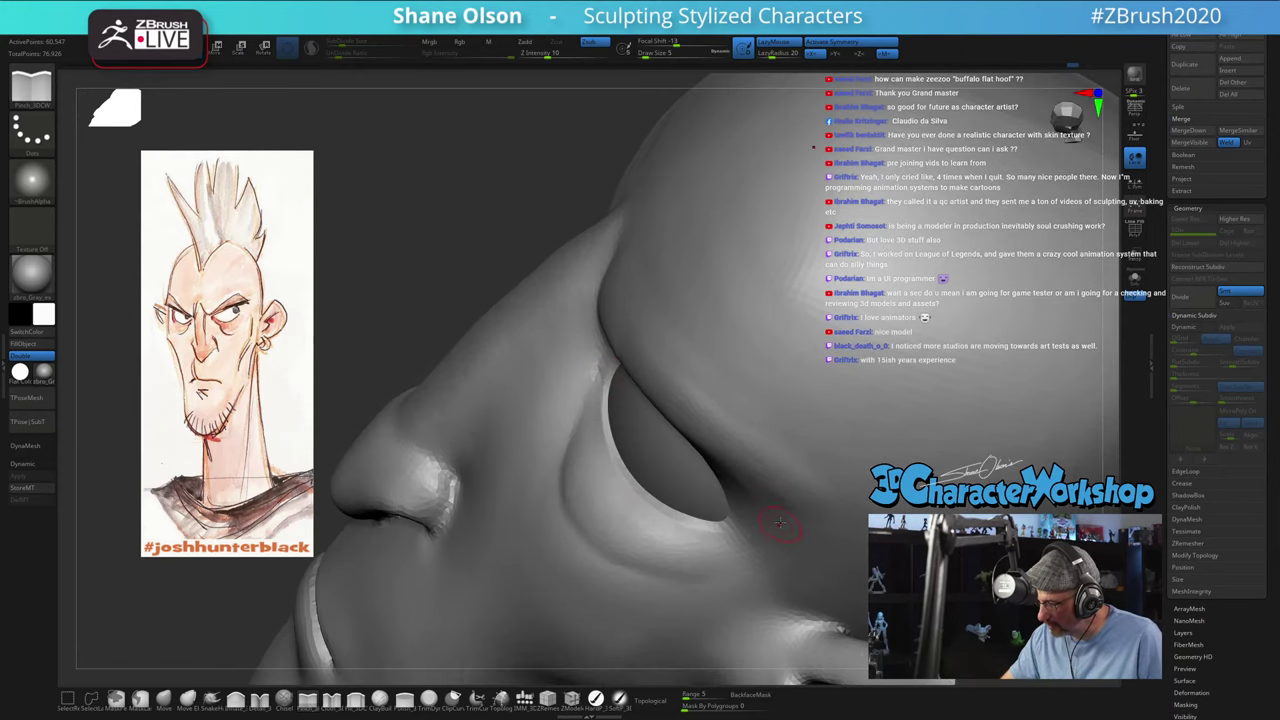
Step: Pinch the outer and inner eye corners and the fold under the brow into crisper edges
right_click_drag(780, 522, 806, 474)
right_click_drag(750, 446, 738, 463)
mouse_move(610, 336)
right_mouse_down()
mouse_move(580, 375)
mouse_move(693, 421)
mouse_move(718, 422)
mouse_move(722, 406)
right_mouse_up()
right_click_drag(598, 508, 645, 385)
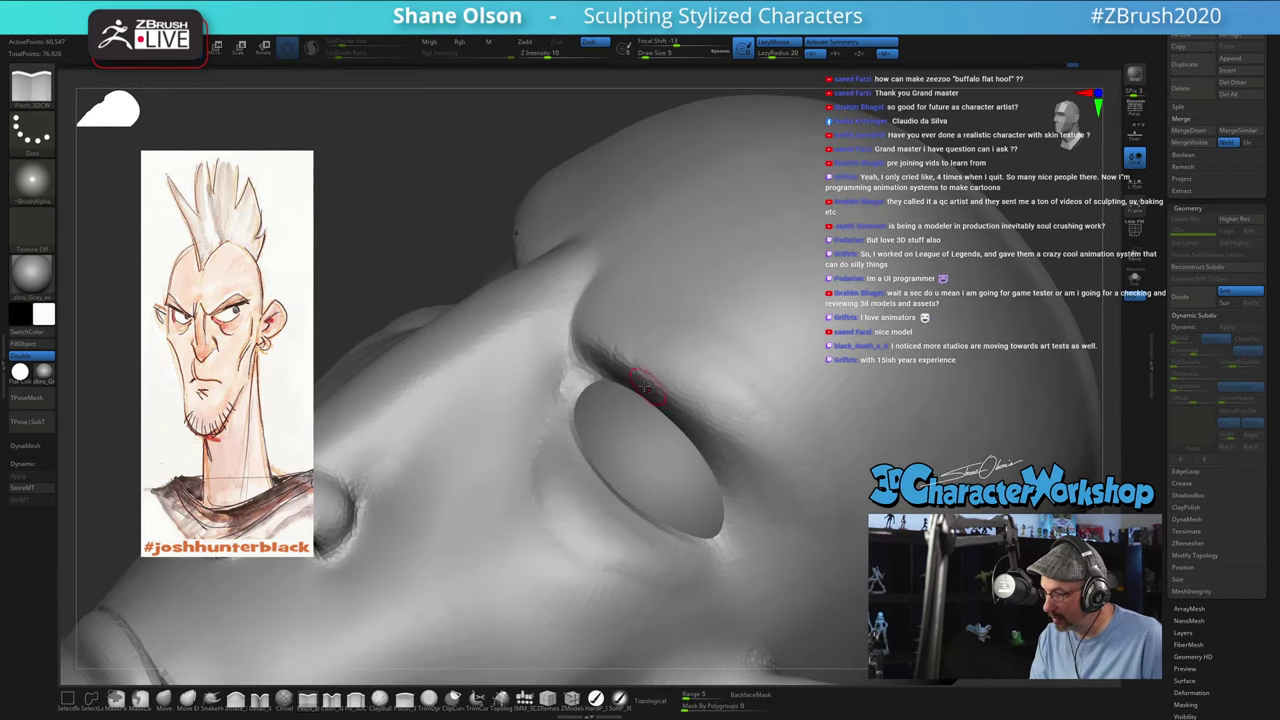
Step: Enable Sculptris Pro with the ClayBuildup brush at draw size 3, start the upper eyelid, and make the head transparent around the eyeball
left_click(380, 698)
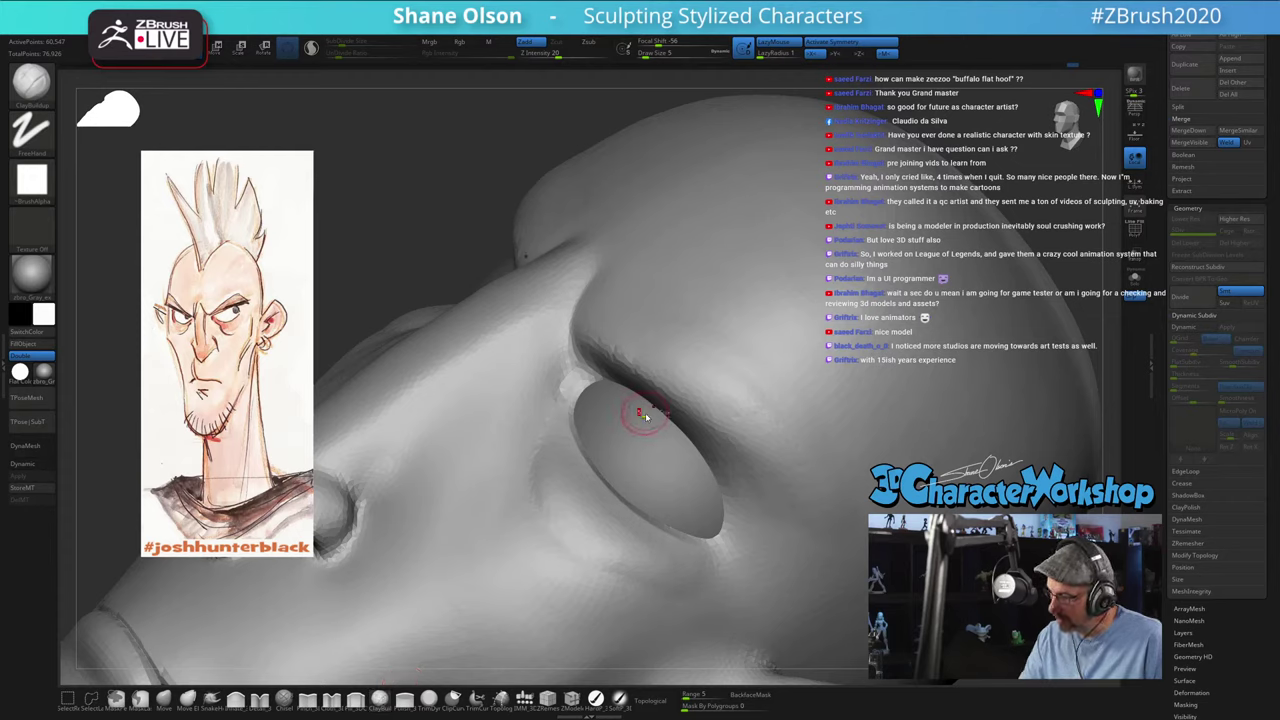
mouse_move(634, 418)
left_mouse_down()
mouse_move(729, 409)
mouse_move(622, 396)
mouse_move(594, 374)
left_mouse_up()
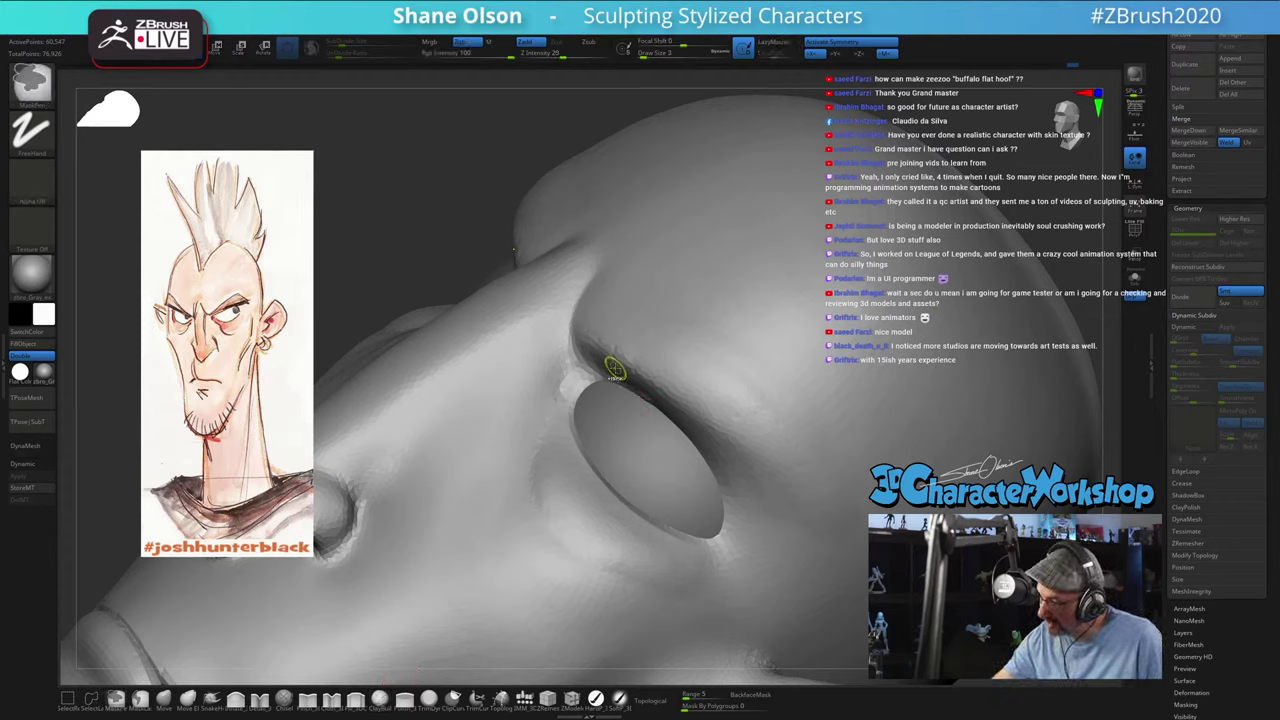
right_click_drag(614, 366, 618, 384)
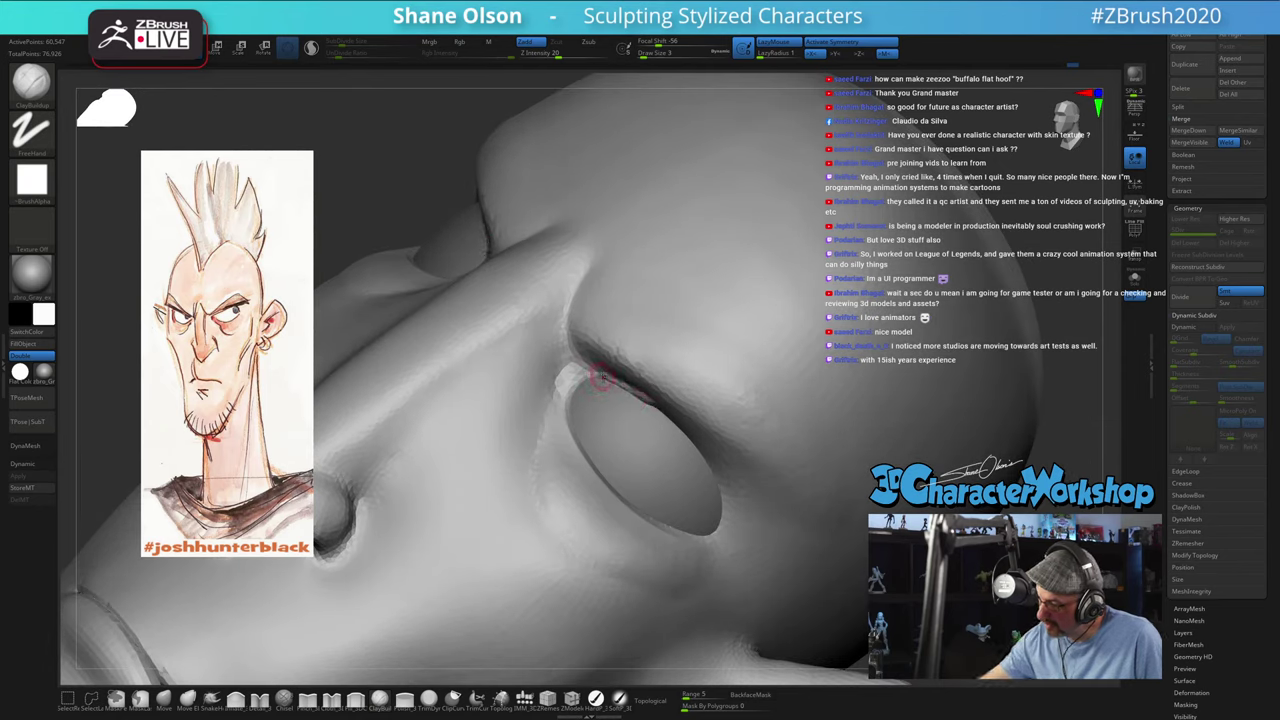
left_click(311, 48)
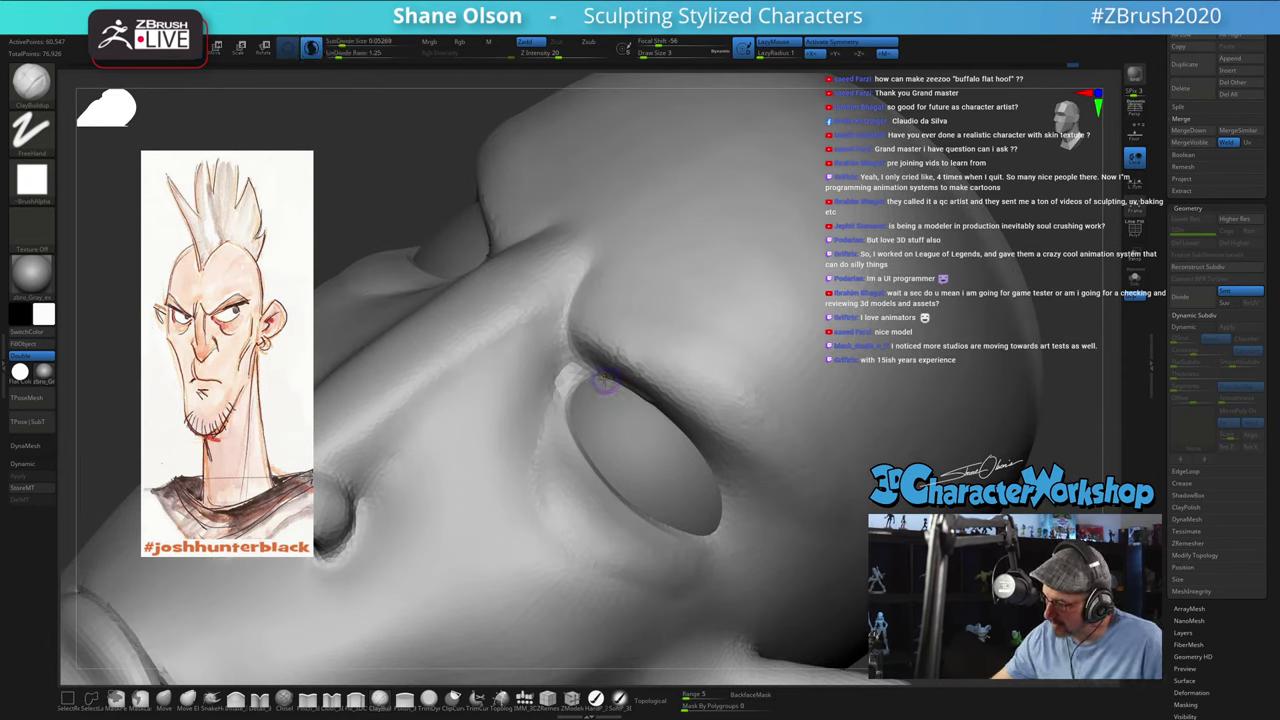
left_click_drag(614, 389, 657, 420)
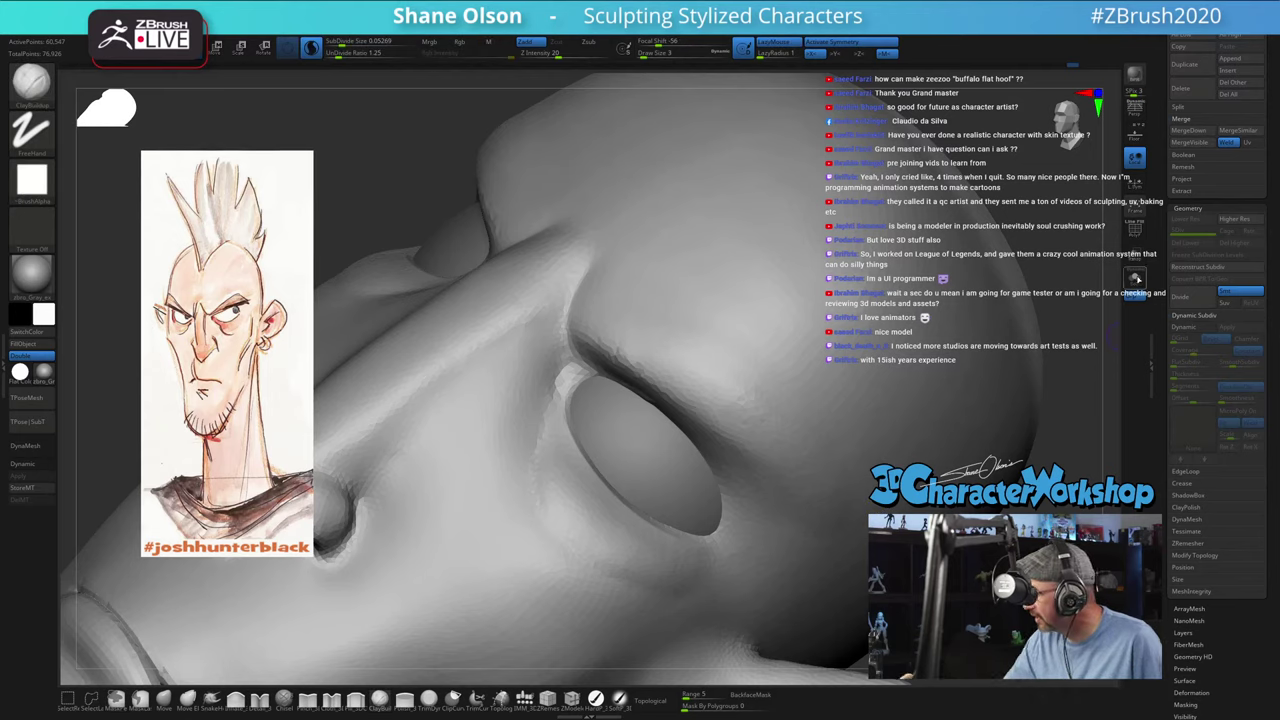
left_click(1135, 256)
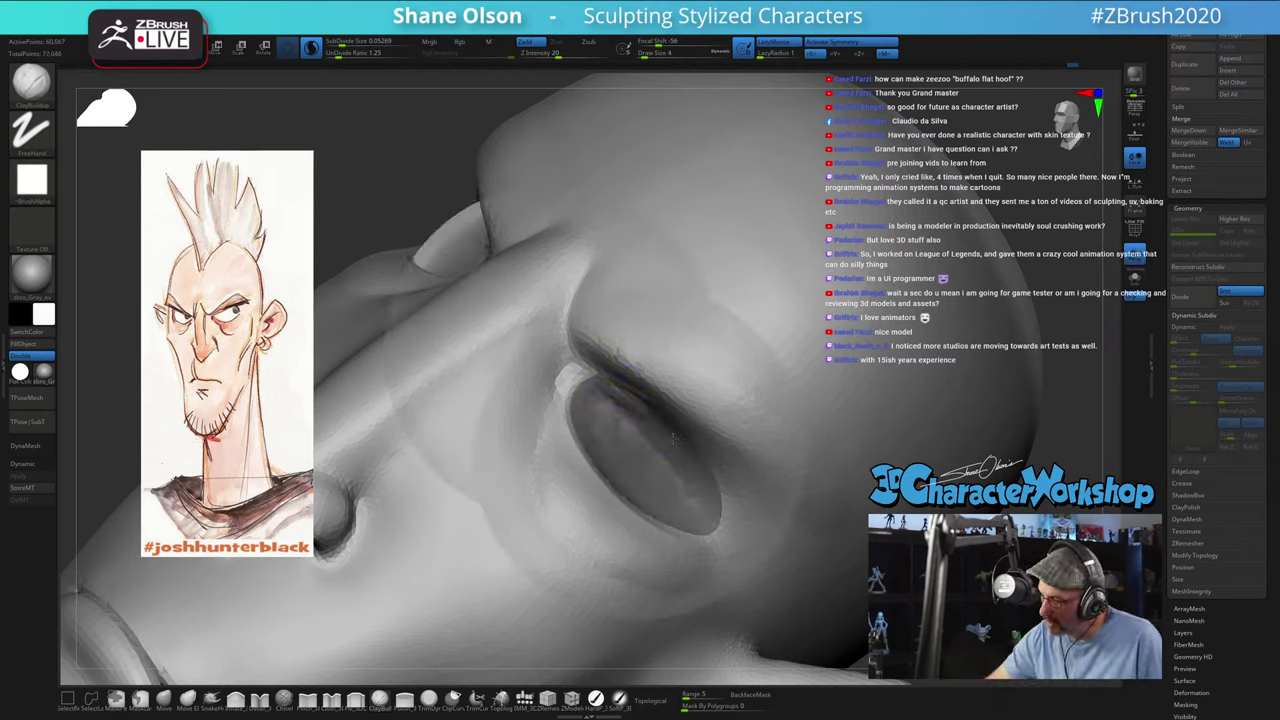
Step: Build up the upper eyelid across the top of the eyeball under the brow with the ClayBuildup brush at draw size 4
left_click_drag(645, 413, 707, 503)
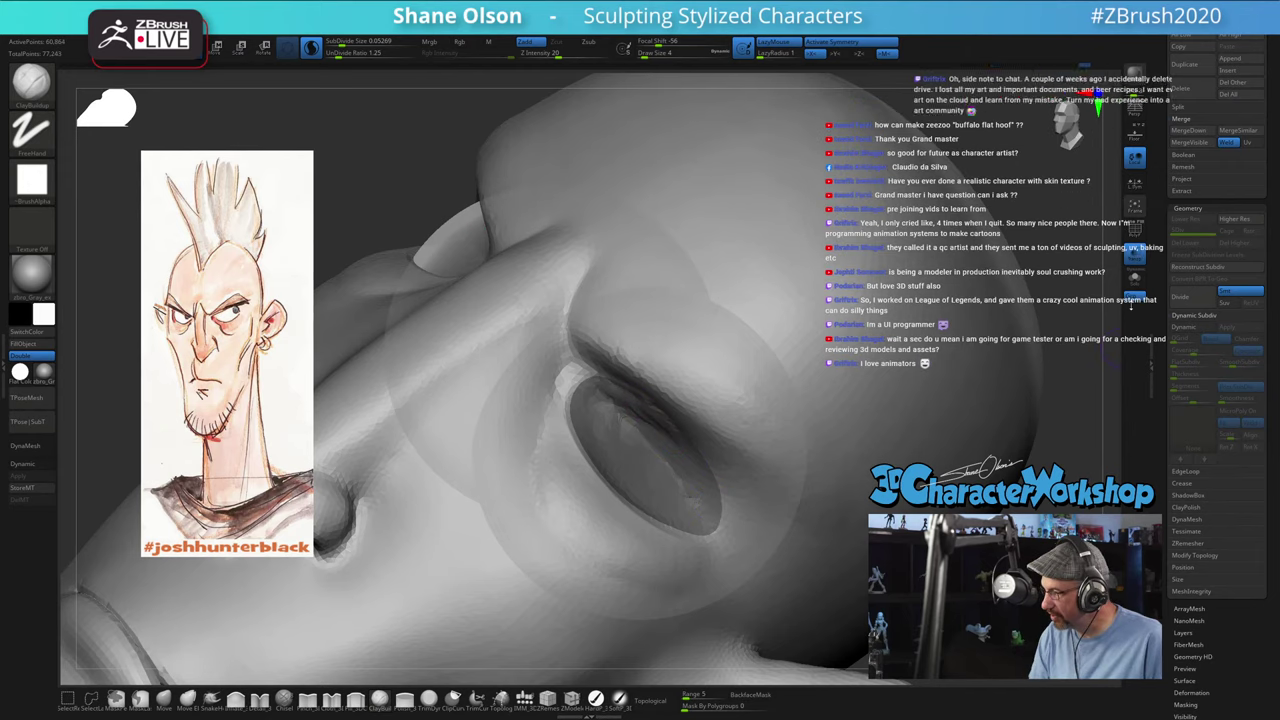
right_click_drag(748, 397, 715, 402)
left_click_drag(600, 385, 605, 392)
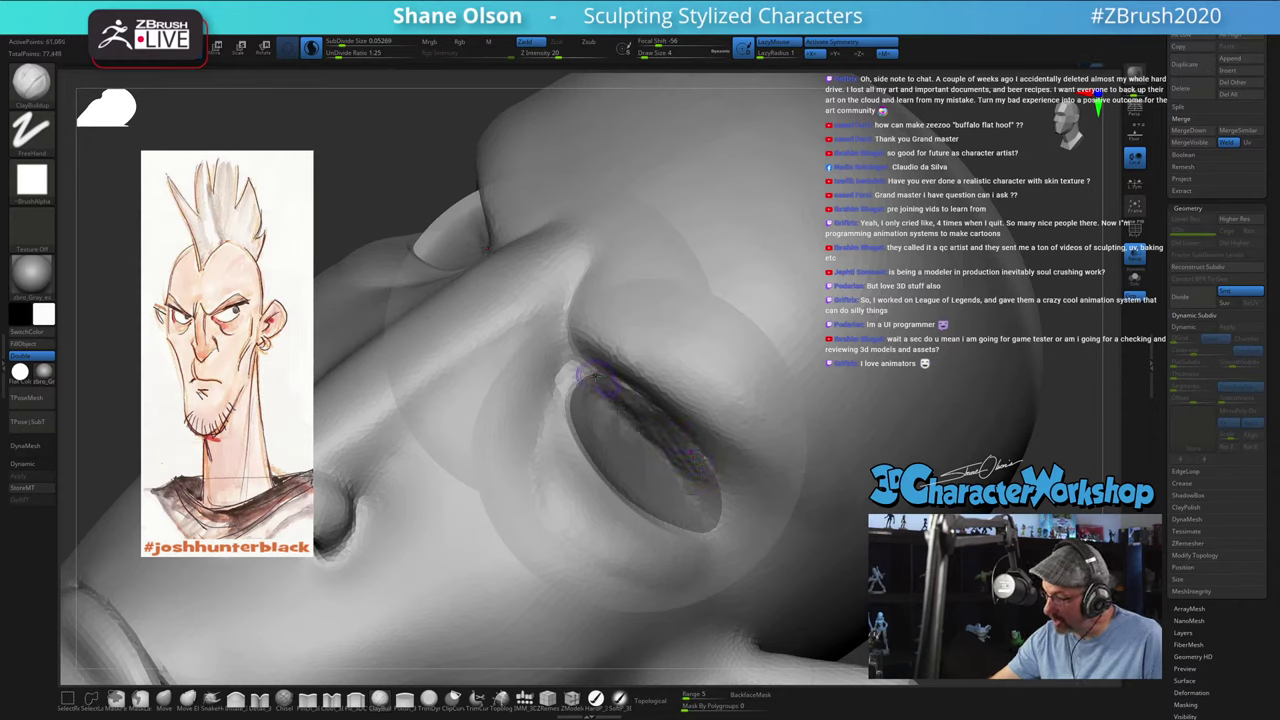
mouse_move(629, 403)
left_mouse_down()
mouse_move(682, 452)
mouse_move(618, 389)
mouse_move(634, 407)
left_mouse_up()
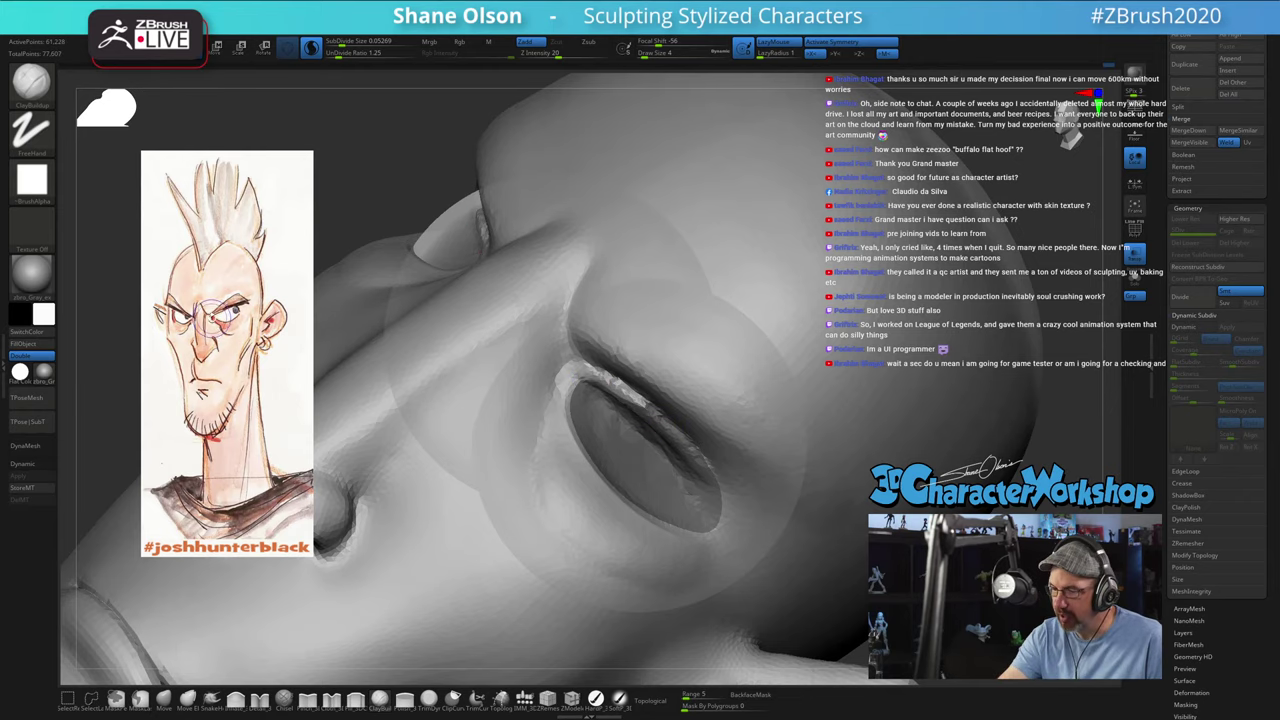
right_click_drag(737, 420, 731, 393)
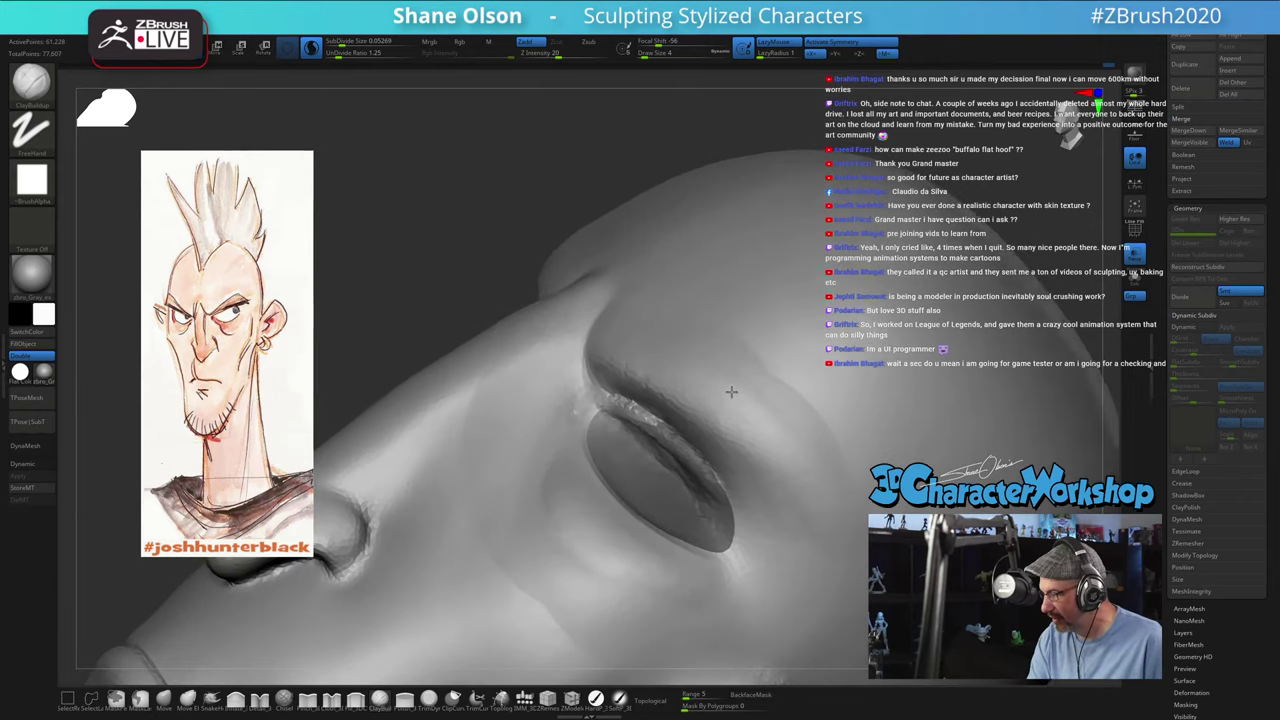
mouse_move(731, 502)
left_mouse_down()
mouse_move(740, 512)
mouse_move(709, 458)
left_mouse_up()
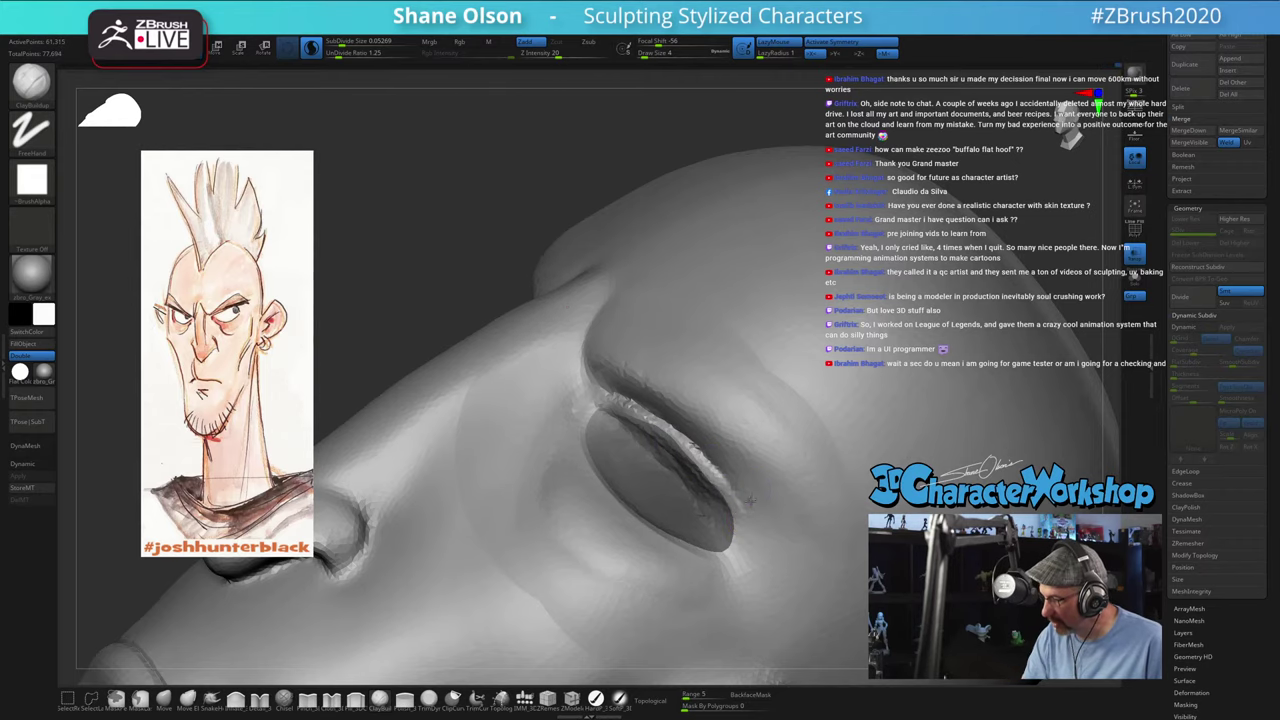
right_click_drag(753, 488, 768, 487)
right_click_drag(691, 417, 651, 420)
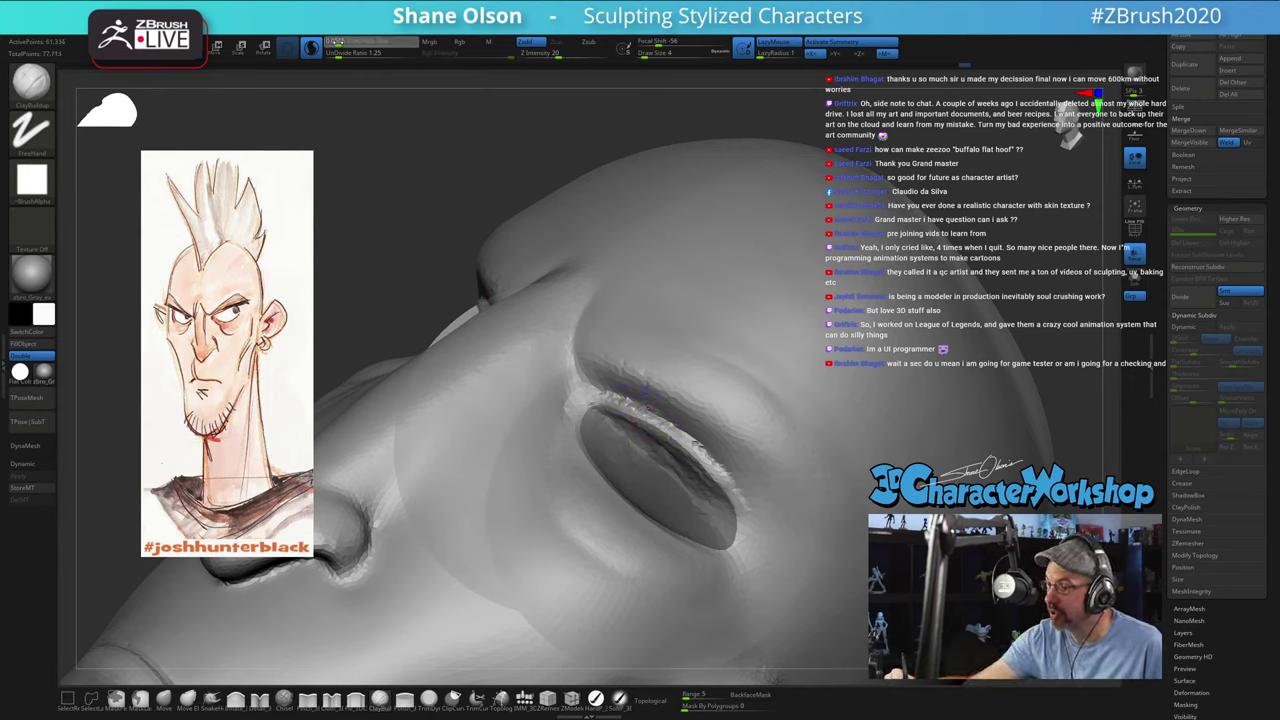
Step: Set the Sculptris Pro subdivide size to 0.05005 and thicken the upper eyelid from the inner to the outer eye corner
key("Return")
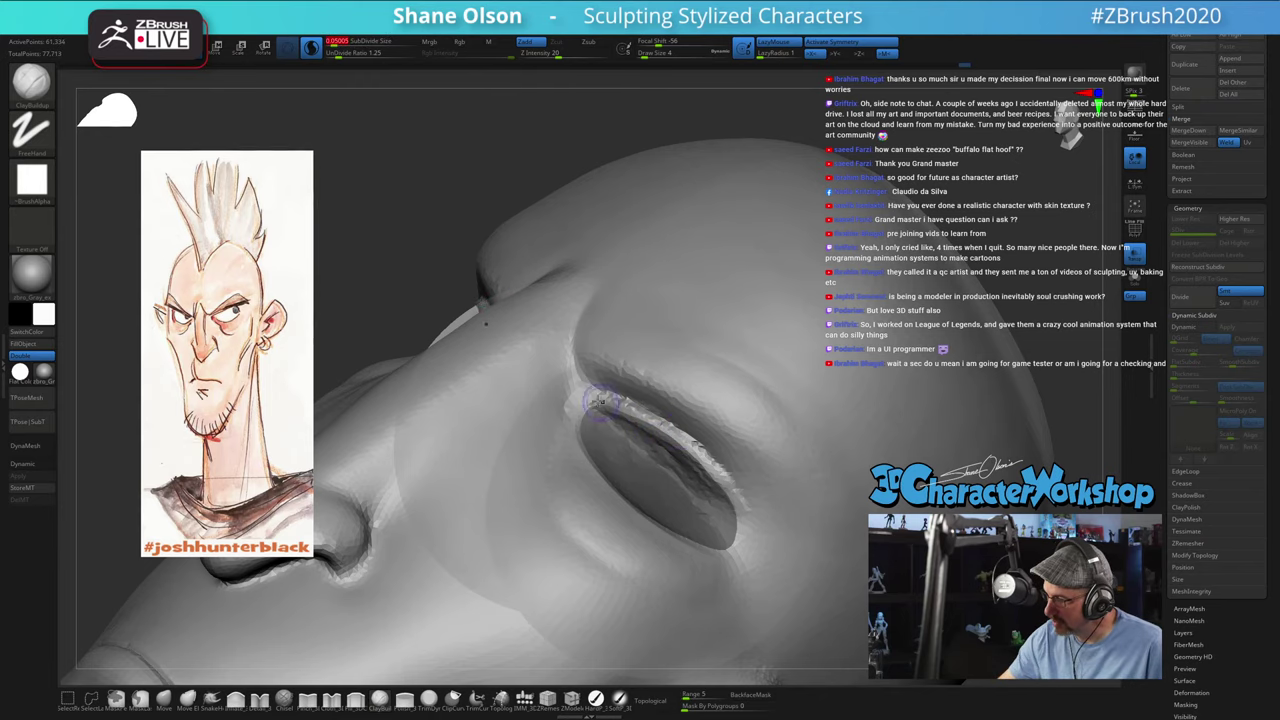
left_click_drag(594, 396, 716, 470)
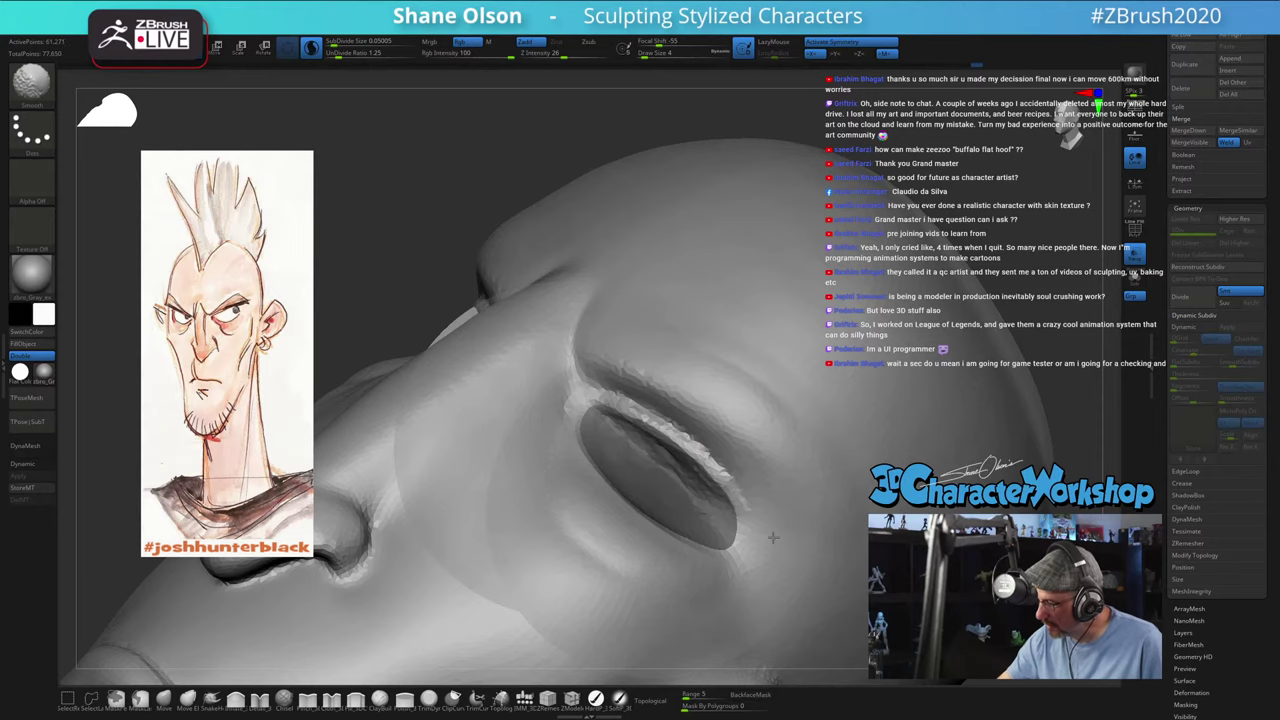
right_click_drag(794, 480, 795, 458, "ctrl")
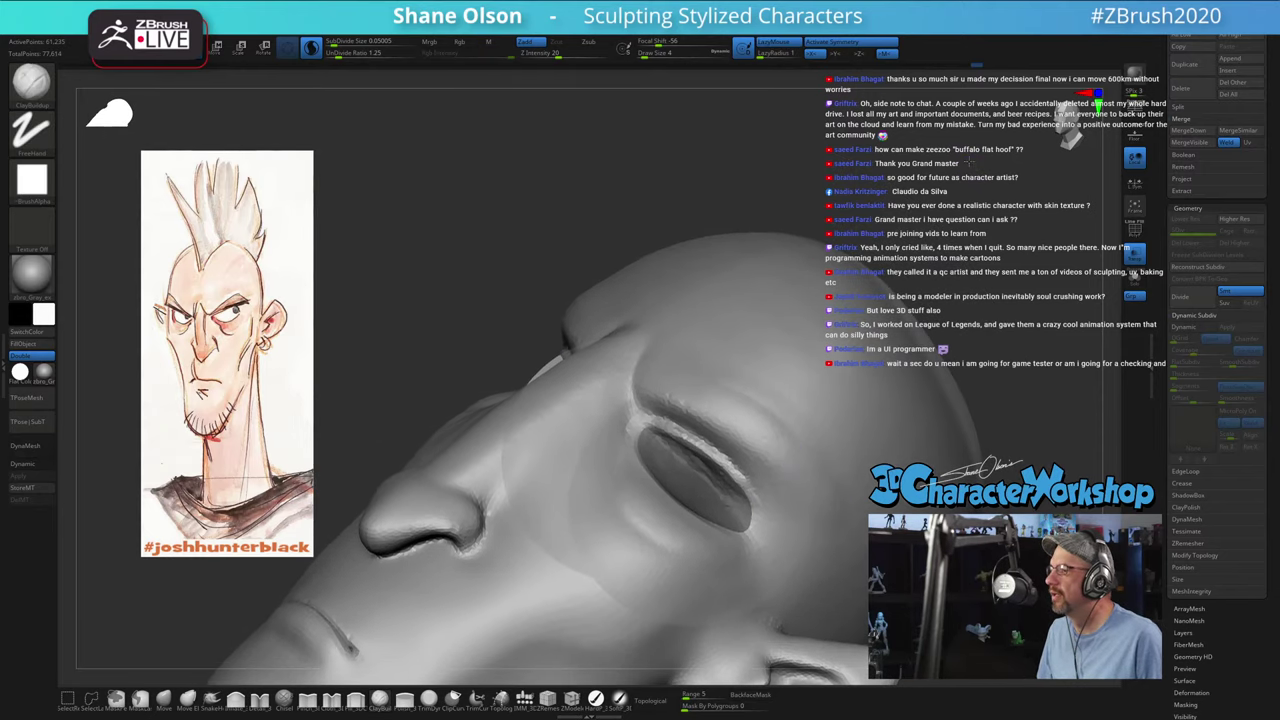
Step: Turn off the ghost transparency and check the new upper eyelids from the front and three-quarter views
mouse_move(968, 150)
right_mouse_down()
mouse_move(978, 245)
mouse_move(877, 193)
mouse_move(832, 200)
right_mouse_up()
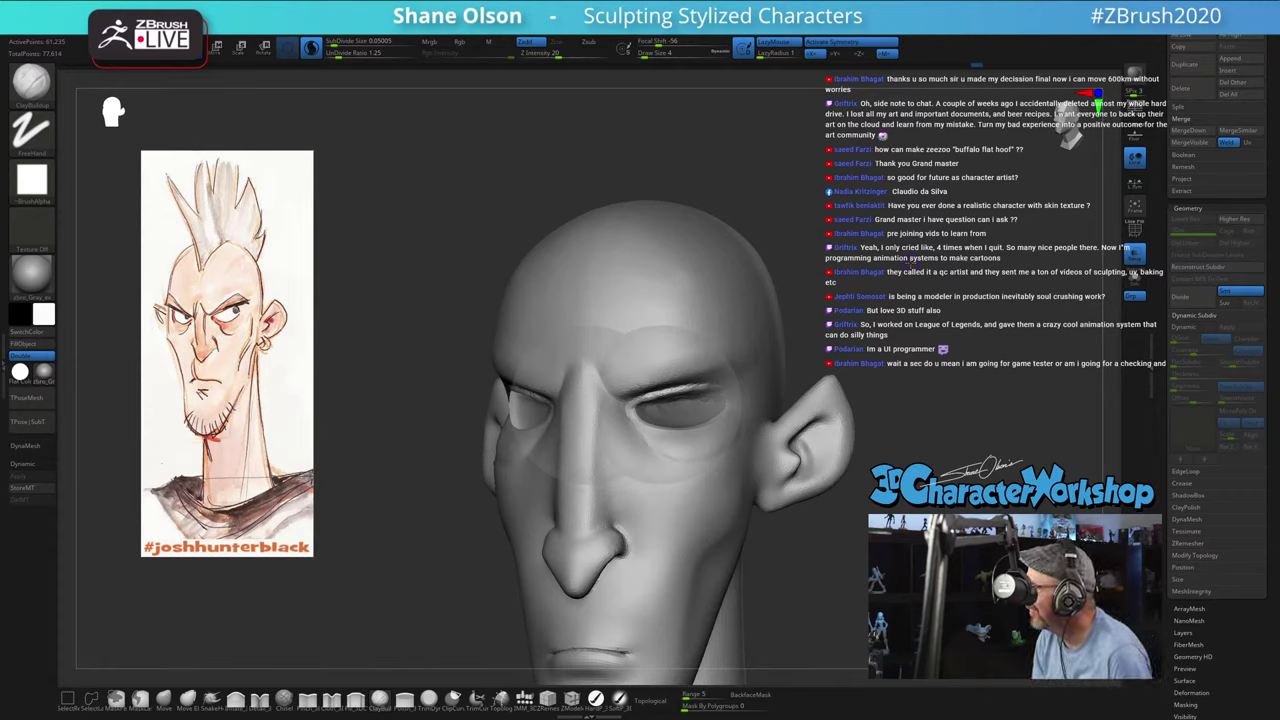
mouse_move(888, 233)
right_mouse_down()
mouse_move(901, 250)
mouse_move(865, 270)
mouse_move(1083, 274)
right_mouse_up()
left_click(1138, 262)
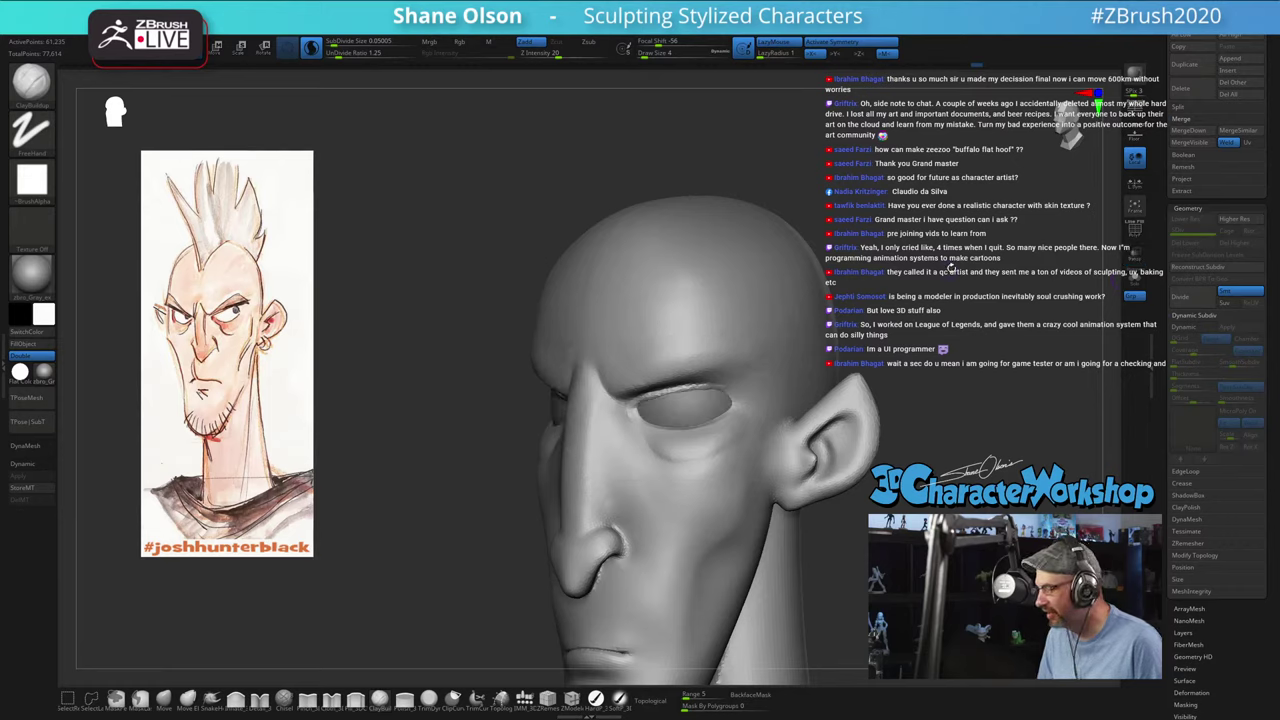
right_click_drag(950, 267, 970, 265)
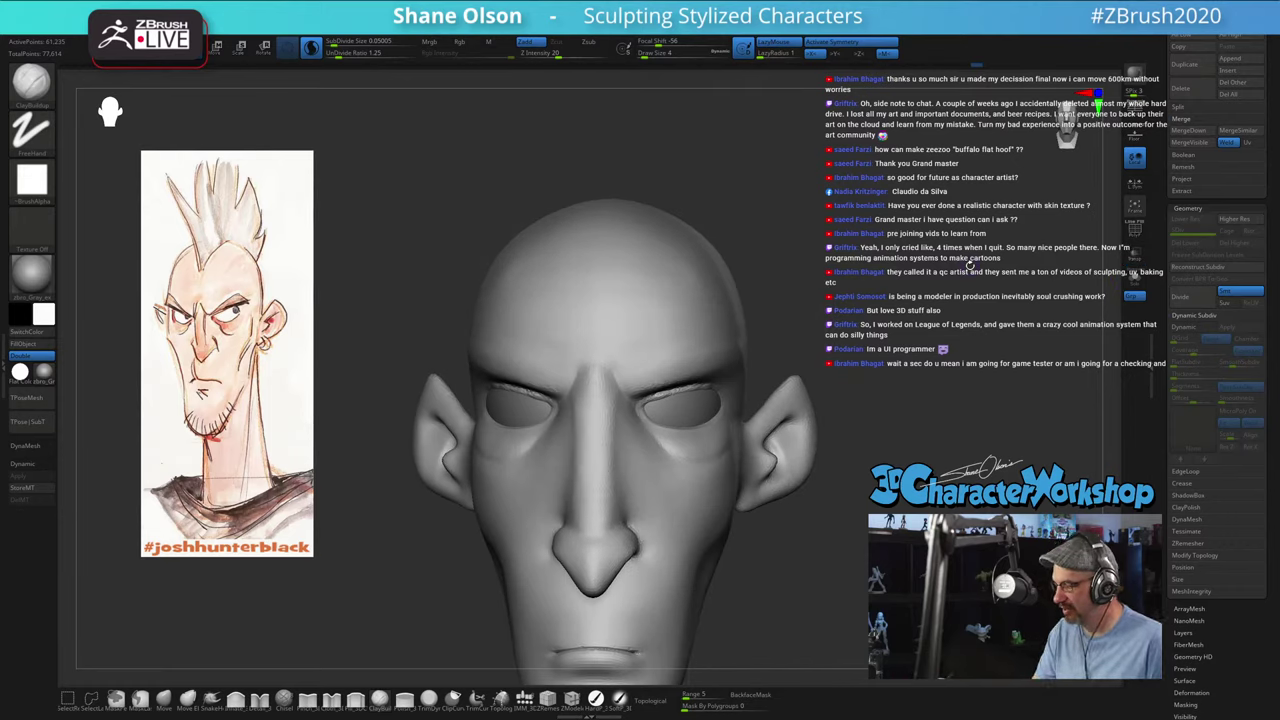
mouse_move(849, 335)
right_mouse_down()
mouse_move(852, 269)
mouse_move(898, 283)
mouse_move(818, 290)
mouse_move(838, 360)
right_mouse_up()
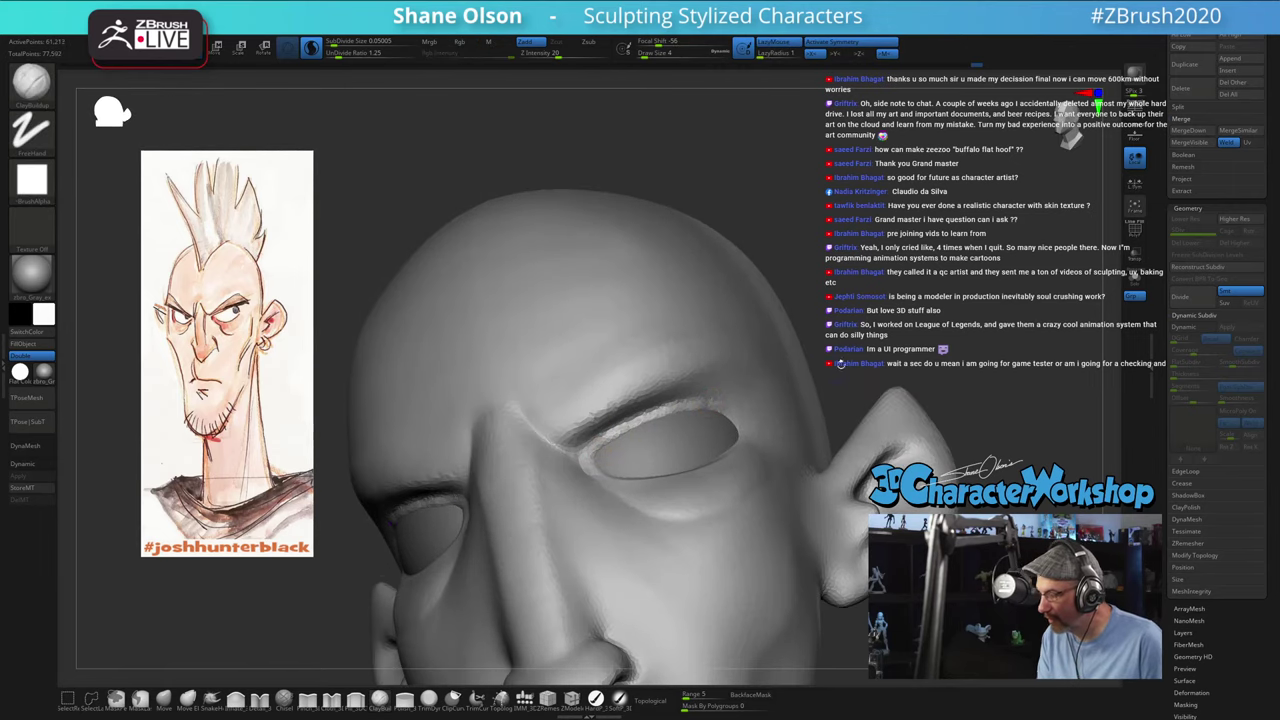
Step: Tighten the upper eyelid's edge and its fold under the brow with the Pinch brush at draw size 4
right_click_drag(703, 404, 722, 312)
left_click(307, 698)
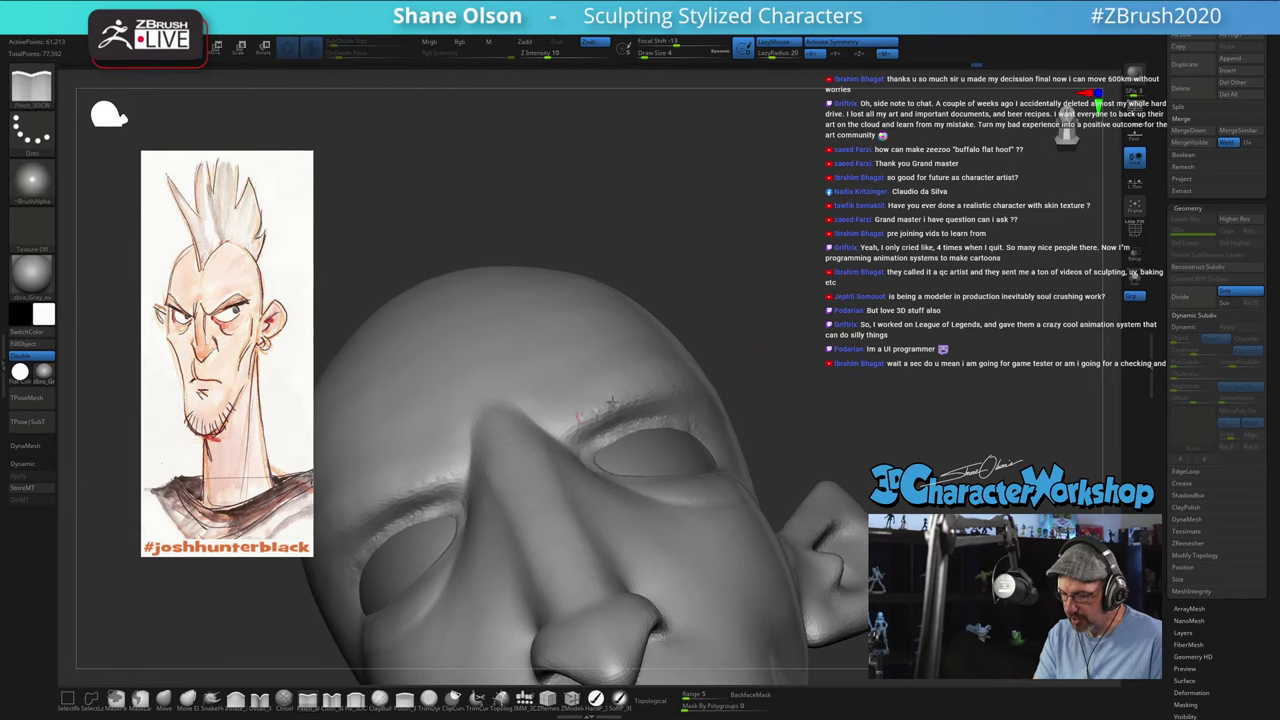
left_click_drag(788, 363, 766, 391)
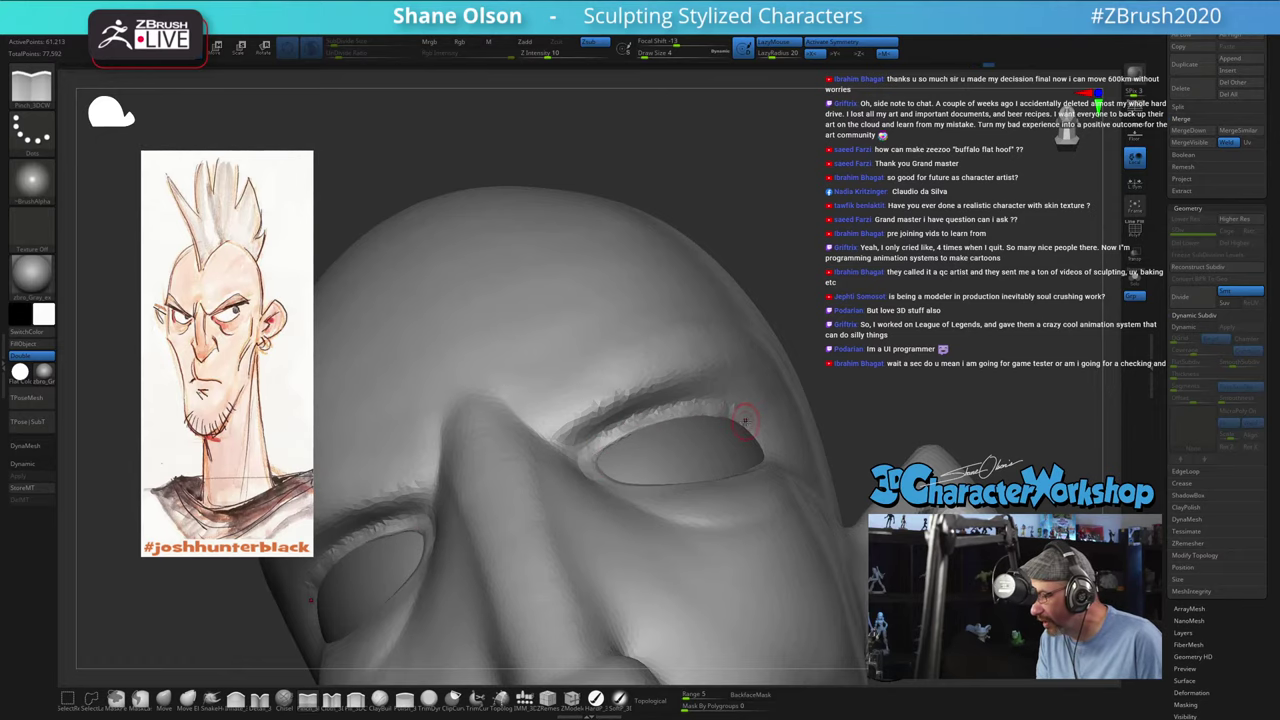
right_click_drag(745, 421, 680, 440)
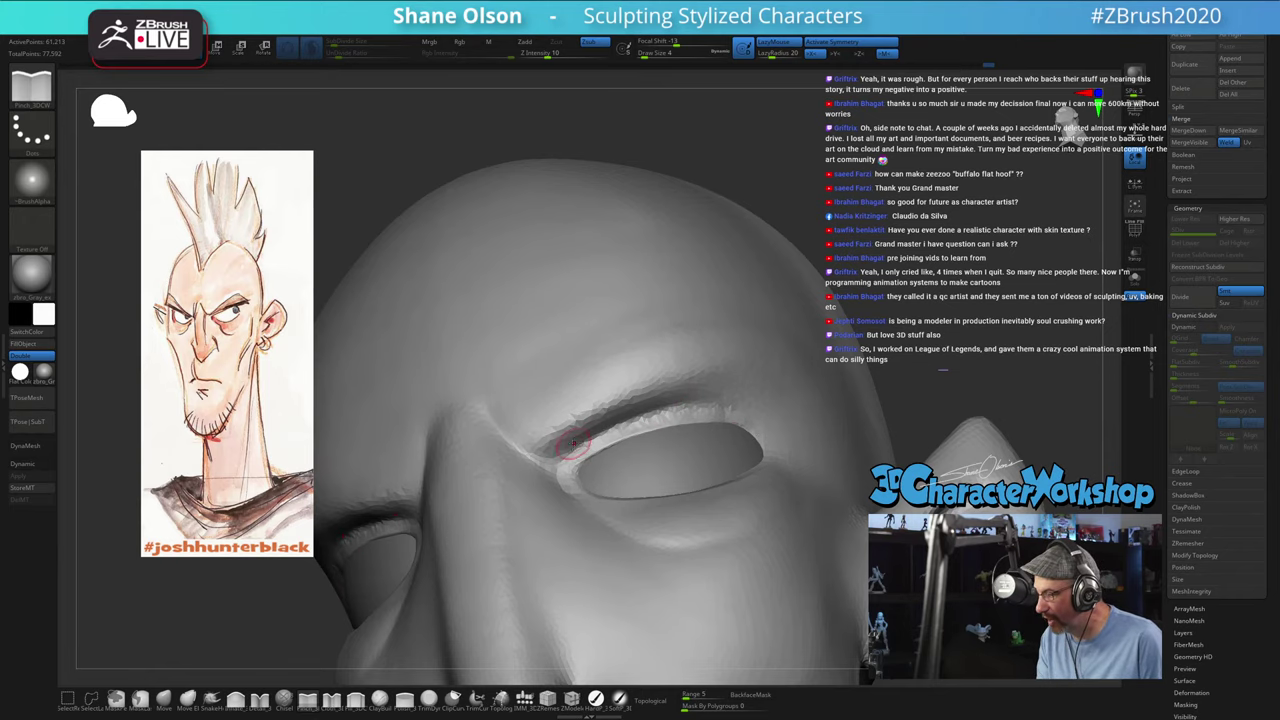
right_click_drag(759, 405, 792, 418)
left_click_drag(791, 417, 715, 449)
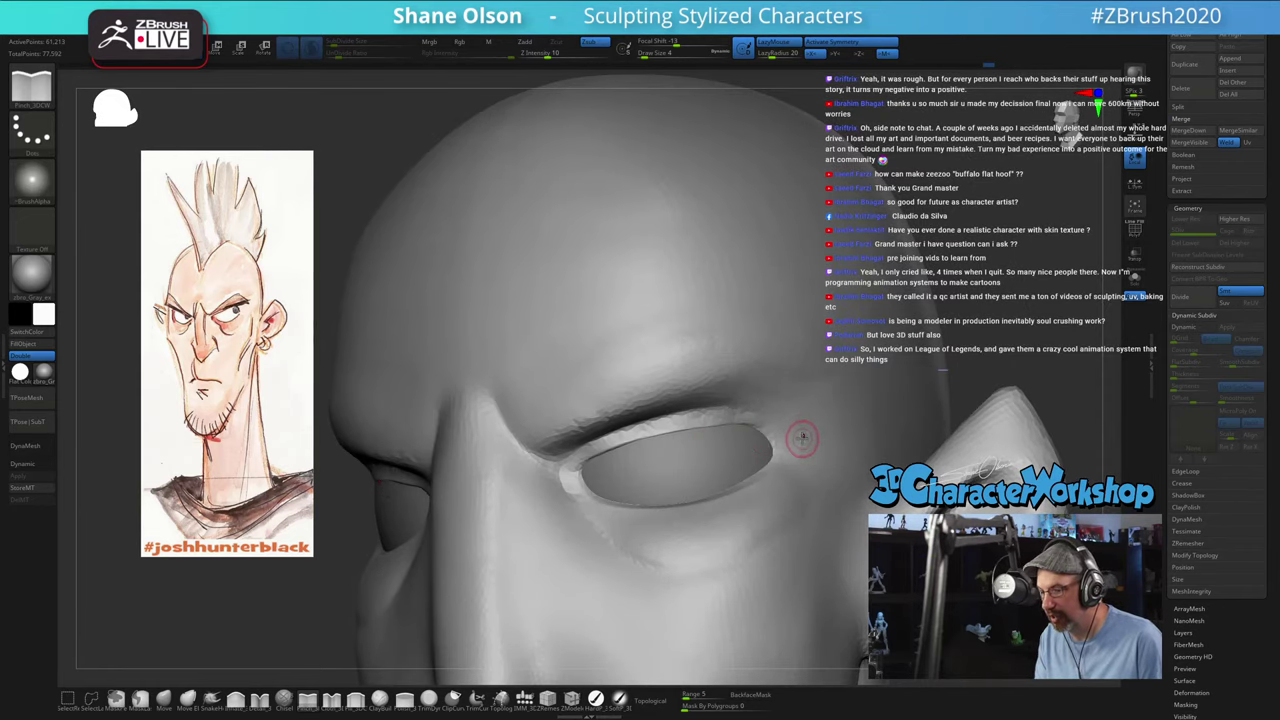
Step: Pinch the outer eye corner and smooth along the upper eyelid to give its rim a clean, even edge
right_click_drag(810, 426, 803, 431)
left_click_drag(680, 427, 739, 430)
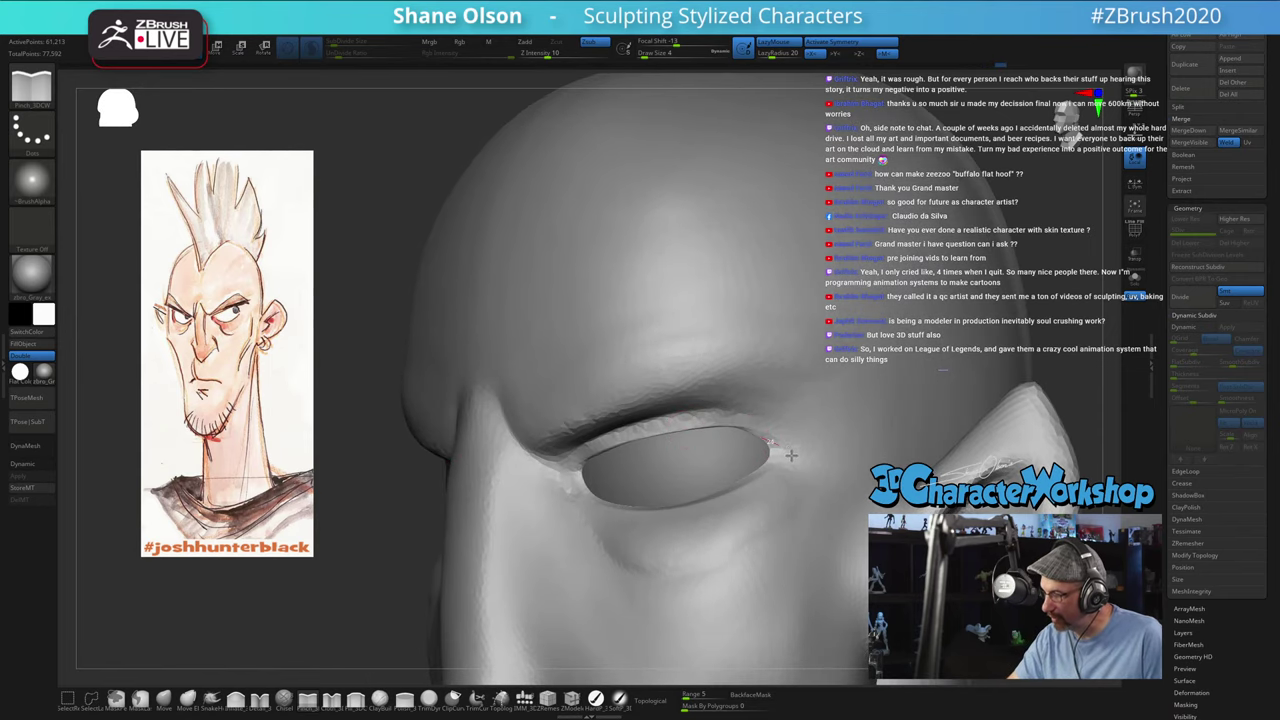
left_click_drag(806, 443, 787, 452)
right_click_drag(787, 452, 824, 436)
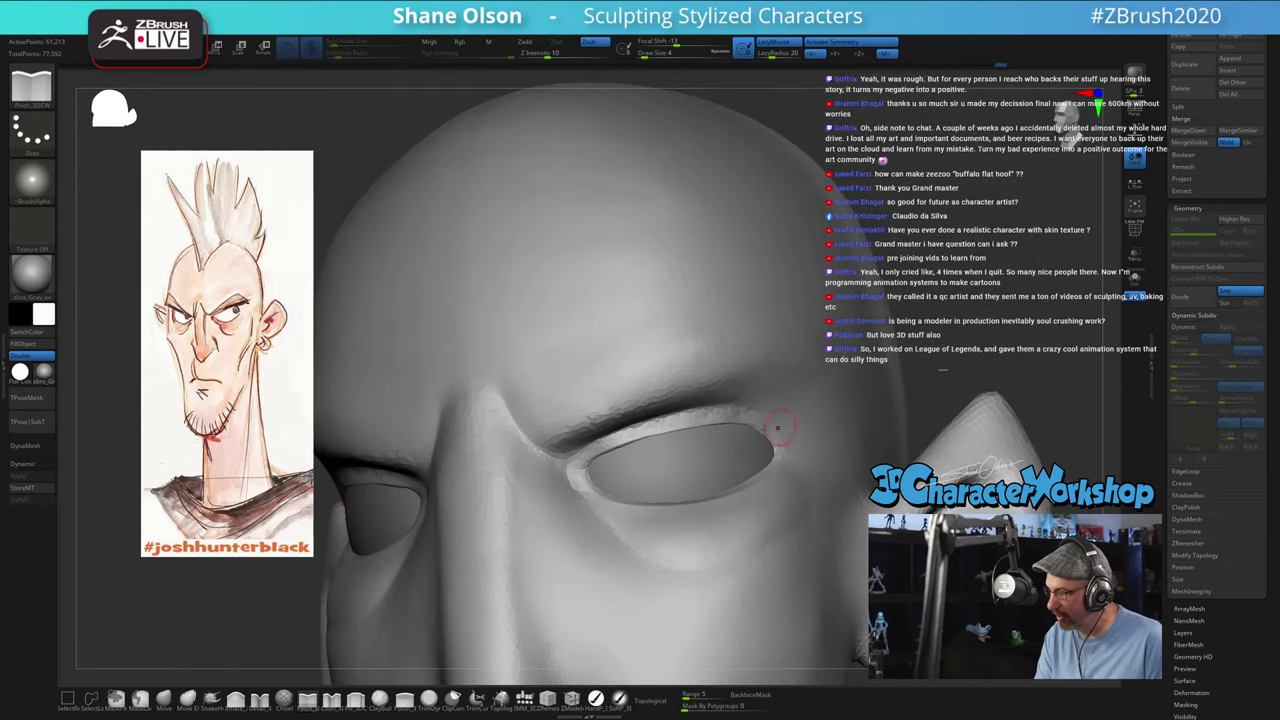
mouse_move(591, 443)
left_mouse_down("shift")
mouse_move(650, 423)
mouse_move(758, 427)
left_mouse_up("shift")
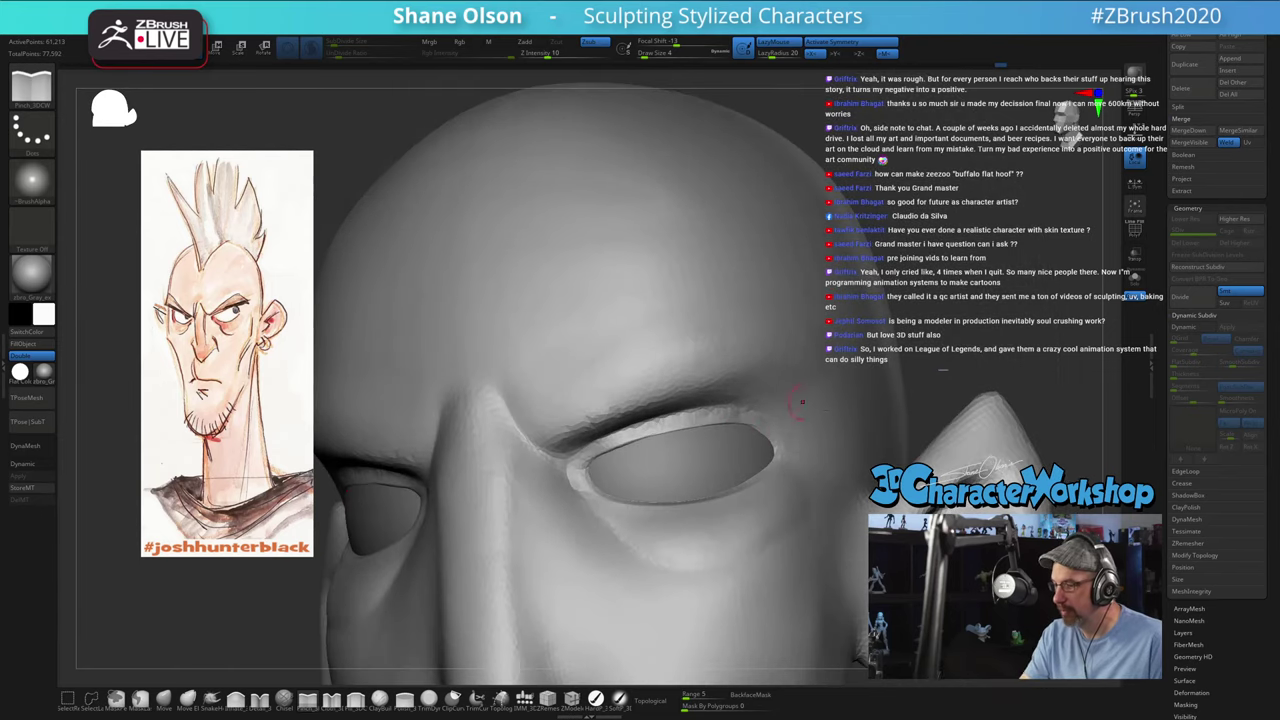
right_click_drag(999, 326, 965, 380)
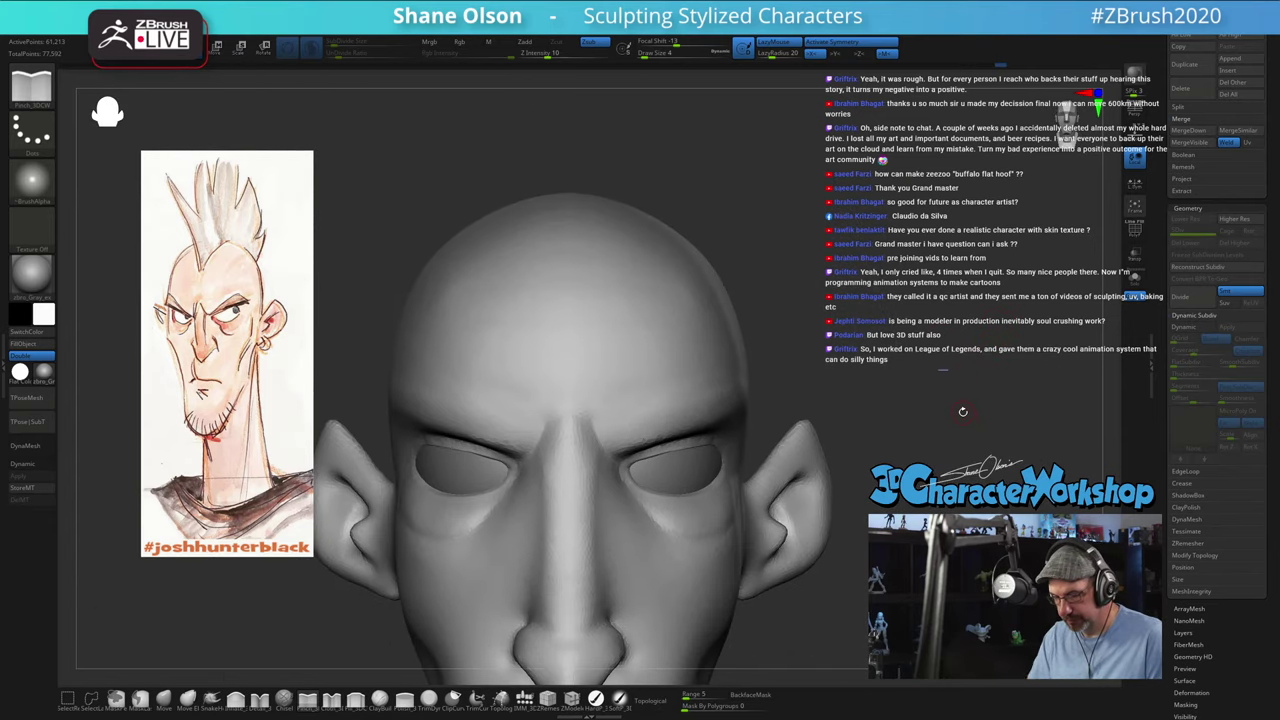
Step: Reshape the inner brow and its crease at the nose bridge with the Move brush, reducing the draw size to 20 and finally 14
left_click(164, 700)
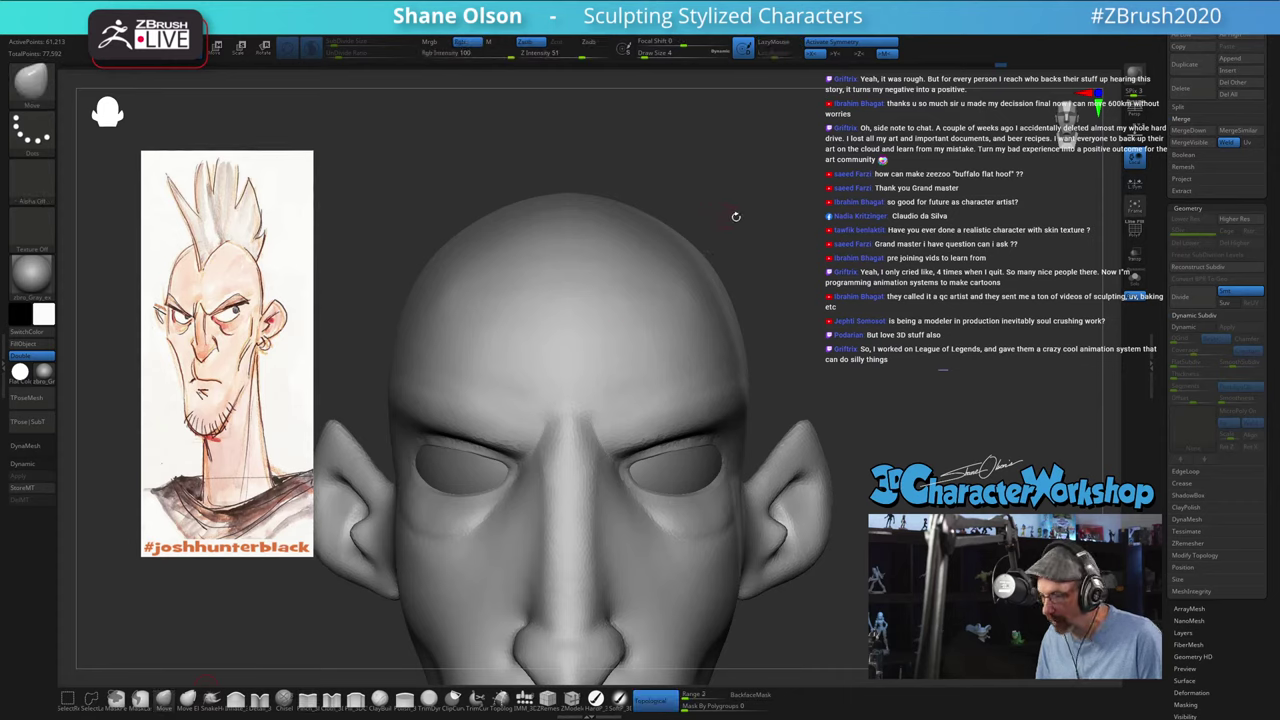
right_click_drag(755, 218, 831, 253)
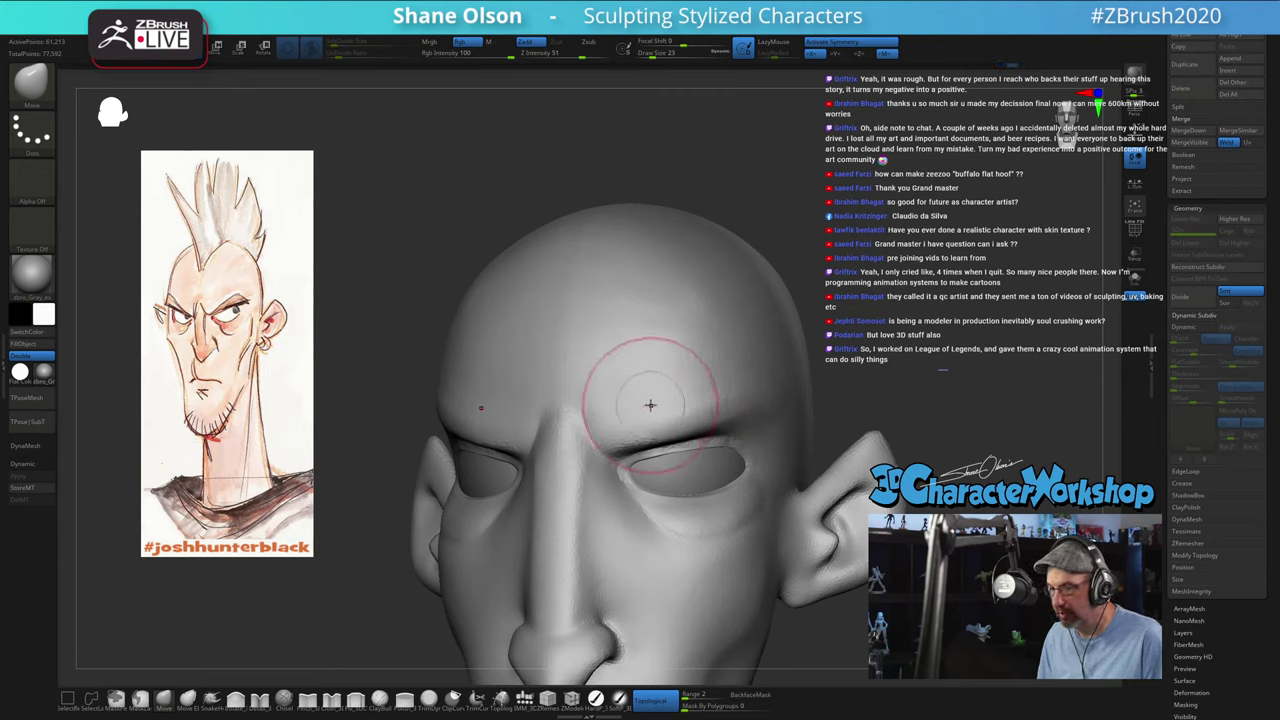
right_click_drag(650, 405, 618, 414)
key("s")
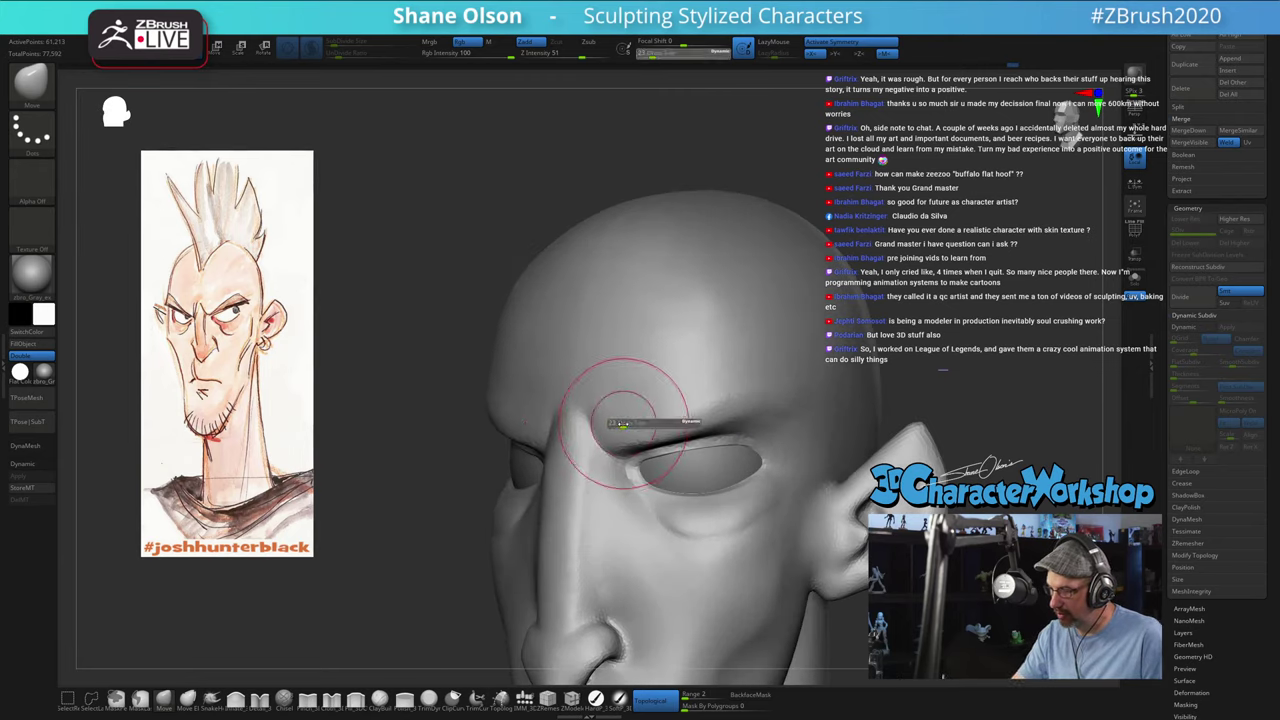
left_click_drag(623, 421, 618, 421)
right_click_drag(650, 425, 625, 428)
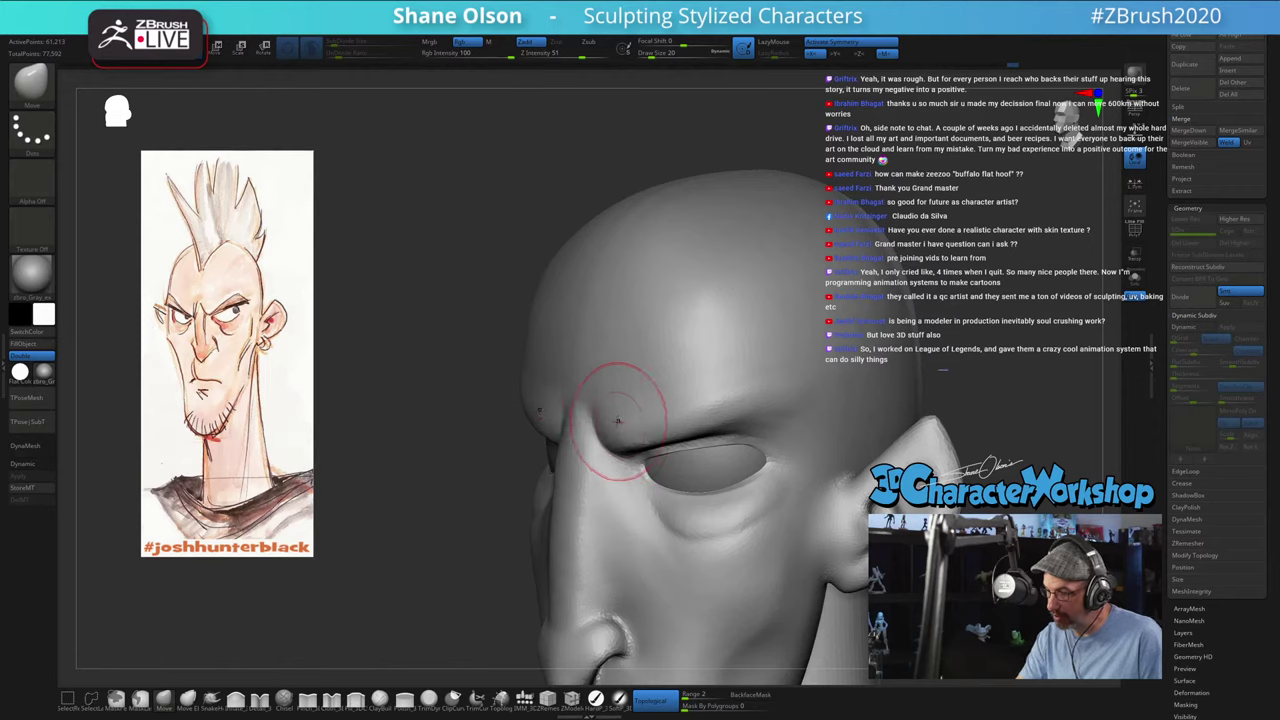
key("s")
left_click_drag(631, 417, 617, 419)
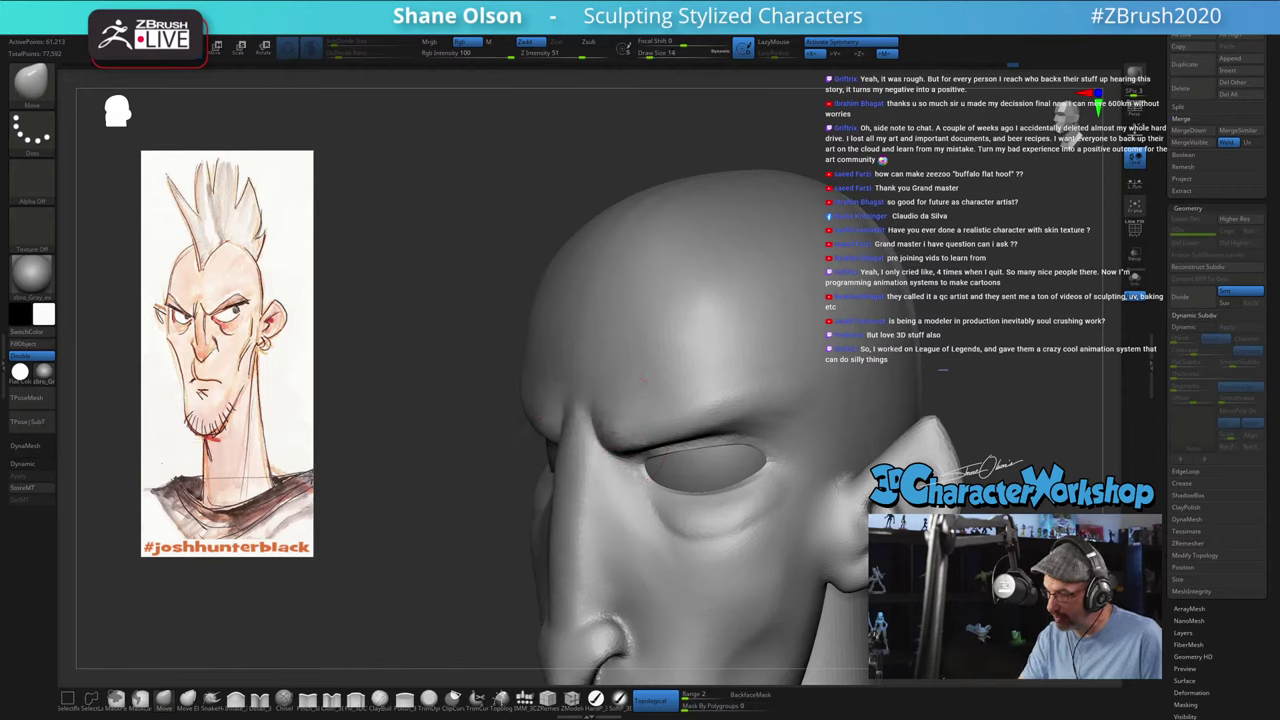
Step: Adjust the outer brow ridge above the eye with the Move brush at draw size 27
mouse_move(637, 381)
right_mouse_down()
mouse_move(657, 414)
mouse_move(629, 357)
mouse_move(737, 366)
mouse_move(681, 376)
right_mouse_up()
key("bracketleft")
key("s")
key("s")
left_click_drag(683, 398, 678, 400)
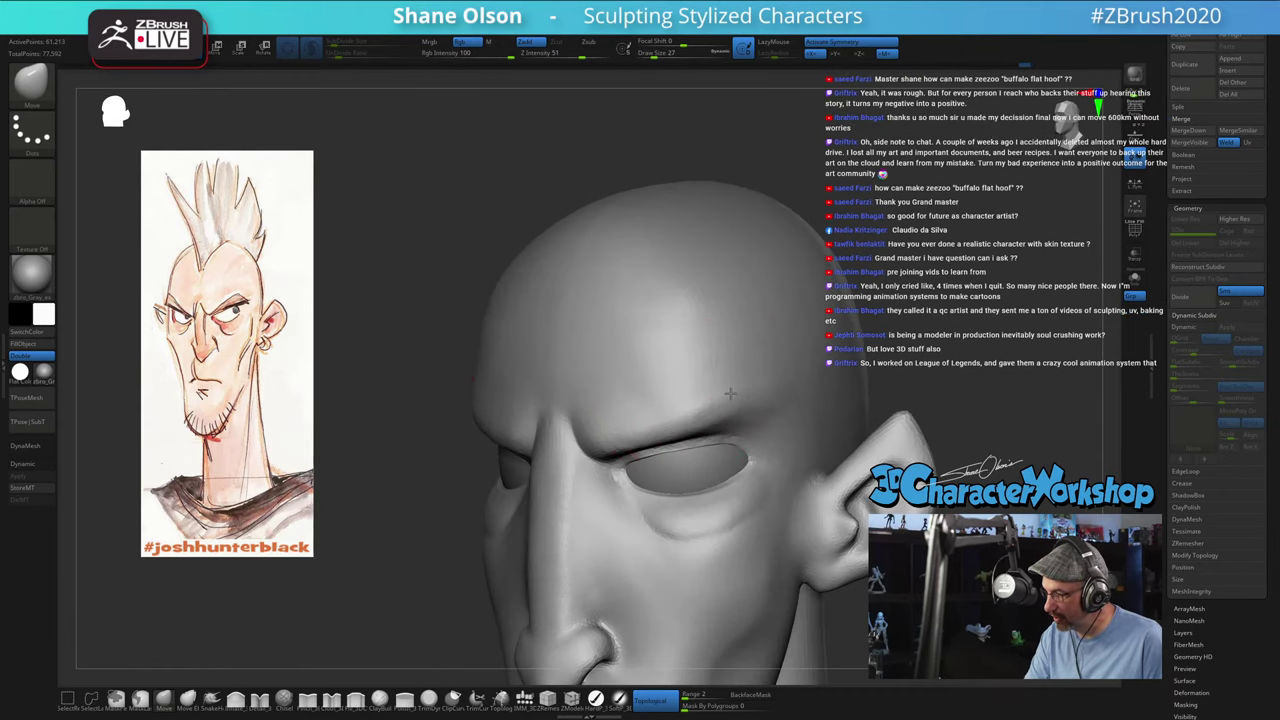
right_click_drag(735, 340, 760, 388)
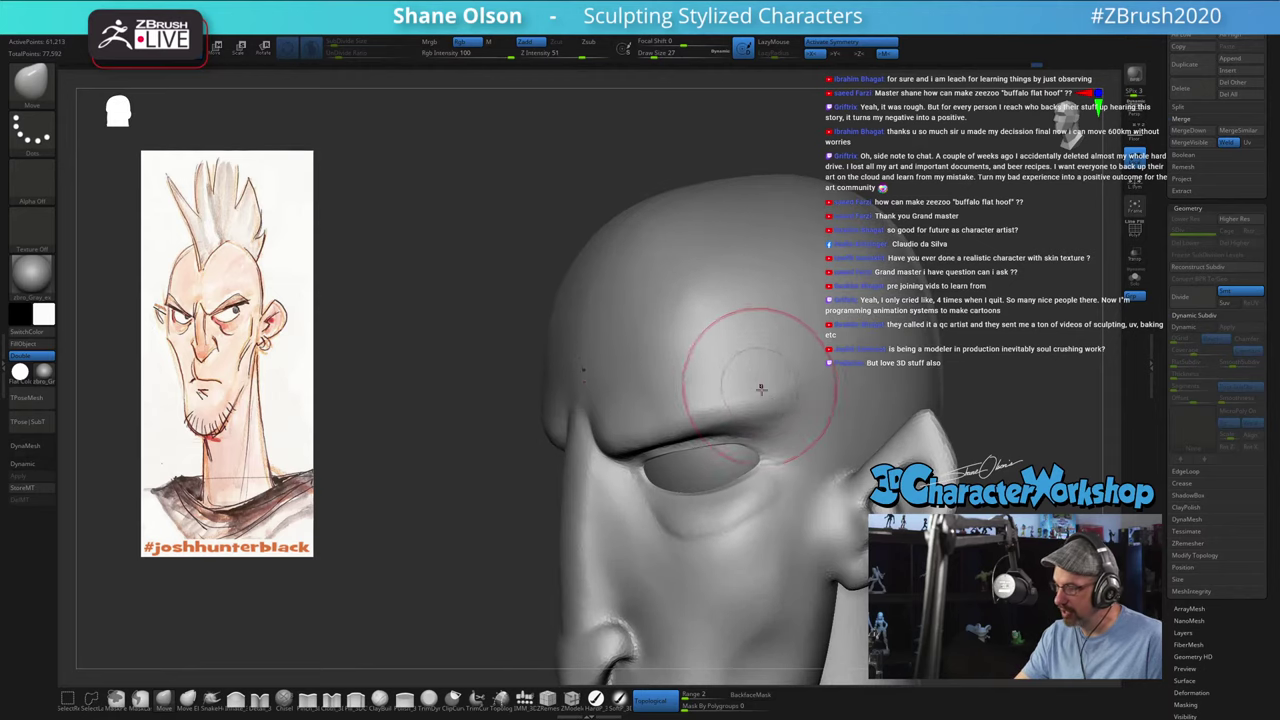
right_click_drag(750, 432, 697, 450)
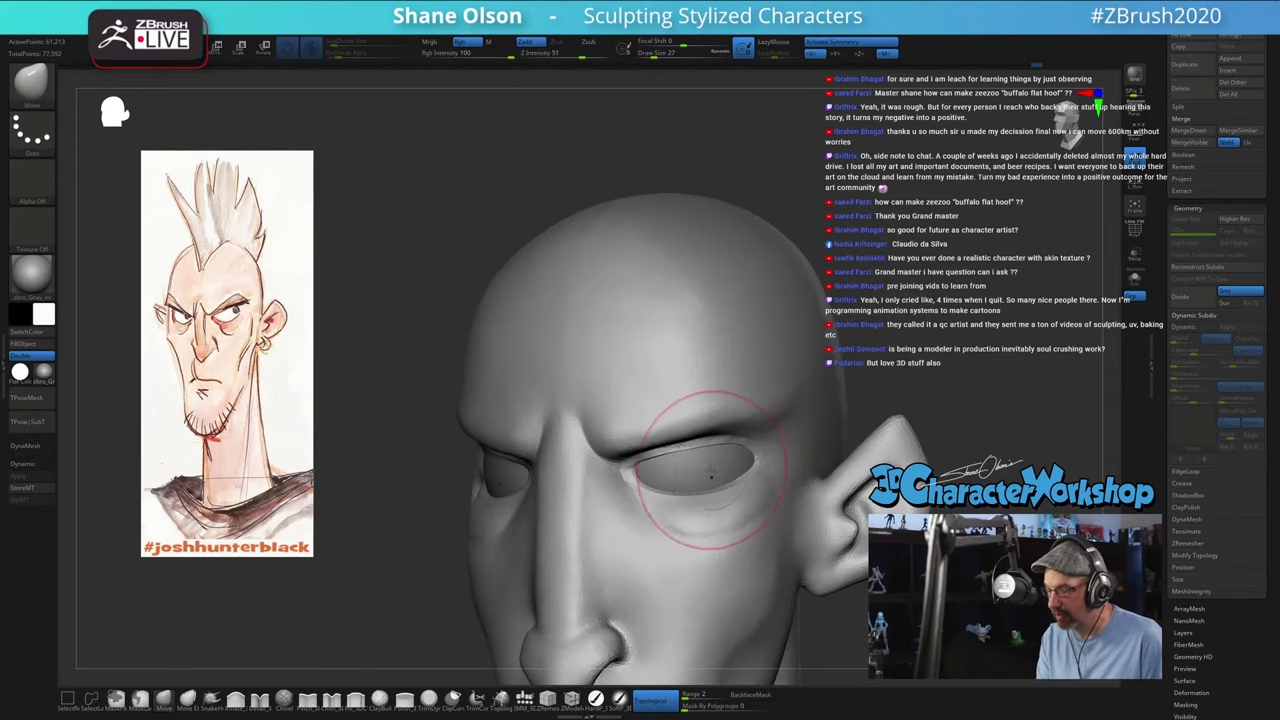
Step: Adjust the outer curve of the upper eyelid with the Move brush, reducing the draw size to 20 and finally 12
key("bracketleft")
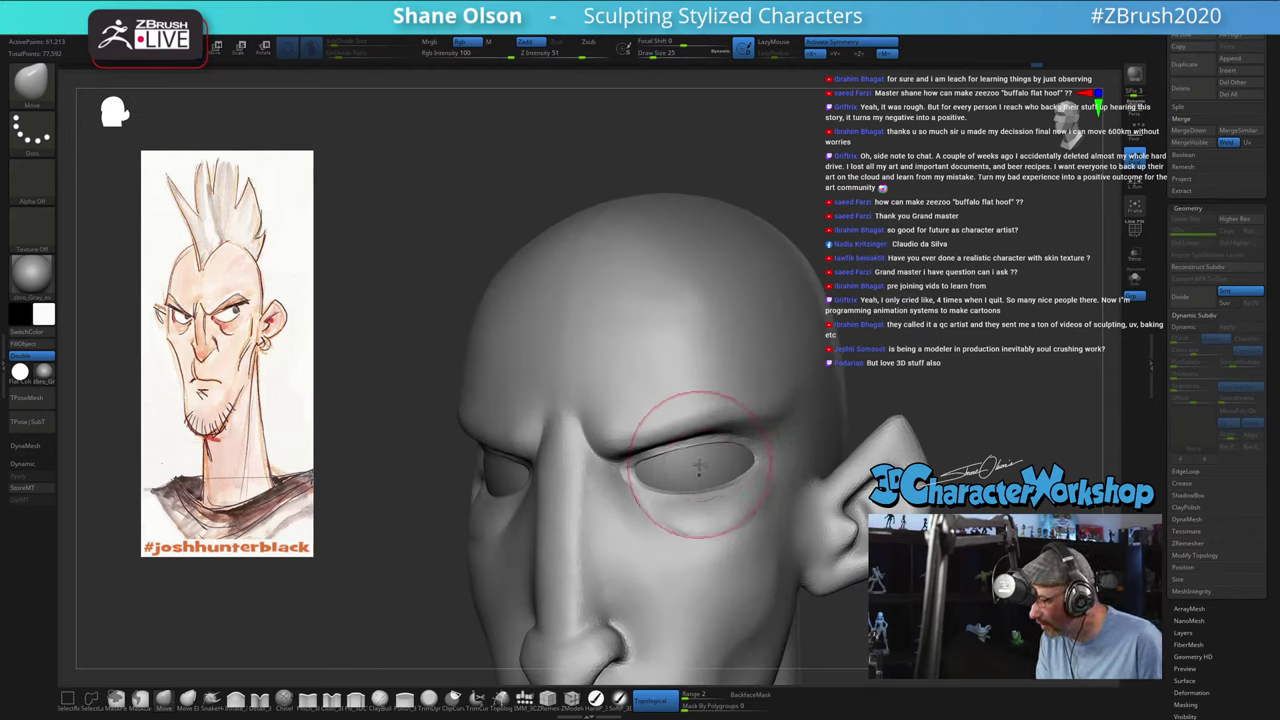
key("bracketleft")
key("bracketleft")
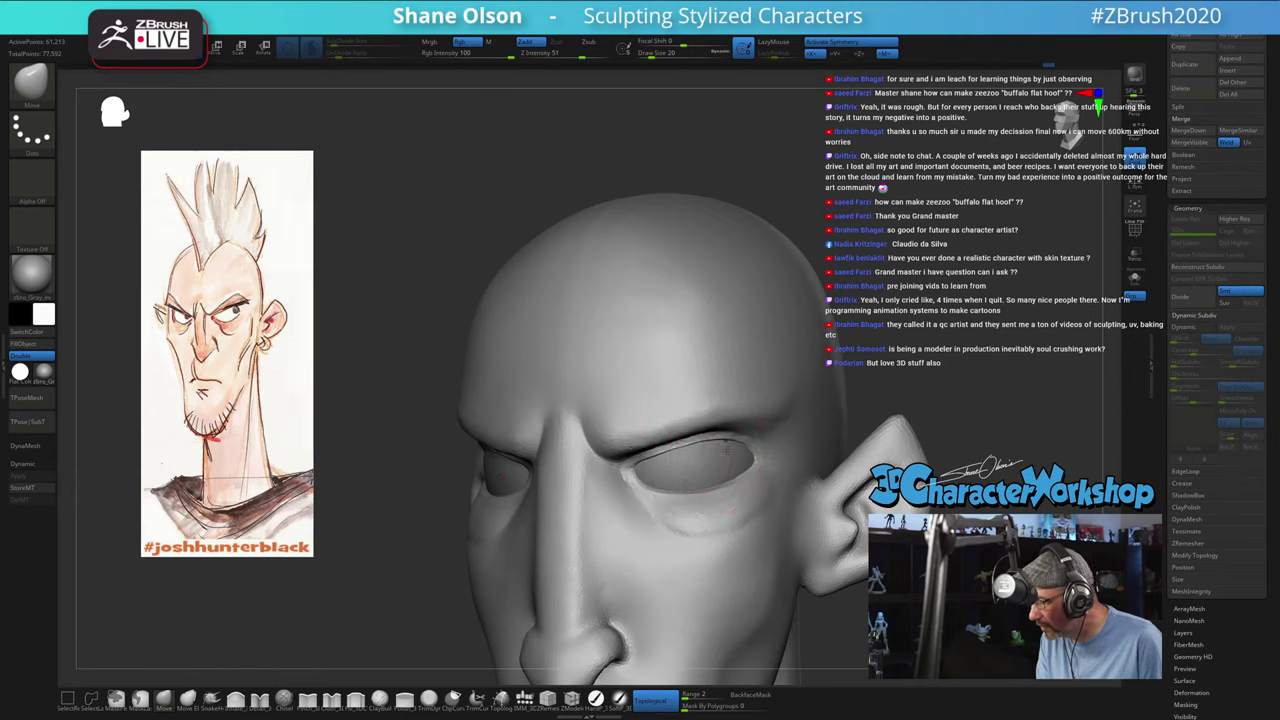
key("bracketleft")
key("bracketleft")
key("bracketleft")
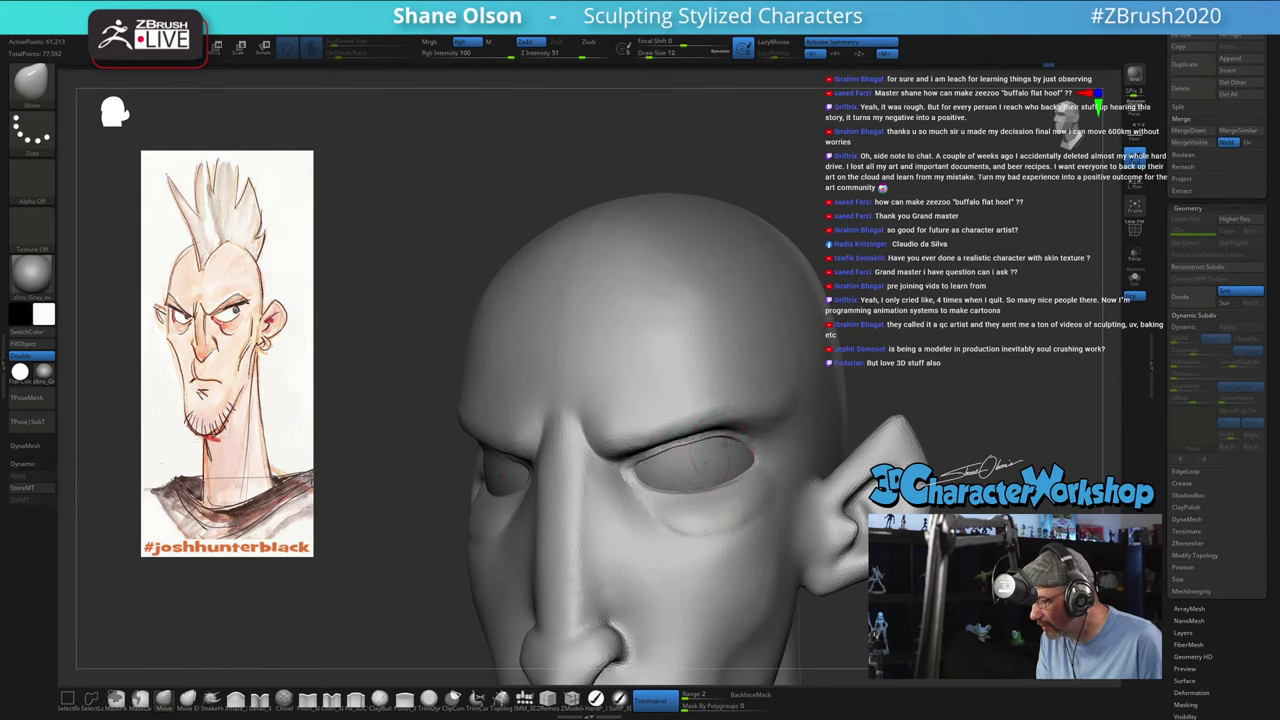
right_click_drag(735, 447, 815, 454)
mouse_move(715, 441)
right_mouse_down()
mouse_move(707, 458)
mouse_move(712, 445)
right_mouse_up()
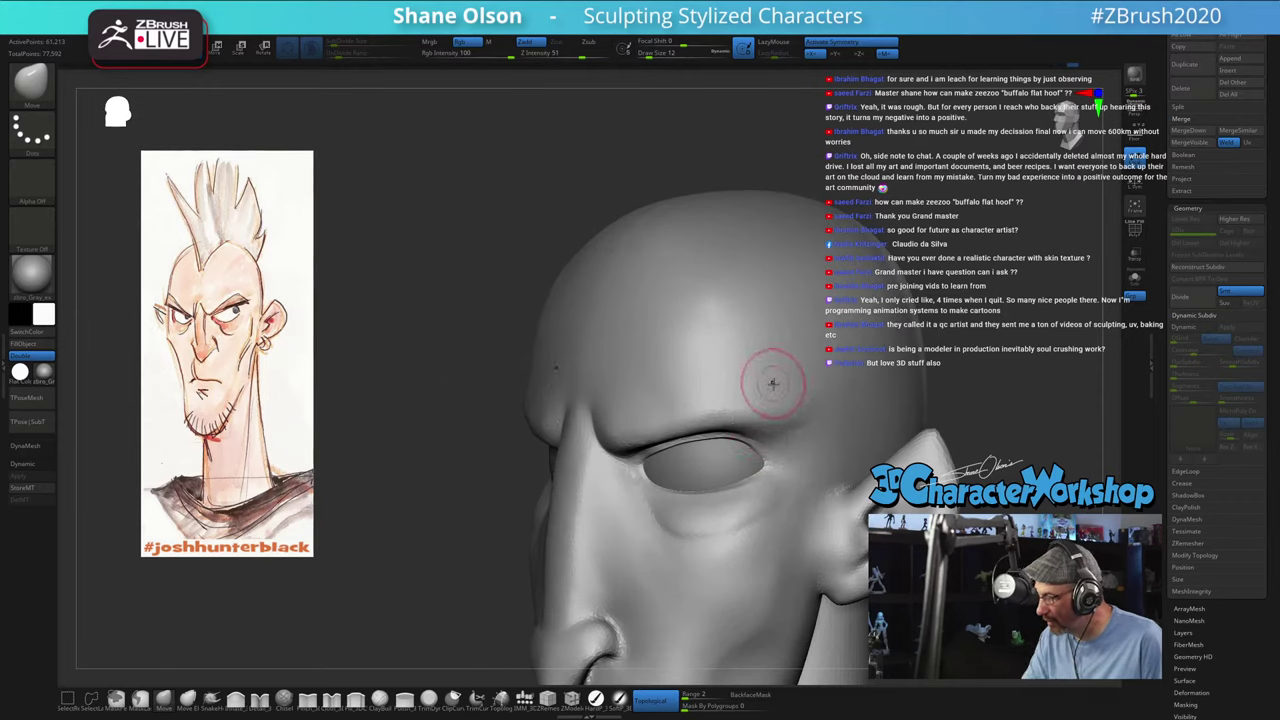
mouse_move(771, 382)
right_mouse_down()
mouse_move(773, 325)
mouse_move(771, 377)
mouse_move(777, 357)
mouse_move(866, 428)
mouse_move(848, 543)
mouse_move(900, 328)
right_mouse_up()
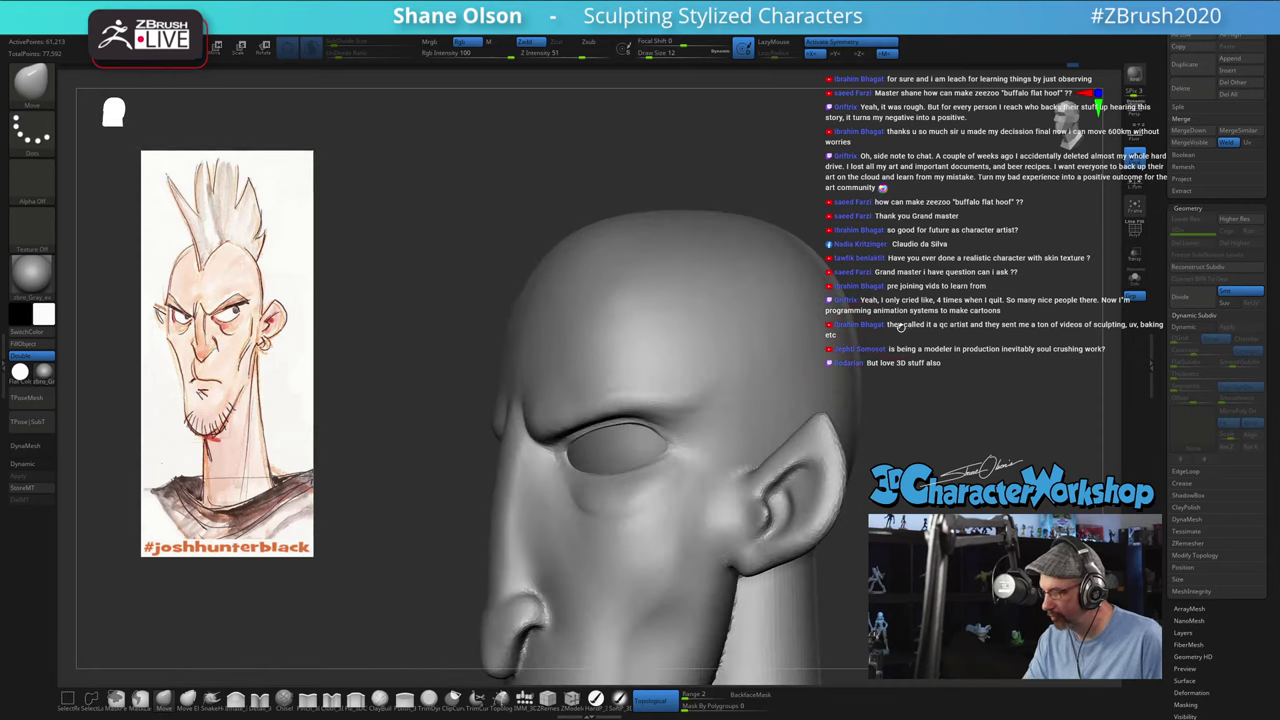
right_click_drag(944, 420, 820, 446)
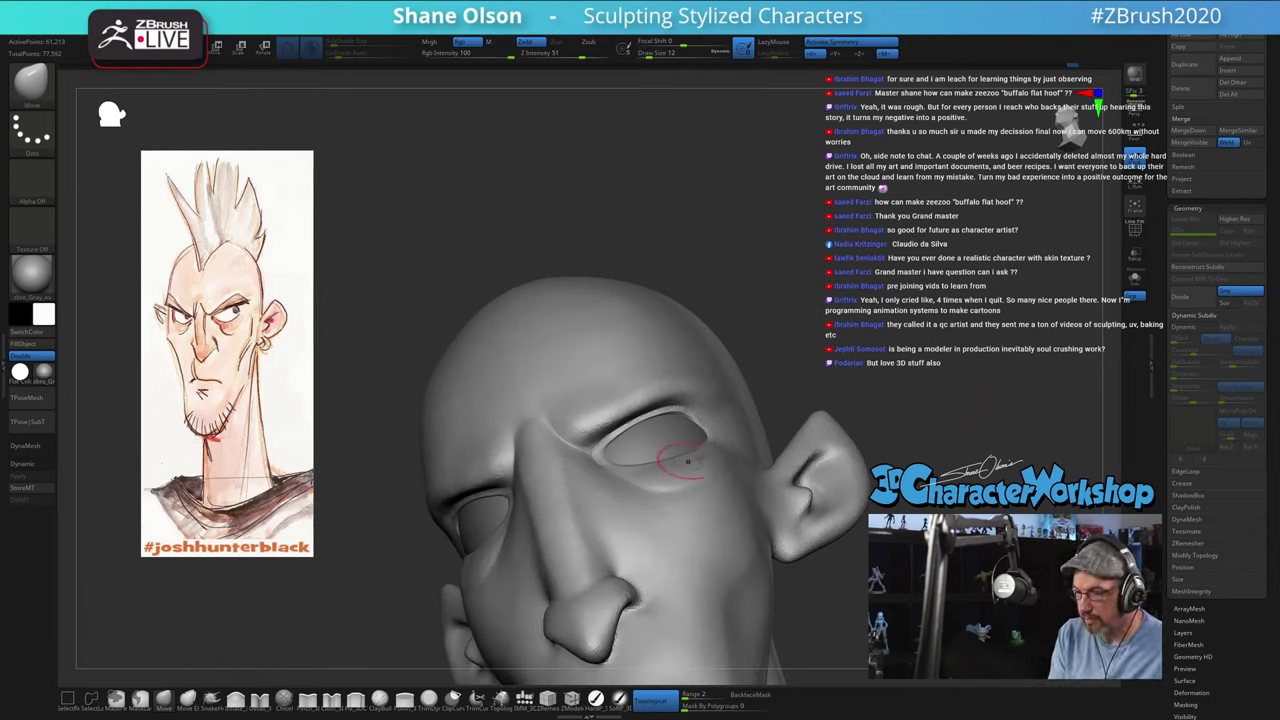
Step: Nudge the outer part of the upper eyelid's rim below the brow with the Move brush at draw size 5
right_click_drag(679, 432, 655, 463, "ctrl")
key("s")
mouse_move(659, 434)
left_mouse_down()
mouse_move(666, 388)
mouse_move(702, 394)
left_mouse_up()
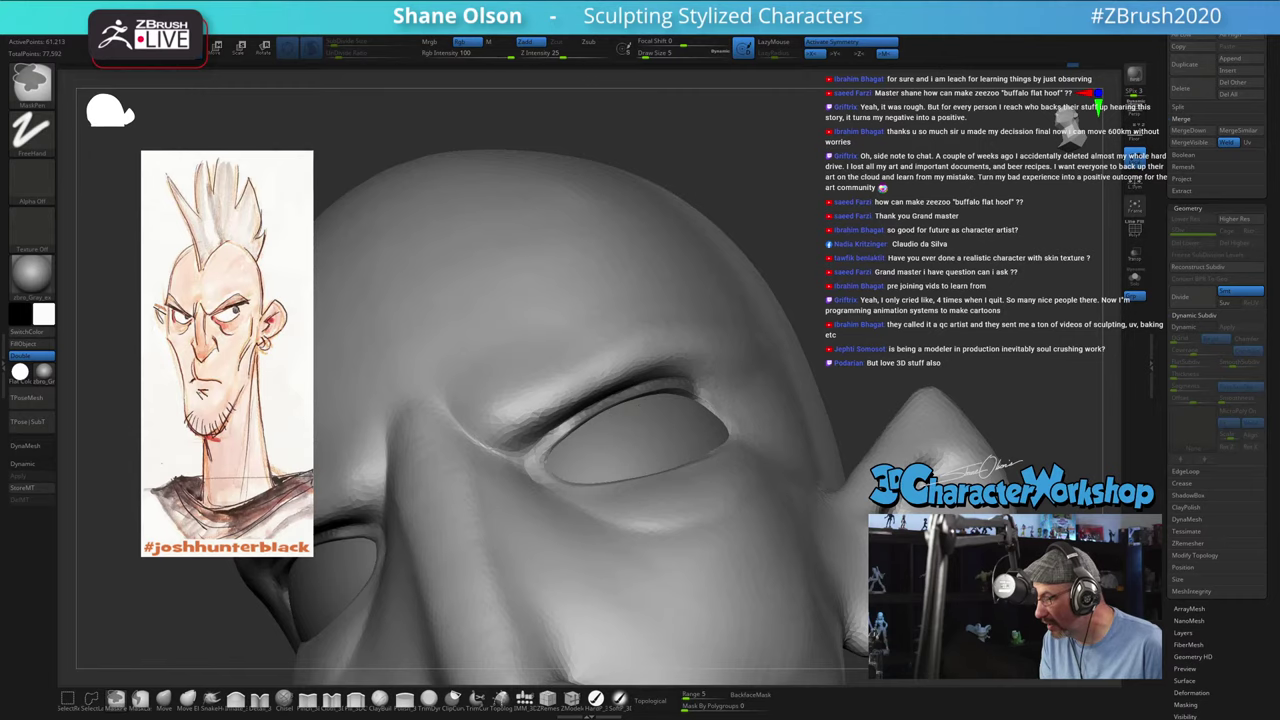
mouse_move(709, 403)
right_mouse_down()
mouse_move(688, 417)
mouse_move(725, 378)
mouse_move(737, 384)
right_mouse_up()
key("t")
key("ctrl")
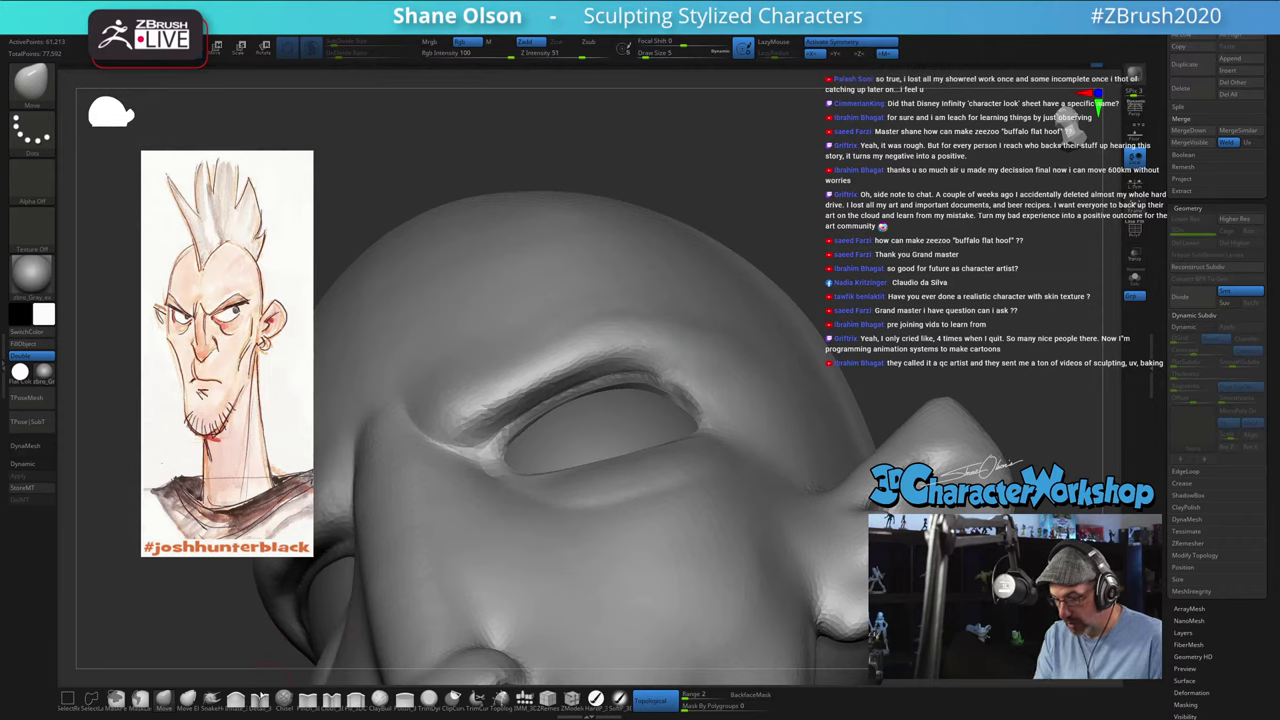
Step: Switch to the Inflate brush, turn off Sculptris Pro and try inflating the upper eyelid fold at draw size 16 and Z intensity 14
left_click(236, 700)
key("s")
mouse_move(607, 404)
left_mouse_down()
mouse_move(563, 380)
mouse_move(647, 366)
left_mouse_up()
key("ctrl+z")
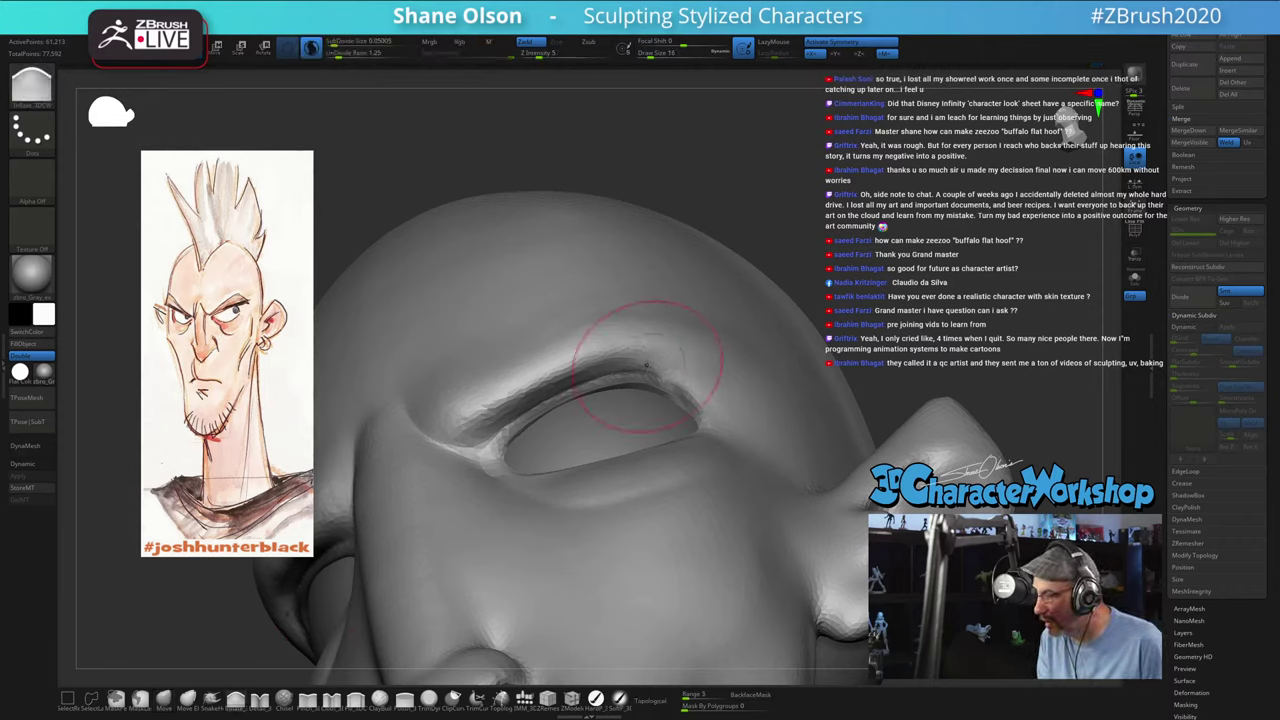
left_click(311, 48)
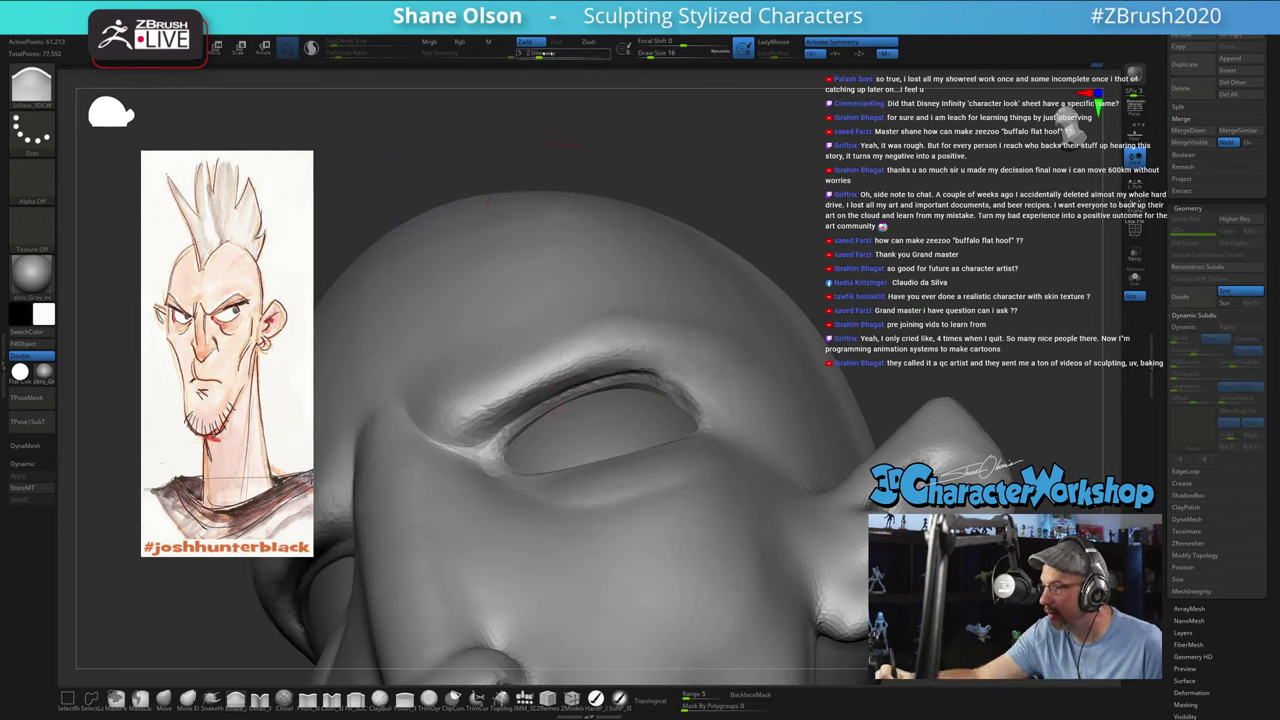
left_click(552, 54)
mouse_move(622, 372)
left_mouse_down()
mouse_move(620, 357)
mouse_move(688, 370)
left_mouse_up()
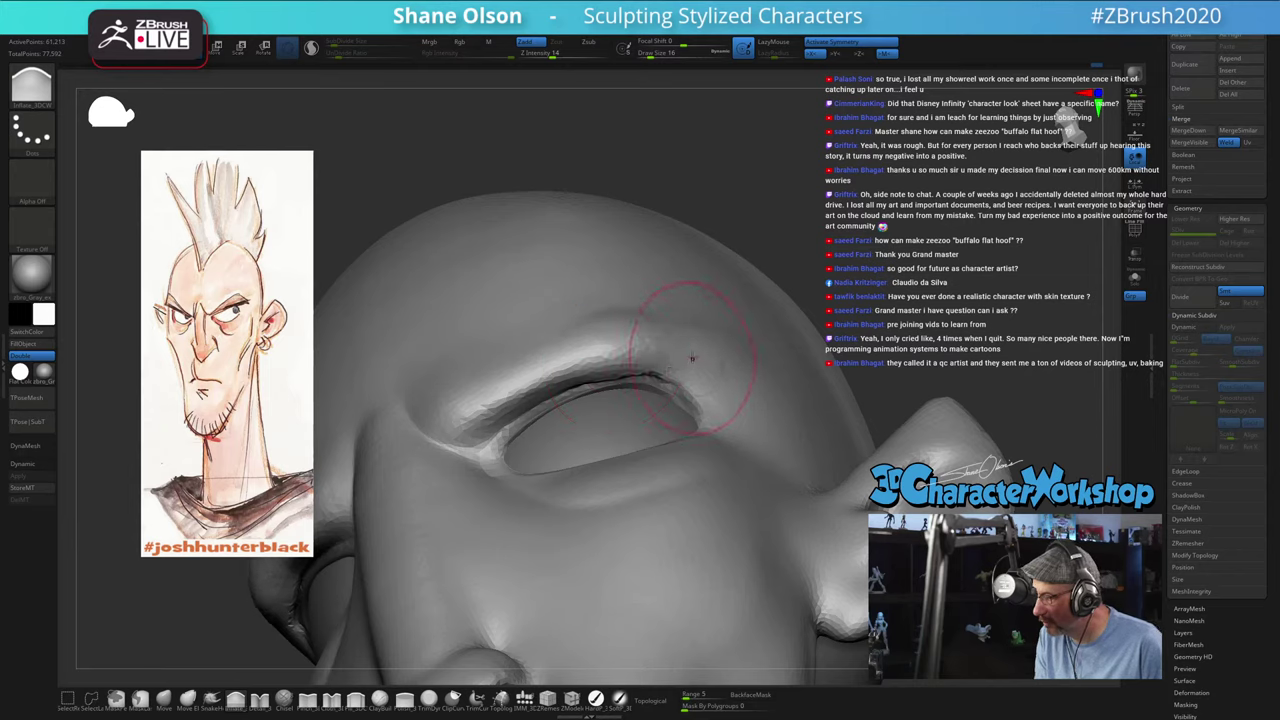
key("ctrl+z")
Step: Inflate the fold between brow and upper eyelid at draw size 27 with the Z intensity lowered to 7
key("s")
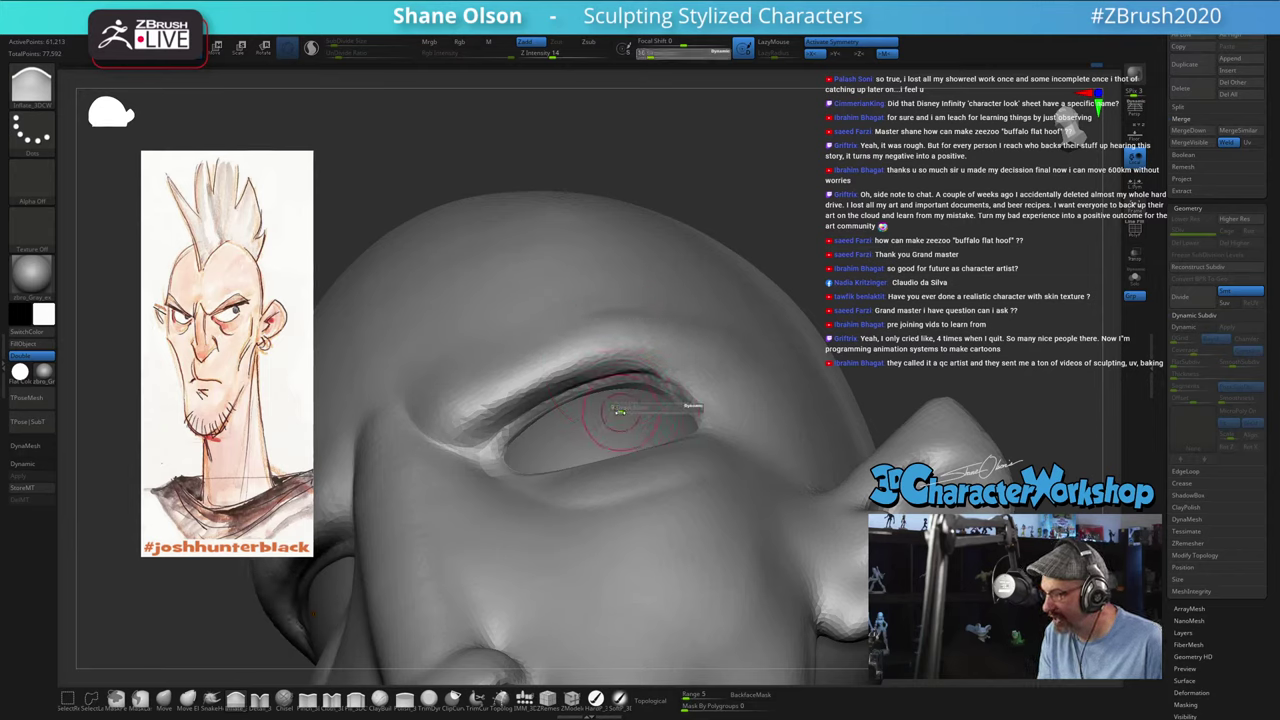
key("s")
left_click_drag(570, 386, 620, 357)
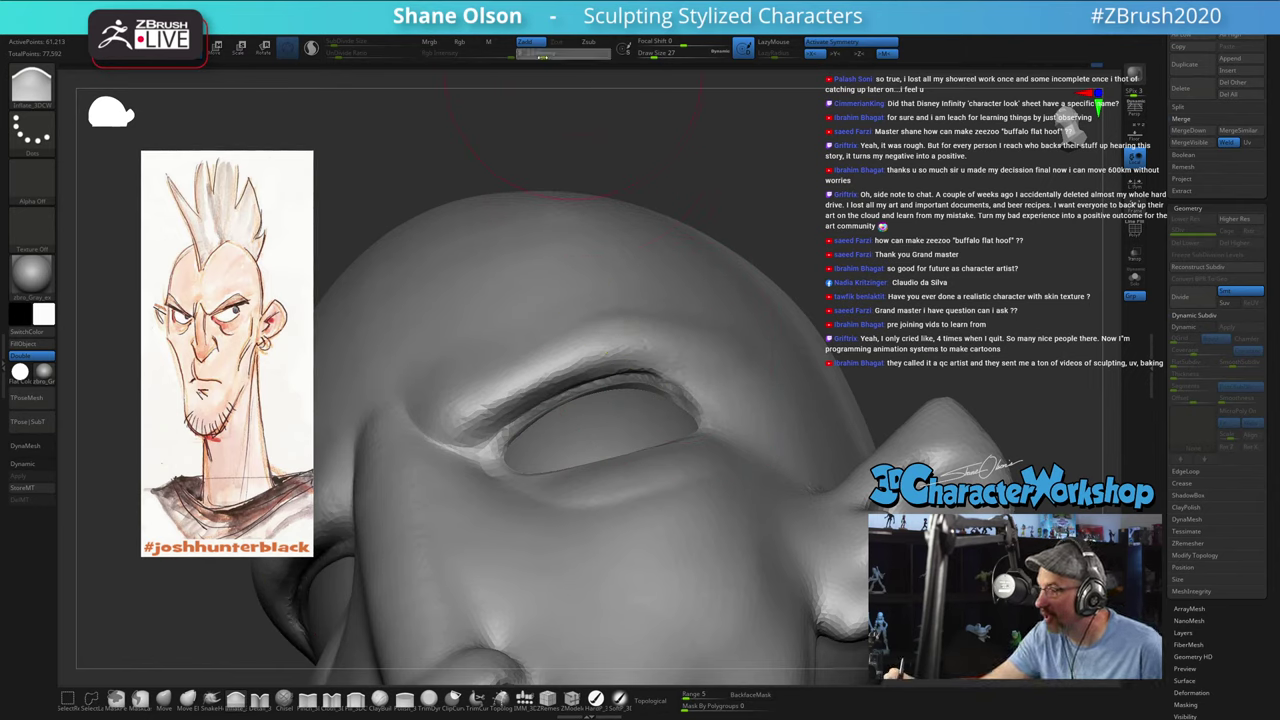
mouse_move(597, 372)
left_mouse_down()
mouse_move(675, 381)
mouse_move(698, 402)
left_mouse_up()
right_click_drag(870, 364, 872, 401, "shift")
mouse_move(872, 401)
left_mouse_down()
mouse_move(855, 503)
mouse_move(871, 384)
left_mouse_up()
Step: Reduce the draw size to 6 and smooth the crease under the brow ridge above the upper eyelid
right_click_drag(871, 384, 833, 334, "ctrl")
key("s")
mouse_move(832, 334)
left_mouse_down()
mouse_move(792, 342)
mouse_move(767, 320)
left_mouse_up()
mouse_move(622, 325)
left_mouse_down("shift")
mouse_move(686, 354)
mouse_move(687, 367)
mouse_move(579, 319)
left_mouse_up("shift")
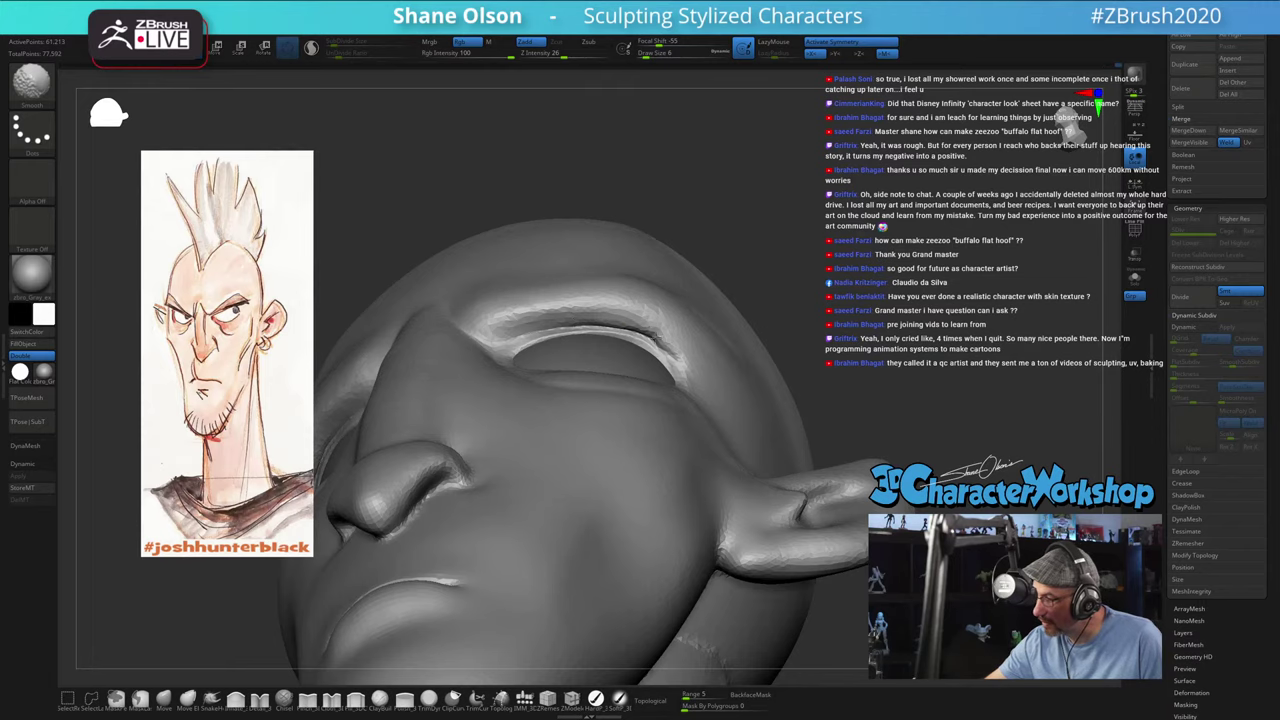
left_click_drag(816, 352, 837, 420)
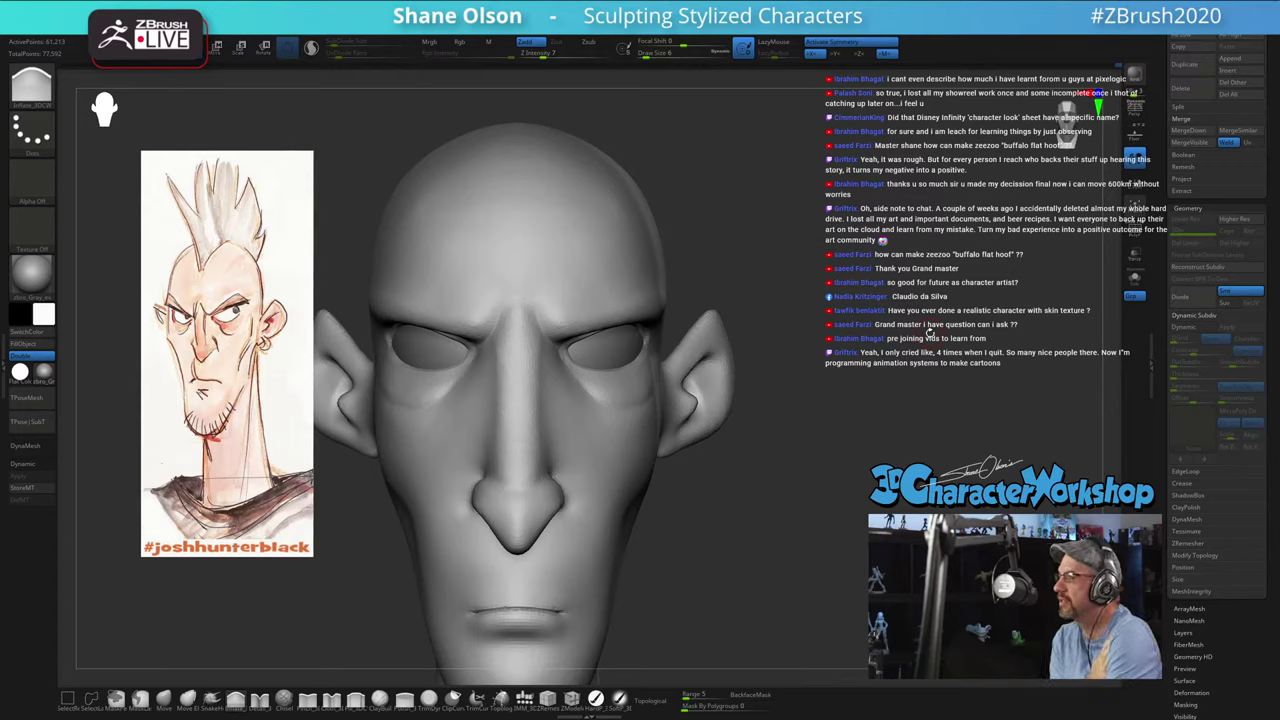
mouse_move(878, 354)
left_mouse_down()
mouse_move(845, 354)
mouse_move(876, 354)
mouse_move(850, 350)
mouse_move(855, 314)
mouse_move(848, 328)
left_mouse_up()
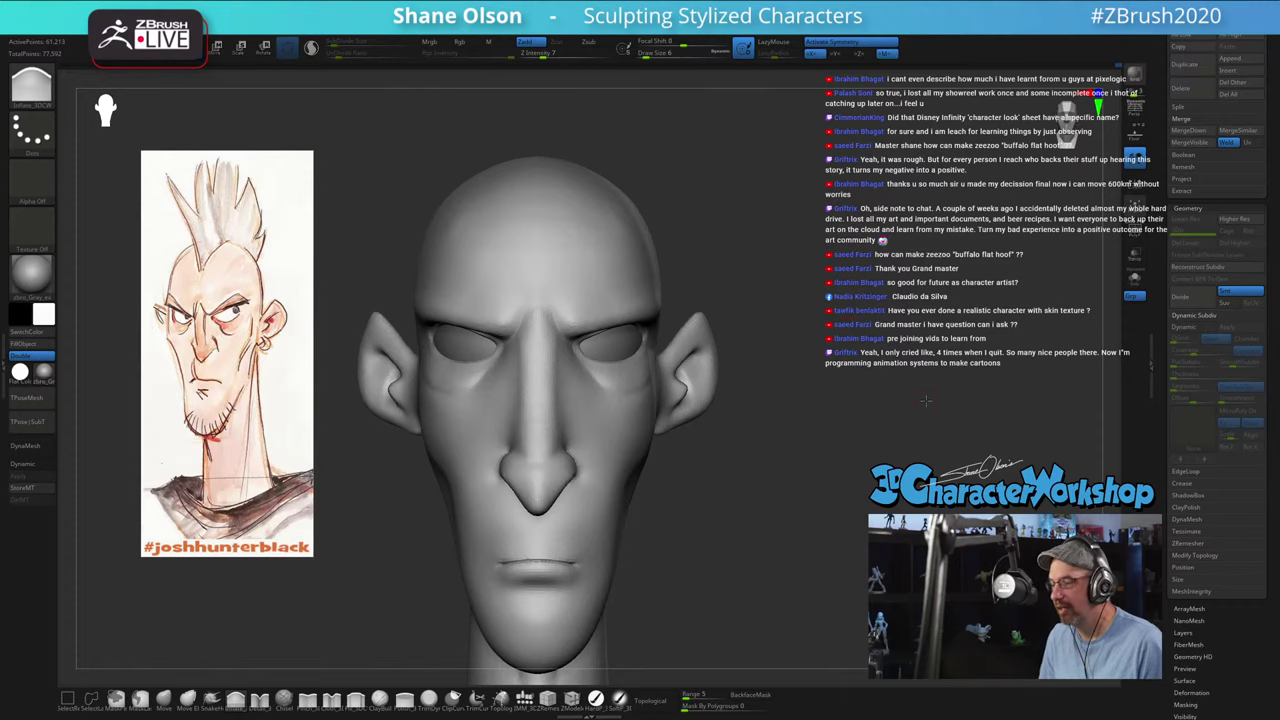
mouse_move(927, 400)
left_mouse_down()
mouse_move(869, 394)
mouse_move(878, 386)
mouse_move(848, 324)
left_mouse_up()
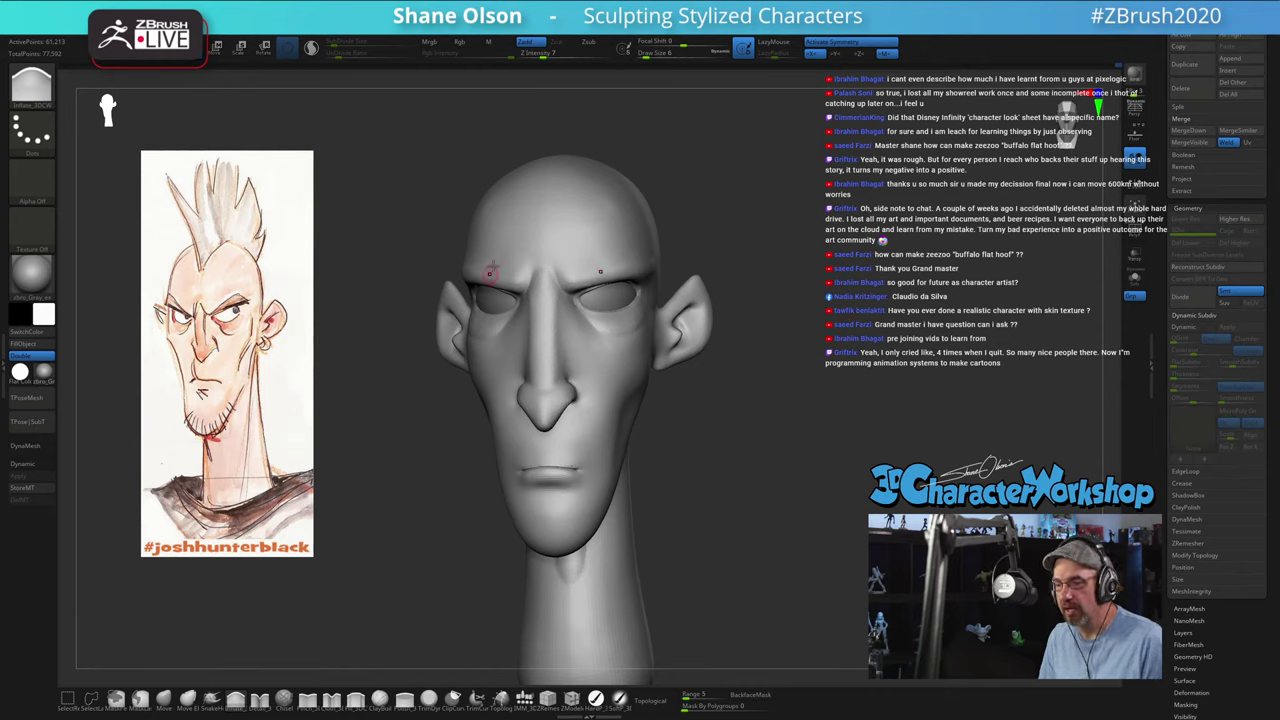
Step: Limit the QuickSave preferences to 4 maximum files and a maximum duration of 10 minutes
left_click(440, 18)
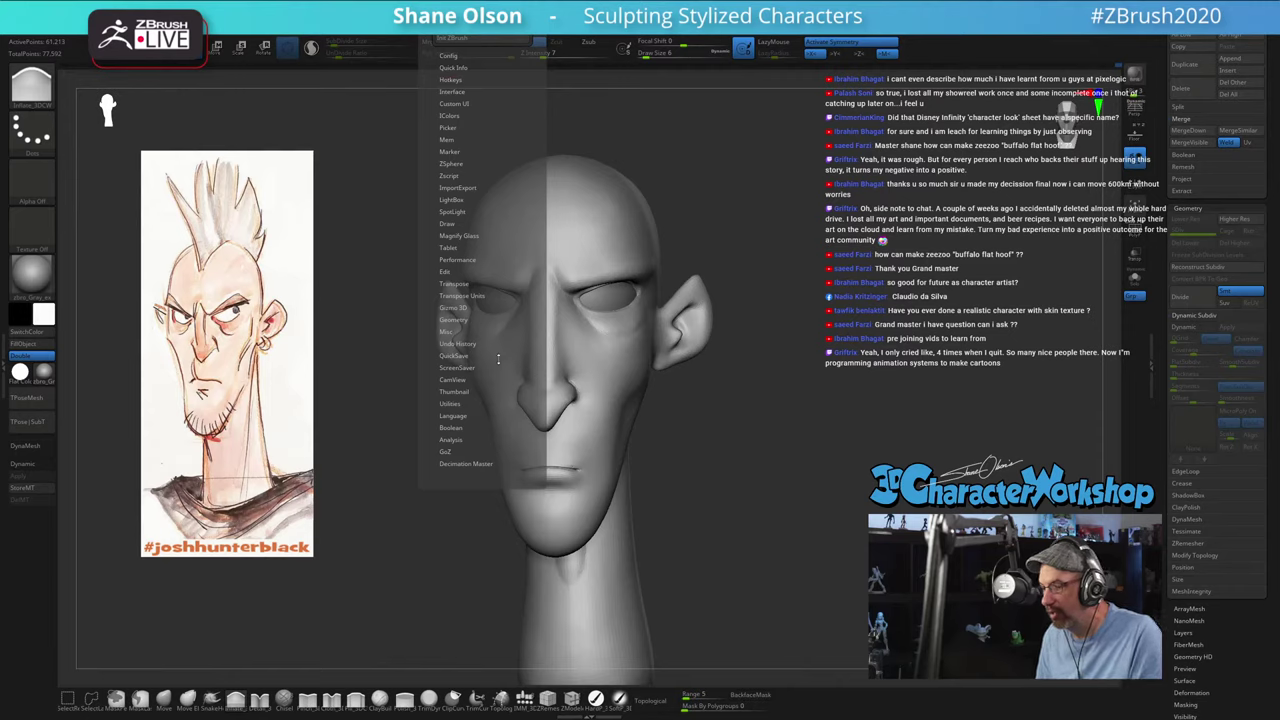
left_click(455, 356)
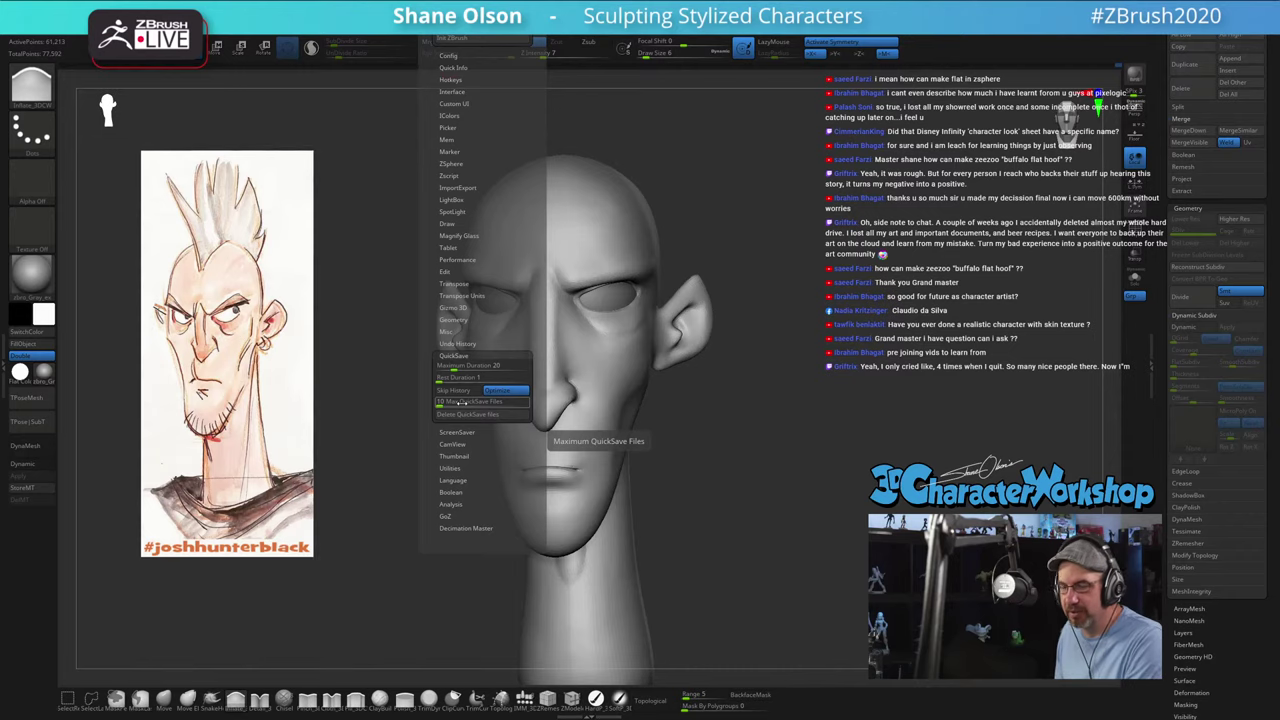
left_click(462, 403)
type("4")
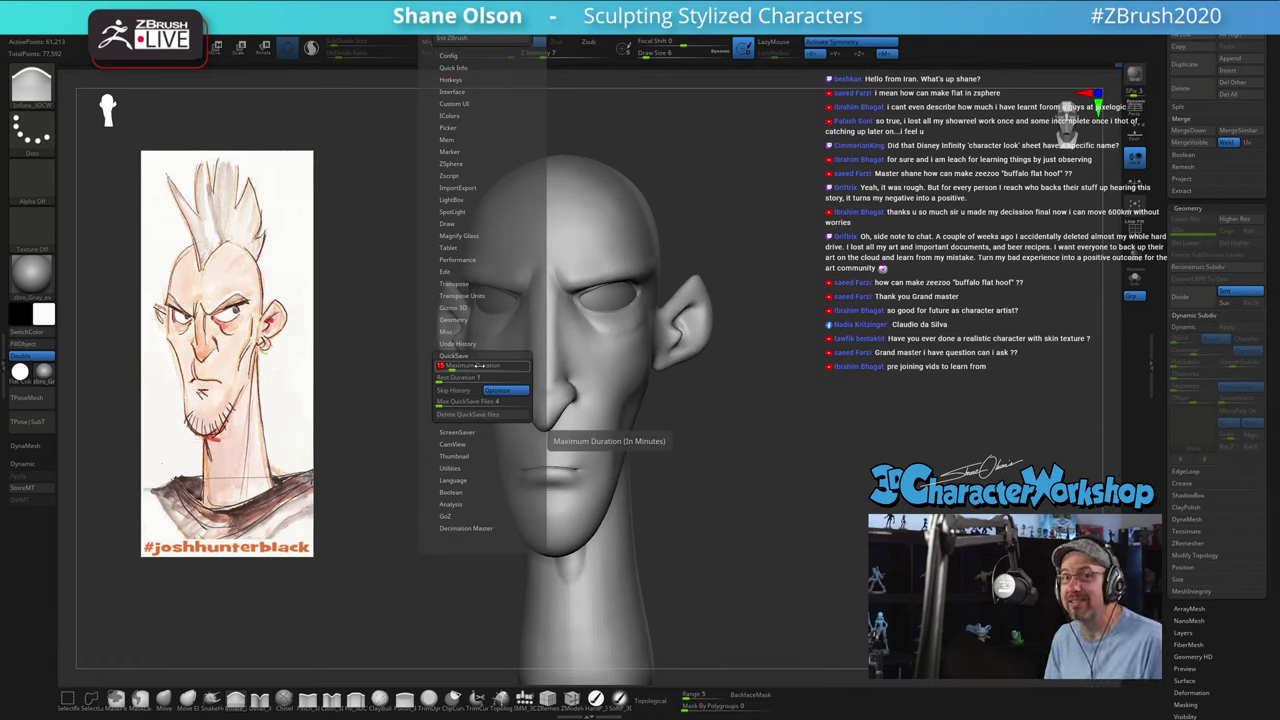
type("10")
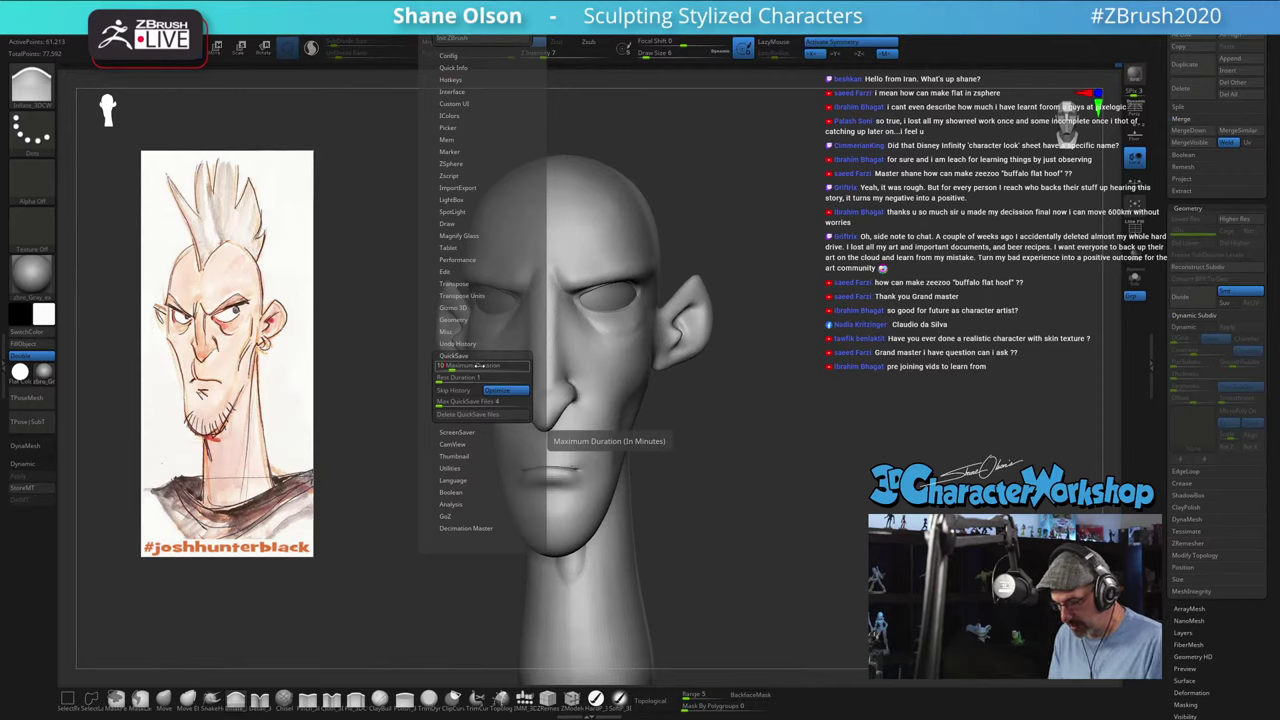
key("Return")
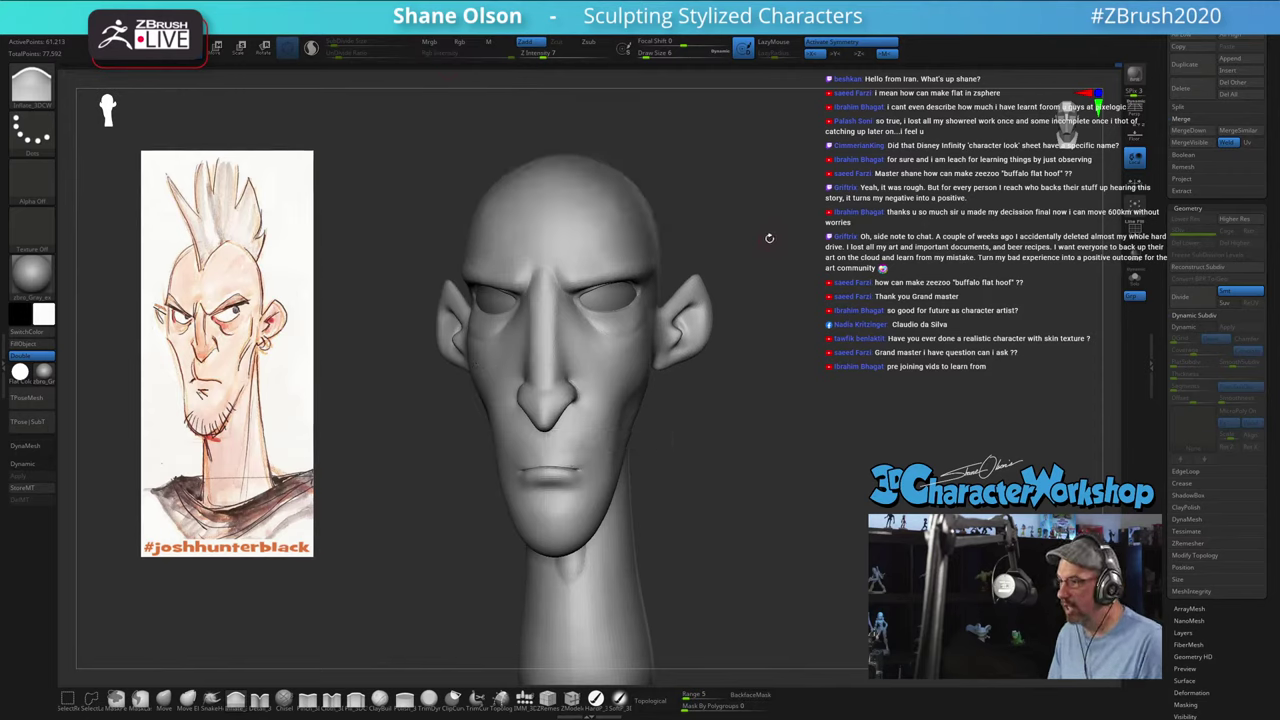
key("comma")
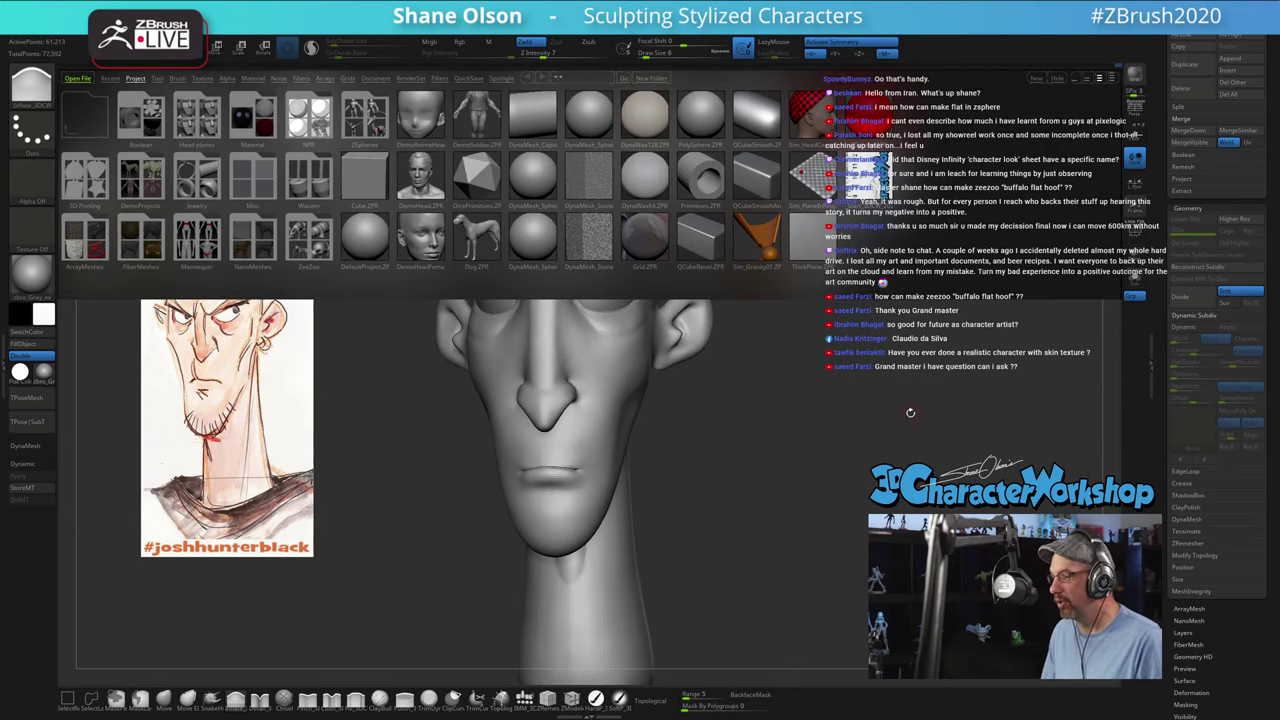
mouse_move(819, 425)
left_mouse_down()
mouse_move(826, 436)
mouse_move(802, 408)
left_mouse_up()
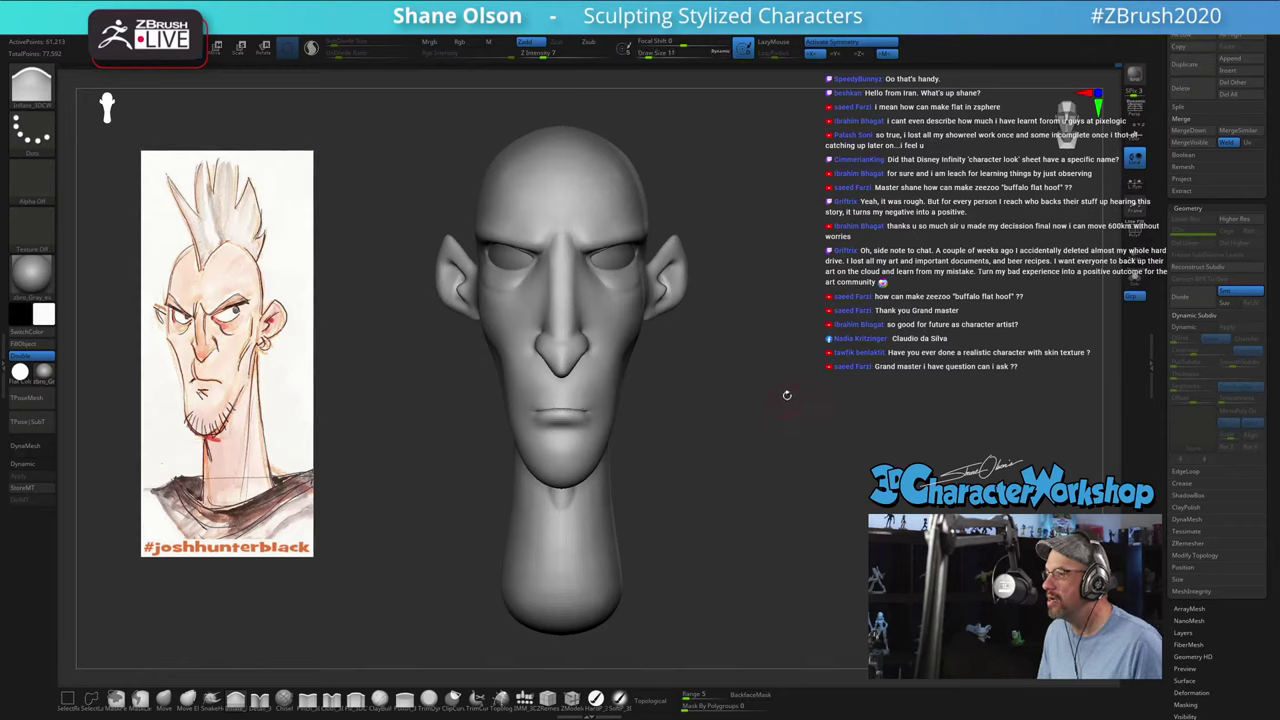
Step: Cut off the rounded end of the neck along a slightly slanted line in side view with the ClipCurve brush
key("s")
left_click_drag(786, 358, 774, 381, "alt")
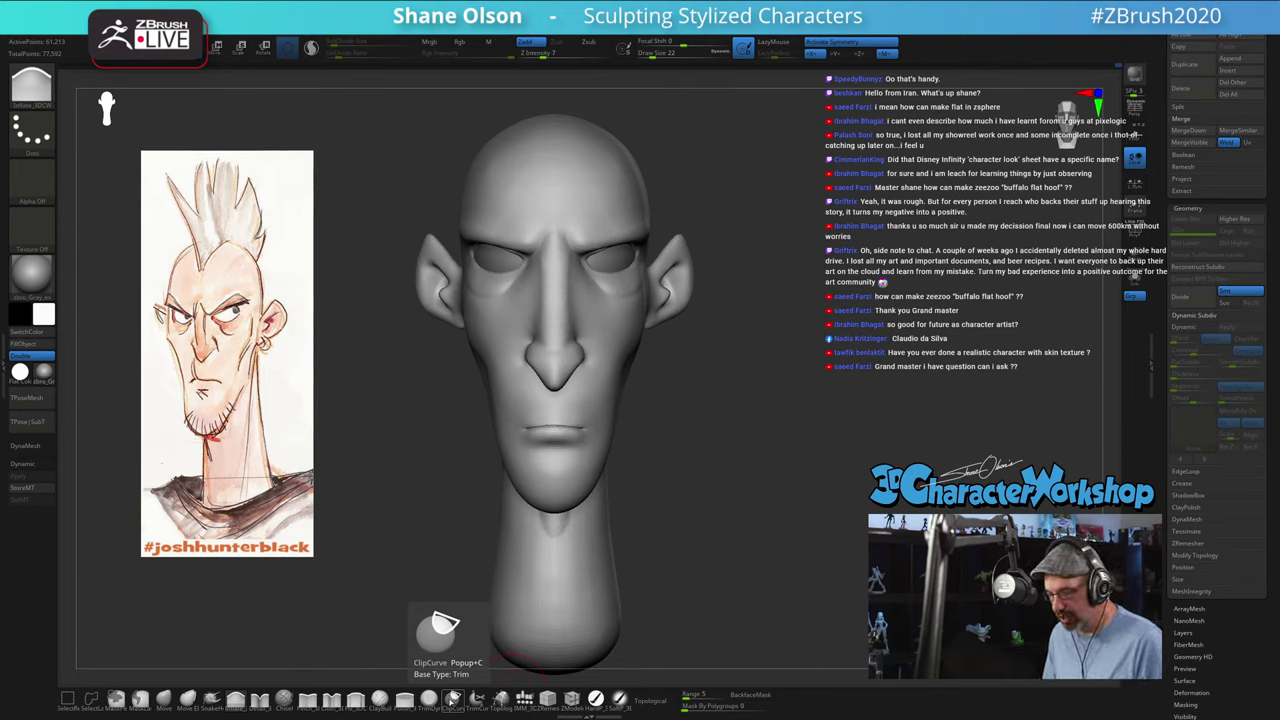
mouse_move(769, 520)
left_mouse_down()
mouse_move(810, 545)
mouse_move(849, 537)
left_mouse_up()
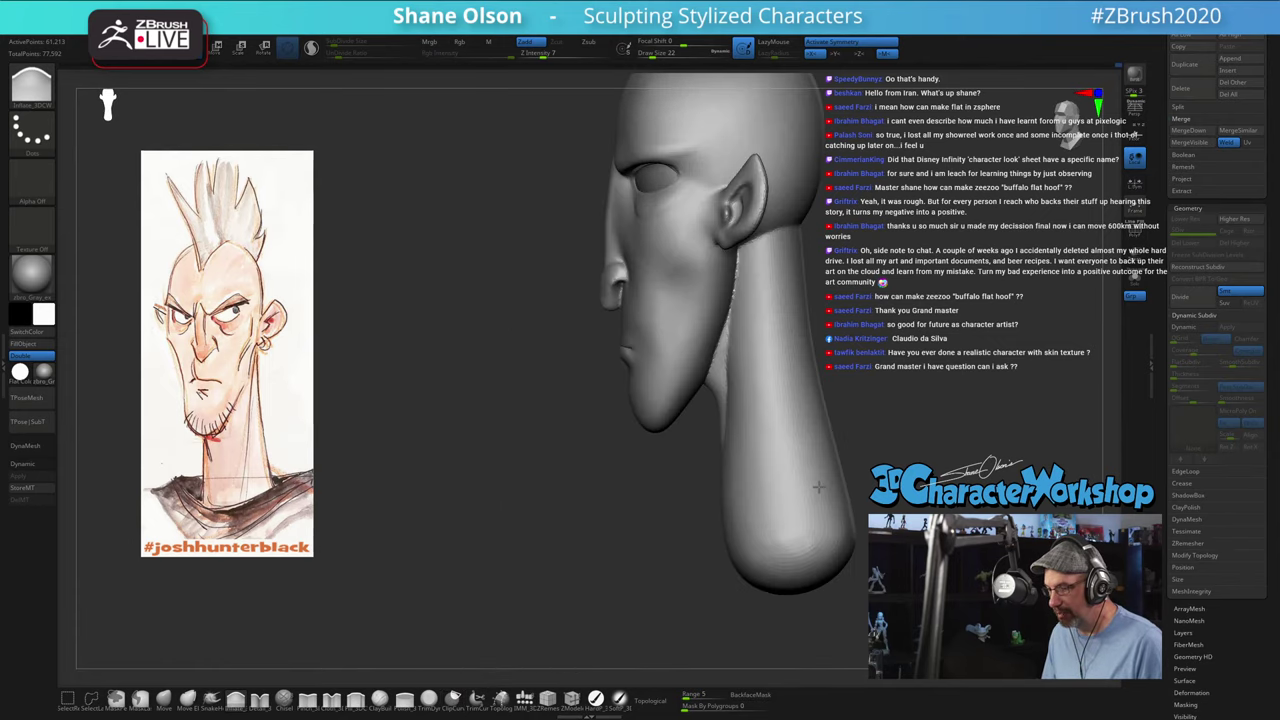
left_click_drag(1012, 368, 737, 483)
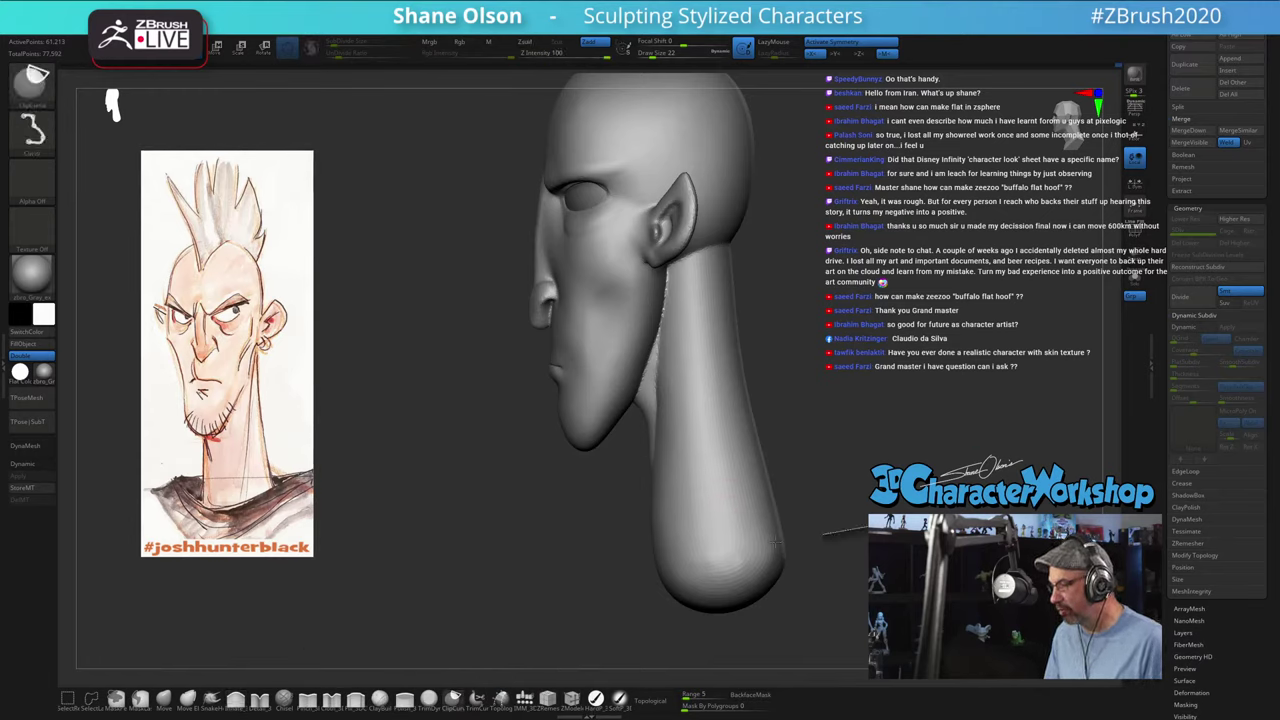
mouse_move(868, 526)
left_mouse_down("ctrl+shift")
mouse_move(495, 588)
mouse_move(523, 577)
left_mouse_up("ctrl+shift")
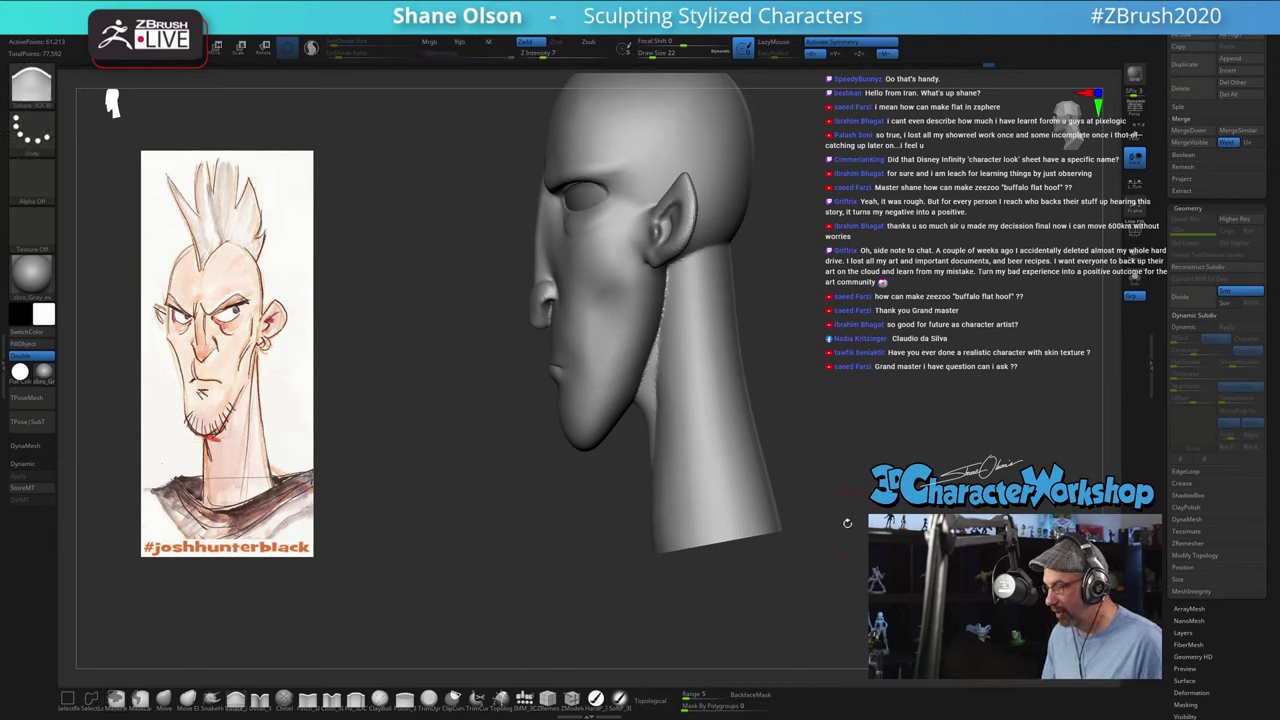
mouse_move(800, 450)
left_mouse_down()
mouse_move(796, 385)
mouse_move(775, 415)
mouse_move(902, 429)
mouse_move(872, 438)
left_mouse_up()
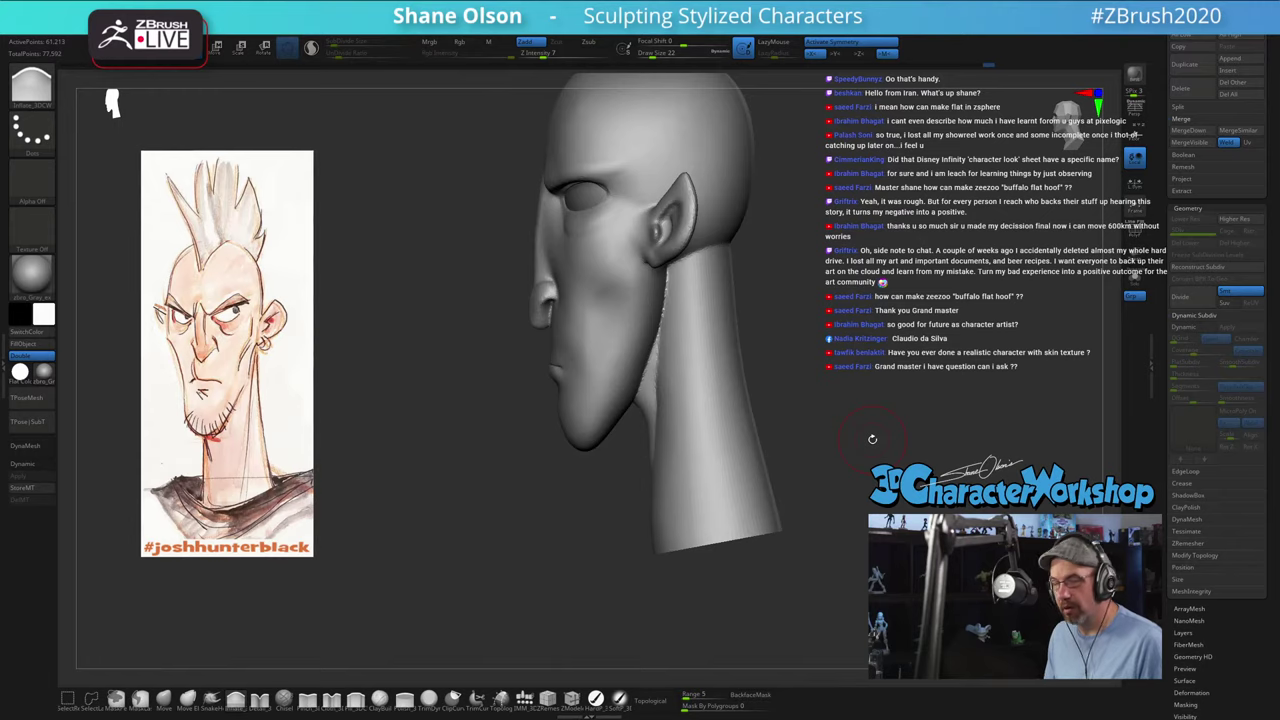
Step: Smooth the hard rim around the neck's cut base with the Smooth brush at draw size 22
mouse_move(878, 500)
left_mouse_down("alt")
mouse_move(891, 552)
mouse_move(826, 455)
mouse_move(856, 438)
mouse_move(821, 394)
left_mouse_up("alt")
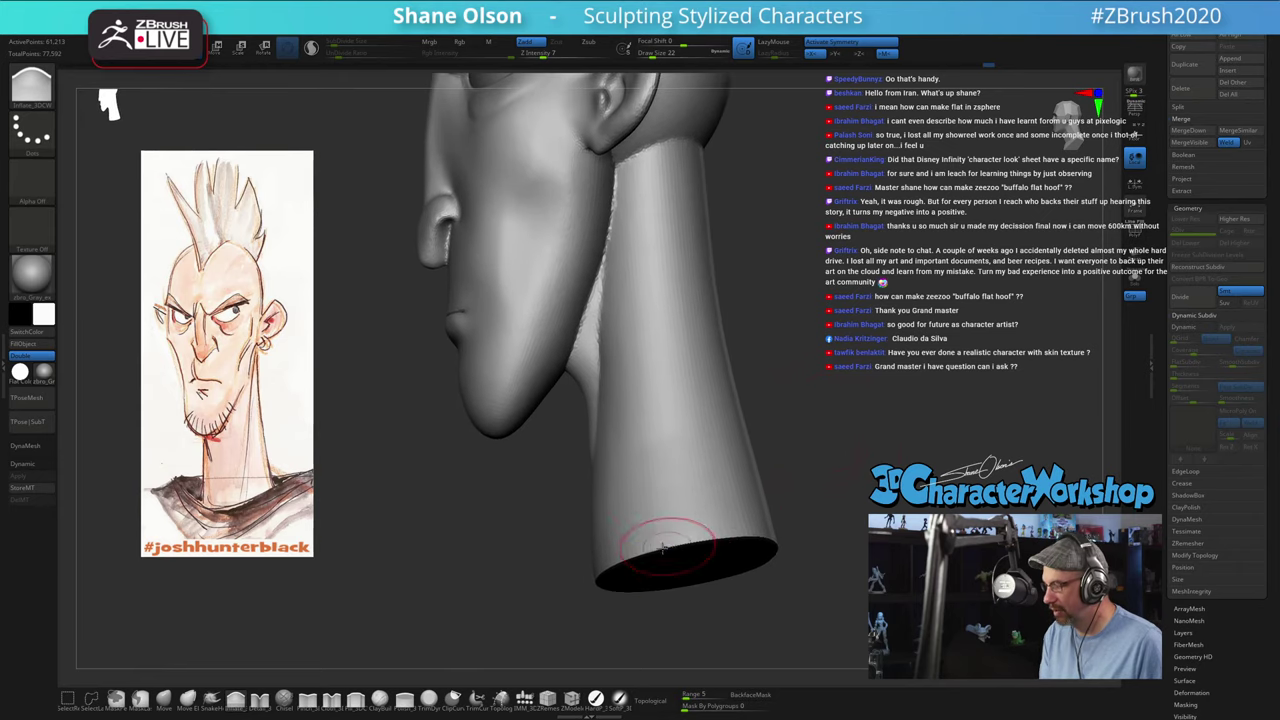
left_click_drag(630, 546, 706, 536, "shift")
mouse_move(690, 540)
left_mouse_down("shift")
mouse_move(650, 547)
mouse_move(777, 531)
mouse_move(824, 450)
mouse_move(780, 514)
left_mouse_up("shift")
left_click_drag(622, 570, 592, 602, "shift")
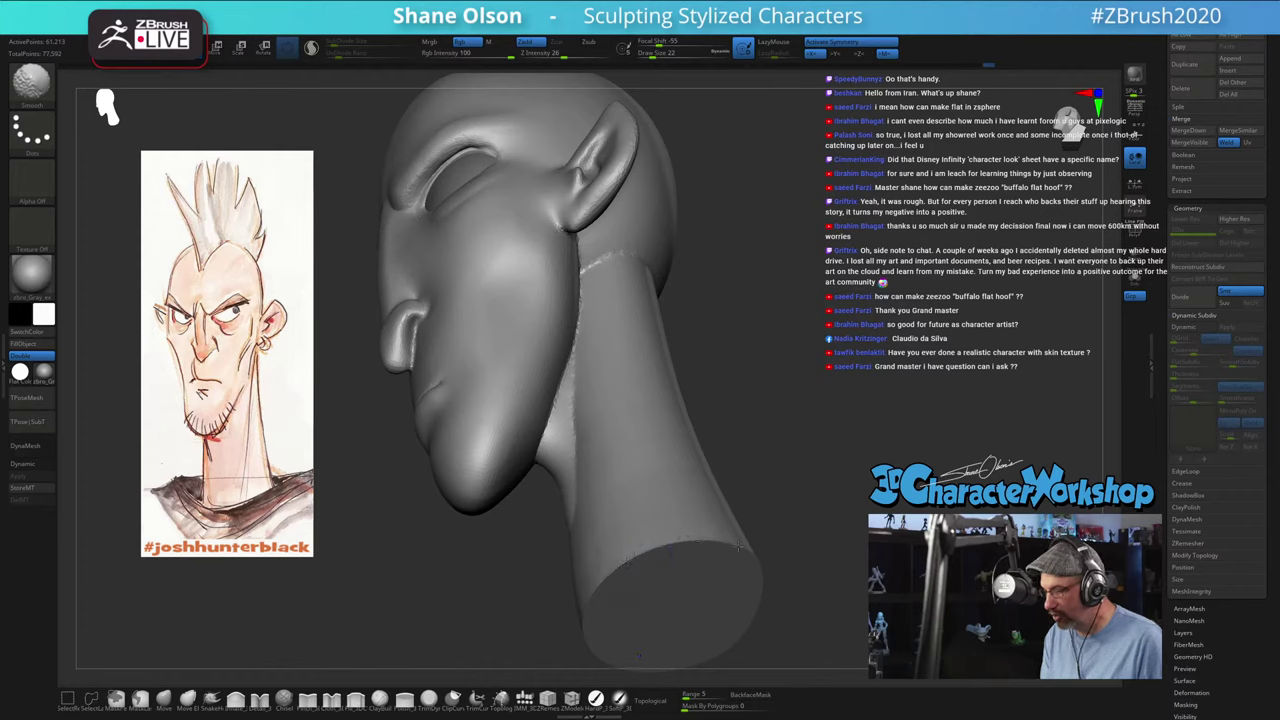
left_click_drag(859, 516, 828, 514)
key("shift")
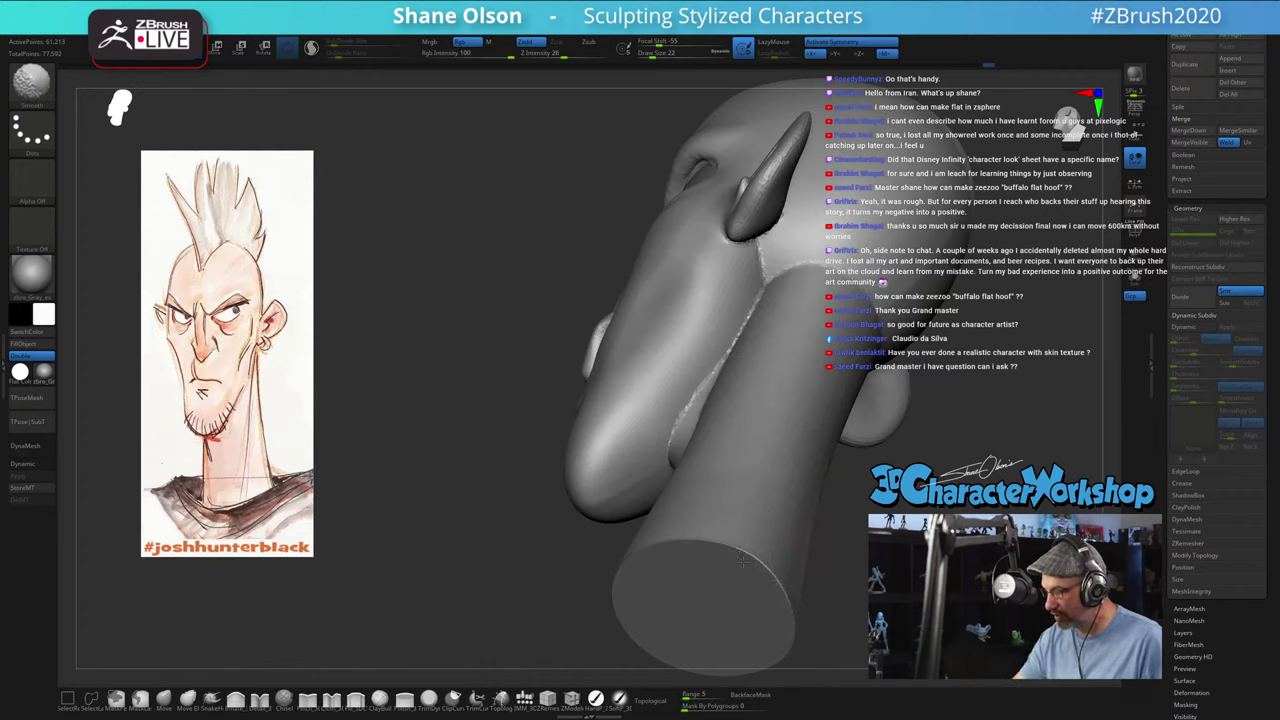
left_click_drag(701, 539, 734, 534, "shift")
left_click_drag(834, 516, 925, 508)
left_click_drag(686, 549, 697, 541, "shift")
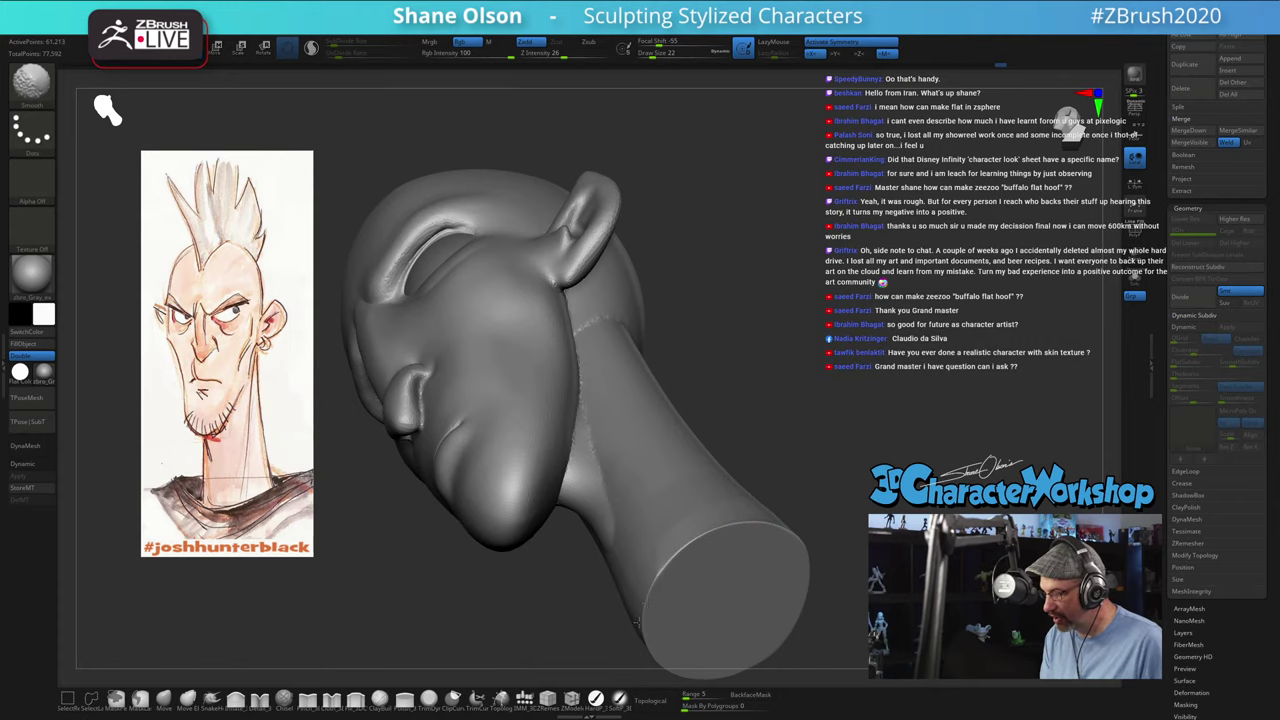
left_click_drag(832, 540, 850, 580)
key("shift")
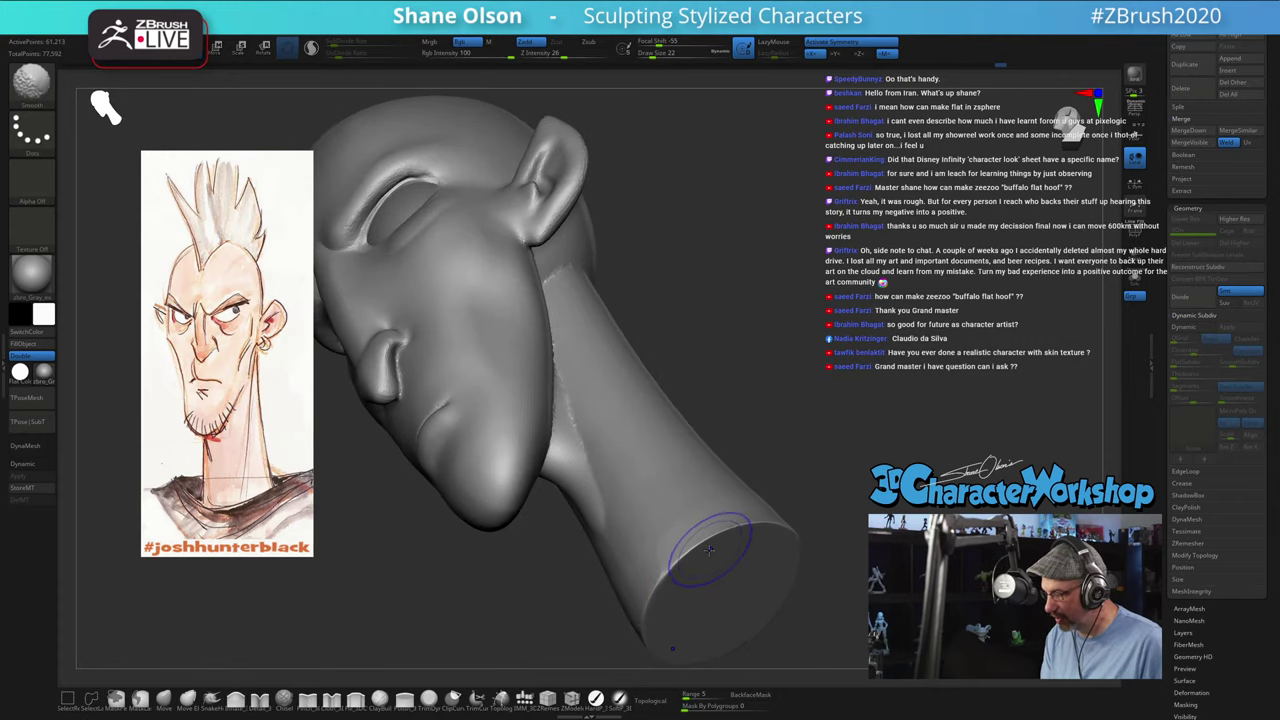
left_click_drag(811, 523, 880, 605)
mouse_move(824, 574)
left_mouse_down("shift")
mouse_move(830, 542)
mouse_move(872, 625)
mouse_move(935, 632)
left_mouse_up("shift")
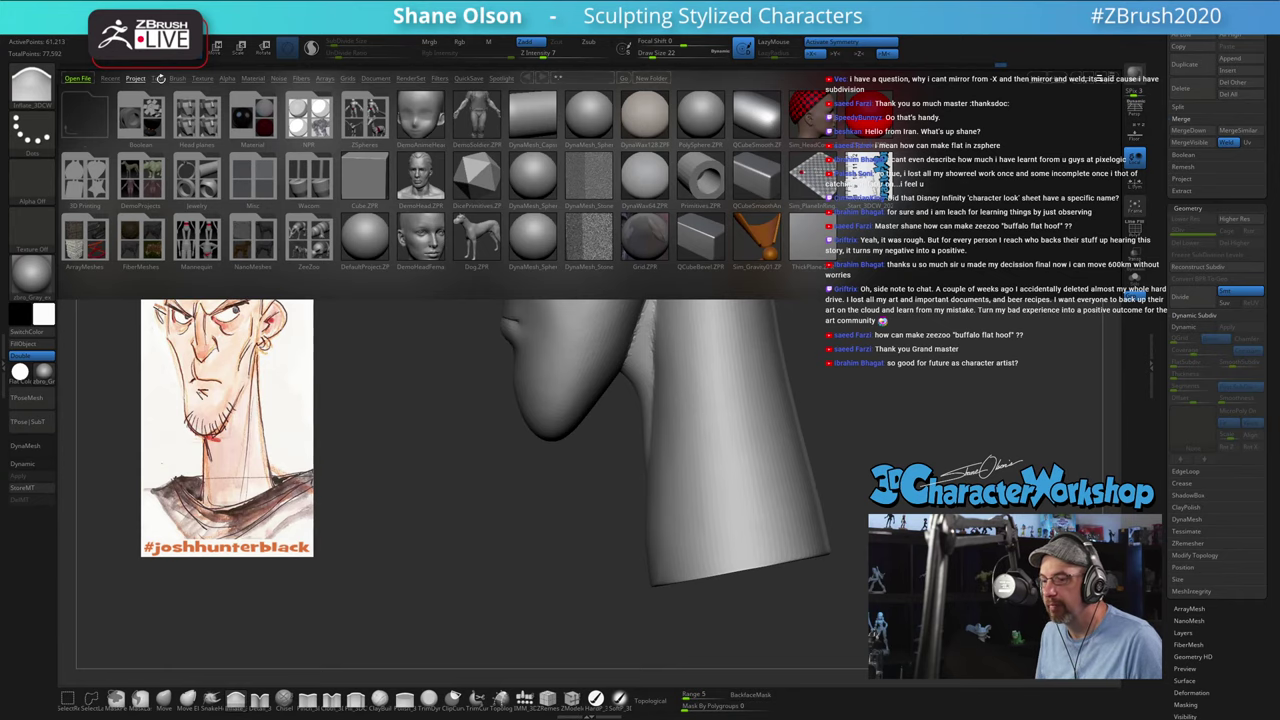
Step: Look through the ZSpheres folder of sample animal projects in LightBox, and close the browser
left_click(157, 78)
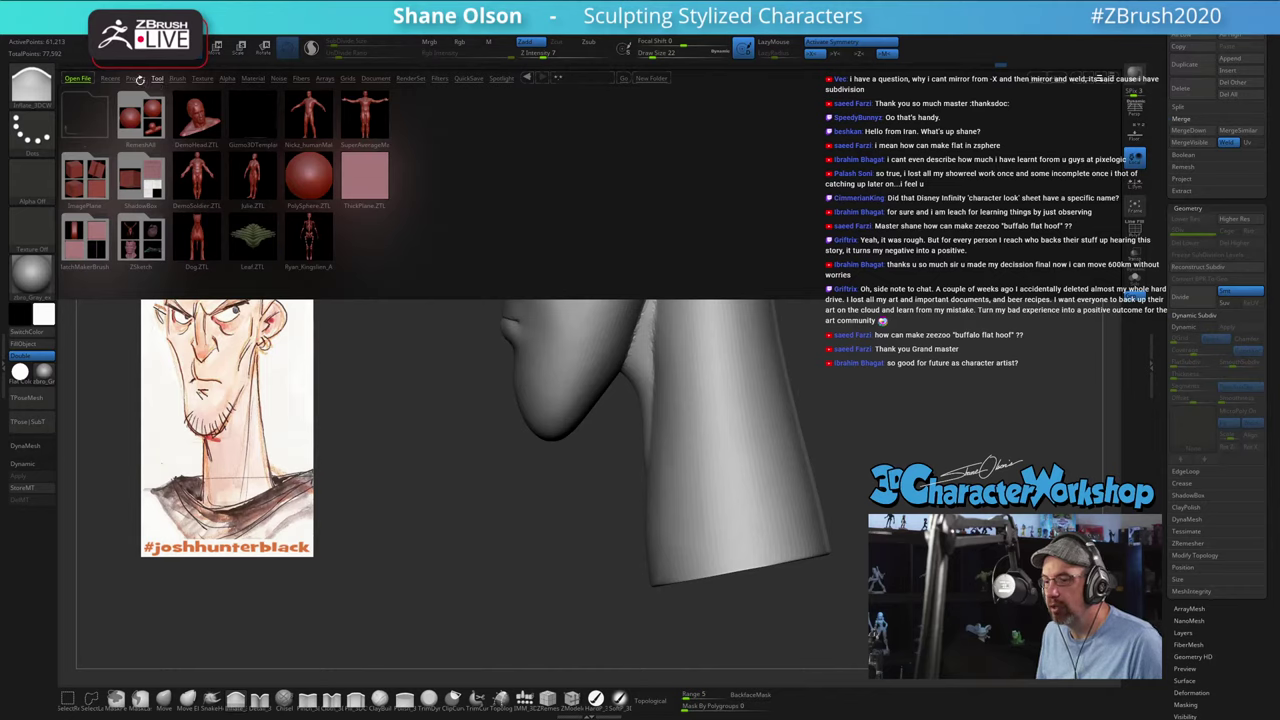
left_click(138, 80)
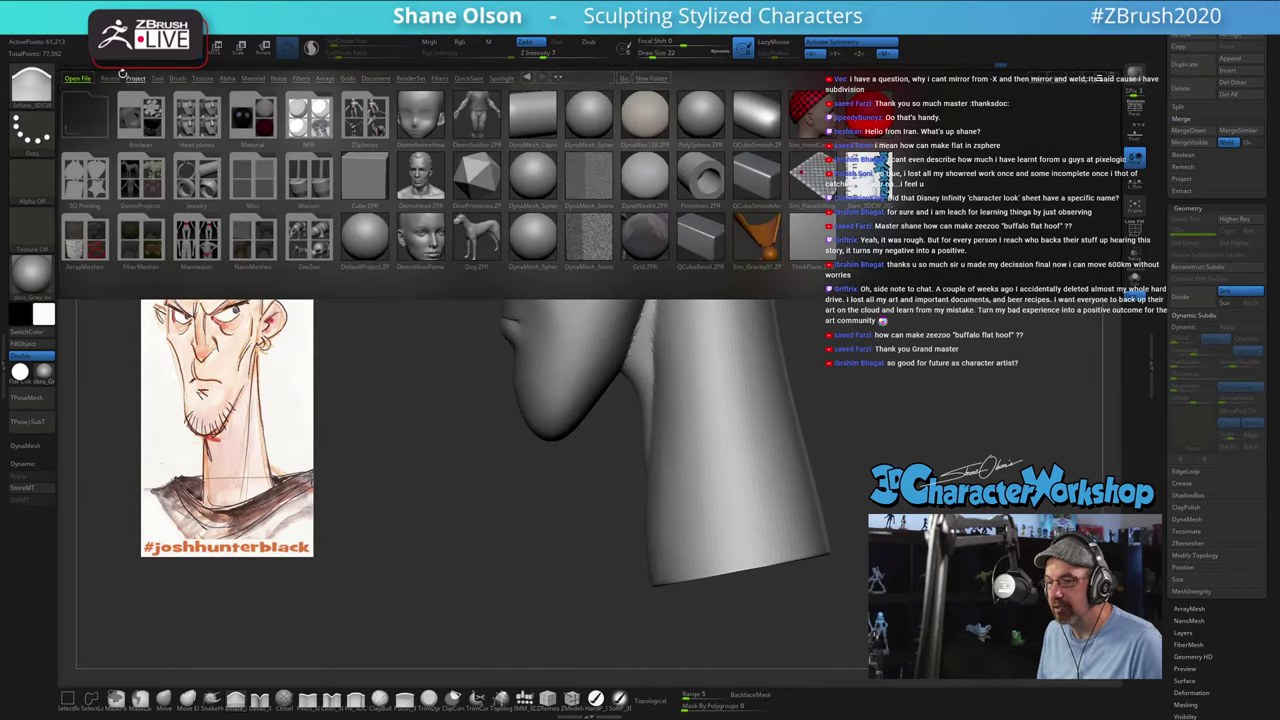
left_click(302, 238)
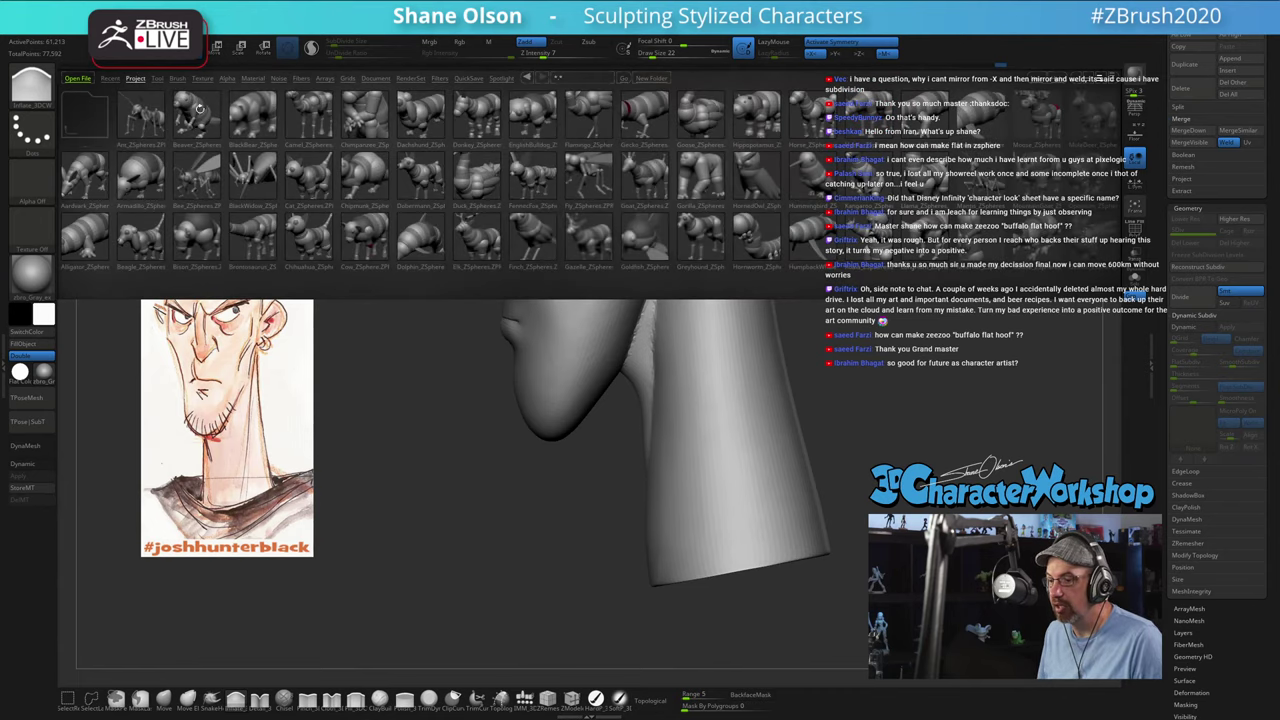
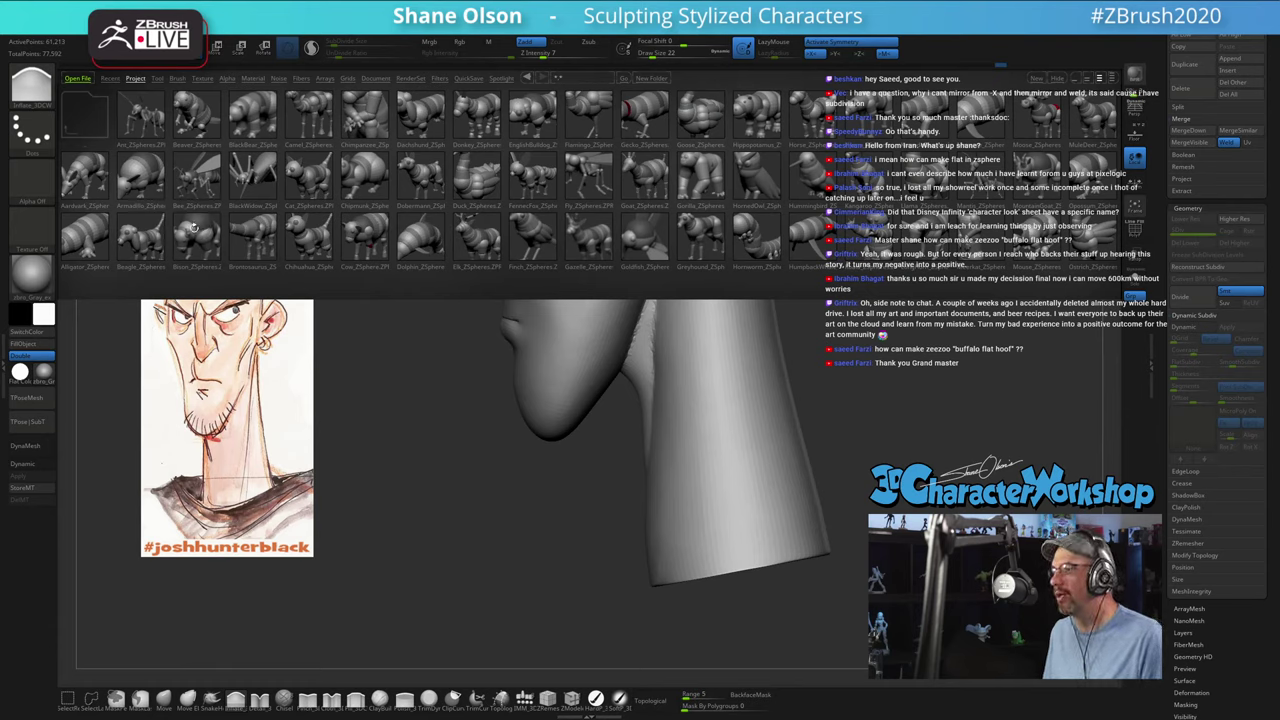
key("comma")
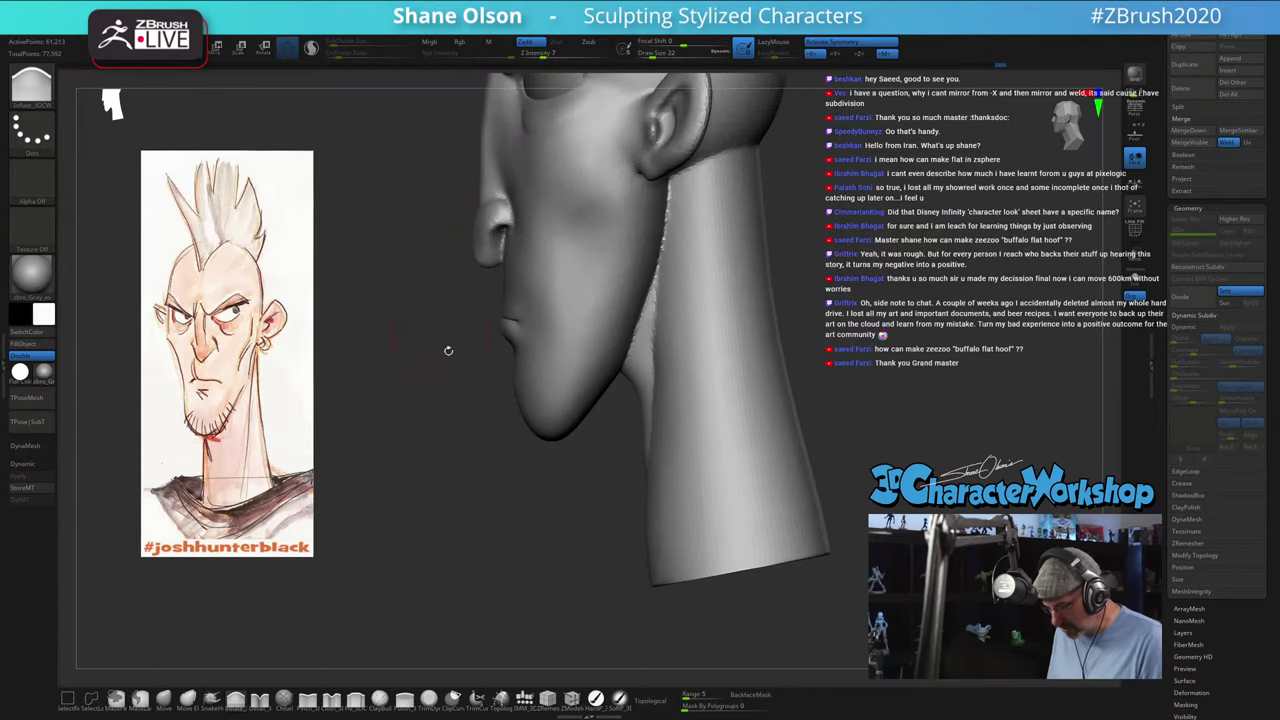
Step: Smooth the neck and the back of the skull with the Smooth brush at draw size 22
left_click_drag(963, 319, 776, 344)
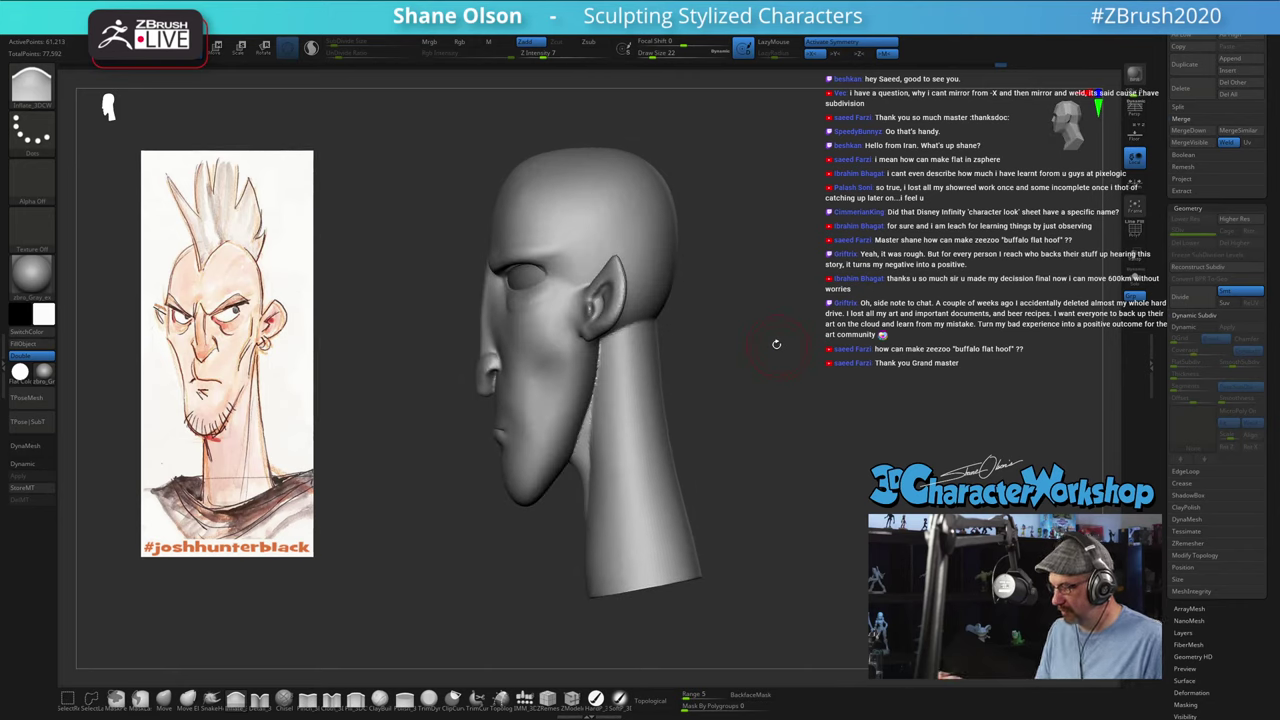
mouse_move(771, 534)
left_mouse_down()
mouse_move(666, 578)
mouse_move(735, 541)
mouse_move(700, 556)
left_mouse_up()
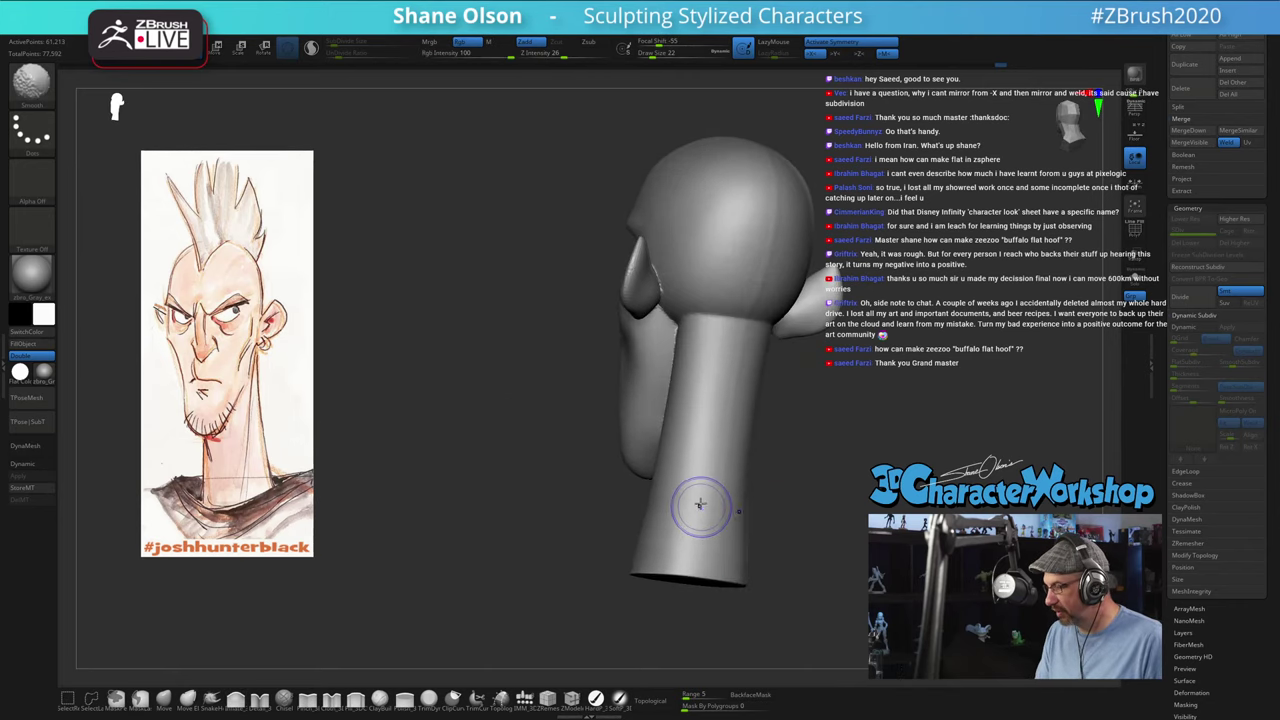
mouse_move(816, 494)
left_mouse_down("alt")
mouse_move(801, 543)
mouse_move(791, 469)
left_mouse_up("alt")
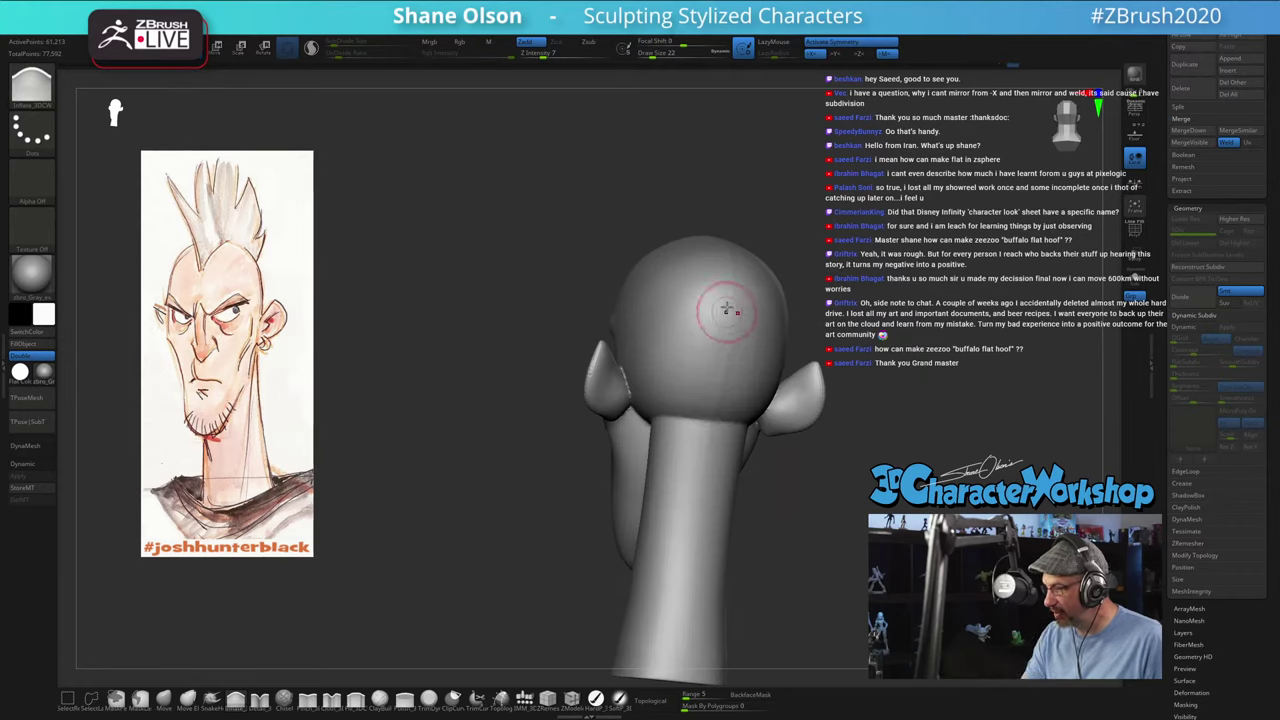
right_click_drag(733, 311, 716, 503)
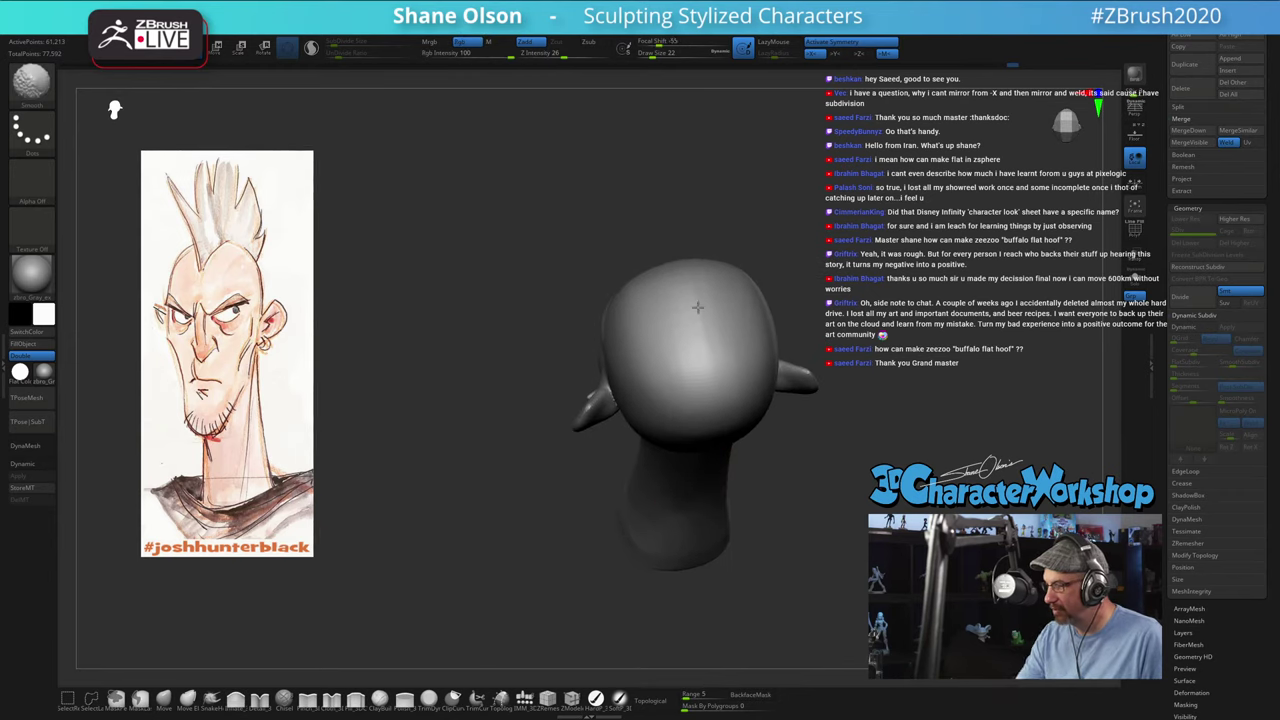
key("shift")
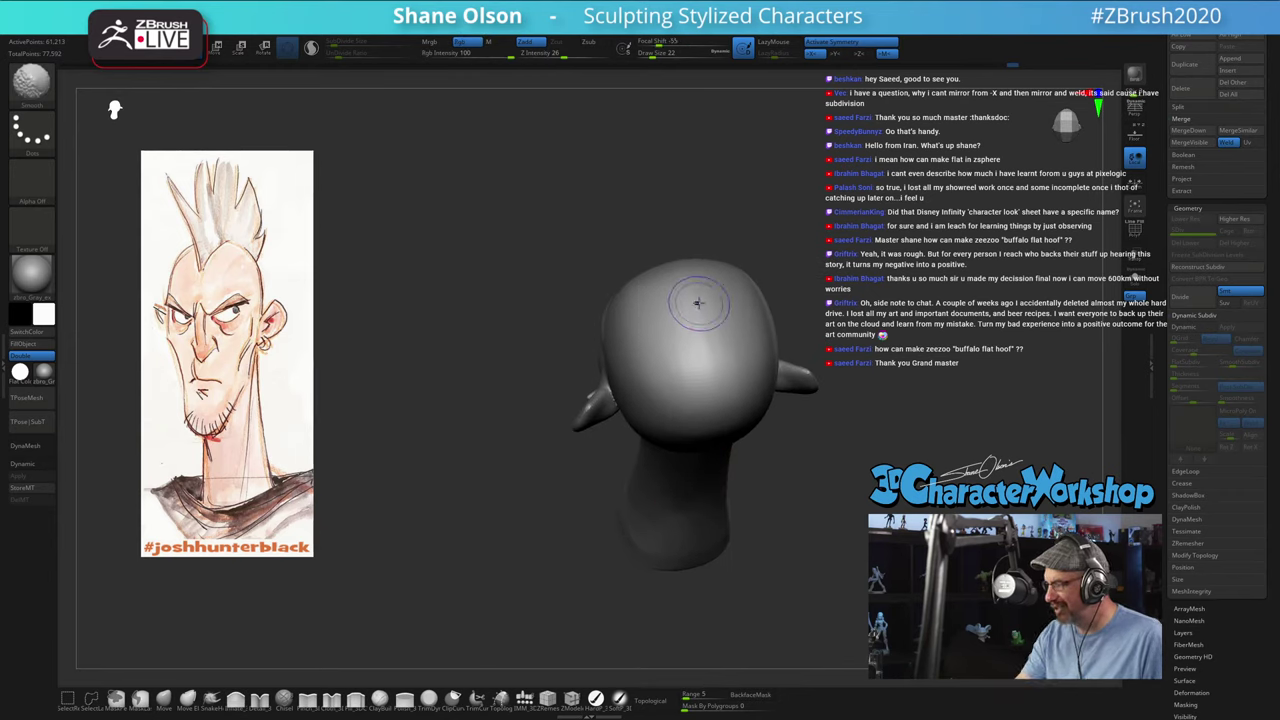
mouse_move(780, 450)
left_mouse_down()
mouse_move(826, 494)
mouse_move(817, 515)
mouse_move(823, 466)
mouse_move(837, 463)
mouse_move(734, 526)
left_mouse_up()
key("shift")
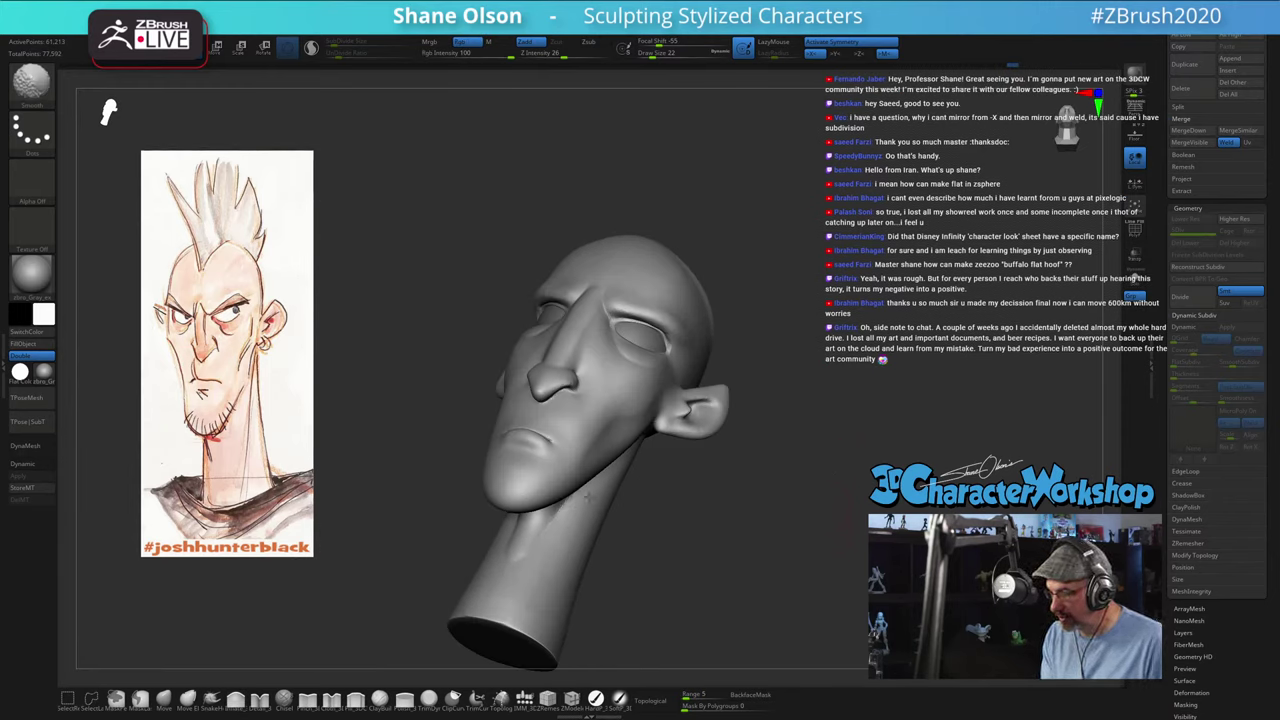
mouse_move(623, 558)
left_mouse_down()
mouse_move(754, 540)
mouse_move(655, 417)
left_mouse_up()
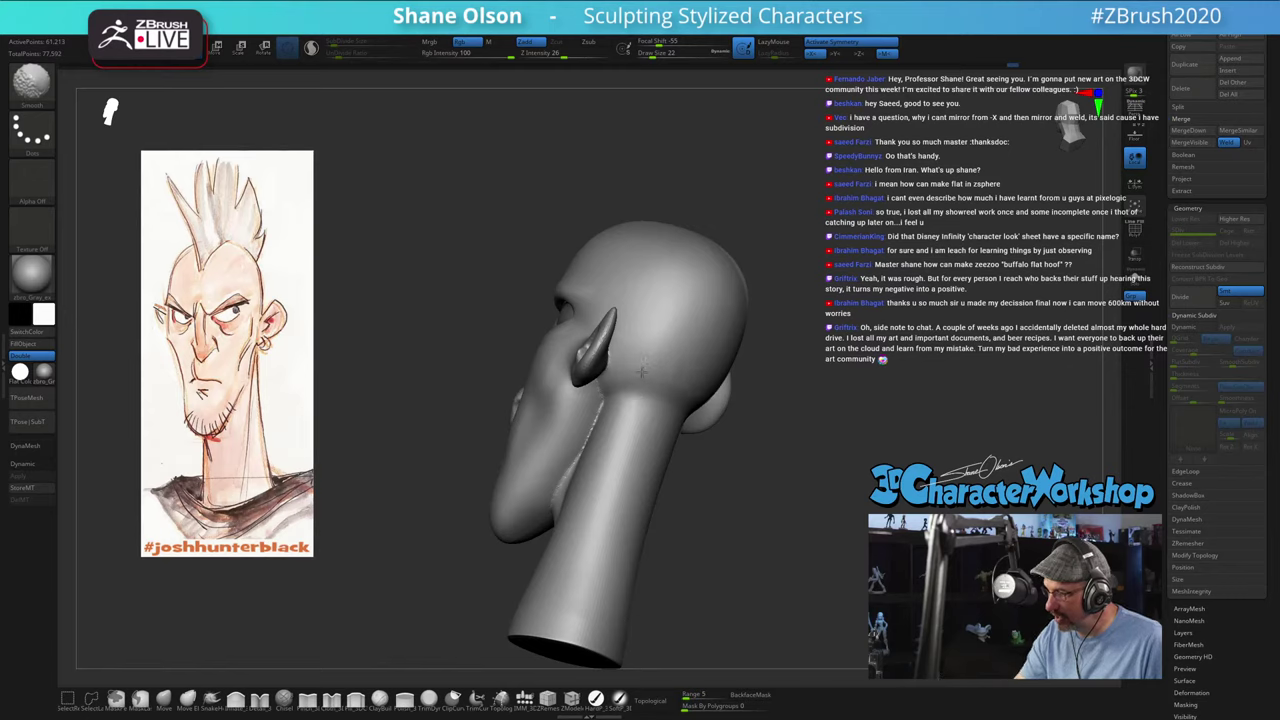
Step: Raise the Smooth intensity to 66, enable Sculptris Pro, and smooth the transition between the back of the skull and the neck
left_click_drag(566, 51, 590, 53, "shift")
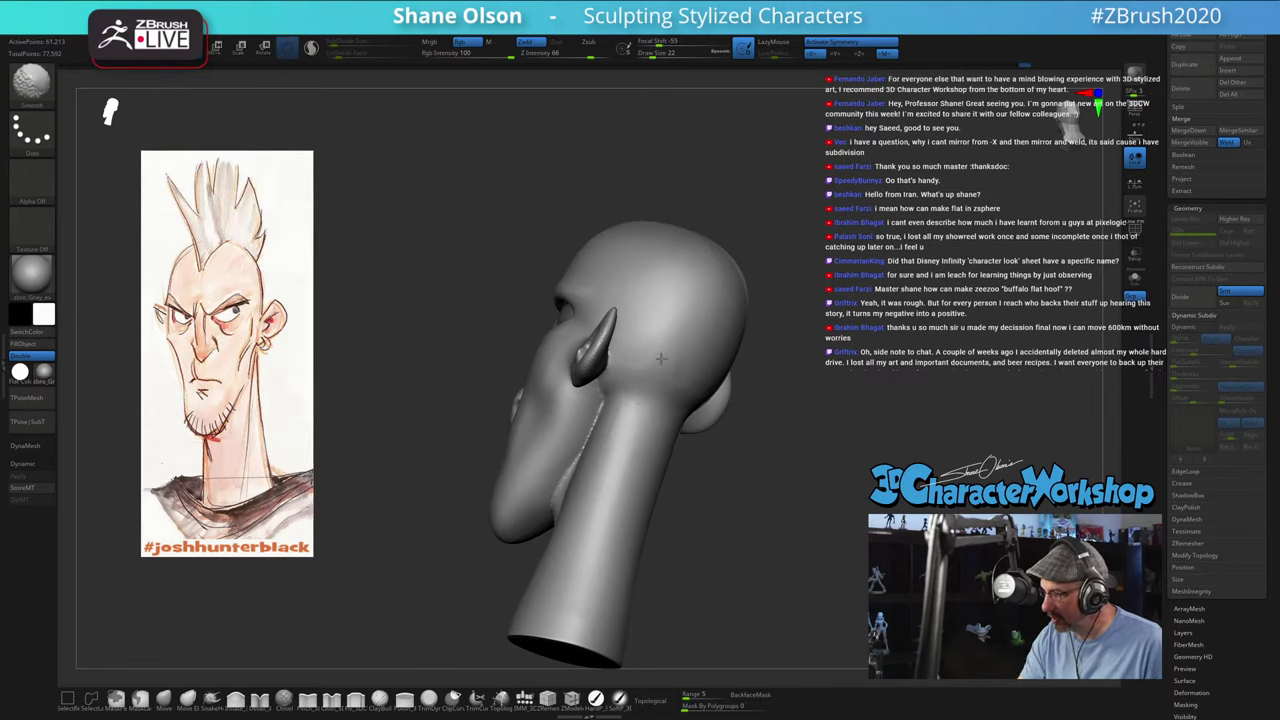
mouse_move(700, 420)
left_mouse_down()
mouse_move(716, 490)
mouse_move(729, 486)
left_mouse_up()
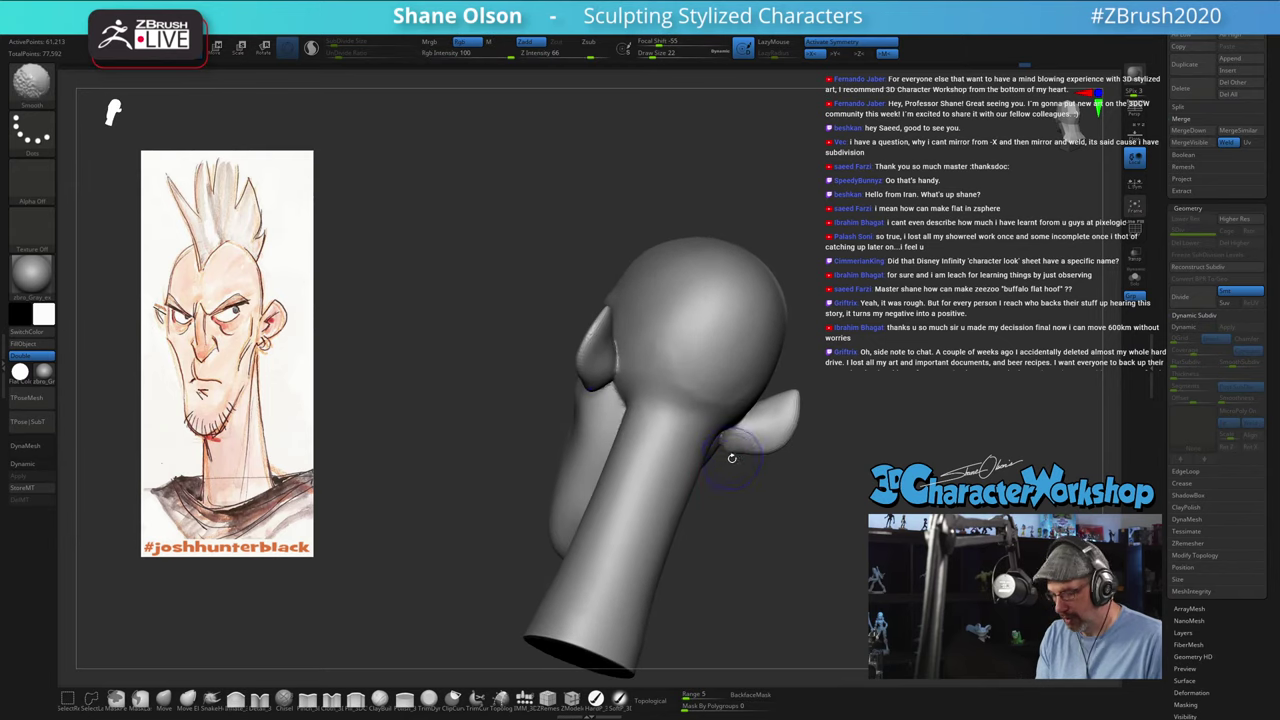
key("shift+f")
left_click_drag(818, 428, 820, 468, "alt")
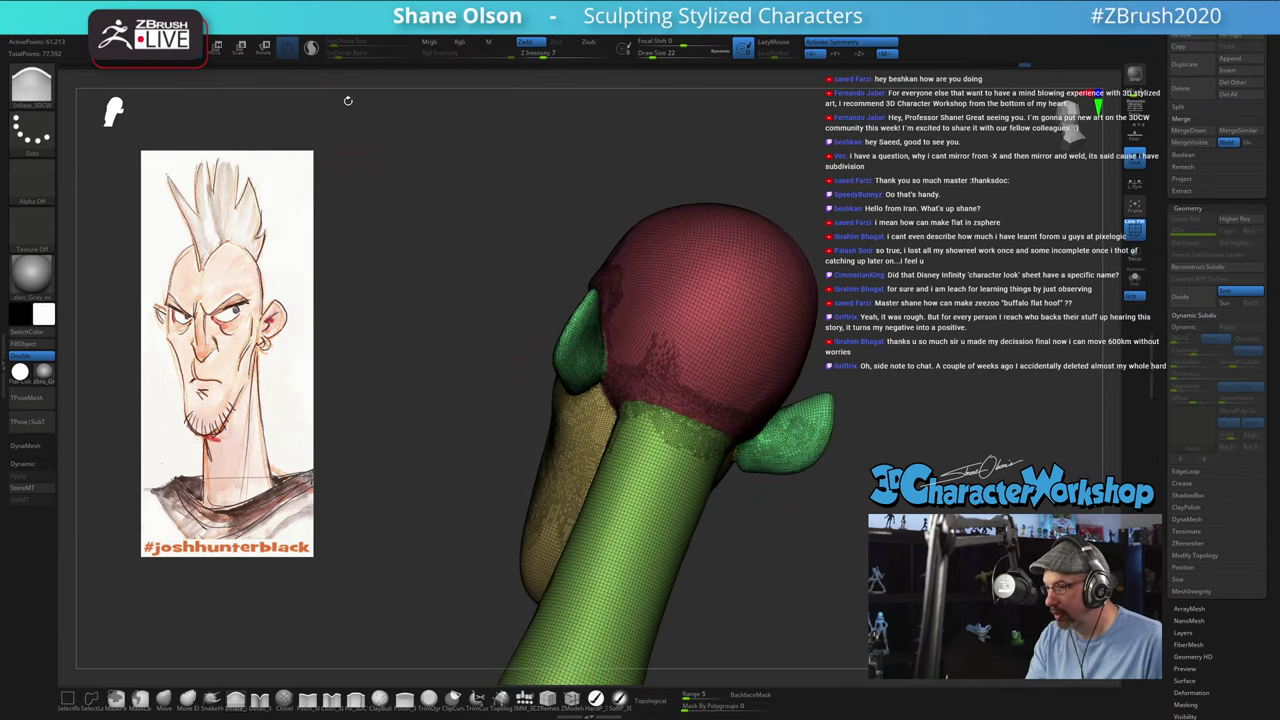
left_click(313, 50, "shift")
mouse_move(728, 424)
left_mouse_down("shift")
mouse_move(718, 378)
mouse_move(674, 338)
mouse_move(622, 442)
mouse_move(684, 516)
mouse_move(664, 320)
mouse_move(727, 386)
left_mouse_up("shift")
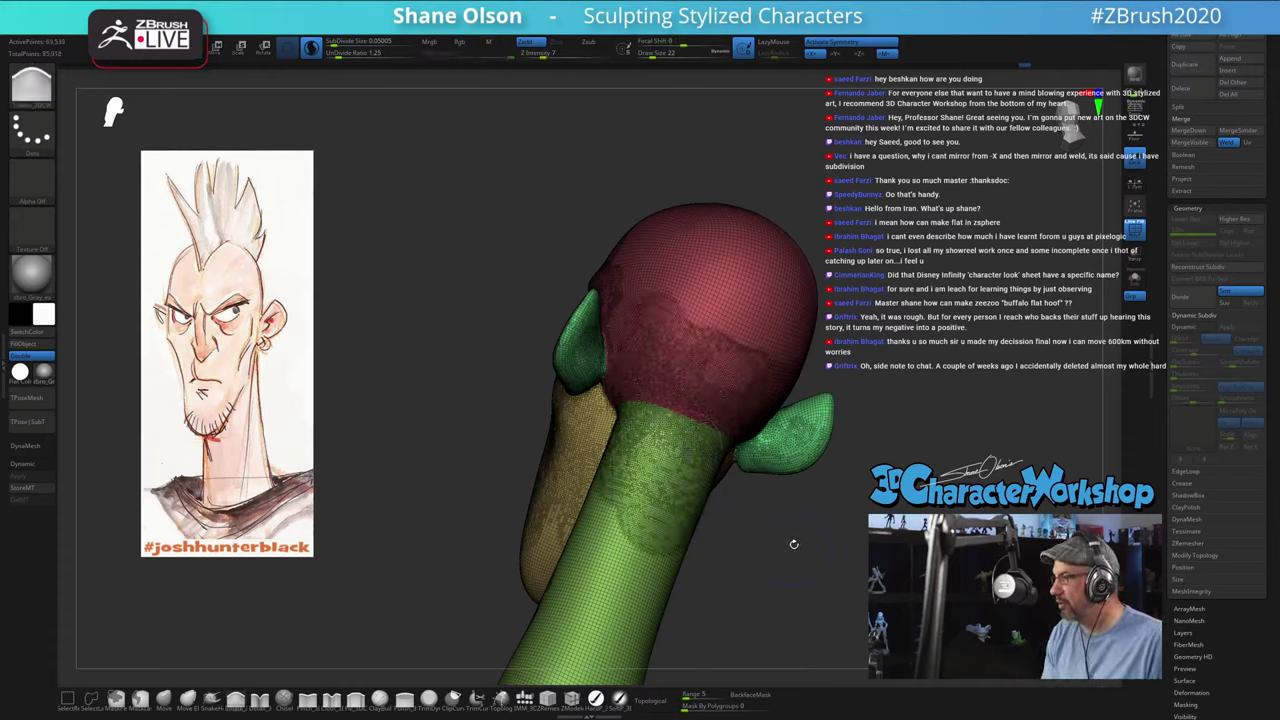
key("shift+f")
Step: Smooth the lower neck and the rim around its cut base
left_click_drag(790, 545, 755, 467)
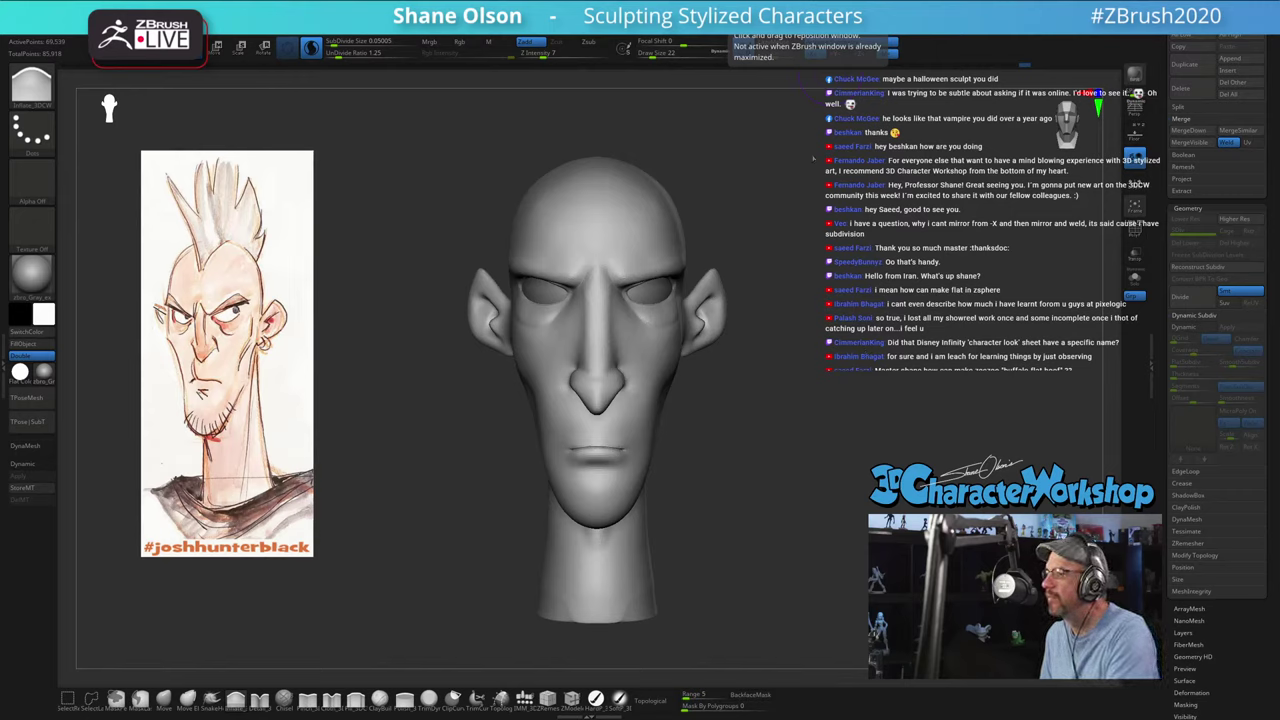
left_click_drag(882, 326, 870, 318)
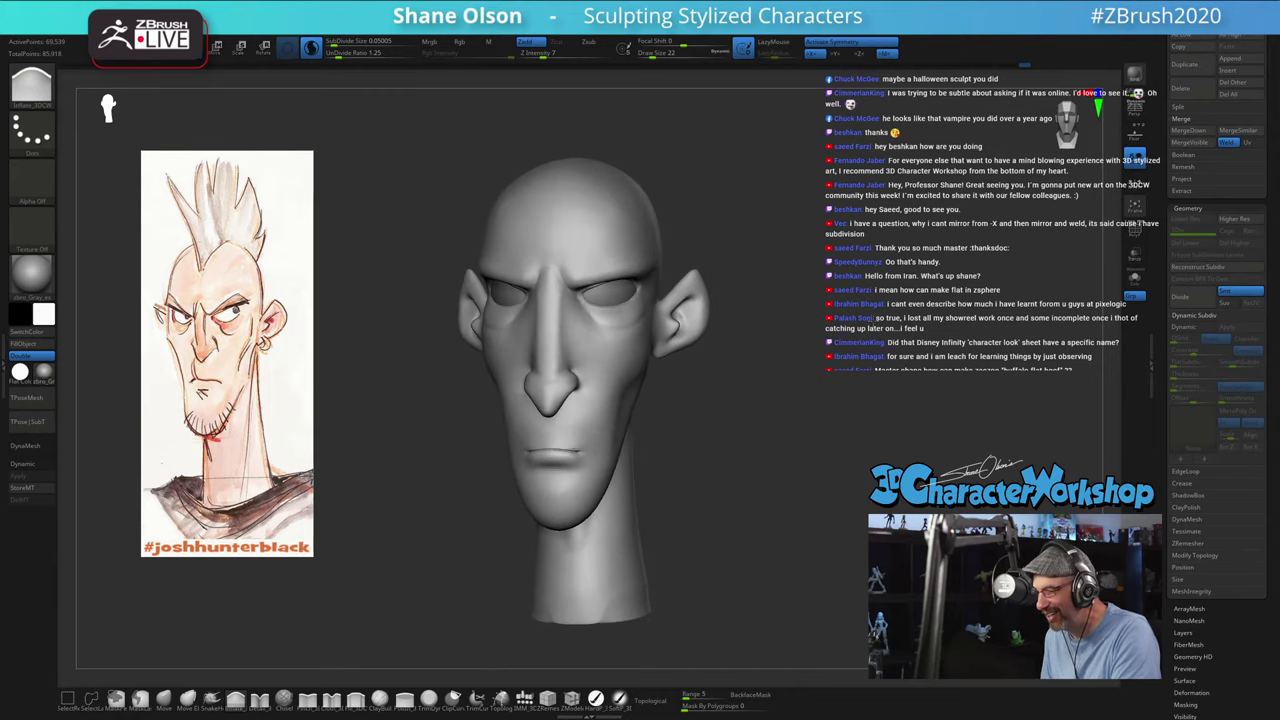
mouse_move(827, 404)
left_mouse_down()
mouse_move(753, 562)
mouse_move(615, 597)
left_mouse_up()
key("shift")
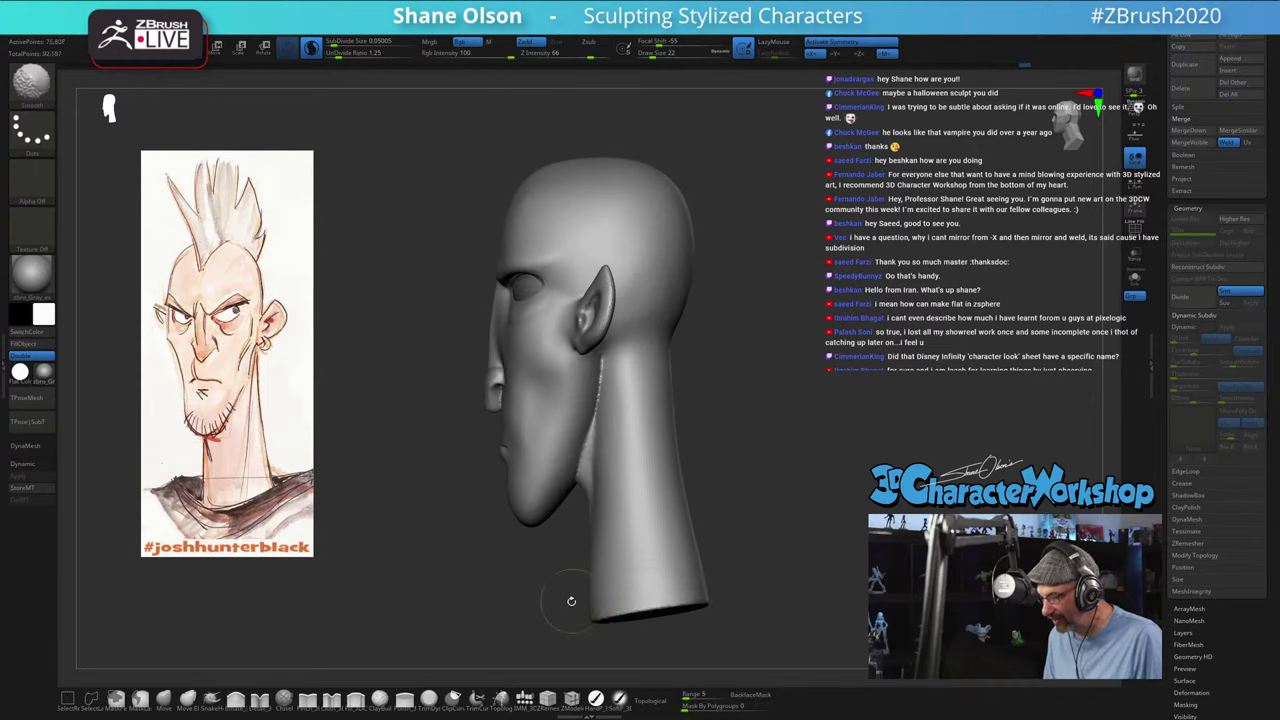
mouse_move(786, 489)
left_mouse_down()
mouse_move(771, 424)
mouse_move(873, 413)
mouse_move(891, 425)
left_mouse_up()
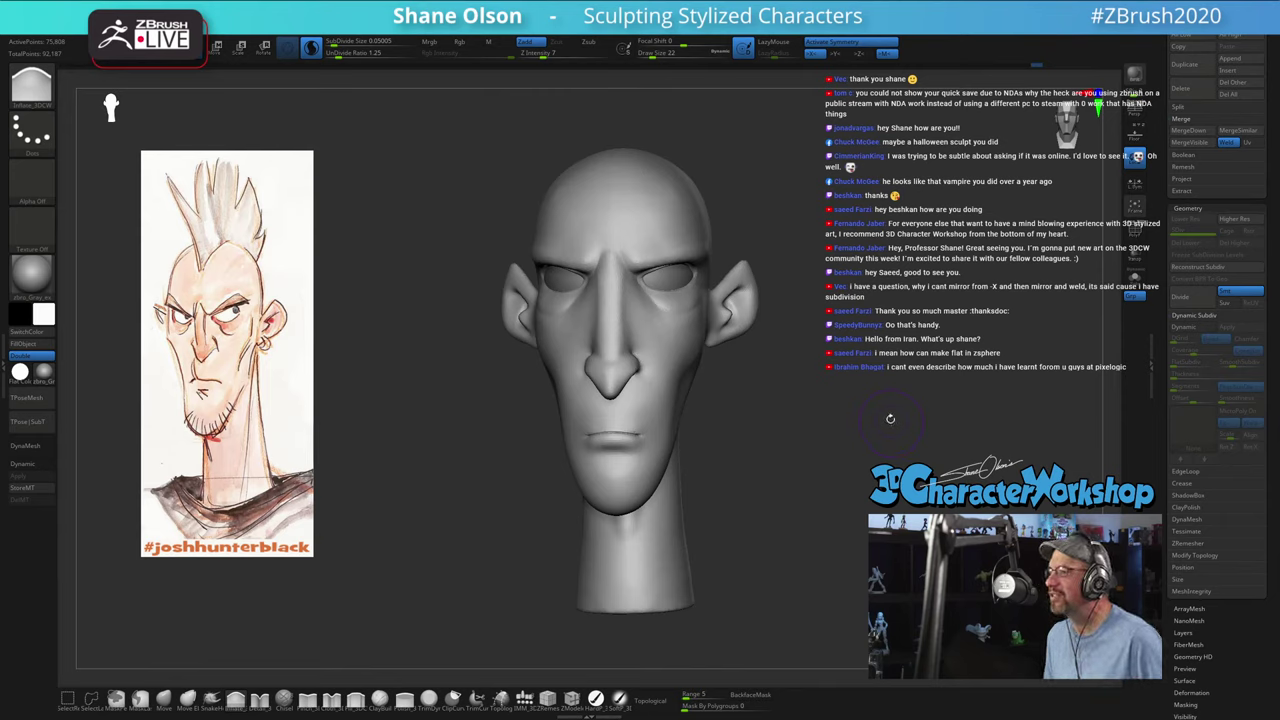
Step: Smooth the area around the mouth, and the cheek below the eye at draw size 17
mouse_move(911, 310)
left_mouse_down()
mouse_move(763, 373)
mouse_move(798, 366)
left_mouse_up()
mouse_move(604, 436)
left_mouse_down("shift")
mouse_move(596, 412)
mouse_move(586, 422)
left_mouse_up("shift")
mouse_move(834, 386)
left_mouse_down("shift")
mouse_move(848, 383)
mouse_move(820, 397)
mouse_move(826, 381)
left_mouse_up("shift")
key("s")
left_click_drag(741, 382, 738, 382)
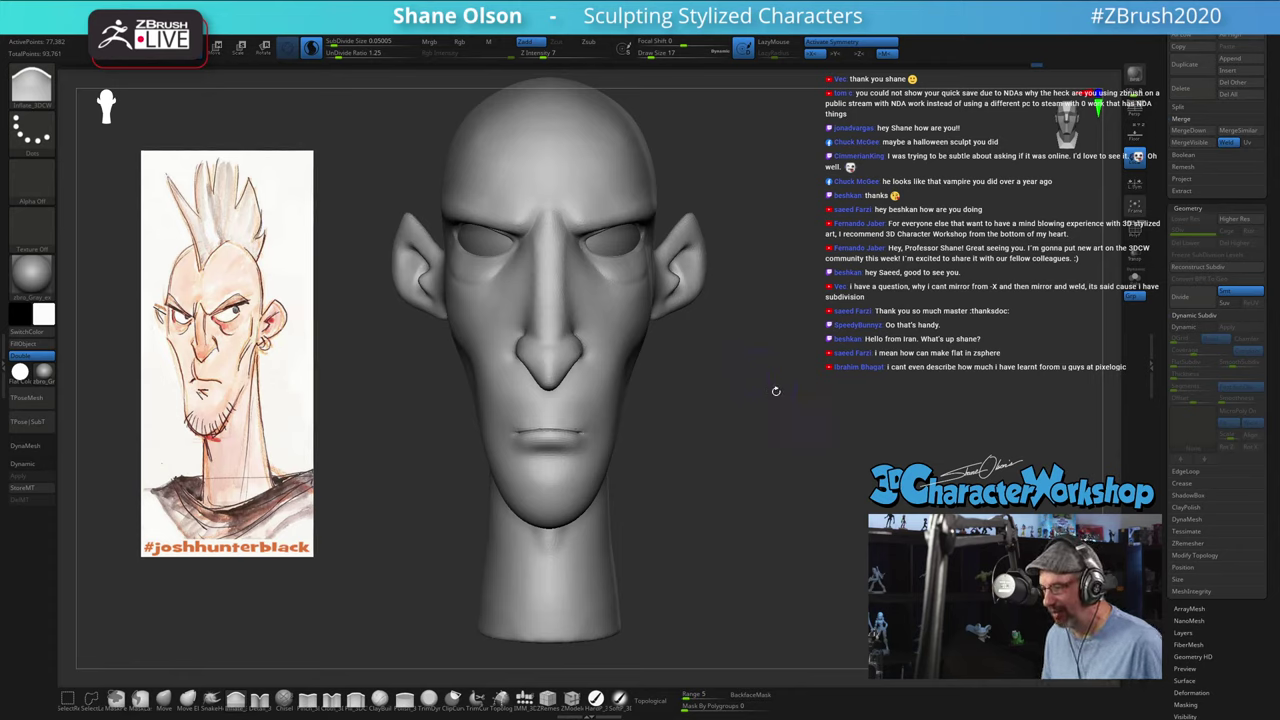
left_click_drag(777, 391, 790, 415)
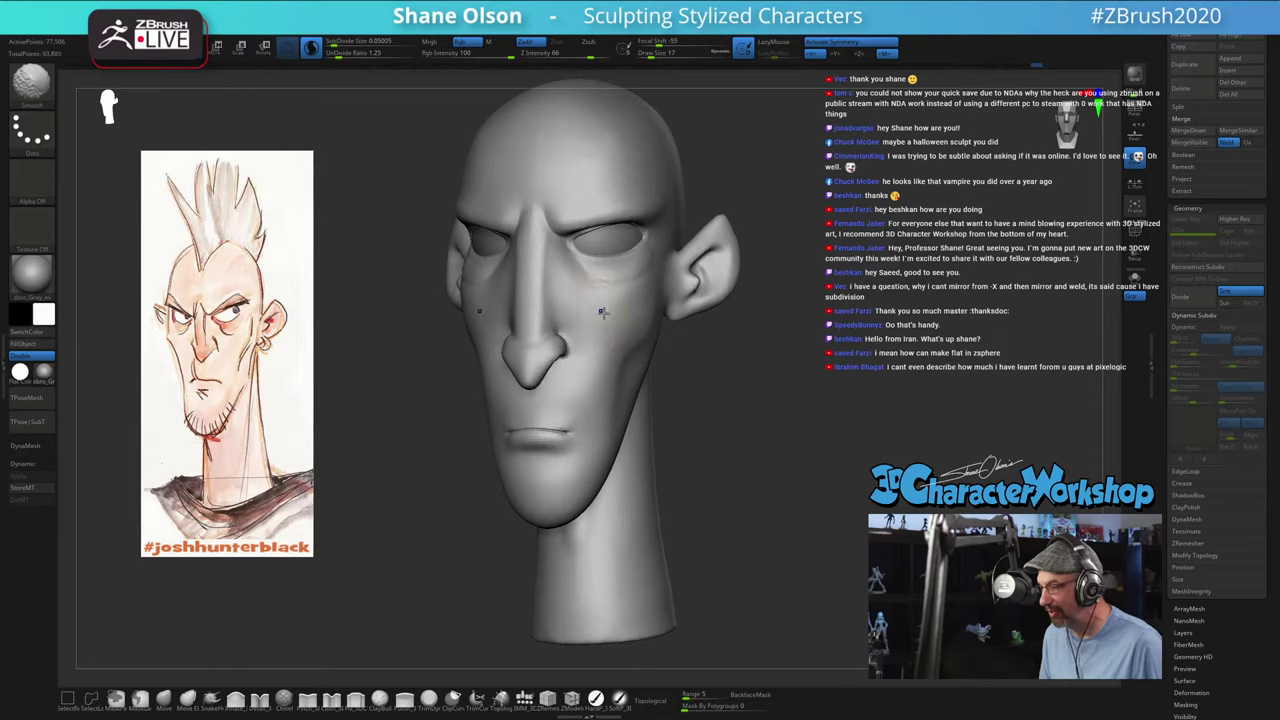
key("shift")
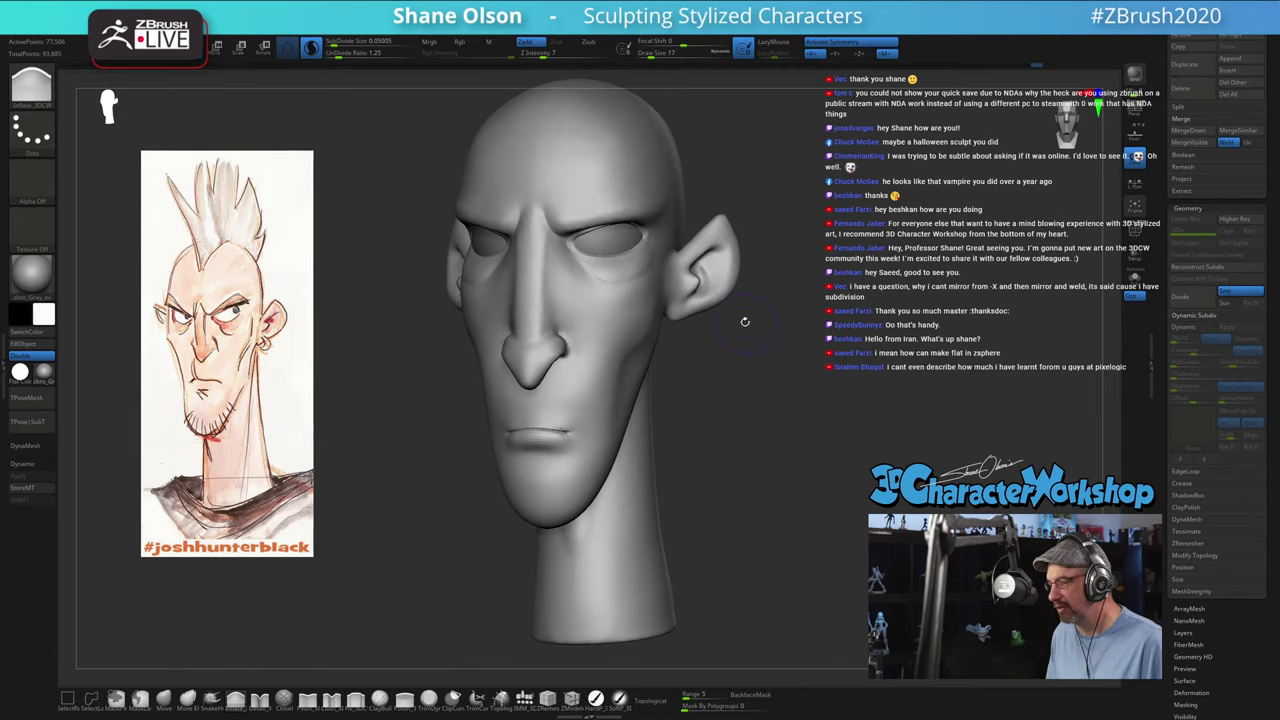
Step: Reduce the draw size to 13 and smooth the area beside the outer corner of the eye
mouse_move(745, 321)
left_mouse_down()
mouse_move(757, 364)
mouse_move(808, 355)
mouse_move(794, 441)
left_mouse_up()
key("bracketleft")
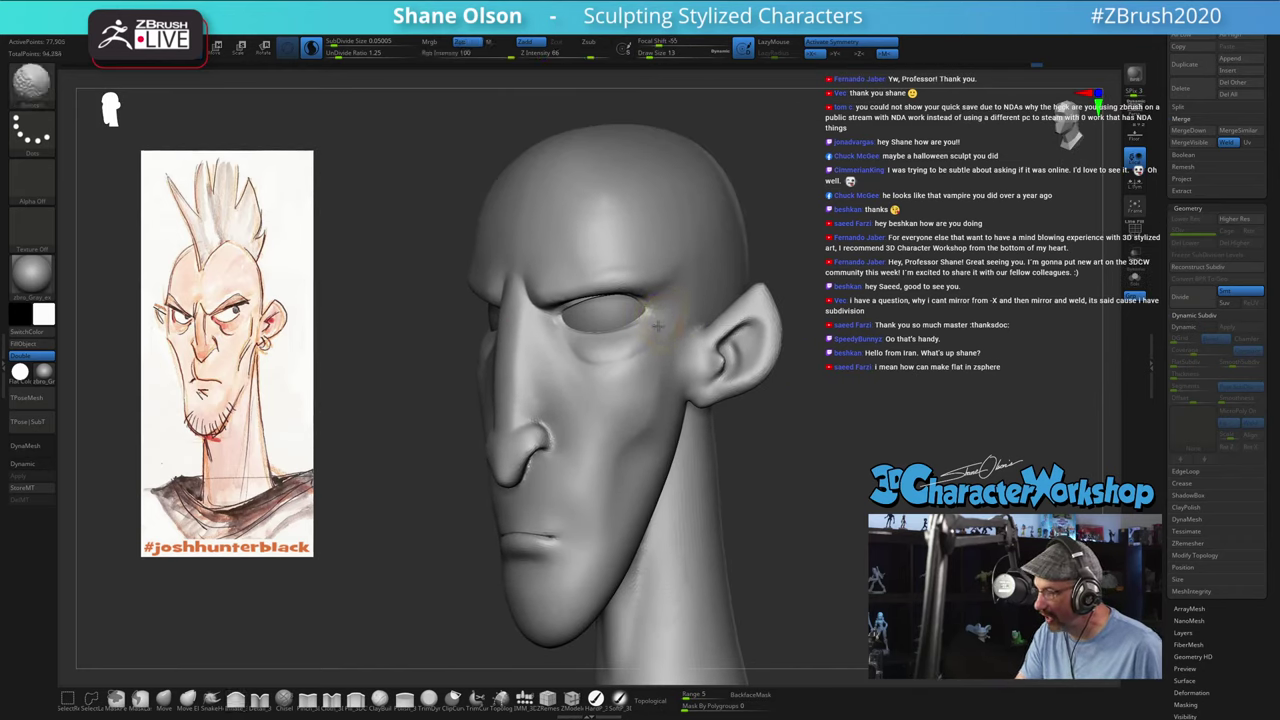
left_click_drag(658, 326, 680, 306, "shift")
Step: Smooth the rough seam behind the jaw where it meets the neck, from below the ear to under the chin
mouse_move(824, 473)
left_mouse_down()
mouse_move(825, 492)
mouse_move(723, 362)
left_mouse_up()
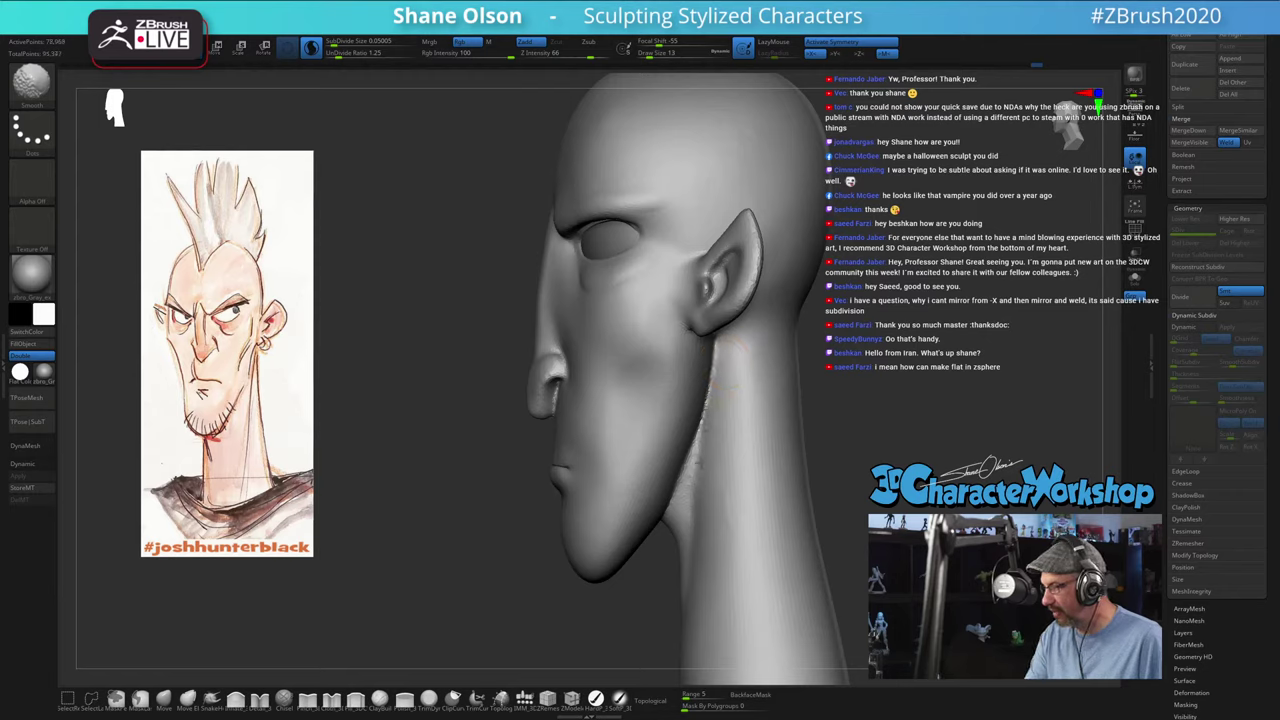
left_click_drag(700, 421, 685, 550, "shift")
mouse_move(824, 480)
left_mouse_down()
mouse_move(990, 470)
mouse_move(935, 478)
mouse_move(865, 464)
mouse_move(910, 468)
mouse_move(857, 476)
mouse_move(849, 494)
left_mouse_up()
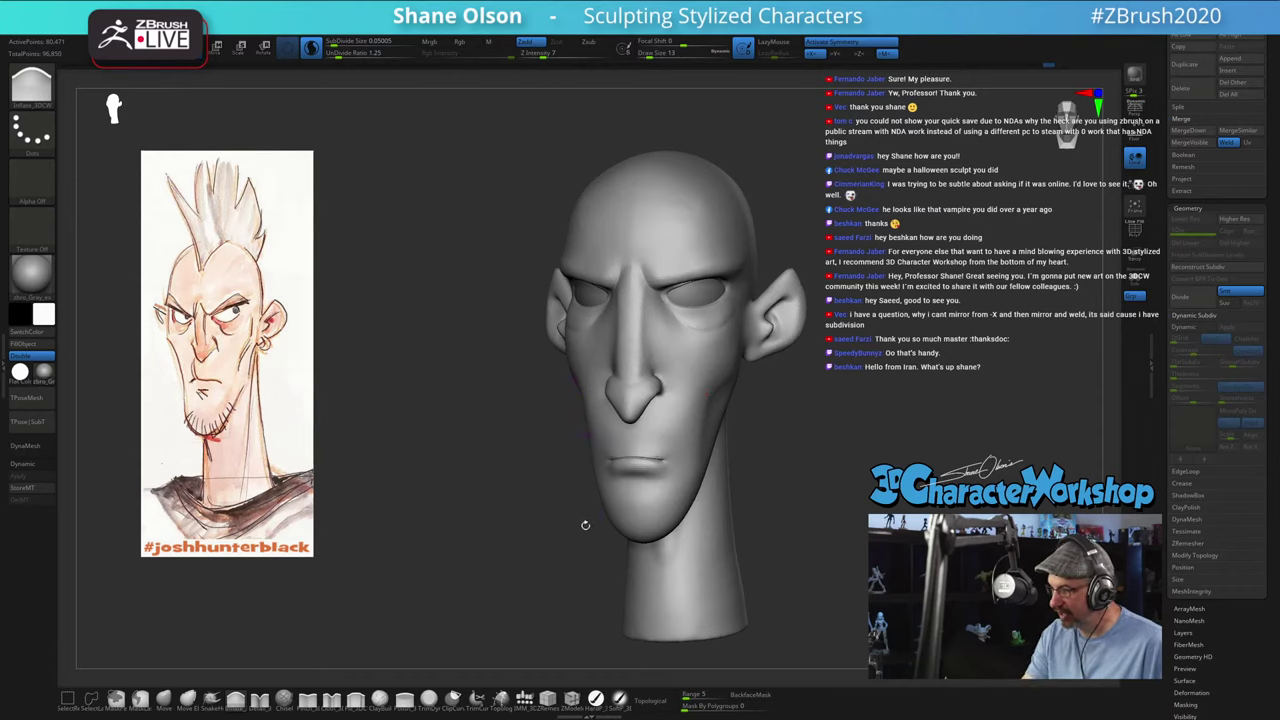
left_click_drag(846, 461, 788, 471)
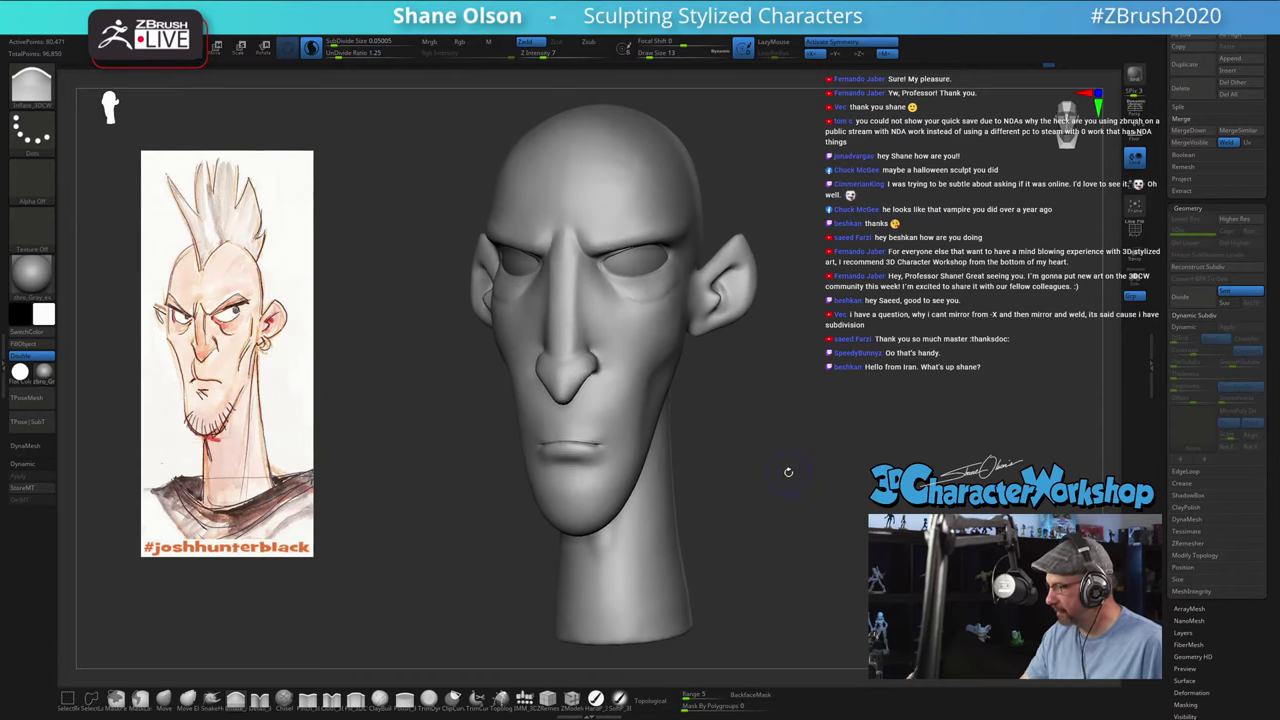
left_click_drag(823, 340, 834, 337)
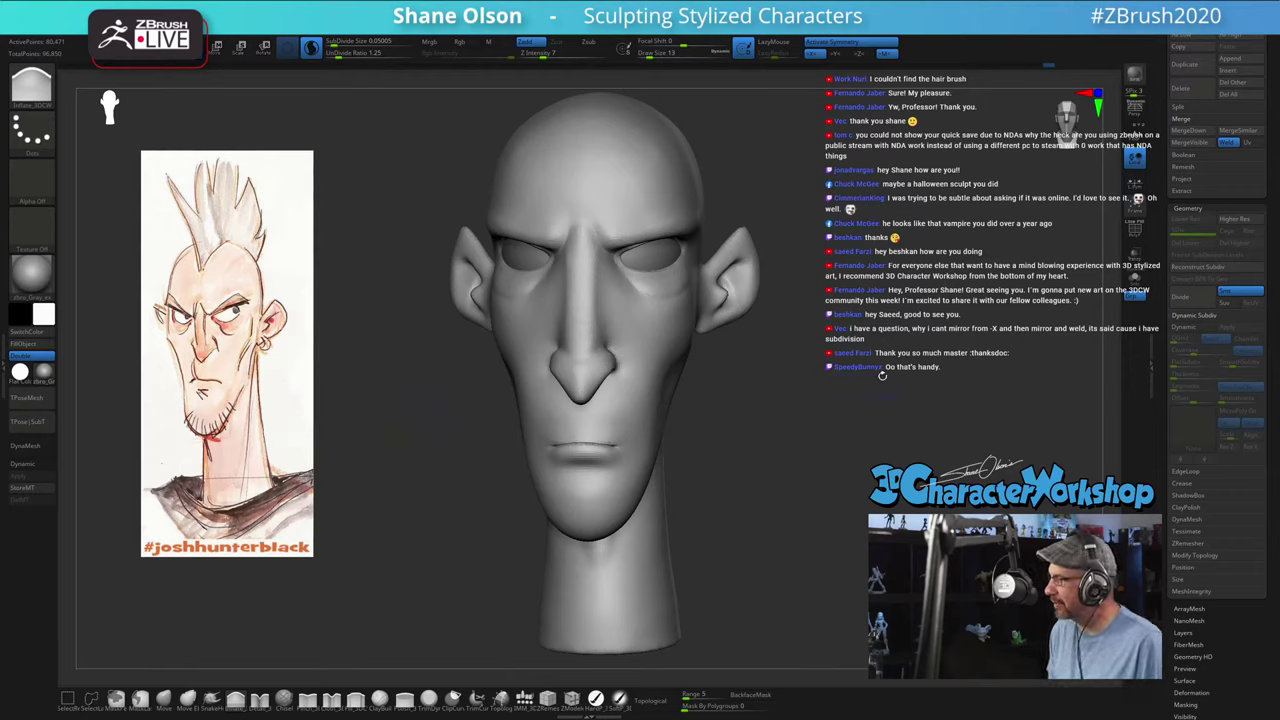
mouse_move(830, 390)
left_mouse_down()
mouse_move(824, 417)
mouse_move(852, 410)
left_mouse_up()
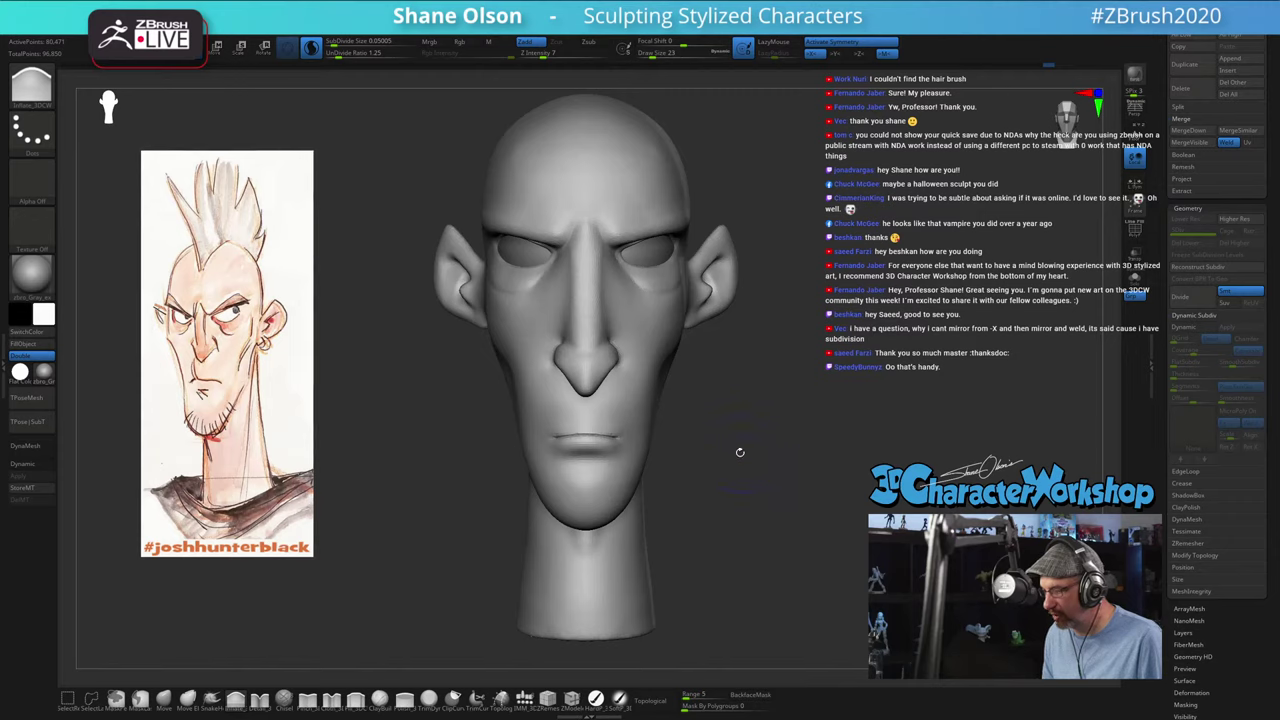
Step: Reshape the side of the cheek near the ear with the Move brush at draw sizes 20 and 27
left_click(165, 703)
key("s")
left_click_drag(725, 458, 732, 442)
key("s")
left_click_drag(684, 403, 620, 412)
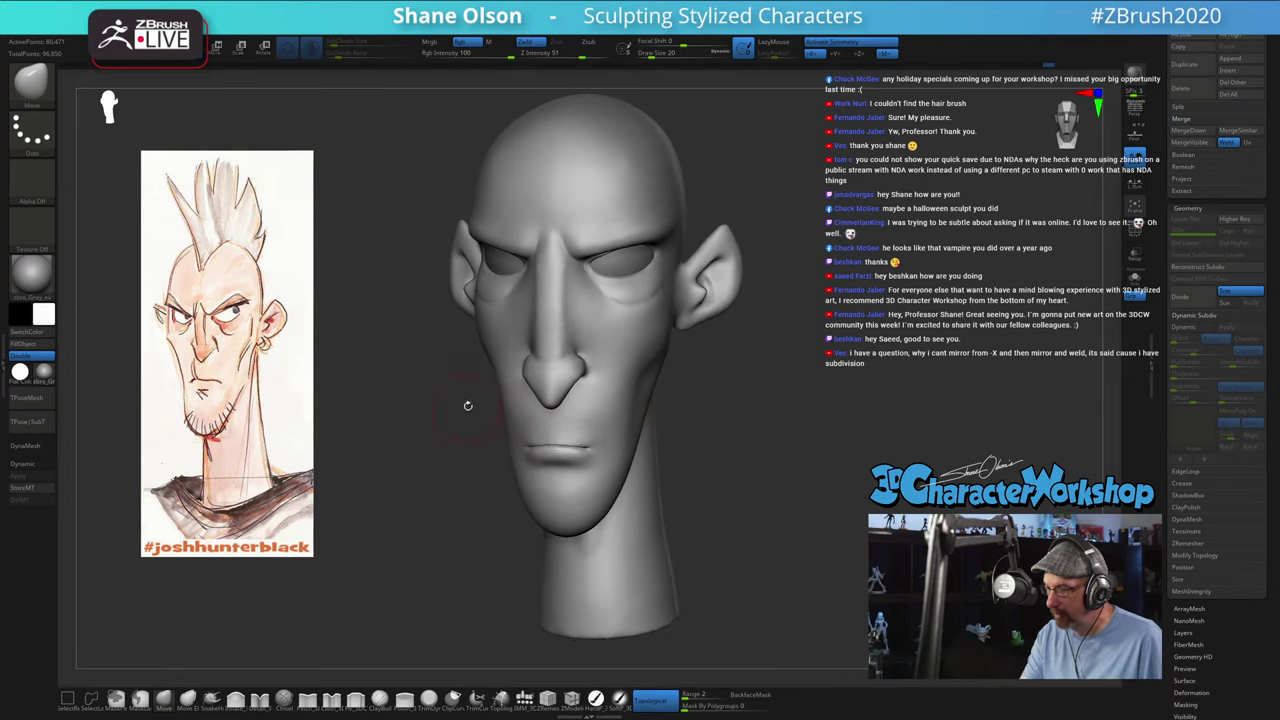
left_click_drag(467, 405, 516, 450)
mouse_move(508, 406)
left_mouse_down()
mouse_move(516, 380)
mouse_move(513, 400)
left_mouse_up()
key("s")
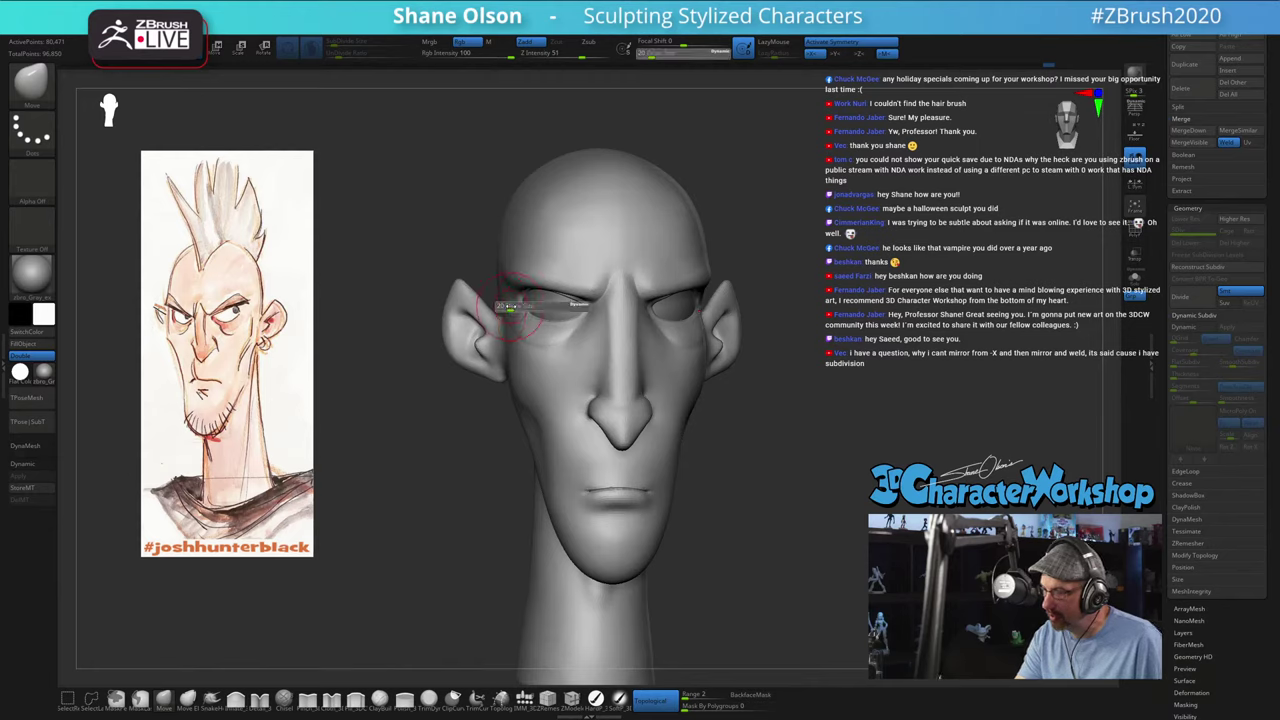
key("s")
left_click(508, 362)
left_click_drag(508, 365, 538, 358)
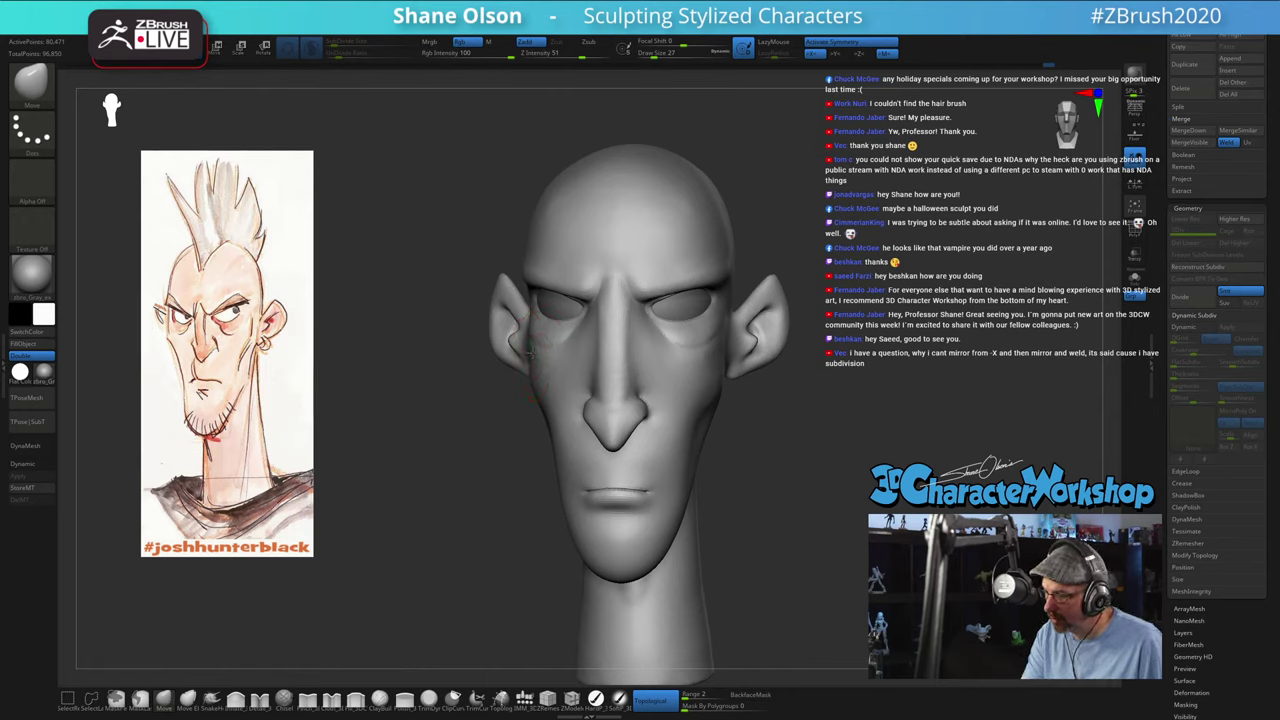
Step: Refine the cheek contour just below the ear with the Move brush at draw sizes 13 and 17, and remesh the head
left_click_drag(811, 484, 803, 459)
mouse_move(515, 452)
left_mouse_down("alt")
mouse_move(504, 488)
mouse_move(503, 475)
left_mouse_up("alt")
key("s")
key("s")
left_click_drag(533, 401, 535, 402)
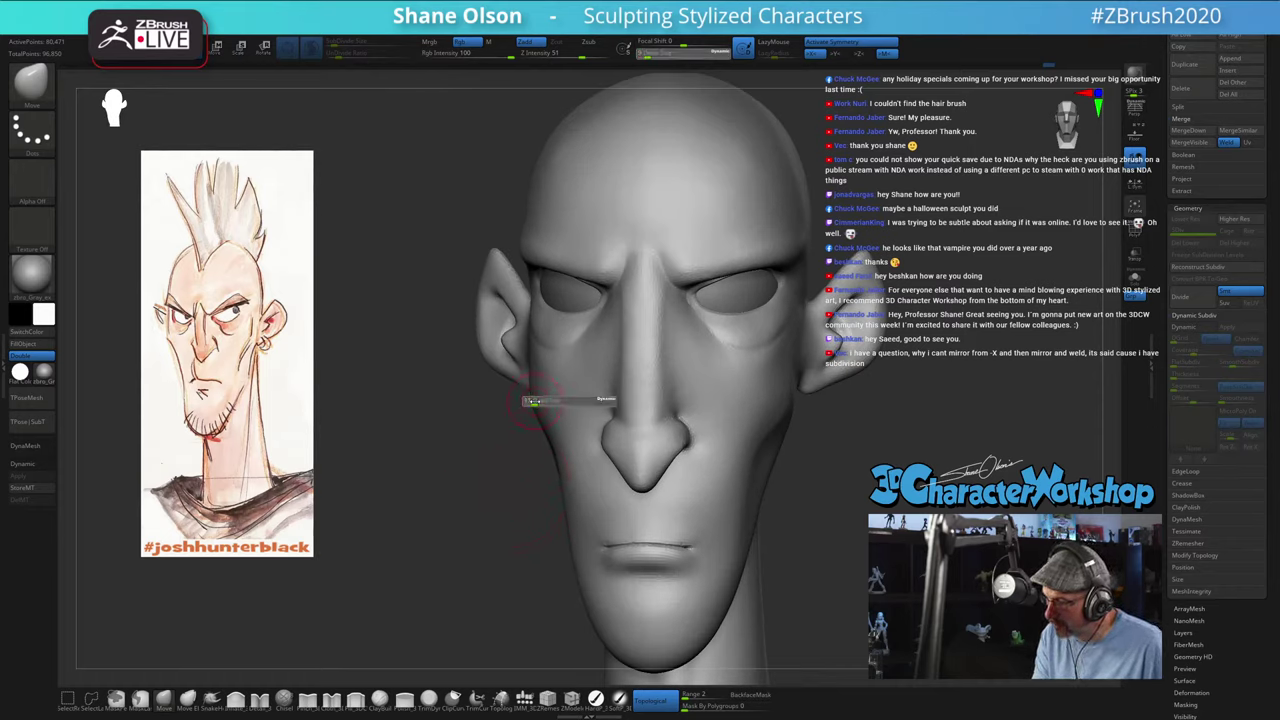
left_click_drag(516, 540, 538, 532)
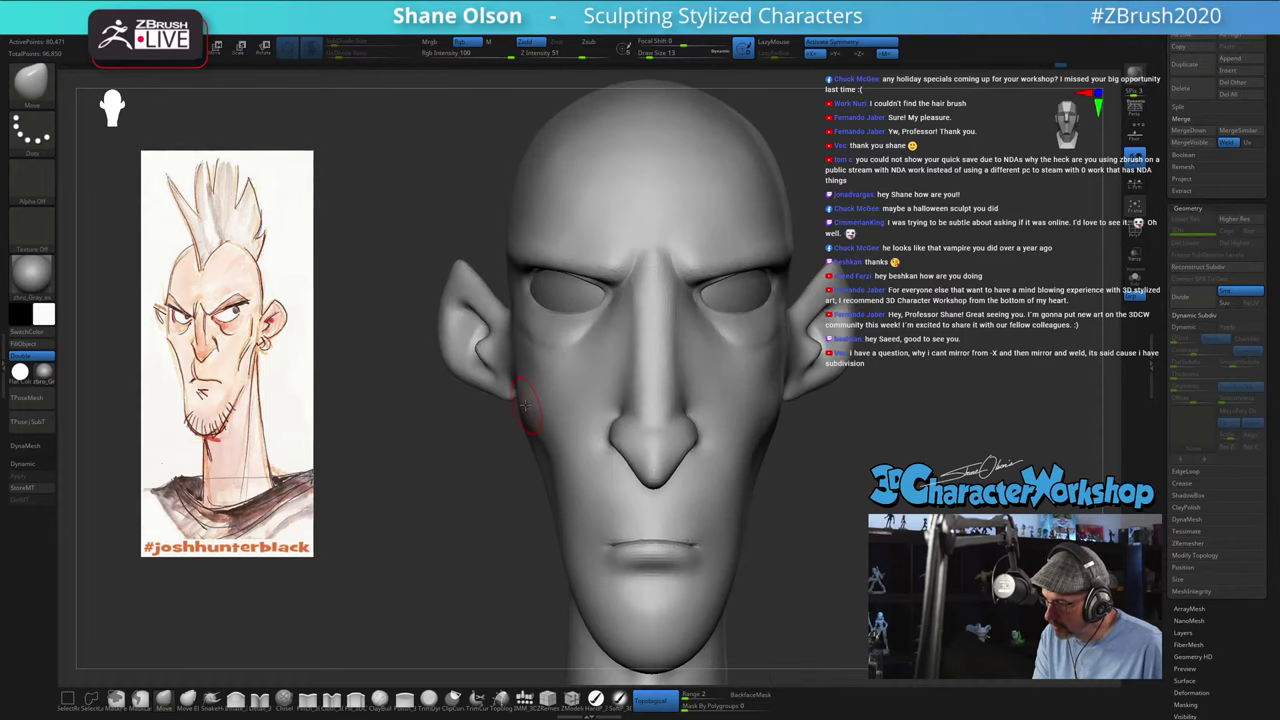
mouse_move(553, 409)
right_mouse_down()
mouse_move(569, 391)
mouse_move(541, 418)
mouse_move(570, 384)
mouse_move(540, 375)
mouse_move(560, 368)
mouse_move(540, 362)
right_mouse_up()
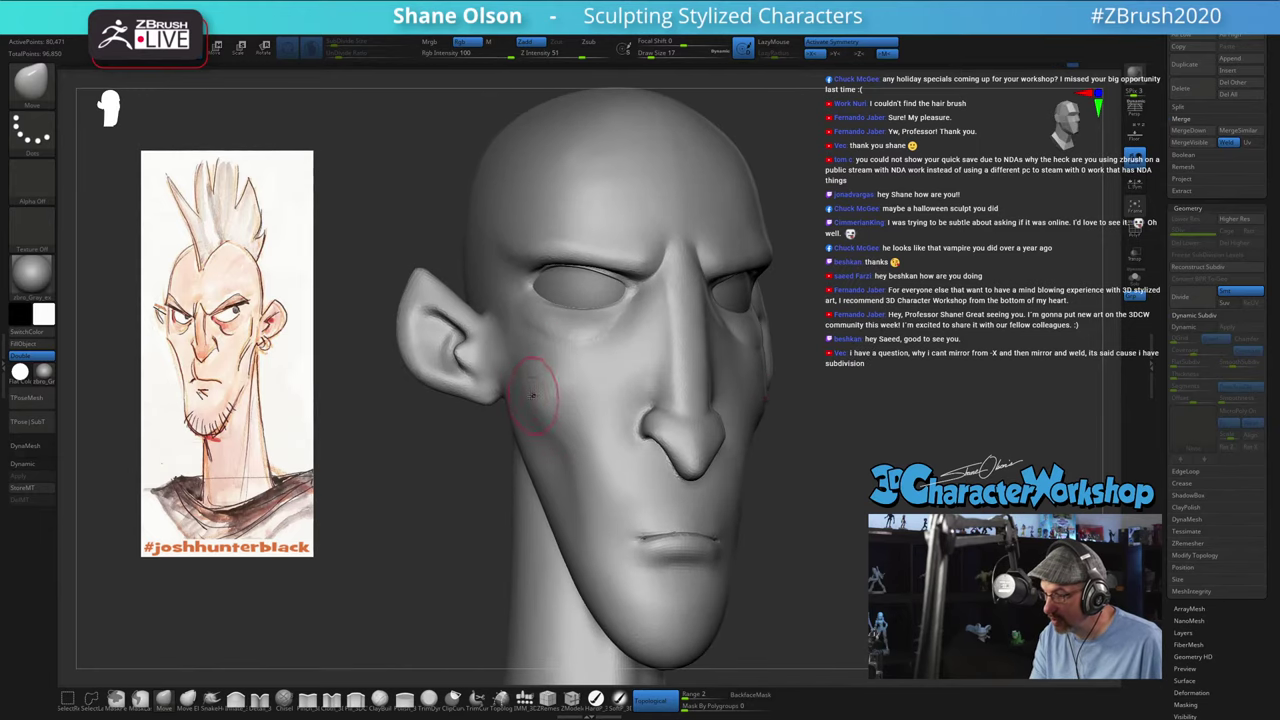
left_click_drag(795, 478, 809, 494, "ctrl")
mouse_move(809, 494)
right_mouse_down()
mouse_move(785, 512)
mouse_move(814, 494)
mouse_move(831, 451)
mouse_move(843, 456)
right_mouse_up()
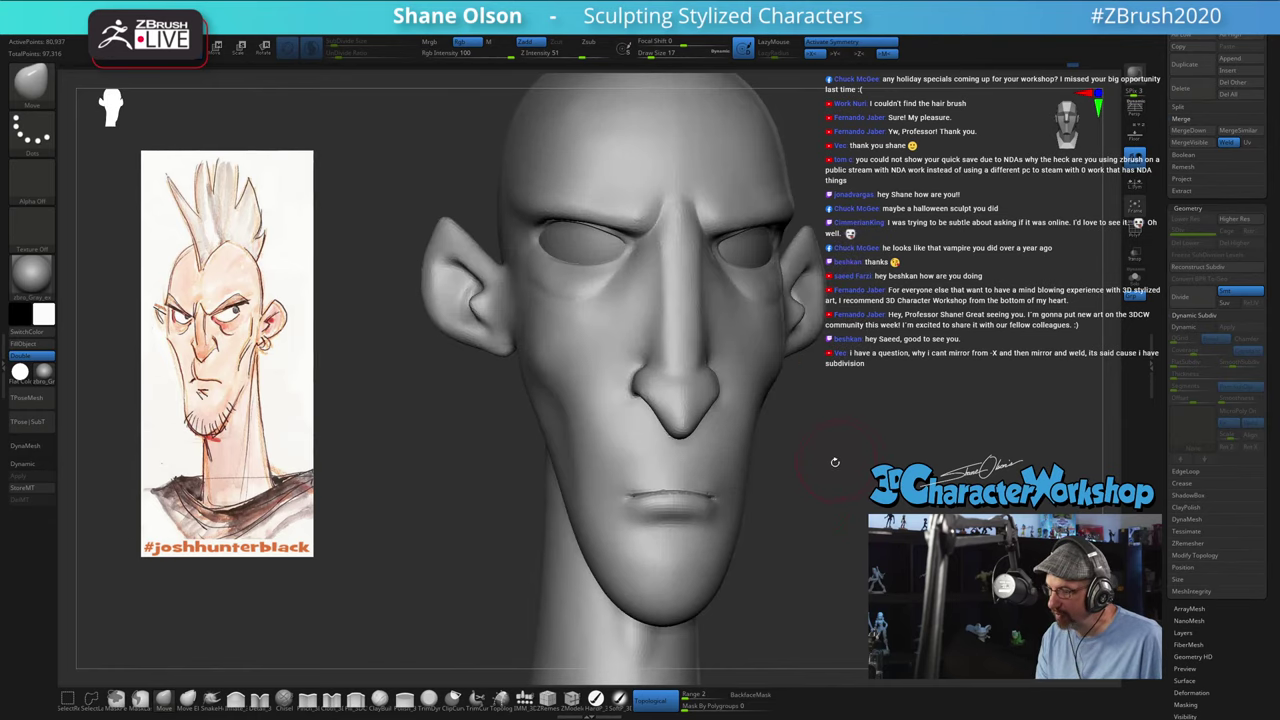
Step: Adjust the cheekbone edge under the earlobe with the Move brush at draw sizes 9, 28 and 12, and update the mesh
key("s")
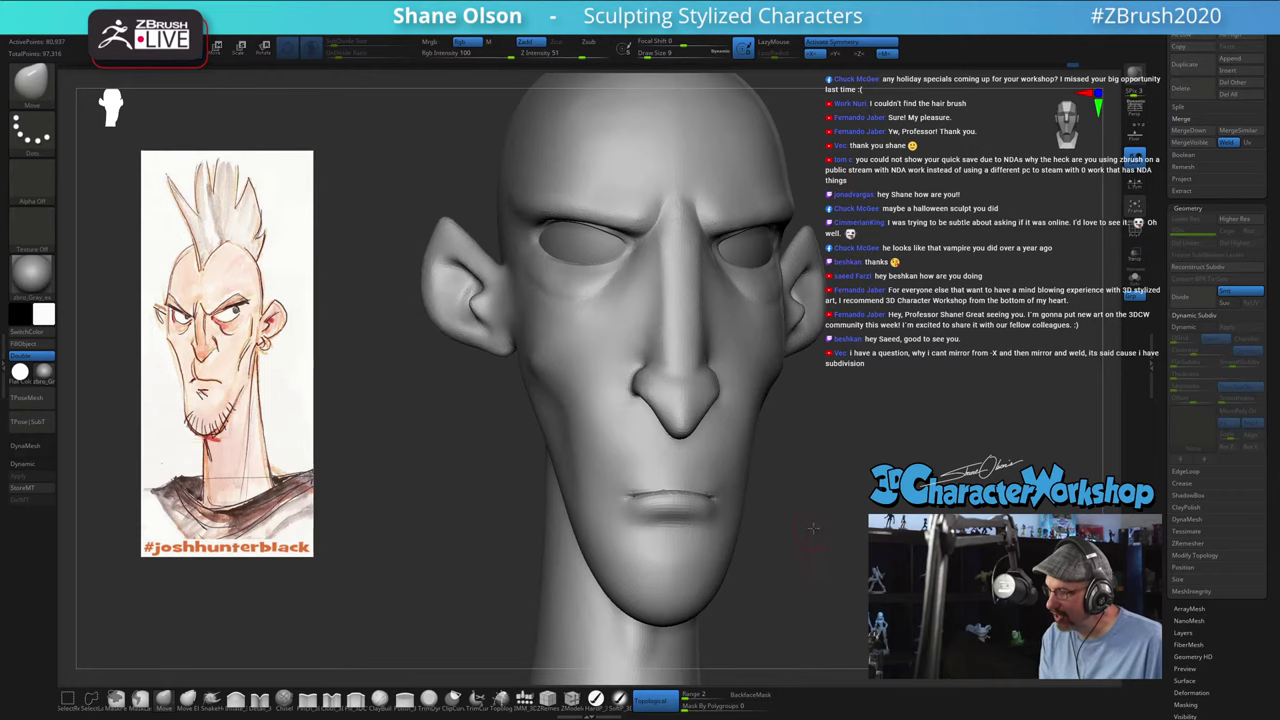
right_click_drag(540, 366, 806, 531)
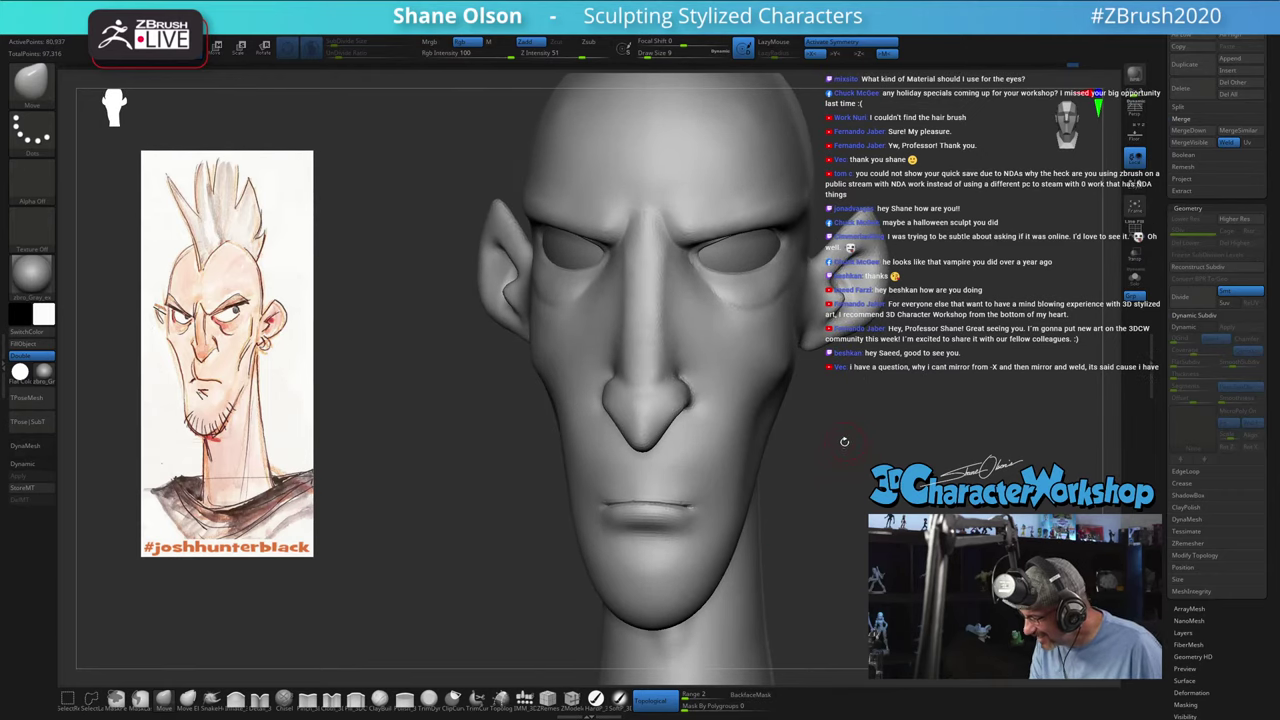
mouse_move(847, 437)
left_mouse_down("alt")
mouse_move(829, 462)
mouse_move(829, 343)
left_mouse_up("alt")
key("s")
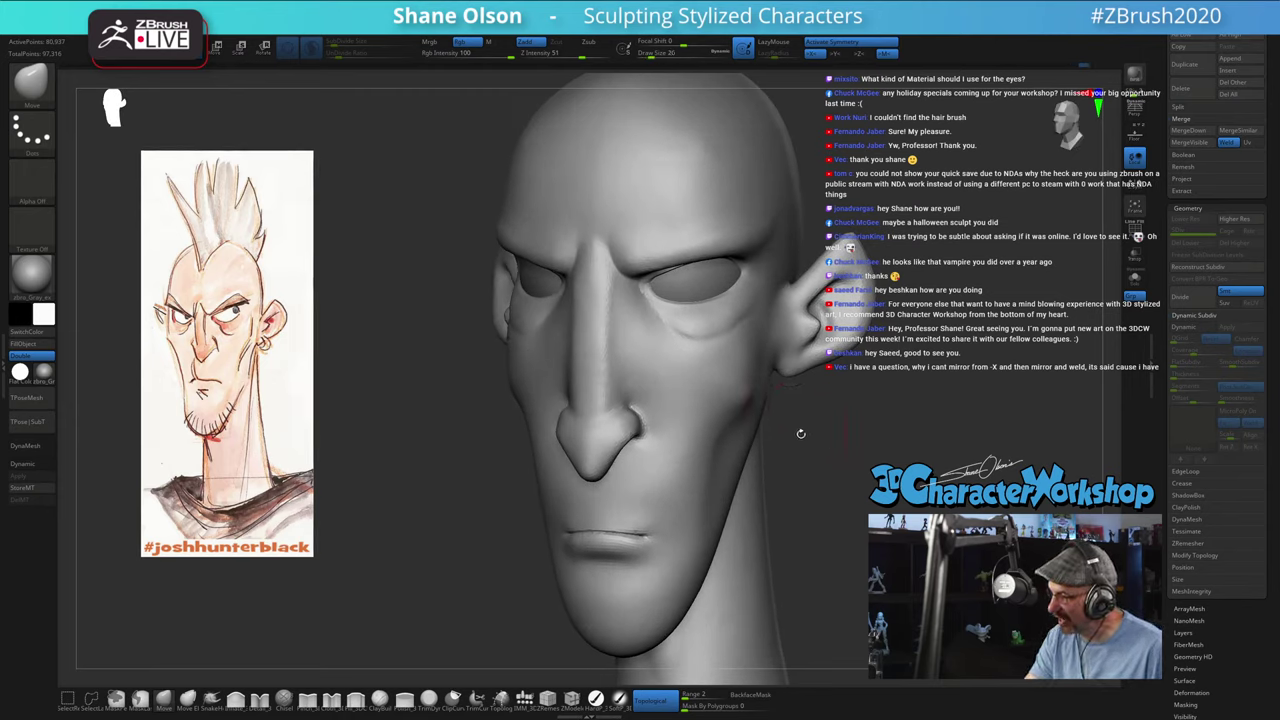
mouse_move(800, 434)
left_mouse_down("shift")
mouse_move(817, 441)
mouse_move(810, 406)
mouse_move(803, 474)
mouse_move(805, 430)
left_mouse_up("shift")
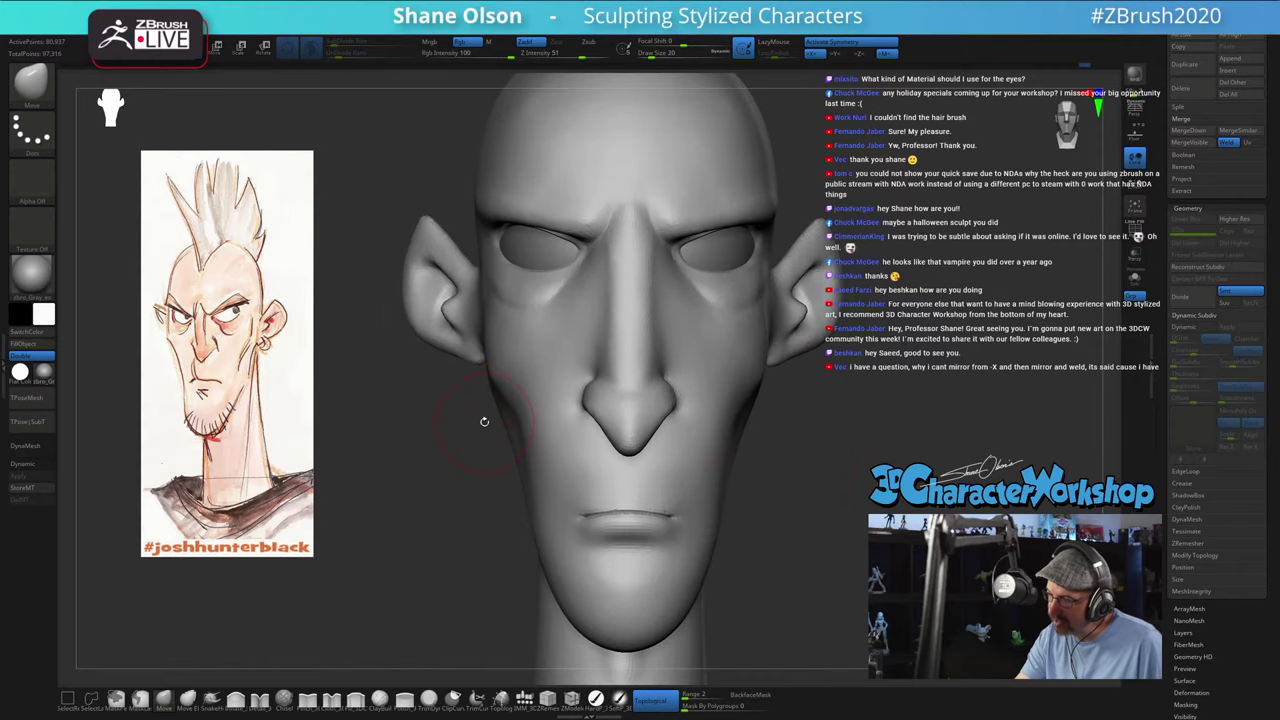
left_click_drag(494, 379, 491, 378)
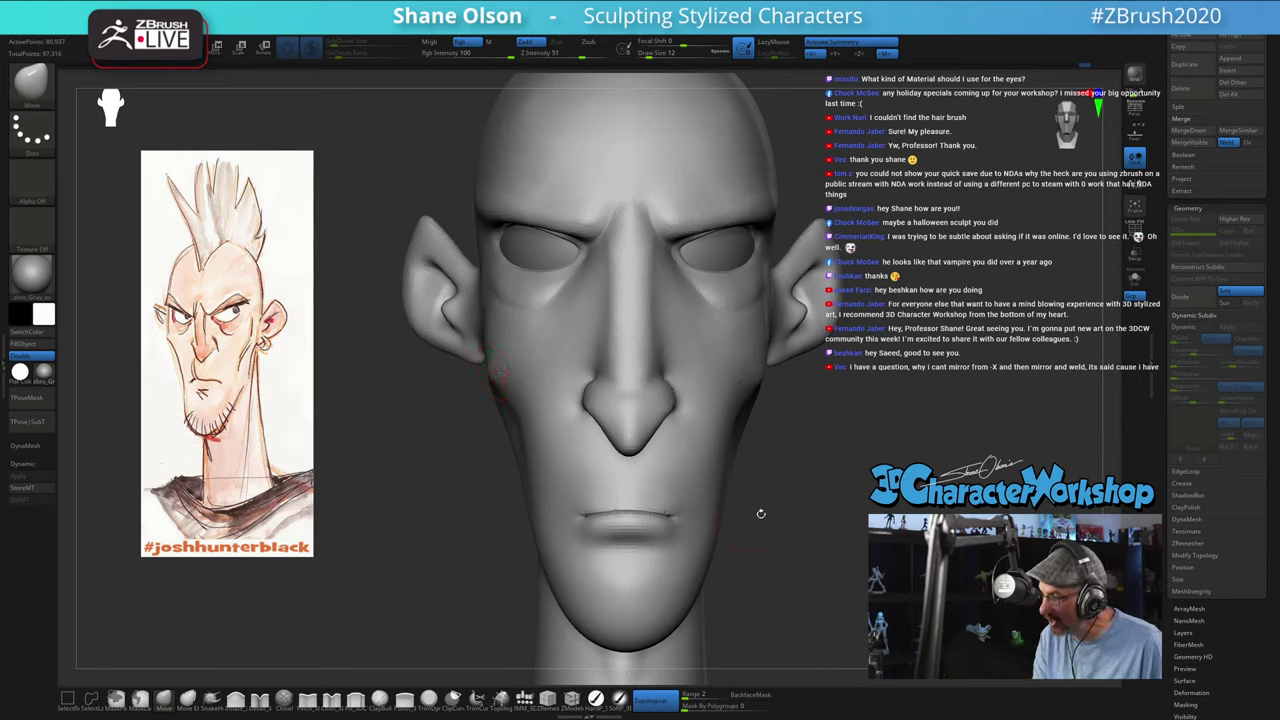
left_click_drag(390, 355, 313, 444, "ctrl")
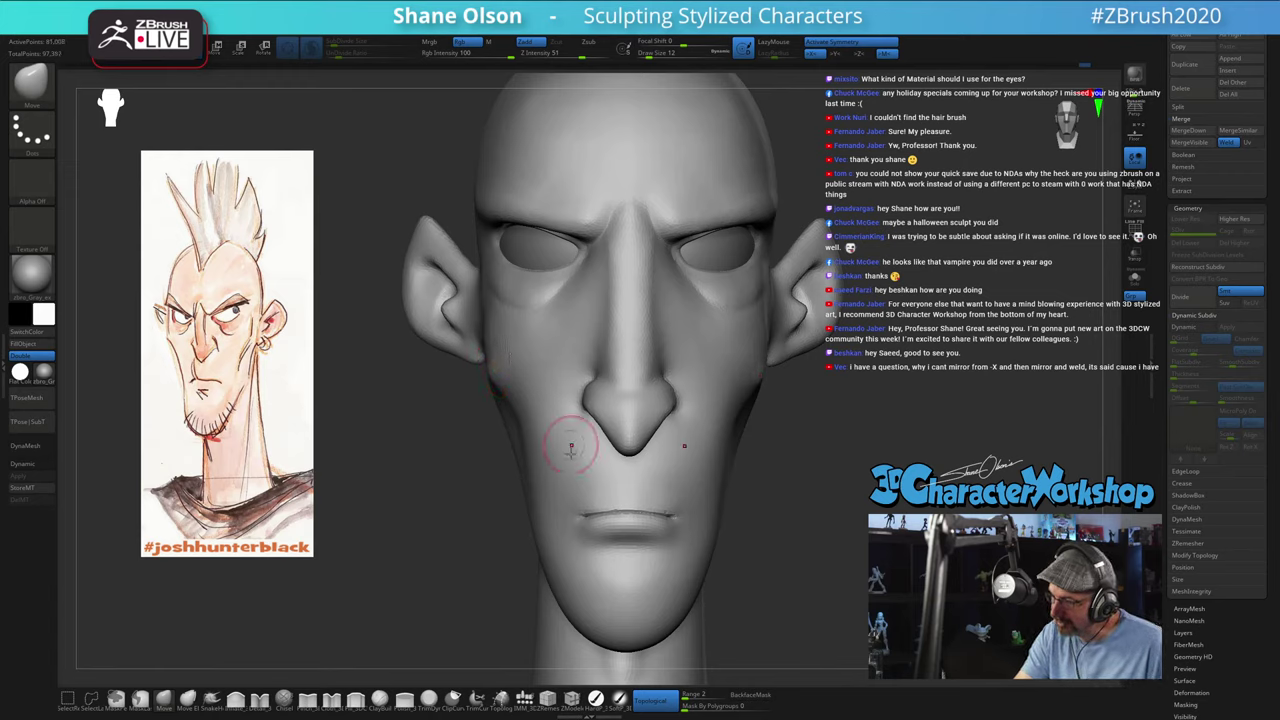
Step: Reshape the side of the face between the eye and the ear with the Move brush at draw sizes 18 and 14
key("s")
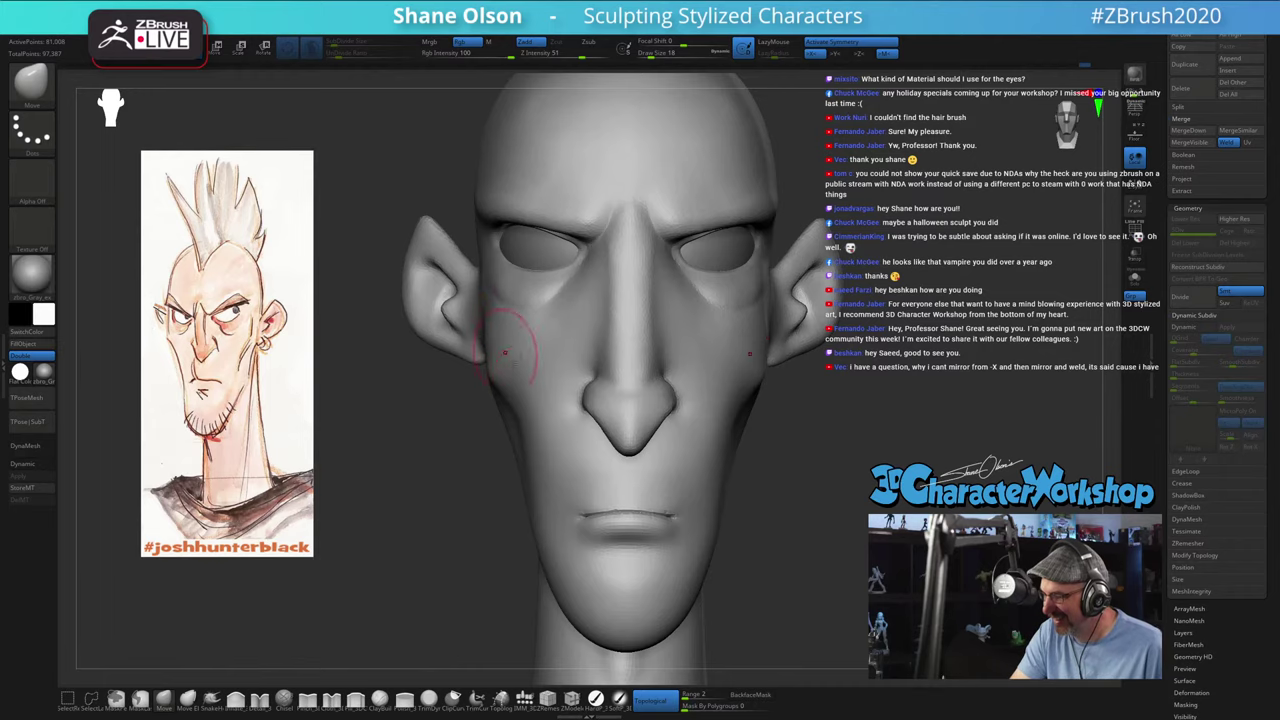
mouse_move(791, 483)
left_mouse_down()
mouse_move(803, 449)
mouse_move(788, 454)
left_mouse_up()
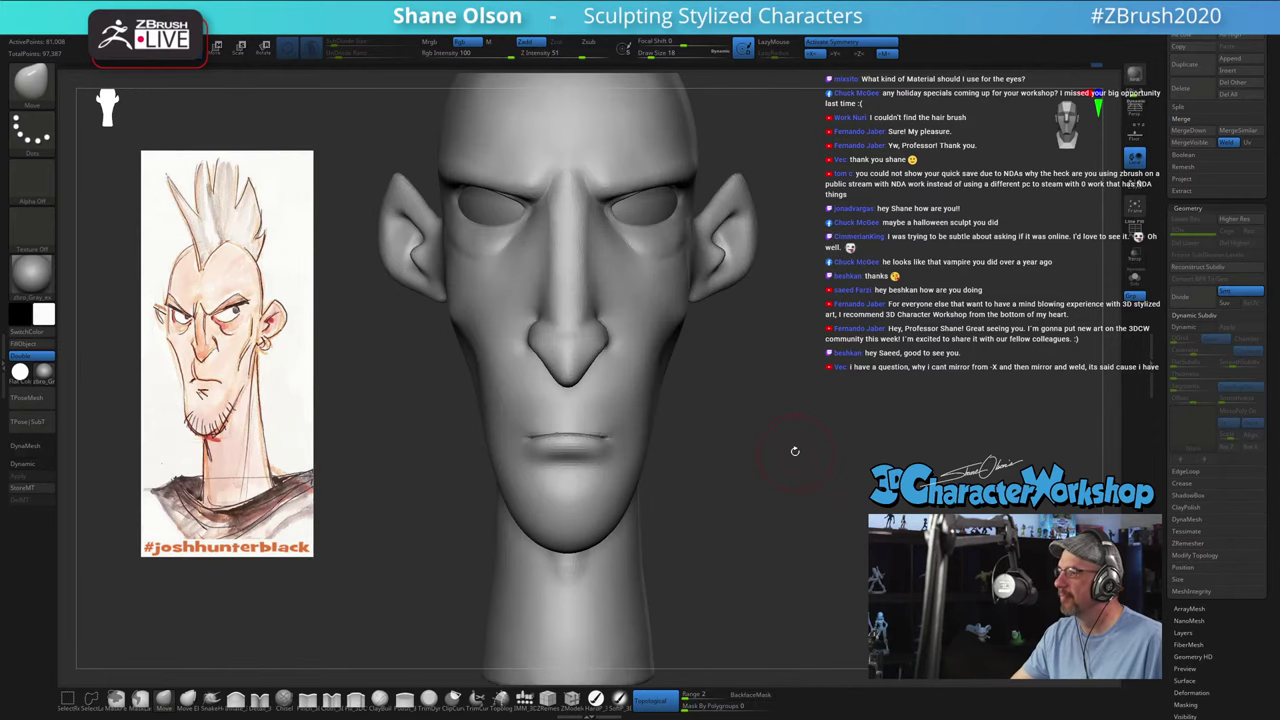
mouse_move(802, 448)
left_mouse_down()
mouse_move(833, 433)
mouse_move(821, 410)
left_mouse_up()
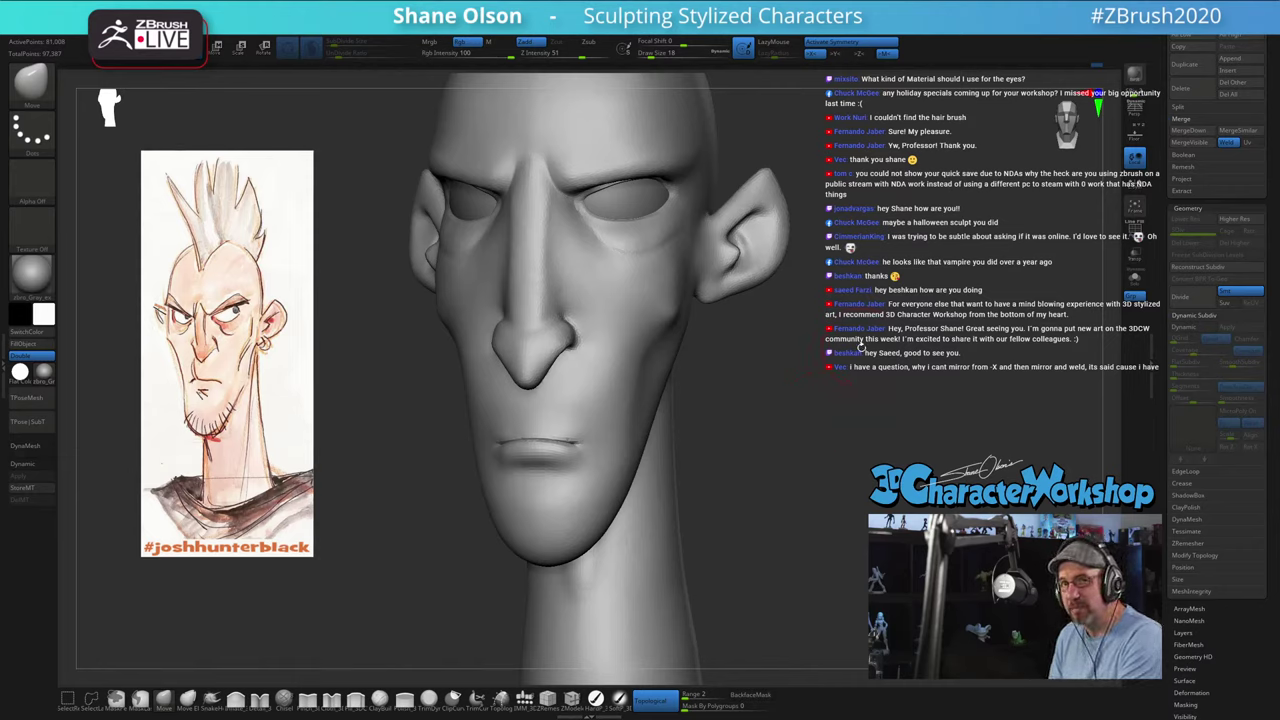
mouse_move(858, 345)
left_mouse_down()
mouse_move(443, 347)
mouse_move(398, 366)
mouse_move(394, 344)
mouse_move(402, 452)
left_mouse_up()
key("s")
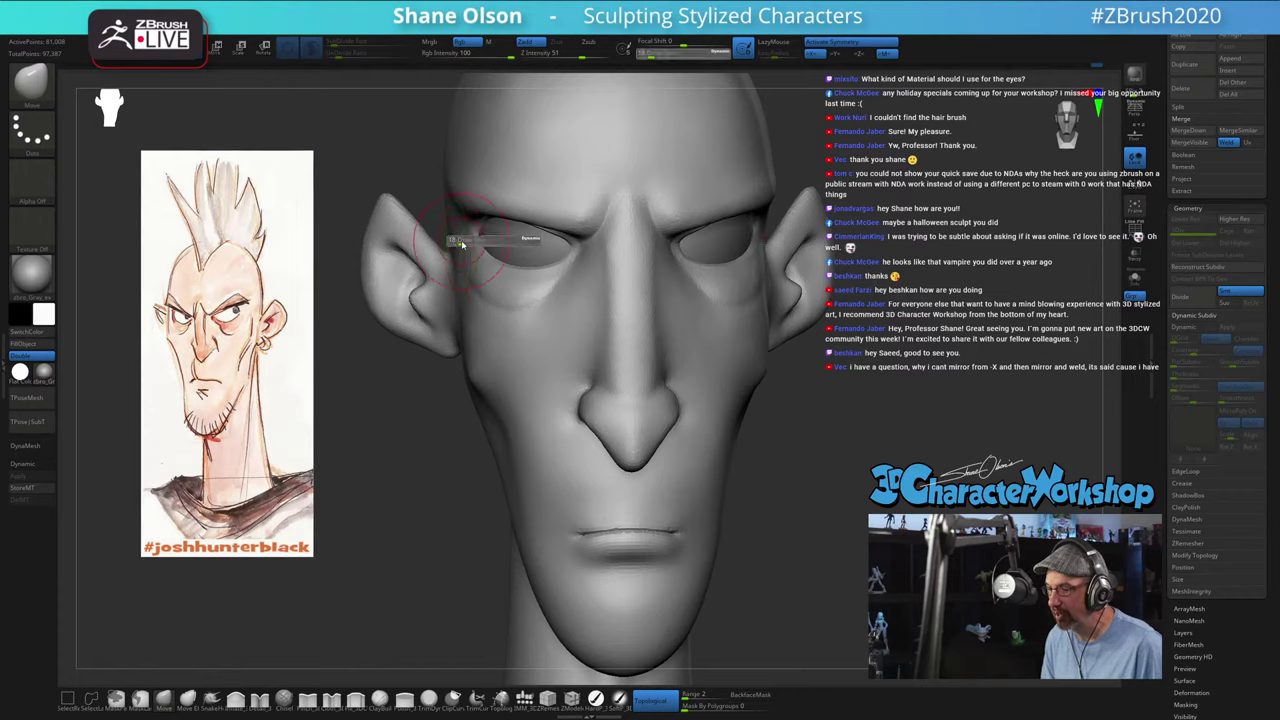
left_click_drag(462, 244, 458, 244)
key("s")
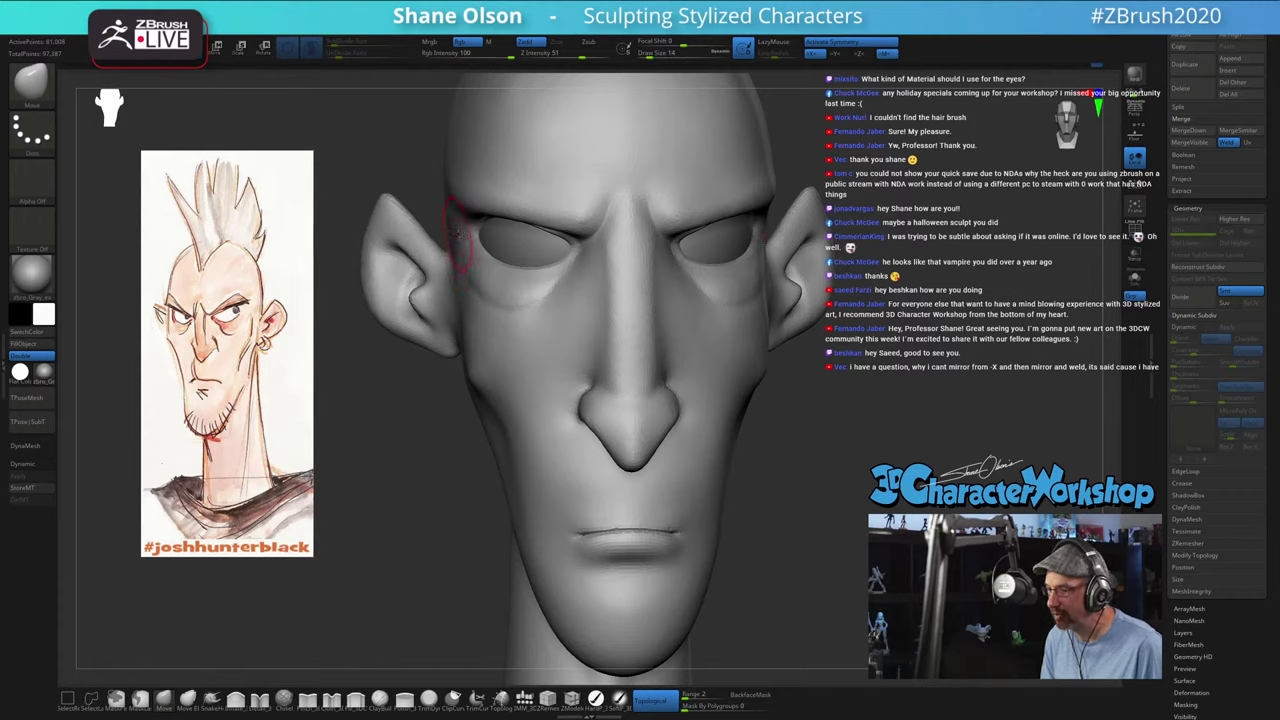
mouse_move(923, 413)
left_mouse_down()
mouse_move(985, 411)
mouse_move(893, 412)
mouse_move(908, 412)
left_mouse_up()
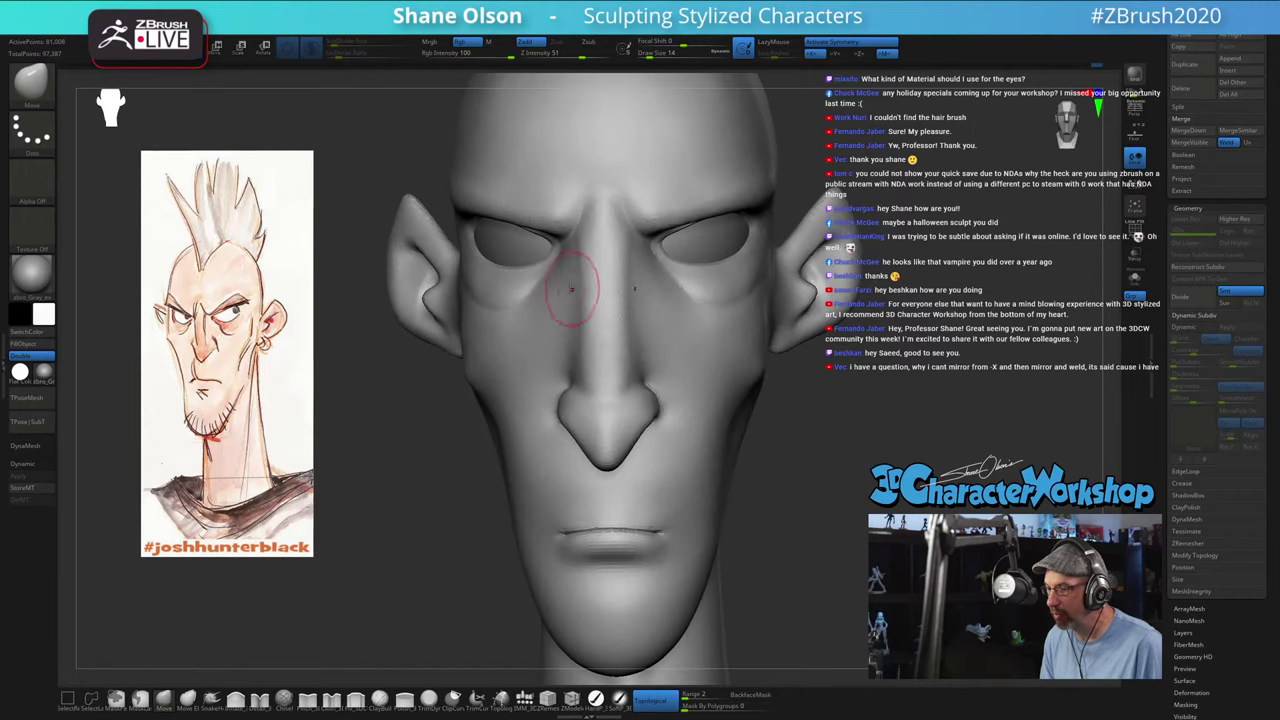
left_click_drag(417, 398, 489, 340)
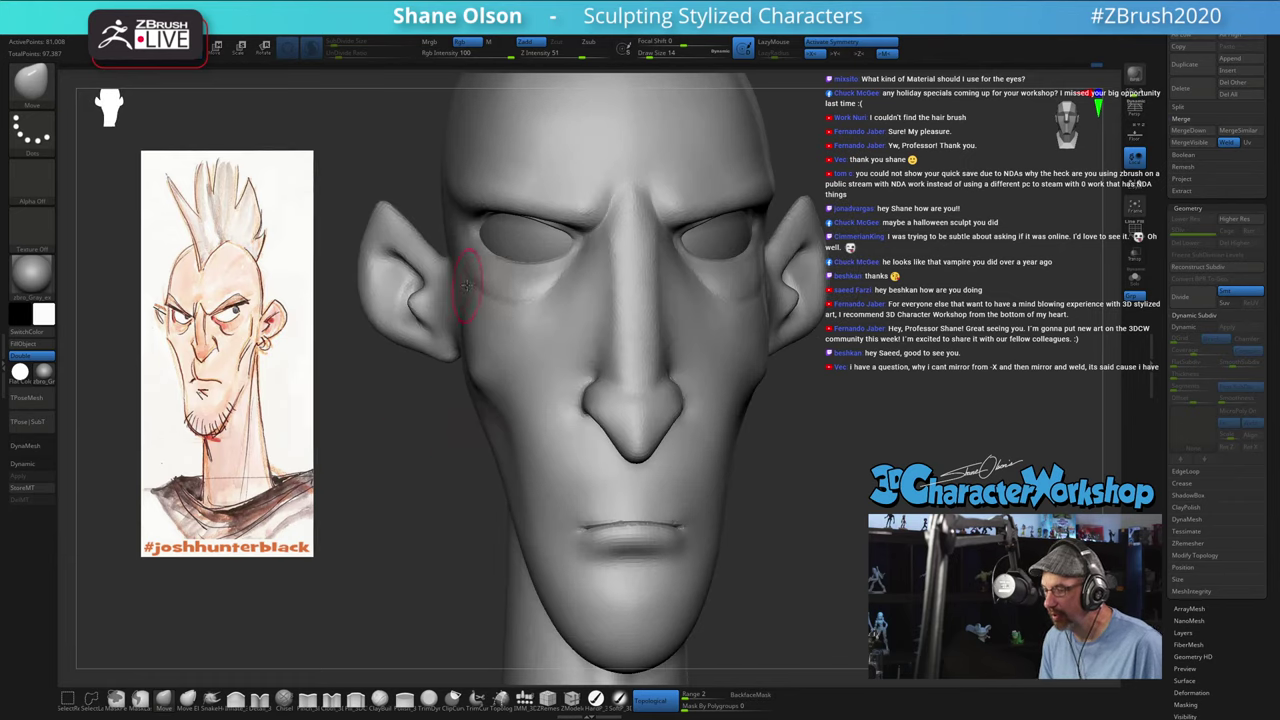
left_click_drag(430, 431, 465, 330)
Step: Shape the transition from the cheekbone into the hollow of the cheek at draw sizes 14 and 13
key("shift")
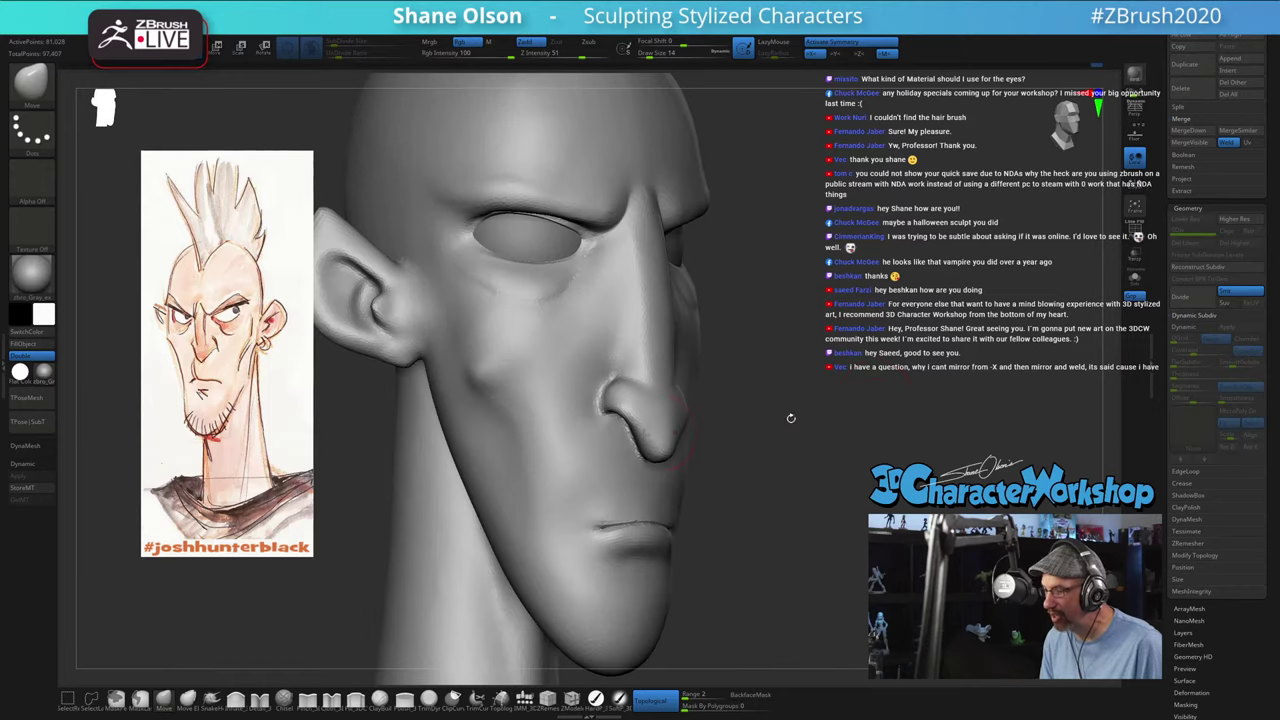
mouse_move(758, 415)
left_mouse_down()
mouse_move(791, 420)
mouse_move(500, 420)
left_mouse_up()
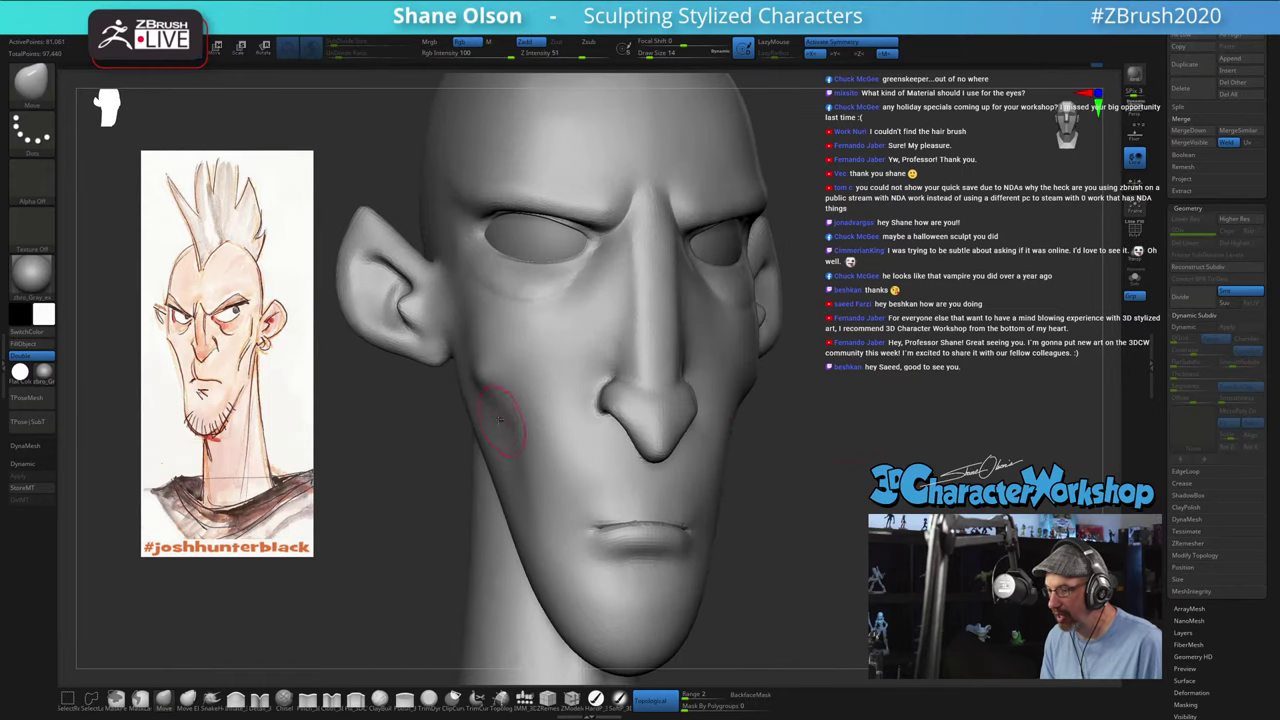
left_click_drag(820, 440, 880, 440)
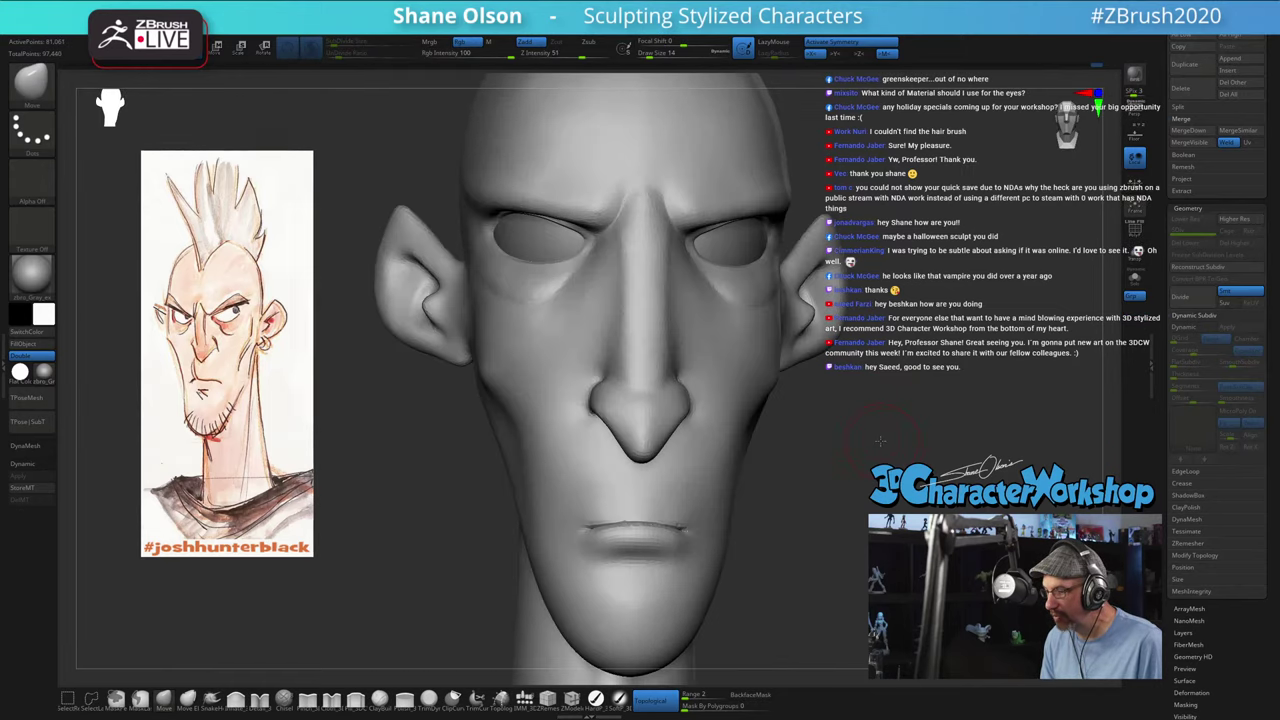
left_click_drag(425, 420, 475, 419)
key("bracketleft")
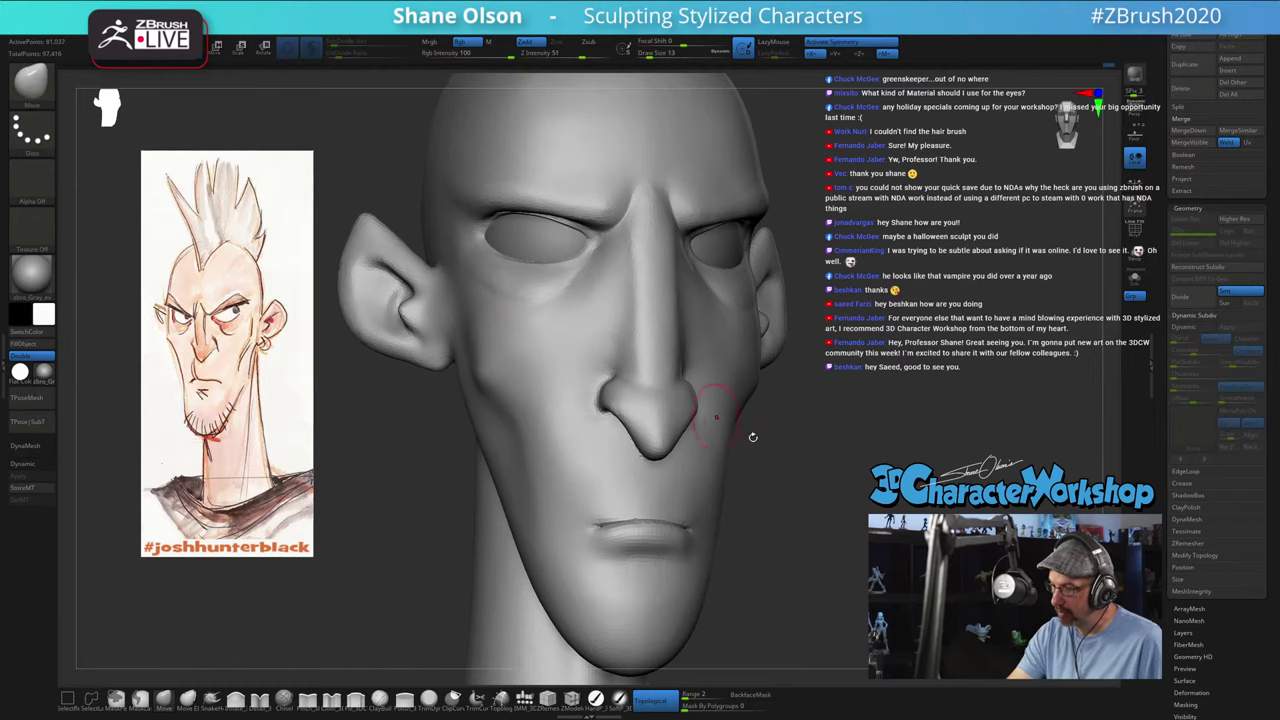
Step: Smooth the area between the outer corner of the eye and the ear at draw size 13
mouse_move(751, 434)
left_mouse_down()
mouse_move(778, 493)
mouse_move(834, 466)
mouse_move(824, 461)
left_mouse_up()
left_click_drag(352, 395, 392, 398)
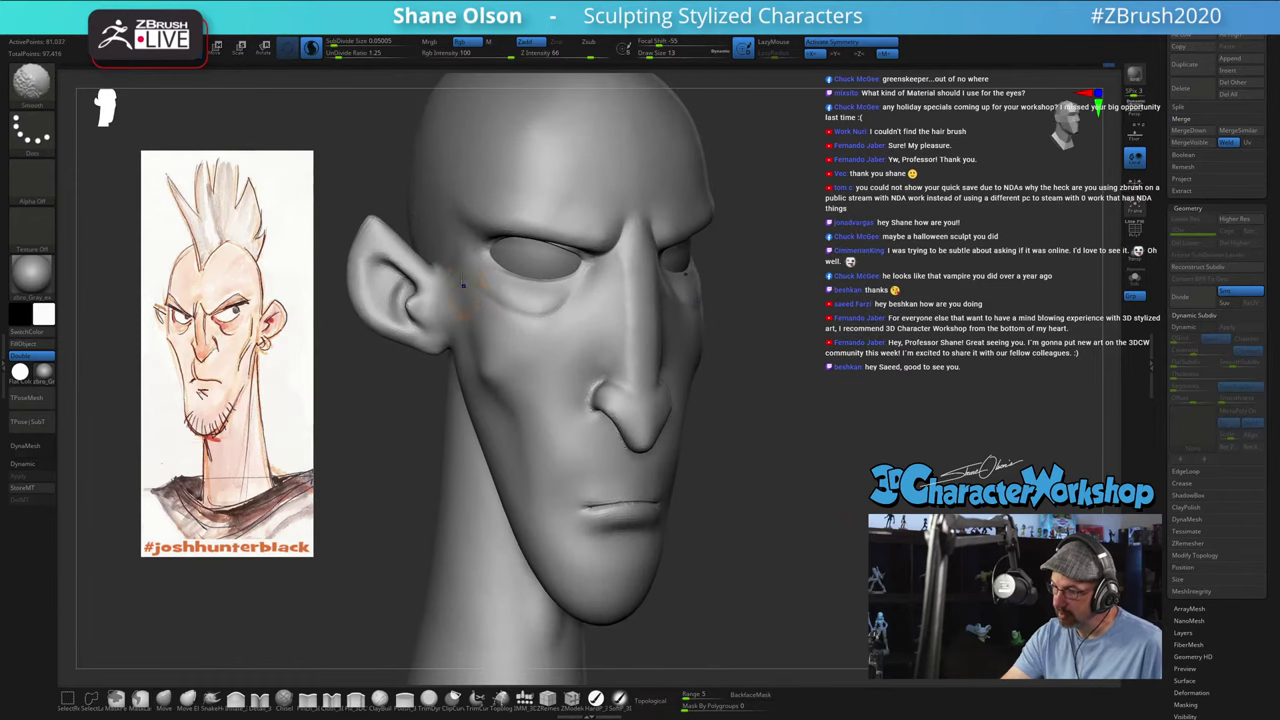
mouse_move(763, 443)
left_mouse_down("shift")
mouse_move(803, 460)
mouse_move(749, 397)
mouse_move(744, 407)
mouse_move(750, 374)
mouse_move(701, 384)
left_mouse_up("shift")
Step: Reshape the cheek hollow and jaw contour with the Move brush at draw sizes 17, 23 and 14
key("s")
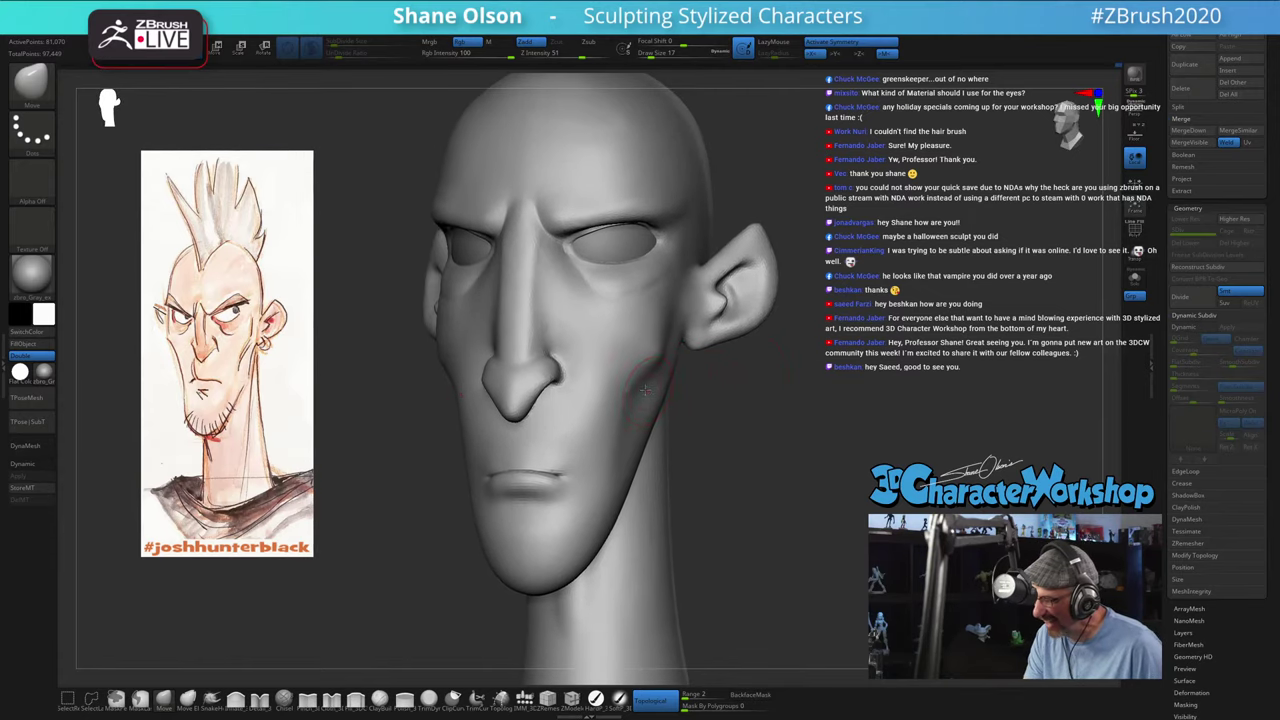
left_click_drag(718, 496, 715, 481)
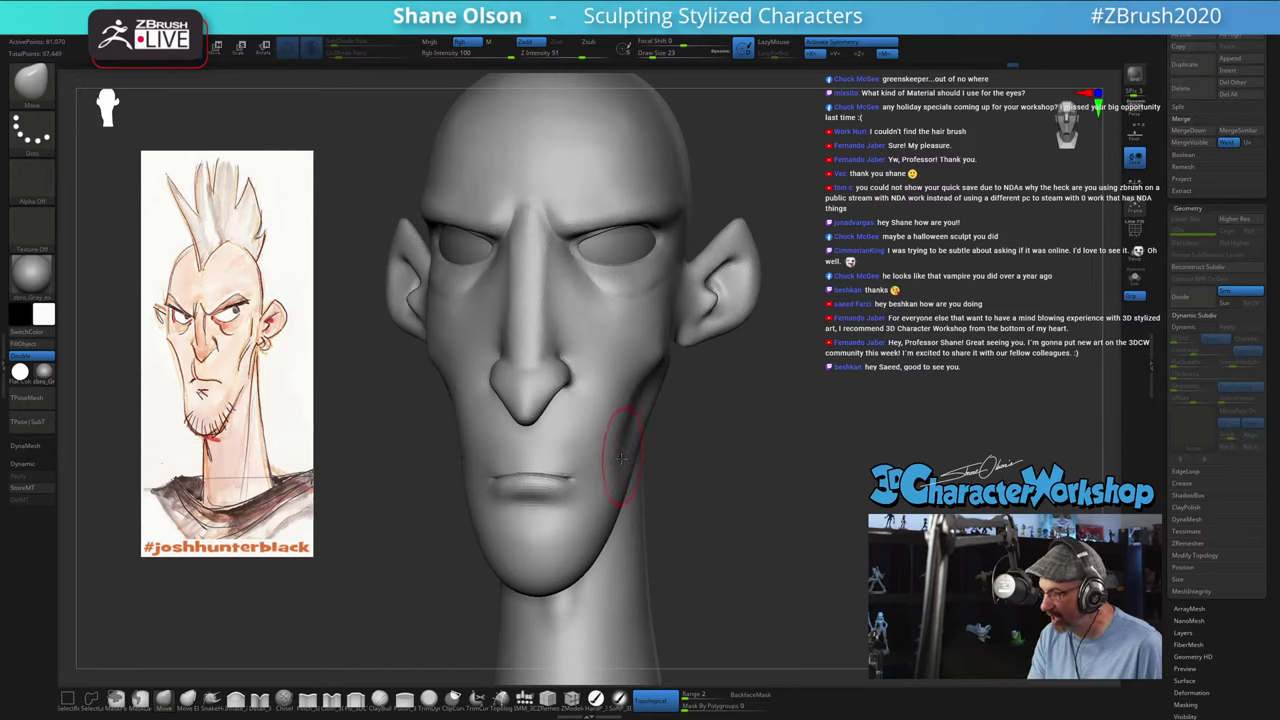
mouse_move(737, 474)
left_mouse_down()
mouse_move(672, 472)
mouse_move(694, 470)
left_mouse_up()
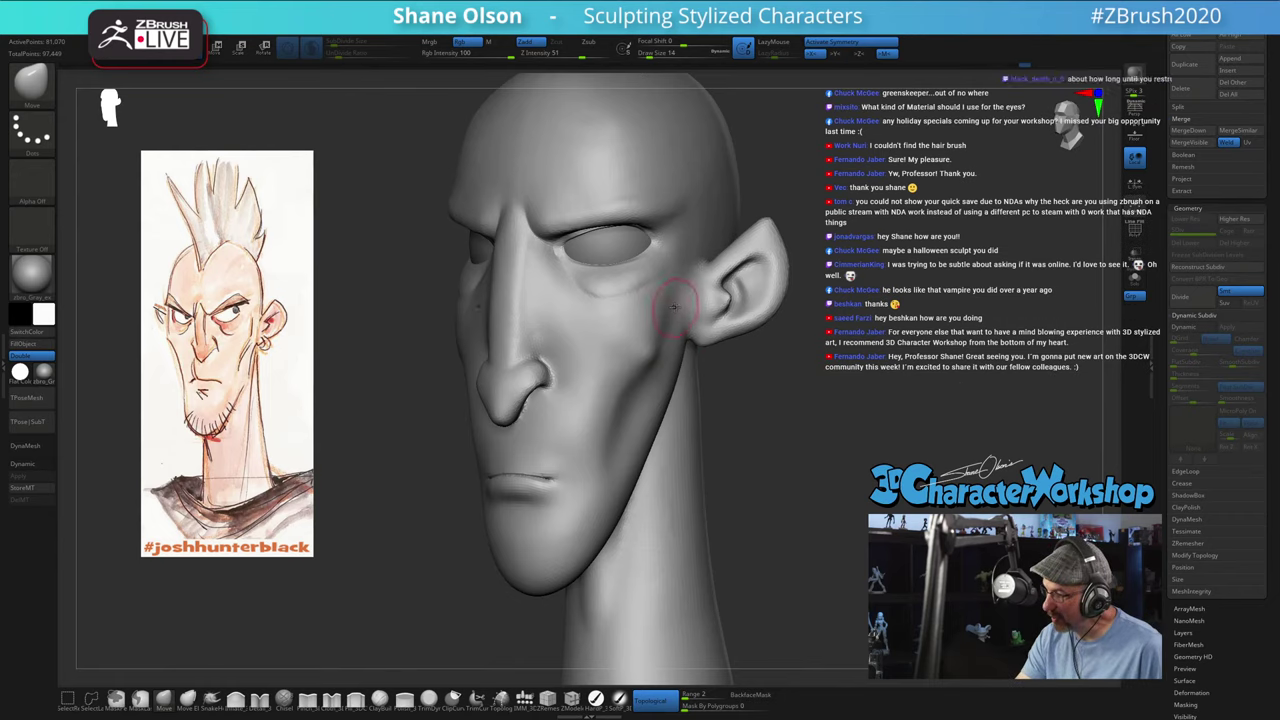
mouse_move(717, 397)
left_mouse_down()
mouse_move(766, 420)
mouse_move(746, 417)
left_mouse_up()
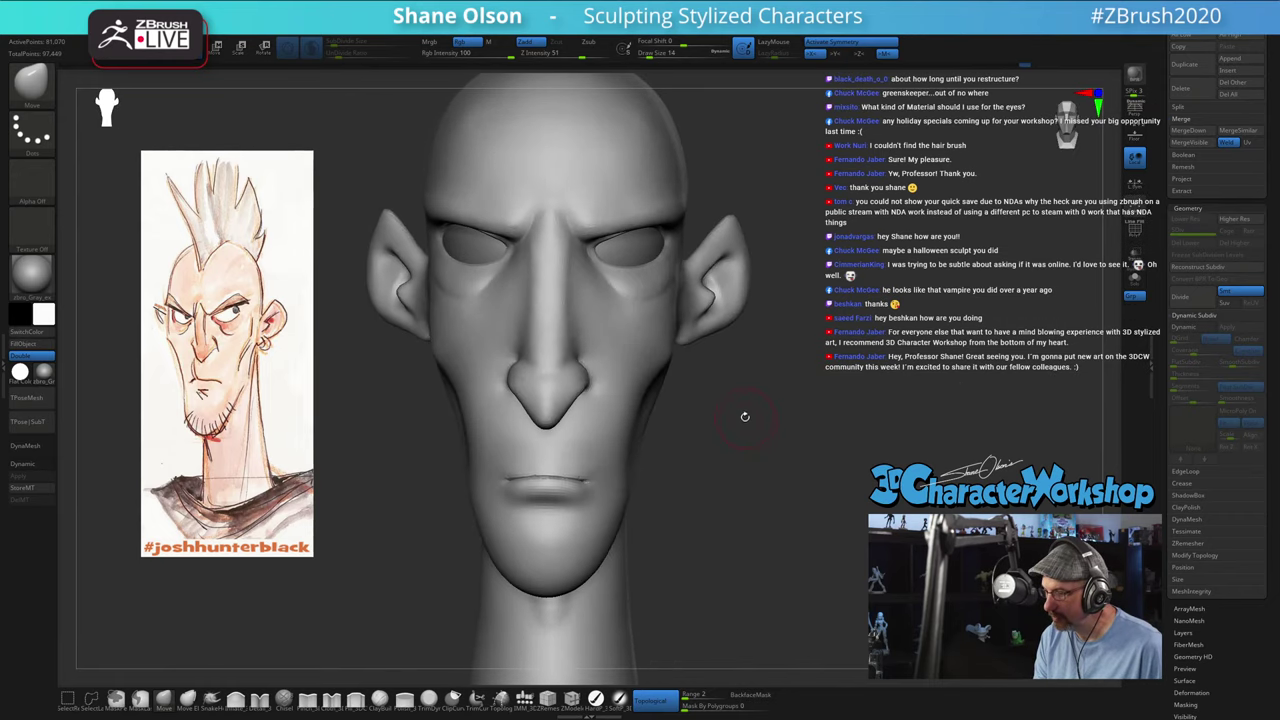
left_click_drag(746, 362, 737, 374)
mouse_move(837, 411)
left_mouse_down()
mouse_move(814, 417)
mouse_move(833, 411)
mouse_move(735, 375)
mouse_move(735, 428)
mouse_move(768, 435)
left_mouse_up()
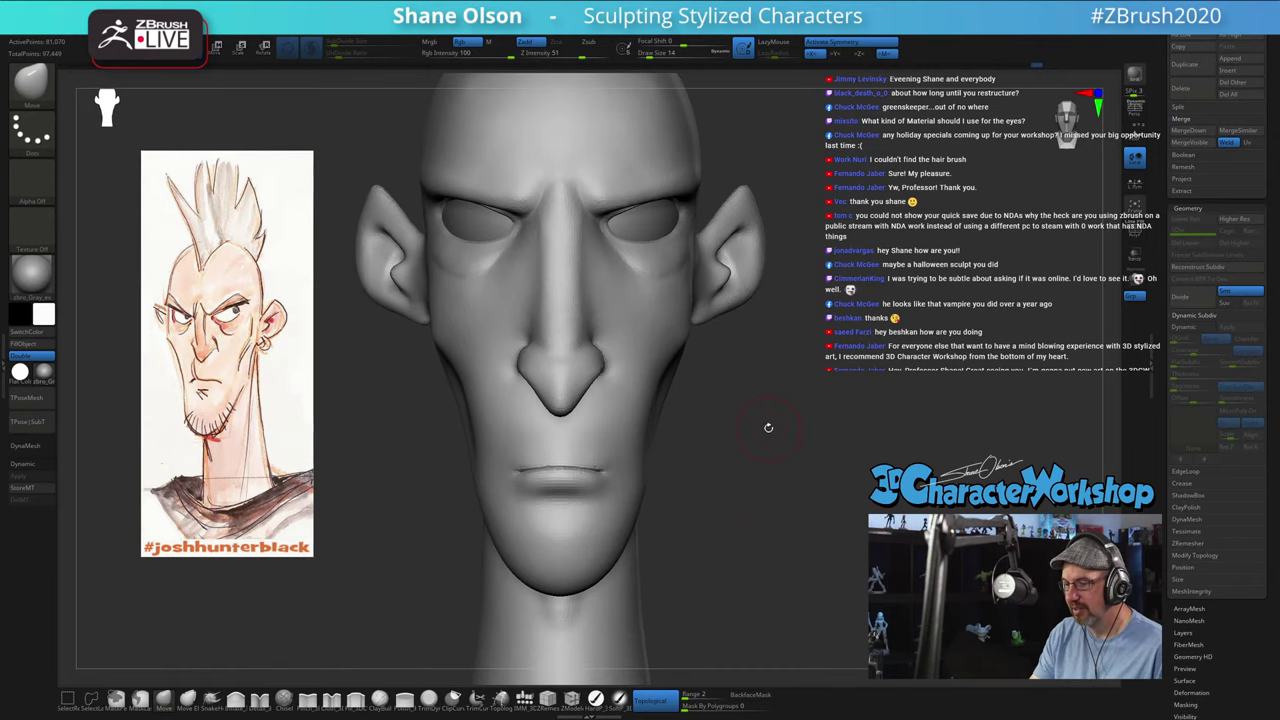
Step: Pull the corners of the mouth into a downturned frown with the Move brush at draw size 14
mouse_move(766, 429)
left_mouse_down()
mouse_move(763, 417)
mouse_move(763, 460)
mouse_move(605, 465)
left_mouse_up()
mouse_move(605, 466)
right_mouse_down("alt")
mouse_move(611, 423)
mouse_move(614, 449)
right_mouse_up("alt")
key("s")
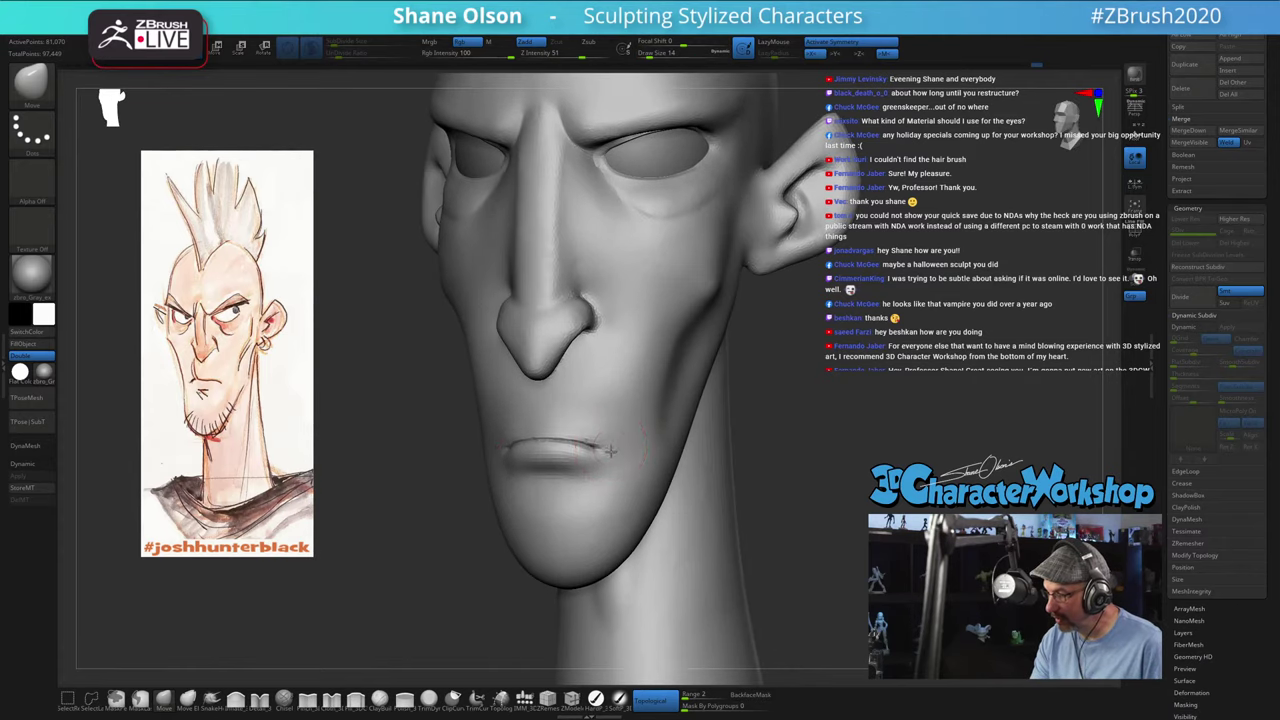
left_click_drag(603, 447, 592, 446)
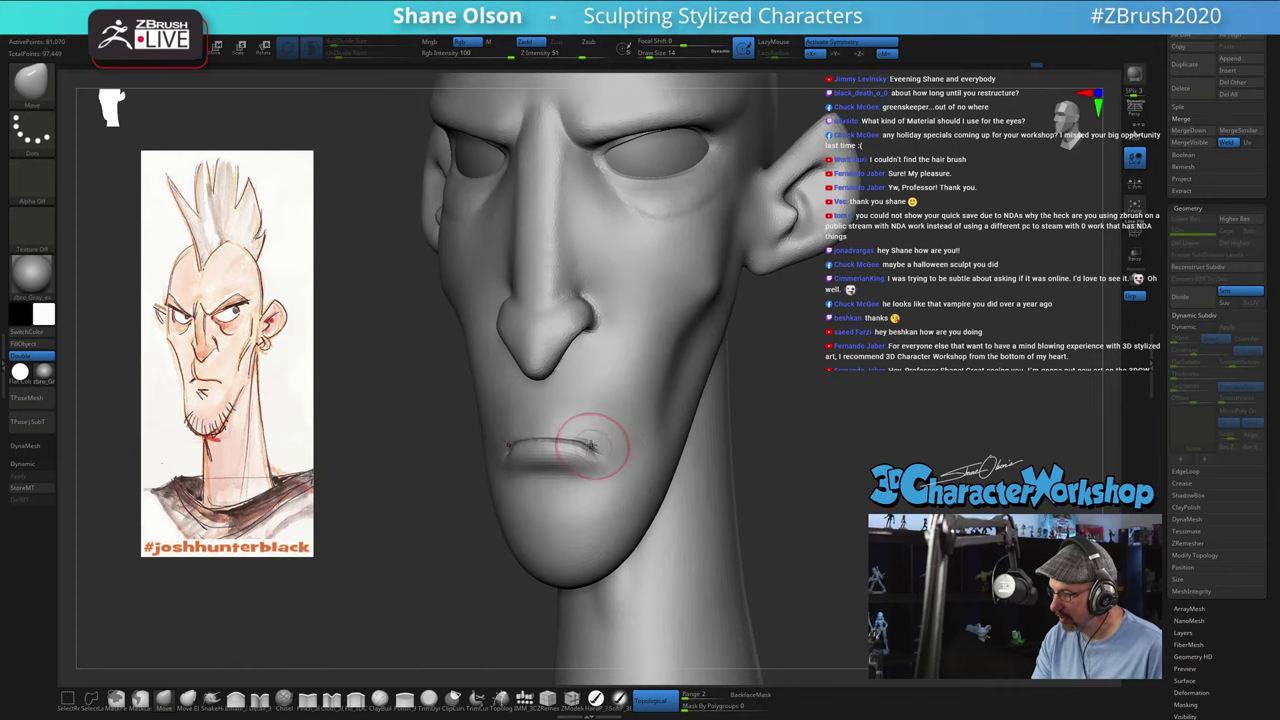
mouse_move(769, 490)
left_mouse_down()
mouse_move(796, 481)
mouse_move(785, 481)
left_mouse_up()
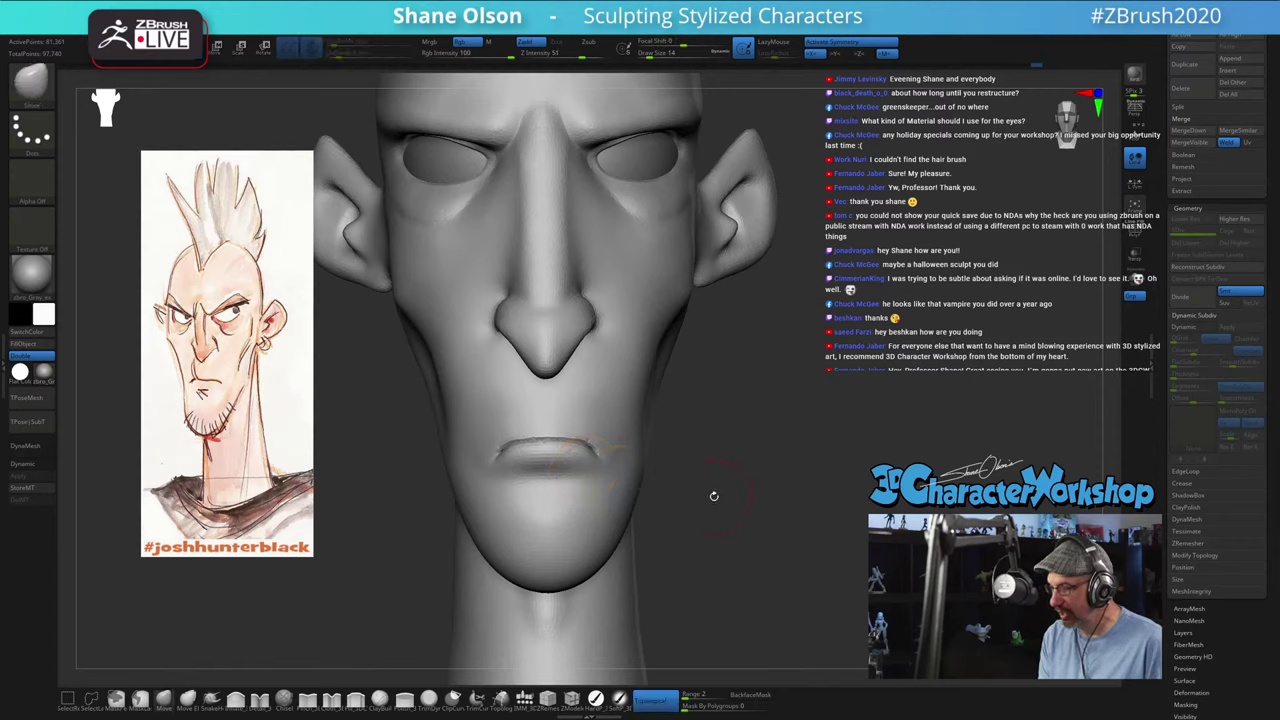
Step: Reshape the lips from the side with the Move brush at draw size 18 so they project further forward
left_click_drag(714, 495, 655, 514)
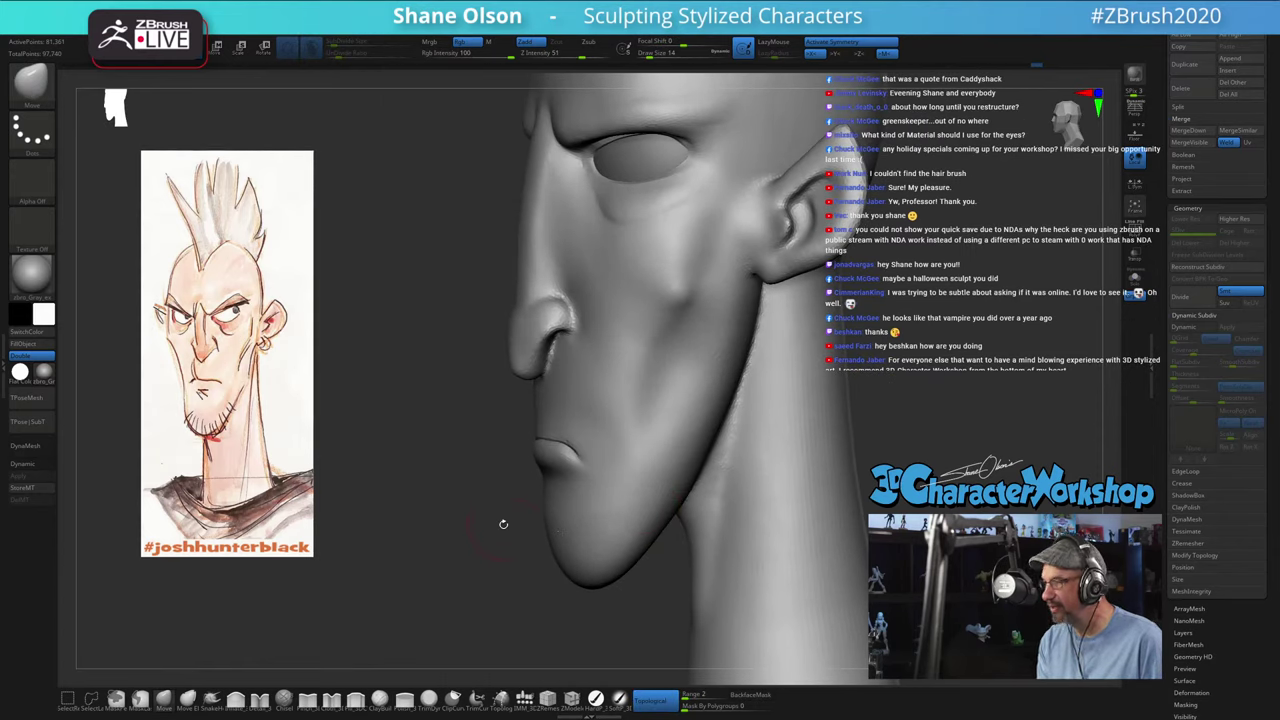
left_click_drag(503, 523, 515, 510)
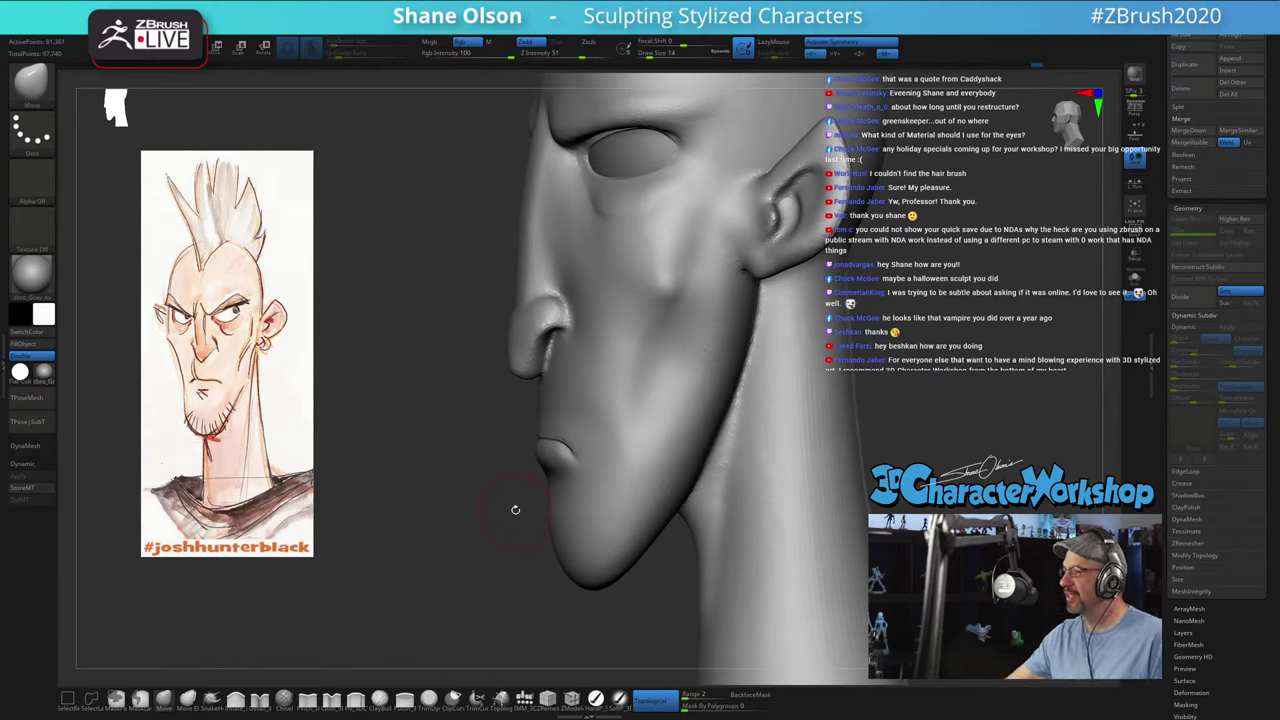
right_click_drag(464, 449, 350, 519)
key("s")
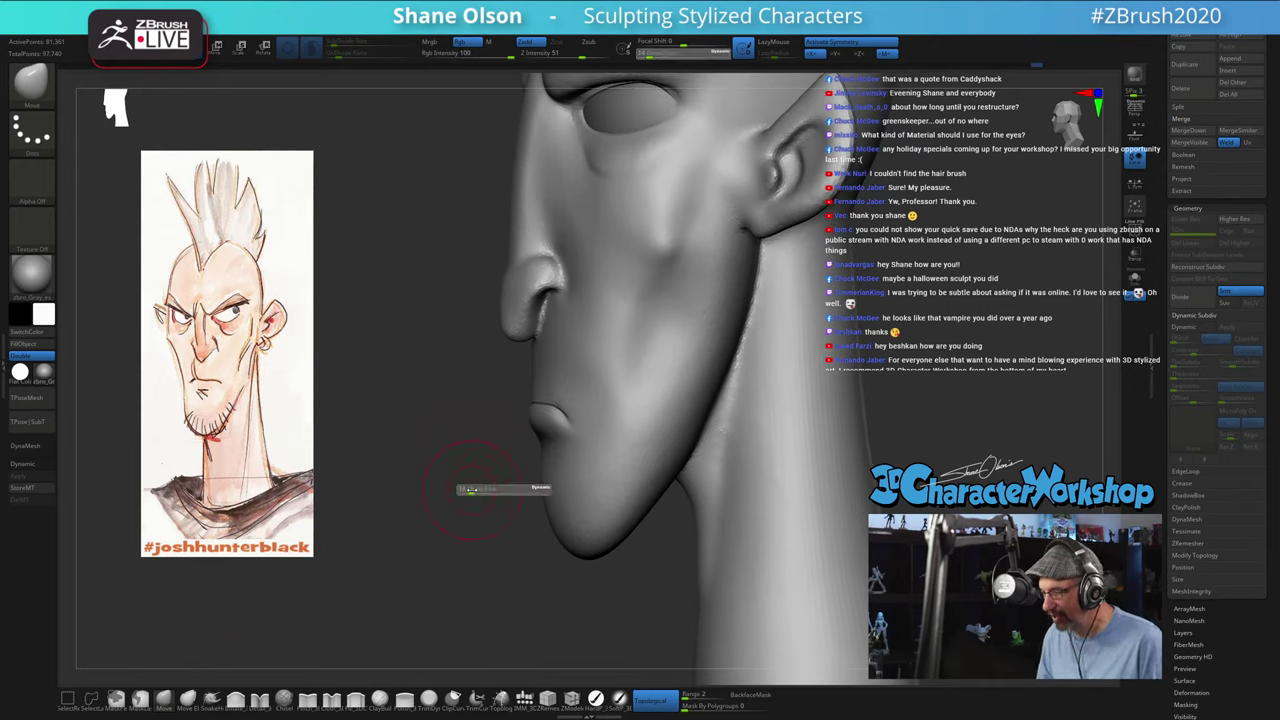
right_click_drag(534, 422, 508, 481)
left_click_drag(561, 439, 557, 432)
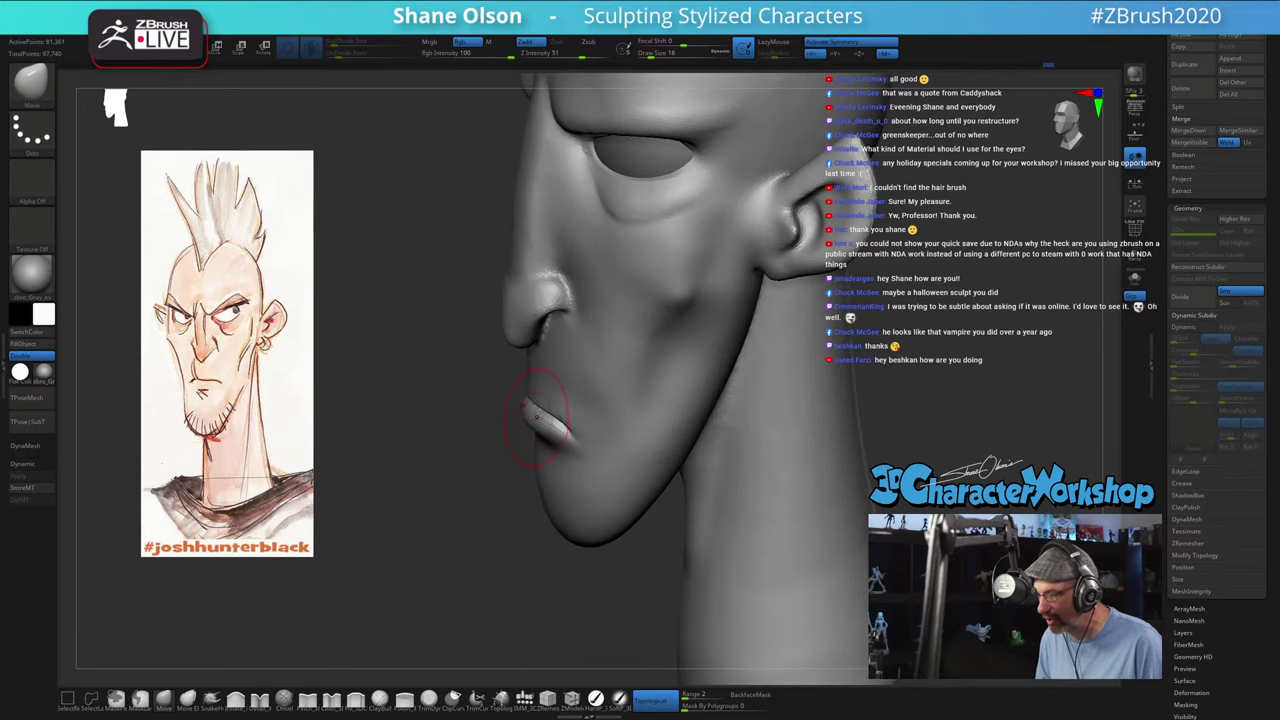
mouse_move(522, 430)
right_mouse_down()
mouse_move(644, 443)
mouse_move(732, 420)
mouse_move(754, 400)
mouse_move(570, 390)
right_mouse_up()
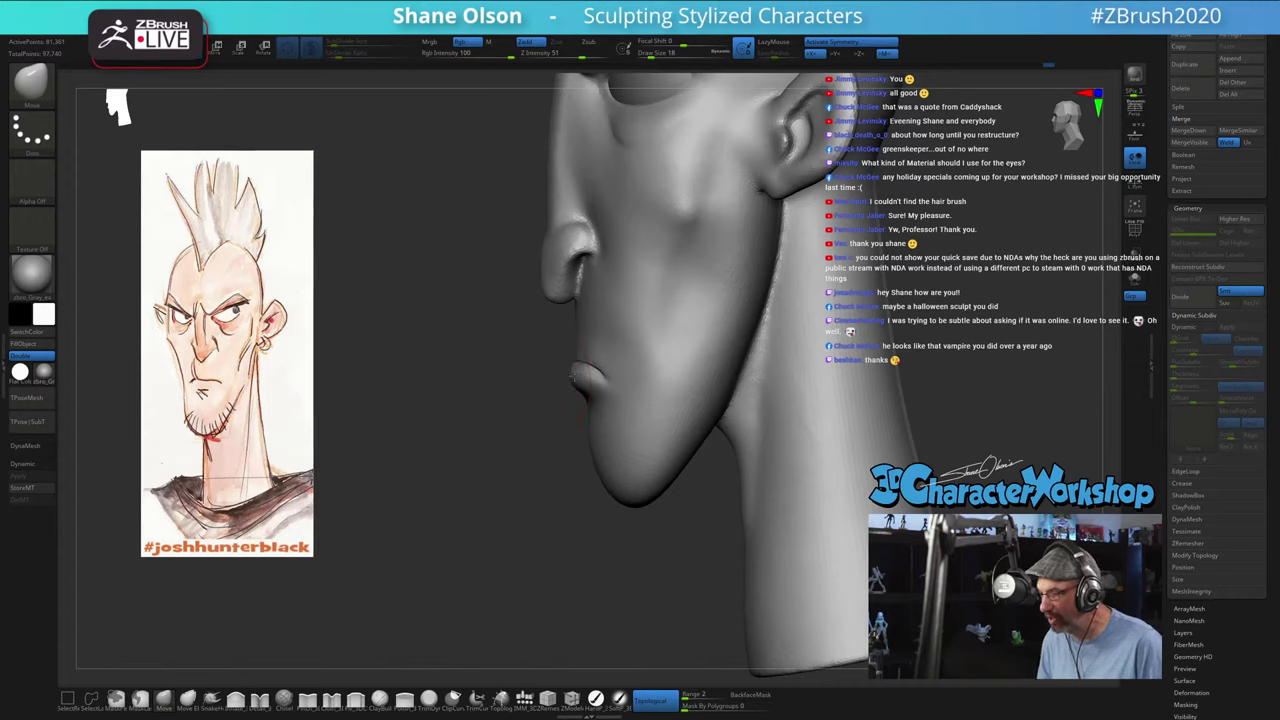
Step: Refine the mouth corners and chin from the front with the Move brush at draw sizes 11 and 14, smoothing beside the mouth
mouse_move(501, 416)
right_mouse_down()
mouse_move(590, 446)
mouse_move(680, 425)
mouse_move(934, 439)
right_mouse_up()
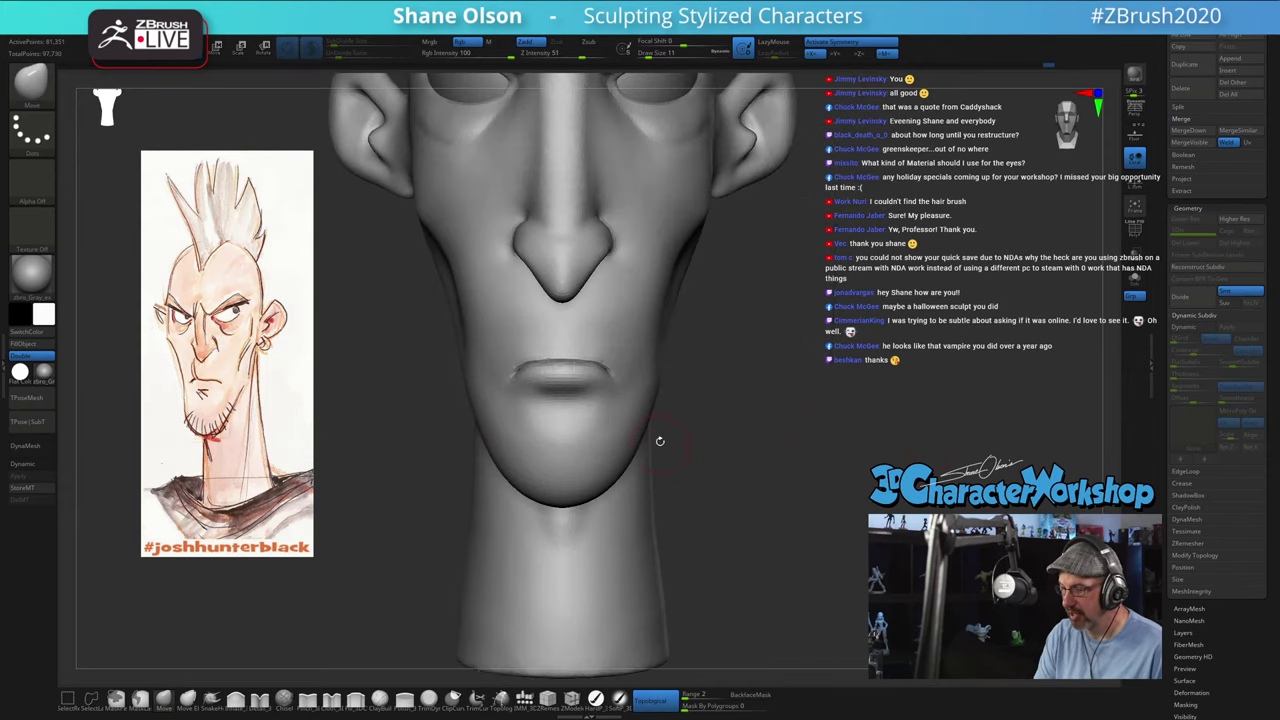
right_click_drag(661, 440, 620, 418, "ctrl")
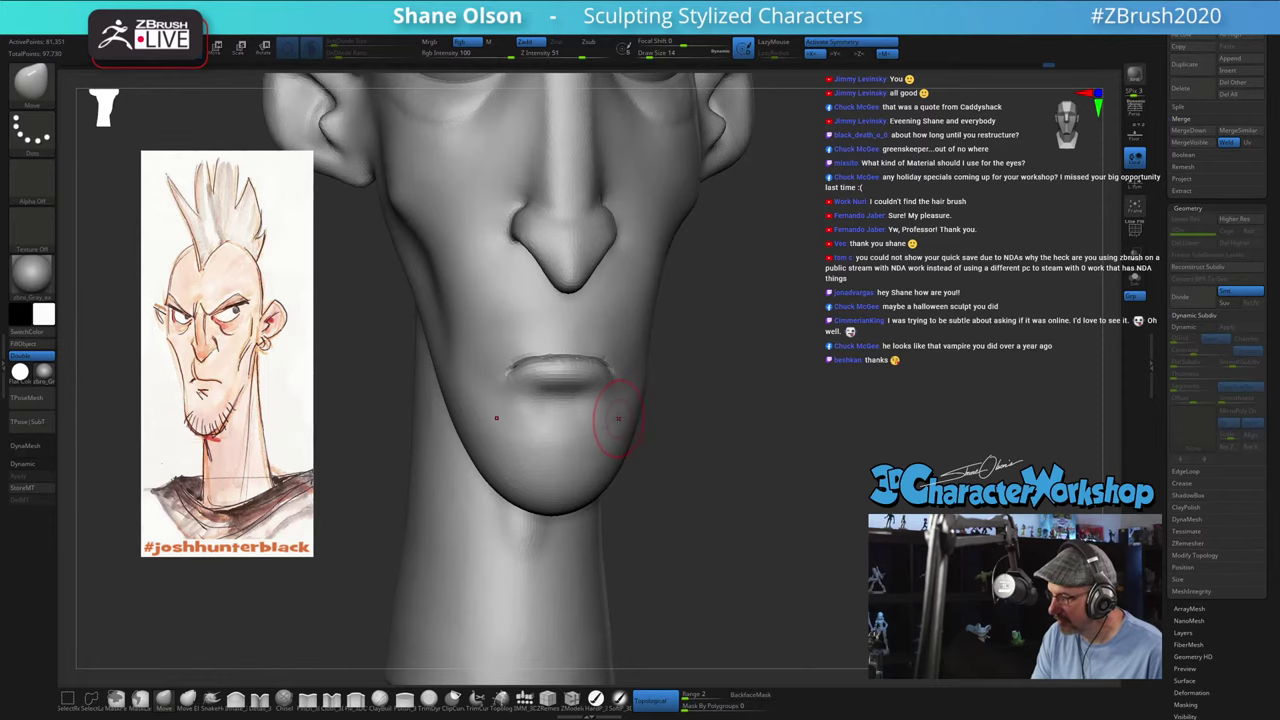
right_click_drag(790, 428, 645, 420)
mouse_move(644, 375)
left_mouse_down("shift")
mouse_move(634, 423)
mouse_move(640, 405)
left_mouse_up("shift")
mouse_move(650, 392)
right_mouse_down()
mouse_move(738, 388)
mouse_move(734, 371)
mouse_move(748, 476)
mouse_move(733, 426)
right_mouse_up()
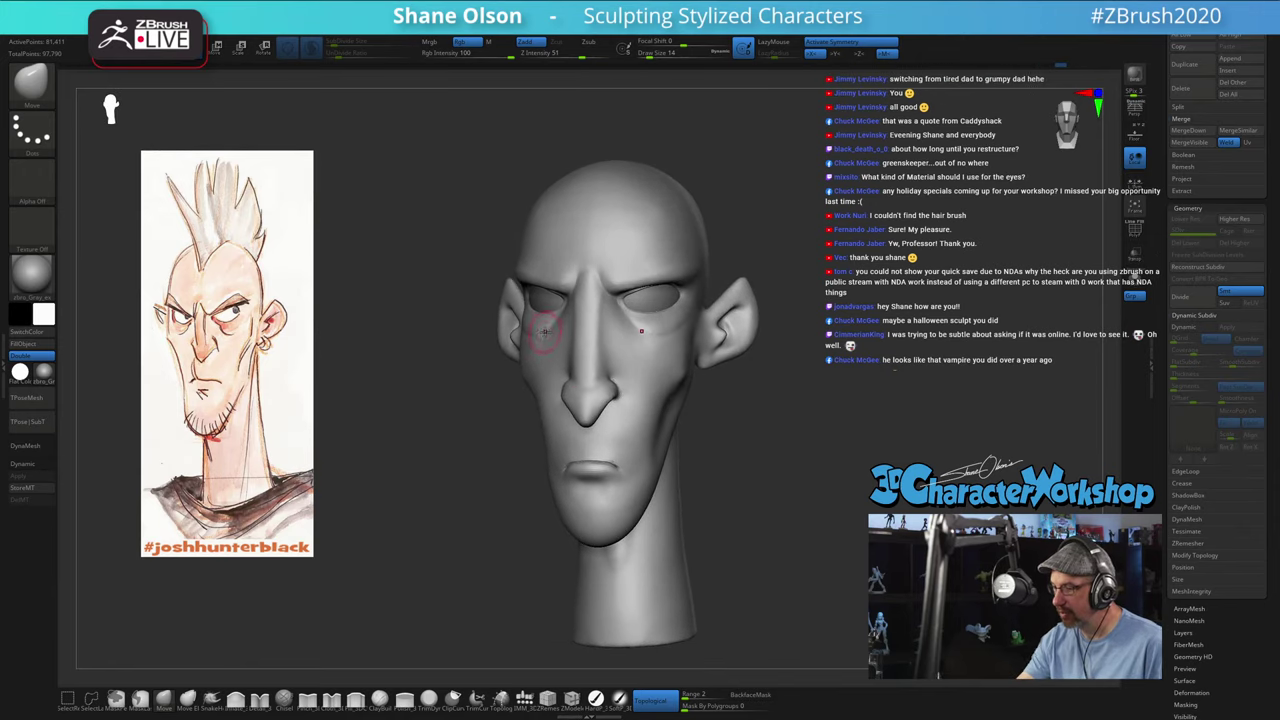
Step: Reshape the eye opening and the area beneath it with the Move brush at draw sizes 18 and 11
right_click_drag(543, 331, 606, 325, "ctrl")
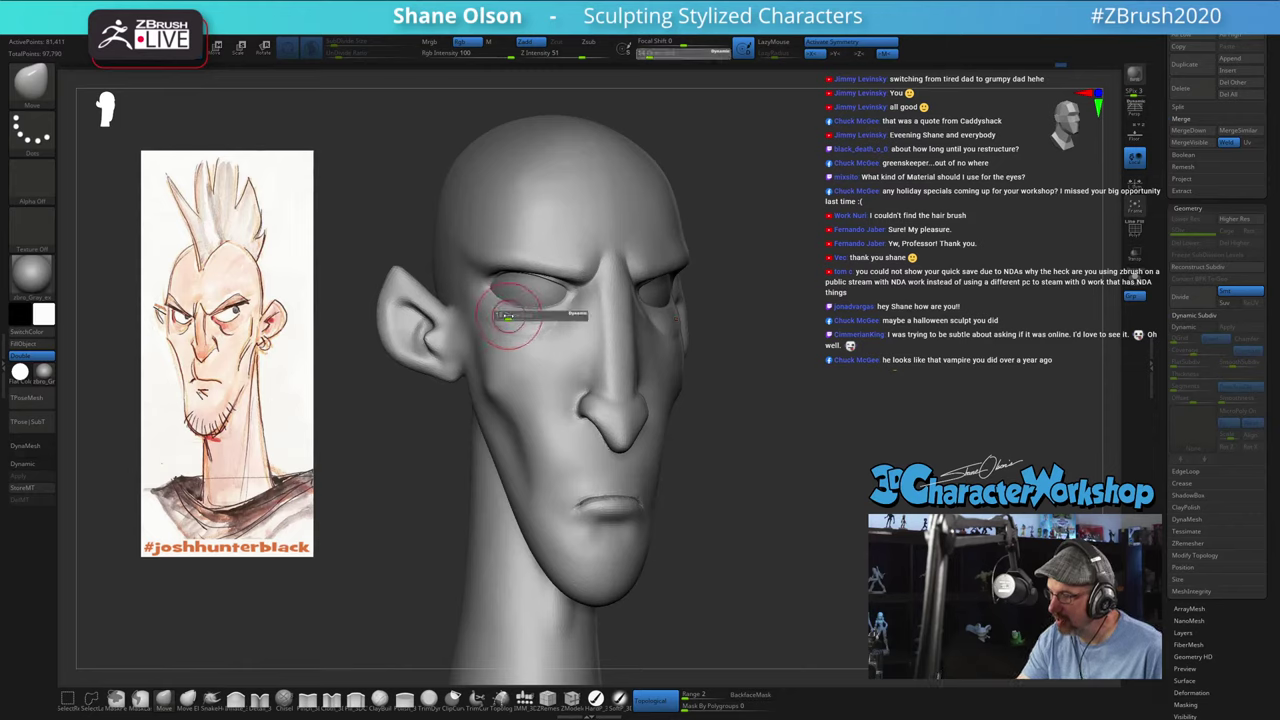
right_click_drag(510, 318, 488, 313)
key("[")
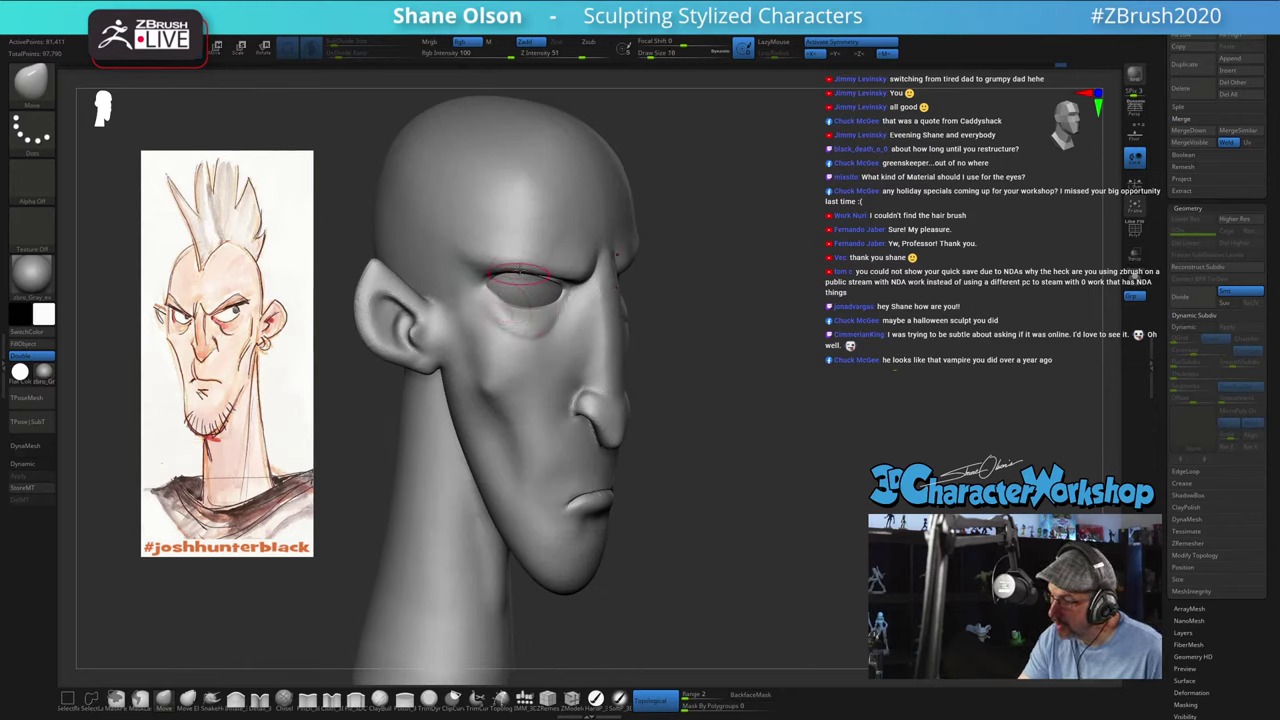
right_click_drag(556, 292, 499, 290)
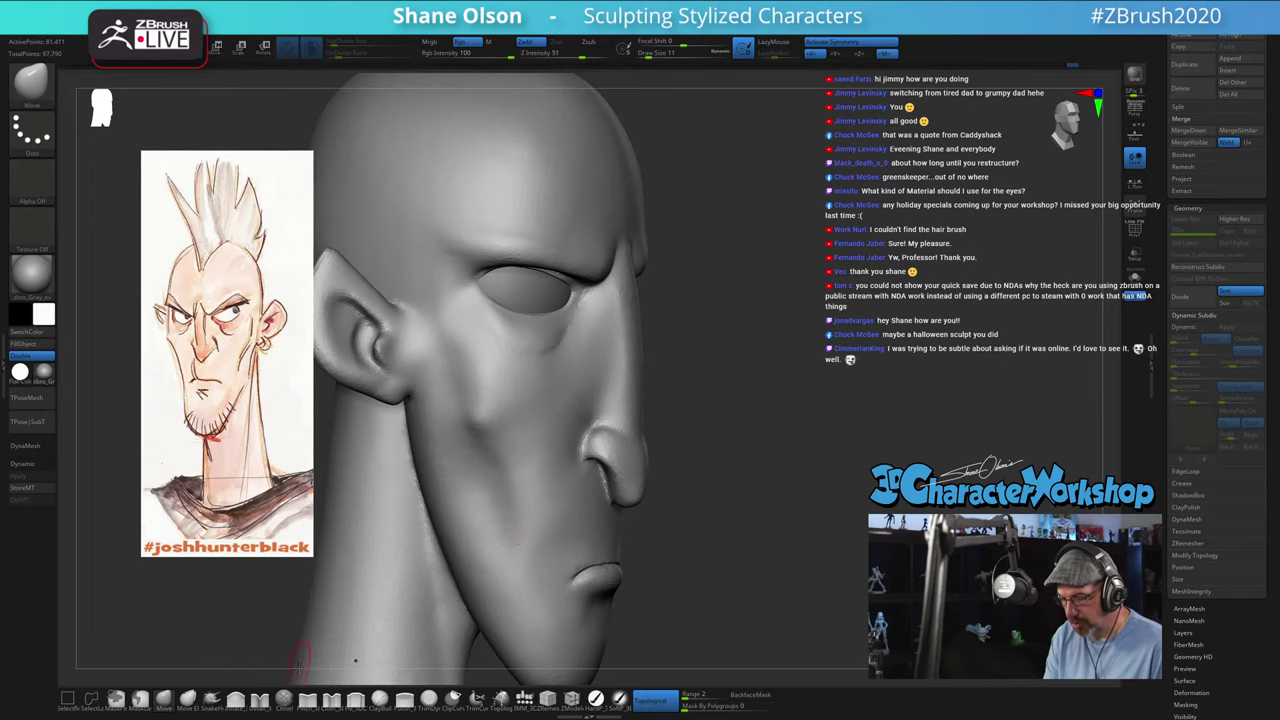
Step: Define the crease around the bag under the eye with the Detail brush at draw size 5
left_click(308, 698)
left_click(262, 701)
mouse_move(752, 393)
right_mouse_down()
mouse_move(700, 388)
mouse_move(743, 379)
right_mouse_up()
key("s")
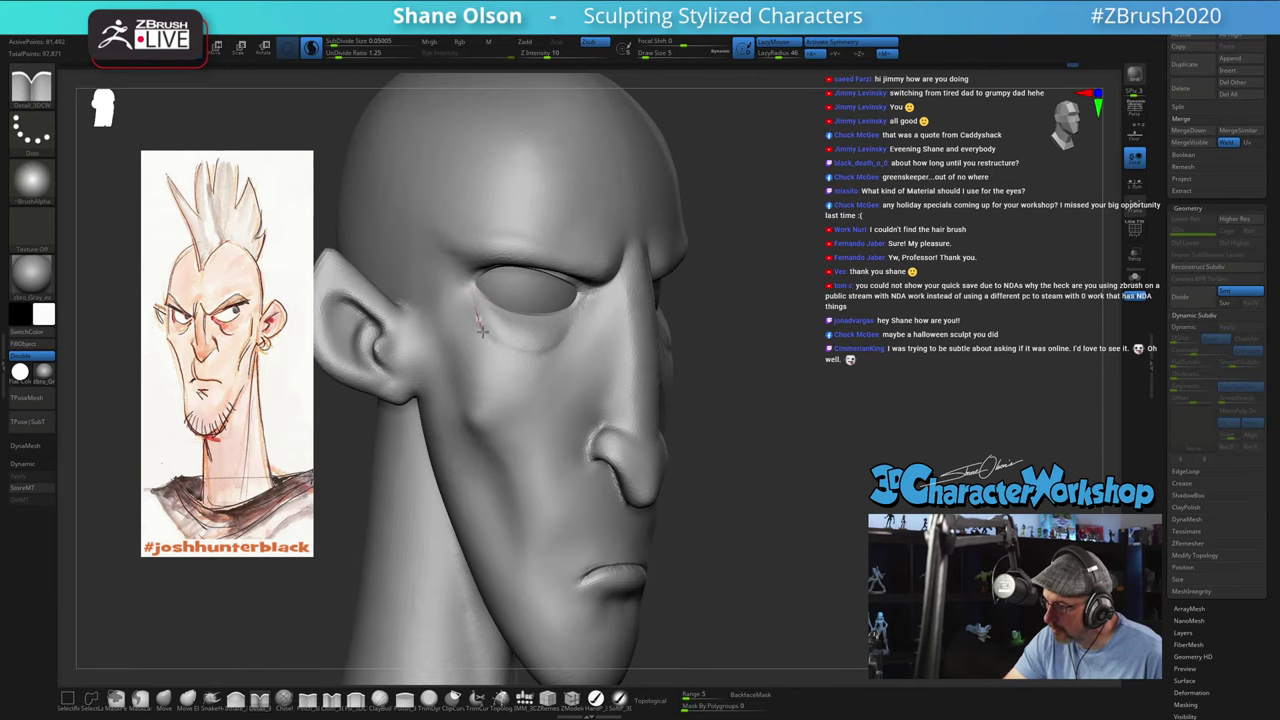
right_click_drag(772, 480, 905, 496)
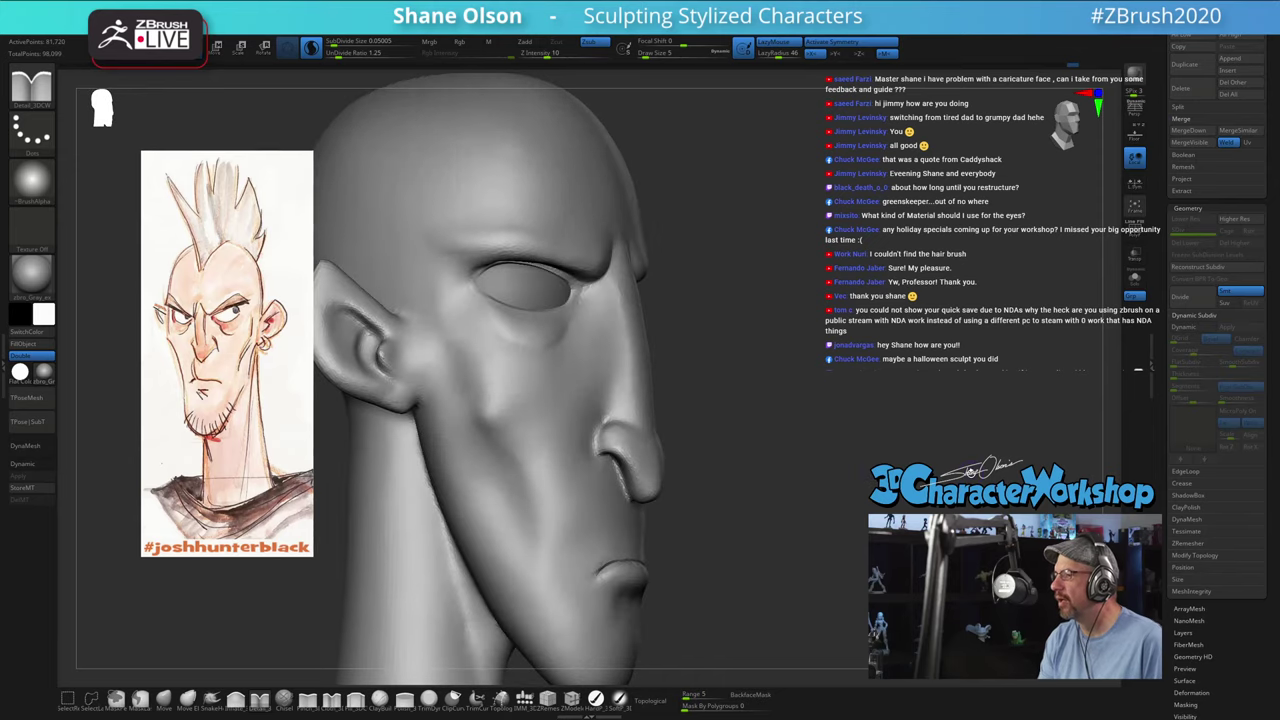
Step: Adjust the side of the face with the Move brush at draw size 16 and smooth the jaw edge below the ear
mouse_move(738, 171)
right_mouse_down()
mouse_move(700, 258)
mouse_move(734, 271)
right_mouse_up()
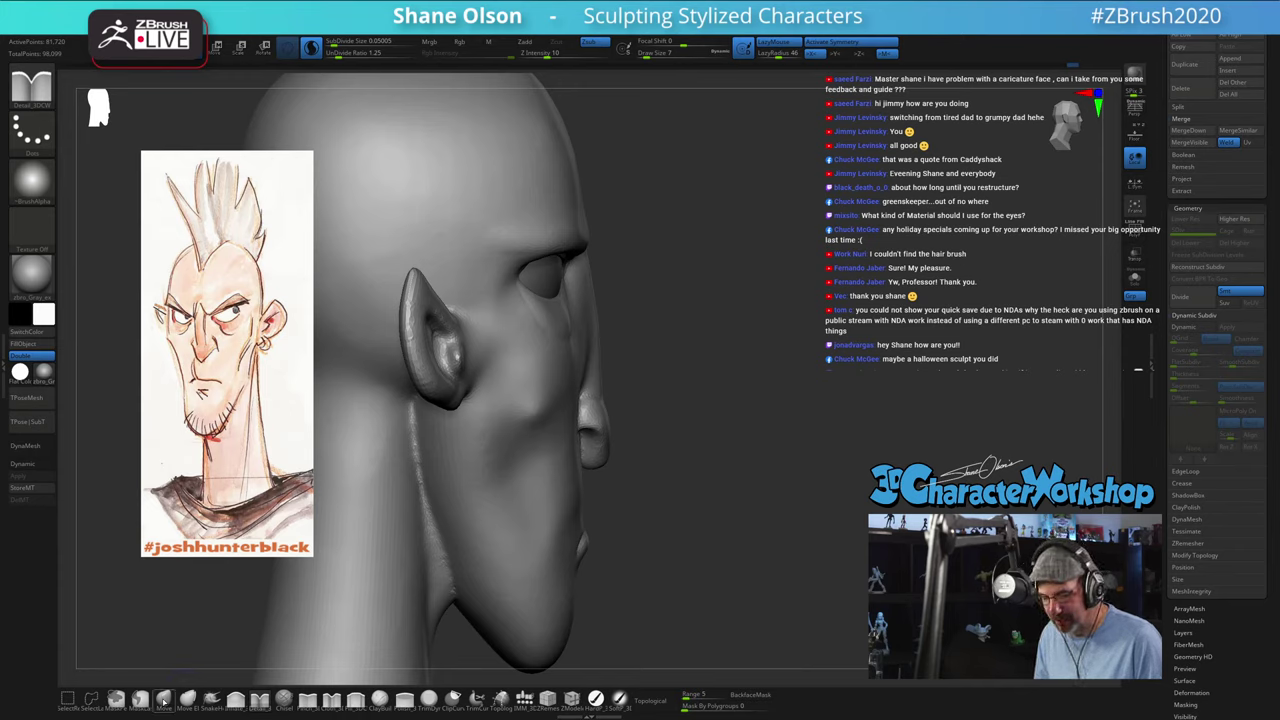
left_click(164, 702)
key("s")
left_click_drag(652, 309, 657, 309)
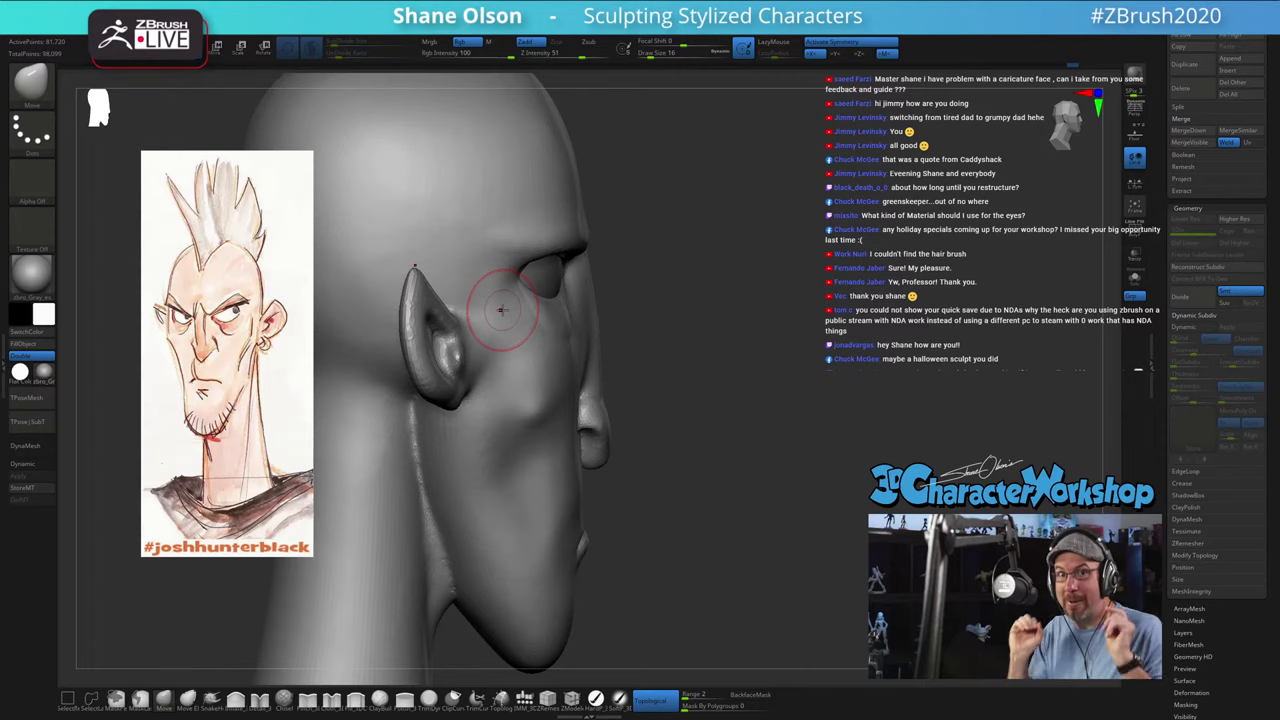
right_click_drag(690, 321, 685, 309)
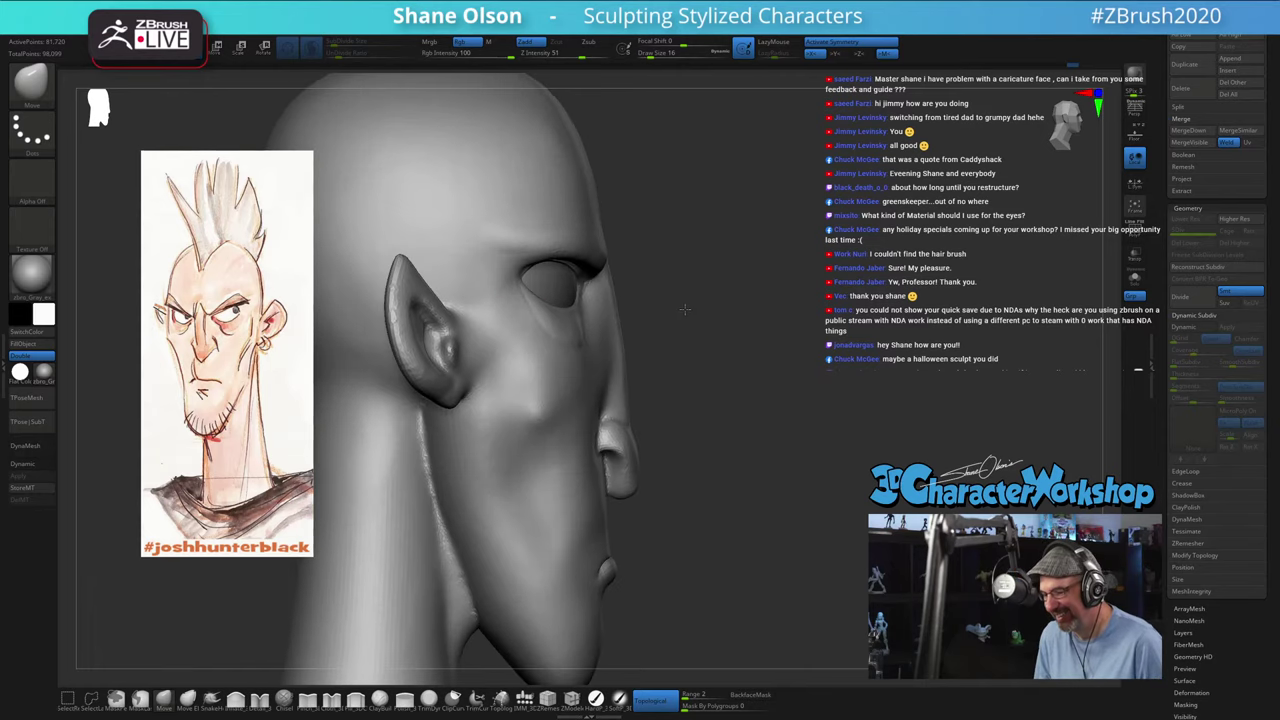
left_click_drag(742, 329, 722, 331)
left_click_drag(425, 445, 467, 521, "shift")
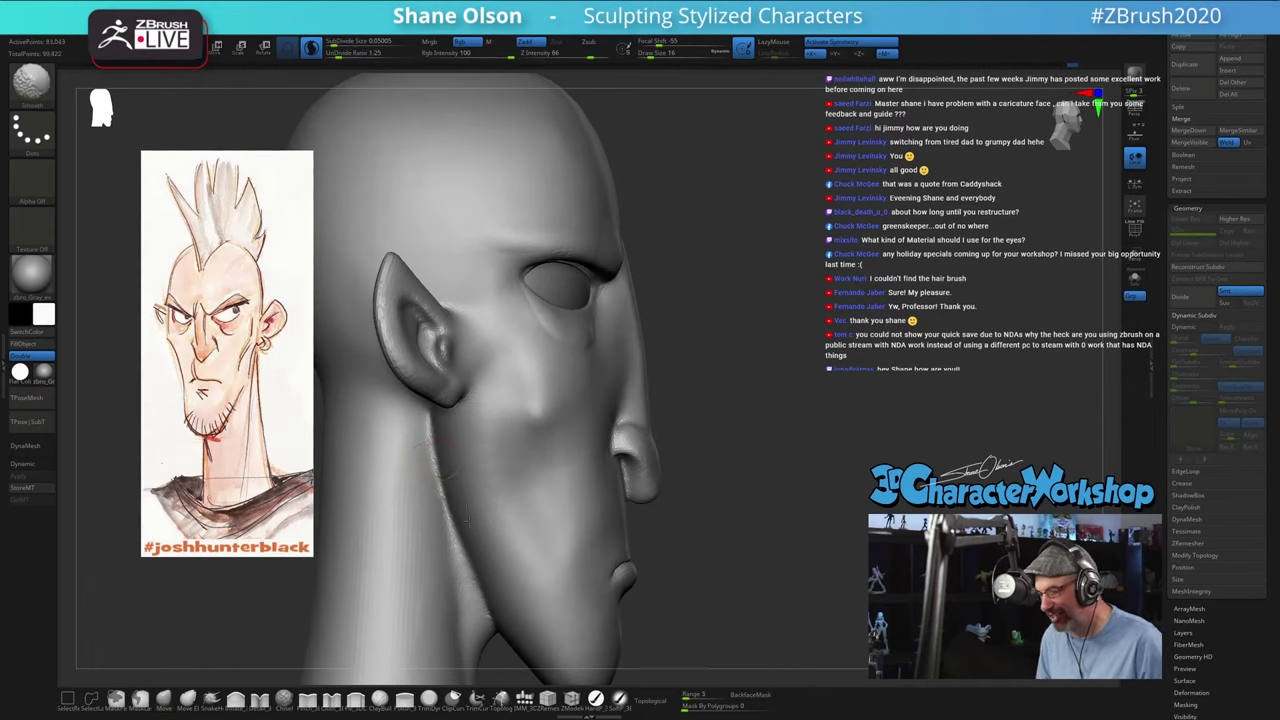
key("shift")
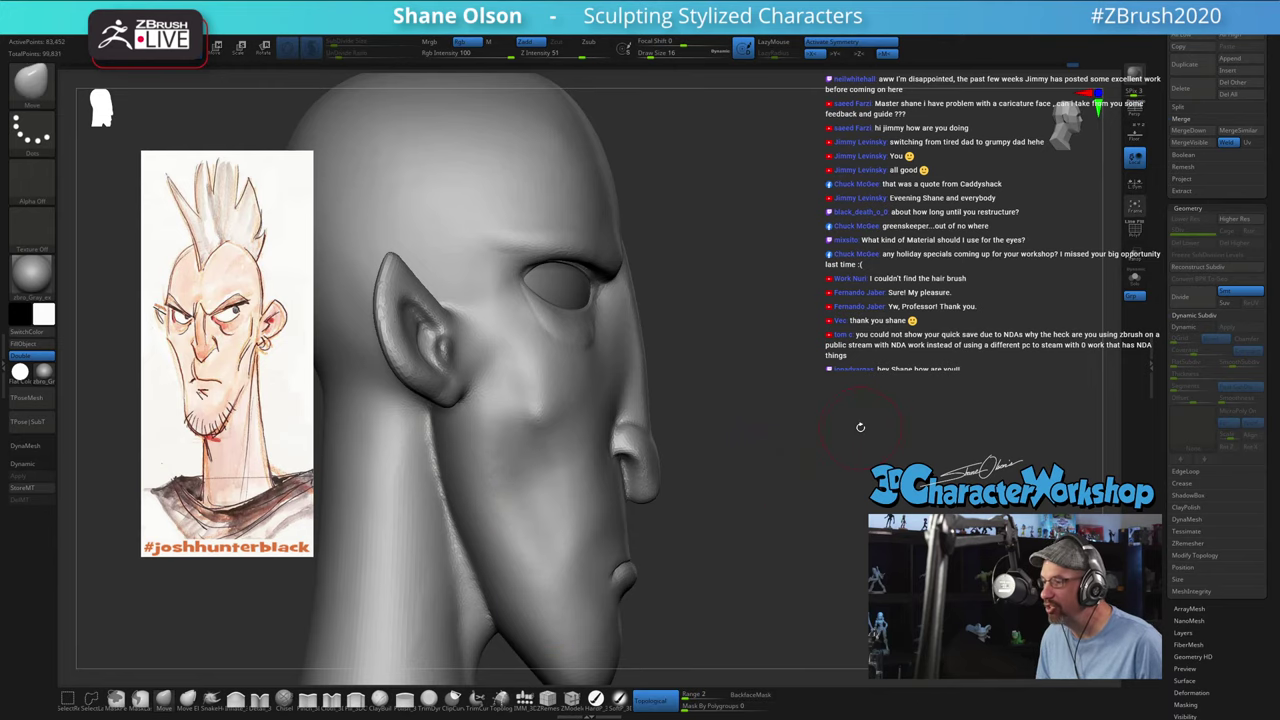
Step: Refine the cheekbone between the eye and ear with the Move brush and smooth the cheek below the ear at draw size 16
mouse_move(860, 427)
left_mouse_down()
mouse_move(872, 363)
mouse_move(831, 368)
mouse_move(900, 365)
left_mouse_up()
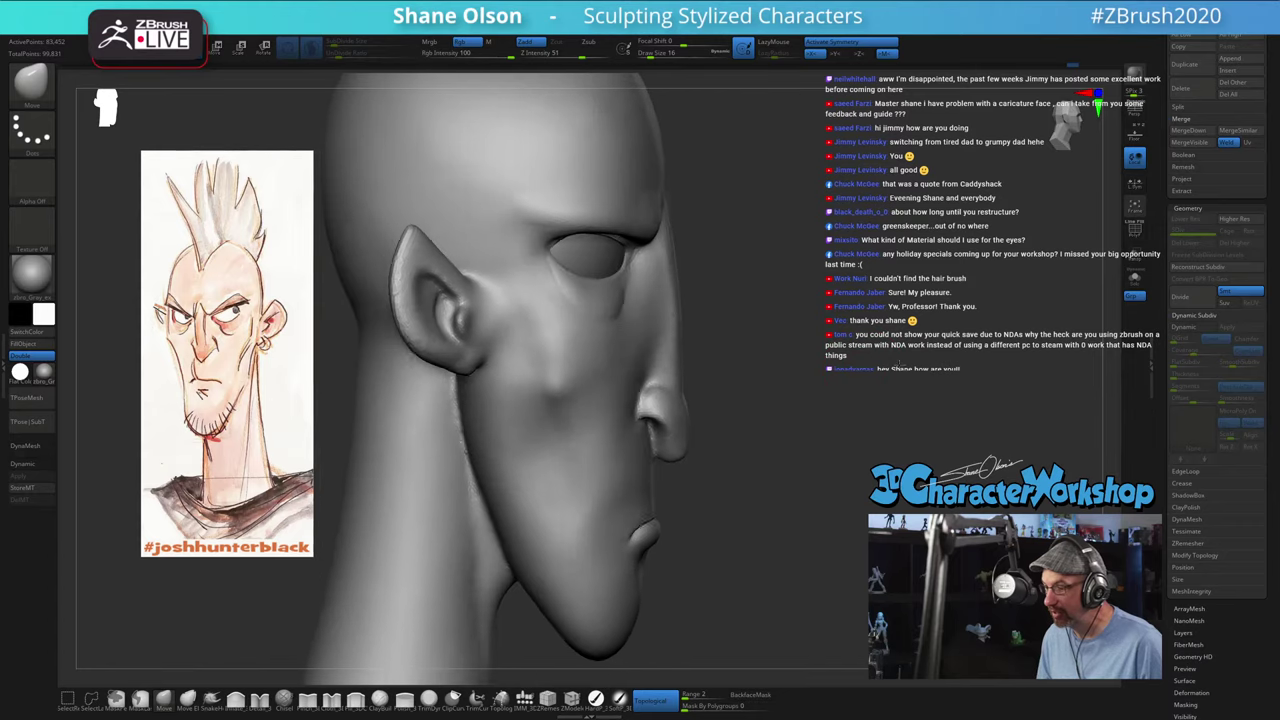
right_click_drag(900, 365, 657, 297)
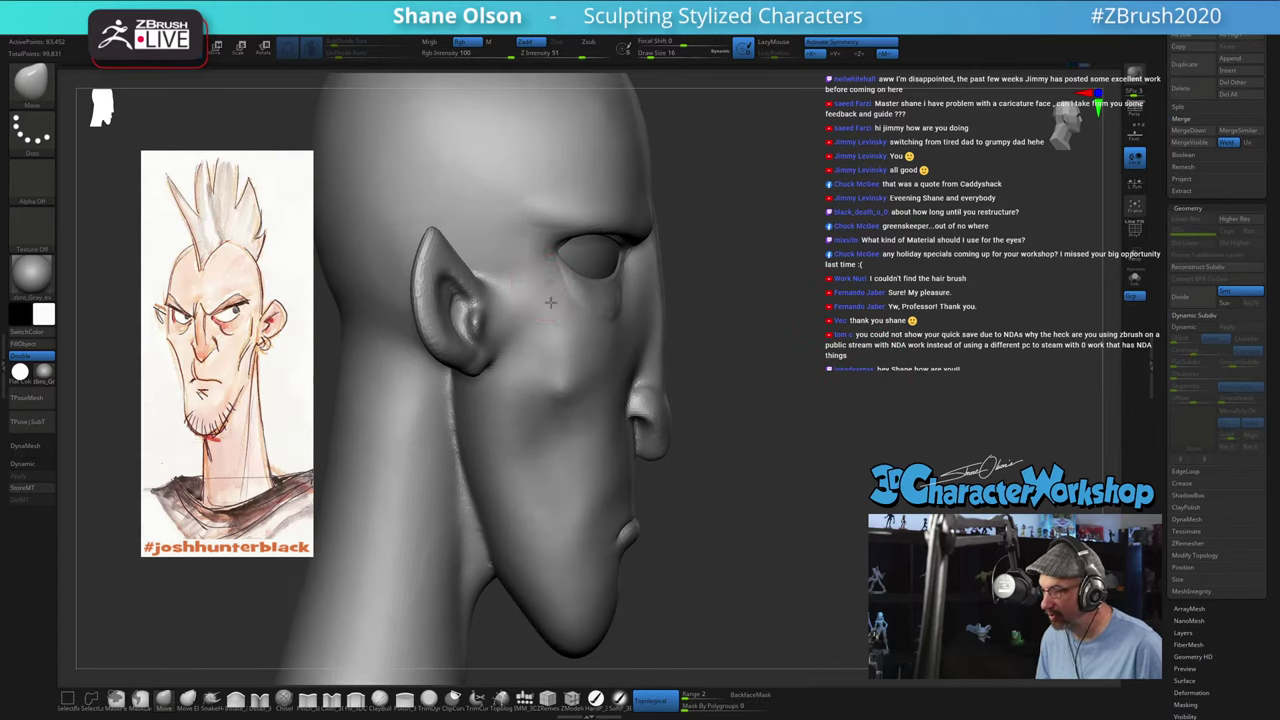
left_click_drag(777, 322, 643, 271)
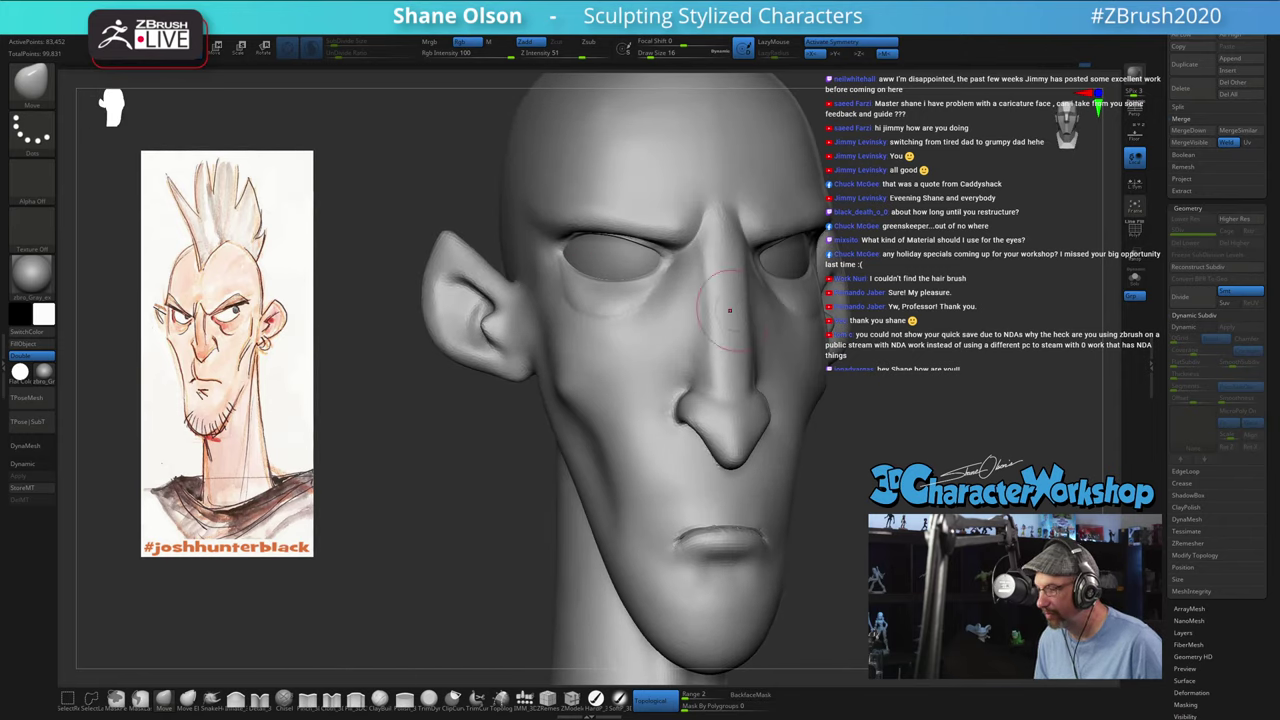
left_click_drag(907, 350, 990, 348)
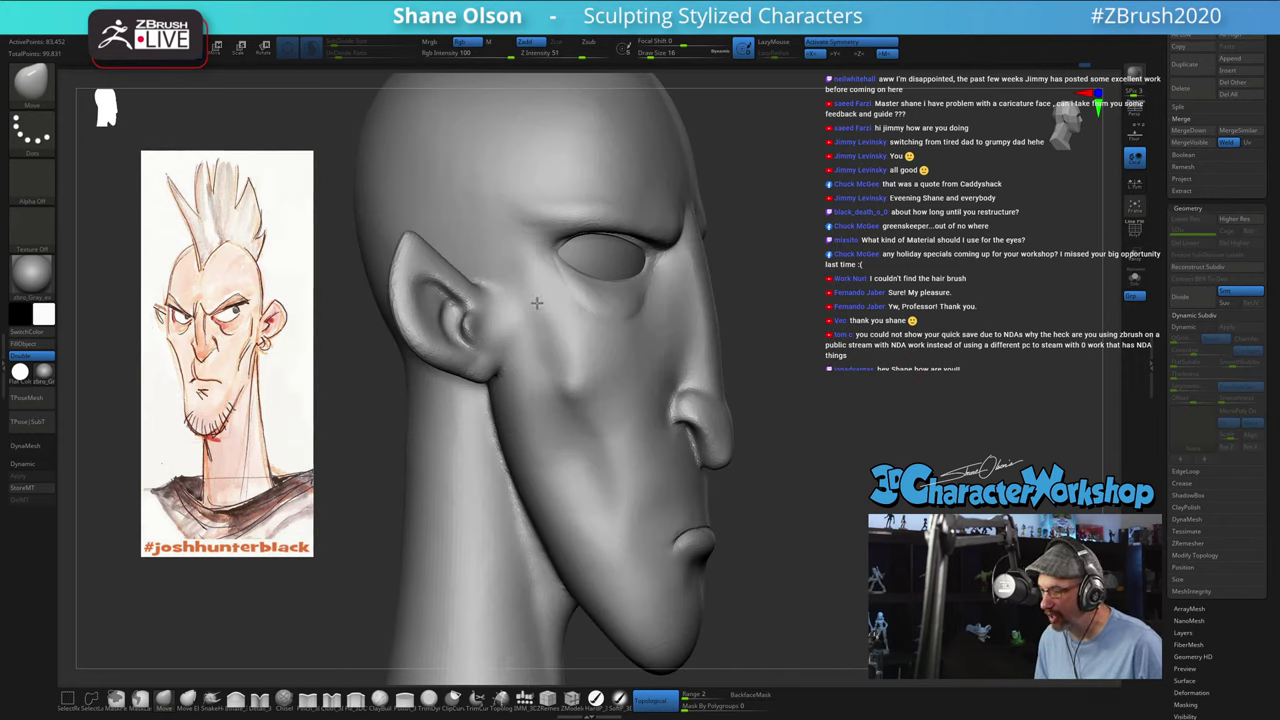
left_click_drag(569, 358, 566, 357)
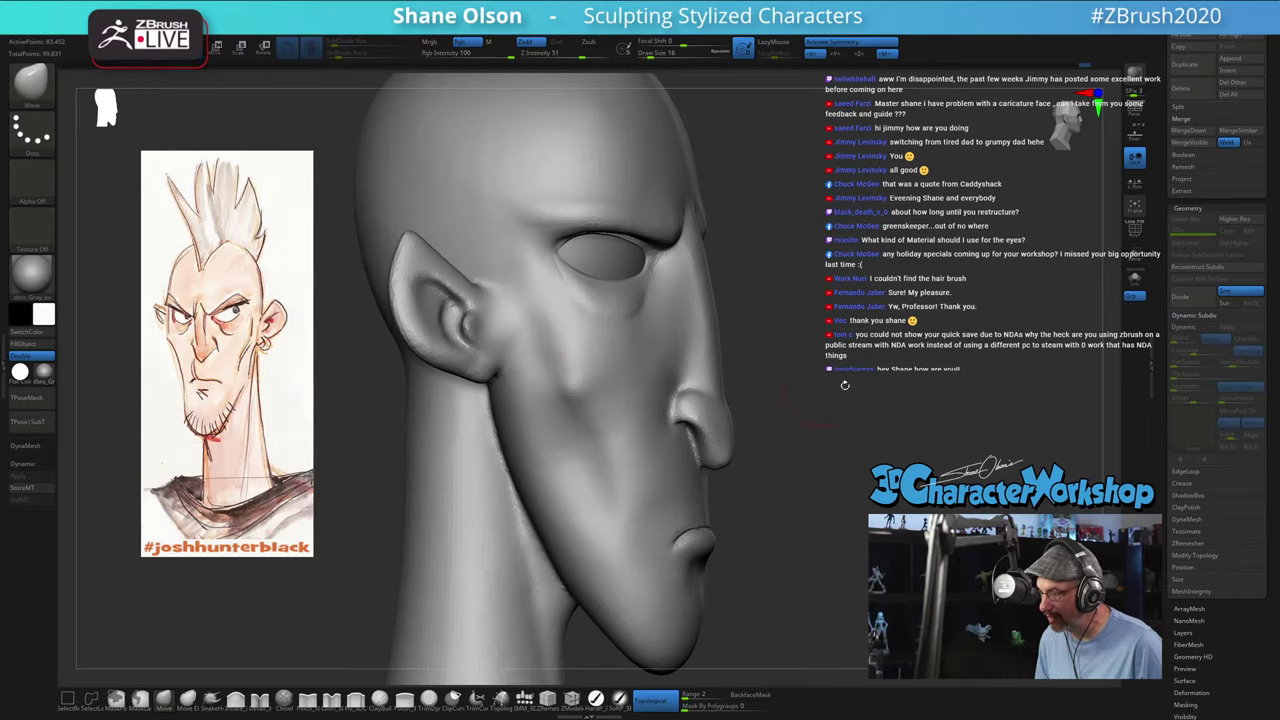
left_click_drag(845, 385, 833, 430)
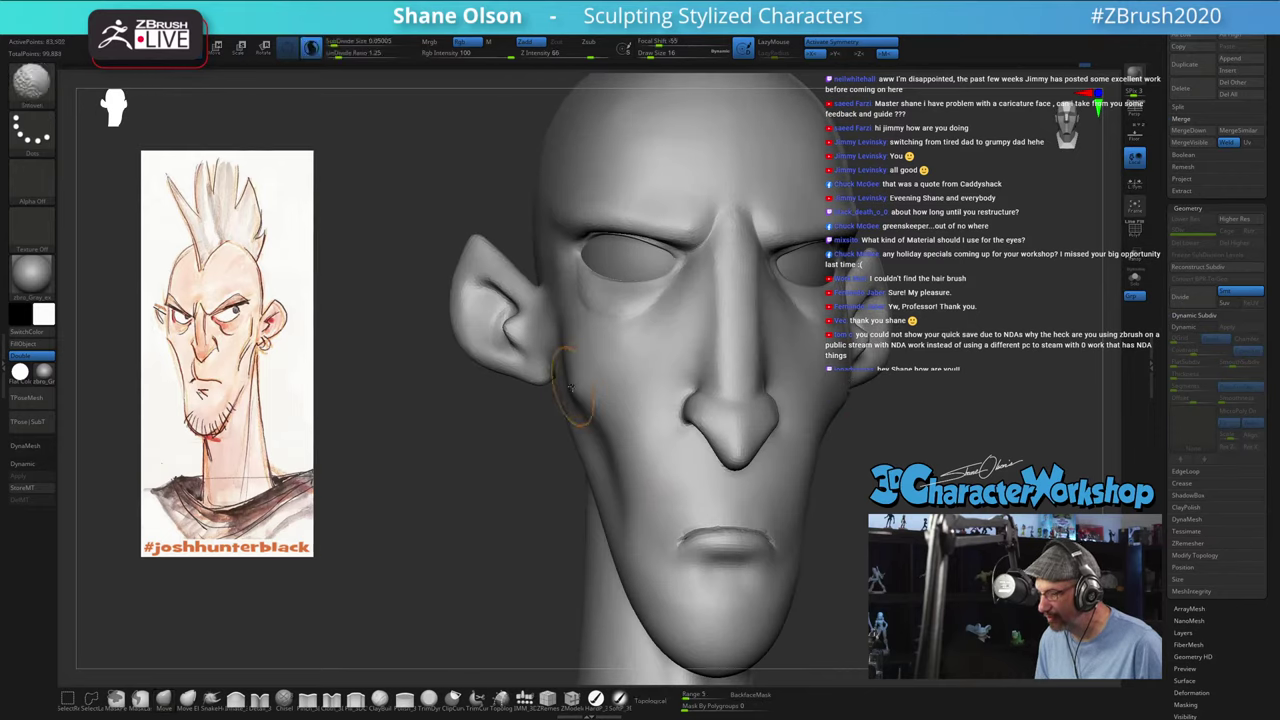
mouse_move(925, 444)
left_mouse_down("alt")
mouse_move(905, 402)
mouse_move(884, 426)
mouse_move(817, 425)
left_mouse_up("alt")
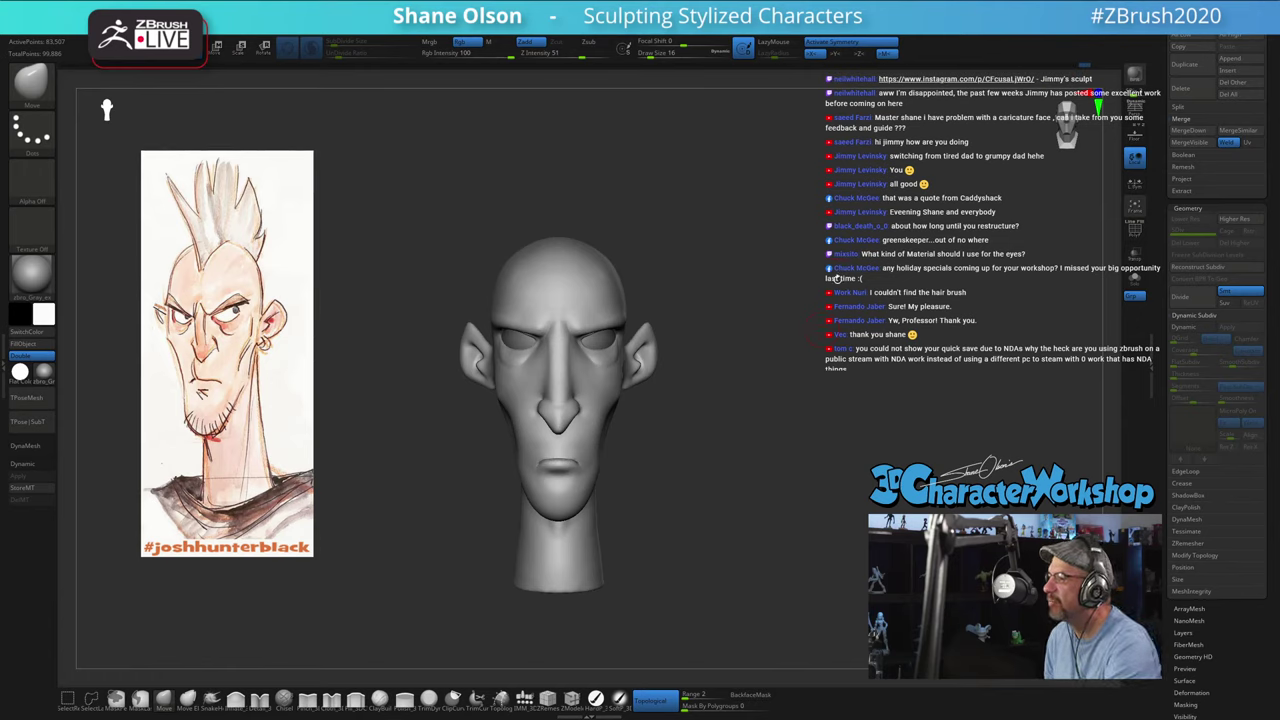
left_click_drag(837, 279, 868, 268)
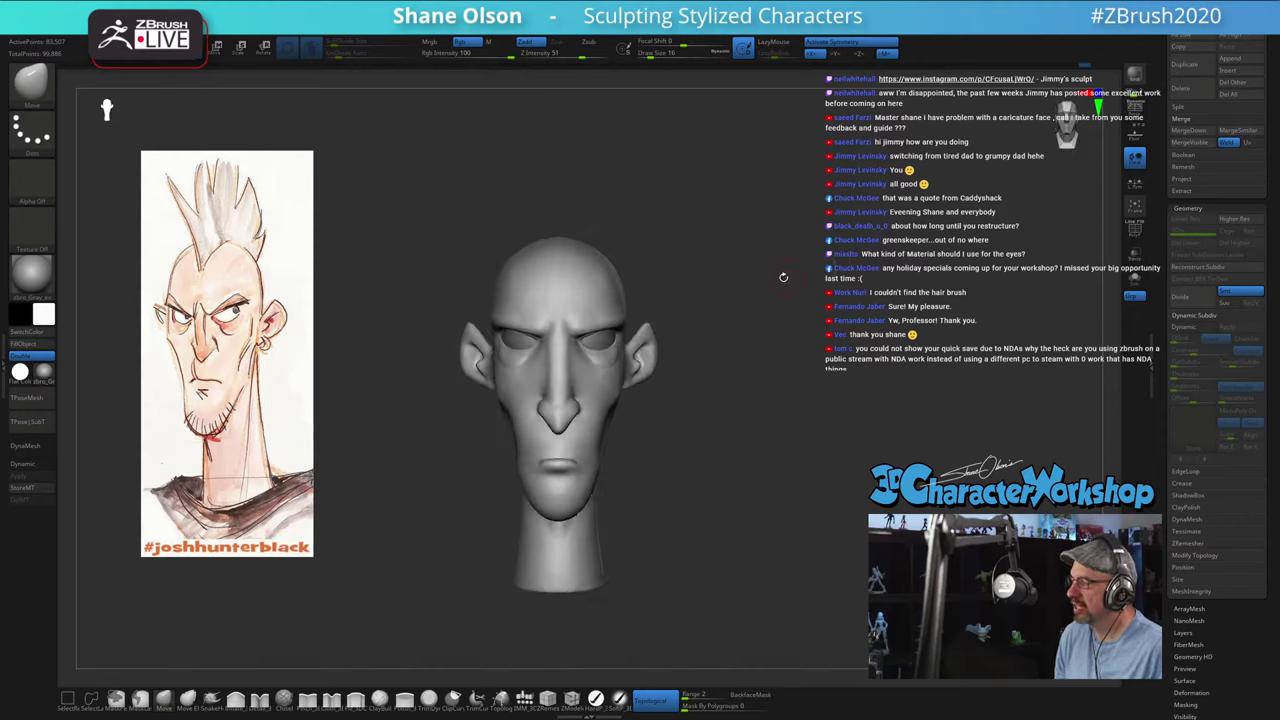
mouse_move(783, 277)
left_mouse_down("alt")
mouse_move(799, 312)
mouse_move(796, 273)
mouse_move(818, 272)
mouse_move(805, 280)
left_mouse_up("alt")
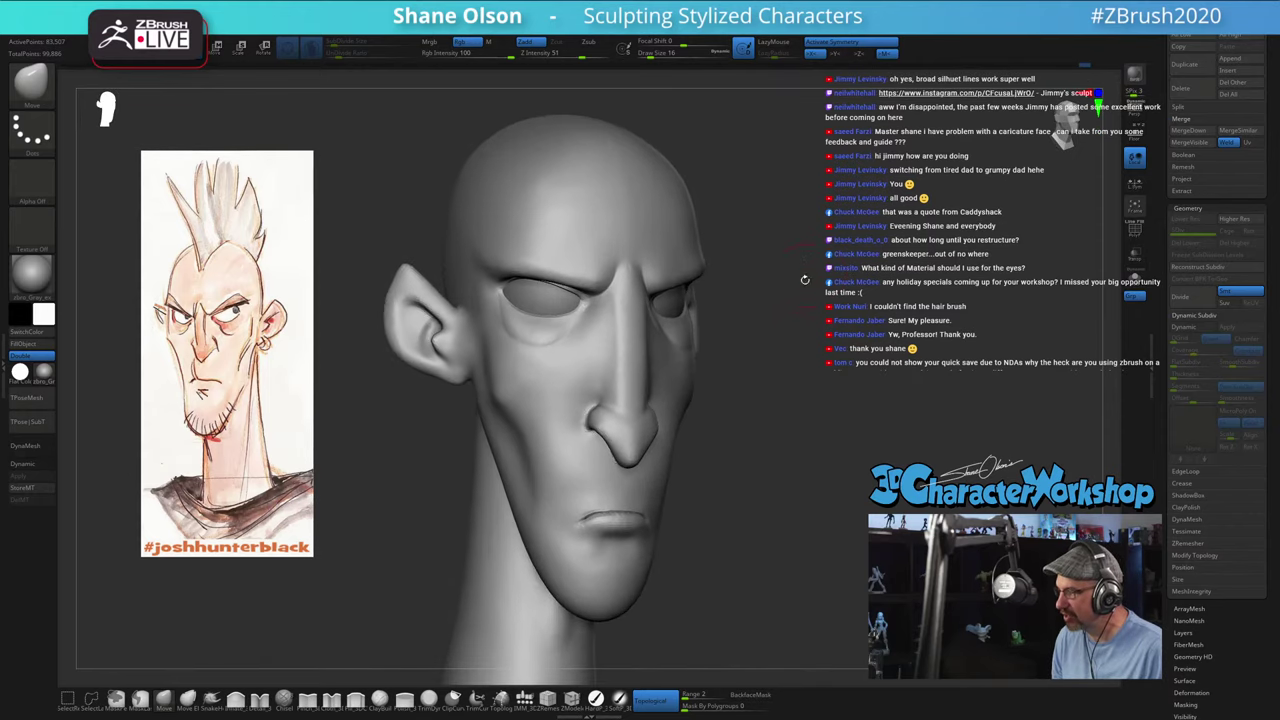
key("s")
left_click(786, 398)
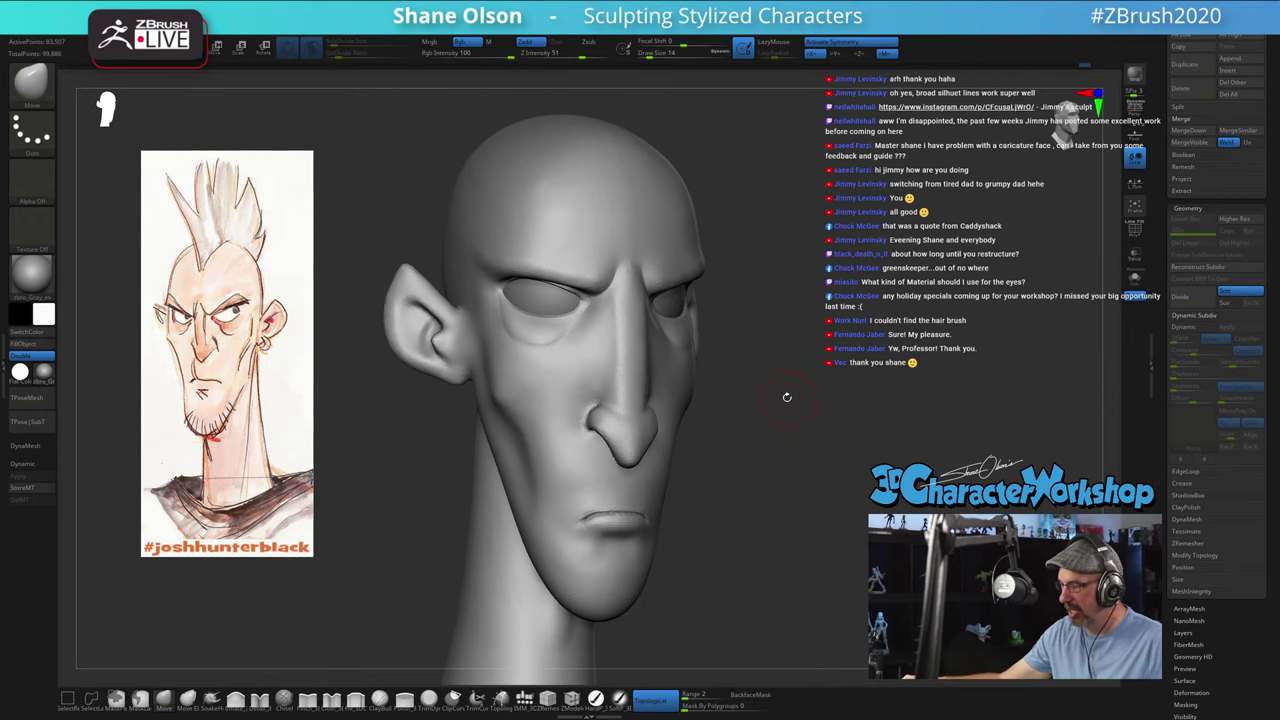
left_click_drag(727, 473, 509, 566)
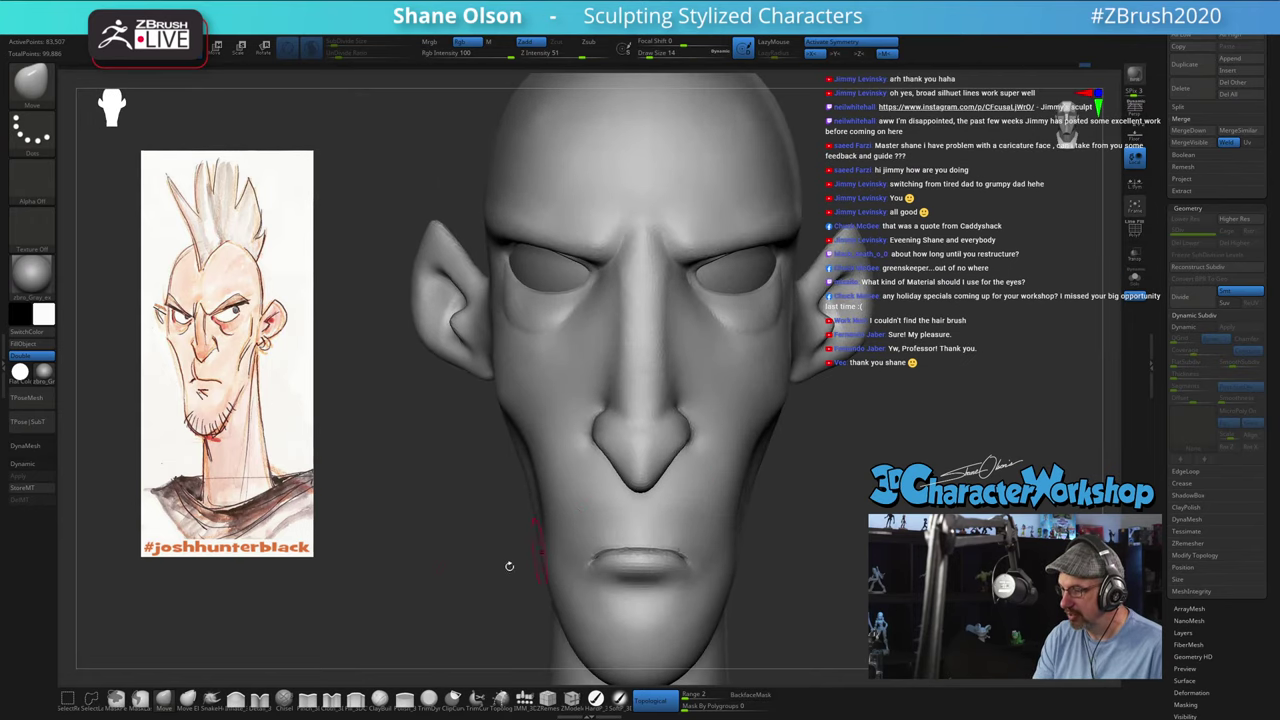
Step: Sharpen the lower edge of the bag under the eye with the Pinch brush at draw sizes 12 and 7
left_click(308, 698)
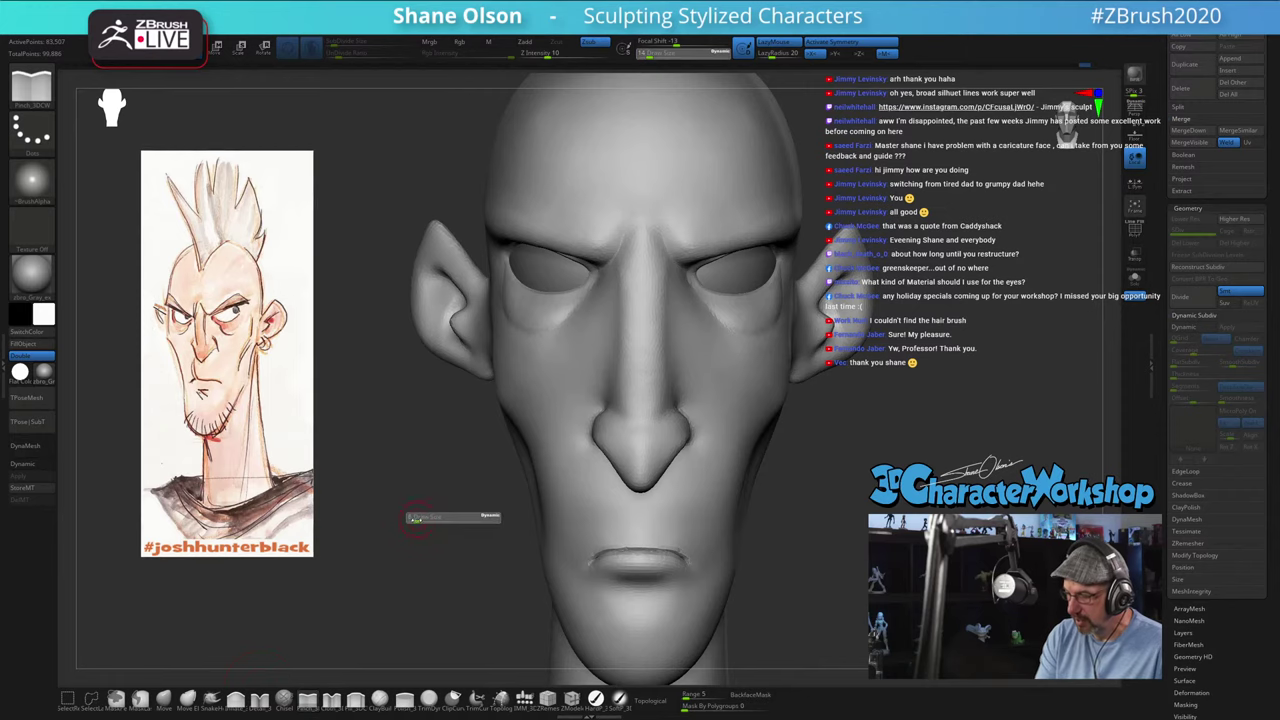
left_click_drag(433, 514, 540, 317)
left_click_drag(510, 275, 519, 292)
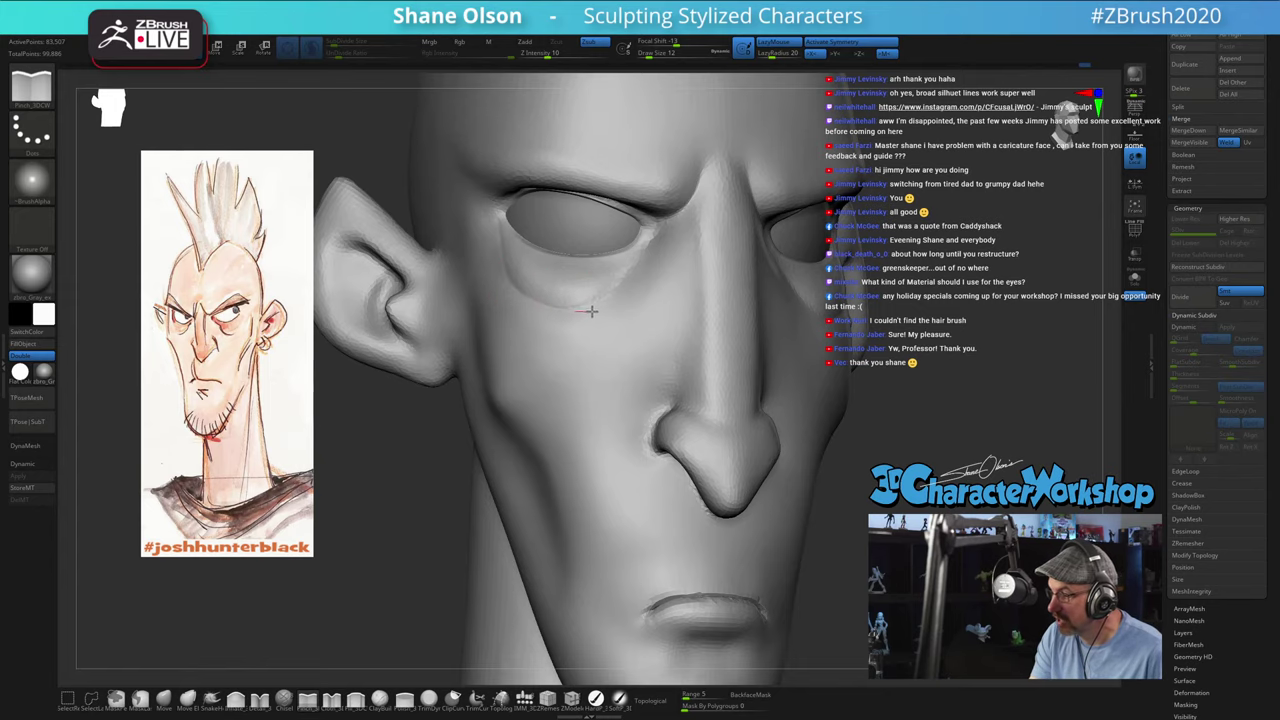
left_click_drag(376, 259, 470, 280)
key("s")
mouse_move(637, 307)
left_mouse_down()
mouse_move(591, 315)
mouse_move(625, 272)
left_mouse_up()
key("s")
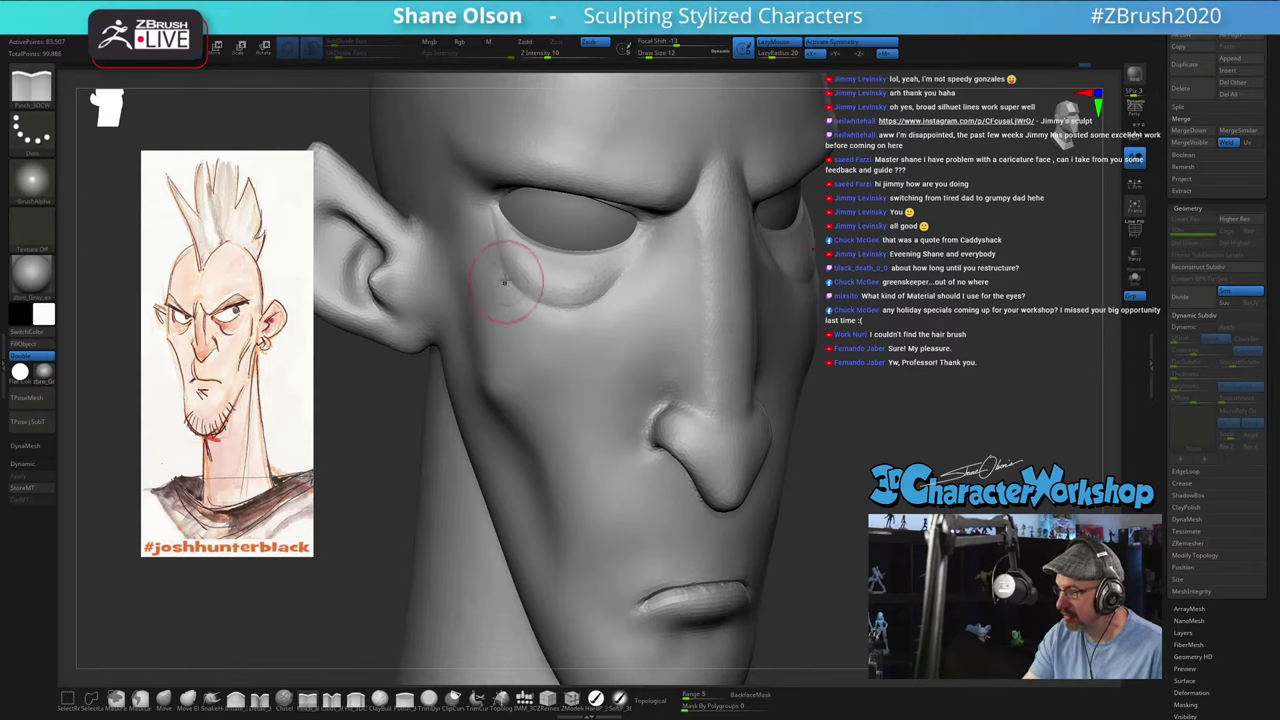
key("bracketleft")
mouse_move(500, 270)
left_mouse_down()
mouse_move(534, 303)
mouse_move(519, 316)
mouse_move(577, 342)
mouse_move(597, 301)
left_mouse_up()
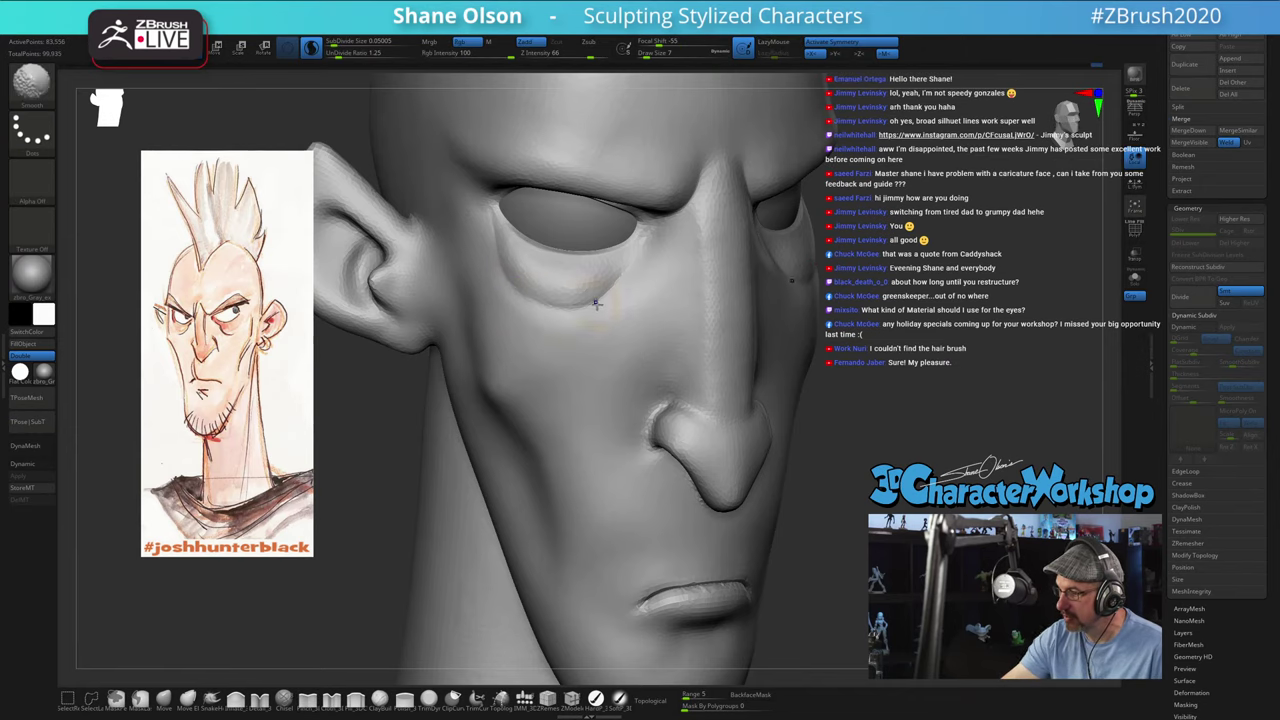
Step: Smooth the surface of the eye bag and blend it into the cheek at draw size 7
mouse_move(657, 418)
right_mouse_down()
mouse_move(600, 385)
mouse_move(645, 376)
right_mouse_up()
mouse_move(629, 299)
right_mouse_down()
mouse_move(614, 317)
mouse_move(573, 310)
right_mouse_up()
left_click_drag(569, 268, 578, 286, "shift")
mouse_move(623, 362)
right_mouse_down()
mouse_move(604, 390)
mouse_move(629, 374)
mouse_move(600, 320)
mouse_move(646, 254)
mouse_move(615, 322)
mouse_move(545, 350)
right_mouse_up()
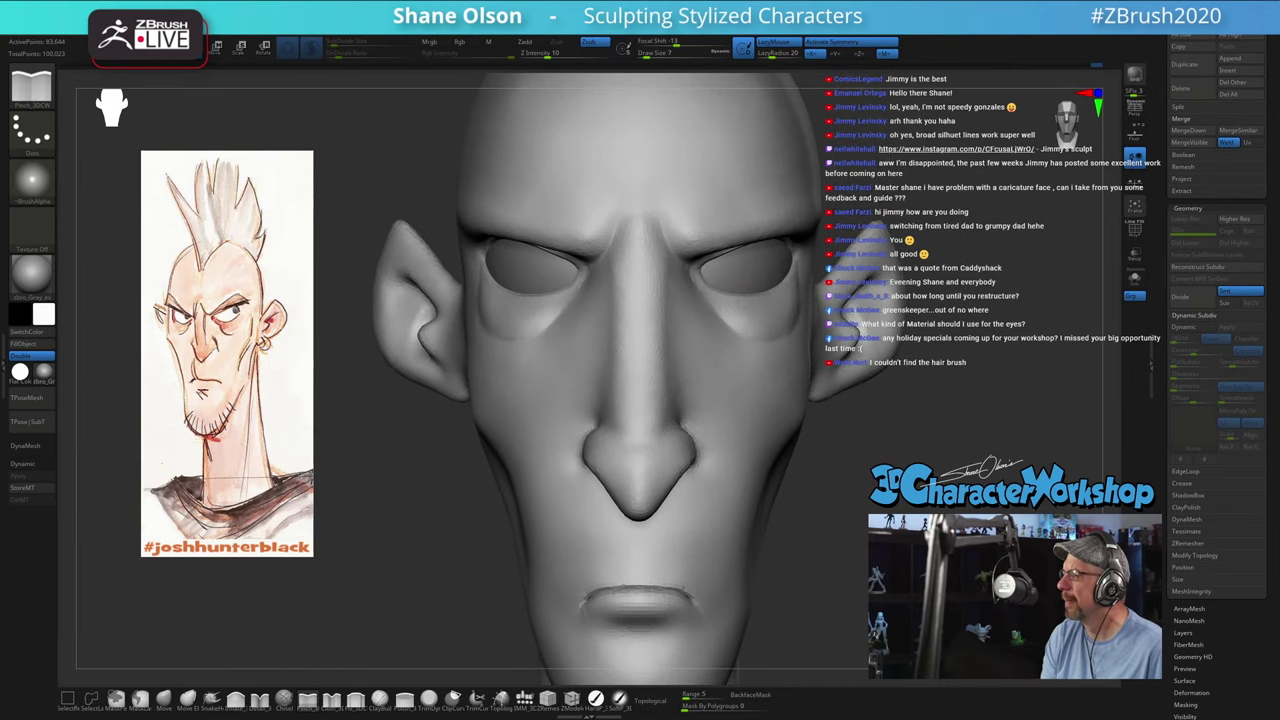
Step: Examine the eye bags, brow and nose from both sides, above and the front against the concept drawing
right_click_drag(700, 357, 615, 368)
mouse_move(795, 466)
right_mouse_down()
mouse_move(837, 463)
mouse_move(850, 450)
mouse_move(832, 441)
right_mouse_up()
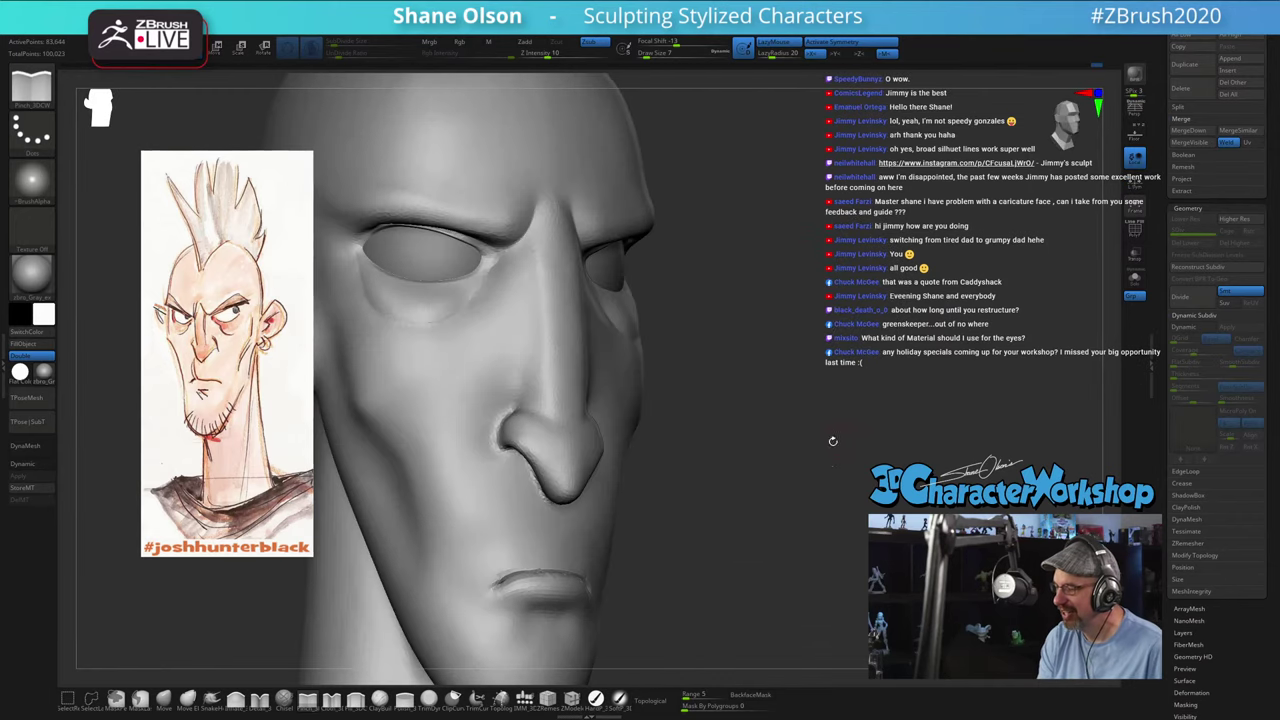
right_click_drag(483, 318, 560, 394)
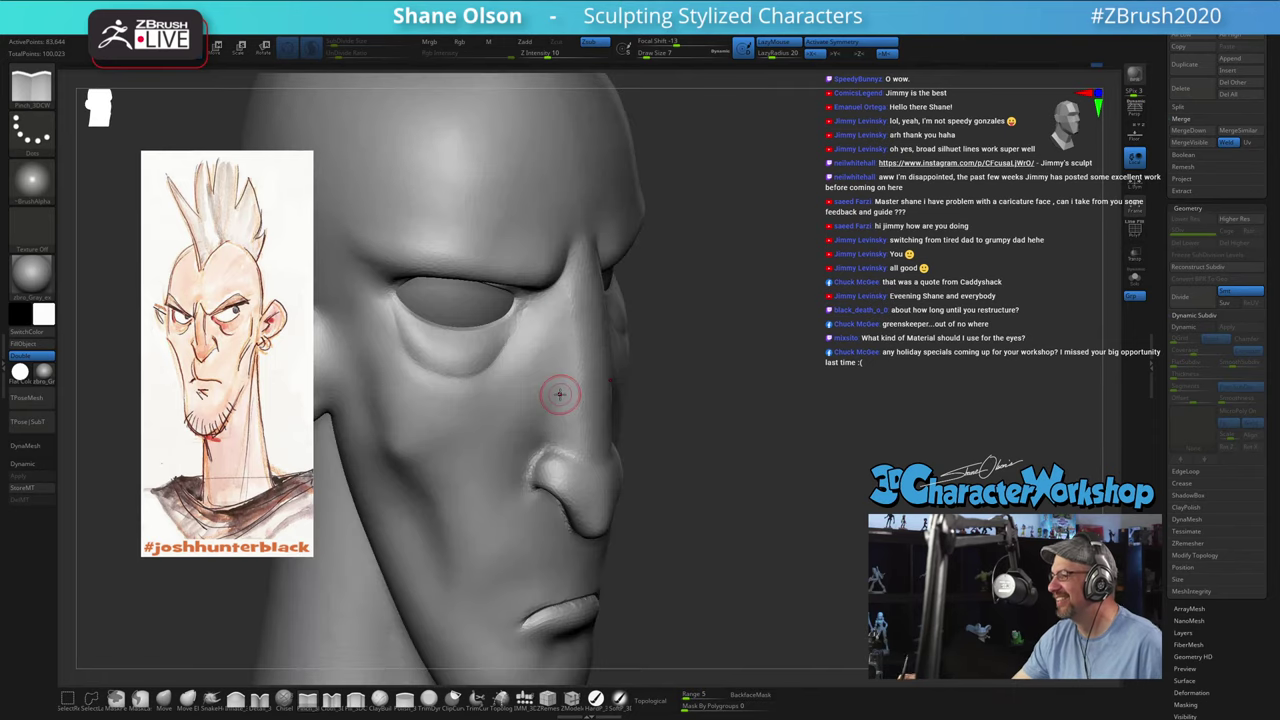
mouse_move(795, 295)
right_mouse_down()
mouse_move(815, 303)
mouse_move(410, 390)
mouse_move(347, 436)
right_mouse_up()
right_click_drag(346, 502, 568, 465)
mouse_move(936, 448)
right_mouse_down()
mouse_move(990, 403)
mouse_move(966, 369)
right_mouse_up()
mouse_move(865, 372)
right_mouse_down()
mouse_move(910, 375)
mouse_move(856, 366)
mouse_move(944, 254)
right_mouse_up()
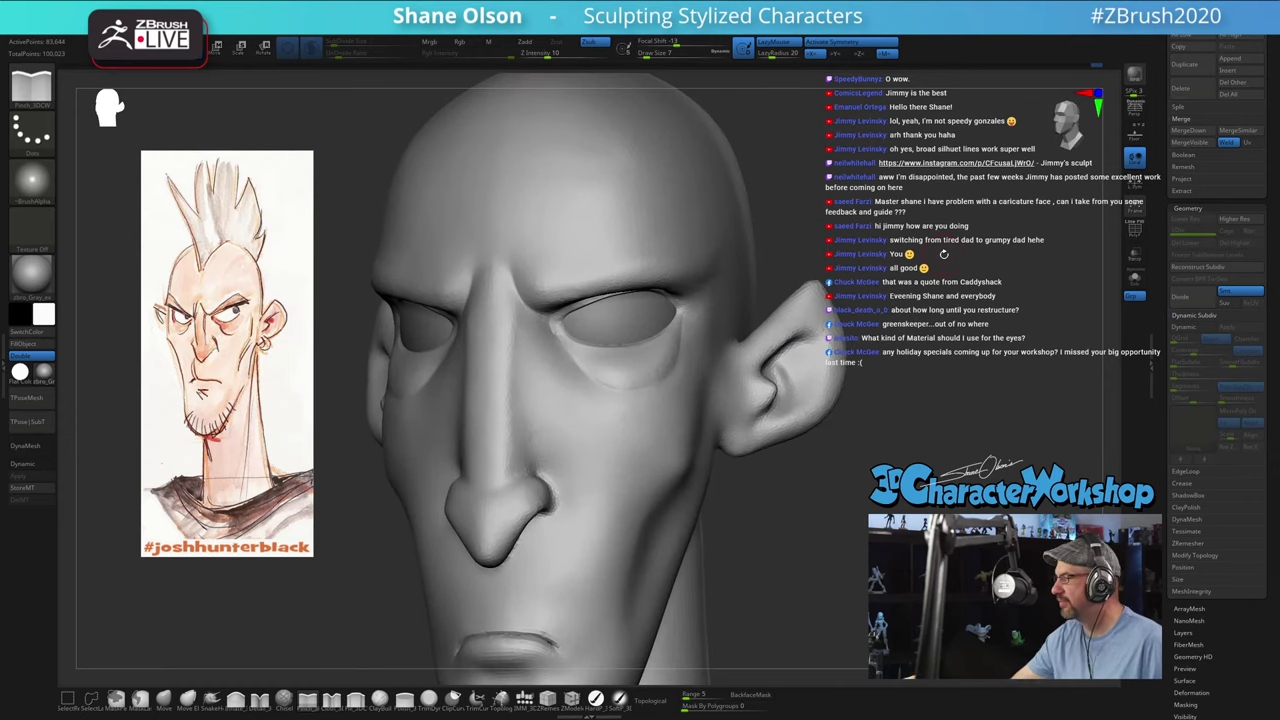
right_click_drag(870, 389, 863, 491)
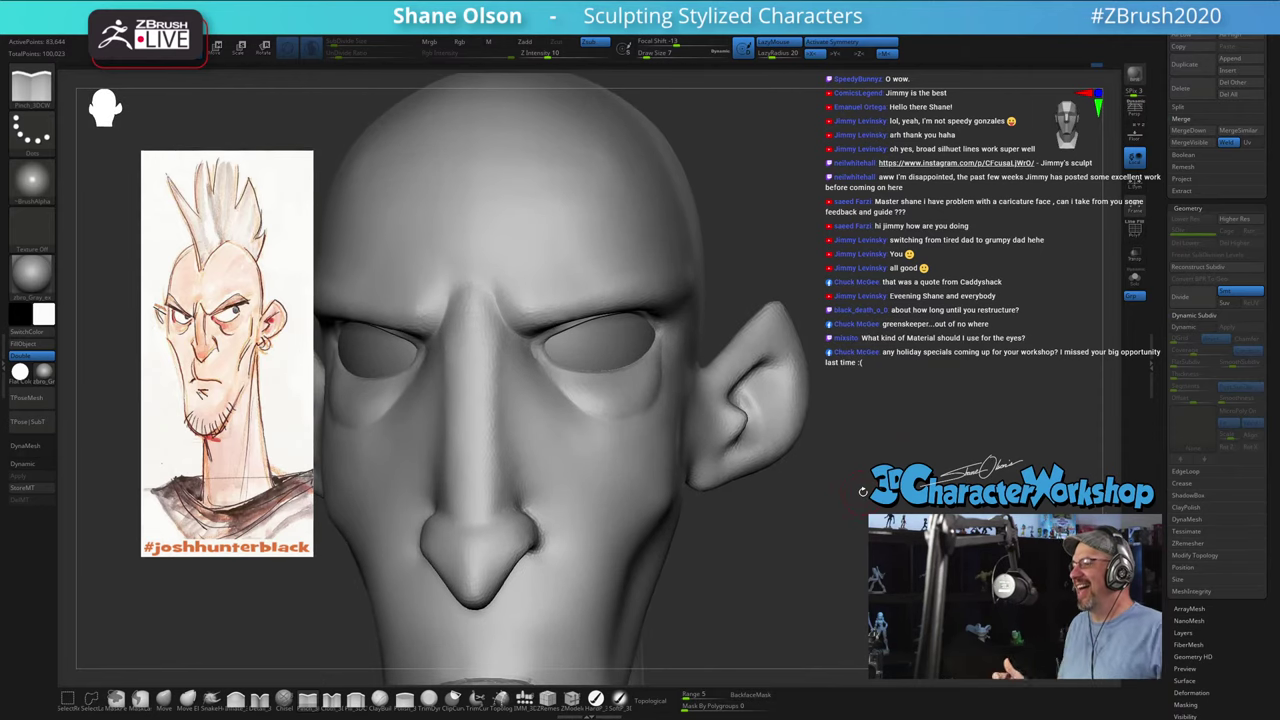
right_click_drag(800, 264, 860, 209)
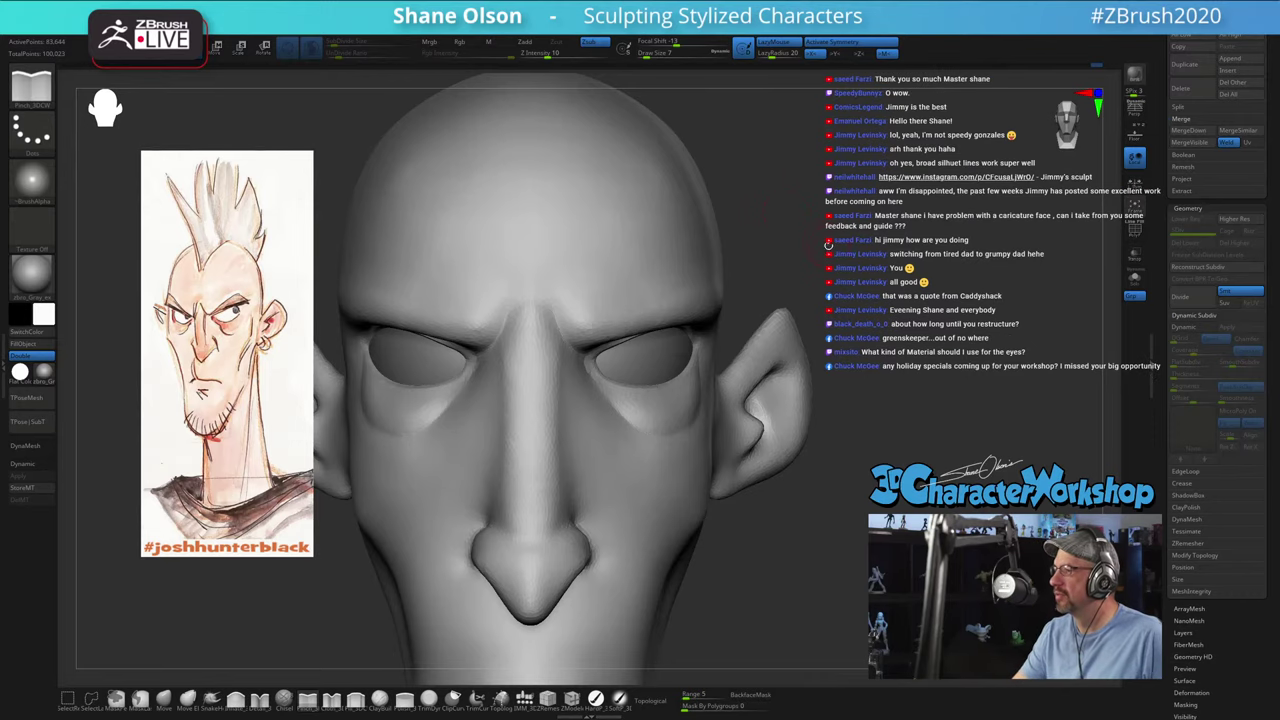
mouse_move(837, 252)
right_mouse_down()
mouse_move(826, 329)
mouse_move(884, 306)
right_mouse_up()
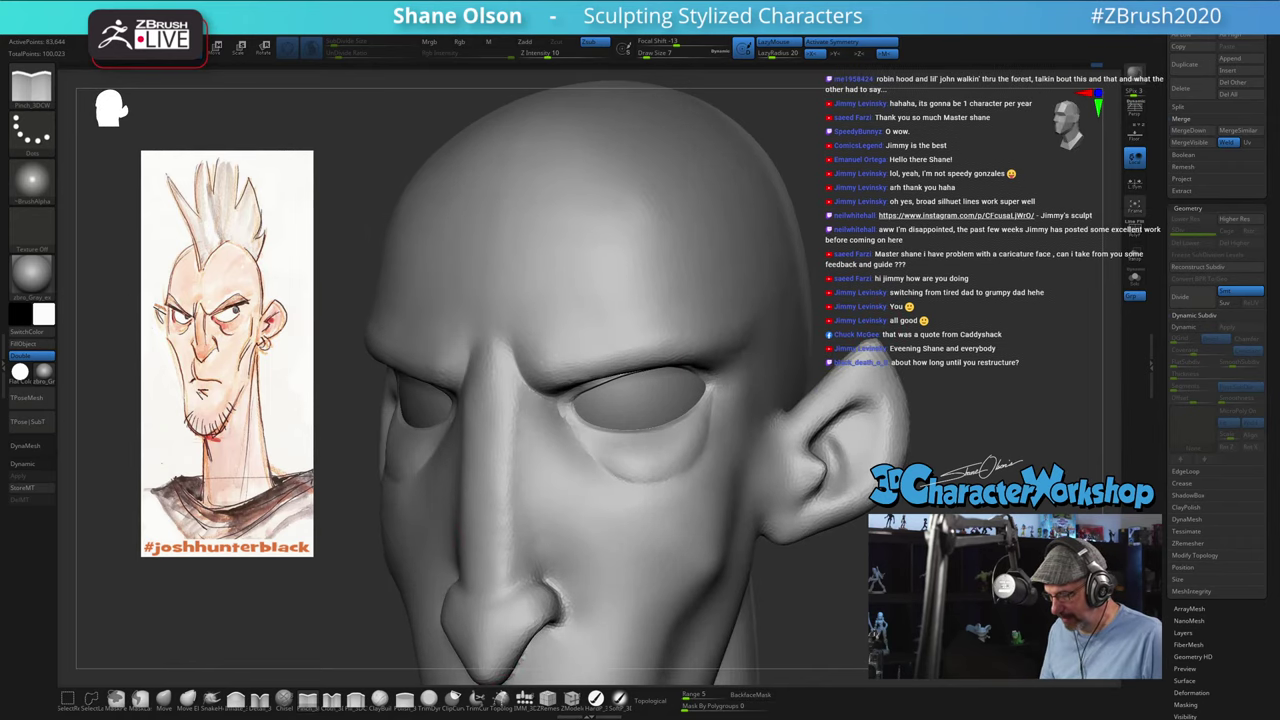
Step: Start saving the tool and browse to the Twitch > ZTLs folder on Local Disk (D:)
scroll(1183, 95, "up", 5)
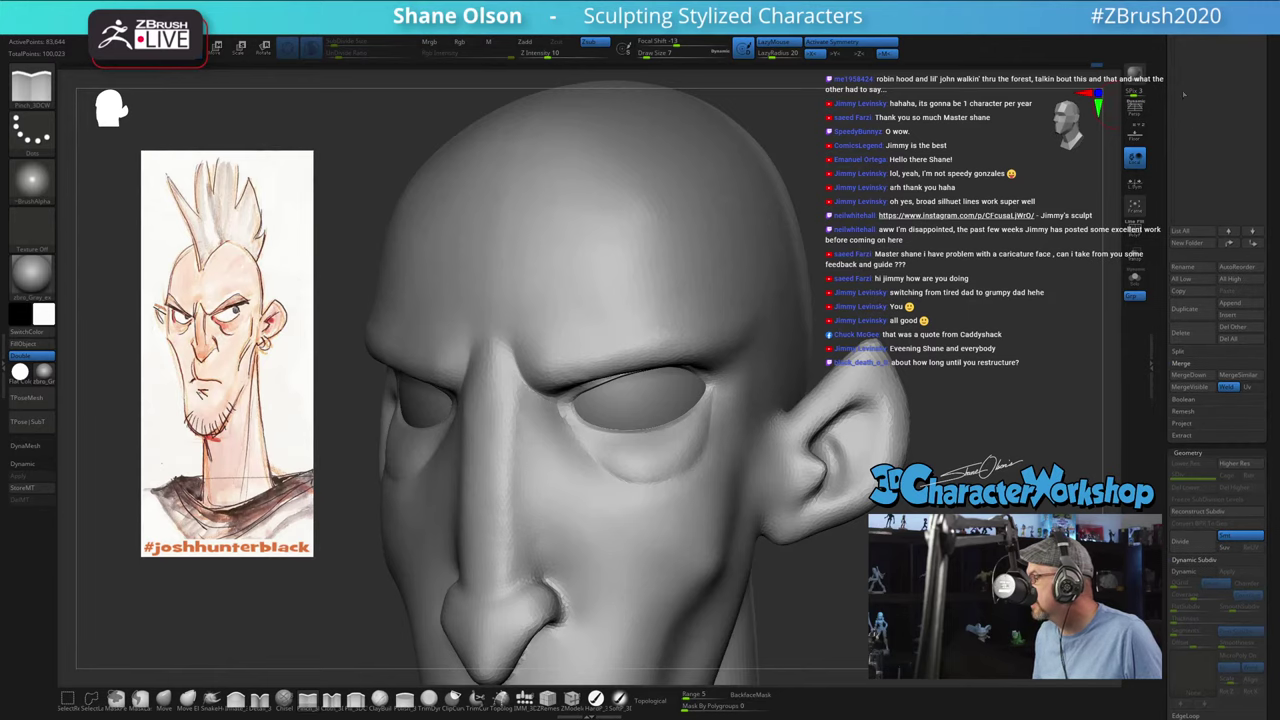
scroll(1160, 224, "up", 5)
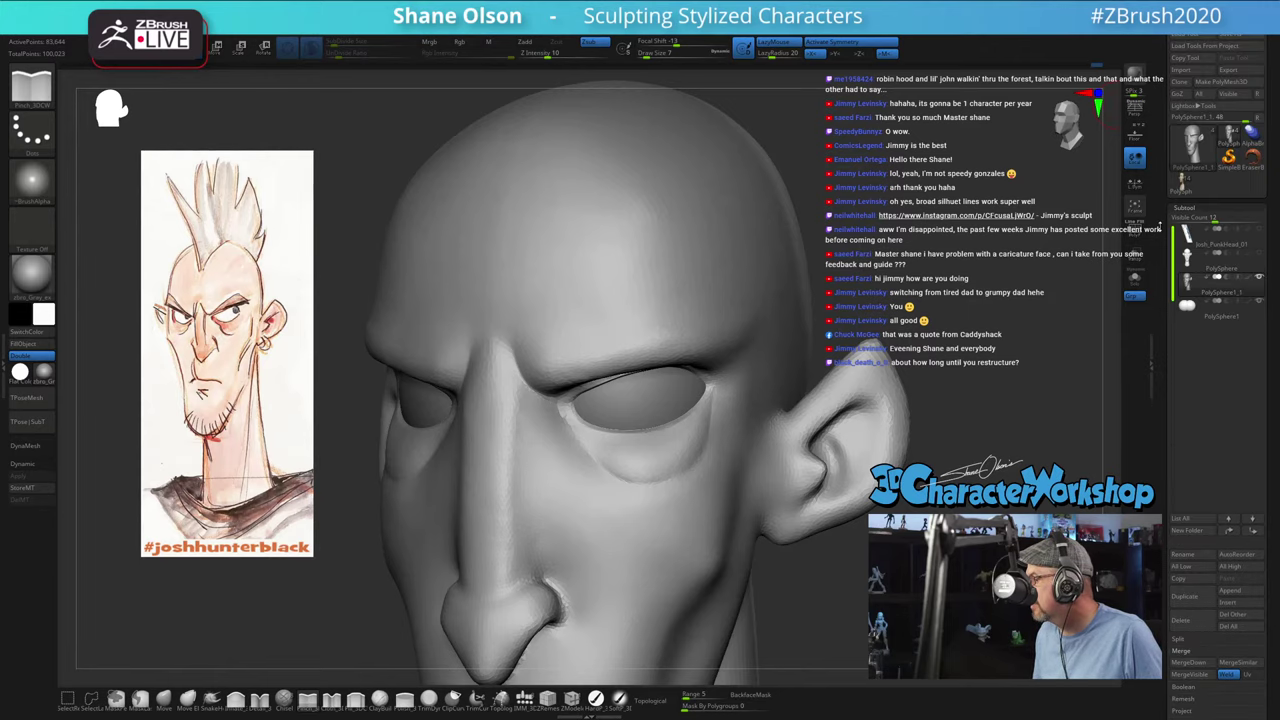
left_click(1245, 35)
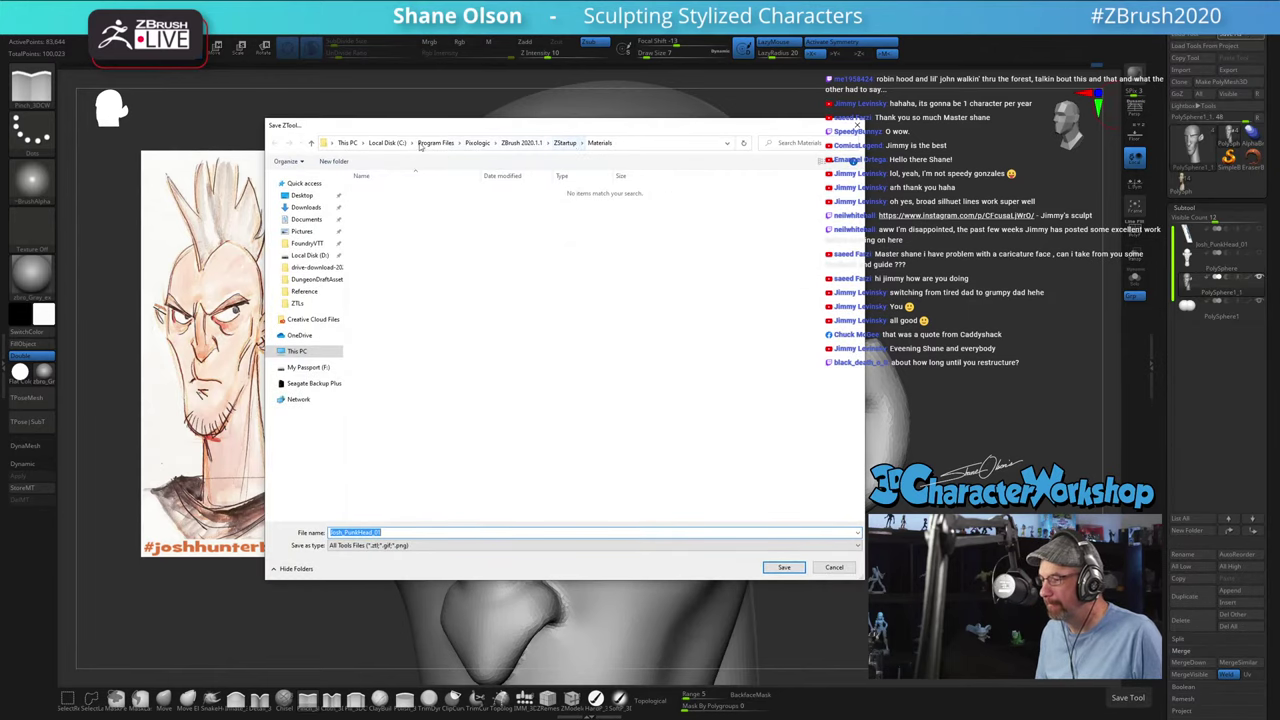
left_click(300, 350)
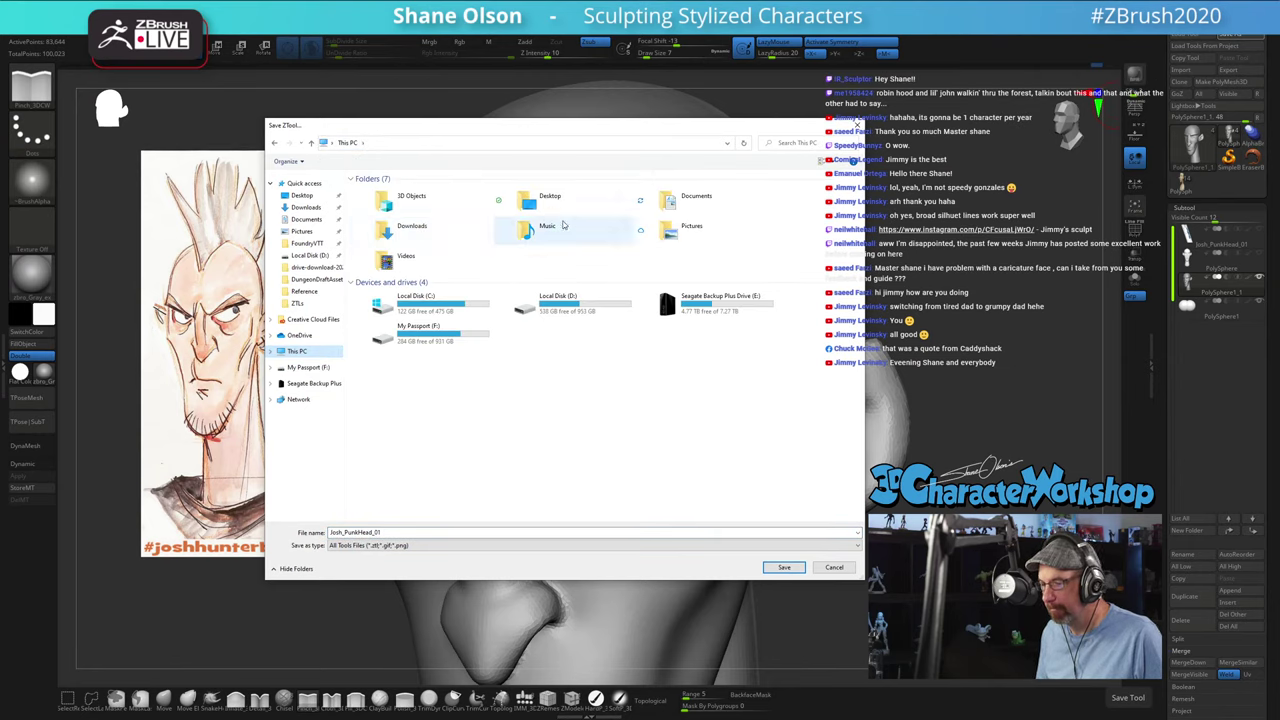
double_click(601, 309)
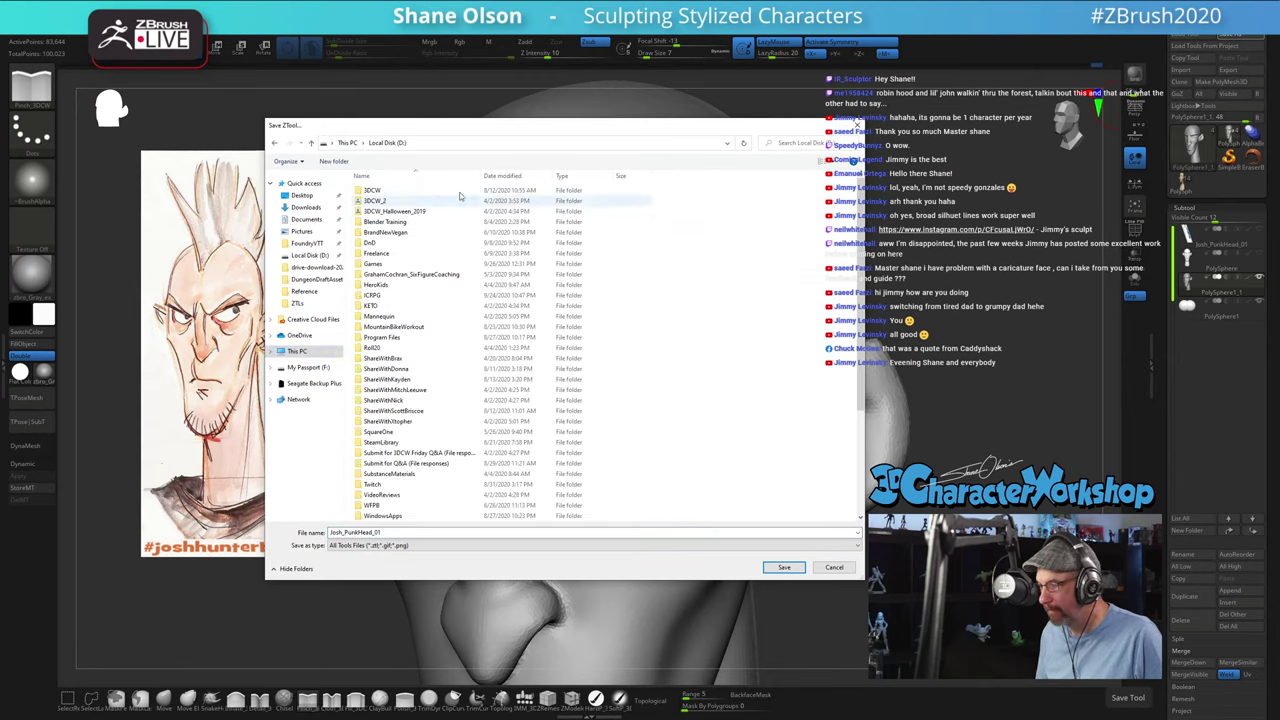
left_click(397, 191)
scroll(395, 380, "down", 2)
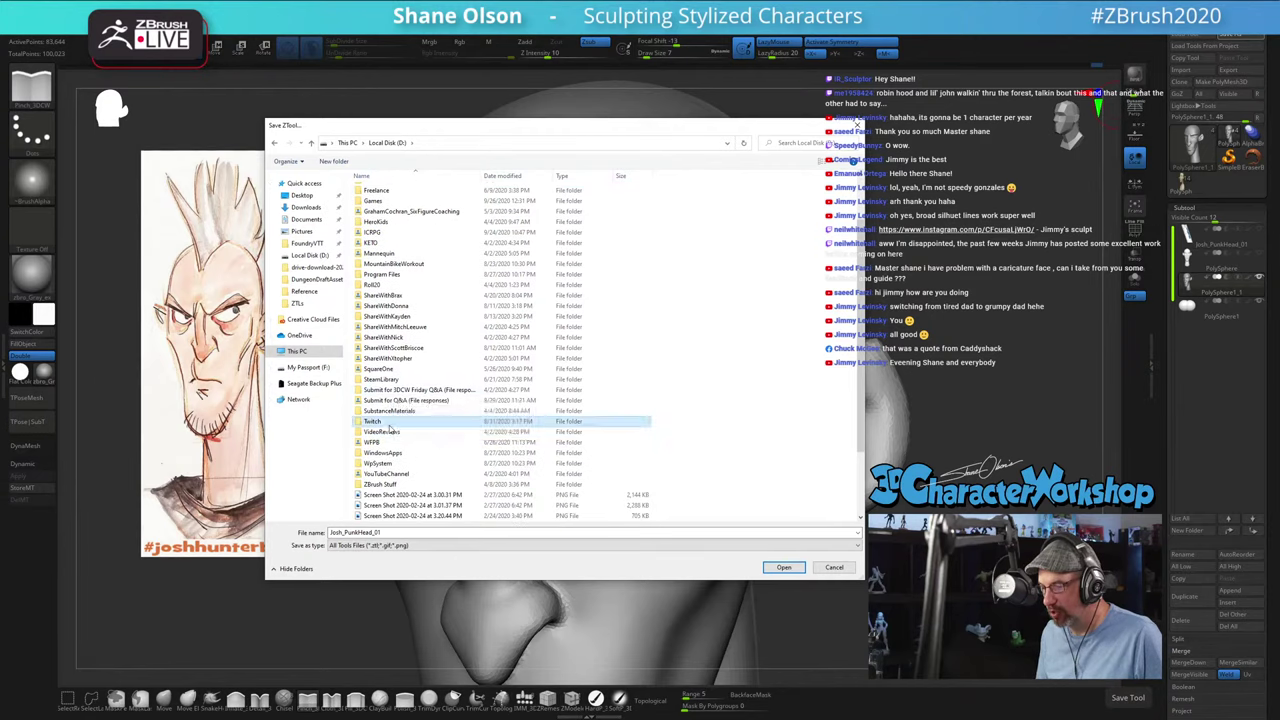
double_click(395, 420)
double_click(370, 232)
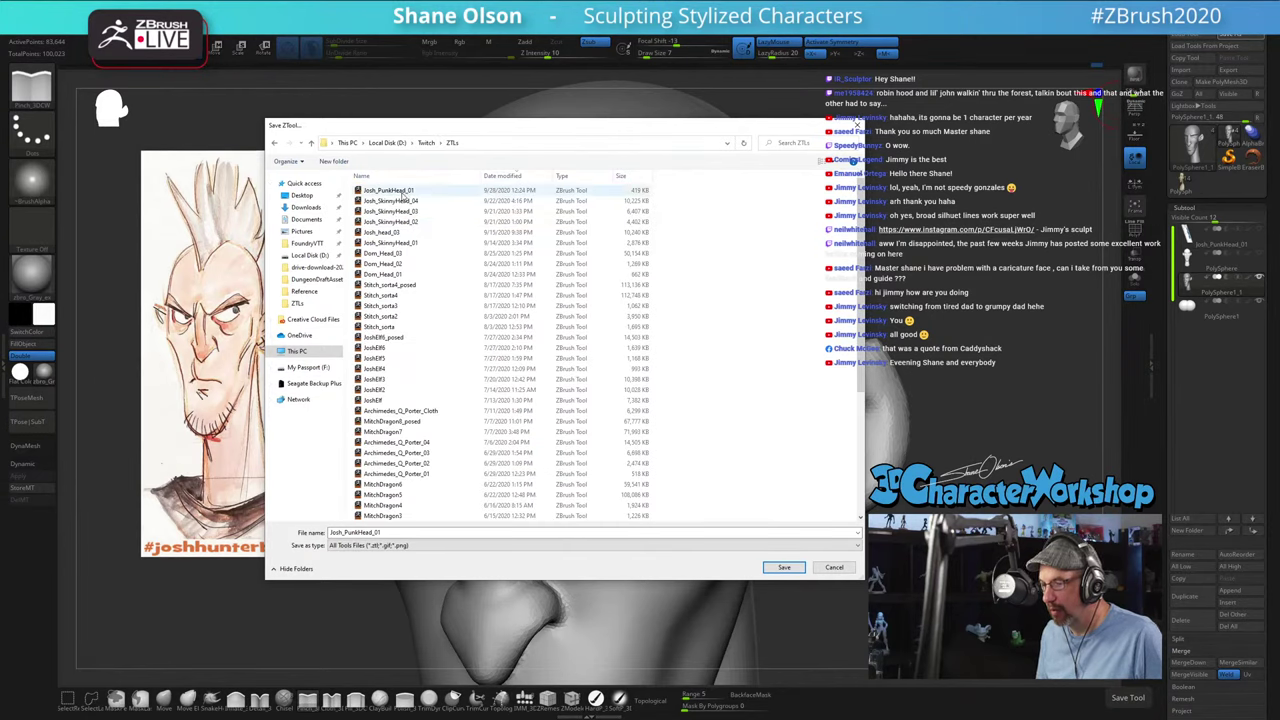
Step: Save the tool under the incremented file name Josh_PunkHead_02
left_click(395, 190)
left_click(393, 532)
left_click(402, 533)
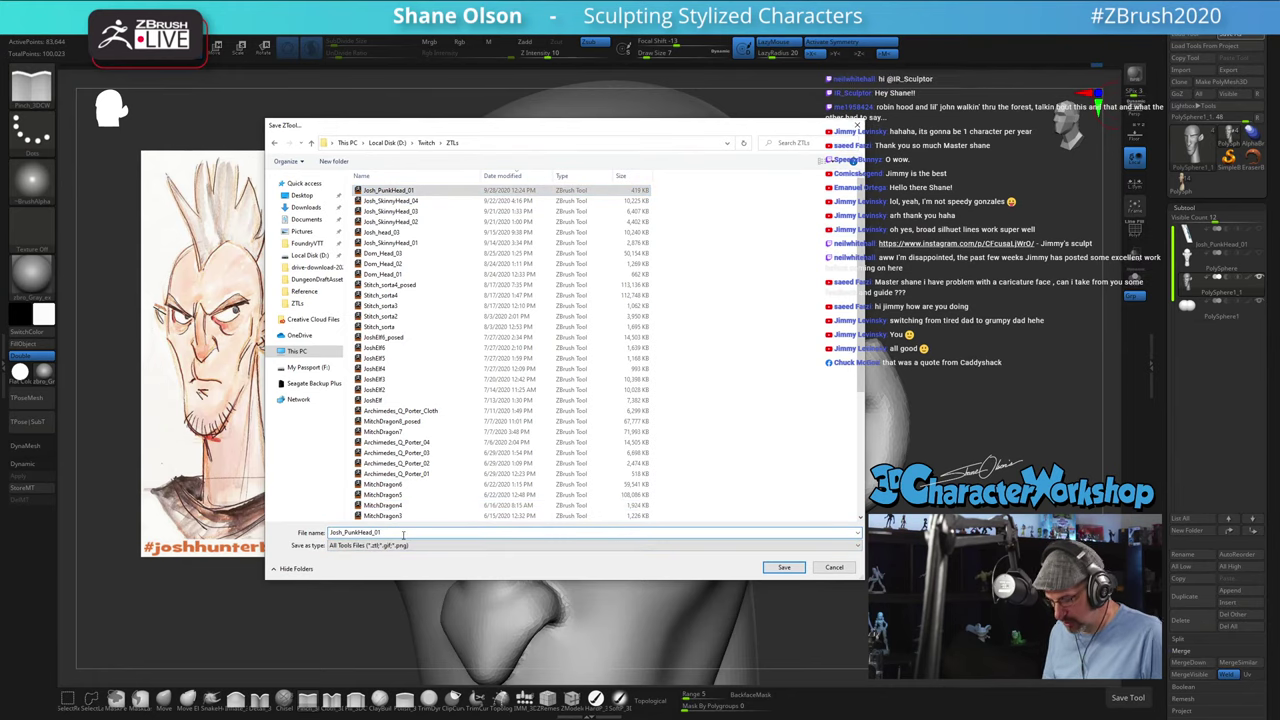
key("BackSpace")
type("2")
key("Return")
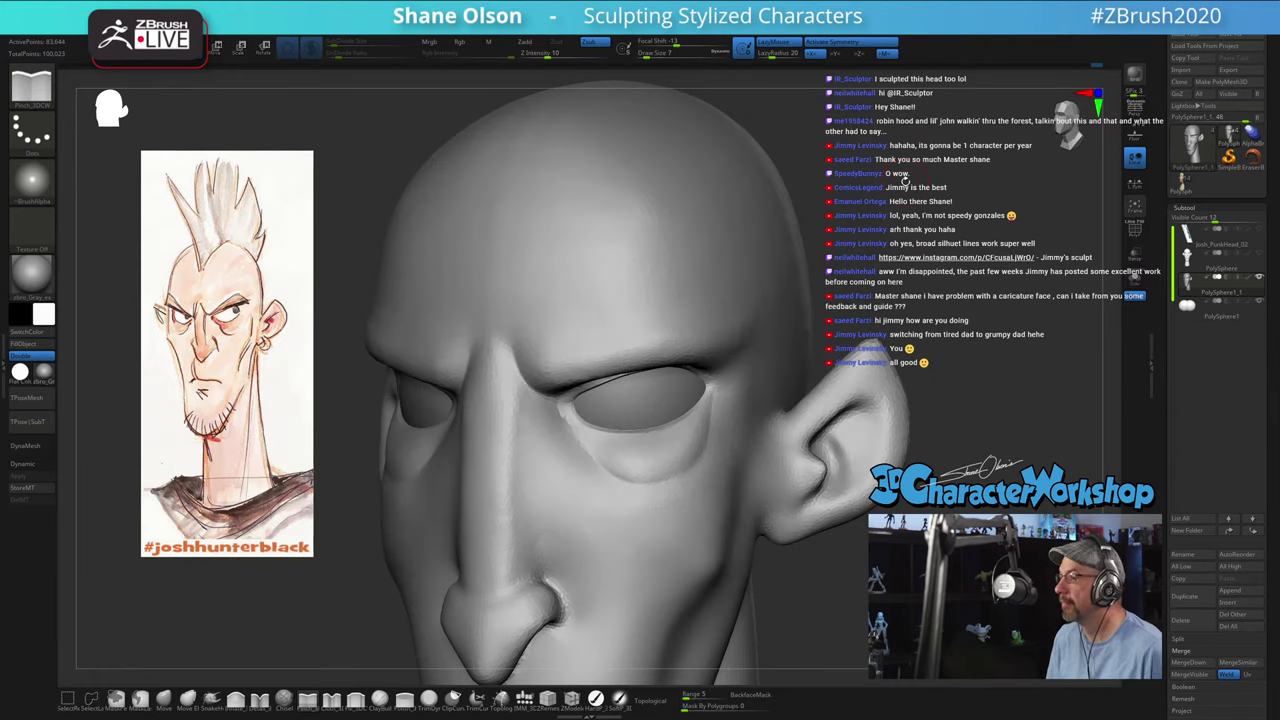
Step: Outline the eyebrow with the Topology brush at draw size 6: two long curves over the eye and a short one closing the inner end
left_click_drag(913, 206, 907, 207)
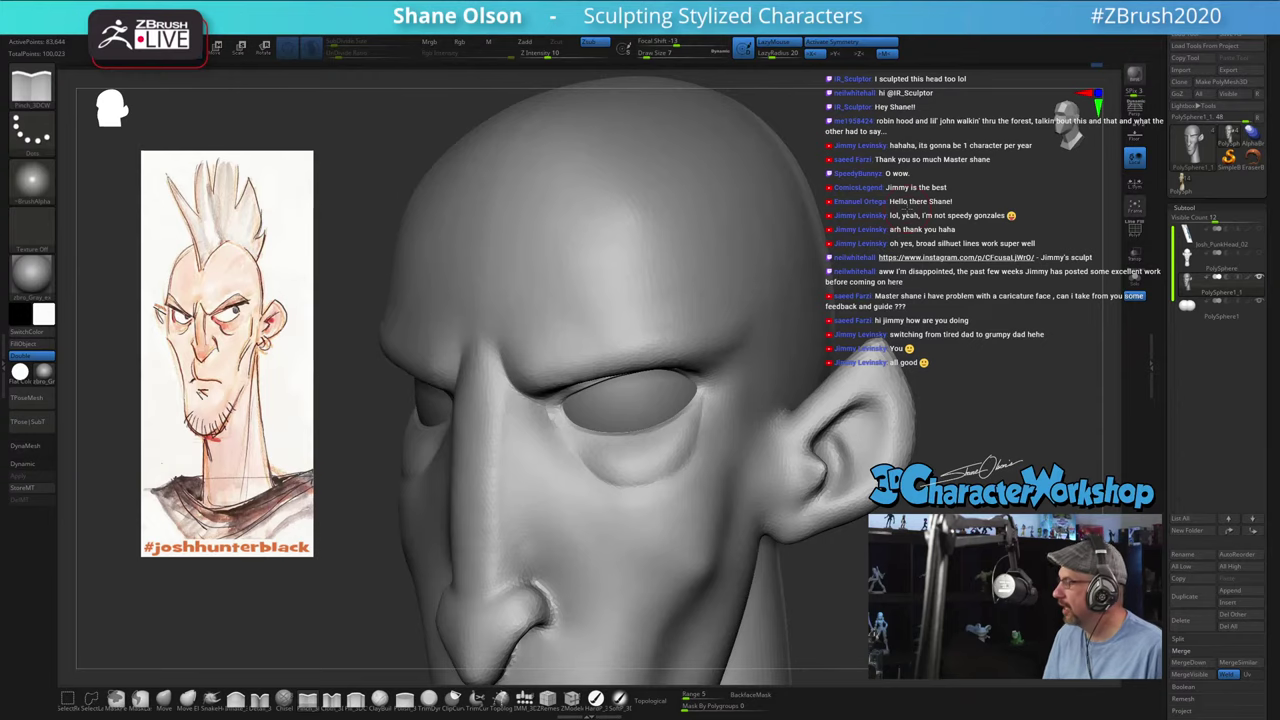
left_click_drag(866, 258, 883, 246)
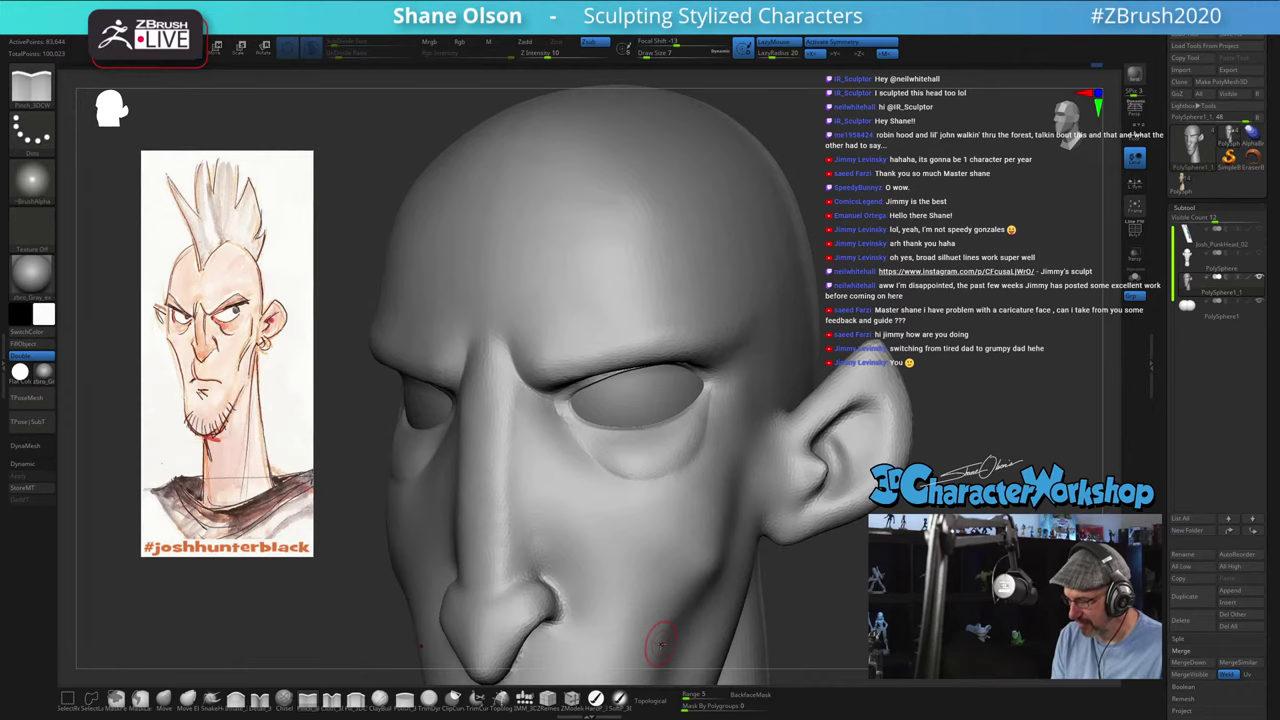
left_click(500, 701)
key("s")
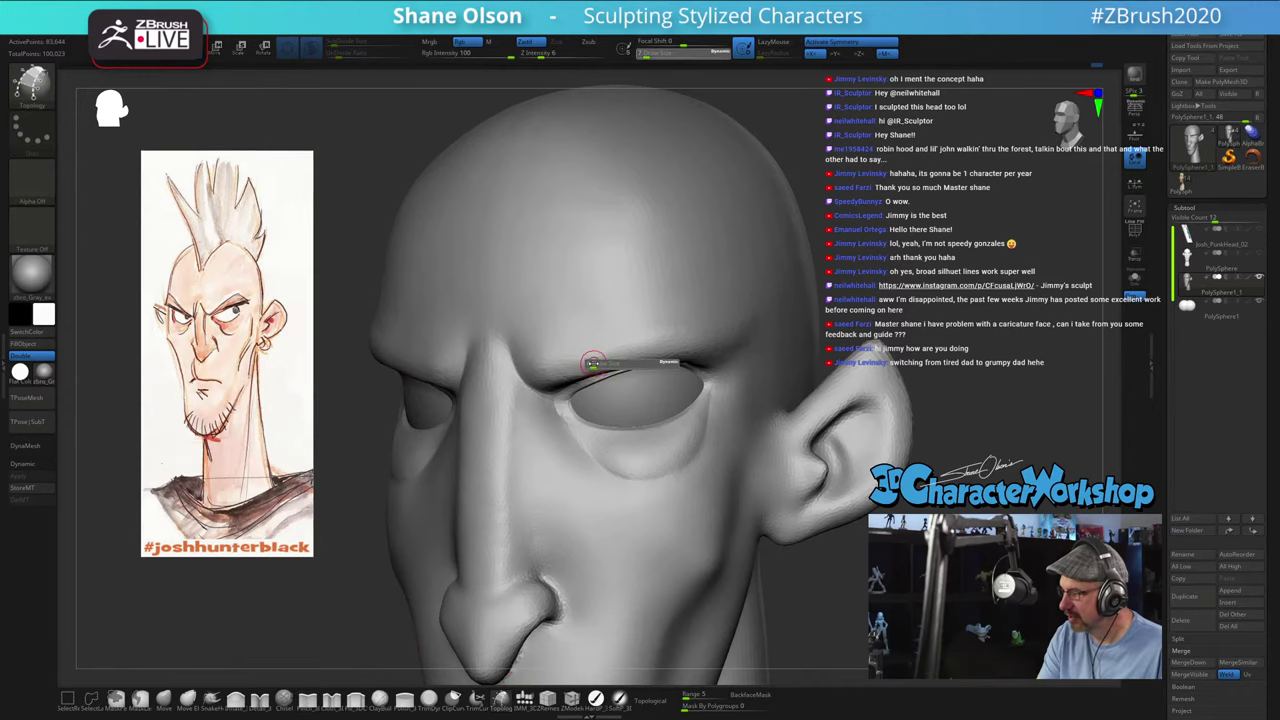
mouse_move(611, 345)
right_mouse_down()
mouse_move(611, 329)
mouse_move(654, 314)
mouse_move(678, 278)
right_mouse_up()
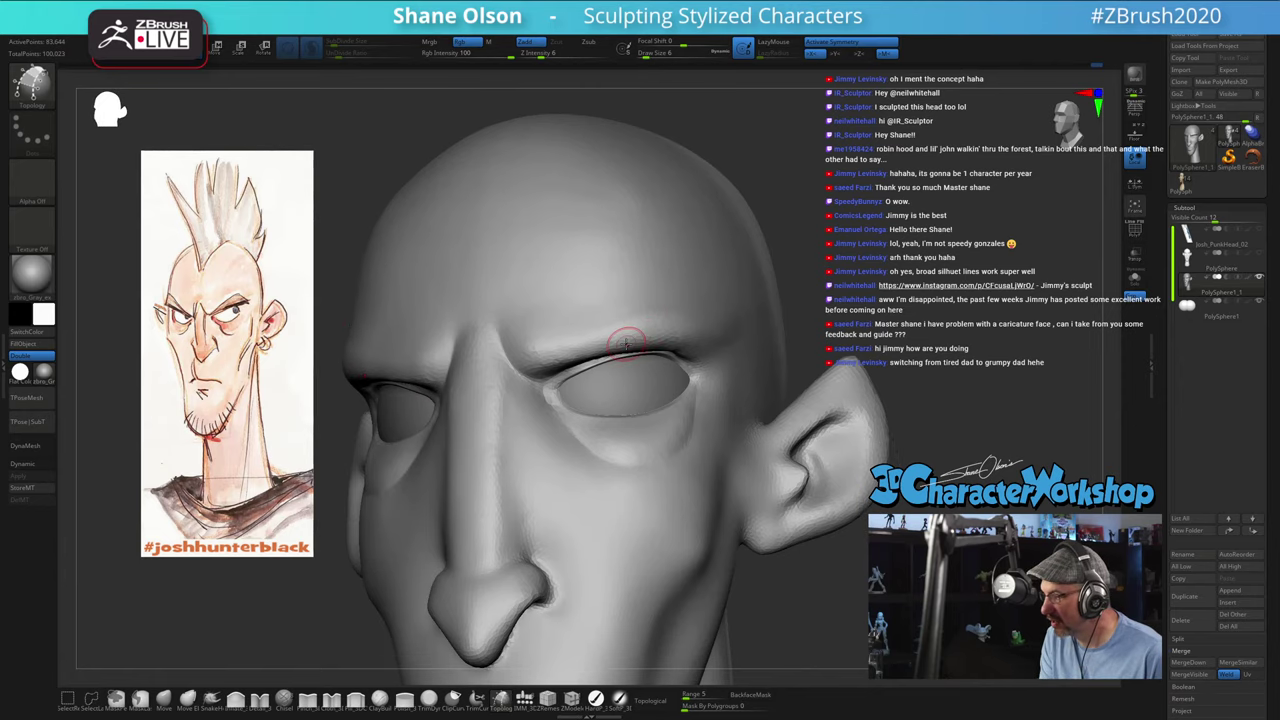
mouse_move(577, 351)
left_mouse_down()
mouse_move(512, 377)
mouse_move(692, 341)
left_mouse_up()
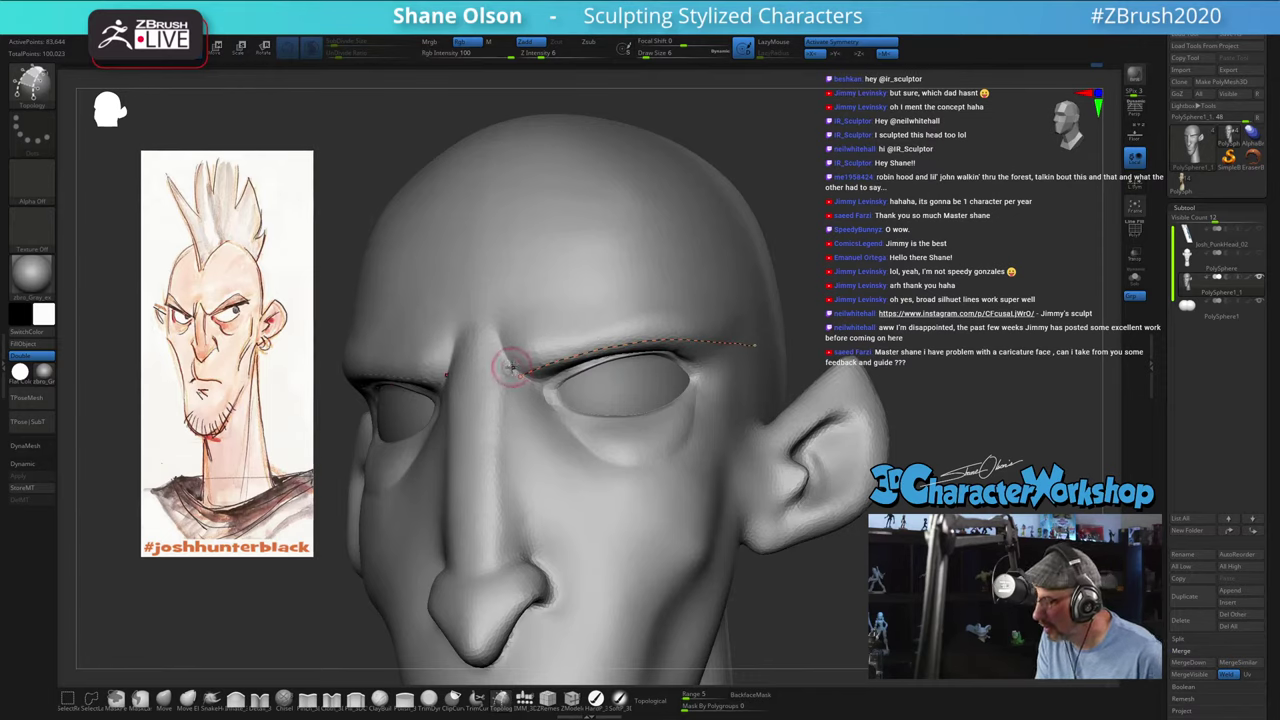
left_click_drag(553, 349, 636, 316)
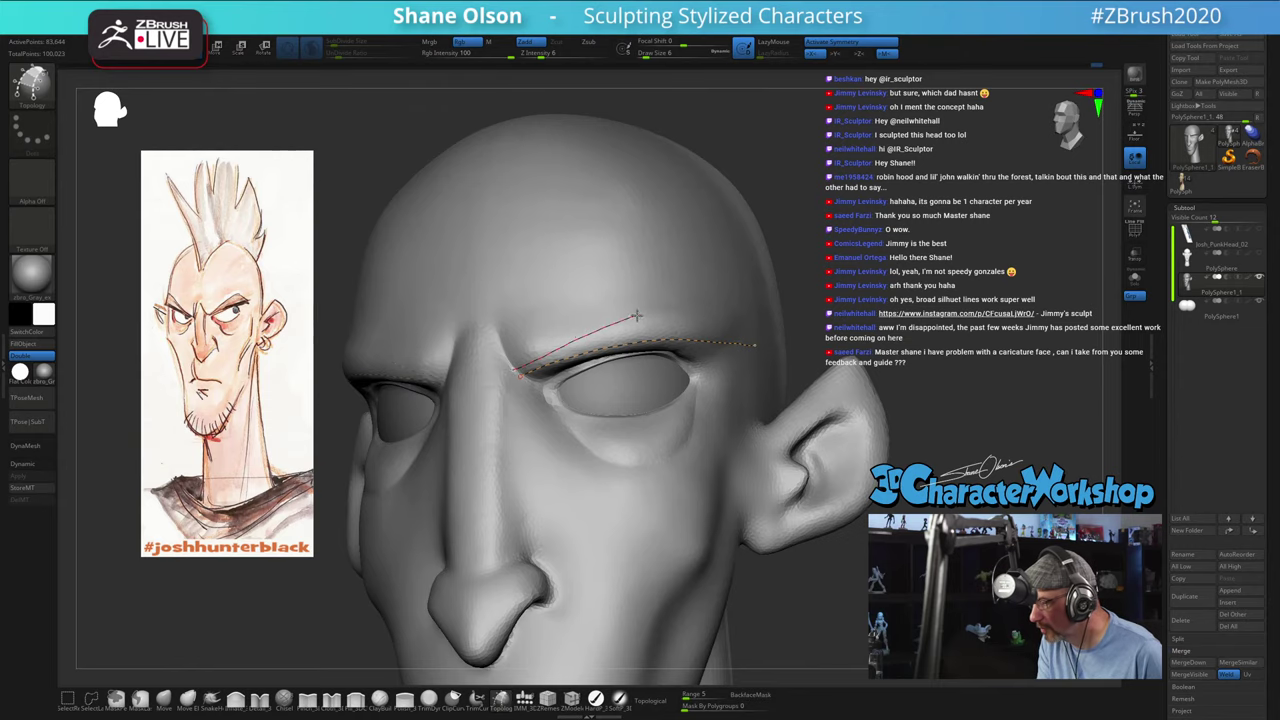
left_click_drag(753, 323, 762, 330)
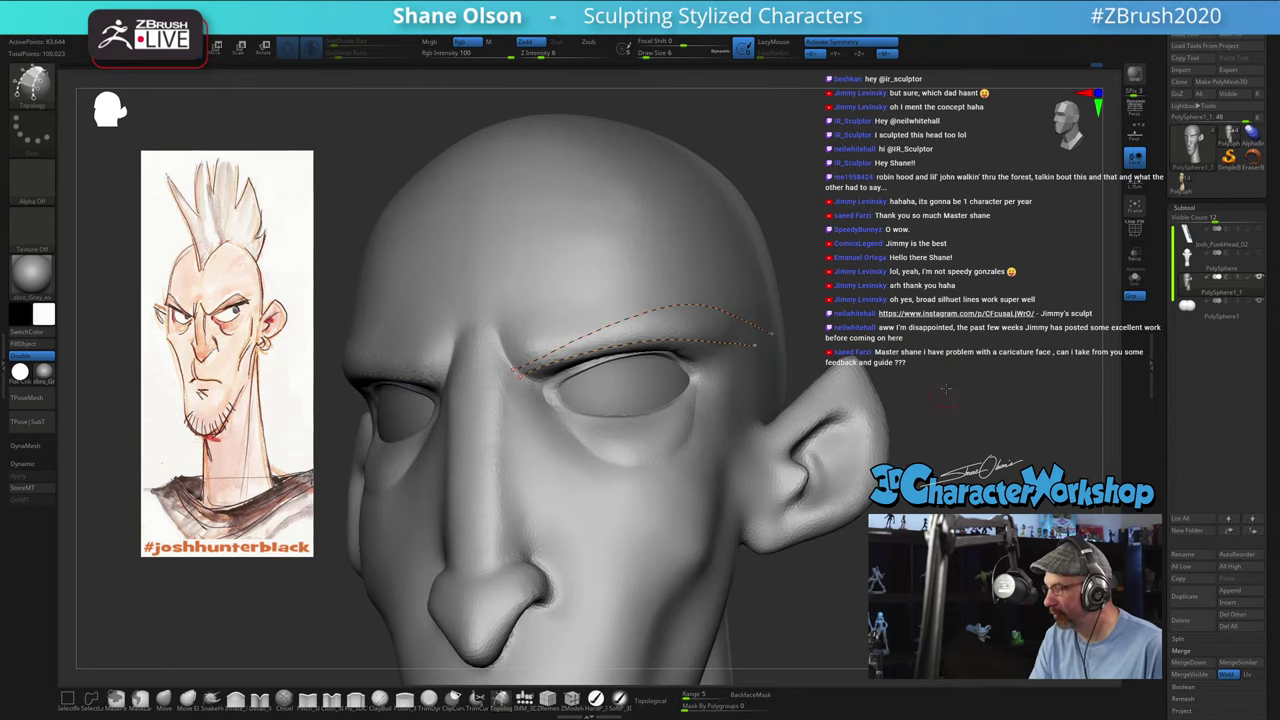
mouse_move(938, 340)
left_mouse_down()
mouse_move(885, 342)
mouse_move(932, 344)
mouse_move(910, 332)
mouse_move(870, 258)
left_mouse_up()
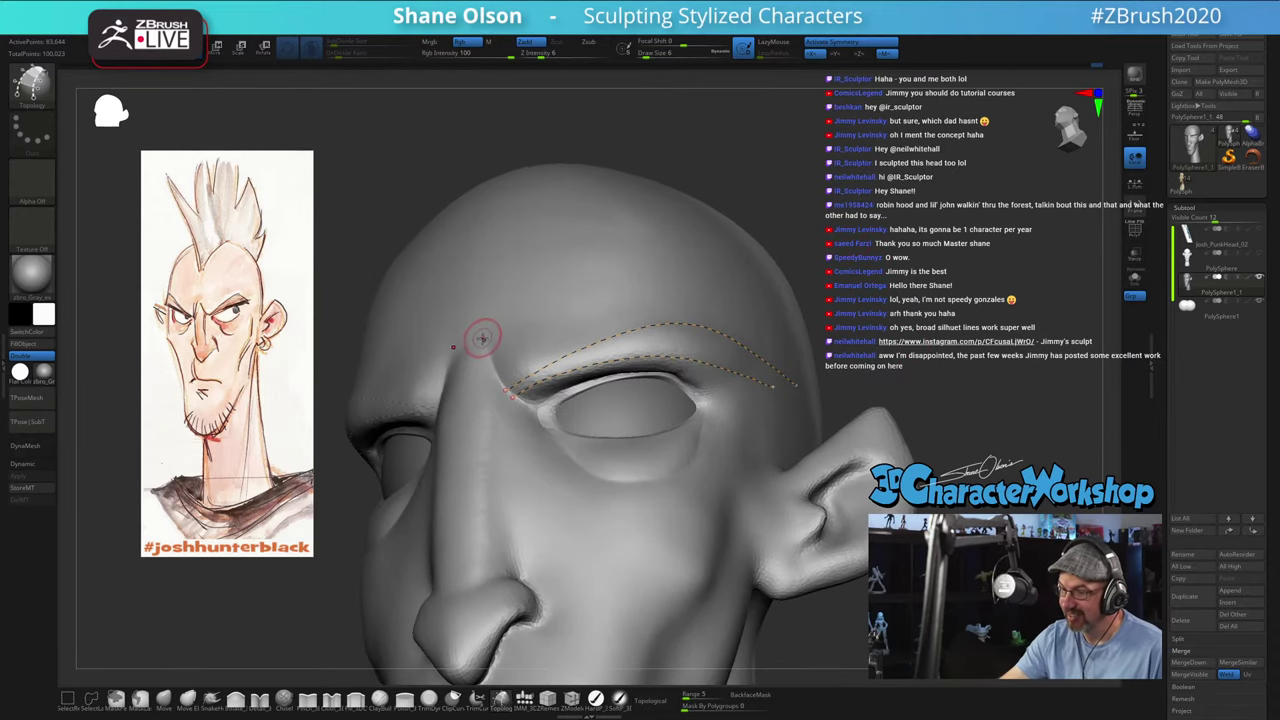
left_click_drag(496, 366, 543, 410)
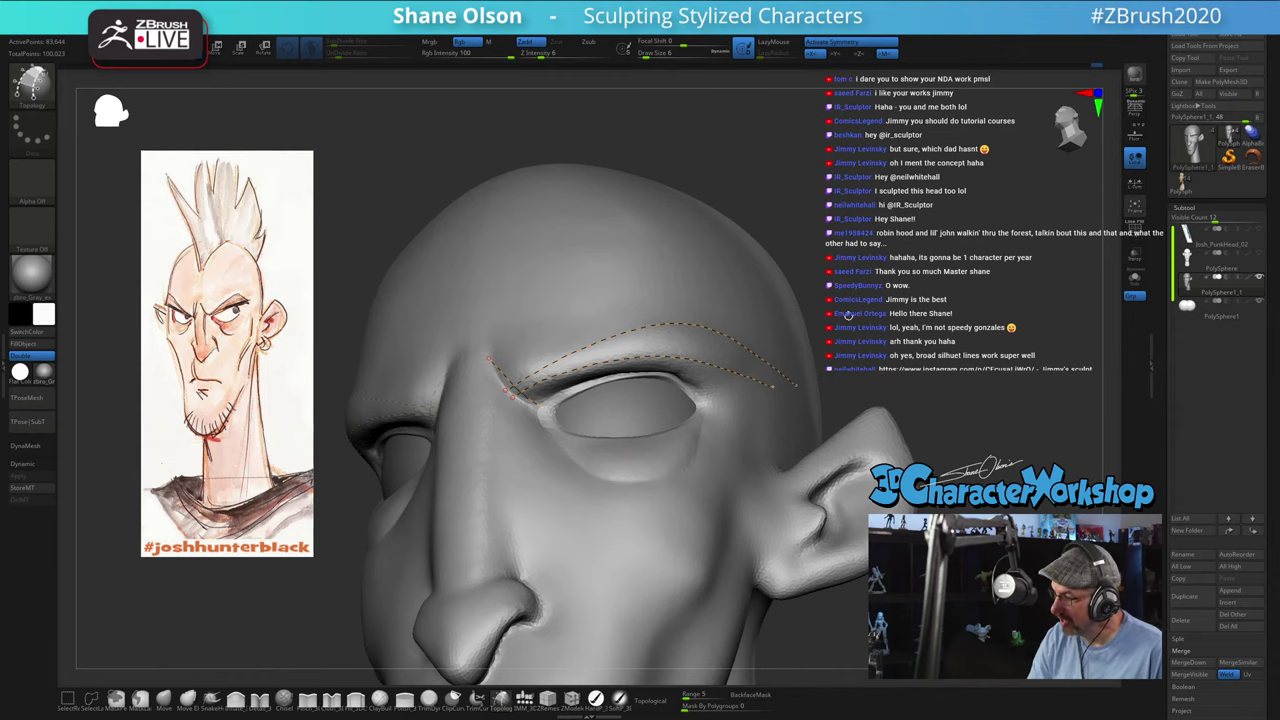
Step: Divide the eyebrow outline with cross curves from the nose bridge to the temple and trim the overhanging curve ends
left_click_drag(915, 312, 850, 308)
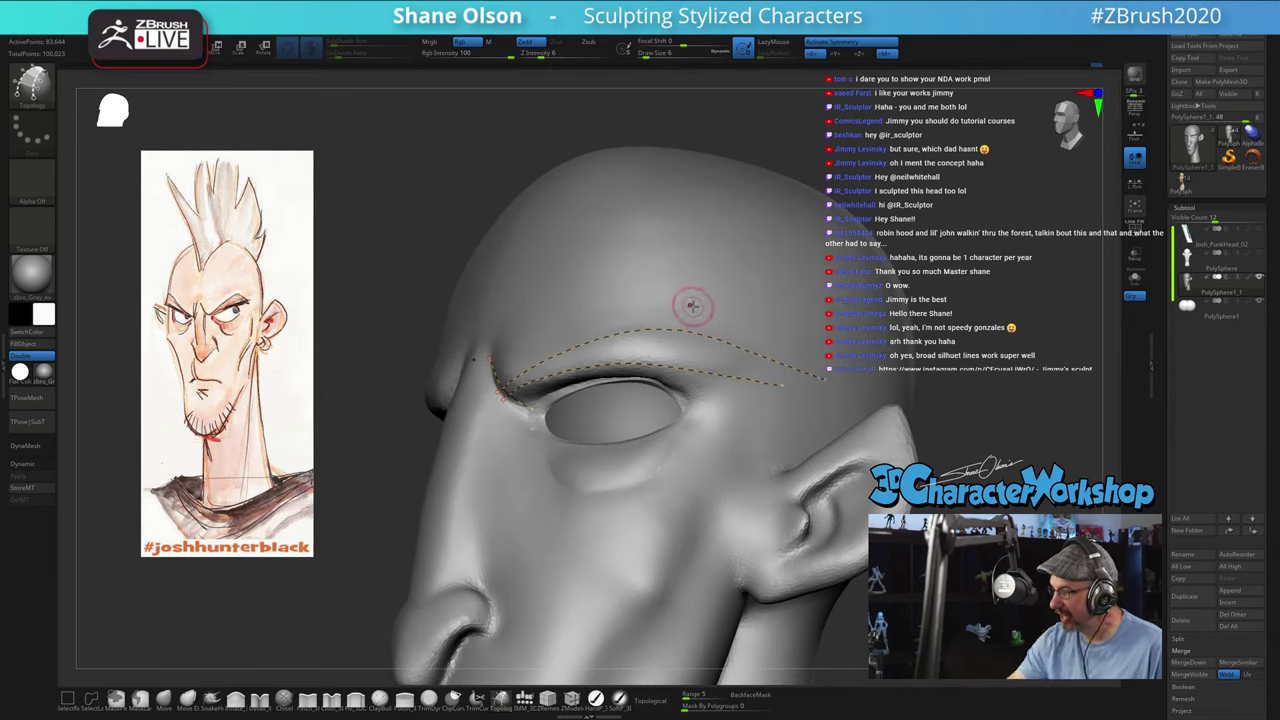
left_click_drag(706, 329, 744, 420)
left_click_drag(912, 385, 965, 392)
left_click_drag(600, 320, 618, 412)
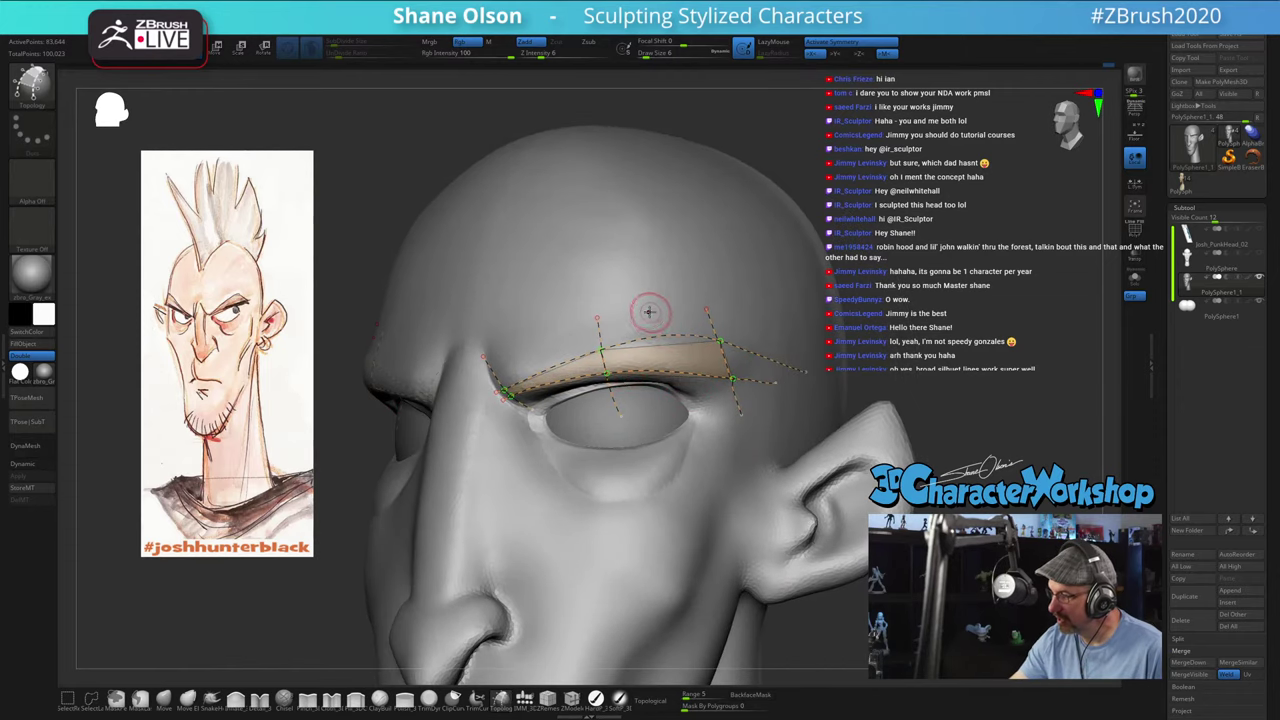
left_click_drag(645, 300, 650, 385)
left_click_drag(517, 350, 532, 405)
left_click_drag(555, 345, 574, 408)
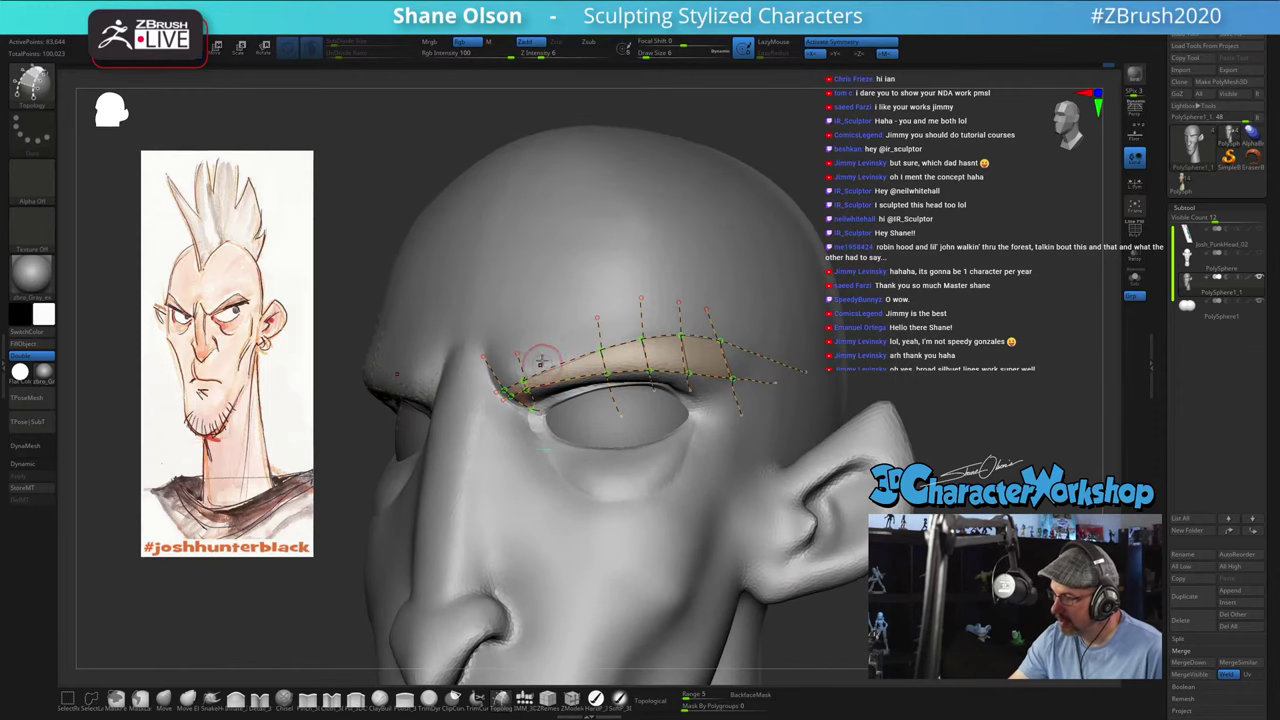
left_click(690, 486)
mouse_move(691, 486)
right_mouse_down()
mouse_move(785, 482)
mouse_move(688, 477)
right_mouse_up()
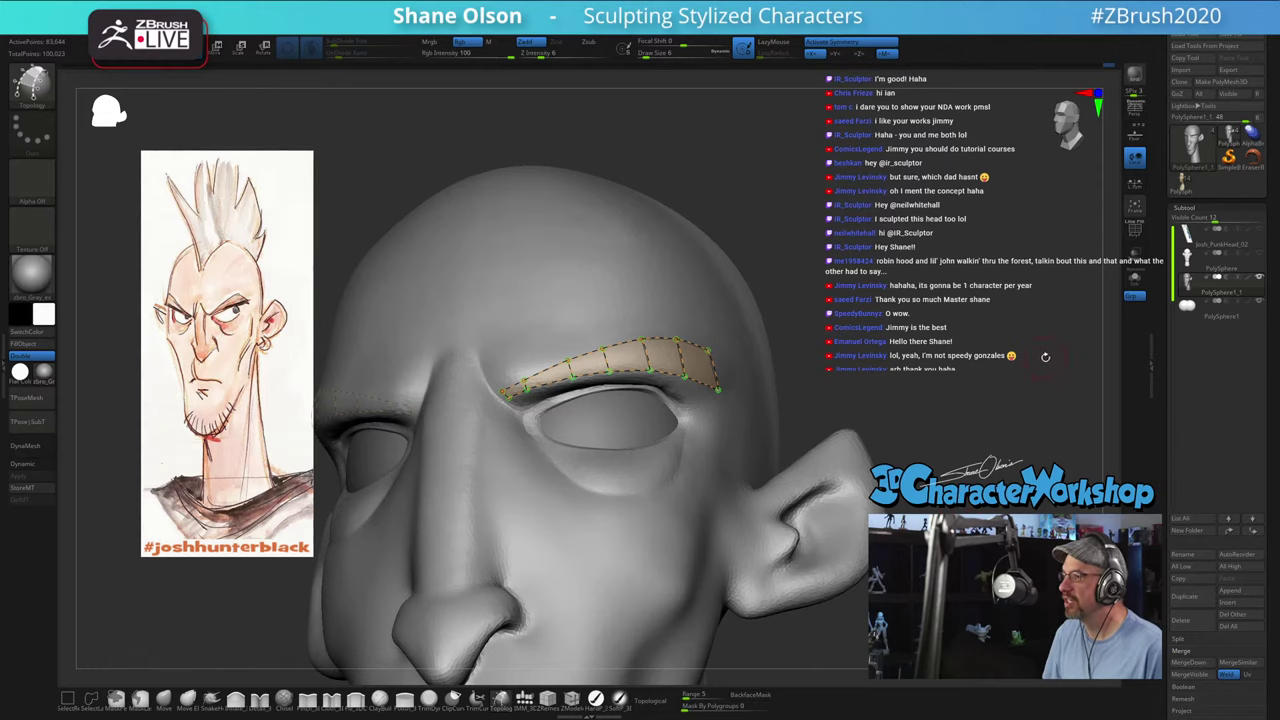
Step: Set the draw size to 1 and generate the mirrored eyebrow mesh from the topology curves
mouse_move(971, 324)
right_mouse_down()
mouse_move(950, 340)
mouse_move(966, 320)
right_mouse_up()
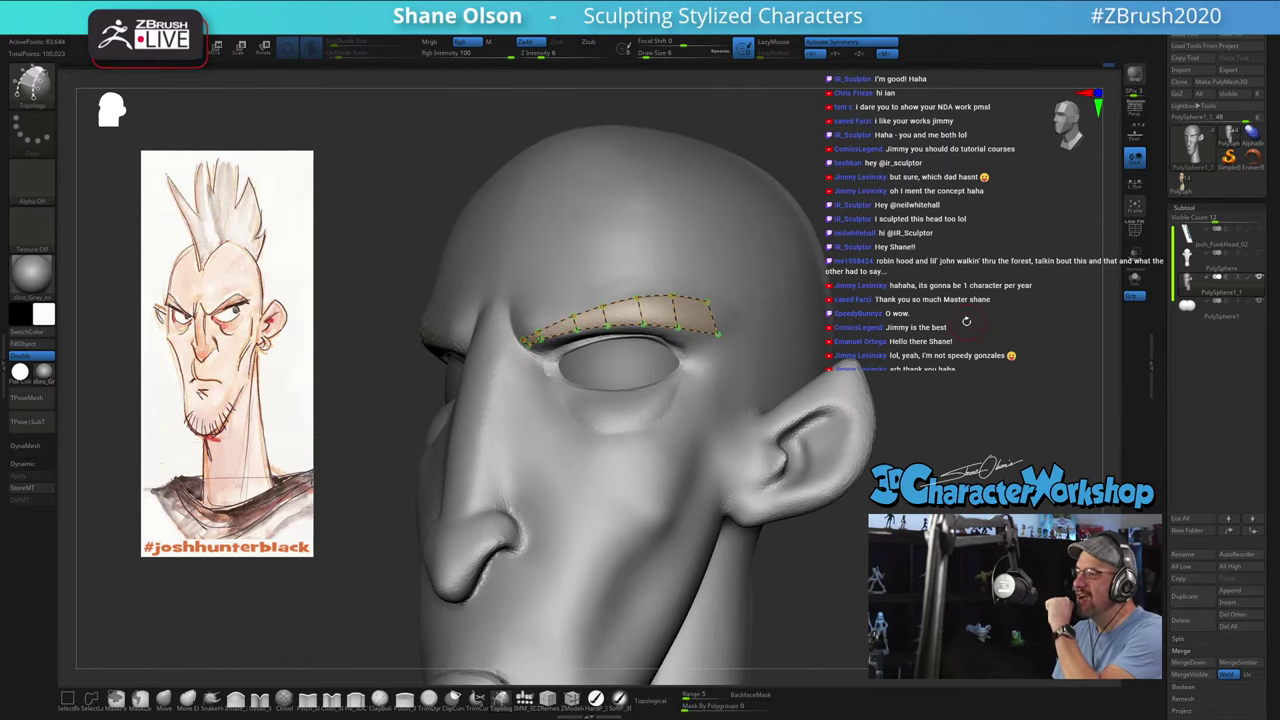
mouse_move(968, 341)
left_mouse_down()
mouse_move(932, 346)
mouse_move(970, 349)
left_mouse_up()
right_click_drag(969, 348, 963, 362)
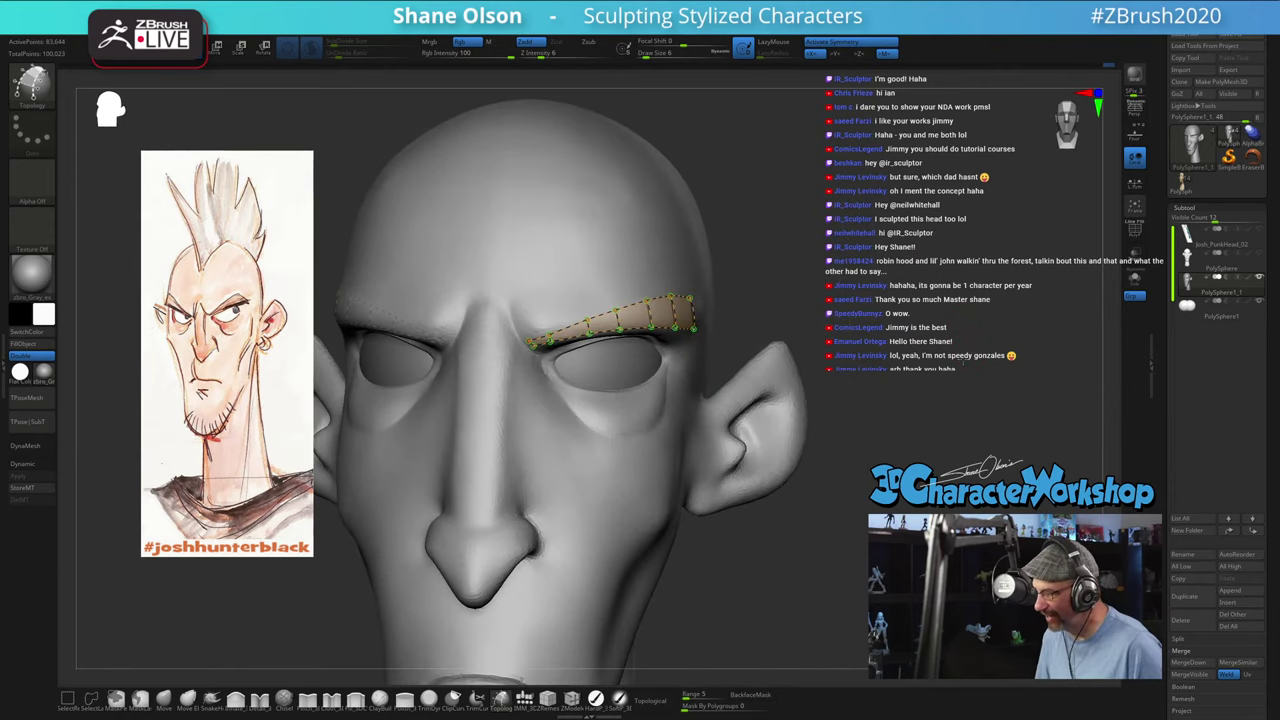
key("s")
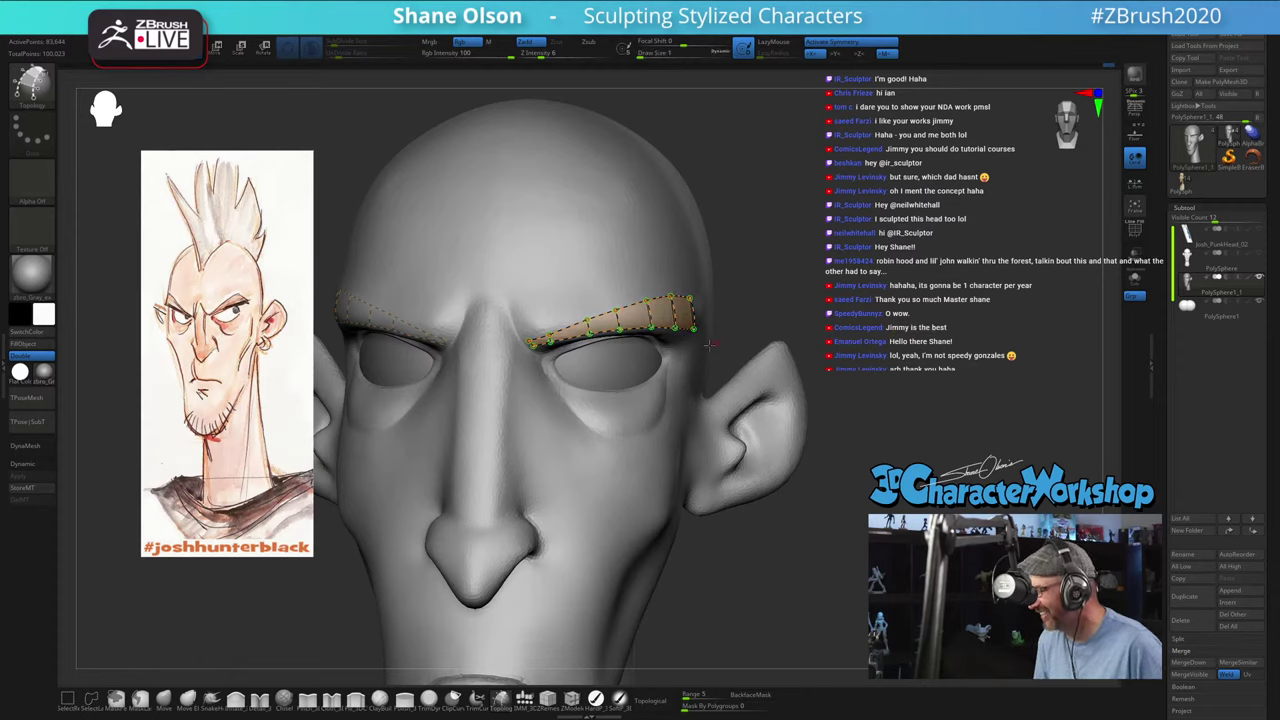
left_click(650, 404)
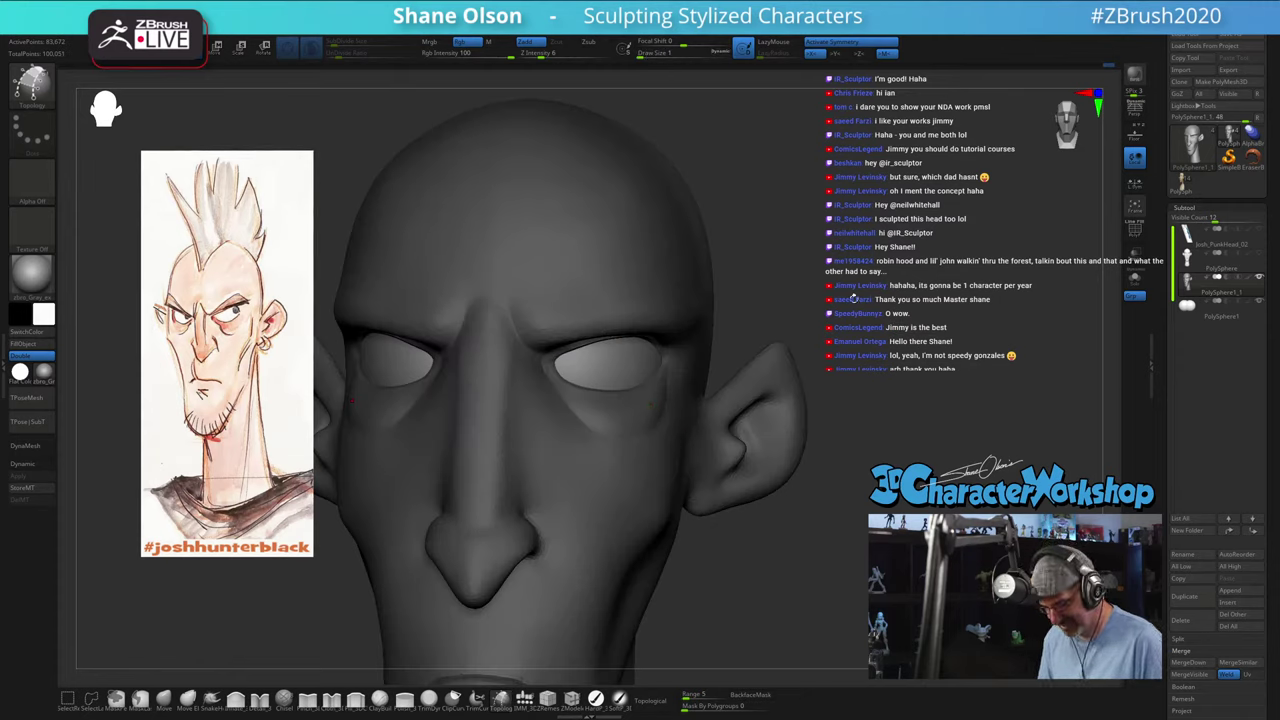
Step: Split the unmasked eyebrow points into their own subtool, select it and display its polyframe
key("3")
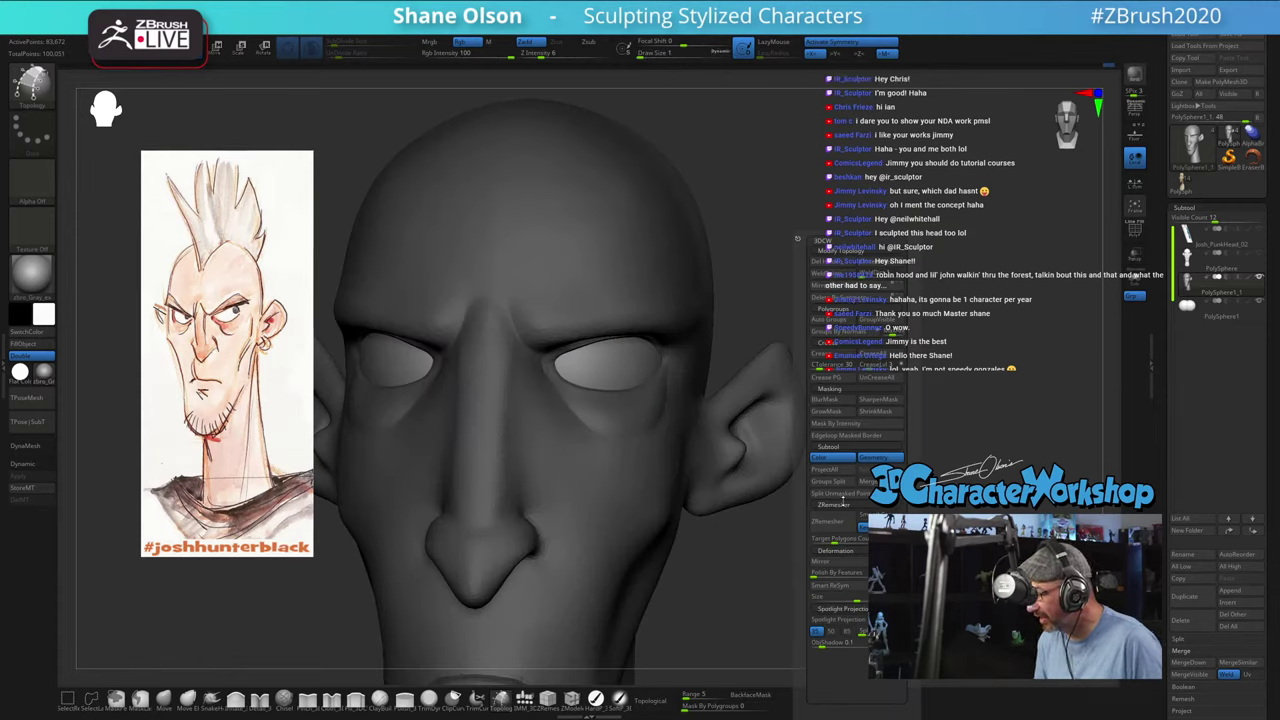
left_click(845, 494)
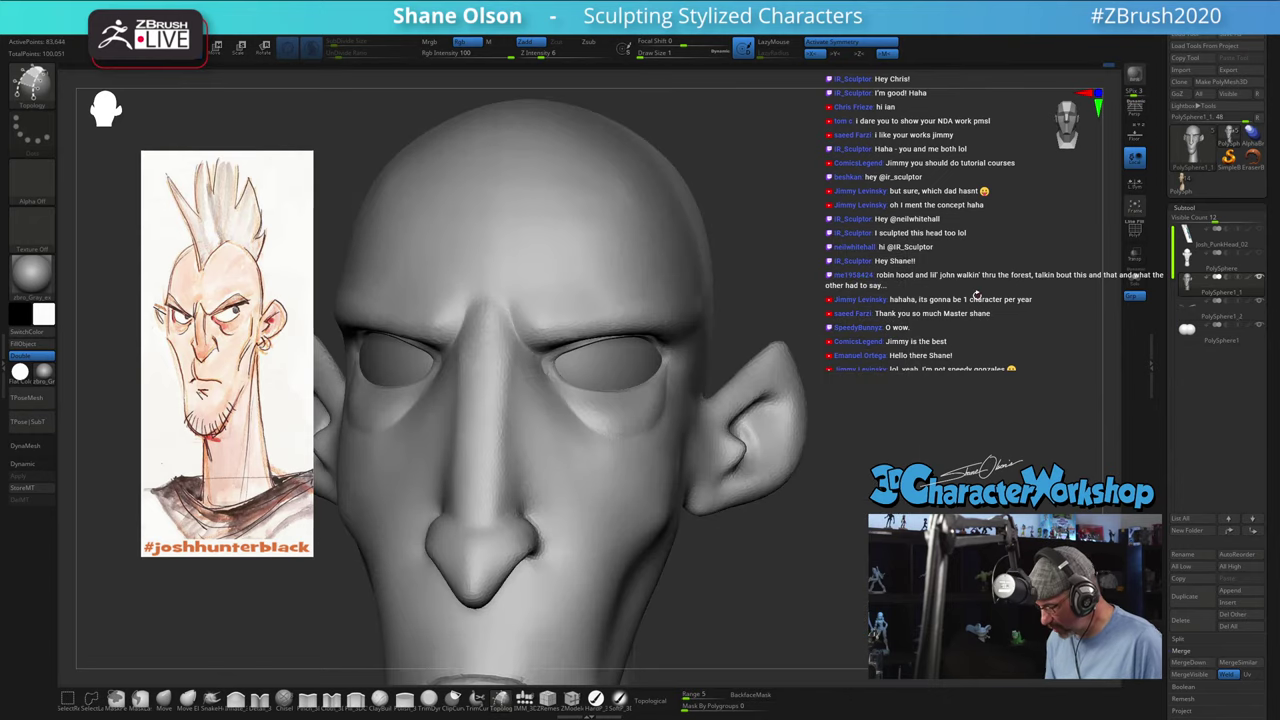
key("Down")
key("shift+f")
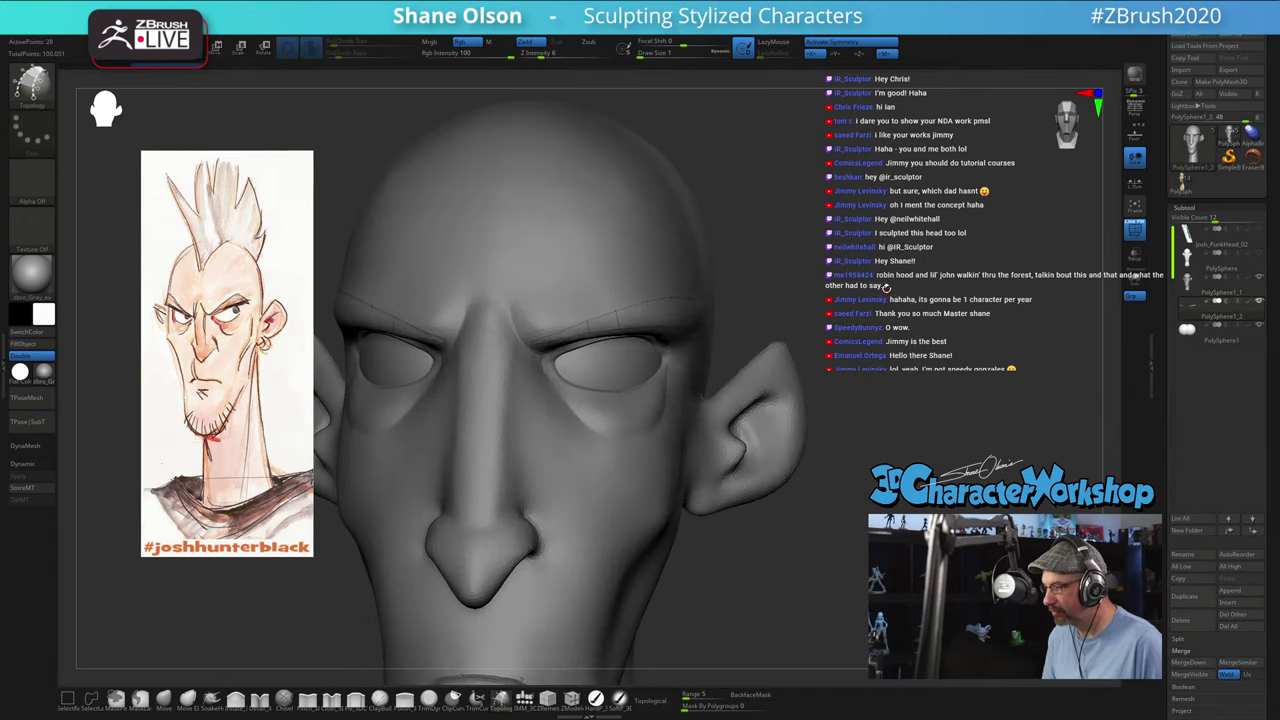
mouse_move(888, 286)
left_mouse_down()
mouse_move(828, 278)
mouse_move(880, 268)
mouse_move(860, 304)
mouse_move(883, 299)
left_mouse_up()
mouse_move(800, 298)
left_mouse_down()
mouse_move(851, 382)
mouse_move(839, 404)
left_mouse_up()
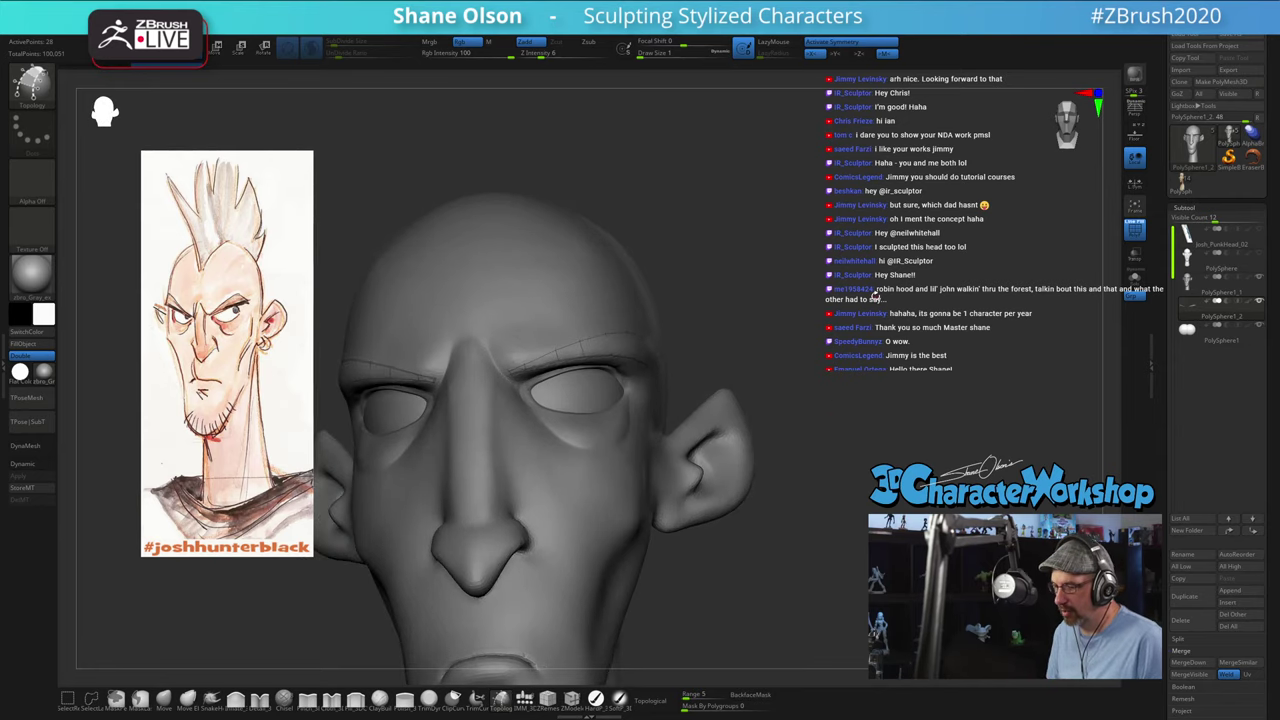
mouse_move(874, 296)
left_mouse_down()
mouse_move(838, 320)
mouse_move(915, 318)
mouse_move(905, 353)
left_mouse_up()
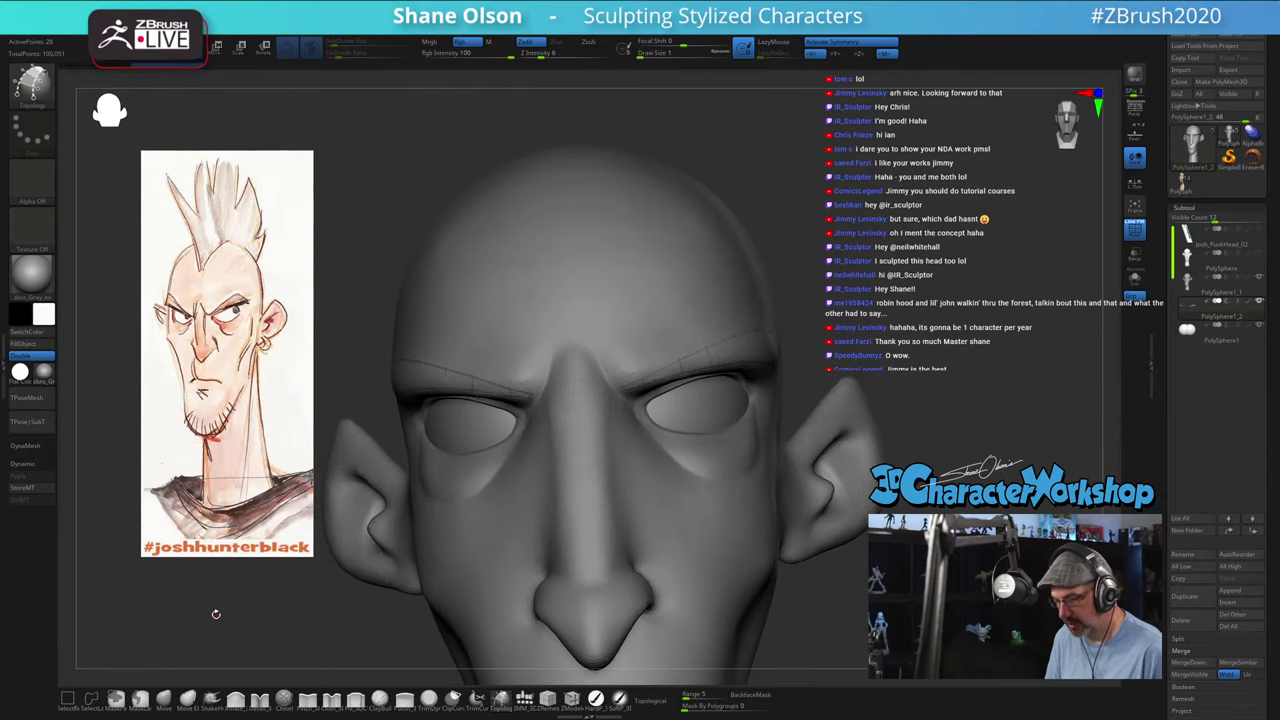
Step: Turn on dynamic subdivision for the eyebrows and raise its Thickness to give them volume
left_click(35, 450)
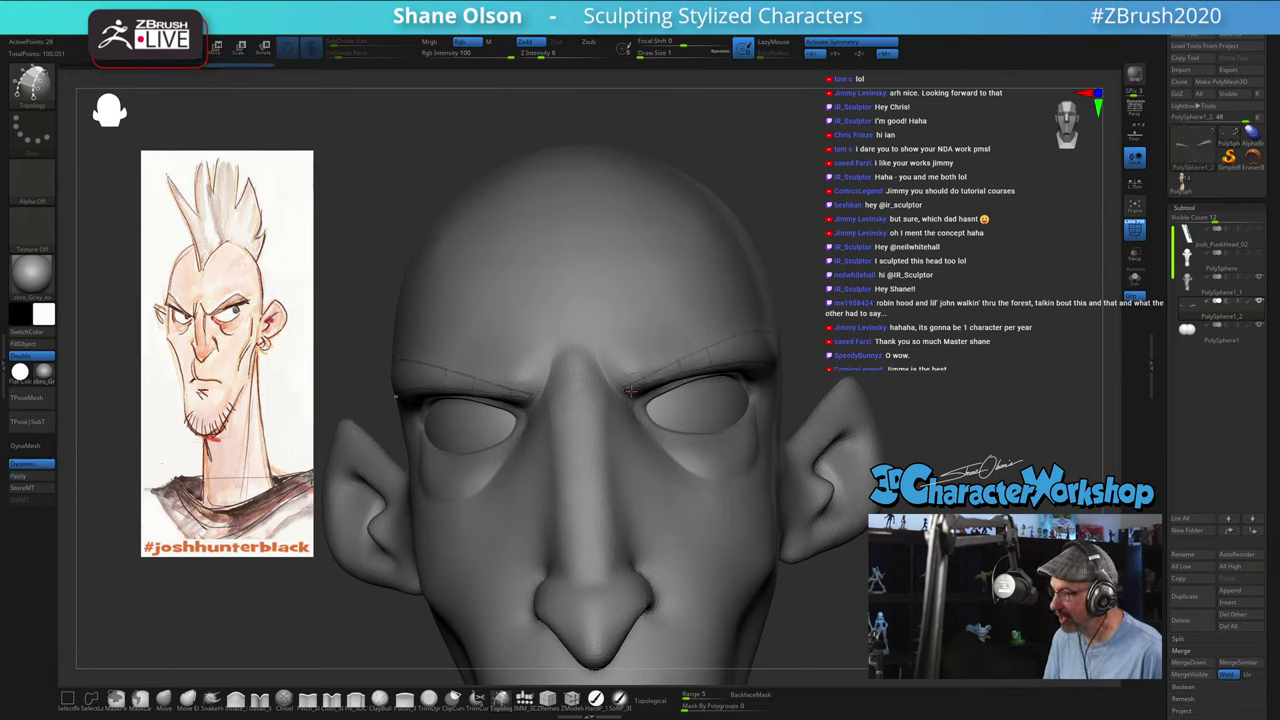
left_click_drag(1171, 484, 1154, 380)
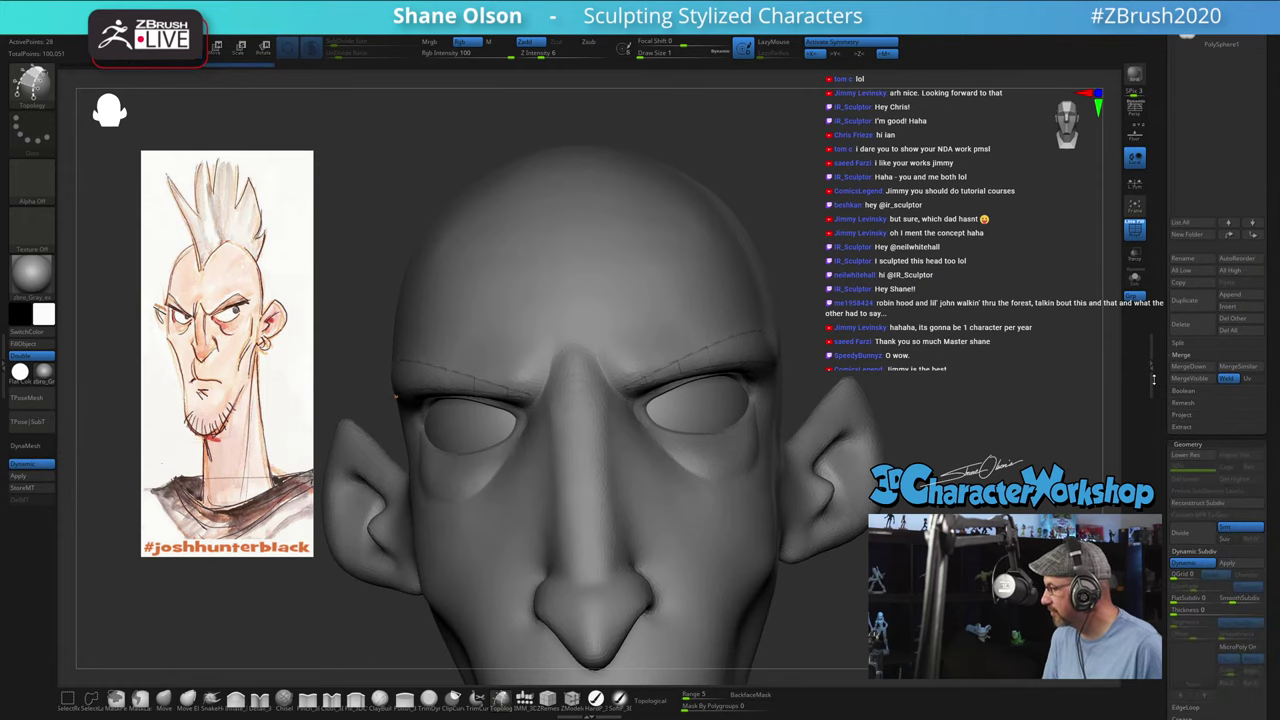
scroll(1166, 520, "down", 3)
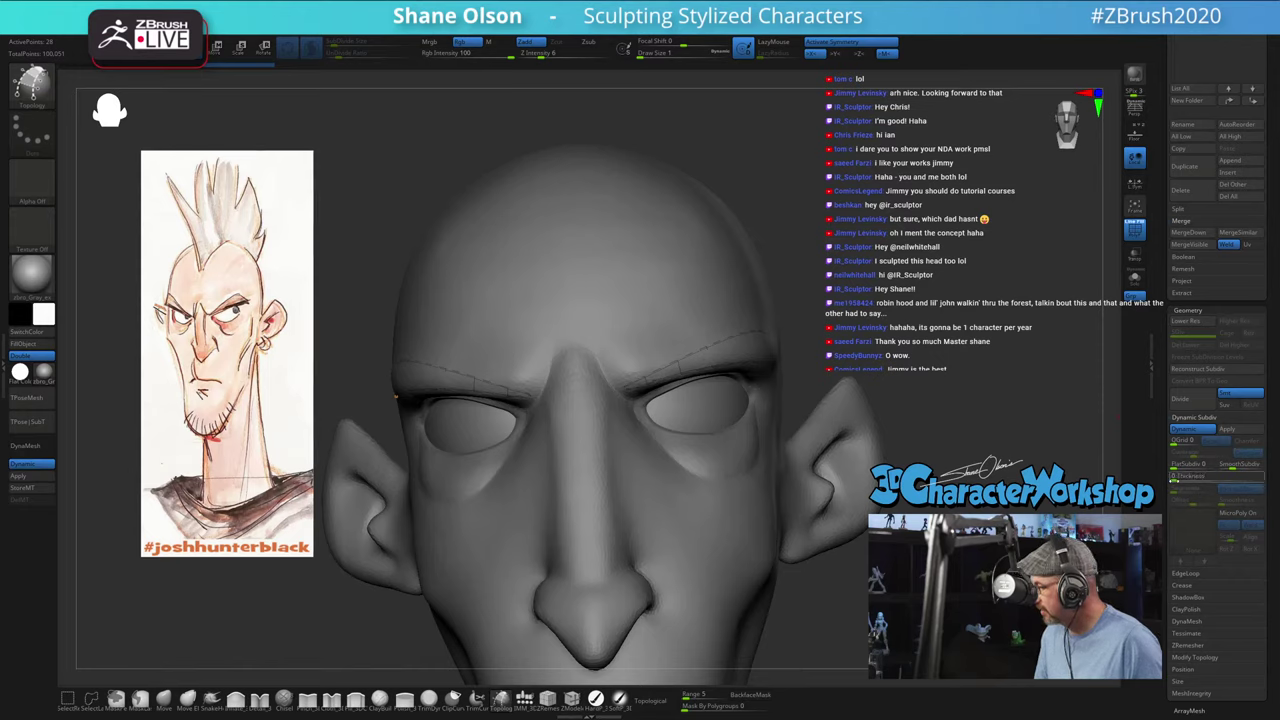
left_click(1177, 478)
left_click_drag(1195, 481, 1197, 480)
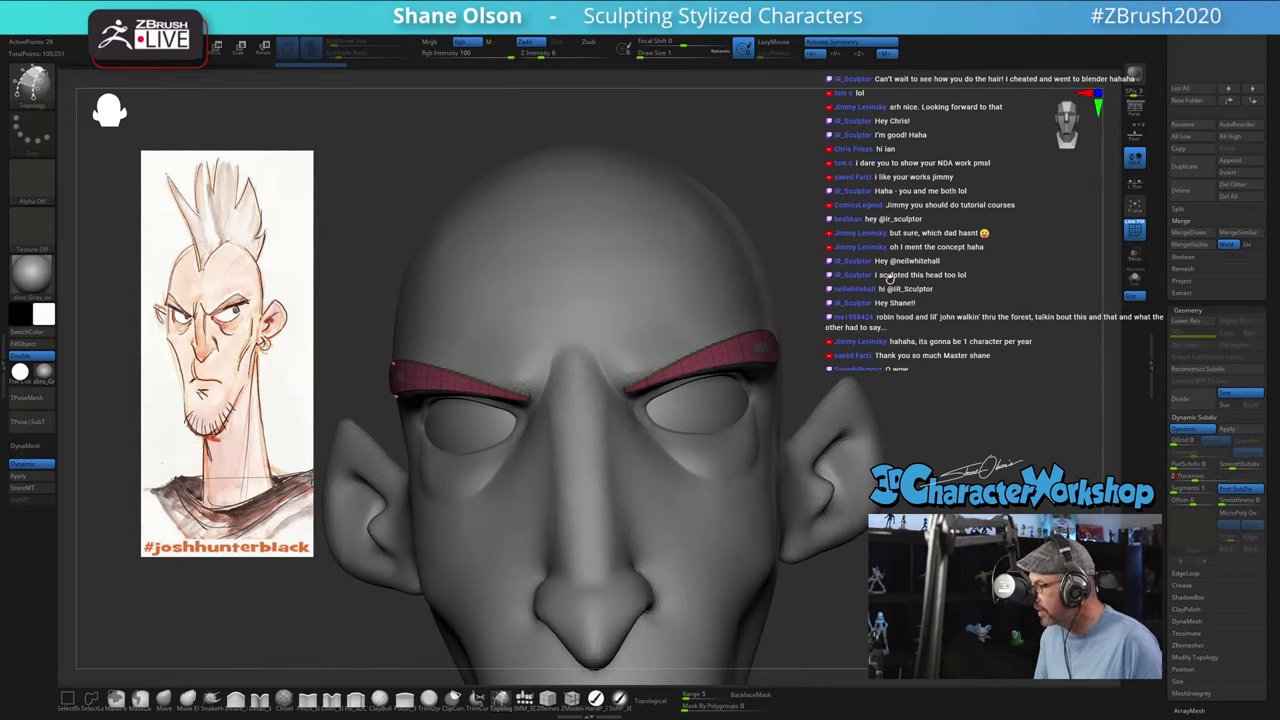
Step: Remove all creases from the eyebrow mesh, turn off Post SubDiv and check the rounded shape from several angles
left_click_drag(889, 279, 895, 283)
key("space")
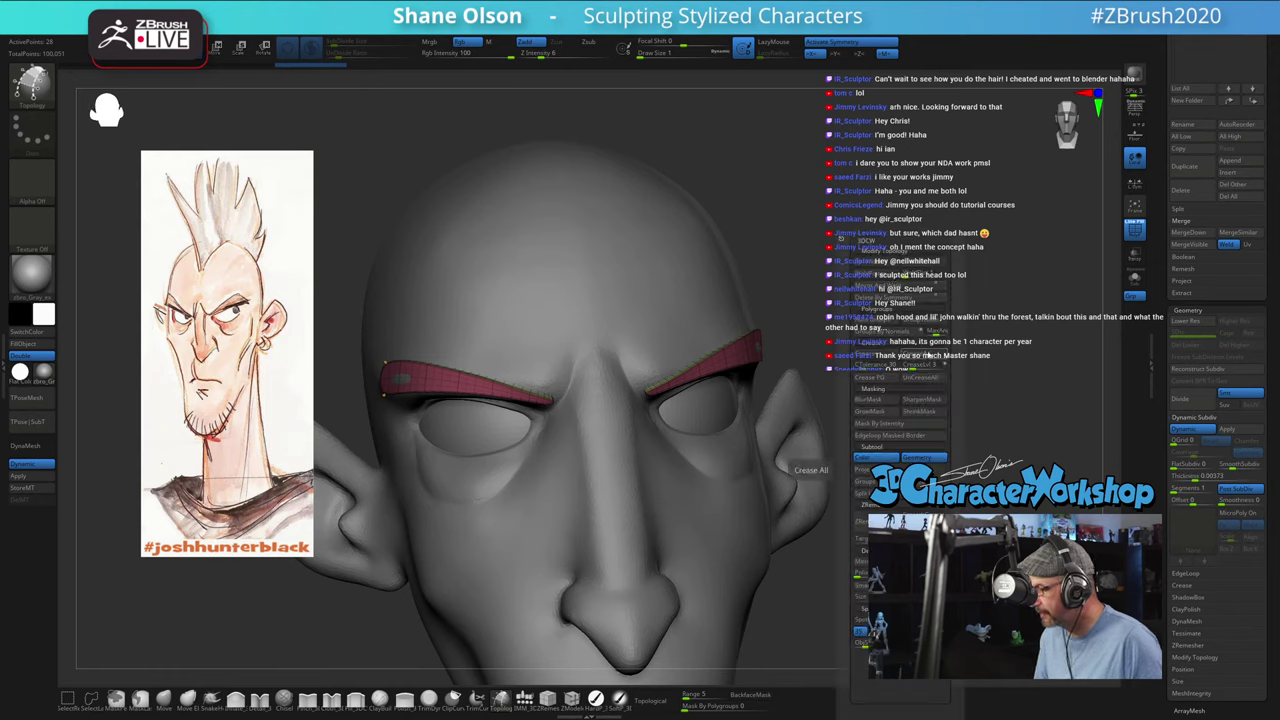
left_click(930, 384)
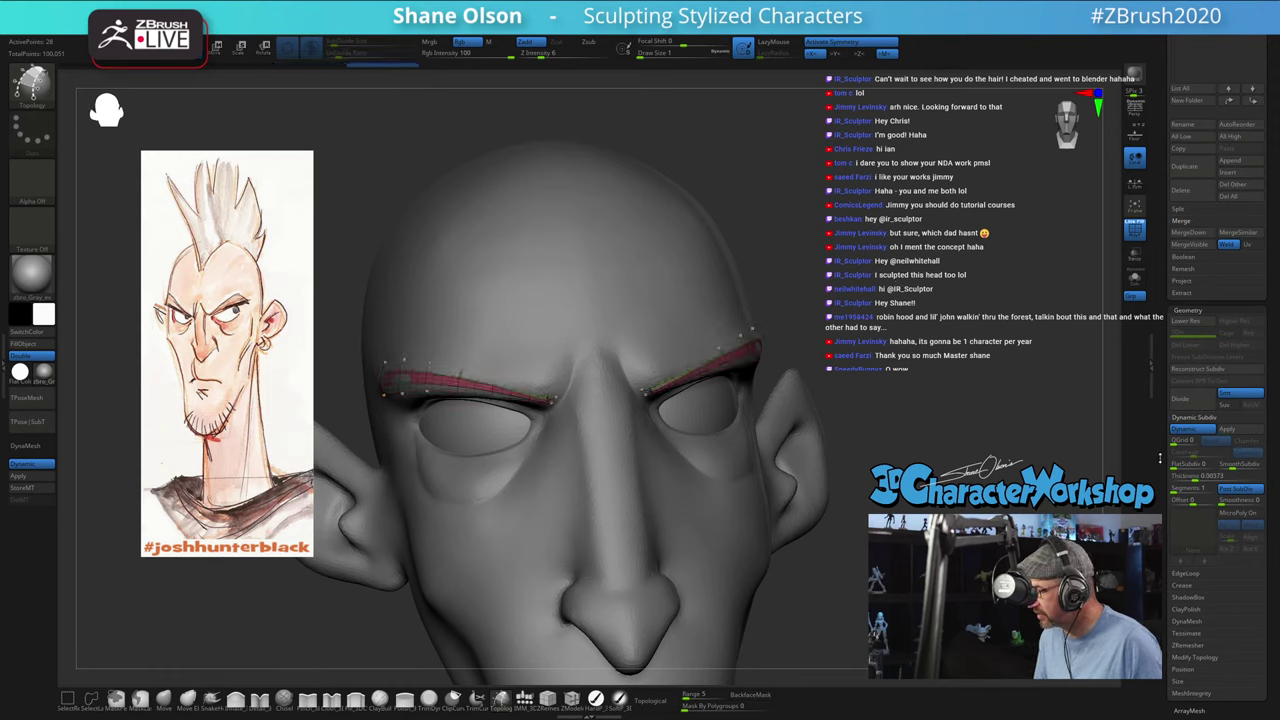
left_click(1243, 494)
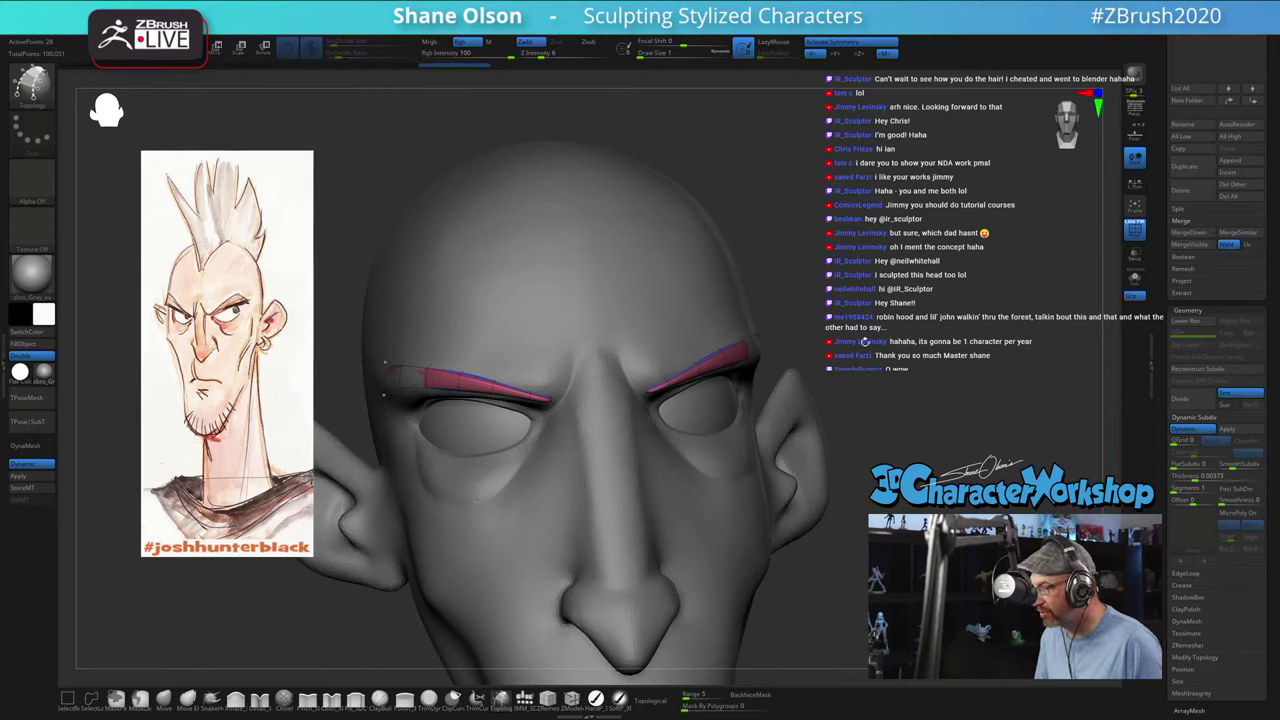
left_click_drag(865, 342, 800, 329)
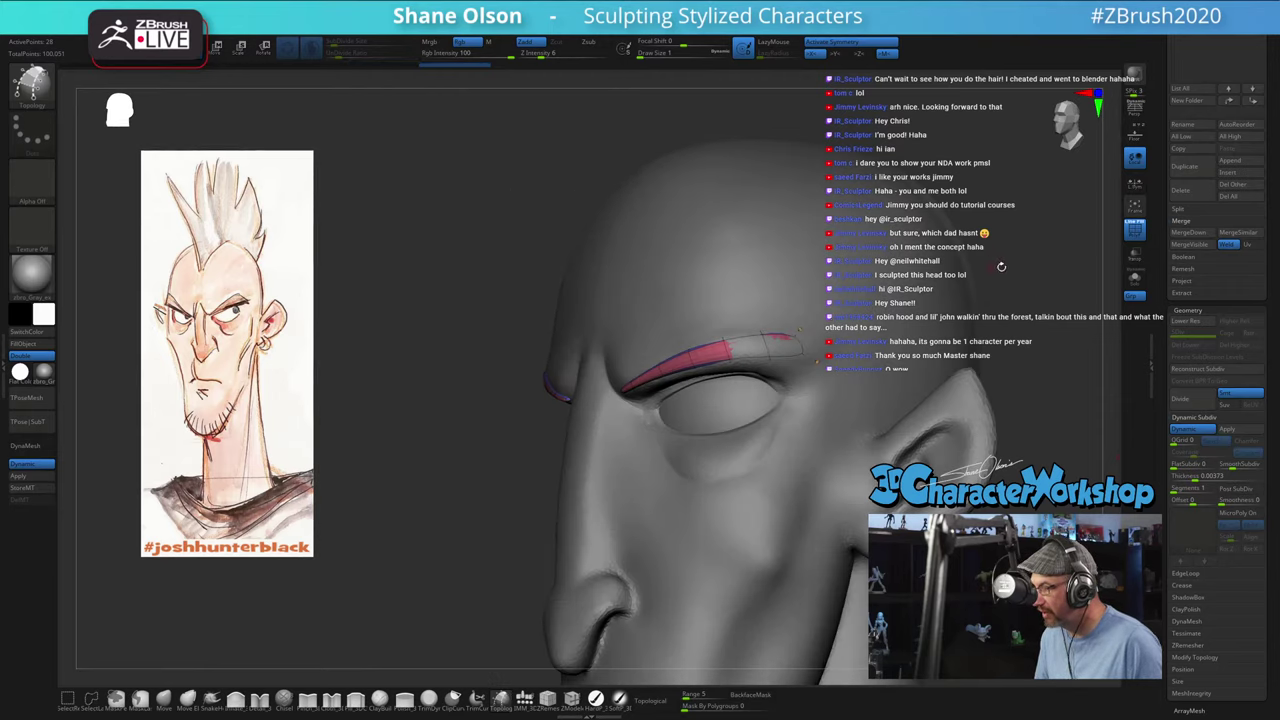
left_click_drag(1002, 260, 1016, 260, "shift")
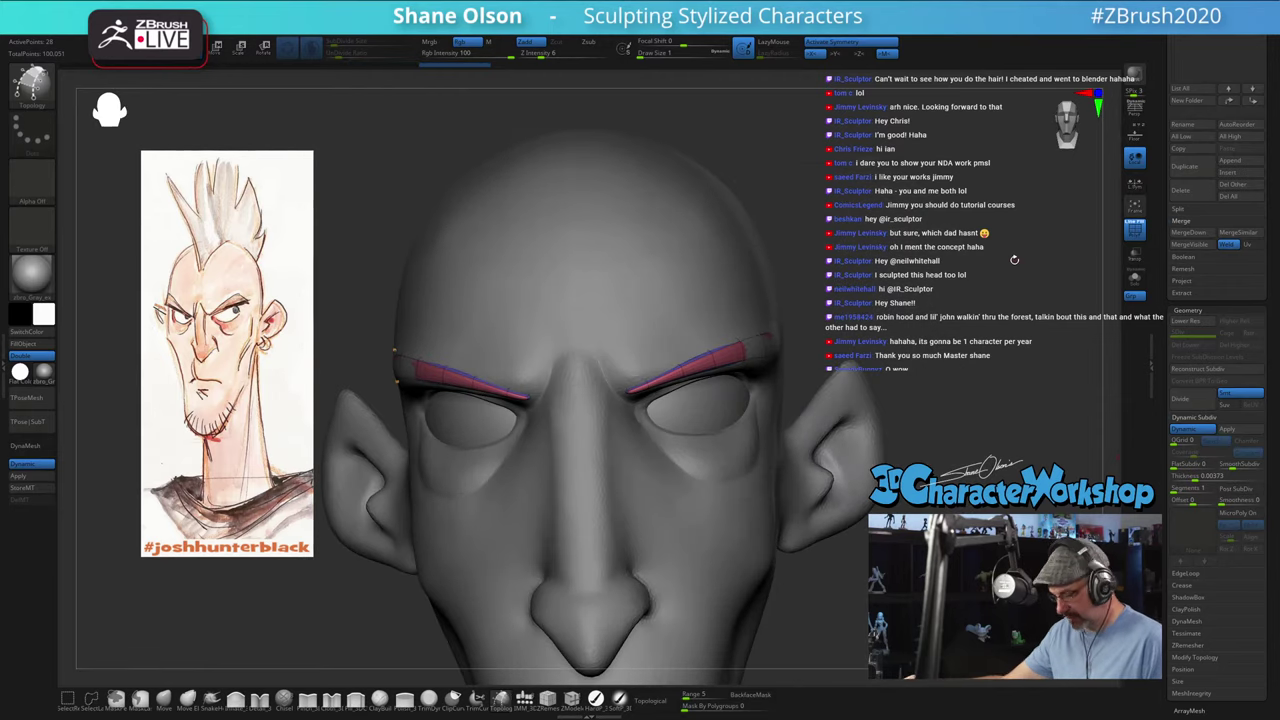
left_click_drag(903, 336, 777, 485, "alt")
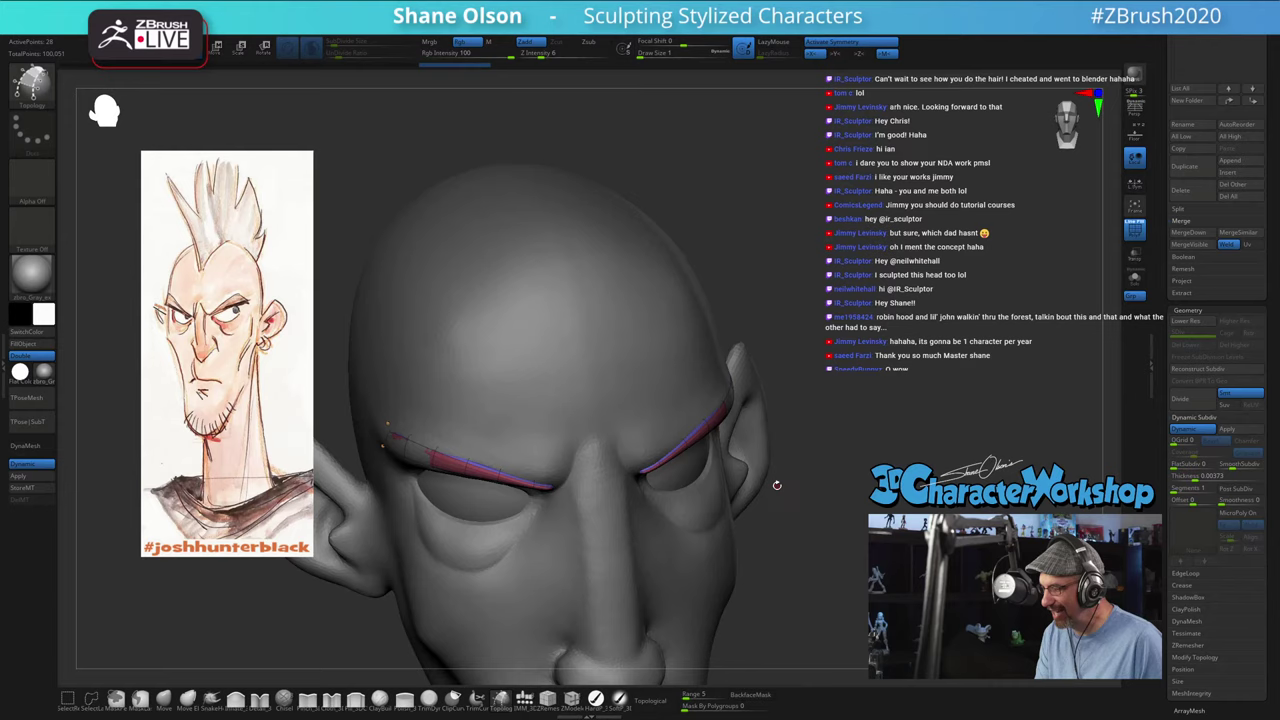
Step: Use the Move brush at draw size 25 to pull the outer parts of the eyebrows out of the forehead surface
left_click(166, 700)
key("s")
mouse_move(845, 383)
left_mouse_down()
mouse_move(850, 470)
mouse_move(876, 472)
left_mouse_up()
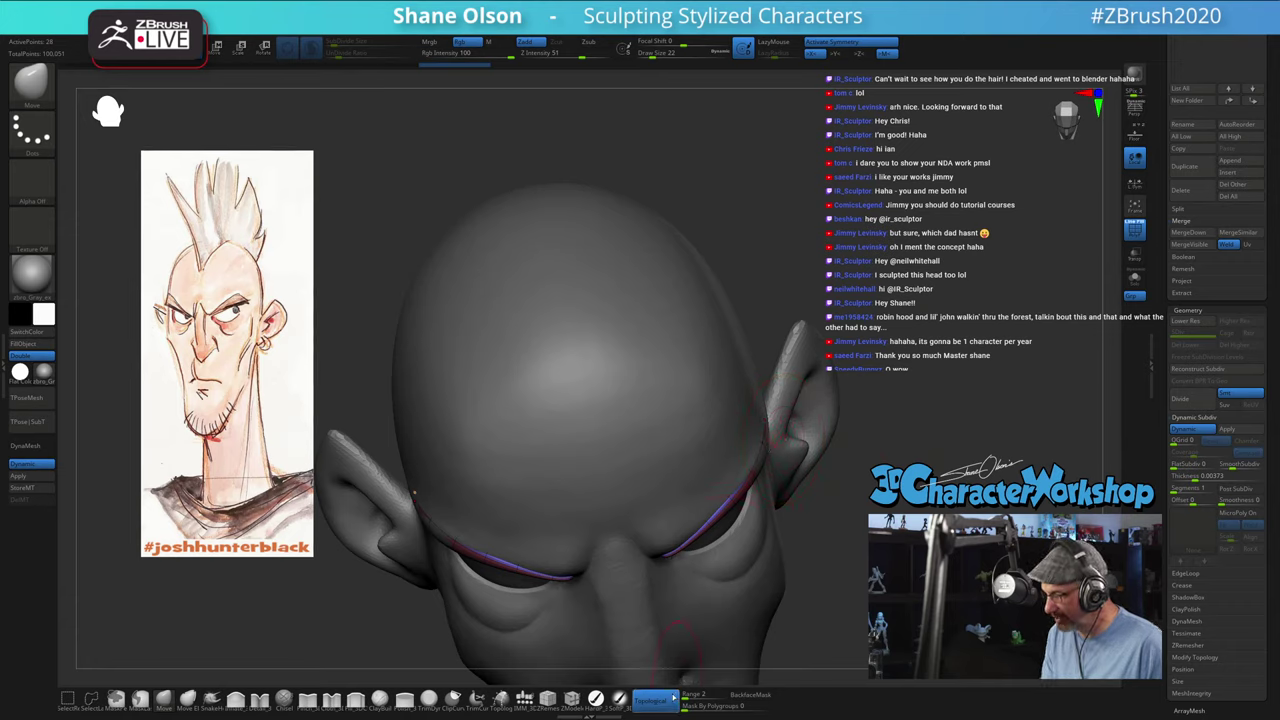
key("]")
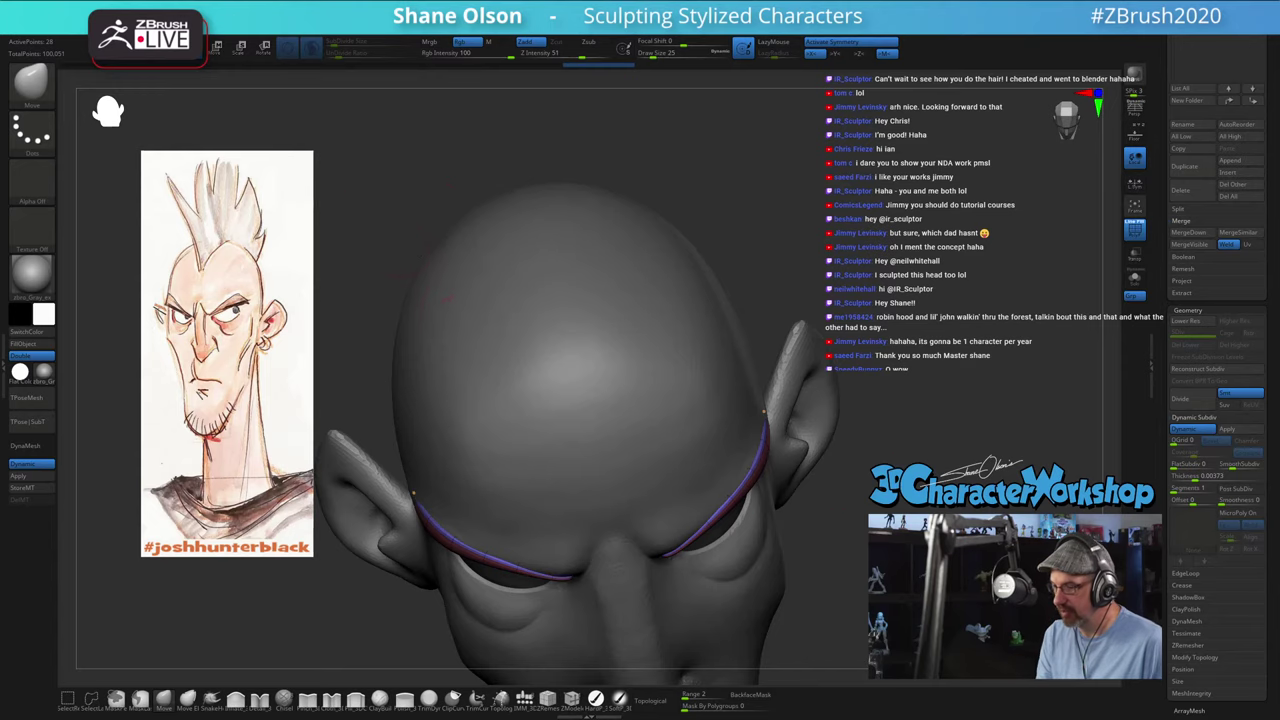
mouse_move(370, 285)
left_mouse_down()
mouse_move(265, 300)
mouse_move(295, 290)
left_mouse_up()
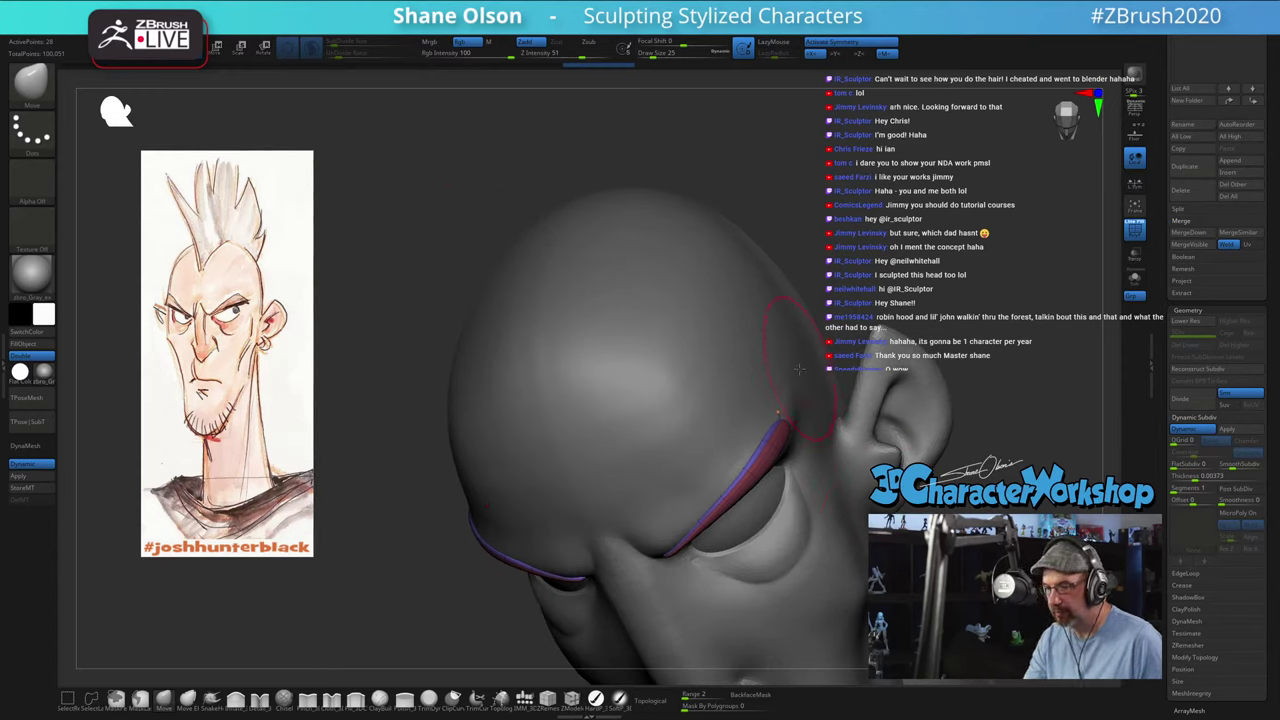
left_click_drag(799, 370, 771, 386)
key("[")
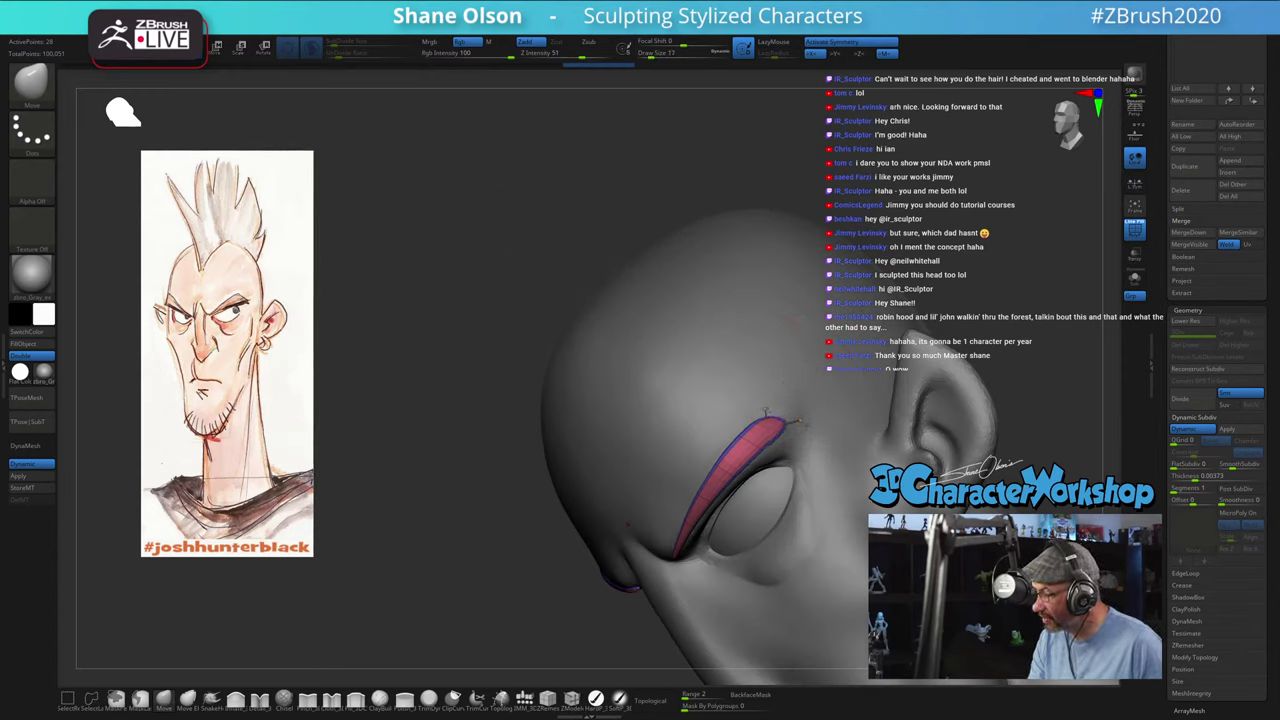
Step: Shape the upper edge of the eyebrow arch with the Move brush at draw size 35, and hide the polyframe
mouse_move(802, 474)
right_mouse_down()
mouse_move(796, 528)
mouse_move(772, 486)
mouse_move(748, 498)
right_mouse_up()
left_click_drag(696, 456, 692, 462)
key("s")
left_click_drag(698, 462, 699, 455)
key("shift+f")
right_click_drag(830, 512, 796, 522)
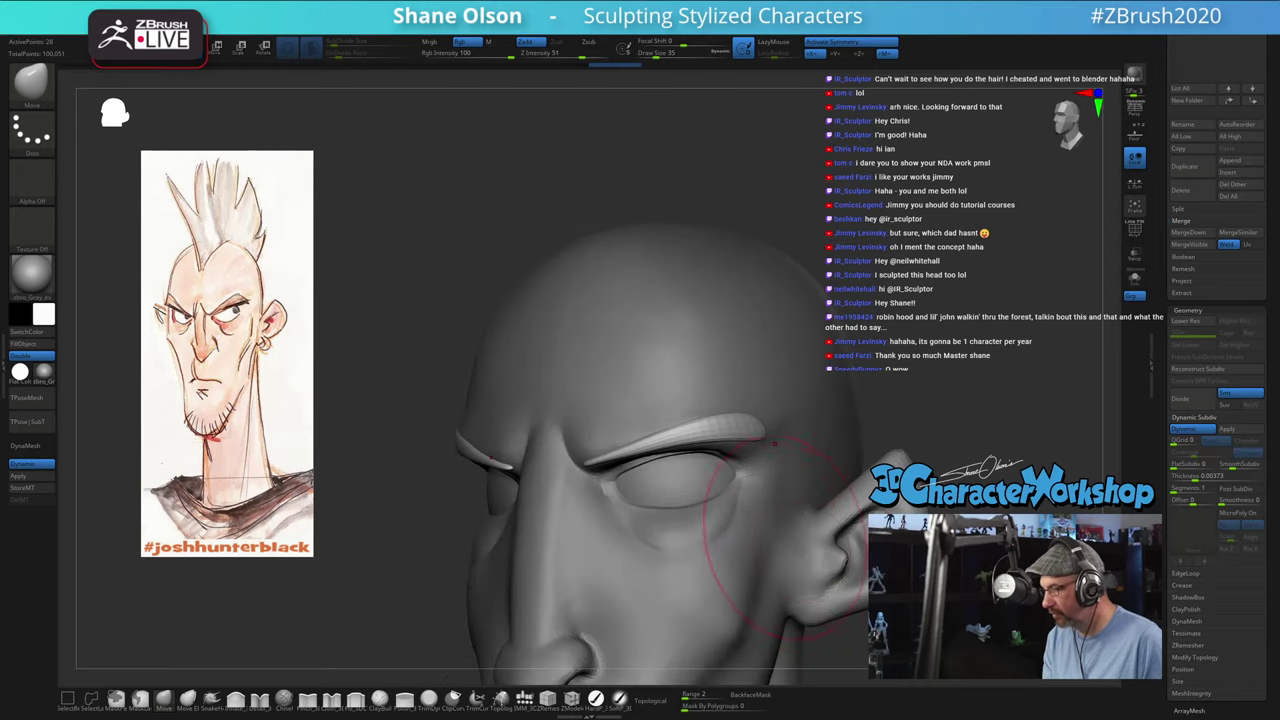
Step: Show the polyframe and adjust the inner eyebrow ends beside the nose bridge with draw size 12
right_click_drag(643, 512, 660, 488)
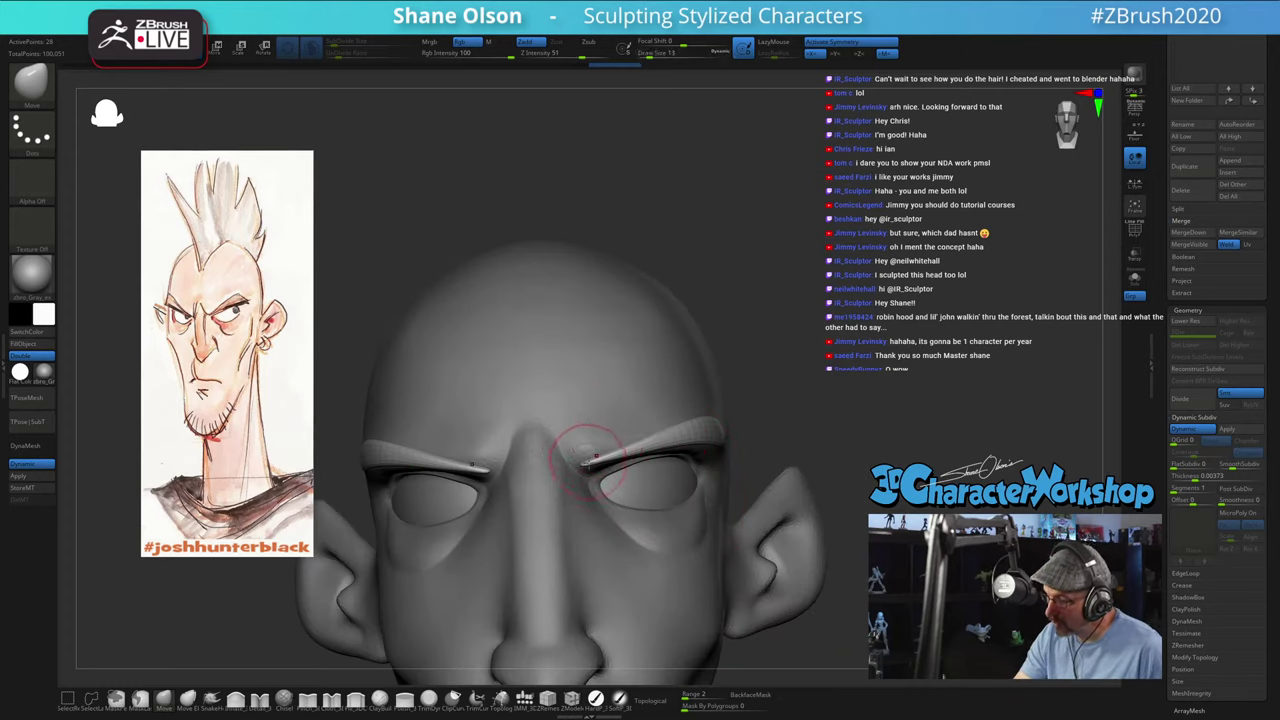
key("shift+f")
key("s")
mouse_move(576, 455)
left_mouse_down()
mouse_move(597, 456)
mouse_move(586, 450)
left_mouse_up()
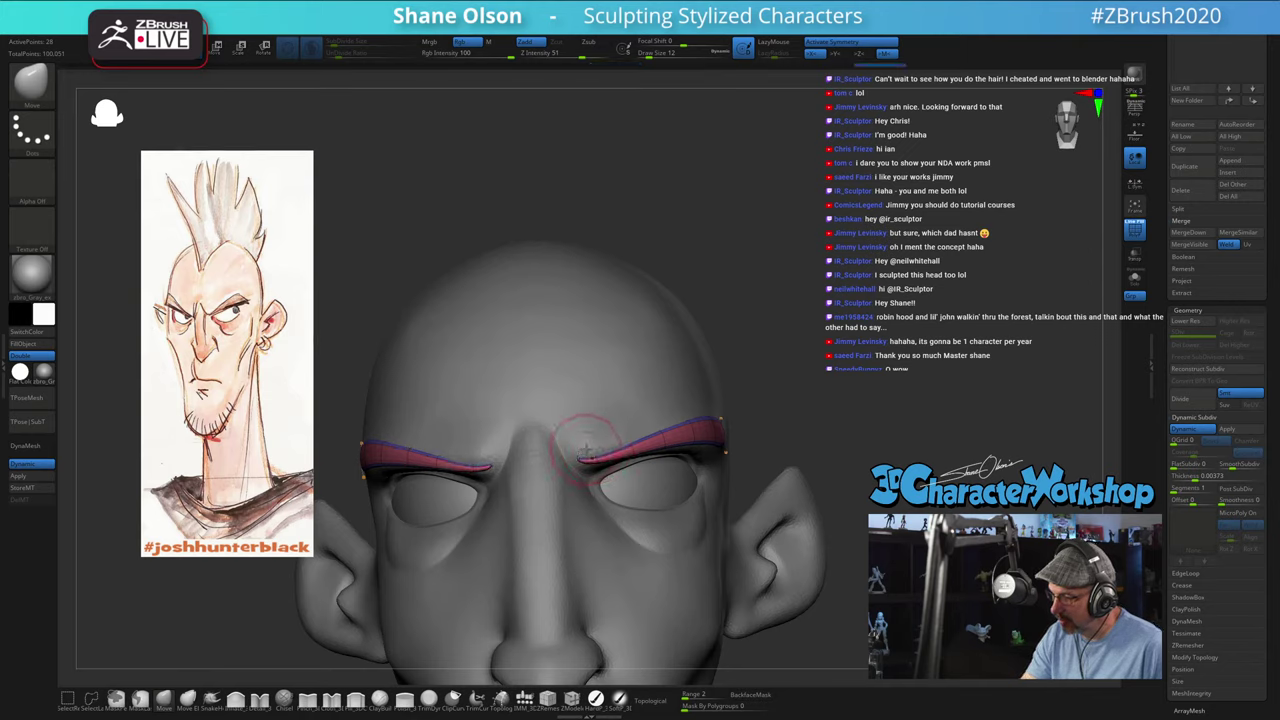
Step: Hide the polyframe and examine the eyebrows on the whole head from three-quarter and front views against the concept
mouse_move(845, 540)
left_mouse_down()
mouse_move(920, 550)
mouse_move(839, 516)
left_mouse_up()
key("shift+f")
left_click_drag(839, 516, 742, 527, "alt")
mouse_move(670, 545)
left_mouse_down()
mouse_move(655, 542)
mouse_move(783, 514)
left_mouse_up()
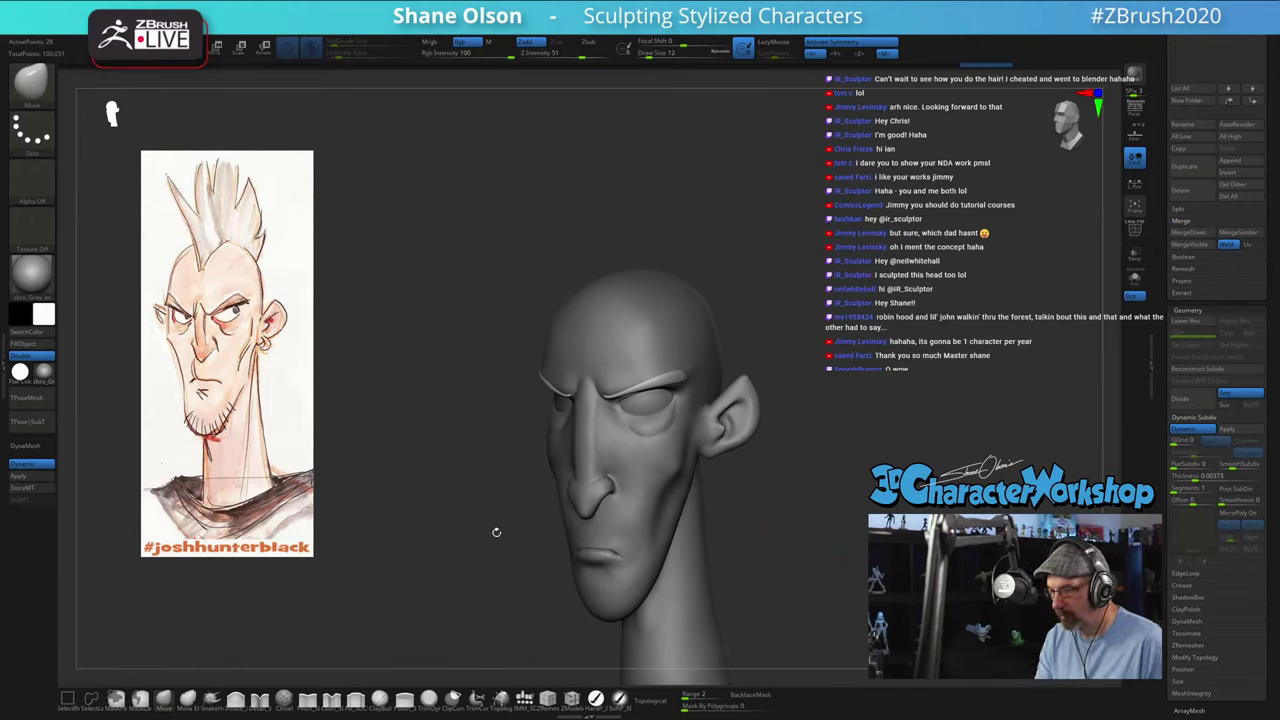
left_click_drag(496, 532, 476, 550, "alt")
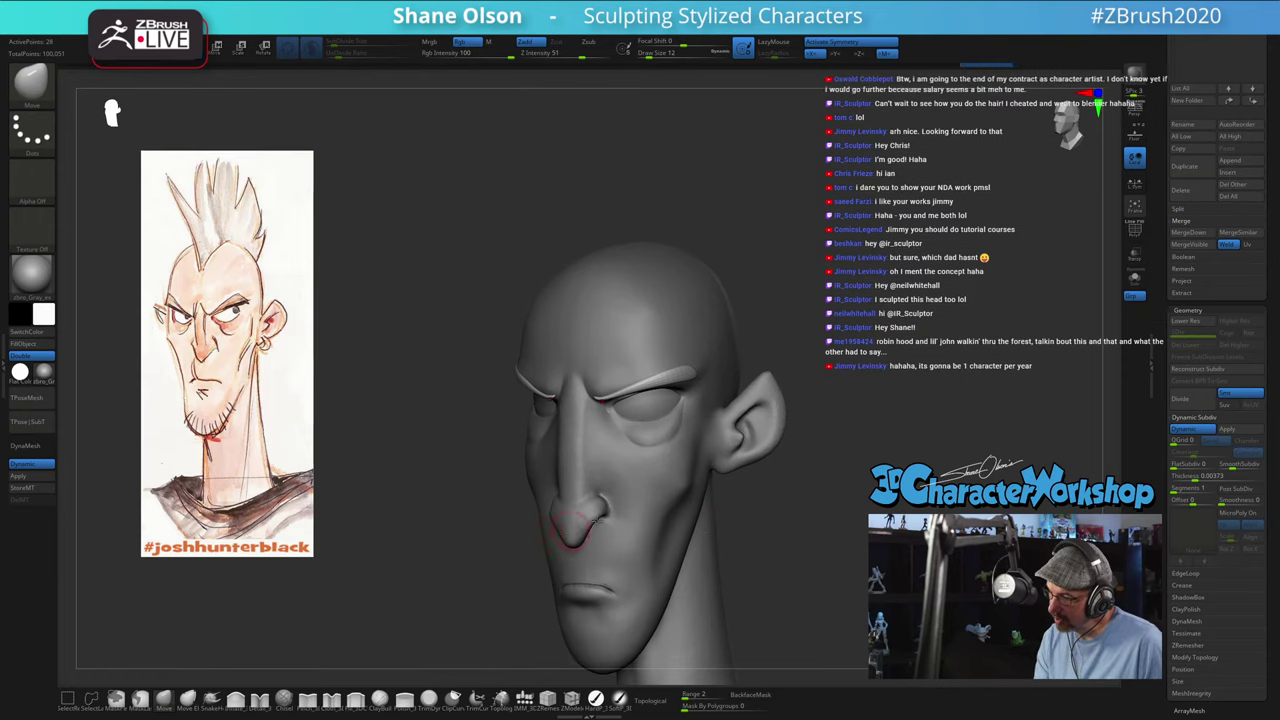
left_click_drag(750, 515, 842, 517)
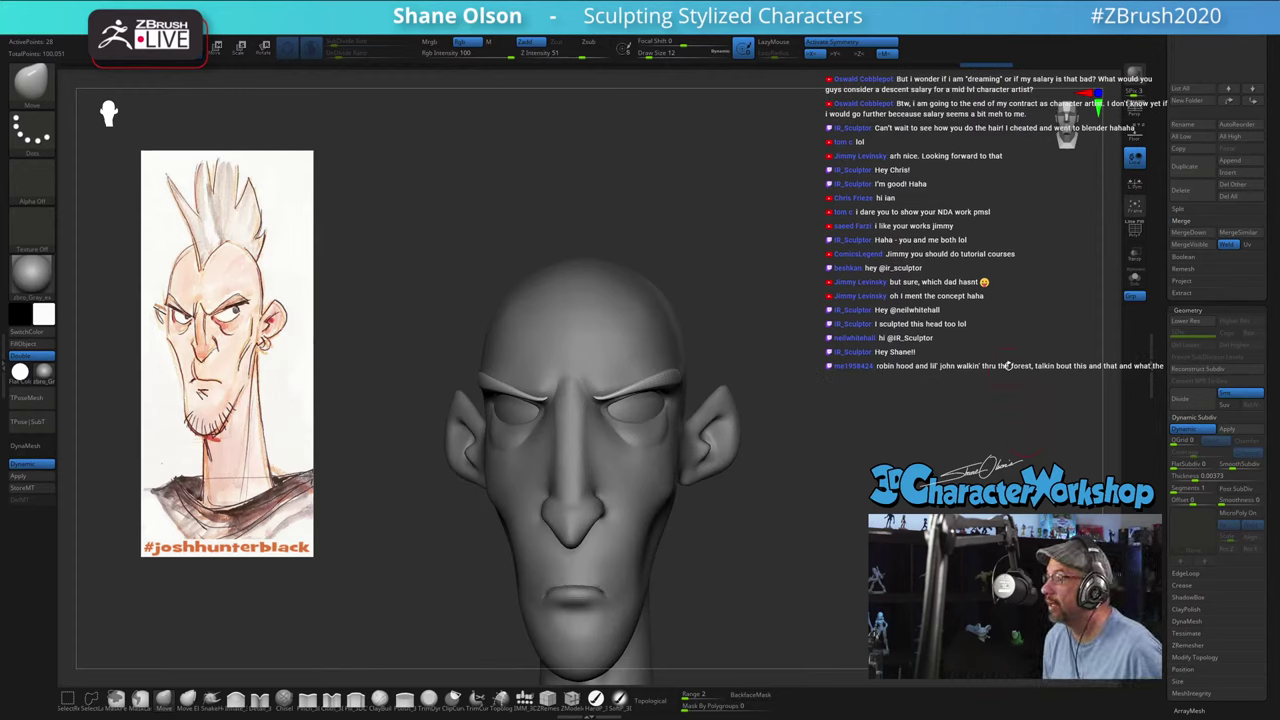
left_click_drag(867, 327, 858, 289, "alt")
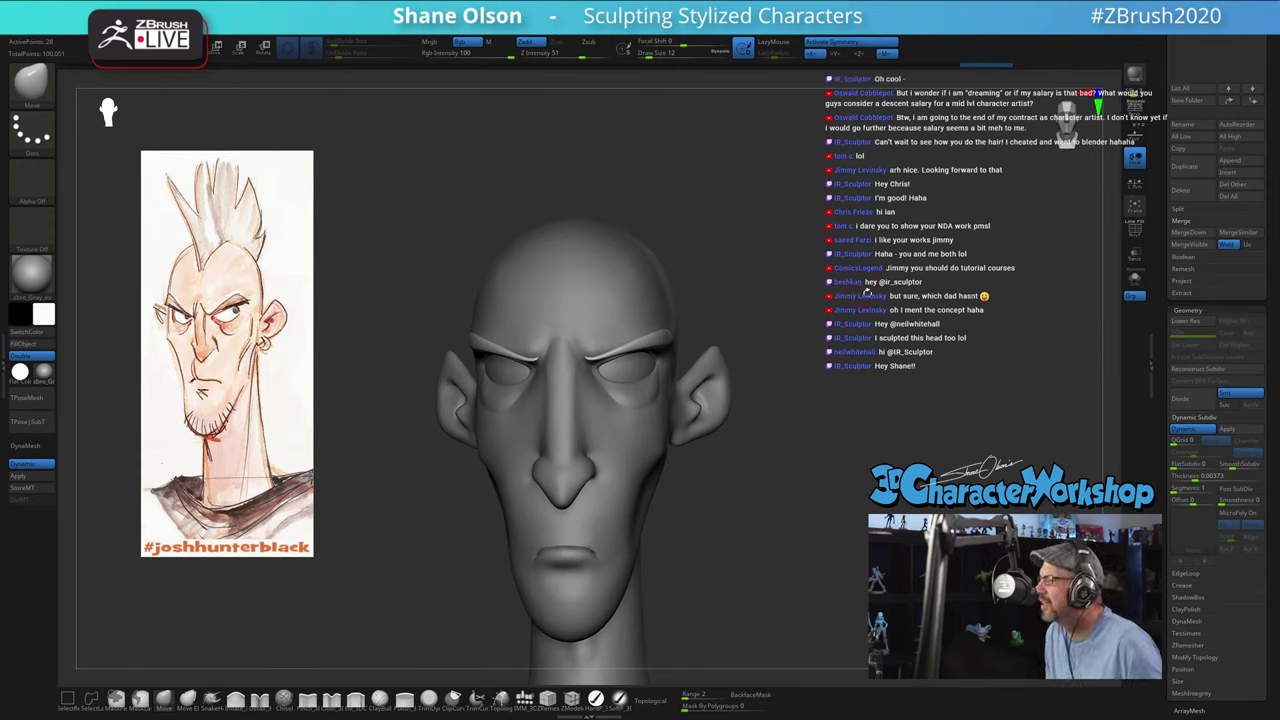
left_click_drag(877, 283, 833, 300)
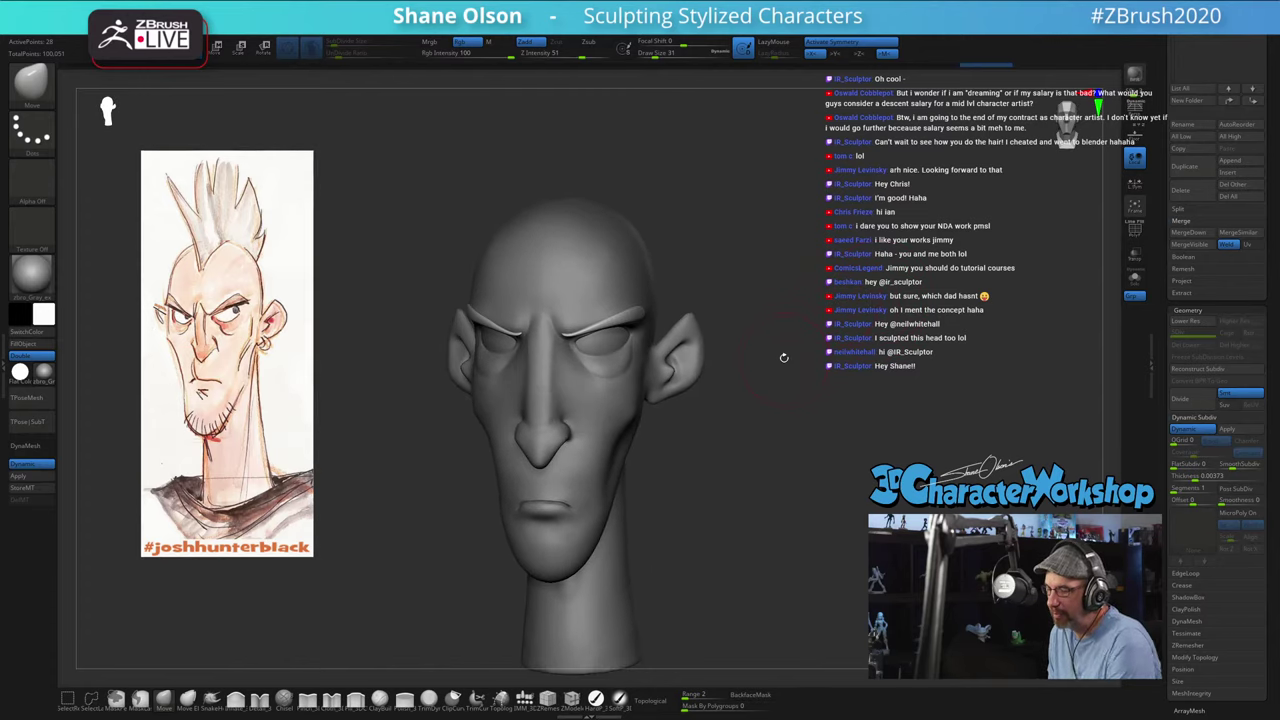
Step: Select the head subtool and adjust the cheekbone contour below the eye with the Move brush at draw size 25
left_click(508, 418, "alt")
mouse_move(815, 470)
left_mouse_down()
mouse_move(857, 474)
mouse_move(873, 413)
left_mouse_up()
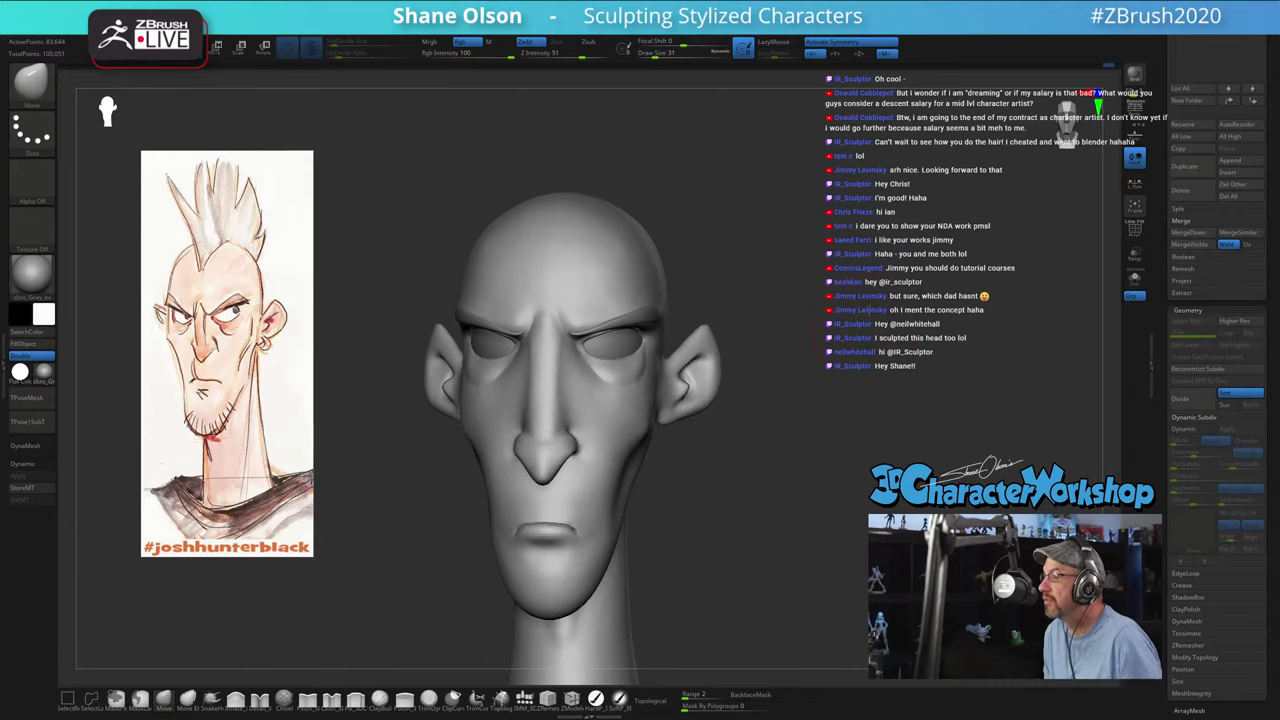
left_click_drag(869, 311, 855, 302)
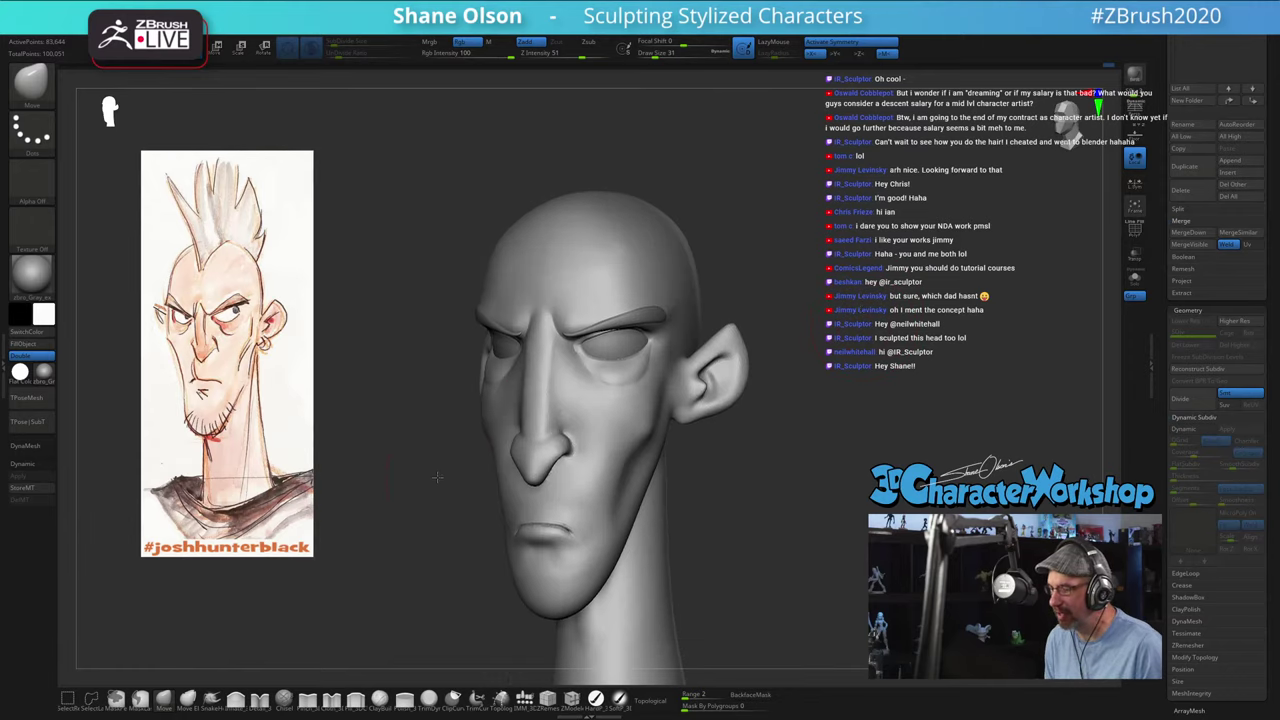
mouse_move(449, 469)
left_mouse_down()
mouse_move(426, 491)
mouse_move(447, 487)
mouse_move(431, 460)
left_mouse_up()
key("s")
key("s")
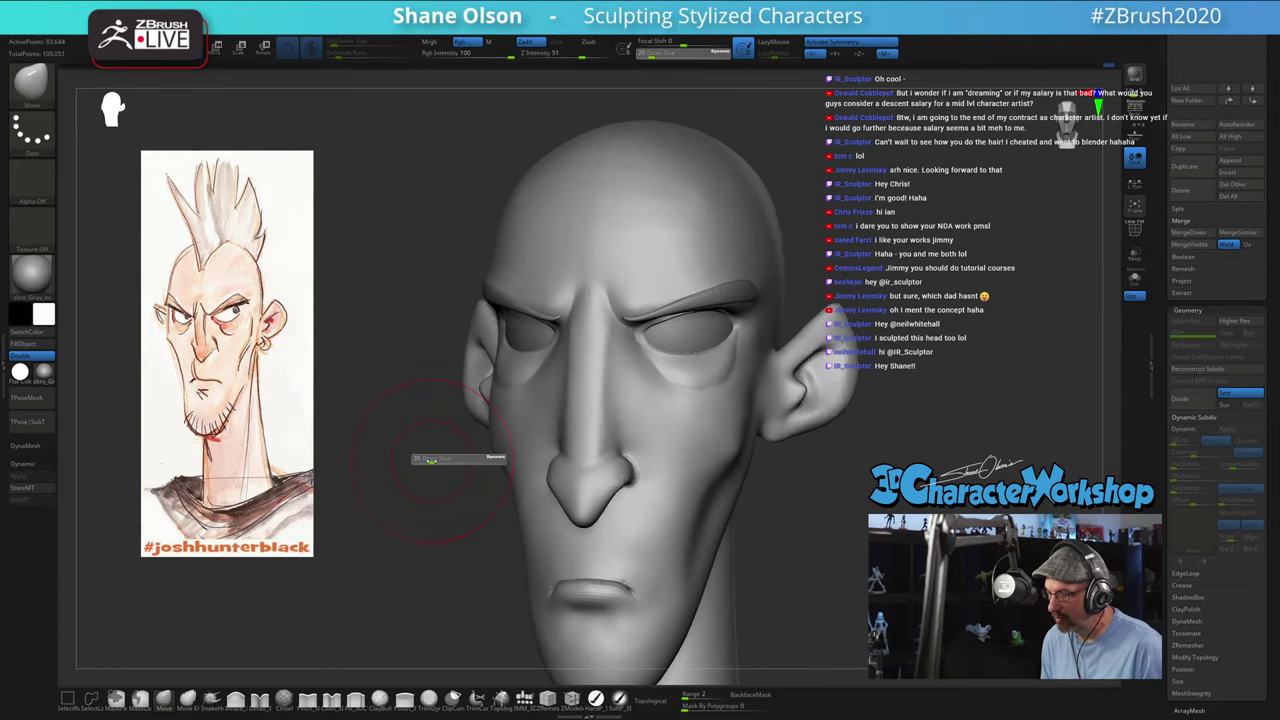
key("s")
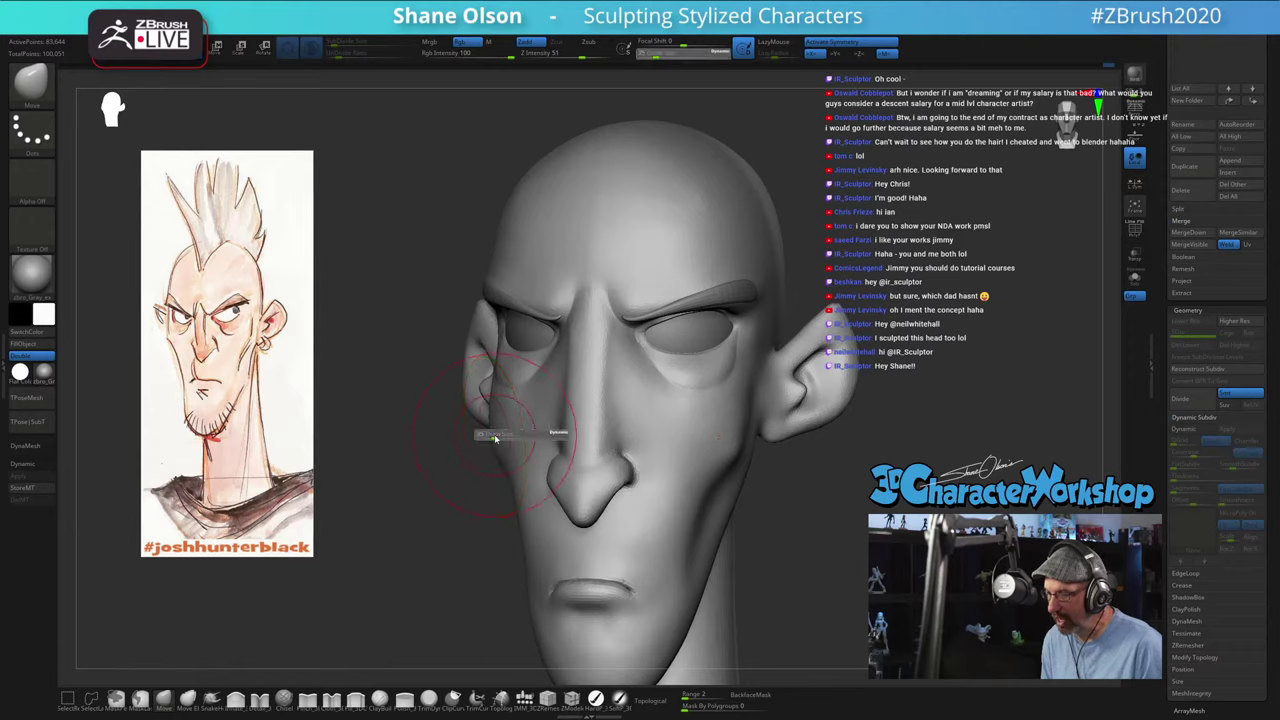
left_click_drag(498, 434, 493, 435)
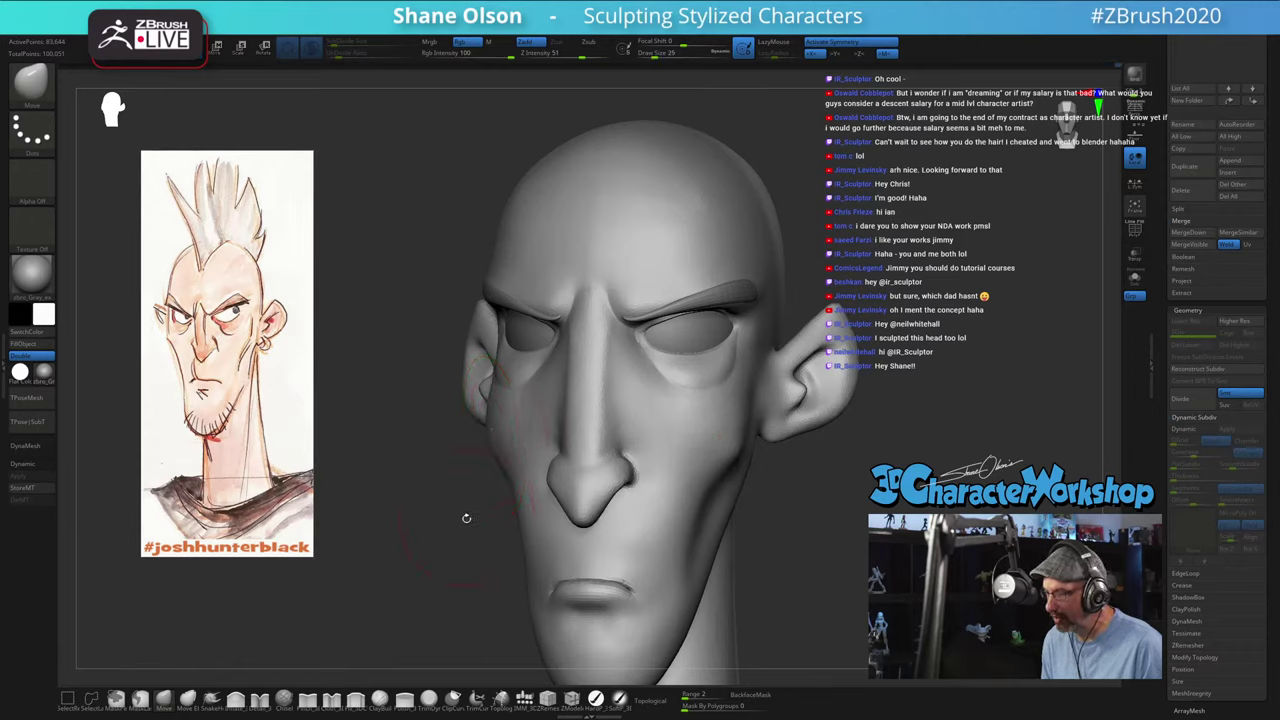
mouse_move(466, 517)
left_mouse_down()
mouse_move(466, 543)
mouse_move(512, 461)
left_mouse_up()
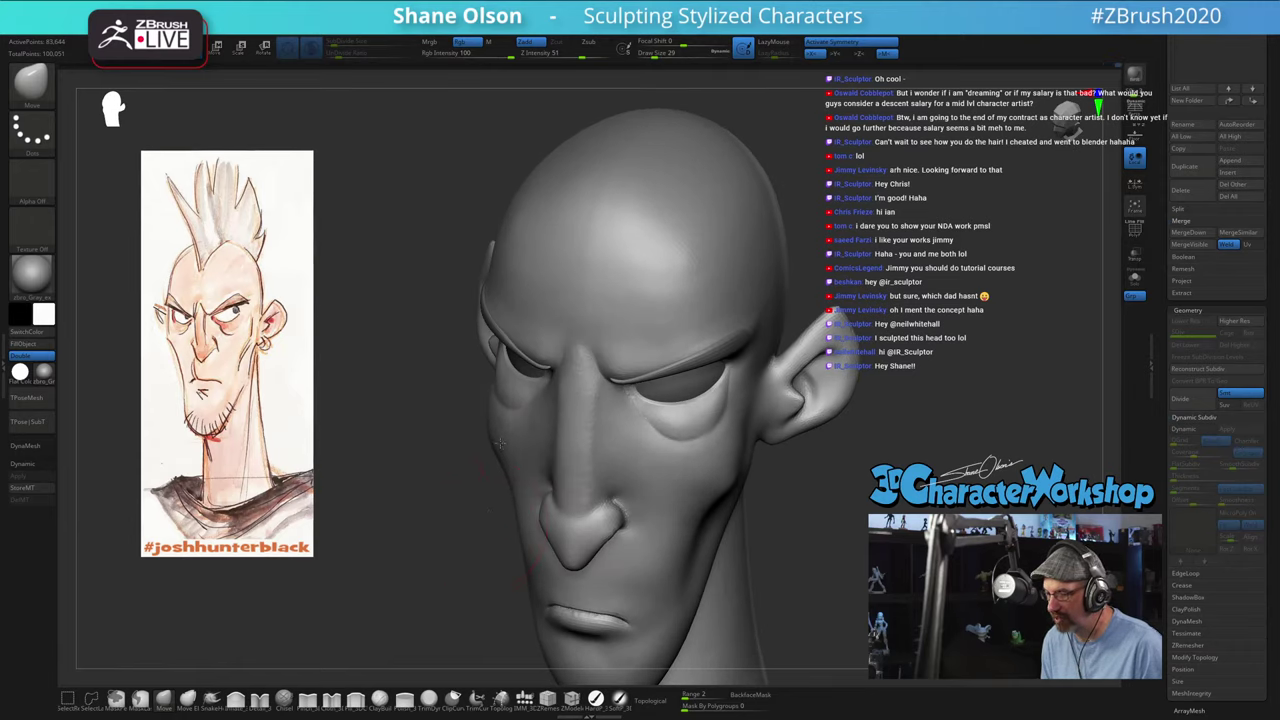
Step: Refine the cheekbone volume between the ear and nose from the side with the Move brush at draw size 27
mouse_move(454, 500)
left_mouse_down()
mouse_move(472, 490)
mouse_move(448, 487)
mouse_move(706, 511)
mouse_move(889, 492)
left_mouse_up()
key("s")
key("s")
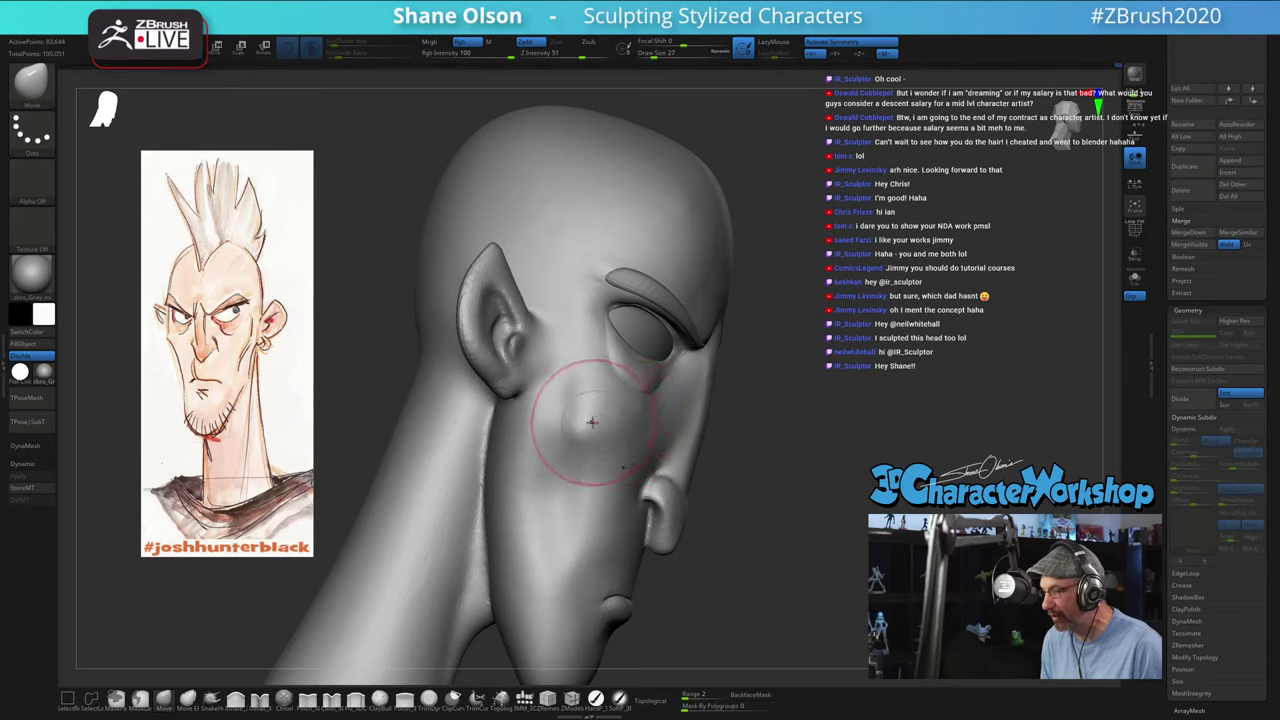
mouse_move(847, 497)
left_mouse_down()
mouse_move(770, 508)
mouse_move(785, 500)
mouse_move(760, 495)
mouse_move(800, 450)
left_mouse_up()
mouse_move(758, 520)
left_mouse_down()
mouse_move(495, 451)
mouse_move(484, 410)
mouse_move(693, 392)
mouse_move(711, 443)
mouse_move(763, 403)
mouse_move(735, 404)
mouse_move(790, 385)
left_mouse_up()
Step: Reshape the cheekbone in front of the ear and smooth the area beside the outer eye corner
key("s")
key("s")
key("s")
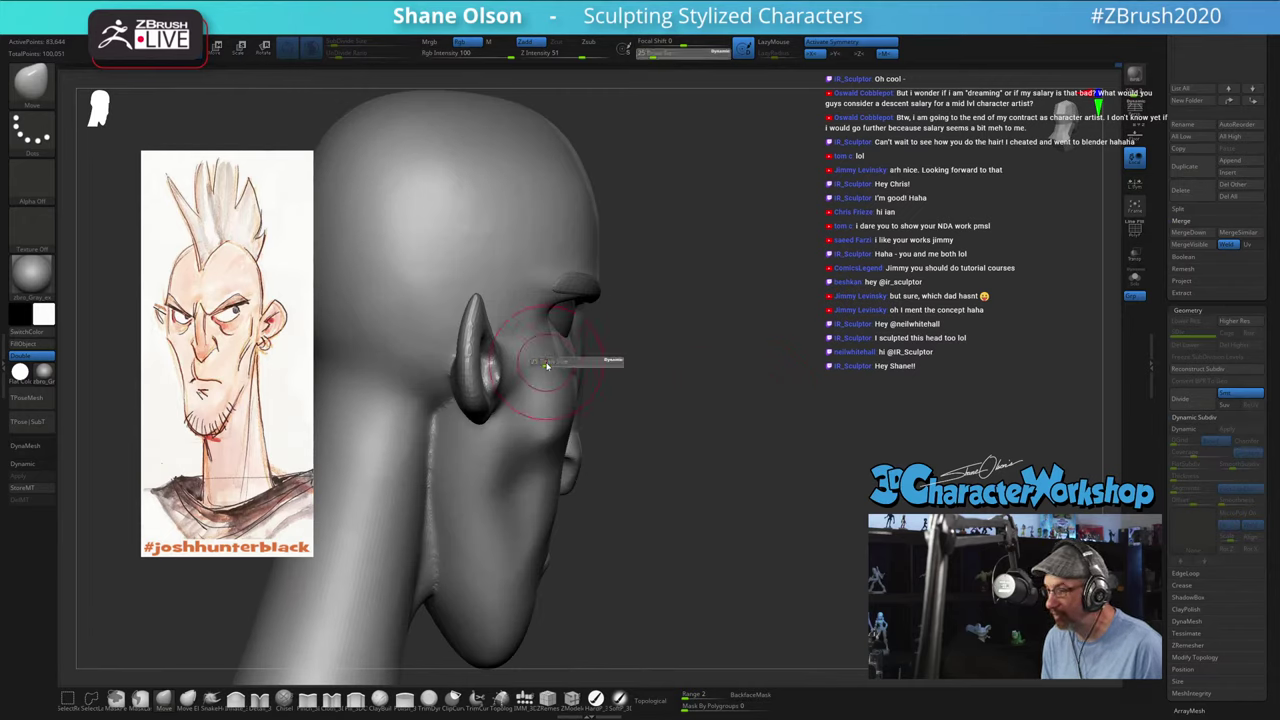
key("s")
left_click_drag(541, 336, 542, 372)
left_click_drag(655, 419, 519, 341)
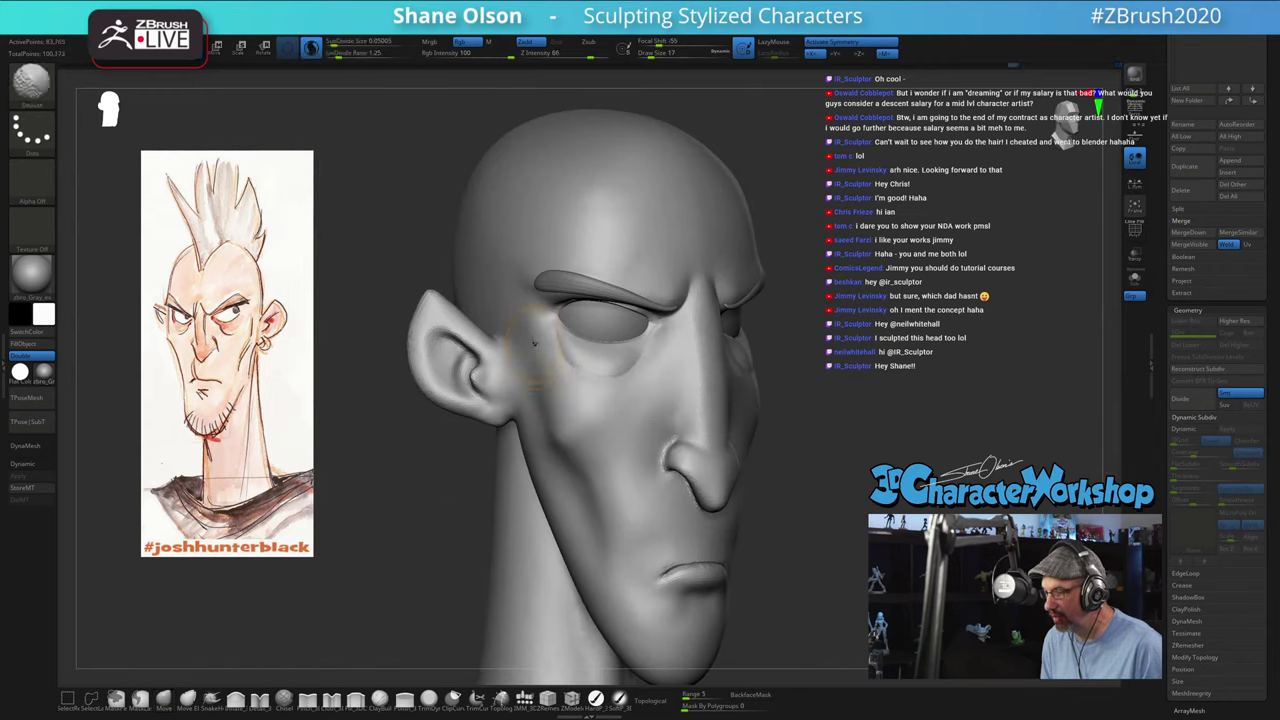
left_click_drag(874, 430, 898, 417, "shift")
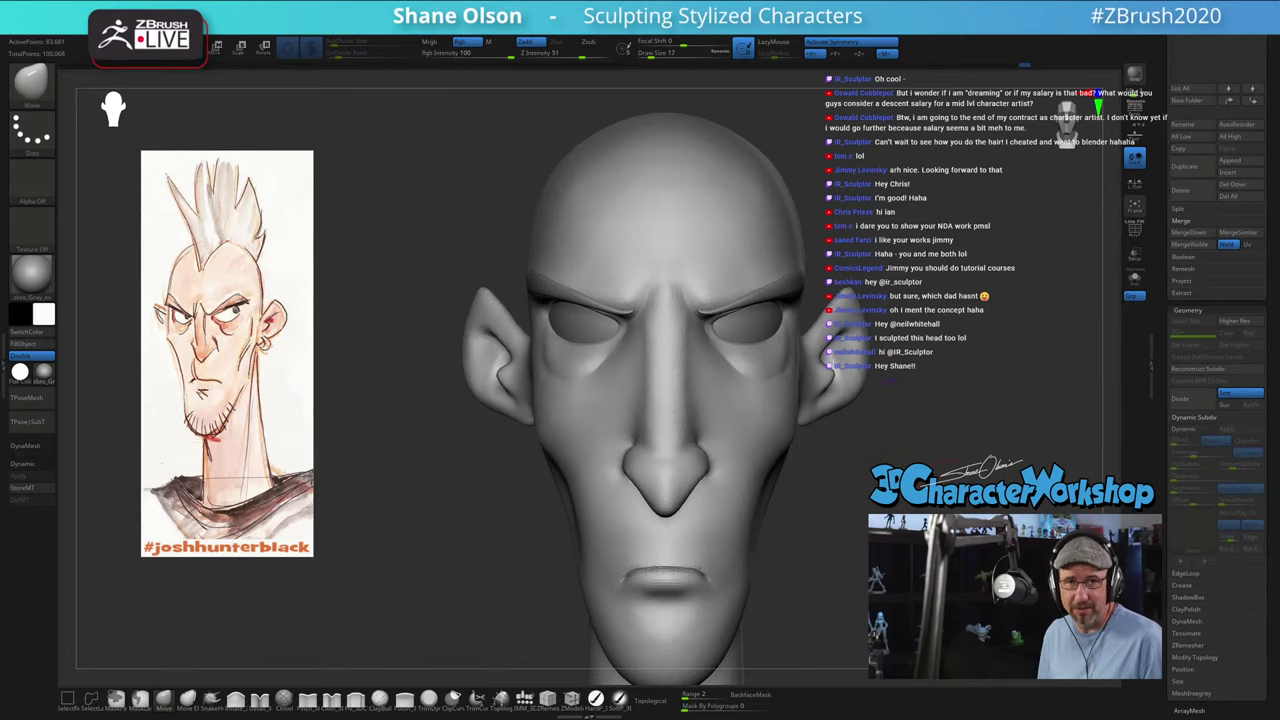
Step: Refine and smooth the outer eye socket and upper cheek edge beside the ear, starting with draw size 14
left_click_drag(864, 515, 785, 355)
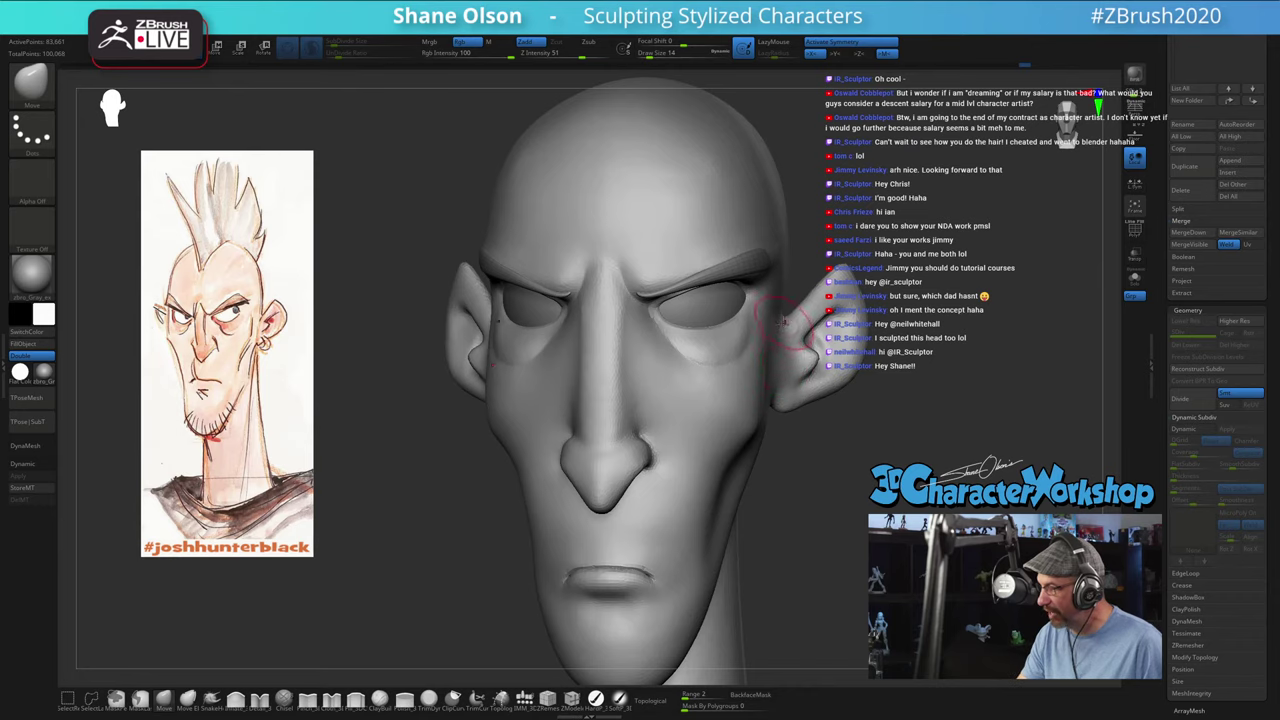
right_click_drag(792, 350, 764, 371)
left_click_drag(750, 380, 763, 372, "shift")
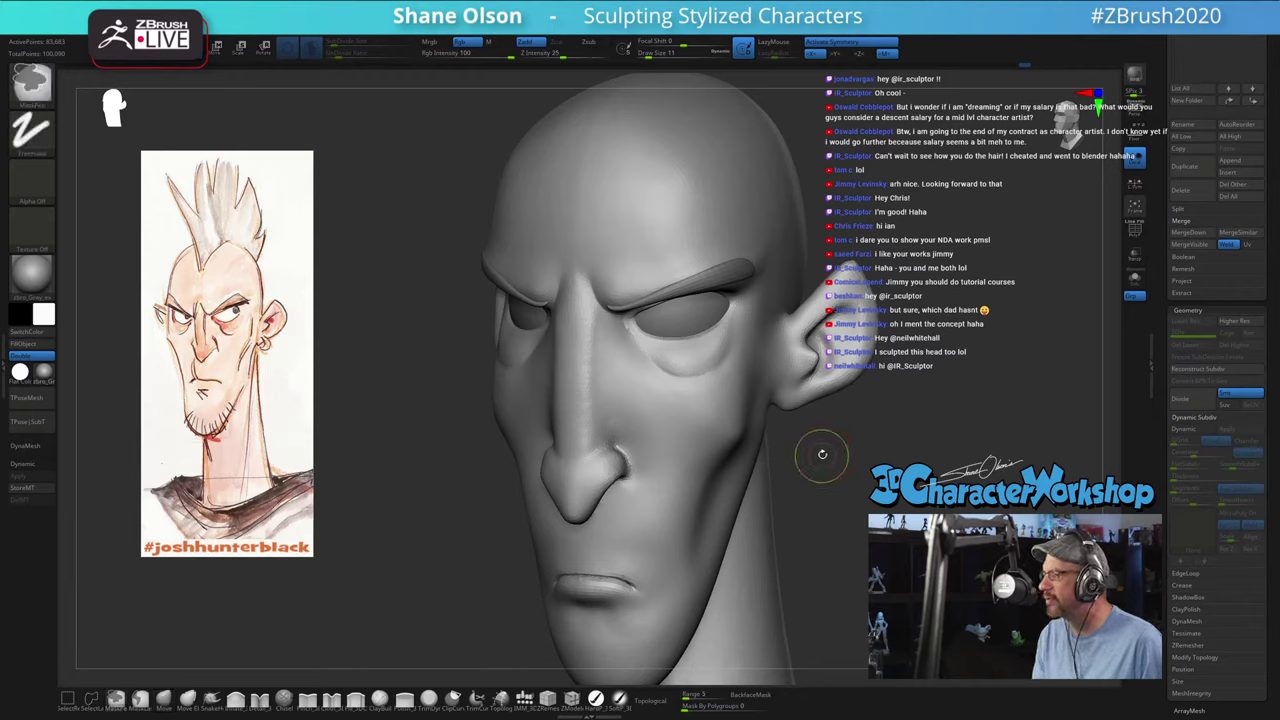
left_click_drag(823, 449, 803, 420)
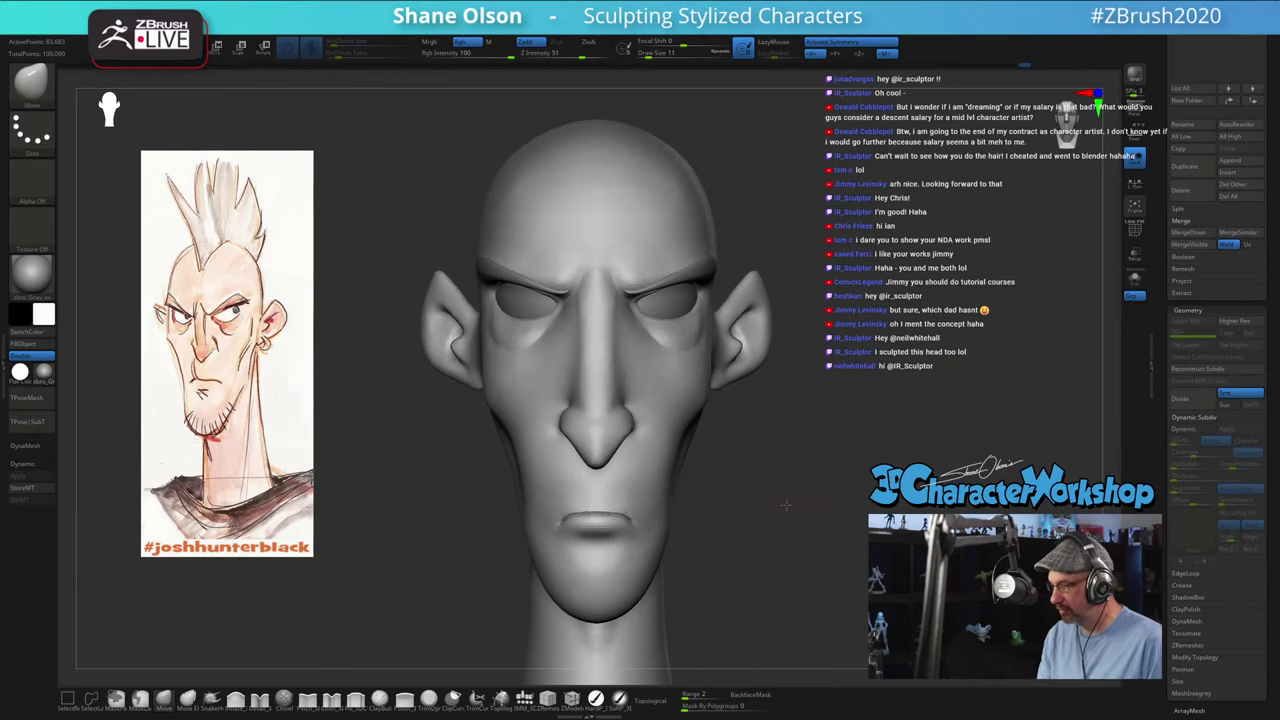
left_click_drag(800, 470, 776, 502)
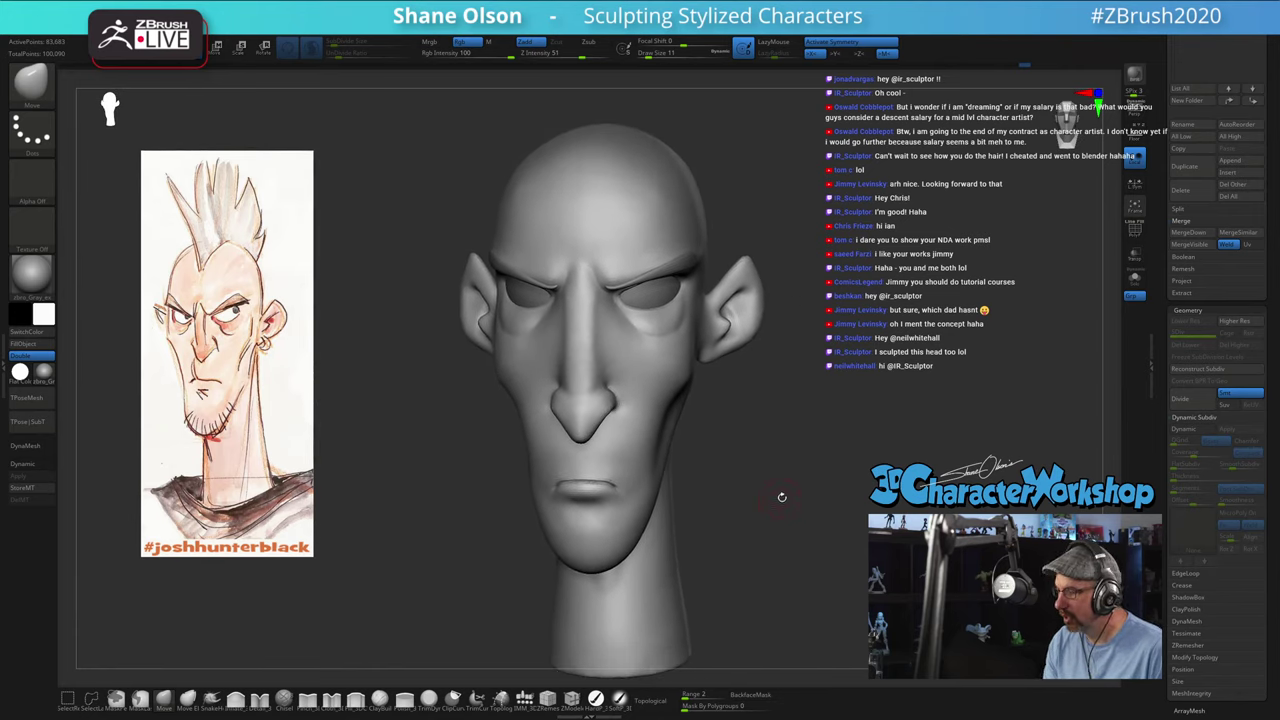
Step: Refine the eye bag contour below the eye using the Move brush at draw sizes 7 and 9
right_click_drag(660, 352, 631, 314, "ctrl")
left_click_drag(631, 314, 623, 297)
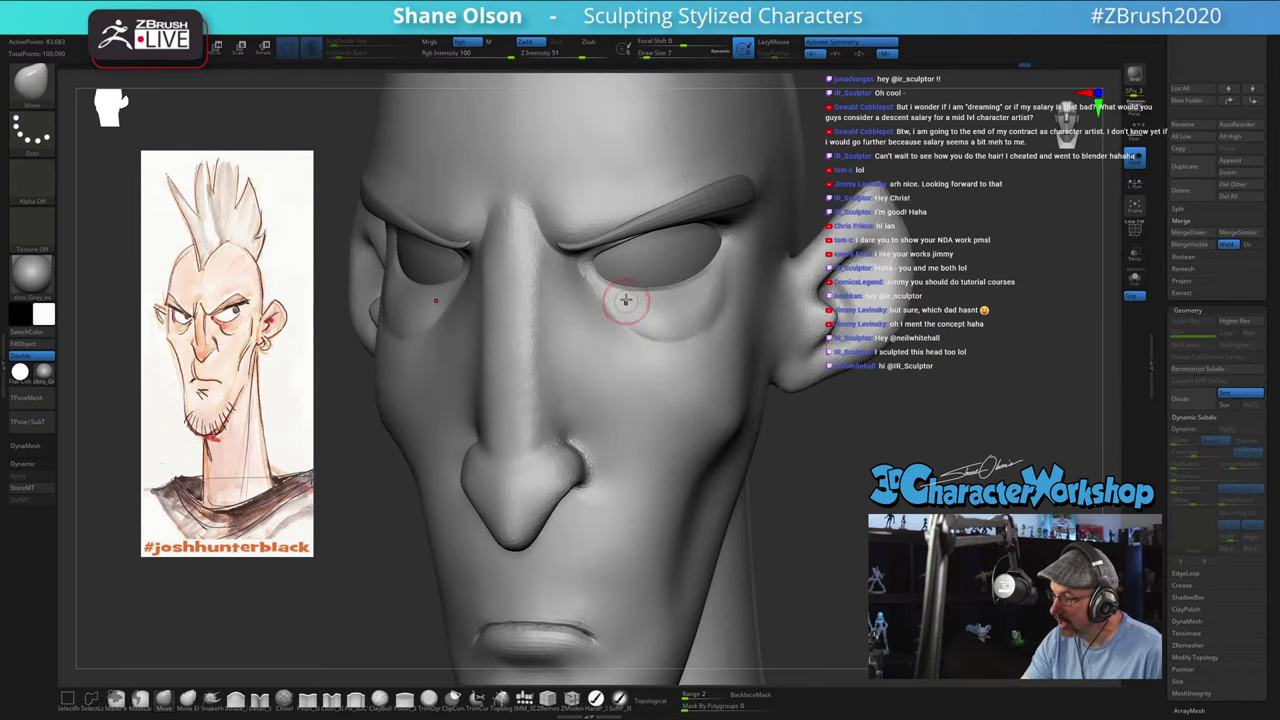
right_click_drag(627, 294, 618, 306, "shift")
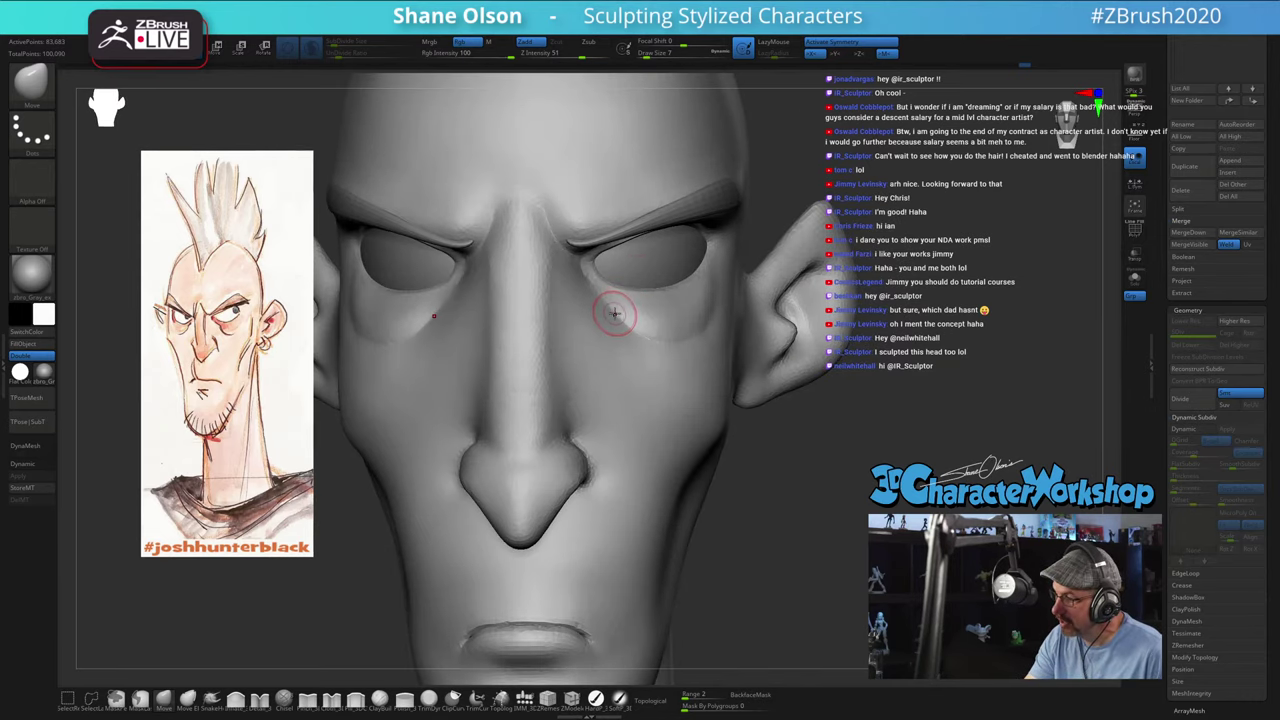
right_click_drag(626, 335, 618, 340)
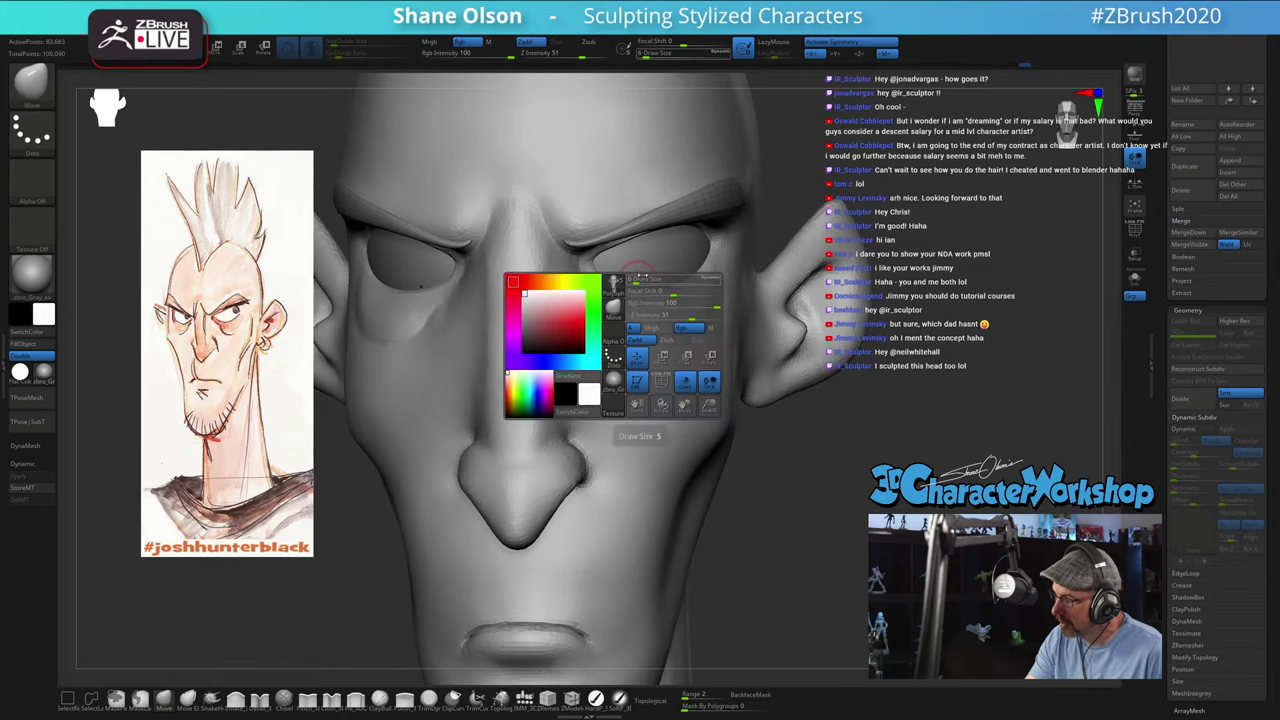
mouse_move(704, 350)
right_mouse_down()
mouse_move(689, 363)
mouse_move(645, 338)
right_mouse_up()
left_click_drag(645, 338, 606, 352)
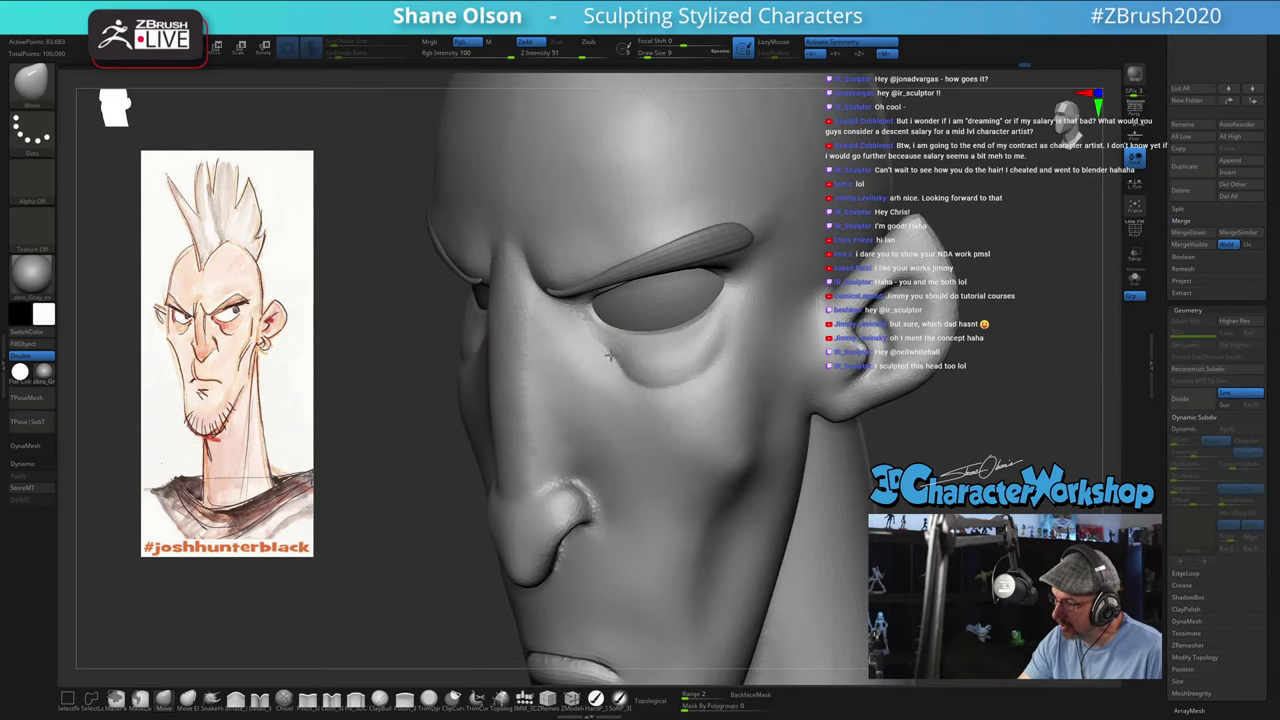
left_click_drag(655, 372, 687, 410)
right_click_drag(687, 410, 690, 413)
right_click_drag(651, 354, 638, 372)
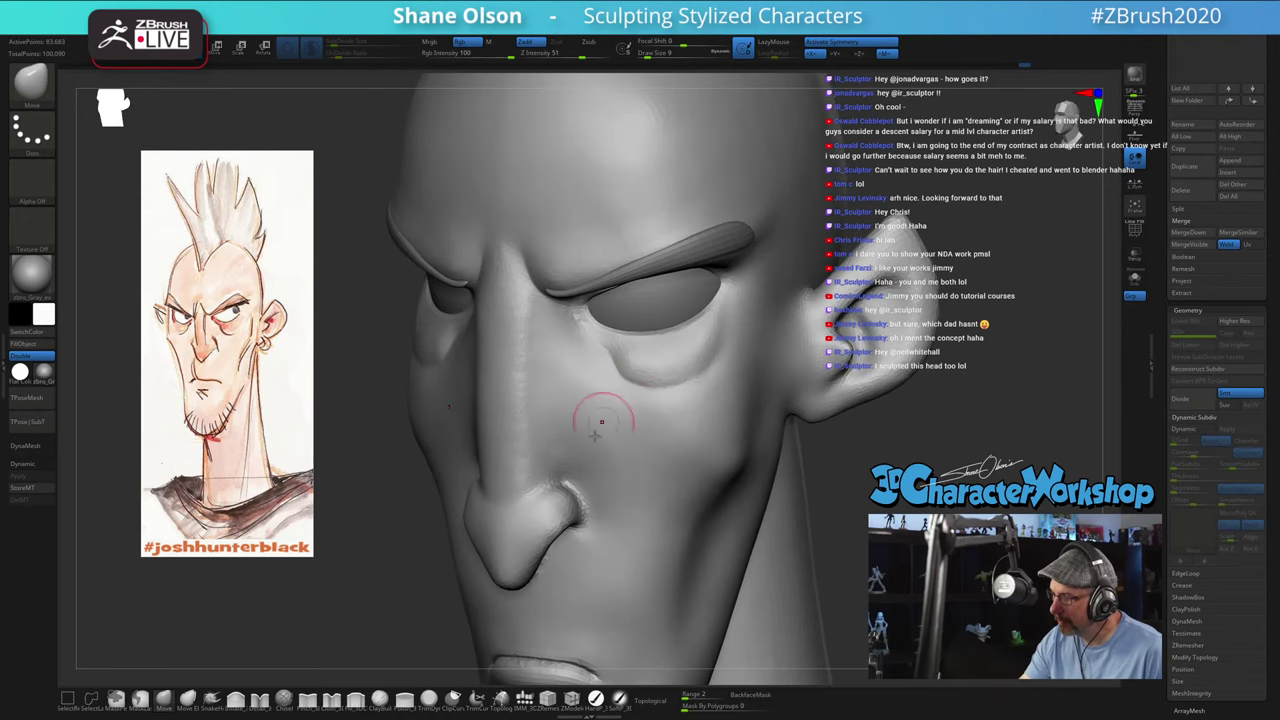
Step: Turn off Sculptris Pro and build up the inner eye bag edge with the Inflate brush at draw size 4 and Z Intensity 7
left_click(238, 699)
key("s")
left_click_drag(333, 593, 330, 593)
left_click(311, 48)
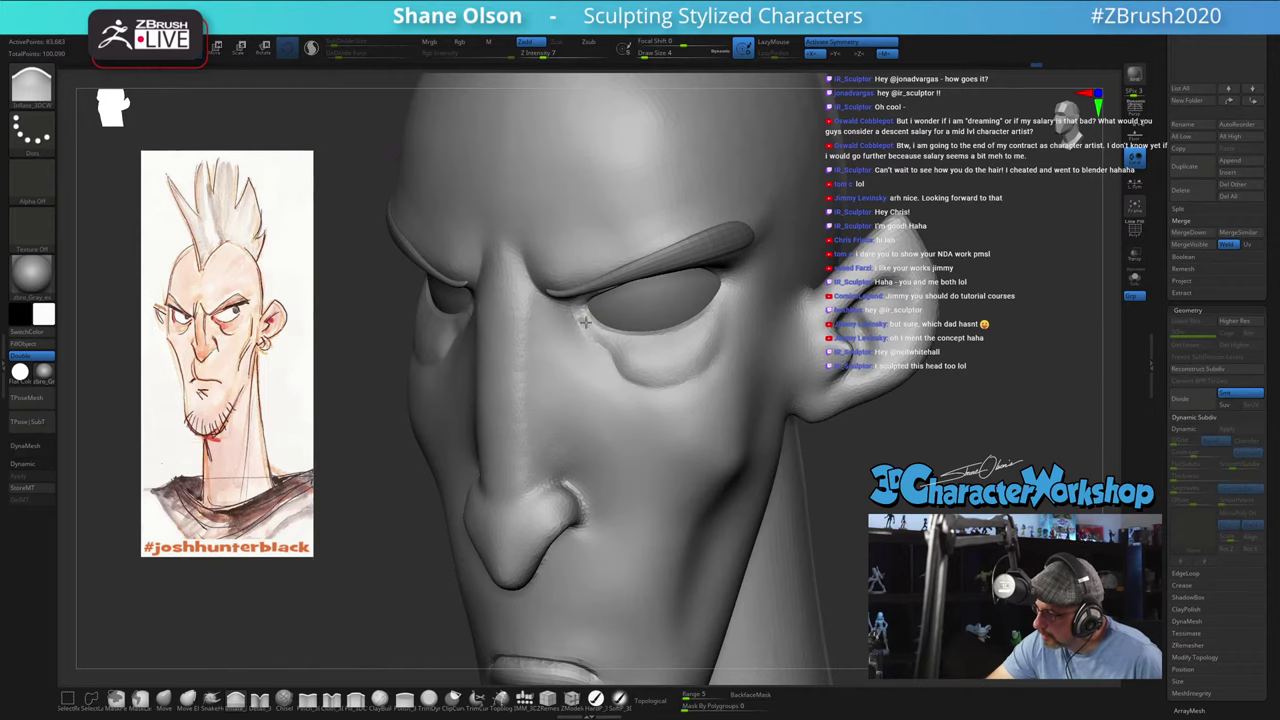
right_click_drag(655, 363, 608, 341)
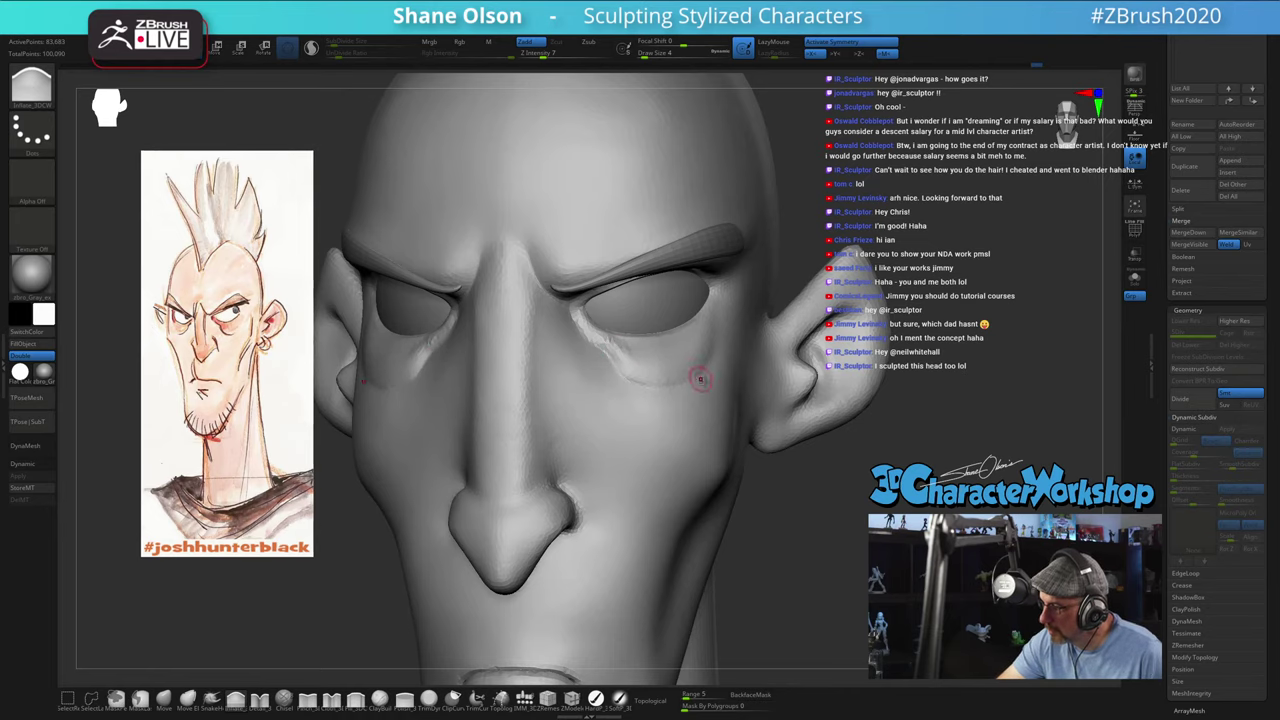
mouse_move(701, 378)
right_mouse_down()
mouse_move(623, 364)
mouse_move(612, 310)
right_mouse_up()
key("shift")
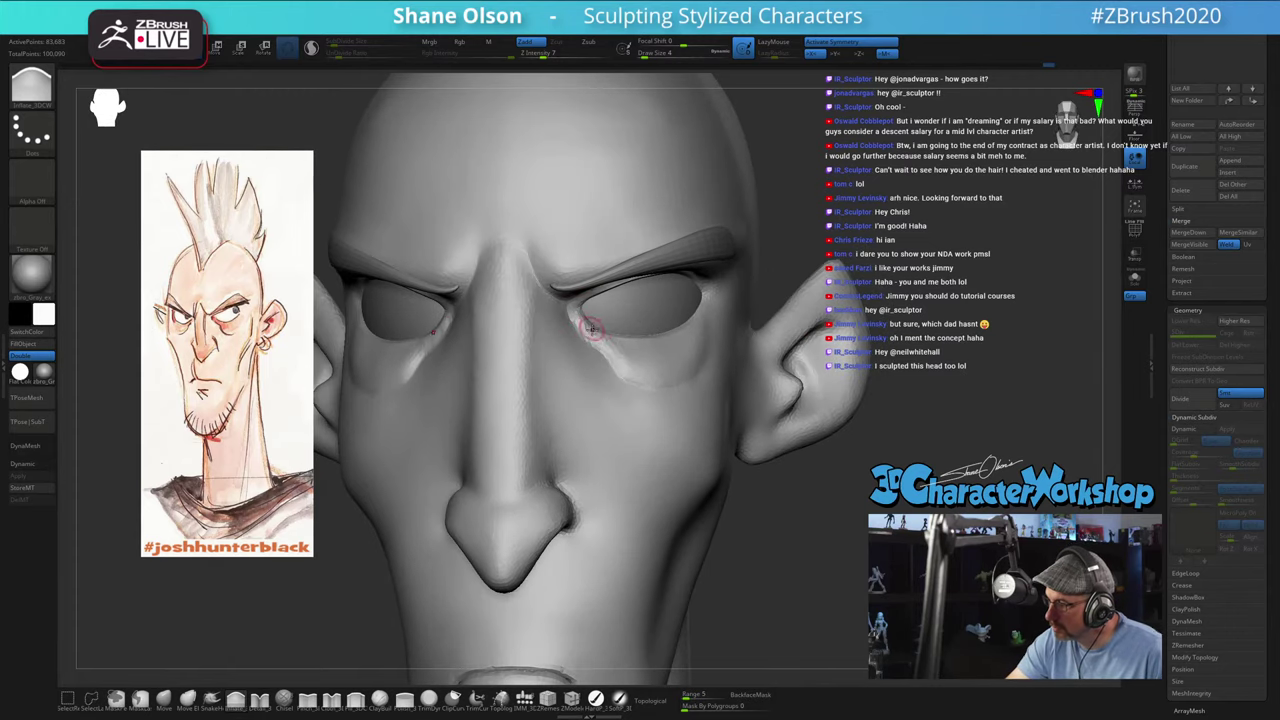
right_click_drag(737, 441, 790, 400, "ctrl")
mouse_move(880, 500)
right_mouse_down()
mouse_move(925, 504)
mouse_move(850, 506)
mouse_move(771, 486)
mouse_move(807, 465)
mouse_move(822, 478)
right_mouse_up()
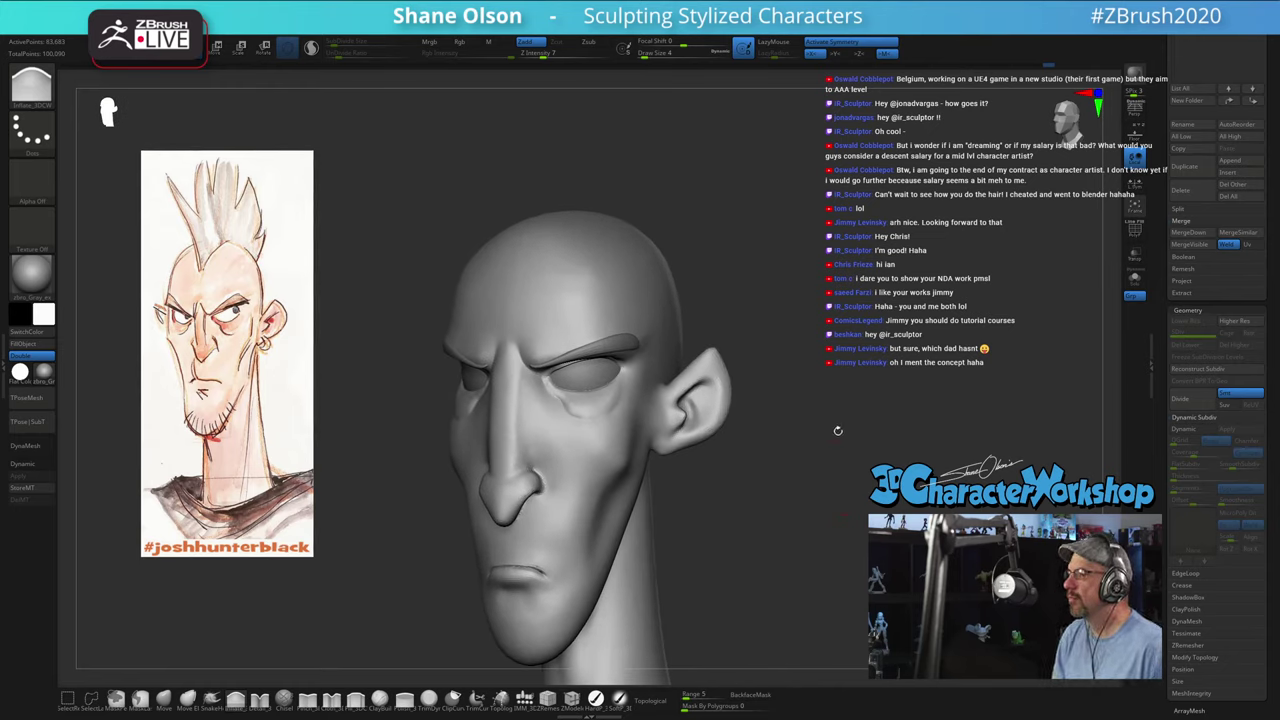
Step: Reshape the area between the nose bridge and inner eye bag with the Move brush at draw sizes 13 and 25
mouse_move(857, 320)
right_mouse_down("shift")
mouse_move(866, 391)
mouse_move(852, 358)
mouse_move(873, 293)
mouse_move(790, 265)
mouse_move(745, 282)
mouse_move(836, 304)
right_mouse_up("shift")
key("s")
key("s")
left_click(871, 292)
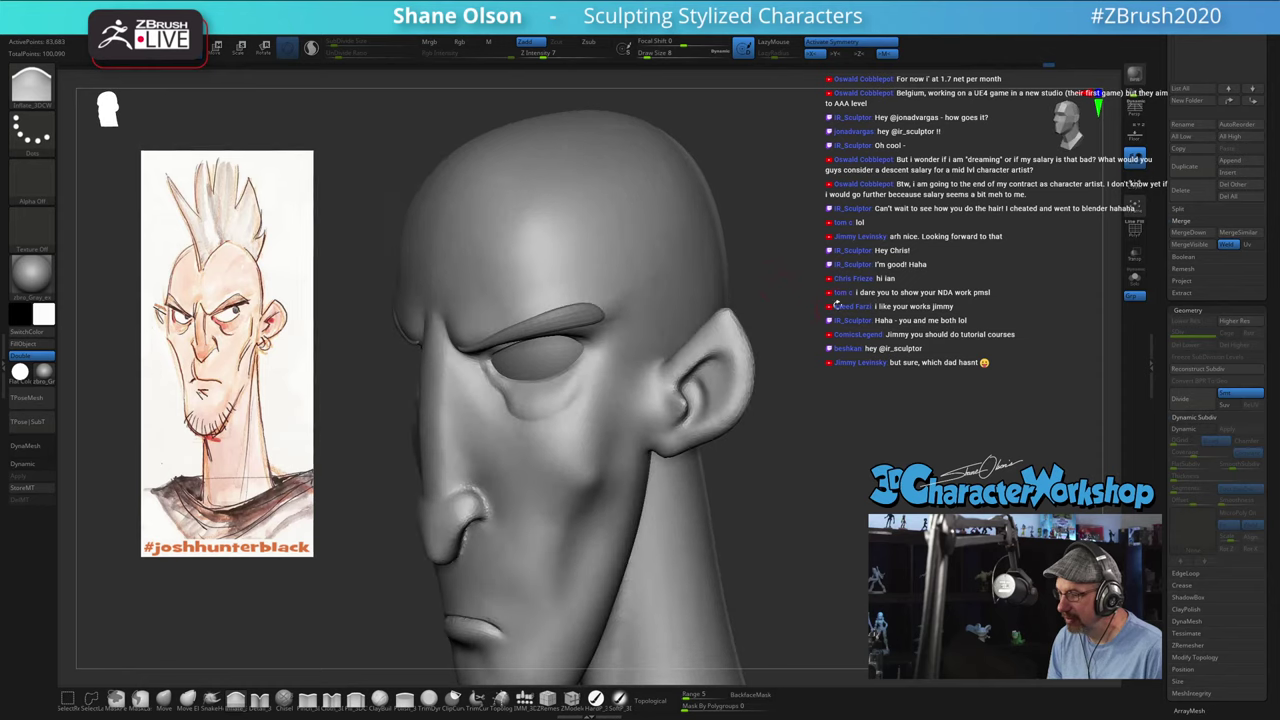
left_click(187, 698)
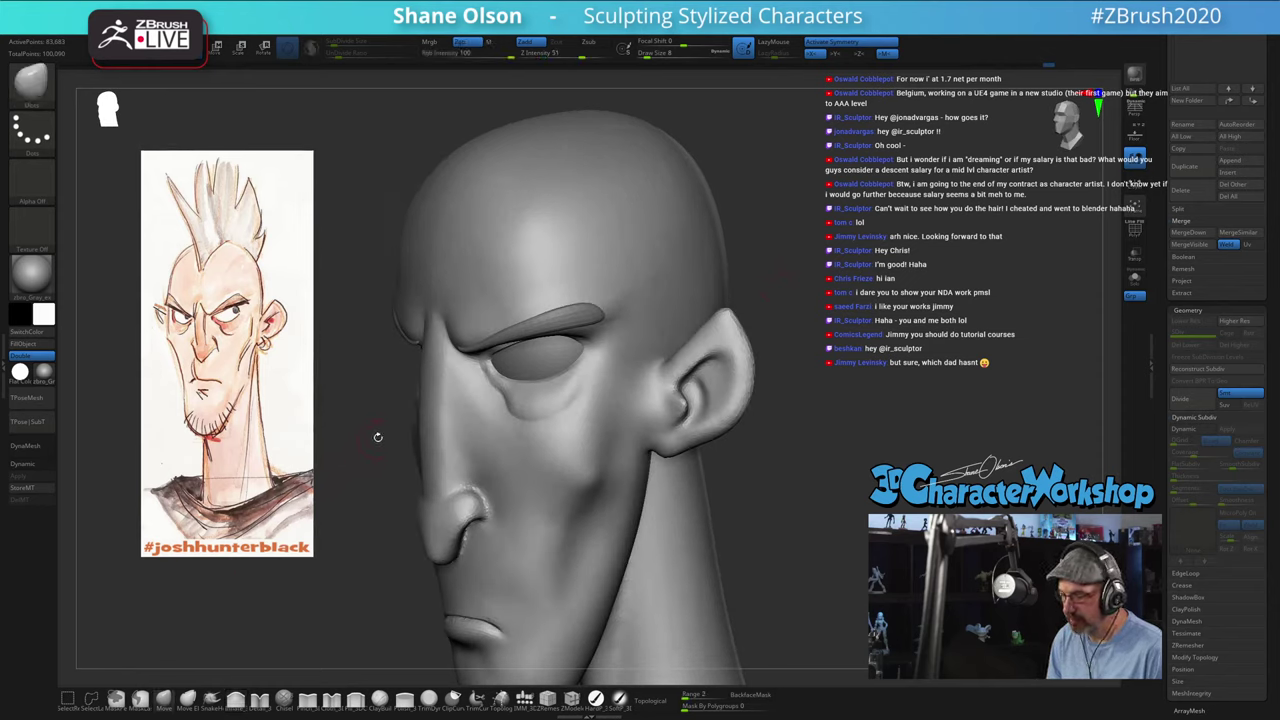
right_click_drag(381, 426, 362, 424)
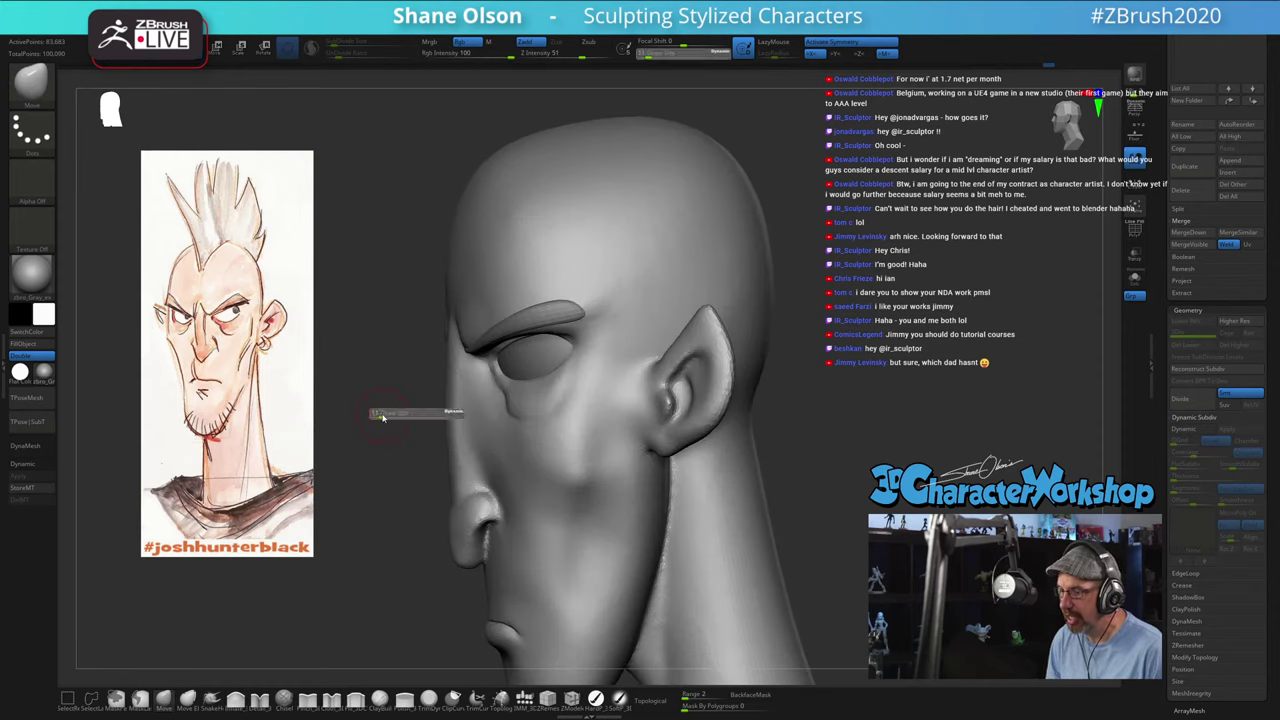
key("s")
left_click_drag(471, 378, 473, 375)
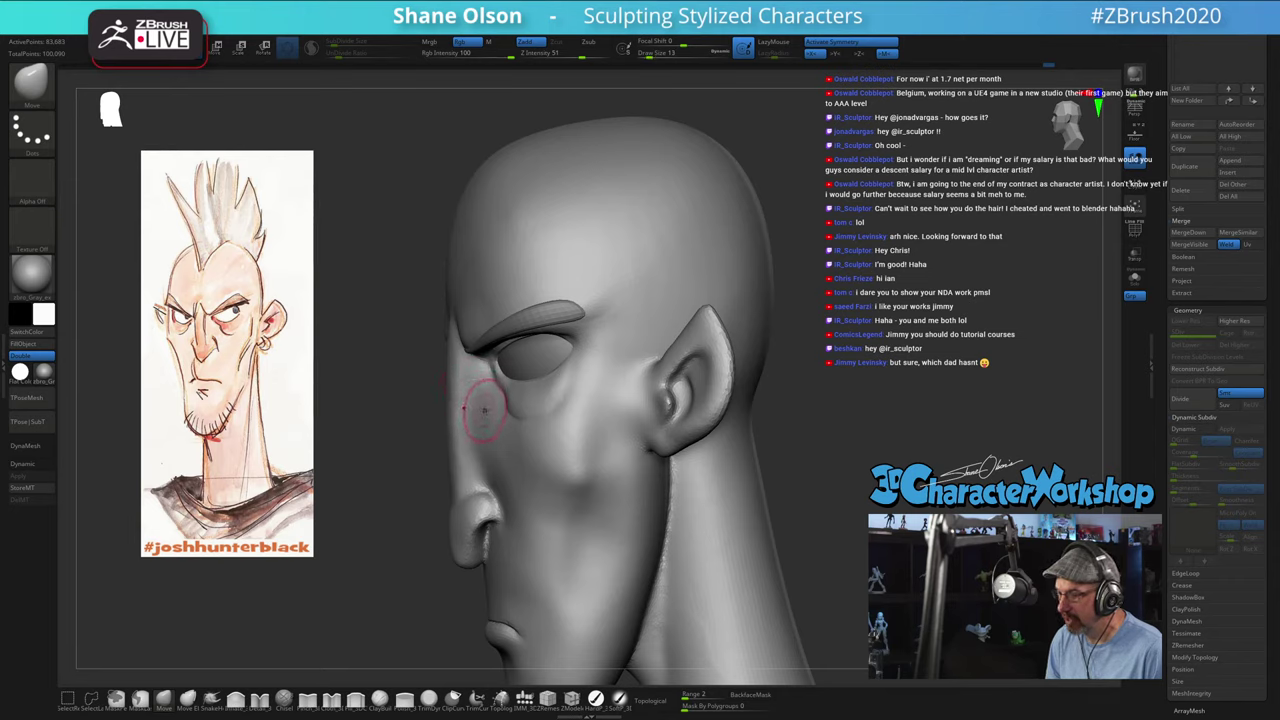
key("bracketright")
key("bracketright")
key("bracketright")
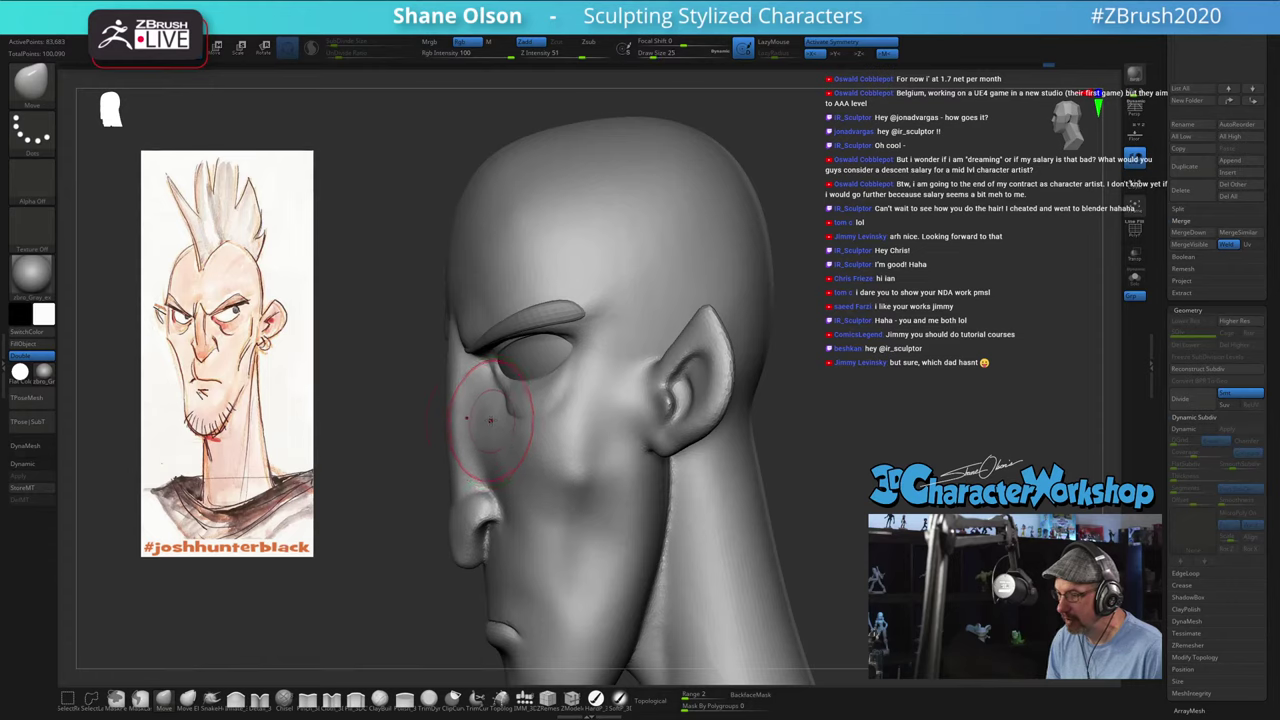
right_click_drag(387, 432, 457, 443)
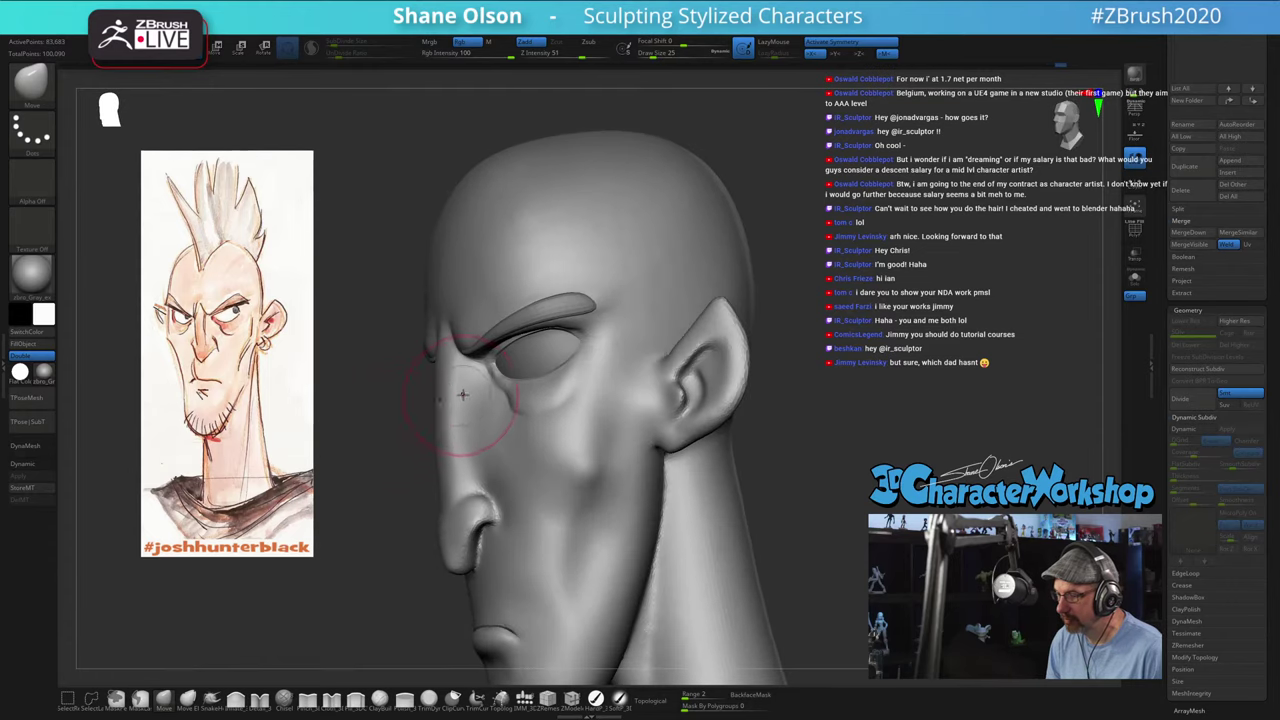
Step: Adjust the inner eye corner and adjoining eye bag edge from the side with the Move brush, starting at draw size 14
key("bracketleft")
key("bracketleft")
key("bracketleft")
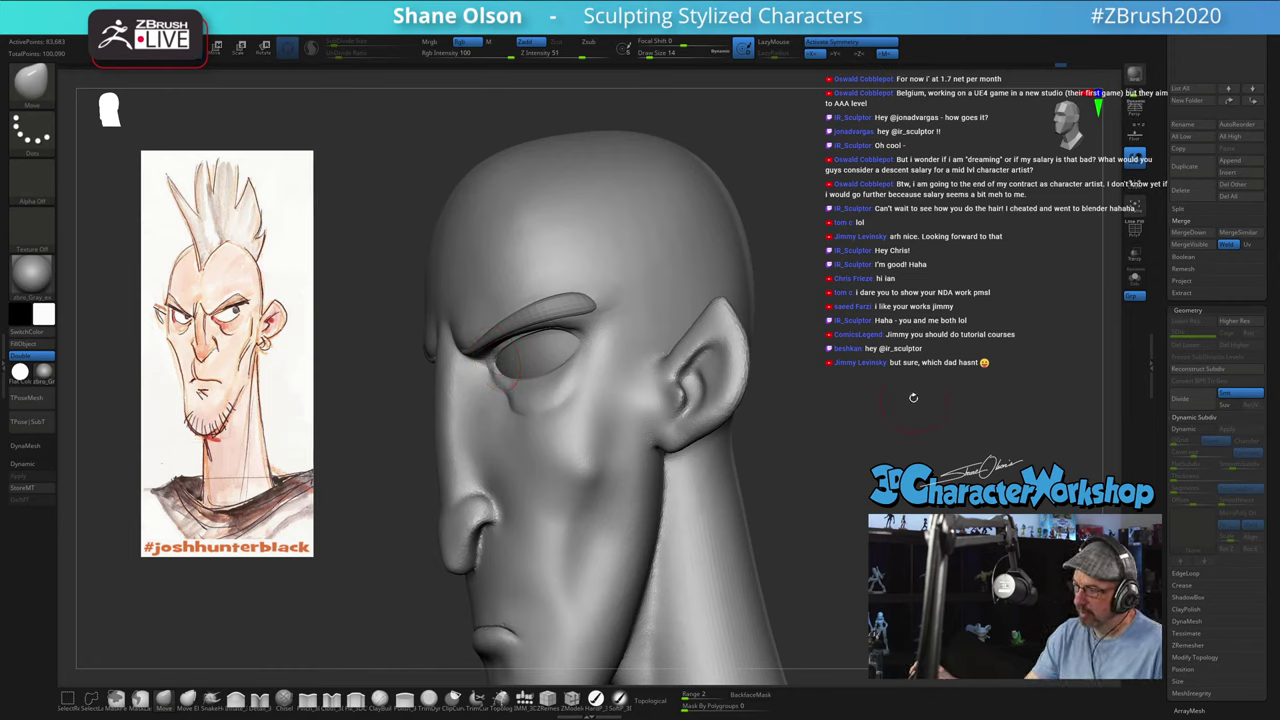
mouse_move(827, 450)
left_mouse_down()
mouse_move(806, 418)
mouse_move(757, 428)
left_mouse_up()
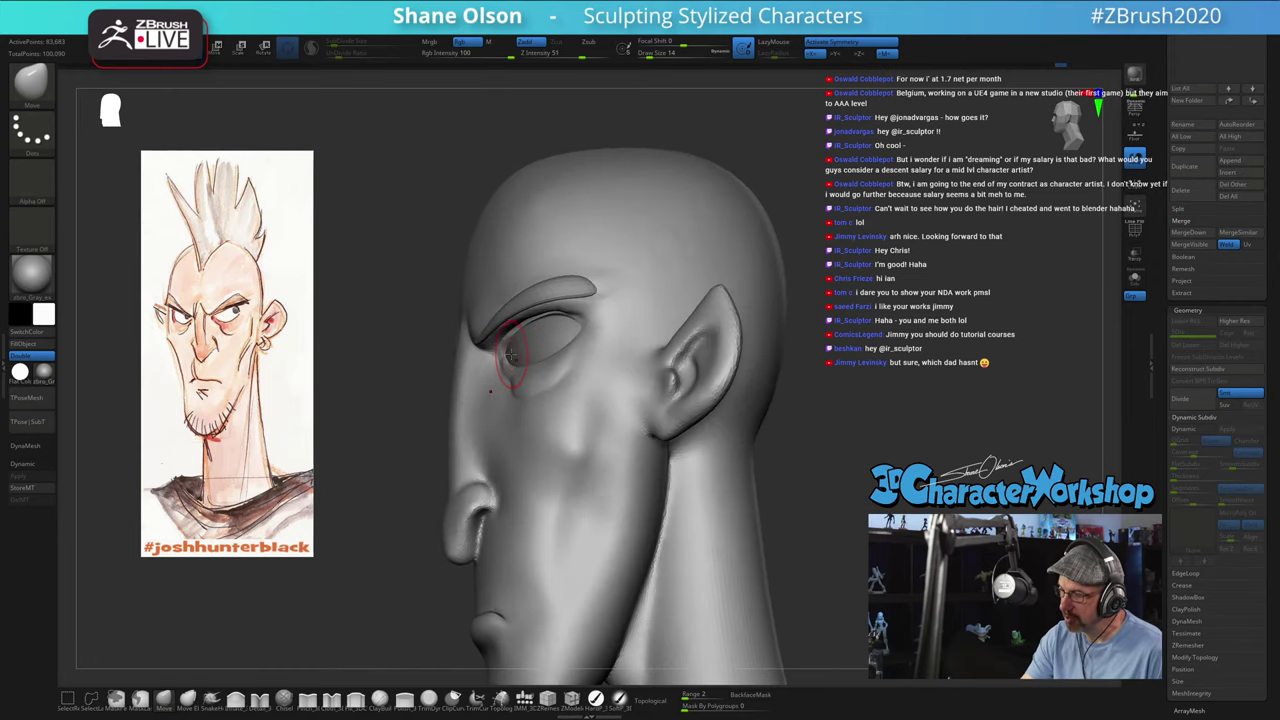
key("bracketleft")
mouse_move(511, 353)
right_mouse_down()
mouse_move(517, 319)
mouse_move(540, 365)
mouse_move(608, 407)
right_mouse_up()
Step: Refine the lower eye bag contour from the front with the Move brush at draw size 6
mouse_move(655, 512)
right_mouse_down("ctrl")
mouse_move(663, 474)
mouse_move(746, 477)
mouse_move(735, 507)
right_mouse_up("ctrl")
key("s")
left_click_drag(734, 506, 731, 507)
mouse_move(731, 508)
right_mouse_down("ctrl")
mouse_move(728, 526)
mouse_move(696, 508)
right_mouse_up("ctrl")
key("s")
mouse_move(598, 381)
left_mouse_down()
mouse_move(589, 374)
mouse_move(598, 381)
left_mouse_up()
key("shift")
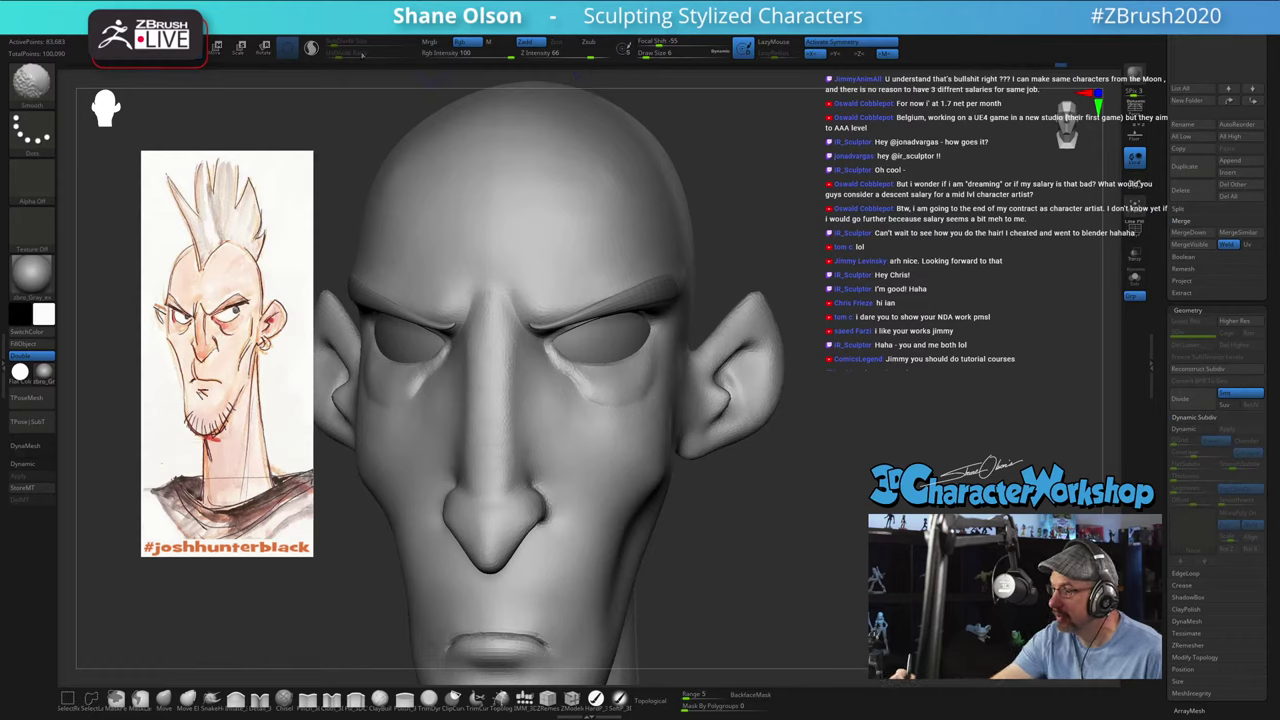
Step: Enable Sculptris Pro and smooth the eye bag surface beneath the eye at draw size 3
key("s")
left_click_drag(612, 378, 606, 378)
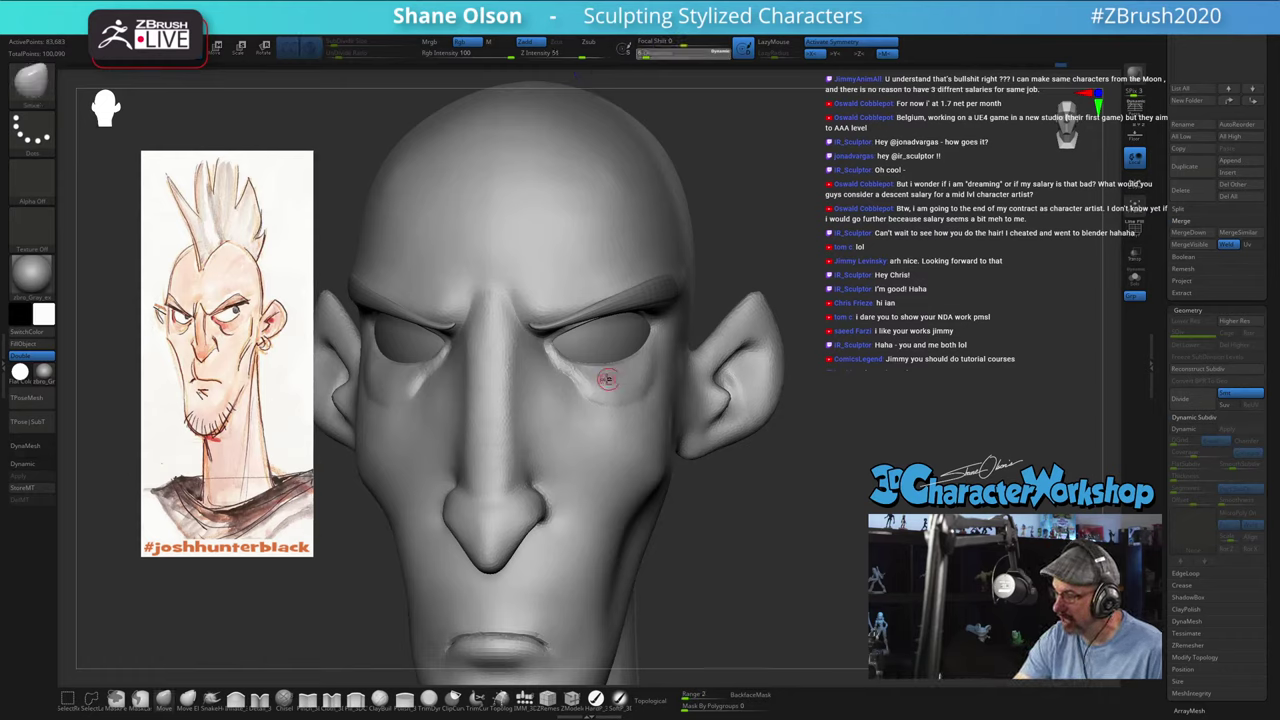
key("shift")
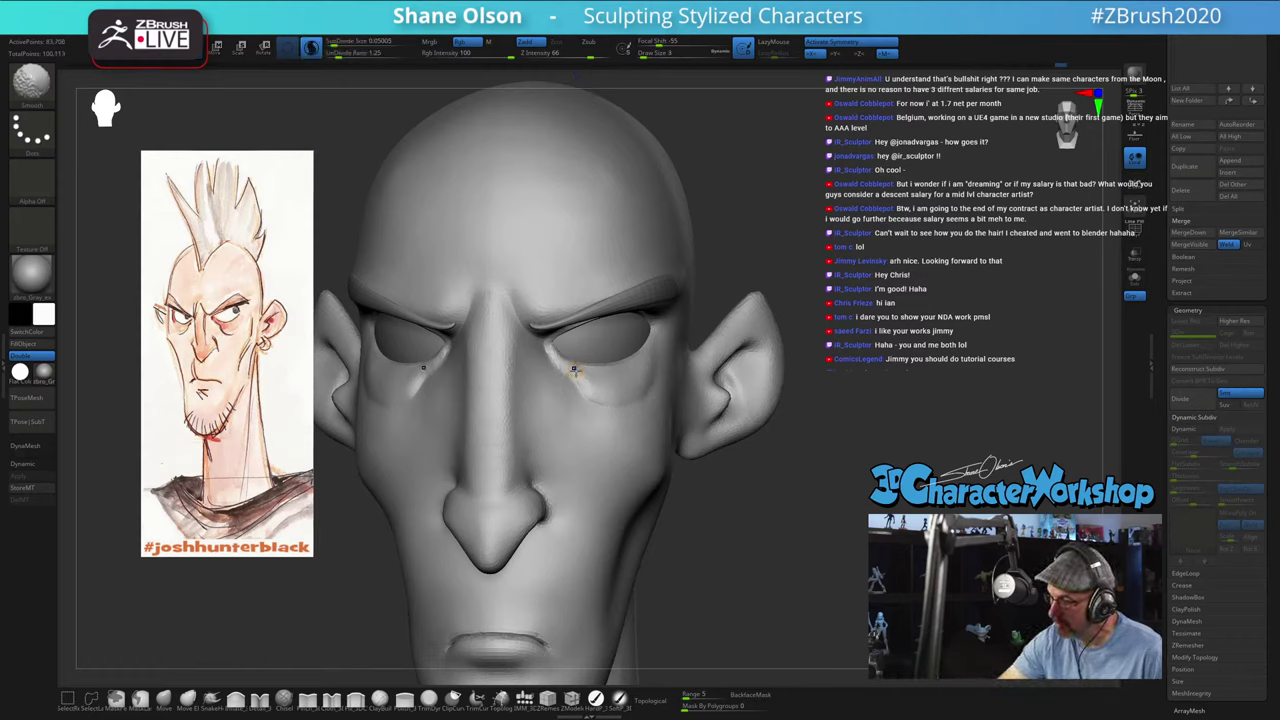
left_click_drag(601, 376, 620, 381, "shift")
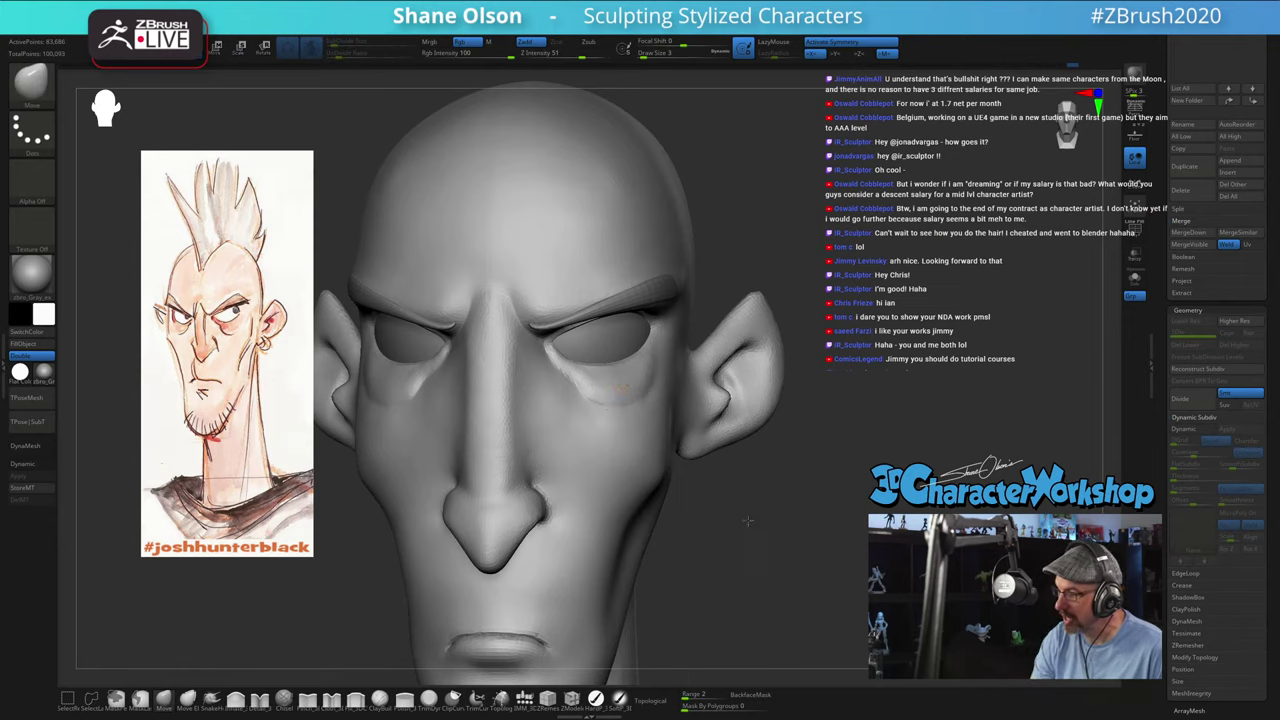
left_click_drag(750, 520, 645, 455)
right_click_drag(738, 475, 625, 390)
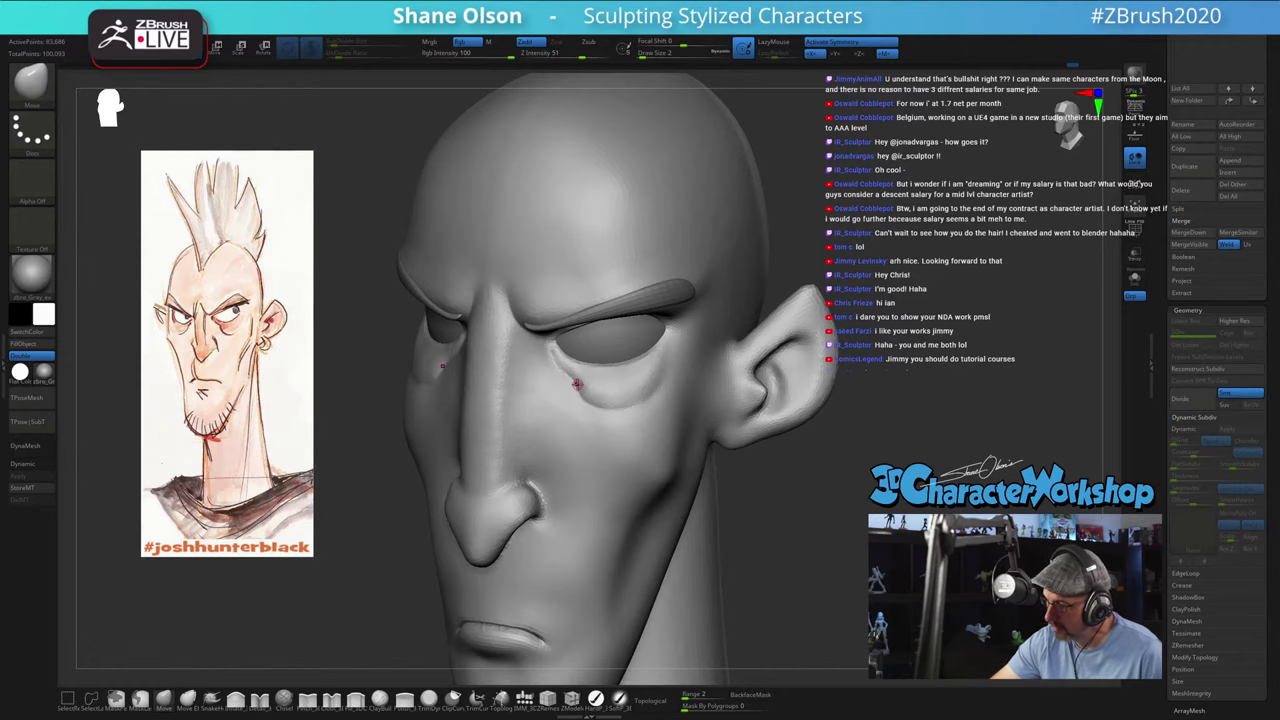
Step: Sharpen the crease along the inner eye bag edge with the Pinch brush at draw size 4
left_click(308, 698)
right_click_drag(571, 378, 569, 386, "ctrl")
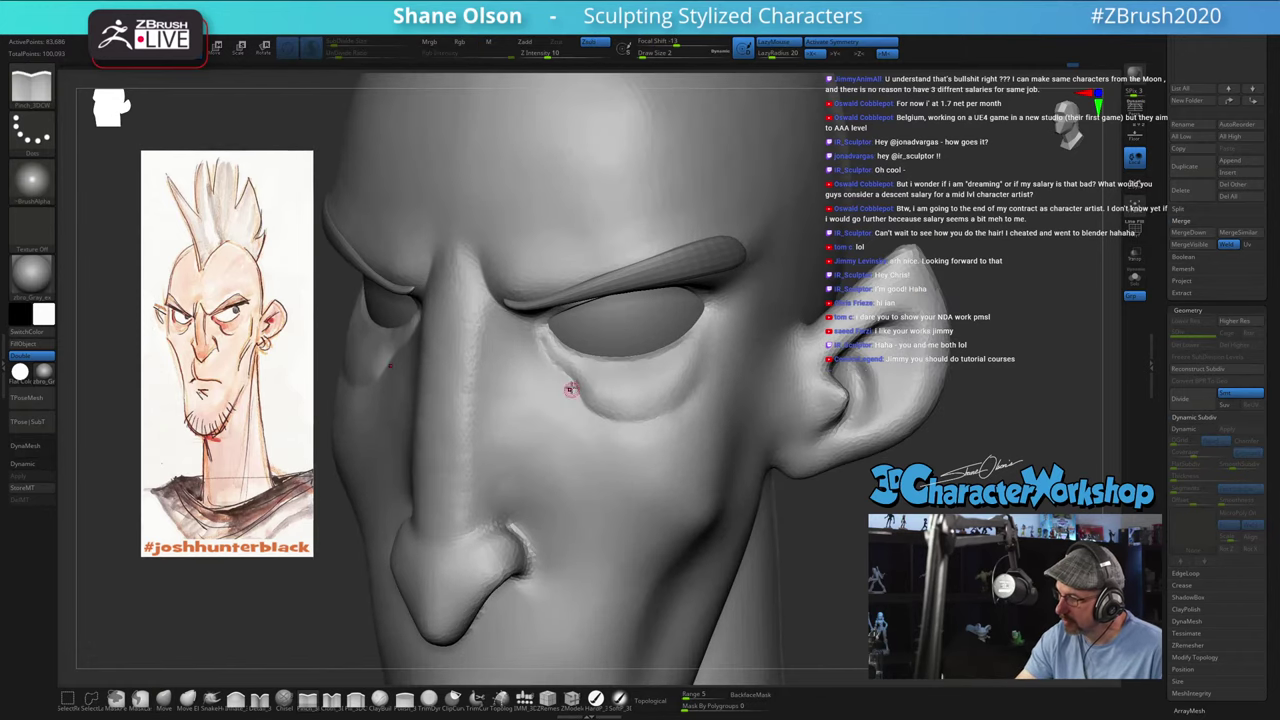
key("s")
left_click_drag(567, 383, 571, 383)
left_click_drag(538, 337, 552, 363)
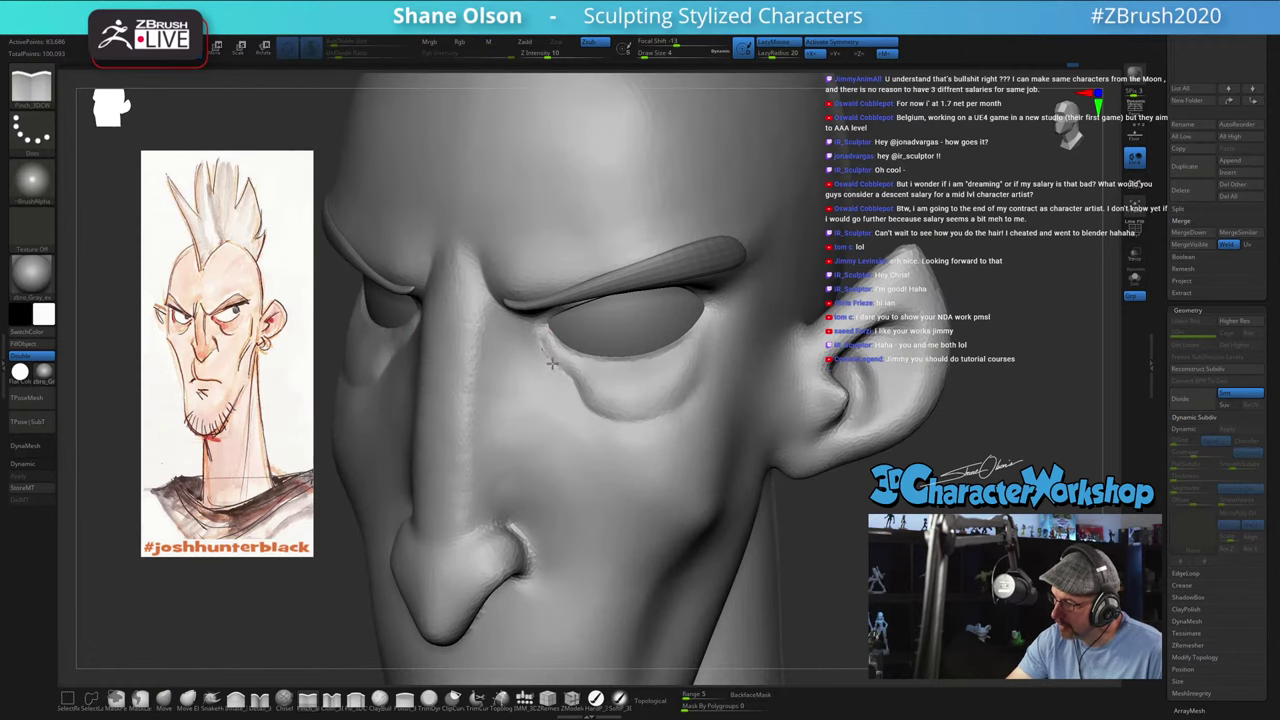
mouse_move(622, 438)
right_mouse_down("ctrl")
mouse_move(709, 443)
mouse_move(714, 429)
right_mouse_up("ctrl")
key("shift")
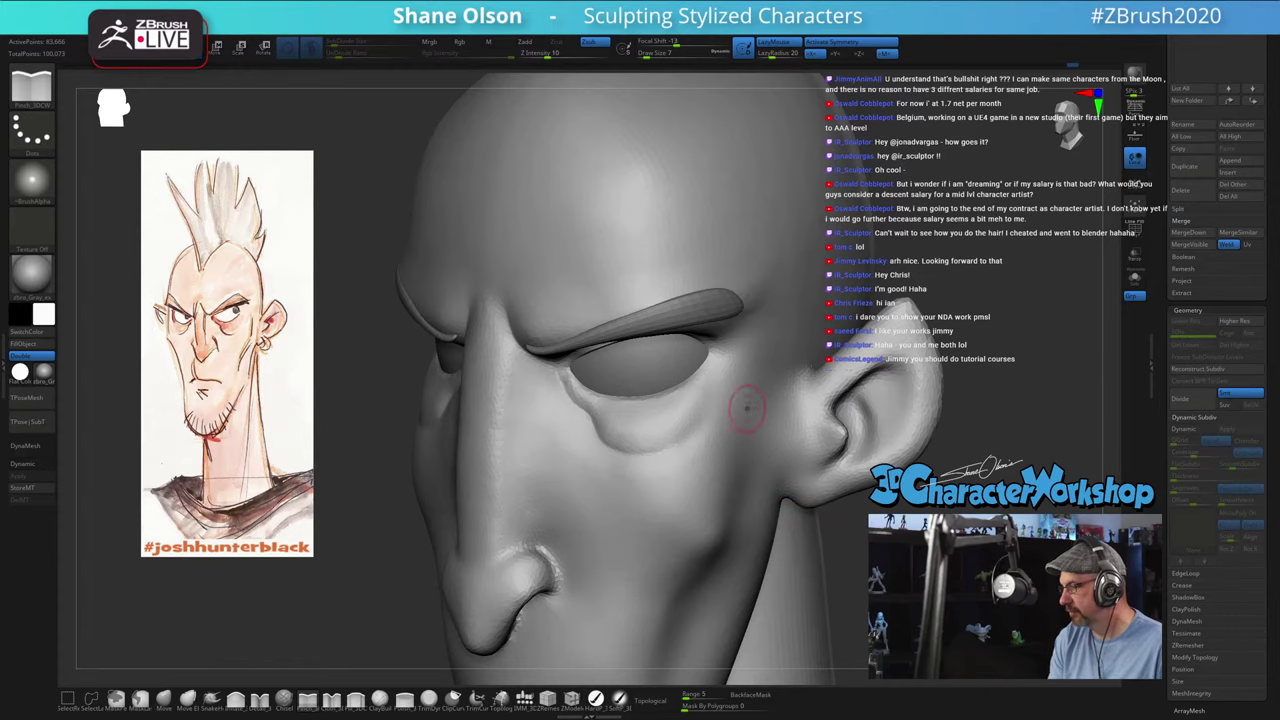
right_click_drag(749, 406, 764, 396)
mouse_move(822, 491)
right_mouse_down("ctrl")
mouse_move(862, 543)
mouse_move(823, 511)
right_mouse_up("ctrl")
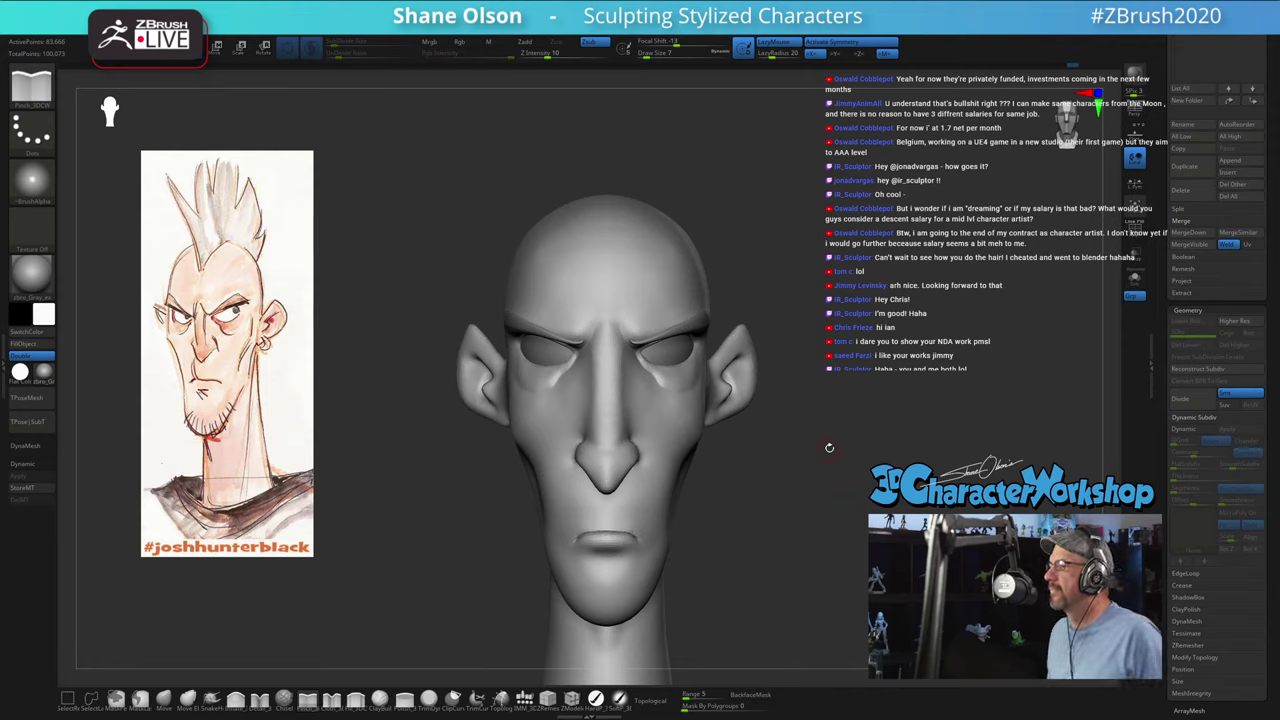
right_click_drag(886, 344, 889, 352, "ctrl")
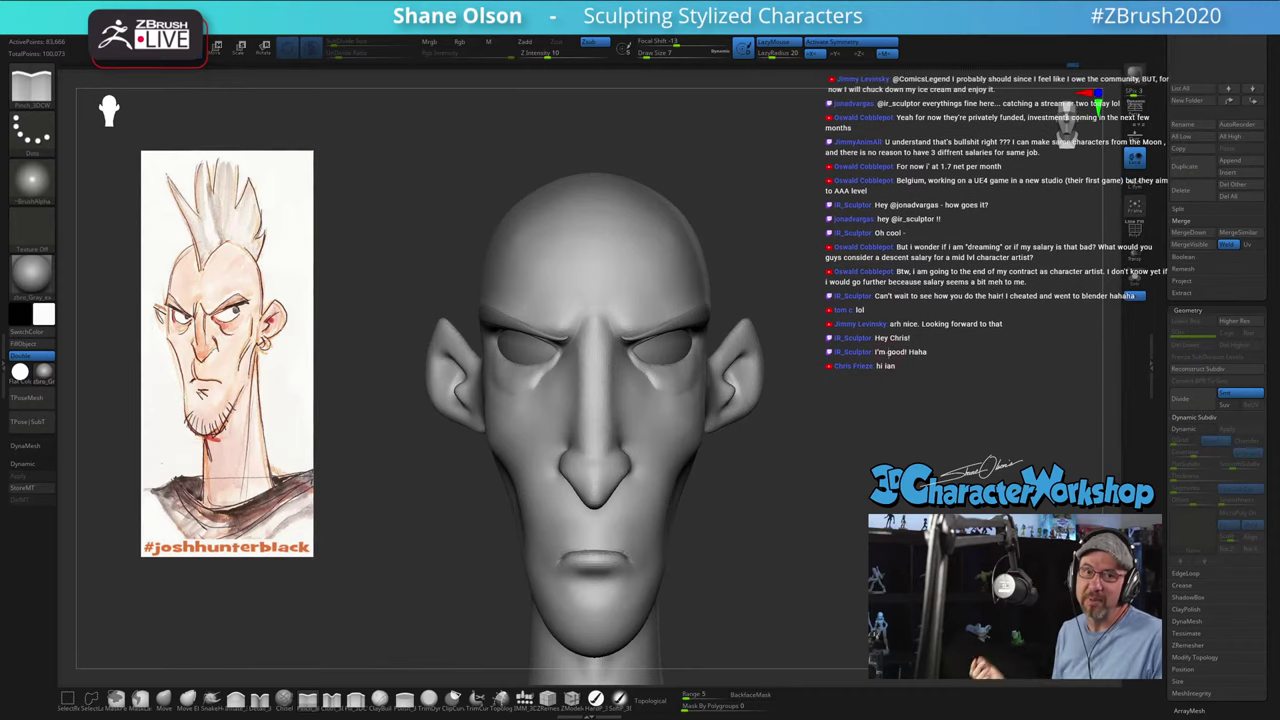
mouse_move(885, 352)
left_mouse_down()
mouse_move(870, 350)
mouse_move(916, 284)
left_mouse_up()
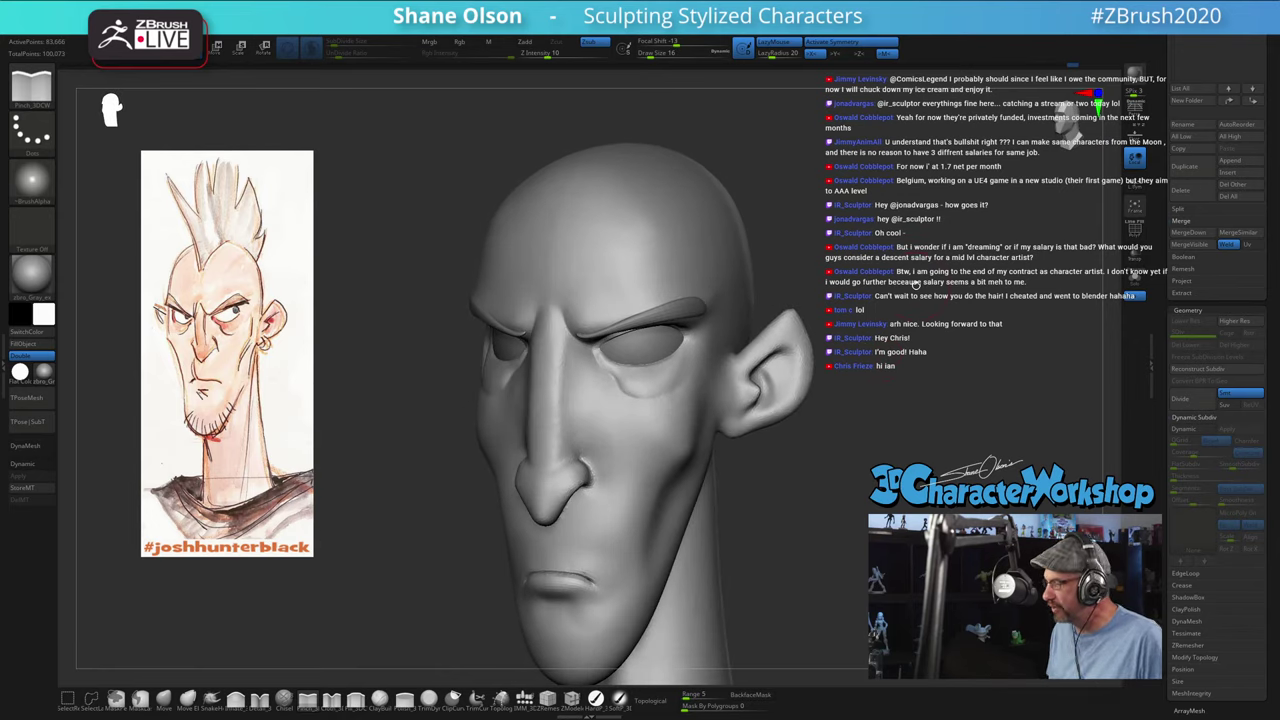
Step: Reshape the cheek beside the nose below the eye bag with the Move brush at draw sizes 18 and 22
mouse_move(651, 426)
right_mouse_down("ctrl")
mouse_move(654, 437)
mouse_move(680, 383)
mouse_move(703, 384)
right_mouse_up("ctrl")
mouse_move(626, 394)
right_mouse_down()
mouse_move(652, 391)
mouse_move(565, 380)
right_mouse_up()
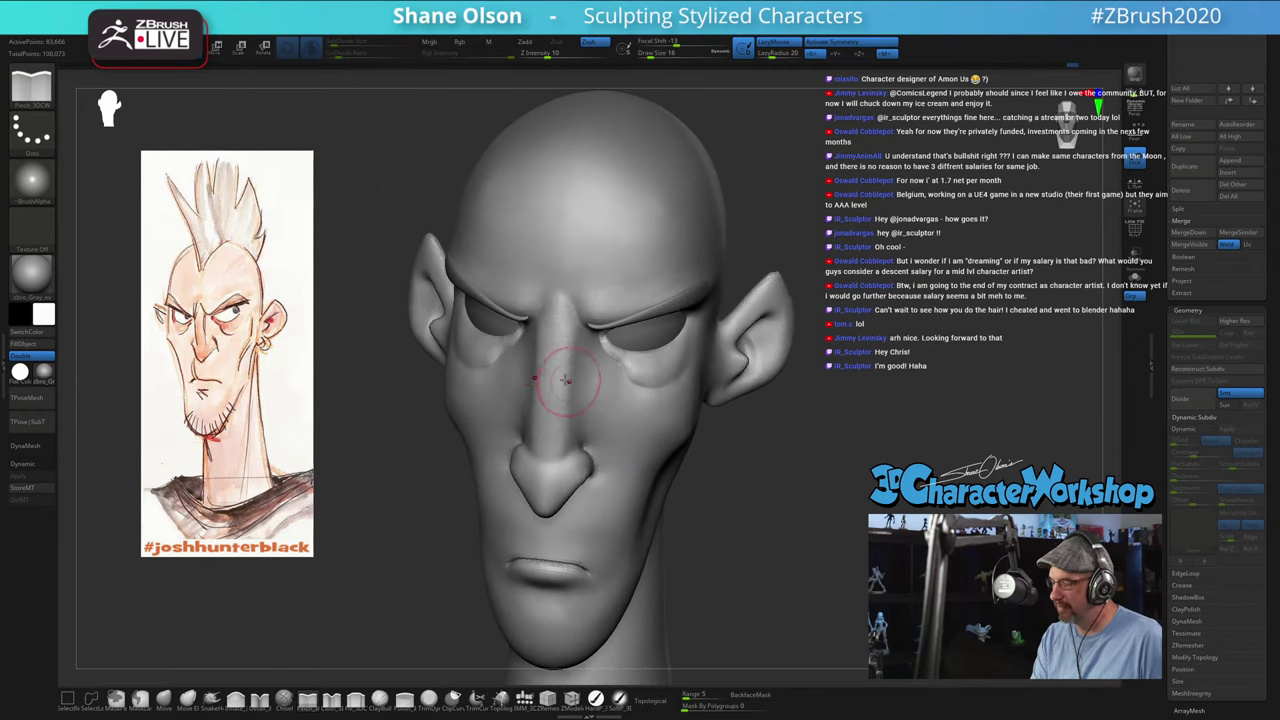
left_click(187, 698)
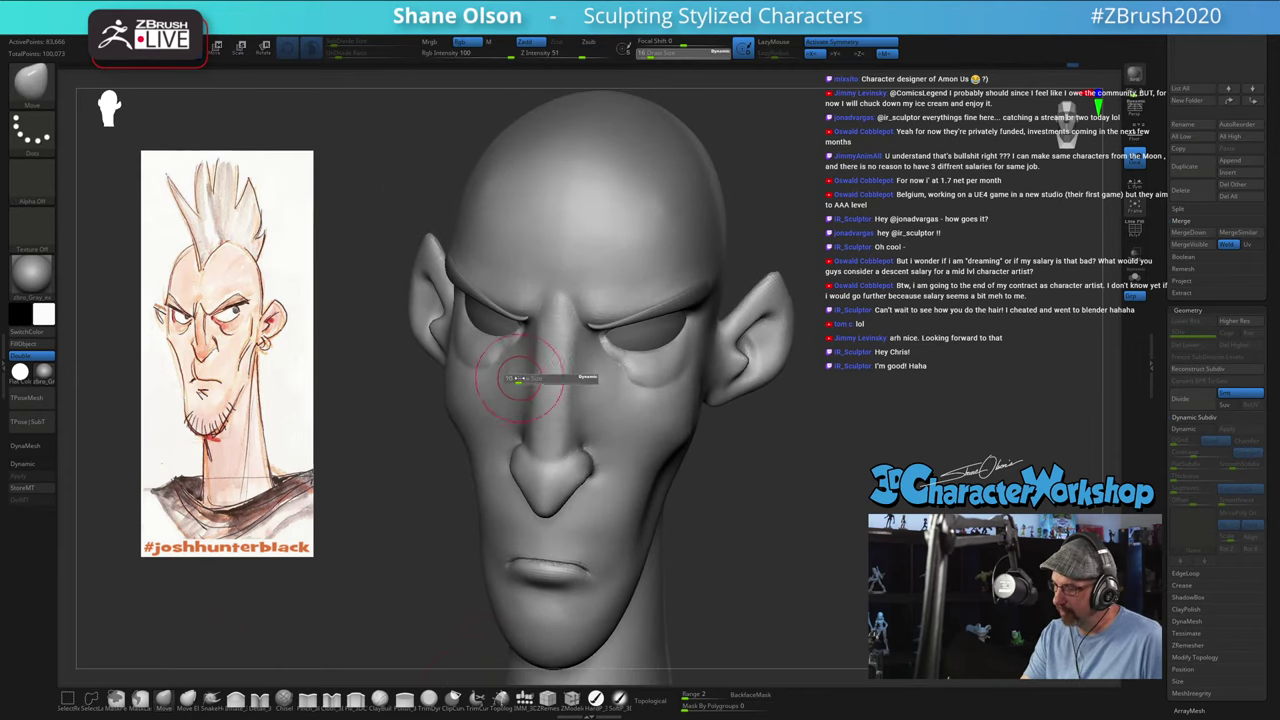
mouse_move(518, 372)
right_mouse_down()
mouse_move(540, 377)
mouse_move(533, 413)
mouse_move(537, 378)
mouse_move(606, 381)
right_mouse_up()
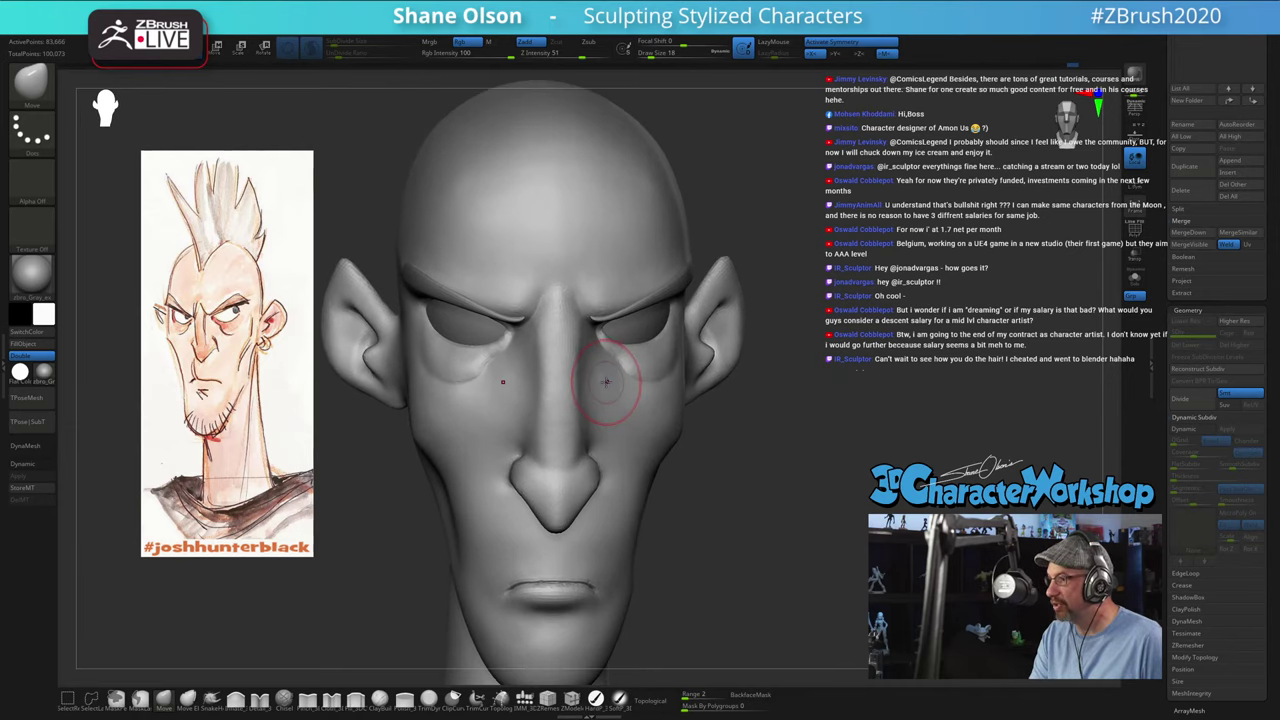
mouse_move(632, 434)
right_mouse_down()
mouse_move(631, 450)
mouse_move(607, 398)
mouse_move(645, 433)
mouse_move(615, 442)
mouse_move(647, 443)
right_mouse_up()
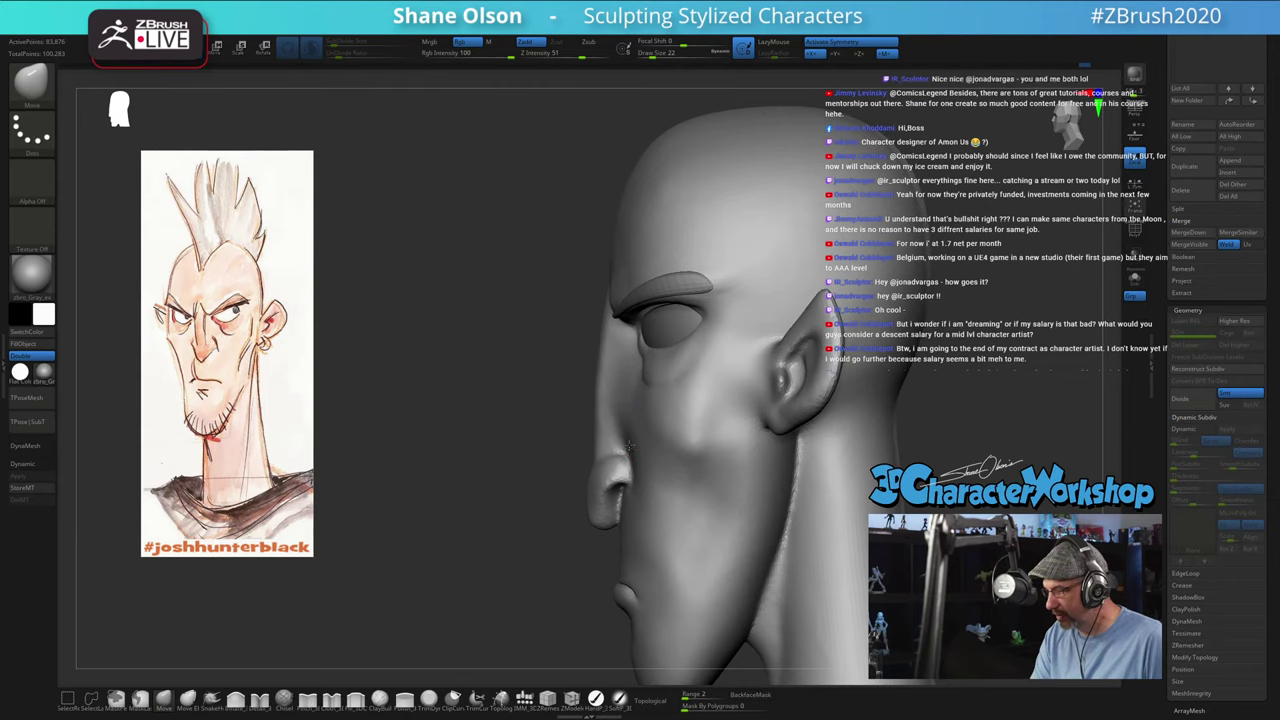
Step: Refine the transition from the nose side to the inner cheek with the Move brush at draw size 17
key("[")
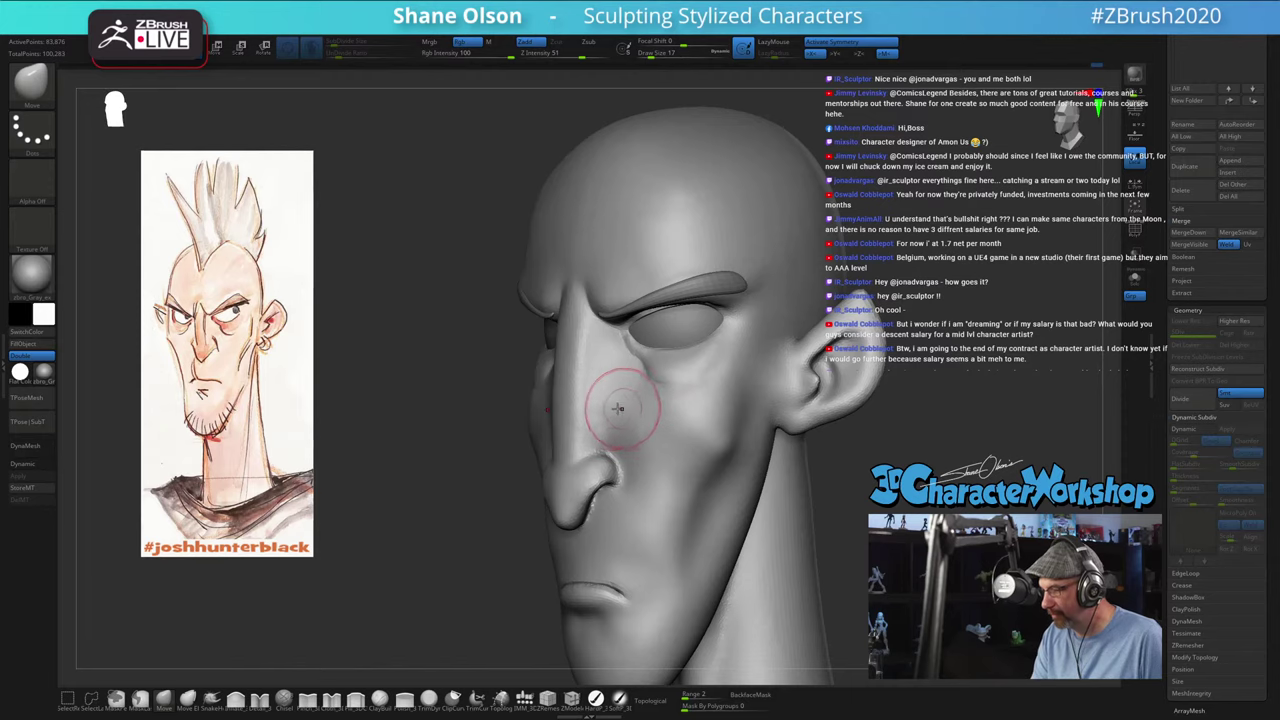
right_click_drag(629, 408, 636, 354)
right_click_drag(694, 406, 802, 438)
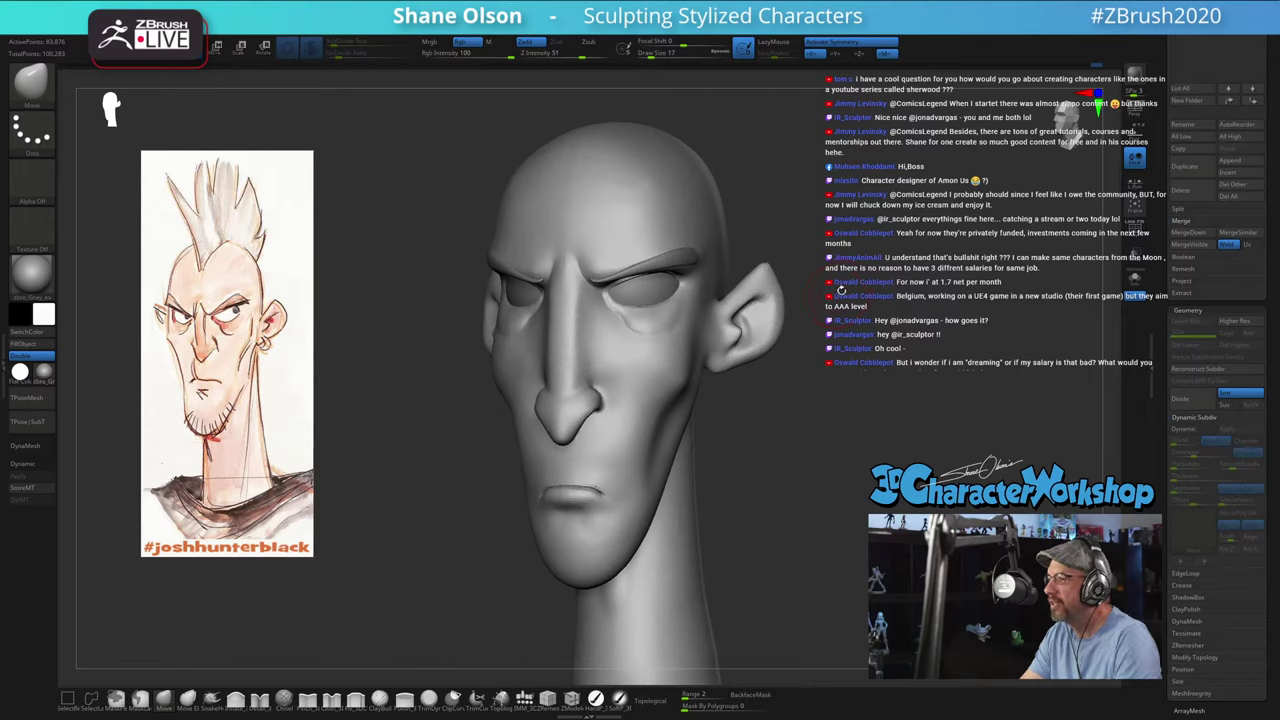
mouse_move(830, 407)
left_mouse_down()
mouse_move(768, 438)
mouse_move(779, 424)
left_mouse_up()
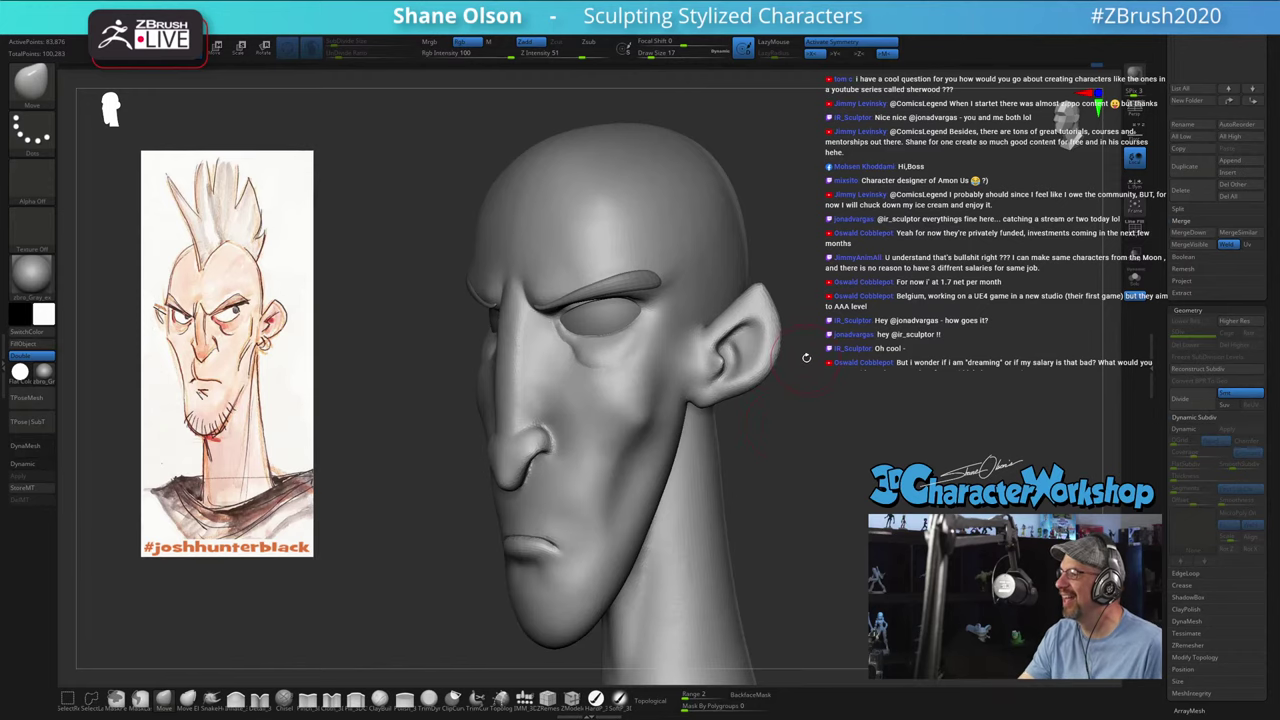
Step: Reshape the outer cheek with the Move brush at draw sizes 27 and 18, and smooth the cheek beside the nose at size 13
mouse_move(778, 345)
left_mouse_down()
mouse_move(822, 352)
mouse_move(809, 436)
left_mouse_up()
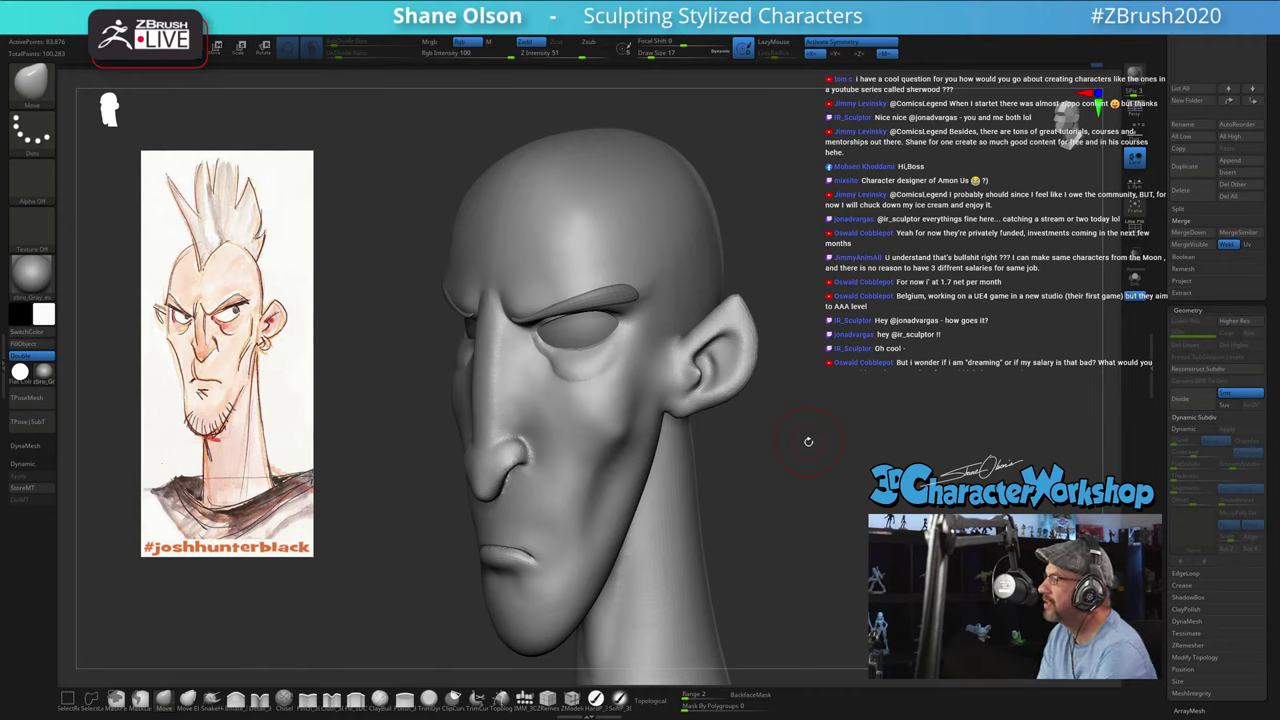
left_click_drag(804, 449, 730, 465)
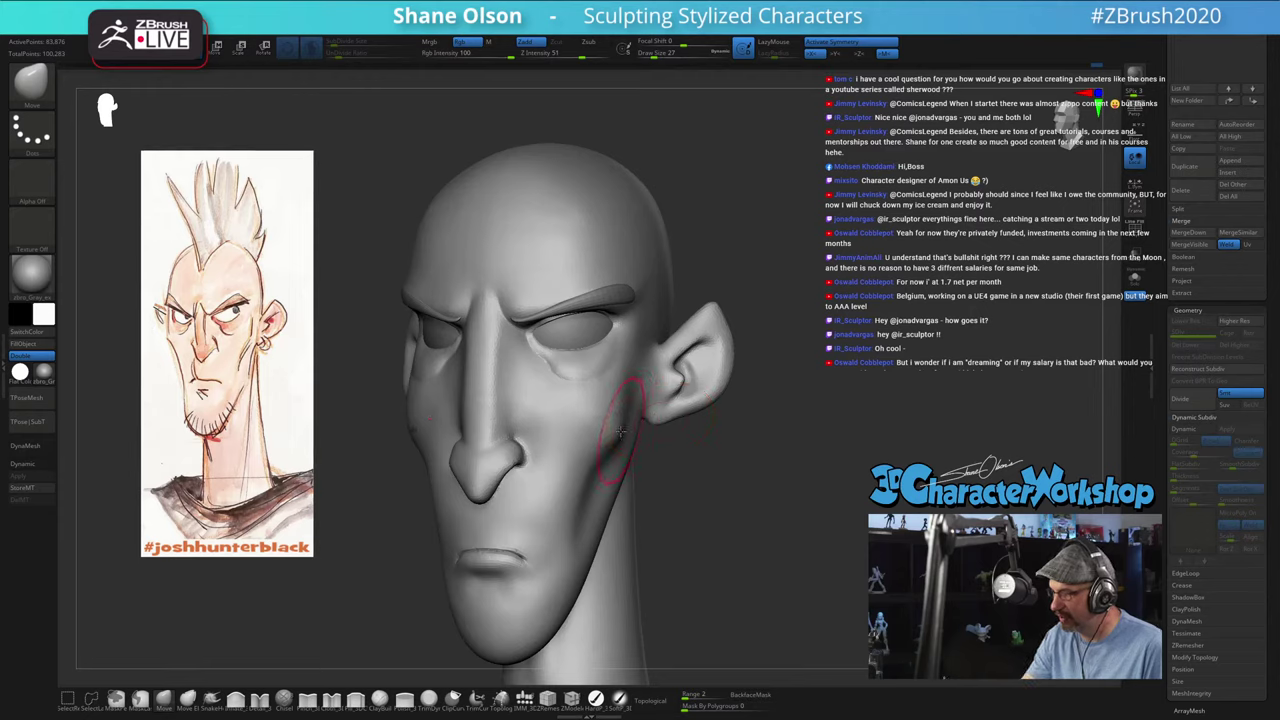
mouse_move(689, 479)
left_mouse_down()
mouse_move(723, 491)
mouse_move(665, 492)
mouse_move(726, 520)
mouse_move(655, 515)
left_mouse_up()
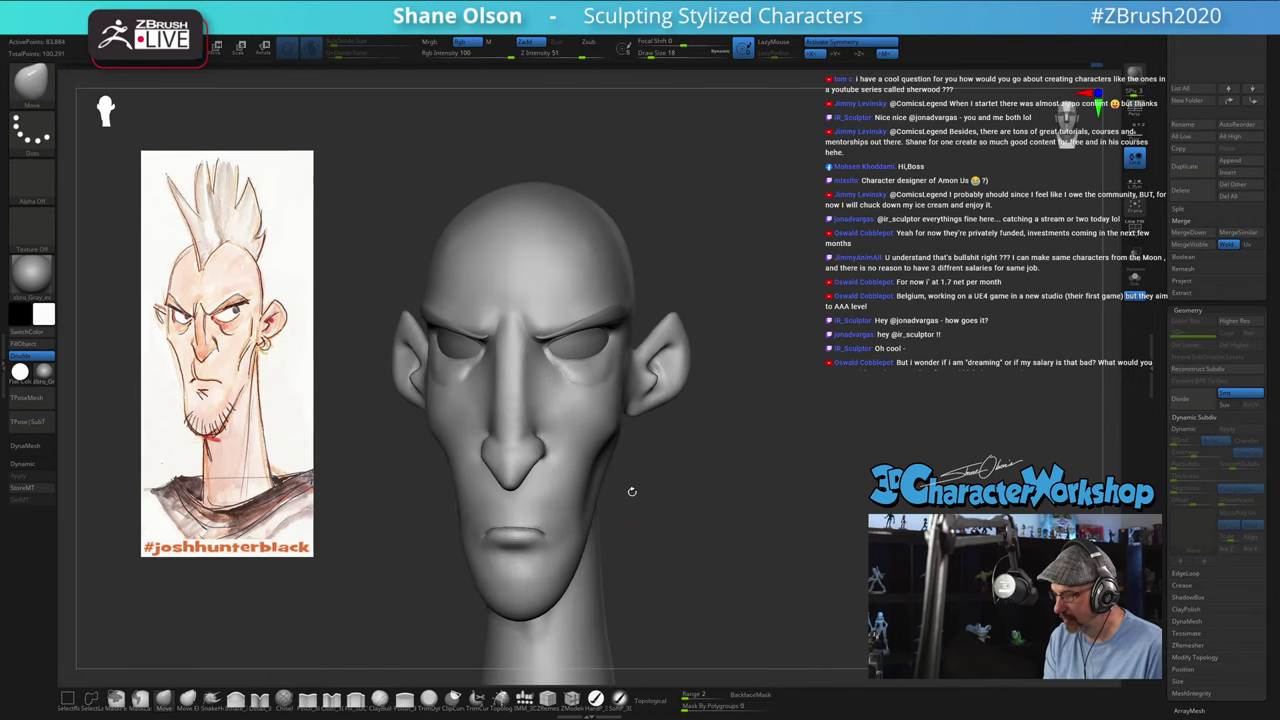
mouse_move(564, 432)
left_mouse_down("shift")
mouse_move(570, 451)
mouse_move(567, 437)
left_mouse_up("shift")
key("s")
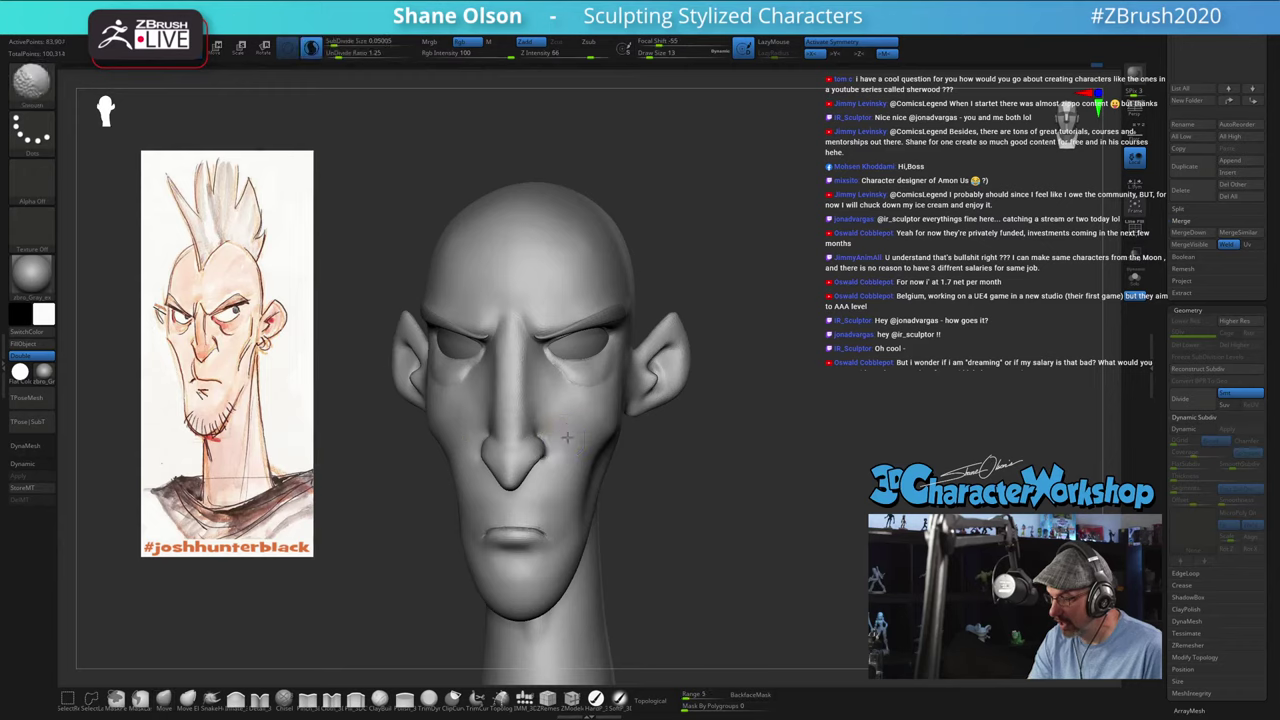
Step: Soften the cheek hollow and the side of the jaw with the Smooth brush at draw sizes 13 and 23
mouse_move(665, 486)
left_mouse_down()
mouse_move(690, 485)
mouse_move(645, 472)
mouse_move(617, 427)
left_mouse_up()
key("shift")
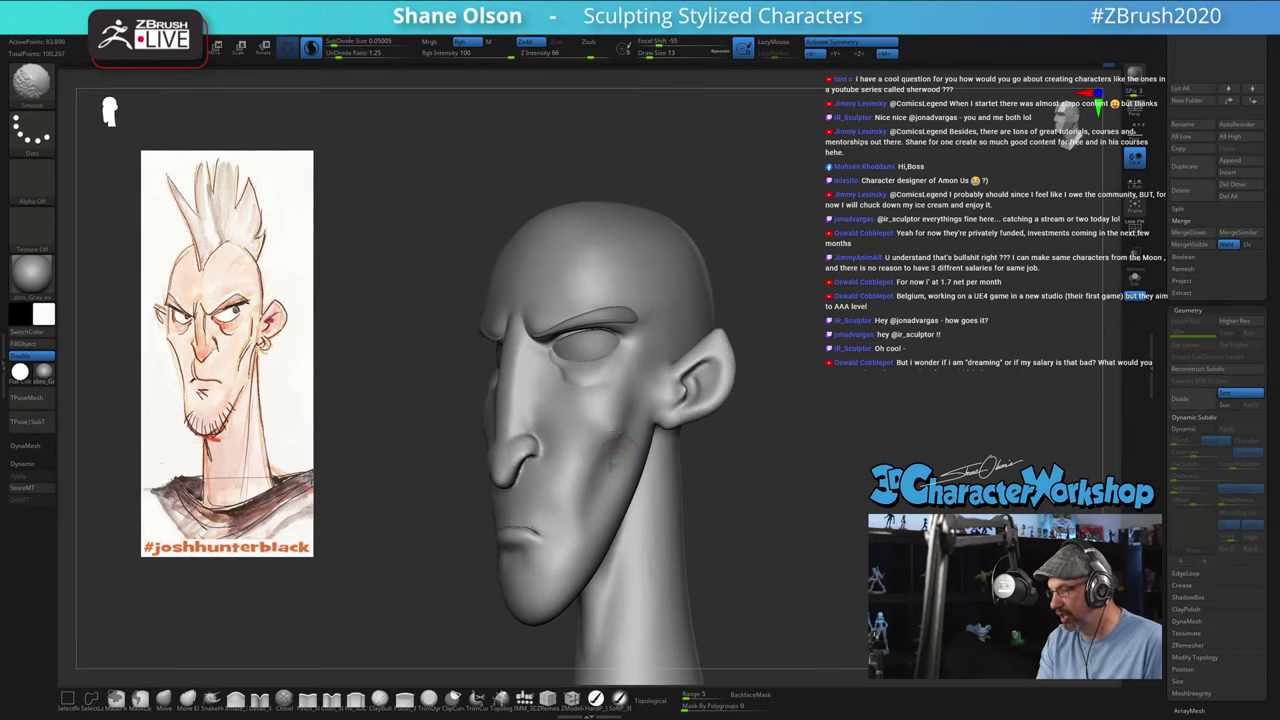
left_click_drag(587, 527, 765, 496, "shift")
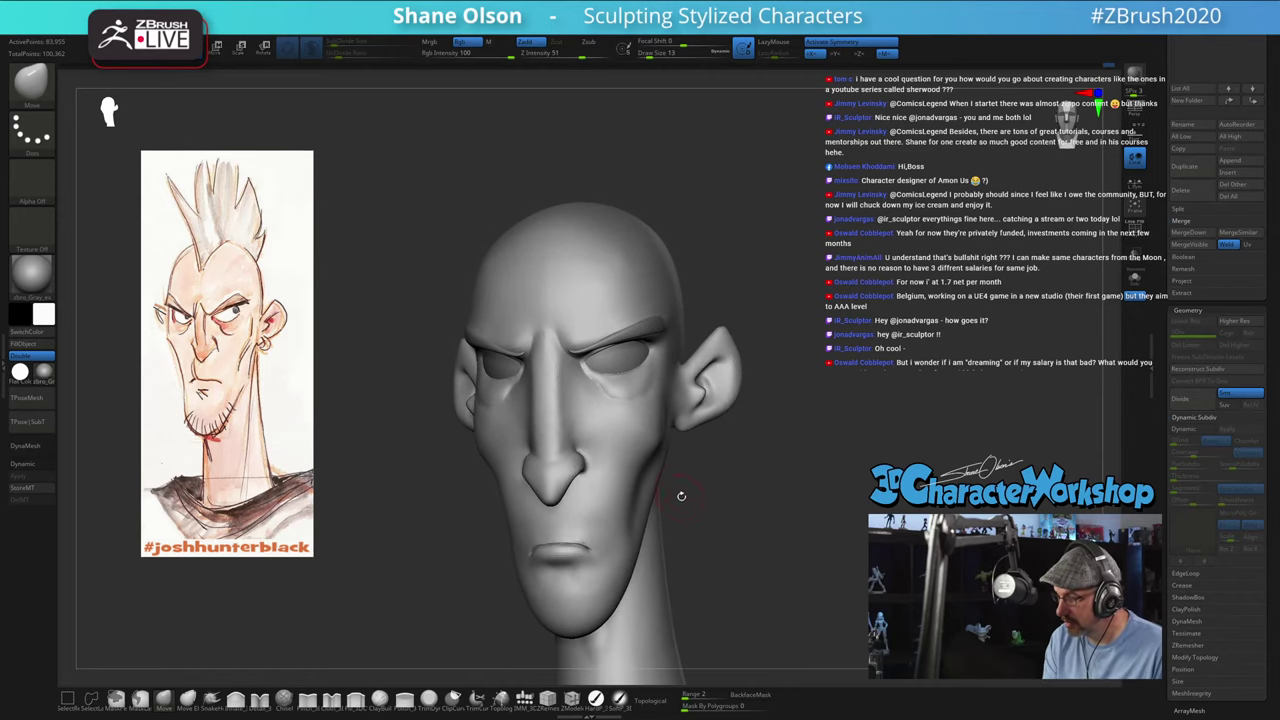
key("s")
mouse_move(682, 499)
left_mouse_down()
mouse_move(626, 492)
mouse_move(715, 496)
mouse_move(668, 494)
mouse_move(701, 511)
mouse_move(712, 486)
mouse_move(632, 553)
left_mouse_up()
key("s")
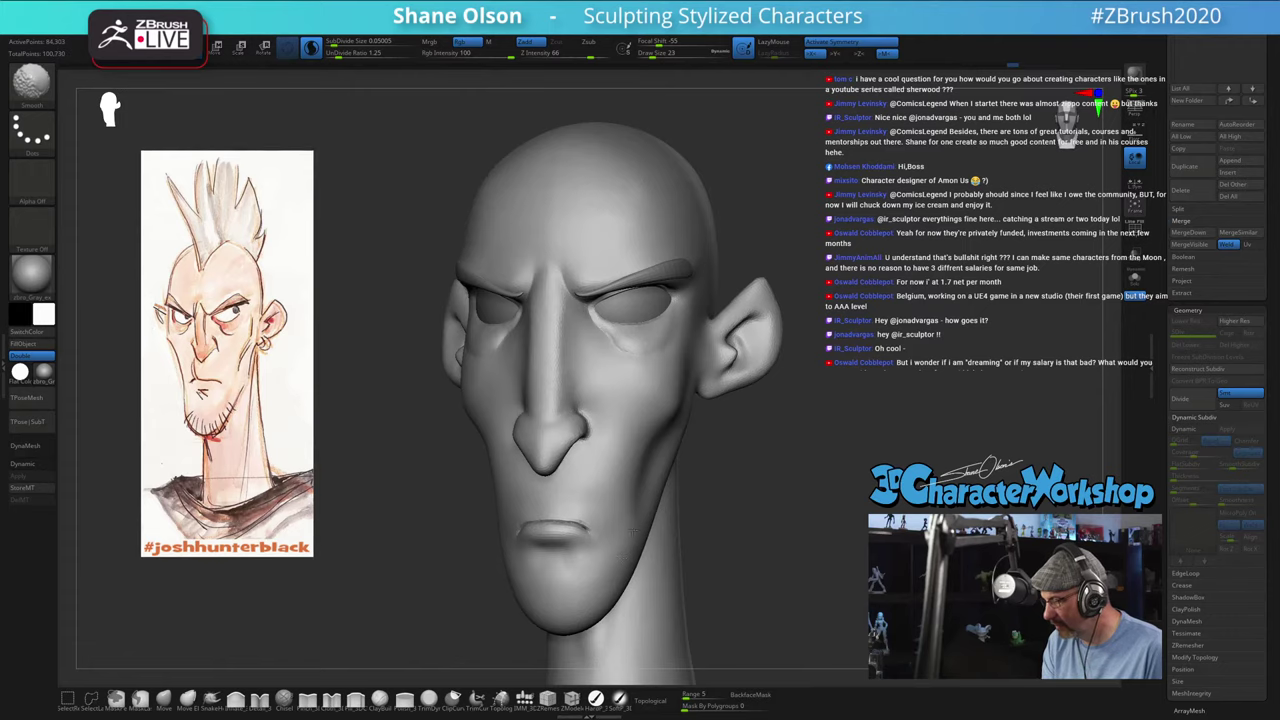
Step: Refine the chin and lower jaw contour with the Move brush at draw sizes 29 and 33
left_click_drag(757, 500, 753, 518)
key("s")
left_click_drag(632, 500, 636, 501)
left_click_drag(738, 552, 628, 590)
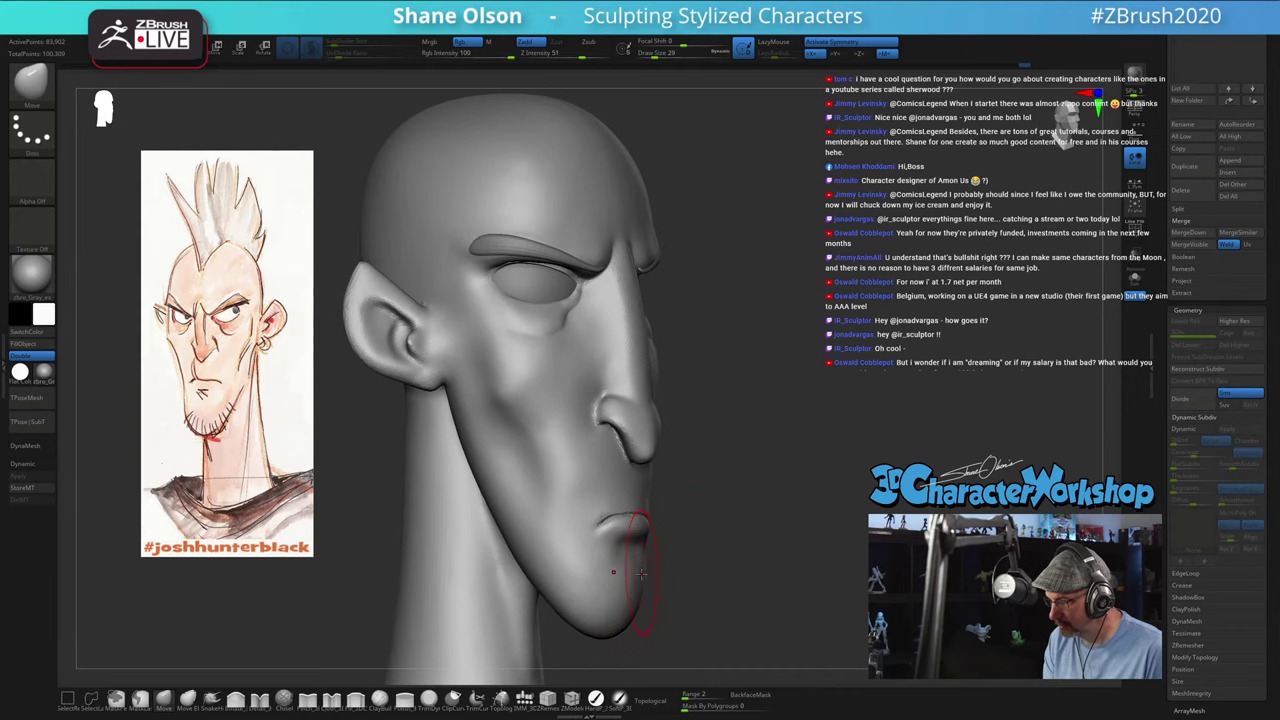
left_click_drag(735, 578, 660, 590)
mouse_move(795, 535)
left_mouse_down()
mouse_move(748, 522)
mouse_move(732, 424)
left_mouse_up()
key("s")
left_click_drag(612, 491, 622, 497)
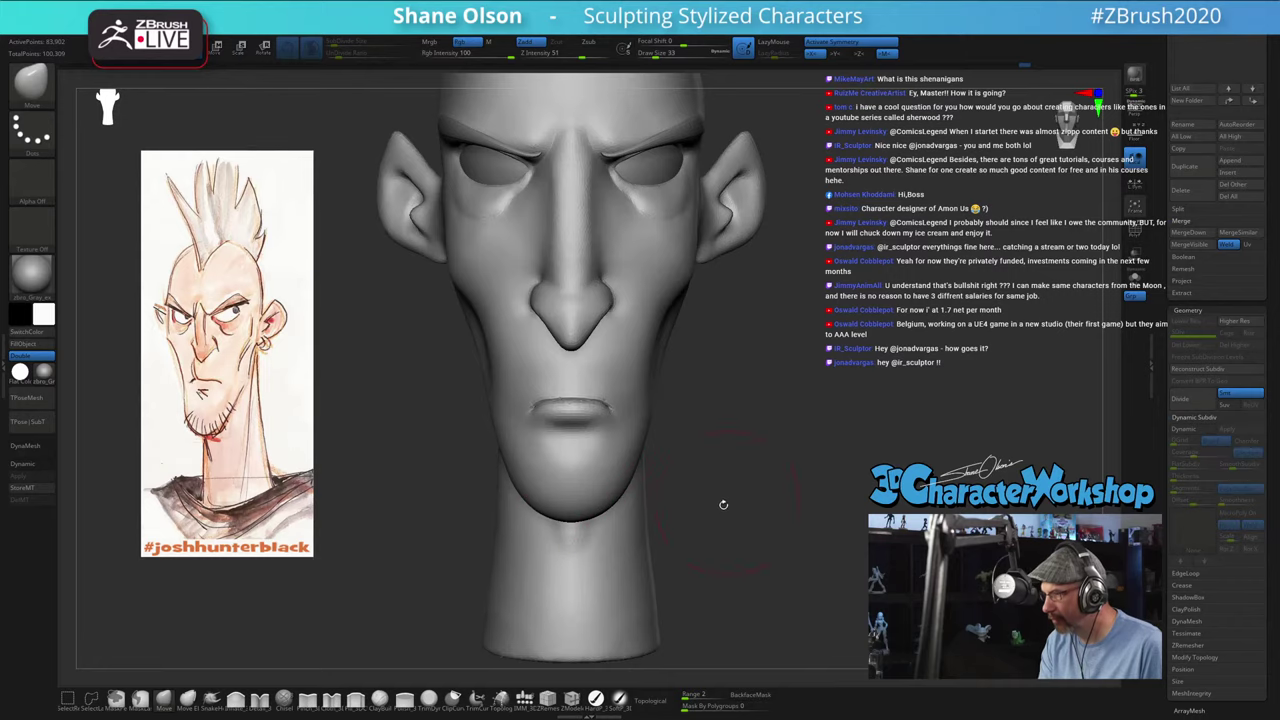
Step: Smooth the forehead and the crown of the skull at draw size 27
left_click_drag(723, 504, 718, 470)
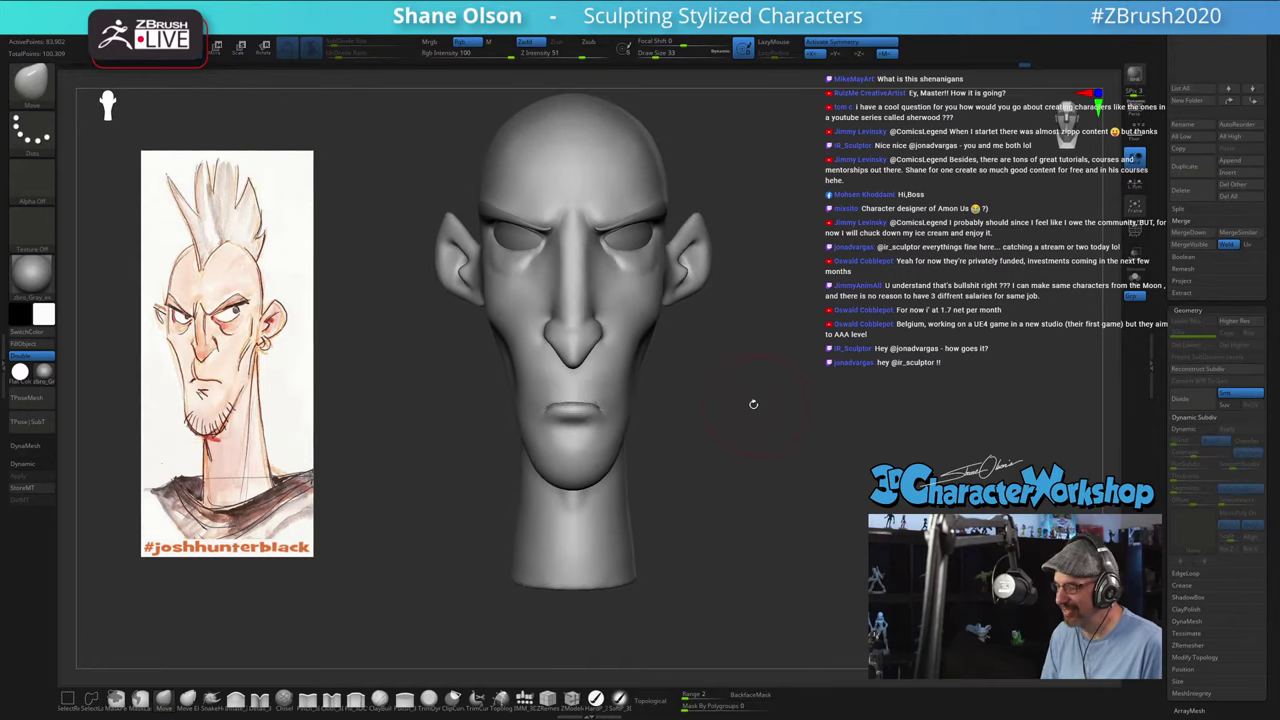
mouse_move(753, 404)
left_mouse_down()
mouse_move(742, 425)
mouse_move(717, 398)
mouse_move(857, 453)
mouse_move(904, 401)
left_mouse_up()
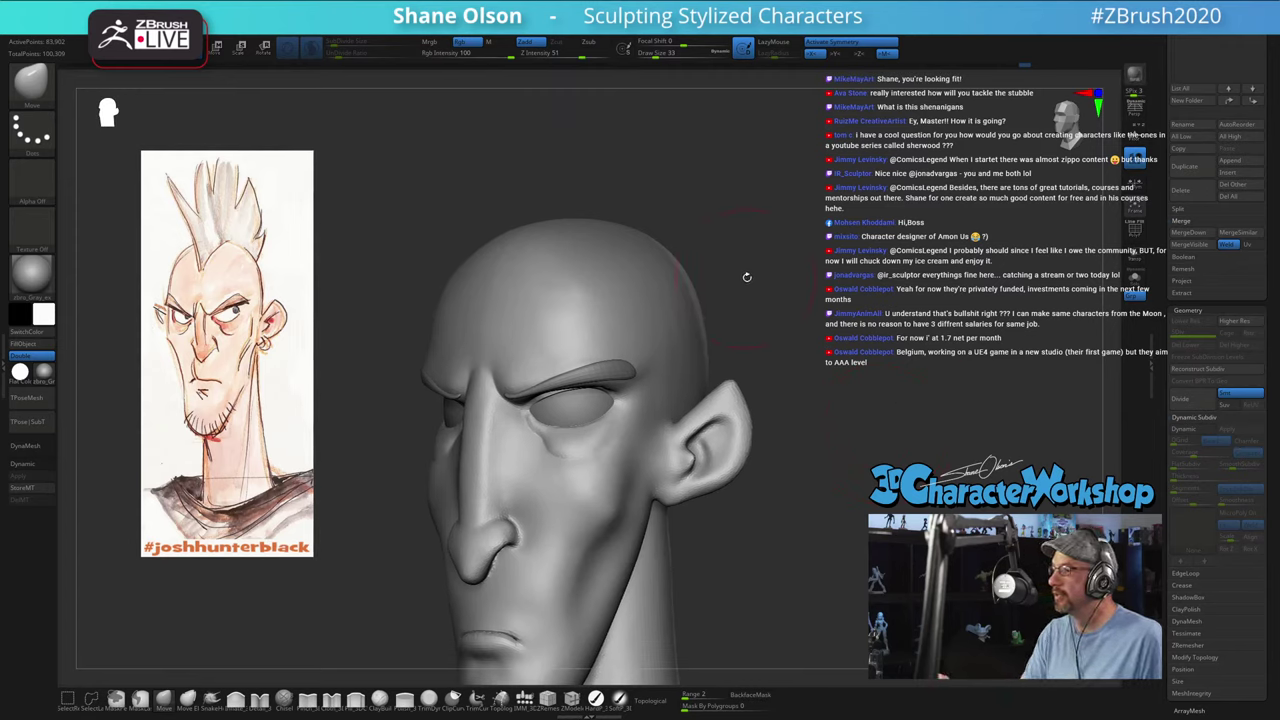
left_click_drag(743, 277, 751, 306)
key("shift")
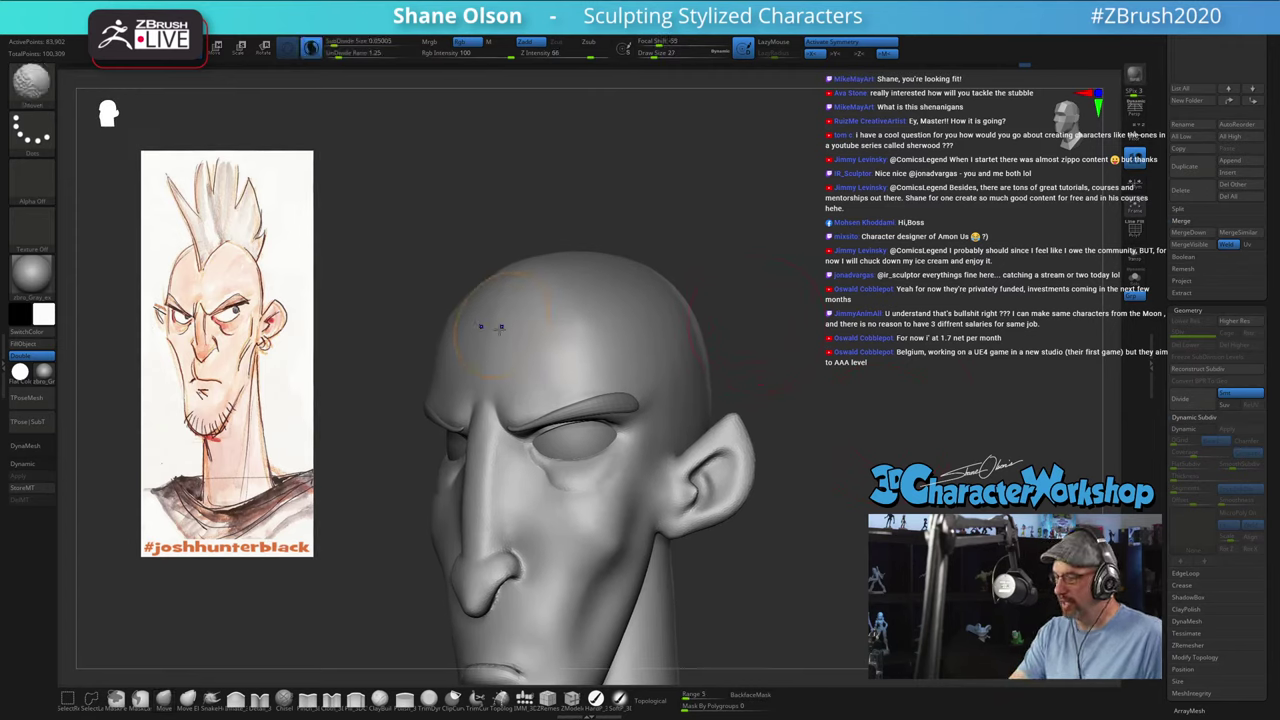
left_click_drag(538, 257, 572, 249, "shift")
mouse_move(791, 334)
left_mouse_down()
mouse_move(858, 334)
mouse_move(792, 331)
left_mouse_up()
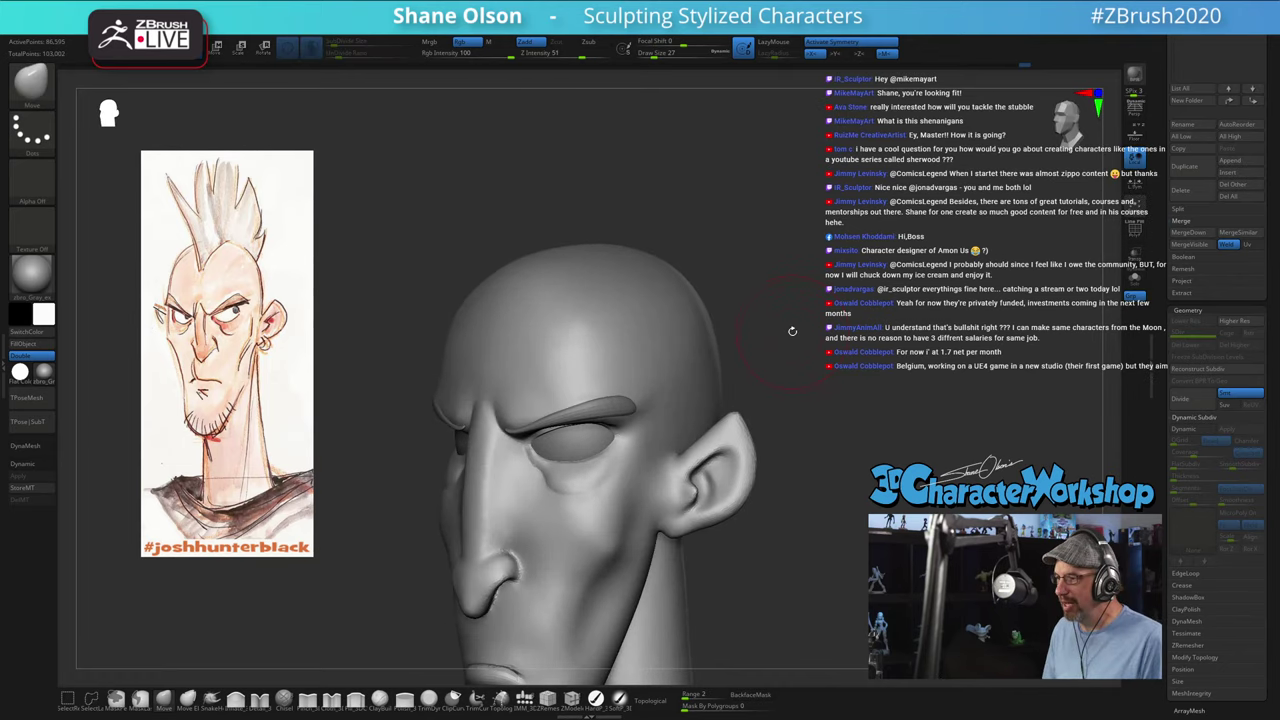
left_click_drag(792, 331, 700, 350)
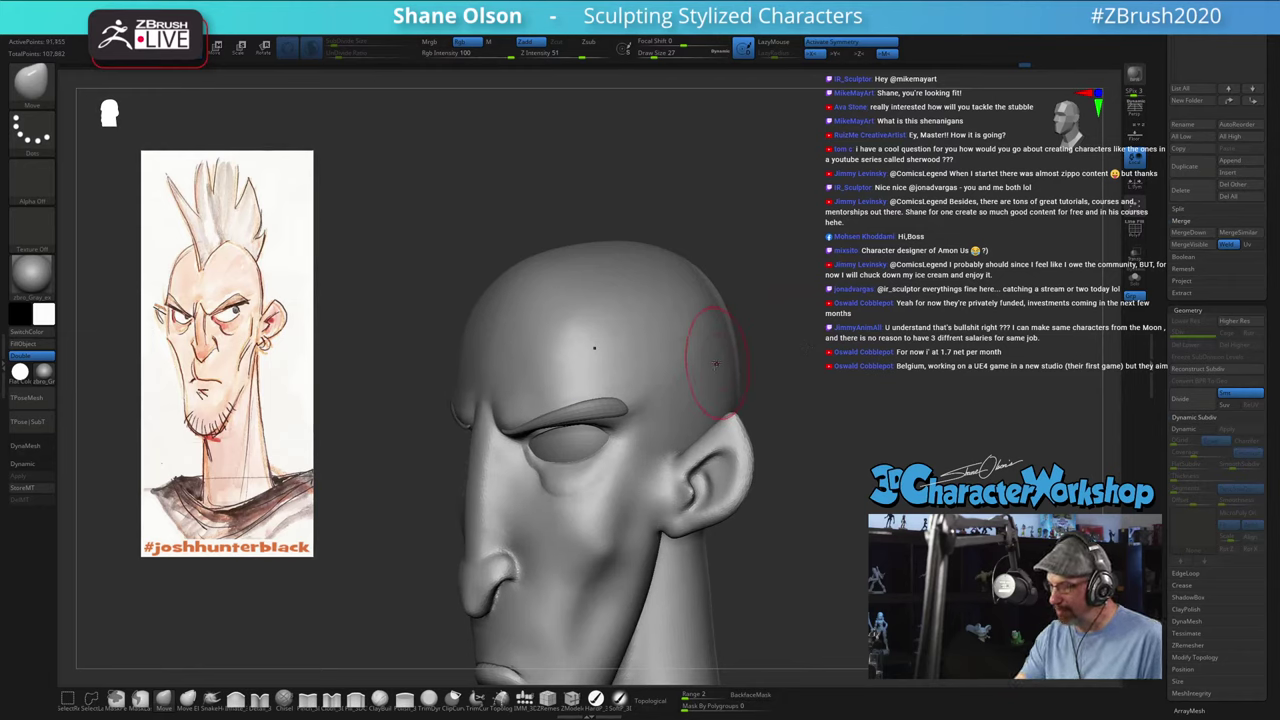
left_click_drag(794, 343, 762, 355)
Step: Even out the forehead surface just above the eyebrow with the Fill brush at draw size 16
left_click(356, 700)
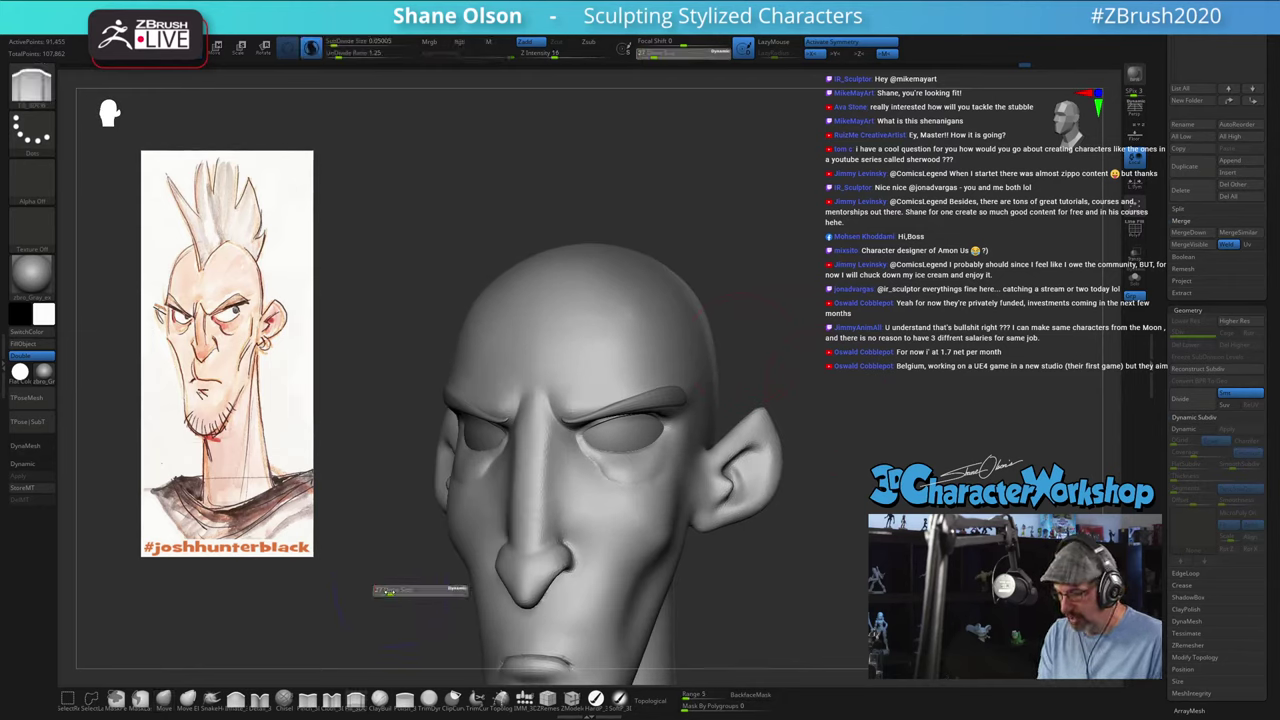
left_click_drag(386, 592, 388, 592)
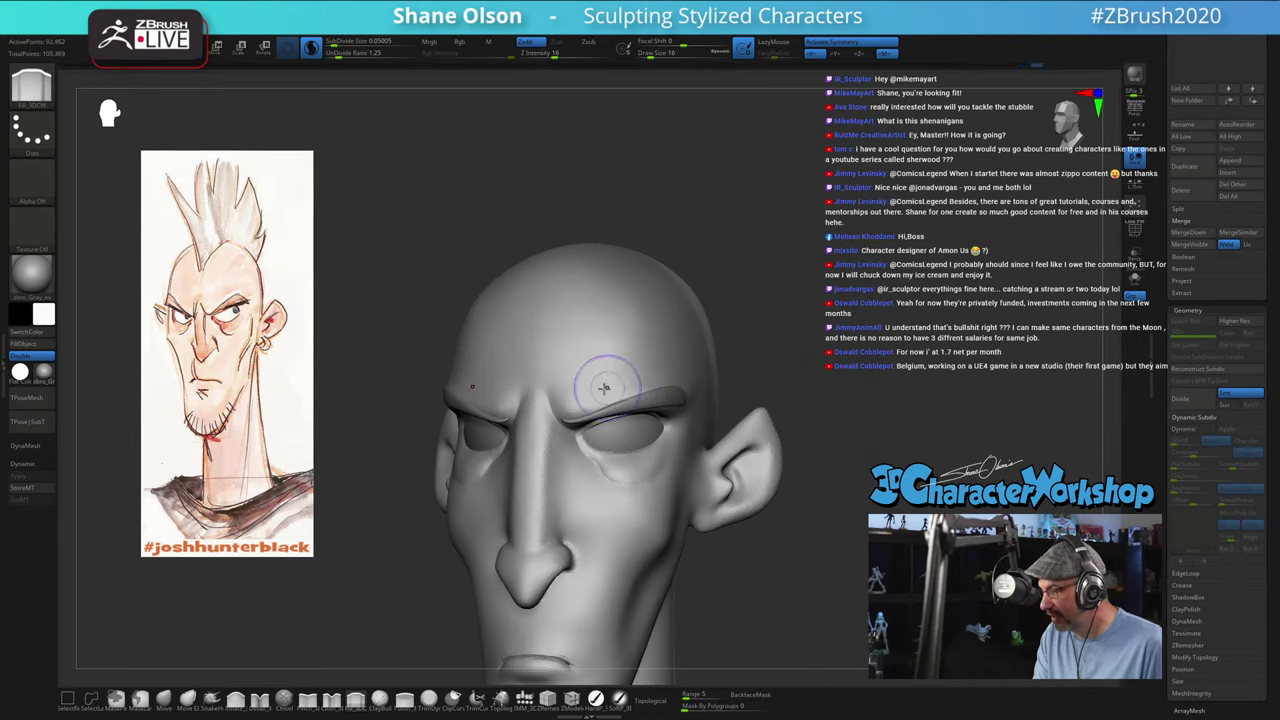
left_click_drag(604, 384, 680, 371)
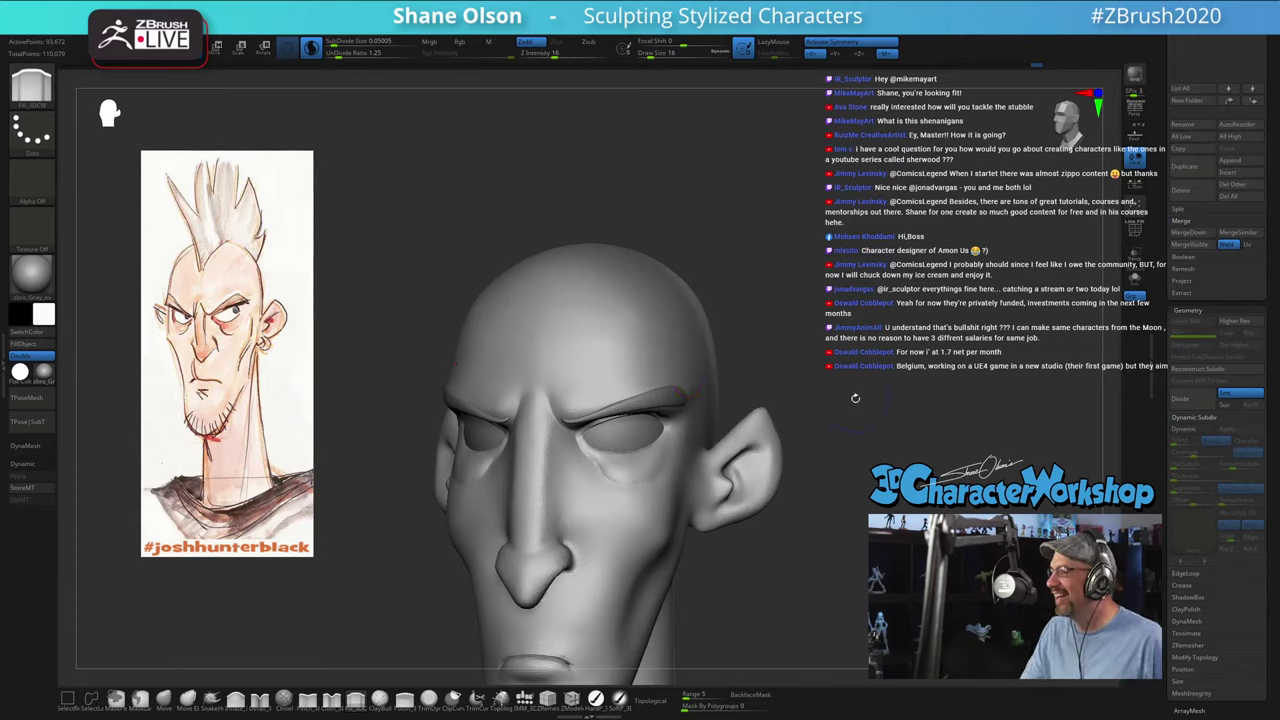
left_click_drag(855, 398, 845, 372)
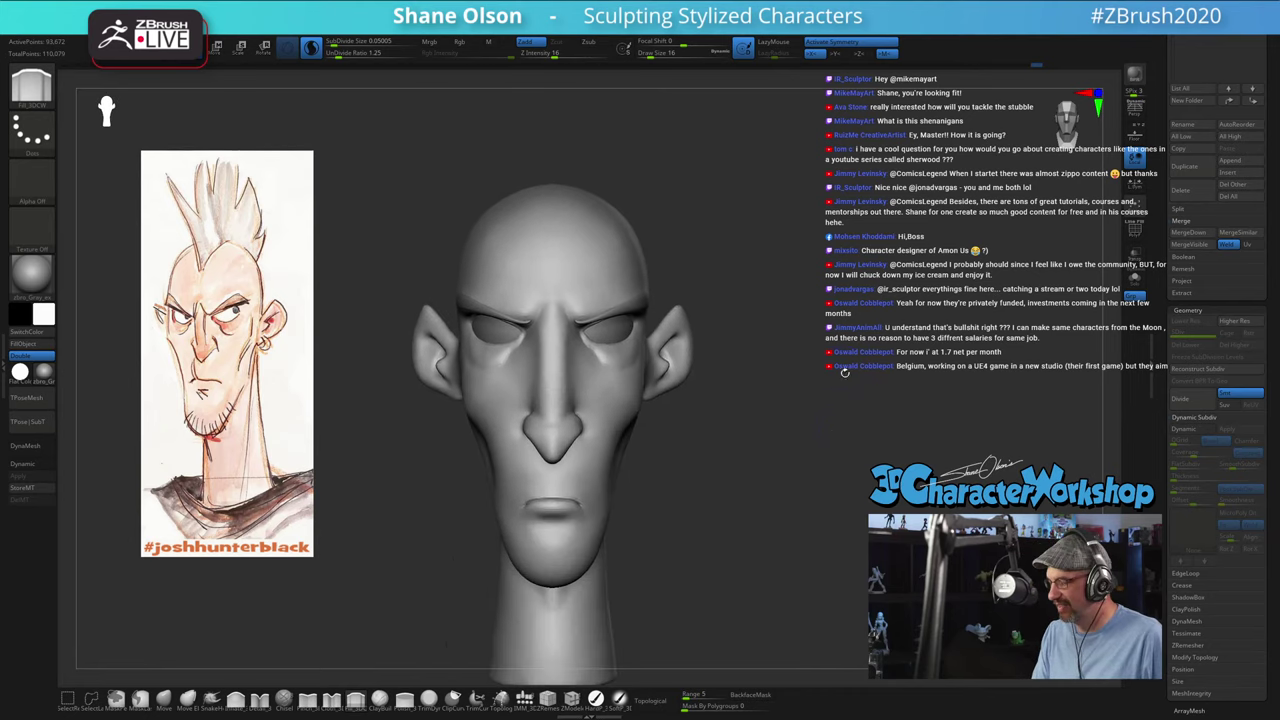
left_click_drag(834, 439, 826, 452)
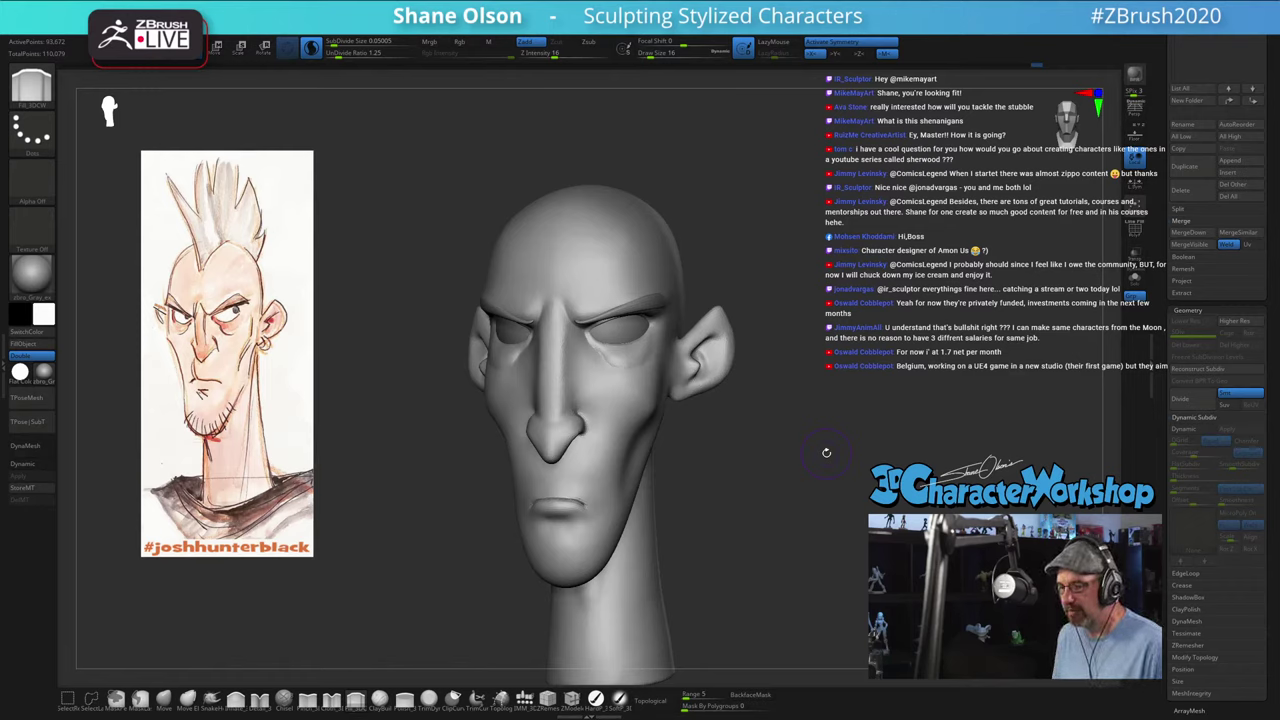
left_click_drag(744, 481, 757, 520)
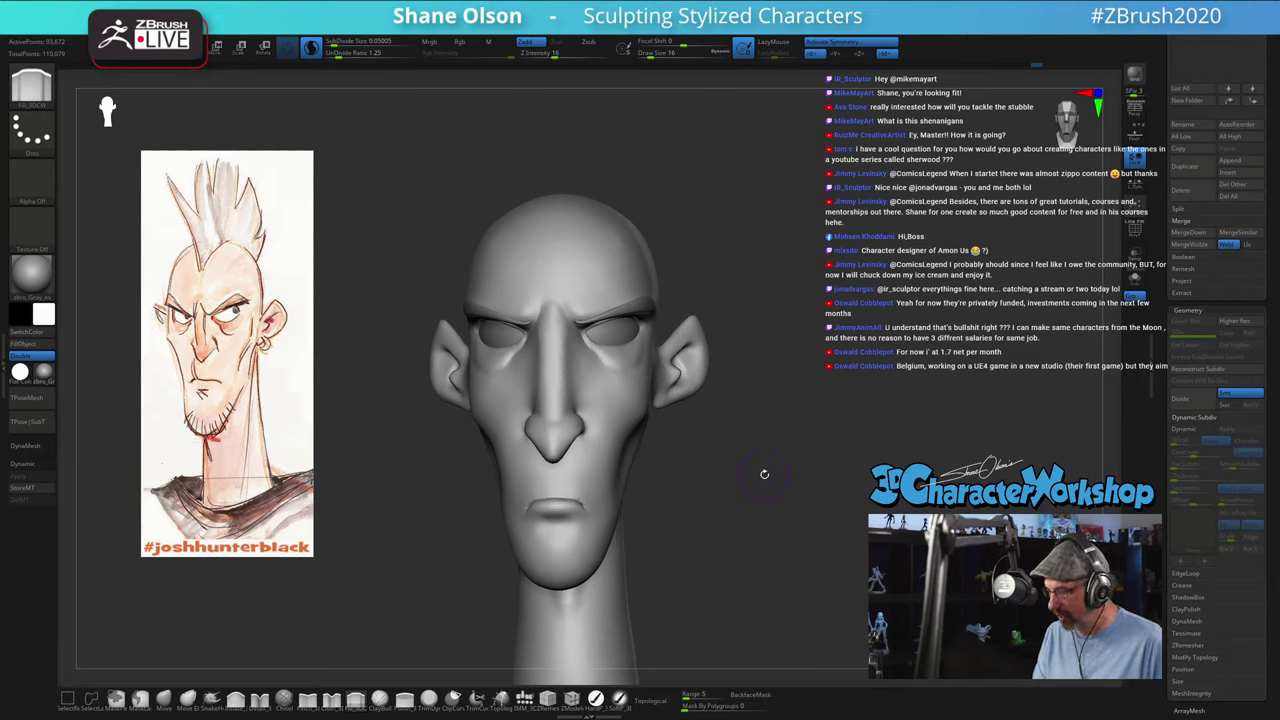
left_click_drag(754, 497, 756, 502)
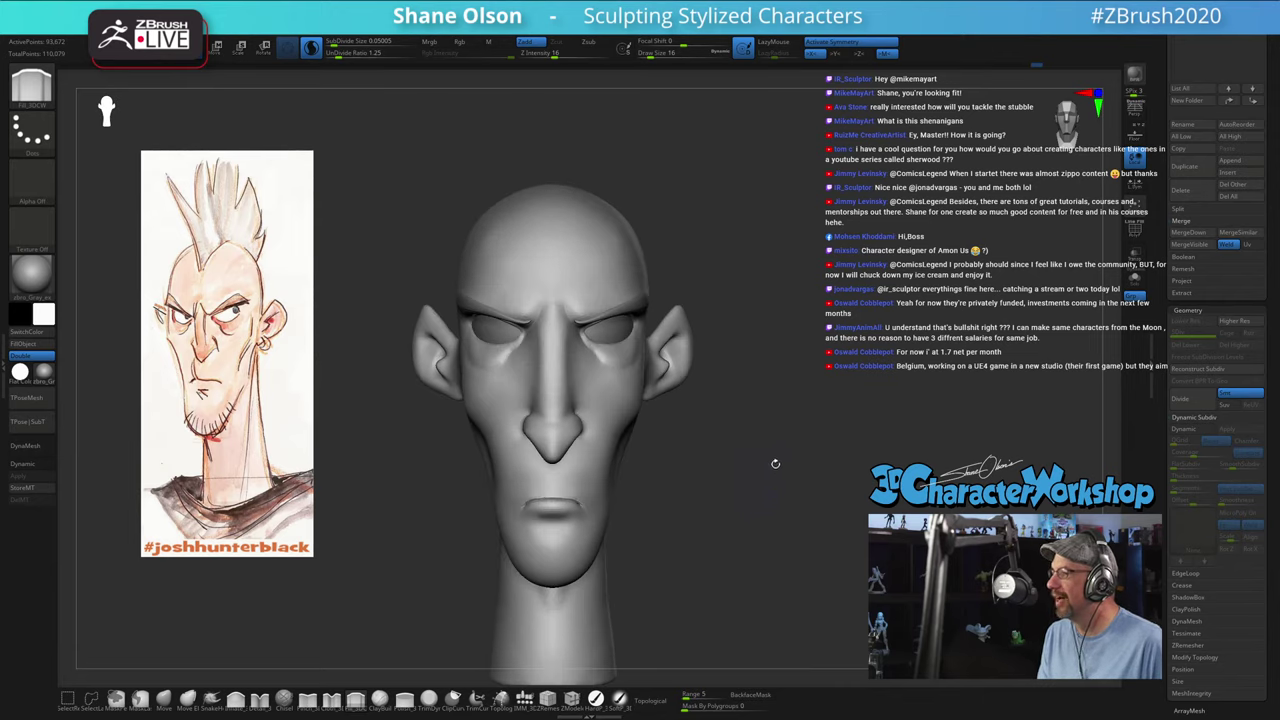
Step: Sharpen the lower edge of the eye bag with the Pinch brush at draw size 9 and soften its crease
mouse_move(712, 380)
left_mouse_down()
mouse_move(774, 466)
mouse_move(749, 457)
mouse_move(783, 449)
mouse_move(871, 477)
mouse_move(858, 485)
mouse_move(871, 484)
mouse_move(898, 412)
left_mouse_up()
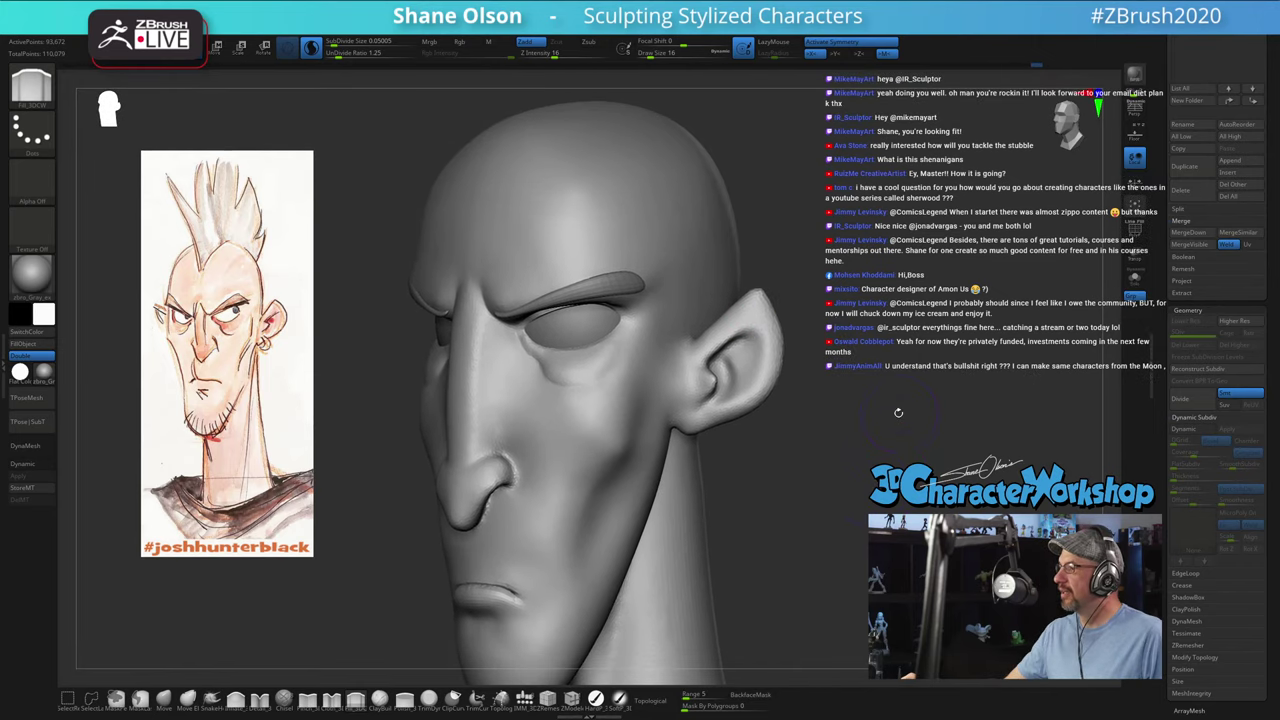
left_click_drag(898, 412, 776, 454)
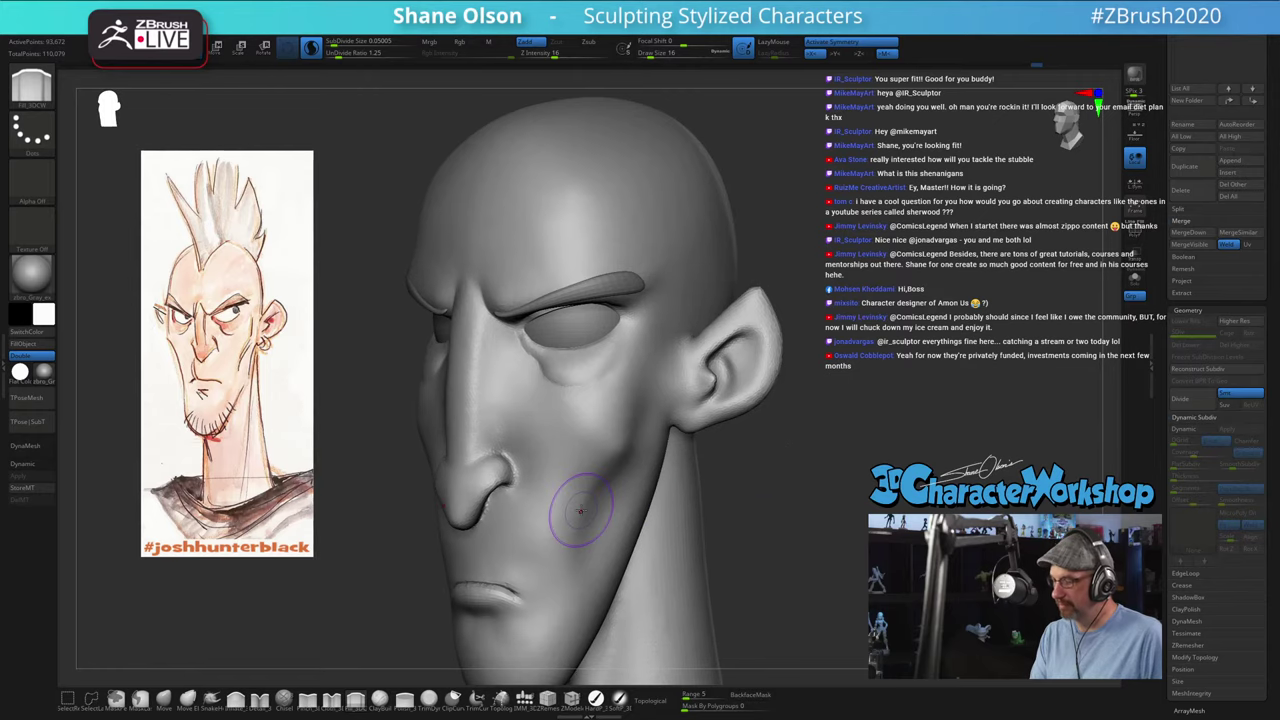
left_click(307, 699)
key("s")
left_click(328, 631)
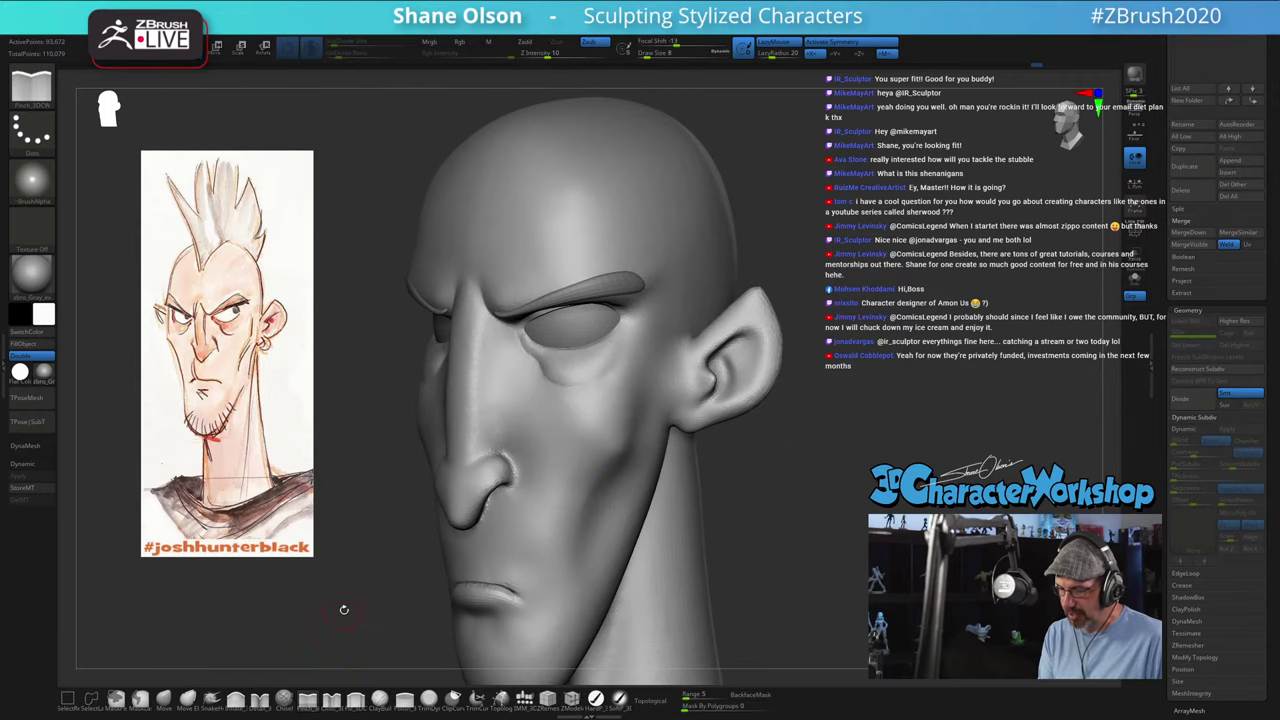
mouse_move(587, 387)
right_mouse_down("ctrl")
mouse_move(600, 403)
mouse_move(603, 386)
right_mouse_up("ctrl")
key("s")
left_click(591, 393)
mouse_move(545, 380)
left_mouse_down()
mouse_move(568, 384)
mouse_move(565, 362)
left_mouse_up()
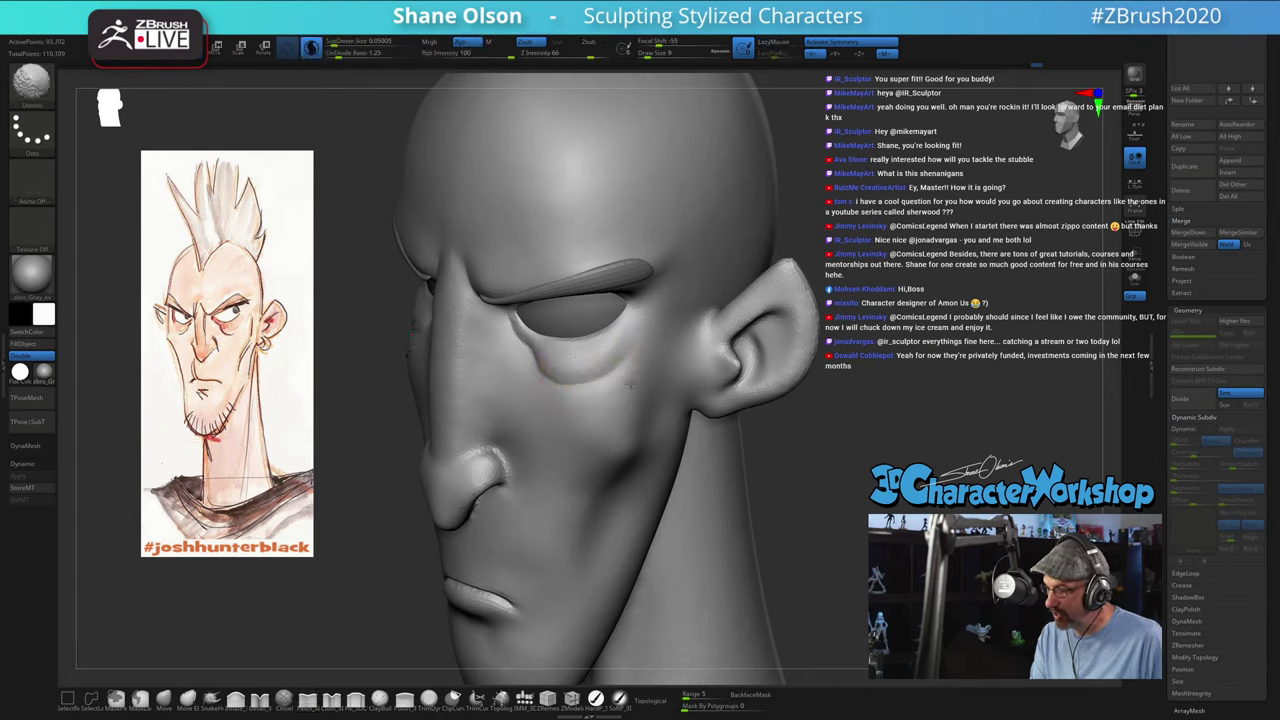
Step: Refine the plane edges along the nose side and nose wing with the Pinch brush at draw size 11
mouse_move(646, 404)
right_mouse_down()
mouse_move(715, 440)
mouse_move(746, 494)
right_mouse_up()
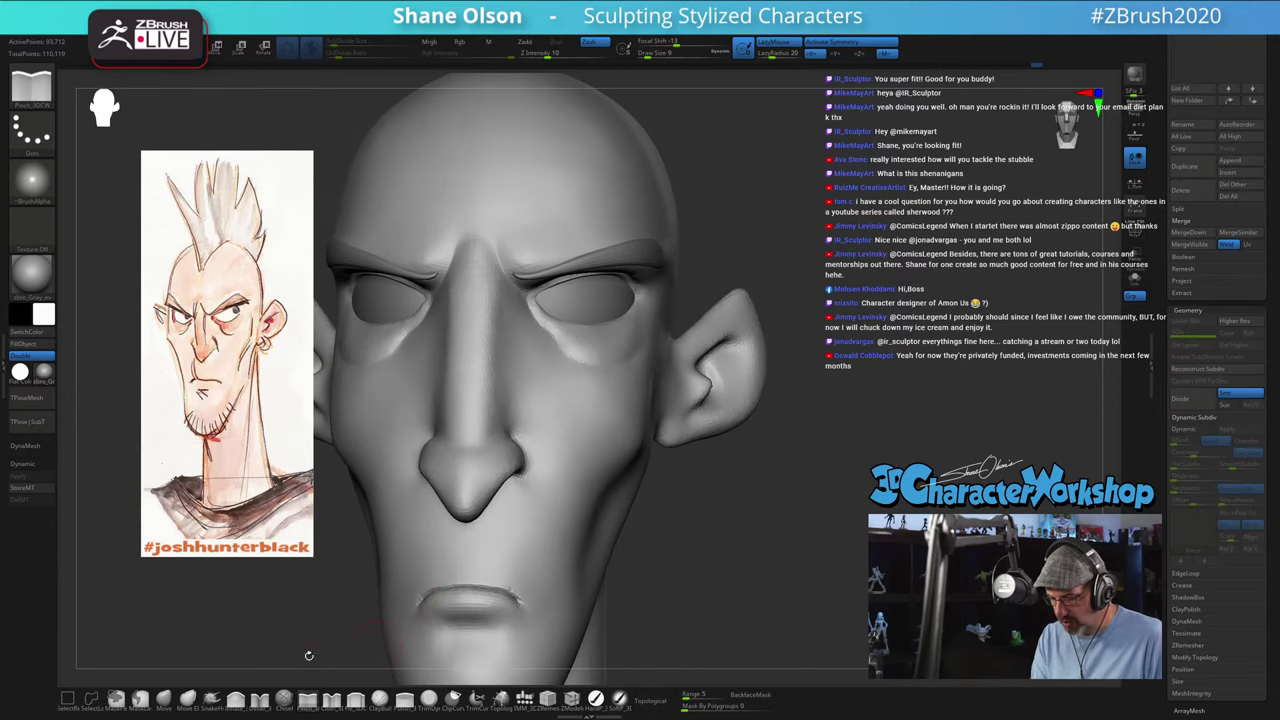
key("s")
left_click_drag(321, 601, 328, 601)
mouse_move(520, 384)
right_mouse_down()
mouse_move(508, 337)
mouse_move(508, 385)
right_mouse_up()
key("s")
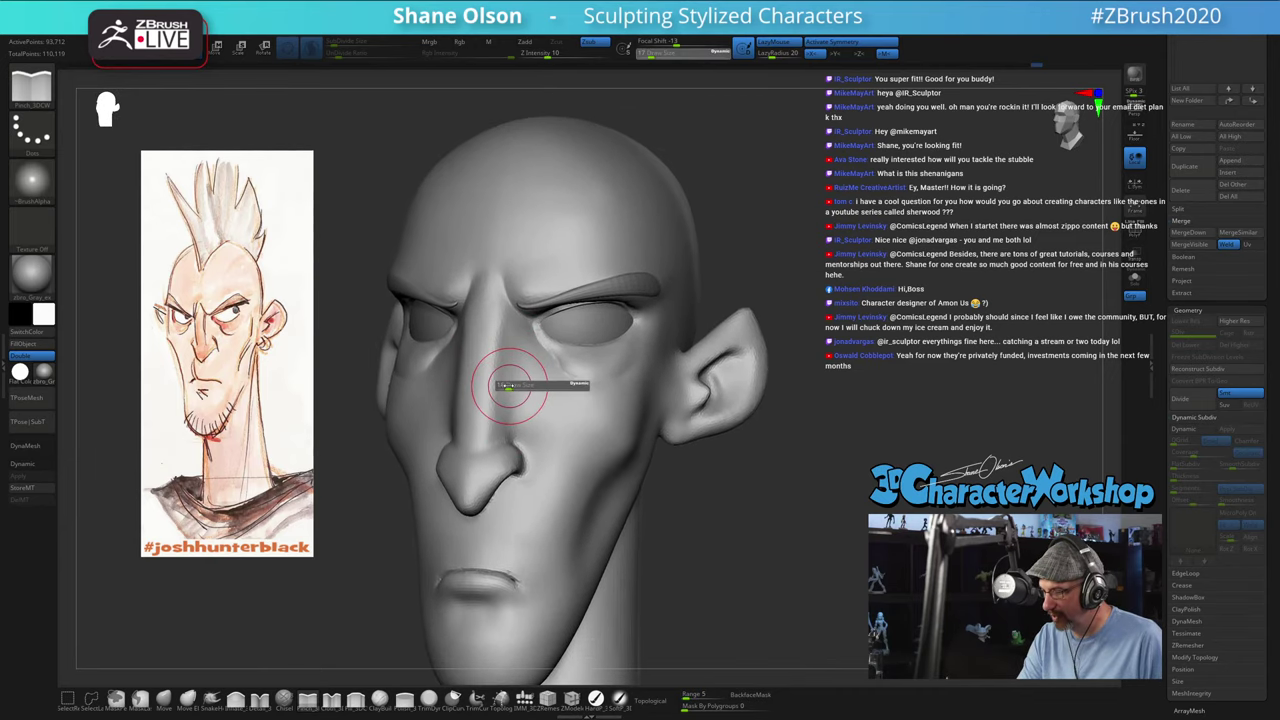
left_click_drag(507, 385, 506, 312)
mouse_move(528, 402)
right_mouse_down()
mouse_move(549, 394)
mouse_move(531, 409)
right_mouse_up()
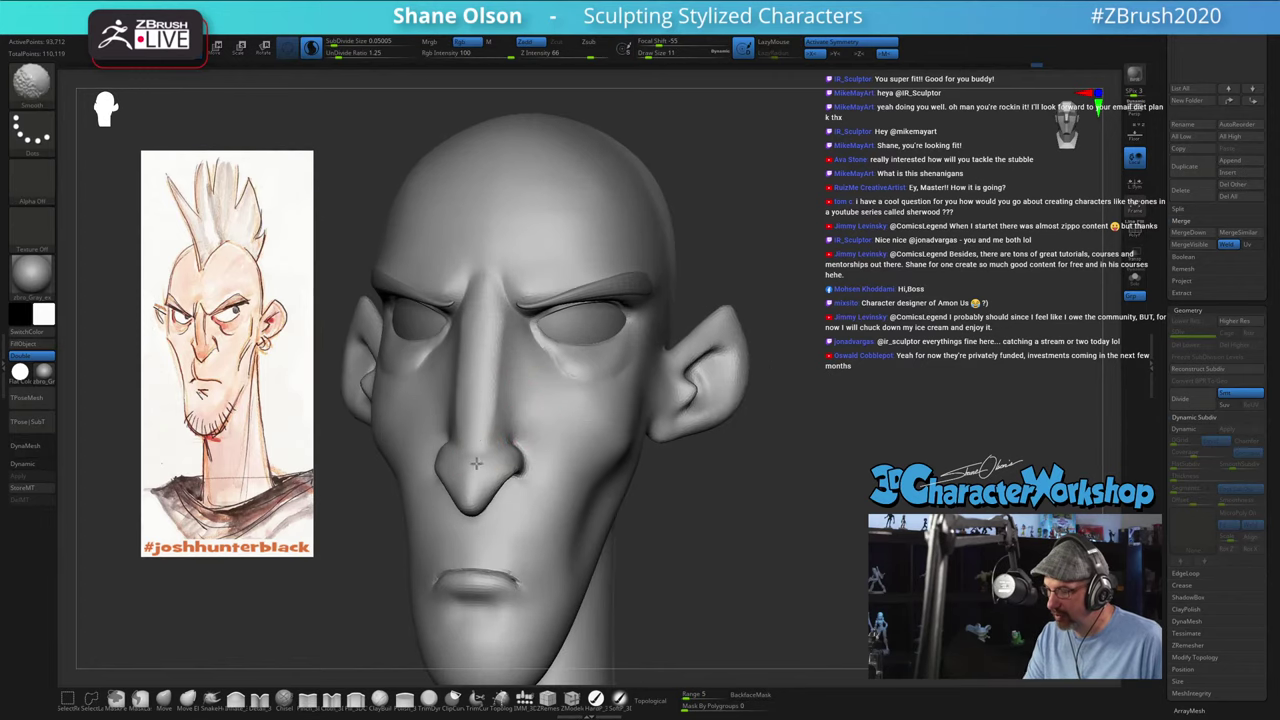
right_click_drag(697, 536, 483, 458)
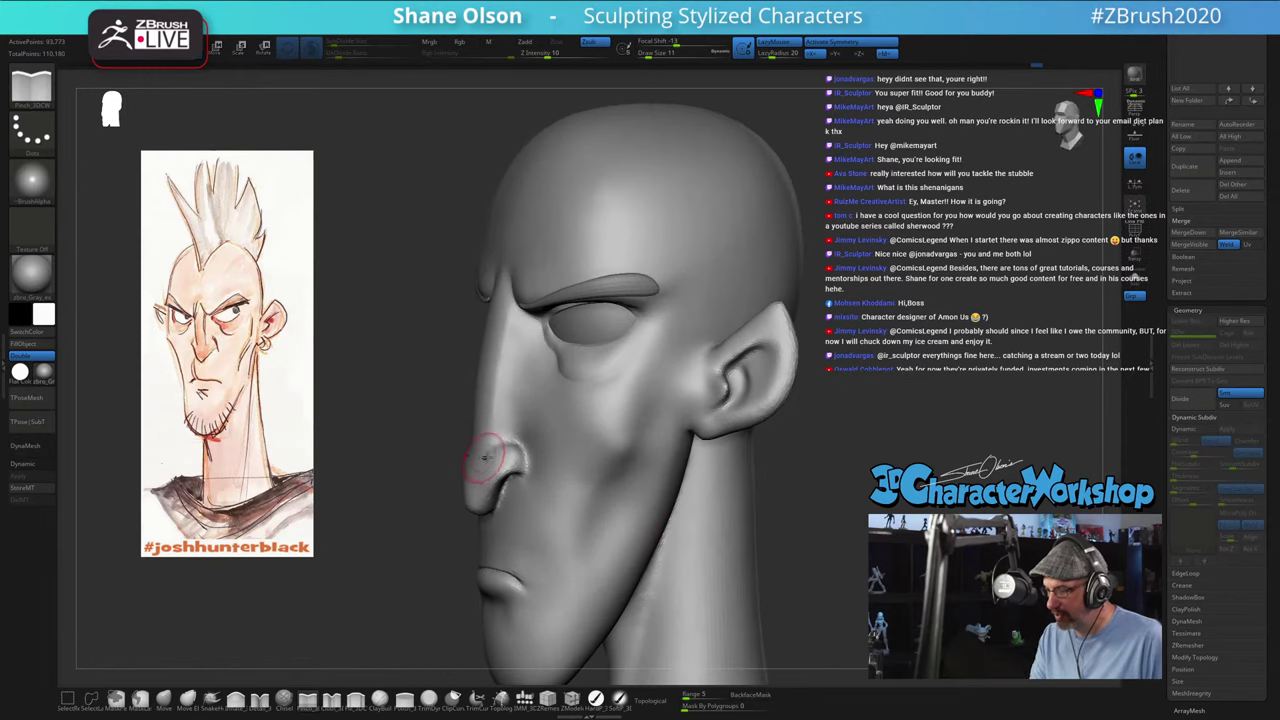
Step: Tighten the nostril rim and wing crease with the Pinch brush at draw size 9 and smooth along the rim
mouse_move(823, 563)
right_mouse_down()
mouse_move(735, 514)
mouse_move(815, 524)
mouse_move(807, 484)
mouse_move(789, 466)
mouse_move(720, 458)
right_mouse_up()
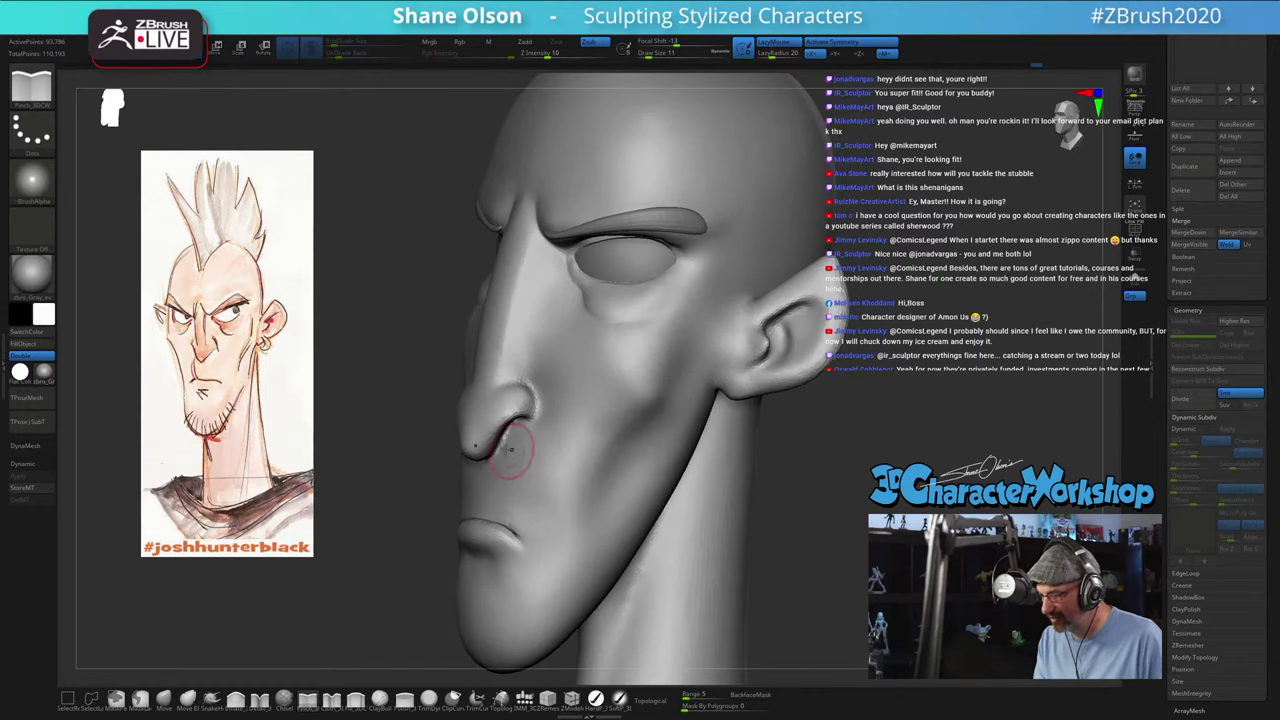
key("bracketleft")
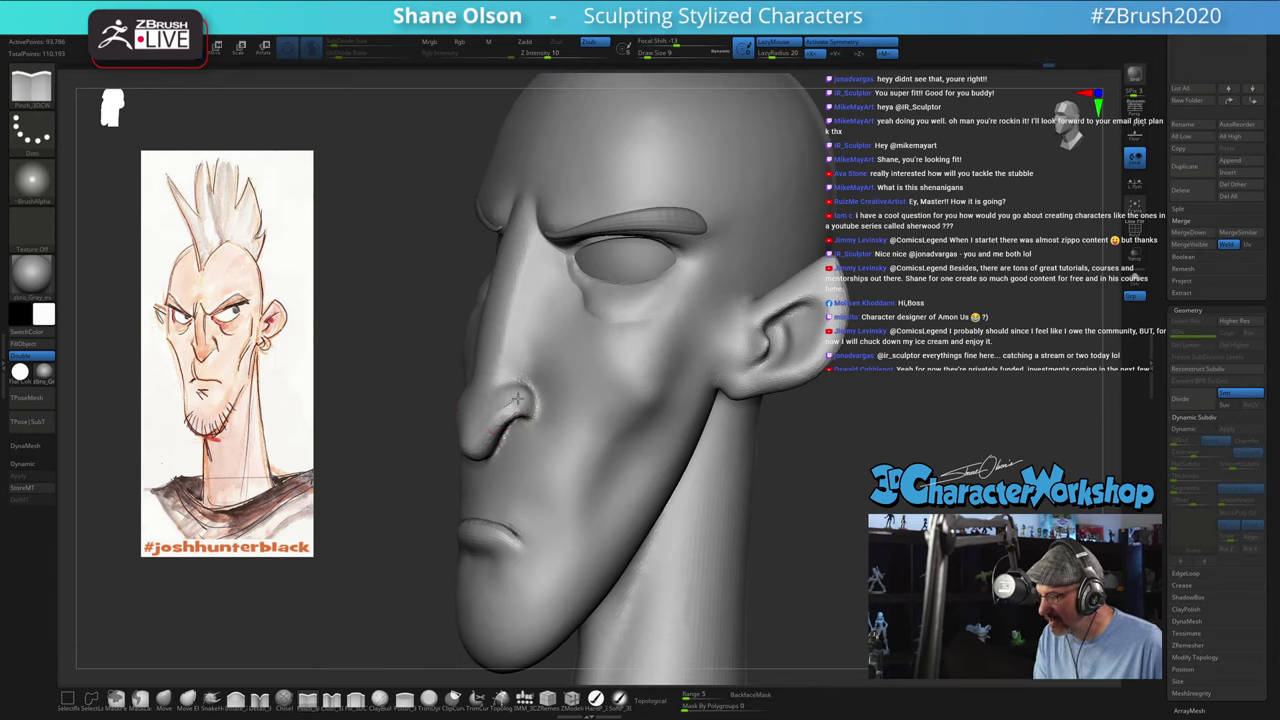
right_click_drag(543, 390, 545, 396)
left_click_drag(540, 398, 503, 435, "shift")
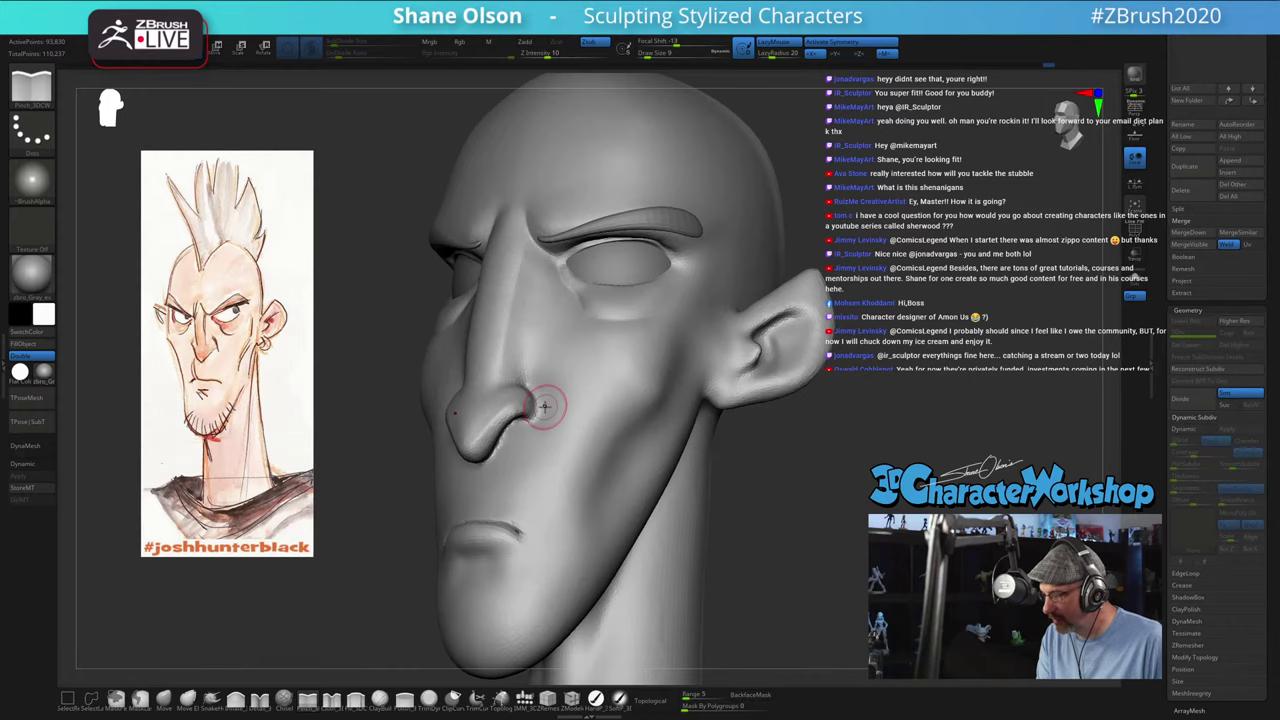
Step: Smooth the tip and underside of the nose at draw size 9
right_click_drag(544, 406, 472, 426)
key("shift")
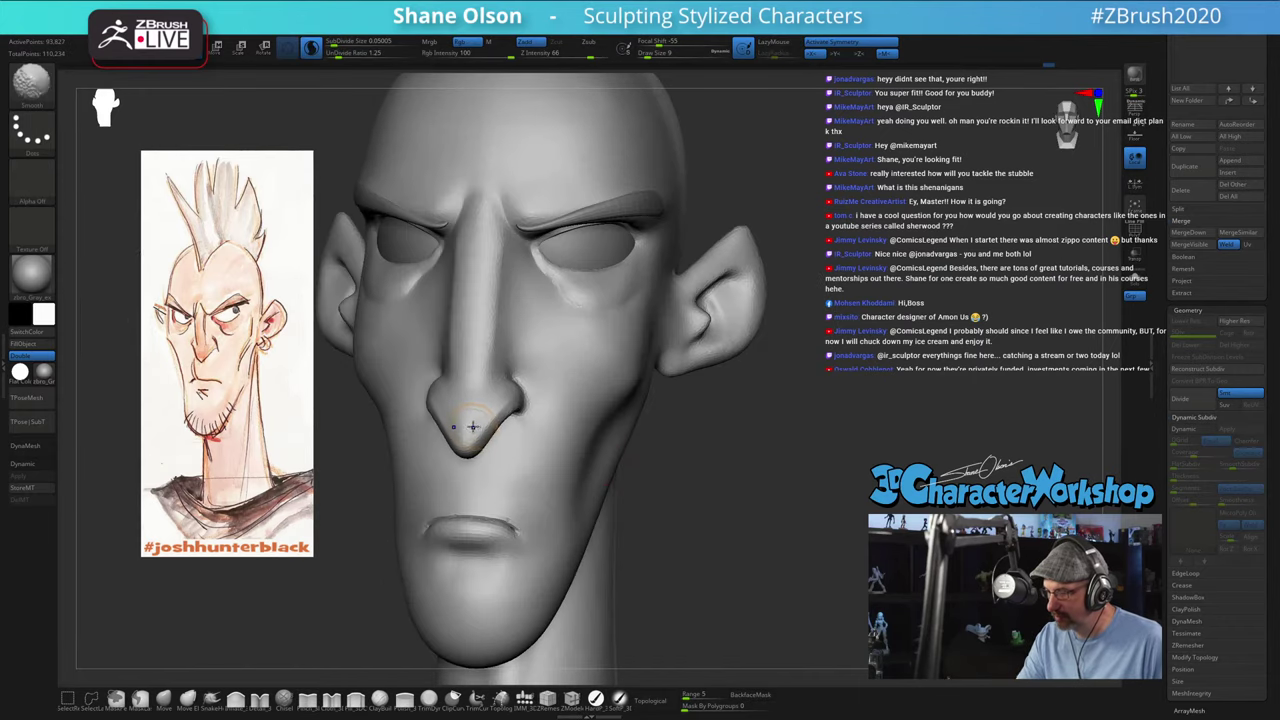
left_click_drag(473, 426, 469, 438, "shift")
mouse_move(736, 529)
right_mouse_down("ctrl")
mouse_move(730, 500)
mouse_move(729, 517)
right_mouse_up("ctrl")
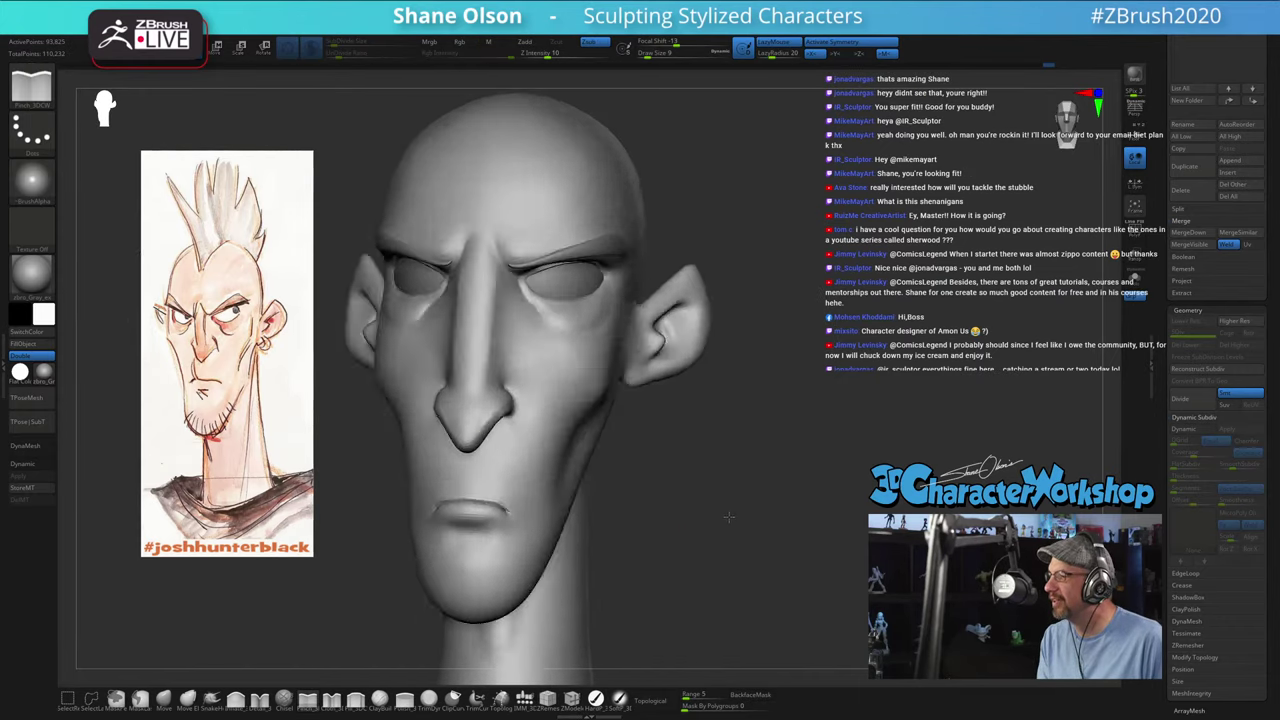
mouse_move(729, 517)
left_mouse_down()
mouse_move(733, 462)
mouse_move(802, 458)
mouse_move(560, 385)
left_mouse_up()
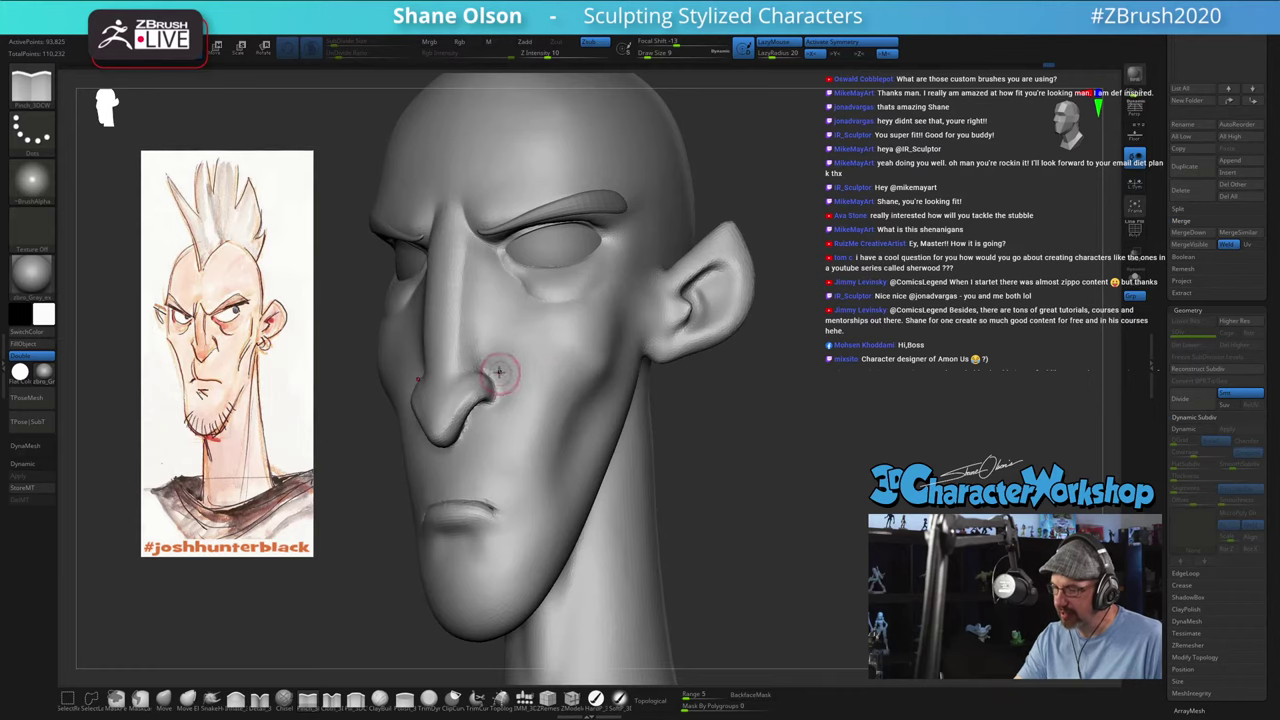
Step: Refine the crease above the nose wing with the Pinch brush at draw size 8 and smooth the adjoining cheek
mouse_move(491, 371)
right_mouse_down()
mouse_move(478, 366)
mouse_move(488, 374)
right_mouse_up()
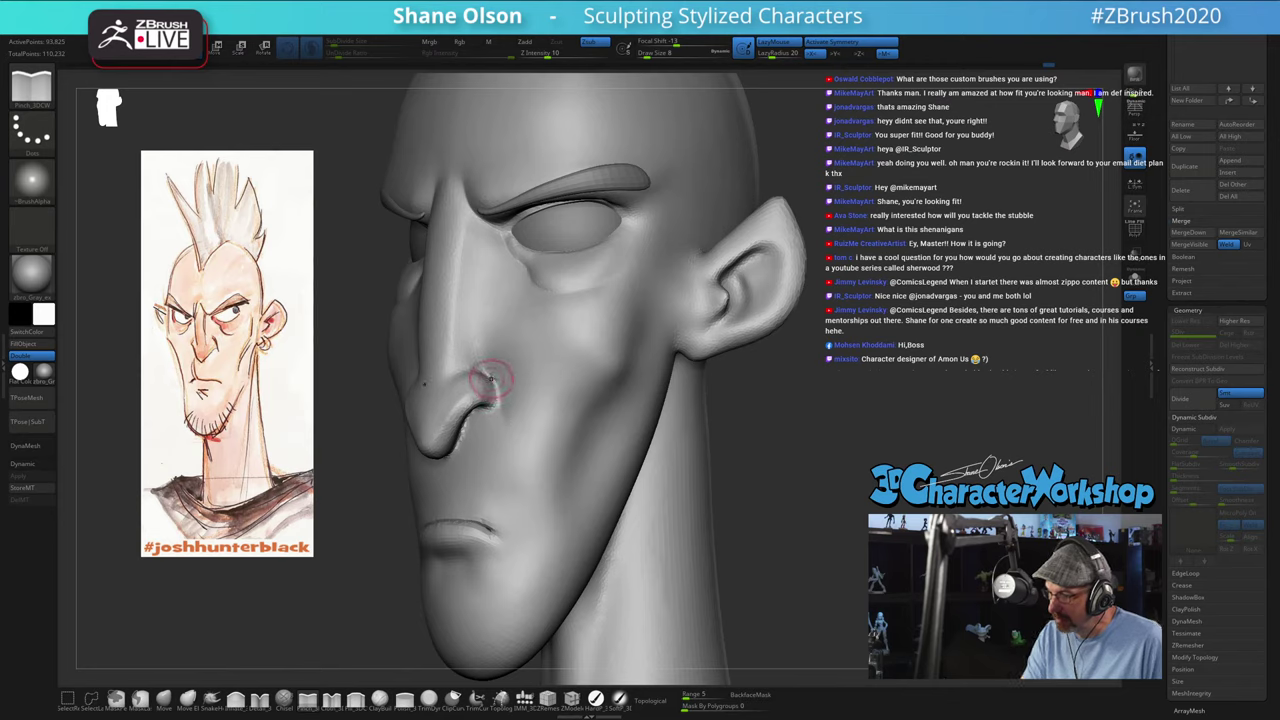
key("b")
key("s")
key("t")
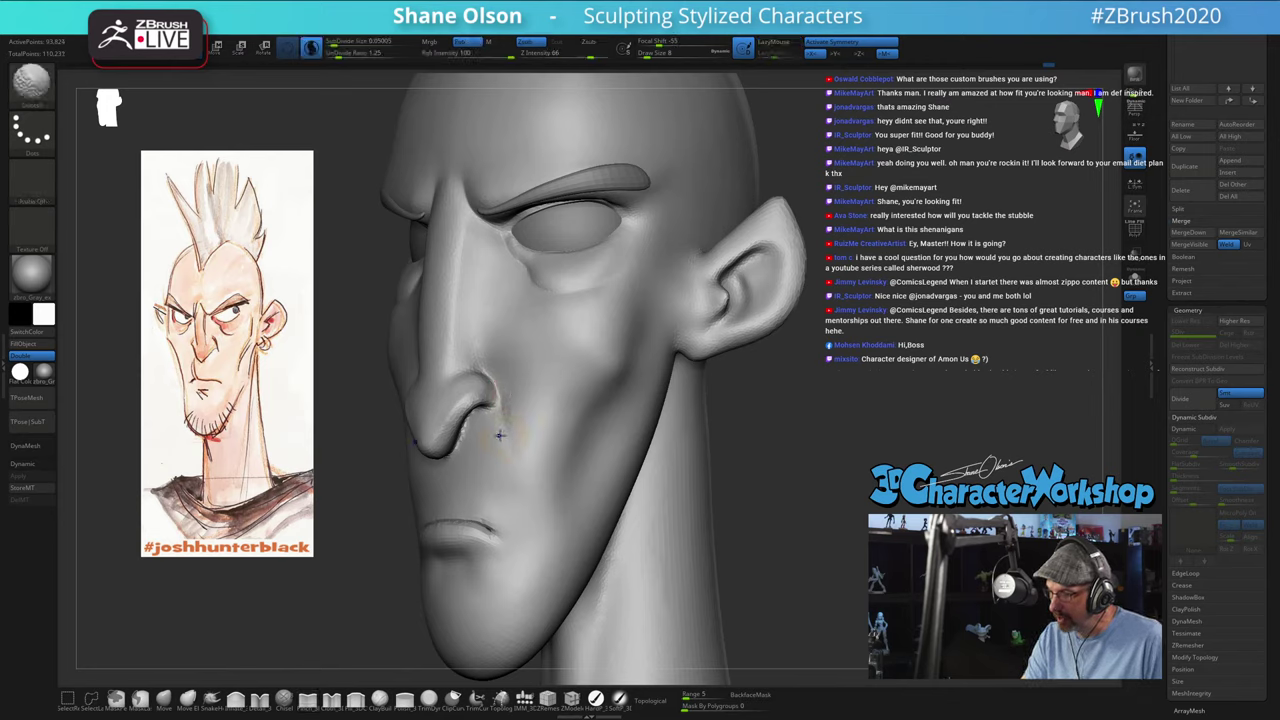
key("b")
key("h")
key("p")
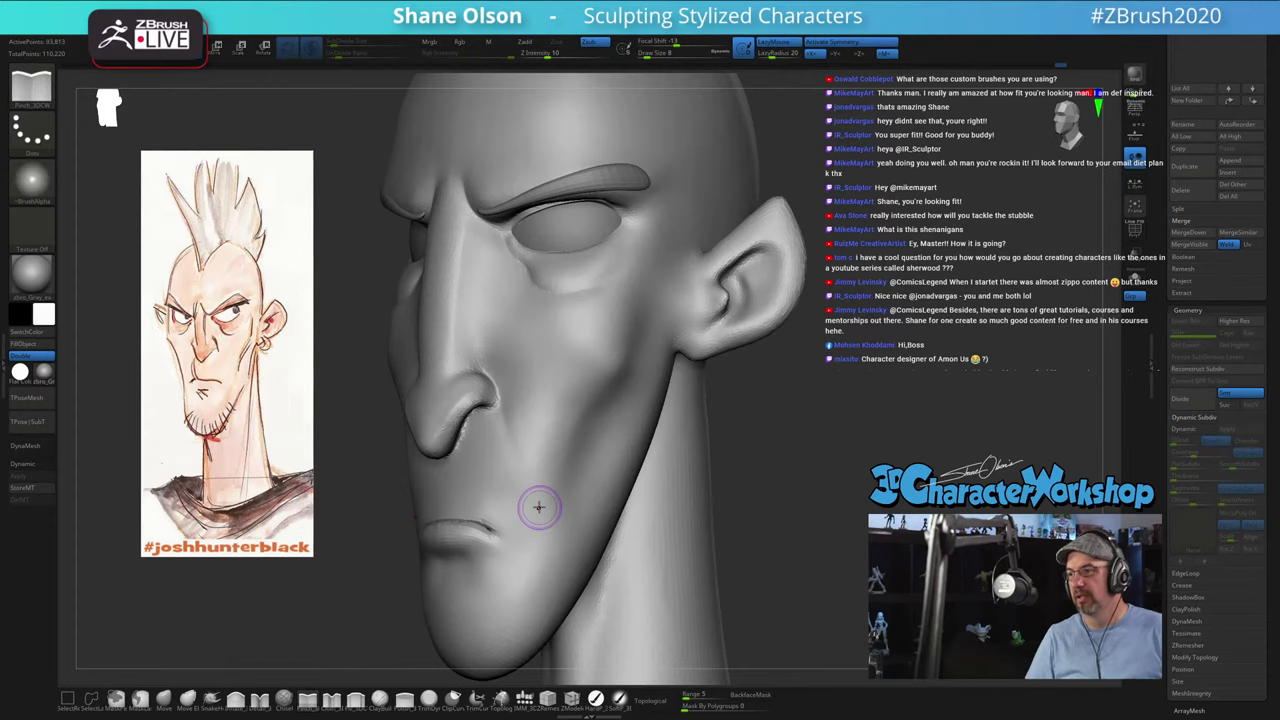
left_click_drag(487, 343, 526, 397, "shift")
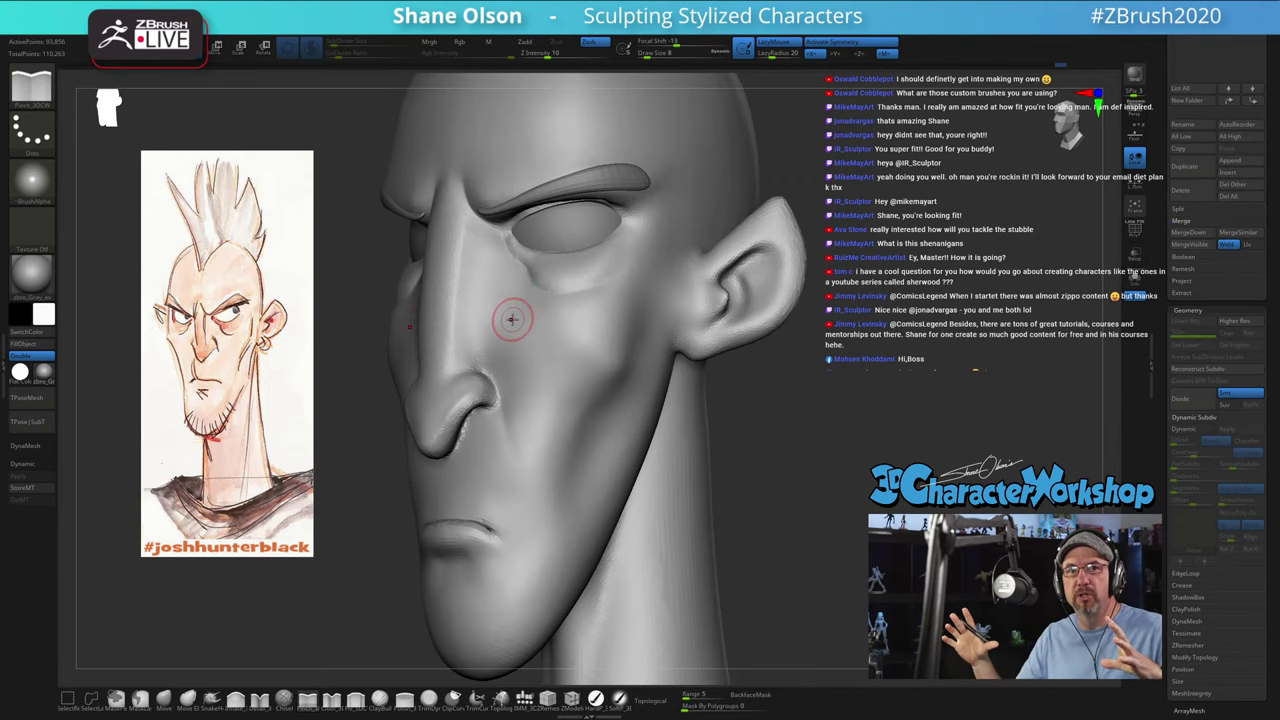
key("shift")
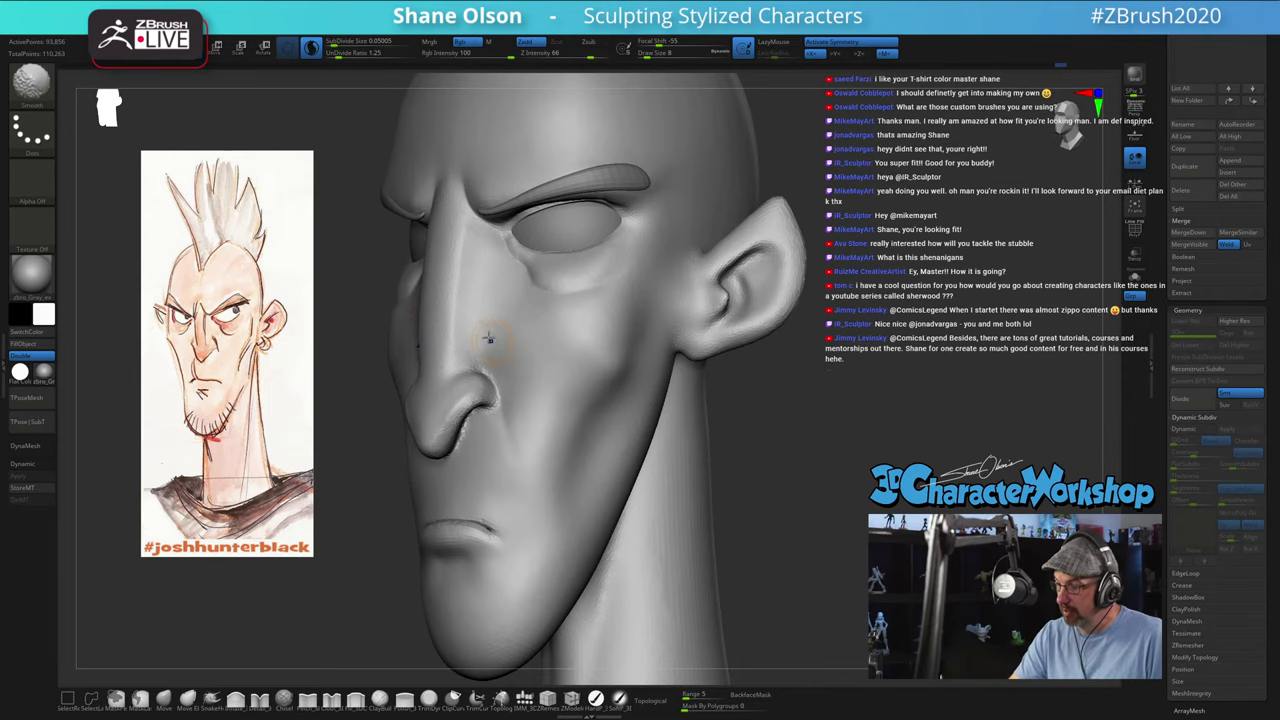
Step: Fill in and smooth the cheek surface beside the nose wing at draw size 9
mouse_move(545, 388)
right_mouse_down()
mouse_move(543, 402)
mouse_move(517, 277)
mouse_move(500, 397)
right_mouse_up()
left_click(356, 700)
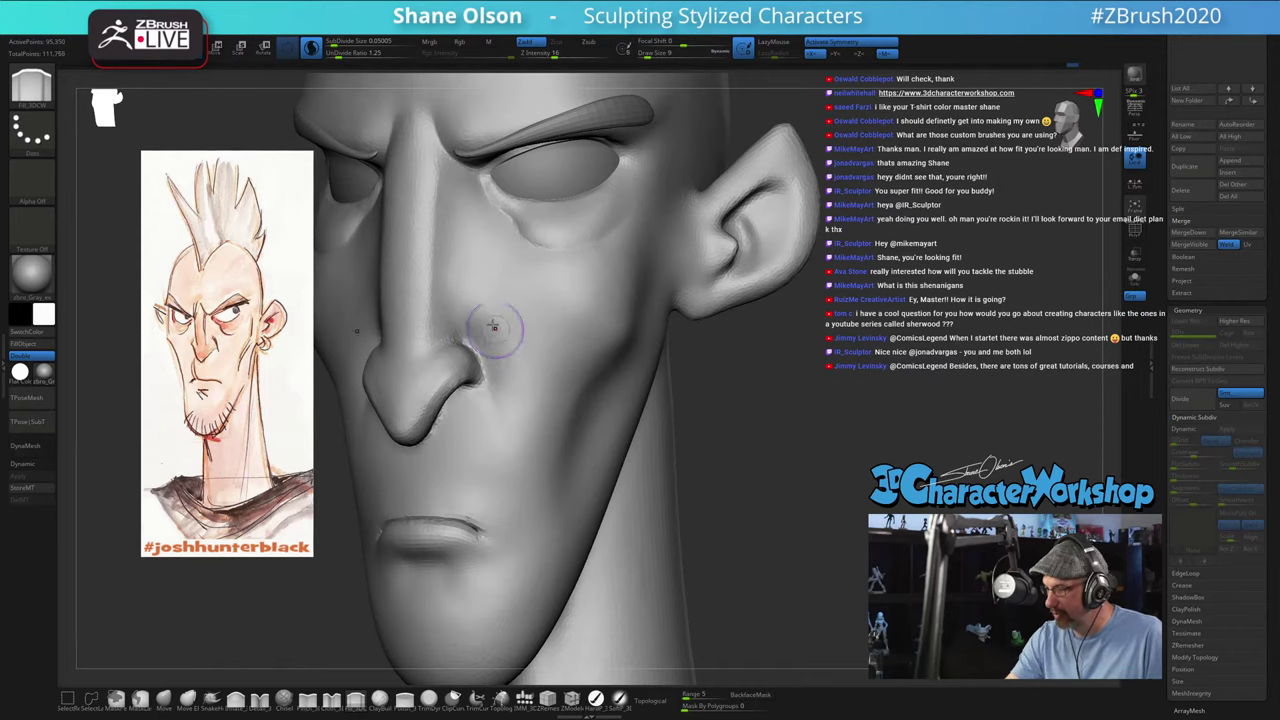
key("shift")
left_click_drag(497, 293, 512, 355, "shift")
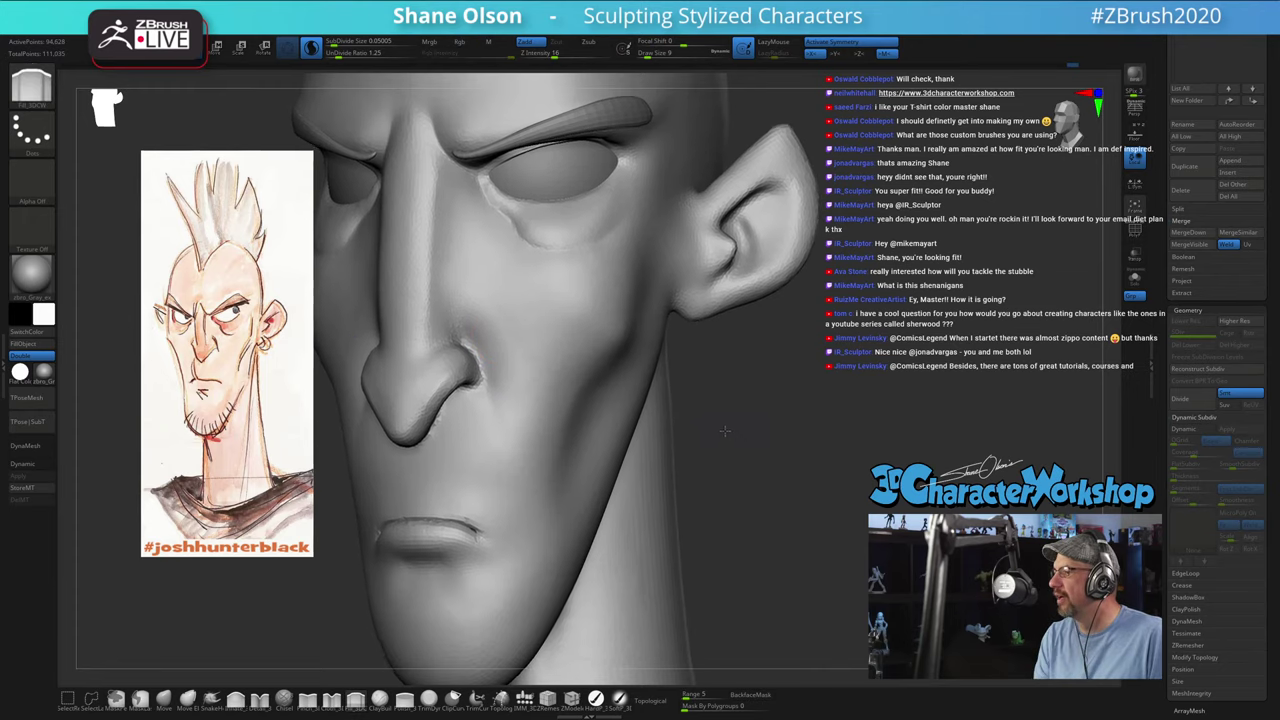
Step: Turn off symmetry and define the upper edge of the mouth with the Detail brush at draw size 7
left_click_drag(724, 431, 790, 401, "alt")
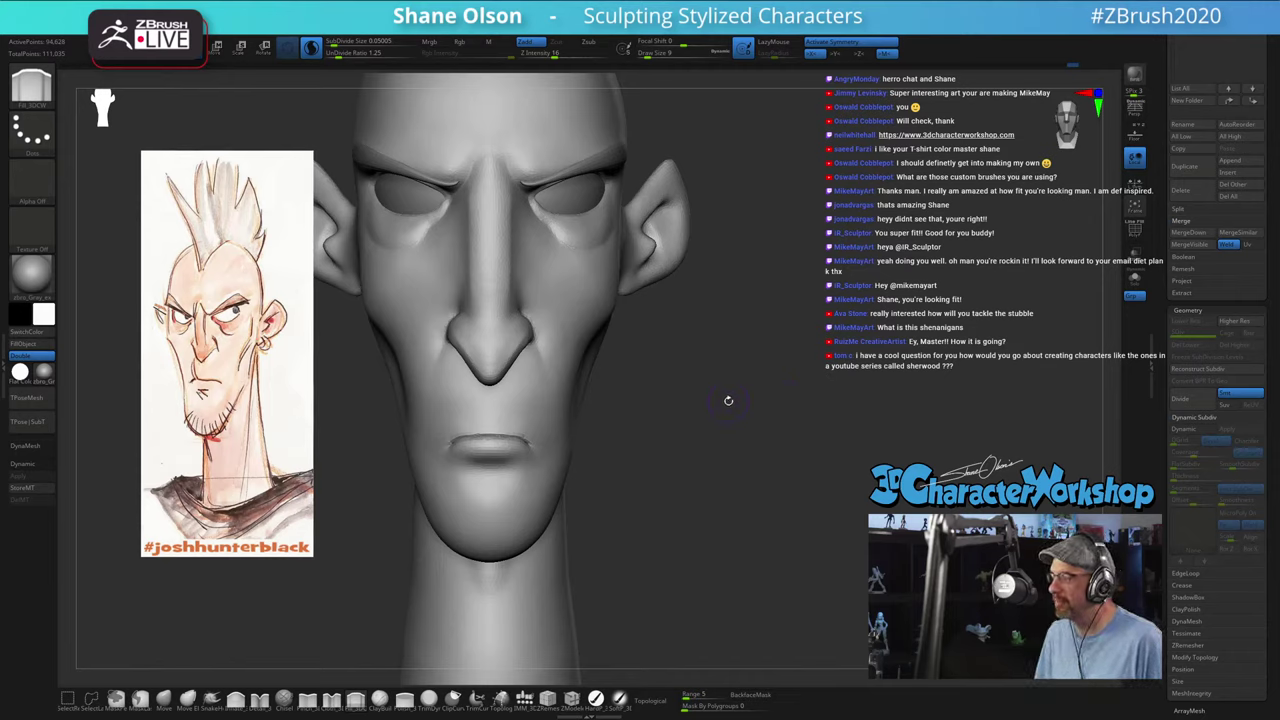
mouse_move(729, 397)
left_mouse_down()
mouse_move(726, 371)
mouse_move(748, 373)
mouse_move(734, 375)
mouse_move(745, 398)
mouse_move(823, 418)
left_mouse_up()
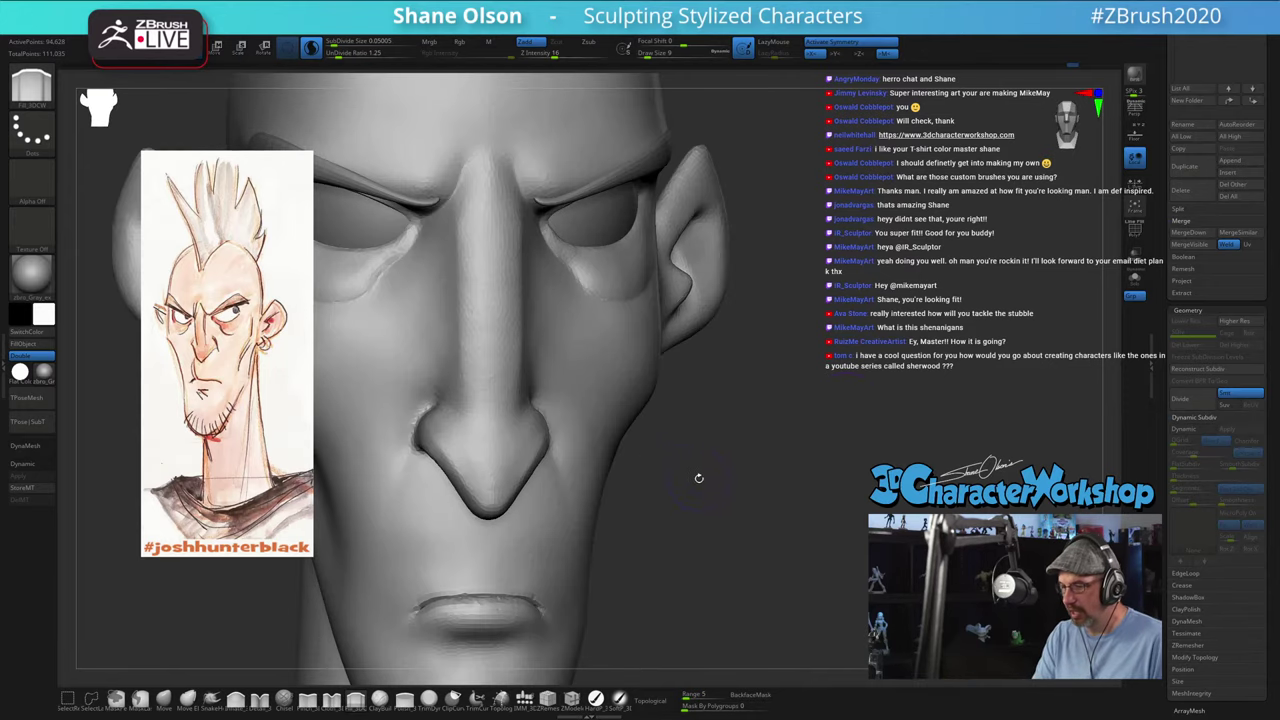
mouse_move(699, 478)
left_mouse_down("alt")
mouse_move(686, 462)
mouse_move(776, 484)
mouse_move(746, 498)
mouse_move(772, 518)
mouse_move(774, 468)
left_mouse_up("alt")
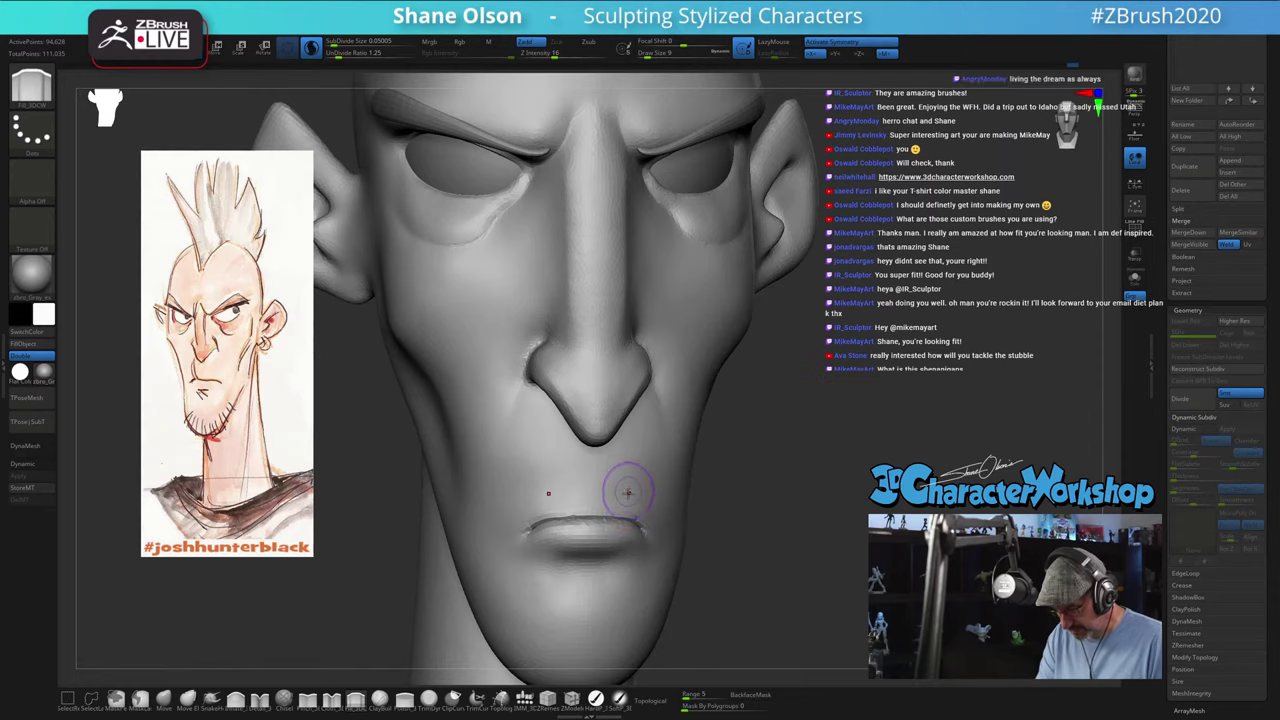
mouse_move(765, 476)
left_mouse_down("shift")
mouse_move(725, 477)
mouse_move(758, 510)
mouse_move(764, 464)
left_mouse_up("shift")
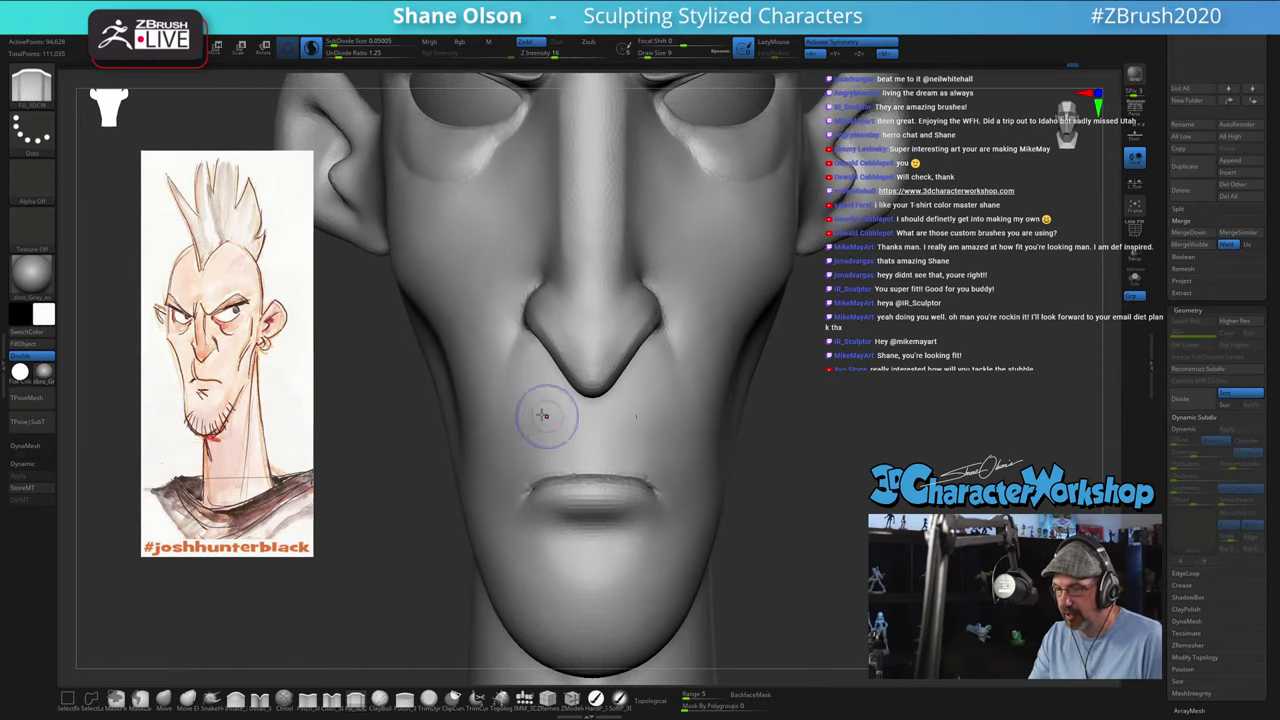
right_click_drag(589, 414, 594, 404)
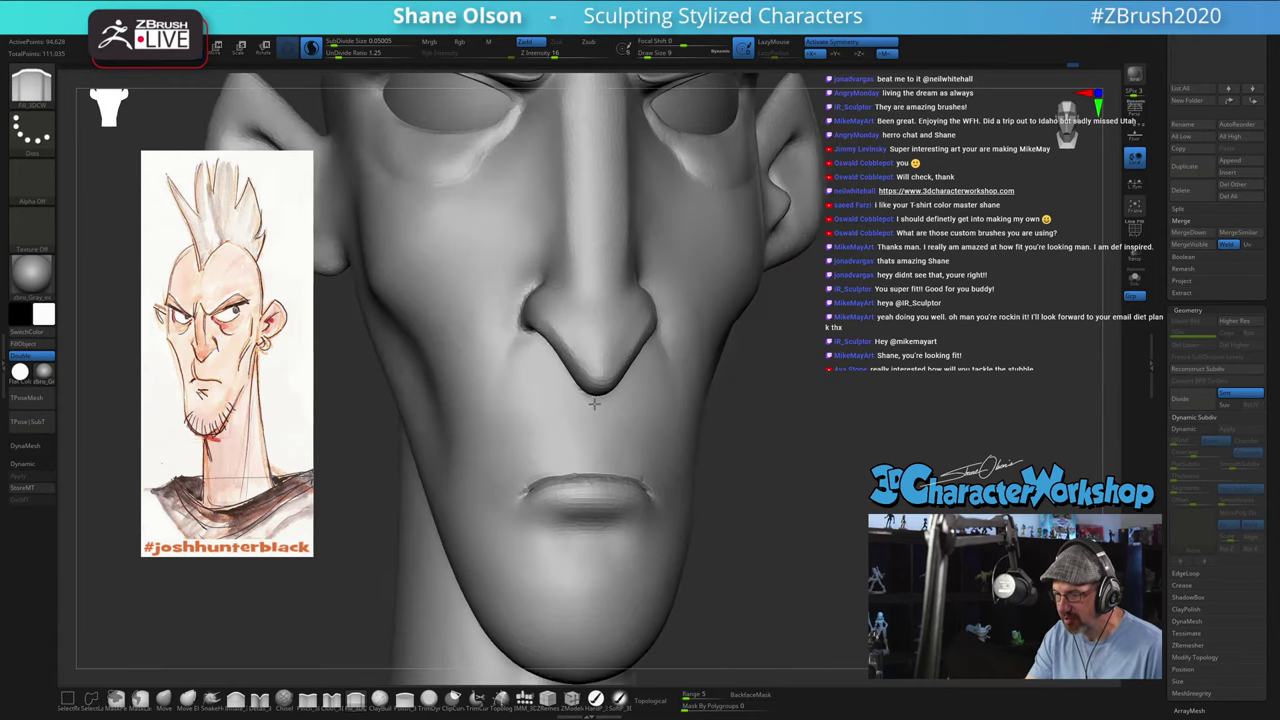
left_click_drag(594, 403, 574, 449)
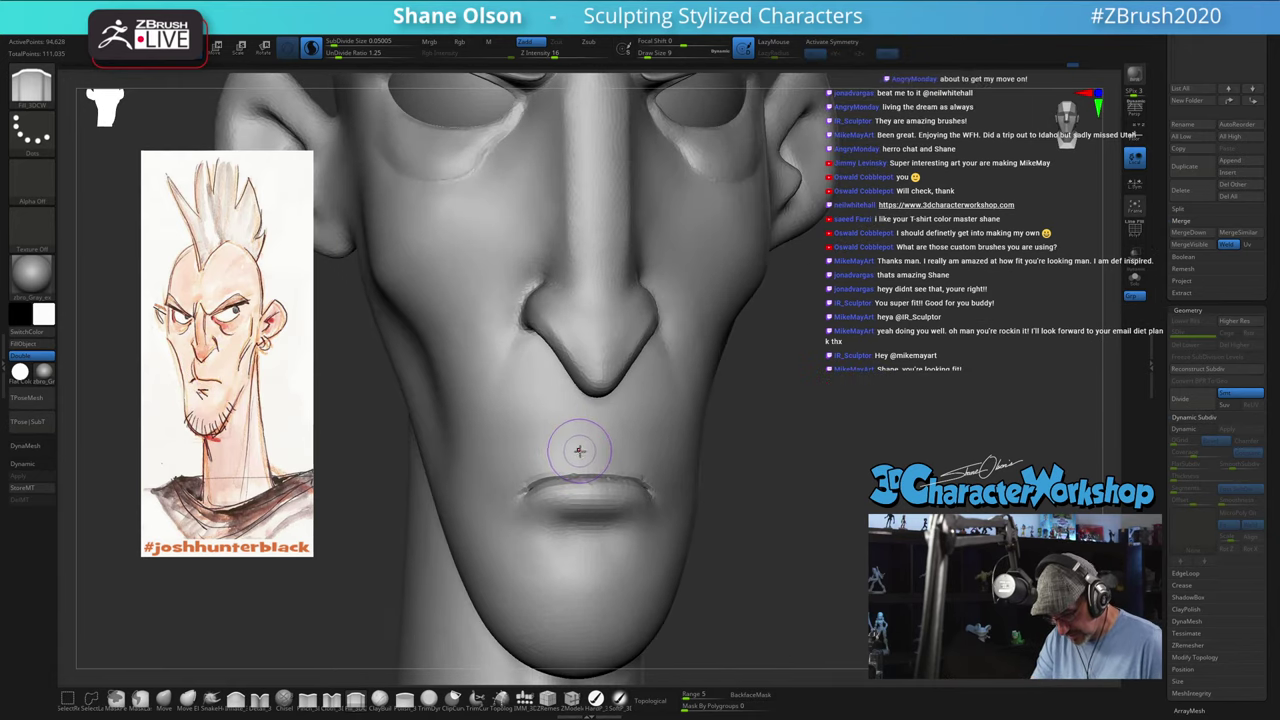
key("x")
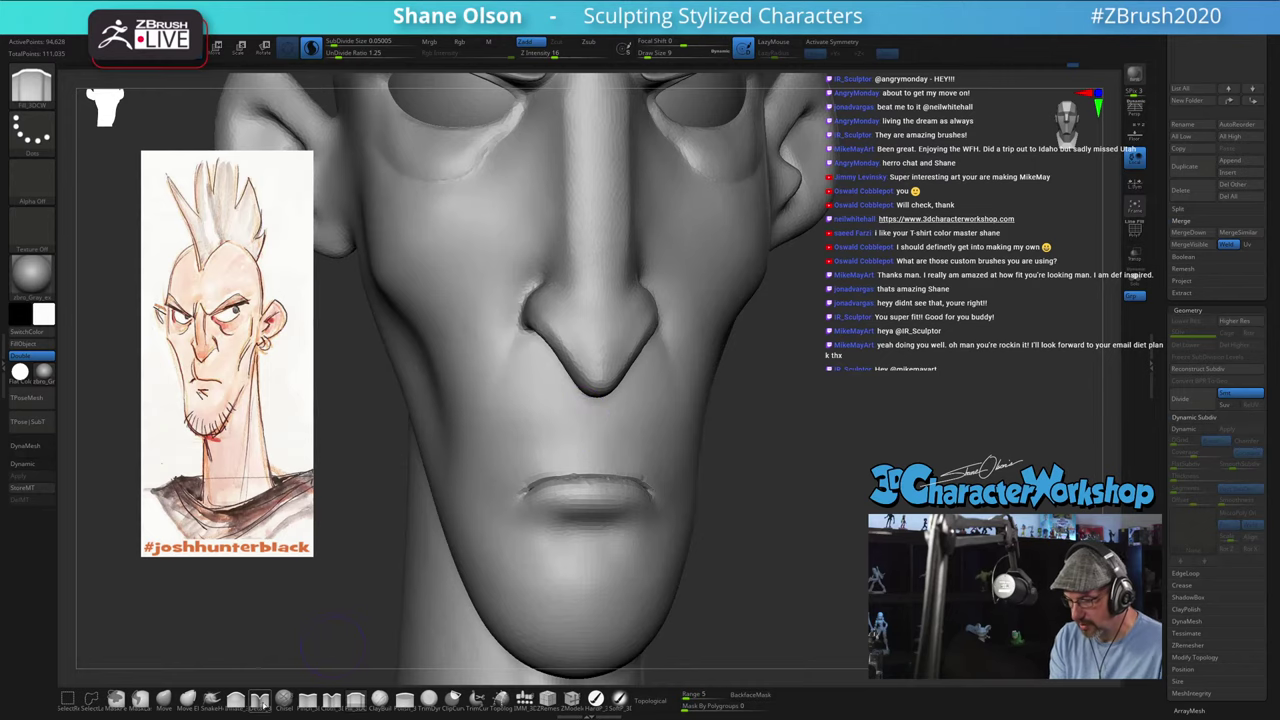
left_click(260, 700)
key("s")
left_click_drag(580, 447, 575, 447)
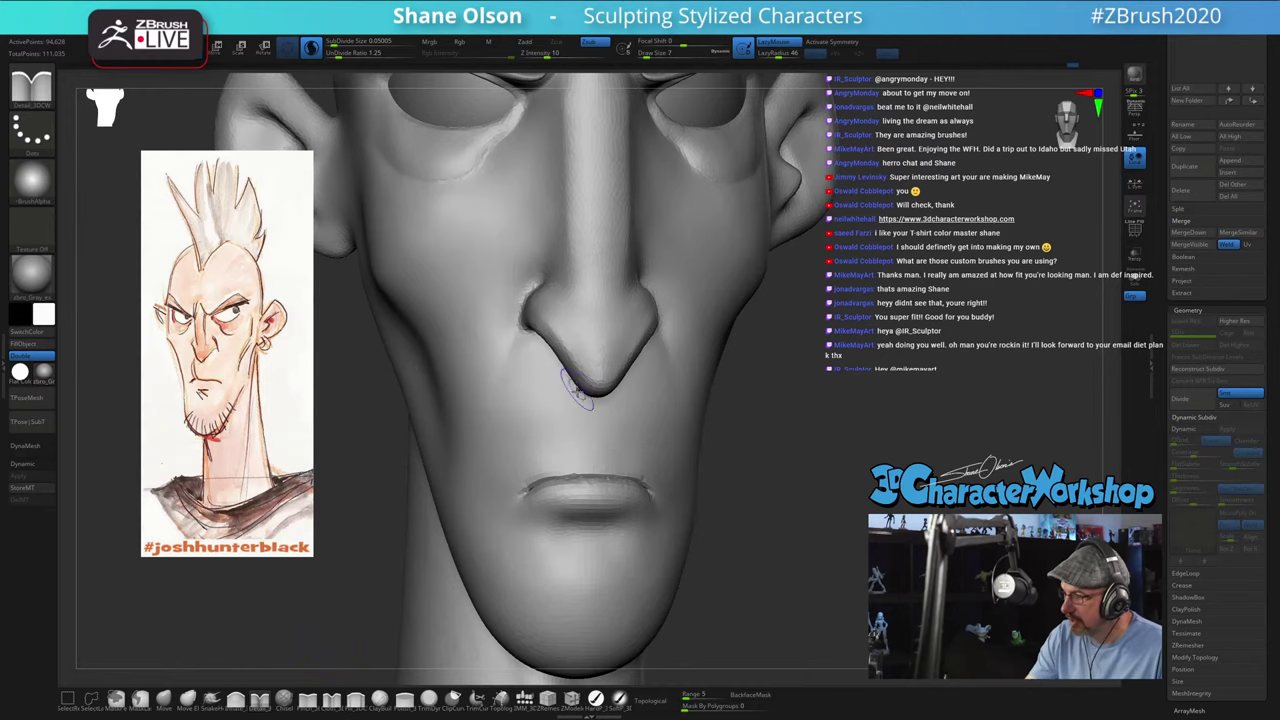
right_click_drag(586, 400, 560, 408)
left_click_drag(553, 473, 552, 474)
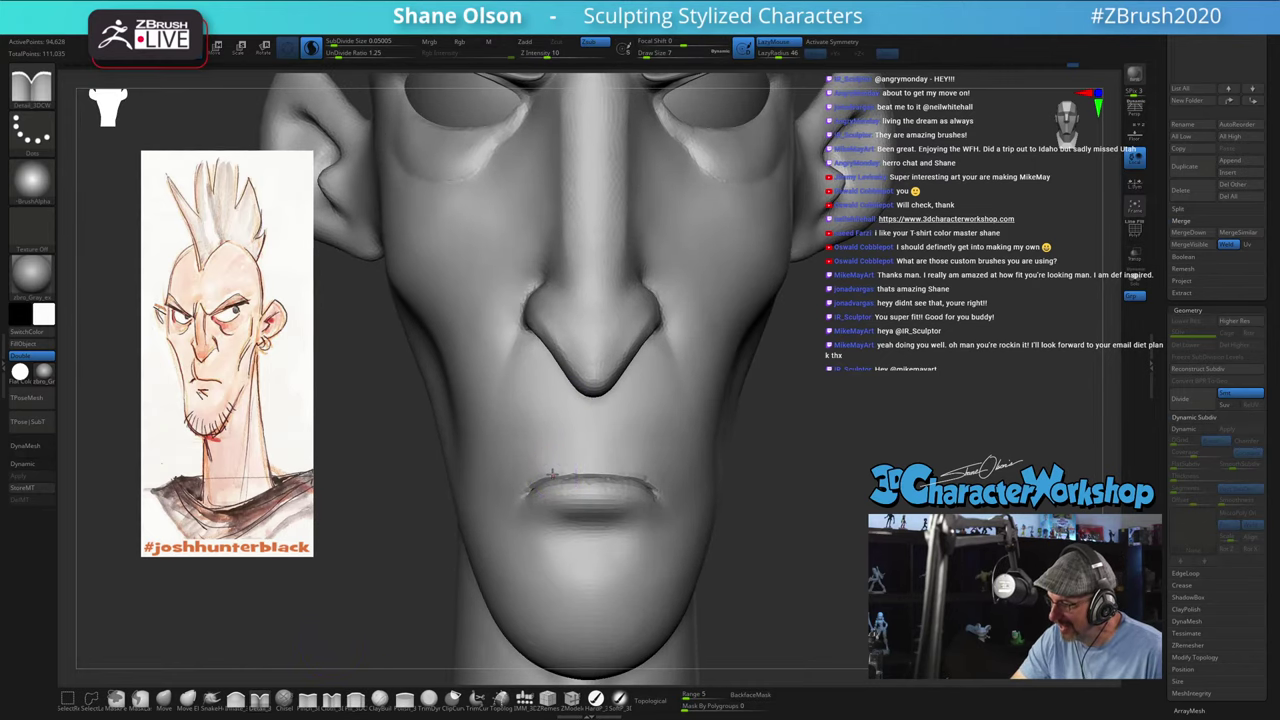
Step: Sculpt two vertical creases between the nostril and upper lip on the character's right side with the detail brush
left_click_drag(546, 377, 546, 374)
mouse_move(762, 494)
right_mouse_down()
mouse_move(794, 486)
mouse_move(718, 486)
right_mouse_up()
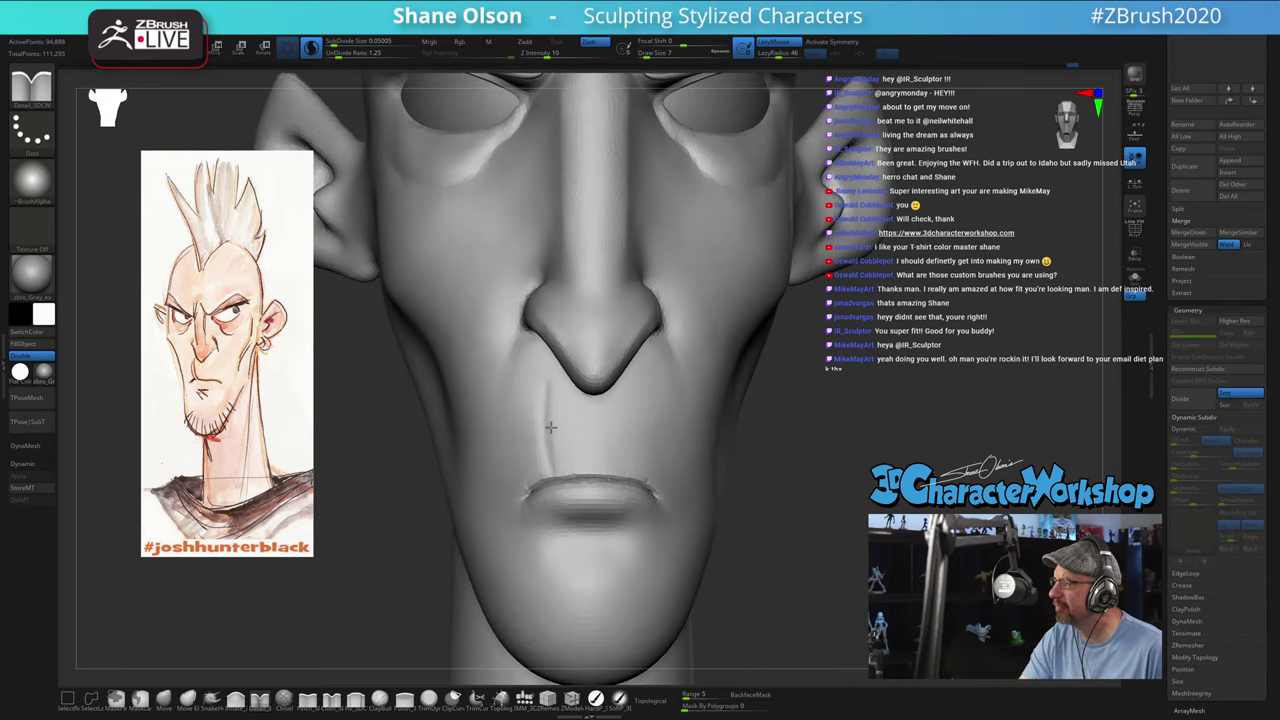
right_click_drag(552, 426, 543, 403, "ctrl")
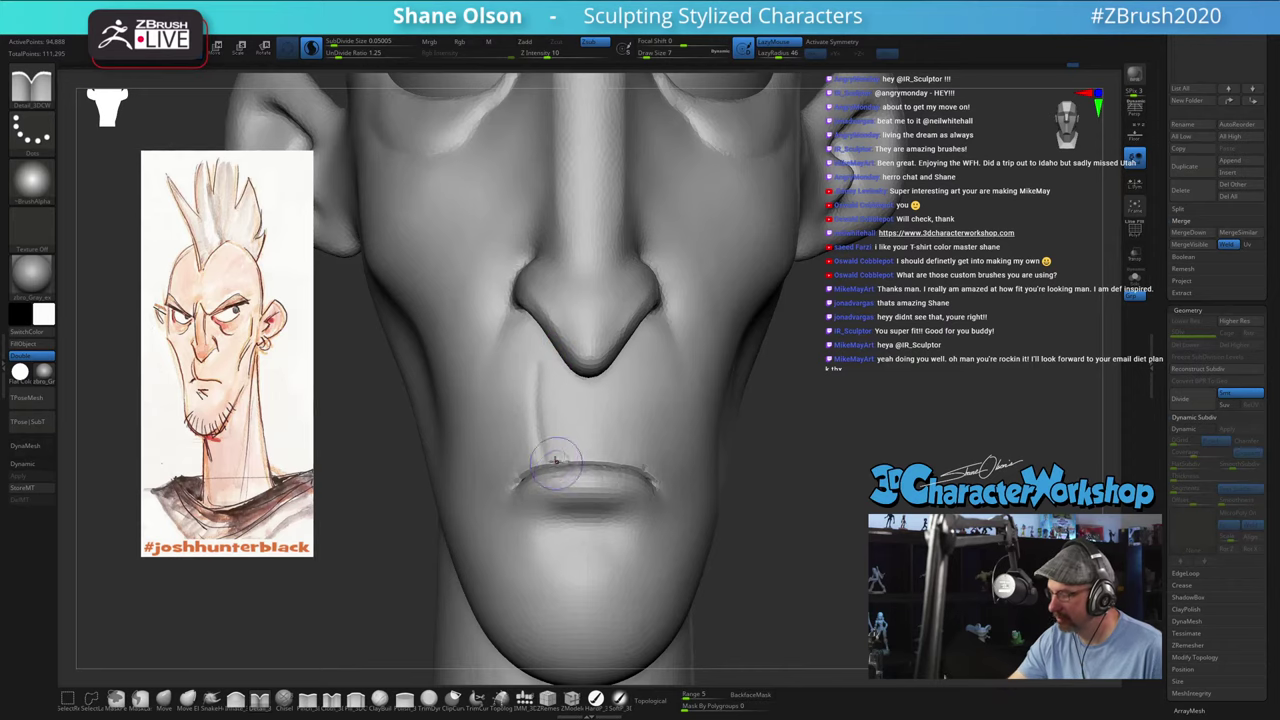
mouse_move(540, 440)
left_mouse_down()
mouse_move(536, 368)
mouse_move(546, 424)
left_mouse_up()
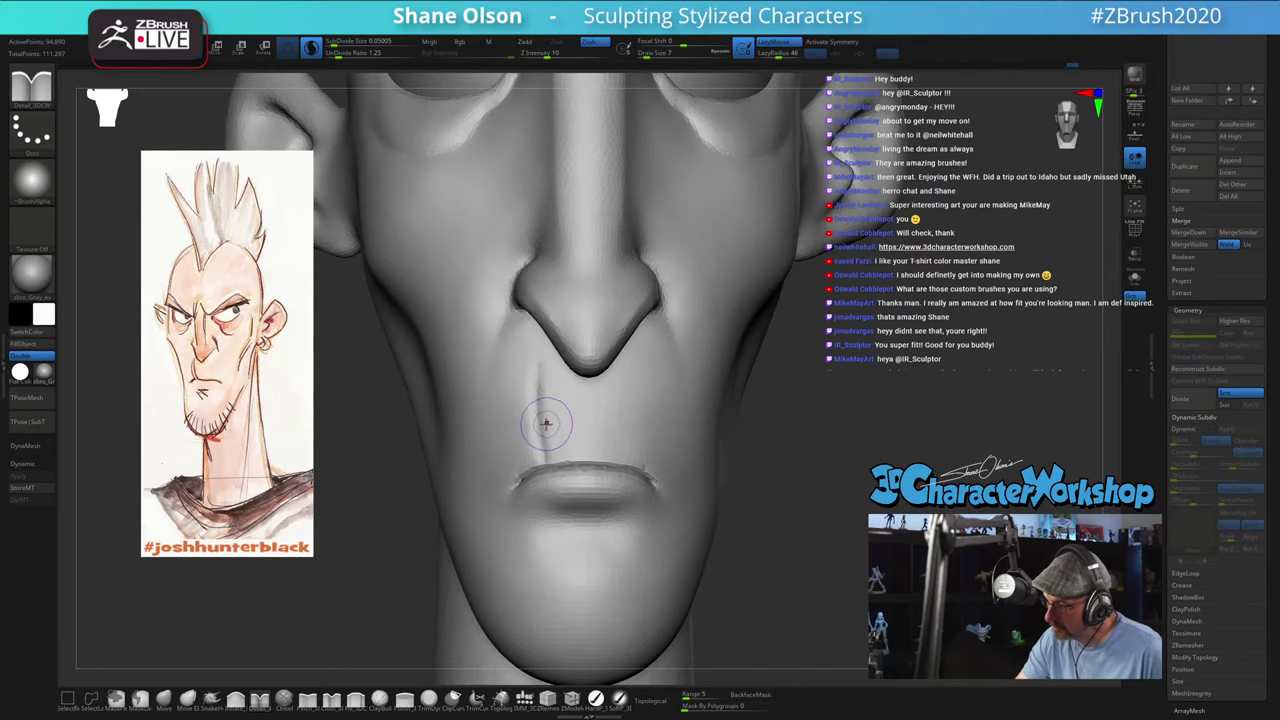
right_click_drag(562, 373, 566, 404)
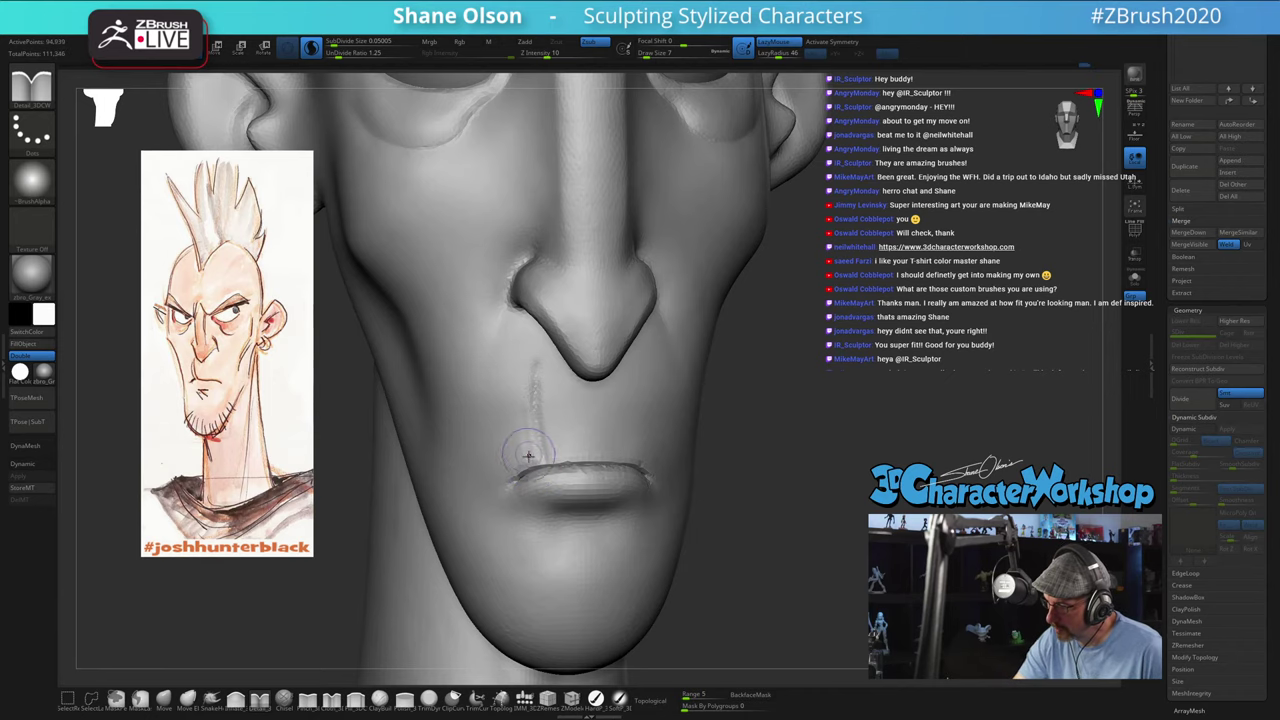
left_click_drag(763, 491, 746, 488)
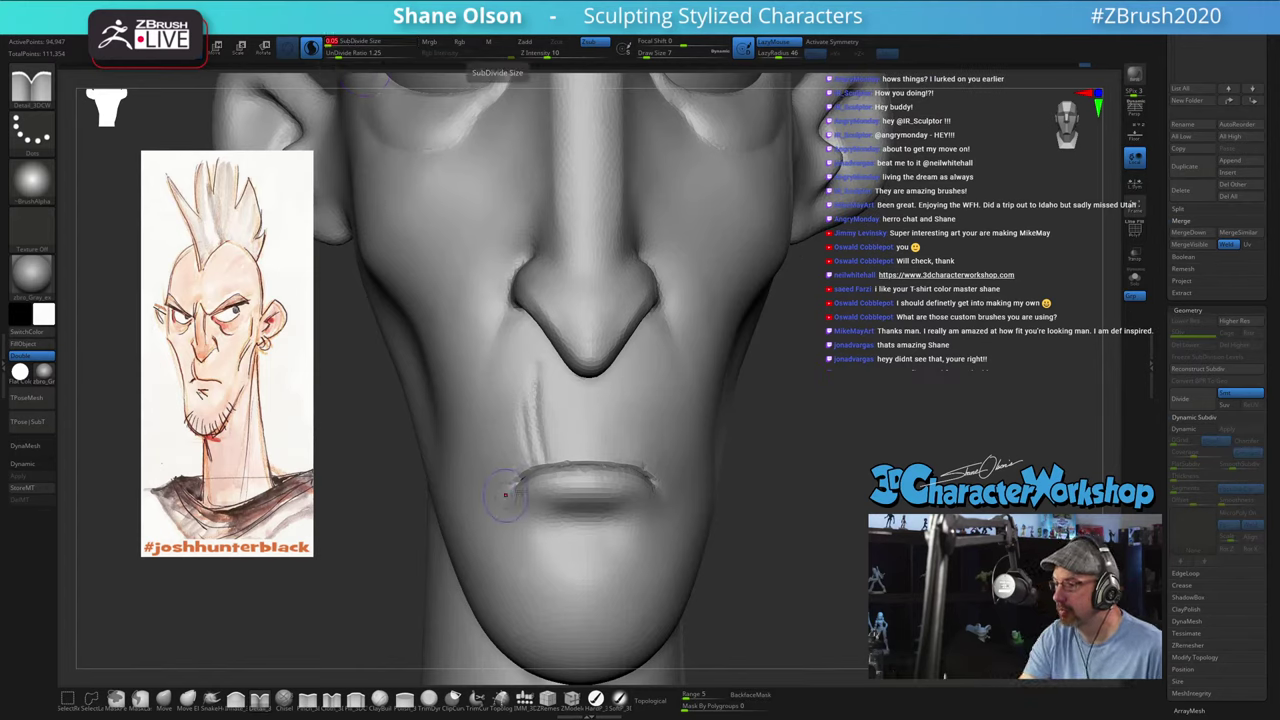
Step: Try reworking the creases above the mouth with two more strokes, and undo both
left_click_drag(550, 390, 546, 456)
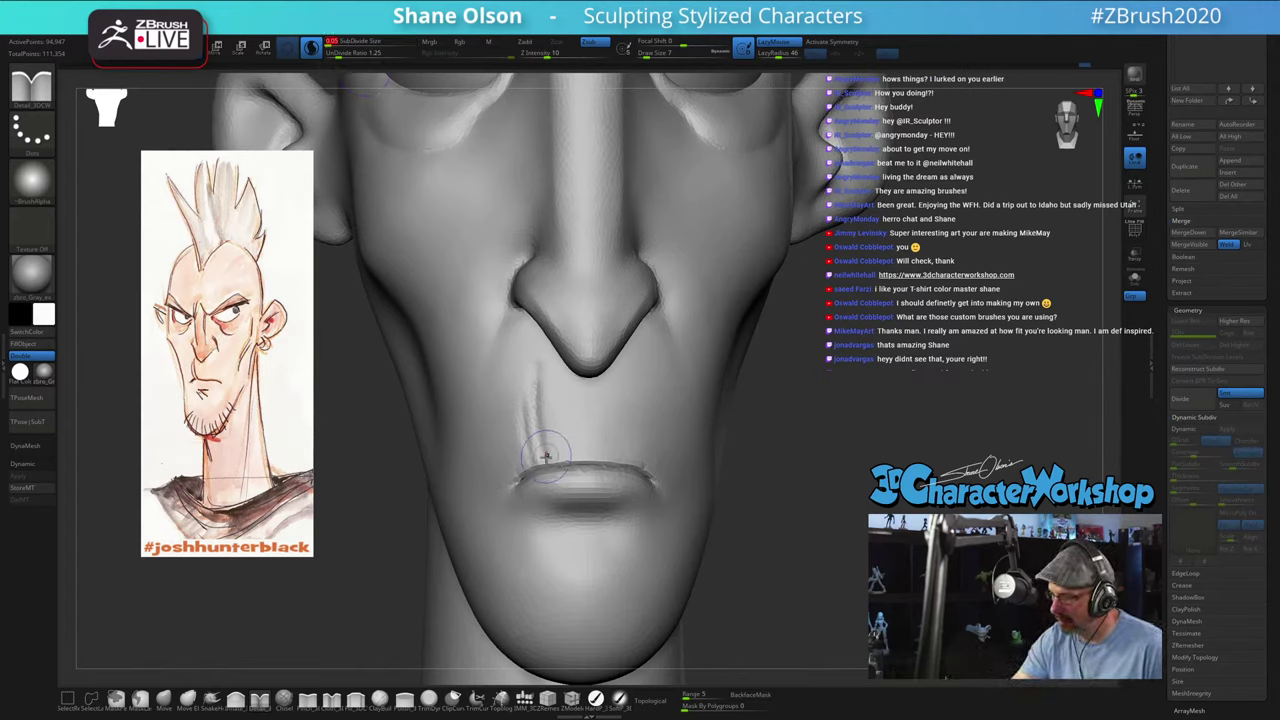
mouse_move(534, 395)
left_mouse_down()
mouse_move(537, 366)
mouse_move(550, 440)
left_mouse_up()
key("ctrl+z")
key("ctrl+z")
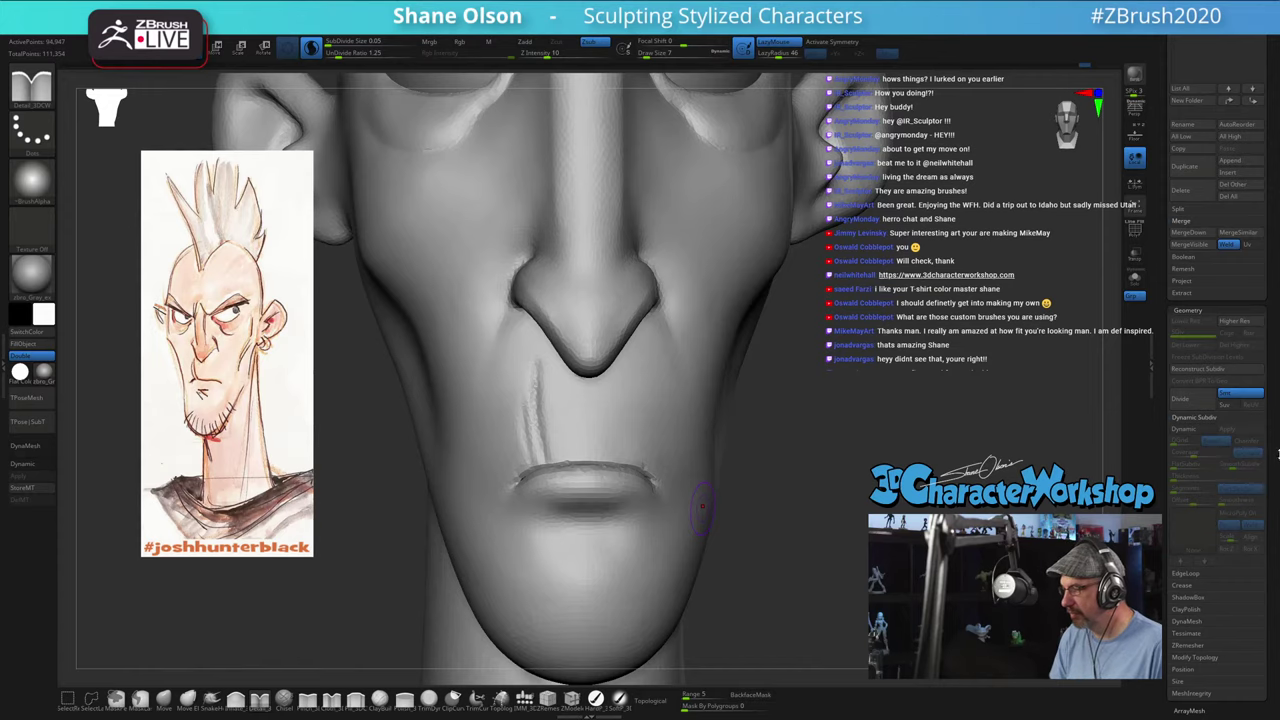
Step: Examine the mesh density around the mouth and across the head with the polygroup wireframe displayed
right_click_drag(840, 546, 731, 419, "ctrl")
left_click_drag(731, 419, 766, 537, "alt")
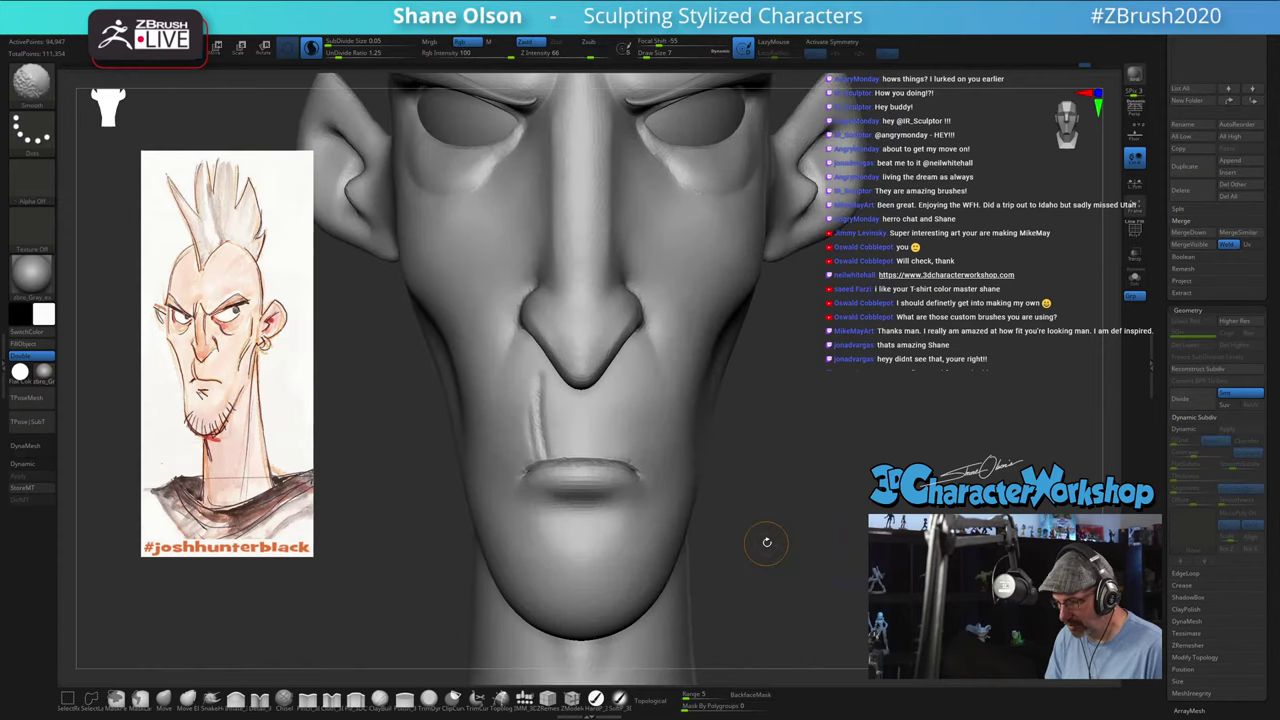
key("shift+f")
left_click_drag(814, 444, 832, 532, "alt")
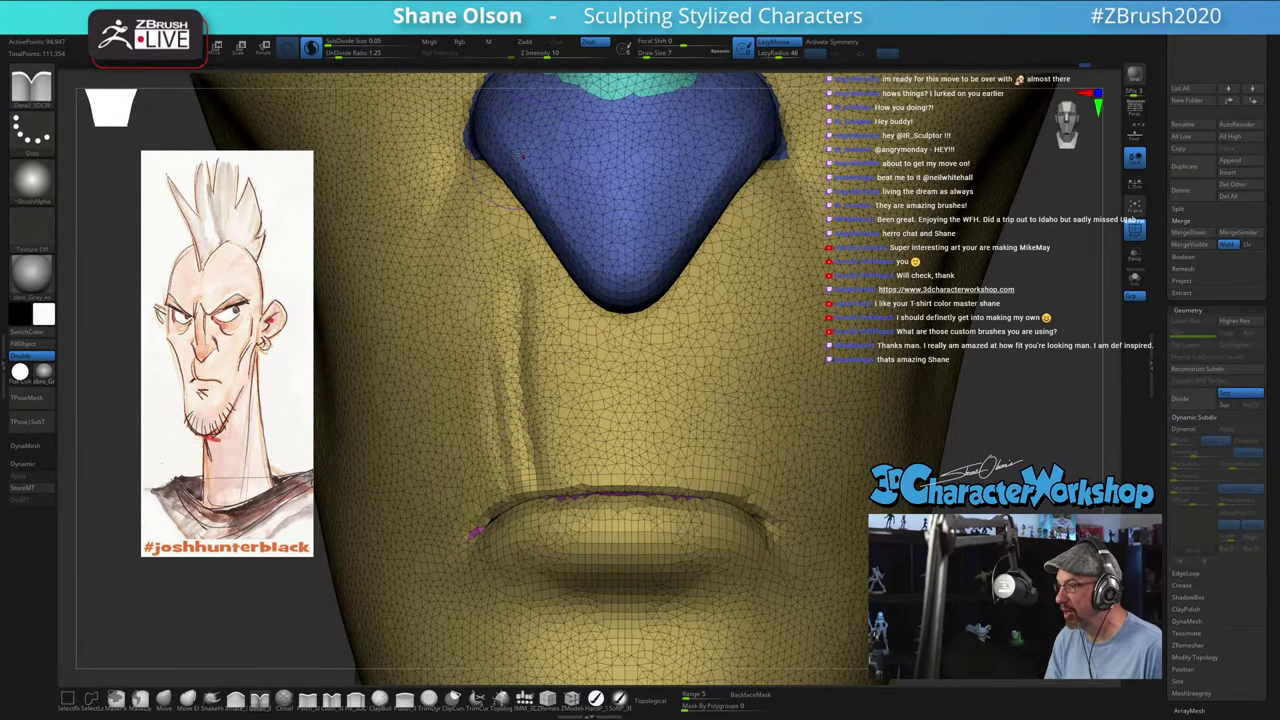
left_click_drag(1013, 461, 736, 393, "alt")
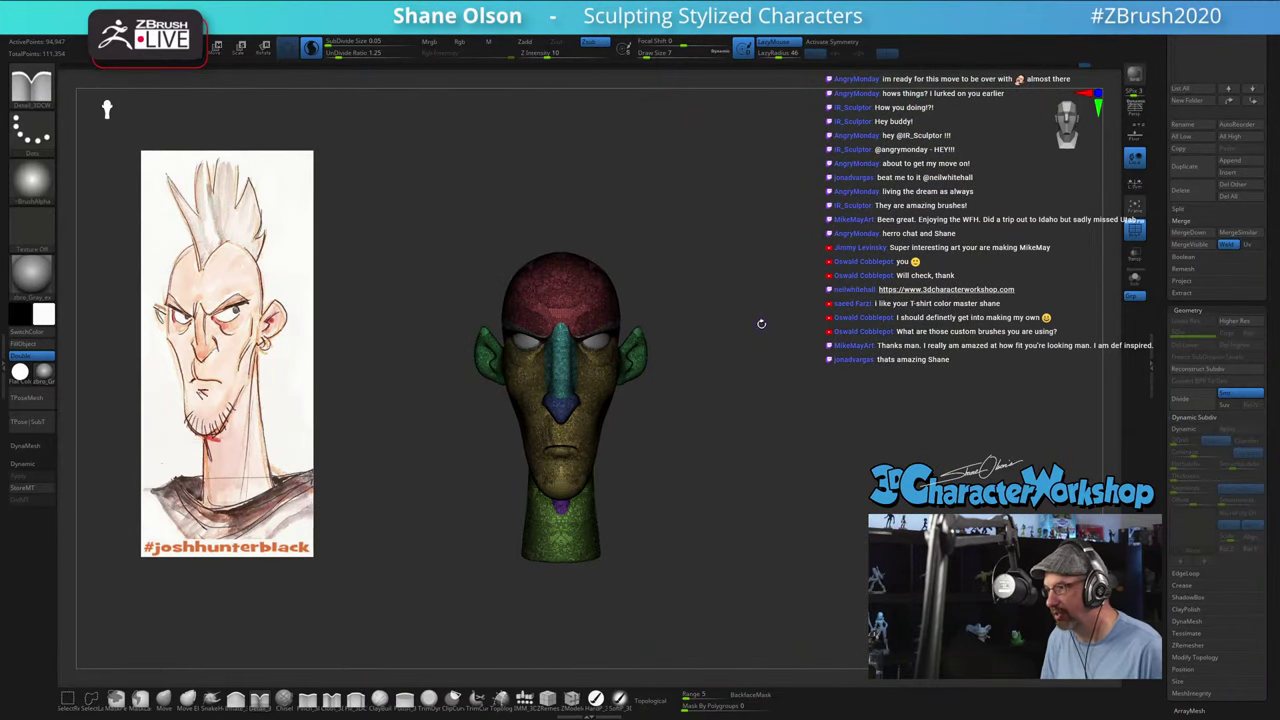
left_click_drag(761, 323, 484, 306, "alt")
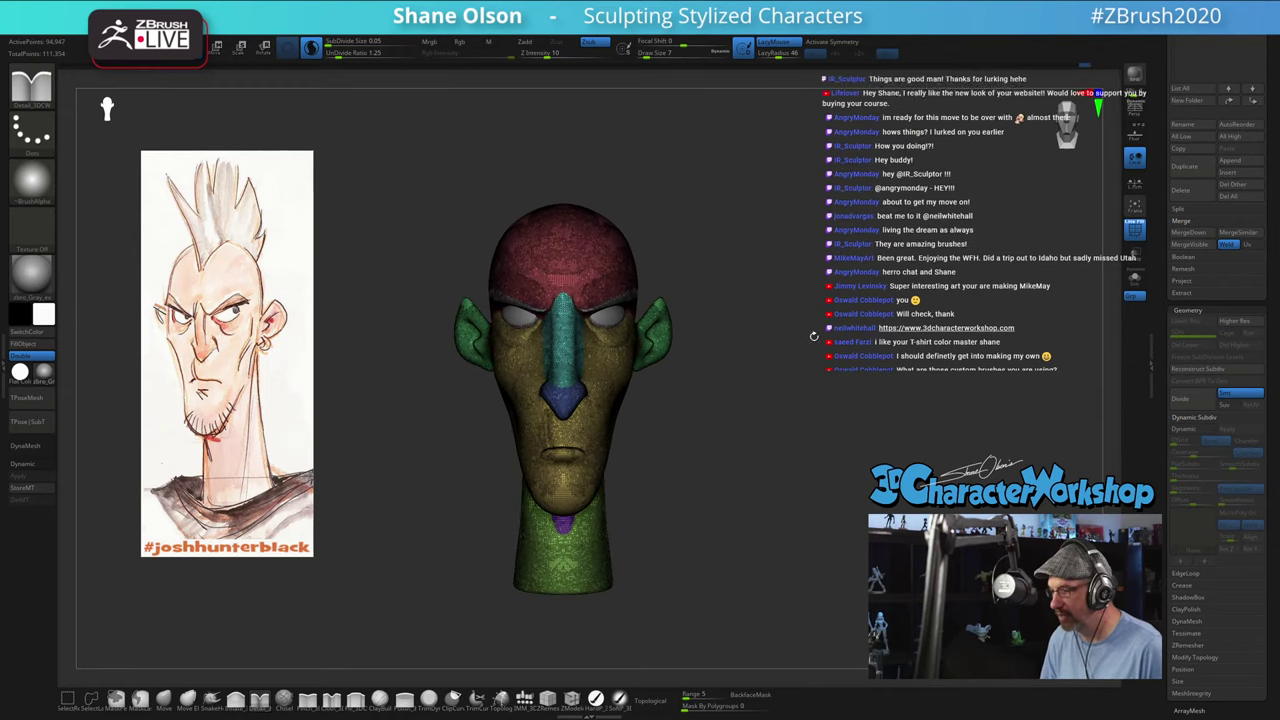
mouse_move(751, 412)
left_mouse_down("alt")
mouse_move(731, 402)
mouse_move(730, 437)
mouse_move(702, 430)
mouse_move(691, 480)
mouse_move(730, 460)
left_mouse_up("alt")
key("shift+f")
Step: Set the brush draw size to 12 and smooth the creases between the nose and the upper lip
key("s")
left_click(694, 466)
left_click_drag(546, 423, 527, 387, "shift")
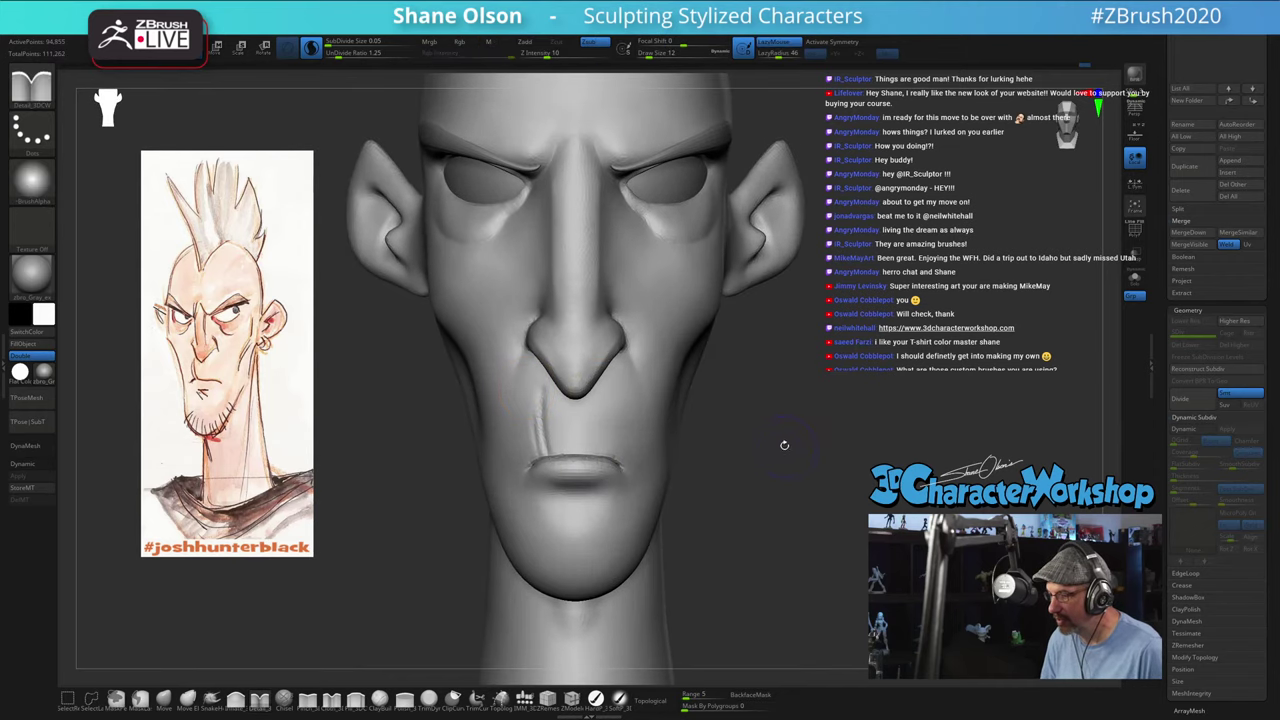
Step: Display the floor grid and place the transform gizmo at the world origin
mouse_move(784, 445)
left_mouse_down()
mouse_move(811, 443)
mouse_move(709, 400)
mouse_move(704, 385)
mouse_move(817, 379)
left_mouse_up()
key("w")
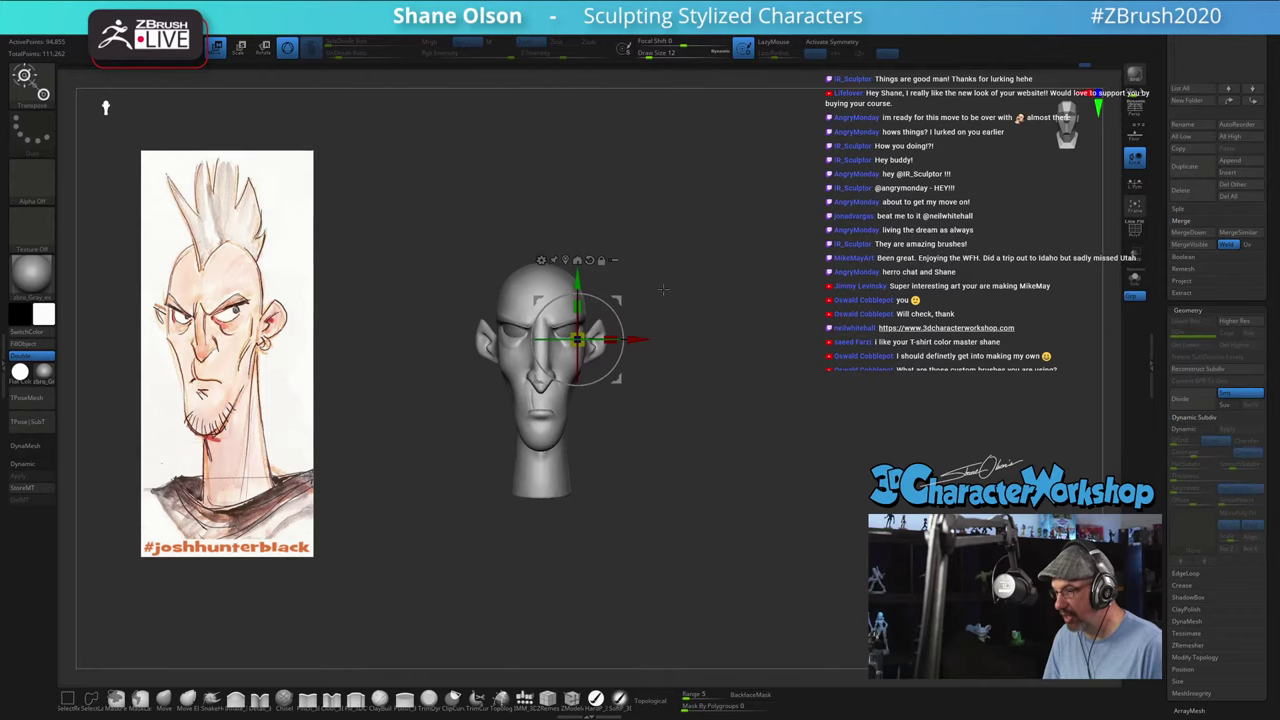
left_click_drag(713, 331, 657, 260, "alt")
left_click_drag(728, 402, 751, 214, "alt")
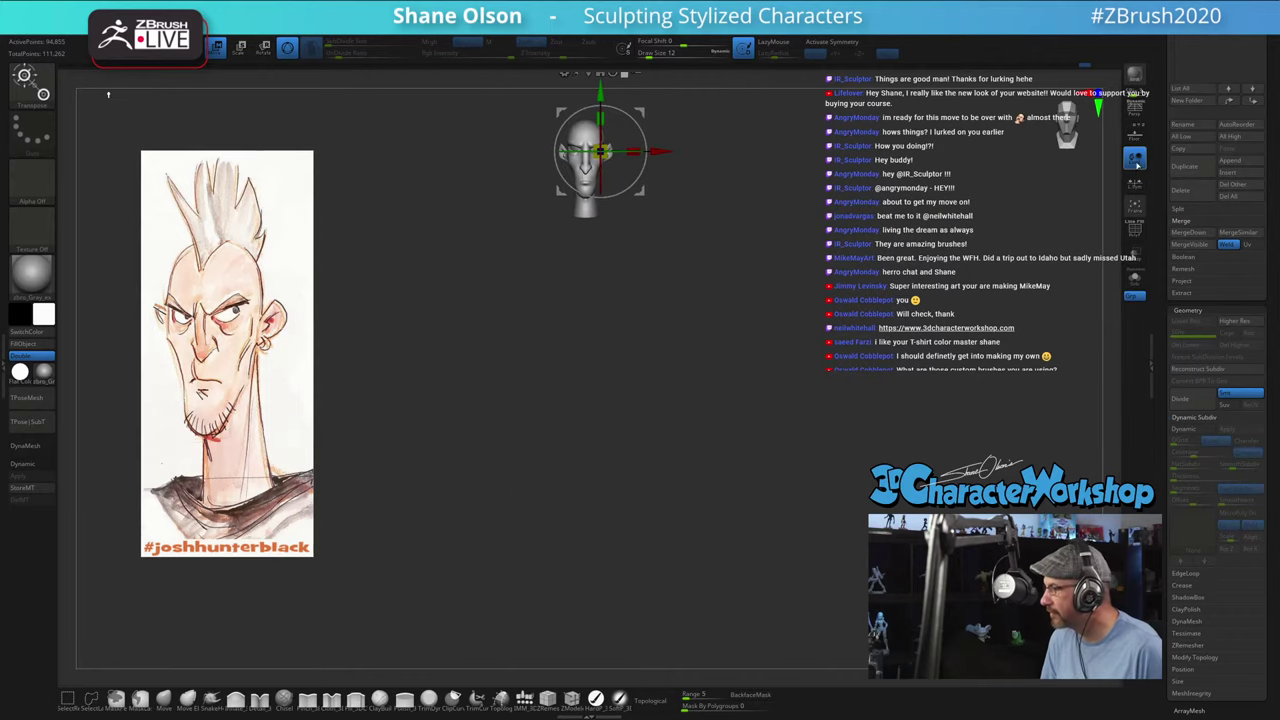
left_click(1135, 134)
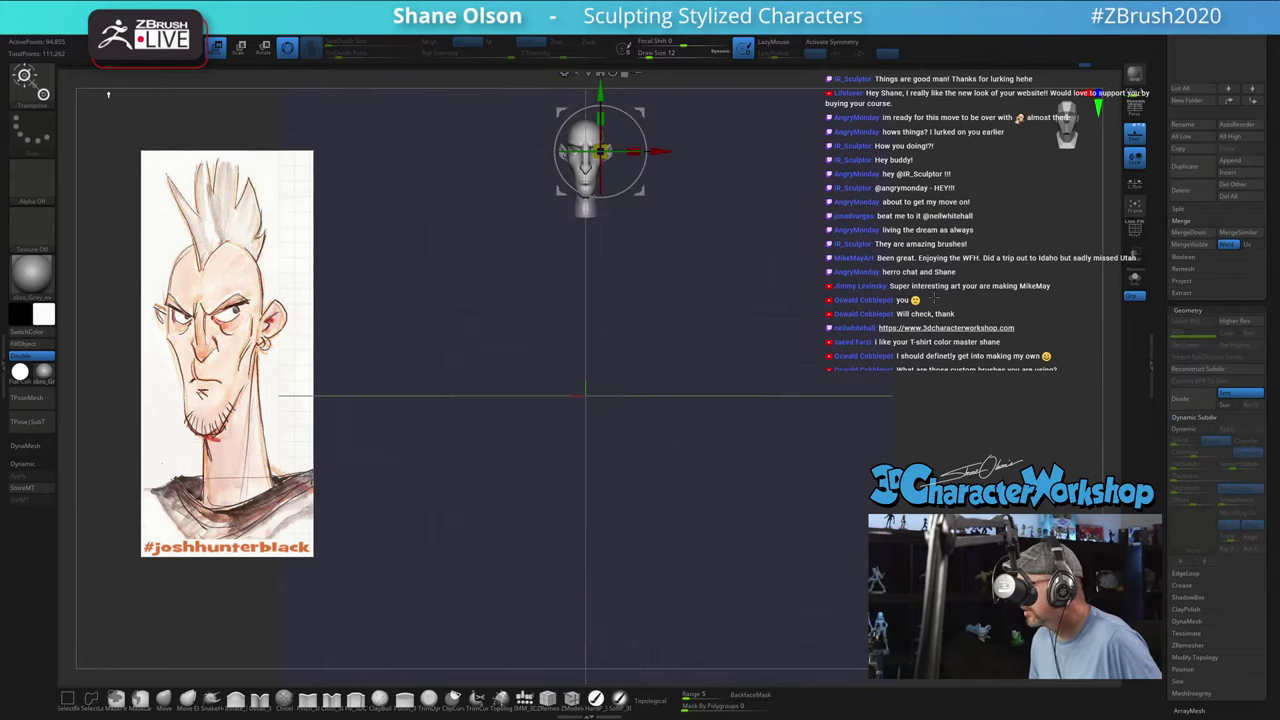
left_click_drag(785, 320, 770, 430, "alt")
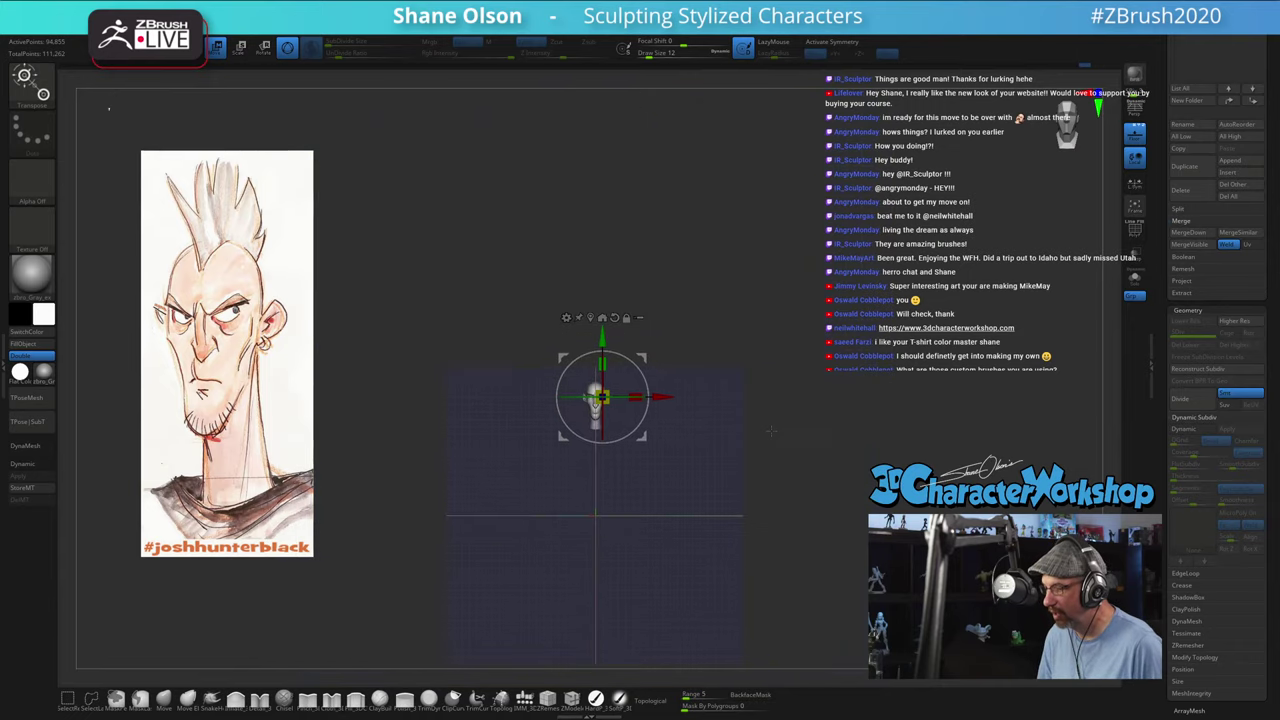
left_click(602, 317)
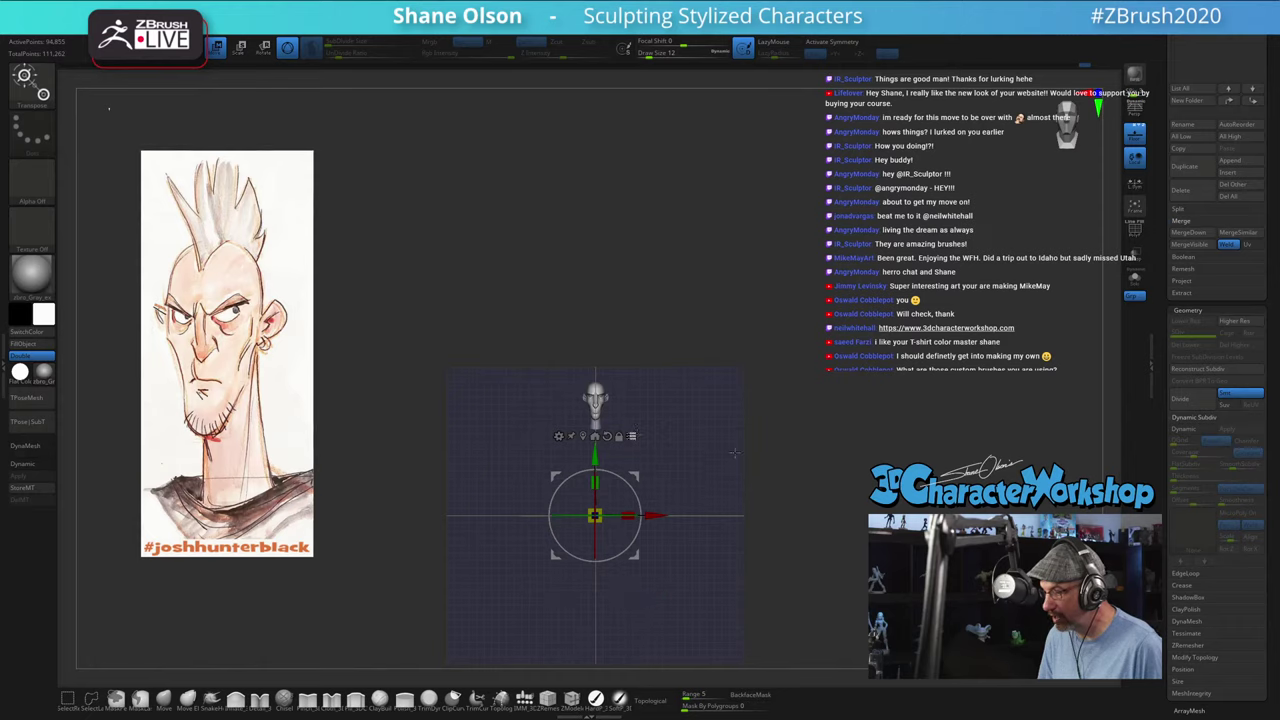
Step: Try to scale the head up uniformly from the world origin with the gizmo
left_click_drag(838, 429, 749, 451, "alt")
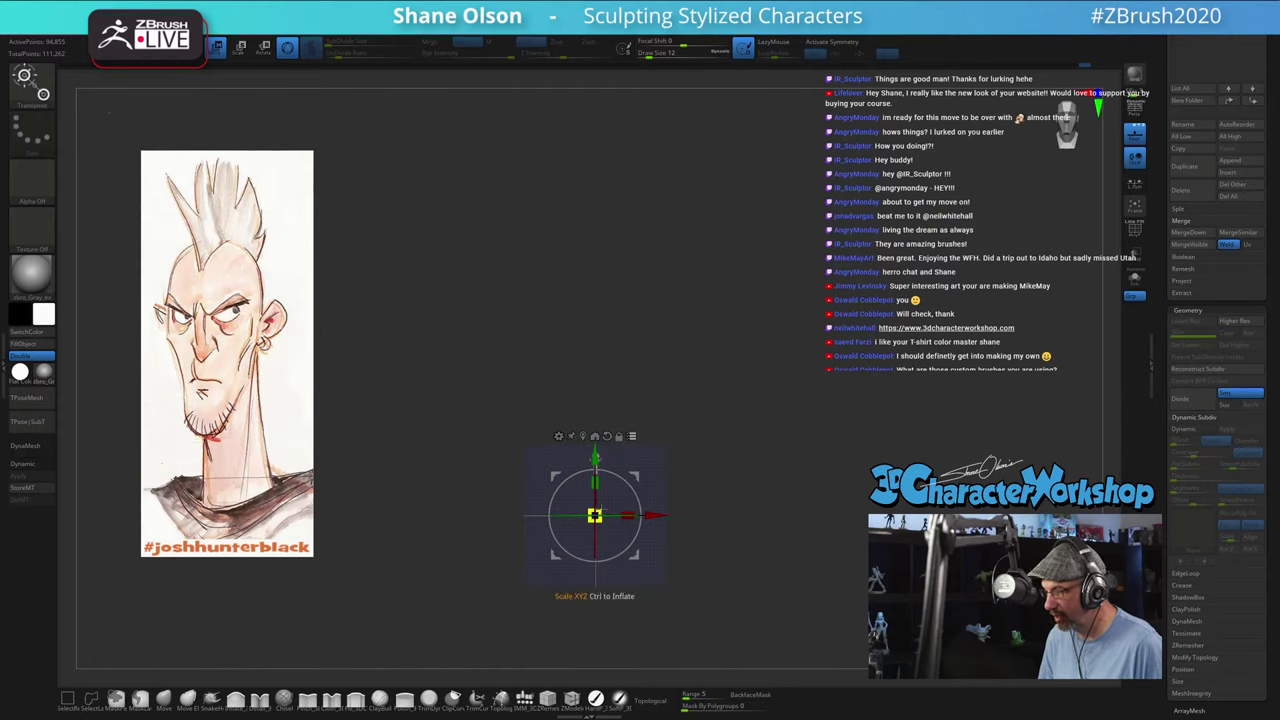
left_click_drag(595, 515, 627, 487)
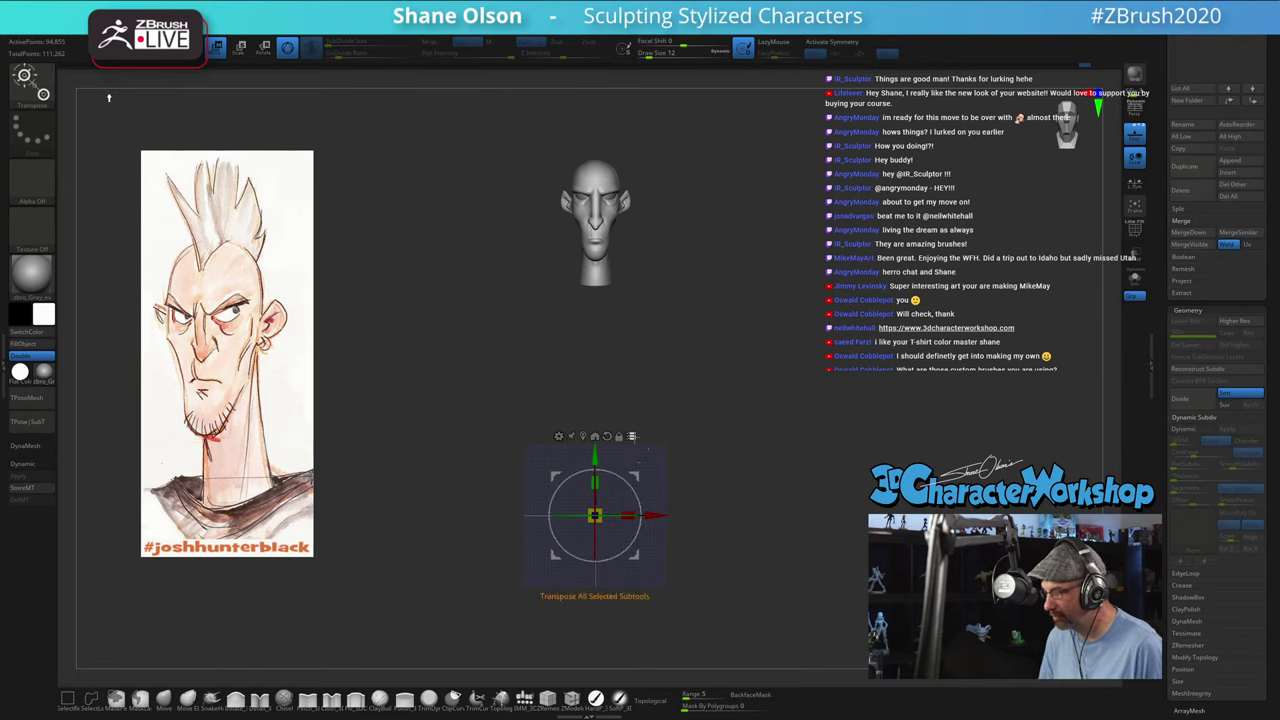
key("ctrl+z")
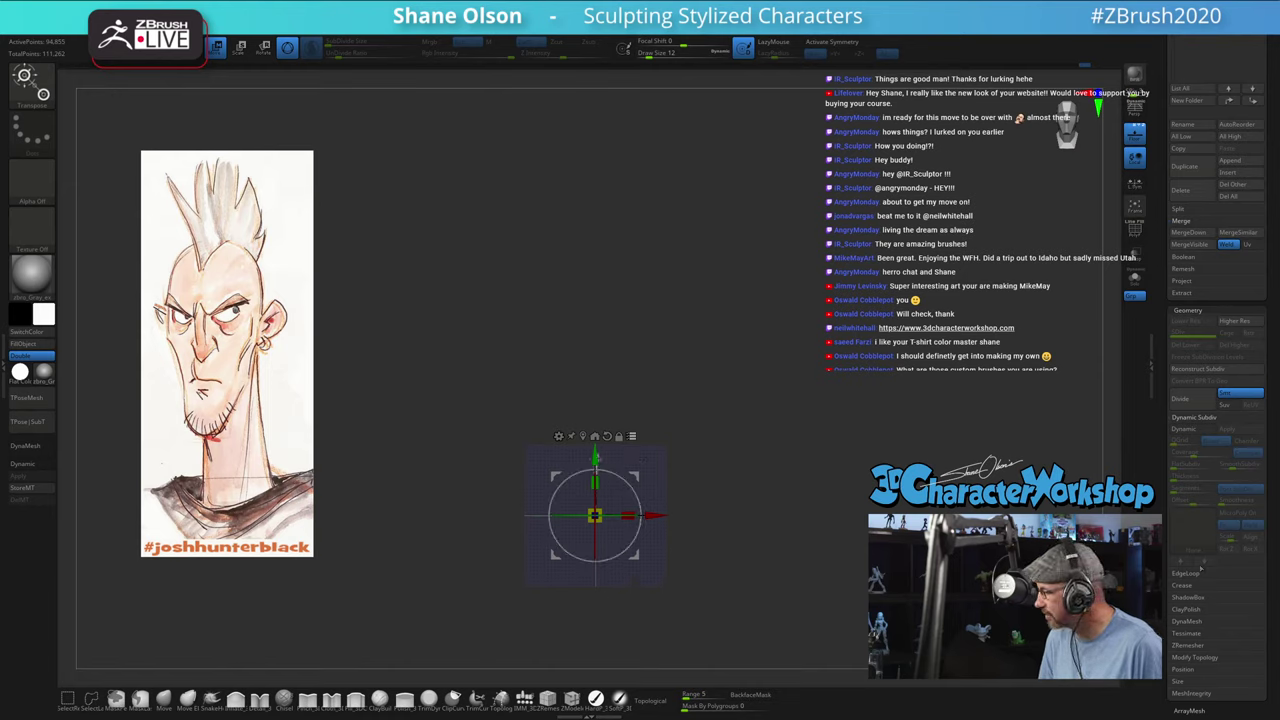
Step: Try to enlarge the head by applying the Size deformation at 100 twice
left_click_drag(1164, 592, 1167, 467)
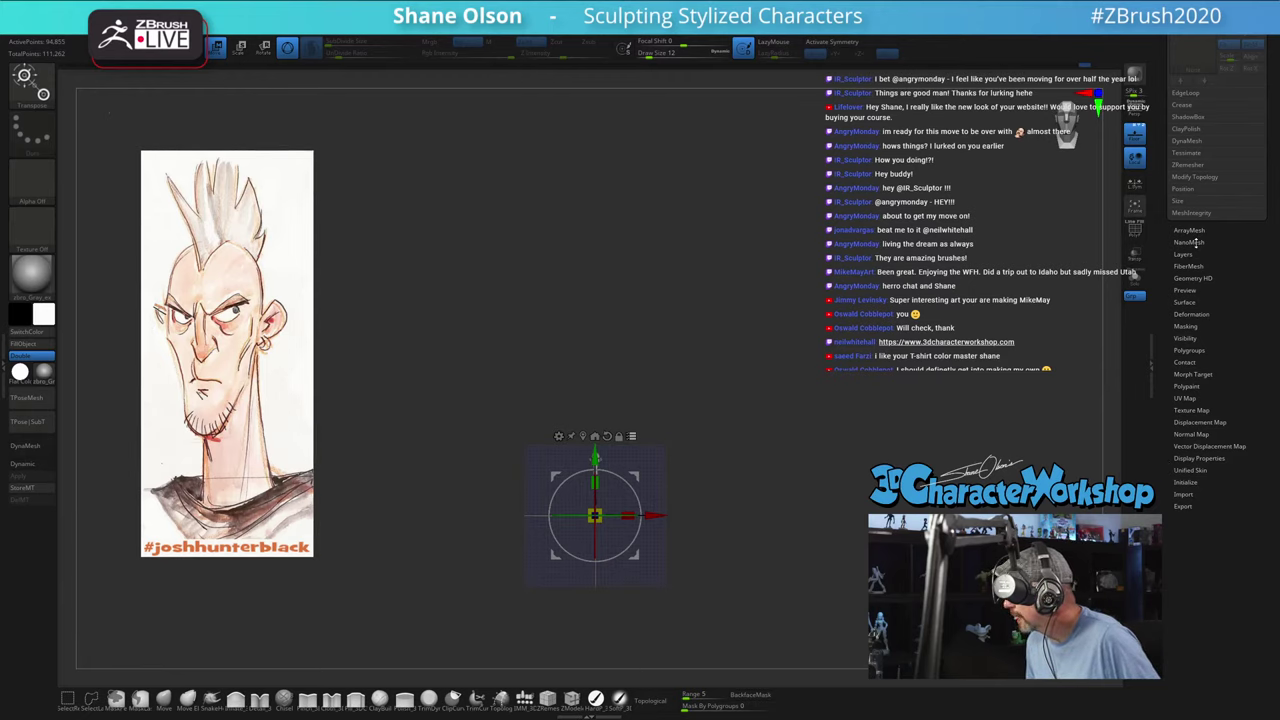
left_click(1190, 316)
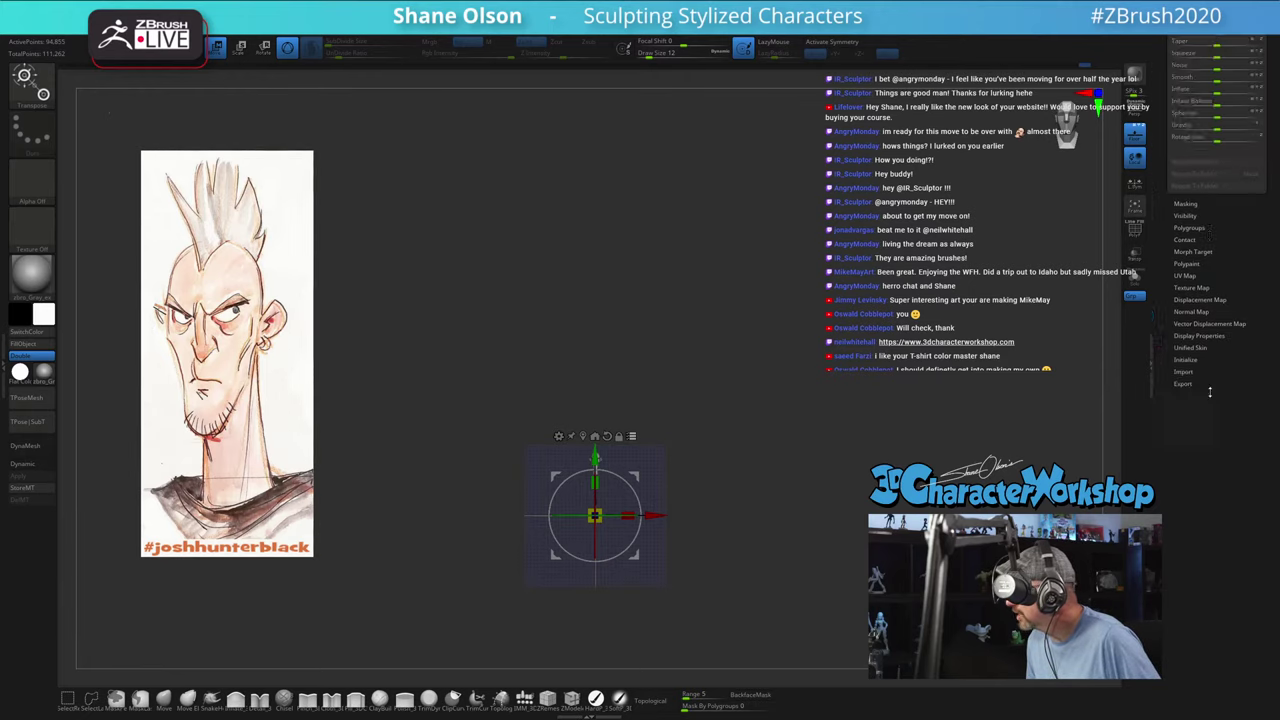
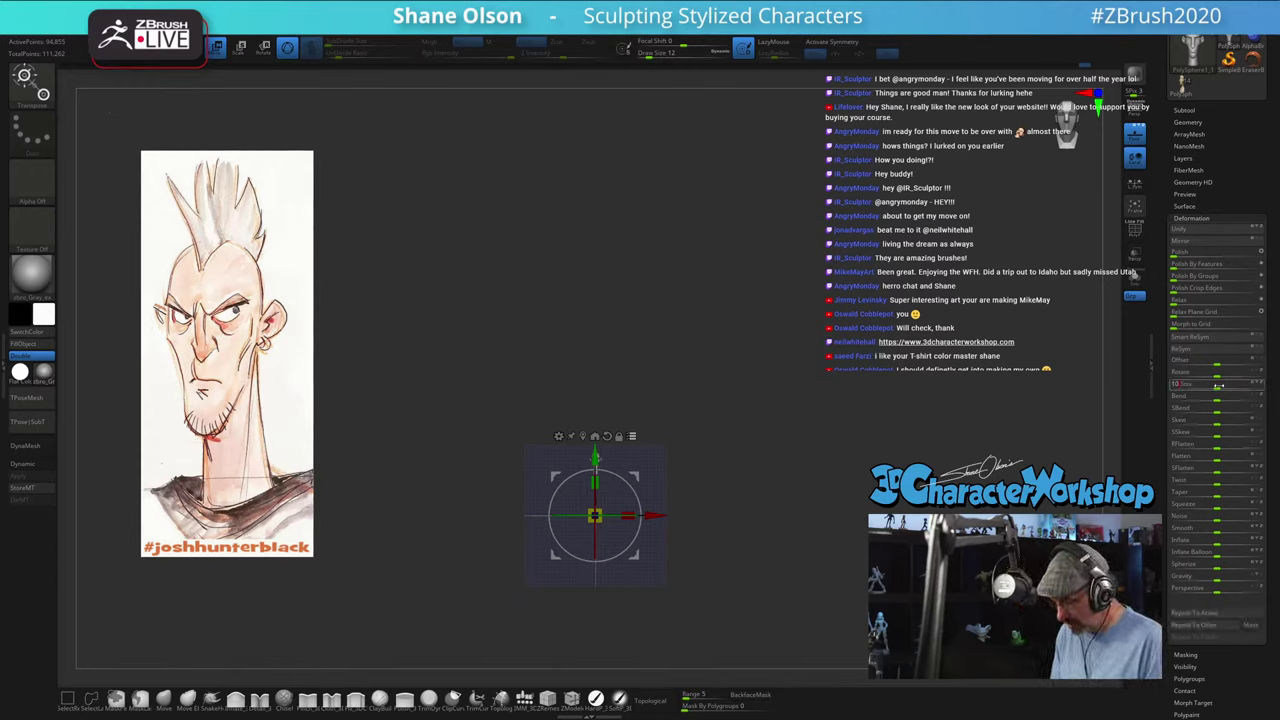
left_click_drag(1219, 385, 1219, 385)
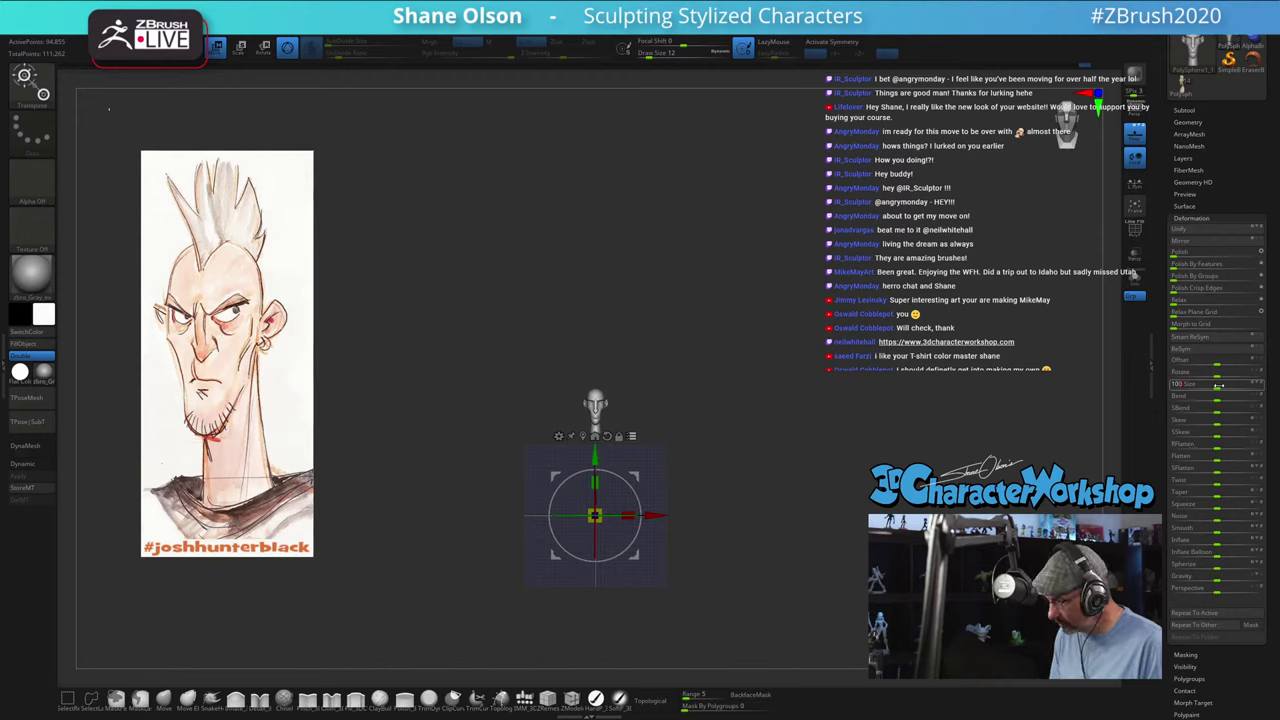
left_click_drag(1219, 385, 1219, 385)
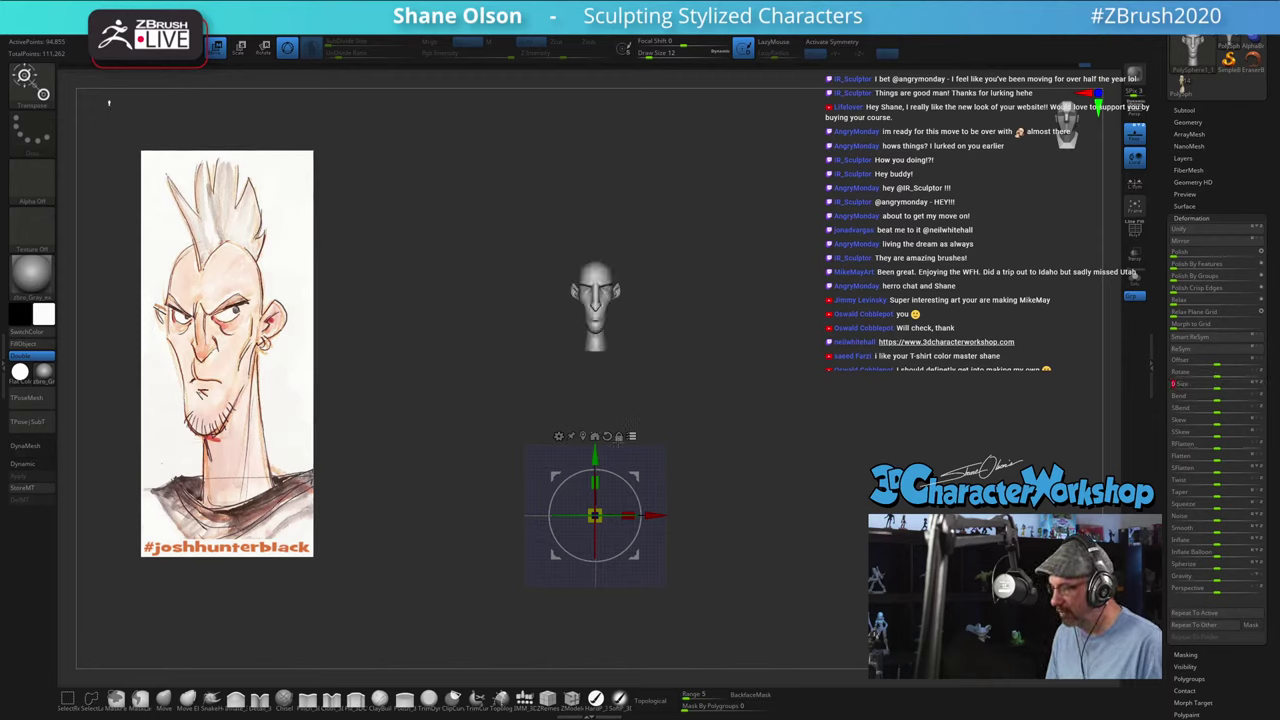
Step: Try to lower the enlarged head onto the centre of the floor grid and return to draw mode
left_click_drag(739, 359, 657, 370, "alt")
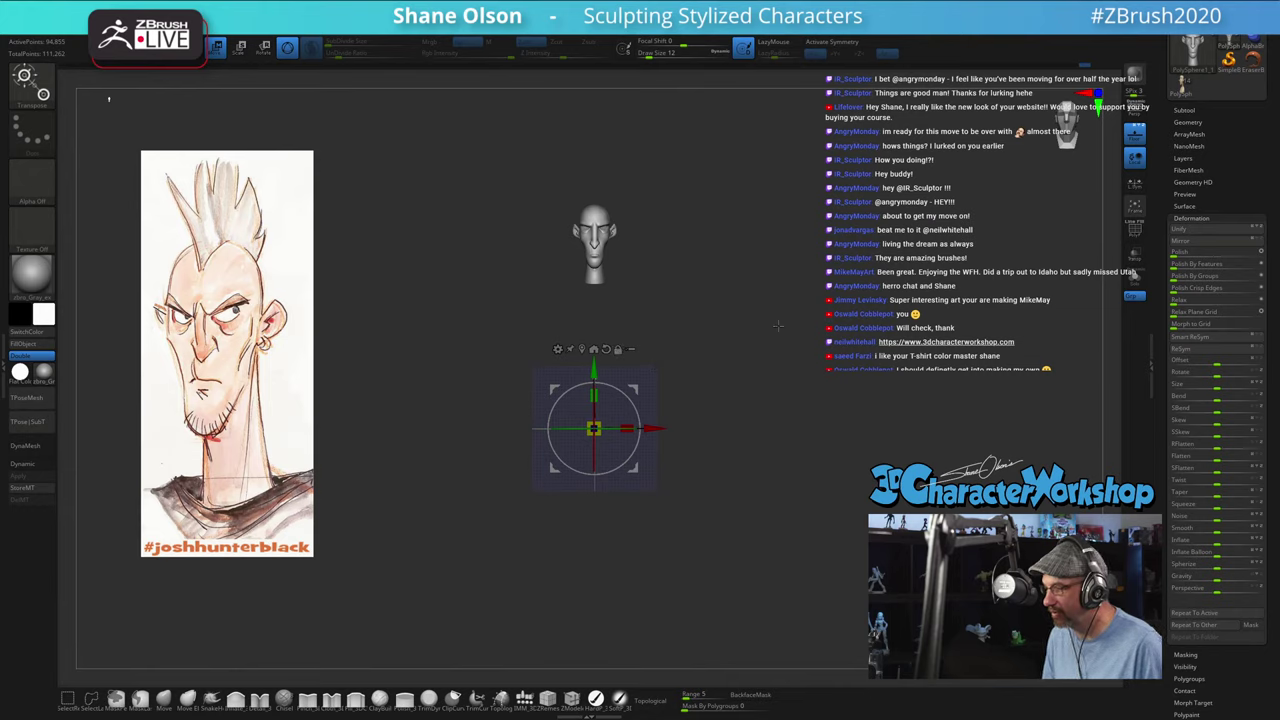
left_click_drag(593, 372, 584, 554)
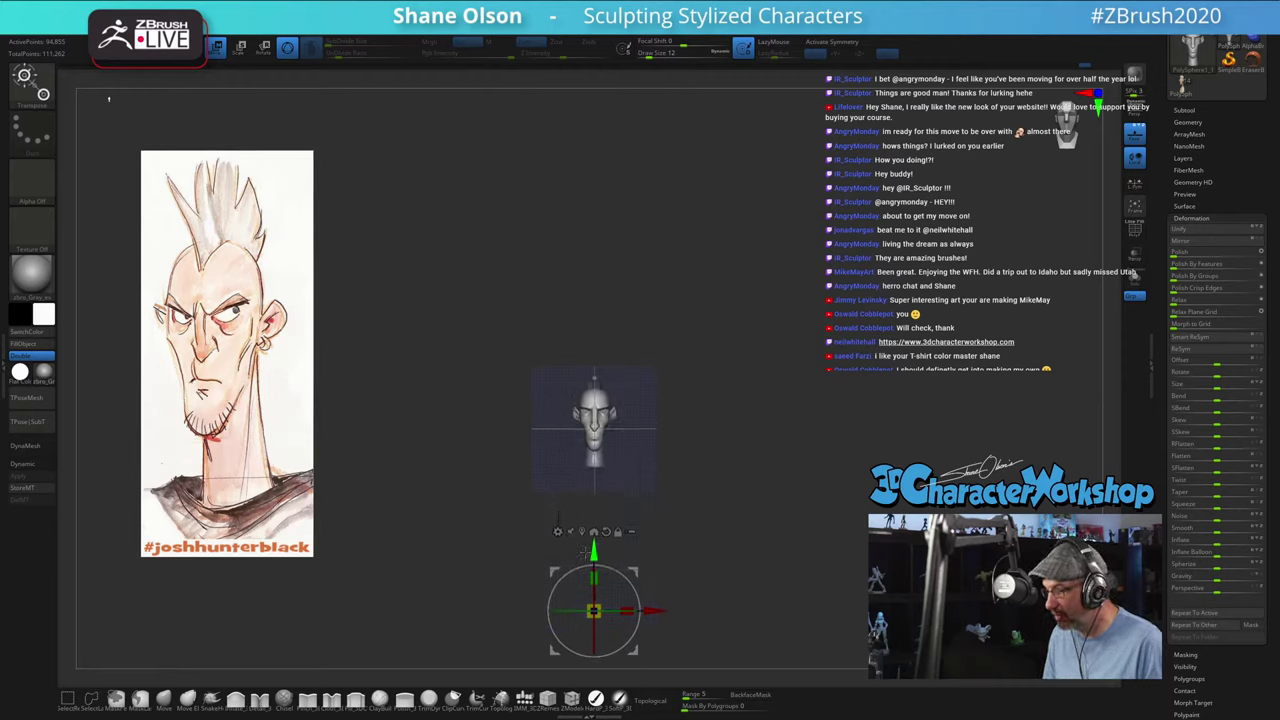
key("q")
key("f")
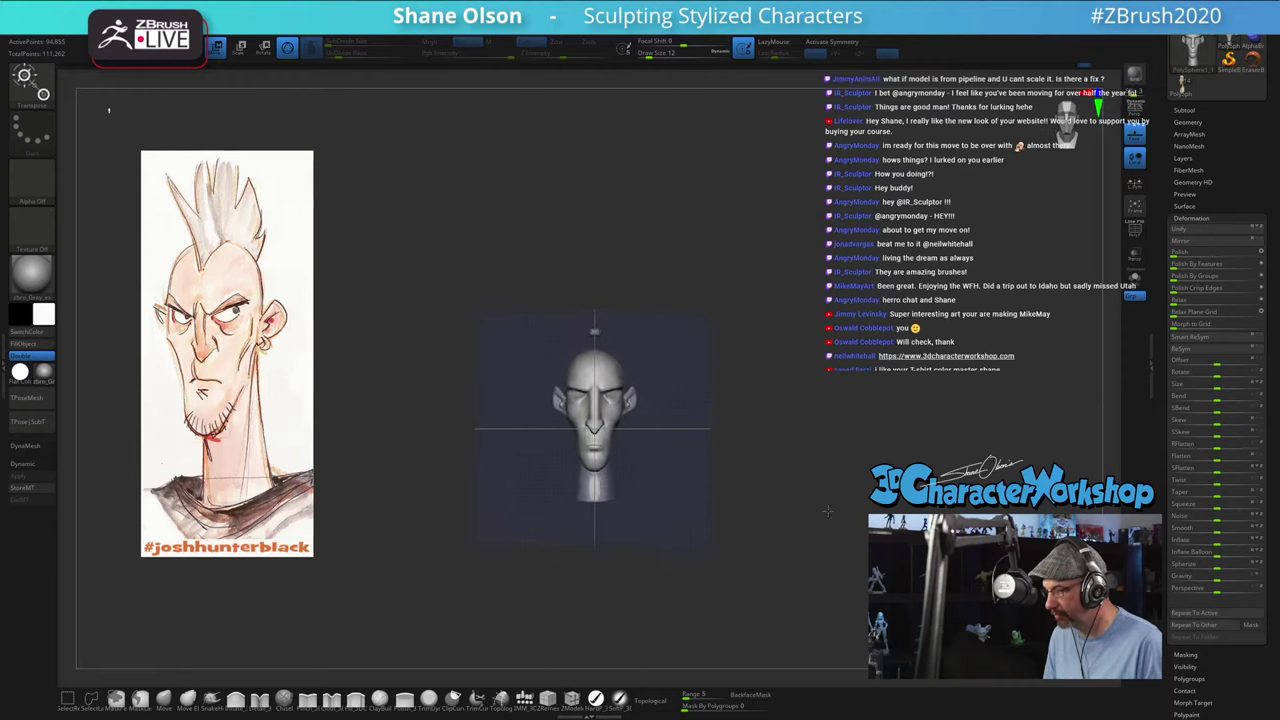
right_click_drag(854, 385, 854, 403, "ctrl")
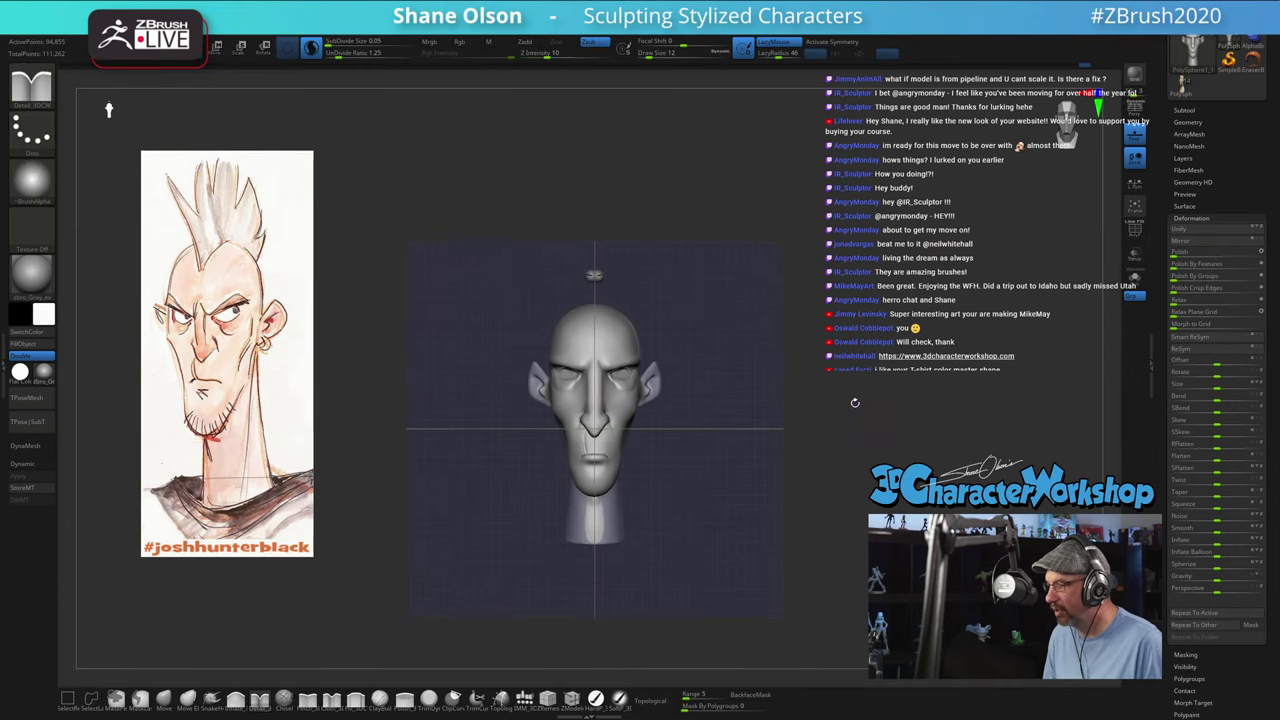
right_click_drag(740, 283, 806, 298, "ctrl")
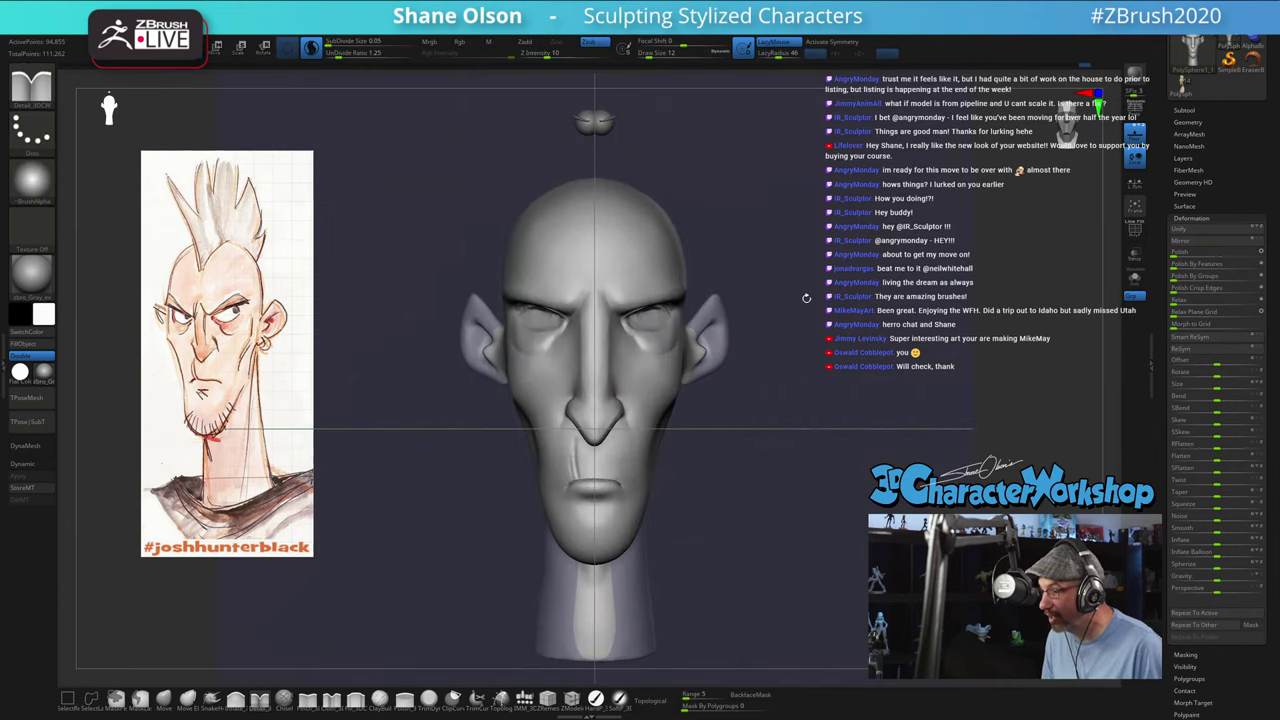
Step: Undo the head's enlargement and repositioning relative to the floor grid
left_click_drag(895, 437, 895, 446, "ctrl+shift")
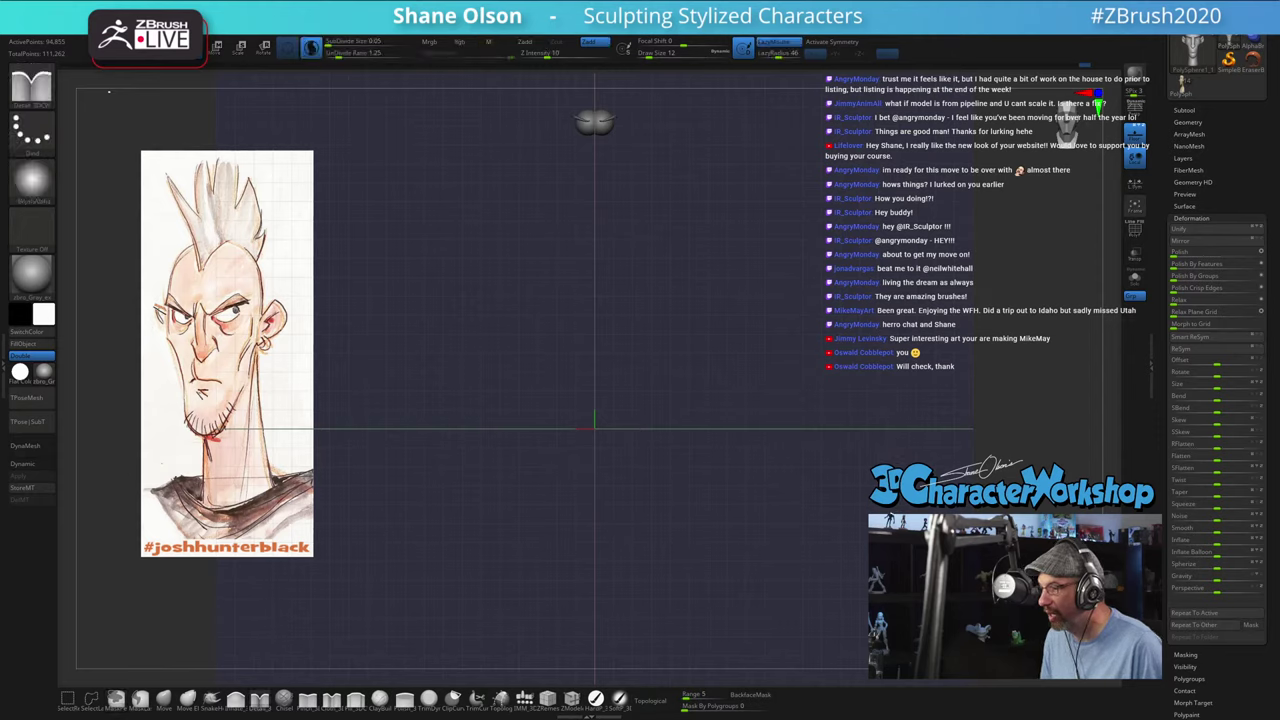
left_click(866, 474, "ctrl+shift")
right_click_drag(746, 316, 741, 457, "alt")
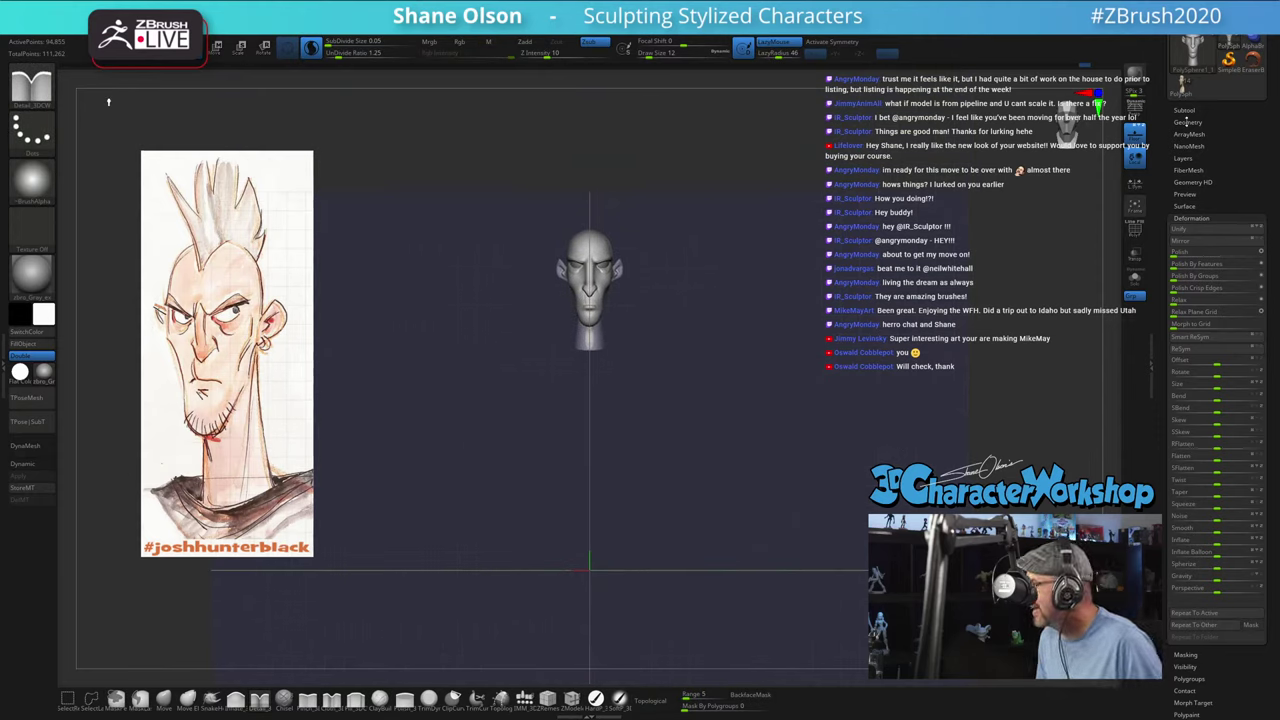
Step: Open the subtool list and select the PolySphere1_2 subtool after checking PolySphere1
left_click(1184, 111)
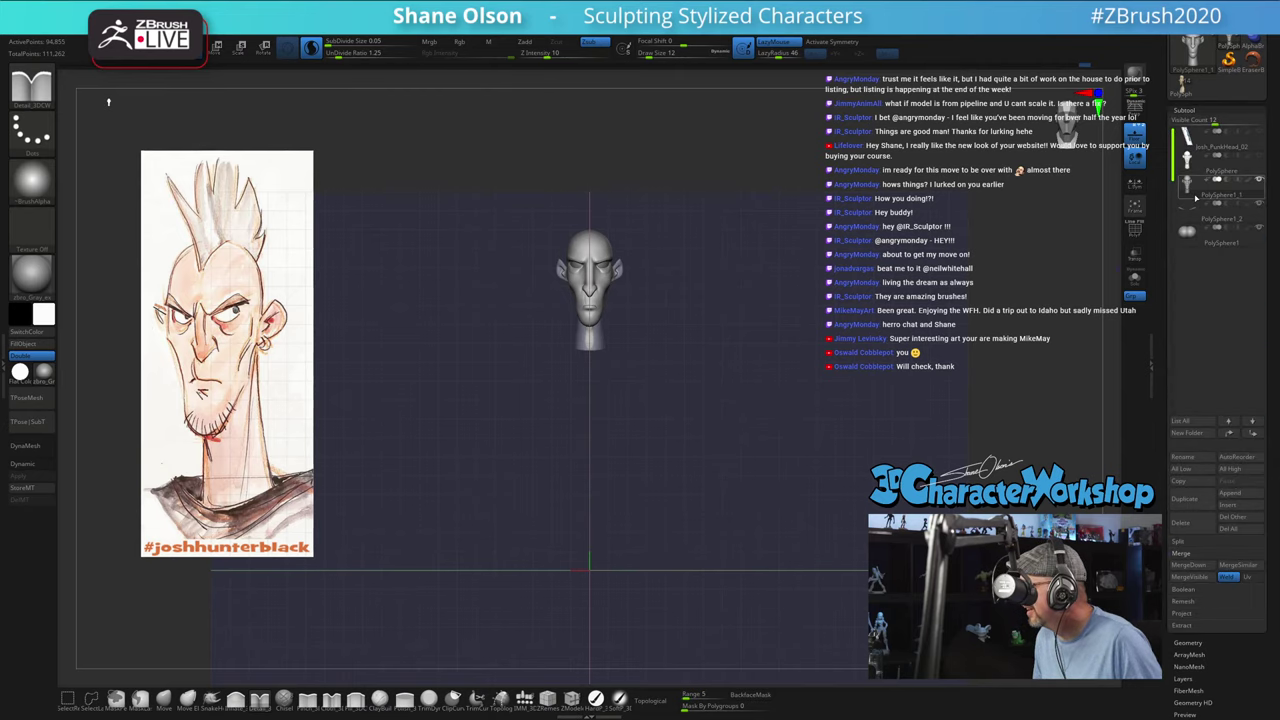
left_click(1193, 228)
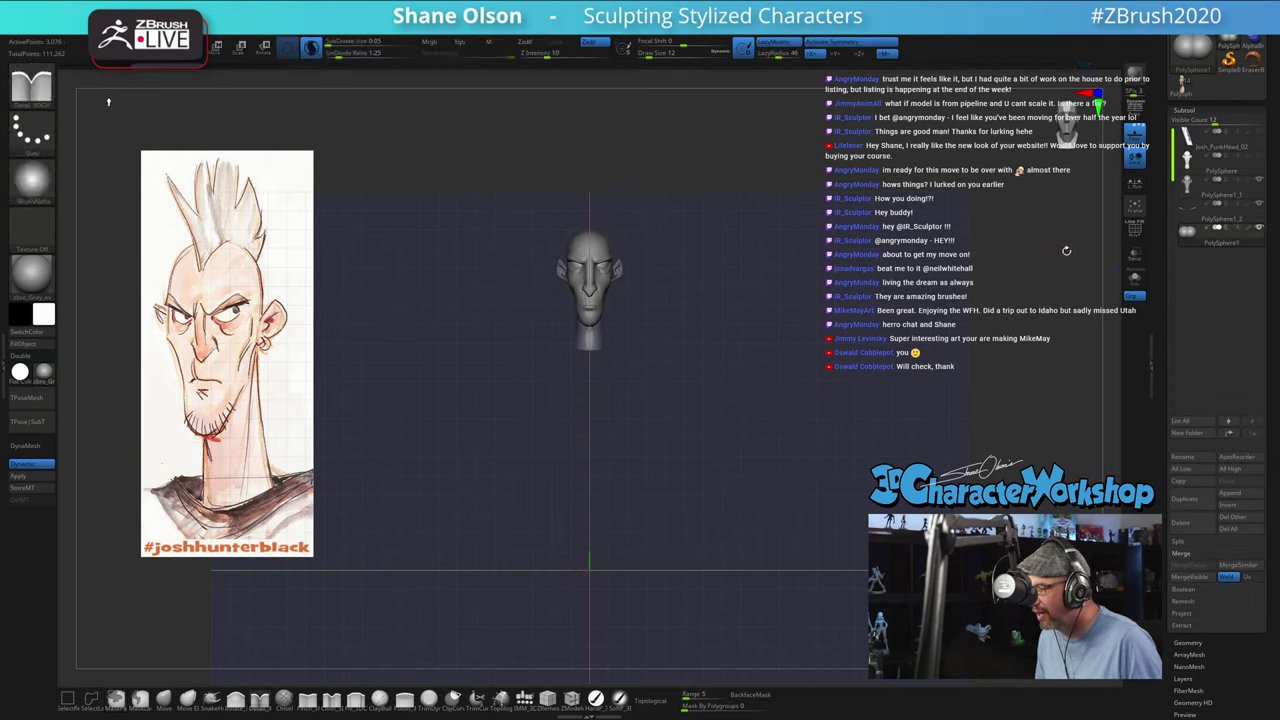
left_click(1199, 211)
left_click_drag(718, 266, 826, 399, "ctrl")
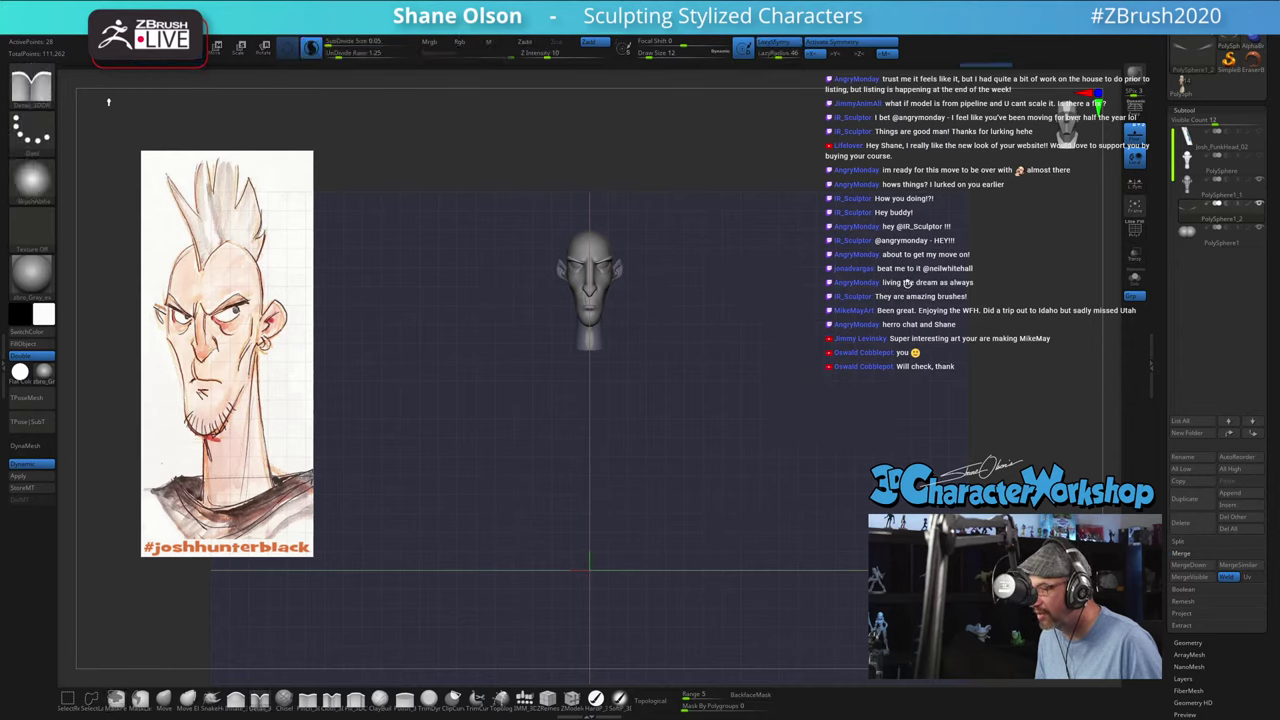
Step: Select the PolySphere1_1 head subtool, switch to Move mode and open its Deformation settings
left_click(1190, 187)
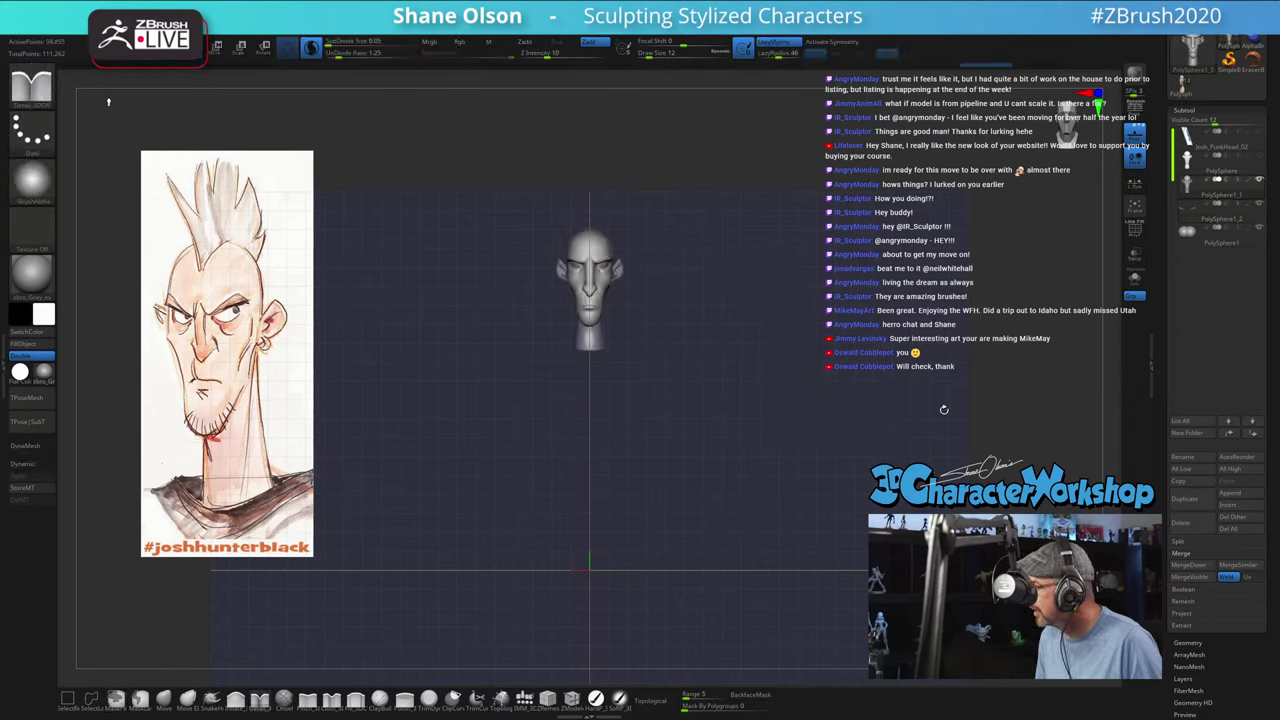
key("w")
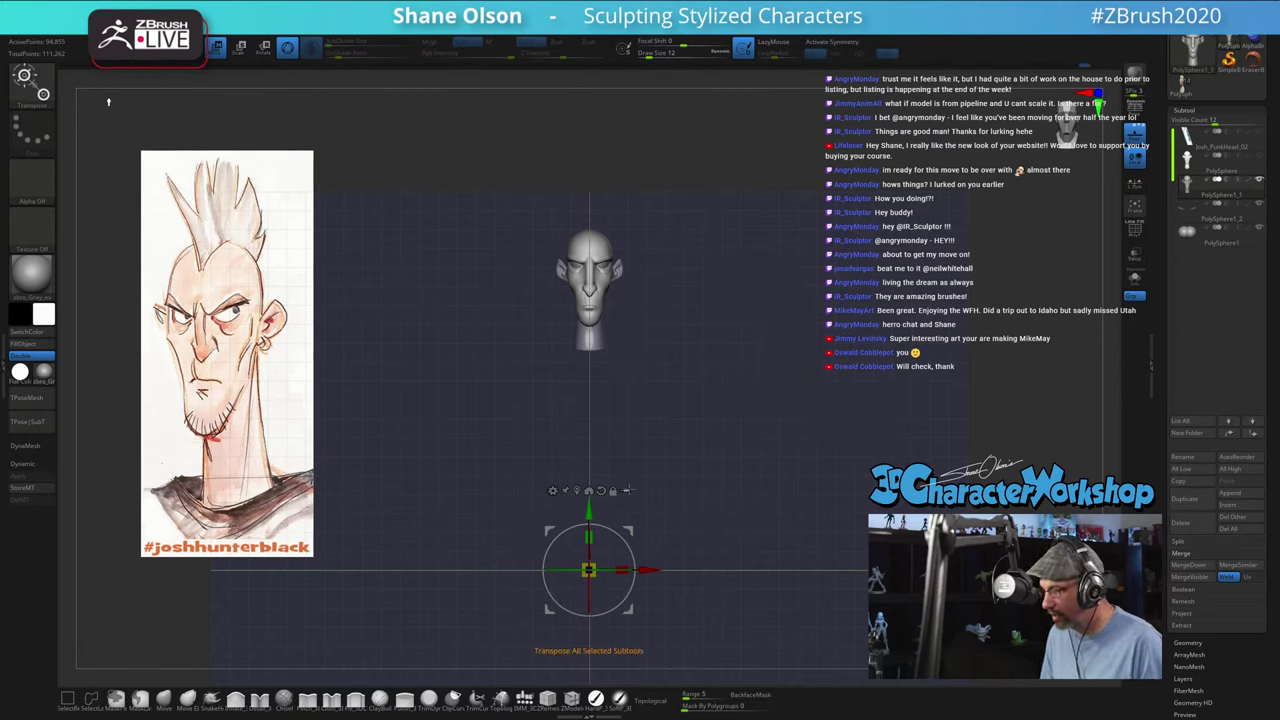
right_click_drag(760, 440, 760, 390, "ctrl")
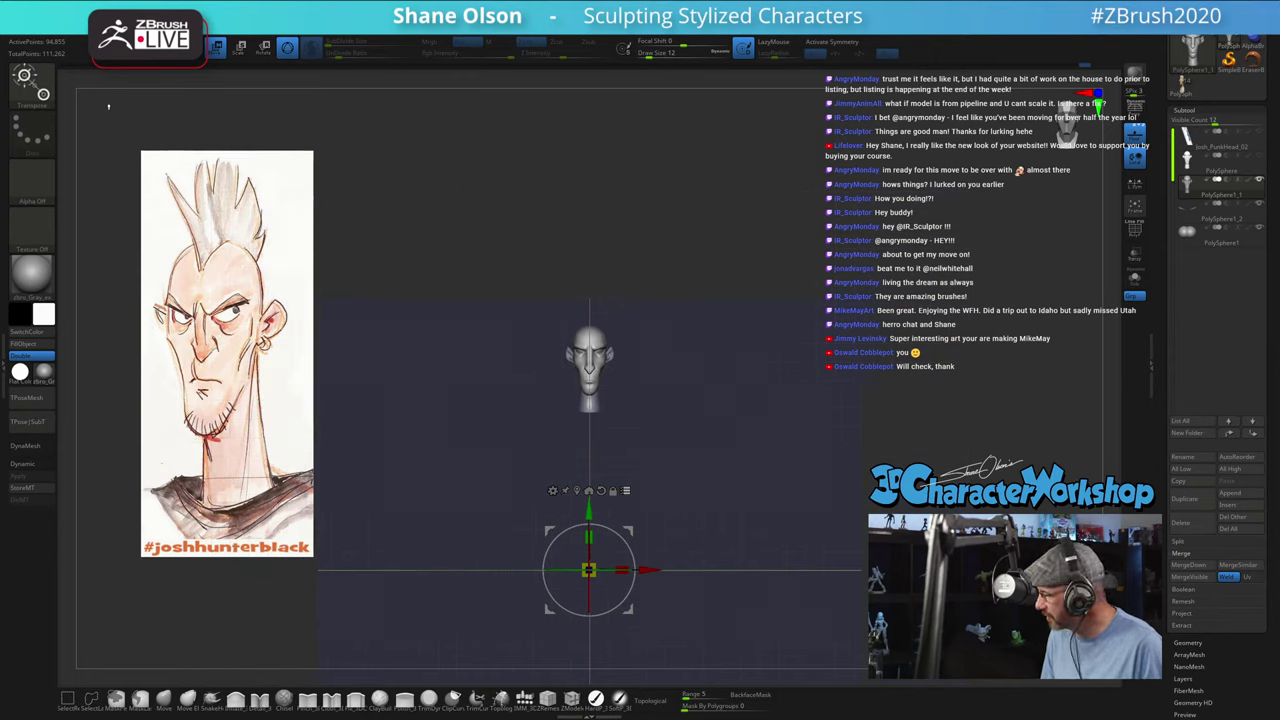
left_click_drag(1166, 576, 1133, 468)
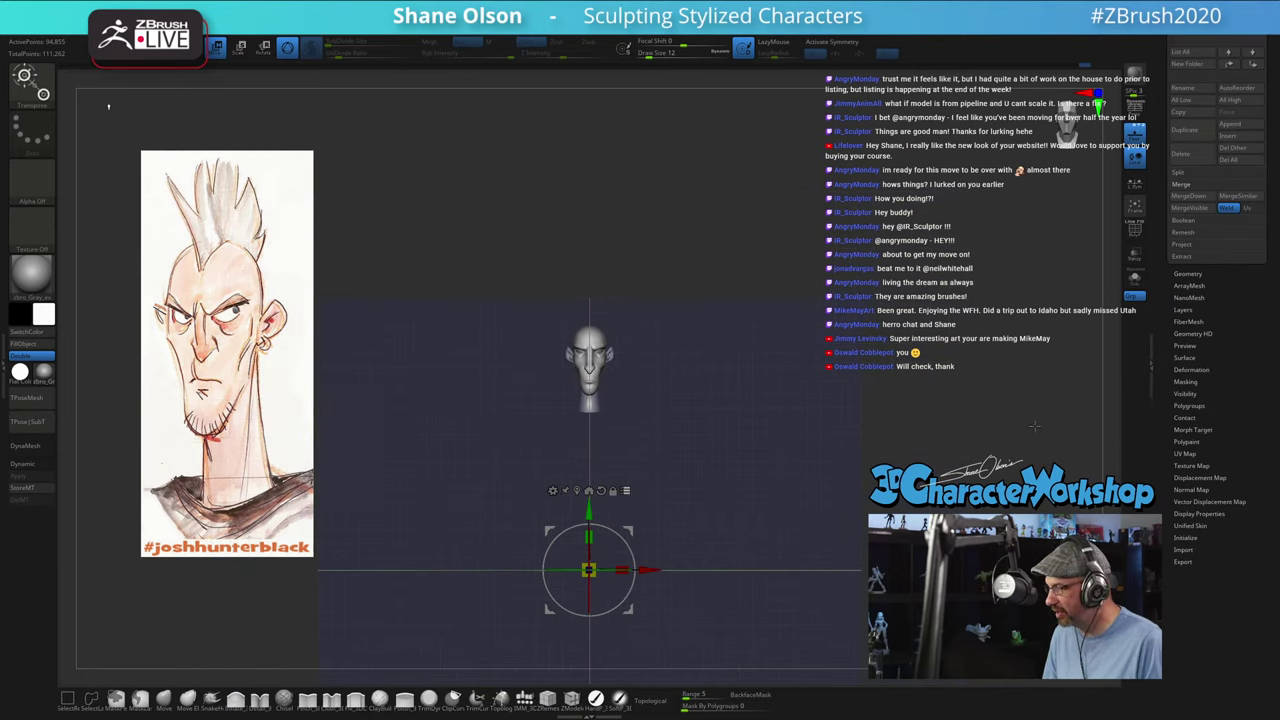
left_click(1203, 369)
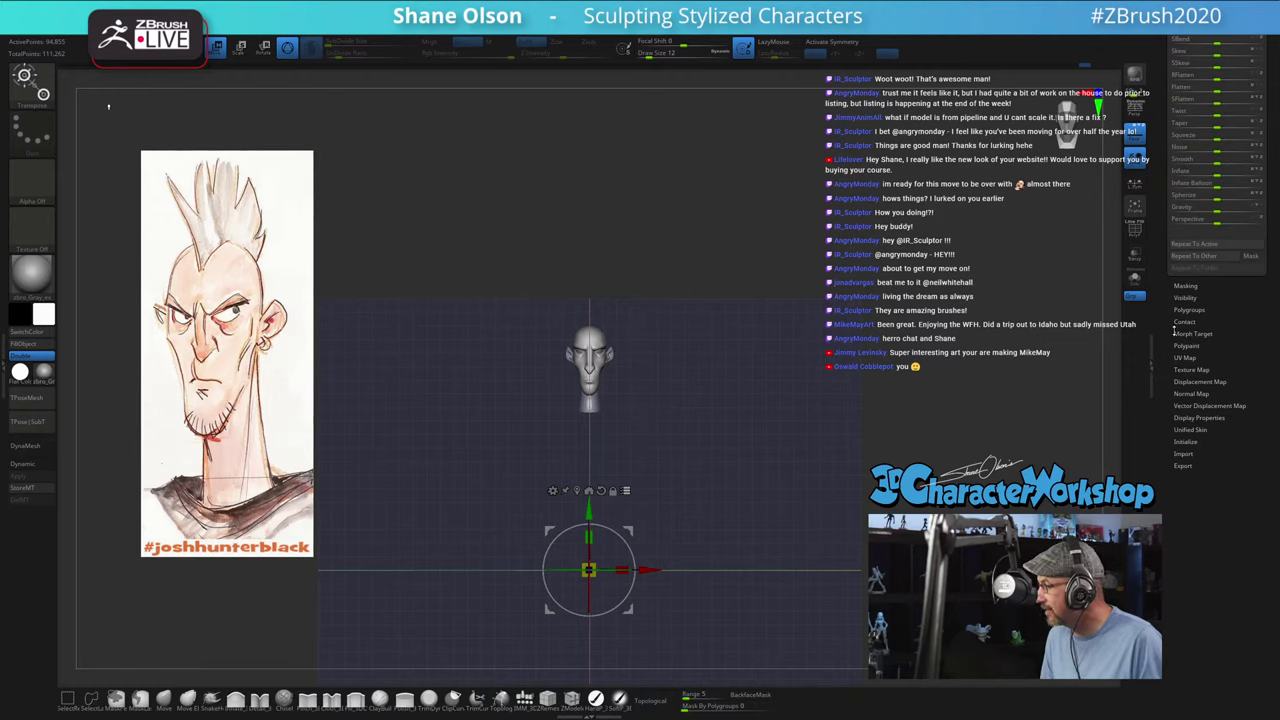
left_click_drag(1175, 330, 1226, 431)
key("ctrl+z")
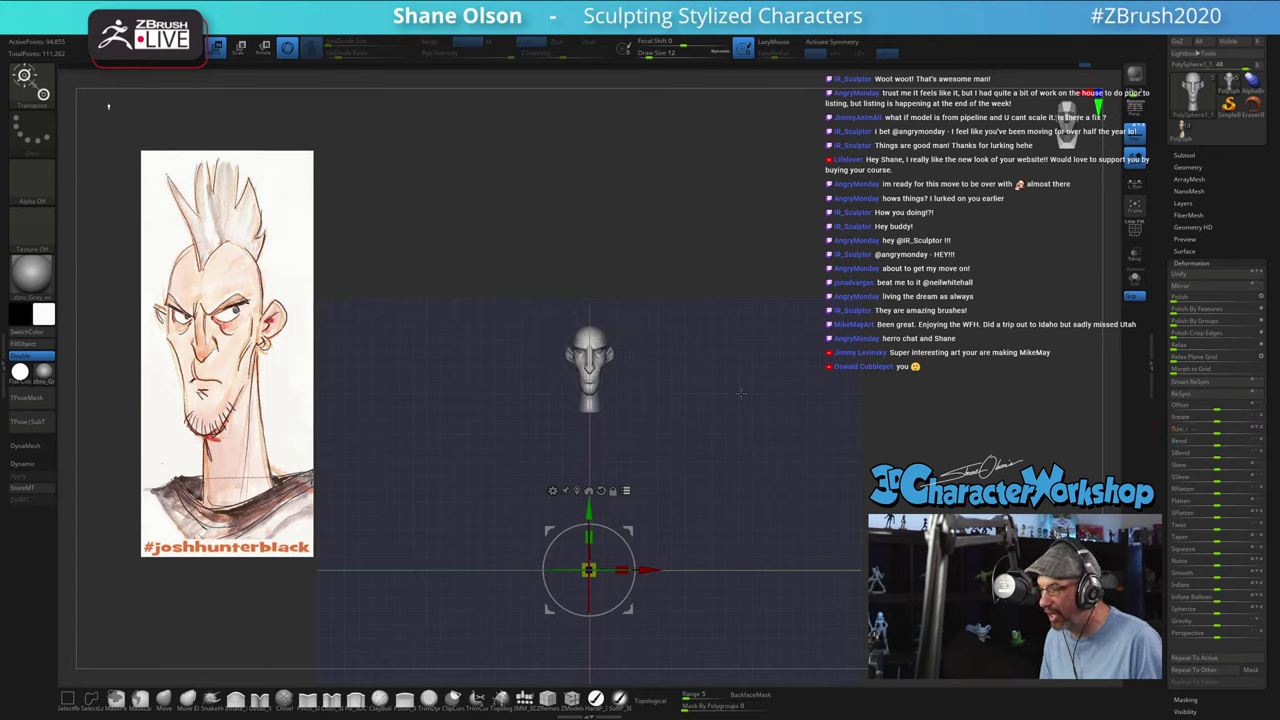
Step: Lower the head onto the centre of the floor grid and return to draw mode
left_click_drag(752, 530, 701, 425, "alt")
left_click_drag(590, 434, 552, 708)
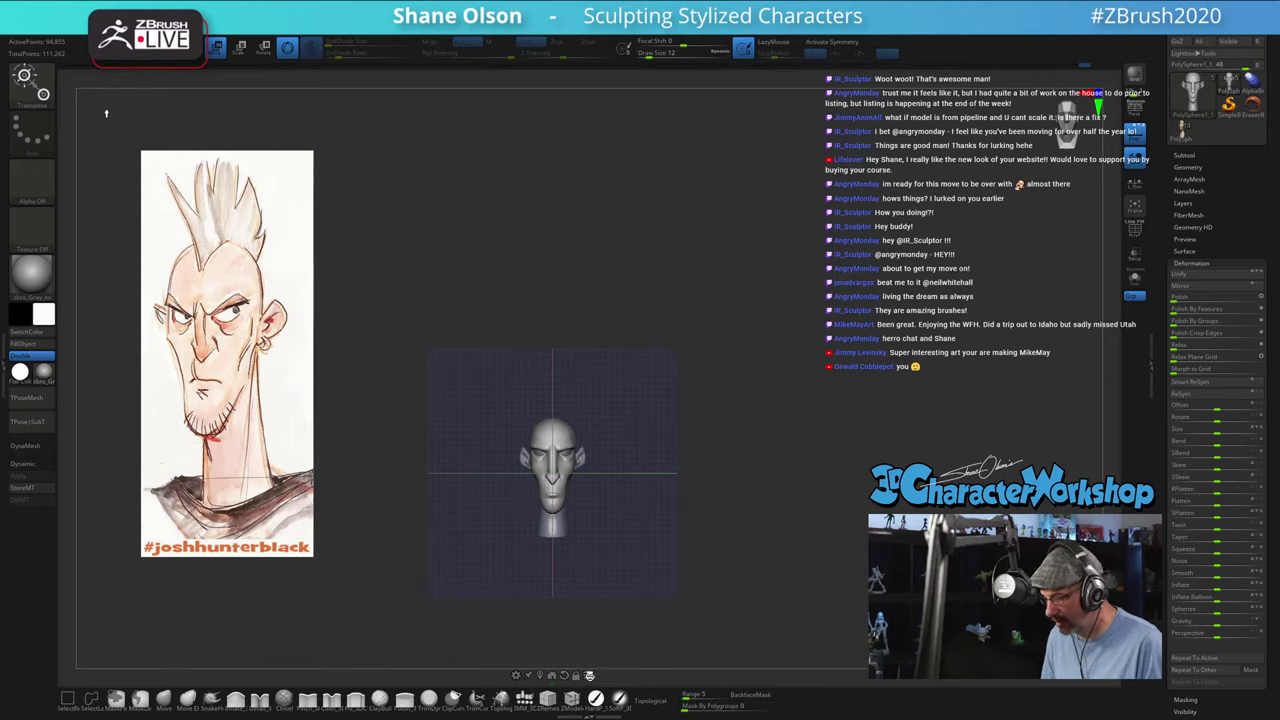
mouse_move(735, 566)
left_mouse_down("alt")
mouse_move(747, 449)
mouse_move(751, 461)
mouse_move(823, 453)
mouse_move(797, 429)
mouse_move(790, 466)
mouse_move(866, 420)
mouse_move(831, 345)
left_mouse_up("alt")
key("q")
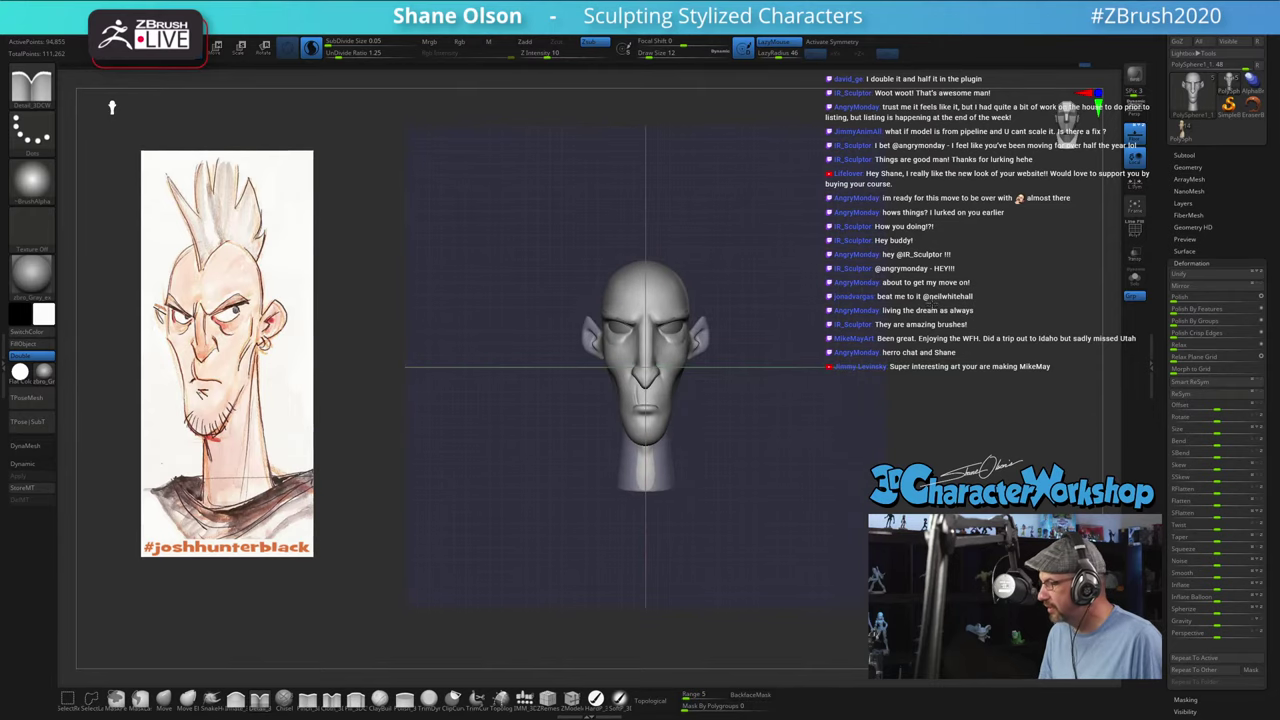
Step: Hide the floor grid and select the PolySphere1_2 eyebrow subtool
left_click_drag(931, 305, 872, 303, "alt")
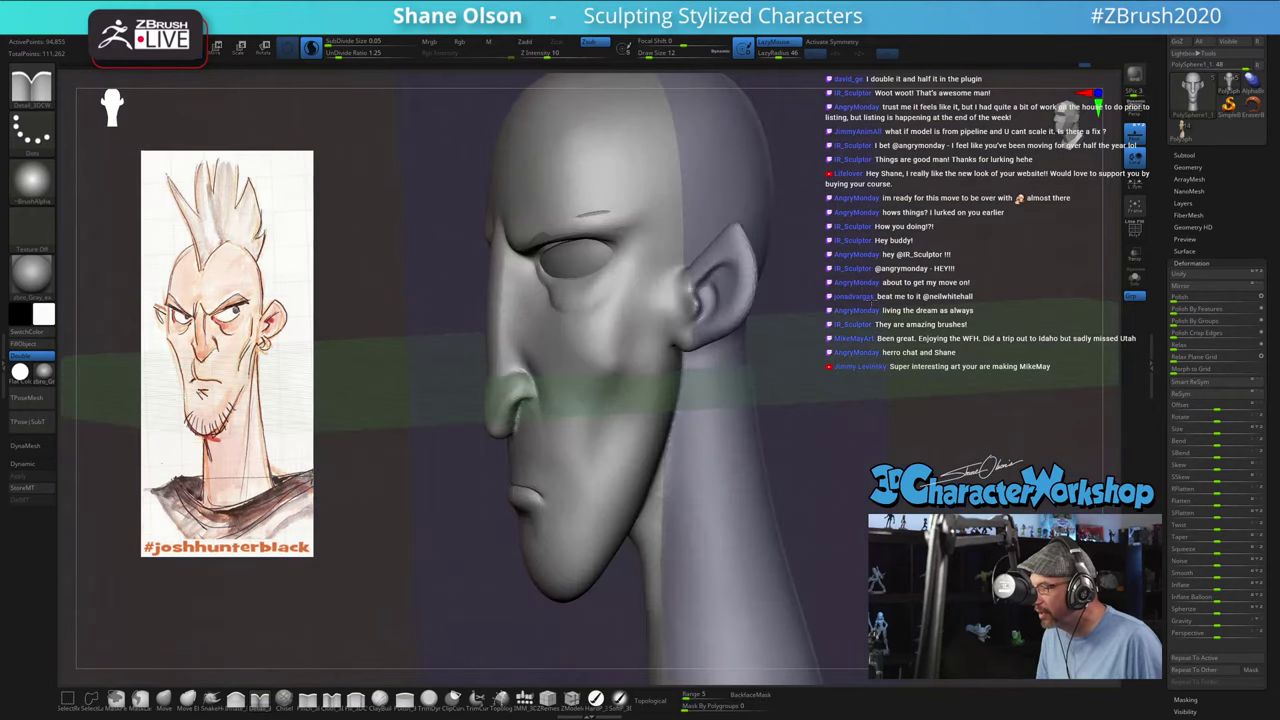
left_click(1140, 133)
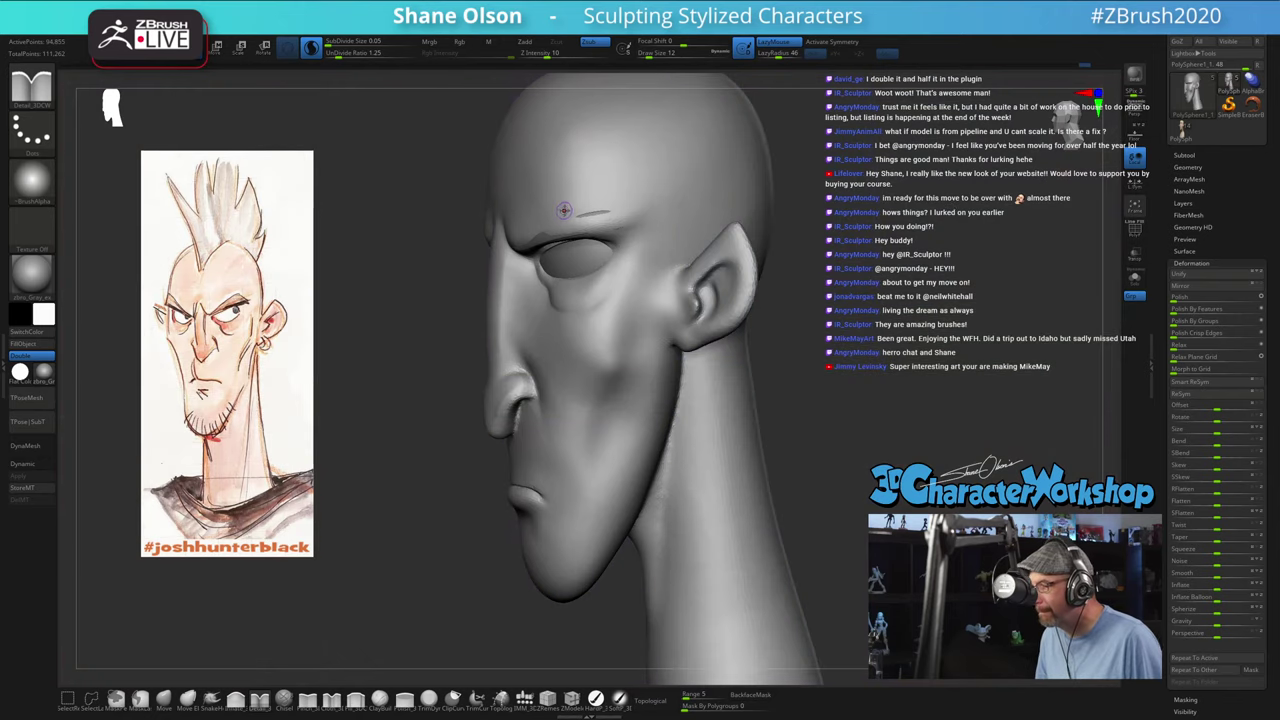
left_click(1184, 156)
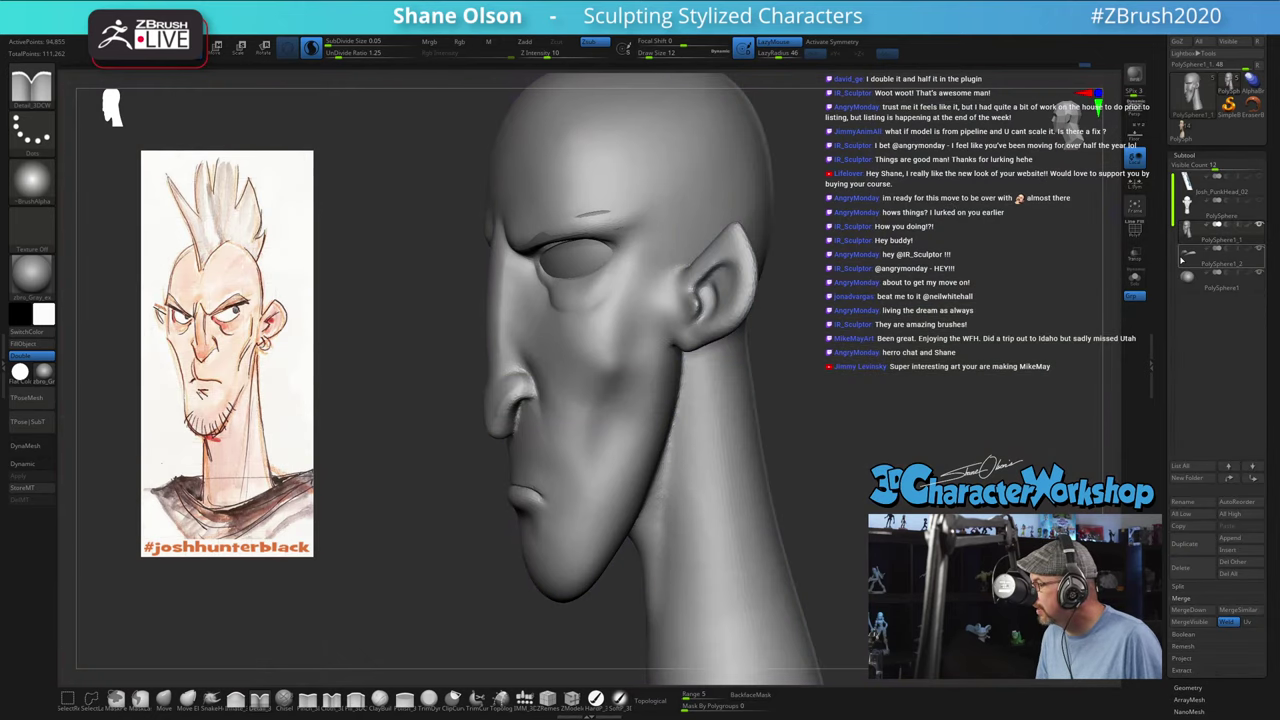
mouse_move(875, 284)
left_mouse_down()
mouse_move(975, 280)
mouse_move(866, 276)
left_mouse_up()
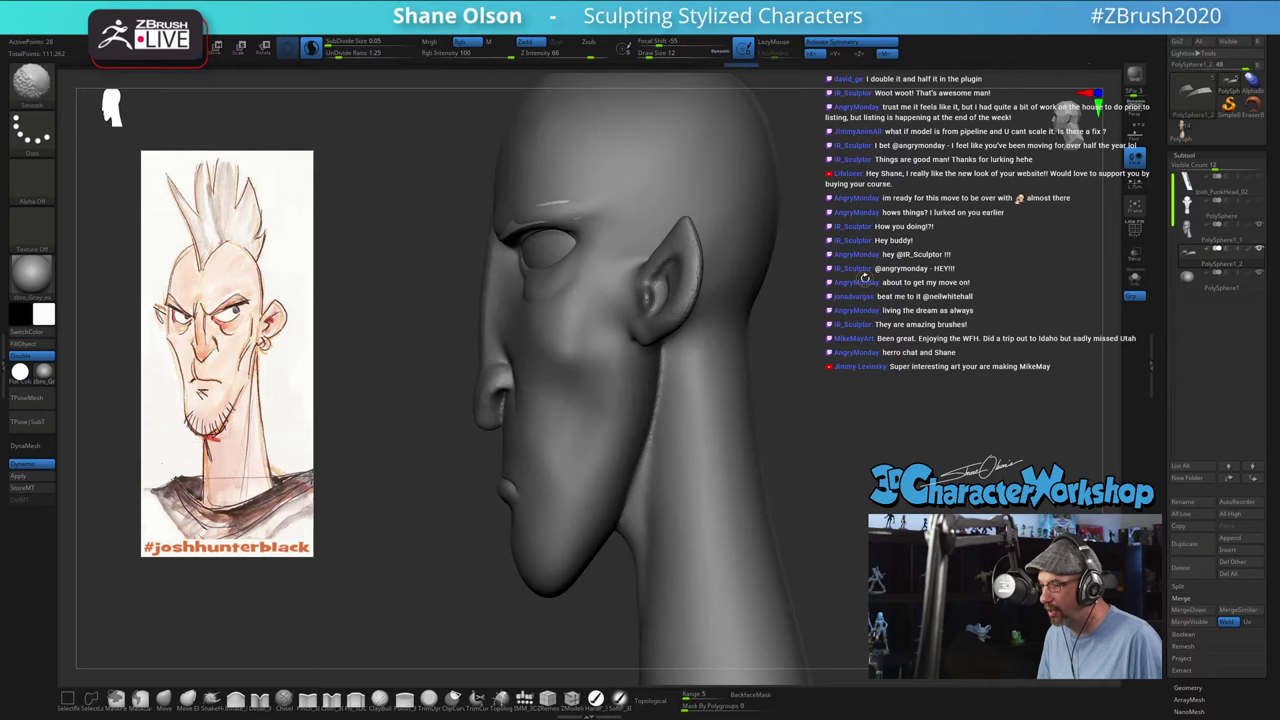
Step: Thicken the eyebrows by setting their Dynamic Subdiv thickness to 0.0151 in the Geometry settings
key("w")
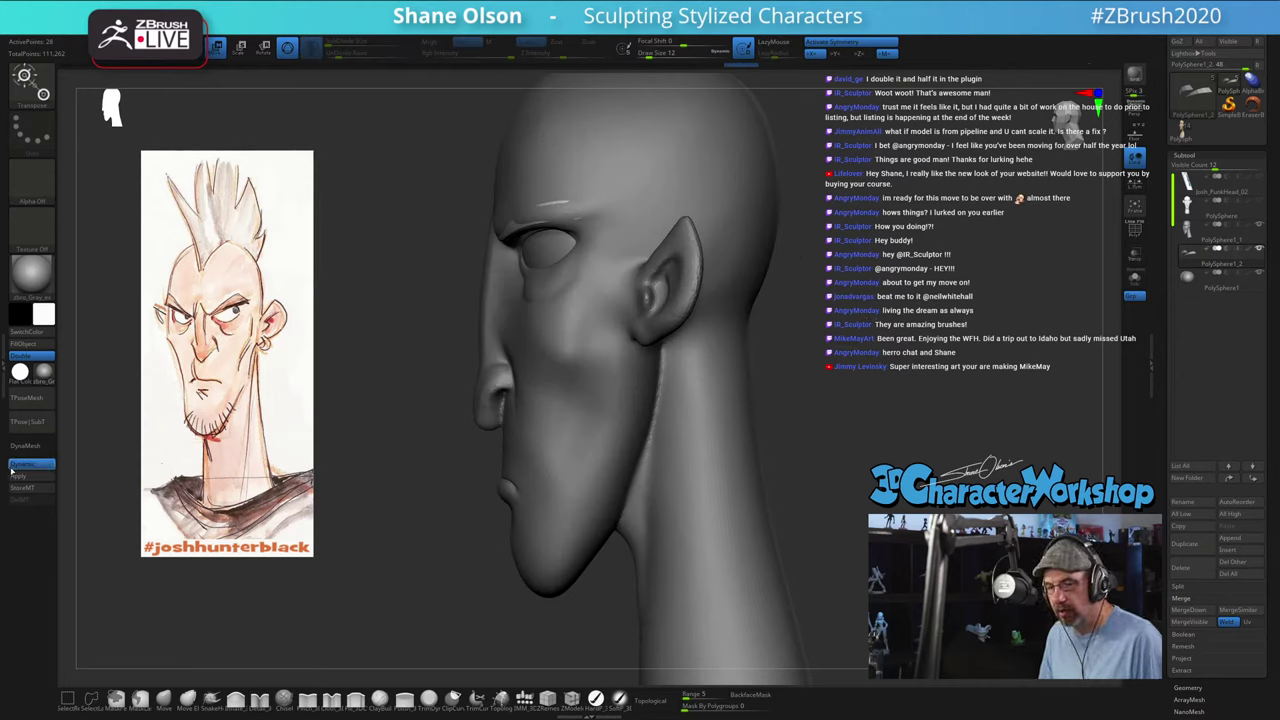
left_click_drag(375, 373, 882, 425)
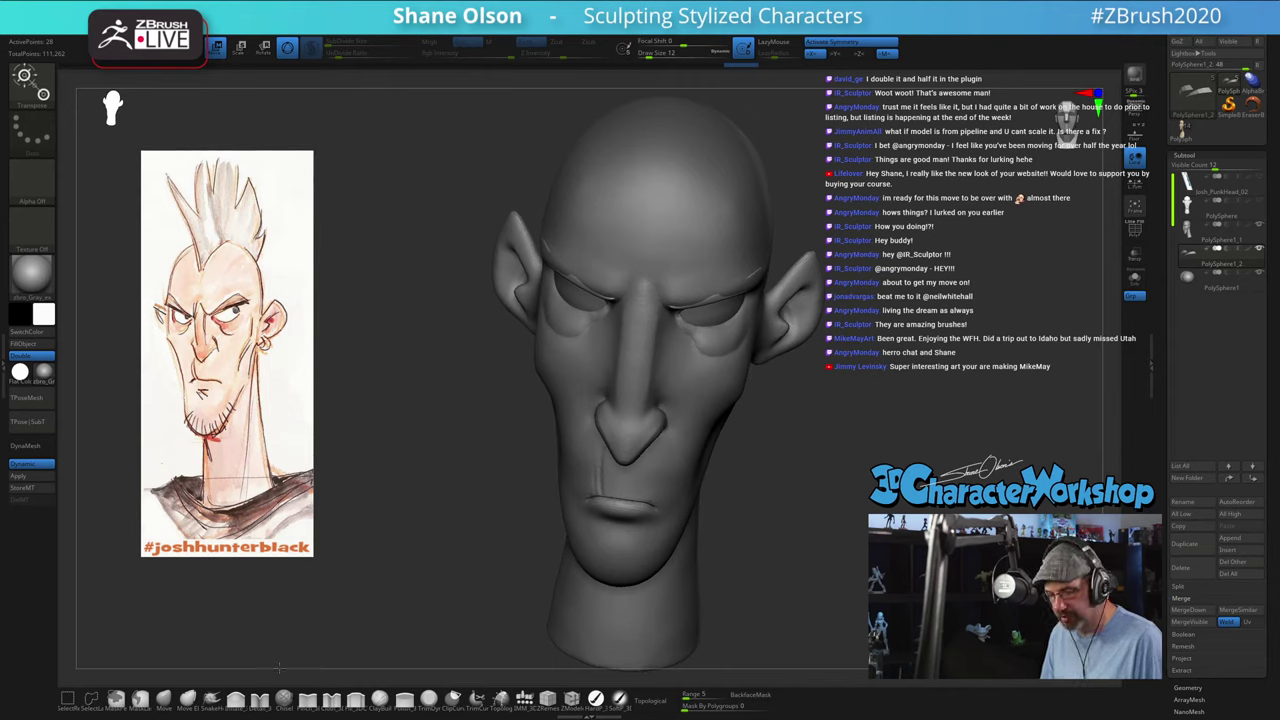
key("q")
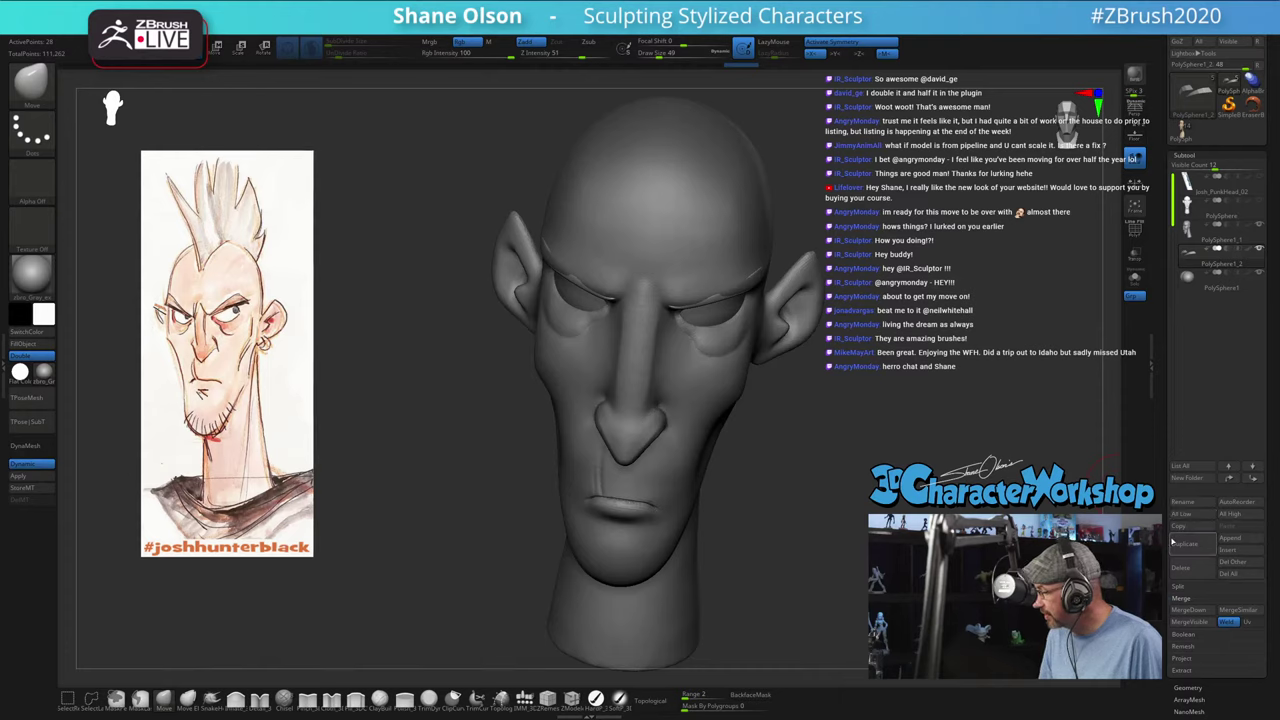
scroll(1166, 440, "down", 5)
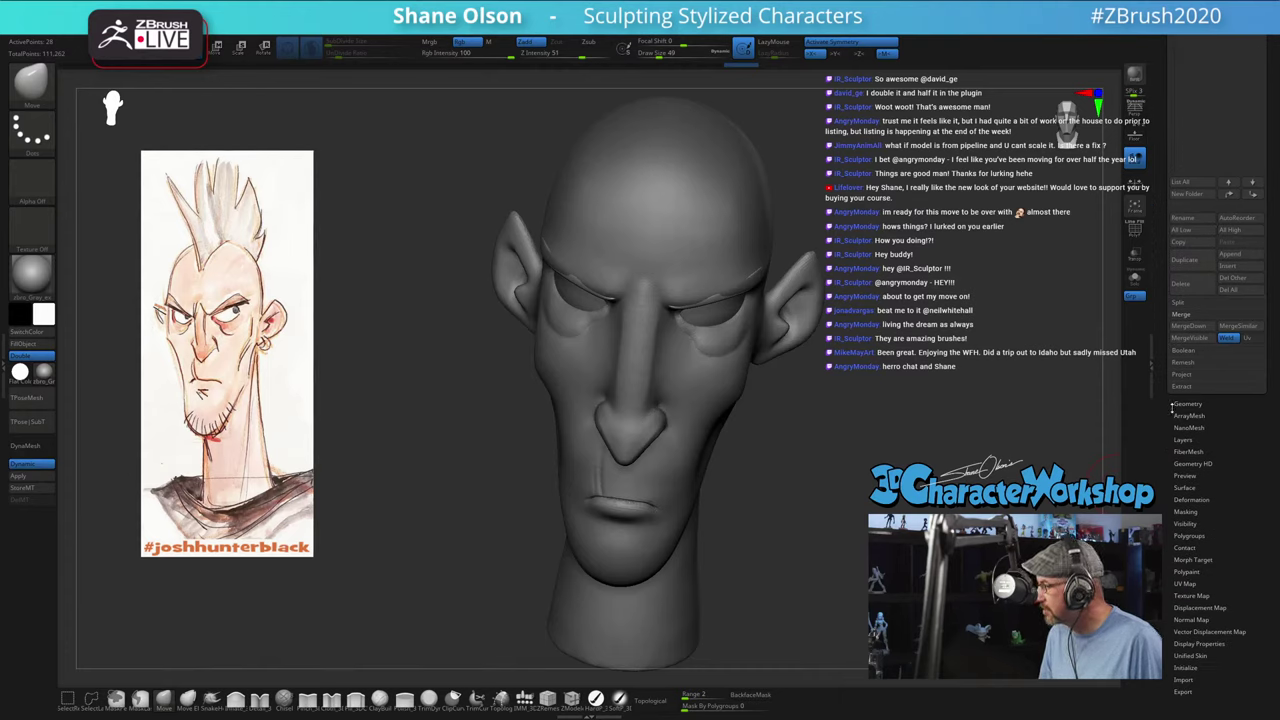
scroll(1164, 450, "up", 2)
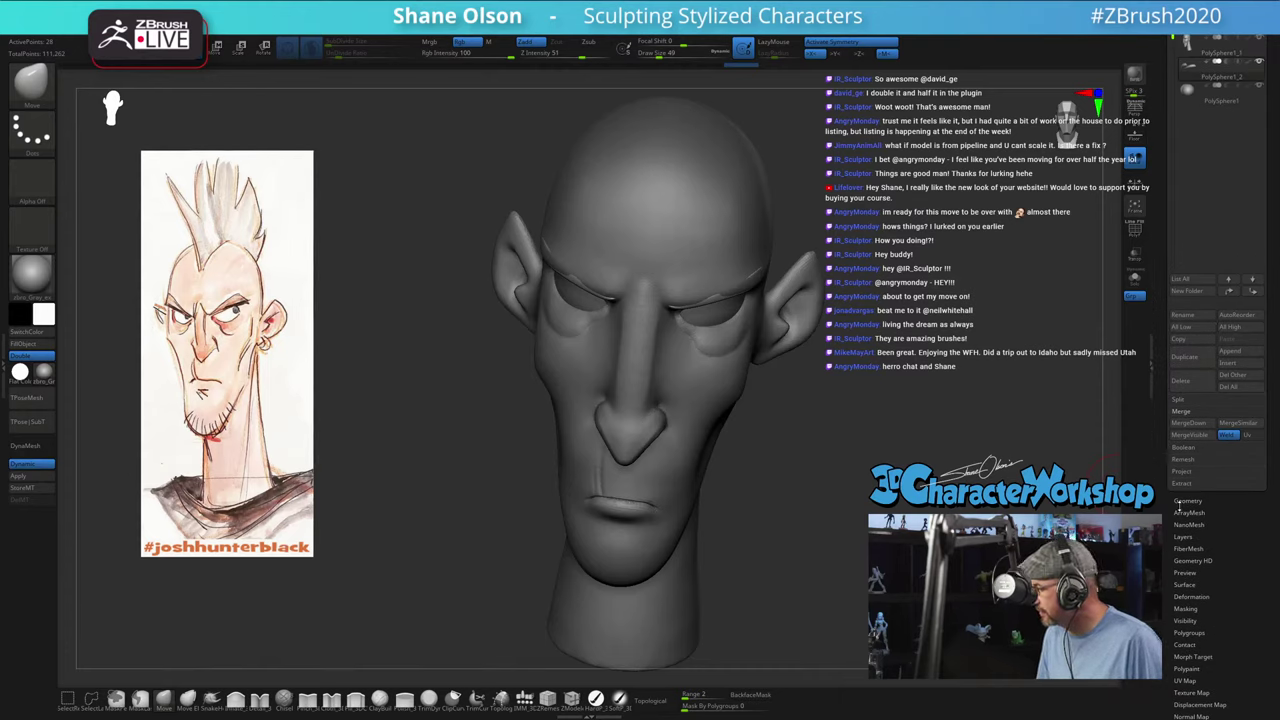
left_click(1188, 500)
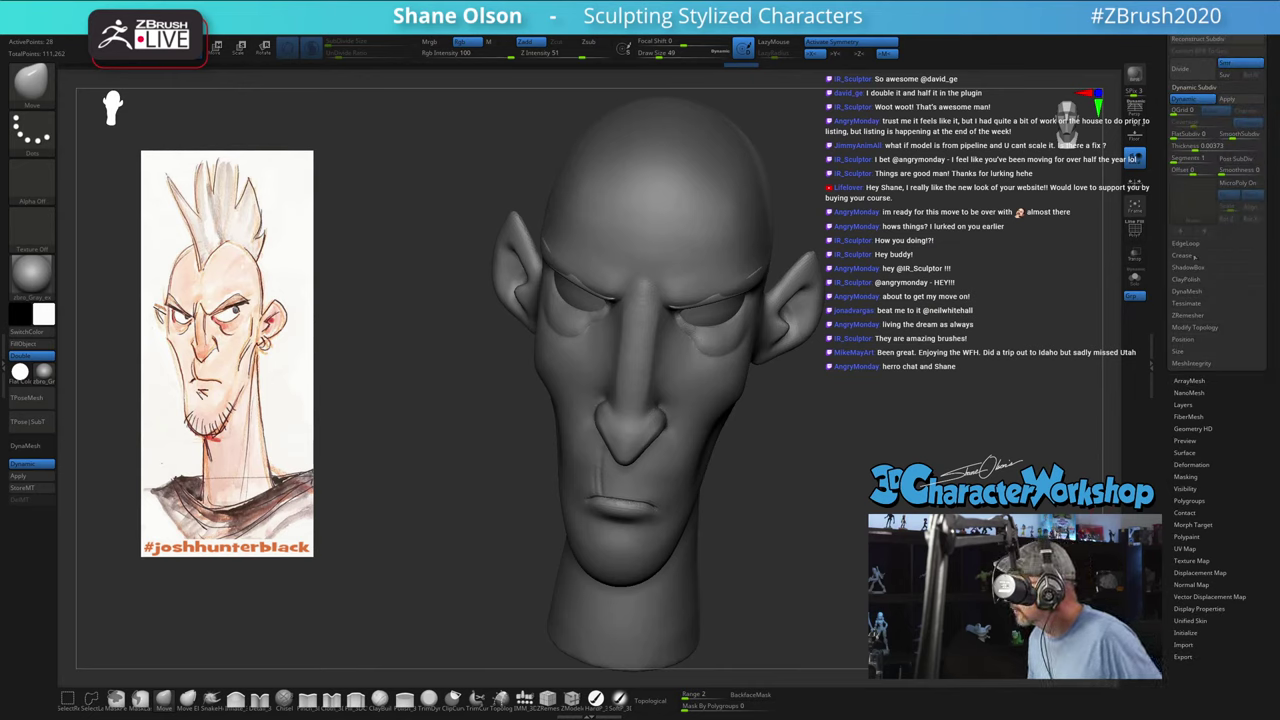
left_click_drag(1184, 146, 1201, 146)
left_click_drag(900, 376, 869, 435)
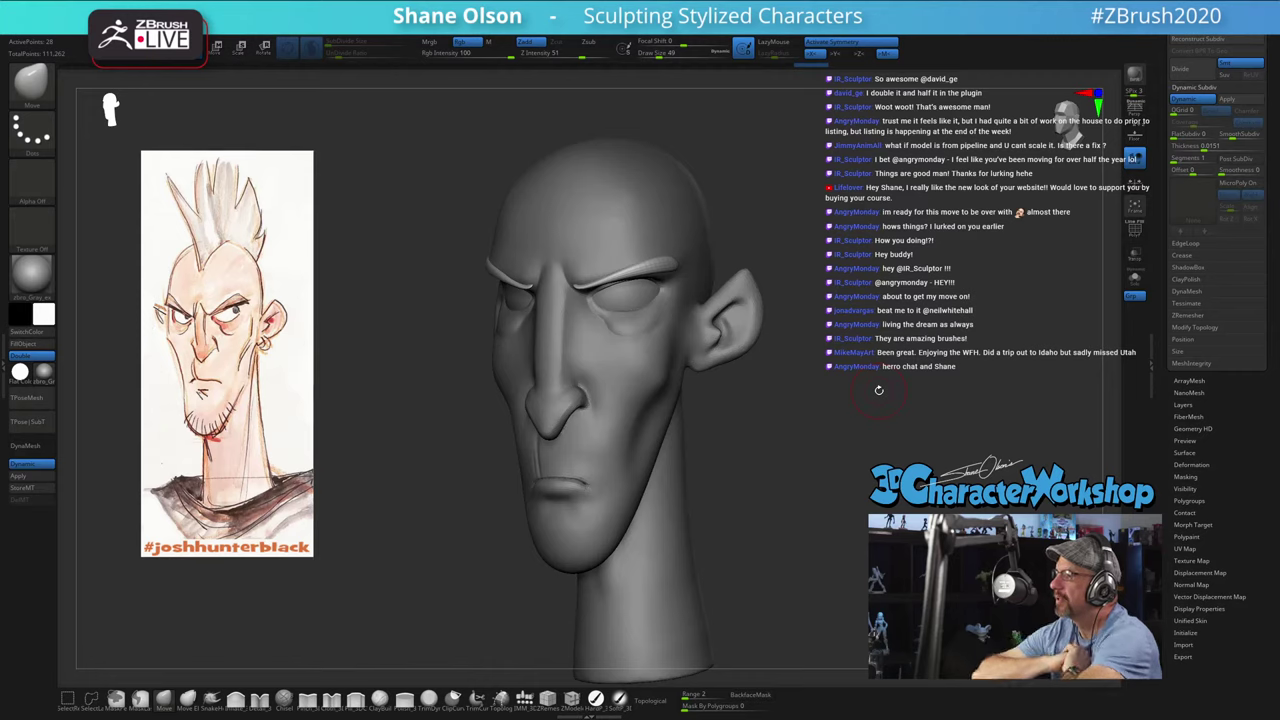
Step: Select the head subtool and display its polygroups and wireframe with Polyframe
left_click_drag(878, 390, 865, 360, "shift")
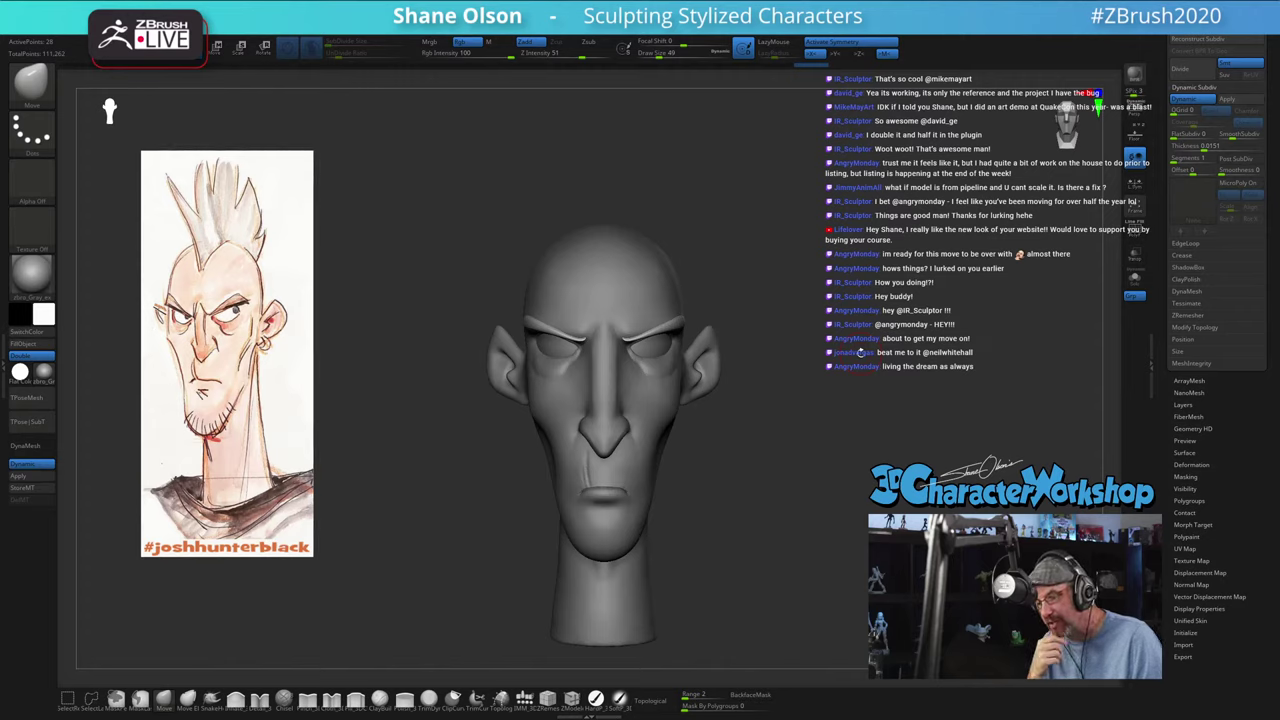
mouse_move(860, 353)
left_mouse_down()
mouse_move(788, 387)
mouse_move(888, 388)
left_mouse_up()
mouse_move(834, 452)
left_mouse_down("alt")
mouse_move(841, 508)
mouse_move(909, 414)
mouse_move(847, 427)
mouse_move(846, 490)
mouse_move(831, 462)
left_mouse_up("alt")
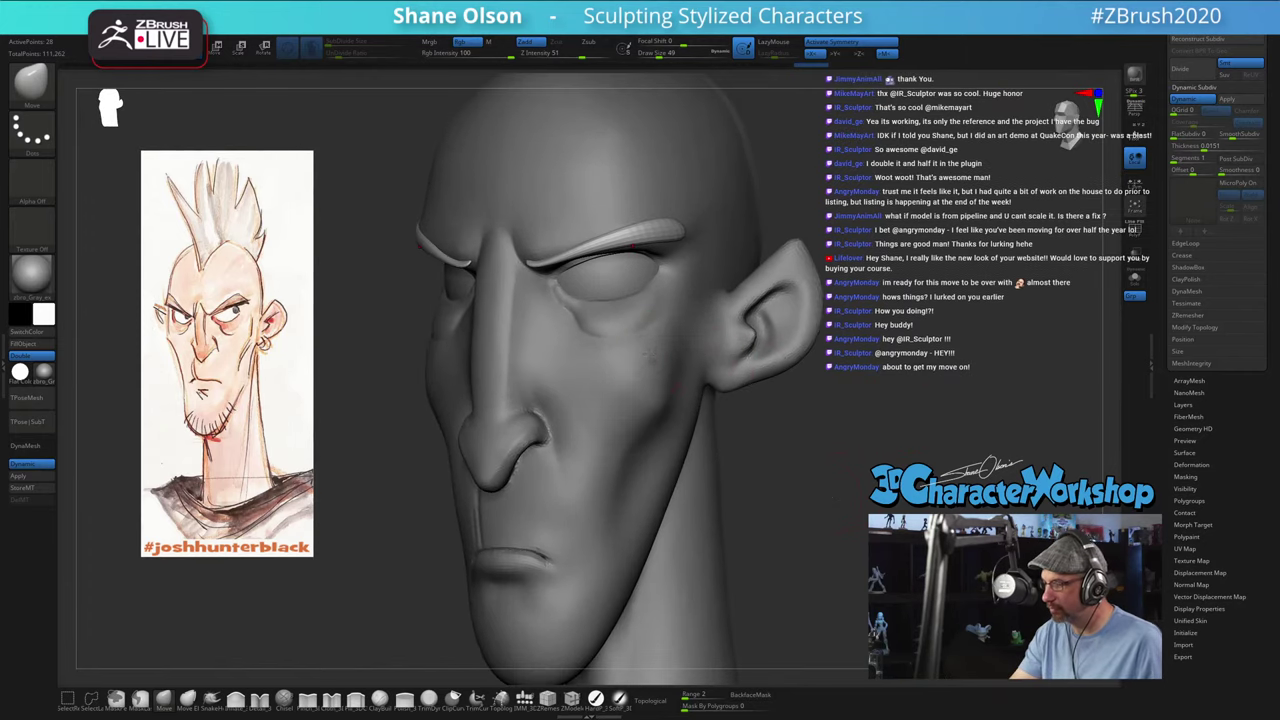
mouse_move(832, 418)
left_mouse_down()
mouse_move(843, 513)
mouse_move(831, 520)
mouse_move(820, 503)
mouse_move(840, 526)
mouse_move(766, 517)
left_mouse_up()
key("shift+f")
left_click_drag(753, 563, 766, 488, "alt")
Step: Try to retessellate the cheek beside the mouth with a smoothing stroke at brush size 35
key("s")
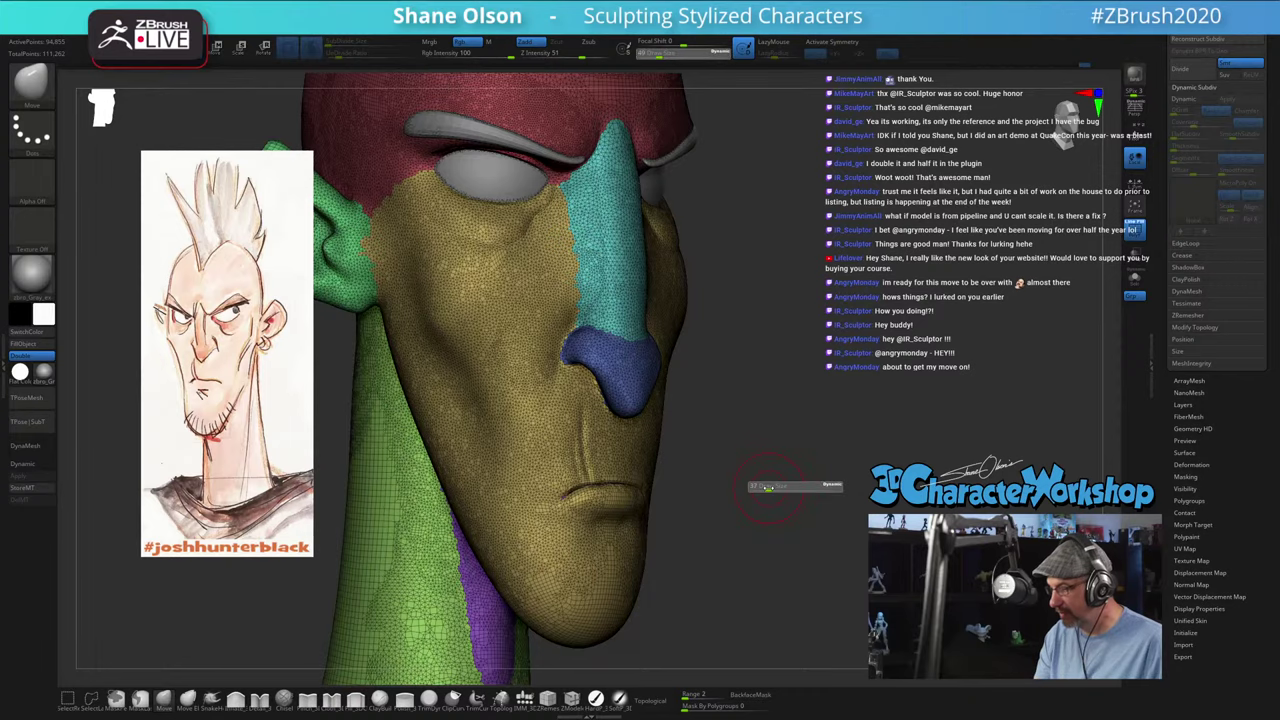
left_click_drag(508, 398, 522, 500, "shift")
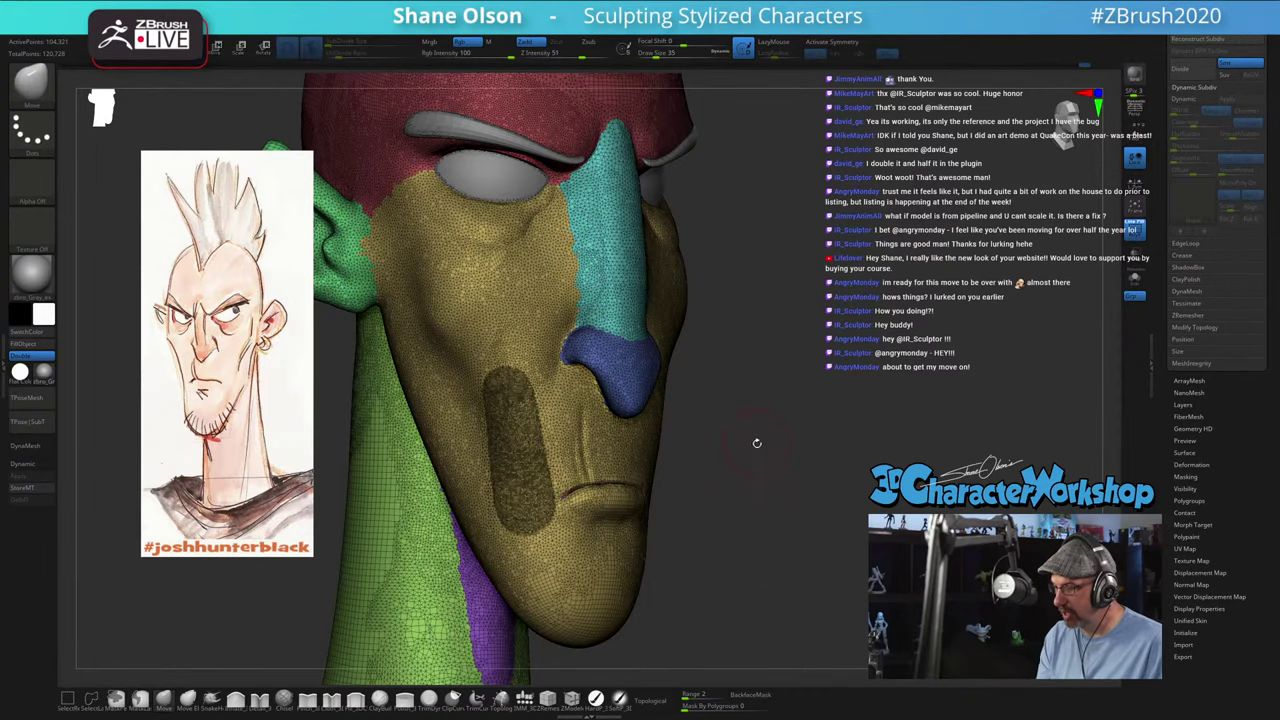
key("ctrl+z")
Step: Smooth and retessellate the crease between nose and mouth with draw size 23 and SubDivide Size 0.06239
mouse_move(756, 472)
left_mouse_down("alt")
mouse_move(800, 517)
mouse_move(807, 471)
mouse_move(799, 482)
mouse_move(750, 468)
left_mouse_up("alt")
key("s")
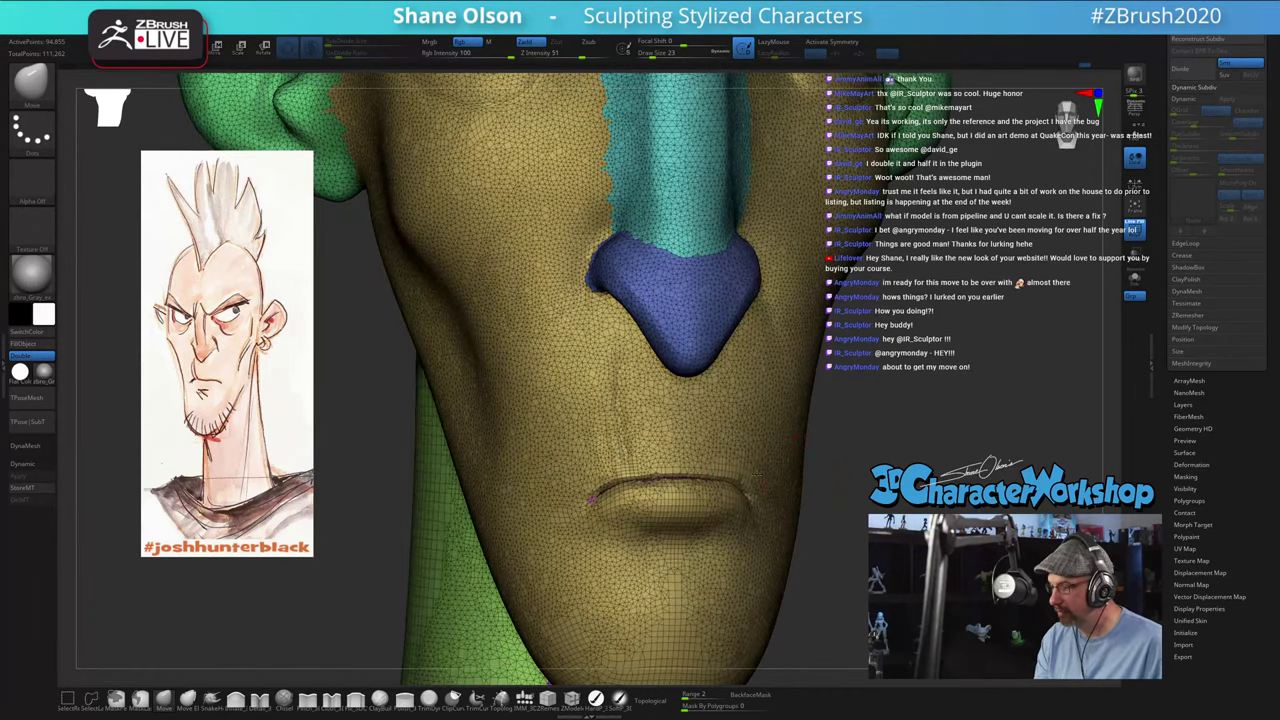
key("shift")
key("shift")
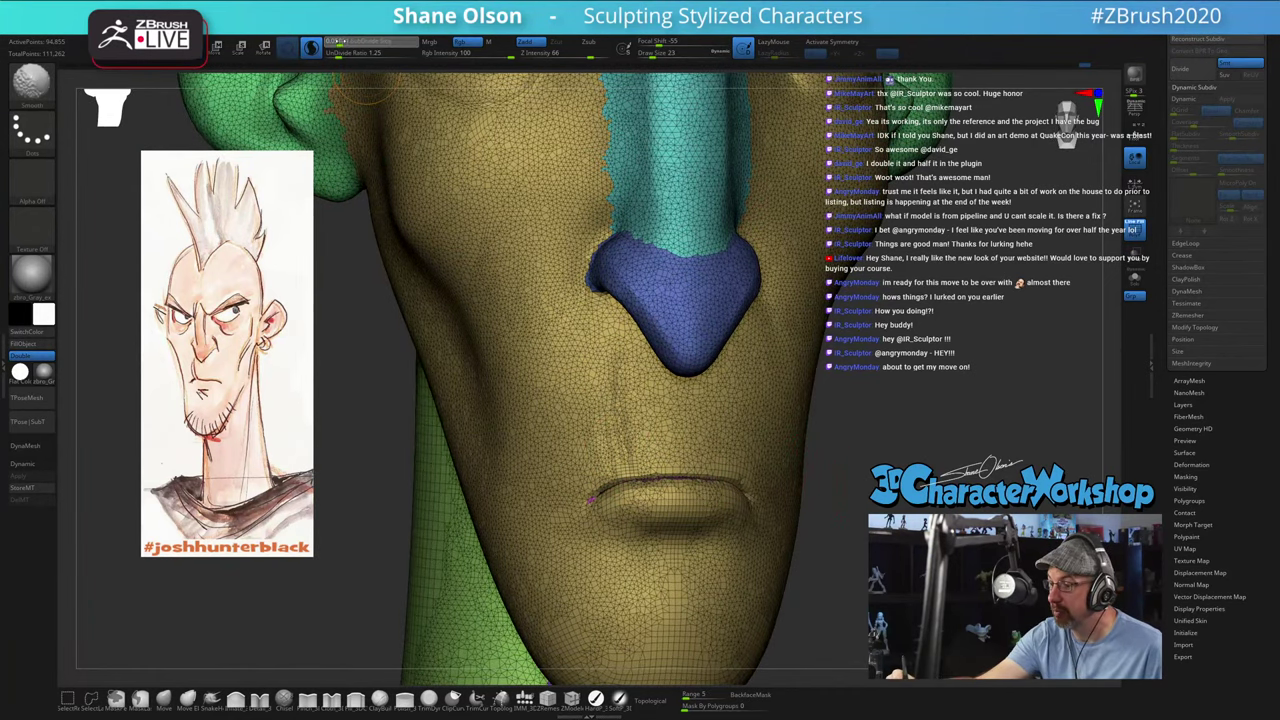
left_click_drag(622, 449, 614, 350, "shift")
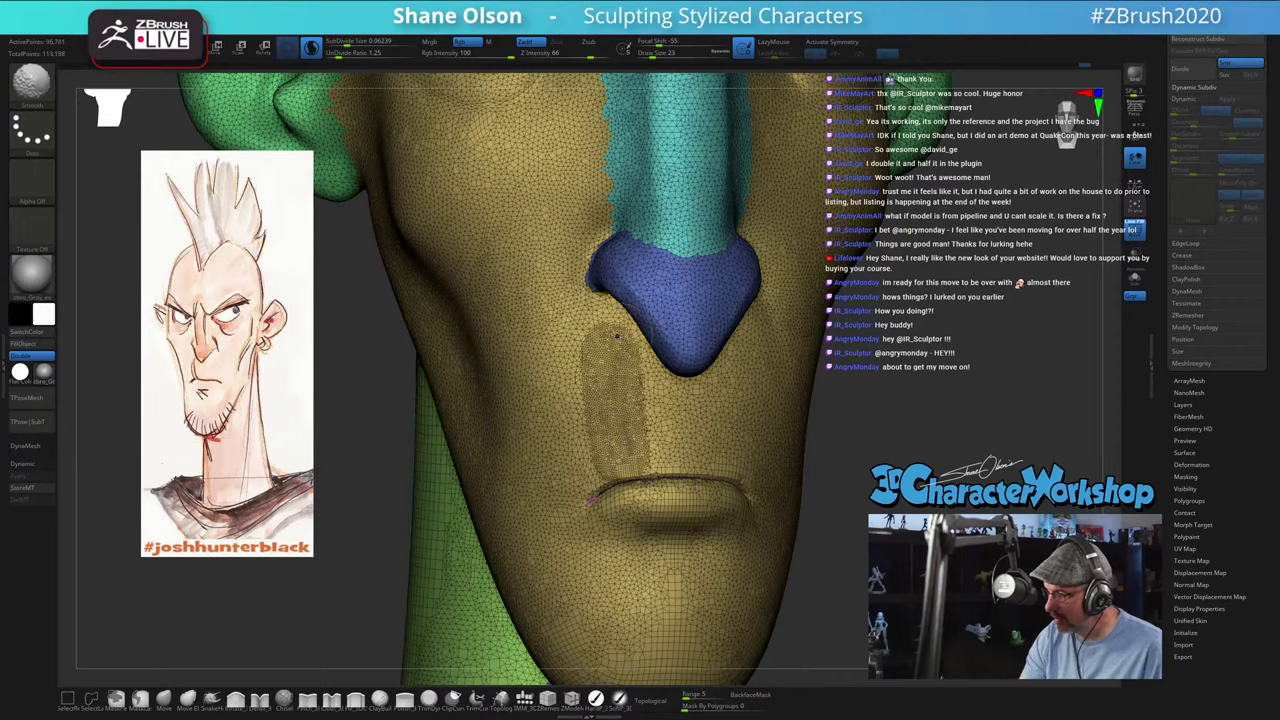
Step: Smooth and retessellate the mesh around both mouth corners, along the upper lip and beneath the lower lip
mouse_move(887, 513)
left_mouse_down()
mouse_move(840, 511)
mouse_move(928, 512)
left_mouse_up()
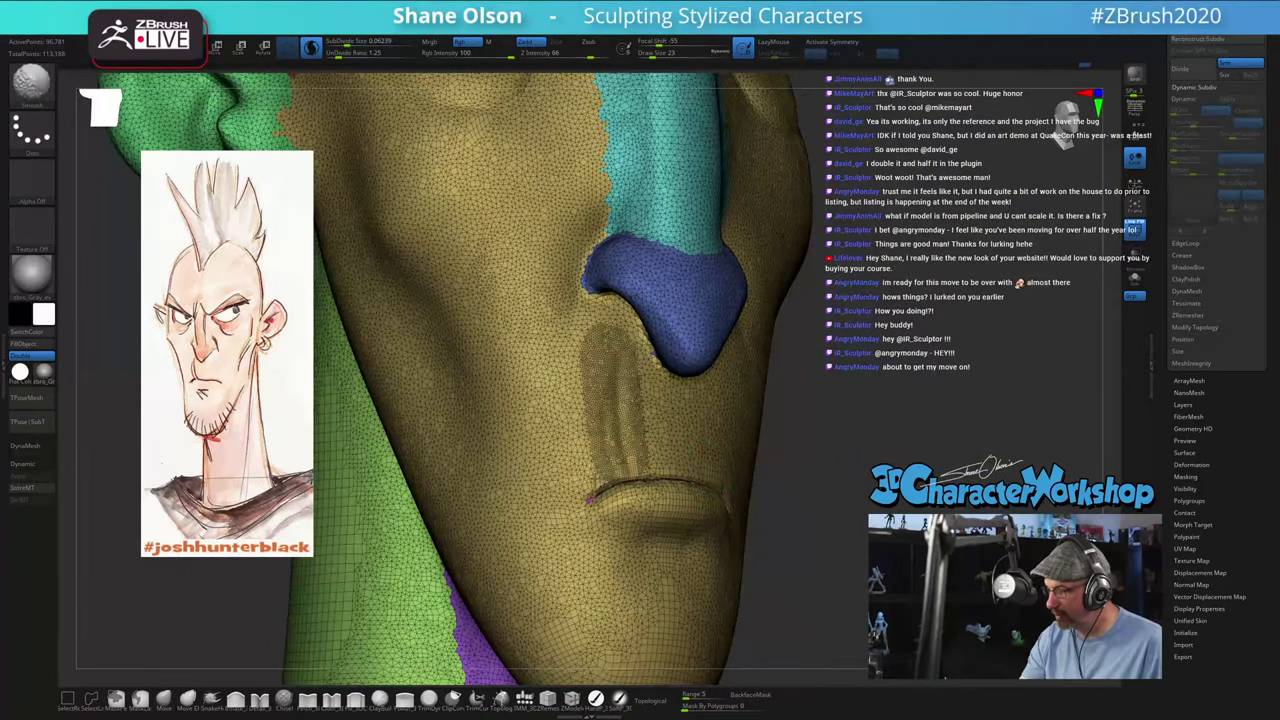
left_click_drag(595, 478, 638, 443, "shift")
left_click_drag(850, 512, 802, 512)
left_click_drag(598, 499, 794, 509, "shift")
mouse_move(872, 488)
left_mouse_down()
mouse_move(824, 481)
mouse_move(859, 476)
left_mouse_up()
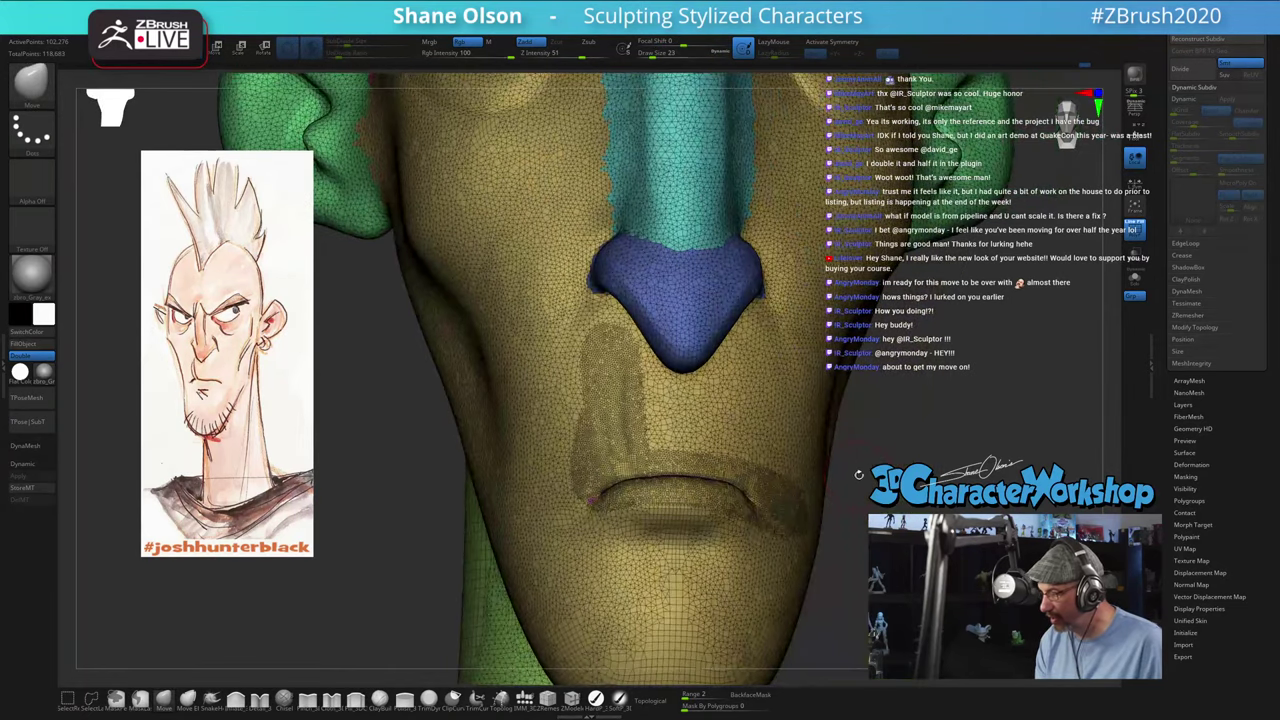
left_click_drag(600, 520, 784, 528, "shift")
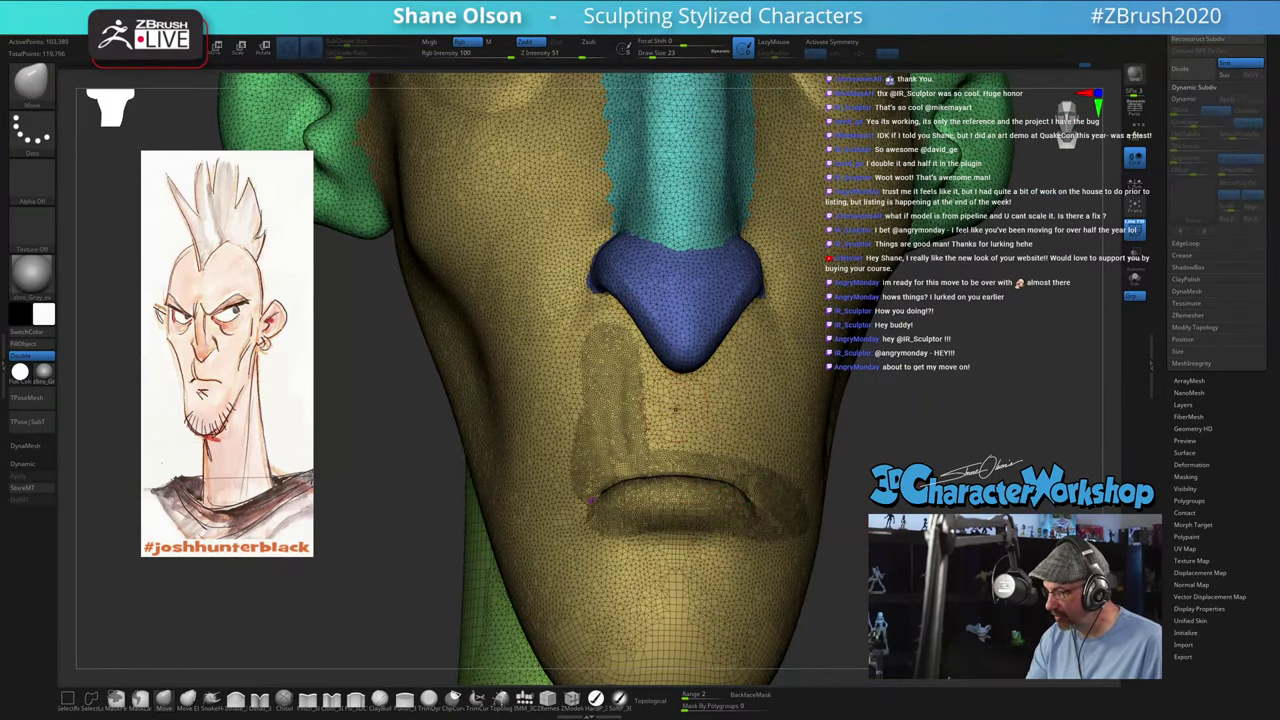
Step: Hide the wireframe and sharpen the vertical creases between nose and mouth with the detail brush at size 14
key("shift+f")
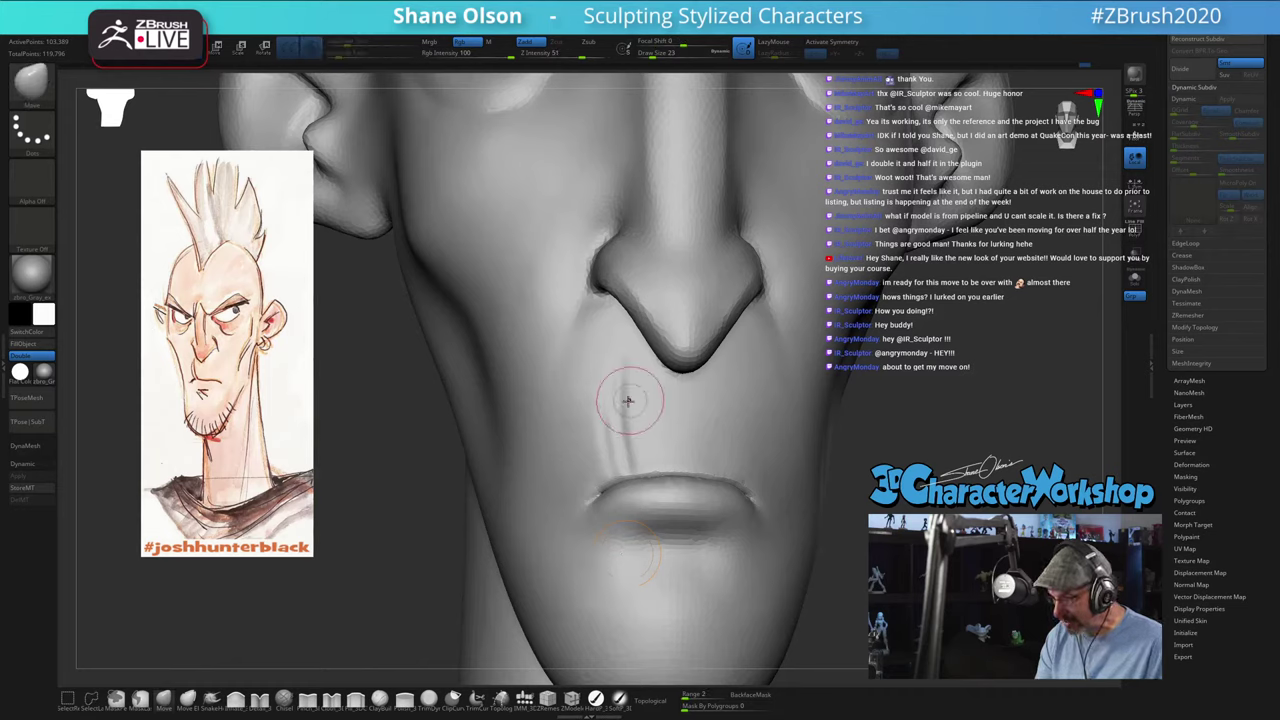
key("s")
mouse_move(631, 434)
left_mouse_down()
mouse_move(626, 465)
mouse_move(620, 423)
left_mouse_up()
key("s")
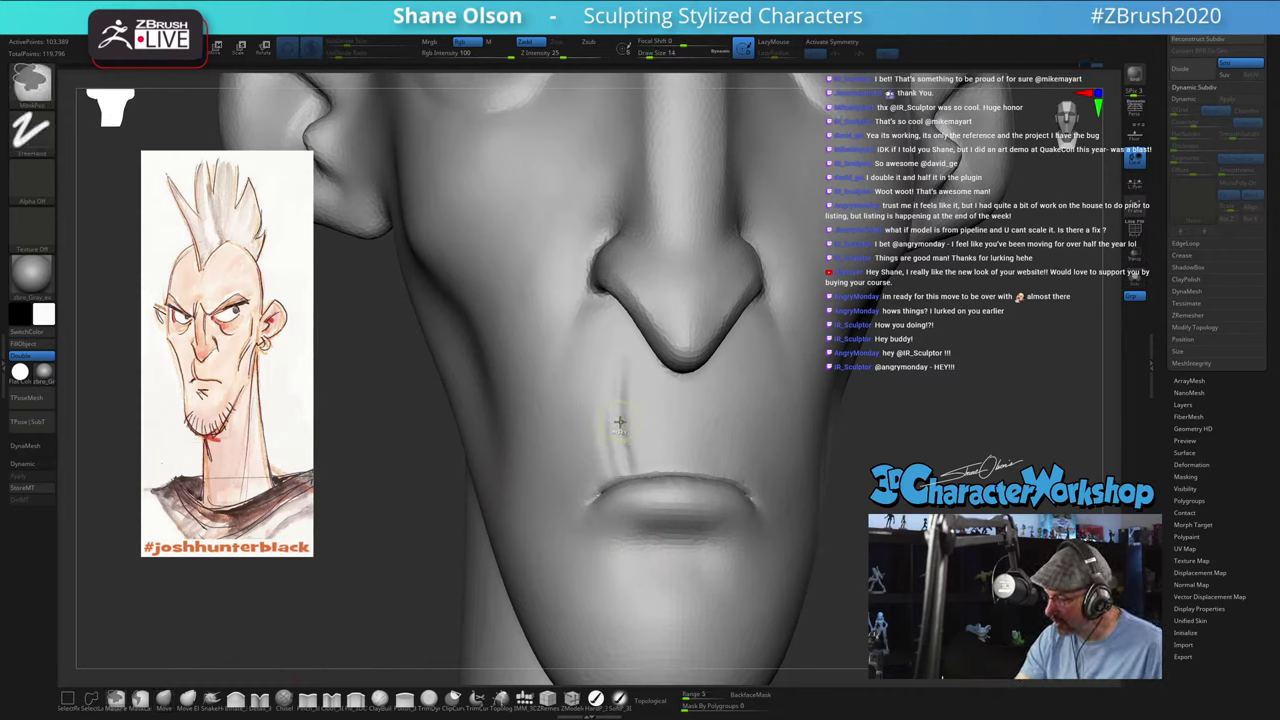
left_click(260, 699)
right_click_drag(634, 443, 634, 460)
mouse_move(625, 455)
left_mouse_down()
mouse_move(626, 337)
mouse_move(629, 455)
mouse_move(600, 391)
mouse_move(609, 458)
mouse_move(610, 357)
mouse_move(604, 409)
left_mouse_up()
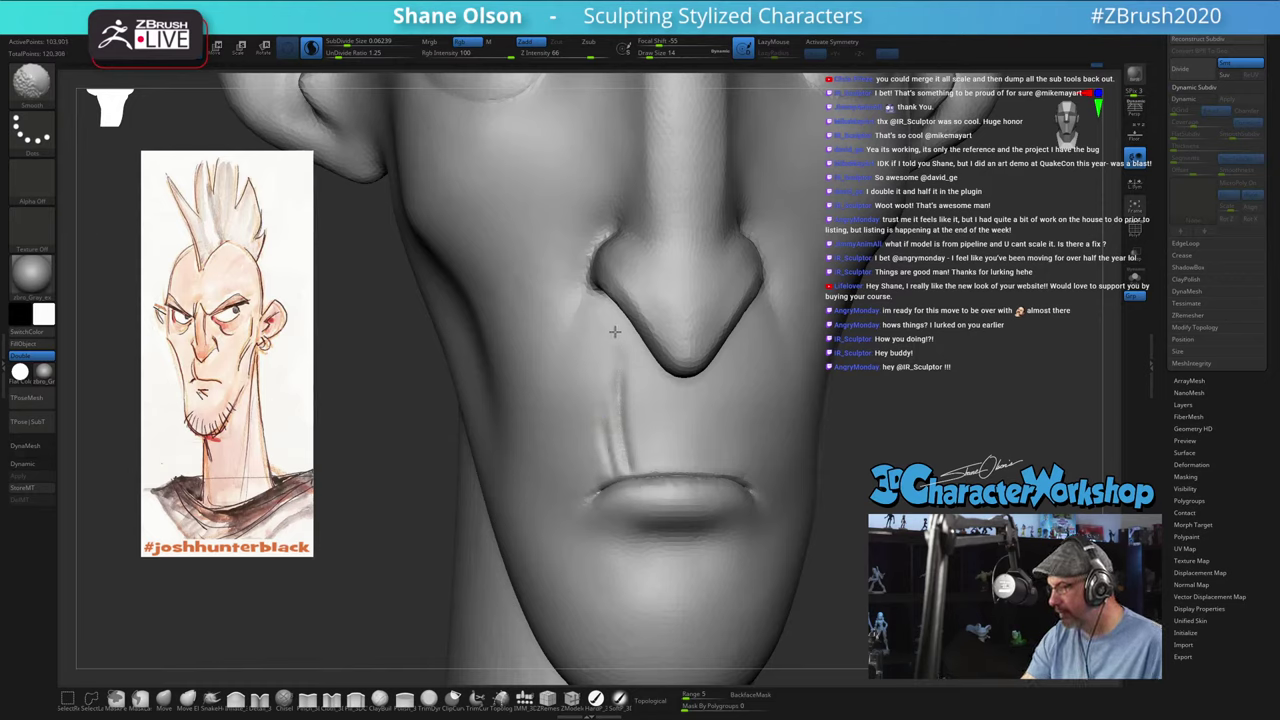
Step: Work the crease beside the nose wing with the Pinch brush at draw size 22
mouse_move(615, 334)
right_mouse_down()
mouse_move(475, 336)
mouse_move(625, 342)
right_mouse_up()
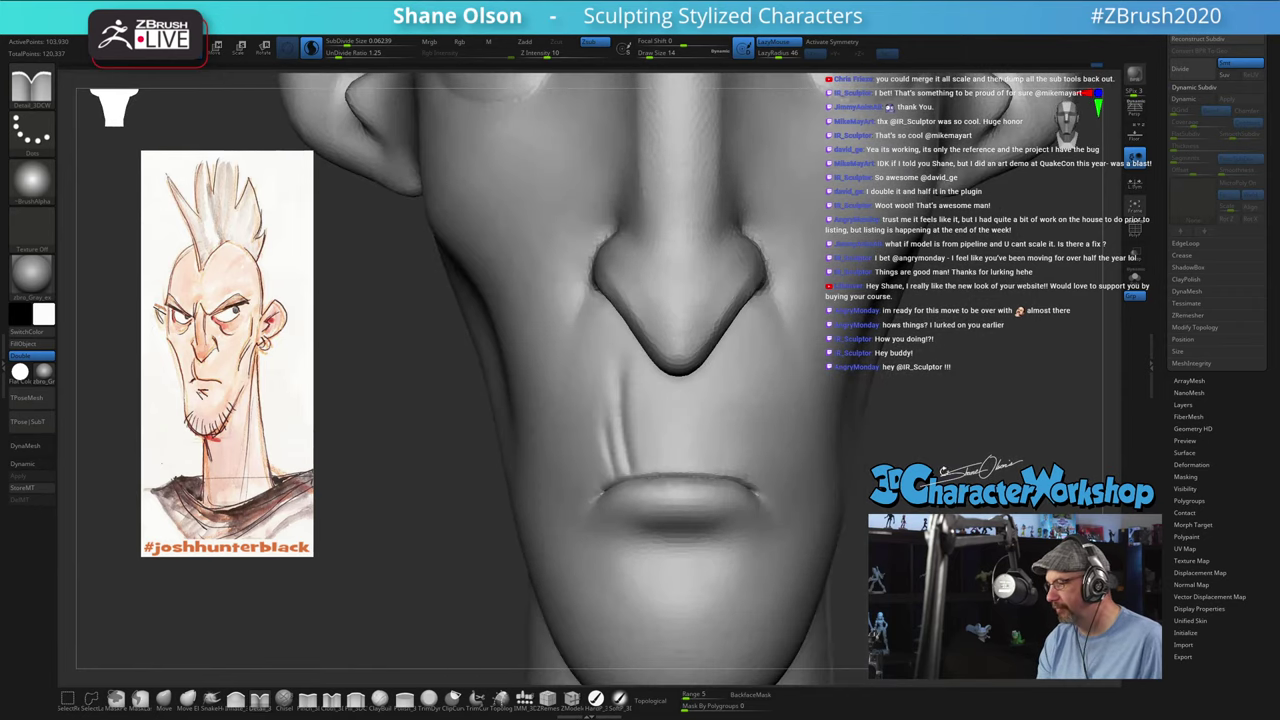
right_click_drag(840, 360, 853, 417)
left_click_drag(853, 416, 876, 424)
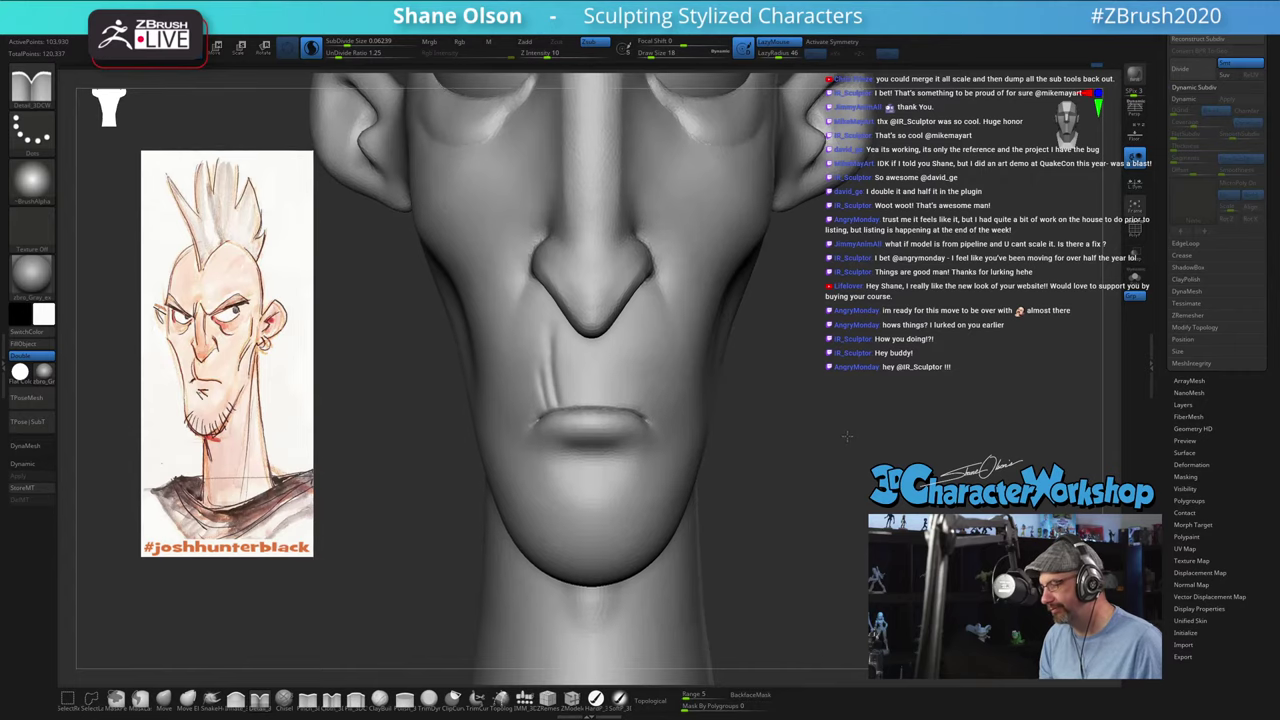
mouse_move(871, 423)
left_mouse_down()
mouse_move(781, 343)
mouse_move(640, 360)
left_mouse_up()
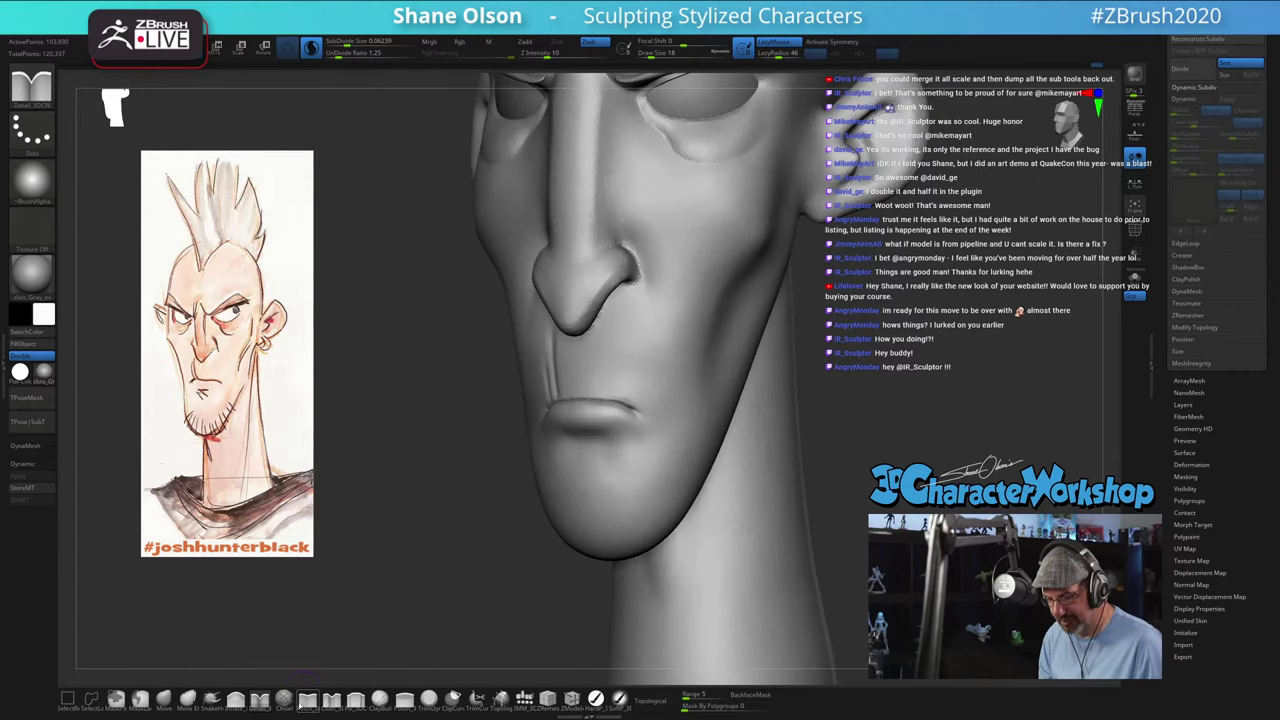
left_click(308, 700)
left_click_drag(438, 465, 443, 466, "alt")
key("s")
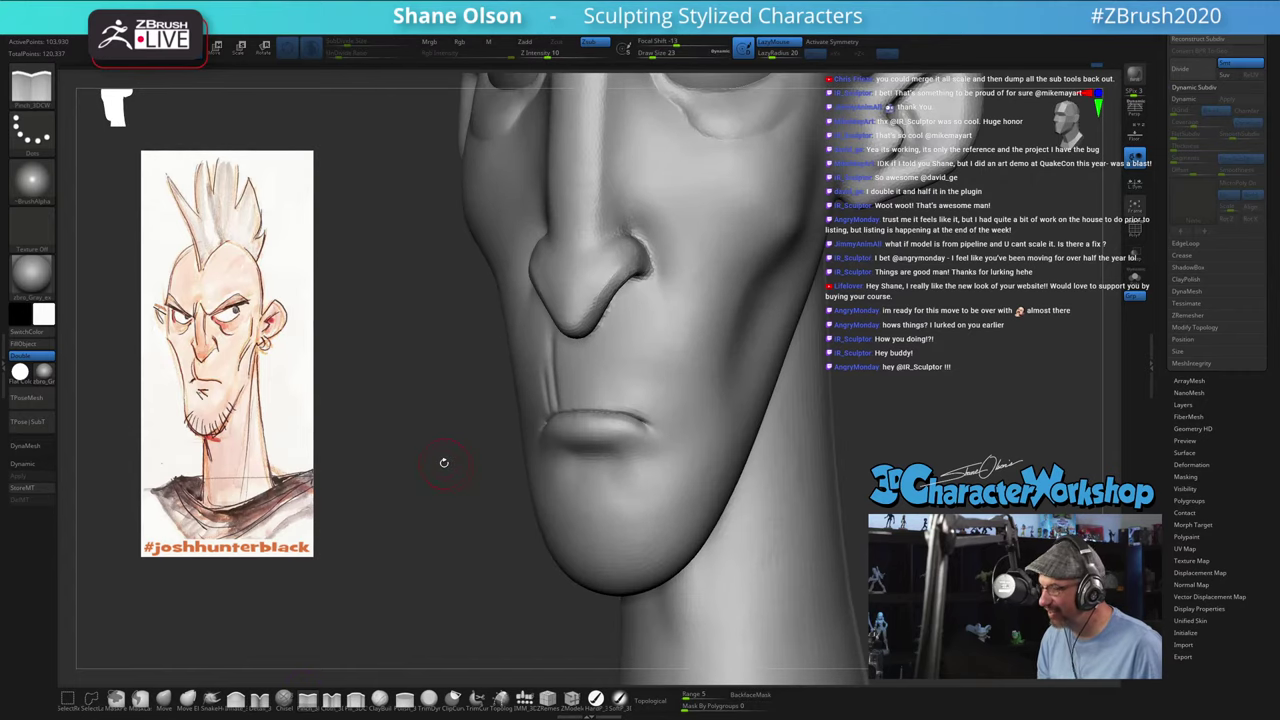
key("s")
left_click(661, 258)
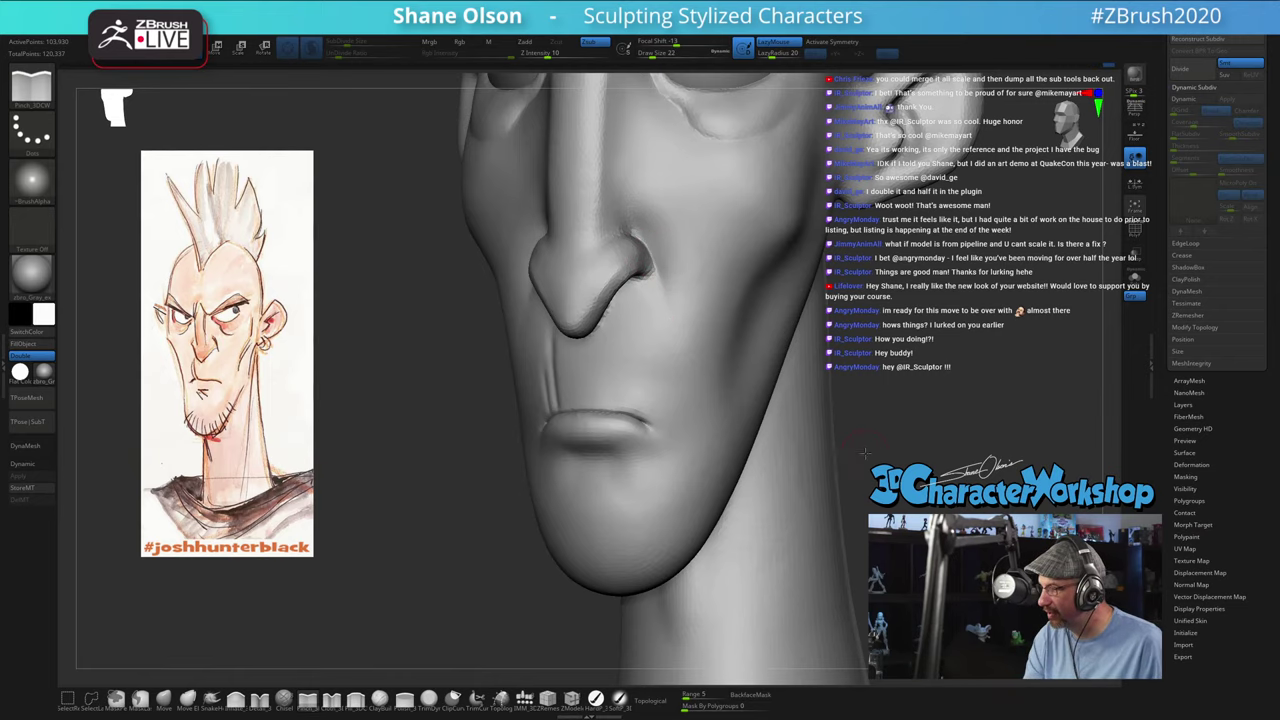
Step: Try smoothing strokes on the cheek and neck and display the wireframe to inspect their mesh density
mouse_move(752, 425)
left_mouse_down()
mouse_move(855, 388)
mouse_move(779, 368)
mouse_move(858, 404)
mouse_move(849, 383)
mouse_move(796, 477)
mouse_move(760, 437)
mouse_move(755, 476)
mouse_move(780, 500)
mouse_move(763, 443)
left_mouse_up()
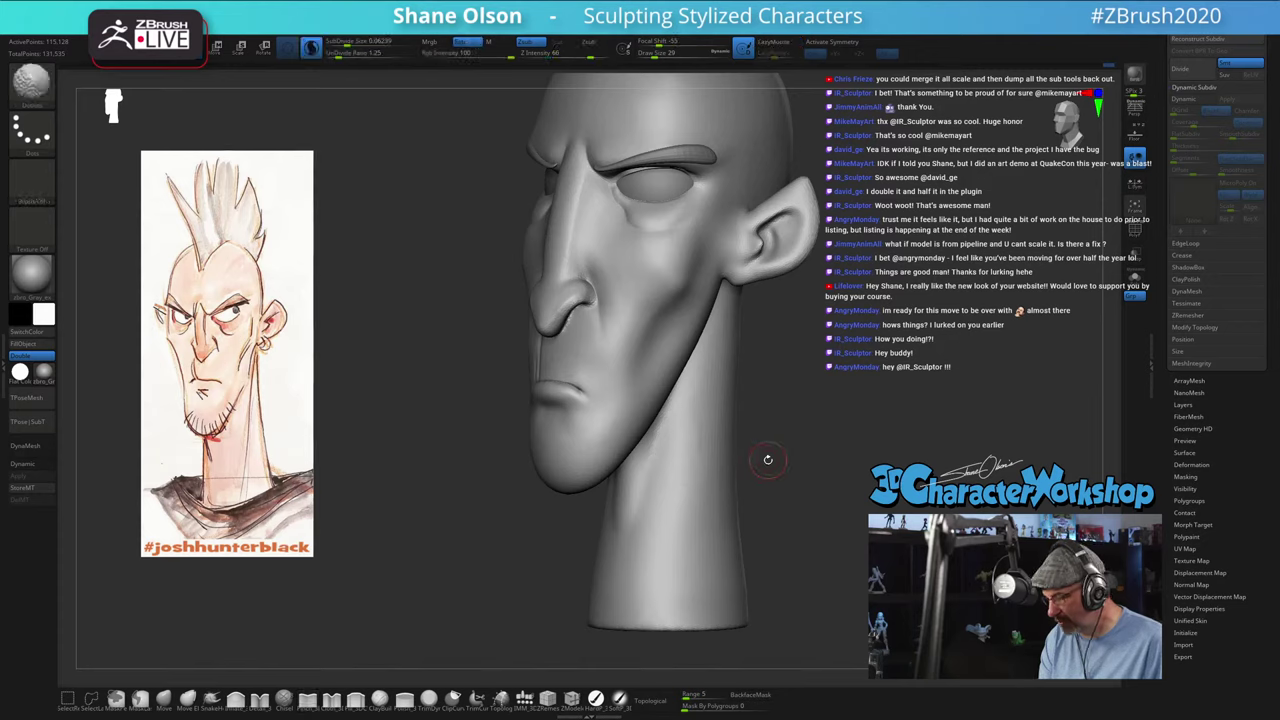
key("shift+f")
key("b")
key("h")
key("p")
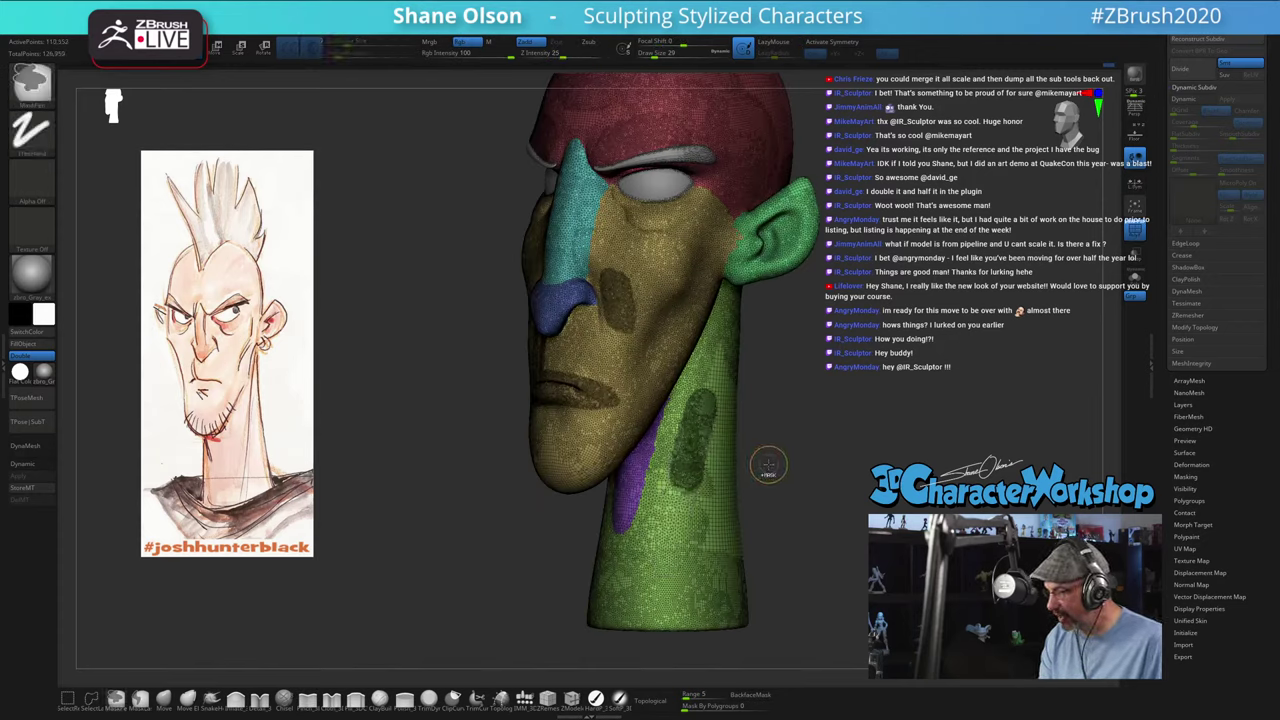
left_click_drag(770, 462, 772, 375)
Step: Set the SubDivide Size to 0.11541, smooth the cheek below the eye, and hide the wireframe
left_click(352, 44, "shift")
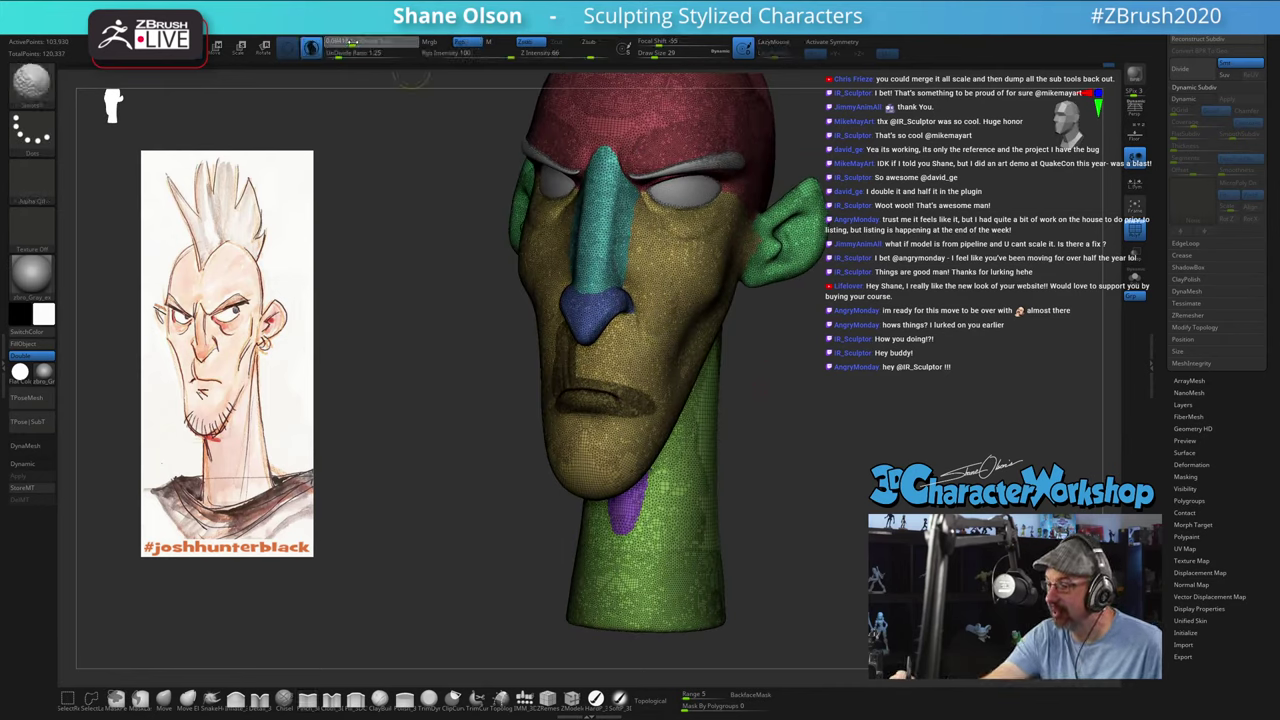
left_click_drag(664, 267, 682, 252, "shift")
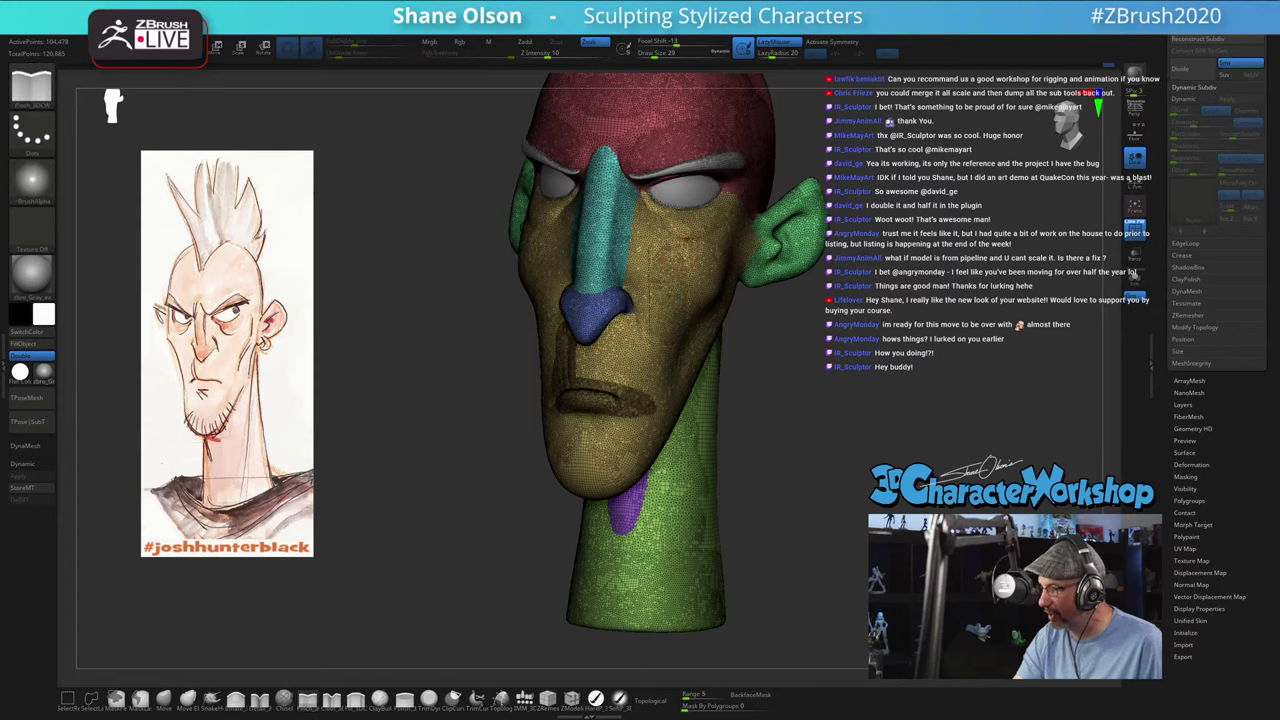
key("shift+f")
Step: Define the jawline between the chin and the earlobe with the Pinch brush at draw size 51
left_click_drag(814, 458, 859, 429)
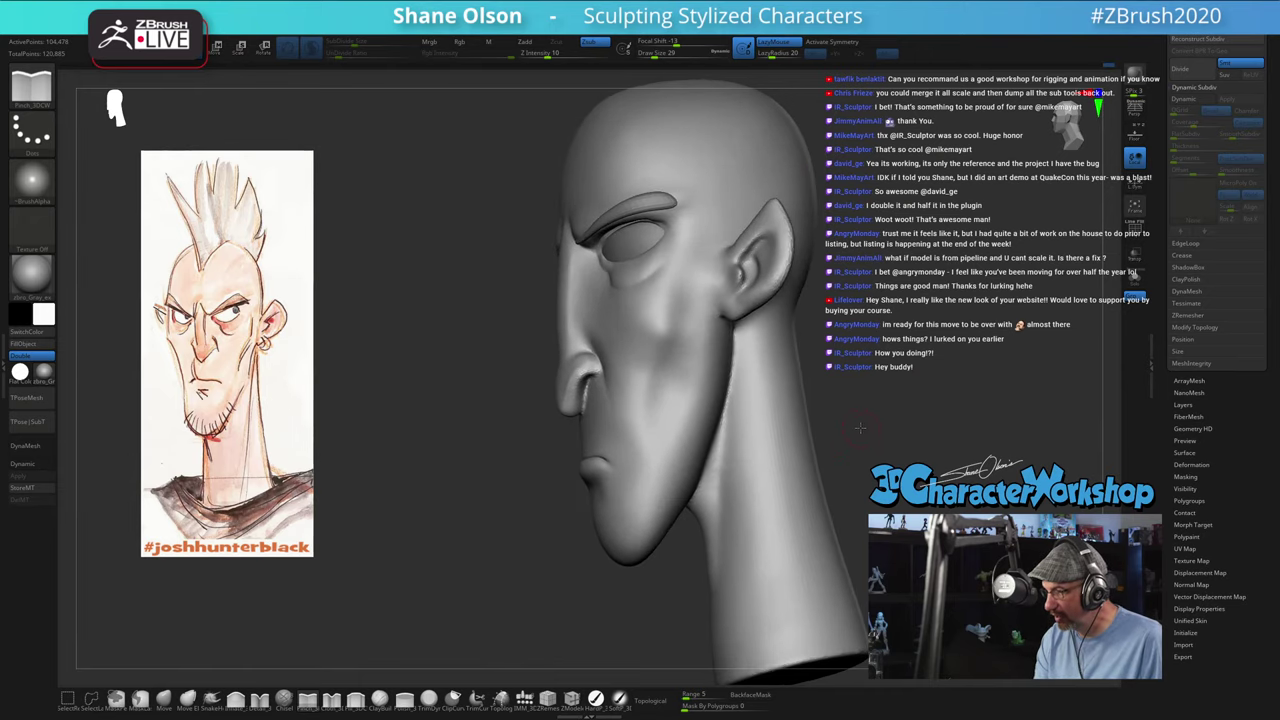
left_click_drag(590, 586, 570, 587)
left_click(312, 704)
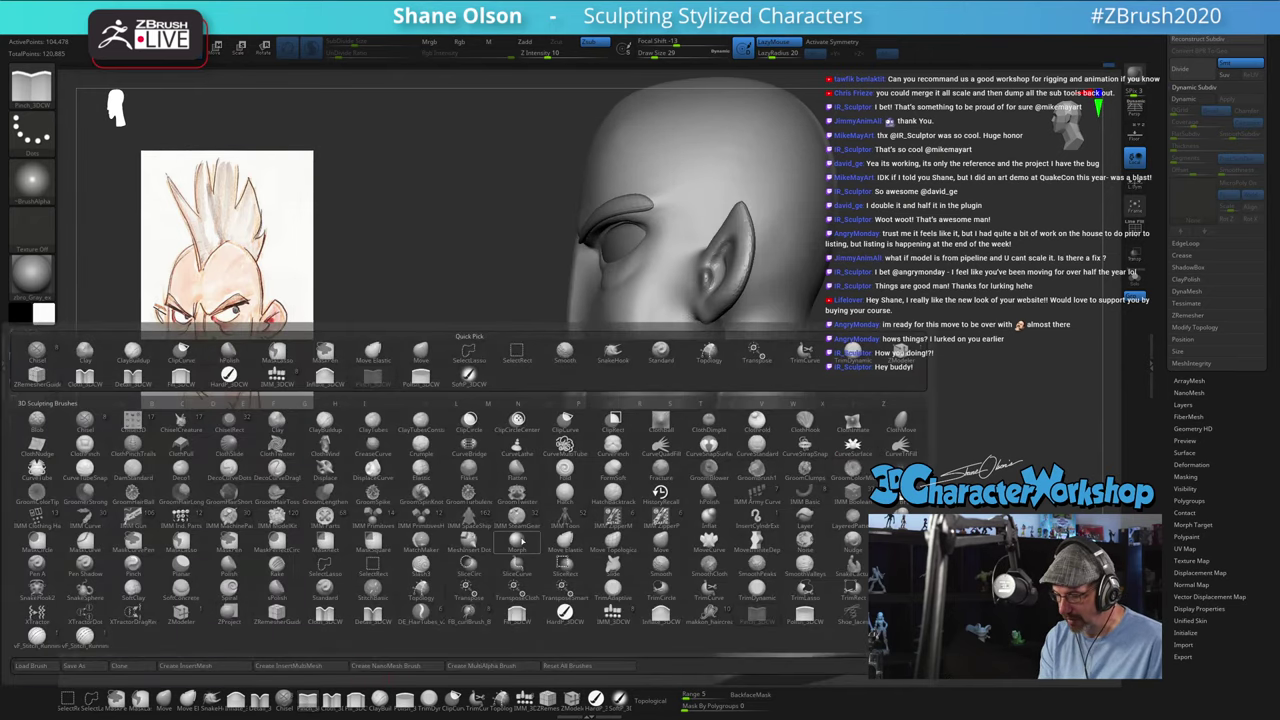
key("s")
left_click_drag(508, 384, 514, 384)
right_click_drag(677, 388, 714, 328, "ctrl")
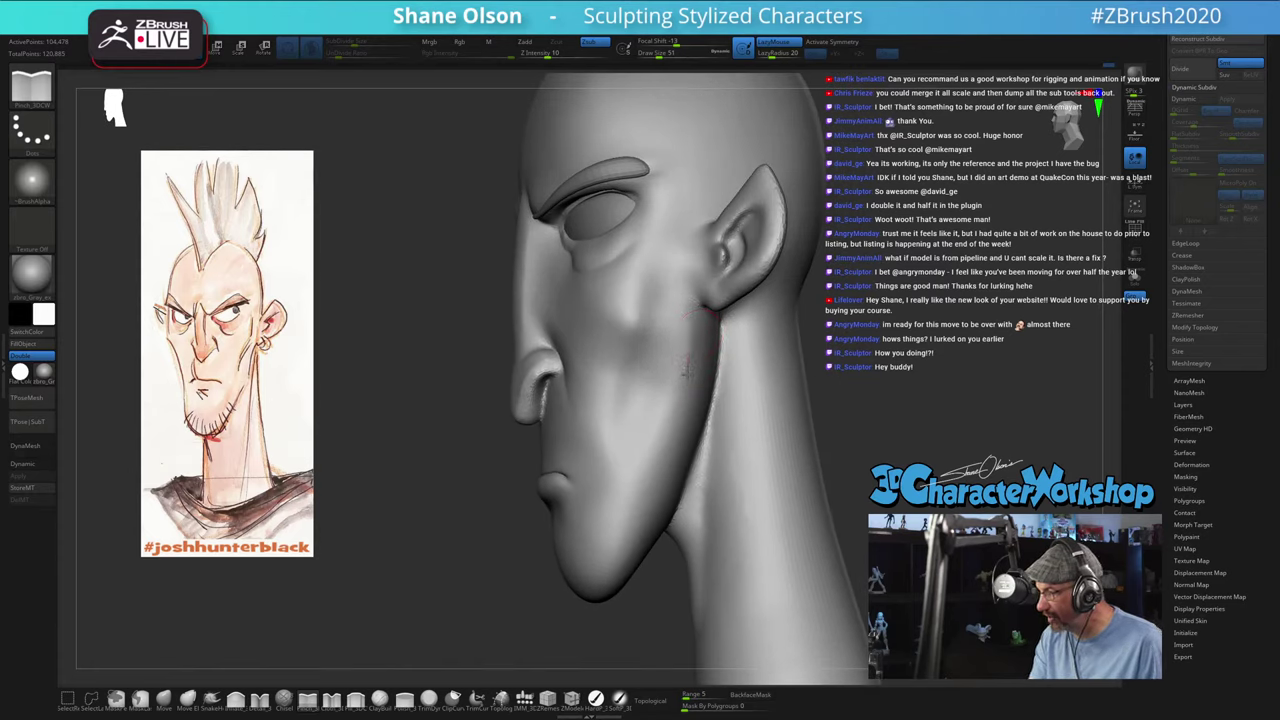
right_click_drag(700, 463, 677, 409)
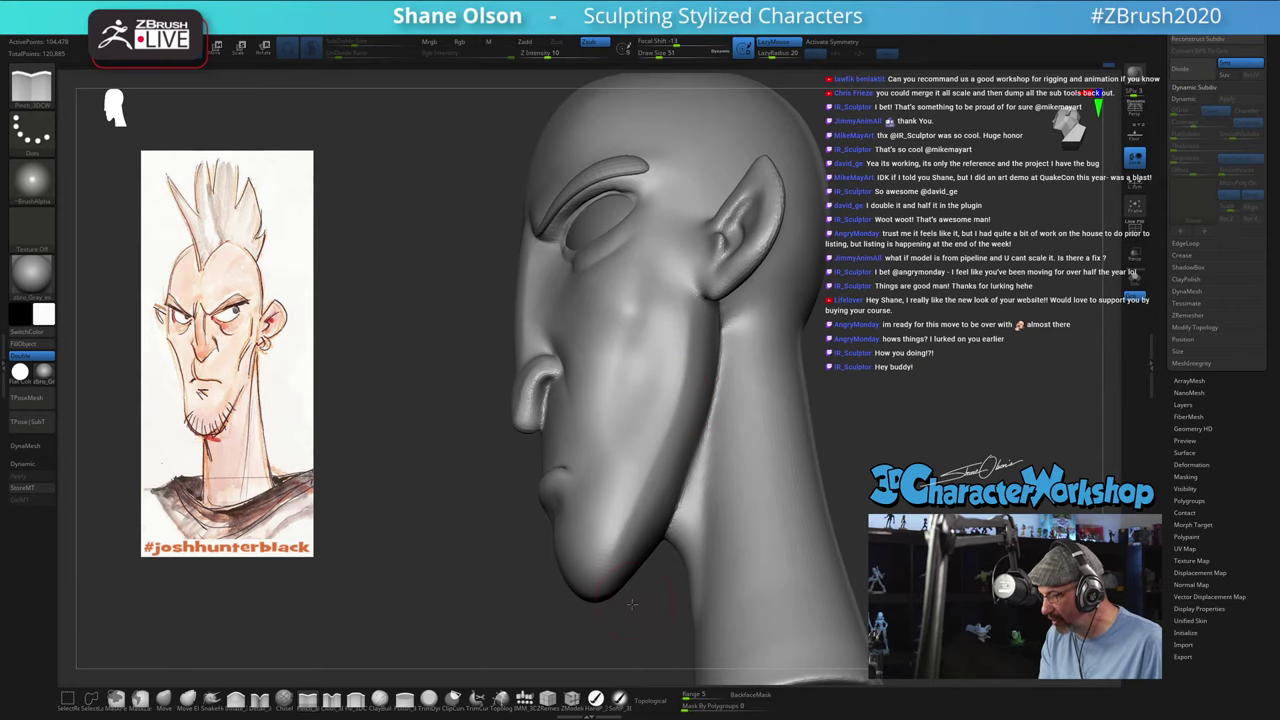
left_click_drag(613, 545, 727, 423)
mouse_move(793, 391)
left_mouse_down()
mouse_move(772, 400)
mouse_move(818, 412)
mouse_move(792, 412)
left_mouse_up()
Step: Reshape the lower jaw edge with the Move brush and smooth it at draw size 33
left_click(163, 697)
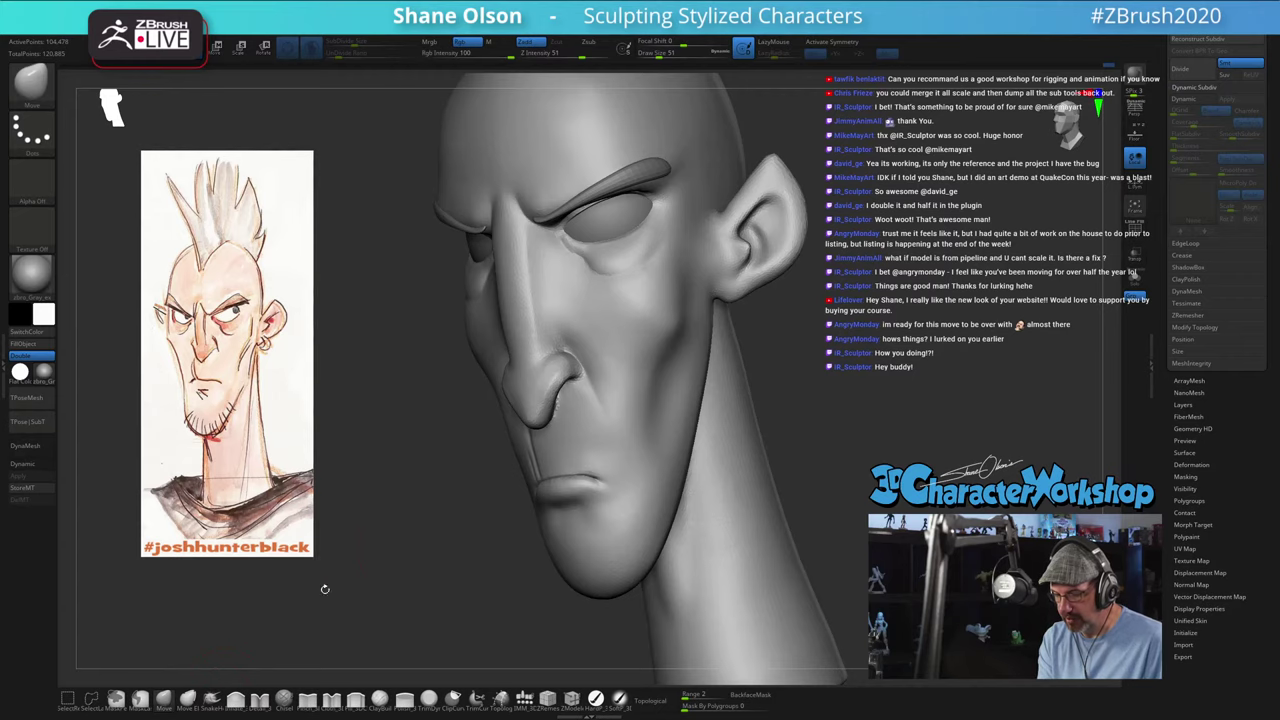
mouse_move(694, 391)
left_mouse_down()
mouse_move(750, 410)
mouse_move(728, 387)
left_mouse_up()
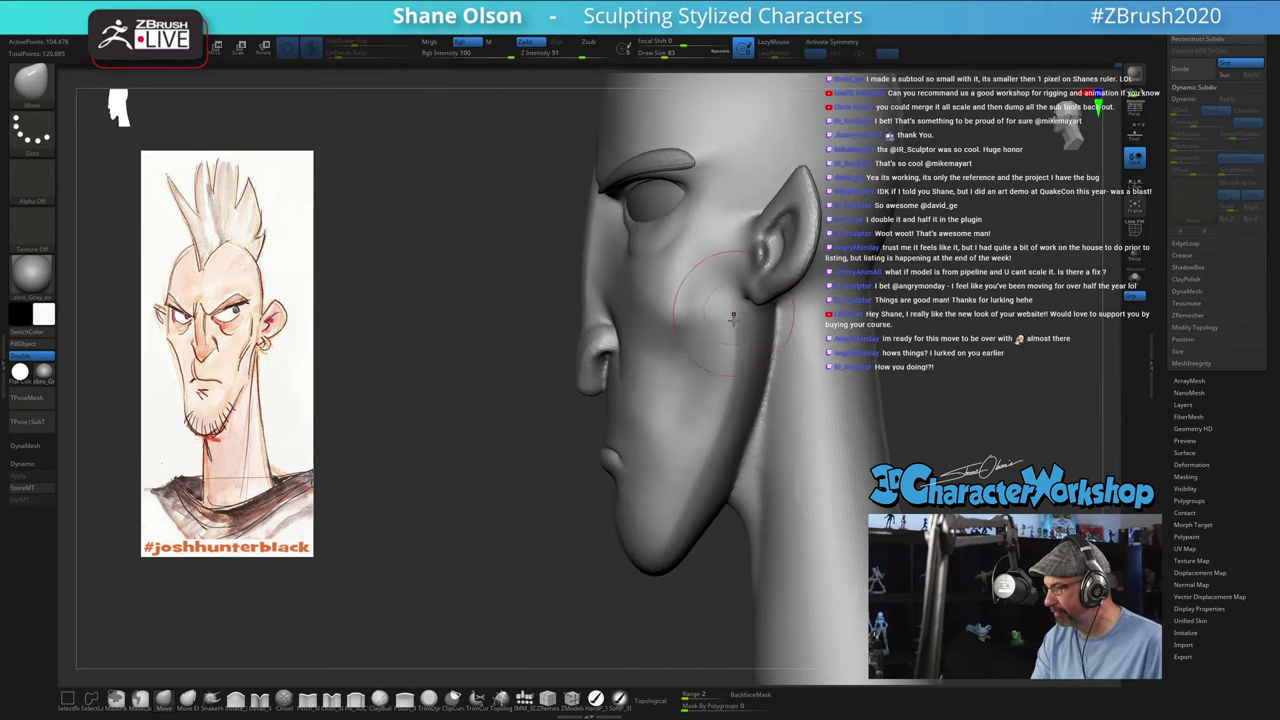
right_click_drag(728, 390, 738, 410)
key("s")
left_click_drag(714, 478, 669, 493)
key("s")
key("s")
left_click_drag(718, 436, 684, 443, "shift")
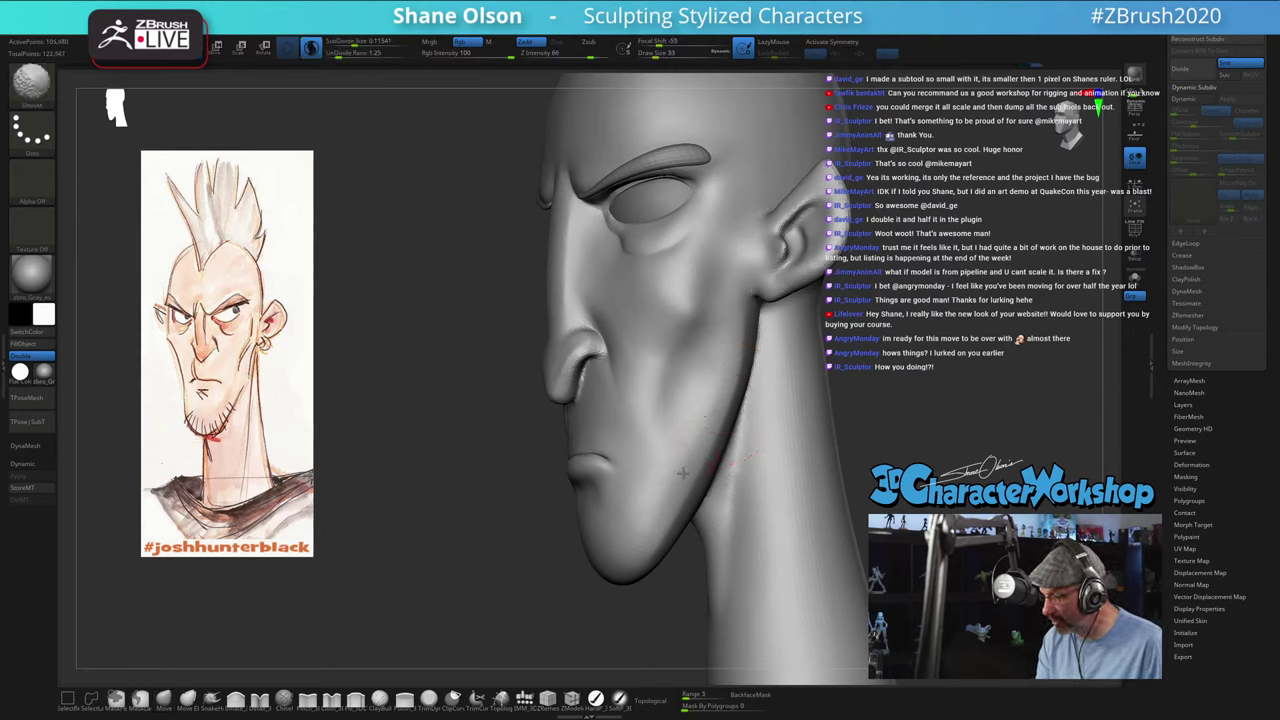
Step: Adjust the rear corner of the jaw below the ear with the Move brush at draw size 62
key("b")
key("m")
key("v")
right_click_drag(697, 428, 877, 419)
key("s")
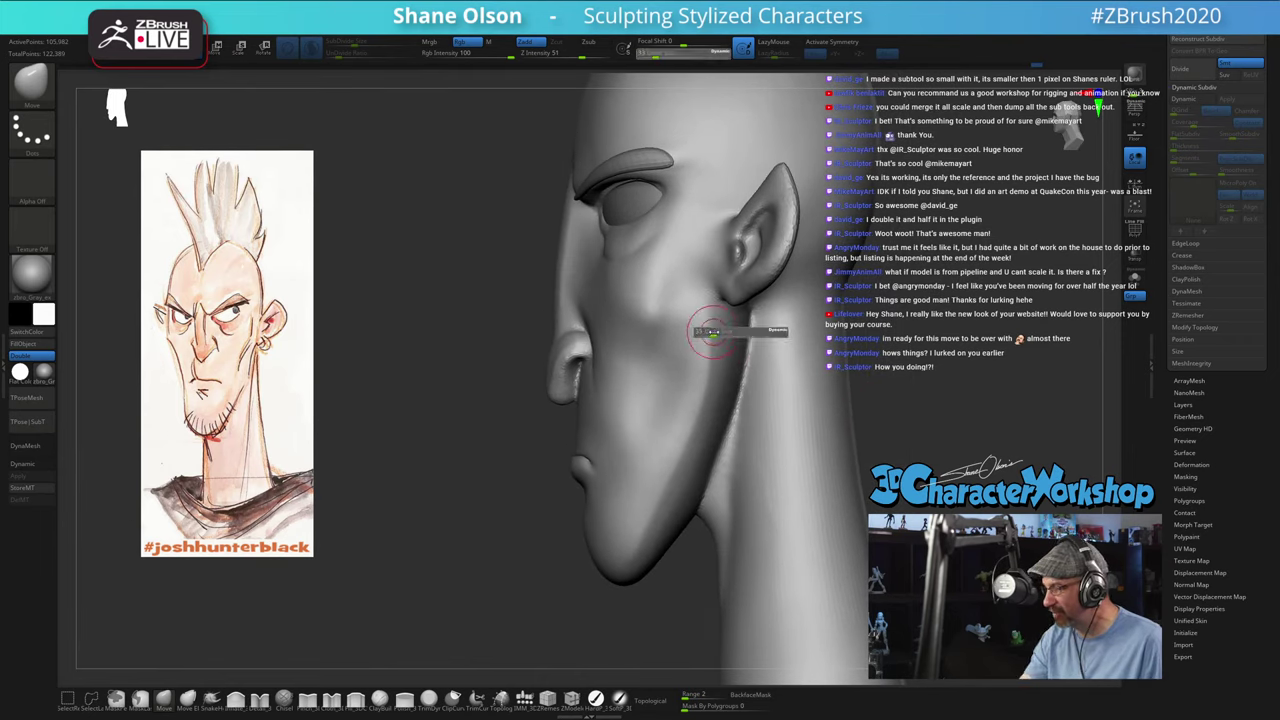
key("s")
left_click_drag(694, 330, 697, 336)
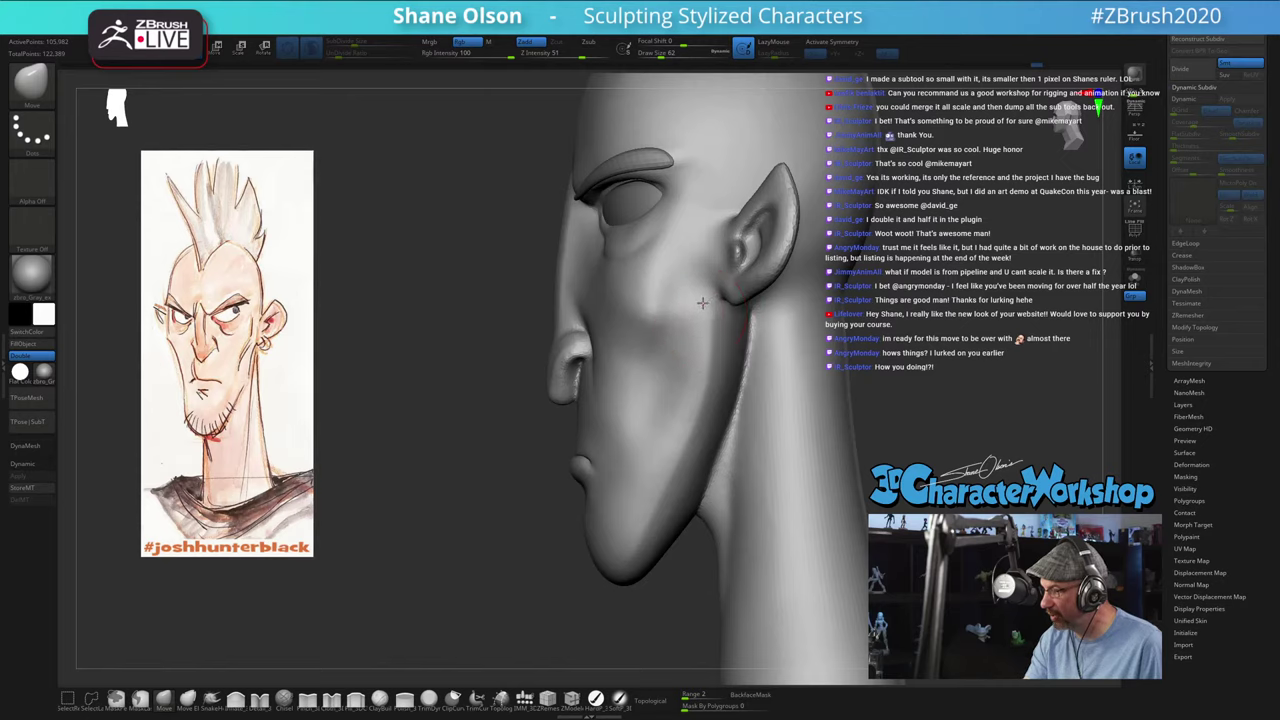
Step: Reshape the transition in front of the earlobe with the Move brush at draw size 37
key("s")
left_click_drag(728, 288, 721, 288)
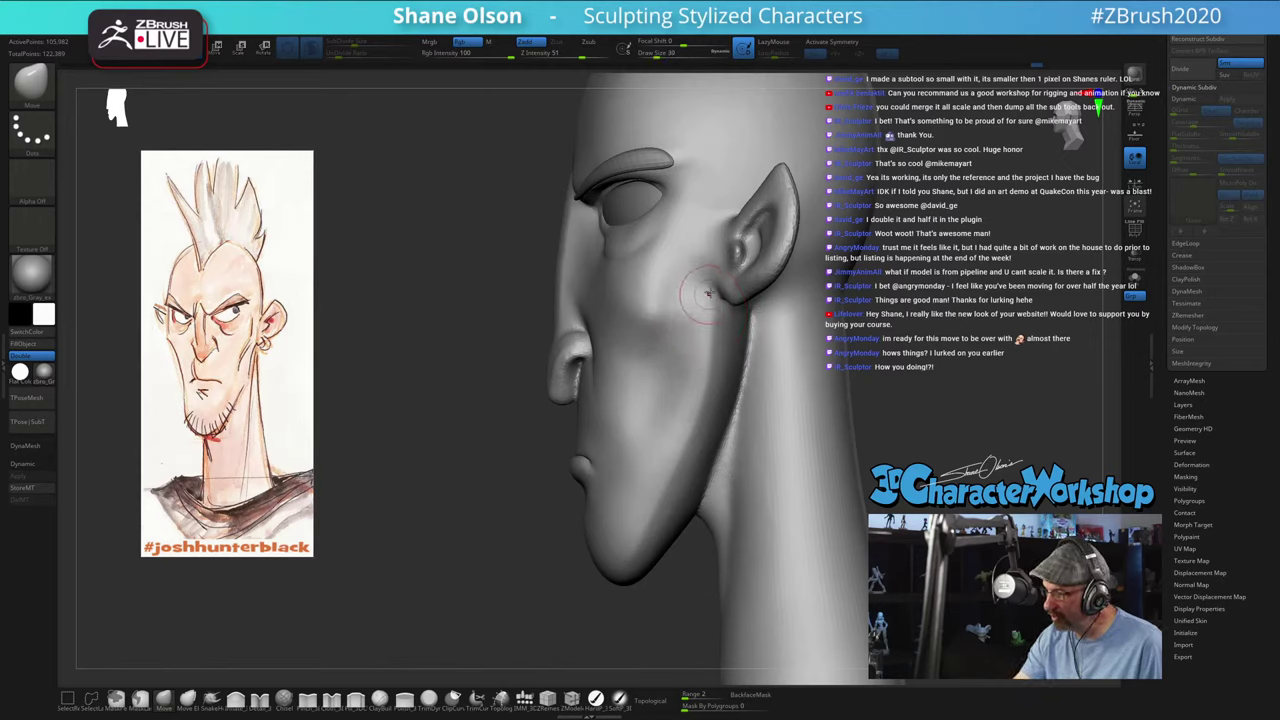
right_click_drag(716, 276, 728, 264)
left_click_drag(728, 264, 726, 264)
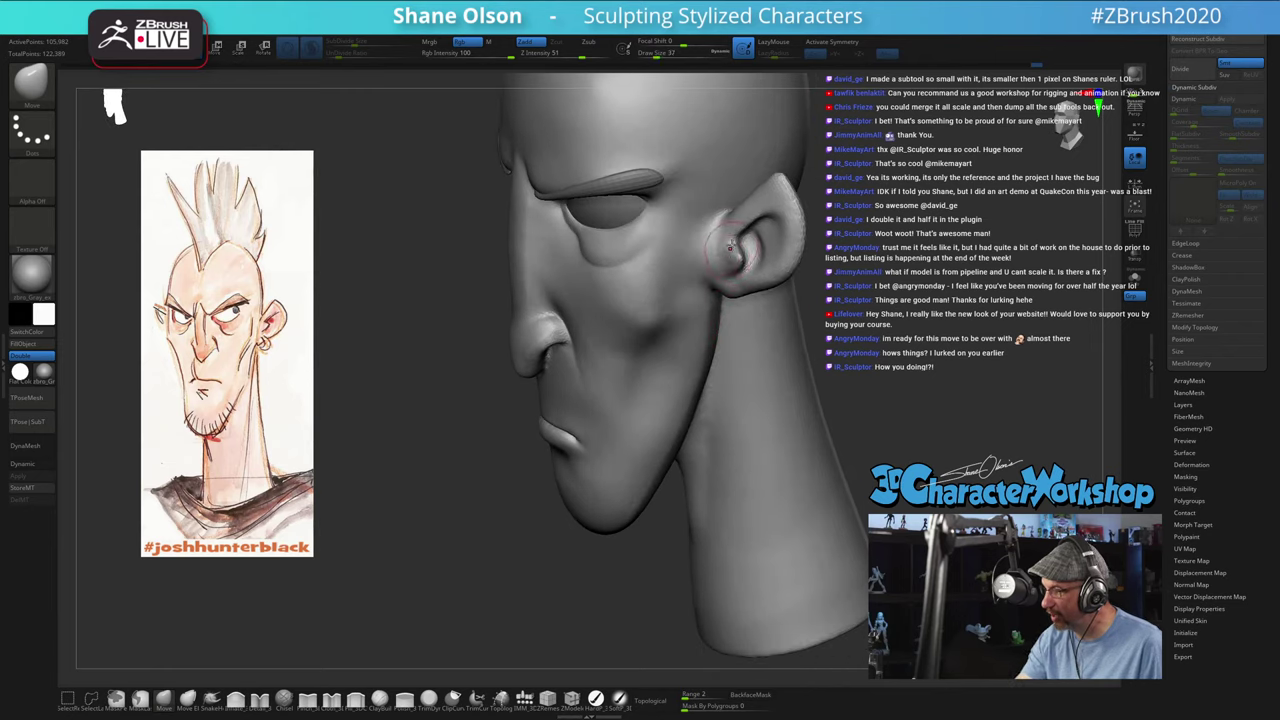
Step: Smooth the area in front of the ear, the jawline and the adjoining neck surface
key("shift")
right_click_drag(714, 238, 831, 414)
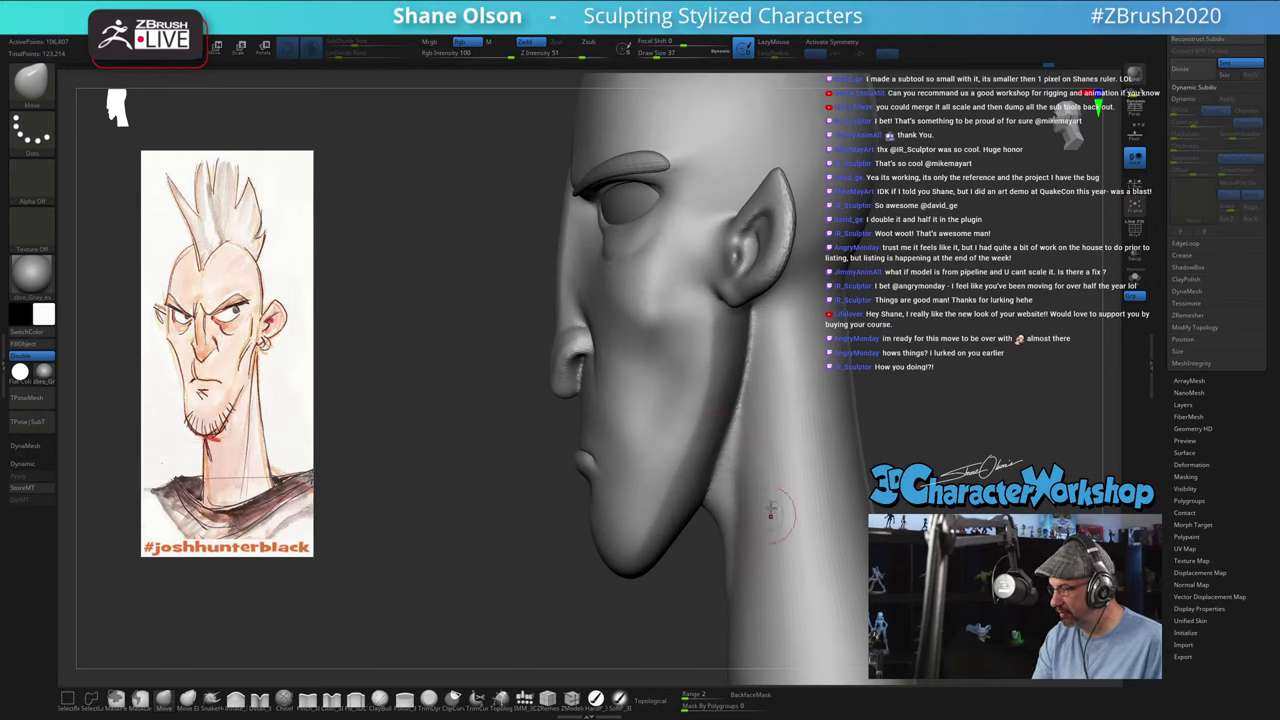
key("shift")
right_click_drag(788, 482, 760, 426)
key("shift")
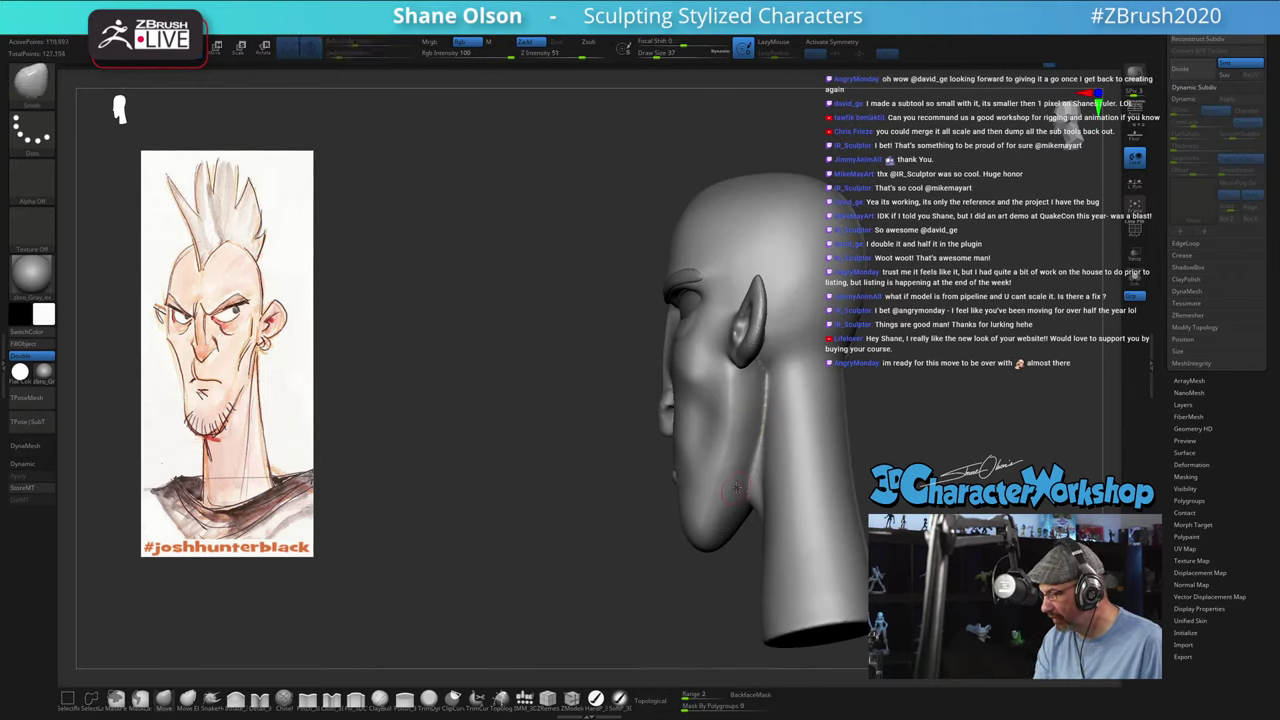
mouse_move(870, 564)
right_mouse_down()
mouse_move(787, 484)
mouse_move(701, 516)
mouse_move(786, 471)
mouse_move(803, 443)
mouse_move(873, 434)
mouse_move(824, 386)
right_mouse_up()
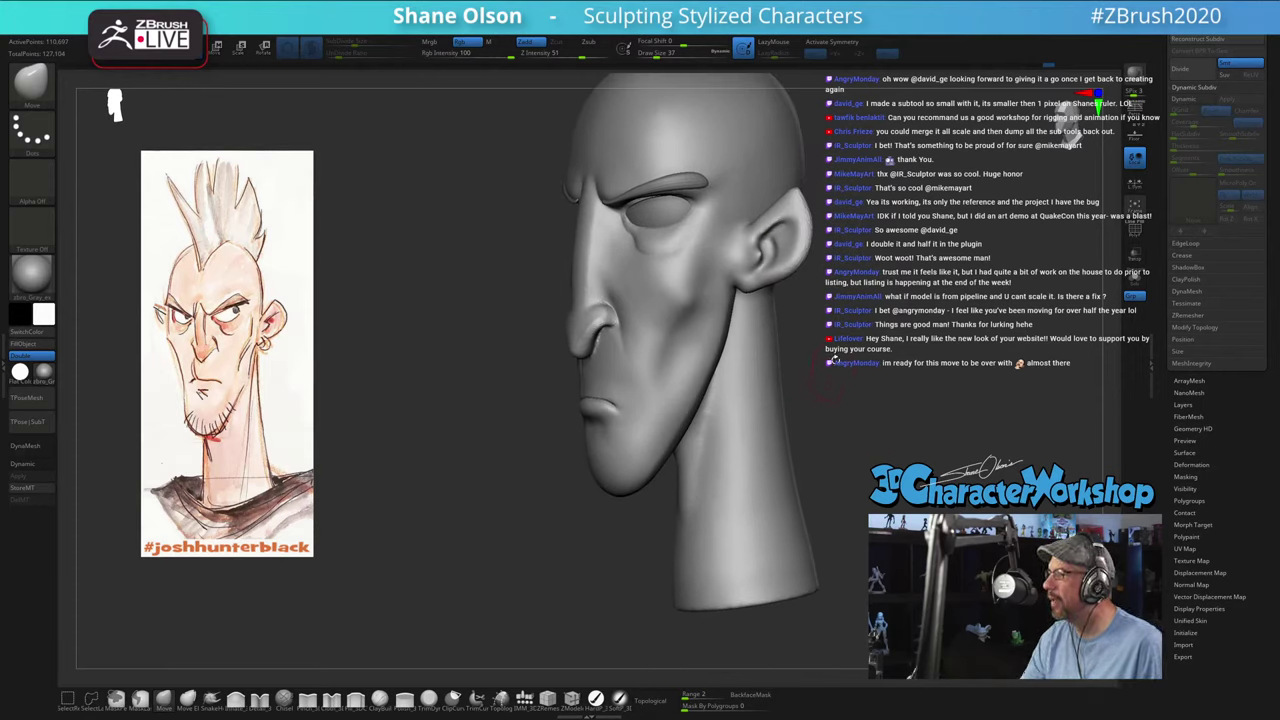
Step: Shift the rear jaw edge beneath the ear with the Move brush at draw size 108
right_click_drag(908, 274, 884, 300)
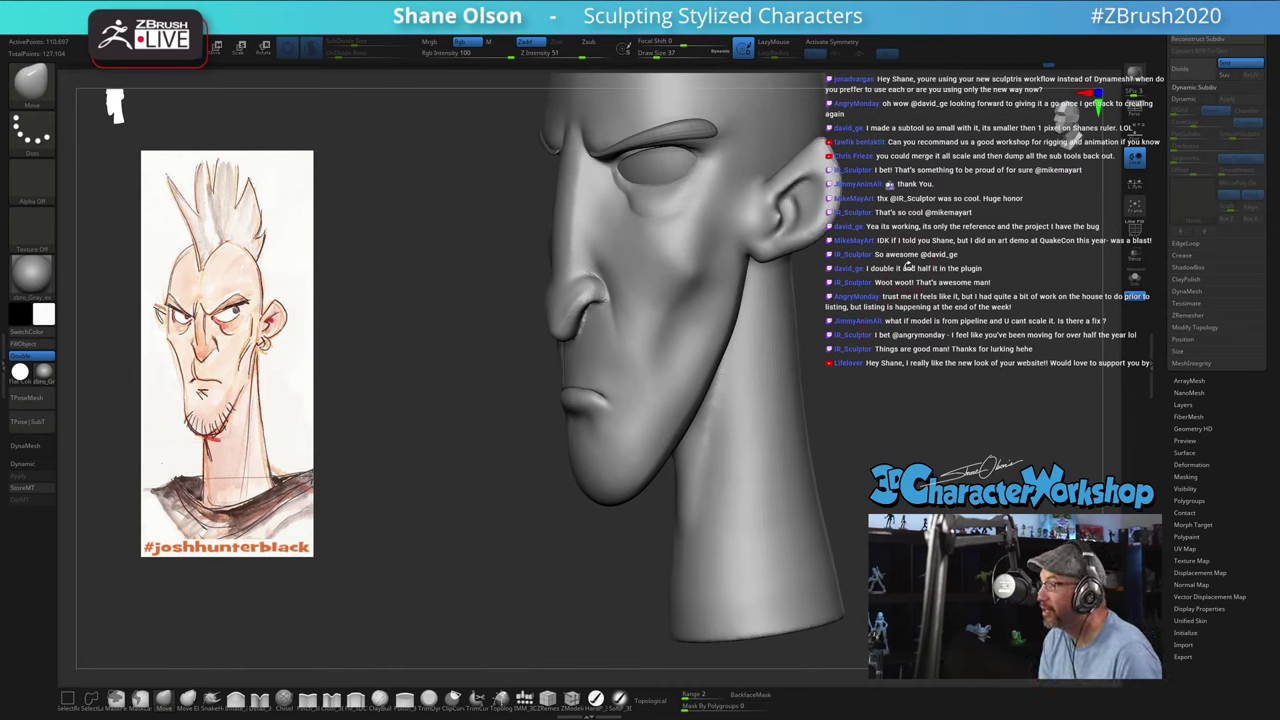
mouse_move(867, 268)
right_mouse_down()
mouse_move(880, 282)
mouse_move(853, 303)
mouse_move(866, 298)
mouse_move(872, 328)
right_mouse_up()
key("s")
left_click(863, 306)
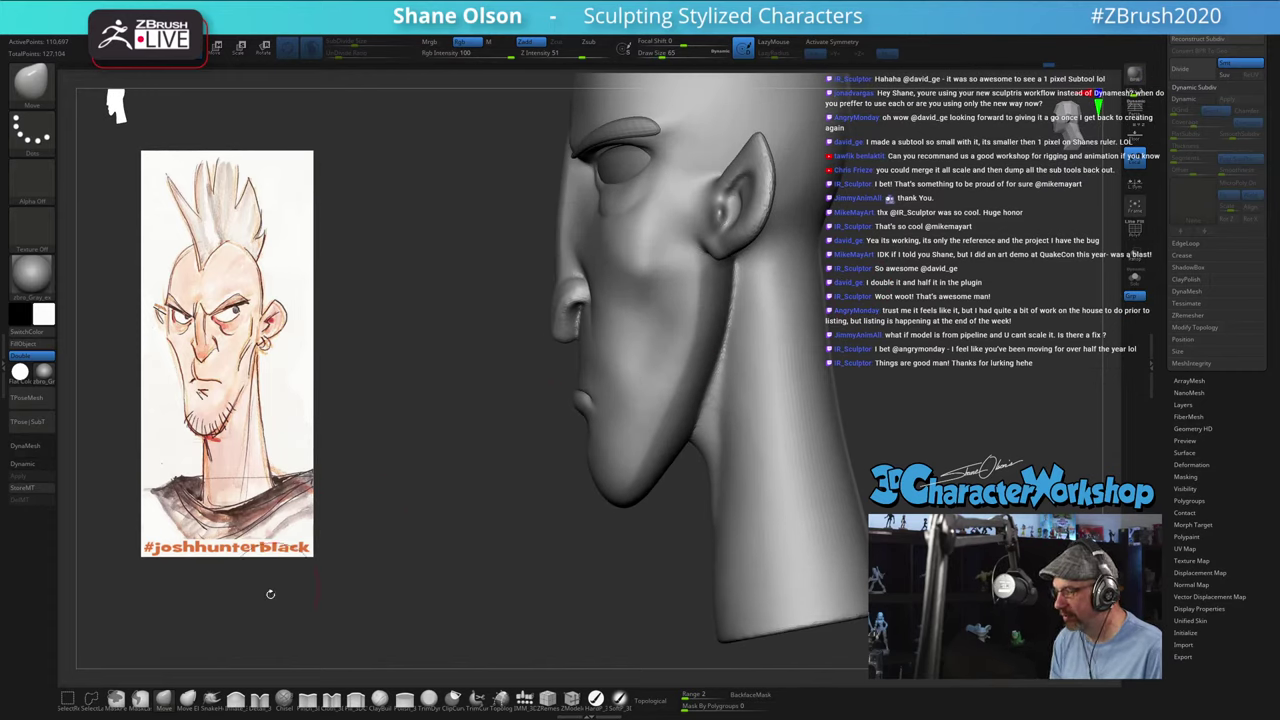
key("s")
left_click(489, 441)
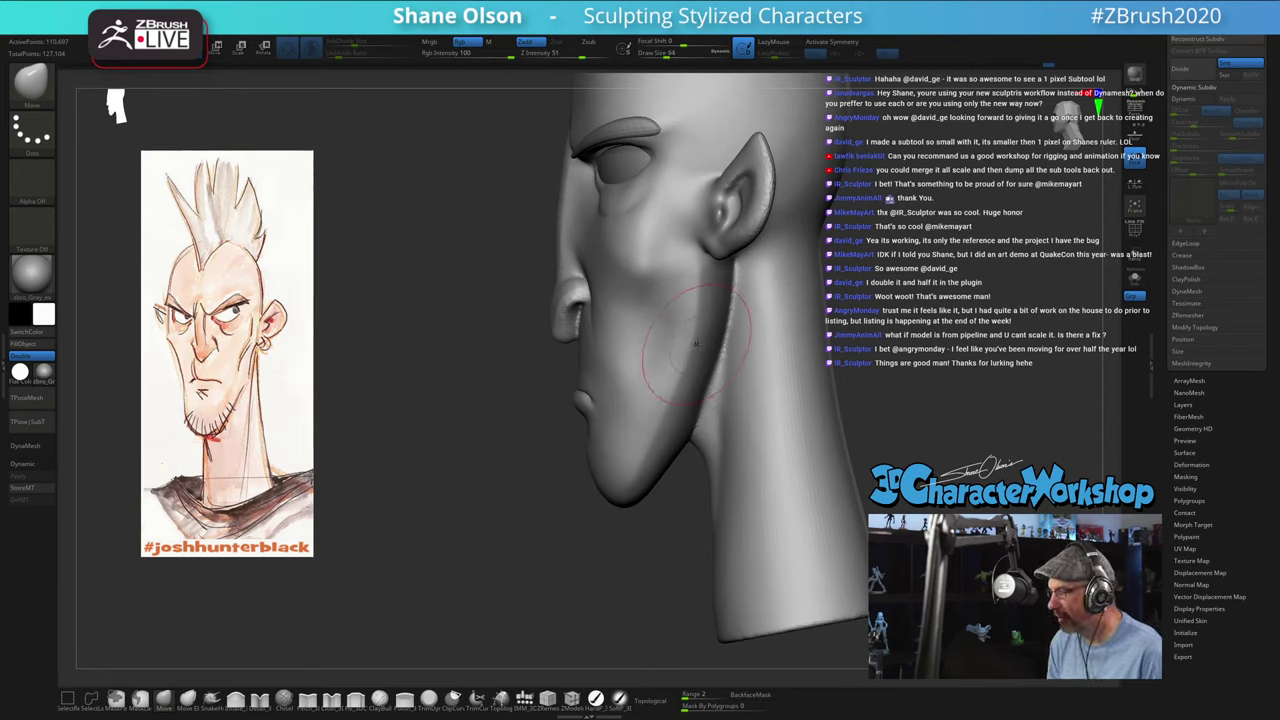
key("s")
left_click(696, 344)
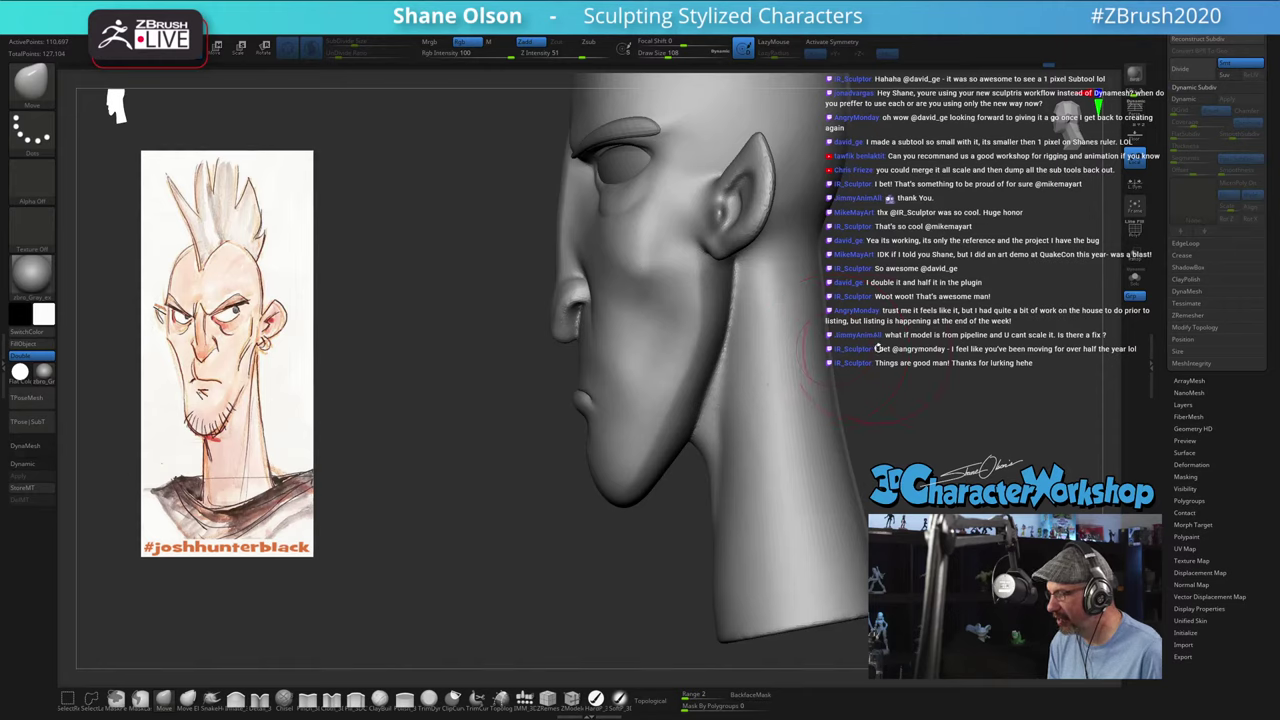
mouse_move(920, 346)
left_mouse_down()
mouse_move(838, 344)
mouse_move(946, 341)
left_mouse_up()
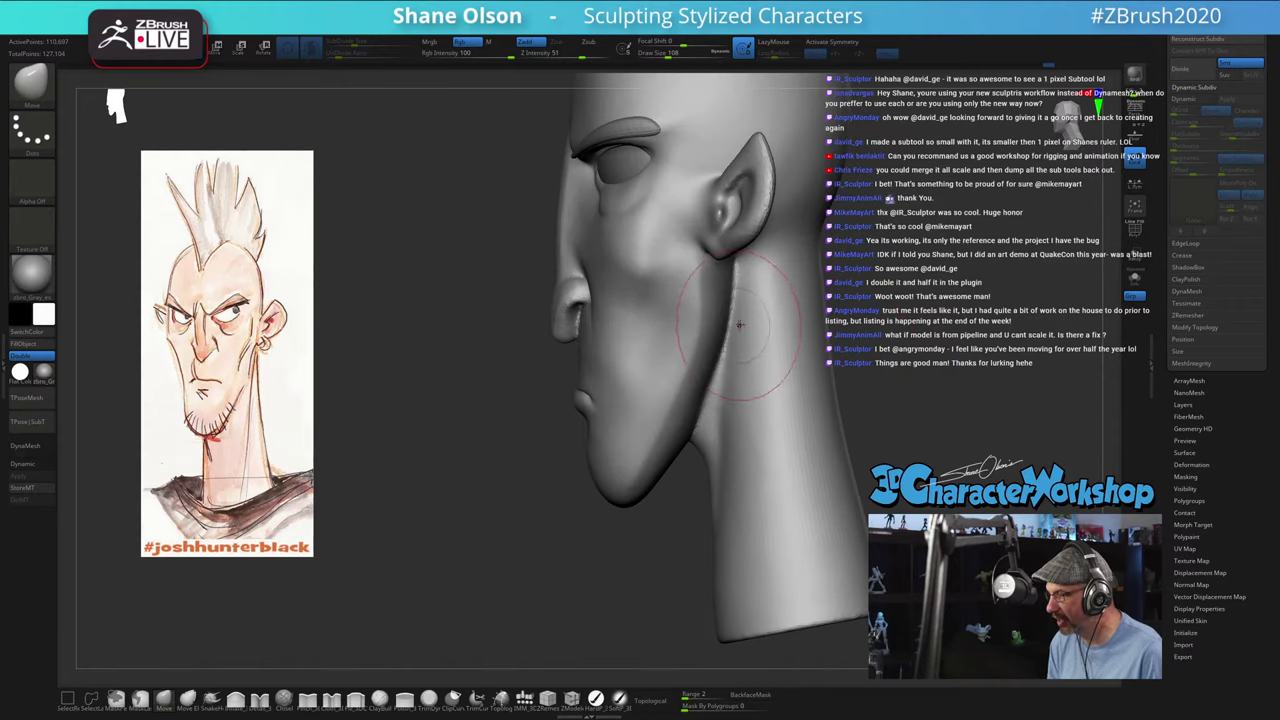
left_click_drag(756, 320, 754, 333)
Step: Refine the edge where the jaw meets the neck using a smaller Move brush
key("s")
key("s")
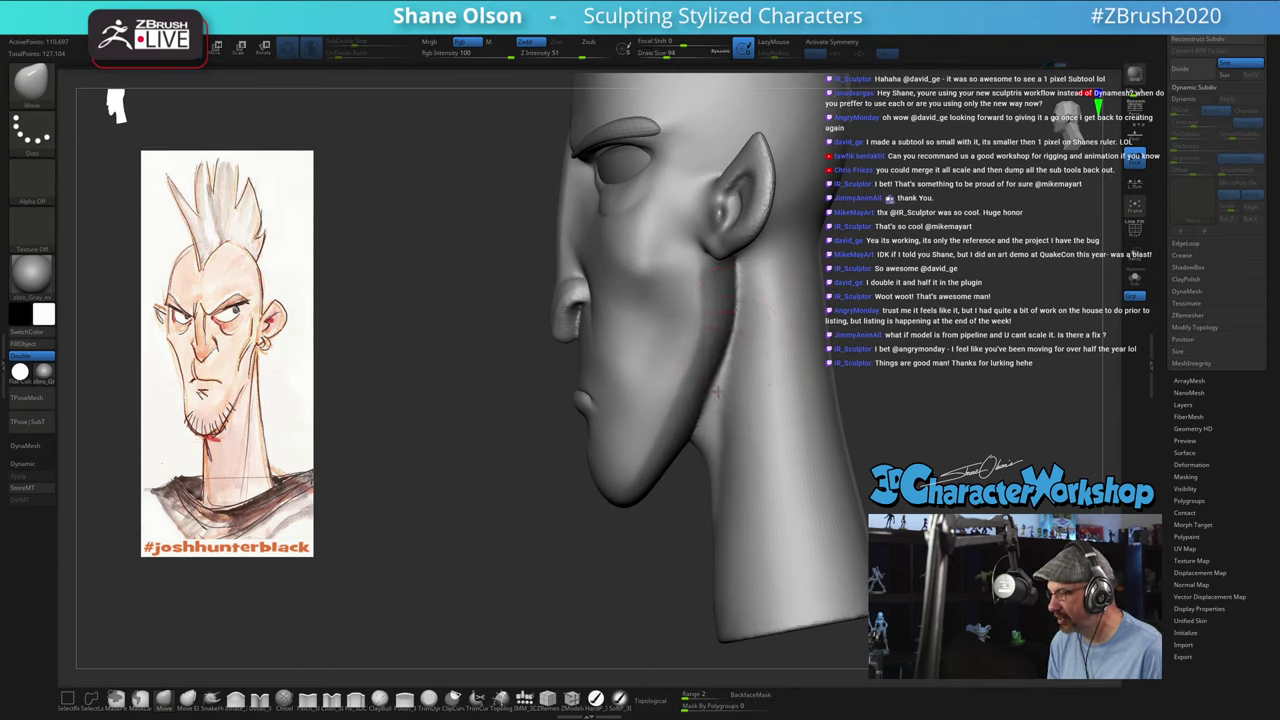
mouse_move(904, 426)
left_mouse_down()
mouse_move(923, 408)
mouse_move(903, 426)
left_mouse_up()
key("s")
key("s")
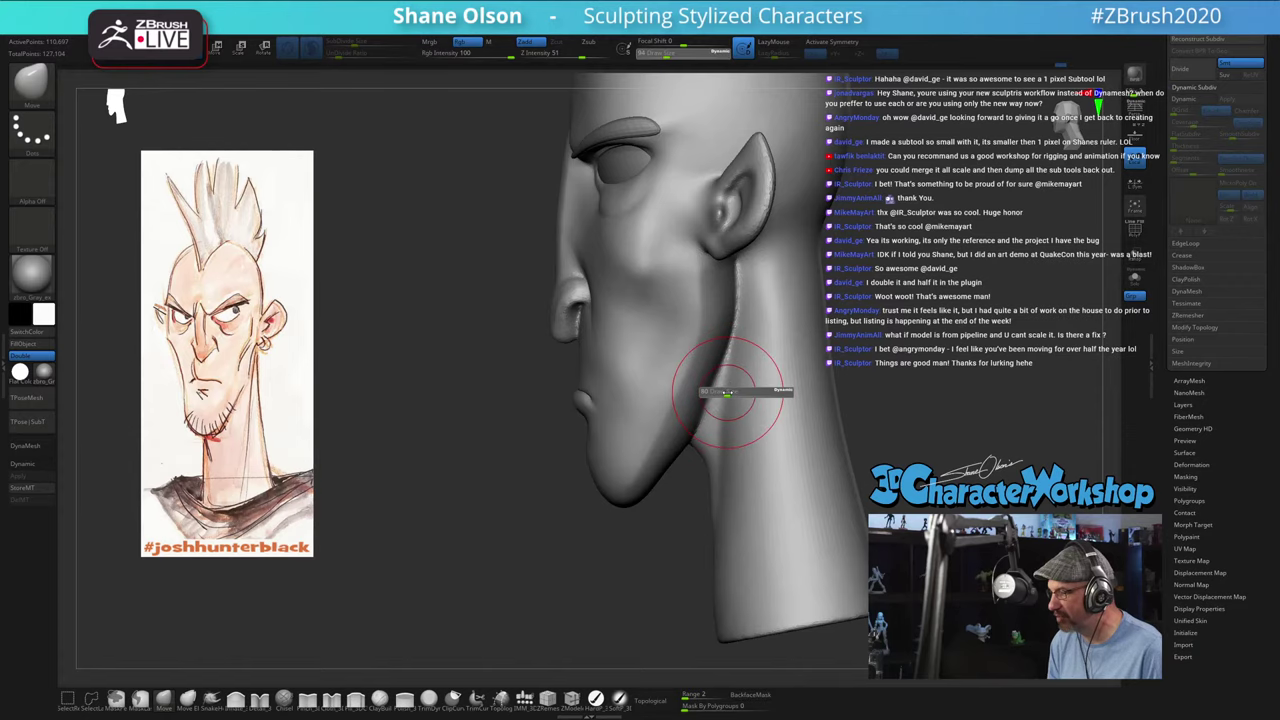
left_click_drag(730, 393, 725, 393)
left_click_drag(937, 409, 906, 378)
Step: Smooth the crease between jaw and neck below the ear at draw size 65
key("s")
left_click_drag(731, 260, 730, 293, "shift")
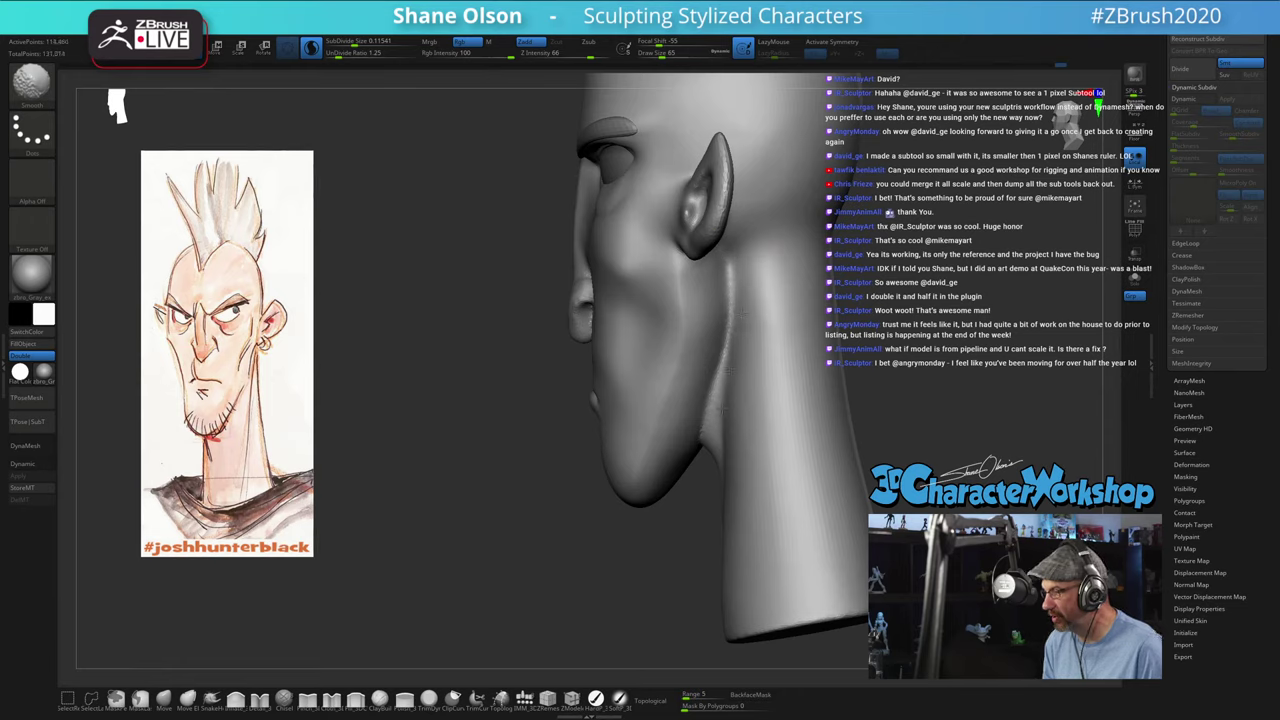
mouse_move(908, 419)
left_mouse_down()
mouse_move(921, 421)
mouse_move(877, 398)
left_mouse_up()
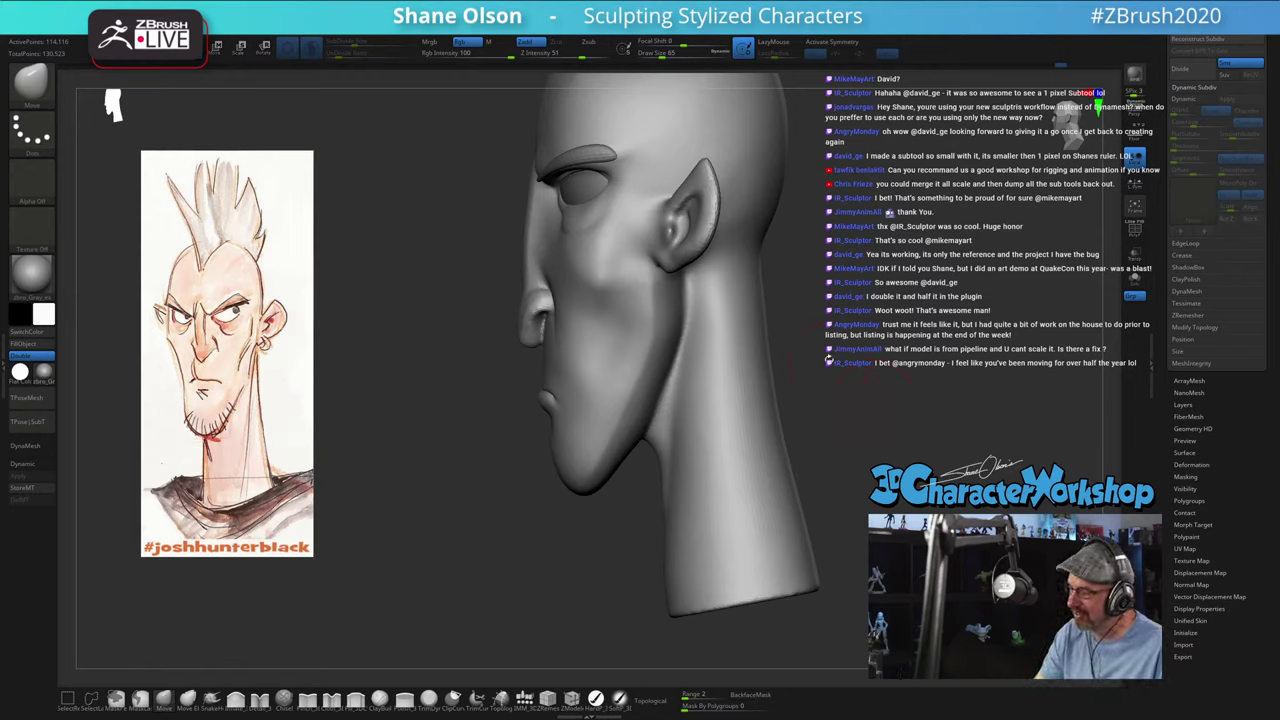
Step: Smooth the cheek at draw size 54 and push in the jaw silhouette with the Move brush at draw size 77
mouse_move(802, 368)
left_mouse_down()
mouse_move(836, 381)
mouse_move(680, 355)
left_mouse_up()
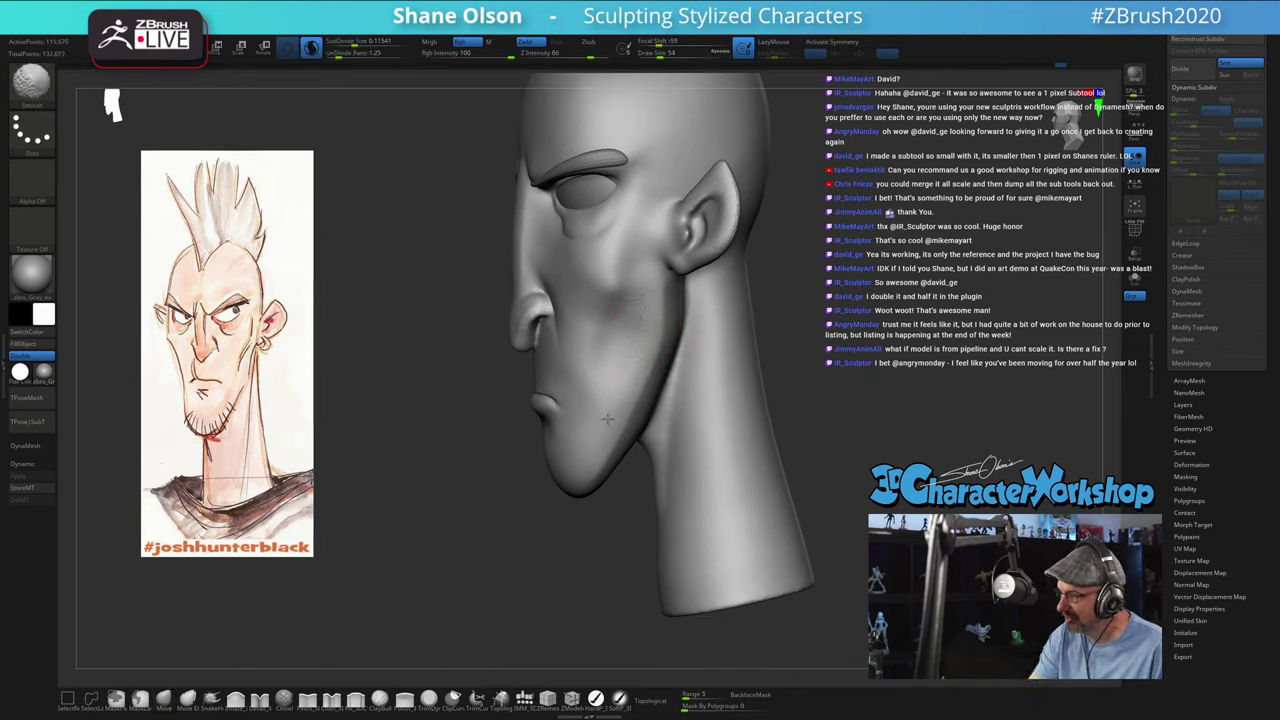
mouse_move(490, 345)
left_mouse_down()
mouse_move(678, 352)
mouse_move(648, 331)
mouse_move(742, 345)
left_mouse_up()
key("s")
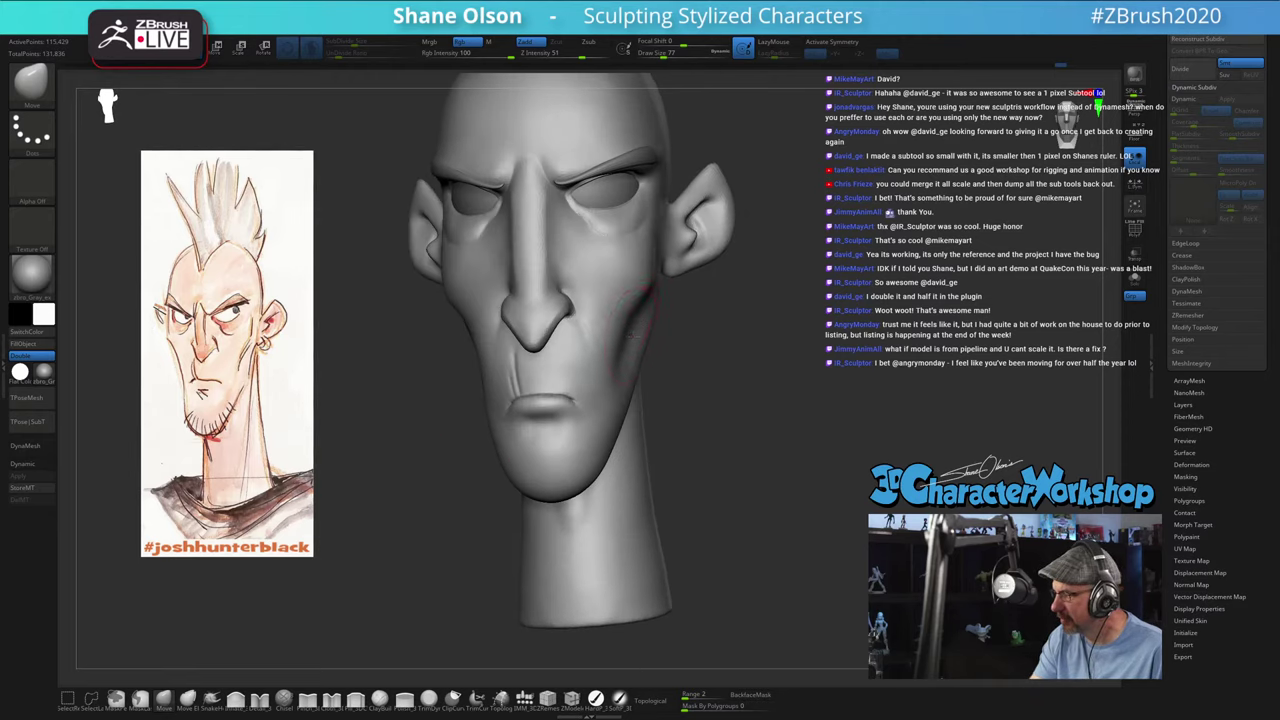
left_click_drag(708, 312, 668, 317)
right_click_drag(668, 317, 706, 321)
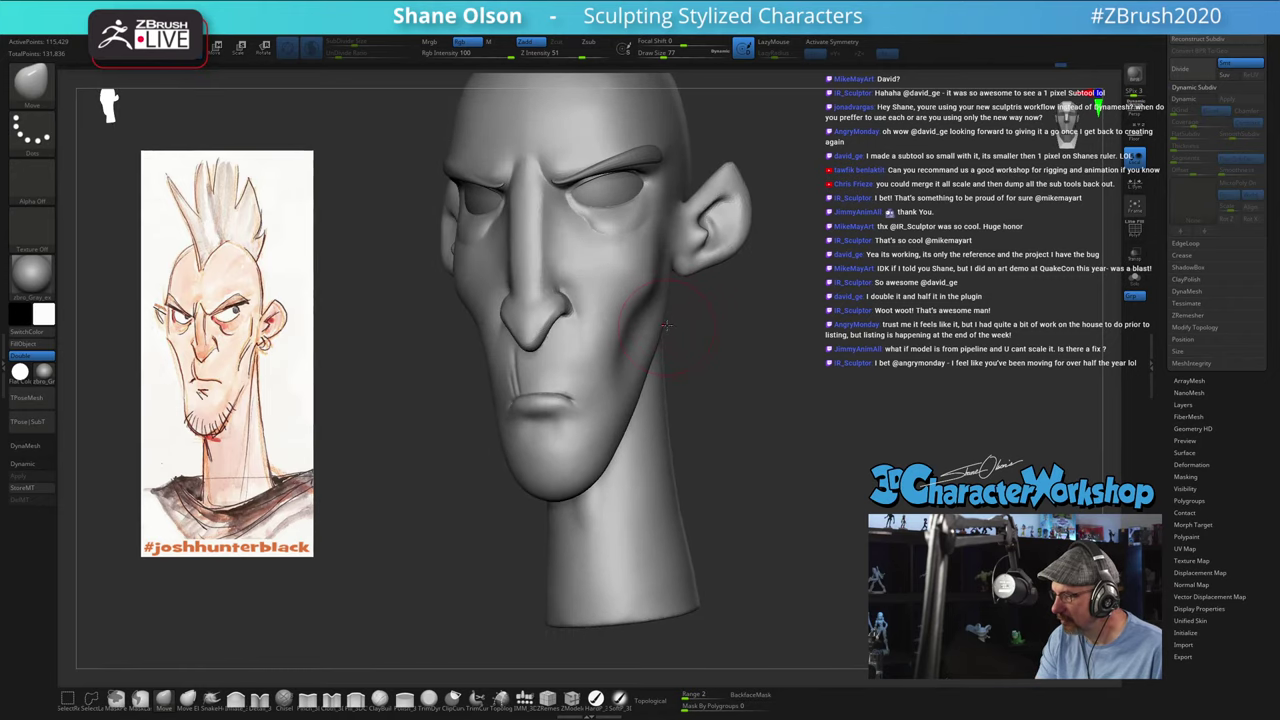
Step: Adjust the jaw silhouette below the ear with the Move brush at draw size 87
mouse_move(705, 330)
left_mouse_down()
mouse_move(720, 317)
mouse_move(656, 335)
left_mouse_up()
key("s")
key("s")
left_click_drag(642, 388, 634, 394)
mouse_move(768, 436)
left_mouse_down()
mouse_move(665, 430)
mouse_move(685, 427)
mouse_move(708, 388)
mouse_move(700, 357)
left_mouse_up()
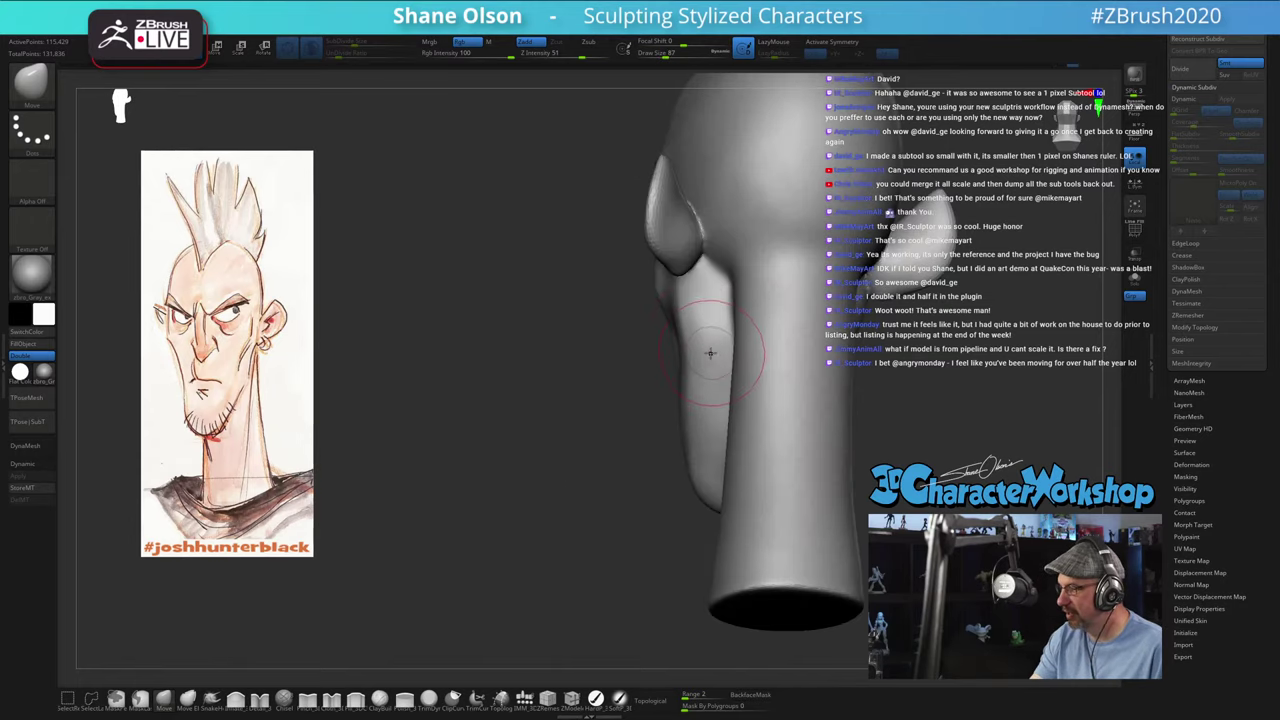
right_click_drag(691, 390, 855, 370)
left_click_drag(855, 370, 707, 433, "alt")
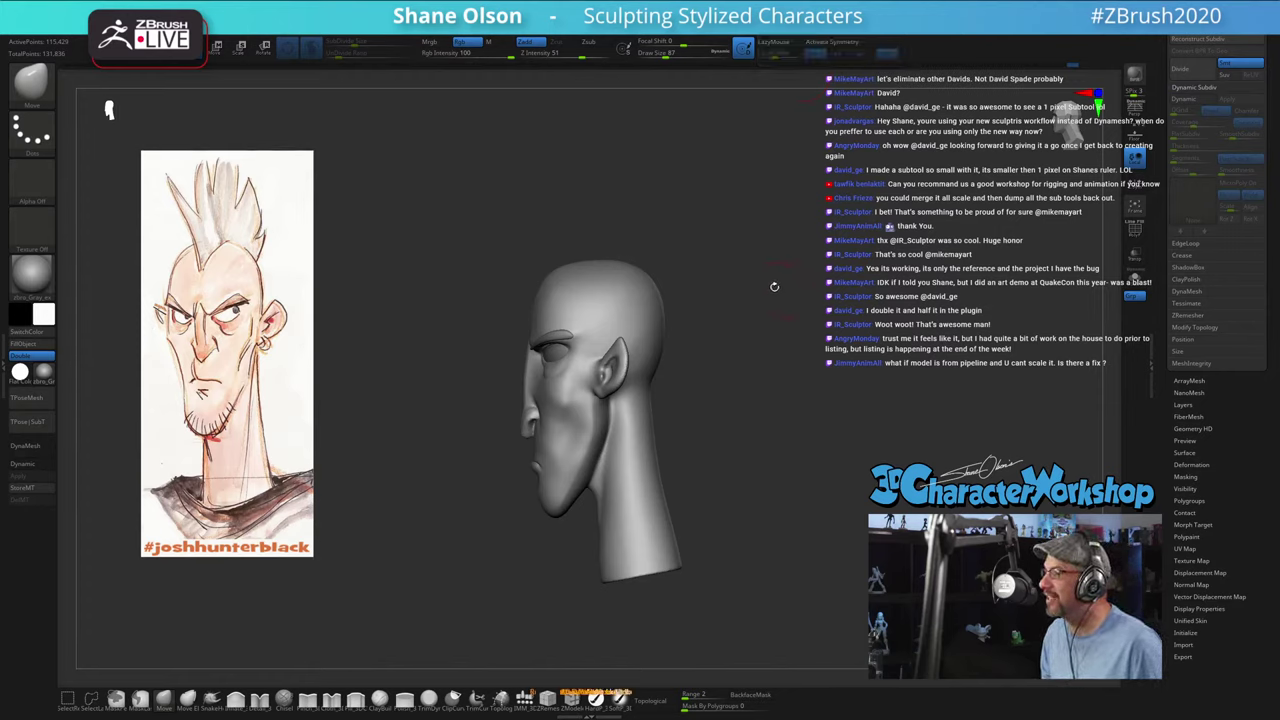
Step: Examine the jaw and neck profile from the side and front against the reference drawing
left_click_drag(778, 223, 799, 285)
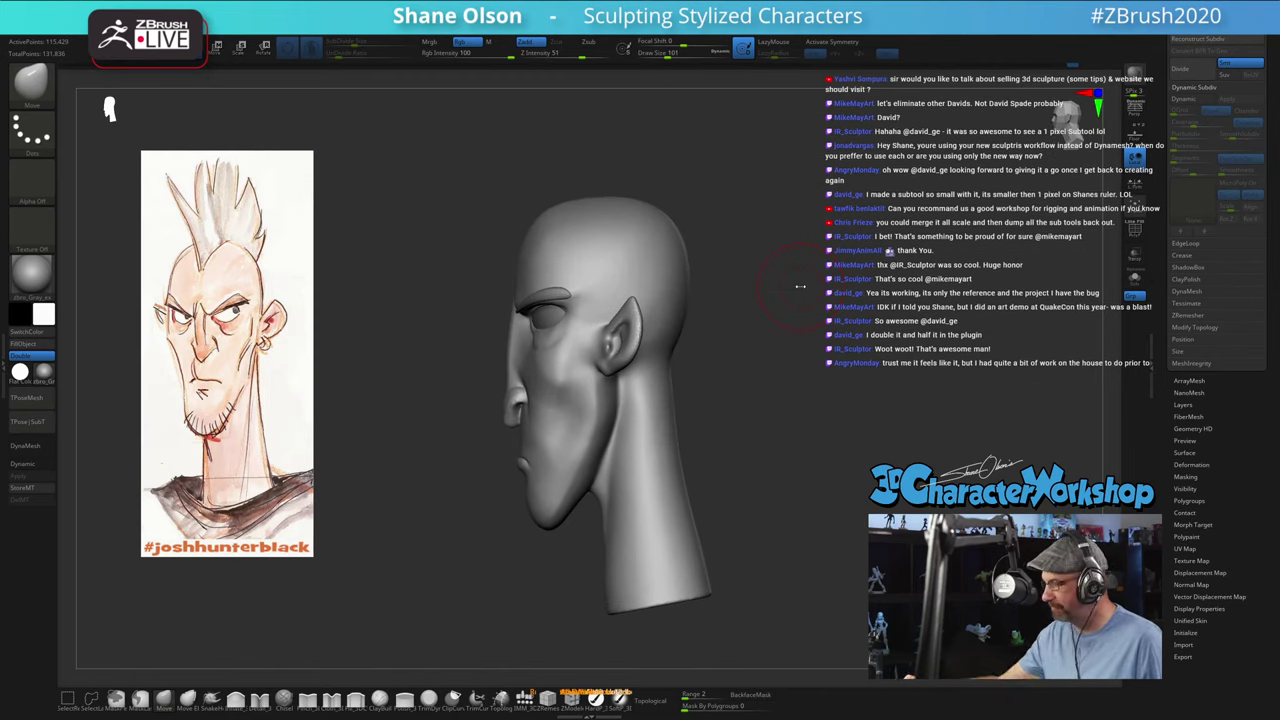
mouse_move(739, 407)
left_mouse_down()
mouse_move(763, 417)
mouse_move(765, 395)
mouse_move(755, 440)
mouse_move(747, 417)
left_mouse_up()
key("s")
left_click(752, 435)
mouse_move(712, 348)
left_mouse_down()
mouse_move(694, 428)
mouse_move(695, 391)
left_mouse_up()
left_click_drag(687, 480, 685, 477, "alt")
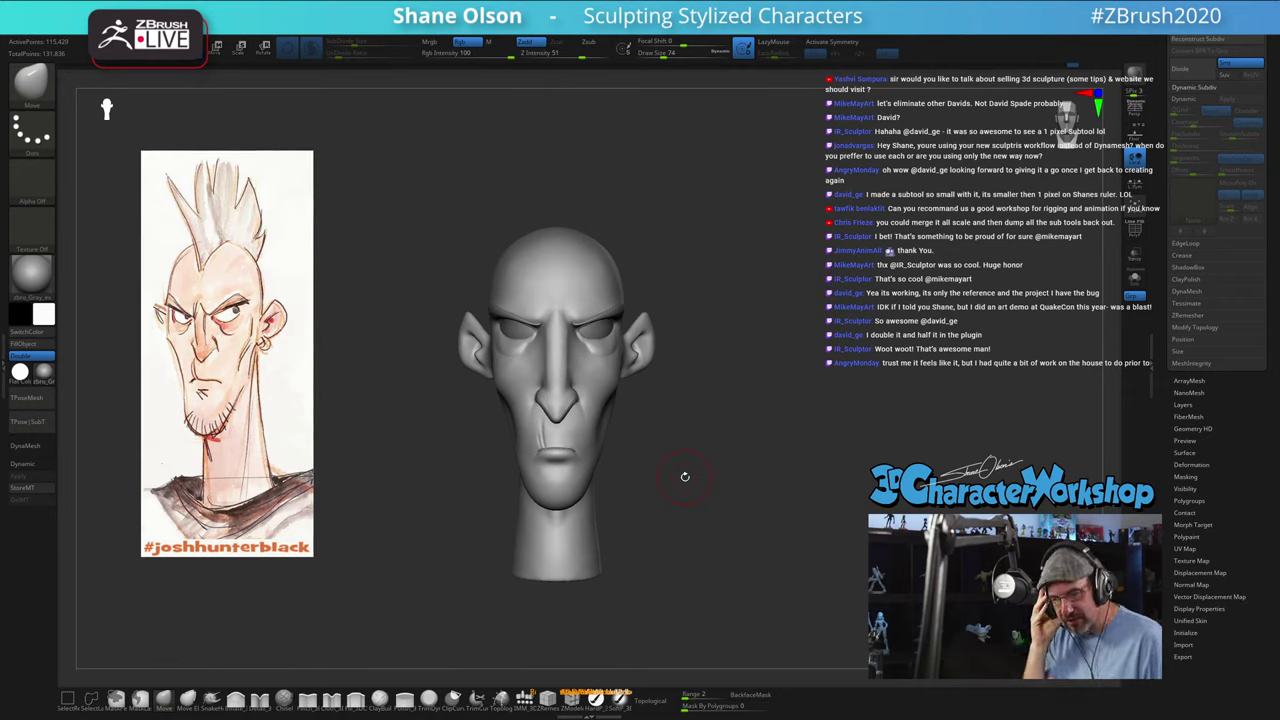
left_click_drag(669, 403, 726, 466)
right_click_drag(726, 466, 734, 476, "ctrl")
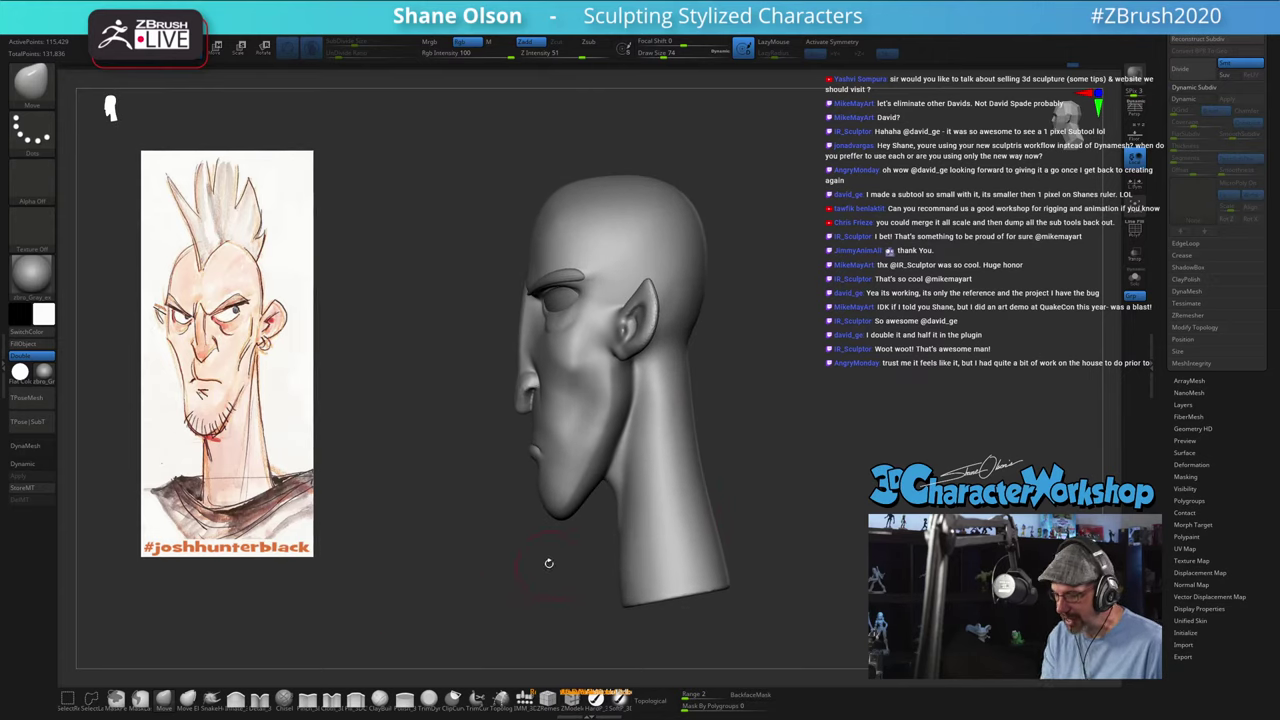
Step: Smooth the side of the neck beneath the jaw and ear at draw size 90
right_click_drag(549, 563, 558, 580, "ctrl")
left_click_drag(577, 550, 612, 494)
key("s")
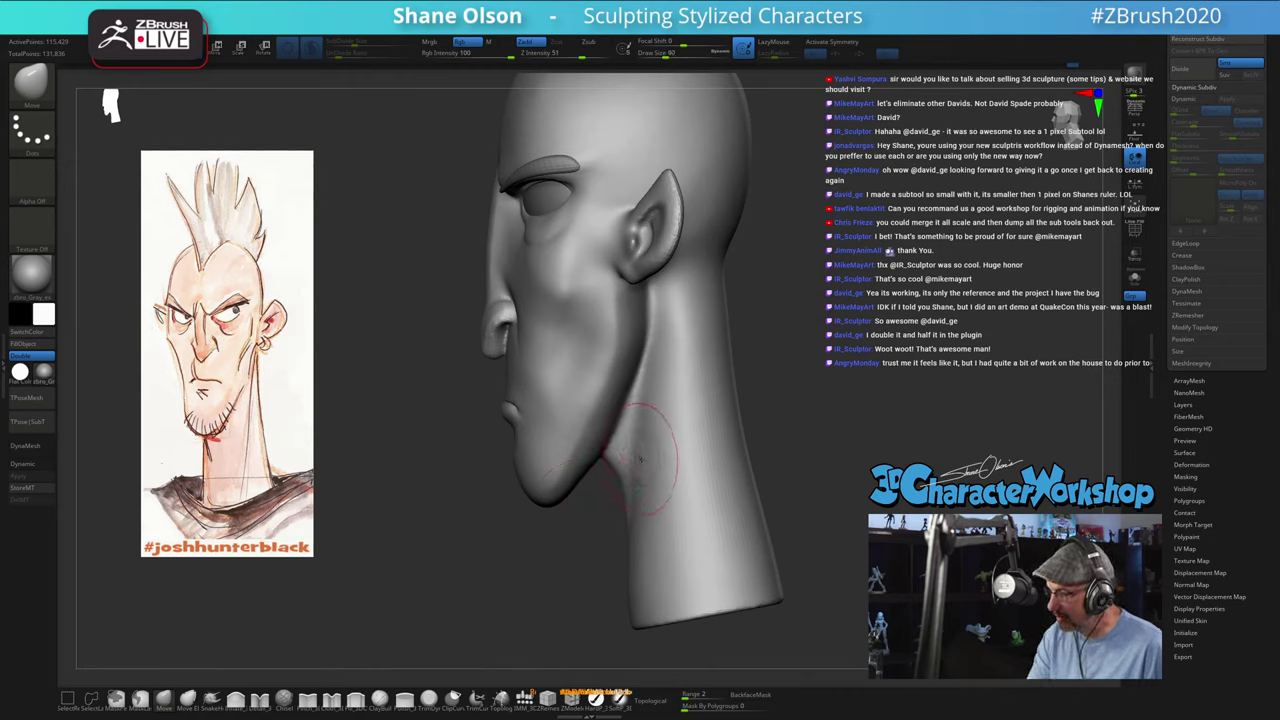
left_click_drag(660, 446, 678, 355, "shift")
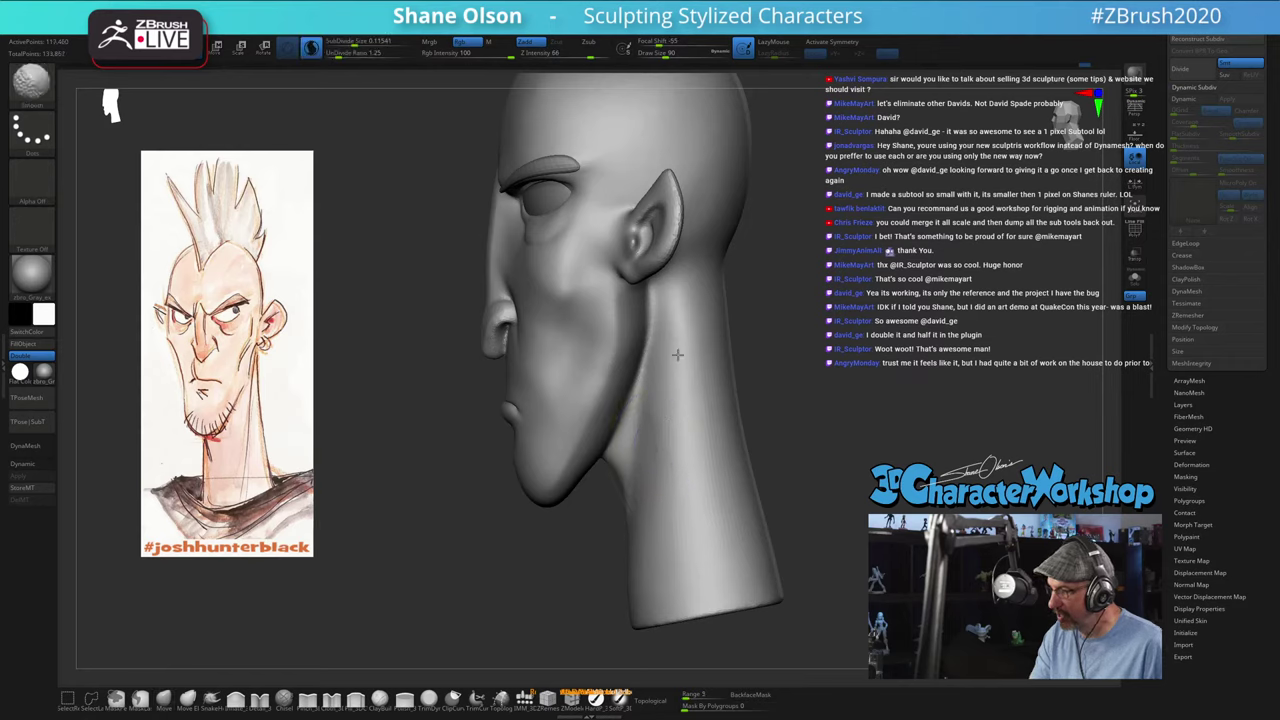
mouse_move(686, 537)
left_mouse_down("shift")
mouse_move(715, 527)
mouse_move(730, 467)
left_mouse_up("shift")
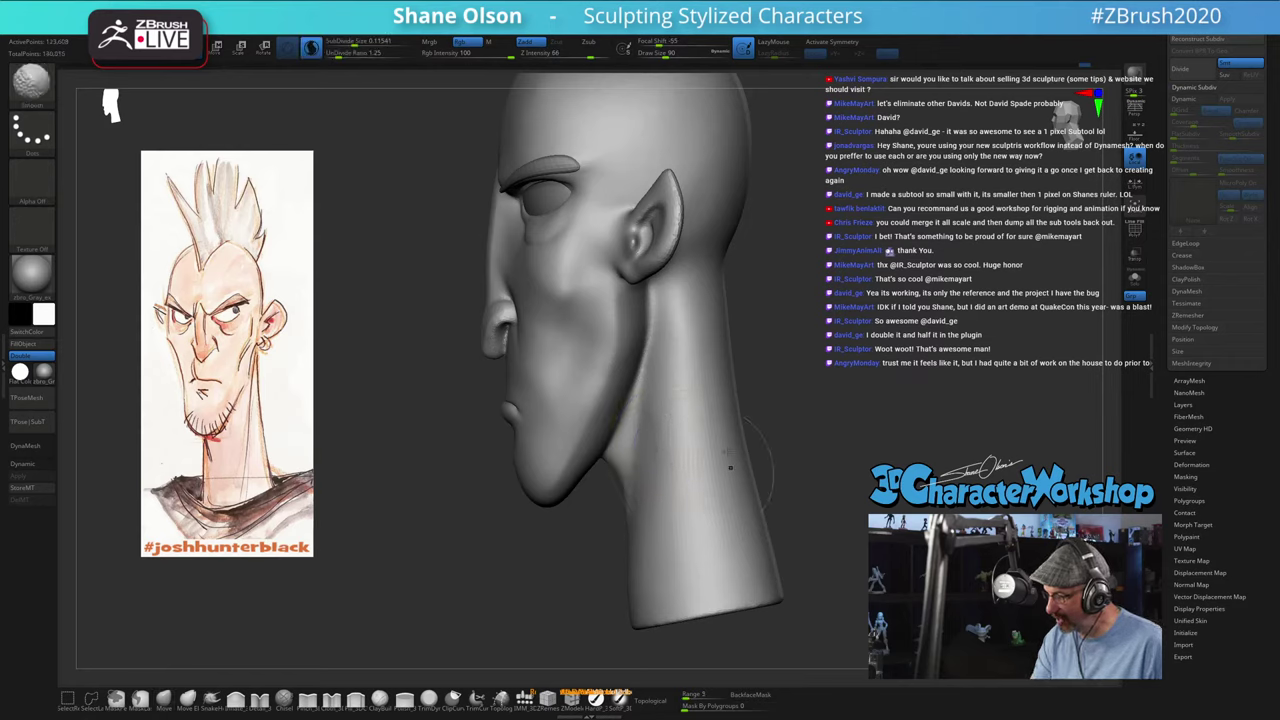
Step: Refine the underside of the jaw at draw size 74 and smooth the upper neck below the ear
mouse_move(805, 482)
left_mouse_down()
mouse_move(825, 474)
mouse_move(800, 480)
left_mouse_up()
left_click_drag(598, 509, 595, 518)
key("s")
left_click_drag(599, 469, 612, 453)
key("shift")
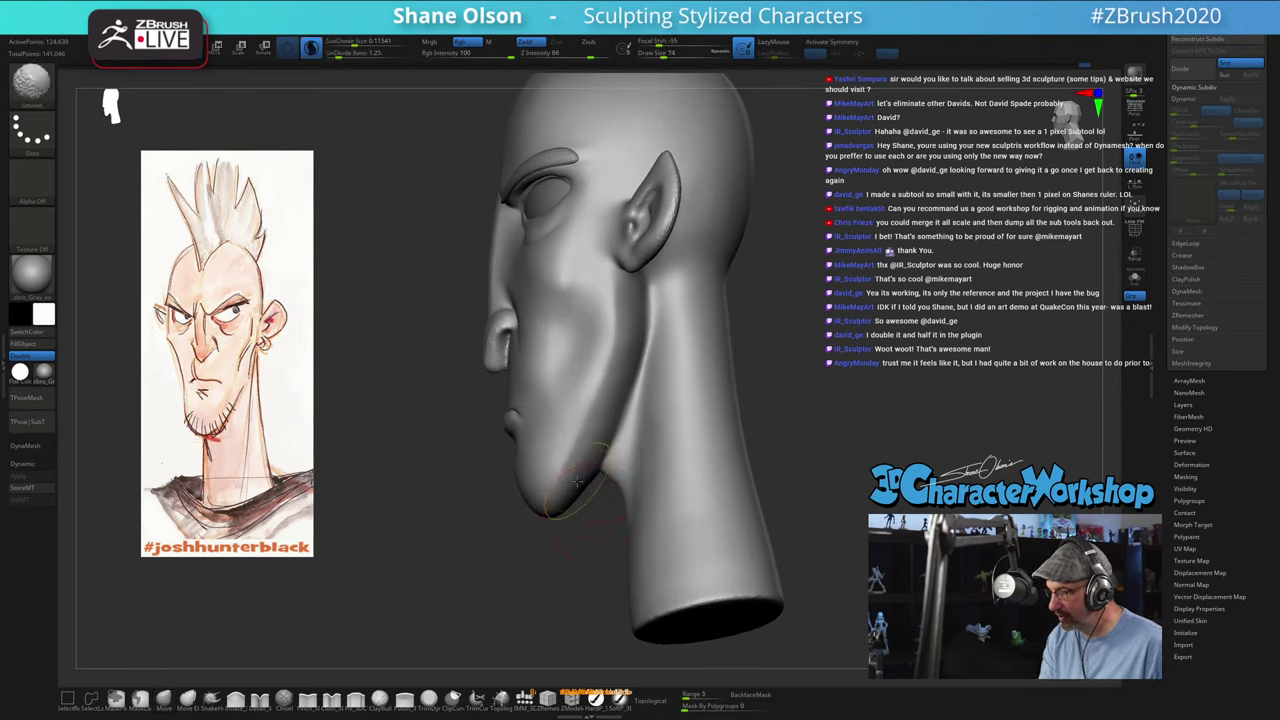
mouse_move(590, 547)
left_mouse_down()
mouse_move(613, 530)
mouse_move(589, 554)
left_mouse_up()
left_click_drag(680, 303, 685, 370, "shift")
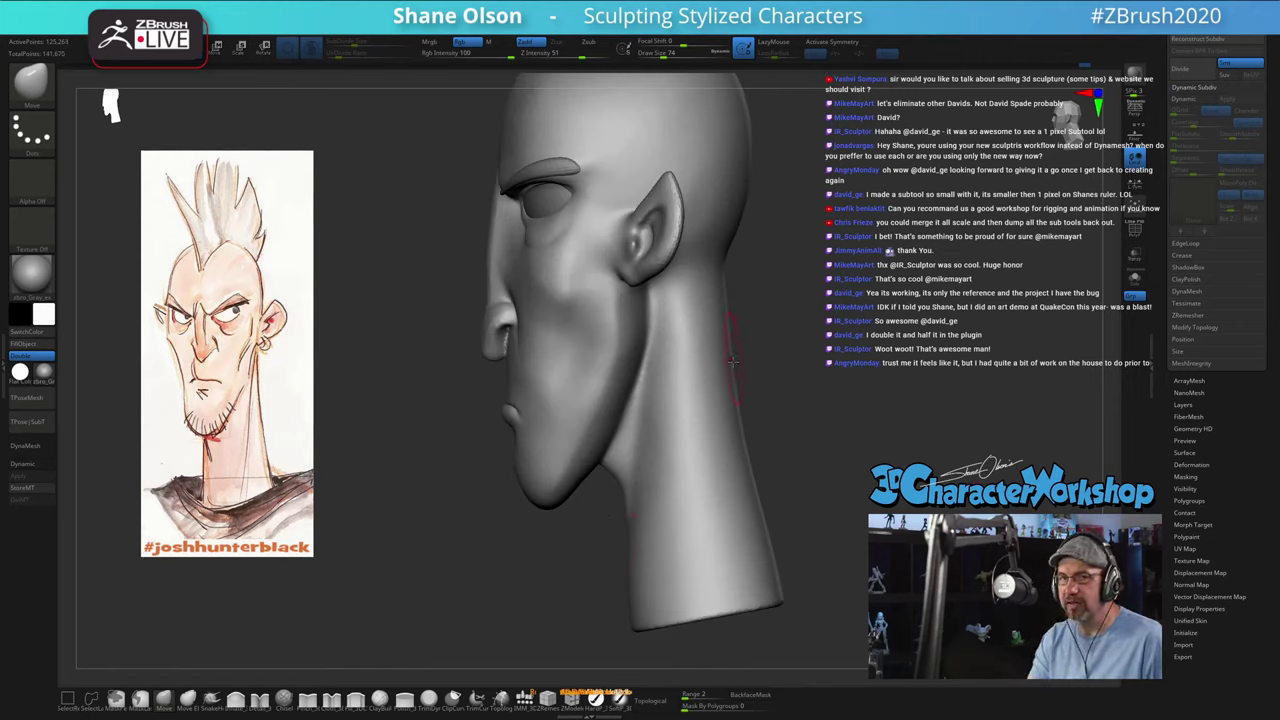
Step: Adjust the back of the neck and smooth its transition into the skull behind the ears
mouse_move(766, 348)
left_mouse_down()
mouse_move(768, 333)
mouse_move(748, 337)
left_mouse_up()
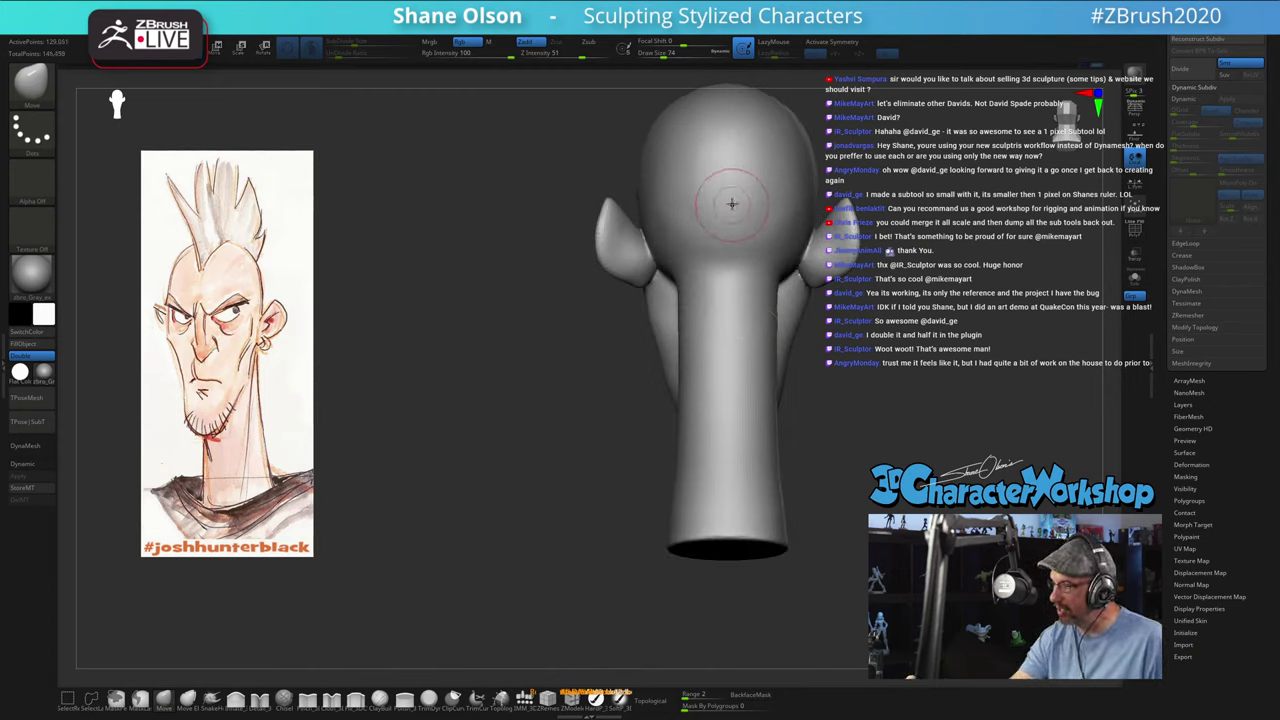
left_click_drag(655, 252, 660, 262, "shift")
mouse_move(648, 255)
right_mouse_down()
mouse_move(669, 237)
mouse_move(602, 255)
mouse_move(660, 235)
mouse_move(669, 223)
mouse_move(641, 208)
mouse_move(726, 357)
mouse_move(759, 366)
mouse_move(748, 345)
mouse_move(783, 389)
mouse_move(781, 446)
mouse_move(516, 359)
right_mouse_up()
key("shift")
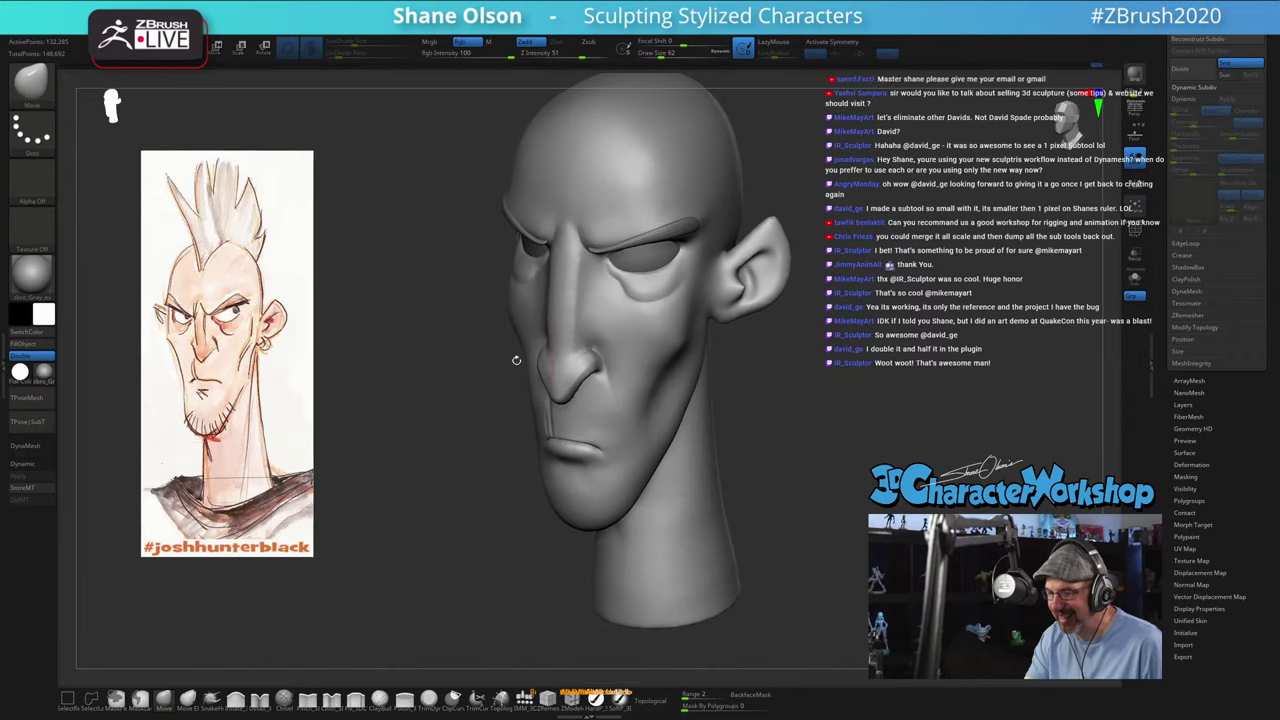
Step: Refine the cheekbone and outer cheek contour beside the ear with the Move brush, ending at draw size 68
right_click_drag(760, 337, 498, 366)
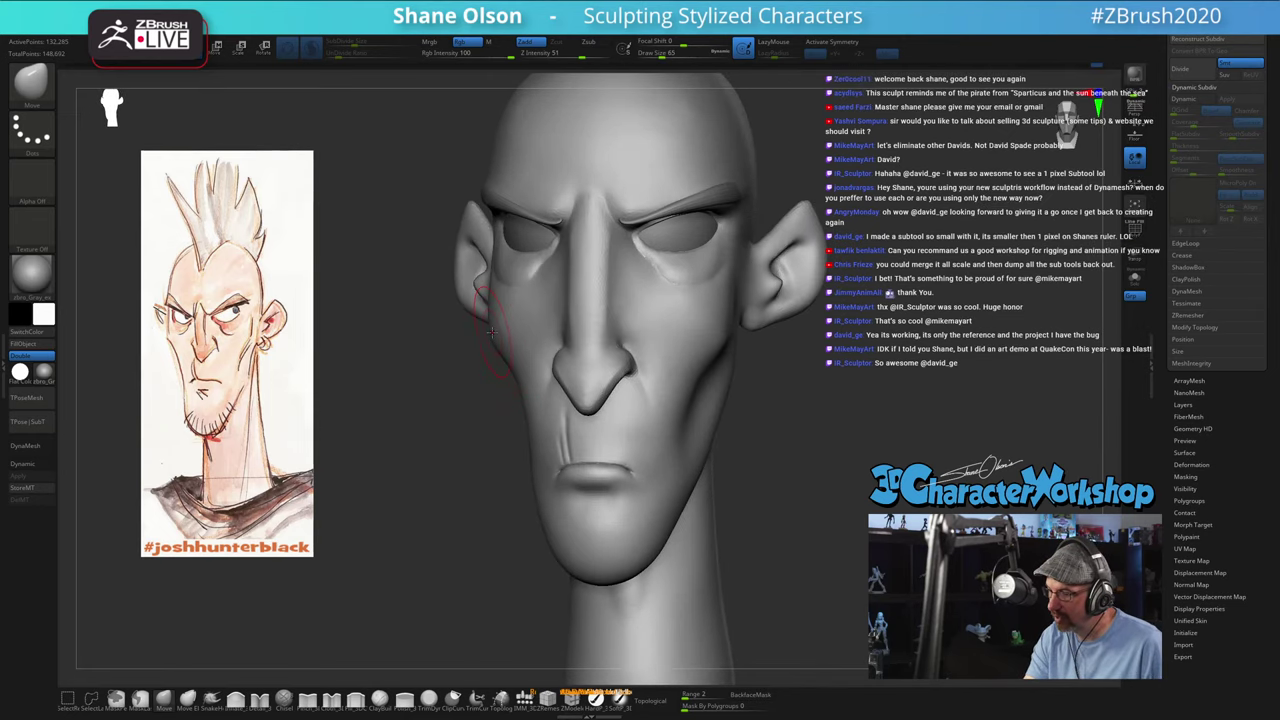
right_click_drag(490, 439, 484, 337)
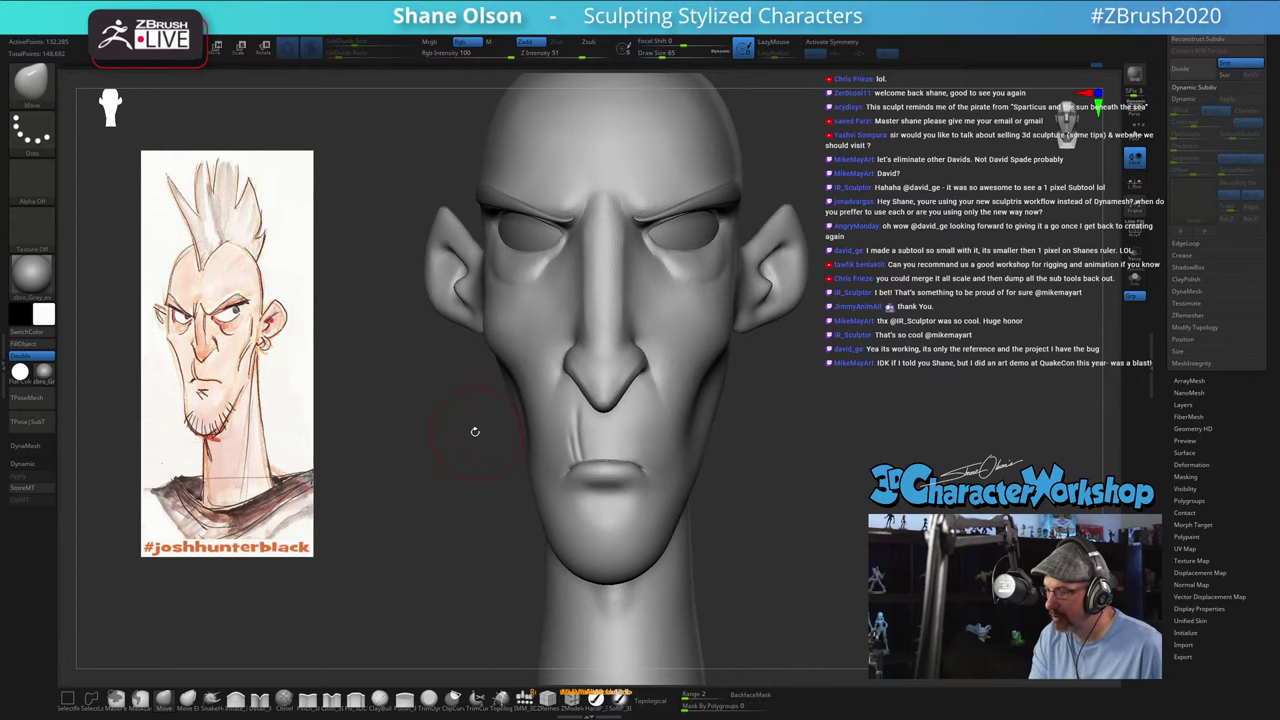
right_click_drag(474, 431, 480, 403, "ctrl")
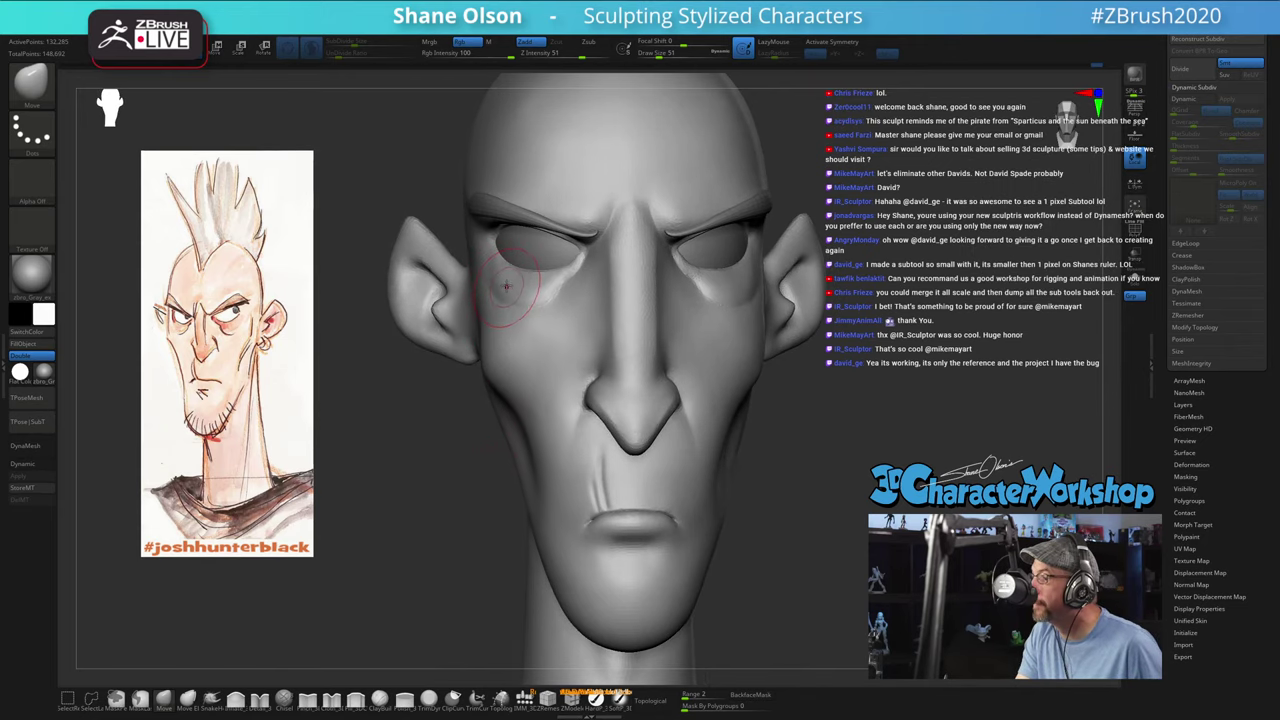
right_click_drag(505, 278, 505, 288, "ctrl")
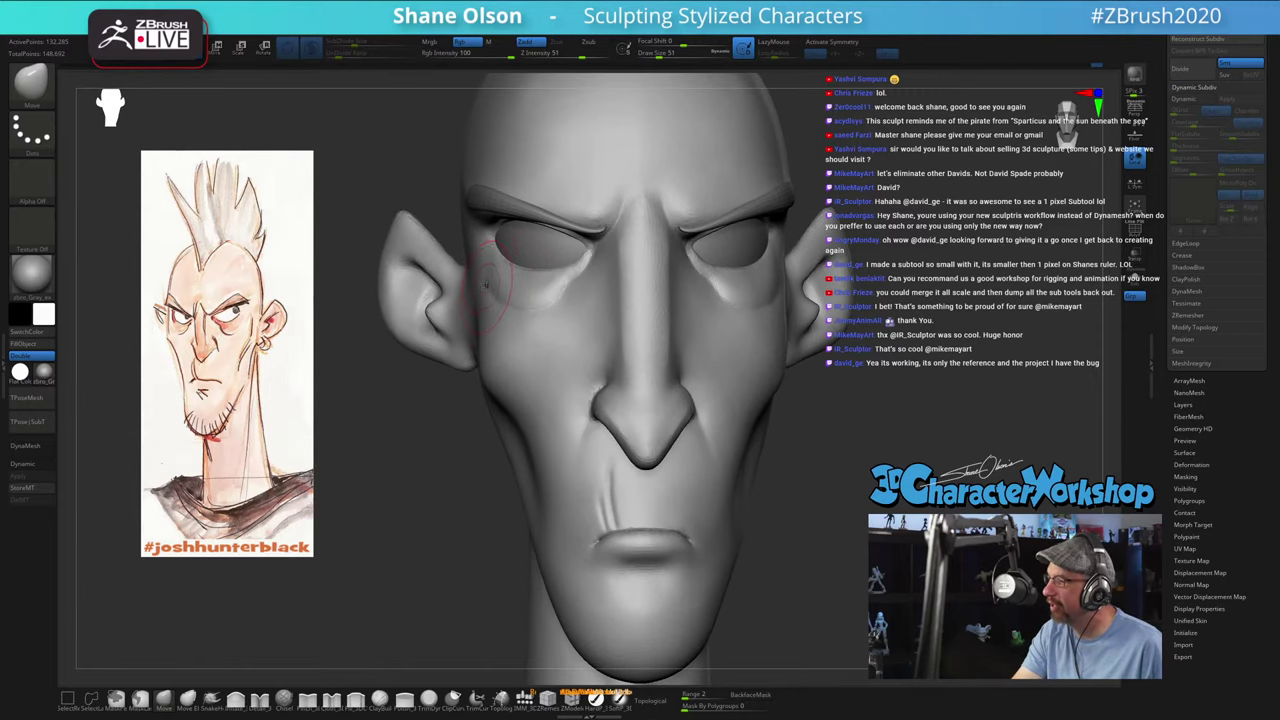
key("s")
left_click_drag(493, 314, 497, 315)
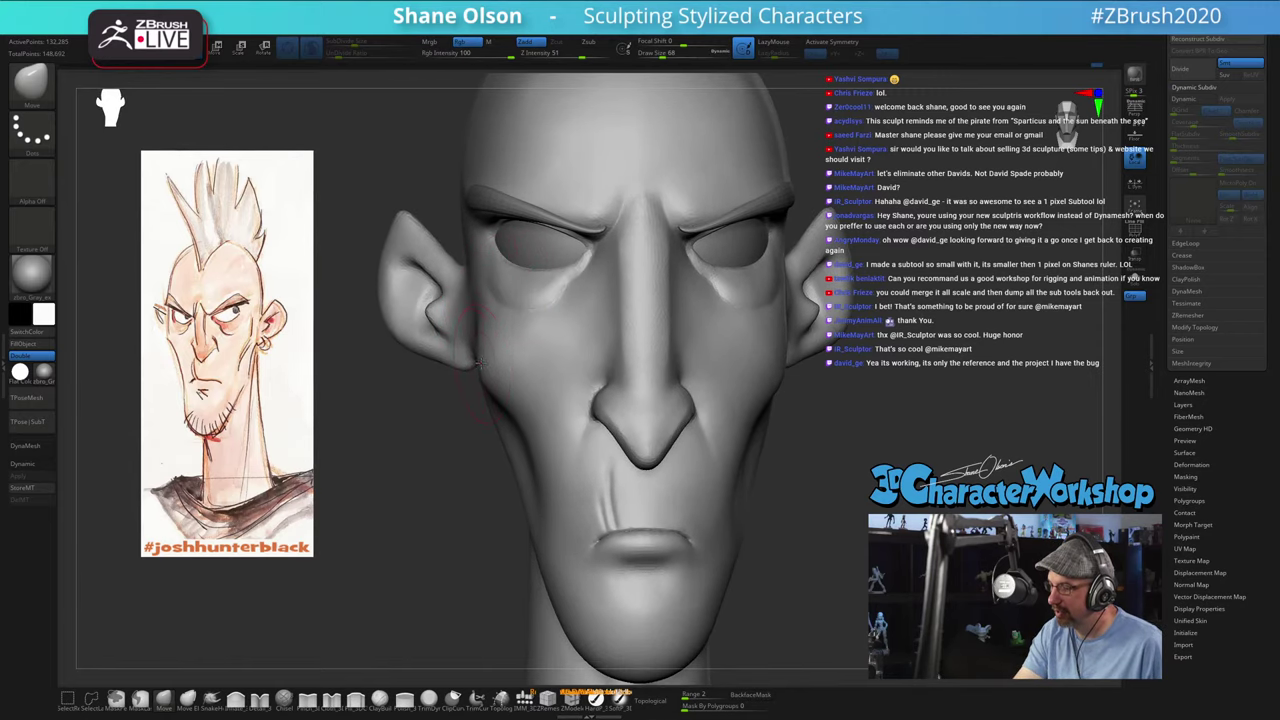
Step: Examine the head's overall proportions from front and three-quarter views against the reference drawing
right_click_drag(488, 523, 508, 488, "ctrl")
mouse_move(790, 475)
left_mouse_down()
mouse_move(850, 477)
mouse_move(790, 475)
left_mouse_up()
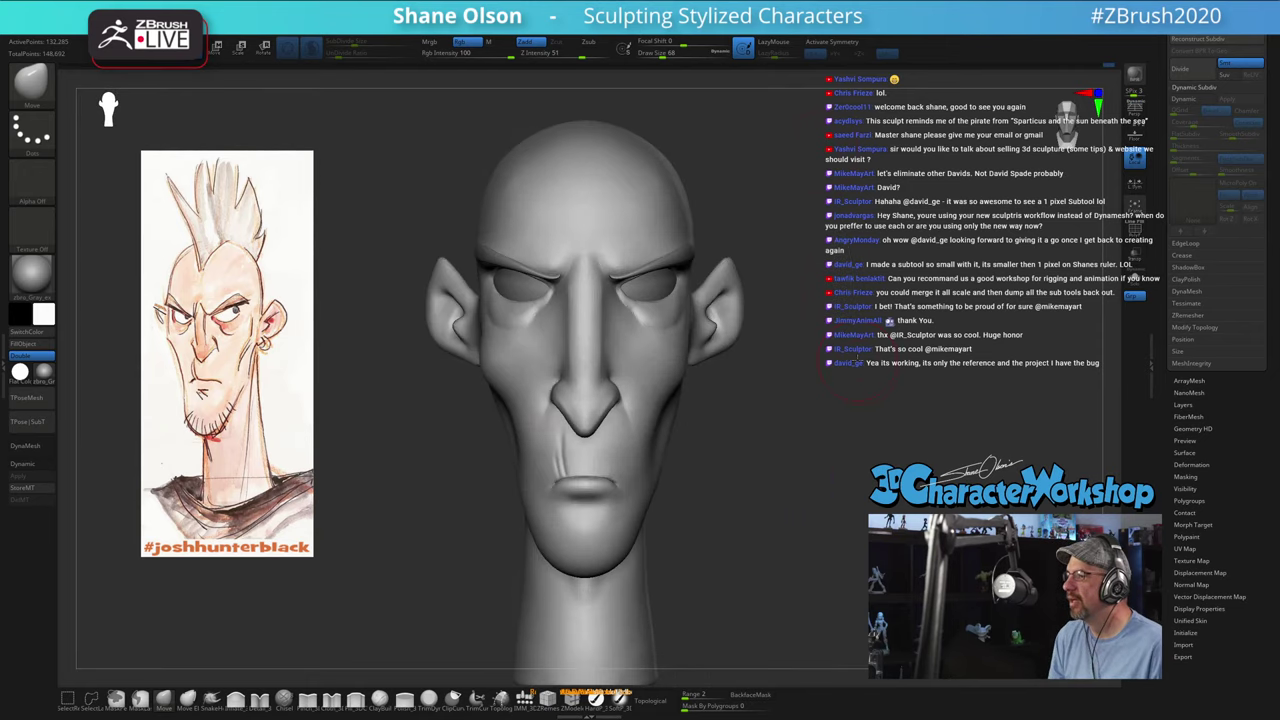
right_click_drag(852, 384, 857, 352, "ctrl")
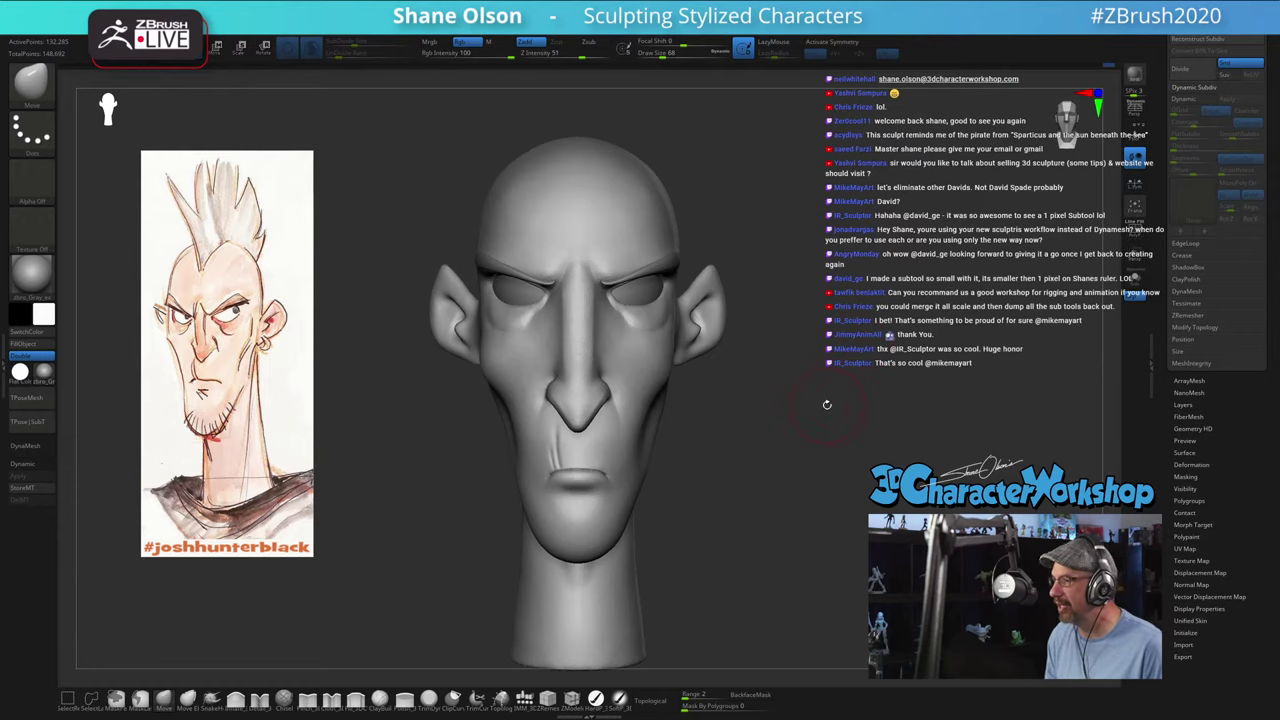
left_click_drag(826, 404, 803, 400, "alt")
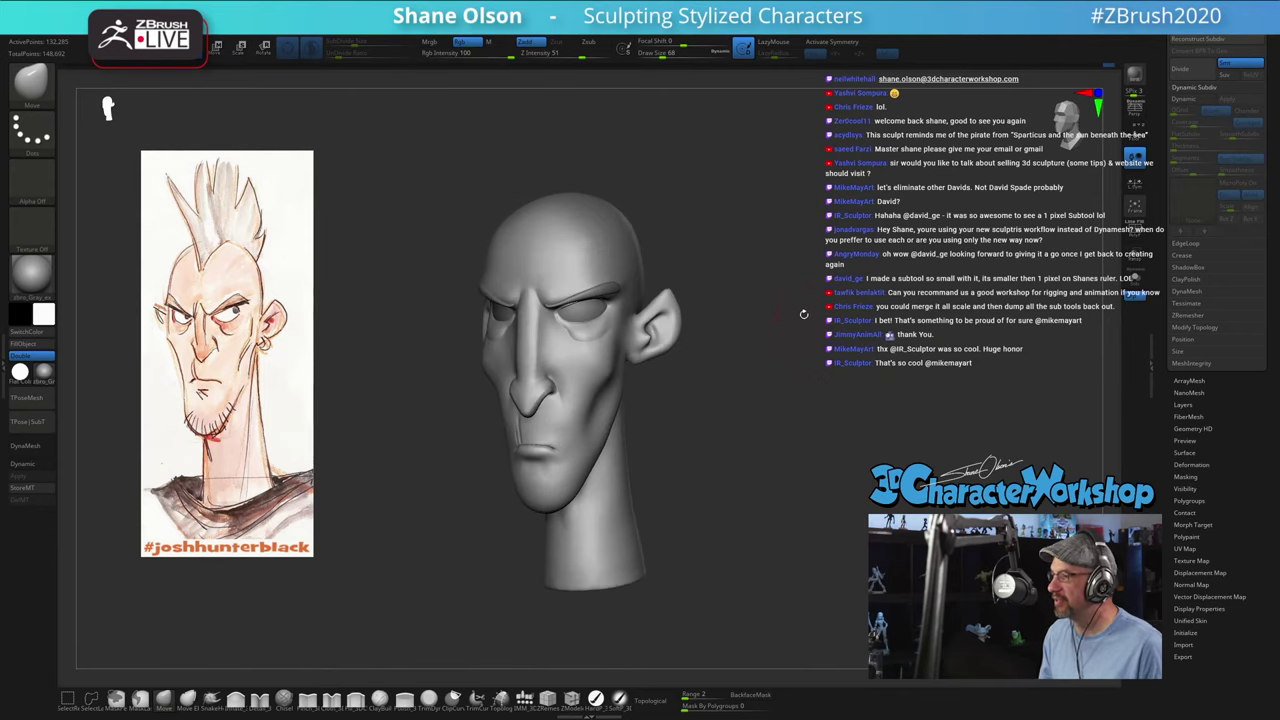
left_click_drag(804, 313, 793, 411)
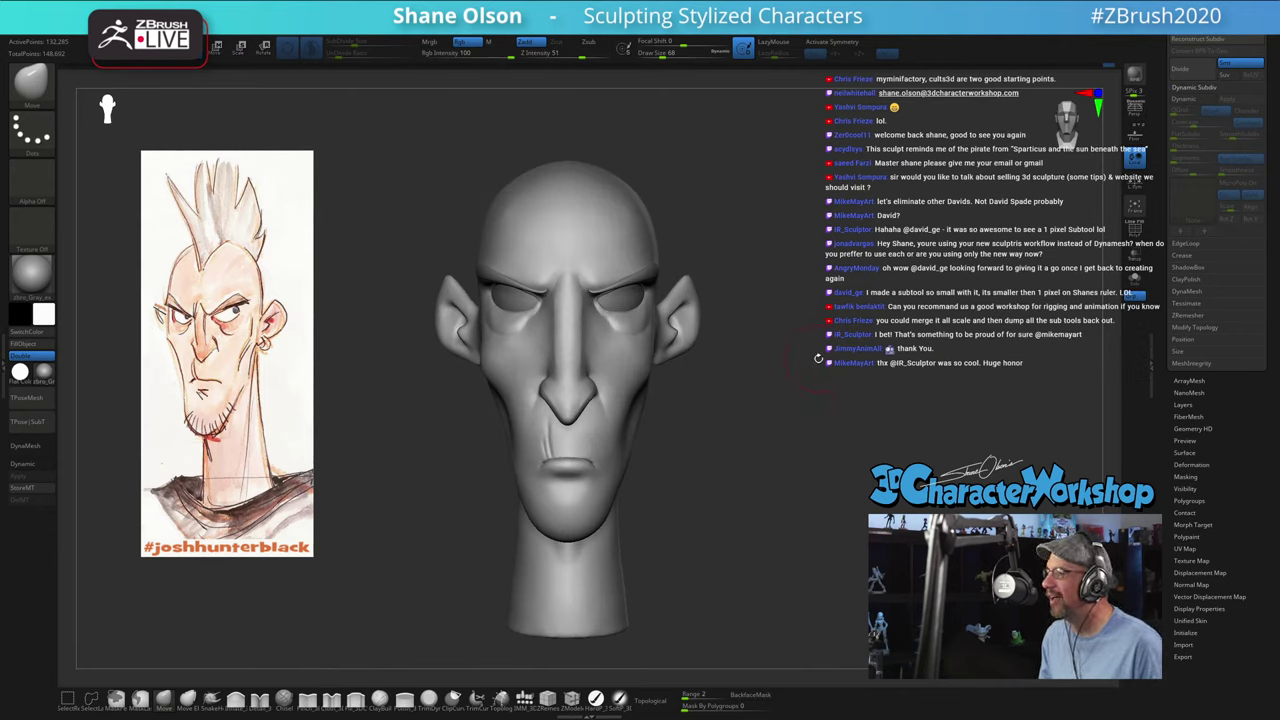
left_click_drag(819, 358, 814, 388, "alt")
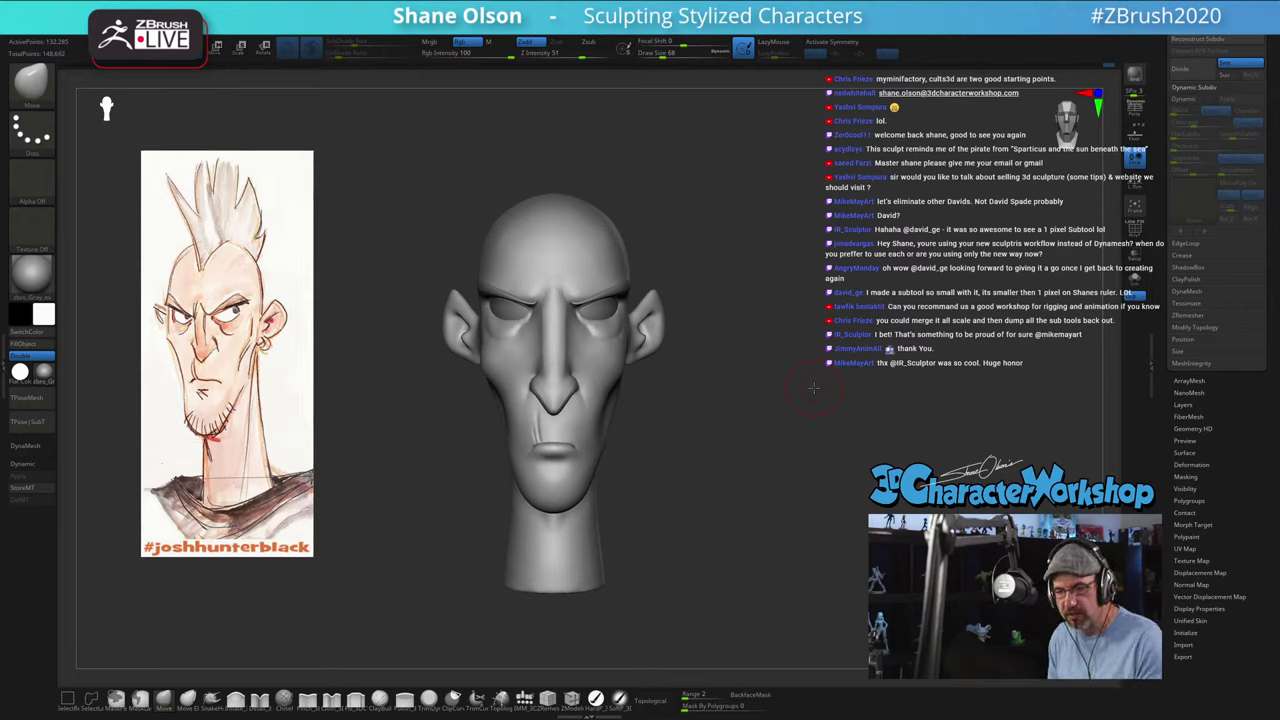
key("s")
left_click_drag(713, 485, 717, 486)
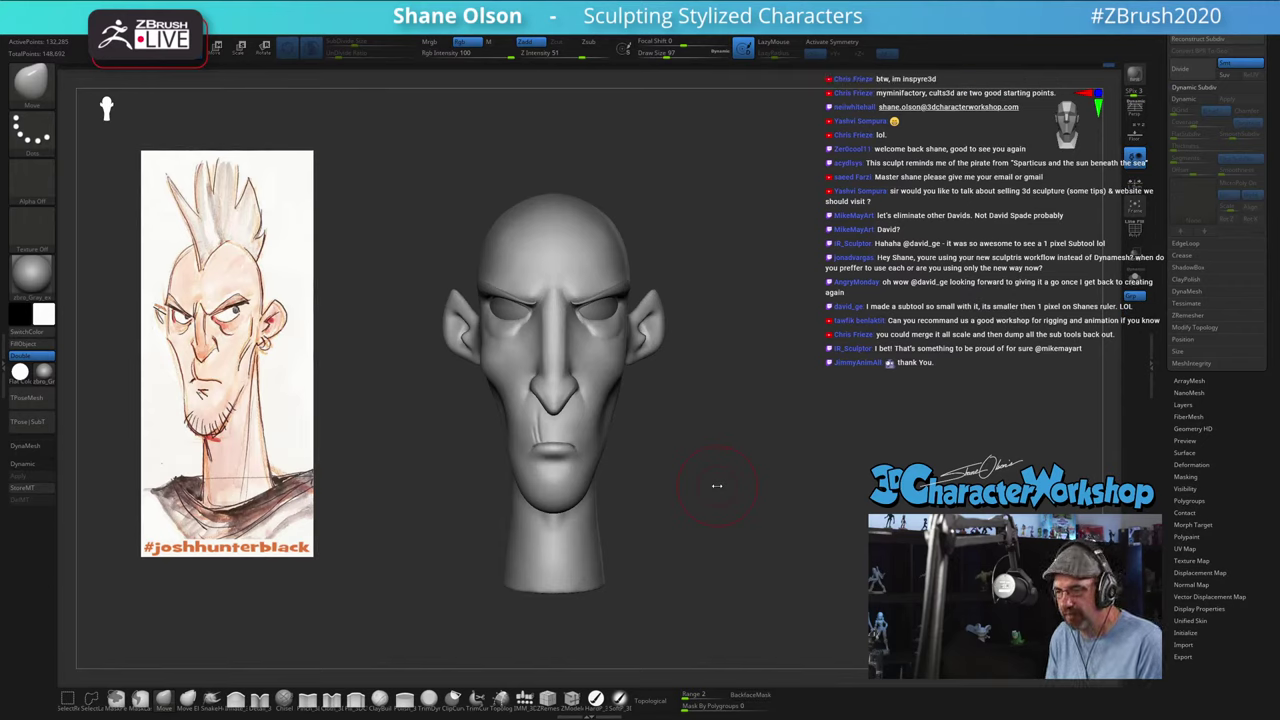
left_click_drag(754, 352, 690, 410)
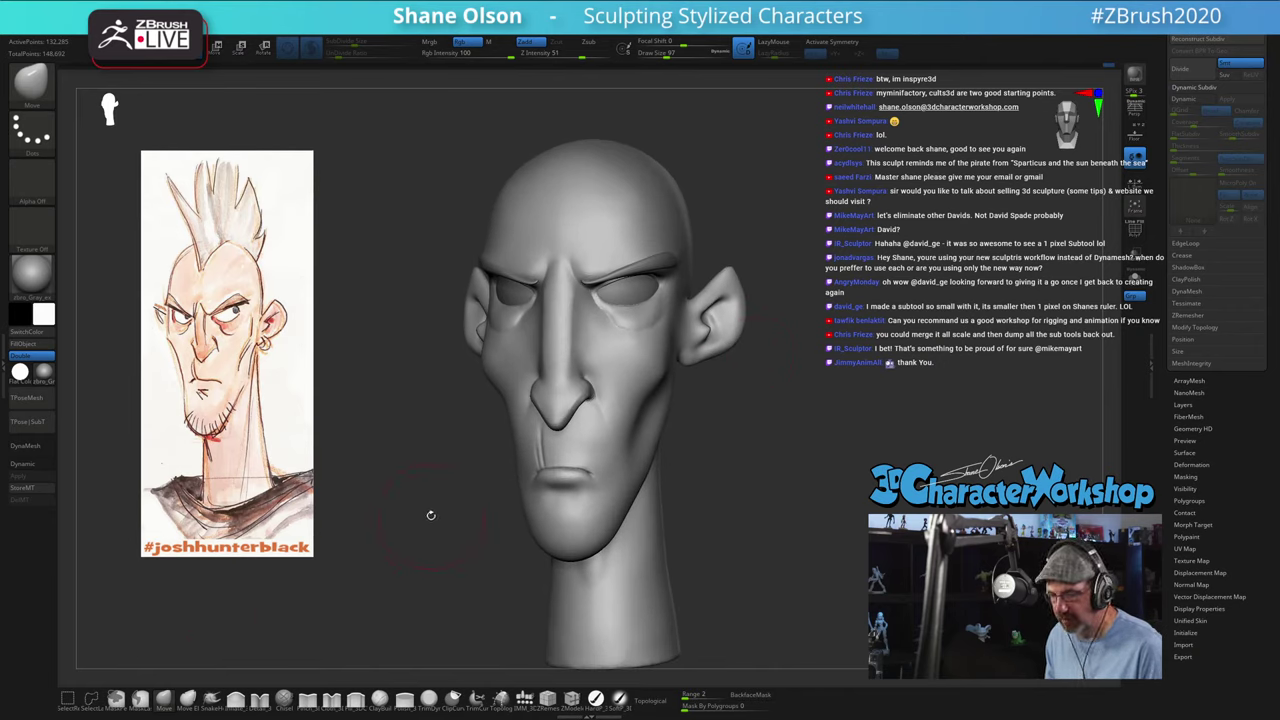
key("s")
left_click_drag(430, 512, 434, 512)
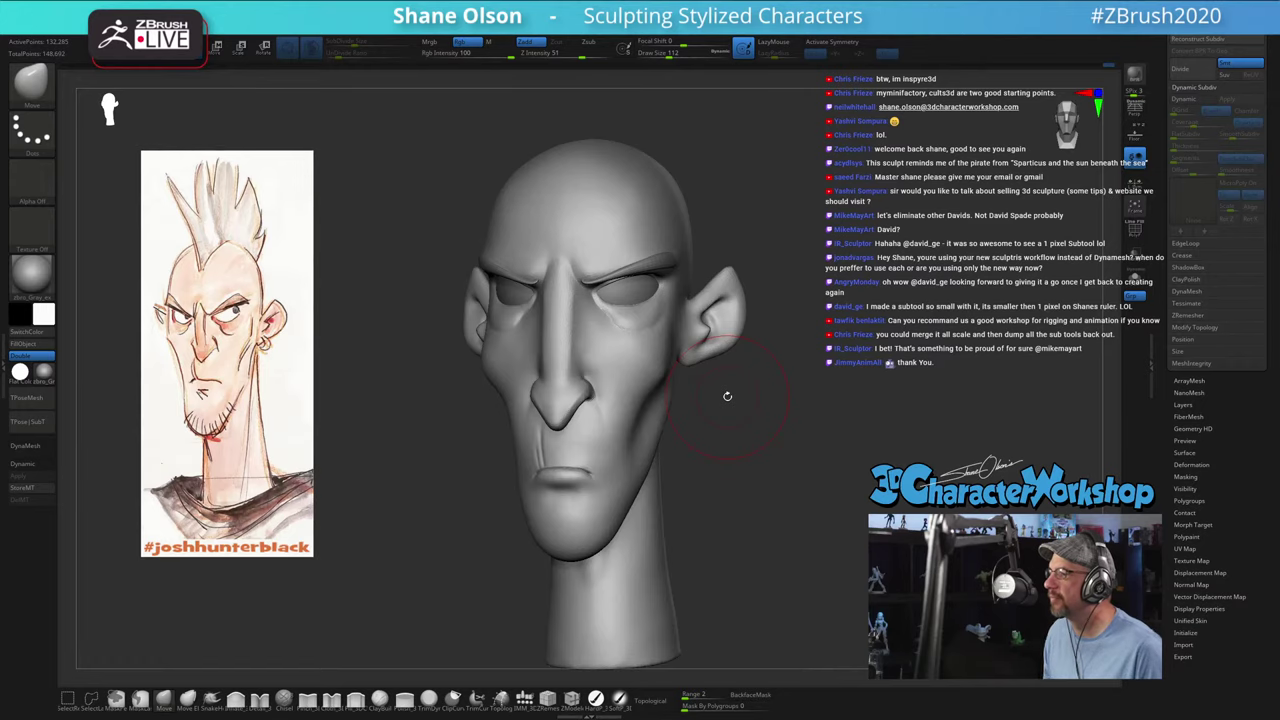
Step: Adjust the inner part of the ear with the Move brush at draw size 87
left_click_drag(727, 396, 771, 323)
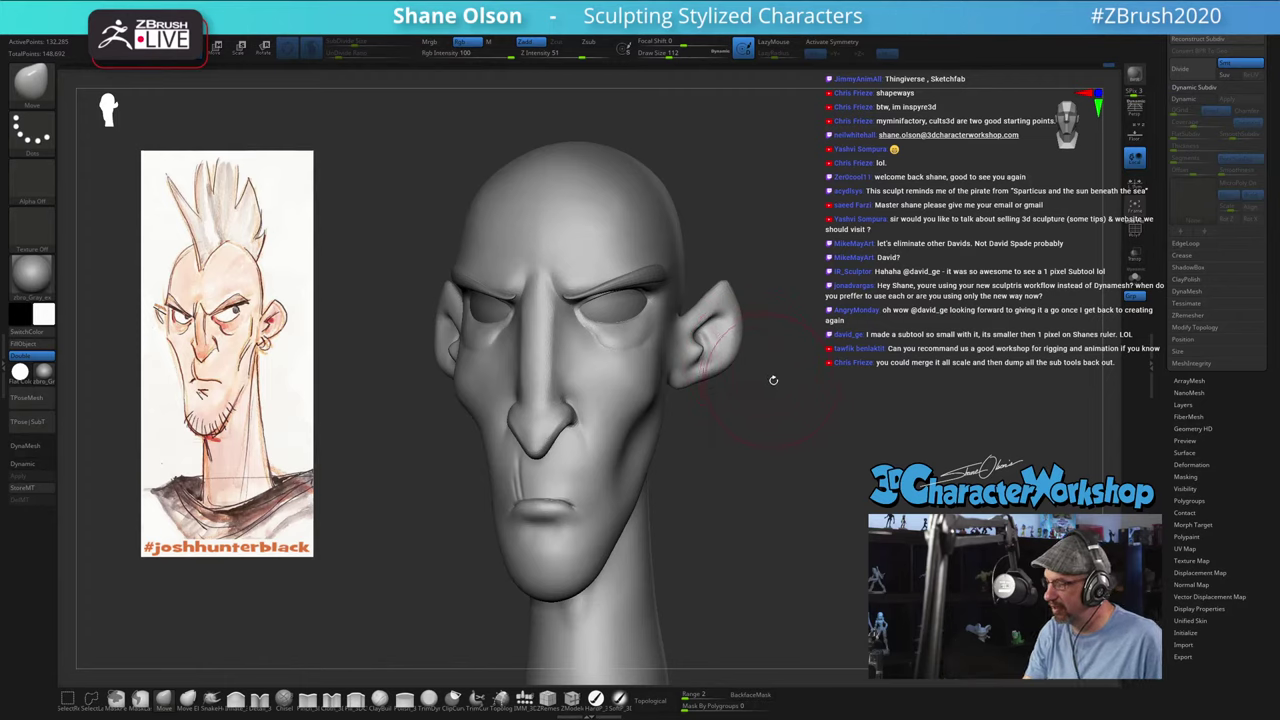
left_click_drag(771, 380, 772, 405)
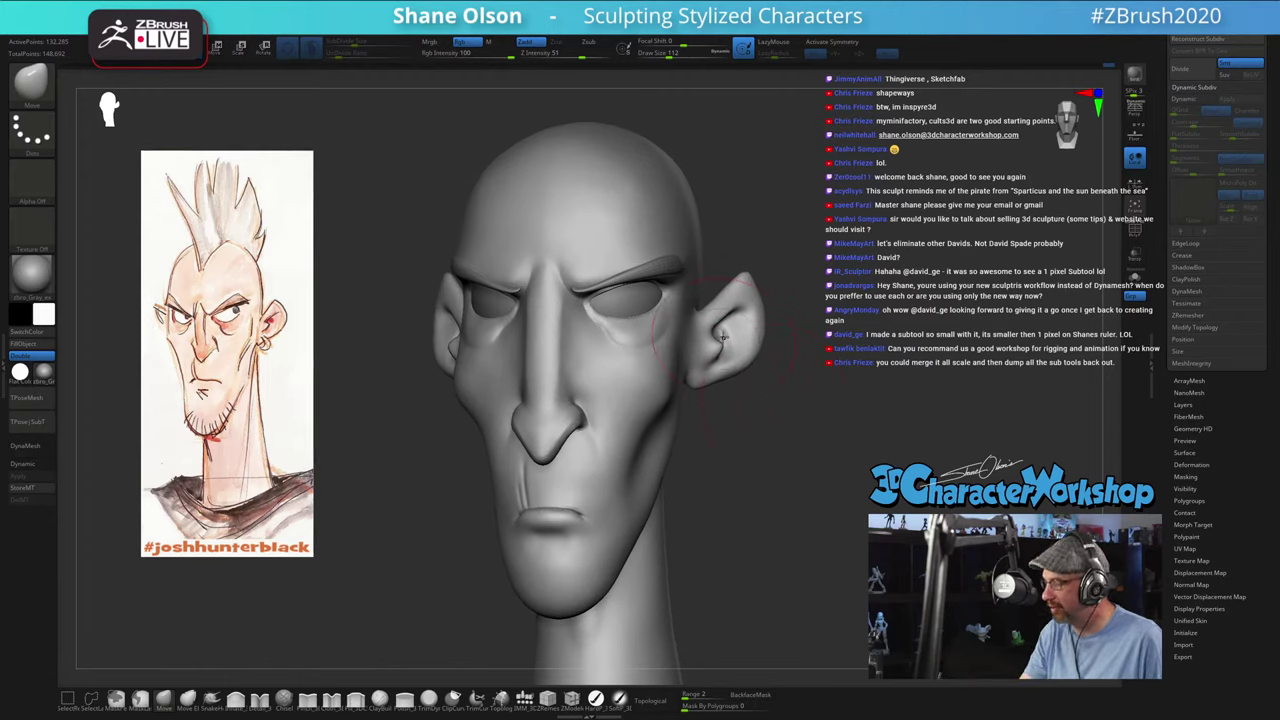
right_click_drag(722, 329, 726, 329, "ctrl")
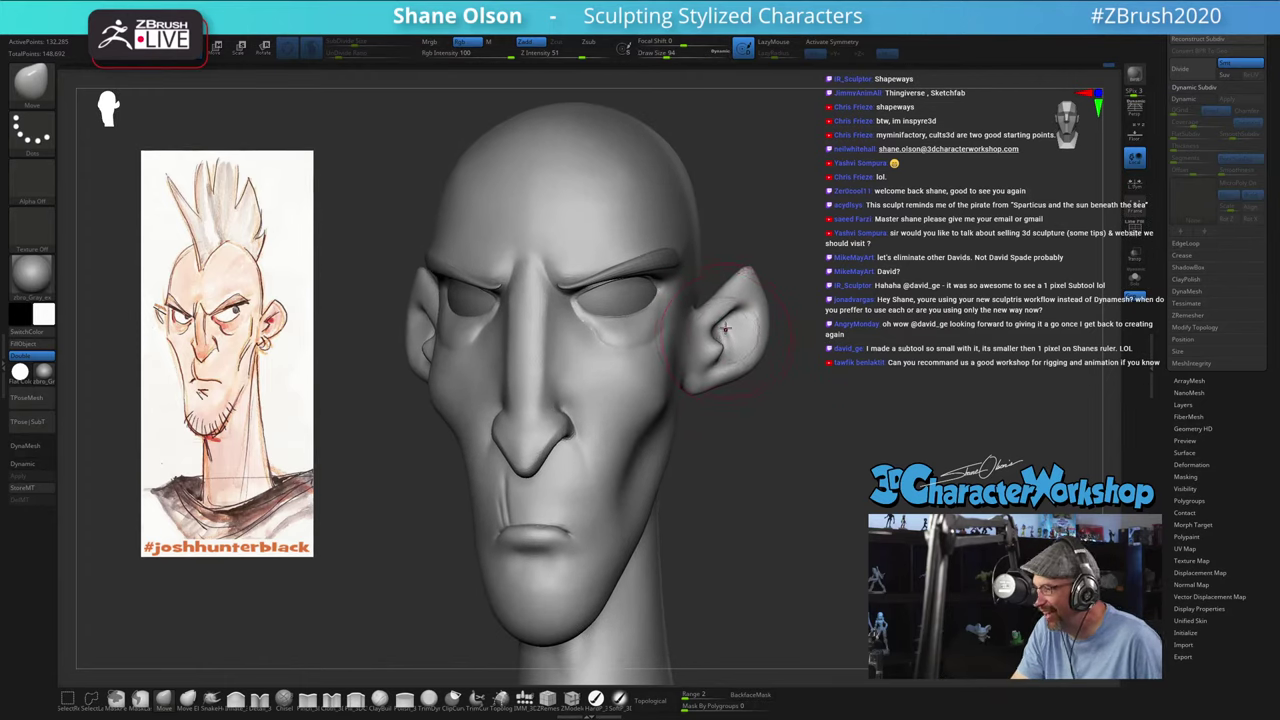
key("bracketleft")
left_click_drag(722, 347, 712, 349)
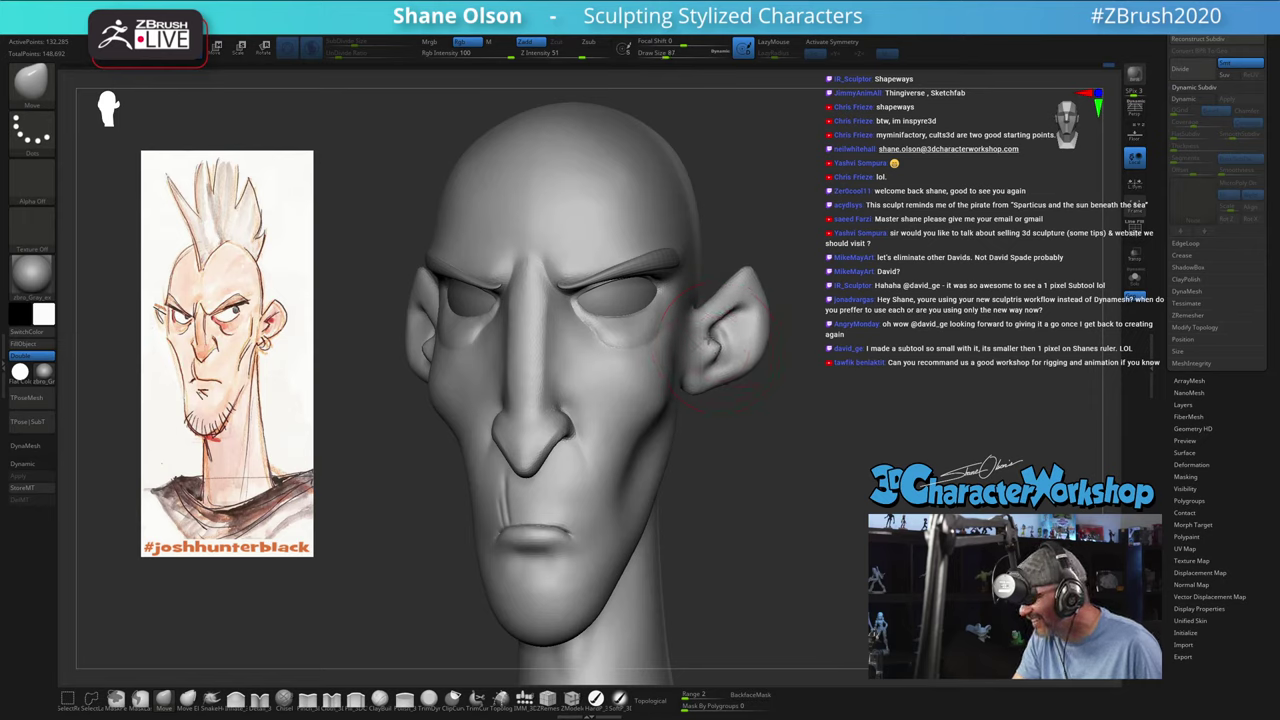
Step: Smooth the cheek area in front of the ear at draw size 65
key("bracketleft")
key("bracketleft")
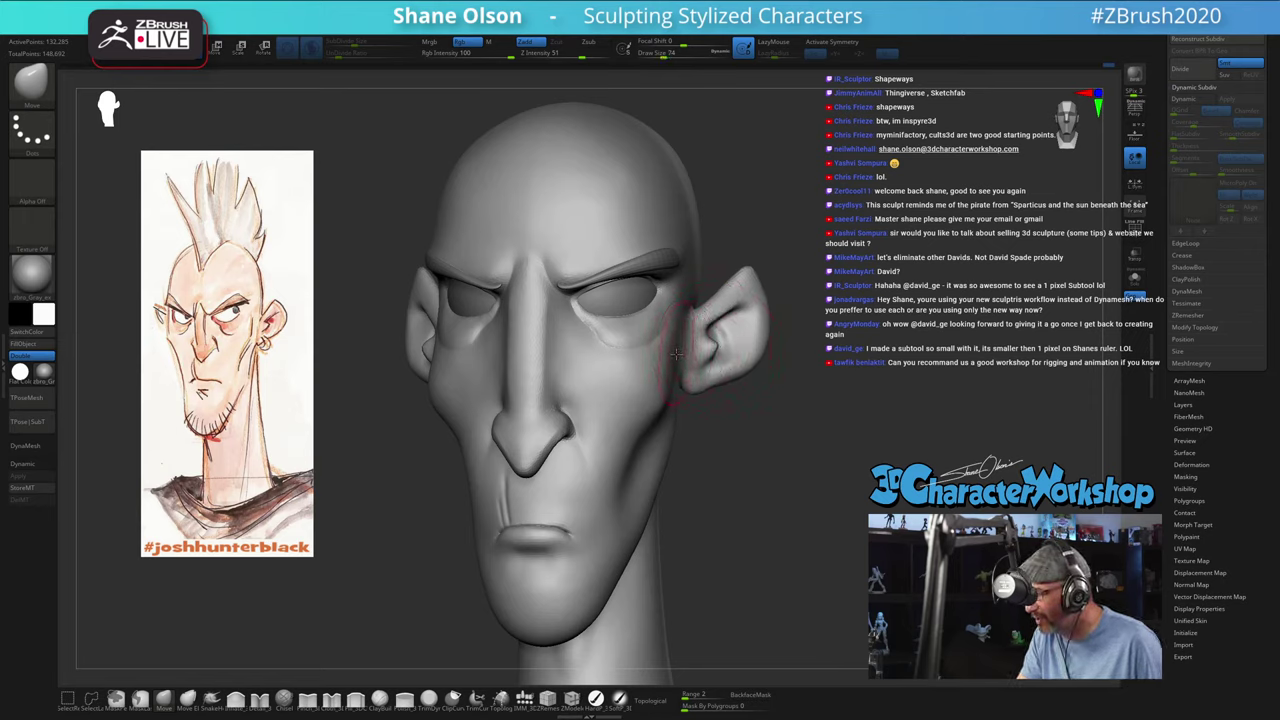
mouse_move(681, 336)
right_mouse_down()
mouse_move(700, 350)
mouse_move(685, 365)
right_mouse_up()
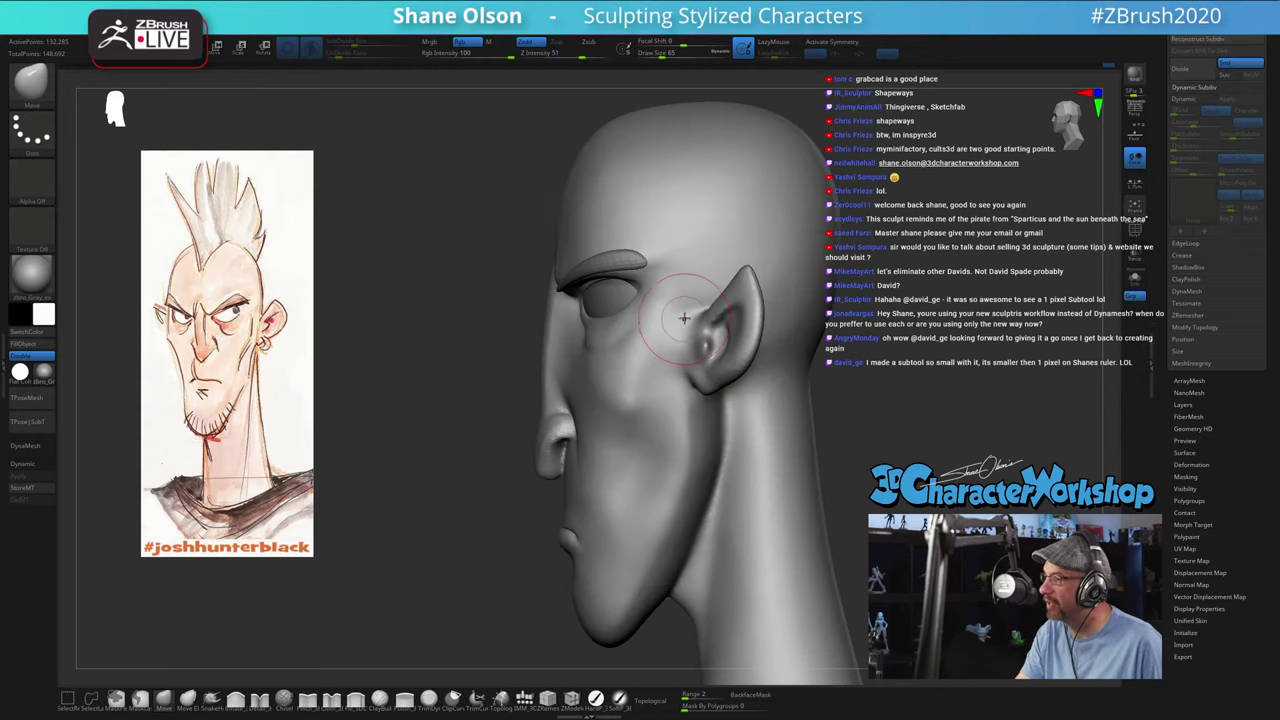
mouse_move(669, 338)
left_mouse_down("shift")
mouse_move(674, 300)
mouse_move(660, 384)
left_mouse_up("shift")
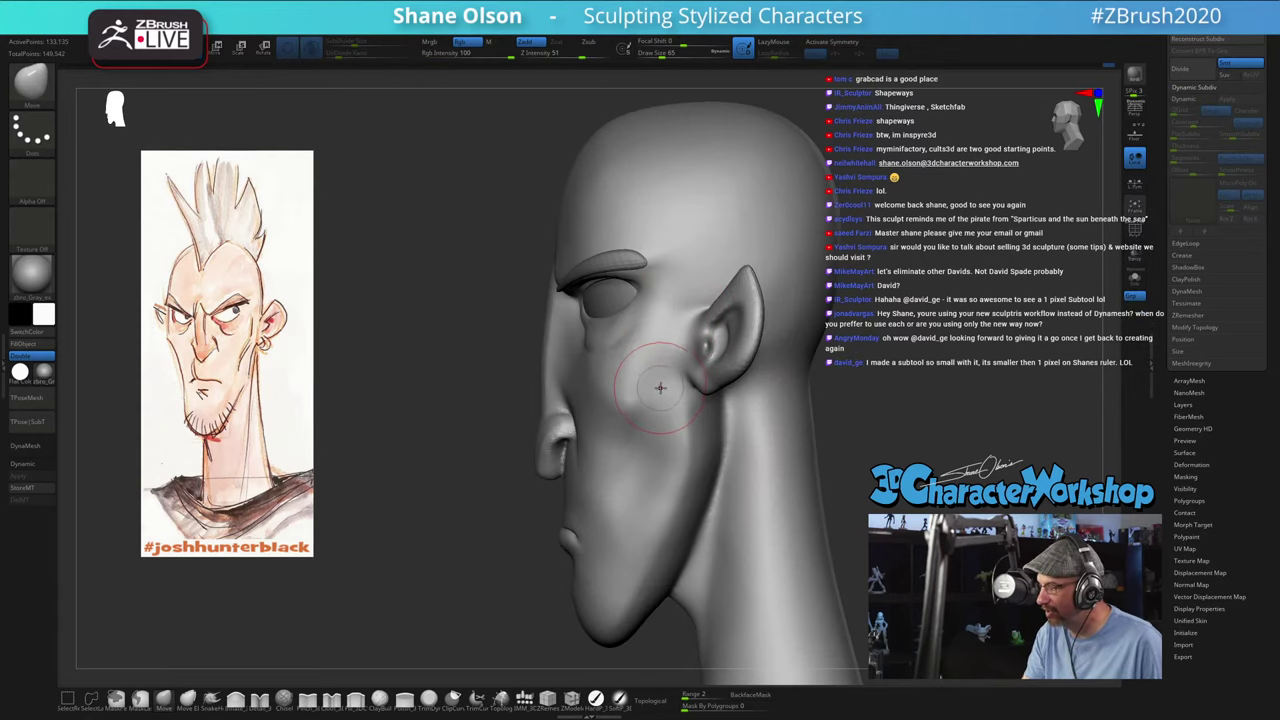
Step: Reshape the small inner ridge of the ear with the Move brush at draw sizes 18 and 29
mouse_move(669, 398)
right_mouse_down()
mouse_move(777, 354)
mouse_move(810, 396)
mouse_move(764, 422)
mouse_move(751, 323)
mouse_move(789, 397)
mouse_move(802, 386)
mouse_move(768, 428)
right_mouse_up()
key("bracketleft")
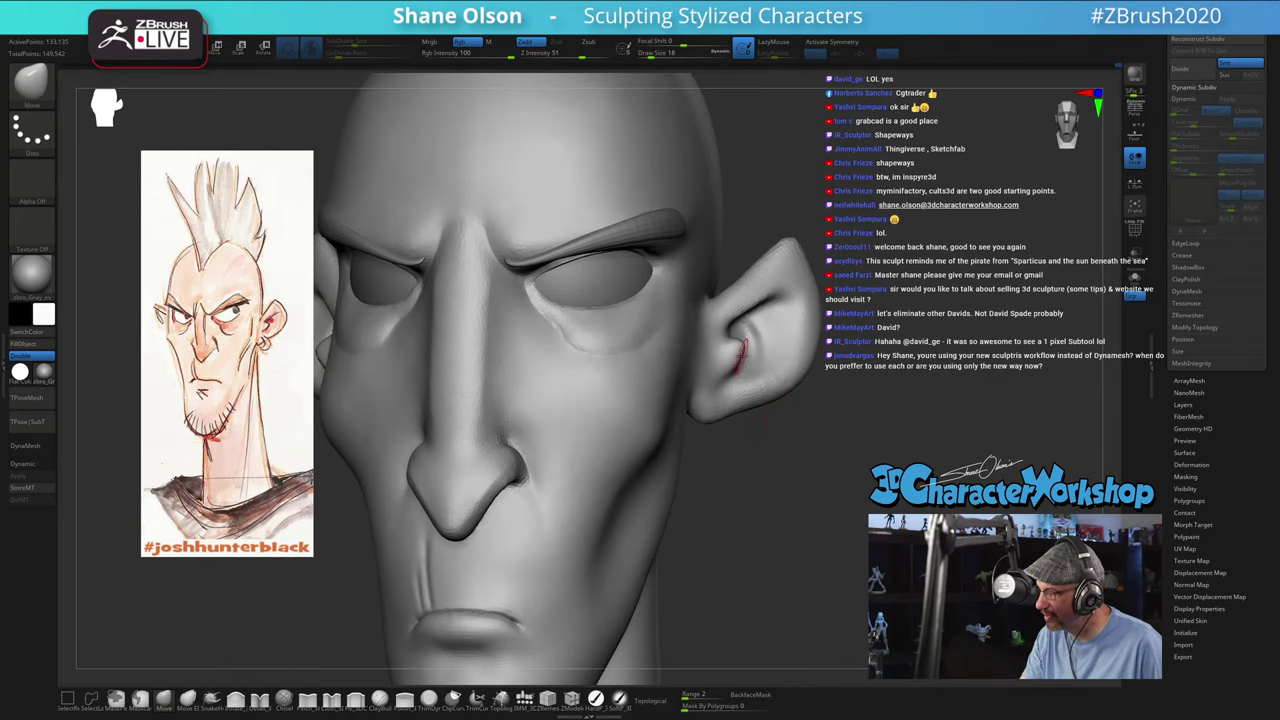
mouse_move(772, 484)
right_mouse_down()
mouse_move(825, 463)
mouse_move(806, 423)
mouse_move(790, 442)
right_mouse_up()
left_click_drag(795, 443, 799, 442)
right_click_drag(740, 345, 724, 346)
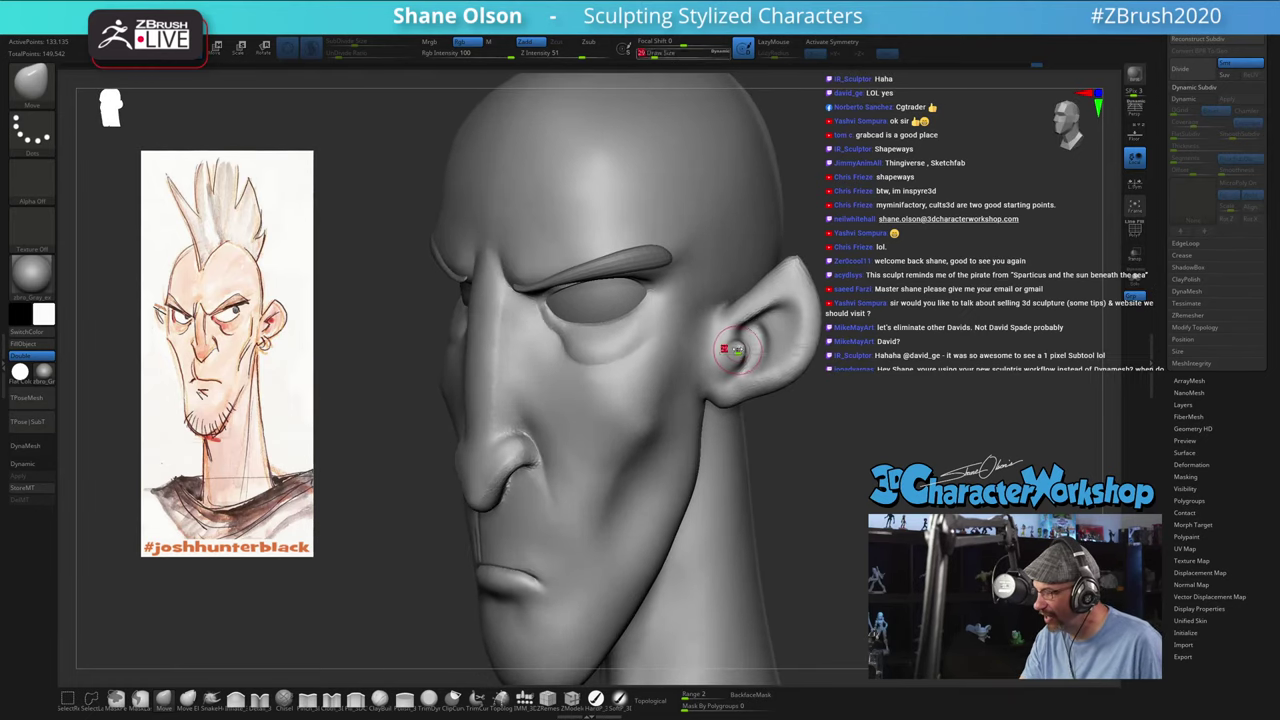
left_click_drag(724, 346, 738, 346)
mouse_move(737, 345)
right_mouse_down()
mouse_move(732, 322)
mouse_move(760, 315)
mouse_move(838, 462)
right_mouse_up()
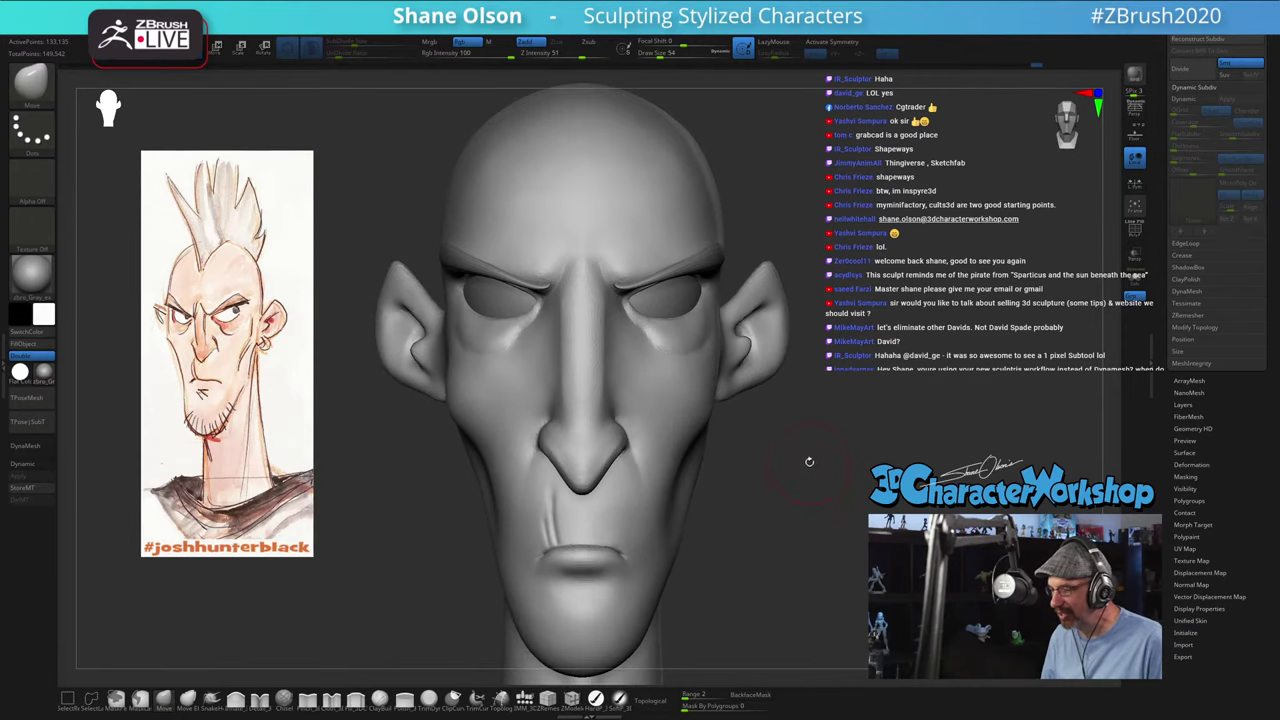
Step: Adjust the profile of the nose bridge below the brow with the Move brush
right_click_drag(806, 458, 860, 453)
right_click_drag(929, 389, 909, 390)
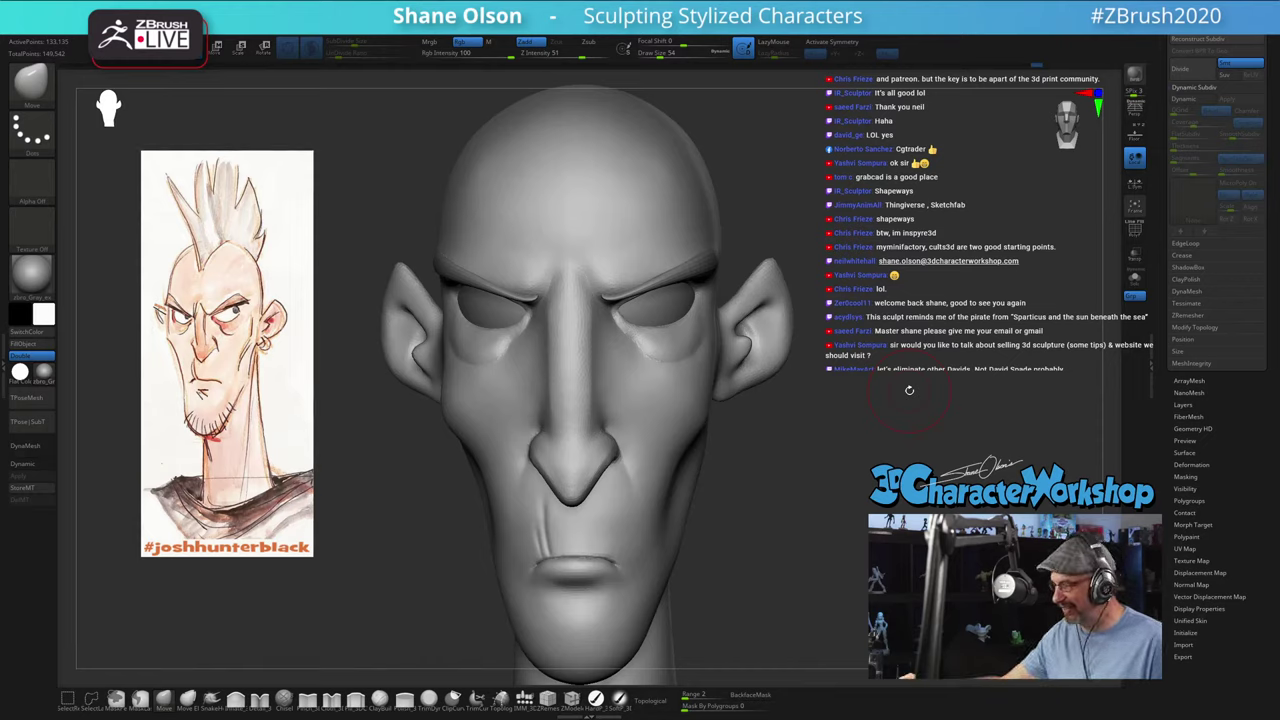
mouse_move(909, 390)
left_mouse_down()
mouse_move(850, 480)
mouse_move(827, 492)
mouse_move(820, 448)
mouse_move(720, 474)
left_mouse_up()
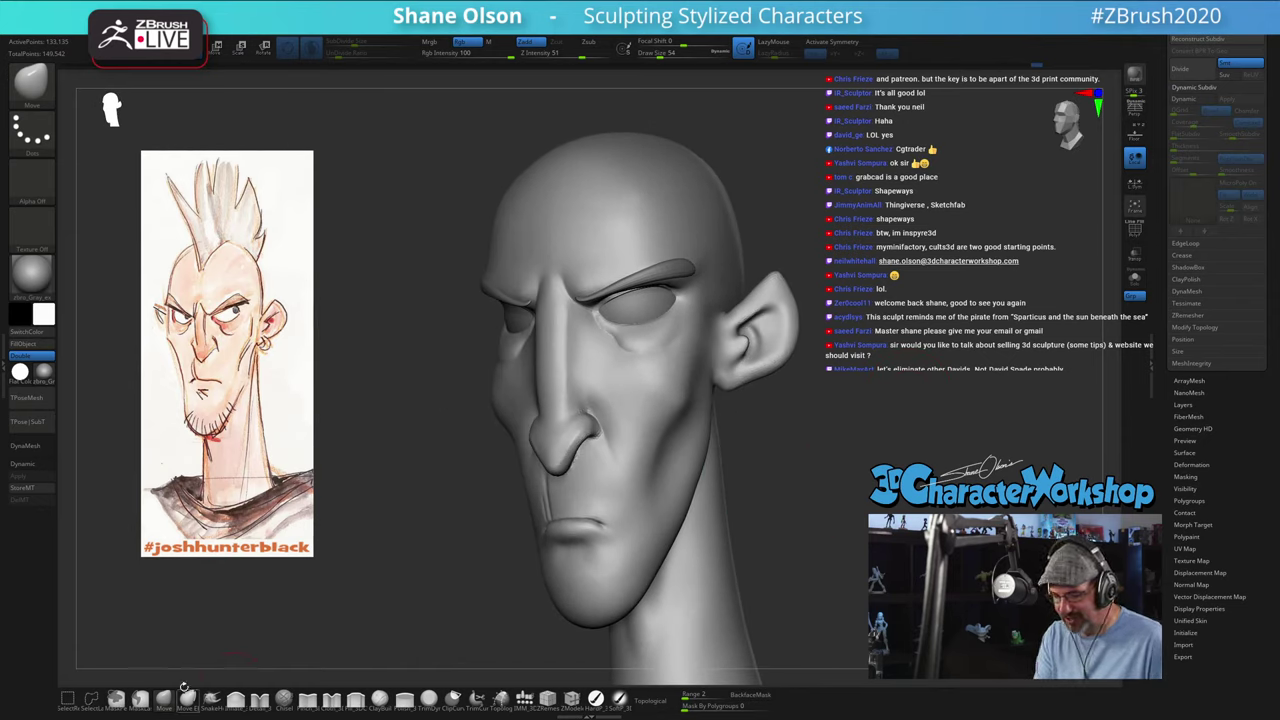
key("s")
left_click_drag(440, 523, 529, 452)
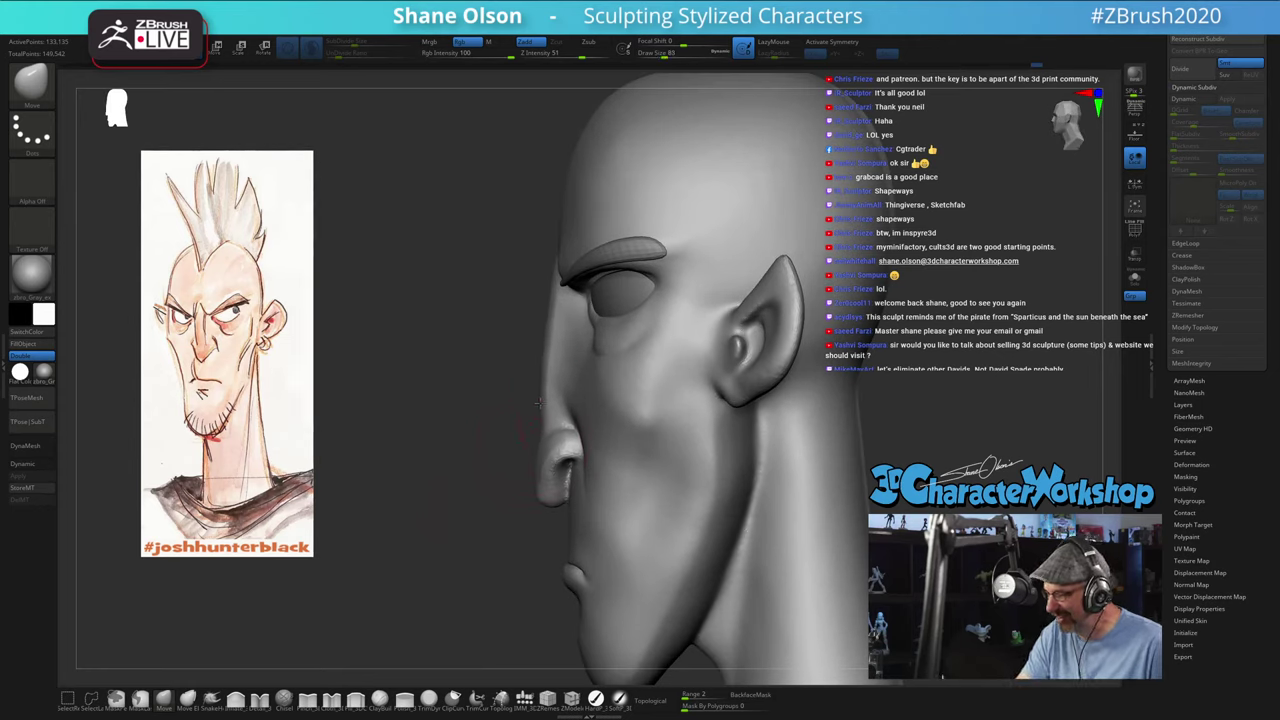
key("s")
left_click(552, 348)
left_click_drag(554, 350, 546, 351)
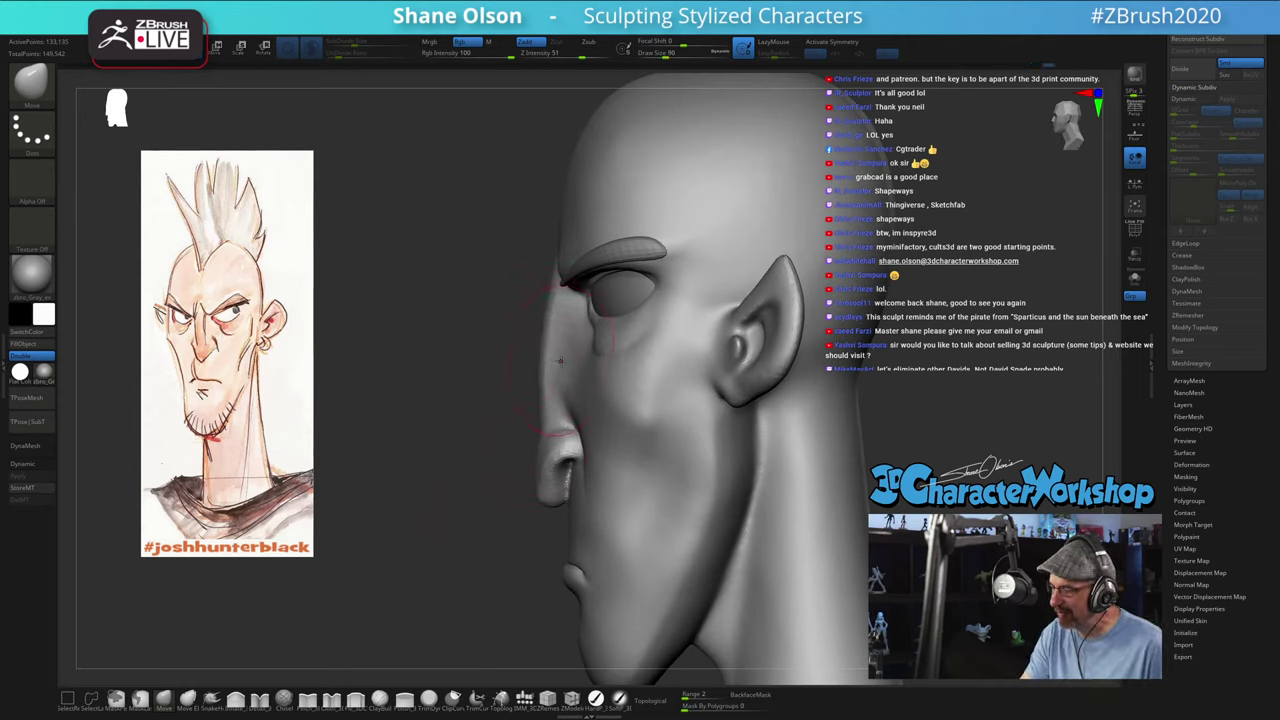
right_click_drag(556, 362, 574, 350)
Step: Tweak the area between the brows with the Move brush, reducing the draw size from 62 to 25
key("s")
left_click(534, 246)
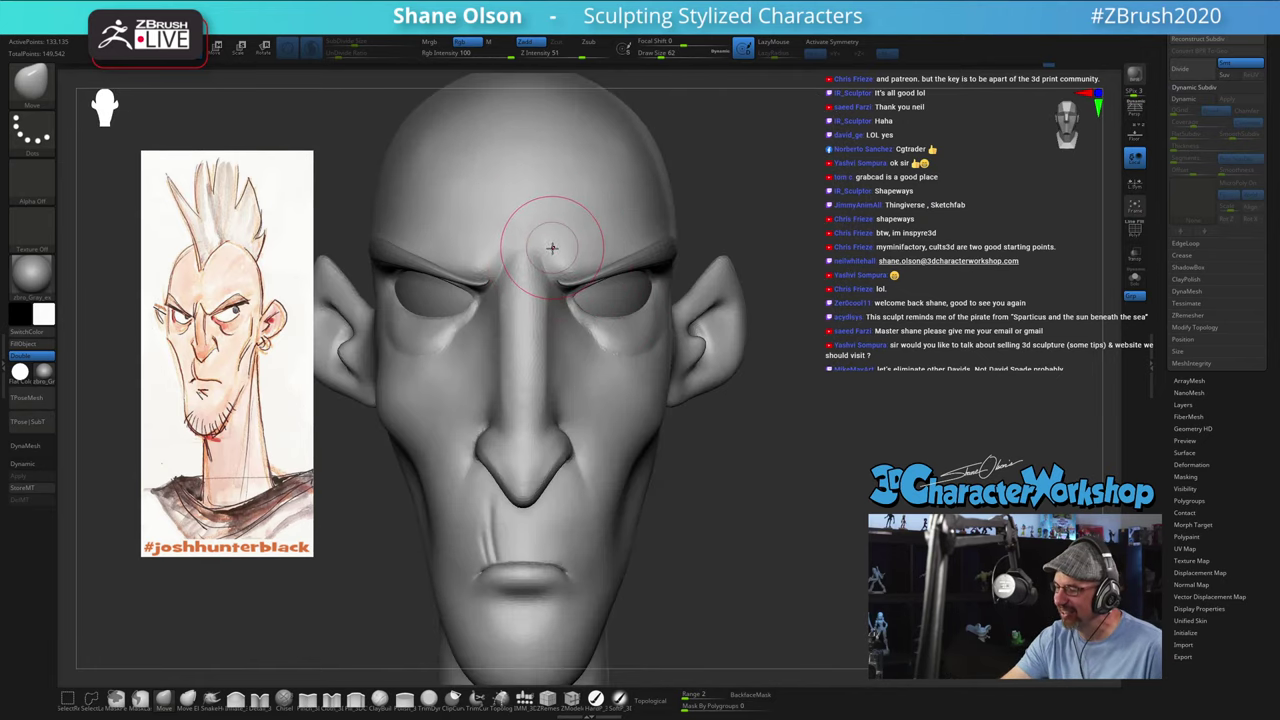
key("s")
left_click(546, 245)
key("[")
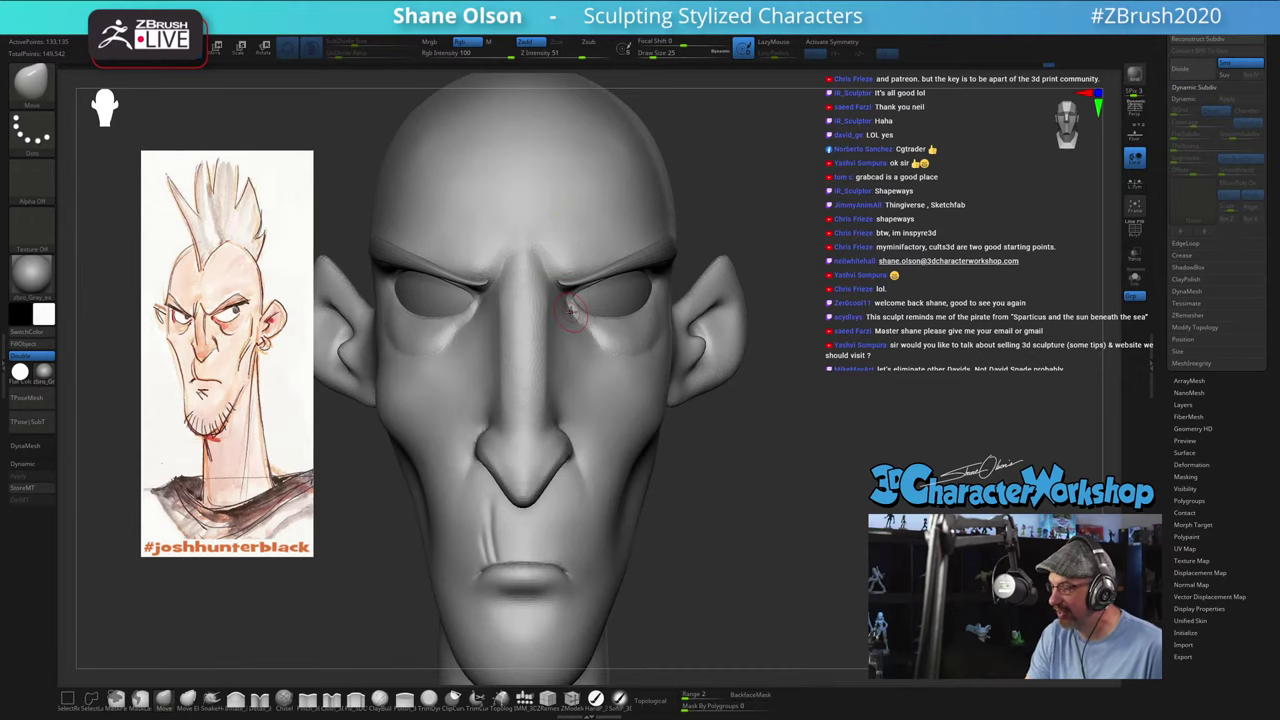
Step: Turn on symmetry and refine the side of the nose bridge near the eye at draw size 18
key("x")
left_click_drag(688, 486, 687, 431)
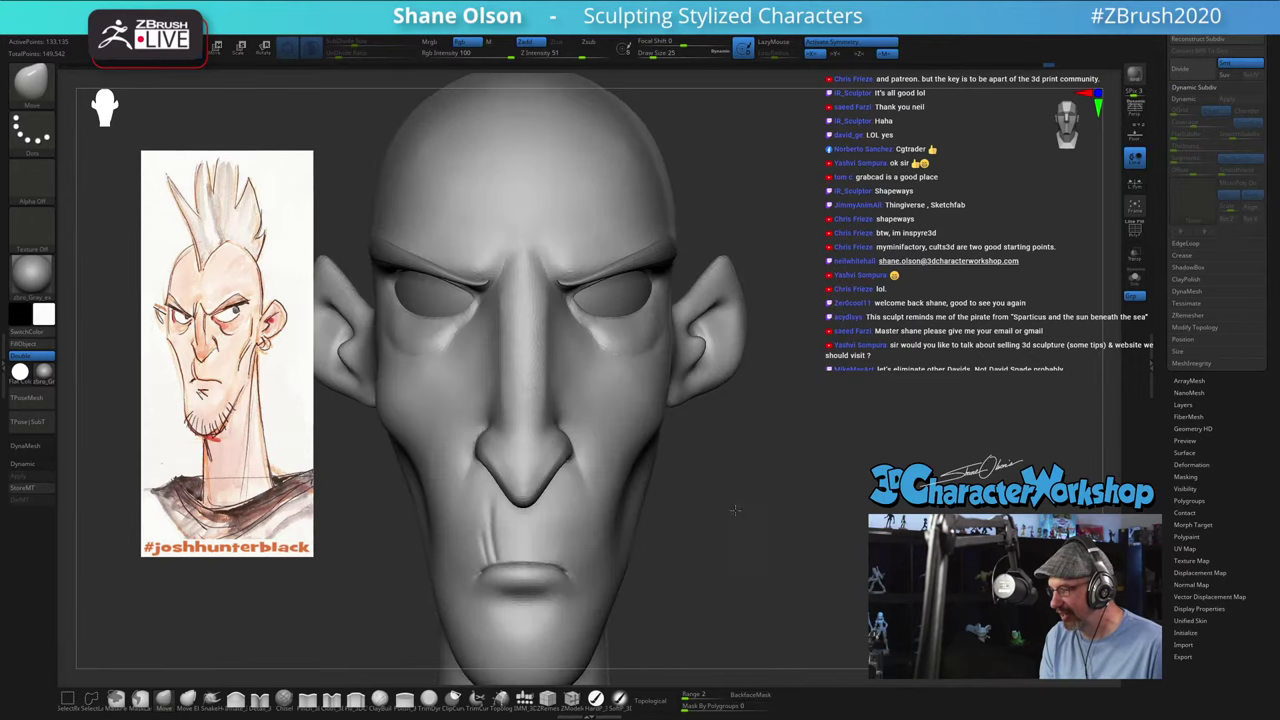
mouse_move(546, 240)
right_mouse_down("ctrl")
mouse_move(549, 285)
mouse_move(541, 219)
mouse_move(539, 259)
mouse_move(547, 234)
right_mouse_up("ctrl")
key("]")
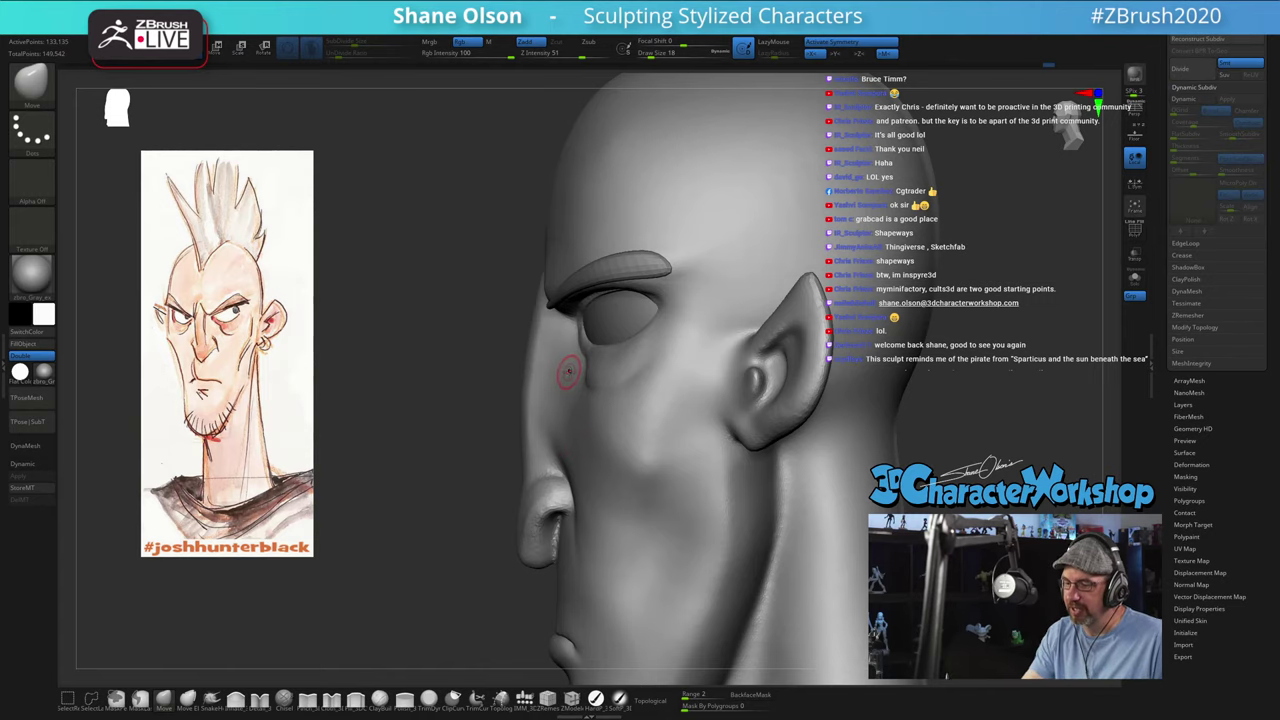
right_click_drag(569, 371, 609, 386)
right_click_drag(625, 437, 847, 390)
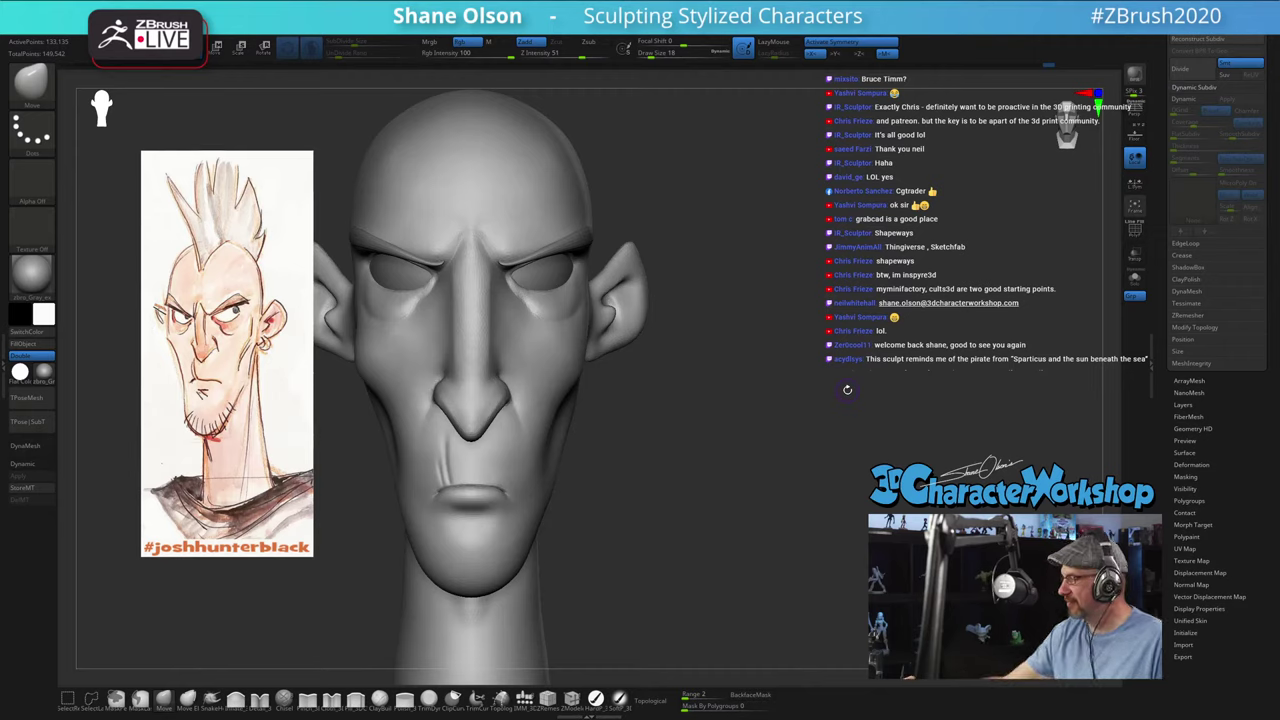
Step: Push the rear edge of the jaw slightly forward below the ear with the Move brush at draw size 77
right_click_drag(772, 437, 858, 372, "alt")
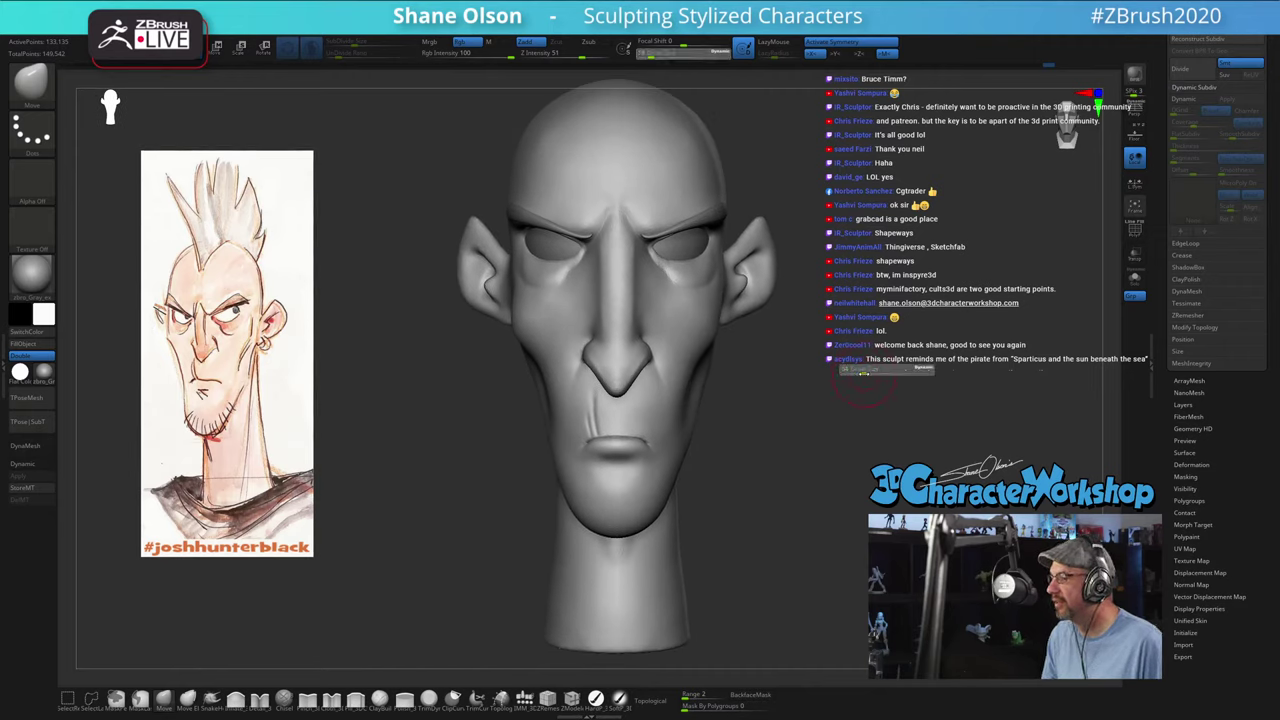
right_click_drag(877, 323, 878, 332, "ctrl")
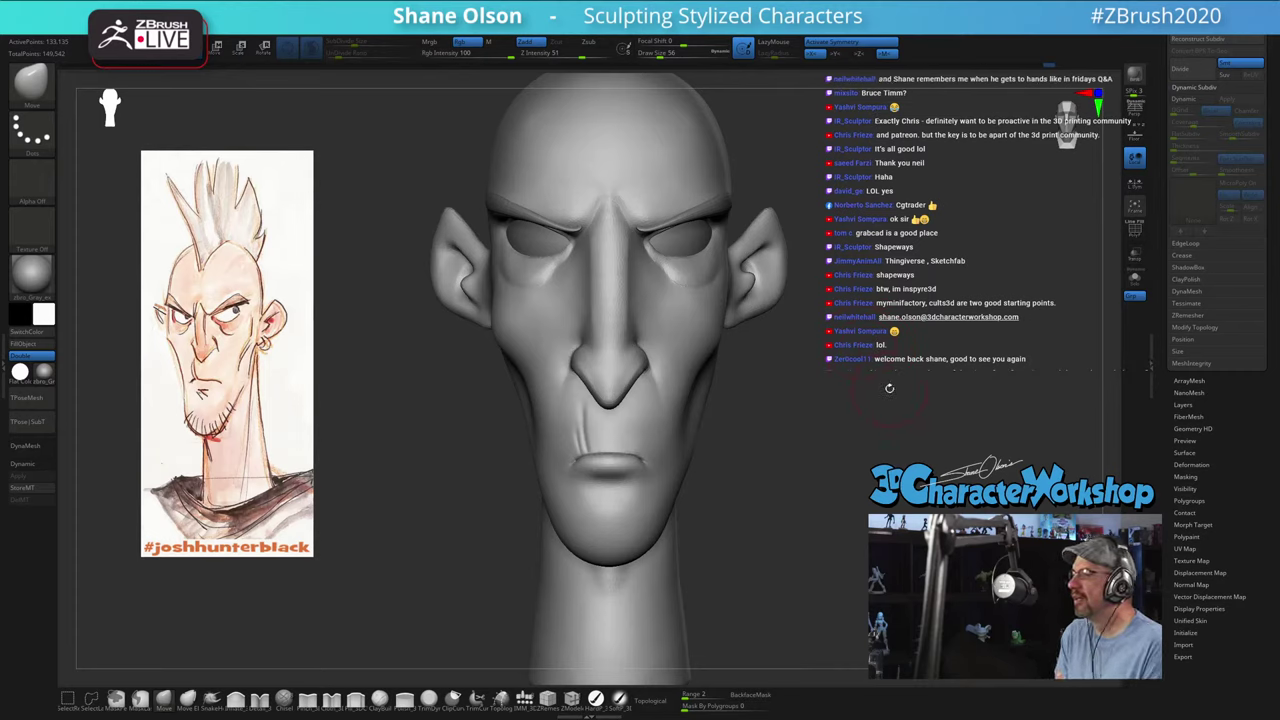
mouse_move(874, 370)
left_mouse_down()
mouse_move(981, 360)
mouse_move(858, 363)
left_mouse_up()
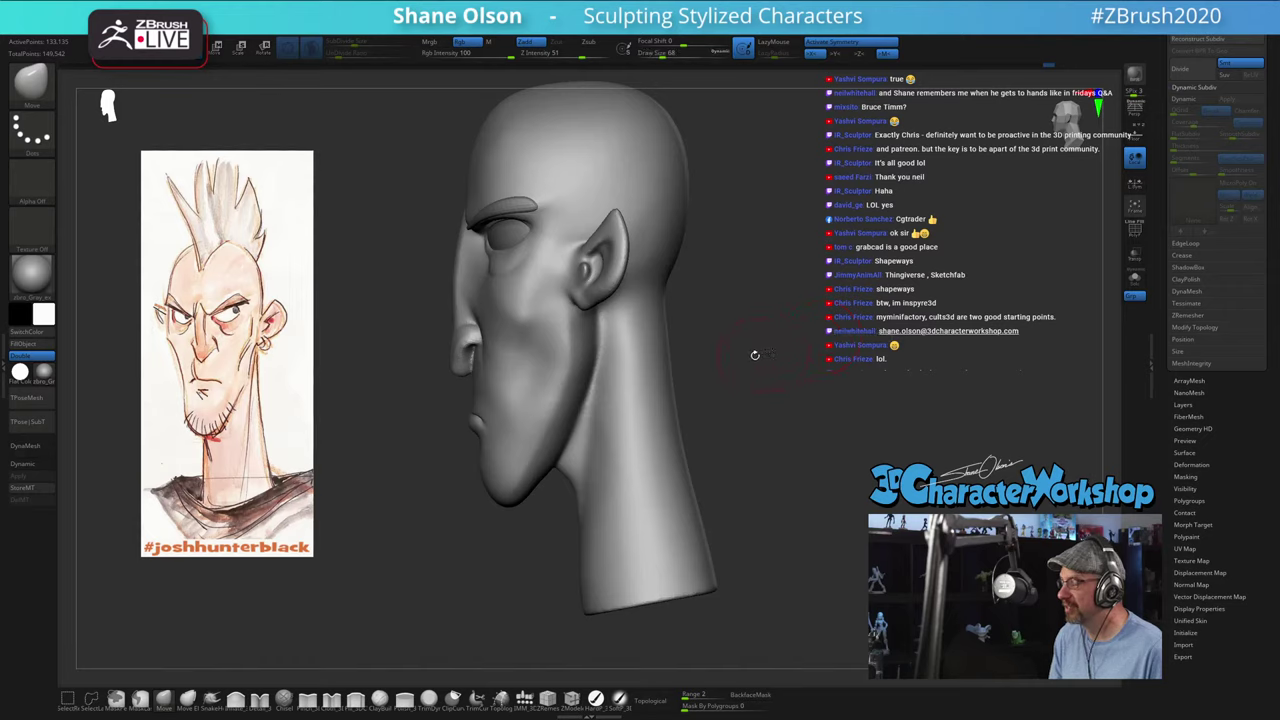
key("s")
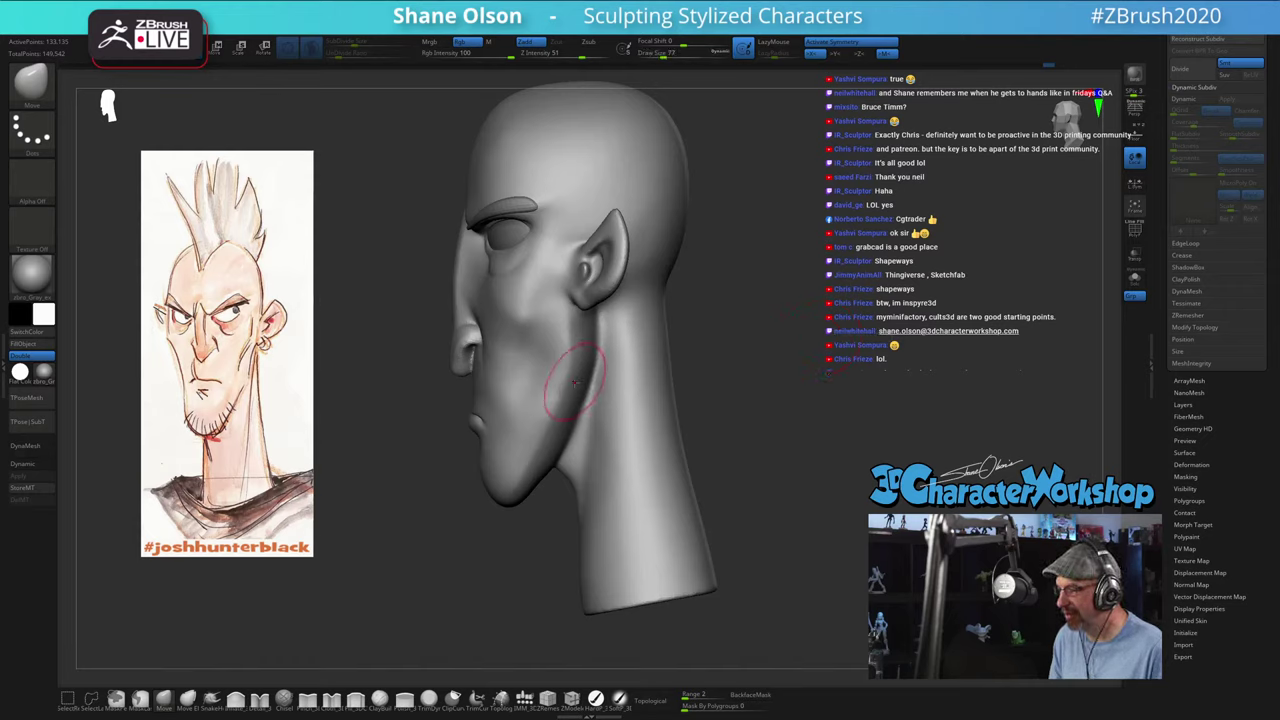
key("s")
left_click_drag(574, 382, 566, 379)
key("s")
key("s")
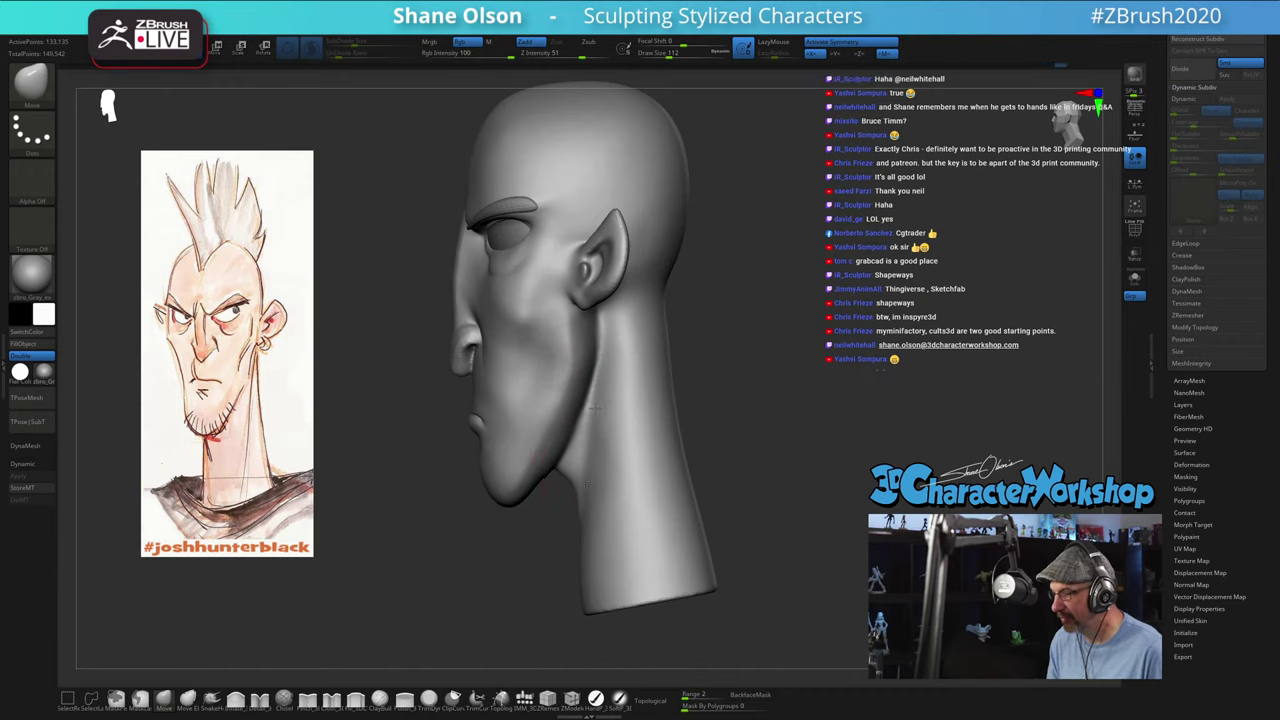
Step: Insert a cylinder from the insert-mesh brush at the centre of the forehead
left_click_drag(803, 434, 731, 440, "shift")
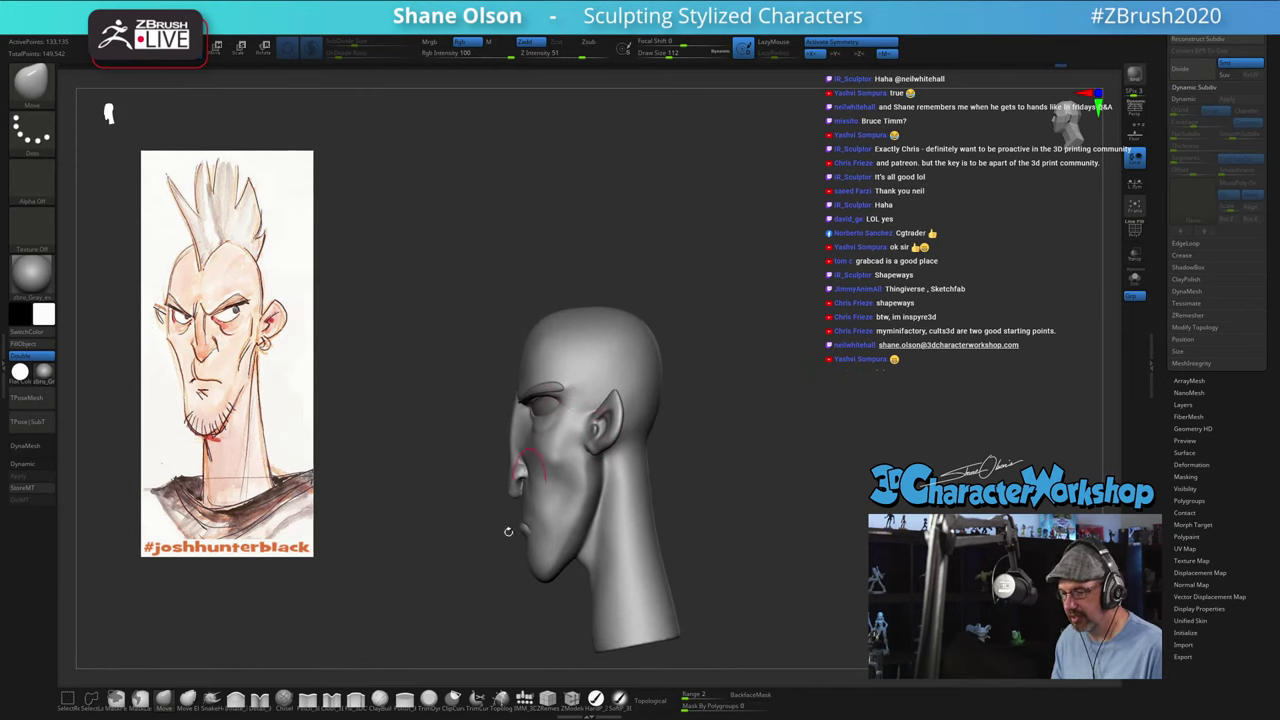
left_click_drag(508, 531, 382, 510)
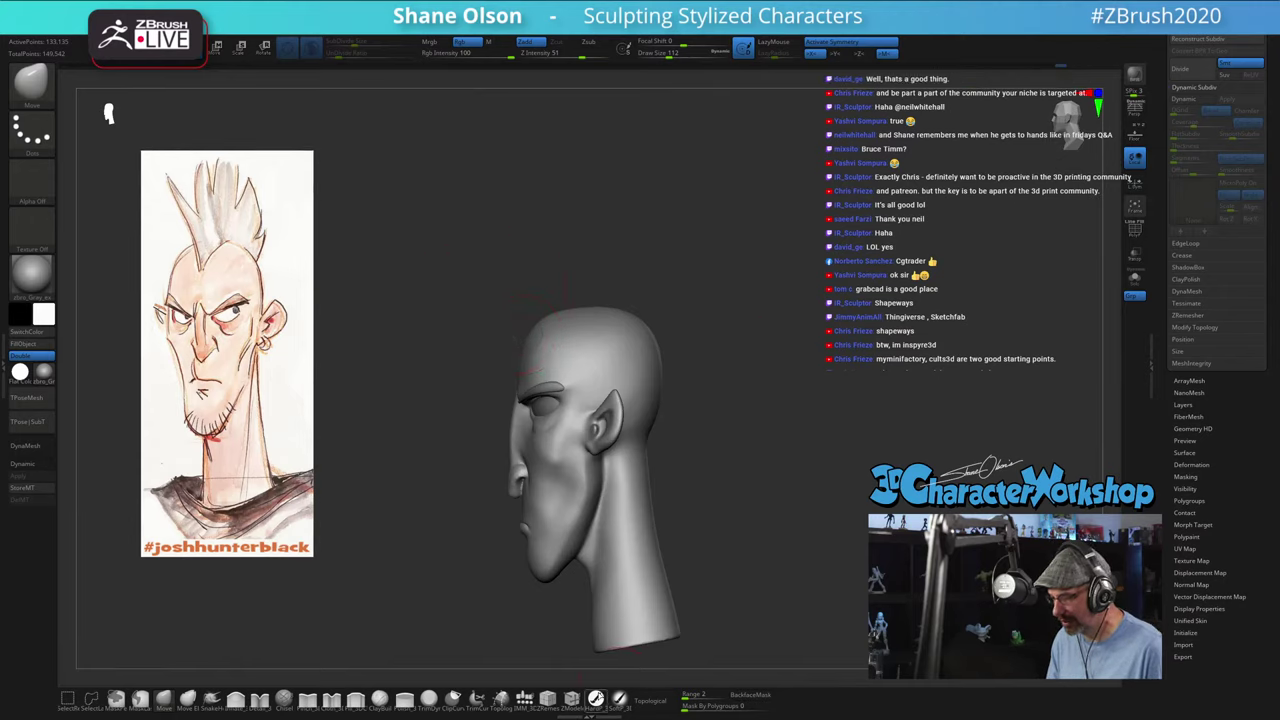
left_click(525, 700)
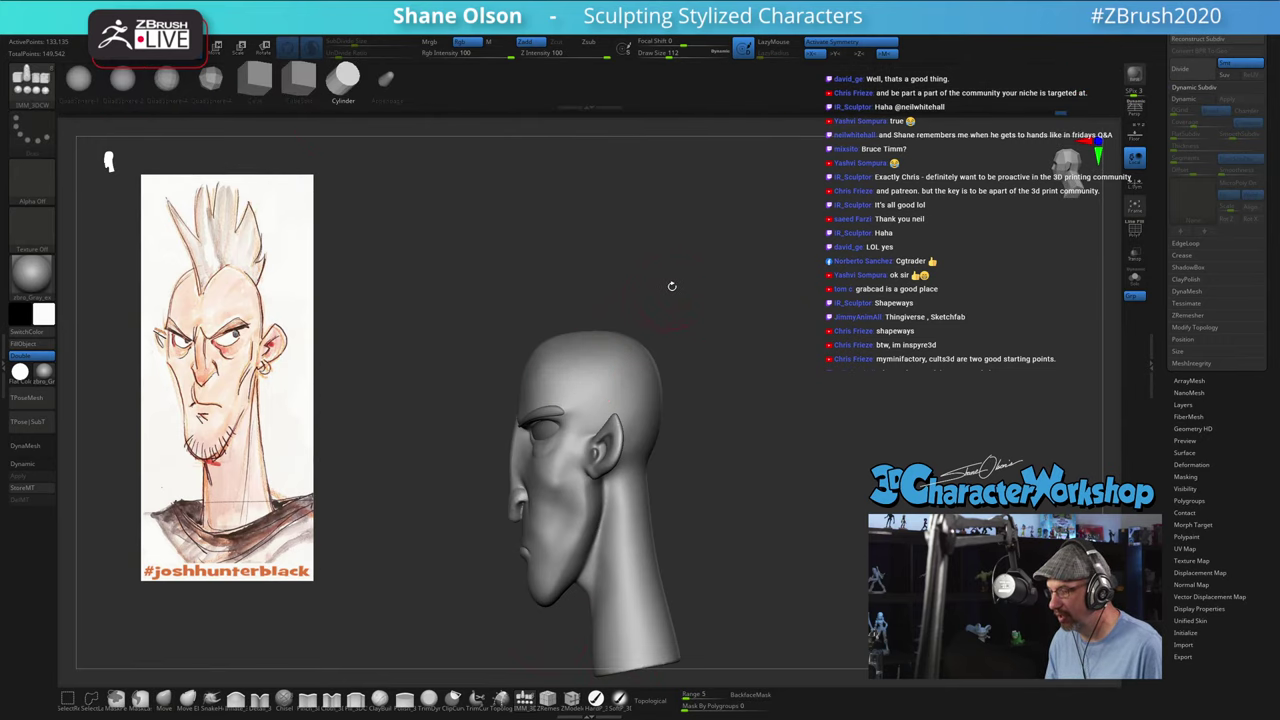
mouse_move(671, 286)
left_mouse_down()
mouse_move(720, 278)
mouse_move(670, 282)
left_mouse_up()
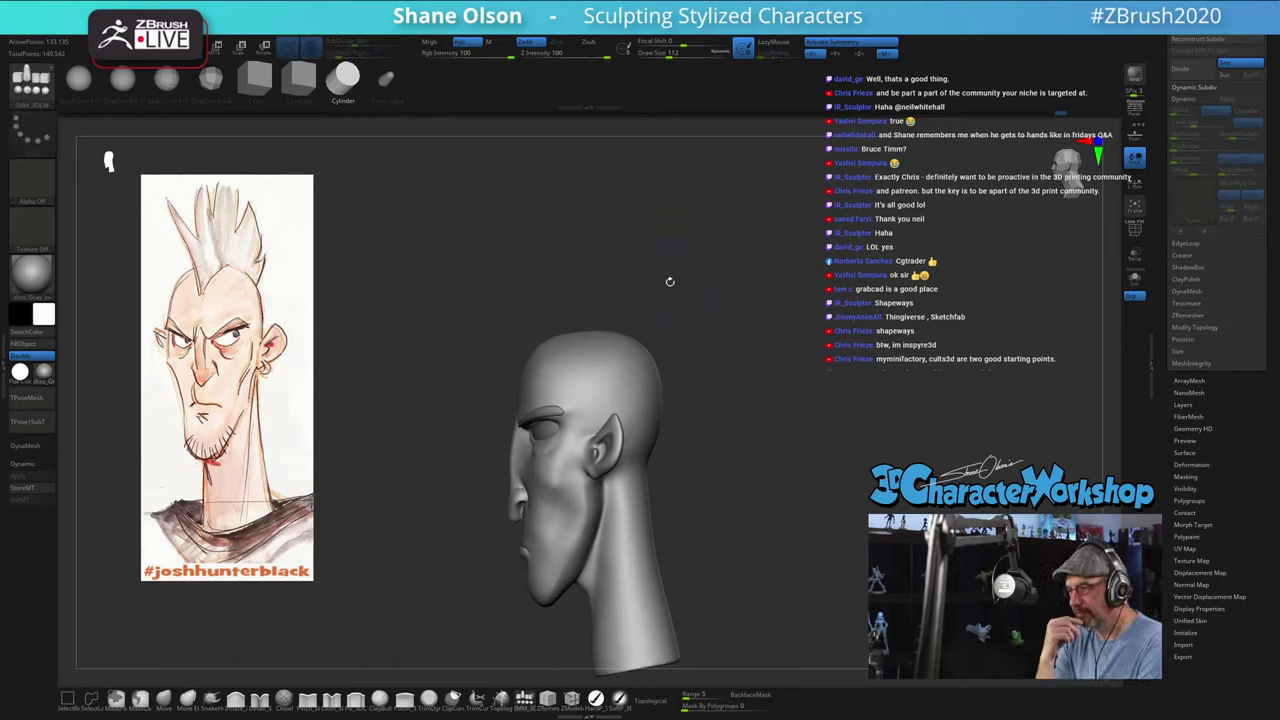
mouse_move(669, 282)
left_mouse_down()
mouse_move(762, 310)
mouse_move(746, 291)
left_mouse_up()
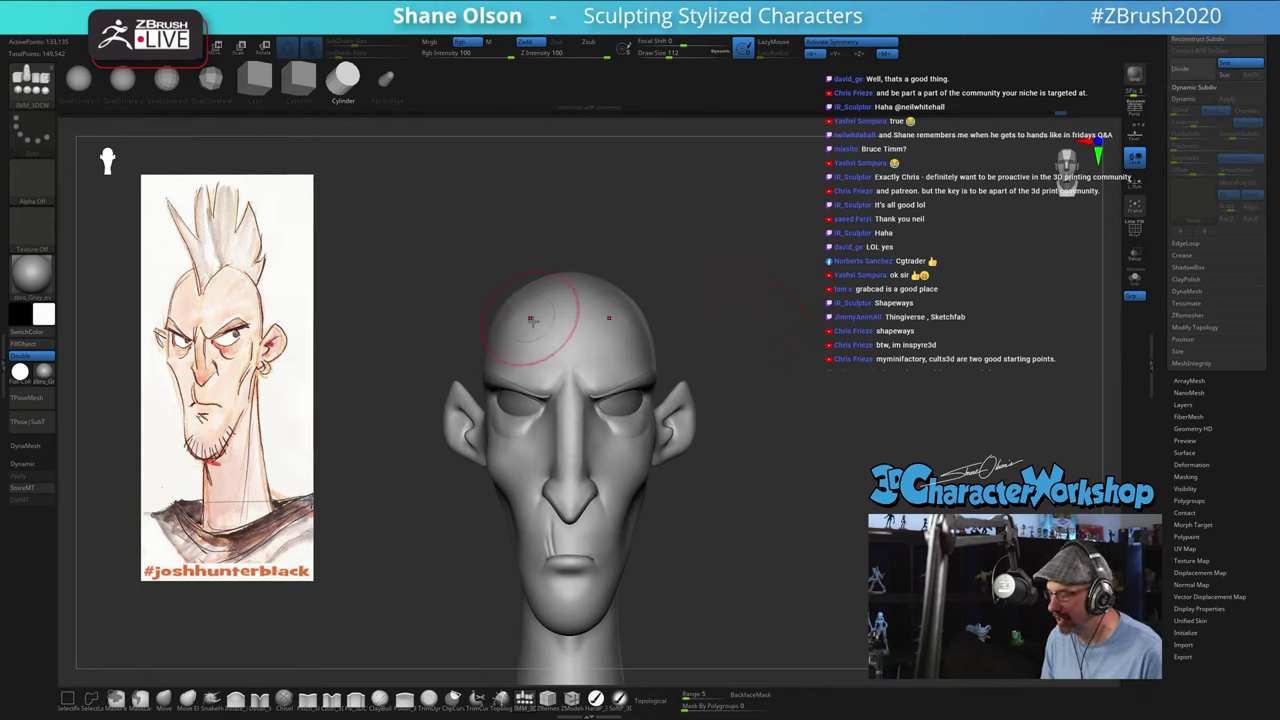
left_click_drag(570, 338, 583, 403)
left_click_drag(891, 224, 619, 209)
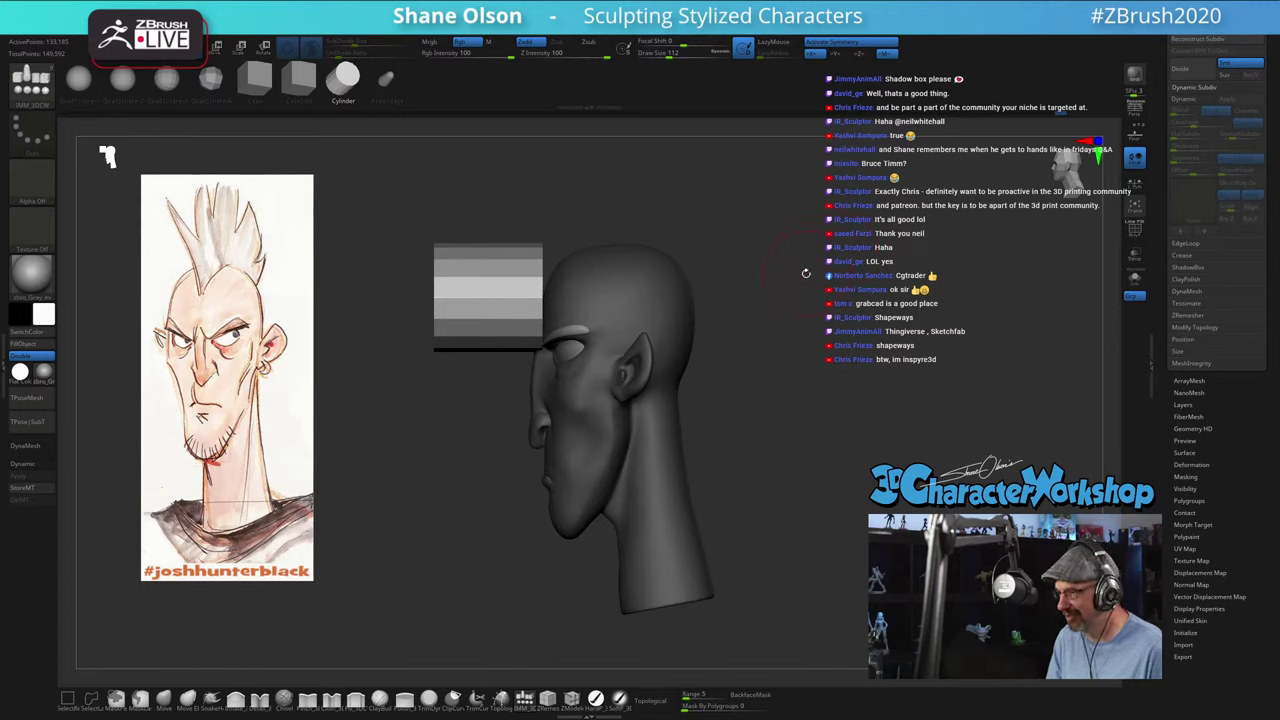
Step: Flatten the inserted cylinder into a thin disc and split it off as a separate subtool
left_click_drag(800, 281, 804, 262, "alt")
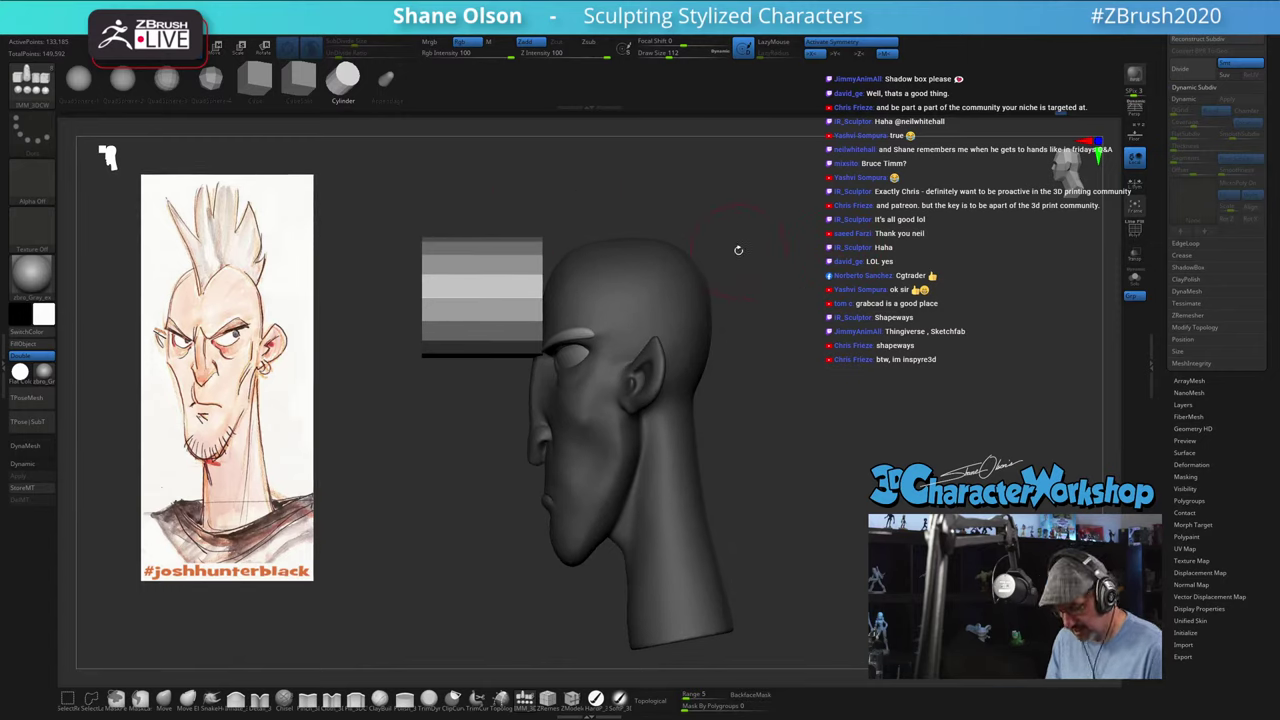
key("w")
left_click_drag(511, 299, 540, 299)
mouse_move(744, 238)
left_mouse_down("alt")
mouse_move(815, 238)
mouse_move(757, 239)
left_mouse_up("alt")
key("3")
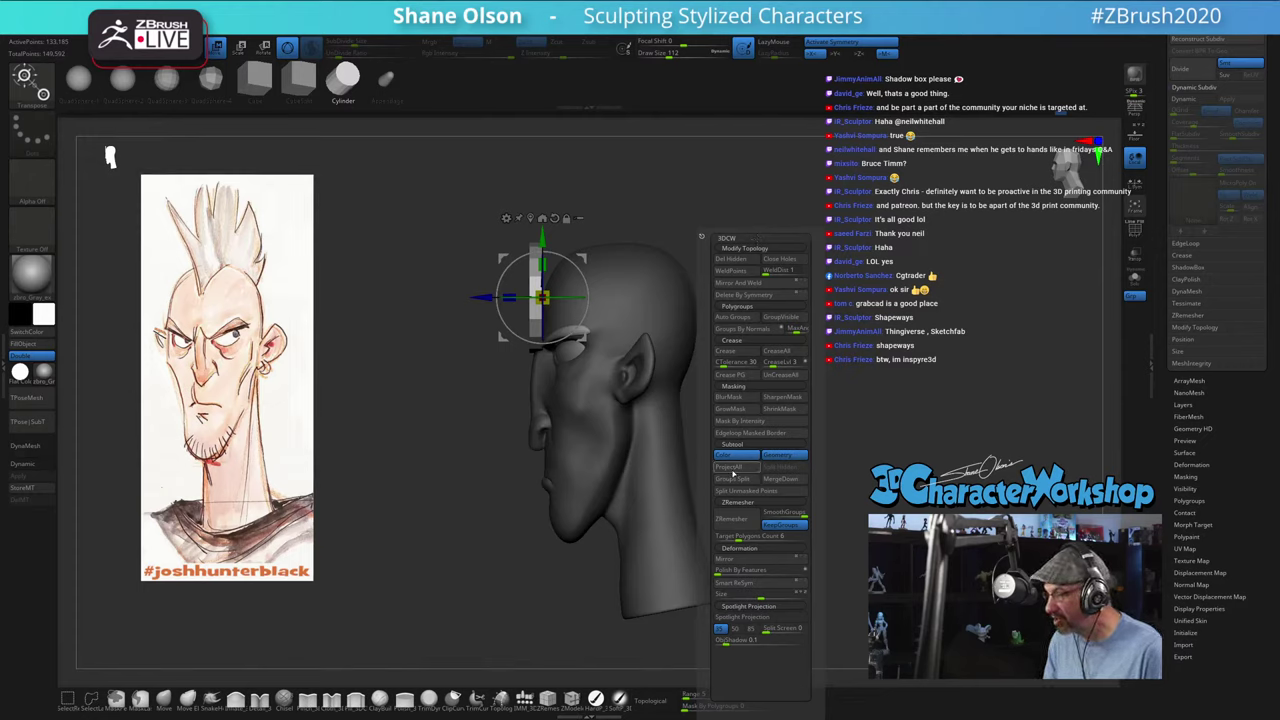
left_click(733, 470)
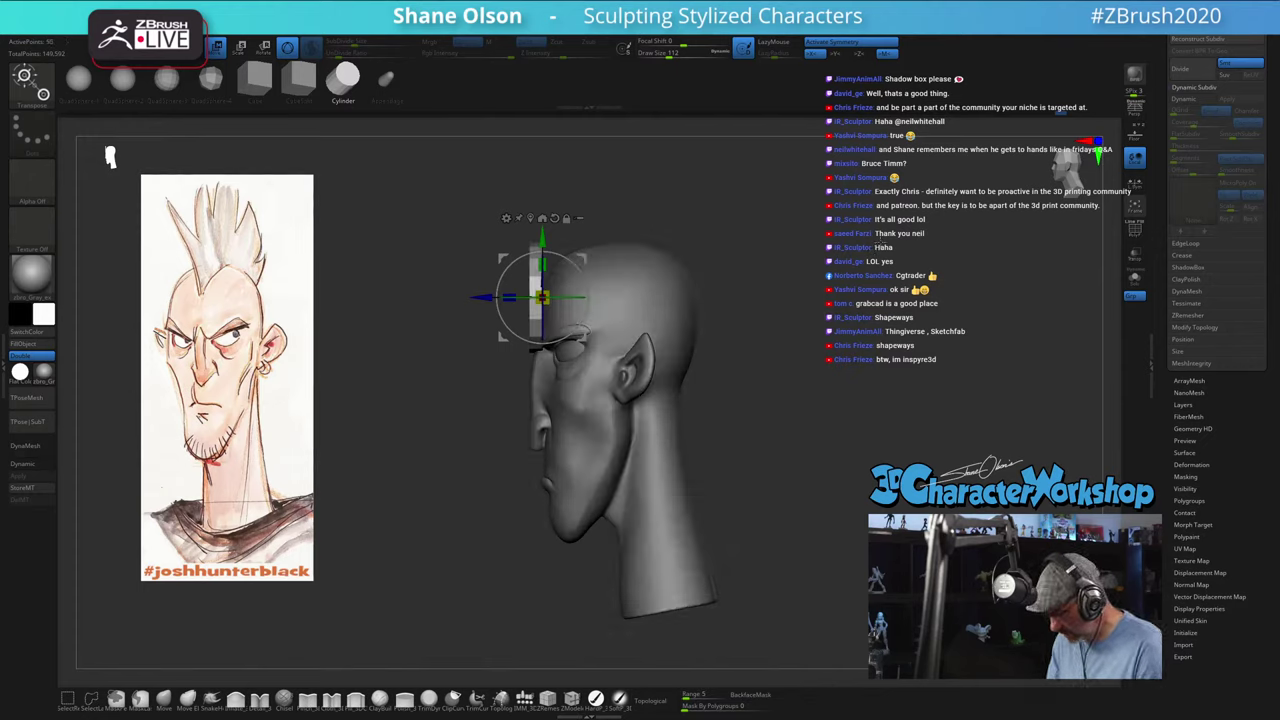
Step: Show the polyframe, turn off symmetry and rotate the disc a quarter turn to align with the head's front-to-back axis
key("shift+f")
left_click_drag(800, 238, 782, 335)
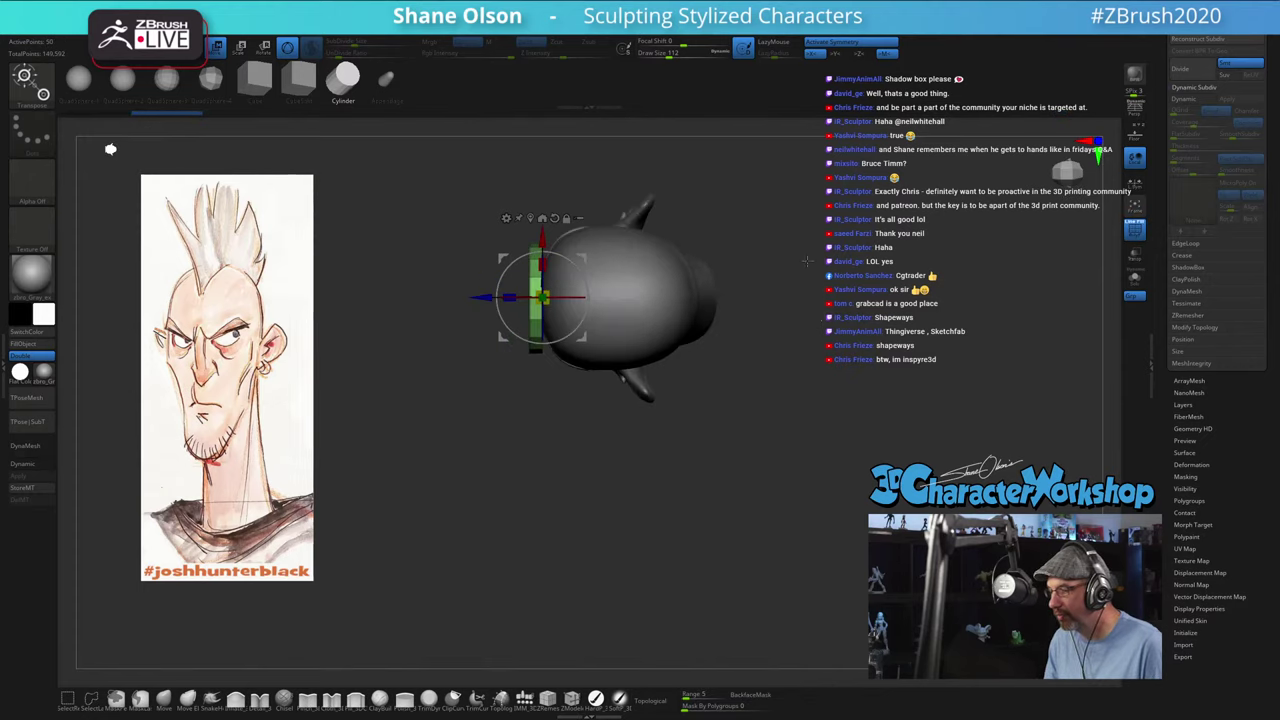
left_click_drag(755, 236, 772, 326, "alt")
left_click_drag(602, 391, 625, 294)
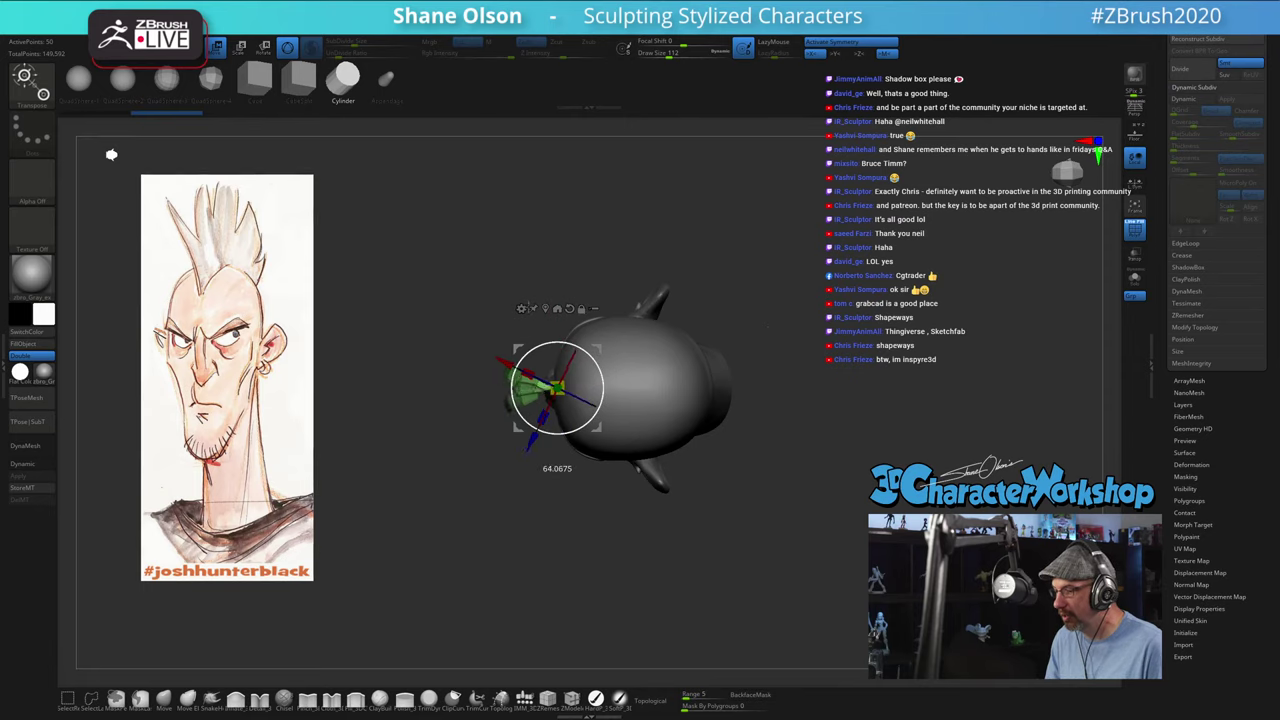
key("ctrl+z")
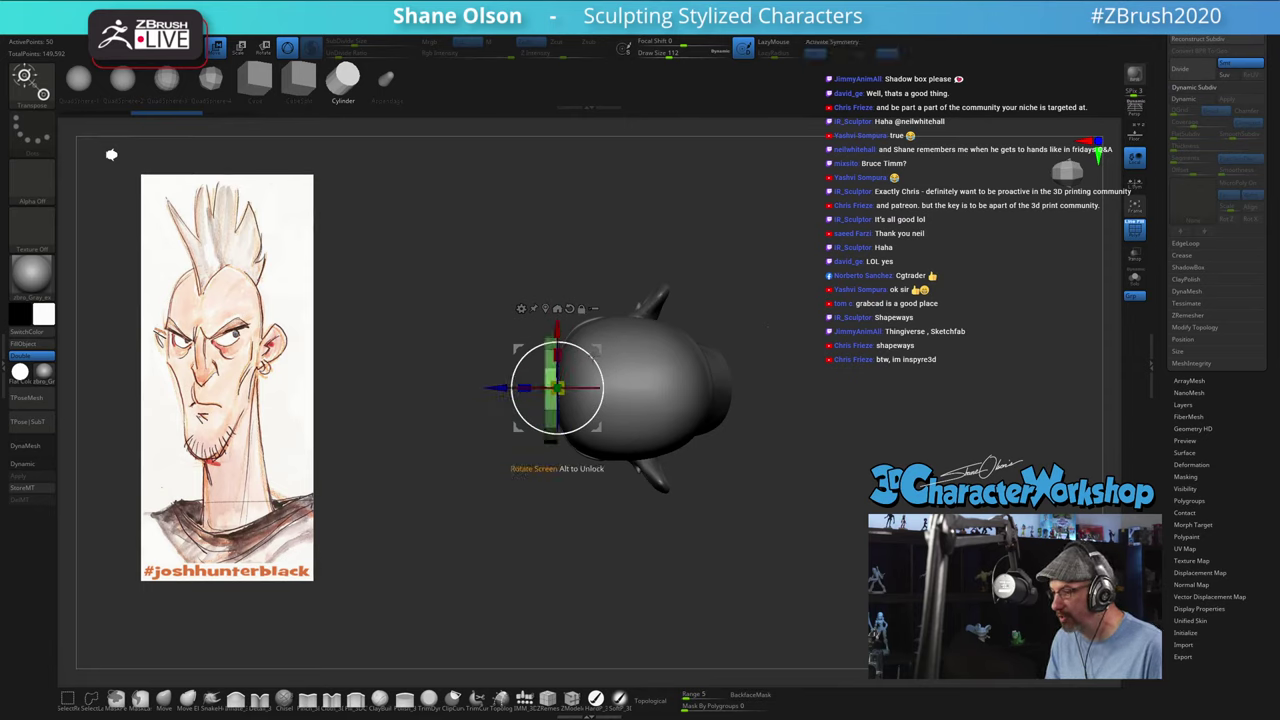
left_click_drag(594, 354, 482, 302, "shift")
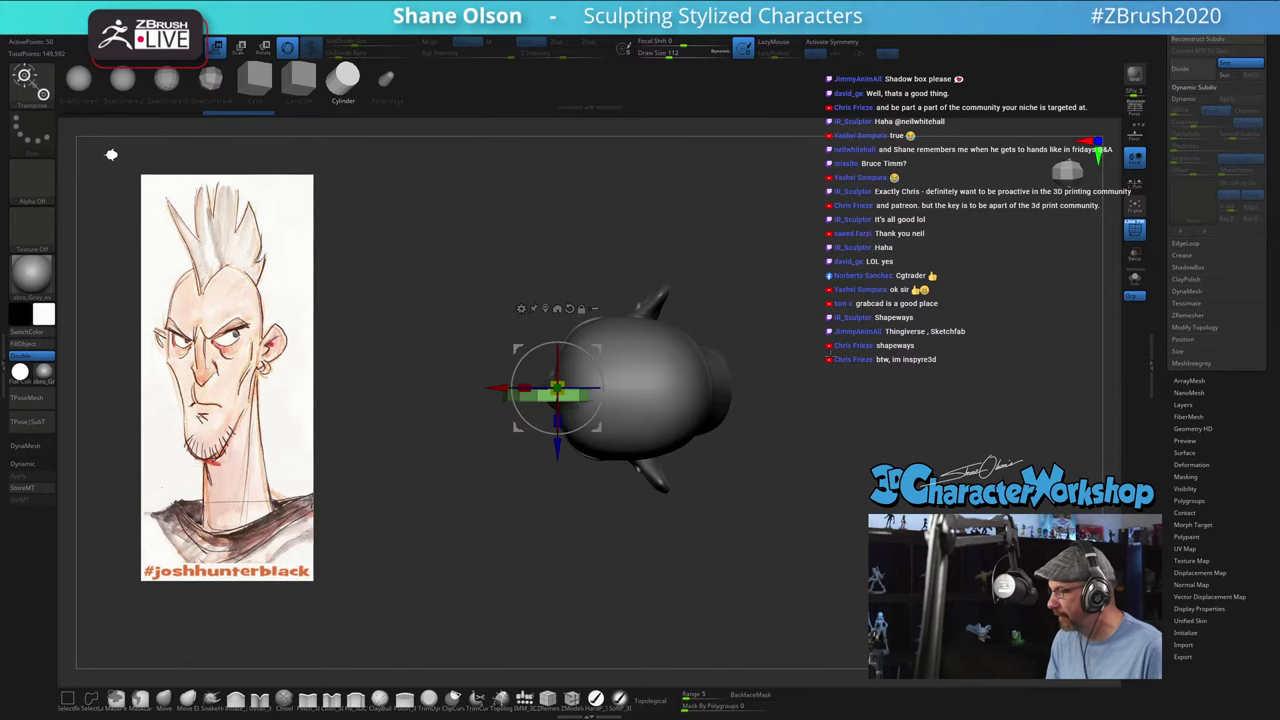
Step: Show the floor grid and shift the disc sideways onto the head's centre line
left_click(1135, 134)
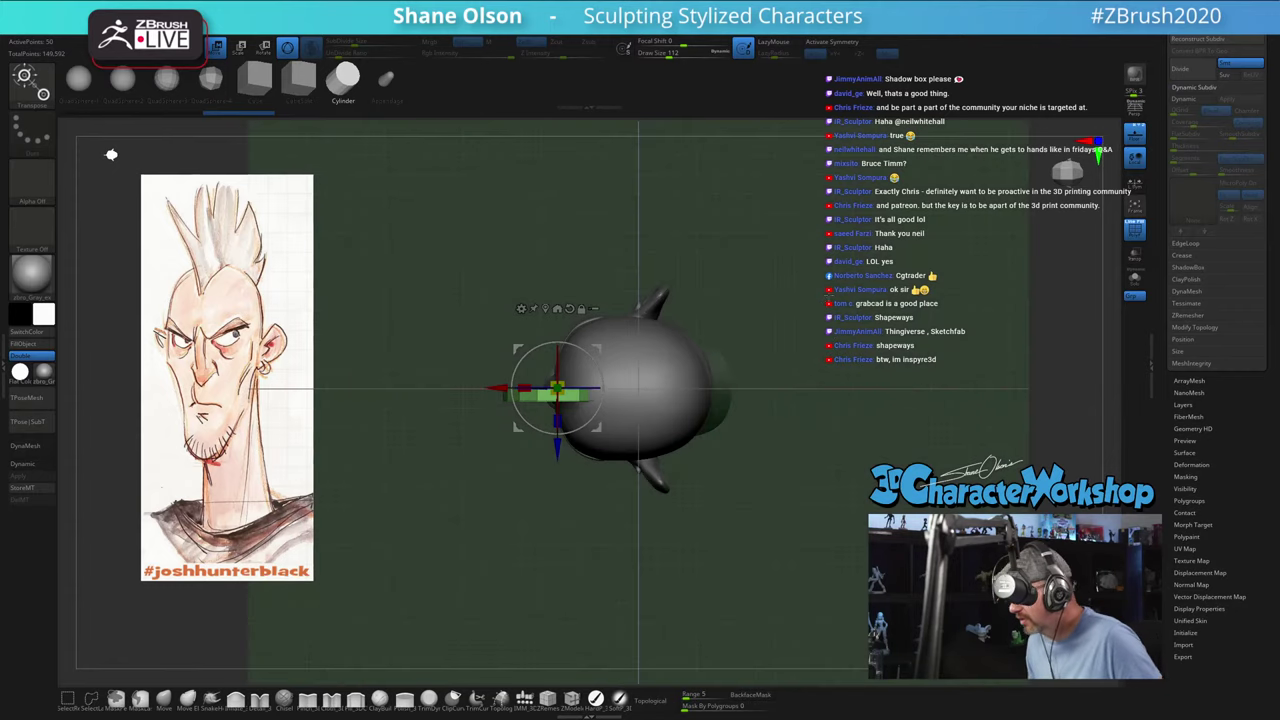
right_click_drag(866, 273, 866, 370, "ctrl")
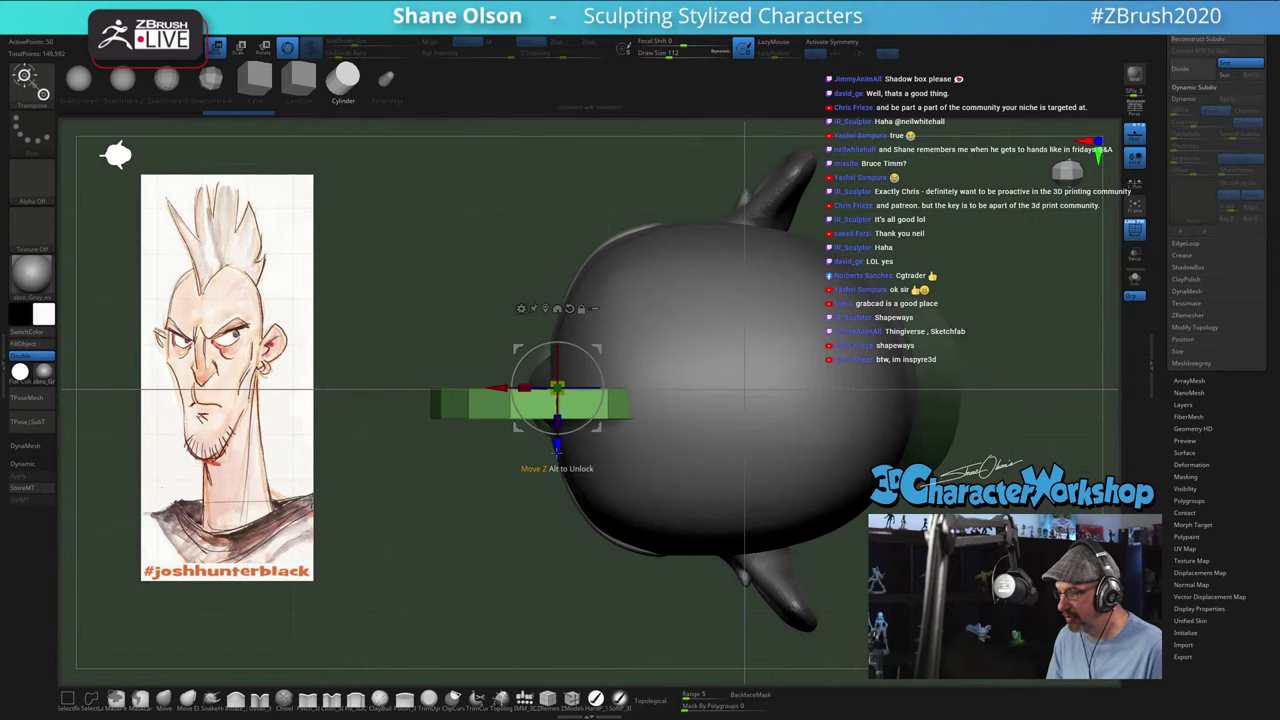
left_click_drag(559, 453, 559, 441)
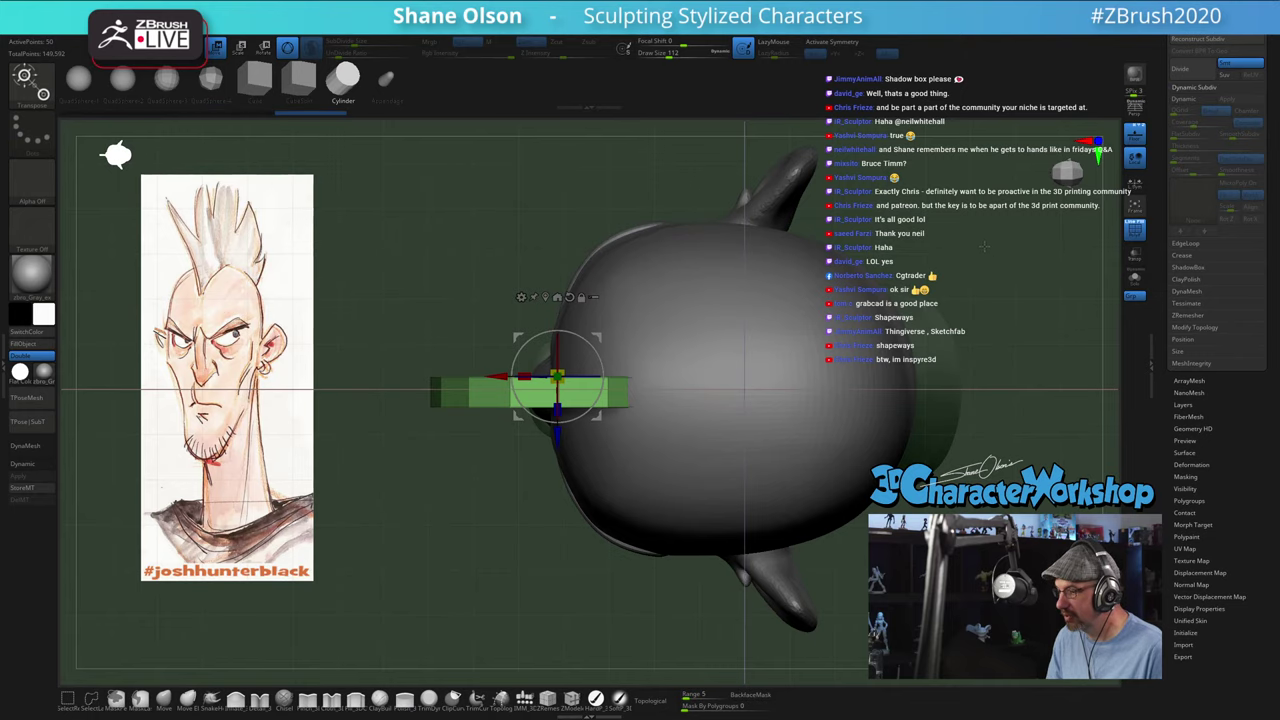
Step: Move the disc from the forehead to the top of the skull and fine-tune its sideways position
right_click_drag(982, 257, 976, 145)
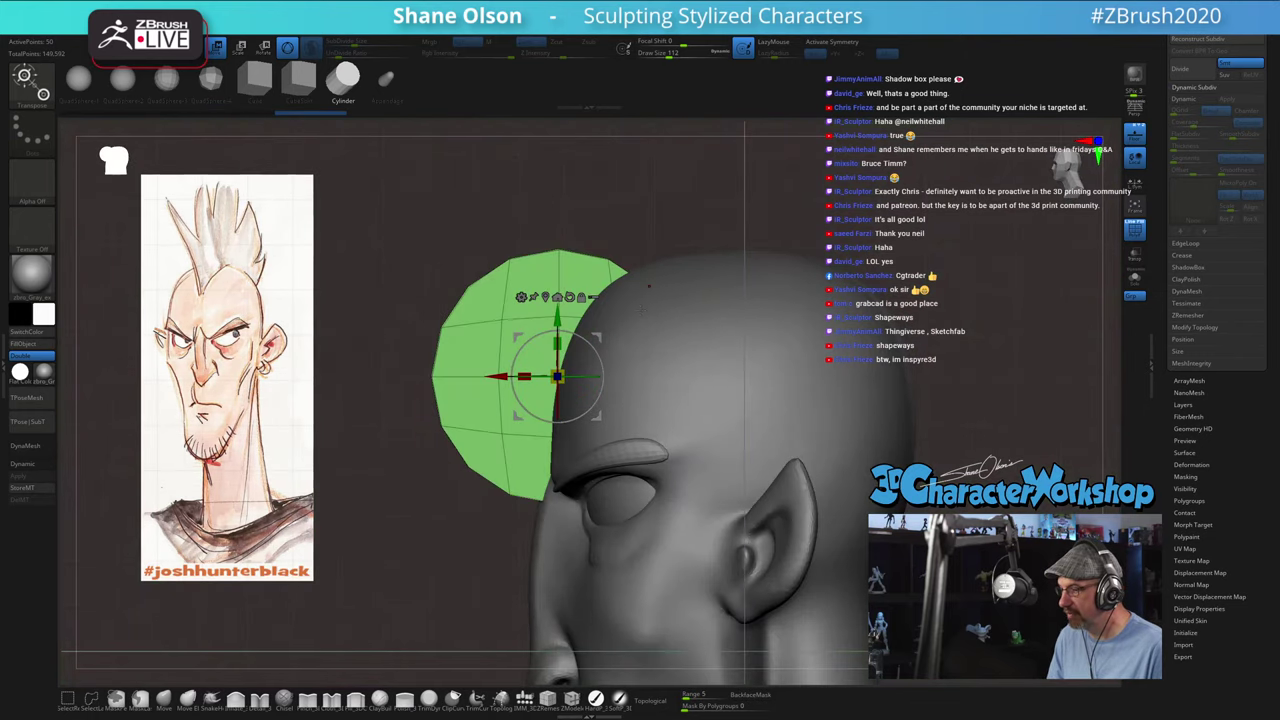
left_click_drag(605, 327, 765, 184)
right_click_drag(862, 330, 862, 290, "ctrl")
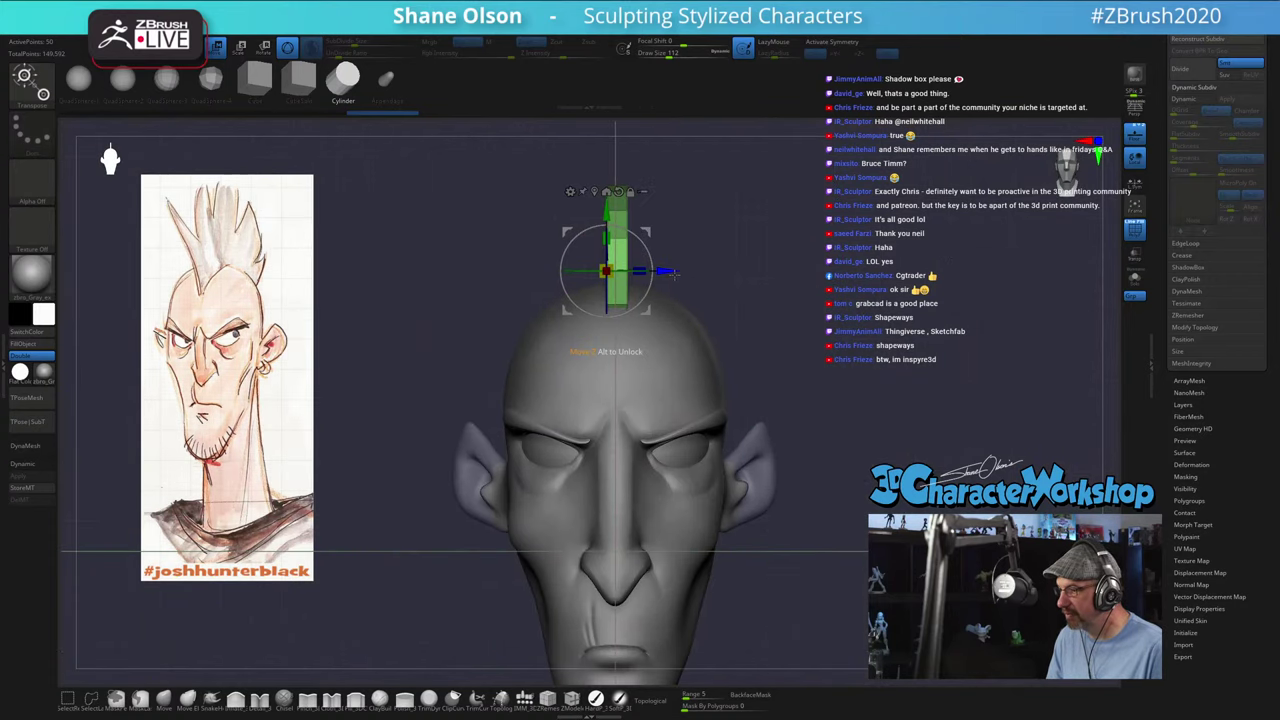
left_click_drag(673, 271, 670, 271)
Step: Apply Mirror And Weld to the disc on top of the head
right_click_drag(802, 188, 802, 241, "ctrl")
key("space")
left_click(788, 286)
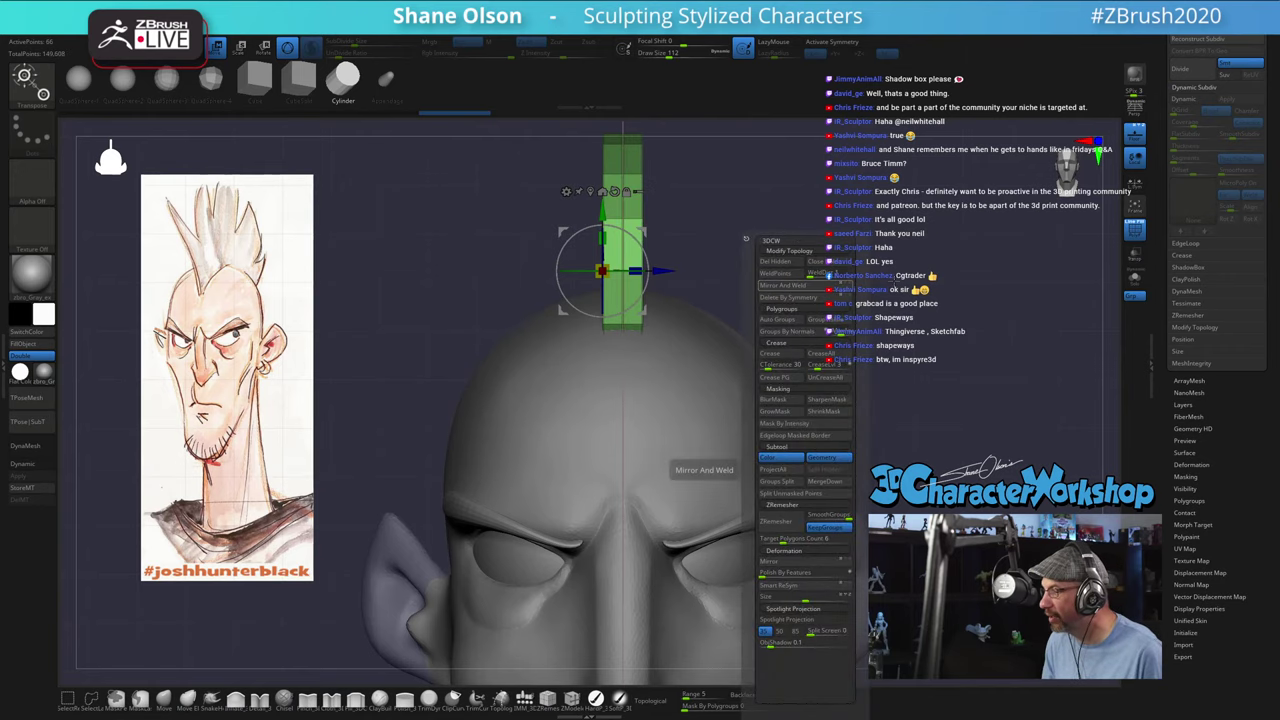
mouse_move(727, 208)
left_mouse_down()
mouse_move(820, 220)
mouse_move(729, 221)
left_mouse_up()
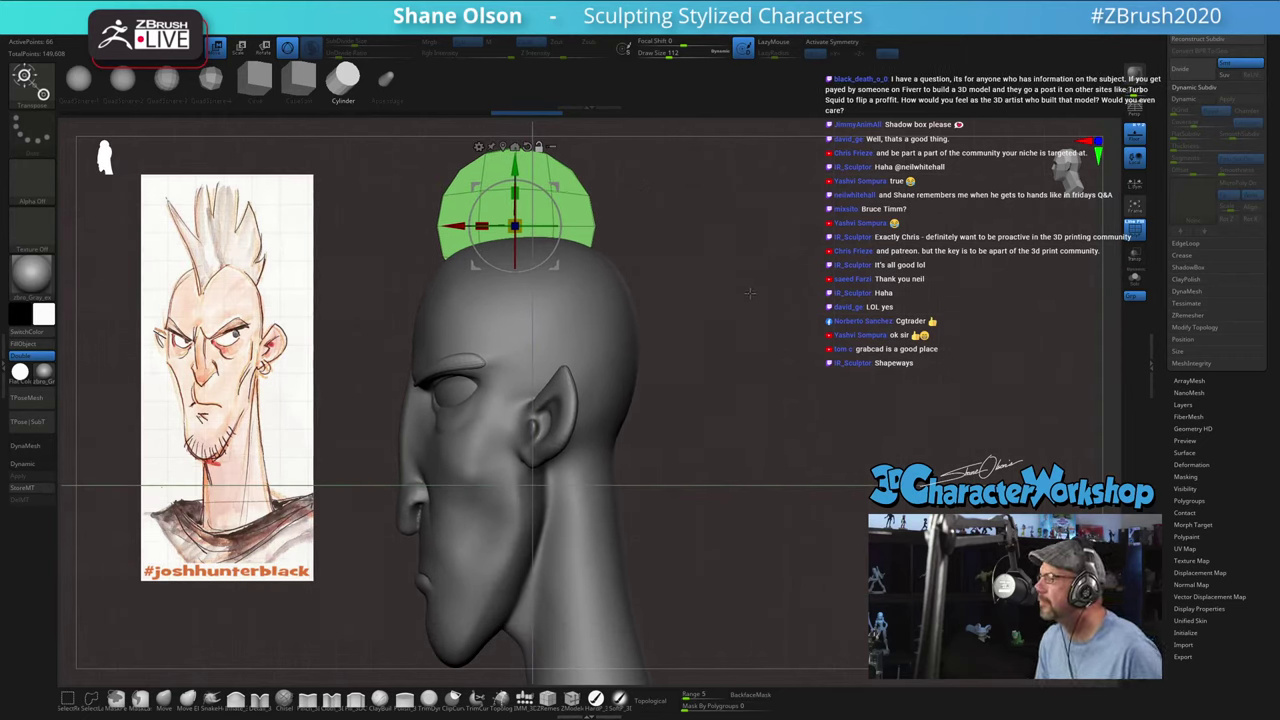
left_click_drag(750, 293, 752, 285)
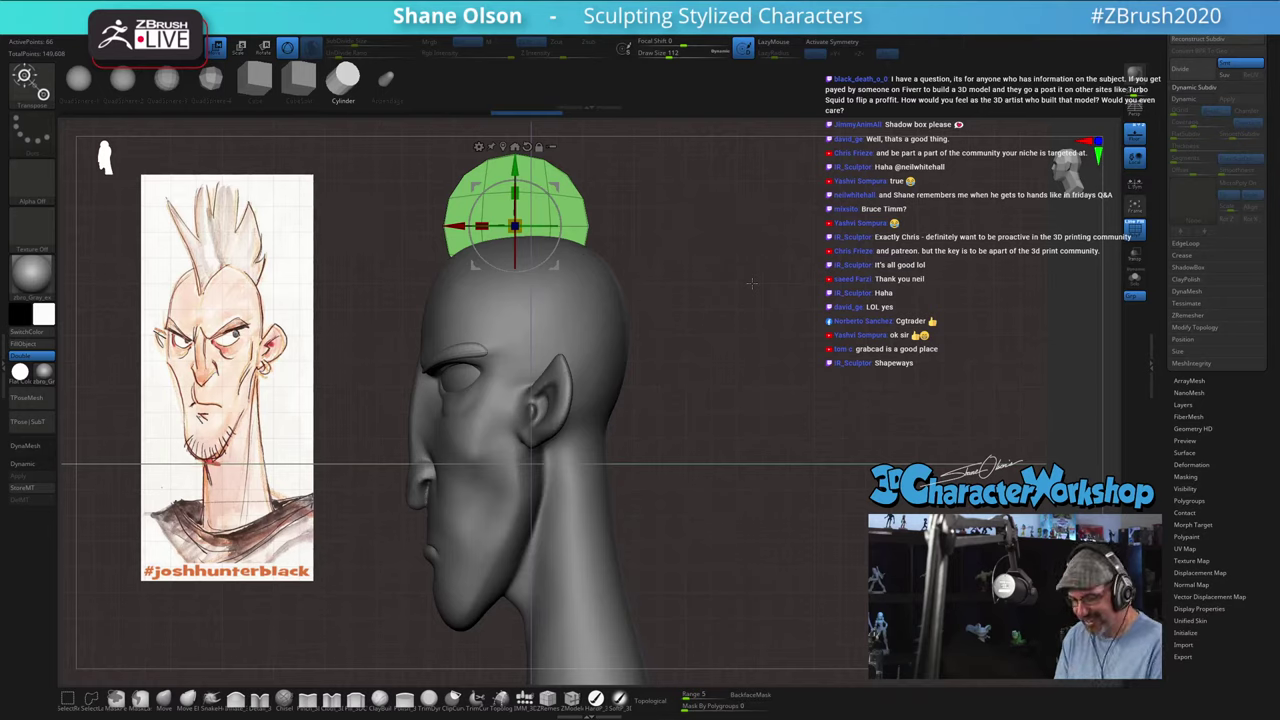
Step: Hide the floor grid and try enlarging the disc and tilting it back over the crown
left_click_drag(785, 260, 778, 341, "alt")
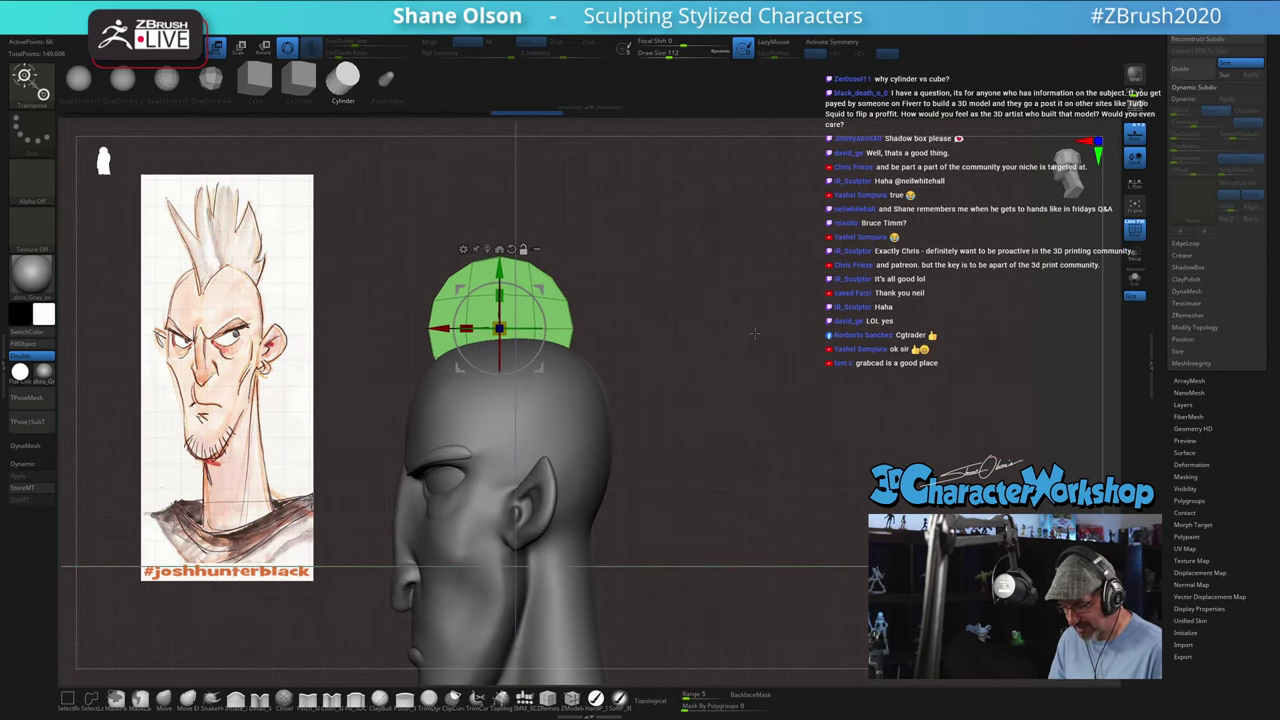
key("q")
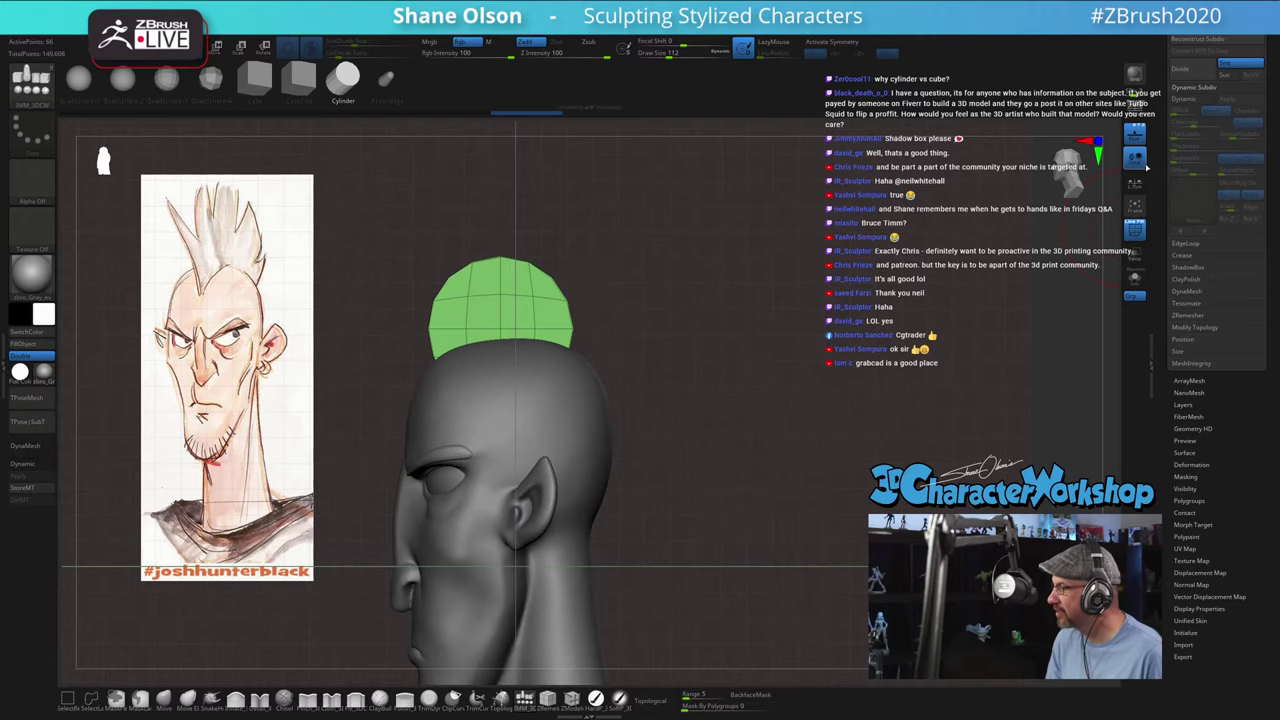
left_click(1134, 135)
left_click_drag(817, 329, 810, 314, "alt")
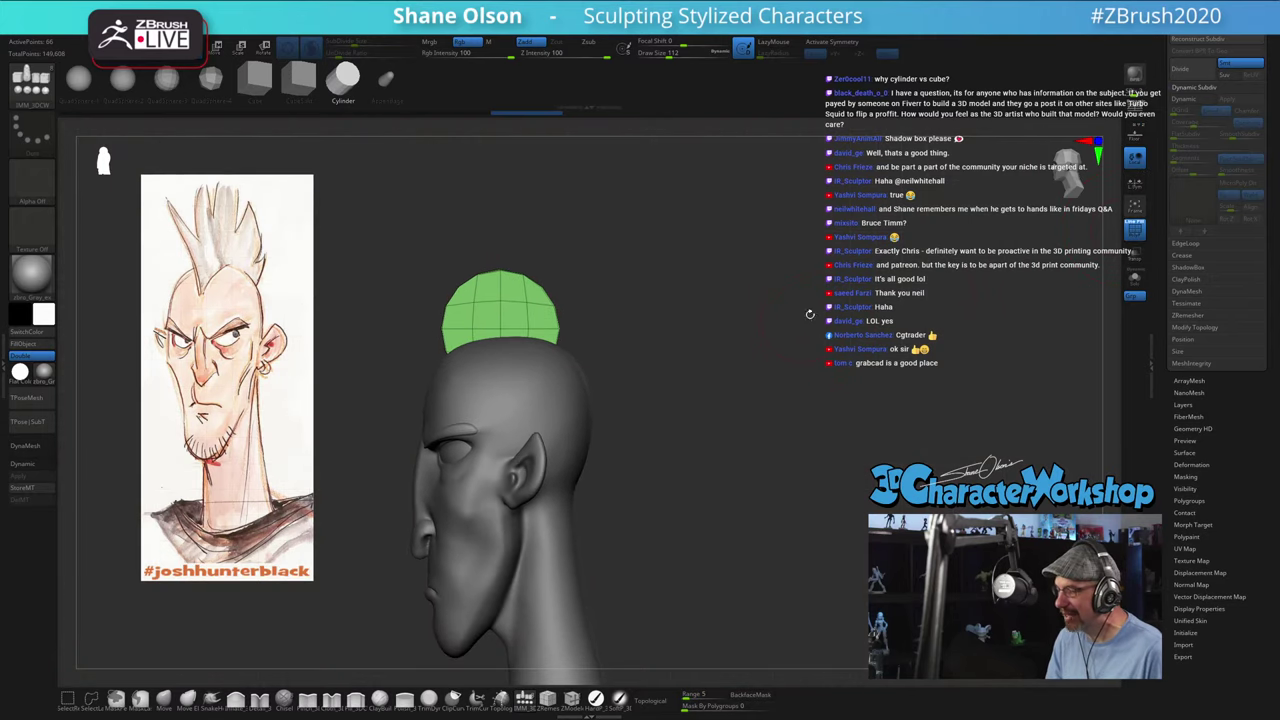
key("e")
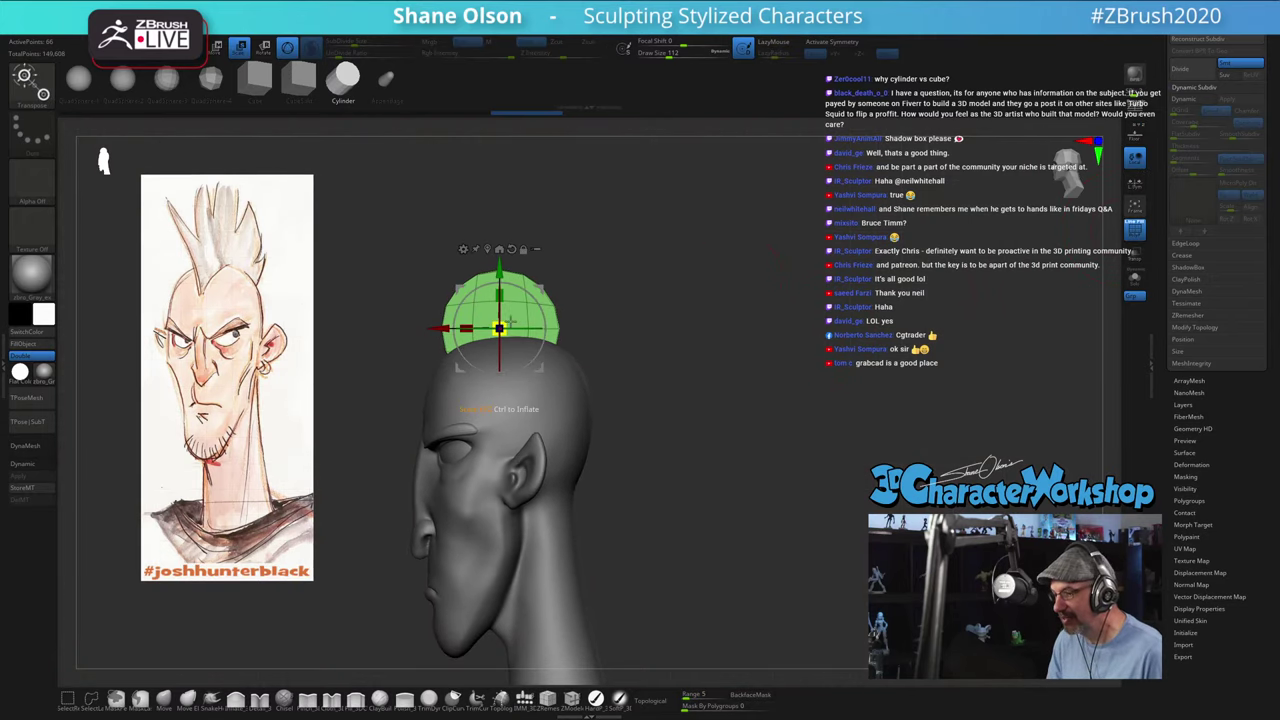
left_click_drag(500, 328, 577, 312)
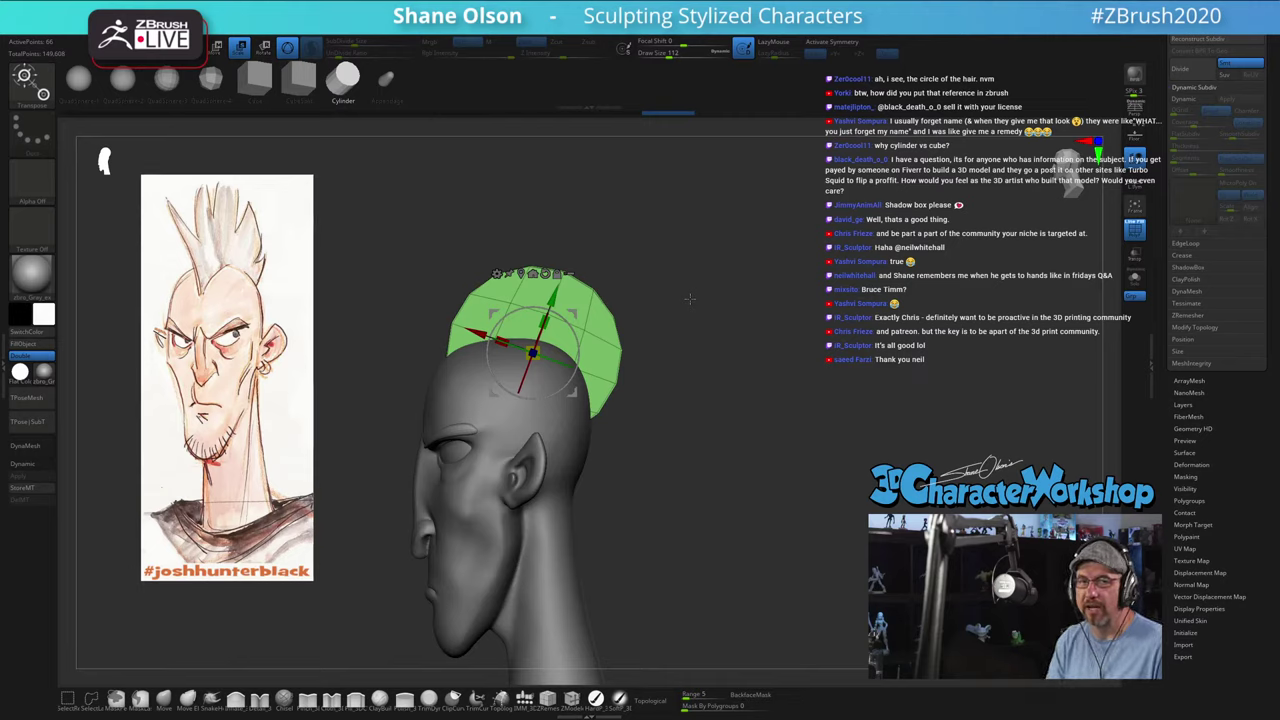
left_click_drag(685, 242, 701, 298)
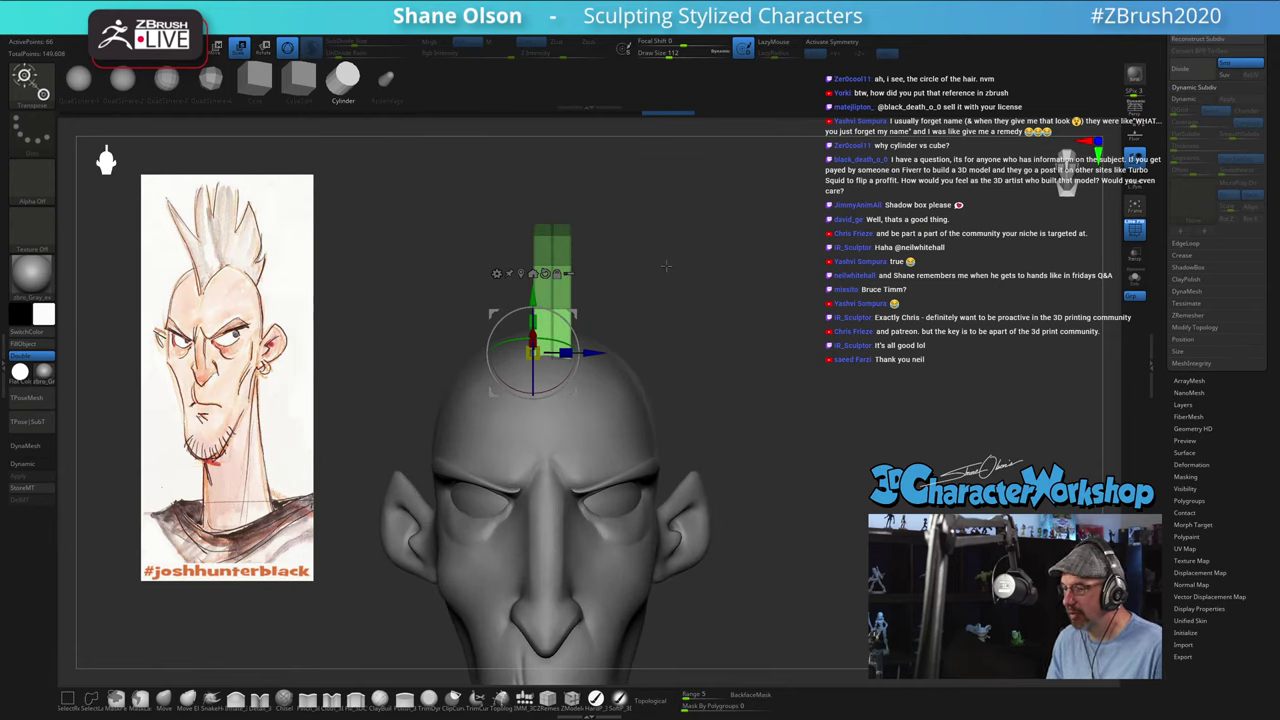
key("q")
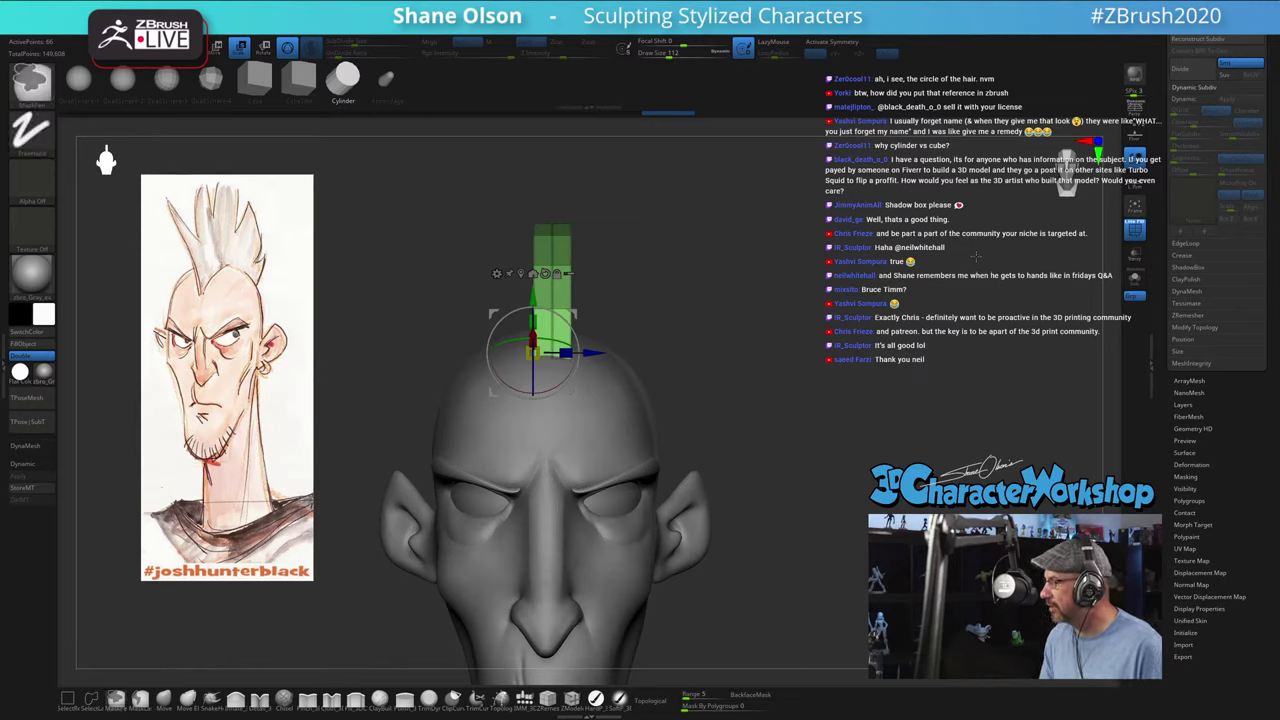
key("w")
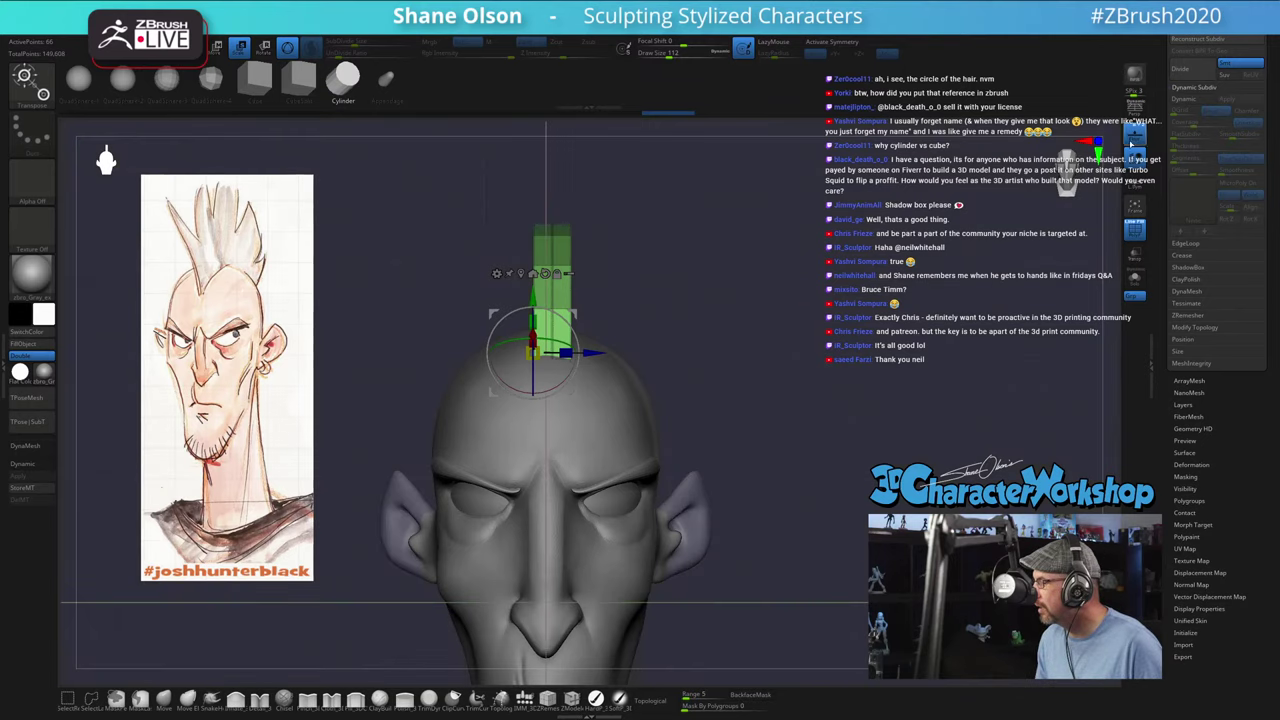
Step: Show the floor grid and undo the disc's recent gizmo transformations
key("ctrl+z")
key("ctrl+z")
key("ctrl+z")
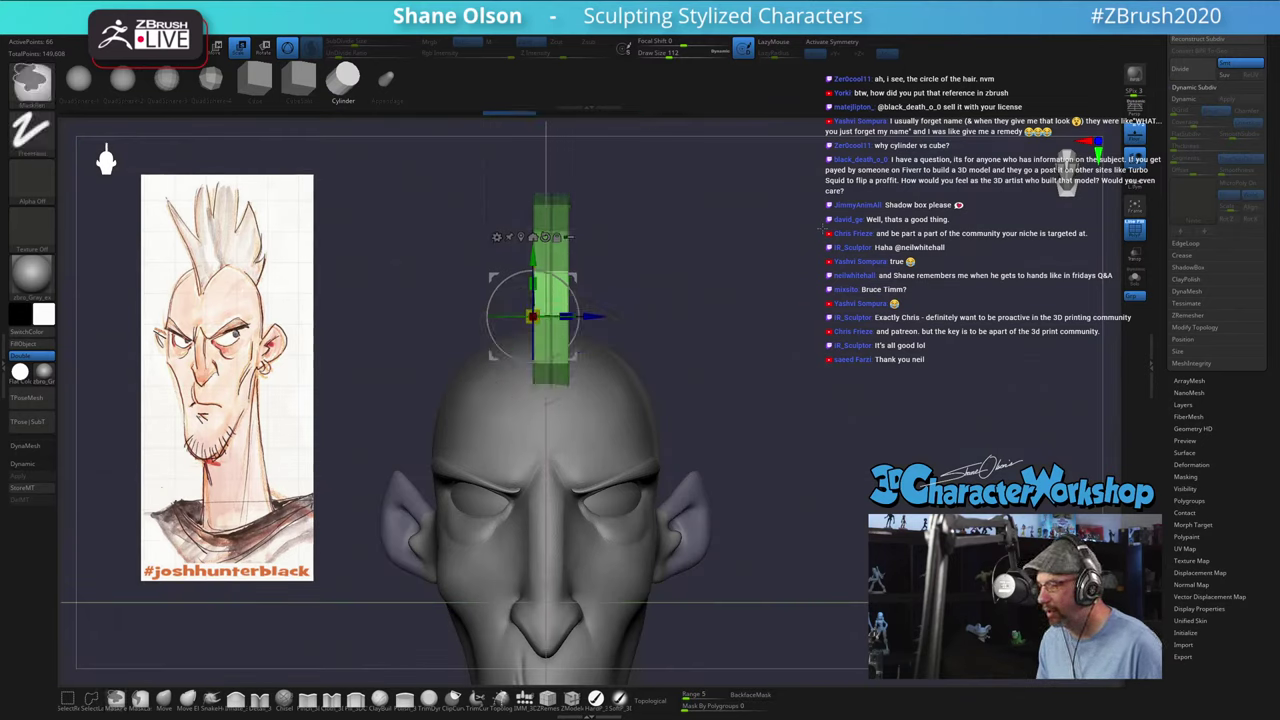
key("ctrl+z")
key("w")
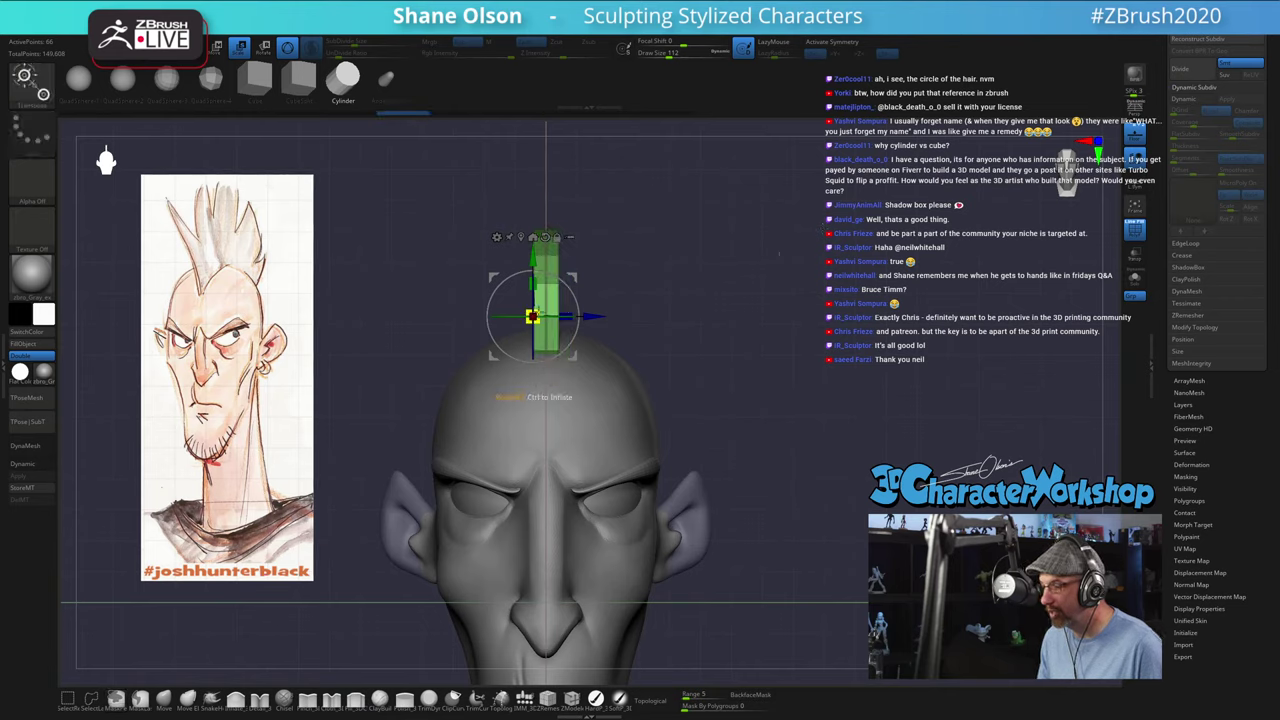
Step: Recentre the gizmo on the disc and turn on X symmetry
left_click_drag(779, 254, 683, 261, "alt")
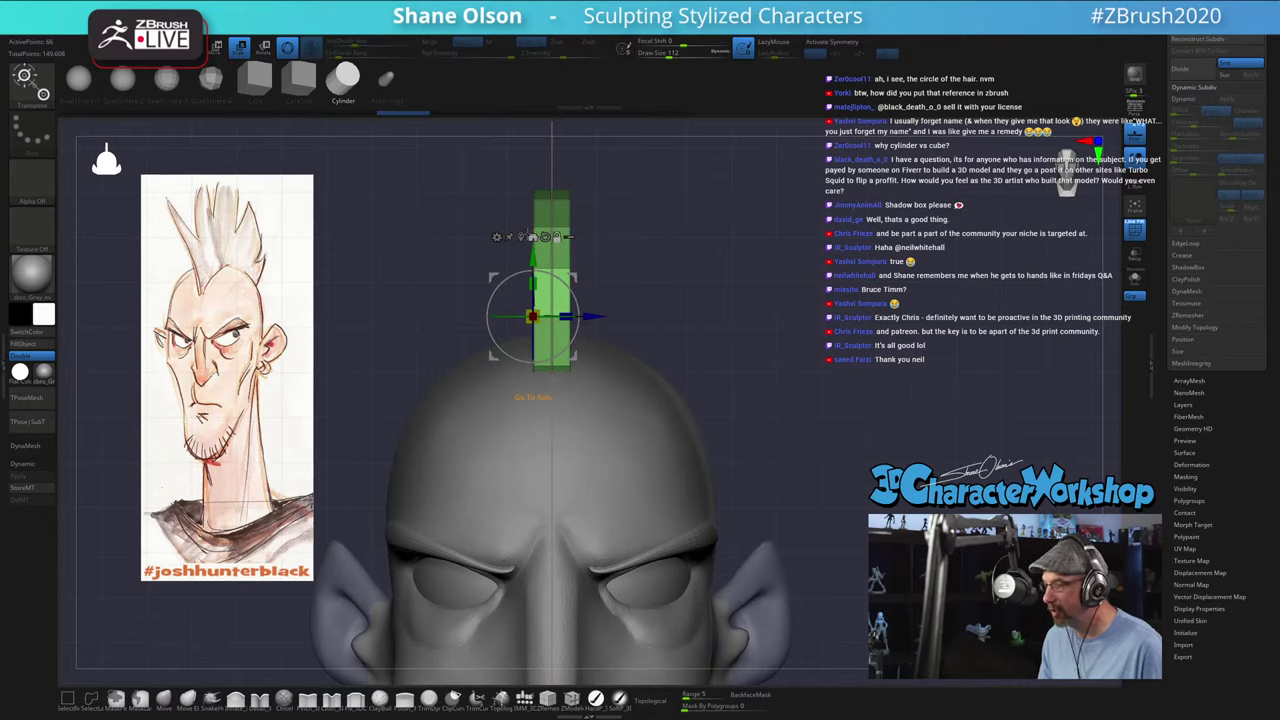
left_click(533, 236)
key("x")
left_click_drag(730, 220, 698, 316)
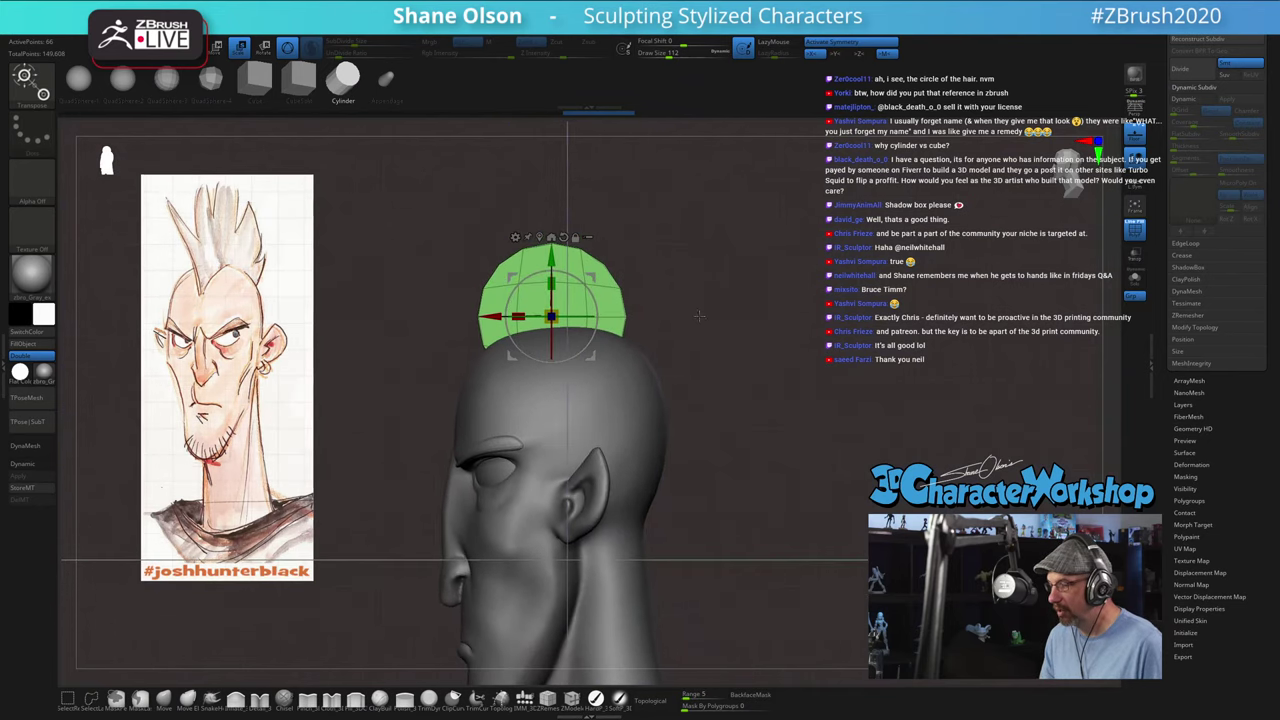
Step: Lower the gizmo's pivot into the skull, then tilt the disc back and seat it over the crown
left_click_drag(587, 284, 592, 372, "alt")
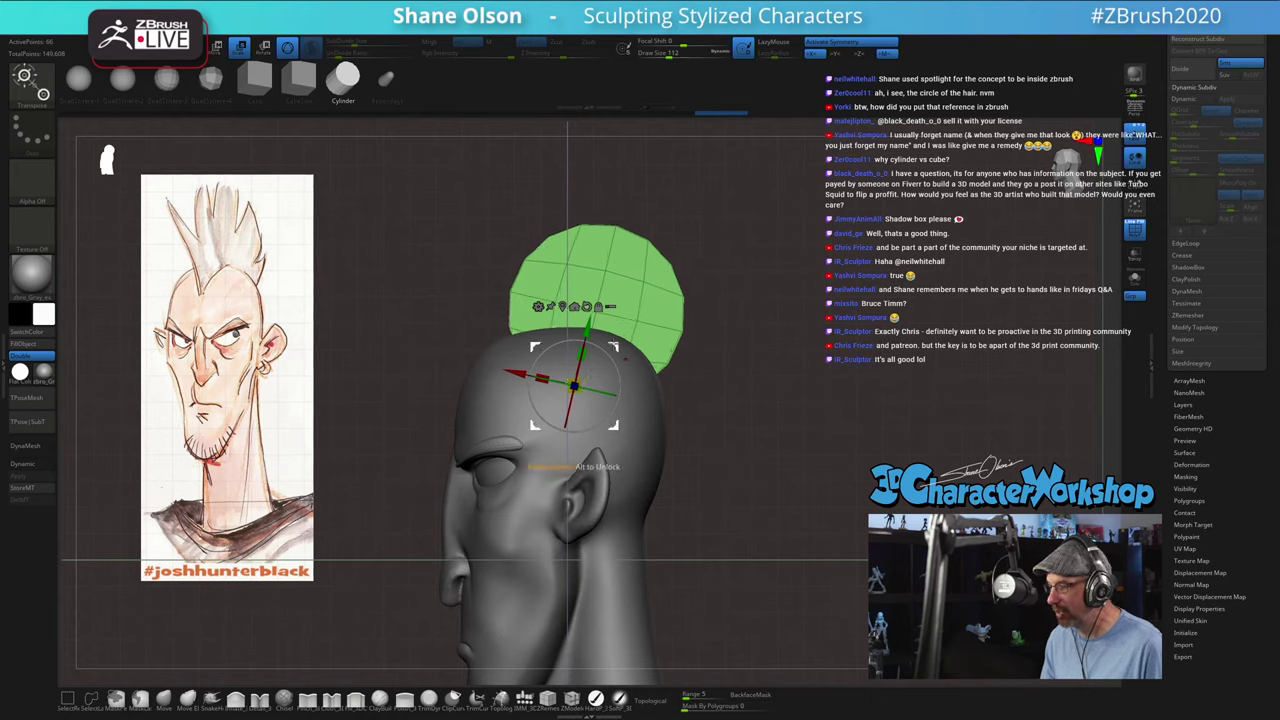
left_click_drag(587, 327, 583, 345)
left_click_drag(765, 307, 792, 333)
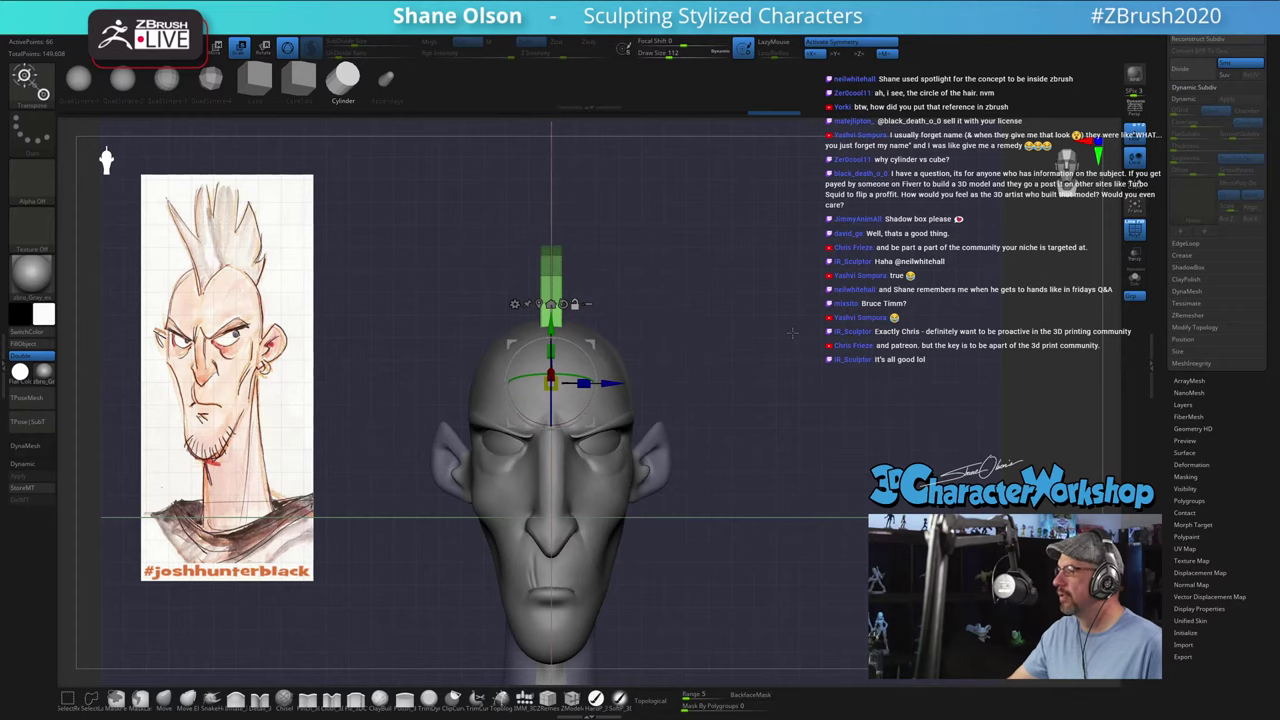
left_click_drag(760, 419, 715, 423)
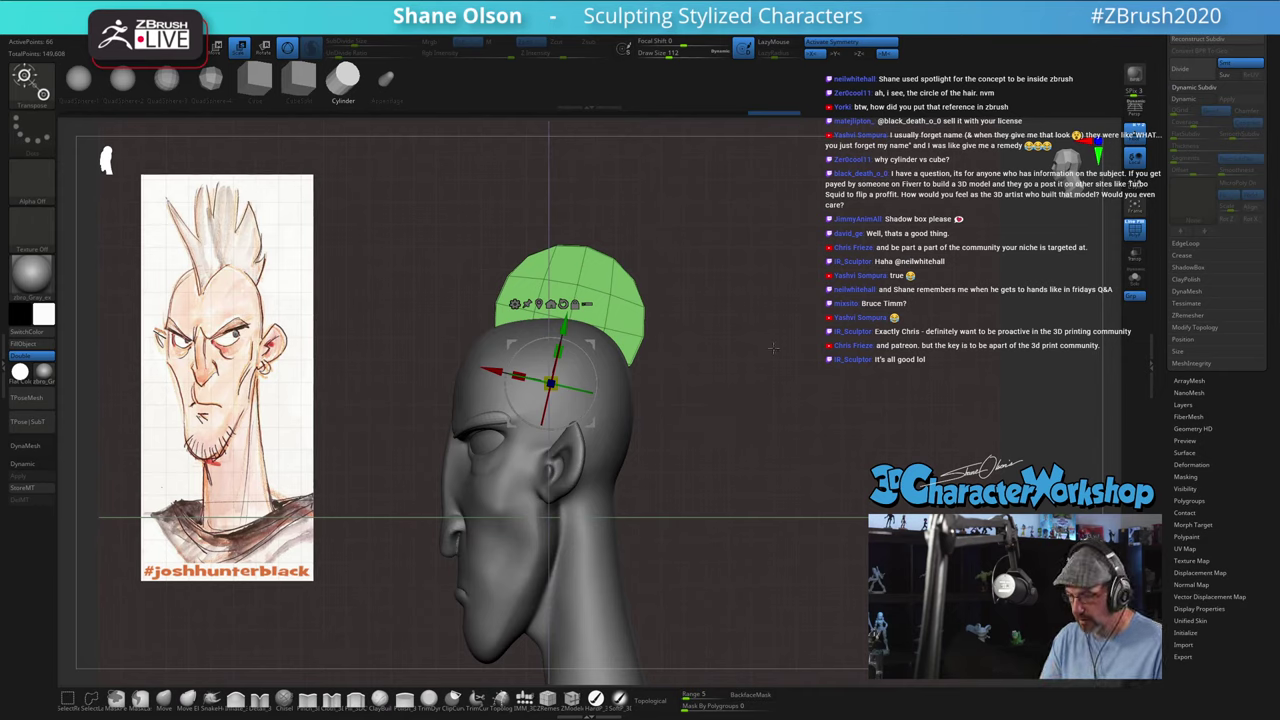
left_click_drag(740, 318, 745, 323)
Step: Pull the disc's front upper edge upward with the Move brush to raise the front of the mohawk
key("q")
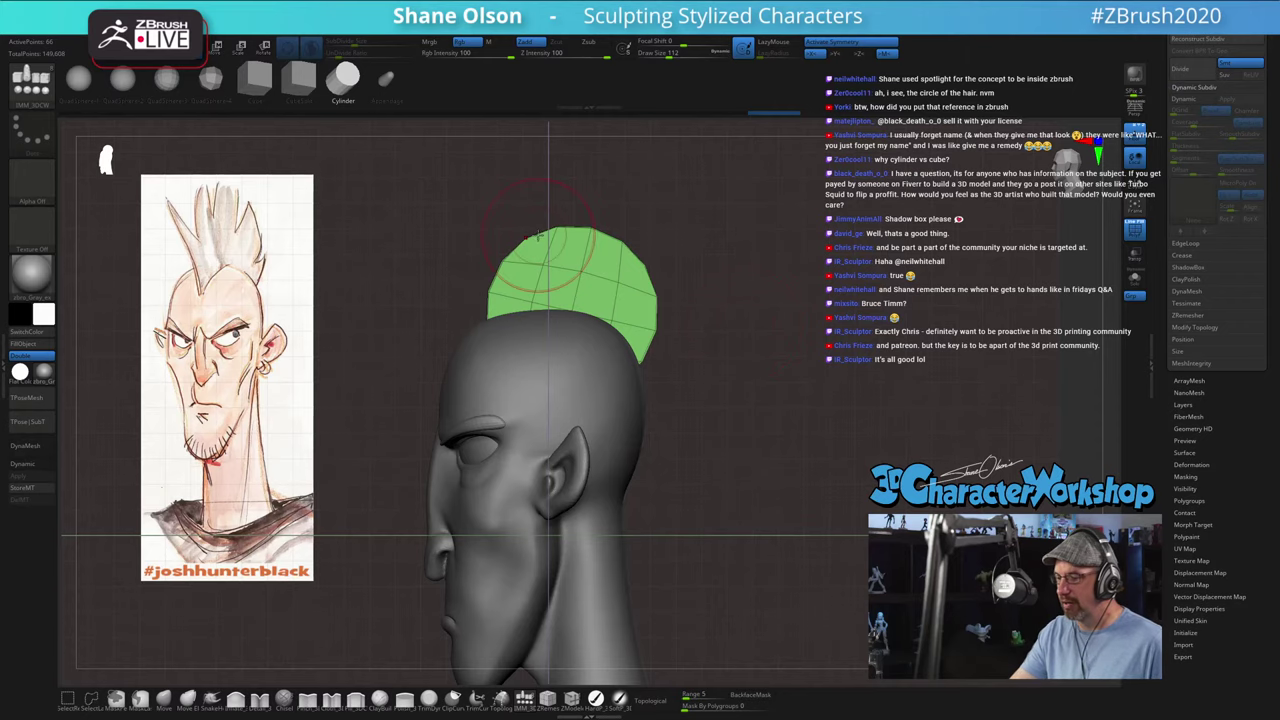
left_click(164, 697)
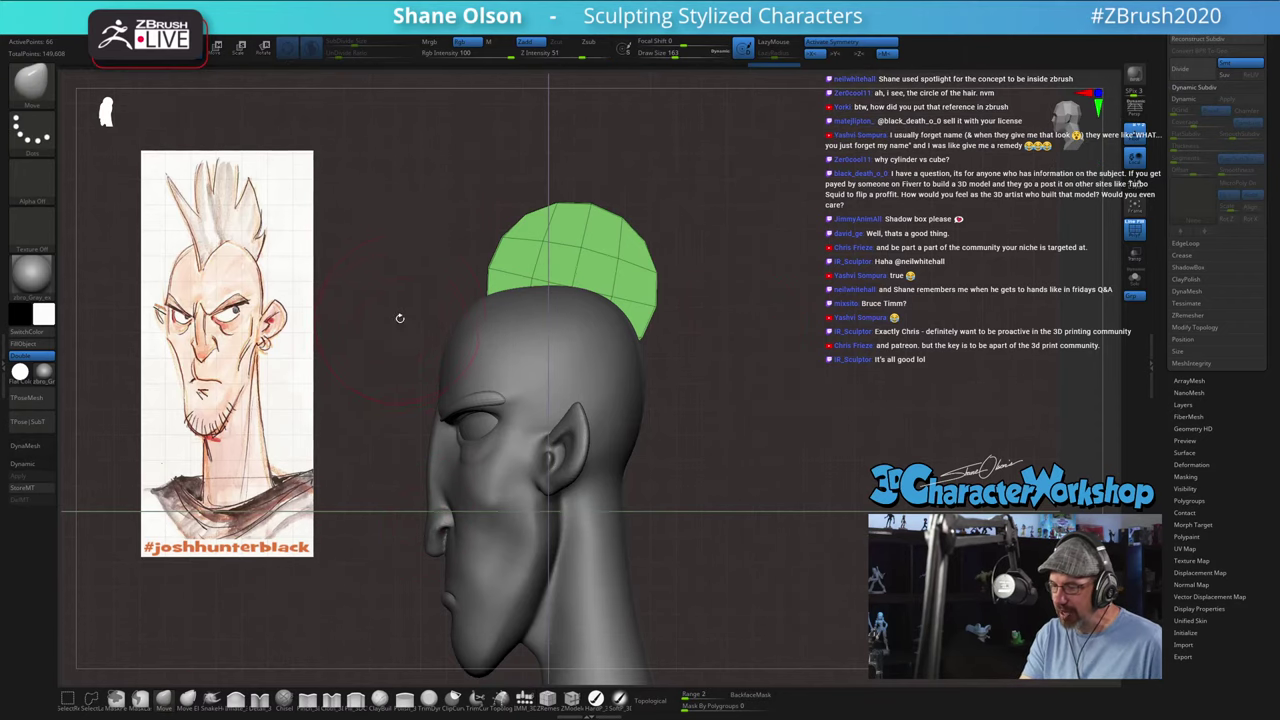
key("s")
mouse_move(528, 197)
left_mouse_down()
mouse_move(524, 214)
mouse_move(500, 180)
mouse_move(489, 197)
left_mouse_up()
key("s")
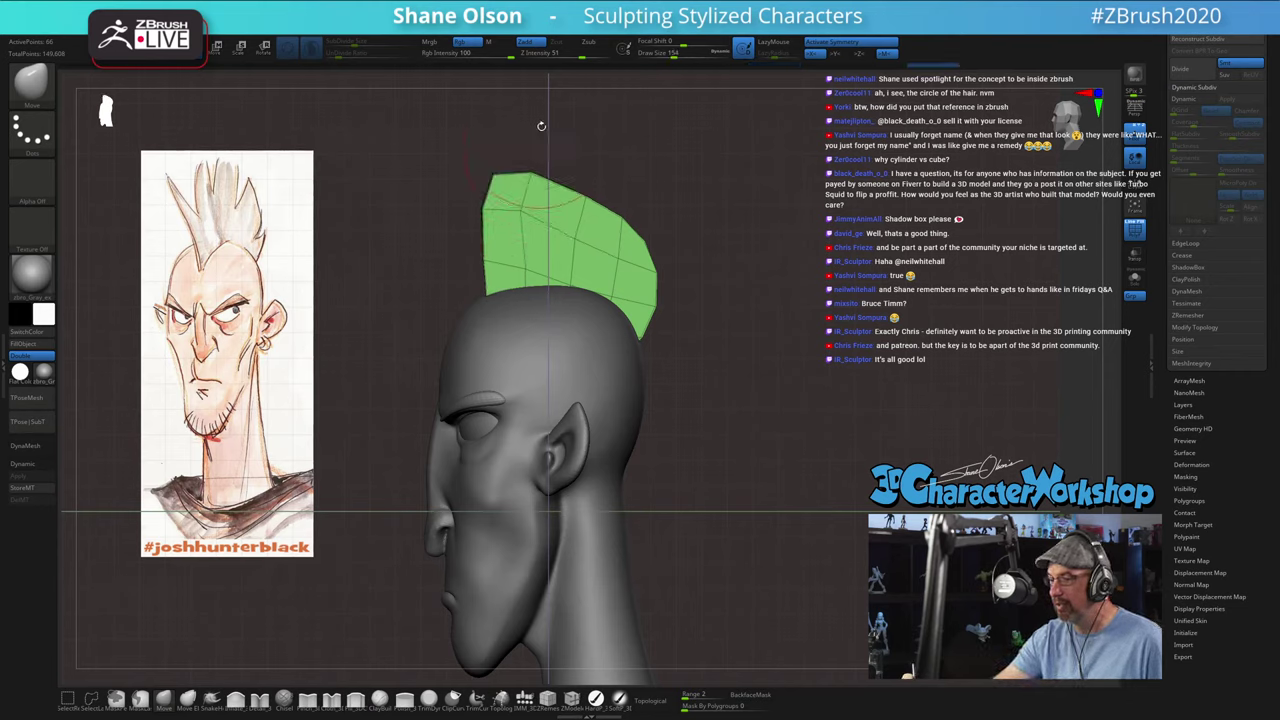
Step: Stretch the mohawk's rear edge outward and down behind the crown with a larger Move brush
key("s")
left_click_drag(668, 260, 676, 276)
key("s")
left_click_drag(645, 328, 624, 356)
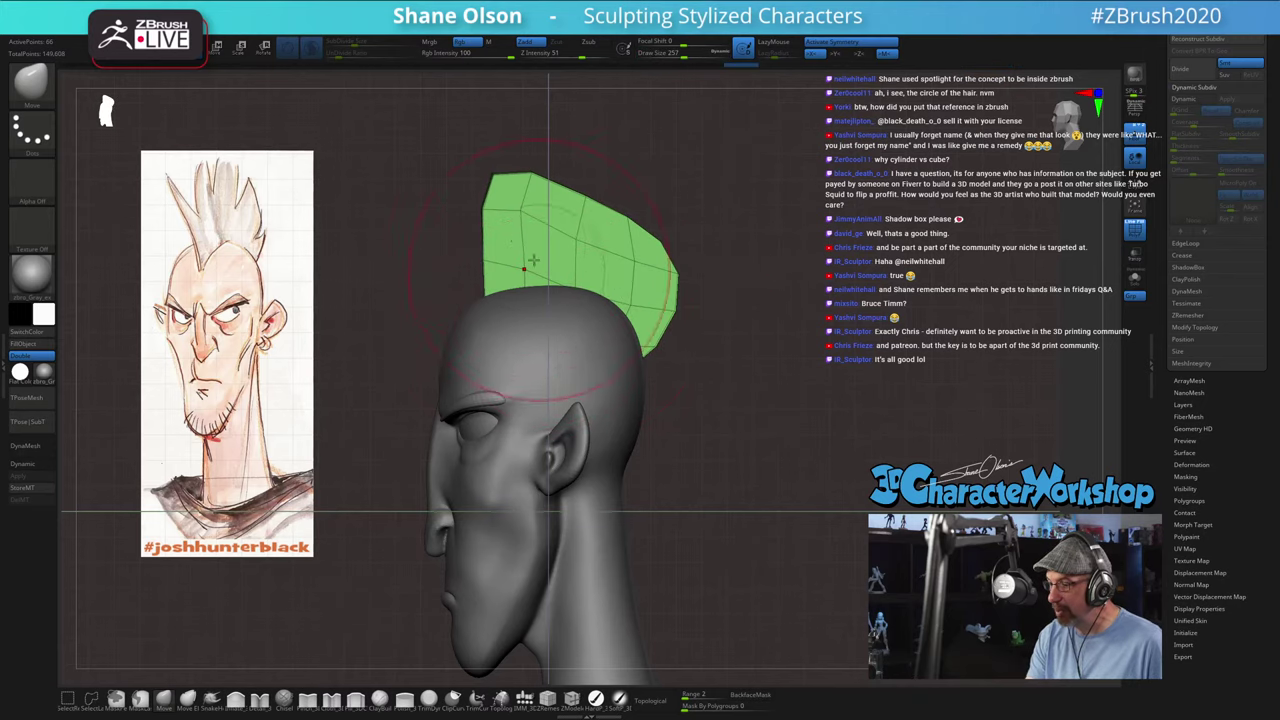
Step: Pull the mohawk's front upper corner forward and up into a pointed tip above the forehead
key("s")
left_click_drag(516, 241, 508, 240)
key("bracketleft")
key("bracketleft")
key("bracketleft")
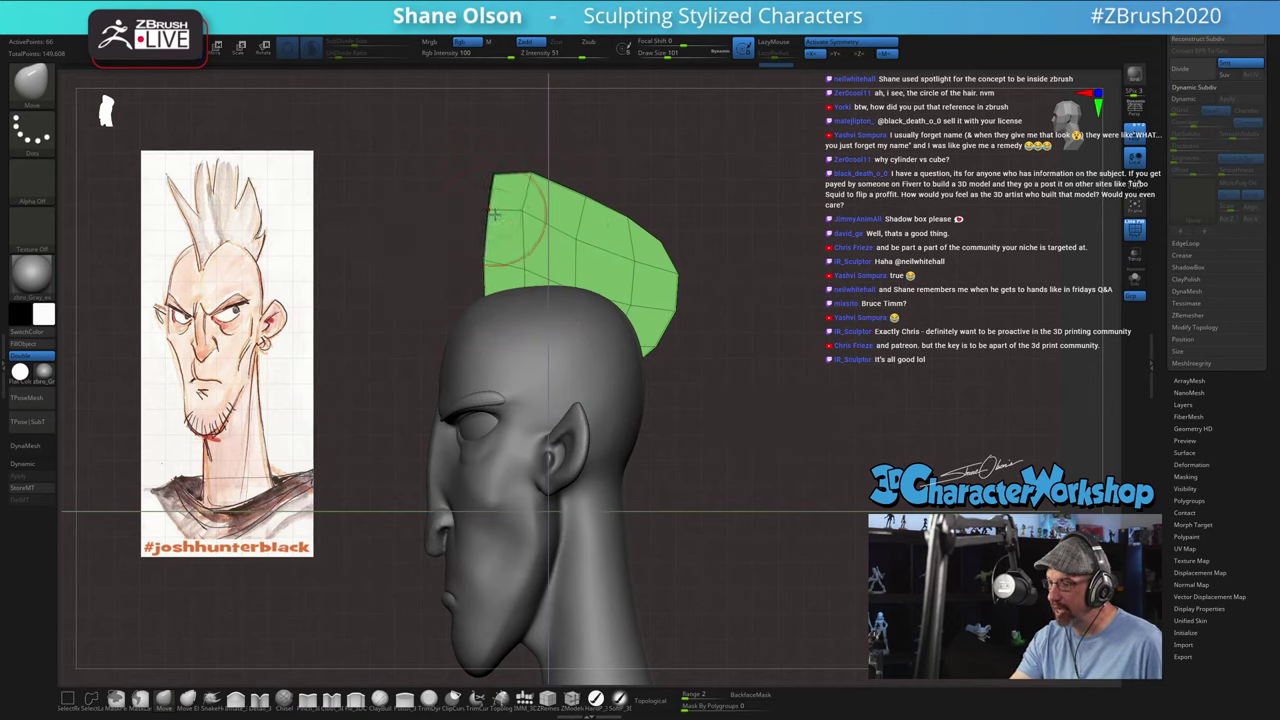
key("bracketright")
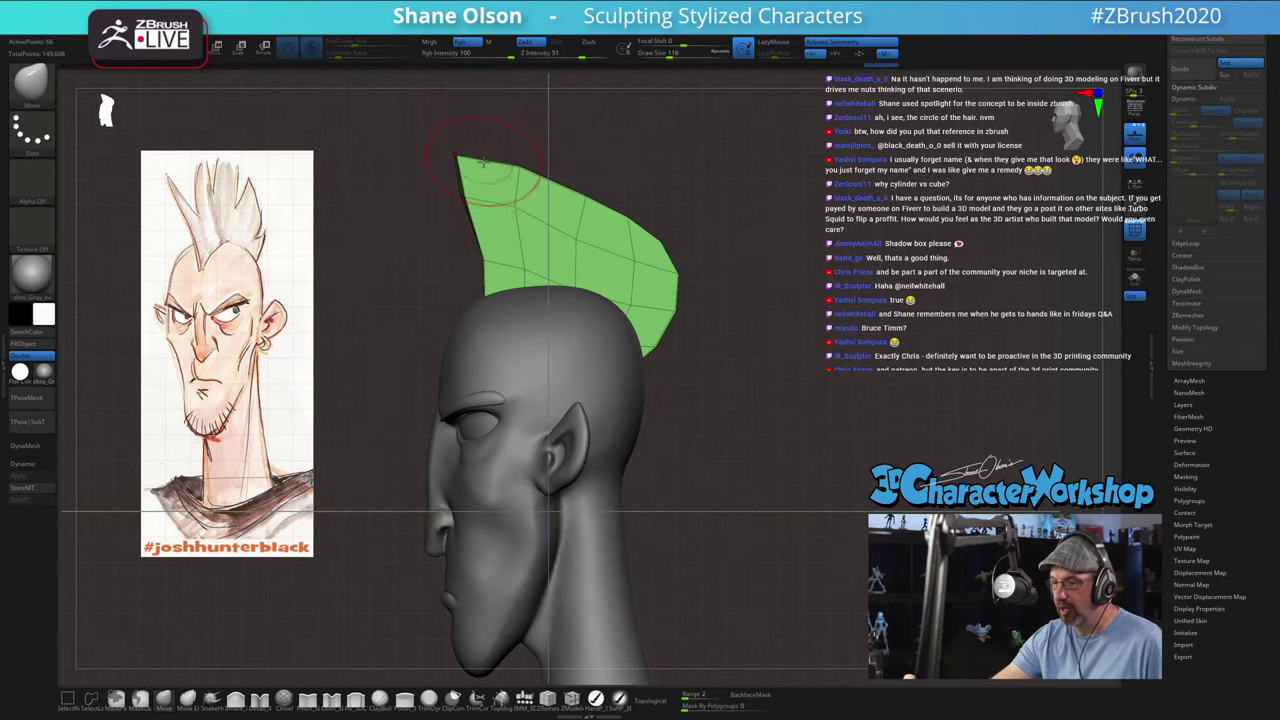
right_click_drag(483, 161, 504, 254)
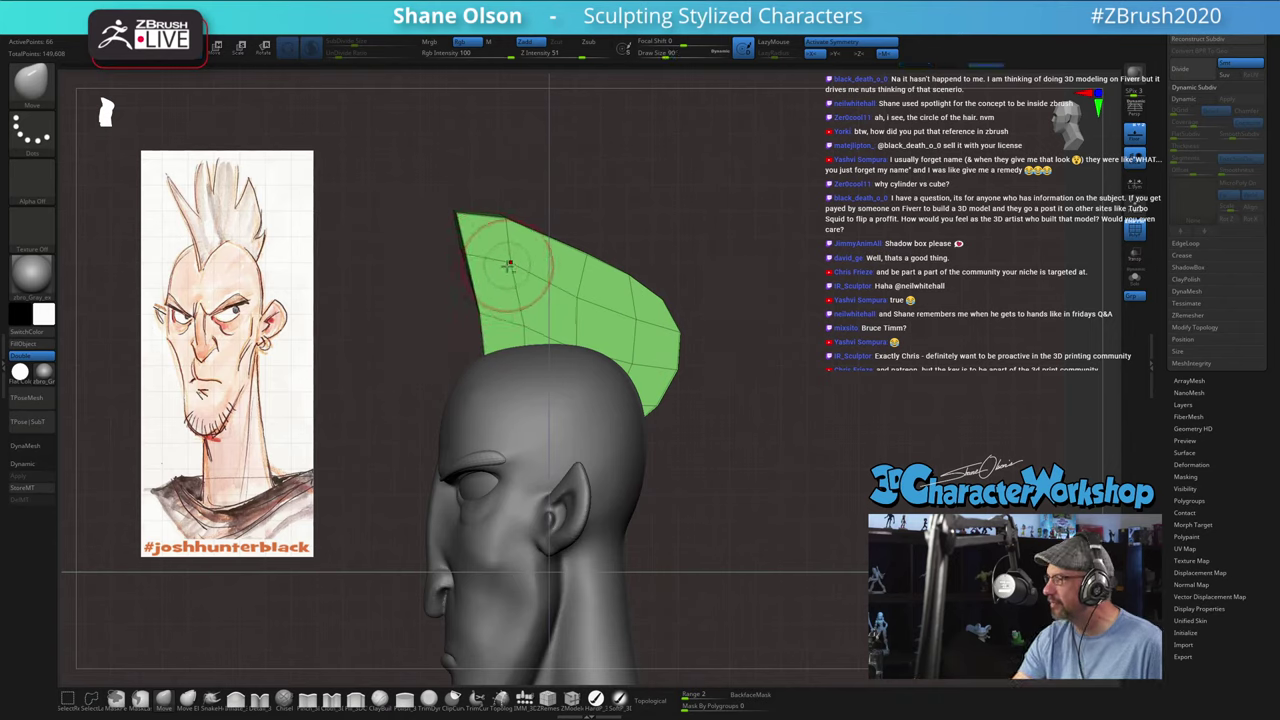
right_click_drag(509, 263, 685, 301)
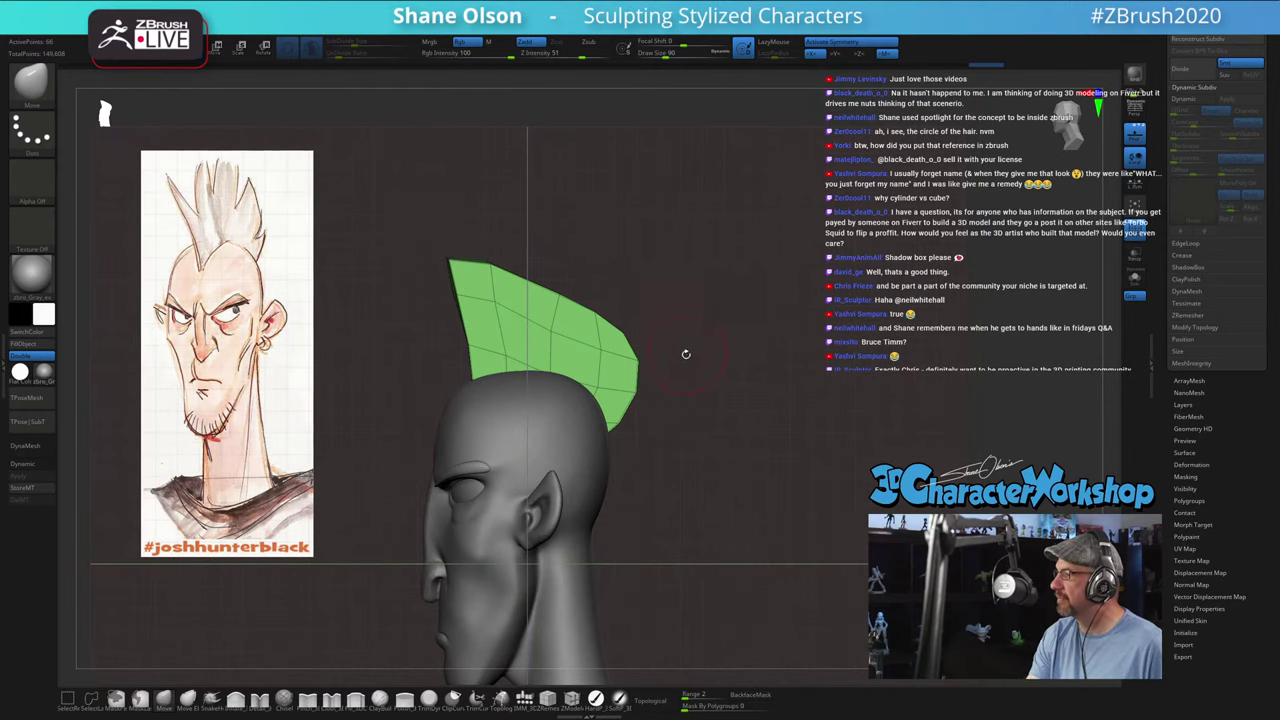
Step: Reshape the mohawk's lower rear edge and upper back corner with the Move brush
key("s")
key("s")
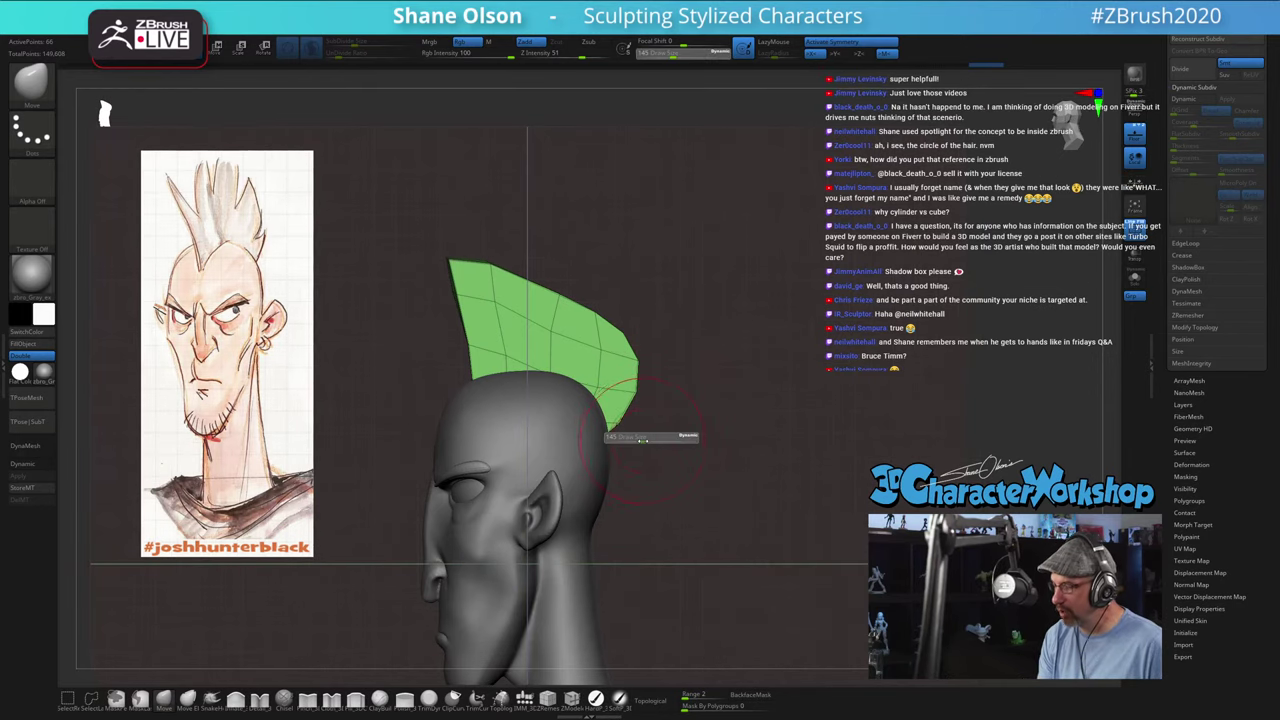
left_click_drag(643, 440, 648, 438)
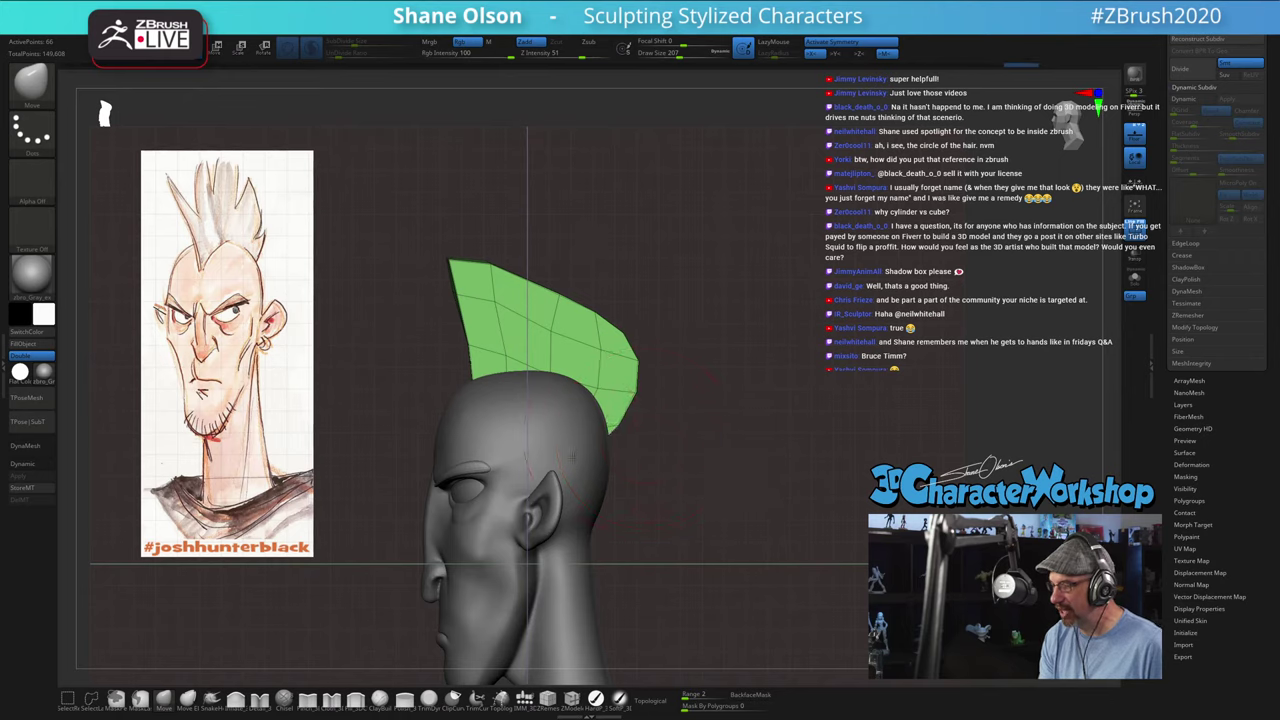
key("s")
left_click_drag(649, 333, 645, 333)
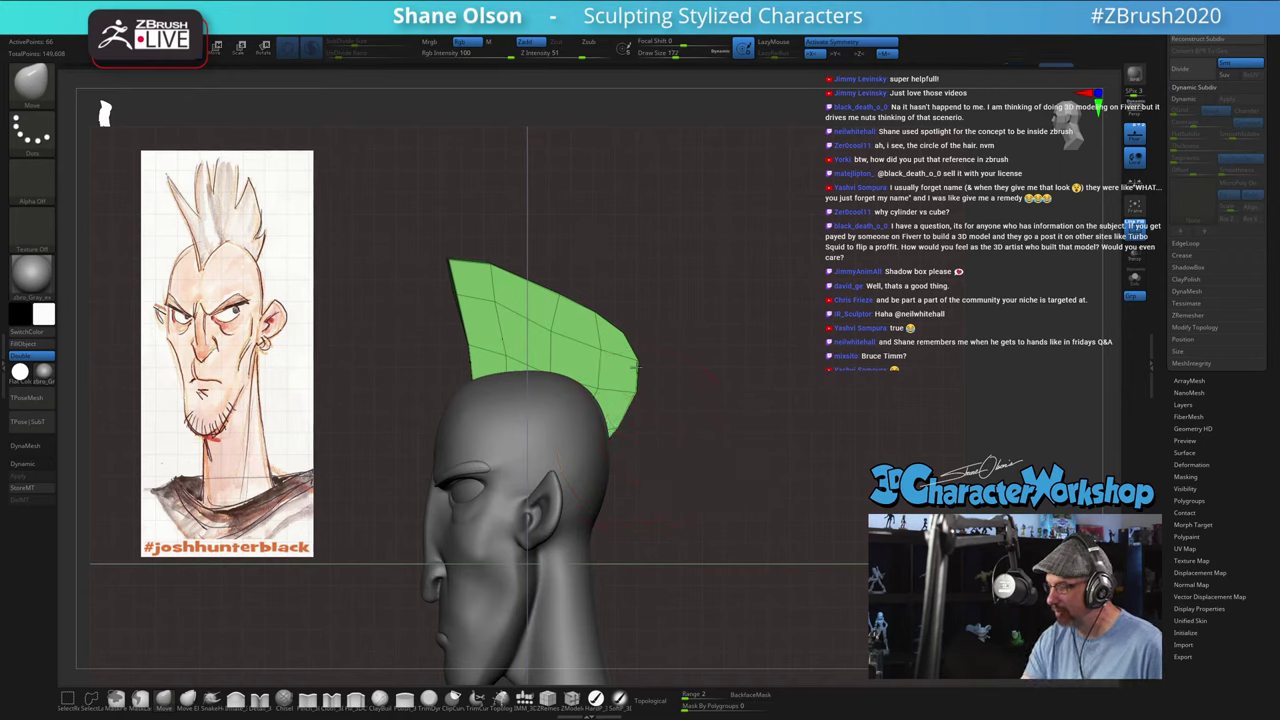
left_click_drag(637, 391, 630, 391)
key("s")
left_click_drag(625, 334, 636, 345)
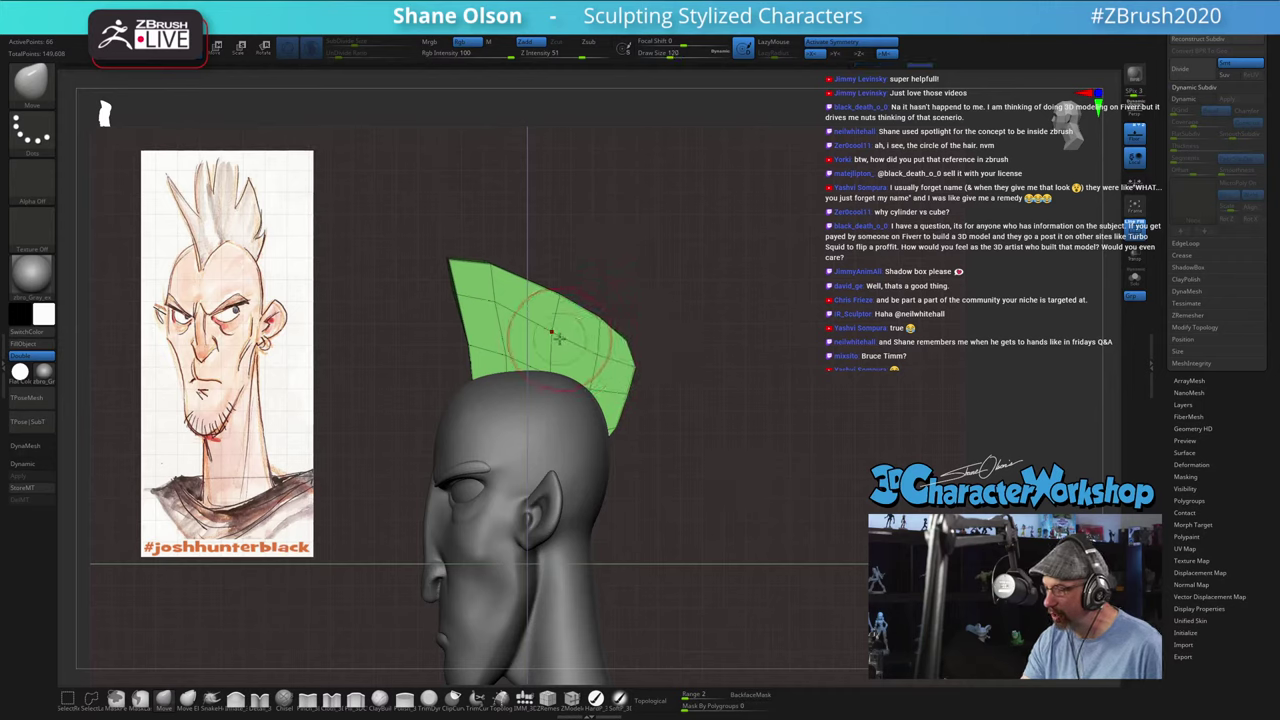
Step: Try smoothing the middle of the mohawk's side and undo the stroke
key("shift")
mouse_move(550, 331)
left_mouse_down("shift")
mouse_move(530, 305)
mouse_move(549, 329)
left_mouse_up("shift")
key("ctrl+z")
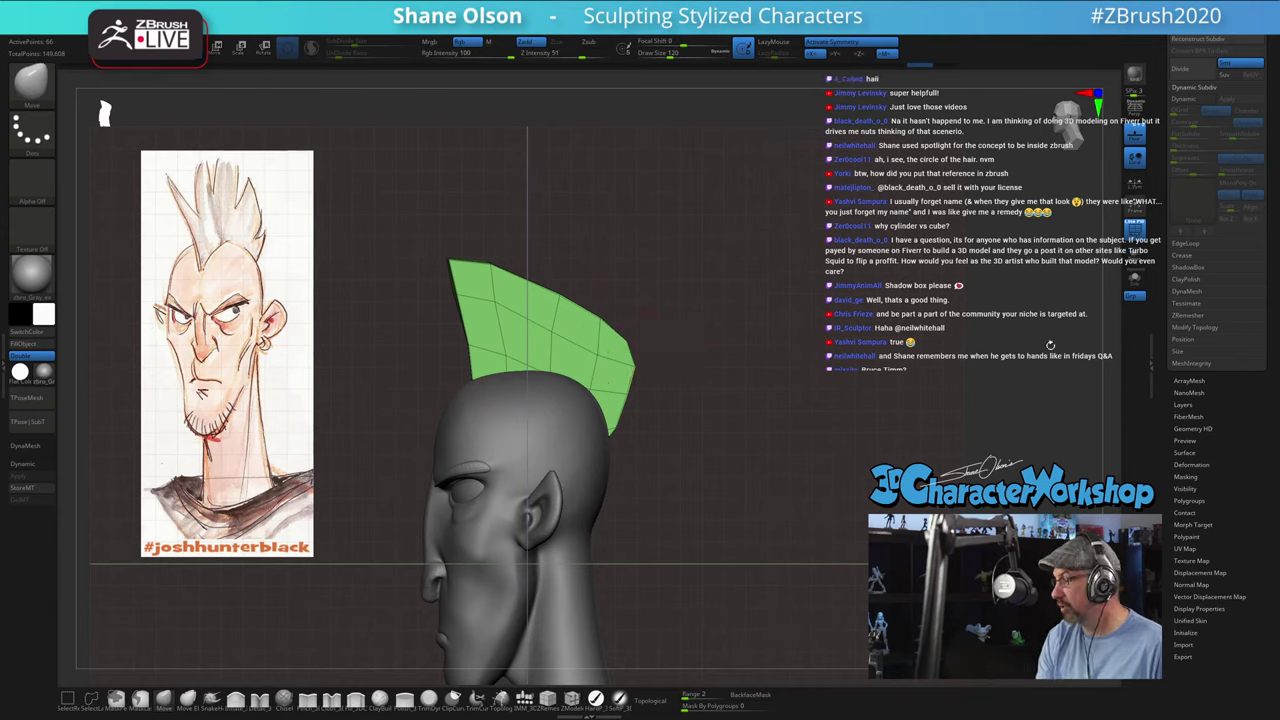
Step: Isolate the mohawk mesh and smooth its side with the Smooth brush's Z Intensity set to 13
left_click(1135, 278)
left_click_drag(771, 328, 764, 349, "alt")
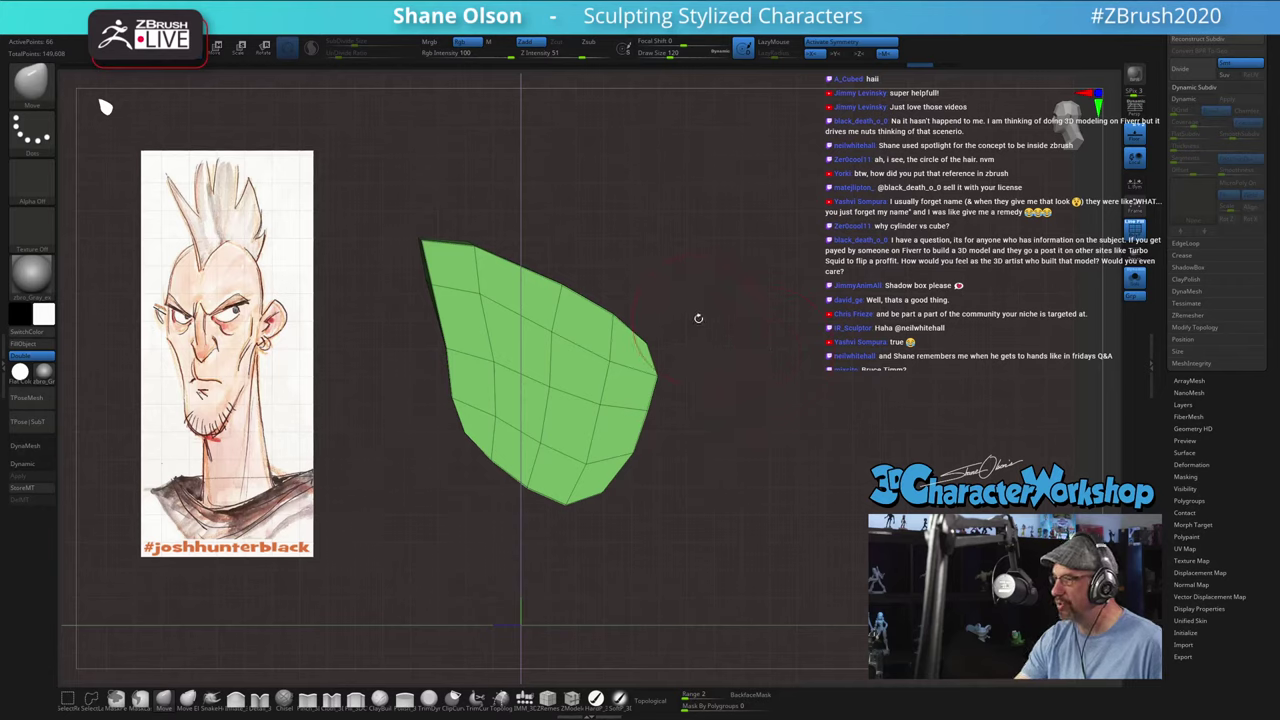
key("s")
left_click(657, 311)
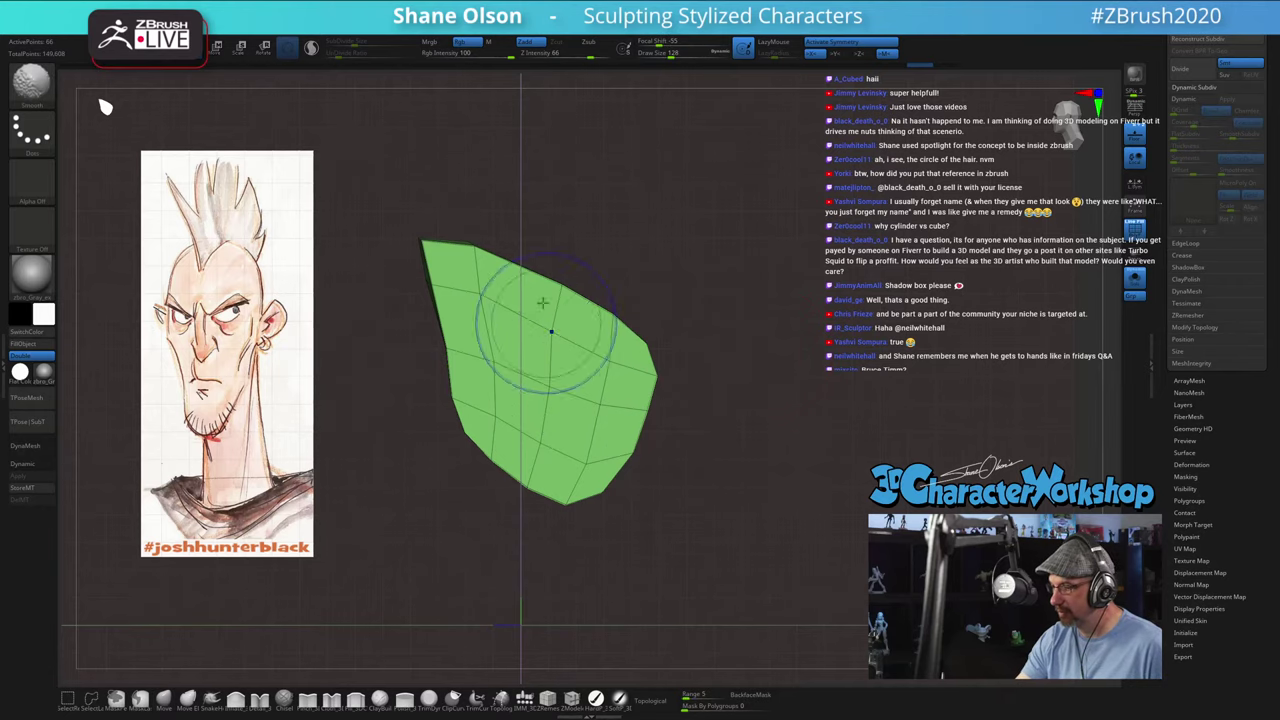
left_click(562, 53, "shift")
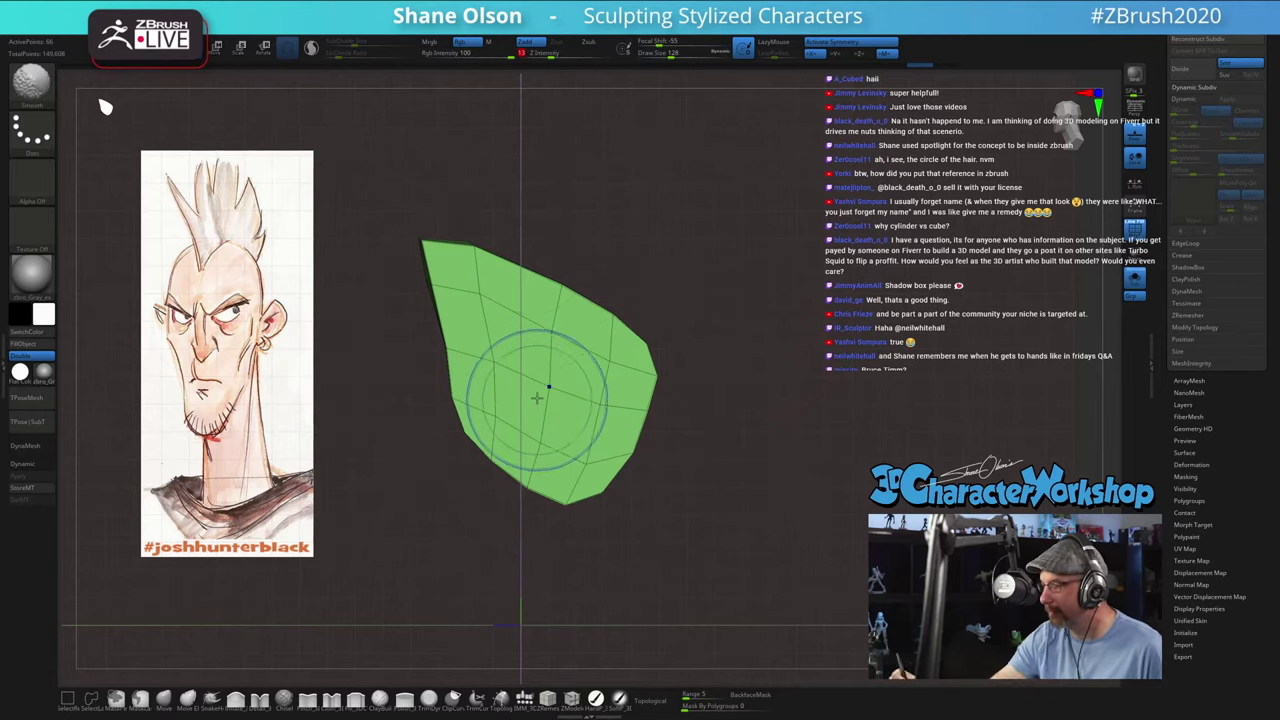
mouse_move(536, 400)
left_mouse_down("shift")
mouse_move(522, 408)
mouse_move(531, 377)
left_mouse_up("shift")
Step: Smooth the mohawk's narrow front edge and hide the floor grid
left_click_drag(726, 446, 768, 444)
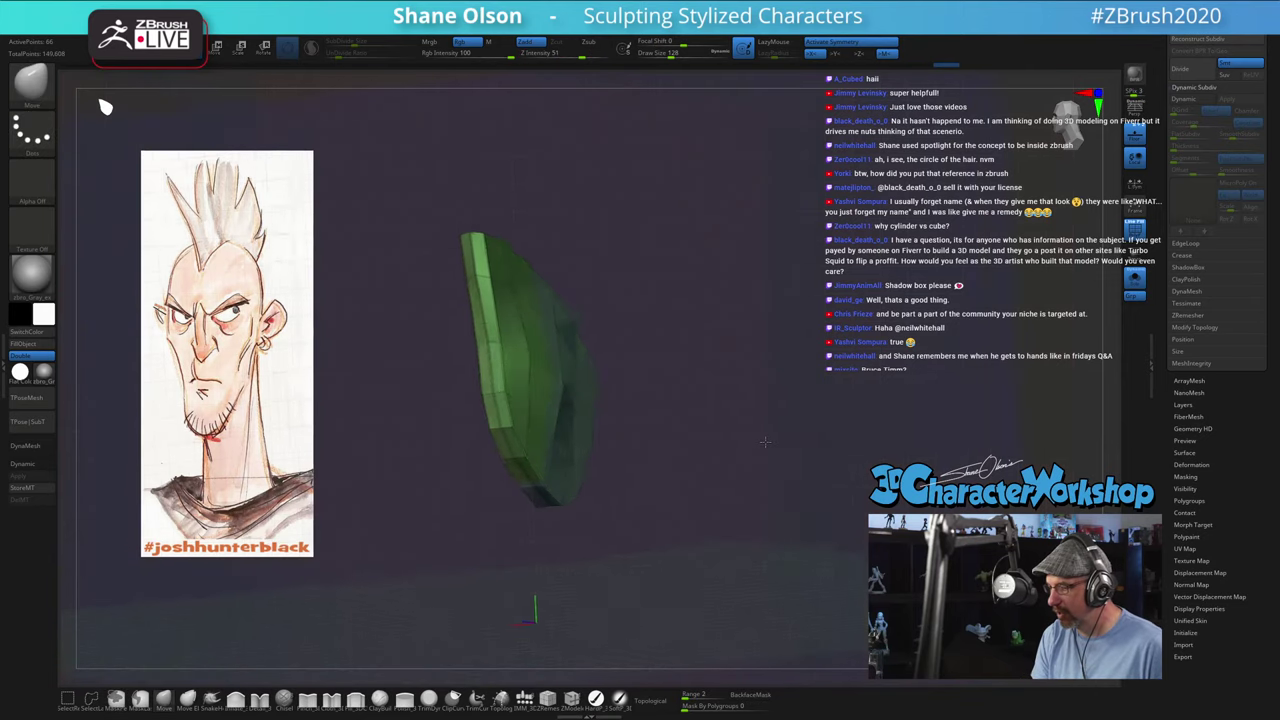
left_click_drag(497, 275, 488, 345, "shift")
mouse_move(751, 443)
left_mouse_down()
mouse_move(717, 454)
mouse_move(737, 430)
mouse_move(666, 409)
mouse_move(705, 446)
mouse_move(742, 455)
mouse_move(664, 493)
left_mouse_up()
key("ctrl")
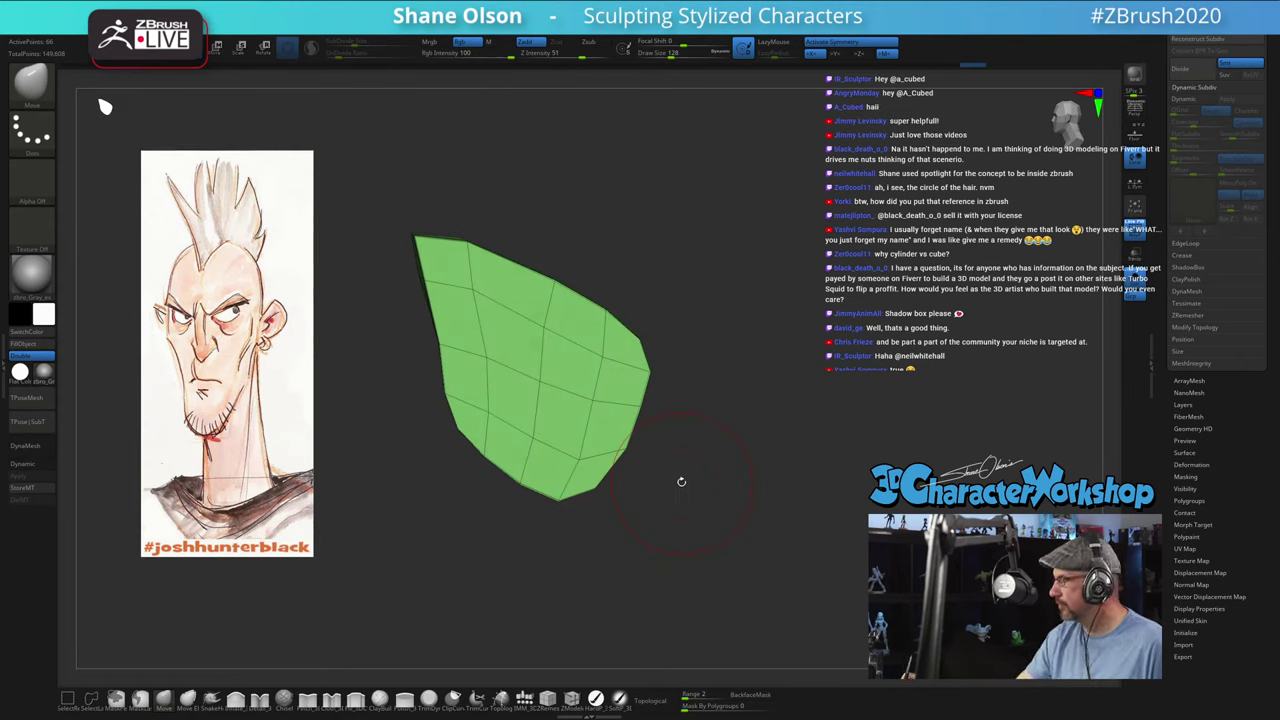
Step: Set the Move brush to Draw Size 97 and pull the mohawk's lower front corner outward into a sharp point
left_click_drag(791, 407, 794, 434, "alt")
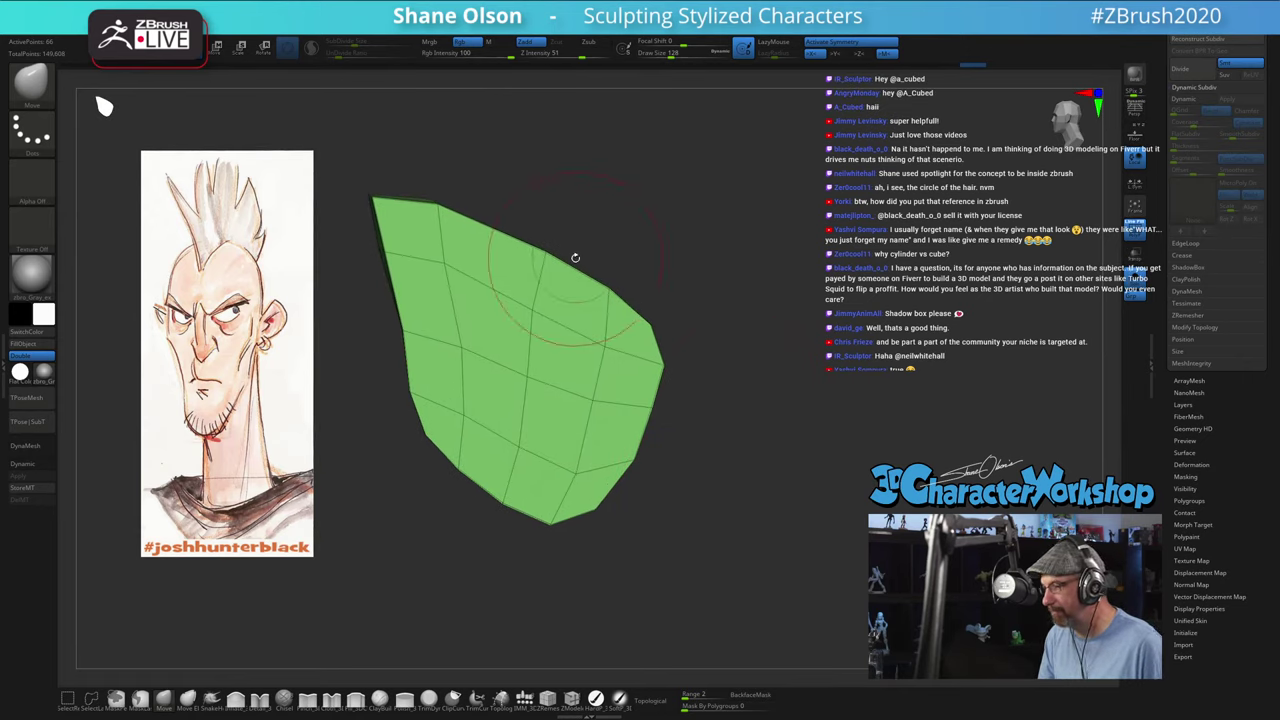
key("s")
mouse_move(573, 257)
left_mouse_down()
mouse_move(559, 258)
mouse_move(566, 246)
left_mouse_up()
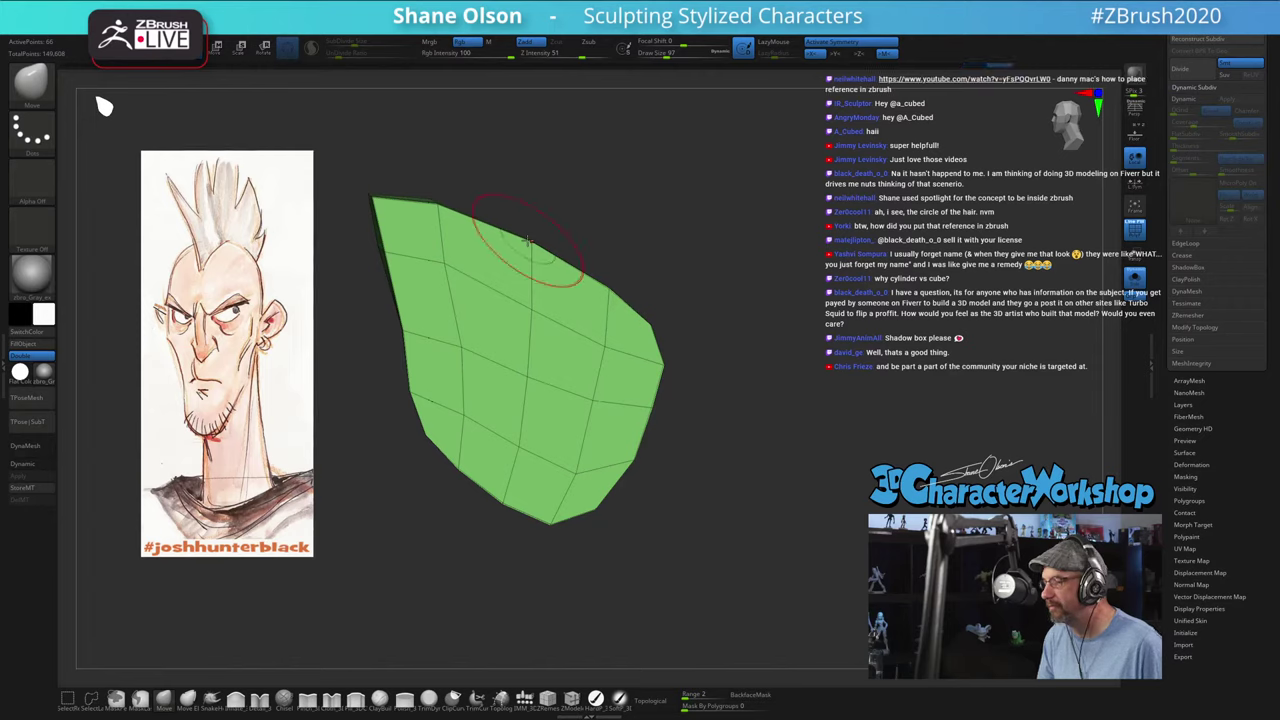
mouse_move(718, 322)
left_mouse_down("alt")
mouse_move(717, 279)
mouse_move(732, 284)
left_mouse_up("alt")
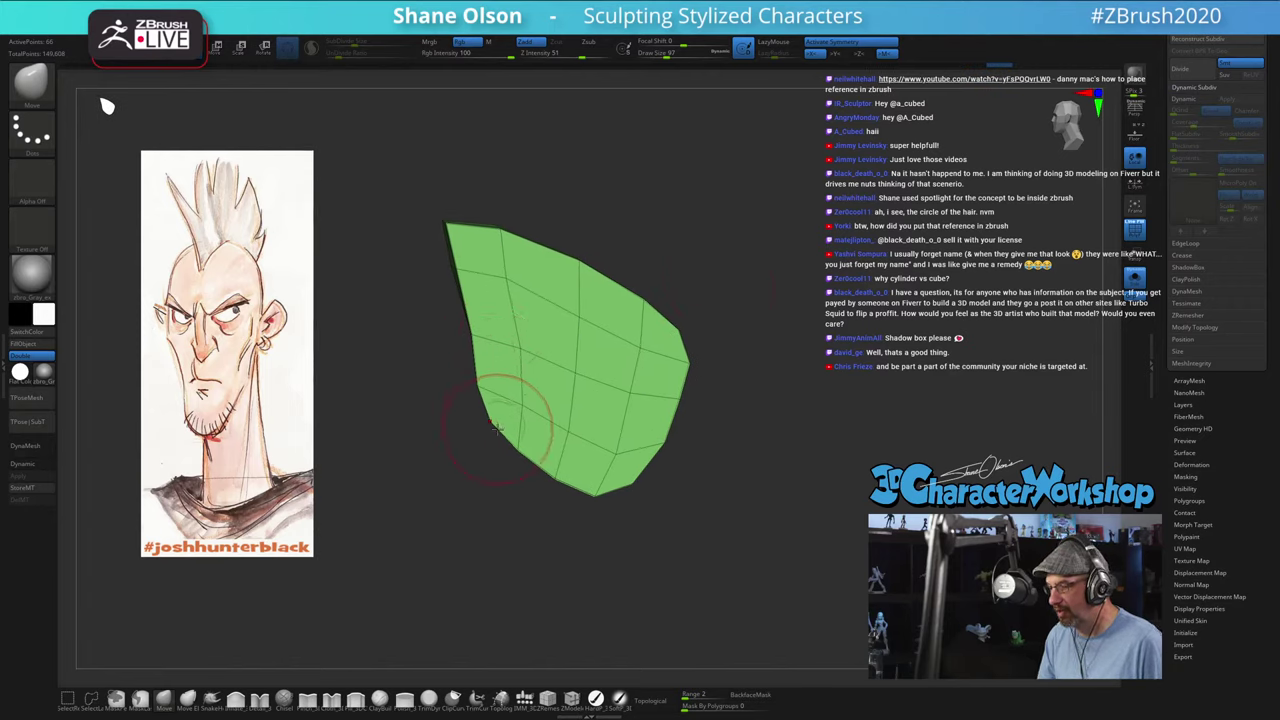
left_click_drag(493, 427, 472, 438)
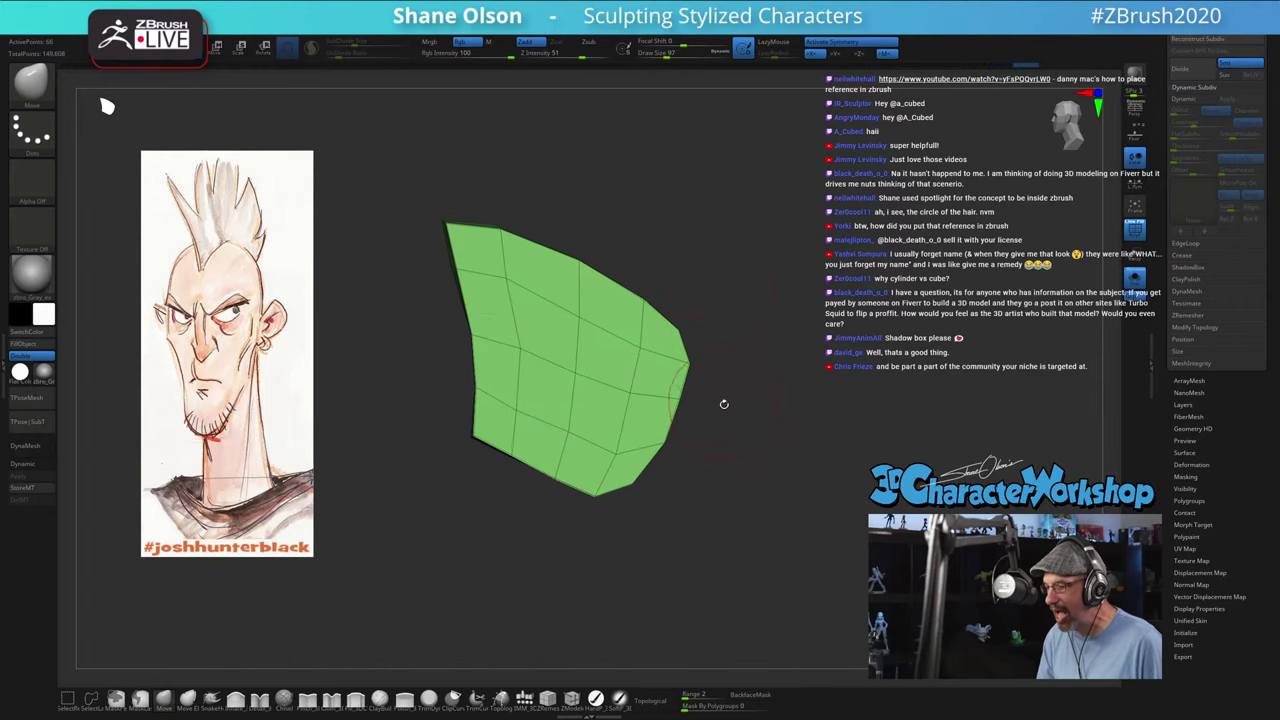
Step: Smooth the mohawk's lower rear area lightly and end its isolation to show the whole head
left_click_drag(643, 480, 708, 457)
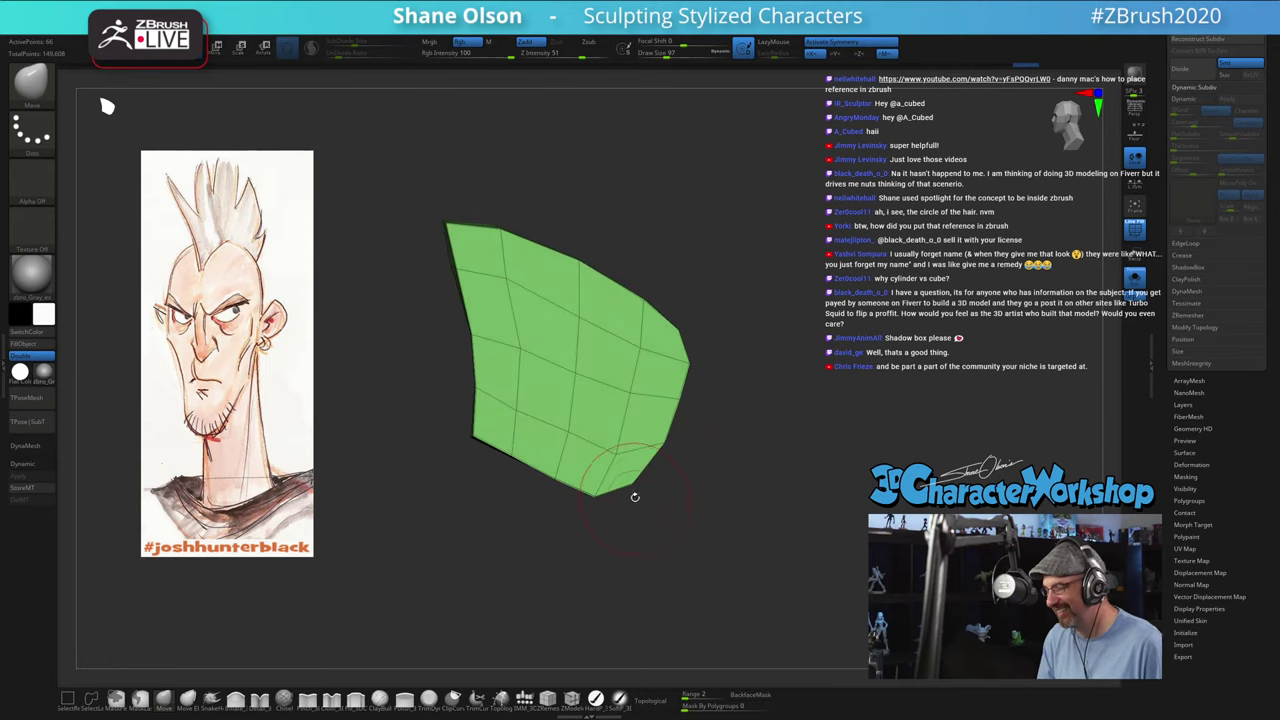
left_click_drag(633, 484, 620, 441)
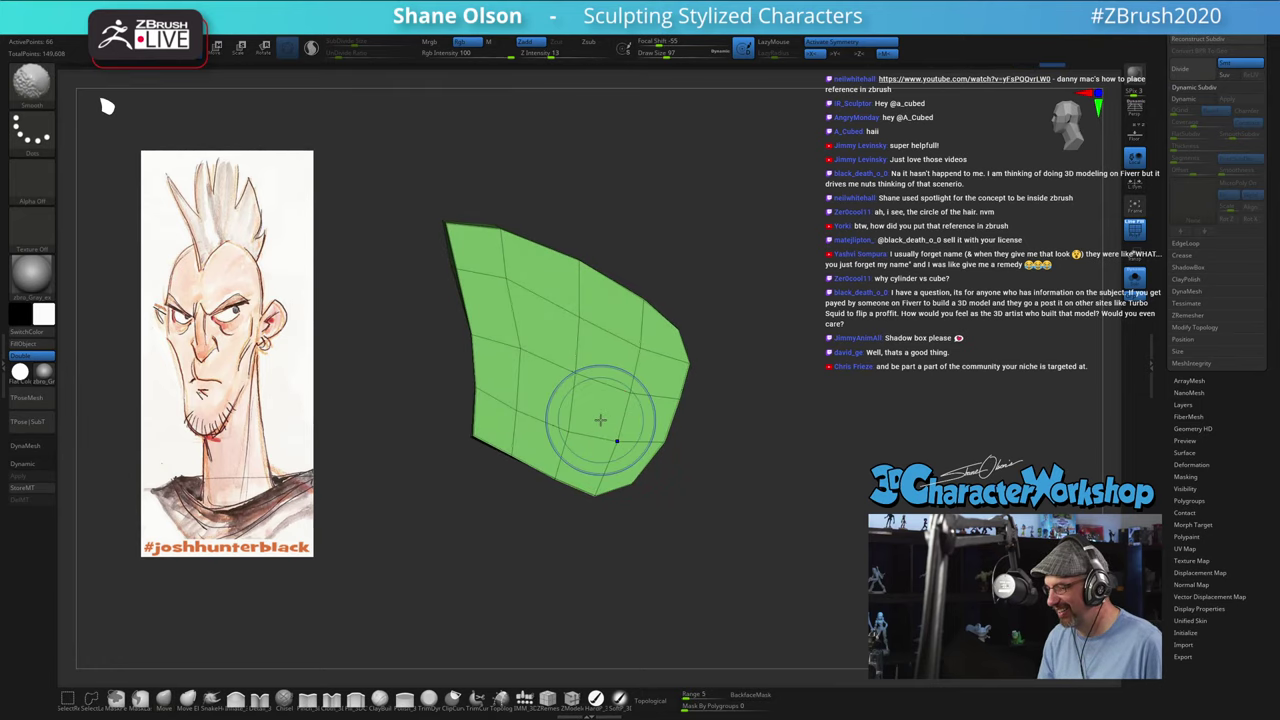
mouse_move(815, 352)
left_mouse_down("alt")
mouse_move(868, 364)
mouse_move(823, 331)
left_mouse_up("alt")
left_click(1139, 288)
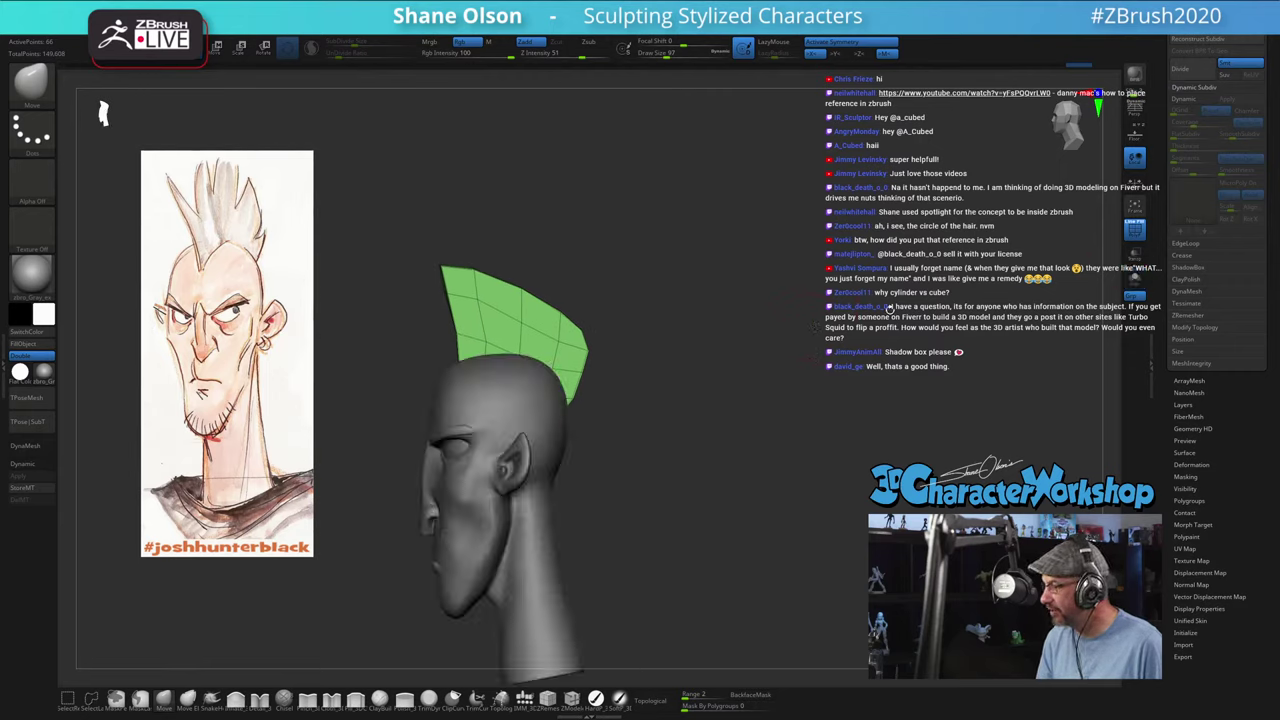
Step: Round the mohawk's upper back edge into an even arc with a large Move brush, pulling the rear corner inward
left_click_drag(705, 362, 781, 311, "alt")
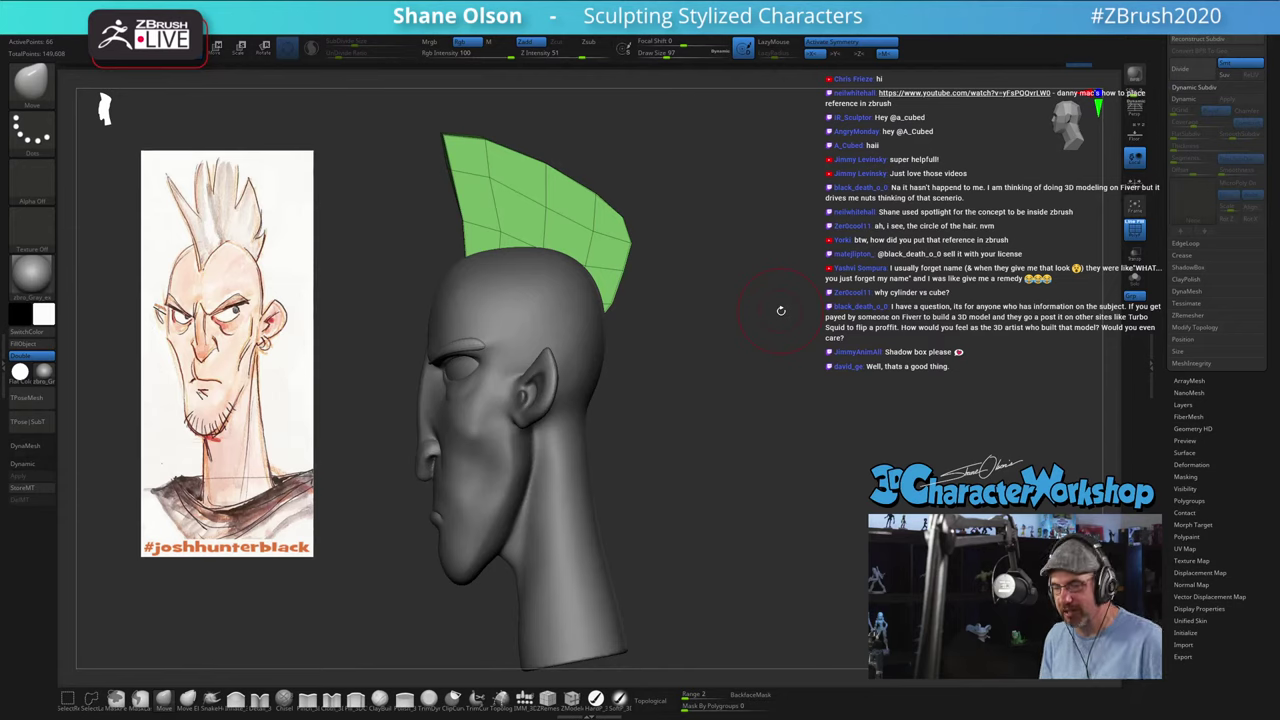
left_click_drag(781, 311, 689, 374)
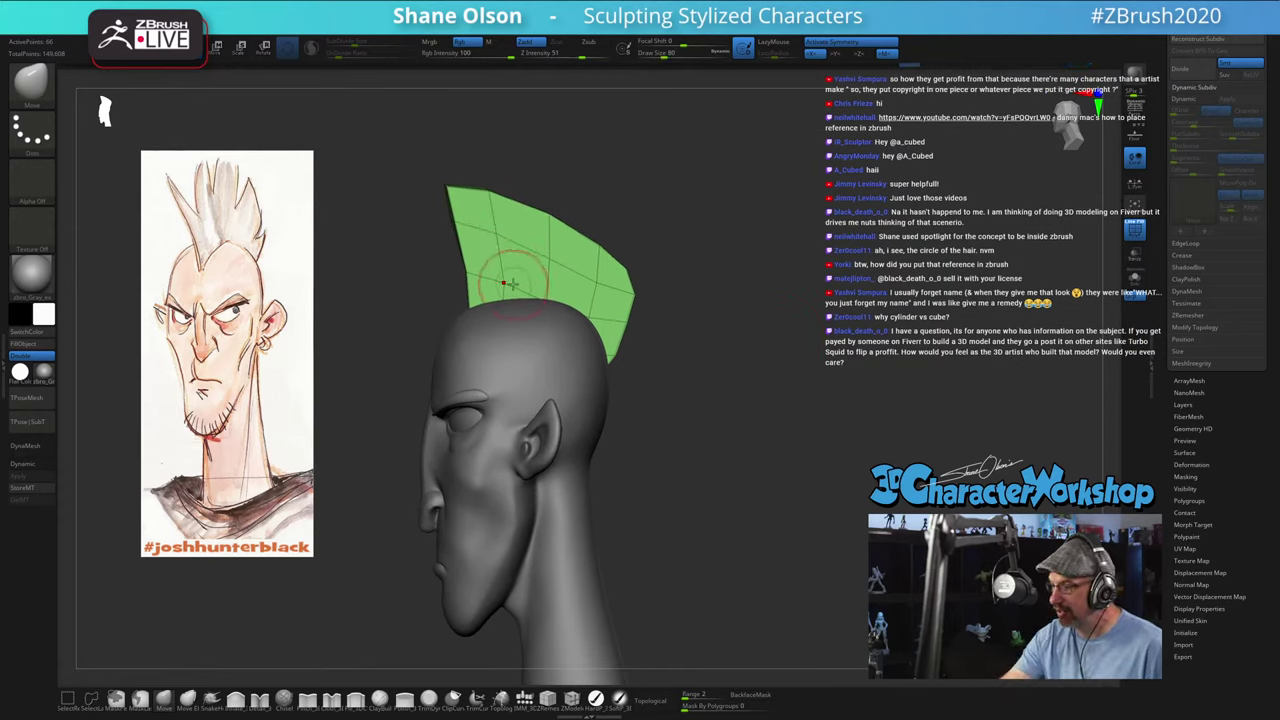
right_click_drag(547, 250, 544, 265, "ctrl")
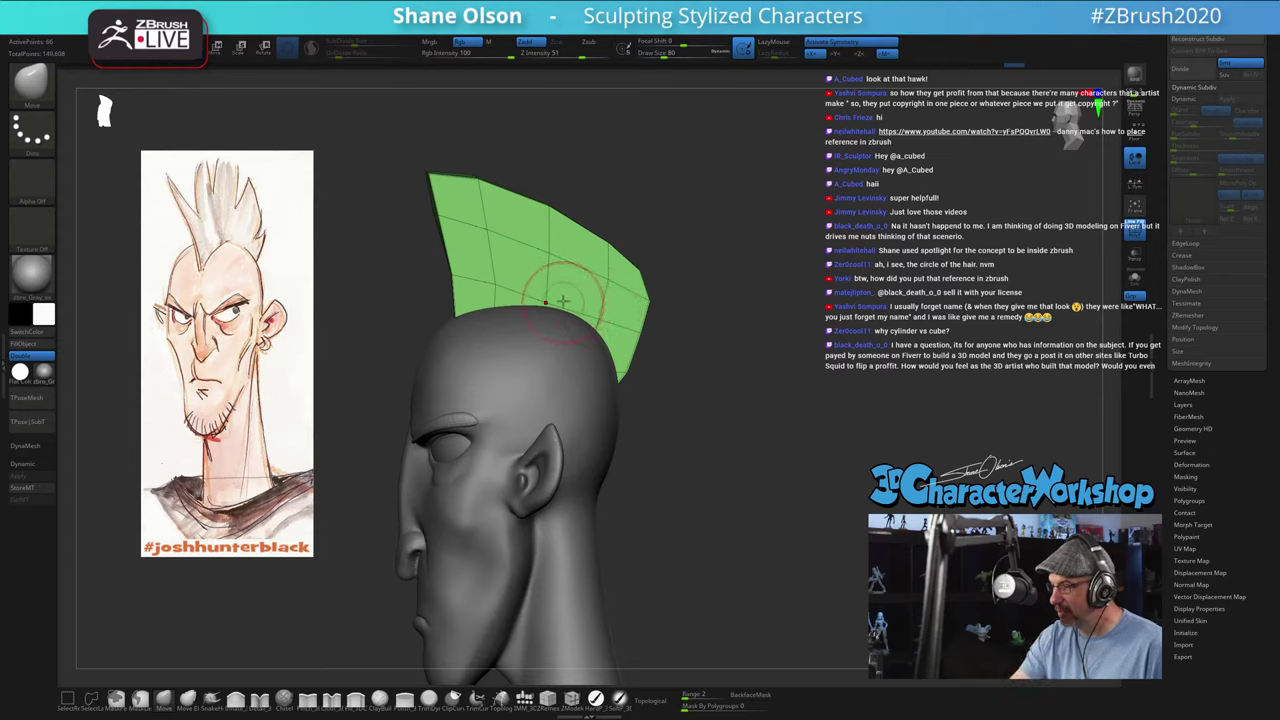
mouse_move(580, 286)
right_mouse_down()
mouse_move(568, 281)
mouse_move(668, 284)
mouse_move(578, 277)
right_mouse_up()
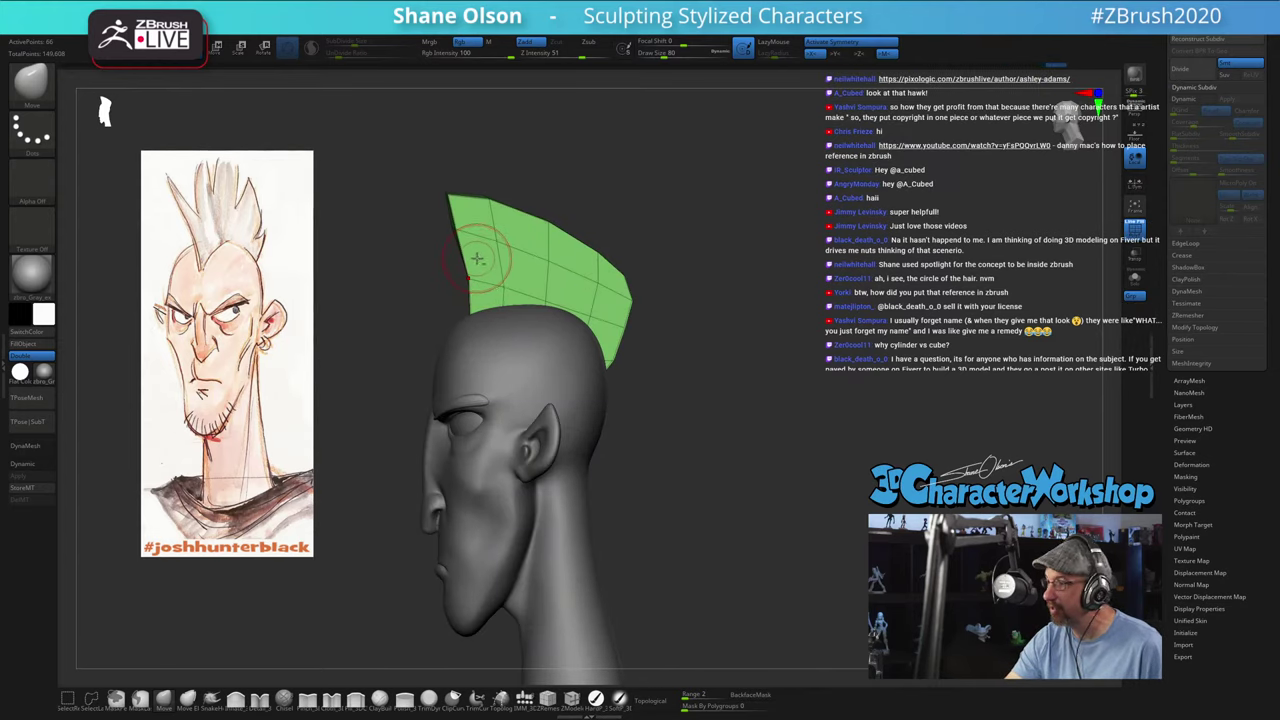
mouse_move(480, 260)
right_mouse_down("ctrl")
mouse_move(486, 236)
mouse_move(486, 254)
mouse_move(496, 246)
right_mouse_up("ctrl")
key("[")
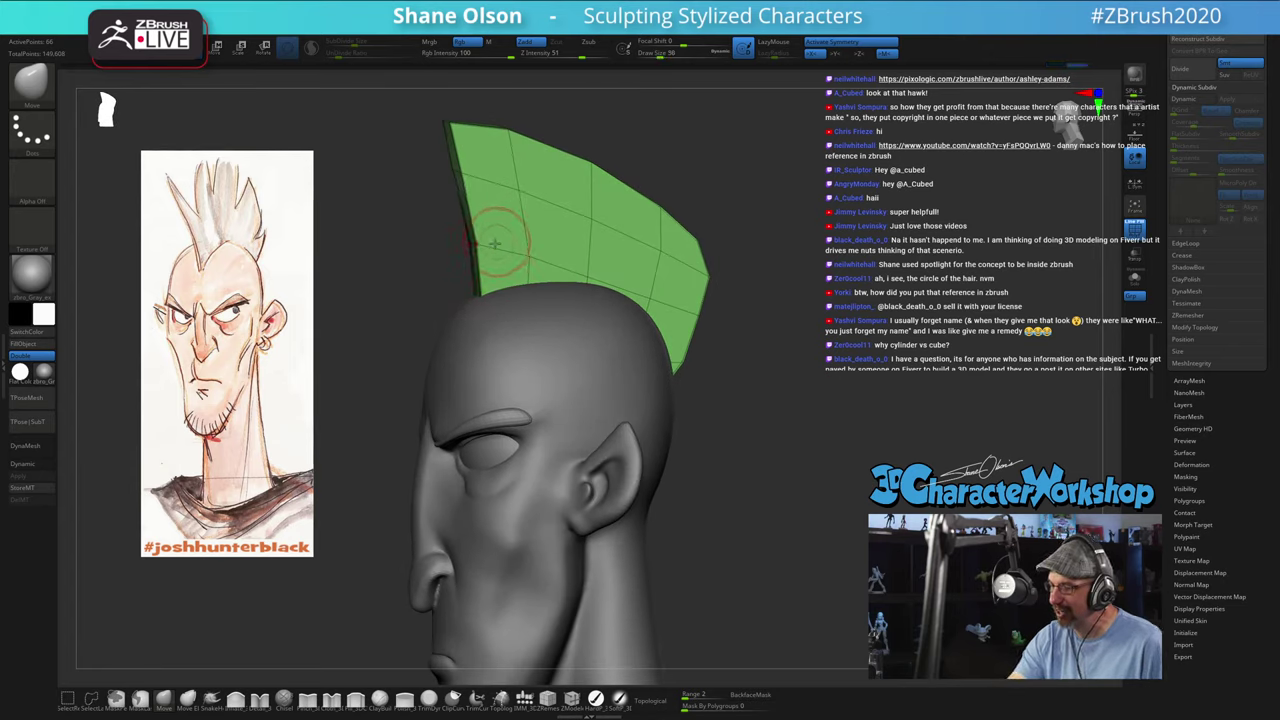
left_click_drag(815, 412, 783, 407)
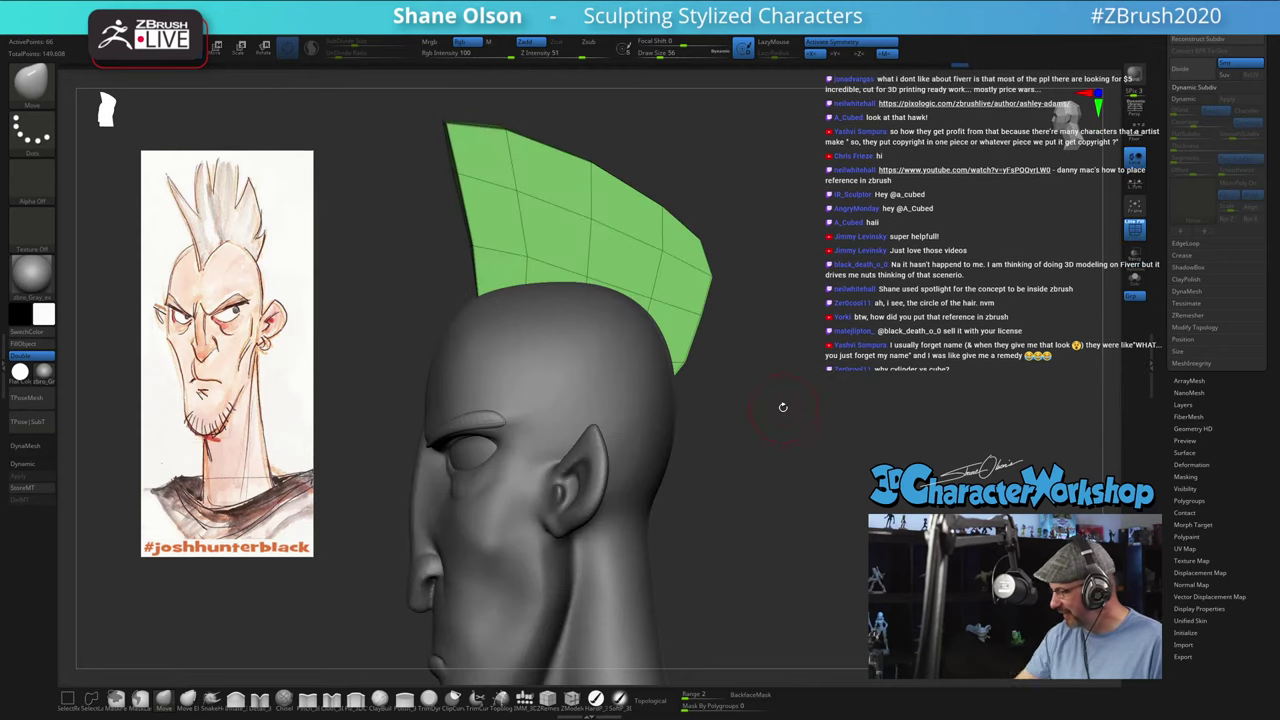
mouse_move(778, 400)
left_mouse_down()
mouse_move(745, 371)
mouse_move(738, 316)
left_mouse_up()
key("s")
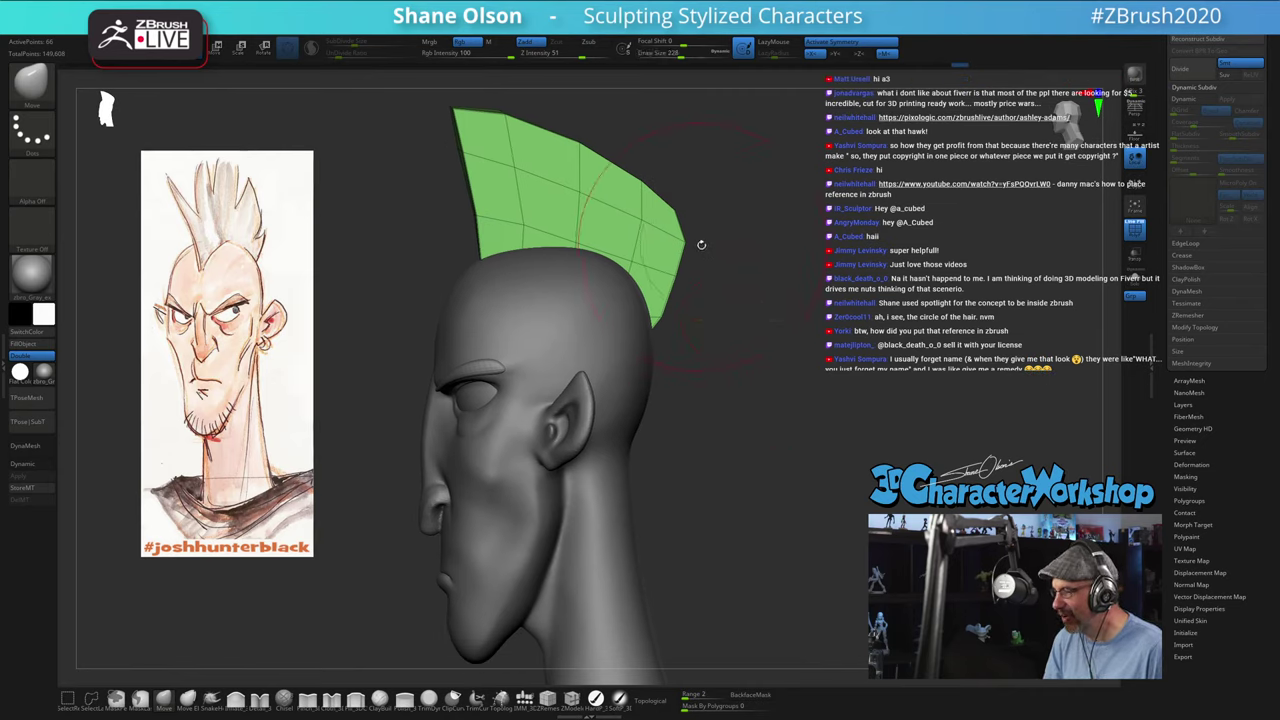
left_click_drag(682, 238, 673, 256)
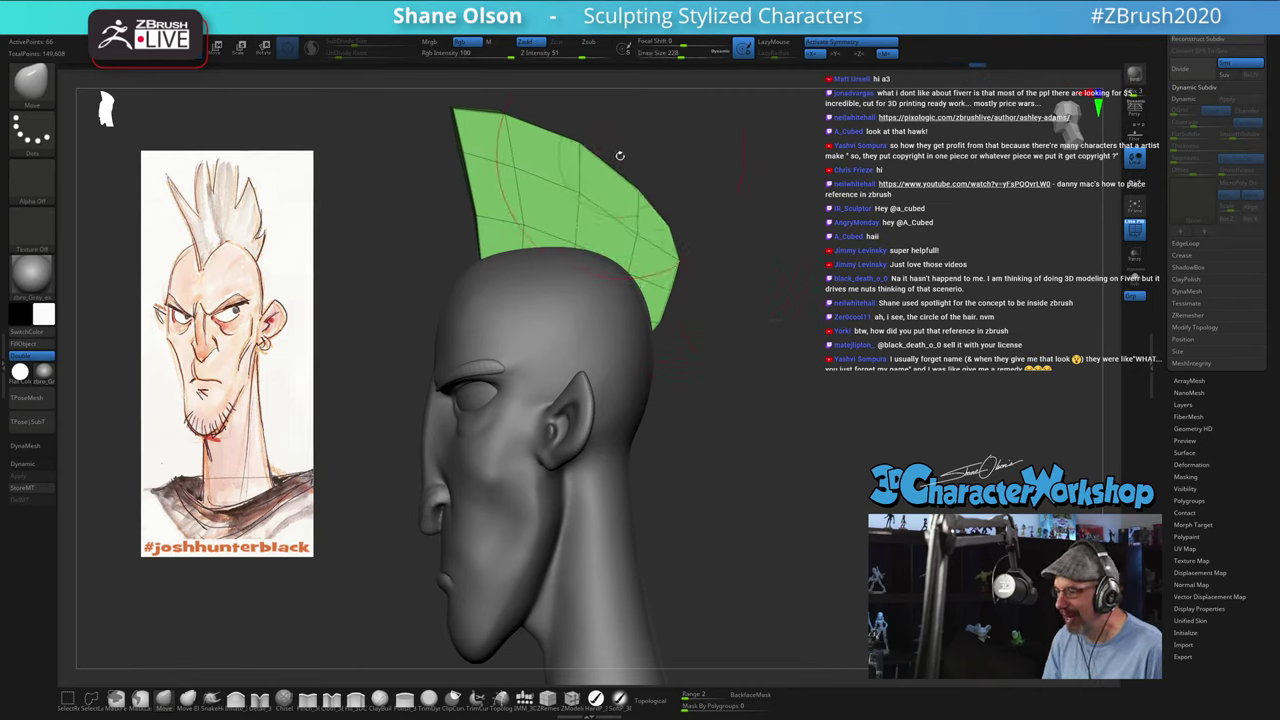
key("s")
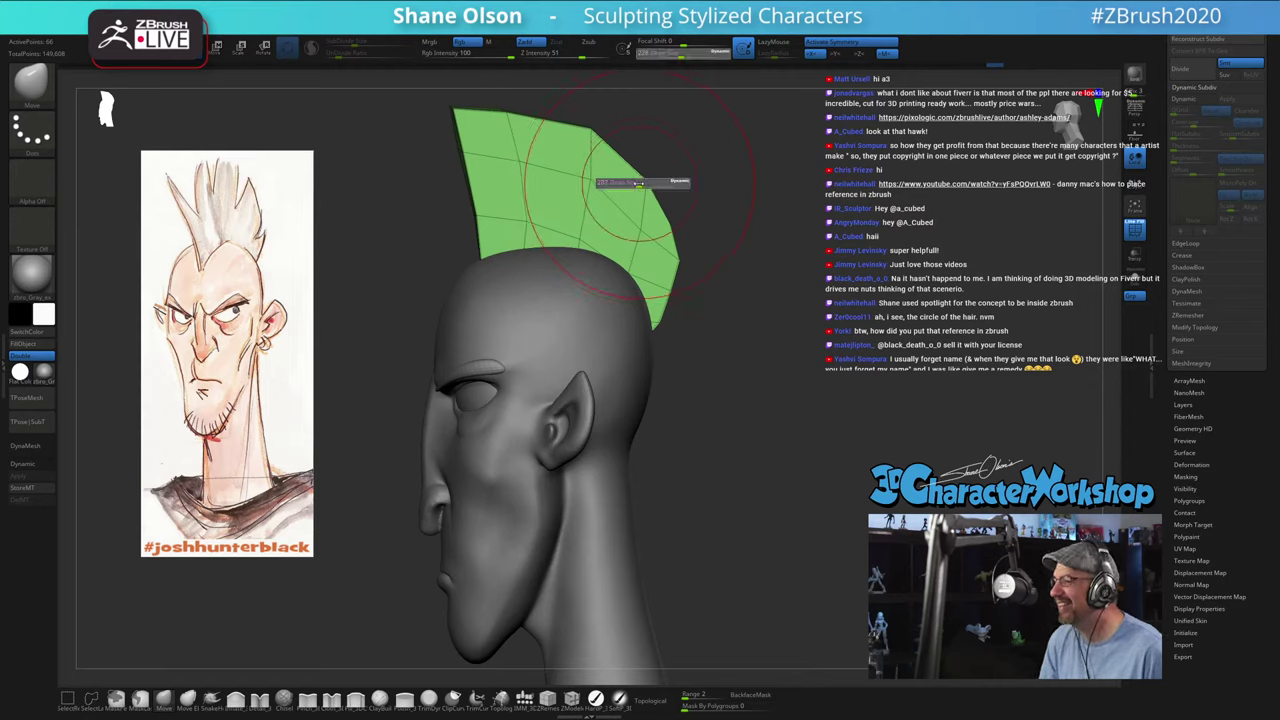
mouse_move(662, 181)
left_mouse_down()
mouse_move(640, 180)
mouse_move(628, 205)
left_mouse_up()
key("s")
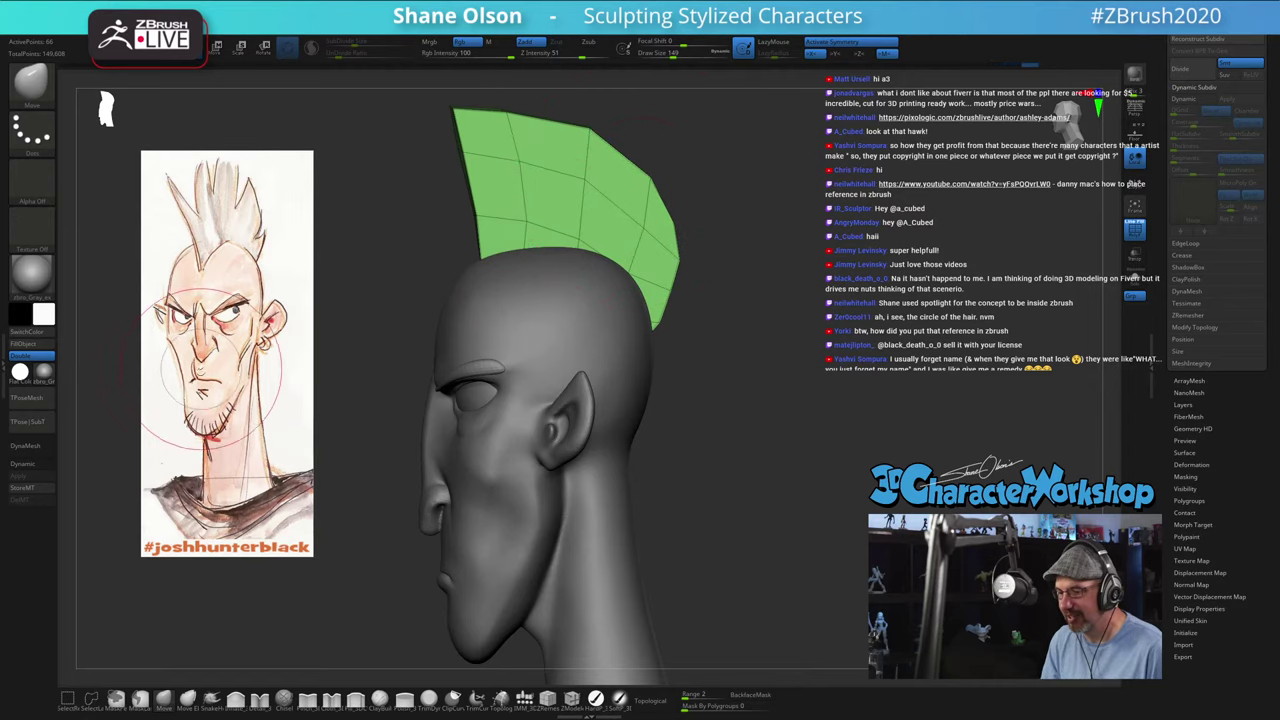
Step: Examine the mohawk's silhouette and thickness on the head from the side, three-quarter and front views
mouse_move(760, 405)
left_mouse_down("alt")
mouse_move(741, 305)
mouse_move(698, 362)
left_mouse_up("alt")
key("s")
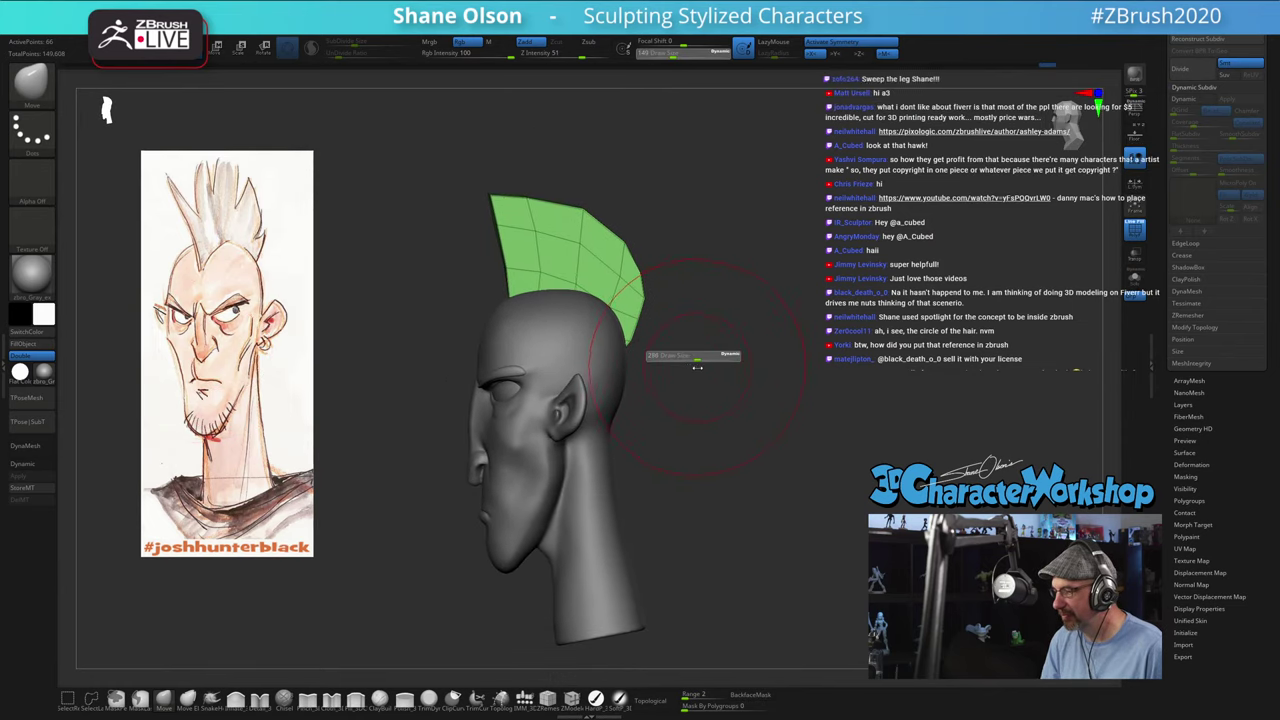
left_click_drag(601, 379, 597, 379)
left_click_drag(706, 366, 731, 351)
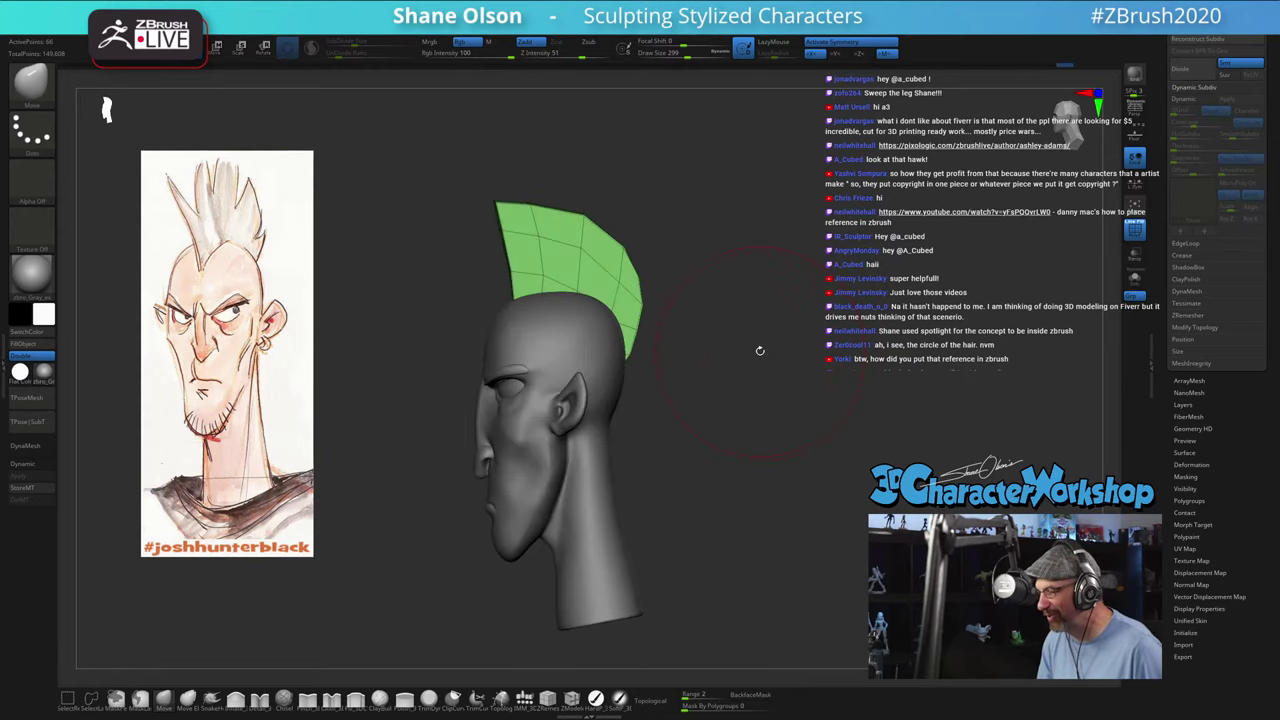
key("s")
left_click_drag(762, 352, 775, 340)
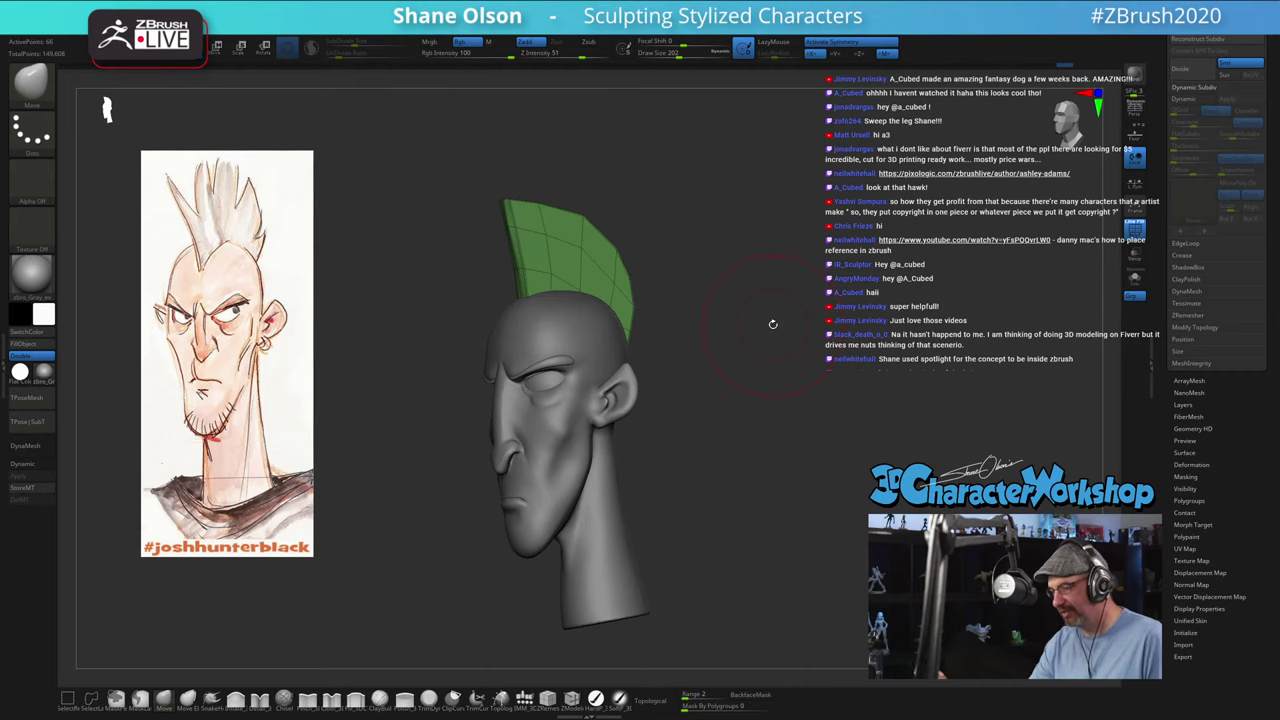
left_click_drag(714, 471, 784, 381)
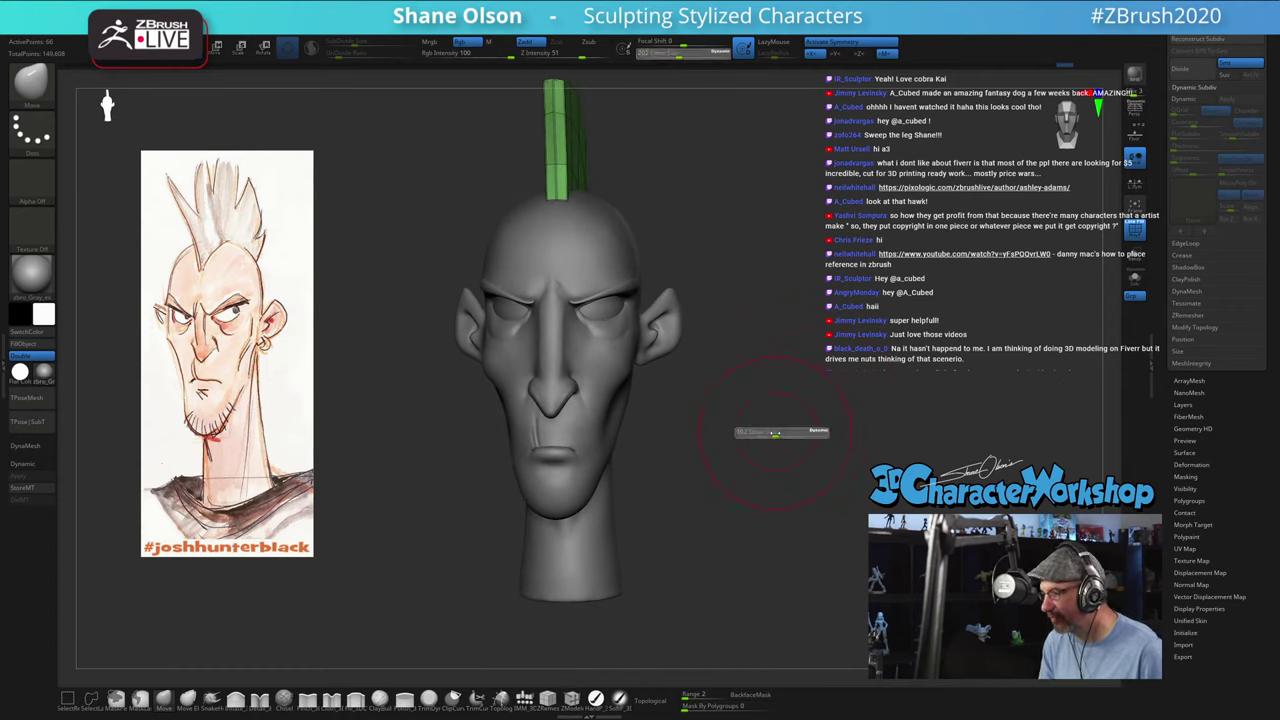
left_click_drag(729, 371, 620, 340)
Step: Turn off the polygroup wireframe display and enable Dynamic Subdivision on the mohawk
mouse_move(391, 287)
left_mouse_down("alt")
mouse_move(400, 266)
mouse_move(391, 286)
left_mouse_up("alt")
key("shift+f")
left_click_drag(716, 338, 620, 303, "alt")
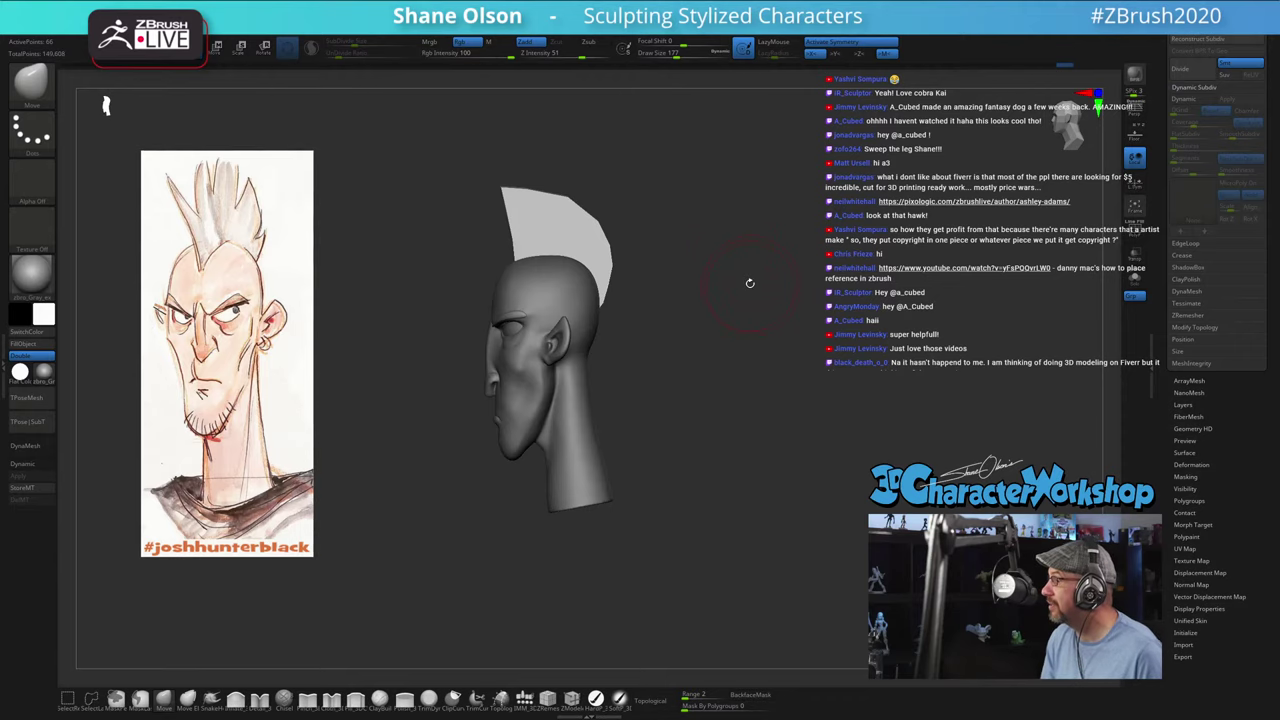
left_click_drag(750, 283, 756, 294, "alt")
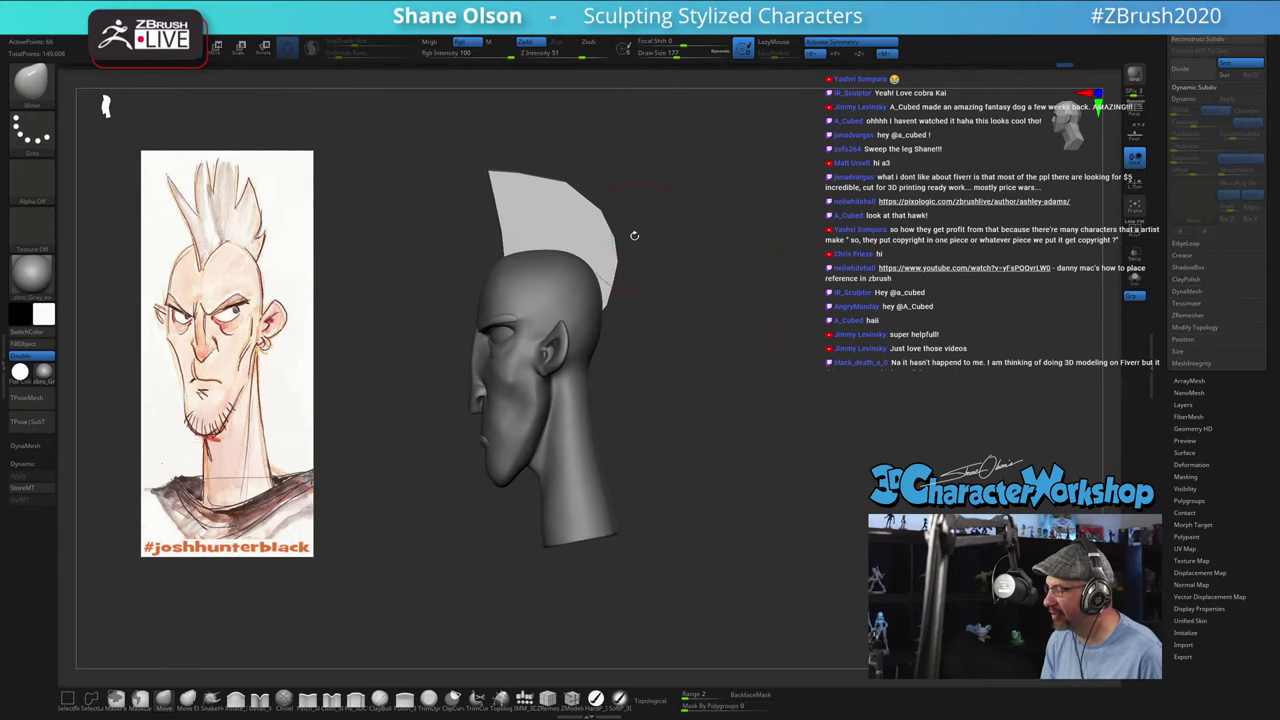
key("d")
left_click(690, 223)
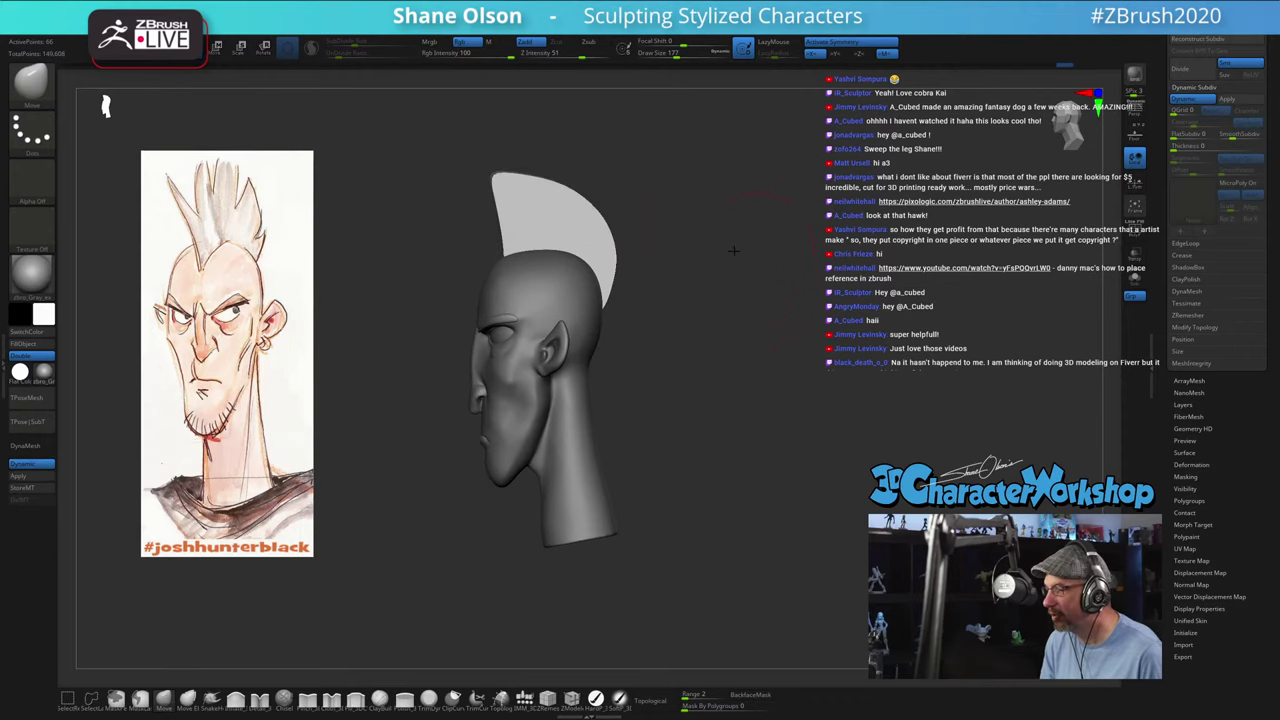
Step: Inspect the subdivided mohawk's shape against the head from side and three-quarter angles
left_click_drag(708, 244, 733, 224)
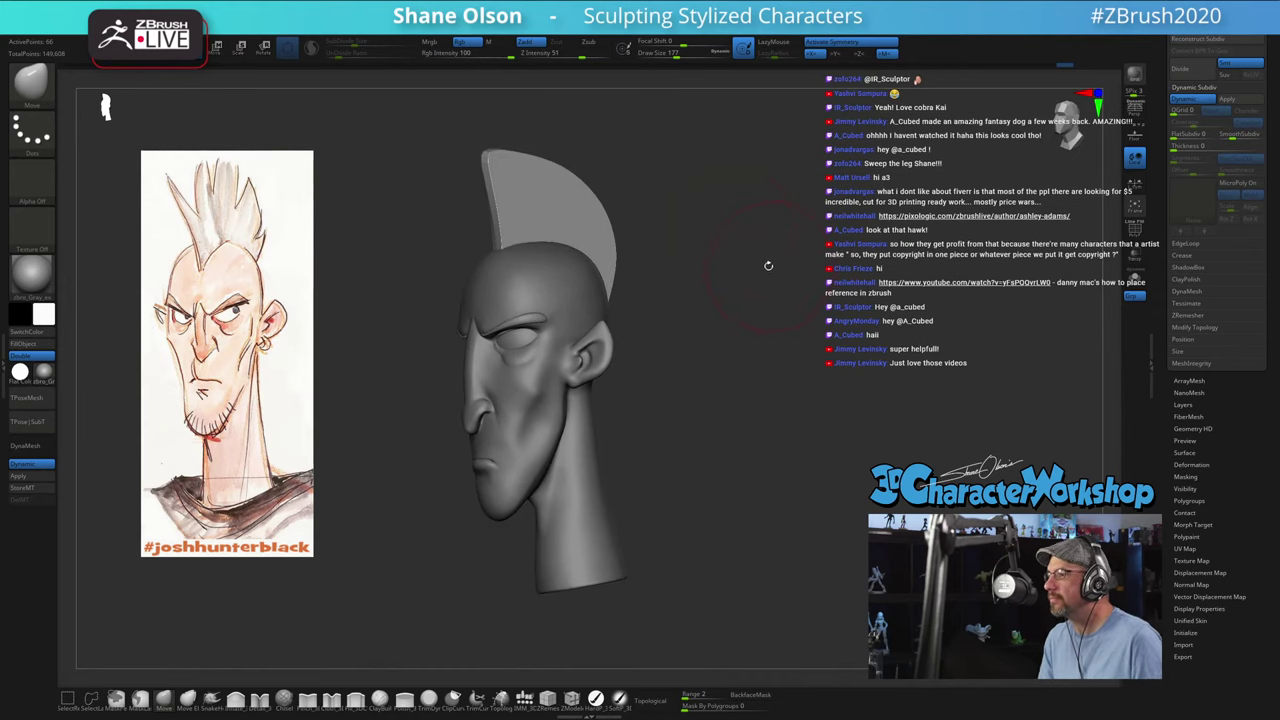
mouse_move(768, 265)
left_mouse_down()
mouse_move(728, 178)
mouse_move(705, 294)
left_mouse_up()
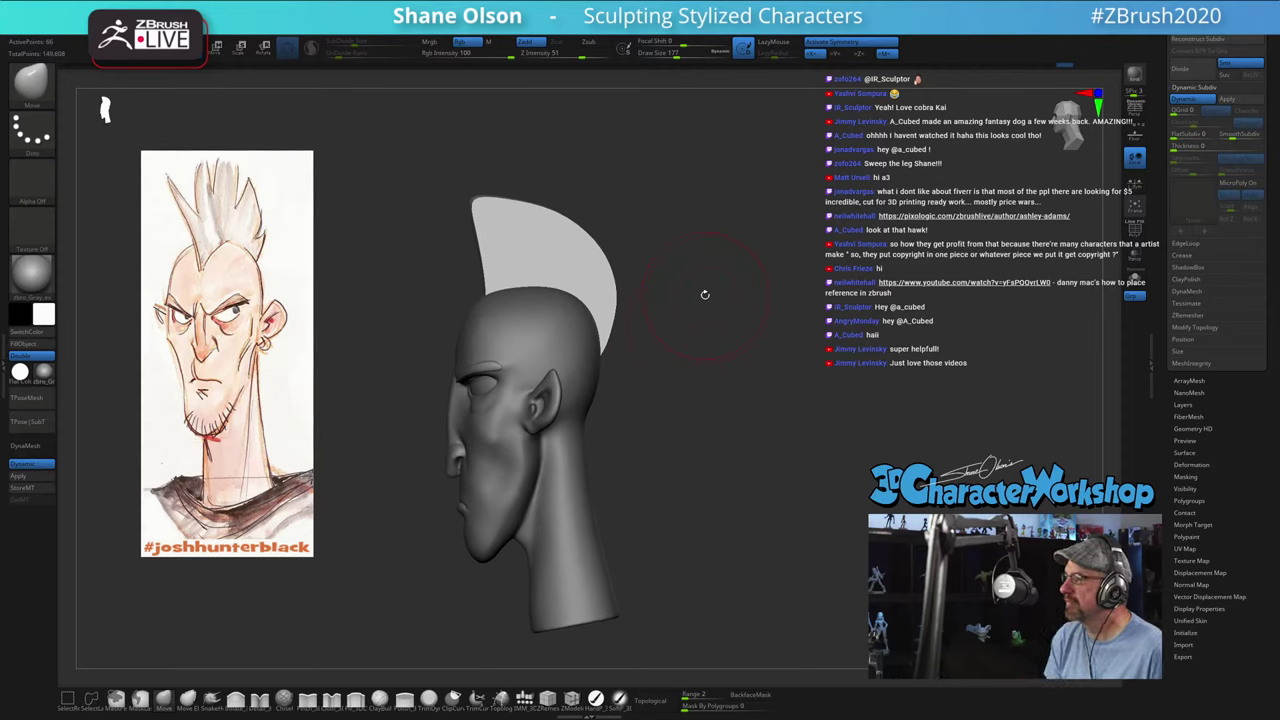
mouse_move(671, 369)
left_mouse_down()
mouse_move(686, 357)
mouse_move(679, 333)
mouse_move(680, 348)
left_mouse_up()
key("s")
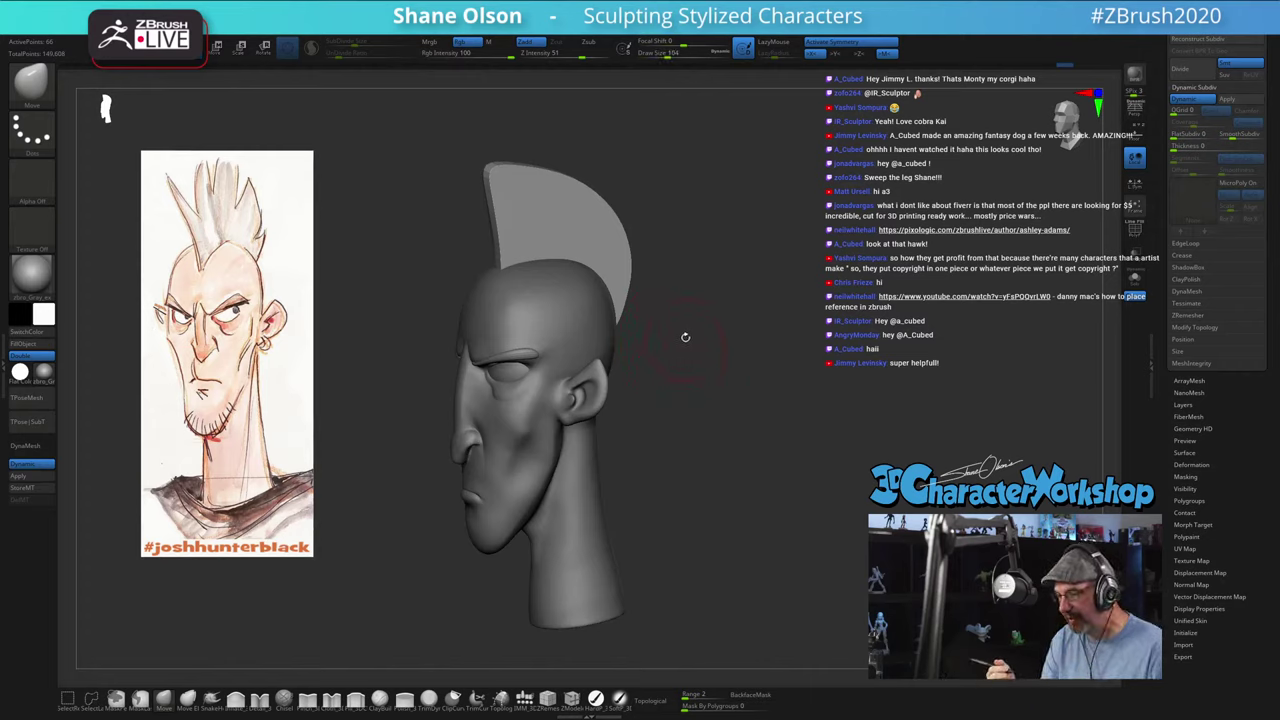
mouse_move(701, 268)
left_mouse_down()
mouse_move(715, 292)
mouse_move(712, 349)
left_mouse_up()
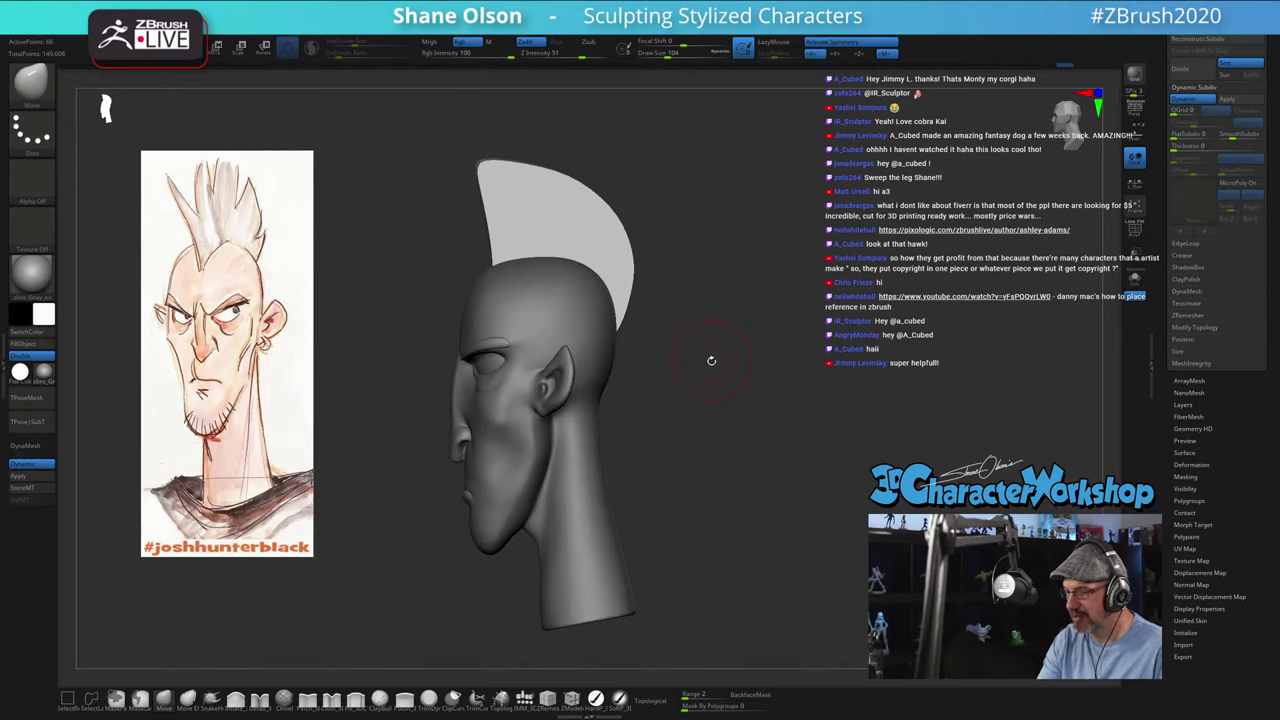
left_click_drag(713, 364, 663, 300)
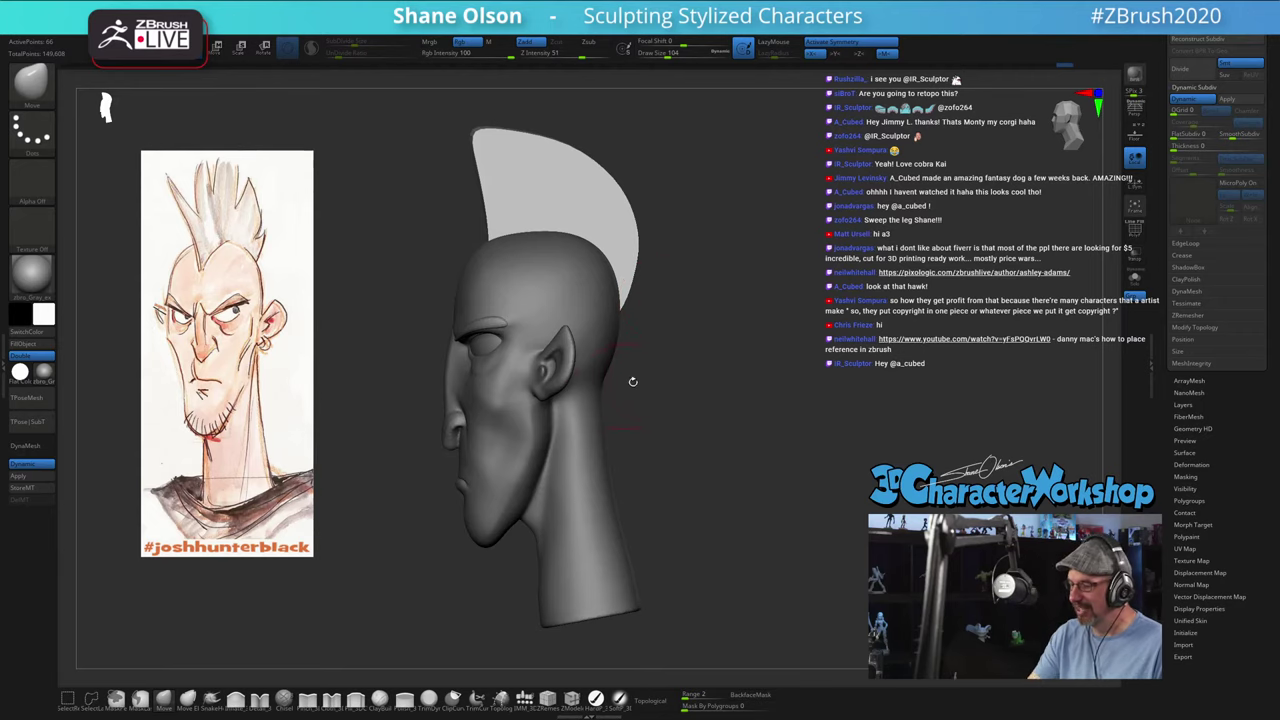
left_click_drag(694, 466, 700, 454)
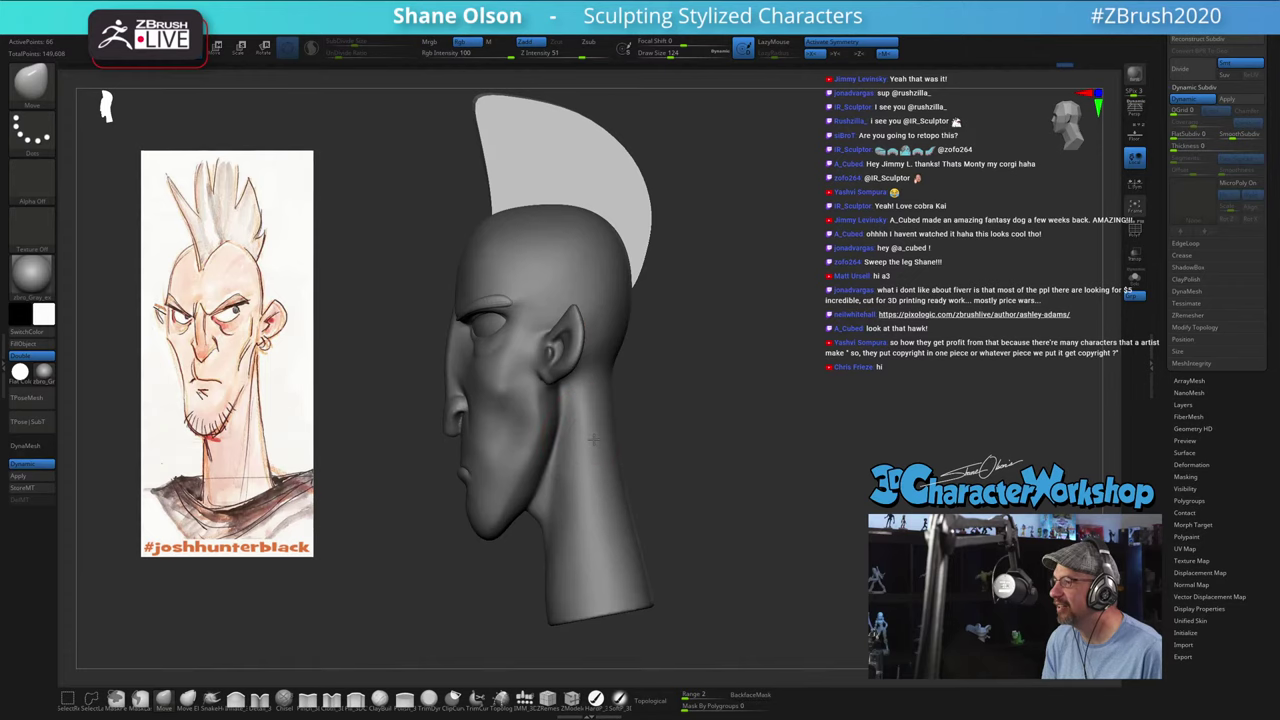
Step: Make the head the active subtool and switch the material to SkinShade4
key("shift+d")
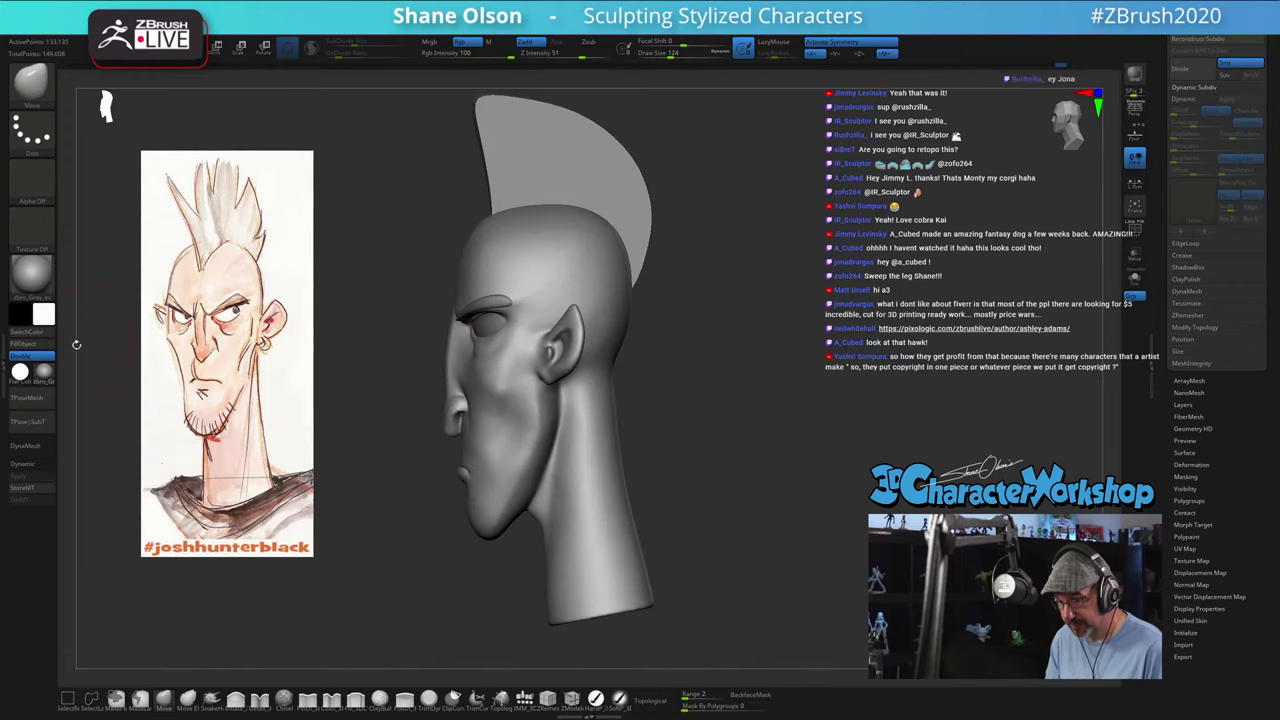
left_click(43, 372)
left_click(381, 391)
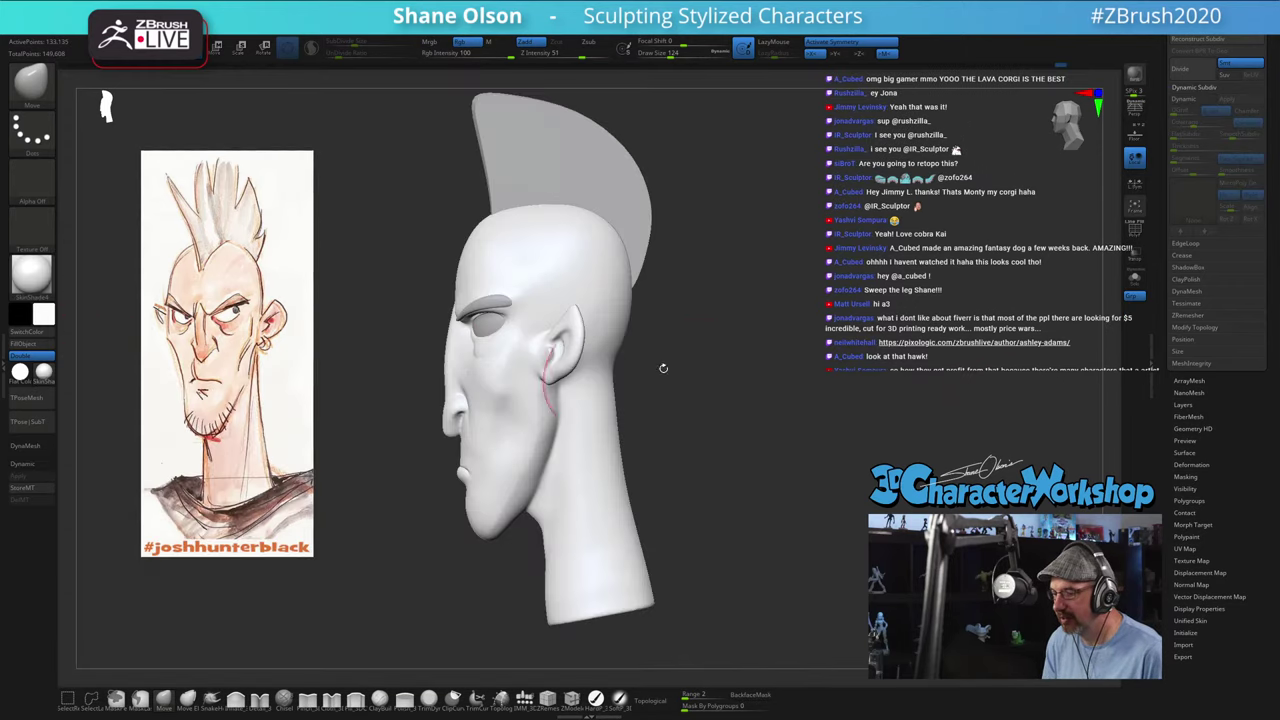
Step: Nudge the cheekbone forms beside the ears symmetrically with the Move brush at draw size 101
left_click_drag(860, 384, 814, 366)
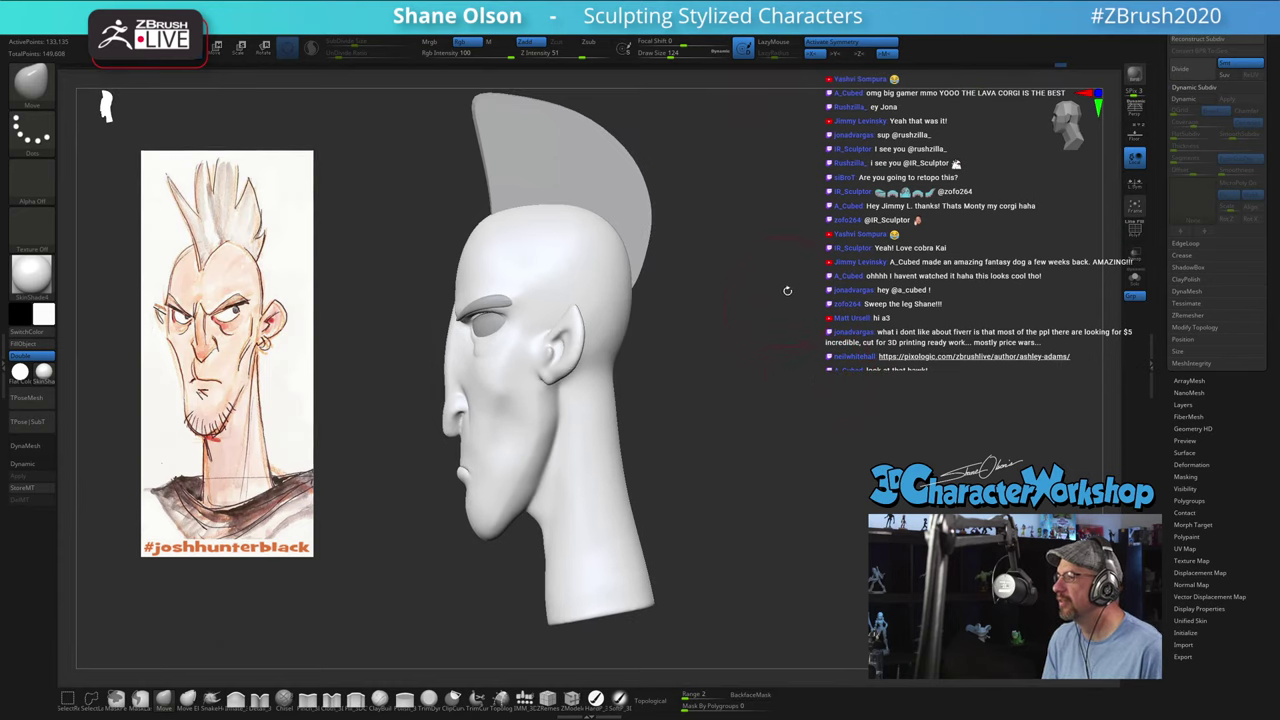
key("s")
left_click_drag(786, 289, 789, 289)
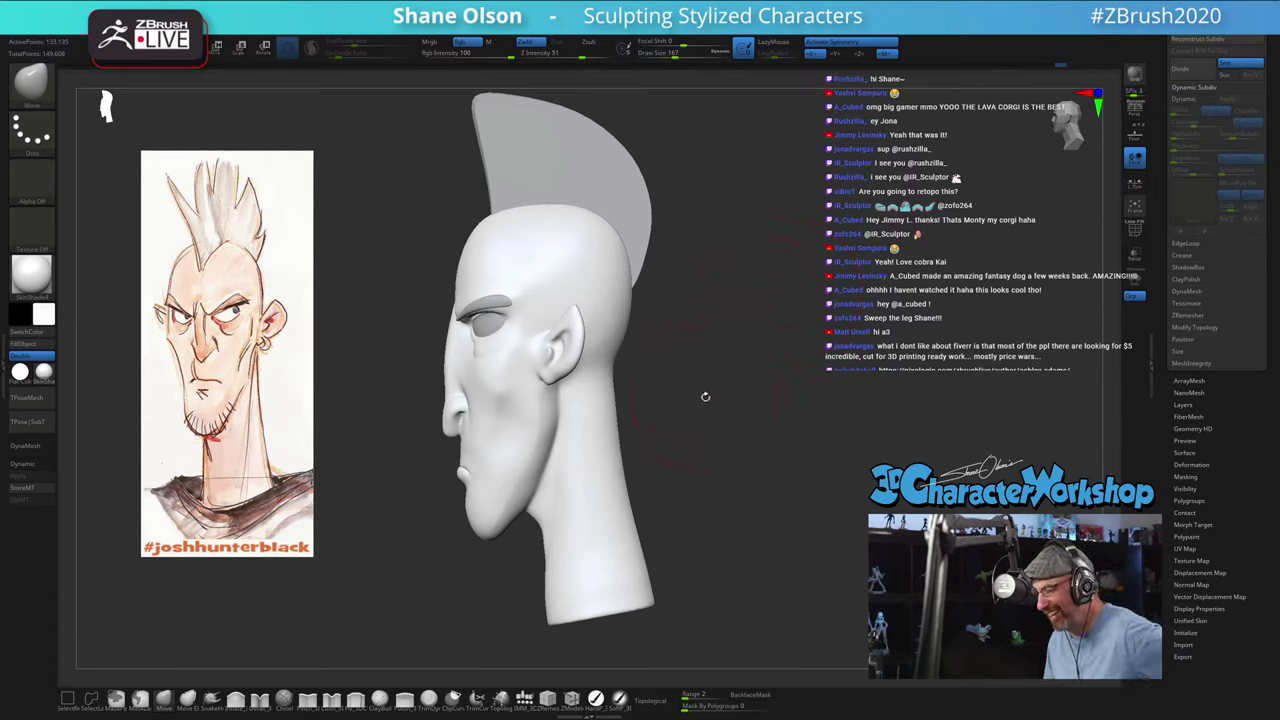
left_click_drag(783, 346, 808, 363)
mouse_move(414, 402)
left_mouse_down("alt")
mouse_move(369, 420)
mouse_move(838, 417)
mouse_move(814, 430)
left_mouse_up("alt")
key("s")
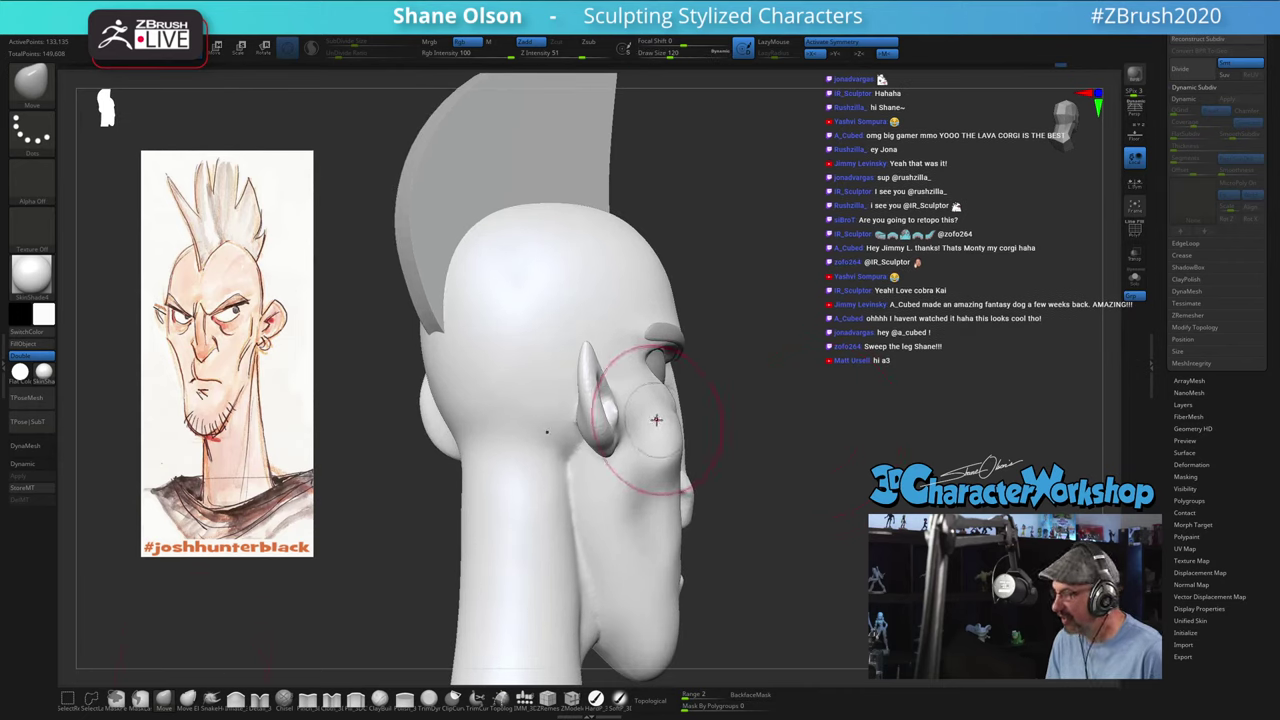
key("s")
left_click_drag(654, 420, 651, 420)
left_click_drag(648, 417, 662, 410)
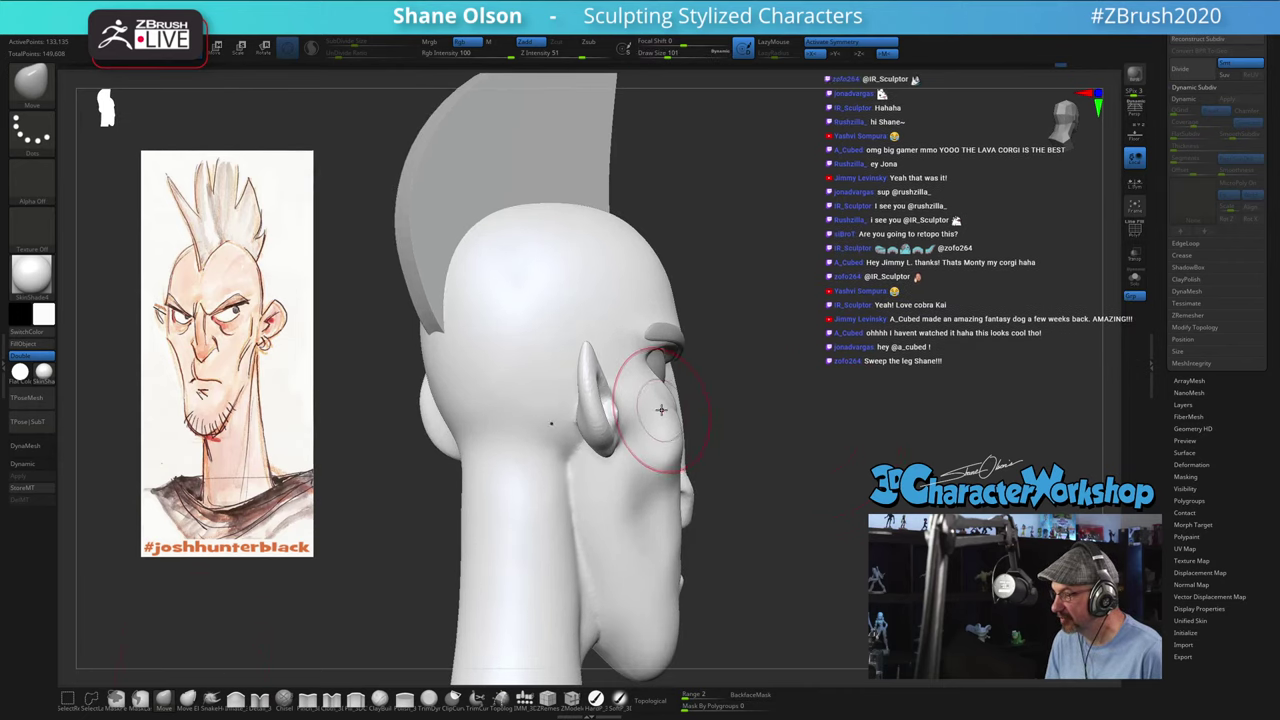
left_click_drag(778, 428, 690, 420, "shift")
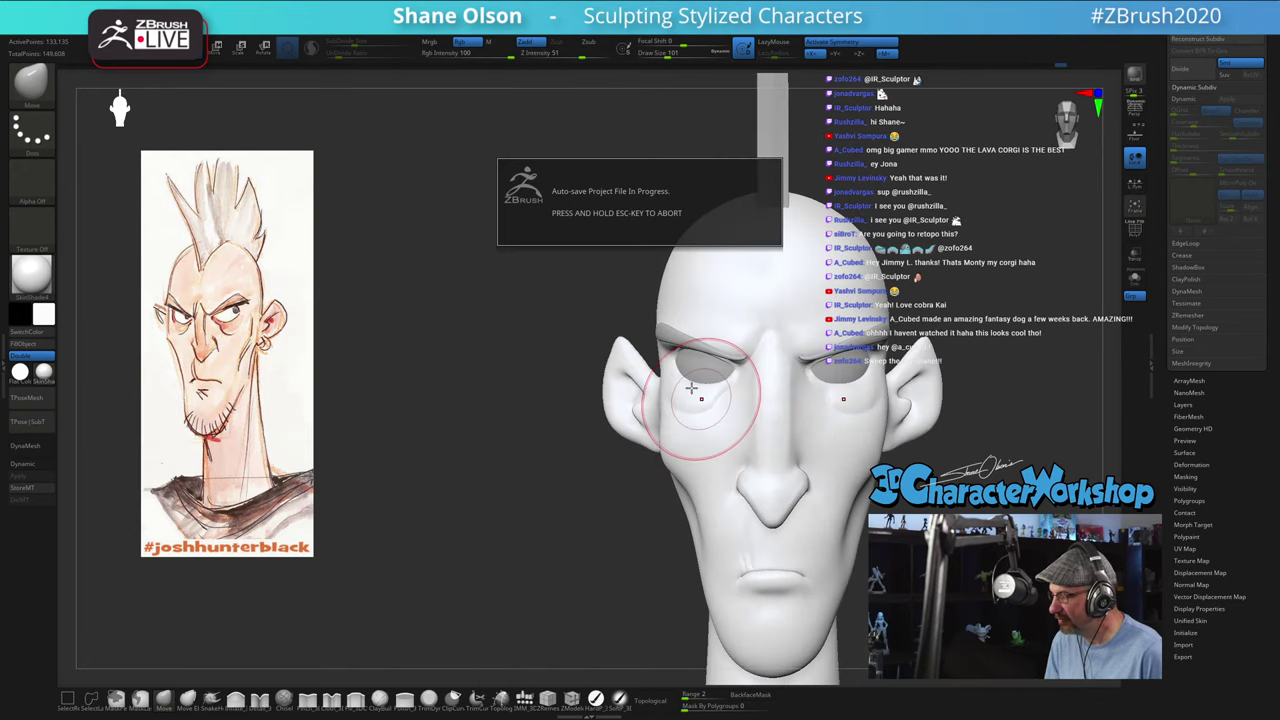
mouse_move(466, 403)
left_mouse_down()
mouse_move(400, 457)
mouse_move(422, 470)
mouse_move(414, 391)
left_mouse_up()
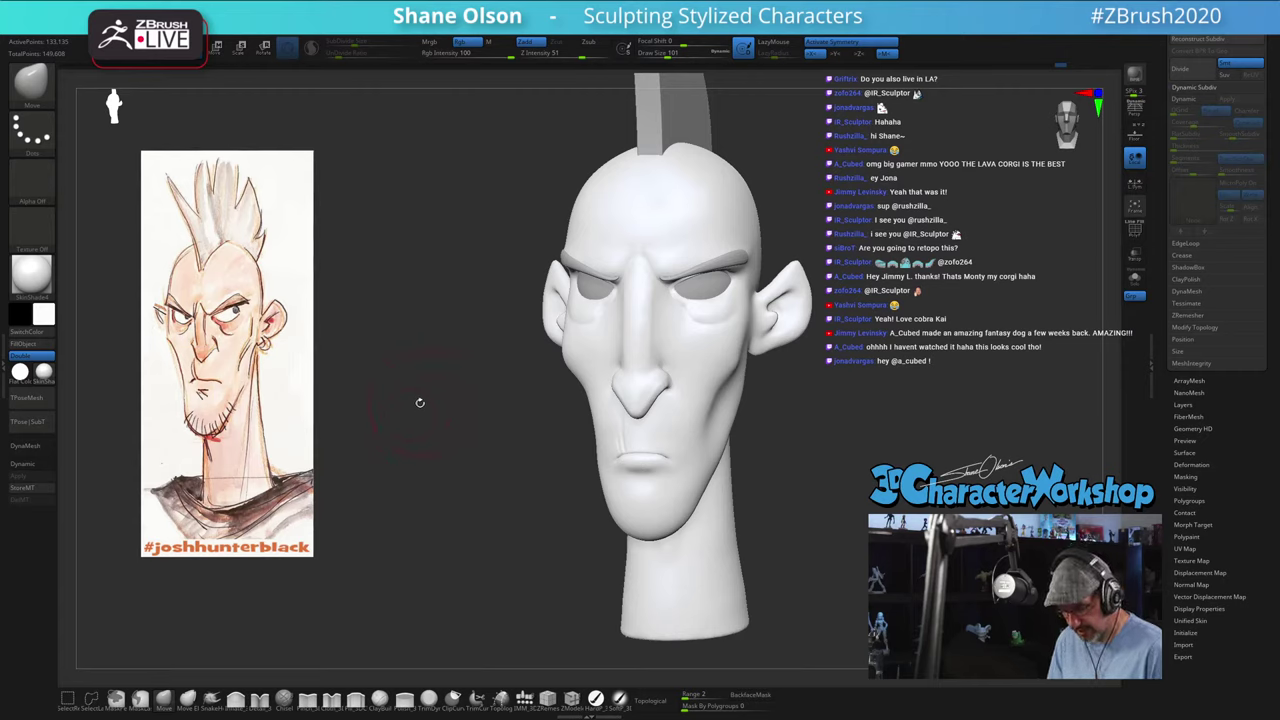
Step: Sample a pale peach skin tone as the active colour and view the whole head from the front
key("z")
key("c")
key("z")
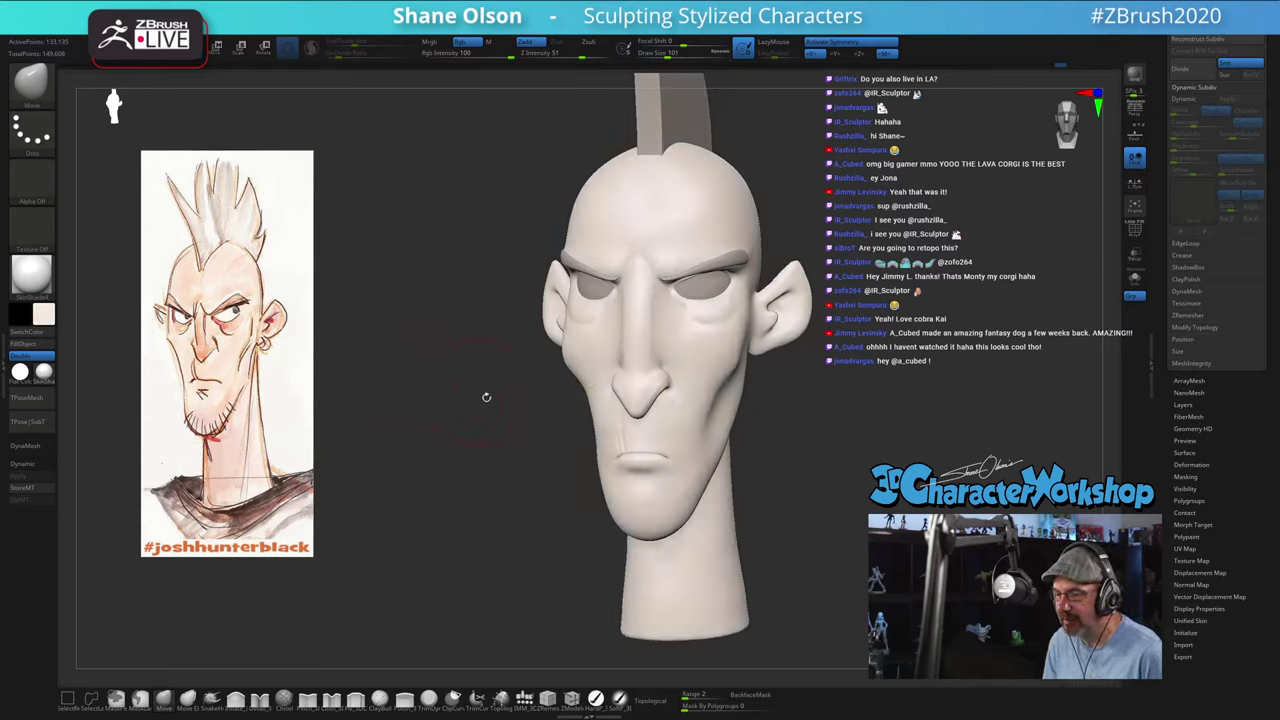
left_click_drag(486, 397, 490, 391)
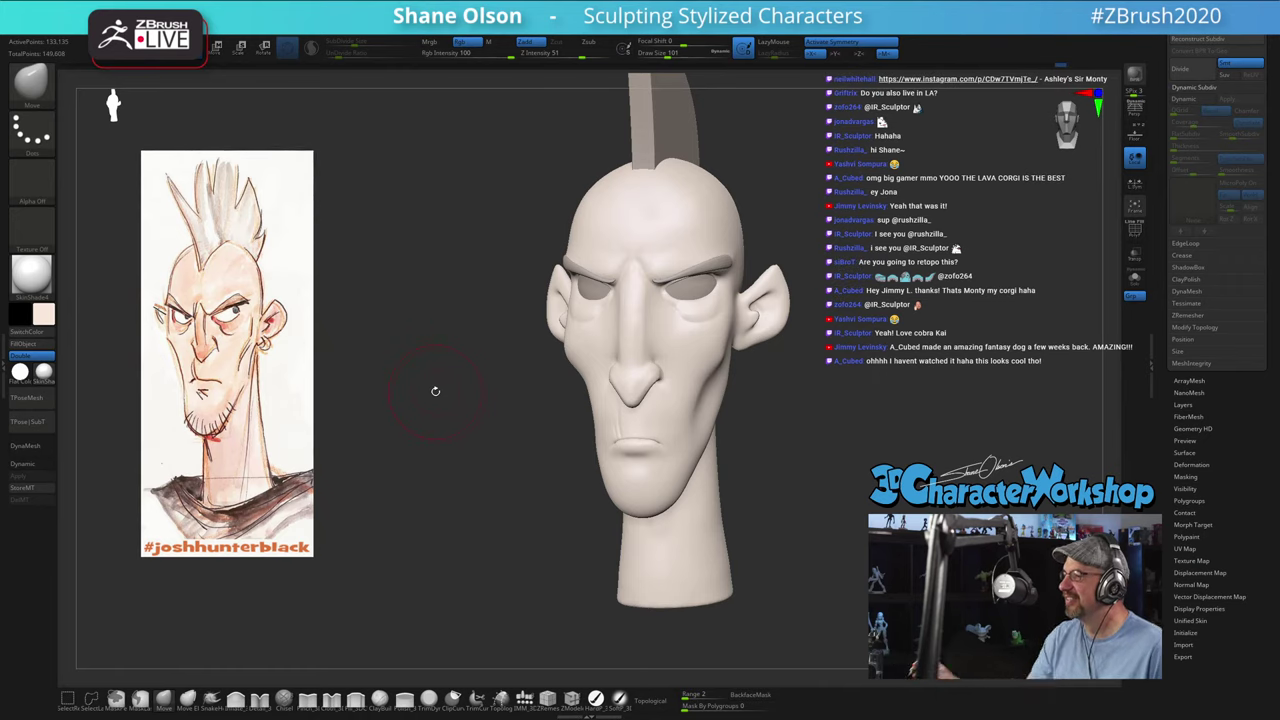
mouse_move(790, 390)
left_mouse_down("shift")
mouse_move(856, 386)
mouse_move(828, 417)
mouse_move(803, 400)
mouse_move(817, 409)
left_mouse_up("shift")
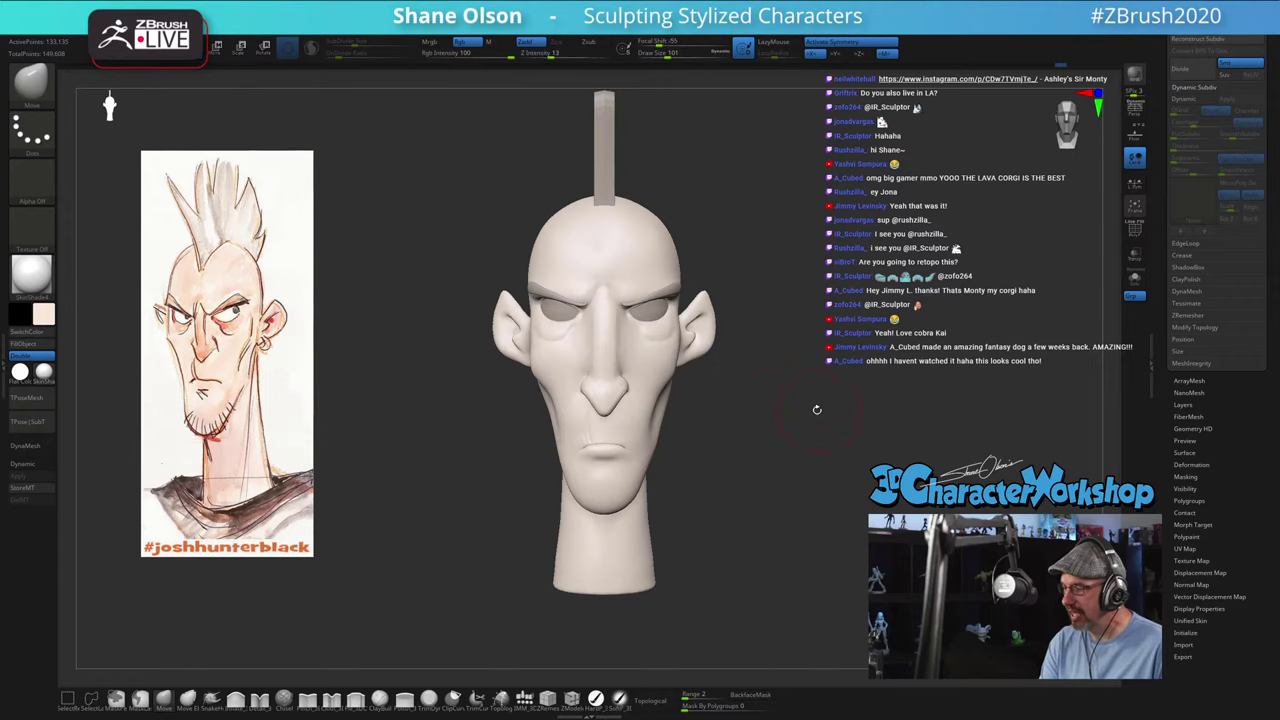
Step: Fill the head with a darker tan skin colour (RGB 221, 190, 165) and make the hard paint brush active
left_click(50, 316)
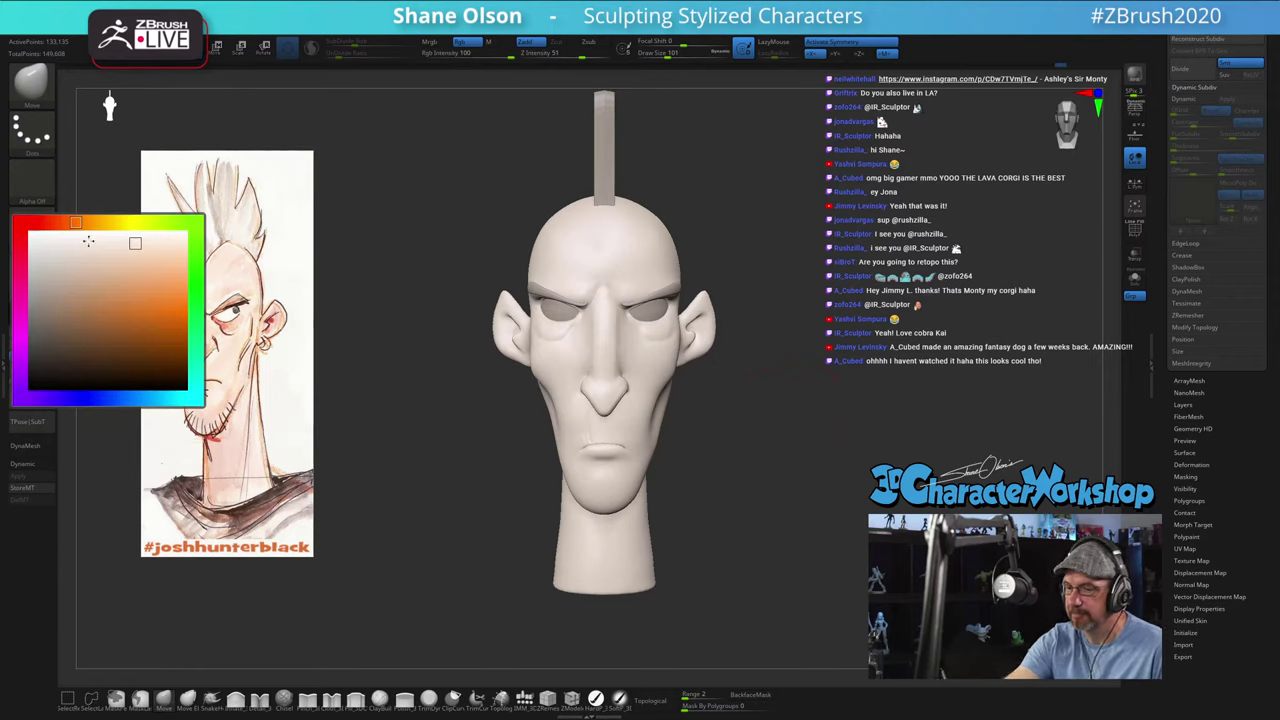
left_click(110, 258)
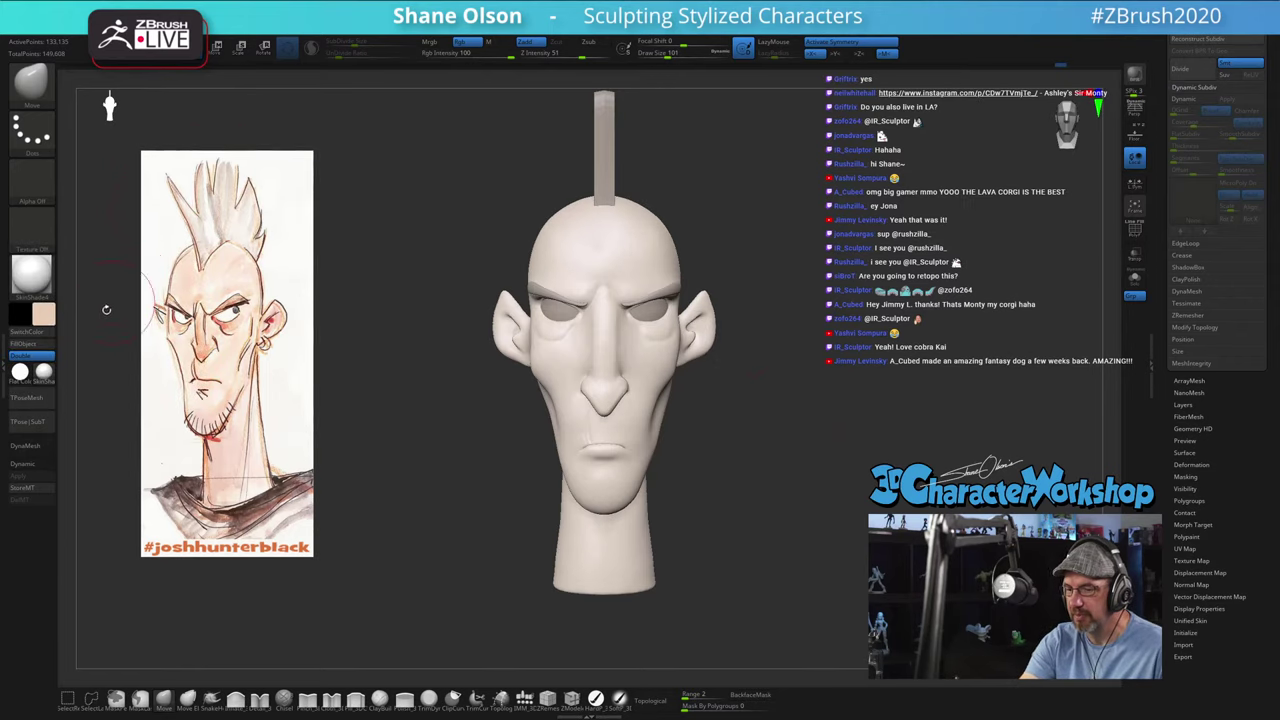
left_click(45, 316)
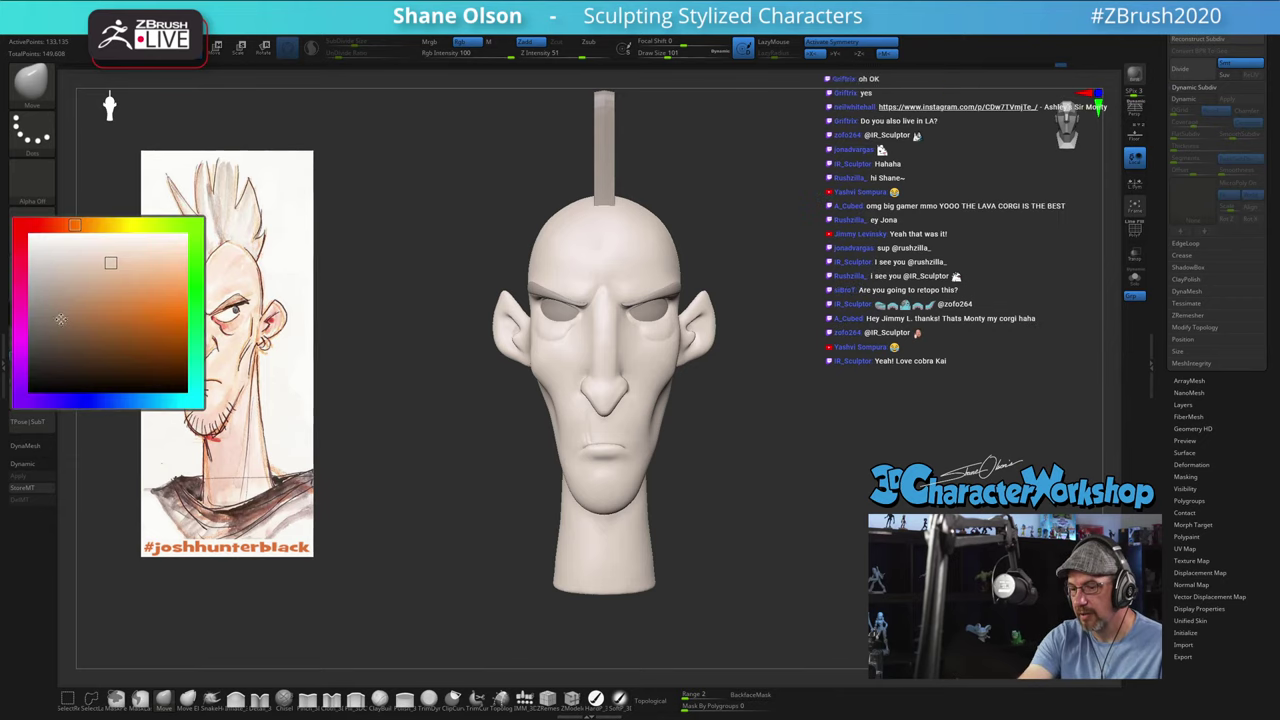
left_click(110, 261)
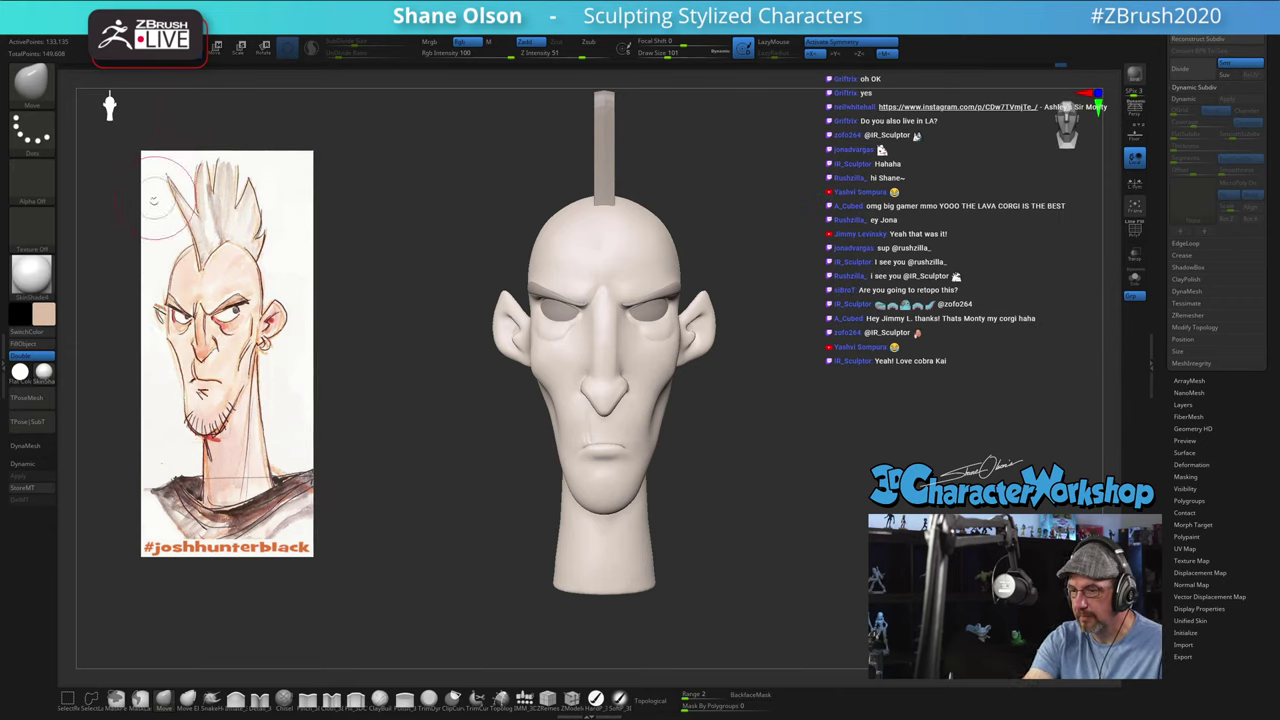
left_click(47, 347)
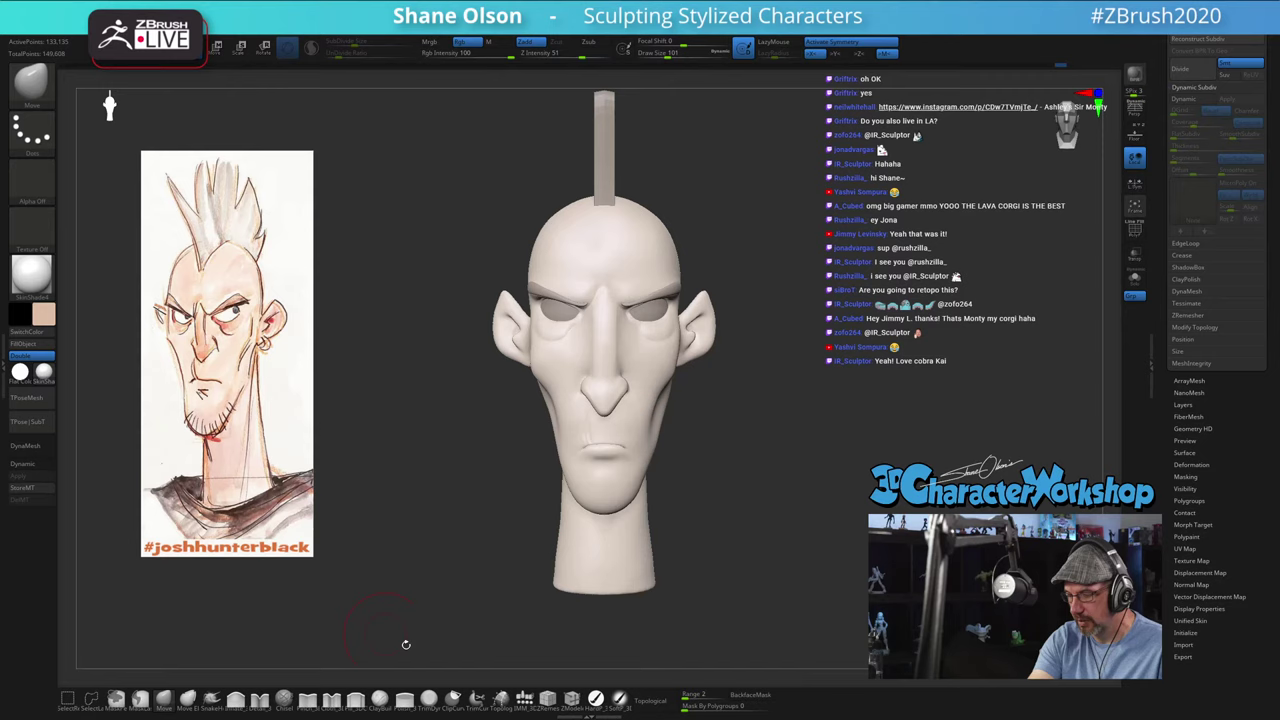
left_click(594, 703)
mouse_move(838, 512)
left_mouse_down()
mouse_move(782, 509)
mouse_move(824, 516)
mouse_move(803, 506)
left_mouse_up()
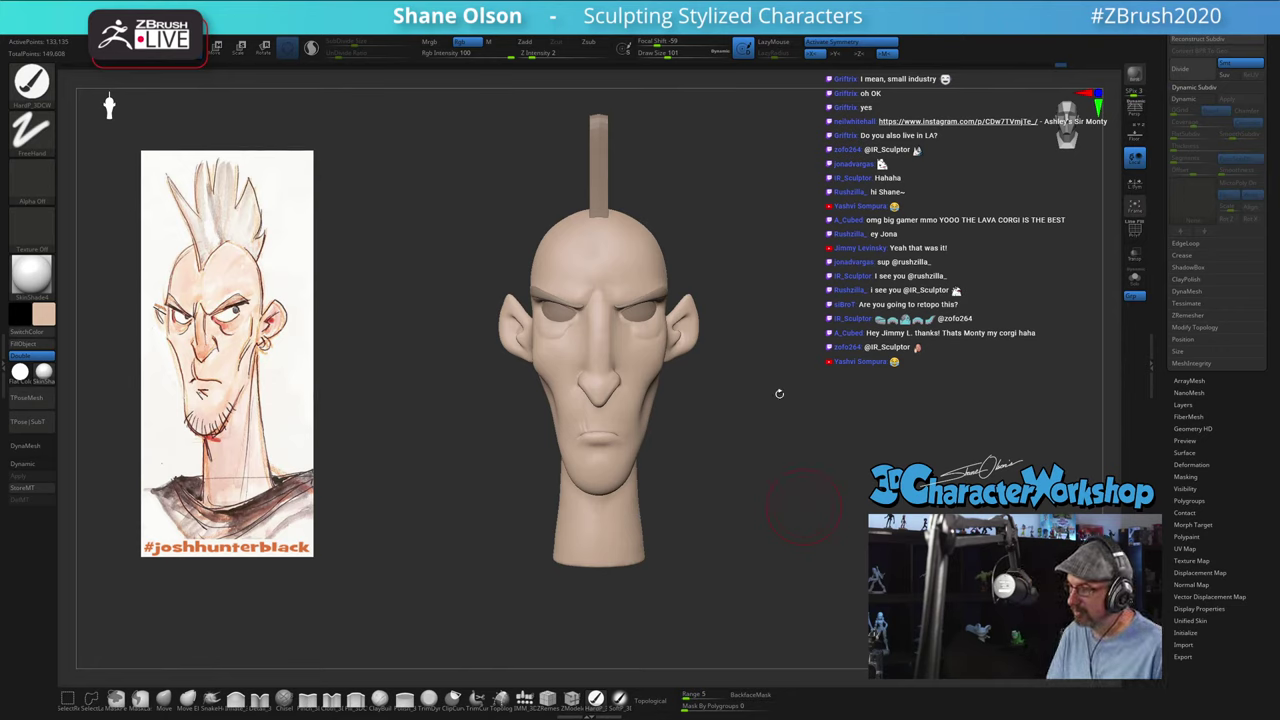
mouse_move(800, 397)
left_mouse_down()
mouse_move(766, 429)
mouse_move(772, 444)
mouse_move(808, 433)
left_mouse_up()
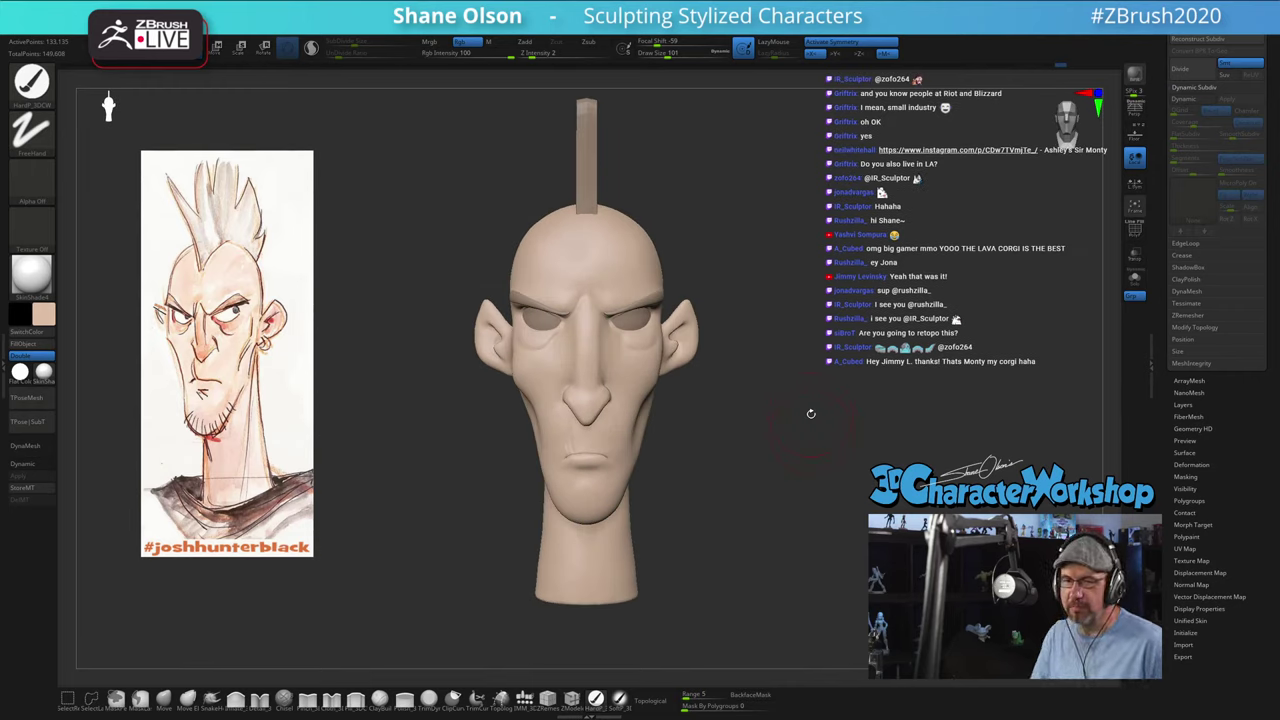
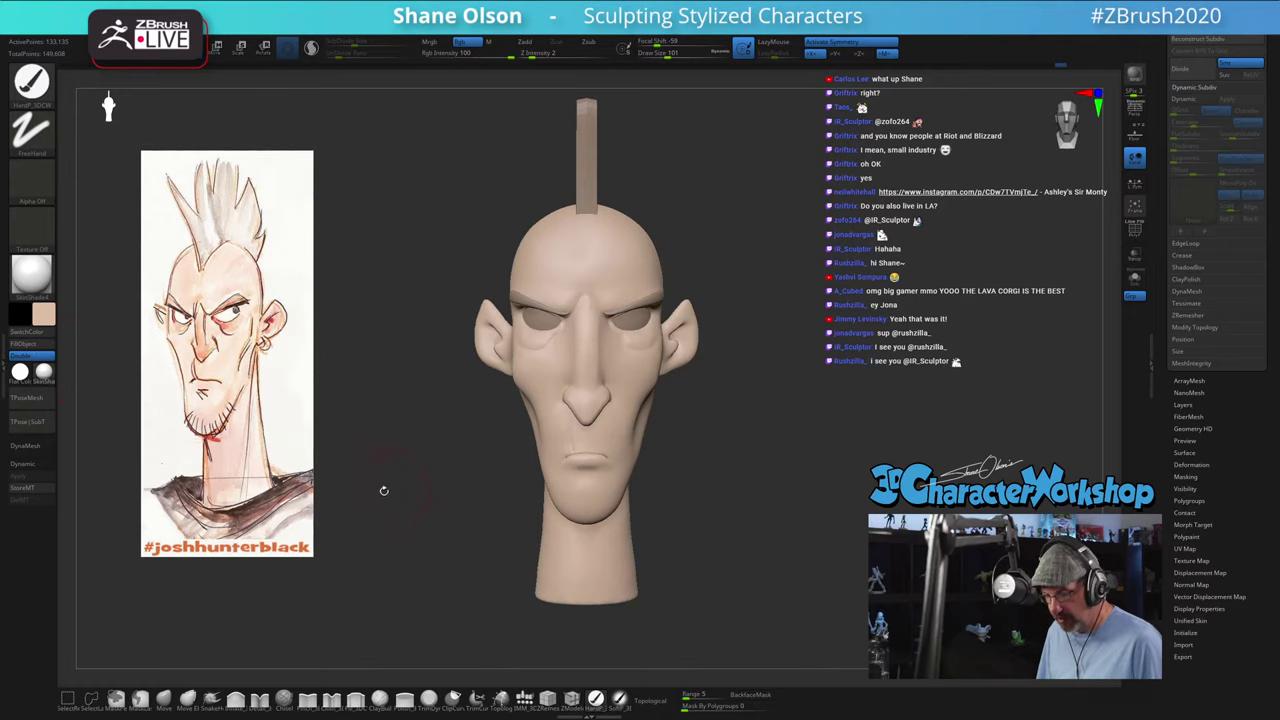
Step: Choose a muted salmon colour and switch to the soft paint brush with a draw size of 154
left_click(44, 319)
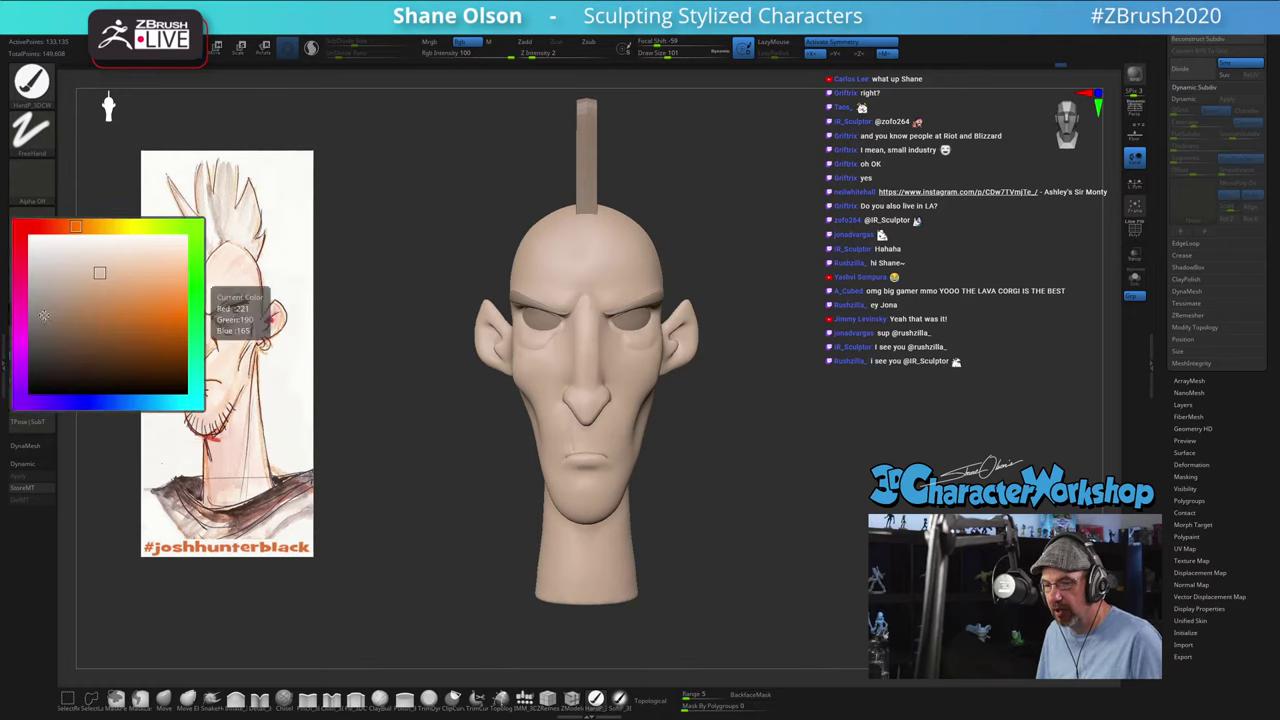
left_click(108, 283)
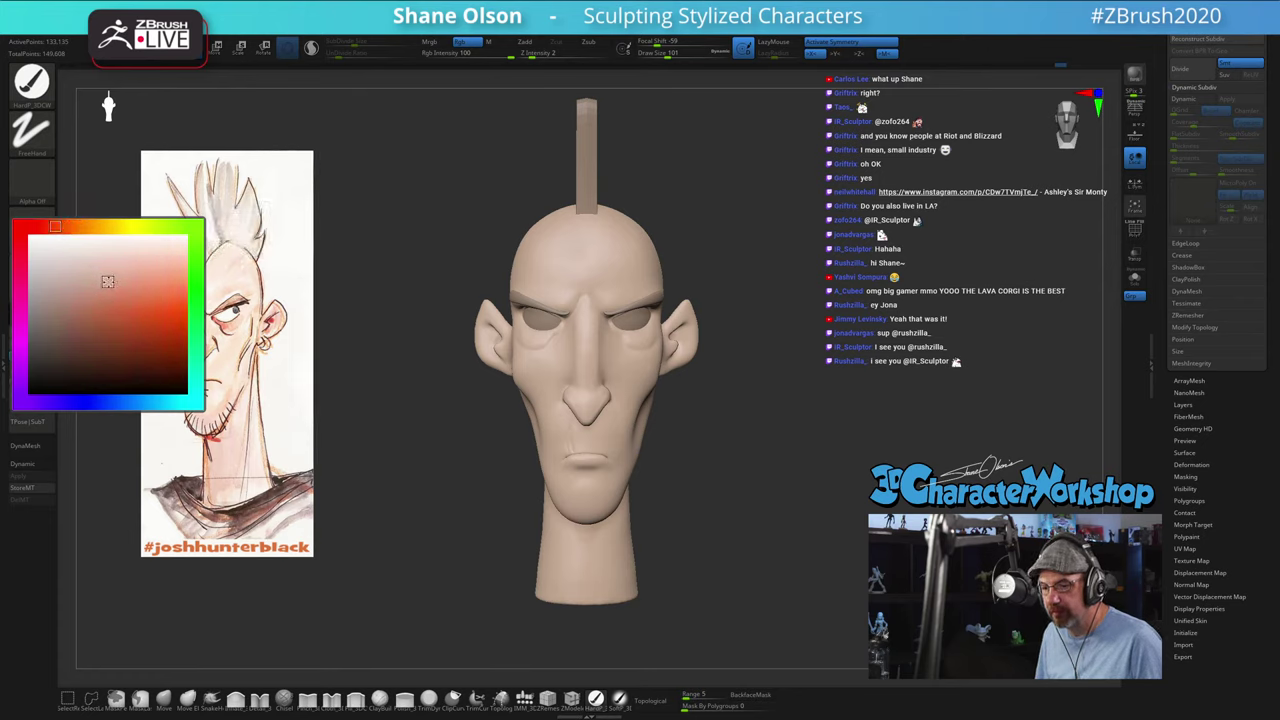
left_click(619, 699)
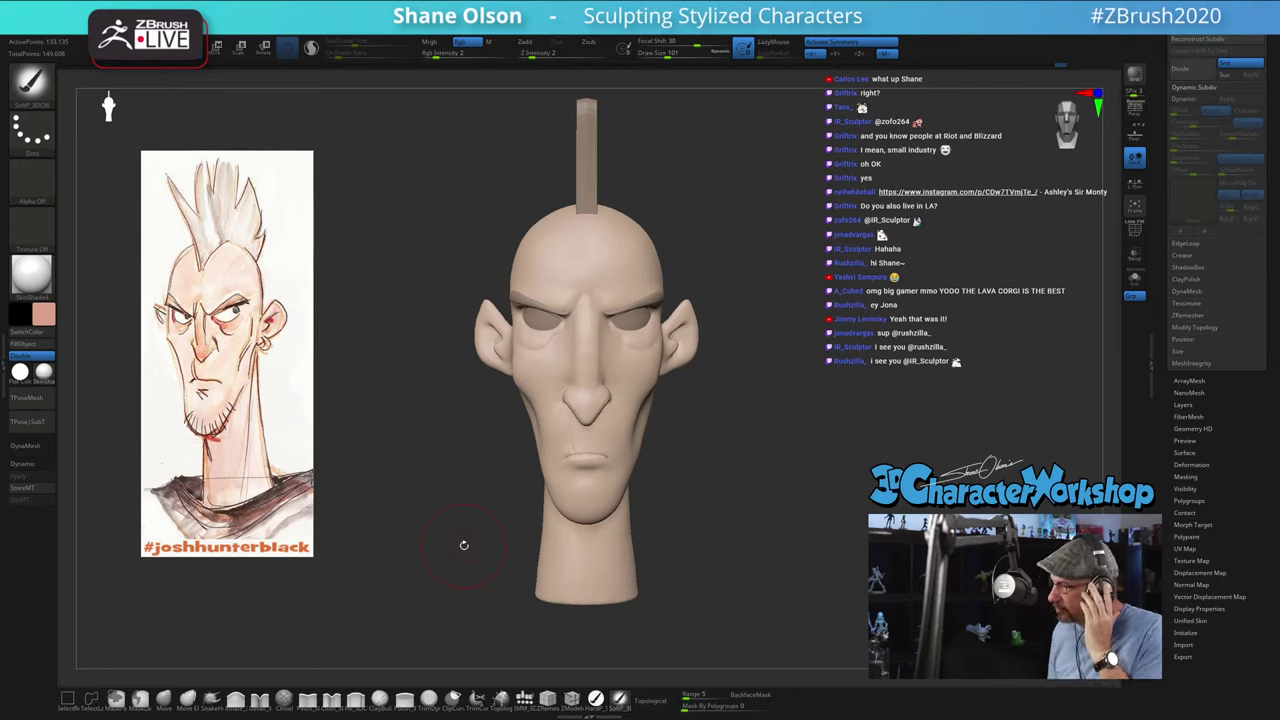
key("s")
left_click_drag(714, 498, 719, 498)
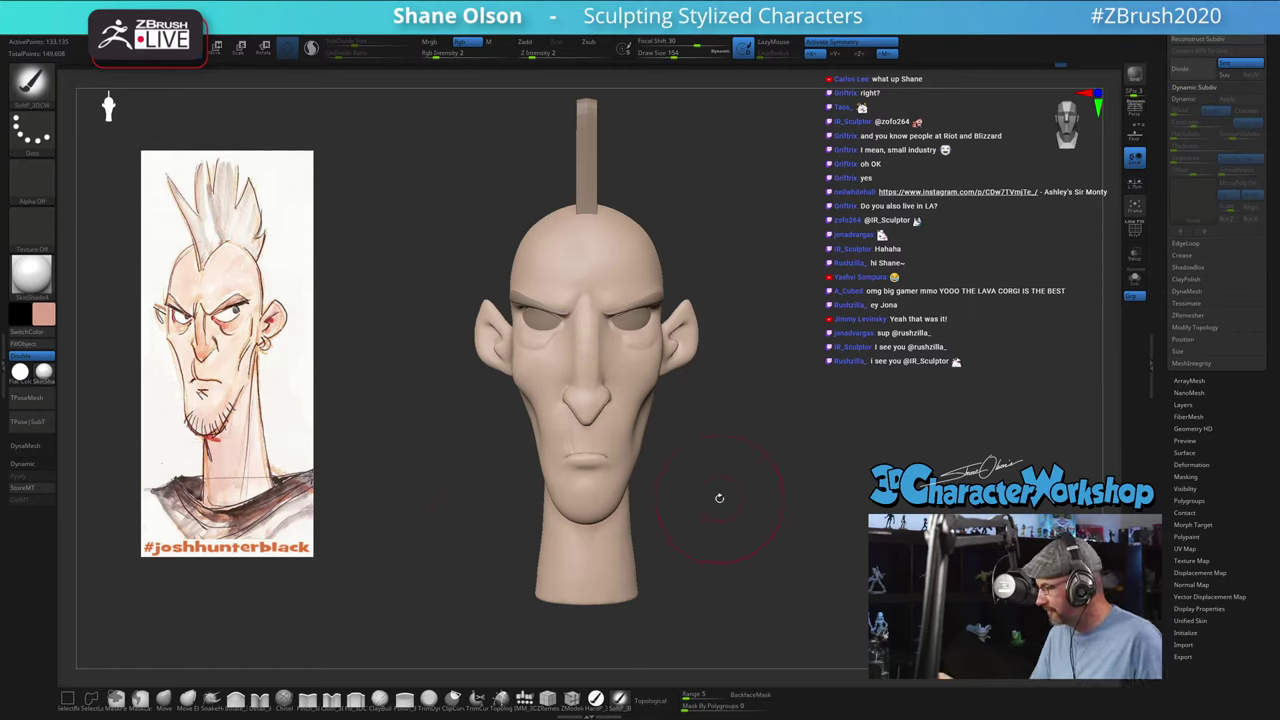
mouse_move(714, 405)
left_mouse_down()
mouse_move(700, 394)
mouse_move(737, 405)
mouse_move(746, 426)
mouse_move(748, 403)
mouse_move(720, 443)
left_mouse_up()
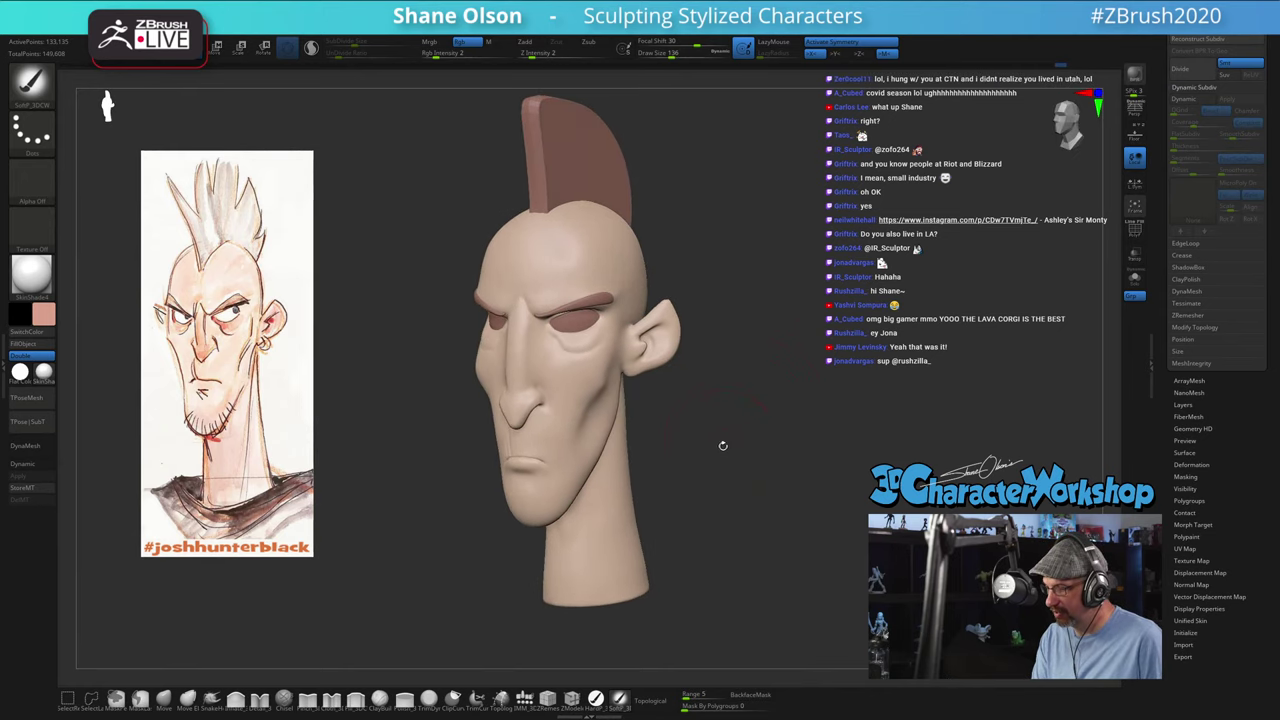
Step: Choose a more saturated salmon red and reduce the soft paint brush to draw size 27 for the eye area
key("s")
left_click(689, 402)
left_click_drag(689, 400, 683, 420, "alt")
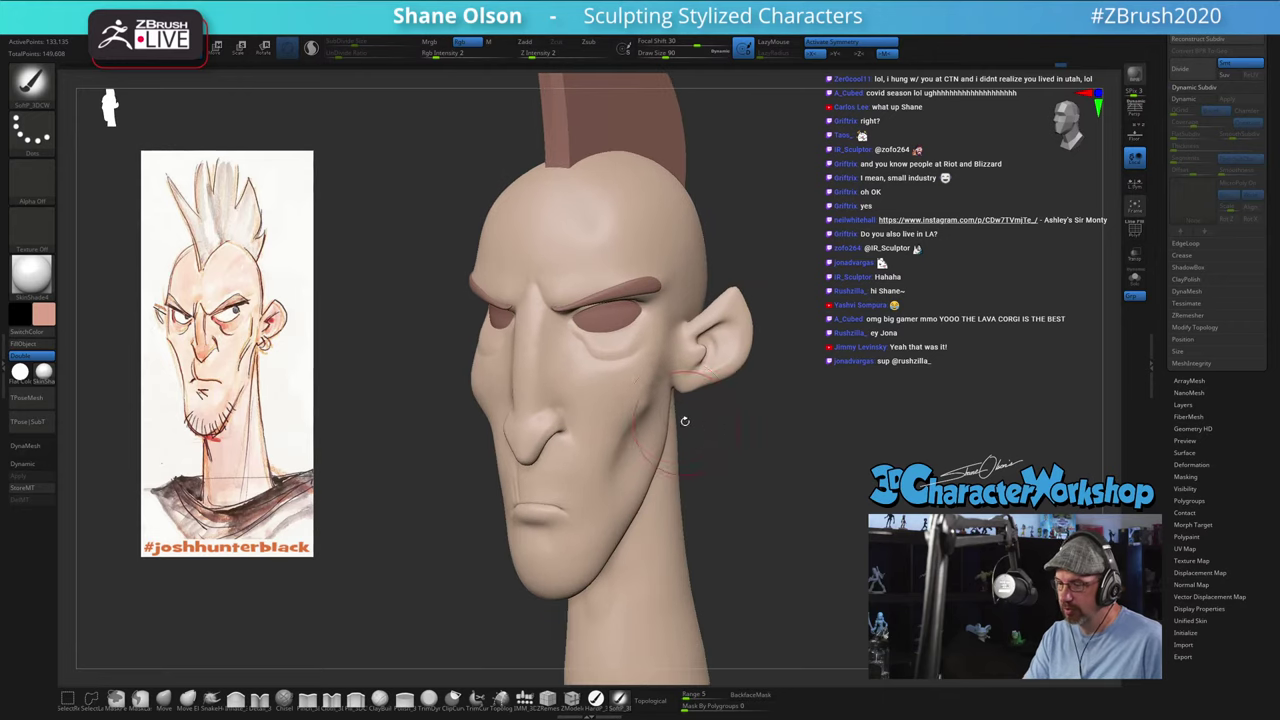
key("s")
left_click(588, 326)
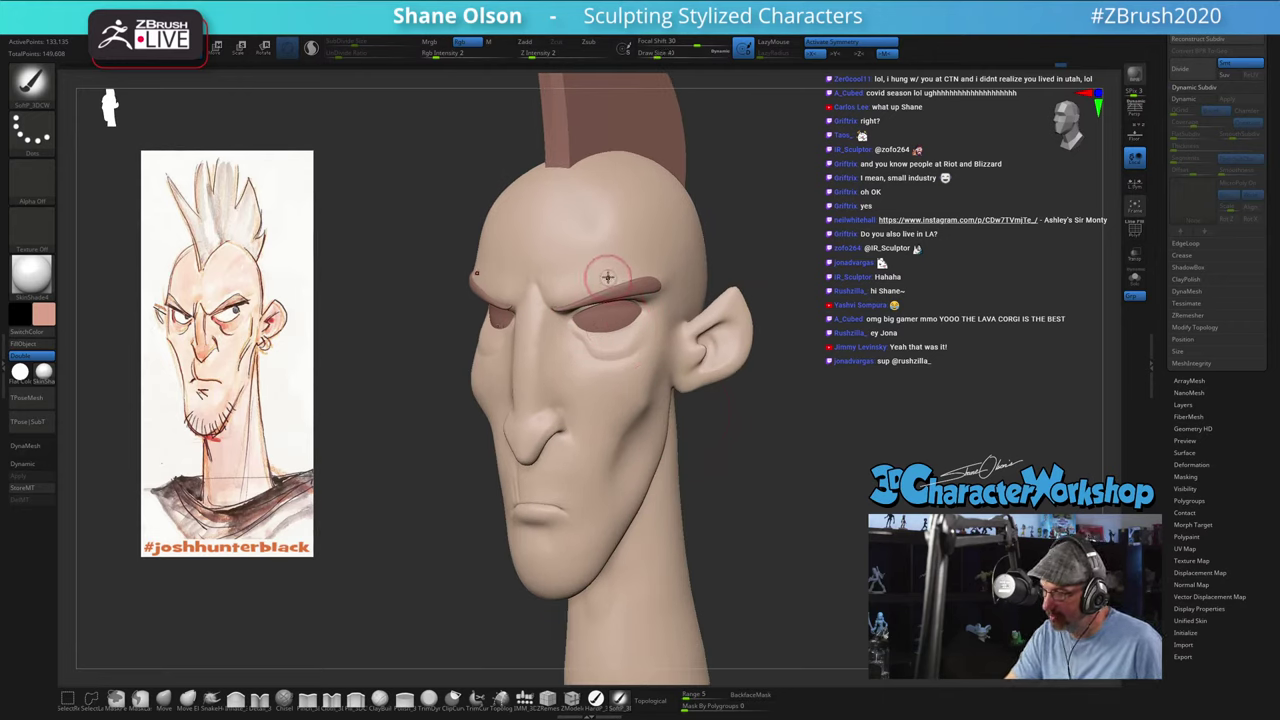
left_click(50, 312)
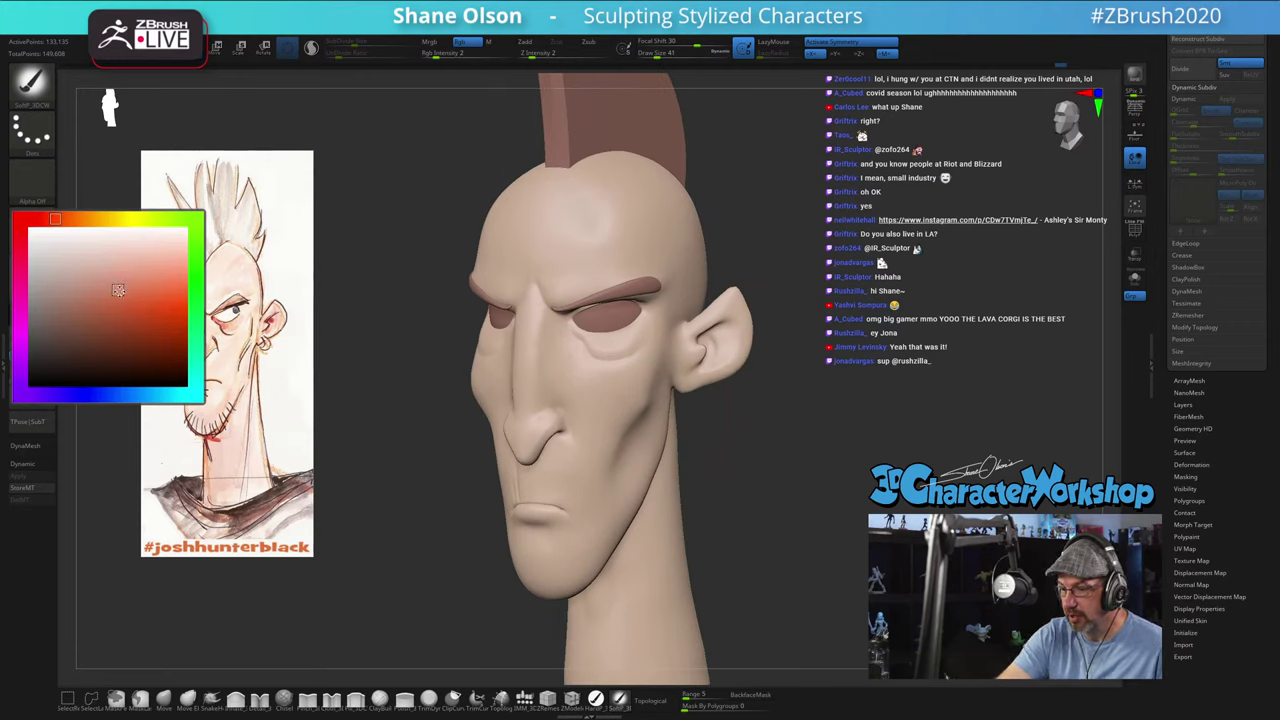
left_click(116, 290)
key("s")
left_click(754, 464)
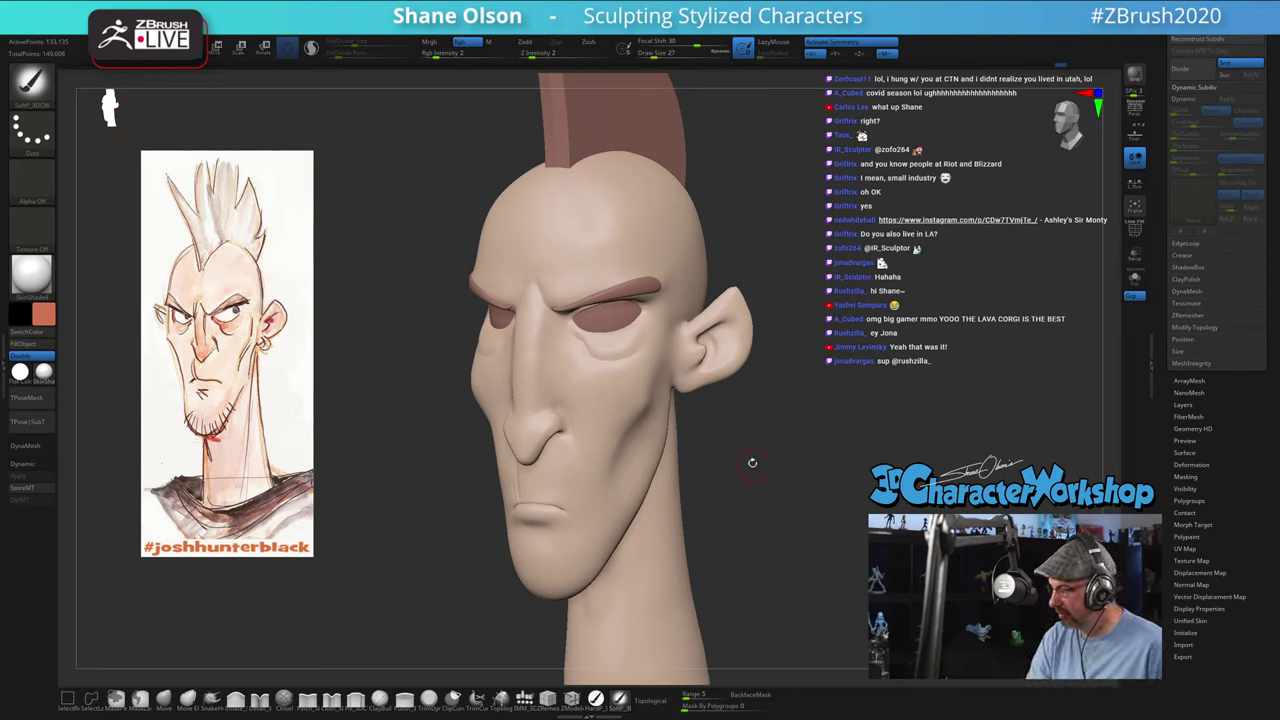
mouse_move(752, 446)
left_mouse_down("alt")
mouse_move(723, 462)
mouse_move(704, 448)
left_mouse_up("alt")
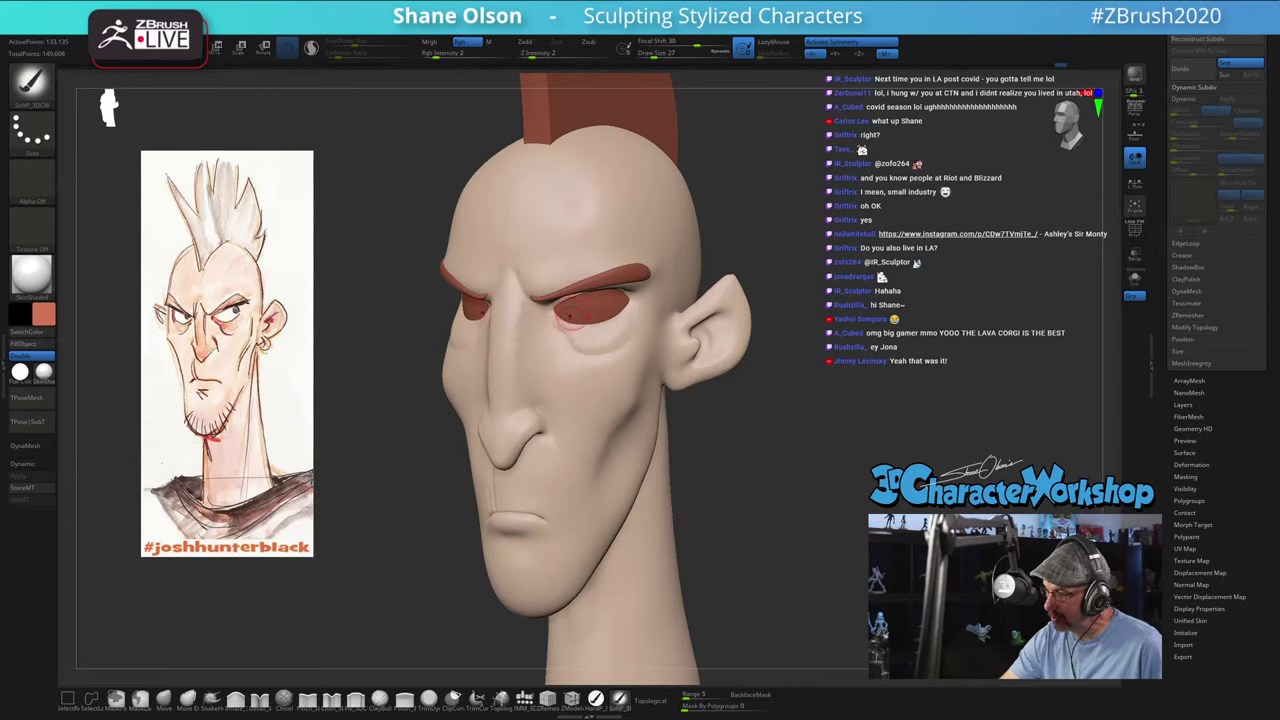
Step: Paint a soft reddish tint around the eye sockets and over the bags under the eyes, enlarging the brush gradually
right_click_drag(619, 327, 552, 312)
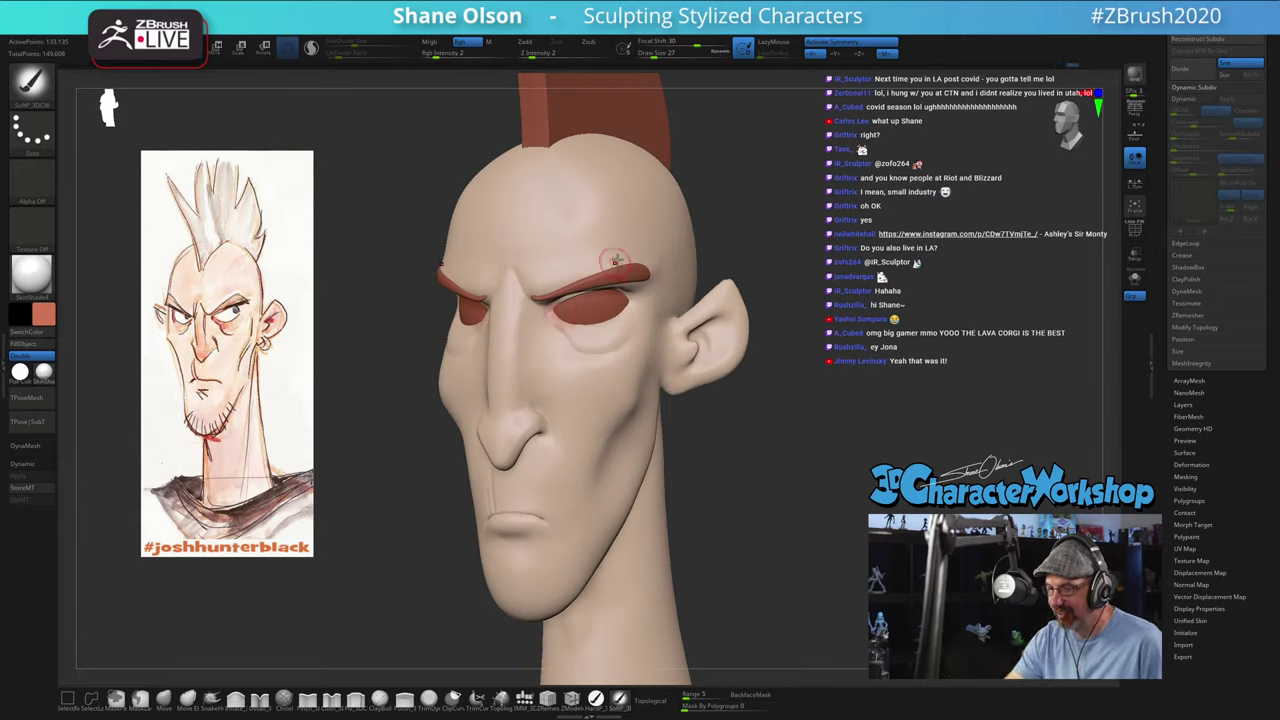
mouse_move(628, 313)
right_mouse_down()
mouse_move(640, 312)
mouse_move(637, 327)
mouse_move(628, 318)
right_mouse_up()
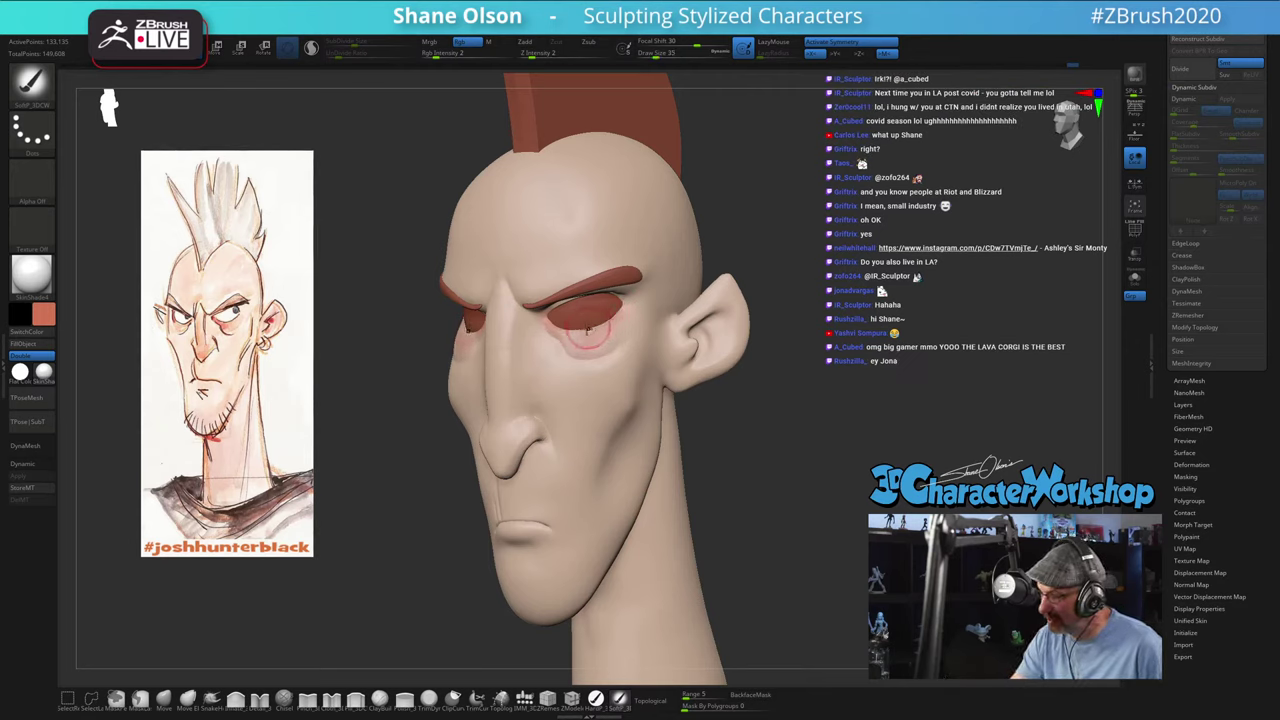
key("s")
left_click_drag(595, 301, 600, 301)
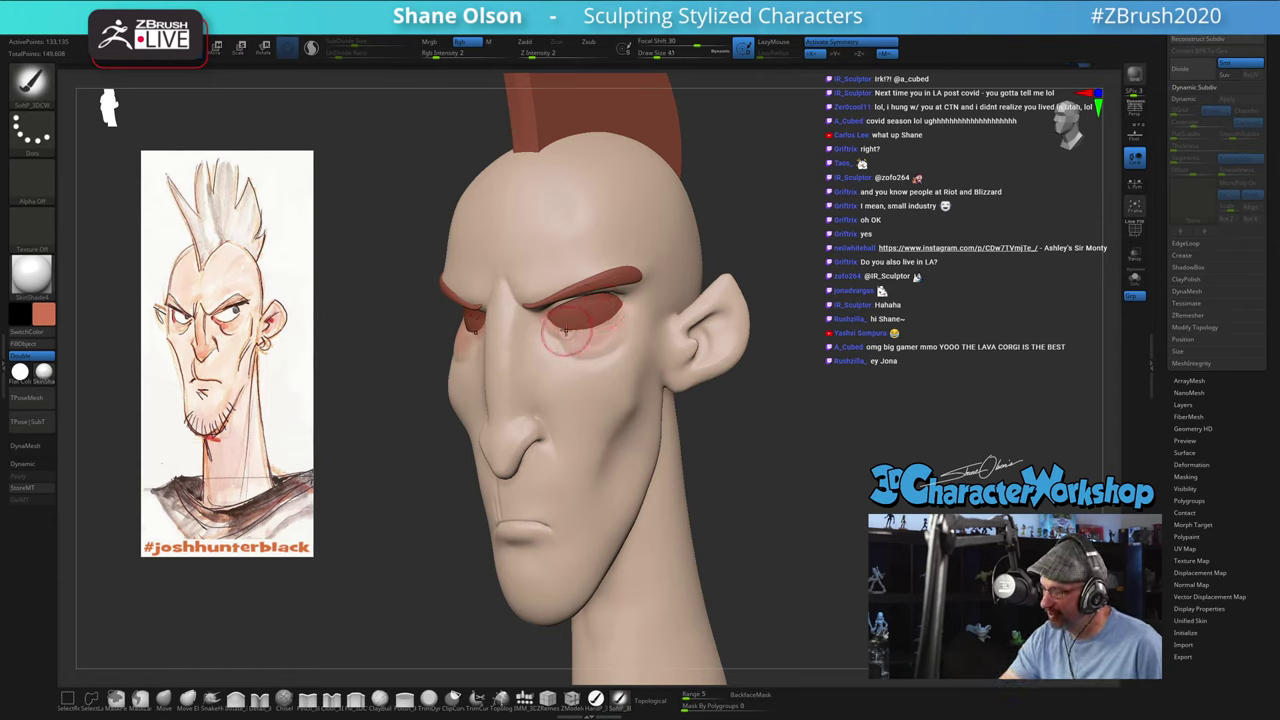
mouse_move(760, 462)
left_mouse_down()
mouse_move(797, 466)
mouse_move(733, 372)
mouse_move(760, 348)
left_mouse_up()
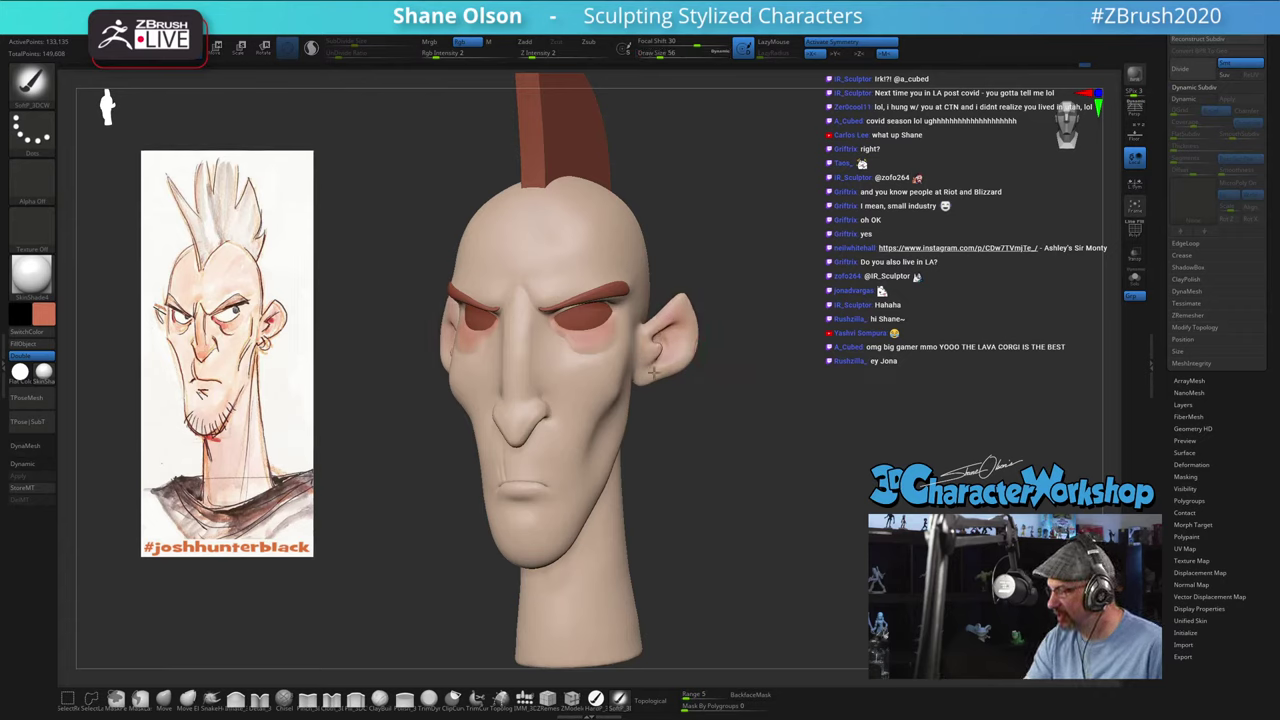
Step: Build up the reddish tint on the ears with the soft paint brush, enlarging it to draw size 71
left_click_drag(720, 386, 654, 348)
key("s")
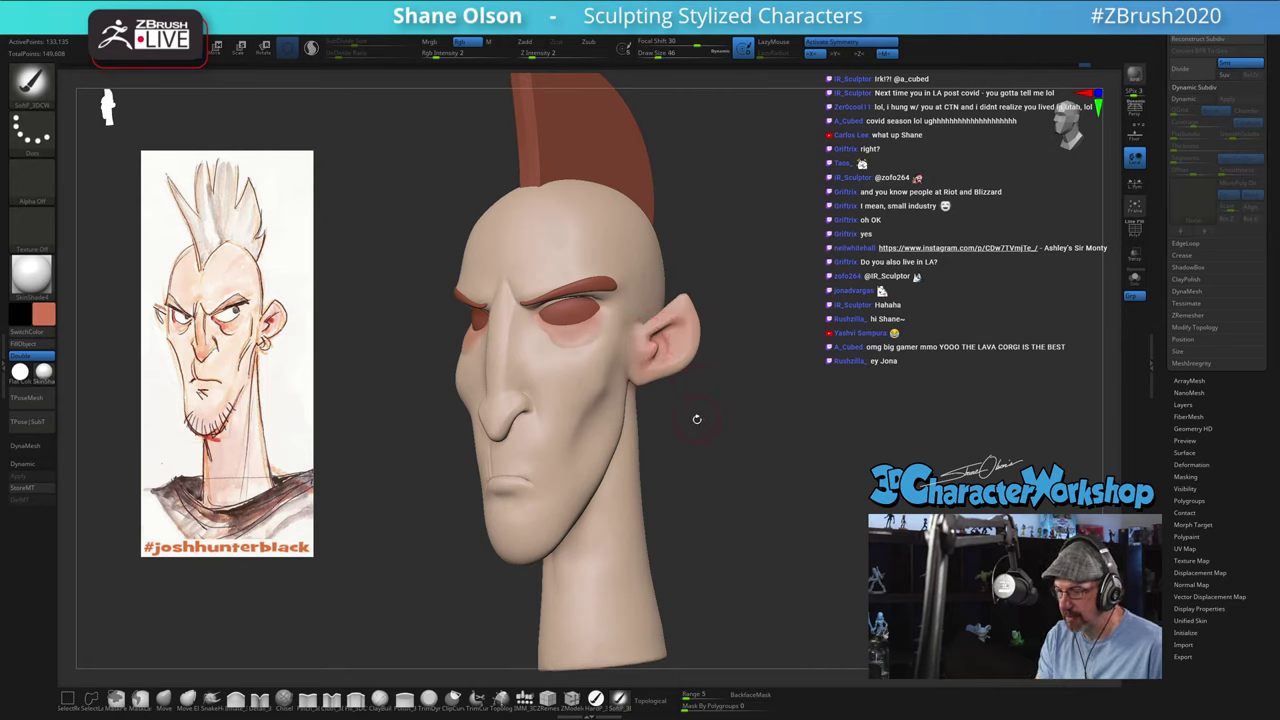
left_click_drag(694, 420, 679, 370)
key("s")
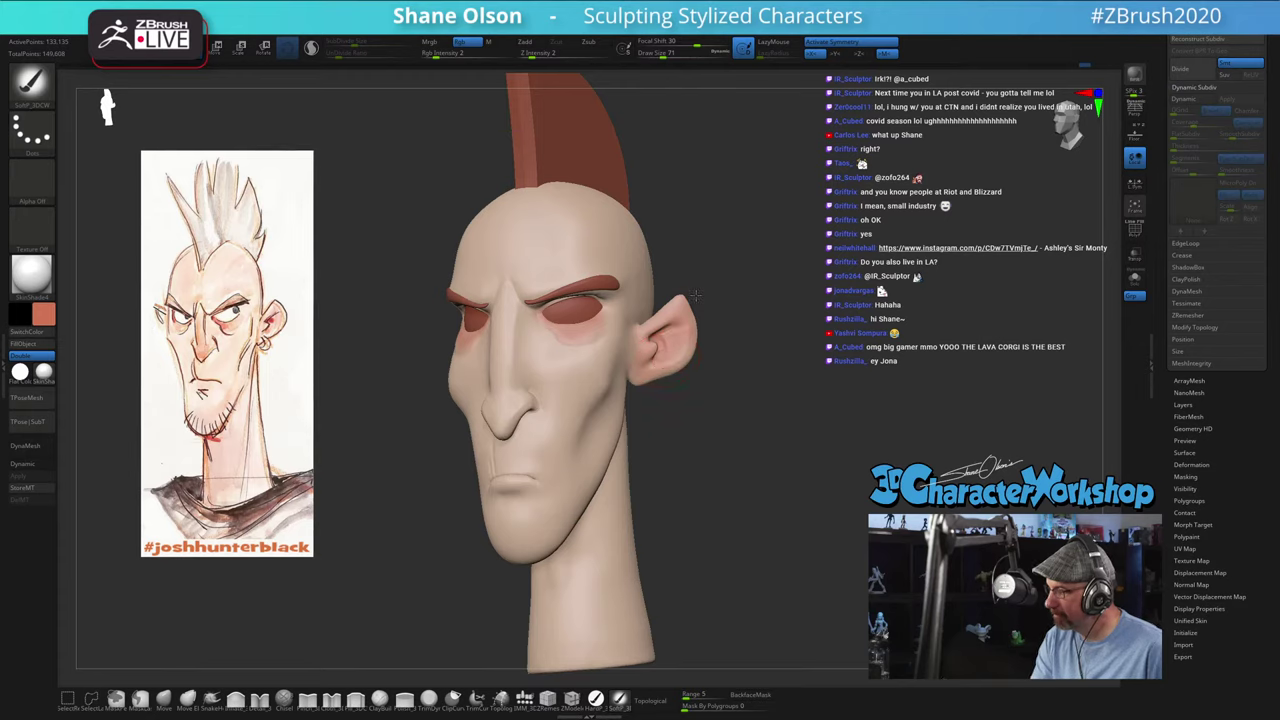
left_click_drag(726, 303, 733, 321)
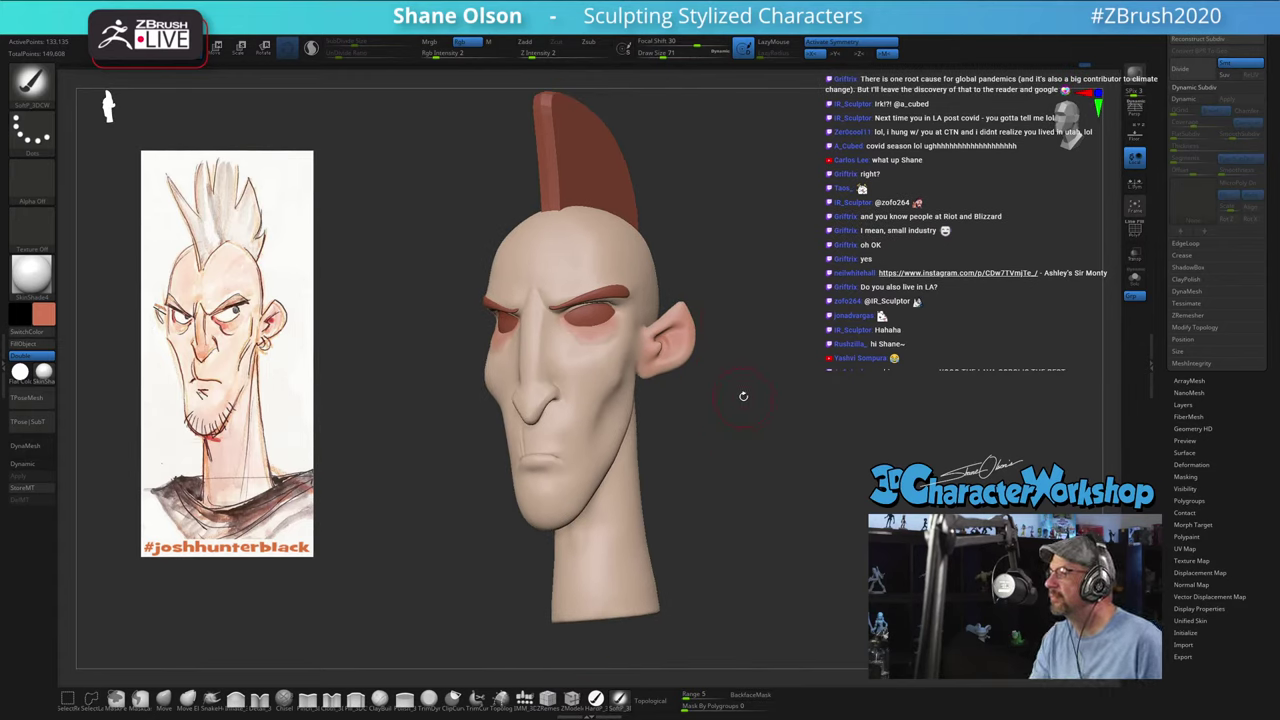
left_click_drag(743, 396, 748, 400)
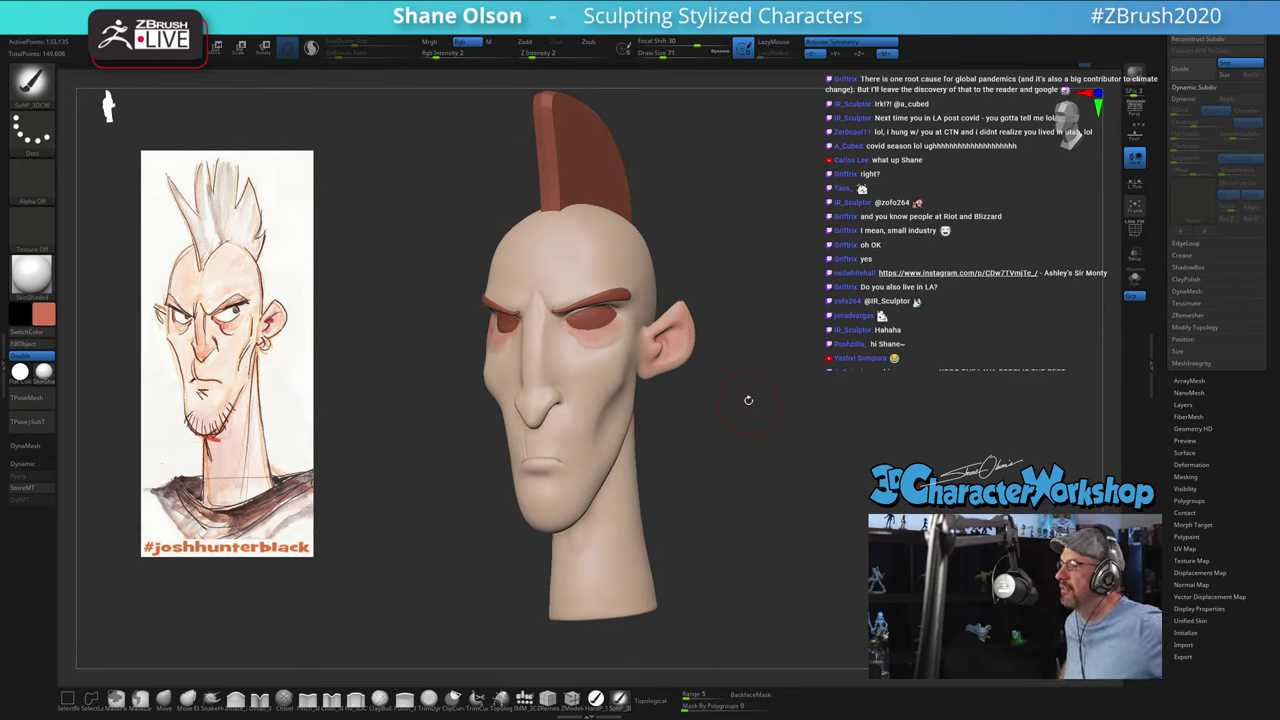
Step: Enlarge the soft paint brush to draw size 101 and tint the backs of the ears reddish
left_click_drag(737, 272, 682, 322)
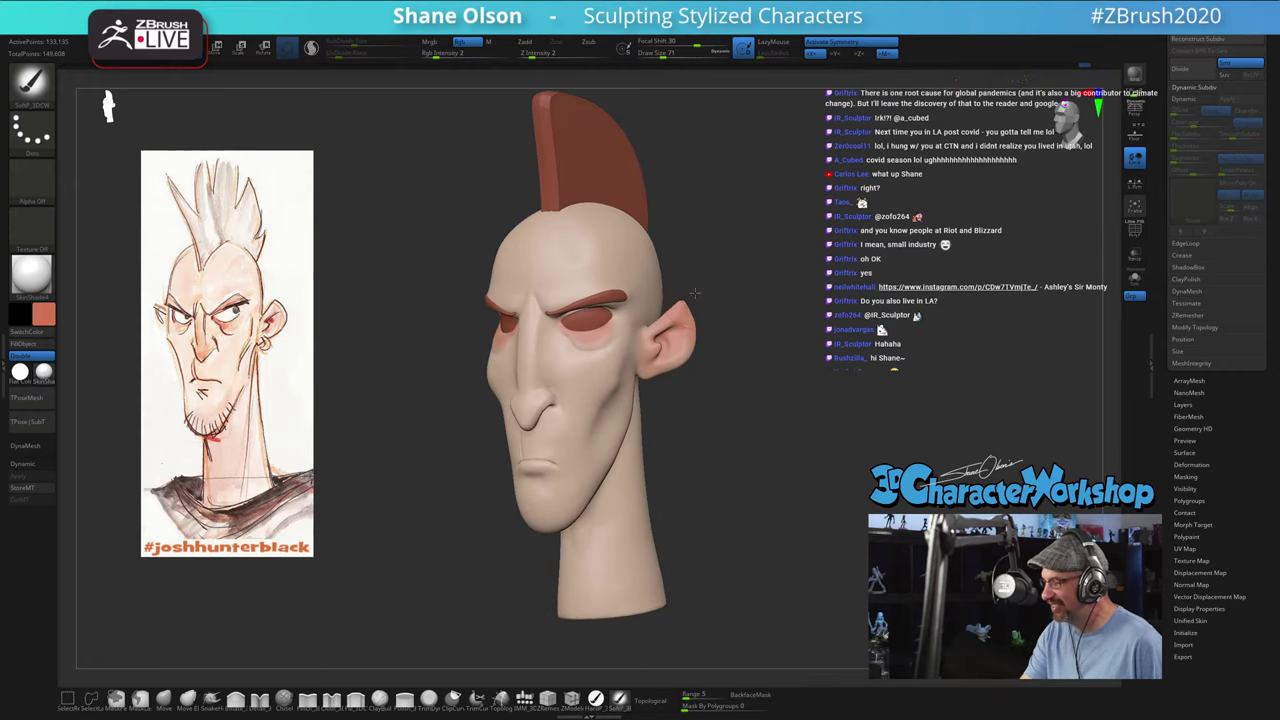
left_click_drag(760, 395, 728, 262, "shift")
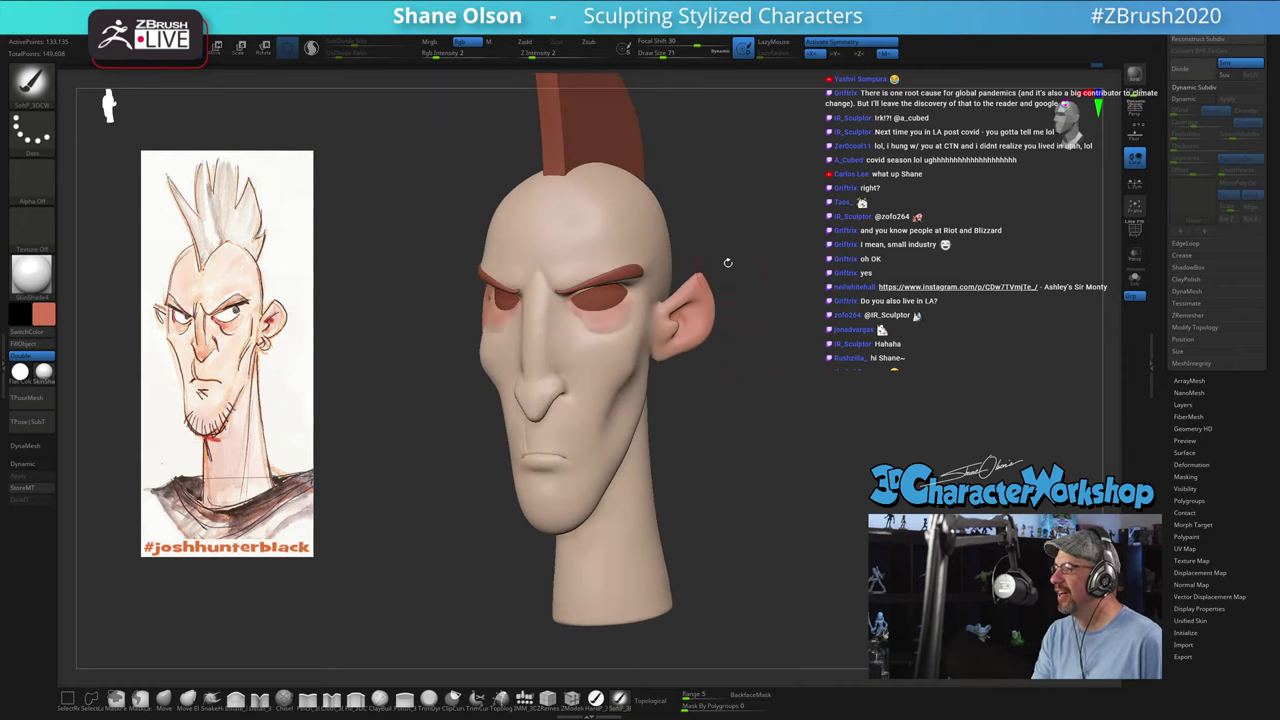
left_click_drag(737, 219, 694, 251)
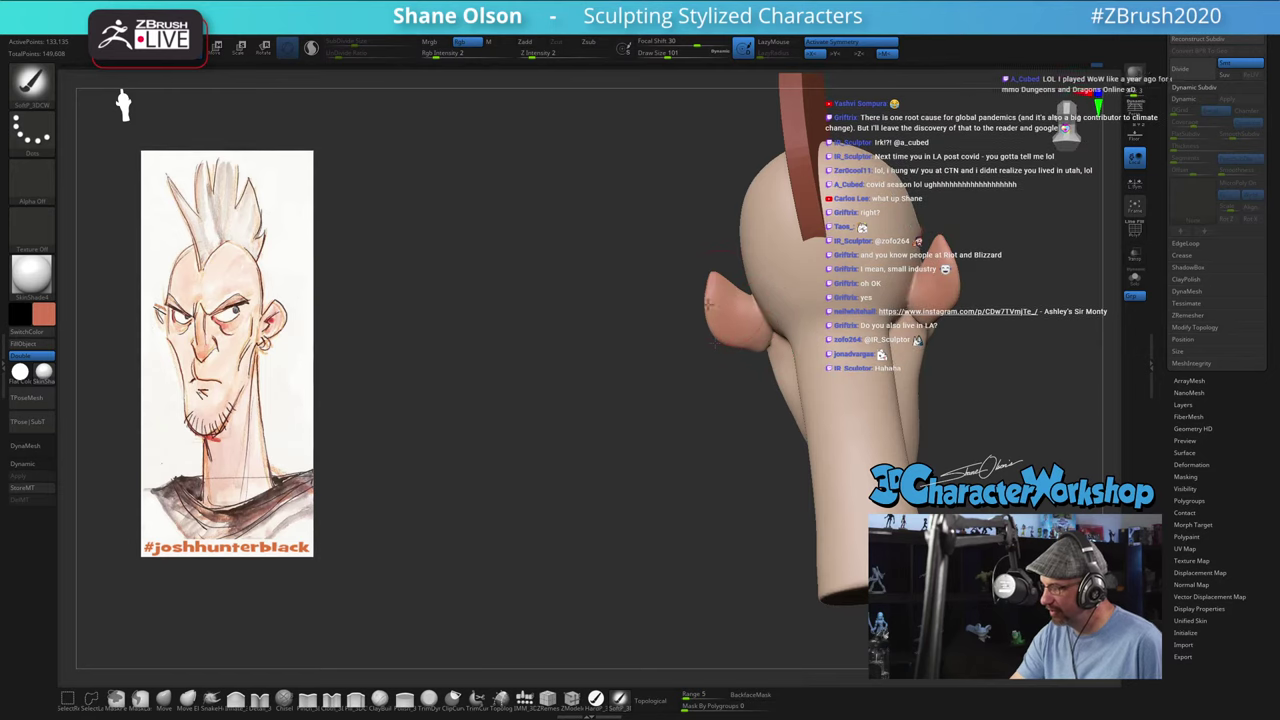
left_click_drag(775, 395, 790, 433)
left_click_drag(769, 381, 811, 309)
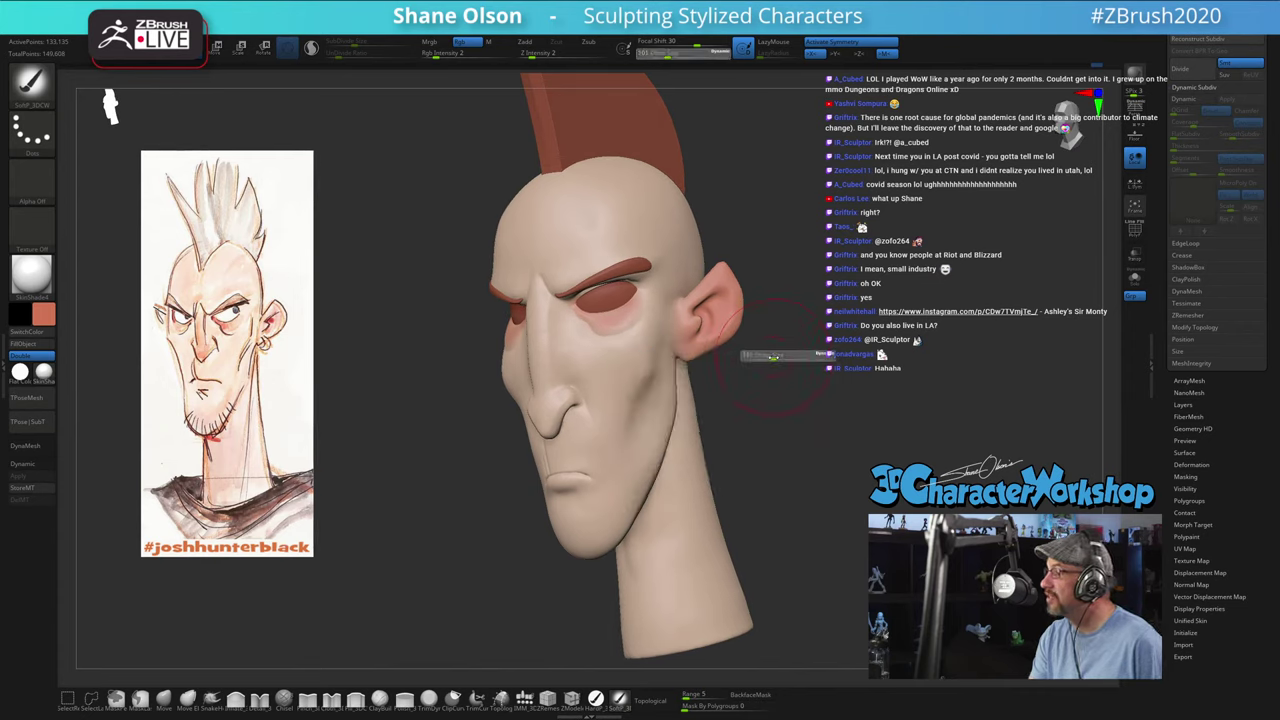
Step: Set the soft paint brush to draw size 112 and paint a faint reddish tint on the cheek below the eye
left_click_drag(777, 354, 757, 362)
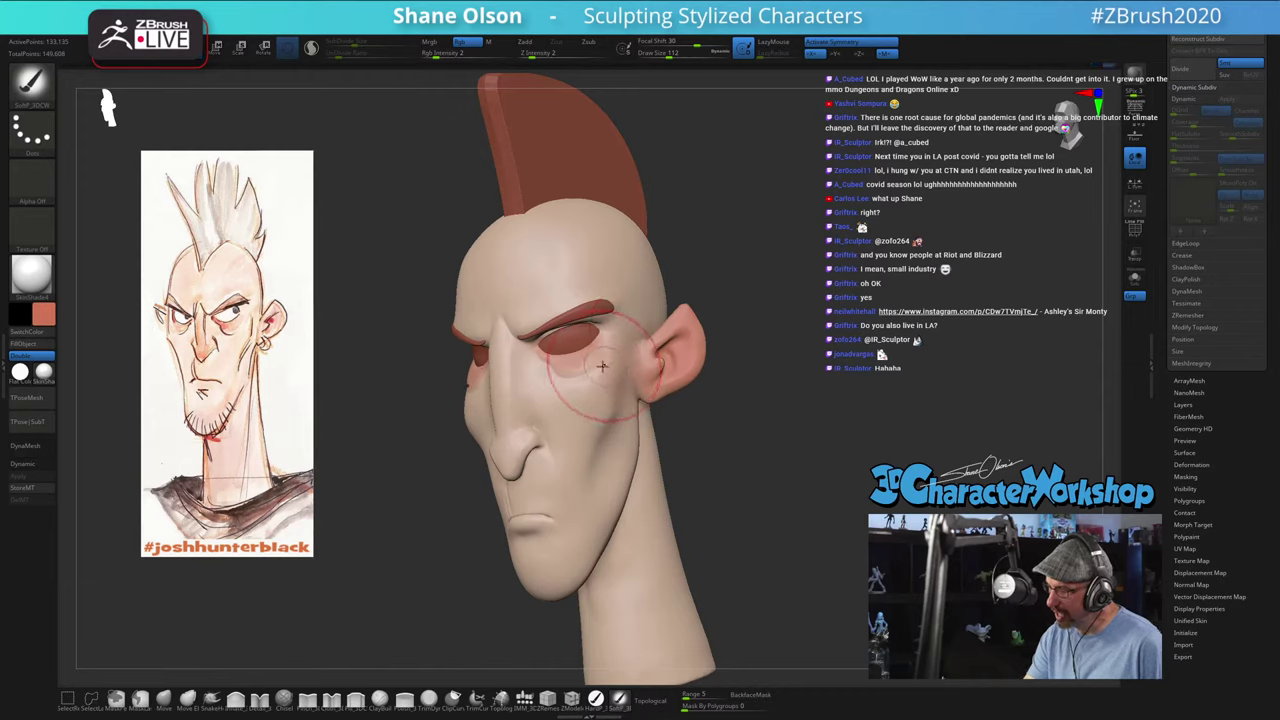
mouse_move(603, 366)
left_mouse_down()
mouse_move(551, 381)
mouse_move(546, 398)
mouse_move(571, 396)
left_mouse_up()
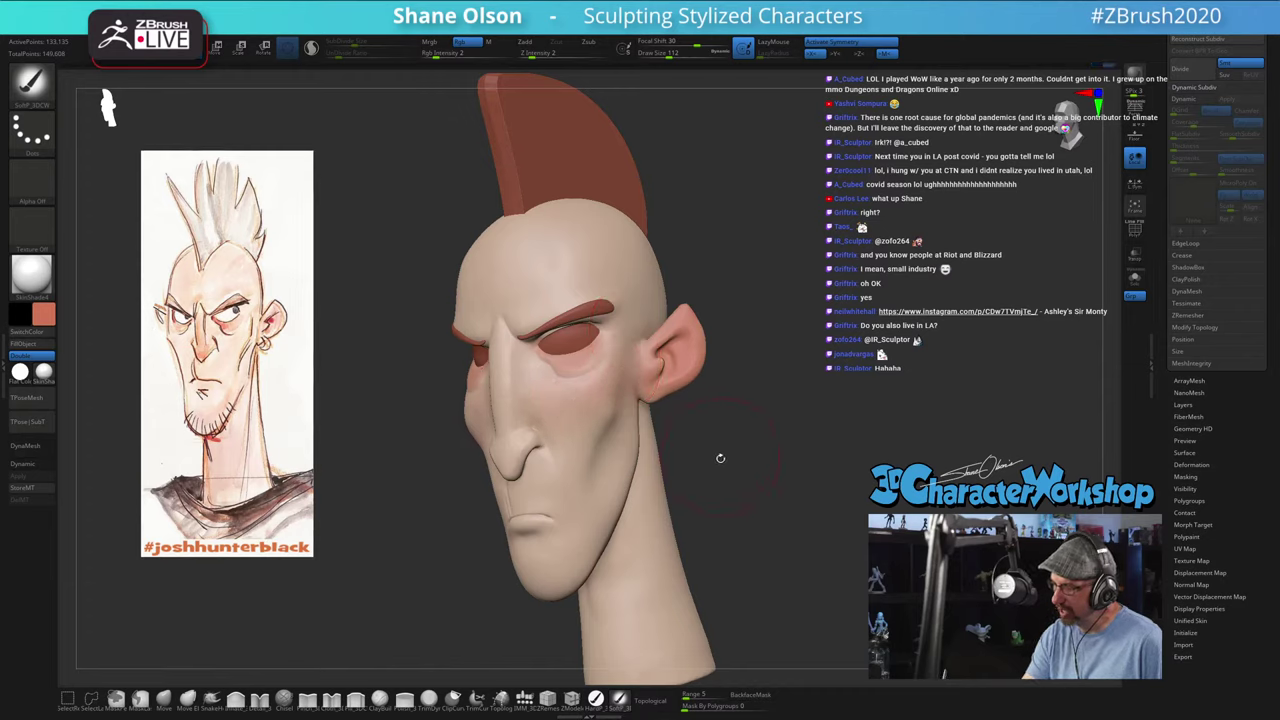
mouse_move(720, 457)
left_mouse_down()
mouse_move(755, 454)
mouse_move(711, 446)
left_mouse_up()
Step: Build up the reddish tint on the nose tip and nostrils, reducing the soft paint brush to draw size 87
key("[")
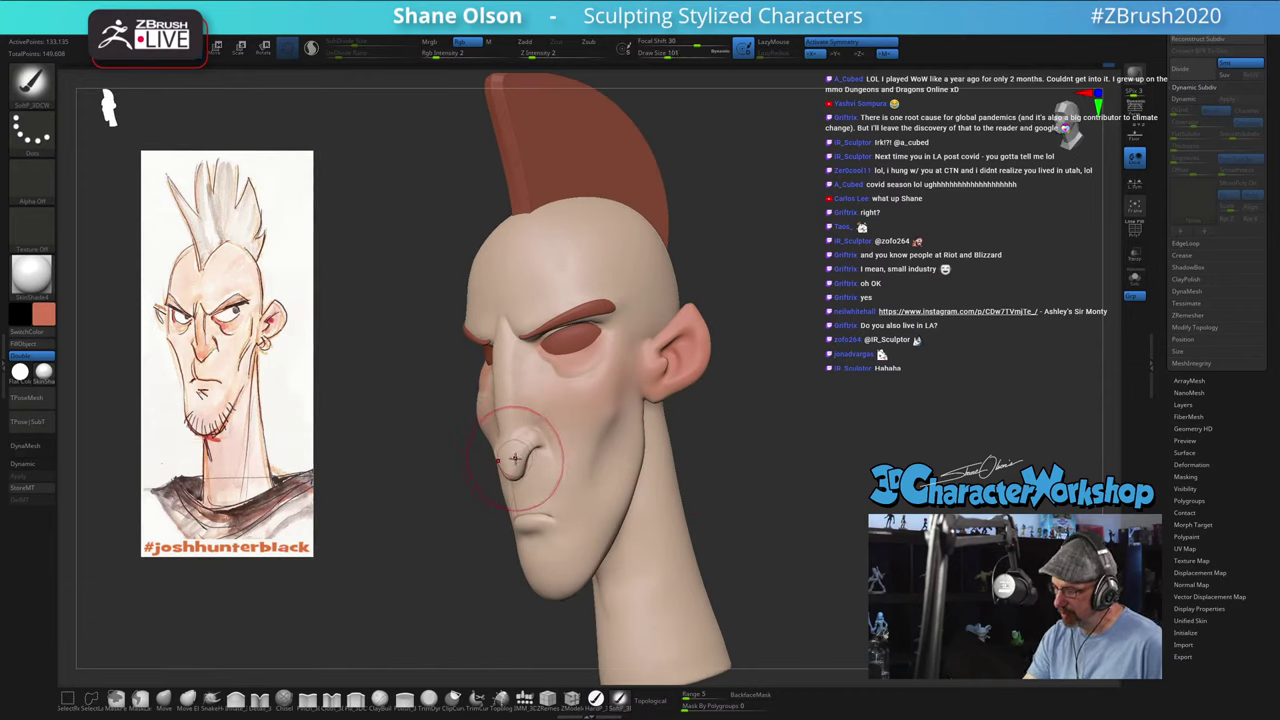
key("[")
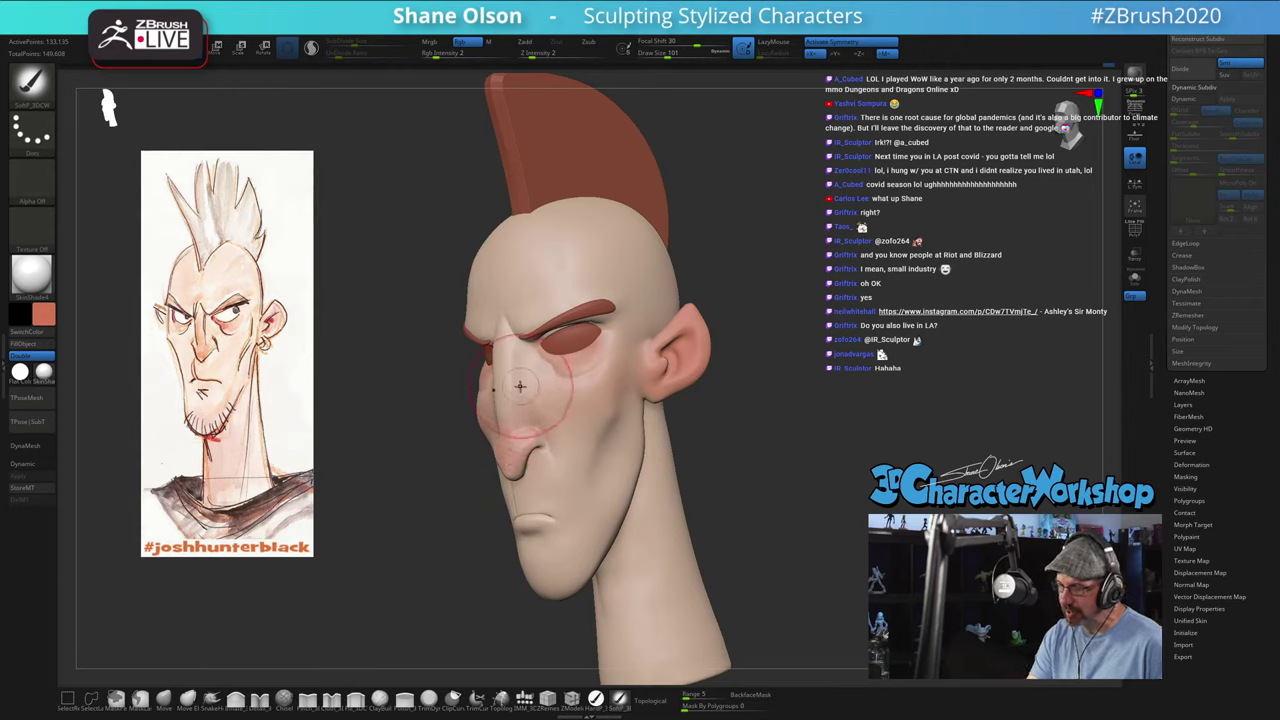
mouse_move(509, 437)
left_mouse_down()
mouse_move(516, 384)
mouse_move(502, 367)
mouse_move(537, 429)
mouse_move(582, 409)
left_mouse_up()
mouse_move(582, 409)
right_mouse_down()
mouse_move(537, 449)
mouse_move(528, 440)
right_mouse_up()
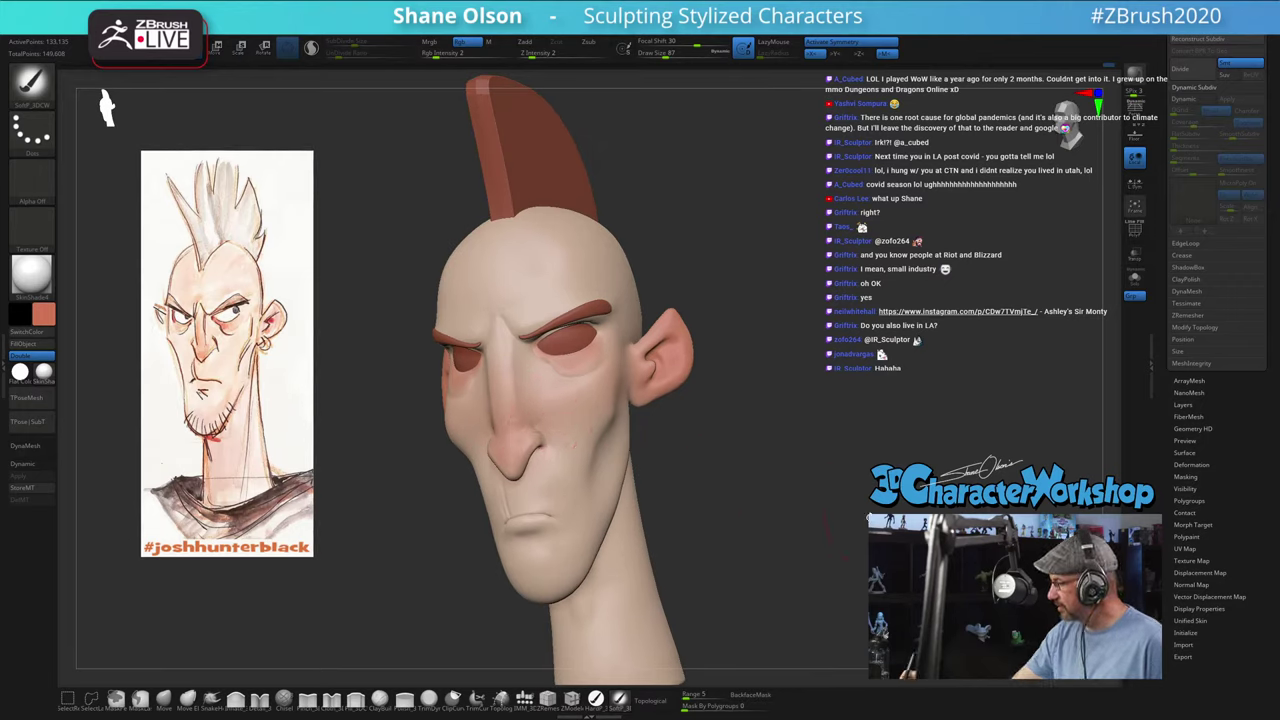
mouse_move(831, 384)
left_mouse_down()
mouse_move(840, 393)
mouse_move(824, 382)
mouse_move(486, 428)
mouse_move(535, 397)
left_mouse_up()
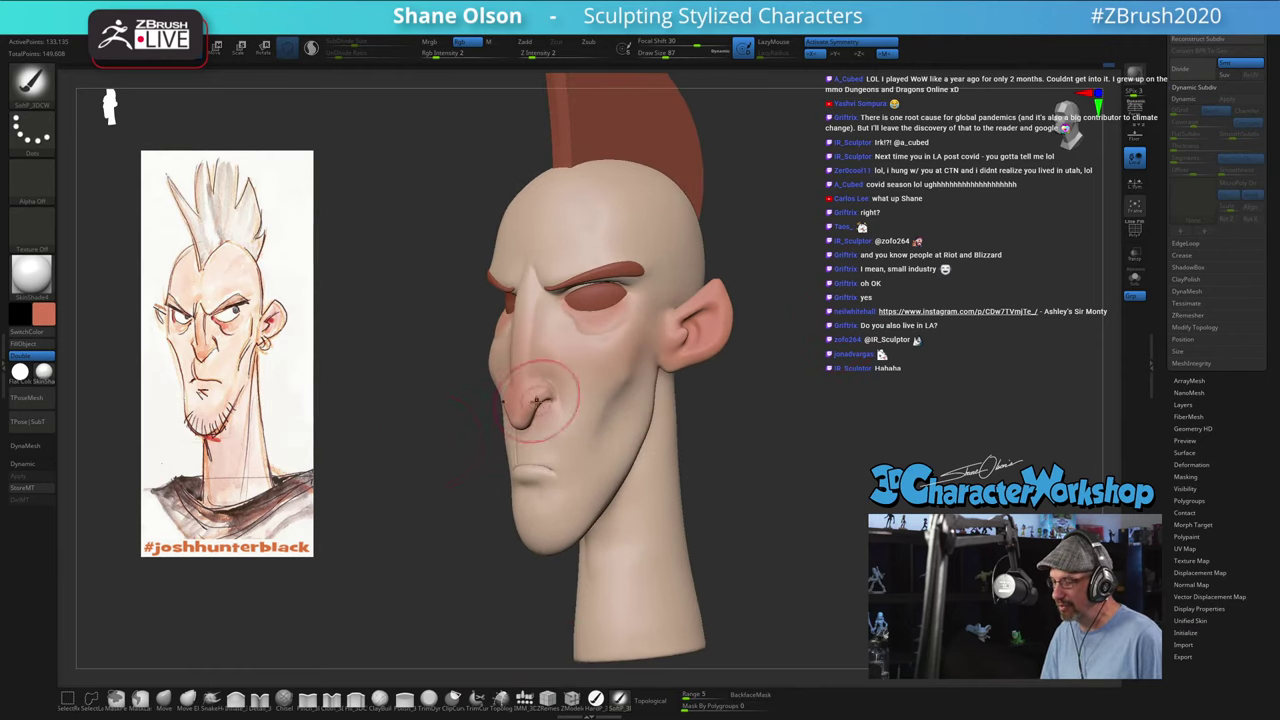
key("ctrl+z")
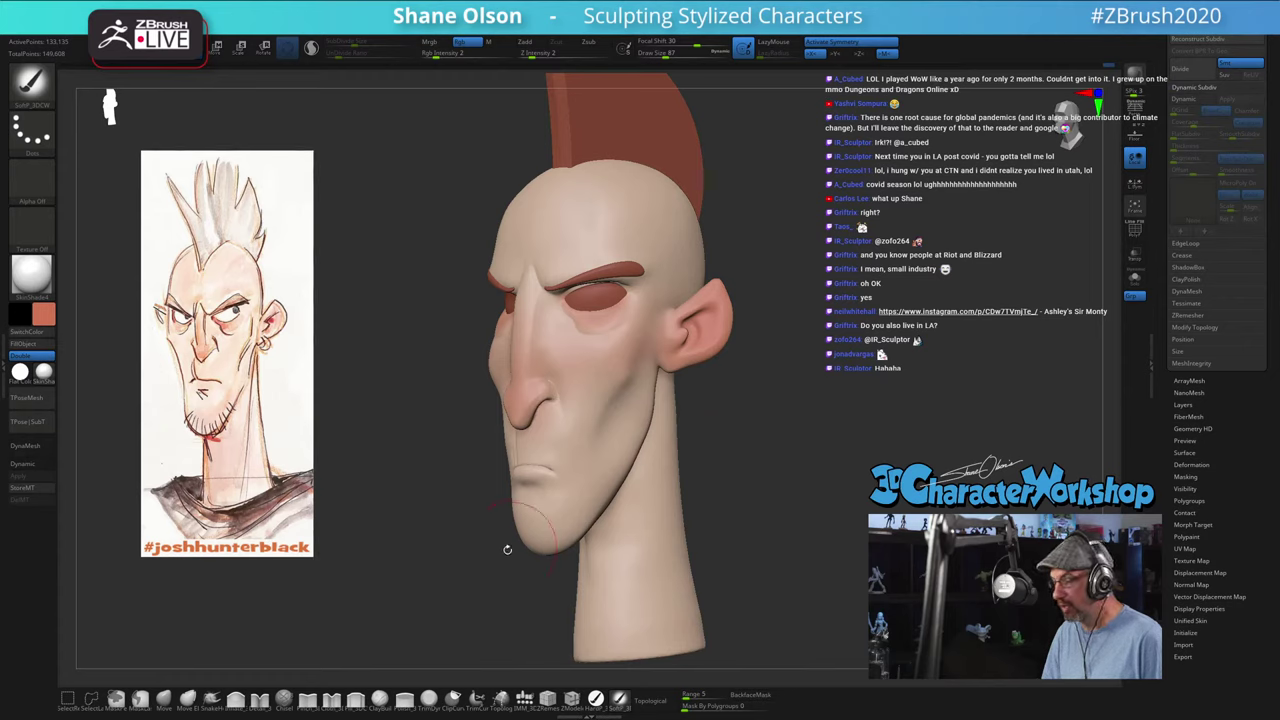
Step: Examine the tinted face from side and three-quarter angles and compare its colouring with the reference drawing
left_click_drag(506, 548, 548, 522)
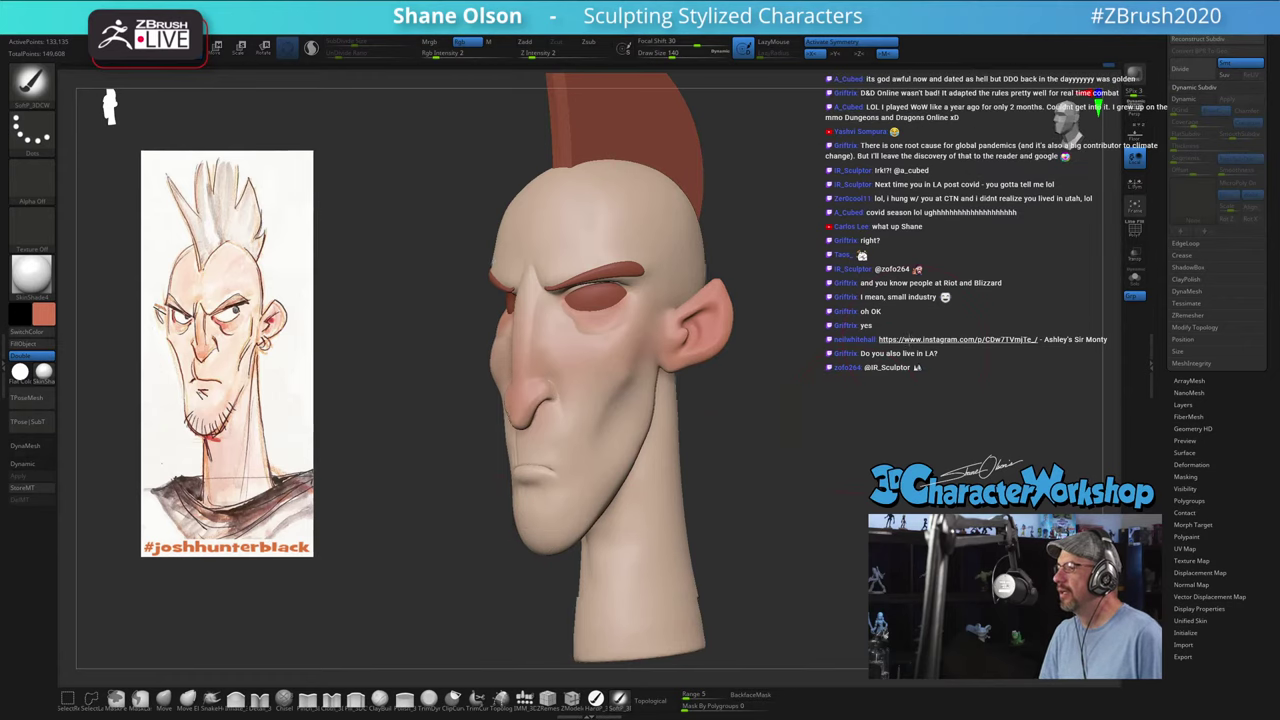
left_click_drag(855, 419, 905, 380)
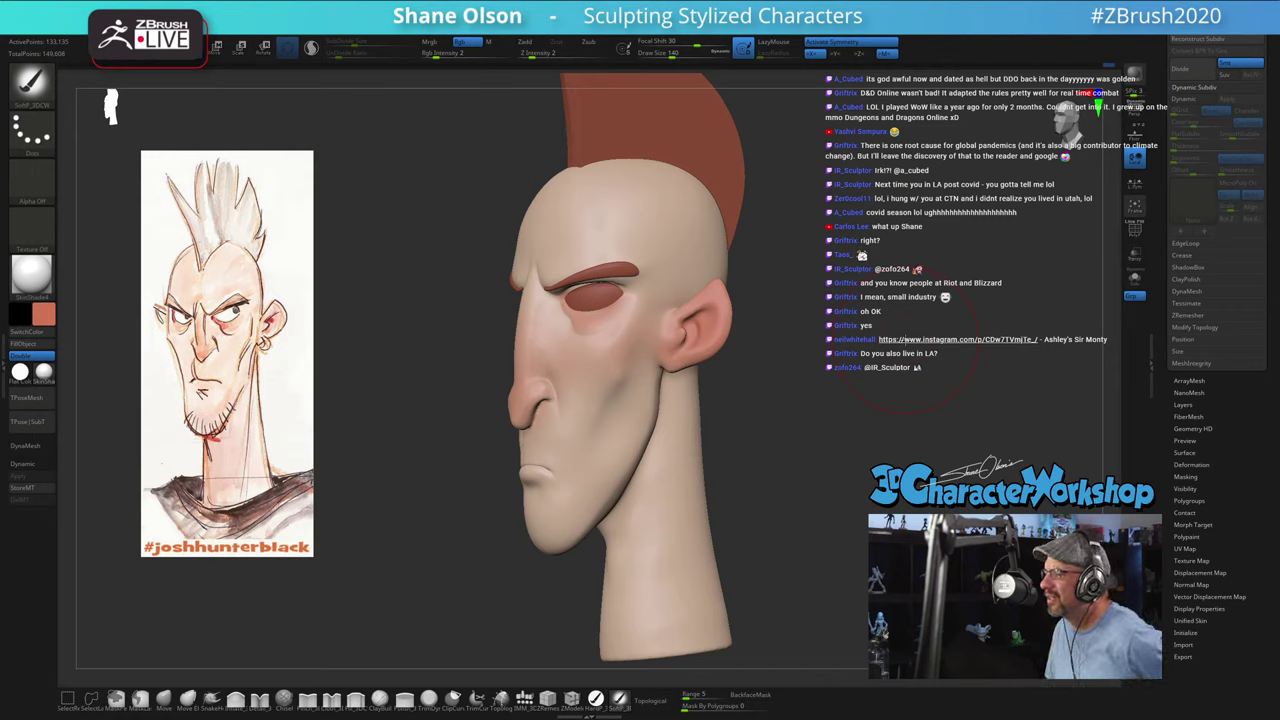
mouse_move(857, 357)
left_mouse_down()
mouse_move(872, 358)
mouse_move(789, 413)
mouse_move(844, 376)
left_mouse_up()
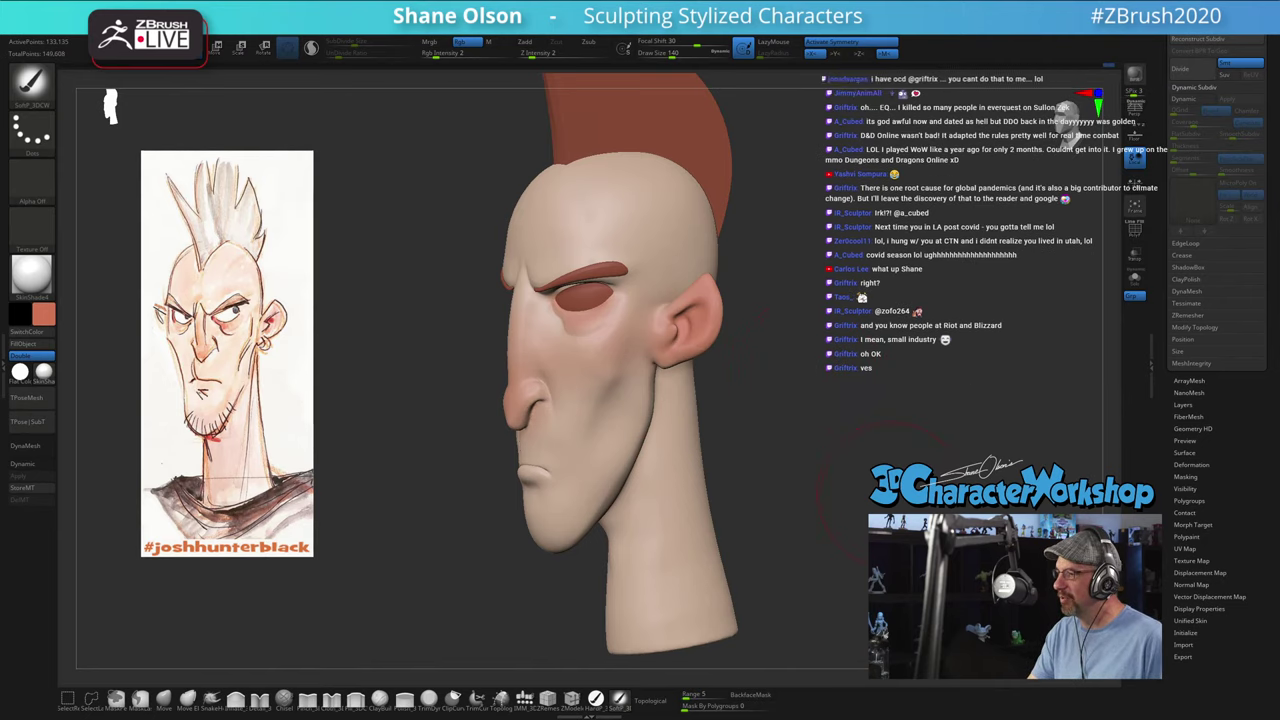
key("space")
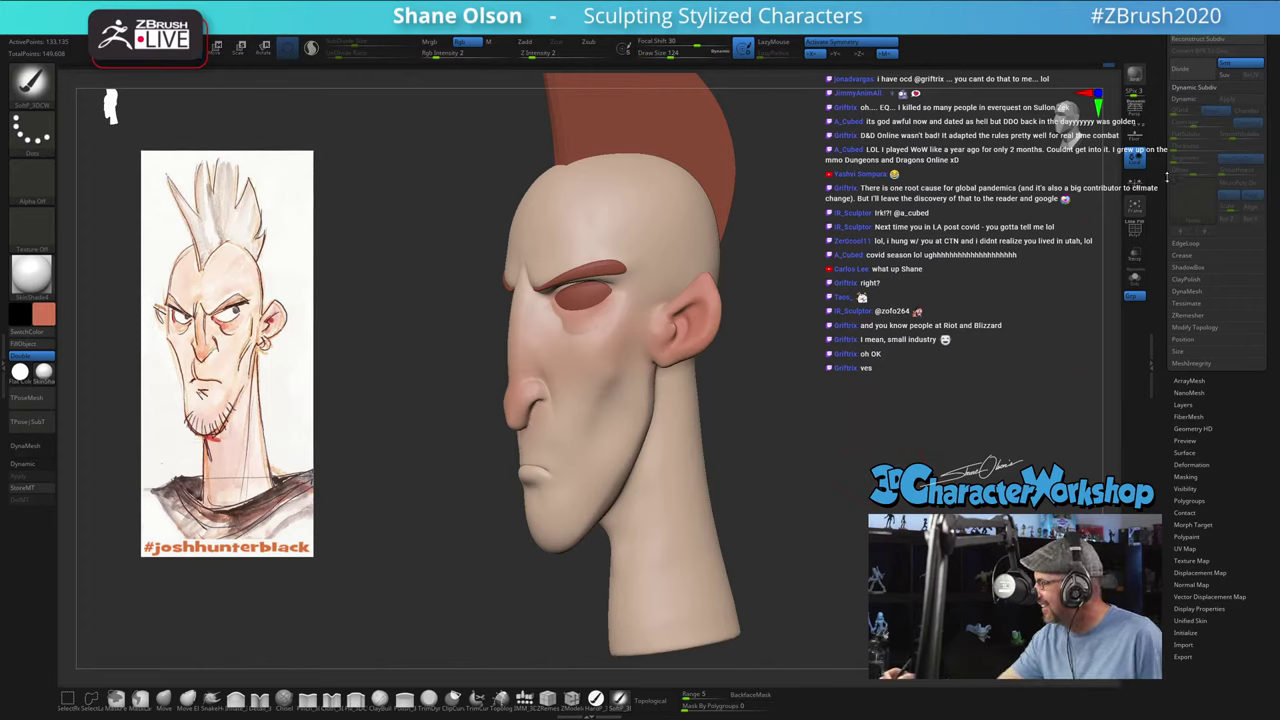
scroll(1188, 160, "up", 5)
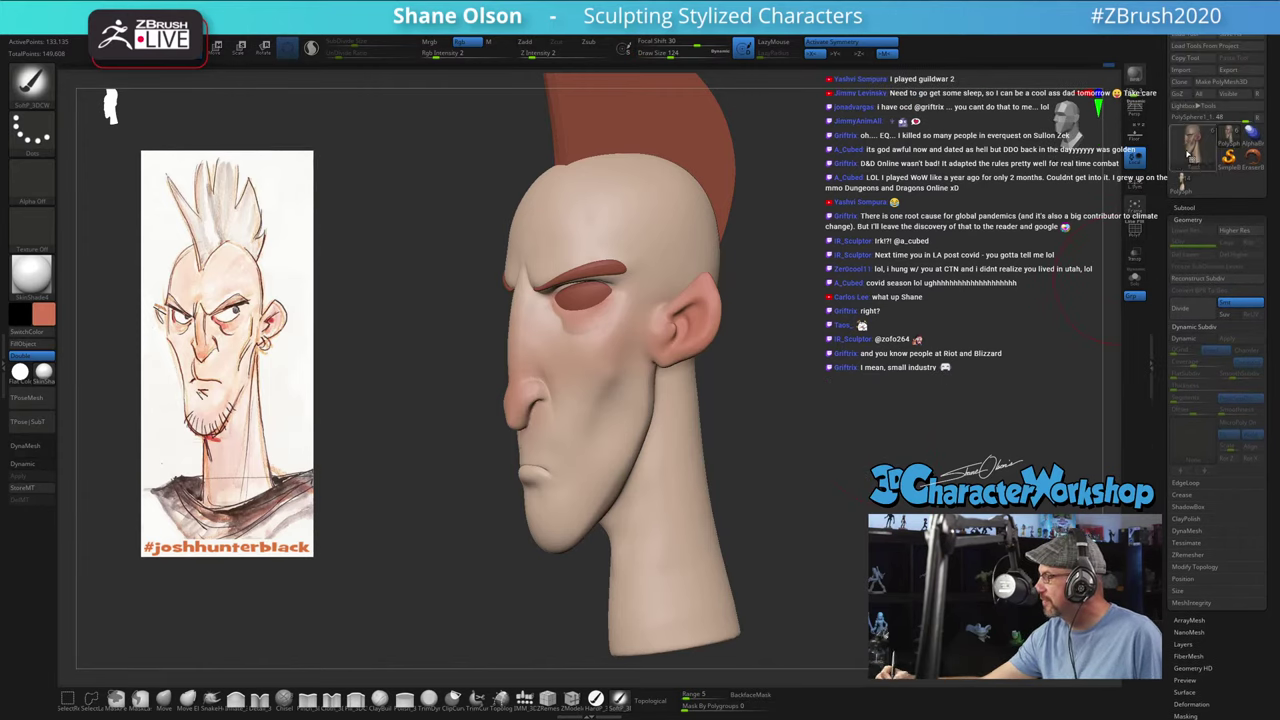
mouse_move(830, 395)
left_mouse_down()
mouse_move(880, 392)
mouse_move(841, 408)
left_mouse_up()
mouse_move(841, 408)
left_mouse_down()
mouse_move(885, 411)
mouse_move(843, 412)
mouse_move(917, 437)
mouse_move(863, 439)
left_mouse_up()
key("space")
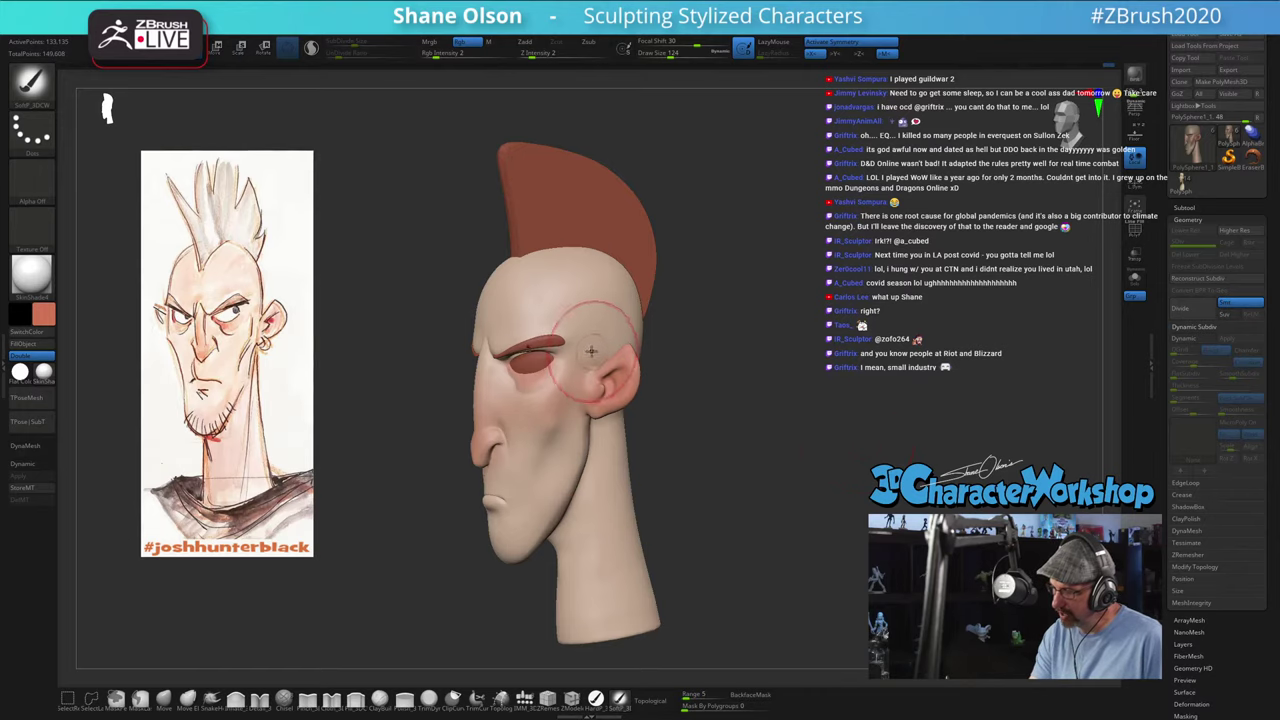
mouse_move(700, 354)
left_mouse_down()
mouse_move(634, 357)
mouse_move(651, 323)
mouse_move(755, 498)
left_mouse_up()
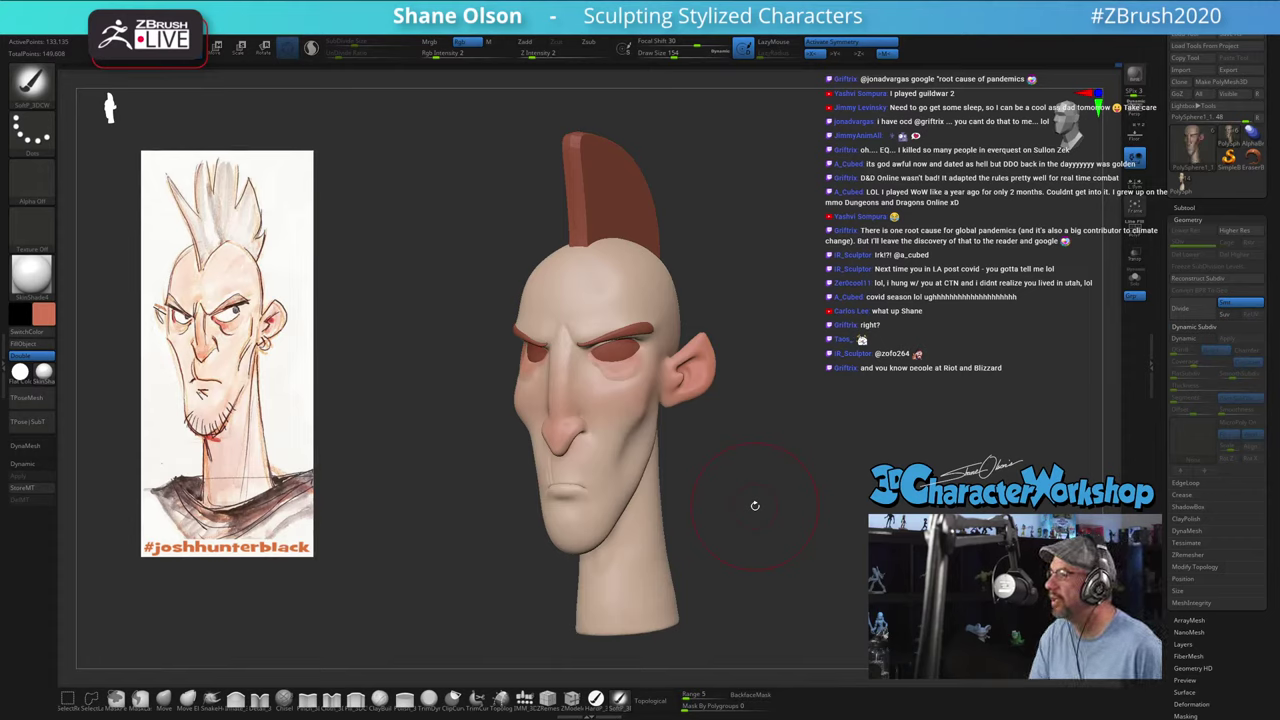
left_click_drag(894, 359, 882, 355)
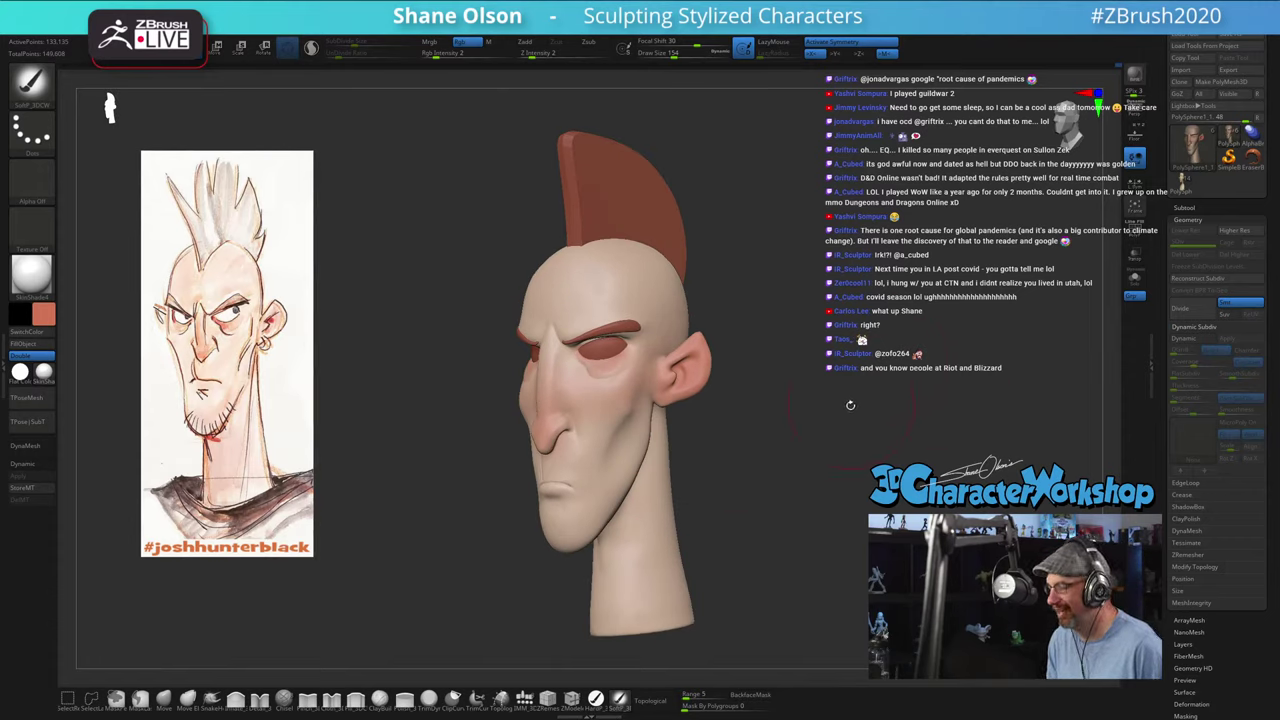
mouse_move(850, 405)
left_mouse_down()
mouse_move(870, 410)
mouse_move(817, 419)
mouse_move(824, 406)
left_mouse_up()
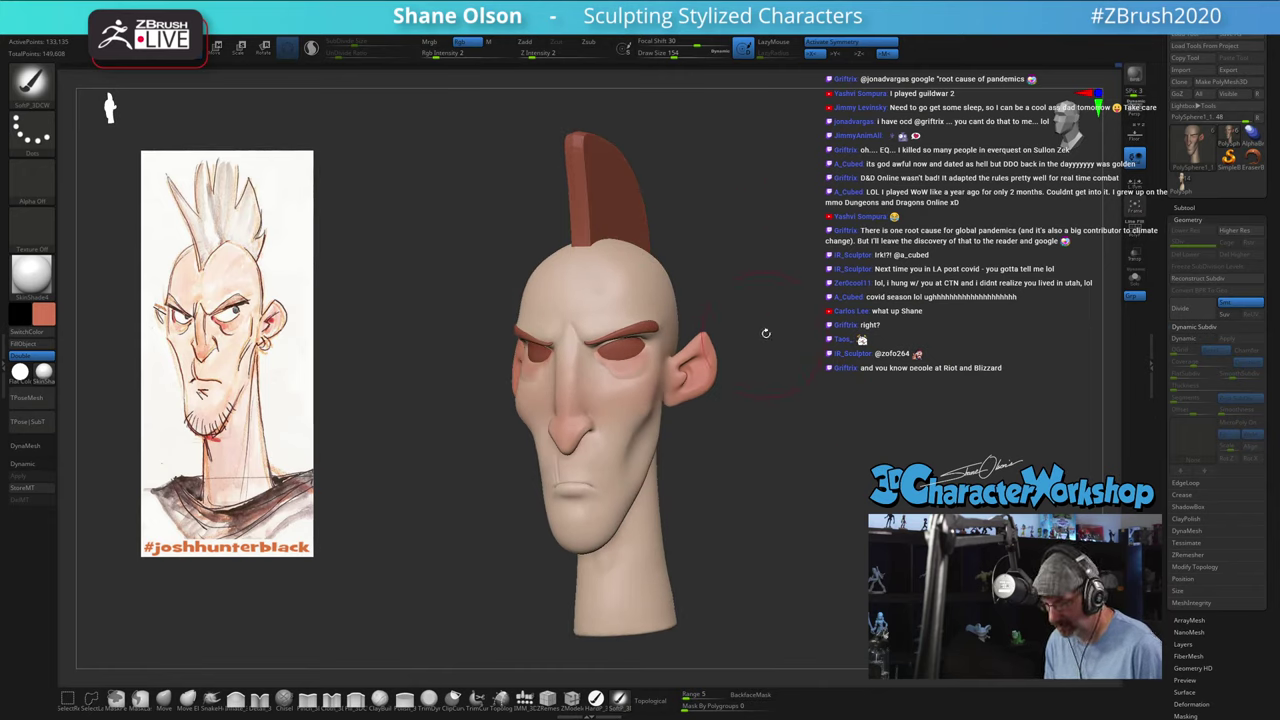
left_click_drag(810, 301, 755, 302)
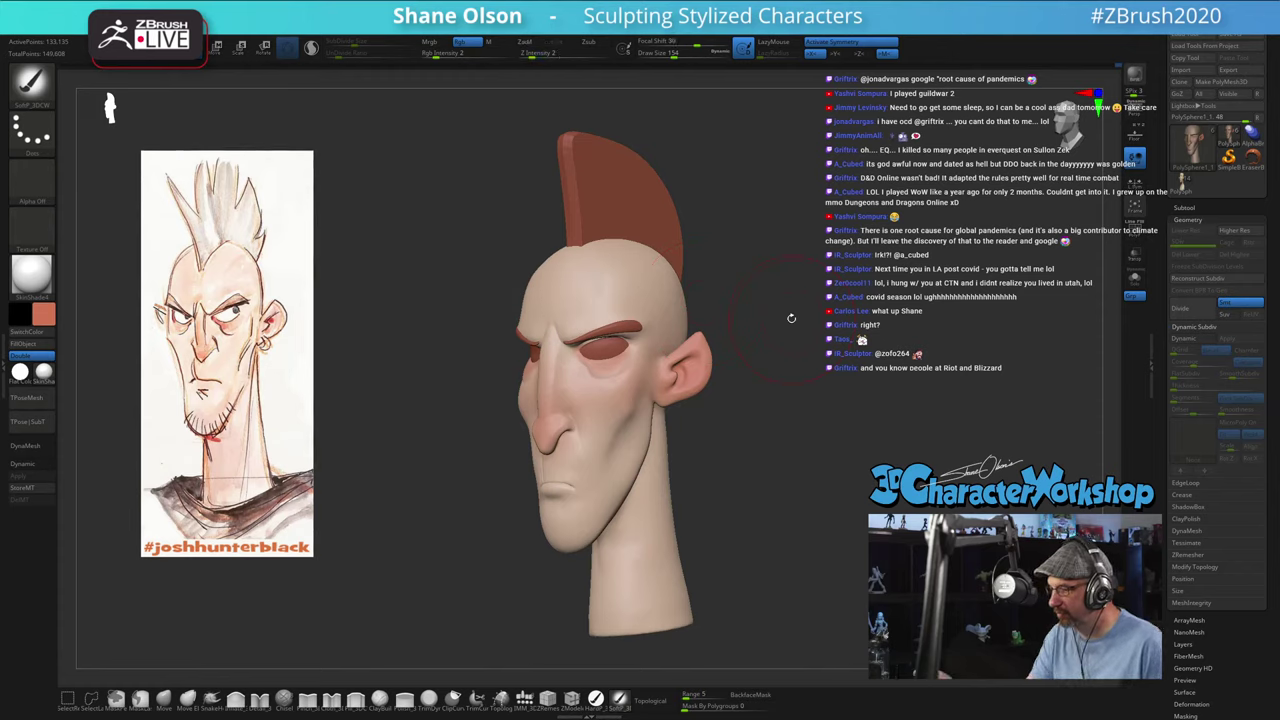
left_click_drag(790, 318, 742, 320)
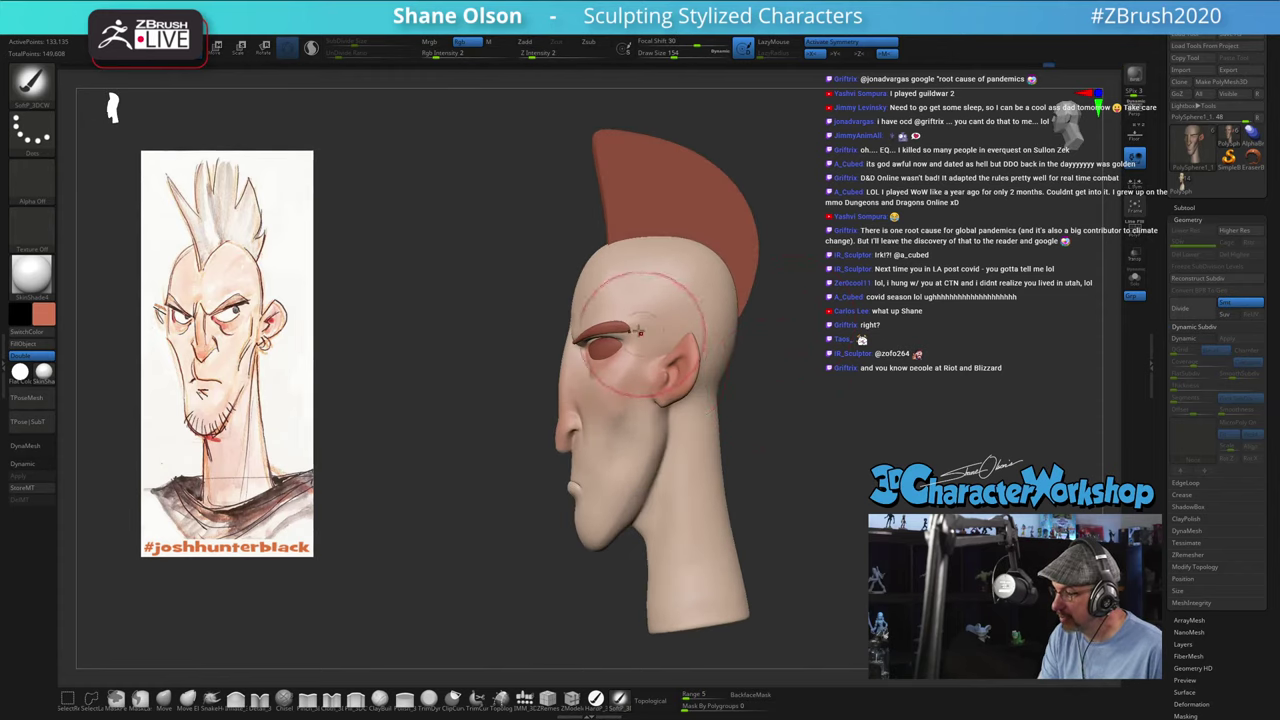
Step: Brush a faint reddish tint over the lower cheek and jaw at draw size 154, and check the head from the front
left_click_drag(742, 414, 790, 420)
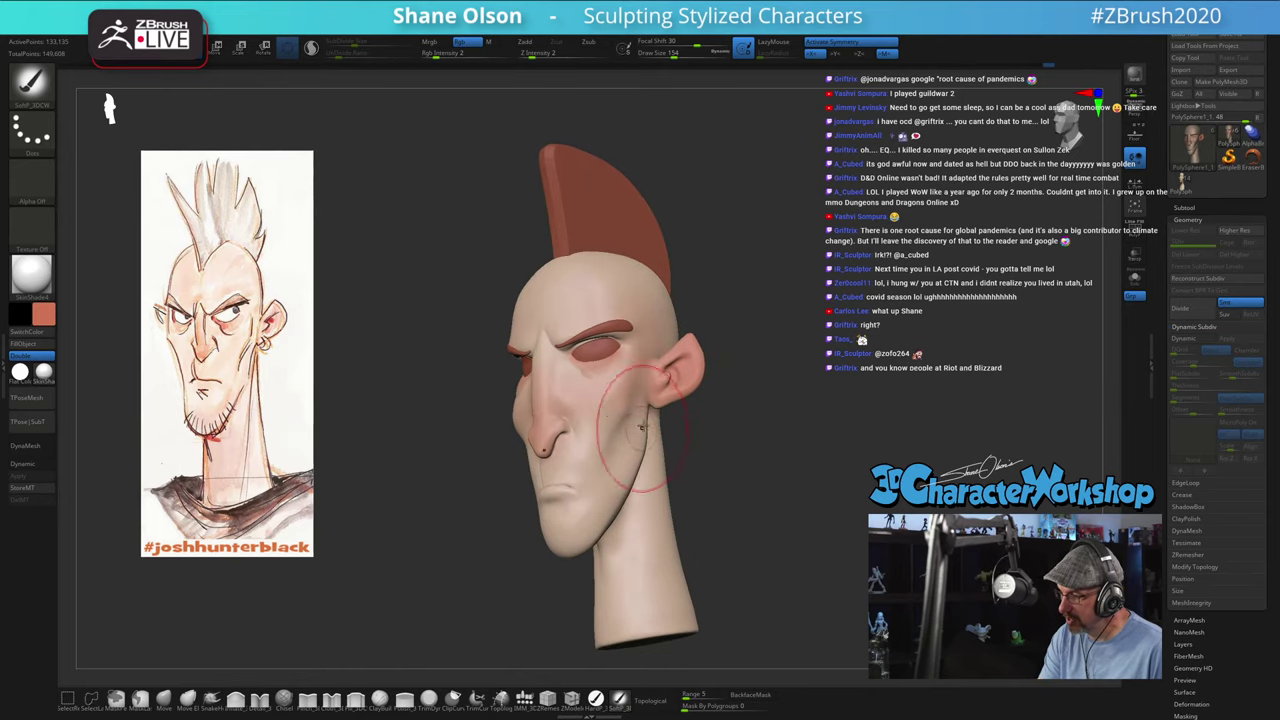
right_click_drag(637, 435, 655, 405, "alt")
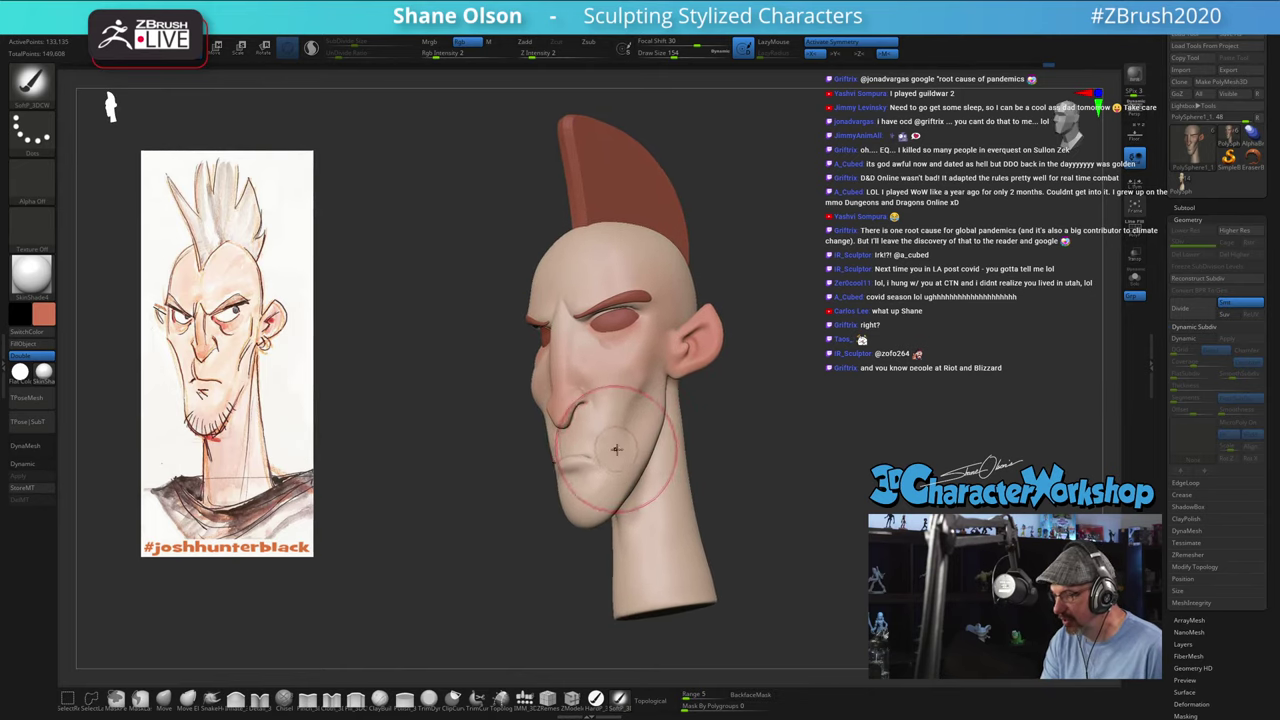
left_click_drag(617, 449, 595, 458)
key("shift+d")
key("s")
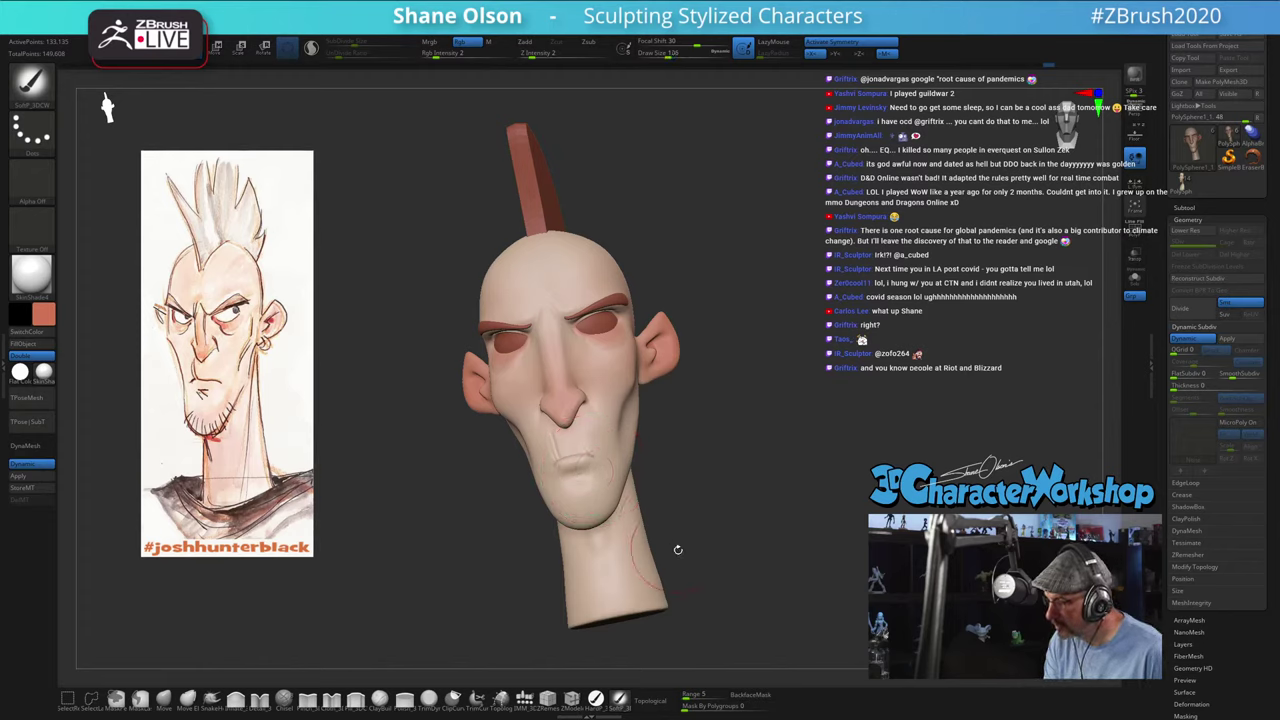
left_click_drag(769, 558, 800, 557)
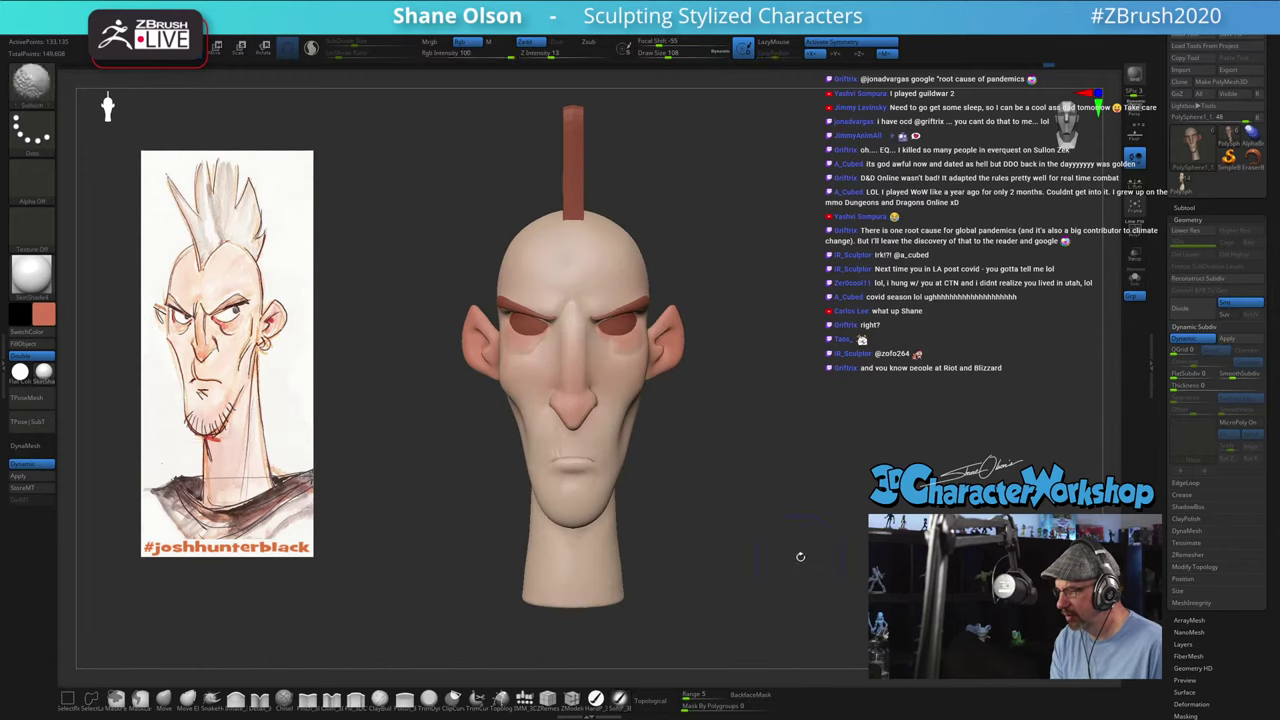
key("shift+d")
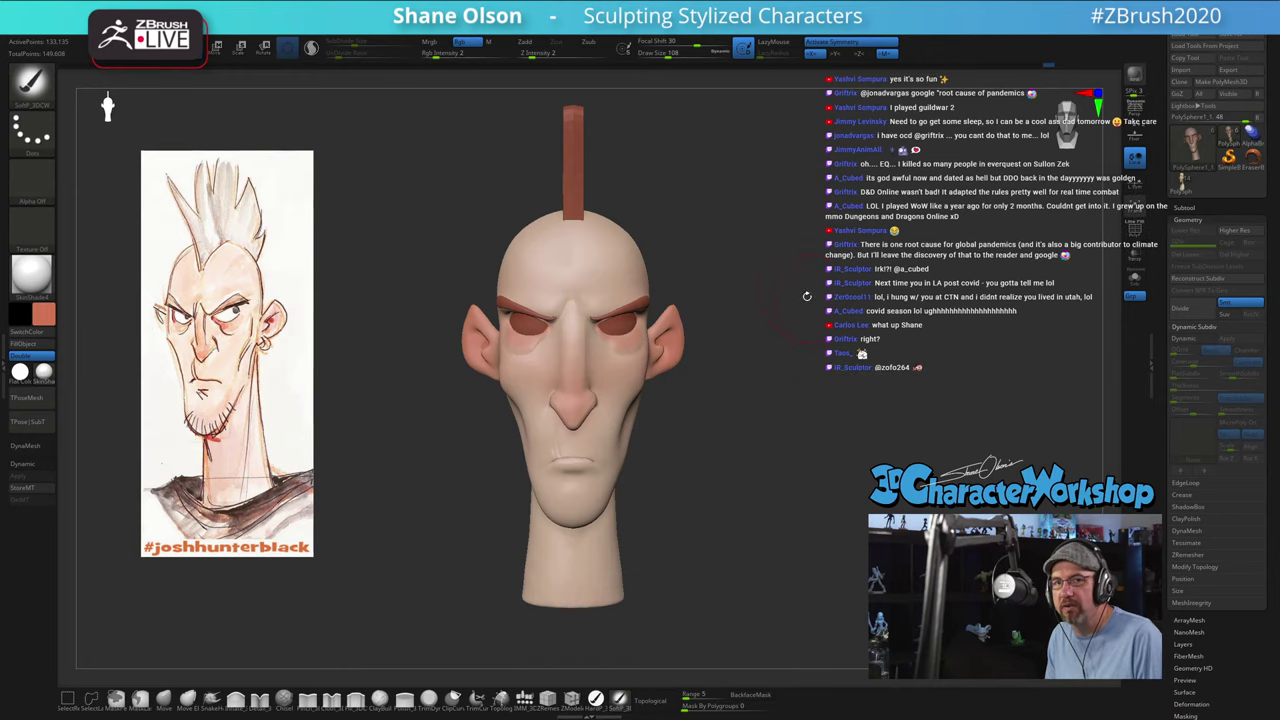
Step: Paint a soft reddish tint across the cheekbone between the eye and ear, enlarging the brush to draw size 136
key("s")
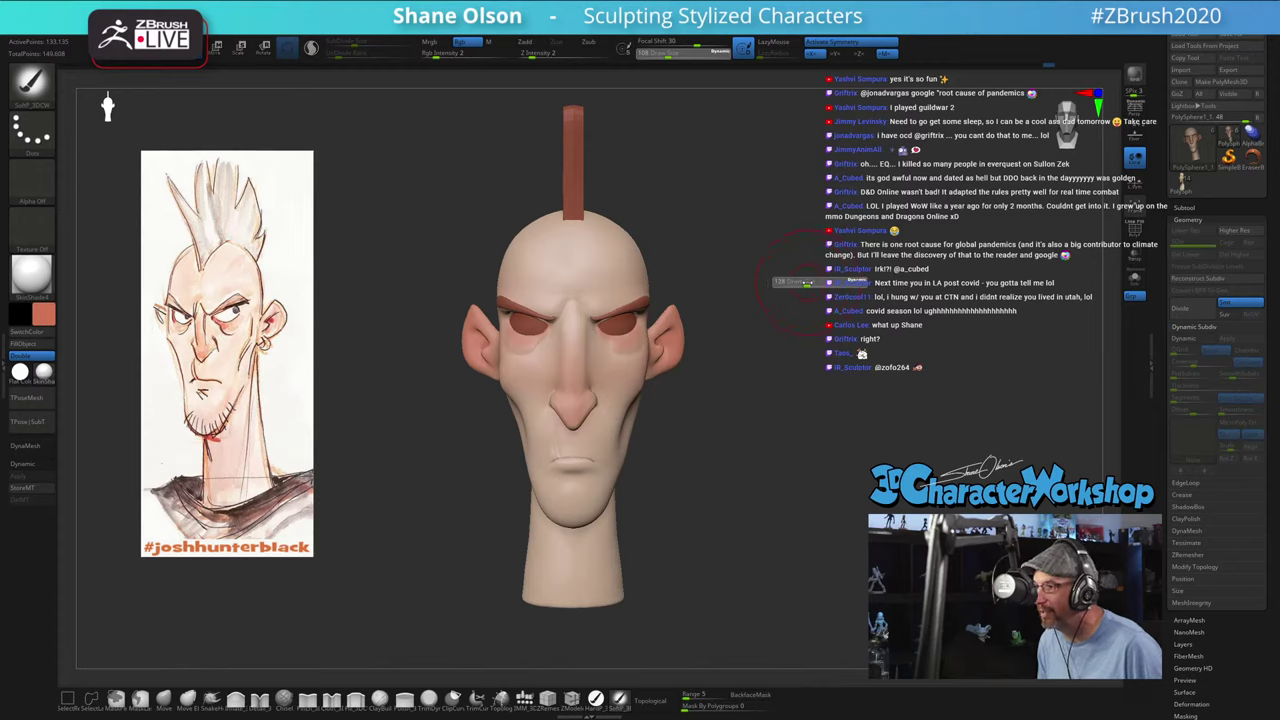
left_click_drag(820, 282, 712, 288)
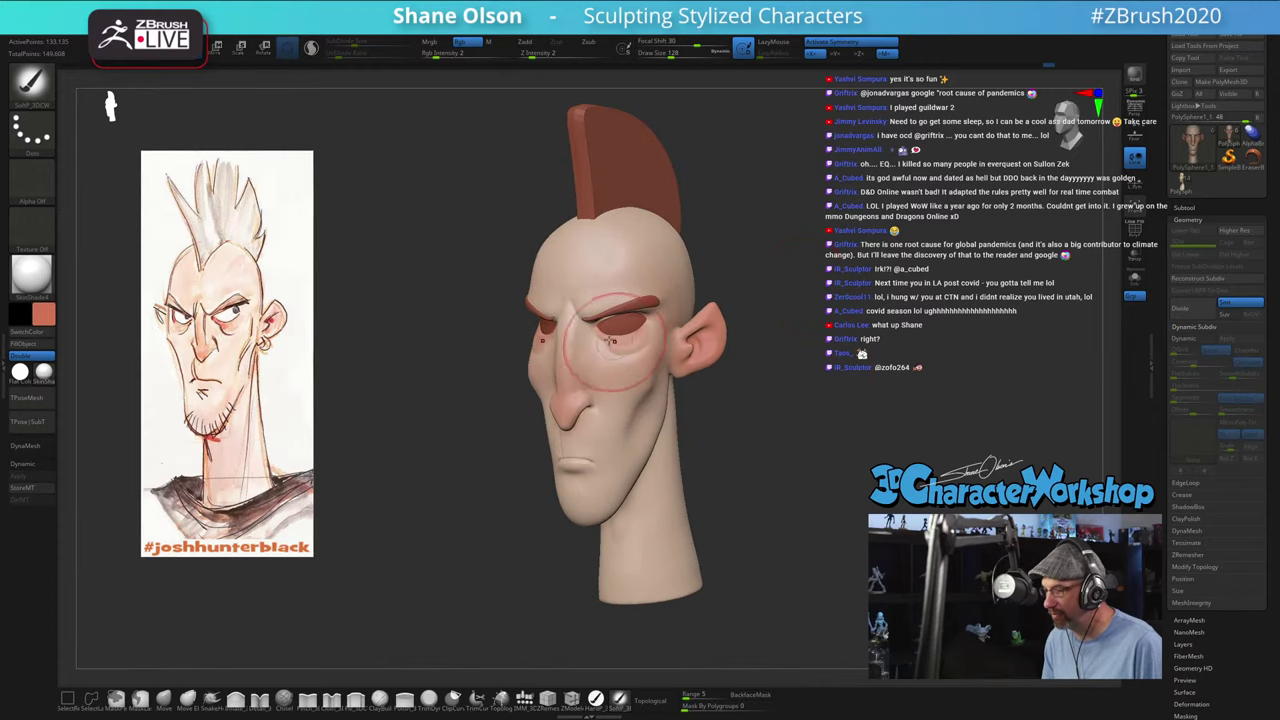
left_click_drag(869, 315, 783, 315)
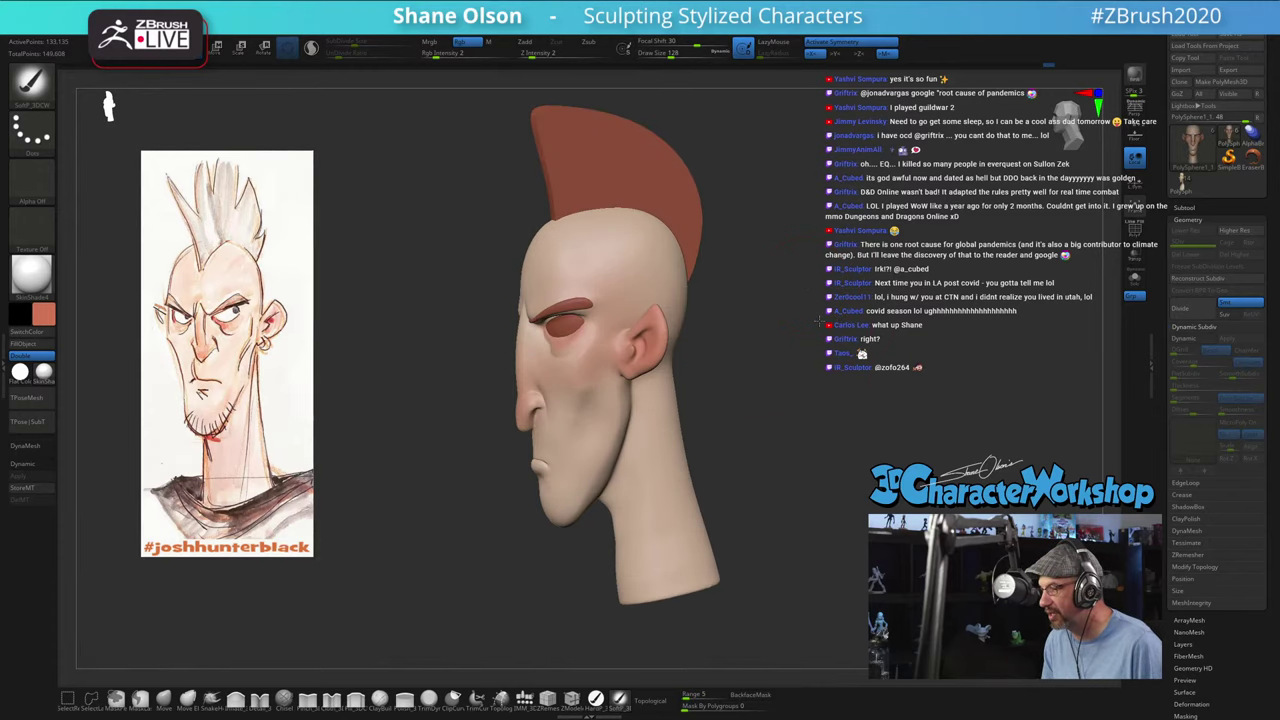
key("s")
left_click(620, 356)
left_click_drag(628, 352, 590, 376)
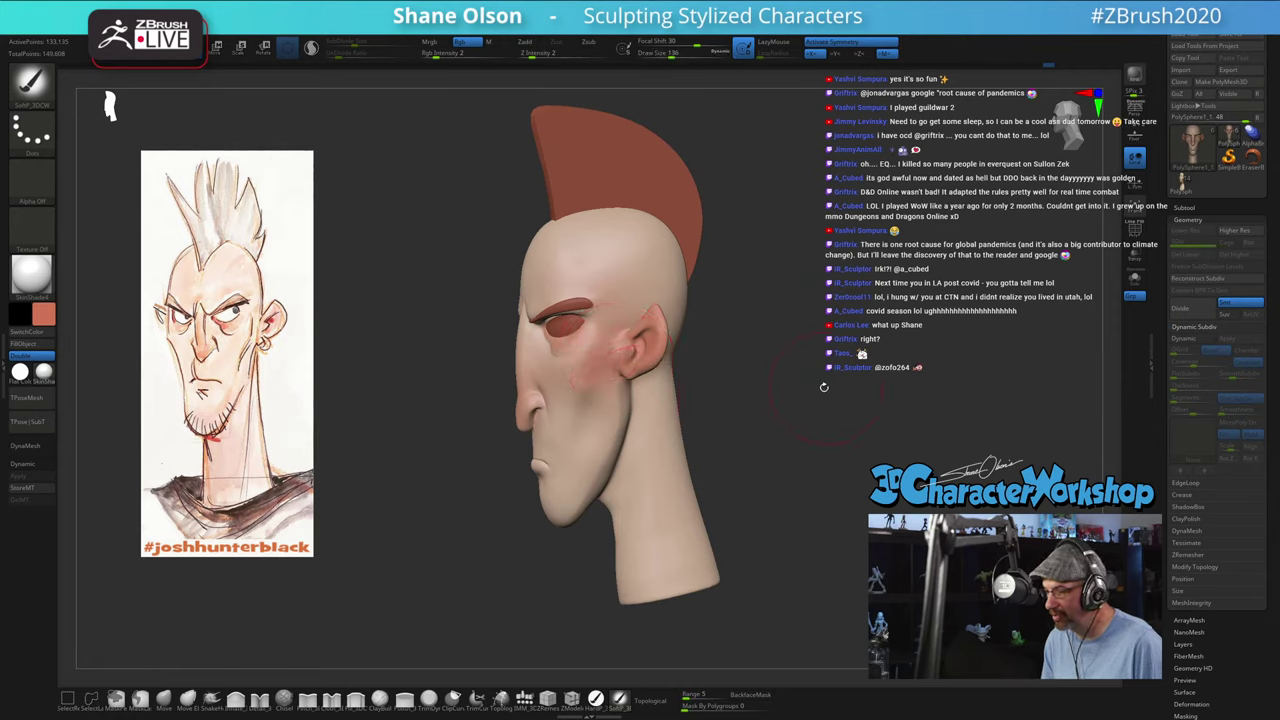
mouse_move(823, 387)
left_mouse_down()
mouse_move(845, 380)
mouse_move(816, 371)
left_mouse_up()
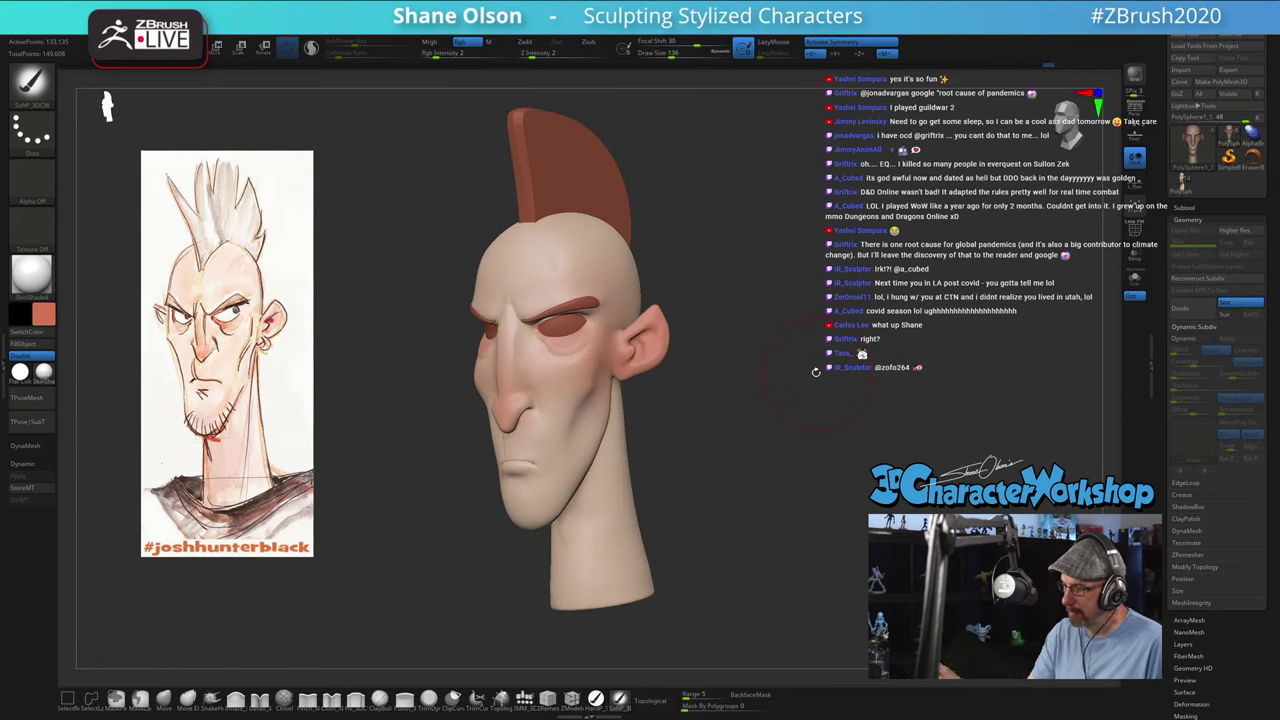
mouse_move(675, 463)
left_mouse_down()
mouse_move(700, 458)
mouse_move(680, 449)
left_mouse_up()
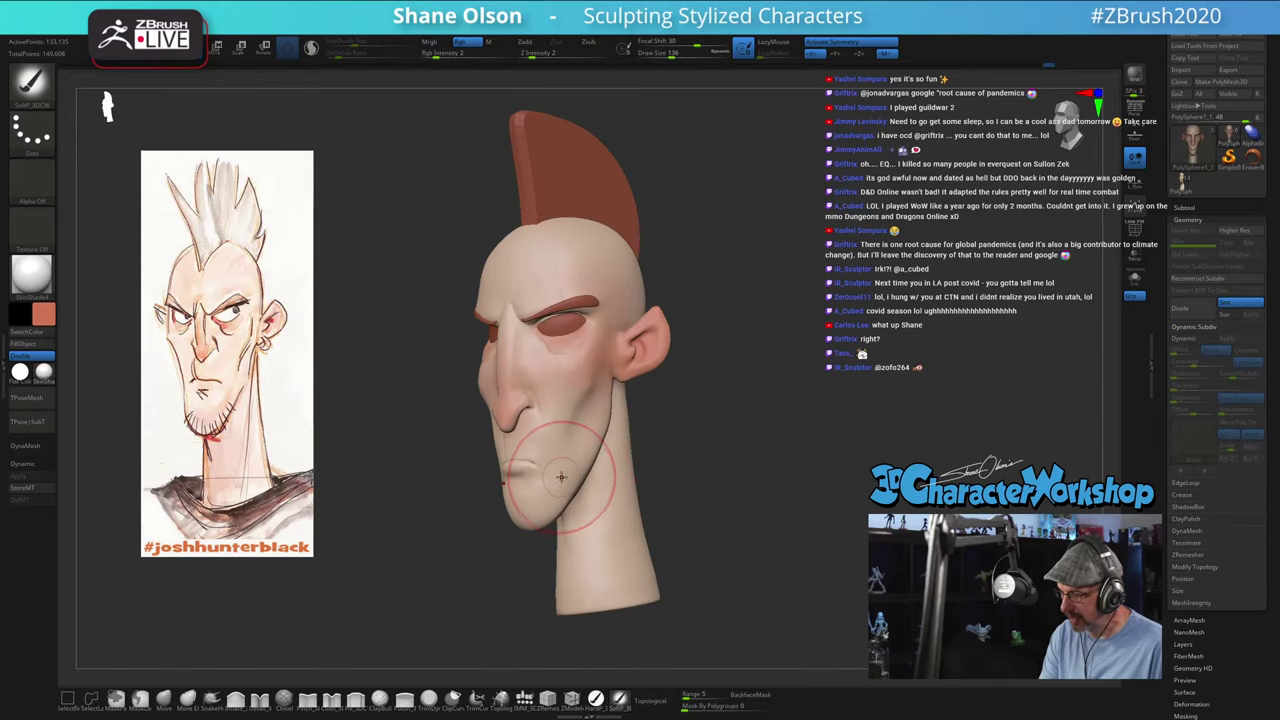
left_click_drag(716, 505, 727, 483, "alt")
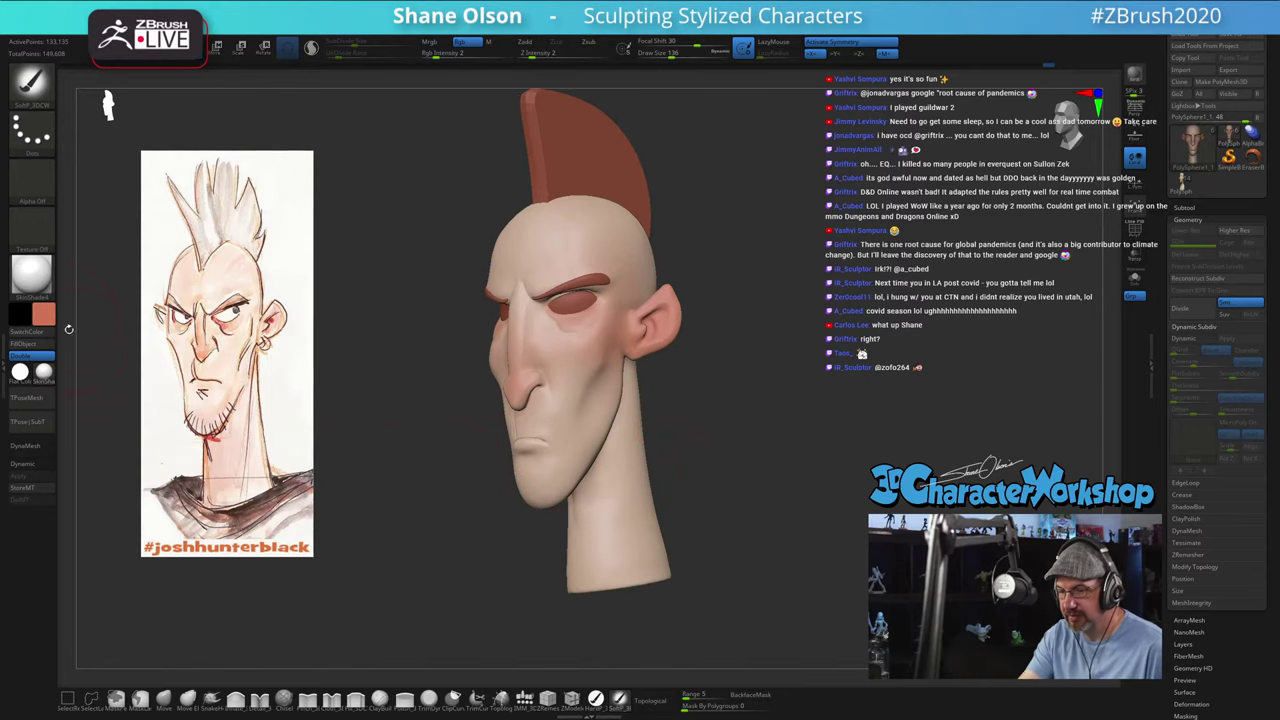
Step: Change the active paint colour from salmon red to a medium blue
left_click(43, 314)
left_click_drag(78, 399, 119, 397)
left_click_drag(703, 392, 693, 390)
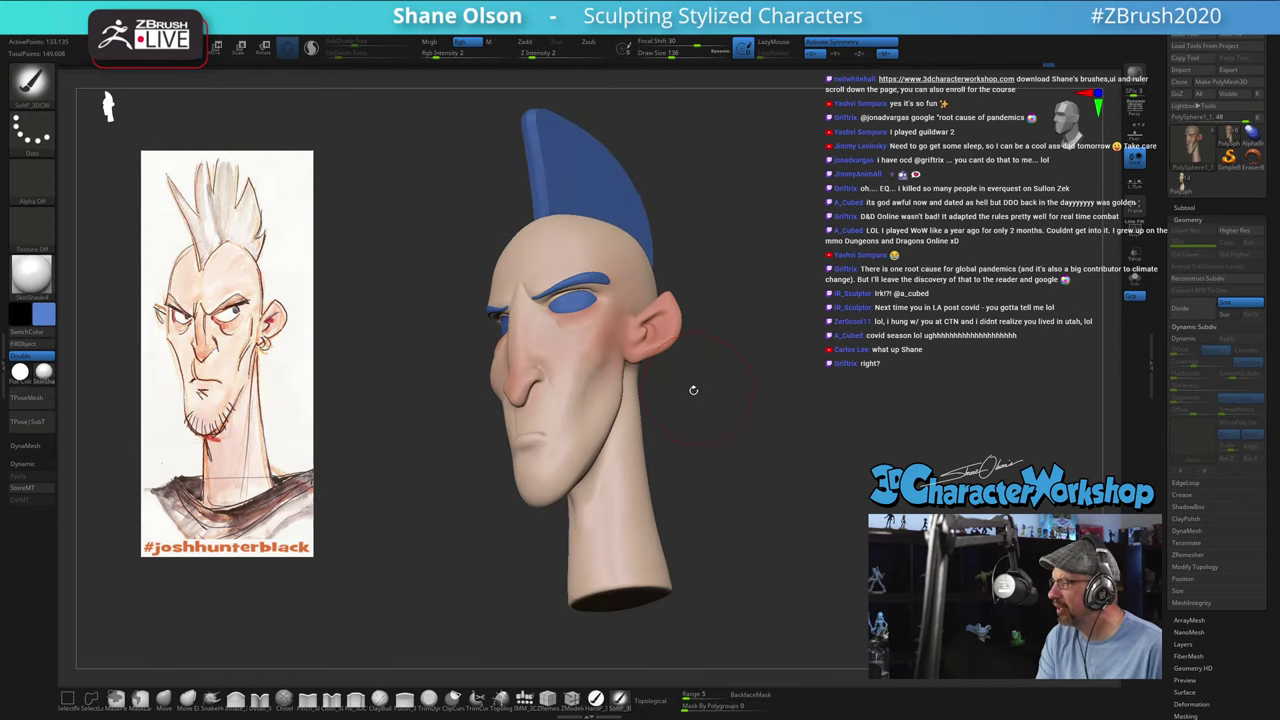
Step: Shift the paint colour to a more violet blue and brush a faint tint over the mouth and jaw at draw size 172
left_click(43, 318)
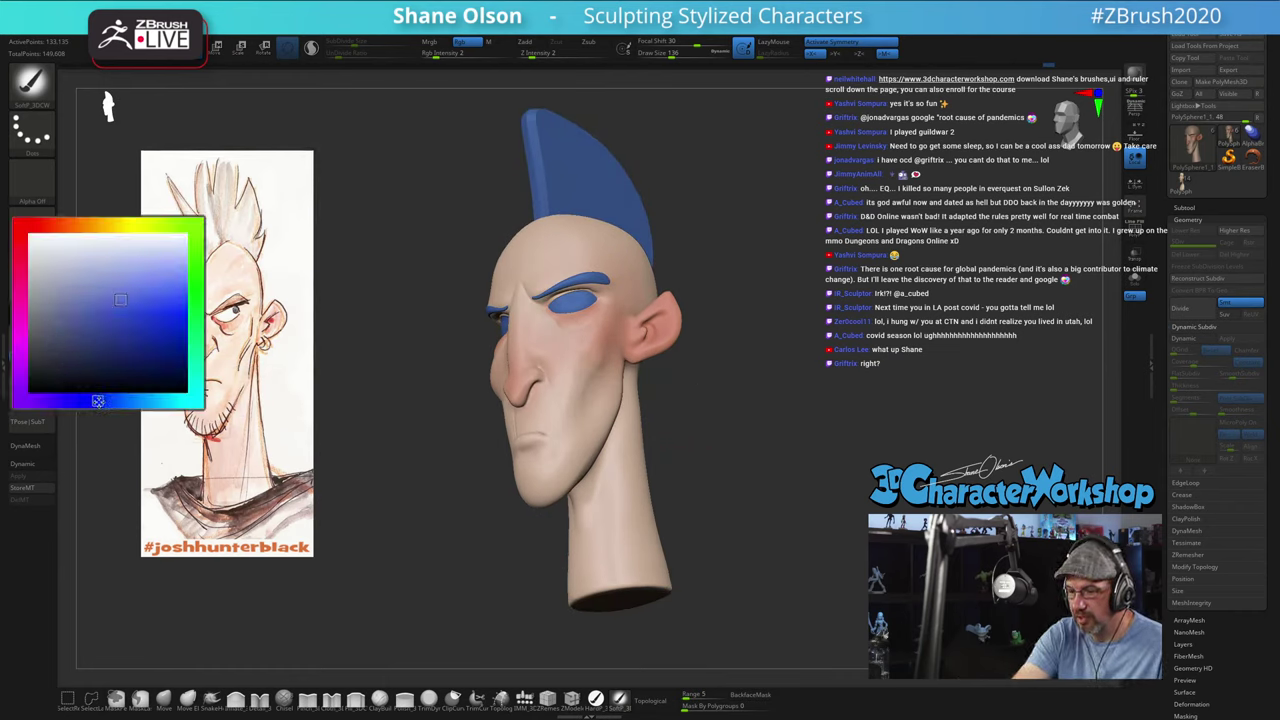
key("bracketright")
key("bracketright")
key("bracketright")
key("bracketright")
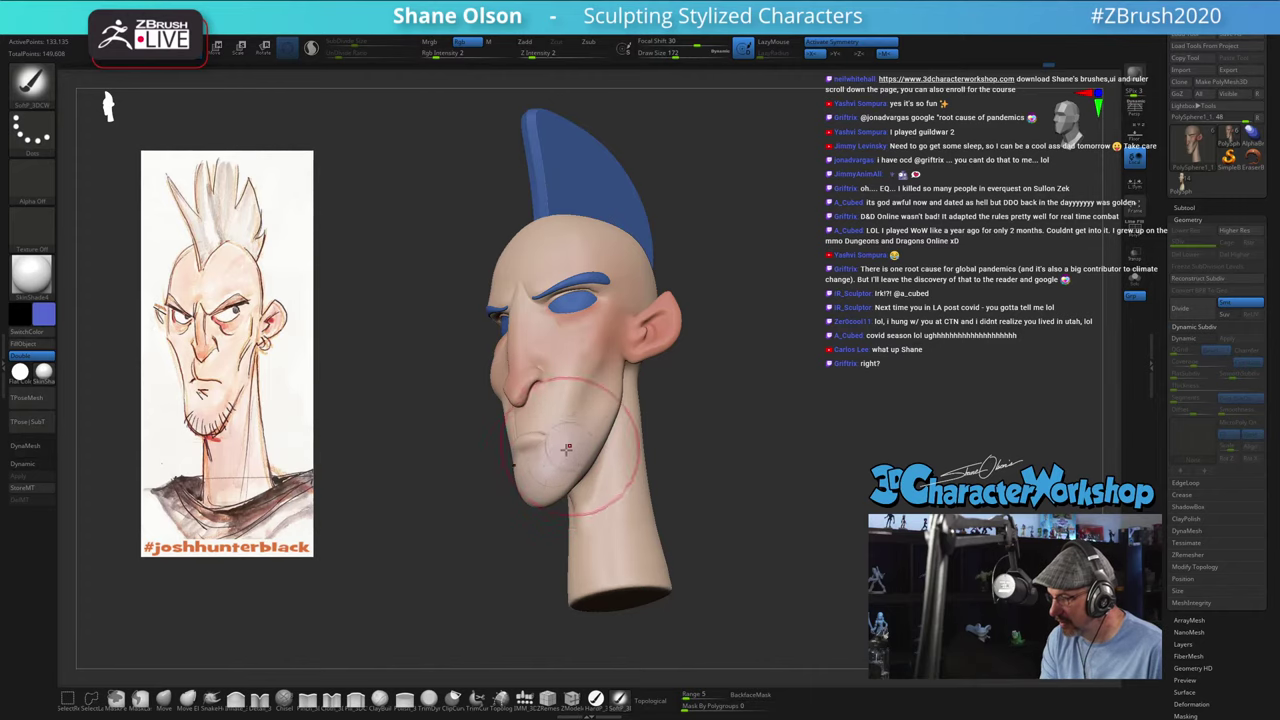
mouse_move(695, 440)
left_mouse_down()
mouse_move(790, 460)
mouse_move(779, 475)
mouse_move(640, 450)
left_mouse_up()
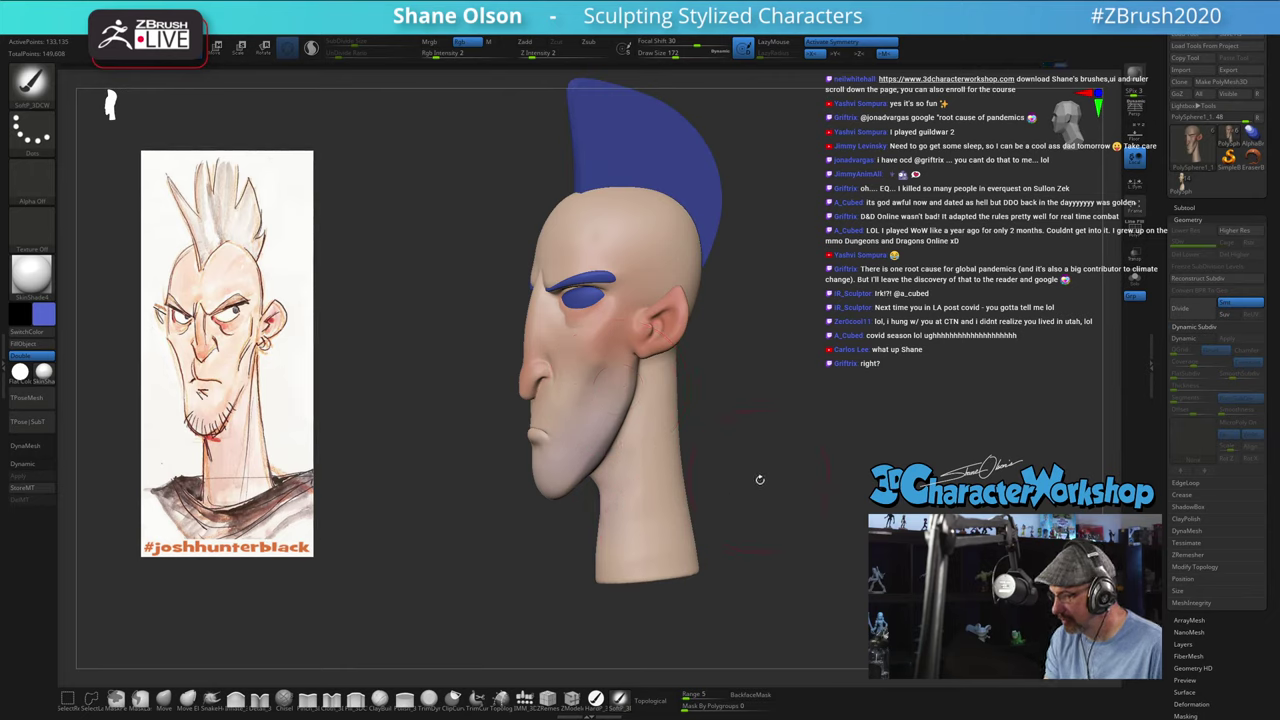
mouse_move(757, 477)
left_mouse_down()
mouse_move(808, 465)
mouse_move(762, 411)
mouse_move(766, 374)
left_mouse_up()
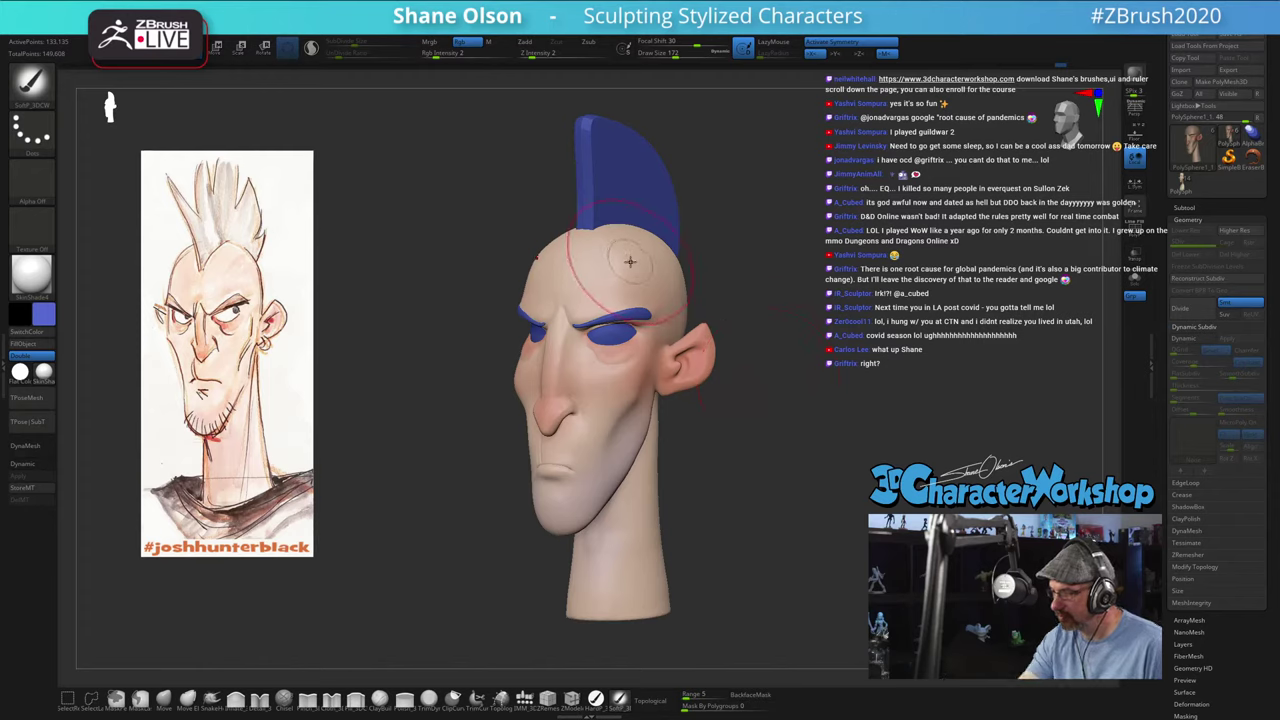
Step: Sample the light skin tone as the active colour and check the tinted jaw from three-quarter, side and front views
key("c")
left_click_drag(684, 502, 704, 478)
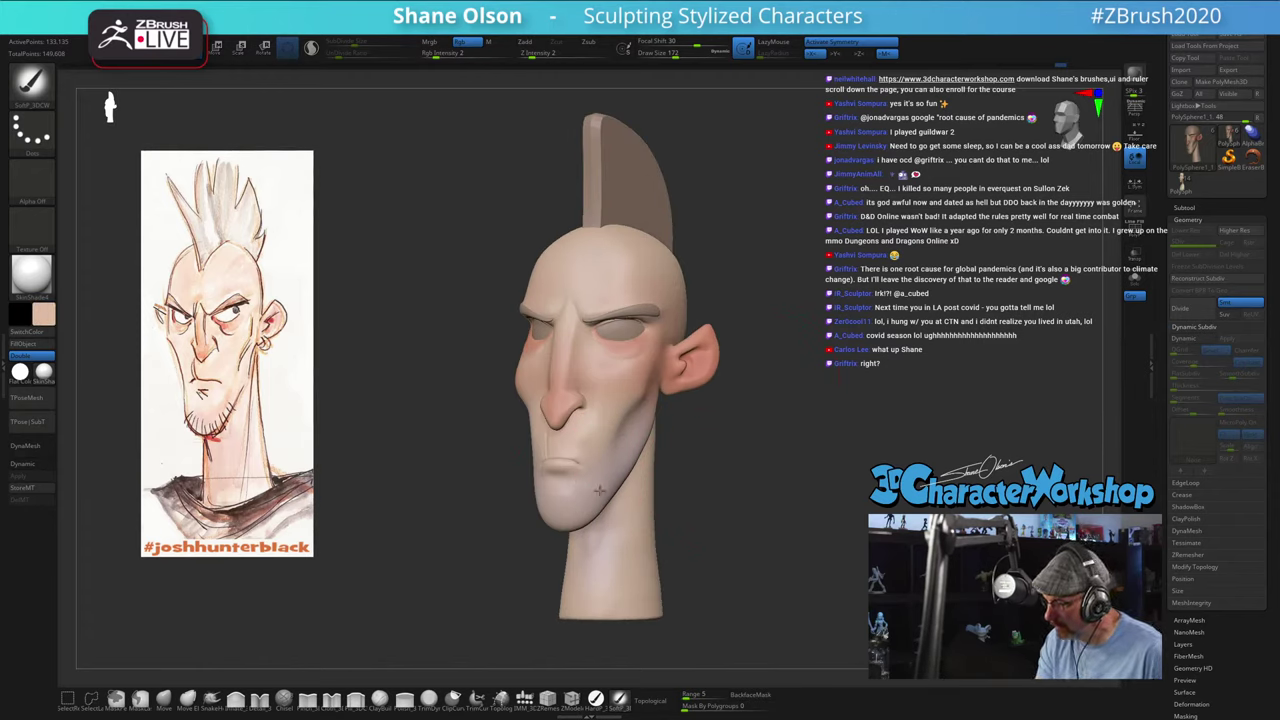
left_click_drag(692, 475, 650, 468)
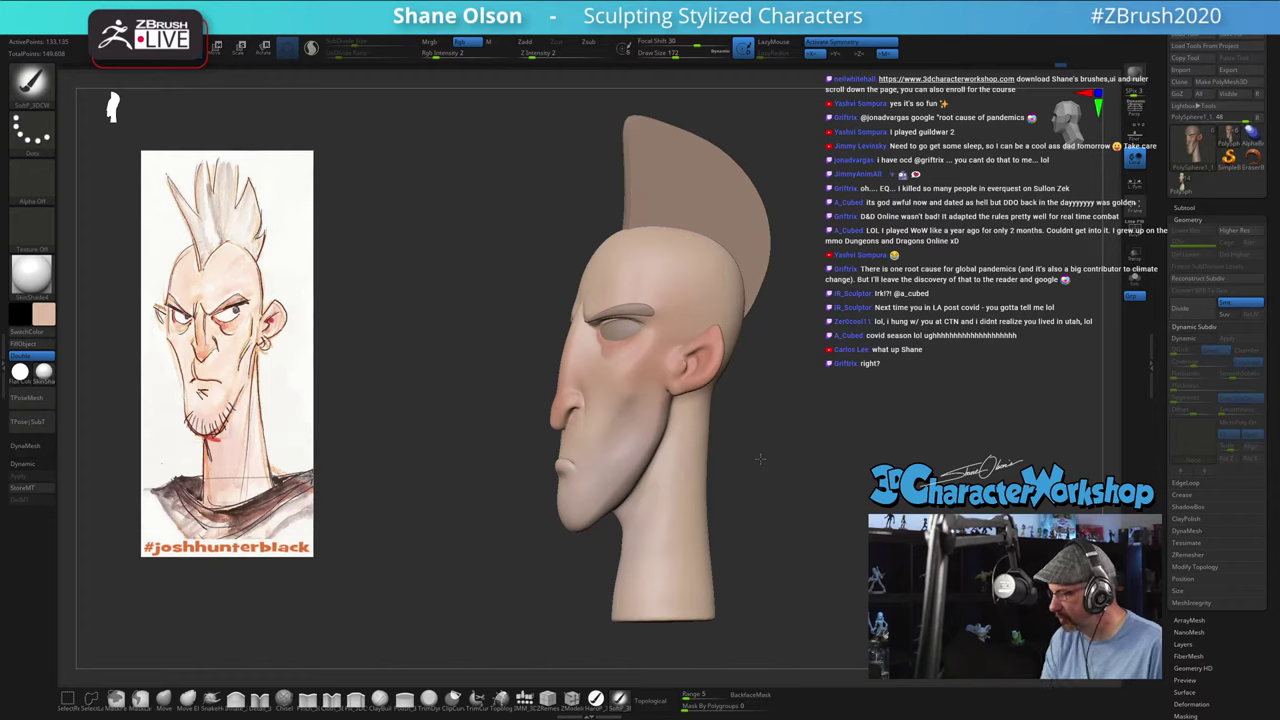
mouse_move(760, 459)
left_mouse_down()
mouse_move(826, 464)
mouse_move(839, 451)
mouse_move(865, 542)
mouse_move(855, 413)
mouse_move(818, 381)
mouse_move(819, 348)
mouse_move(797, 392)
mouse_move(760, 334)
mouse_move(749, 277)
mouse_move(786, 330)
left_mouse_up()
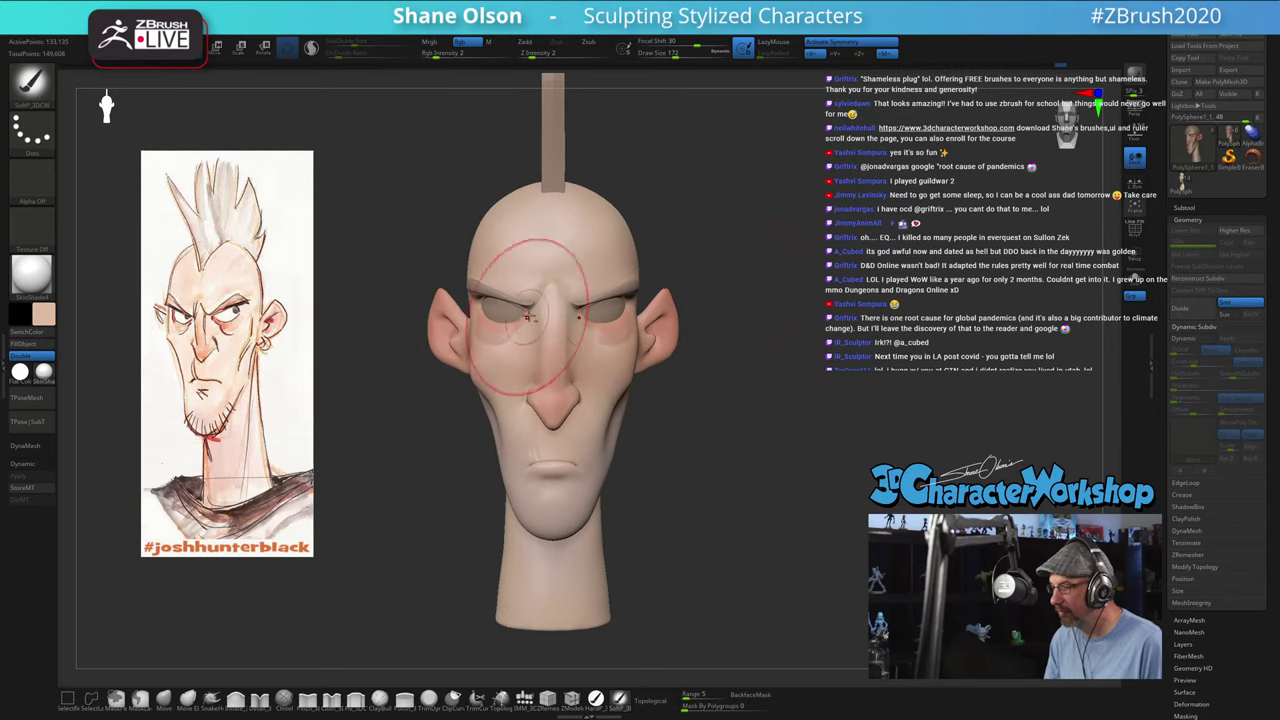
Step: Select the eyes and change the active colour to a near-white
left_click(581, 307, "alt")
left_click_drag(902, 345, 862, 349)
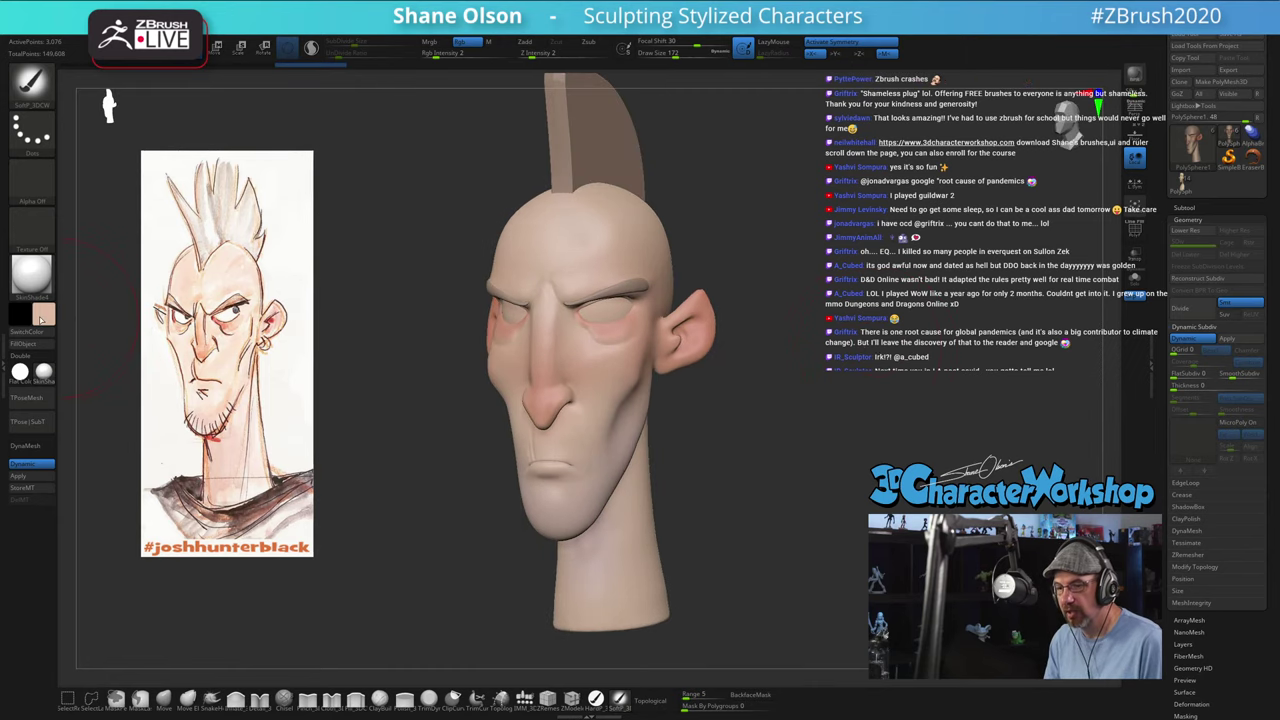
left_click(44, 313)
mouse_move(63, 261)
left_mouse_down()
mouse_move(52, 256)
mouse_move(96, 226)
left_mouse_up()
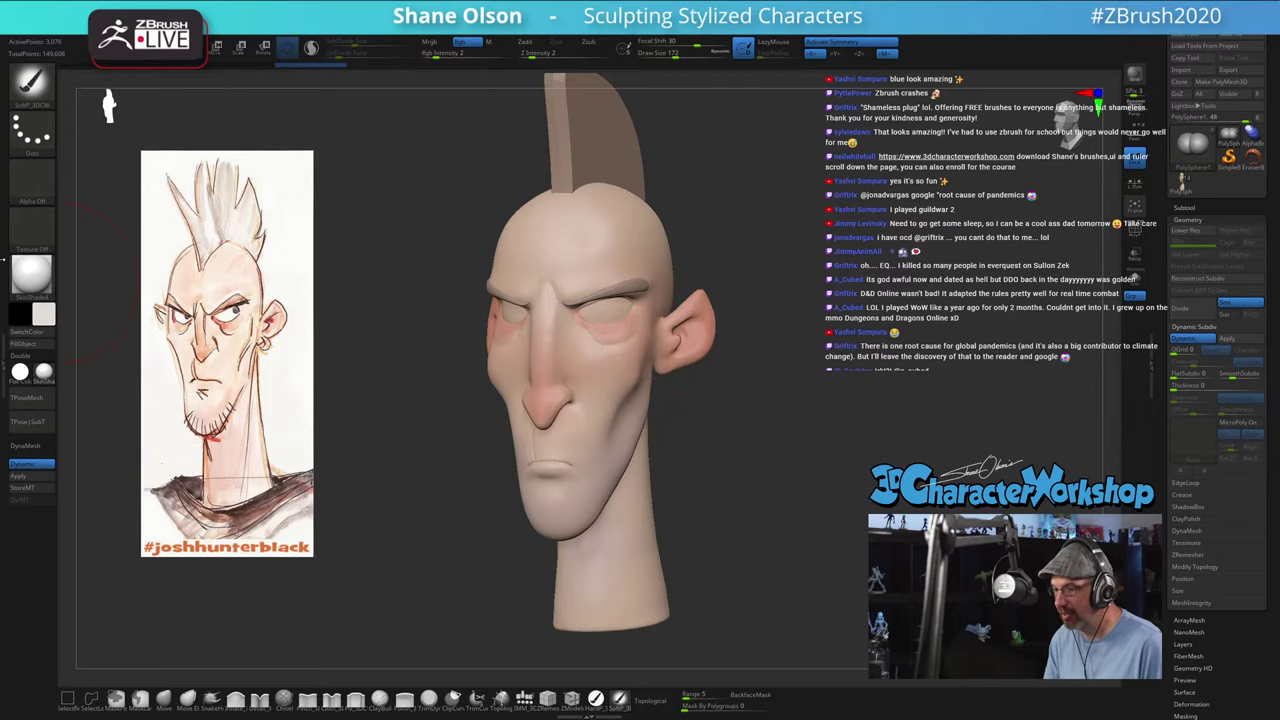
left_click(43, 313)
left_click(86, 222)
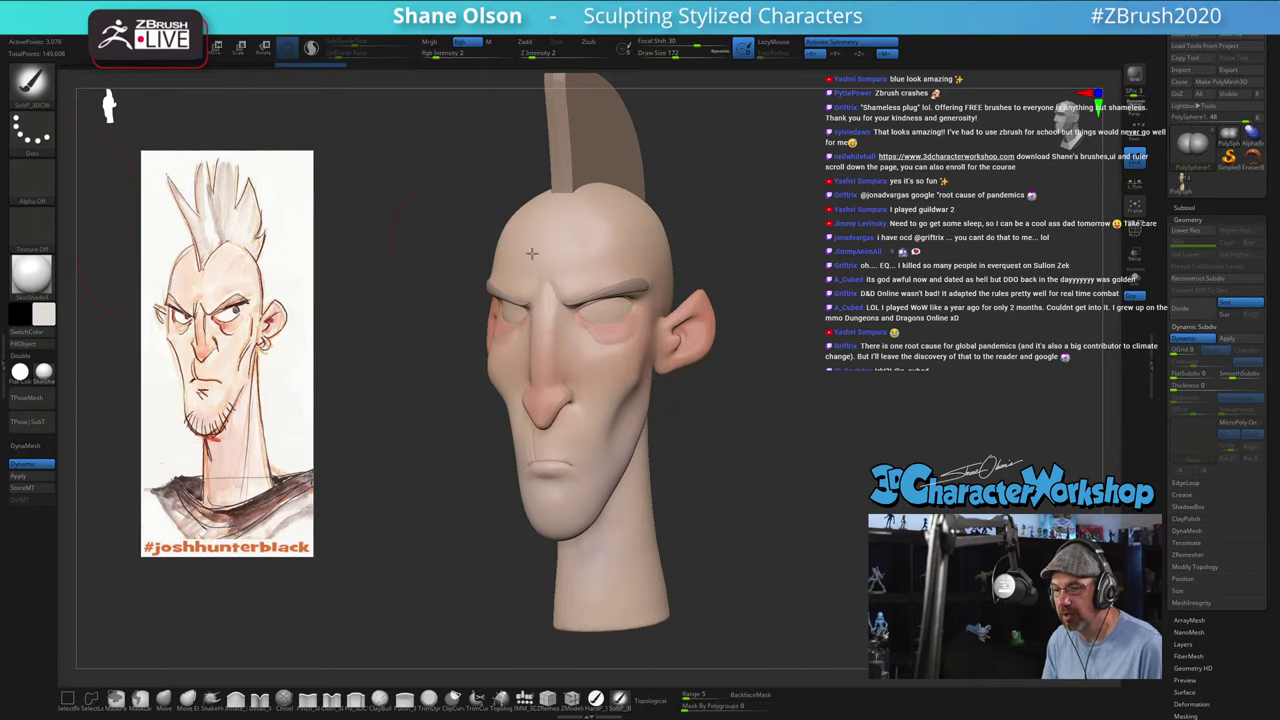
left_click(38, 320)
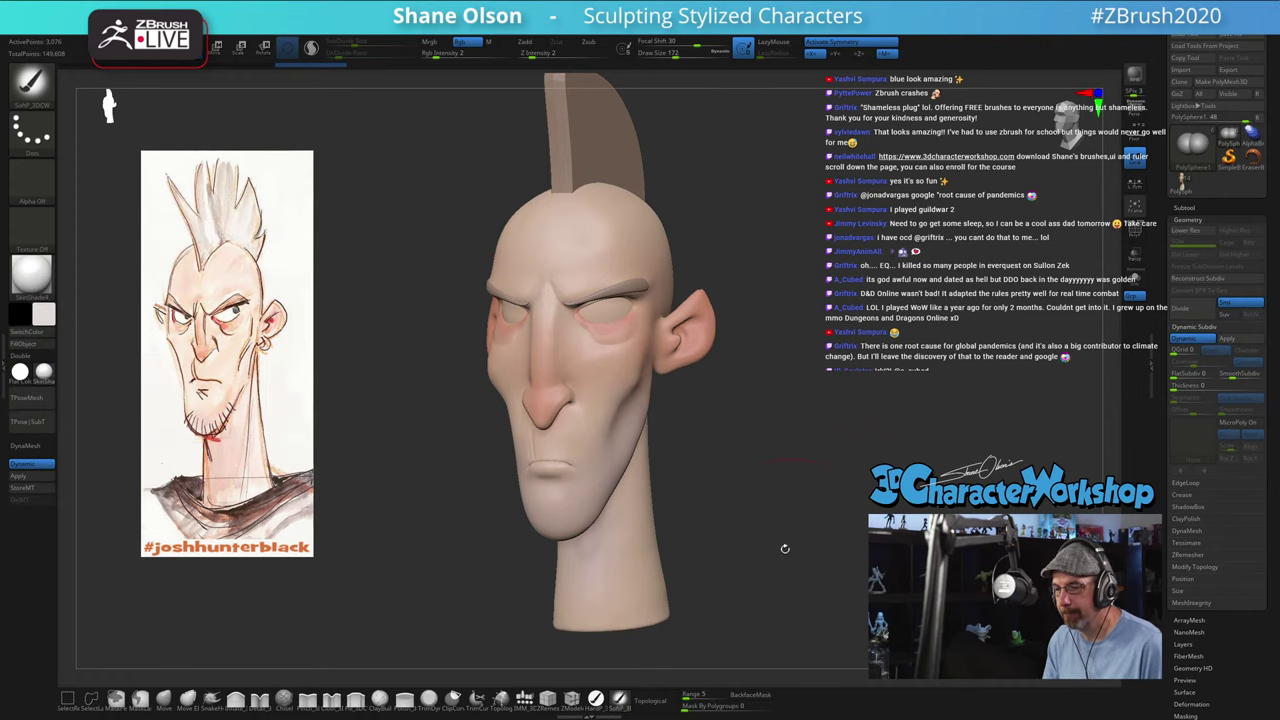
Step: Switch to the hard paint brush with RGB intensity 100 and fill the eyes with the near-white colour
left_click(596, 699)
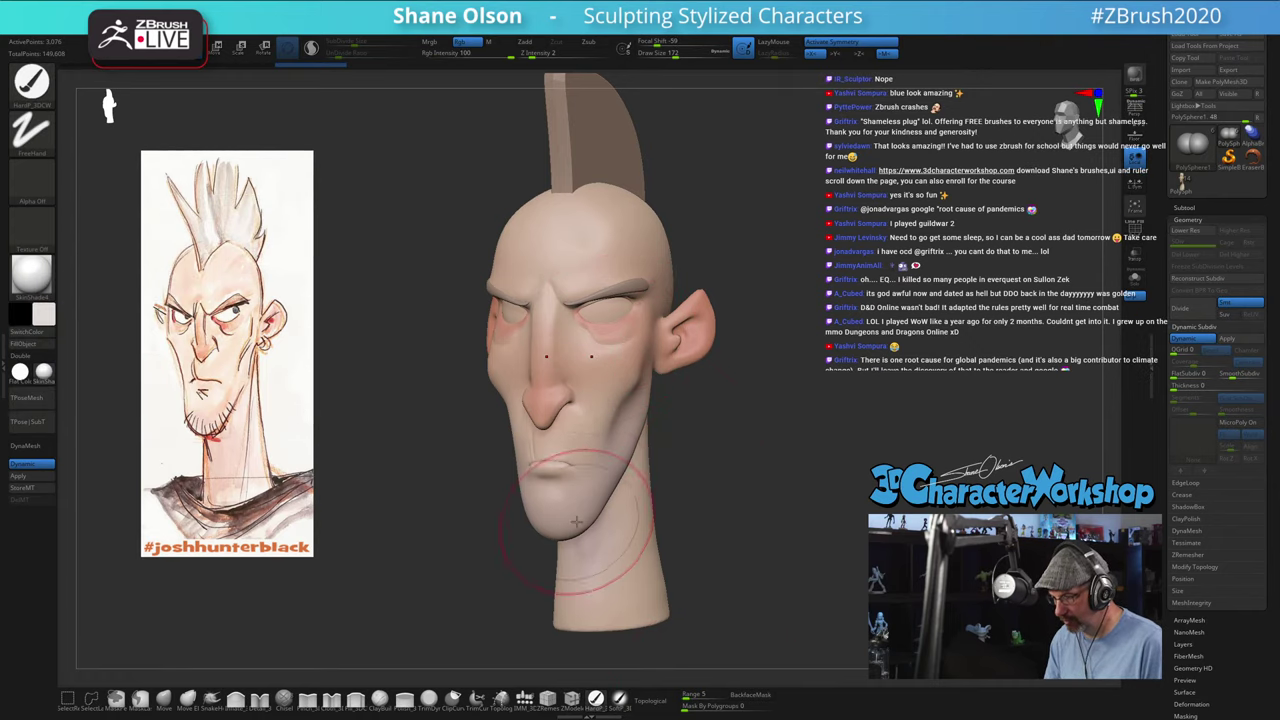
key("shift+f")
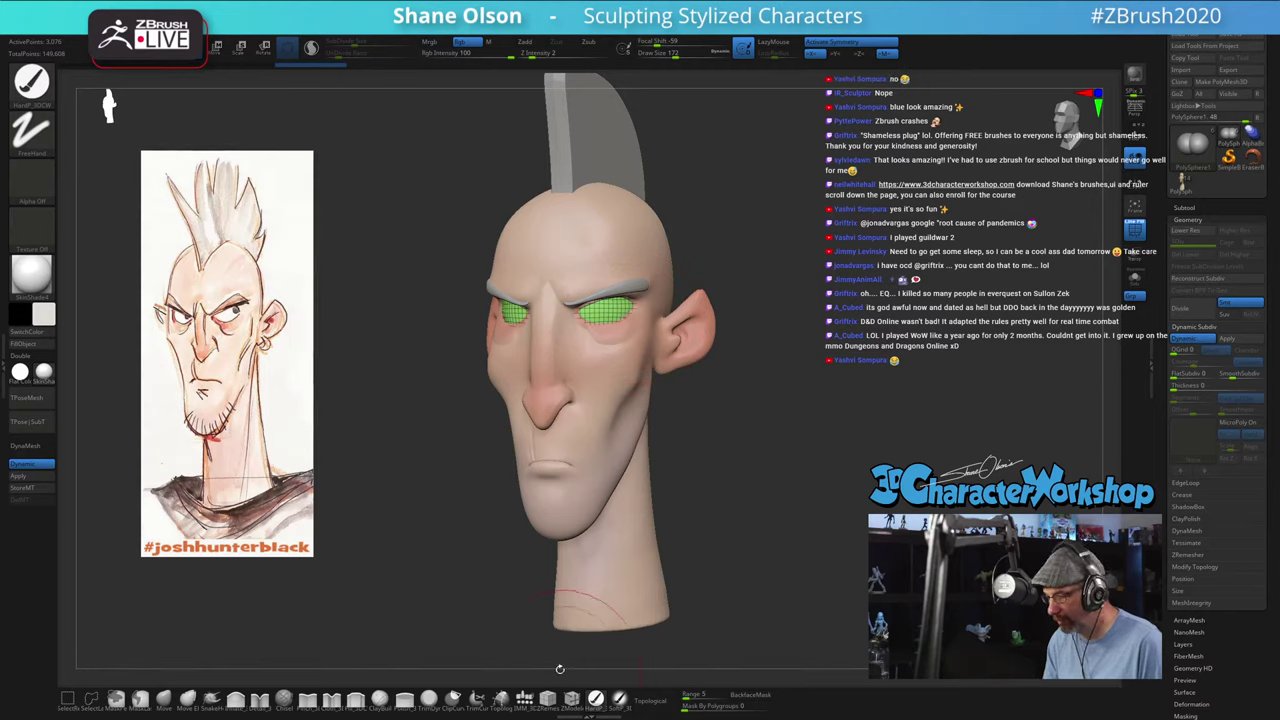
left_click(44, 346)
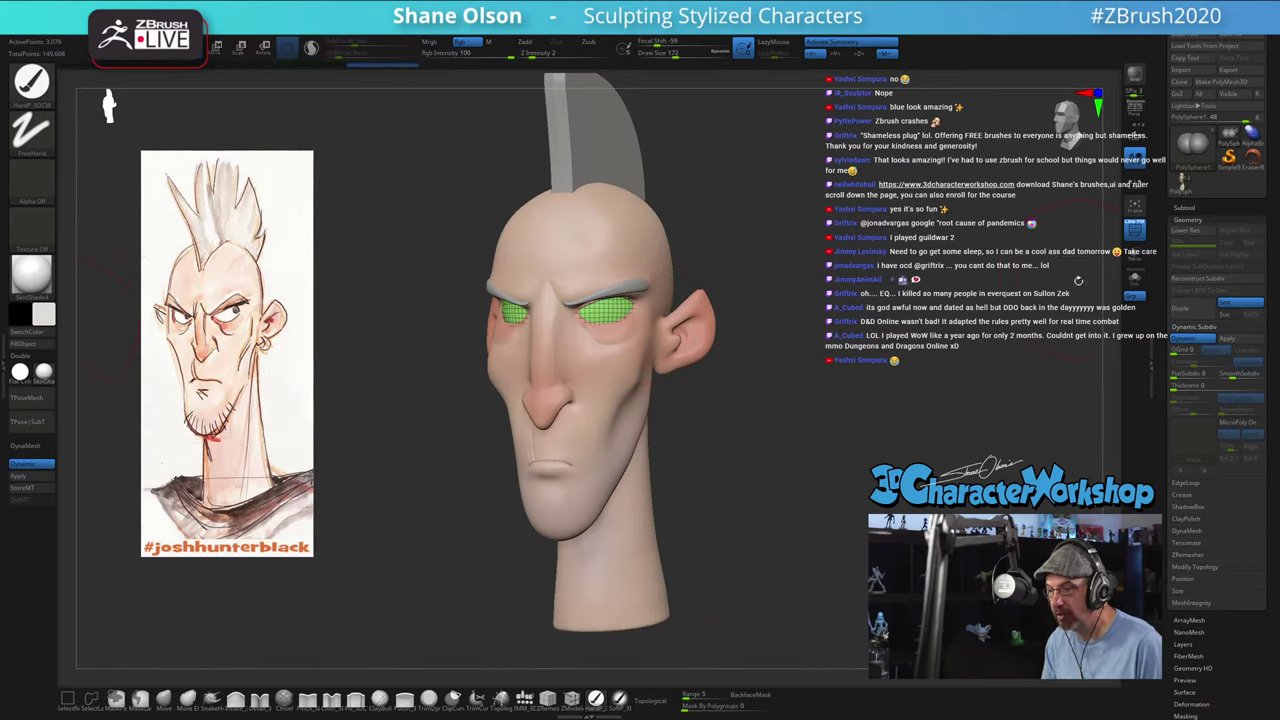
key("shift+f")
Step: Select the eyebrows and sample a muted tan from the model as the active colour
mouse_move(1045, 298)
left_mouse_down()
mouse_move(809, 310)
mouse_move(680, 250)
left_mouse_up()
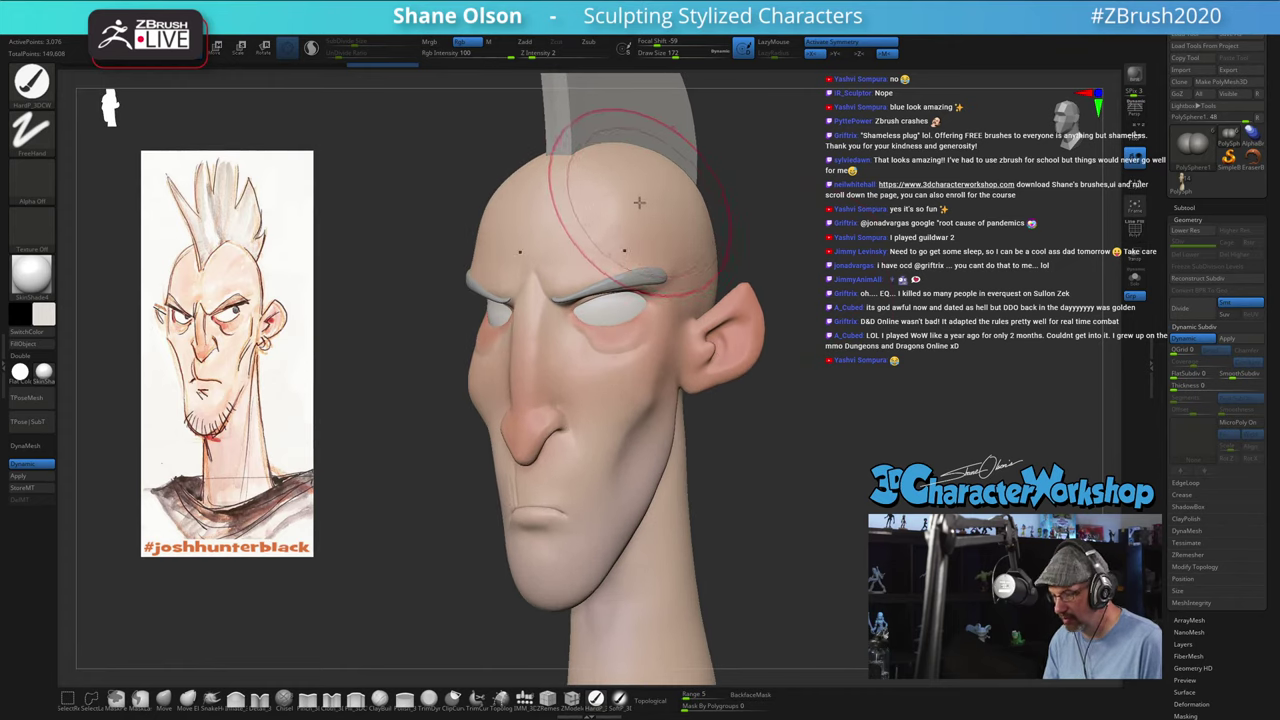
key("c")
left_click(624, 279, "alt")
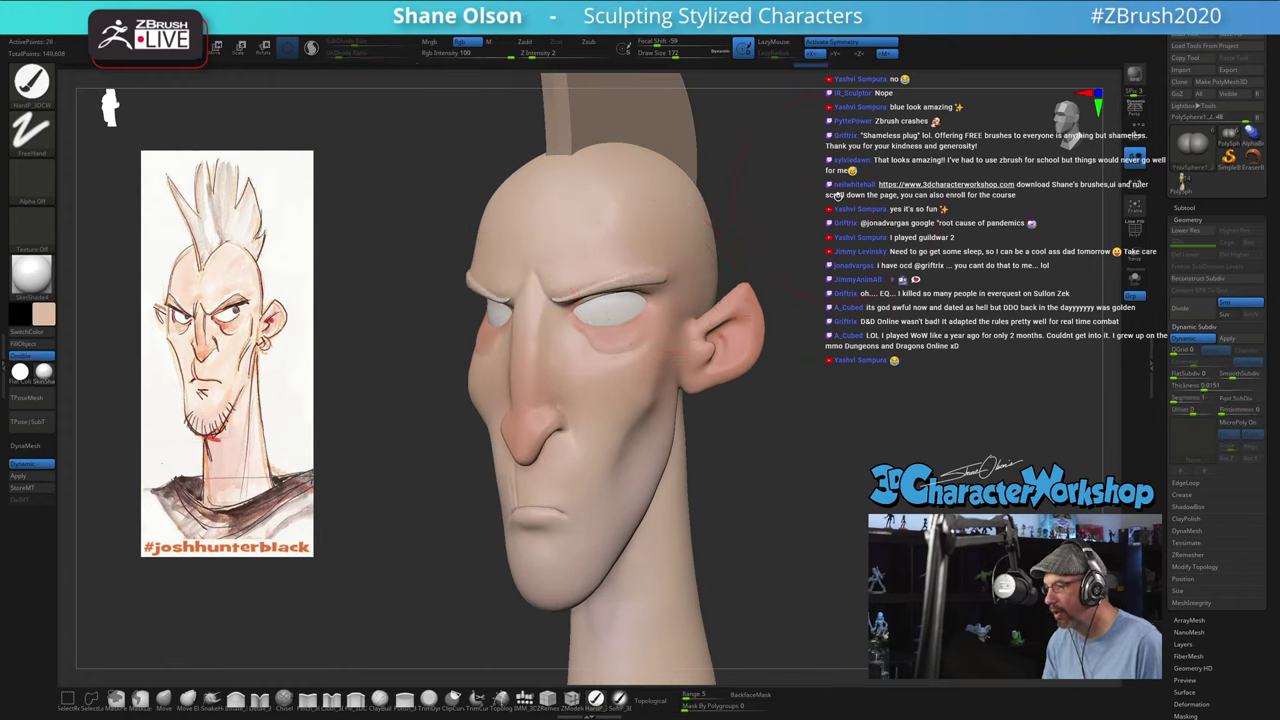
left_click_drag(838, 197, 760, 136)
key("c")
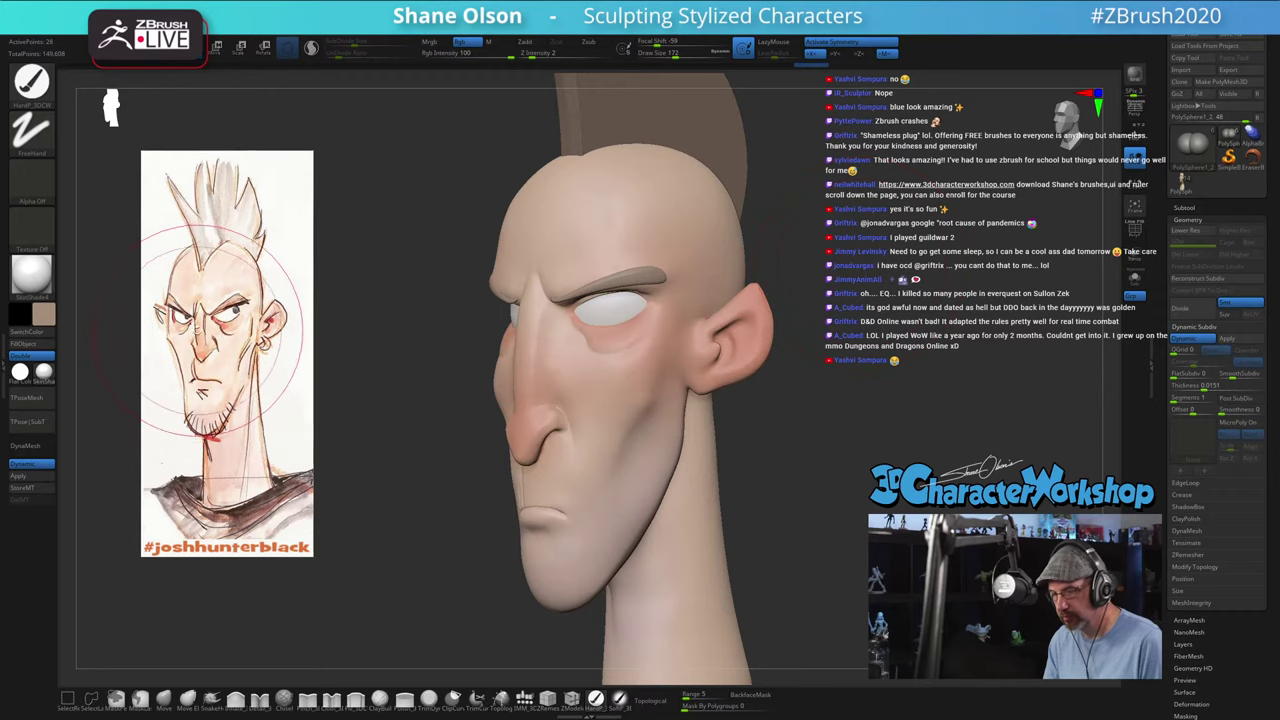
Step: Shift the sampled colour to a warmer, more saturated brown and fill the eyebrows with it
left_click(43, 316)
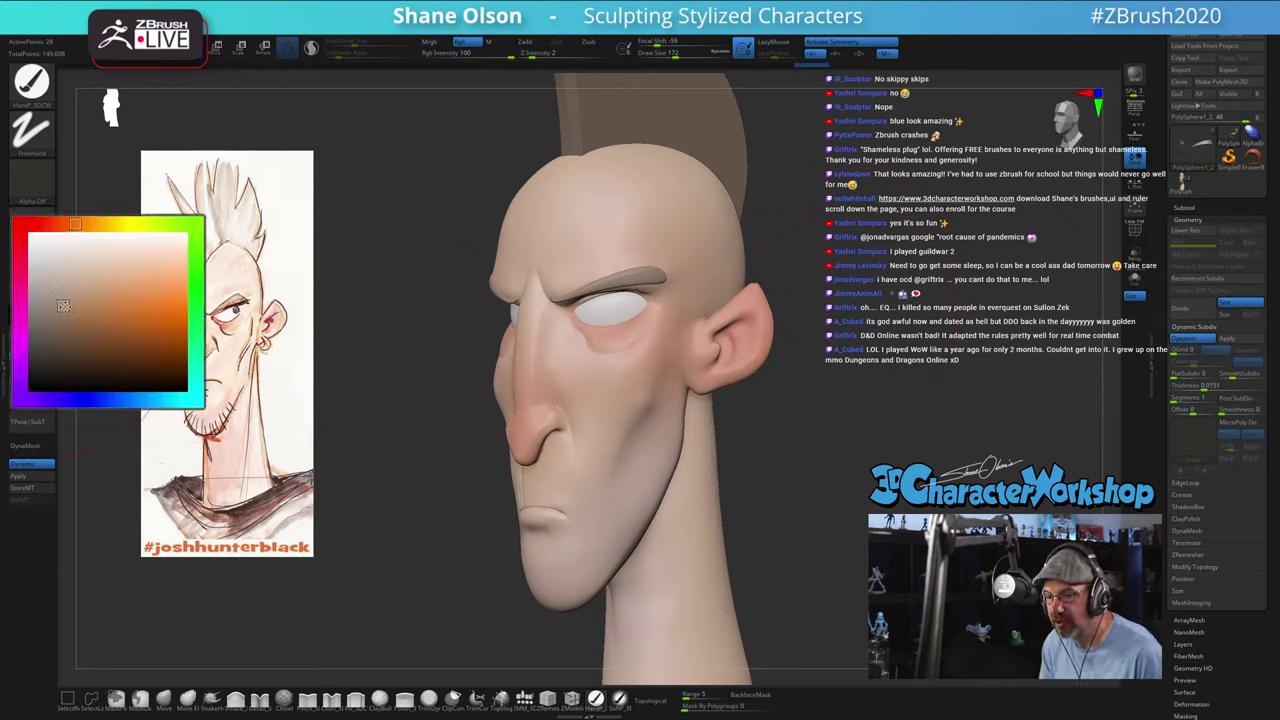
left_click(109, 286)
left_click_drag(952, 297, 866, 350, "alt")
key("s")
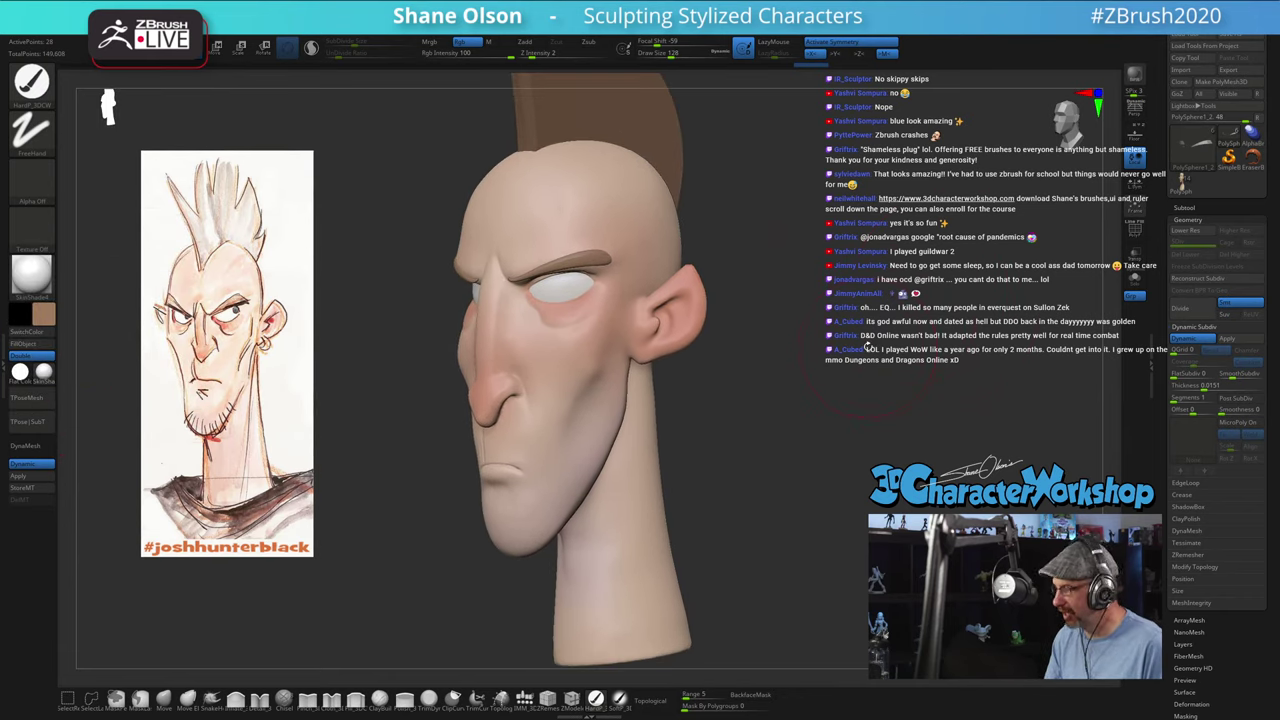
mouse_move(767, 407)
left_mouse_down()
mouse_move(700, 395)
mouse_move(742, 372)
left_mouse_up()
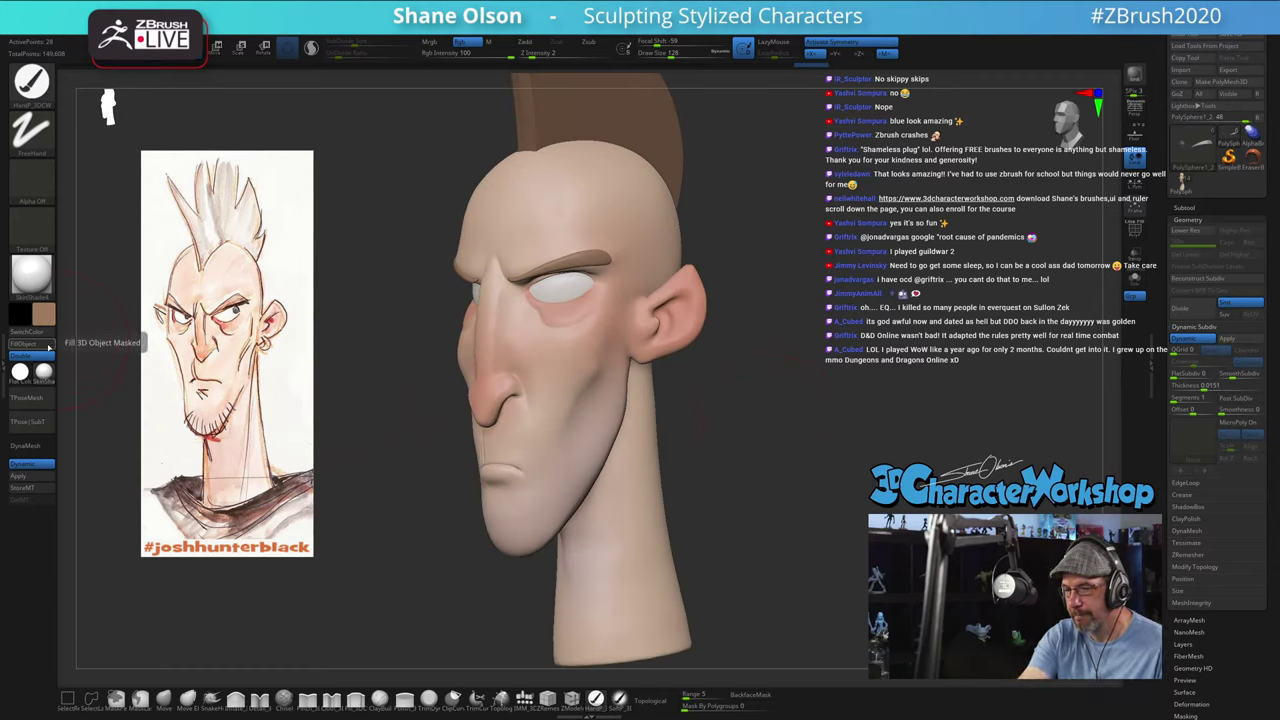
mouse_move(786, 451)
left_mouse_down()
mouse_move(805, 480)
mouse_move(760, 470)
mouse_move(771, 494)
mouse_move(841, 510)
left_mouse_up()
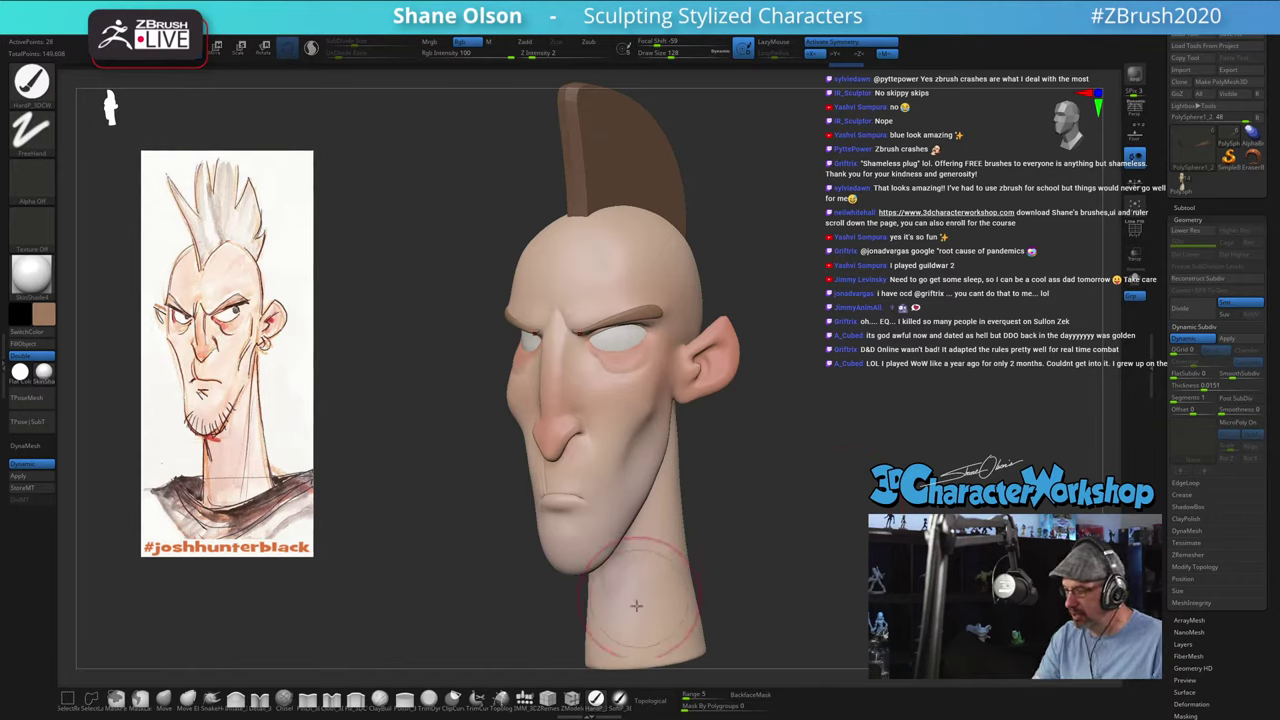
Step: Examine the coloured face, eyes and eyebrows from several three-quarter angles and distances, reducing the draw size to 46
mouse_move(722, 490)
left_mouse_down()
mouse_move(681, 487)
mouse_move(697, 487)
left_mouse_up()
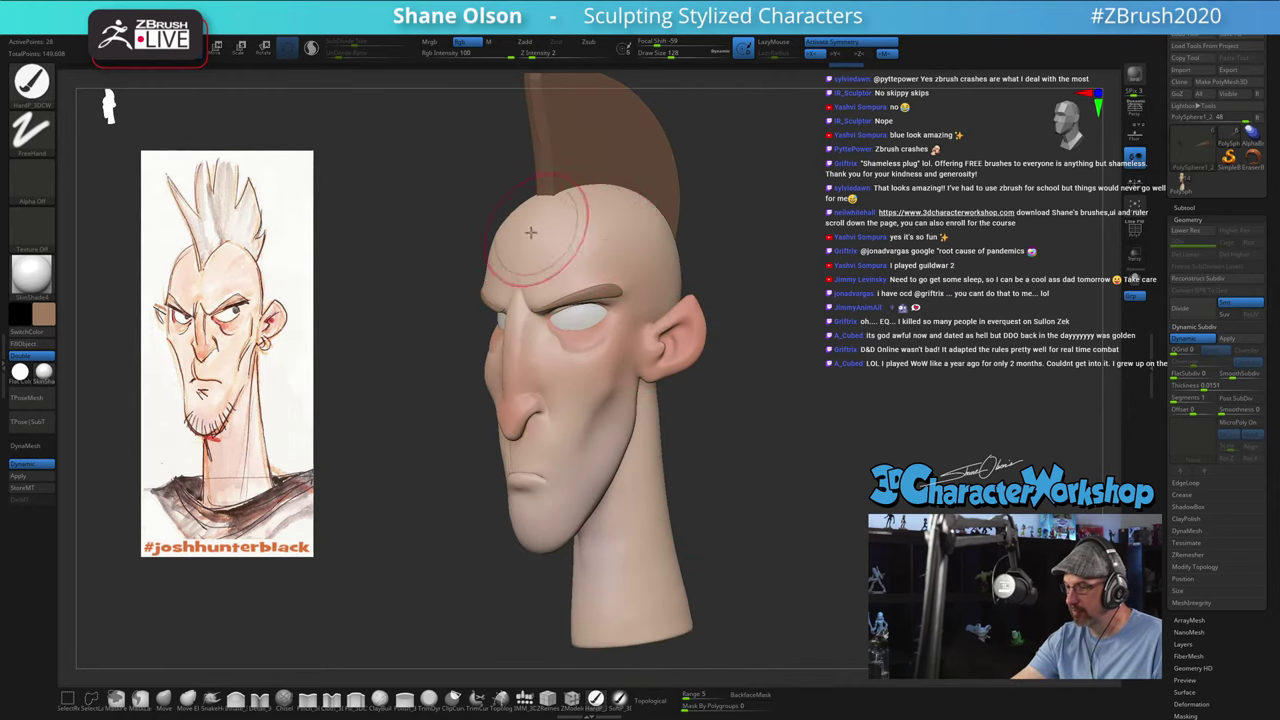
left_click_drag(744, 340, 744, 384)
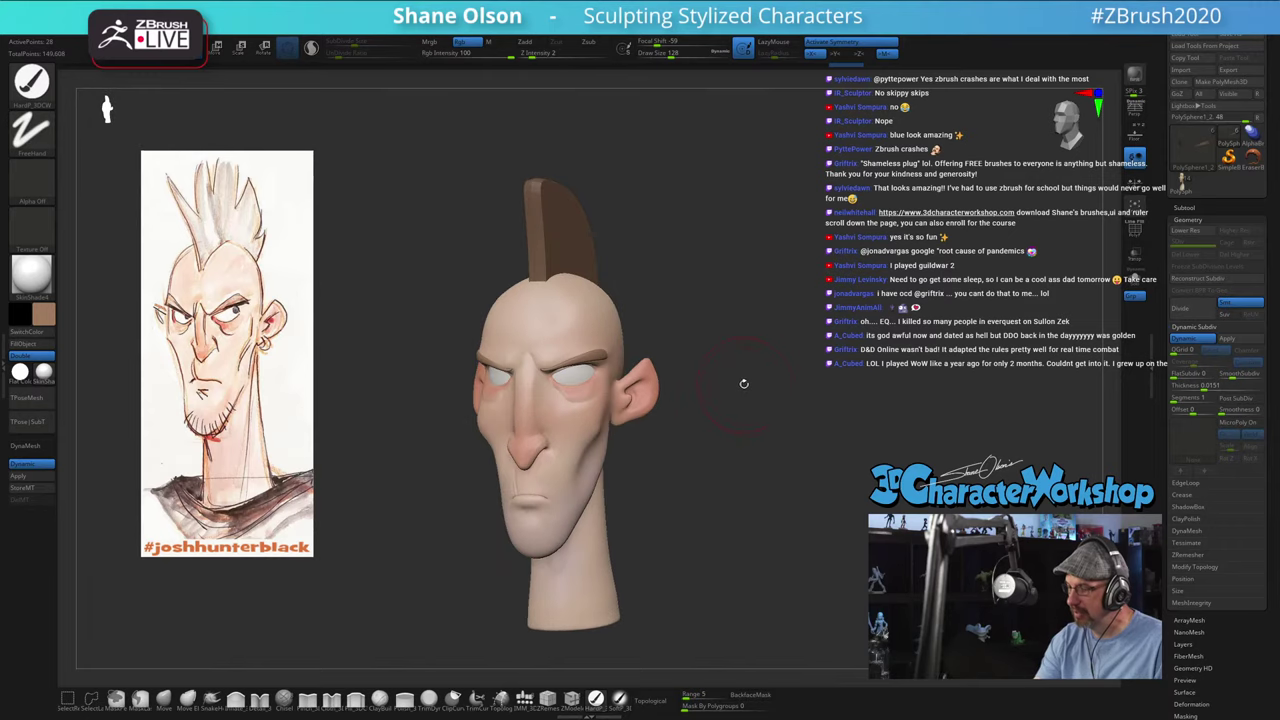
left_click_drag(697, 300, 697, 365, "alt")
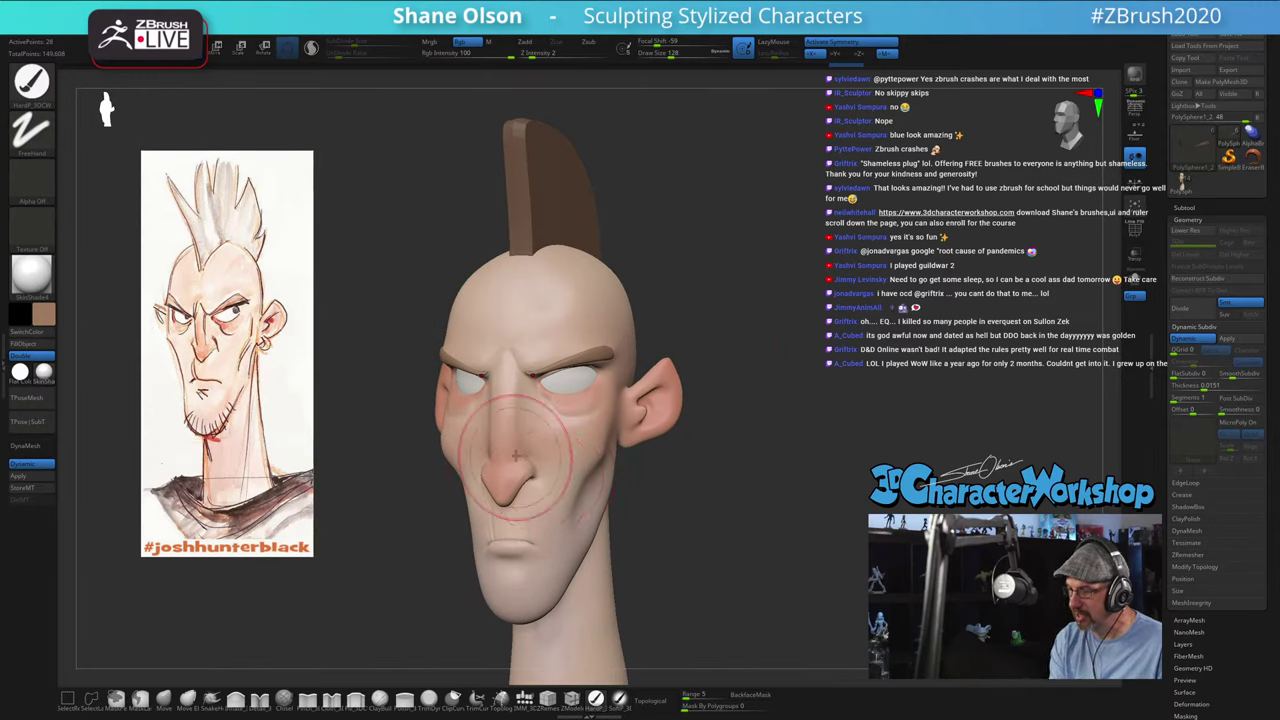
left_click_drag(748, 514, 676, 524)
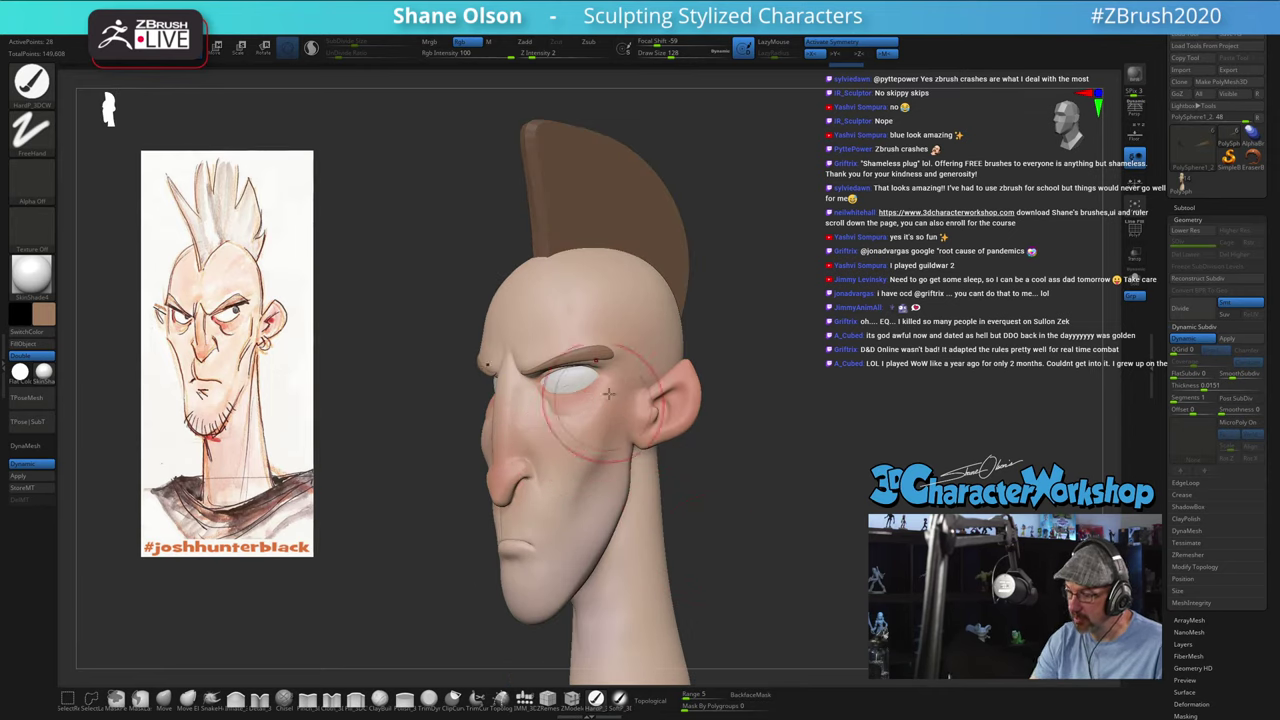
mouse_move(752, 505)
left_mouse_down()
mouse_move(822, 508)
mouse_move(750, 510)
left_mouse_up()
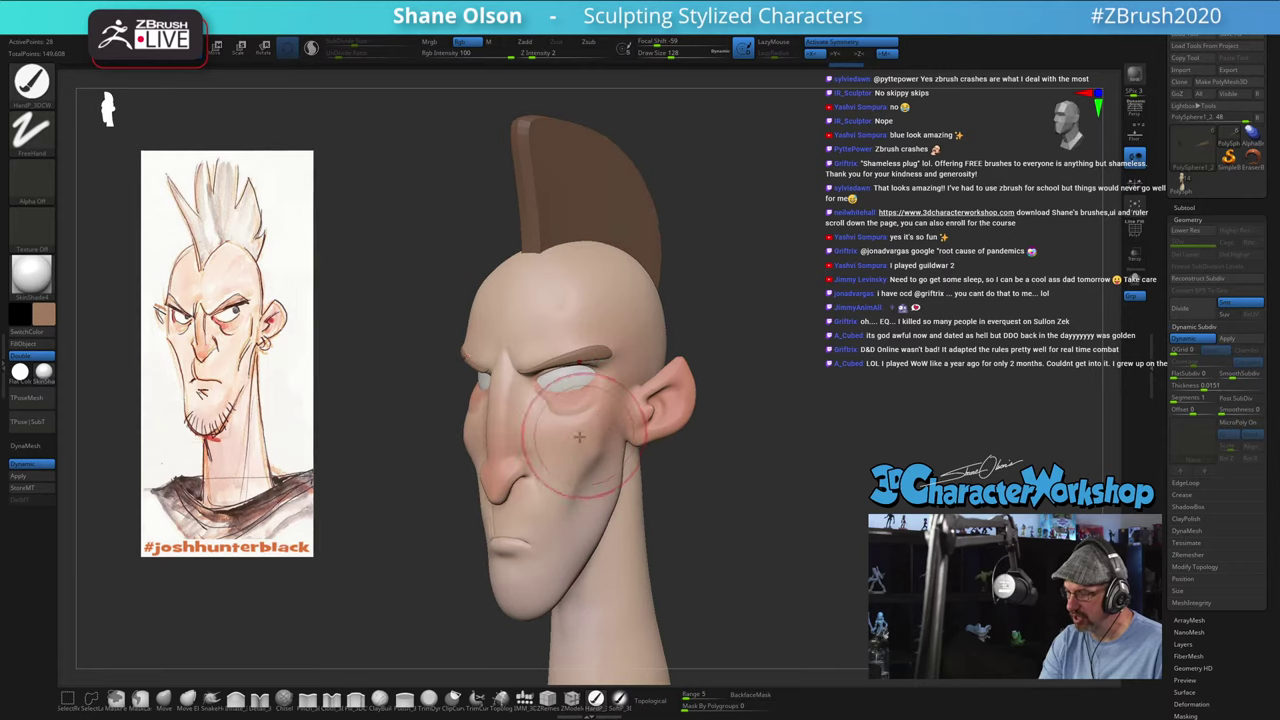
left_click_drag(705, 455, 705, 482, "alt")
key("bracketleft")
key("bracketleft")
key("bracketleft")
key("bracketleft")
key("bracketleft")
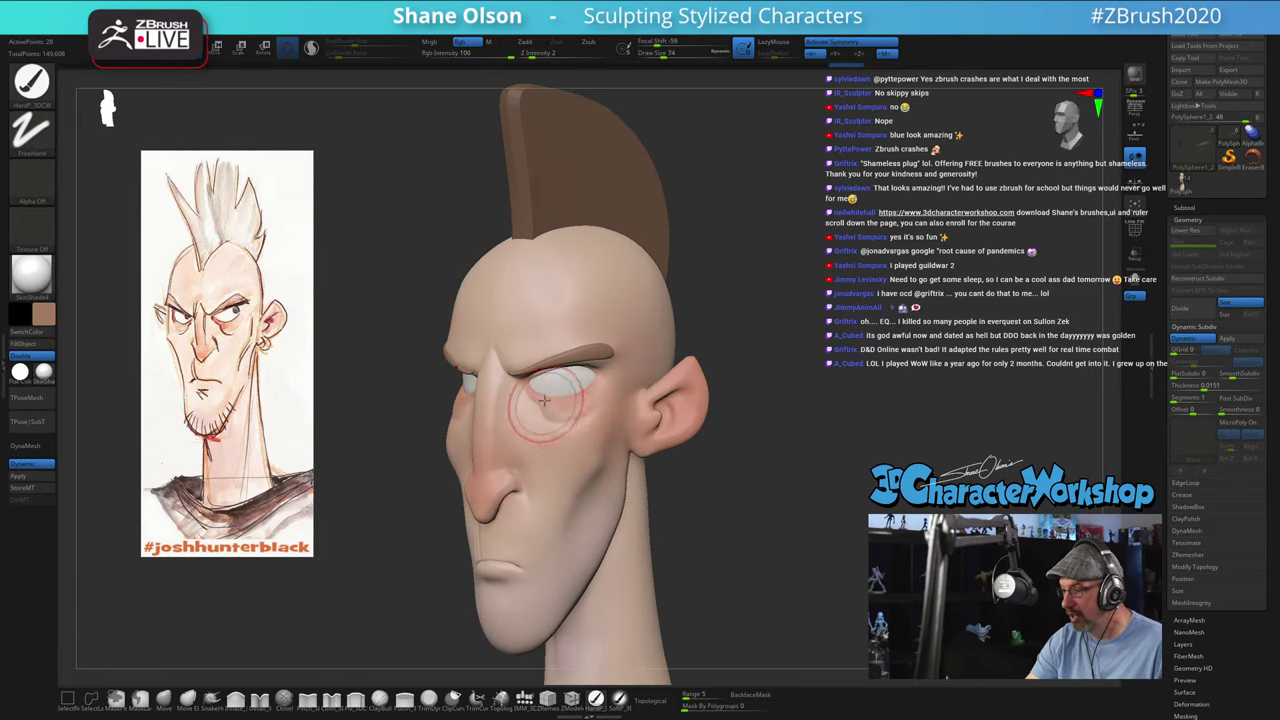
mouse_move(575, 388)
right_mouse_down()
mouse_move(652, 395)
mouse_move(586, 404)
right_mouse_up()
key("bracketleft")
key("bracketleft")
key("bracketleft")
right_click_drag(574, 481, 594, 433, "alt")
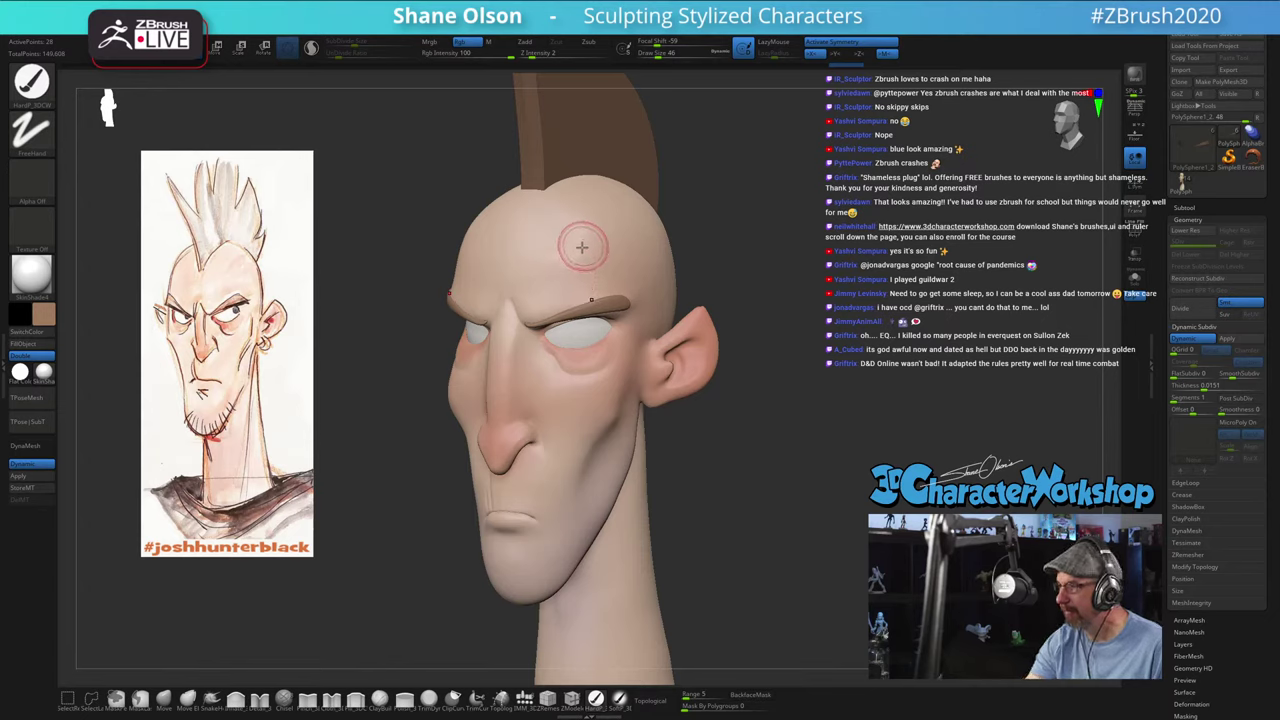
Step: Sample the skin tone from the forehead and shift its hue to a pale yellow
key("c")
left_click(47, 307)
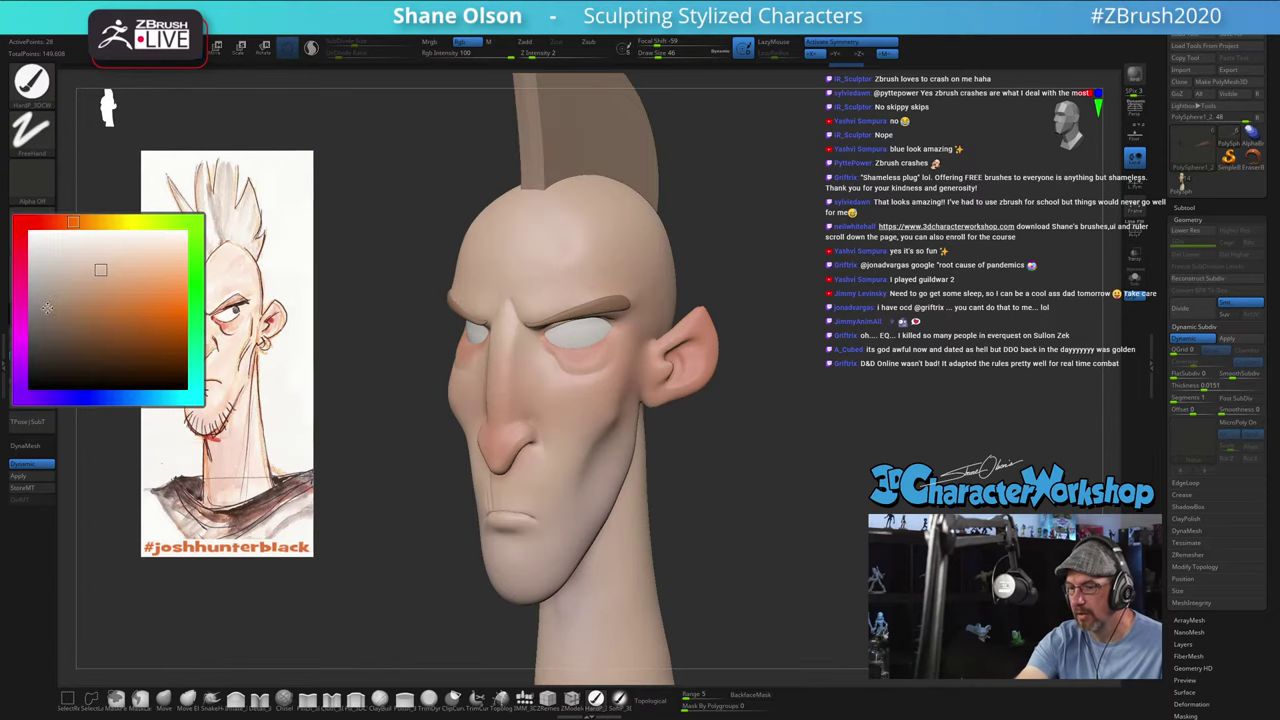
left_click(42, 307)
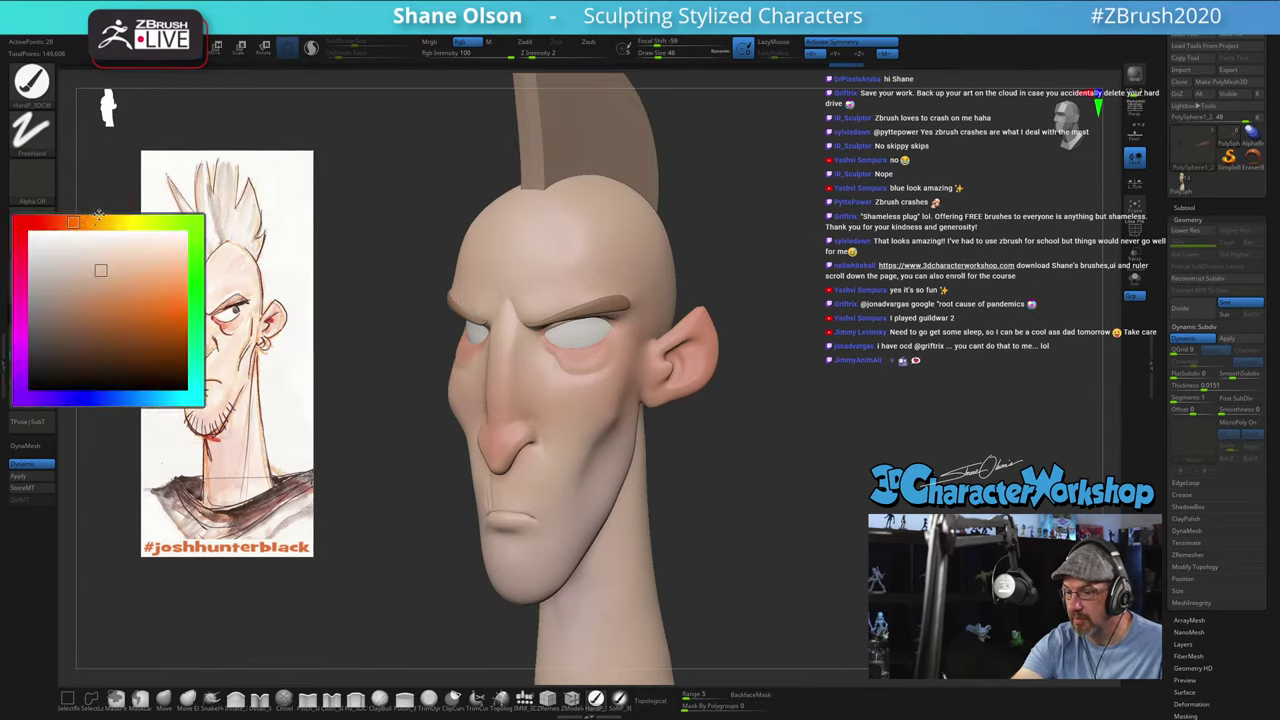
left_click_drag(82, 222, 106, 221)
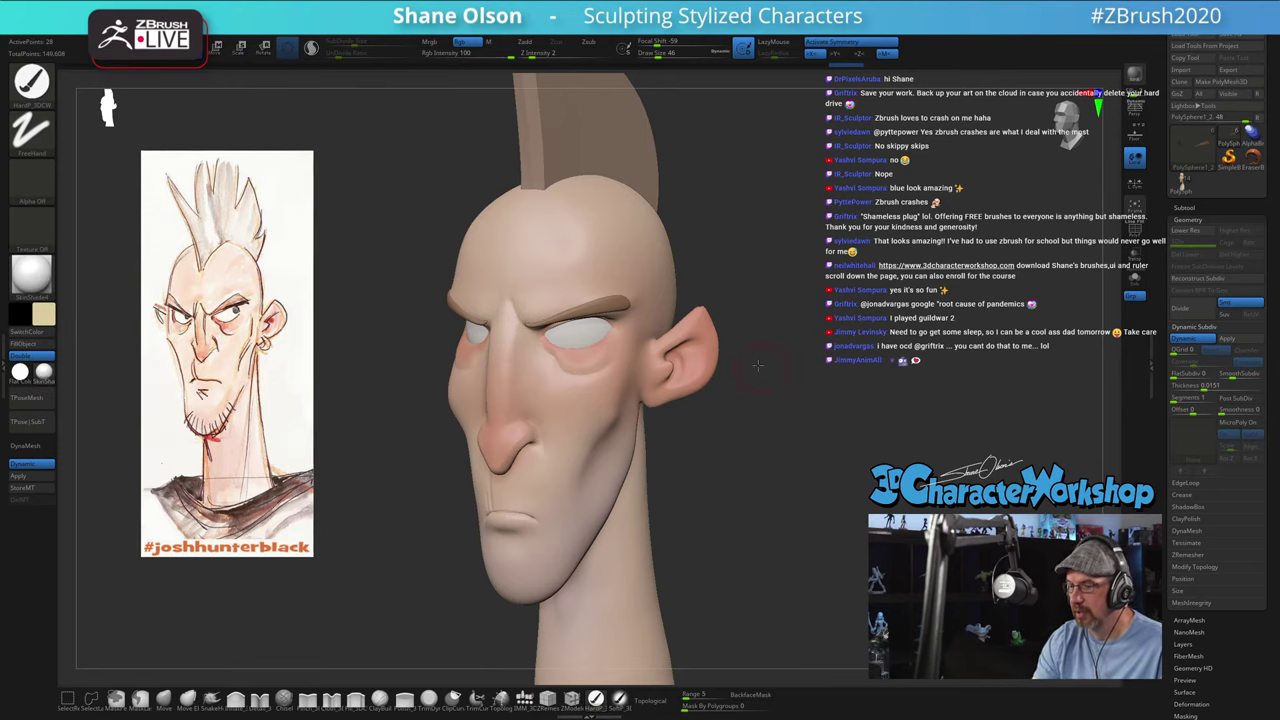
Step: Switch to the soft 3DCW paint brush, set its draw size to 177 and make the head the active part
mouse_move(757, 366)
left_mouse_down()
mouse_move(770, 357)
mouse_move(738, 446)
mouse_move(761, 361)
left_mouse_up()
left_click(621, 700)
left_click_drag(743, 279, 725, 336, "alt")
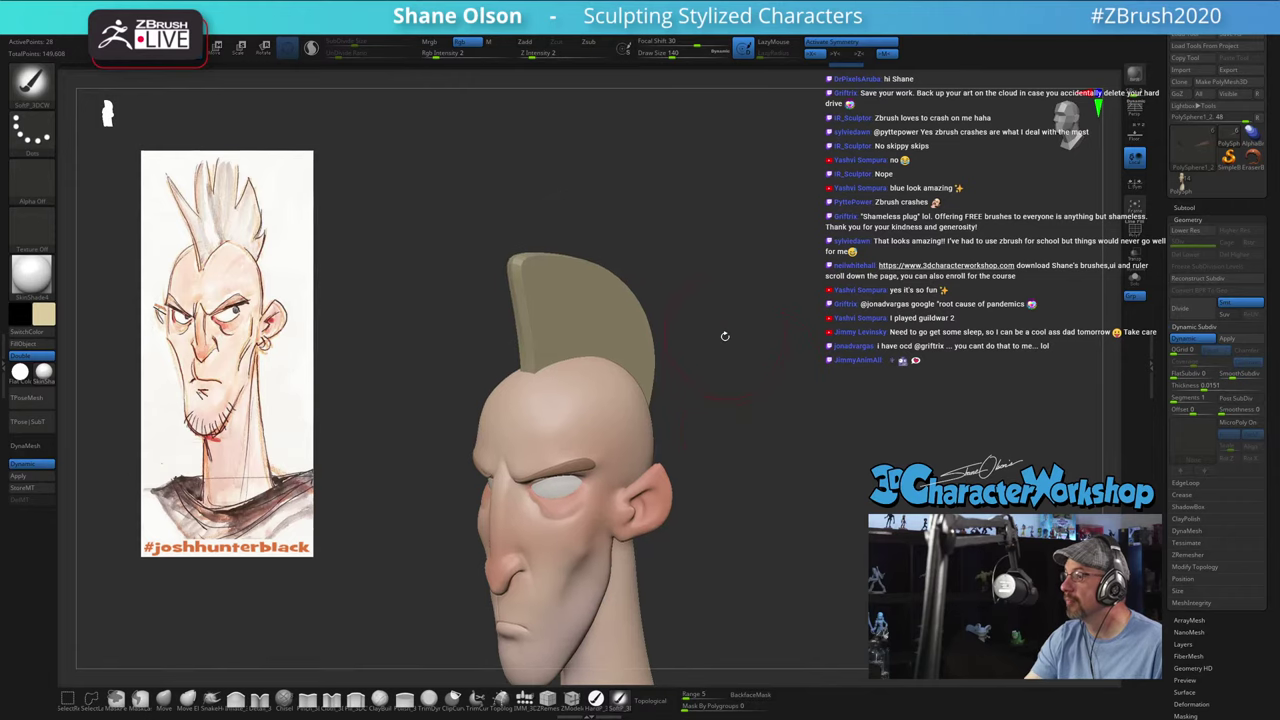
key("s")
left_click(729, 337)
right_click_drag(611, 363, 588, 378, "alt")
key("s")
left_click(570, 391)
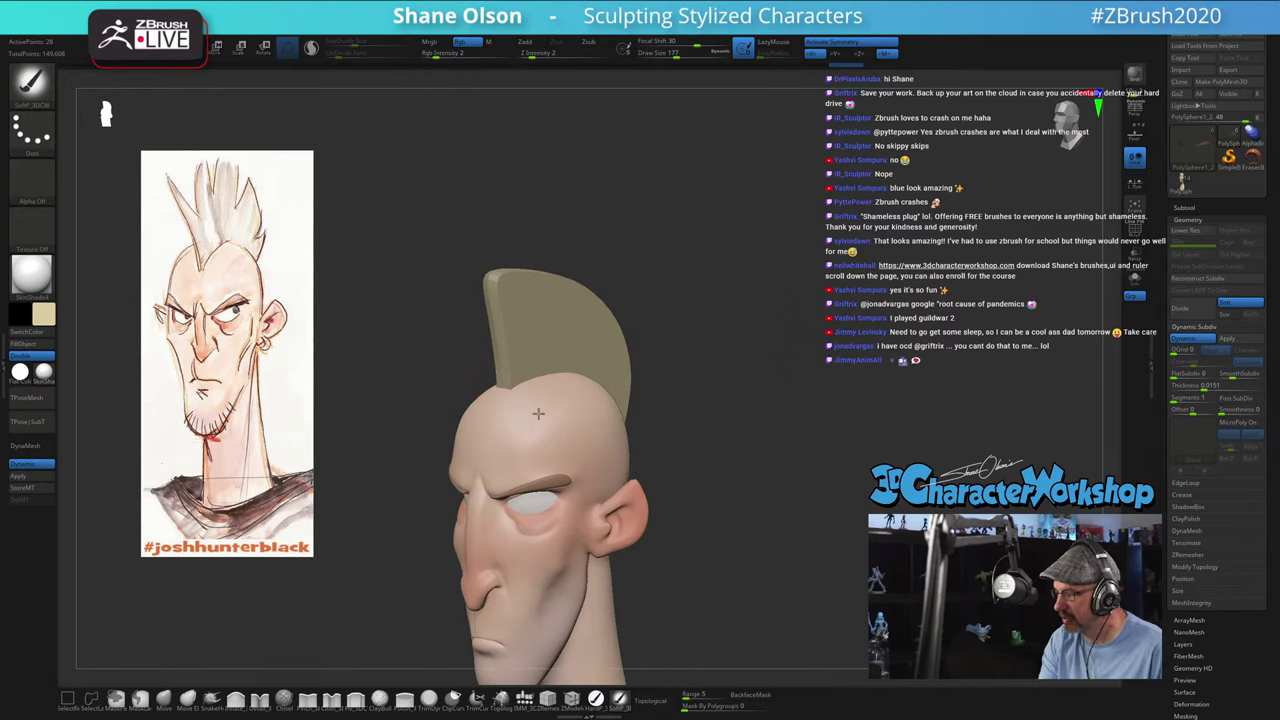
key("shift+d")
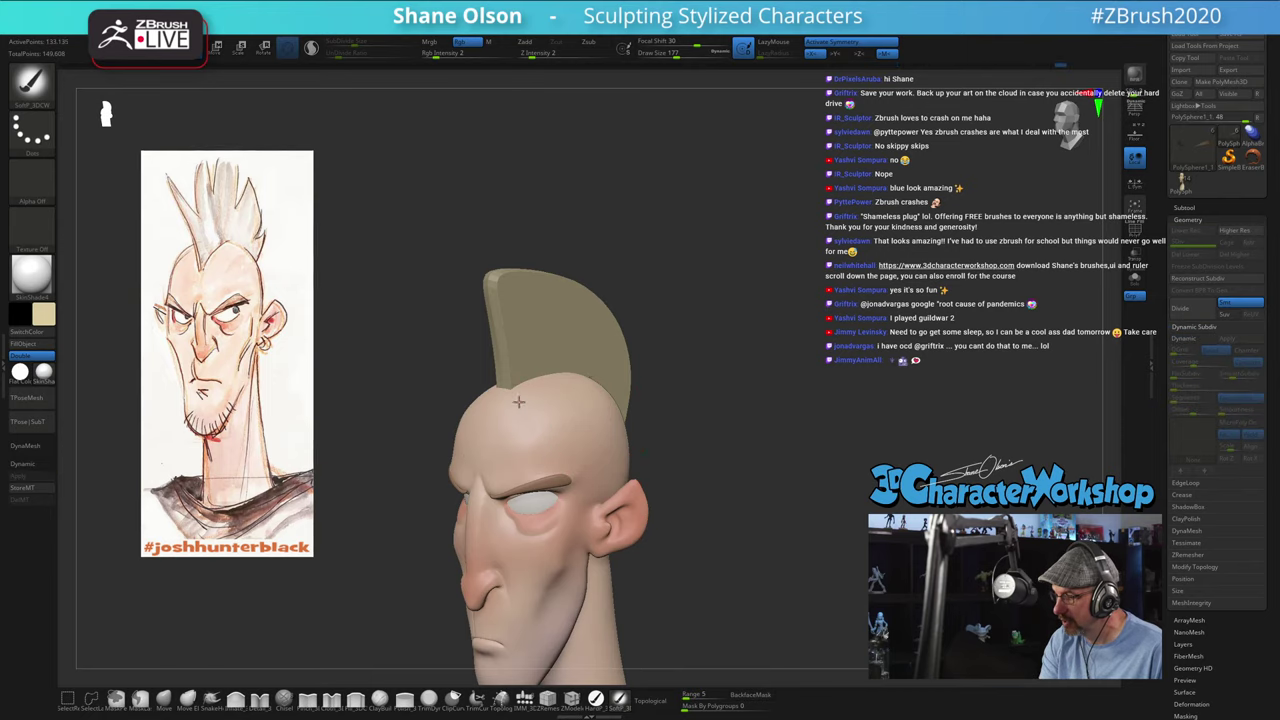
Step: Softly tint the top of the scalp pale yellow, then sample the peach skin tone and blend it over the neck
left_click_drag(708, 404, 516, 417)
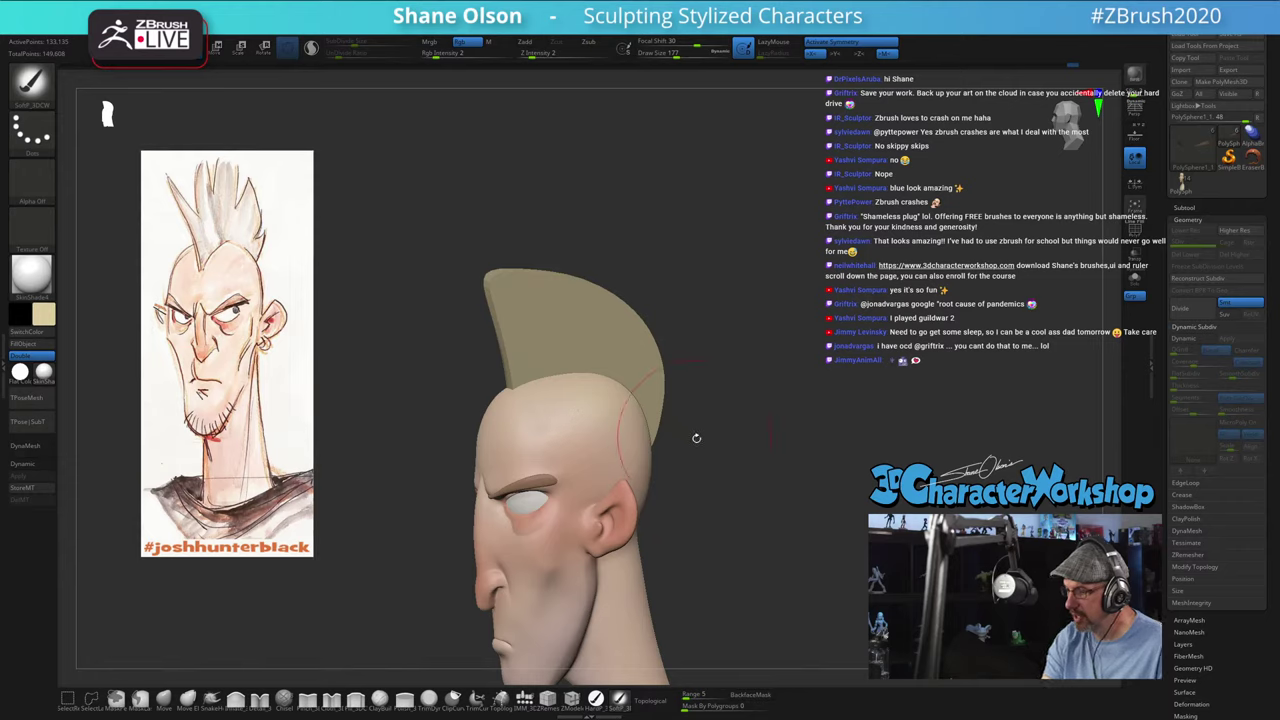
mouse_move(706, 434)
left_mouse_down()
mouse_move(695, 471)
mouse_move(578, 311)
left_mouse_up()
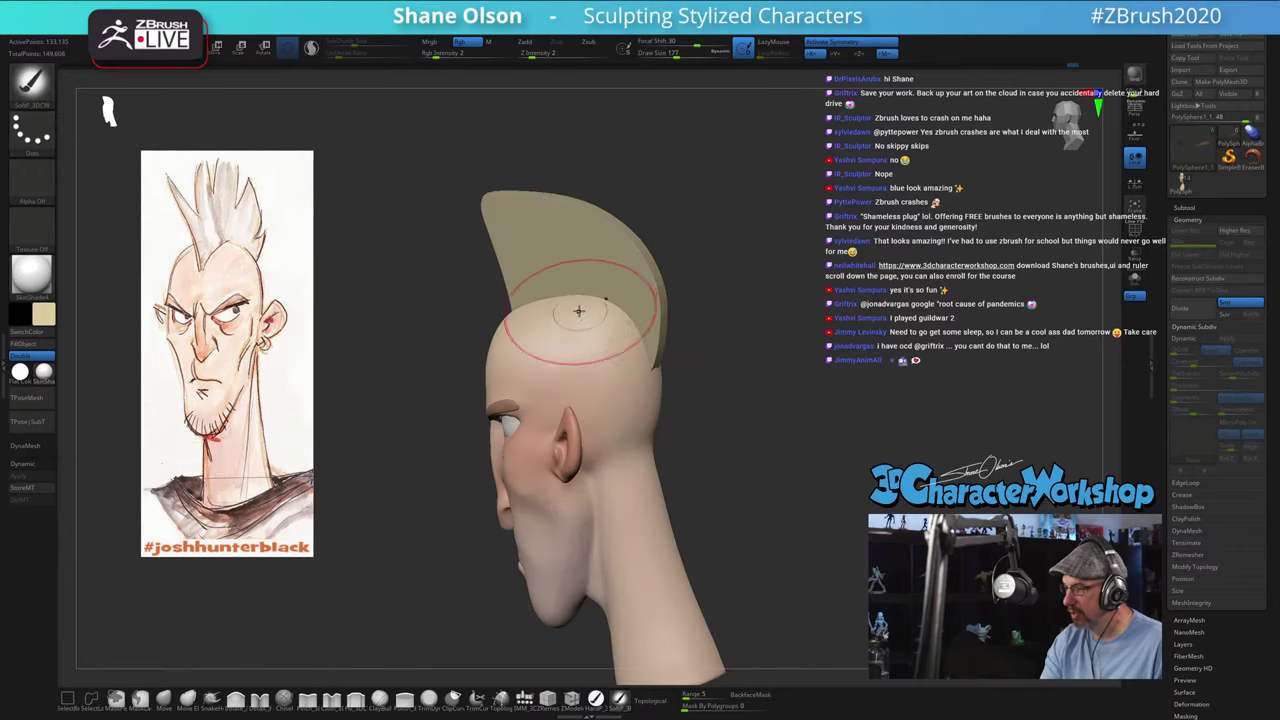
mouse_move(677, 385)
left_mouse_down()
mouse_move(723, 569)
mouse_move(694, 457)
mouse_move(663, 543)
left_mouse_up()
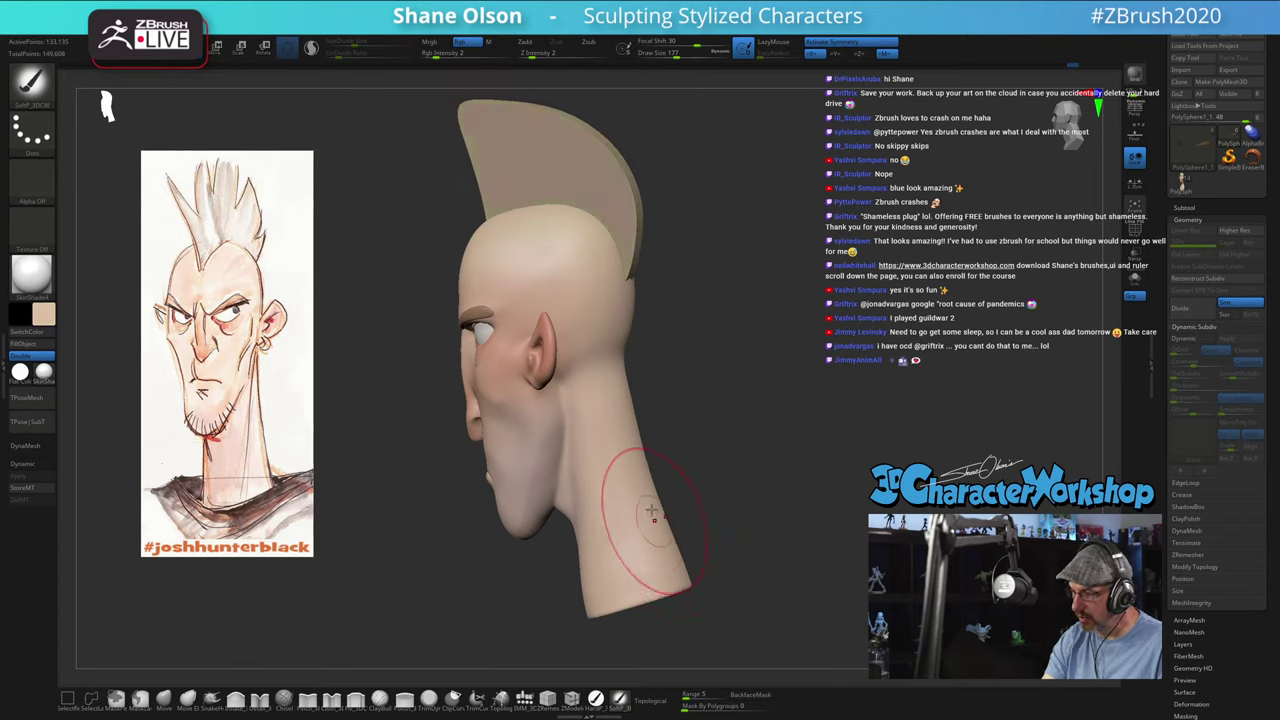
mouse_move(723, 445)
left_mouse_down()
mouse_move(771, 429)
mouse_move(709, 406)
left_mouse_up()
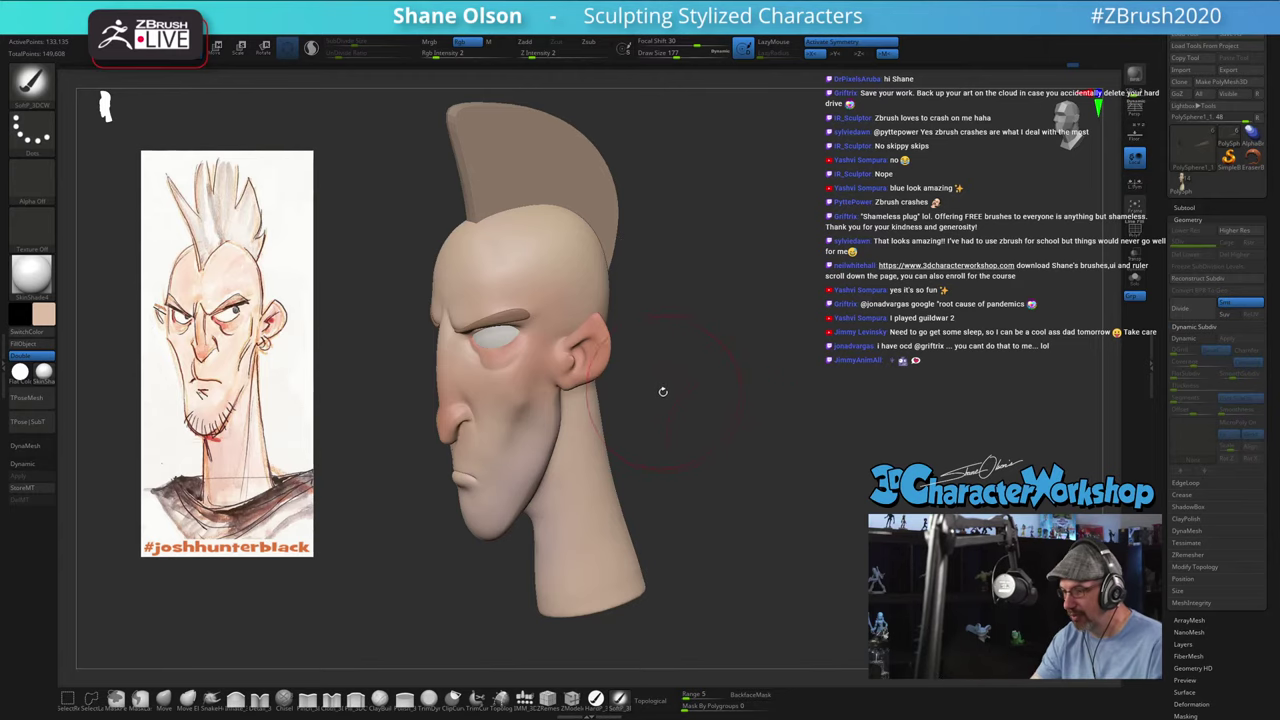
Step: Reduce the soft brush's draw size to 112 and blend the peach skin tone over the cheek
left_click_drag(662, 391, 664, 374)
key("[")
key("[")
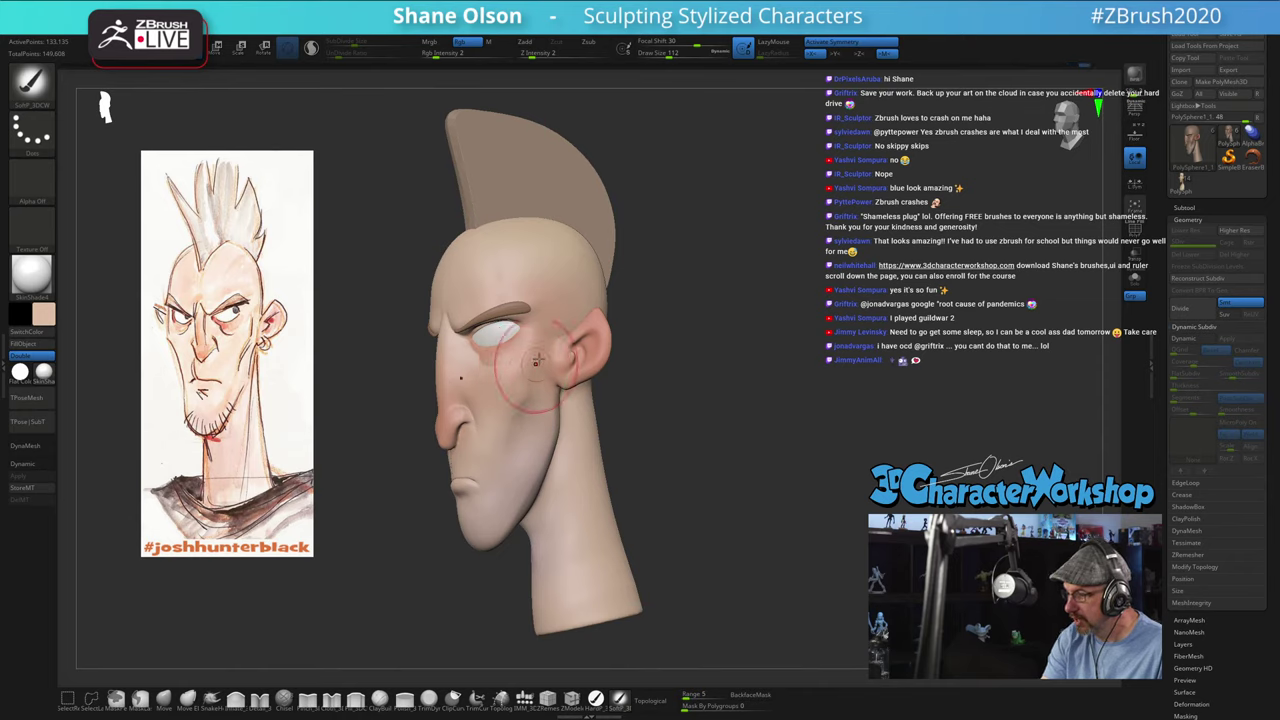
Step: Switch to the Move brush at draw size 80 and refine the shape of the mouth and chin
left_click_drag(671, 494, 740, 345)
left_click_drag(389, 431, 427, 467)
left_click(163, 698)
left_click_drag(427, 420, 416, 448, "alt")
key("s")
left_click(416, 448)
key("bracketleft")
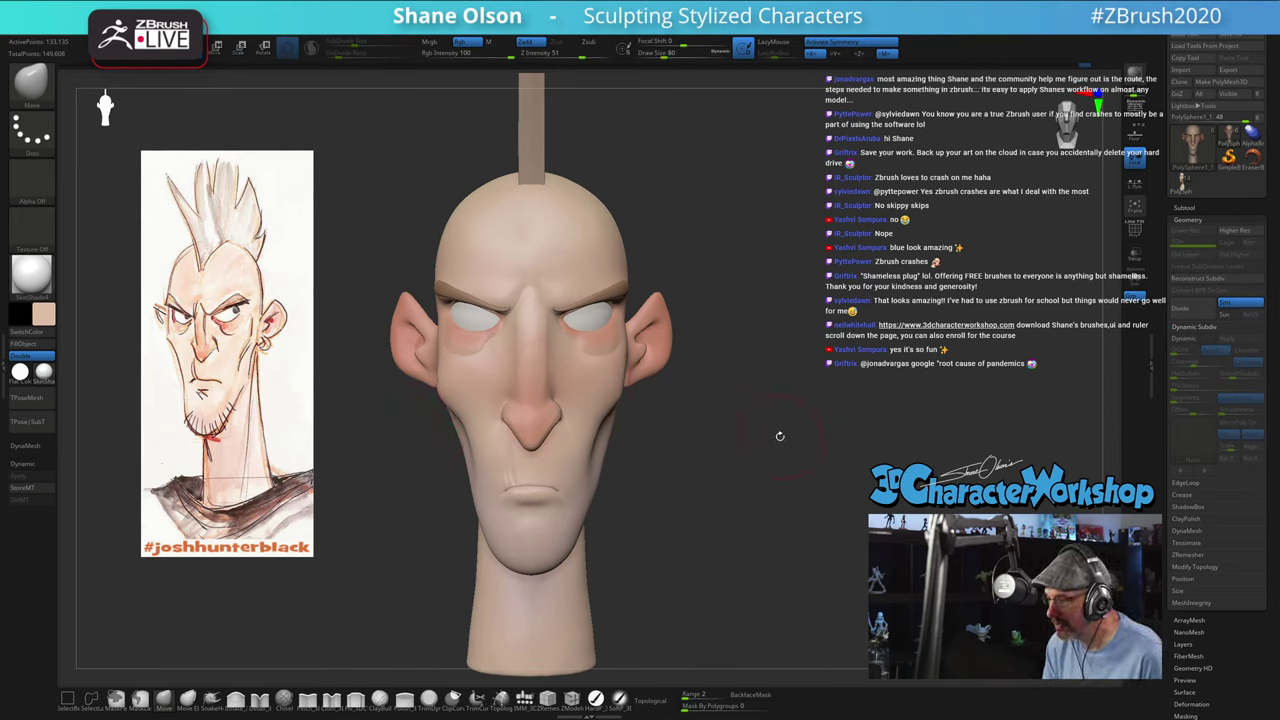
mouse_move(777, 434)
left_mouse_down()
mouse_move(751, 443)
mouse_move(748, 420)
mouse_move(783, 415)
left_mouse_up()
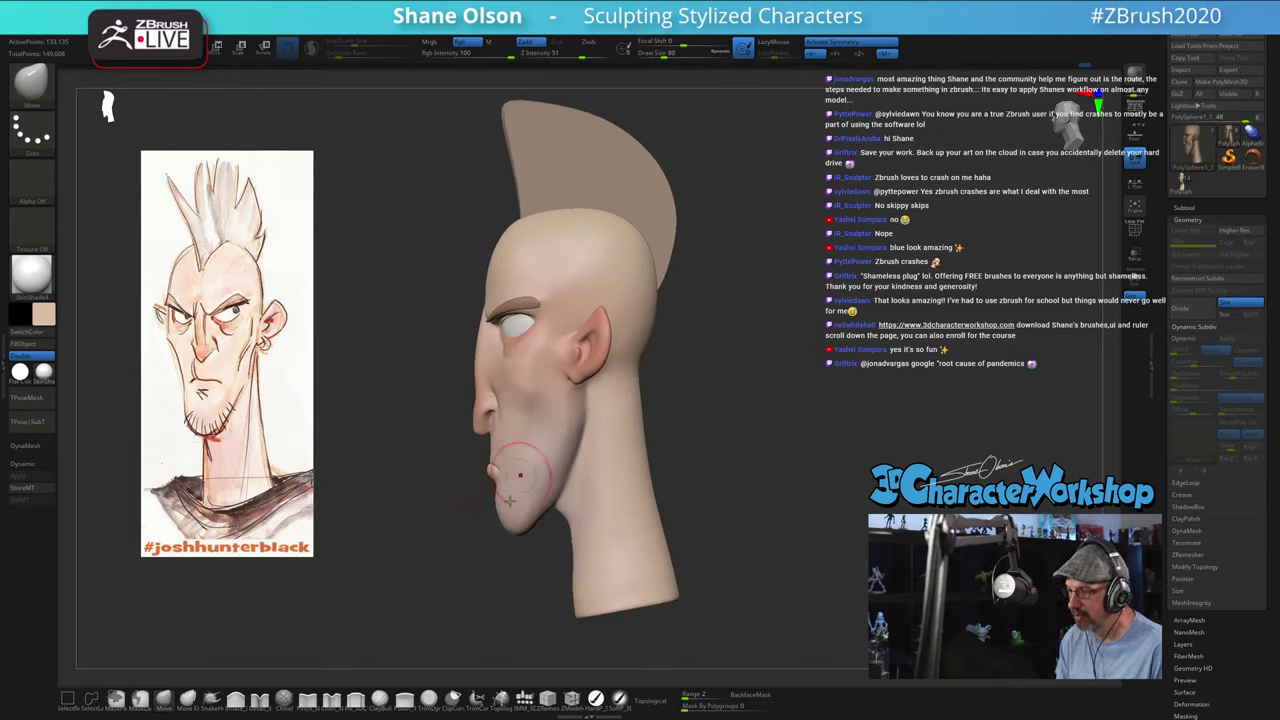
Step: Examine the coloured head in profile, from the front and at three-quarter angles against the reference drawing
left_click_drag(752, 477, 773, 432)
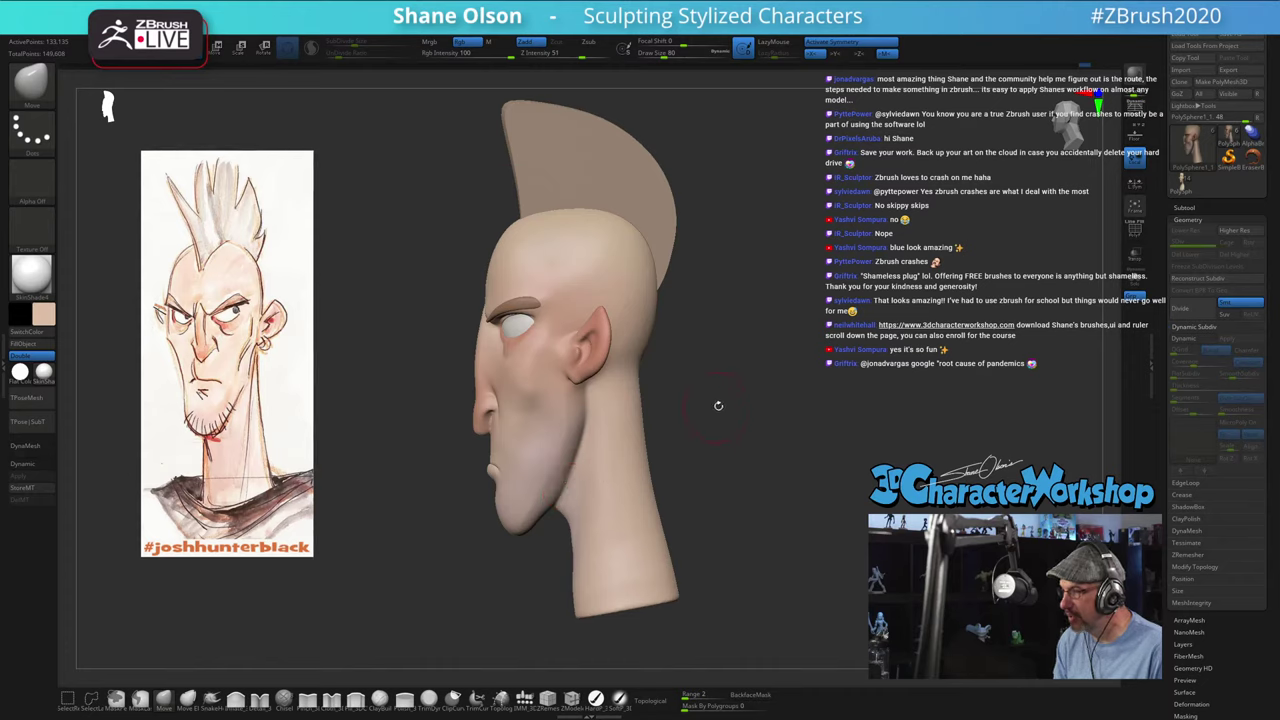
left_click_drag(718, 405, 731, 324)
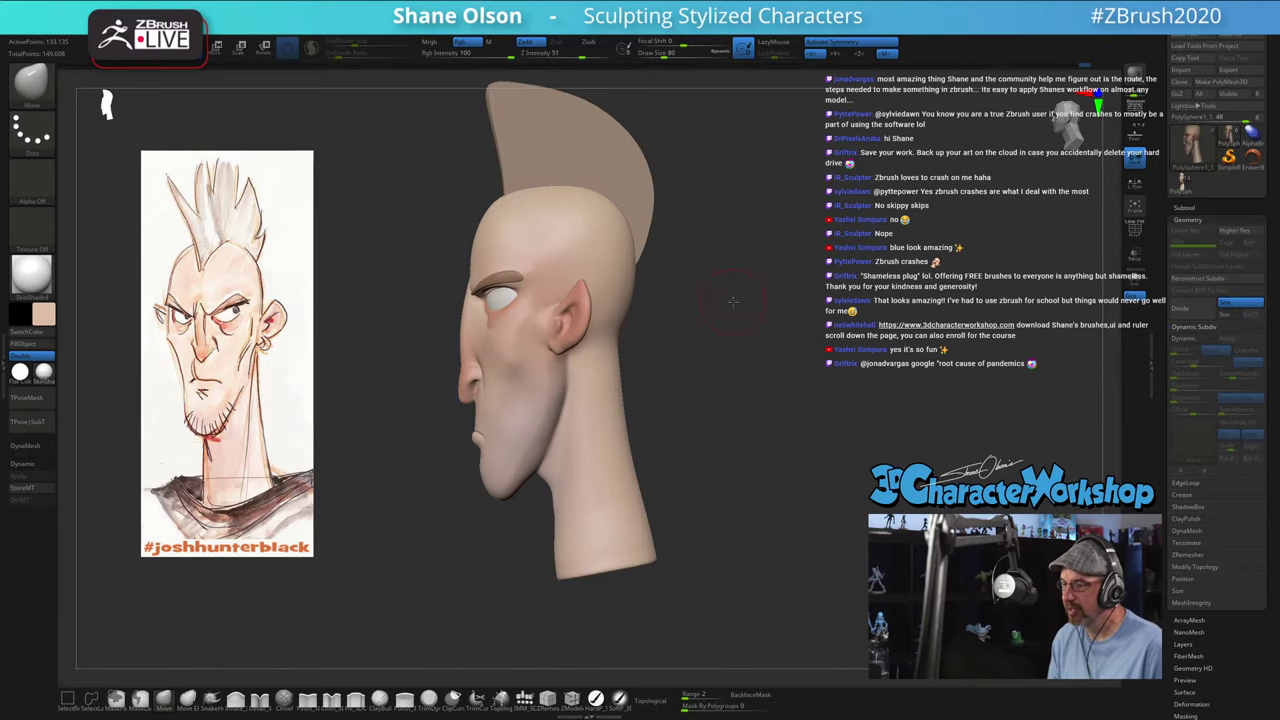
mouse_move(733, 301)
left_mouse_down()
mouse_move(749, 303)
mouse_move(757, 346)
mouse_move(801, 345)
mouse_move(765, 341)
mouse_move(770, 262)
mouse_move(797, 260)
mouse_move(795, 301)
left_mouse_up()
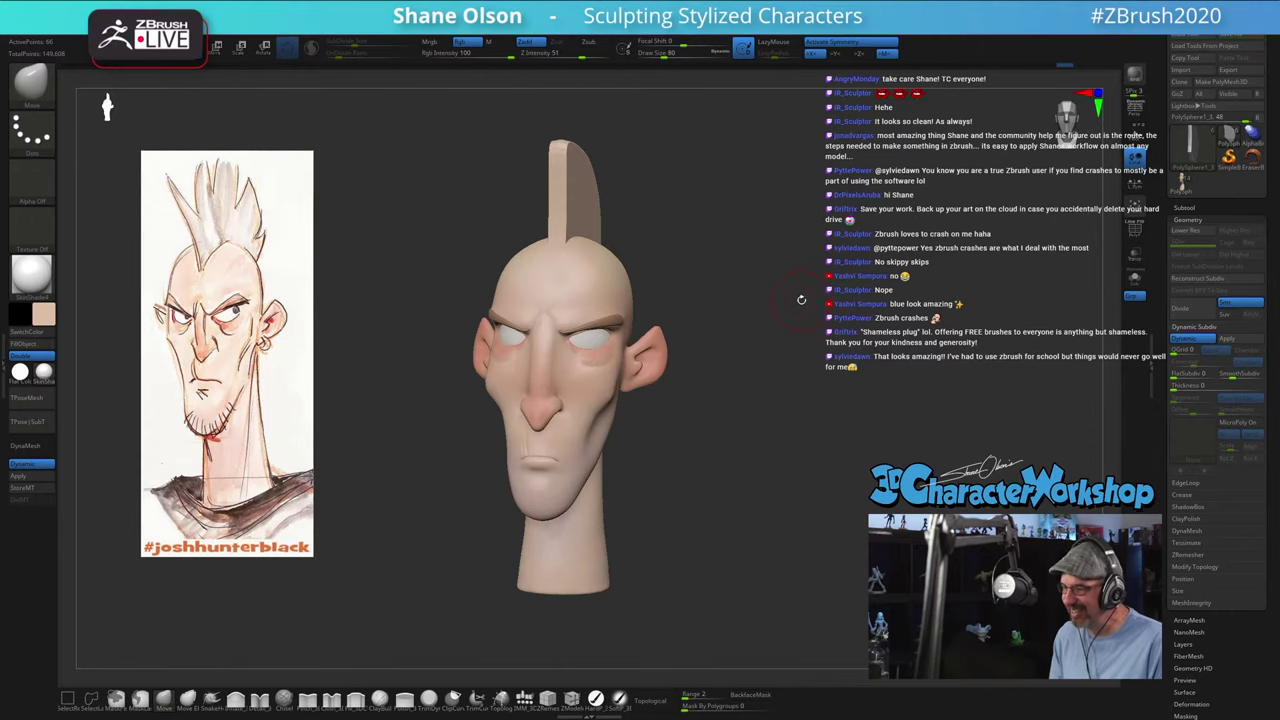
mouse_move(777, 271)
left_mouse_down()
mouse_move(762, 270)
mouse_move(773, 270)
left_mouse_up()
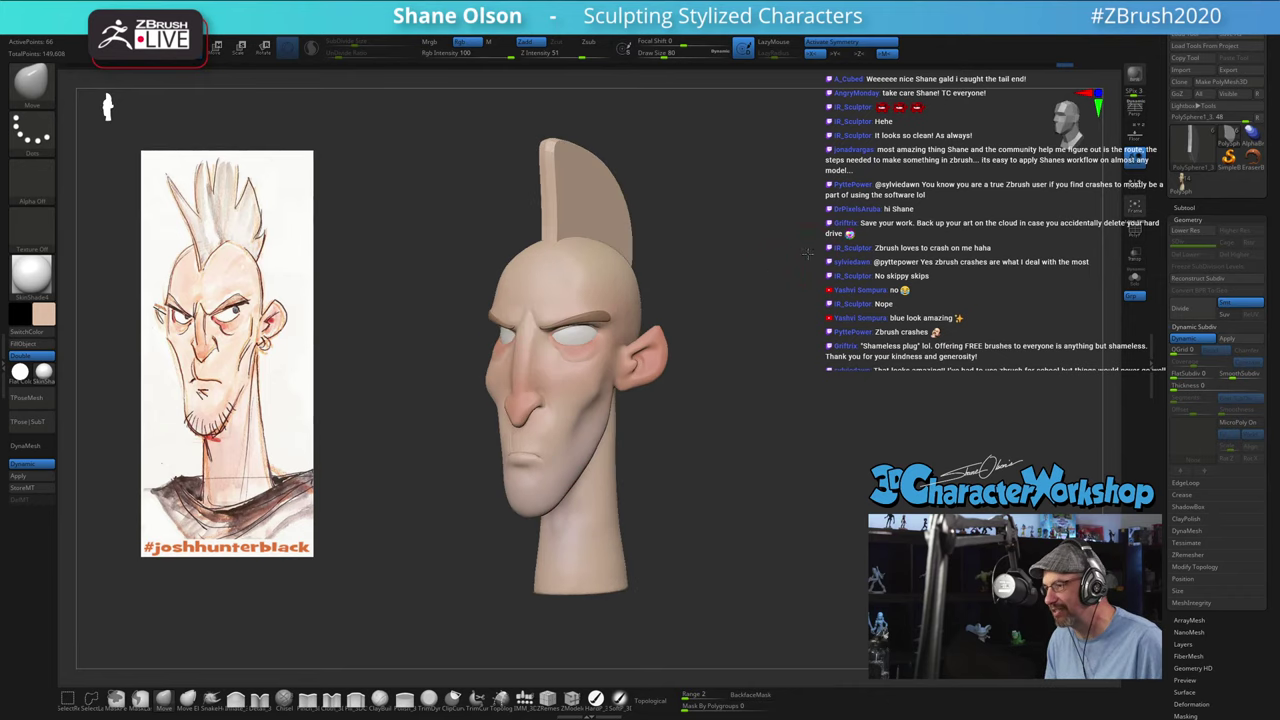
left_click_drag(808, 253, 815, 244)
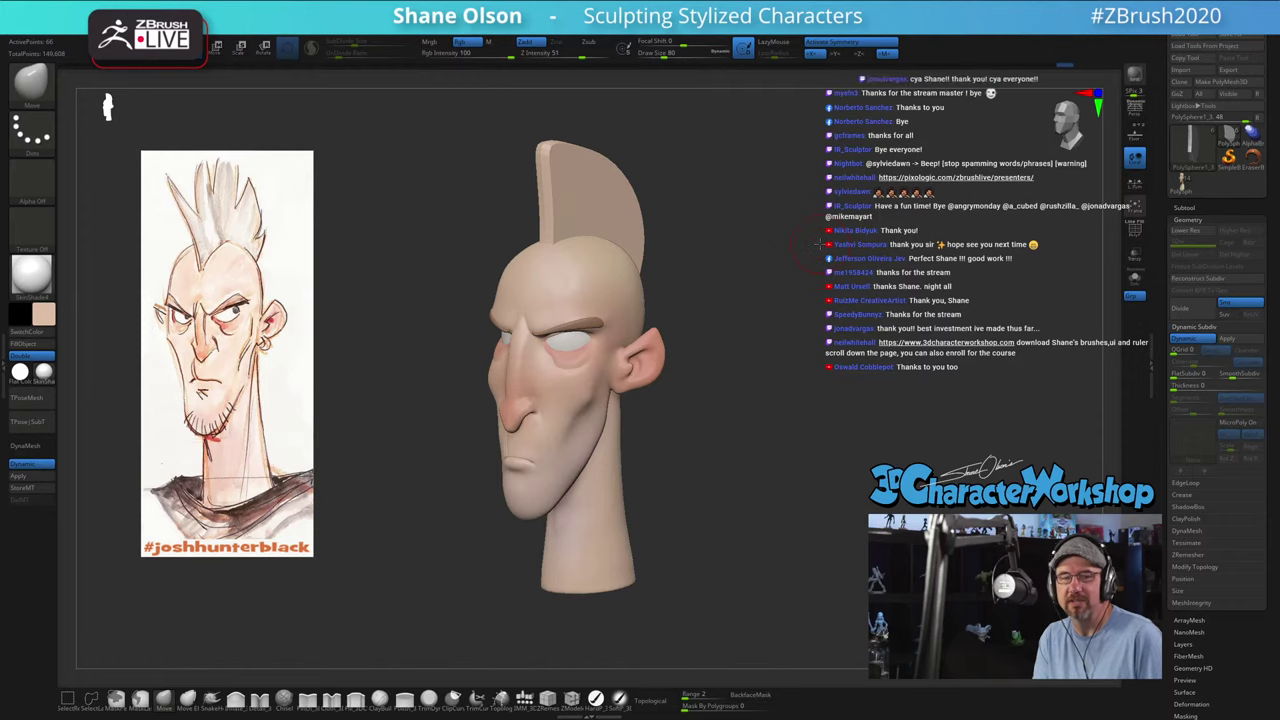
left_click_drag(819, 244, 829, 266)
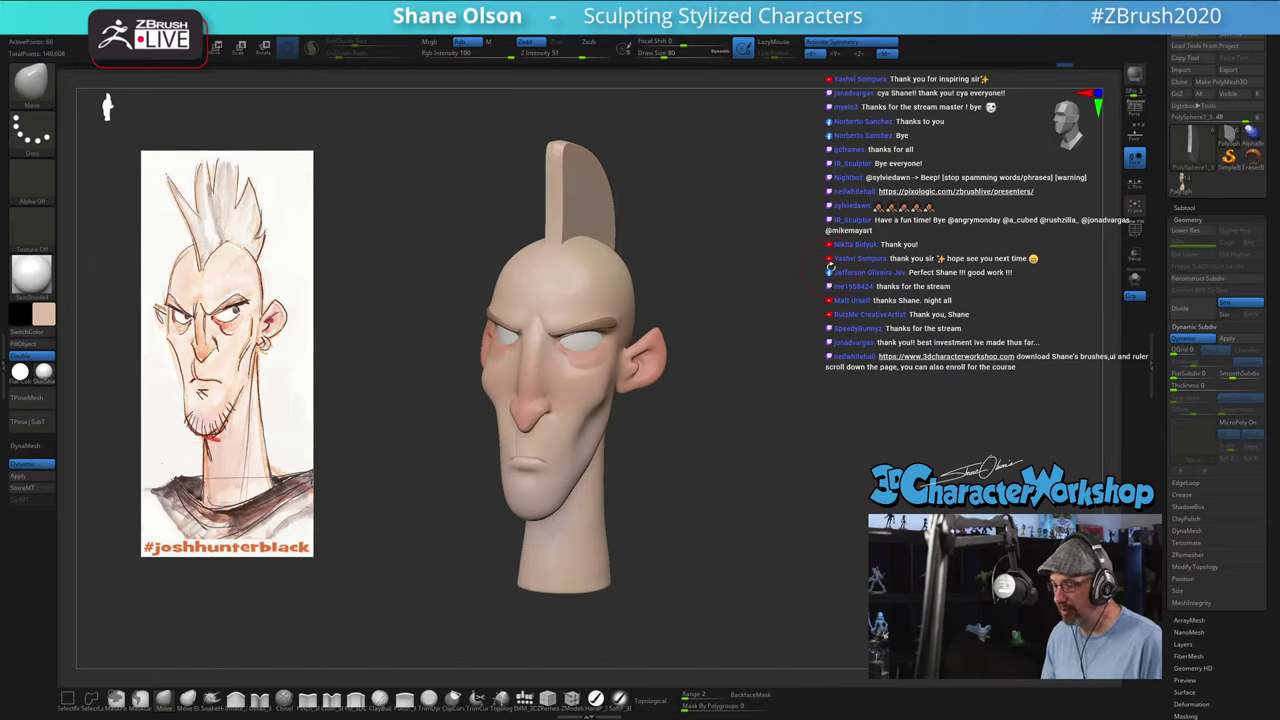